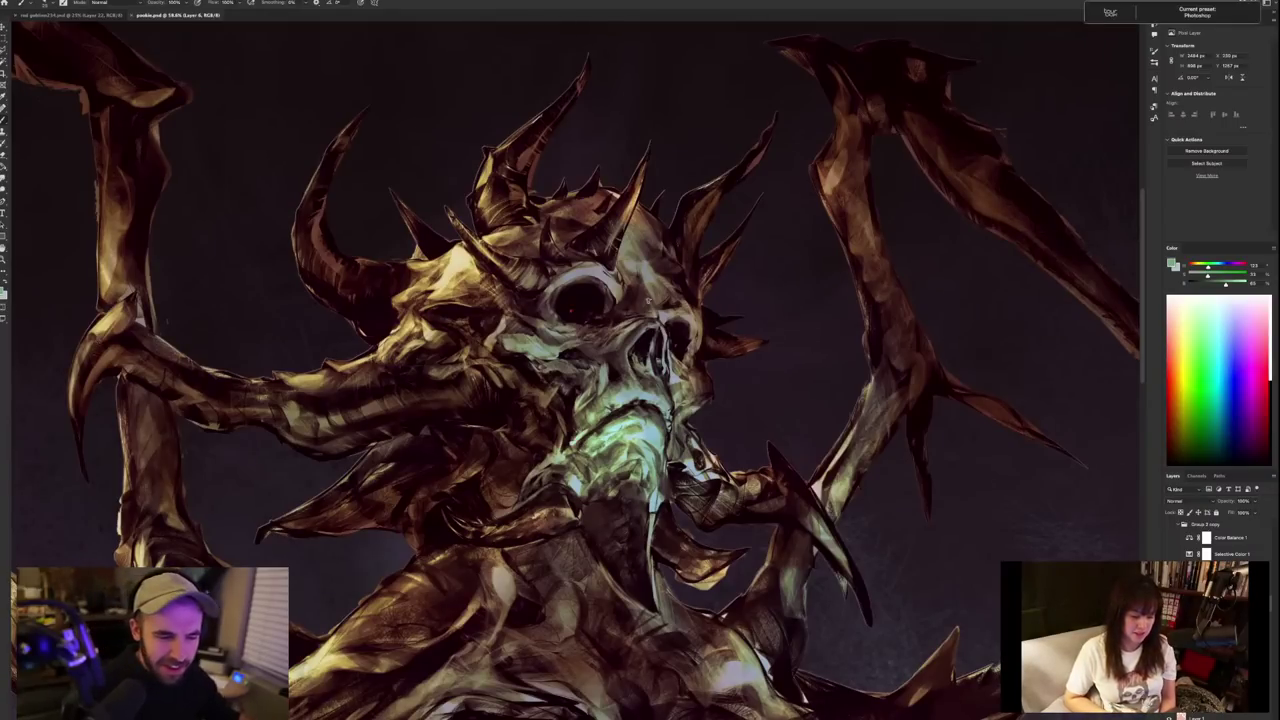
Switch the brush to the "Version" preset just above Painterly Line in the Untitled Brushes 2 set.
right_click(651, 340)
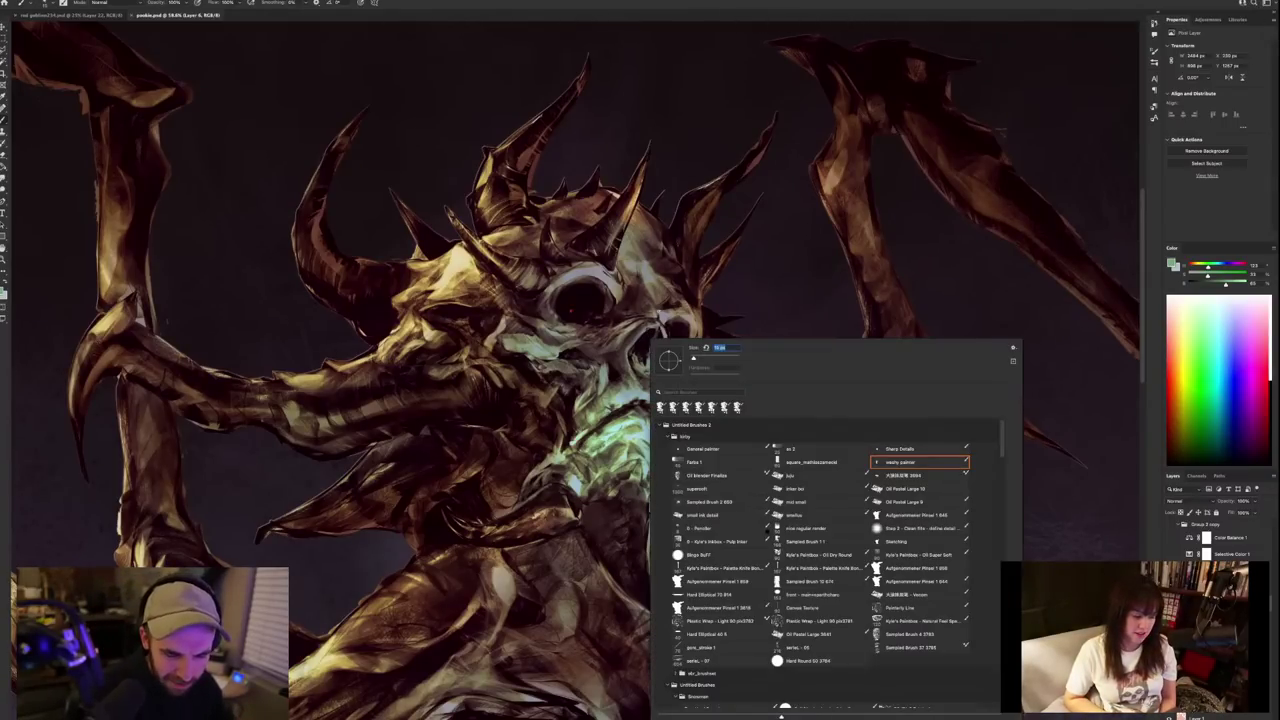
click(912, 607)
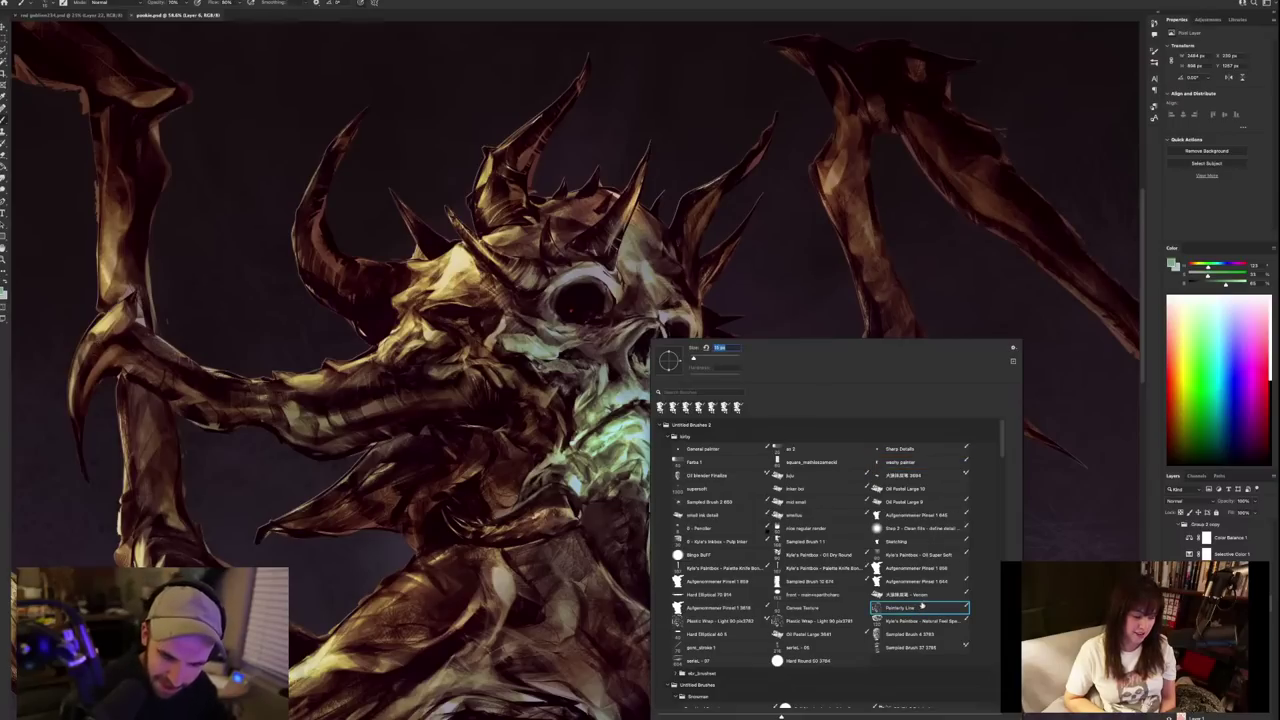
click(932, 595)
double_click(767, 531)
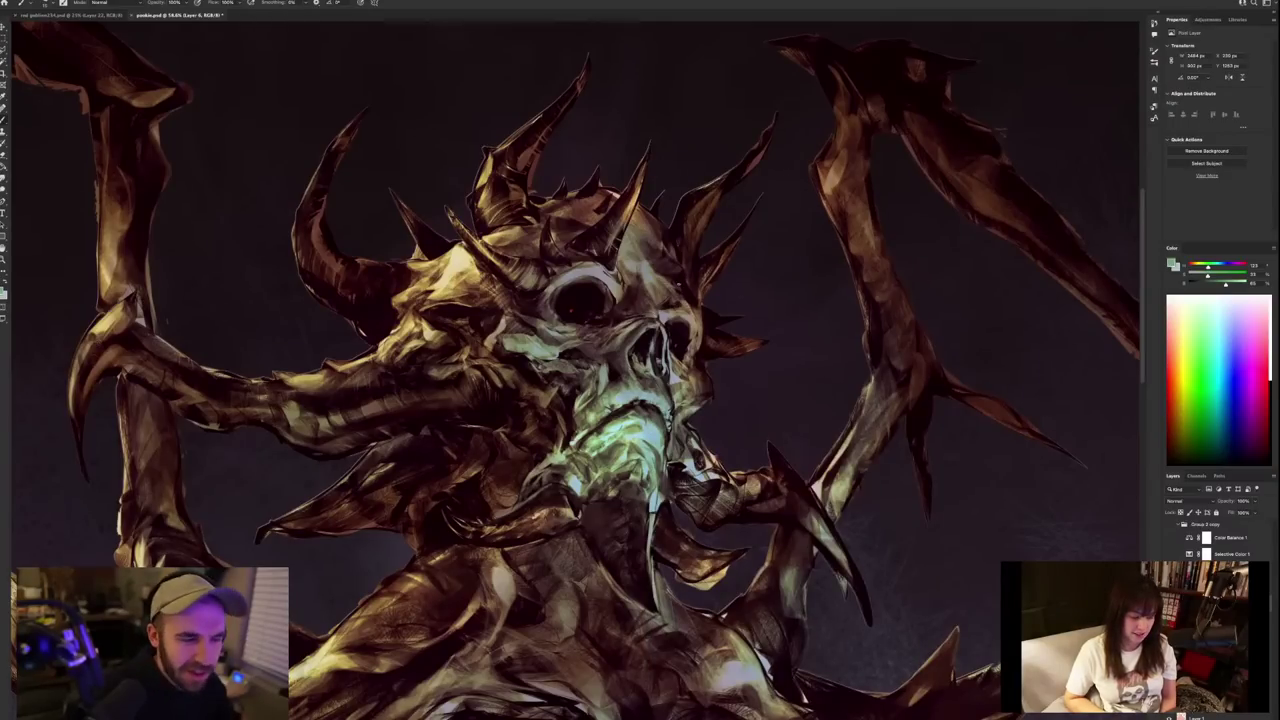
Refine the shading in and below the skull's large eye socket, alternating sampled near-black and muted bone tones.
key(x)
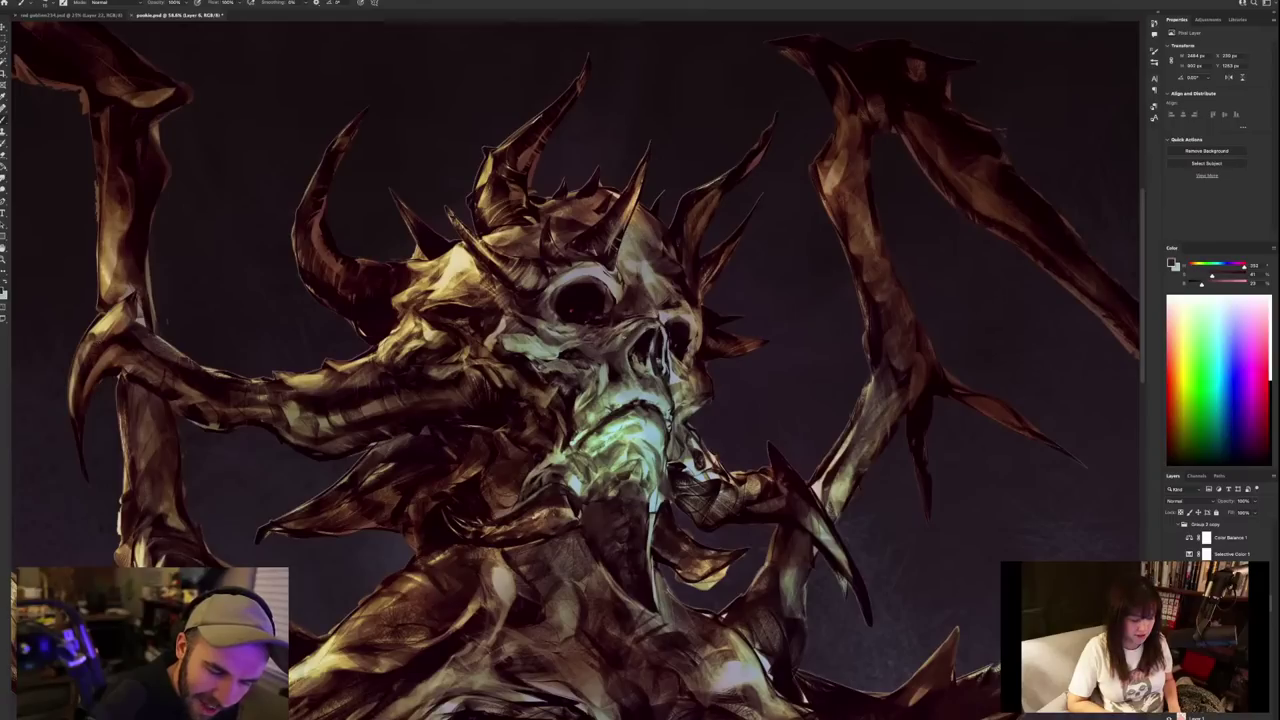
key(x)
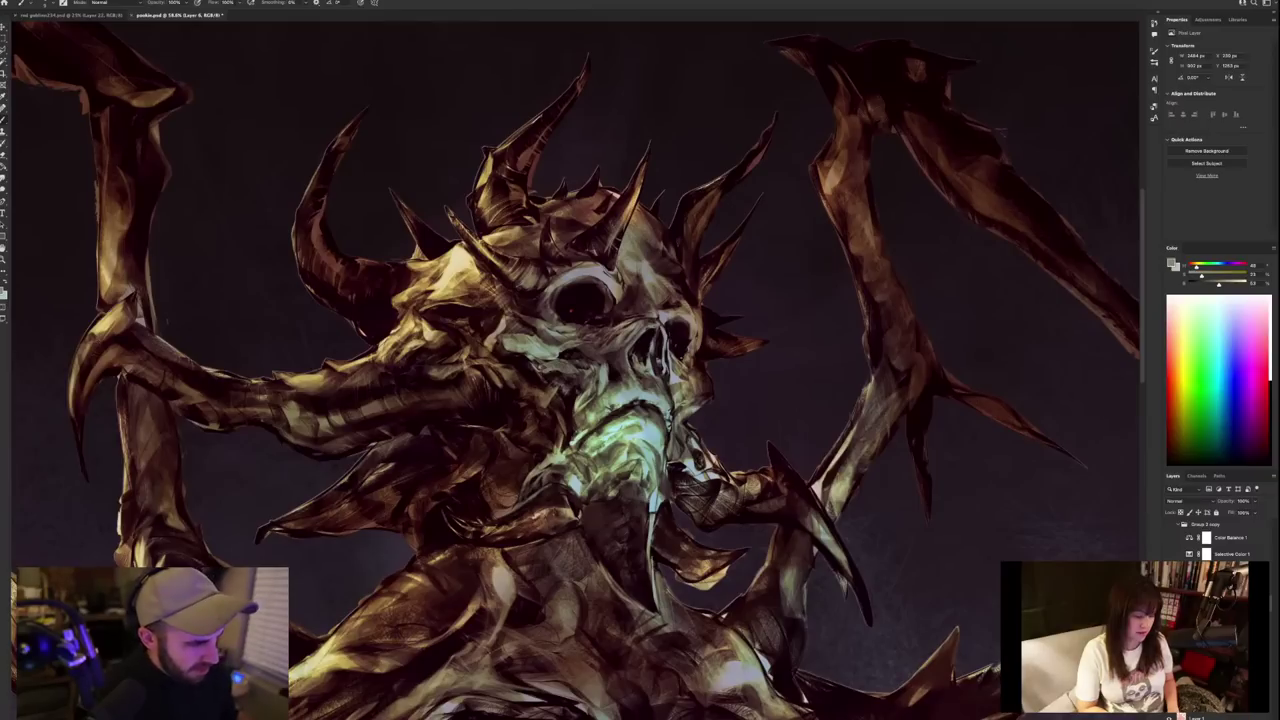
alt+click(620, 318)
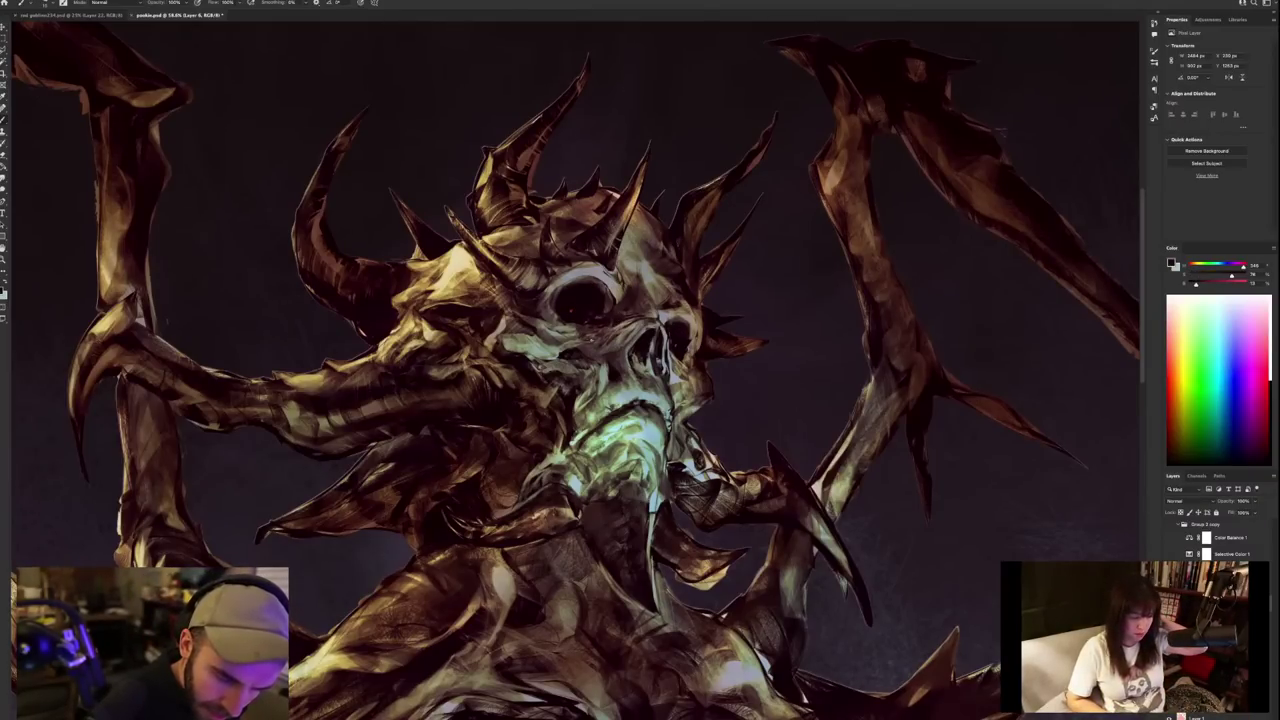
alt+click(585, 317)
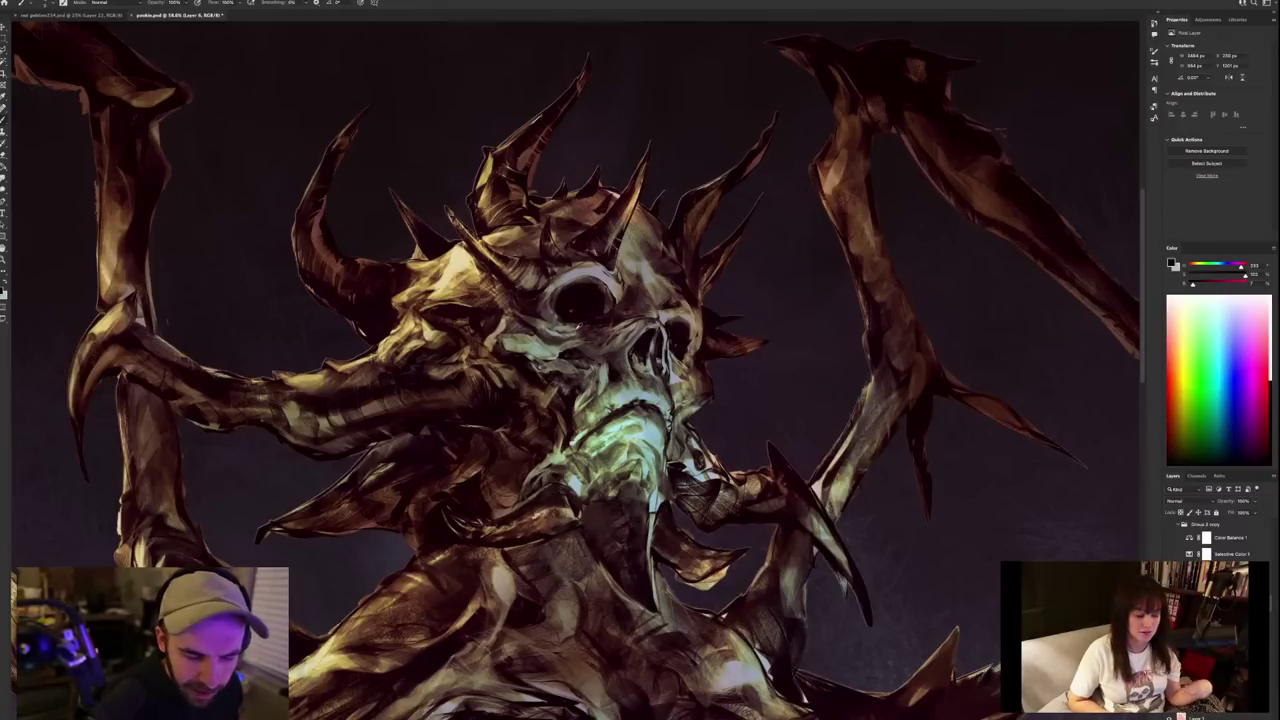
alt+click(582, 328)
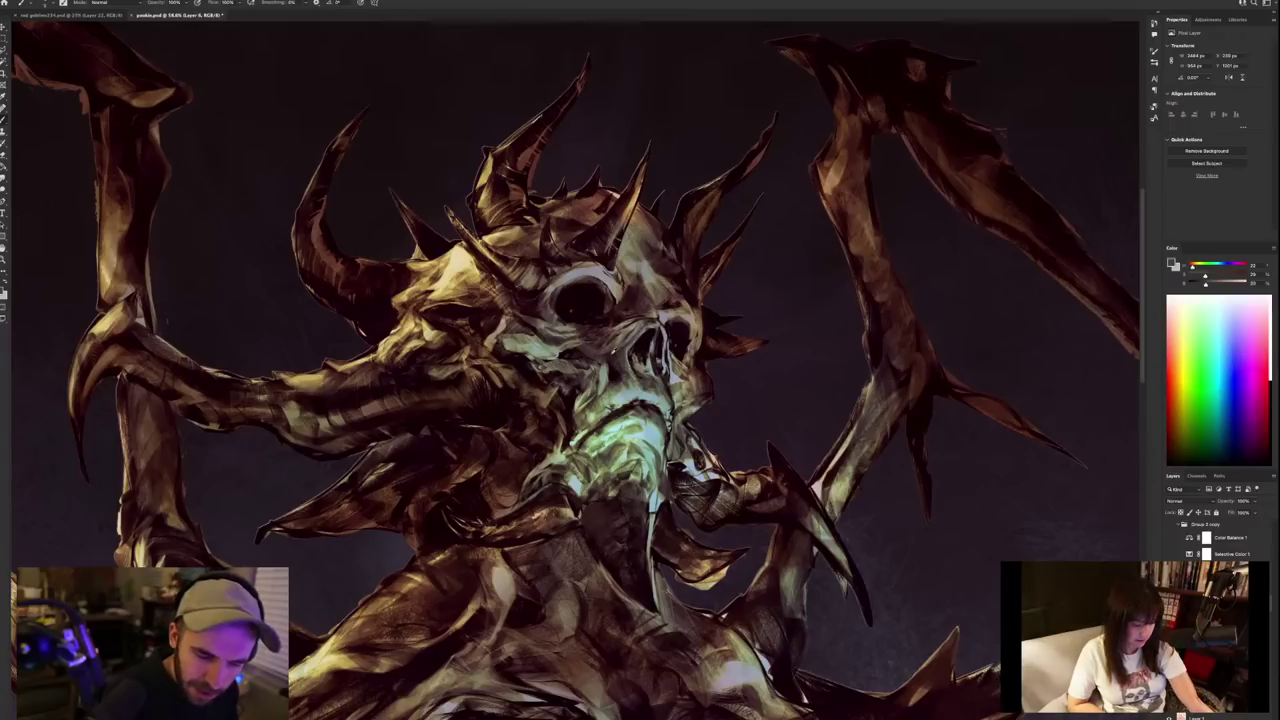
alt+click(612, 350)
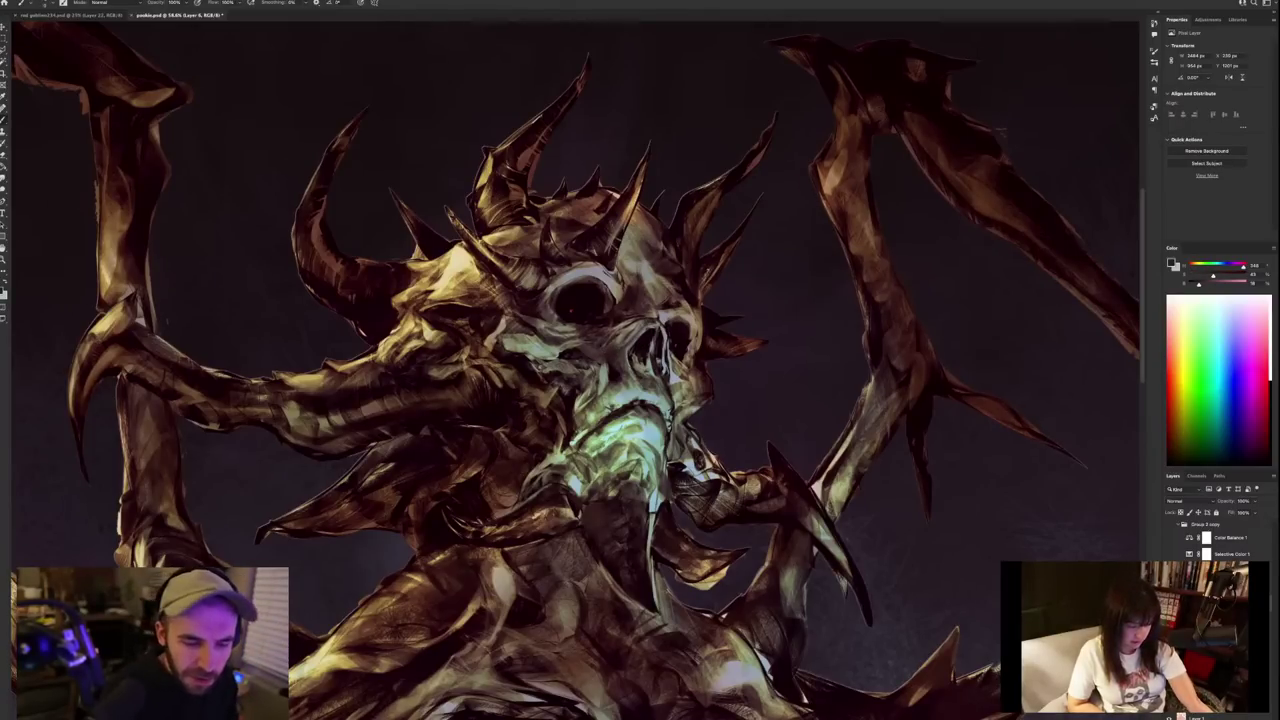
Sample the pale yellow on the skull's brow and switch the brush to the washy painter preset.
alt+click(455, 268)
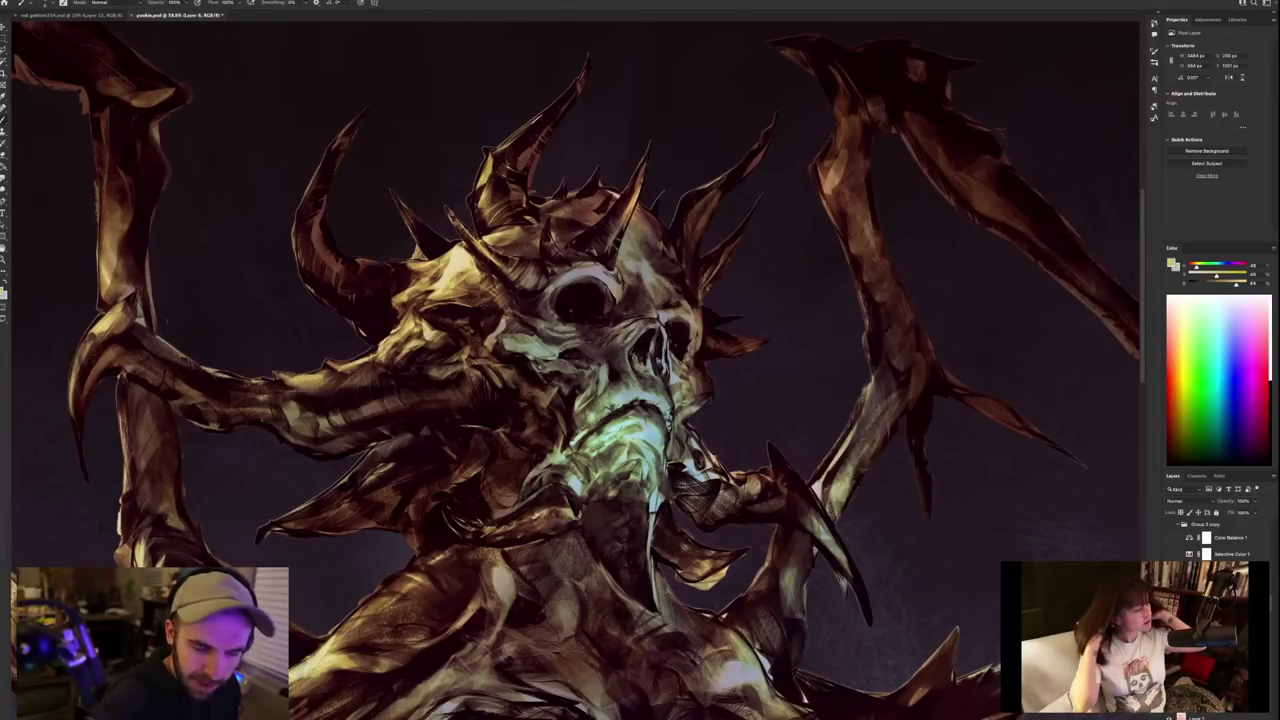
right_click(641, 334)
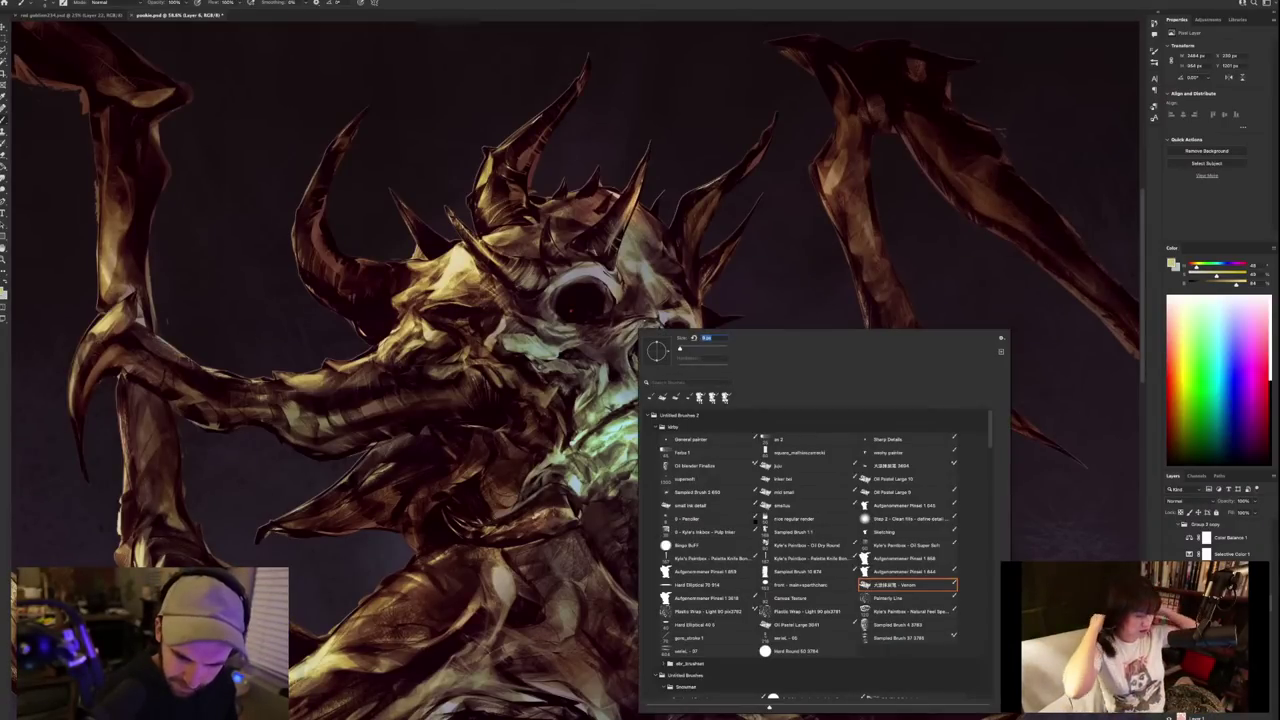
click(925, 452)
click(810, 6)
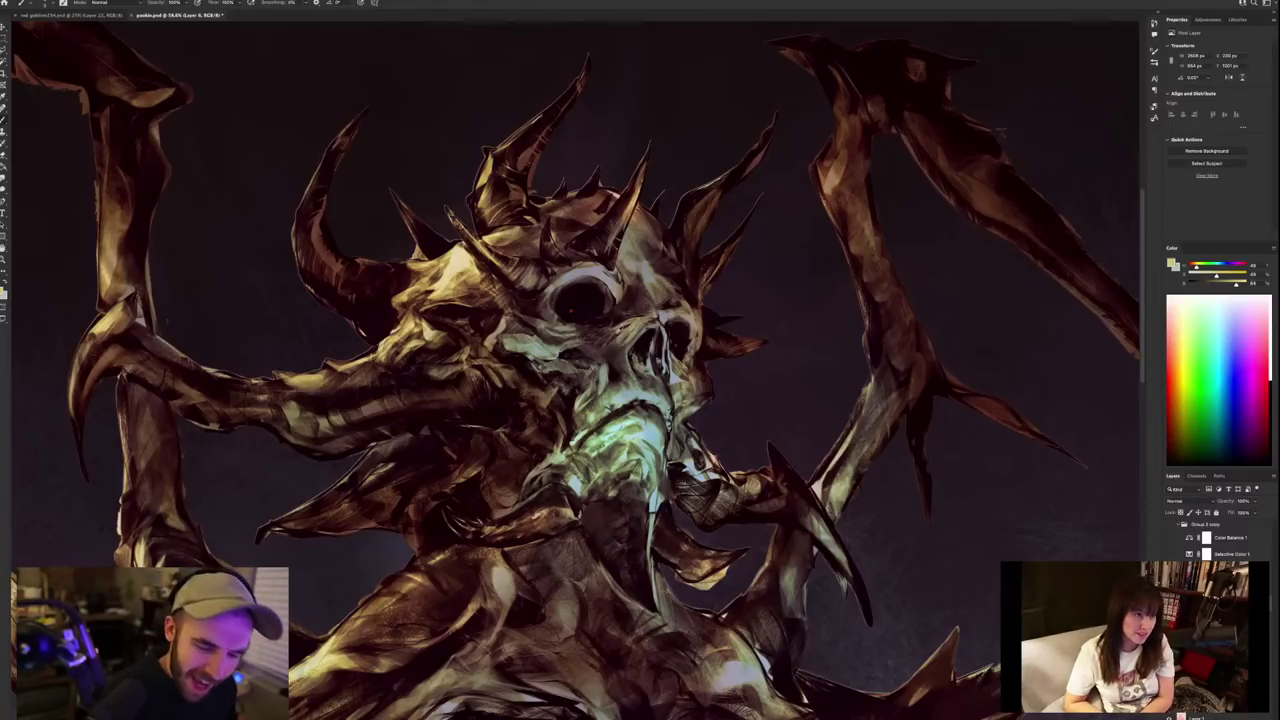
Paint details around the nose cavity and inside the large eye socket with sampled near-black and pale grey-blue tones.
key(d)
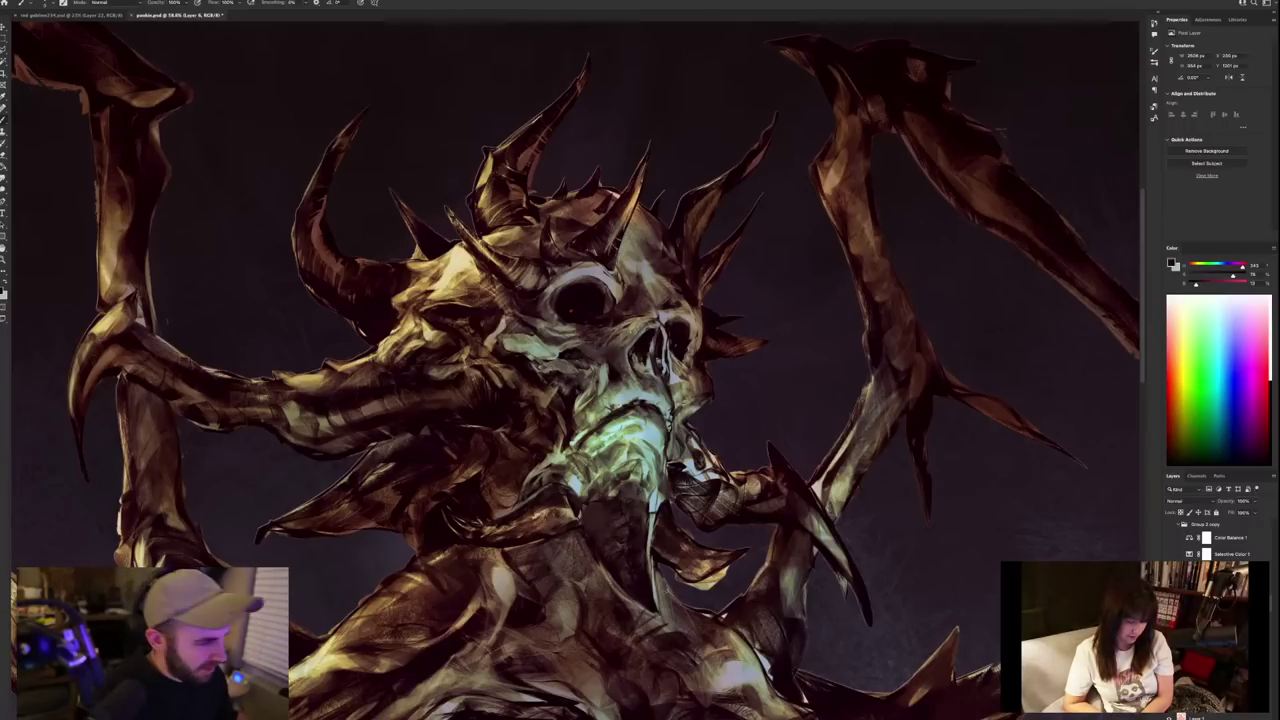
alt+click(617, 362)
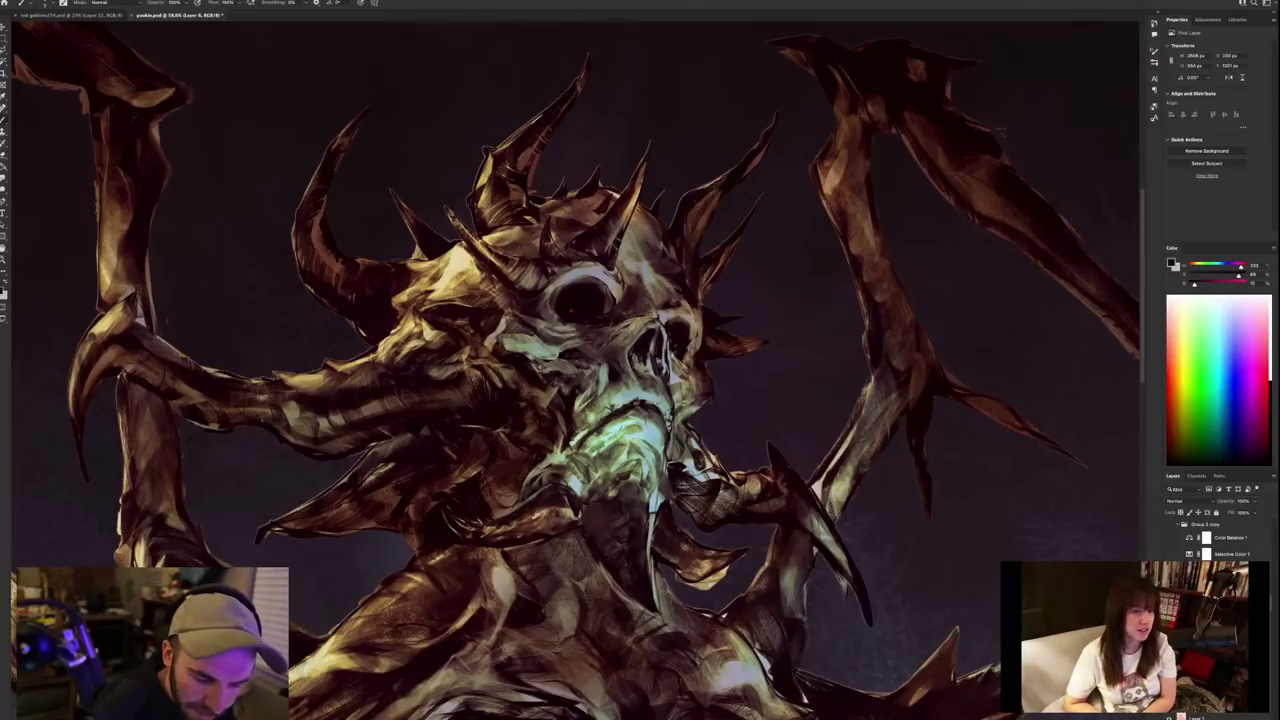
alt+click(672, 369)
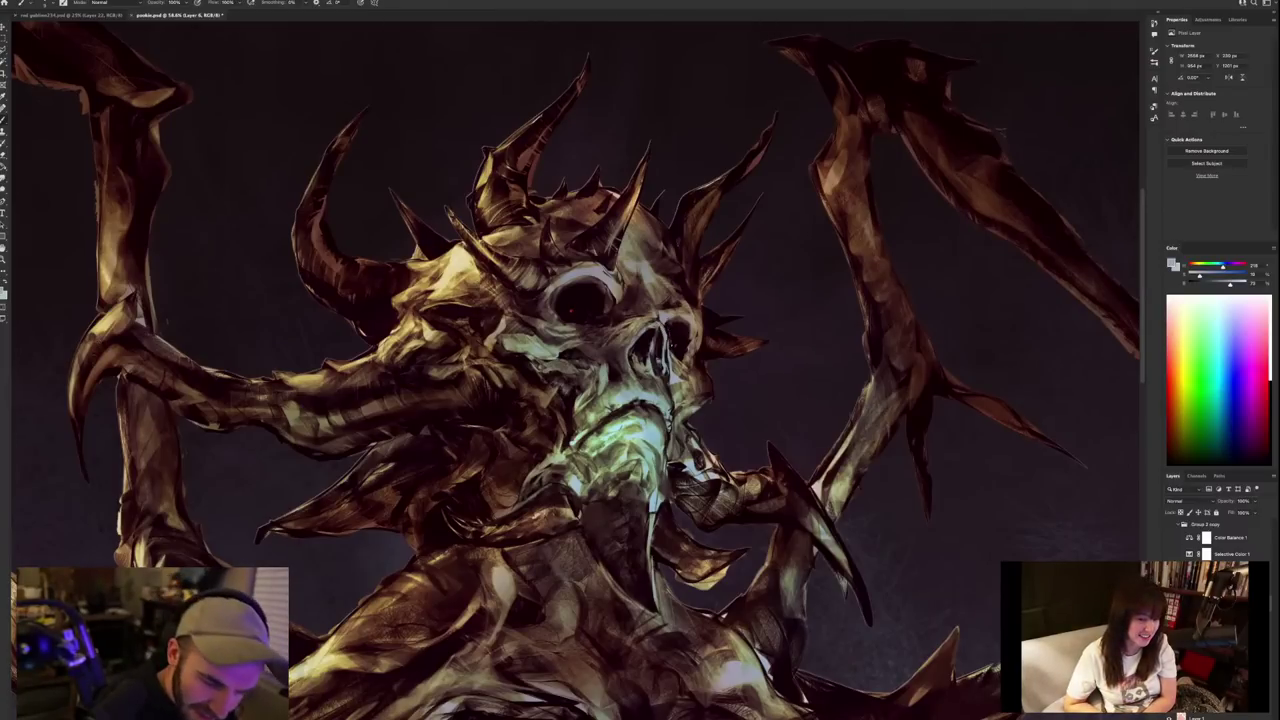
alt+click(668, 357)
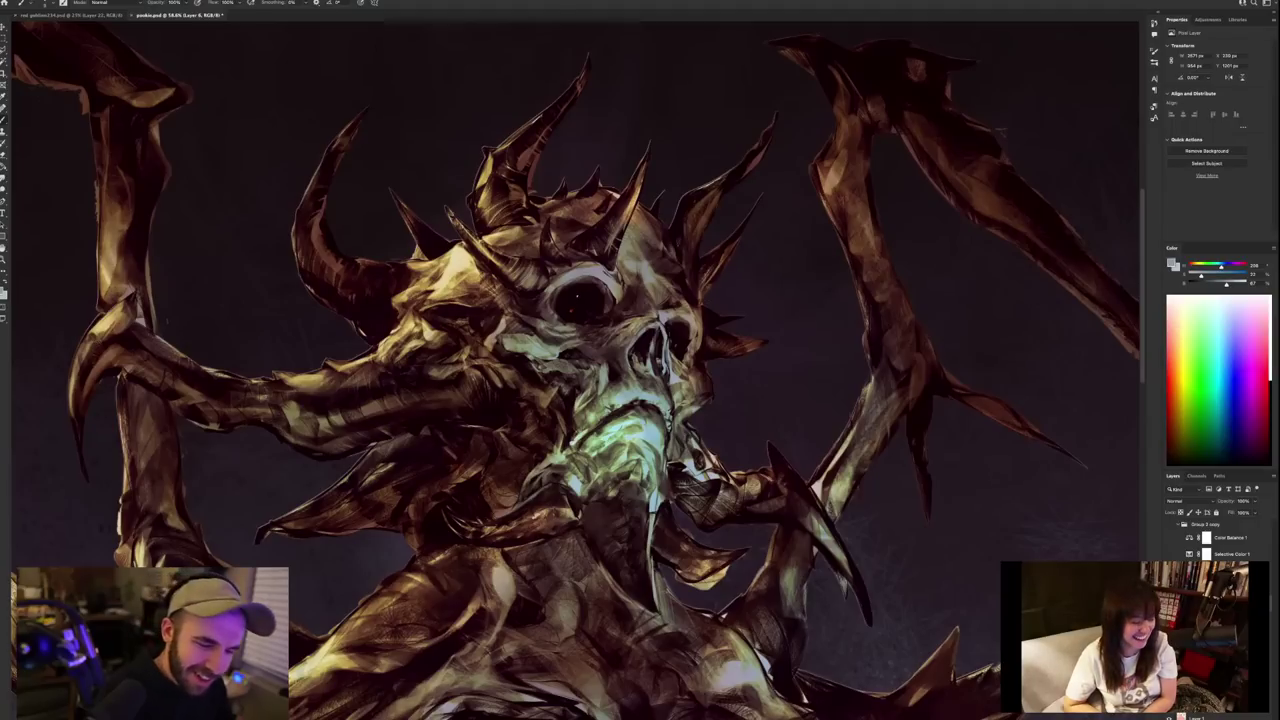
alt+click(576, 305)
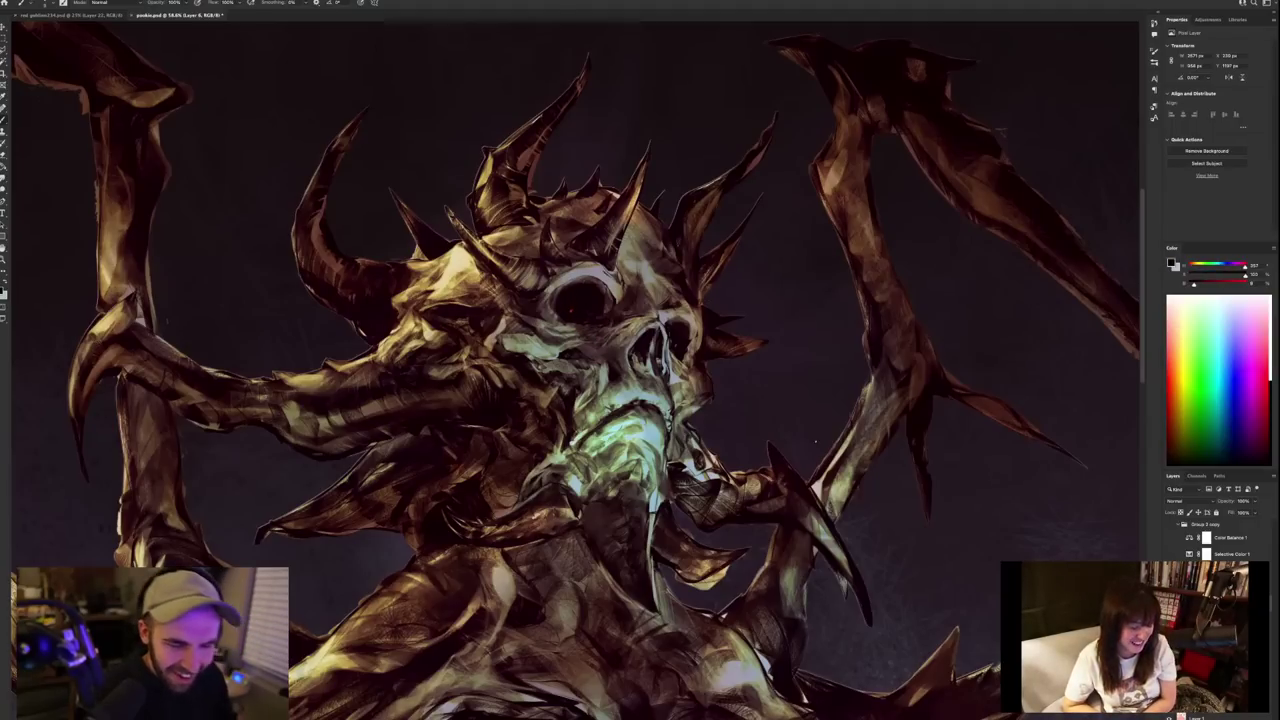
alt+click(569, 309)
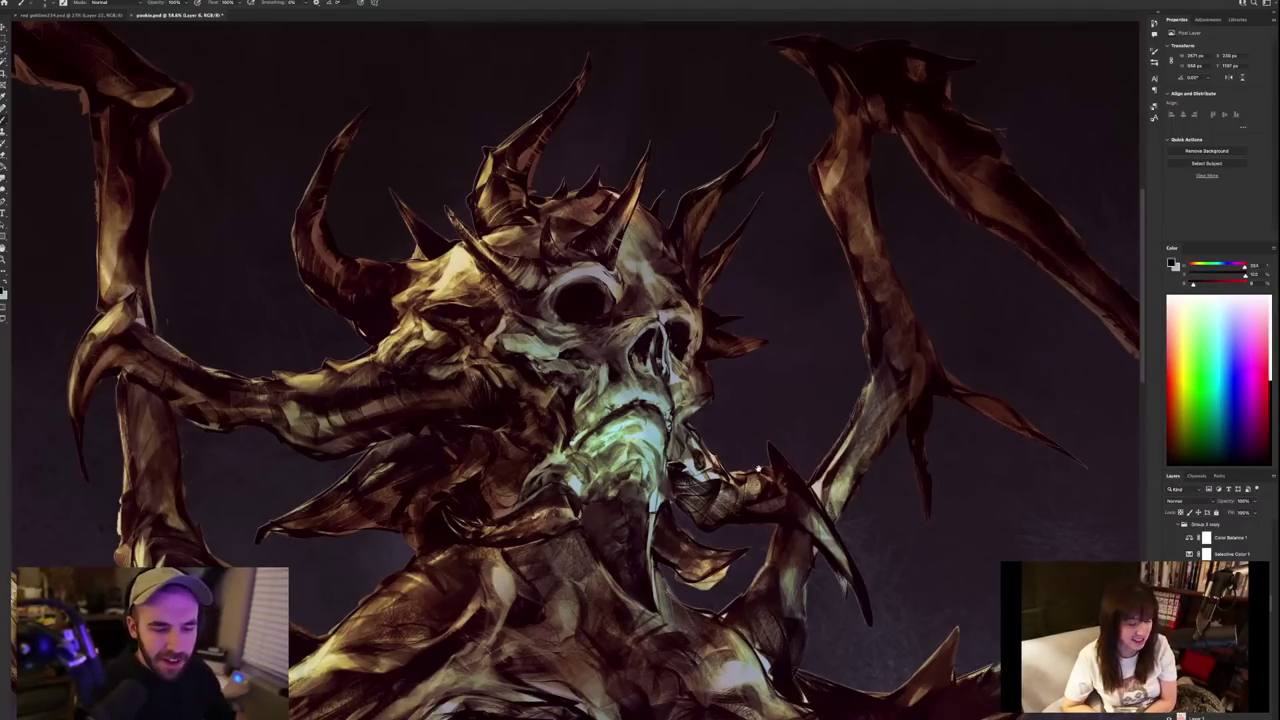
Refine the nose cavity's edge and the area above the upper lip using dark and greyish-brown tones sampled nearby.
drag(757, 469, 747, 421)
alt+click(623, 325)
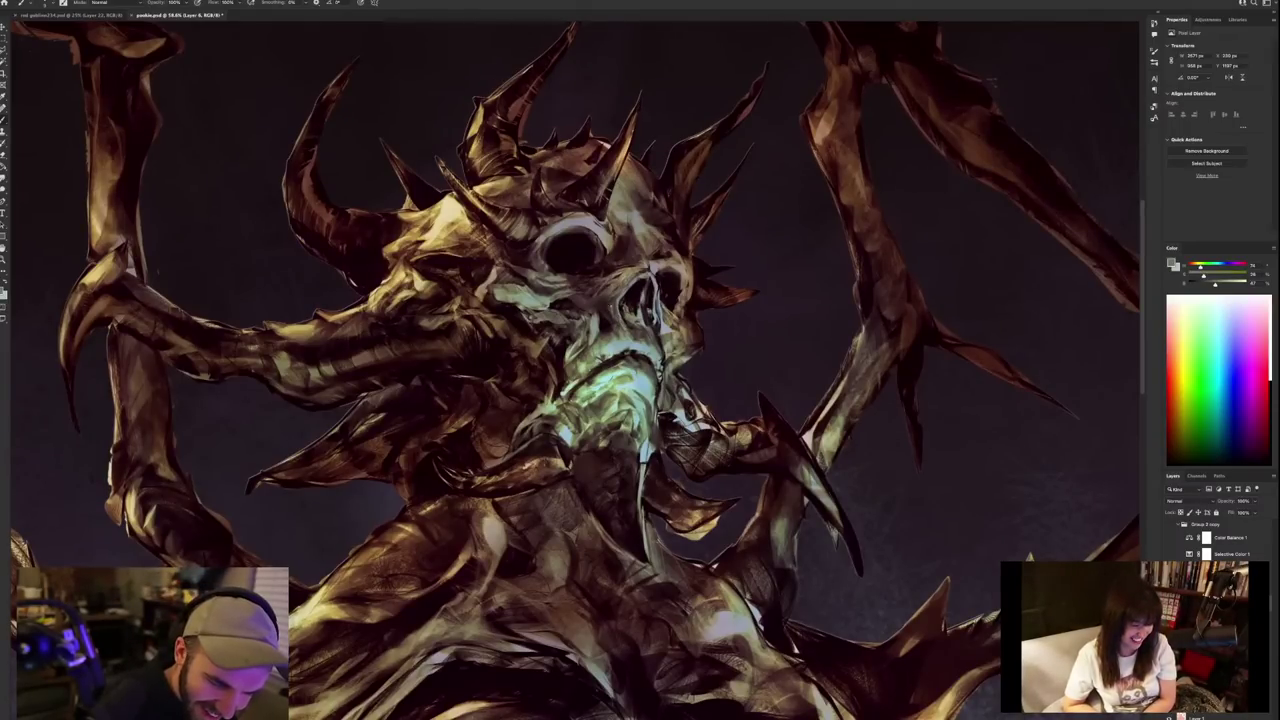
alt+click(610, 301)
alt+click(611, 308)
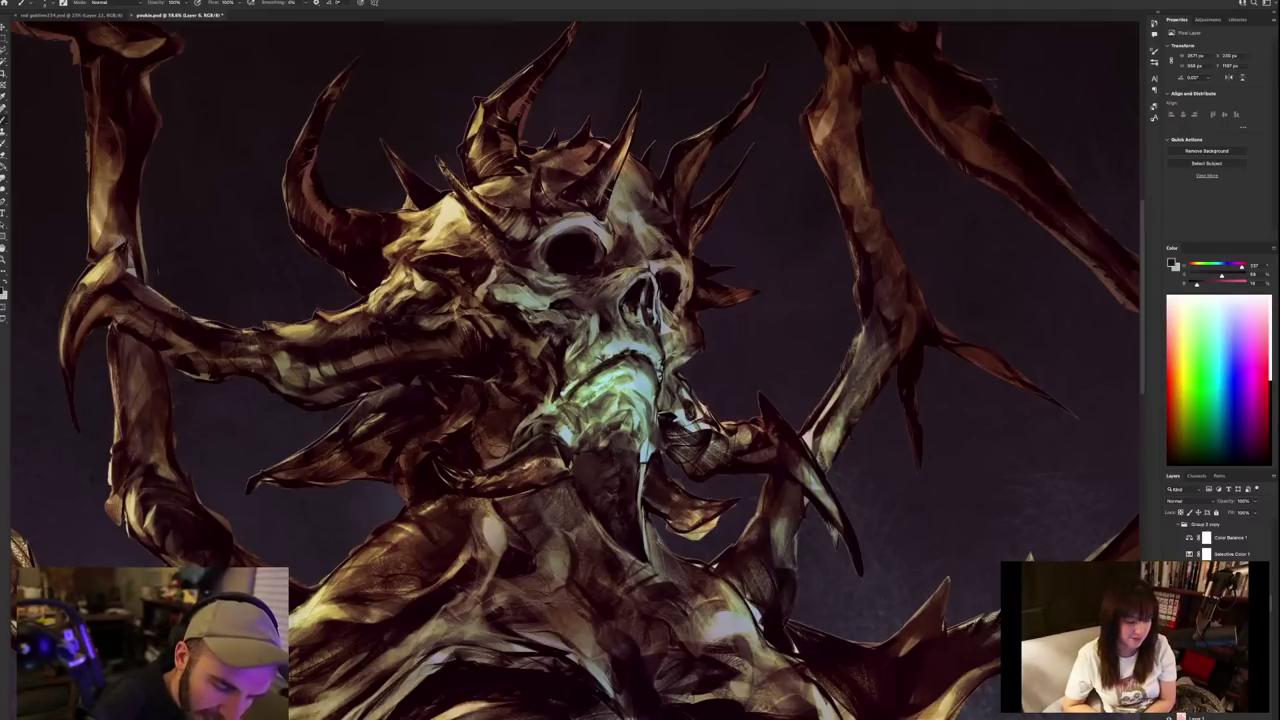
alt+click(600, 334)
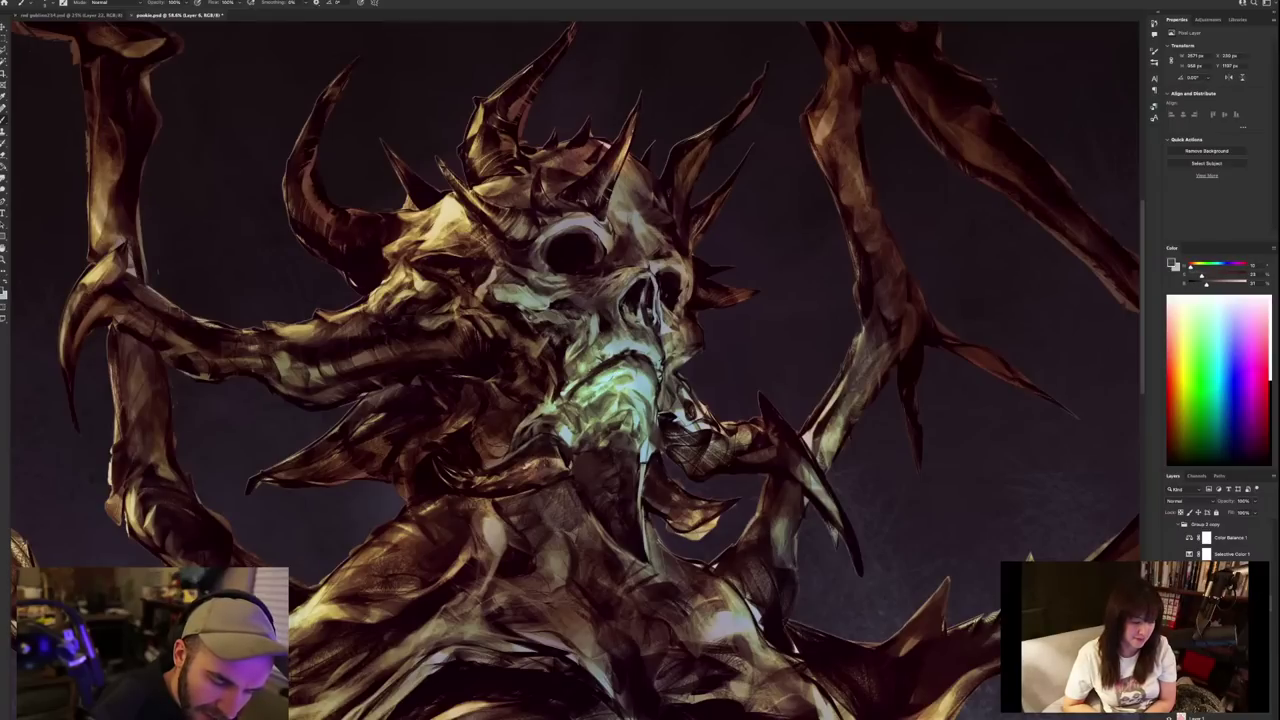
alt+click(605, 328)
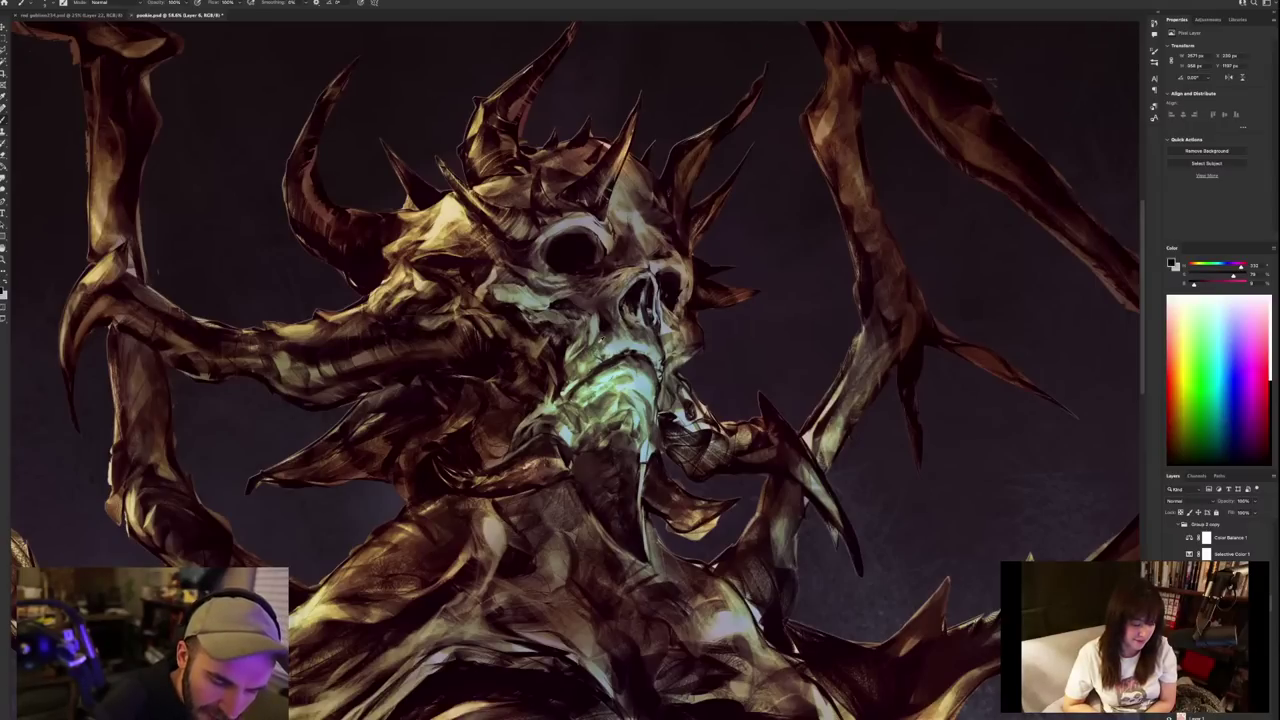
alt+click(601, 341)
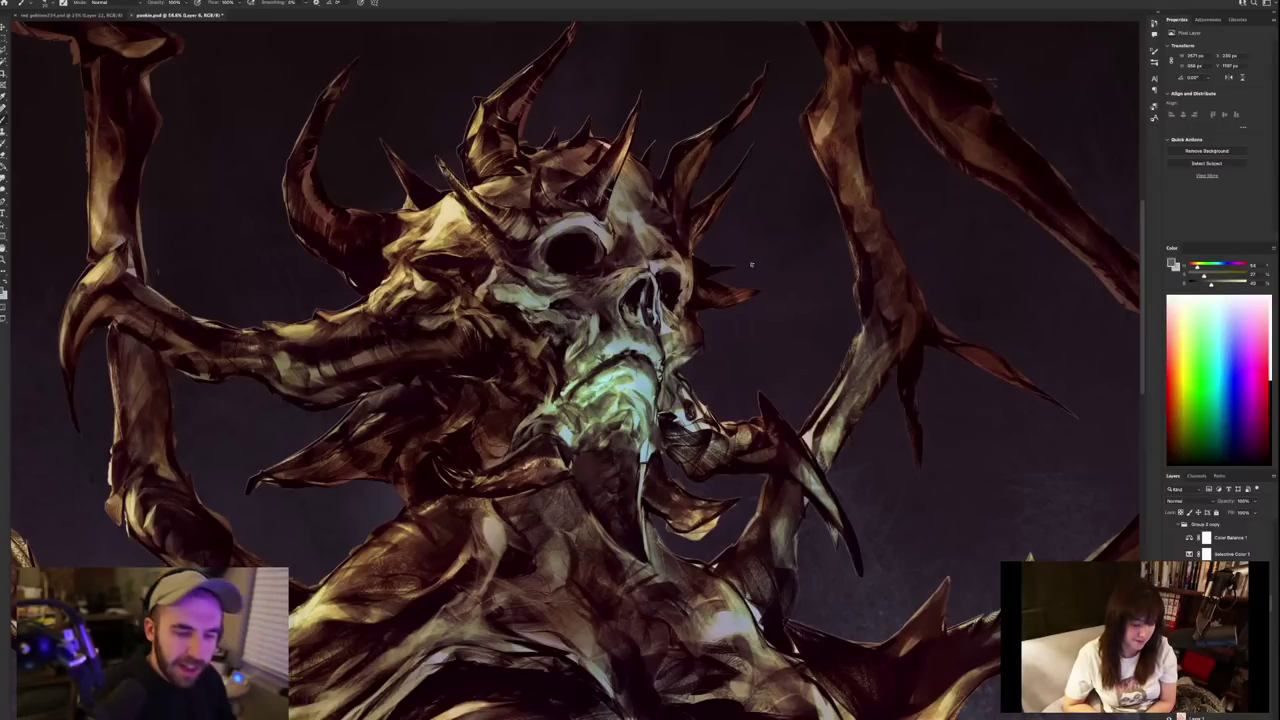
Examine the creature's full figure and compare it with the detail of the skull and horns.
scroll(750, 517, down, 4)
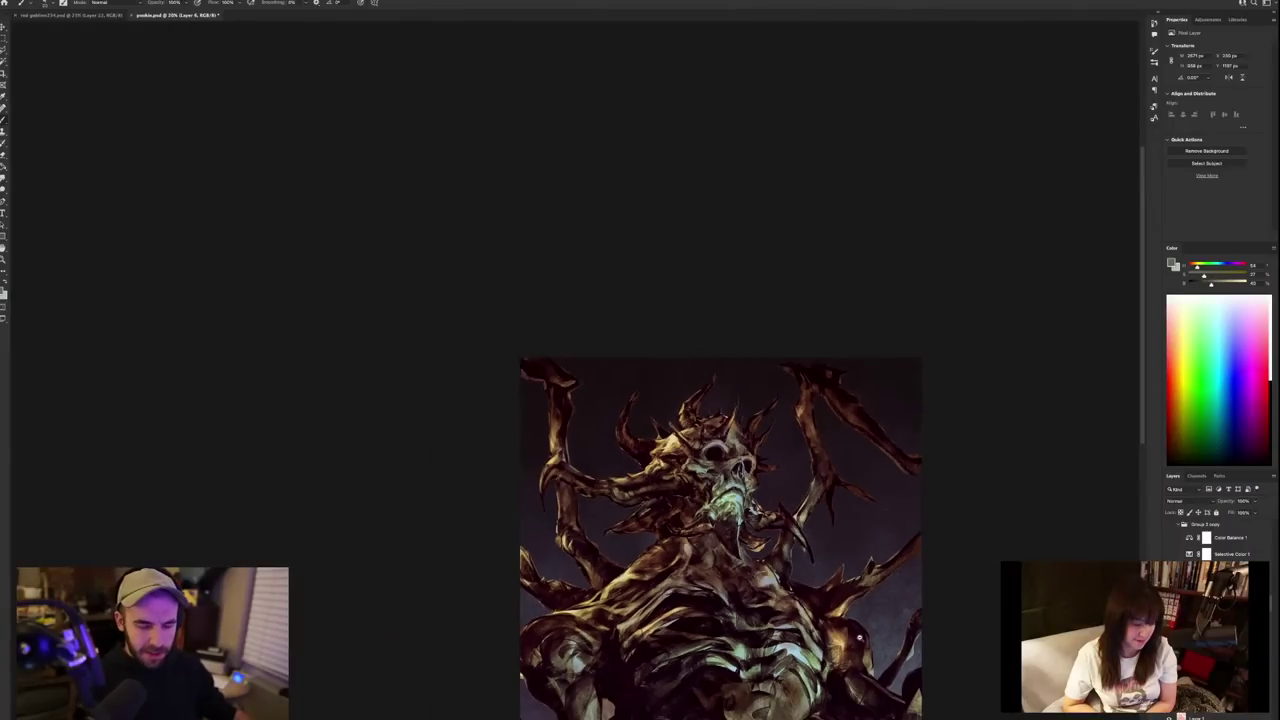
drag(859, 637, 722, 382)
scroll(742, 226, up, 2)
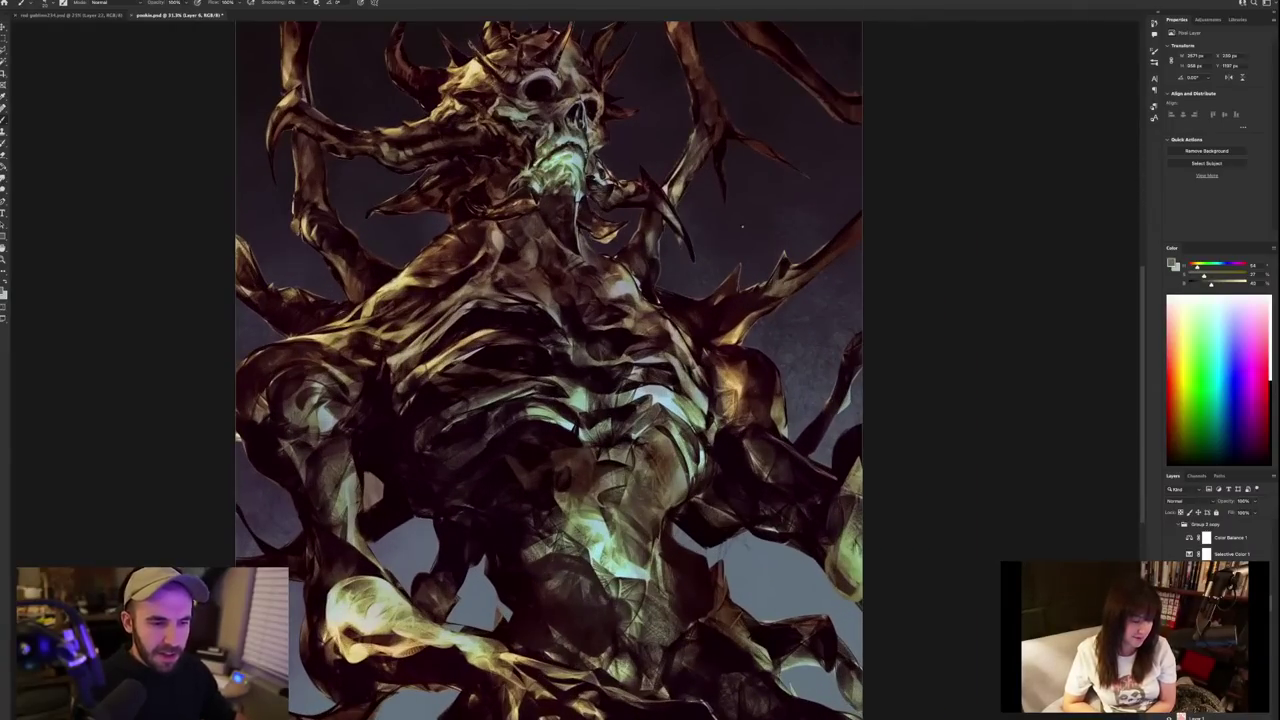
drag(746, 198, 756, 272)
key(super+minus)
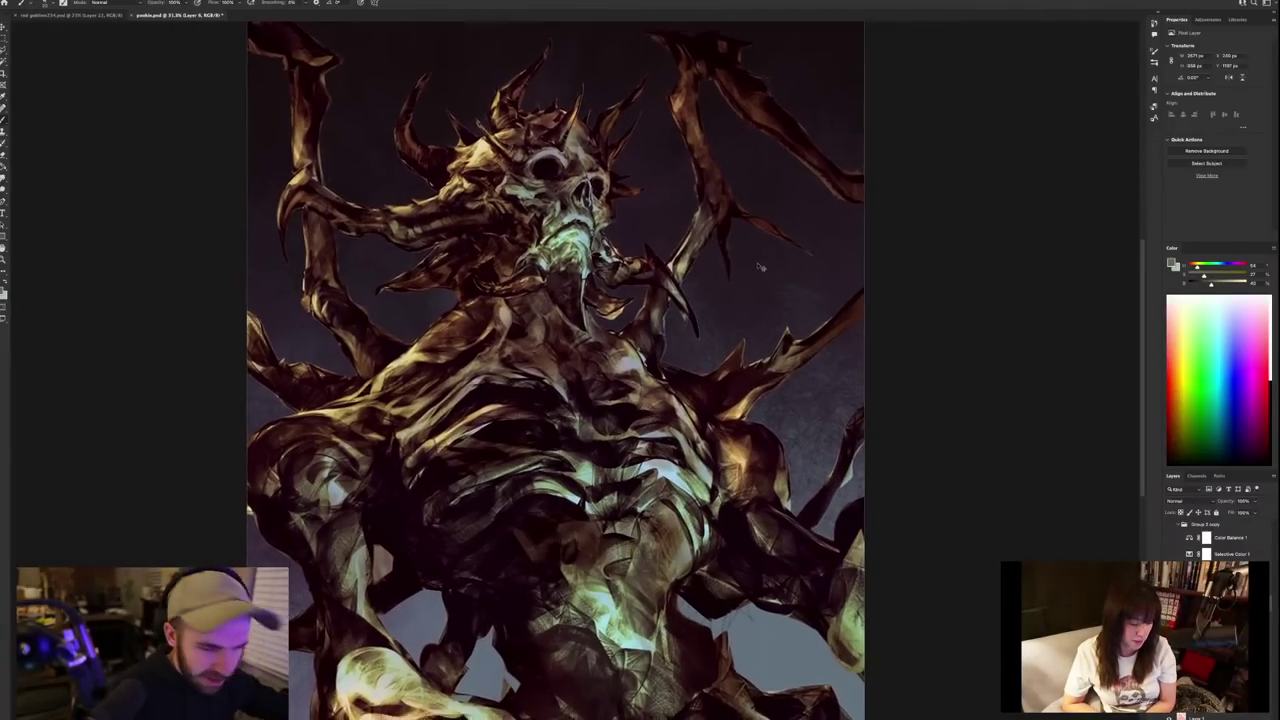
scroll(760, 267, down, 1)
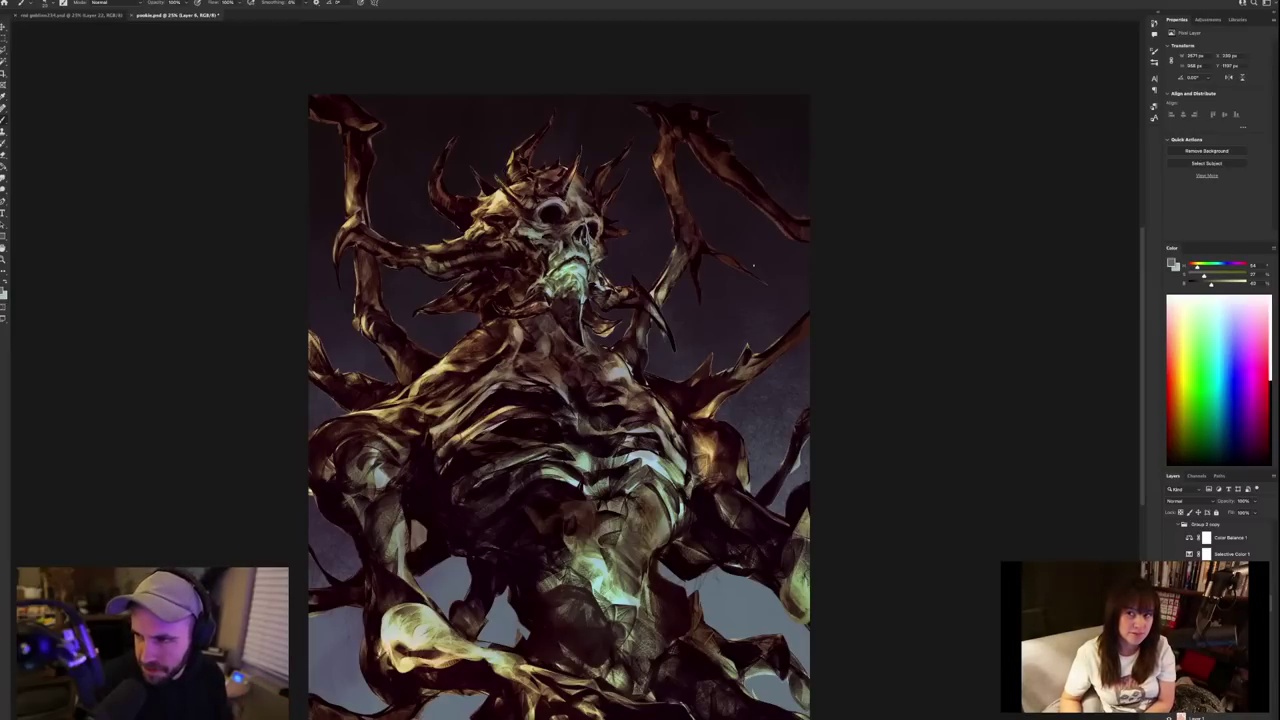
scroll(581, 184, up, 2)
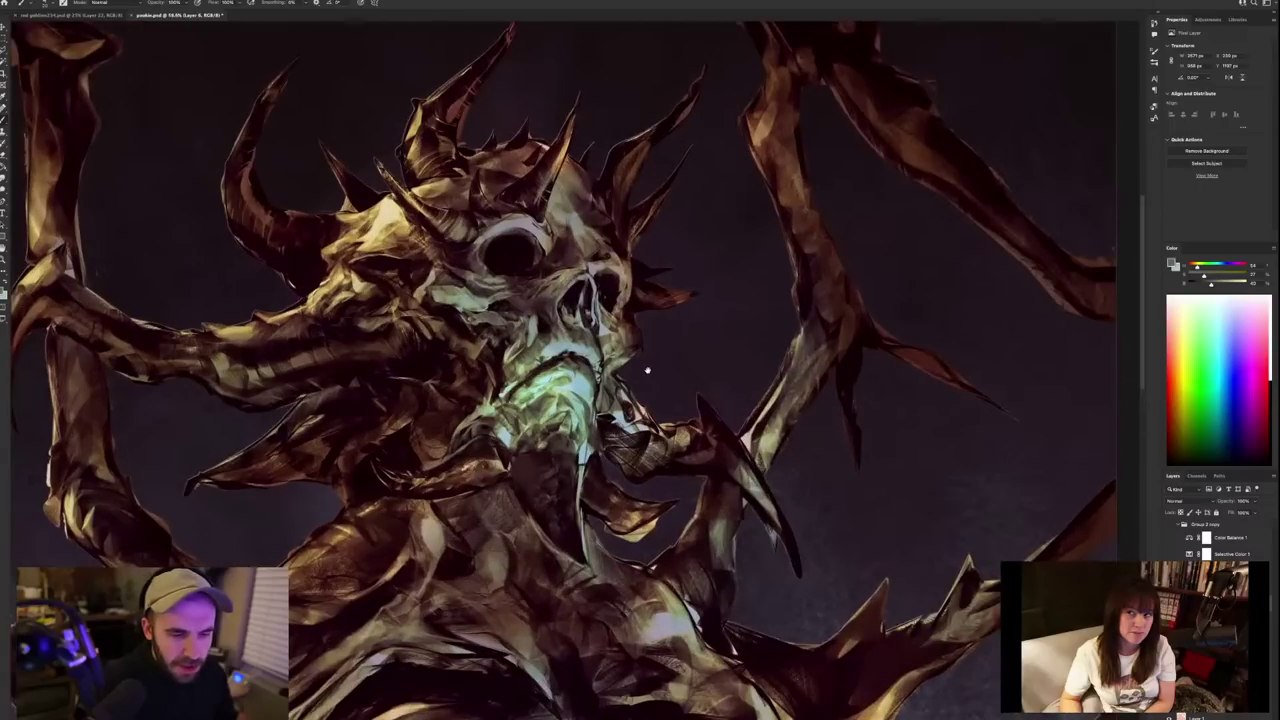
scroll(648, 362, up, 1)
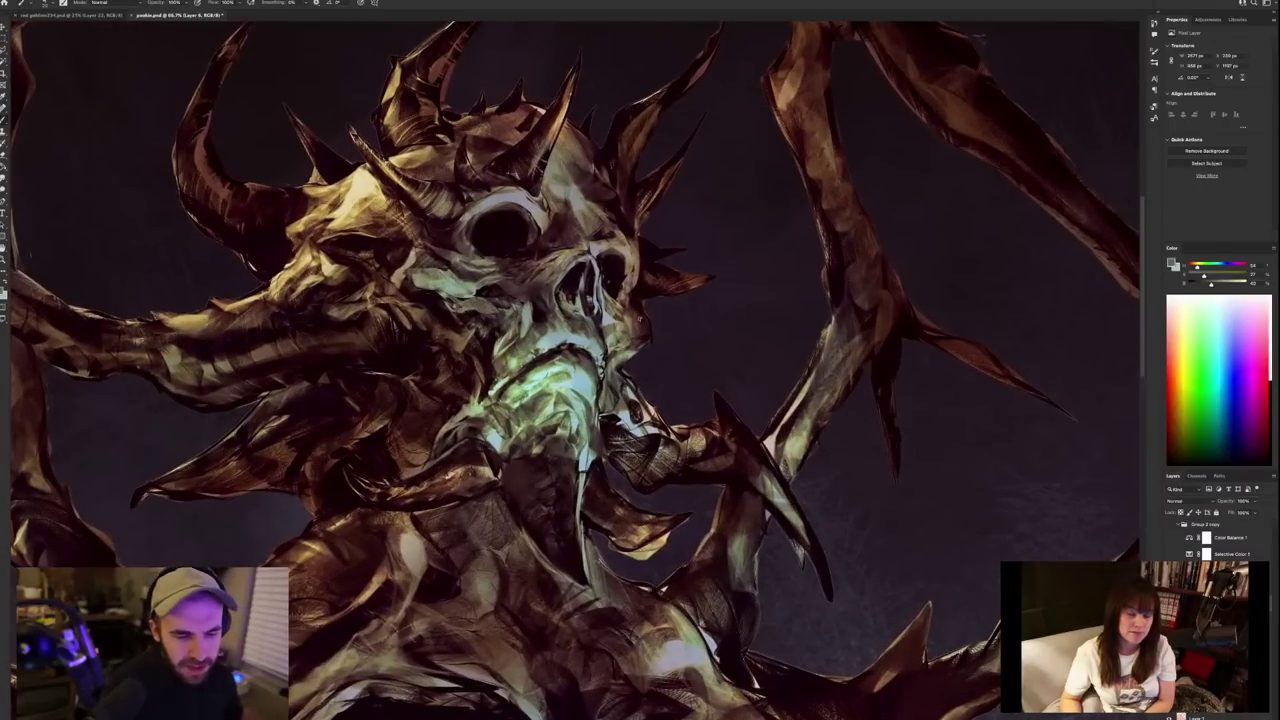
drag(630, 296, 720, 402)
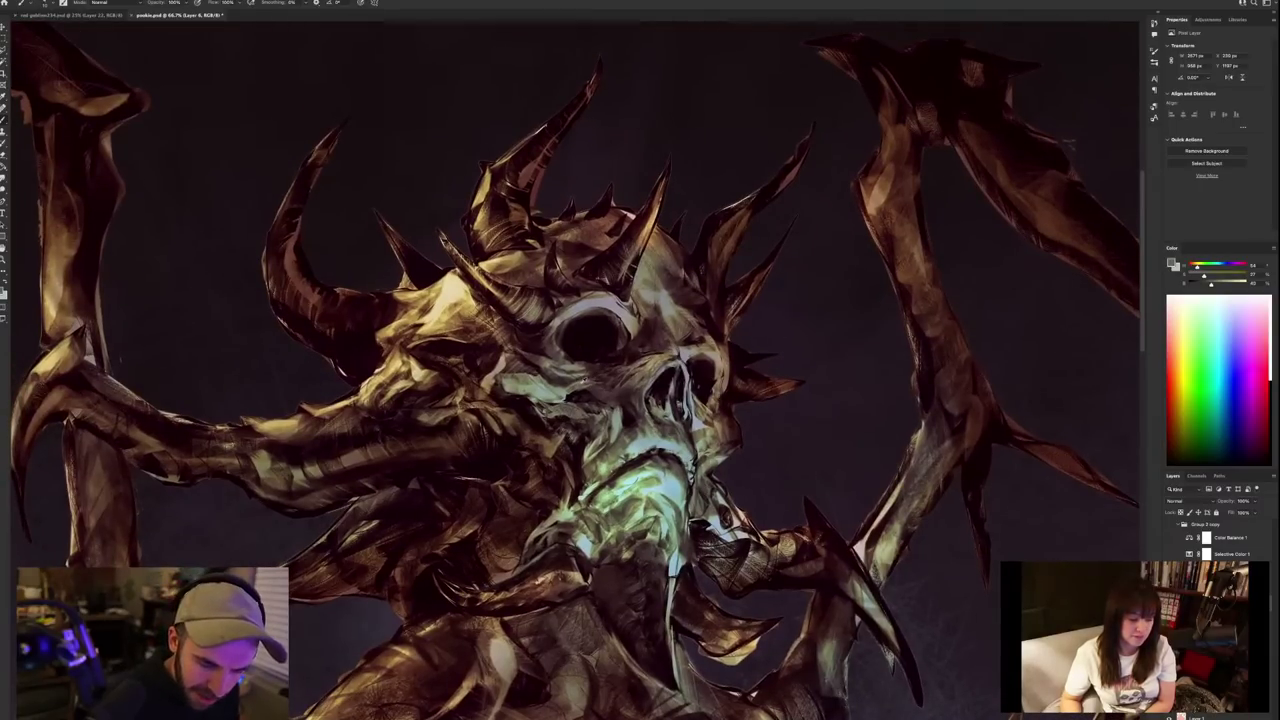
Refine the cheekbone below and beside the large eye socket using sampled olive-grey, dark reddish and near-black tones.
alt+click(586, 380)
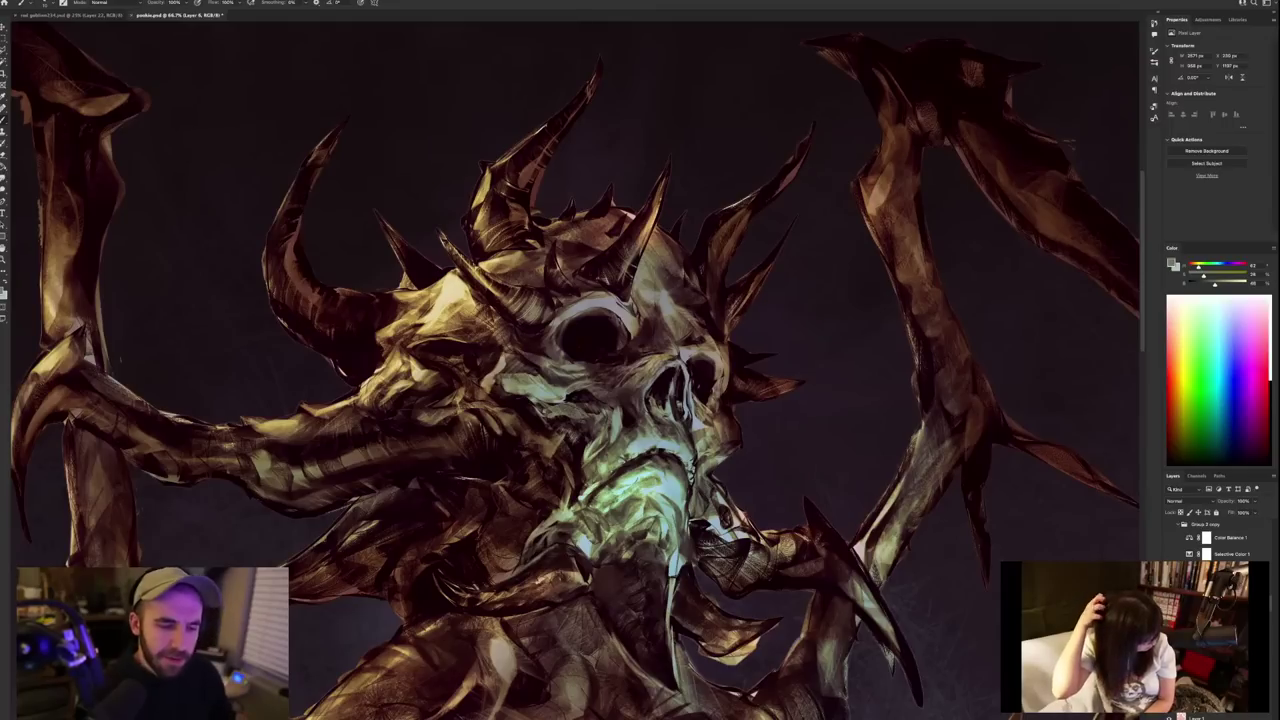
alt+click(612, 392)
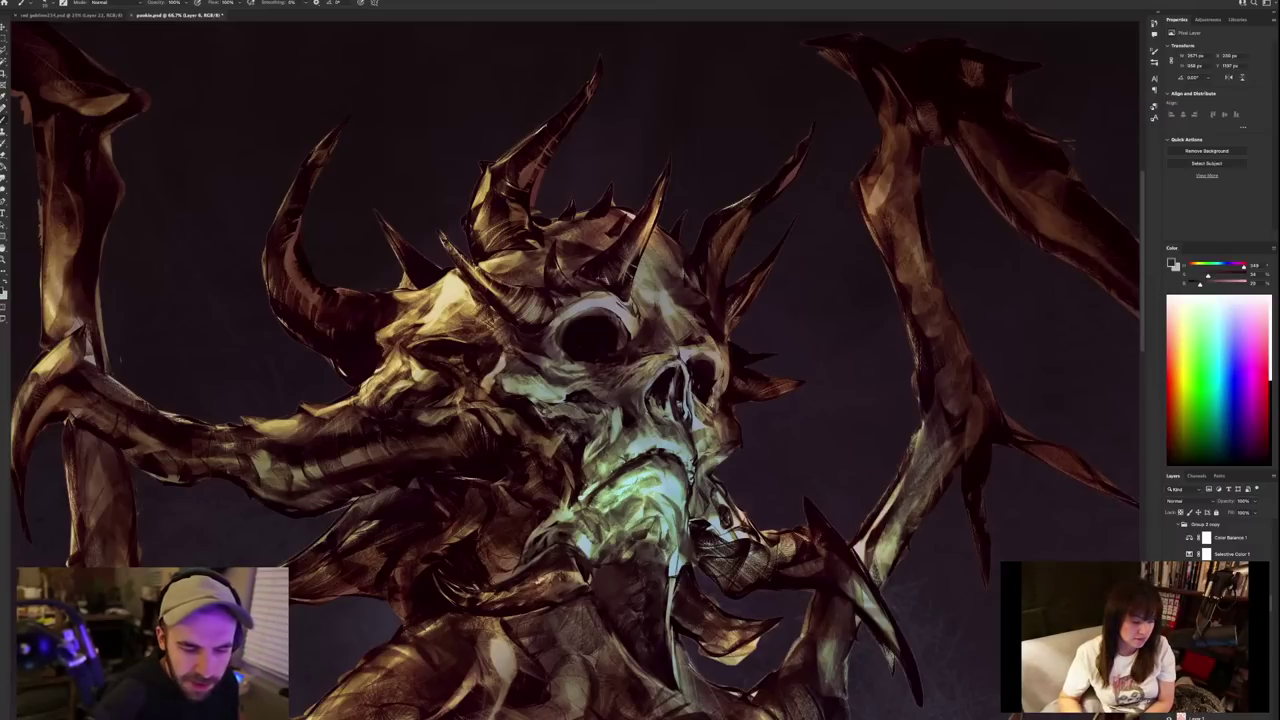
alt+click(526, 374)
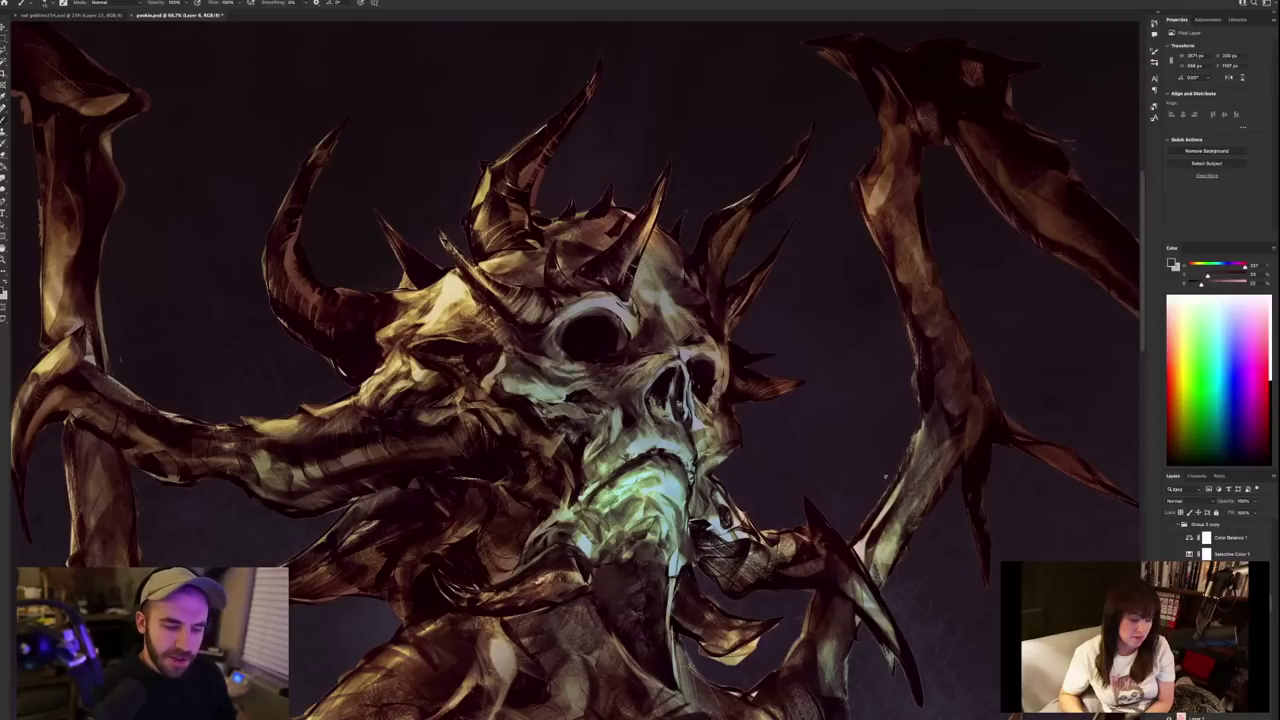
alt+click(542, 350)
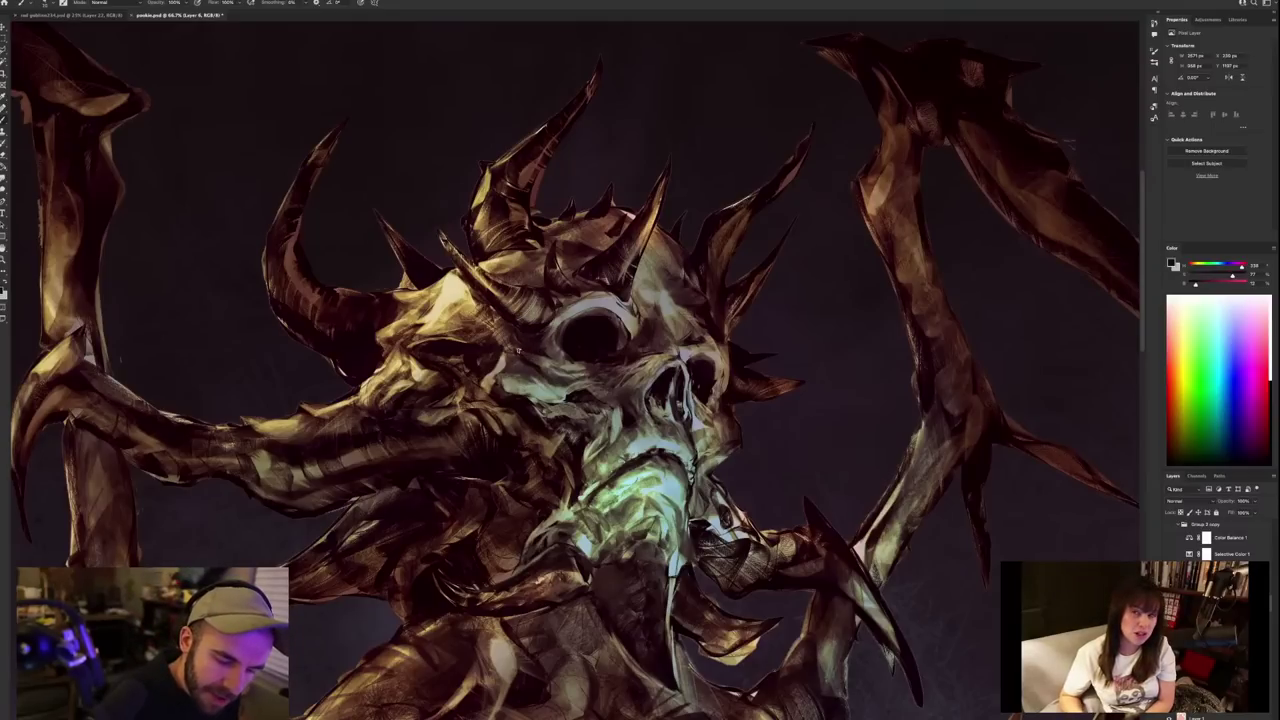
alt+click(548, 365)
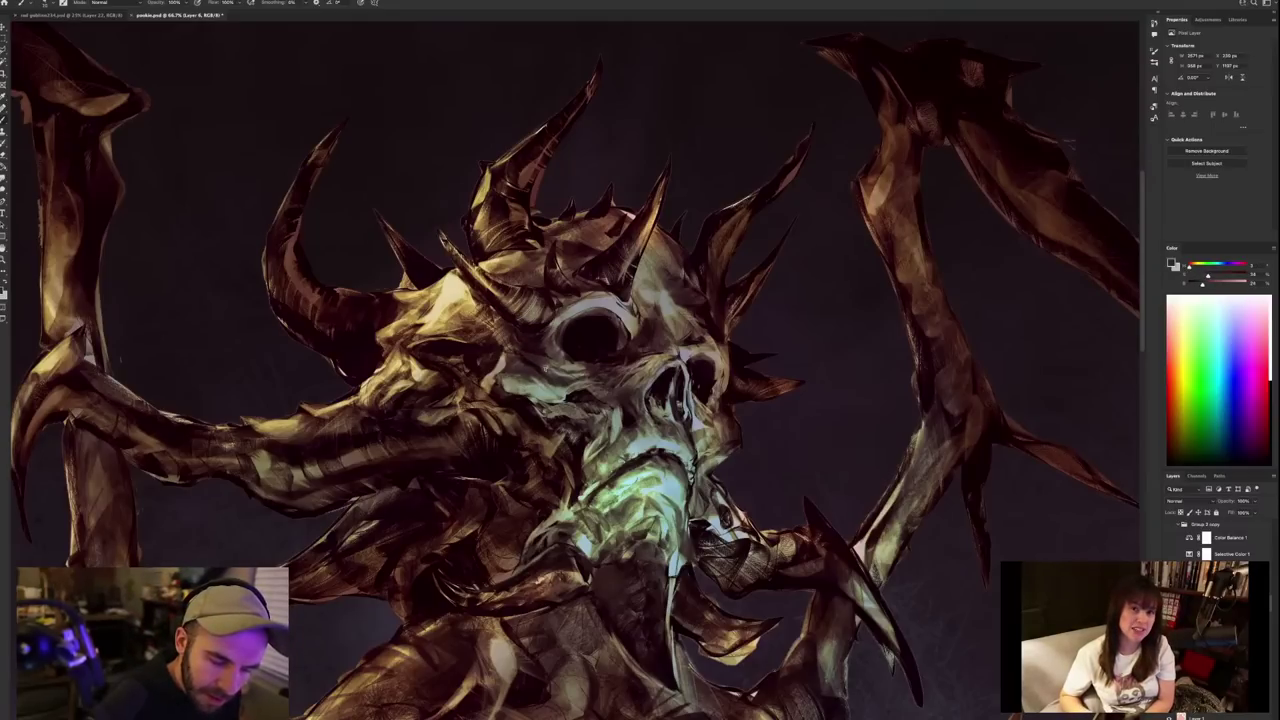
alt+click(527, 352)
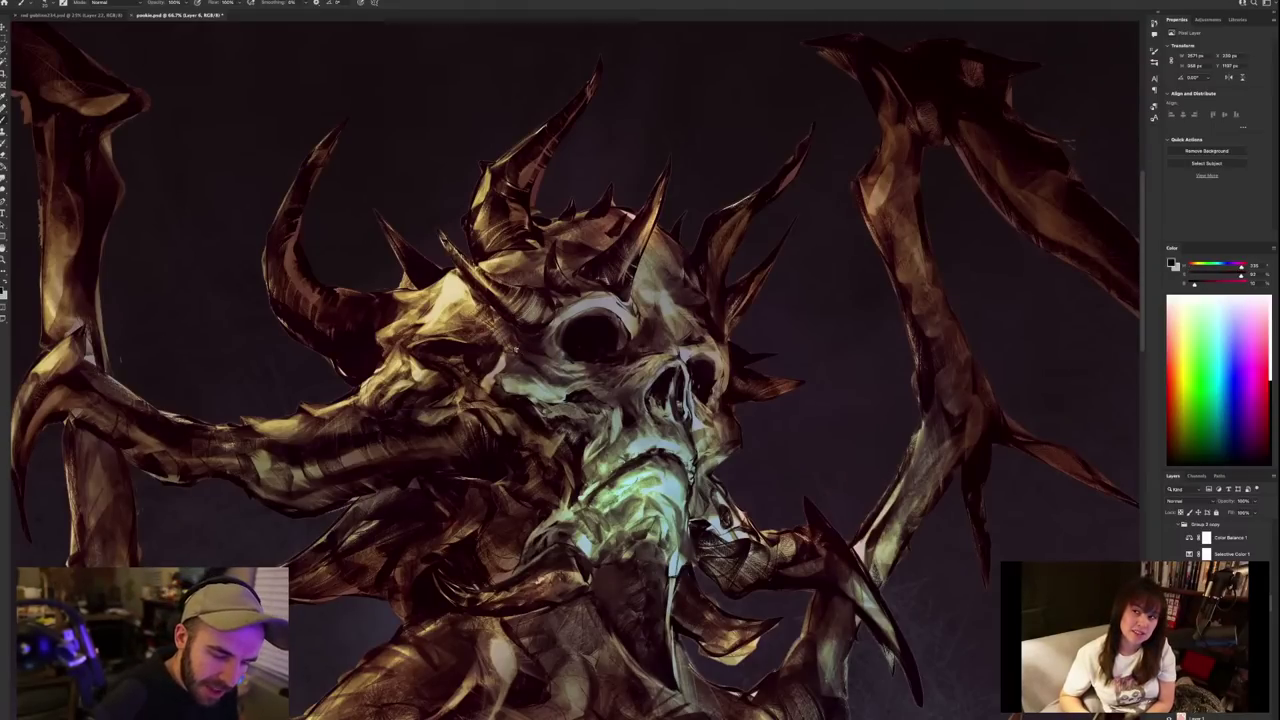
alt+click(524, 343)
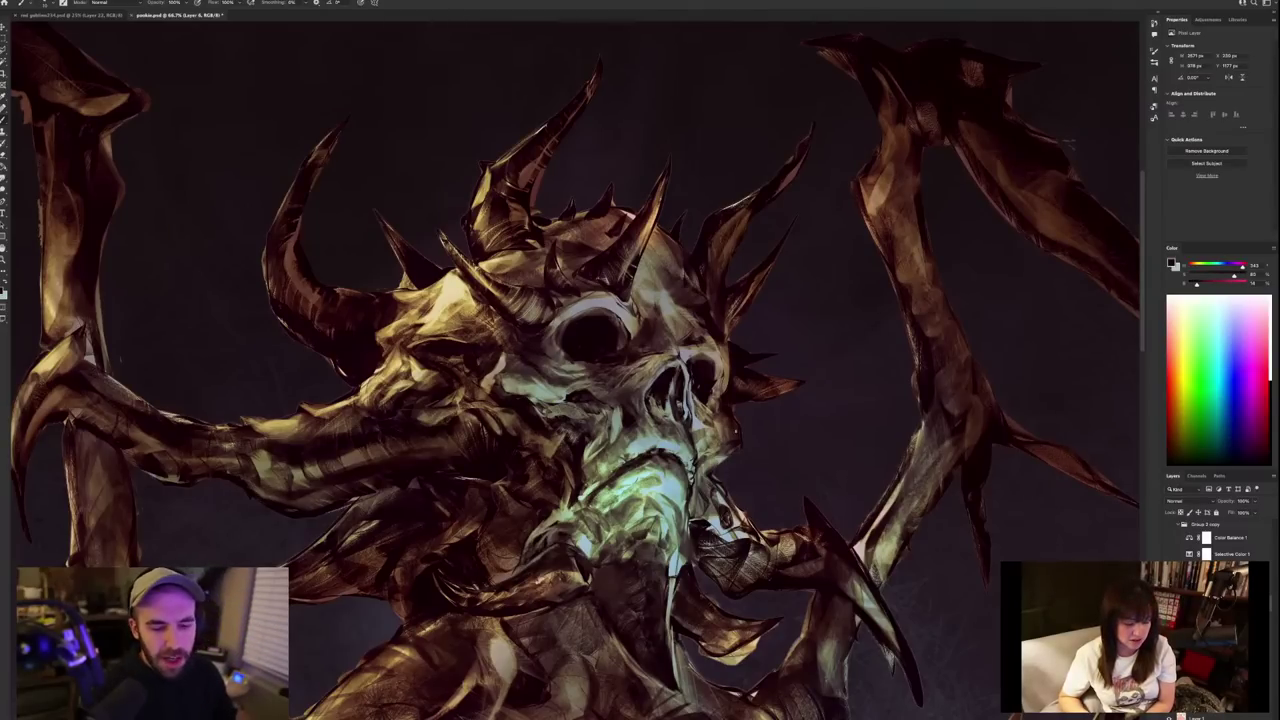
Paint details on the skull's temple beside the brow horn with sampled pale grey, muted yellow, dark reddish-brown and near-black tones.
alt+click(501, 364)
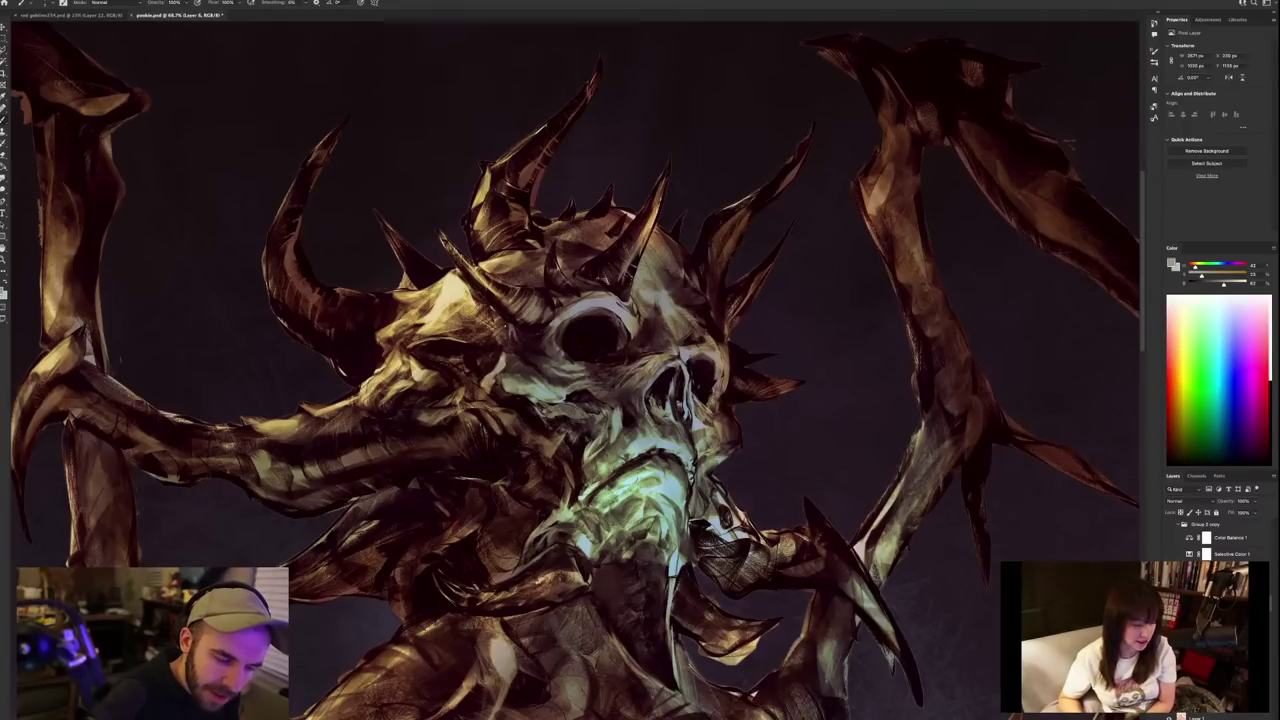
alt+click(495, 327)
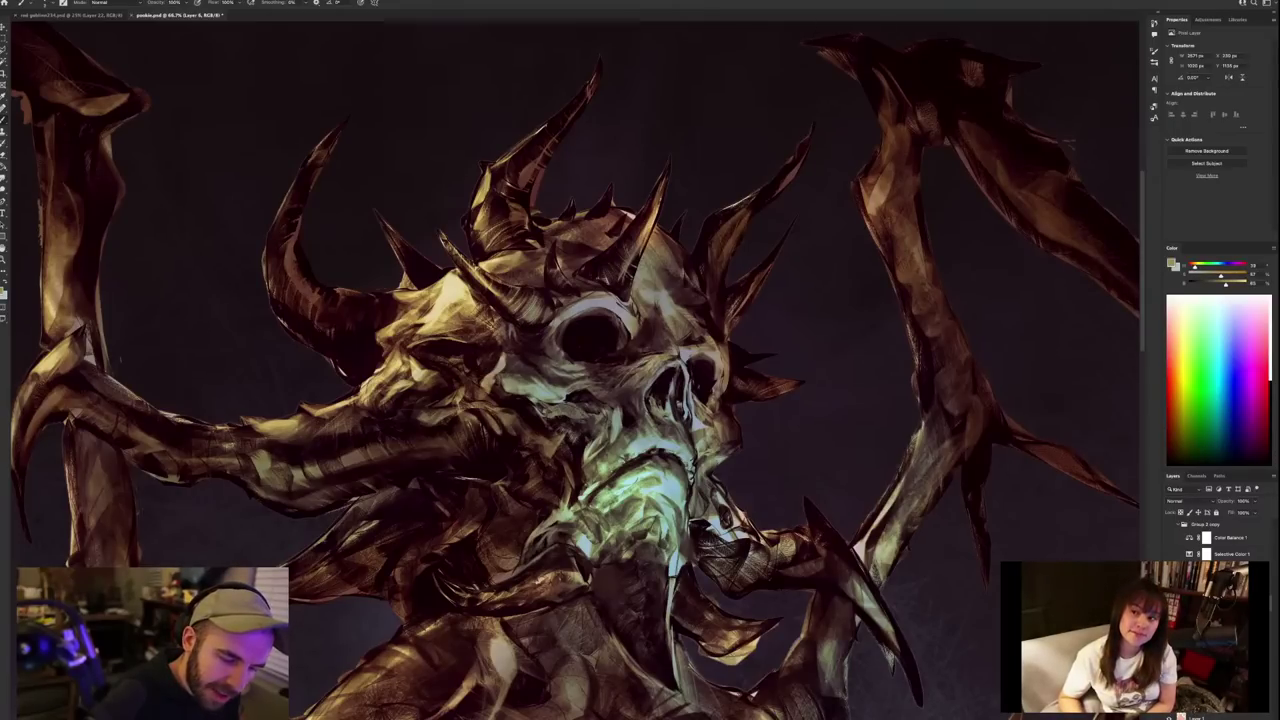
drag(498, 318, 488, 308)
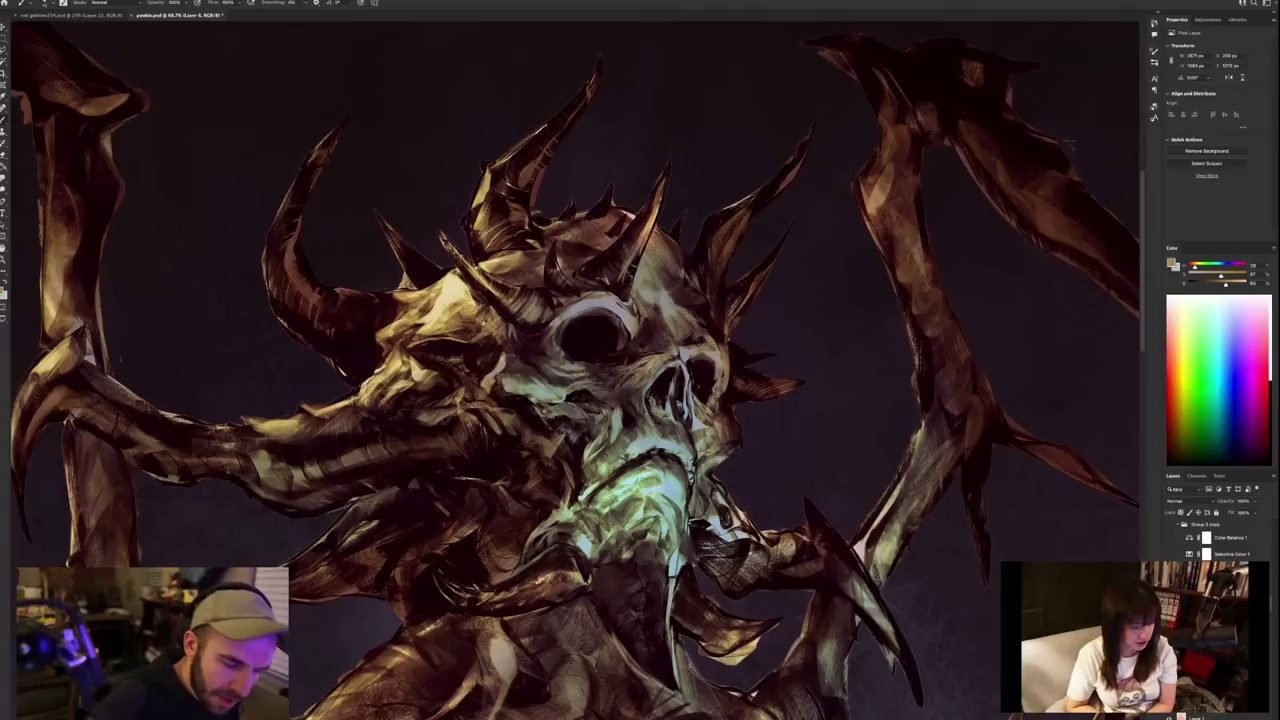
alt+click(478, 329)
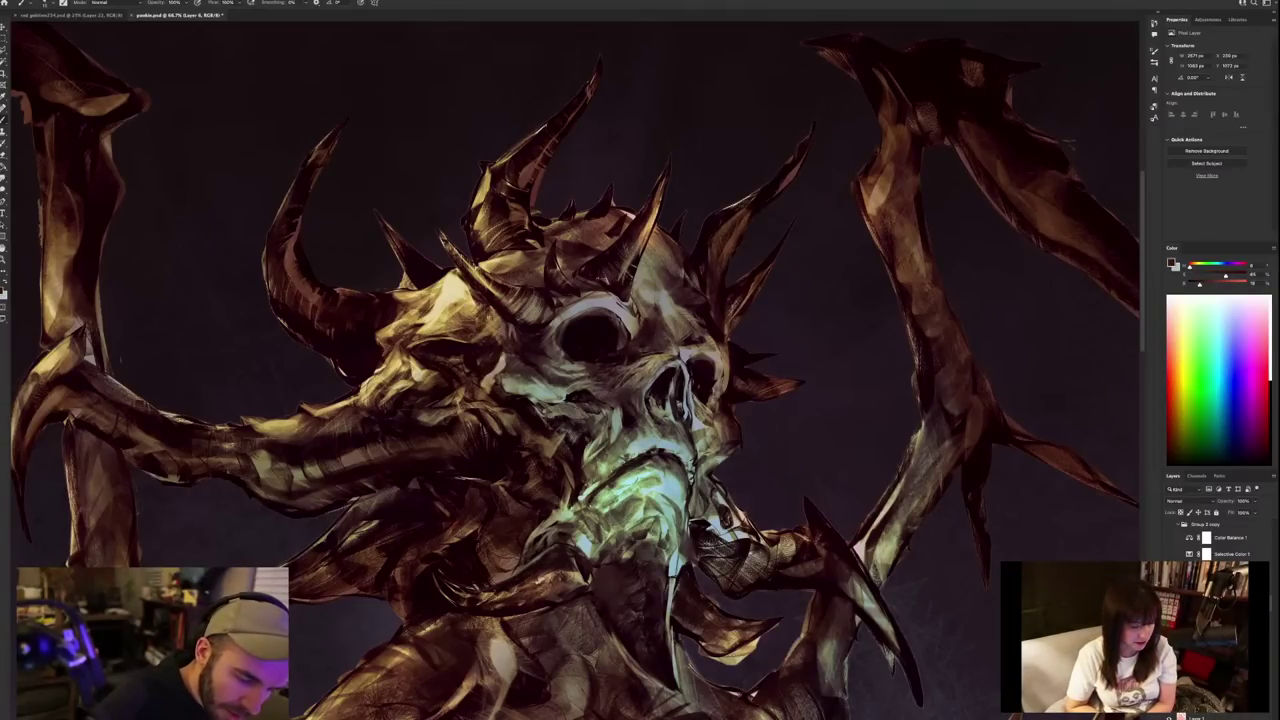
drag(477, 334, 467, 344)
alt+click(472, 342)
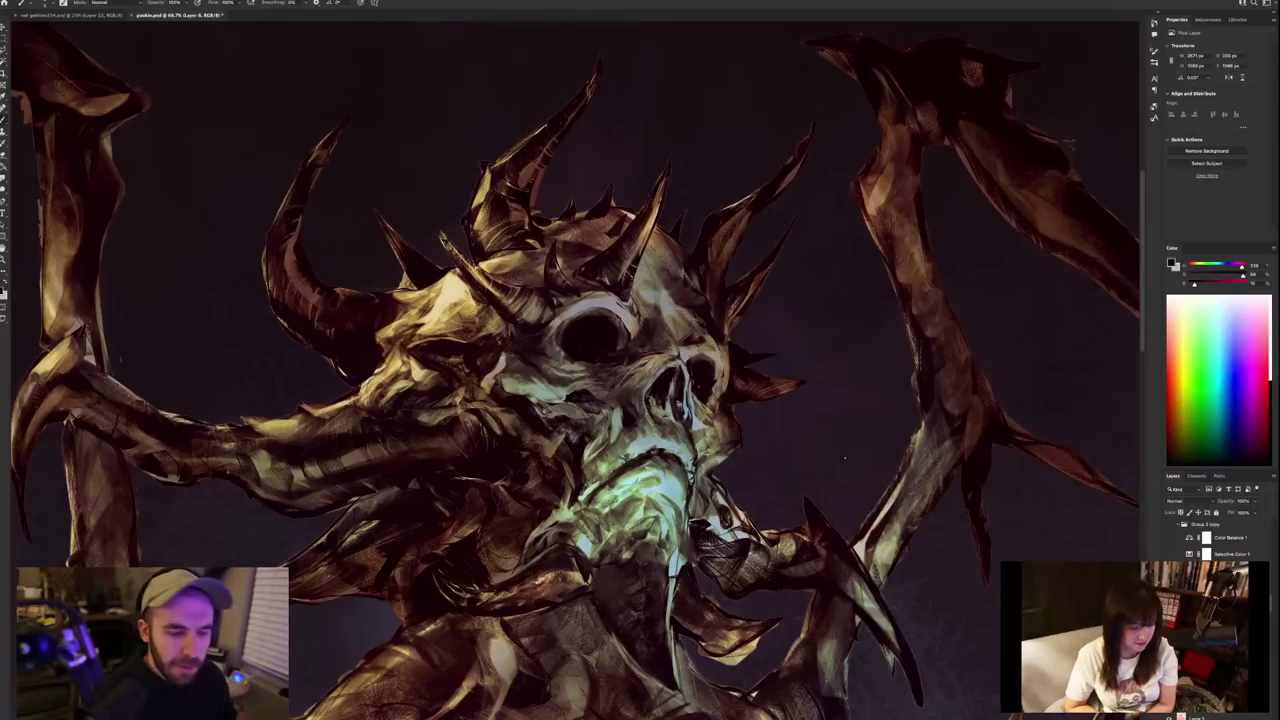
Refine the lower and nose-side rim of the large eye socket with sampled grey-green, dark reddish and near-black tones.
alt+click(517, 349)
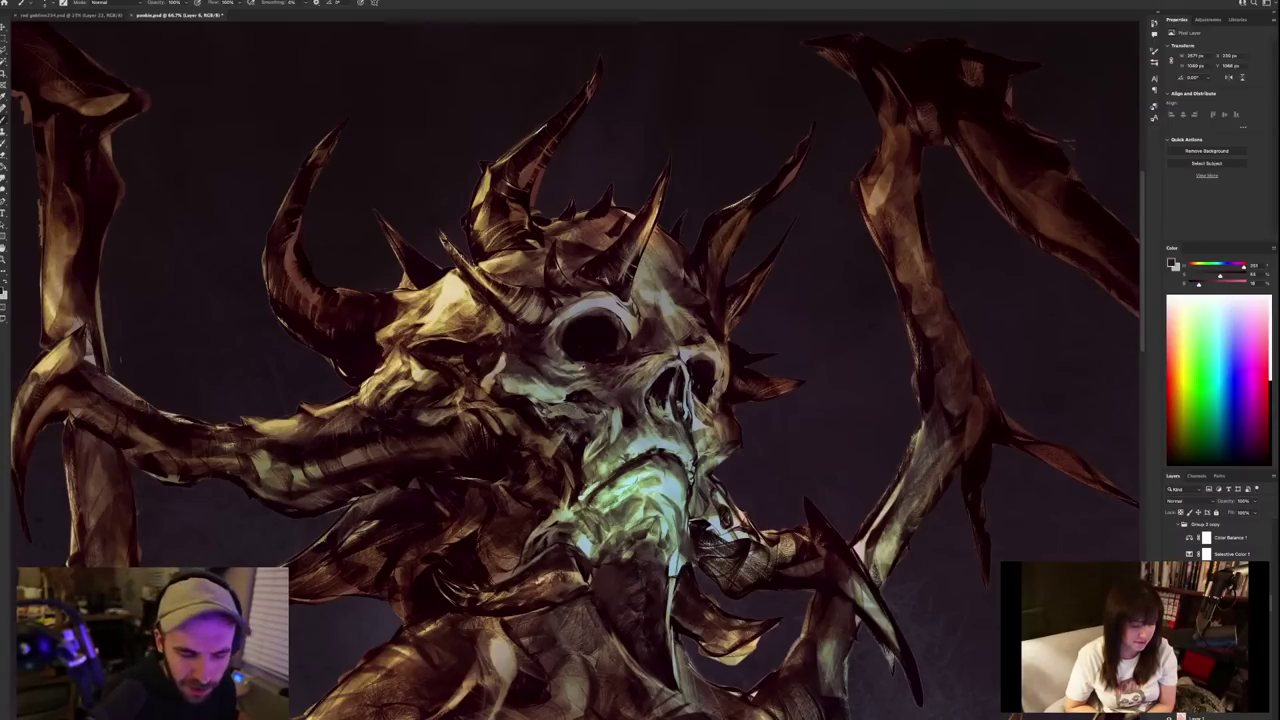
alt+click(576, 375)
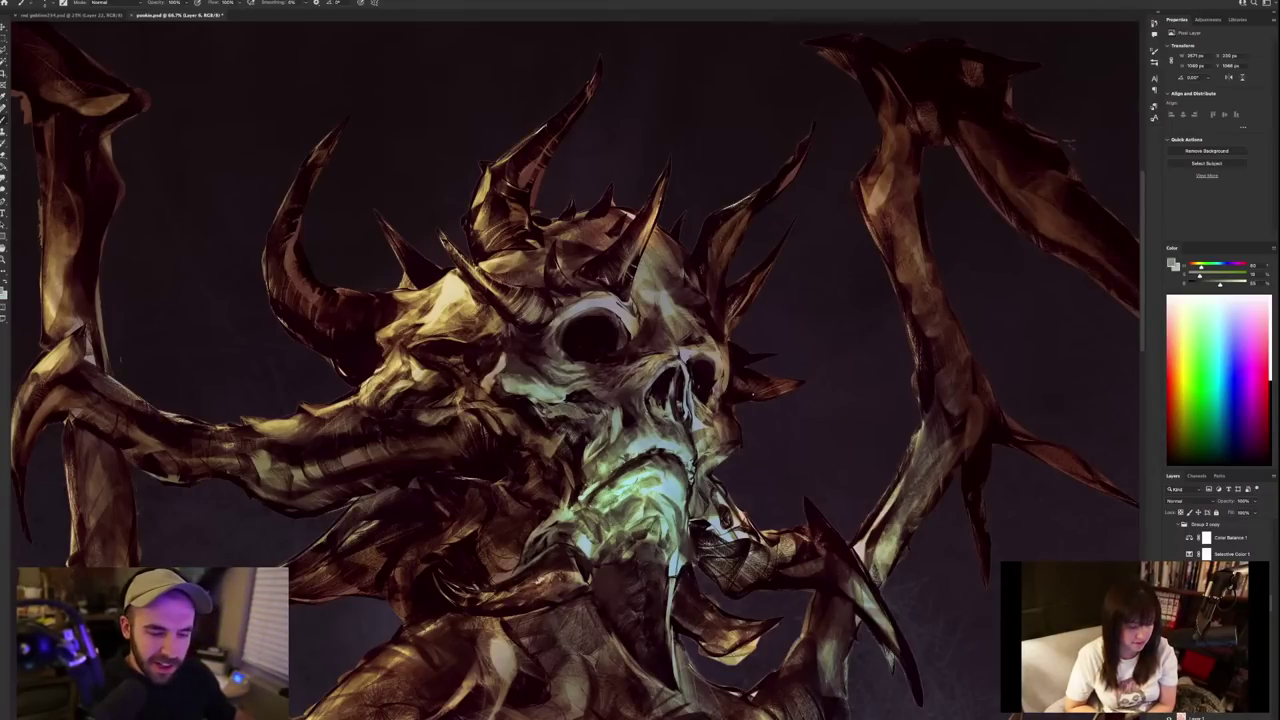
alt+click(594, 362)
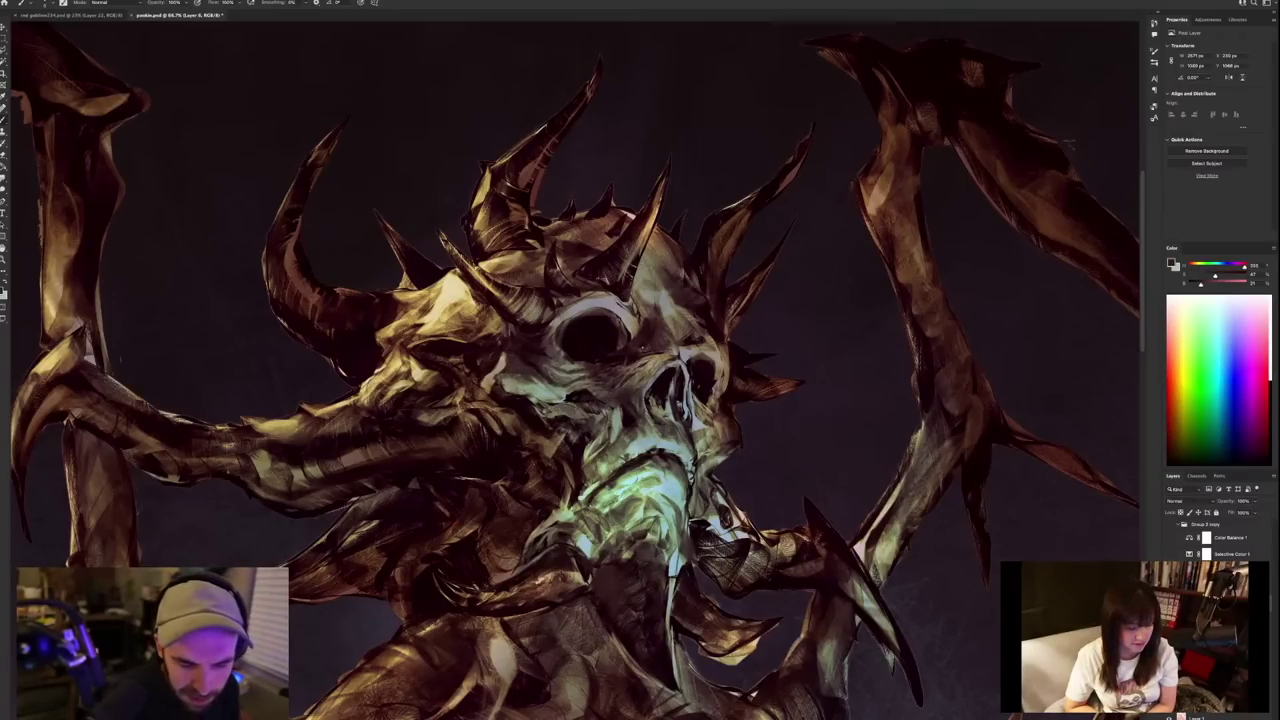
alt+click(605, 352)
alt+click(614, 346)
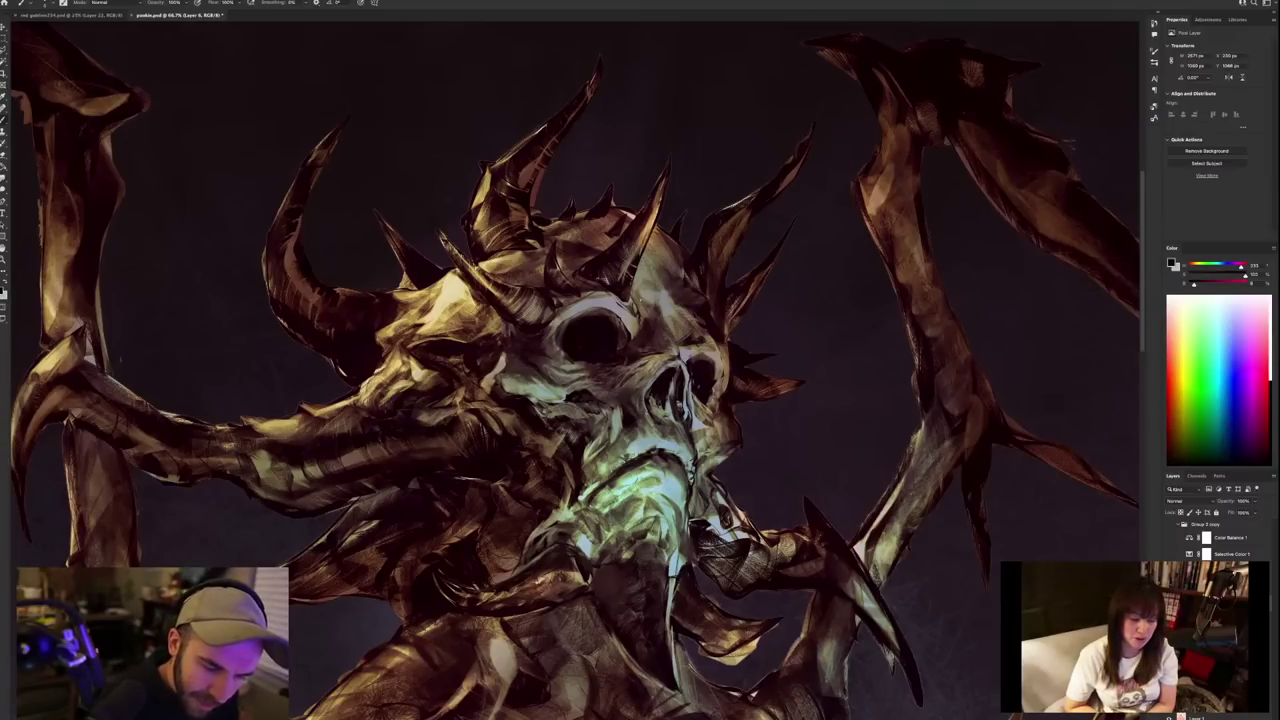
alt+click(647, 332)
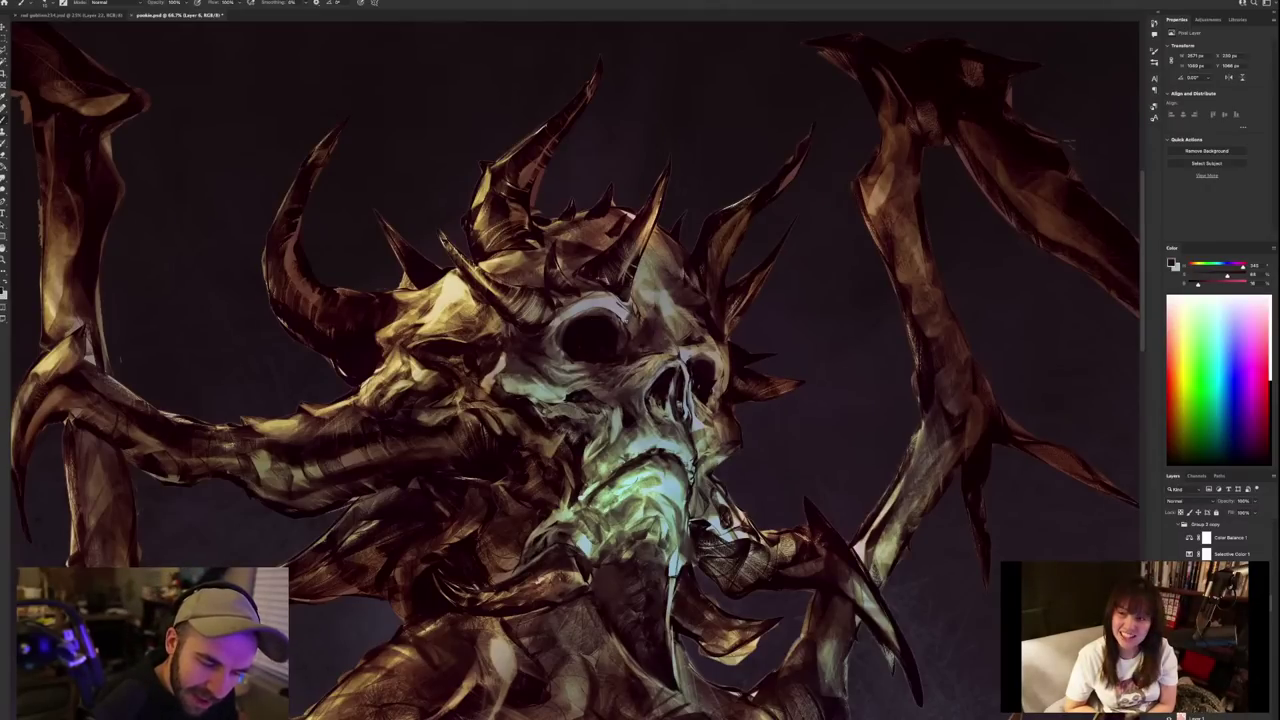
alt+click(632, 317)
alt+click(635, 315)
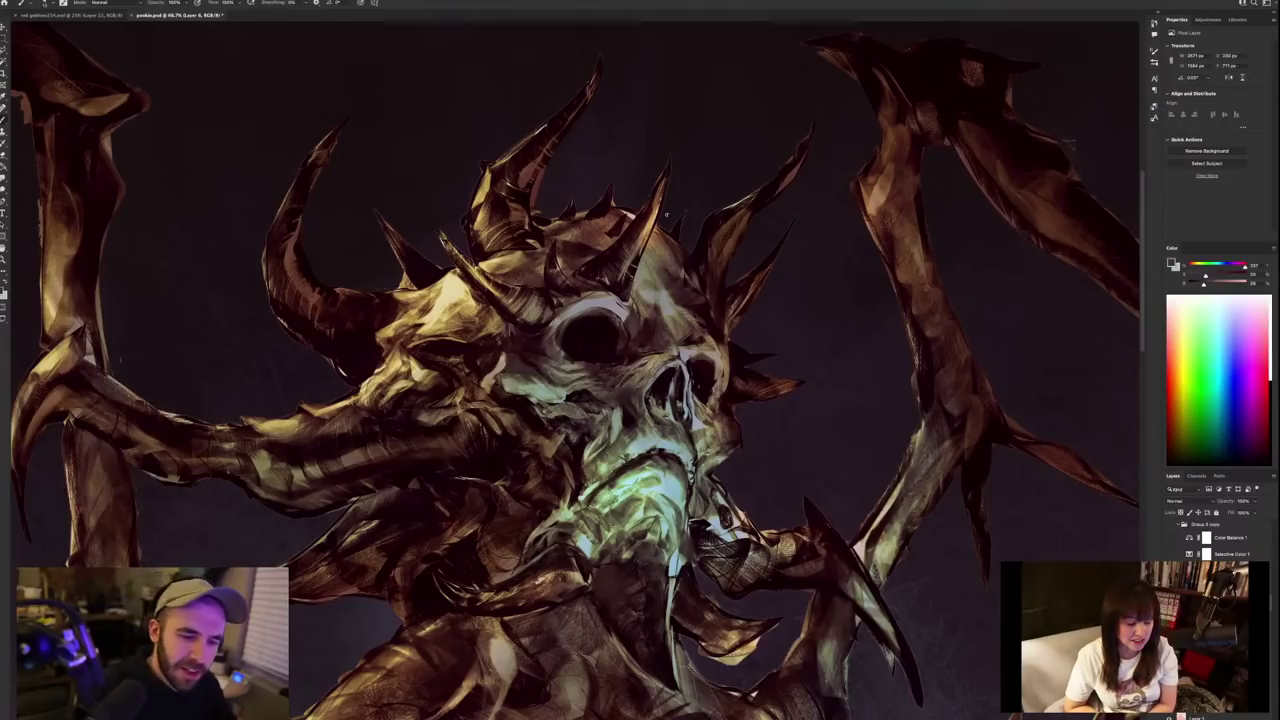
Paint the forehead behind the tall brow horn with near-black and dark reddish-brown tones sampled nearby.
alt+click(663, 223)
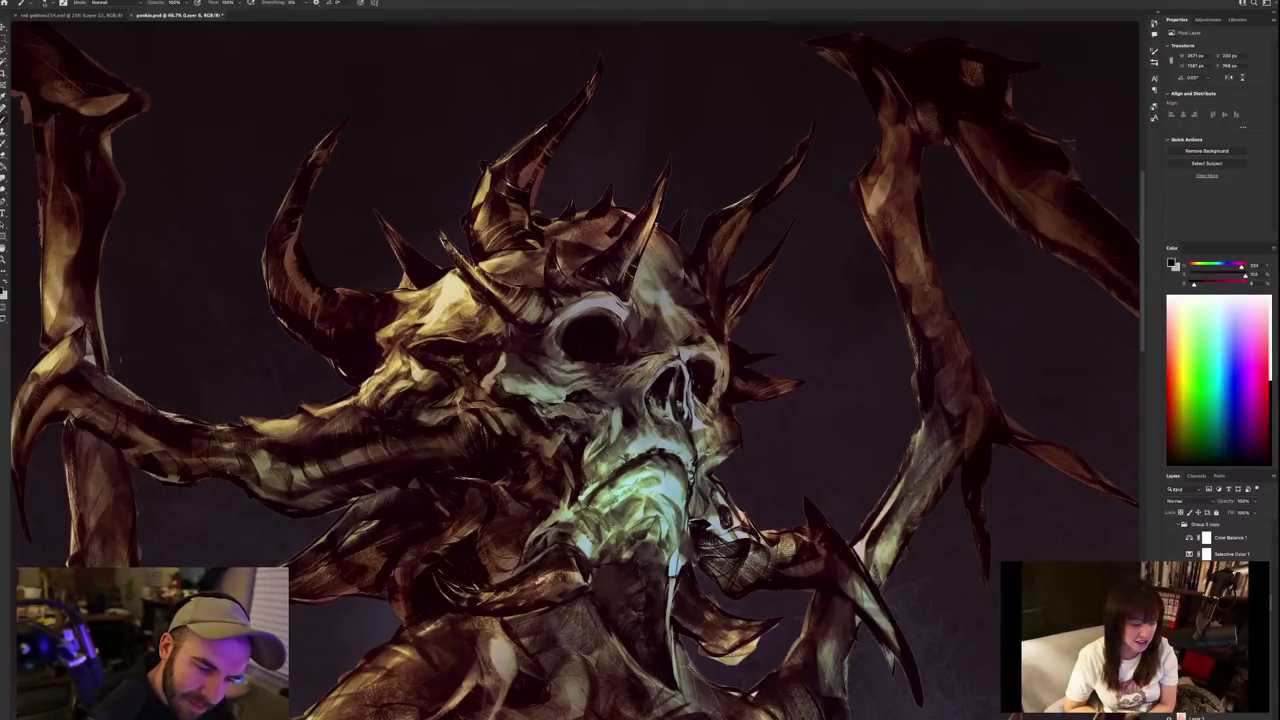
alt+click(656, 236)
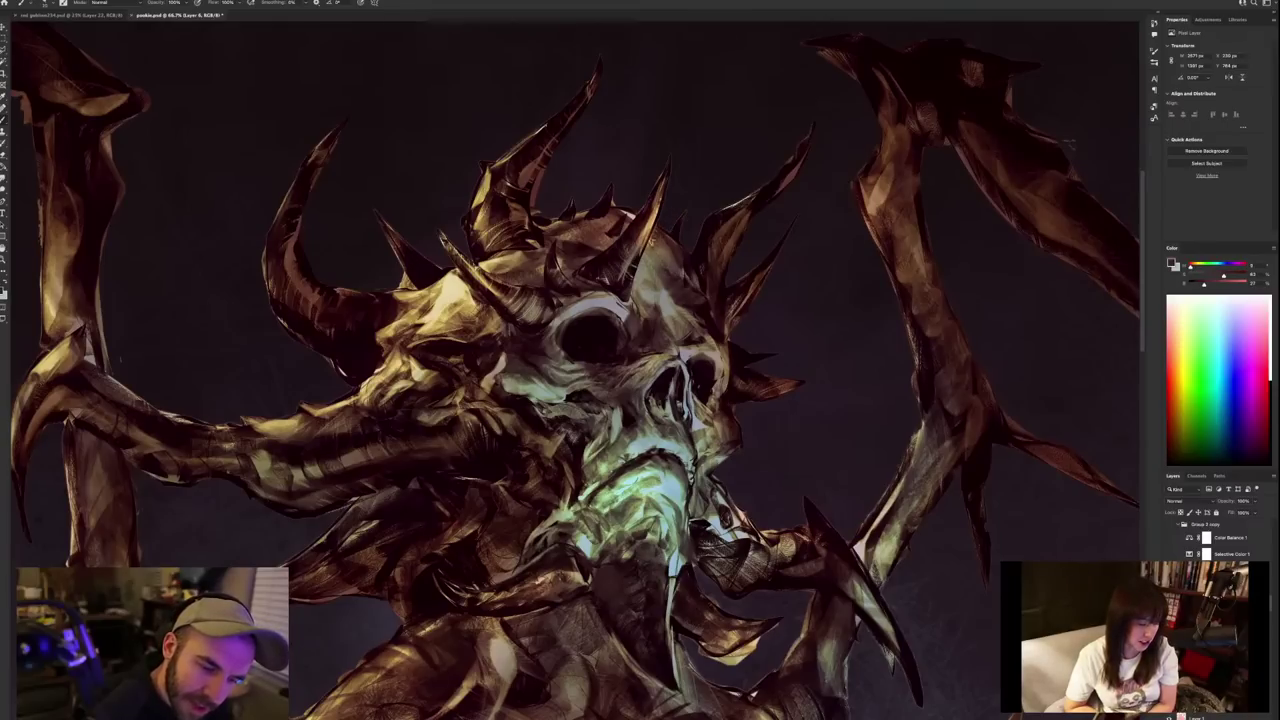
alt+click(664, 239)
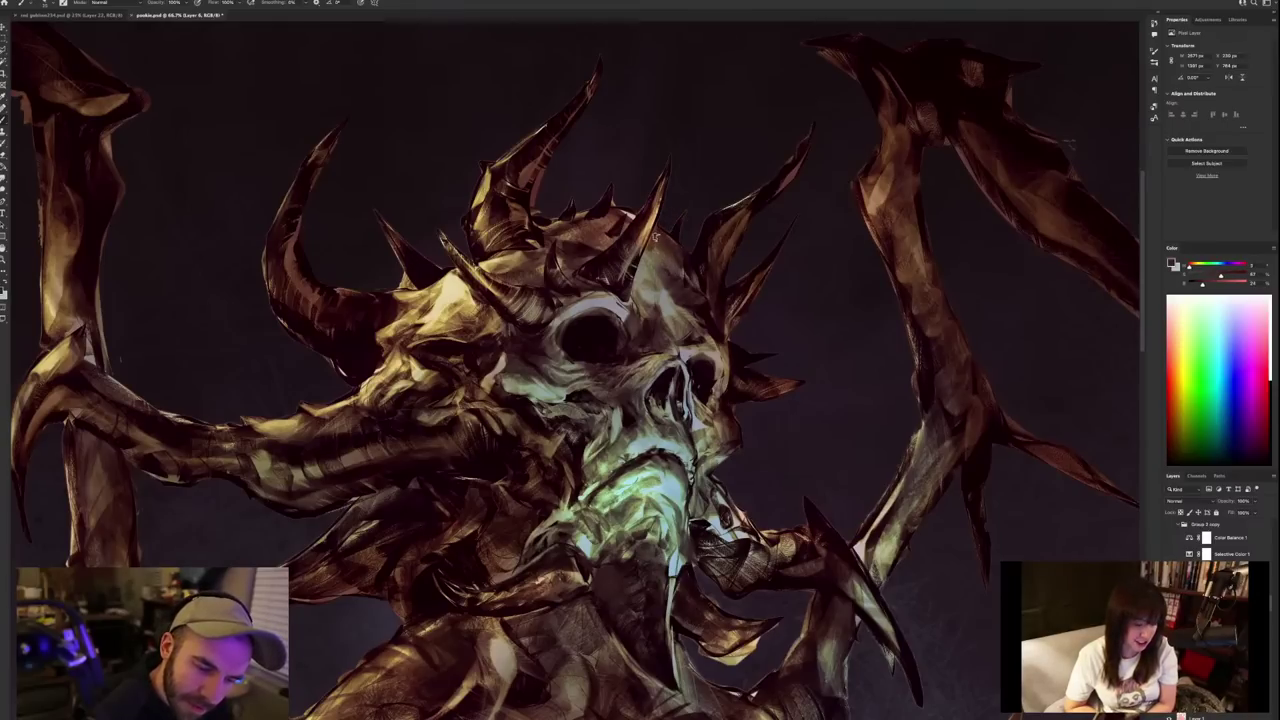
alt+click(657, 259)
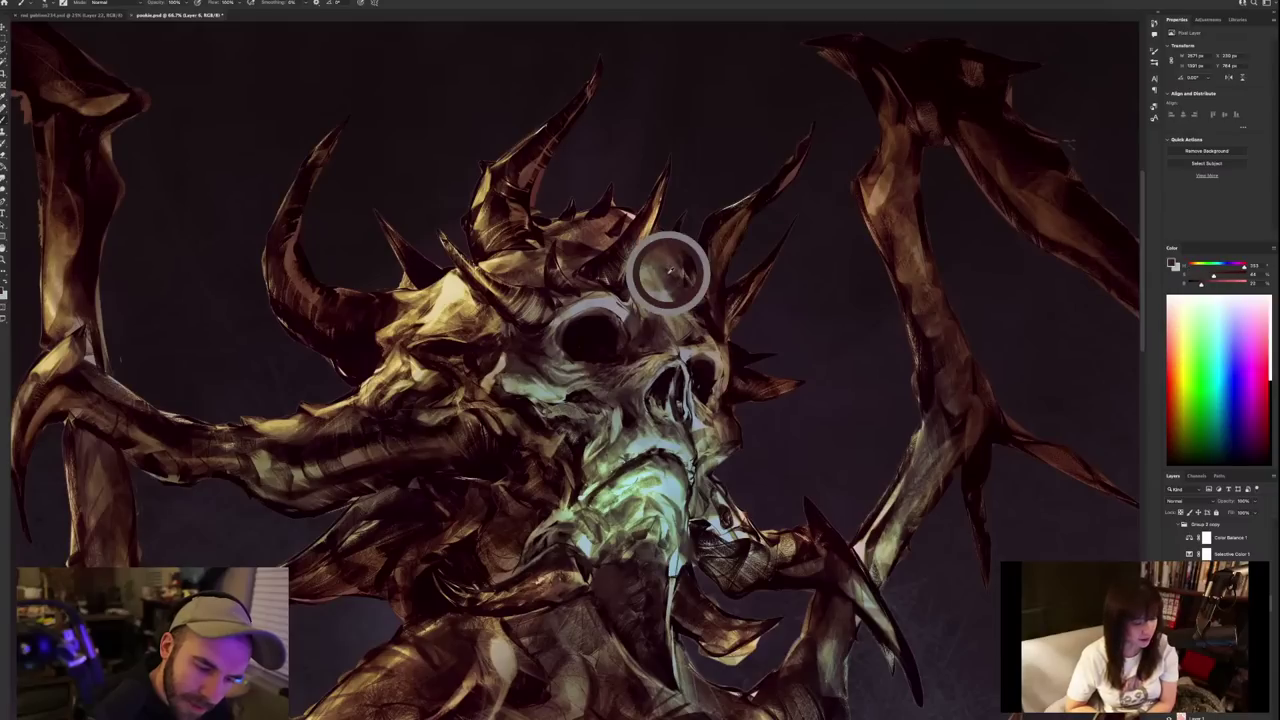
alt+click(651, 257)
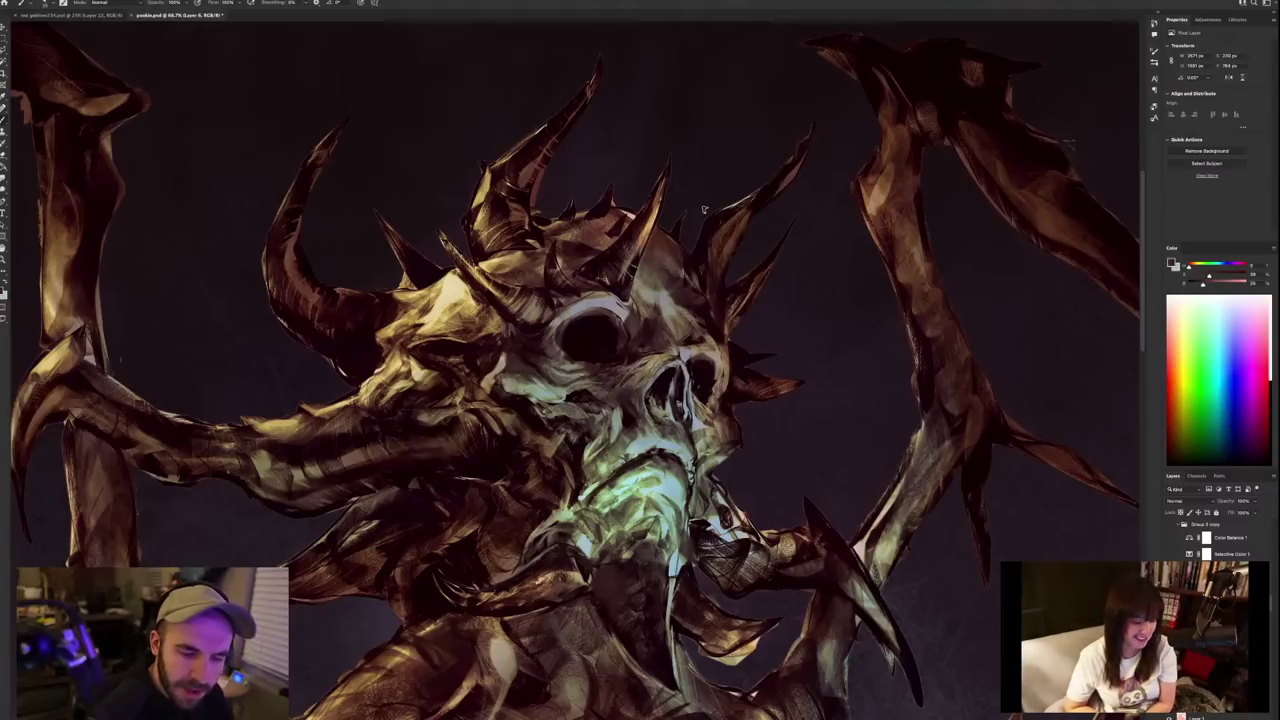
alt+click(674, 253)
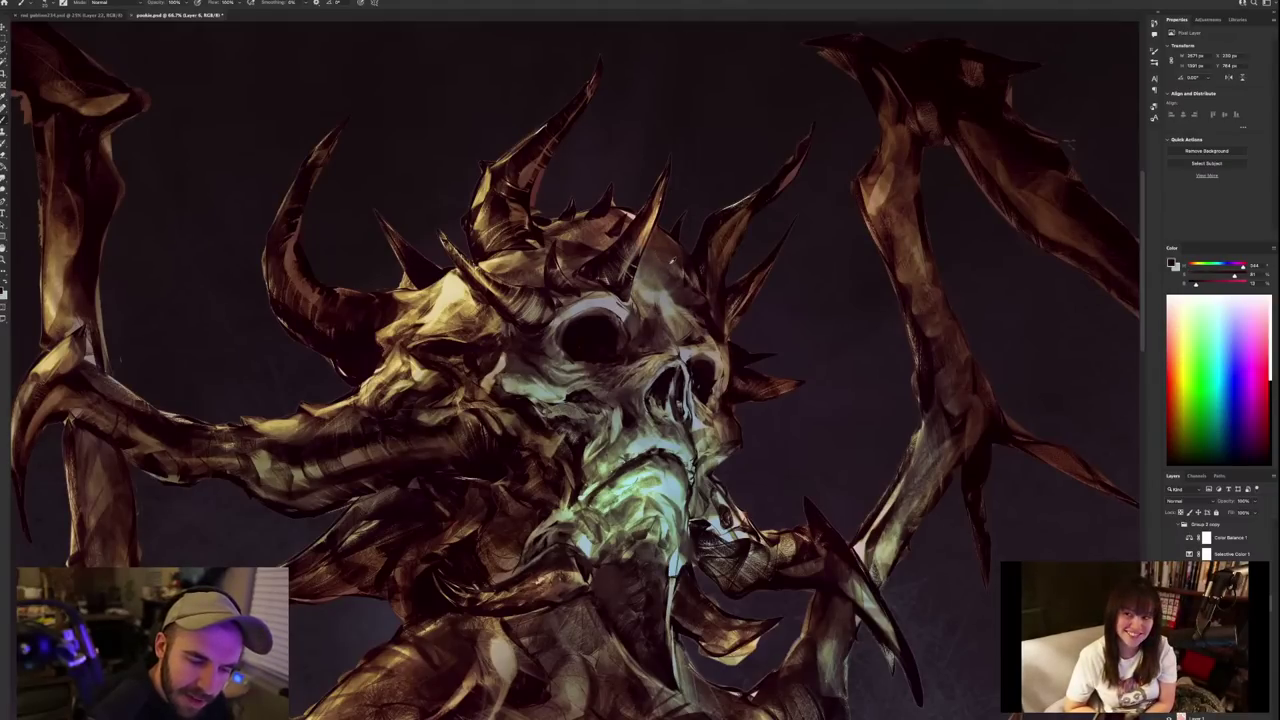
alt+click(670, 260)
alt+click(670, 262)
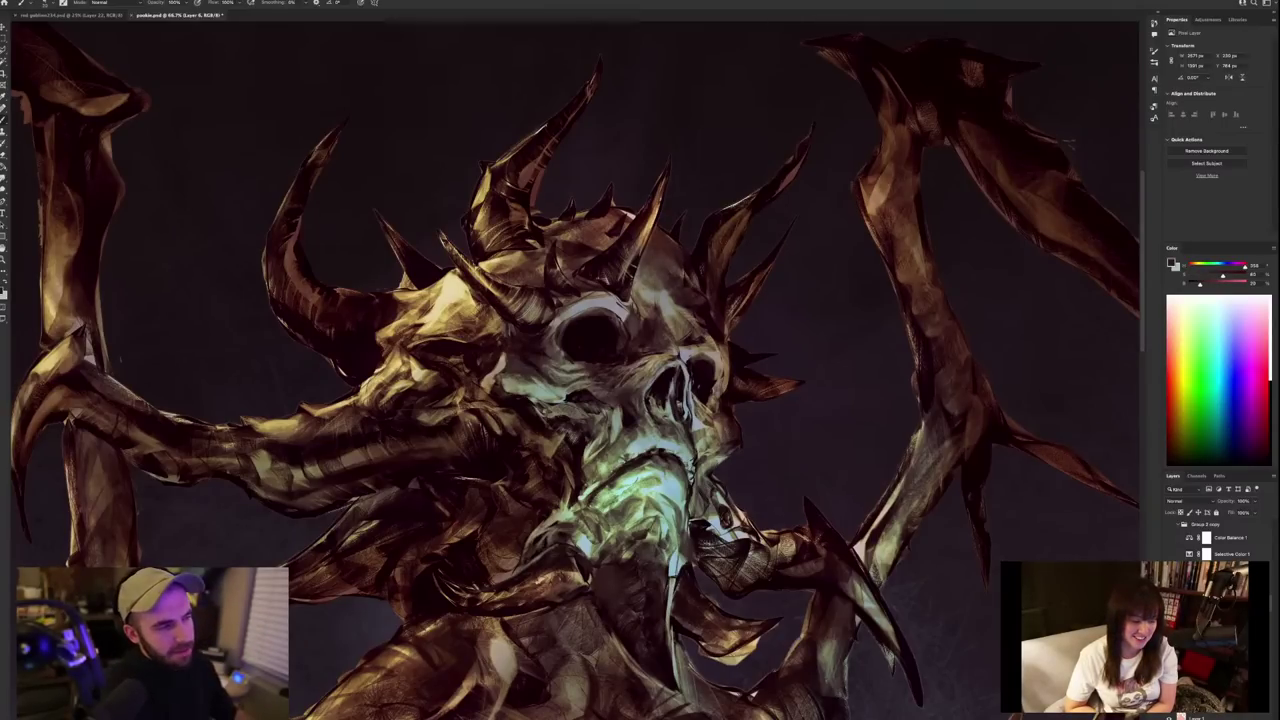
Flip the canvas view horizontally.
click(20, 3)
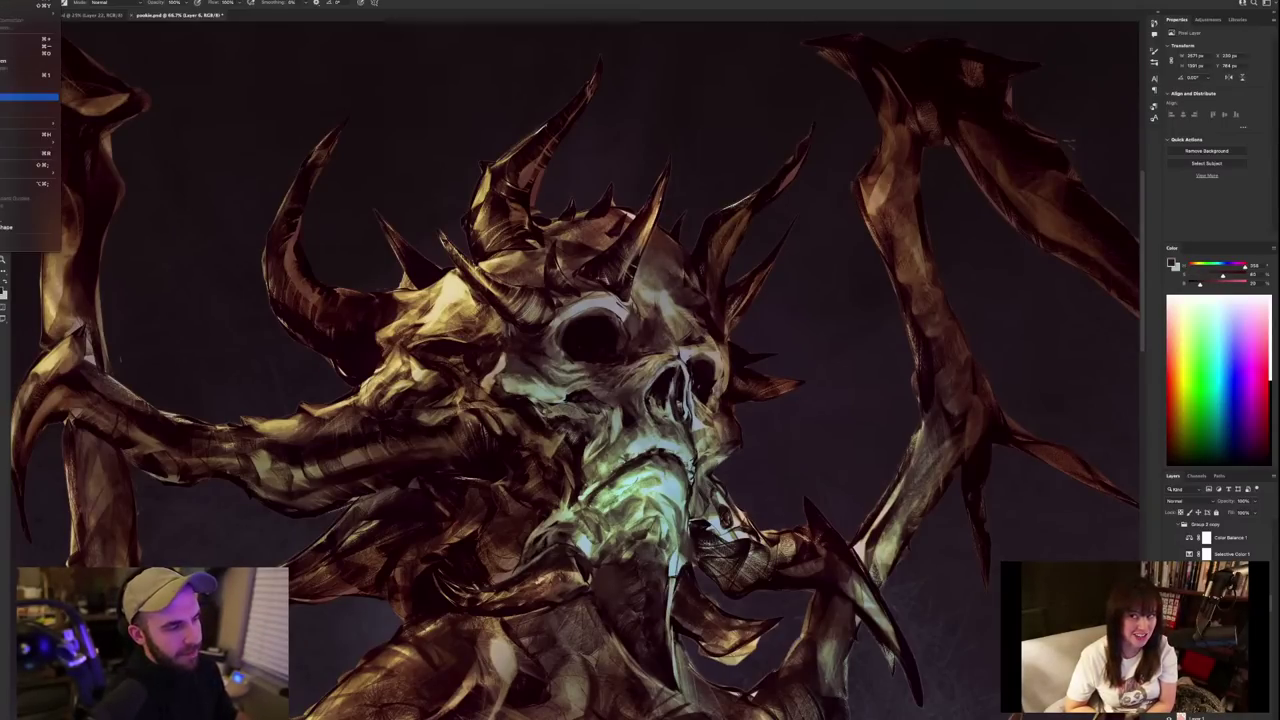
click(30, 103)
drag(650, 397, 737, 347)
Refine the brow and nose bridge between the two eye sockets using sampled greyish-brown and near-black tones.
alt+click(592, 302)
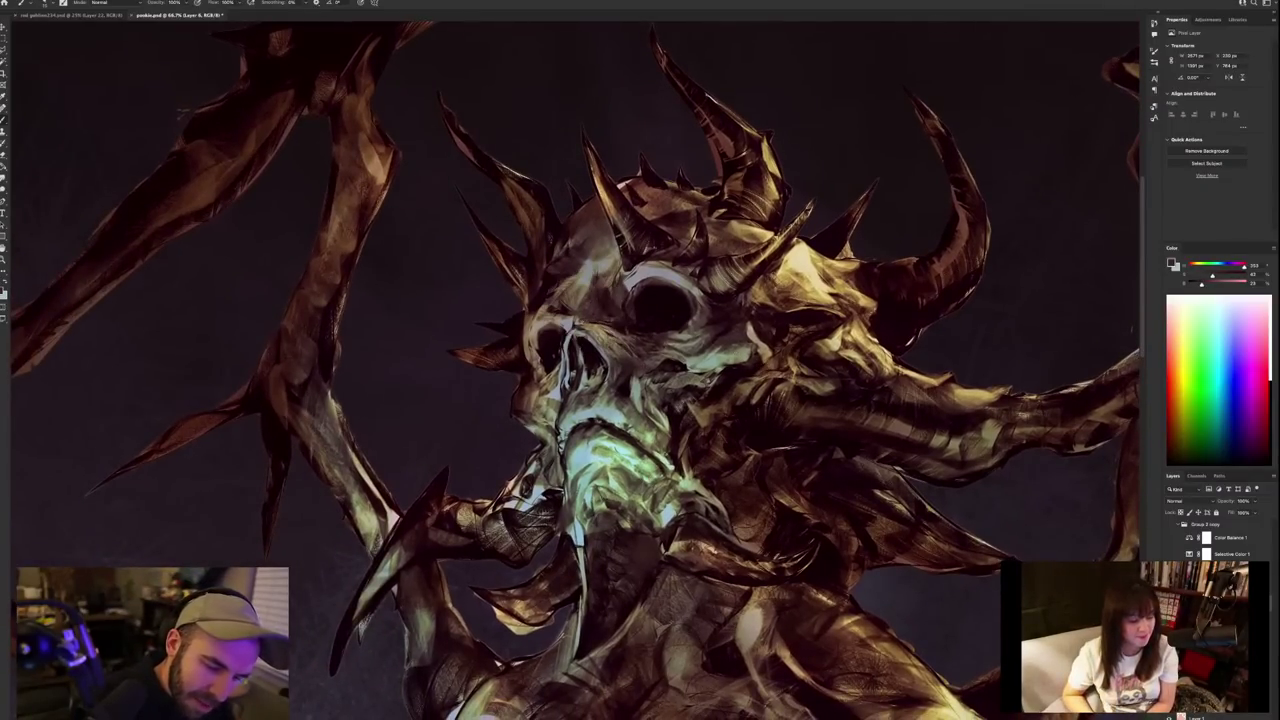
alt+click(594, 324)
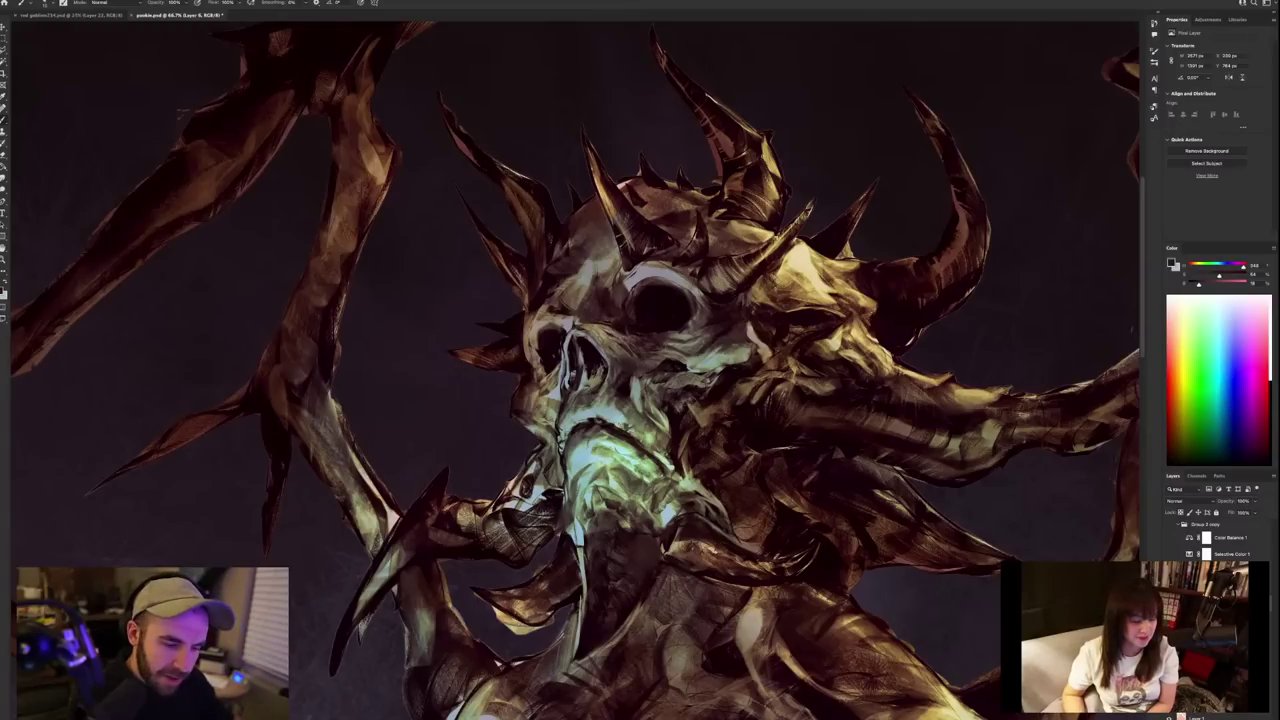
alt+click(619, 293)
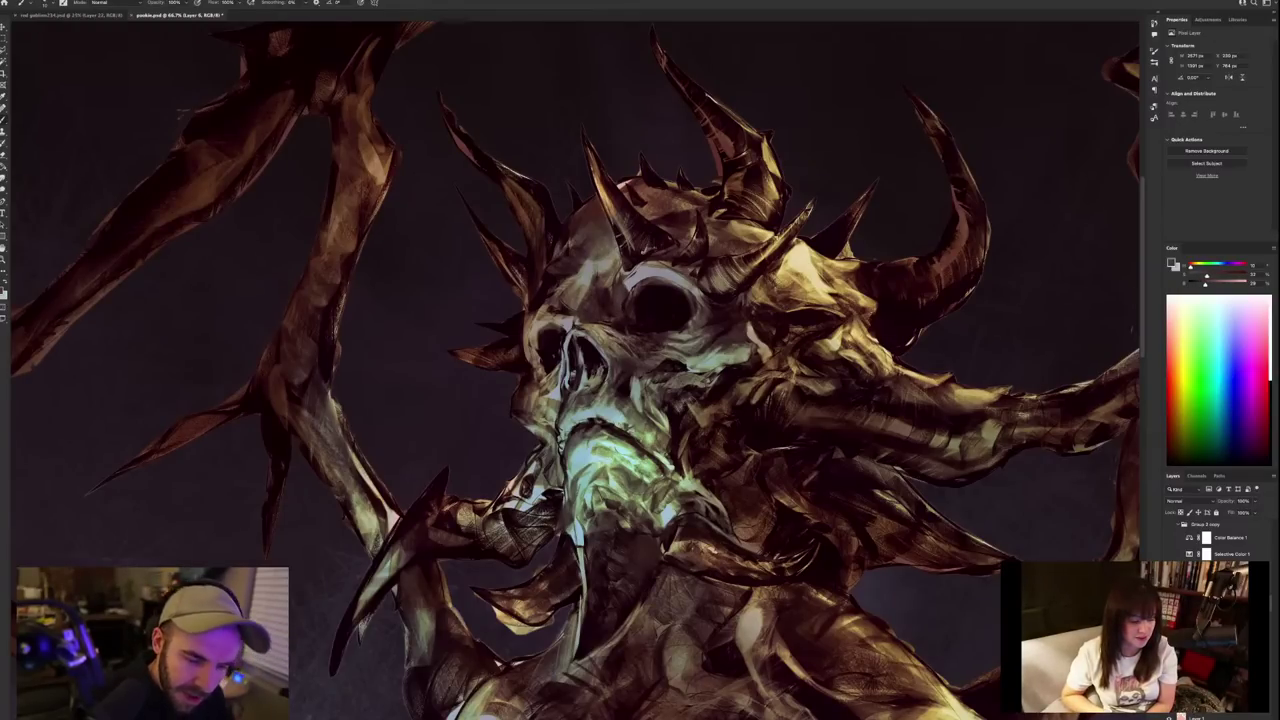
alt+click(612, 318)
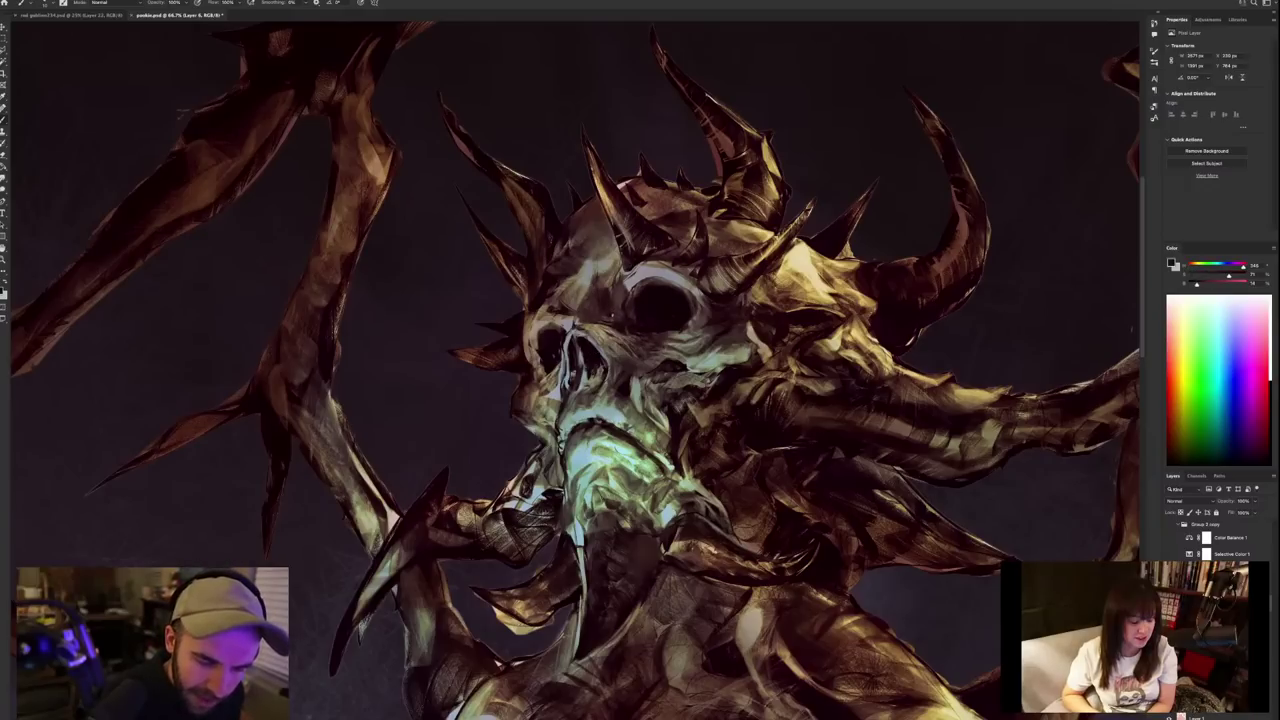
alt+click(653, 309)
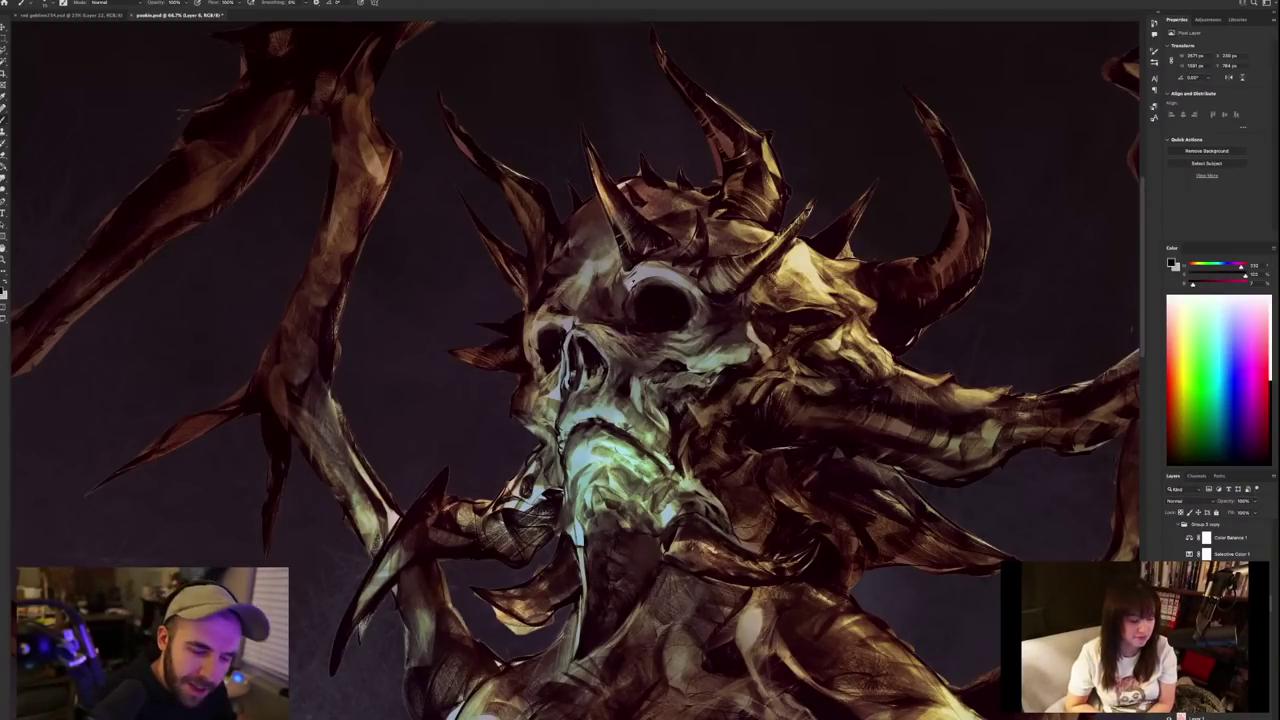
alt+click(626, 301)
alt+click(623, 307)
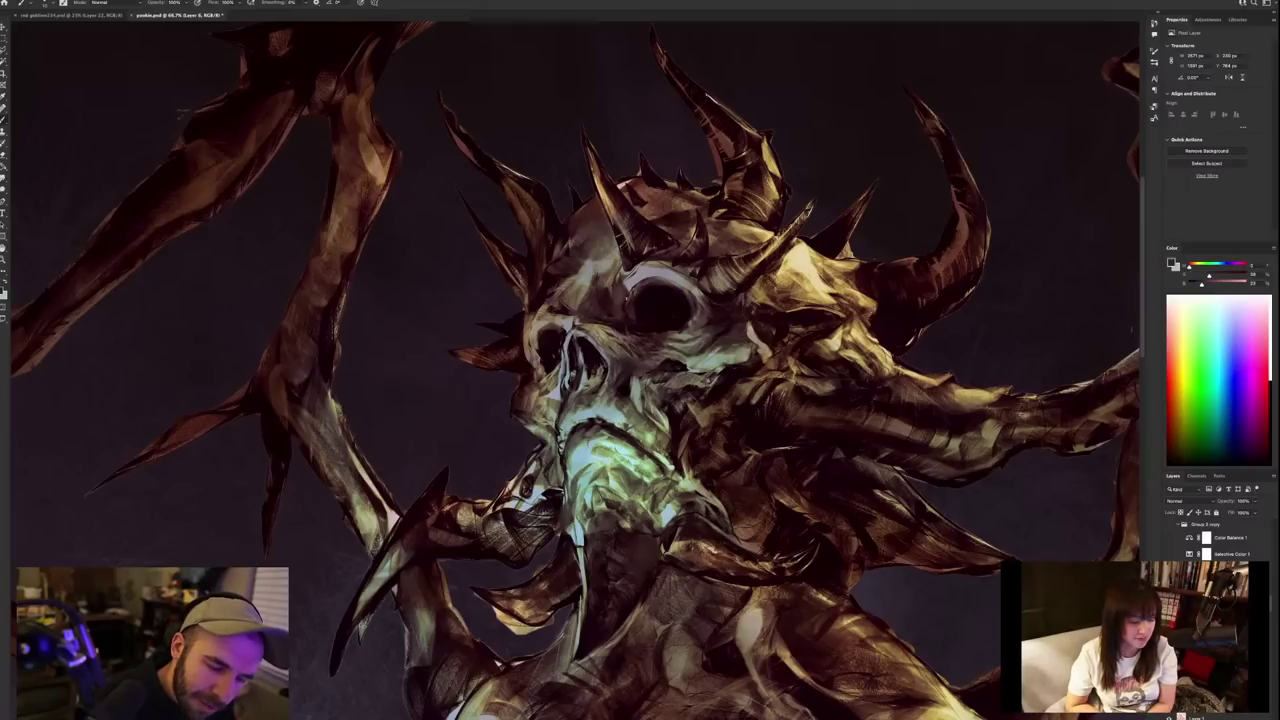
alt+click(623, 304)
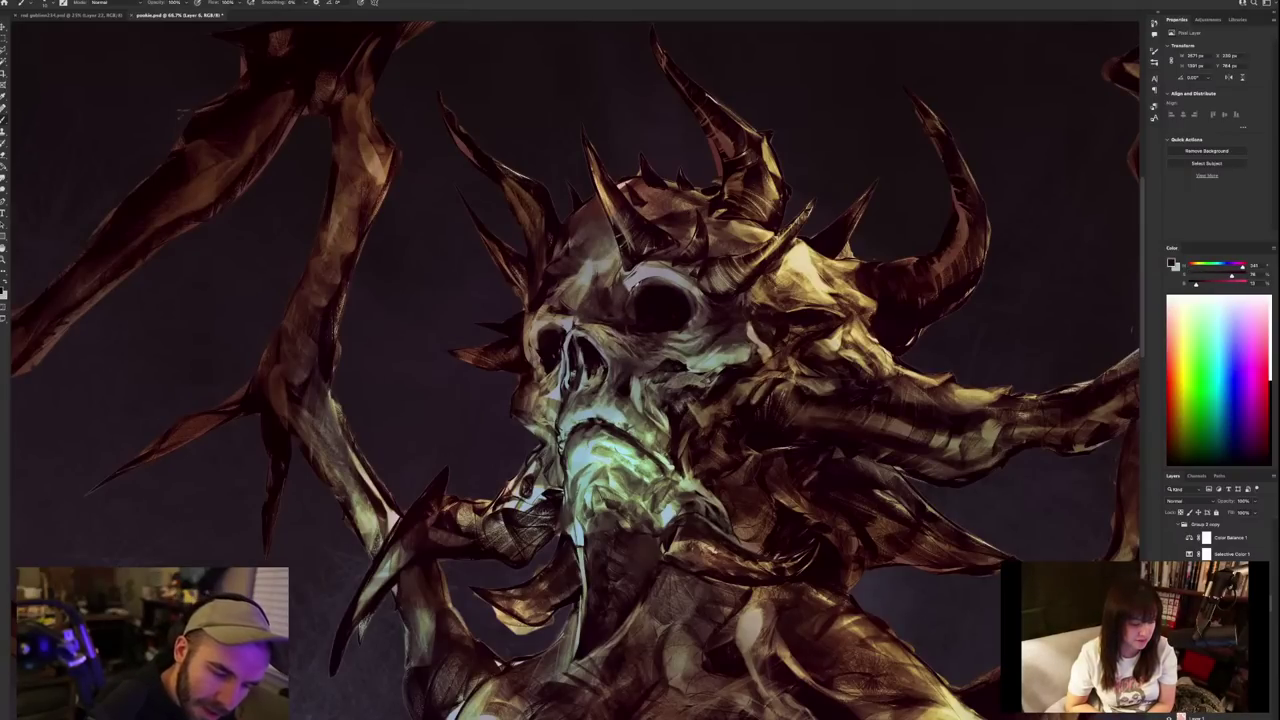
Touch up the upper rim of the large eye socket with sampled pale grey-blue and muted purplish-grey tones.
alt+click(640, 285)
alt+click(640, 277)
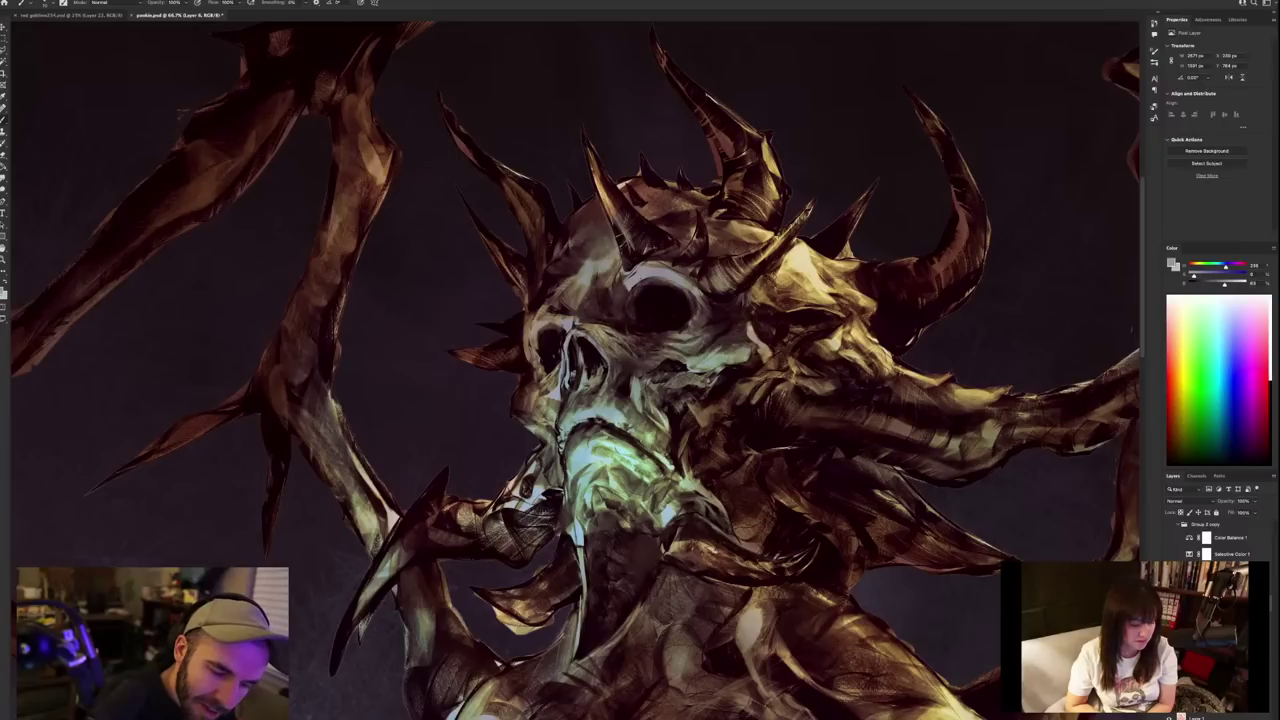
alt+click(642, 281)
alt+click(638, 281)
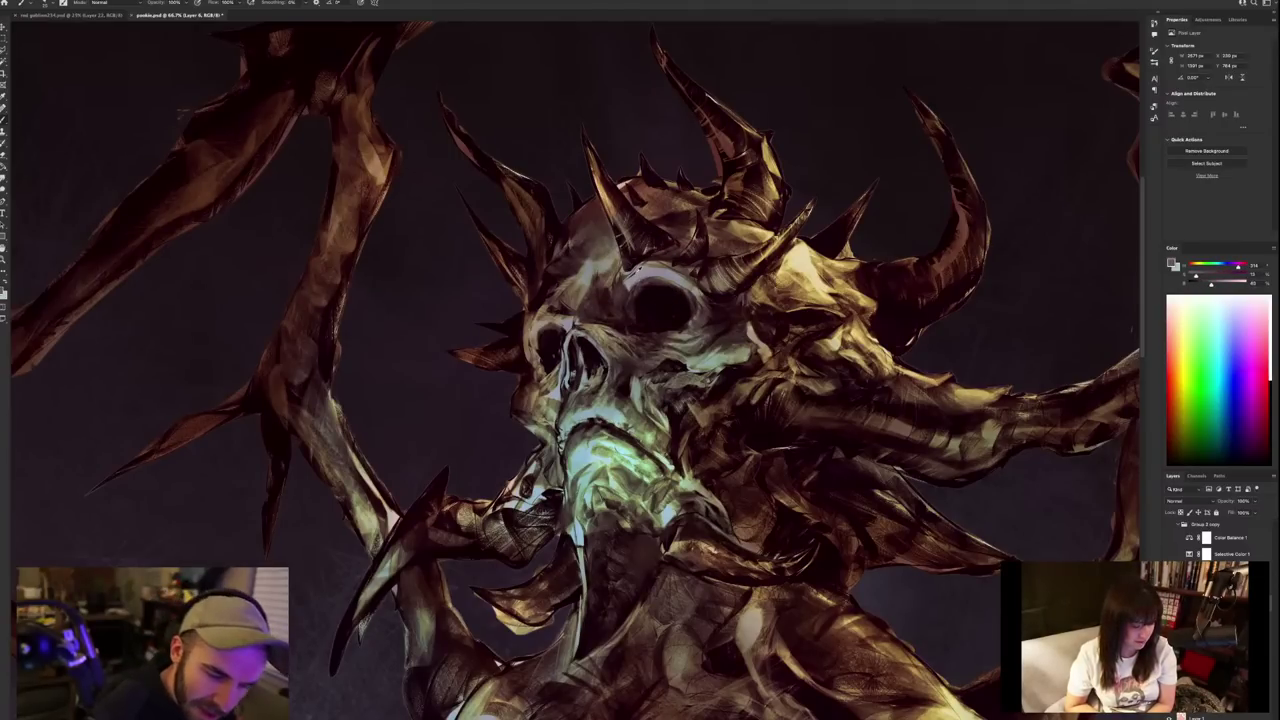
Blend the inner upper rim of the large eye socket into the brow with sampled pale violet-grey and muted reddish-grey tones.
alt+click(636, 275)
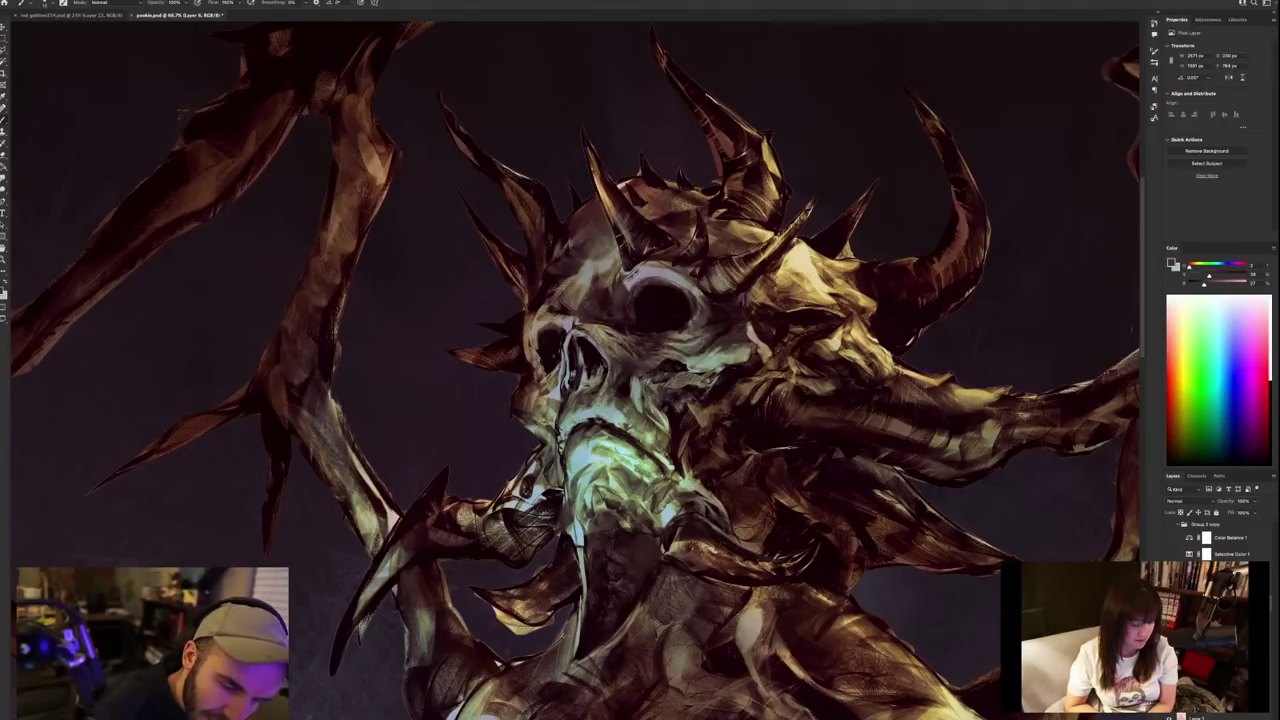
alt+click(630, 278)
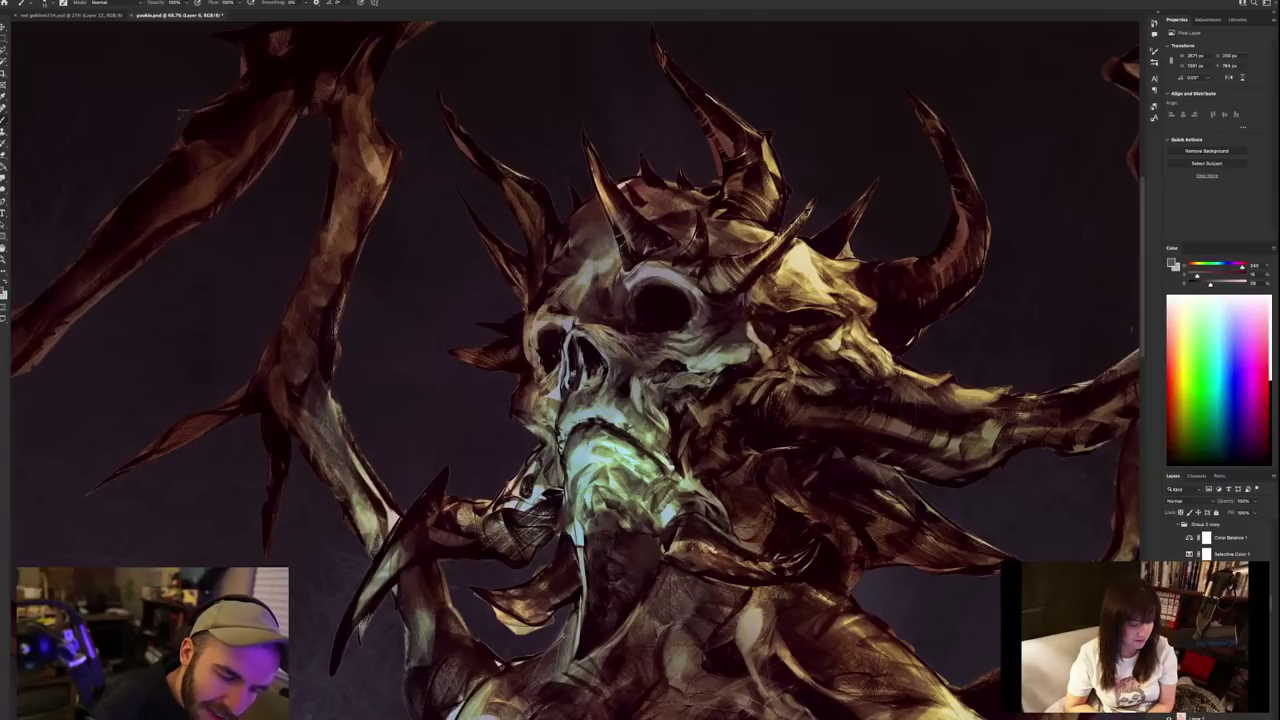
alt+click(644, 274)
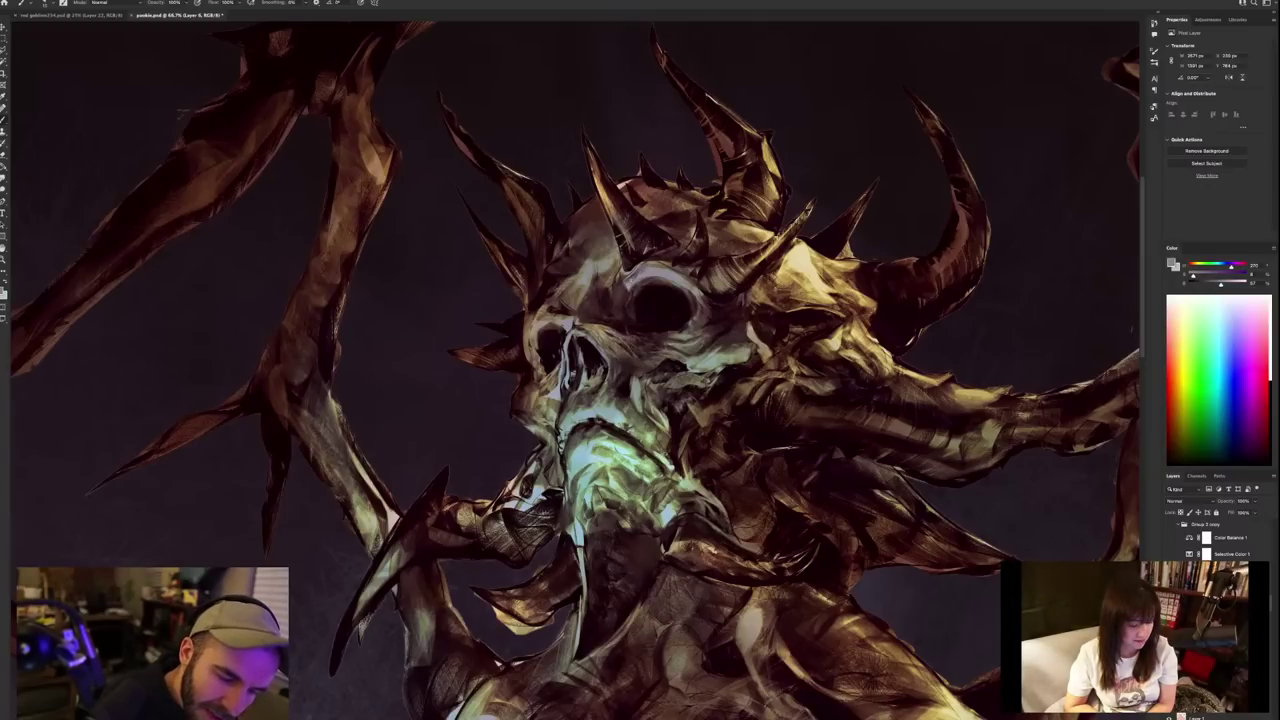
alt+click(632, 274)
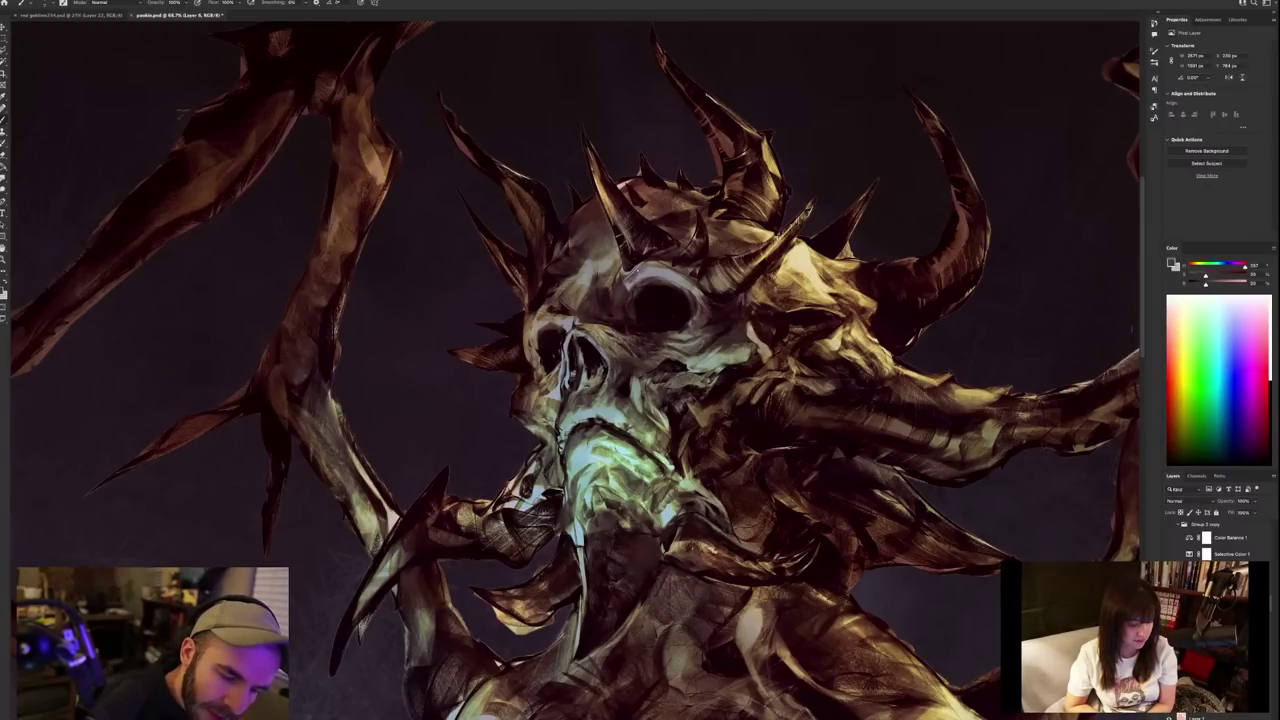
alt+click(634, 273)
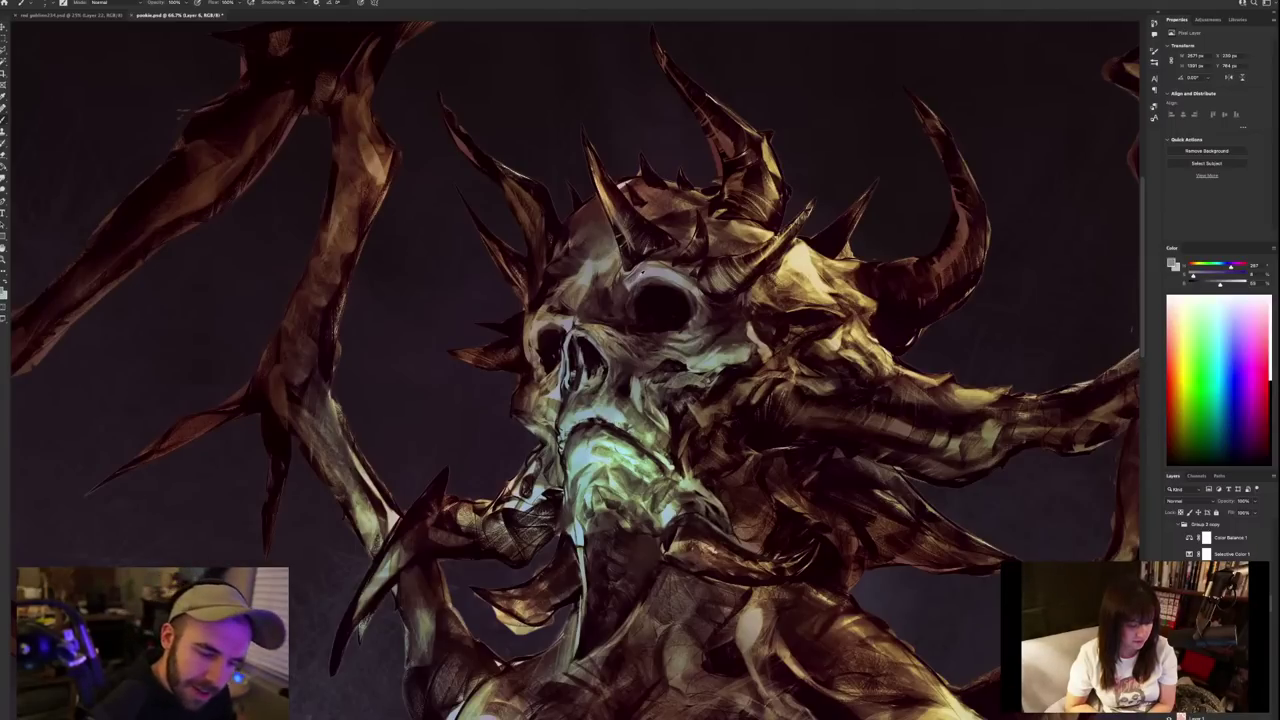
alt+click(636, 272)
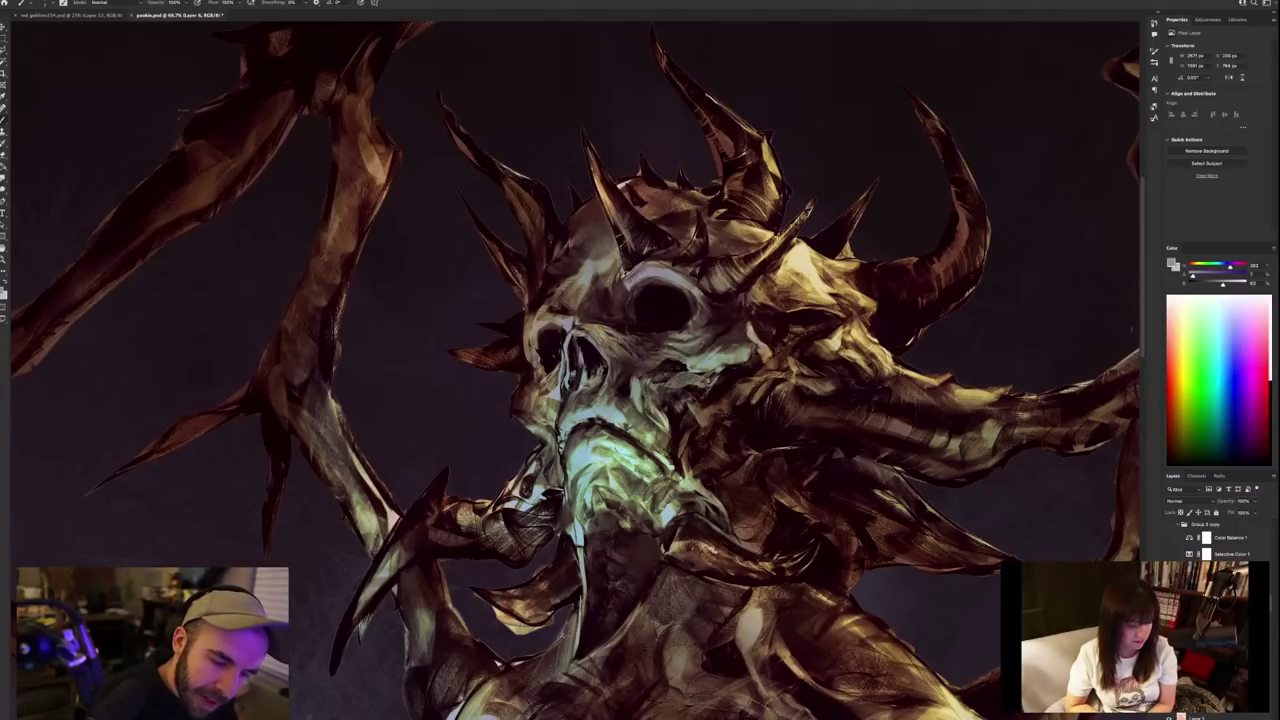
Shade the brow between the tall horn's base and the nose bridge with sampled dark reddish-brown tones.
alt+click(624, 266)
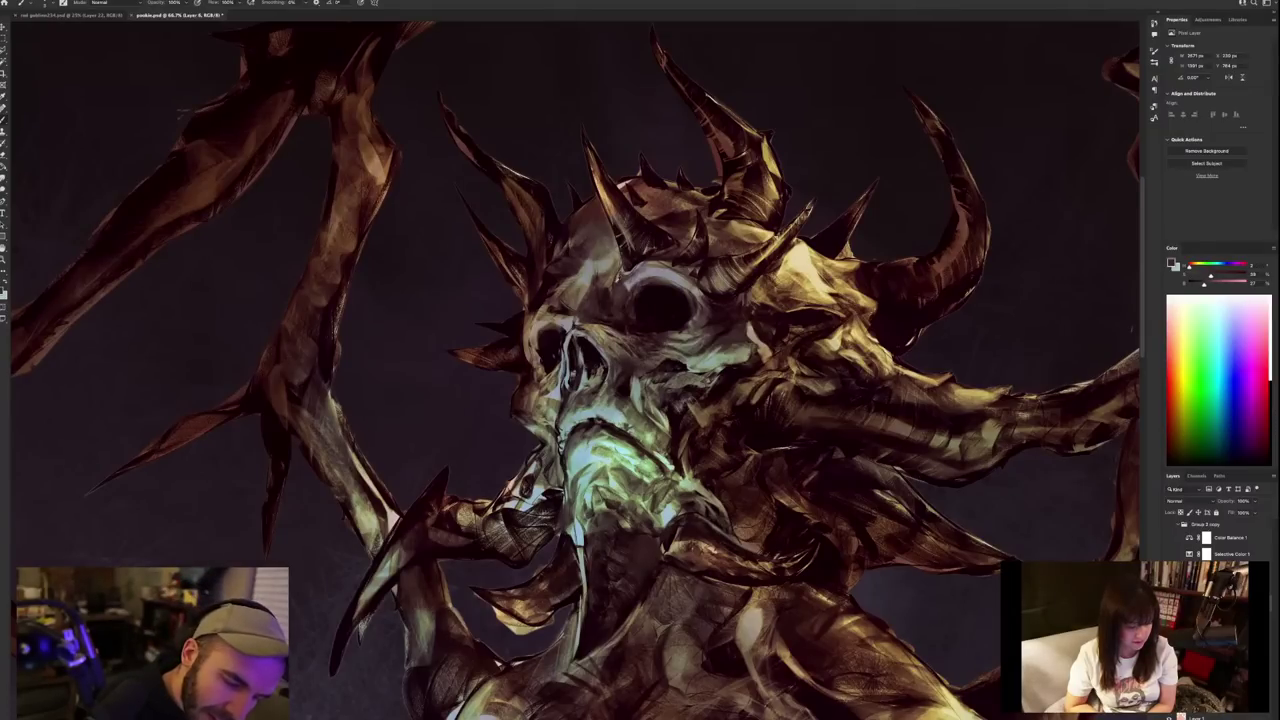
alt+click(618, 278)
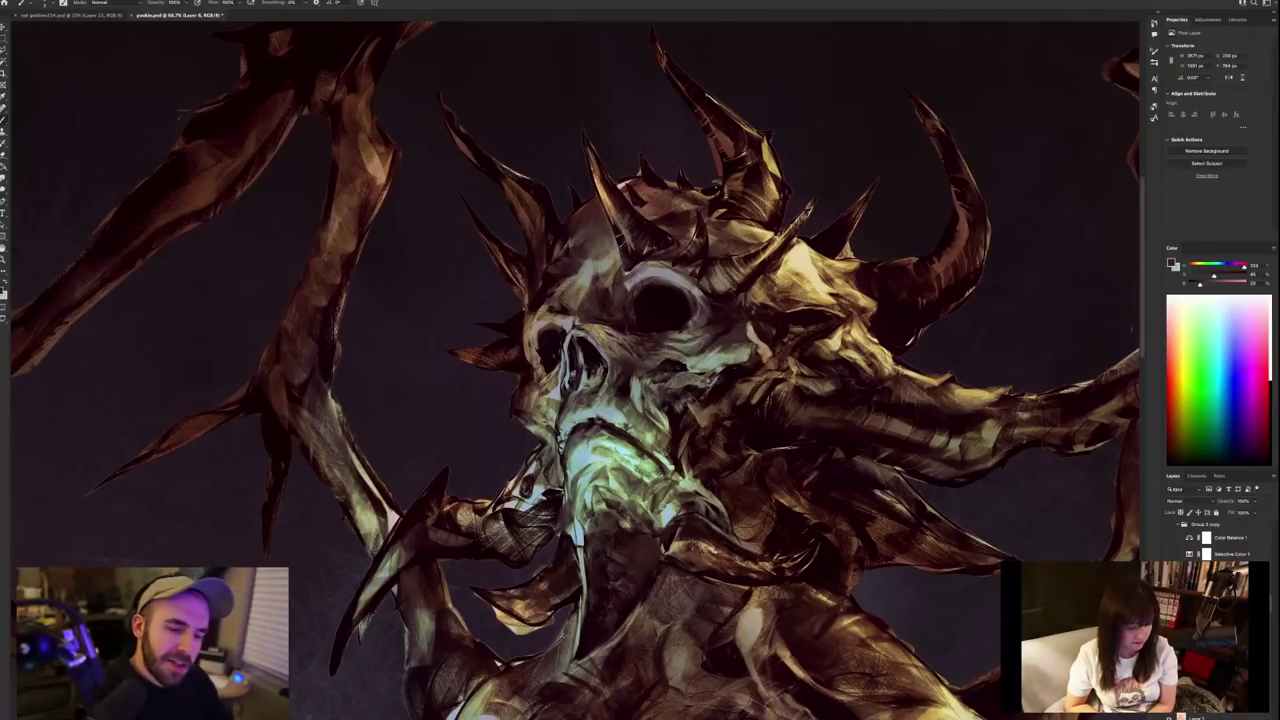
alt+click(606, 292)
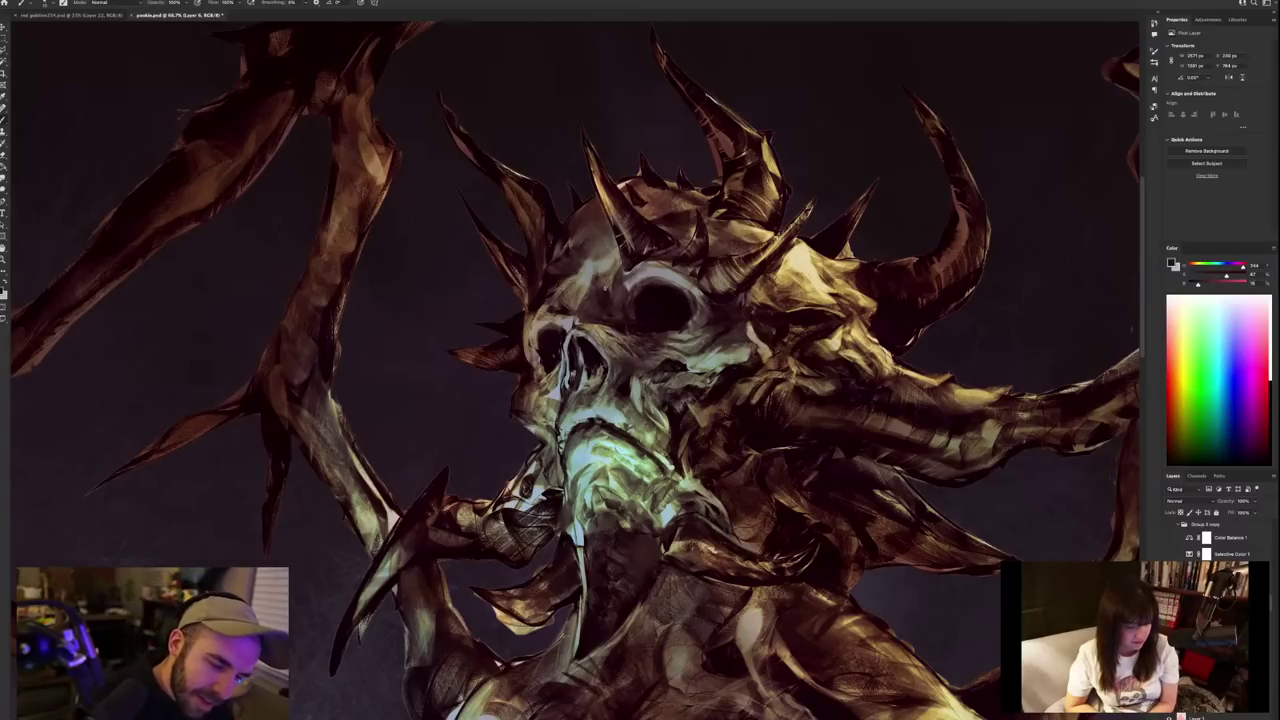
drag(606, 294, 601, 270)
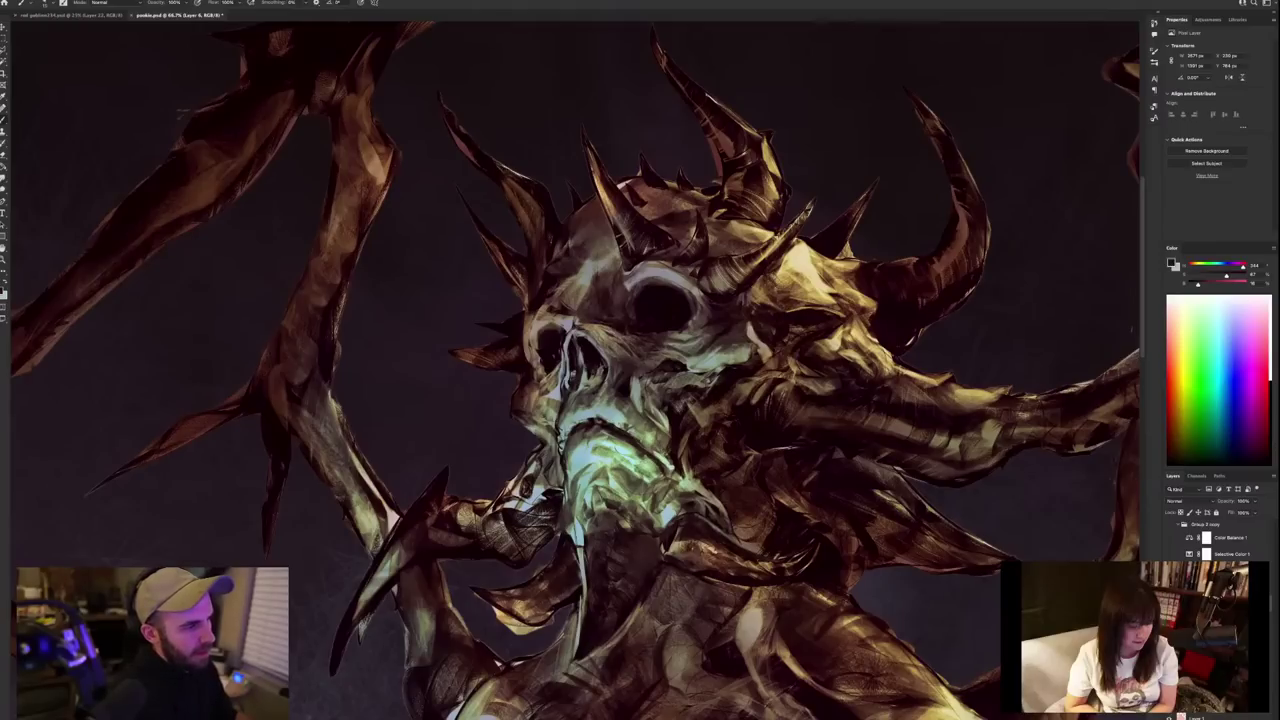
Flip the canvas view horizontally and touch up the bone between the large eye socket and the nose cavity with sampled tan and near-black tones.
click(10, 3)
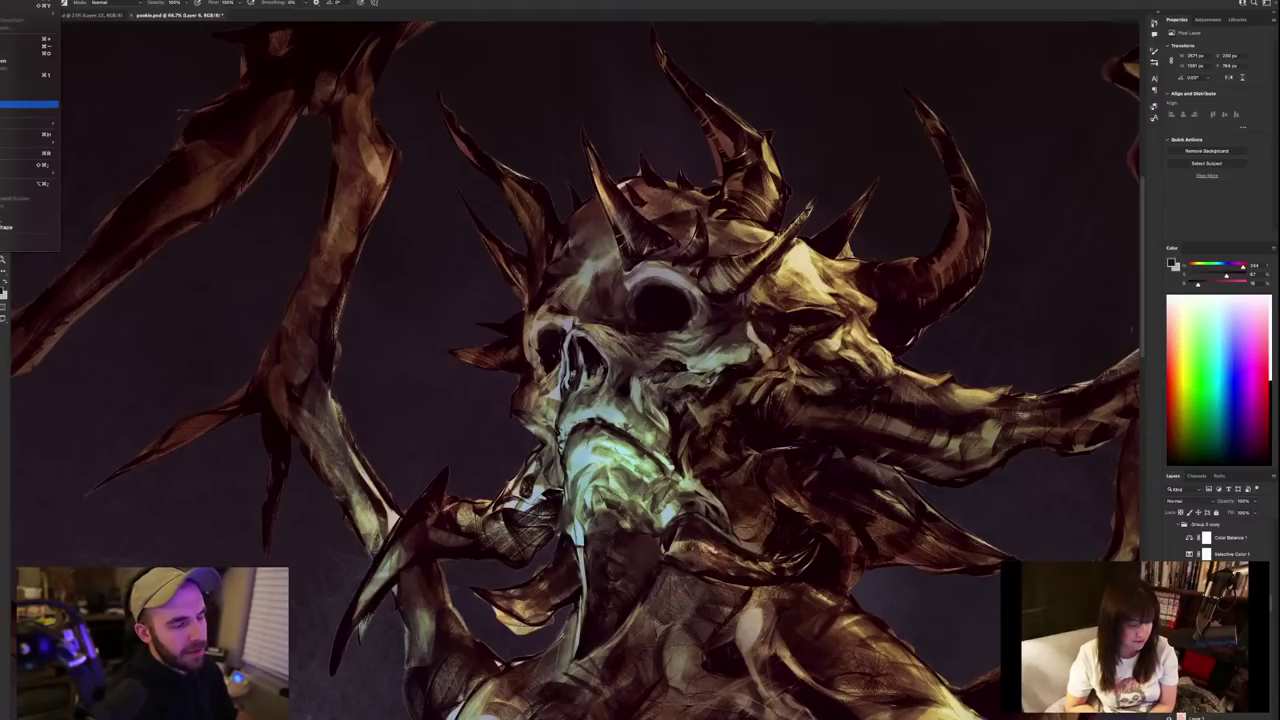
click(30, 97)
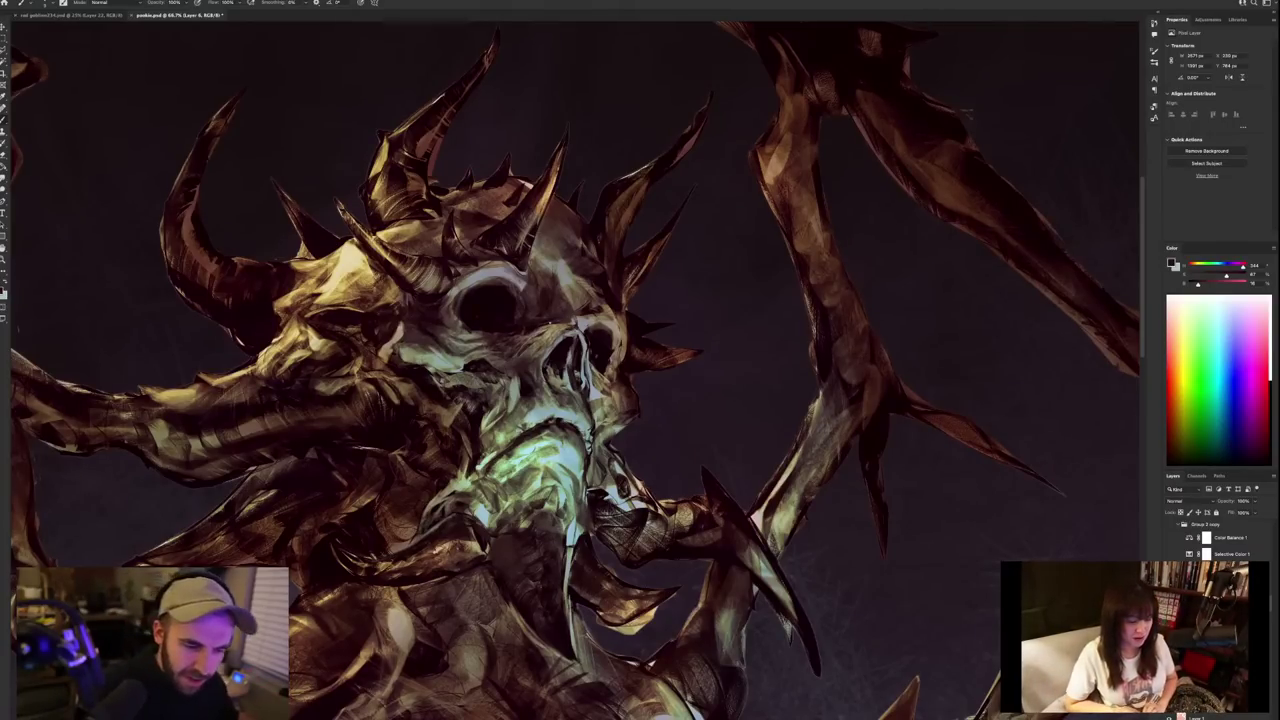
alt+click(540, 330)
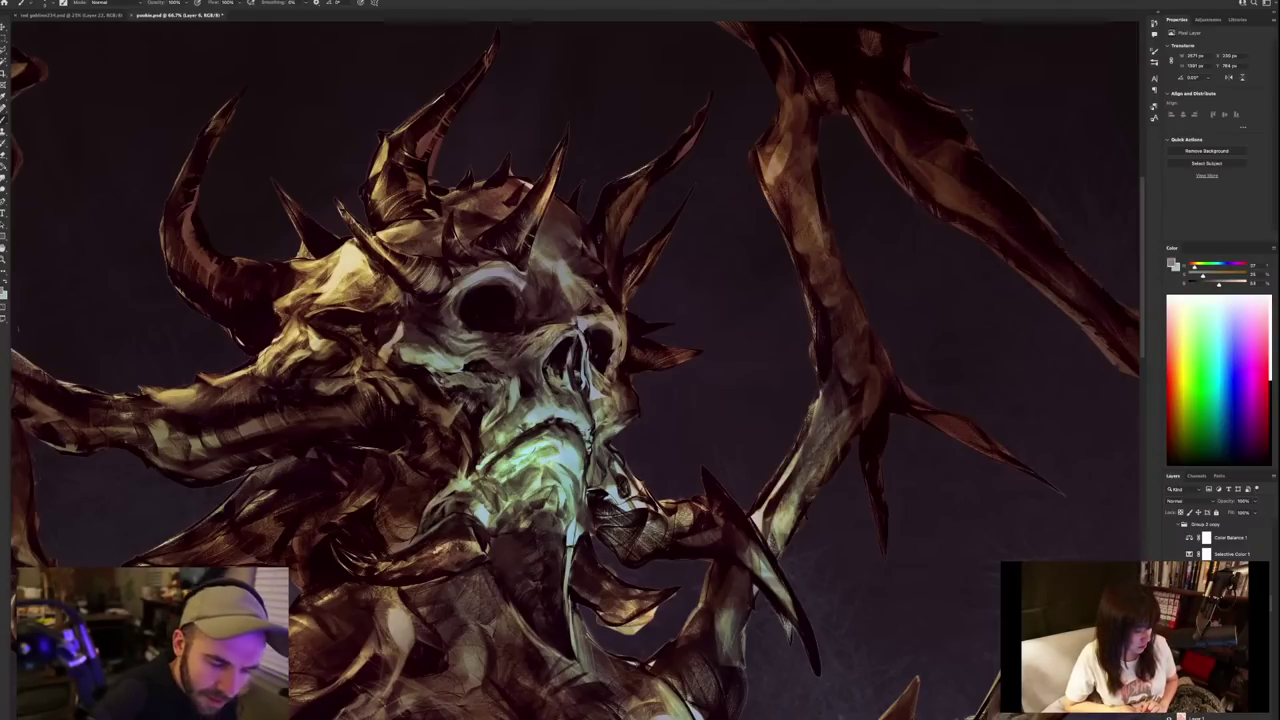
alt+click(526, 347)
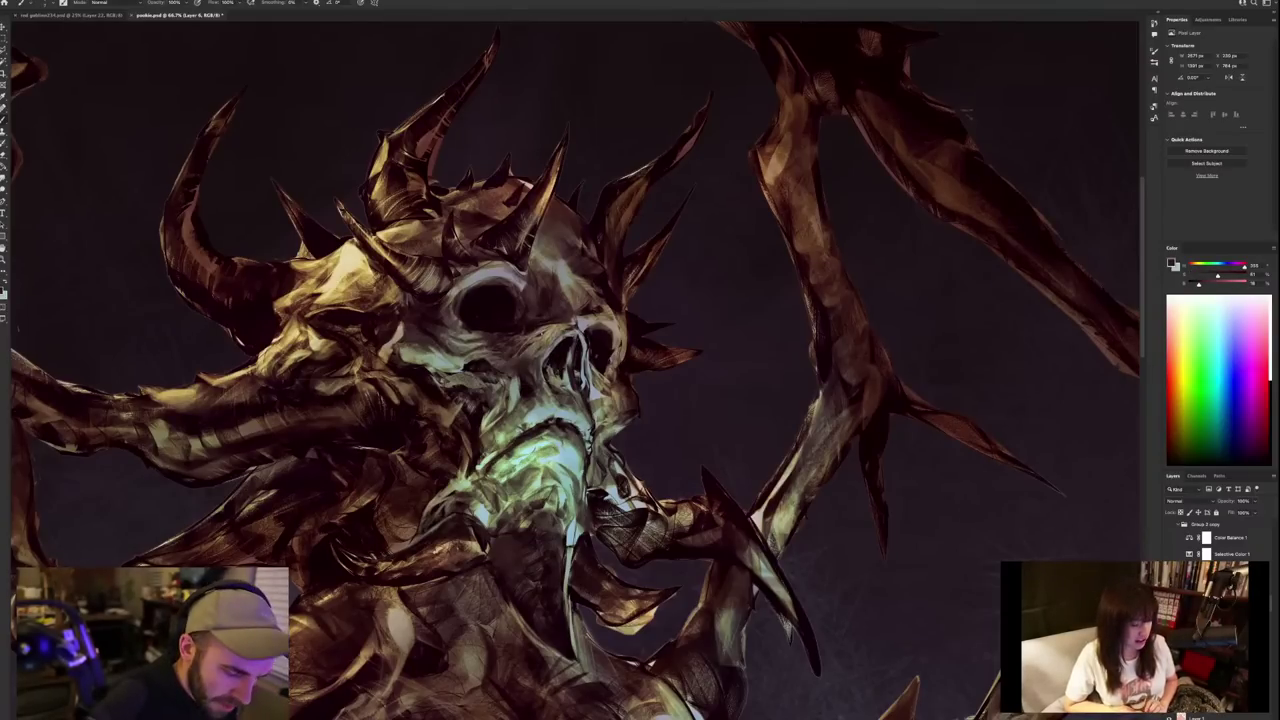
Switch to the Painterly Line brush and paint the bone beside the nose cavity with sampled dark and mid brown tones.
right_click(553, 330)
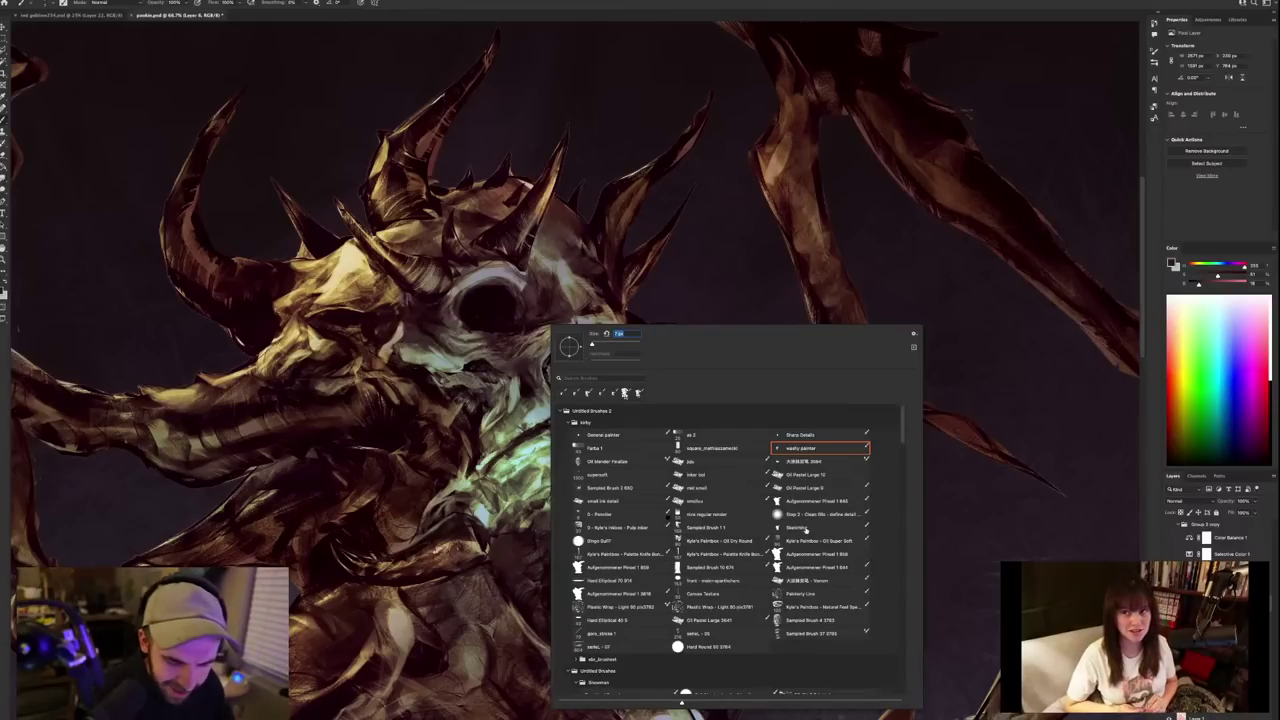
click(818, 594)
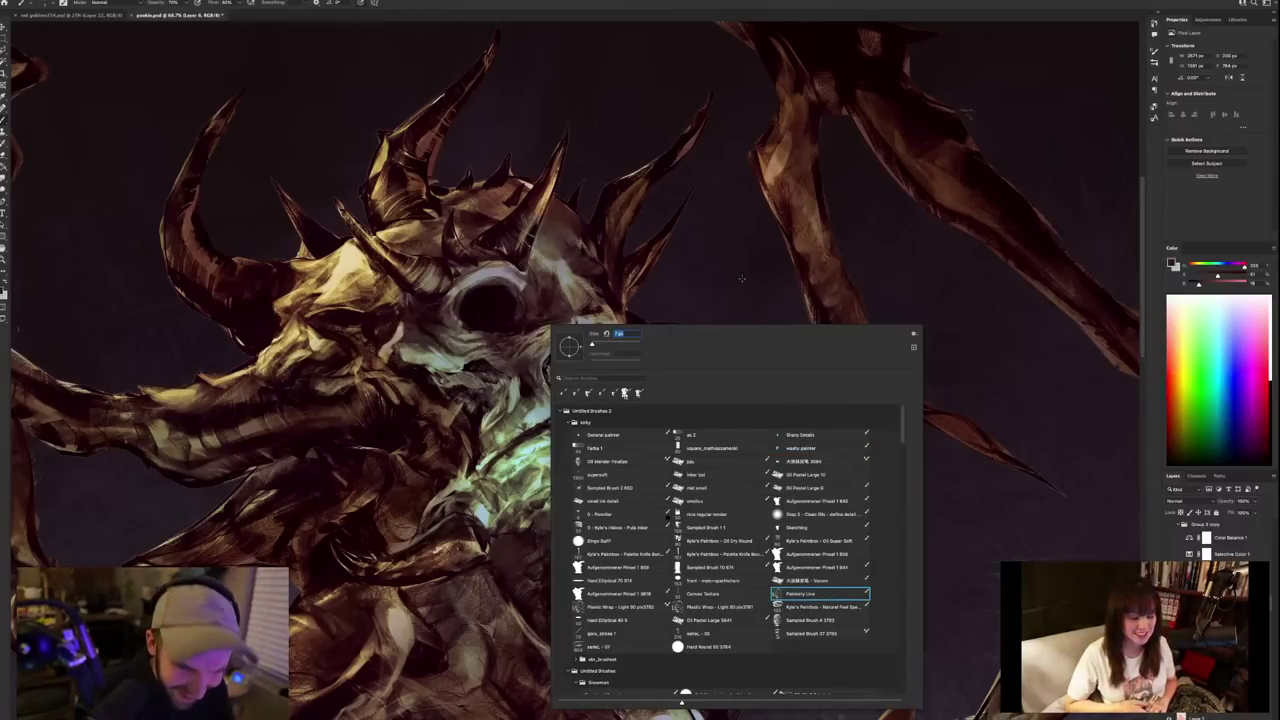
key(Return)
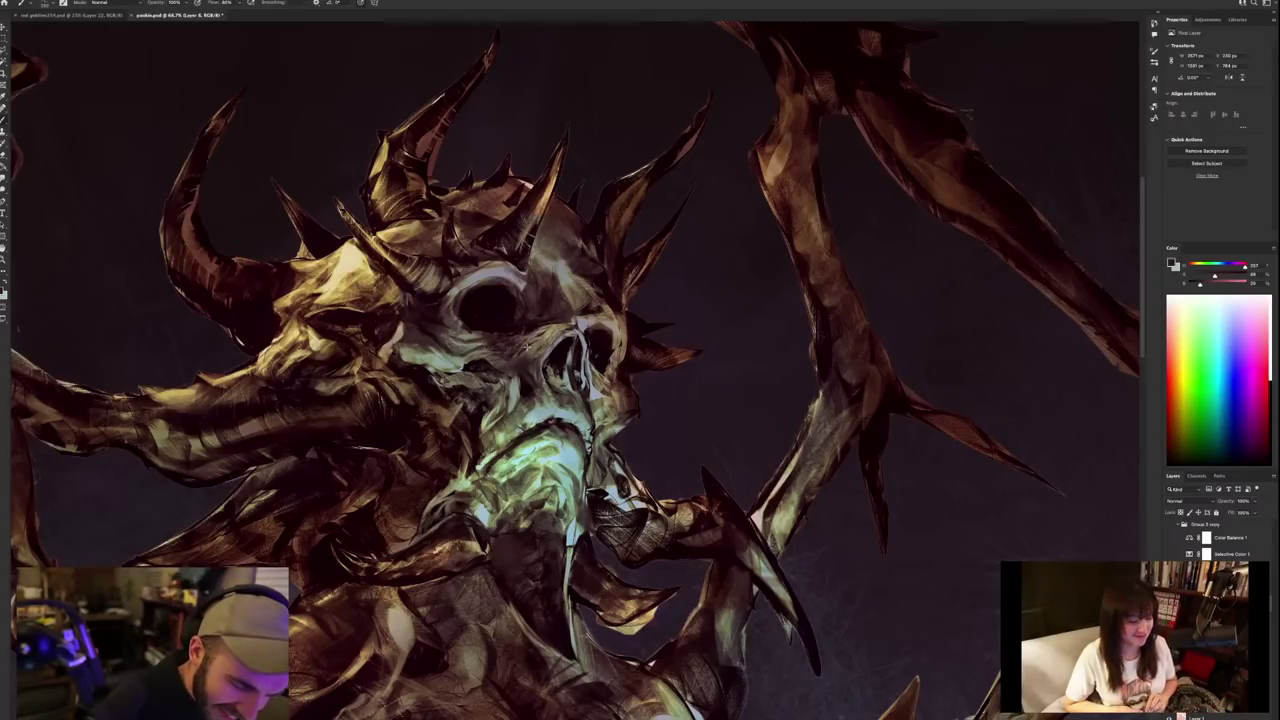
alt+click(530, 346)
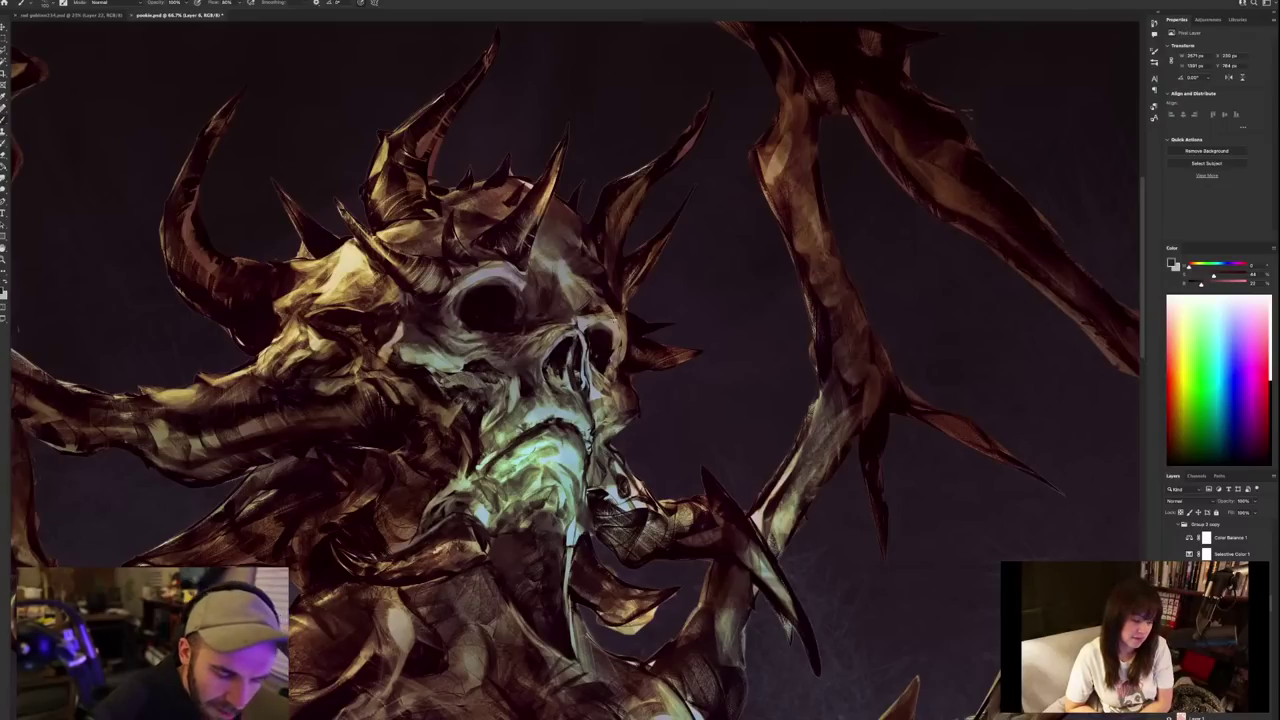
alt+click(549, 332)
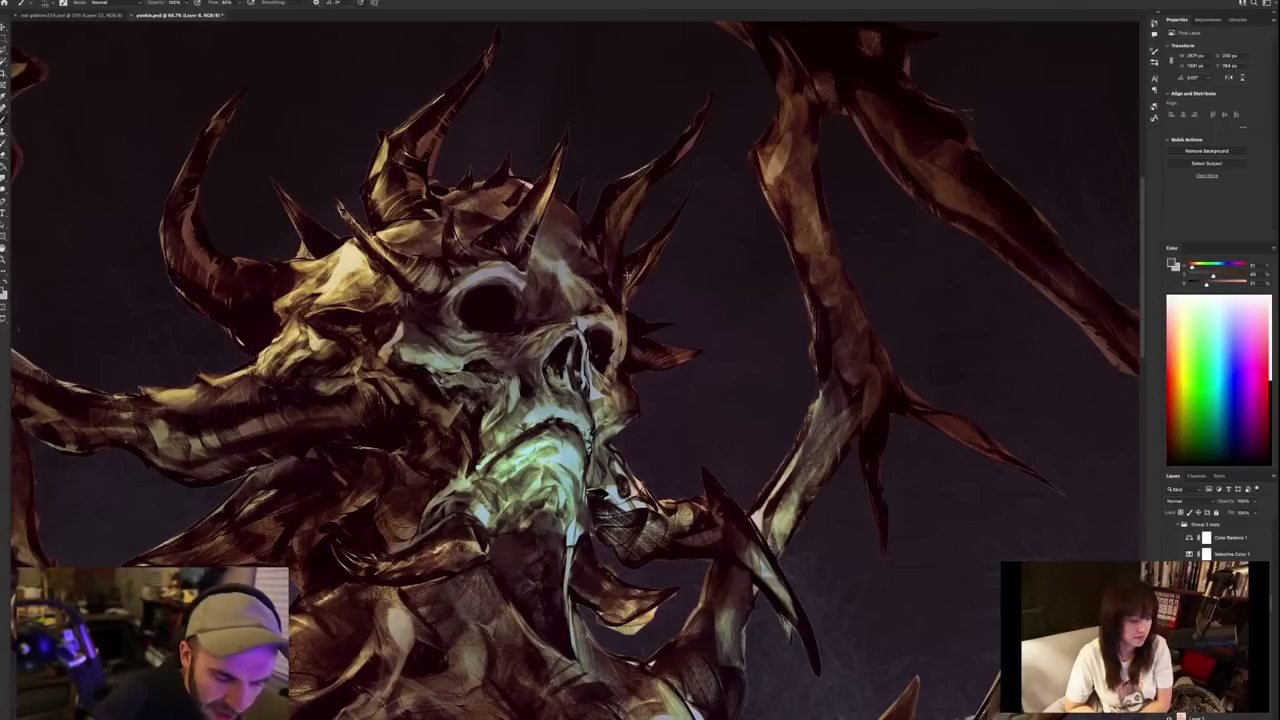
Rework the inner corner of the large eye socket with sampled near-black and dark reddish-brown tones.
alt+click(541, 326)
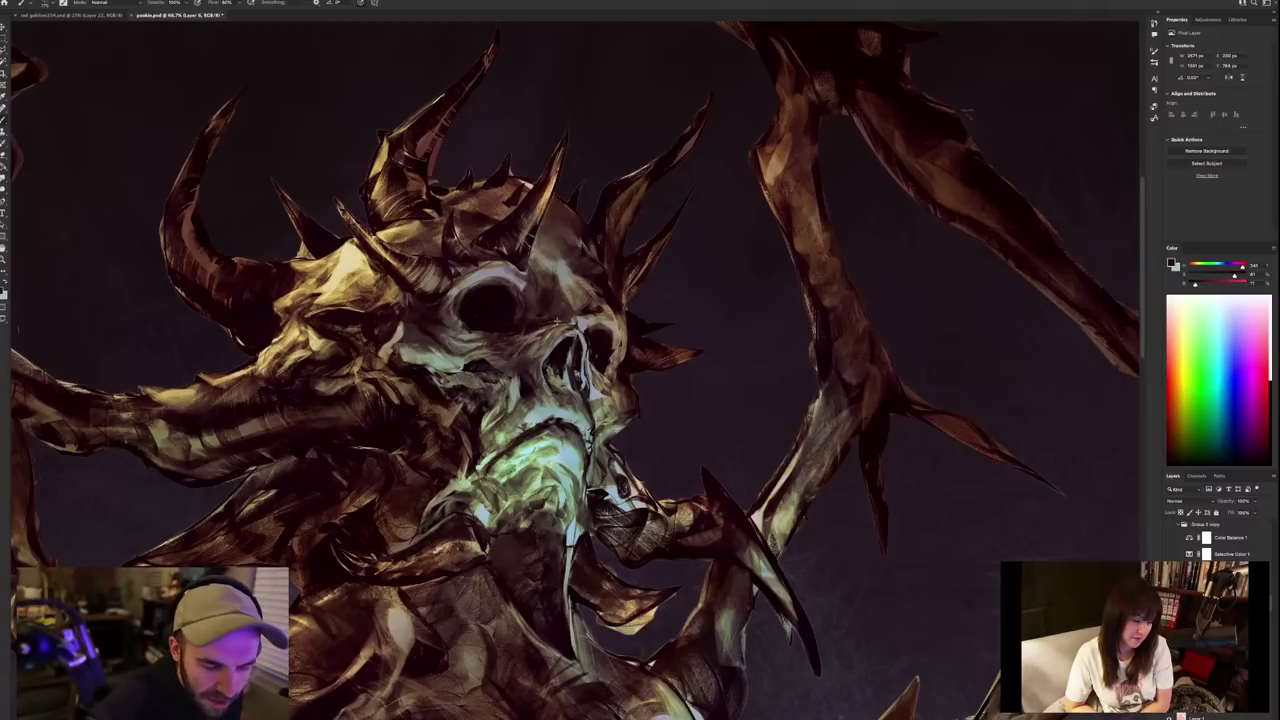
alt+click(532, 330)
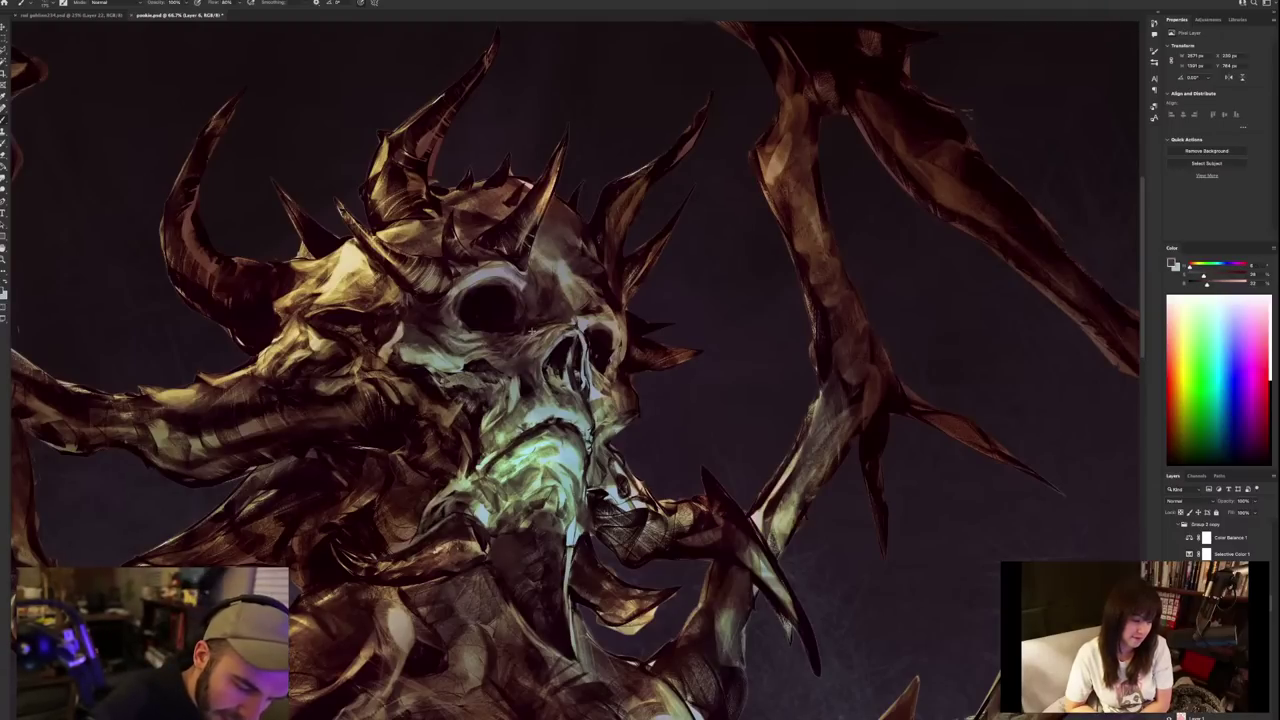
alt+click(531, 315)
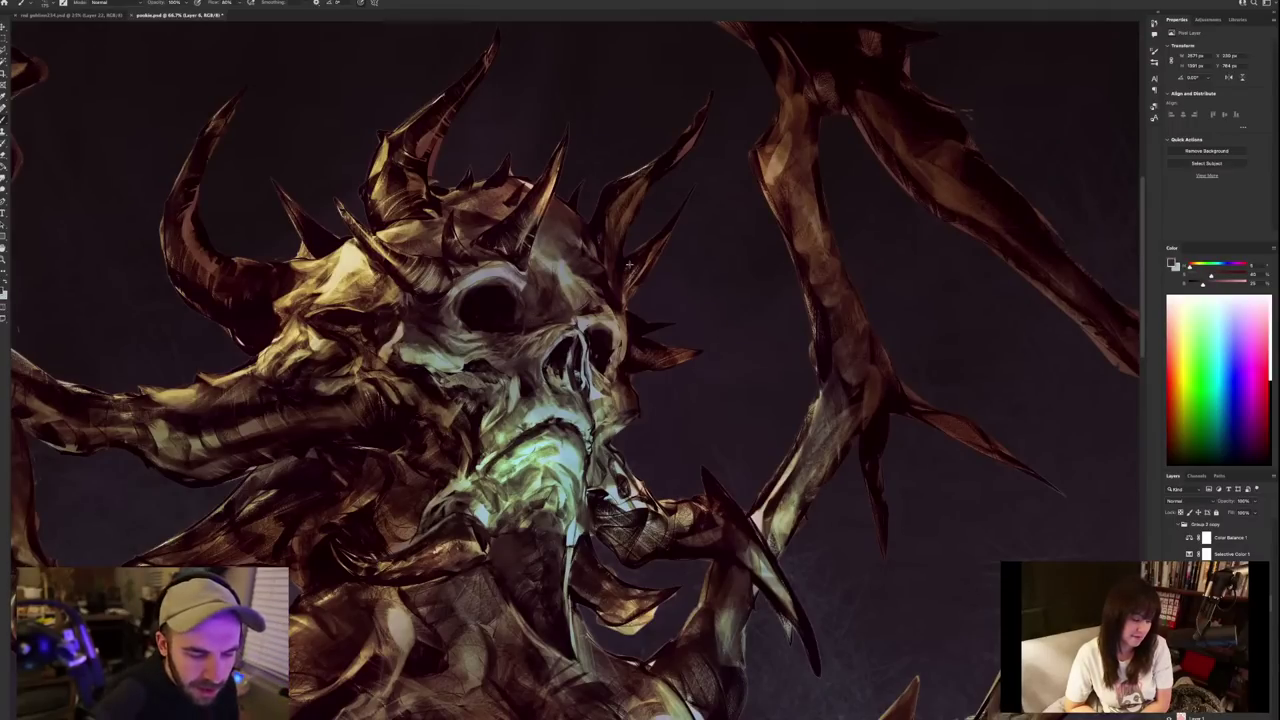
alt+click(530, 328)
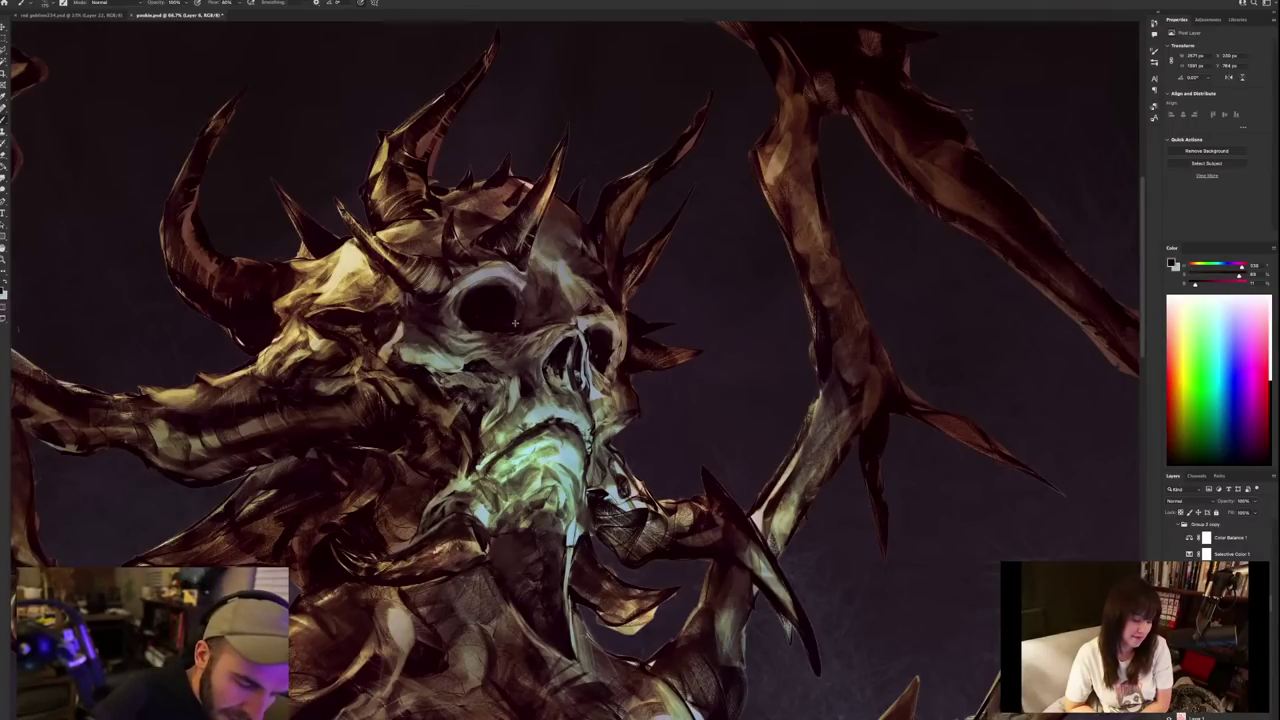
alt+click(517, 311)
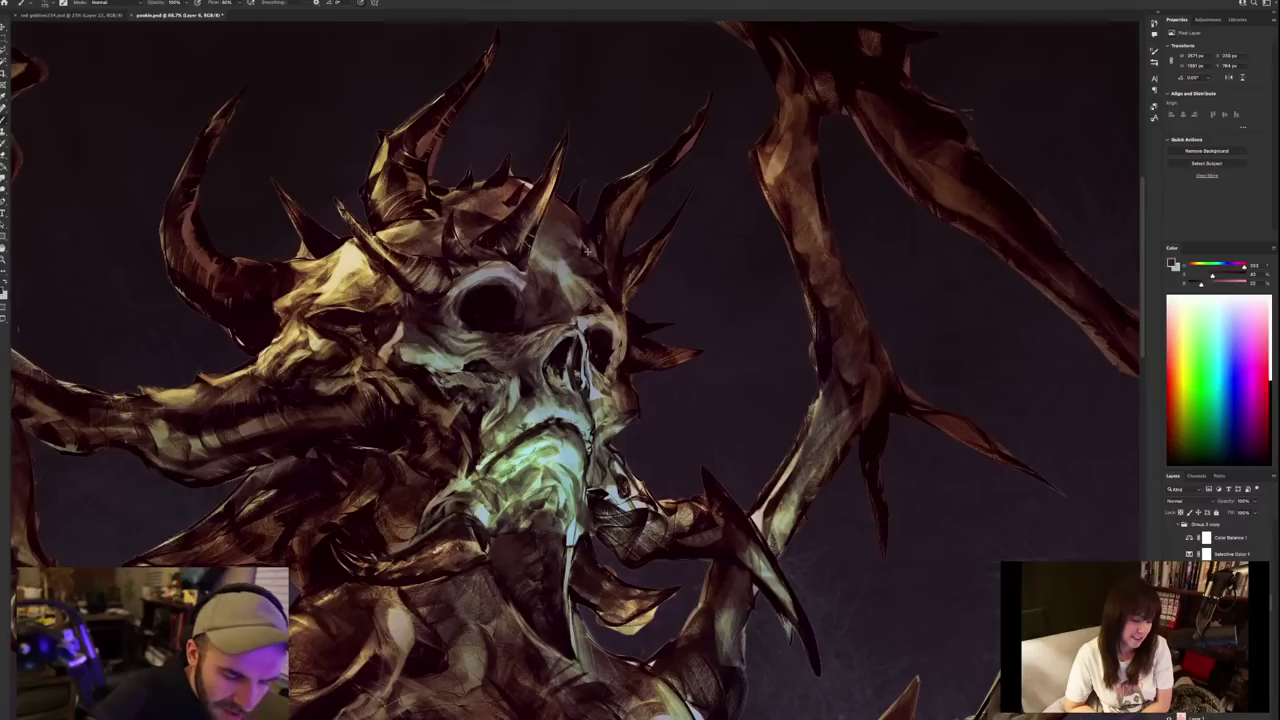
alt+click(515, 307)
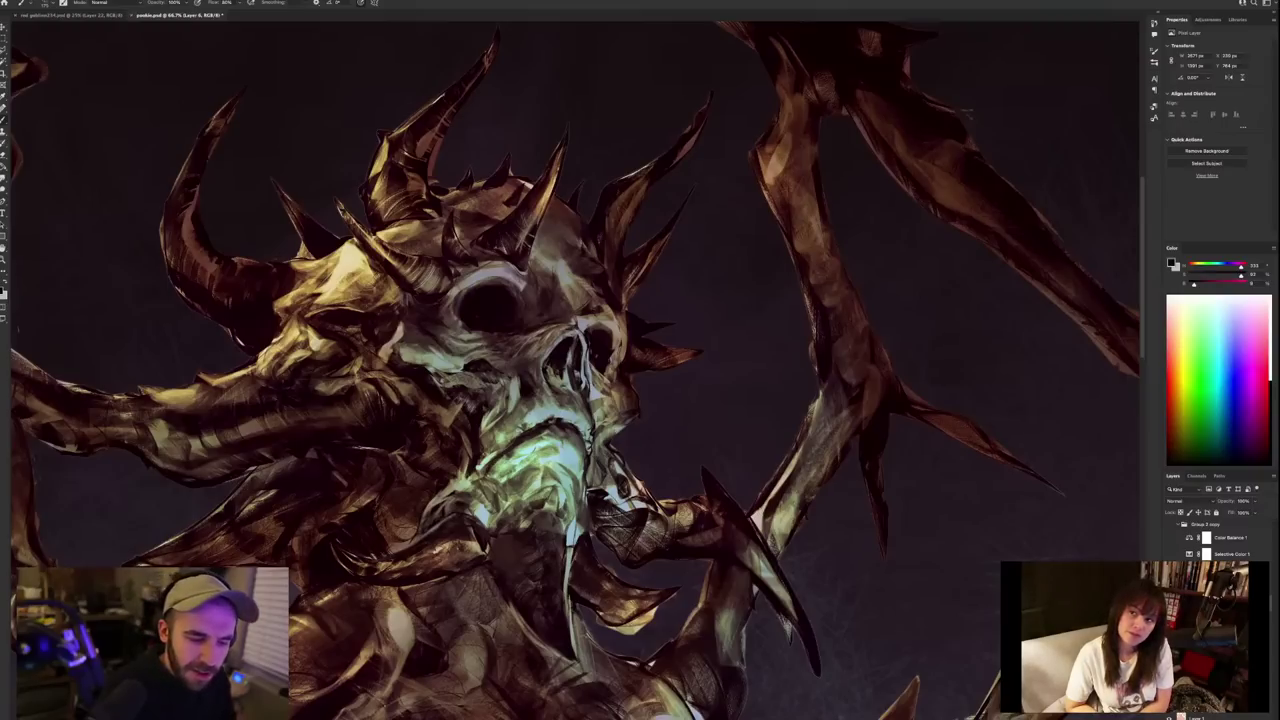
Paint the brow between the large eye socket and the nose bridge with dark reddish-brown tones sampled nearby.
alt+click(530, 281)
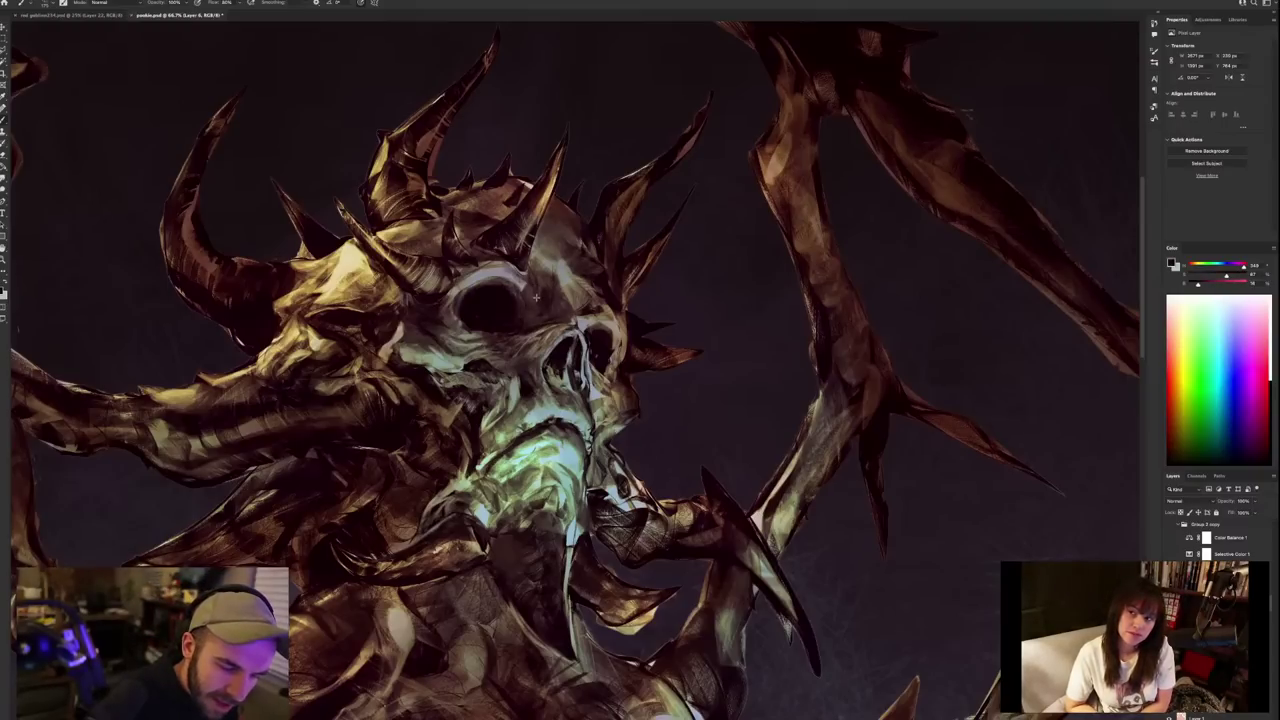
alt+click(529, 284)
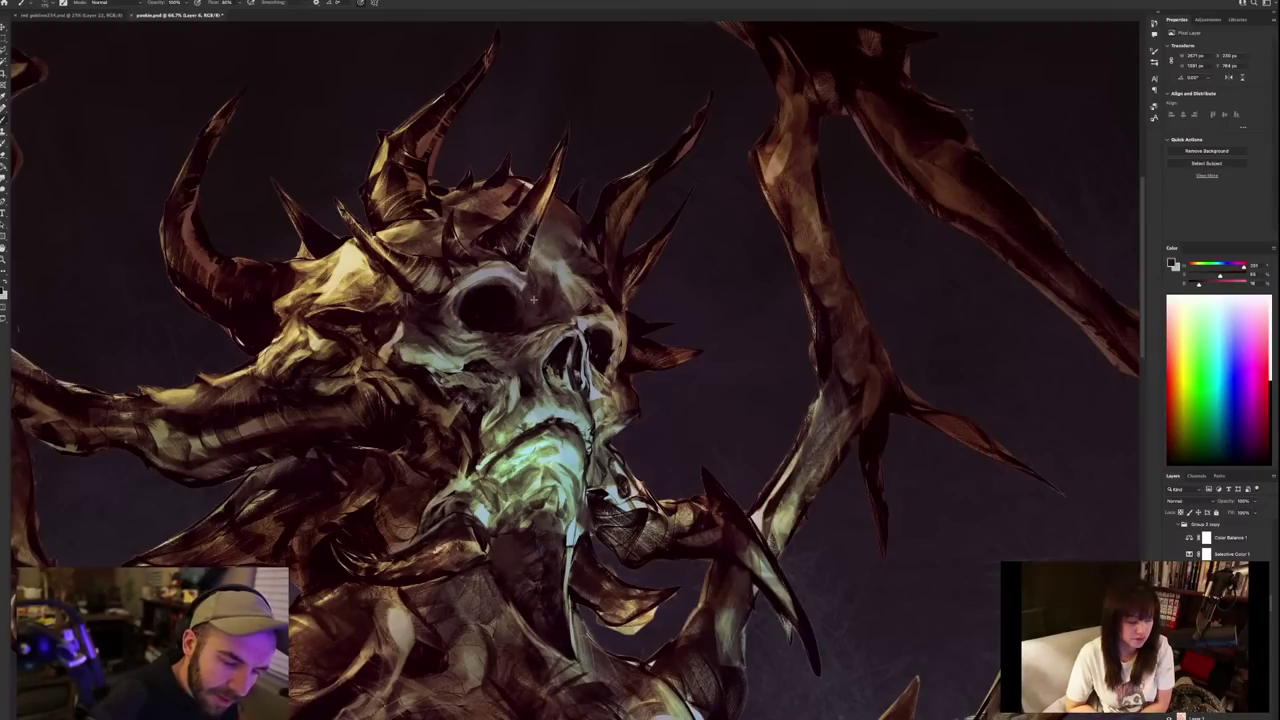
alt+click(538, 276)
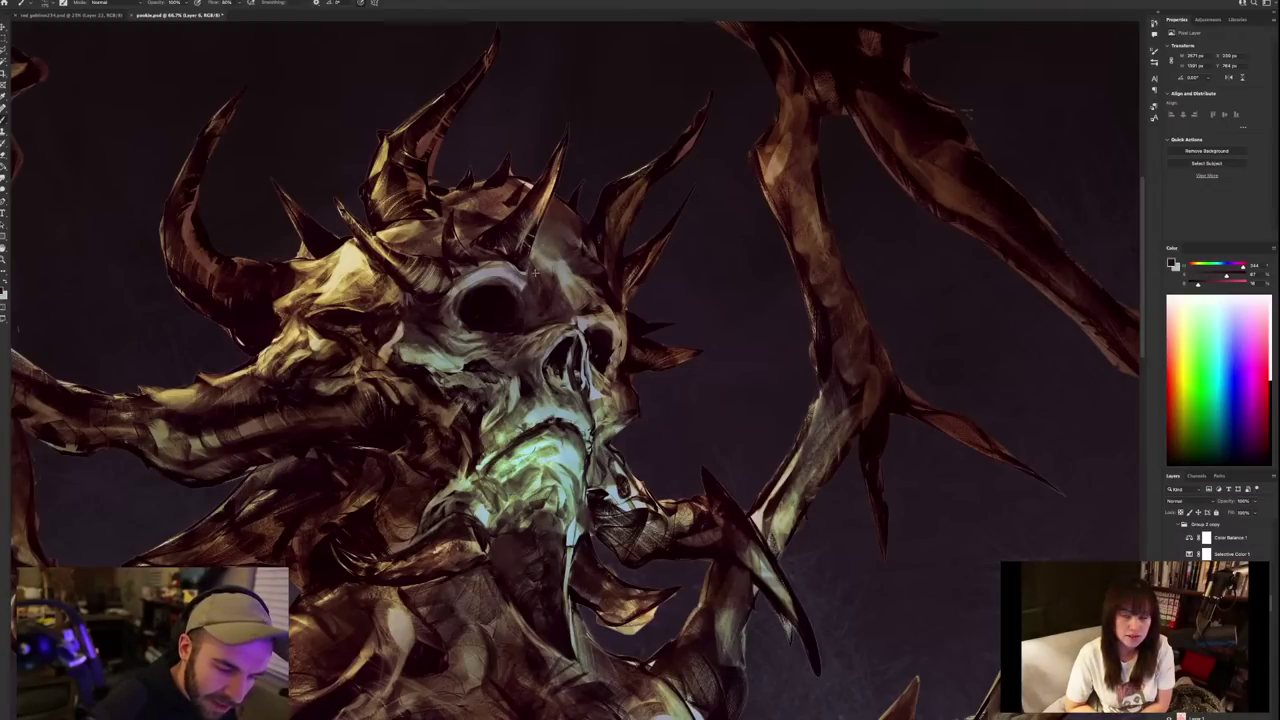
alt+click(539, 291)
alt+click(538, 287)
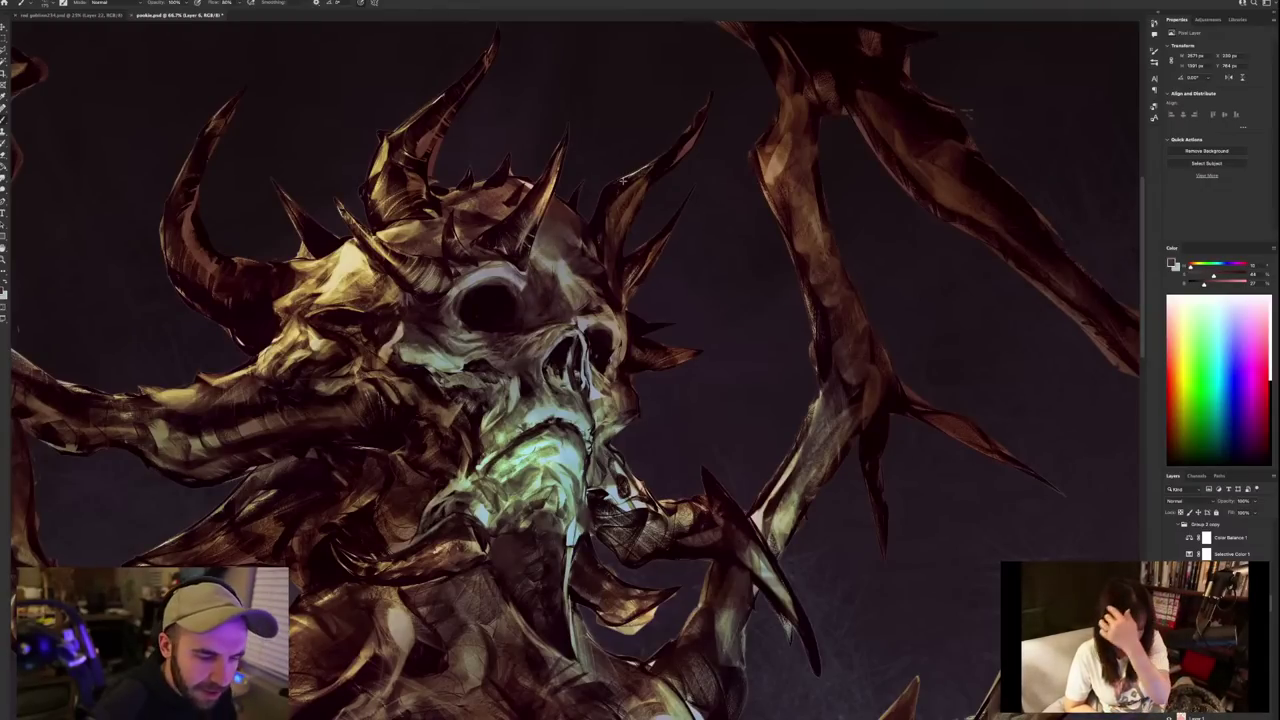
alt+click(542, 296)
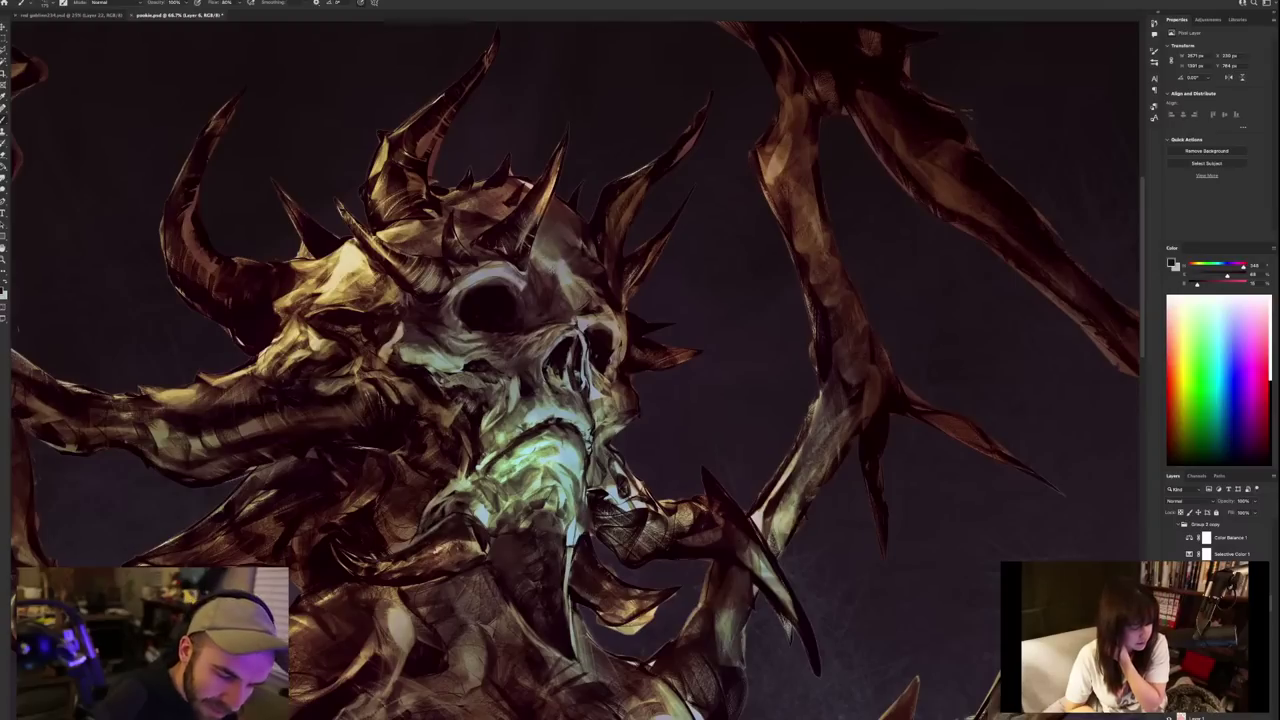
Refine the forehead just below the tall brow horn with sampled greyish-brown midtones.
alt+click(547, 262)
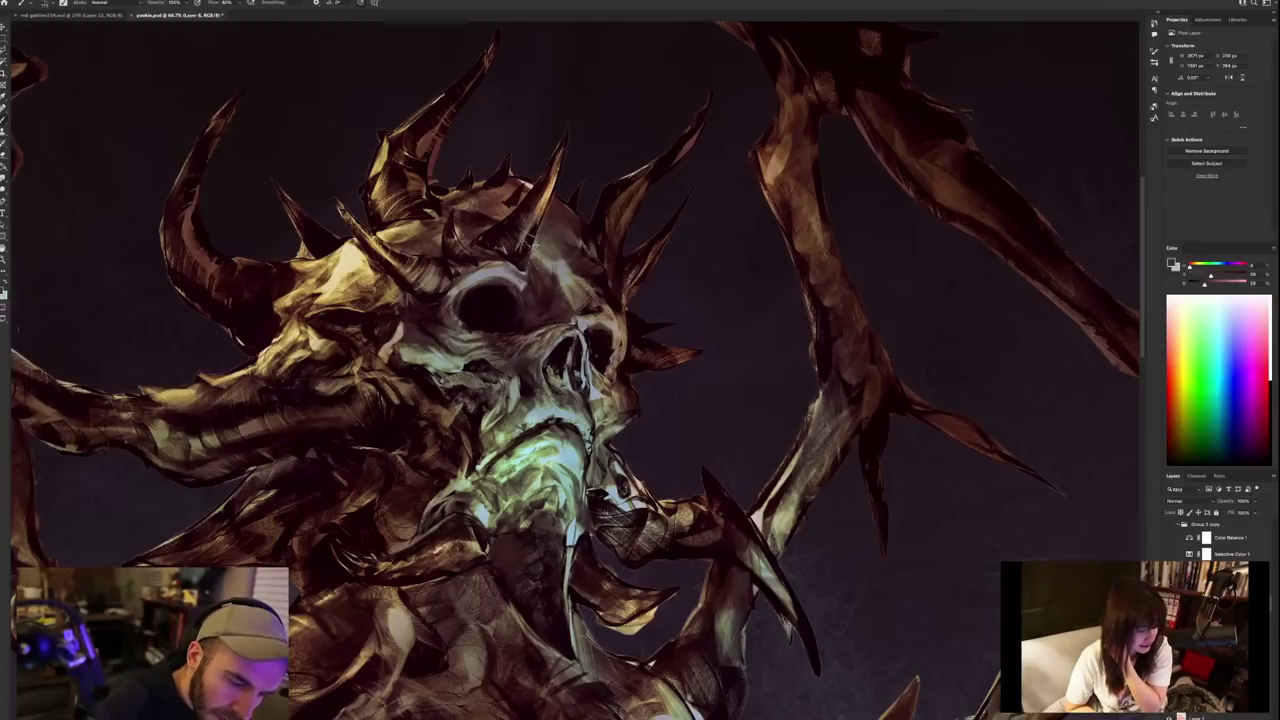
alt+click(542, 268)
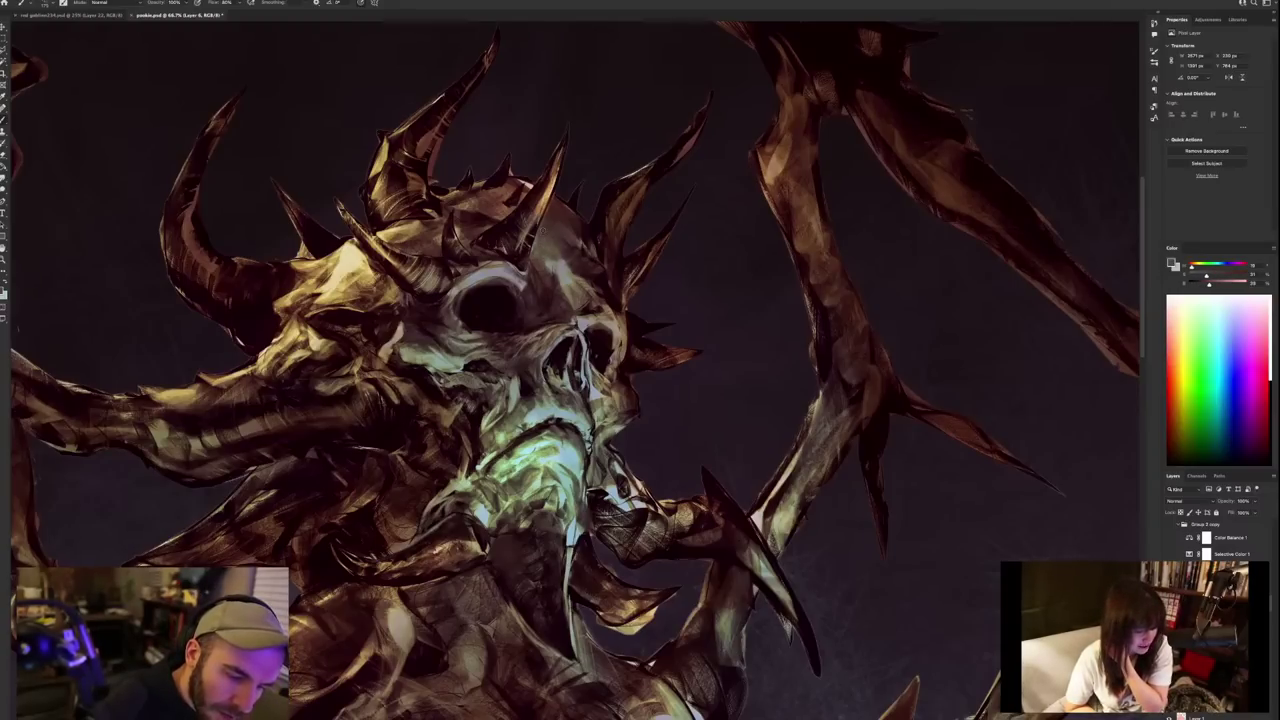
alt+click(543, 262)
Rework the outer rim of the large eye socket with sampled near-black, dark reddish-brown and cool grey tones.
drag(647, 335, 786, 325)
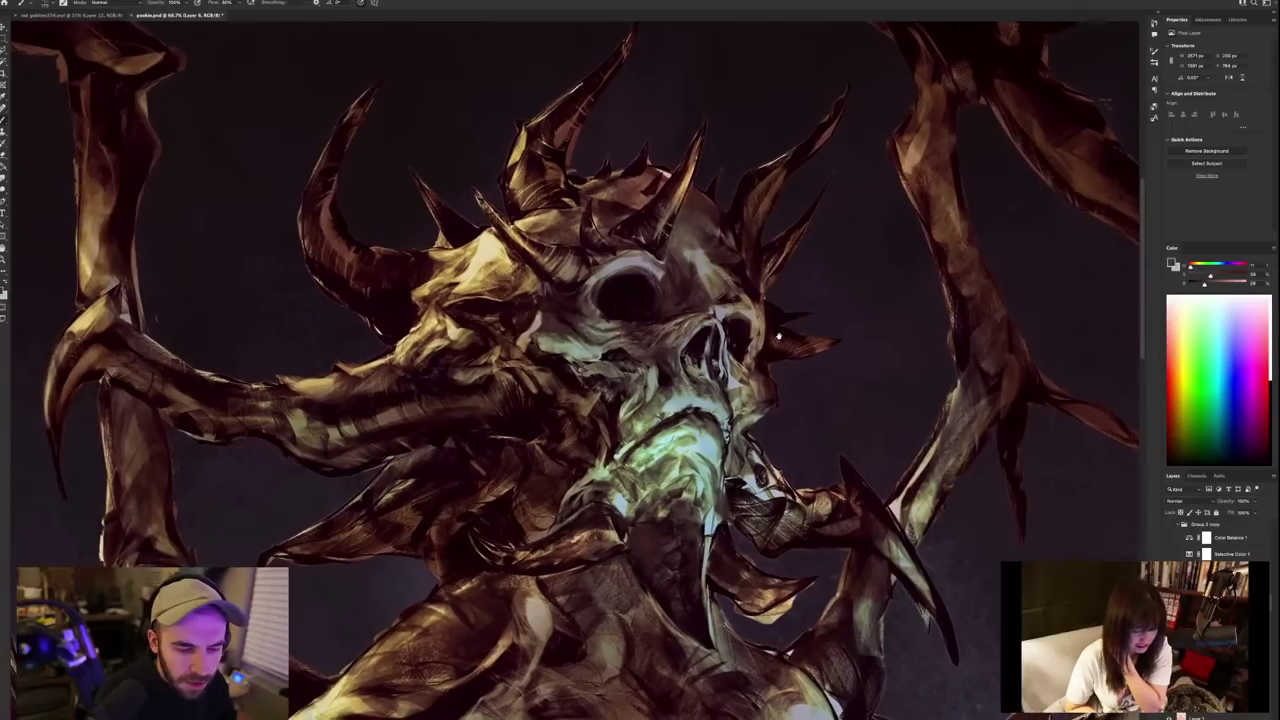
alt+click(602, 307)
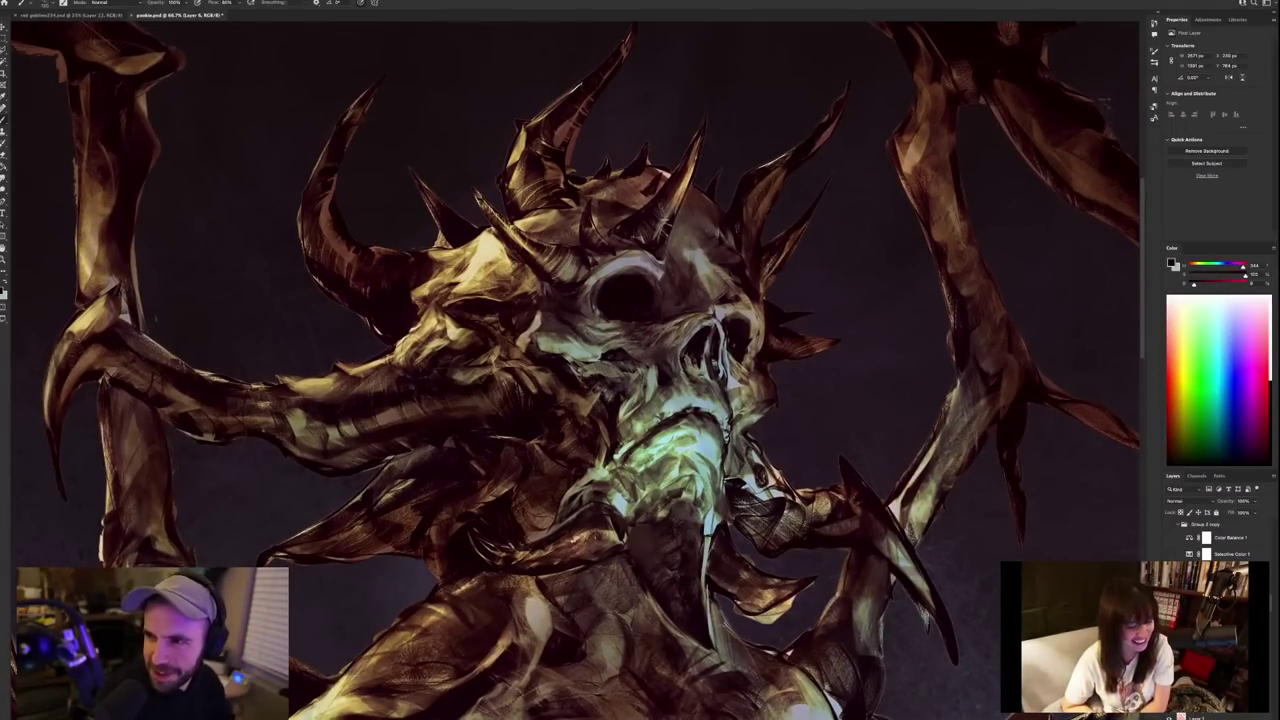
alt+click(588, 296)
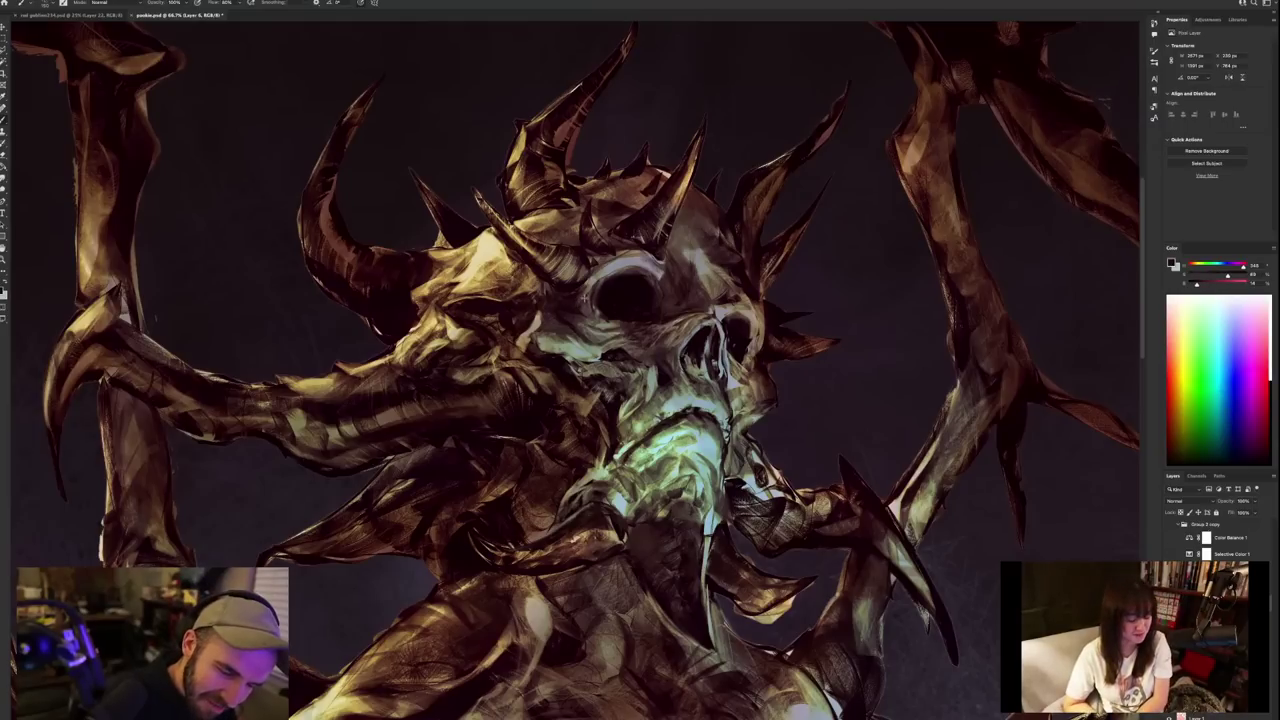
alt+click(591, 297)
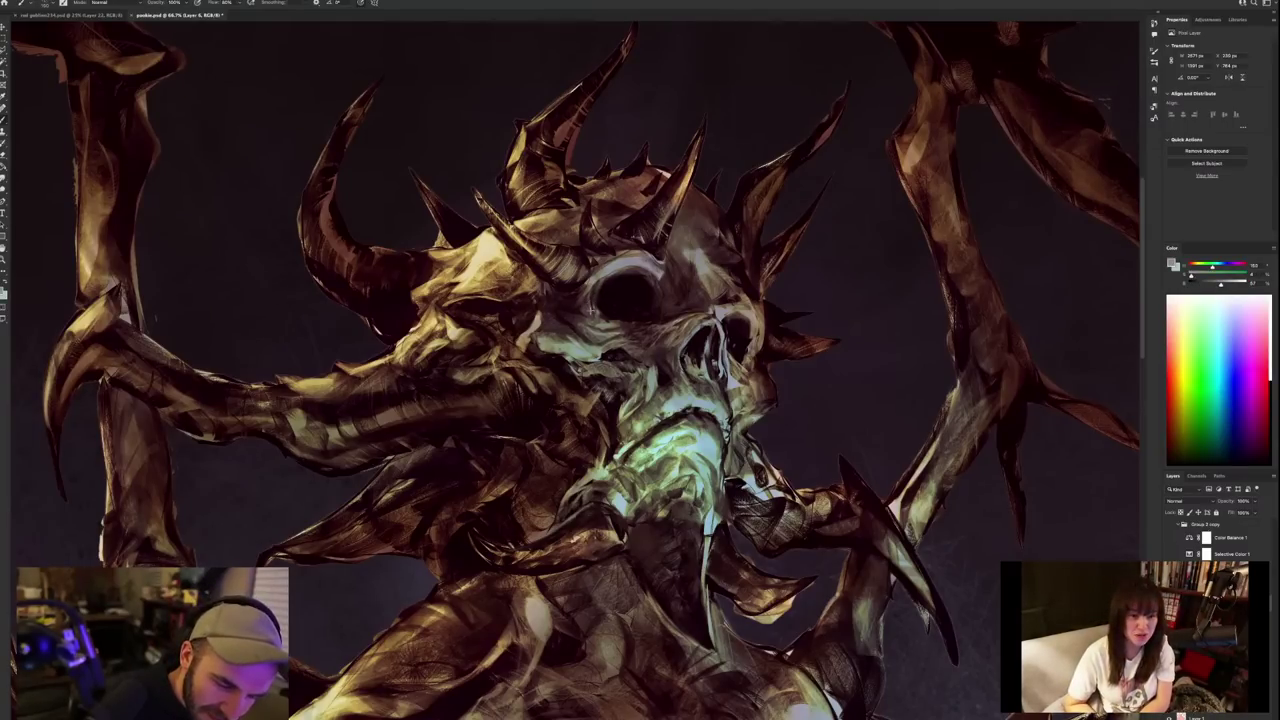
alt+click(590, 298)
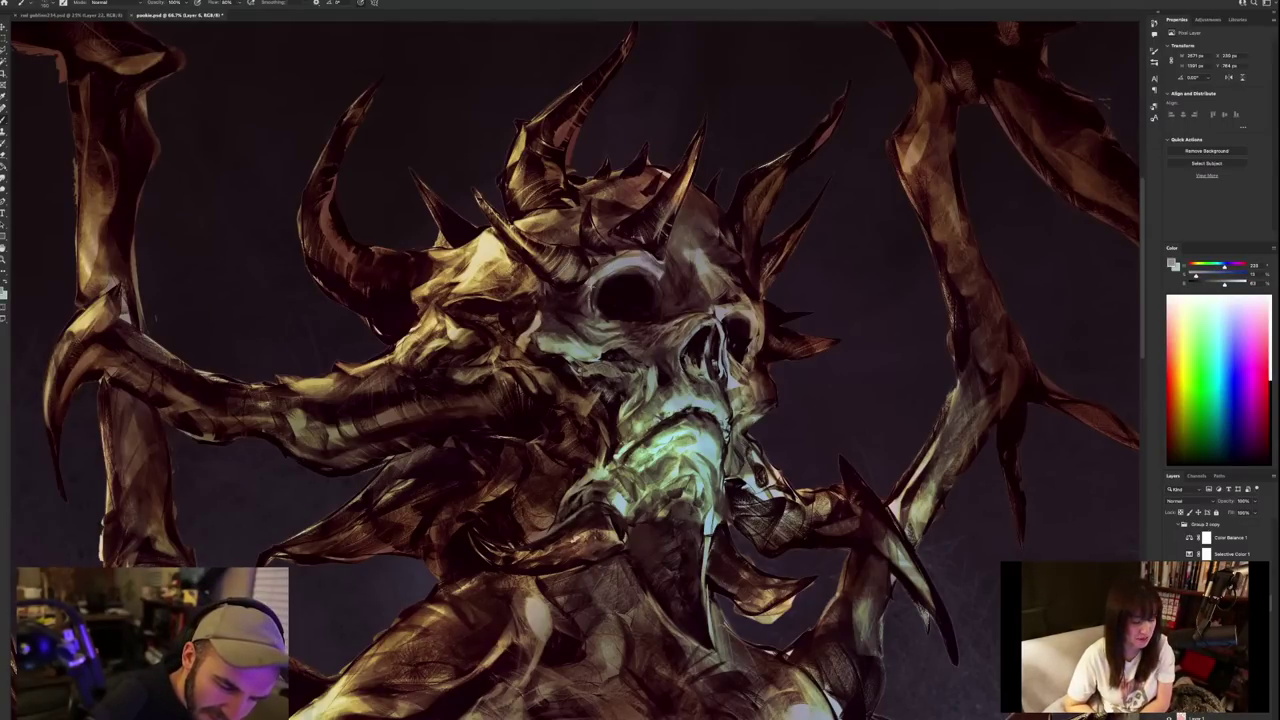
alt+click(592, 300)
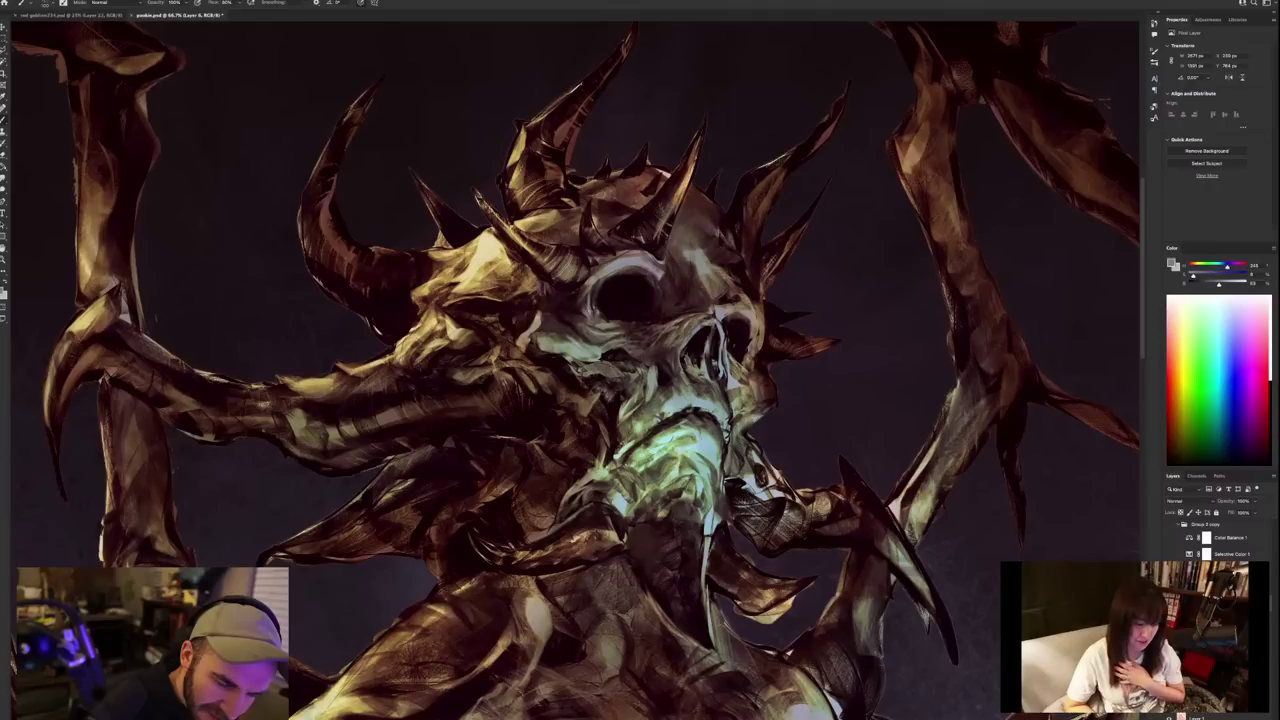
alt+click(590, 302)
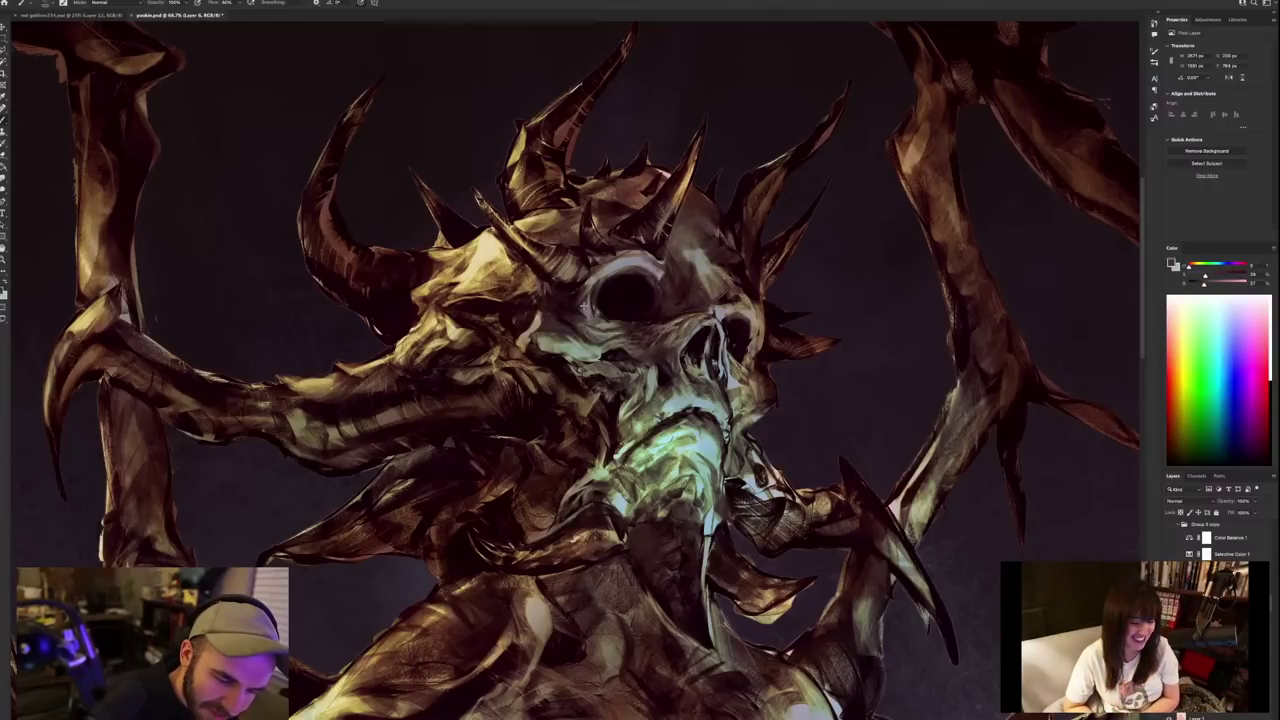
alt+click(590, 302)
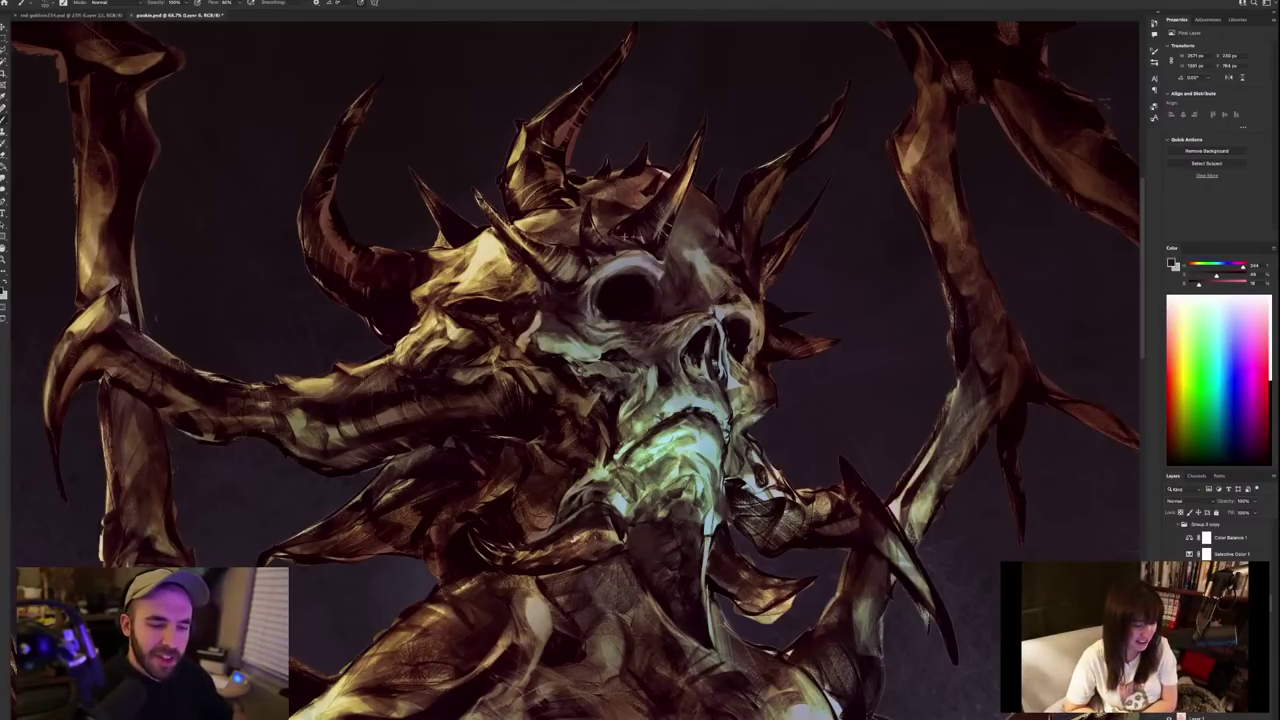
alt+click(590, 302)
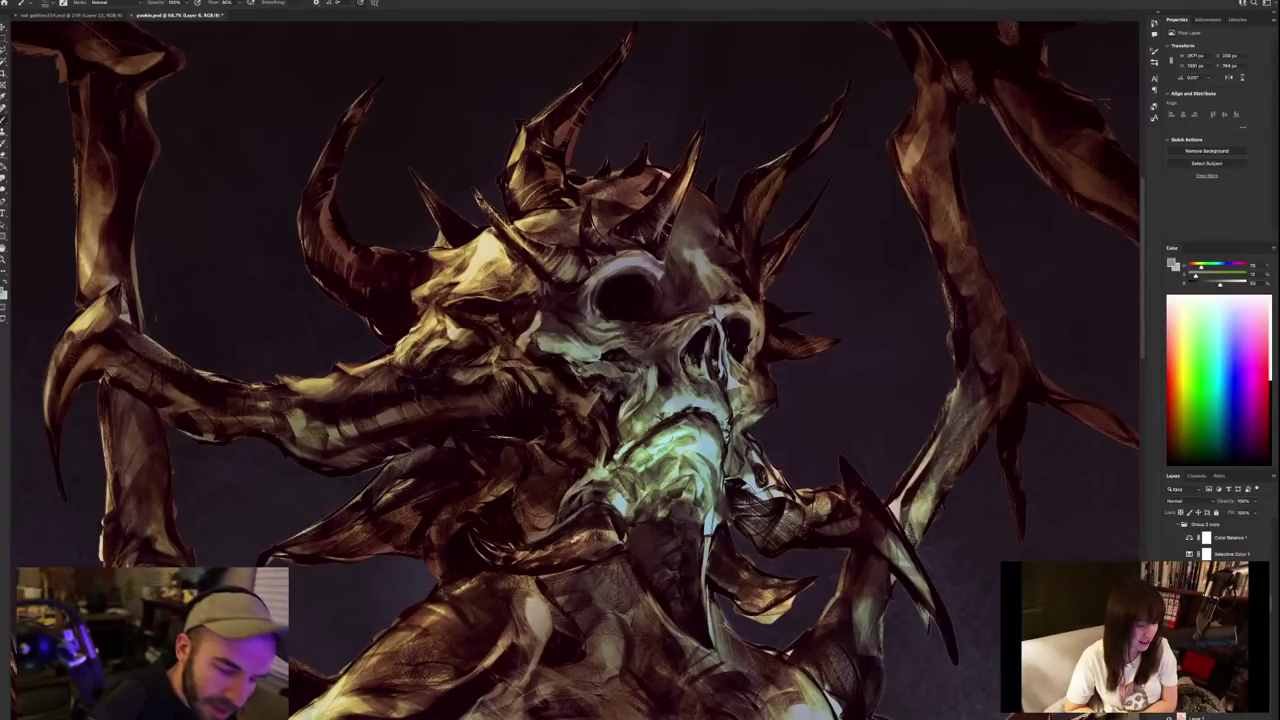
Paint the upper outer edge of the large eye socket and the adjoining temple bone with sampled greys and dark reddish browns.
alt+click(592, 288)
alt+click(604, 271)
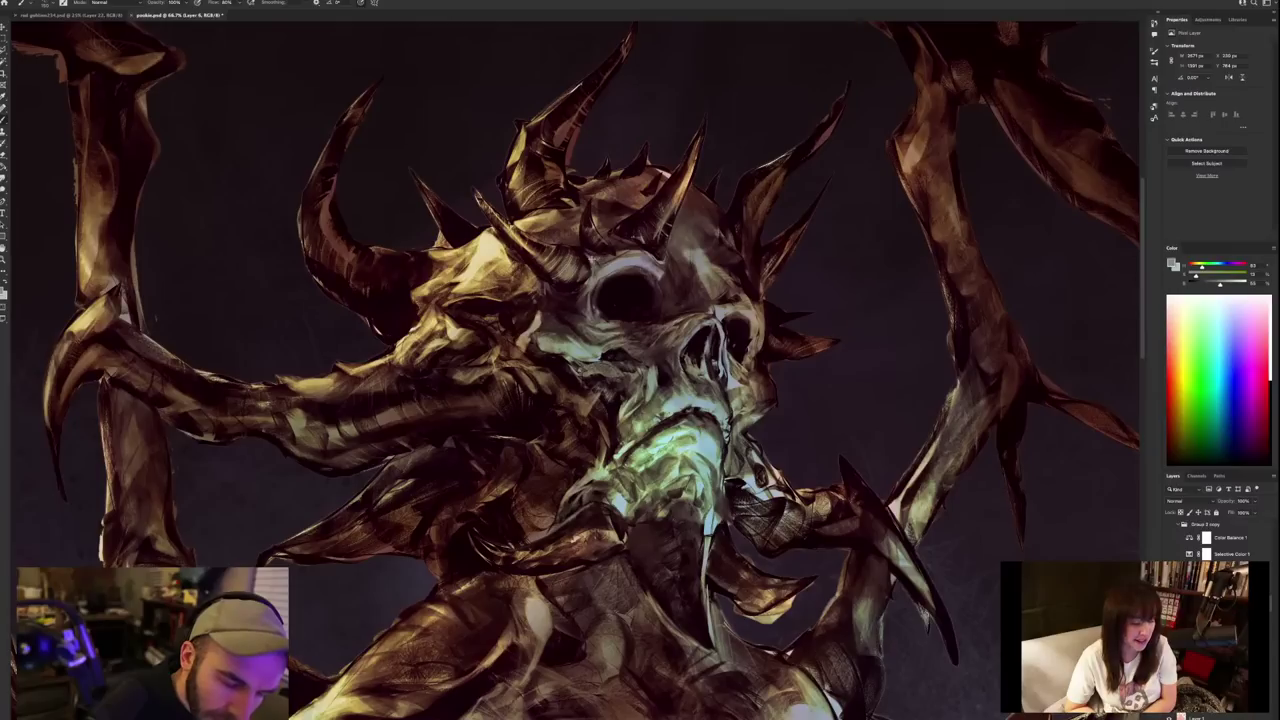
alt+click(570, 289)
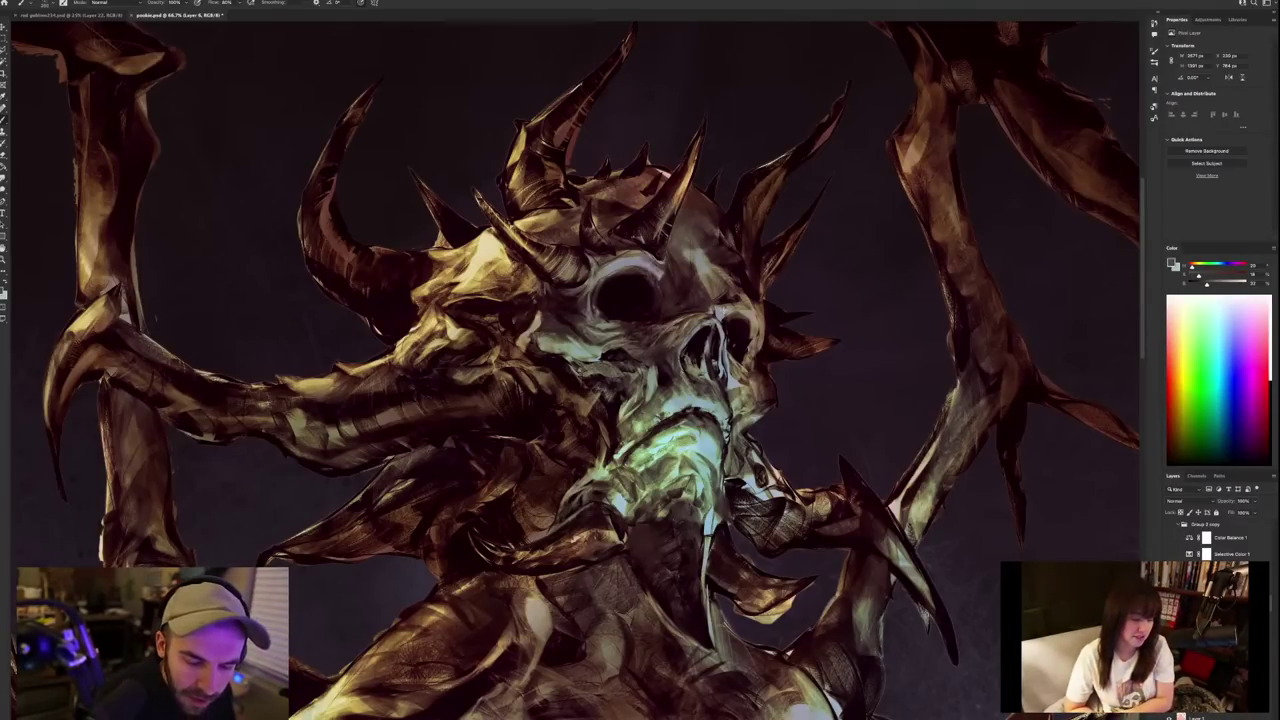
alt+click(571, 297)
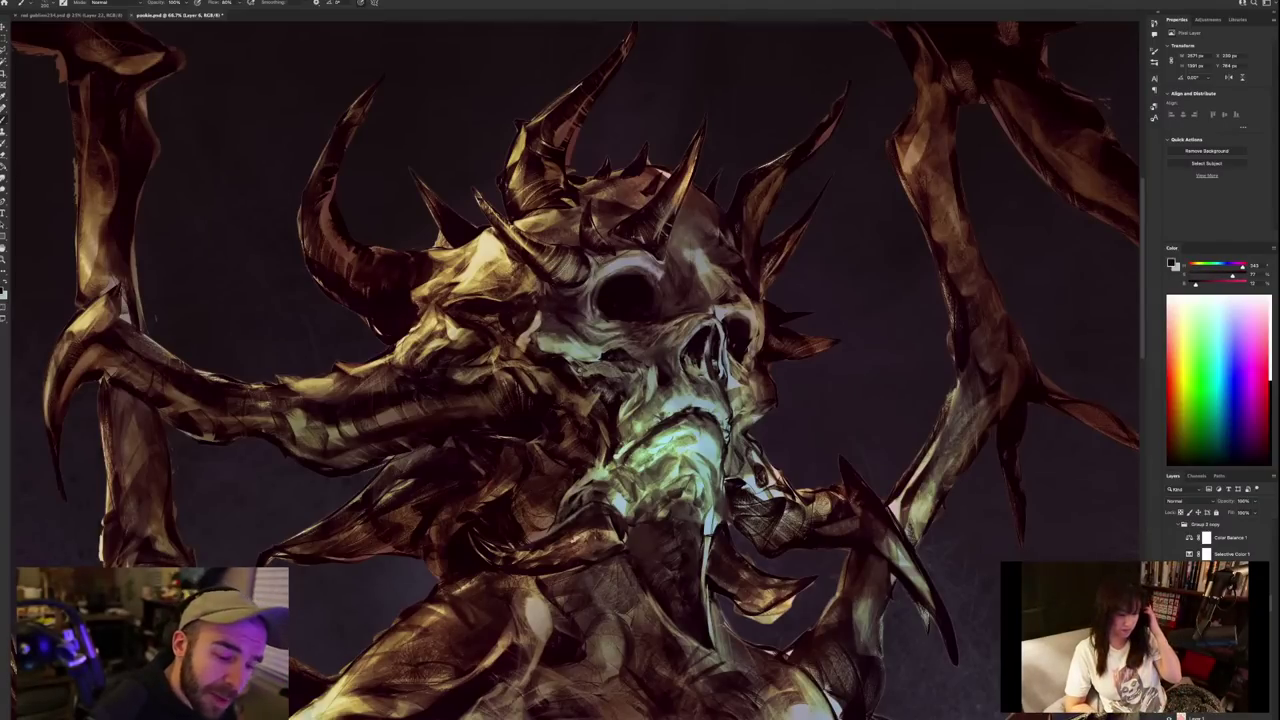
alt+click(590, 272)
alt+click(595, 271)
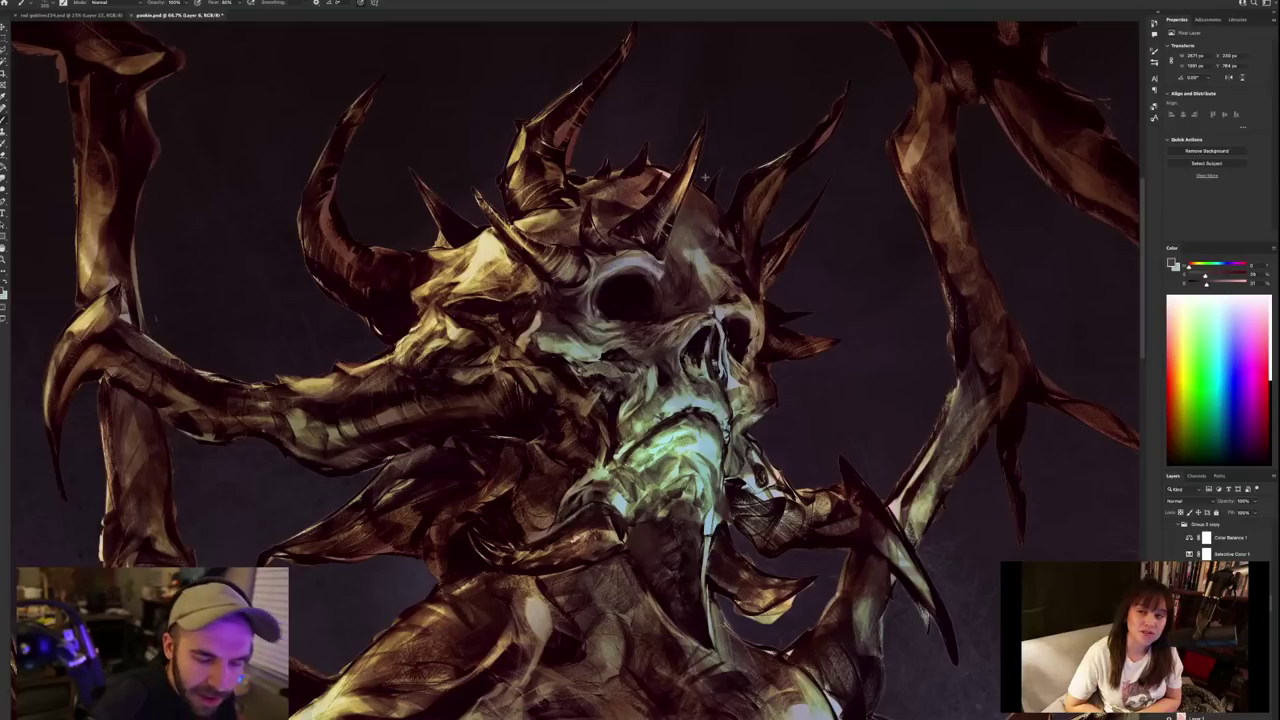
alt+click(592, 272)
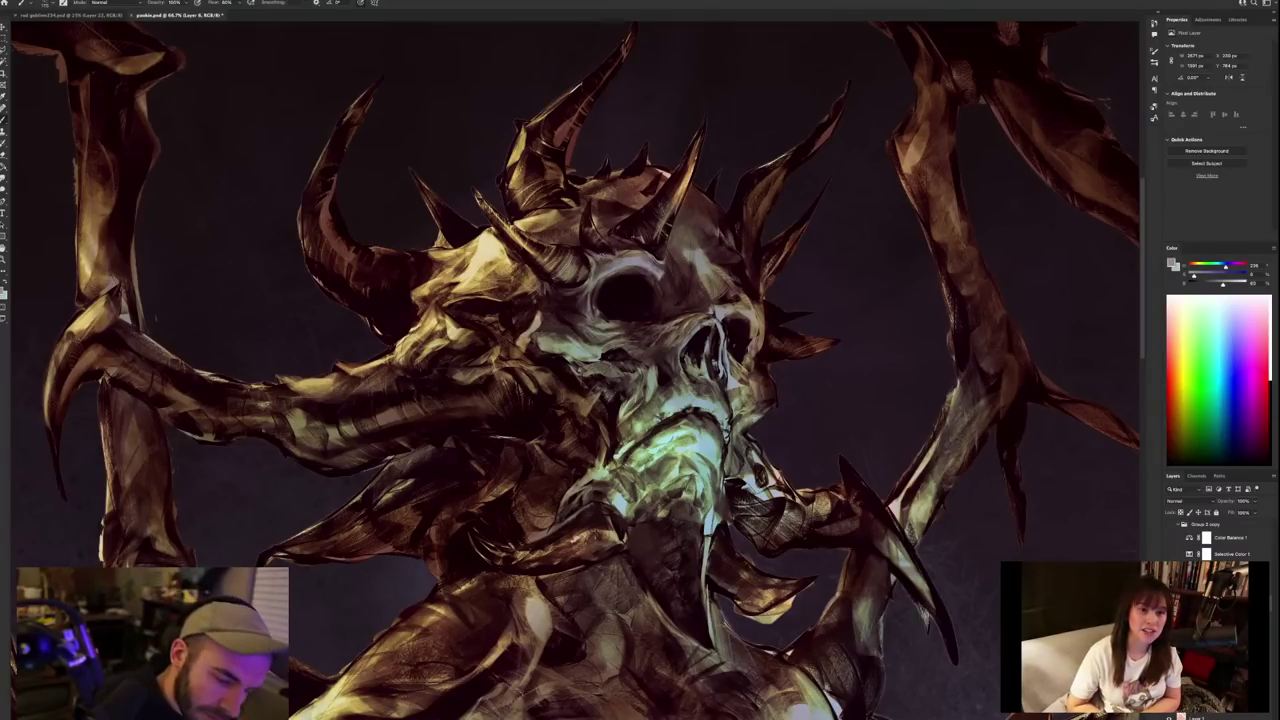
Refine the base of the small brow horn above the large eye socket with sampled dark reddish-brown tones.
alt+click(600, 252)
alt+click(581, 247)
alt+click(584, 251)
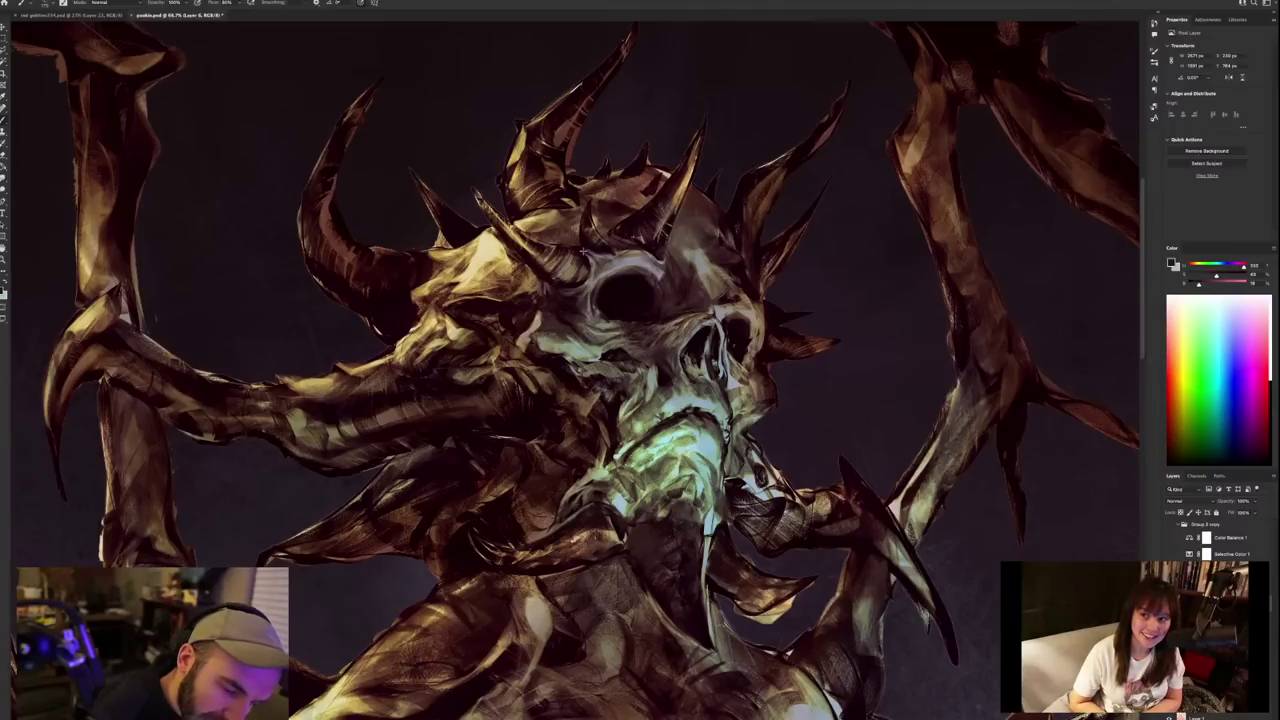
alt+click(583, 250)
alt+click(585, 251)
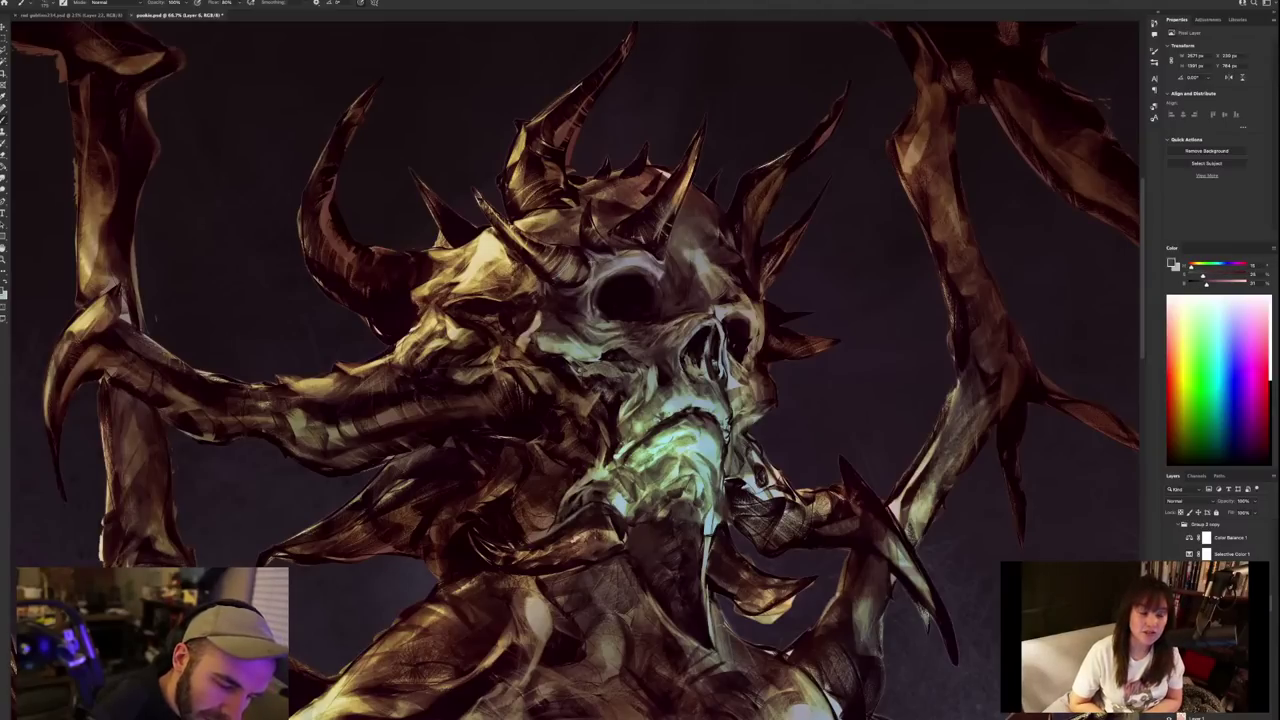
alt+click(593, 274)
alt+click(585, 250)
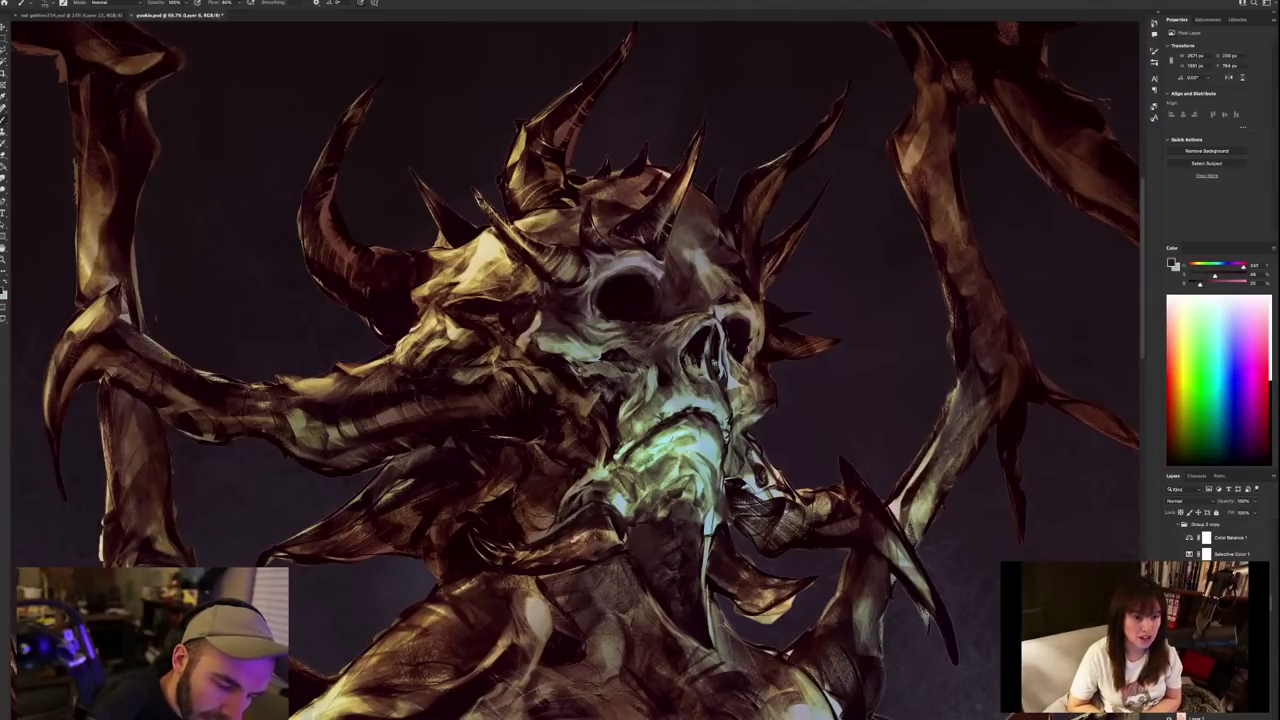
alt+click(585, 250)
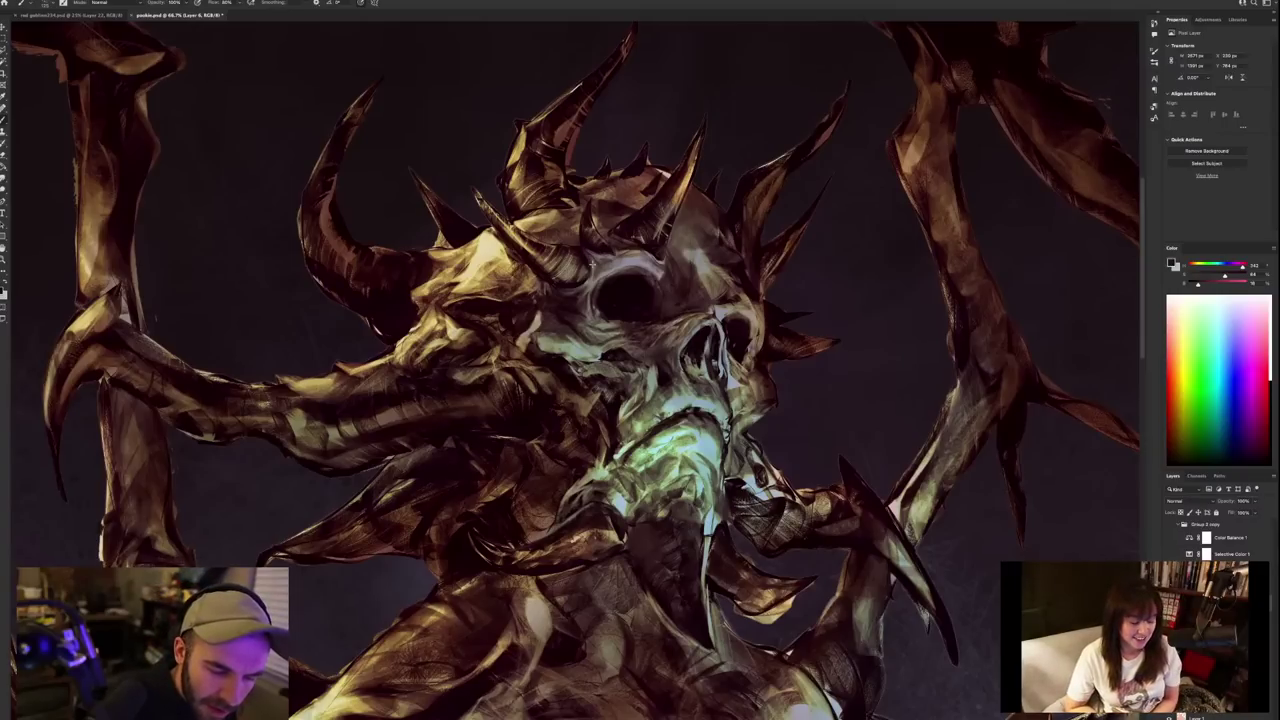
Paint the bone between the socket's upper outer rim and the small brow horn with near-black and pale grey tones.
alt+click(583, 283)
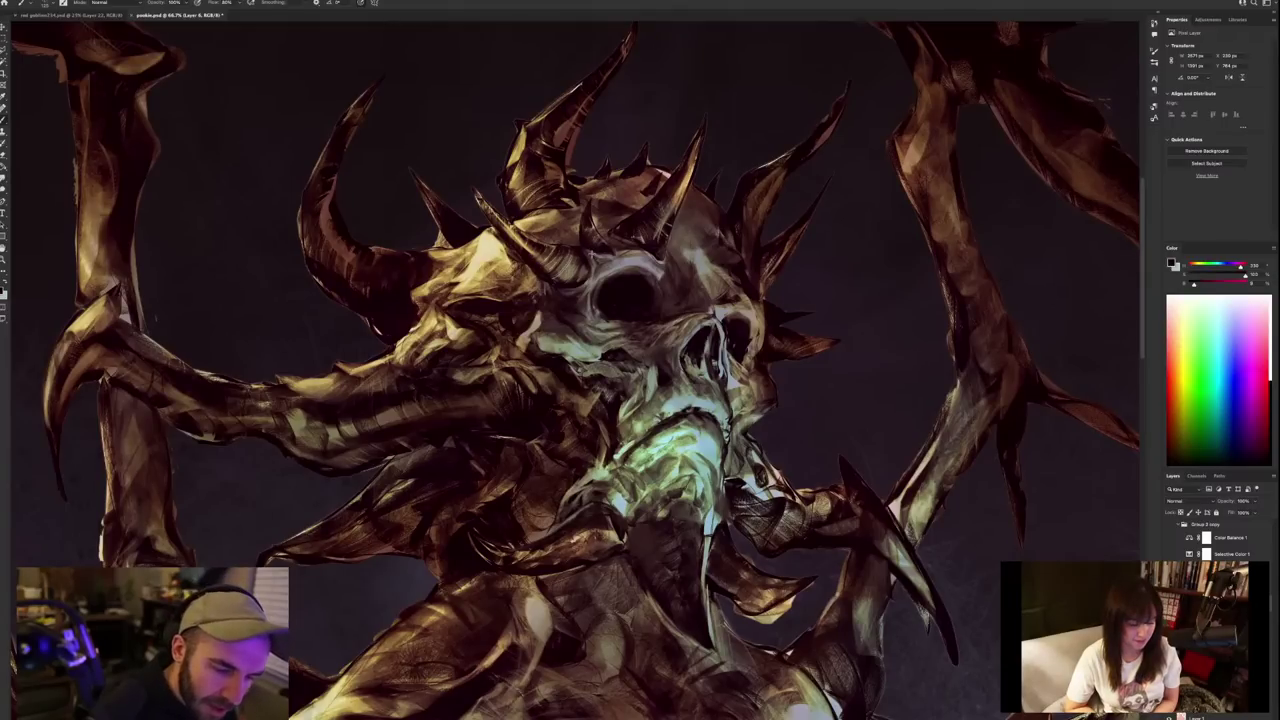
alt+click(587, 251)
alt+click(585, 249)
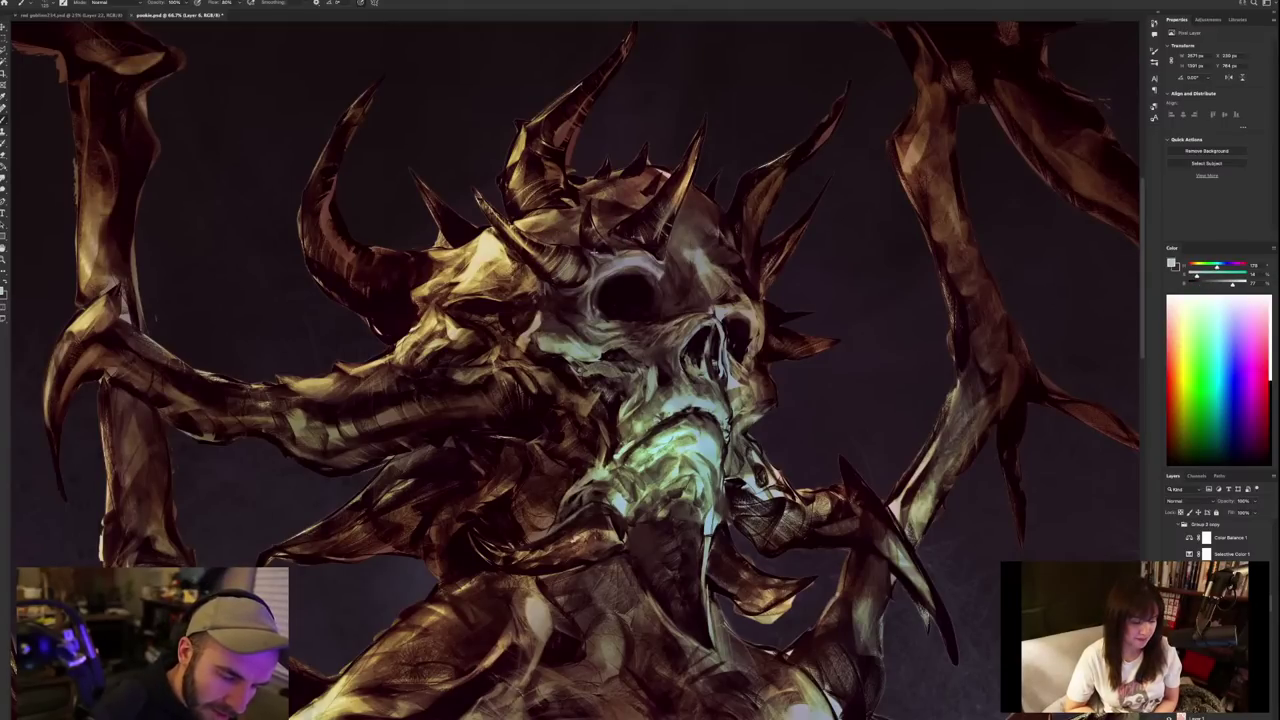
alt+click(588, 240)
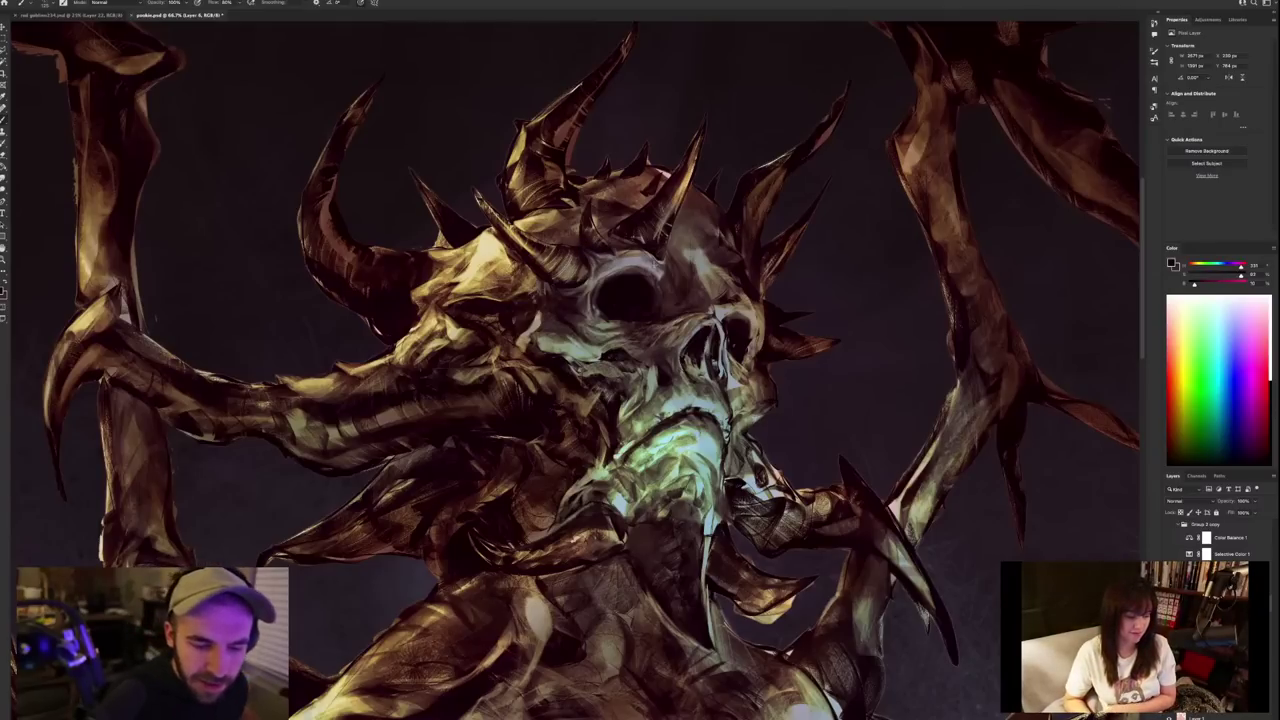
Switch to the Chinese-named brush listed just above Painterly Line and shrink its tip to a fine detail size.
right_click(652, 251)
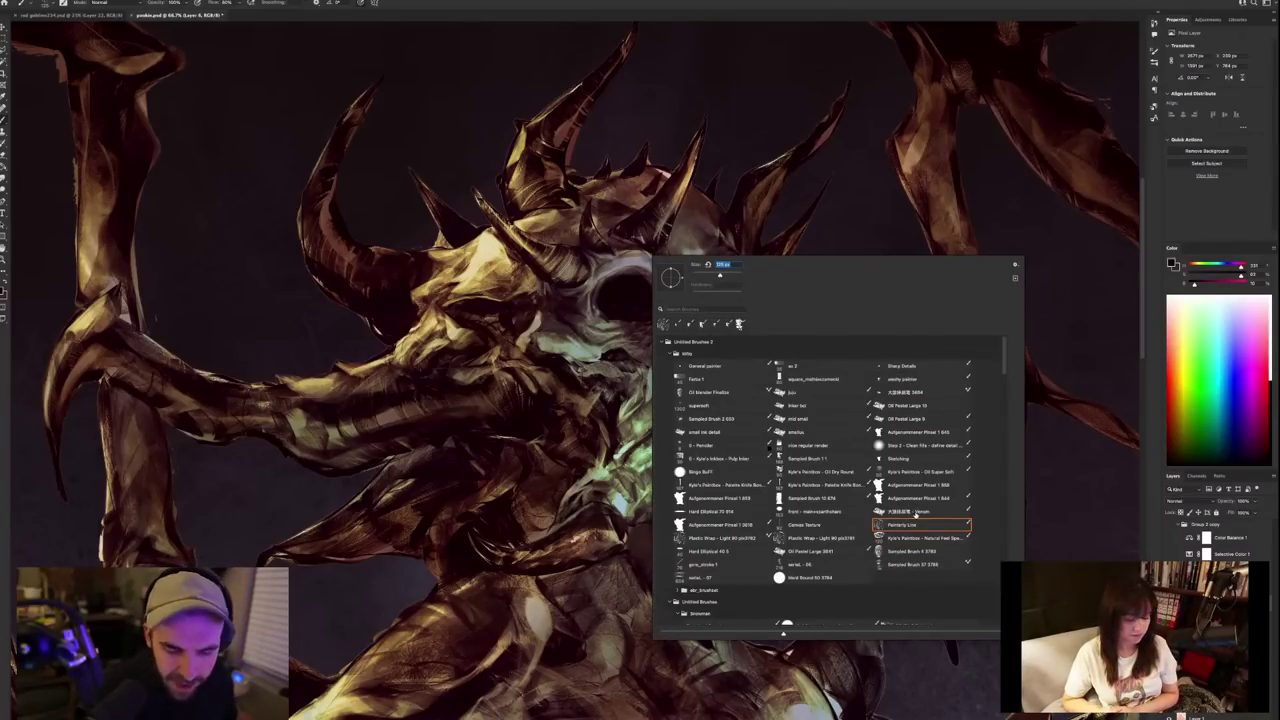
click(922, 511)
click(785, 178)
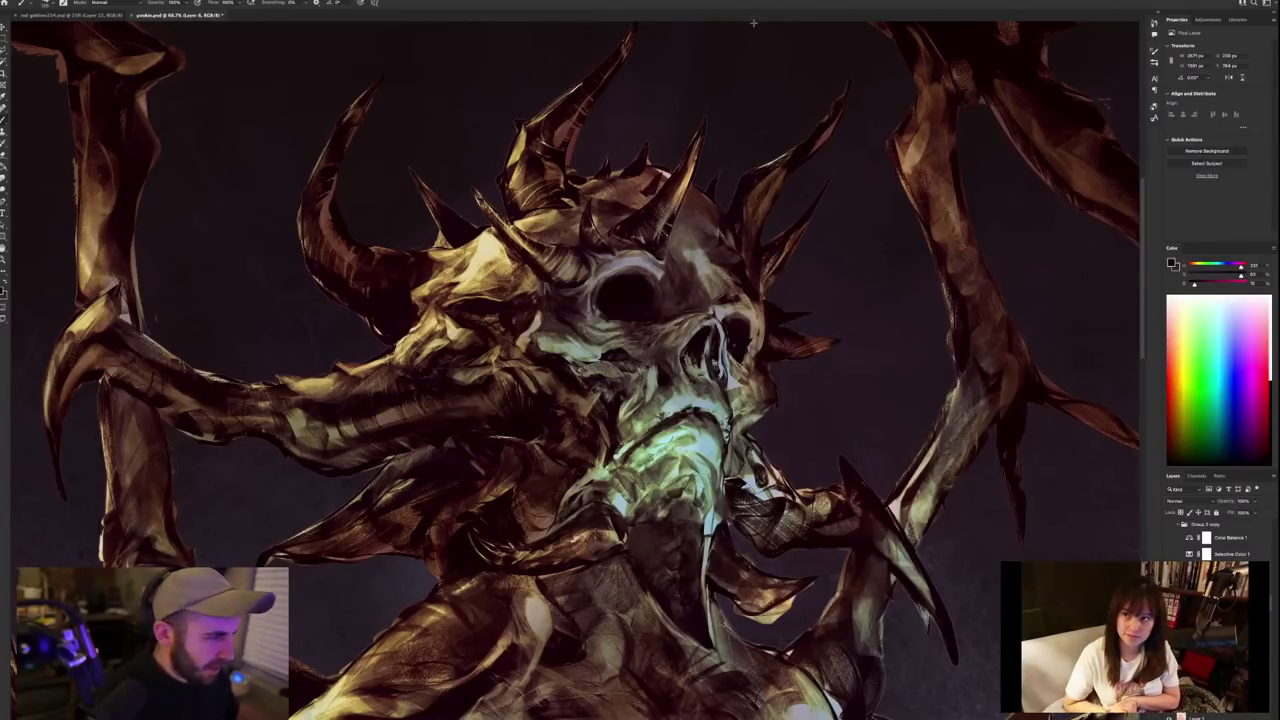
key([)
key([)
key([)
key([)
key([)
key([)
key([)
key([)
key([)
key([)
key([)
key([)
key([)
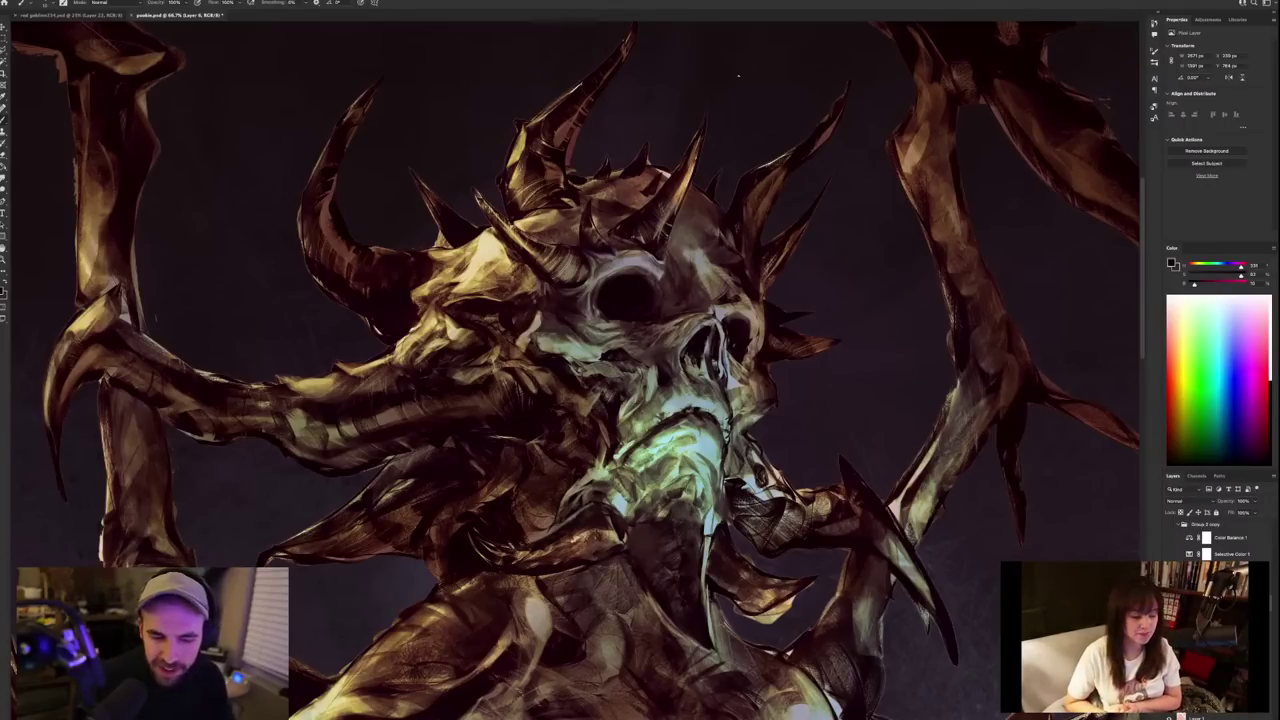
Add fine detail along the large eye socket's upper rim and brow with sampled near-black, reddish-brown and grey tones.
alt+click(699, 341)
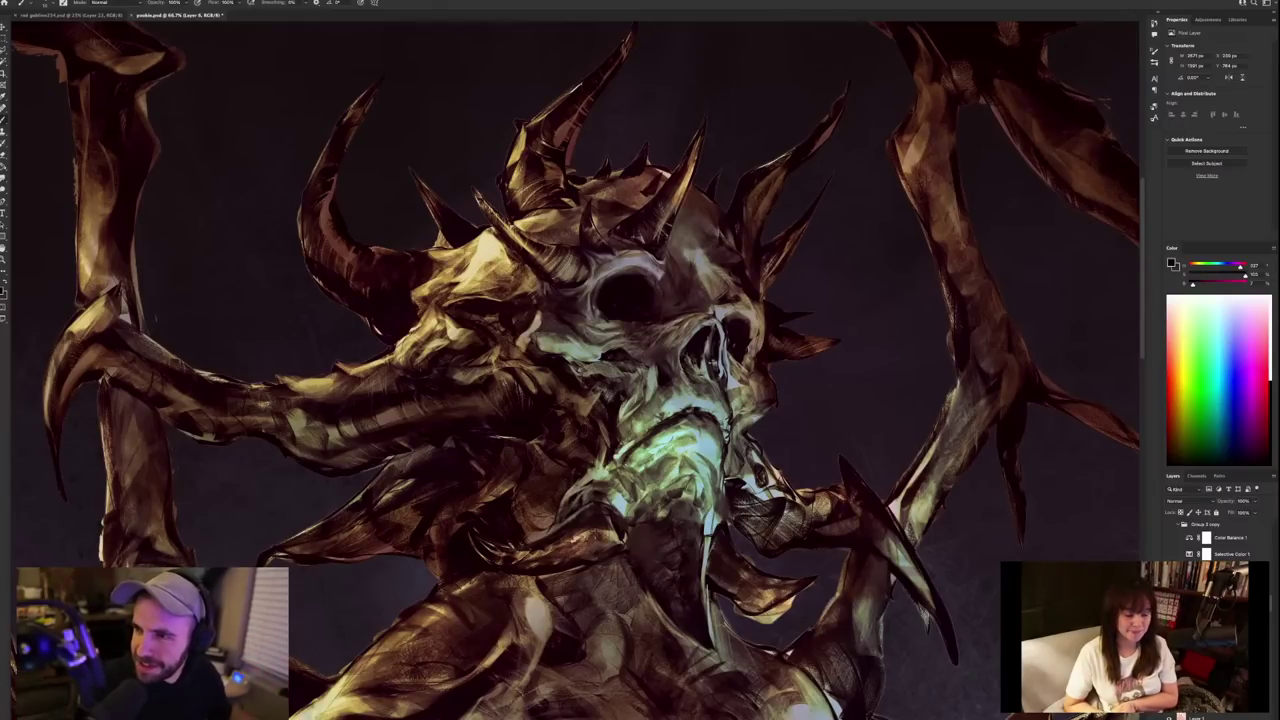
alt+click(619, 247)
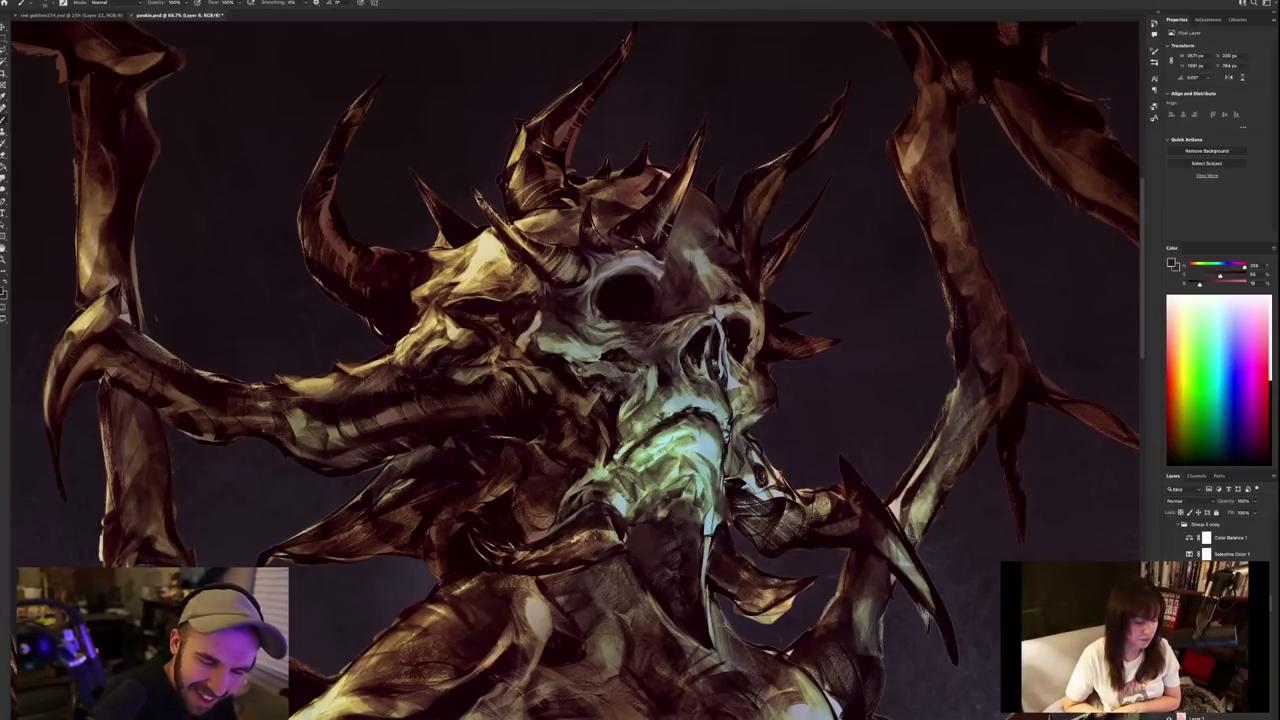
key(x)
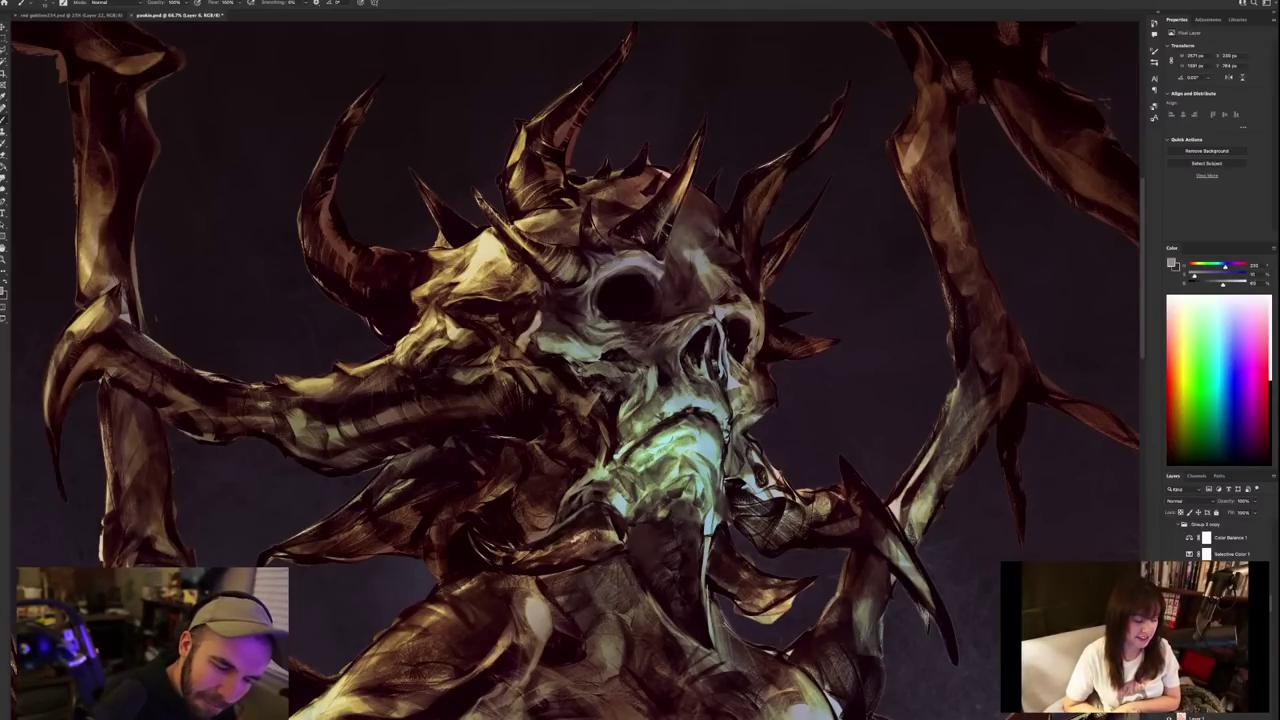
alt+click(594, 270)
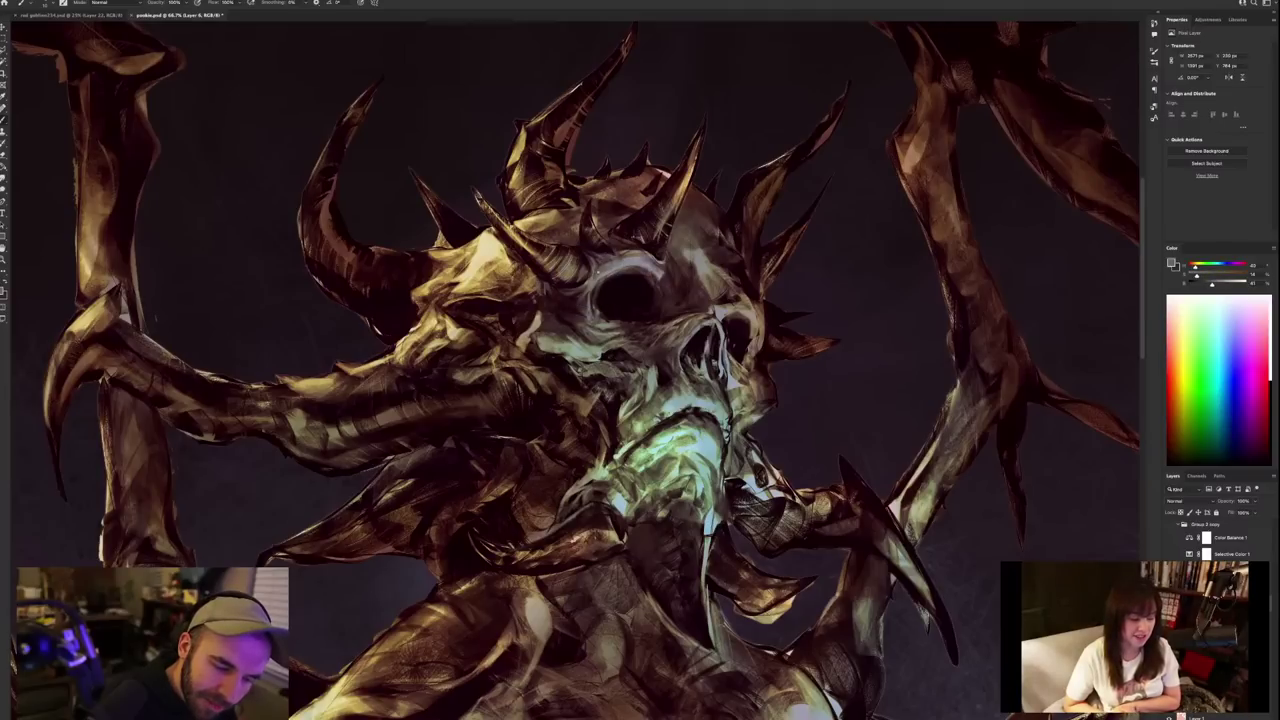
alt+click(600, 275)
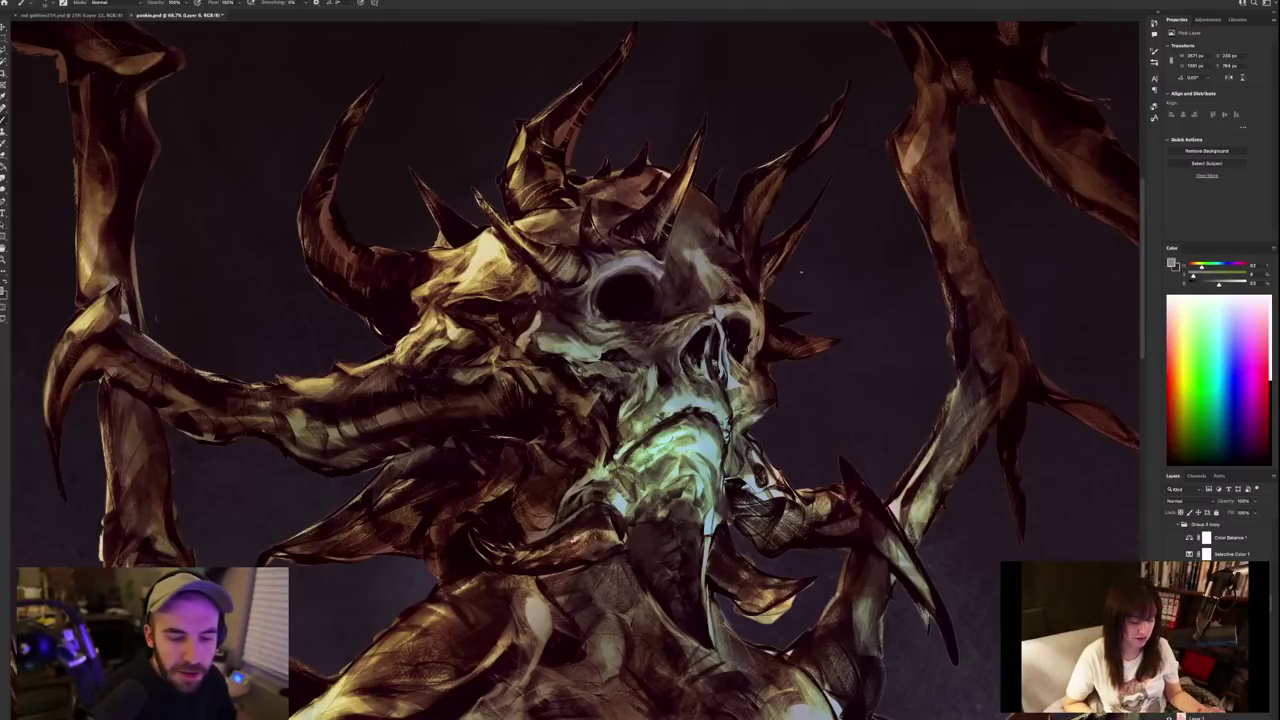
alt+click(624, 254)
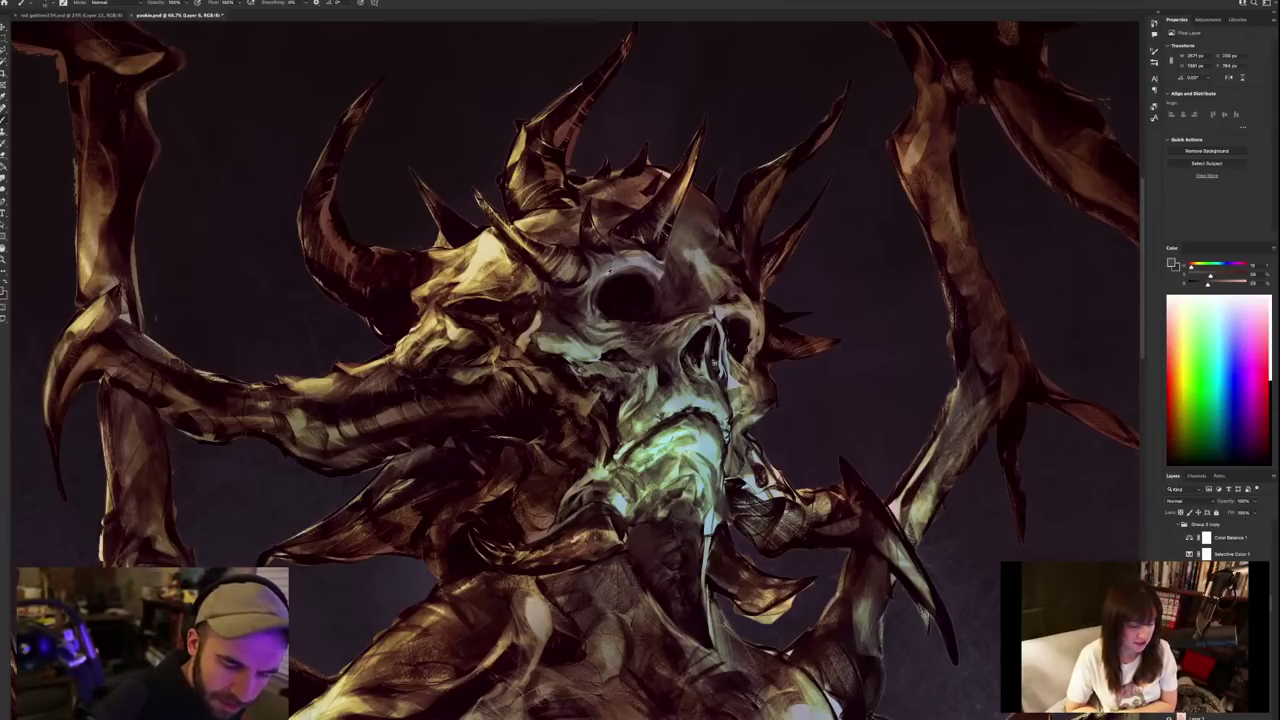
alt+click(605, 277)
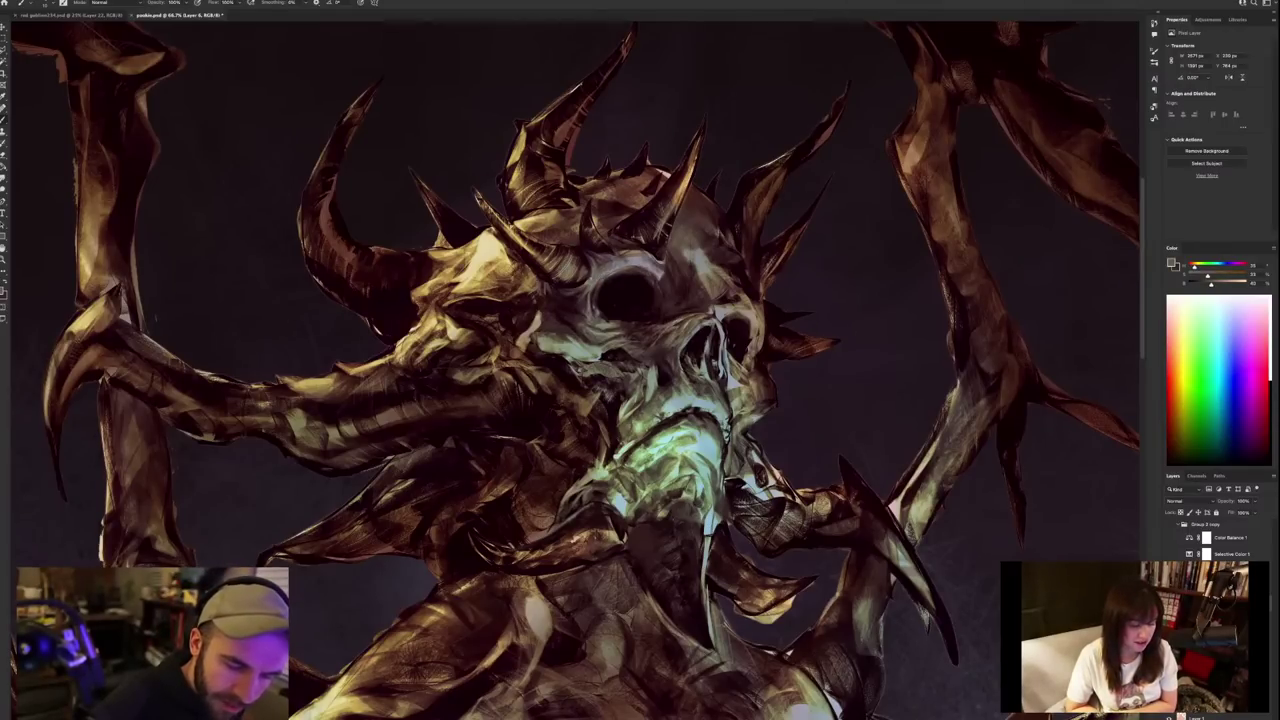
alt+click(590, 271)
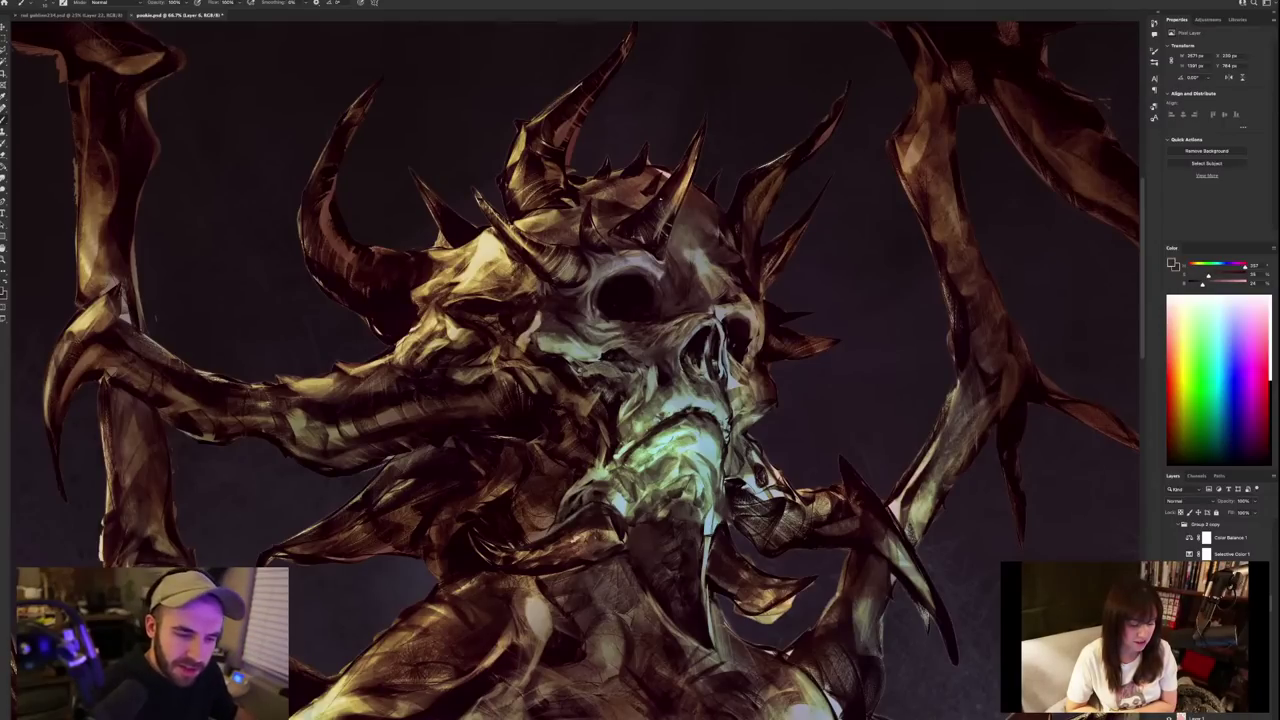
Detail the inner upper corner of the large eye socket's rim with sampled dark reddish-brown and warm brown tones.
alt+click(659, 262)
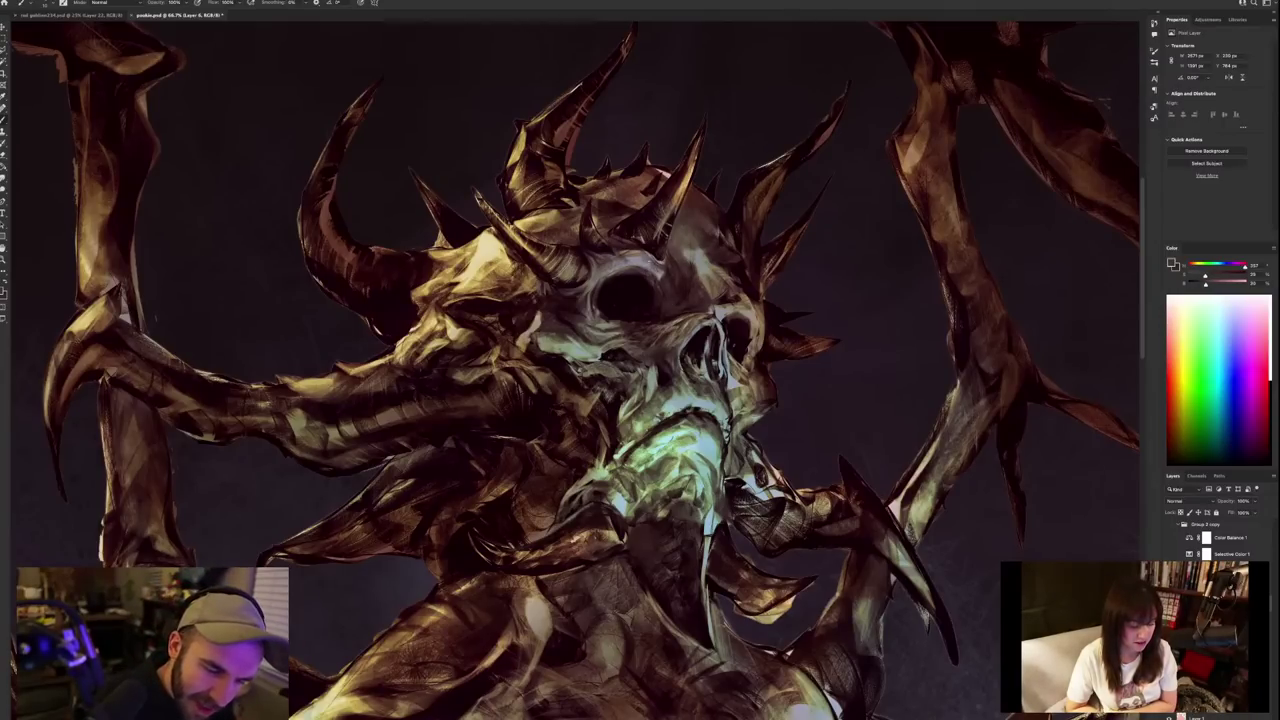
alt+click(664, 267)
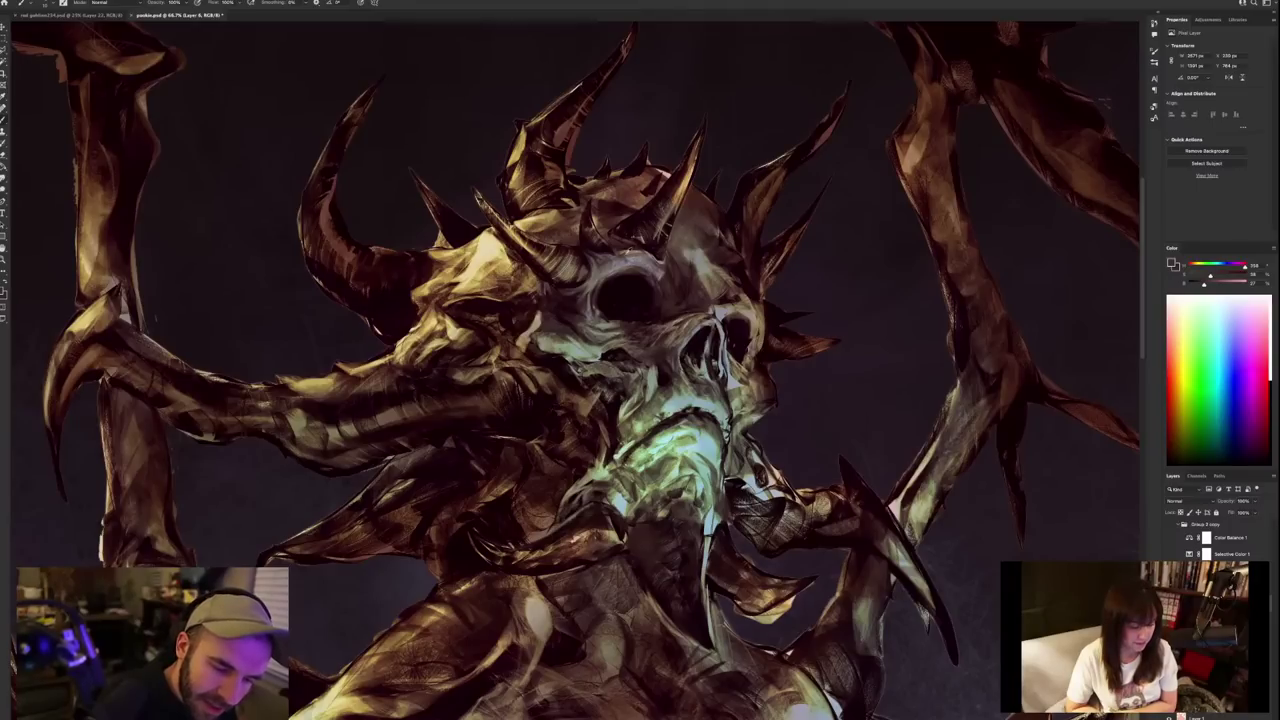
alt+click(661, 264)
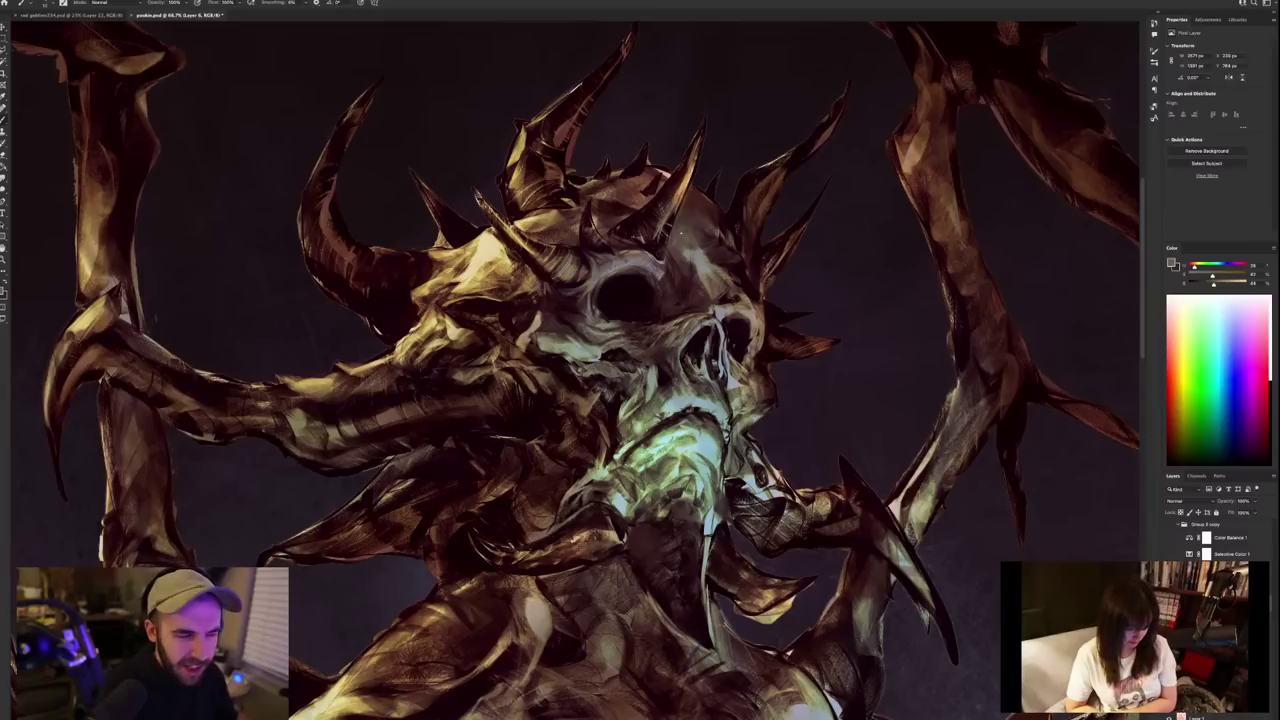
Flip the canvas view horizontally to work on the mirrored creature.
click(28, 2)
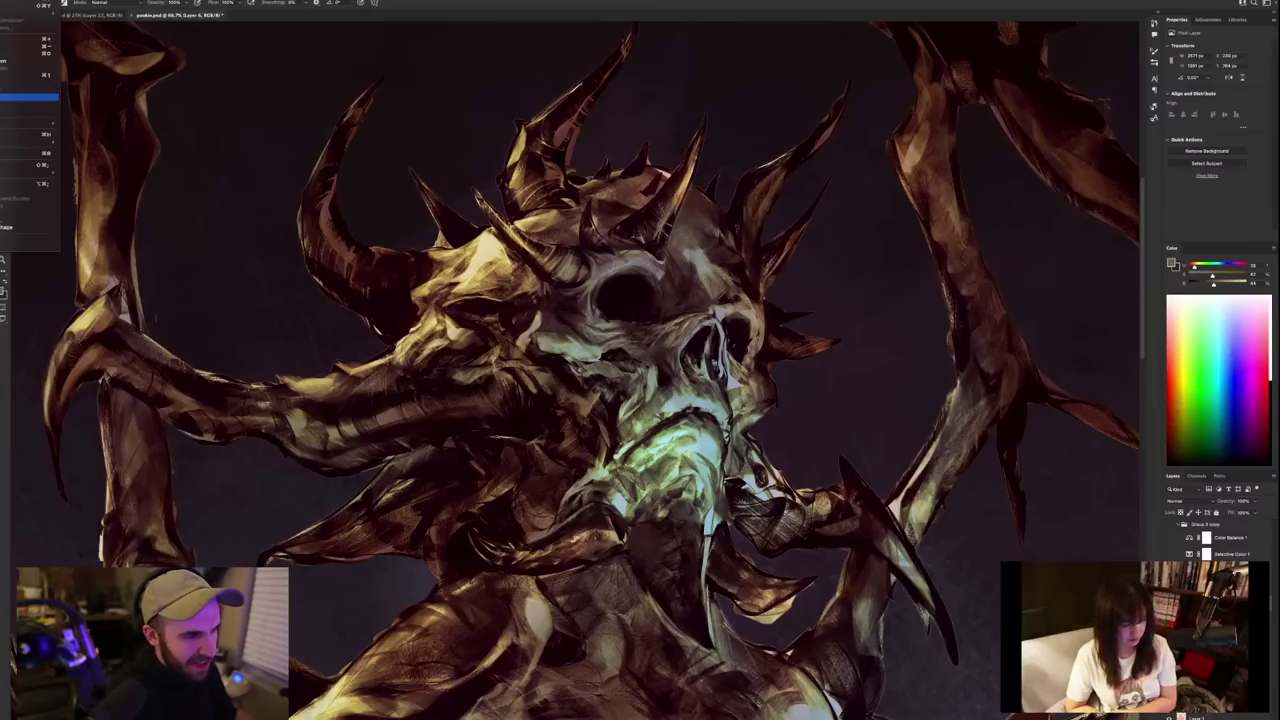
click(28, 104)
drag(620, 347, 706, 322)
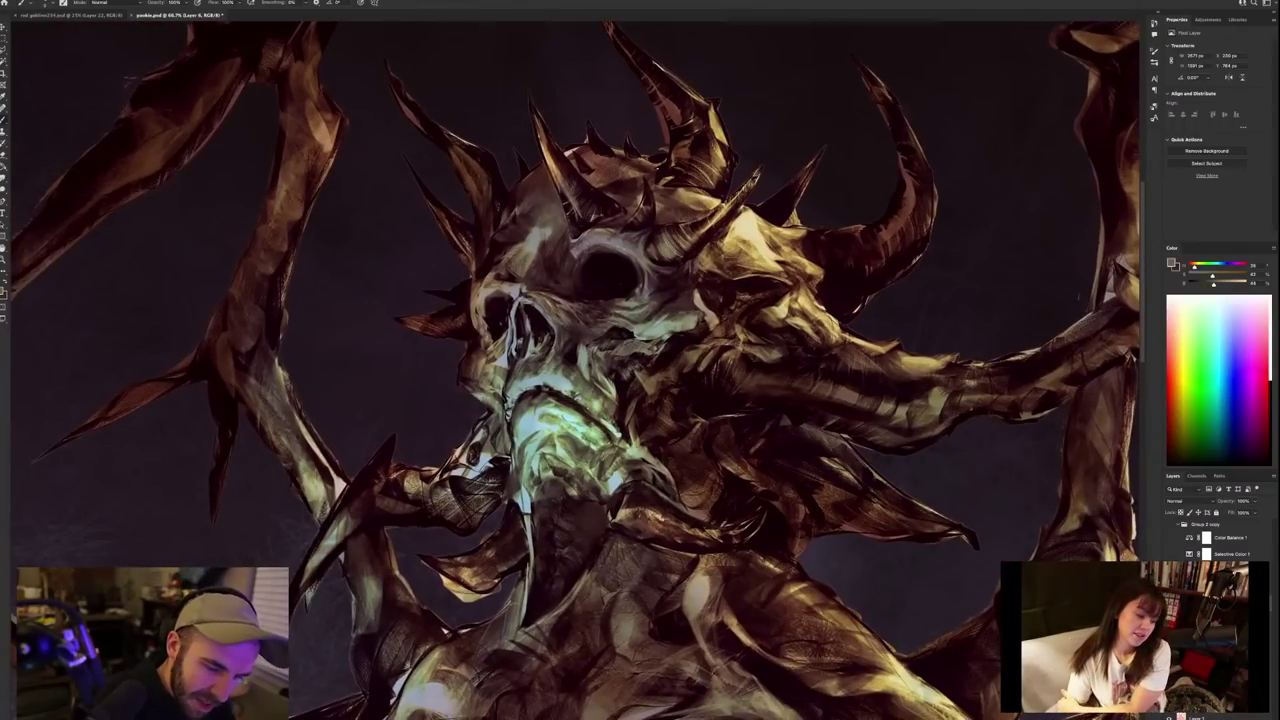
Detail the nasal cavity's rim and hollows with sampled pale blue-grey, near-black and dark reddish tones.
alt+click(514, 310)
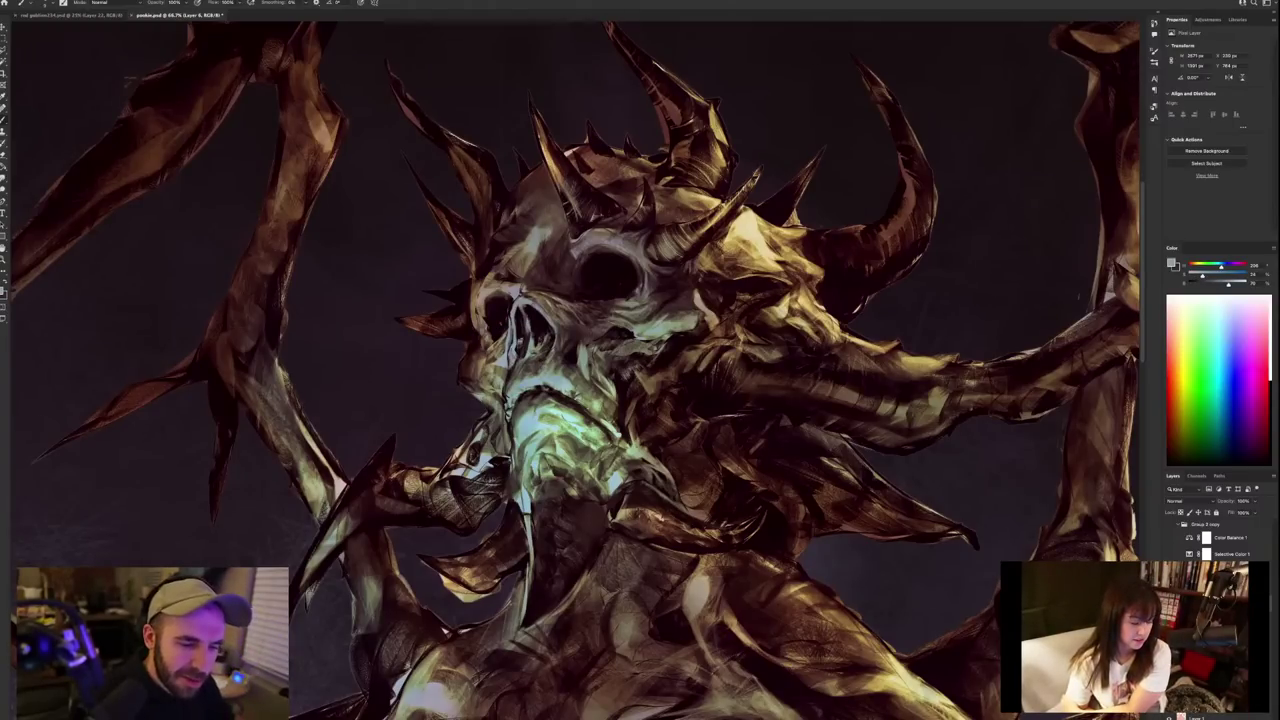
alt+click(519, 333)
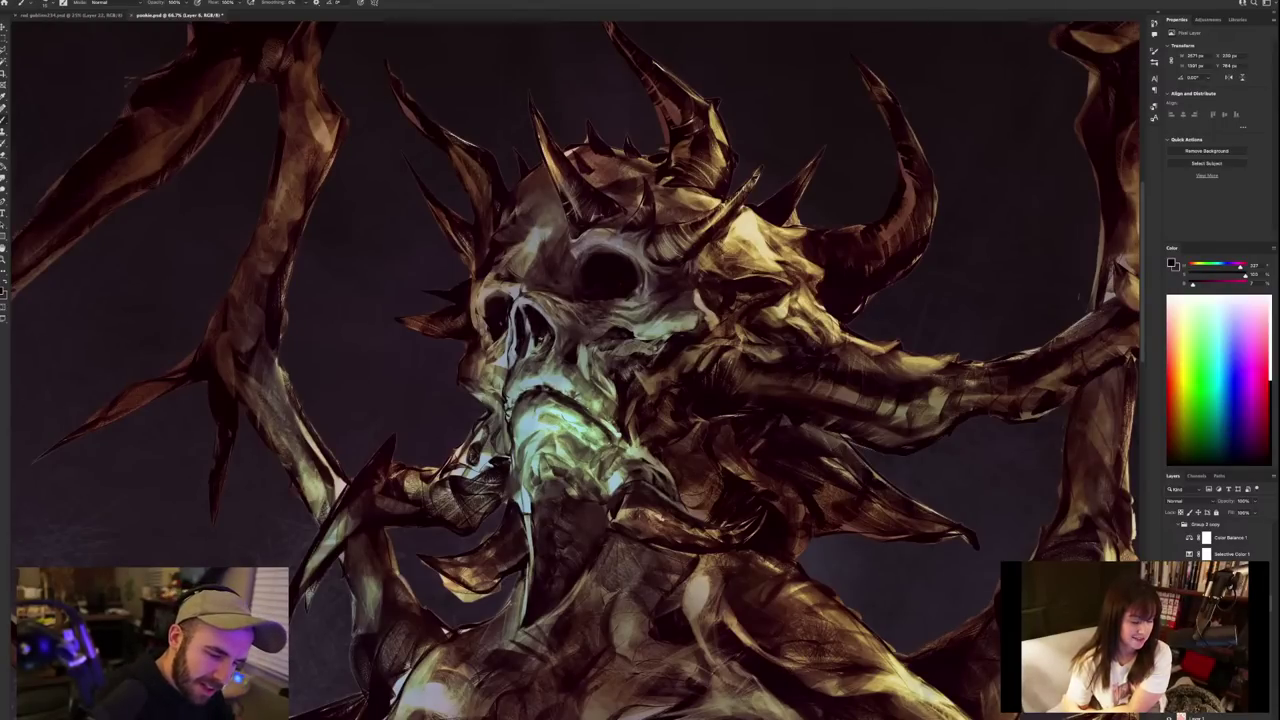
alt+click(543, 338)
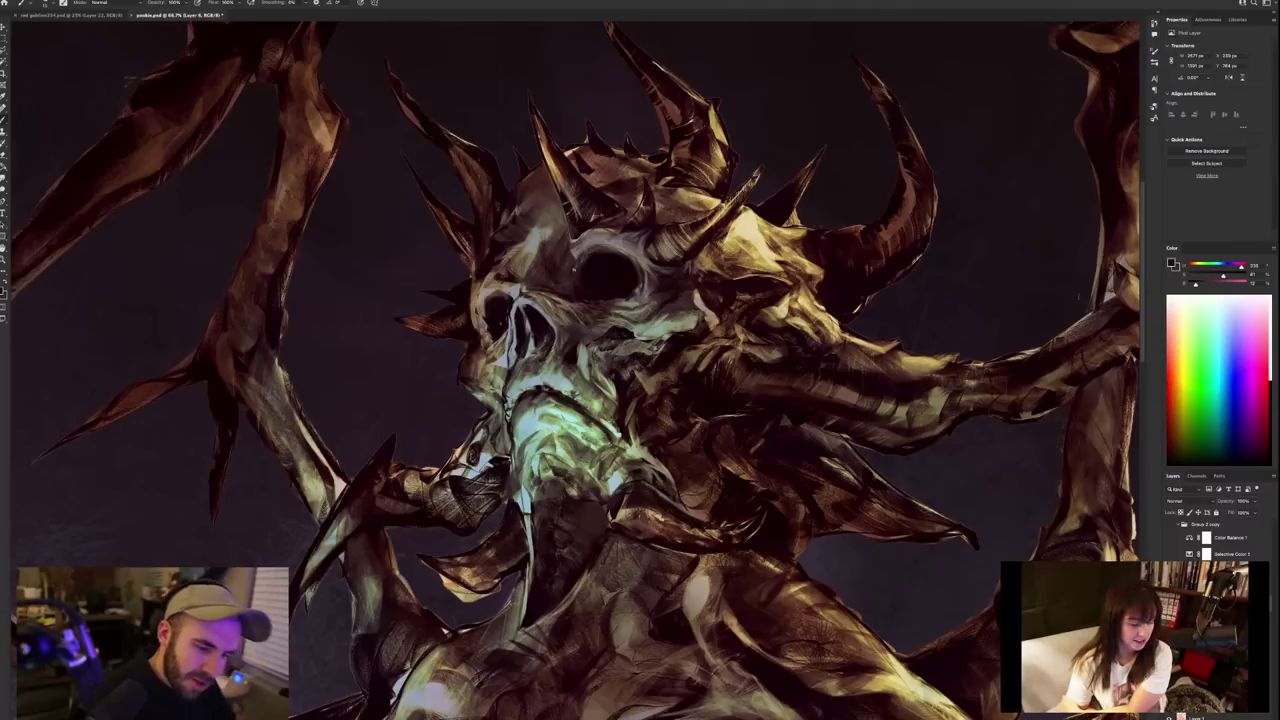
key(x)
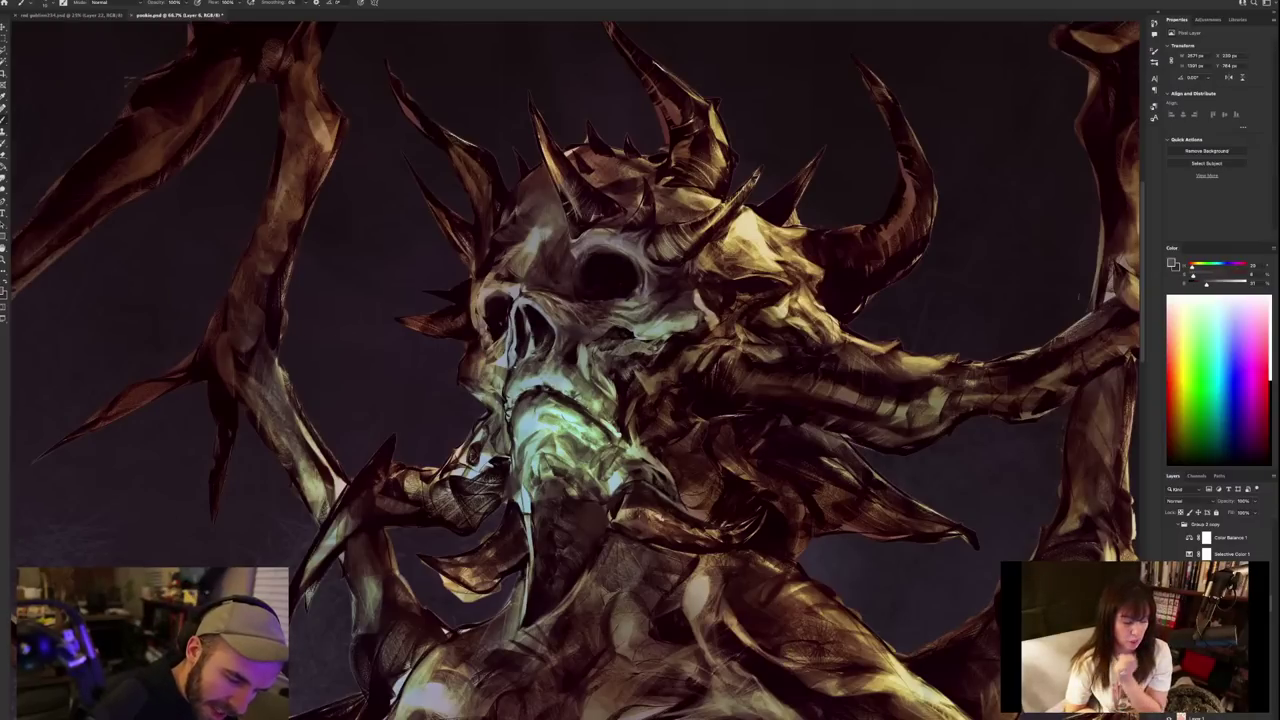
key(x)
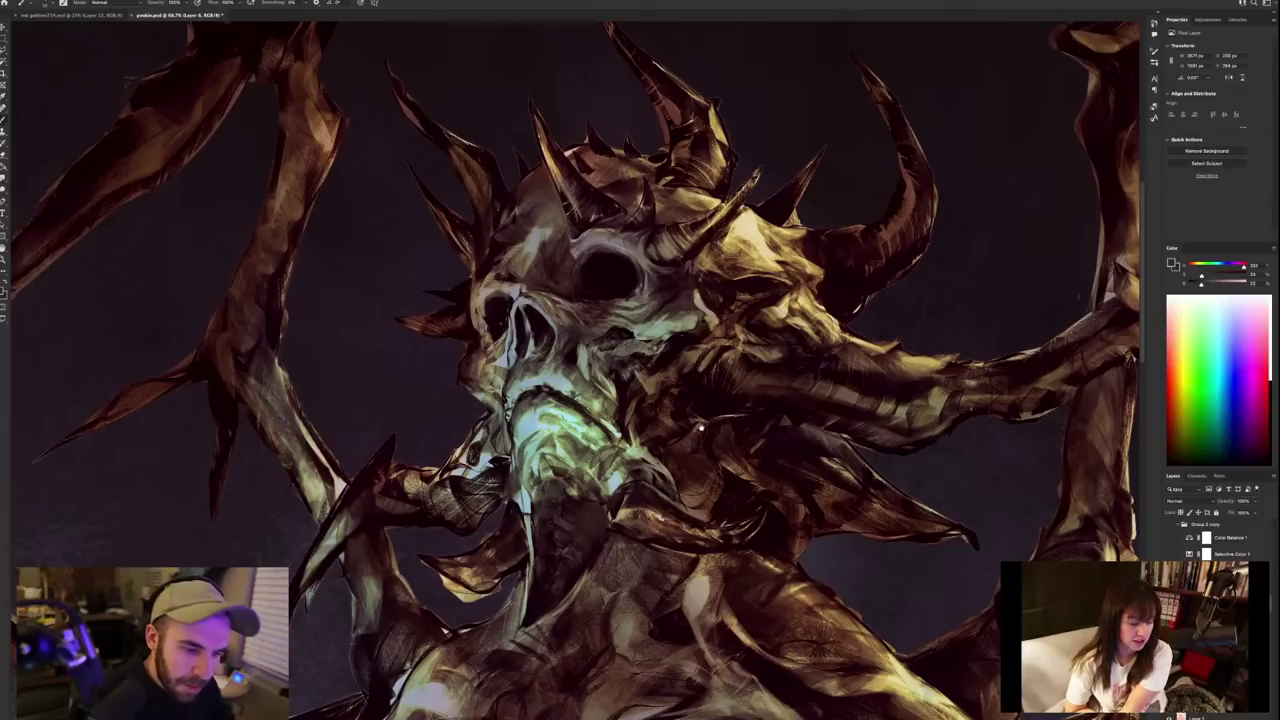
Refine the bone beside the nasal opening on the large eye socket's side with sampled dark reddish-brown, near-black and grey tones.
drag(701, 427, 741, 432)
alt+click(600, 348)
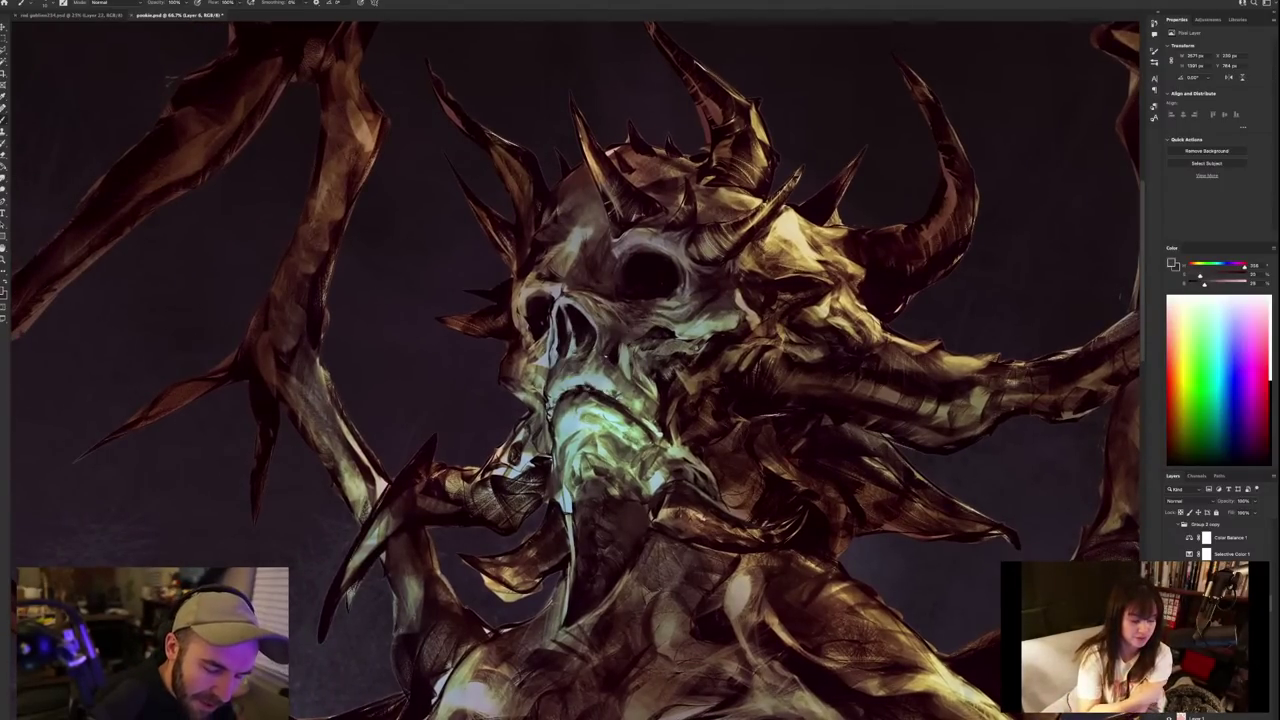
alt+click(594, 355)
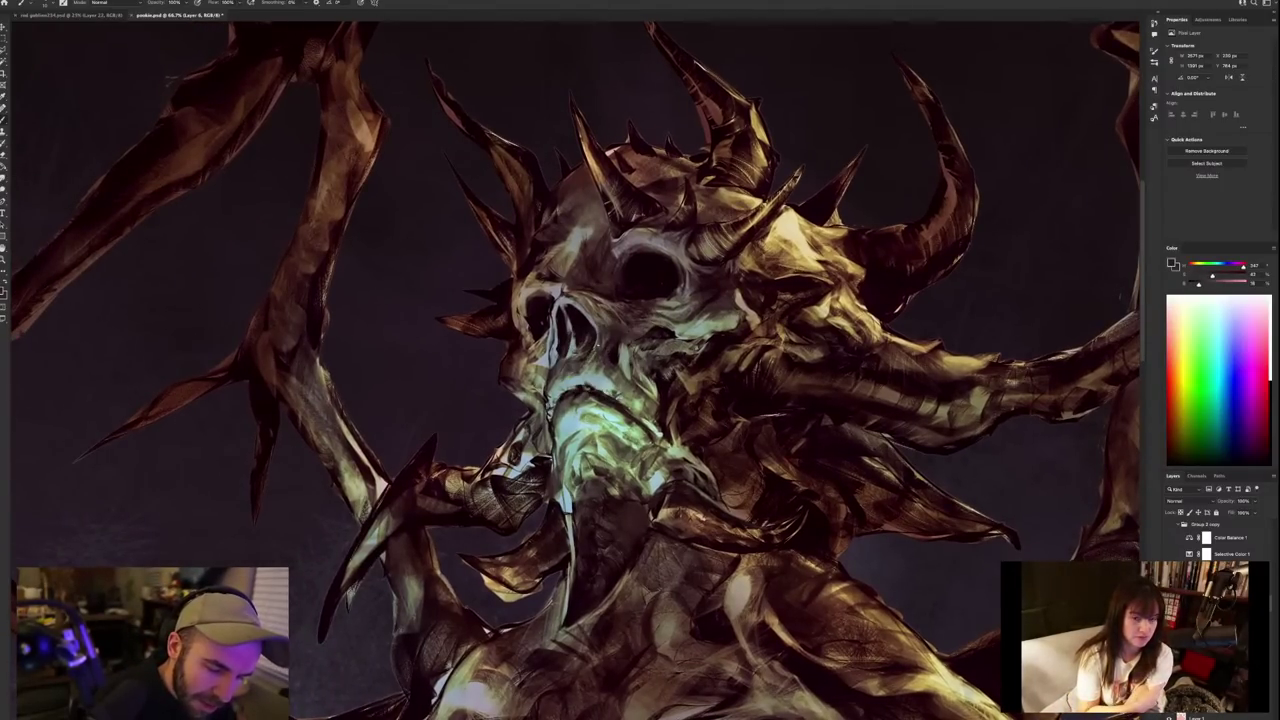
alt+click(597, 343)
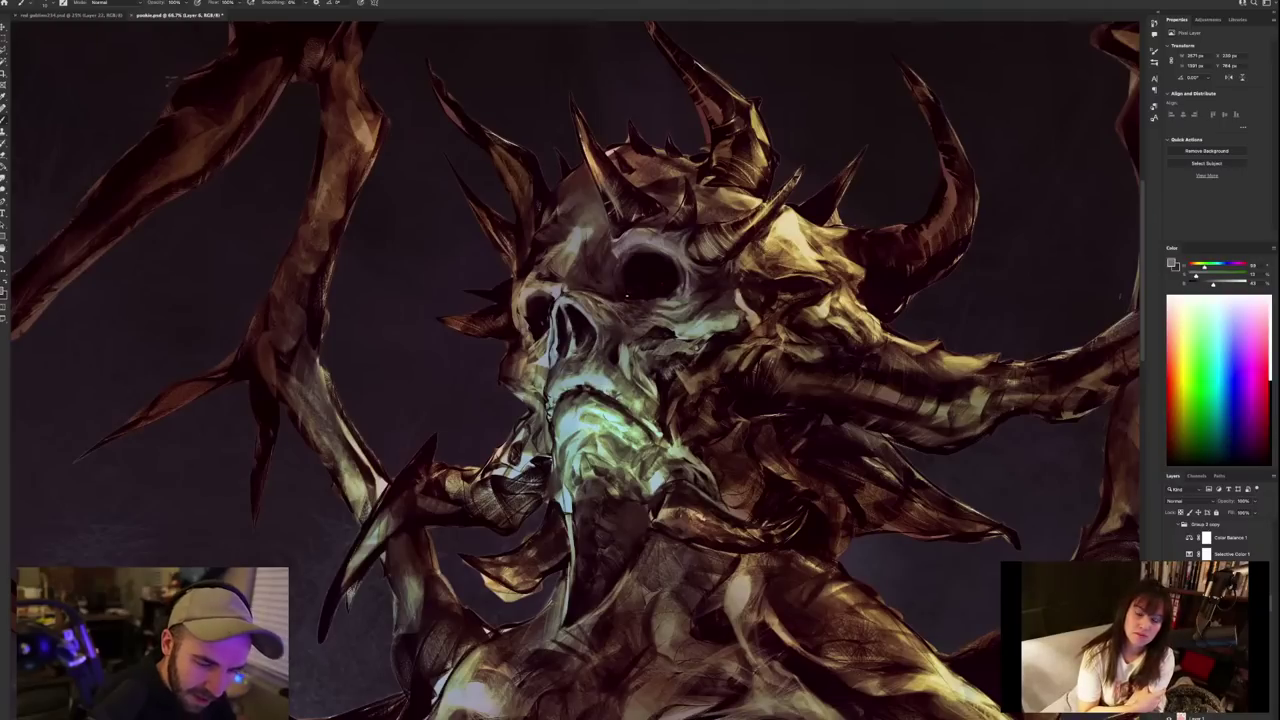
alt+click(599, 324)
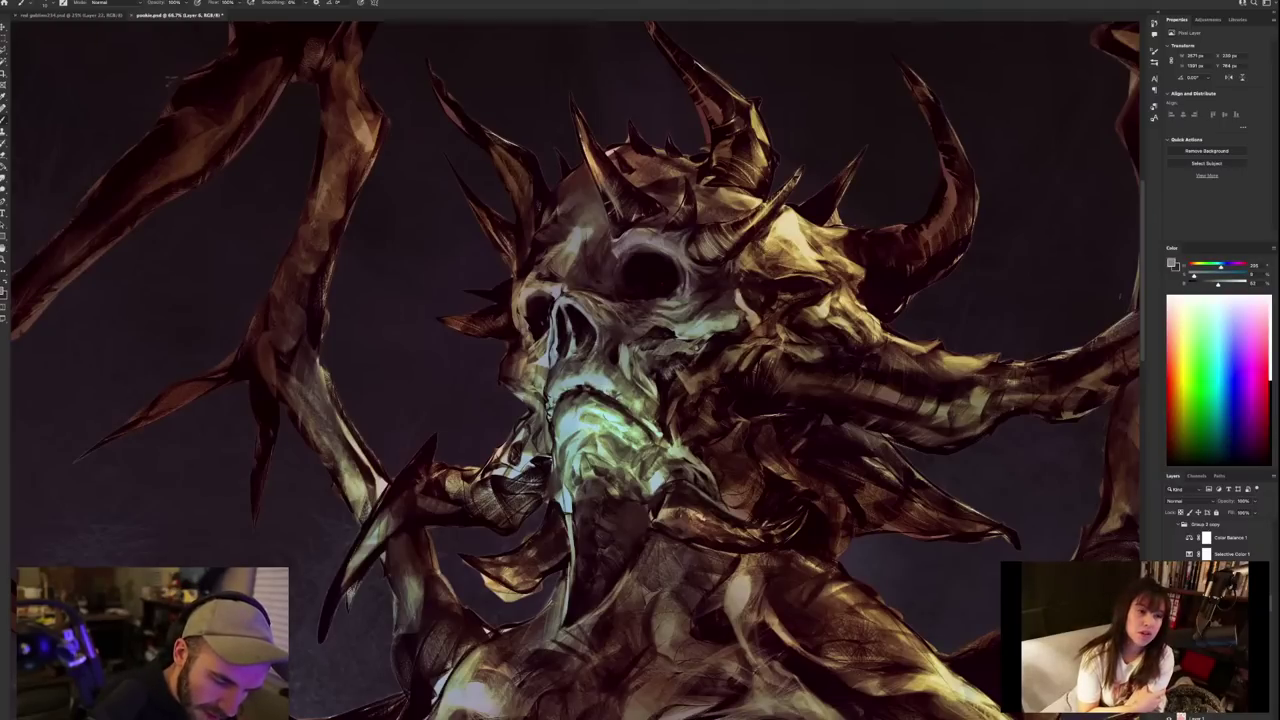
alt+click(599, 353)
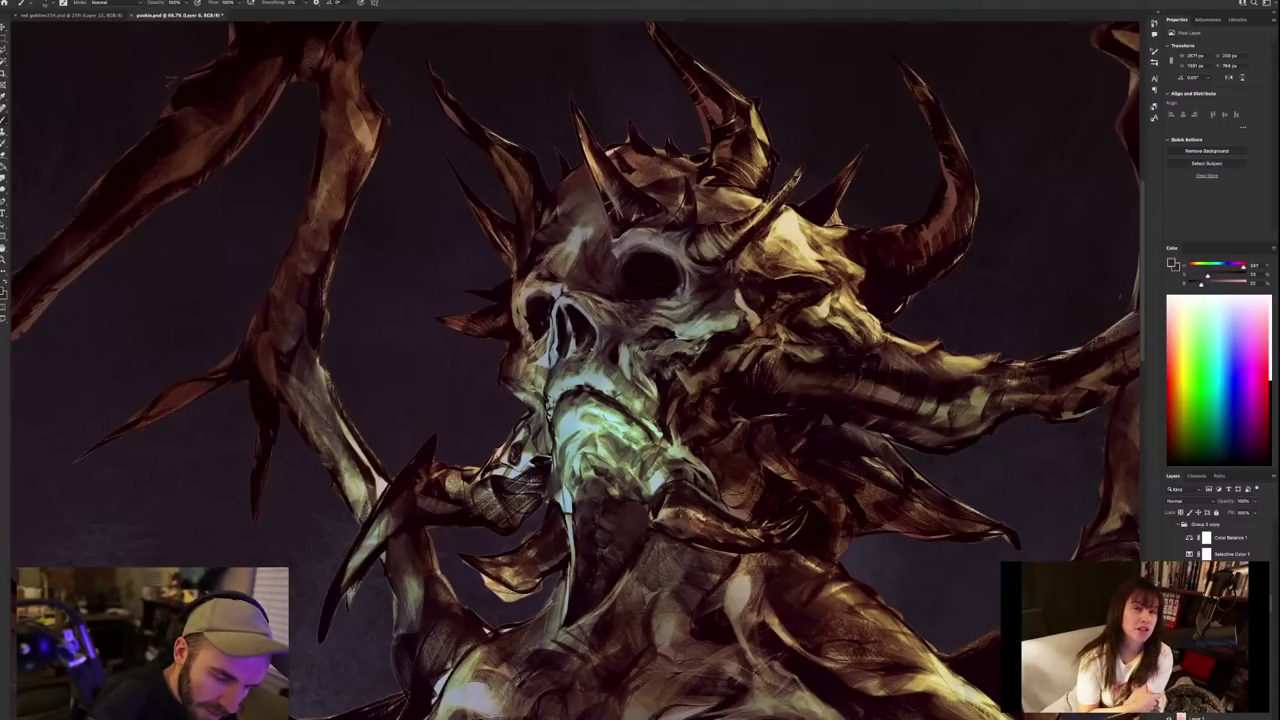
alt+click(583, 359)
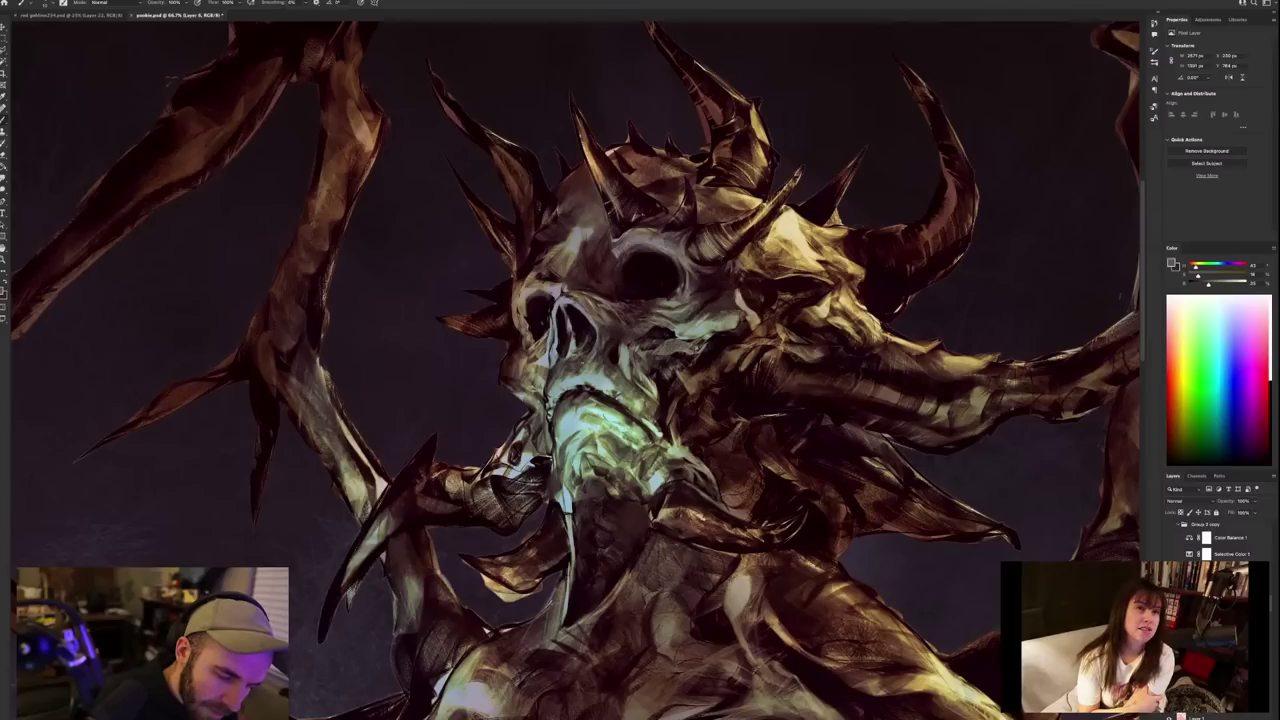
key(x)
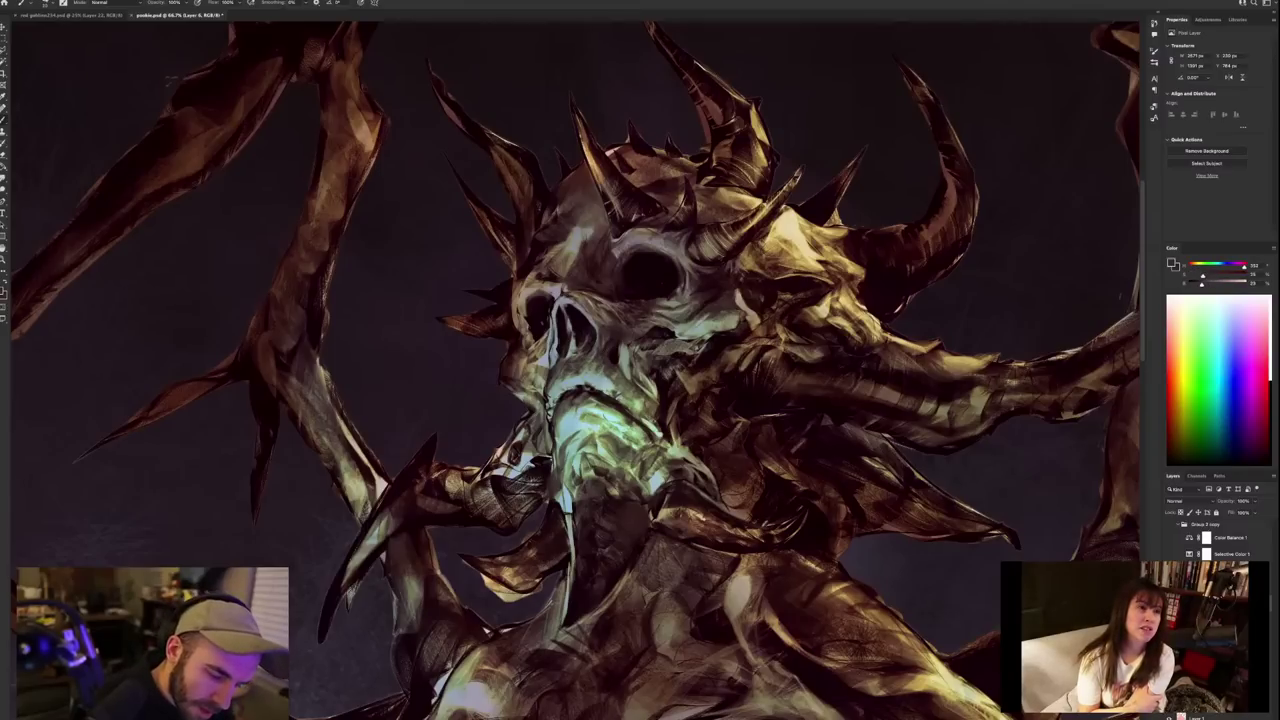
Shade the upper jaw and the cheekbone beneath the large eye socket with sampled grey, warm brown and dark reddish tones.
alt+click(603, 373)
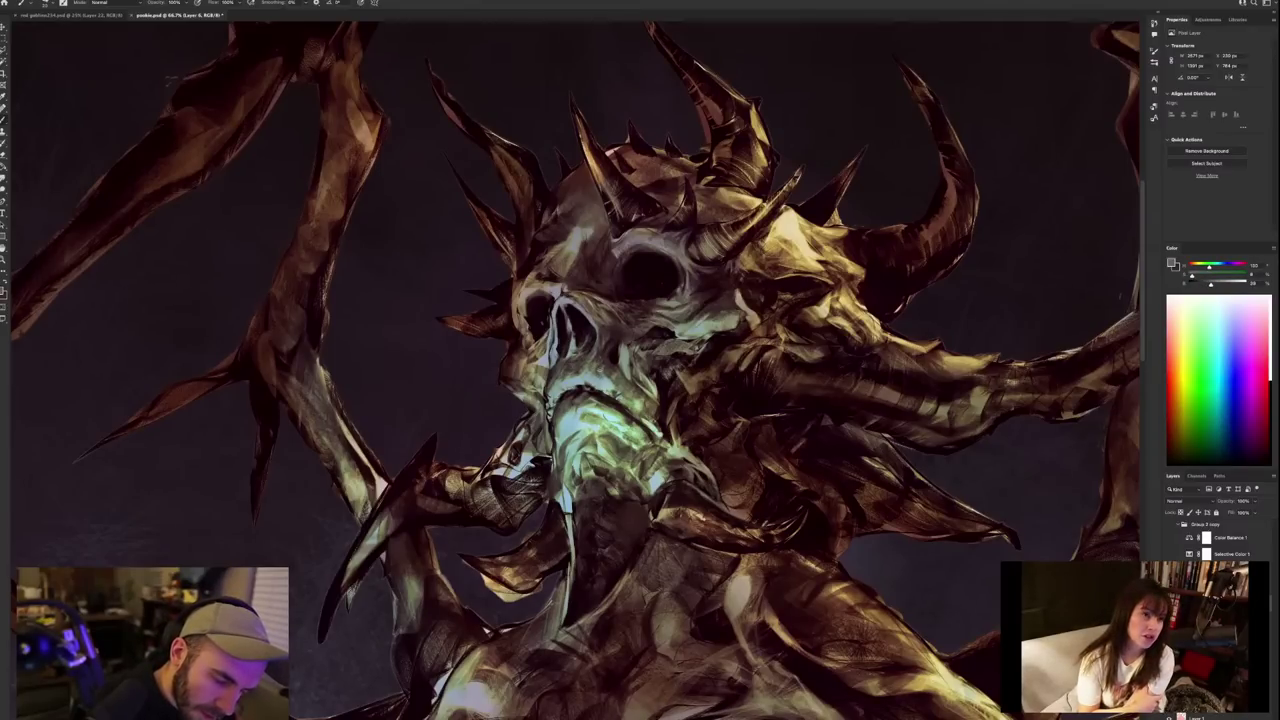
alt+click(611, 372)
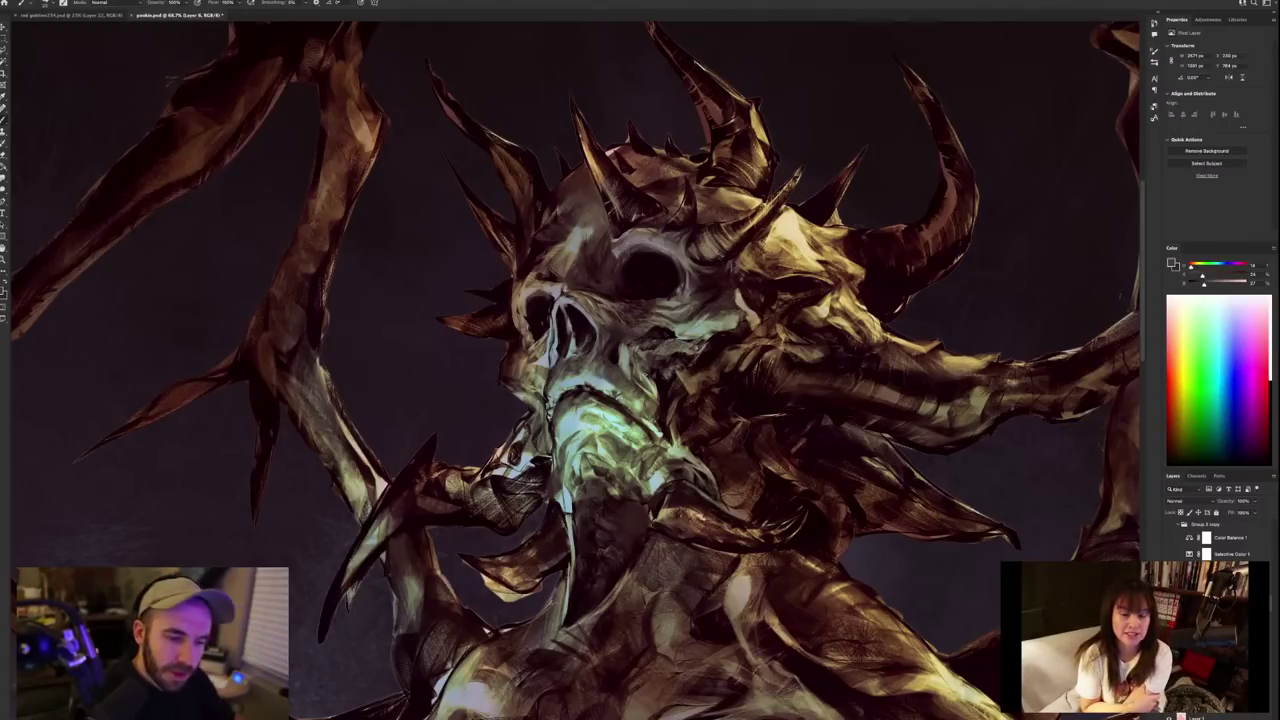
alt+click(632, 358)
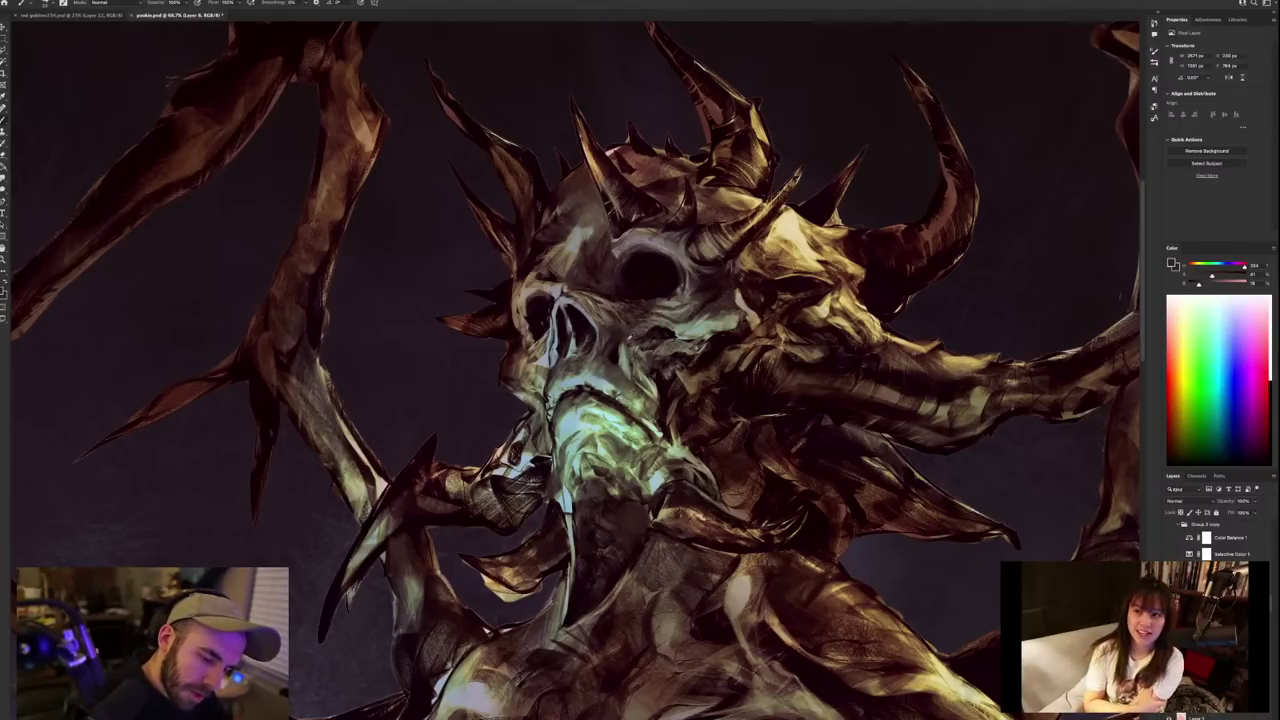
alt+click(630, 342)
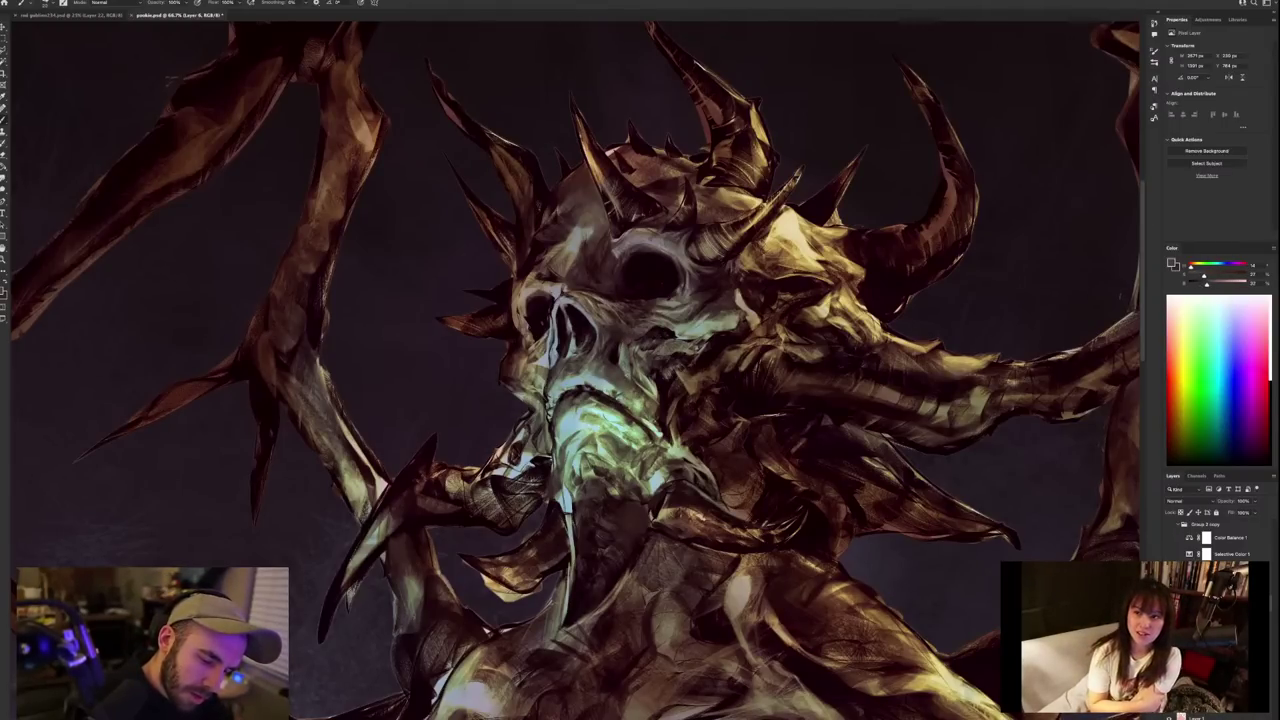
alt+click(623, 380)
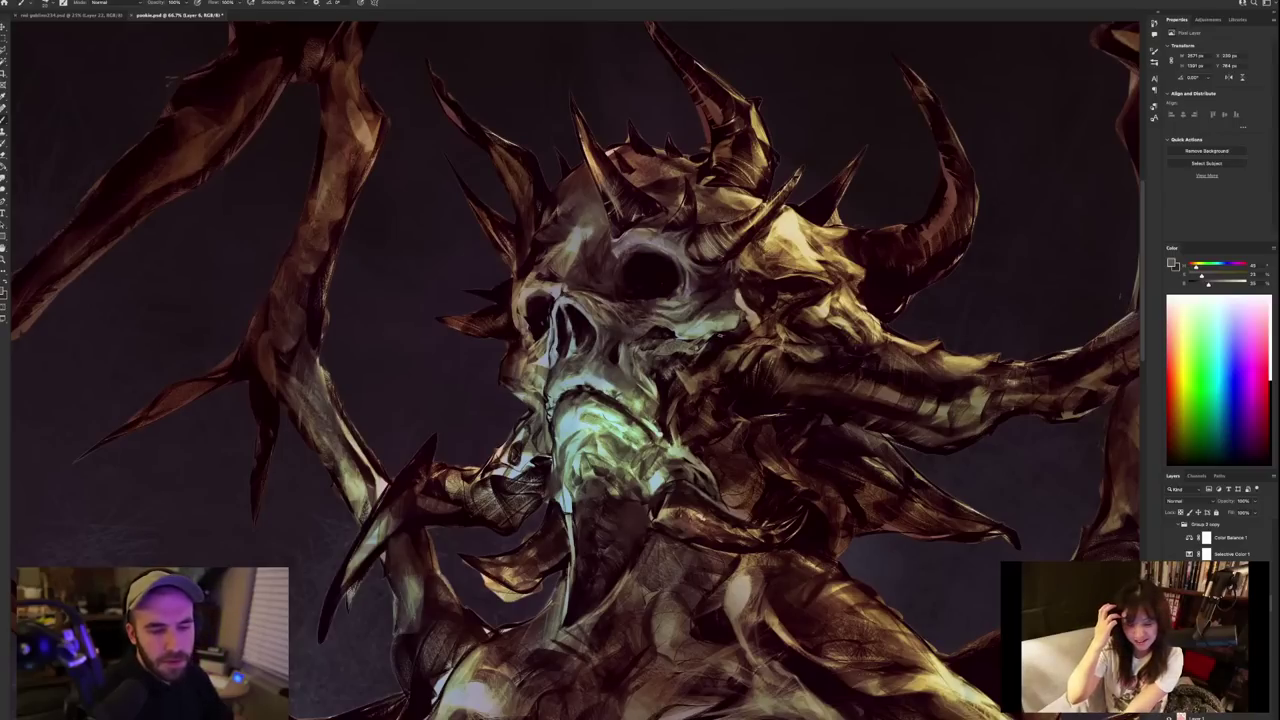
alt+click(648, 362)
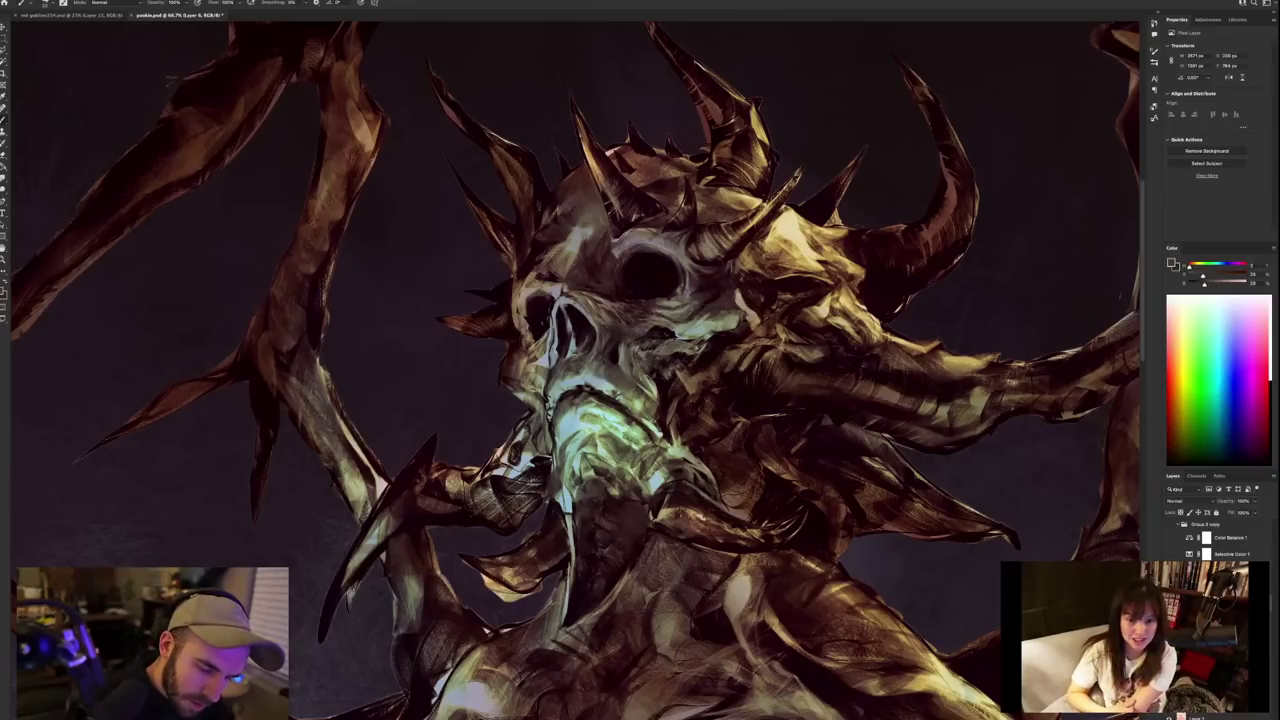
alt+click(655, 385)
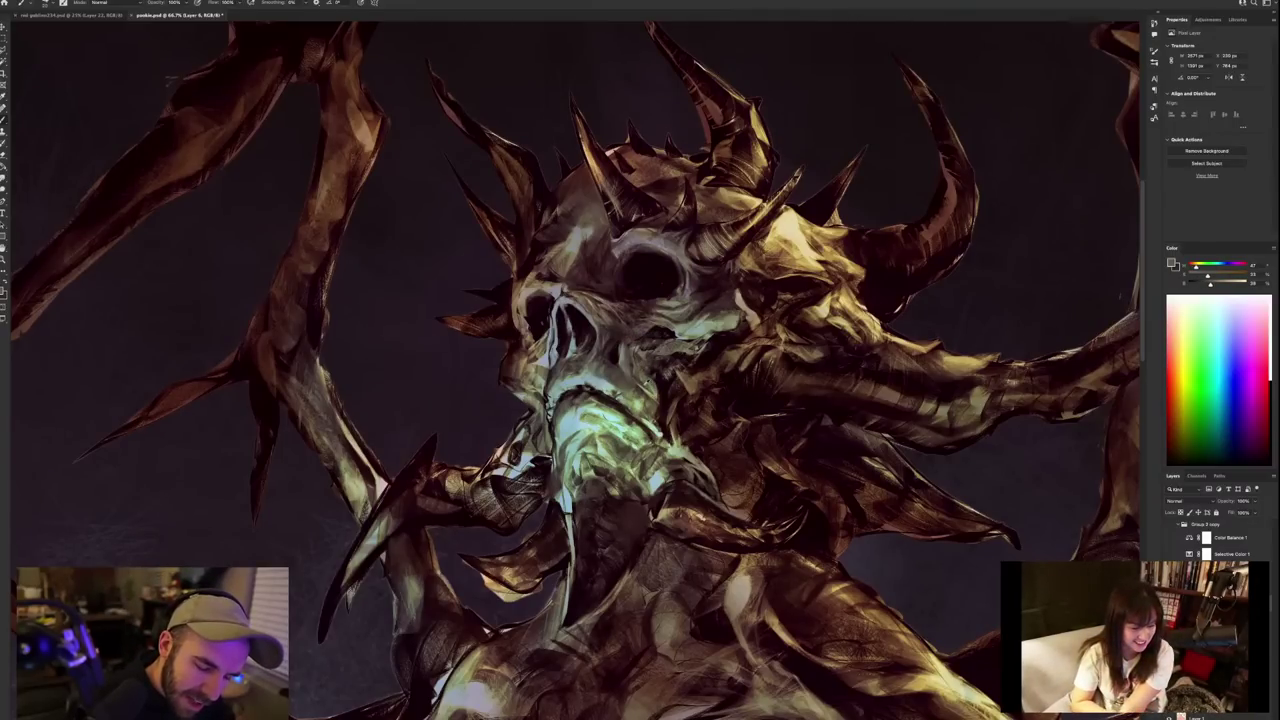
alt+click(637, 379)
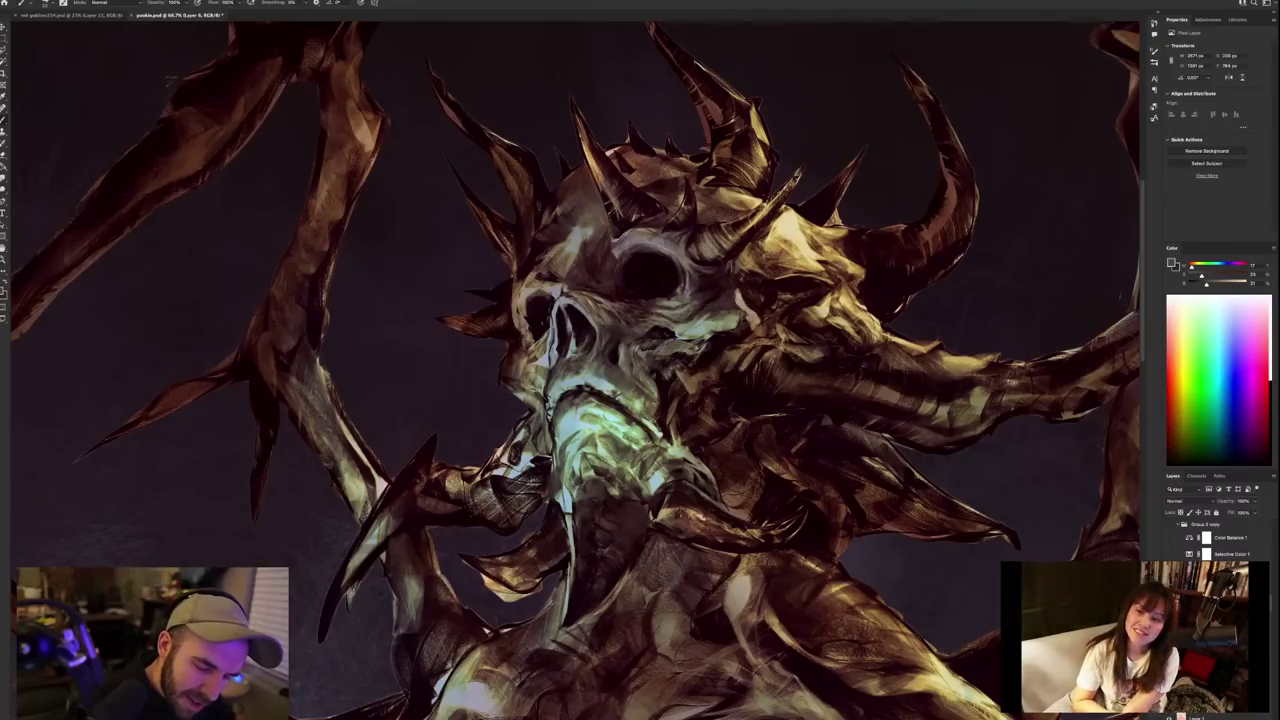
alt+click(637, 373)
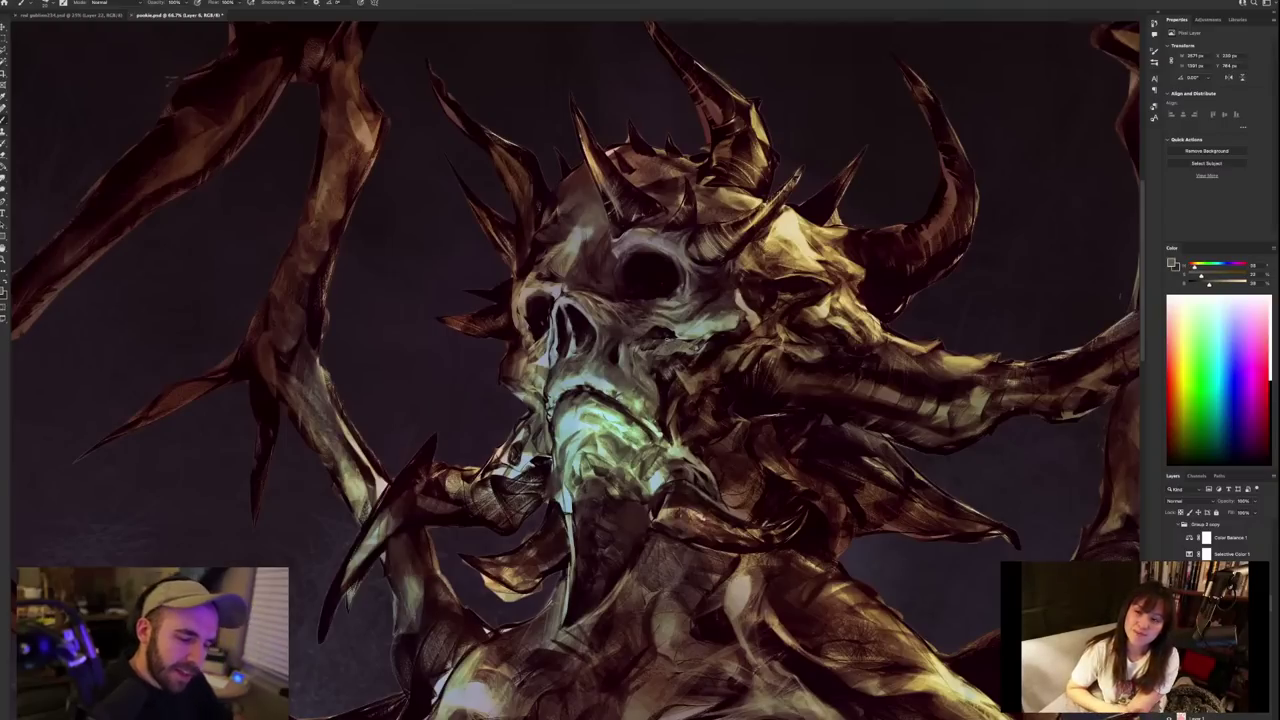
alt+click(655, 330)
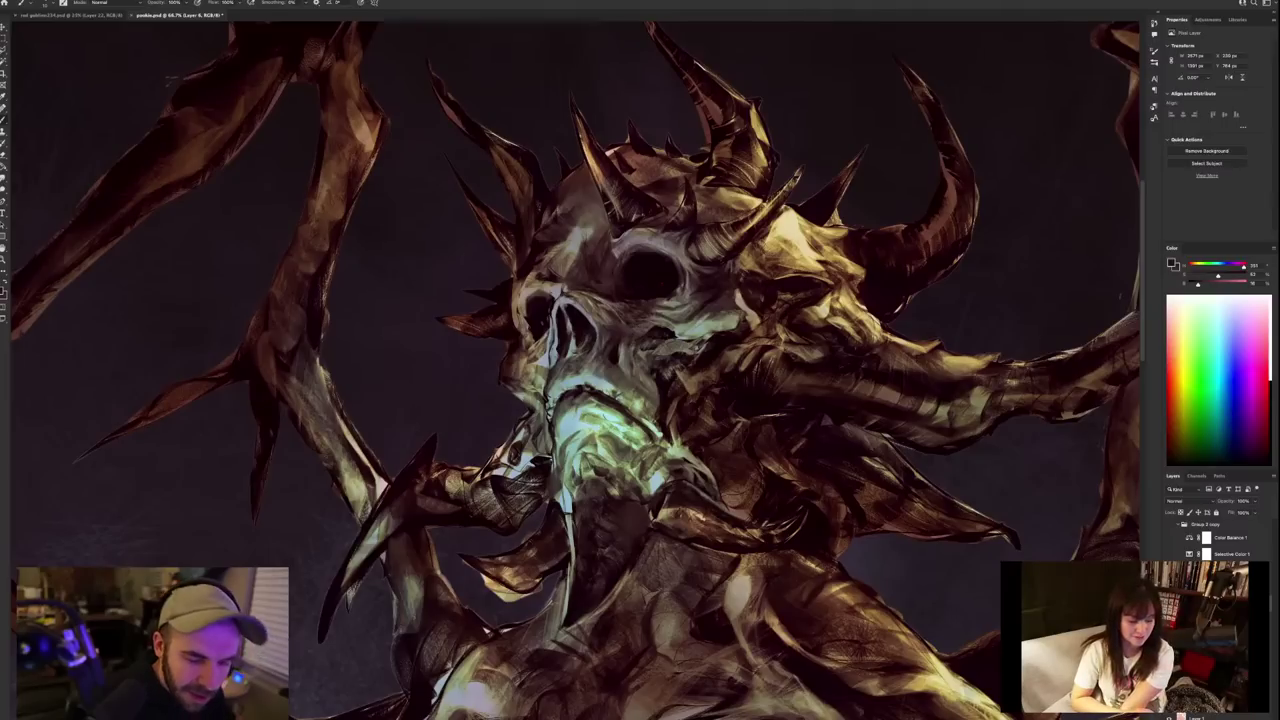
alt+click(615, 326)
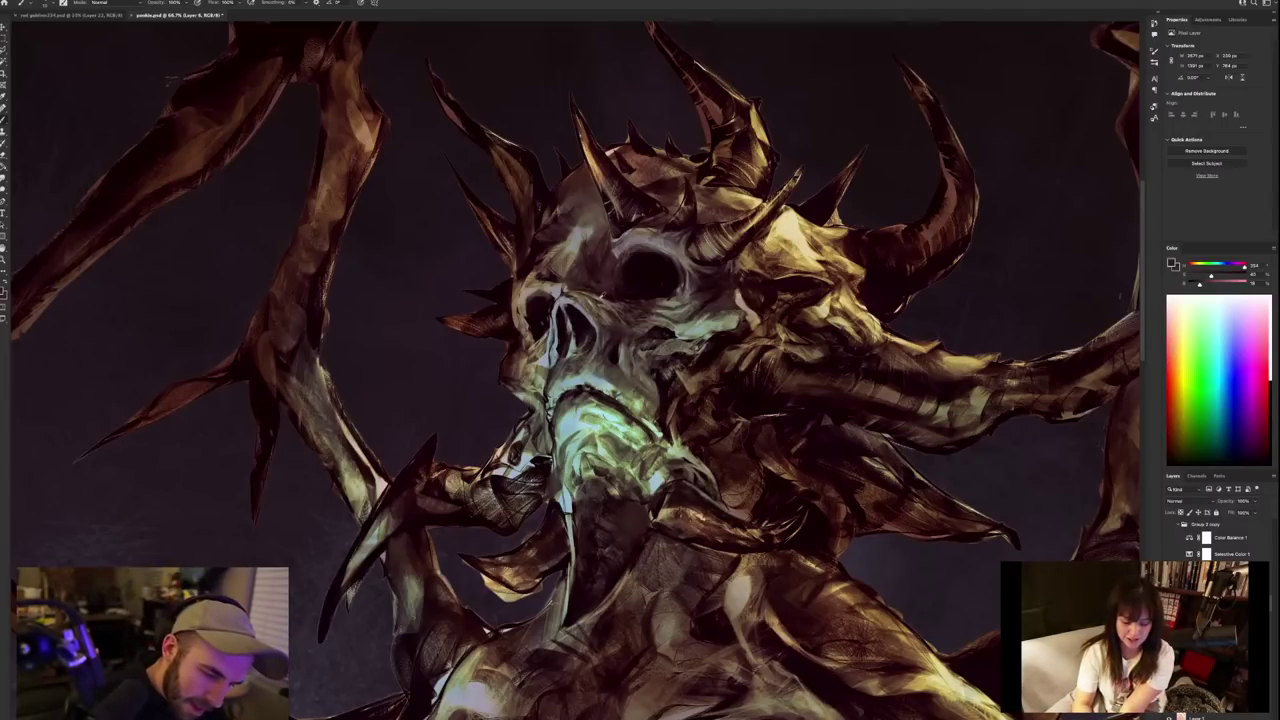
Refine the nose bridge and the forehead between the eye sockets with sampled warm brown tones.
alt+click(598, 294)
alt+click(605, 299)
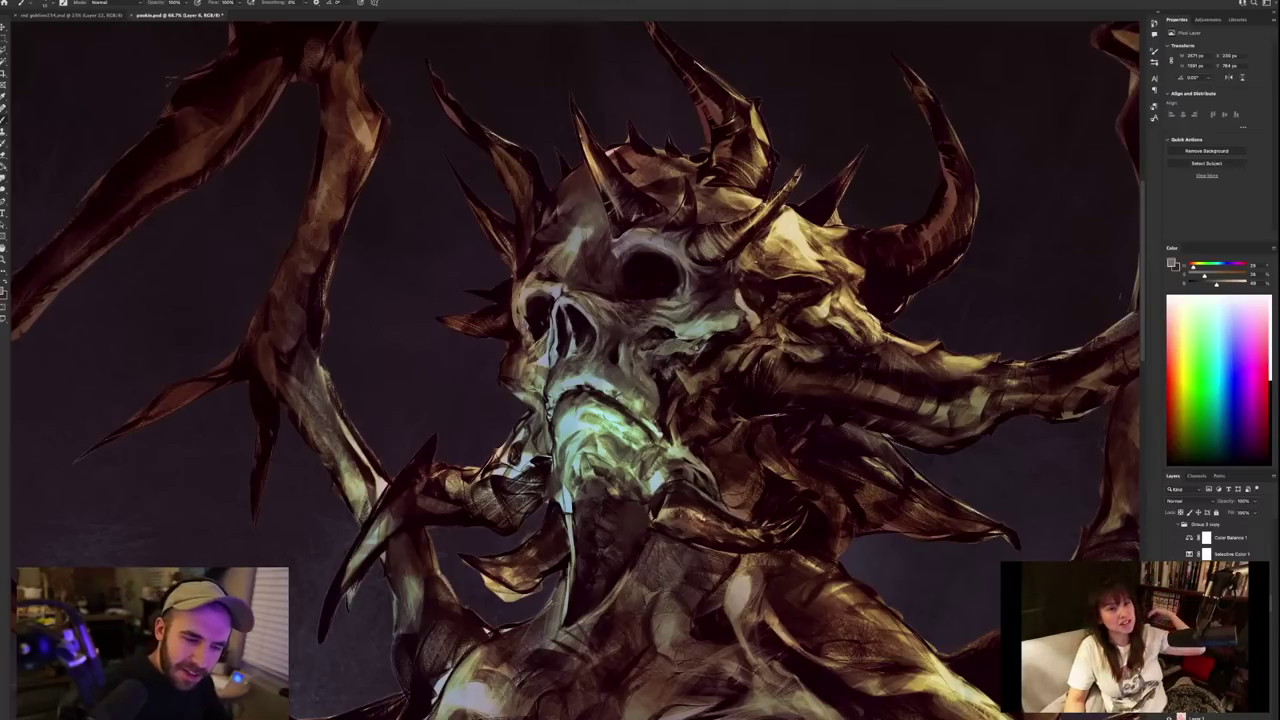
alt+click(597, 218)
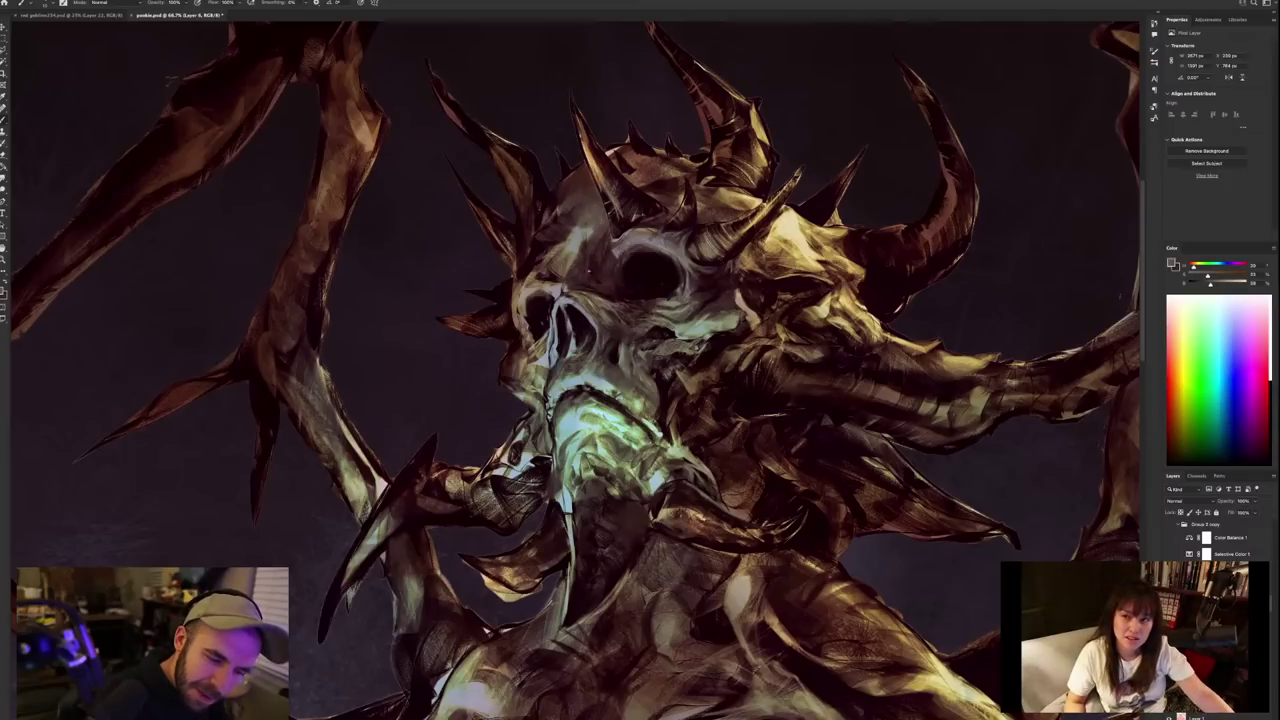
alt+click(587, 272)
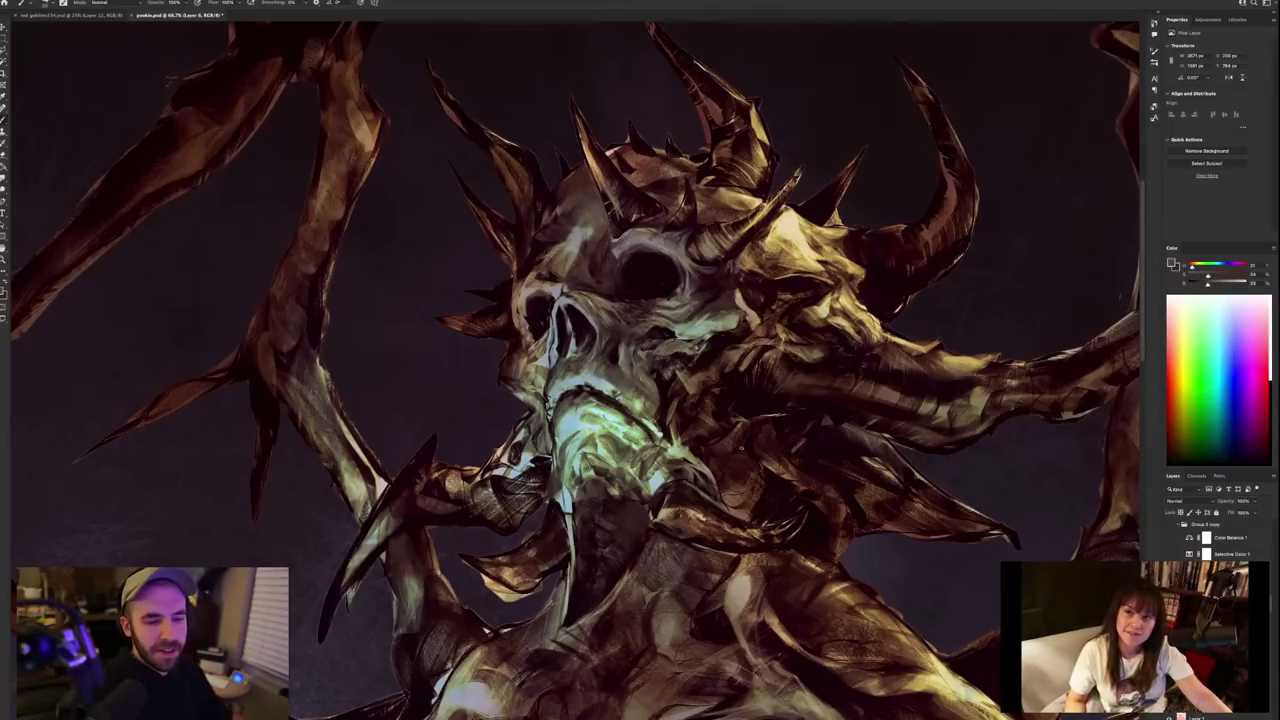
Touch up the bright temple bone with sampled pale cream, and detail the upper jaw above the glowing mouth with near-black, grey and brown tones.
drag(761, 488, 735, 434)
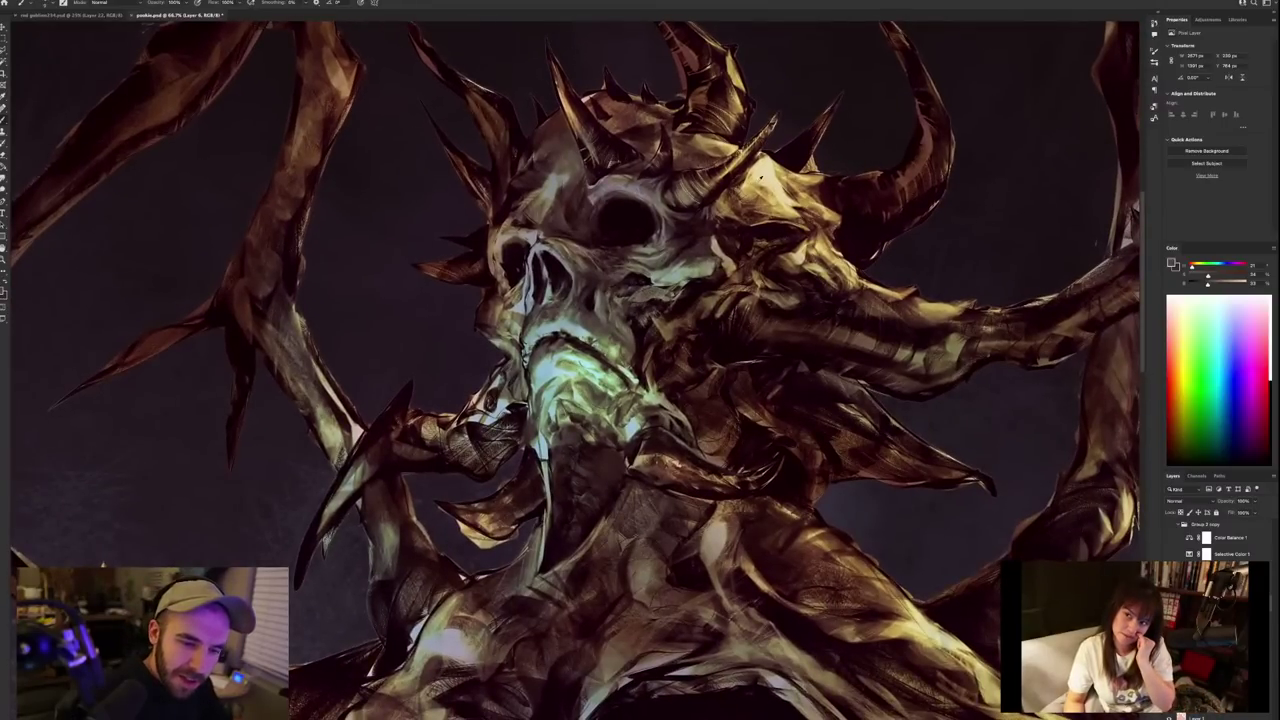
alt+click(759, 177)
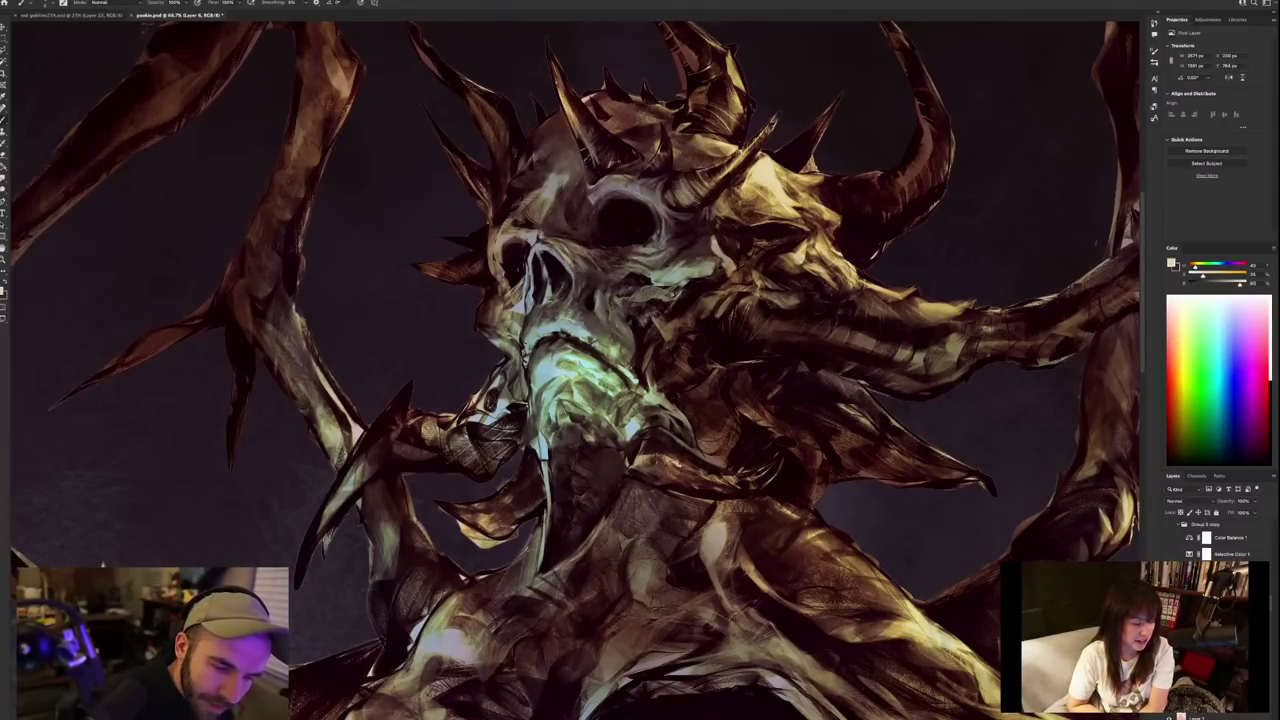
alt+click(589, 315)
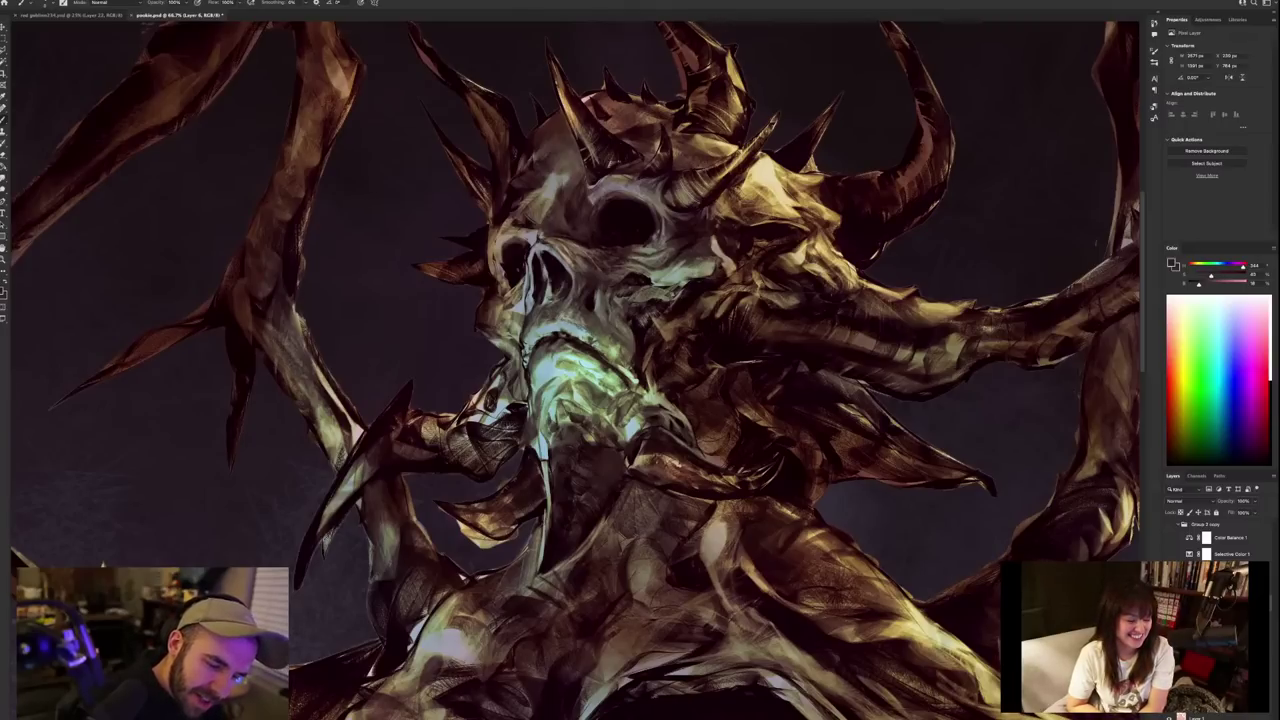
alt+click(613, 336)
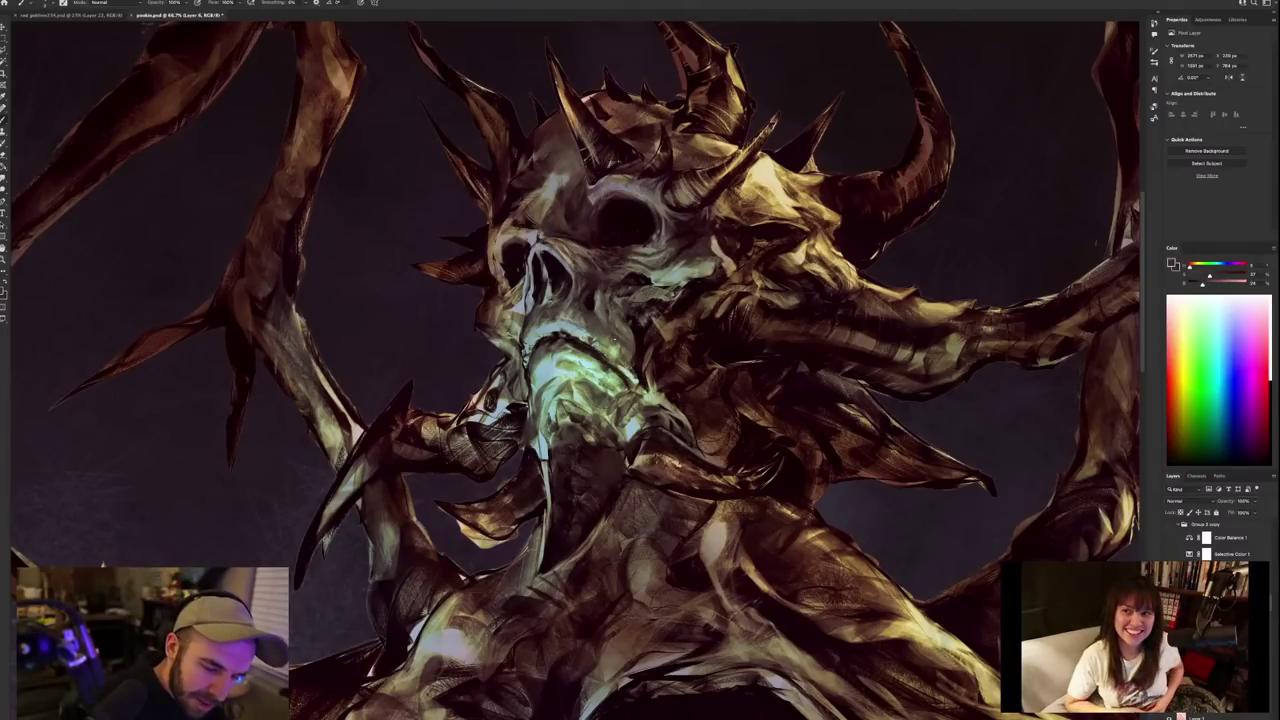
alt+click(596, 347)
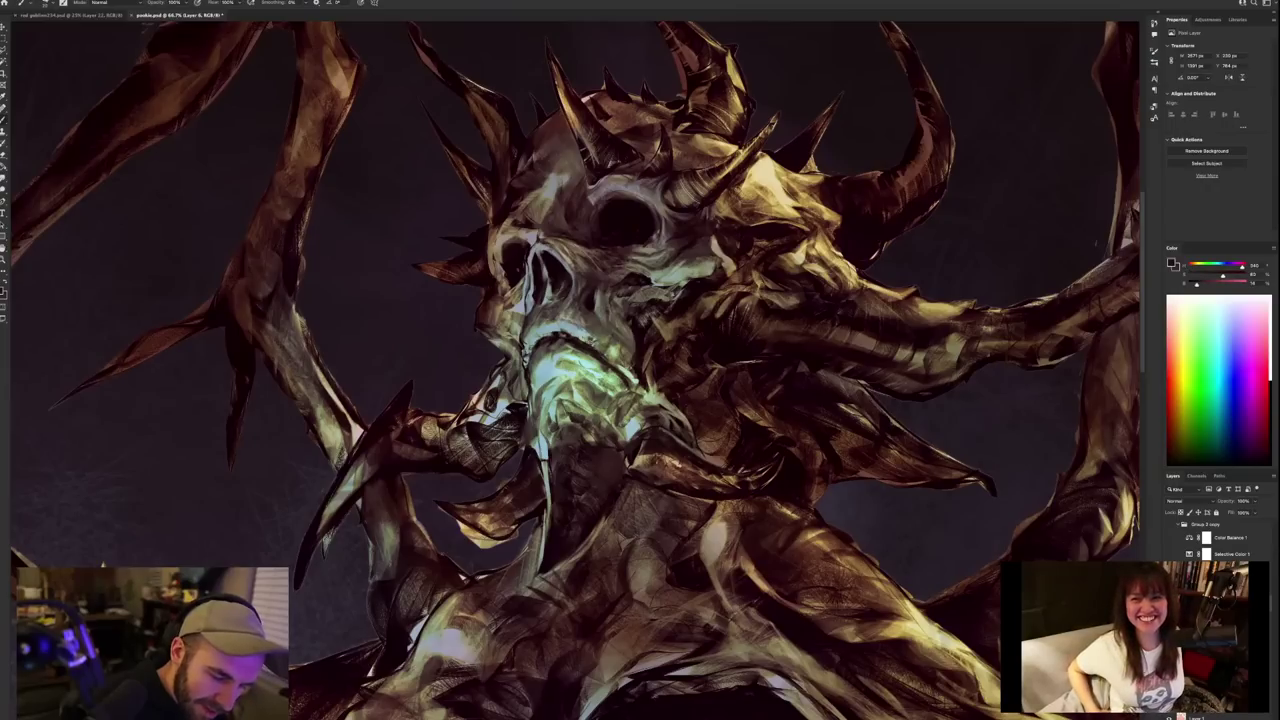
alt+click(604, 348)
alt+click(600, 336)
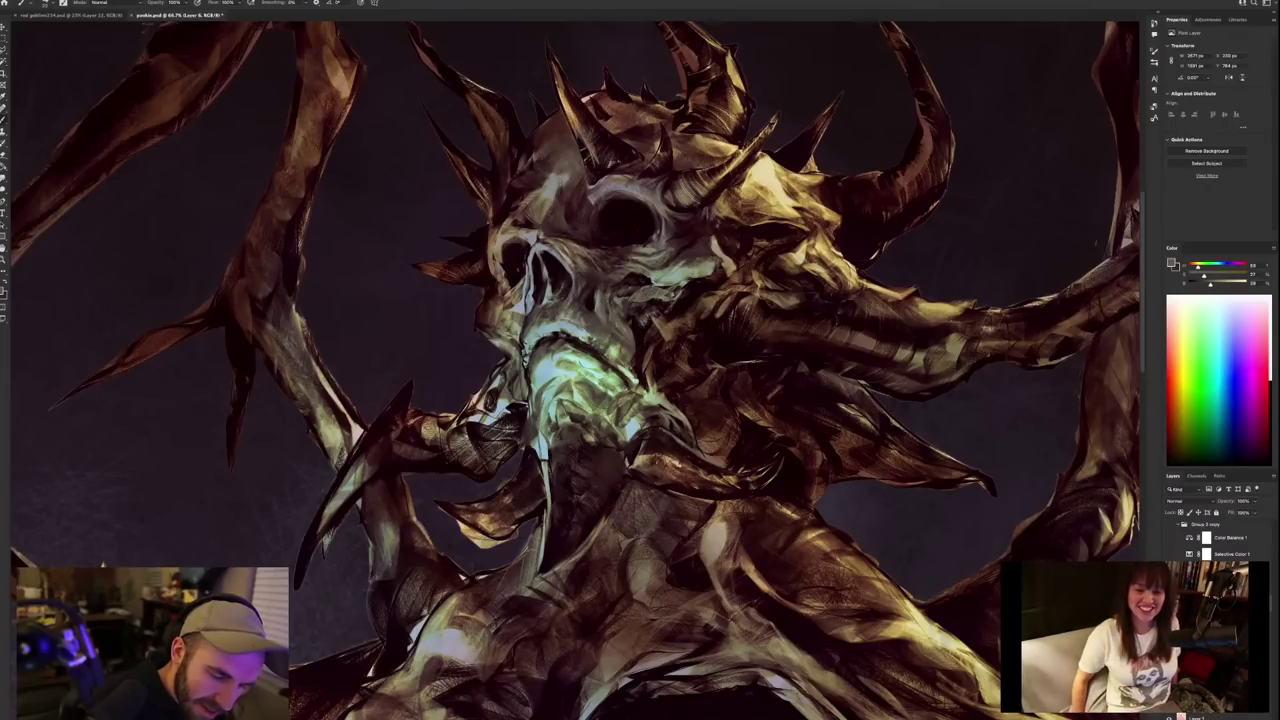
alt+click(600, 440)
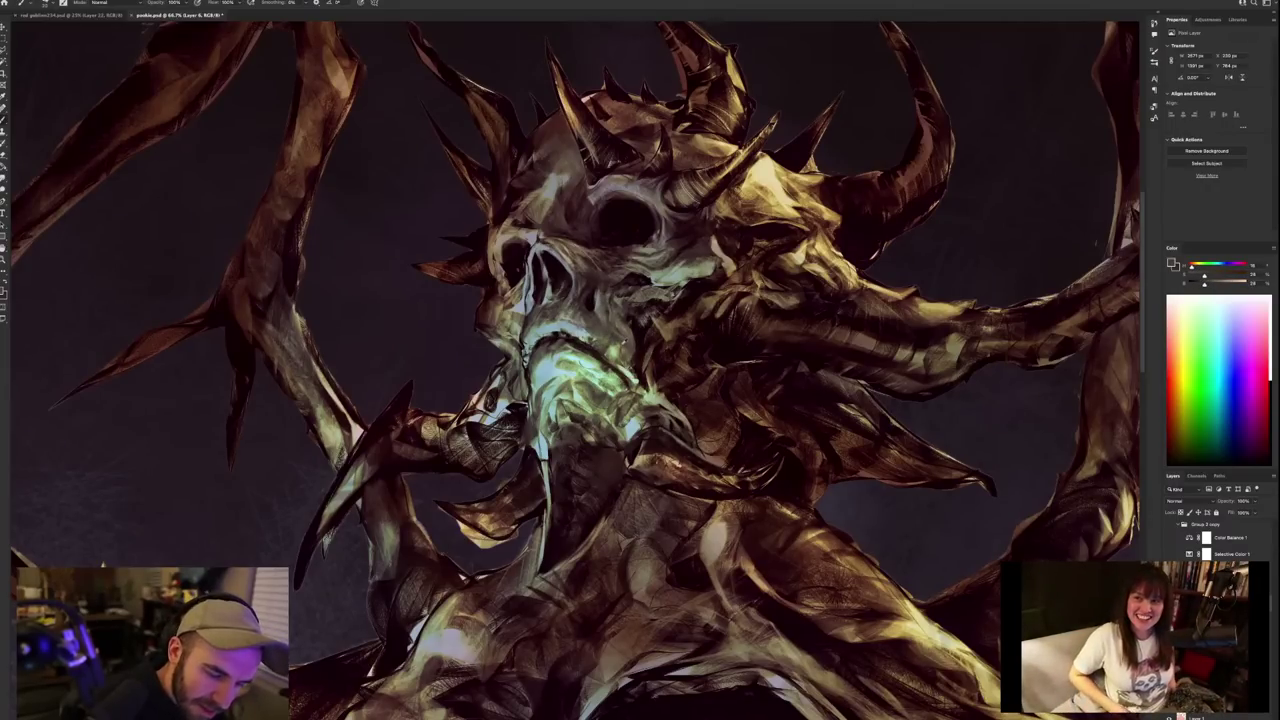
Refine the corner of the upper jaw beside the glowing mouth with sampled warm brown, dark reddish and near-black tones.
alt+click(620, 342)
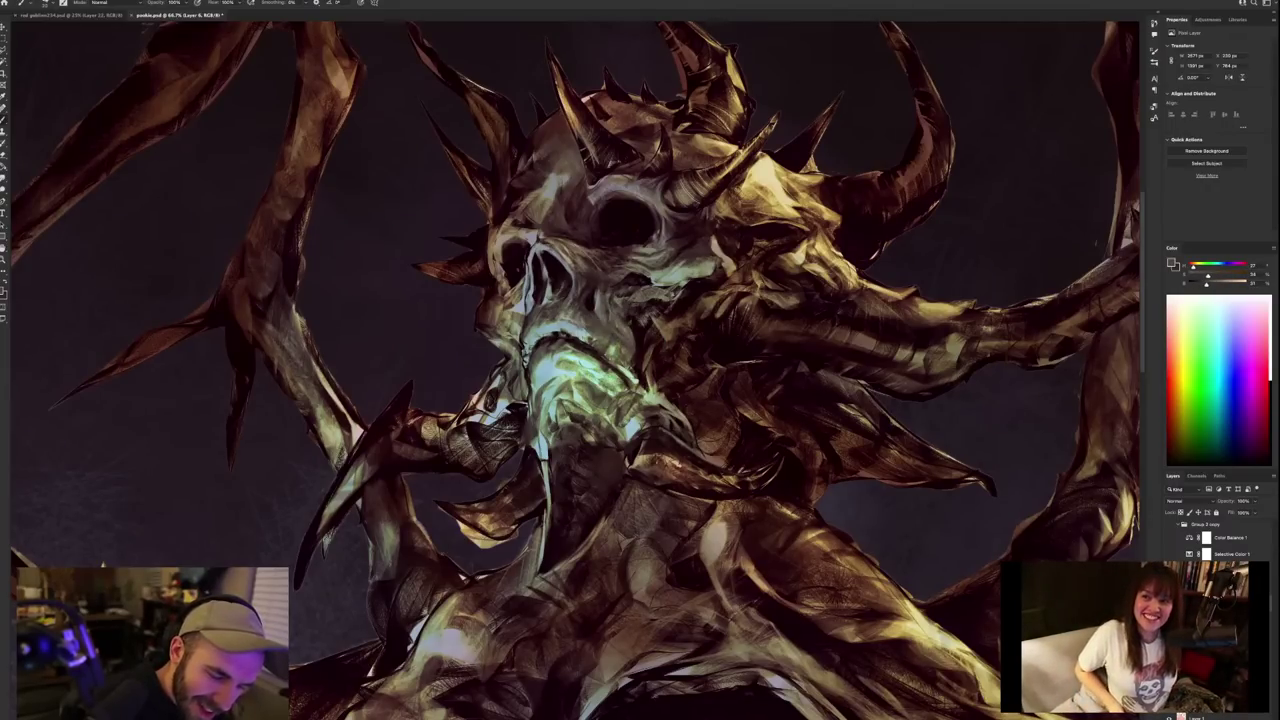
alt+click(608, 355)
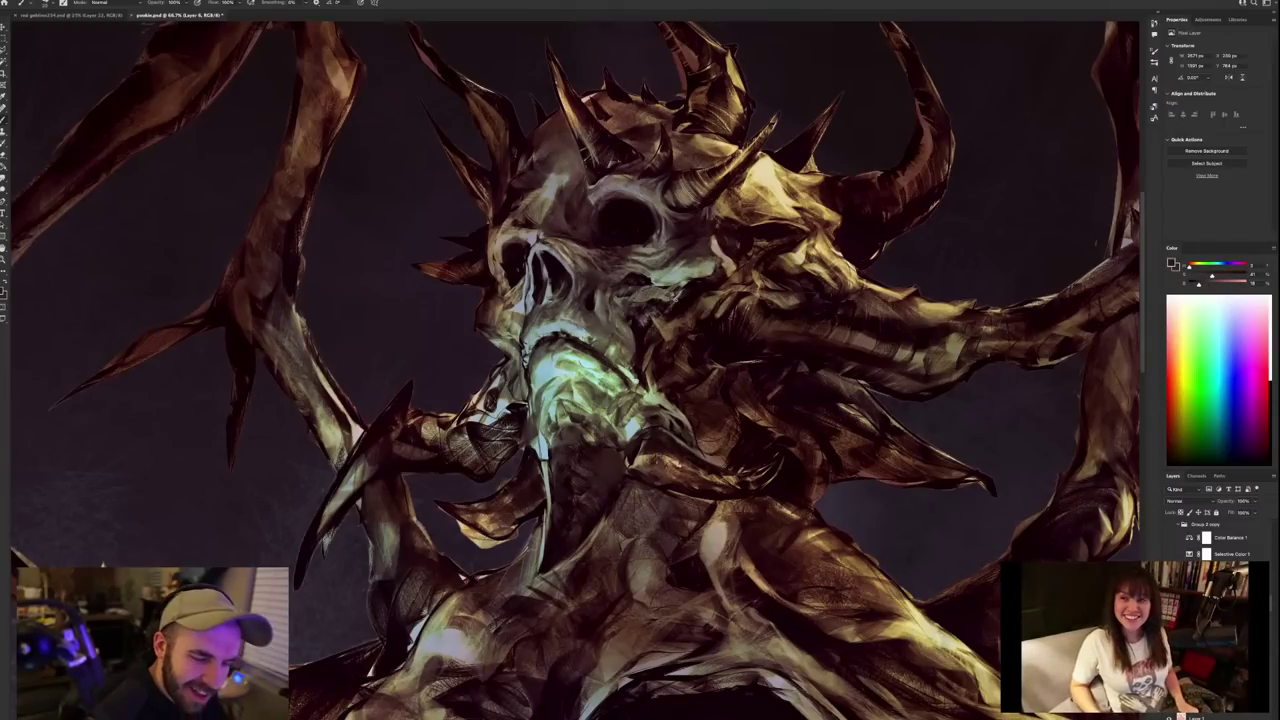
alt+click(637, 379)
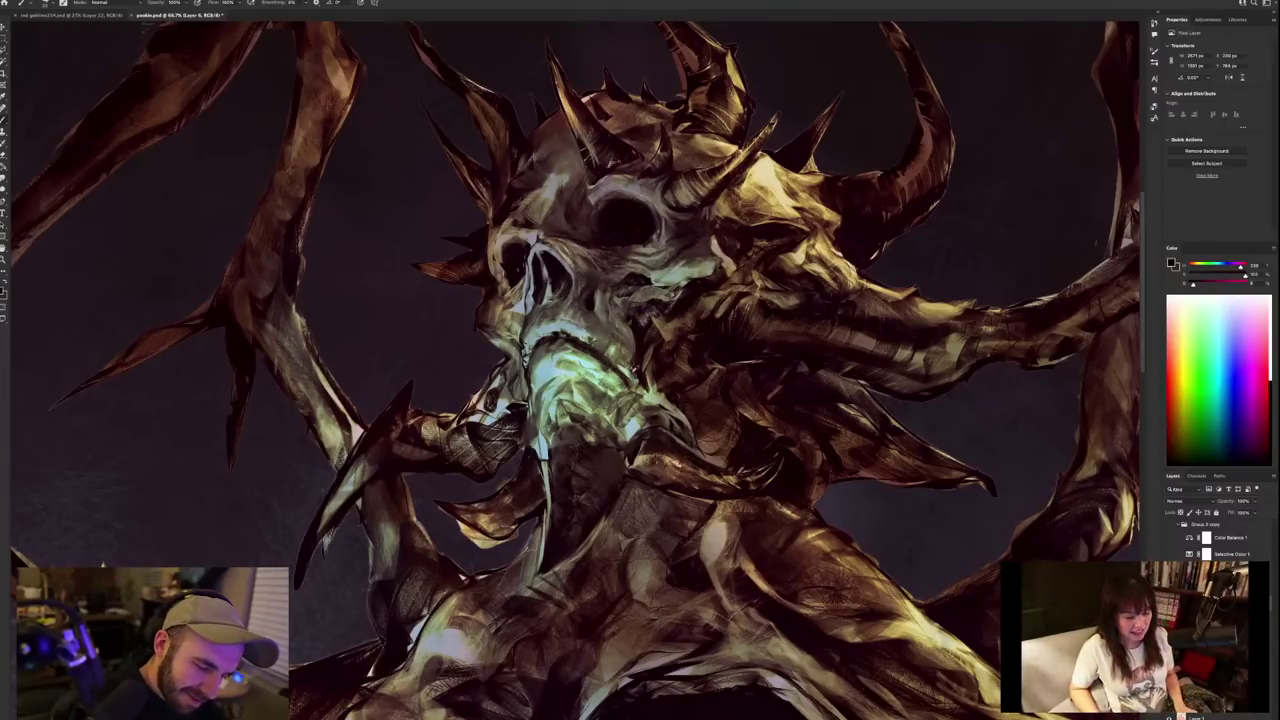
alt+click(631, 376)
alt+click(619, 361)
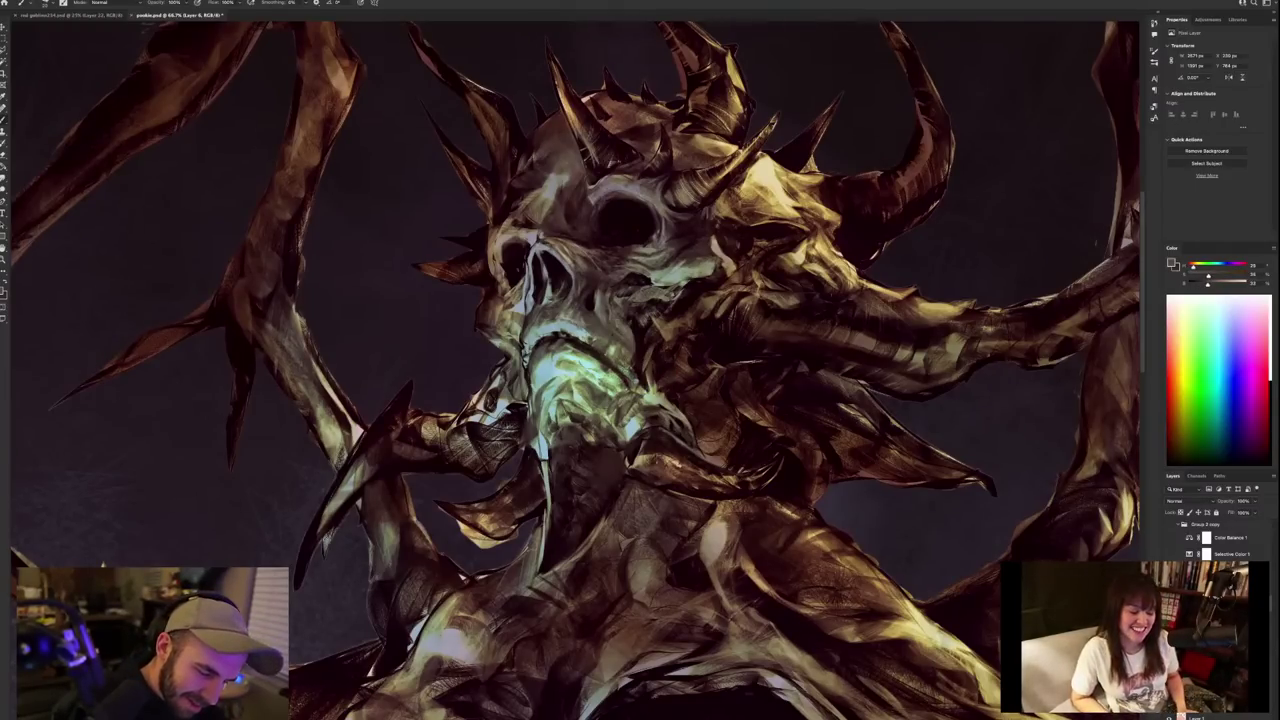
alt+click(623, 363)
alt+click(639, 347)
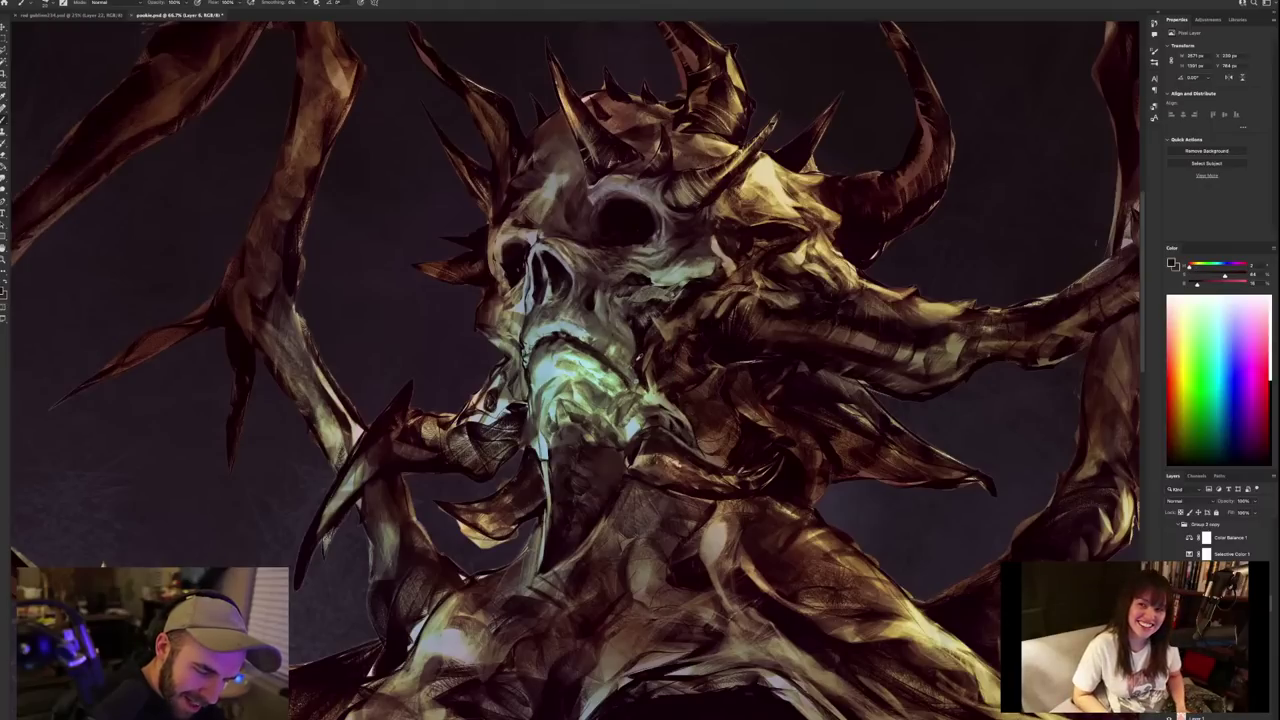
Detail the bone between the jaw corner and the nasal opening with sampled near-black and dark reddish tones.
alt+click(643, 335)
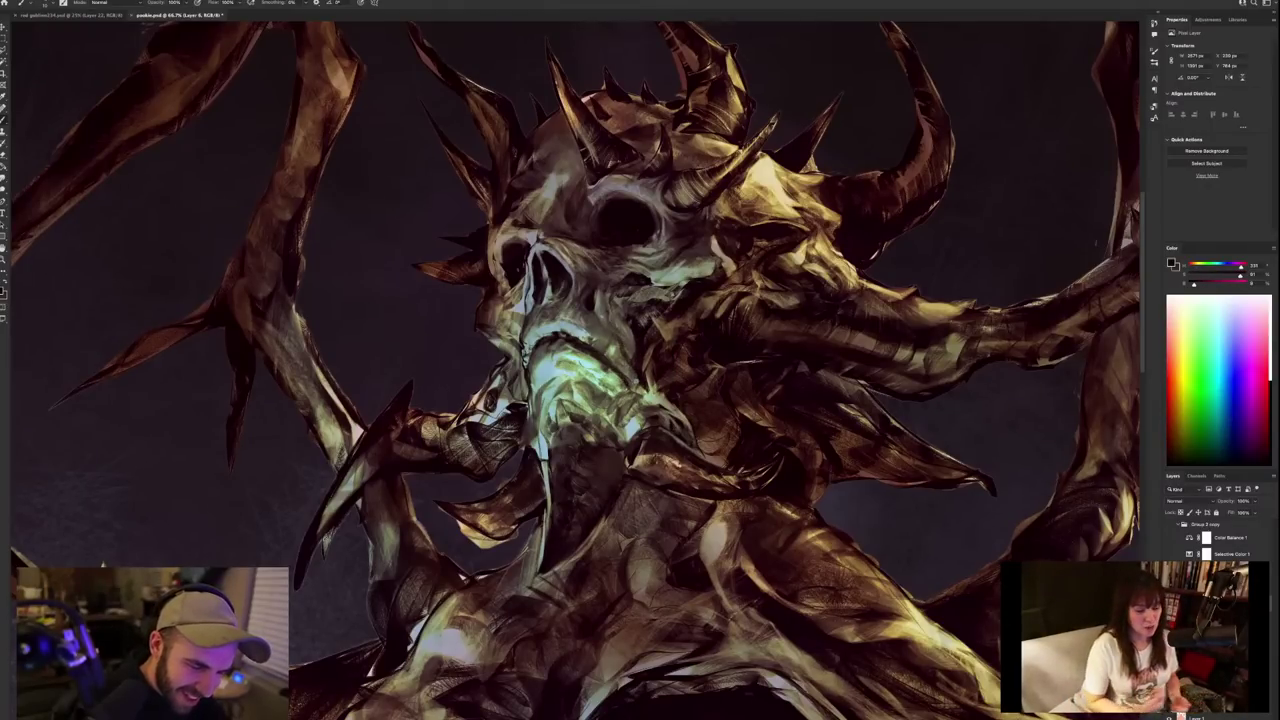
alt+click(594, 299)
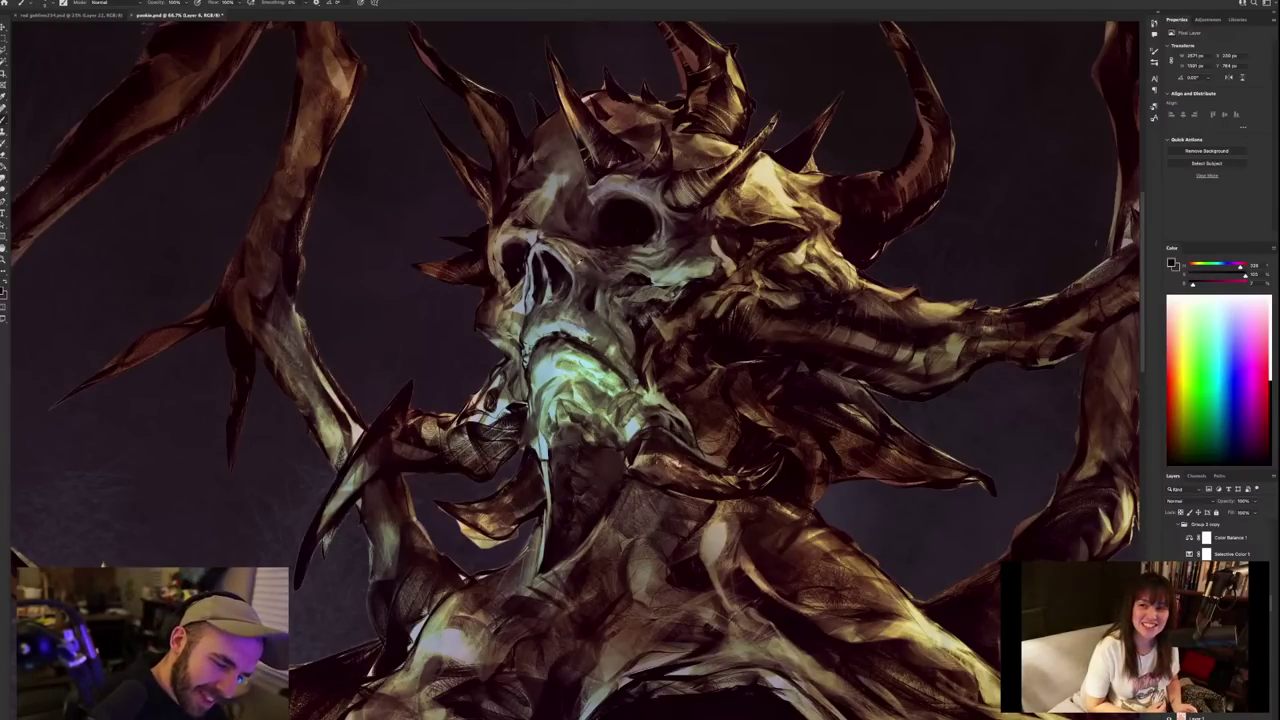
alt+click(575, 263)
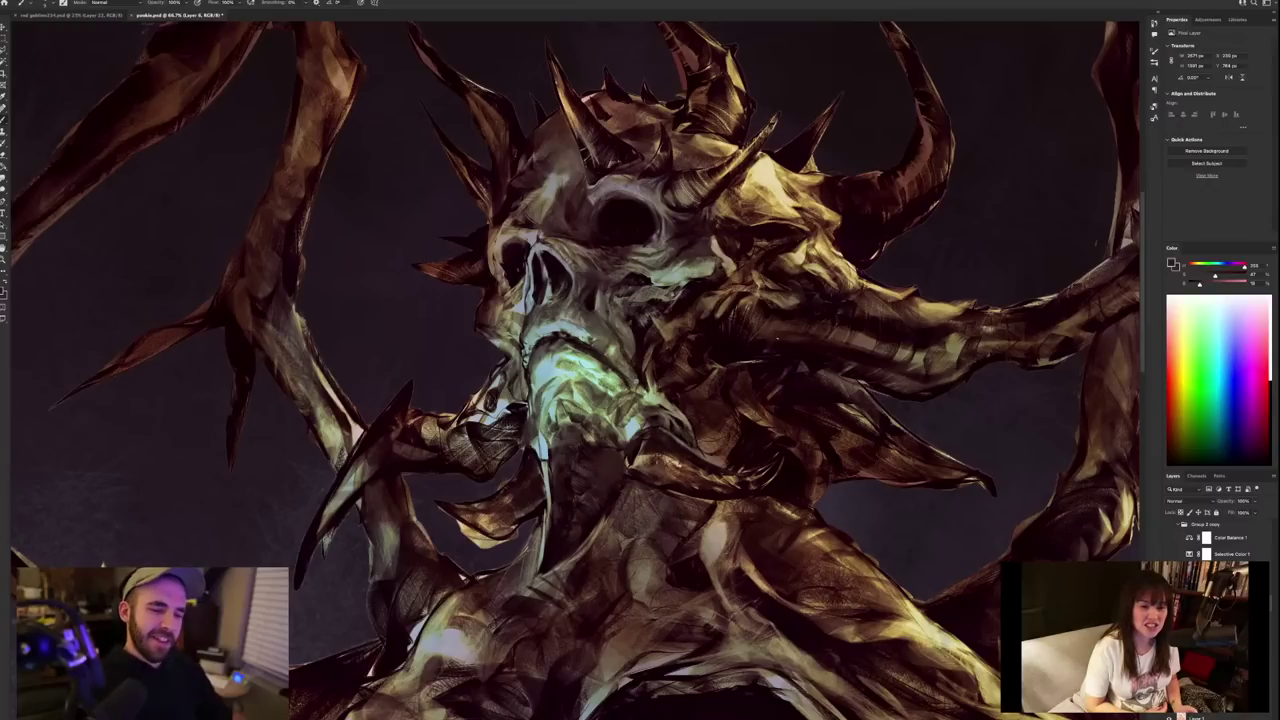
Refine the rim of the upper jaw directly above the glowing mouth with sampled pale blue-grey, olive-grey and grey-green tones.
key(x)
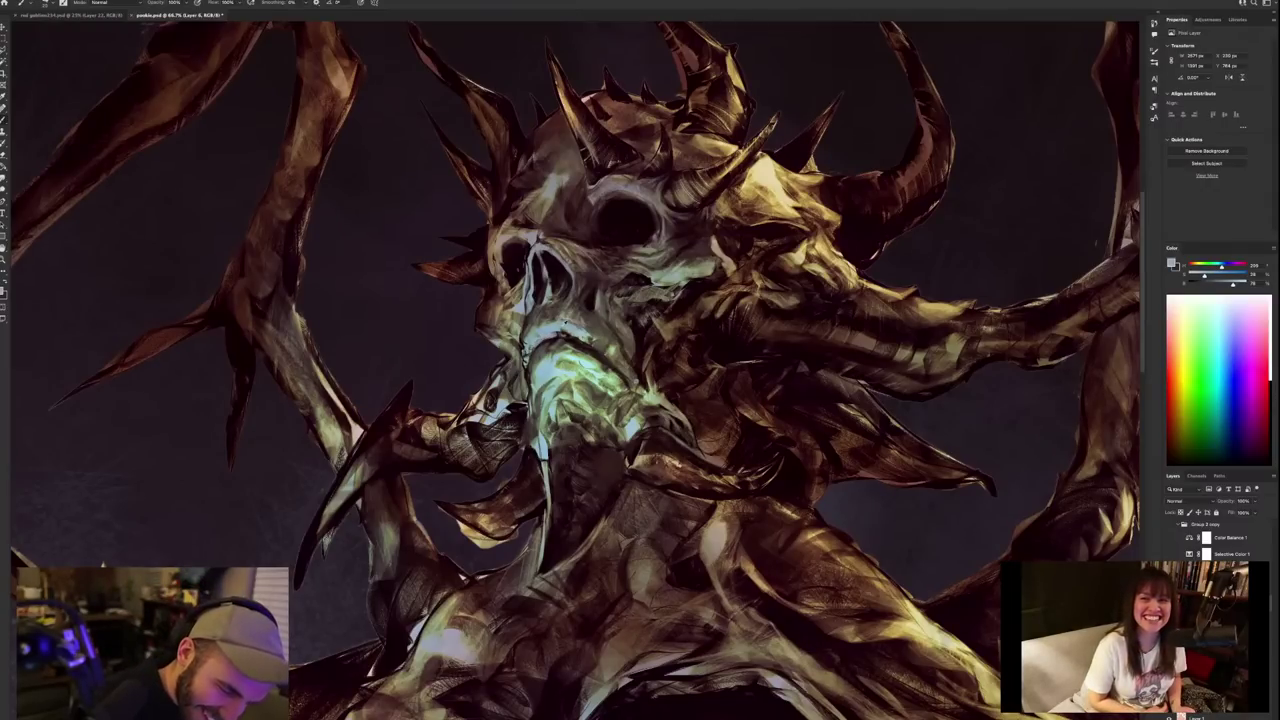
alt+click(563, 329)
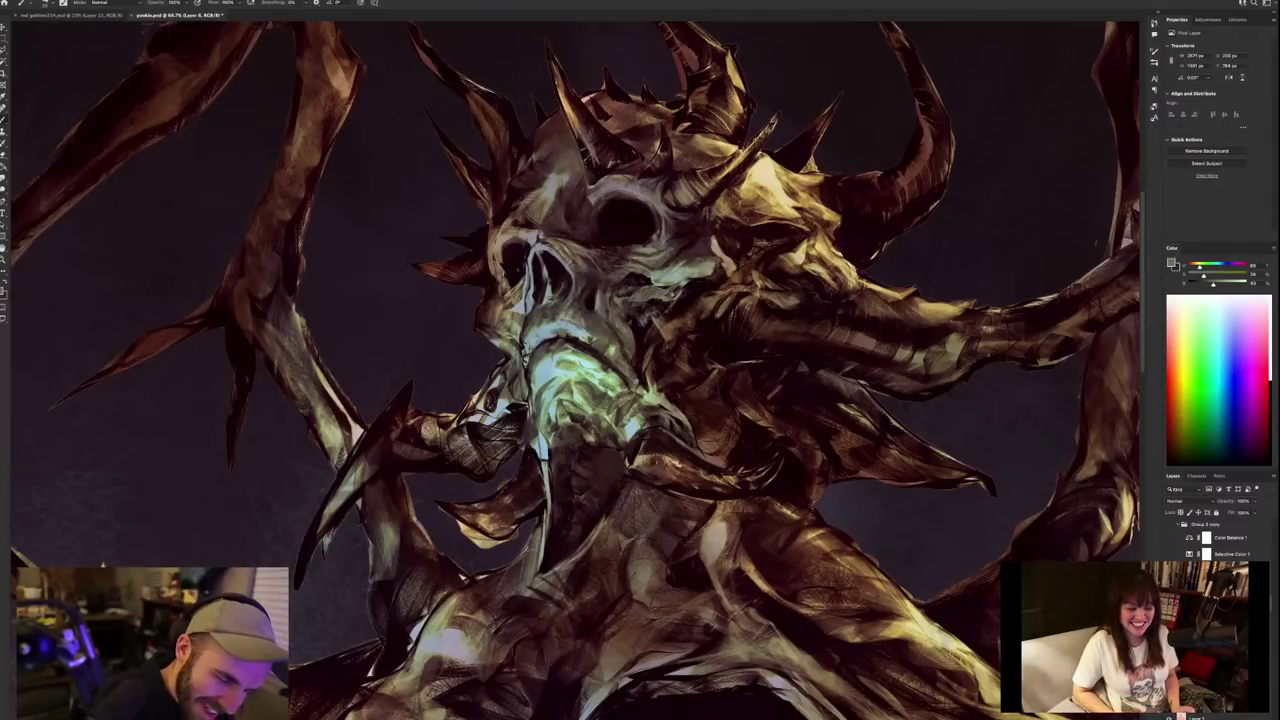
alt+click(549, 327)
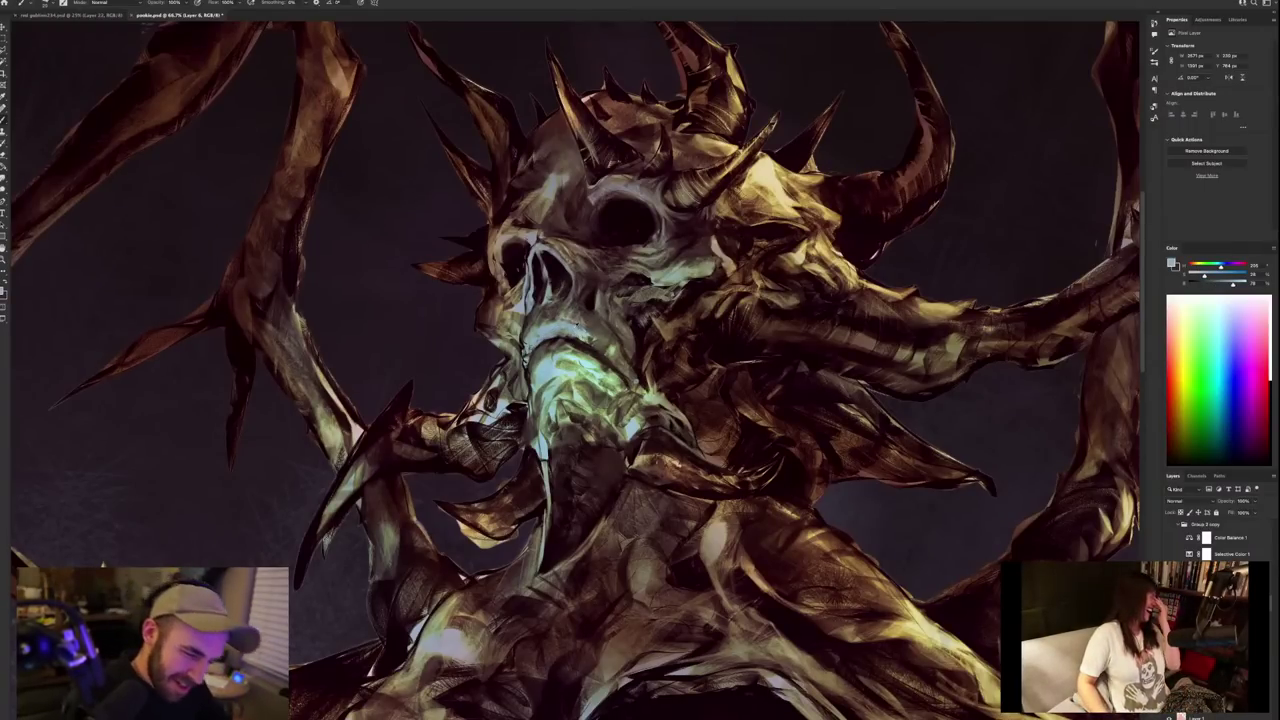
alt+click(549, 327)
alt+click(585, 334)
alt+click(585, 334)
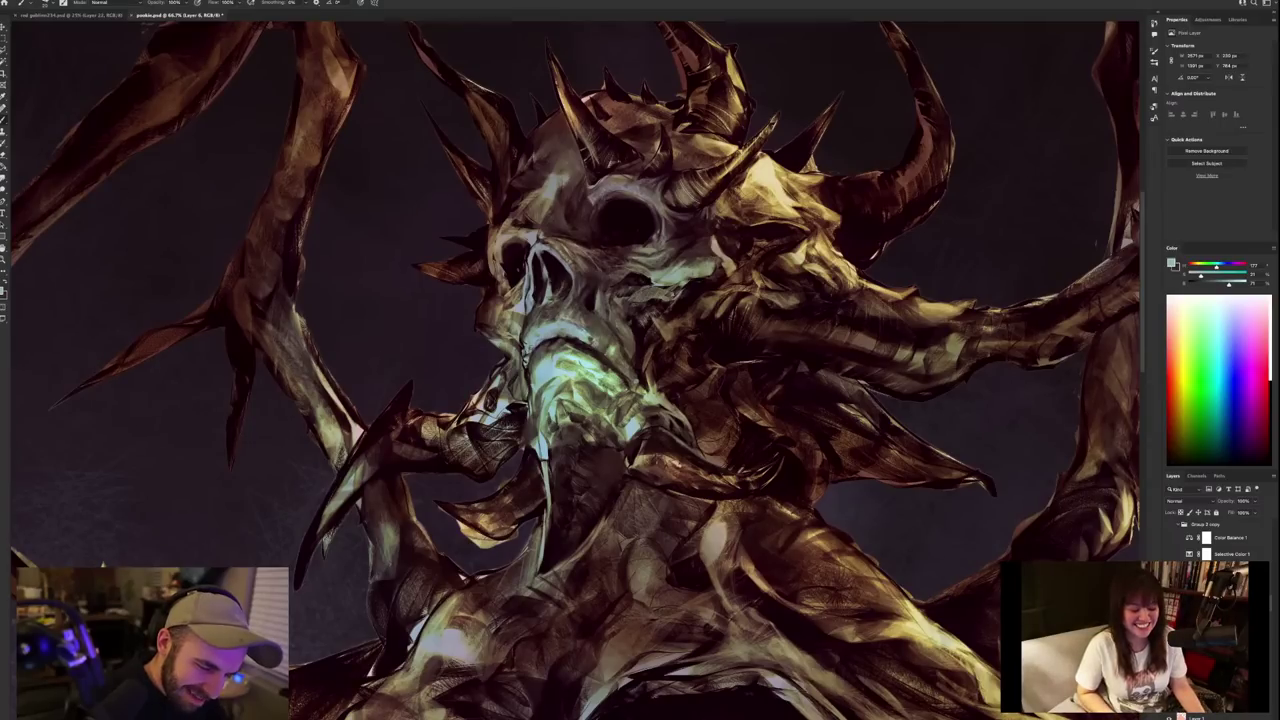
alt+click(599, 345)
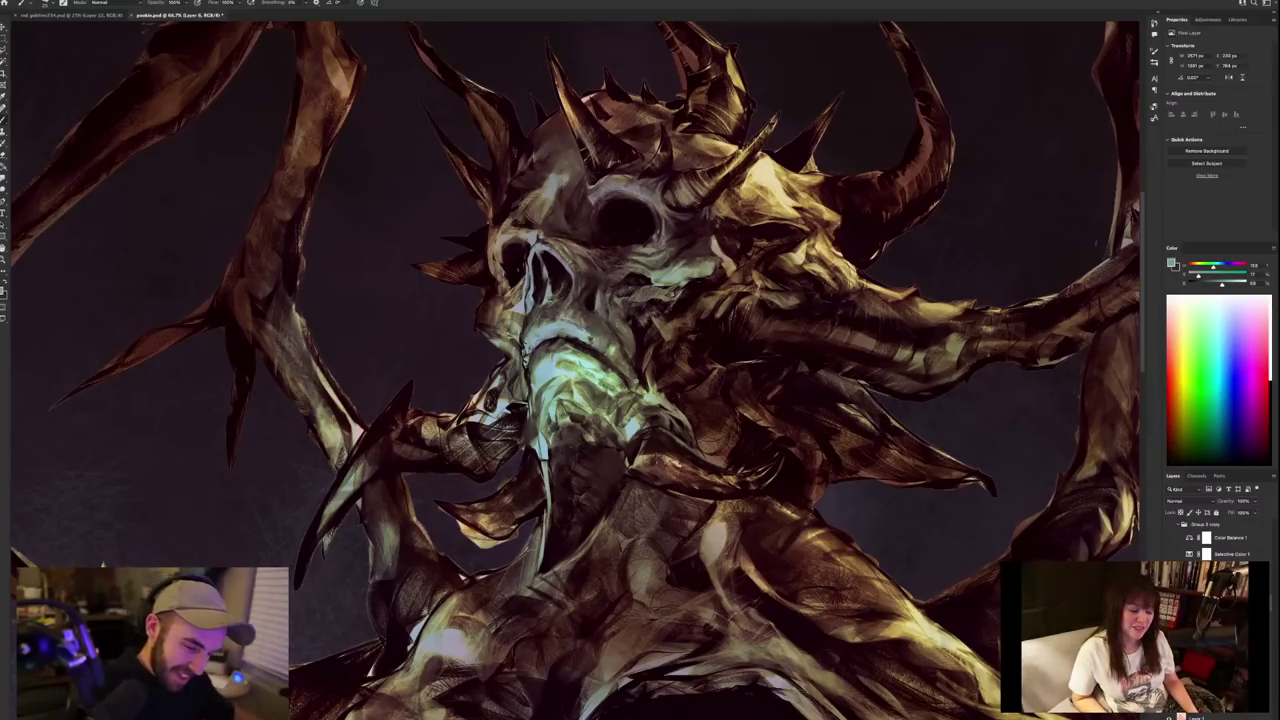
Smooth the glowing mouth's upper edge on the small eye socket's side with sampled grey-green strokes.
alt+click(531, 367)
alt+click(532, 377)
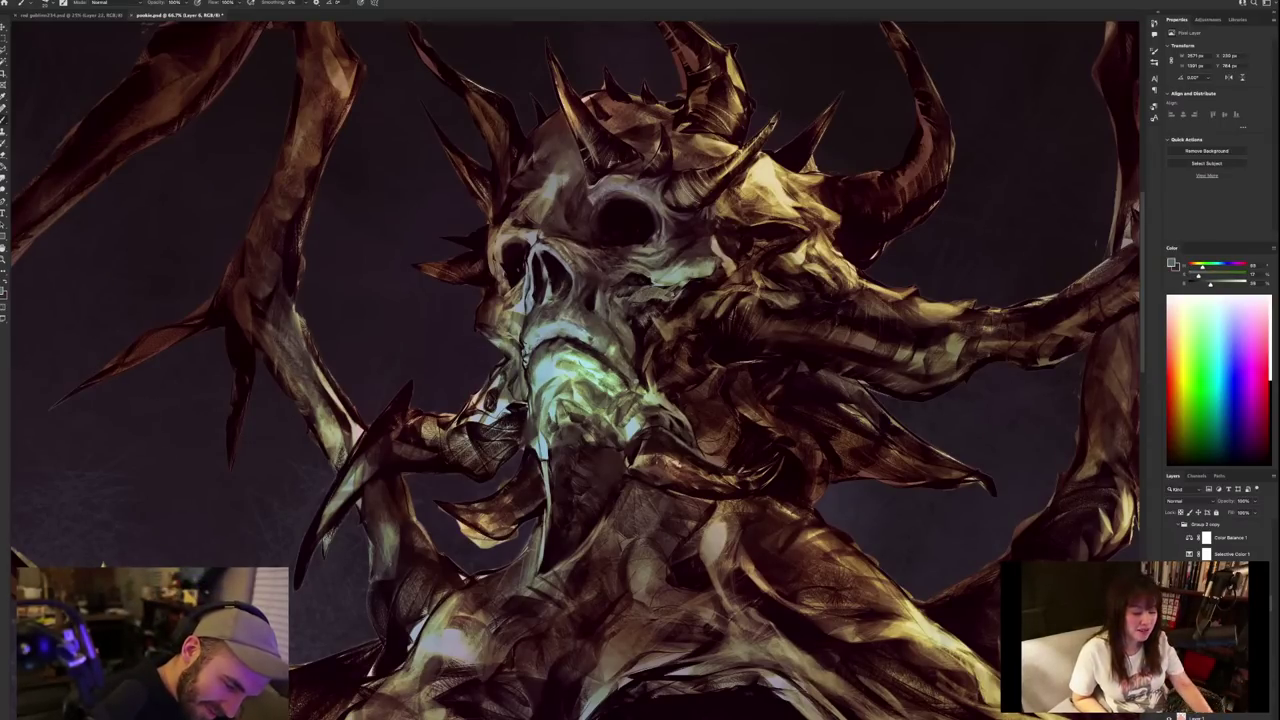
alt+click(532, 380)
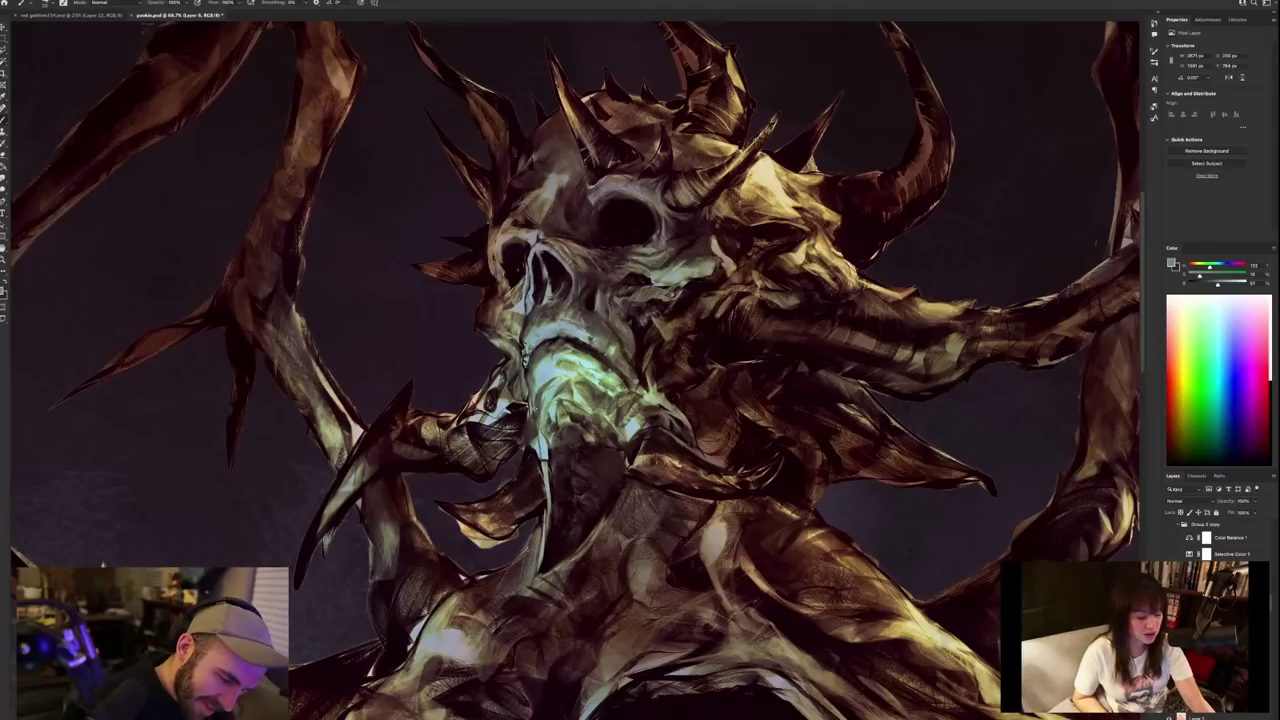
alt+click(535, 376)
mouse_move(532, 372)
mouse_down()
mouse_move(540, 390)
mouse_move(544, 363)
mouse_move(565, 357)
mouse_up()
alt+click(540, 377)
alt+click(557, 362)
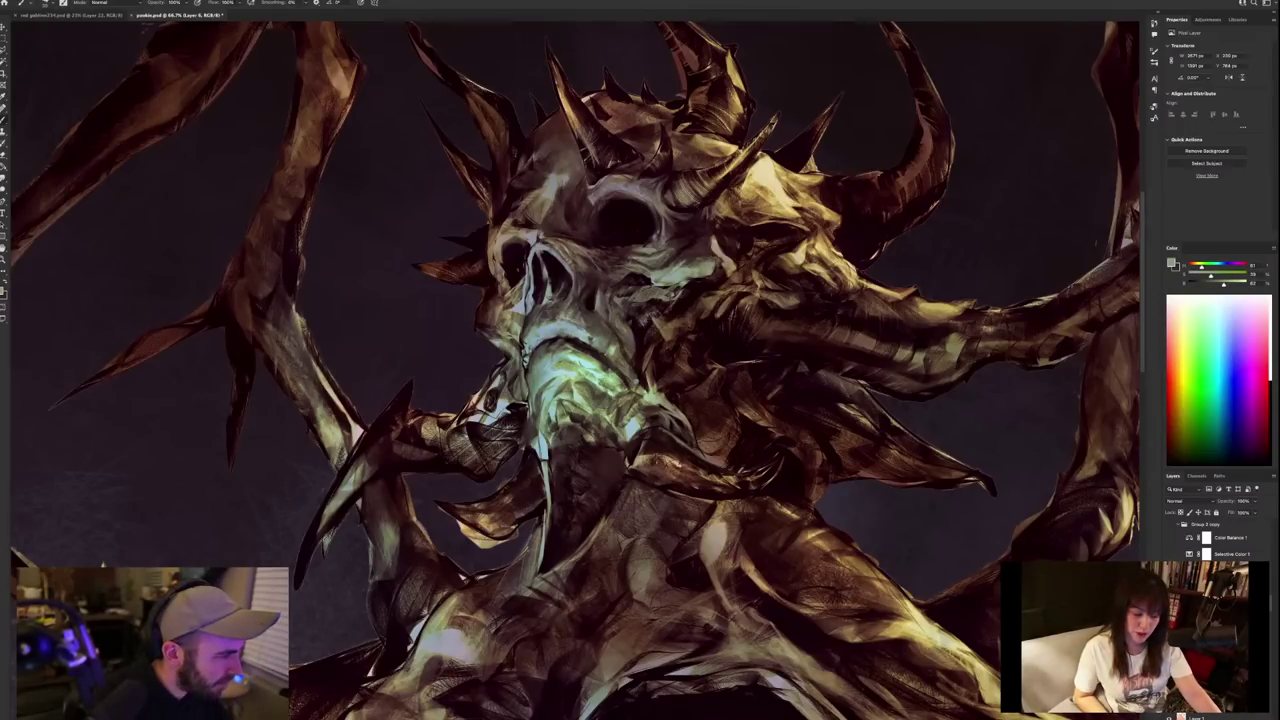
Tone down the bright area just beneath the upper jaw rim with sampled olive and muted green tones.
alt+click(562, 355)
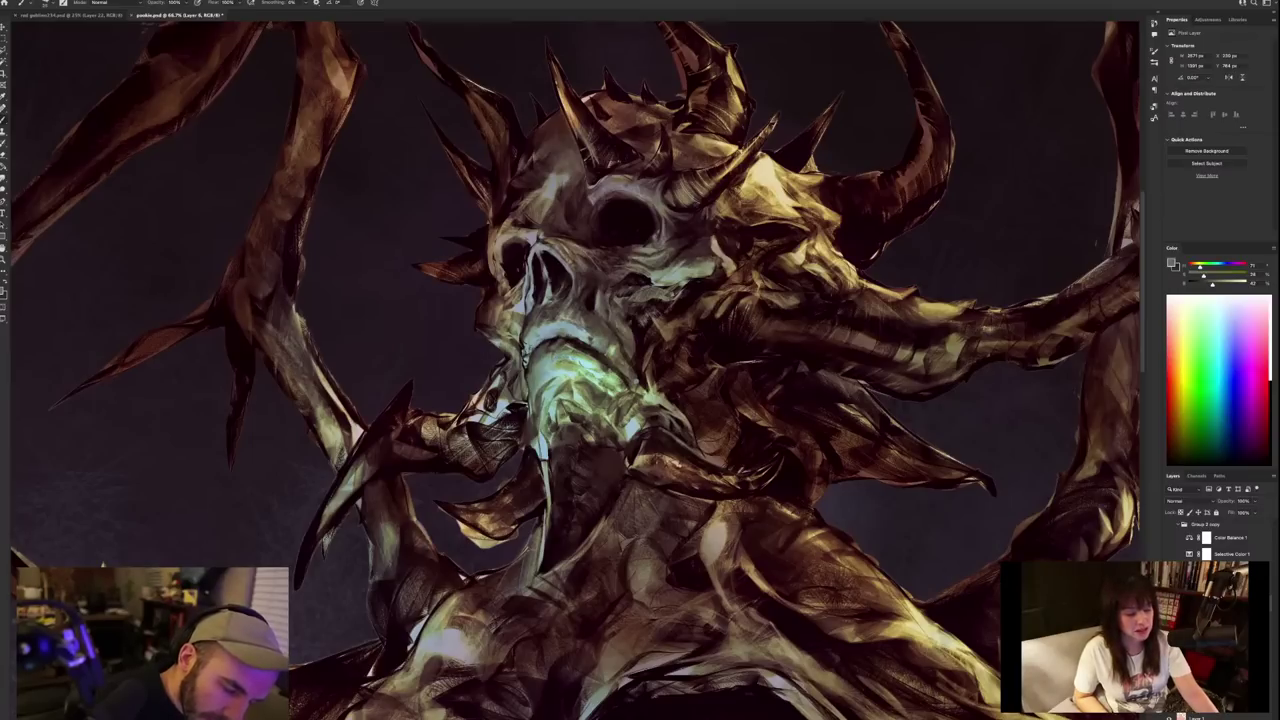
alt+click(580, 357)
alt+click(596, 363)
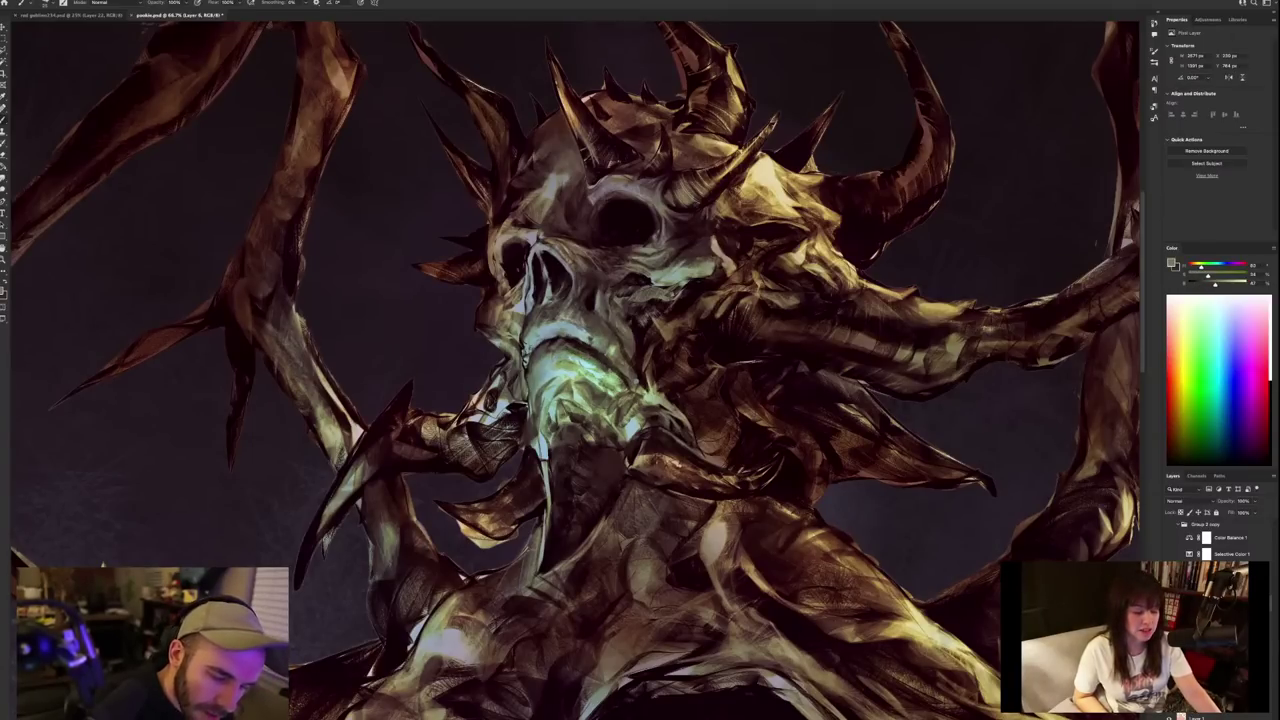
alt+click(580, 360)
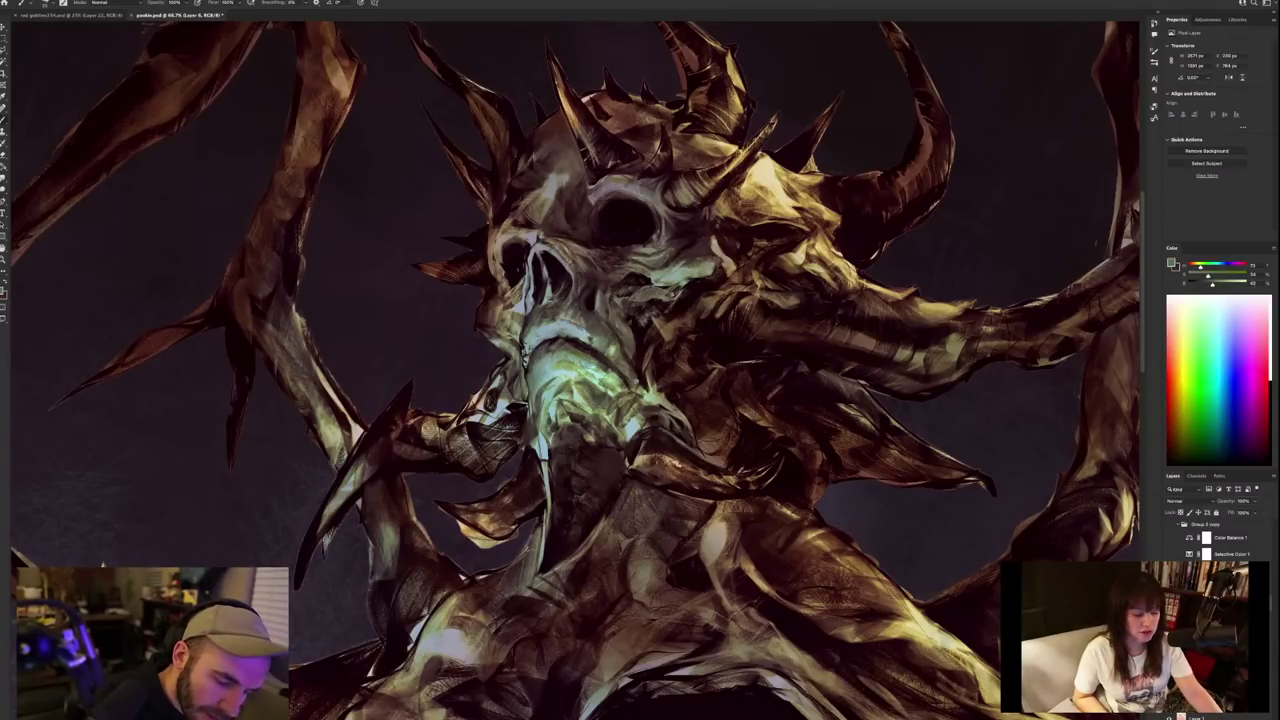
alt+click(590, 366)
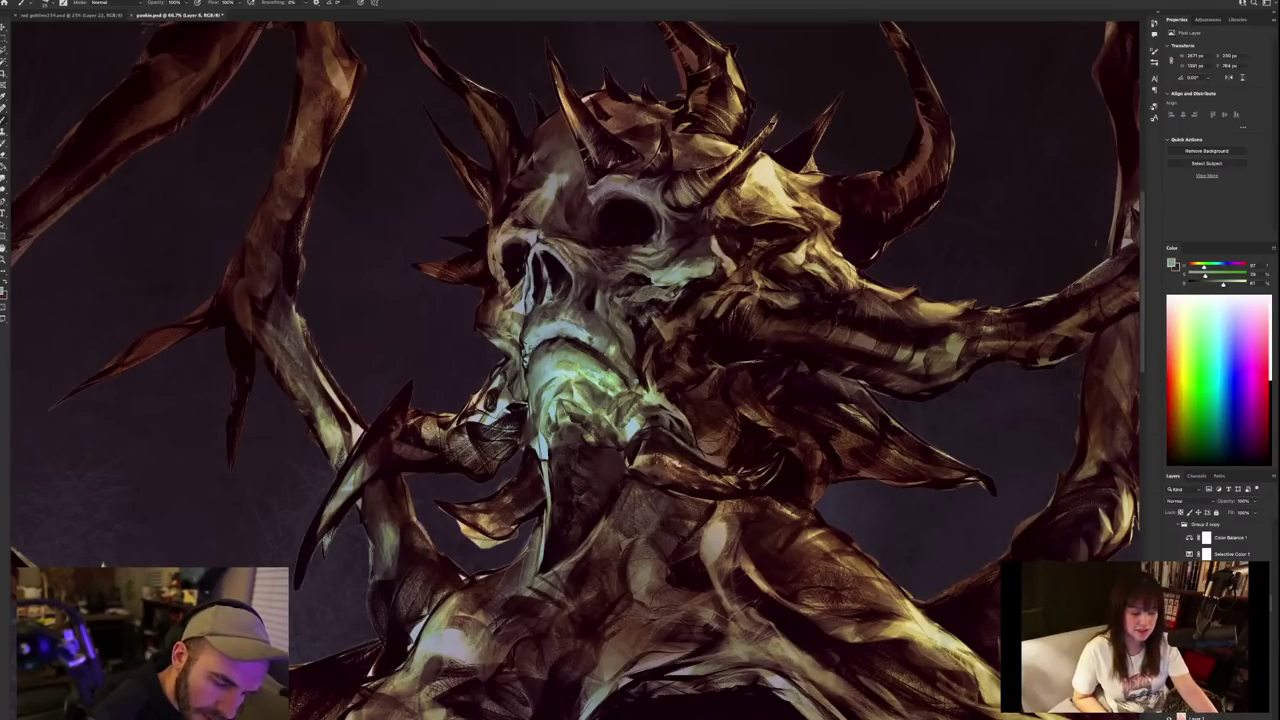
Paint over the bright streaks in the middle of the glowing mouth with sampled muted grey and grey-green tones.
alt+click(548, 390)
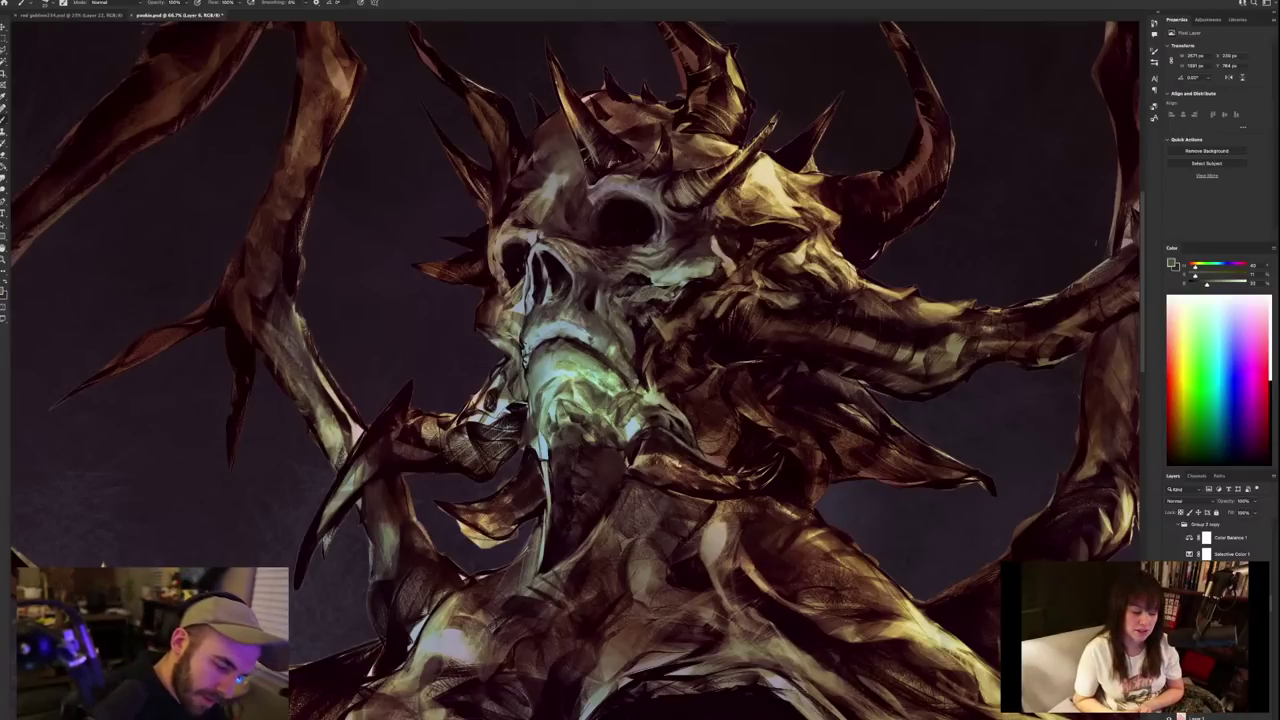
alt+click(556, 392)
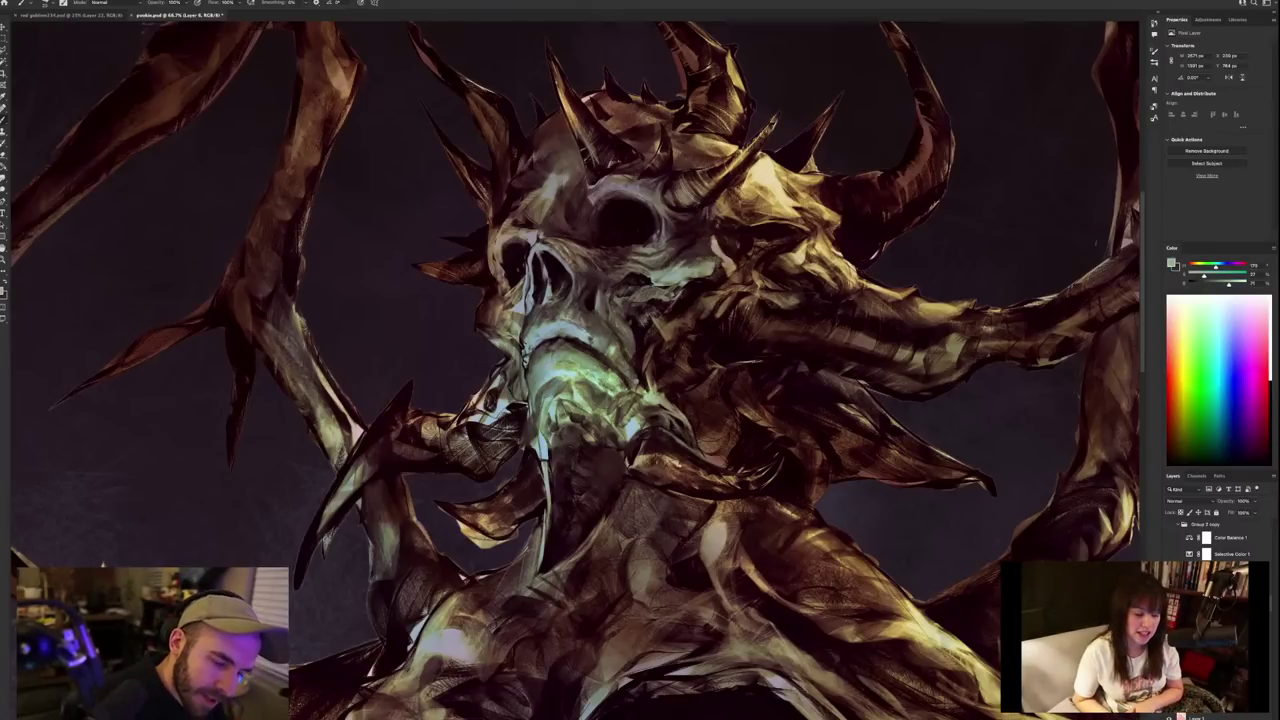
alt+click(538, 404)
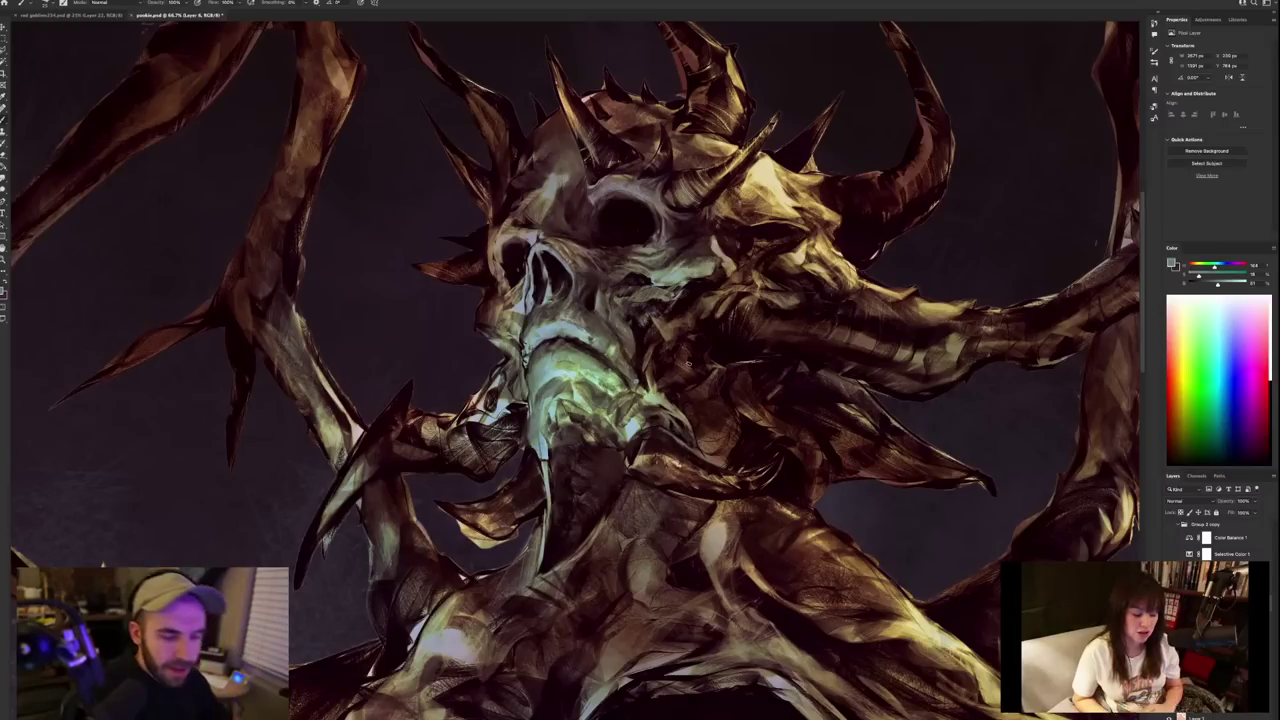
alt+click(560, 392)
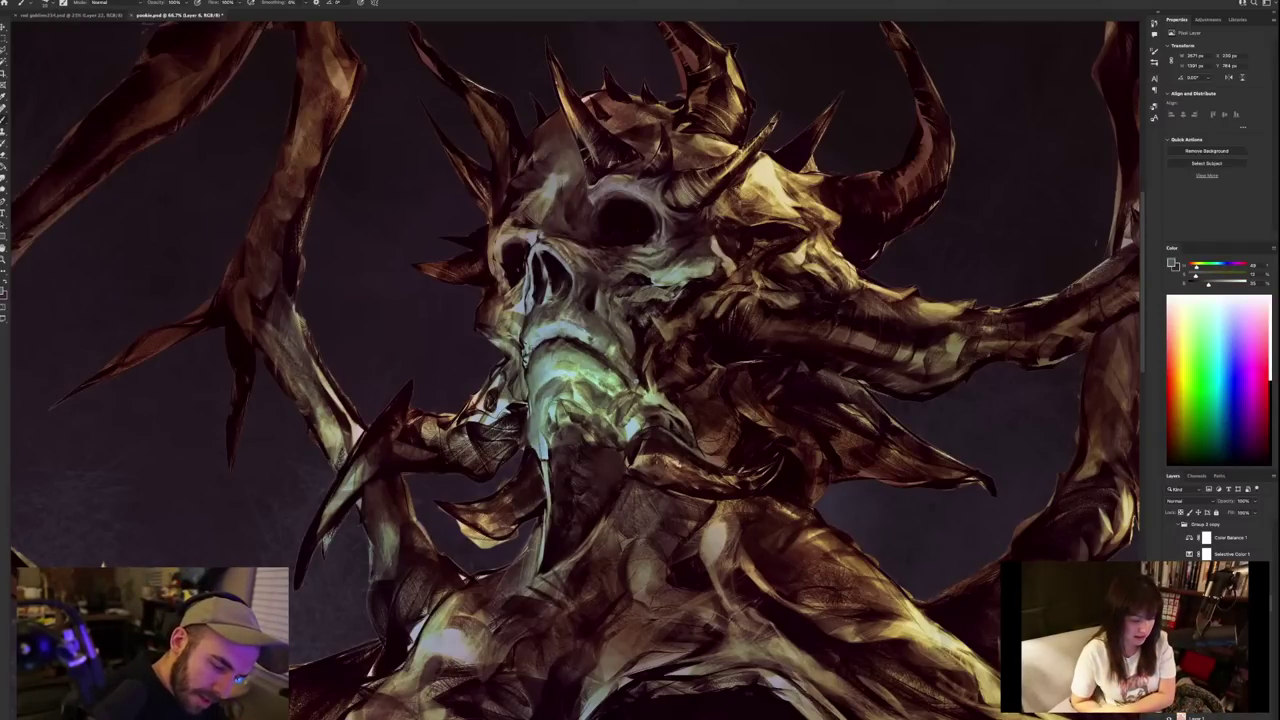
alt+click(562, 396)
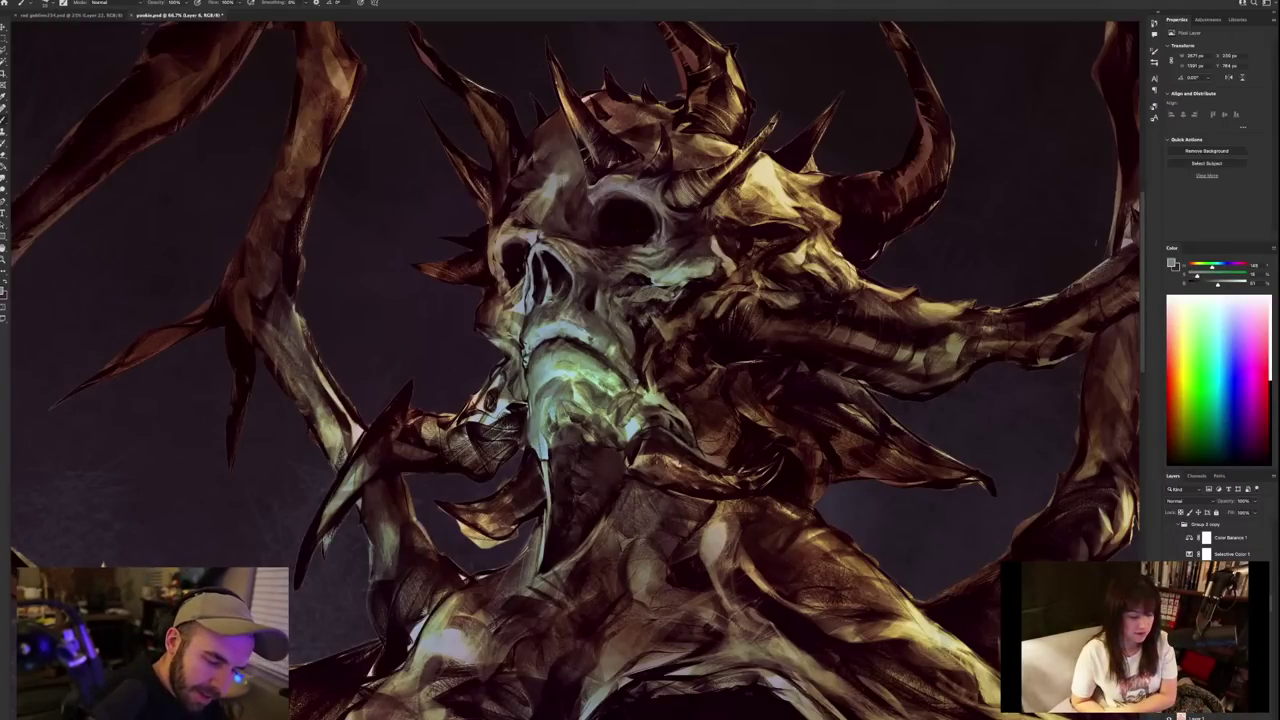
alt+click(585, 387)
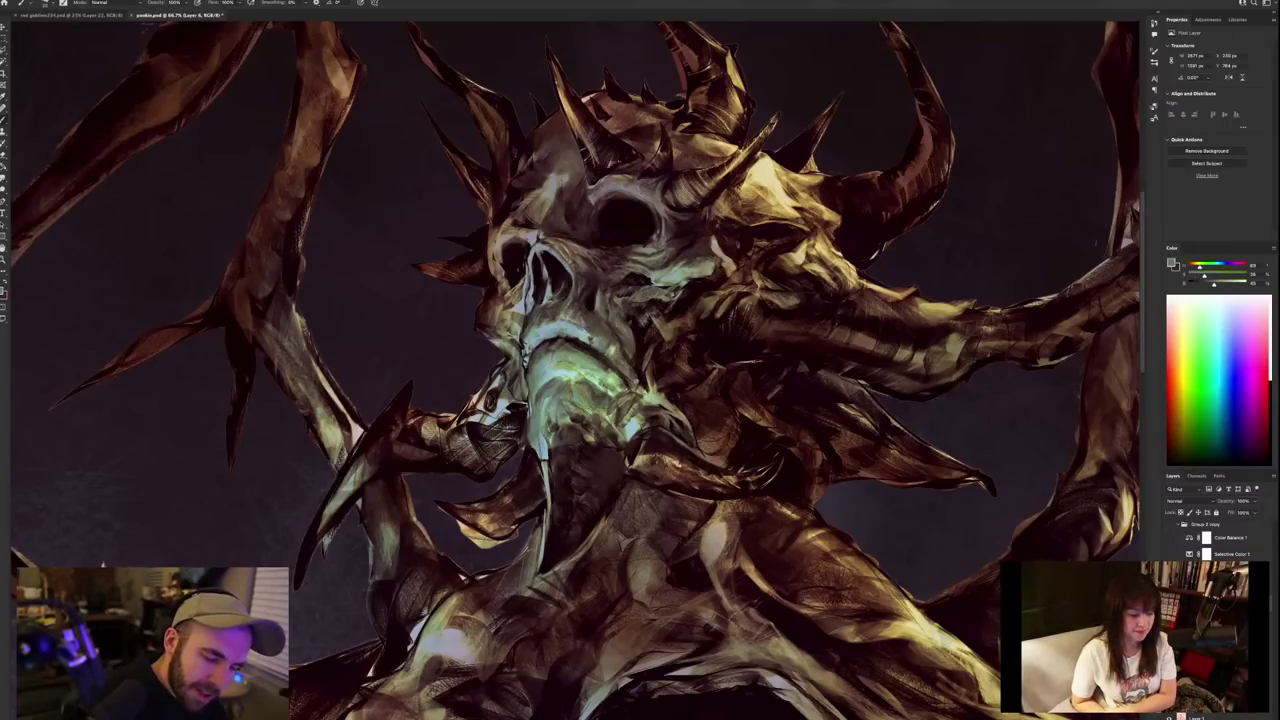
alt+click(593, 389)
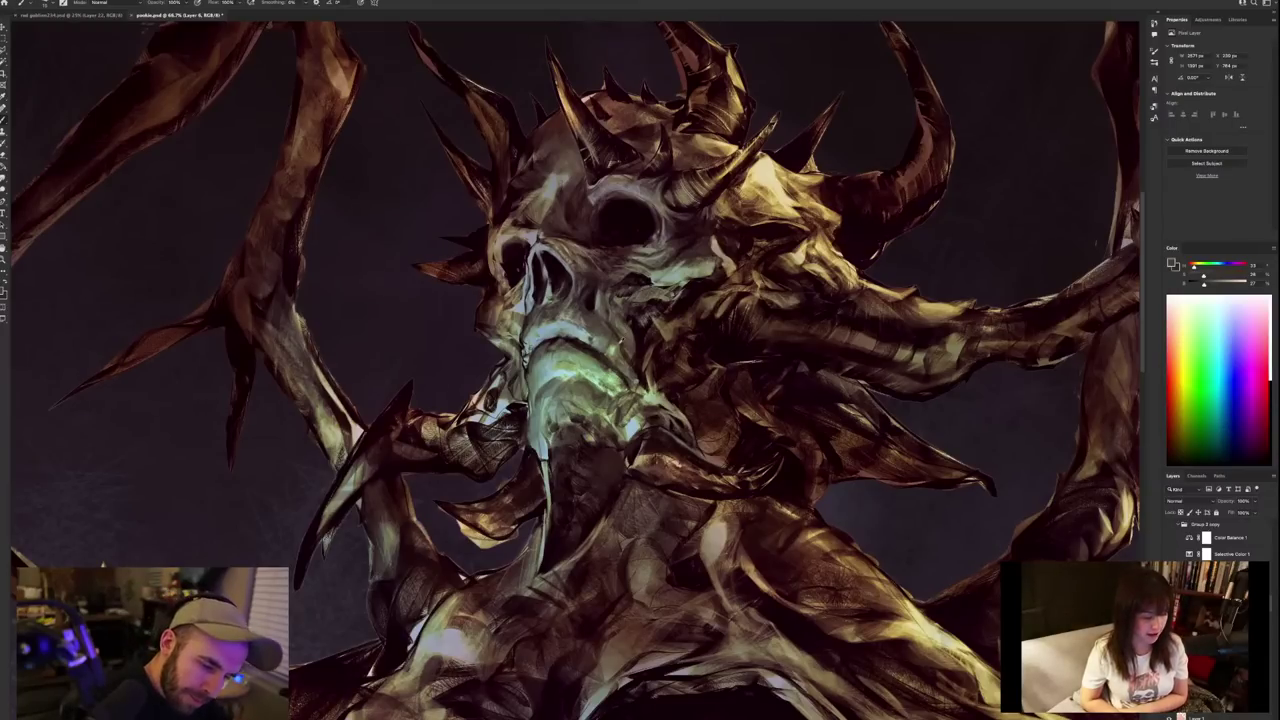
Deepen the shadows at the jaw corner below the cheekbone with sampled brown and dark reddish tones.
alt+click(620, 341)
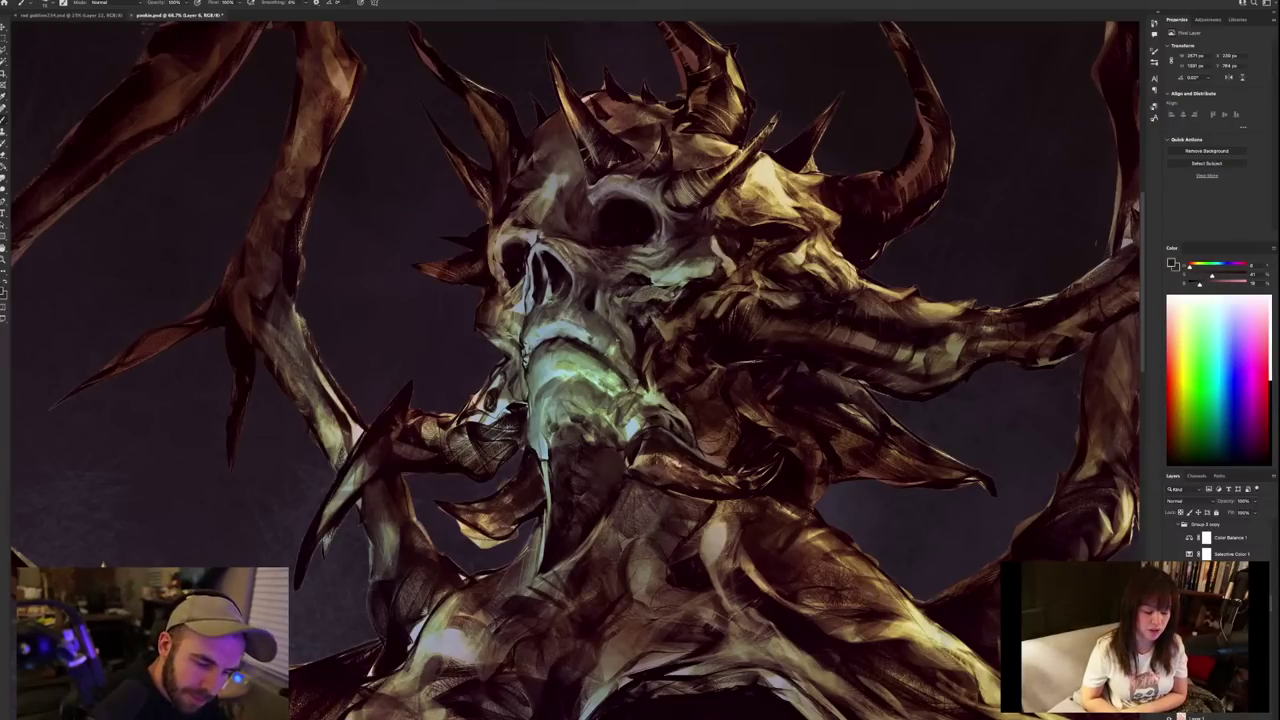
alt+click(619, 345)
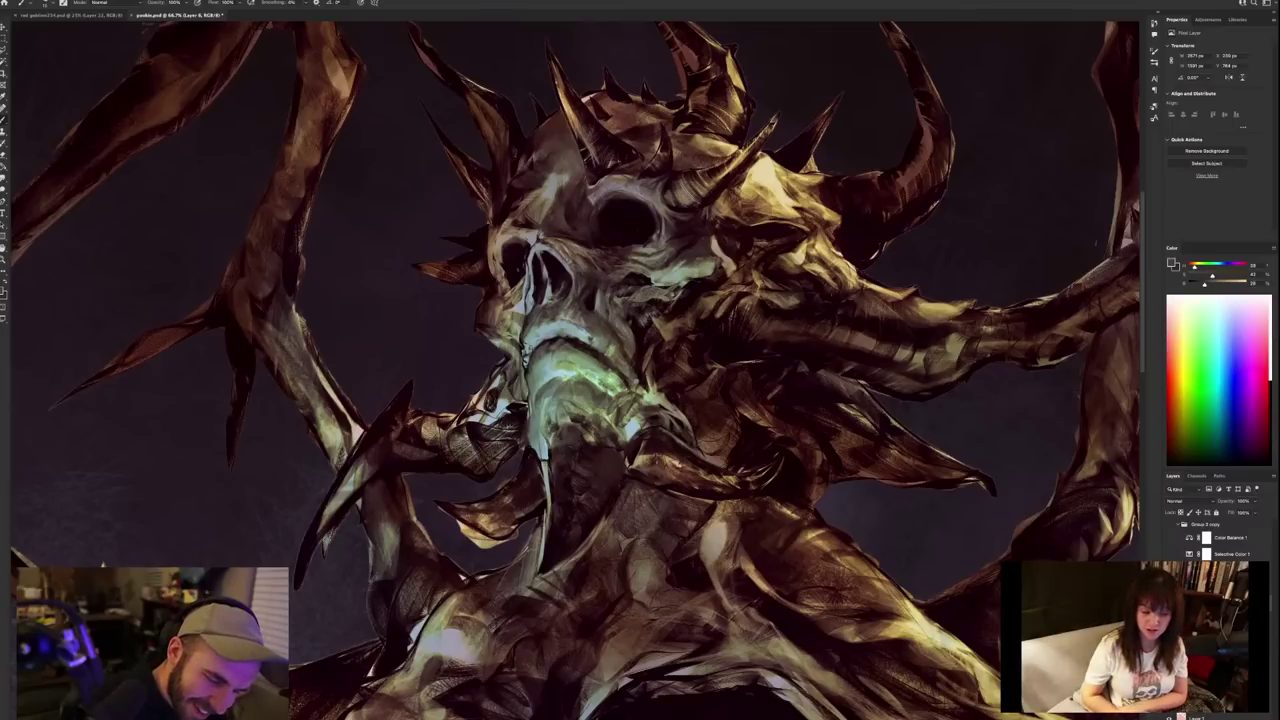
key(x)
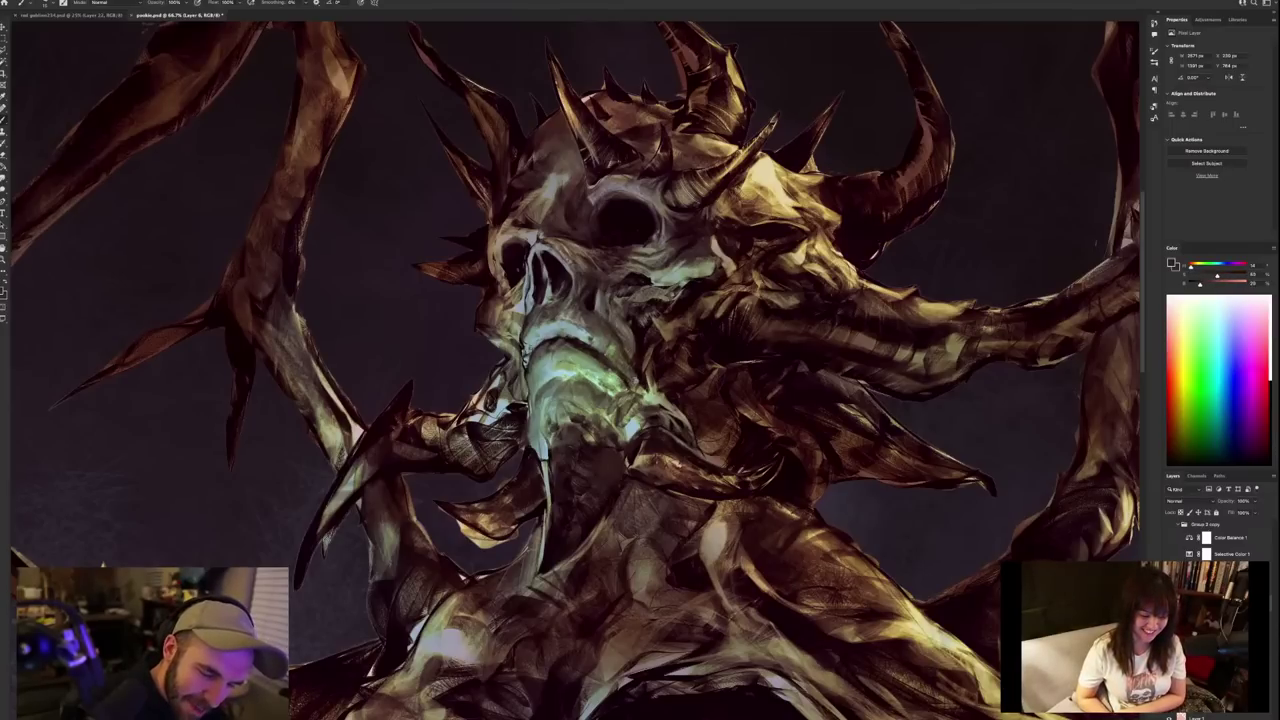
alt+click(632, 375)
alt+click(624, 376)
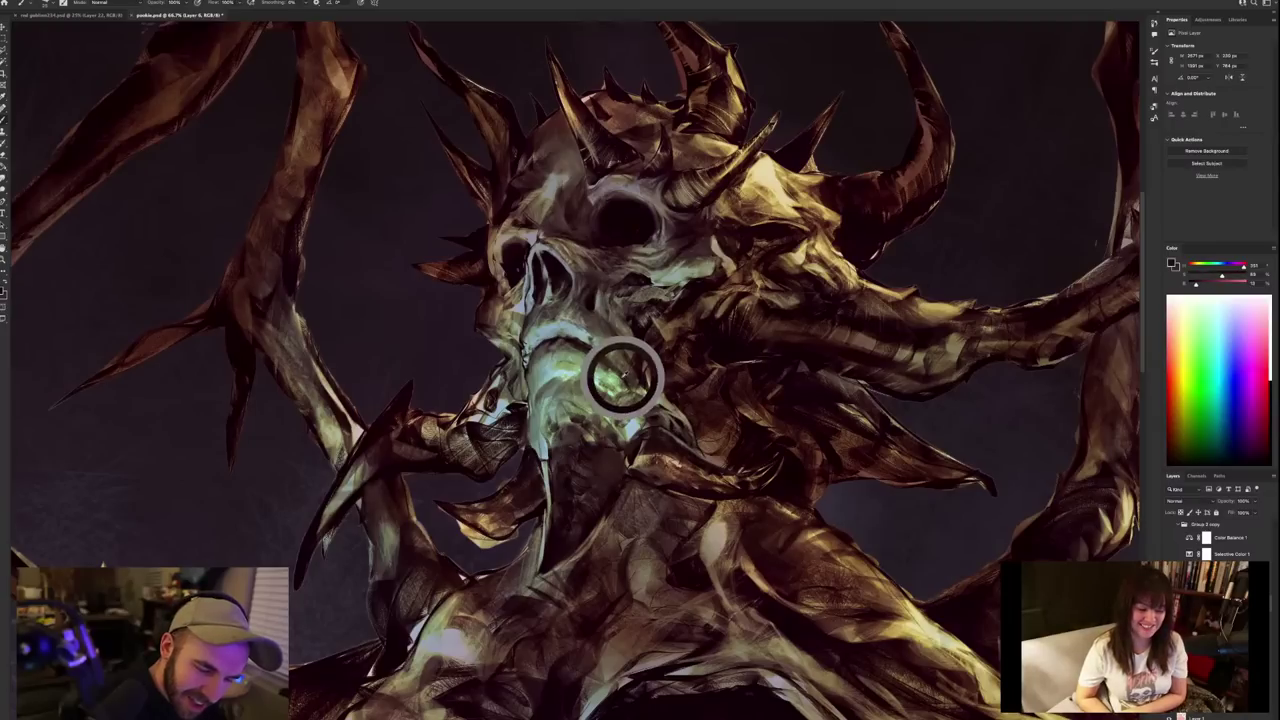
Subdue the bright green highlights on the glowing mouth's jaw-corner side with sampled olive, brown and grey-green tones.
alt+click(615, 377)
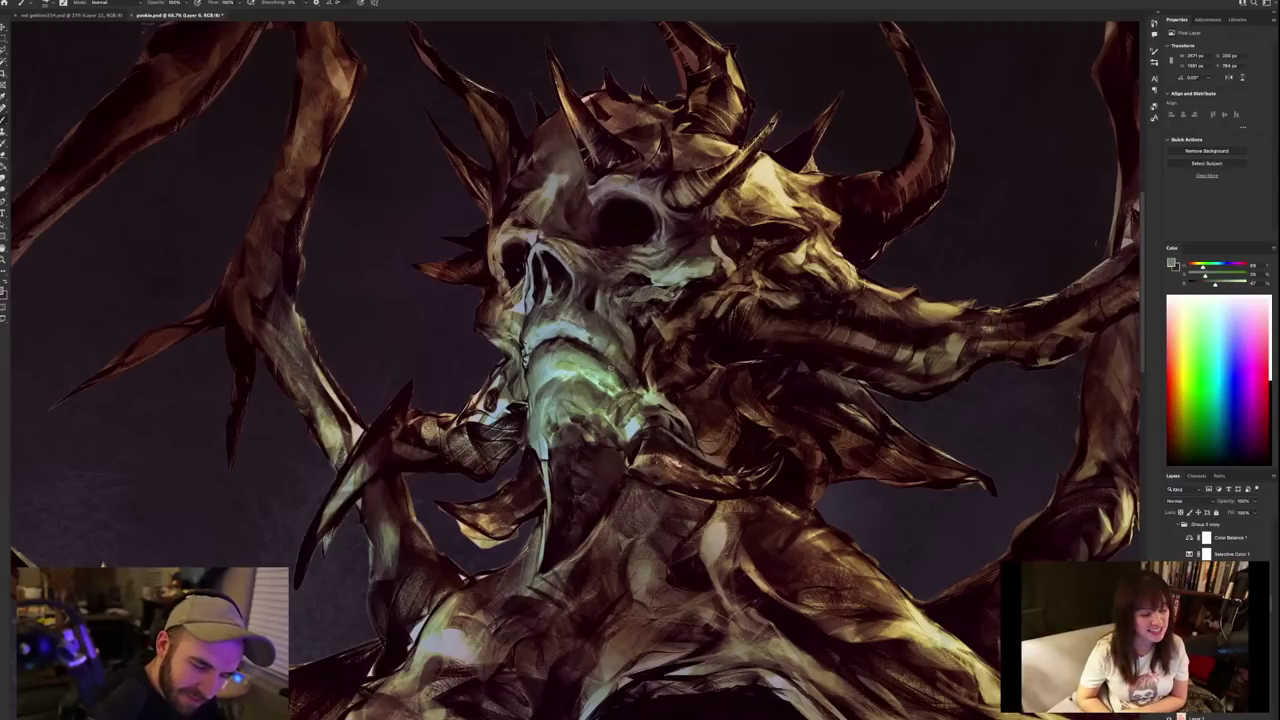
alt+click(612, 374)
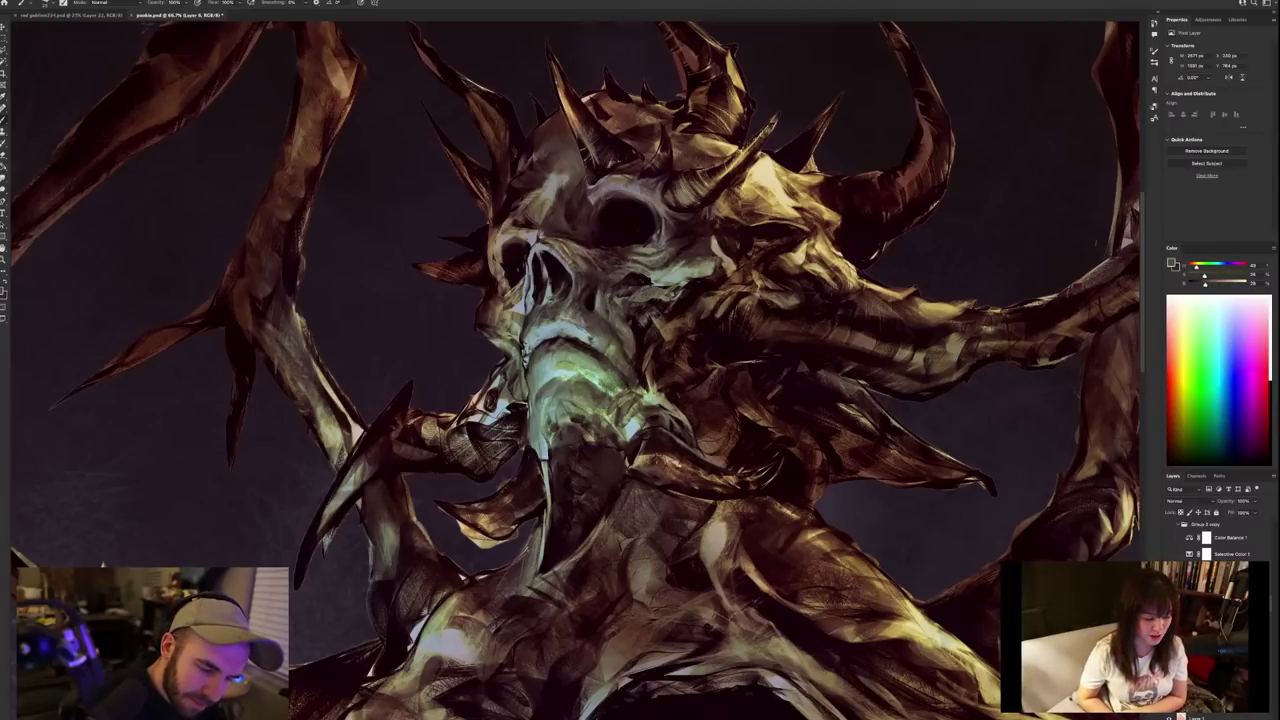
alt+click(618, 387)
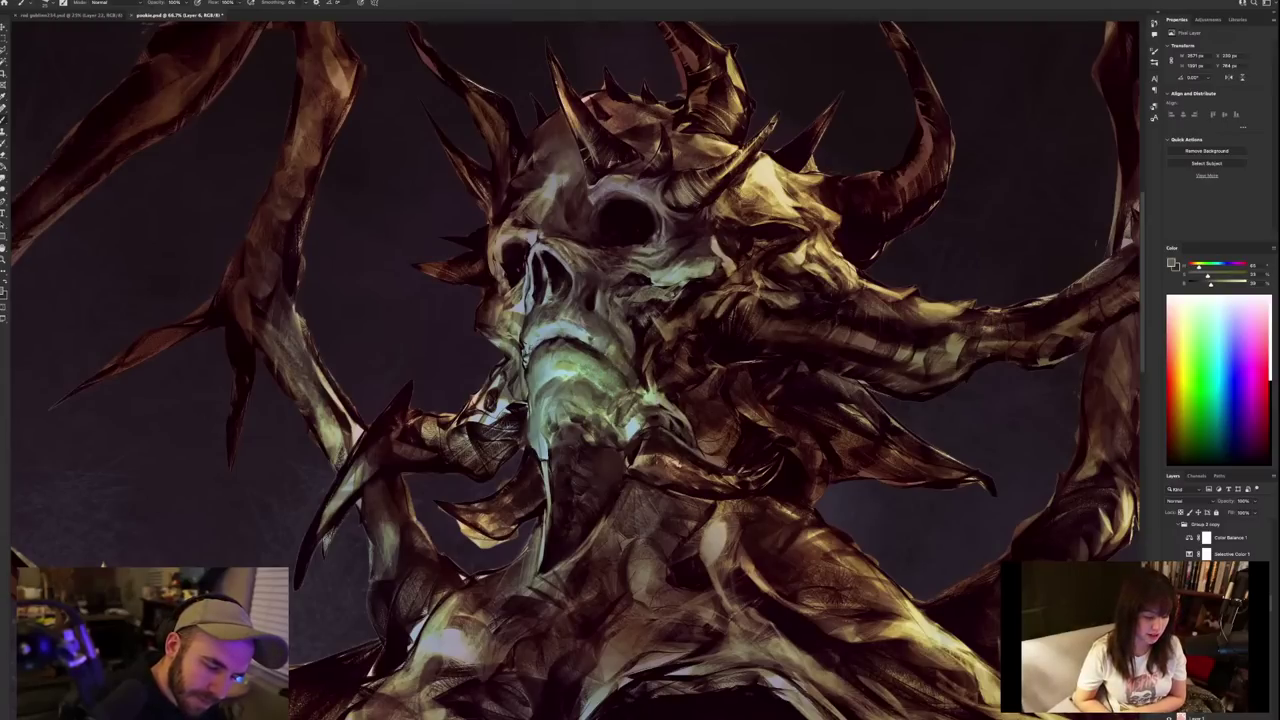
alt+click(578, 354)
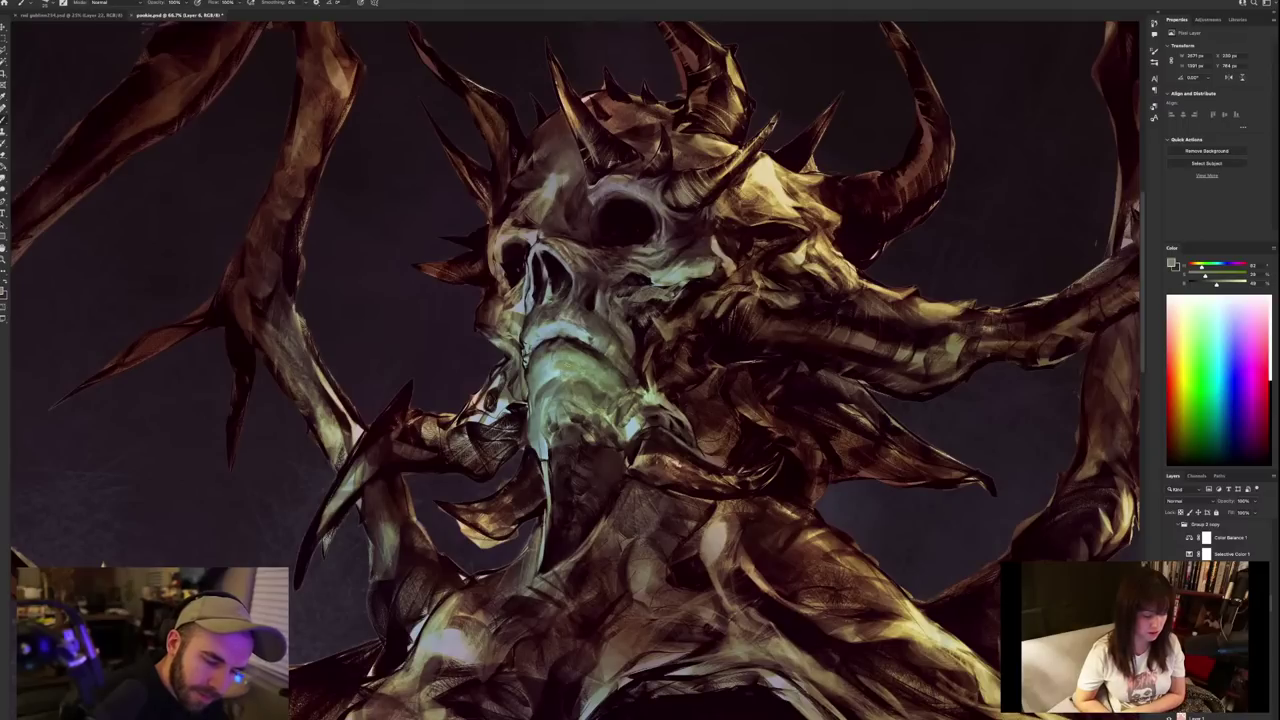
Blend the upper part of the glowing mouth with sampled muted green tones, and flip the canvas view horizontally.
alt+click(561, 358)
alt+click(557, 374)
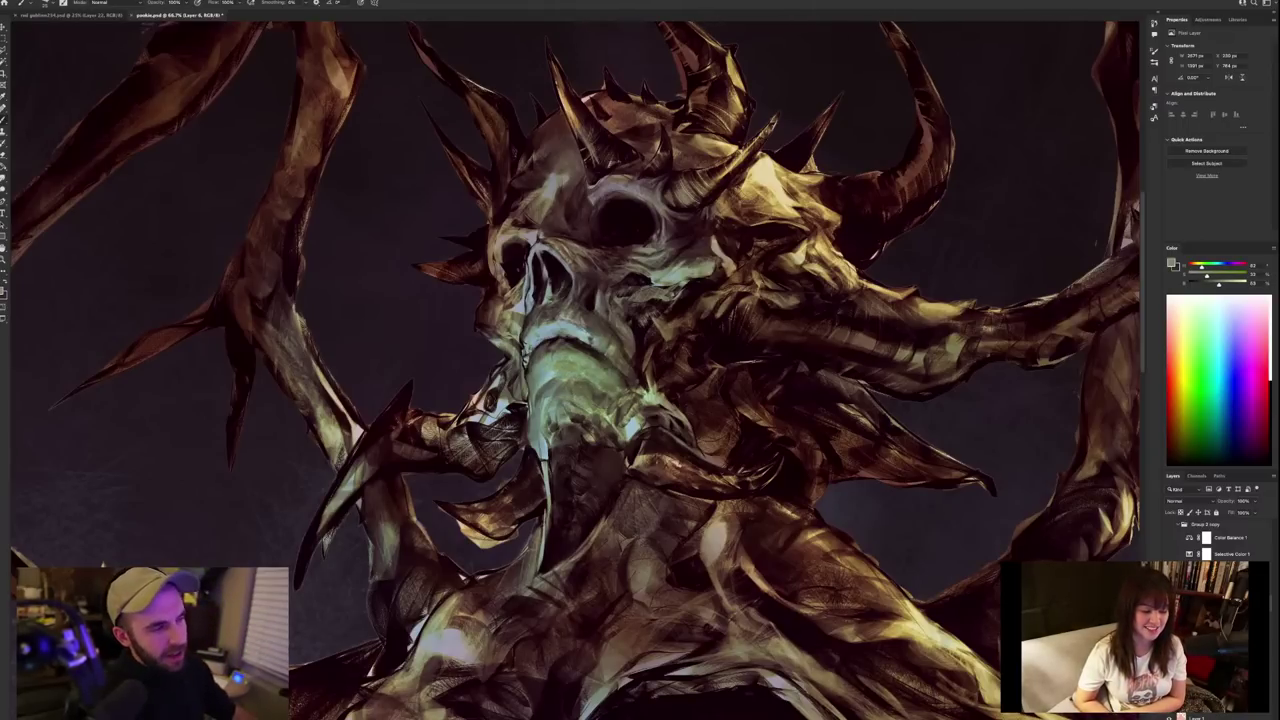
click(40, 3)
click(30, 100)
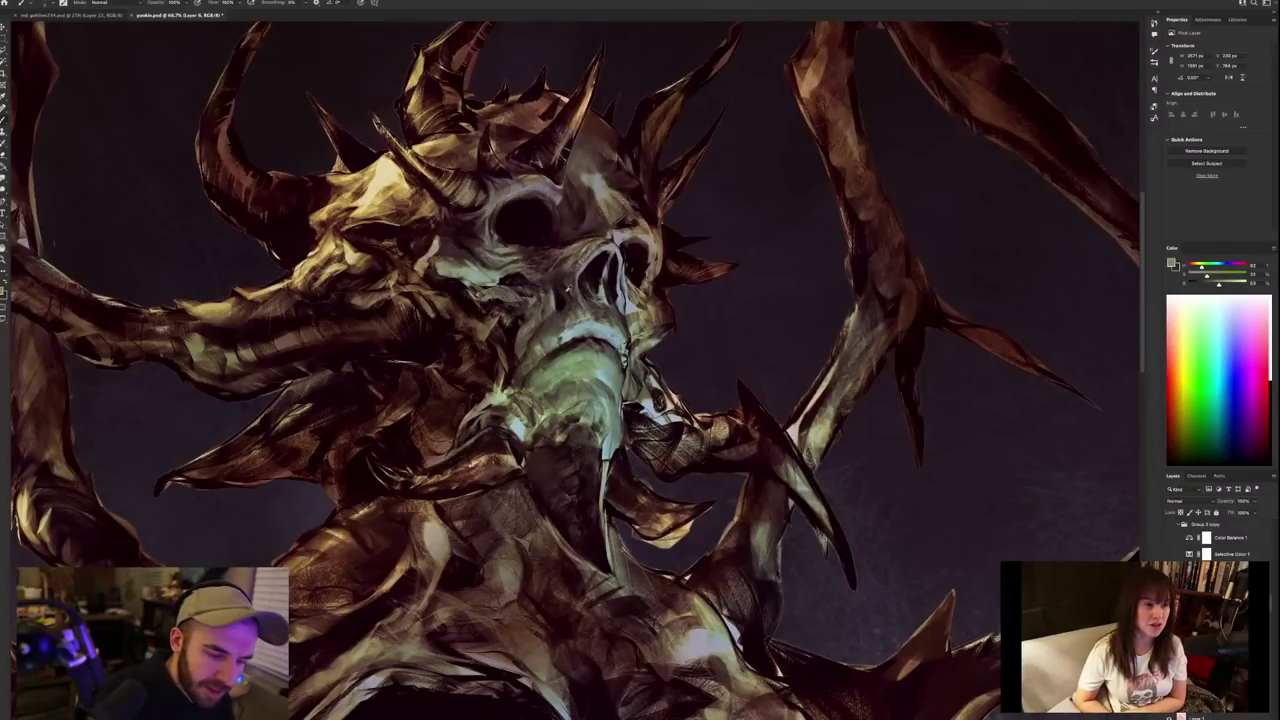
Refine the bone between the nasal cavity and the upper jaw rim with sampled grey-green and warm grey tones.
alt+click(566, 289)
alt+click(570, 316)
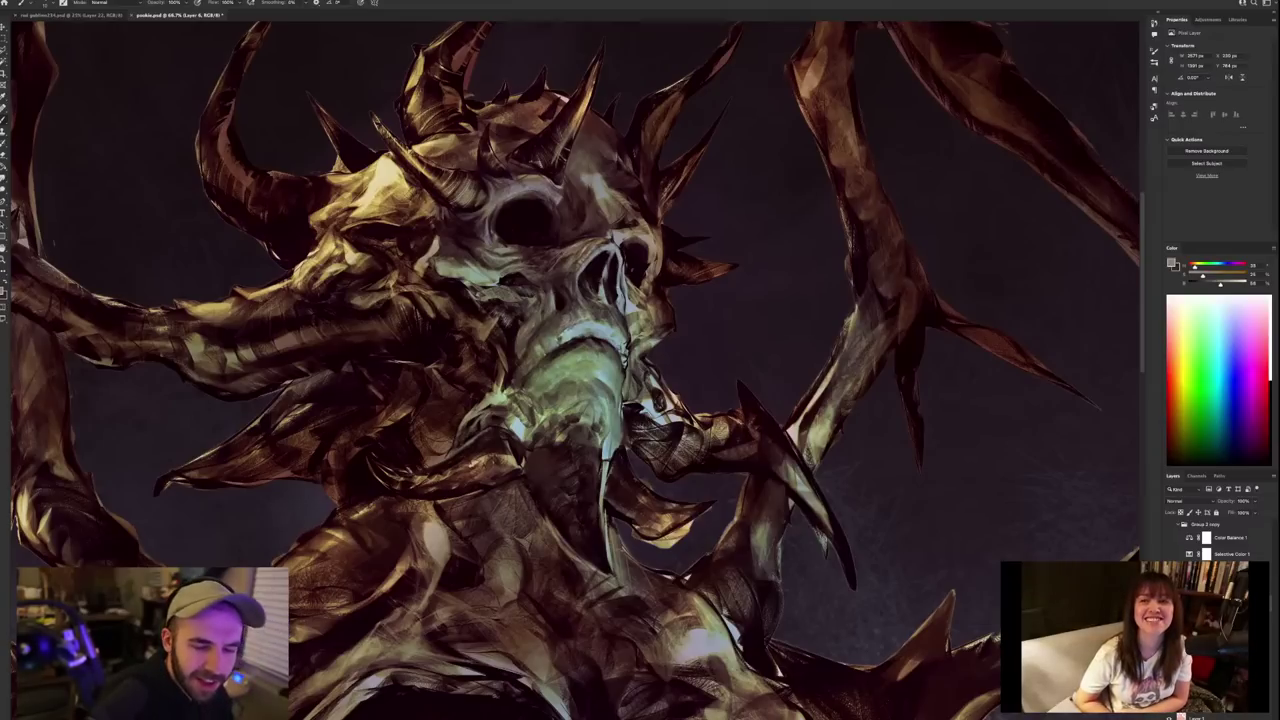
alt+click(581, 316)
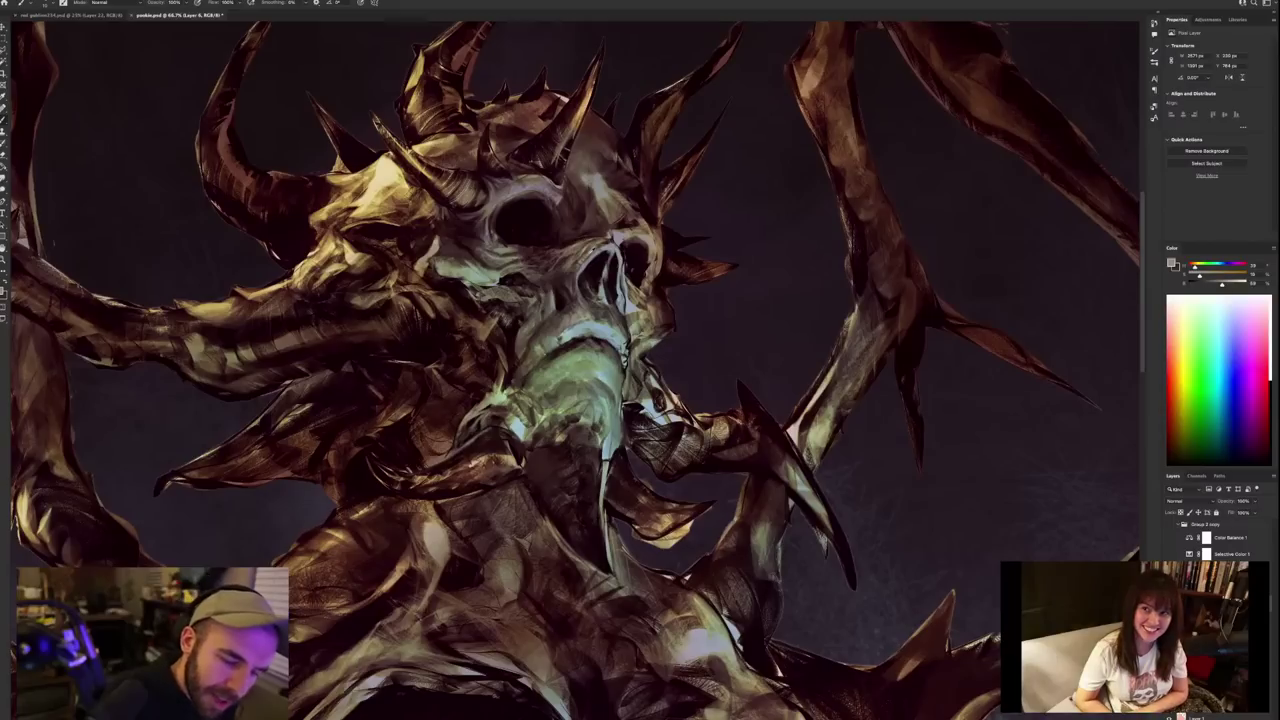
alt+click(592, 248)
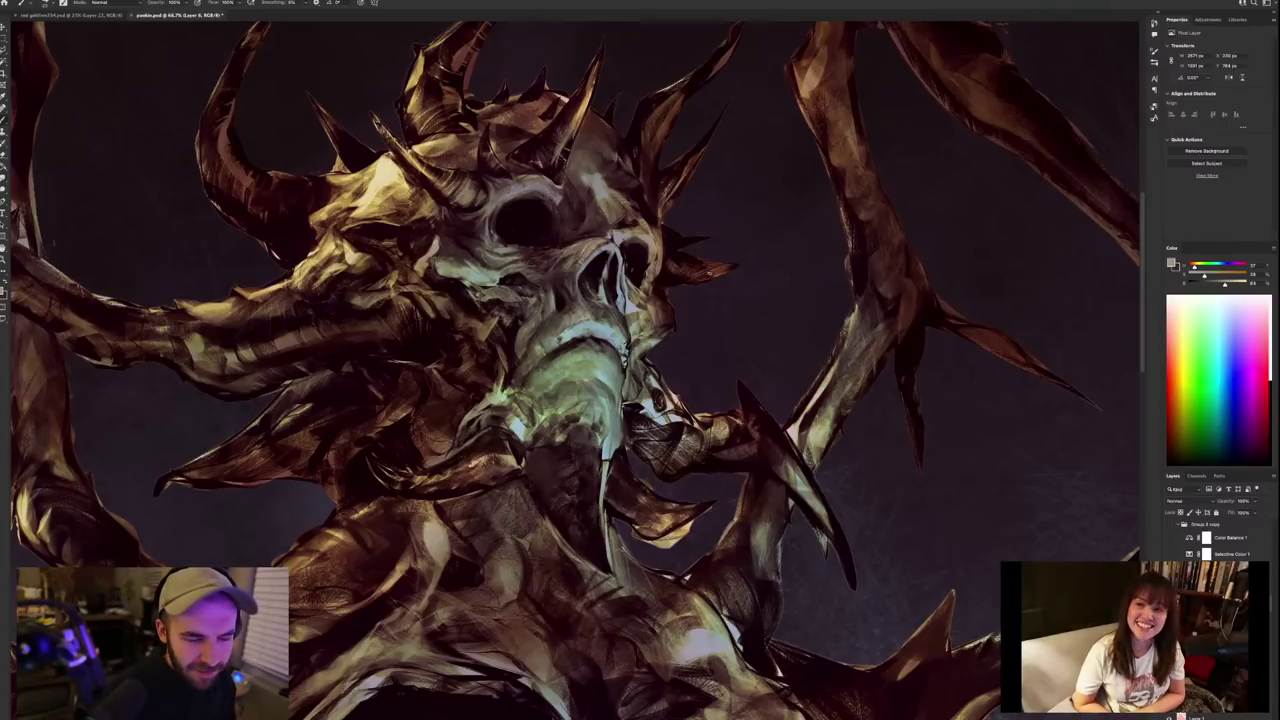
Define the outer edge of the near cheekbone with sampled grey-brown and near-black tones.
alt+click(441, 261)
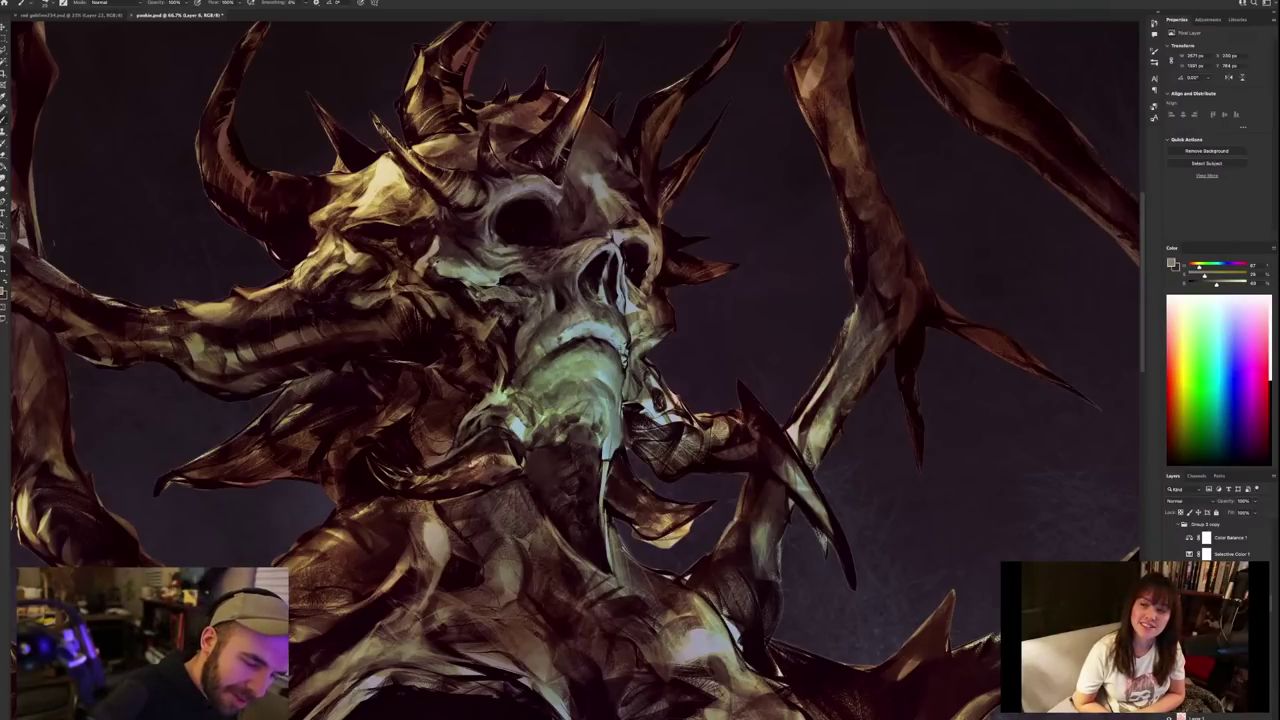
alt+click(429, 267)
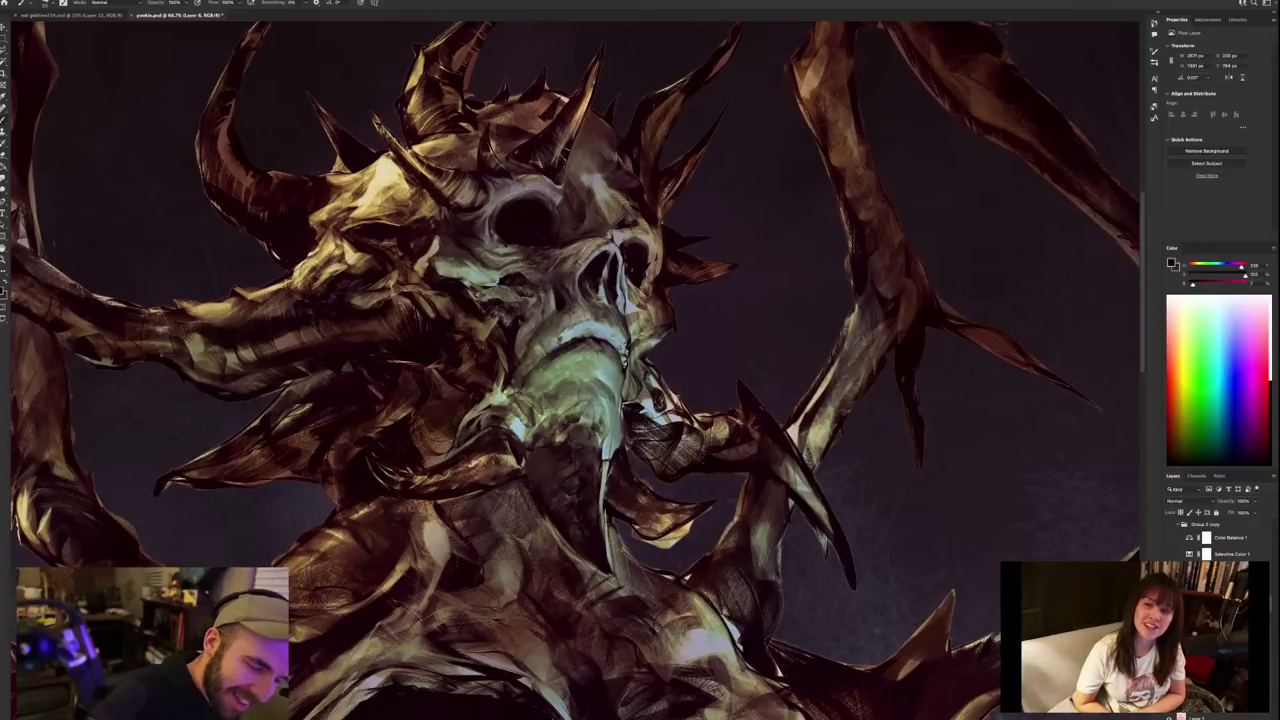
drag(437, 275, 539, 311)
Rework the lit temple and its dark crease behind the brow horn with sampled reddish-brown and pale yellow tones.
alt+click(489, 255)
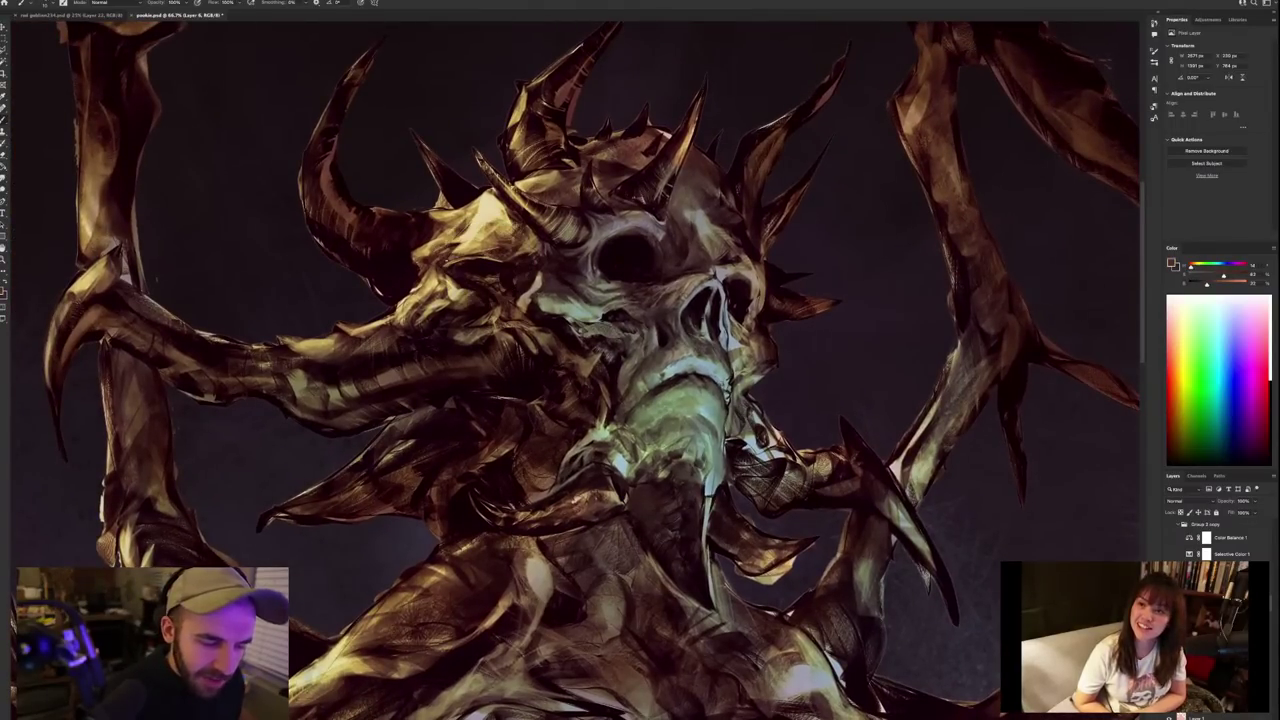
alt+click(484, 222)
drag(444, 258, 480, 256)
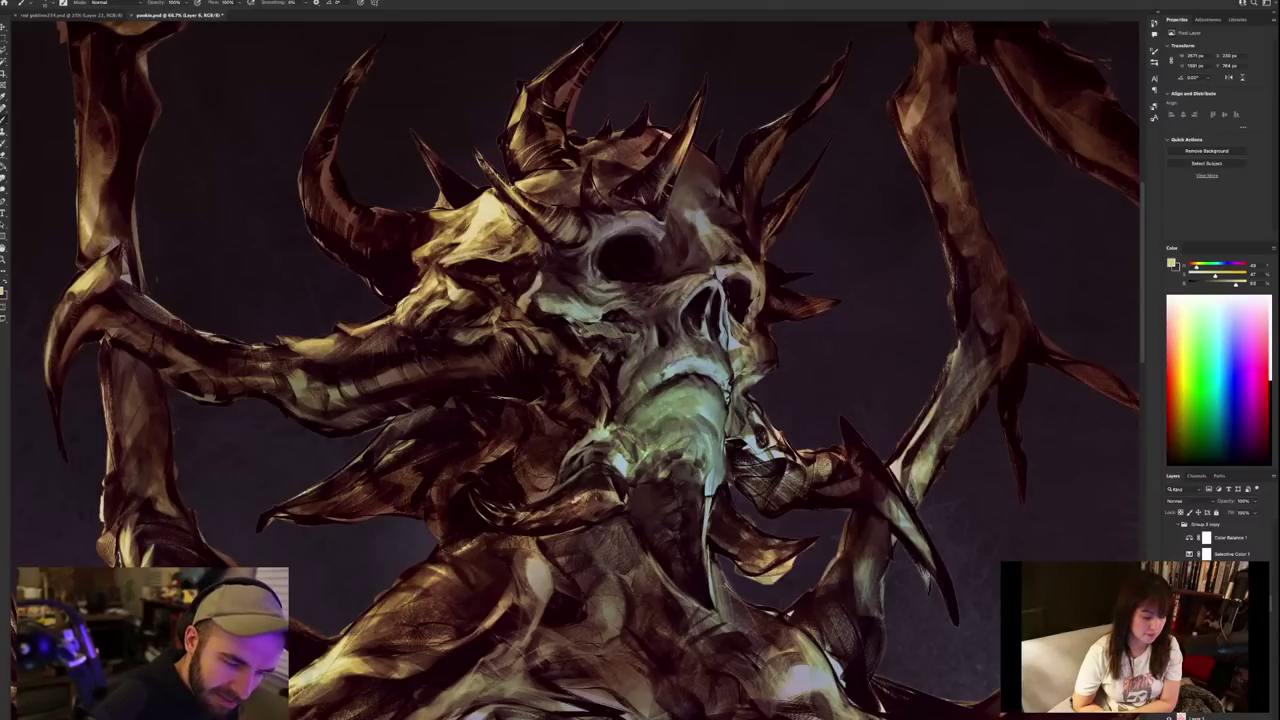
mouse_move(509, 212)
mouse_down()
mouse_move(520, 219)
mouse_move(494, 194)
mouse_up()
alt+click(497, 194)
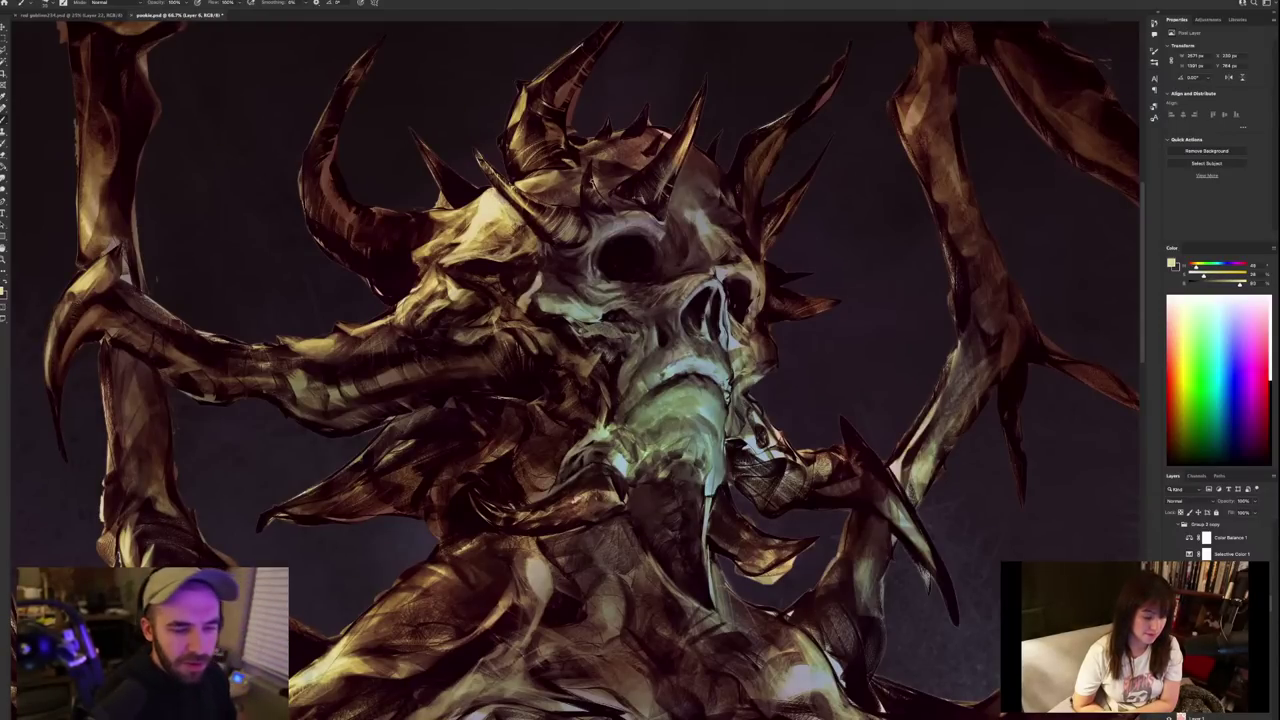
Darken the long brow horn above the near eye socket from tip to base with sampled near-black and dark maroon tones.
drag(640, 360, 578, 312)
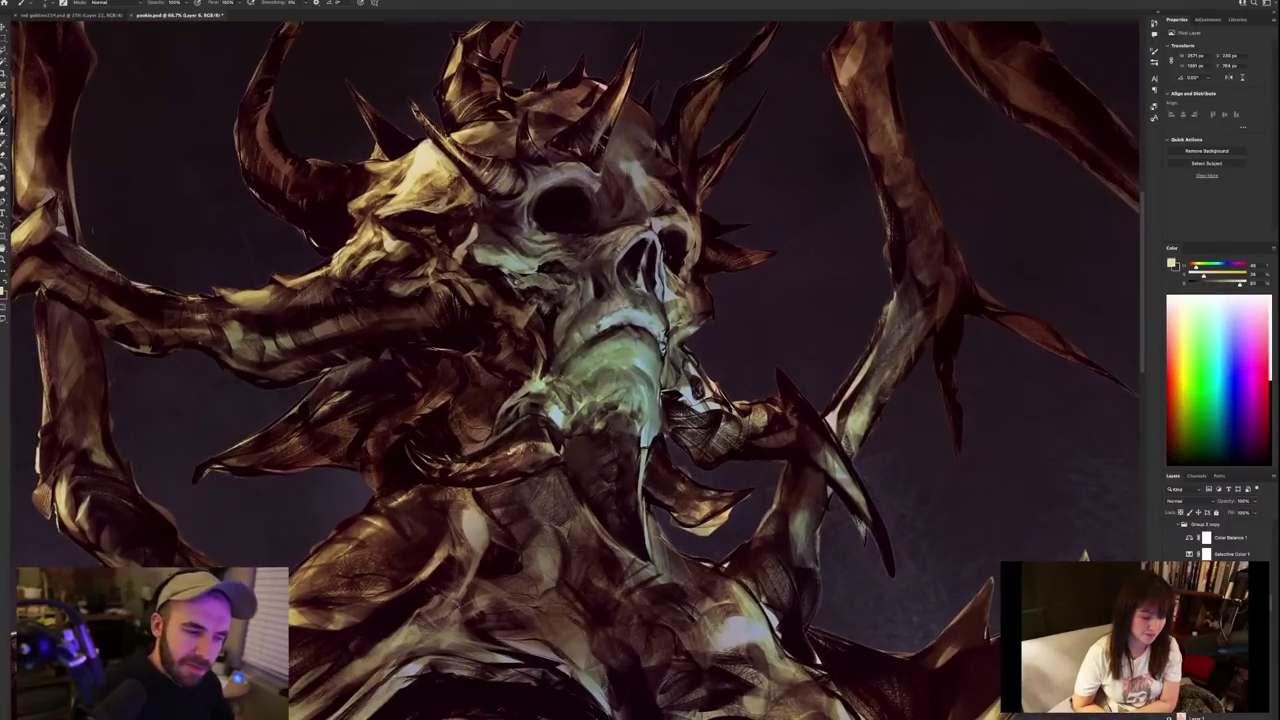
alt+click(460, 165)
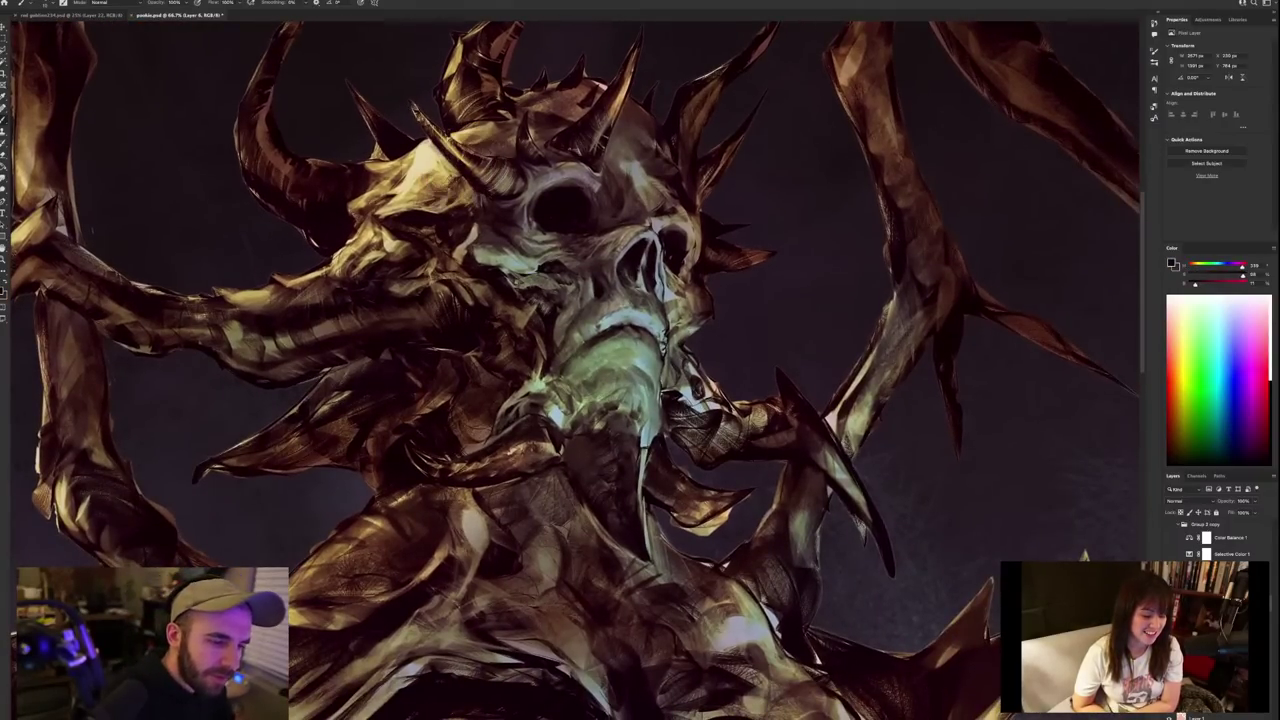
mouse_move(416, 112)
mouse_down()
mouse_move(450, 146)
mouse_move(516, 171)
mouse_up()
alt+click(428, 123)
alt+click(502, 159)
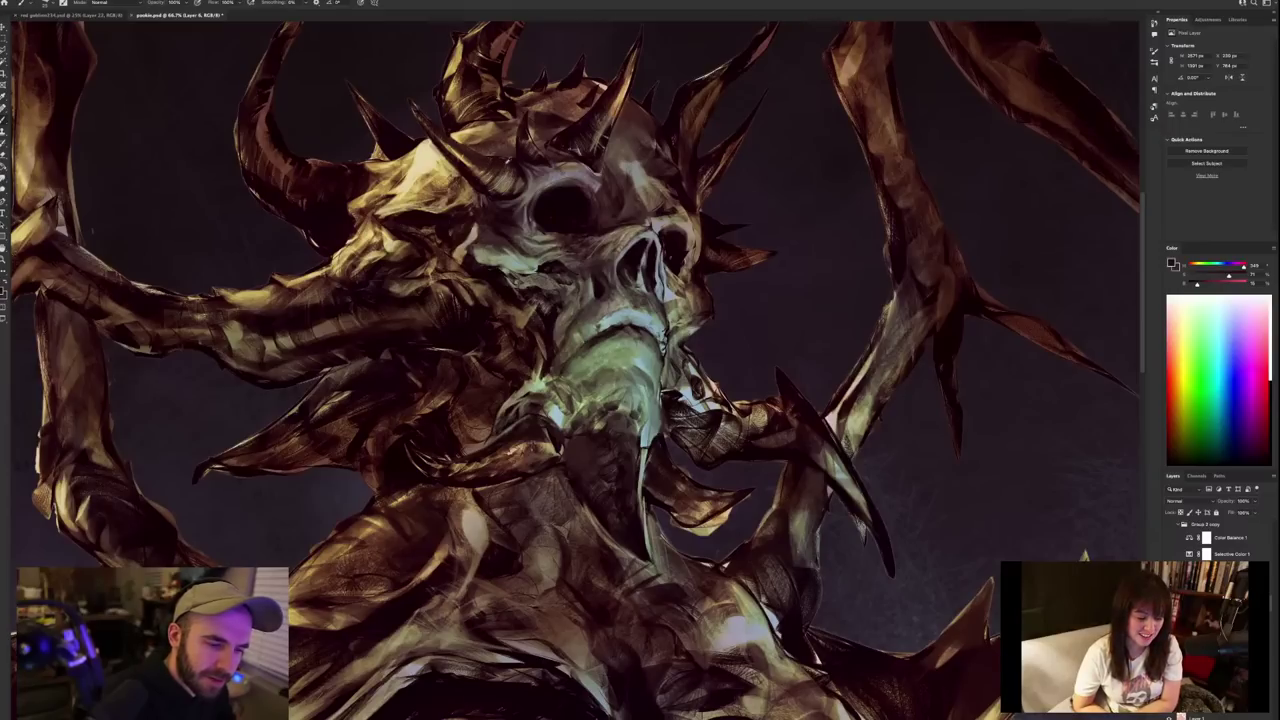
alt+click(528, 157)
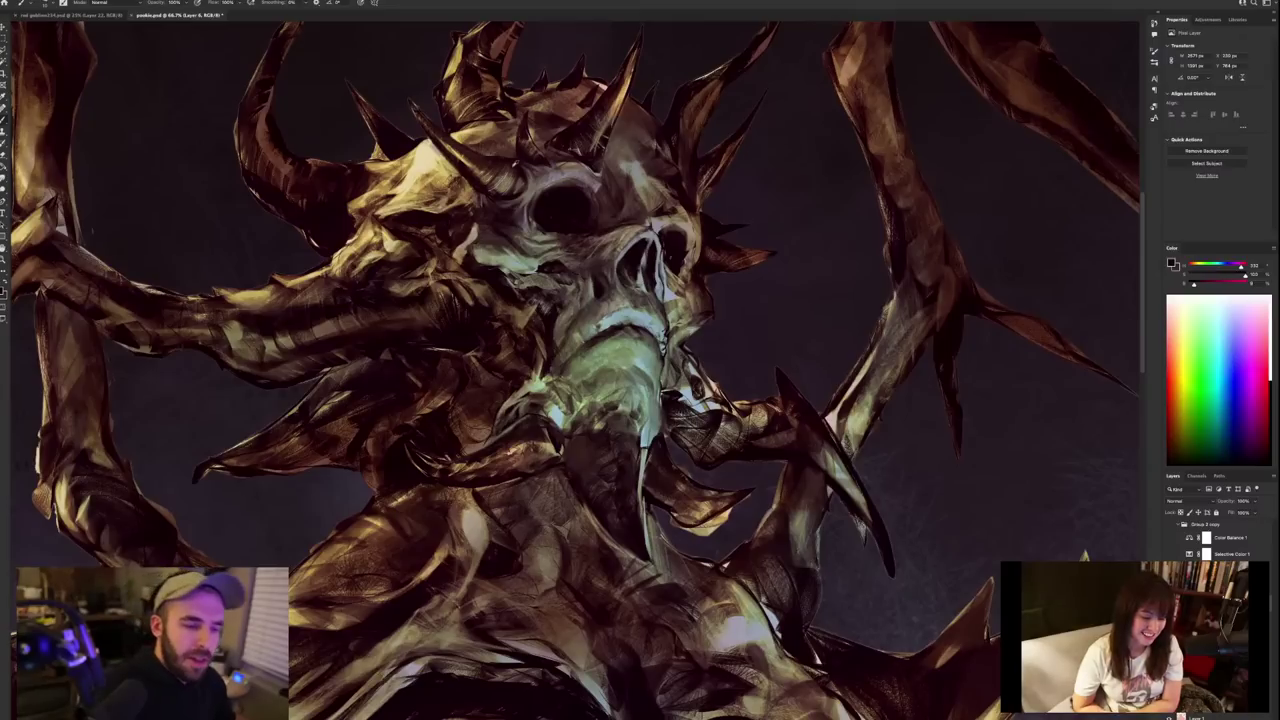
Shape the brow horn's base and underside with sampled dark maroon, yellow-grey and brown tones.
alt+click(511, 169)
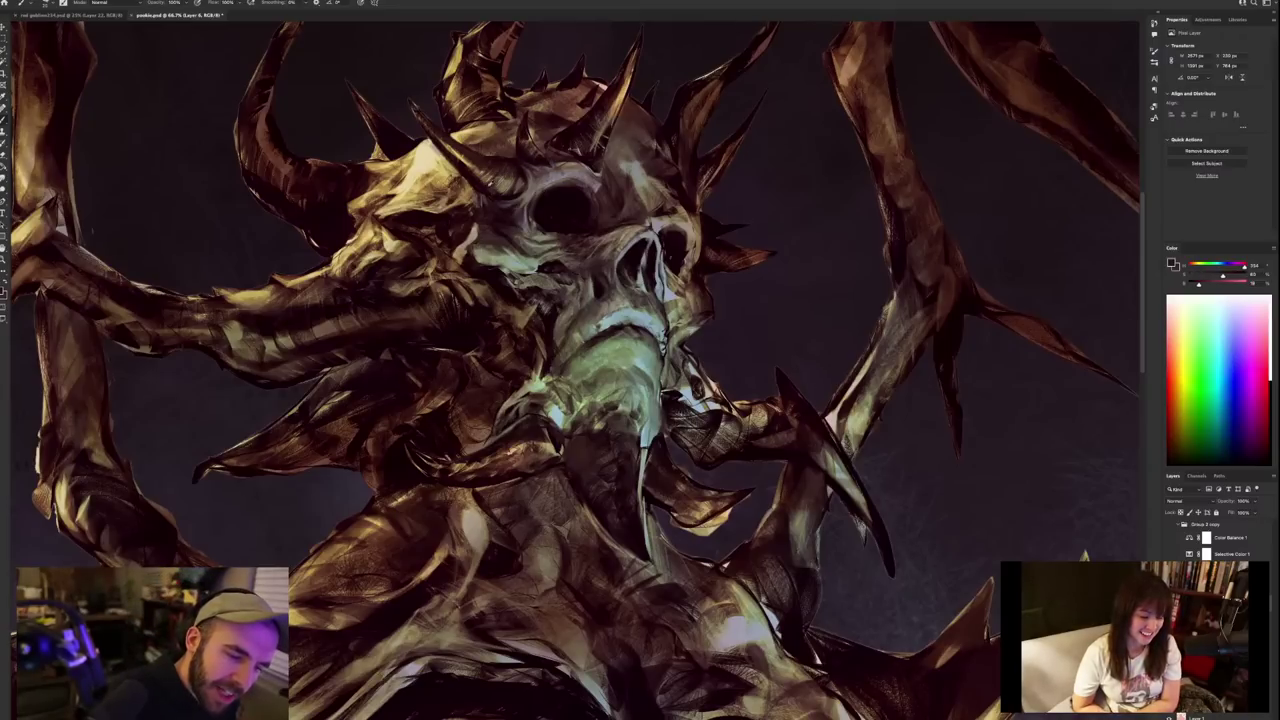
alt+click(484, 192)
alt+click(471, 171)
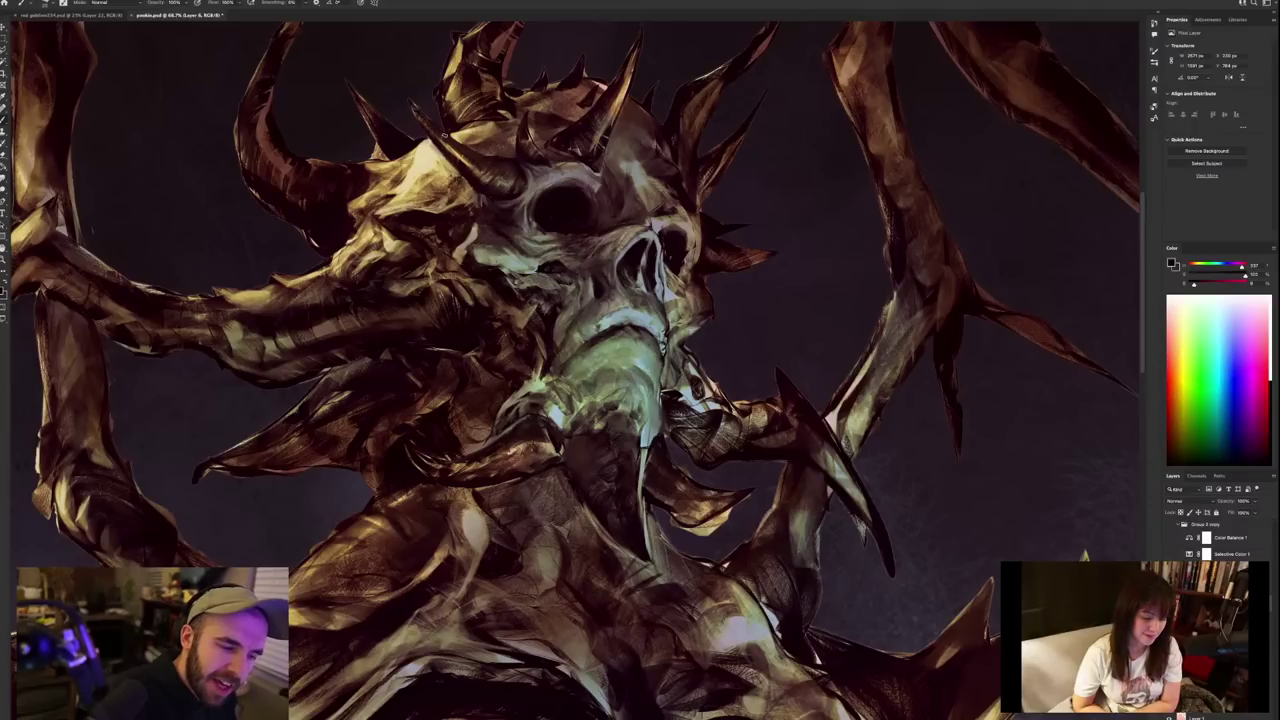
alt+click(461, 156)
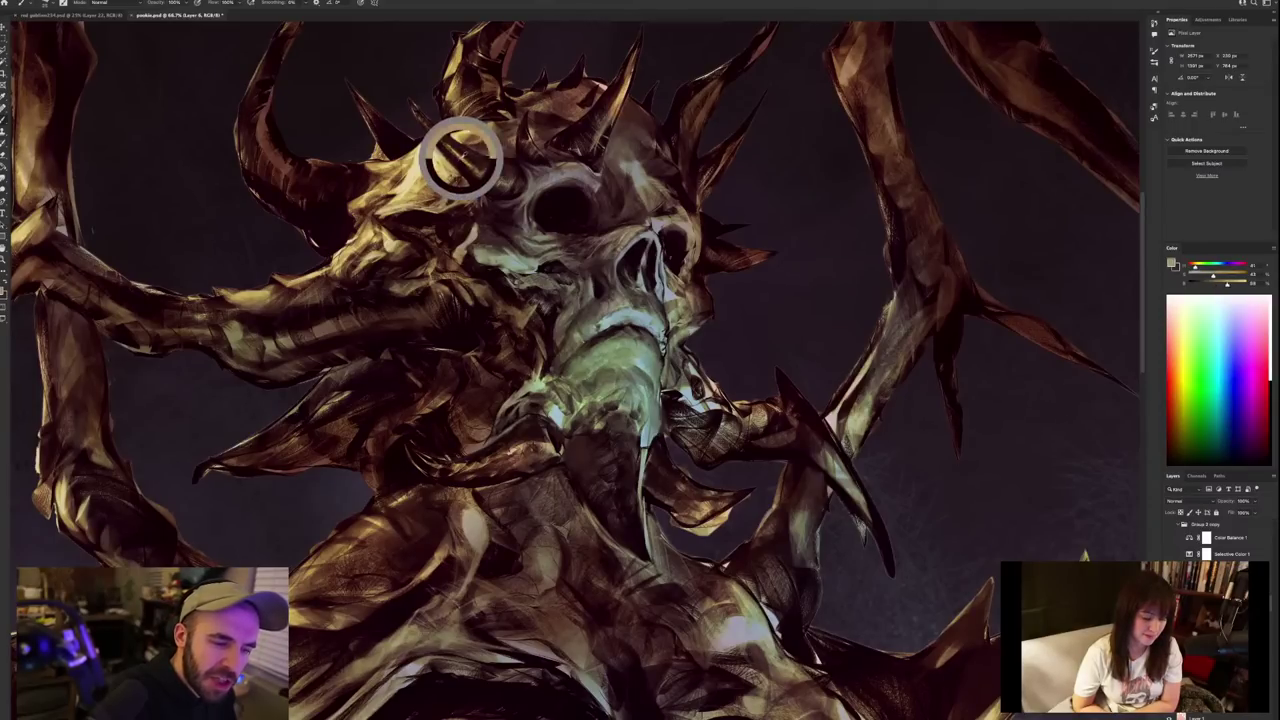
alt+click(452, 153)
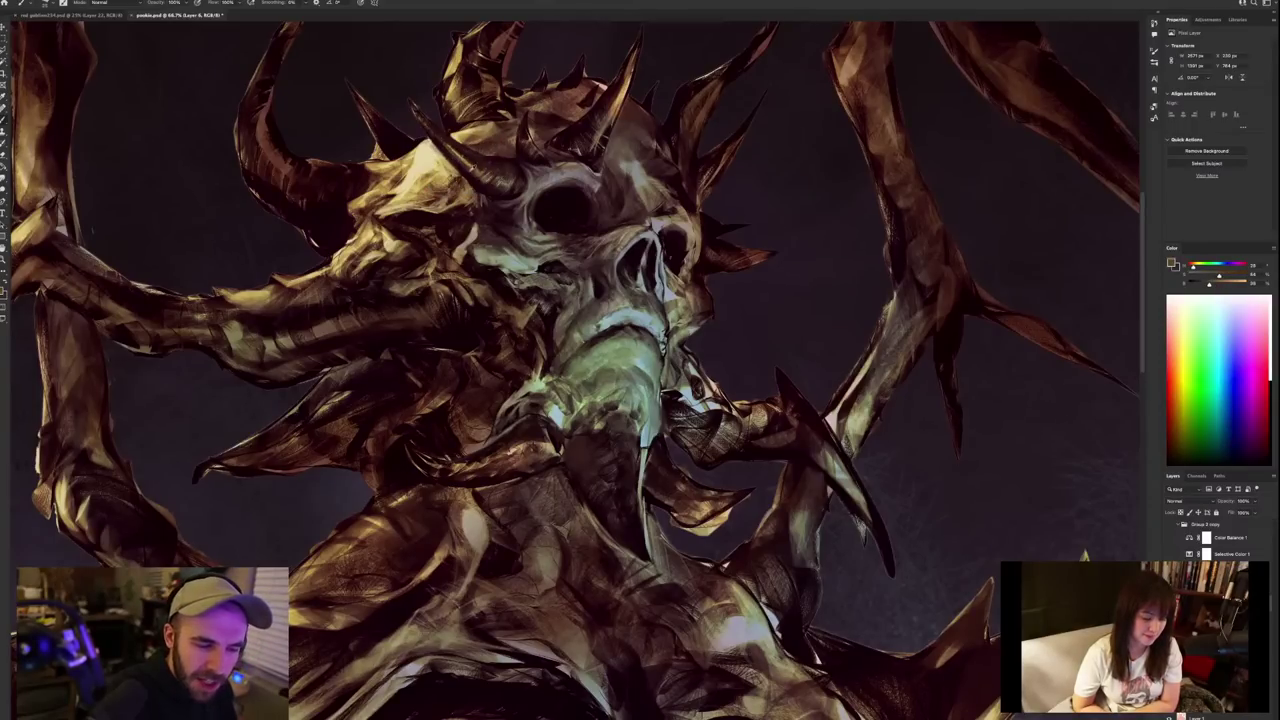
alt+click(468, 166)
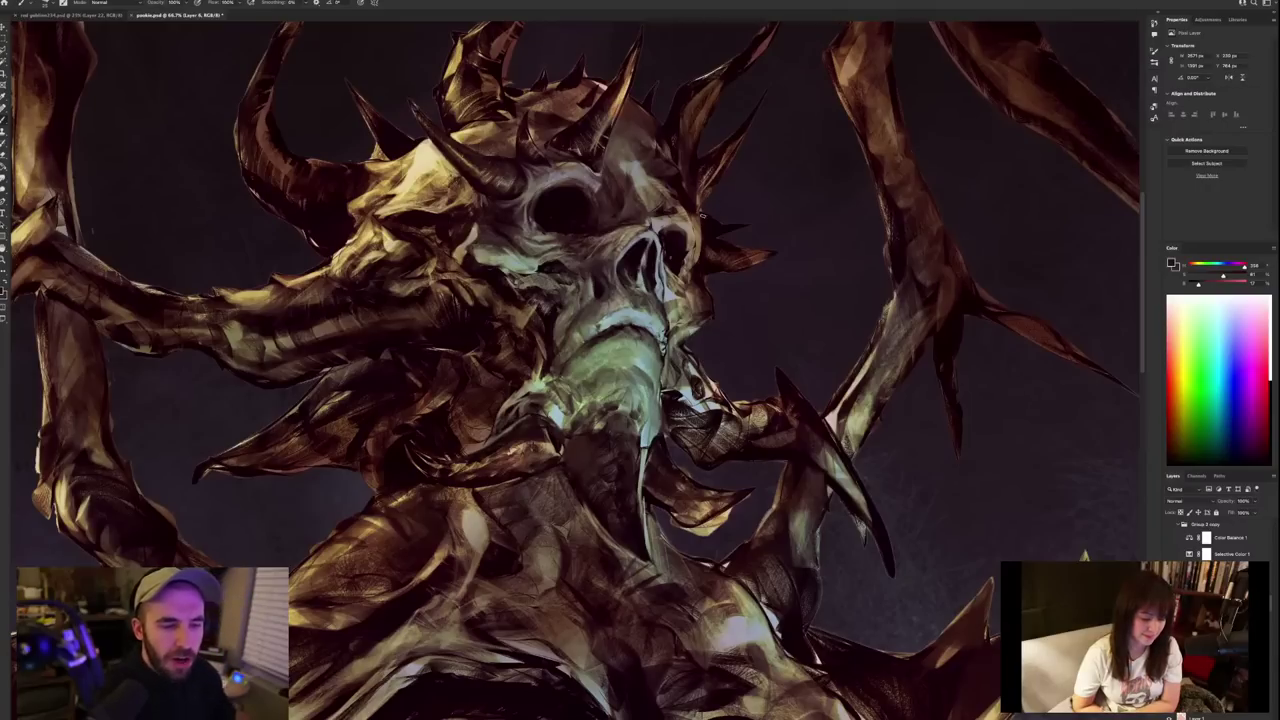
Sharpen the far-side horn tips and deepen the near eye socket's lower rim with sampled near-black and dark reddish tones.
drag(703, 215, 750, 328)
alt+click(728, 215)
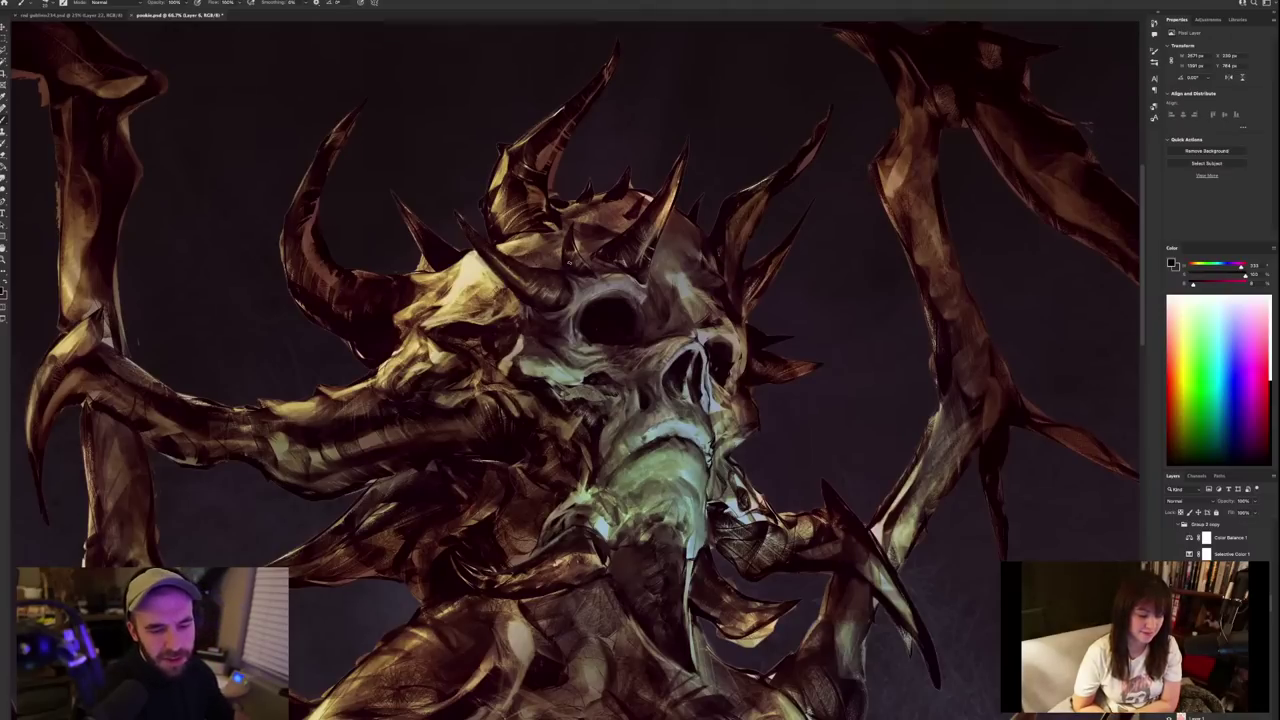
scroll(672, 358, down, 4)
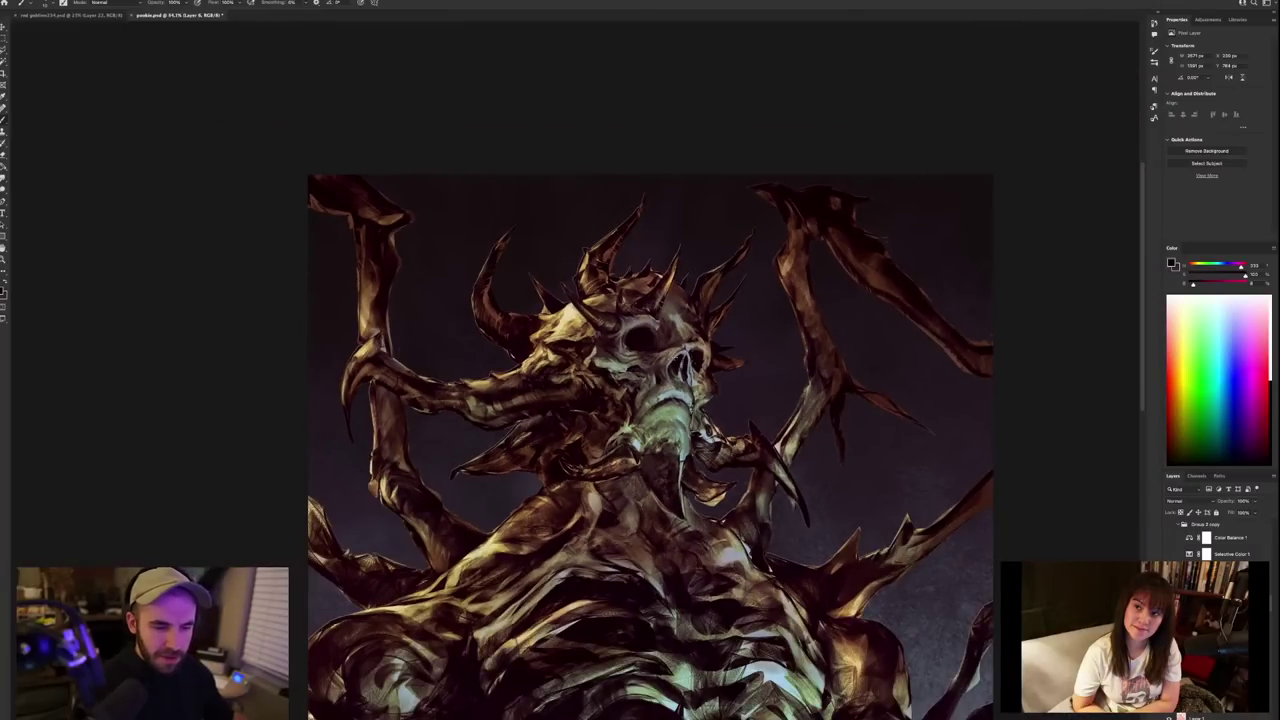
scroll(771, 418, up, 3)
scroll(755, 424, up, 1)
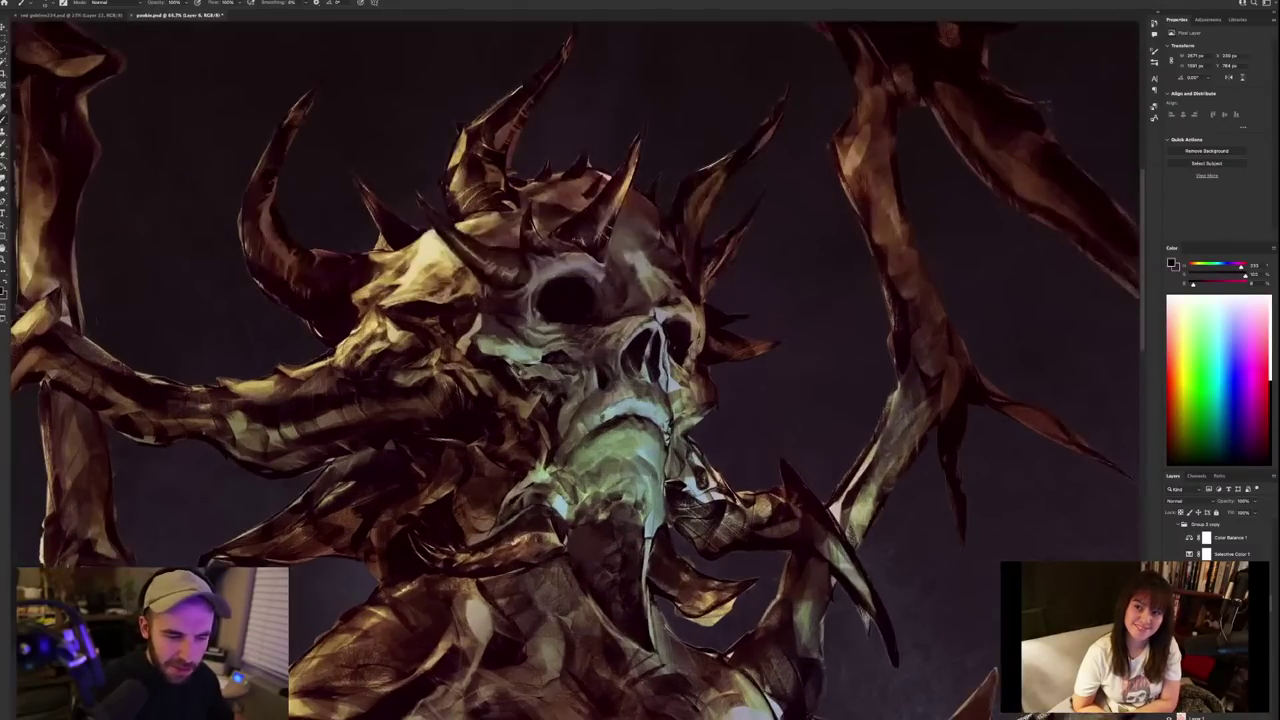
alt+click(586, 314)
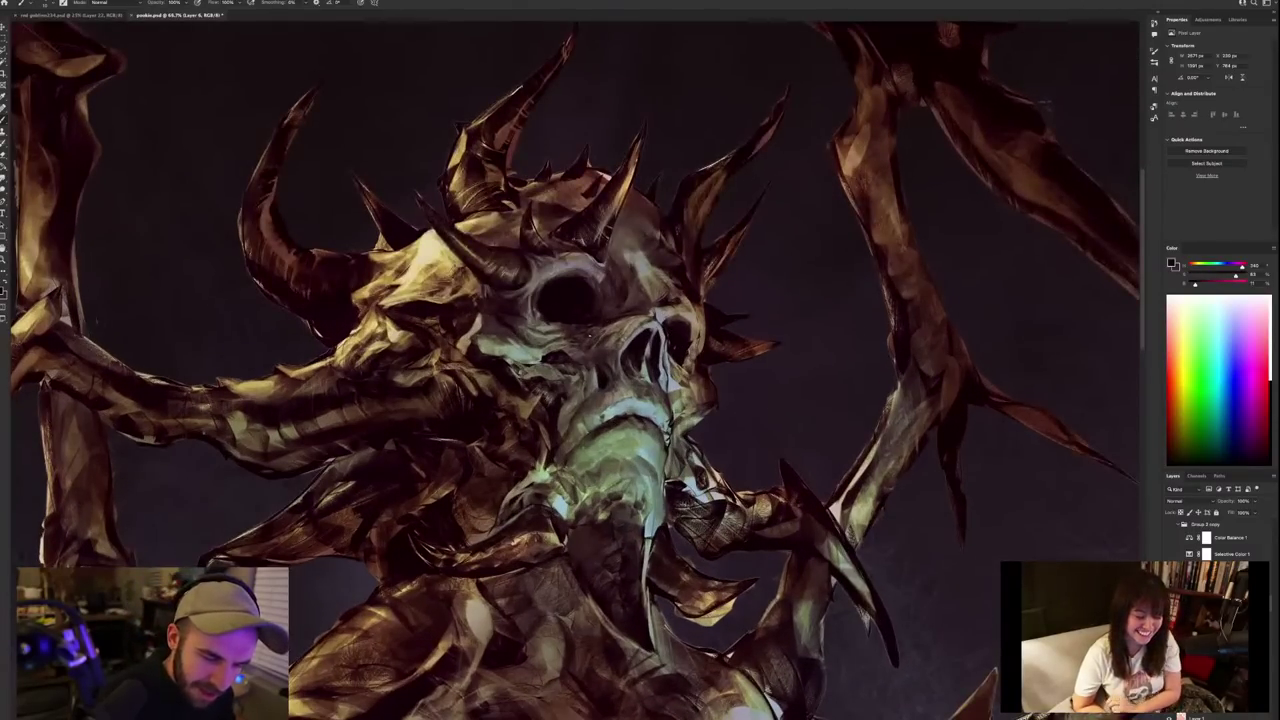
alt+click(591, 331)
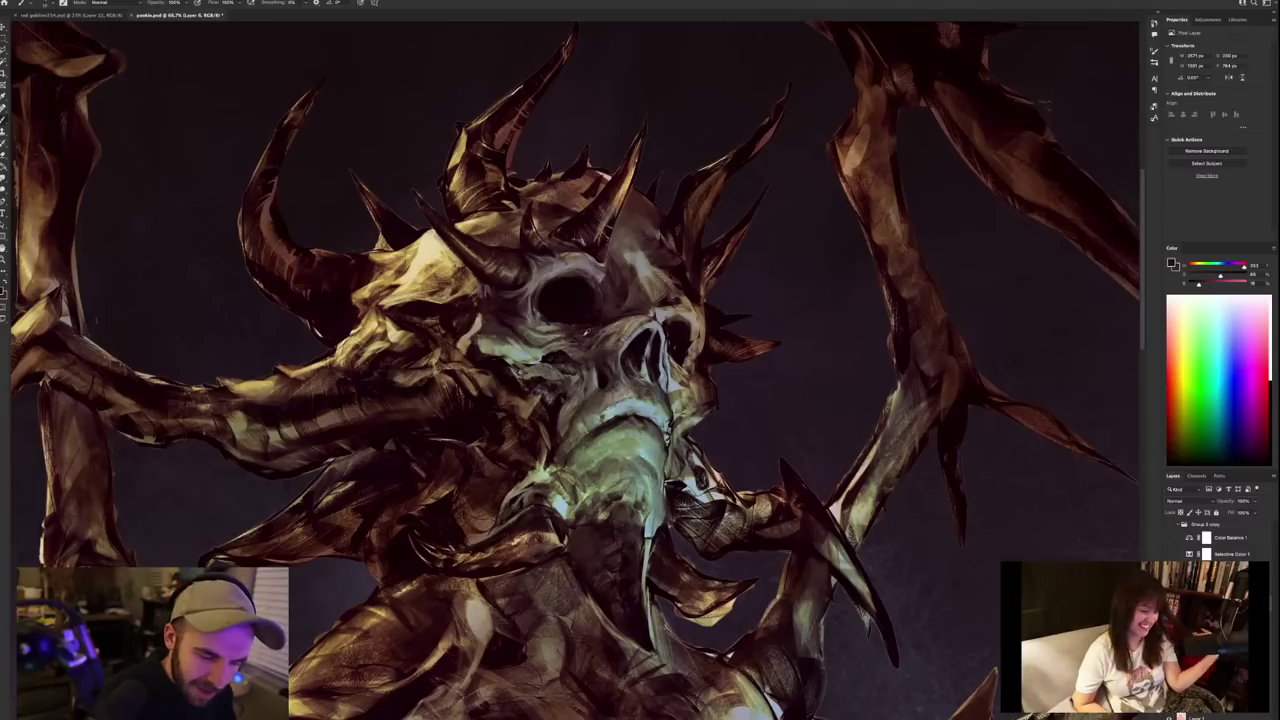
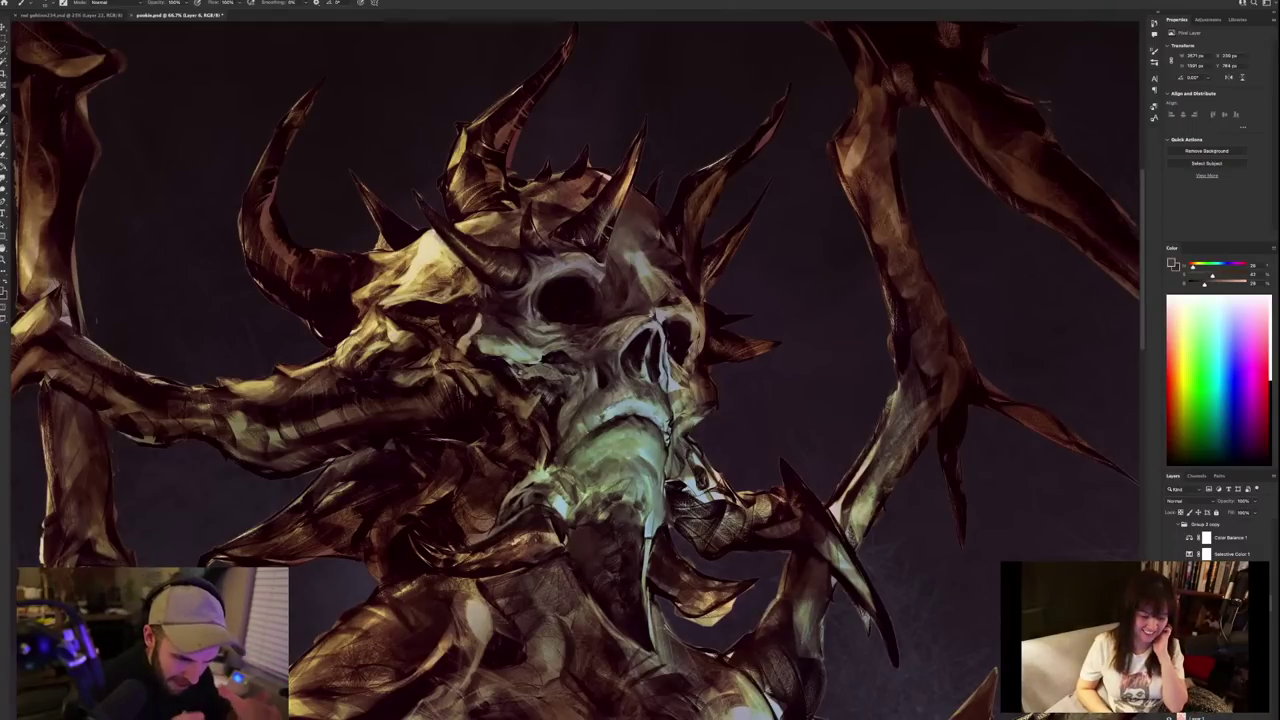
Paint the small dark hollow at the inner end of the near cheekbone with sampled near-black and dark mauve tones.
alt+click(545, 359)
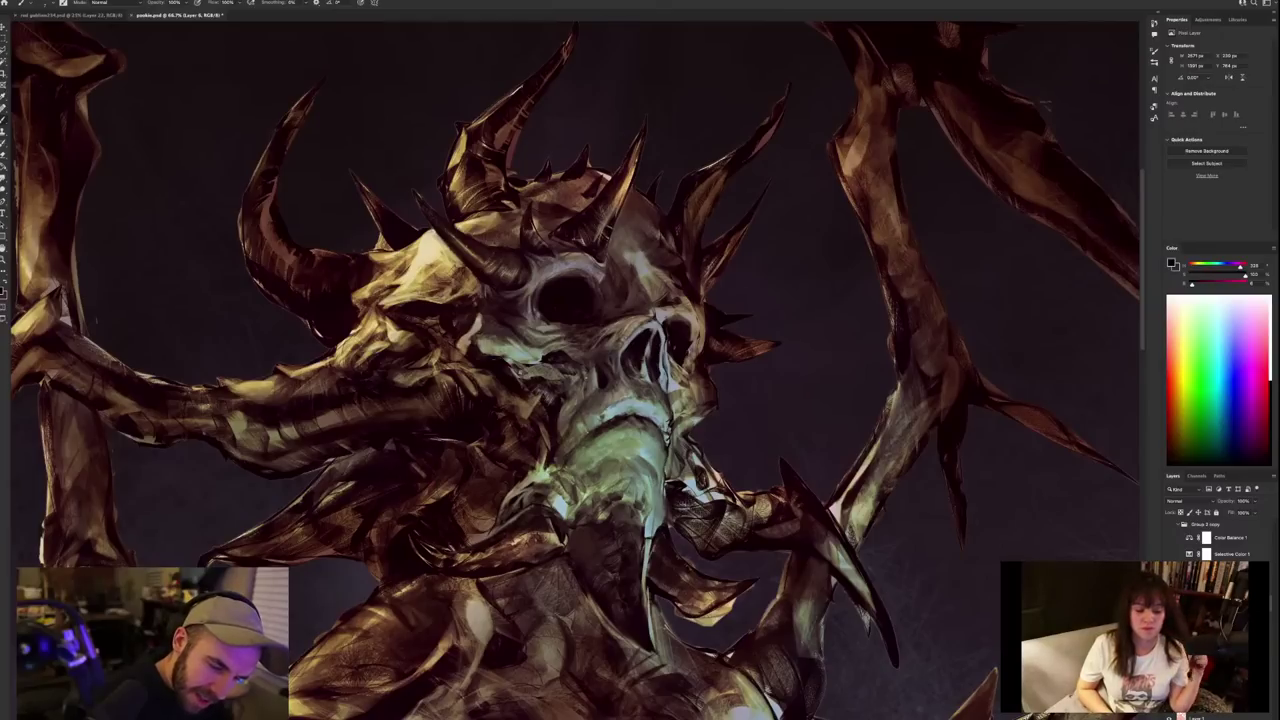
alt+click(571, 372)
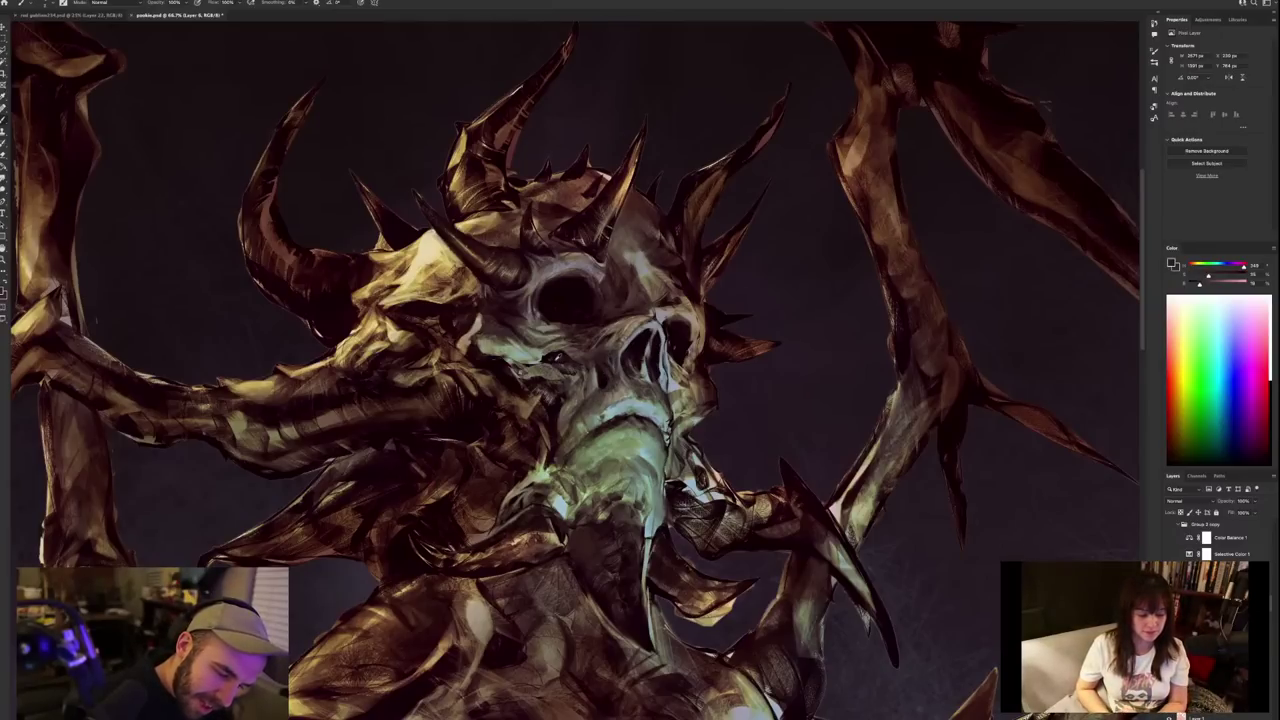
alt+click(555, 358)
alt+click(556, 359)
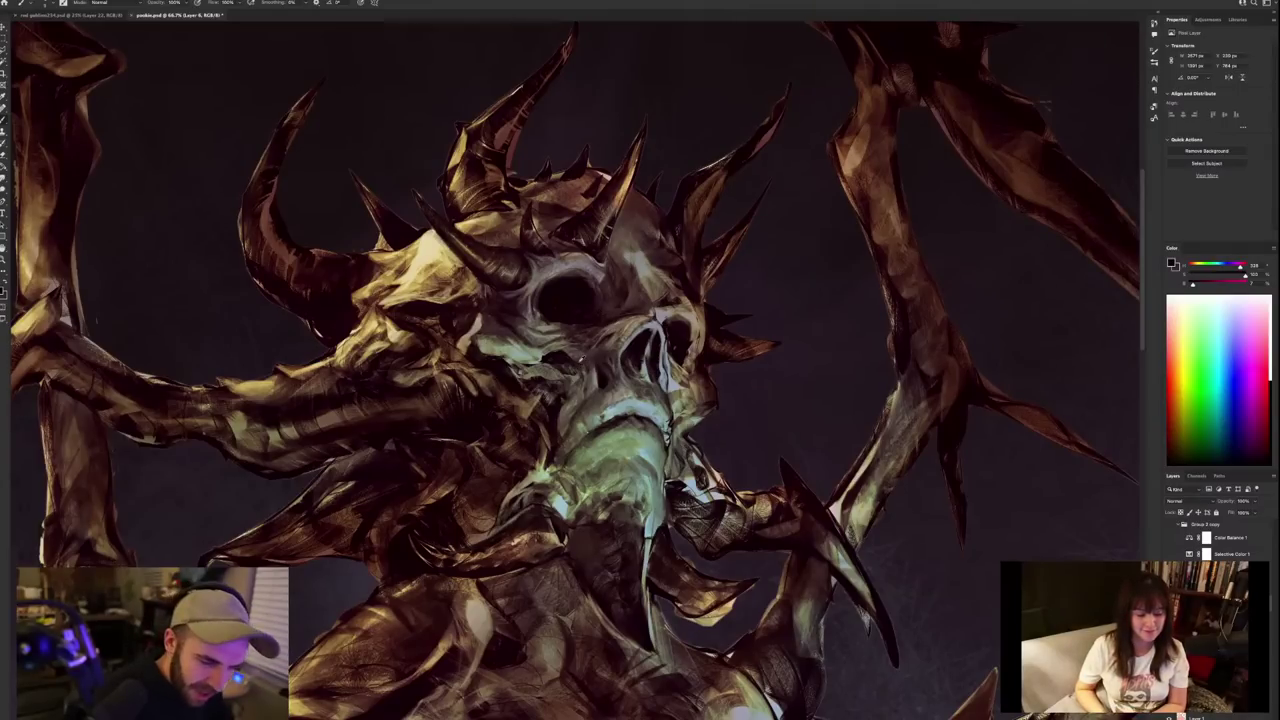
alt+click(576, 368)
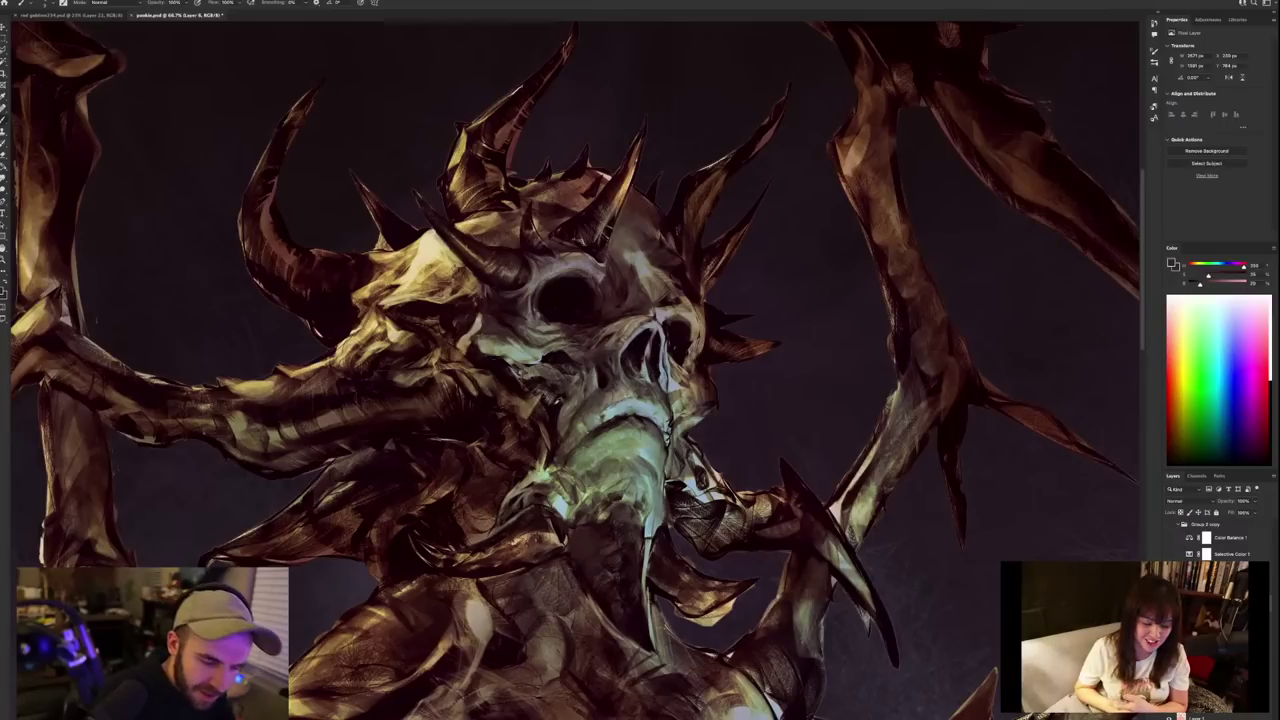
Deepen and blend the shadows beneath the near cheekbone with sampled near-black, dark maroon and grey-brown tones.
alt+click(552, 404)
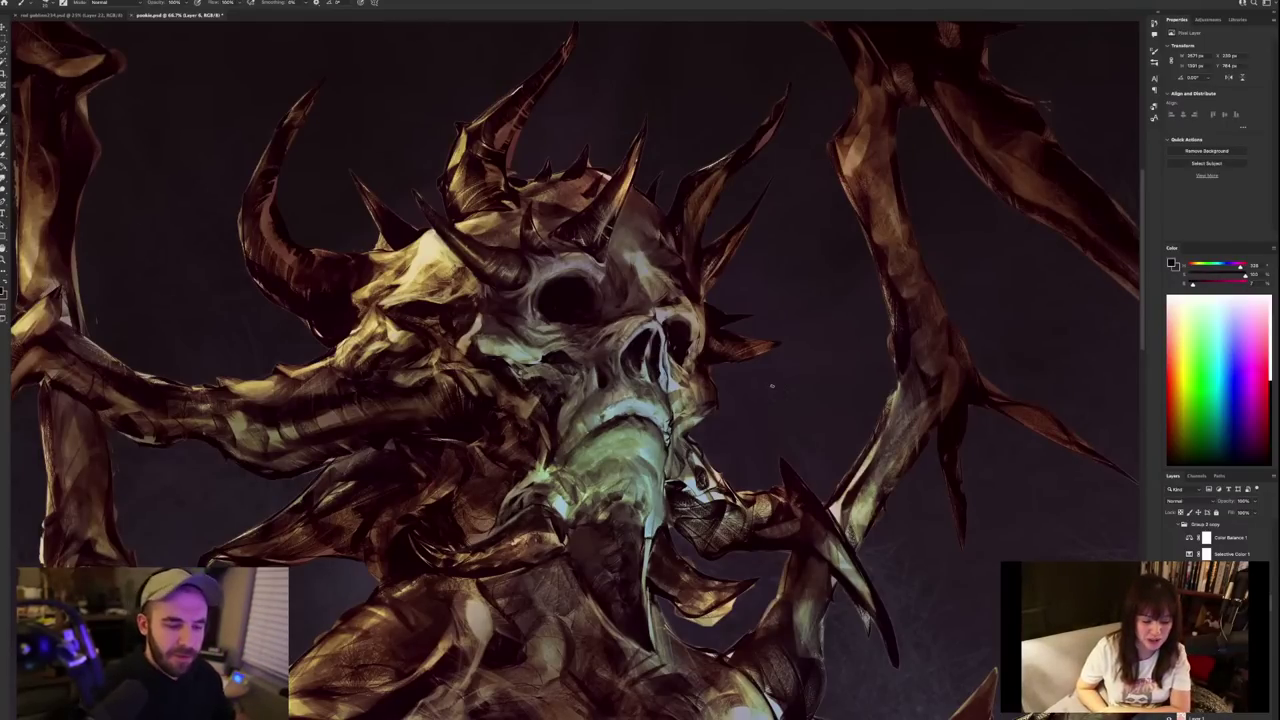
alt+click(544, 398)
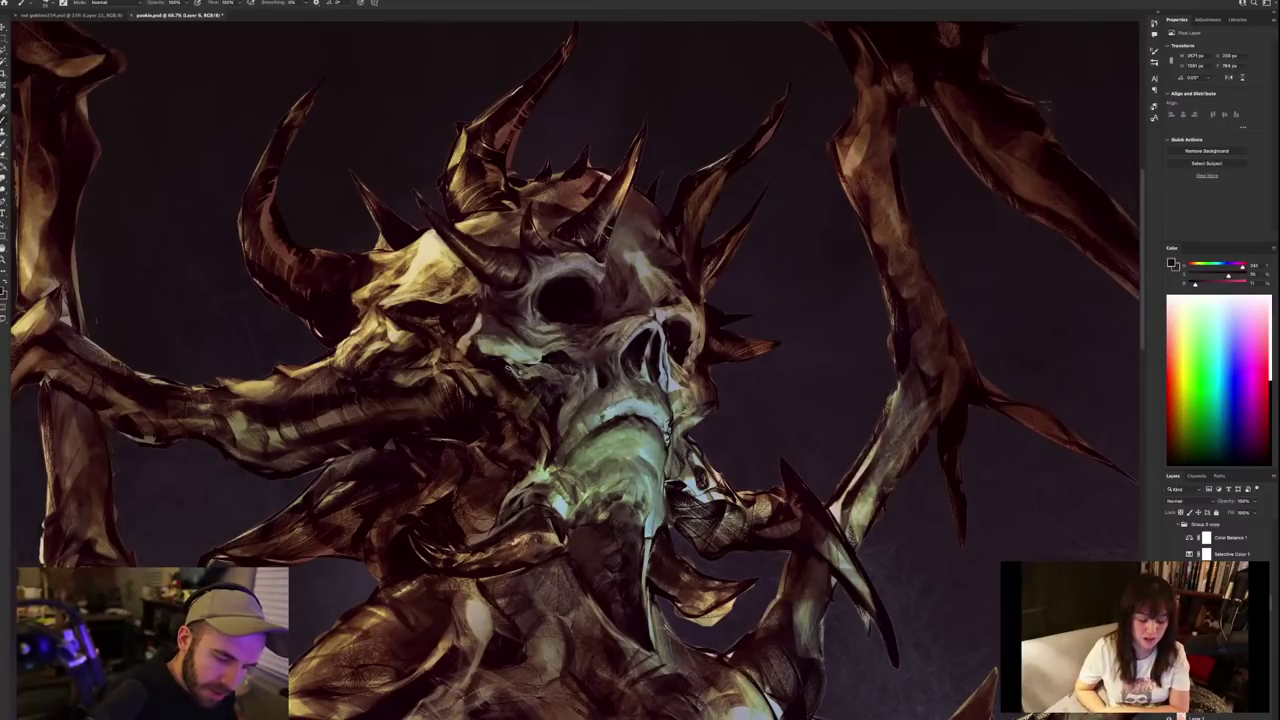
alt+click(515, 367)
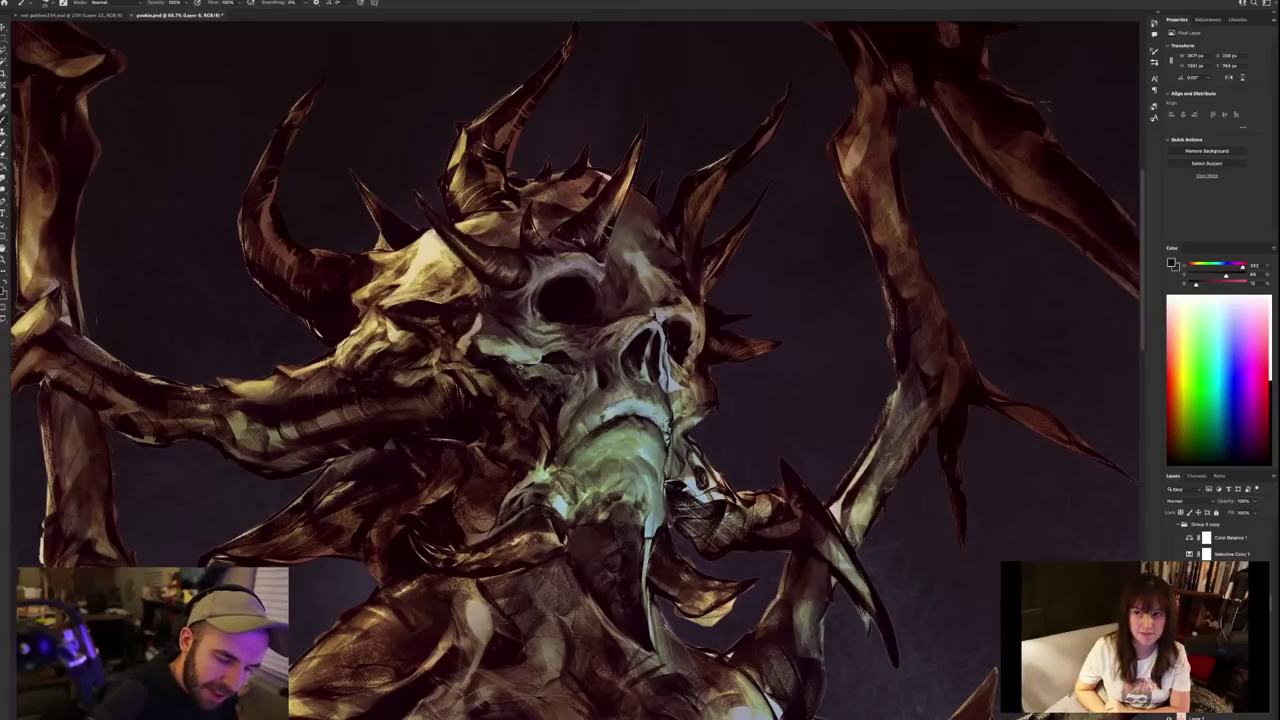
alt+click(535, 369)
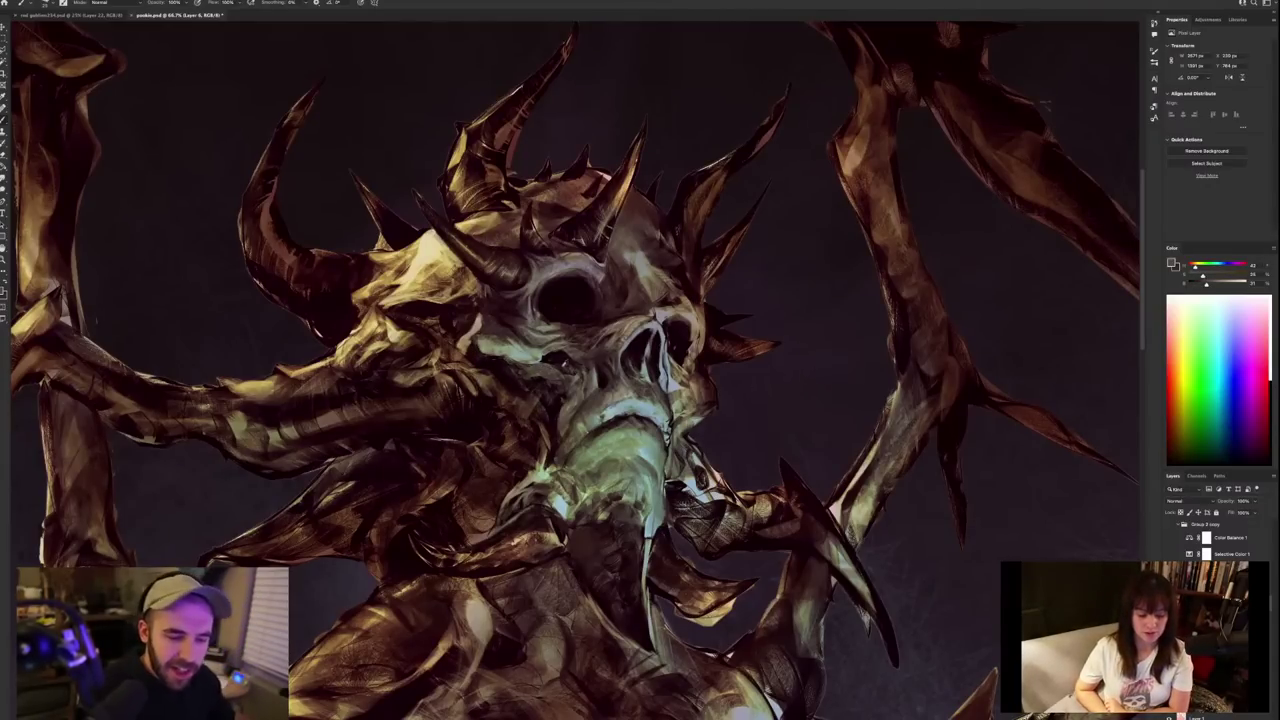
alt+click(550, 356)
alt+click(547, 364)
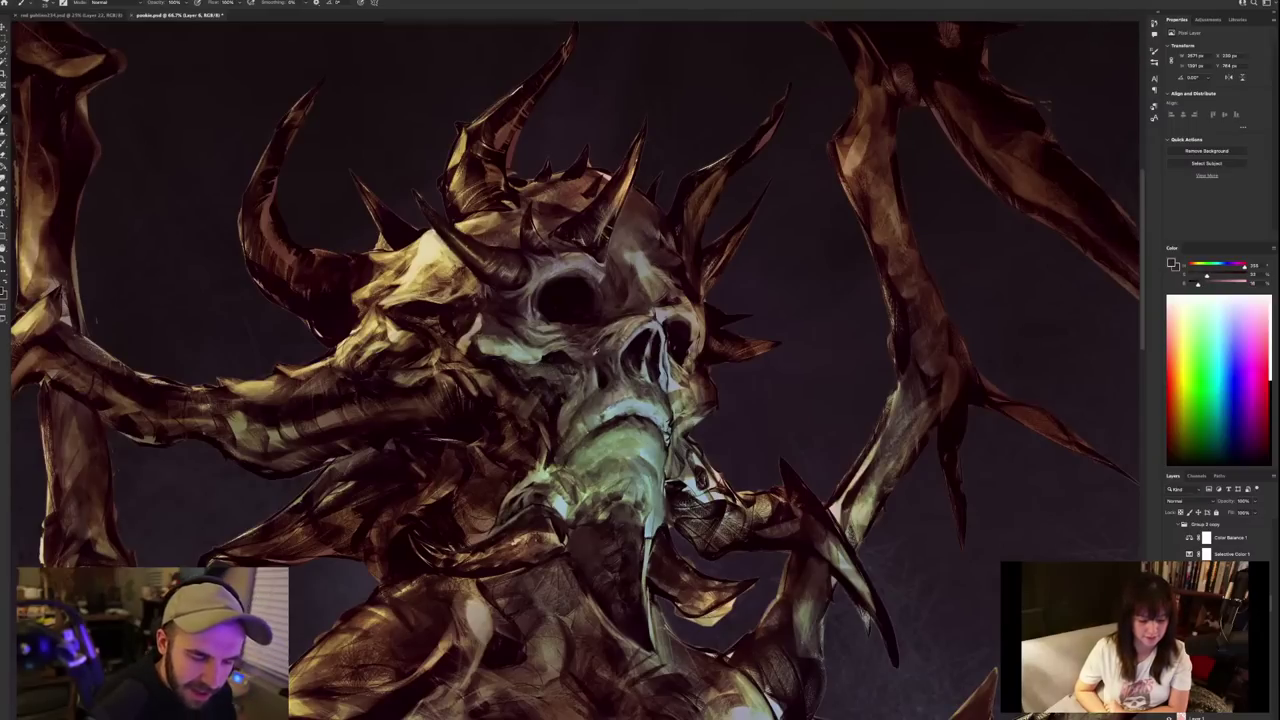
alt+click(550, 356)
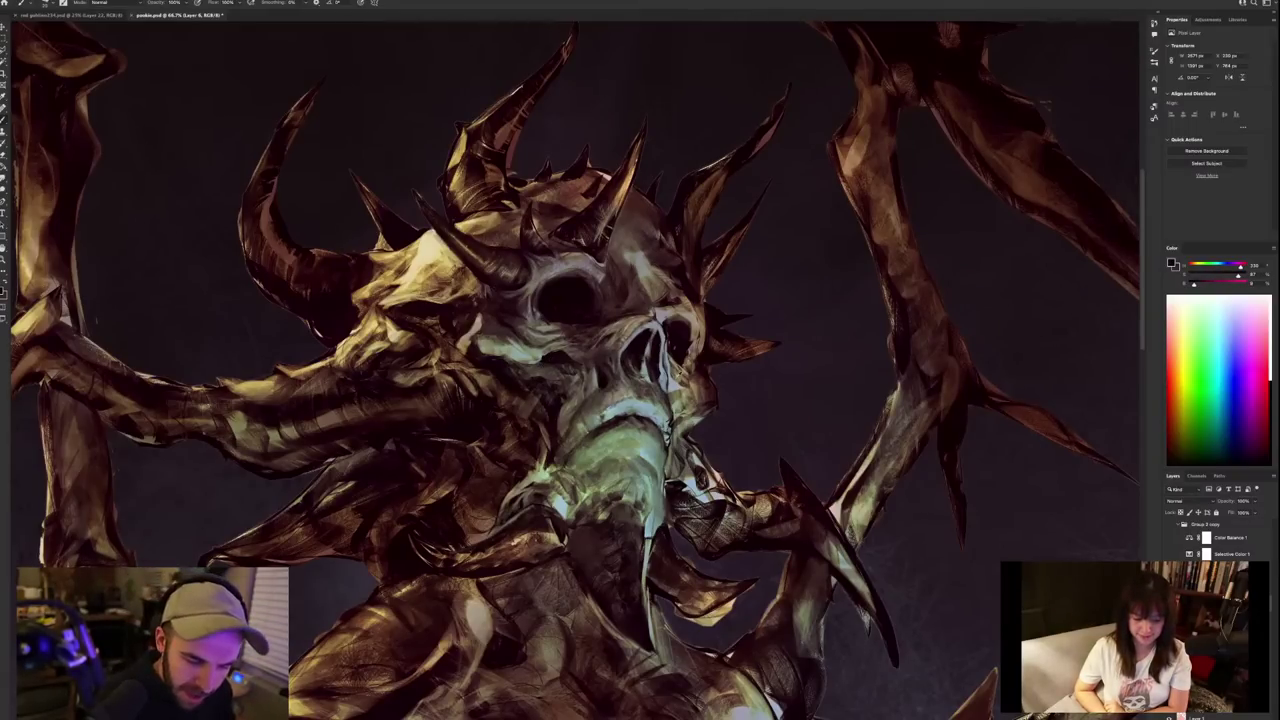
Refine the bone beside the nasal cavity on the far side of the upper jaw with sampled grey and muted reddish-grey tones.
alt+click(674, 388)
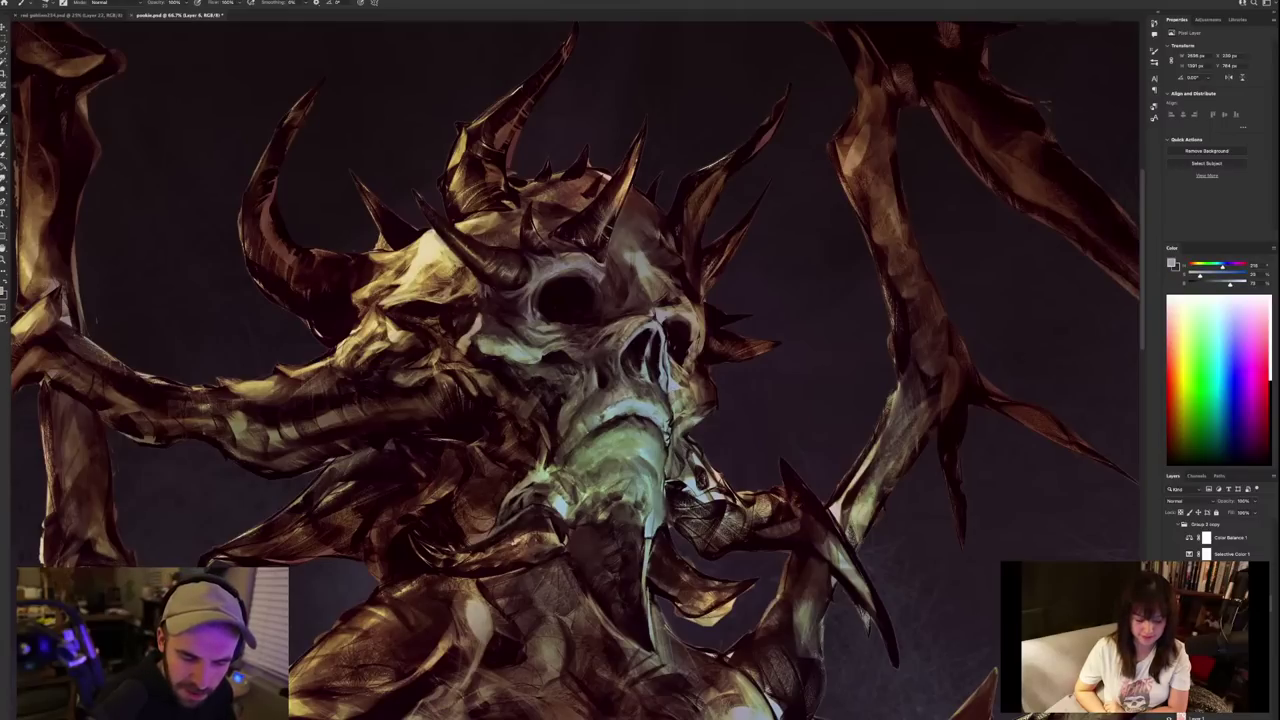
mouse_move(674, 400)
mouse_down()
mouse_move(692, 390)
mouse_move(675, 376)
mouse_up()
alt+click(683, 382)
alt+click(676, 380)
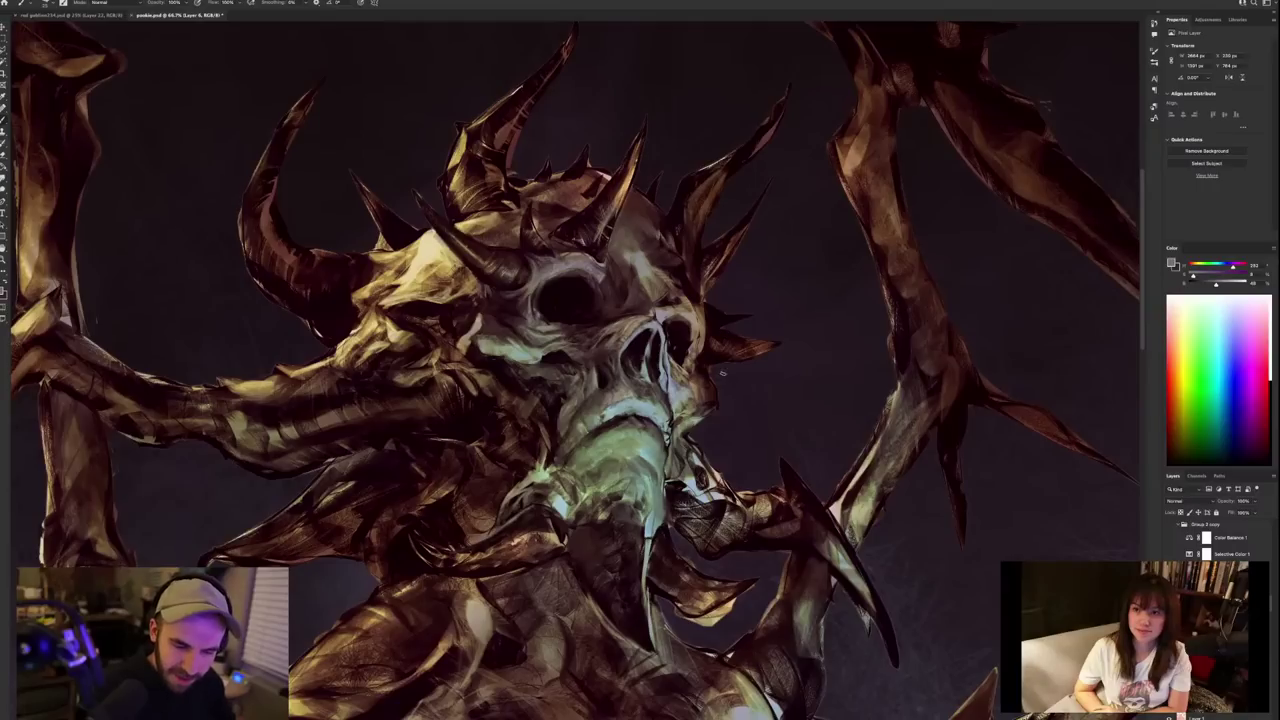
alt+click(687, 383)
drag(684, 384, 686, 401)
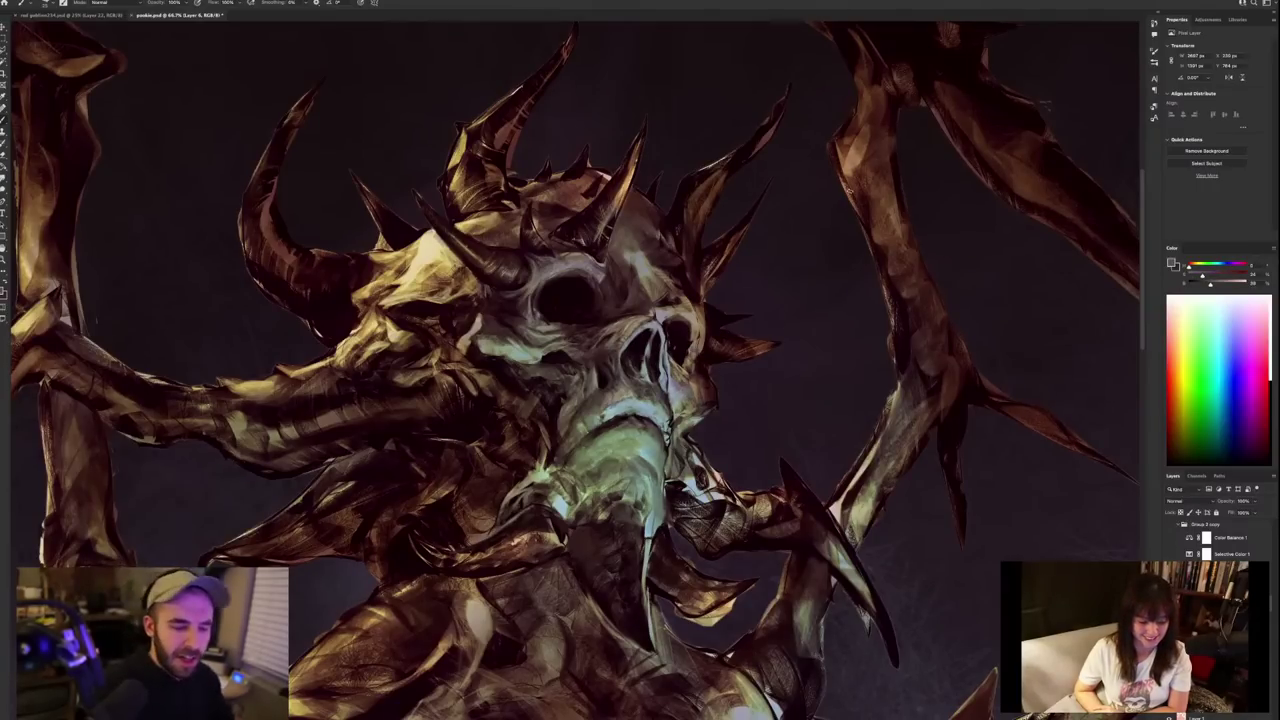
Rework the outer end of the near cheekbone below the eye socket with sampled grey-brown, near-black and dark maroon tones.
alt+click(500, 336)
alt+click(506, 339)
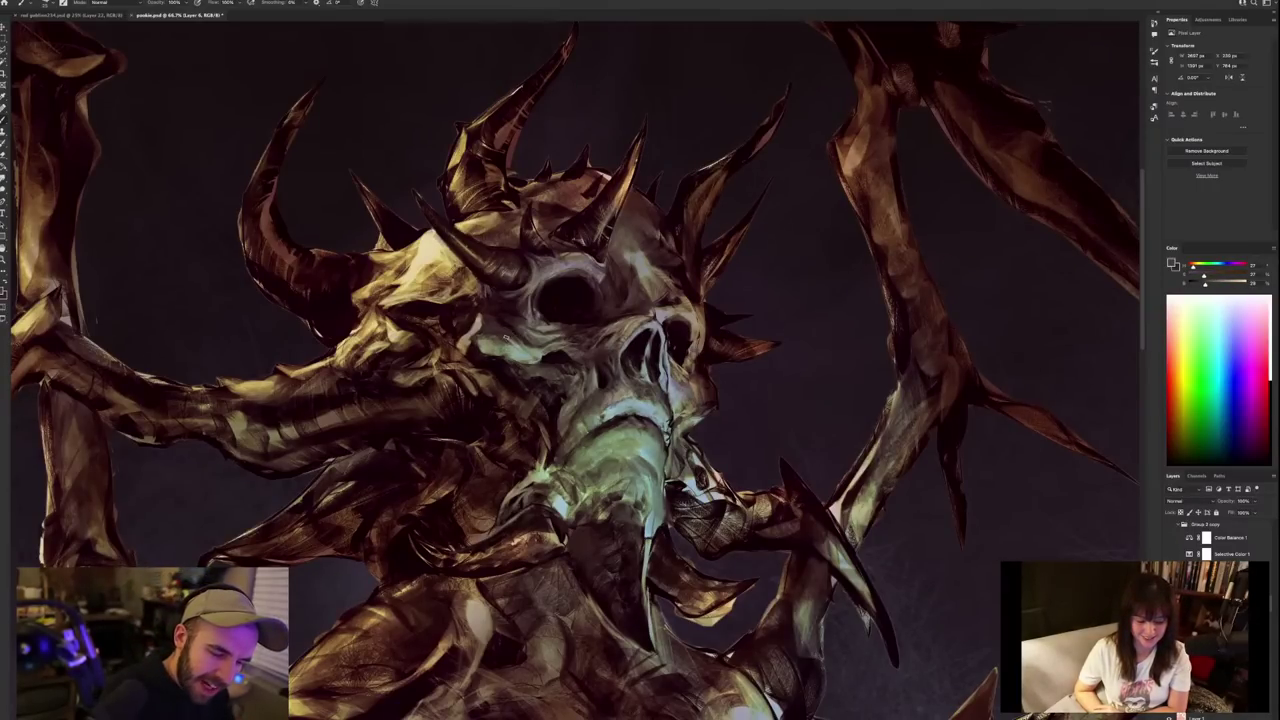
drag(506, 339, 519, 354)
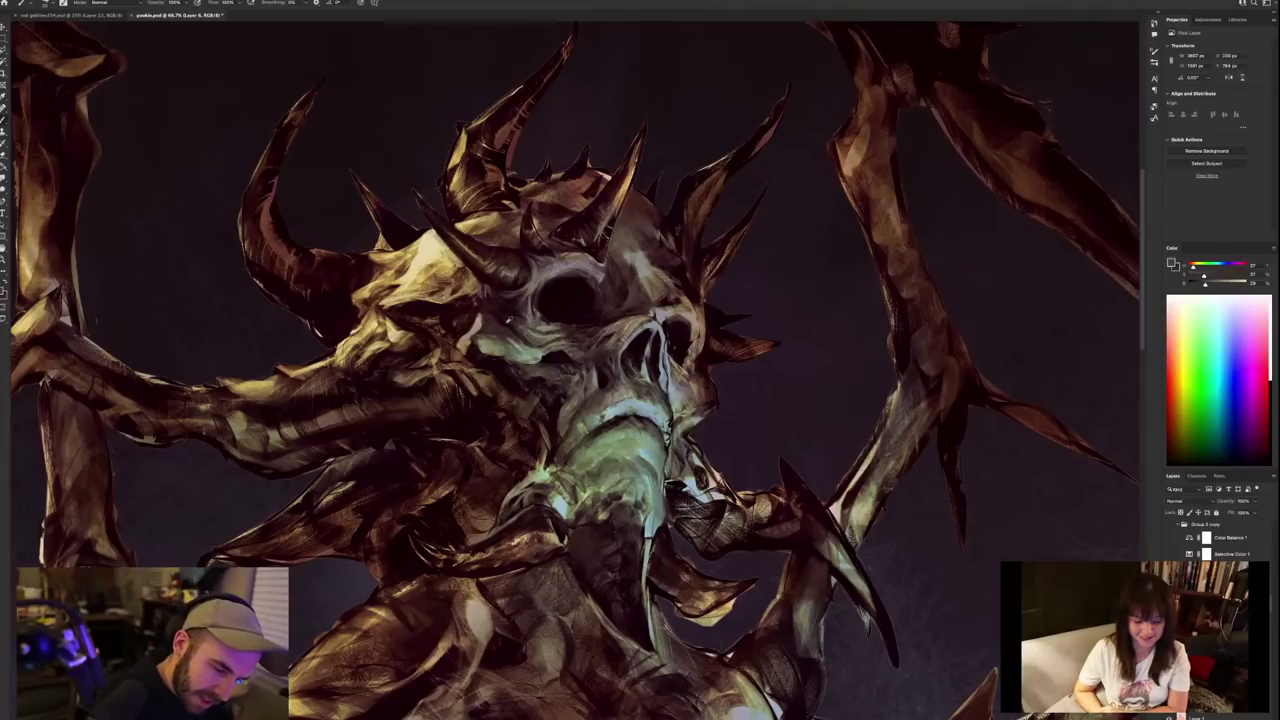
alt+click(508, 321)
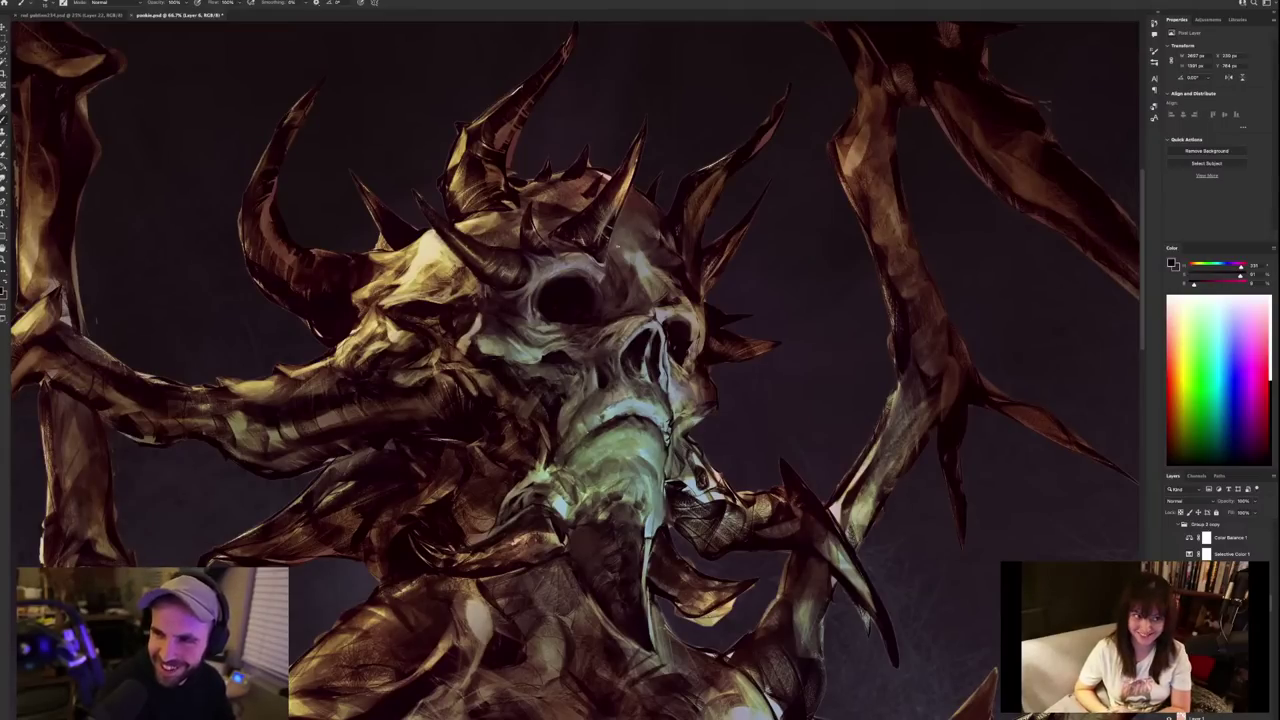
alt+click(511, 327)
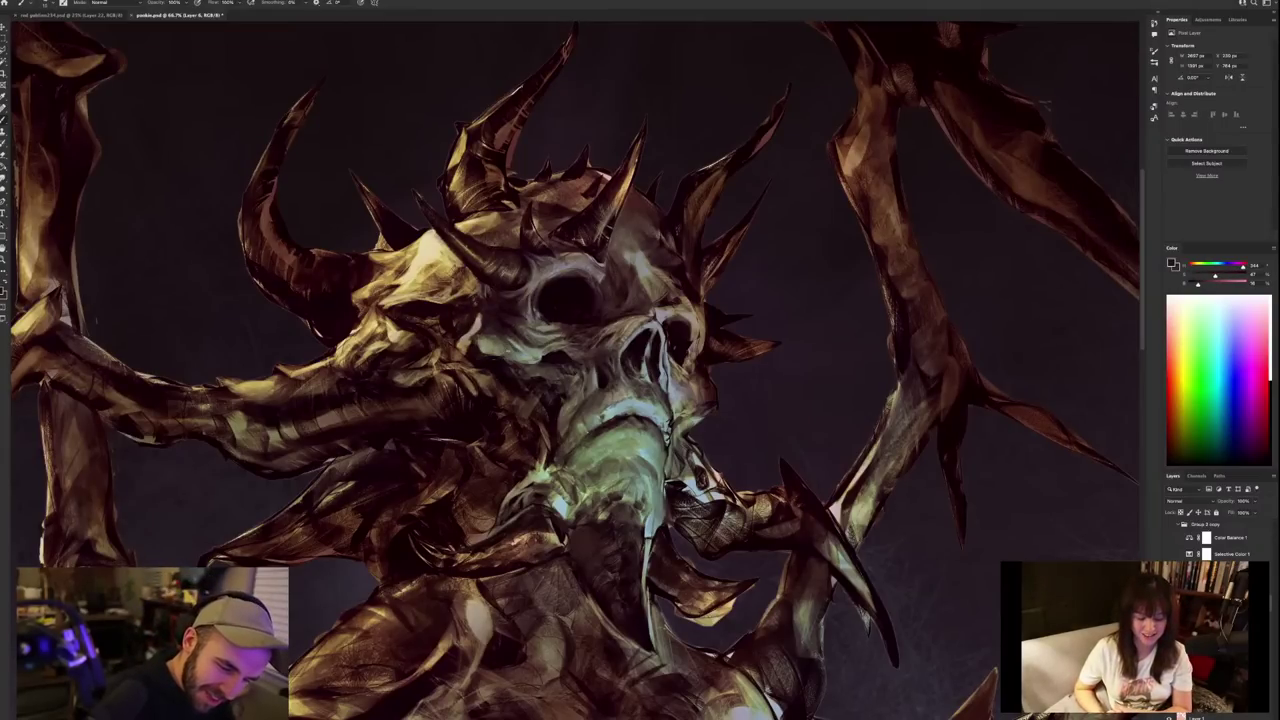
Blend the edge between the near cheekbone's outer end and the shadow above it with sampled brown, dark maroon and yellow-grey tones.
alt+click(505, 350)
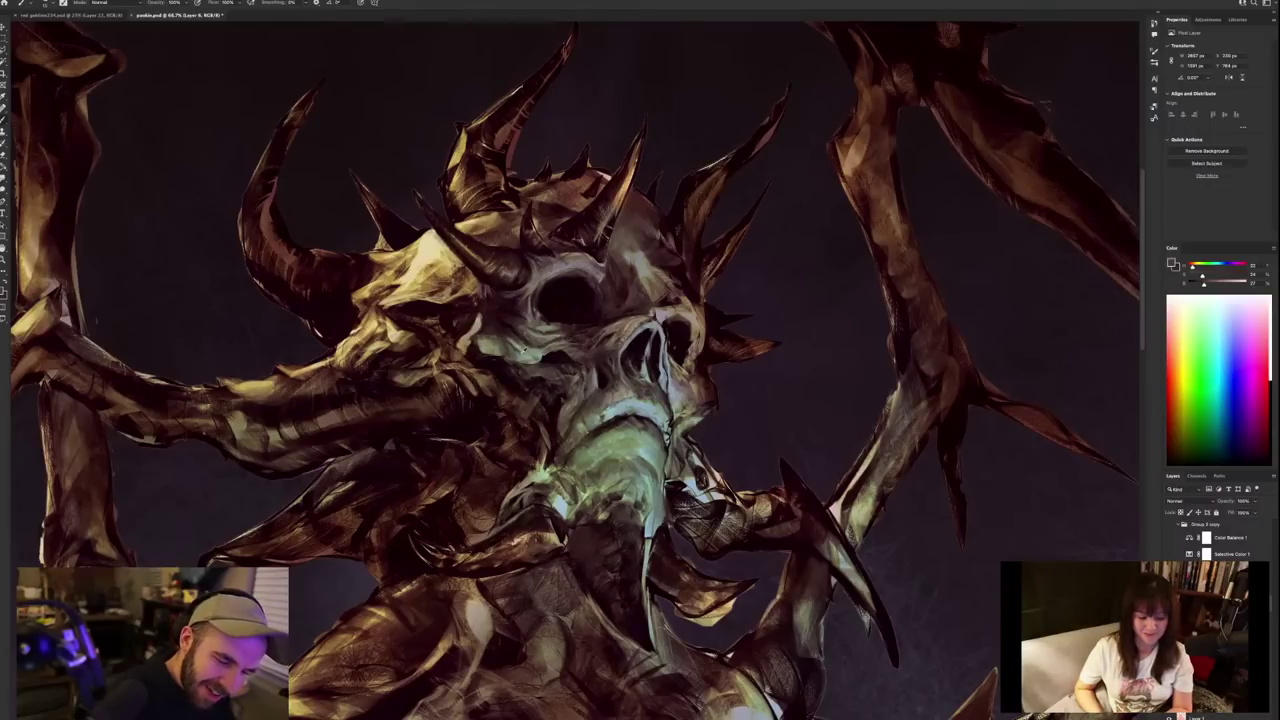
alt+click(511, 351)
alt+click(510, 332)
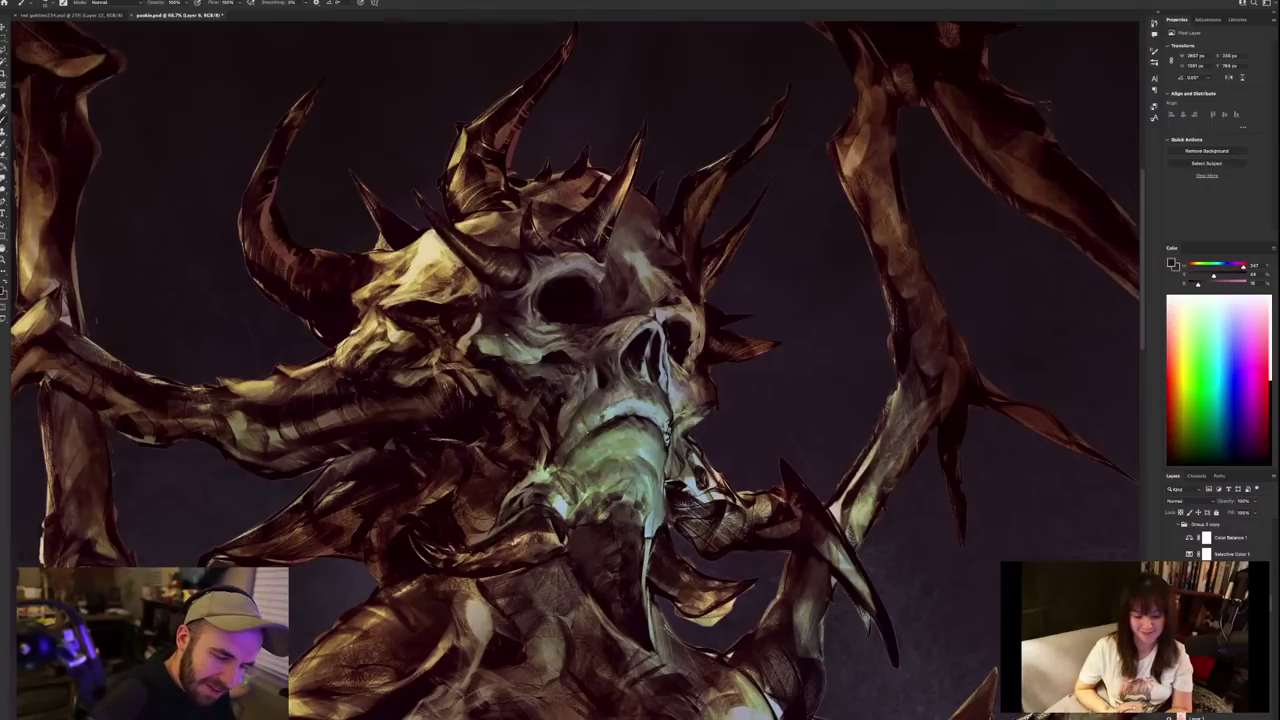
alt+click(512, 336)
alt+click(507, 330)
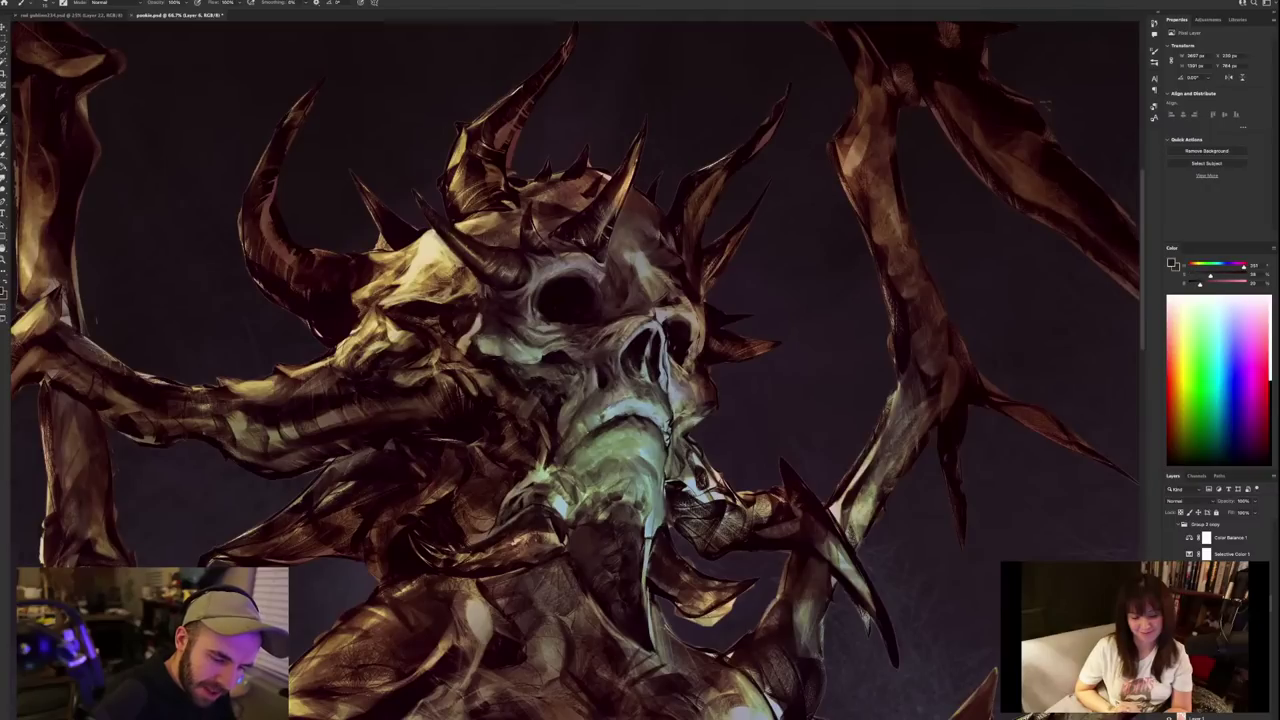
alt+click(513, 340)
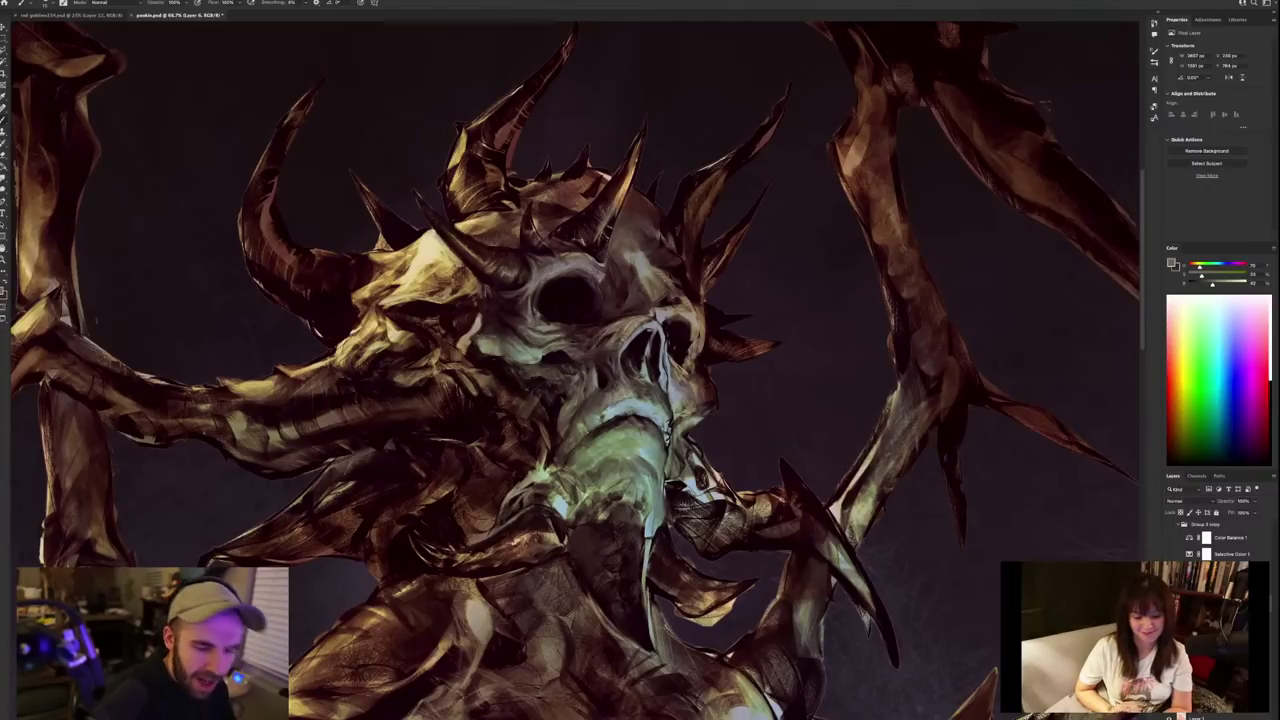
Soften the lower rim of the near eye socket with sampled yellow-grey, grey-brown and dark maroon tones.
scroll(706, 368, up, 5)
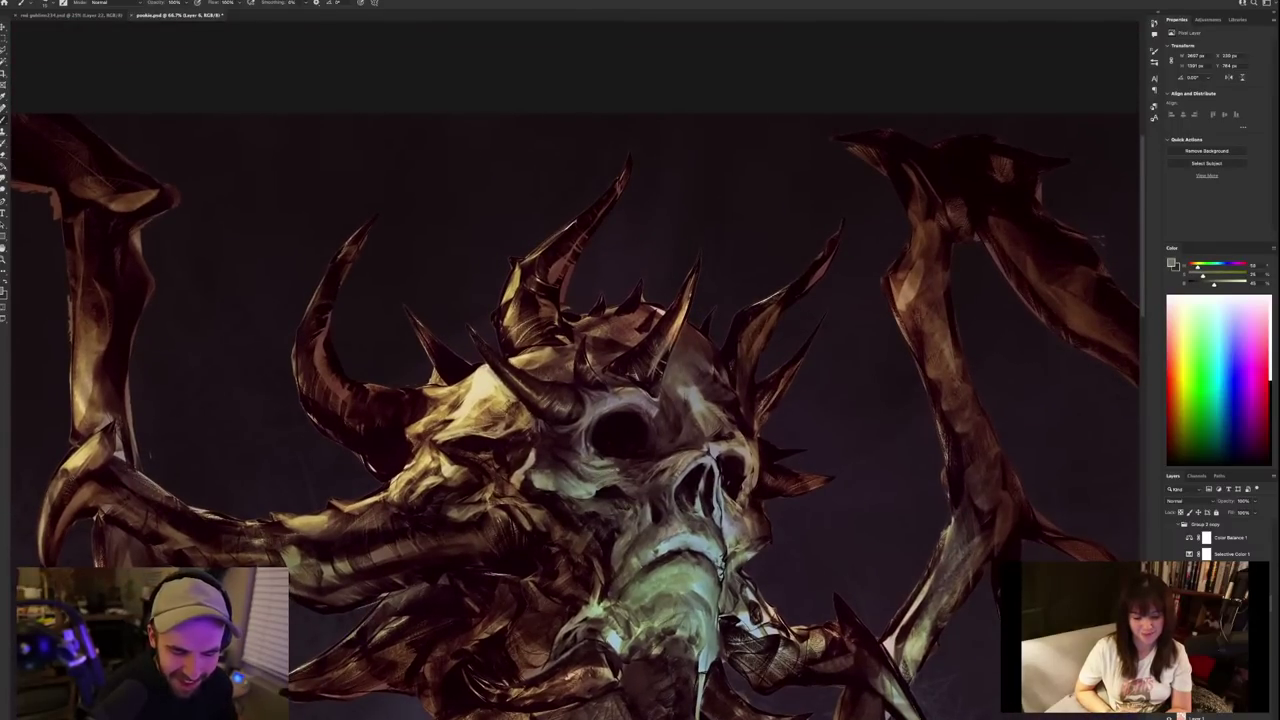
alt+click(596, 471)
alt+click(608, 468)
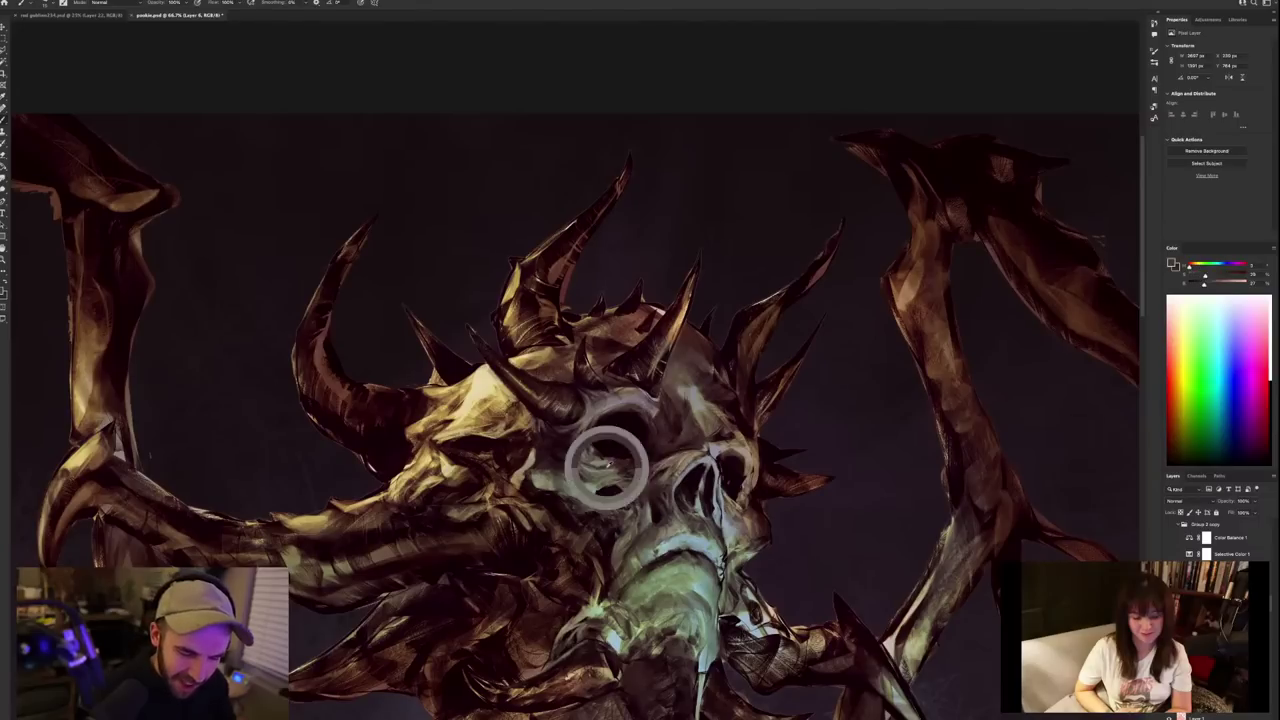
alt+click(600, 455)
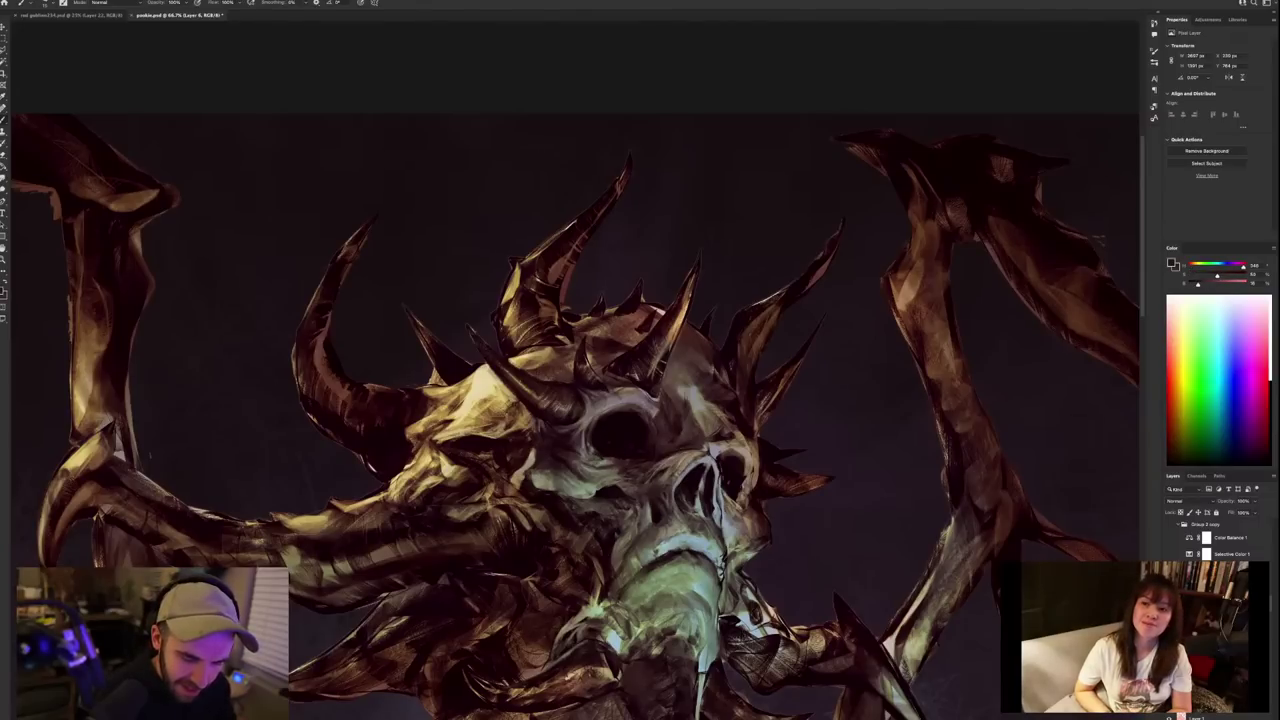
Extend the thin dark spikes on the crown and darken the skull top behind the brow horns with sampled near-black, reddish-brown and maroon.
drag(796, 617, 750, 487)
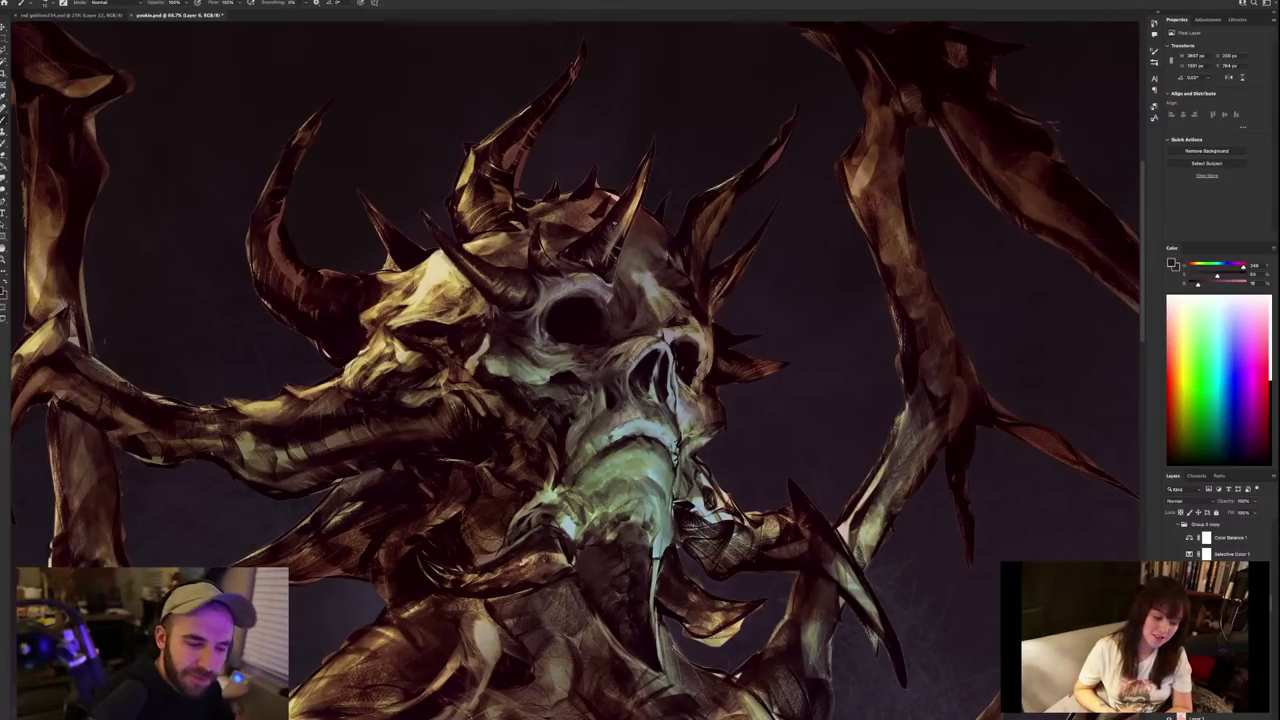
alt+click(612, 191)
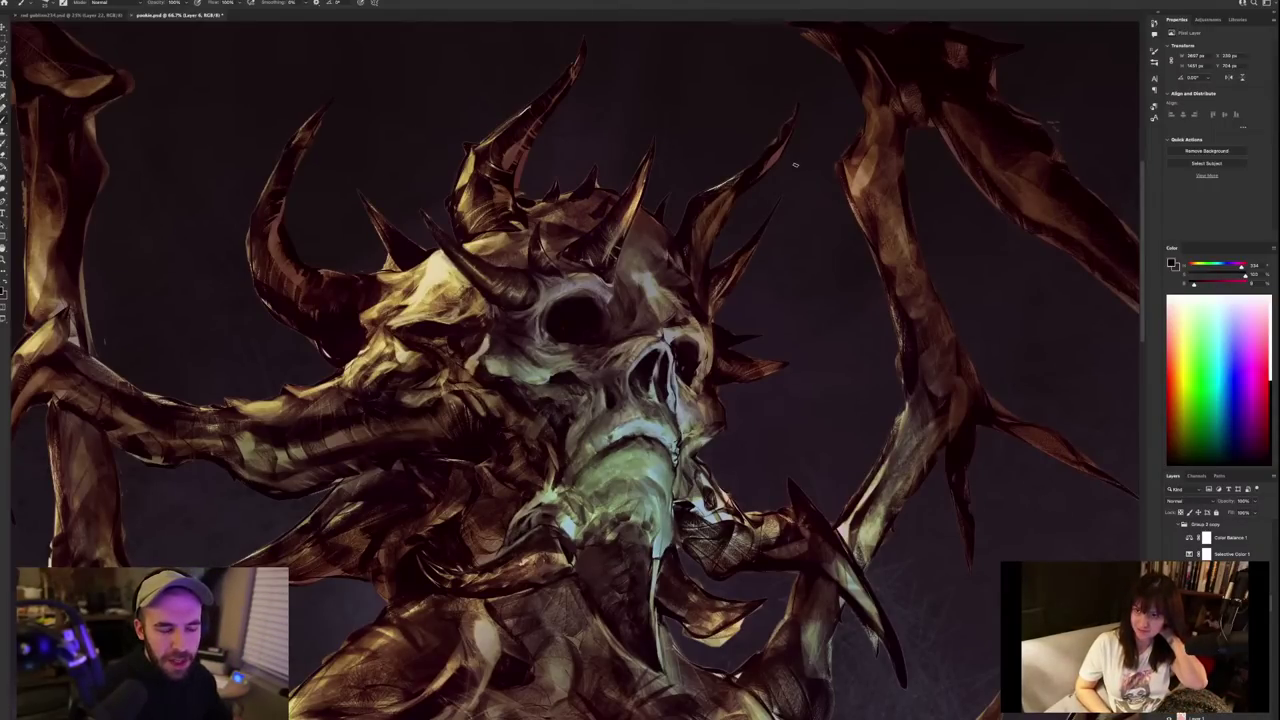
alt+click(514, 232)
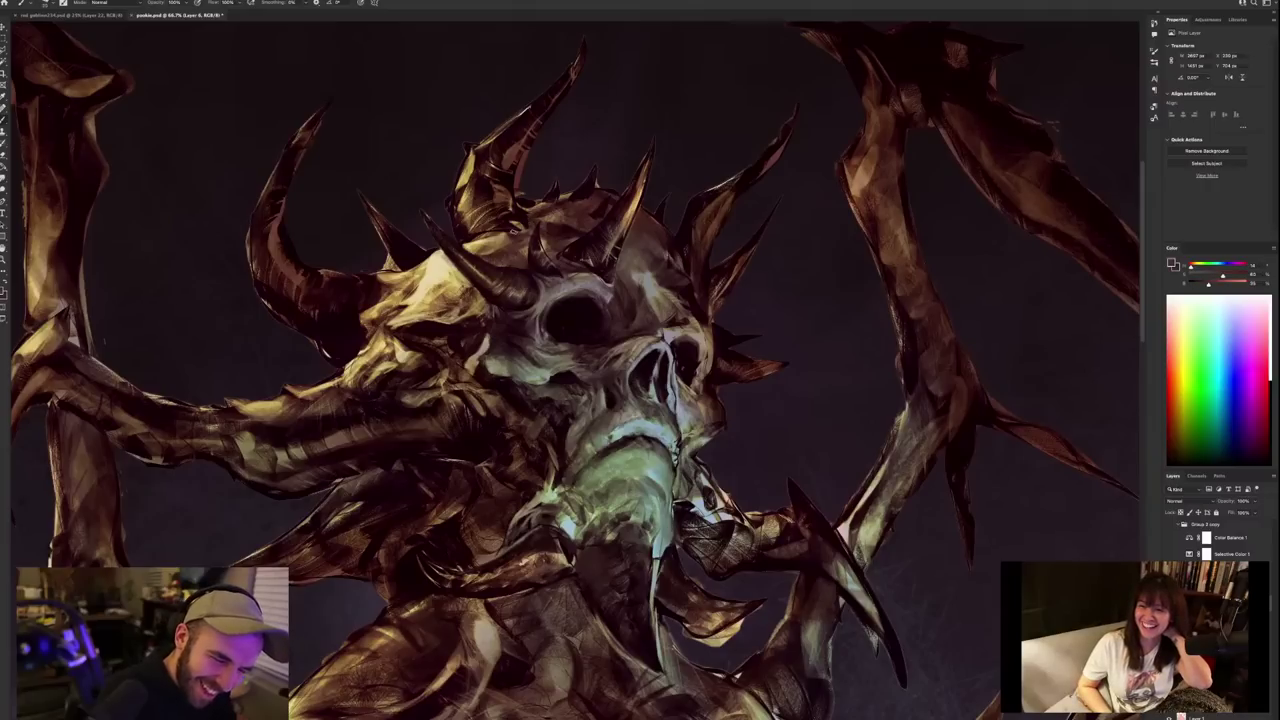
alt+click(517, 208)
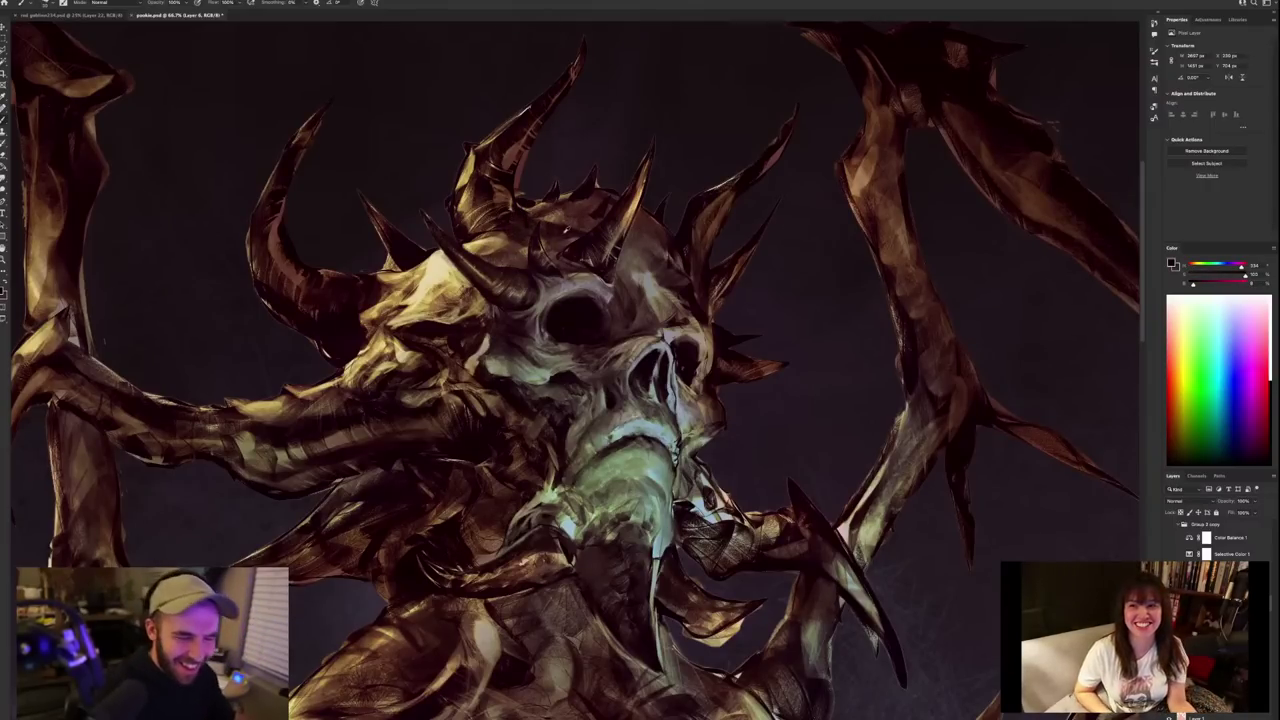
alt+click(567, 230)
drag(568, 234, 552, 241)
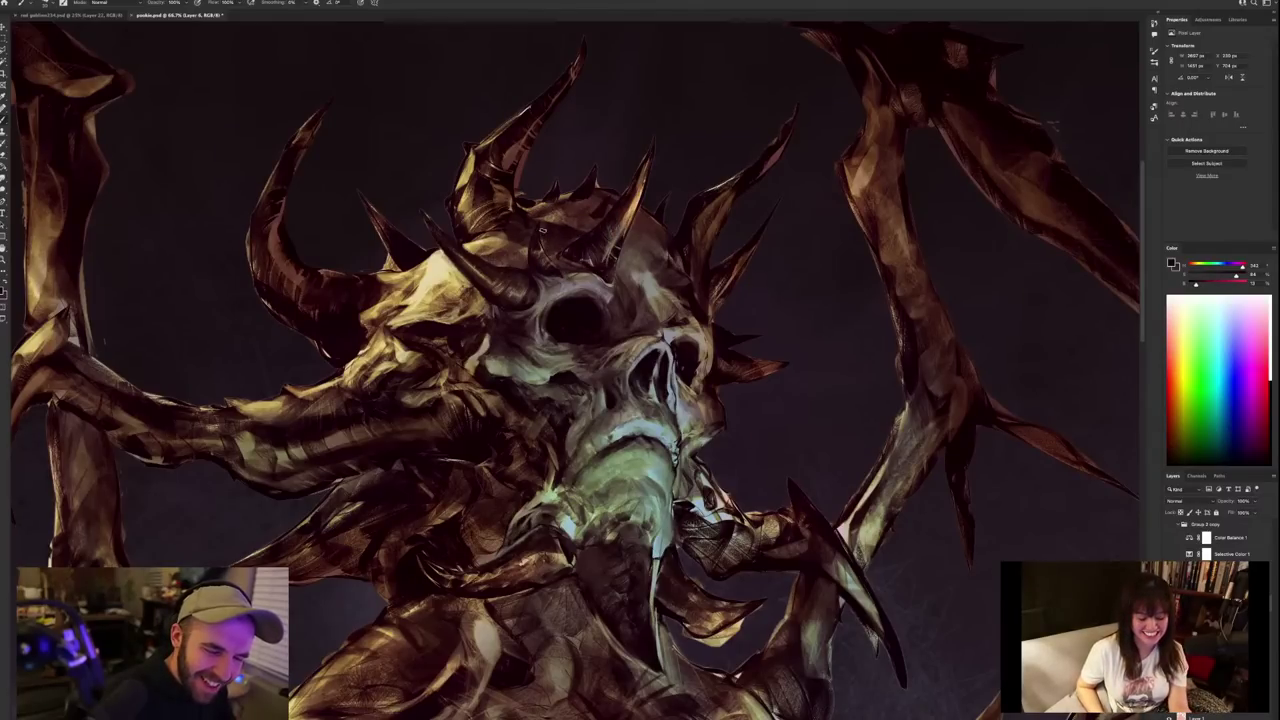
Blend the forehead between the near brow horn and the tall crown horn with sampled dark maroon and warm brown tones.
alt+click(519, 252)
alt+click(519, 243)
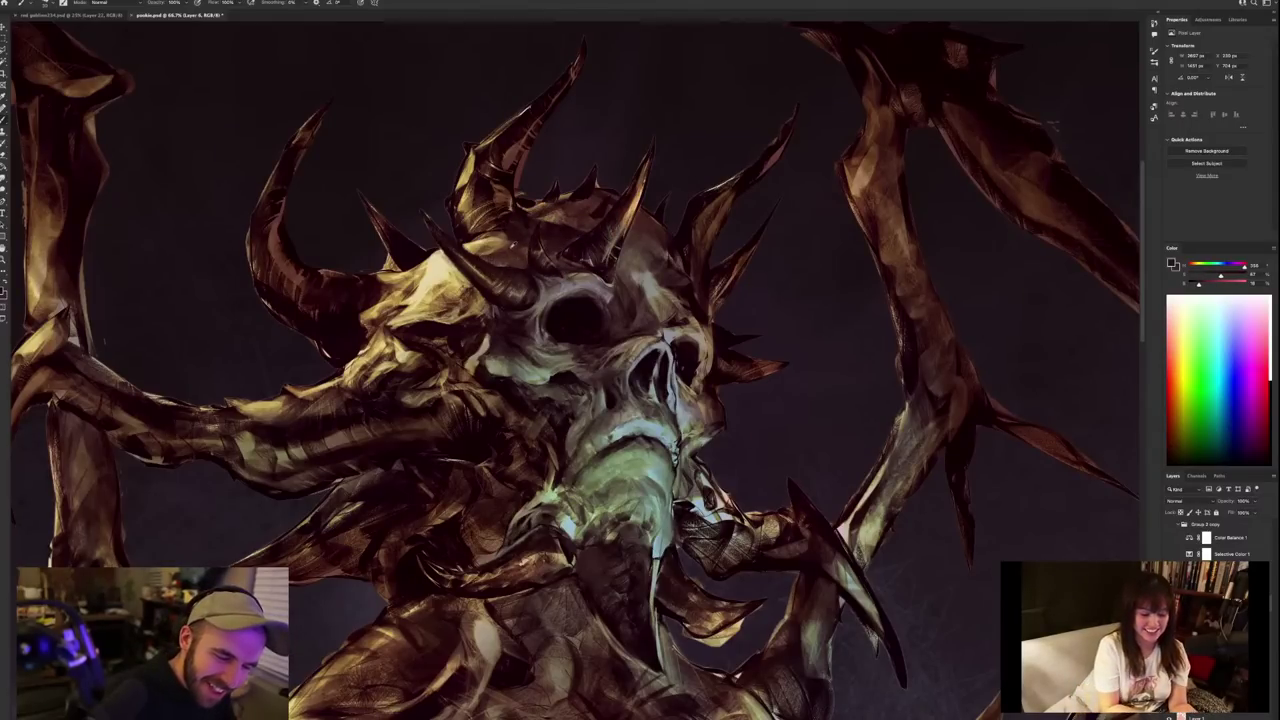
alt+click(513, 245)
drag(503, 253, 510, 263)
alt+click(520, 243)
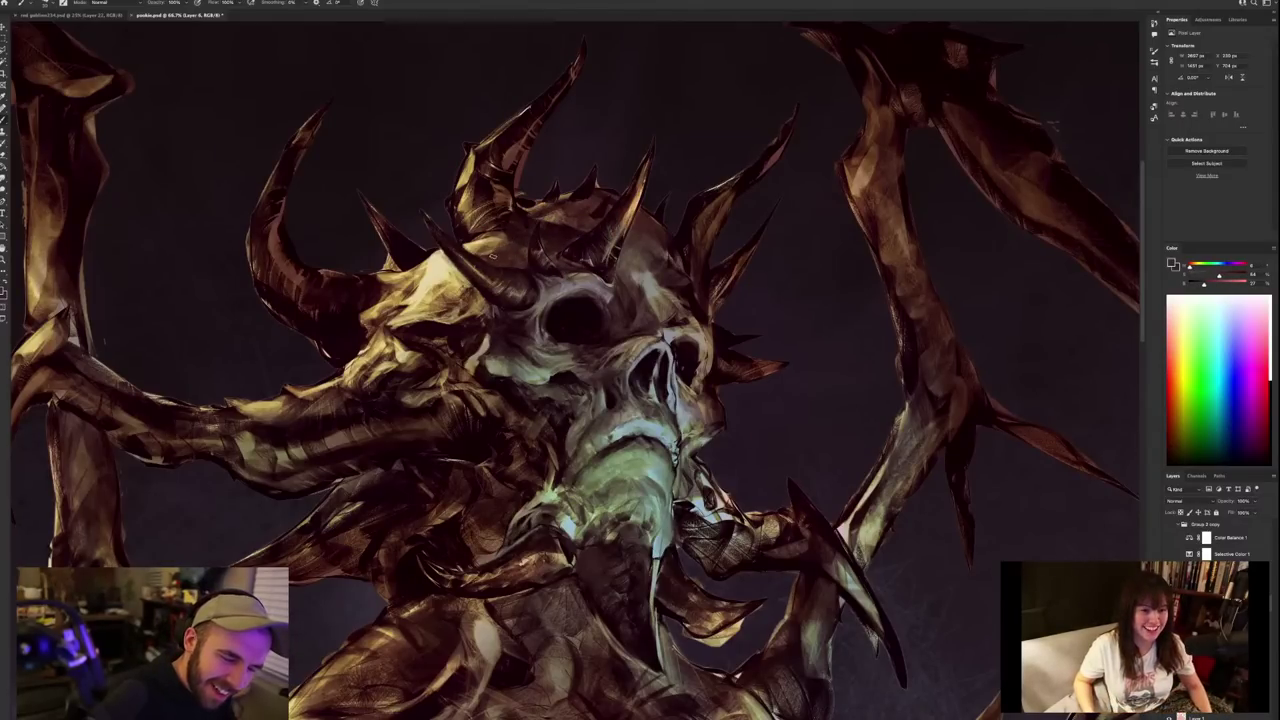
alt+click(495, 255)
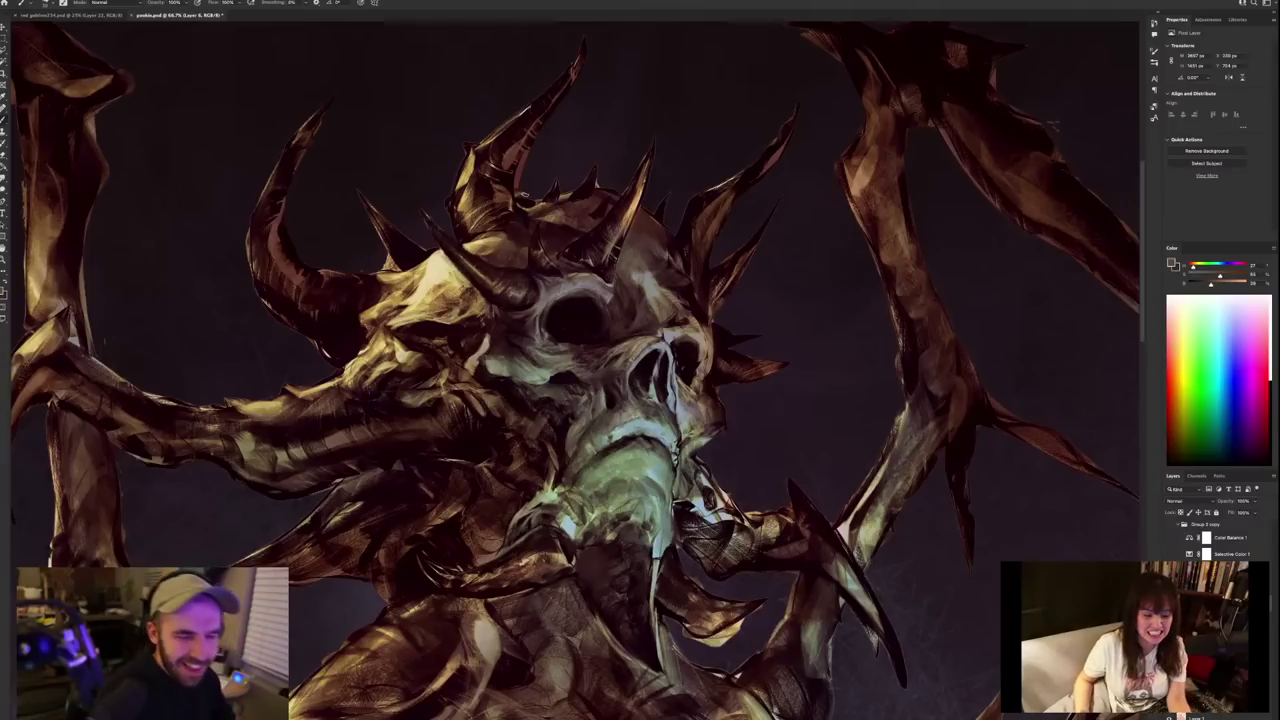
alt+click(517, 236)
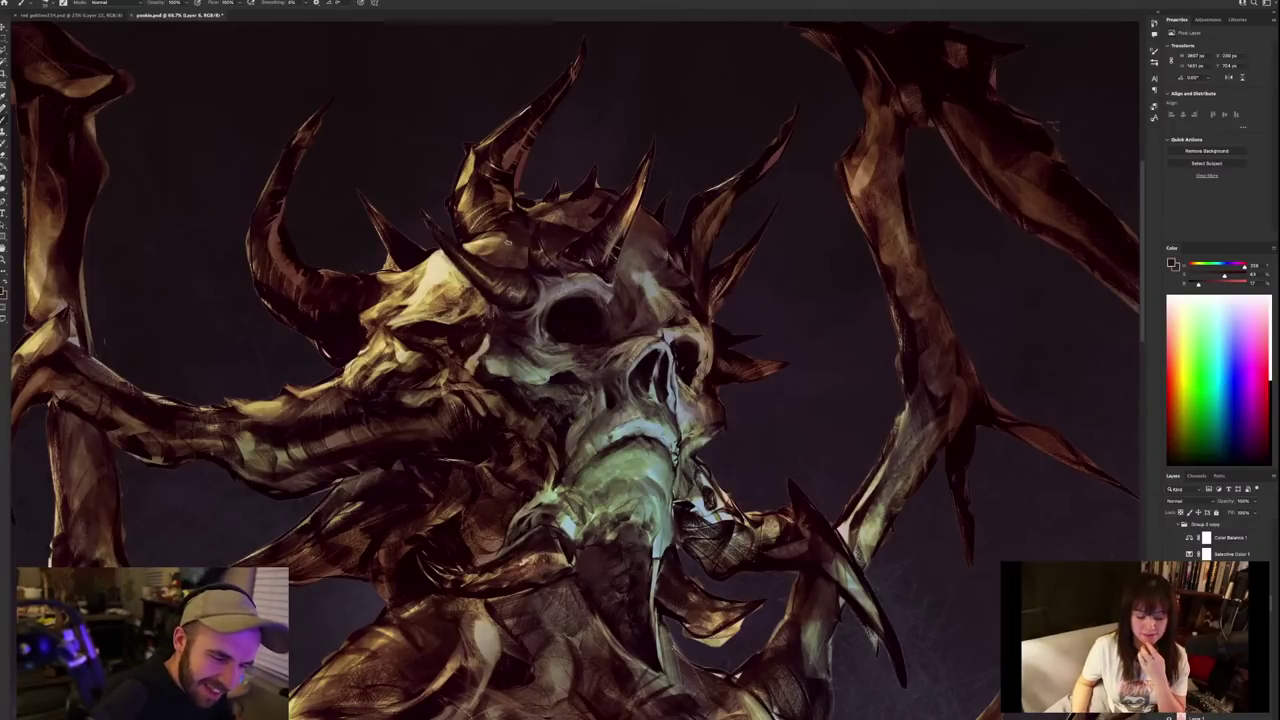
alt+click(527, 241)
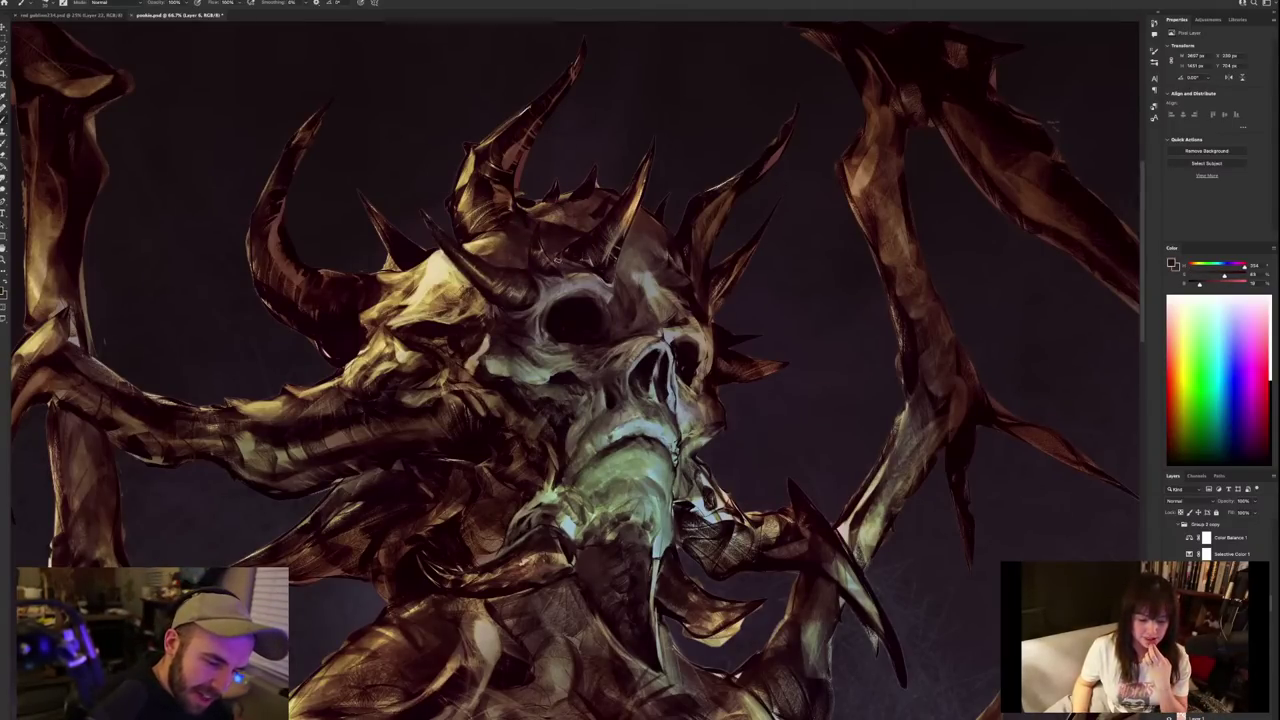
Smooth the middle of the crown behind the small brow spike with sampled dark maroon and reddish-brown tones.
alt+click(549, 226)
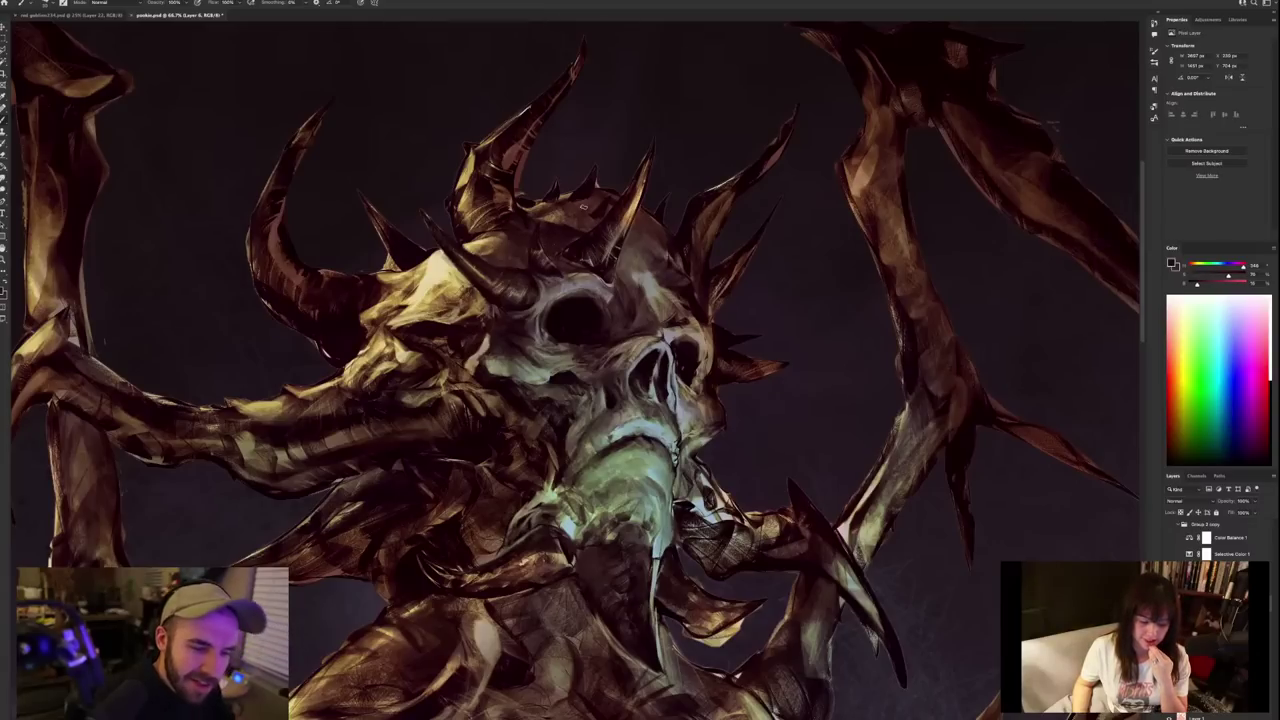
alt+click(560, 231)
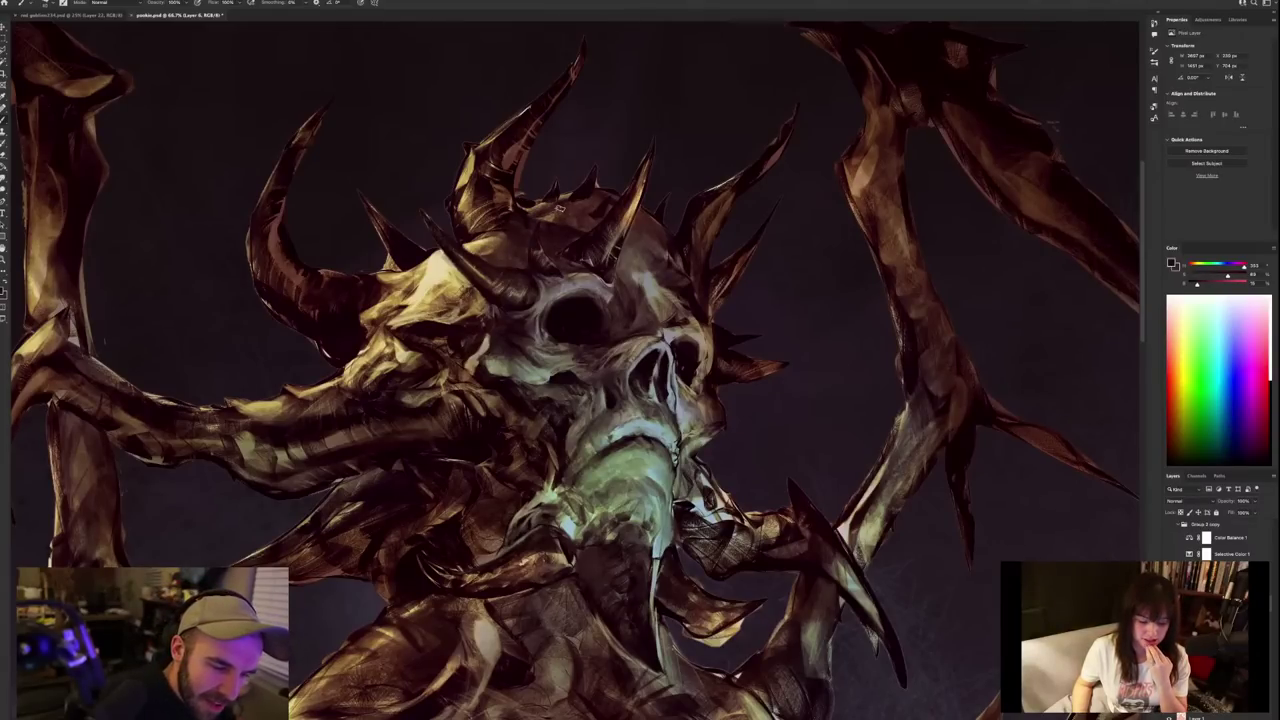
alt+click(556, 218)
alt+click(560, 218)
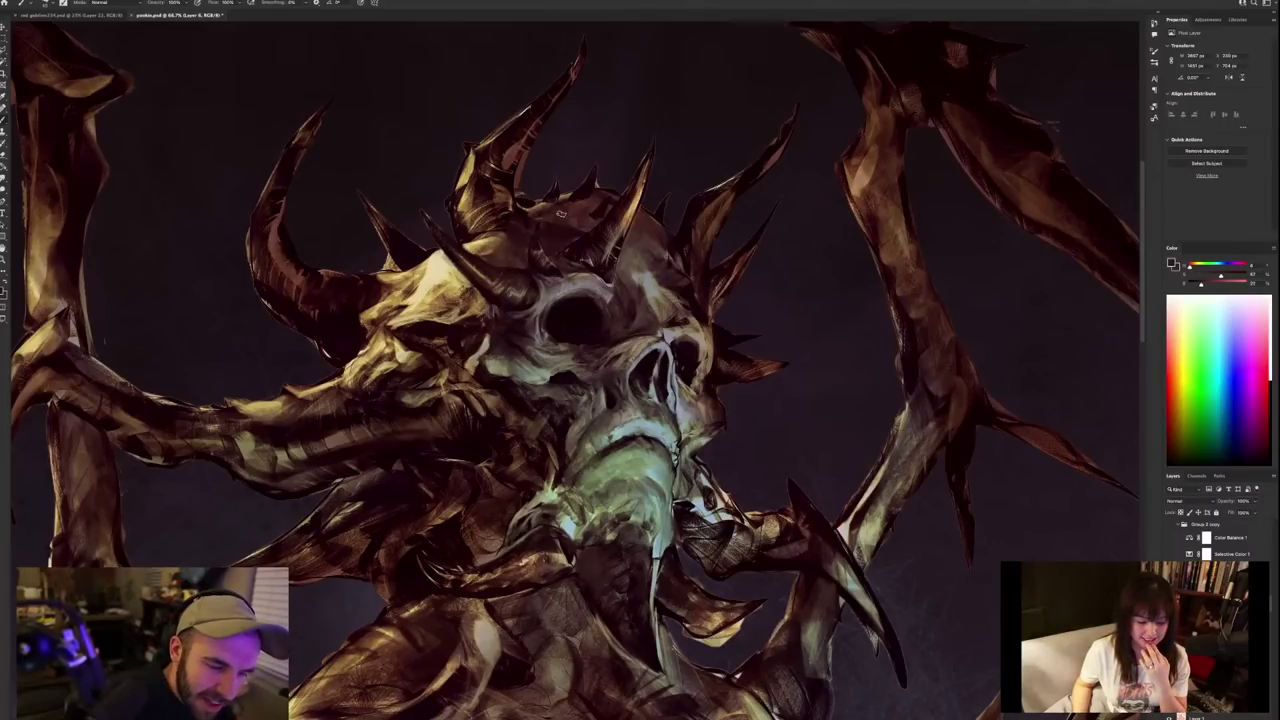
alt+click(566, 218)
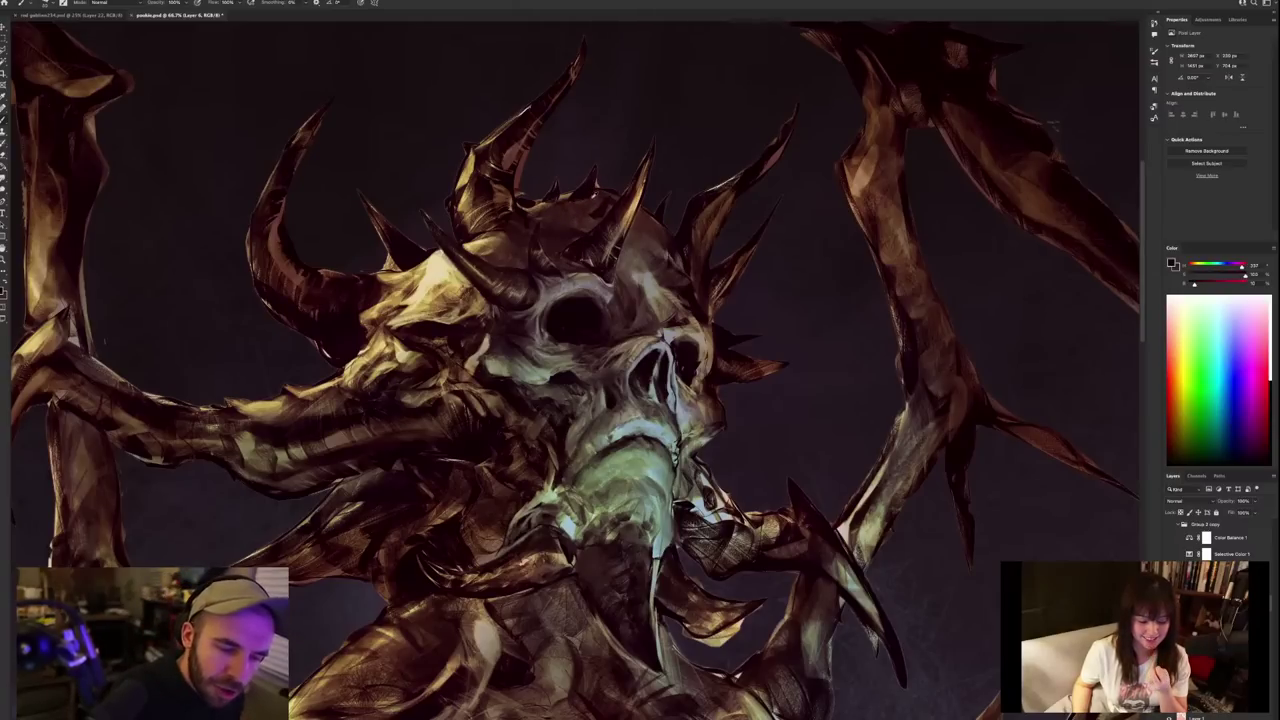
Shape the small spikes and upper edge of the crown behind the central horn with sampled near-black and dark reddish tones.
alt+click(588, 196)
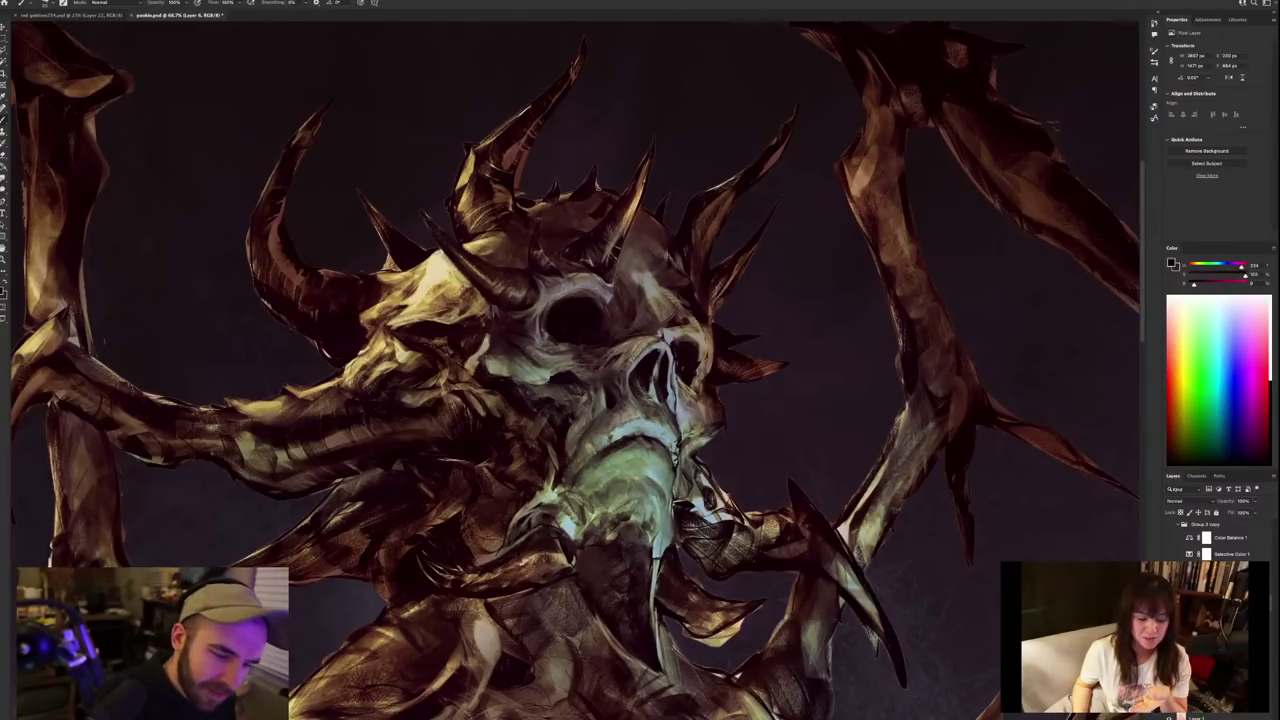
alt+click(592, 212)
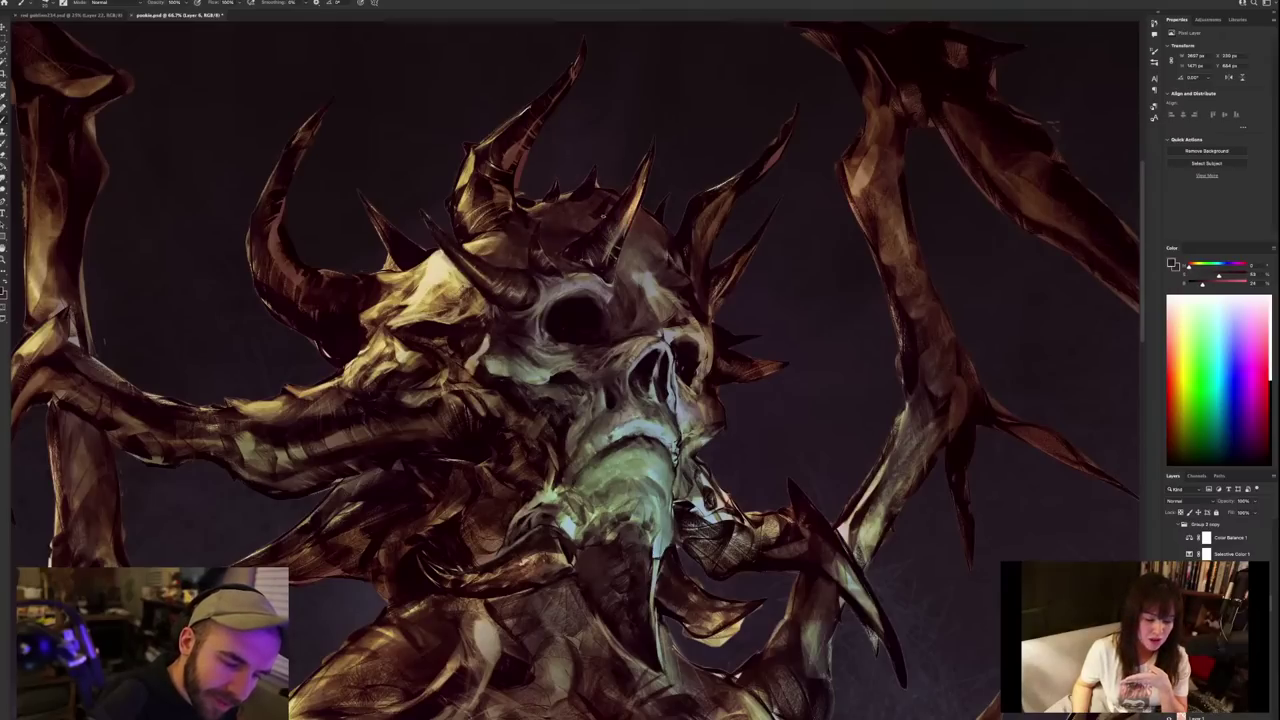
alt+click(614, 190)
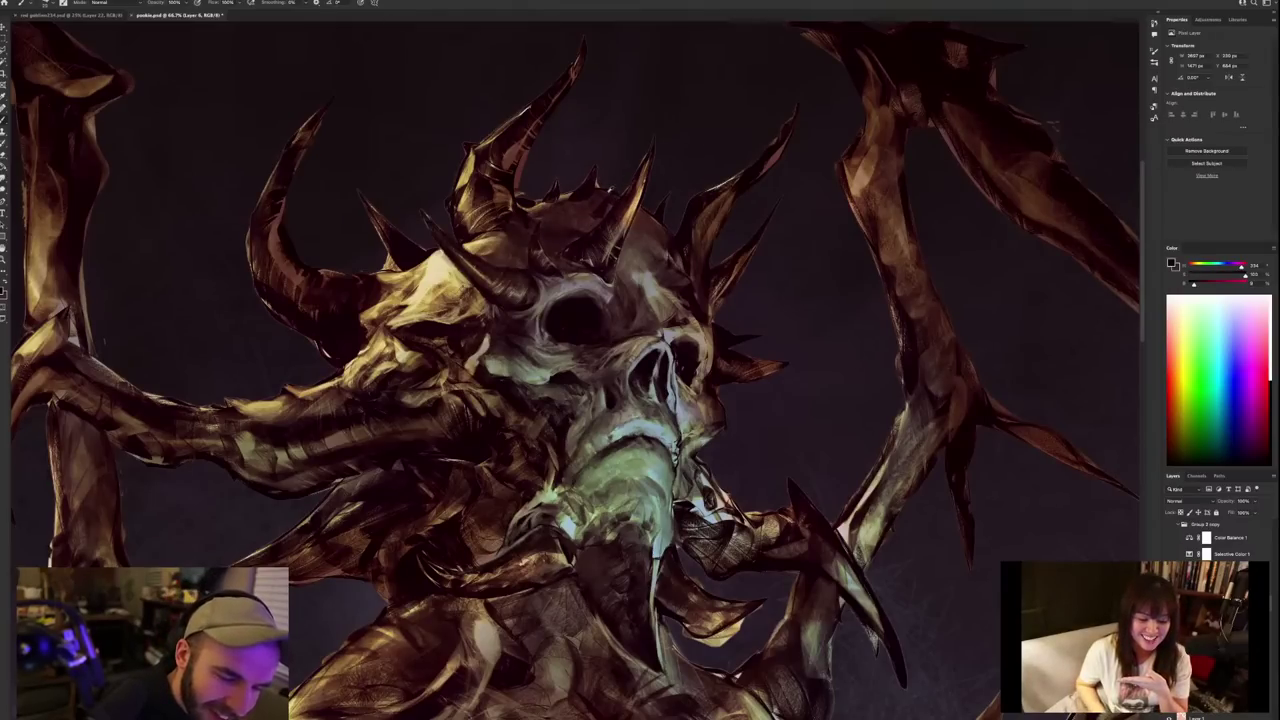
alt+click(598, 191)
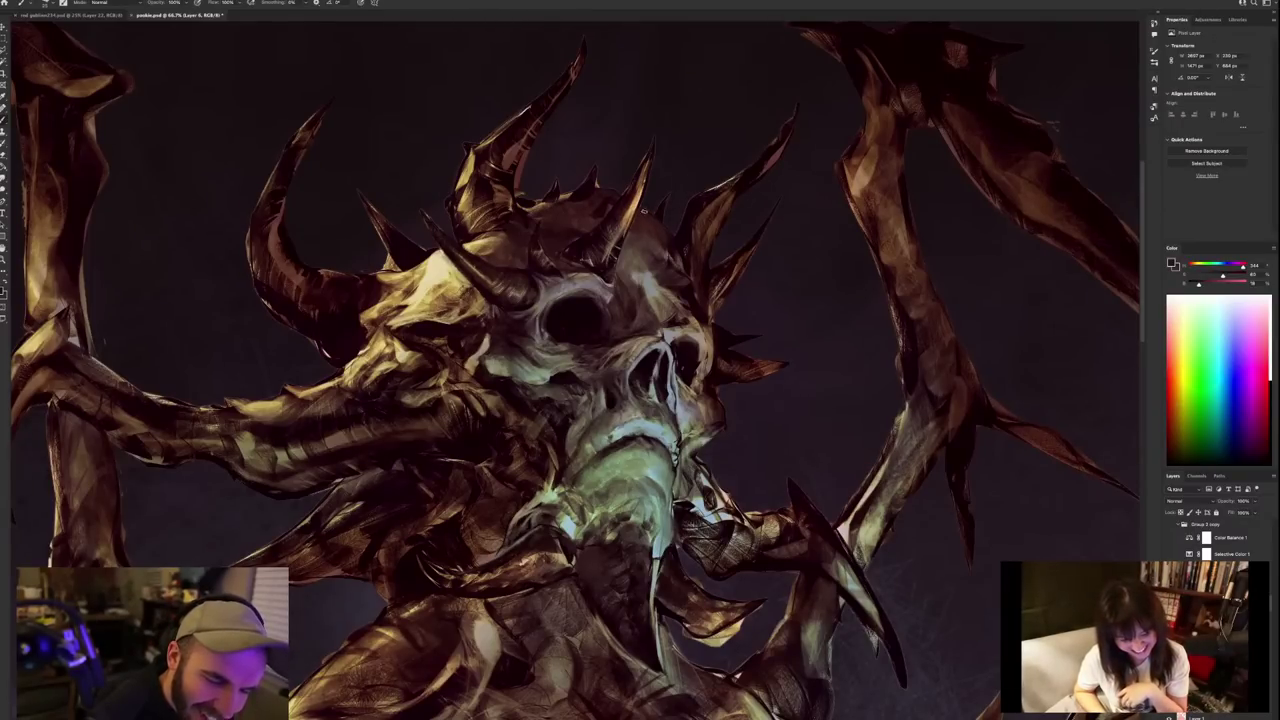
Blend the far side of the forehead above the pale brow patch with sampled dark maroon, grey-brown and mauve-grey tones.
alt+click(640, 225)
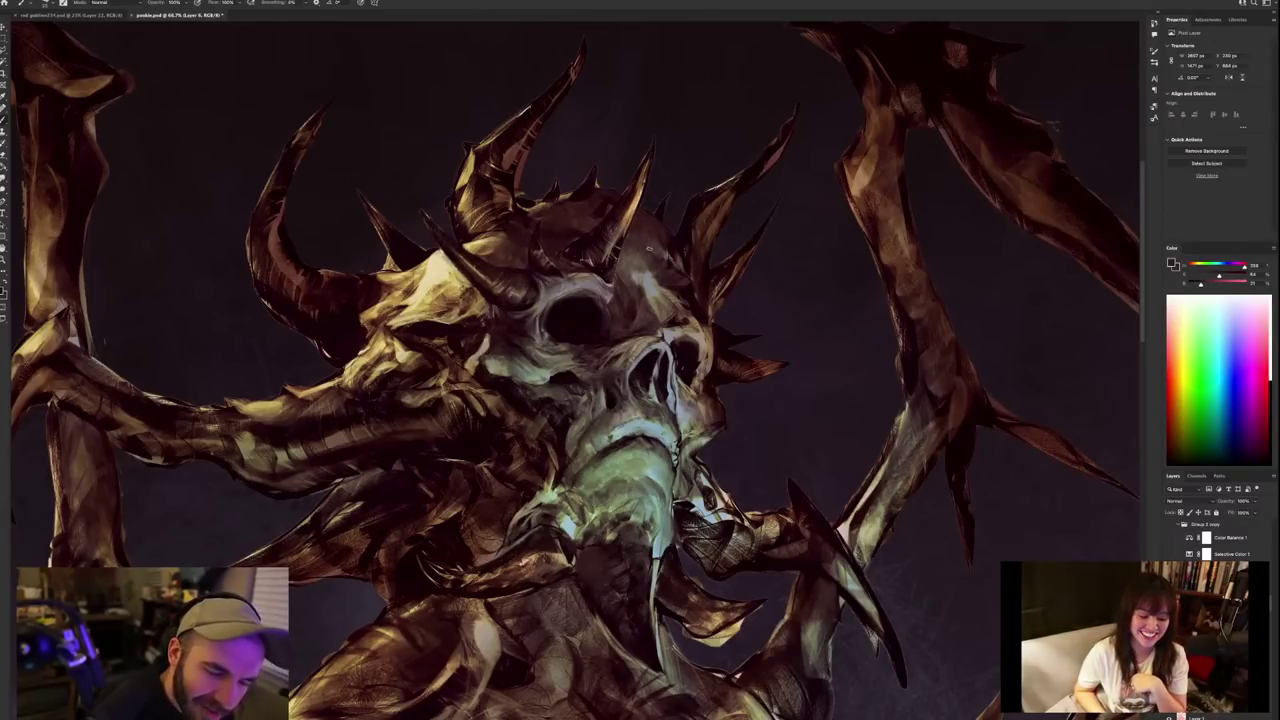
alt+click(650, 263)
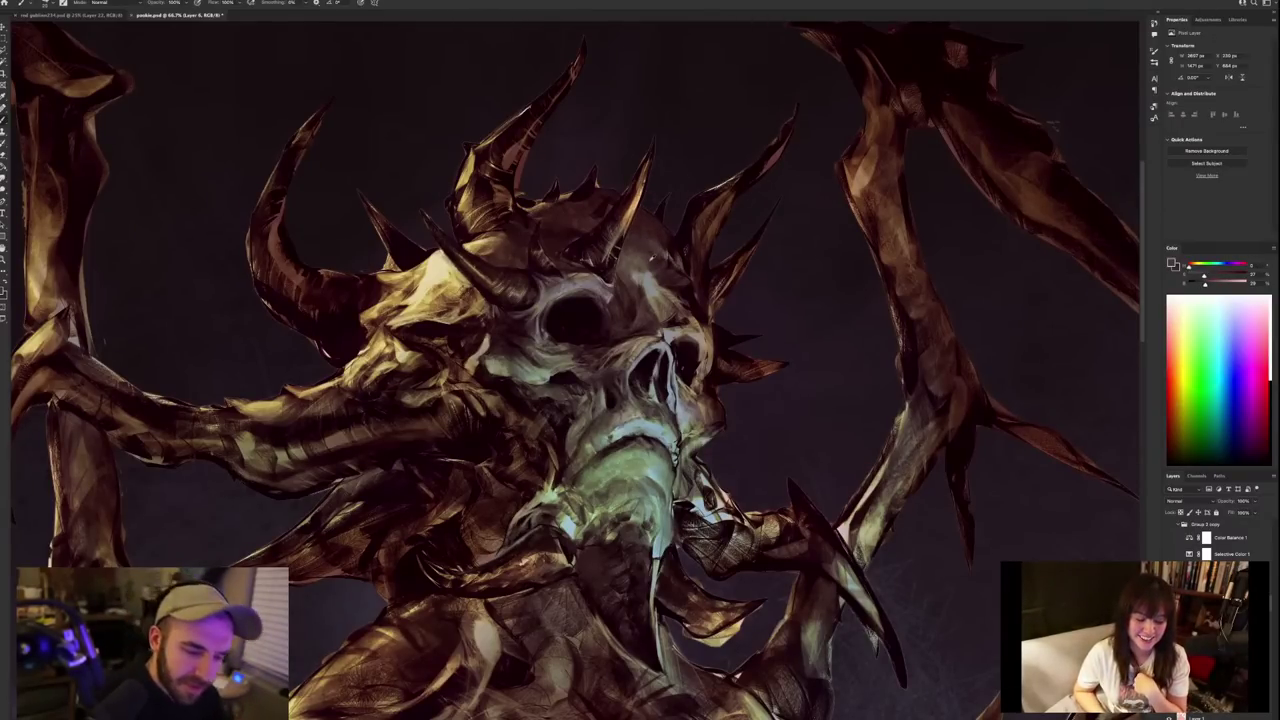
alt+click(650, 263)
alt+click(650, 263)
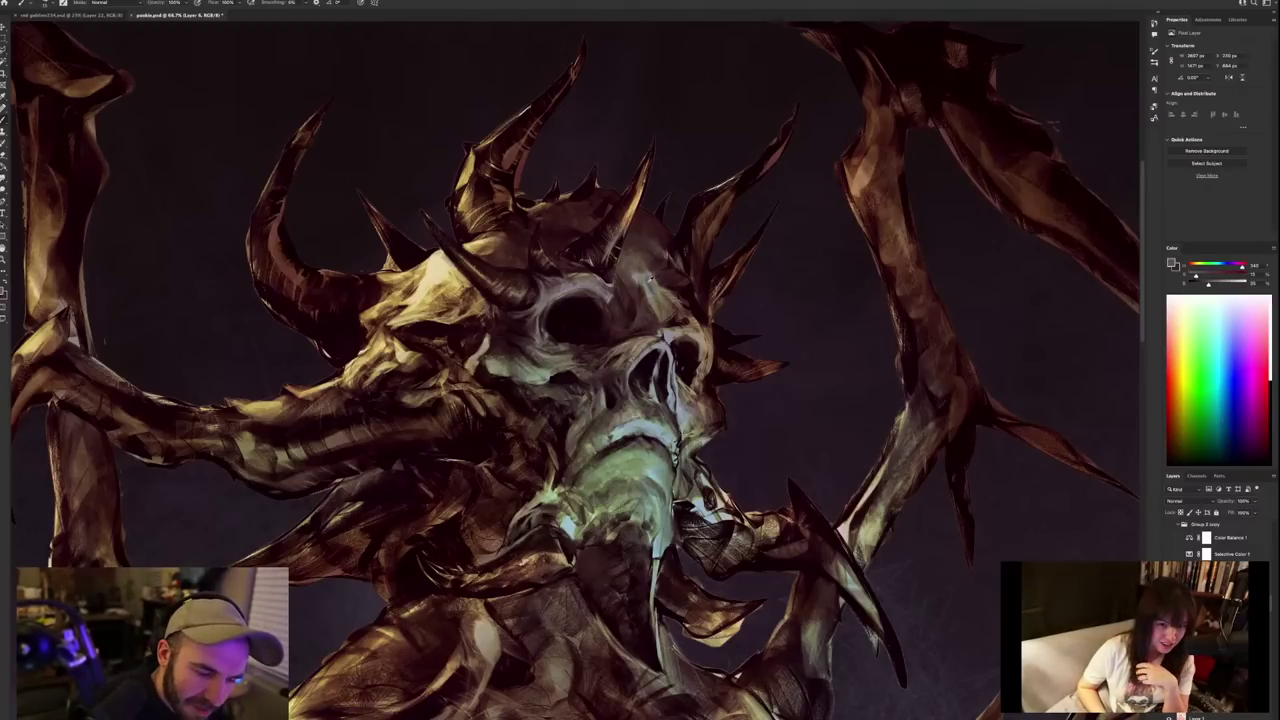
Smooth the pale patch on the far forehead with sampled mauve-grey, grey-brown and dark maroon tones.
alt+click(647, 283)
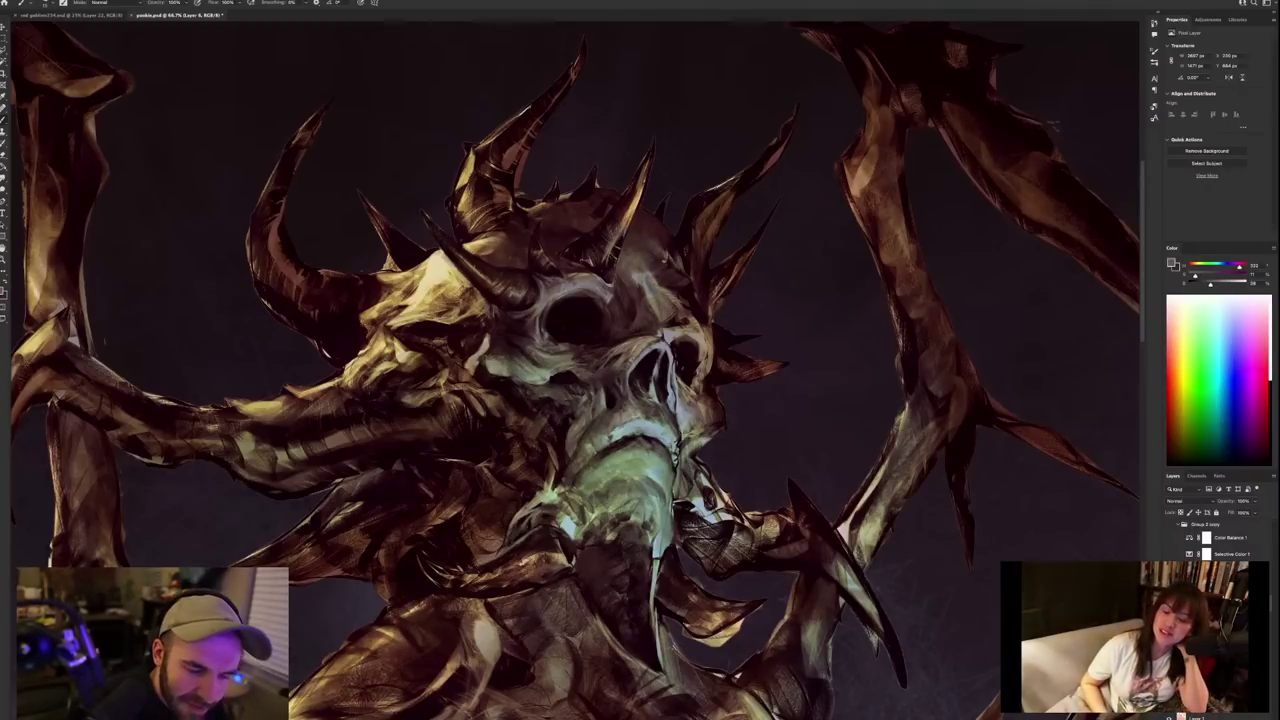
alt+click(644, 293)
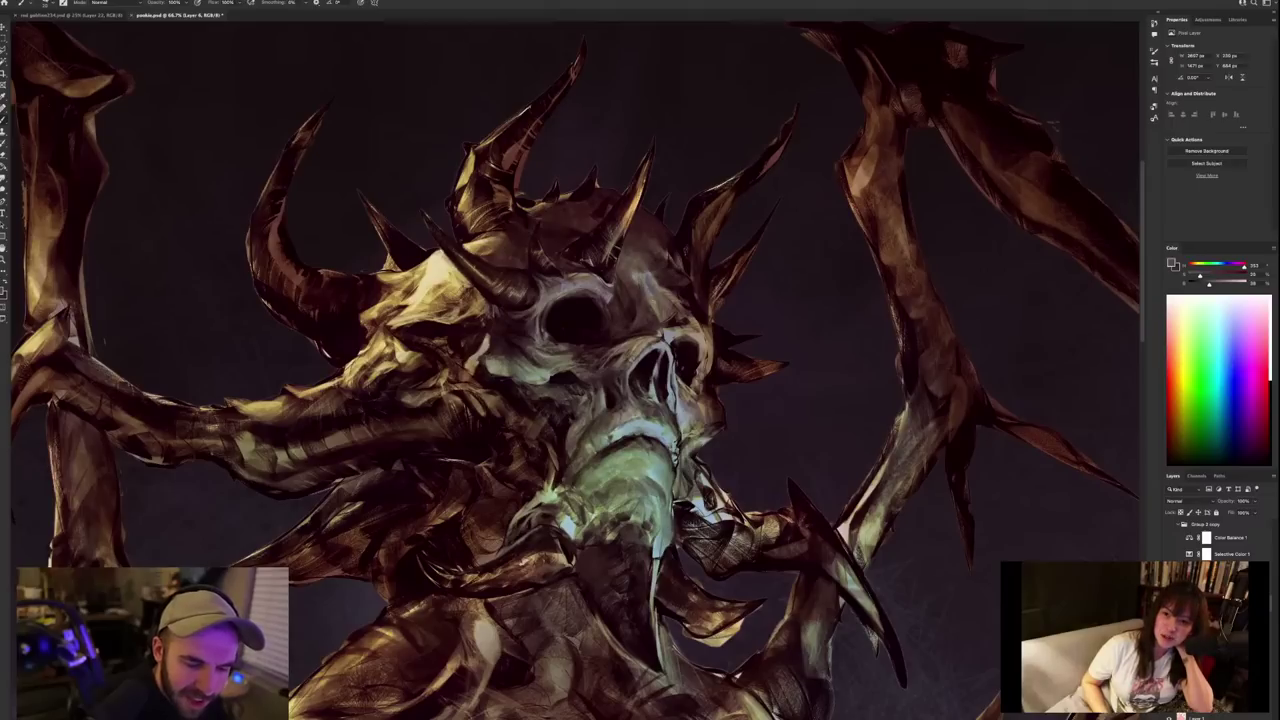
alt+click(643, 295)
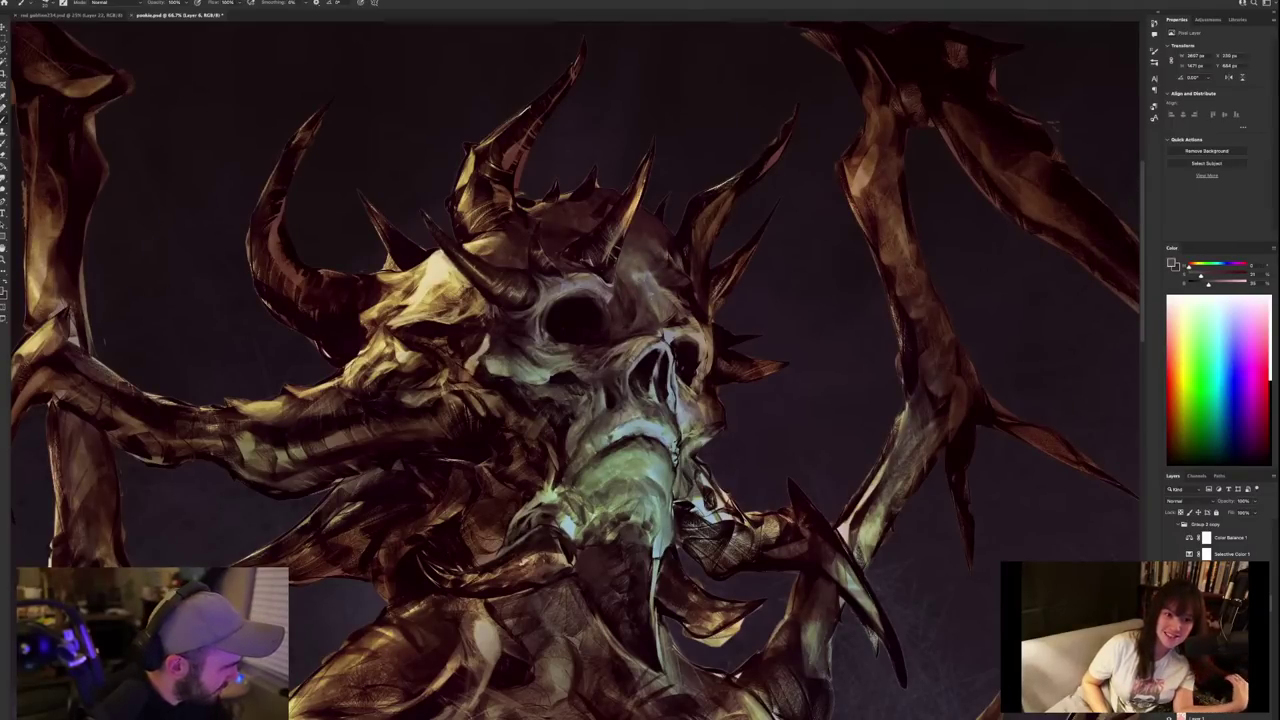
alt+click(631, 263)
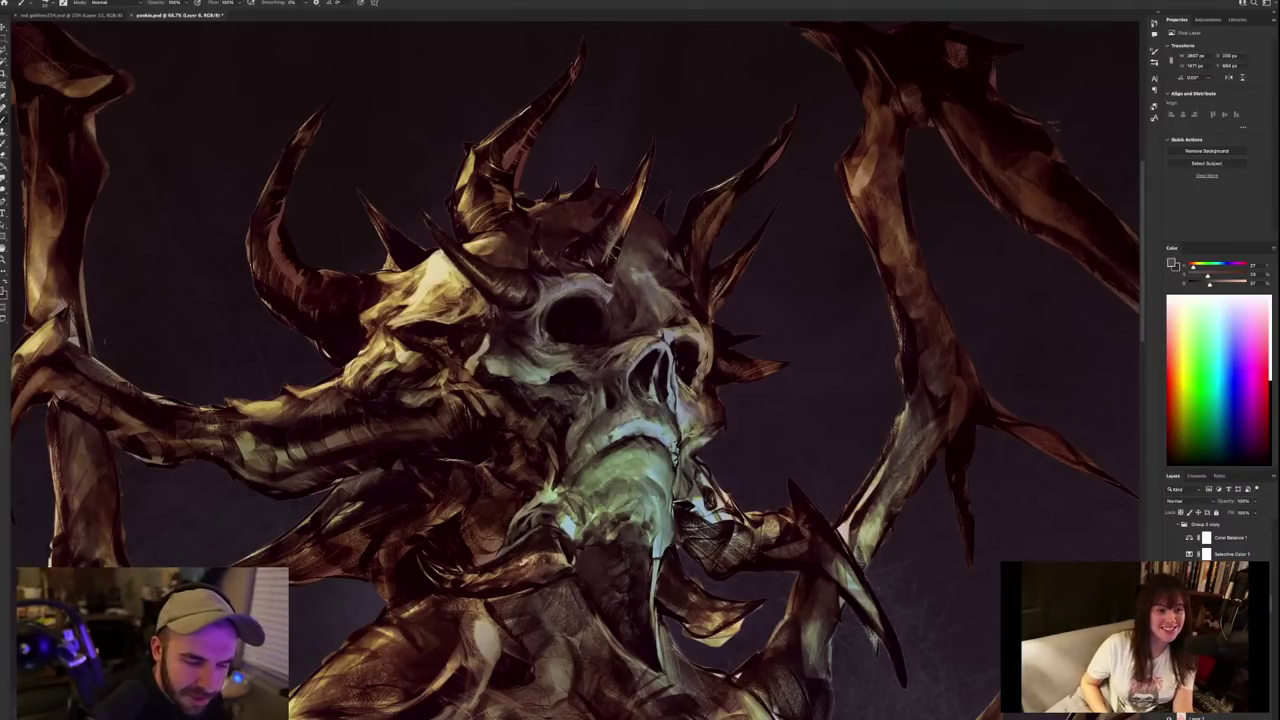
alt+click(662, 271)
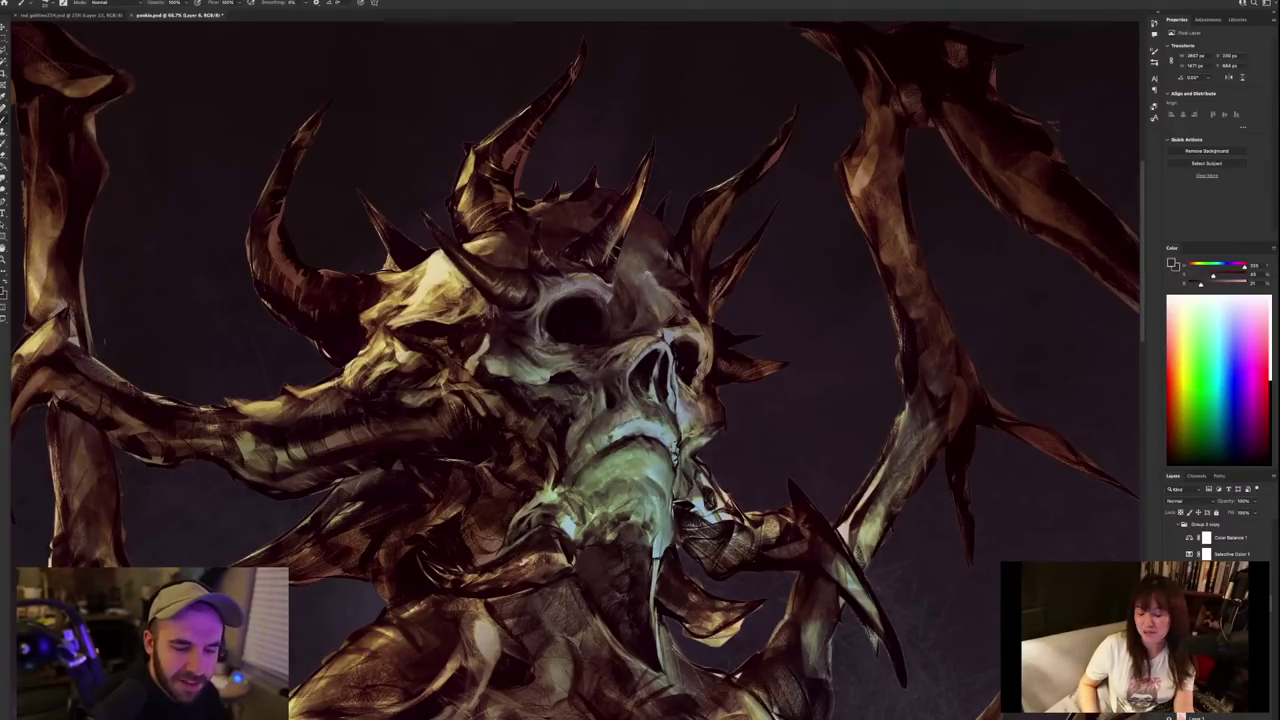
alt+click(660, 286)
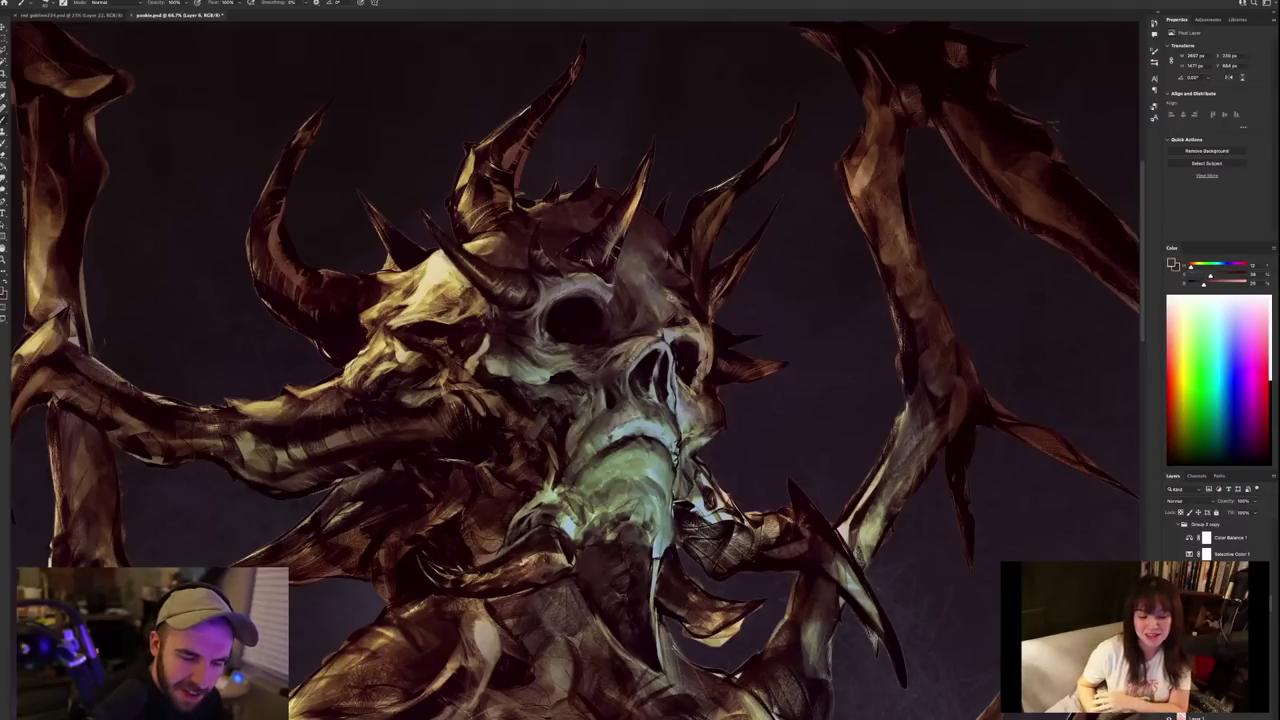
alt+click(645, 269)
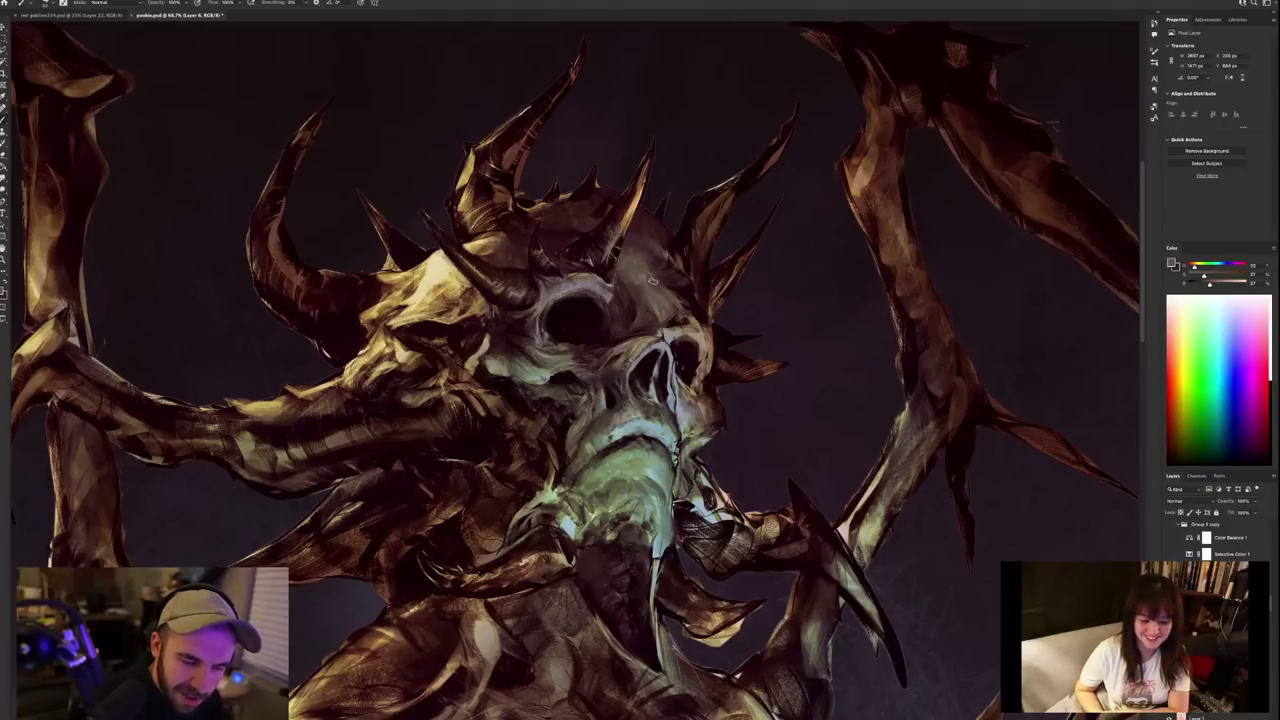
alt+click(651, 263)
alt+click(627, 247)
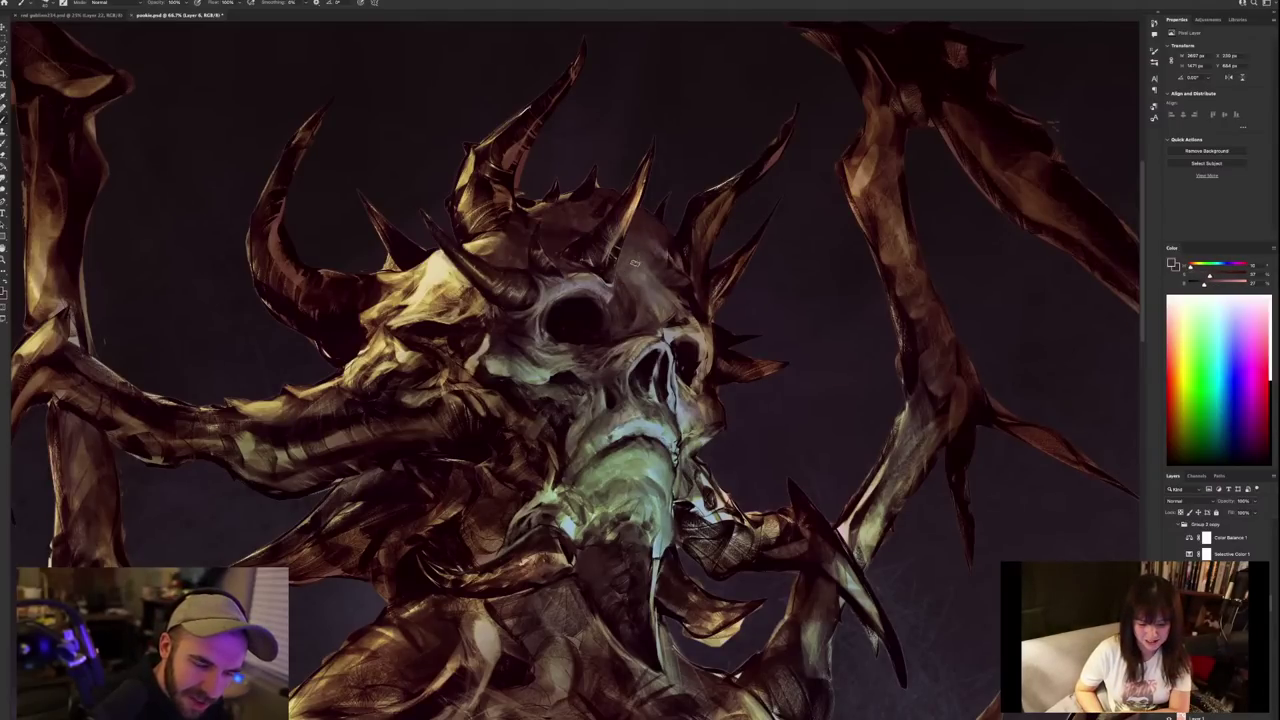
Shade the lower forehead just above the far eye socket with sampled near-black and dark reddish-brown tones.
alt+click(684, 293)
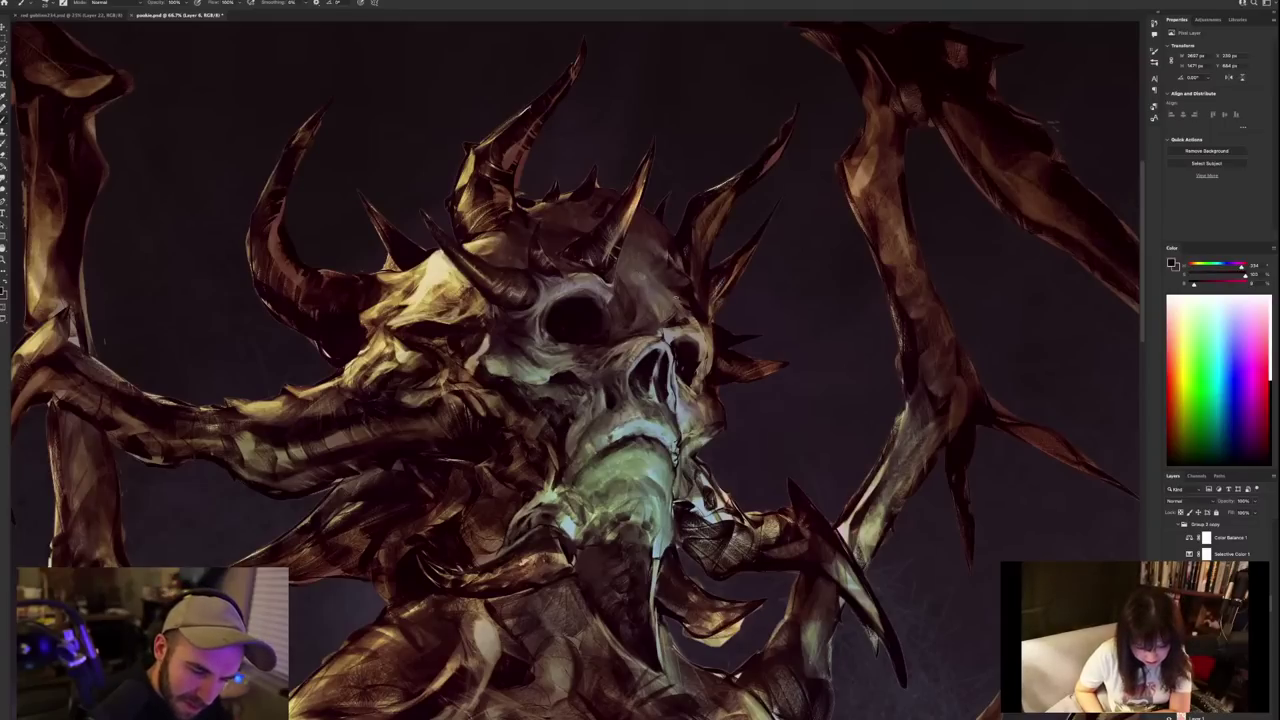
alt+click(670, 295)
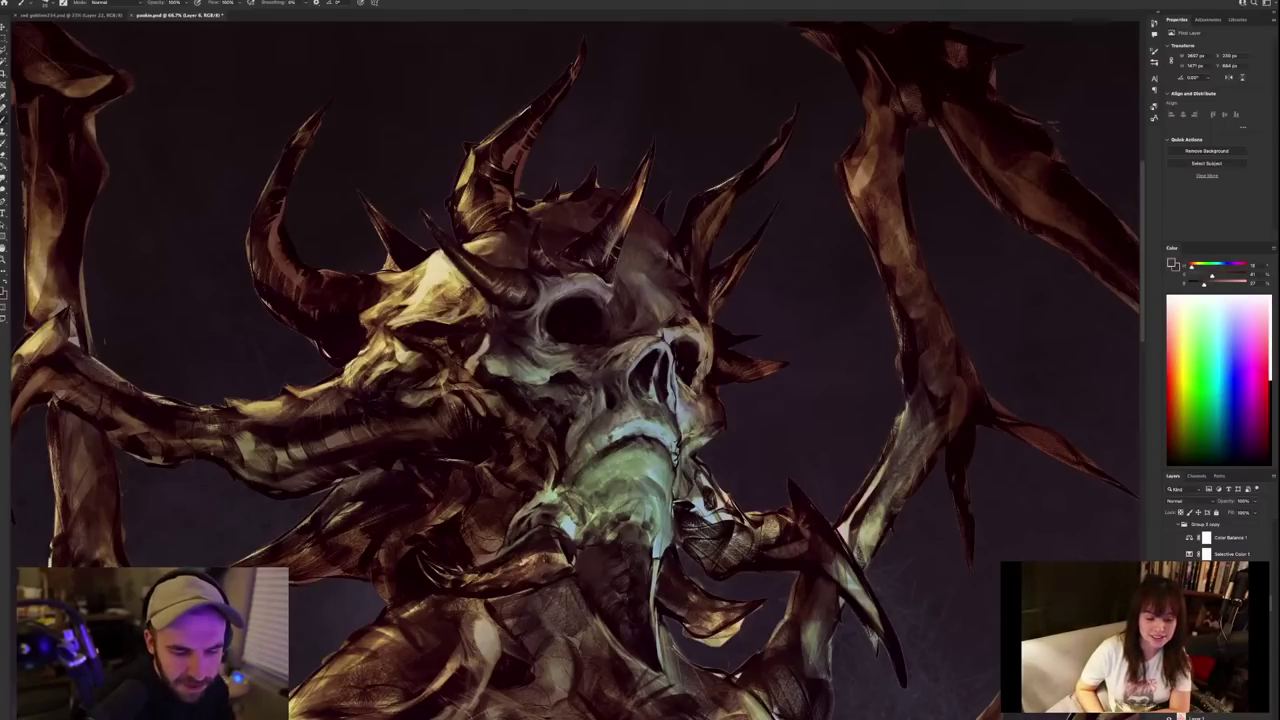
alt+click(676, 300)
alt+click(675, 314)
alt+click(680, 312)
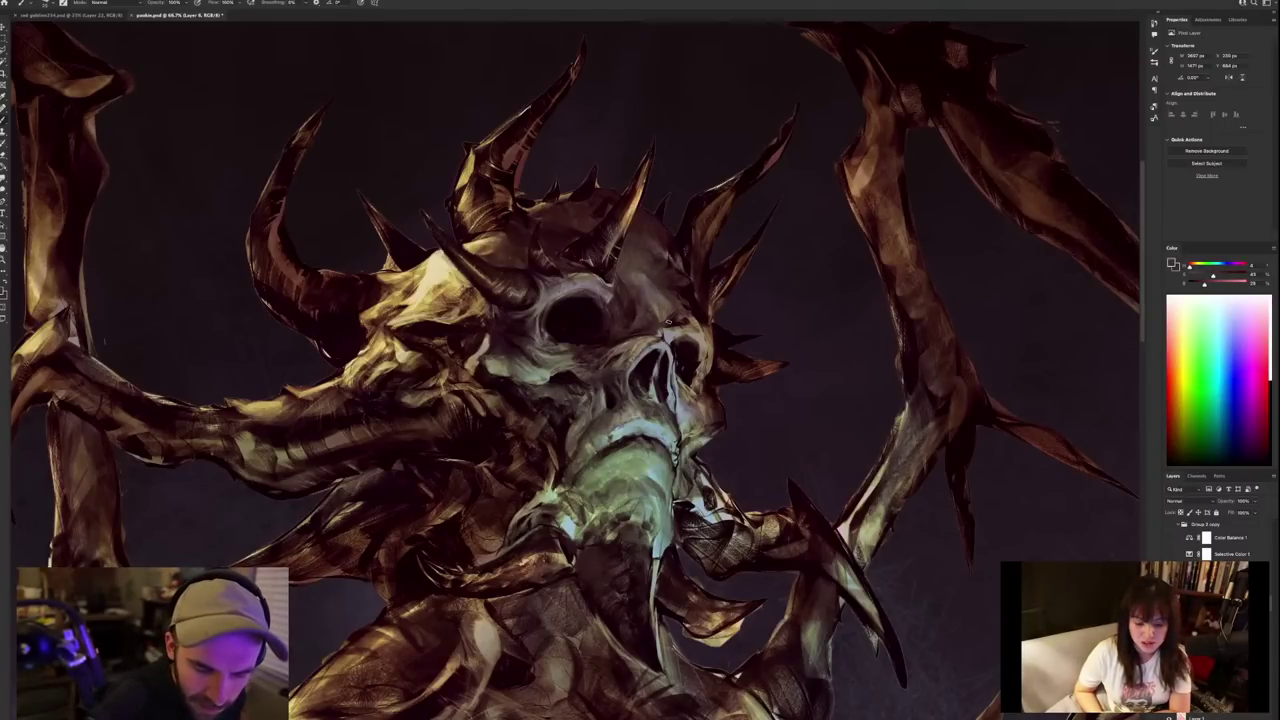
Refine the brow ridge and outer rim of the far eye socket with sampled dark maroon, warm brown and beige-grey tones.
alt+click(690, 320)
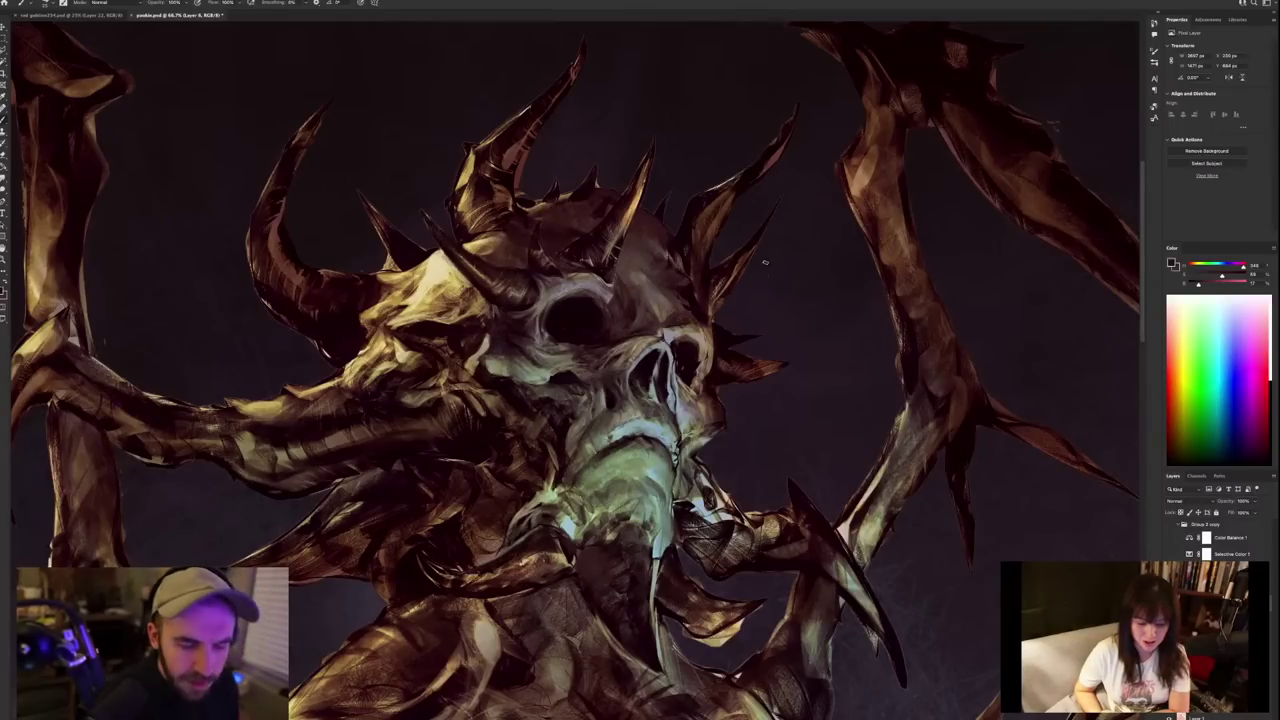
alt+click(682, 322)
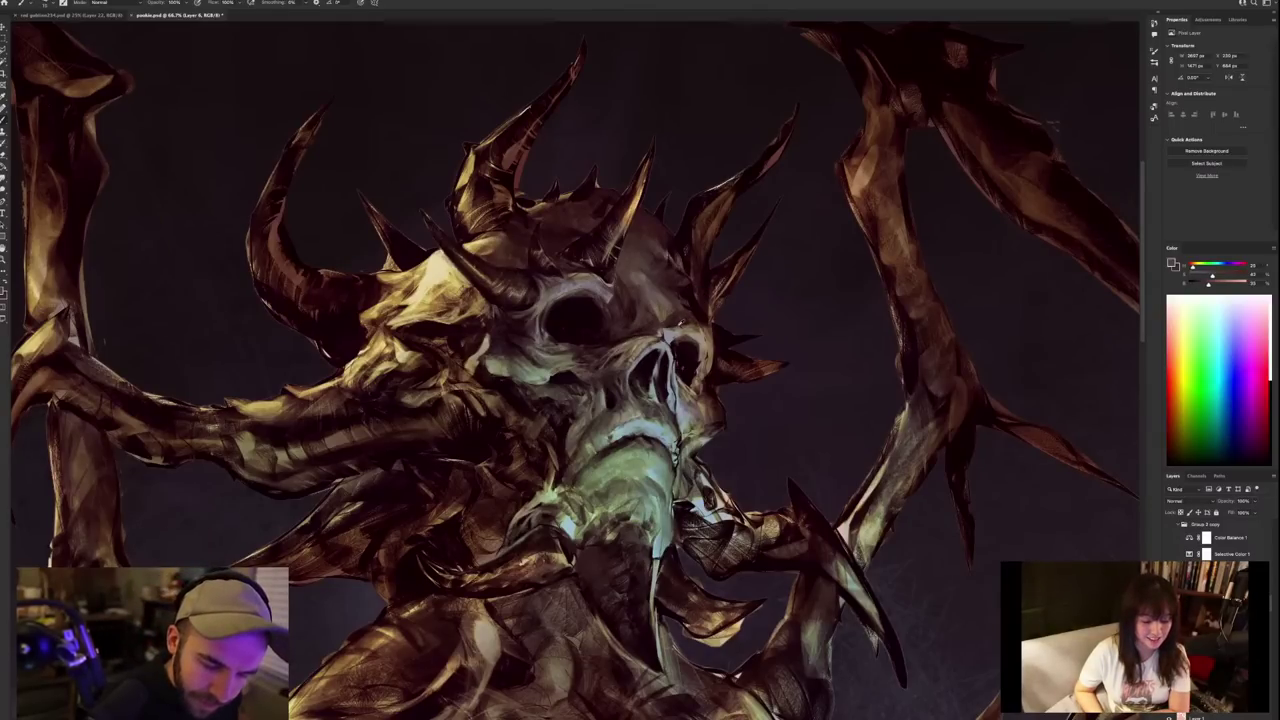
alt+click(681, 323)
alt+click(677, 322)
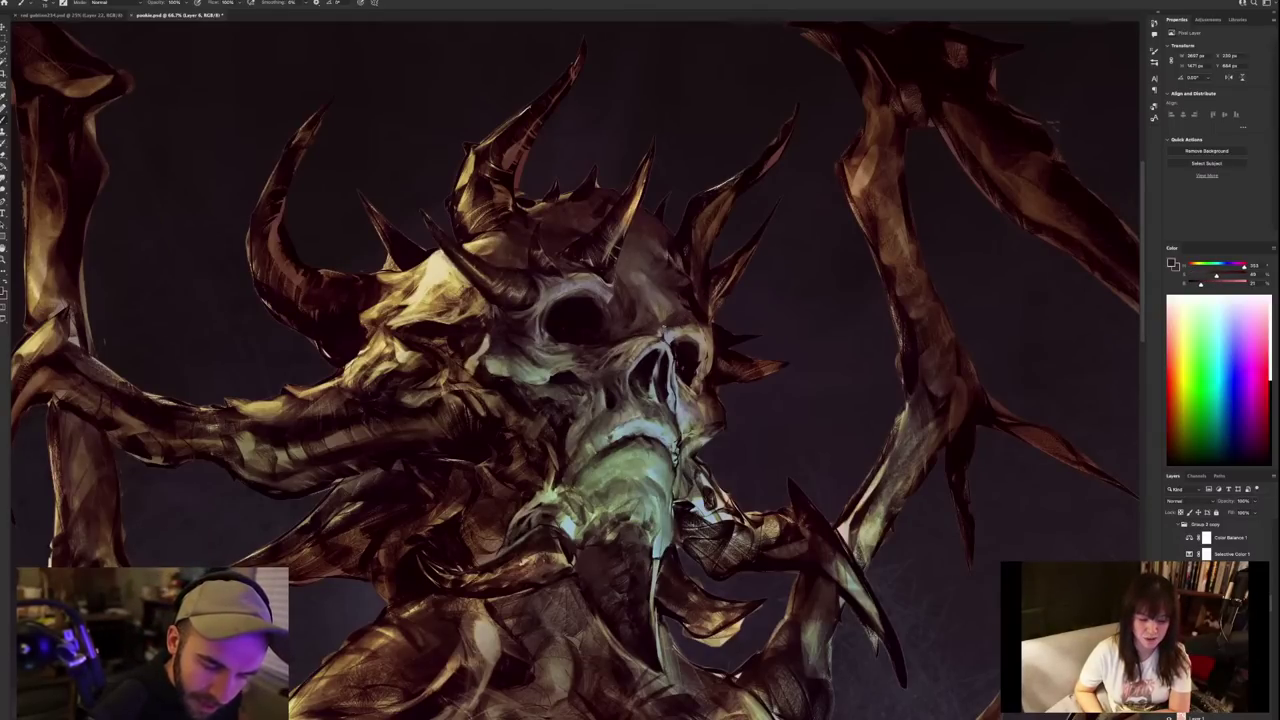
alt+click(673, 325)
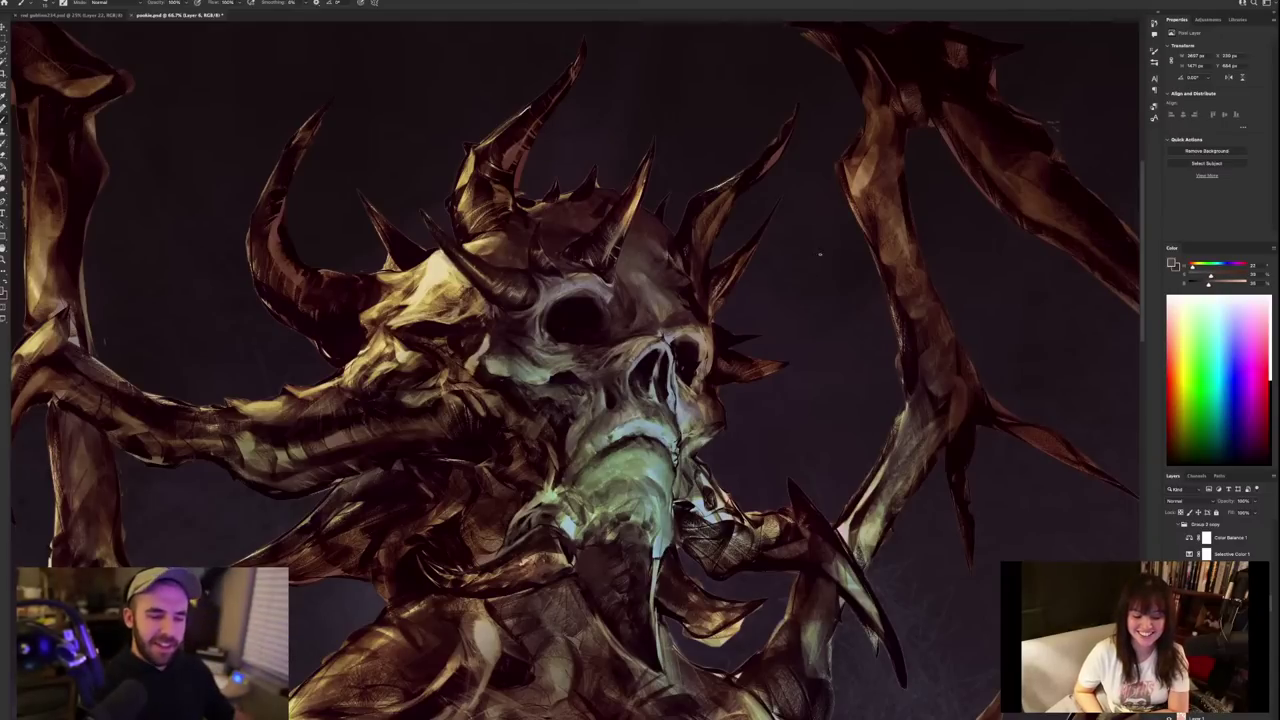
alt+click(700, 336)
alt+click(704, 352)
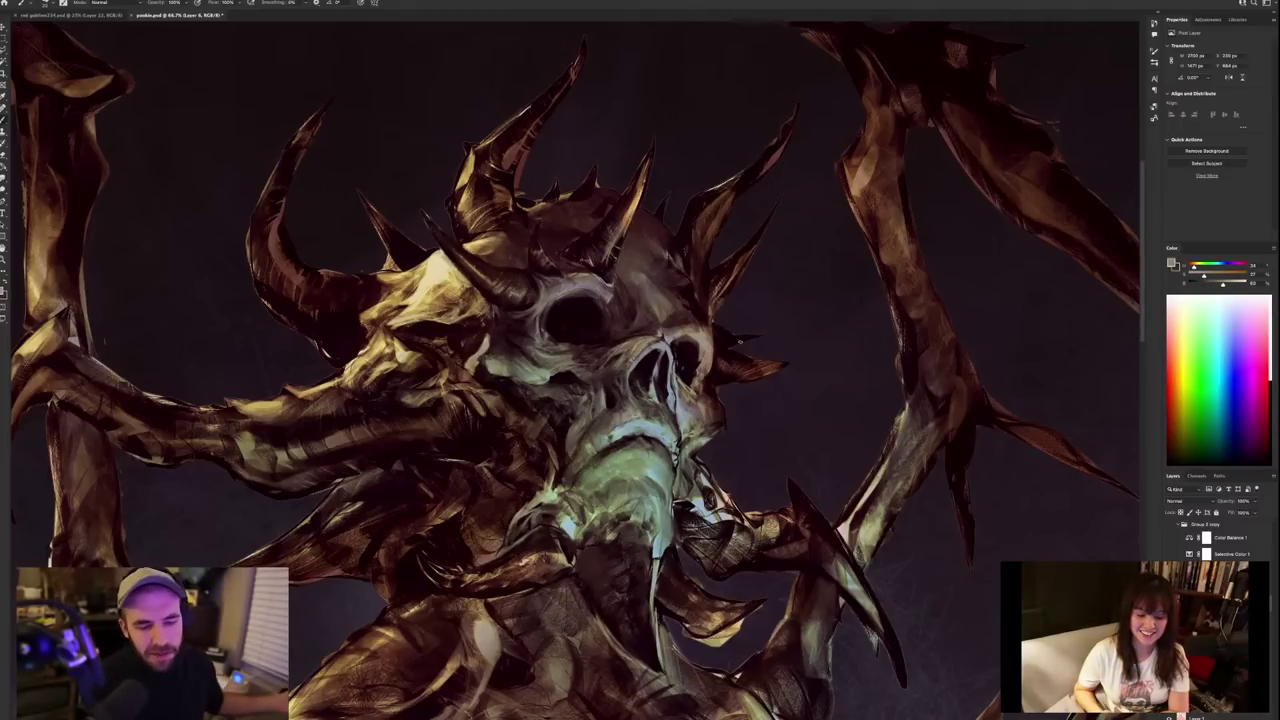
Flip the whole canvas horizontally and sample a pale grey-green from the skull for the bone highlights.
click(45, 3)
click(28, 105)
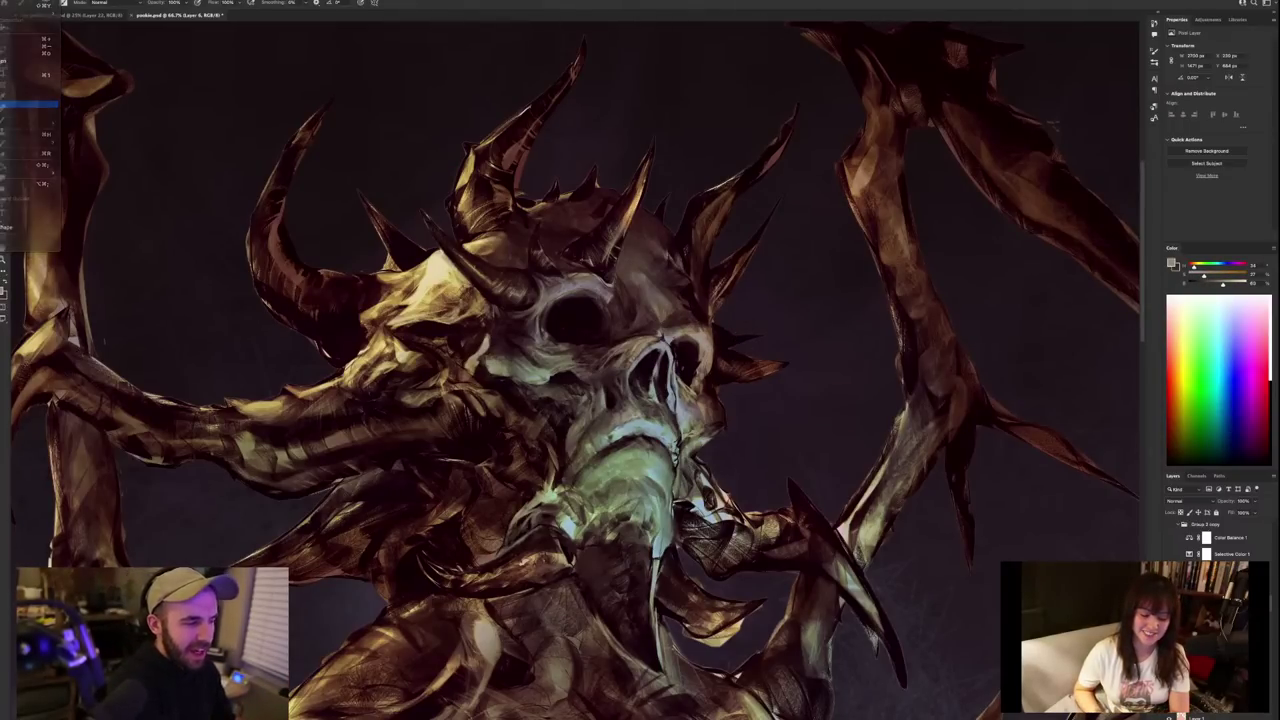
alt+click(613, 372)
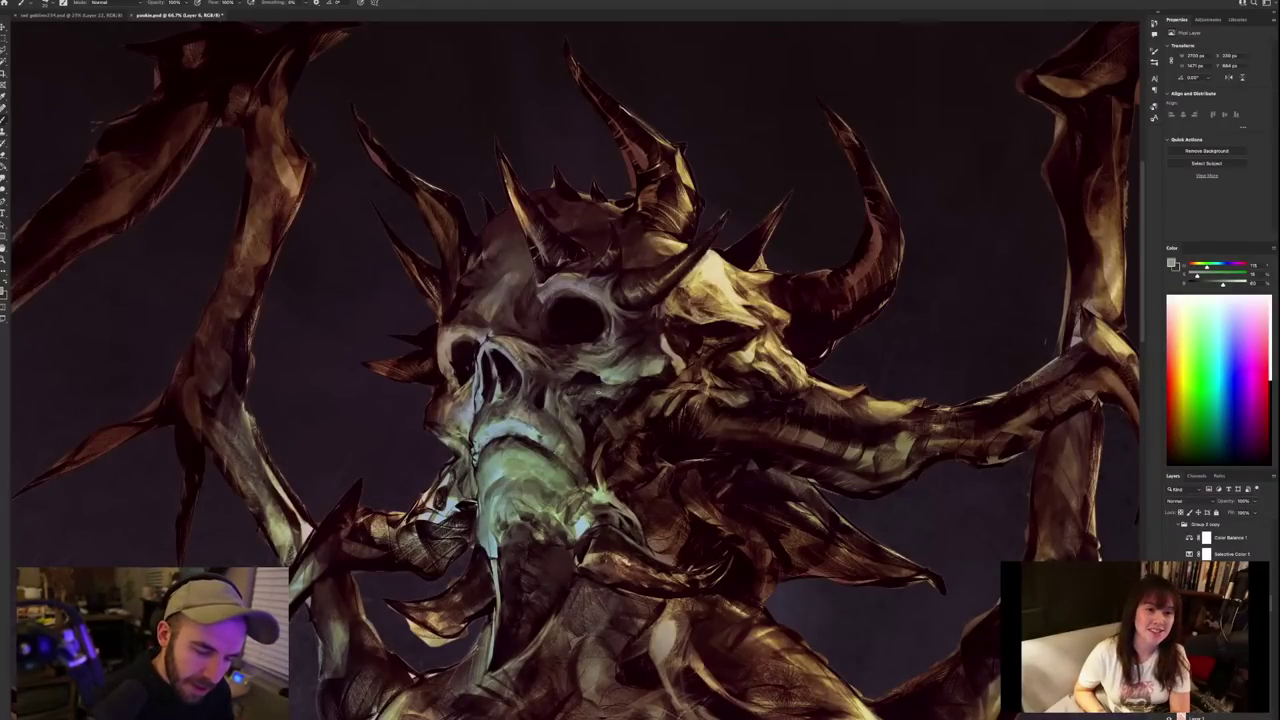
key(ctrl+minus)
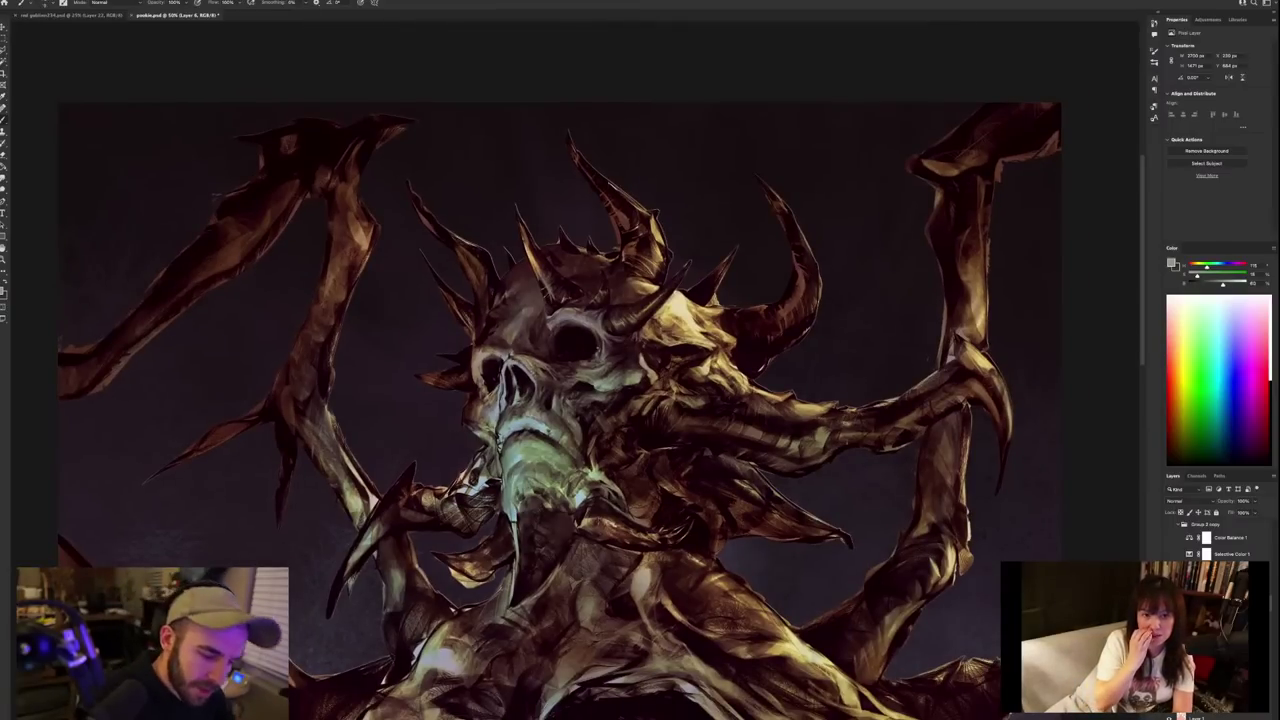
Reshape the nasal cavity and the bone beside it with sampled near-black and dark reddish-brown tones.
alt+click(516, 362)
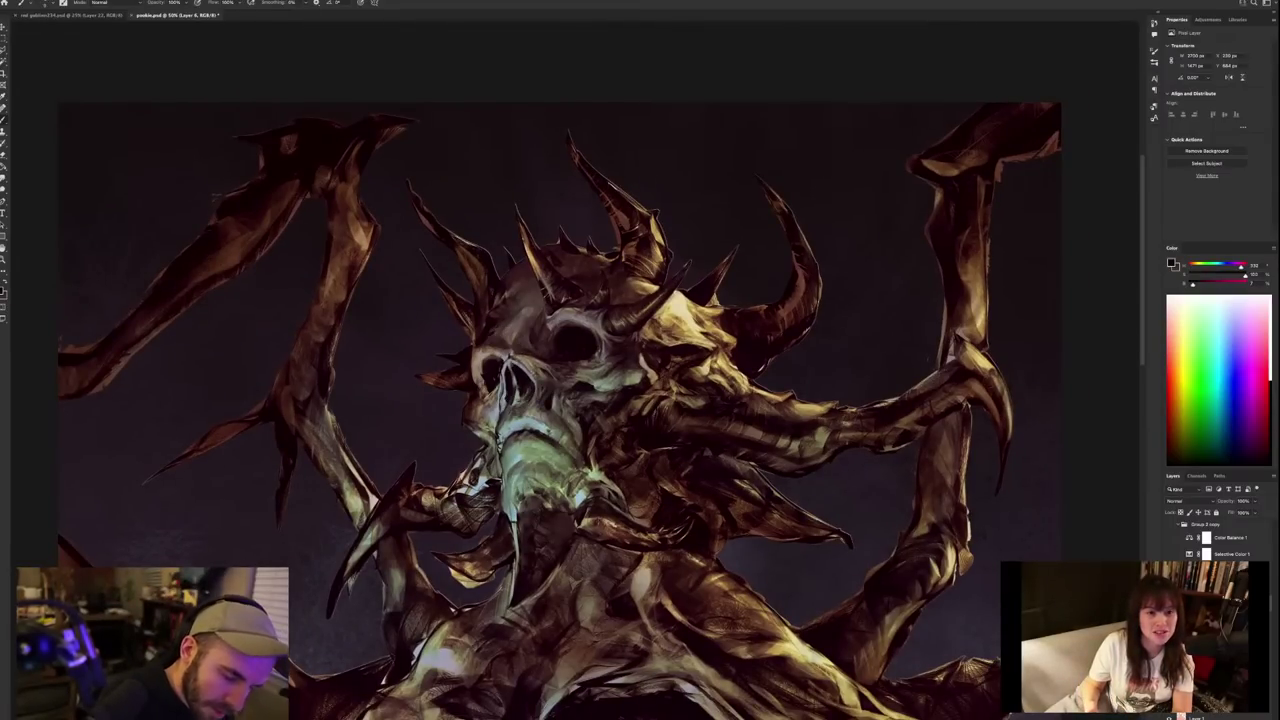
alt+click(597, 374)
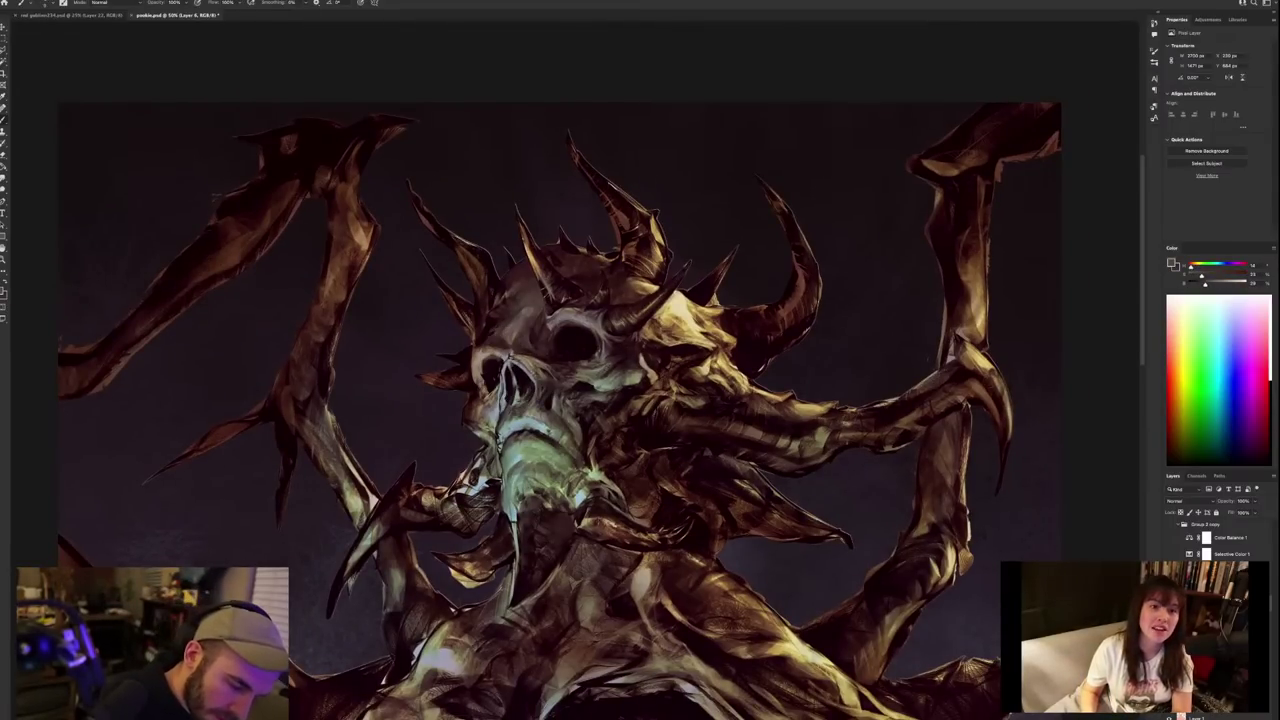
alt+click(510, 357)
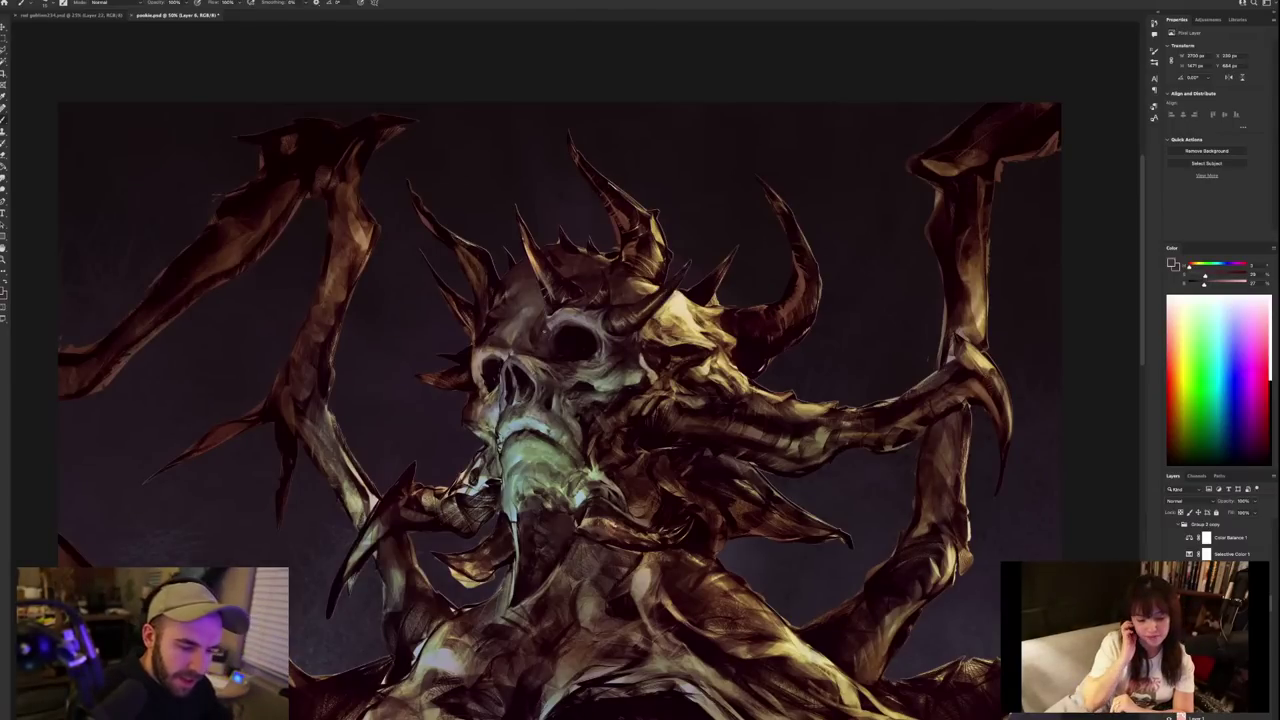
alt+click(499, 381)
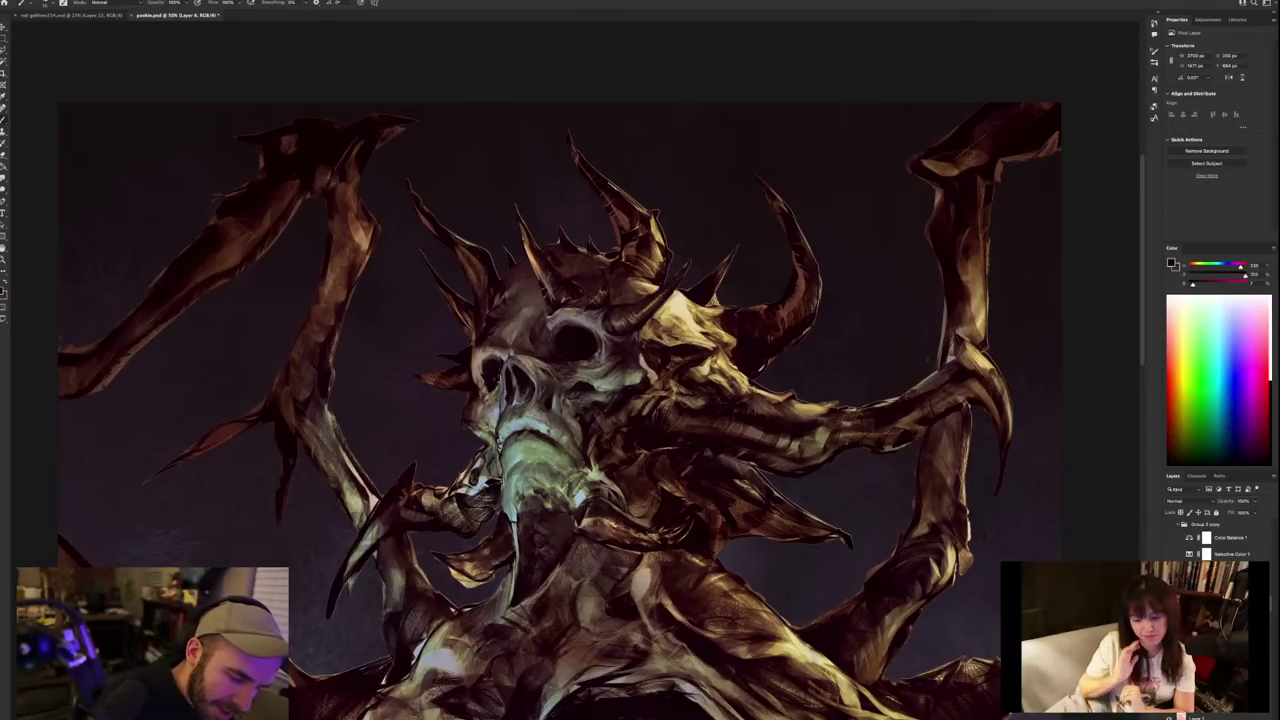
drag(499, 382, 487, 401)
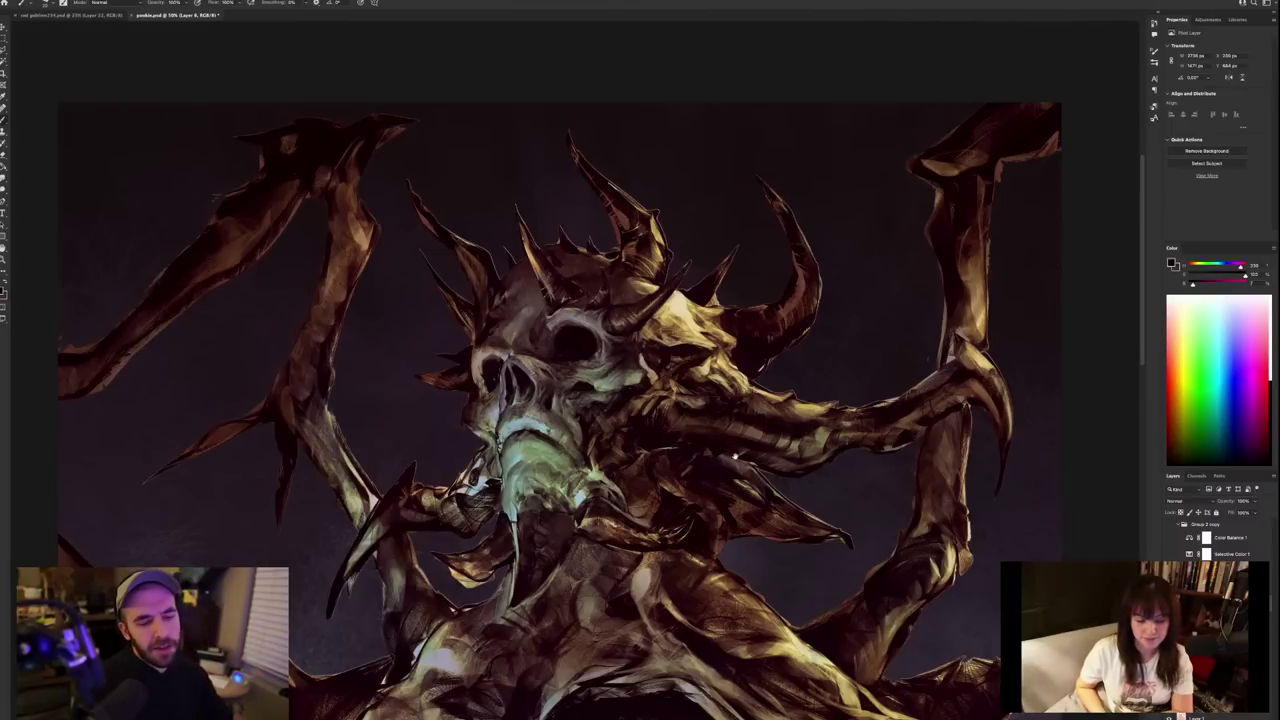
Touch up the bone between the nose and near eye socket with near-black, and the crown beside the near brow horn with sampled orange-brown.
drag(736, 456, 772, 387)
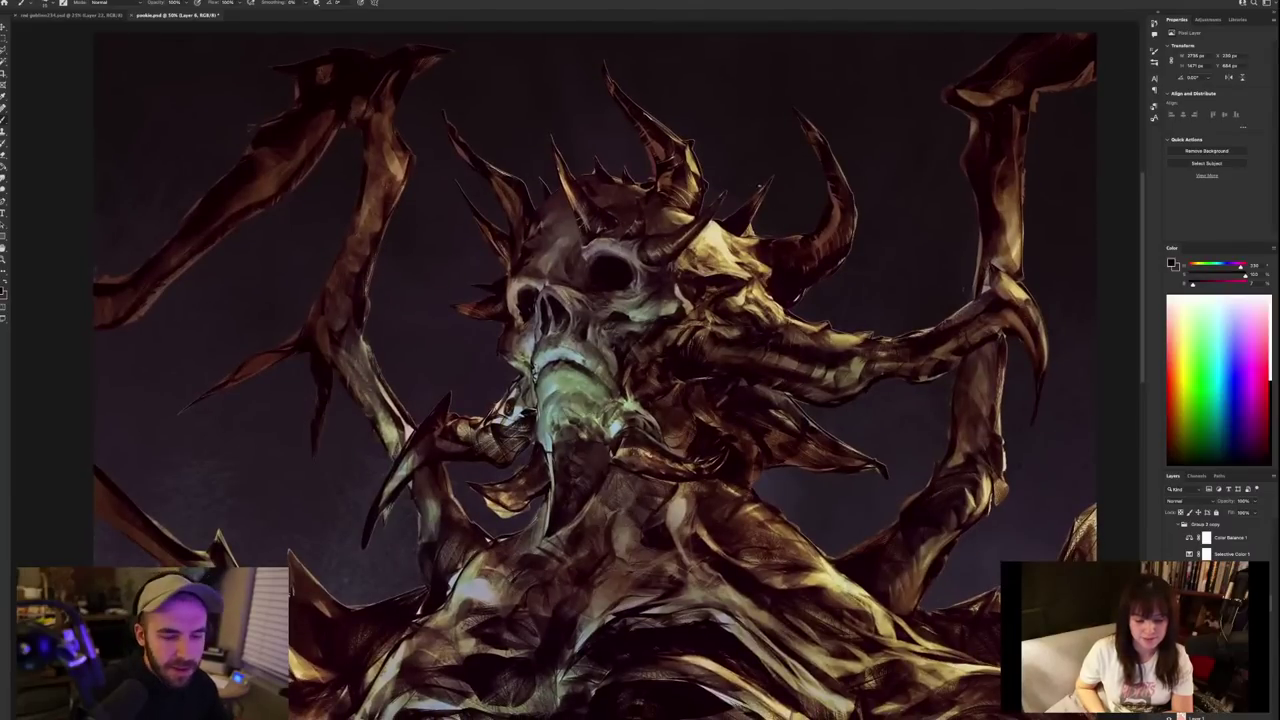
alt+click(580, 292)
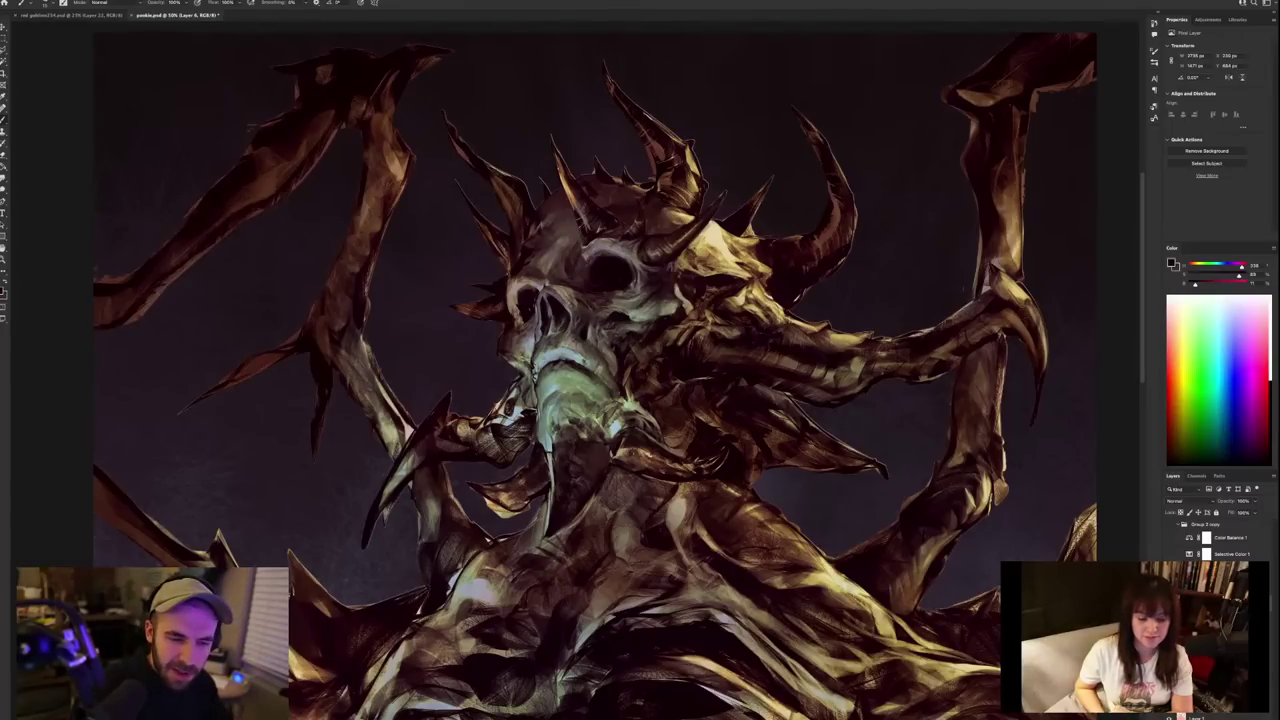
drag(780, 265, 704, 355)
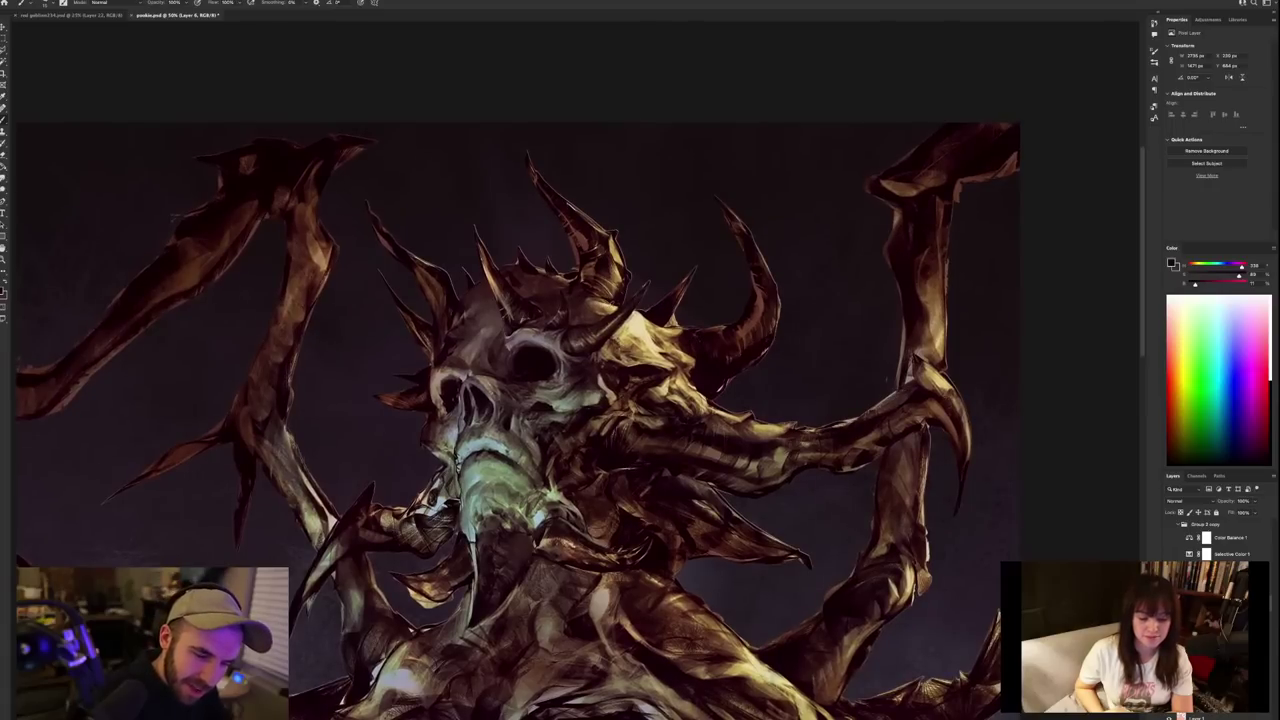
alt+click(600, 298)
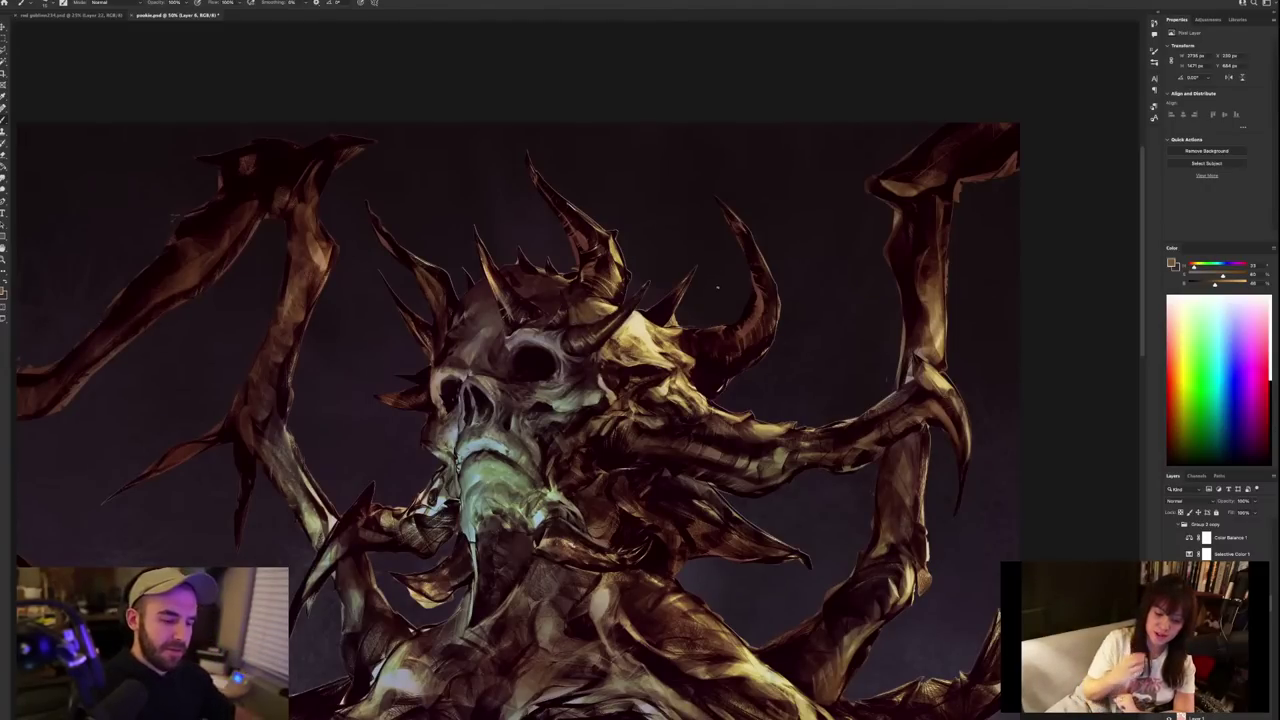
drag(656, 500, 676, 440)
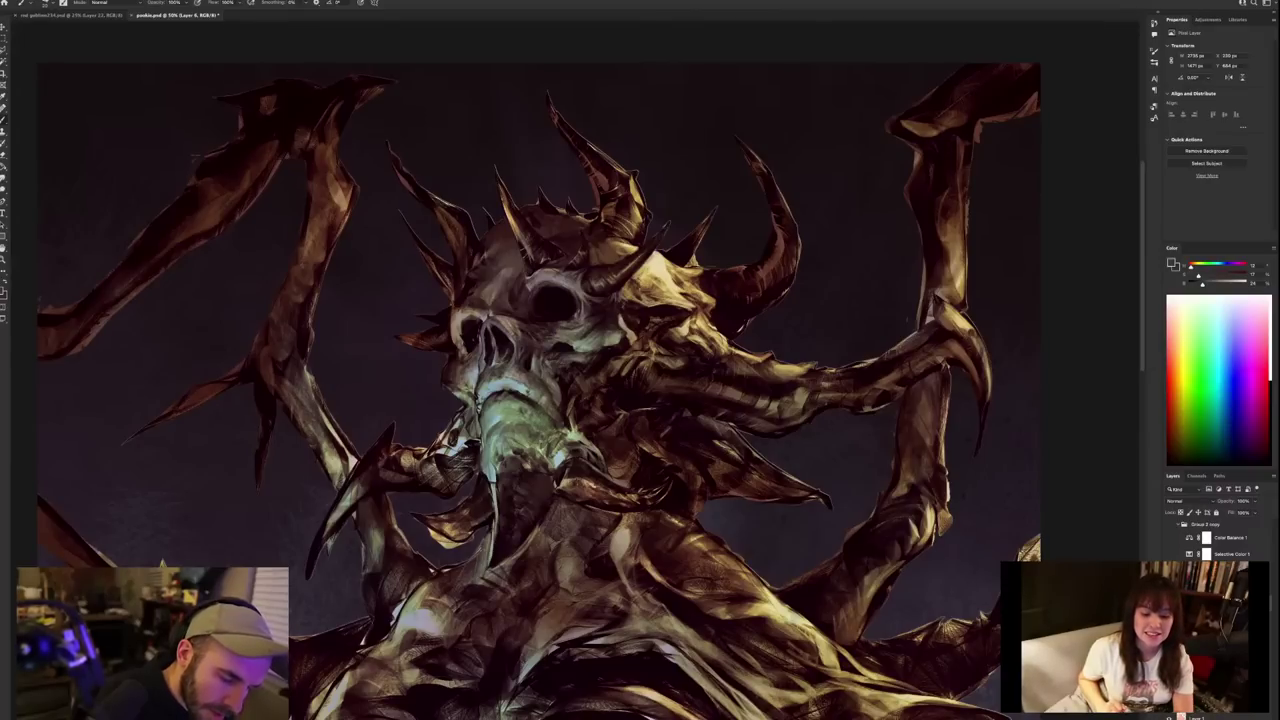
Darken the lower part of the greenish jaw and its near side with sampled dark maroon tones.
drag(549, 447, 517, 449)
alt+click(518, 449)
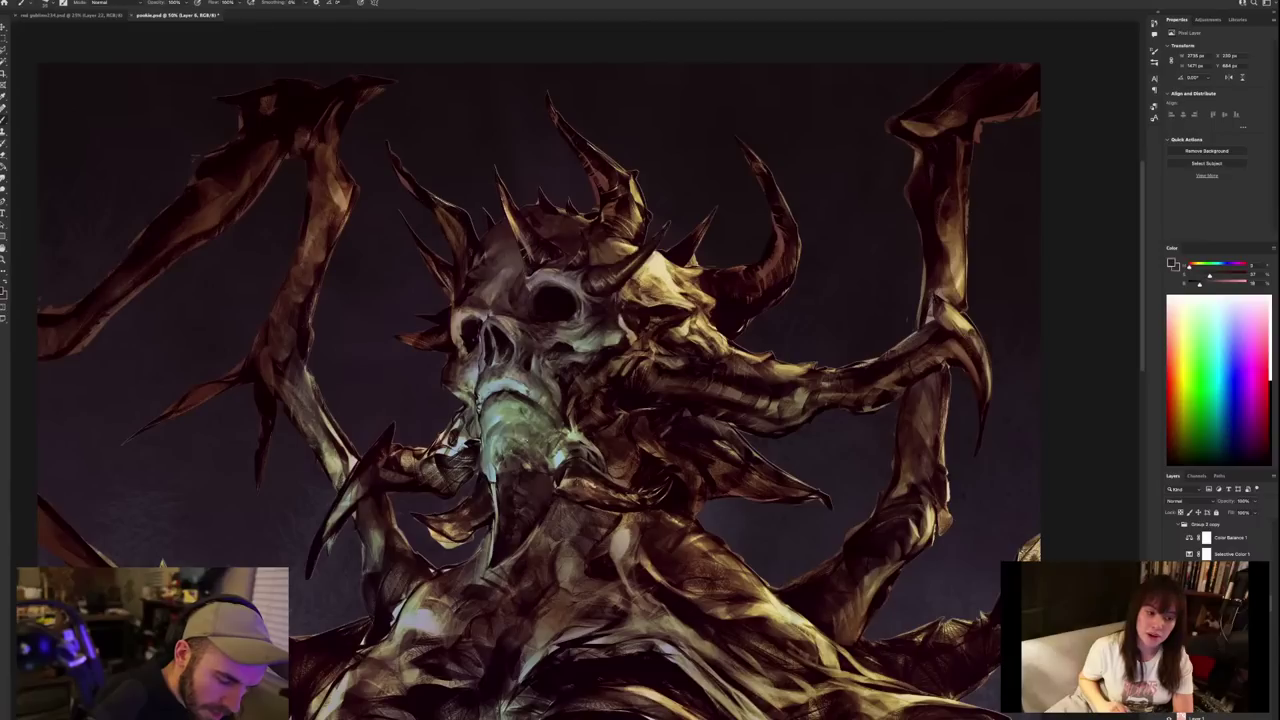
alt+click(521, 475)
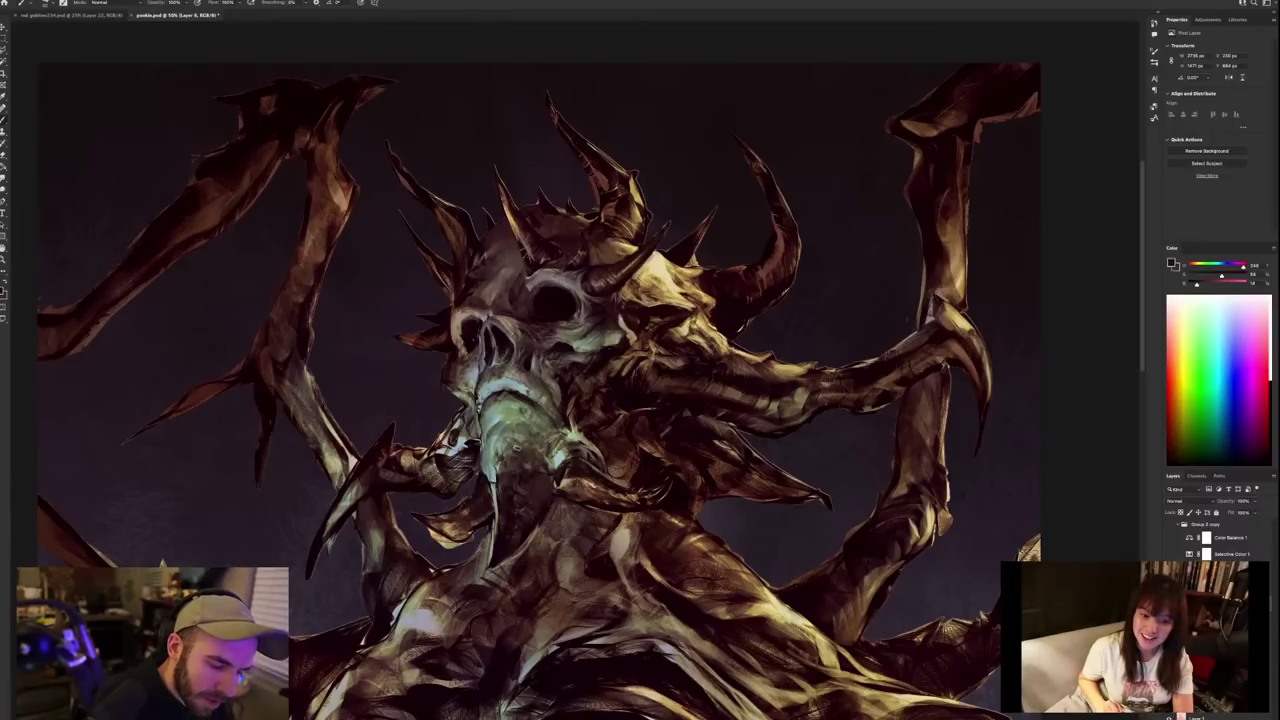
mouse_move(517, 448)
mouse_down()
mouse_move(546, 472)
mouse_move(560, 444)
mouse_move(547, 472)
mouse_move(570, 452)
mouse_move(546, 436)
mouse_move(566, 440)
mouse_up()
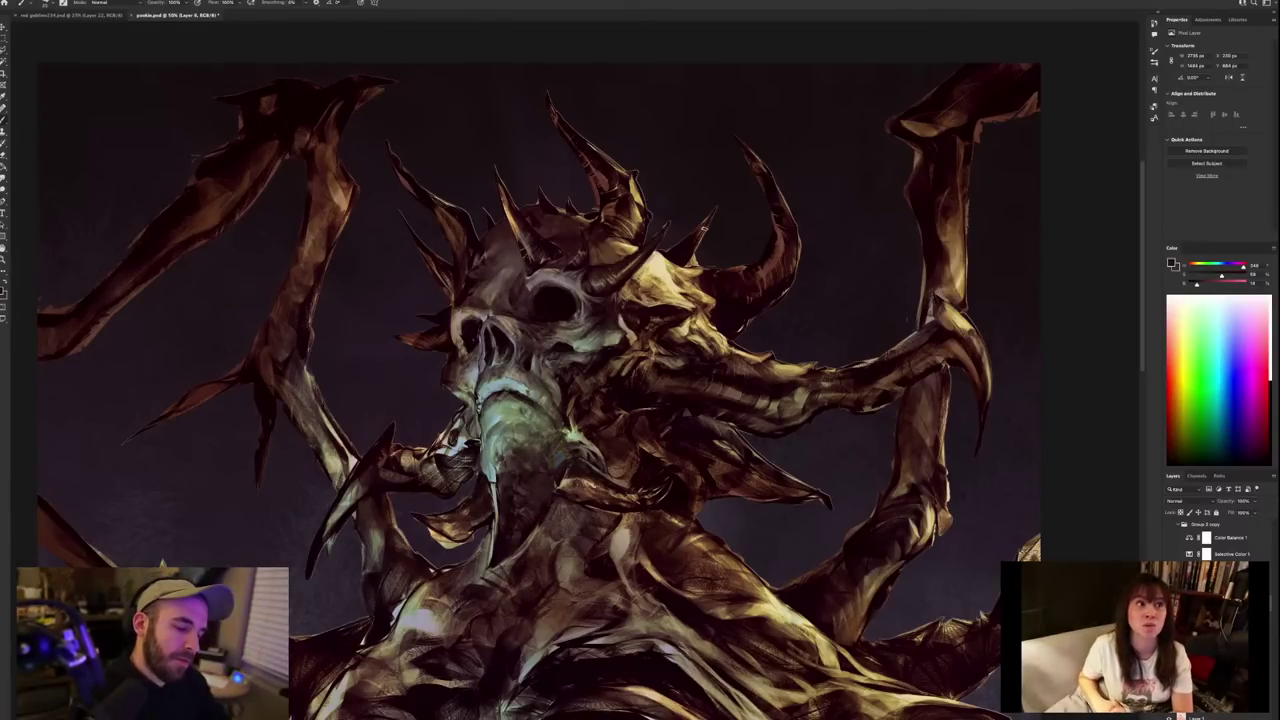
Check the whole figure, then touch up the bone above the nasal cavity with a sampled pale blue-grey.
scroll(605, 407, down, 5)
scroll(609, 407, up, 3)
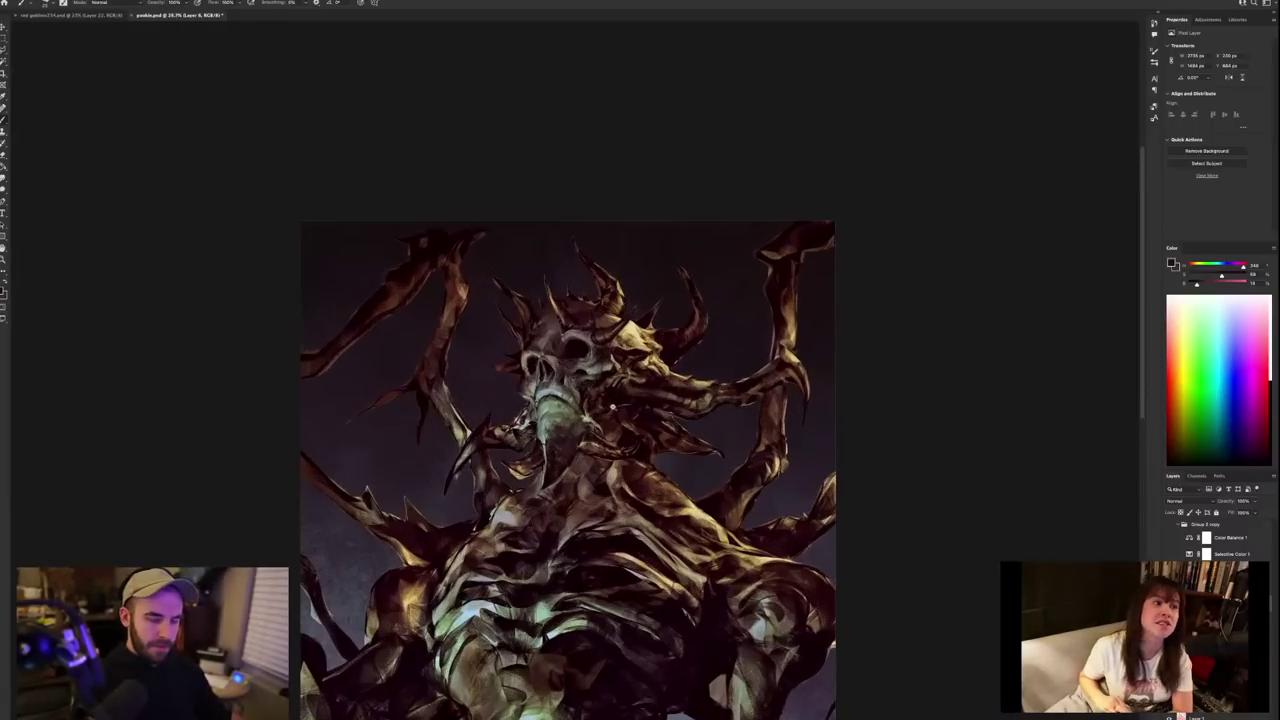
scroll(612, 407, up, 3)
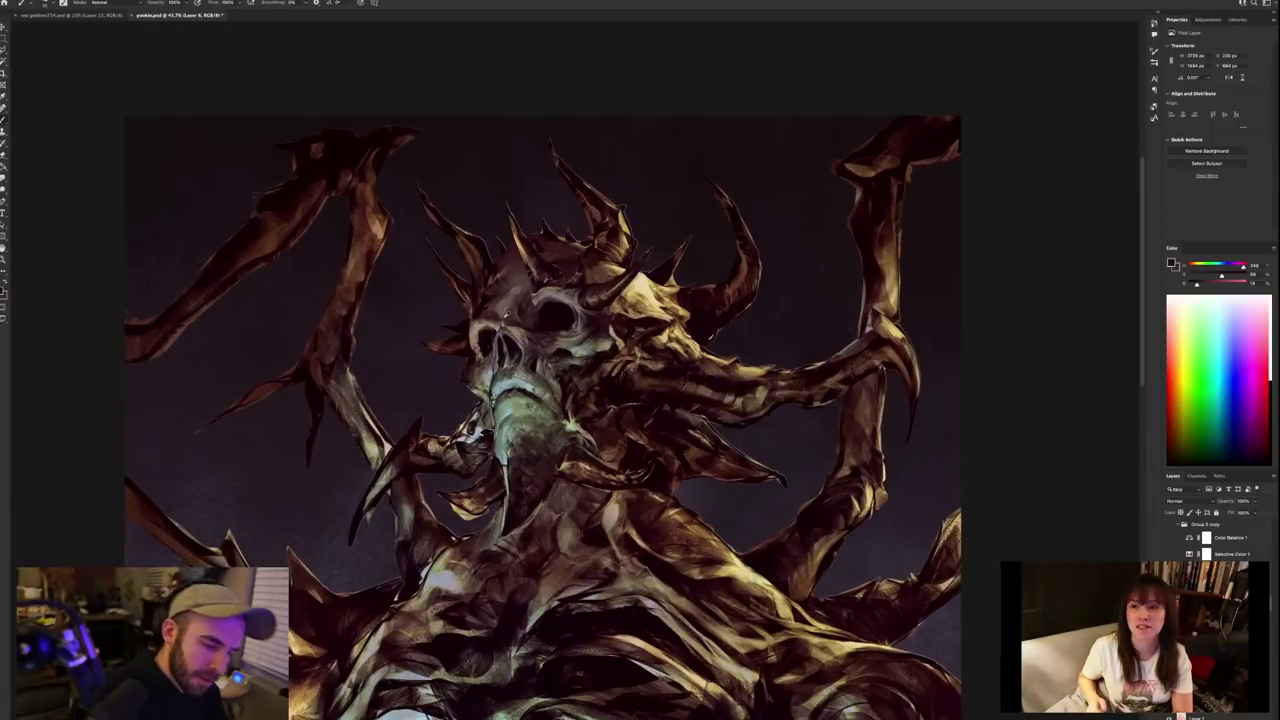
alt+click(501, 325)
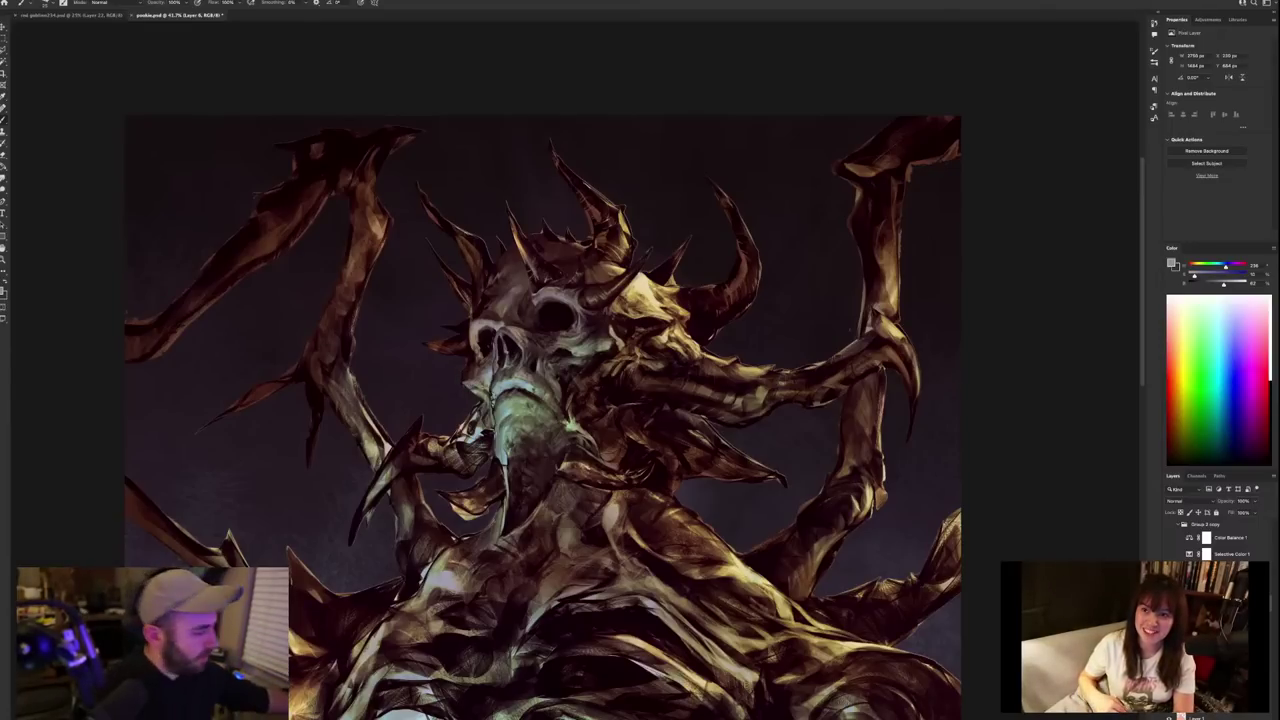
Check the whole figure, then rework the far eye socket with sampled near-black and dark reddish tones.
key(ctrl+minus)
key(ctrl+minus)
key(ctrl+minus)
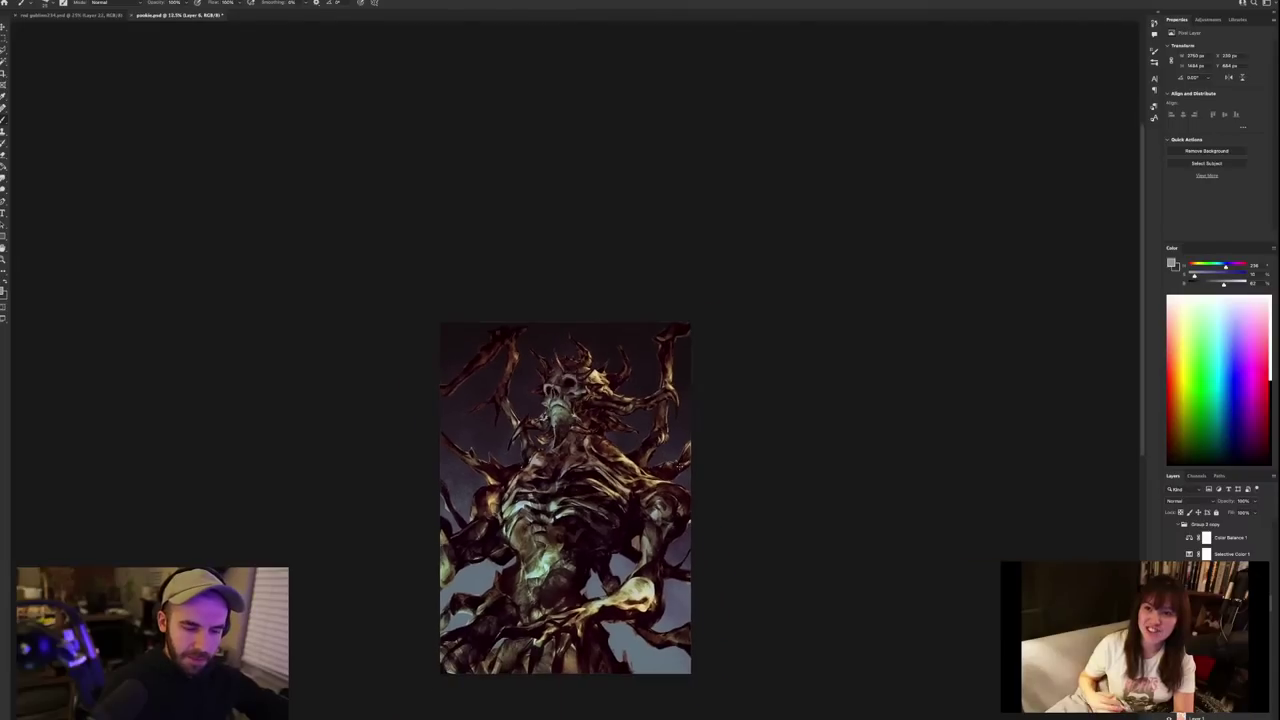
key(ctrl+plus)
key(ctrl+plus)
key(ctrl+plus)
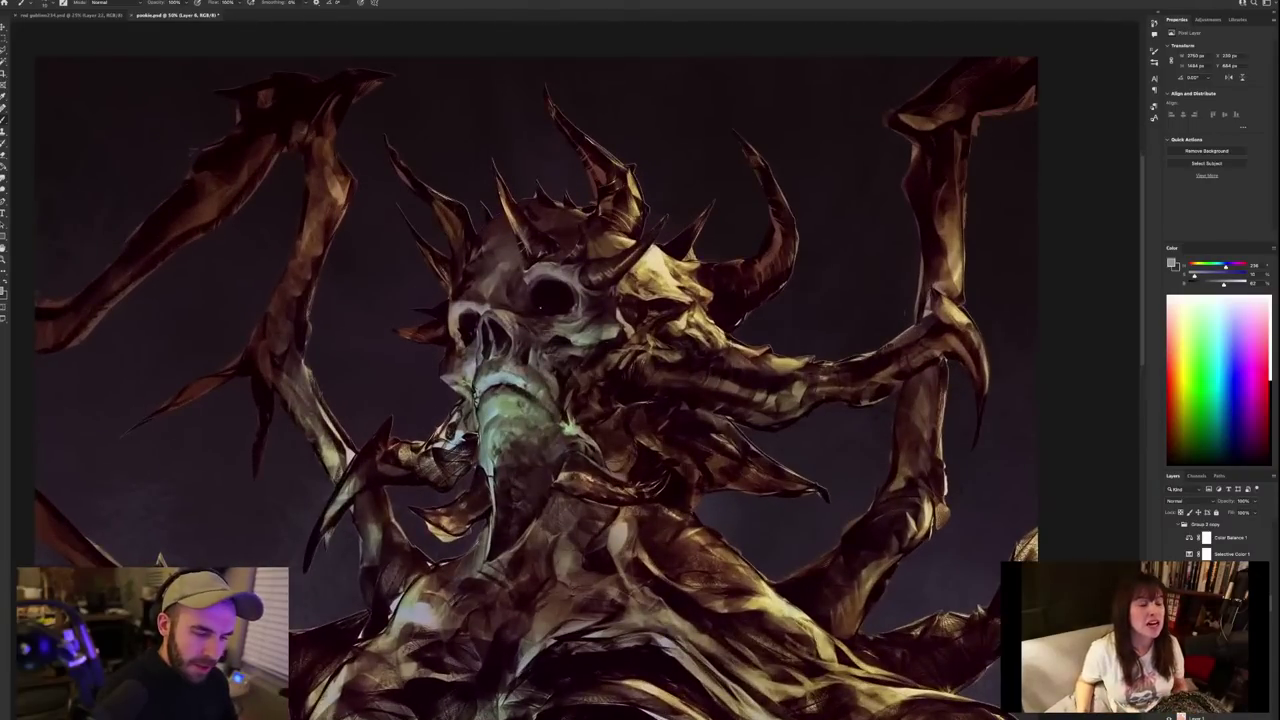
key(d)
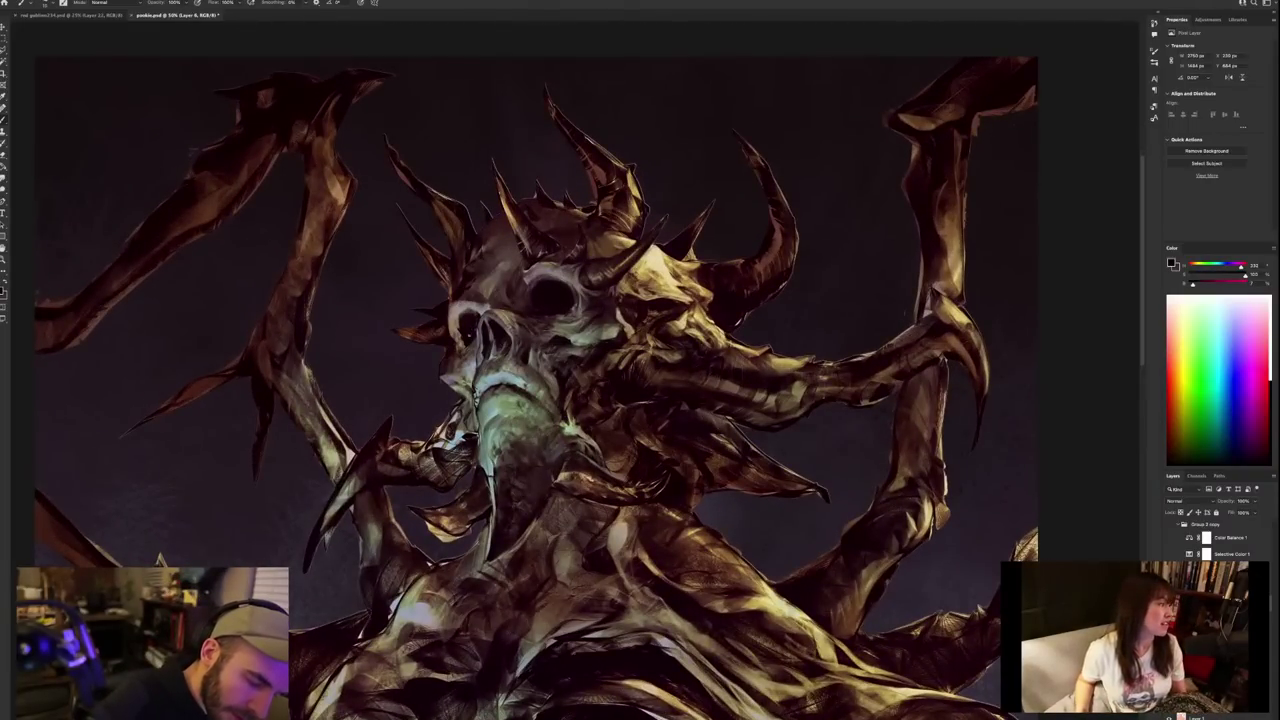
alt+click(466, 334)
alt+click(462, 332)
alt+click(460, 331)
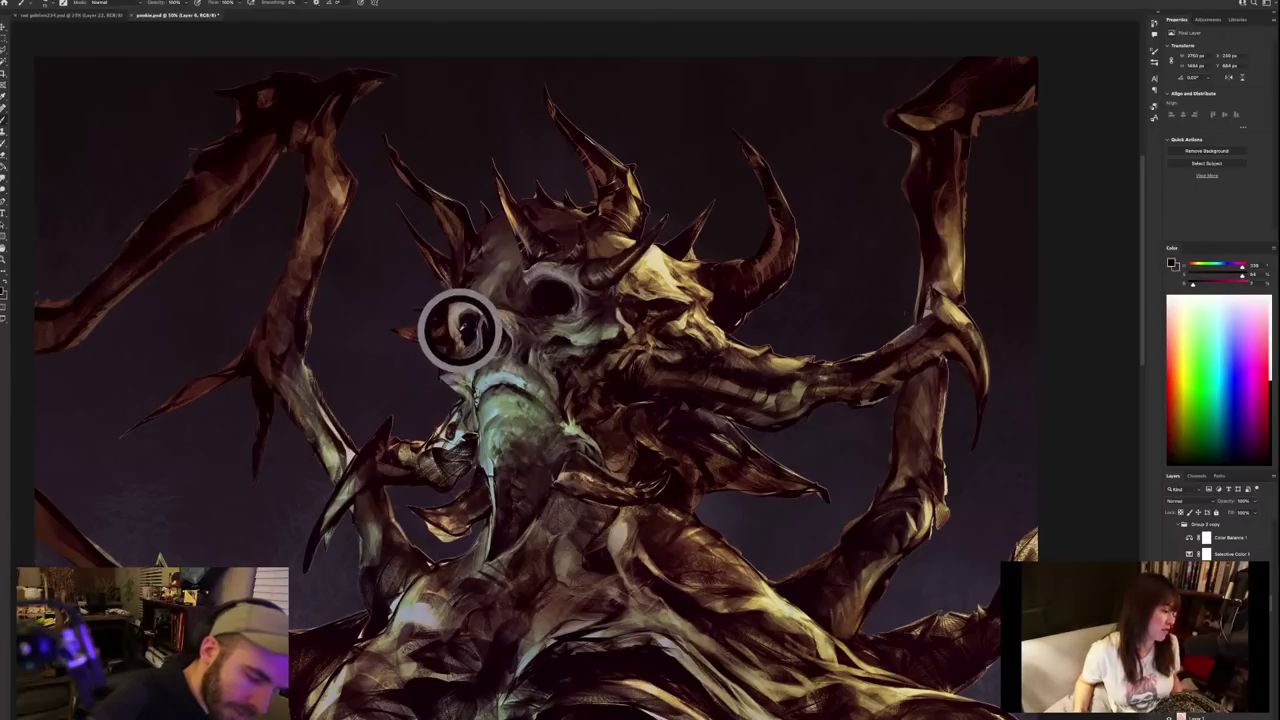
alt+click(460, 335)
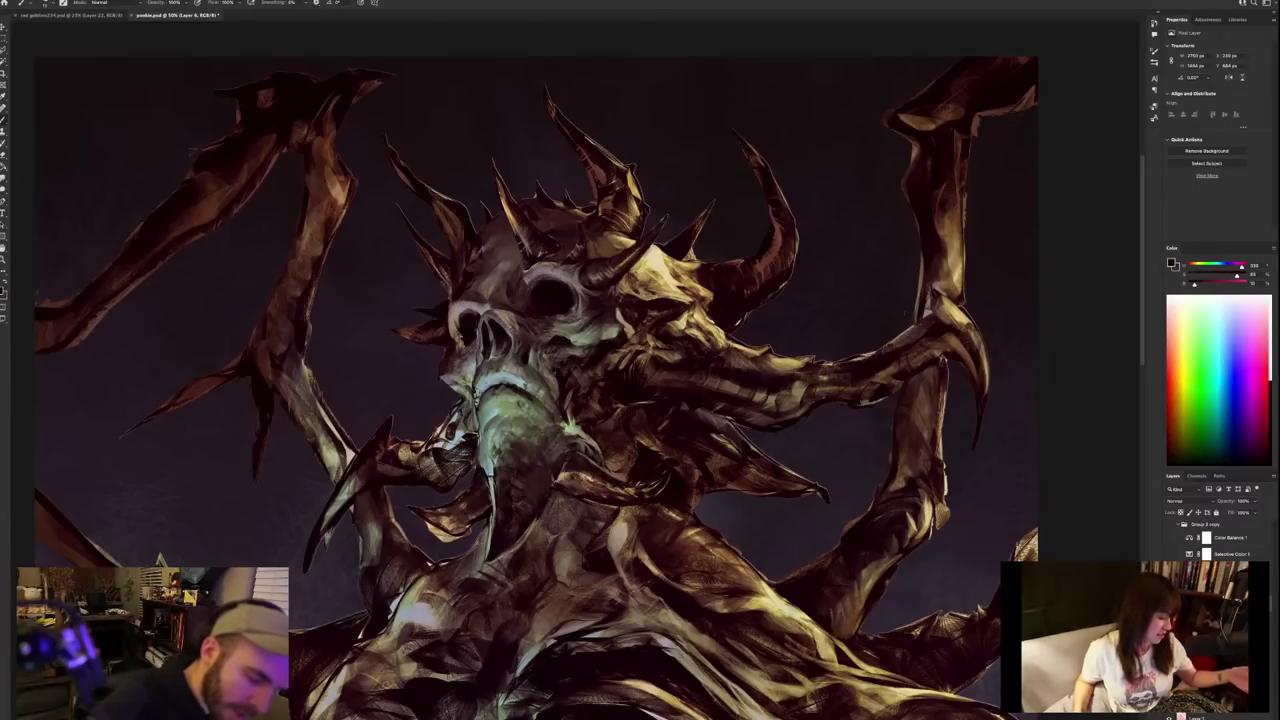
alt+click(459, 328)
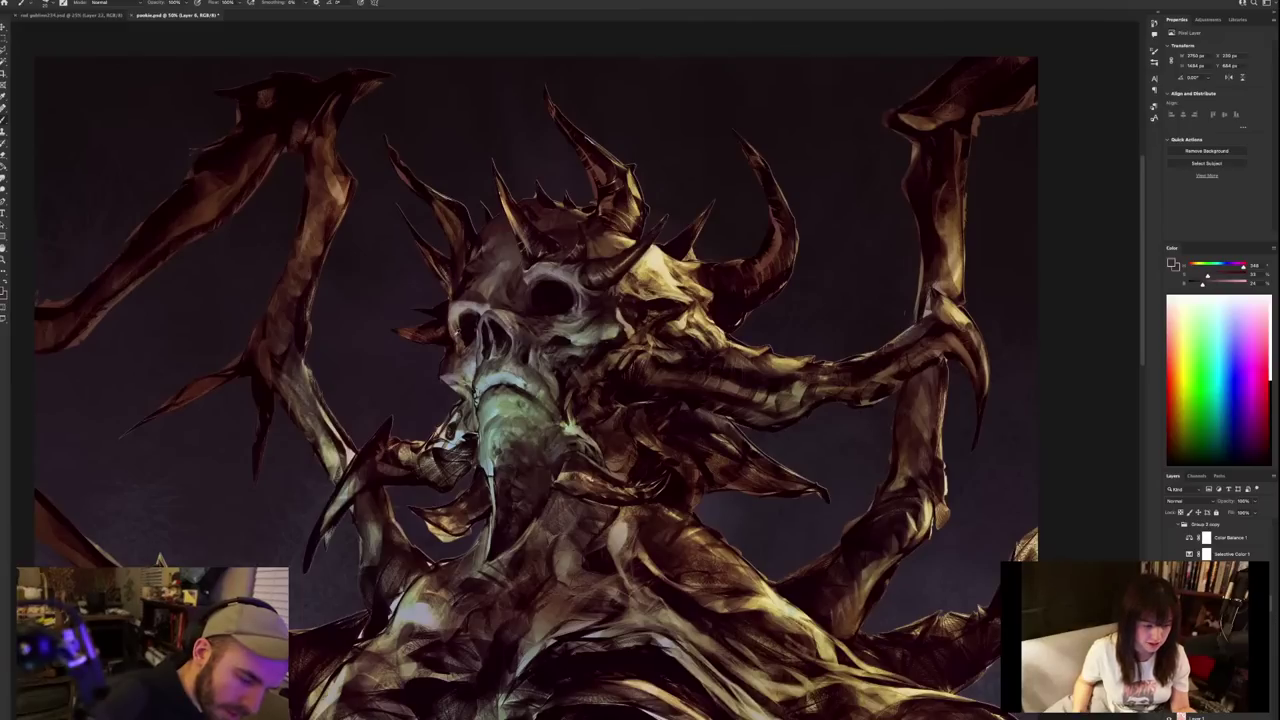
alt+click(456, 333)
alt+click(456, 344)
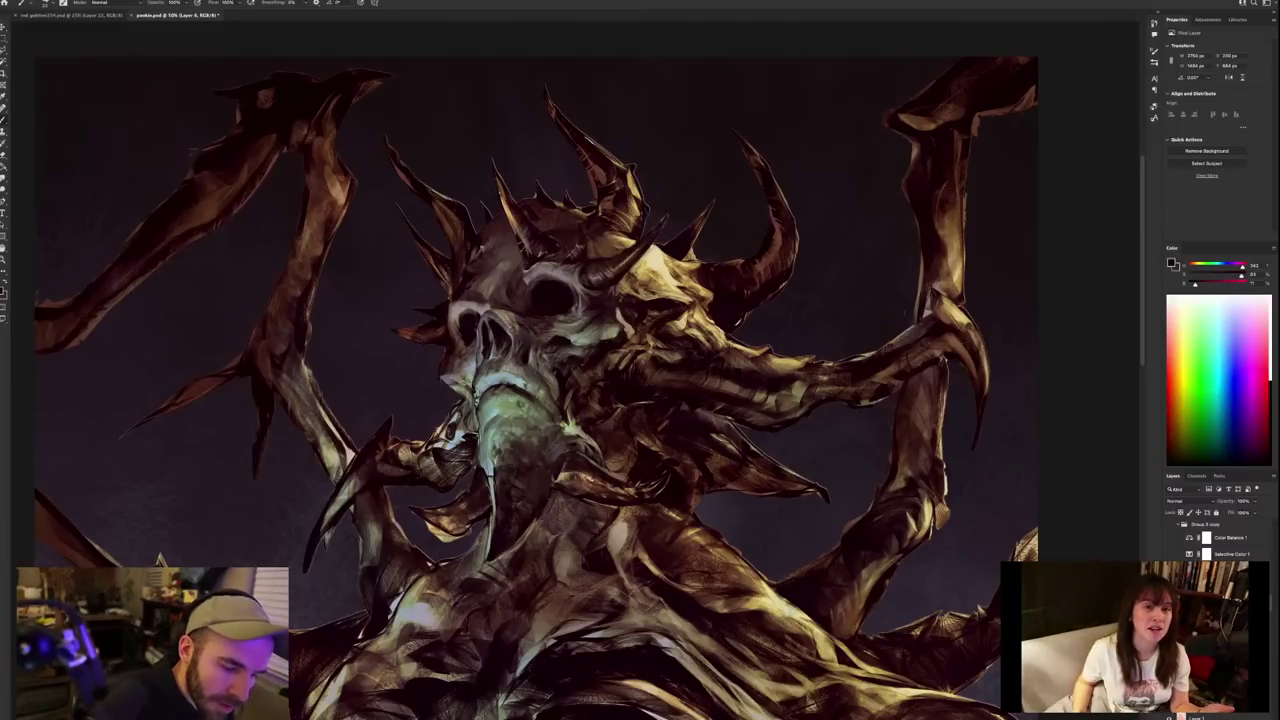
Touch up the brow above the far eye socket and the far side of the crown with sampled greyish-red and dark maroon tones.
alt+click(453, 305)
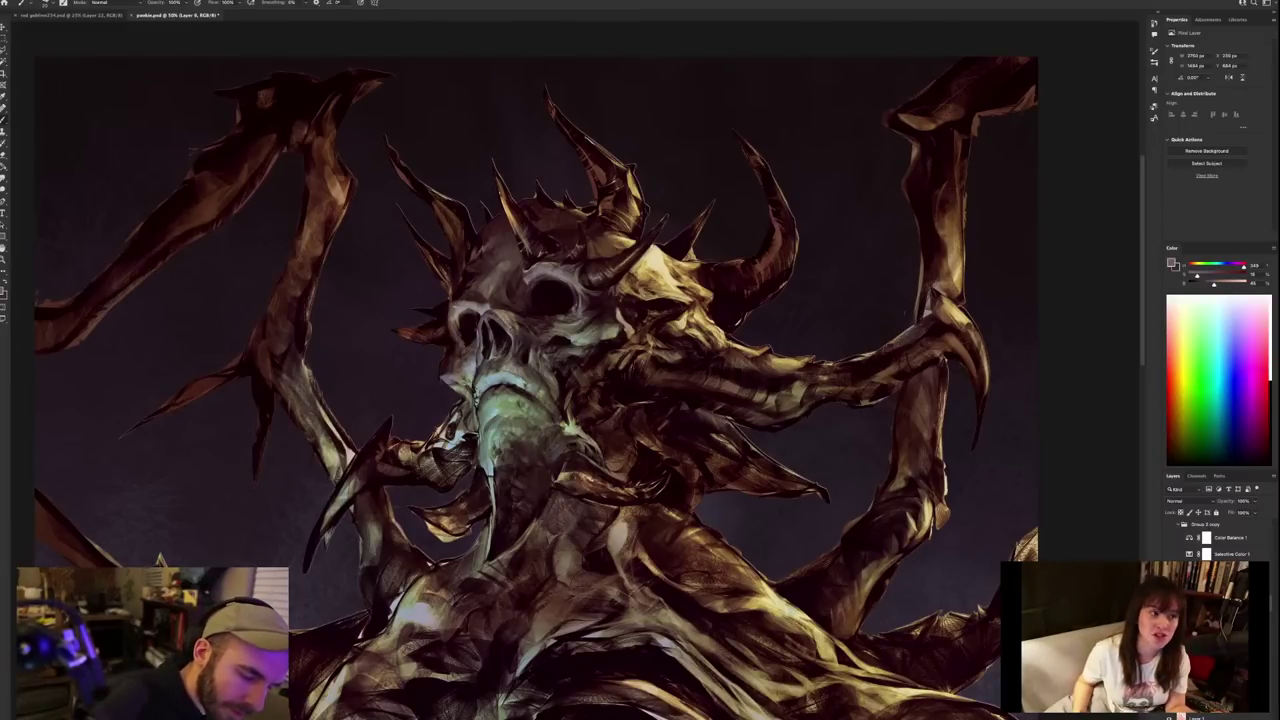
alt+click(464, 299)
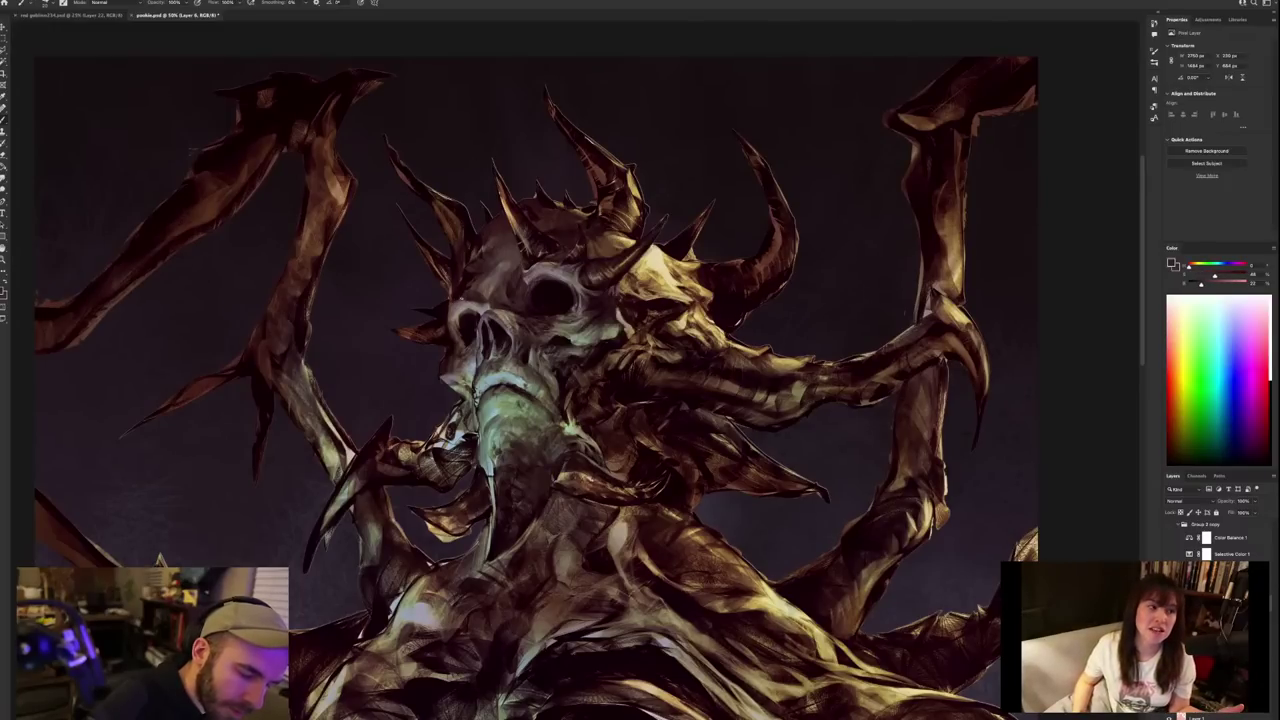
key(x)
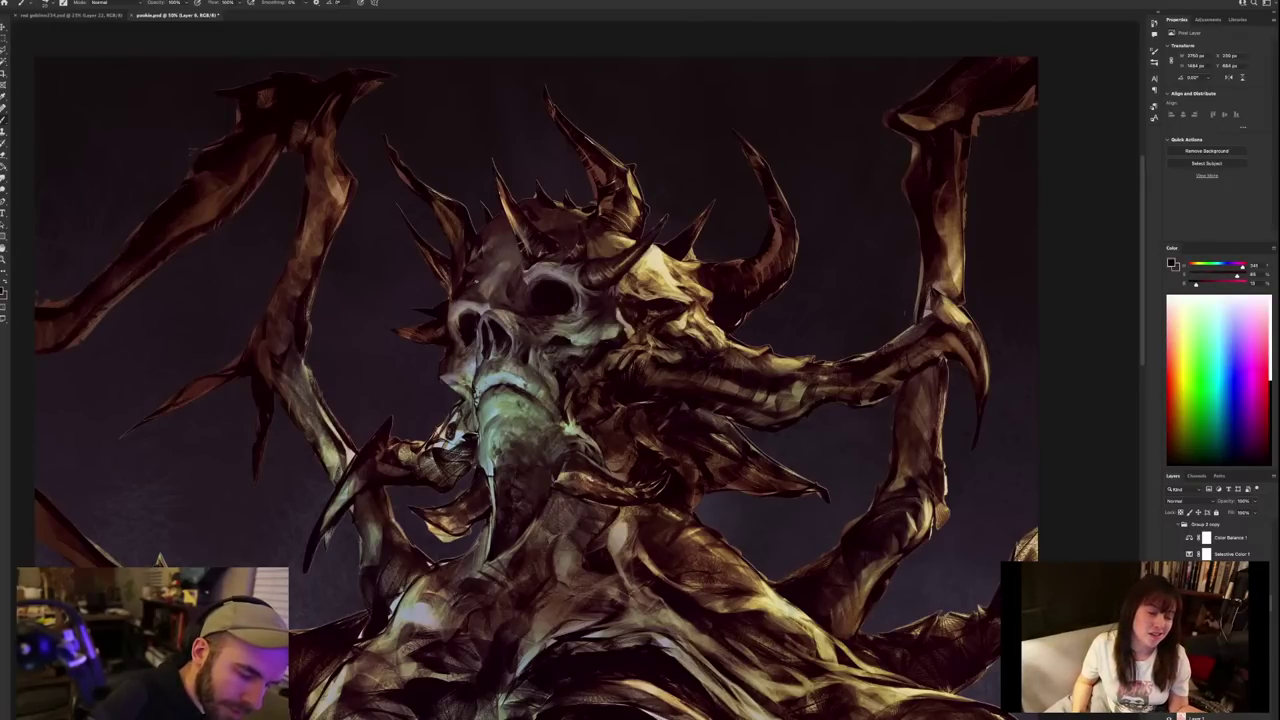
alt+click(468, 274)
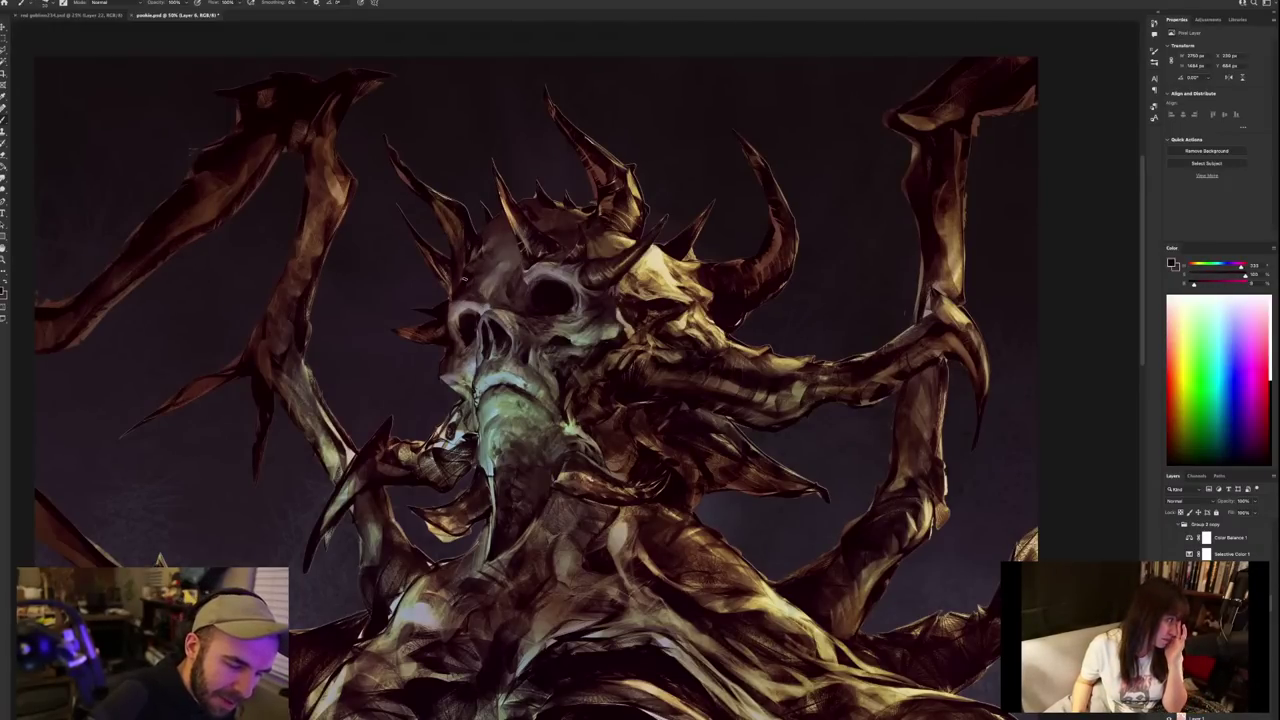
alt+click(476, 266)
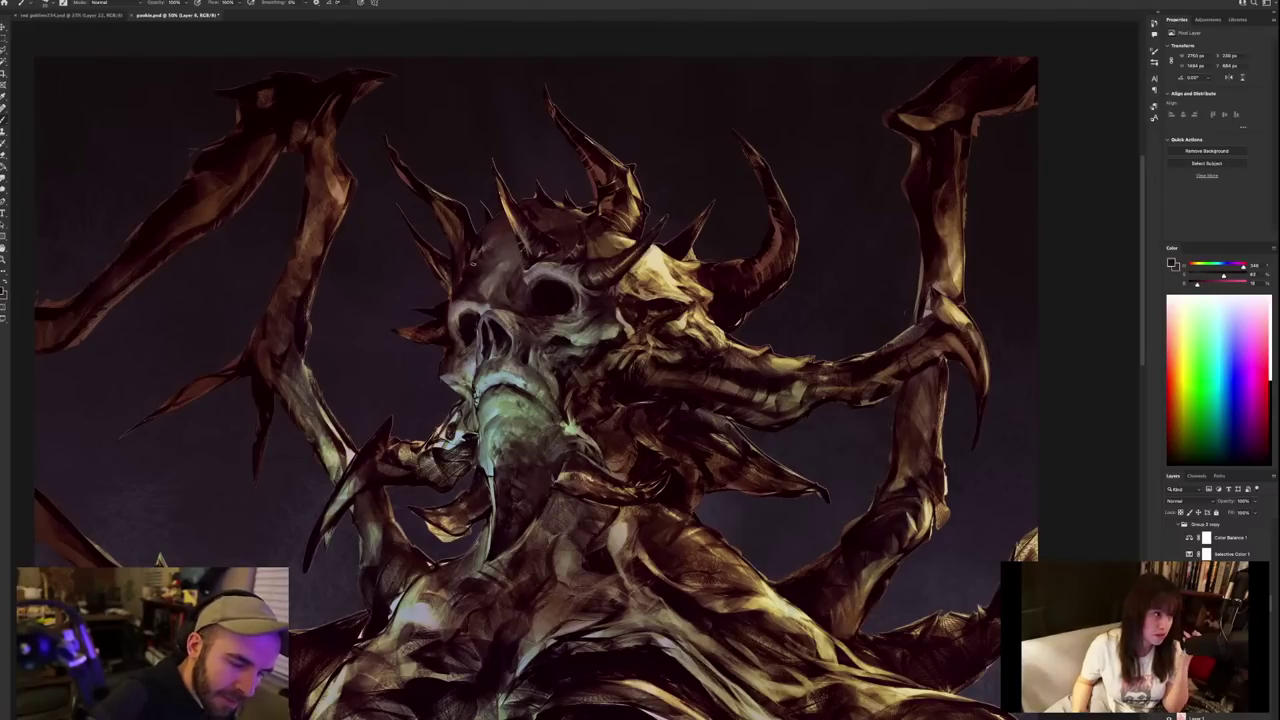
alt+click(483, 233)
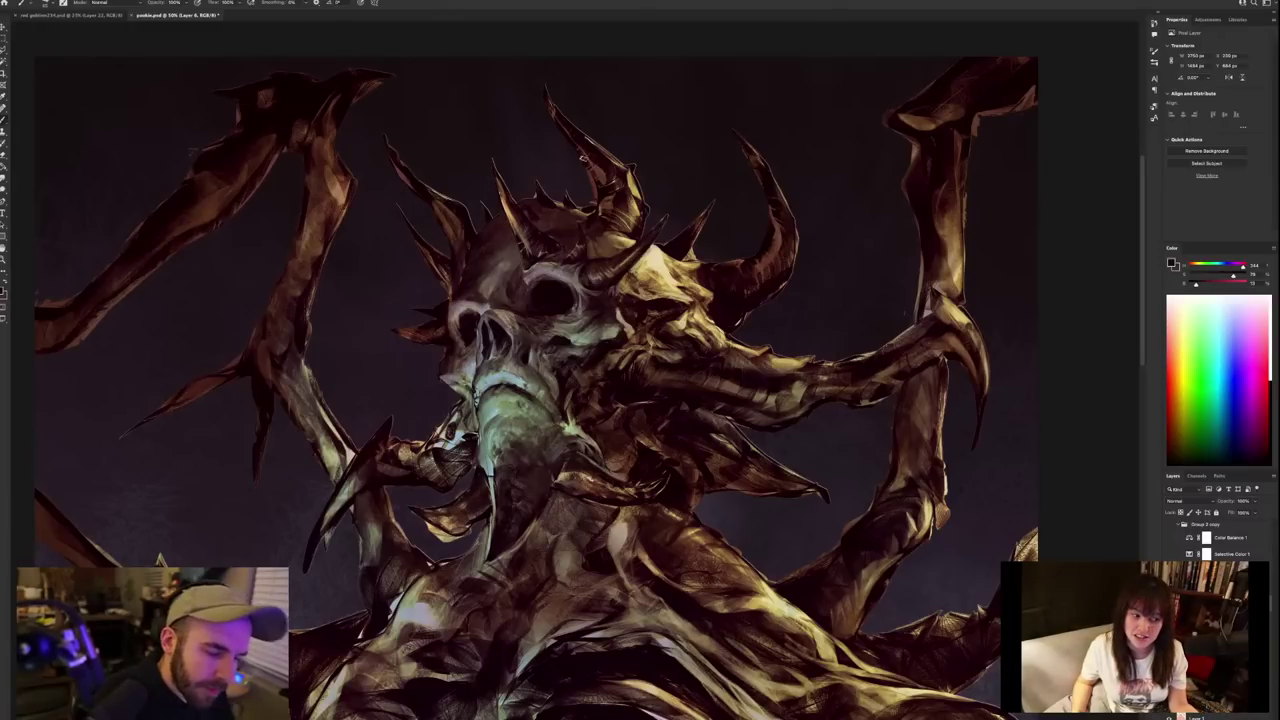
Check the whole figure zoomed out, then flip the canvas view horizontally to see it mirrored.
key(ctrl+minus)
key(ctrl+minus)
key(ctrl+minus)
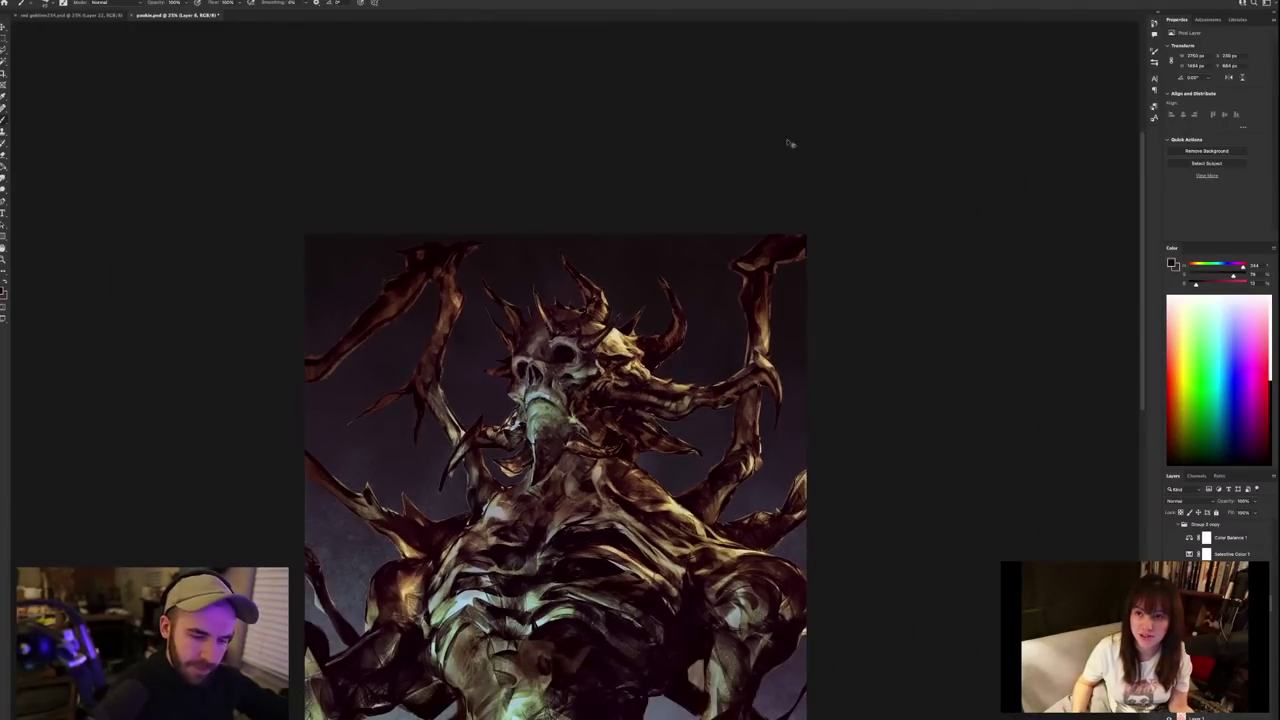
key(ctrl+plus)
key(ctrl+plus)
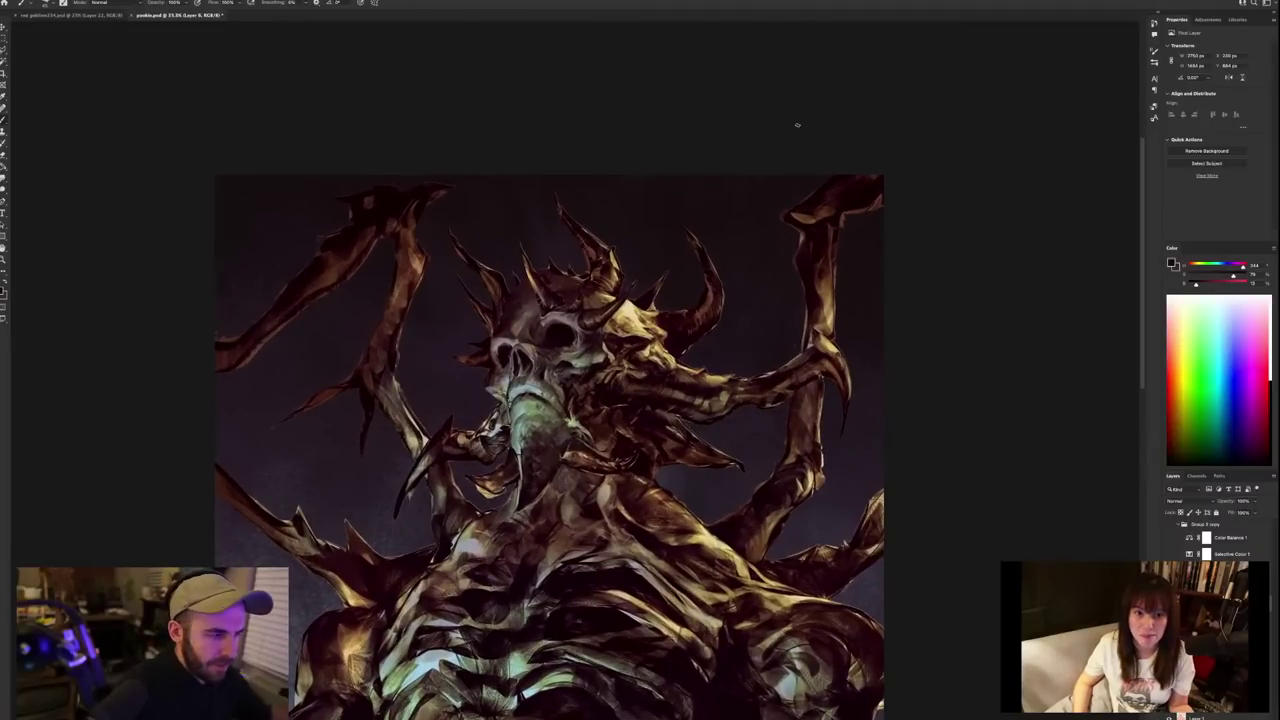
click(8, 3)
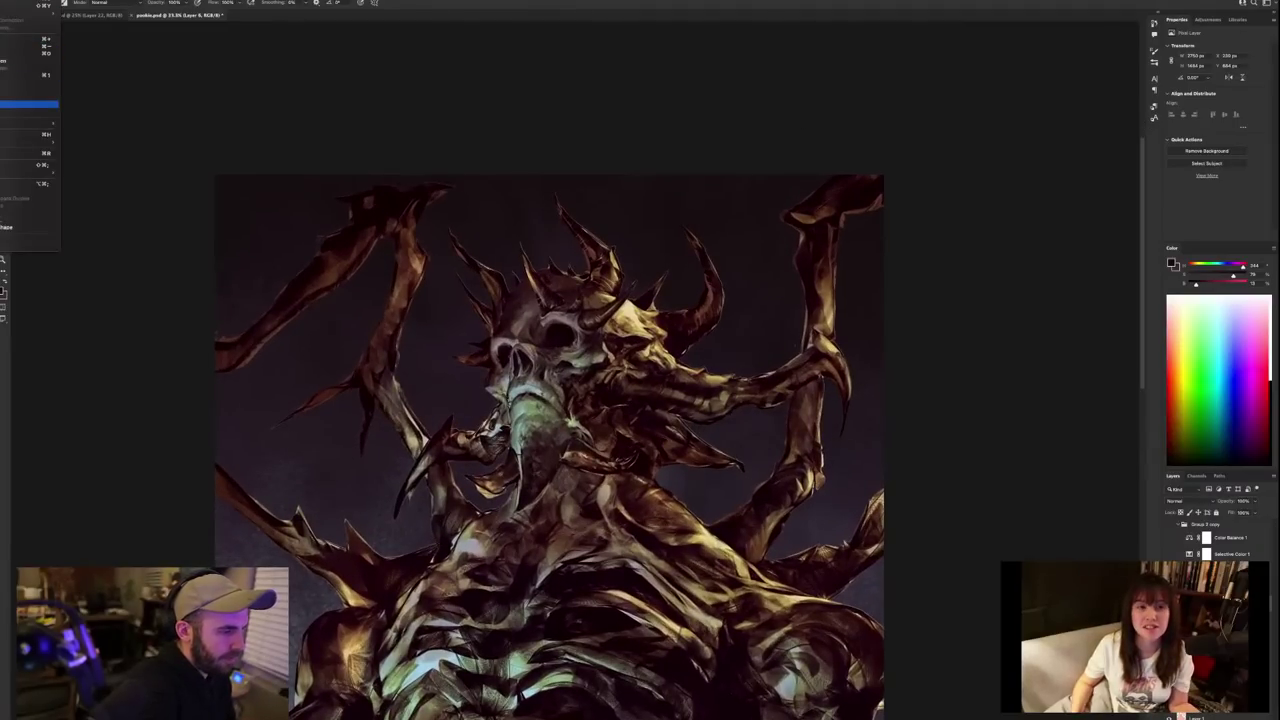
click(8, 104)
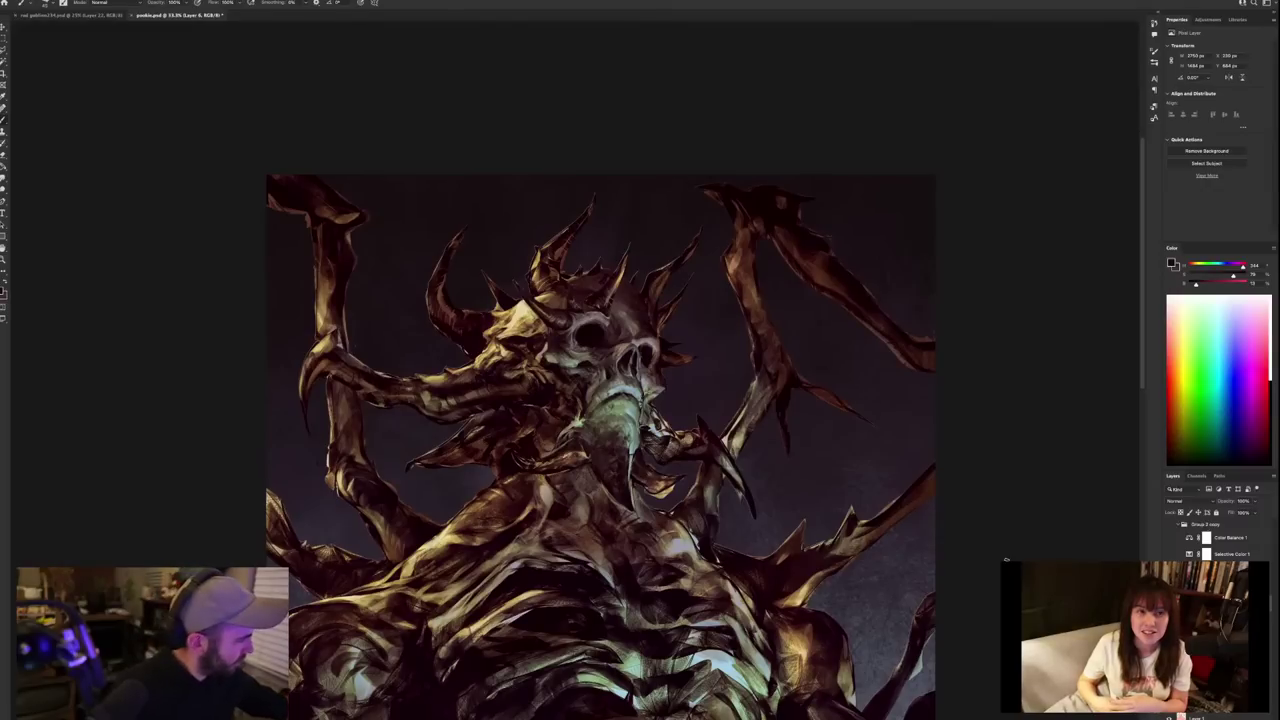
Refine the upper jaw between the nose and mouth with sampled near-black, neutral grey and pale blue-grey tones.
key(ctrl+plus)
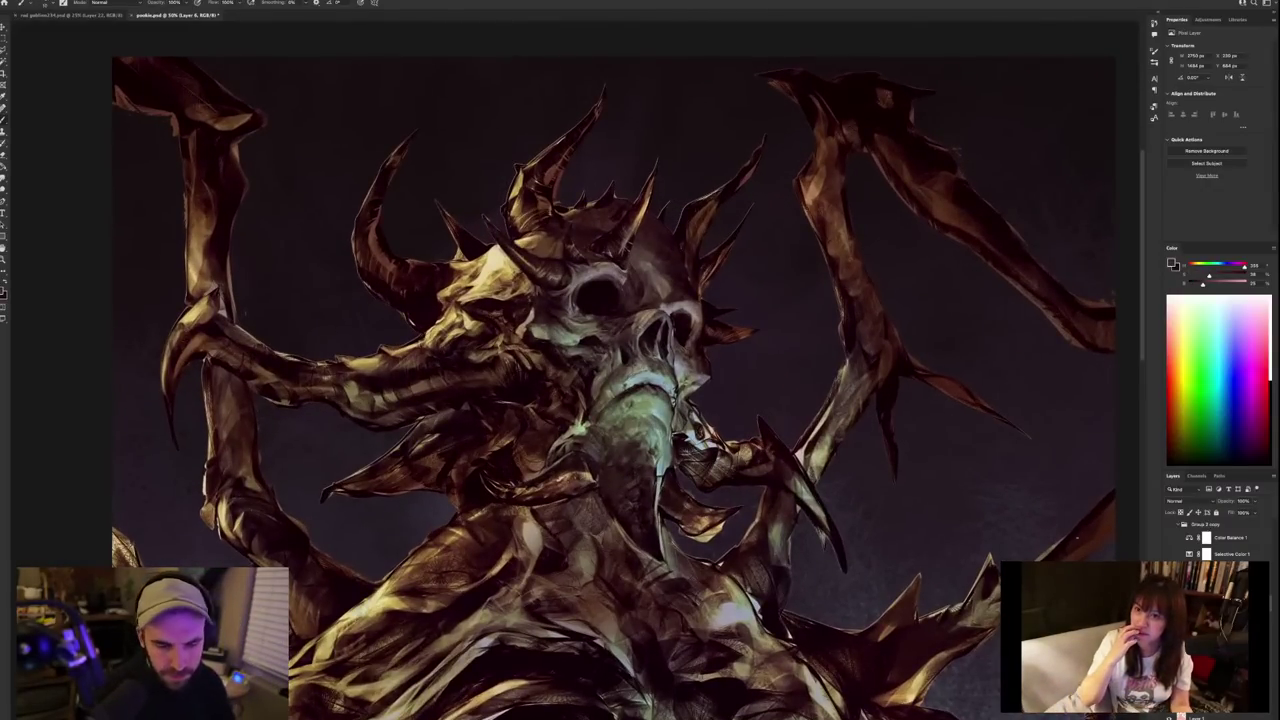
key(x)
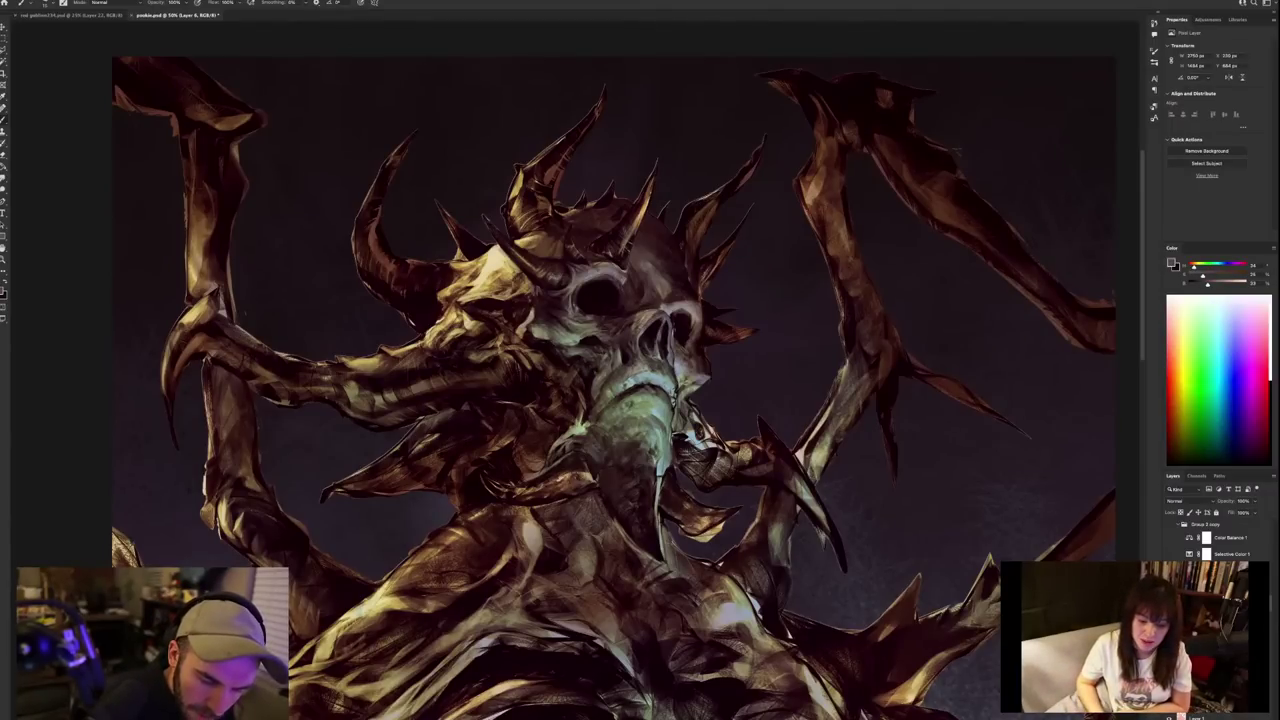
alt+click(653, 368)
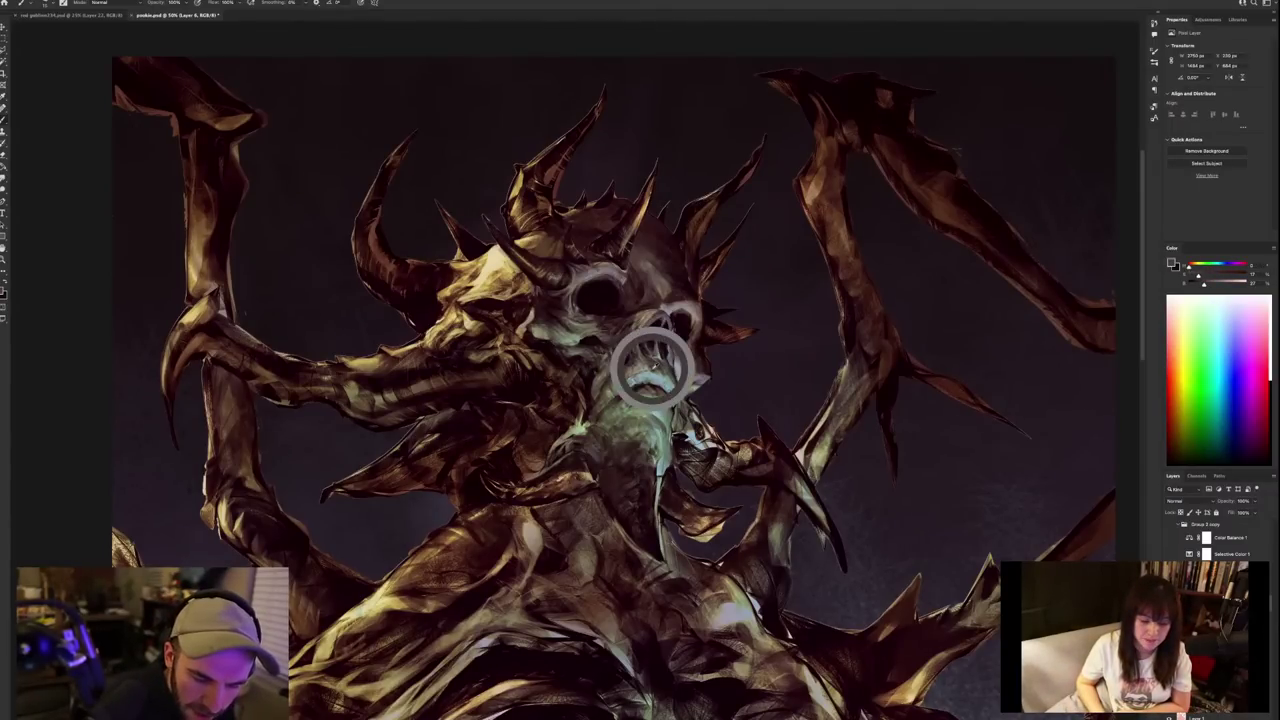
alt+click(649, 383)
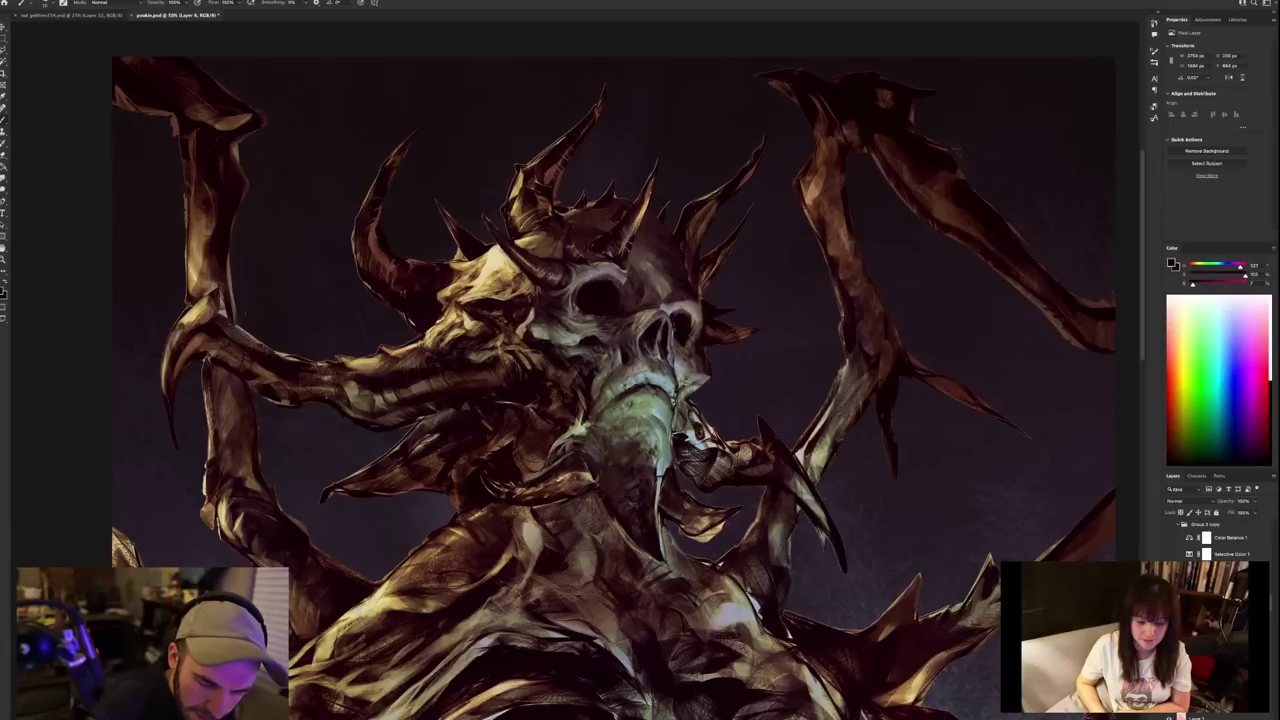
alt+click(647, 379)
alt+click(649, 376)
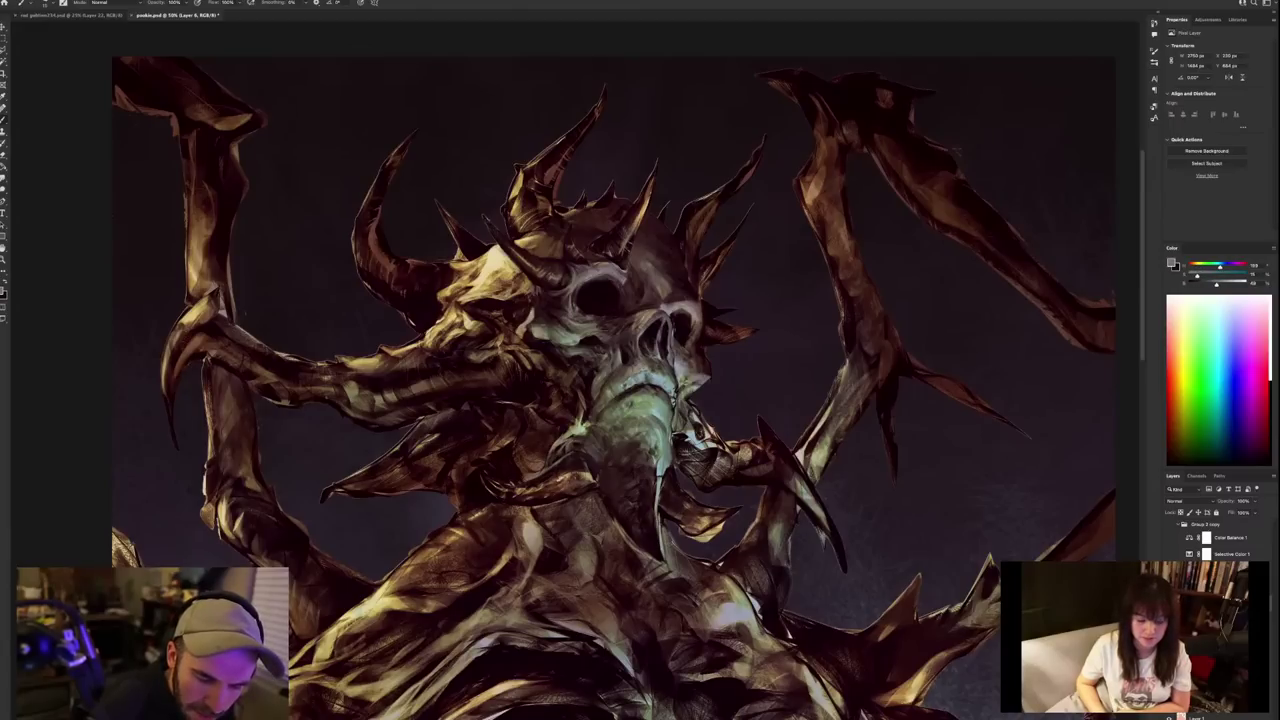
alt+click(661, 375)
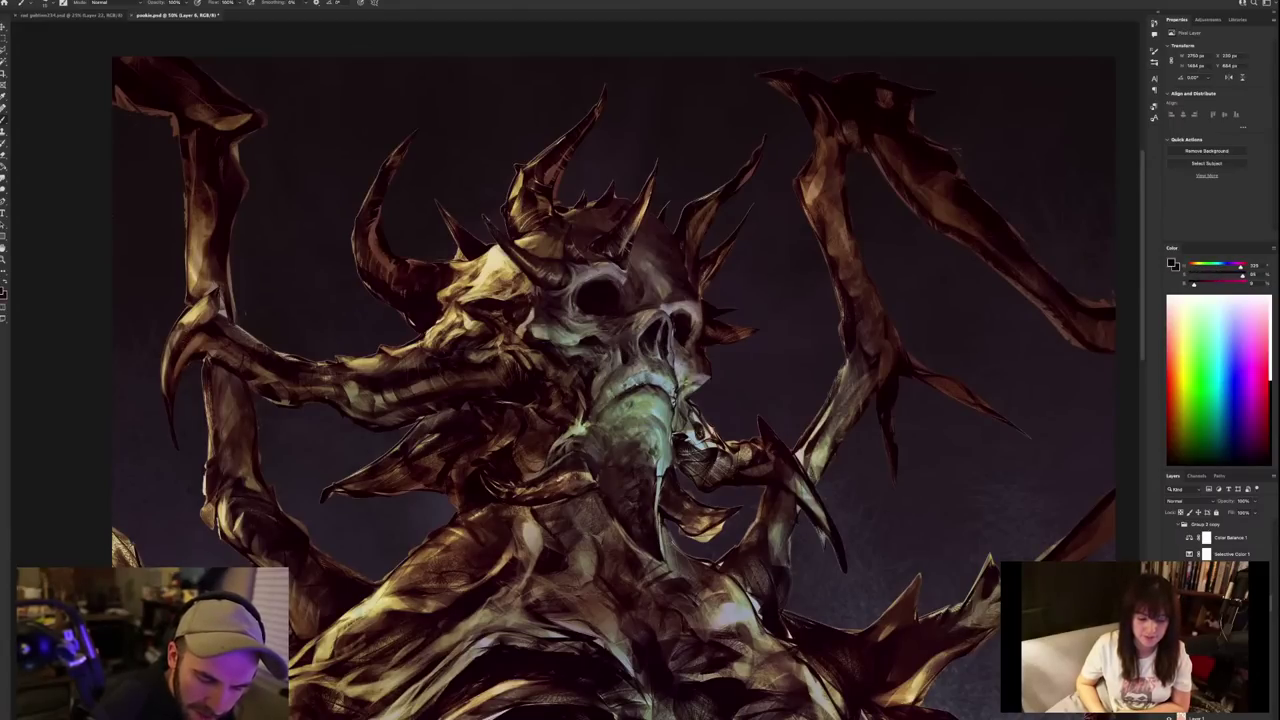
alt+click(652, 378)
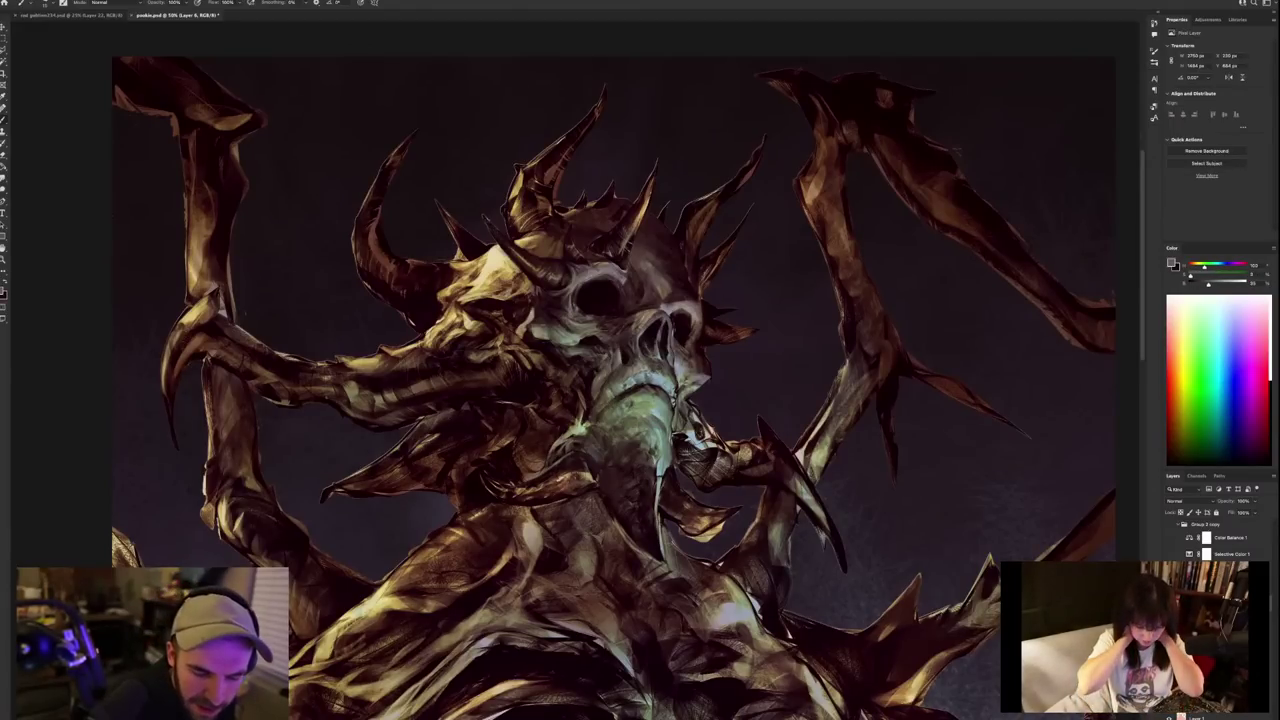
alt+click(656, 379)
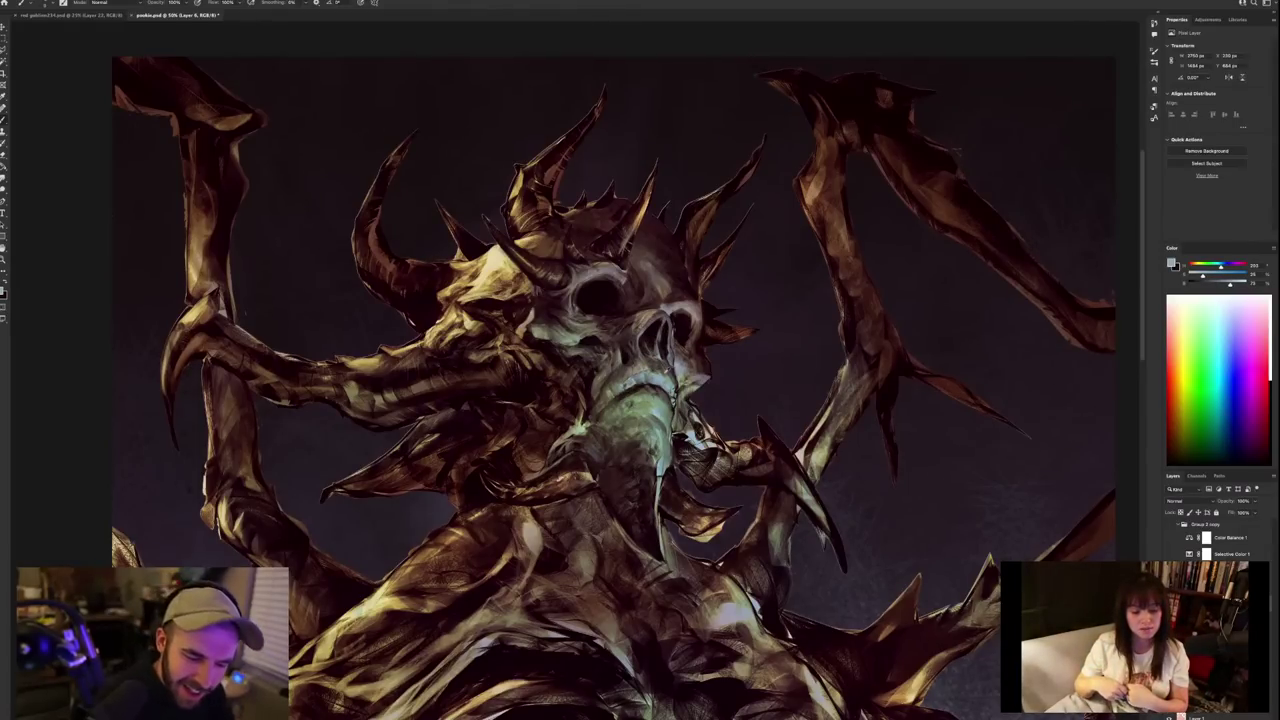
Touch up the far side of the upper jaw with sampled pale blue-grey, grey-green and near-black tones.
alt+click(667, 372)
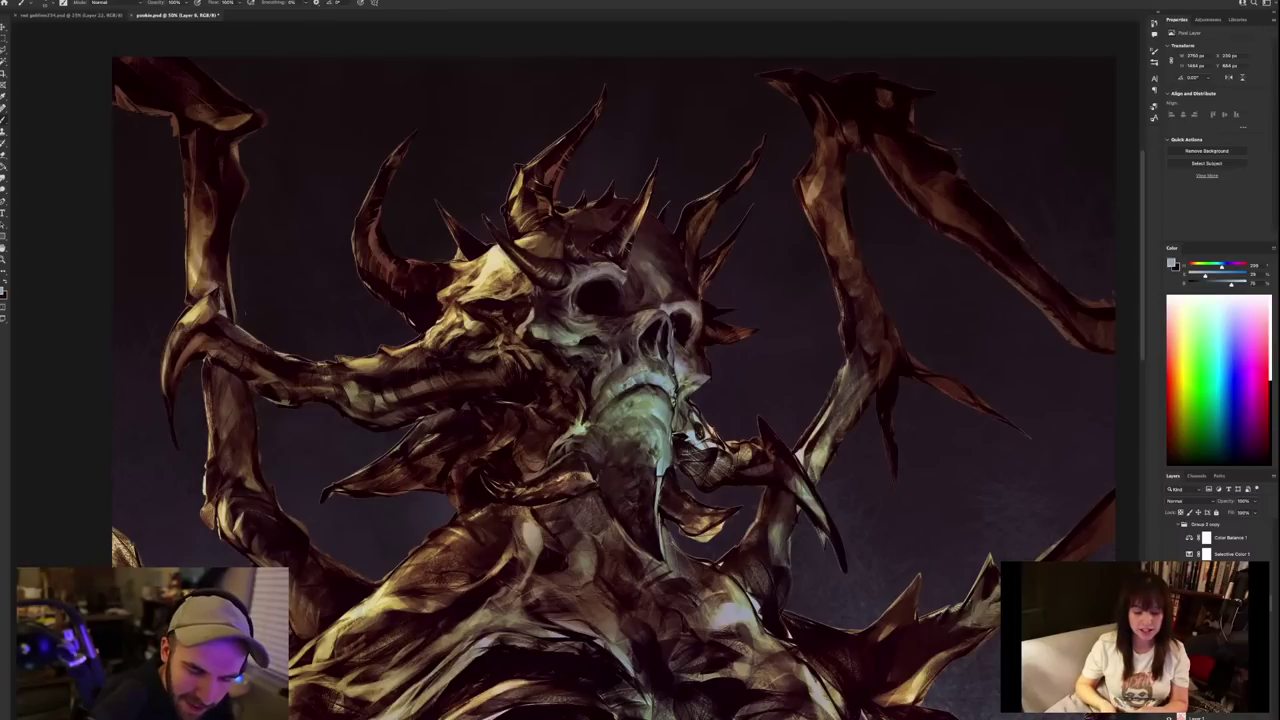
alt+click(667, 385)
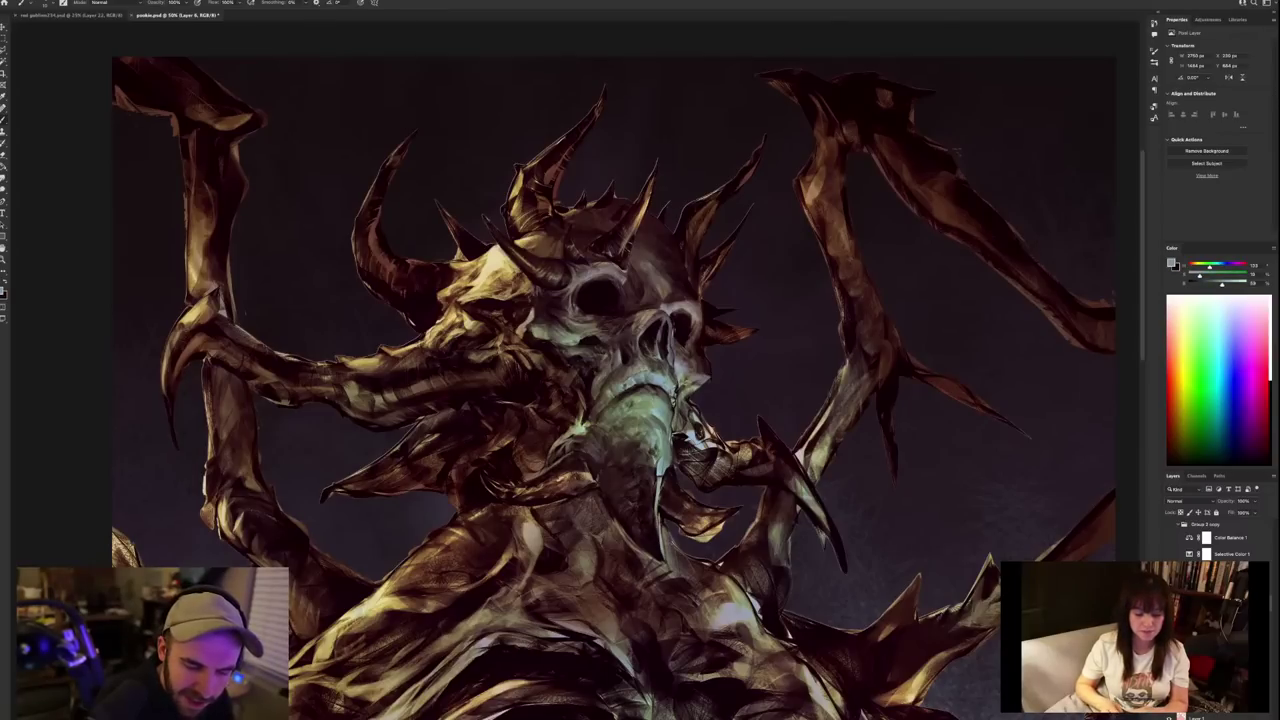
alt+click(680, 384)
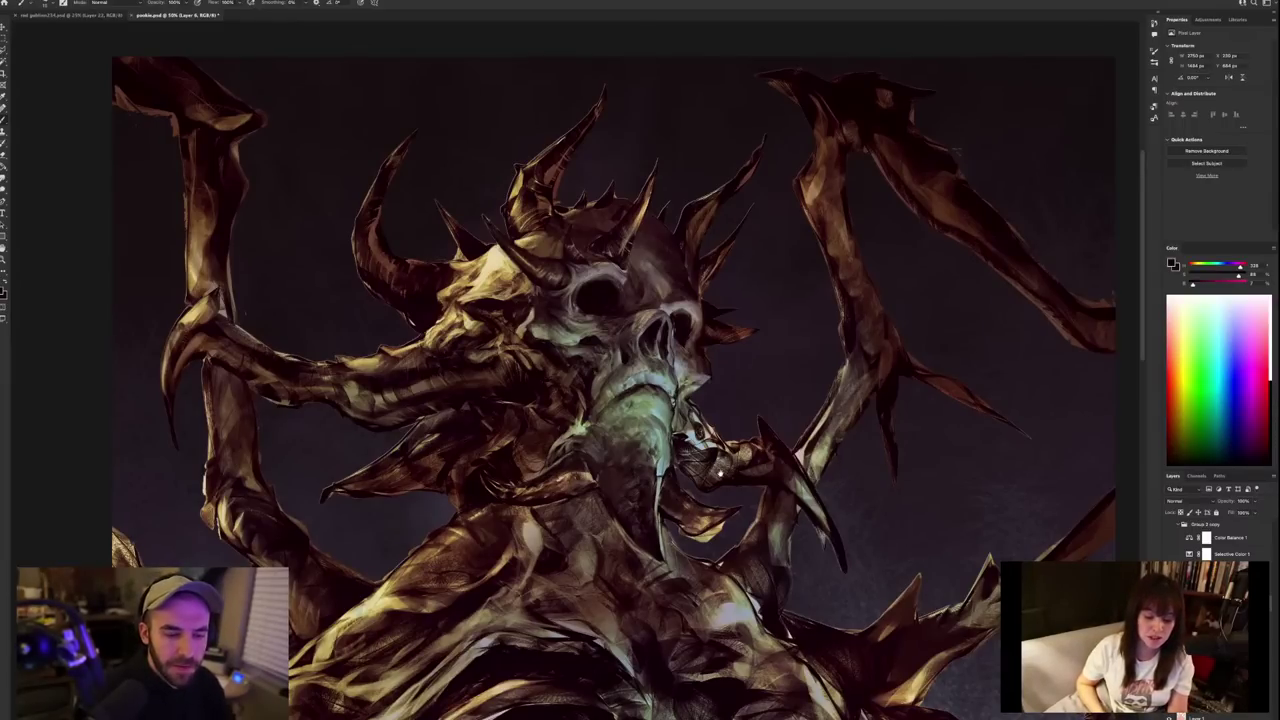
drag(672, 400, 740, 403)
alt+click(739, 370)
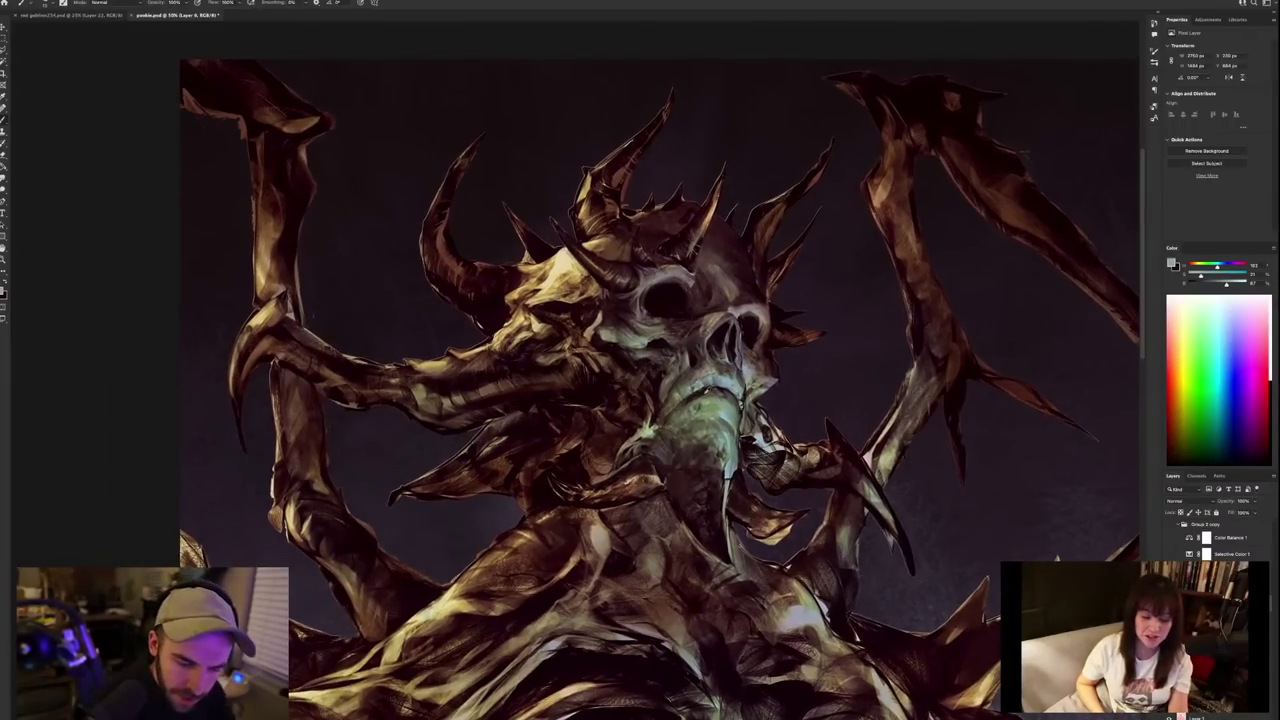
Blend the mouth edge and greenish jaw with sampled olive, dark maroon and grey-brown tones.
alt+click(701, 400)
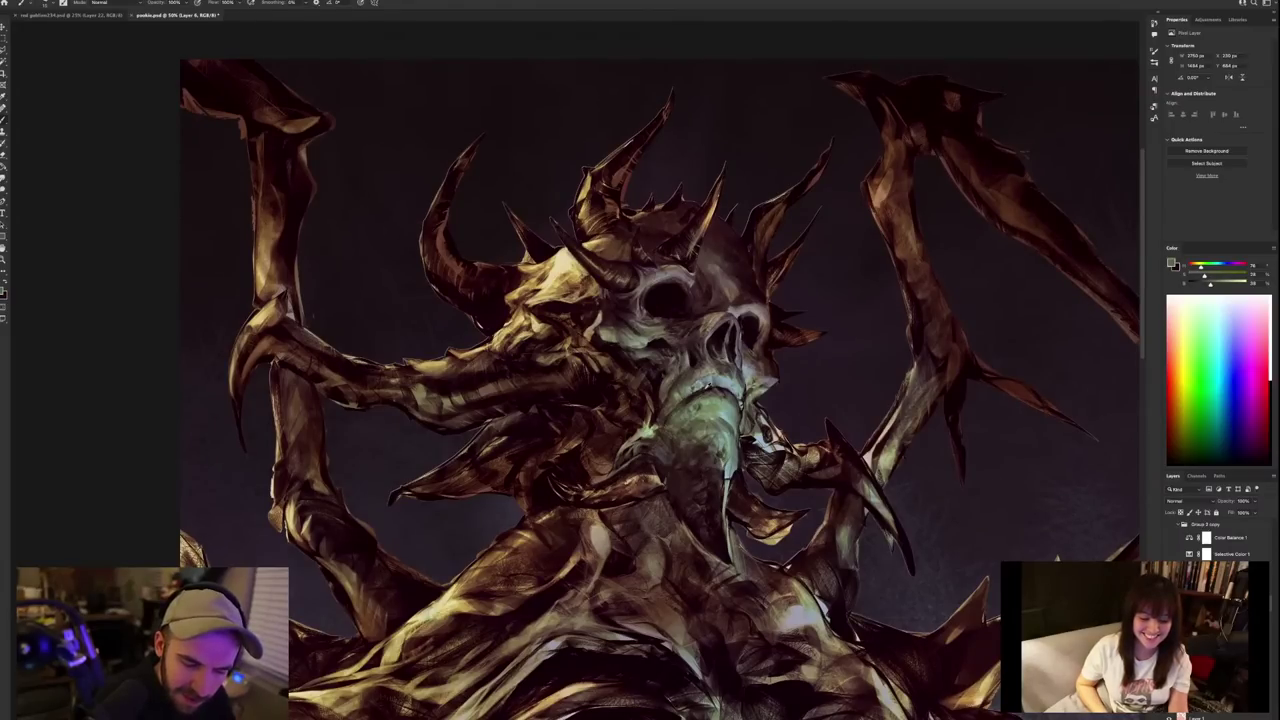
alt+click(700, 465)
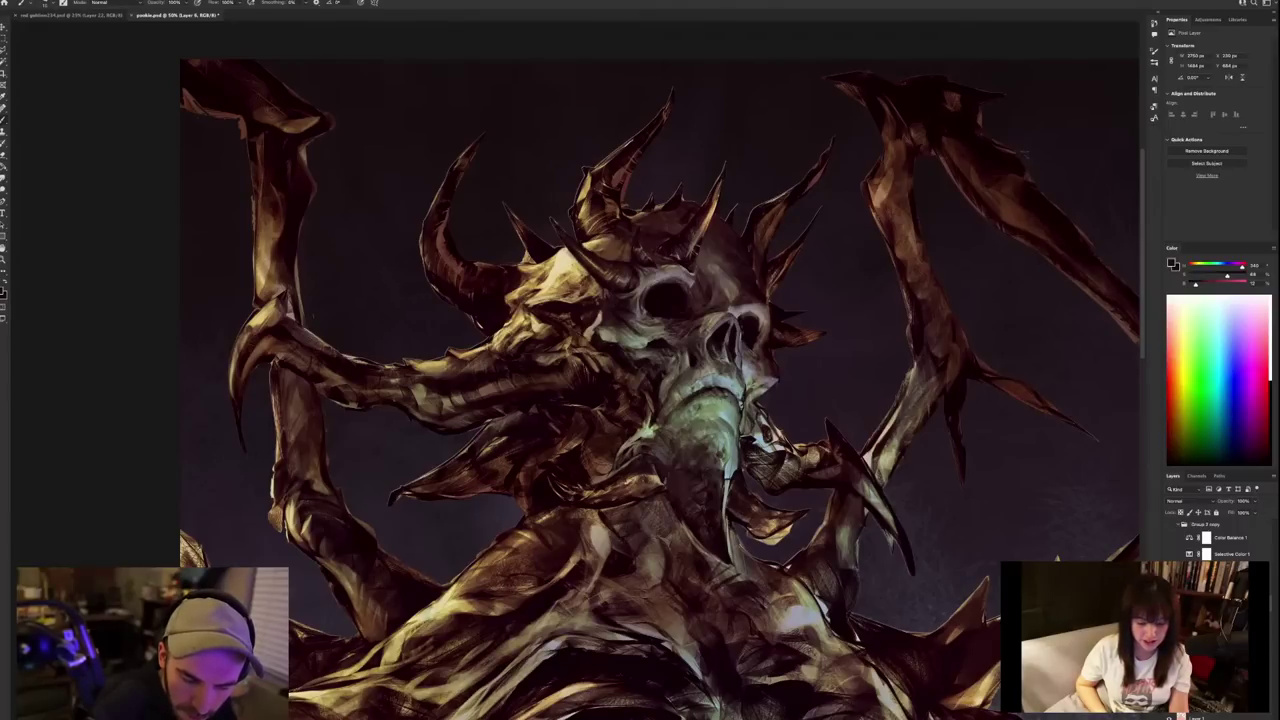
alt+click(729, 396)
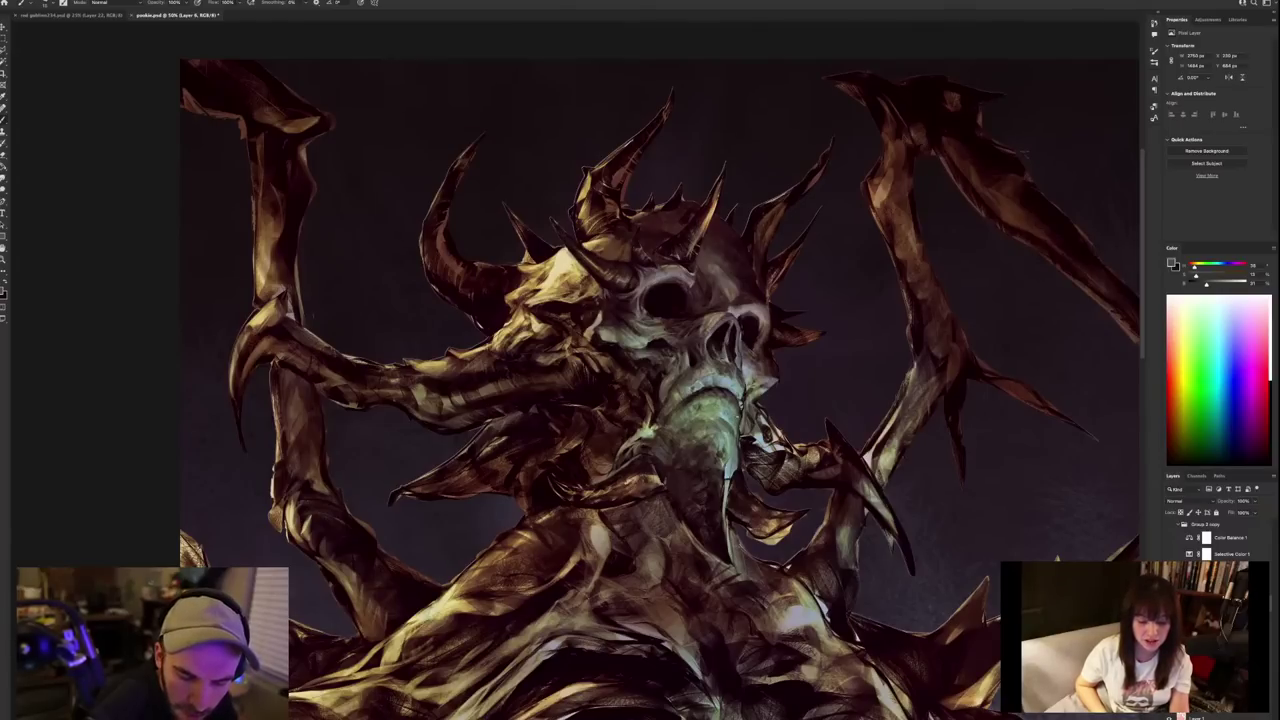
Darken the lower tip of the jaw with near-black sampled from the near eye socket.
drag(849, 366, 776, 321)
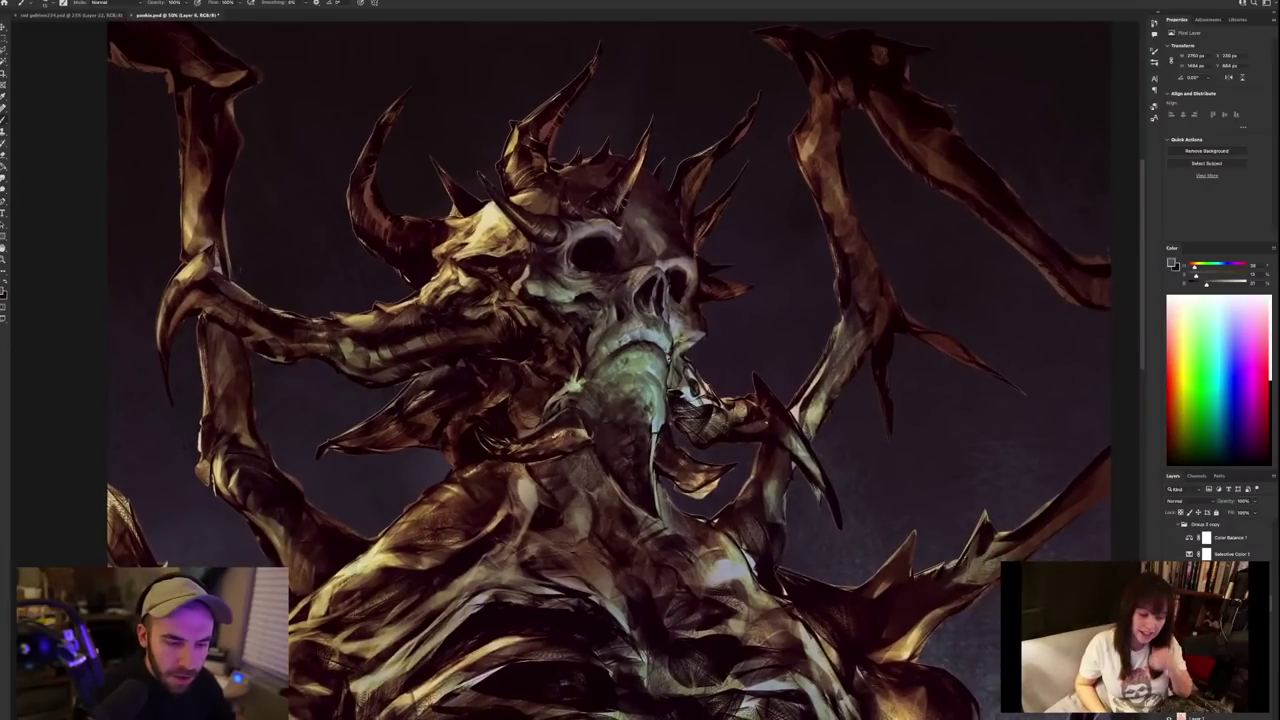
alt+click(605, 238)
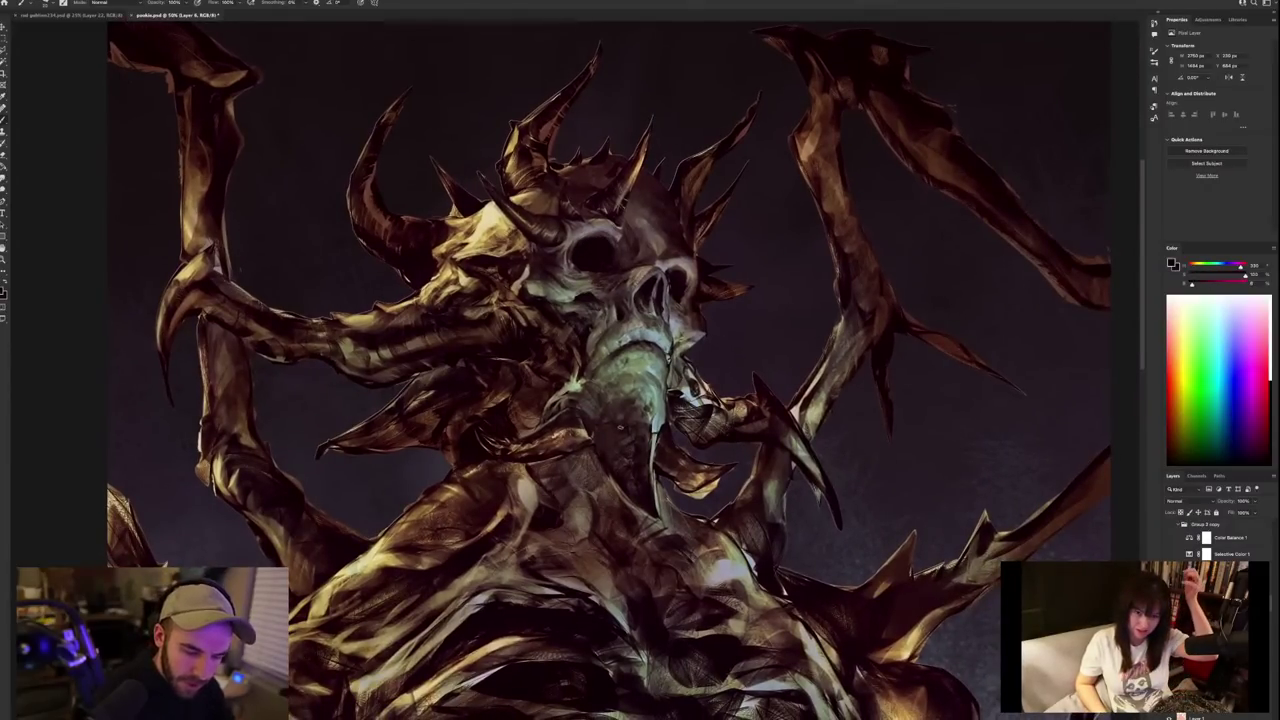
mouse_move(624, 426)
mouse_down()
mouse_move(631, 454)
mouse_move(598, 437)
mouse_move(648, 514)
mouse_up()
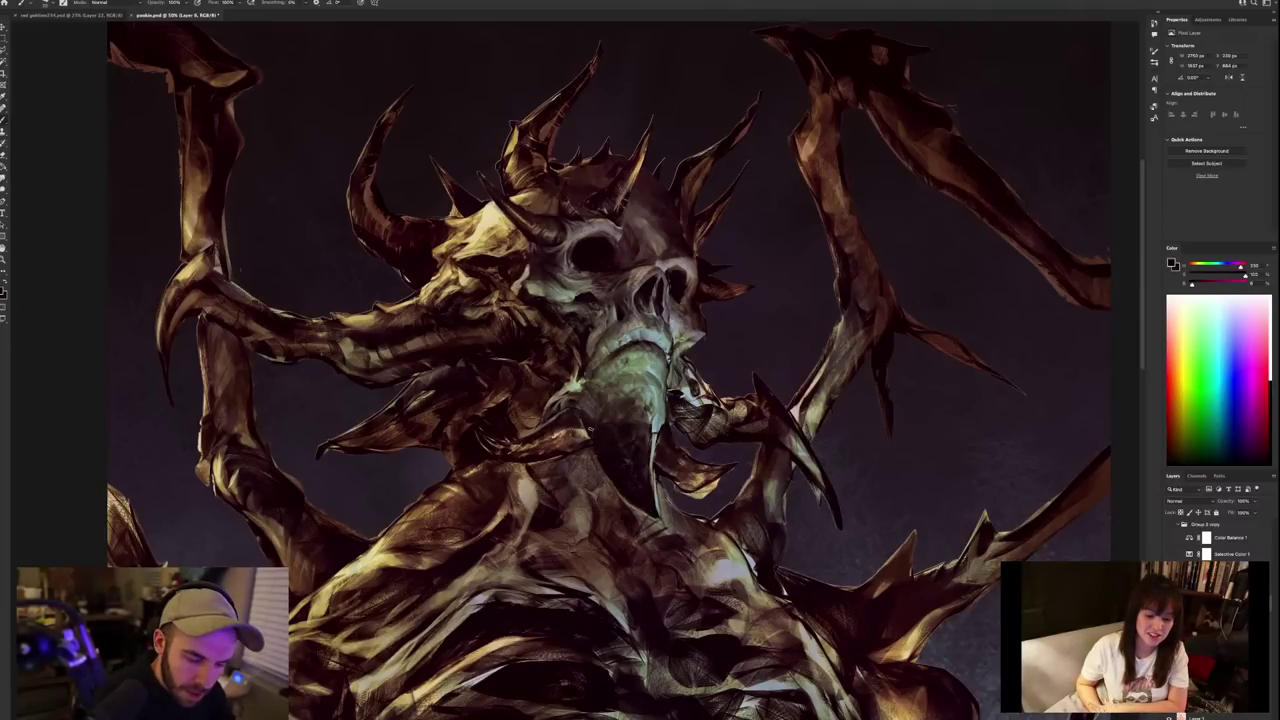
Rework the near-side back edge of the jaw with sampled dark brown and near-black tones.
mouse_move(591, 426)
mouse_down()
mouse_move(591, 408)
mouse_move(566, 399)
mouse_move(549, 414)
mouse_move(576, 402)
mouse_up()
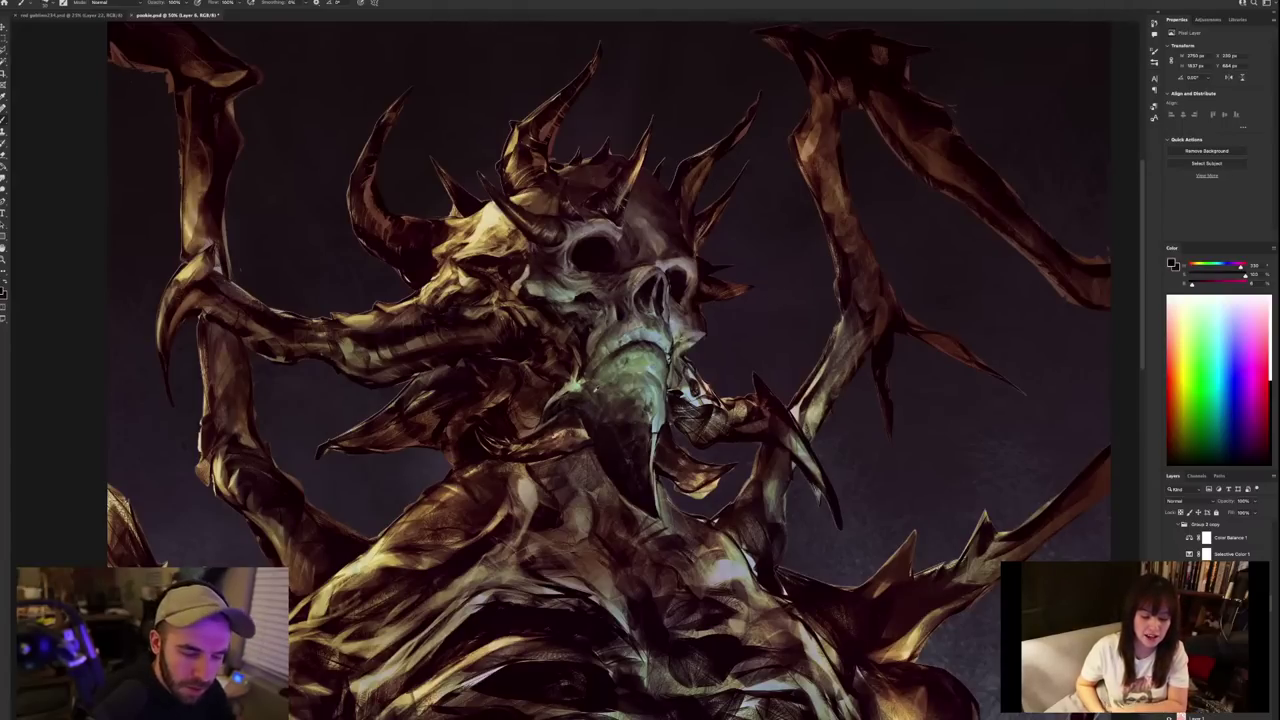
alt+click(585, 386)
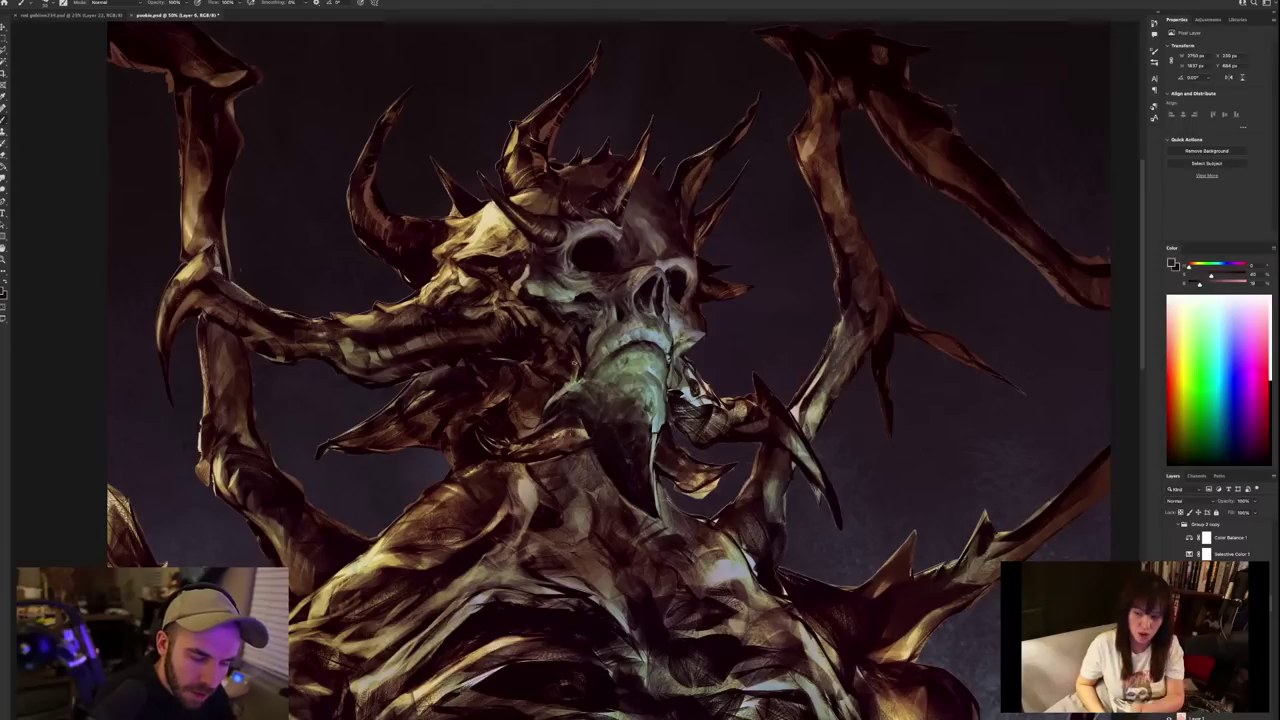
alt+click(567, 367)
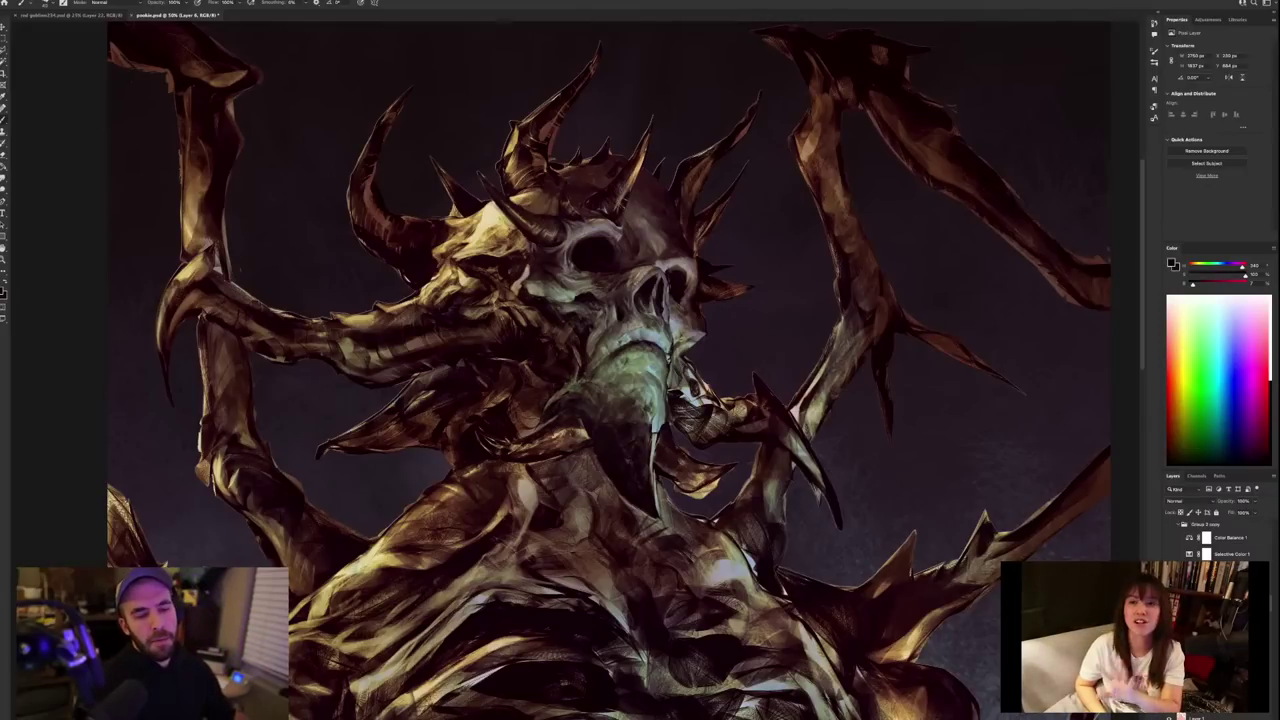
Check the head against the whole figure and deepen the shadows beside the near cheek and jaw with sampled near-black tones.
scroll(688, 403, down, 5)
scroll(705, 400, up, 4)
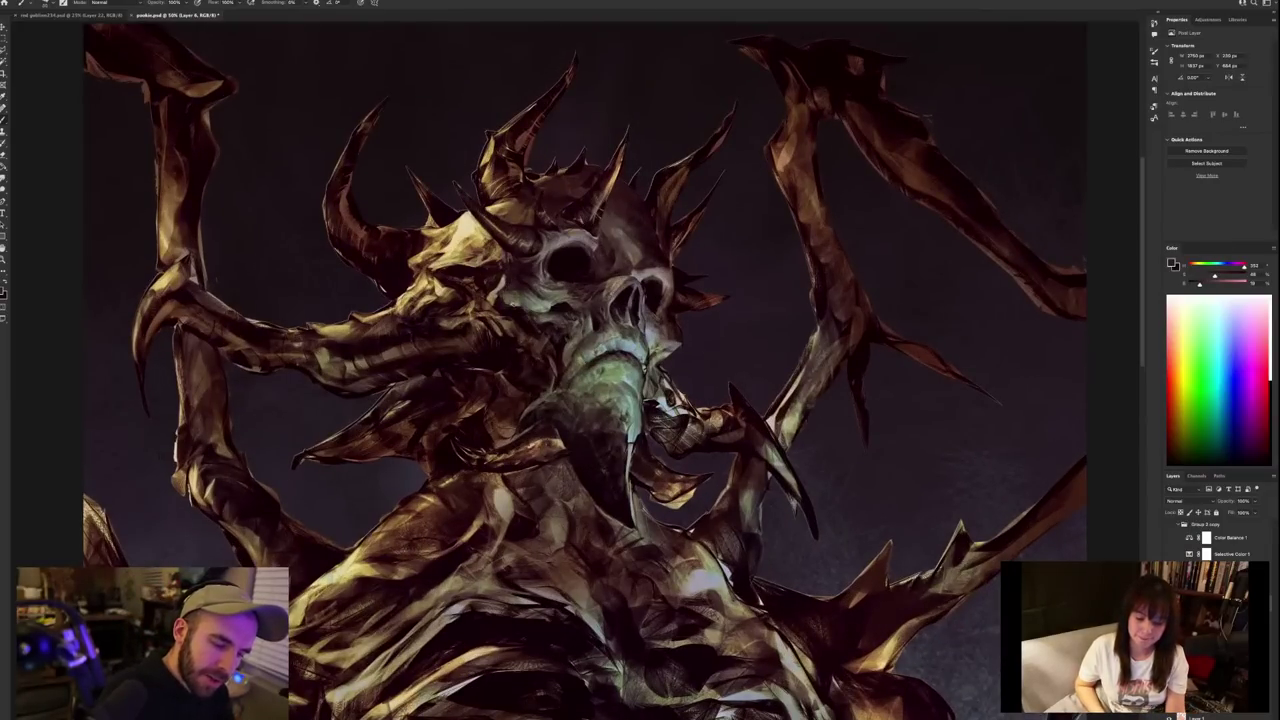
scroll(688, 440, down, 5)
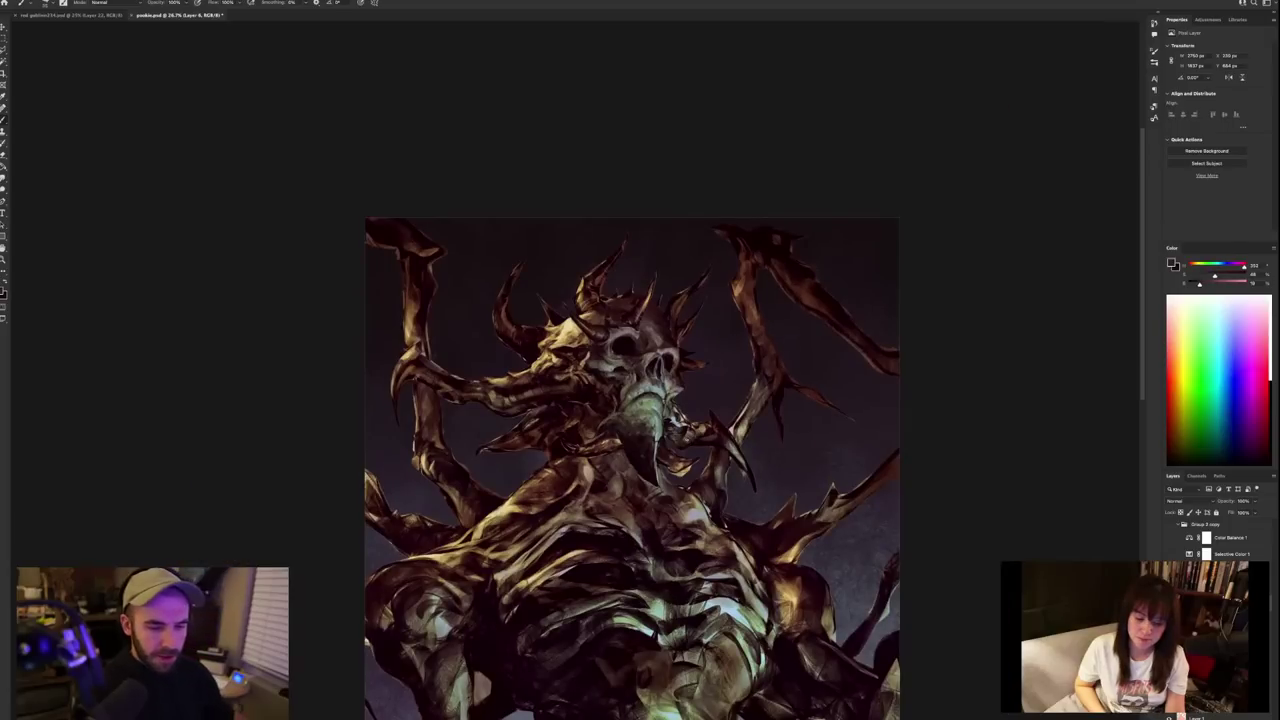
scroll(688, 440, up, 3)
scroll(686, 438, up, 1)
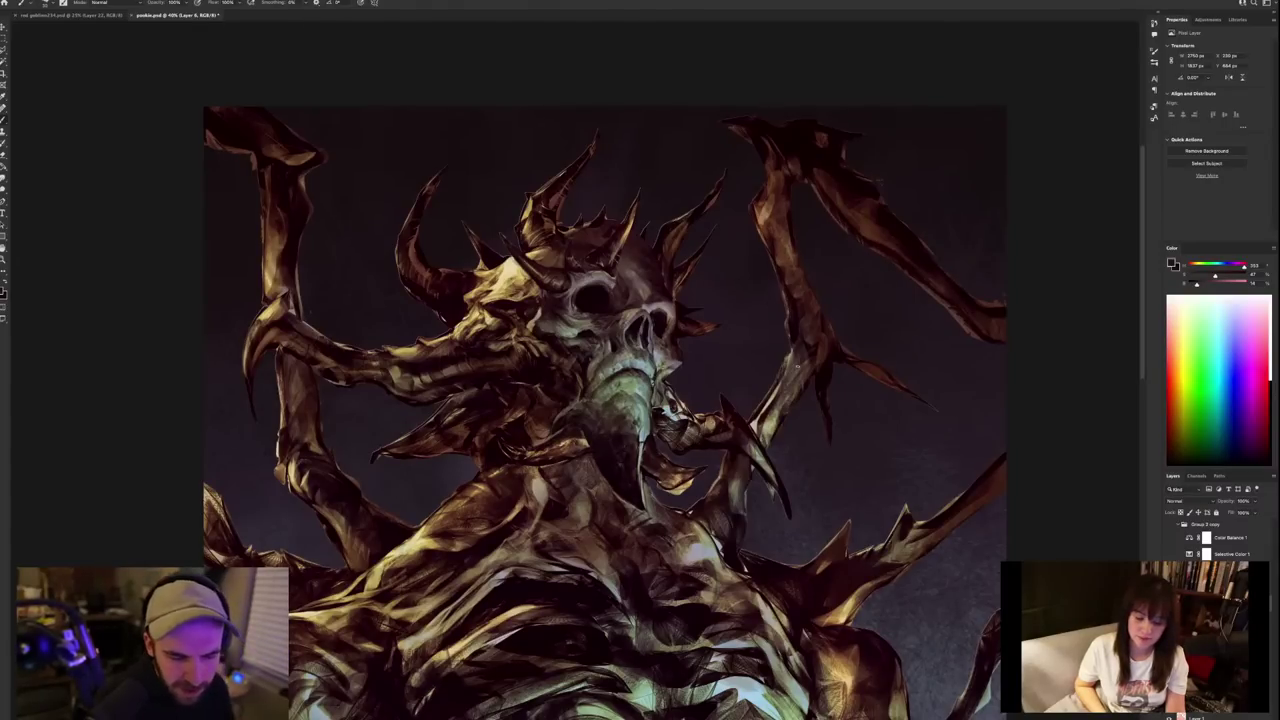
scroll(940, 538, down, 3)
scroll(940, 538, up, 3)
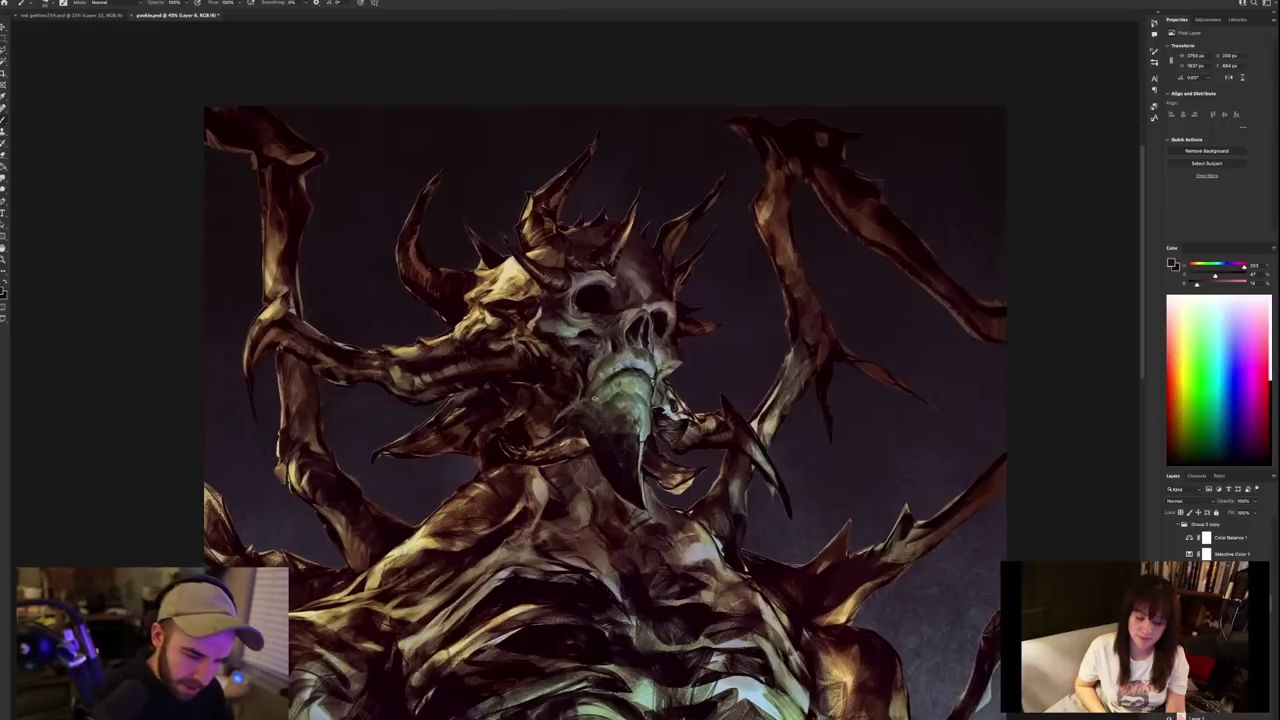
alt+click(604, 402)
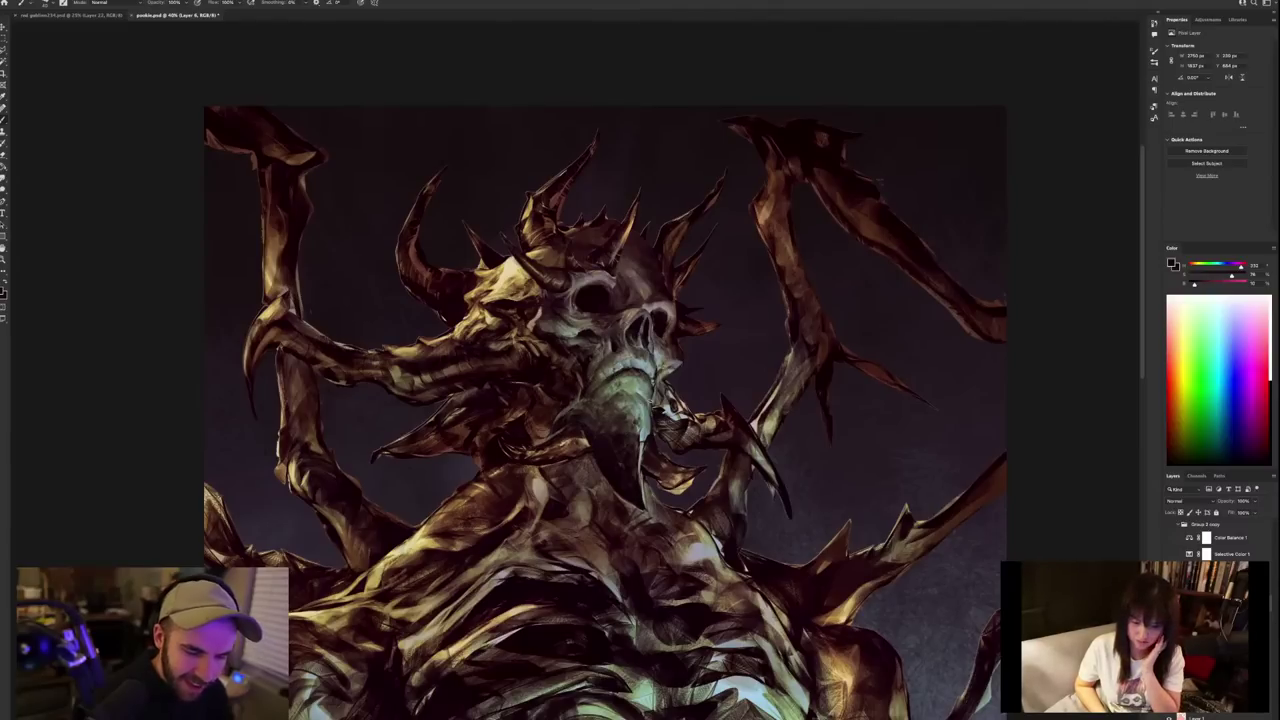
scroll(731, 465, down, 2)
scroll(731, 465, down, 1)
scroll(730, 468, up, 3)
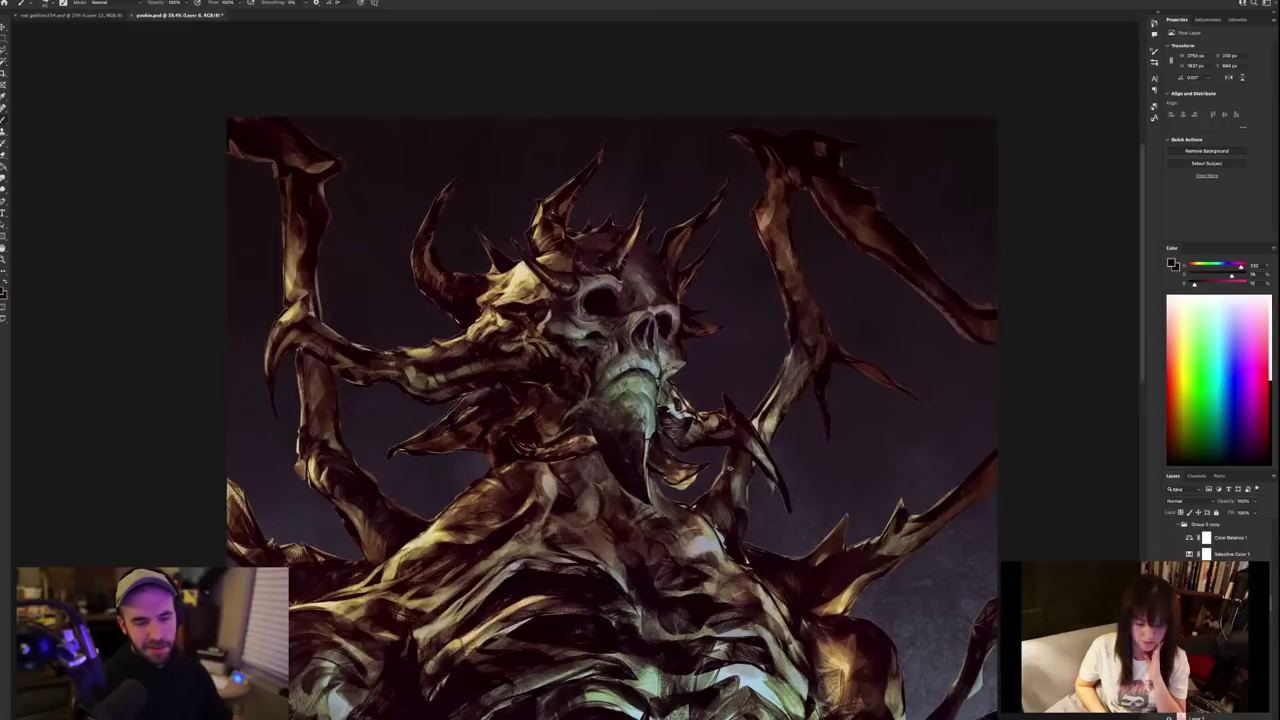
alt+click(596, 365)
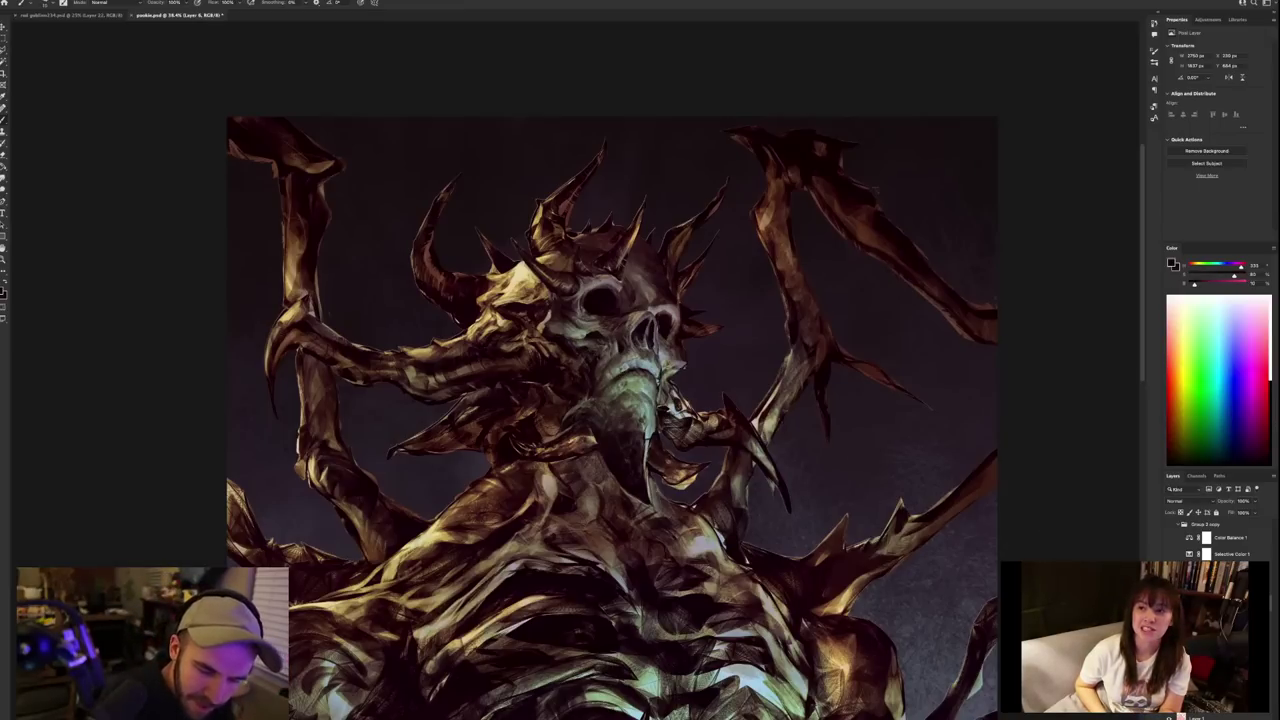
Switch to a render brush preset and blend the near jaw and cheek edge with sampled grey-brown, dark maroon and near-black tones.
right_click(640, 406)
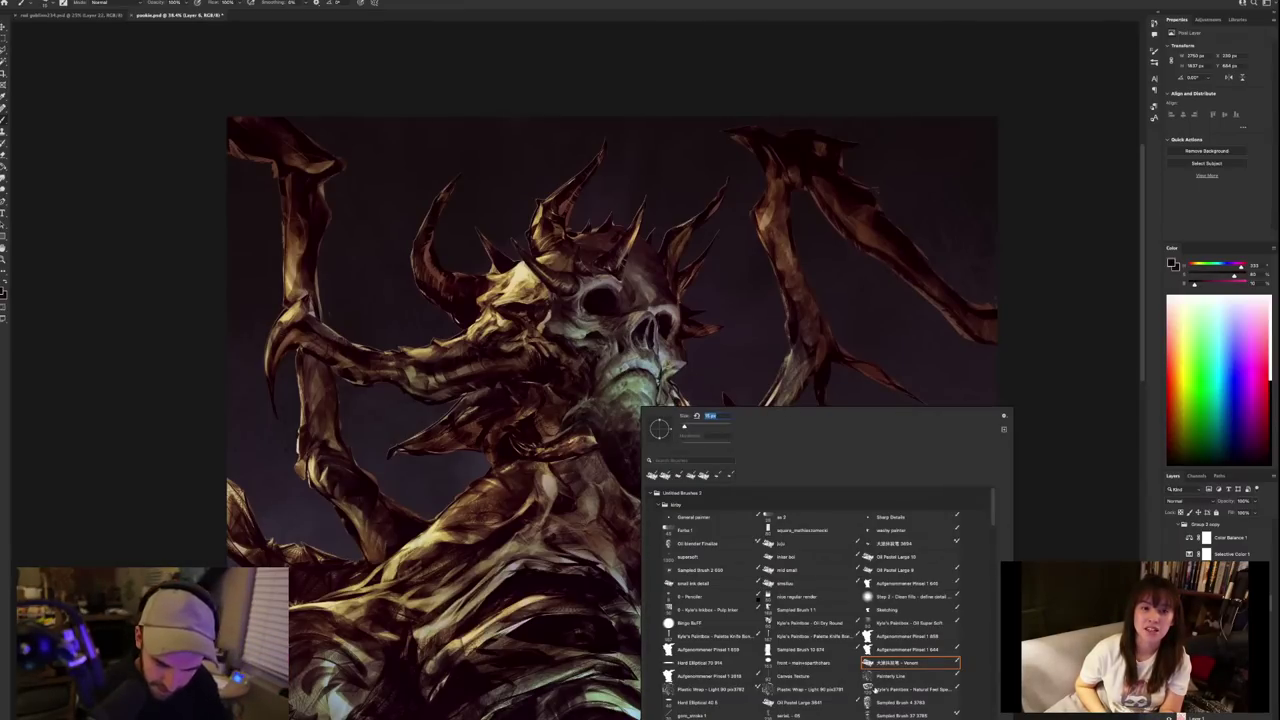
double_click(758, 598)
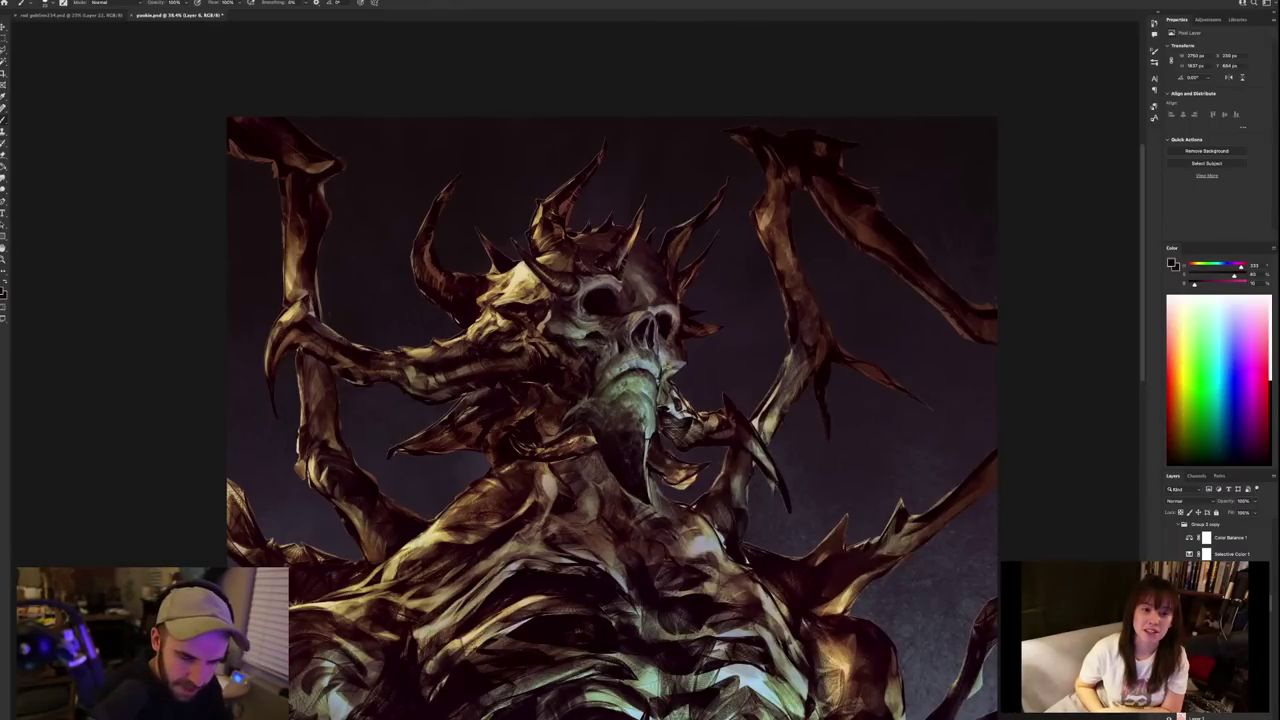
alt+click(630, 388)
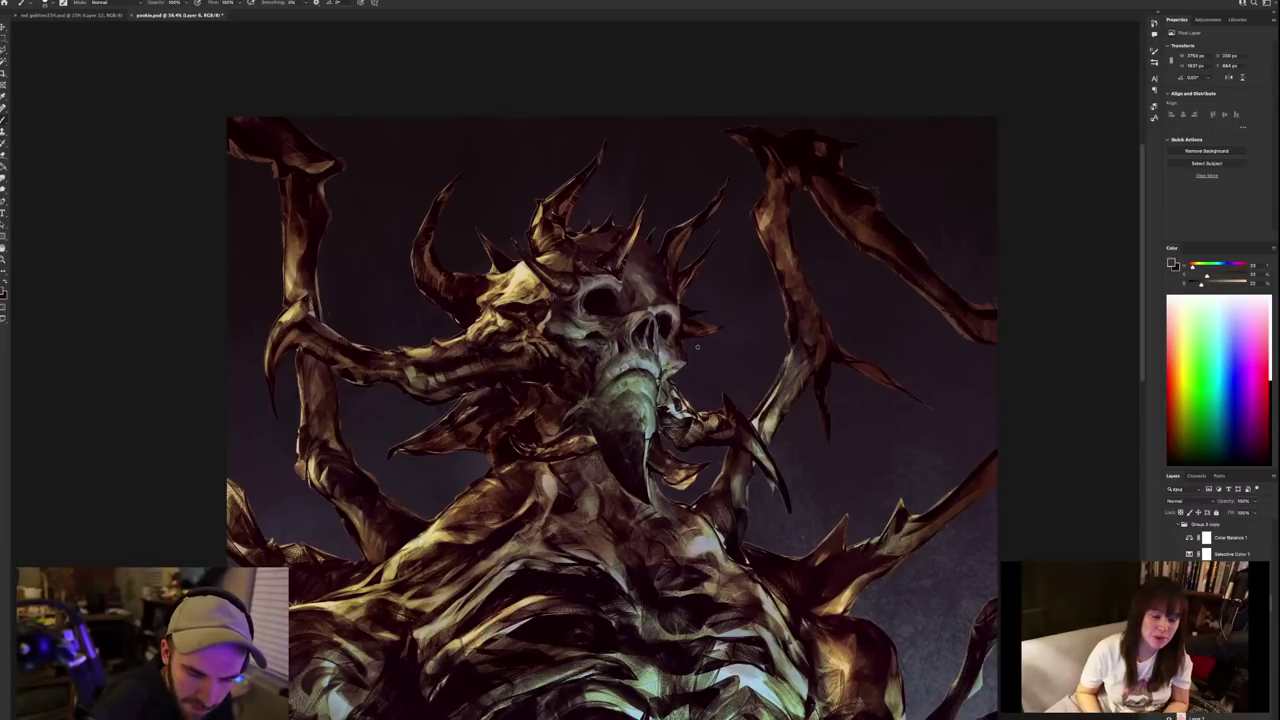
alt+click(602, 394)
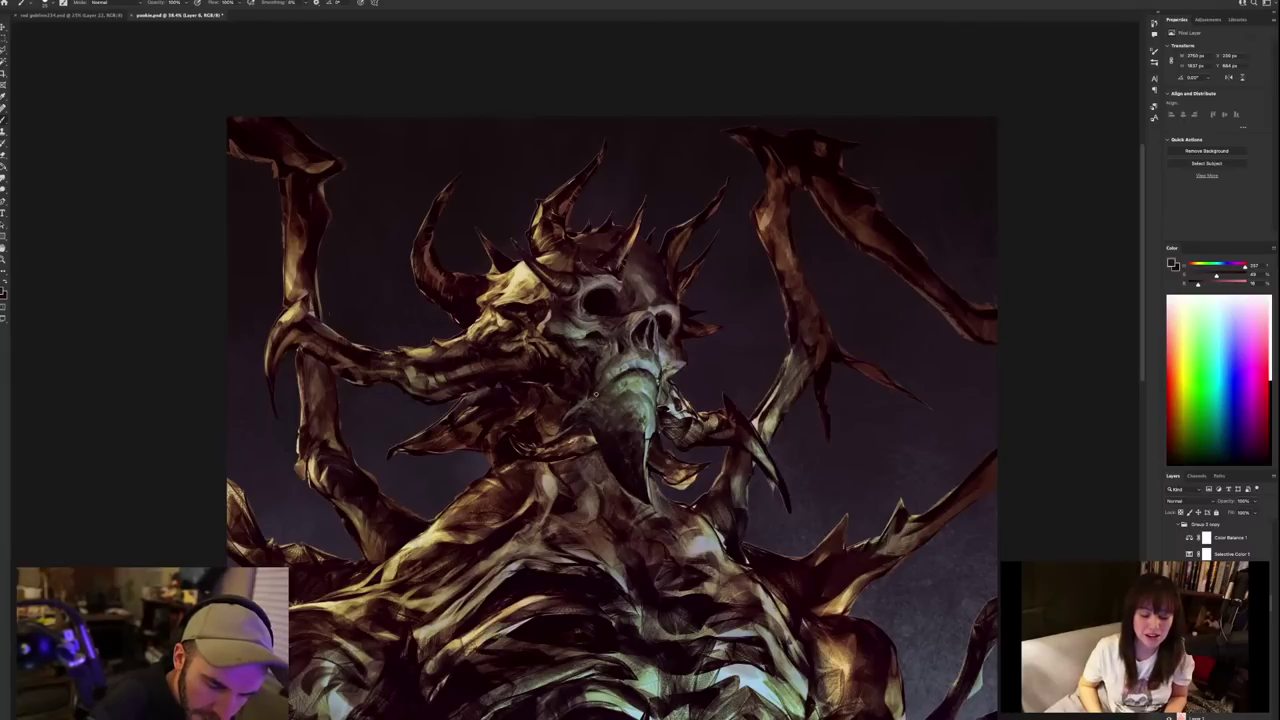
alt+click(595, 391)
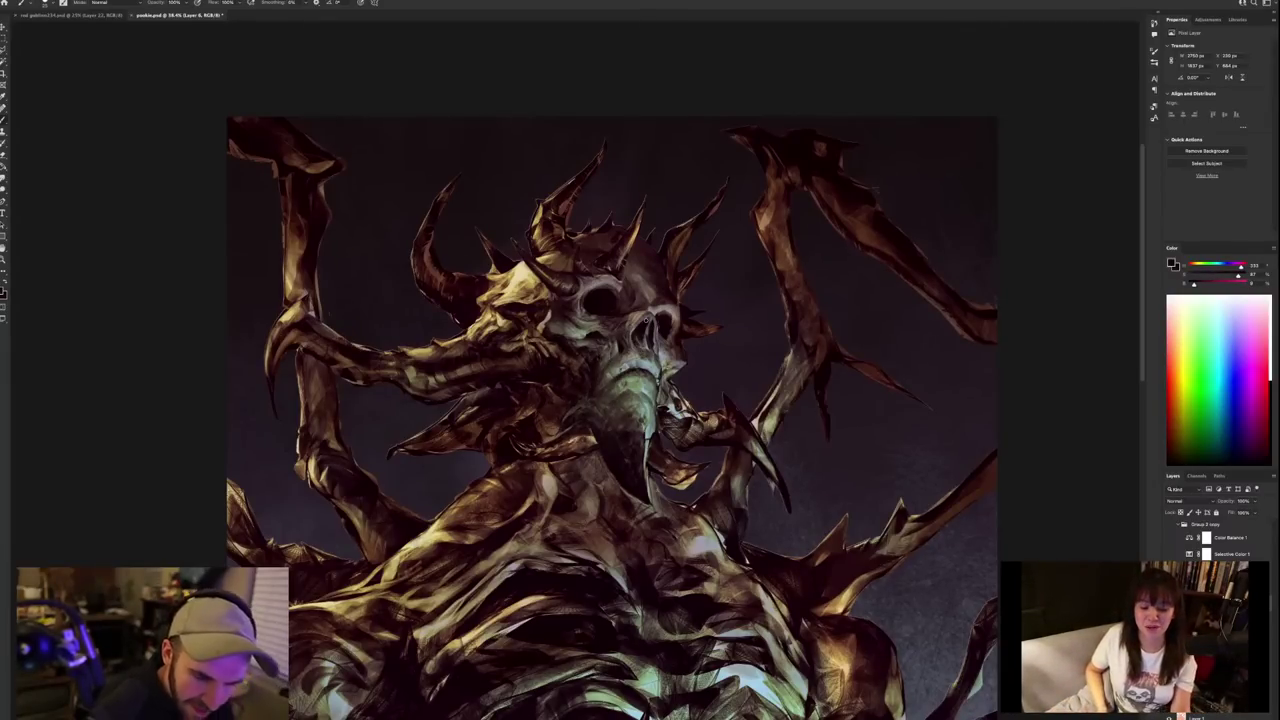
alt+click(590, 359)
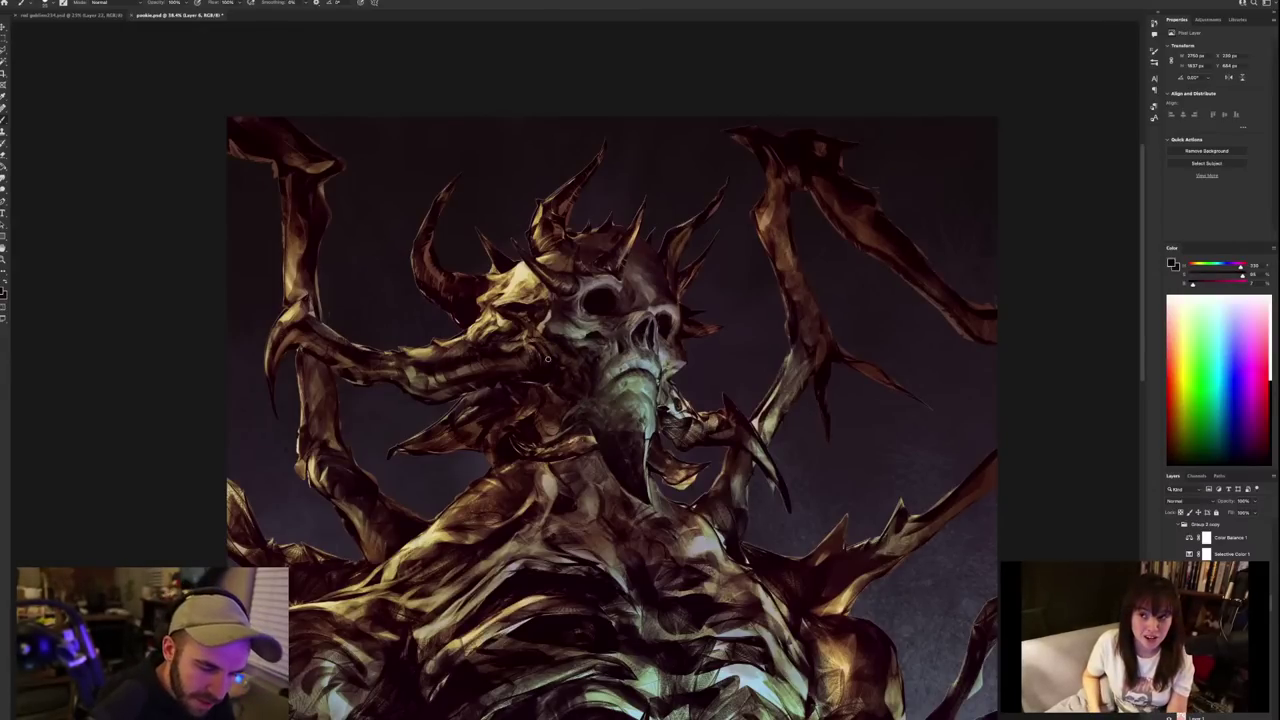
Flip the canvas view of the horned skull creature painting horizontally.
scroll(764, 402, down, 6)
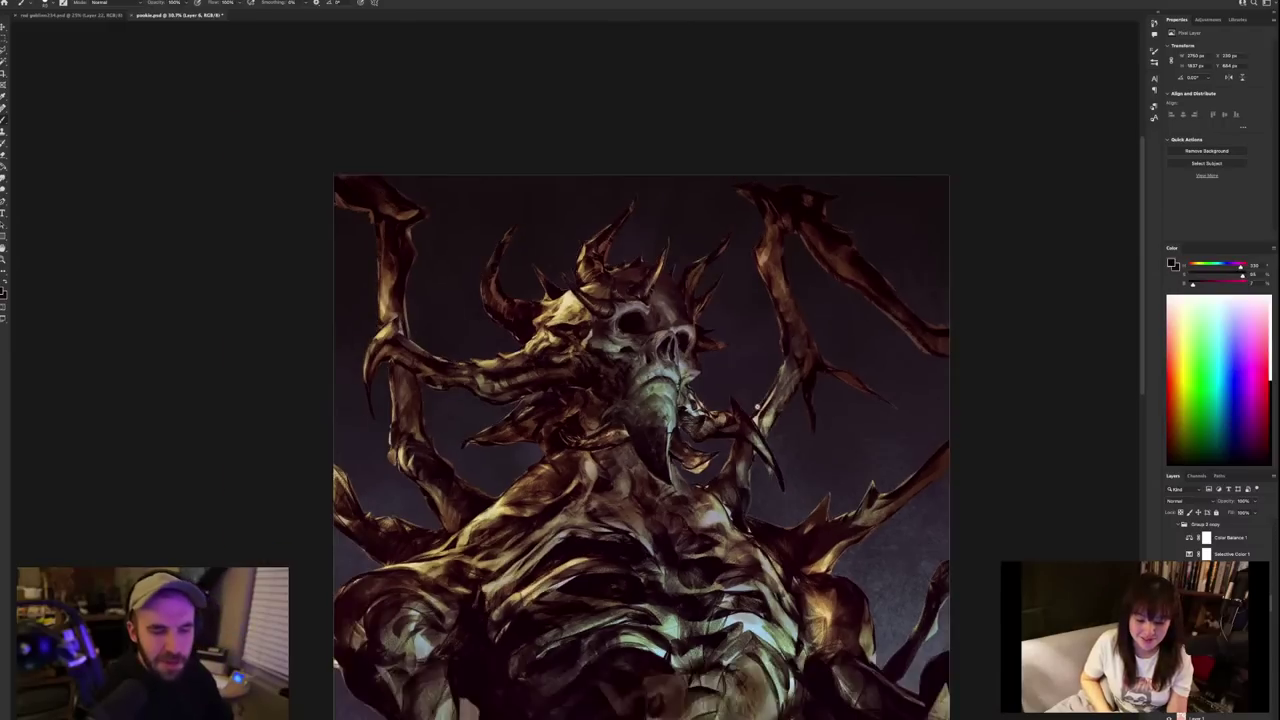
scroll(755, 408, up, 6)
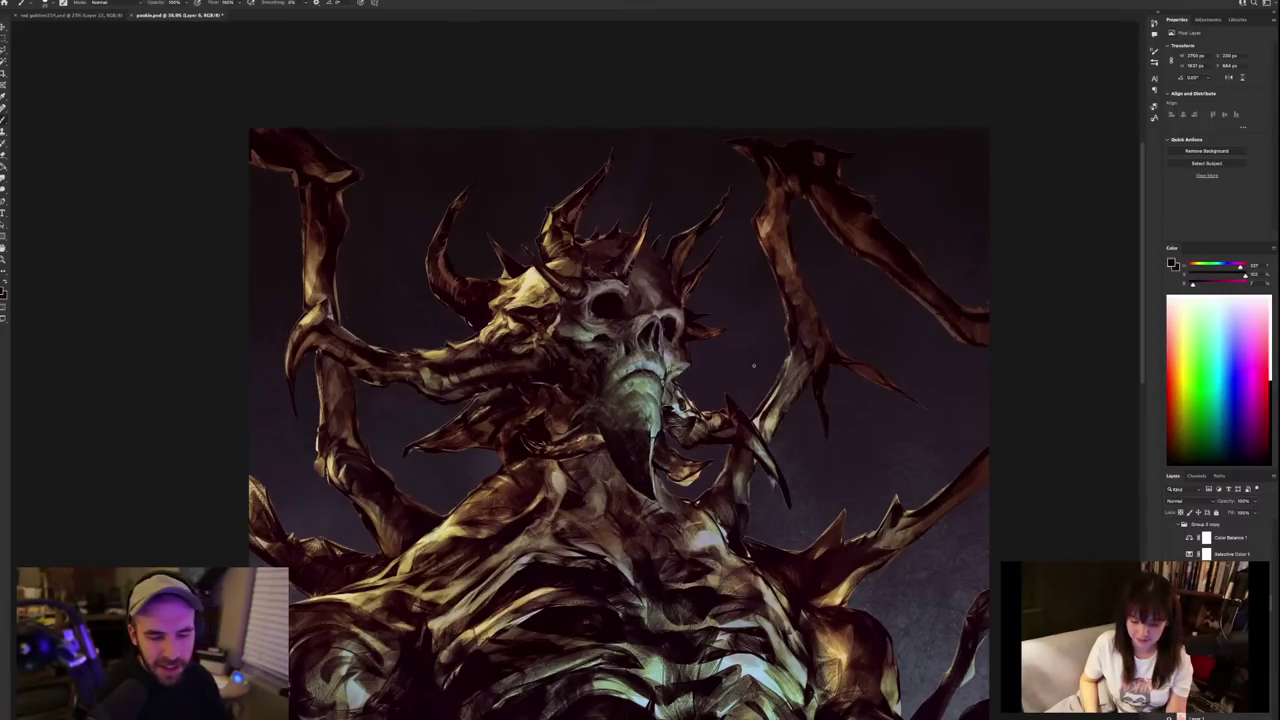
scroll(800, 485, down, 5)
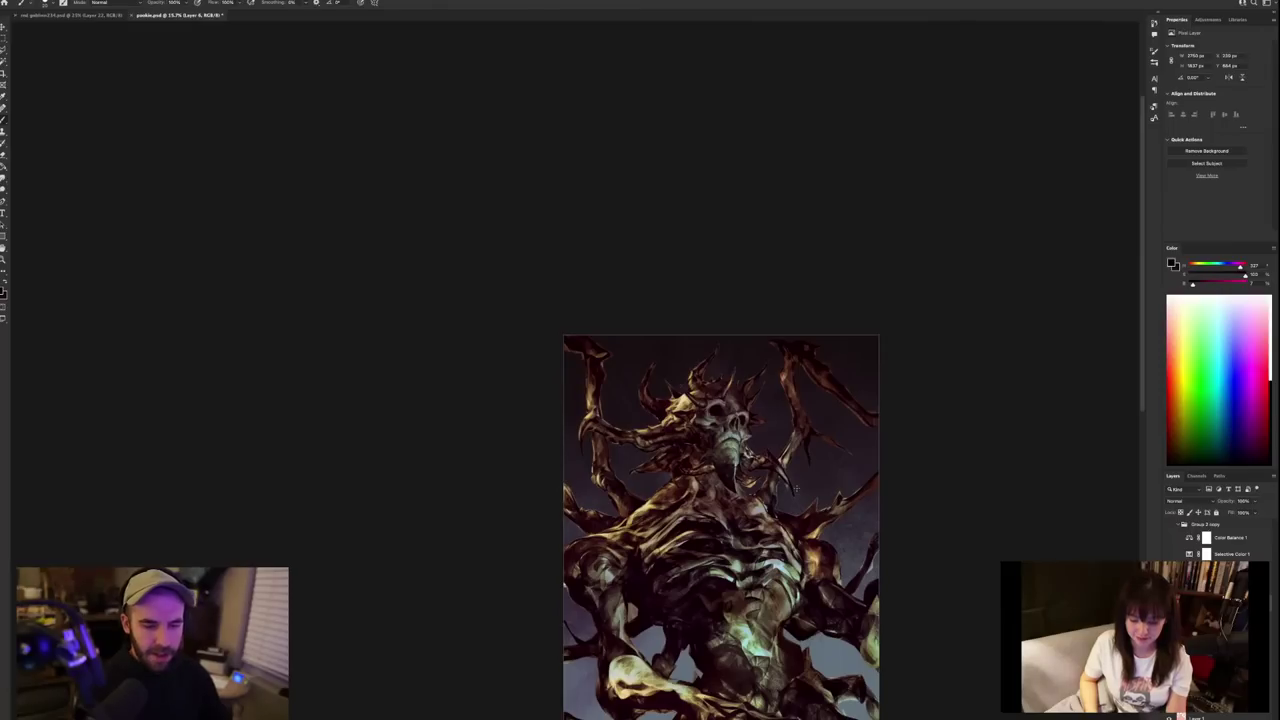
scroll(796, 488, up, 3)
click(8, 2)
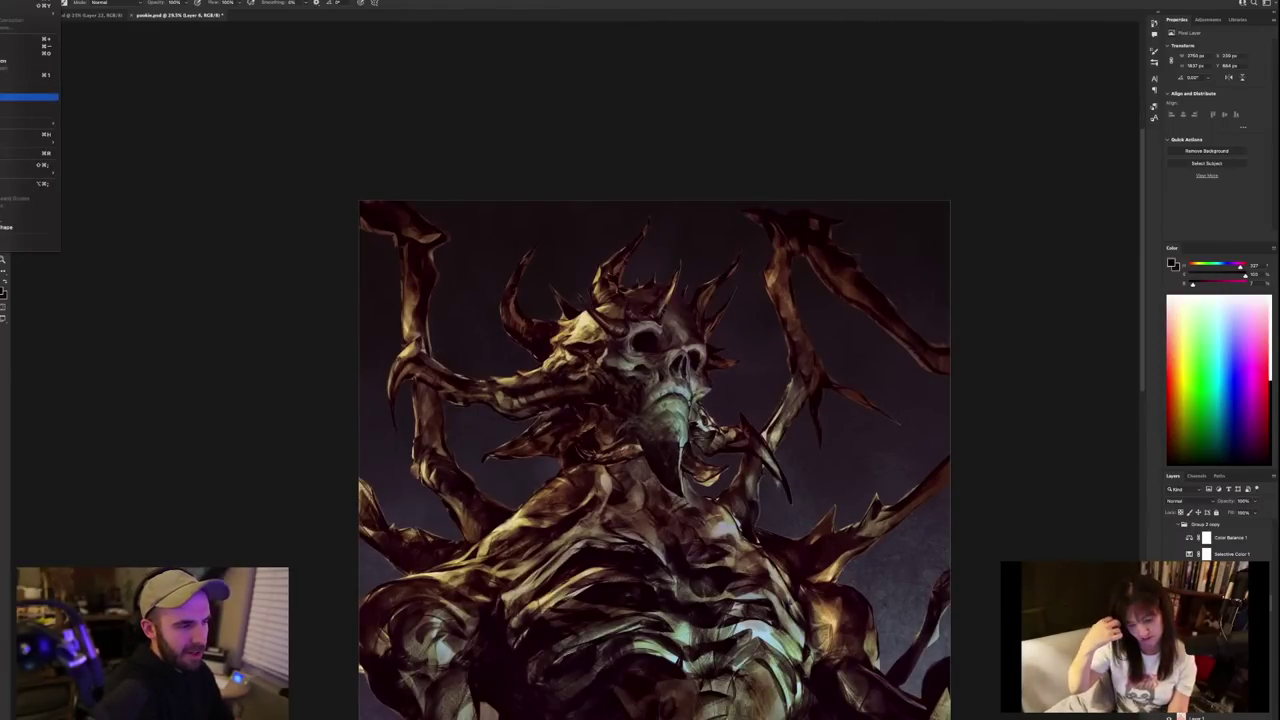
click(20, 105)
scroll(588, 402, up, 1)
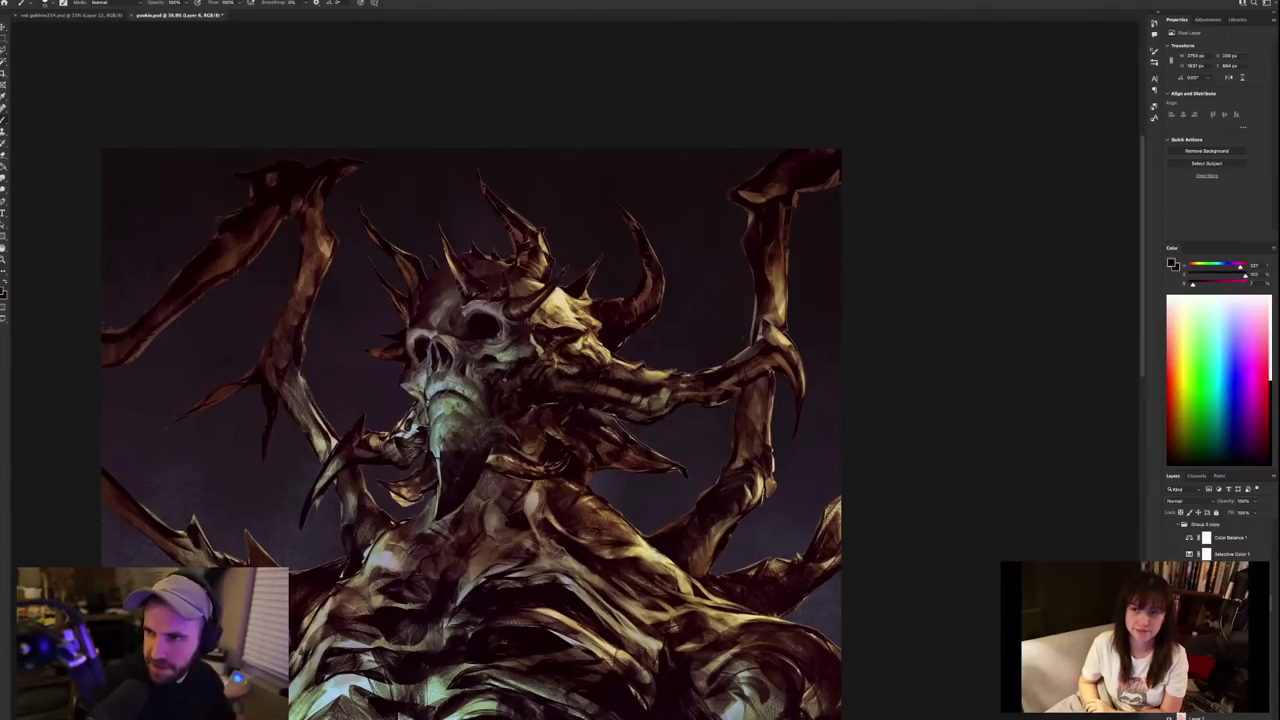
Paint over the skull's cheek below the eye socket and the side of the jaw with colours sampled from the surrounding bone.
alt+click(525, 346)
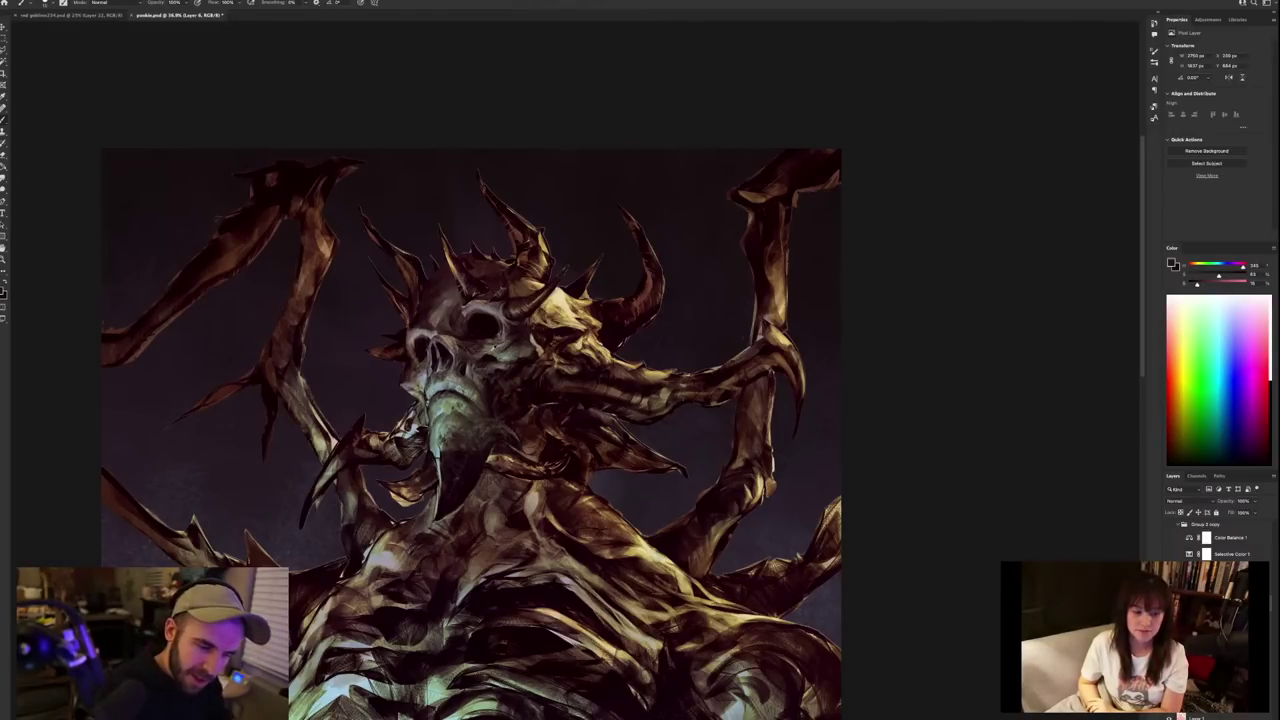
alt+click(493, 346)
alt+click(492, 345)
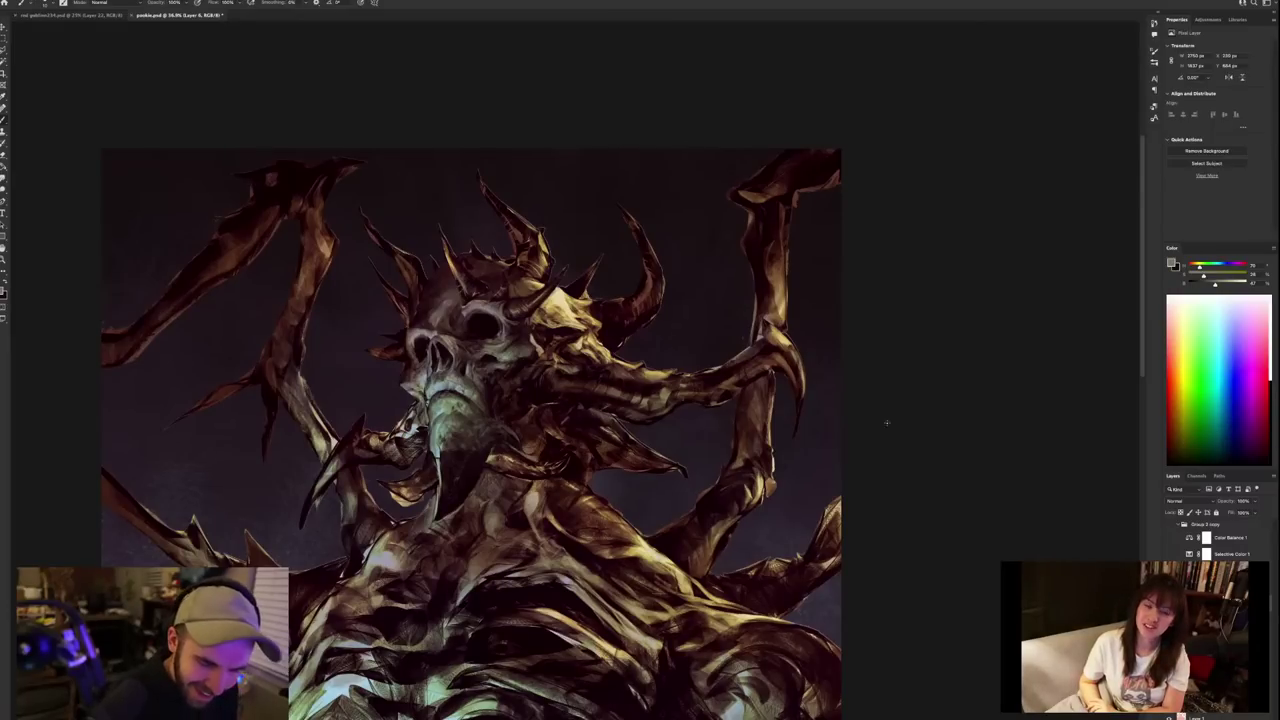
drag(932, 497, 984, 487)
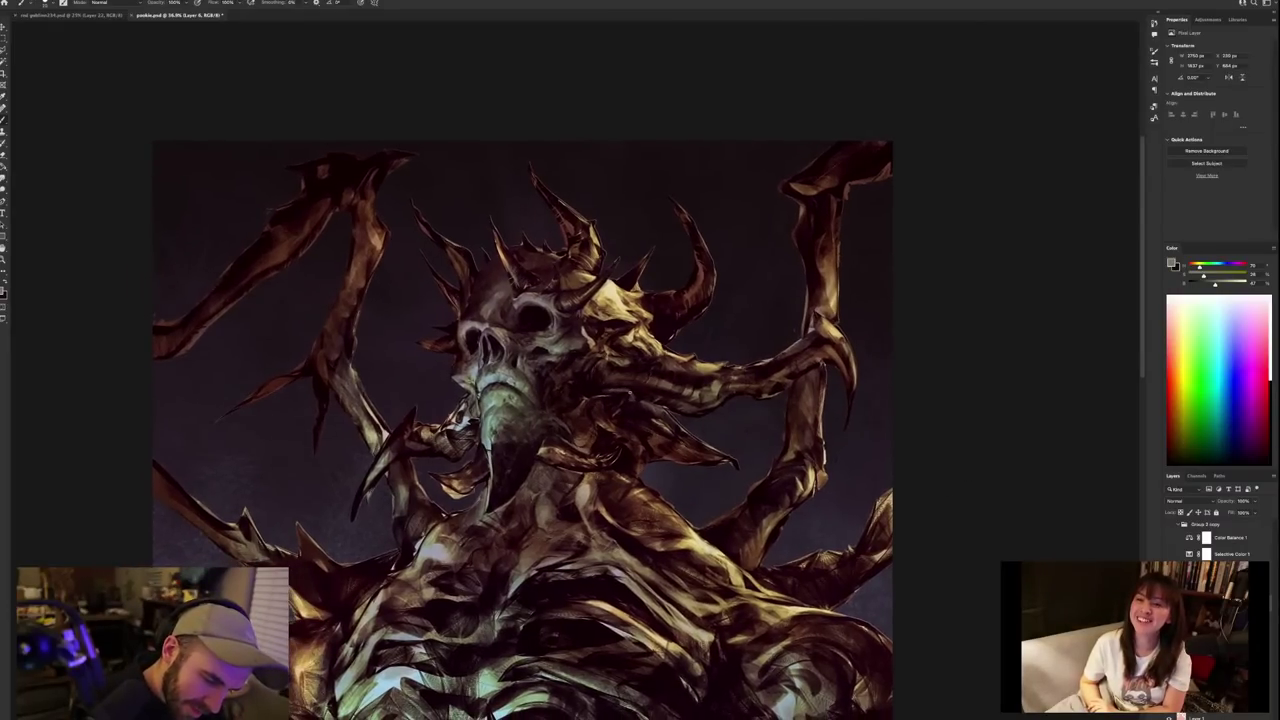
alt+click(628, 392)
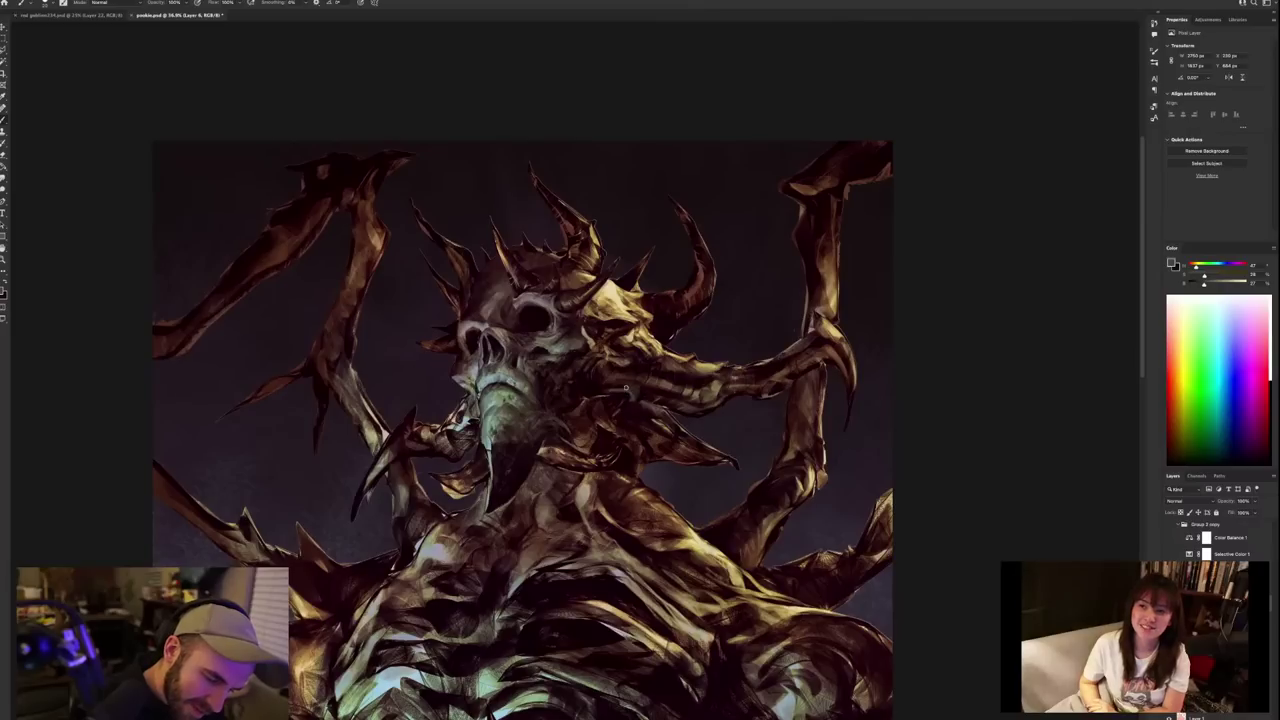
Switch to another brush preset and refine the shadows along the jaw hinge with dark and brown tones sampled there.
right_click(681, 388)
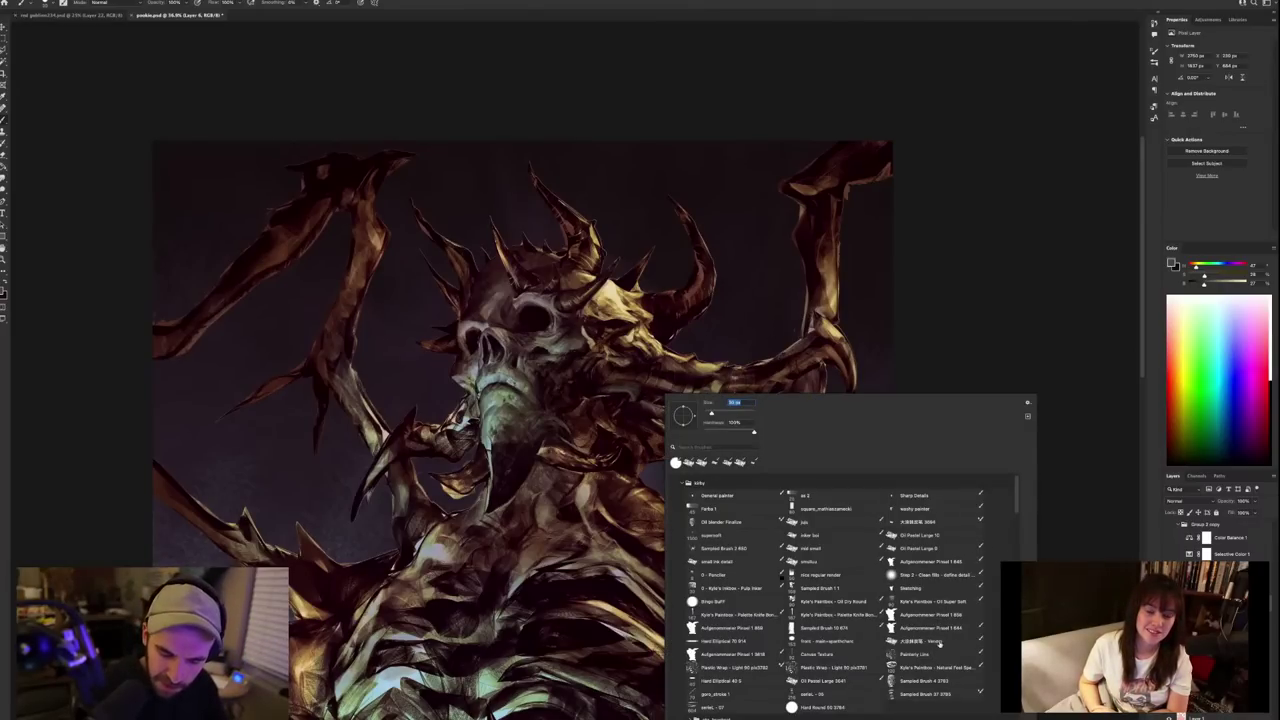
double_click(938, 641)
alt+click(594, 390)
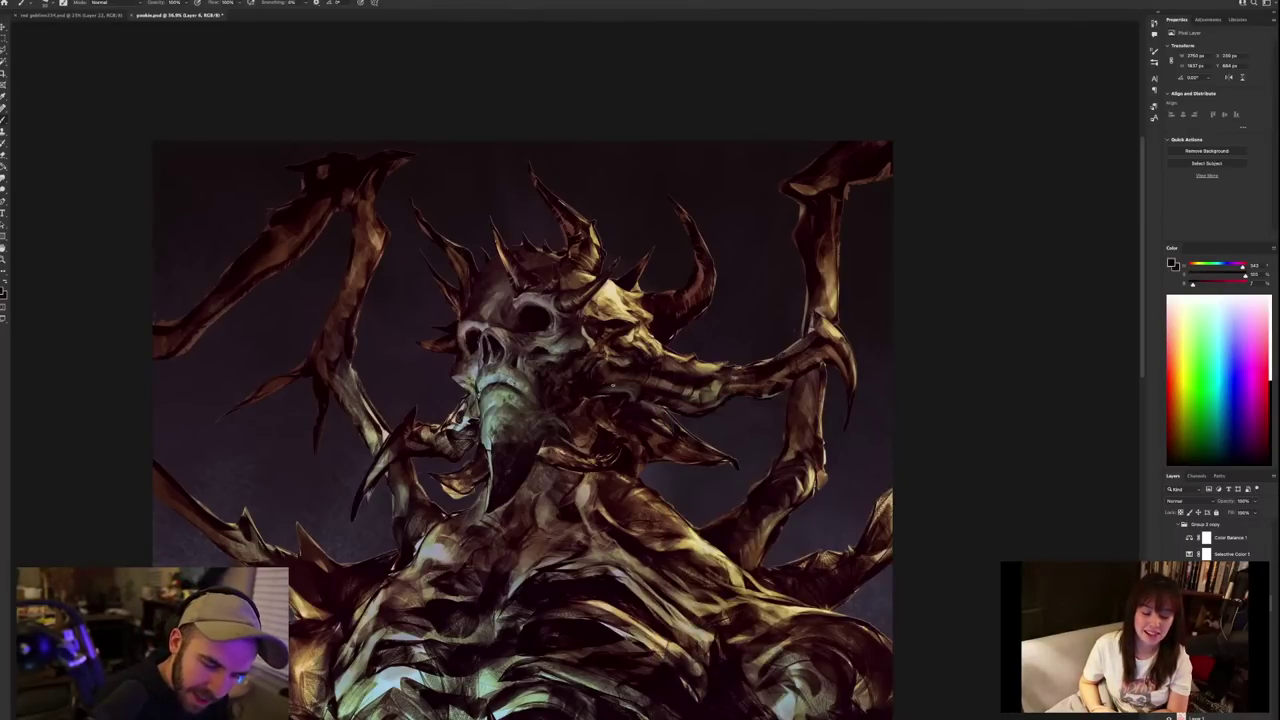
alt+click(618, 388)
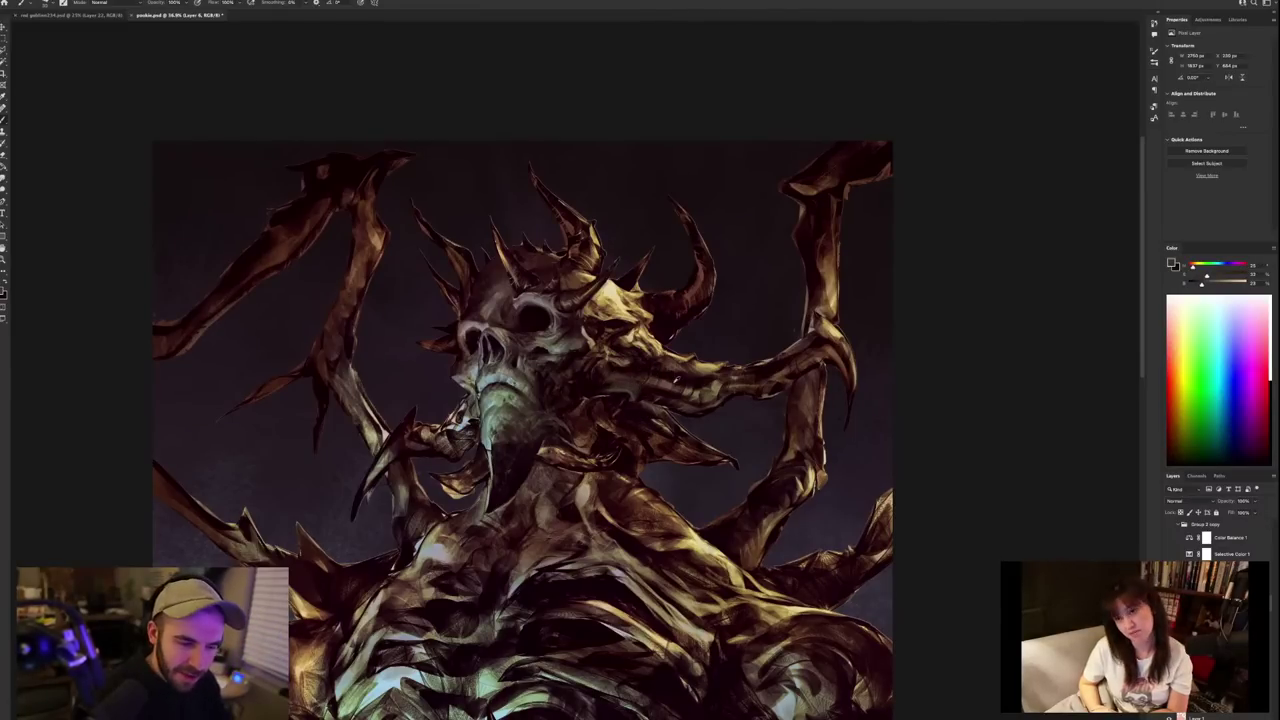
alt+click(620, 369)
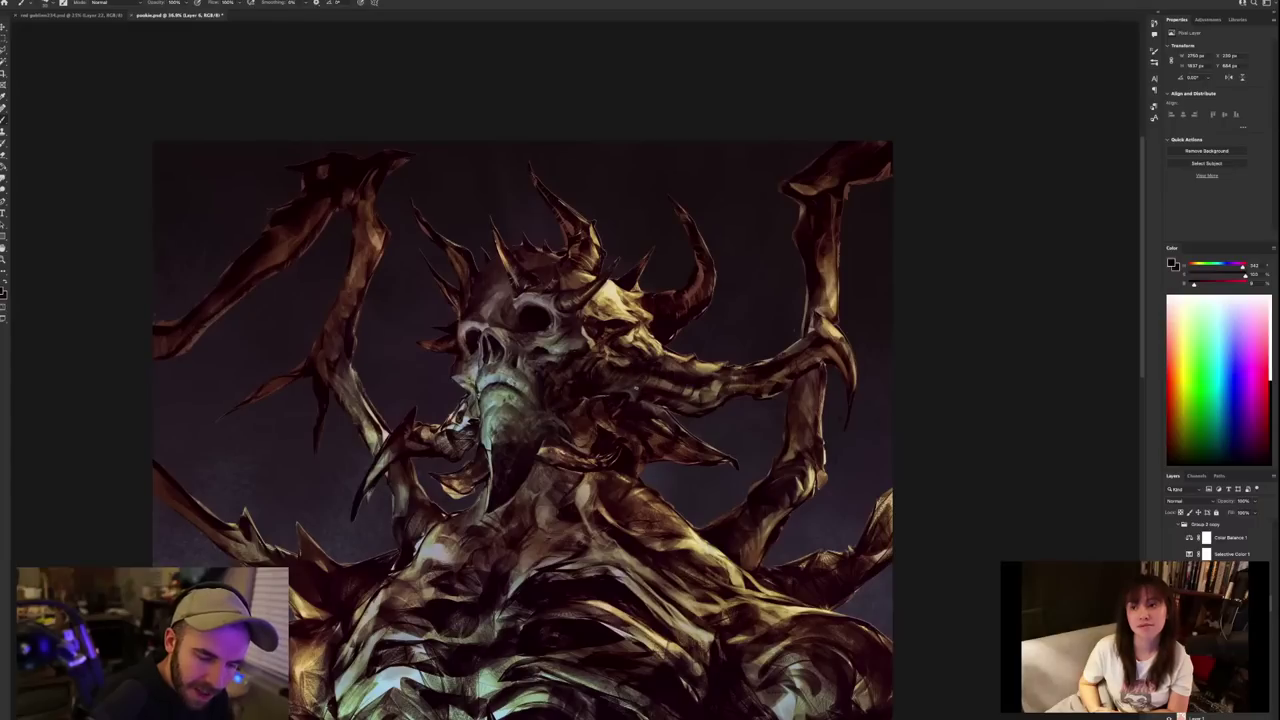
alt+click(612, 369)
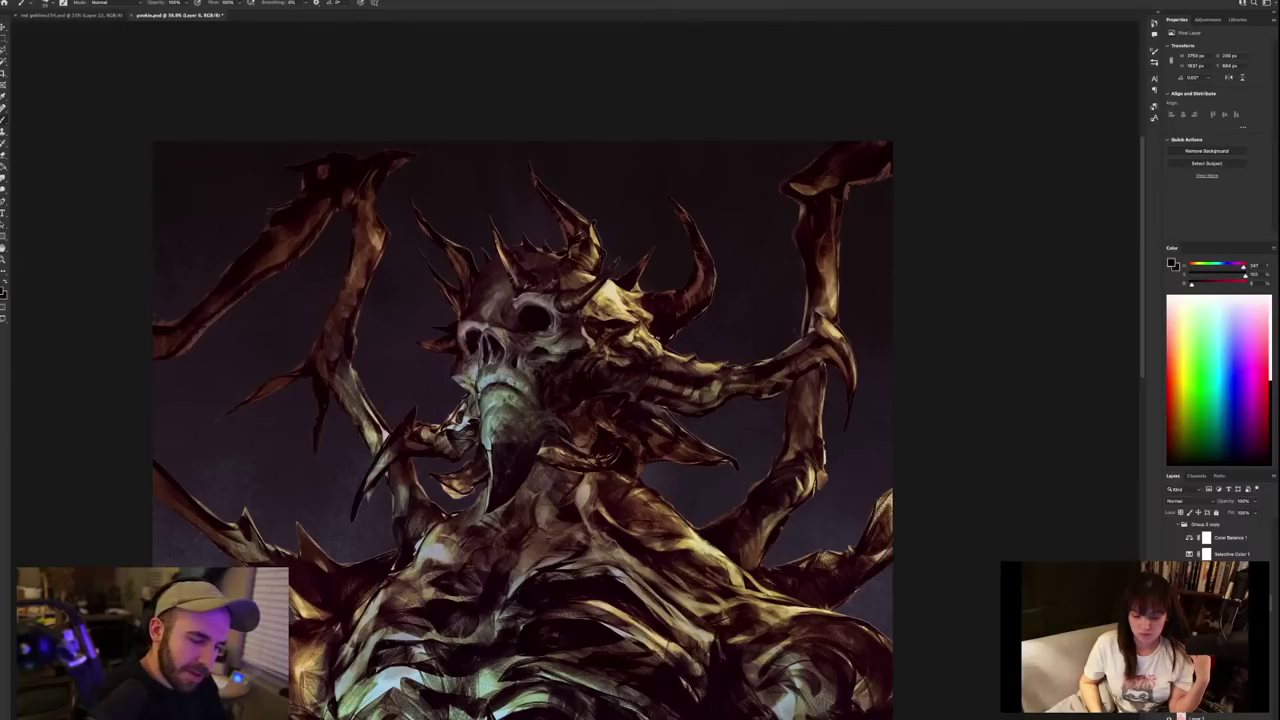
Blend the cheekbone behind the eye socket using brown and grey tones sampled from that spot.
alt+click(574, 350)
alt+click(575, 350)
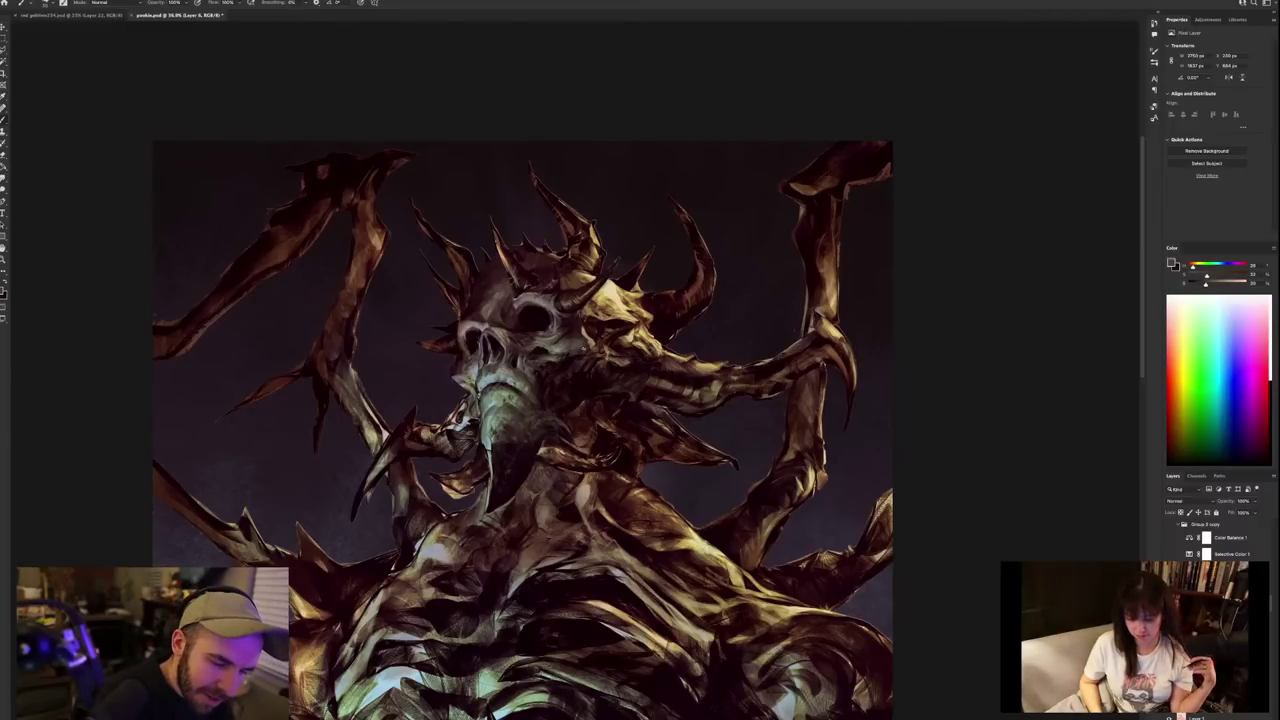
alt+click(585, 347)
alt+click(584, 348)
alt+click(583, 348)
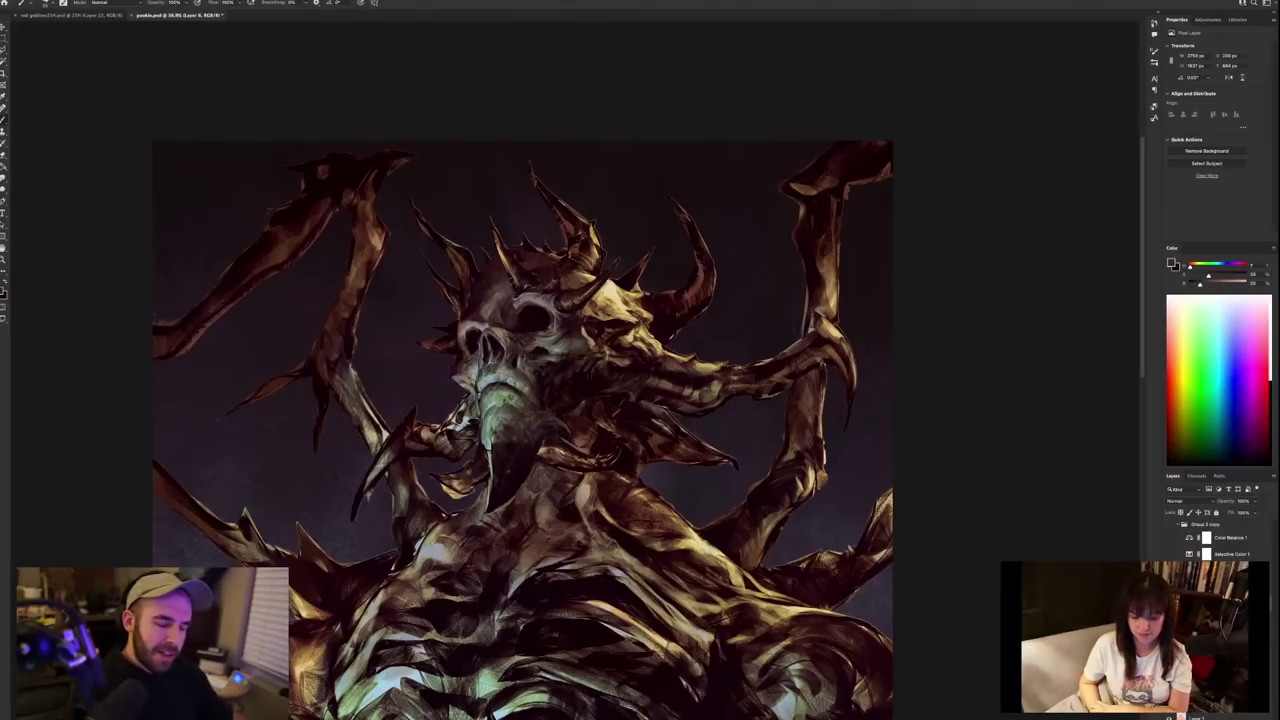
Touch up the skull's upper lip with a sampled light grey and the area by the dark claw with a sampled near-black.
scroll(987, 541, down, 3)
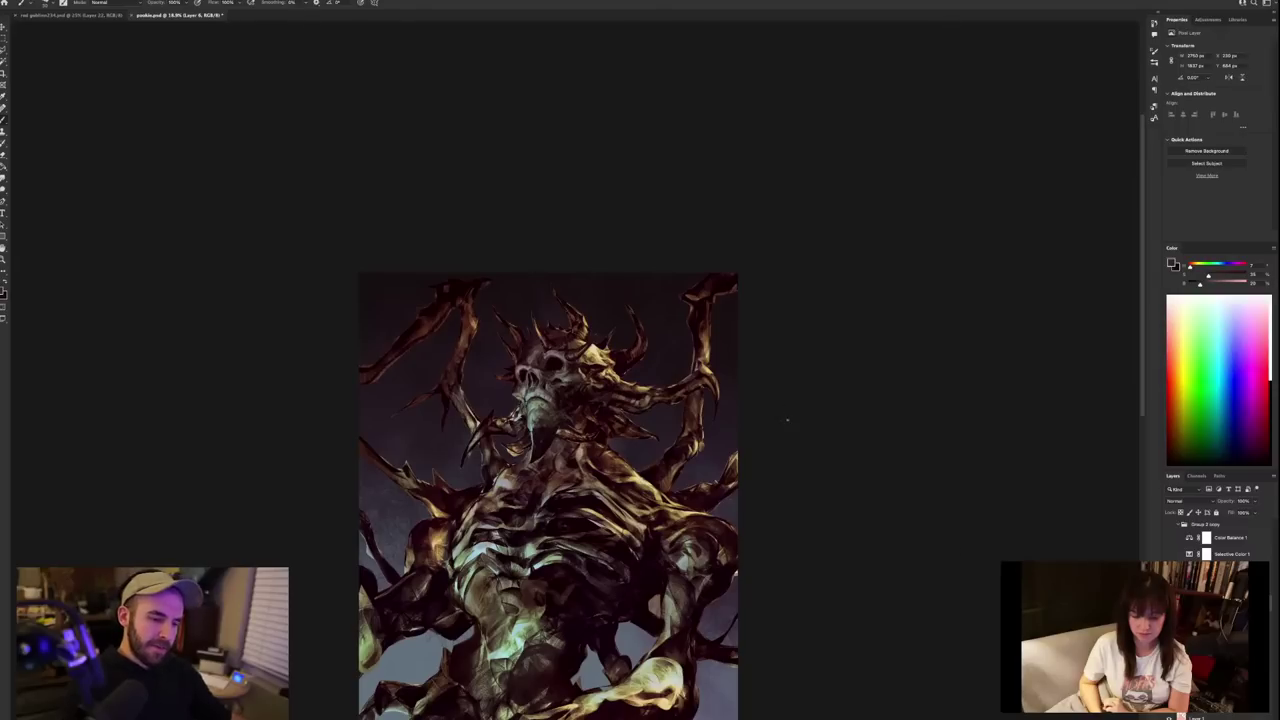
key(ctrl+plus)
key(ctrl+plus)
key(ctrl+plus)
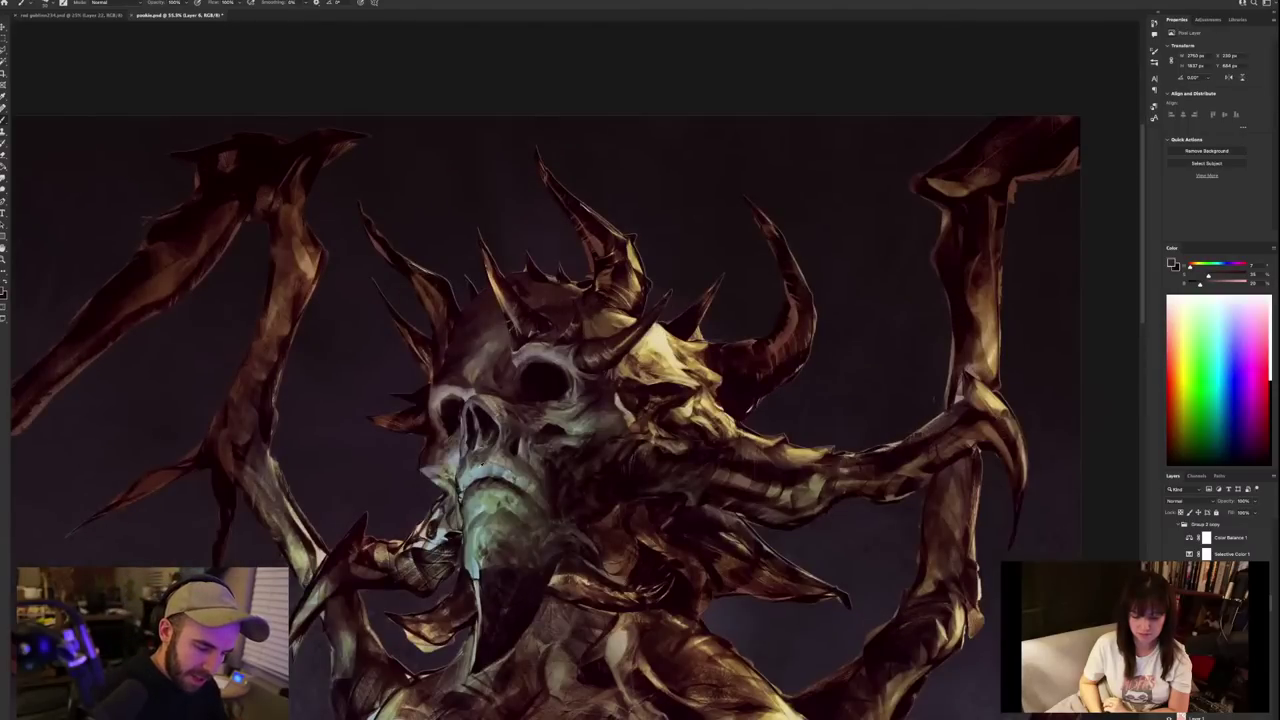
alt+click(475, 473)
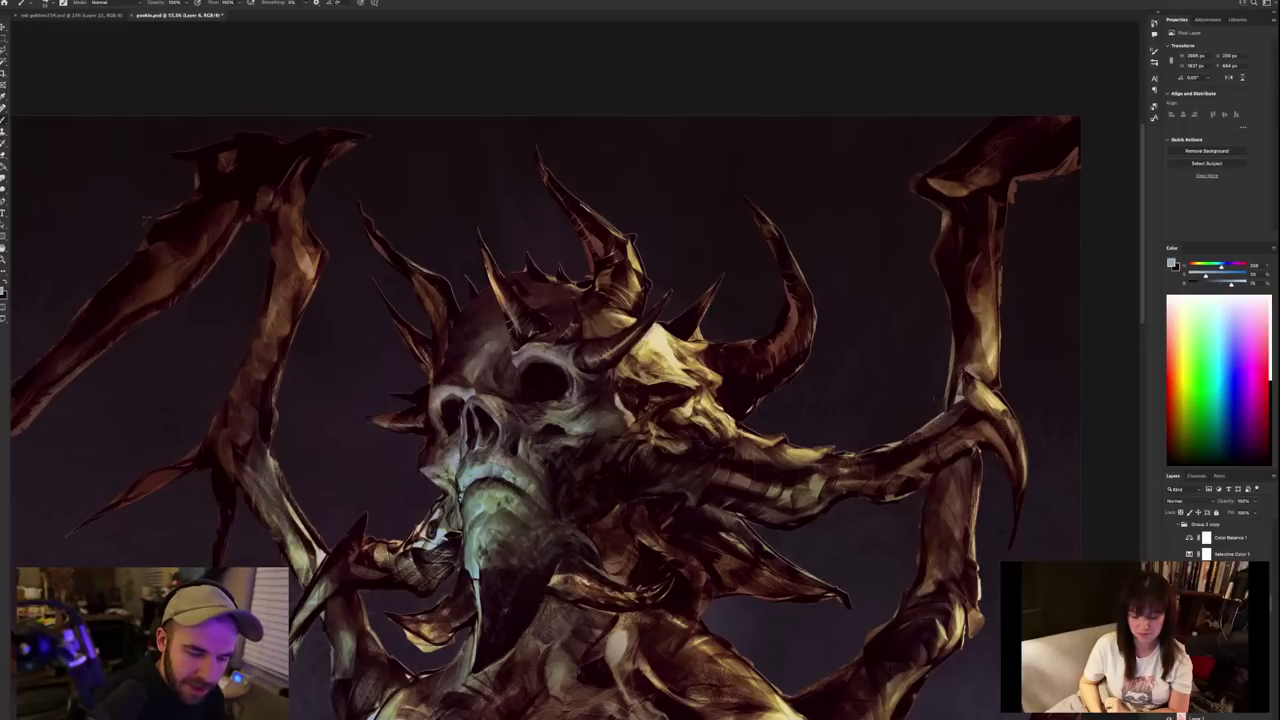
scroll(655, 326, down, 4)
scroll(655, 326, down, 1)
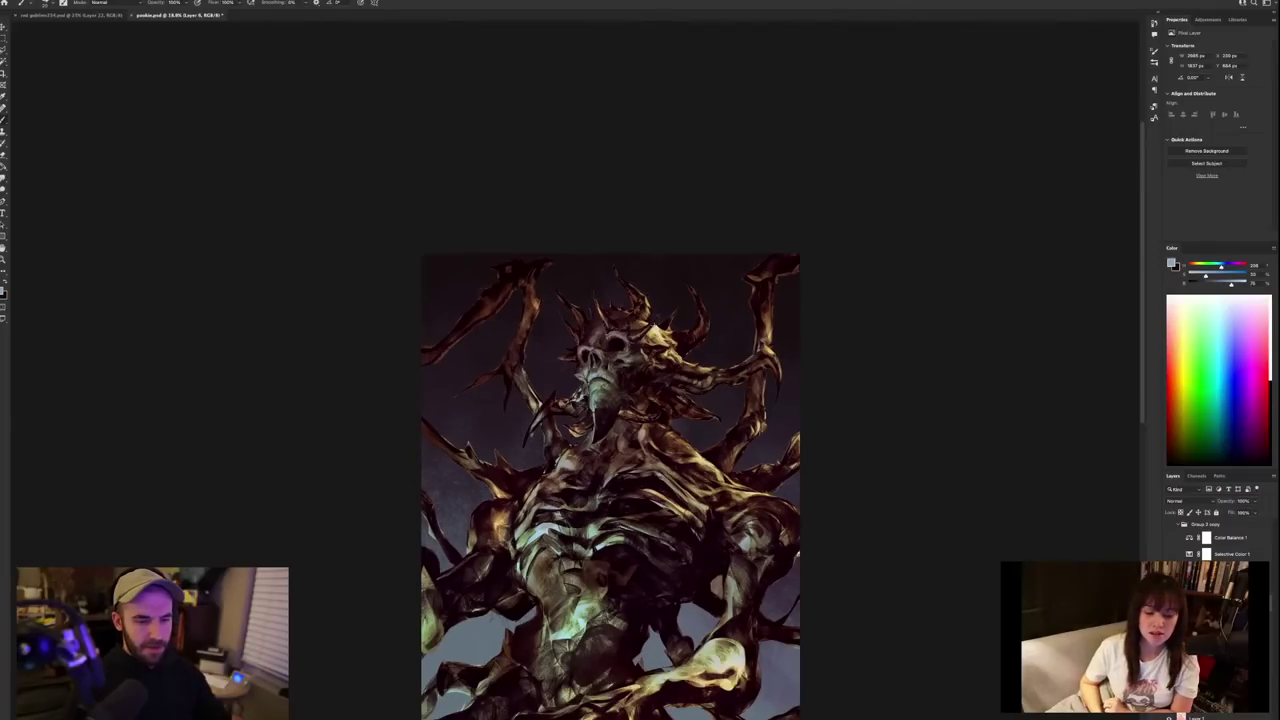
scroll(654, 326, up, 3)
alt+click(448, 475)
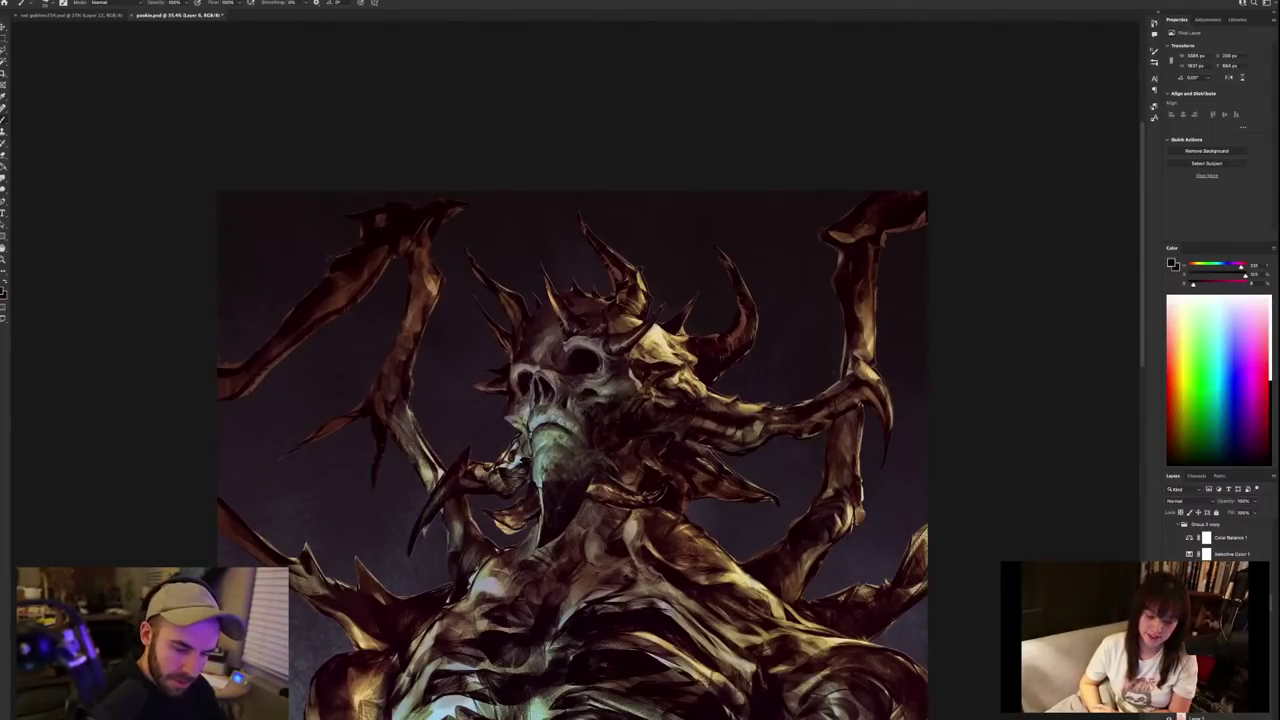
drag(835, 514, 781, 474)
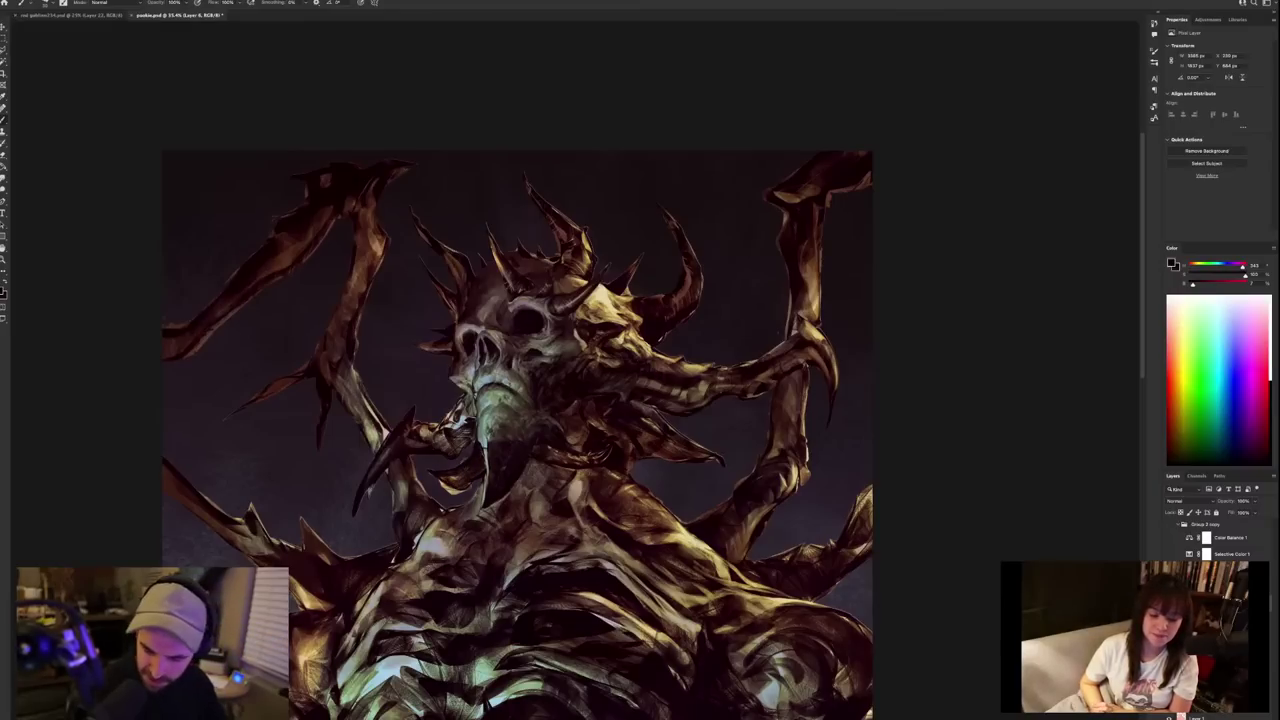
Make Layer 1 the active layer and switch to the Sharp Details brush.
click(1230, 716)
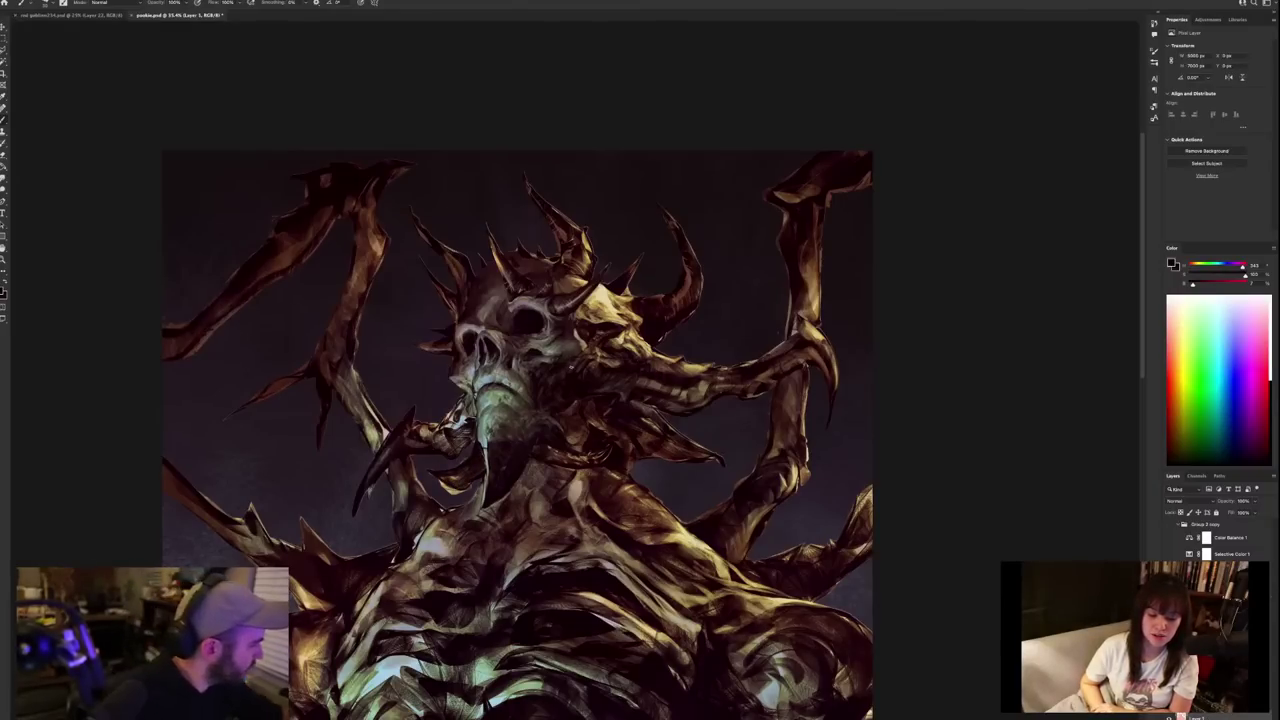
right_click(578, 354)
double_click(871, 446)
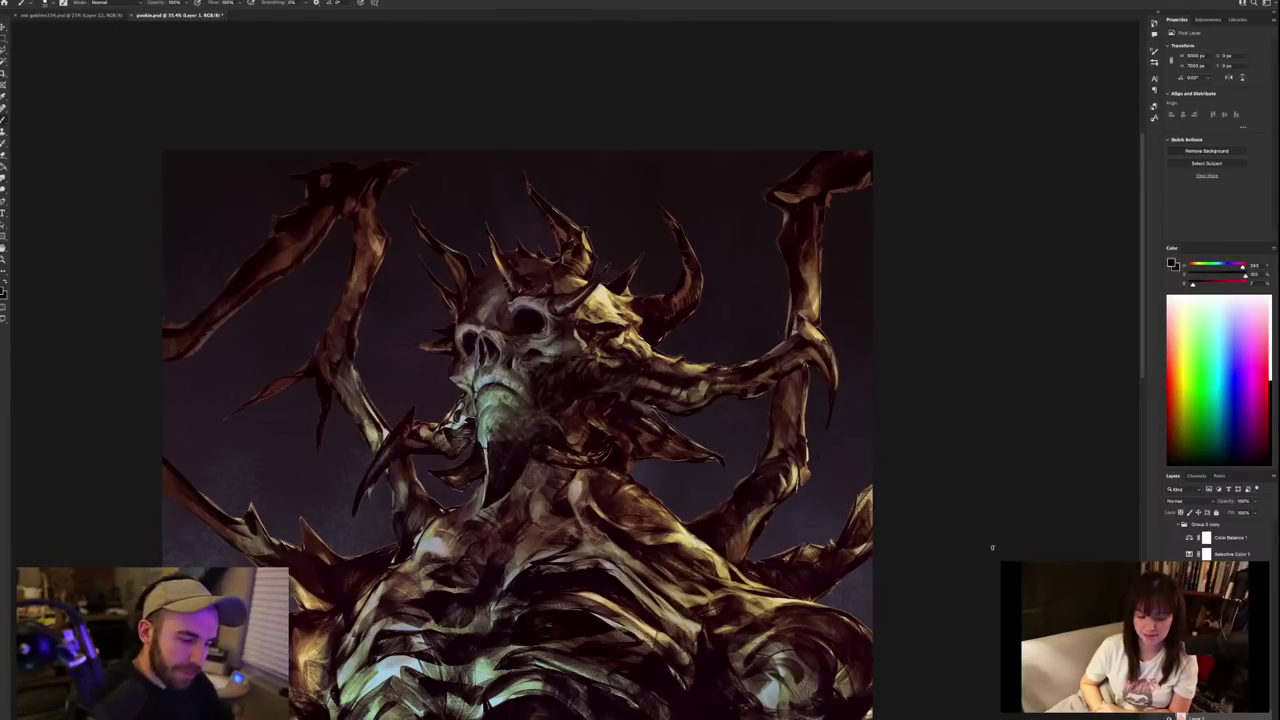
Switch to the Painterly Line brush and rework the area between the skull's nose and upper lip with tones sampled there.
scroll(645, 590, down, 5)
scroll(648, 590, up, 3)
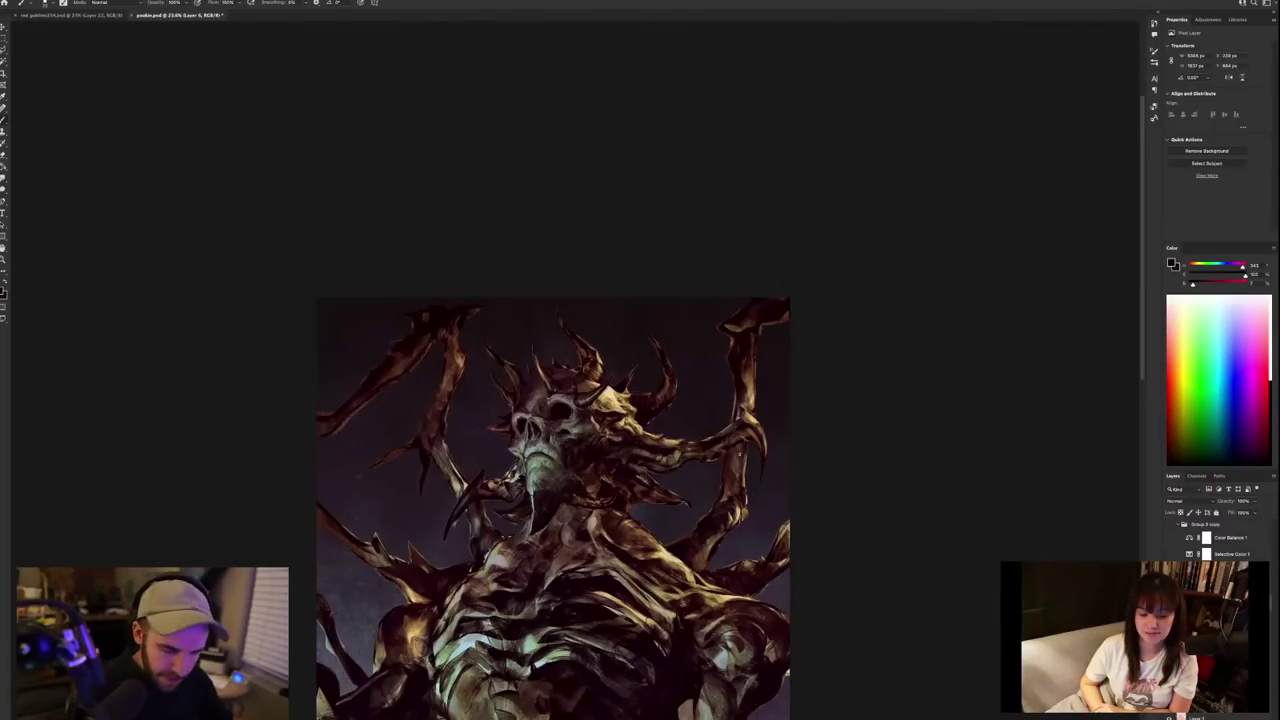
scroll(582, 476, up, 1)
scroll(529, 462, up, 1)
right_click(589, 517)
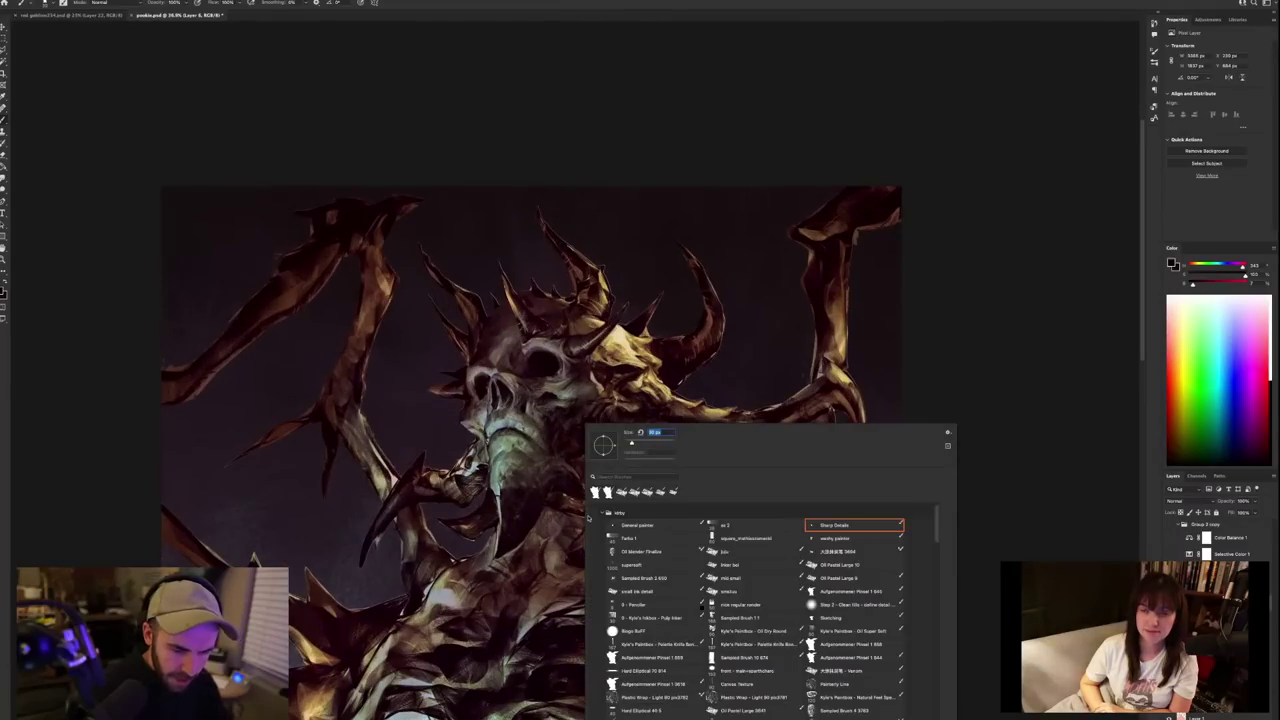
double_click(849, 683)
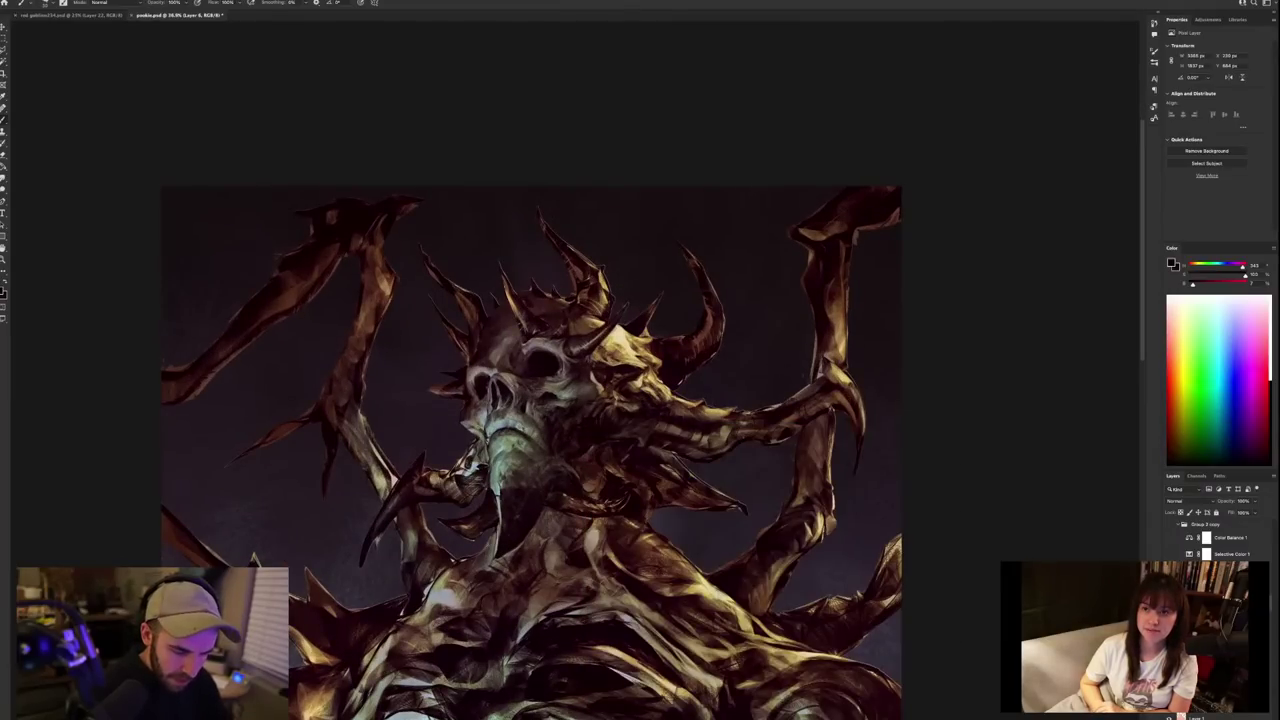
scroll(849, 683, down, 1)
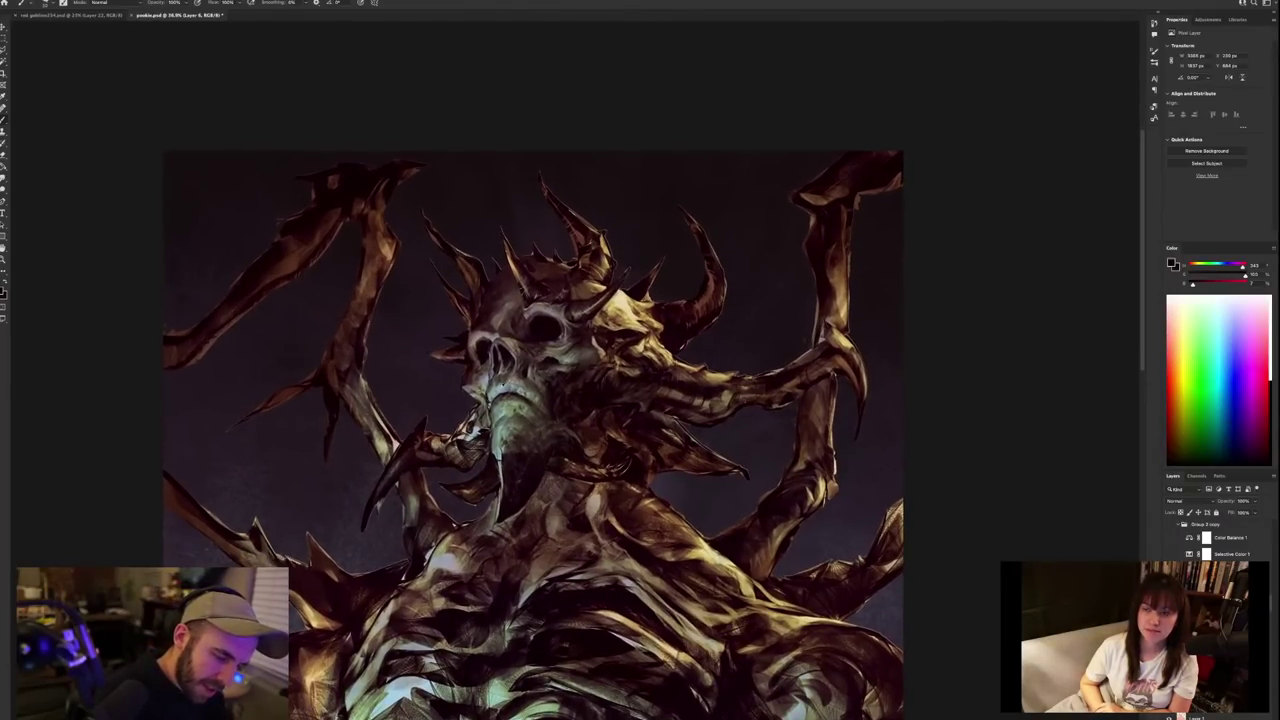
alt+click(503, 385)
alt+click(486, 380)
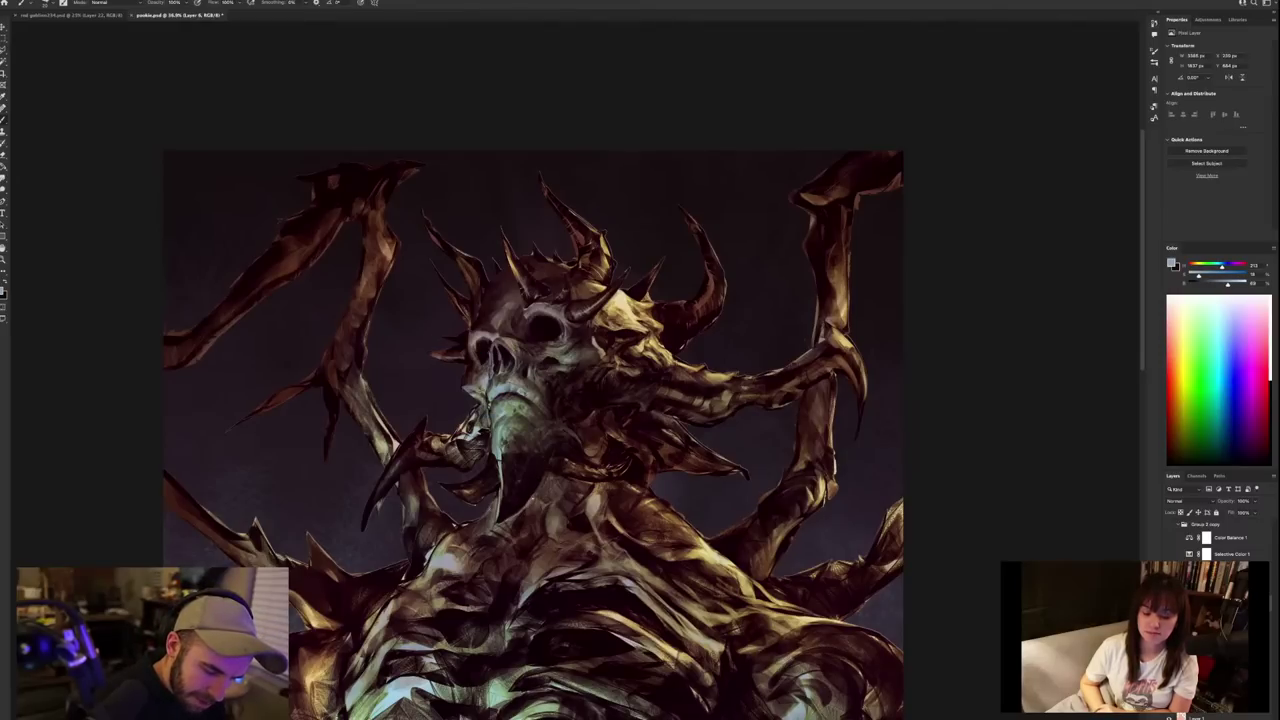
Paint vertical strokes on the front of the neck just below the beard, using muted tones sampled from the neck.
alt+click(530, 505)
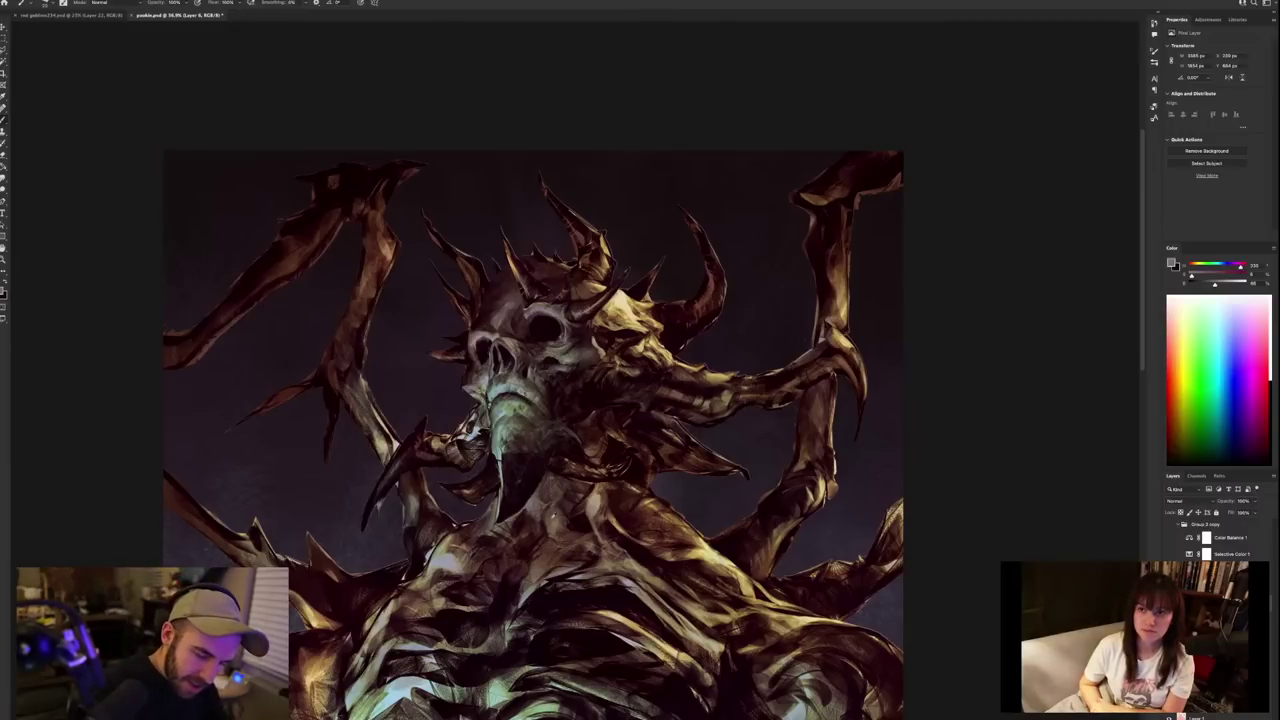
alt+click(554, 516)
drag(550, 534, 549, 508)
alt+click(555, 522)
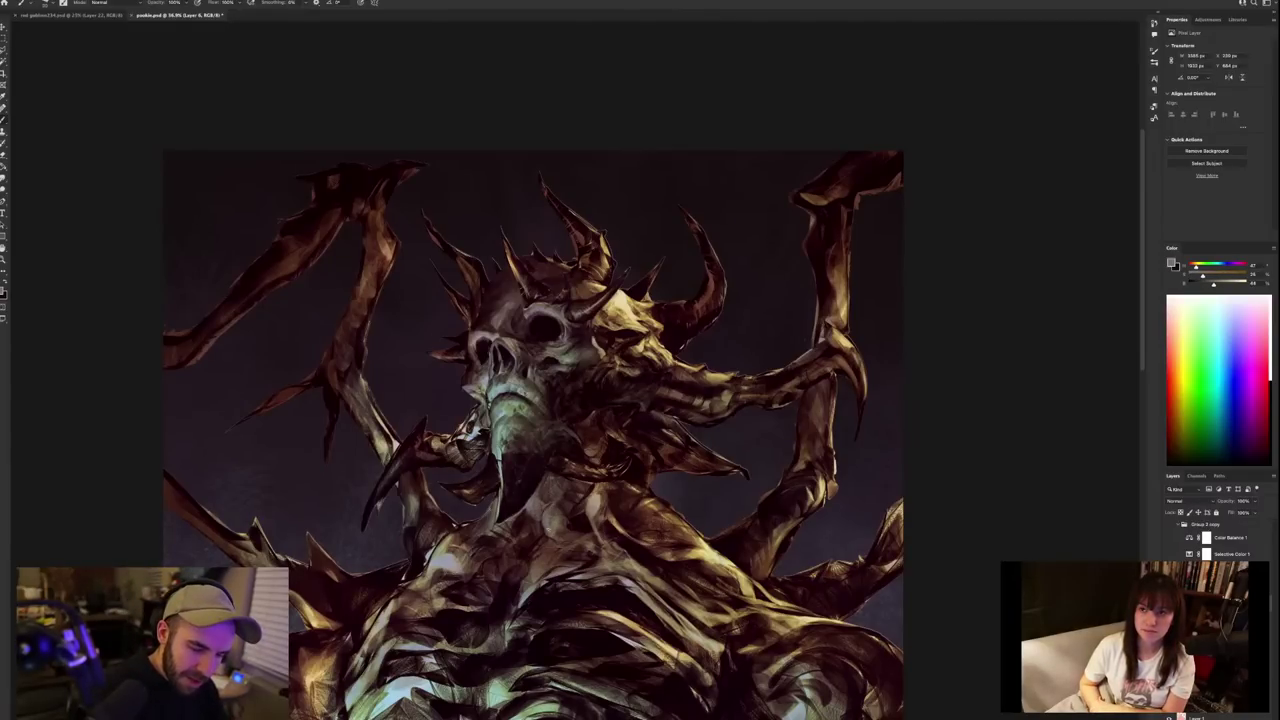
alt+click(554, 528)
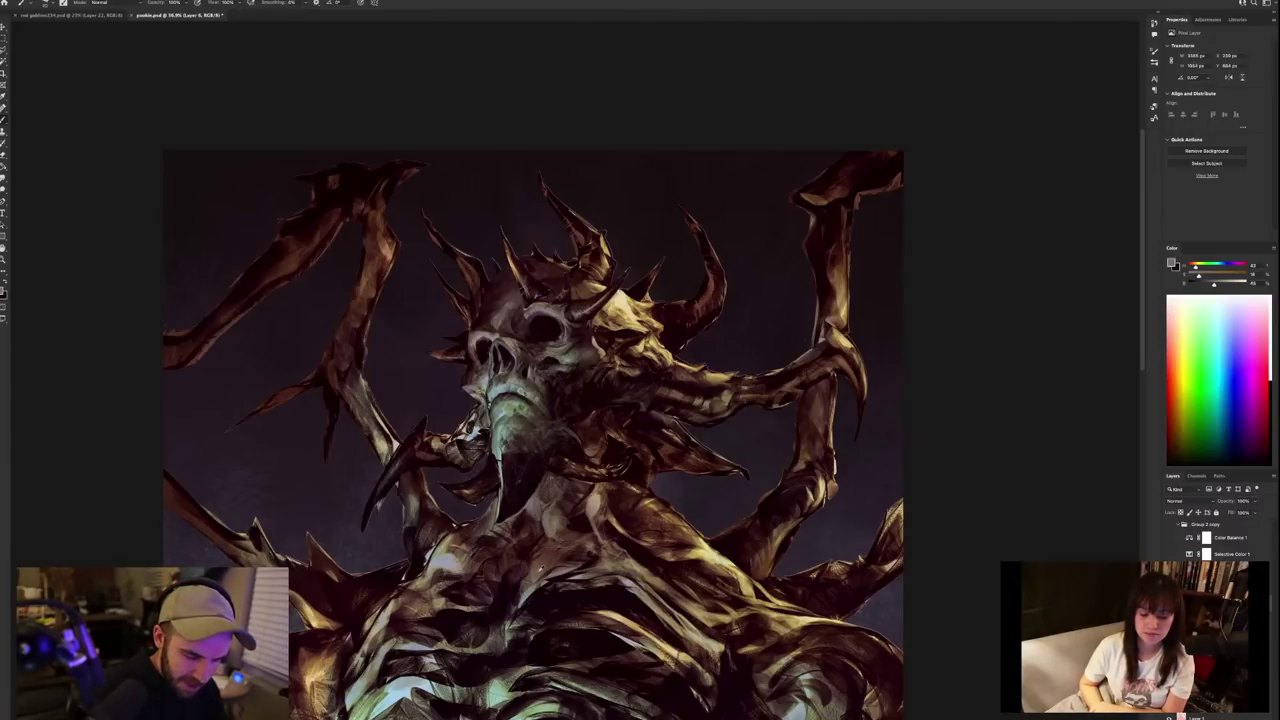
Refine the base of the neck above the chest folds with dark red and brown tones sampled from the area.
alt+click(540, 570)
alt+click(539, 544)
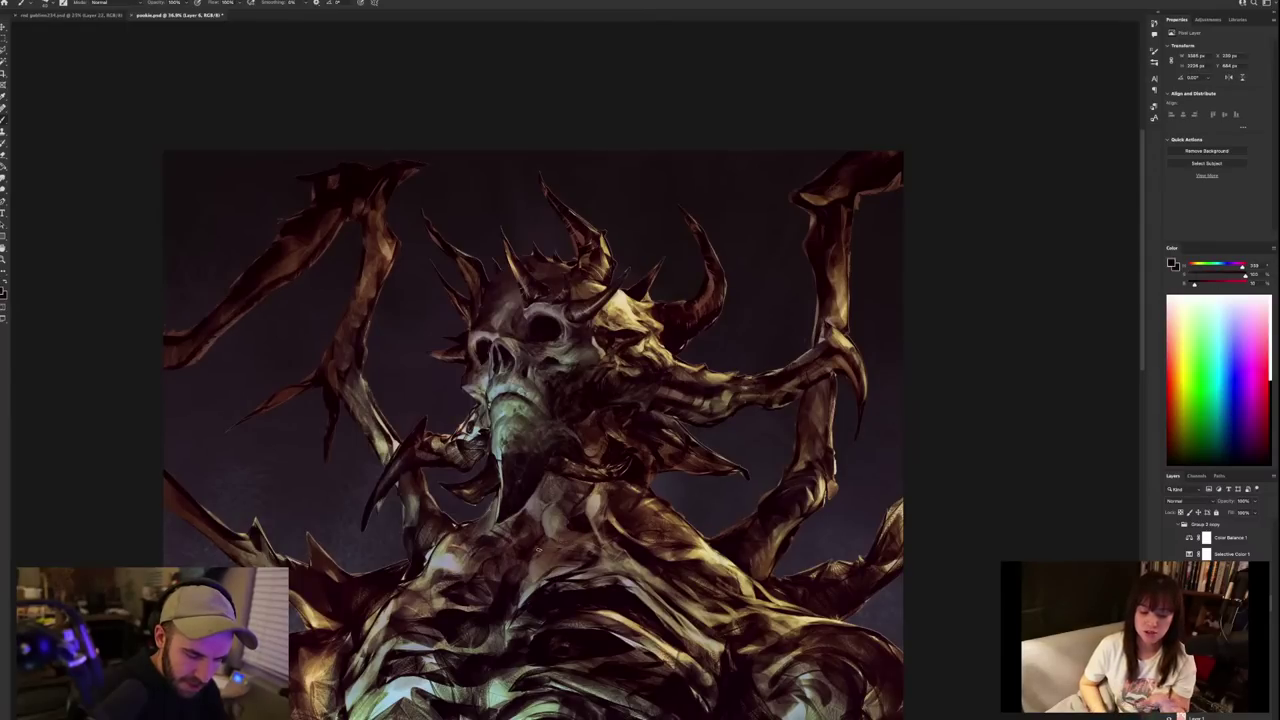
alt+click(539, 549)
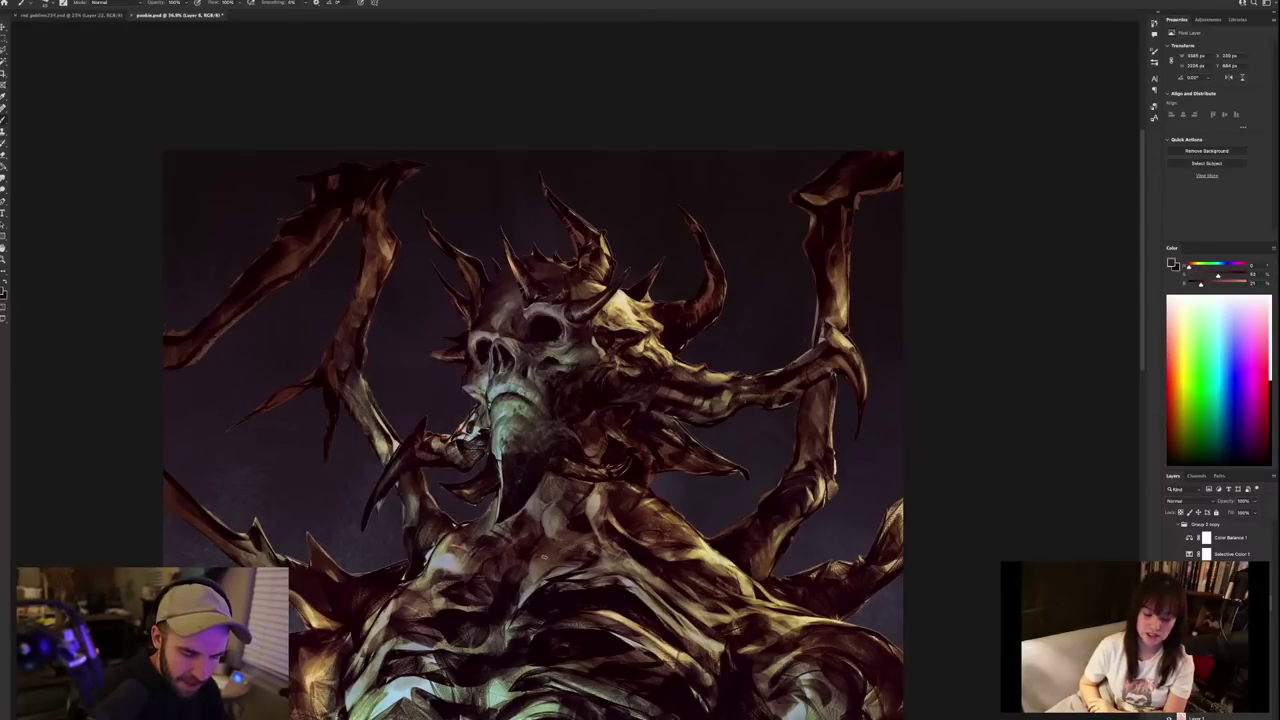
alt+click(545, 556)
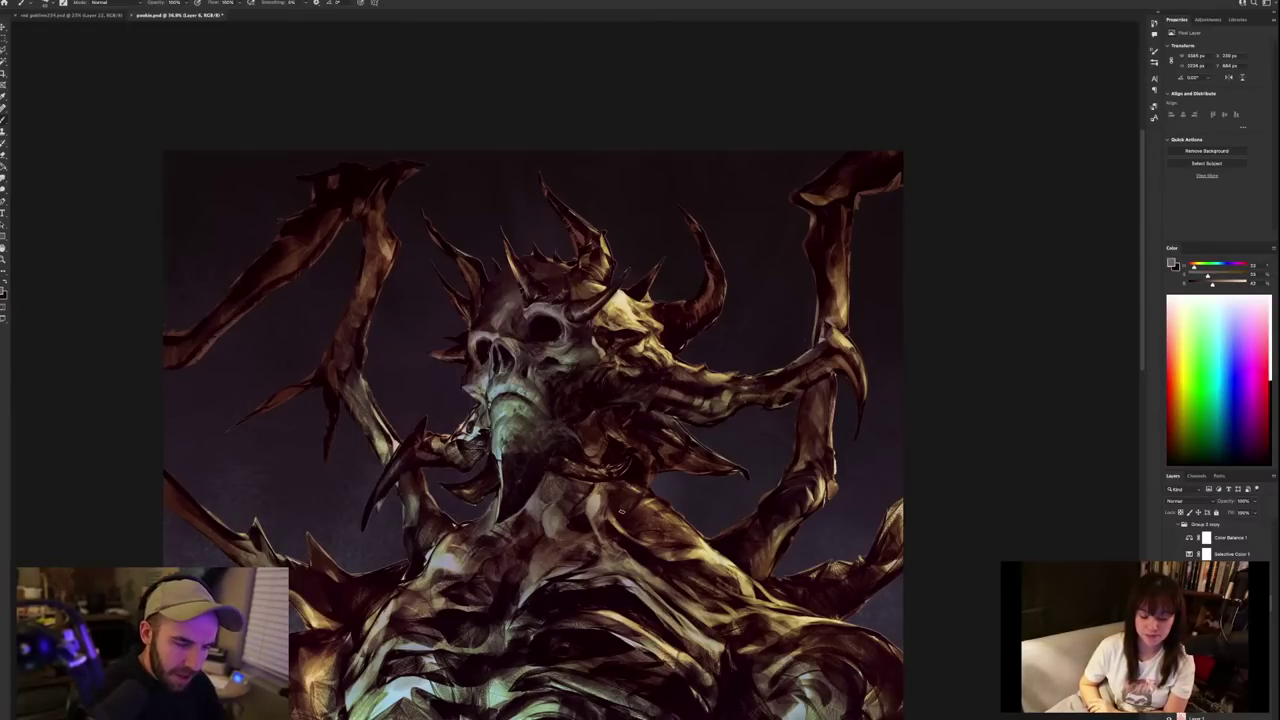
Touch up the skull's cheekbone between the nose and the large eye socket with dark brown tones sampled there.
scroll(774, 490, down, 6)
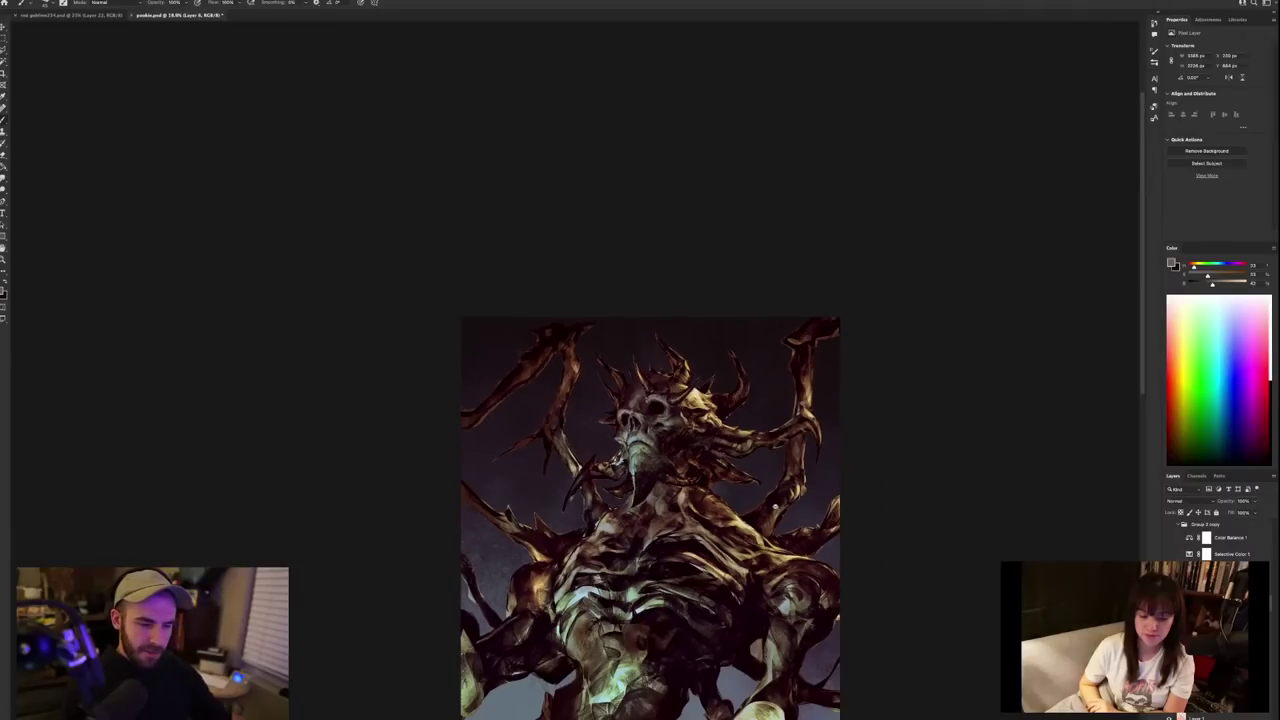
scroll(776, 507, up, 4)
scroll(775, 508, up, 2)
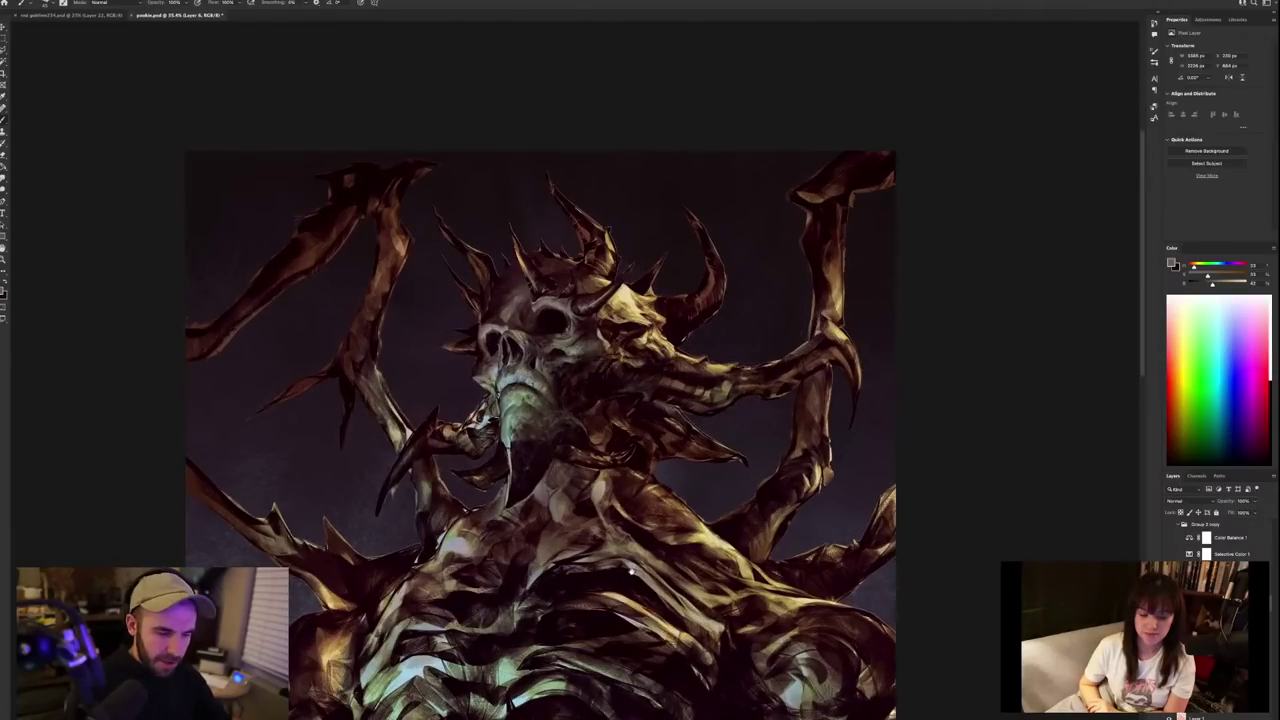
scroll(775, 508, left, 2)
alt+click(602, 370)
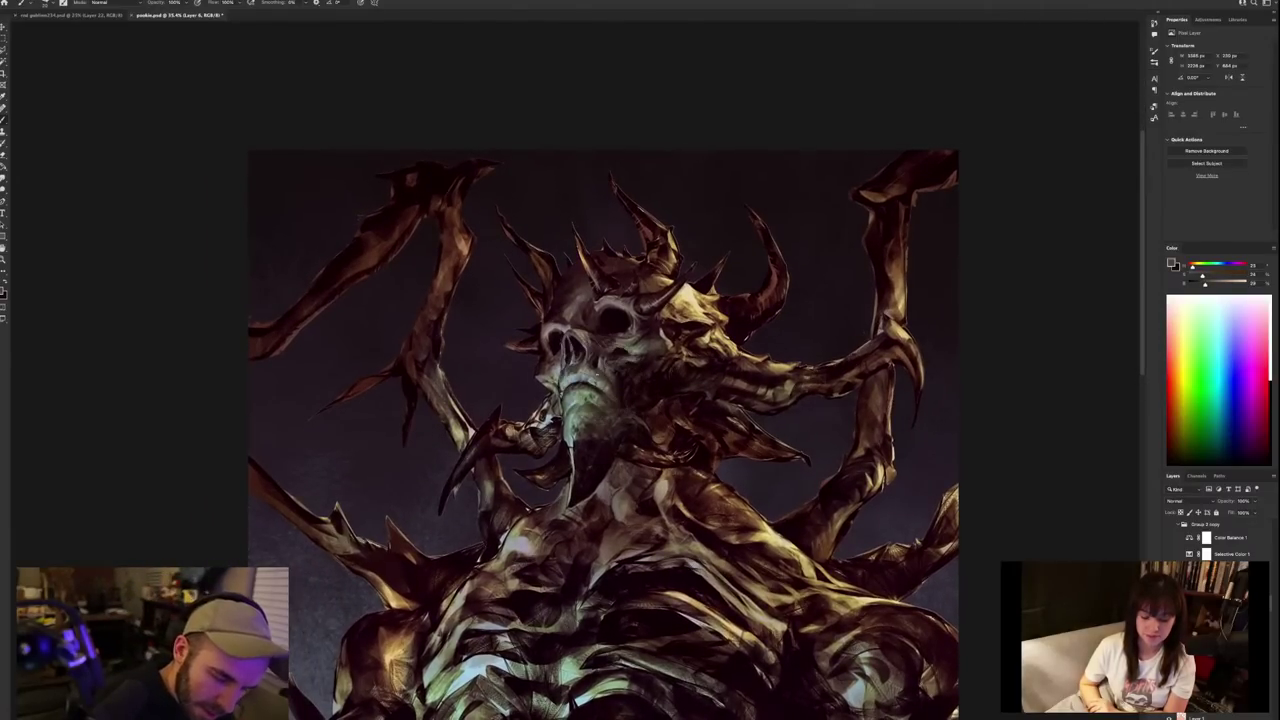
alt+click(590, 361)
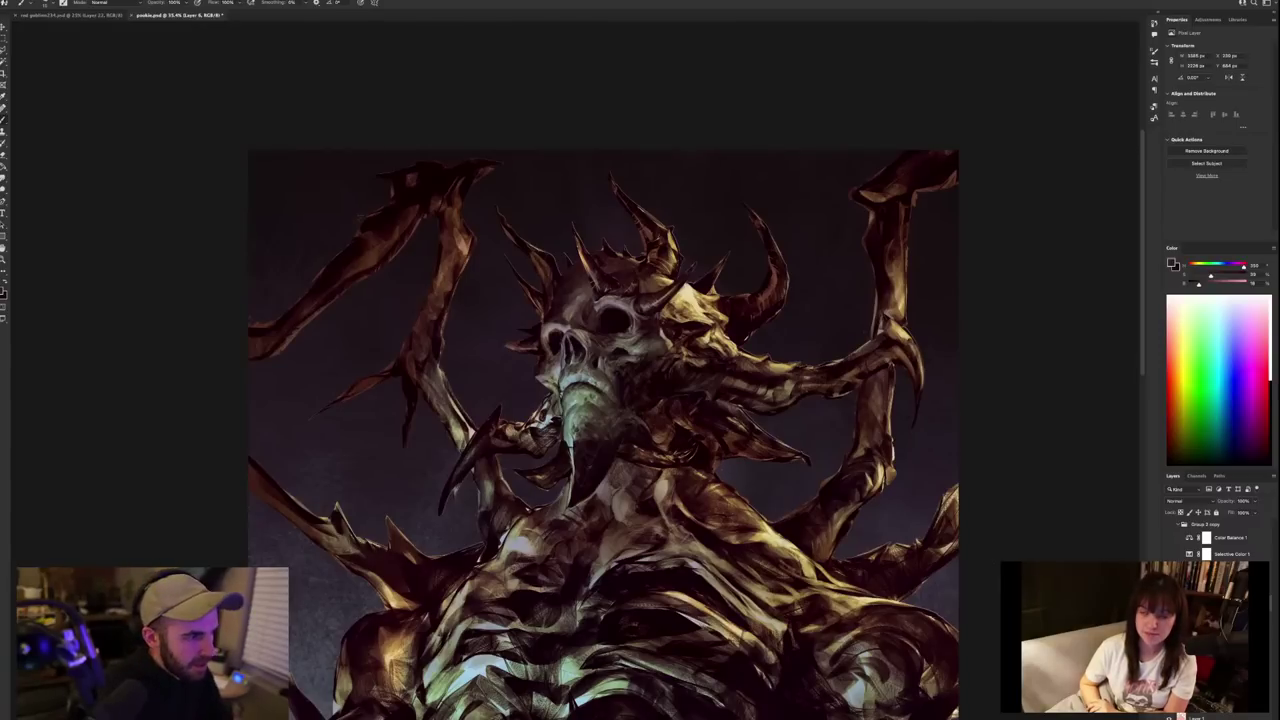
Flip the canvas horizontally and switch to the Painterly Line brush.
key(Return)
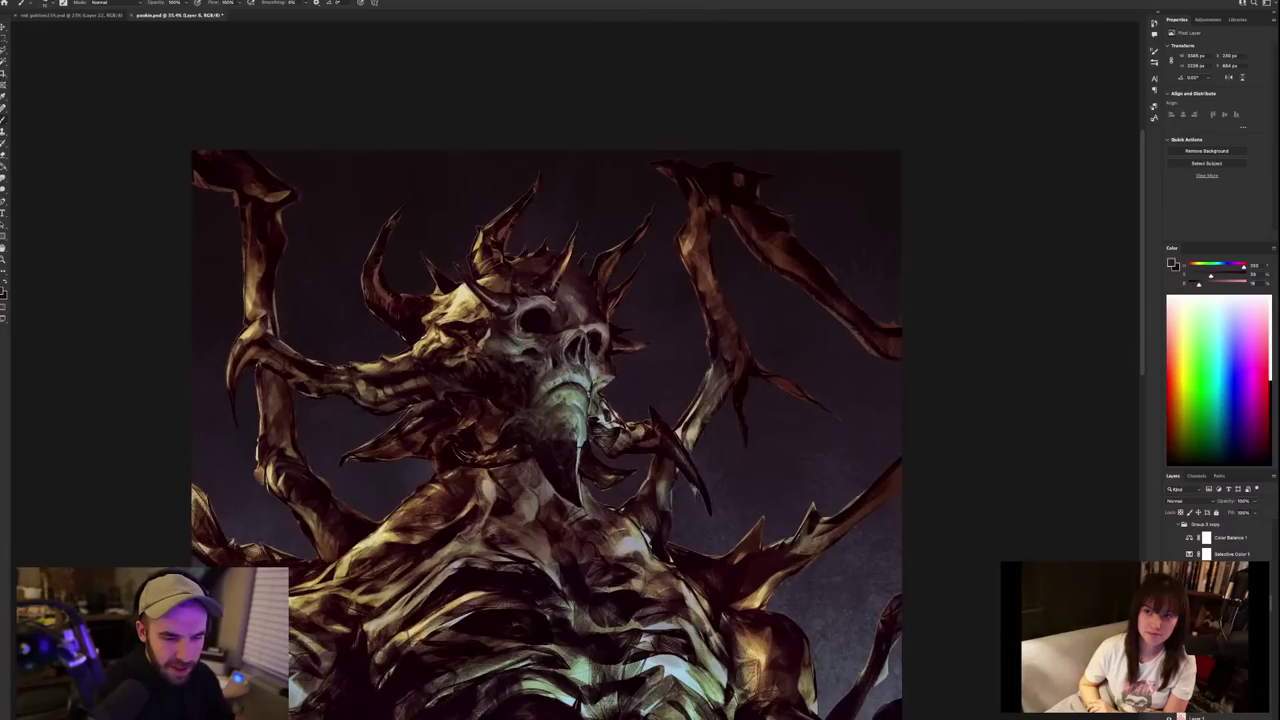
drag(628, 471, 788, 489)
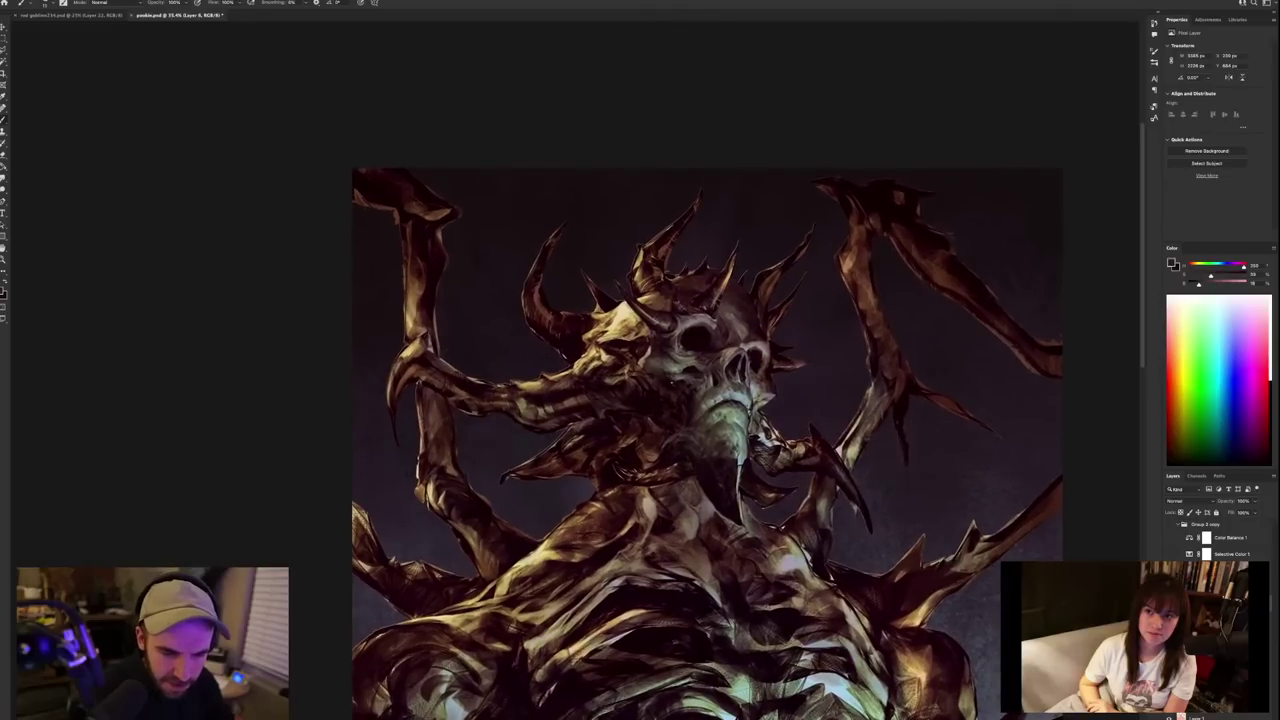
right_click(676, 383)
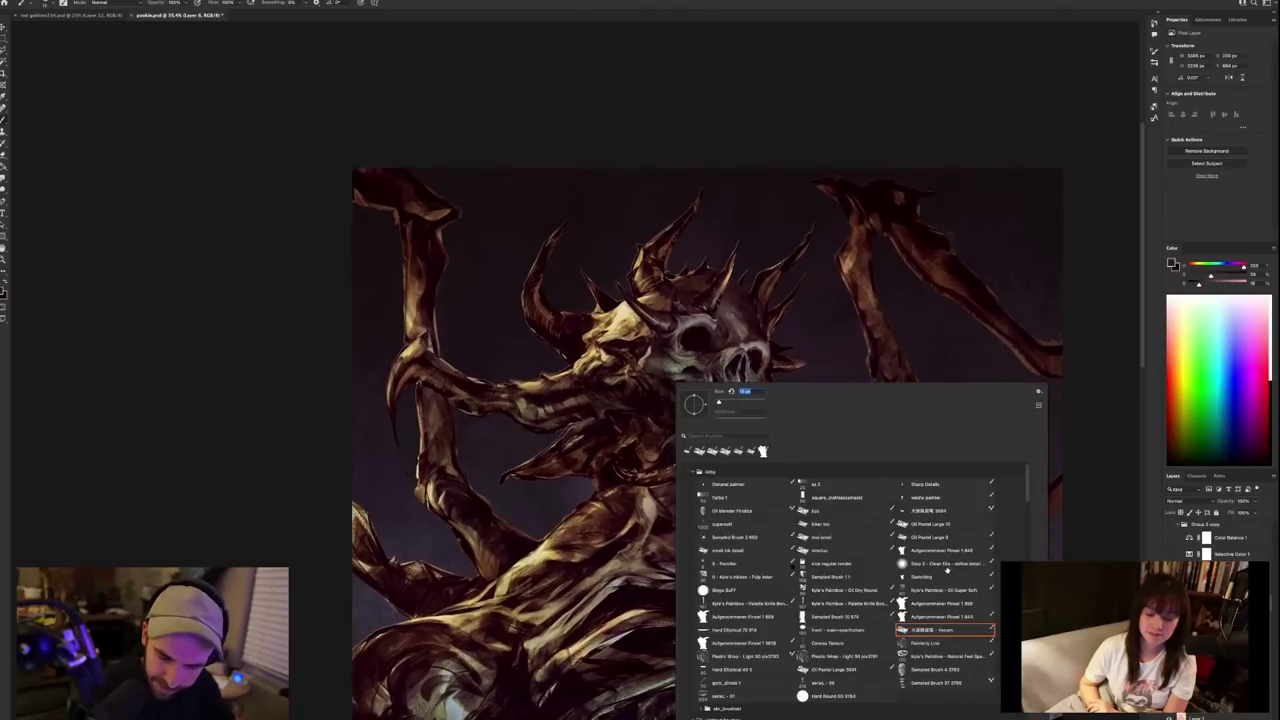
click(942, 645)
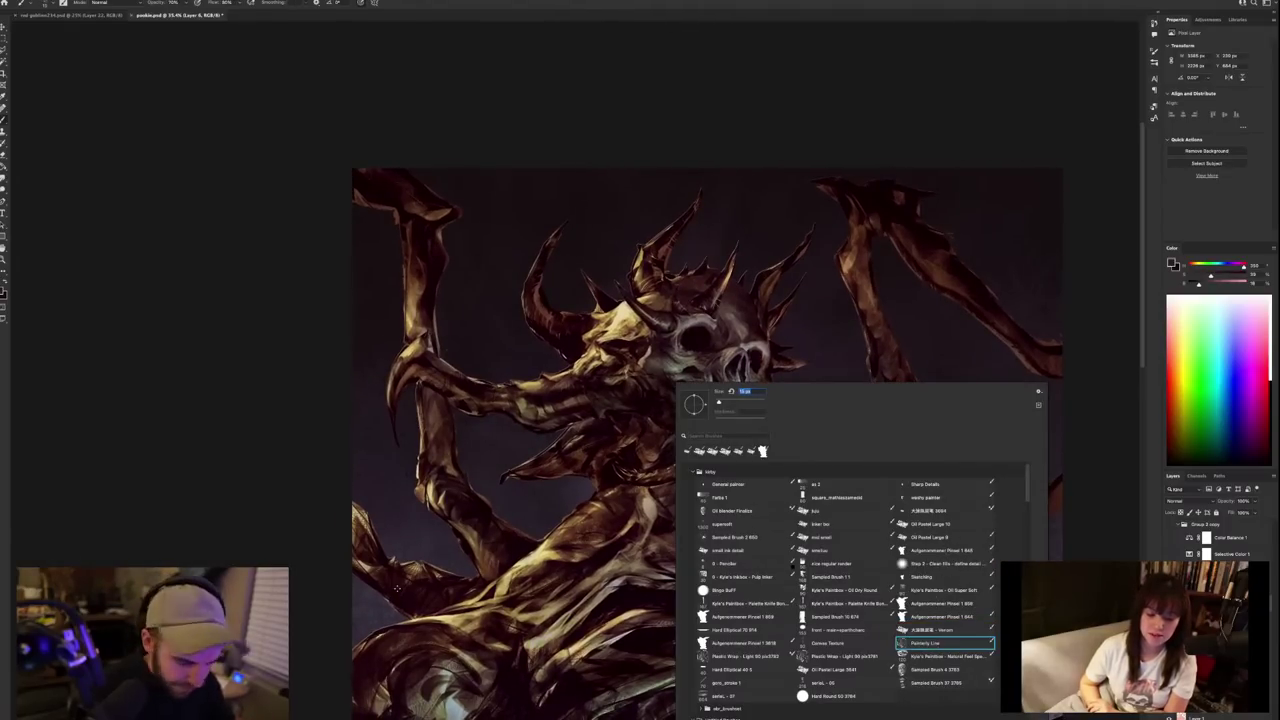
click(237, 549)
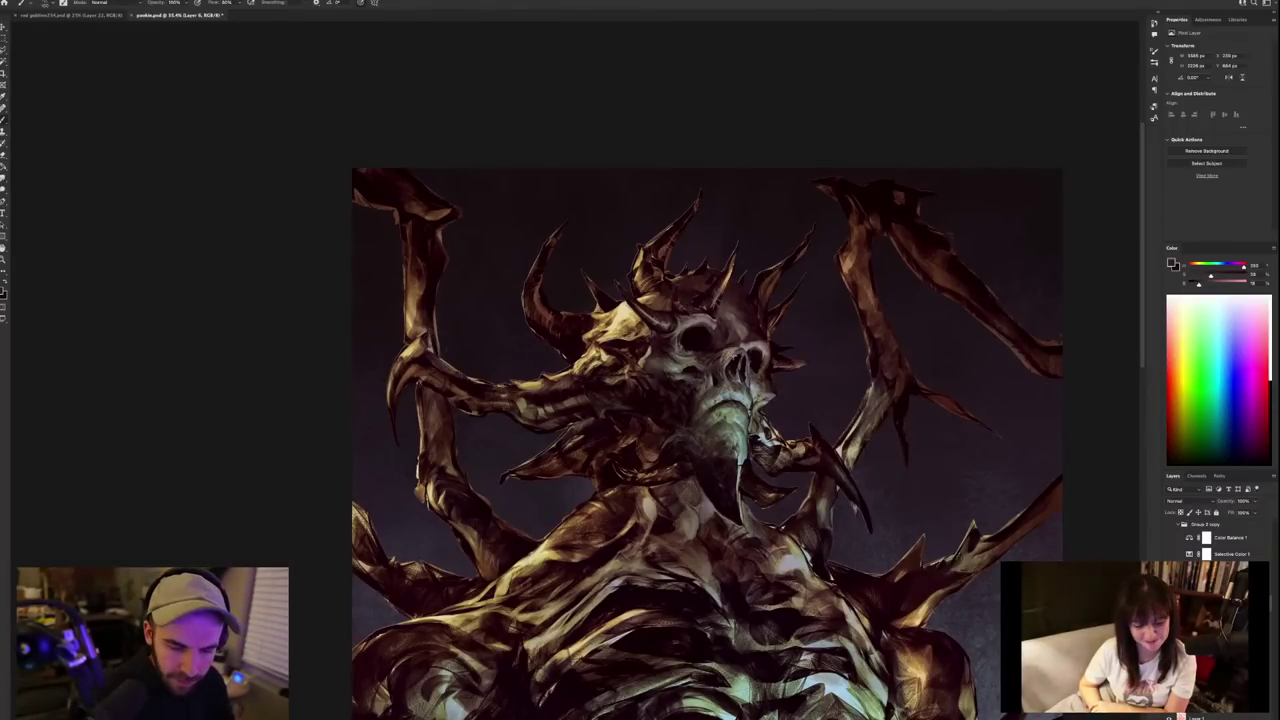
Rework the lit temple and brow ridge behind the curved brow horn with pale yellow and dark red tones sampled nearby.
scroll(733, 357, up, 1)
scroll(772, 325, down, 1)
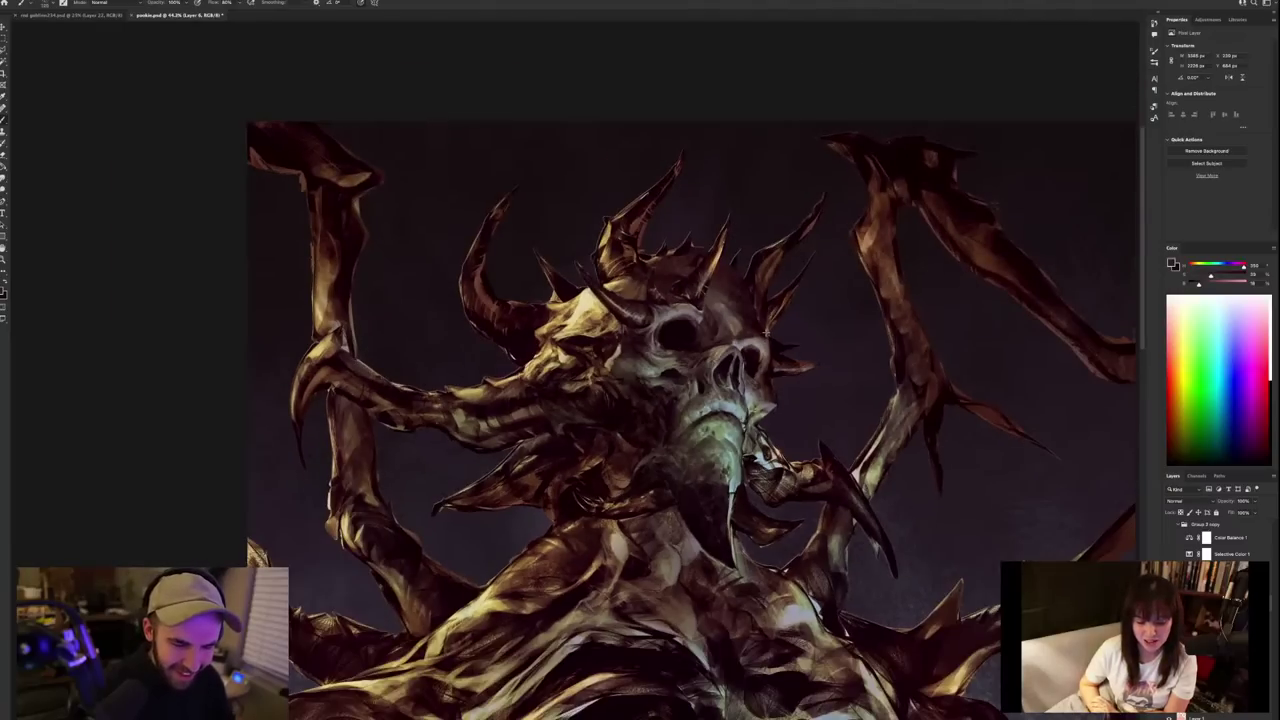
alt+click(597, 310)
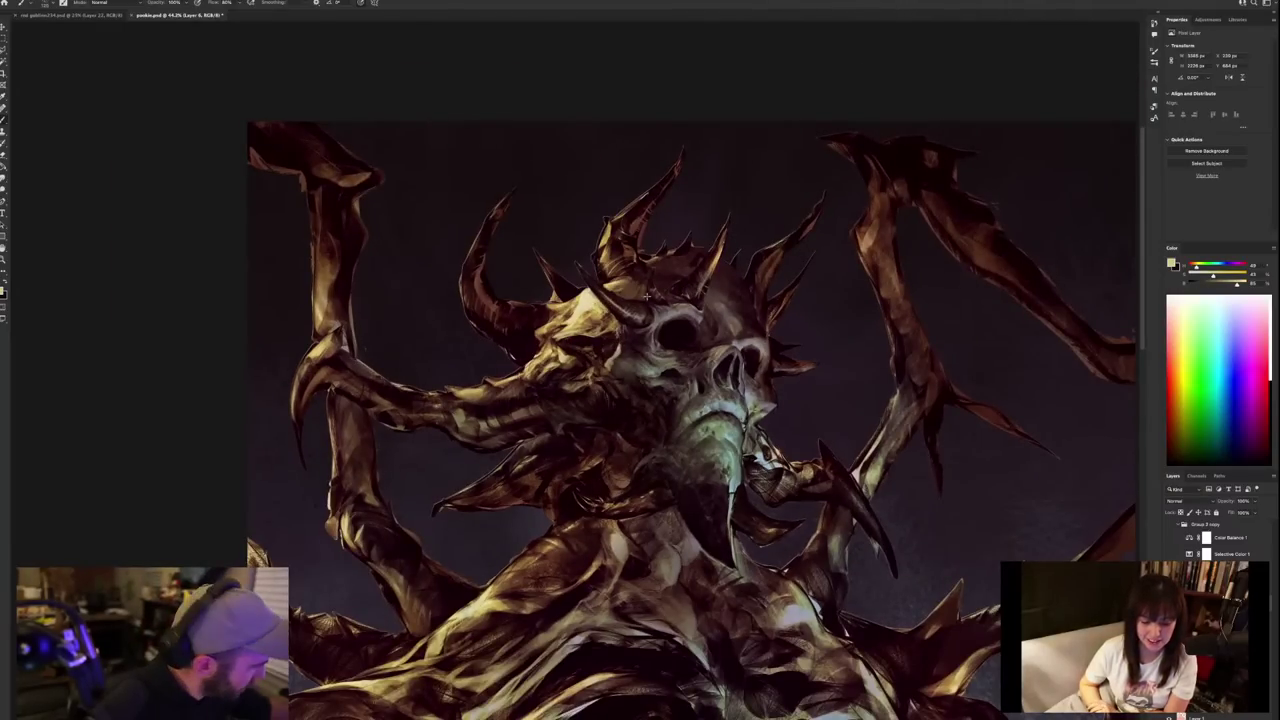
scroll(646, 295, up, 1)
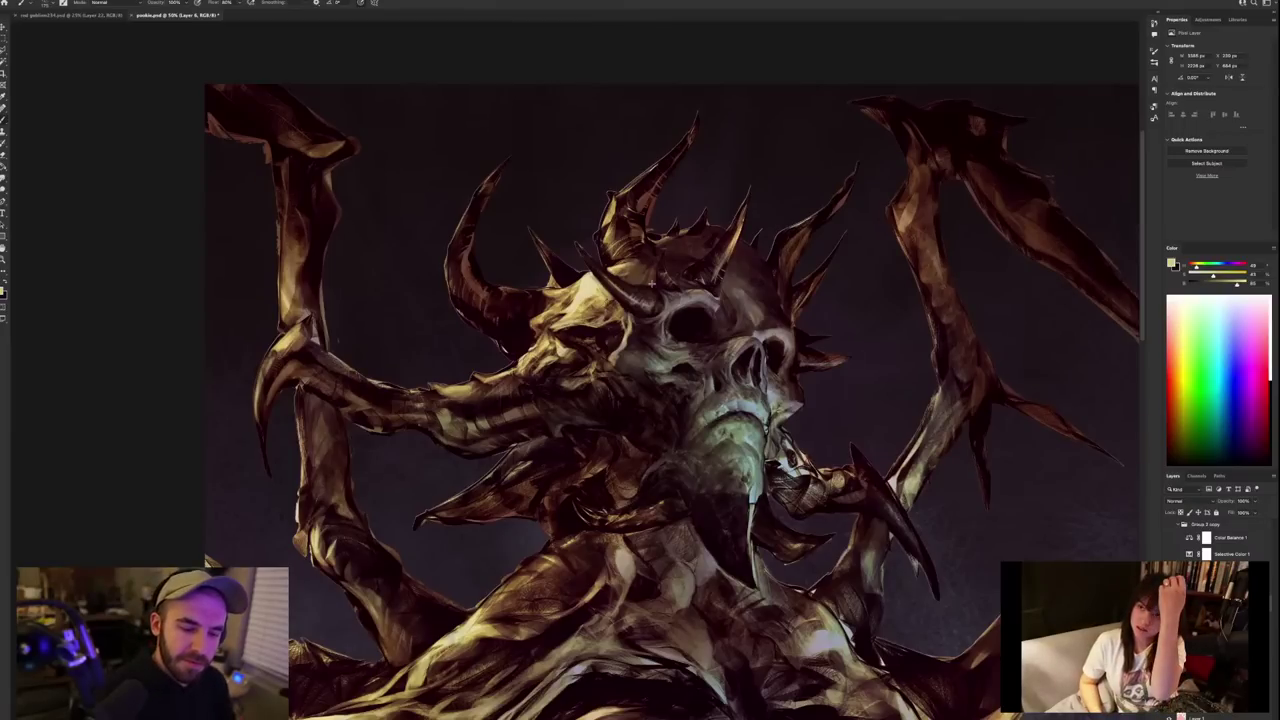
alt+click(635, 333)
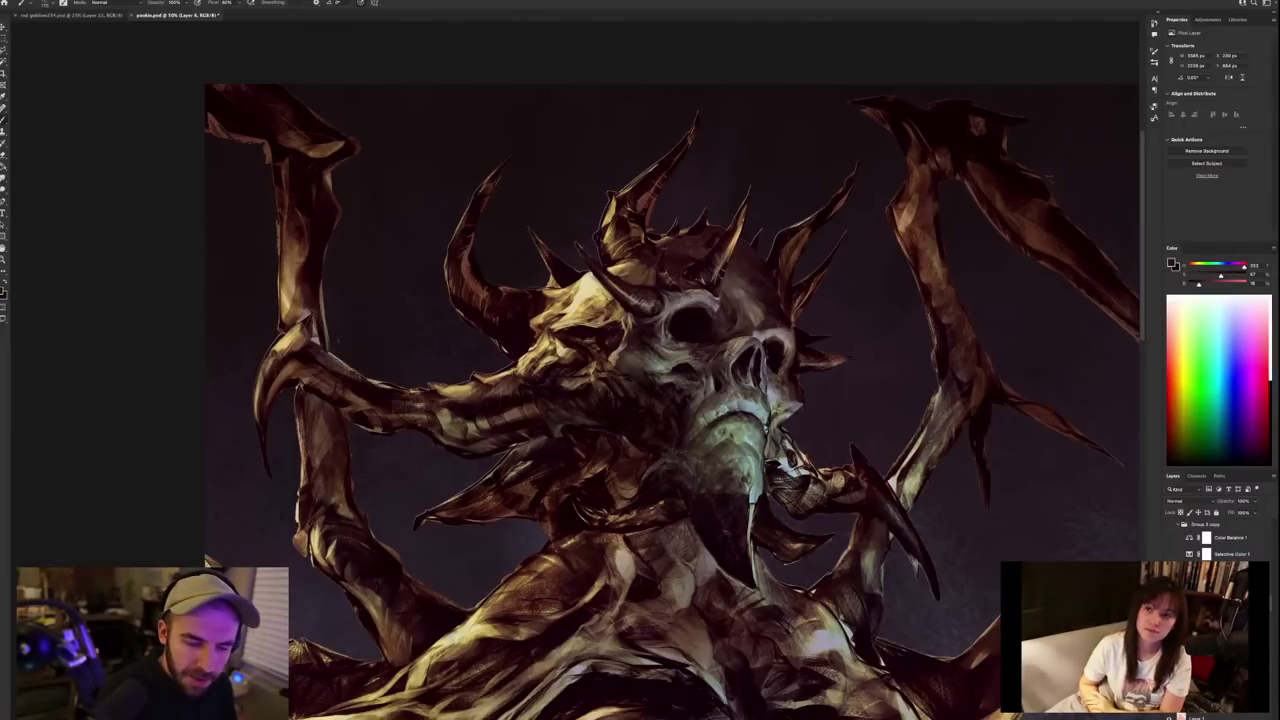
alt+click(590, 296)
mouse_move(593, 328)
mouse_down()
mouse_move(605, 322)
mouse_move(579, 325)
mouse_up()
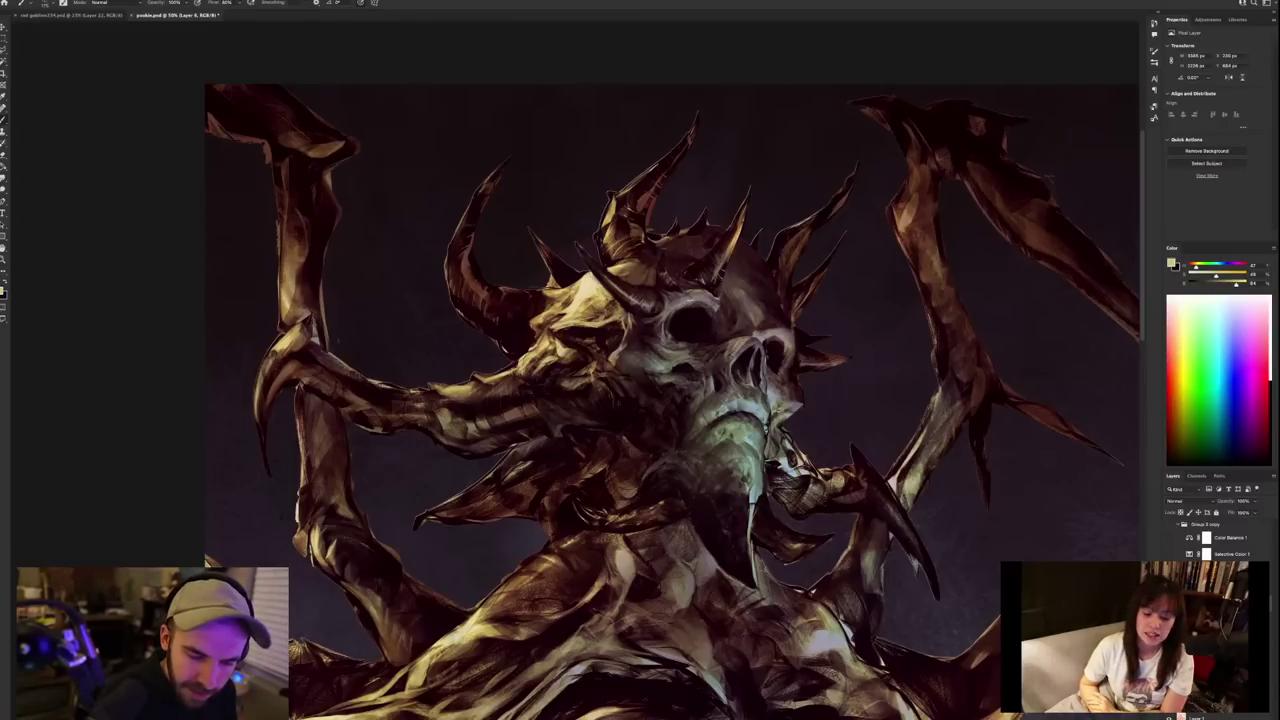
Refine the bone between the large eye socket and the shadowed temple hollow with grey-tan and dark tones sampled there.
alt+click(624, 336)
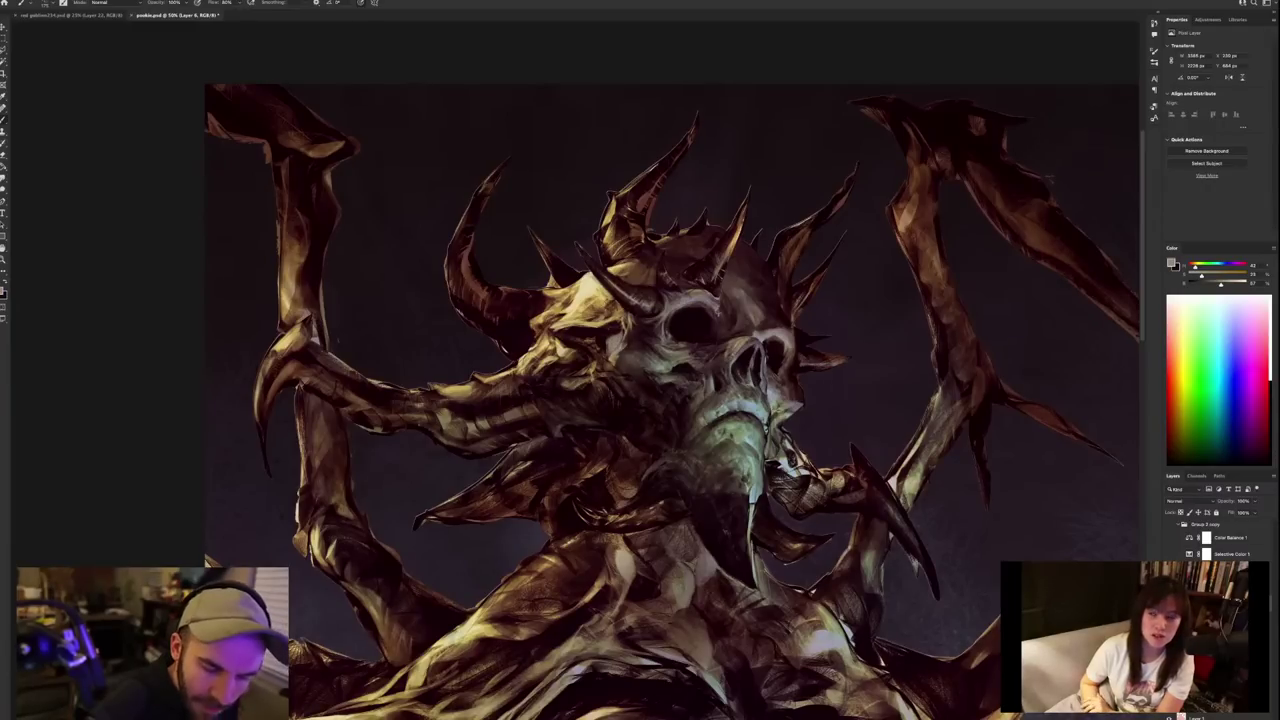
alt+click(630, 337)
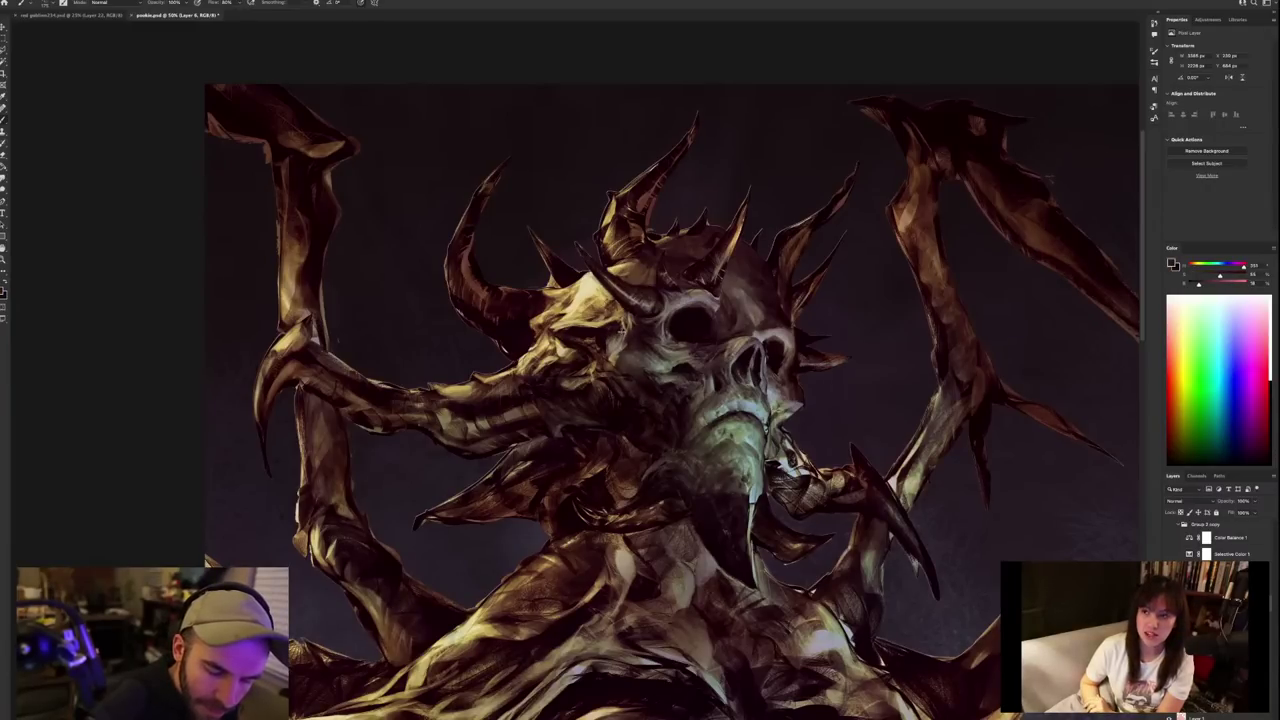
alt+click(609, 341)
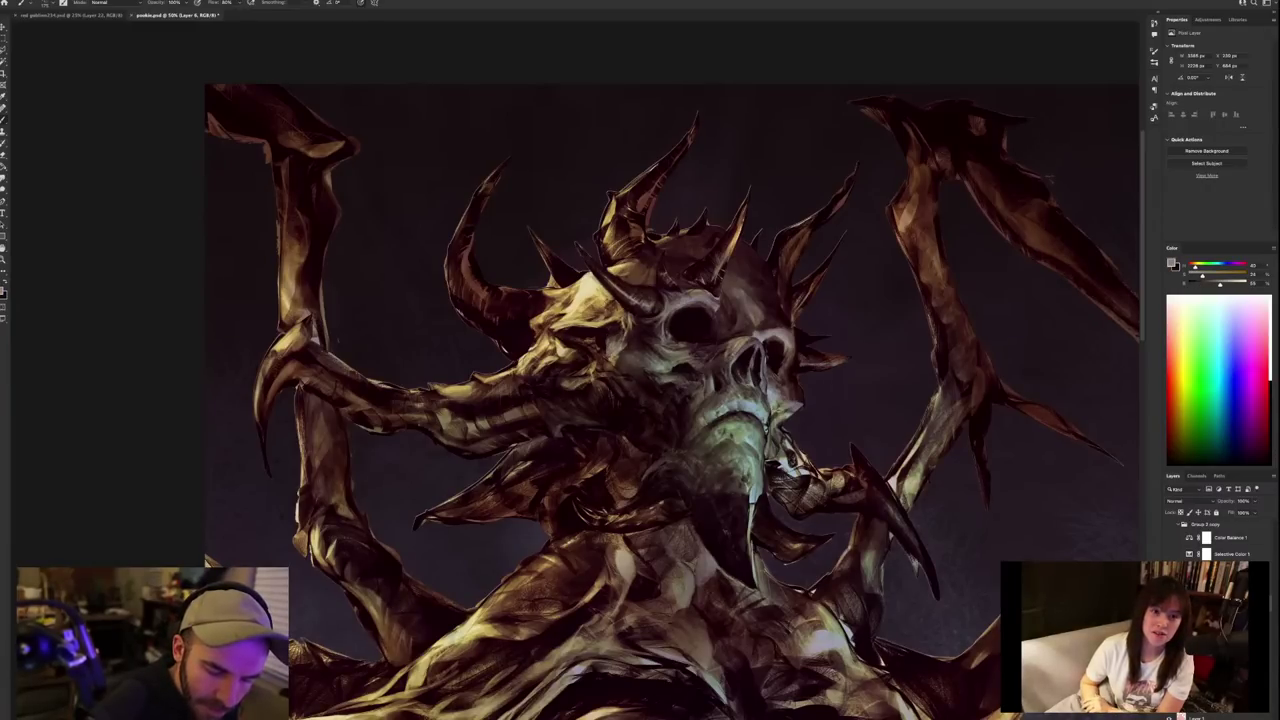
alt+click(610, 353)
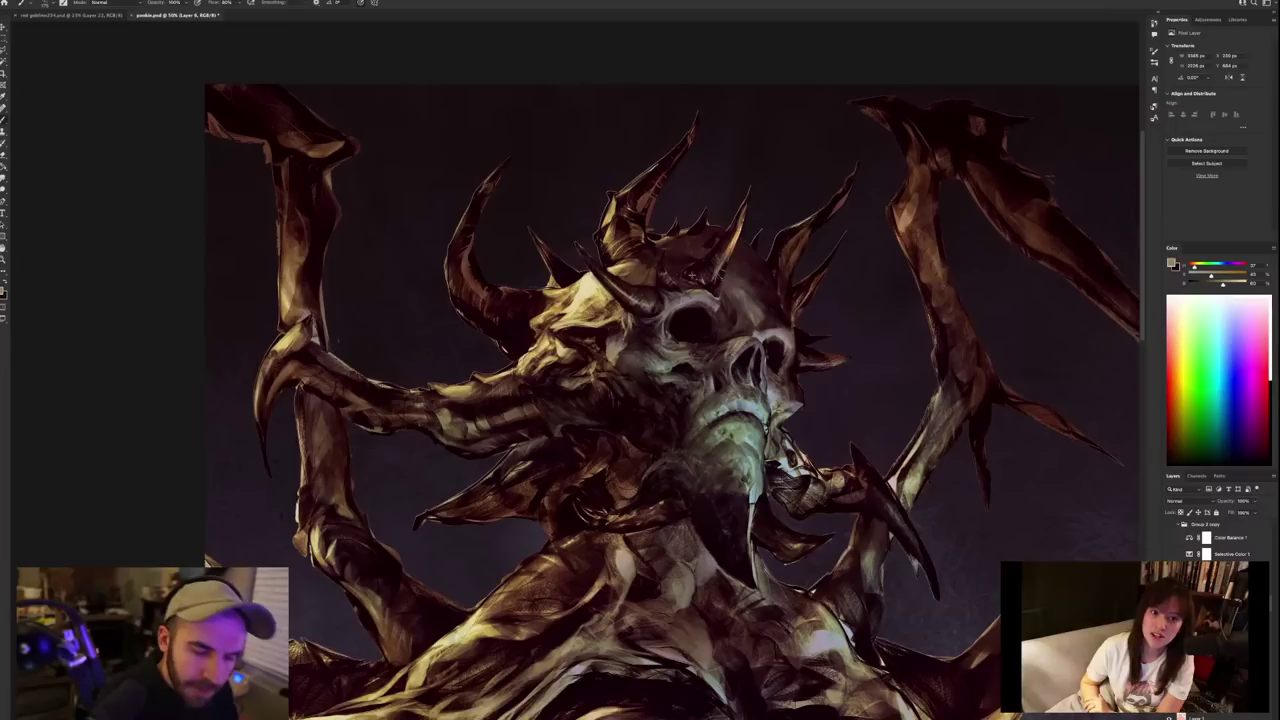
alt+click(612, 348)
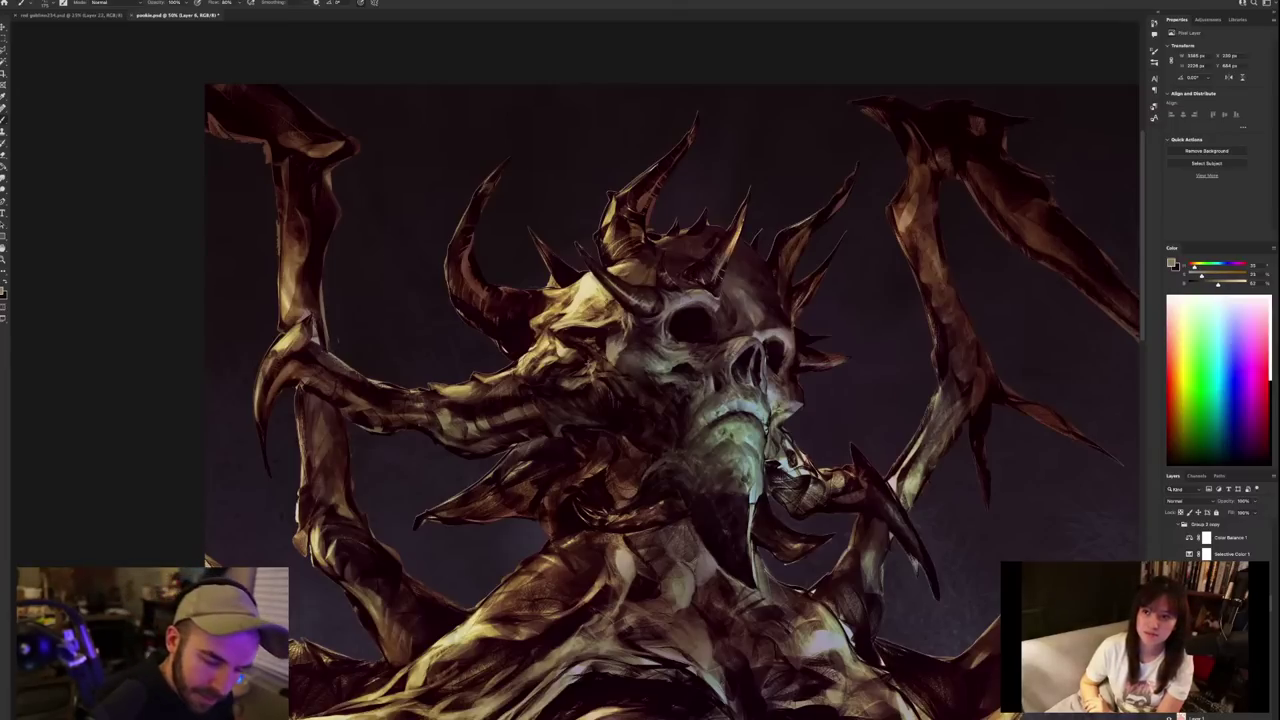
Paint a small dark hollow with a lighter rim on the side of the head below the lit brow, using sampled tones.
alt+click(576, 372)
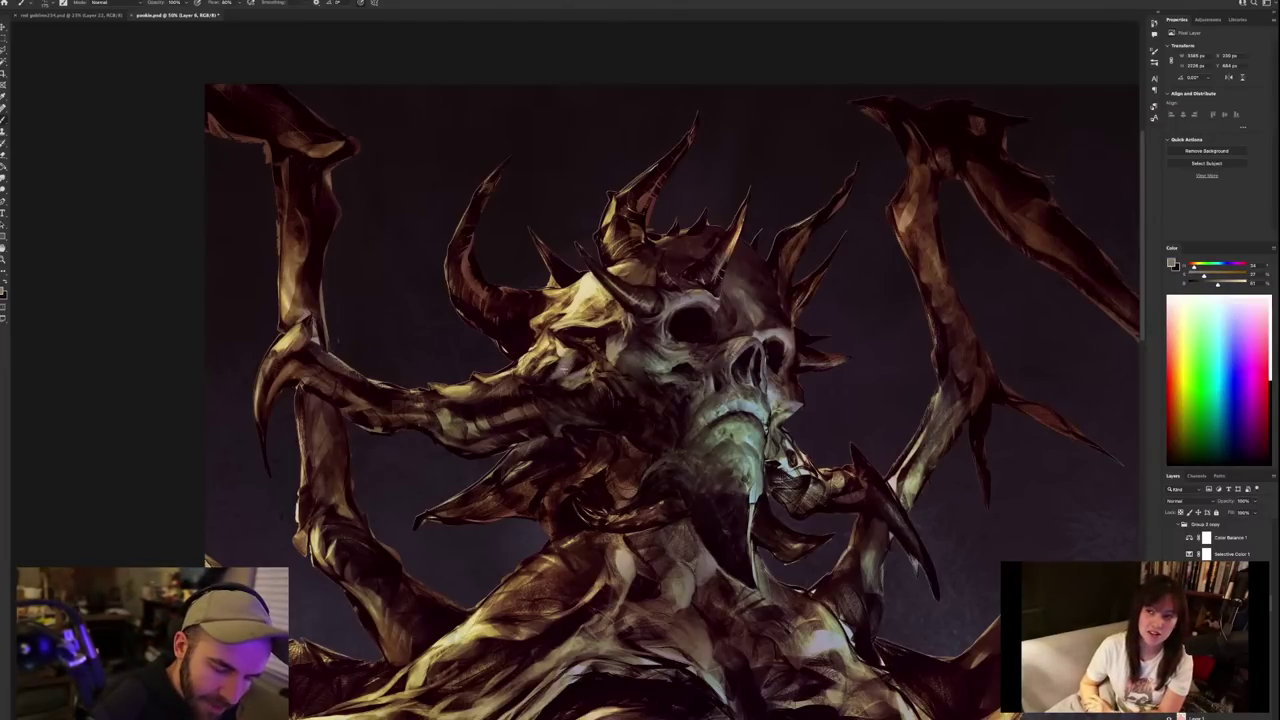
alt+click(570, 366)
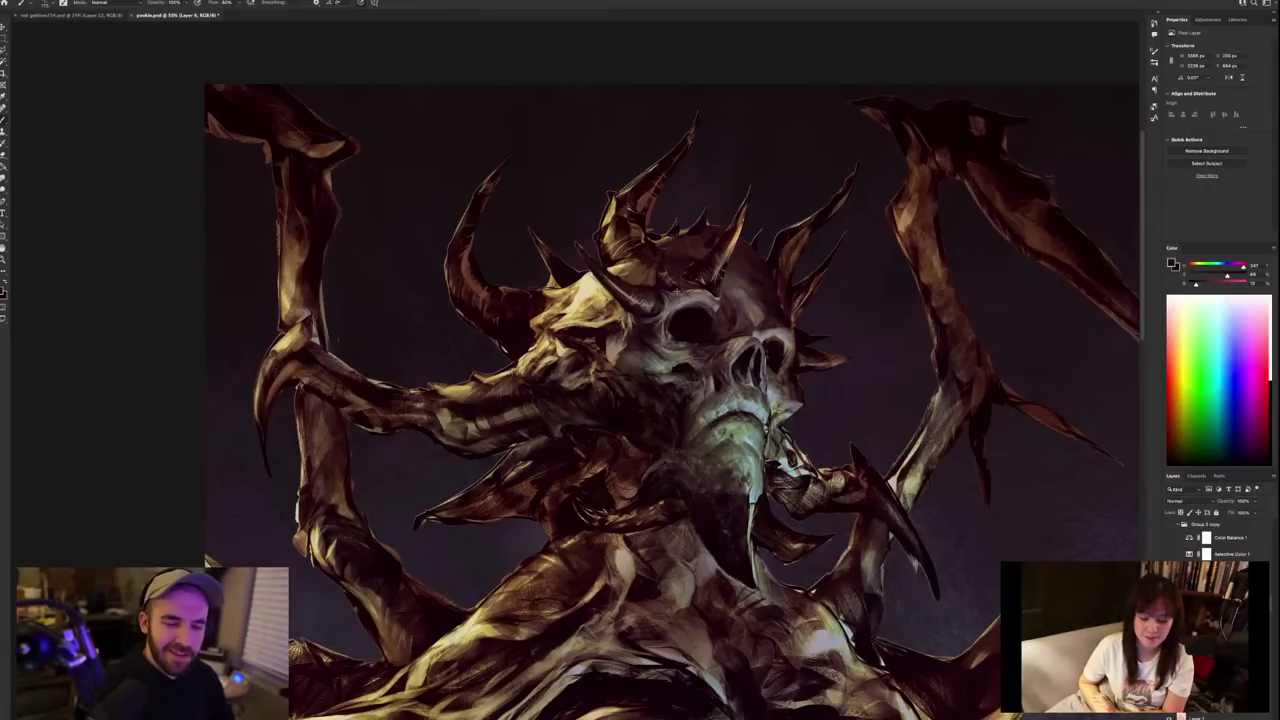
alt+click(584, 352)
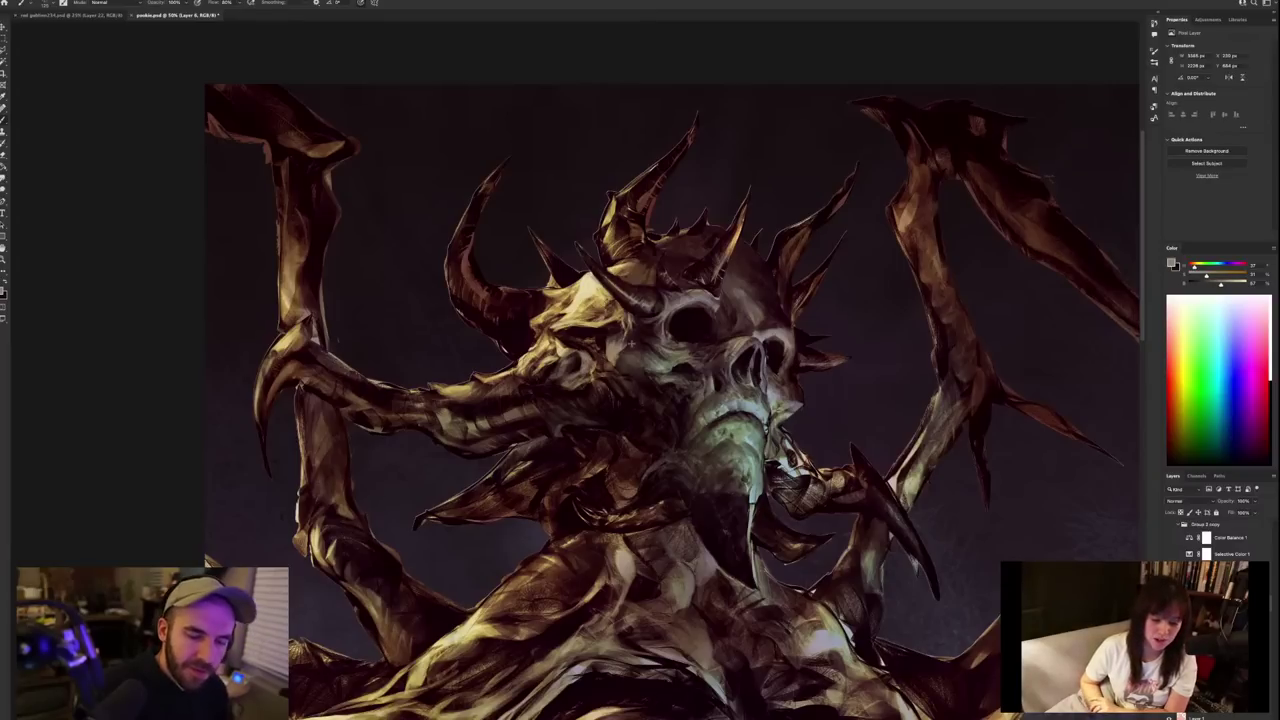
alt+click(597, 337)
alt+click(587, 332)
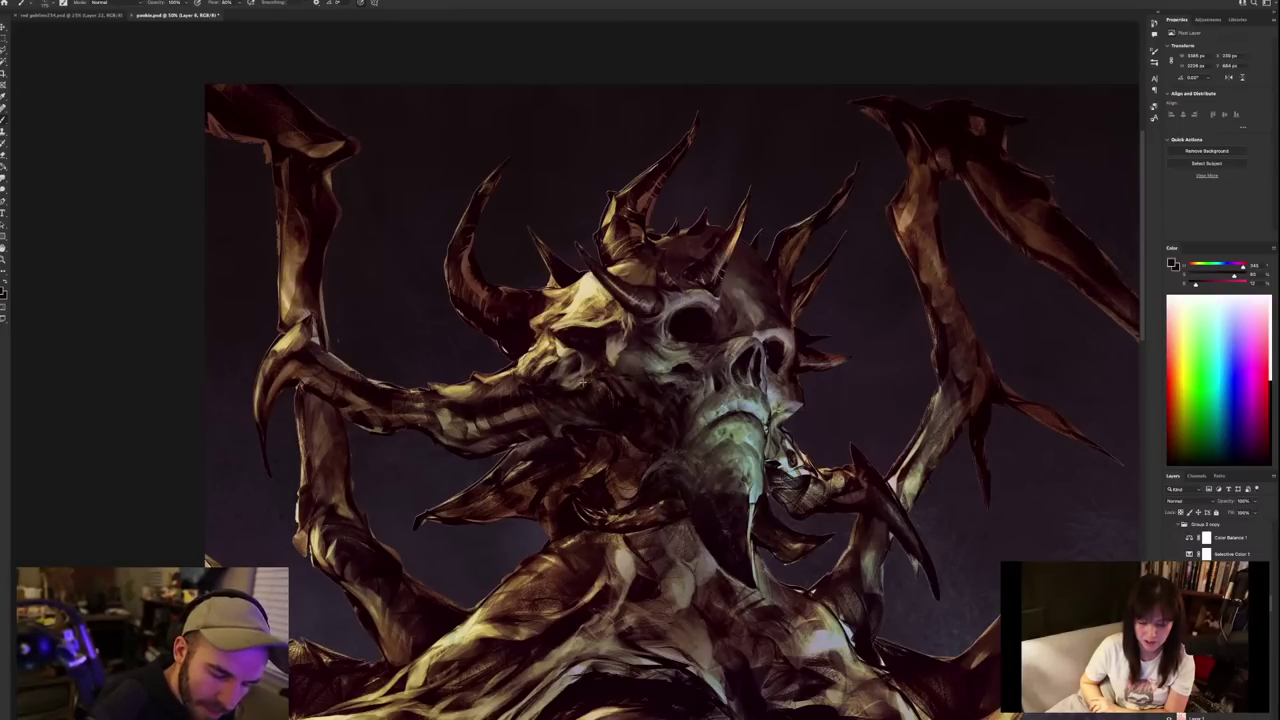
Blend the shadowed cheek below the temple with near-black, dark red and muted brown tones sampled around it.
alt+click(586, 394)
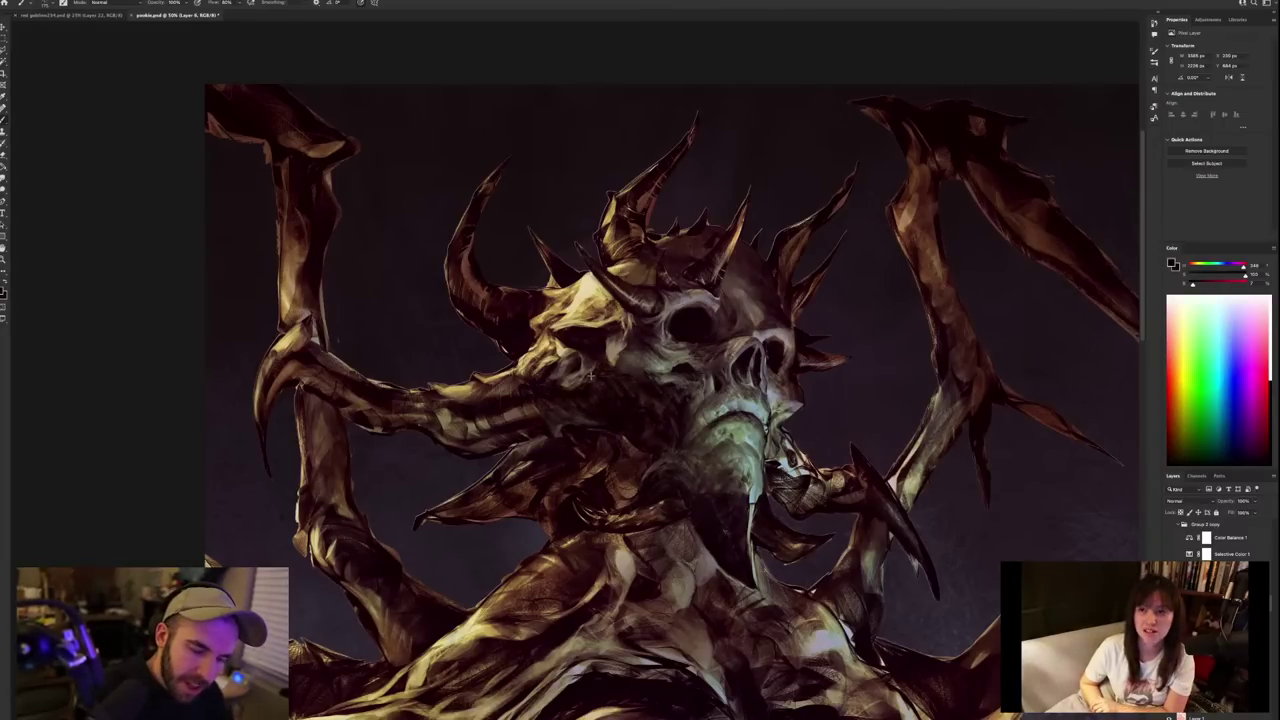
alt+click(621, 356)
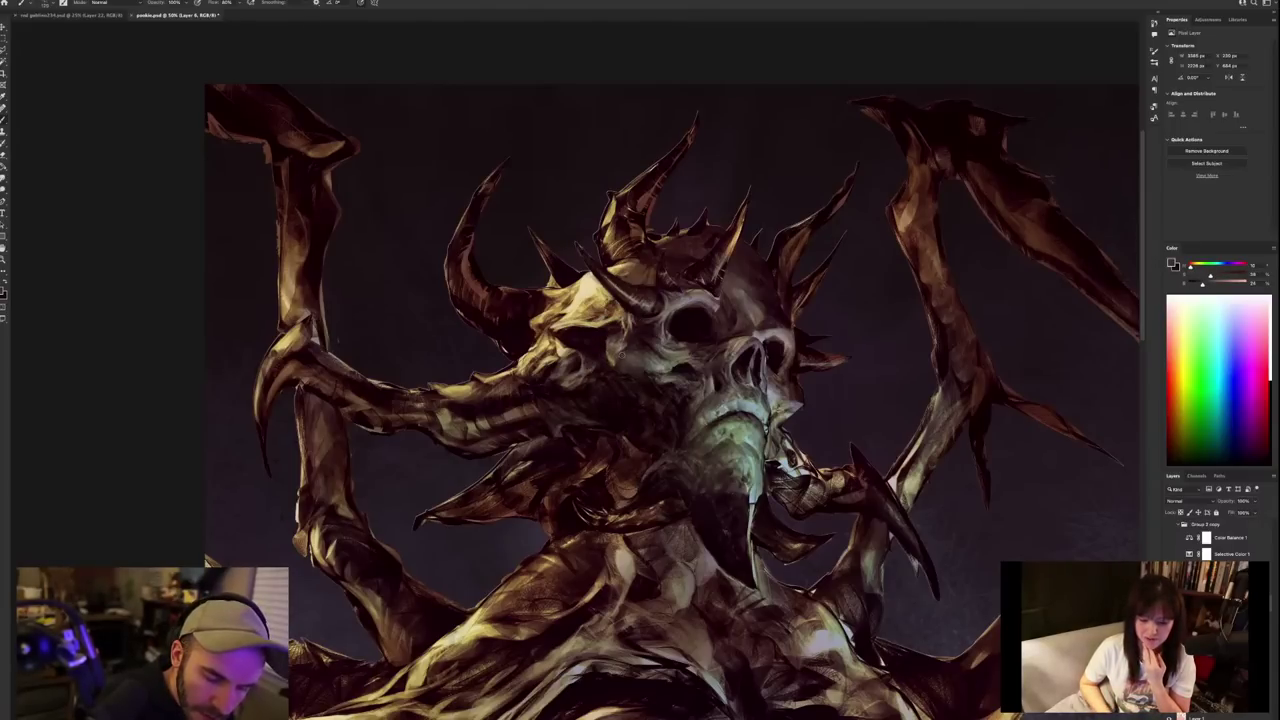
alt+click(621, 352)
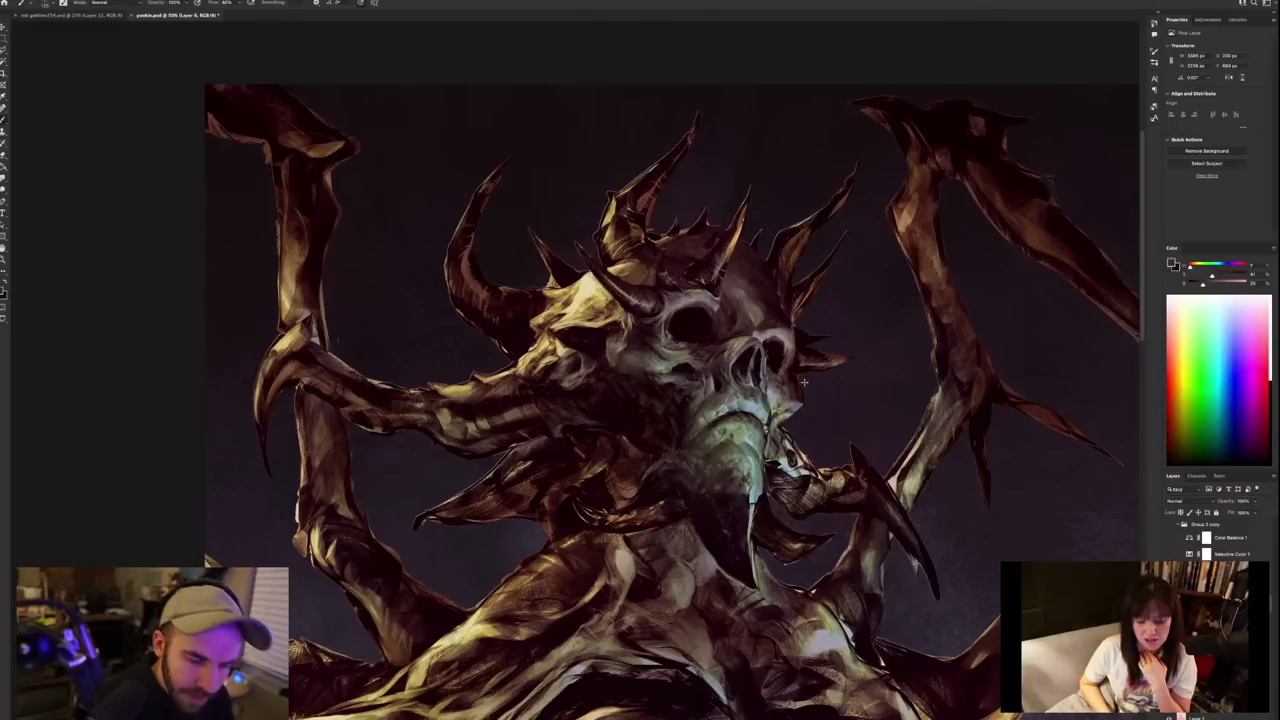
alt+click(613, 348)
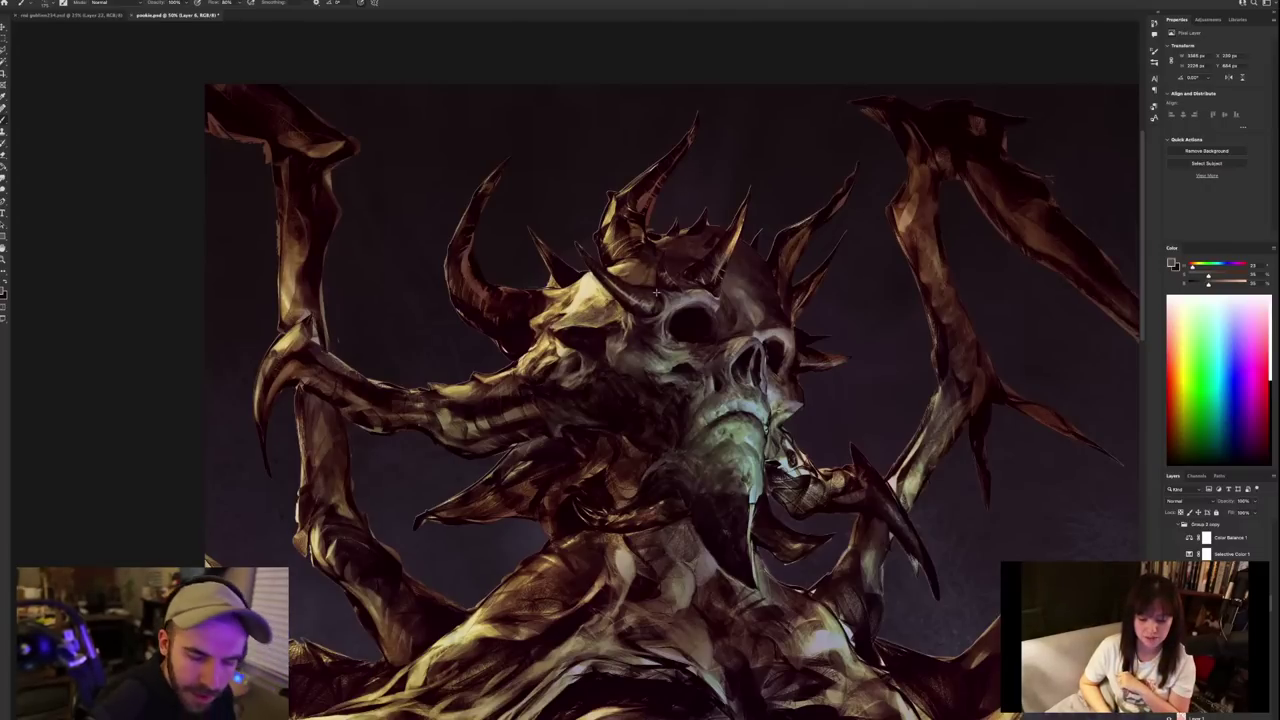
Soften the skull's forehead above the nose, beside the central horn, with dark red tones sampled there.
scroll(735, 489, down, 8)
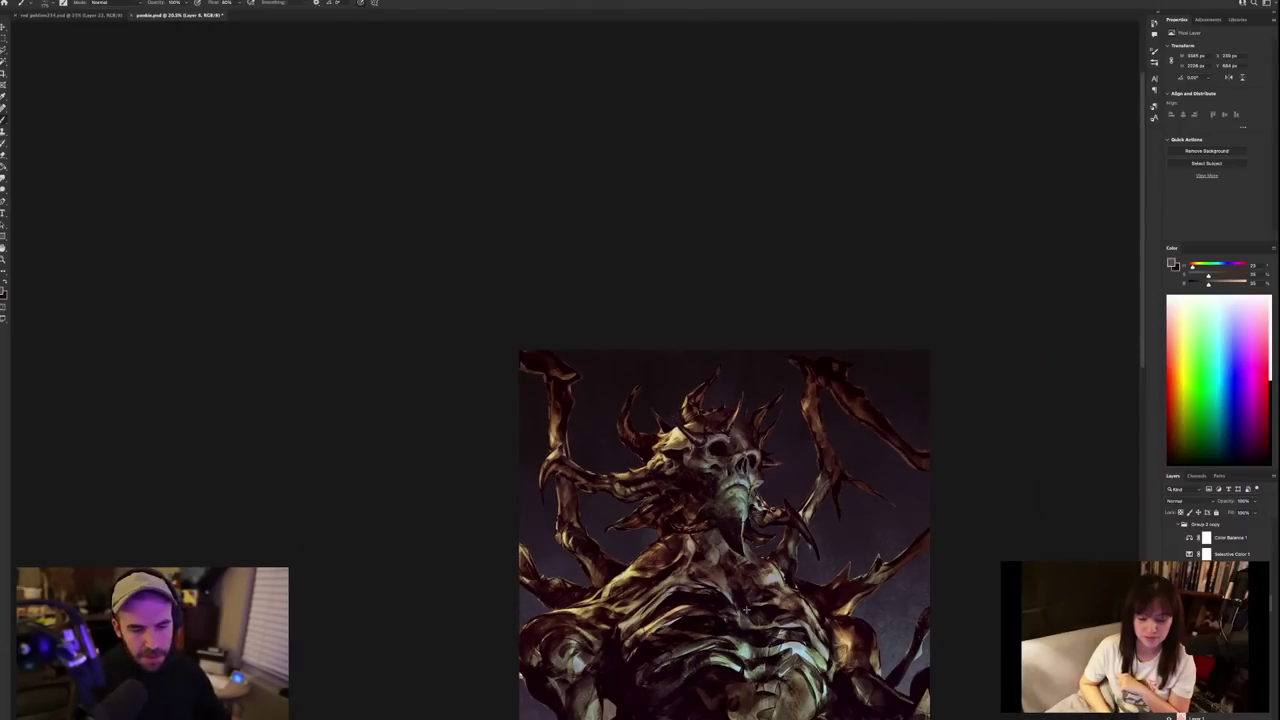
scroll(738, 621, up, 6)
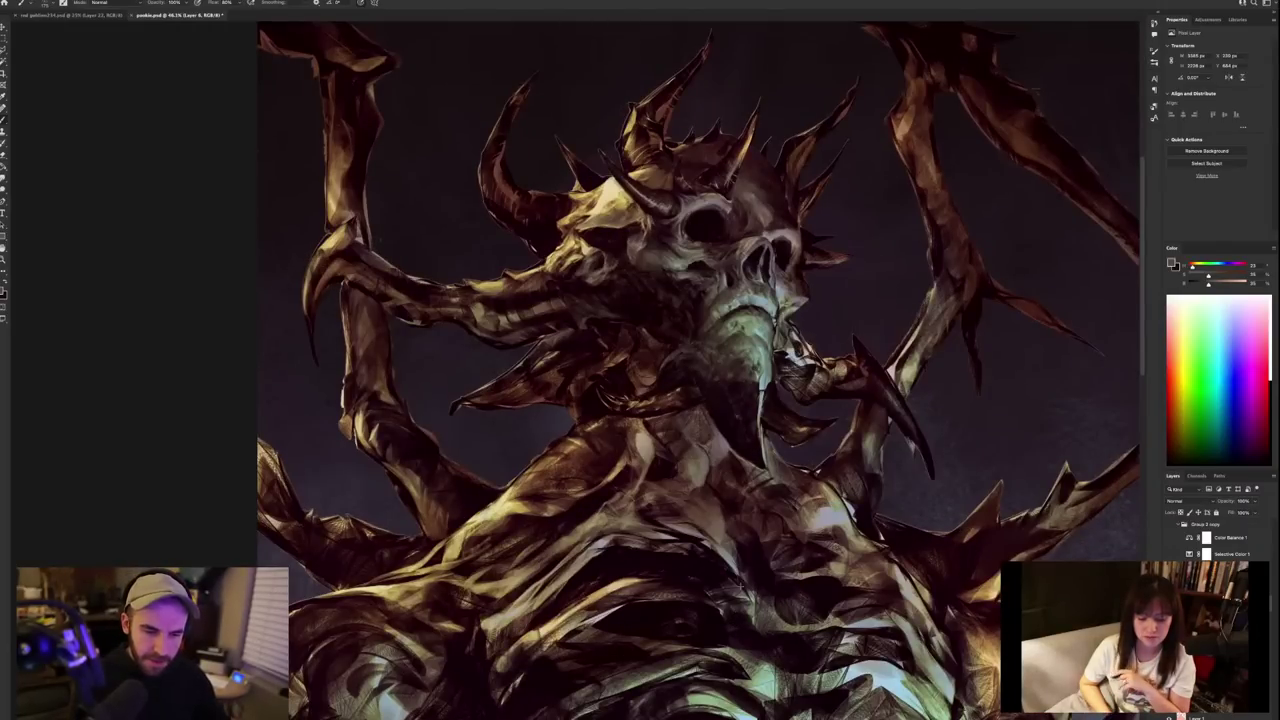
drag(826, 315, 871, 483)
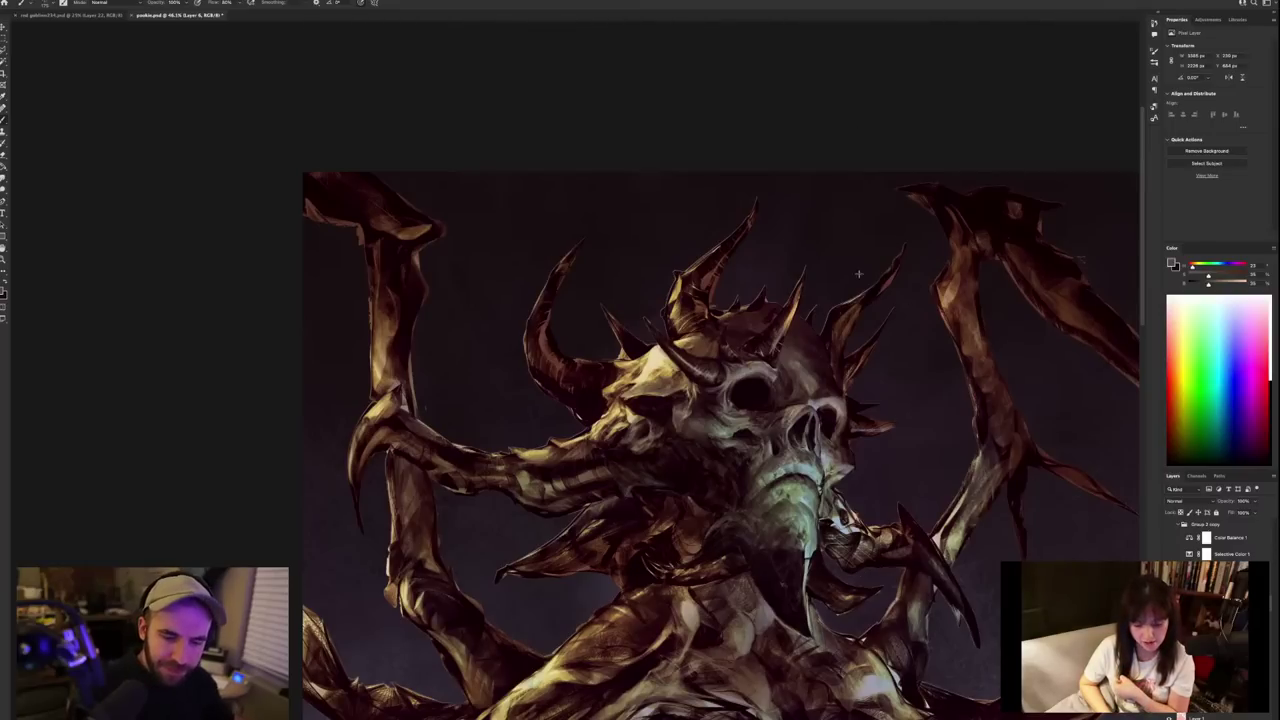
drag(895, 446, 731, 349)
scroll(659, 260, up, 2)
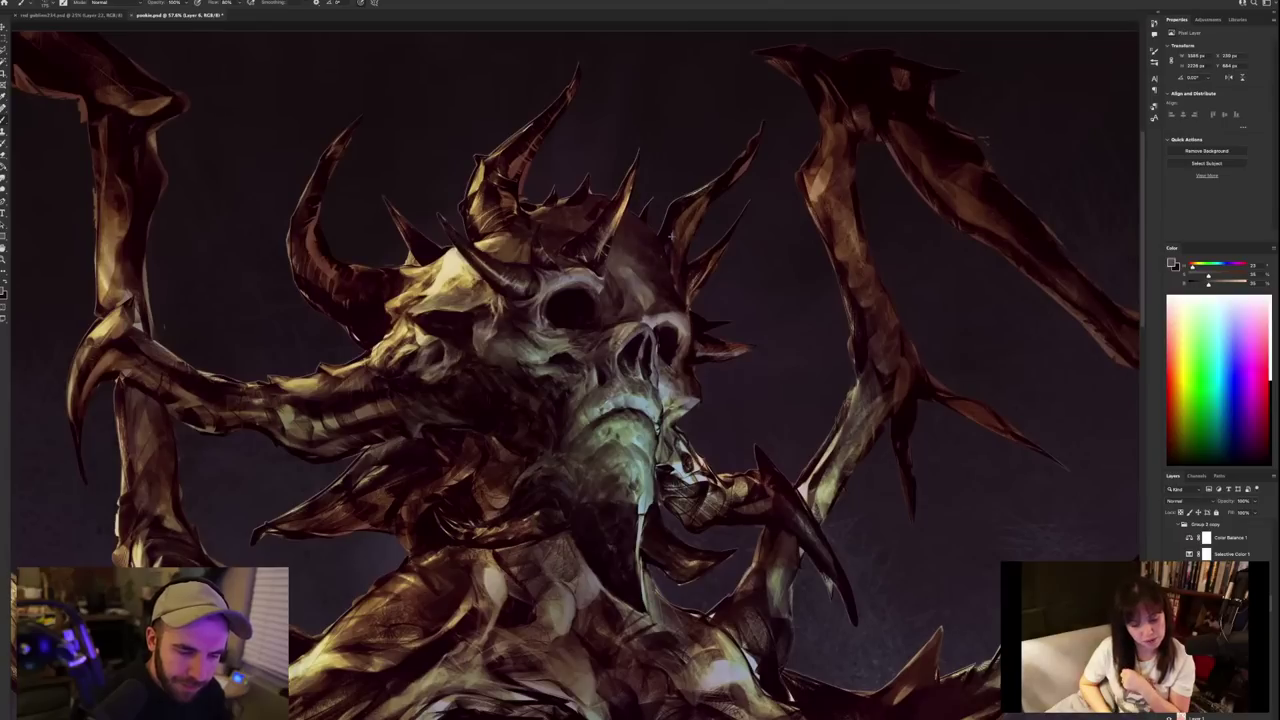
alt+click(640, 276)
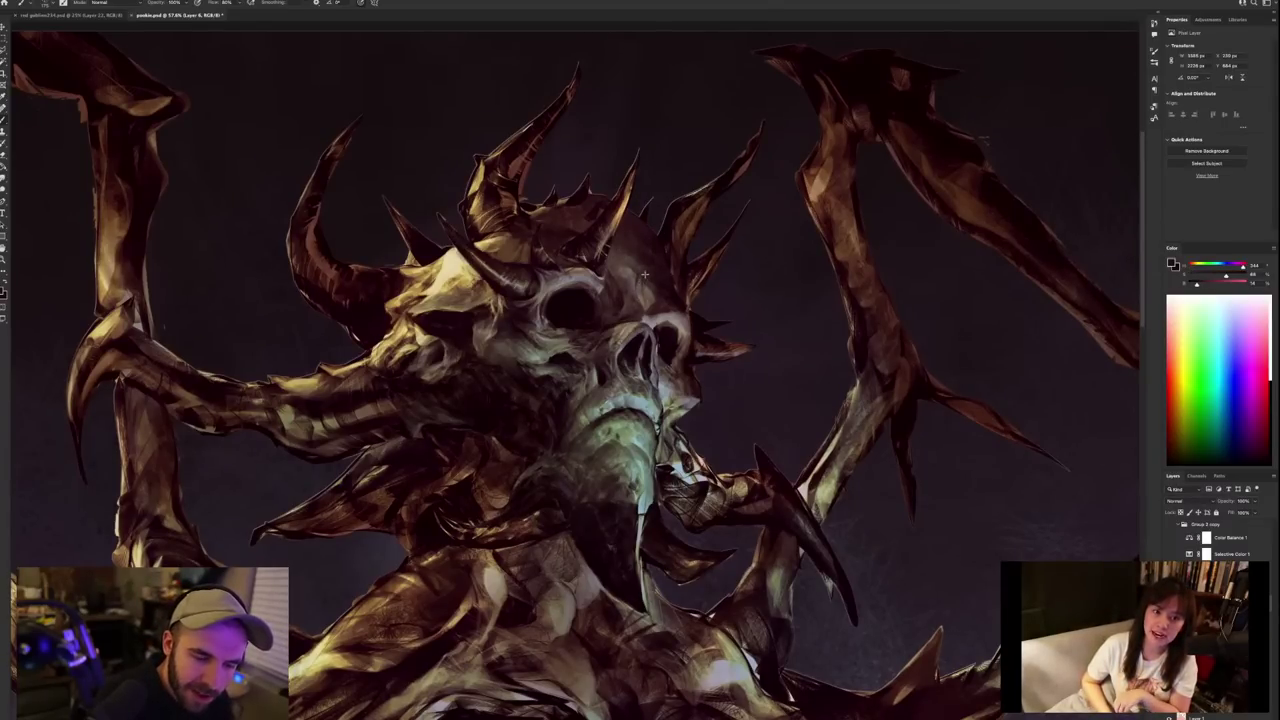
alt+click(646, 278)
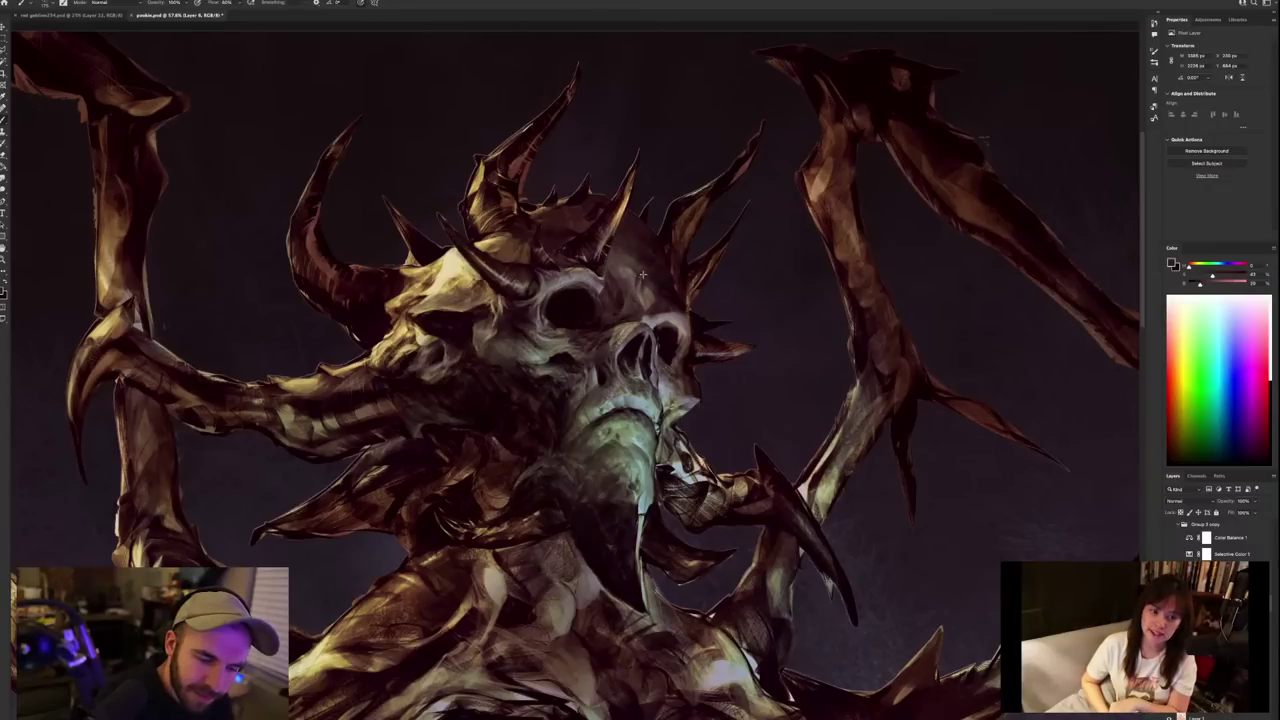
alt+click(642, 286)
scroll(750, 597, down, 5)
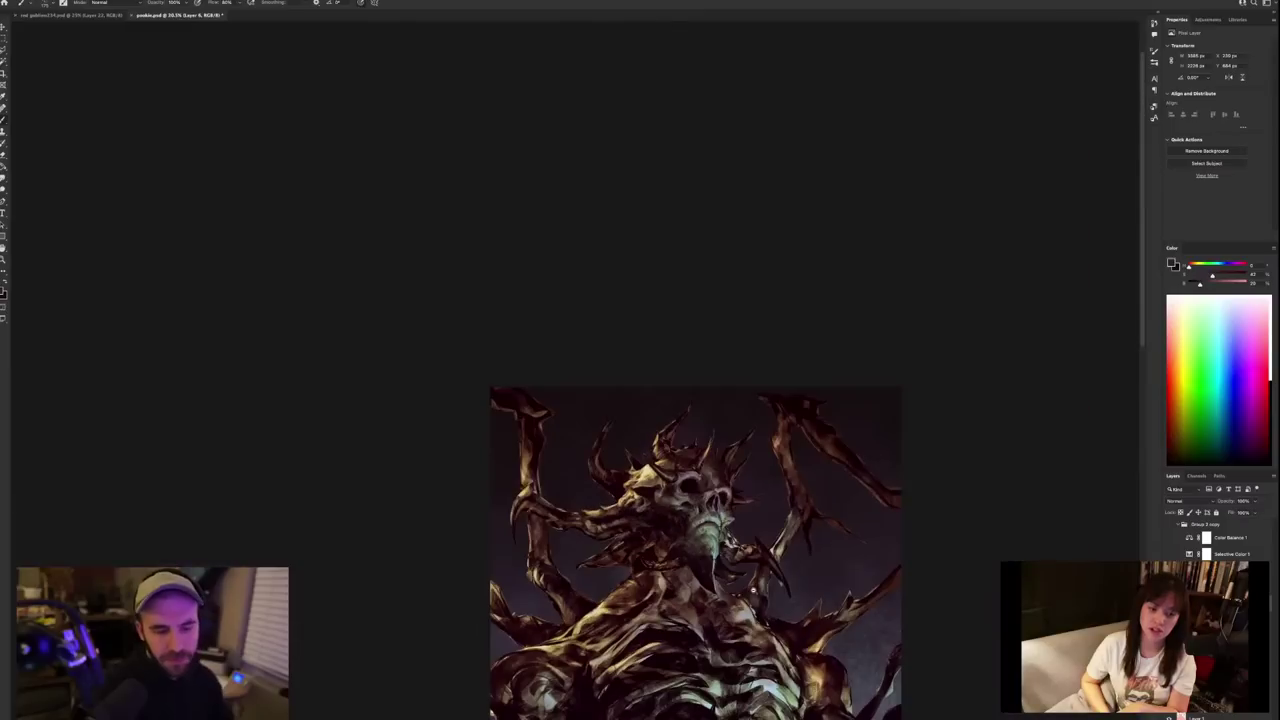
scroll(750, 597, up, 3)
scroll(700, 360, up, 2)
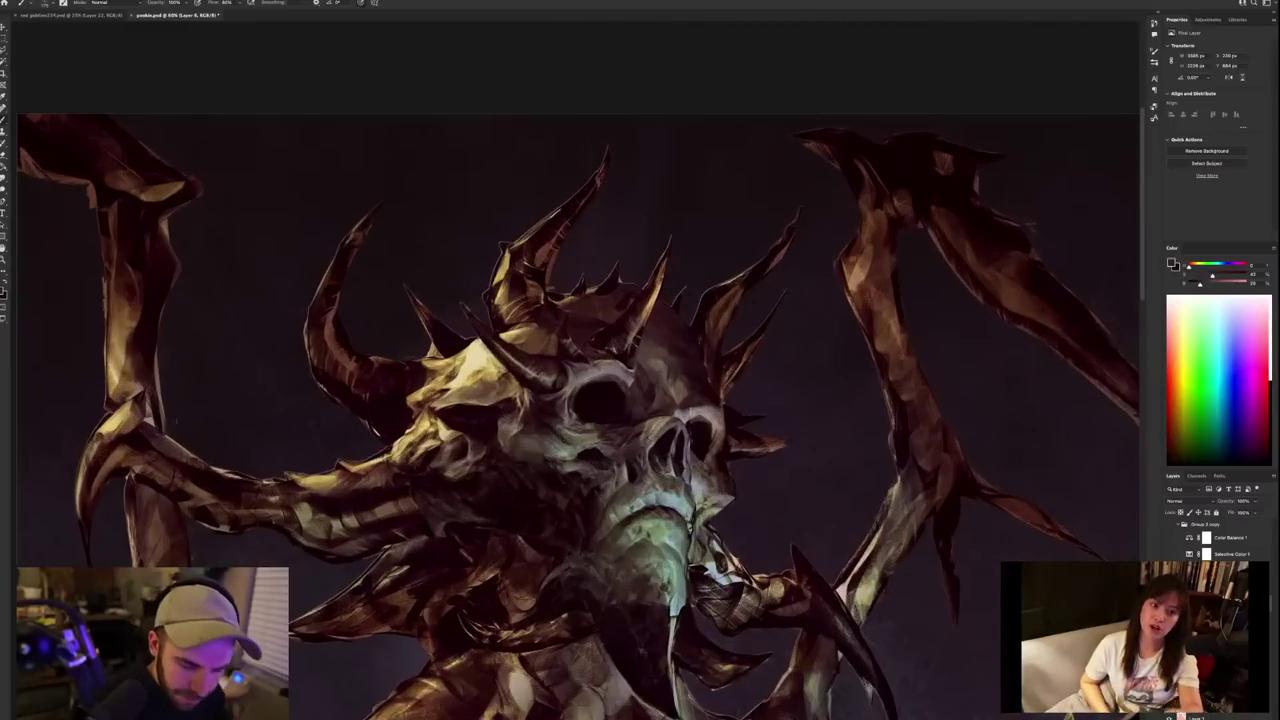
Blend the far side of the skull's forehead above the nose with grey, muted brown and near-black tones sampled there.
alt+click(682, 421)
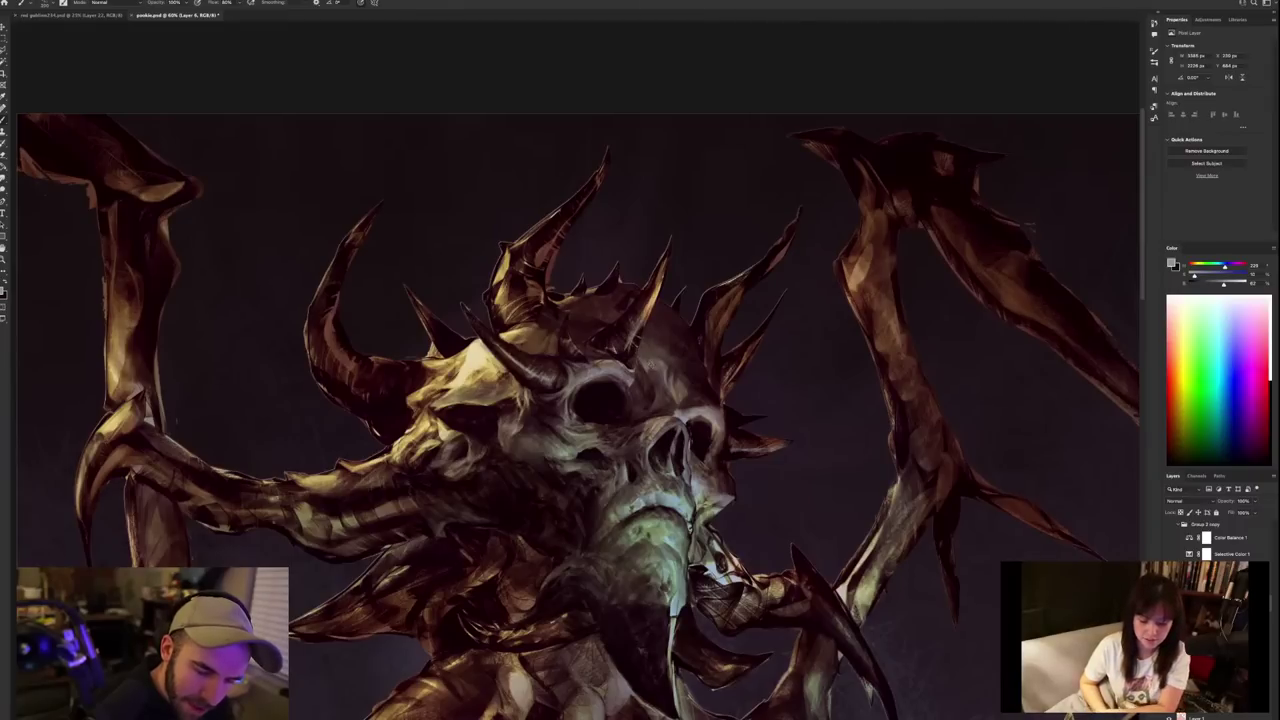
alt+click(648, 360)
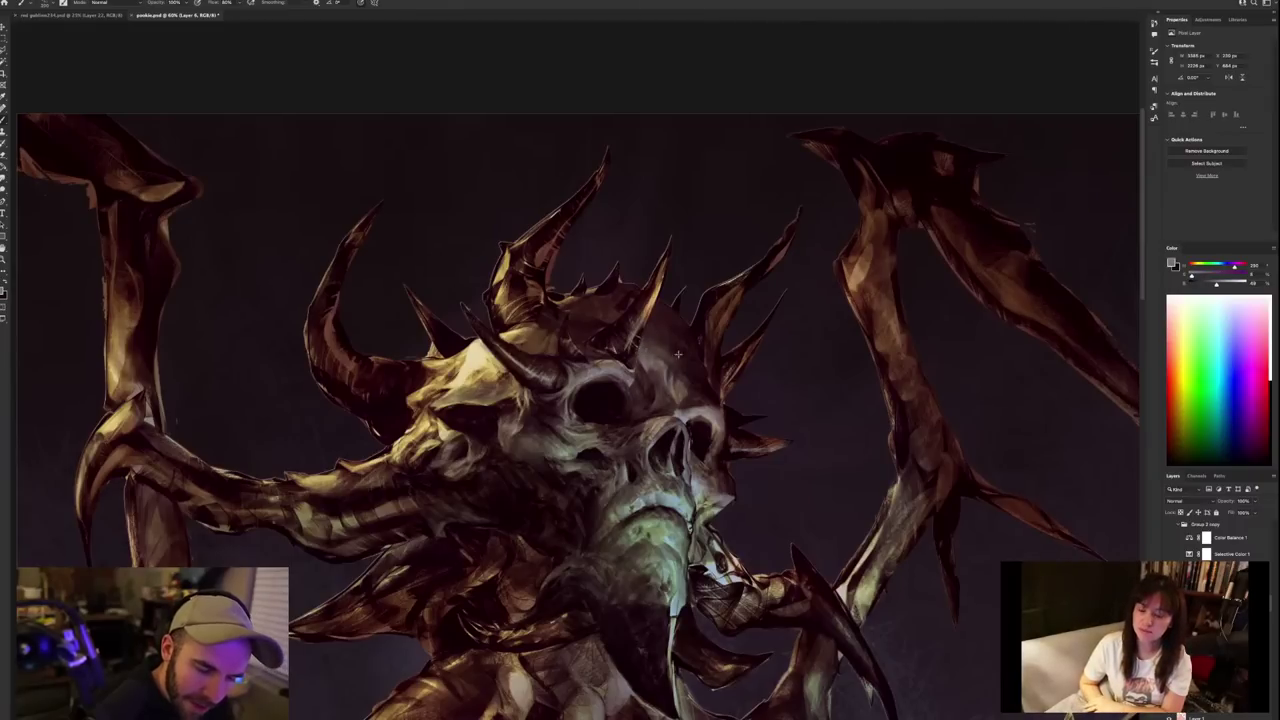
alt+click(652, 356)
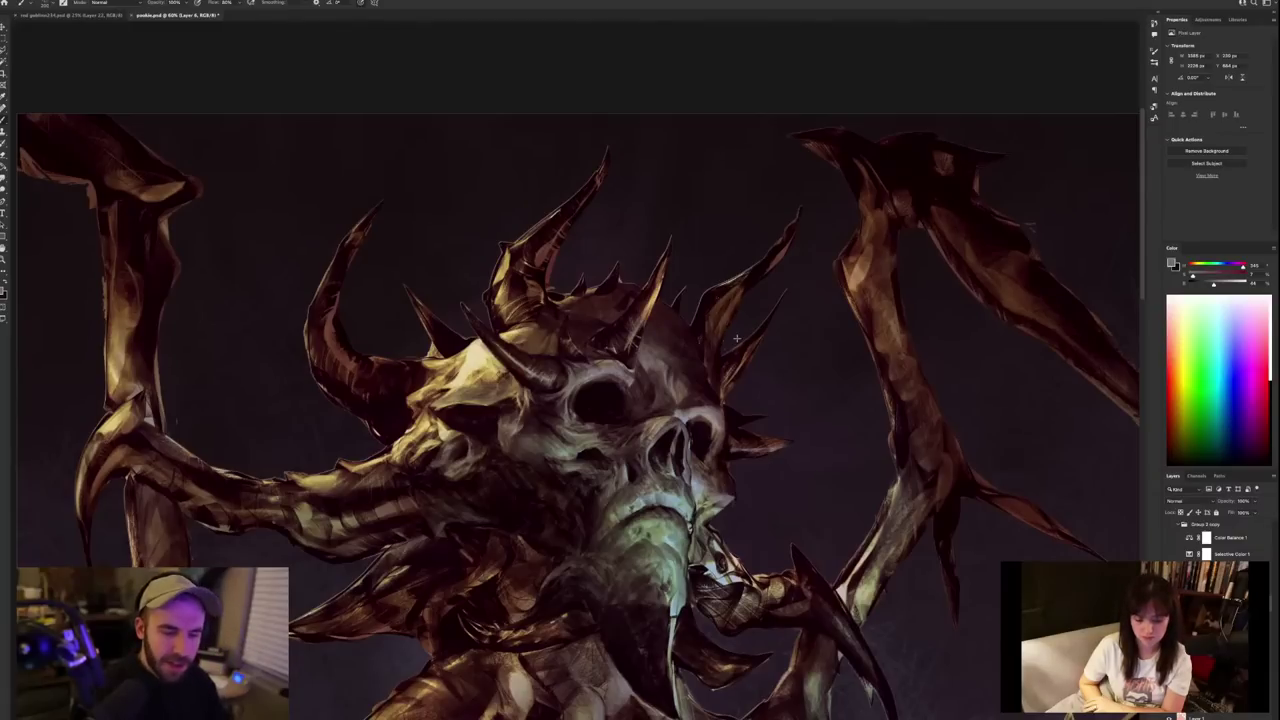
alt+click(677, 363)
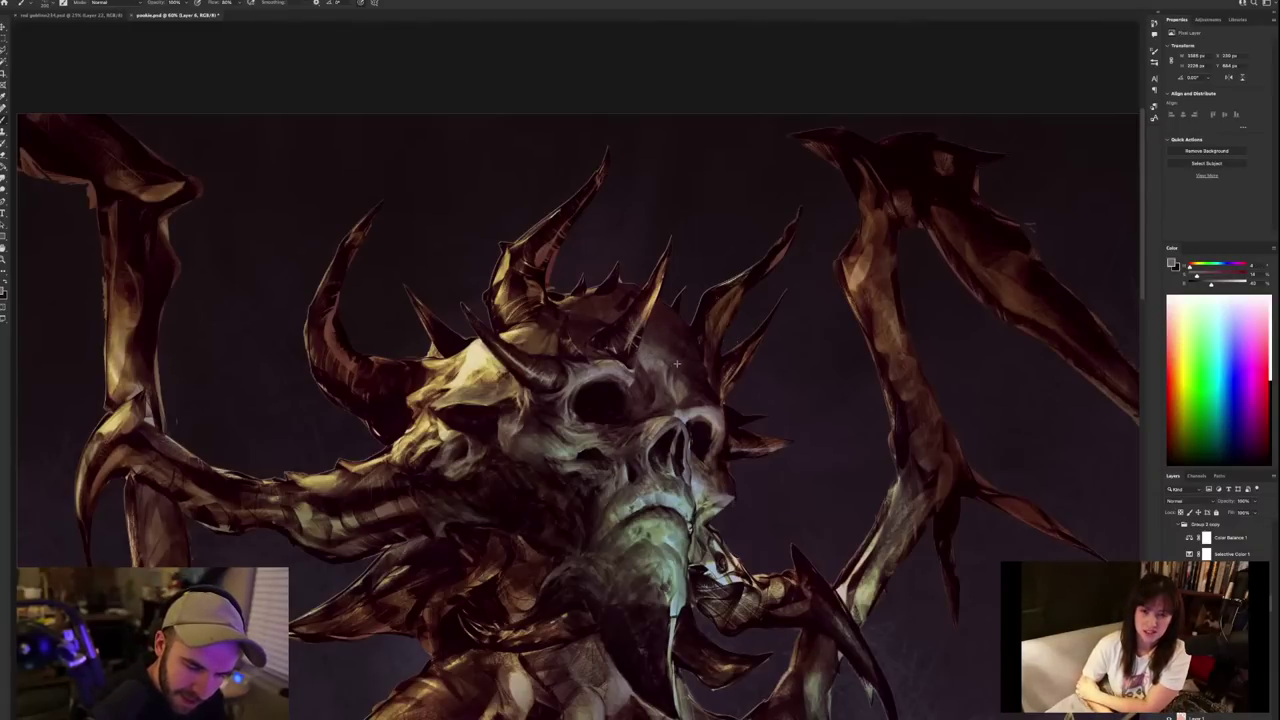
alt+click(683, 376)
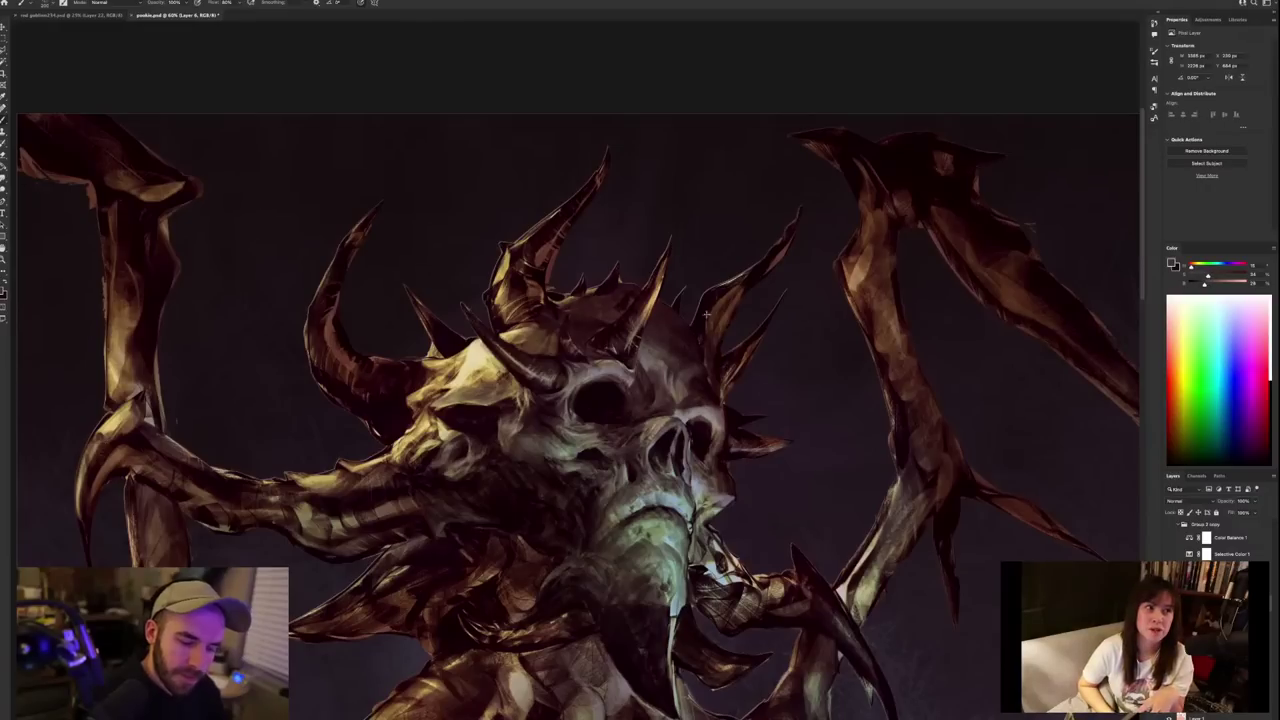
alt+click(699, 378)
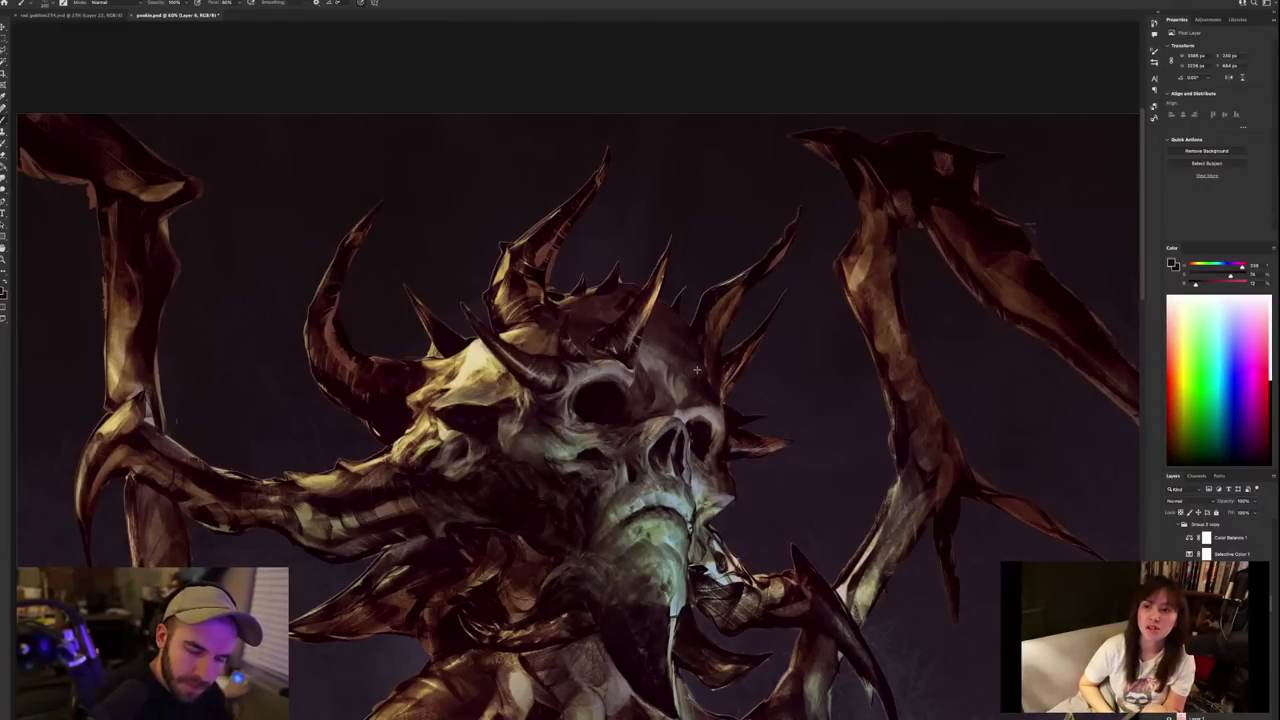
mouse_move(755, 540)
mouse_down()
mouse_move(665, 540)
mouse_move(755, 540)
mouse_up()
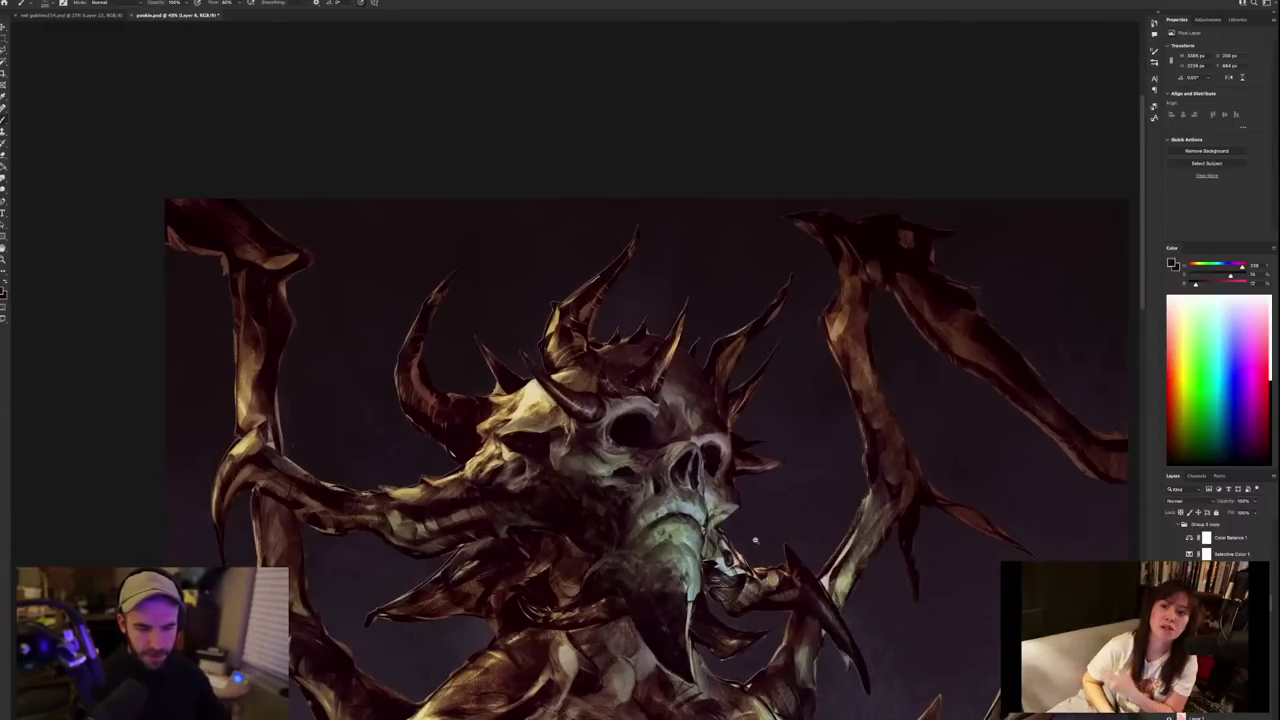
Repaint the central forehead horn with pale teal, cool grey and near-black tones sampled from the chin and the horn's surroundings.
alt+click(686, 500)
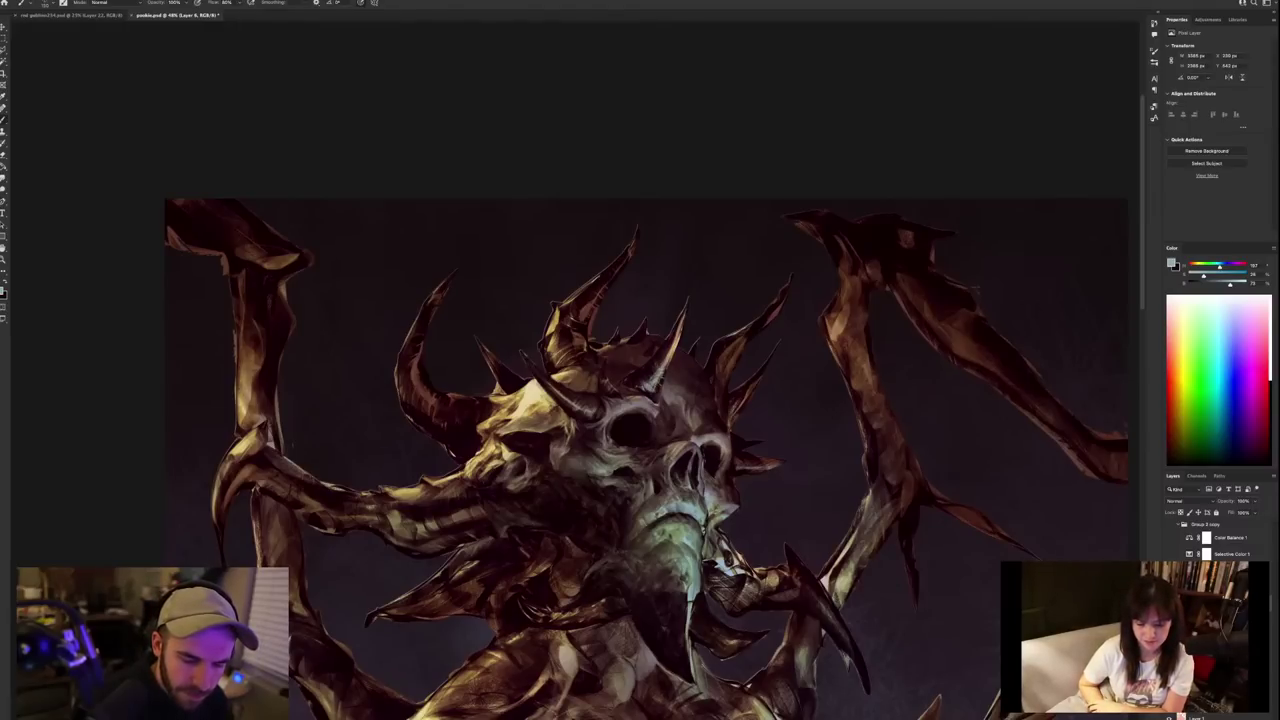
alt+click(662, 350)
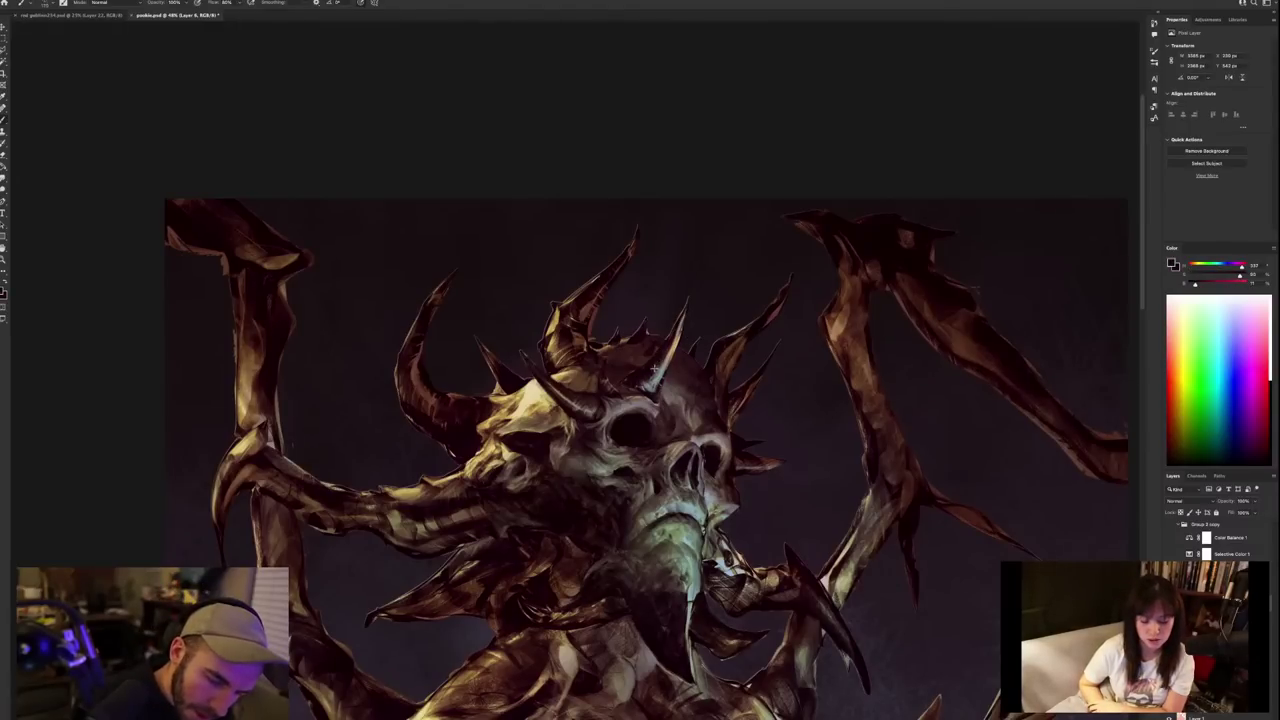
drag(670, 344, 683, 316)
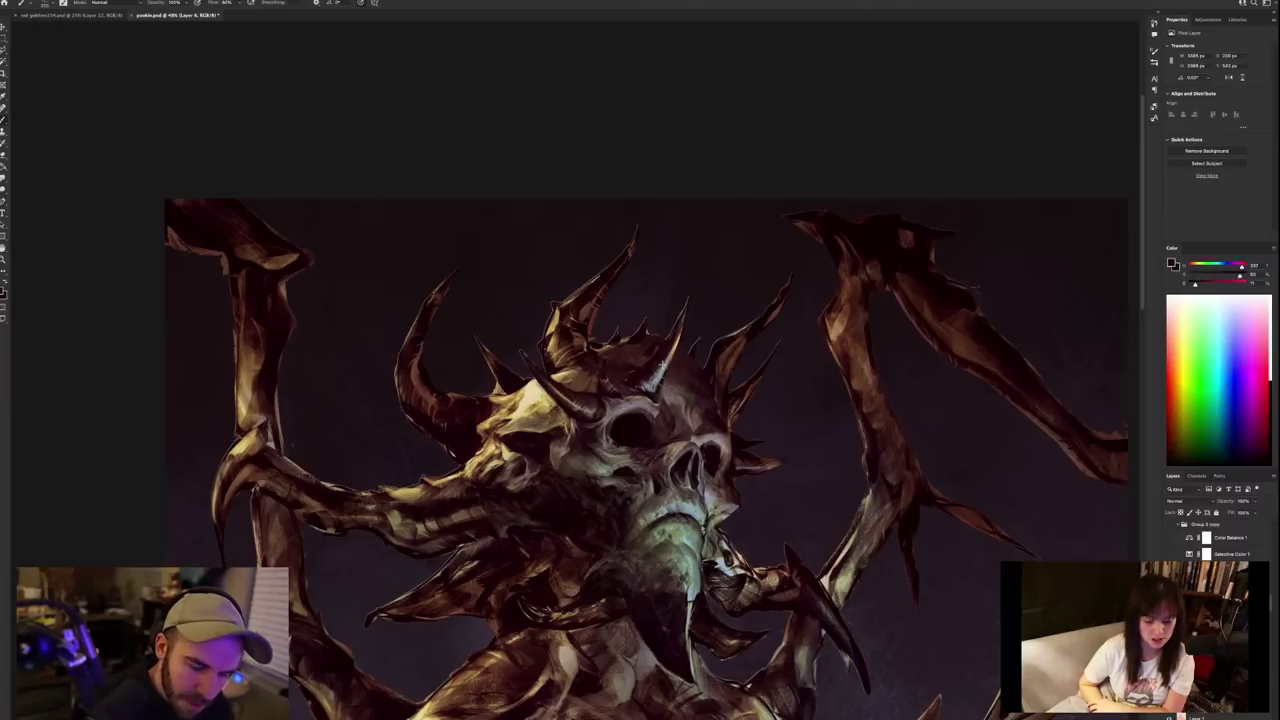
drag(652, 395, 660, 376)
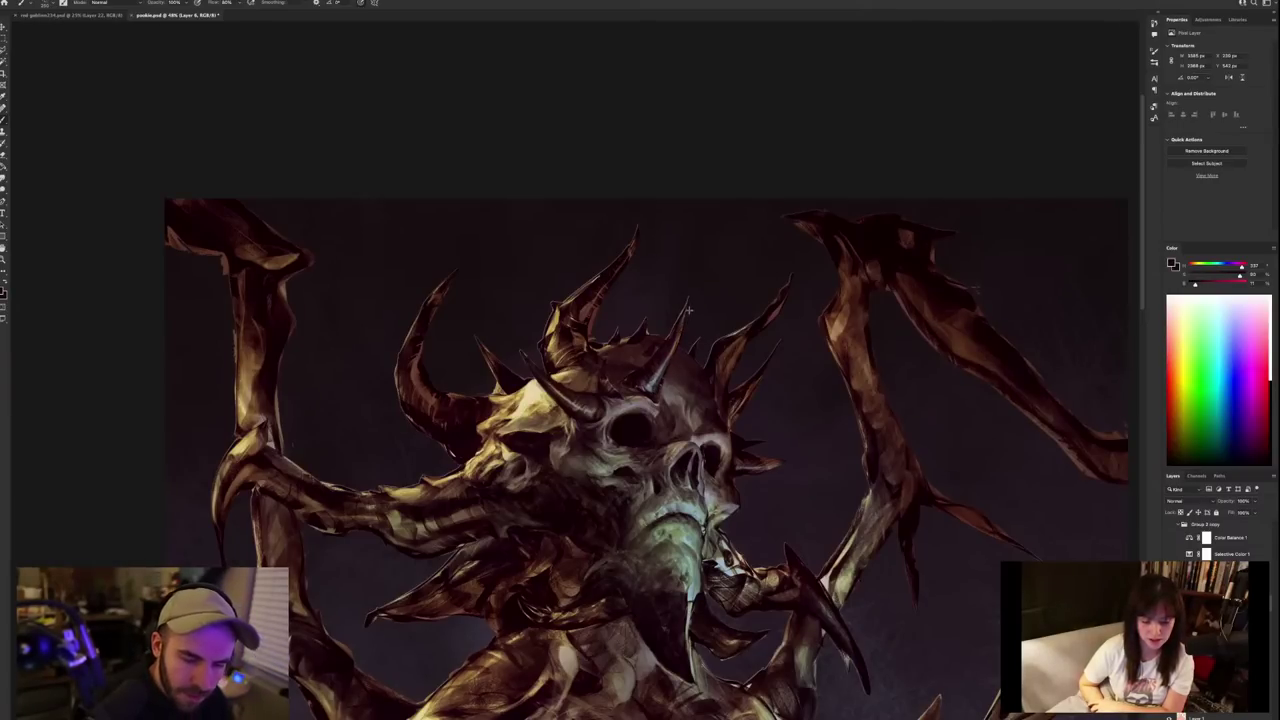
alt+click(661, 370)
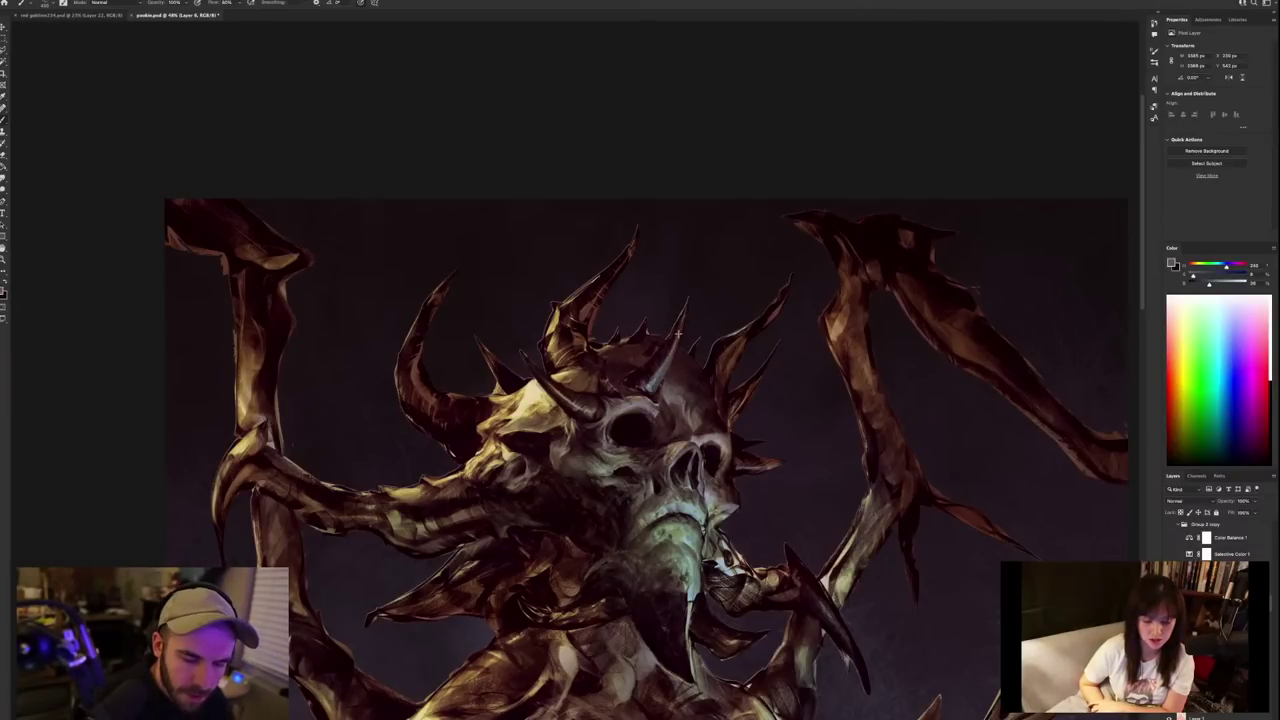
alt+click(660, 360)
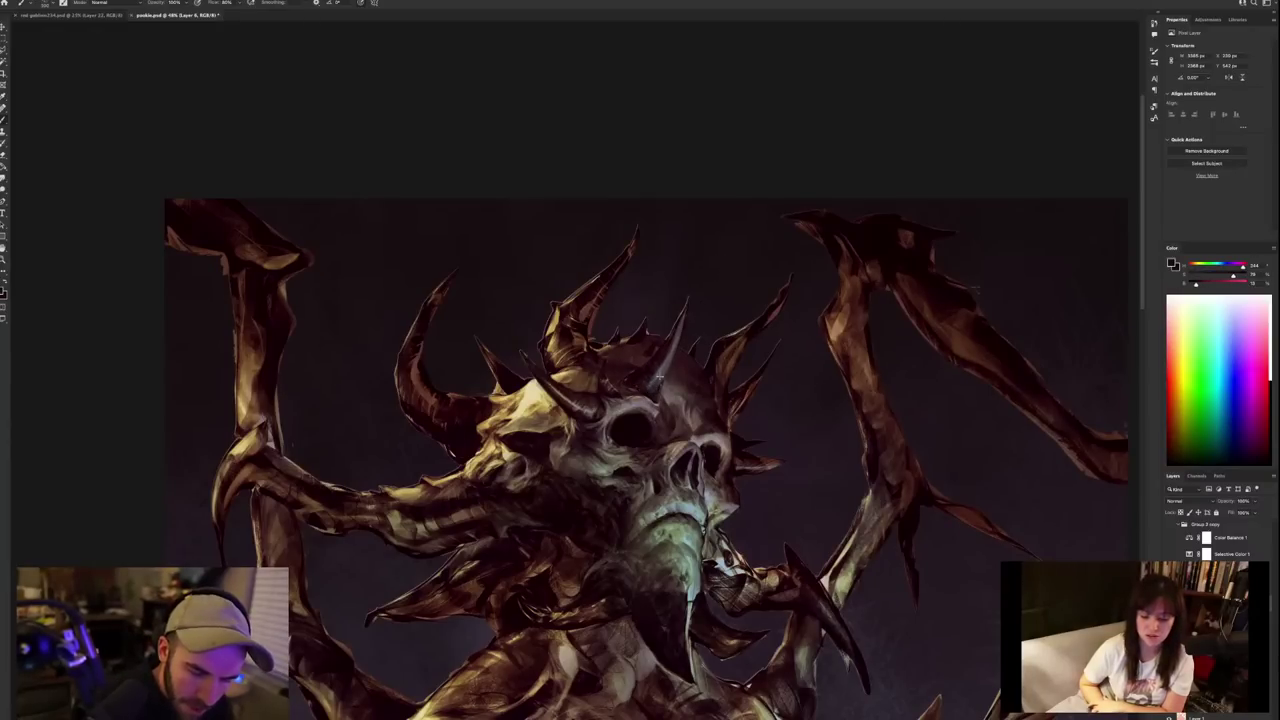
alt+click(665, 370)
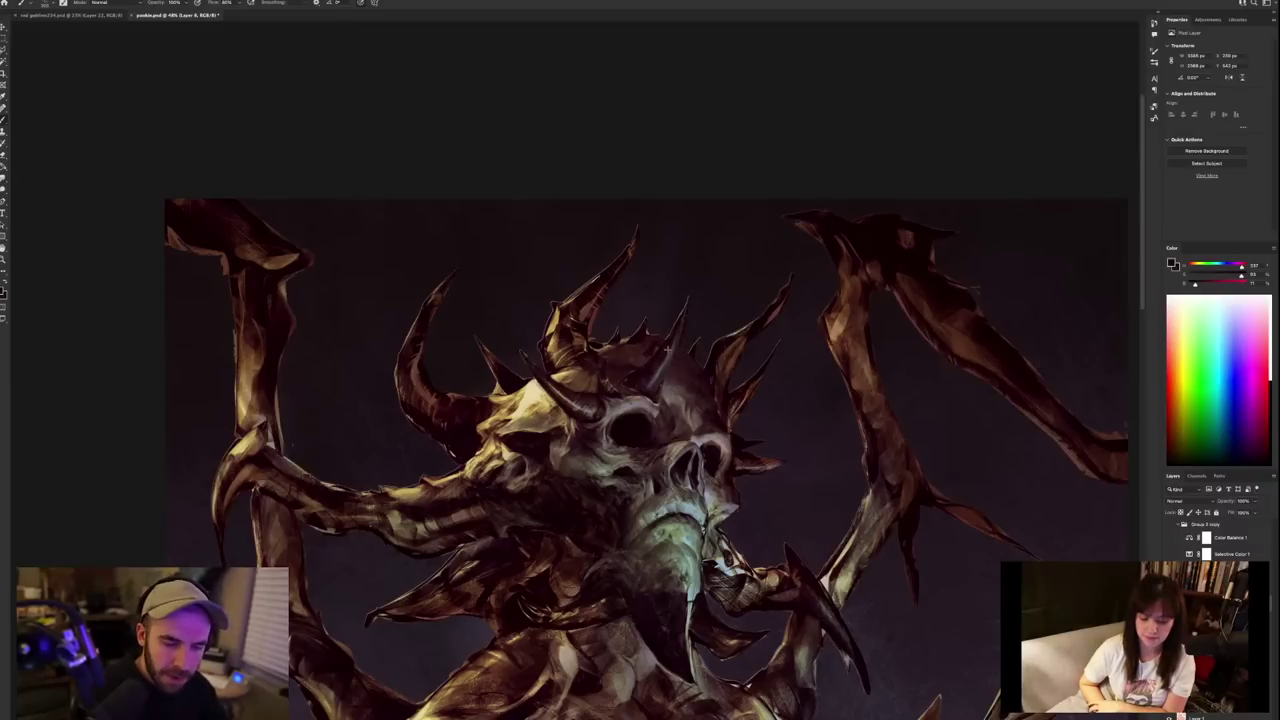
Switch to another brush preset and refine the base of the central forehead horn with sampled grey and near-black tones.
drag(835, 551, 879, 420)
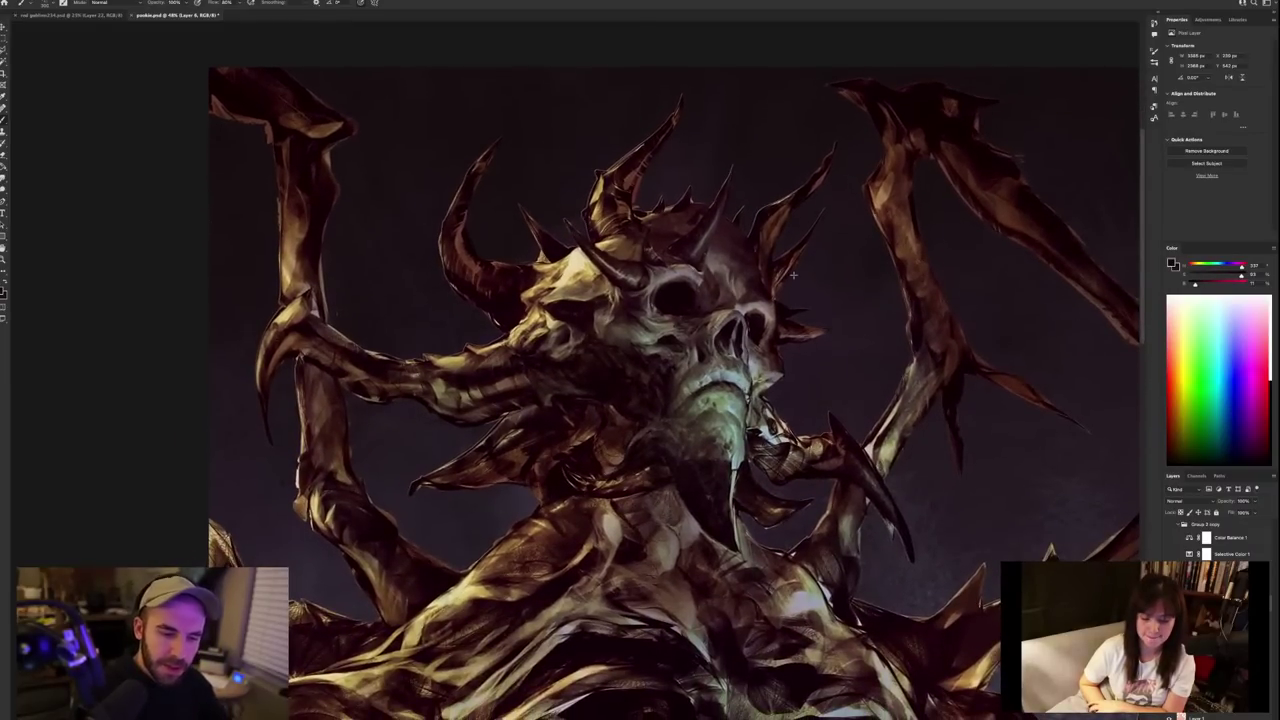
right_click(691, 232)
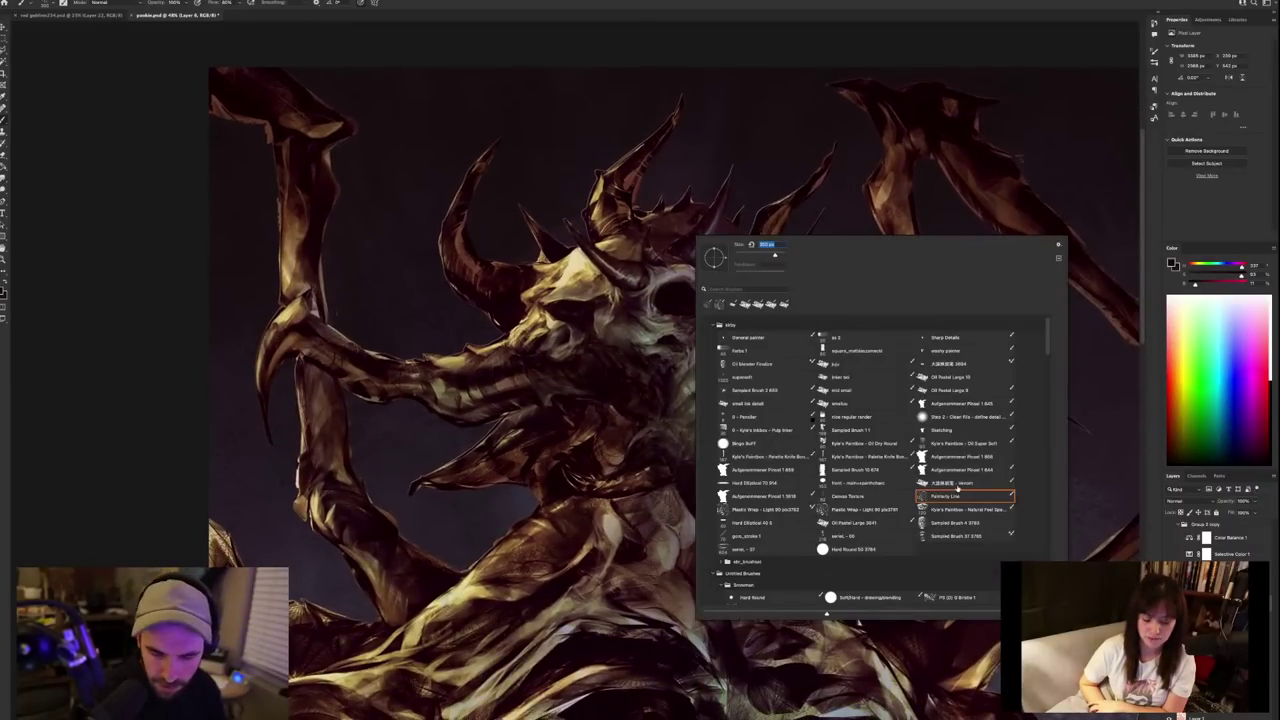
double_click(957, 486)
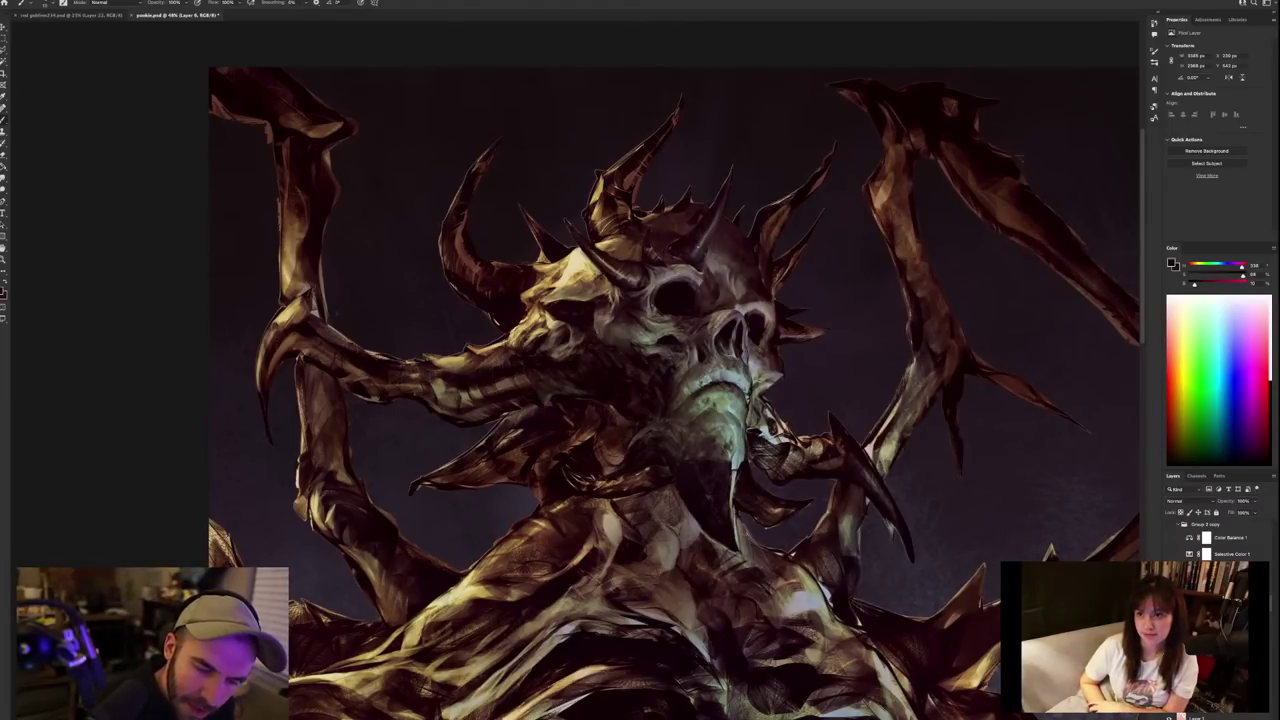
alt+click(702, 243)
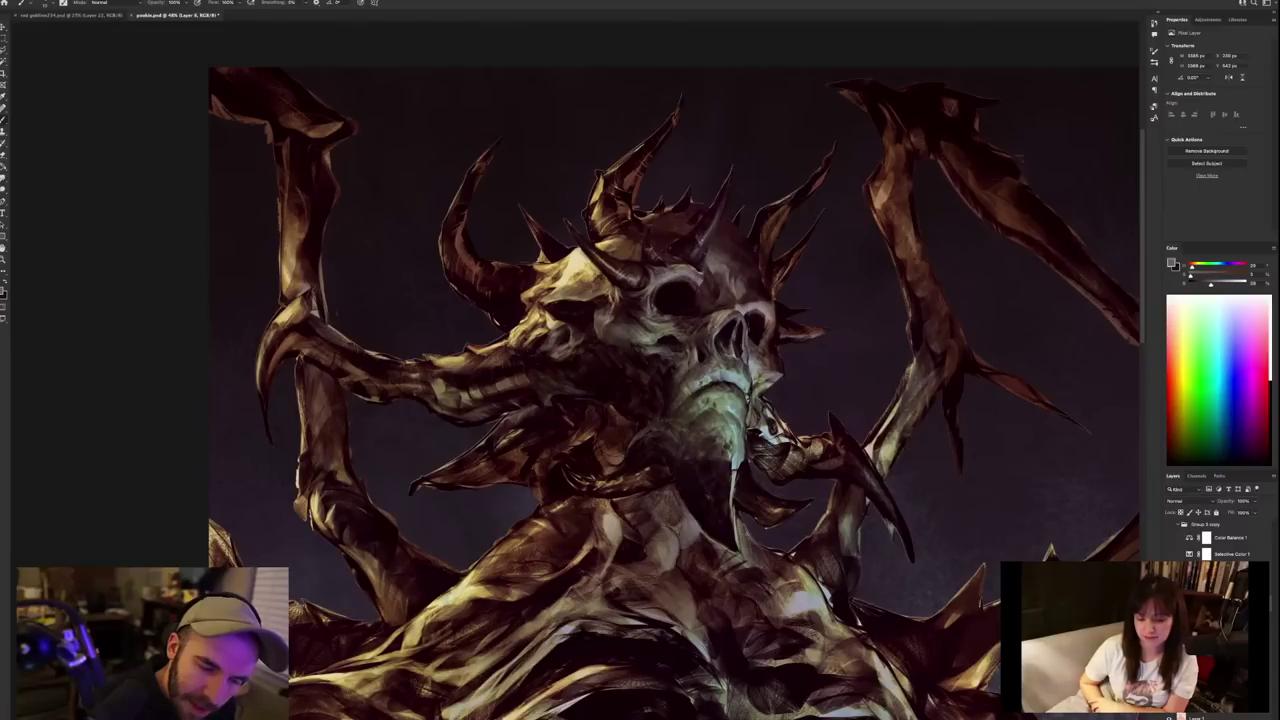
alt+click(708, 225)
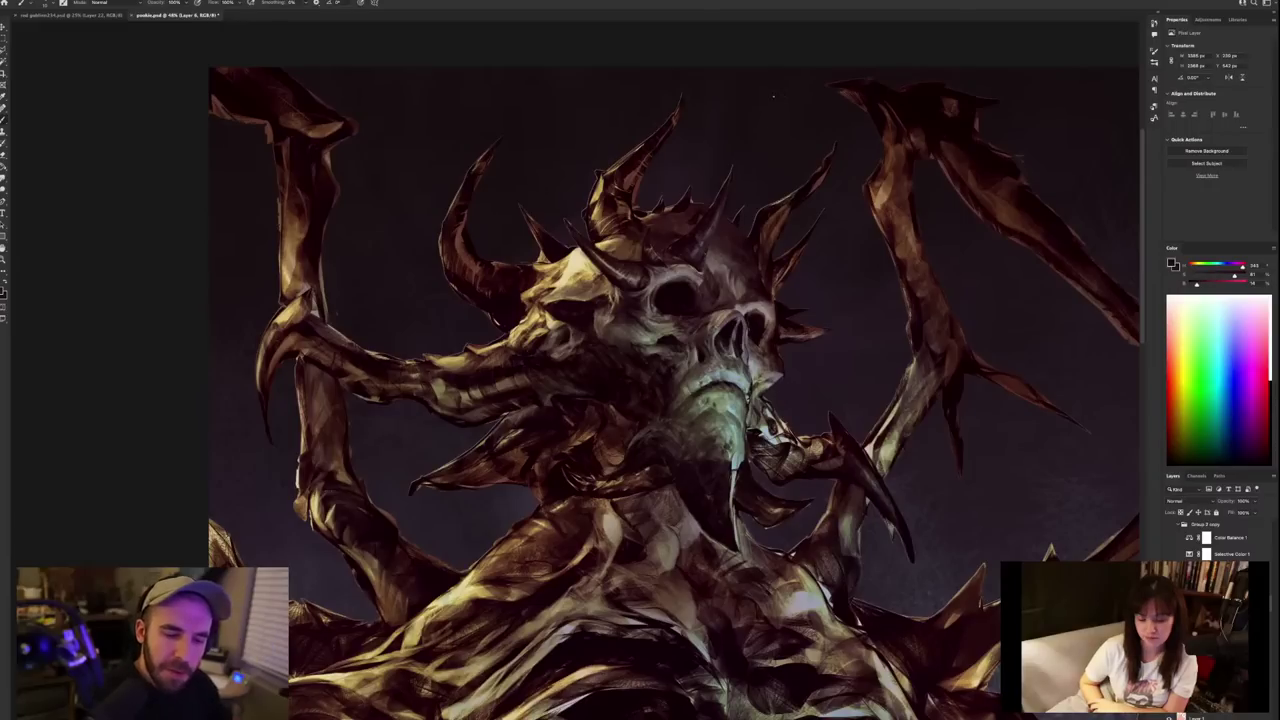
alt+click(758, 221)
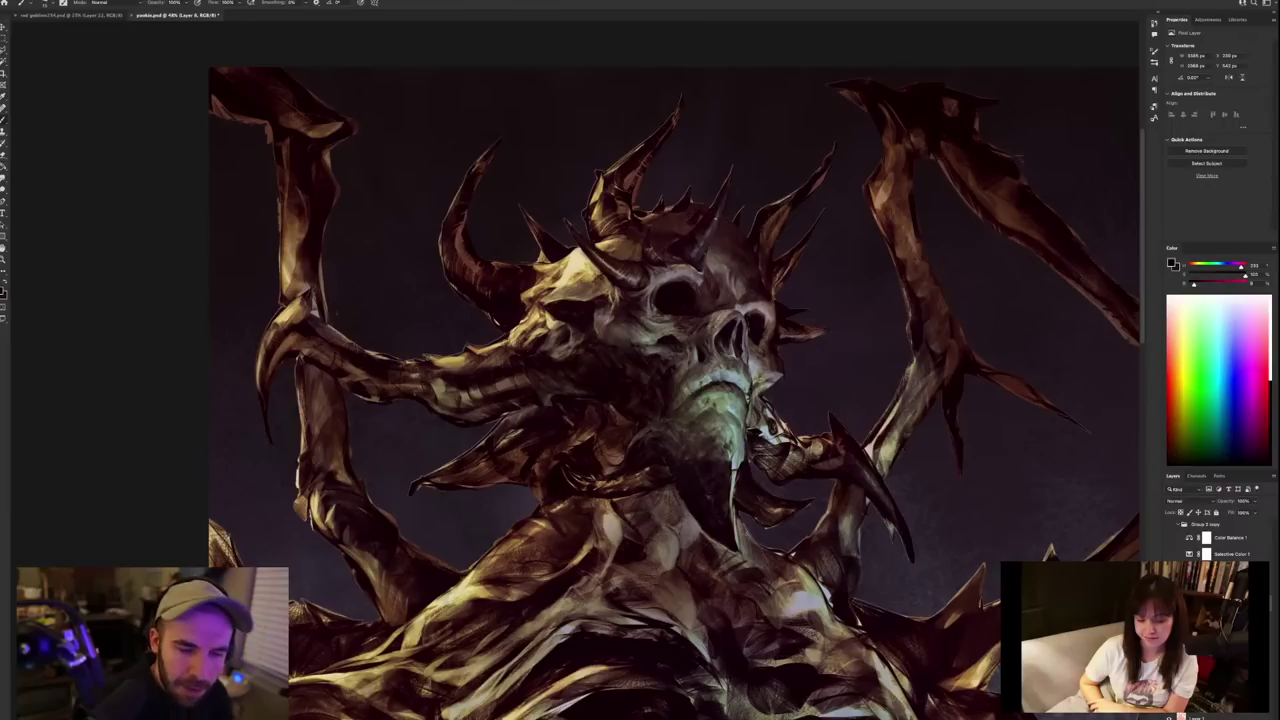
Refine the scalp between the dark brow horn and the central forehead horn with sampled browns and near-black.
drag(788, 292, 768, 420)
alt+click(603, 382)
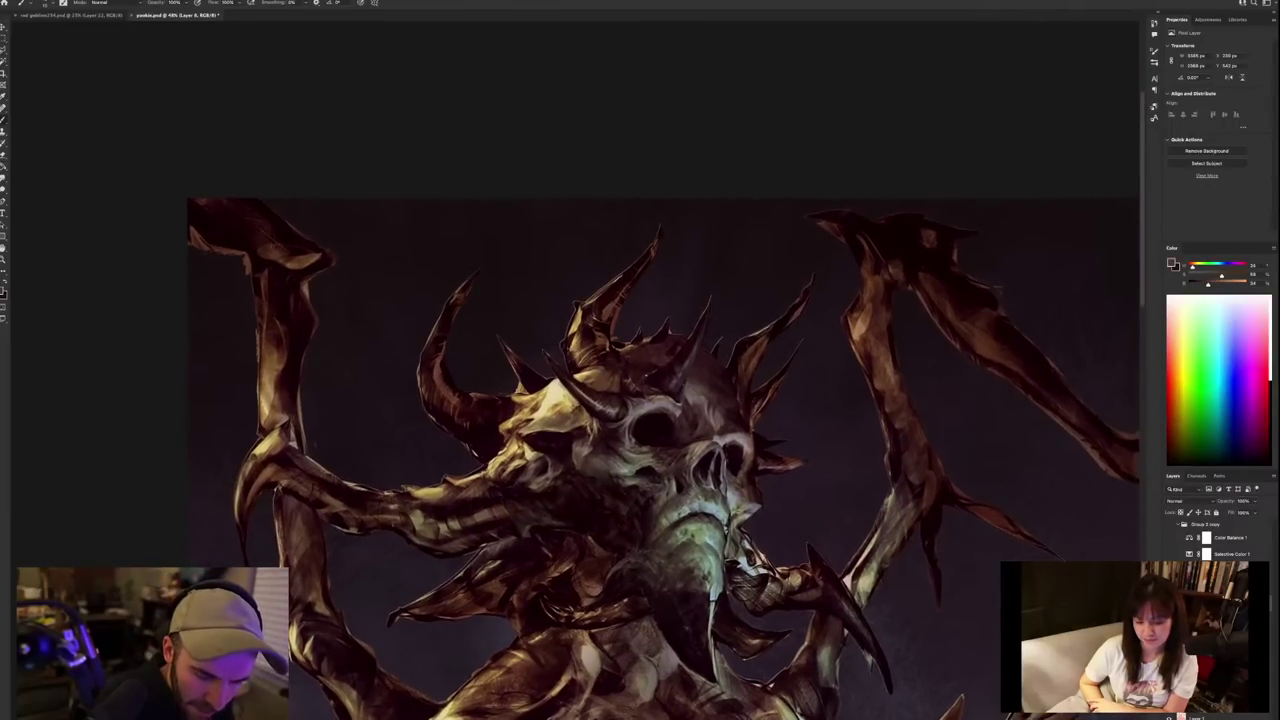
alt+click(599, 372)
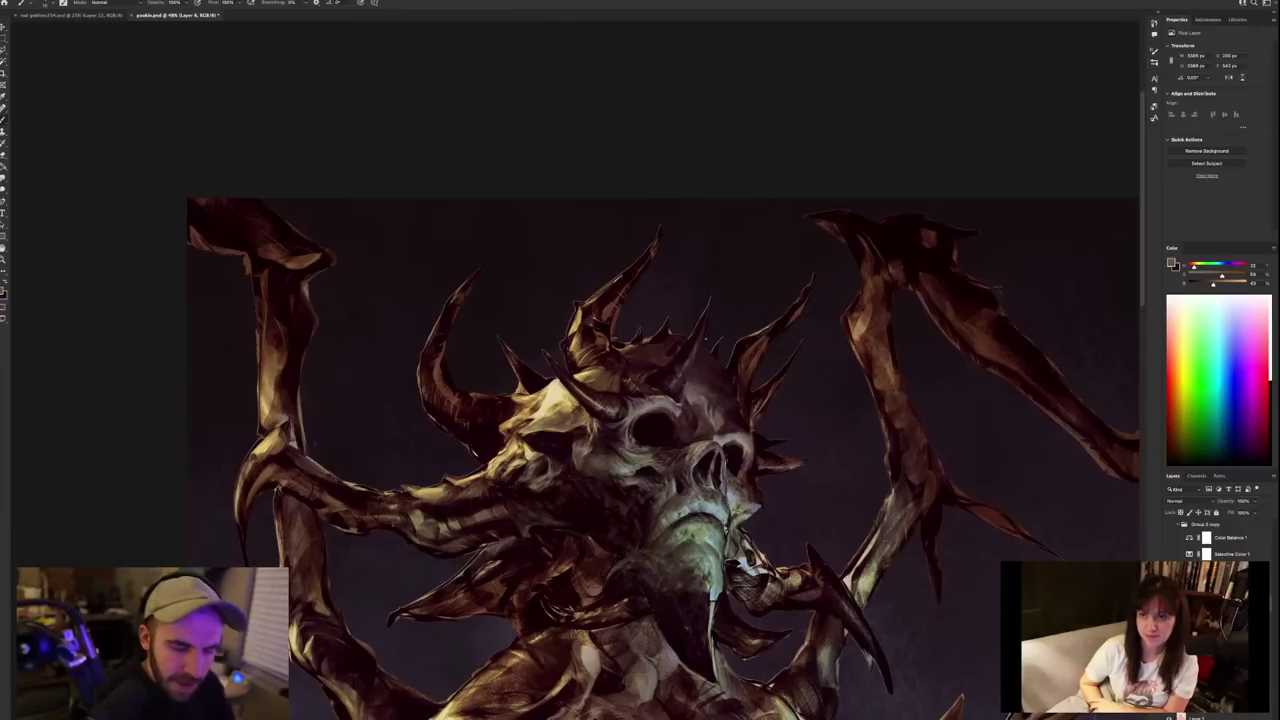
key(x)
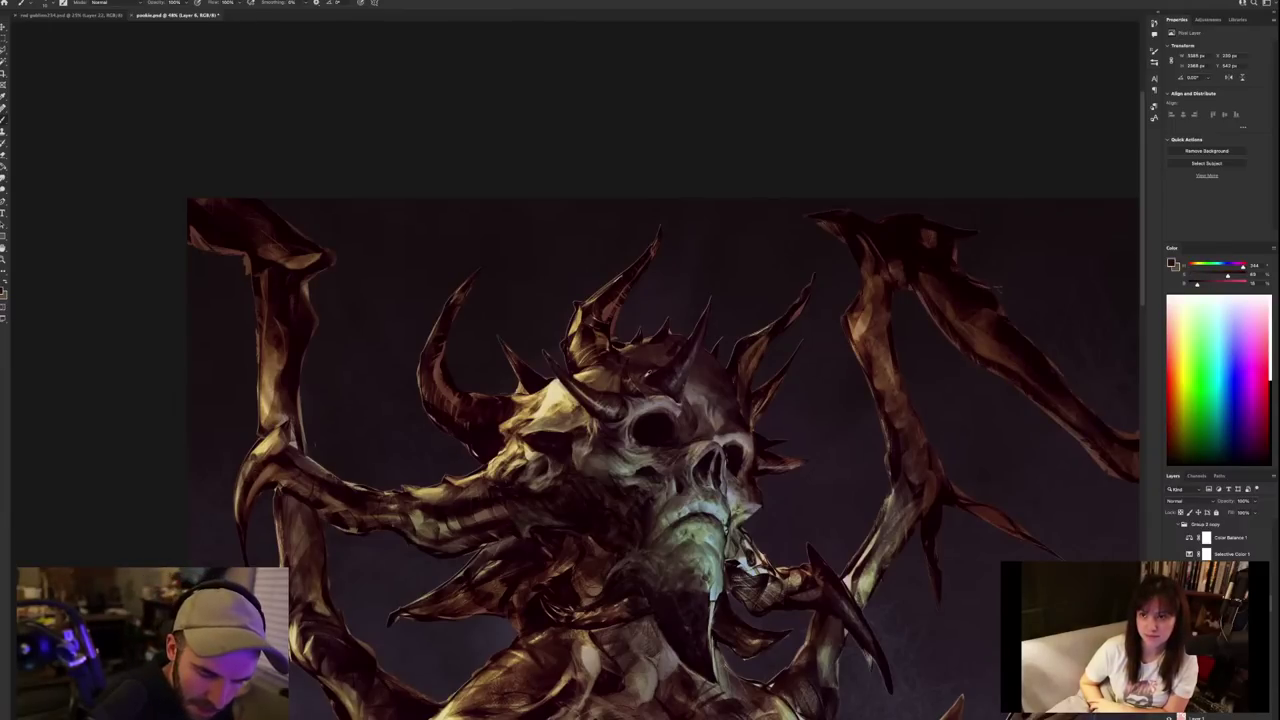
alt+click(644, 377)
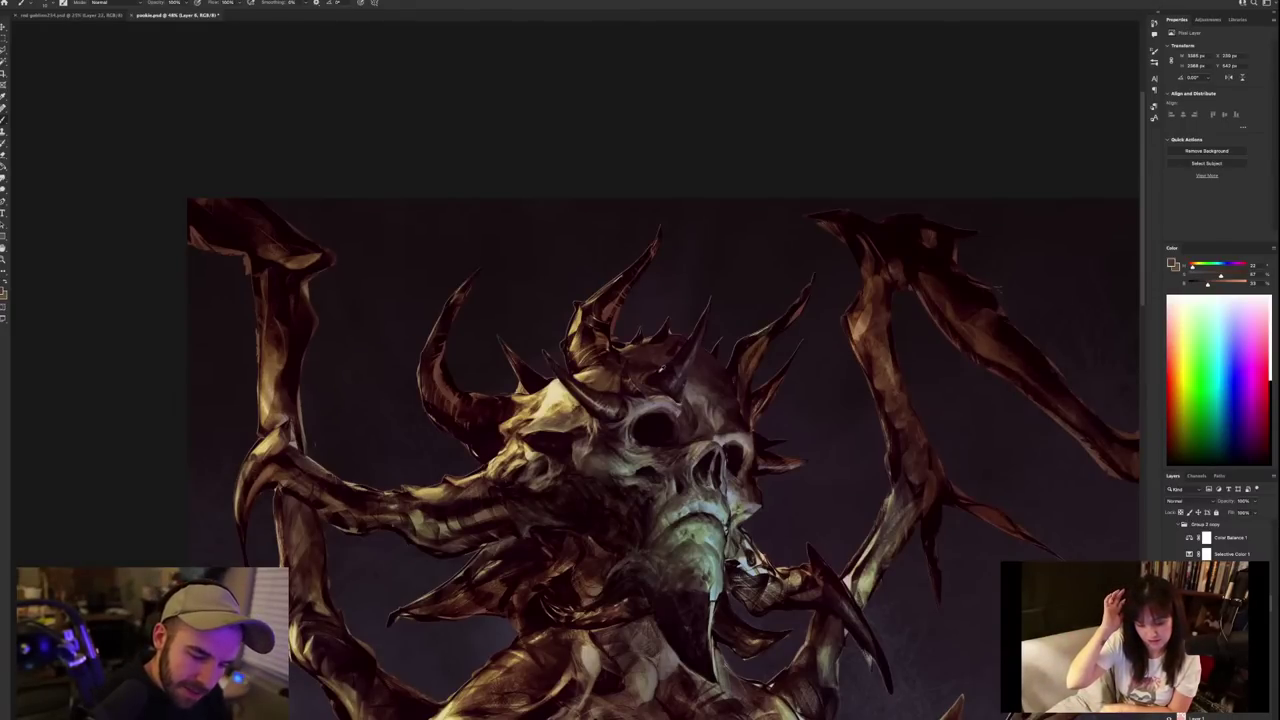
alt+click(657, 371)
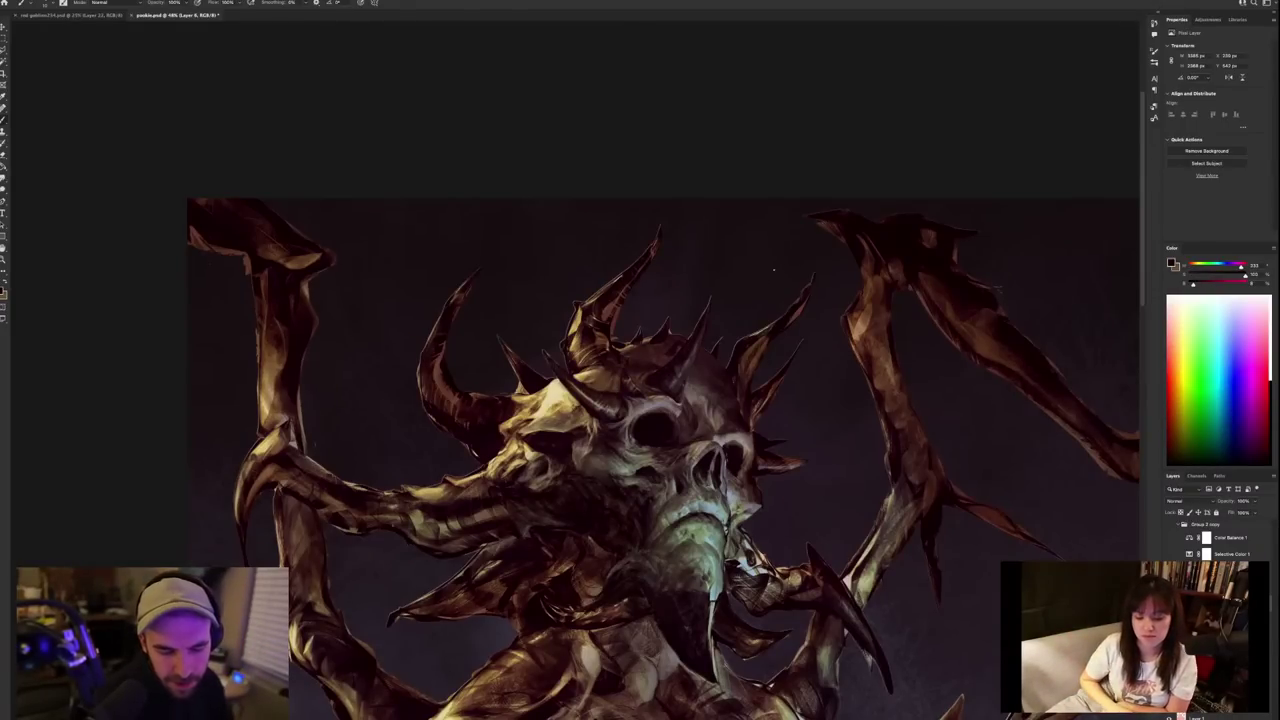
Paint a pale yellow highlight along the central horn's tip using the lit brow's colour, and shape it with sampled dark tones.
alt+click(581, 319)
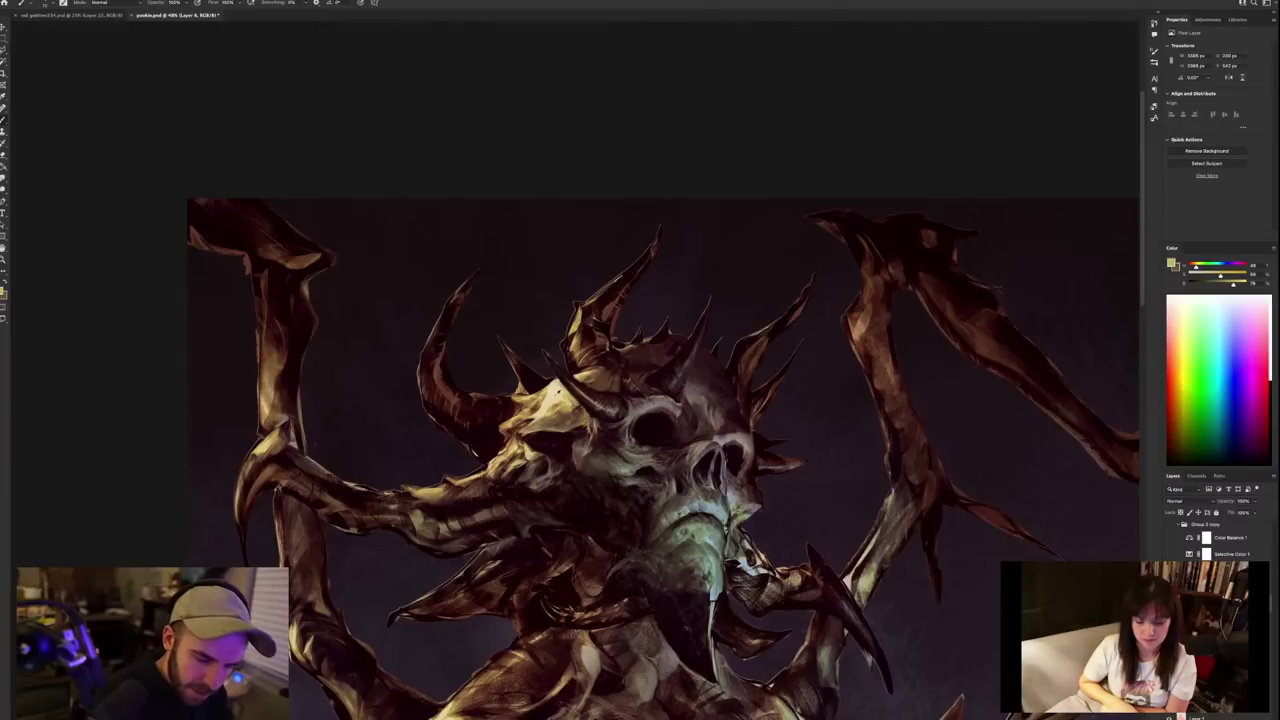
alt+click(554, 396)
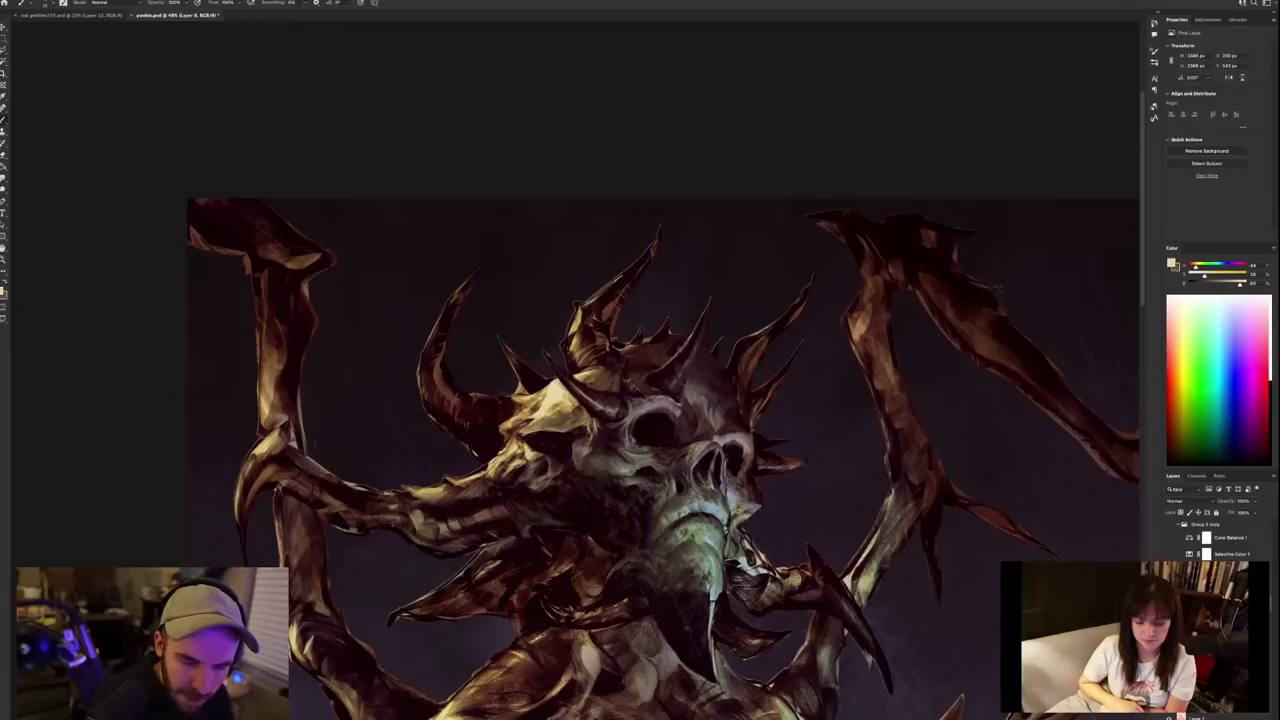
drag(697, 330, 709, 300)
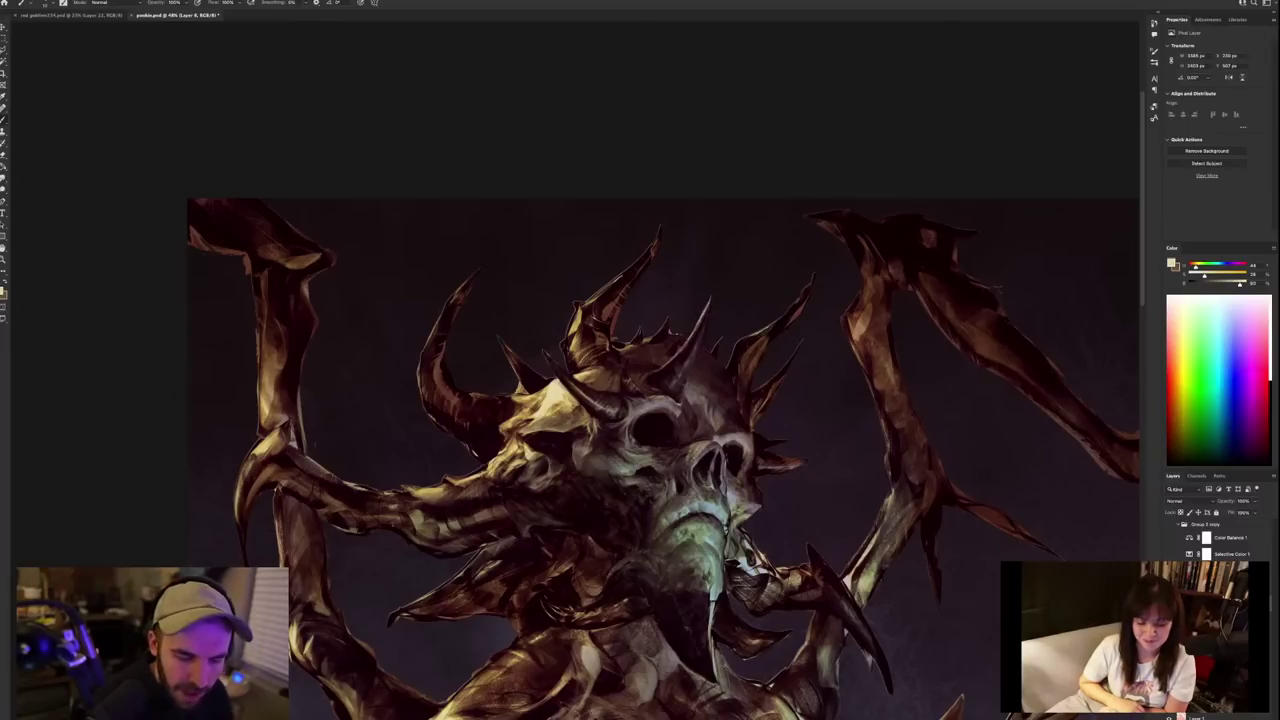
alt+click(699, 334)
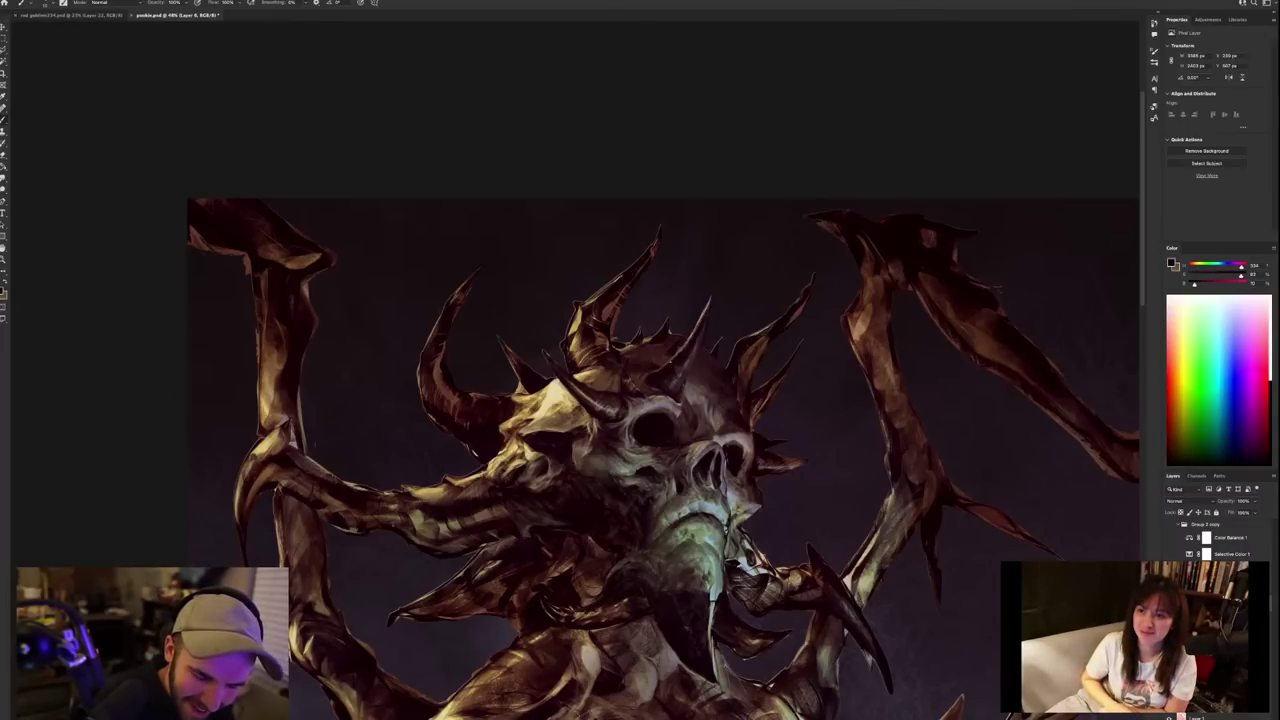
alt+click(693, 339)
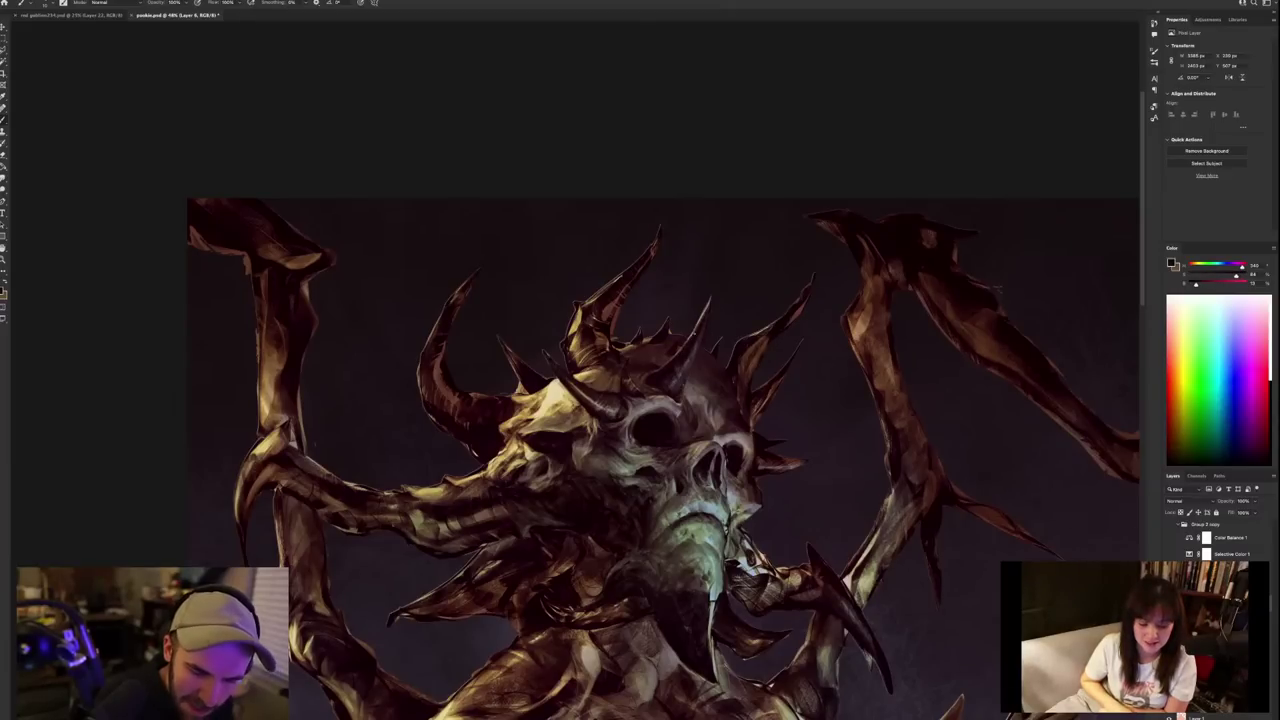
drag(699, 326, 706, 310)
Refine the cheekbone below the larger eye socket with warm grey and near-black tones sampled from the same area.
scroll(762, 245, down, 5)
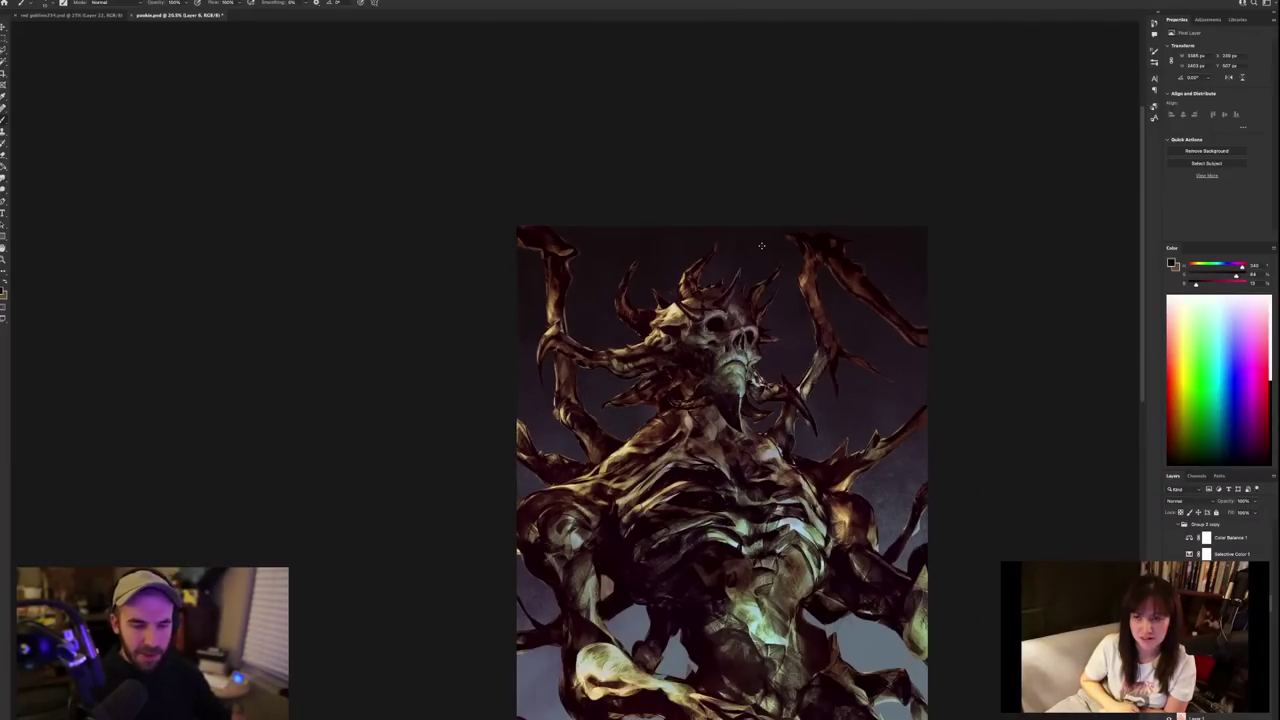
scroll(762, 245, up, 3)
scroll(772, 350, up, 3)
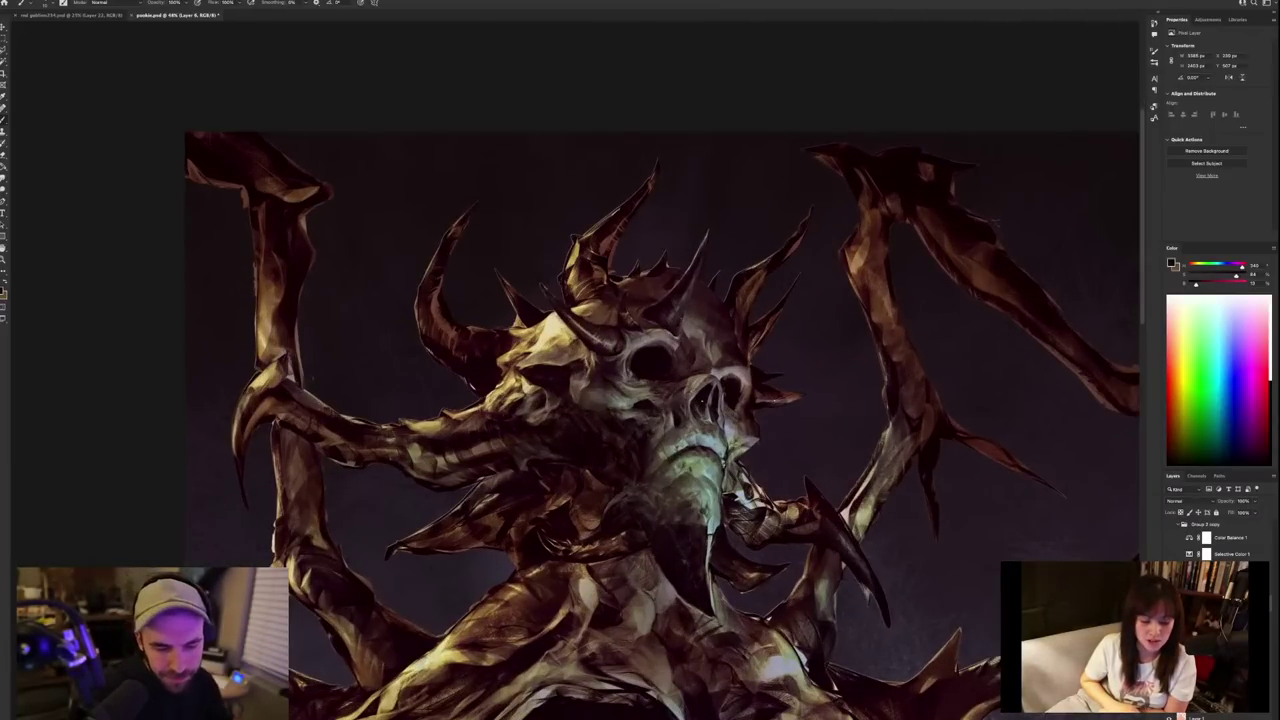
alt+click(648, 394)
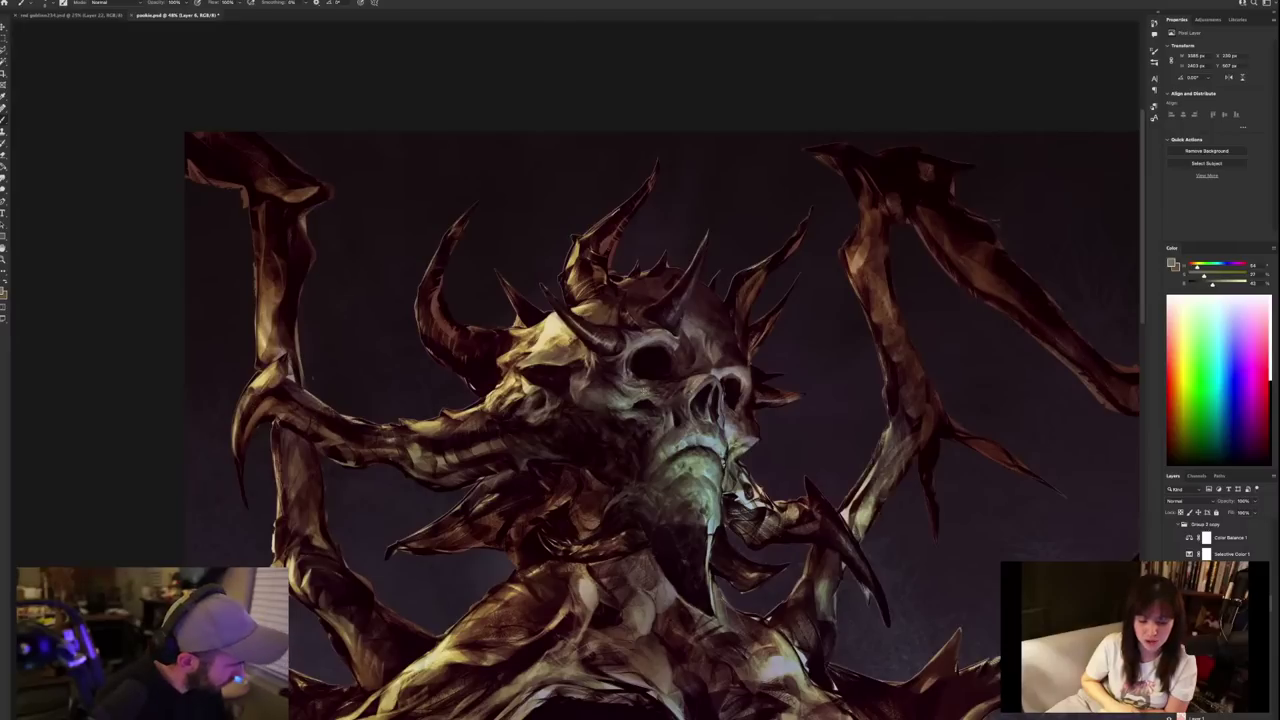
alt+click(639, 403)
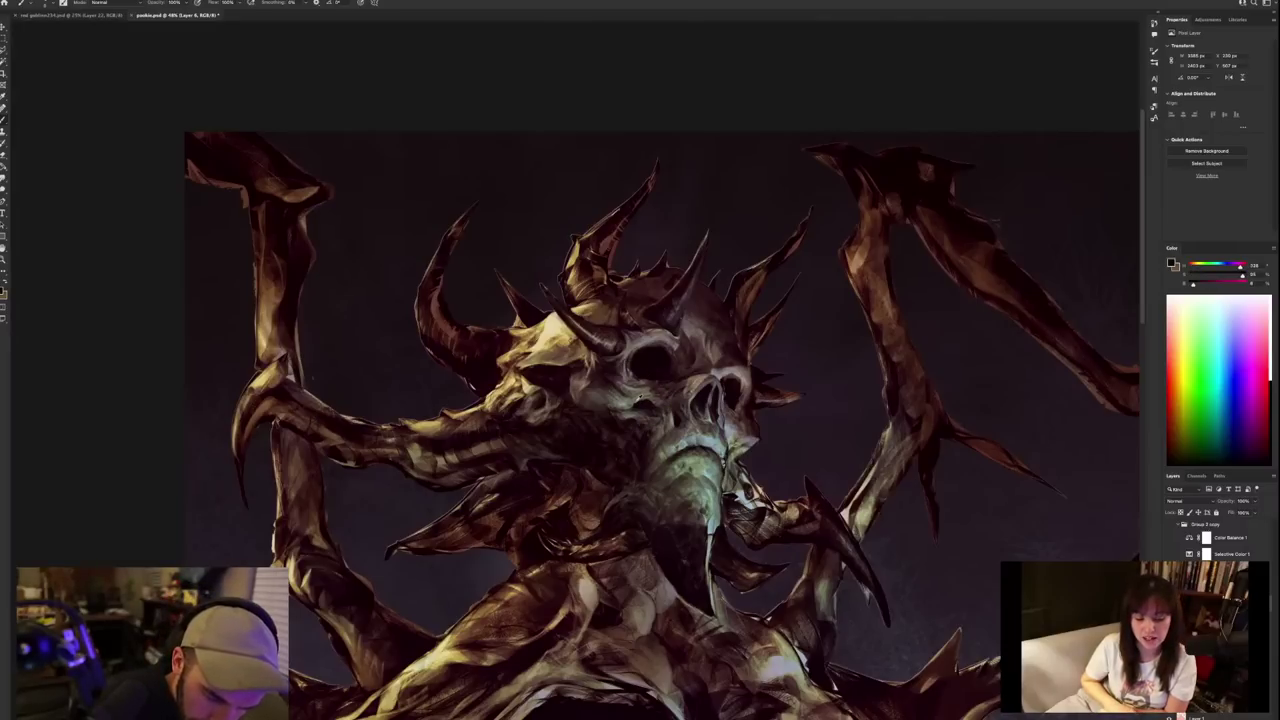
alt+click(642, 399)
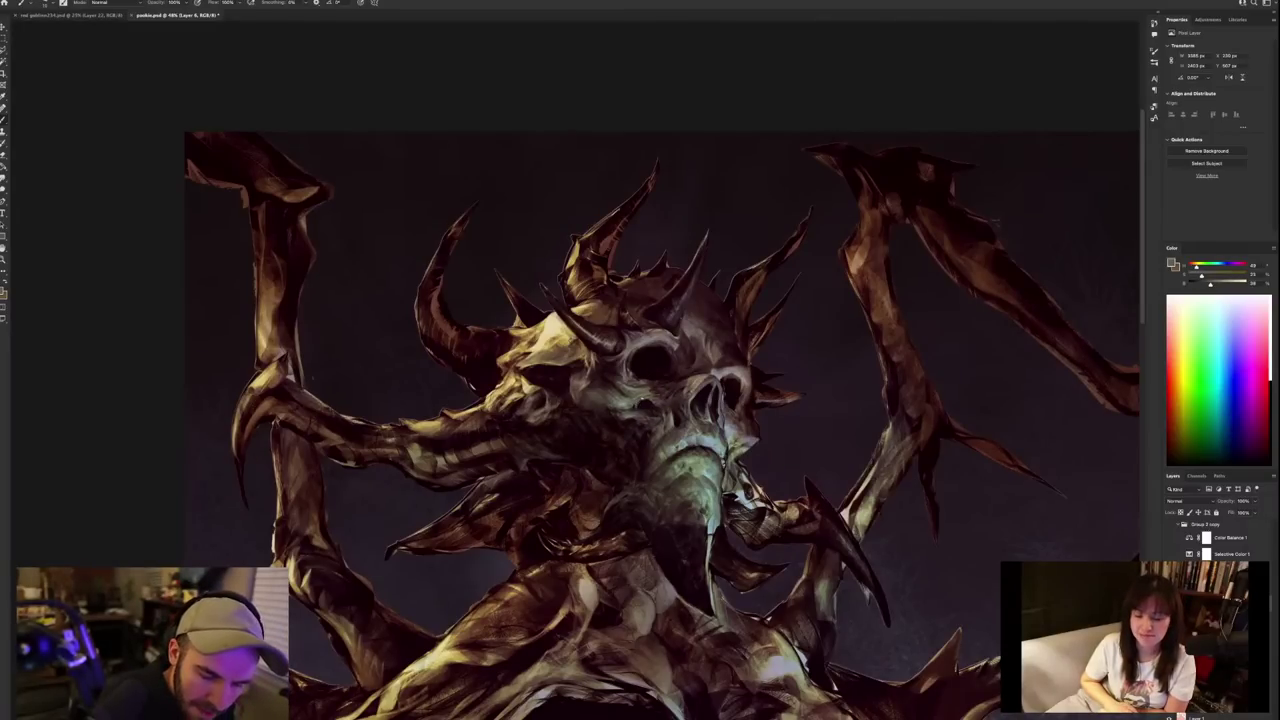
alt+click(995, 222)
alt+click(643, 404)
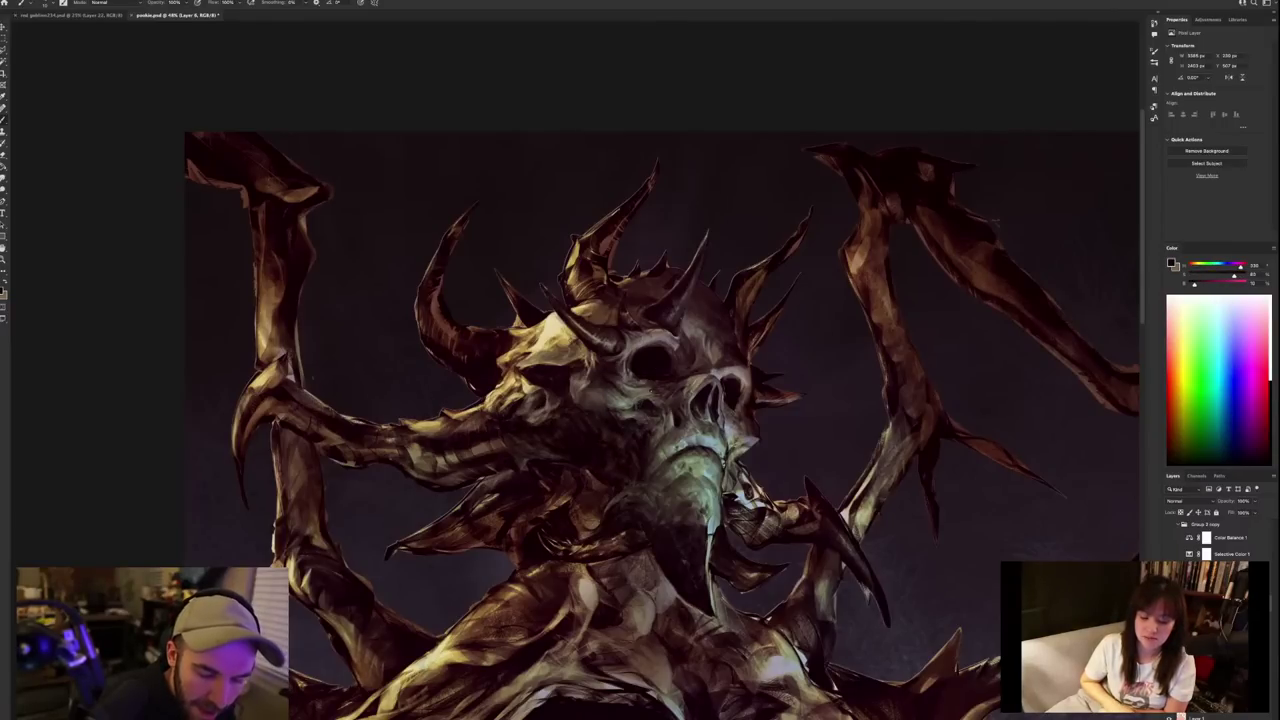
Shape the small dark hollow under the cheekbone by alternating sampled grey and near-black strokes.
alt+click(646, 403)
alt+click(646, 400)
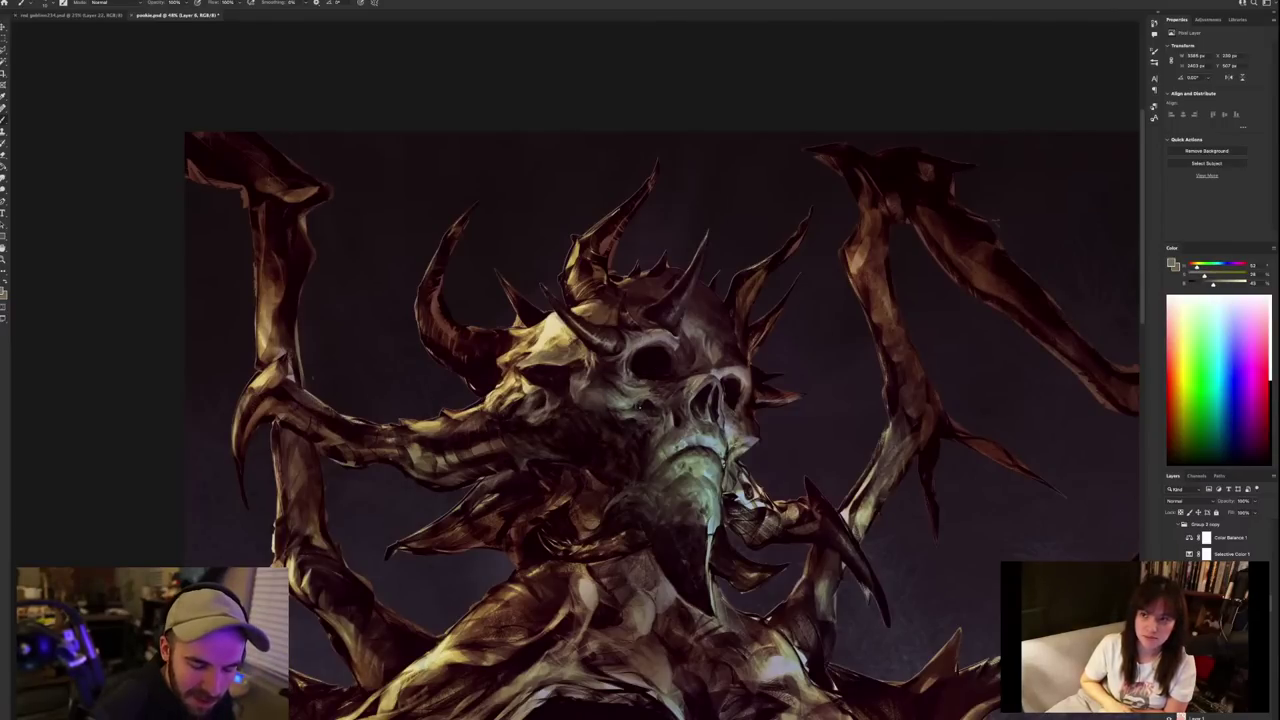
alt+click(642, 404)
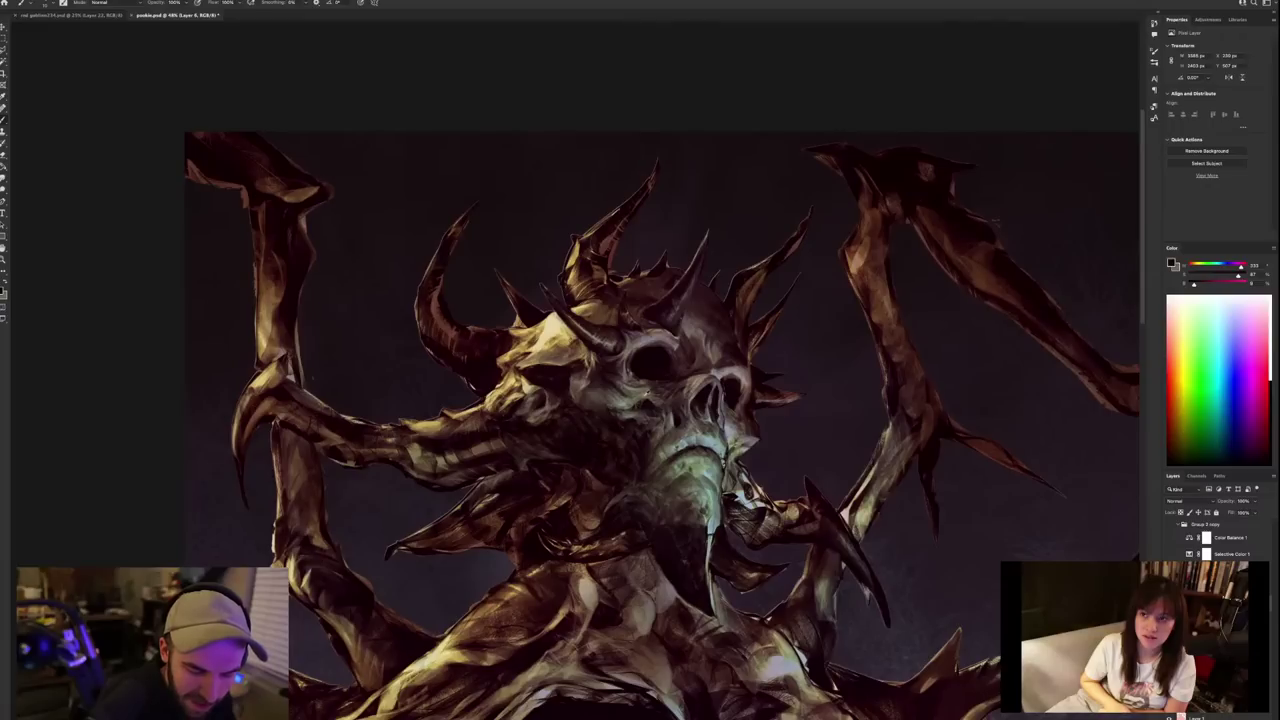
alt+click(646, 398)
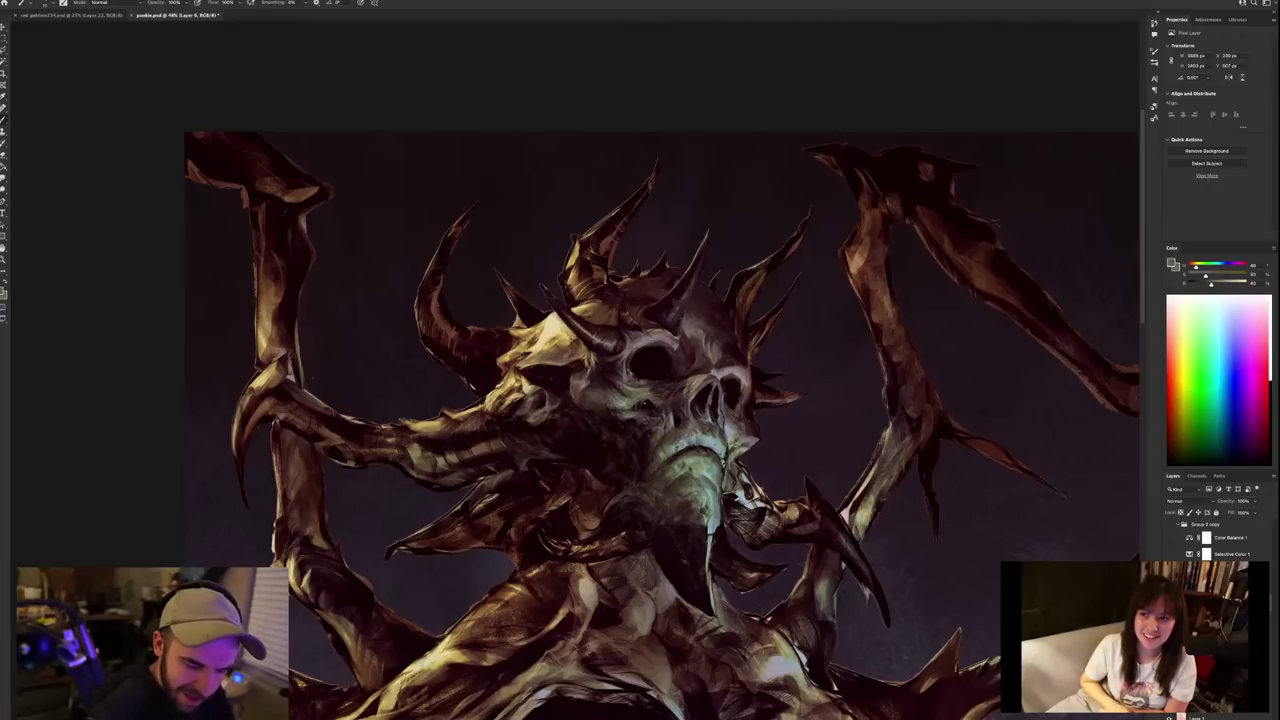
alt+click(995, 222)
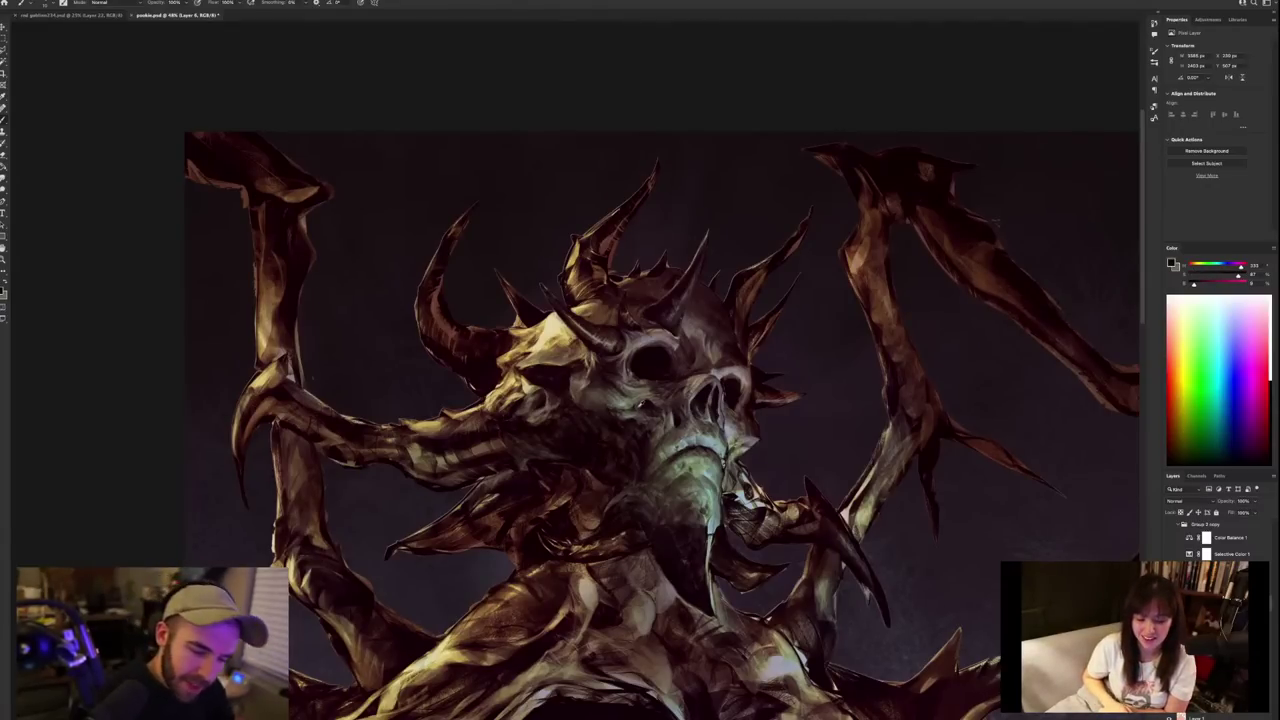
alt+click(636, 405)
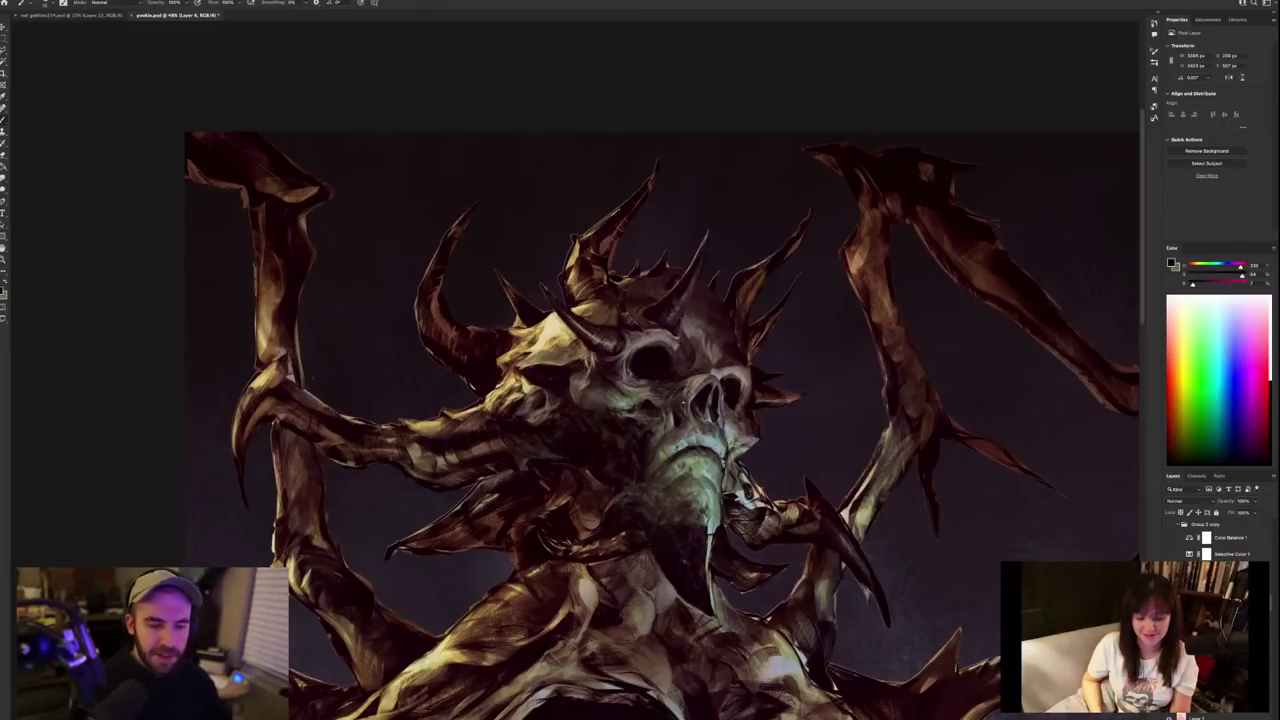
Blend the lower cheek into the shadowed jaw with sampled grey, dark brown and near-black tones.
alt+click(632, 411)
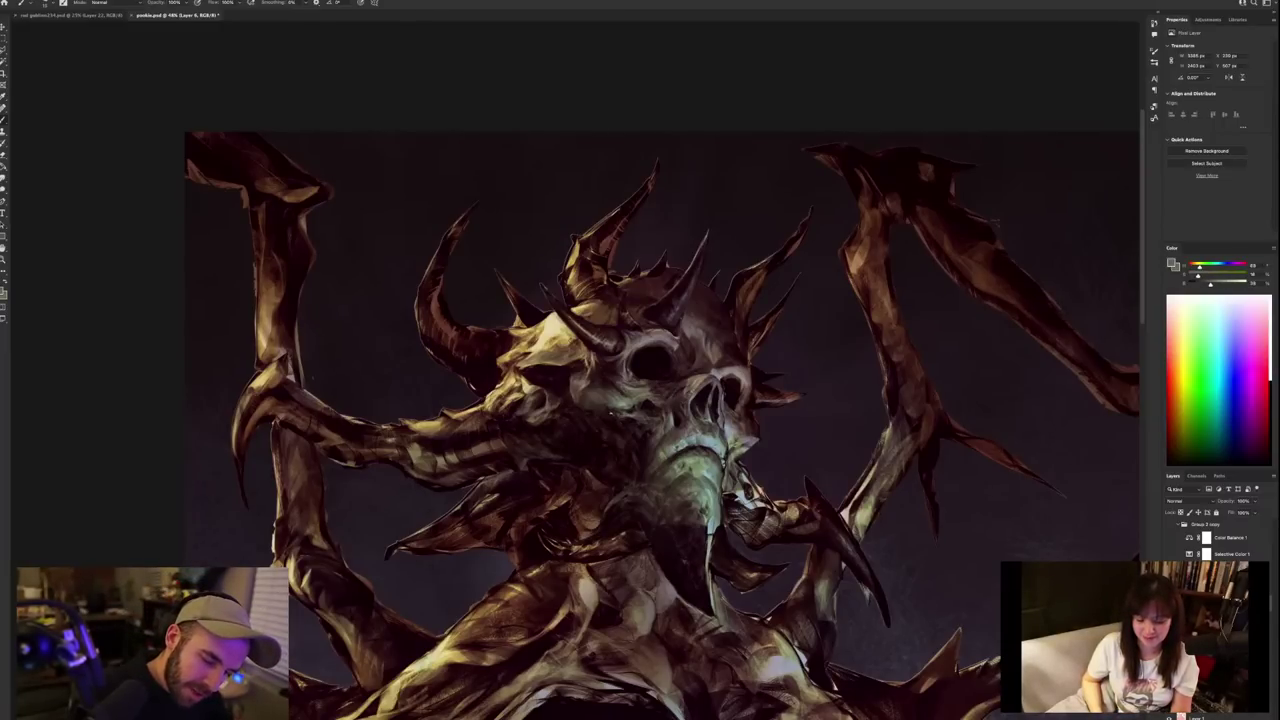
alt+click(622, 423)
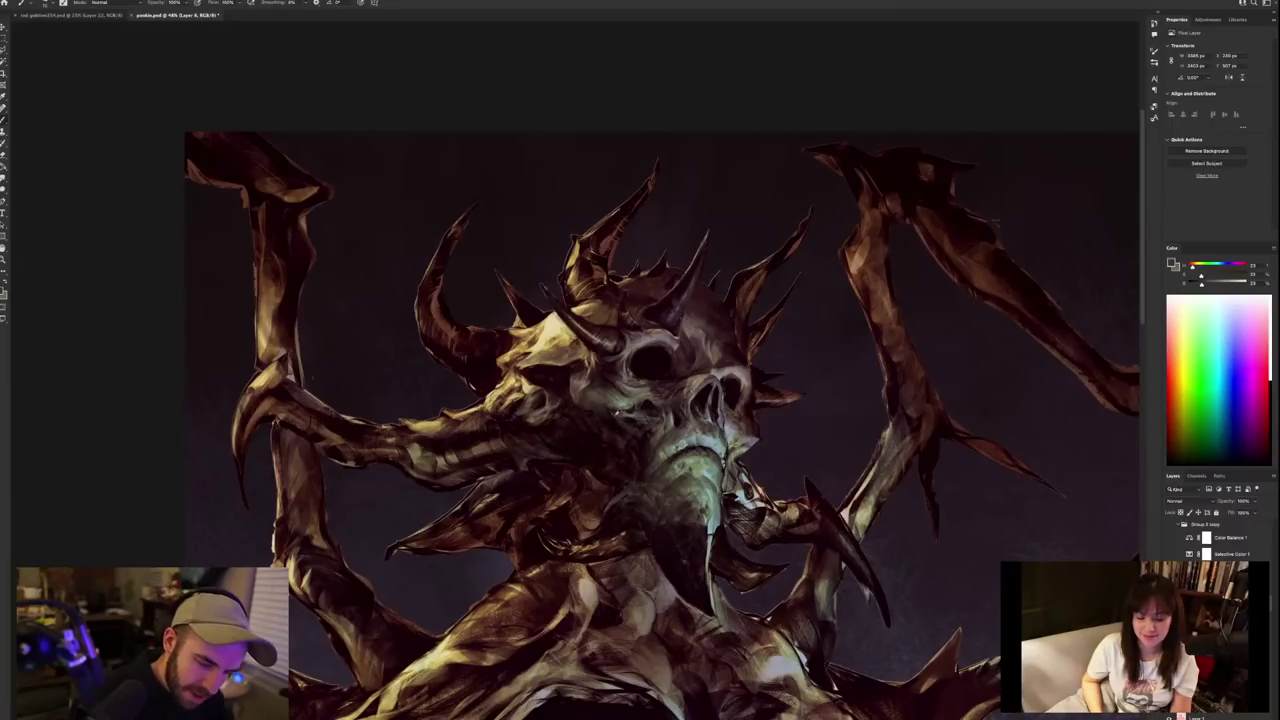
alt+click(618, 414)
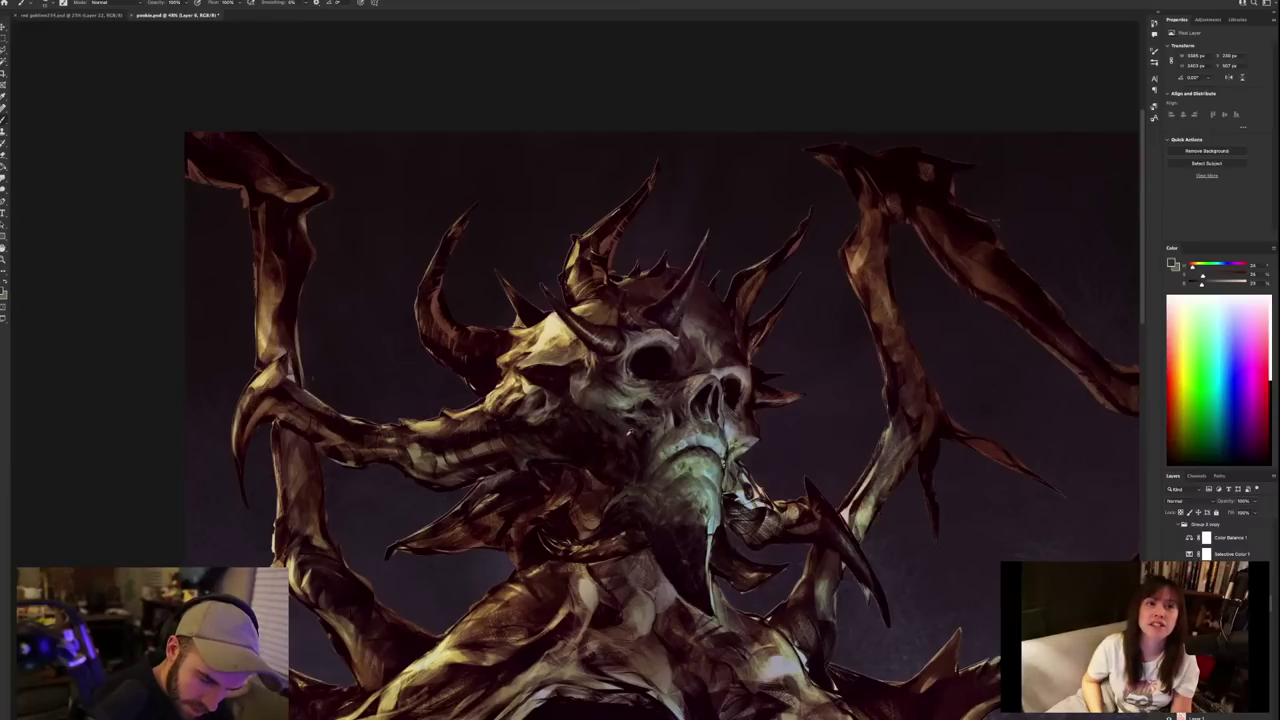
alt+click(615, 428)
alt+click(640, 444)
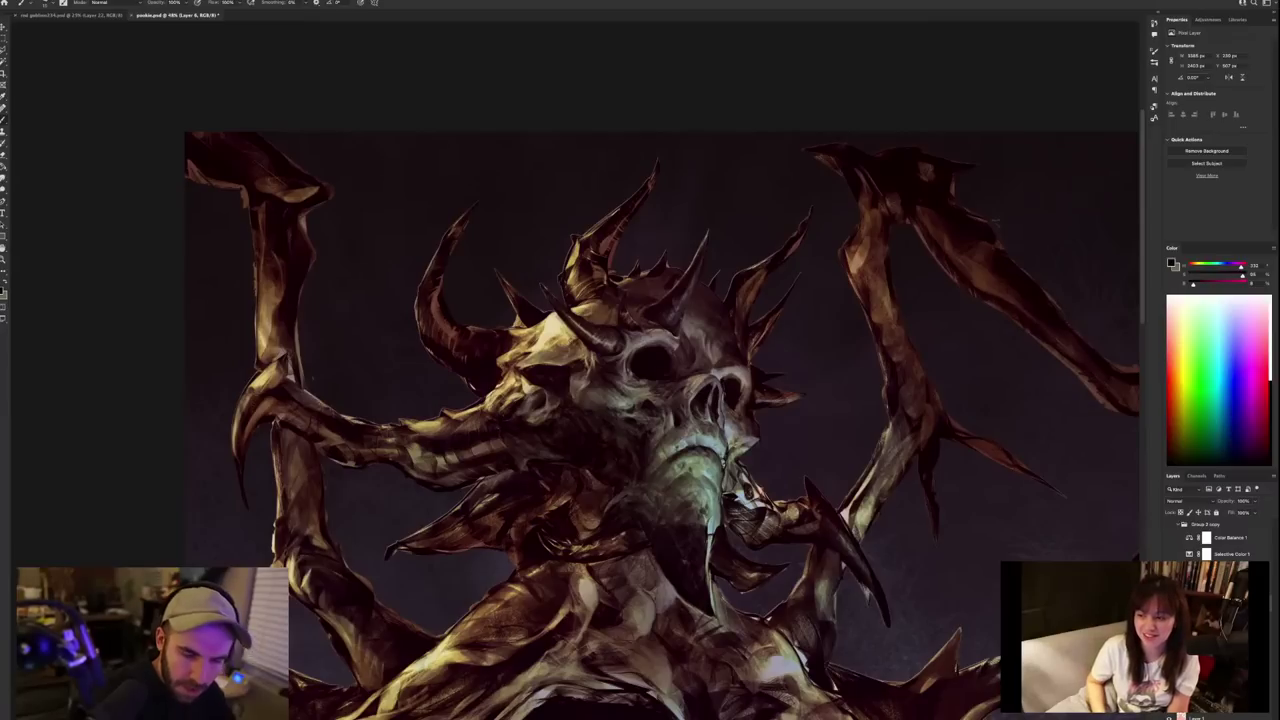
Paint over the shadowed side of the head behind the cheek with sampled muted grey and dark brown tones.
scroll(804, 445, down, 4)
scroll(804, 445, up, 3)
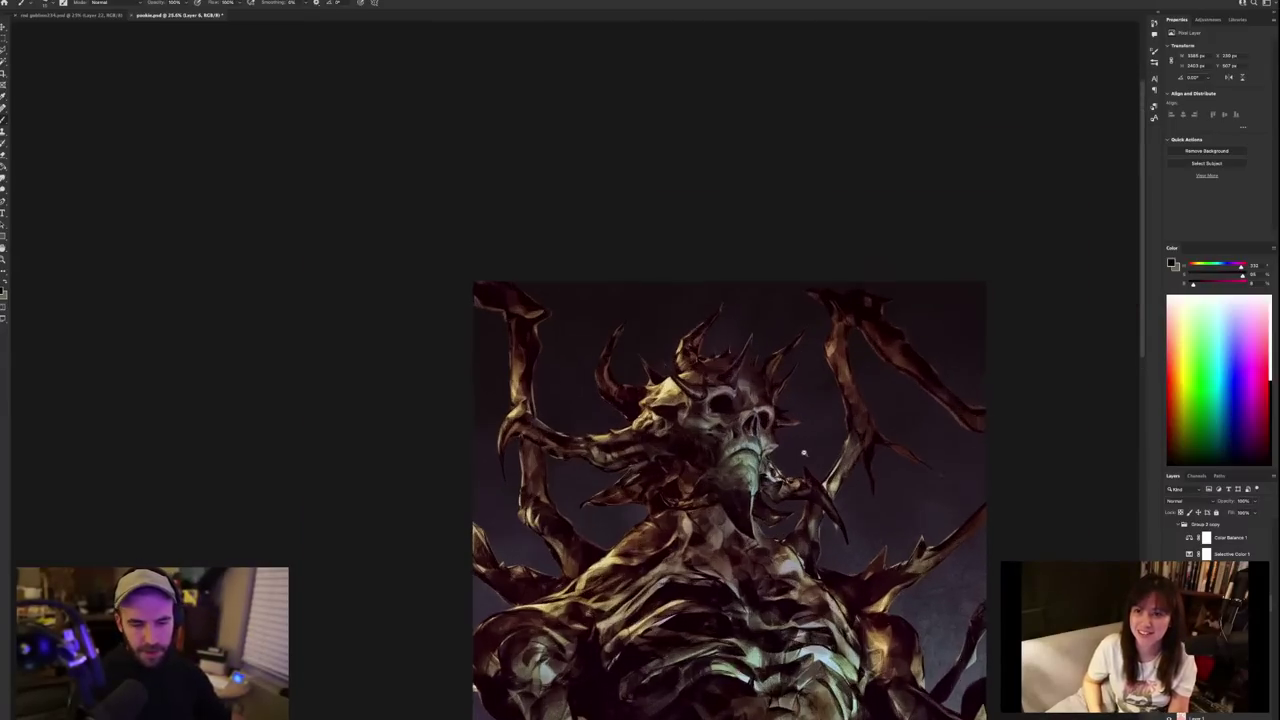
alt+click(672, 415)
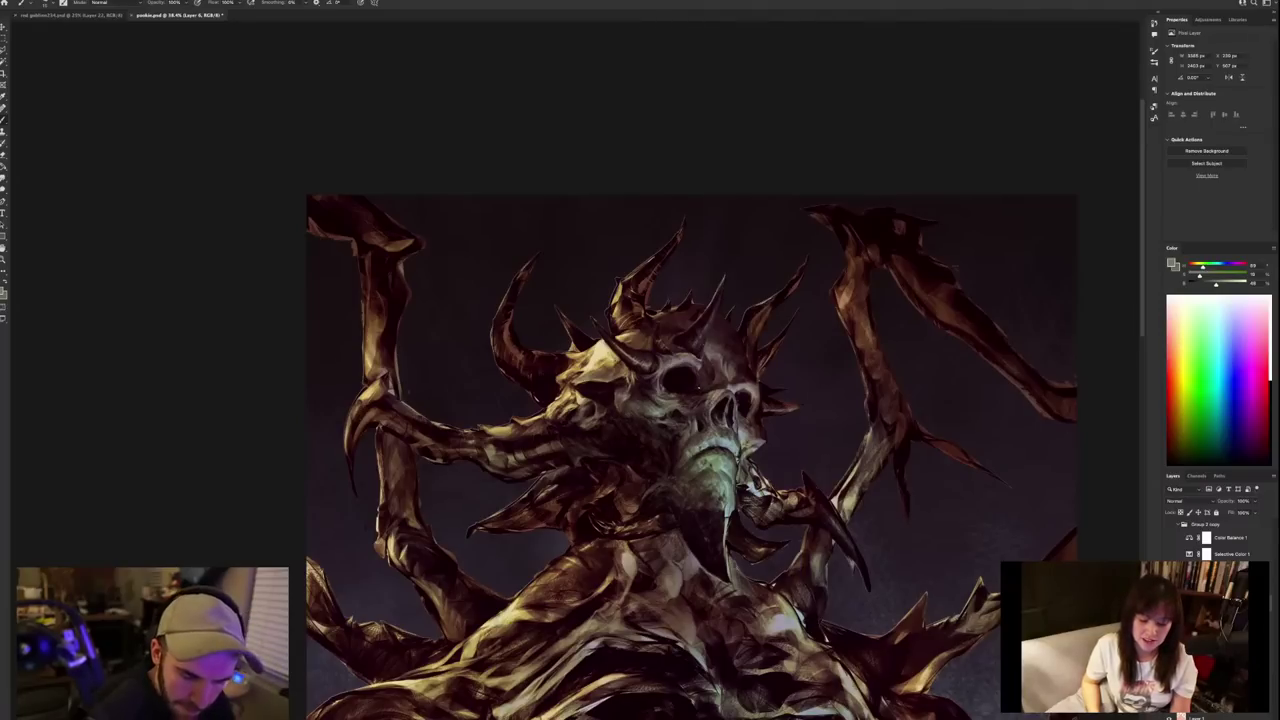
drag(824, 526, 768, 457)
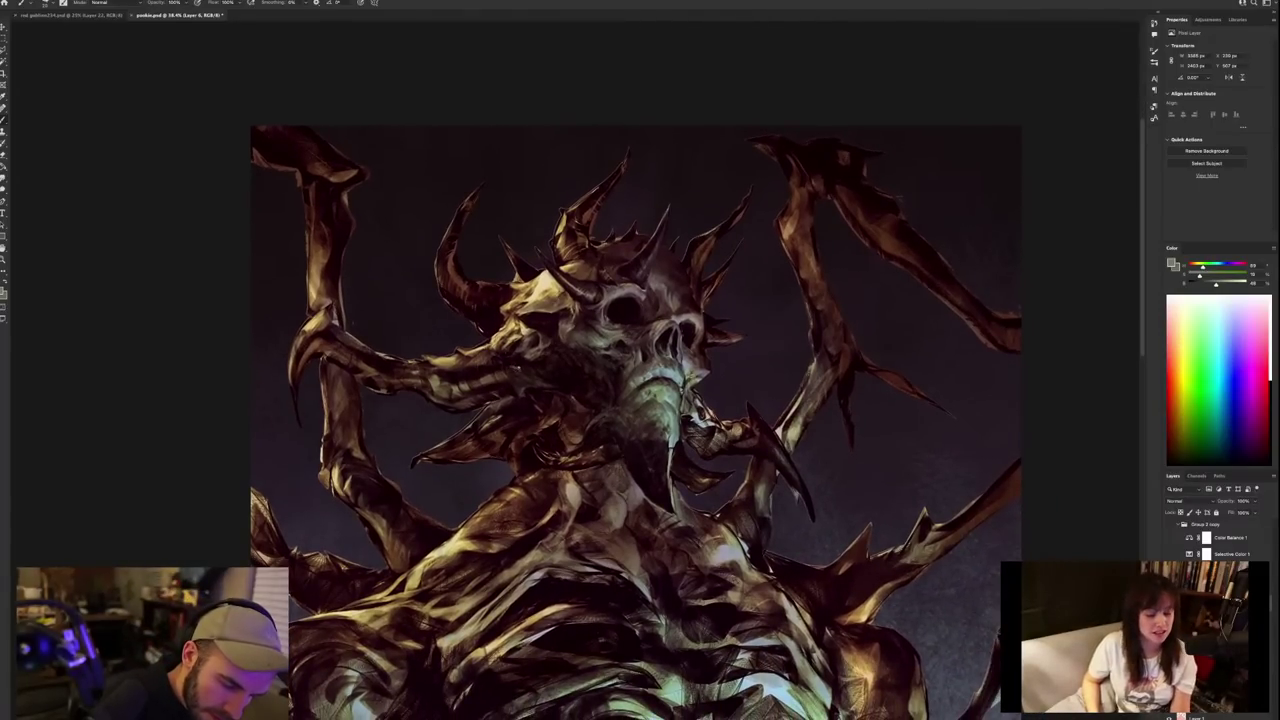
alt+click(518, 365)
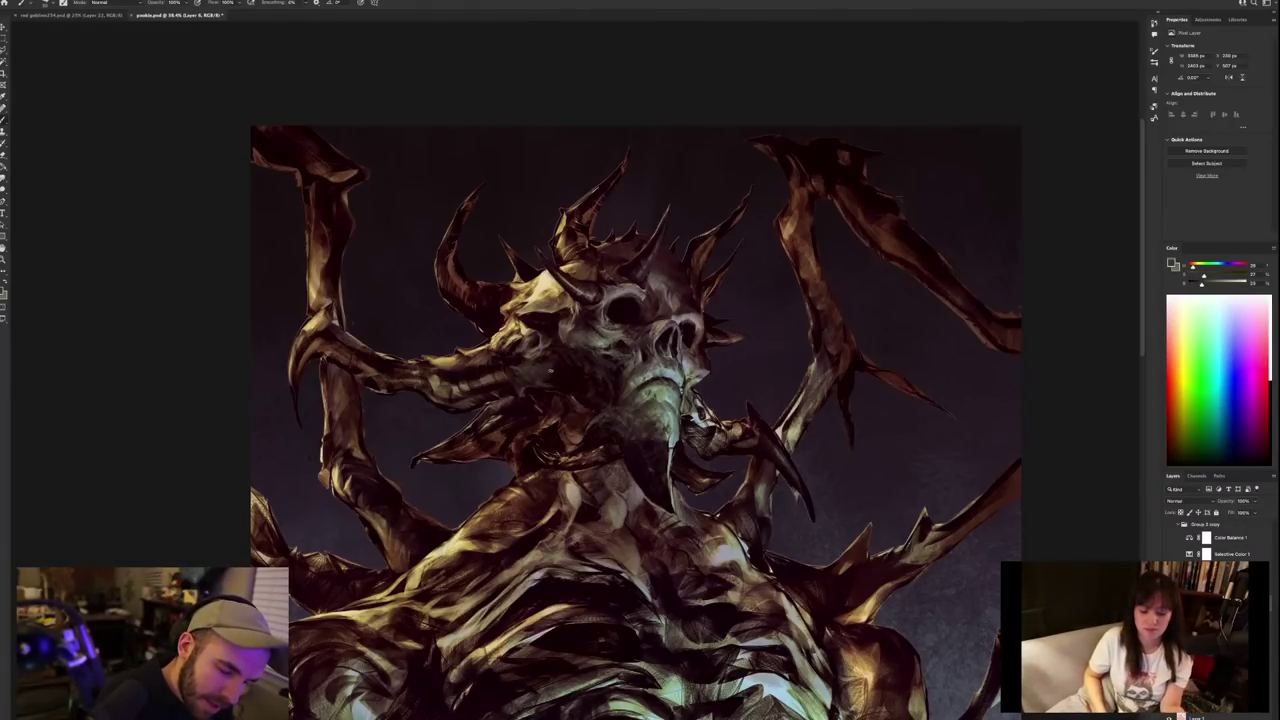
alt+click(539, 371)
alt+click(559, 364)
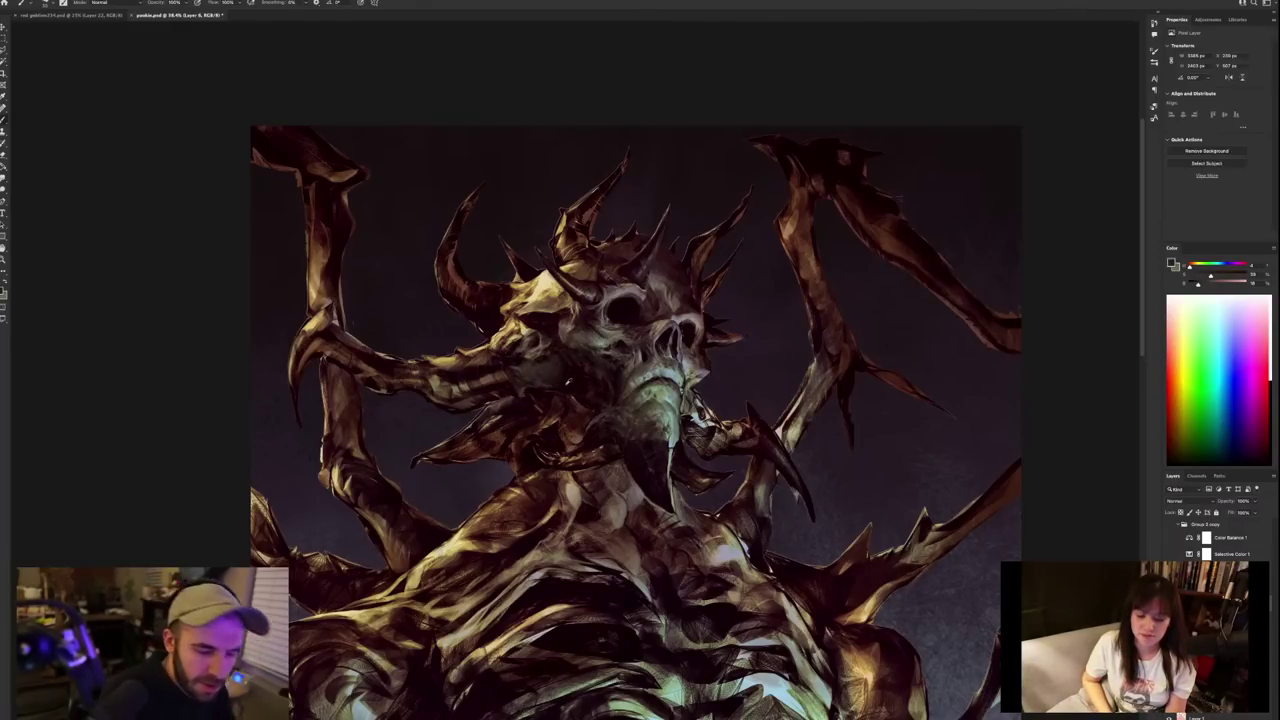
Deepen and smooth the dark plane behind the cheek with sampled near-black tones down to the jaw's edge.
alt+click(549, 354)
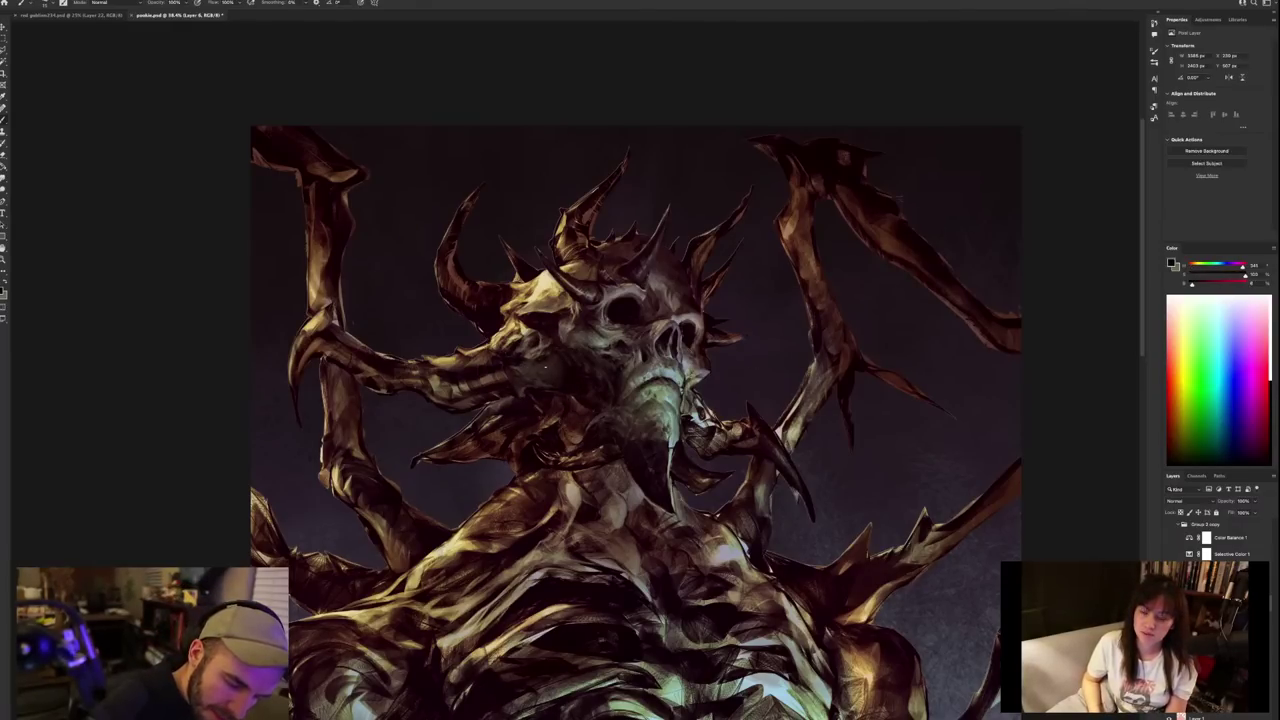
alt+click(545, 364)
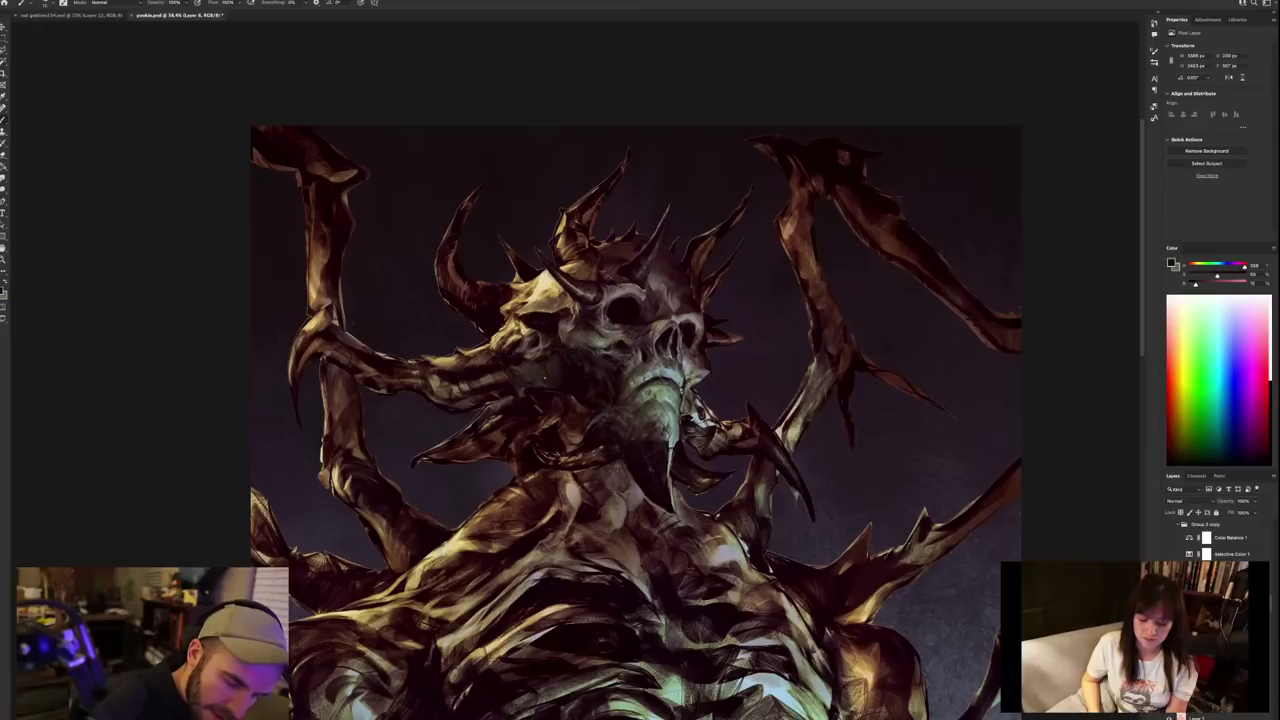
alt+click(546, 356)
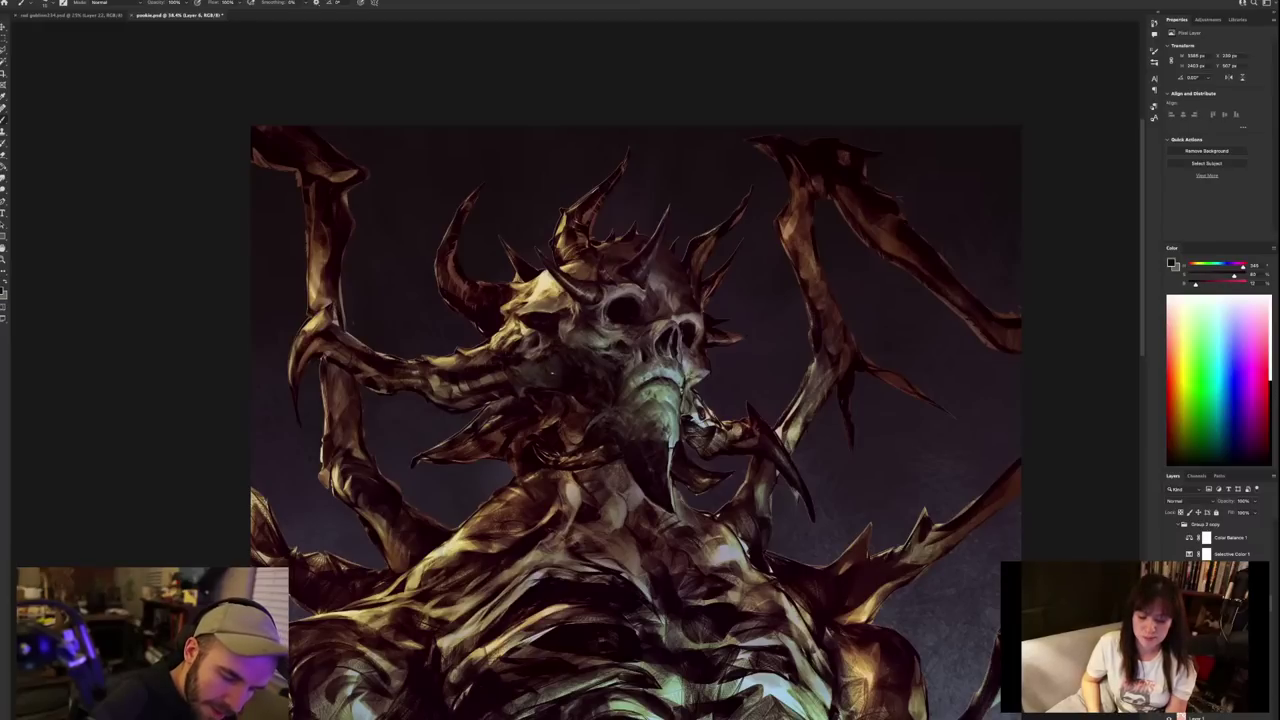
alt+click(549, 351)
alt+click(560, 348)
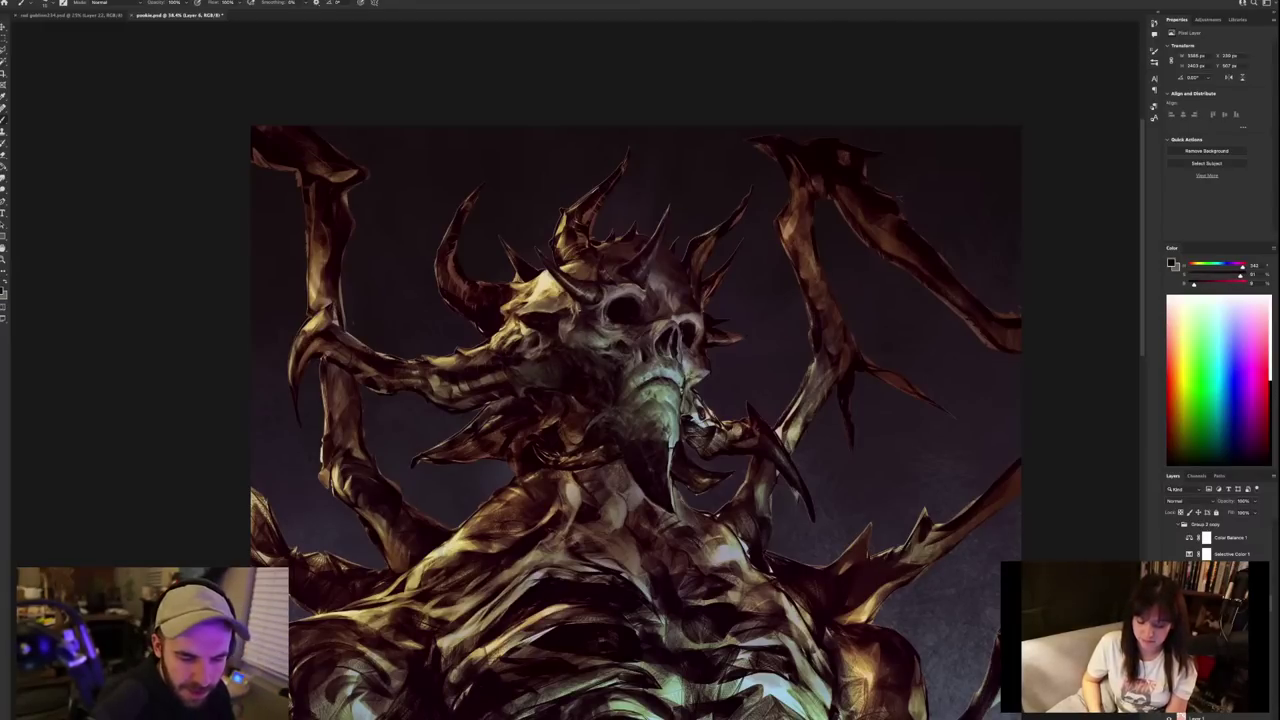
alt+click(567, 384)
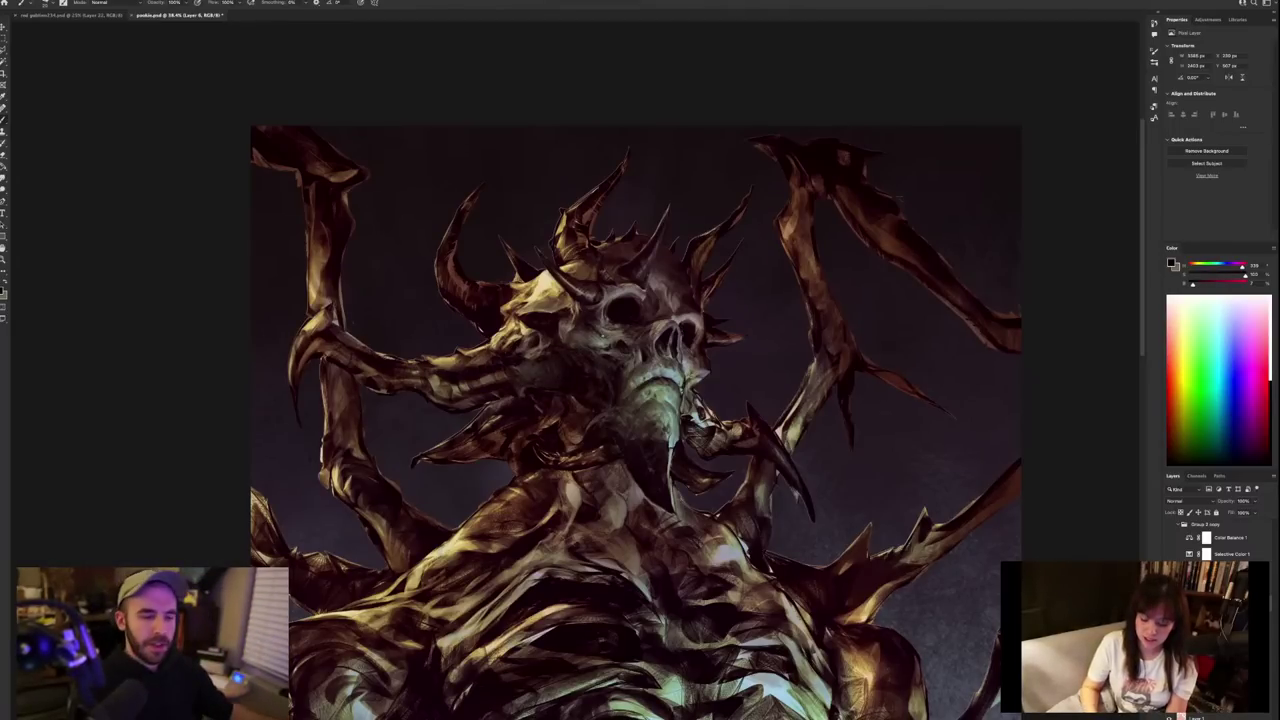
Refine the edges and interior of the skull's nasal cavity with sampled near-black and cool grey tones.
scroll(709, 356, down, 5)
scroll(709, 356, up, 4)
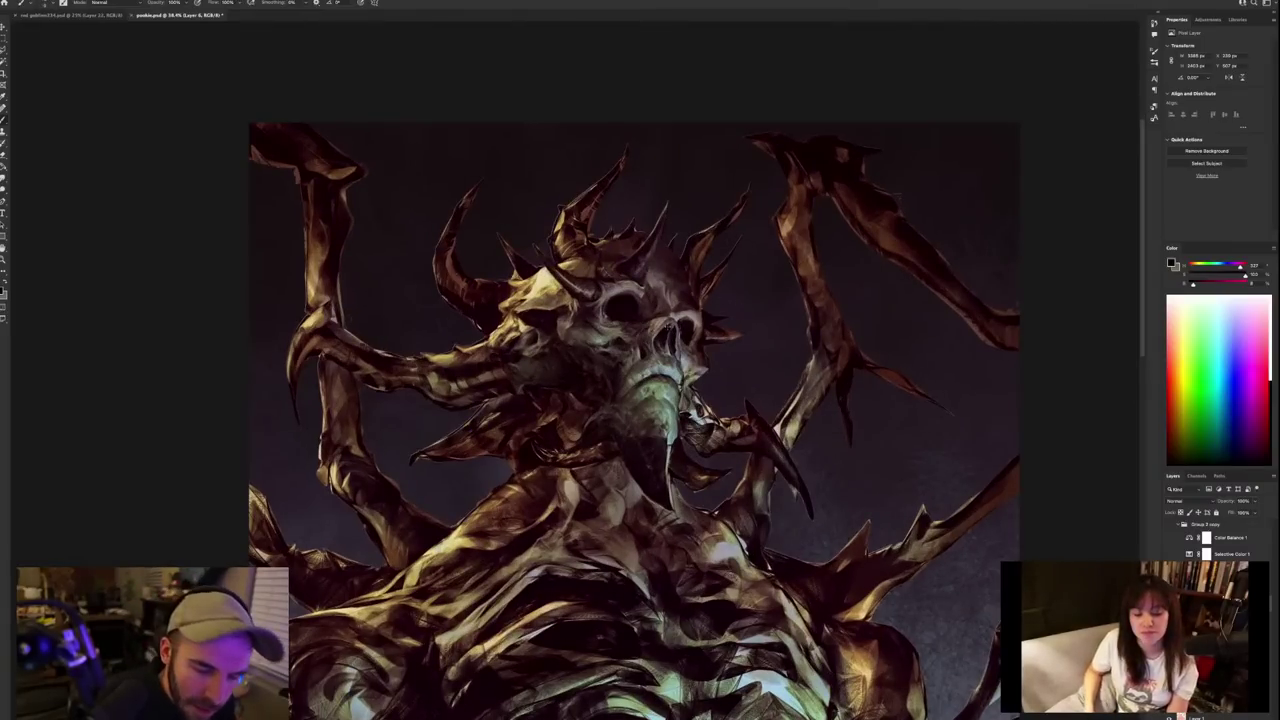
alt+click(665, 329)
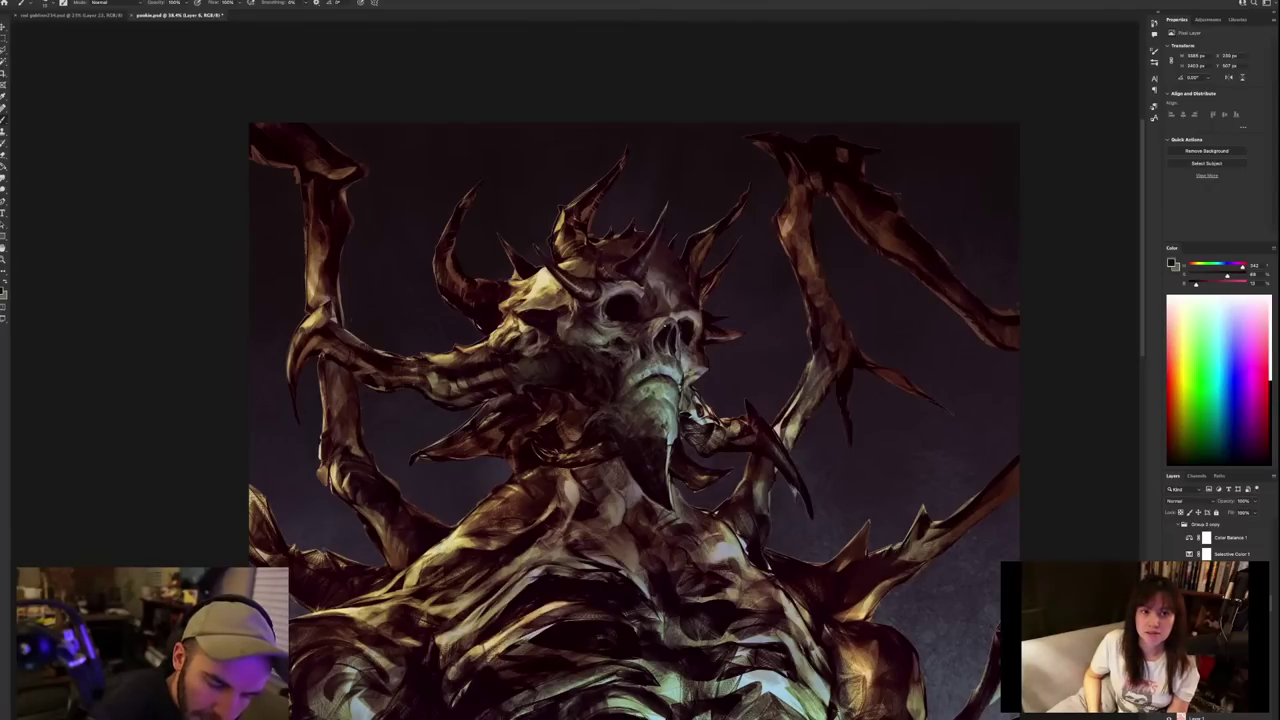
alt+click(668, 324)
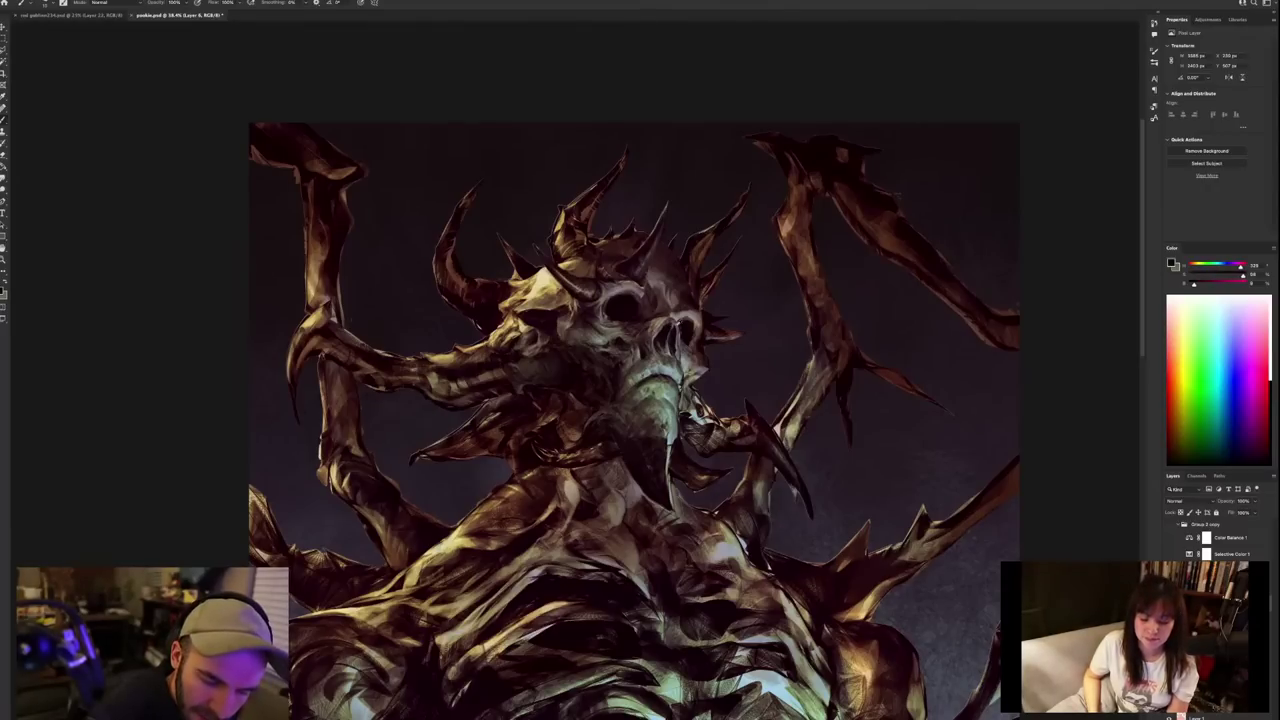
alt+click(678, 325)
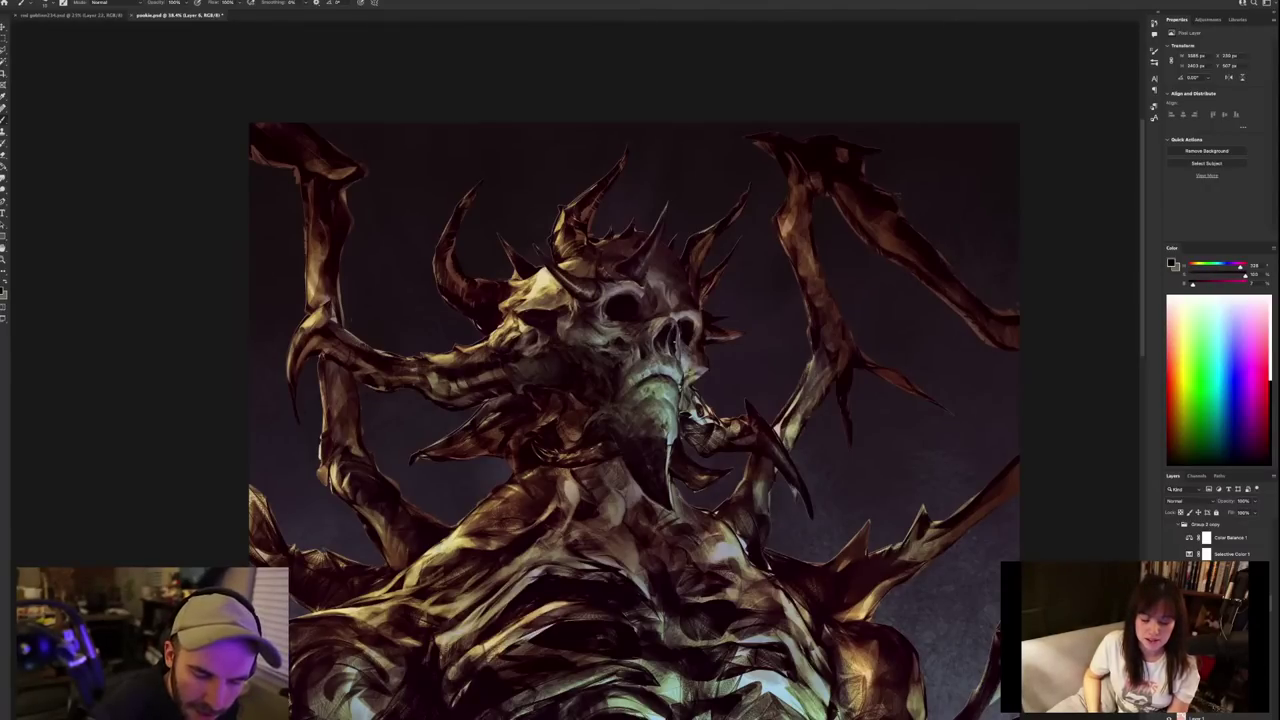
alt+click(679, 338)
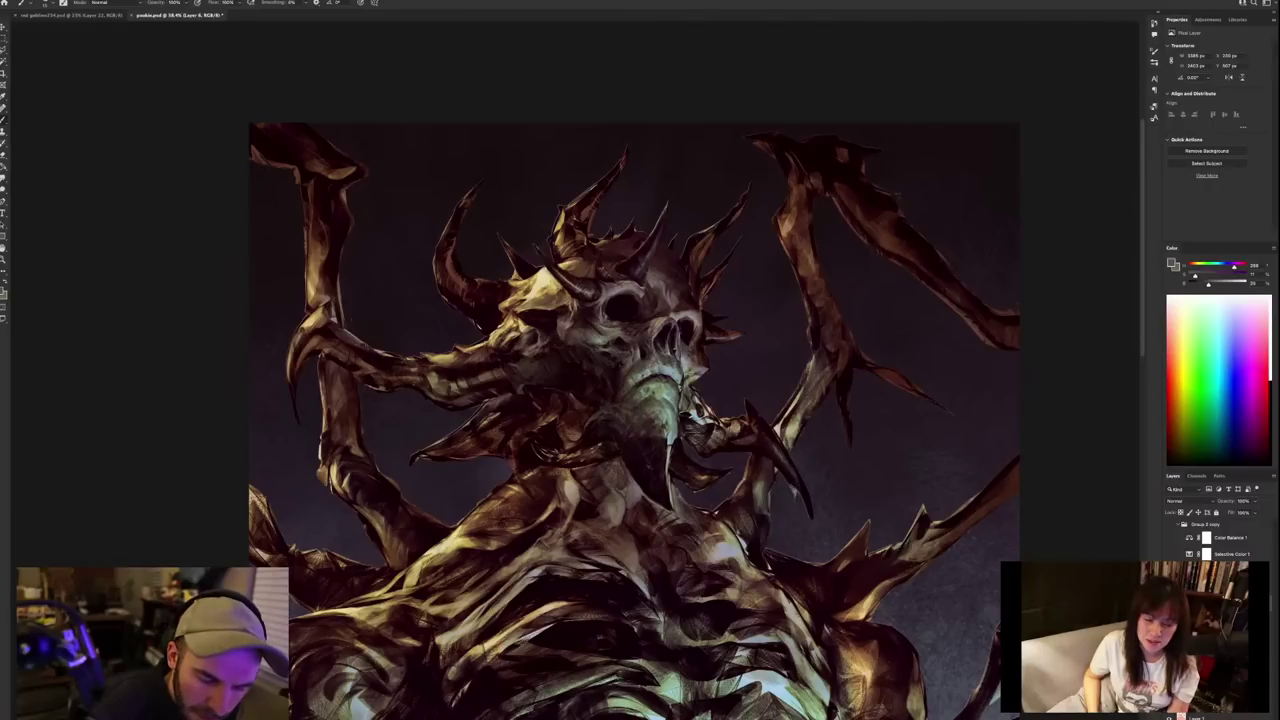
alt+click(676, 331)
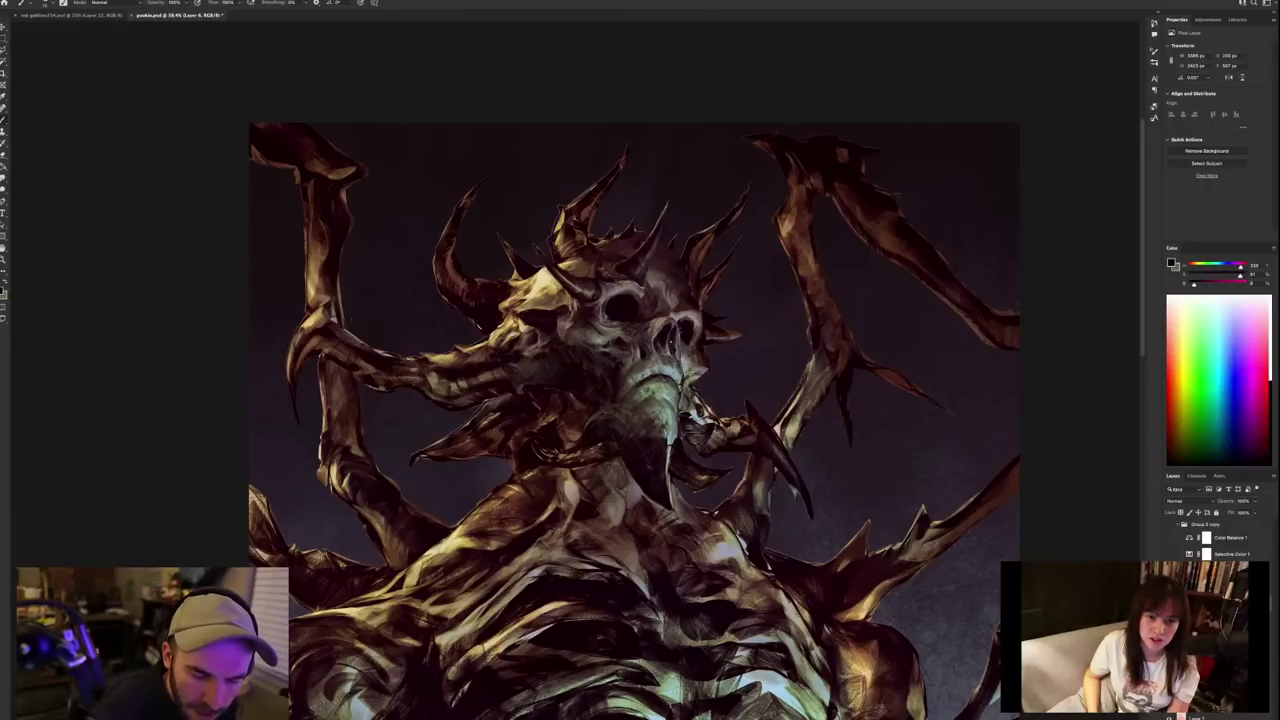
Touch up the interiors of both skull eye sockets with sampled dark red-brown and near-black tones.
scroll(704, 270, down, 2)
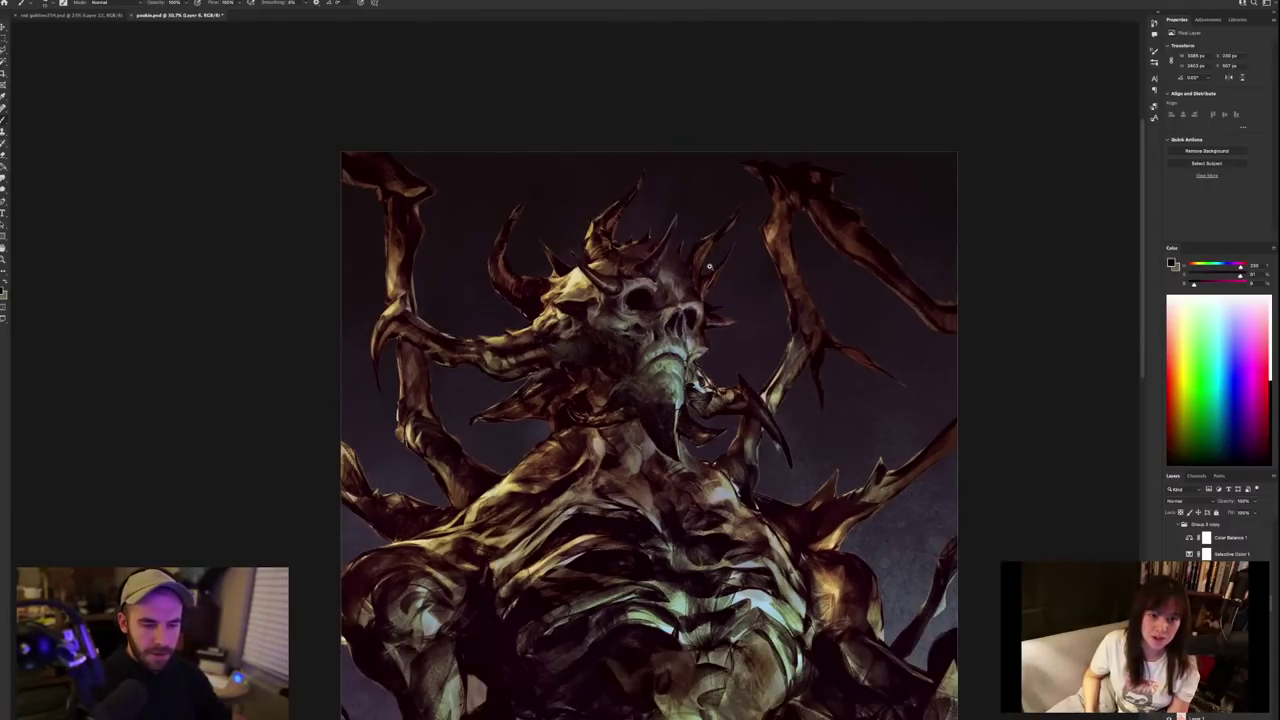
scroll(704, 270, up, 4)
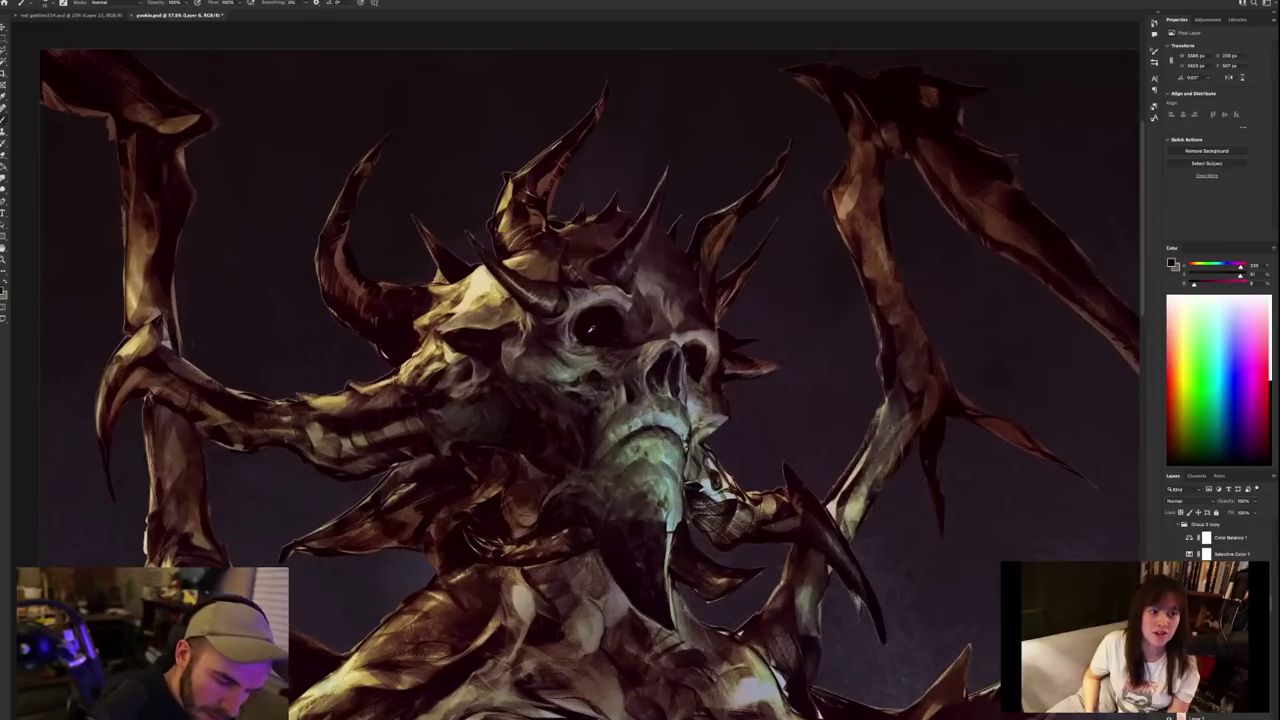
alt+click(590, 330)
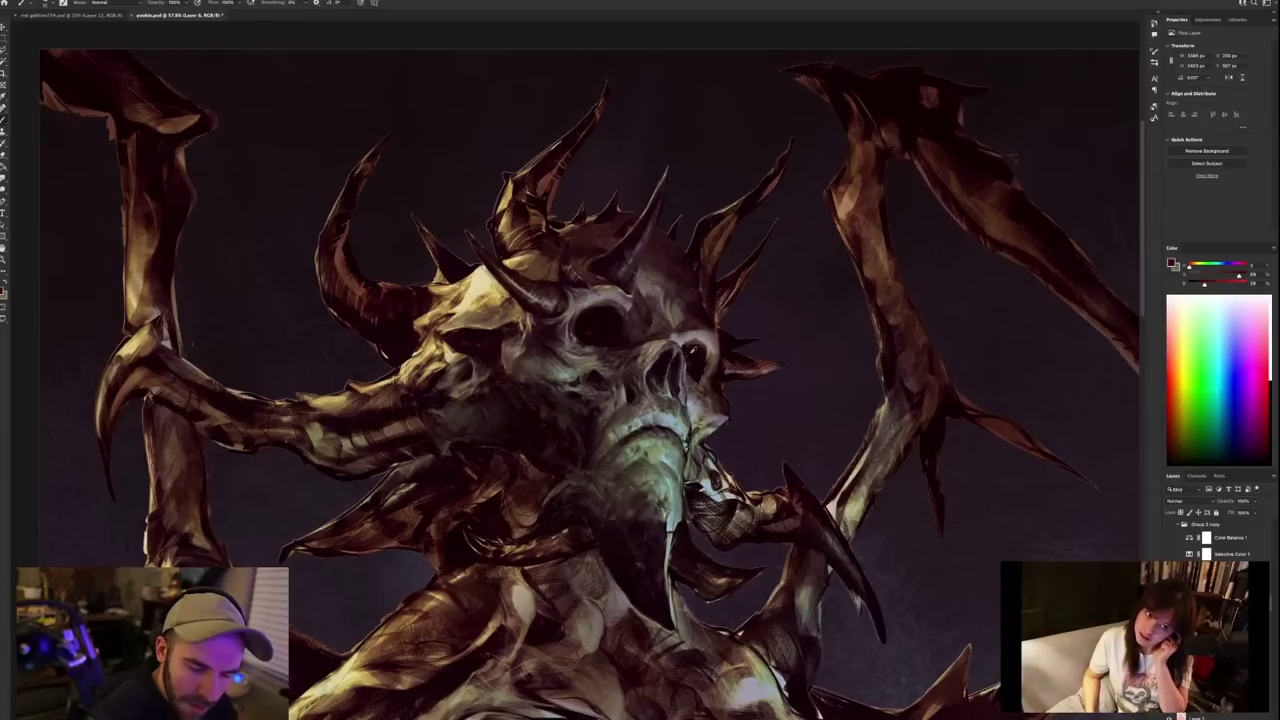
alt+click(693, 349)
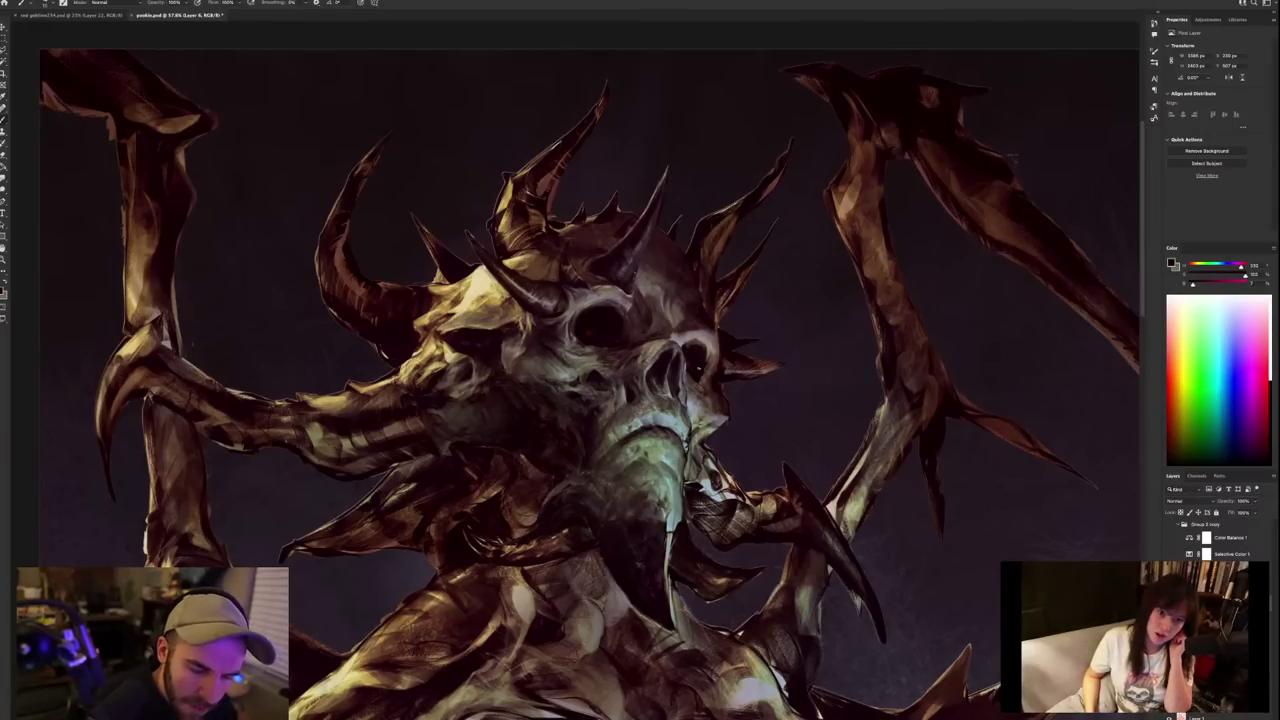
Flip the canvas horizontally and touch up the lit bone beside the brow horn with a sampled pale yellow.
scroll(760, 332, down, 6)
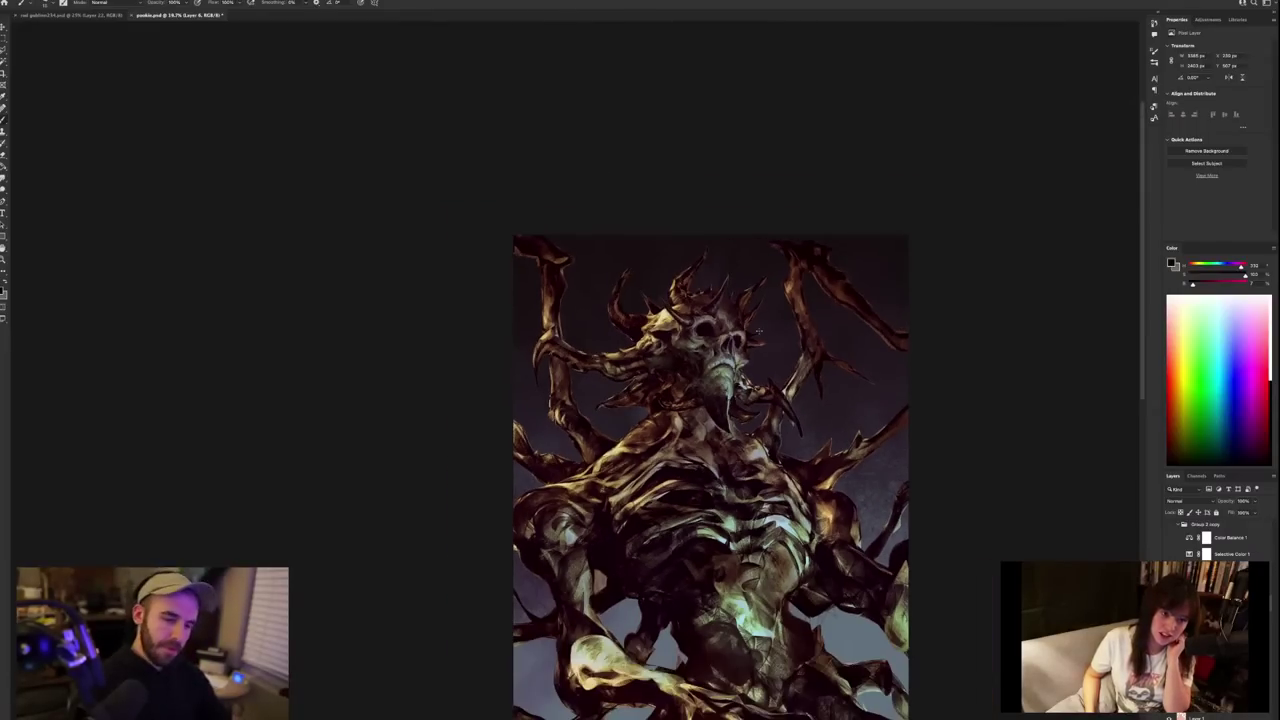
scroll(759, 332, up, 3)
click(20, 3)
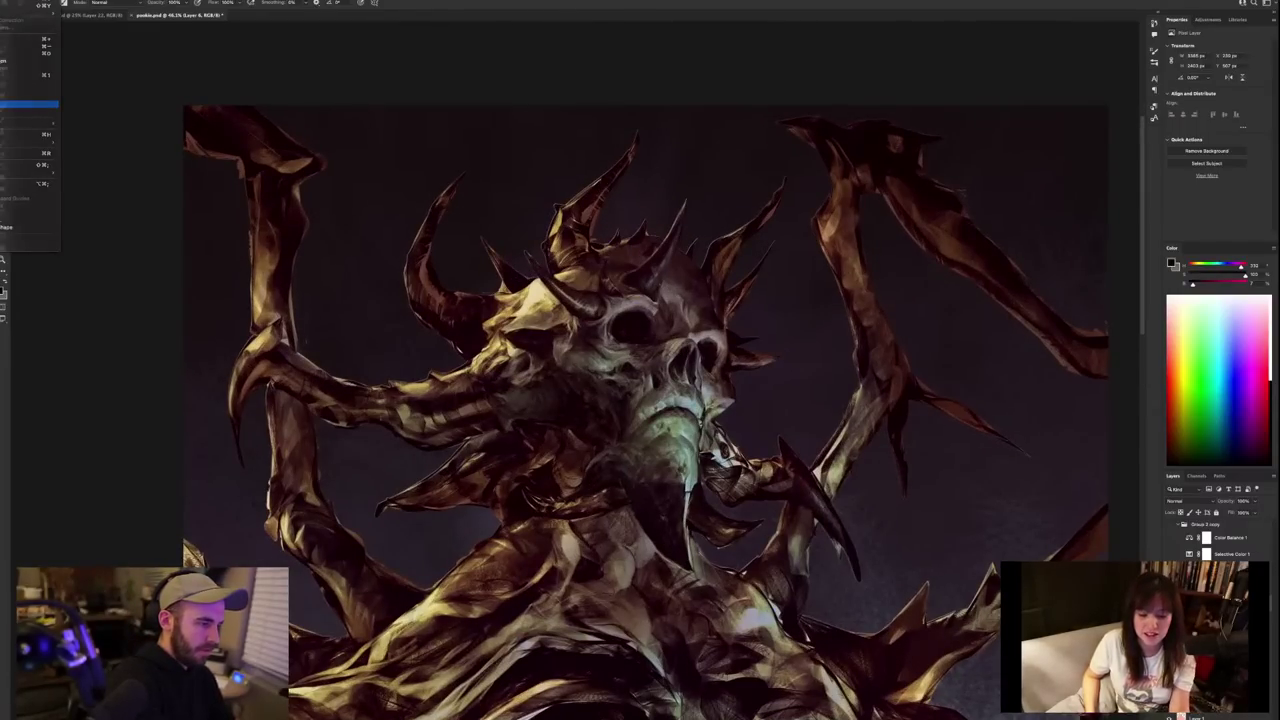
click(30, 104)
drag(683, 380, 709, 356)
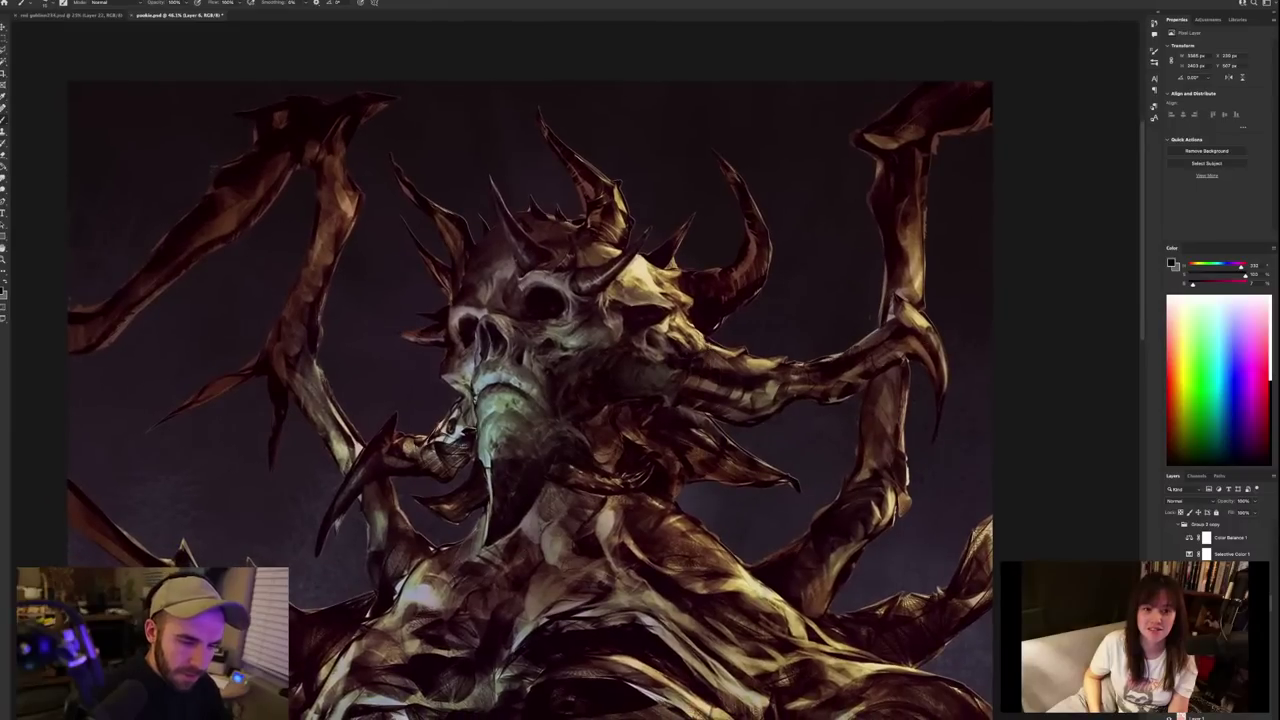
alt+click(635, 260)
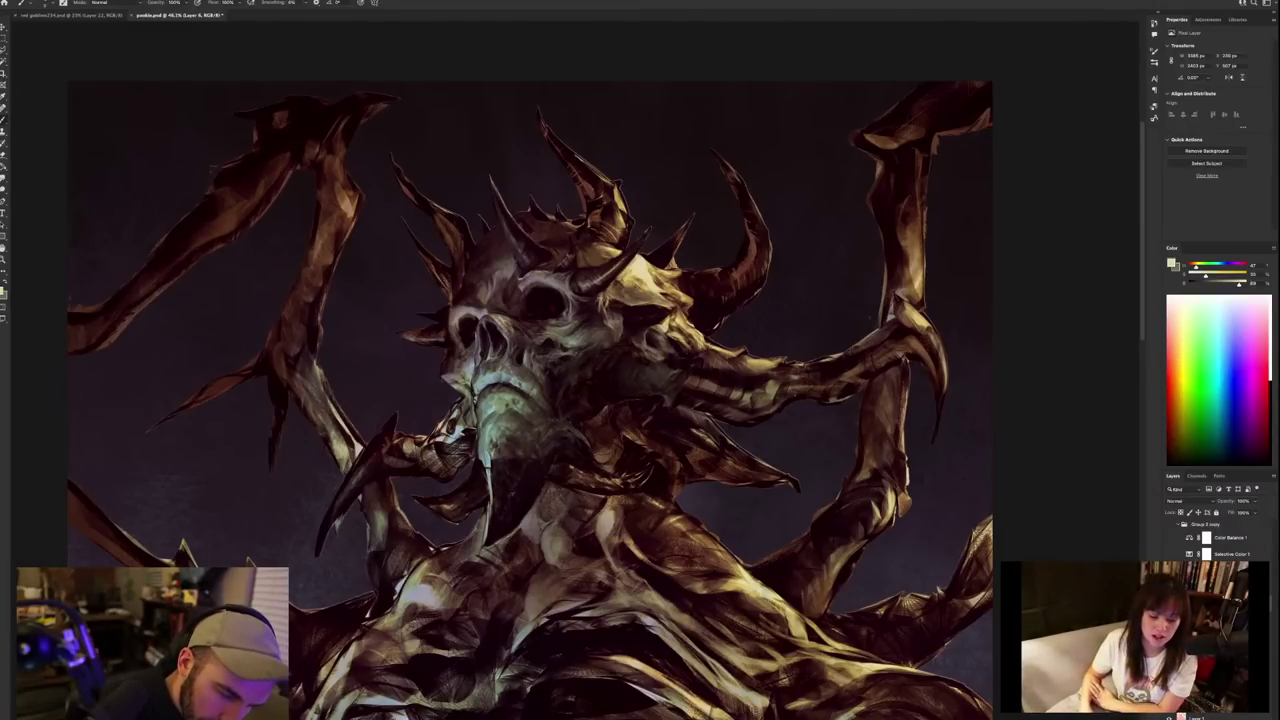
Switch to another brush preset and refine the dark pointed tip of the chin with a sampled near-black.
scroll(655, 181, down, 5)
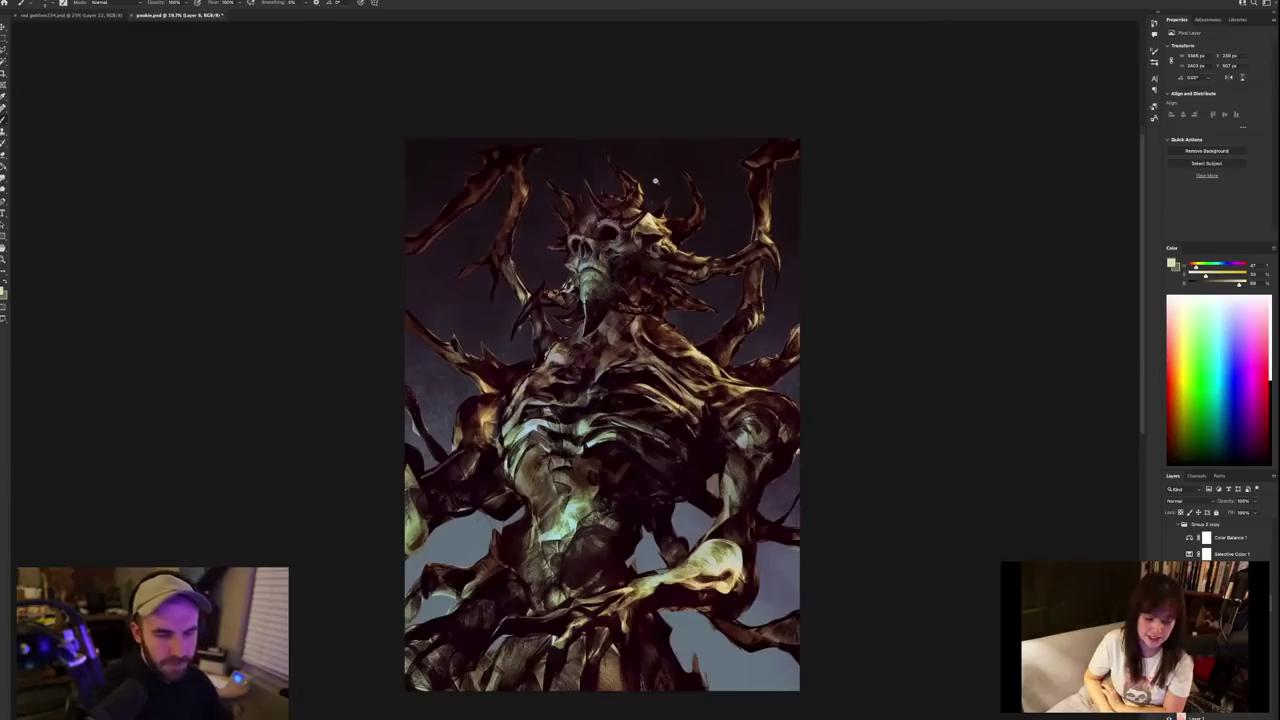
scroll(655, 181, up, 2)
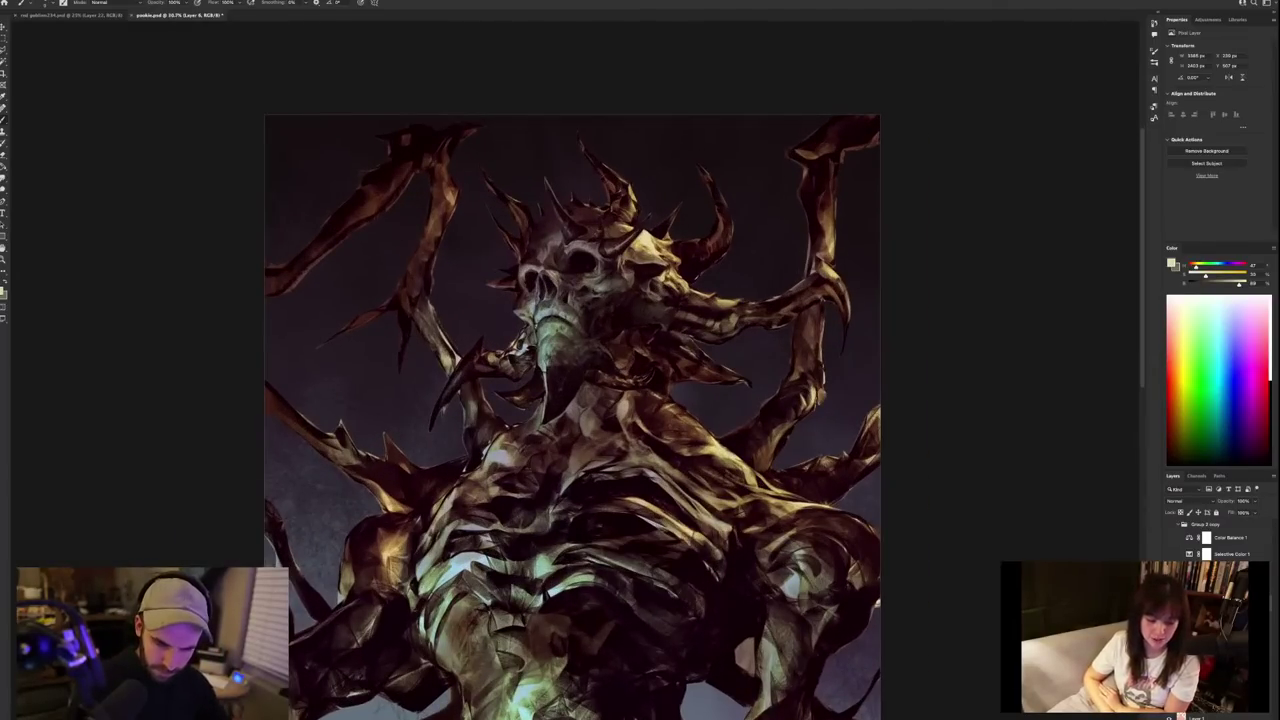
key(super+comma)
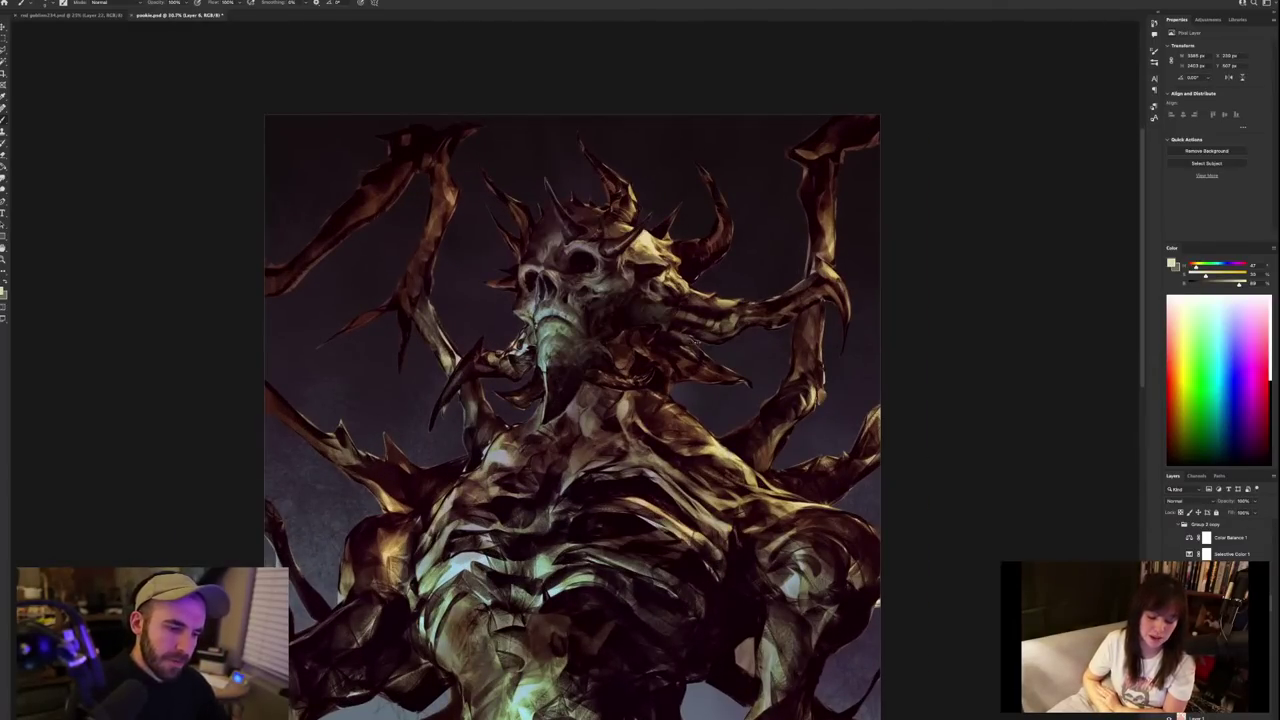
scroll(695, 343, down, 3)
scroll(635, 345, up, 4)
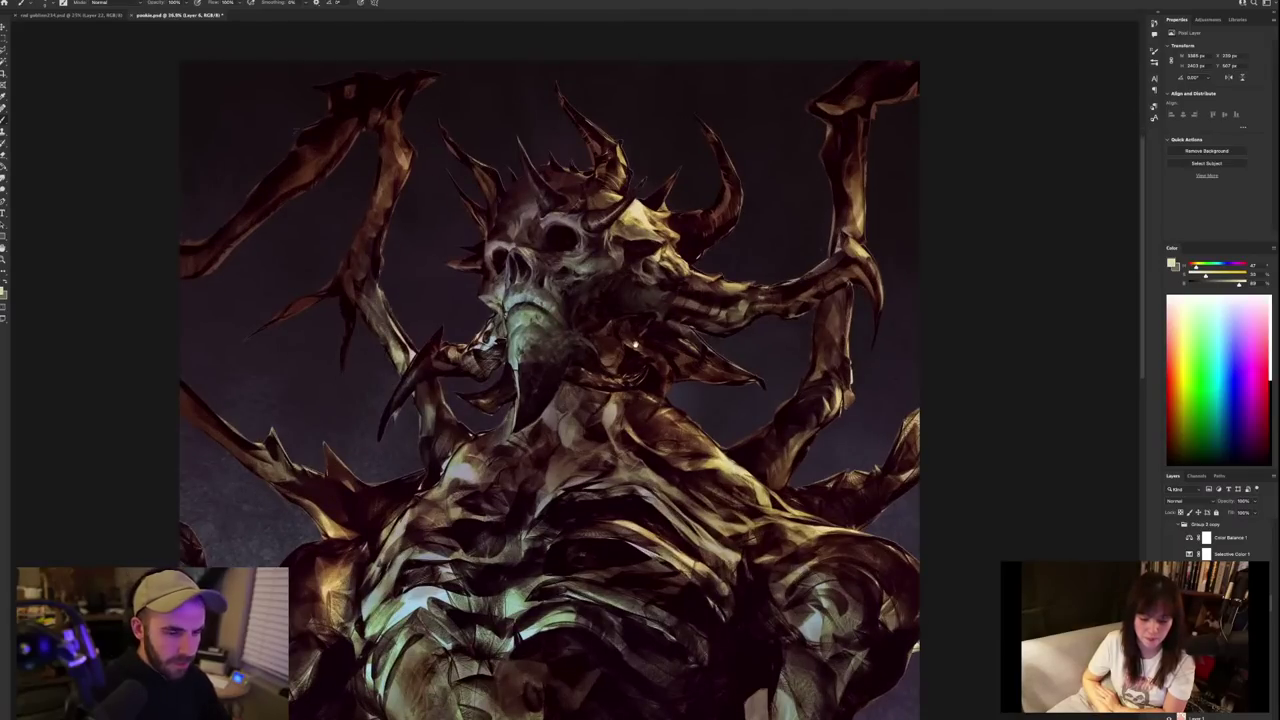
right_click(612, 358)
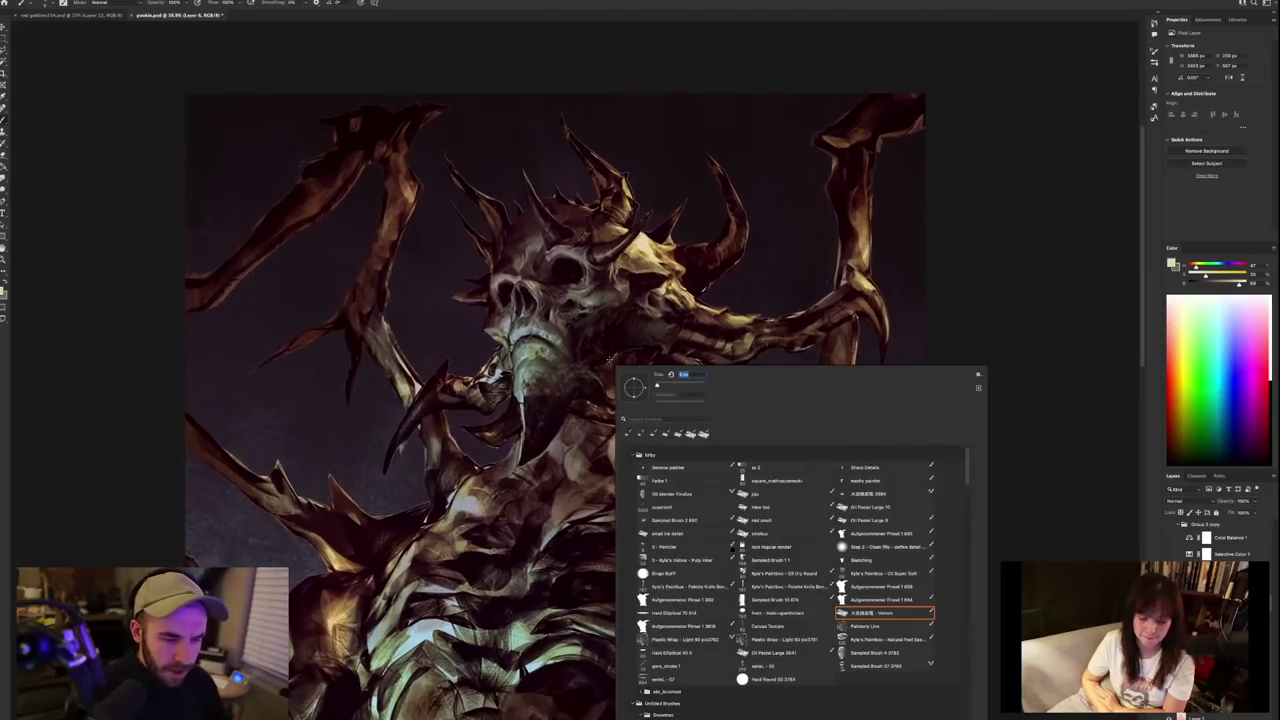
double_click(880, 481)
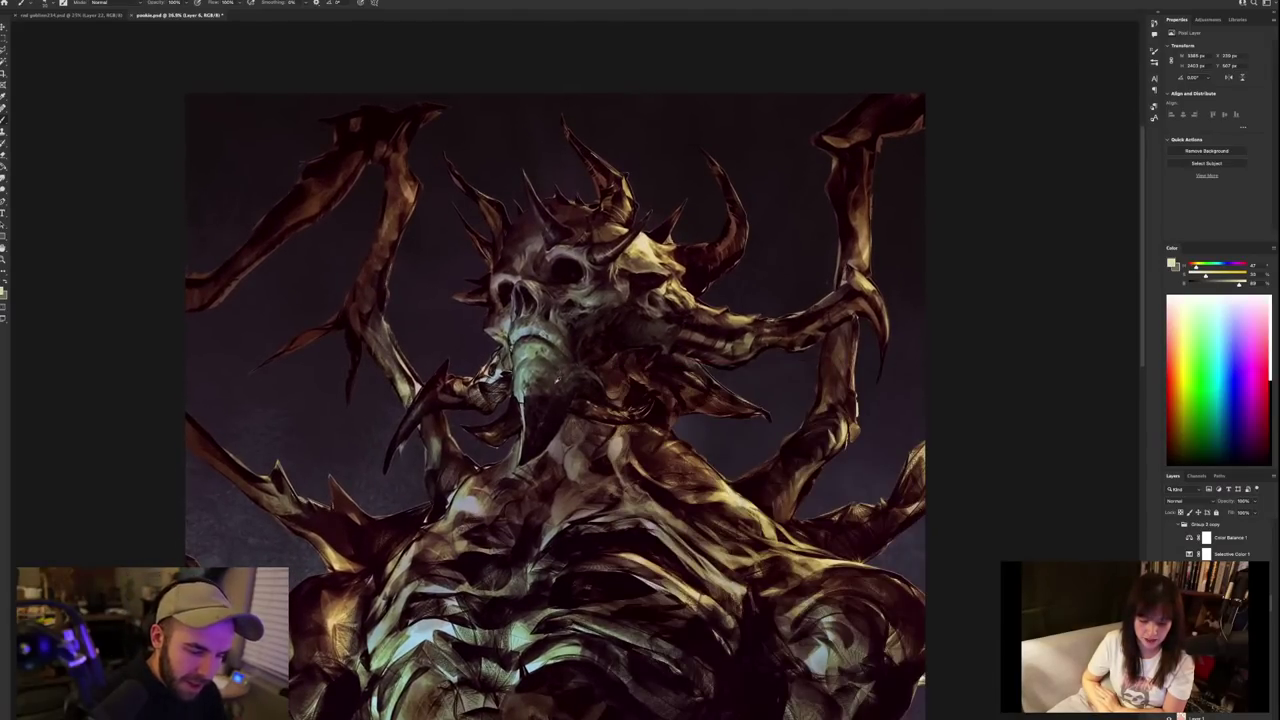
alt+click(556, 410)
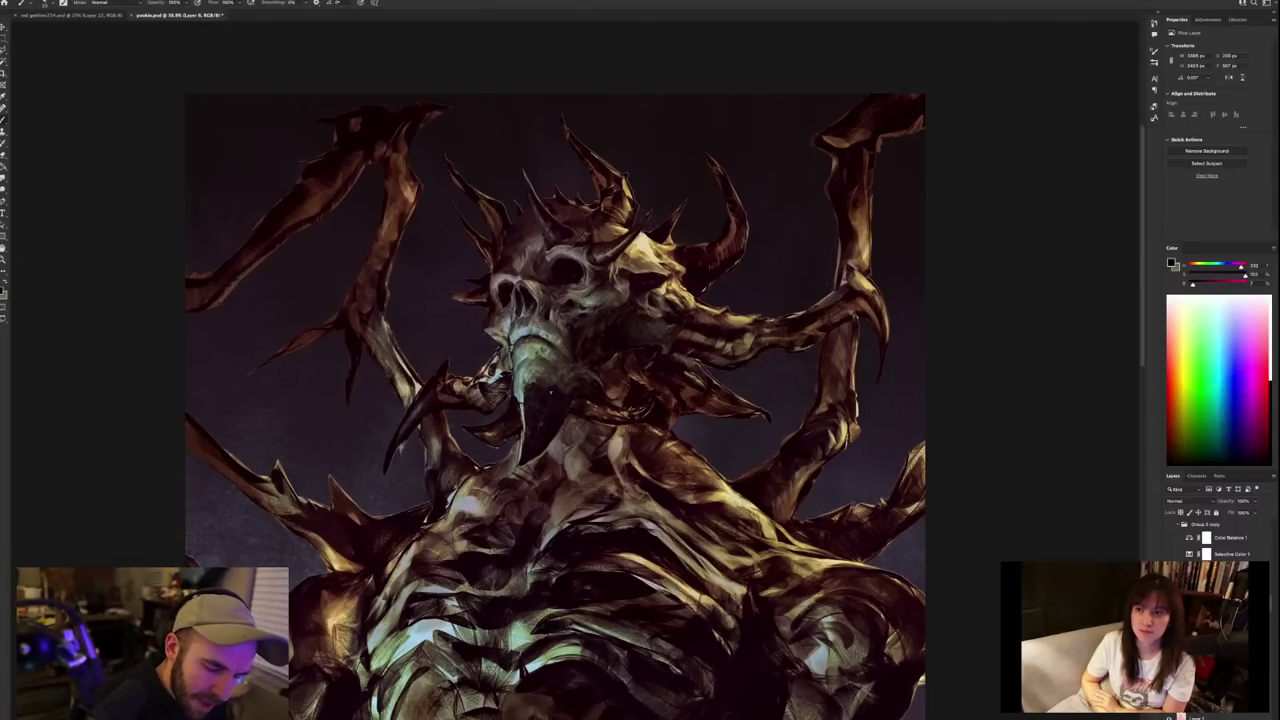
Reshape the dark hollow on the lit side of the head with sampled near-black, muted grey and brown tones.
scroll(595, 352, down, 3)
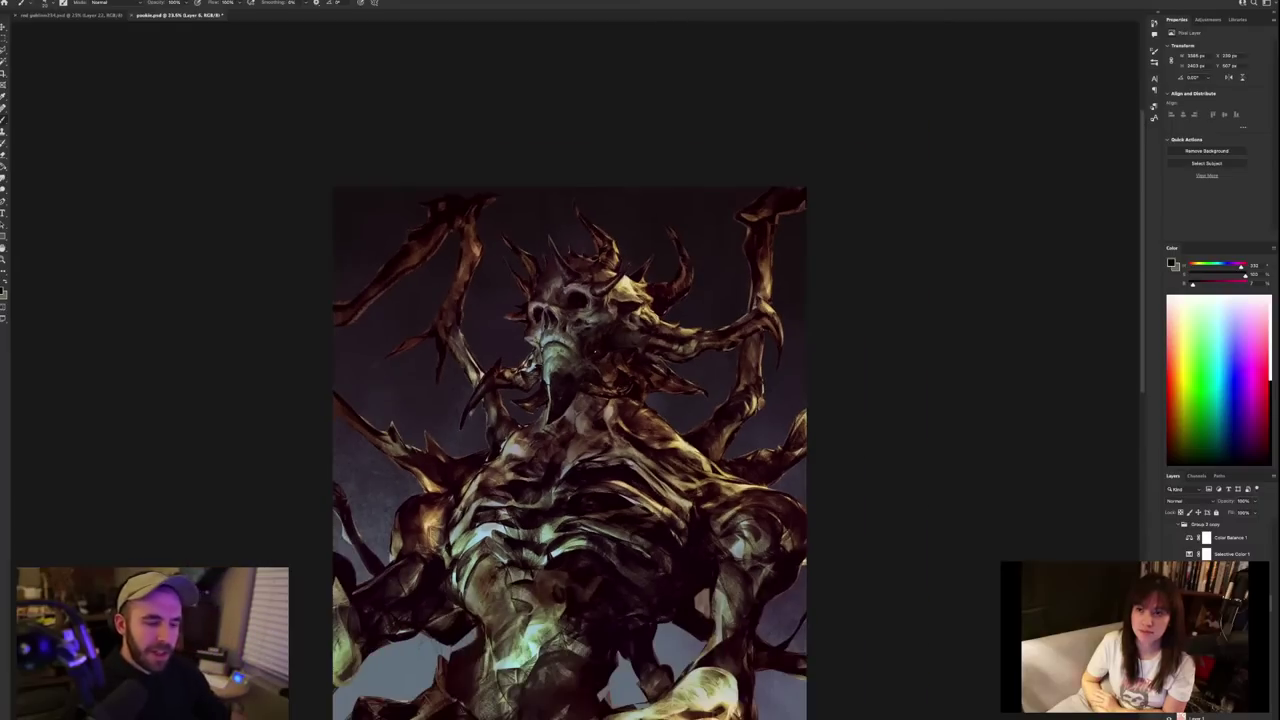
scroll(593, 351, up, 3)
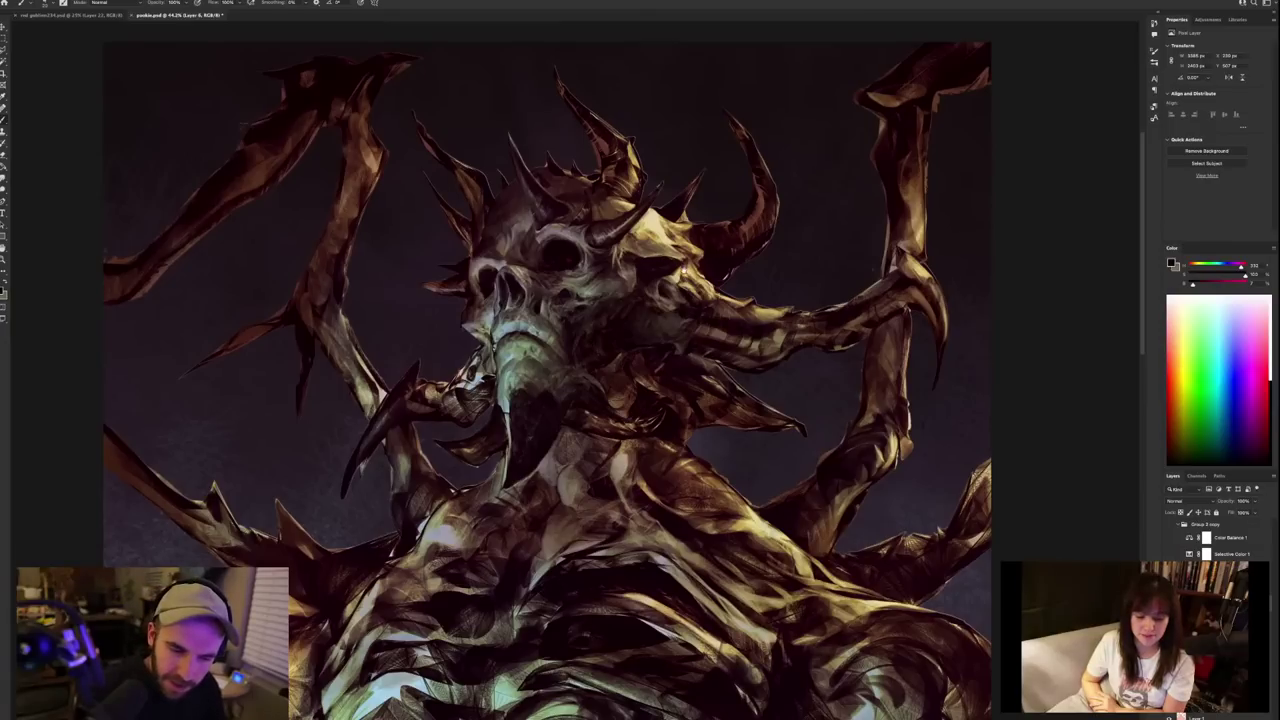
drag(685, 270, 693, 332)
alt+click(663, 337)
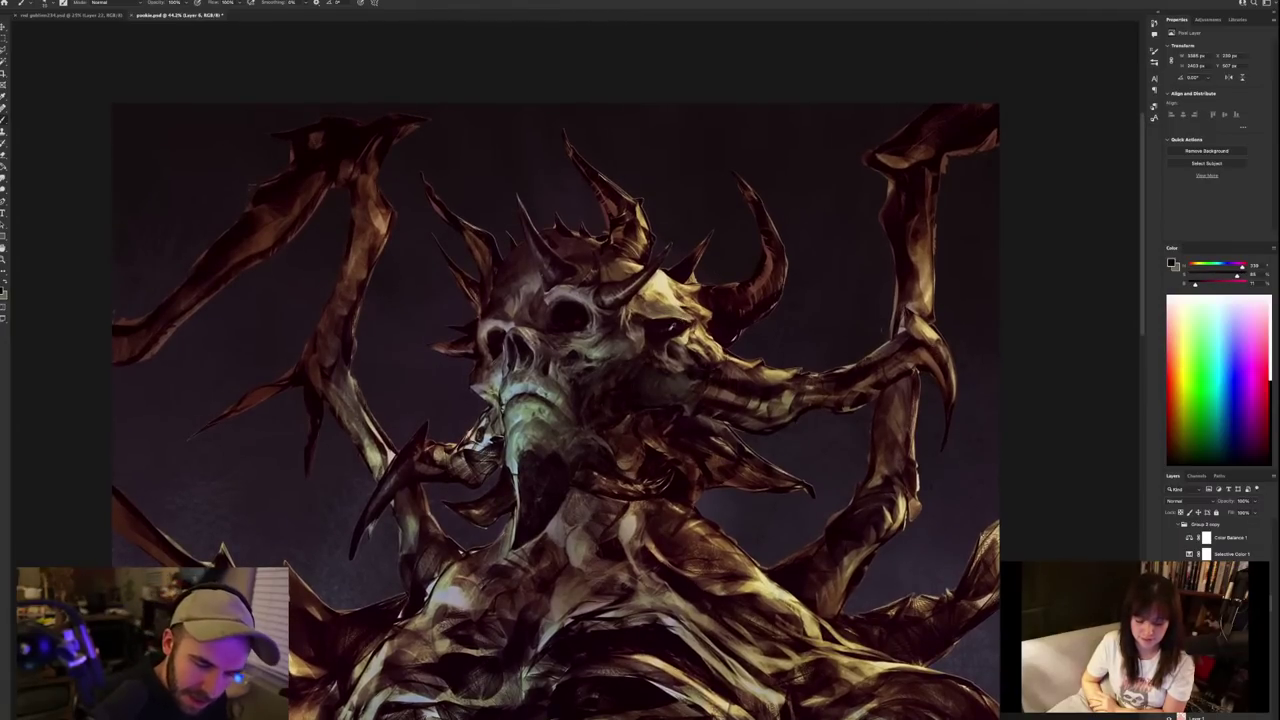
alt+click(641, 333)
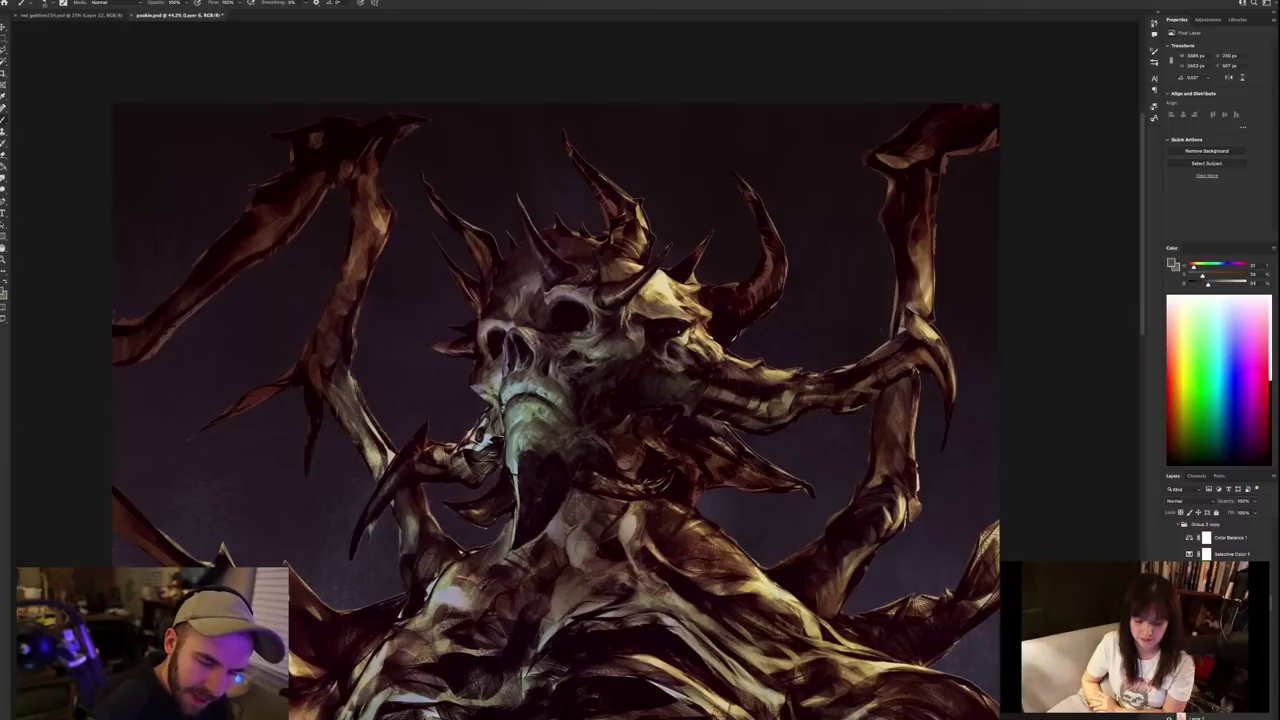
alt+click(681, 322)
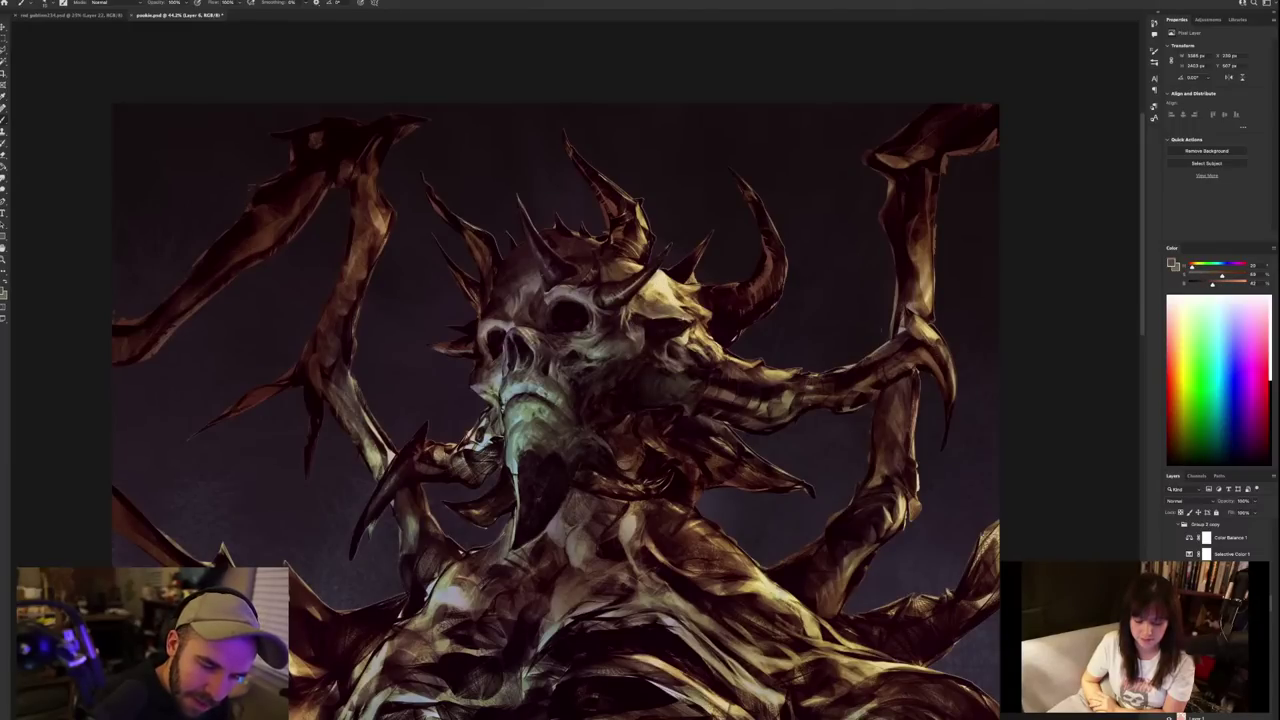
alt+click(681, 321)
alt+click(682, 326)
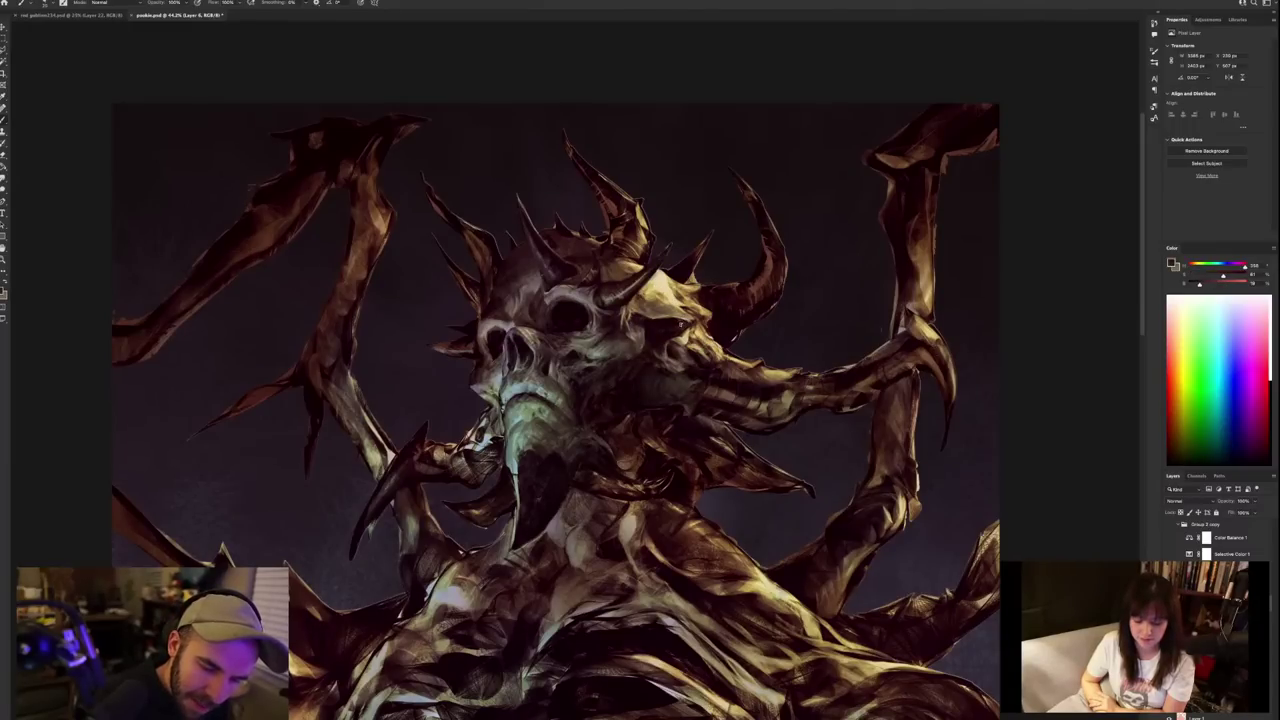
alt+click(684, 326)
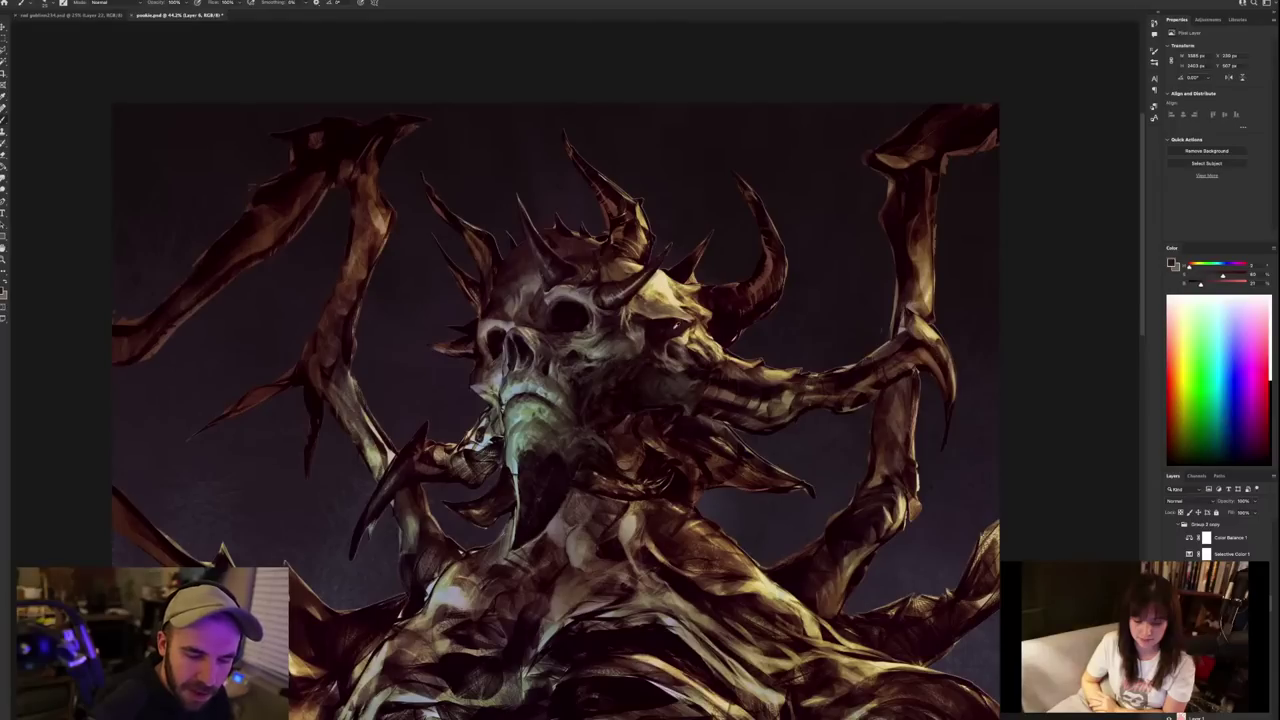
drag(682, 324, 660, 335)
alt+click(683, 326)
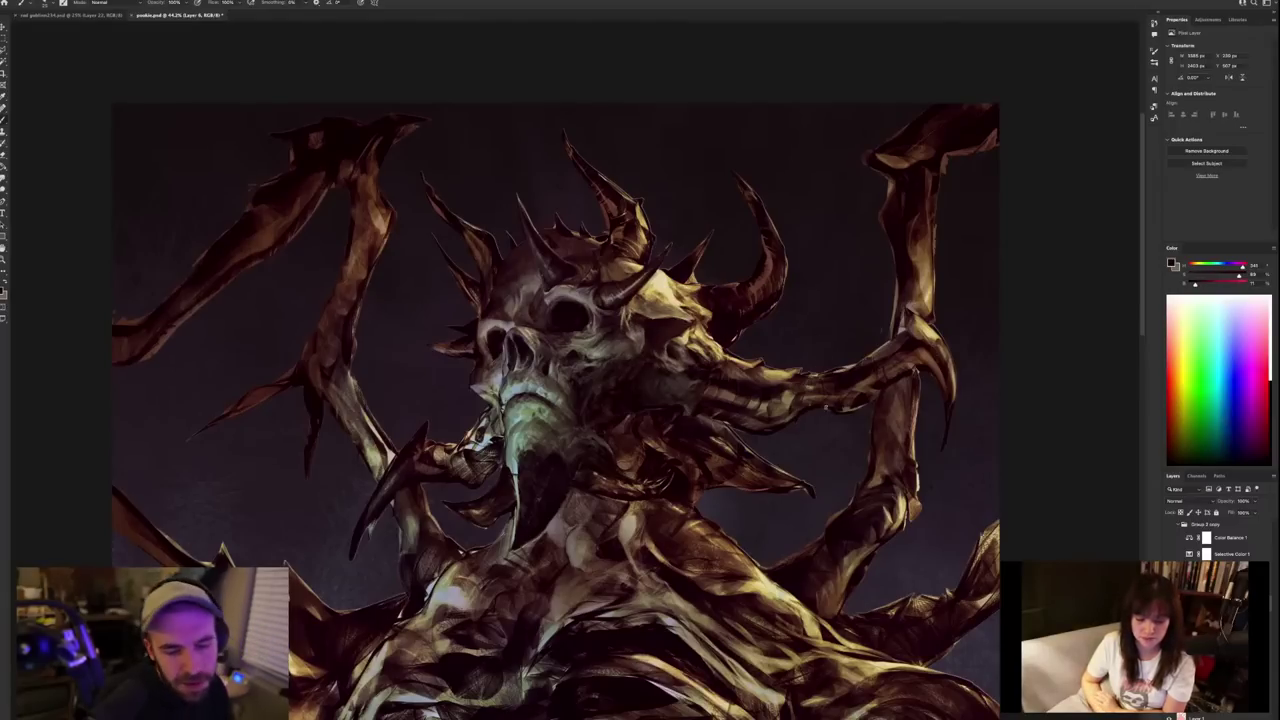
Touch up the lit bone above the side hollow with sampled ochre and brown tones, checking it against the whole figure.
alt+scroll(800, 447, down, 3)
scroll(798, 446, down, 1)
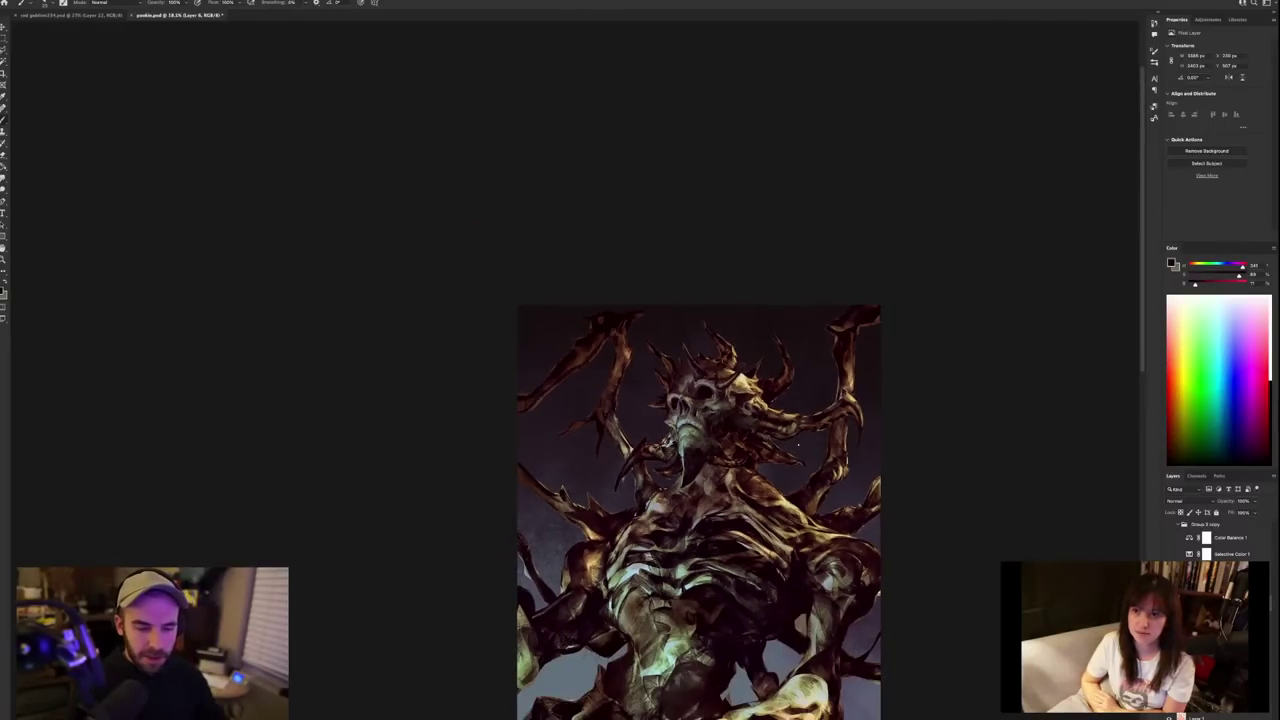
scroll(798, 446, down, 1)
scroll(798, 445, up, 3)
scroll(798, 446, up, 1)
scroll(798, 446, up, 1)
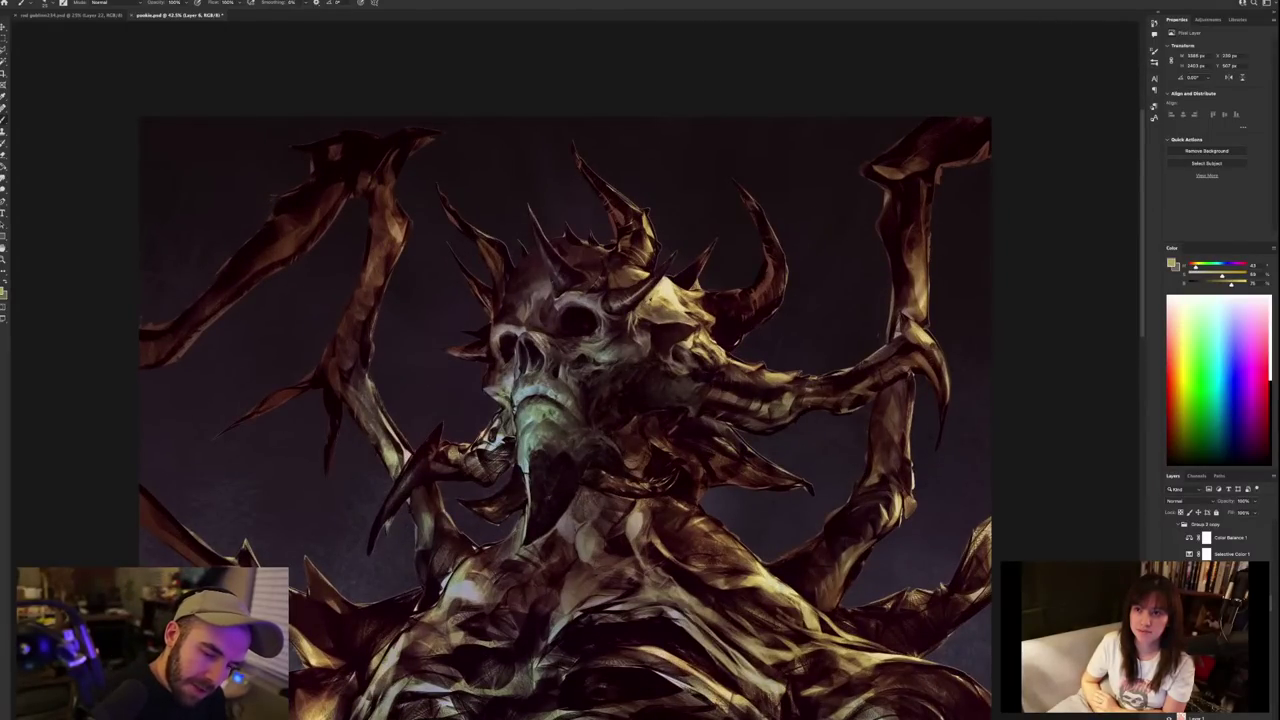
alt+click(648, 305)
scroll(683, 312, down, 2)
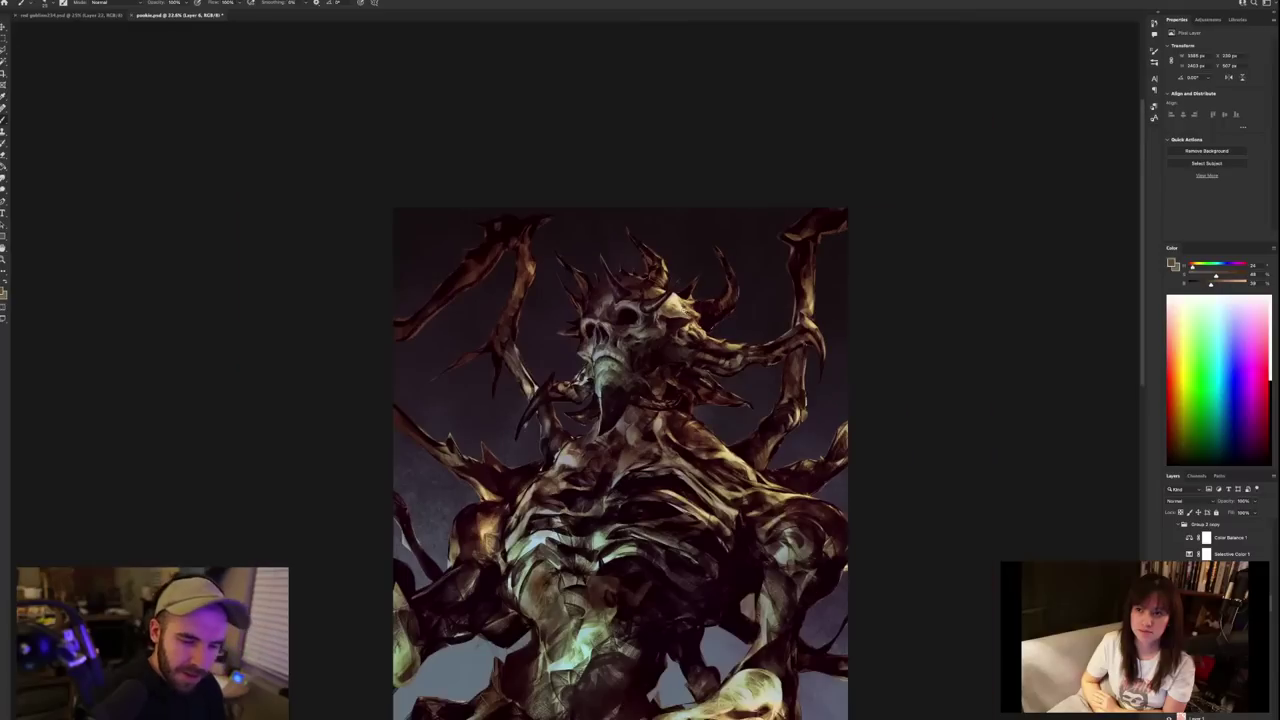
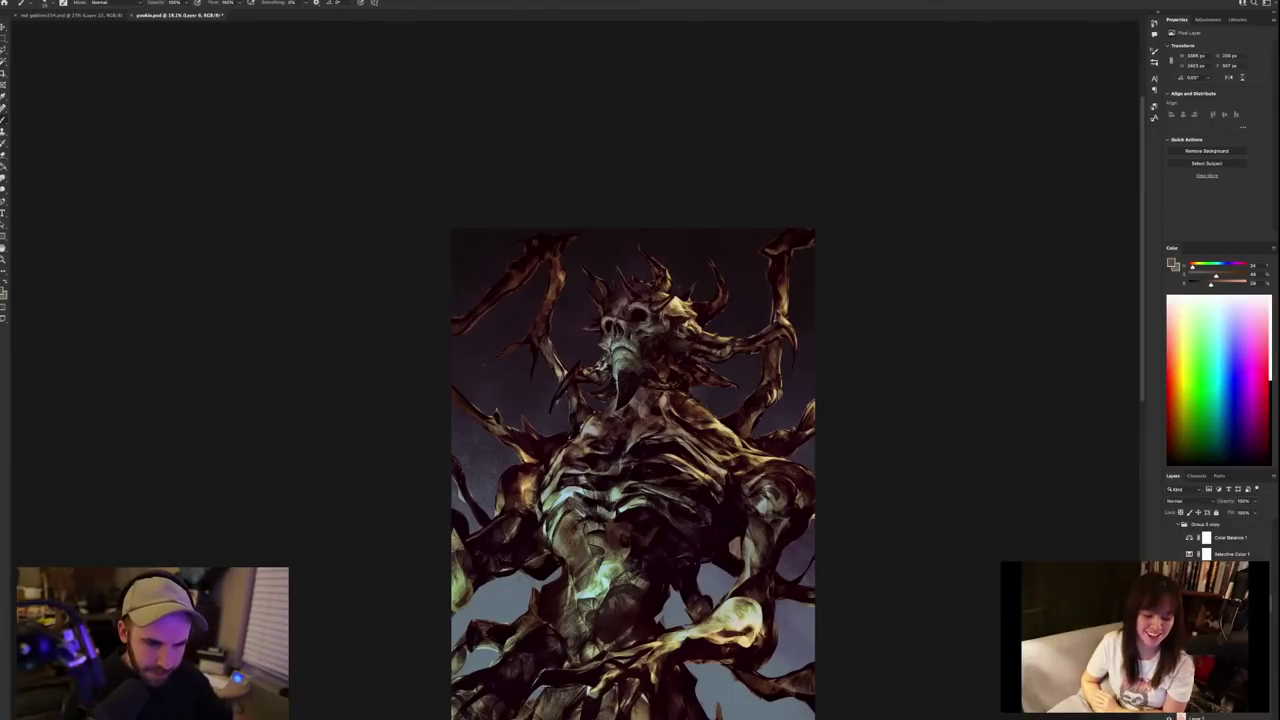
Flip the canvas horizontally again to restore the original orientation of the creature.
scroll(668, 337, up, 5)
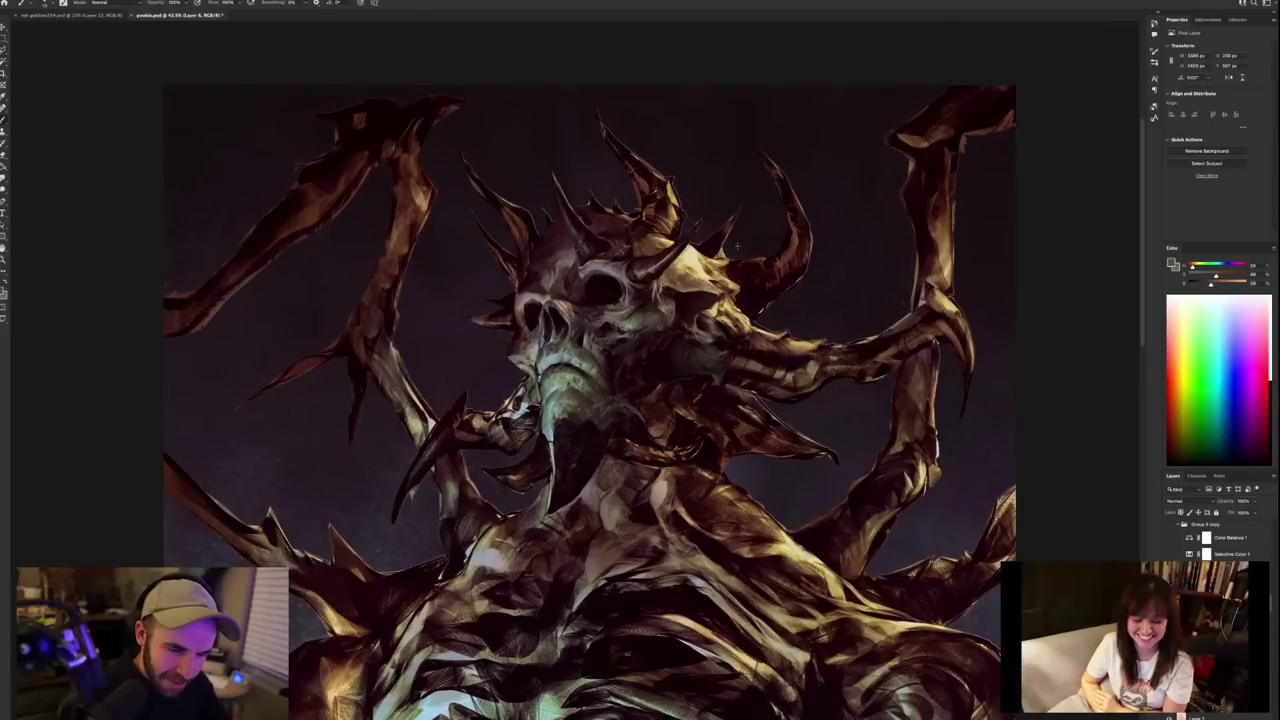
click(5, 2)
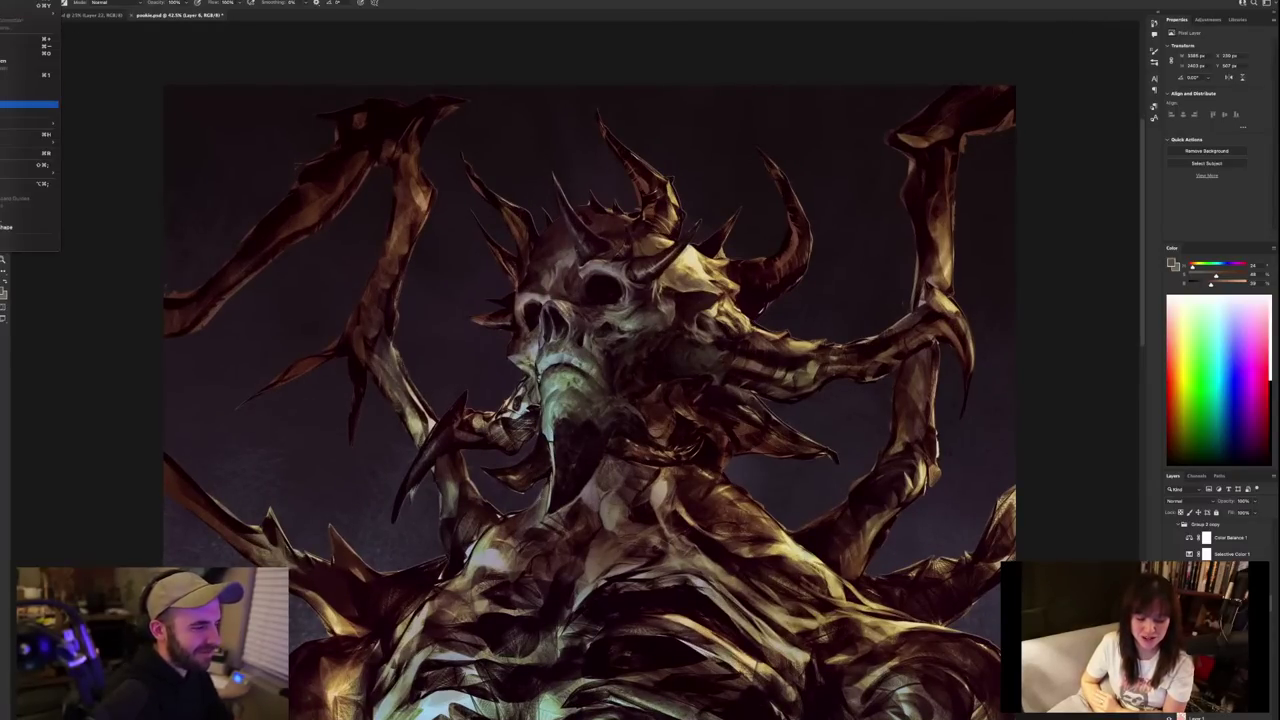
click(30, 104)
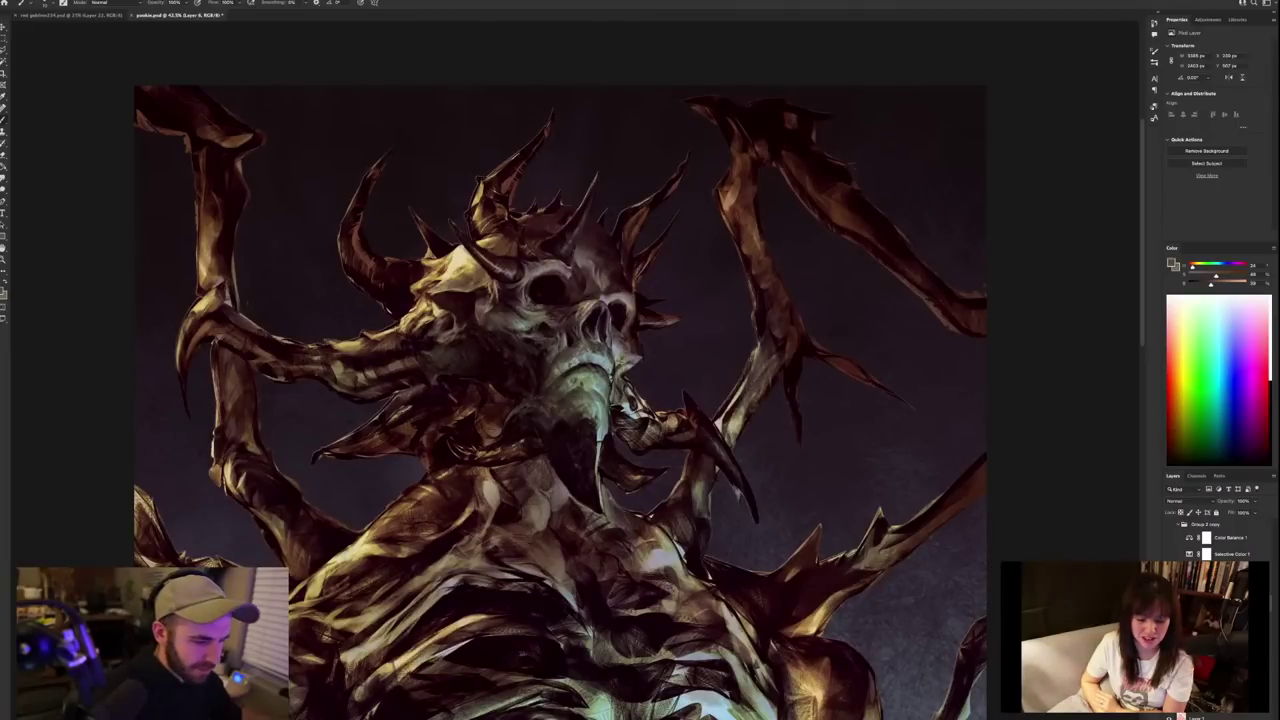
drag(437, 331, 520, 333)
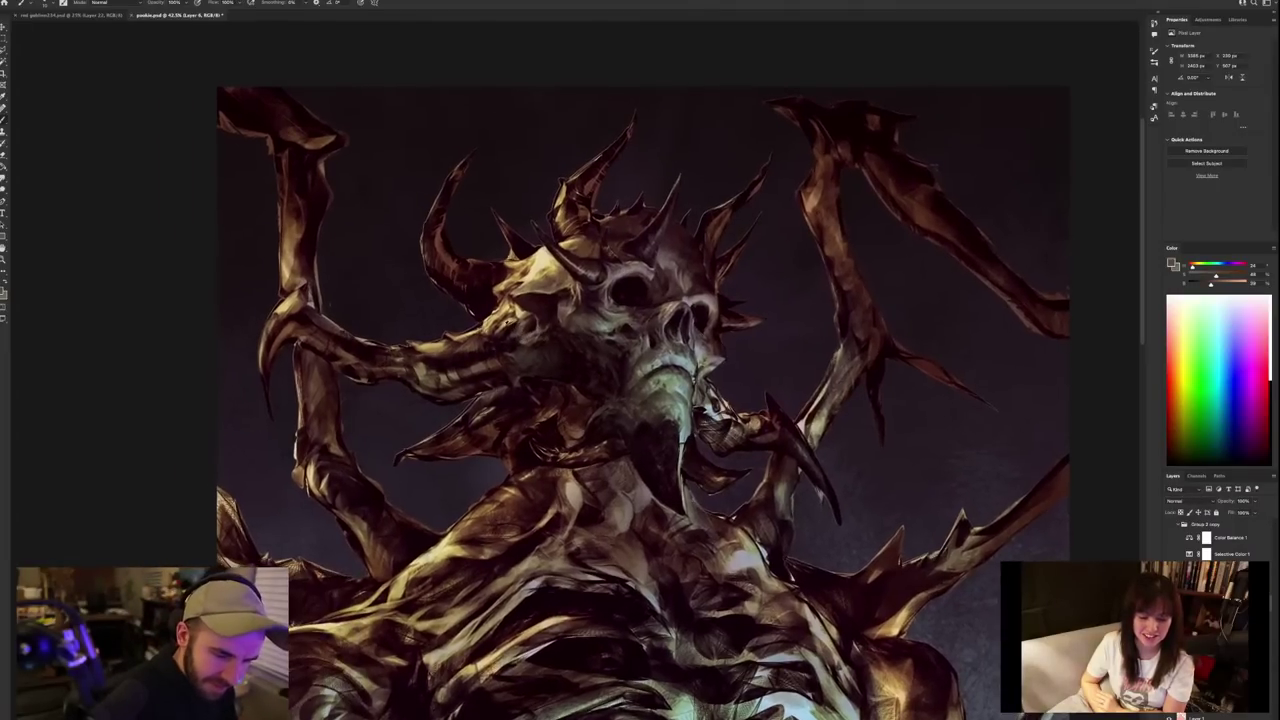
Refine the outer edge of the head where it meets the horned limb with sampled near-black, pale yellow and ochre tones.
alt+click(507, 329)
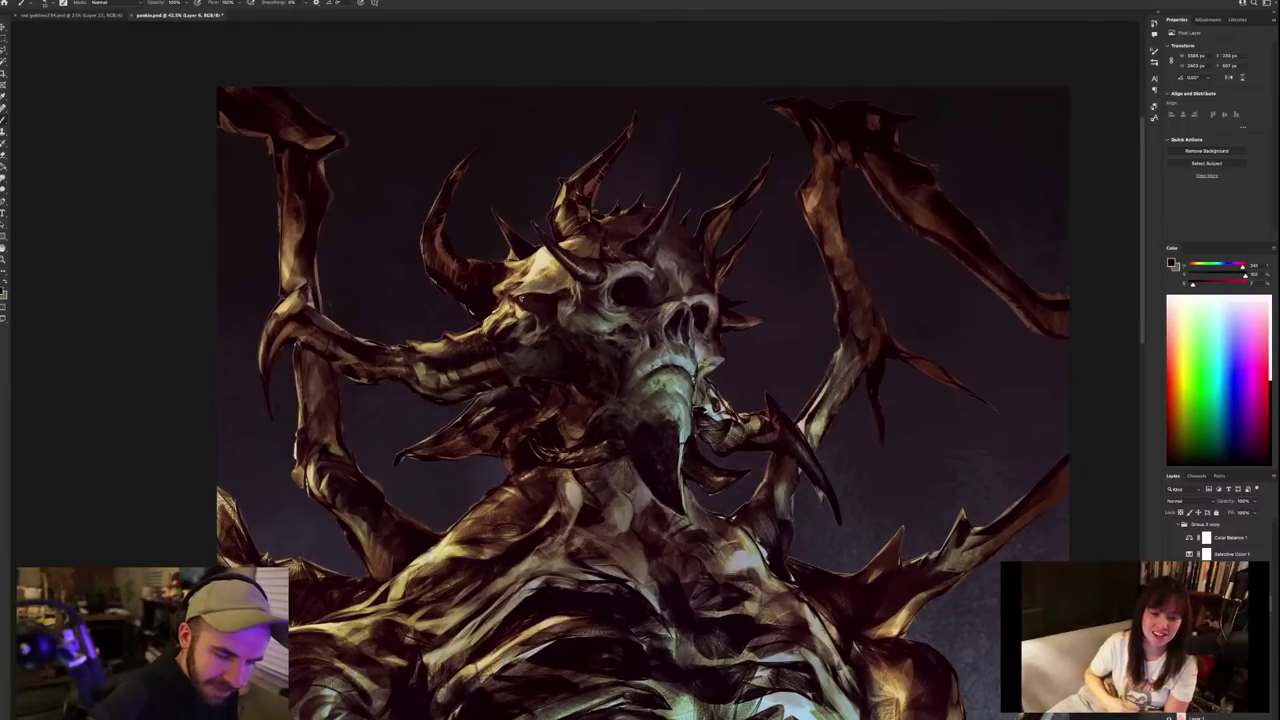
alt+click(474, 329)
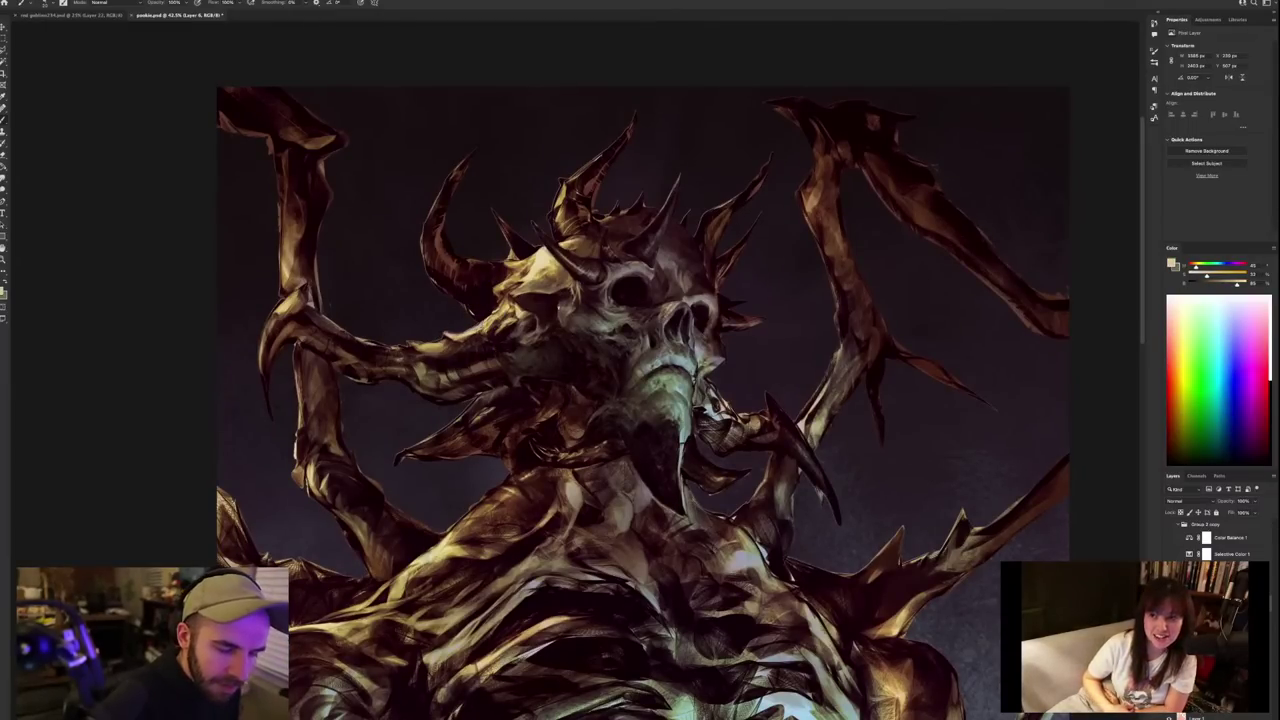
alt+click(486, 322)
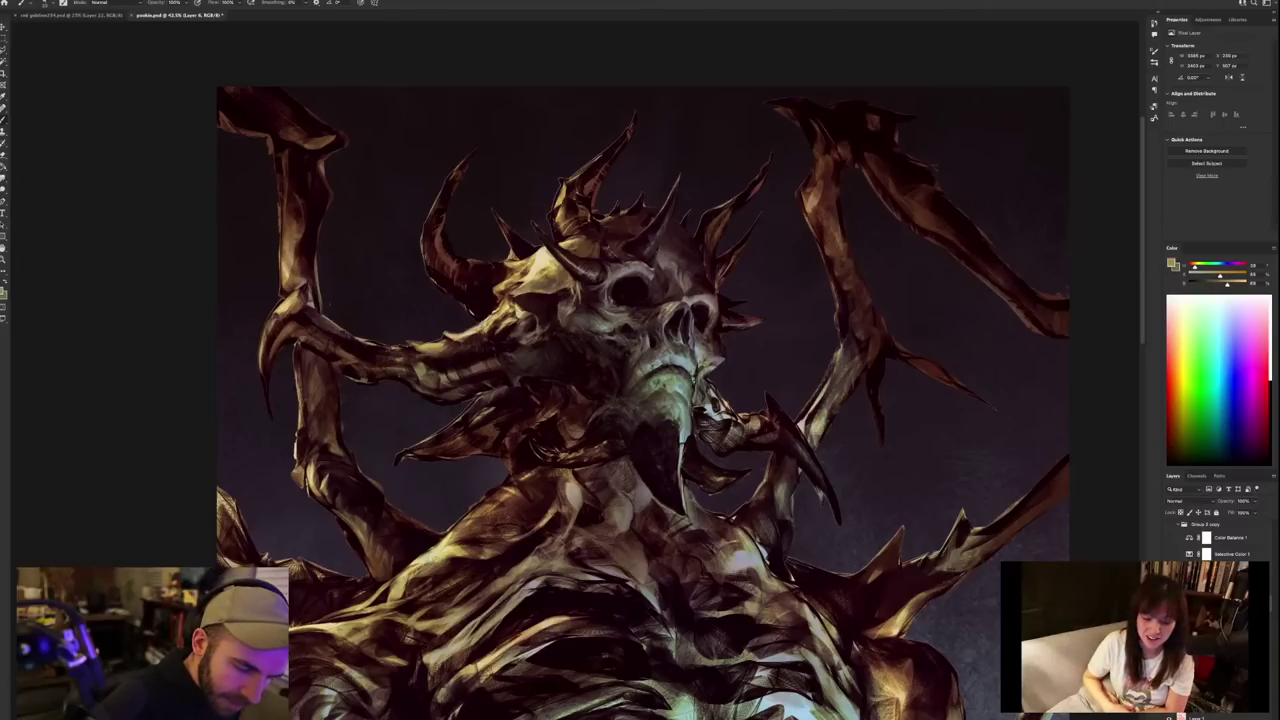
alt+click(496, 329)
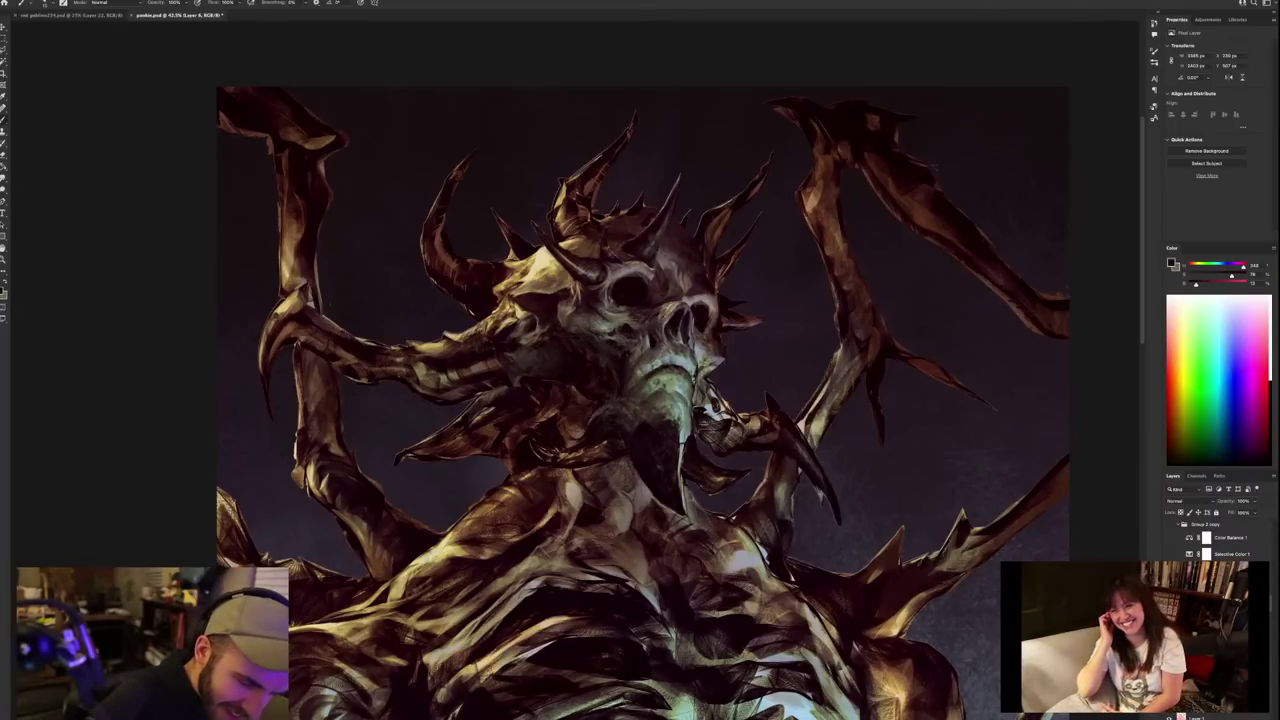
Touch up the head's lit edge beside the horned limb with sampled near-black and pale beige, checking it against the whole figure.
alt+click(512, 300)
alt+click(507, 306)
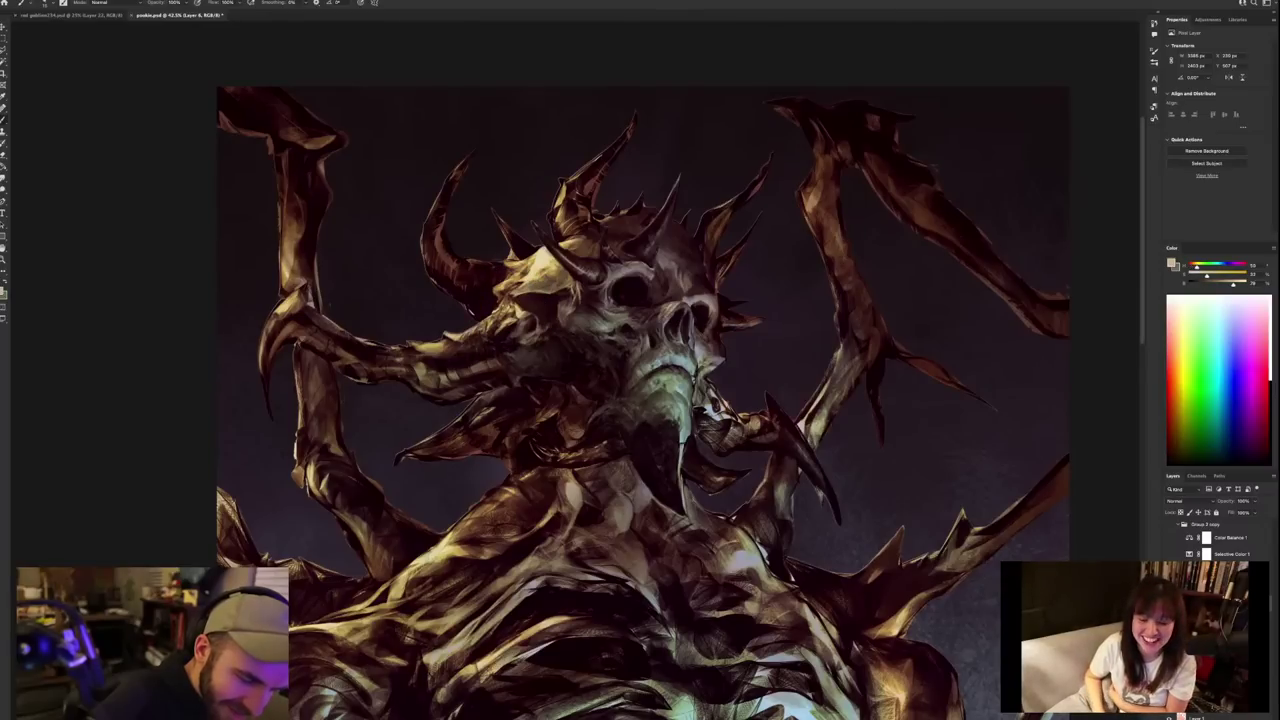
scroll(521, 246, down, 5)
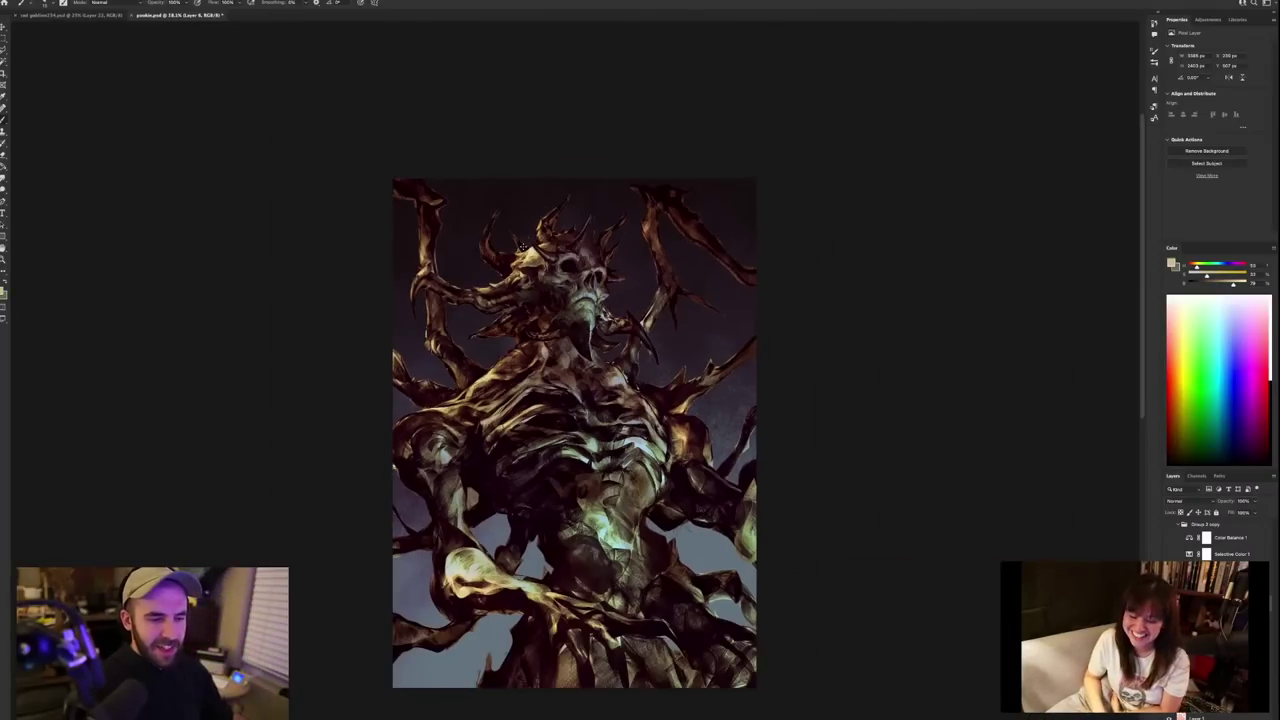
scroll(521, 246, up, 5)
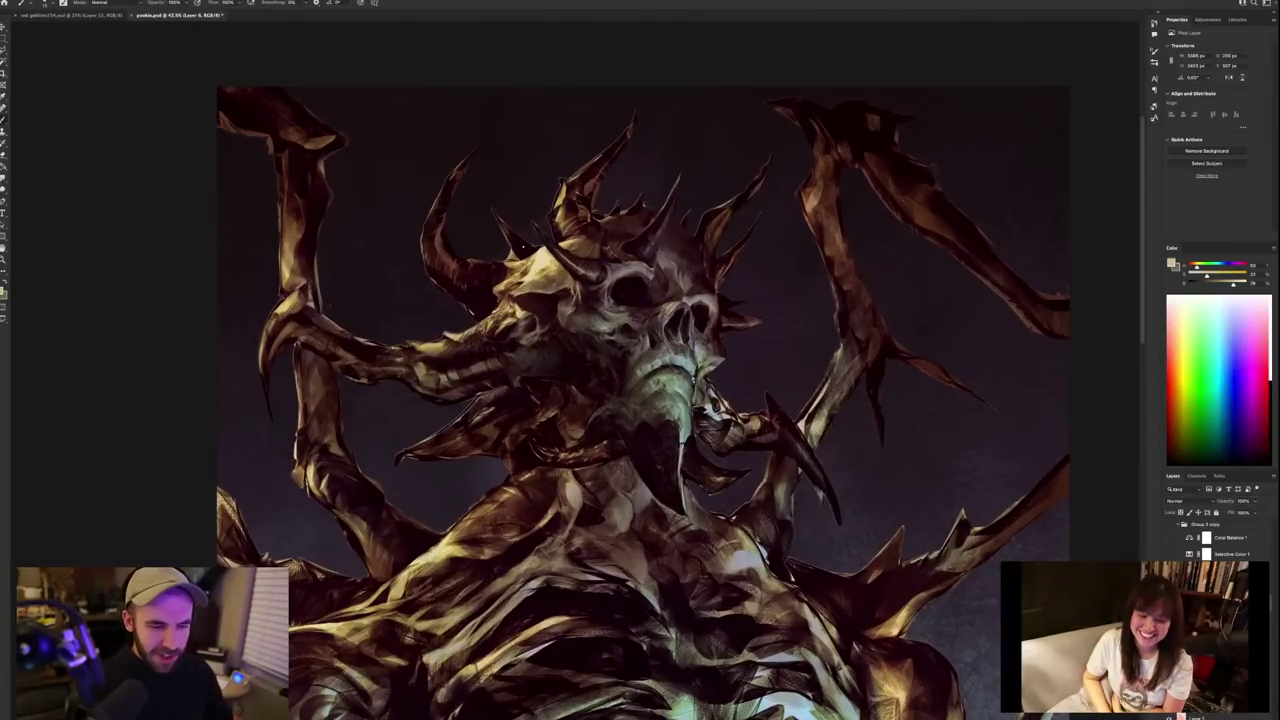
Refine the pale bone above the side hollow with sampled muted brown, ochre, tan and beige tones, checking it against the whole figure.
alt+click(548, 276)
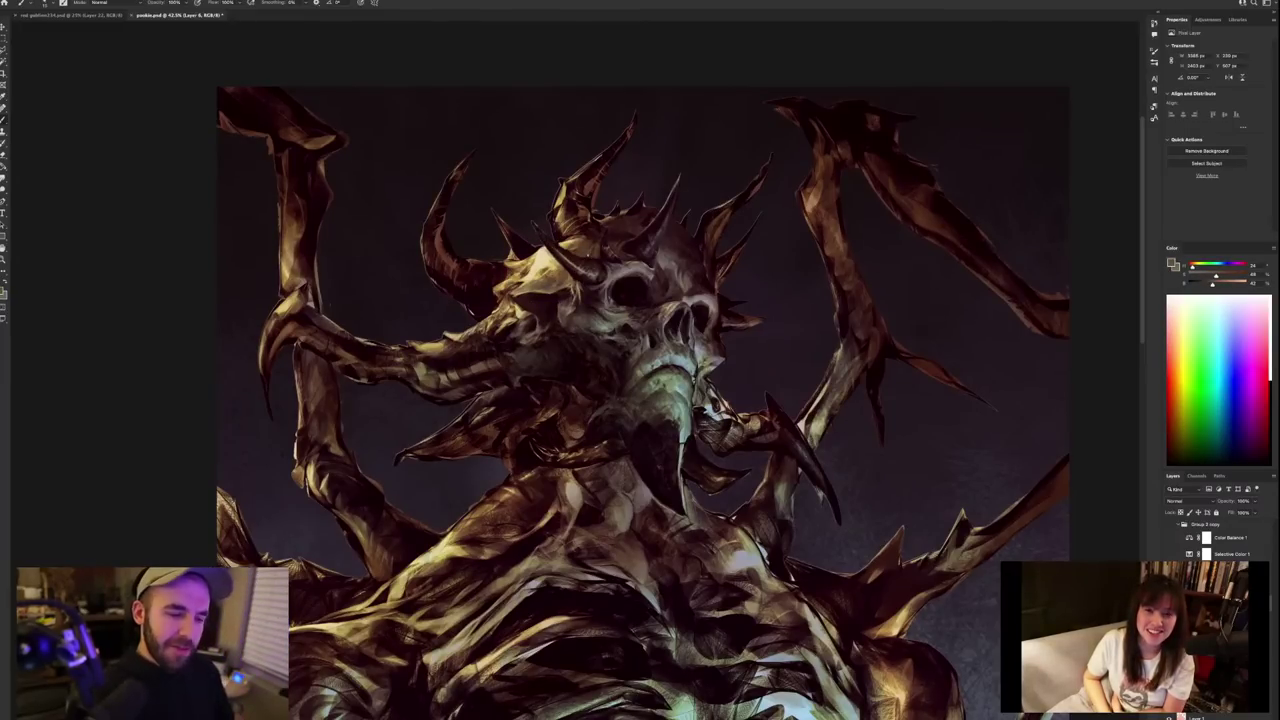
alt+click(539, 274)
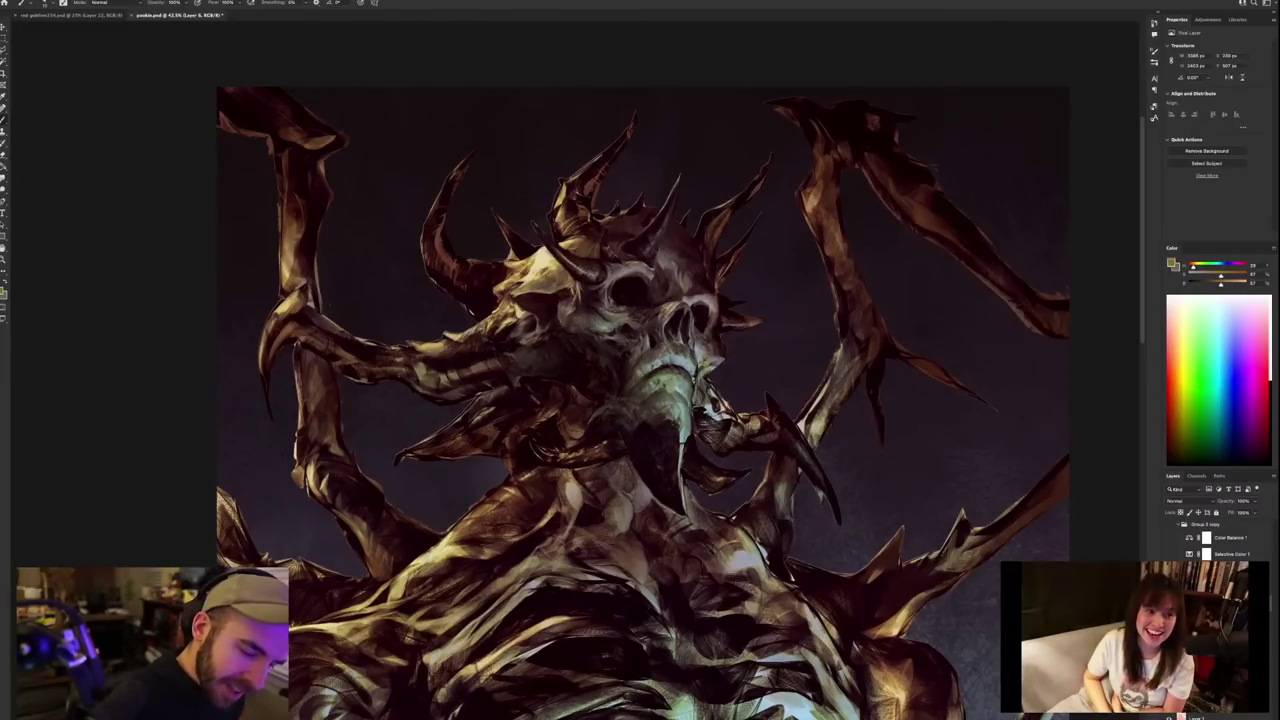
alt+click(533, 271)
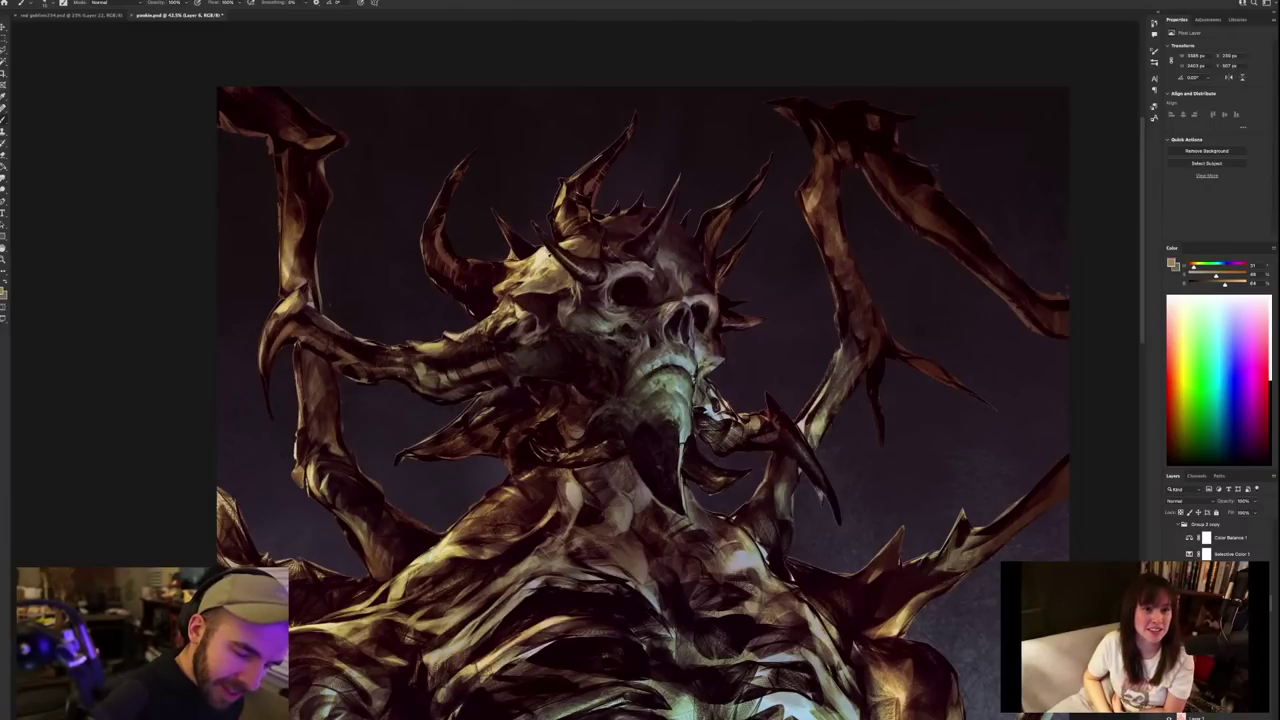
alt+click(545, 261)
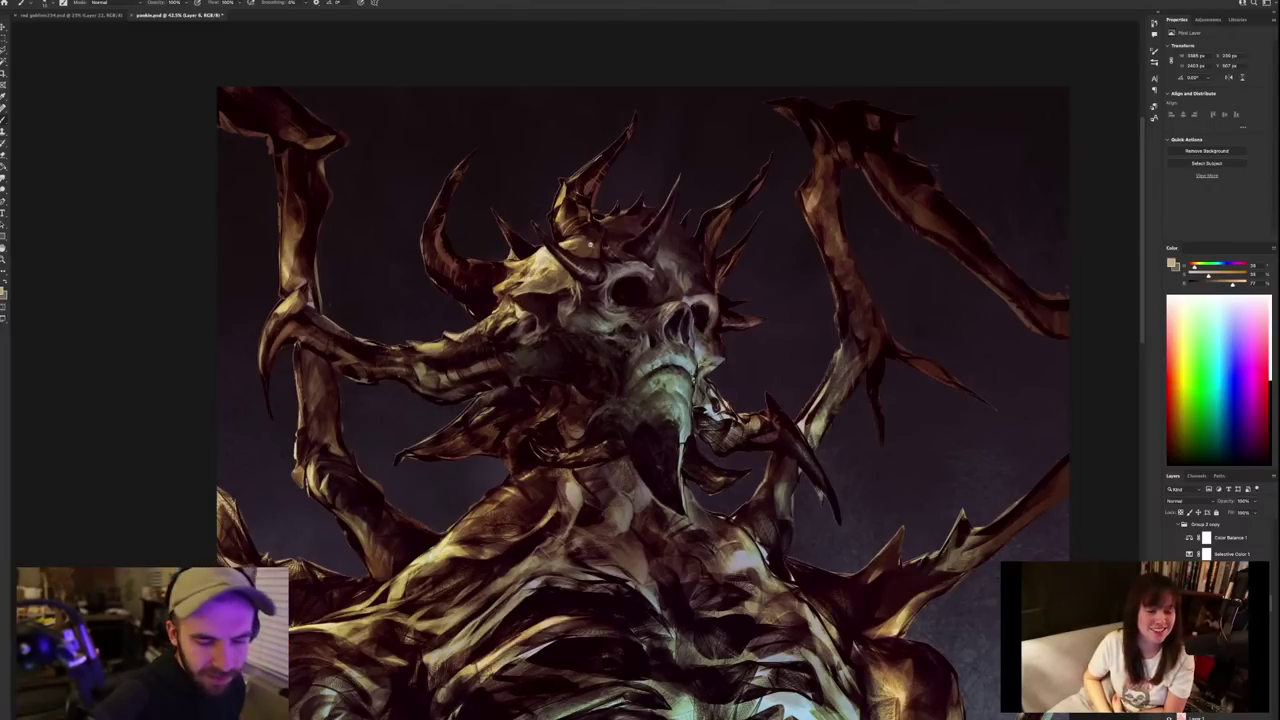
scroll(591, 245, down, 6)
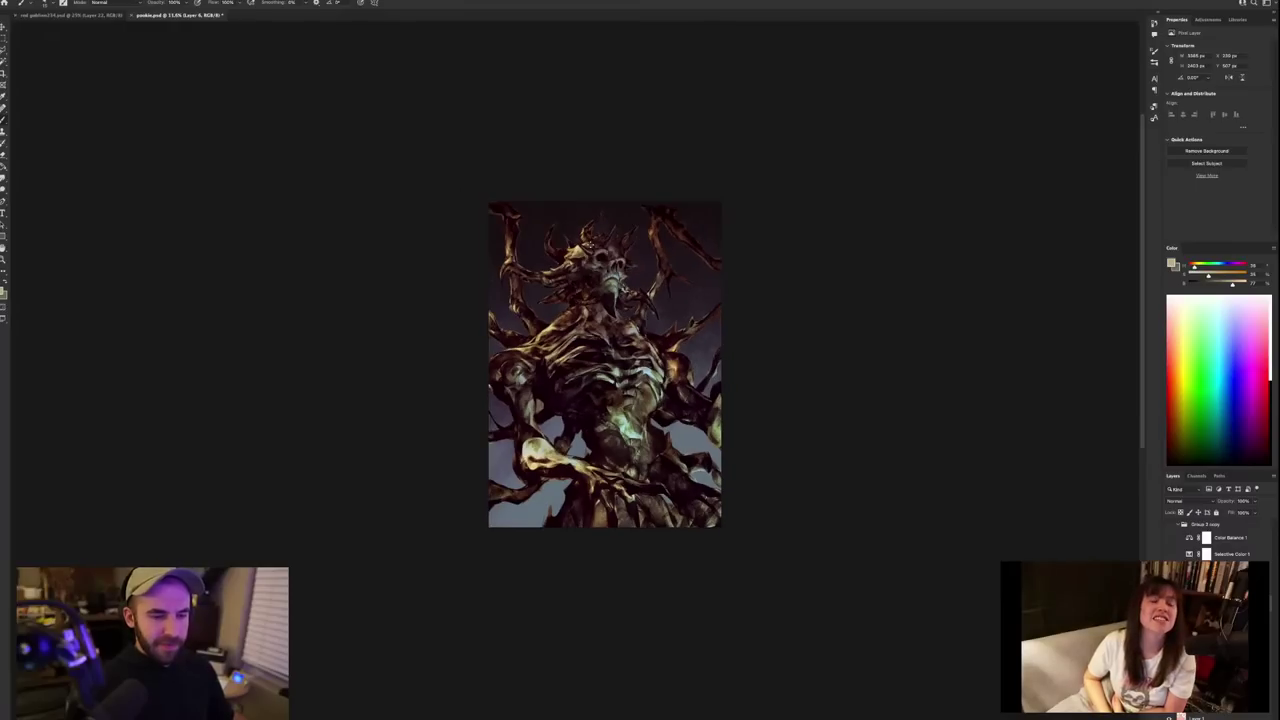
Repaint the ribbed stretch of the limb beside the head as a smoother form with sampled dark red, brown and olive tones.
scroll(591, 246, up, 5)
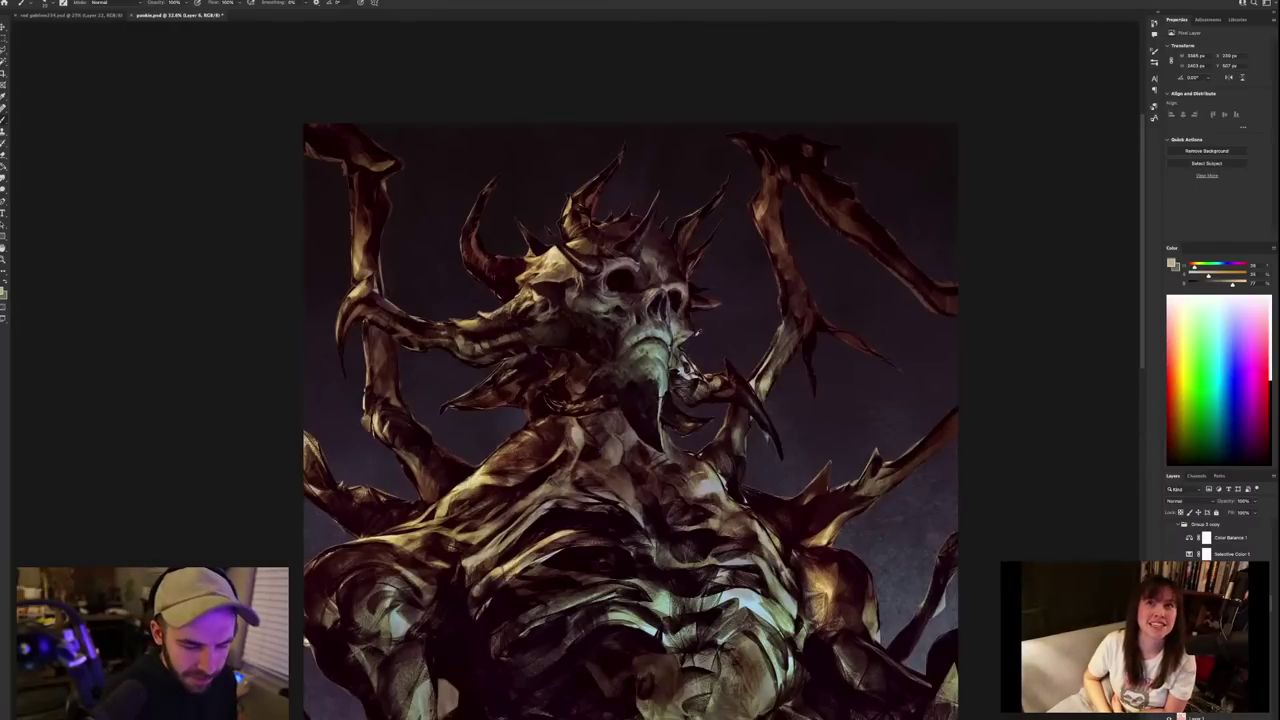
alt+click(503, 330)
alt+click(466, 331)
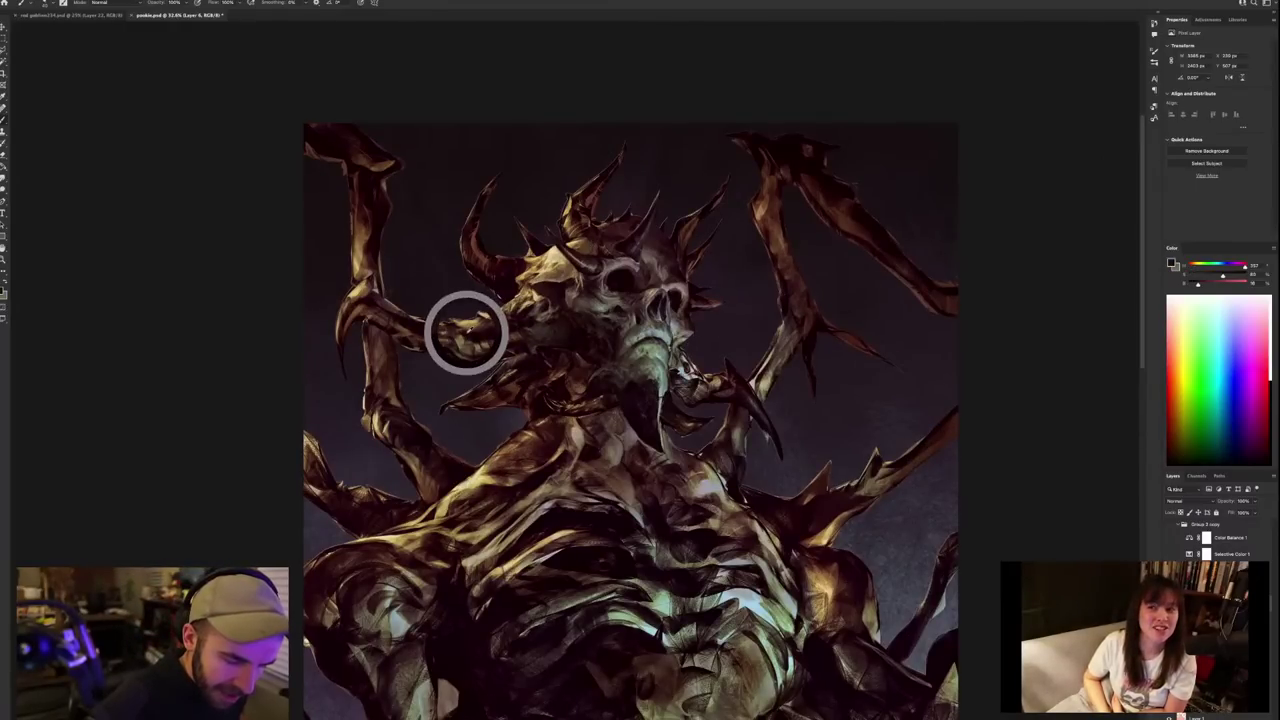
alt+click(466, 360)
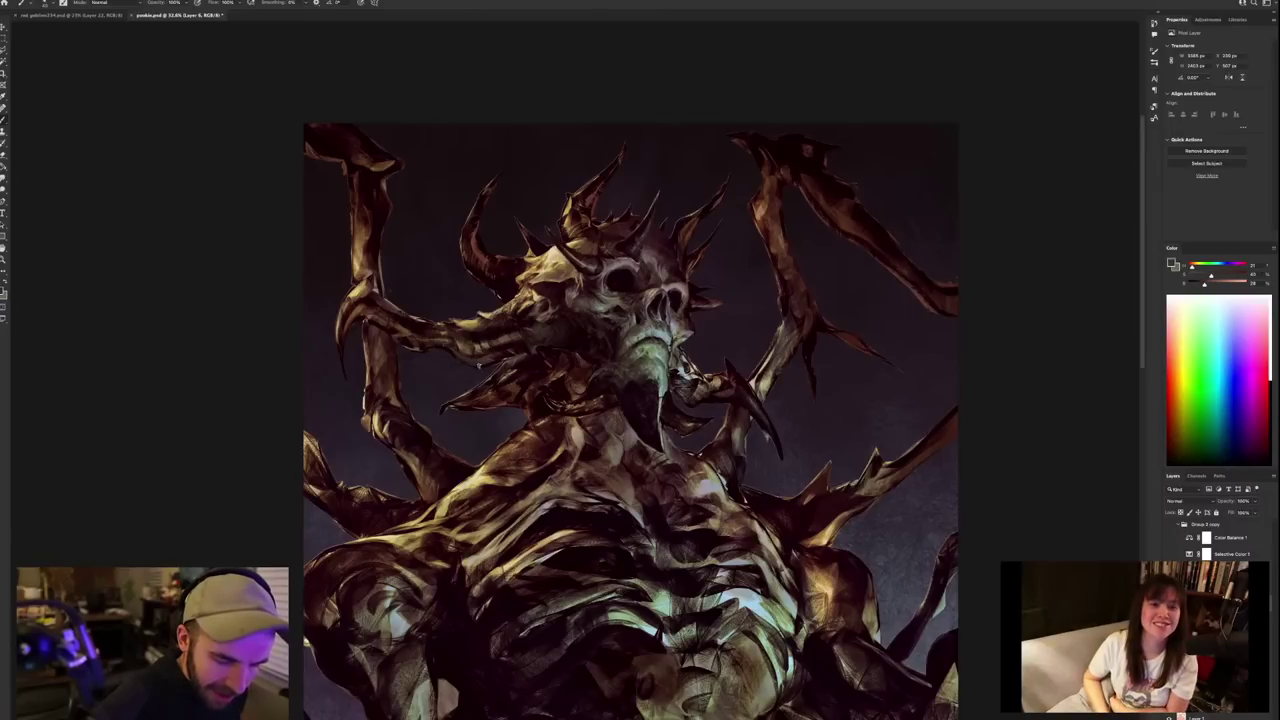
alt+click(499, 353)
alt+click(495, 351)
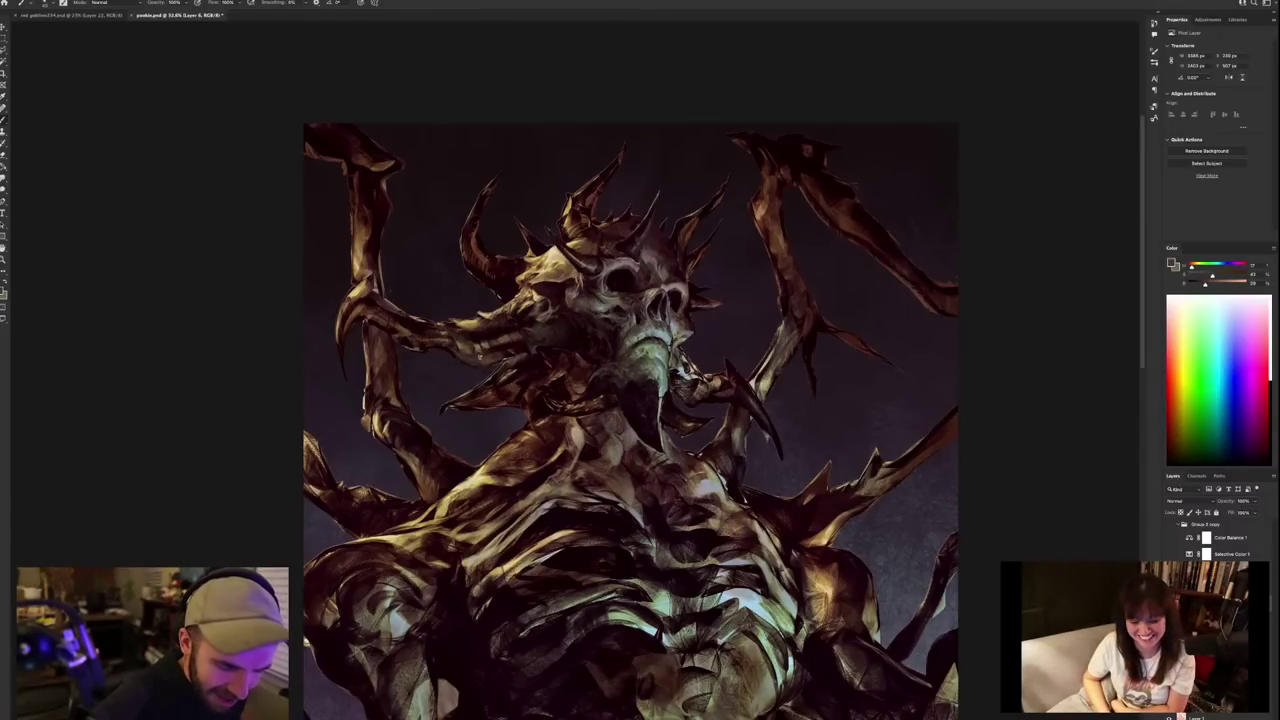
alt+click(477, 347)
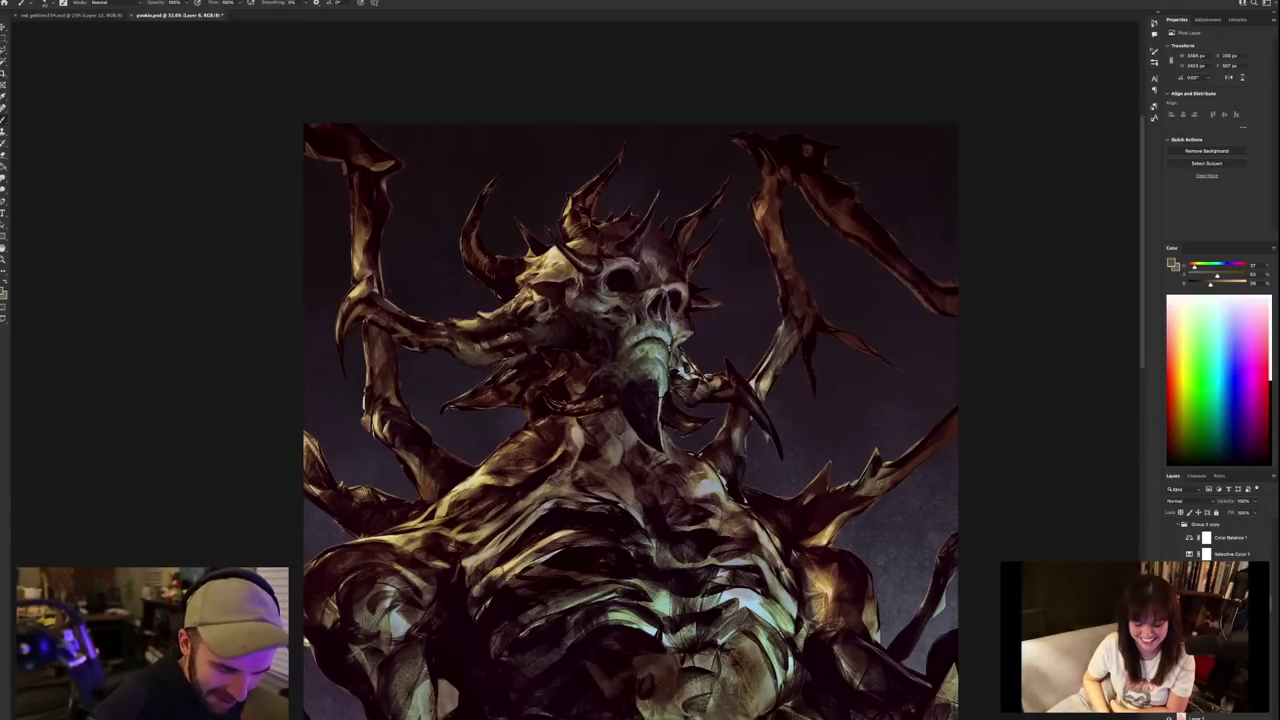
alt+click(497, 349)
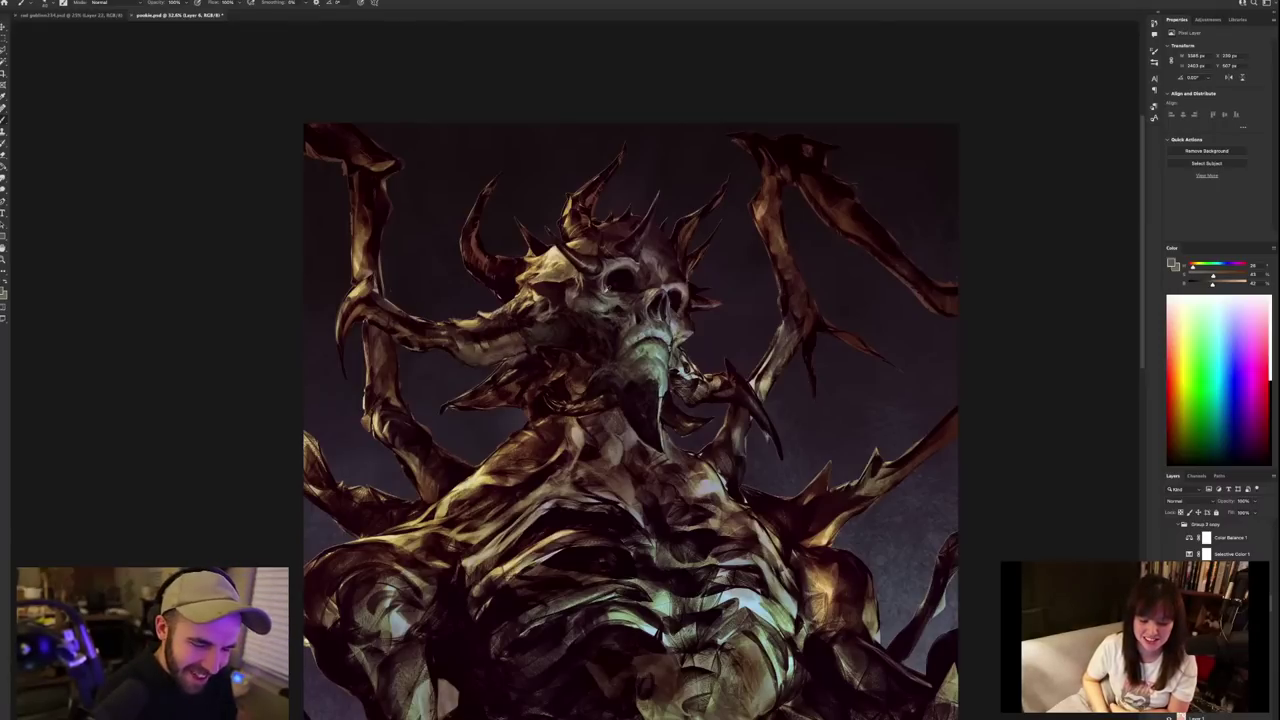
Shade beneath the lit upper ridge of the smoothed limb with sampled near-black and dark brown tones.
alt+click(505, 326)
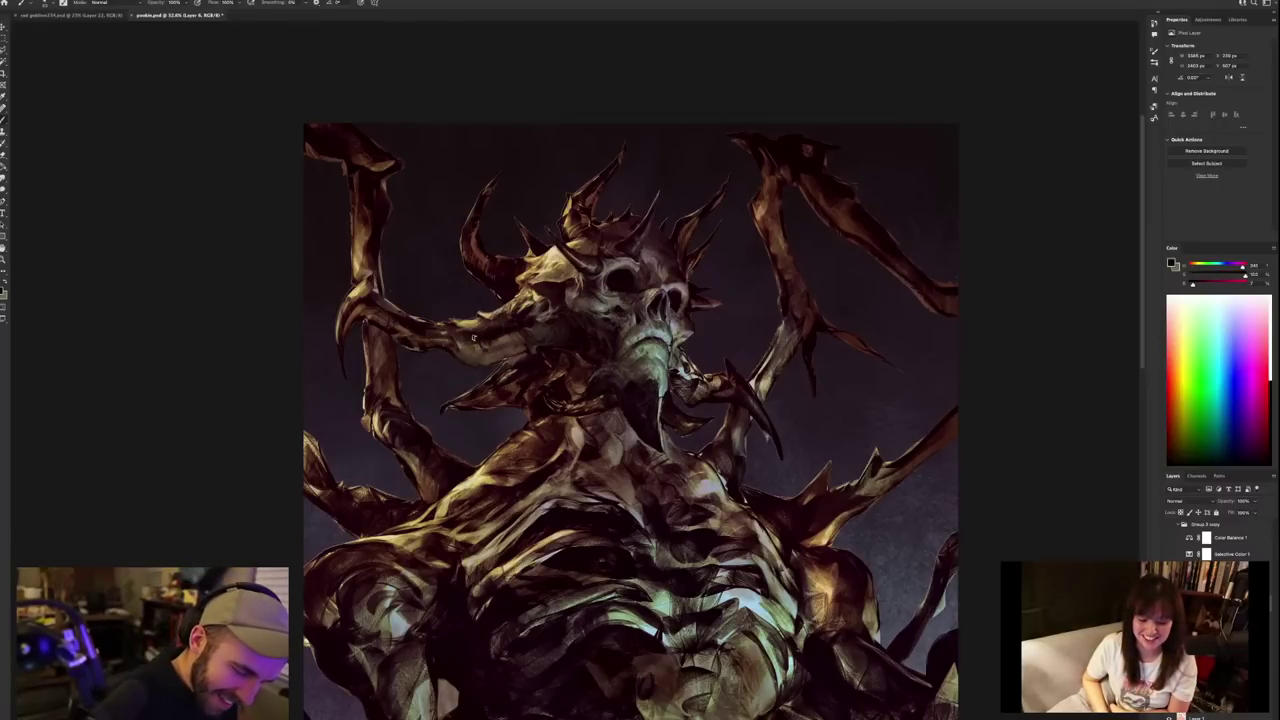
alt+click(462, 339)
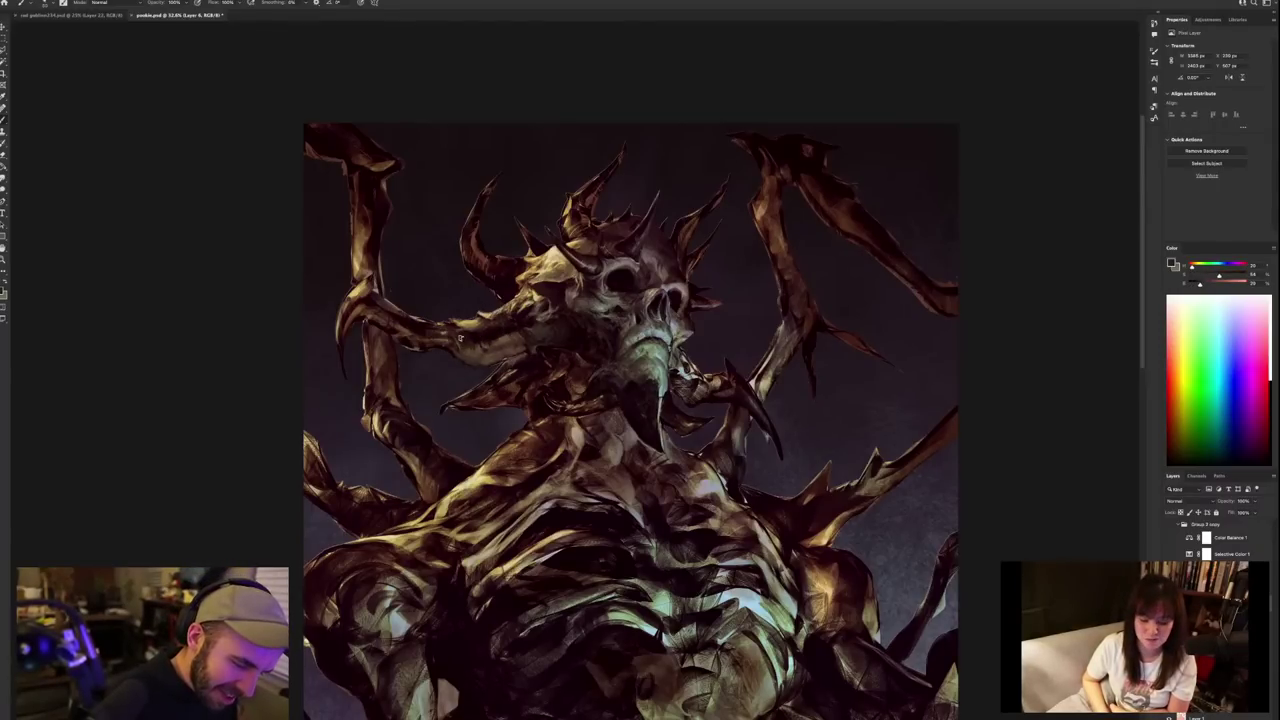
alt+click(497, 340)
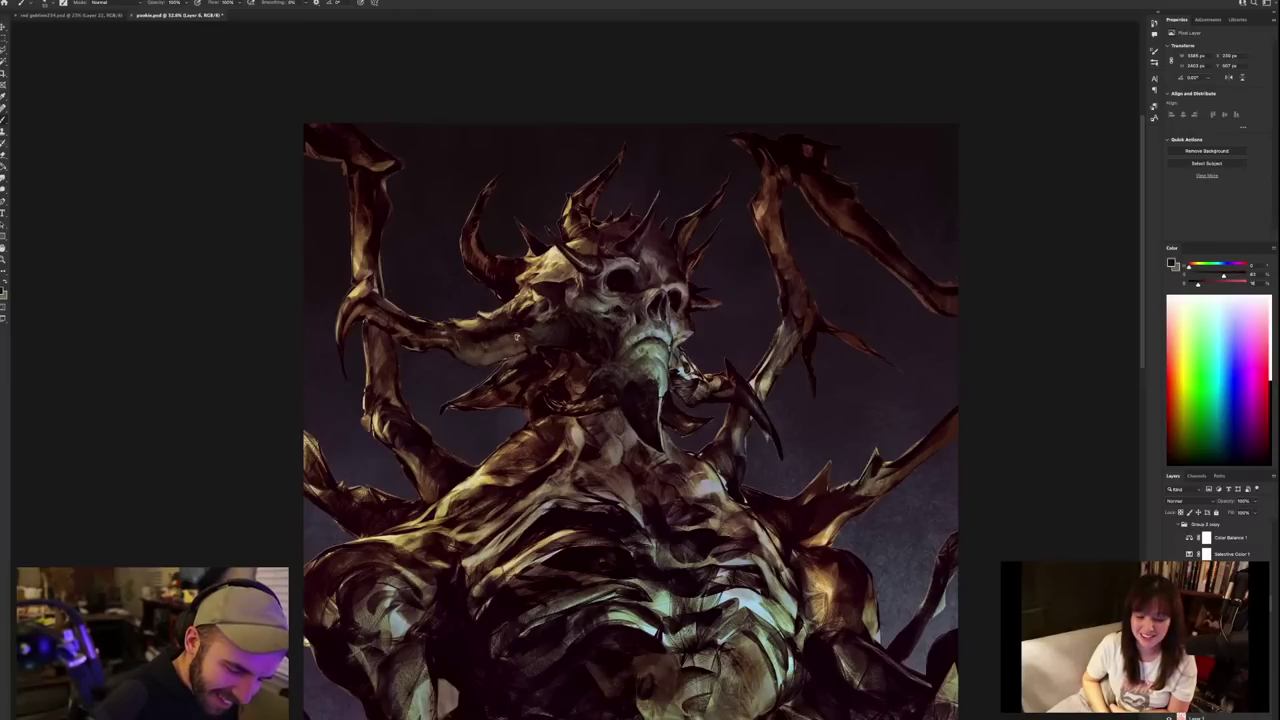
alt+click(506, 329)
alt+click(505, 339)
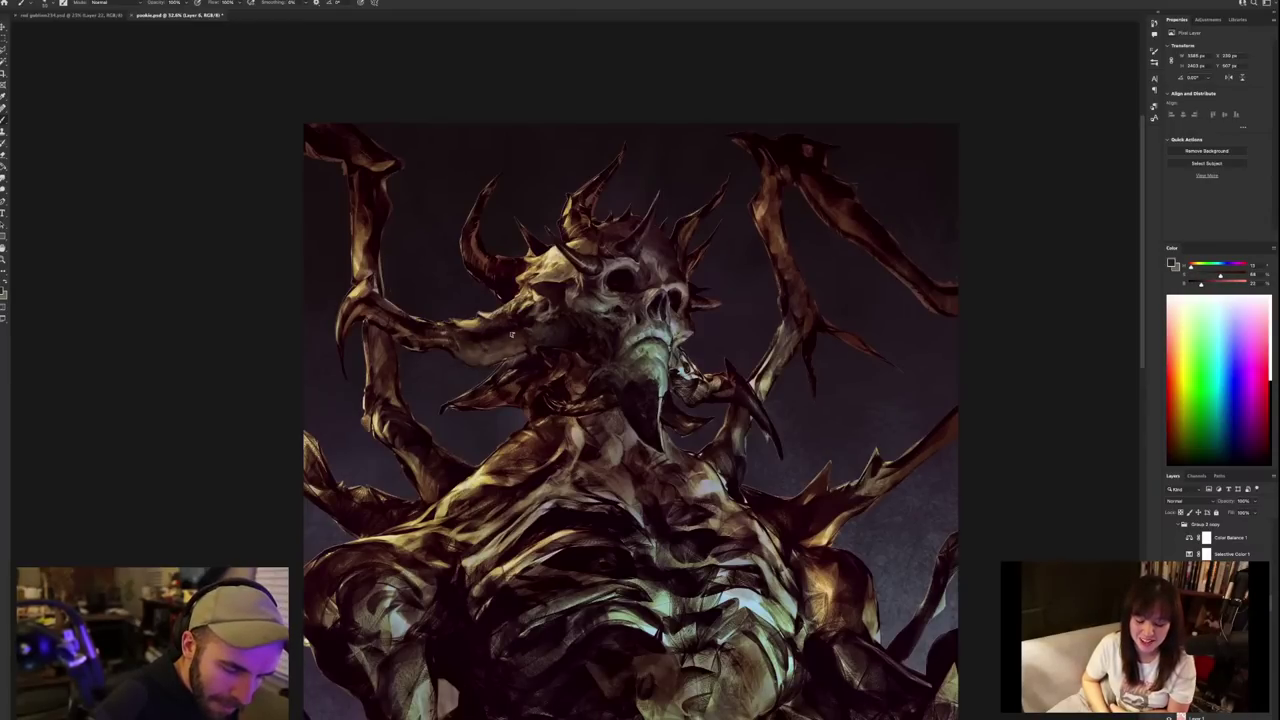
alt+click(496, 340)
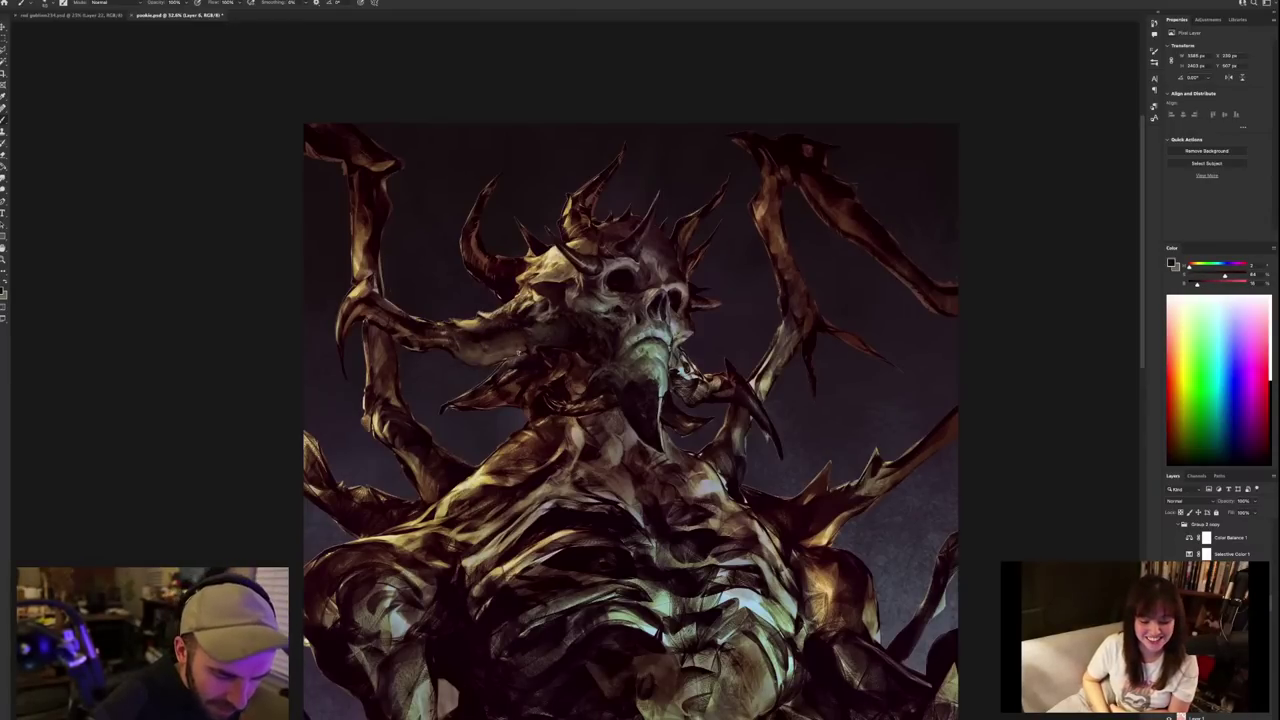
Paint dark brown shading along the underside of the smoothed limb where it runs toward the neck.
alt+click(527, 349)
drag(516, 352, 487, 357)
drag(516, 351, 506, 354)
alt+click(492, 356)
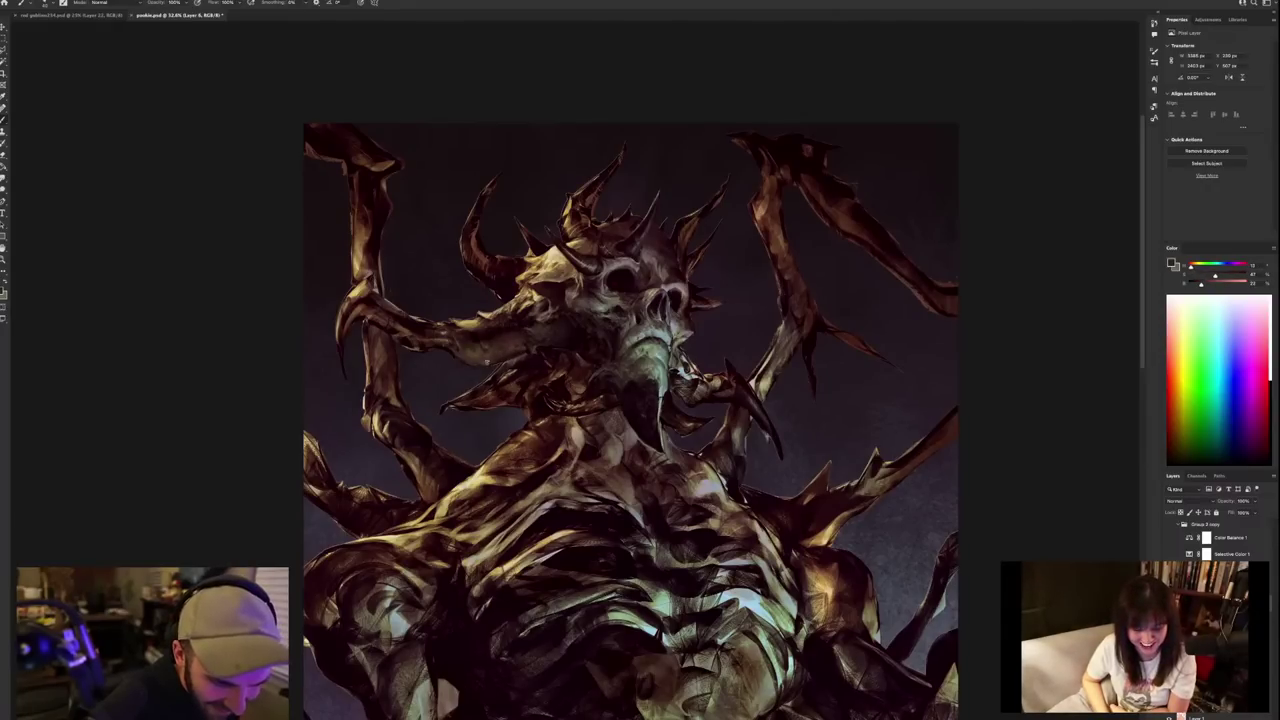
alt+click(504, 353)
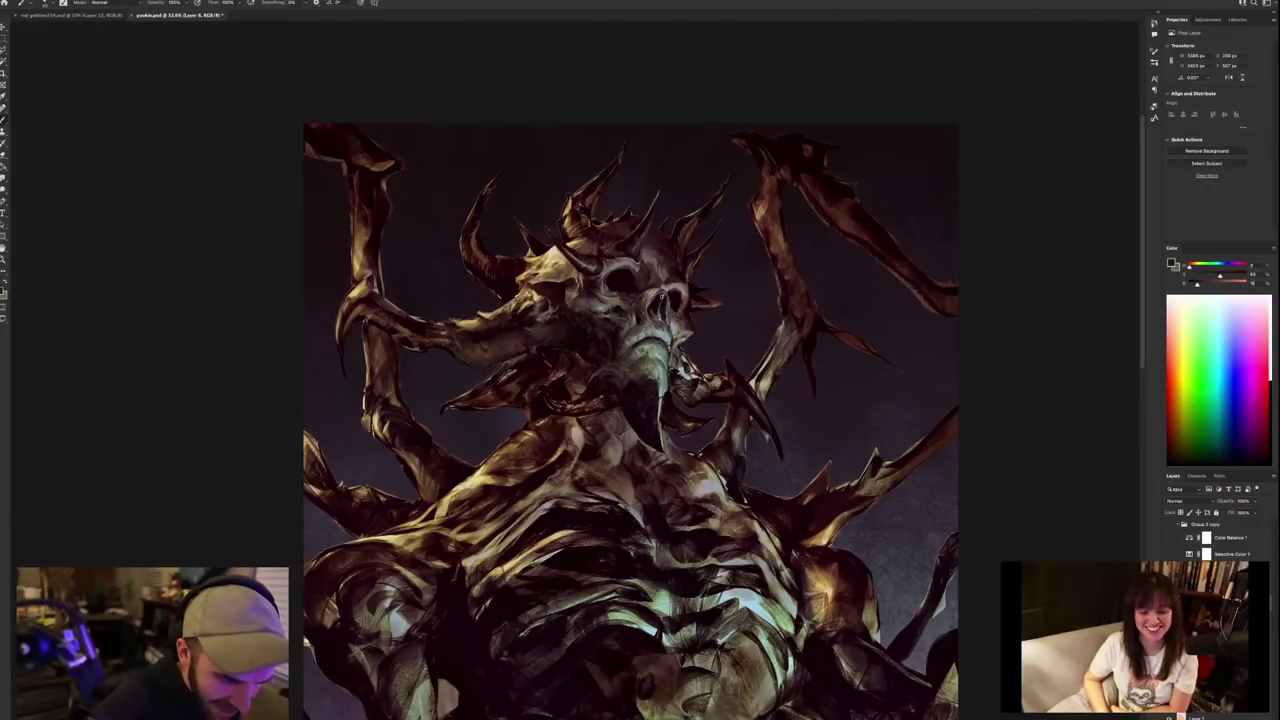
Clean up the limb's upper contour with sampled near-black and dark red tones, checking it against the whole figure.
alt+click(452, 338)
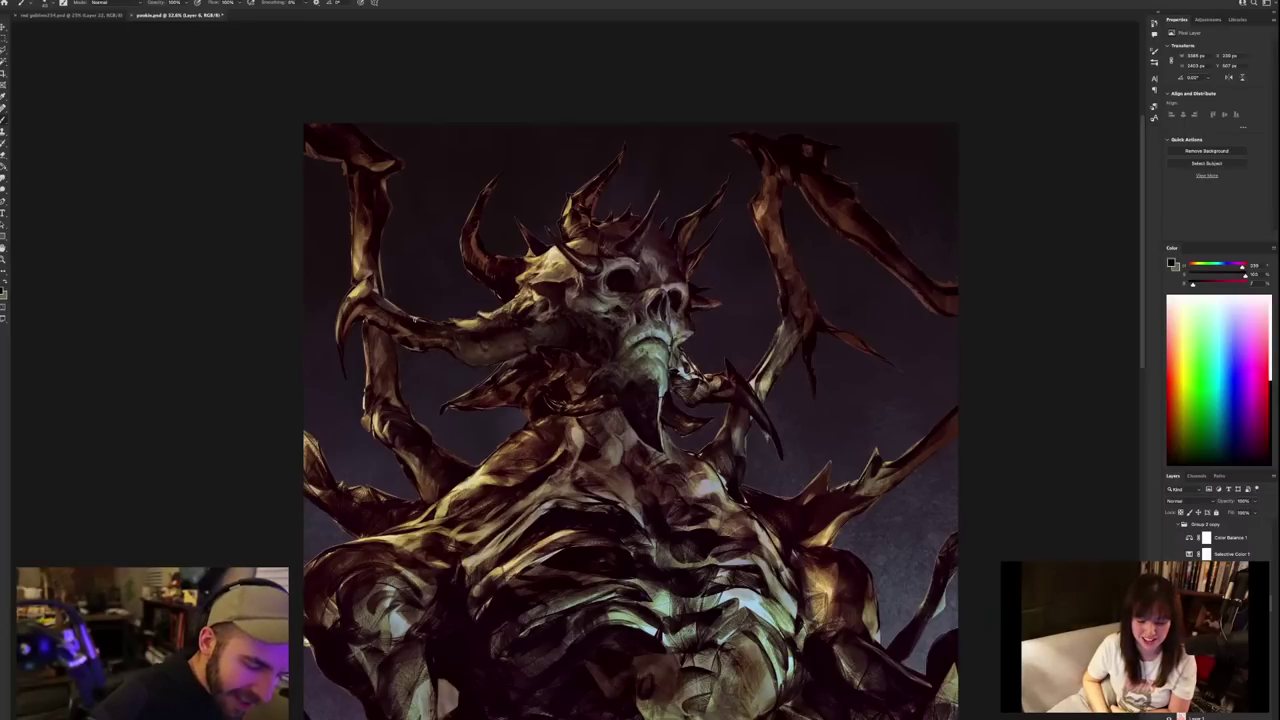
alt+click(487, 333)
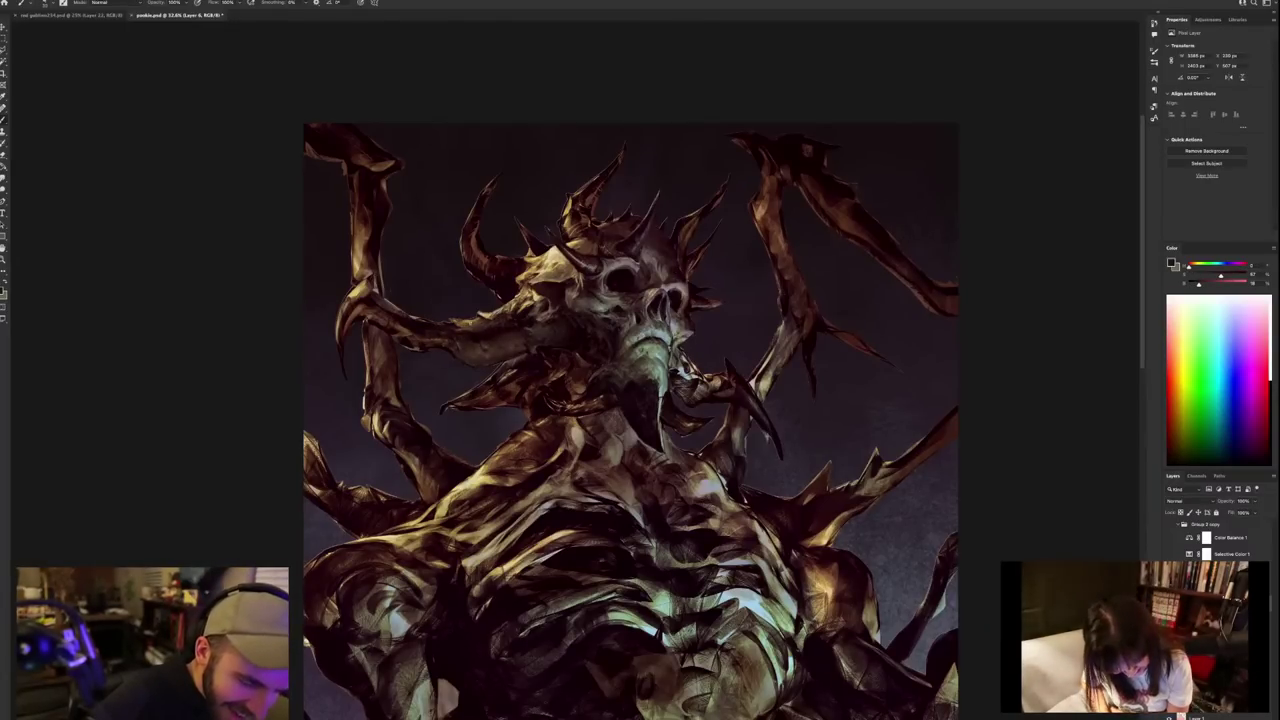
alt+click(487, 333)
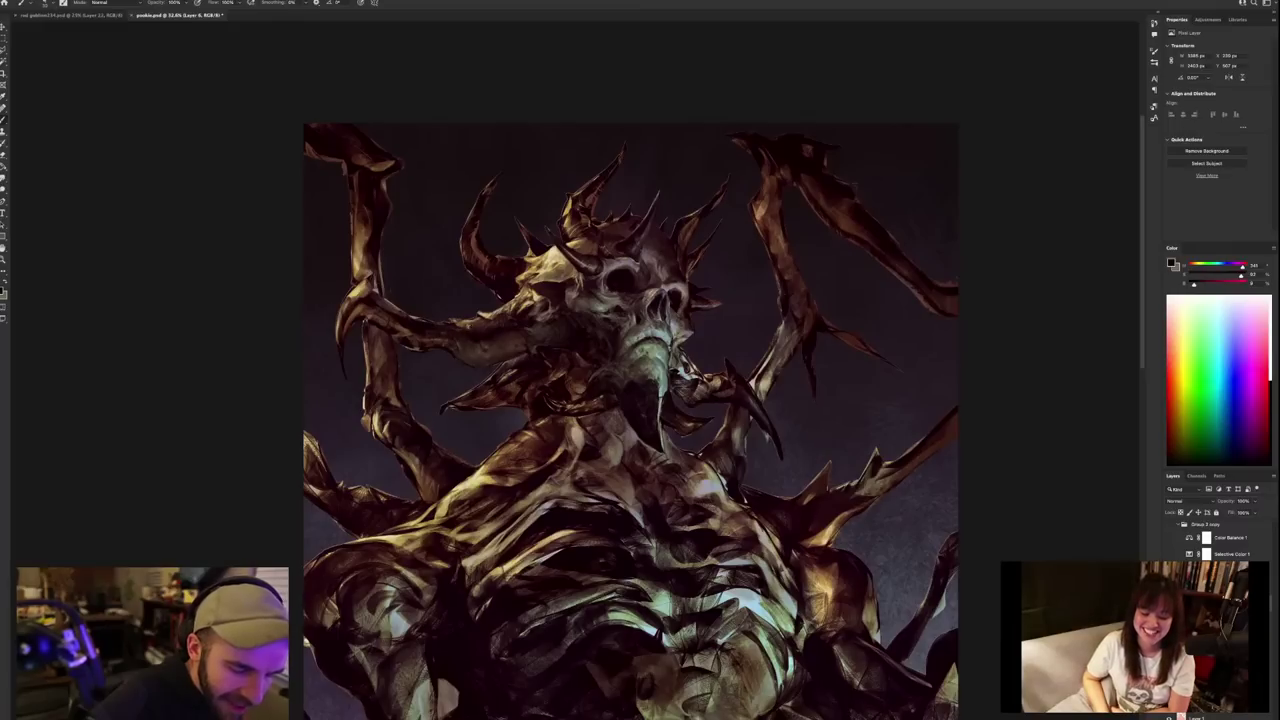
scroll(613, 332, down, 1)
scroll(613, 333, down, 1)
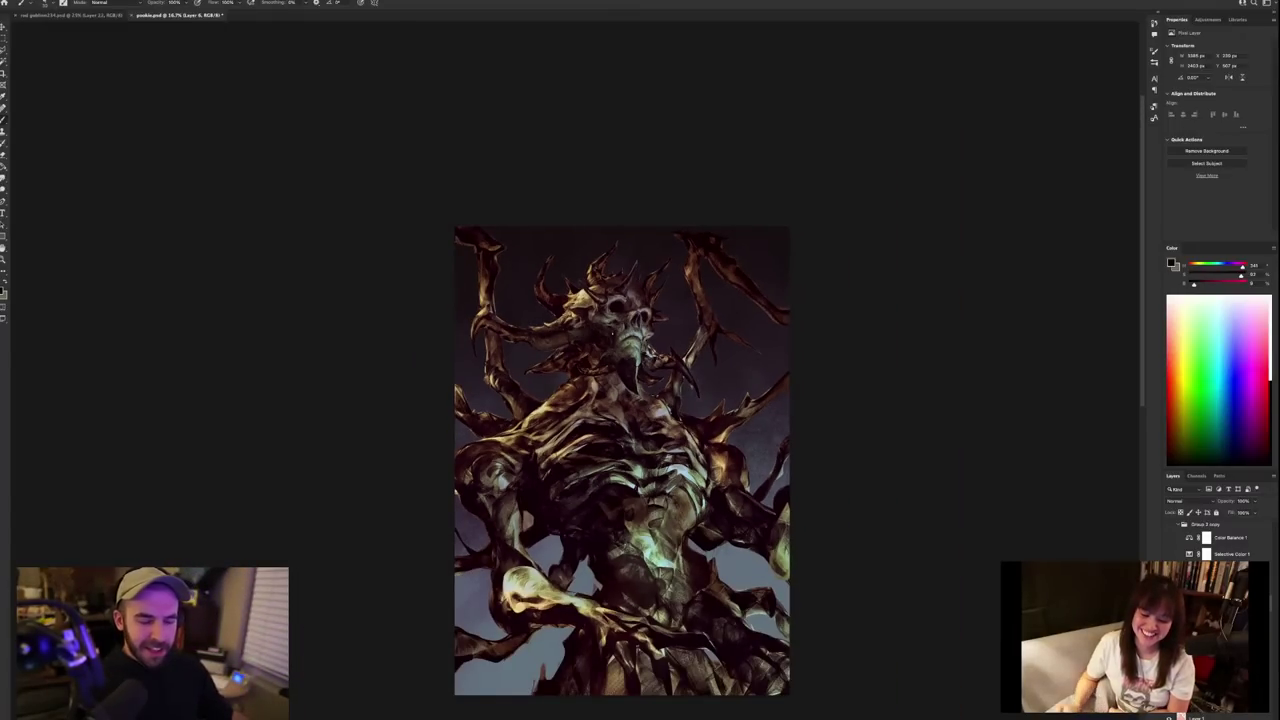
scroll(615, 335, down, 1)
Switch to a different brush preset and work sampled near-black and dark reddish tones into the middle of the smoothed limb.
scroll(616, 335, up, 3)
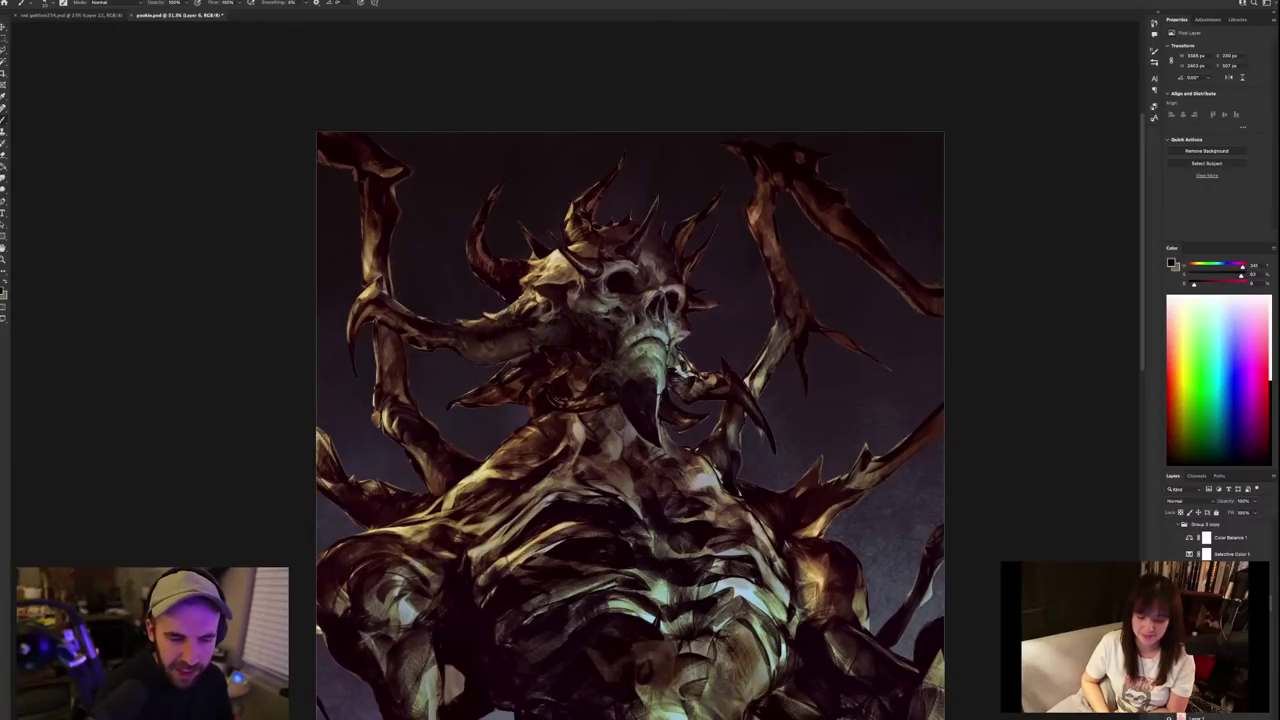
scroll(719, 418, up, 2)
drag(704, 393, 752, 480)
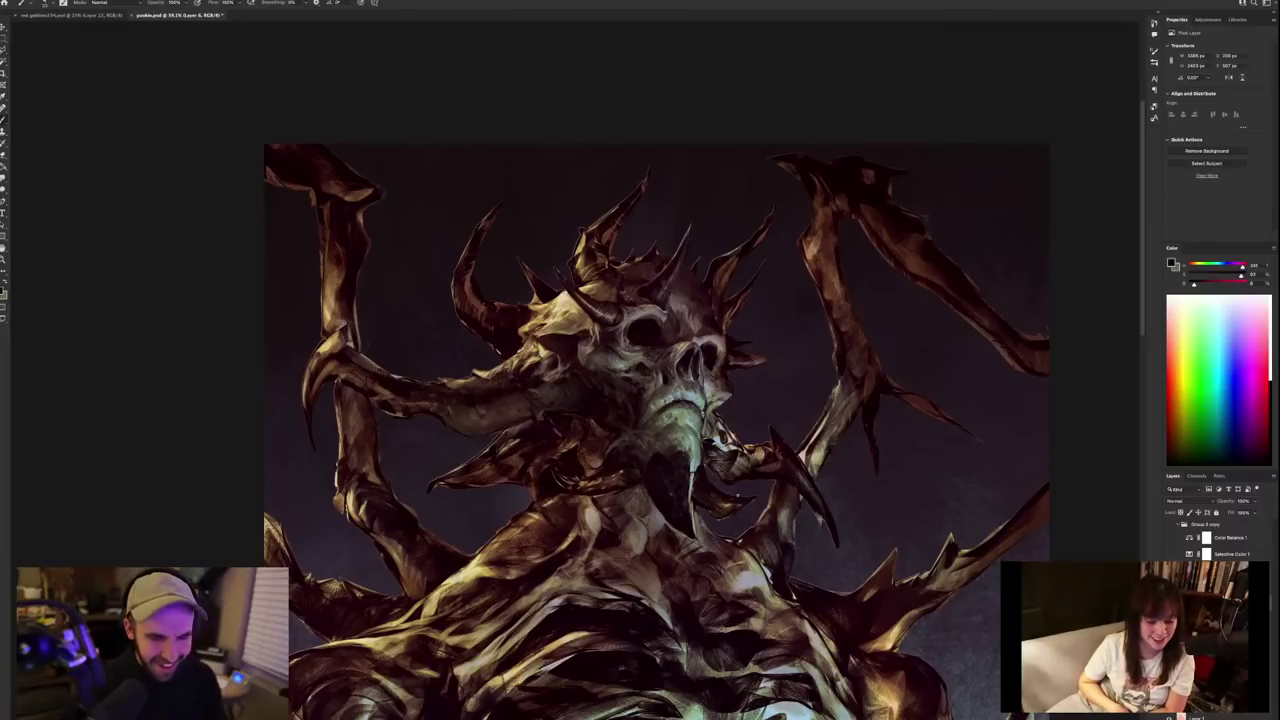
right_click(590, 424)
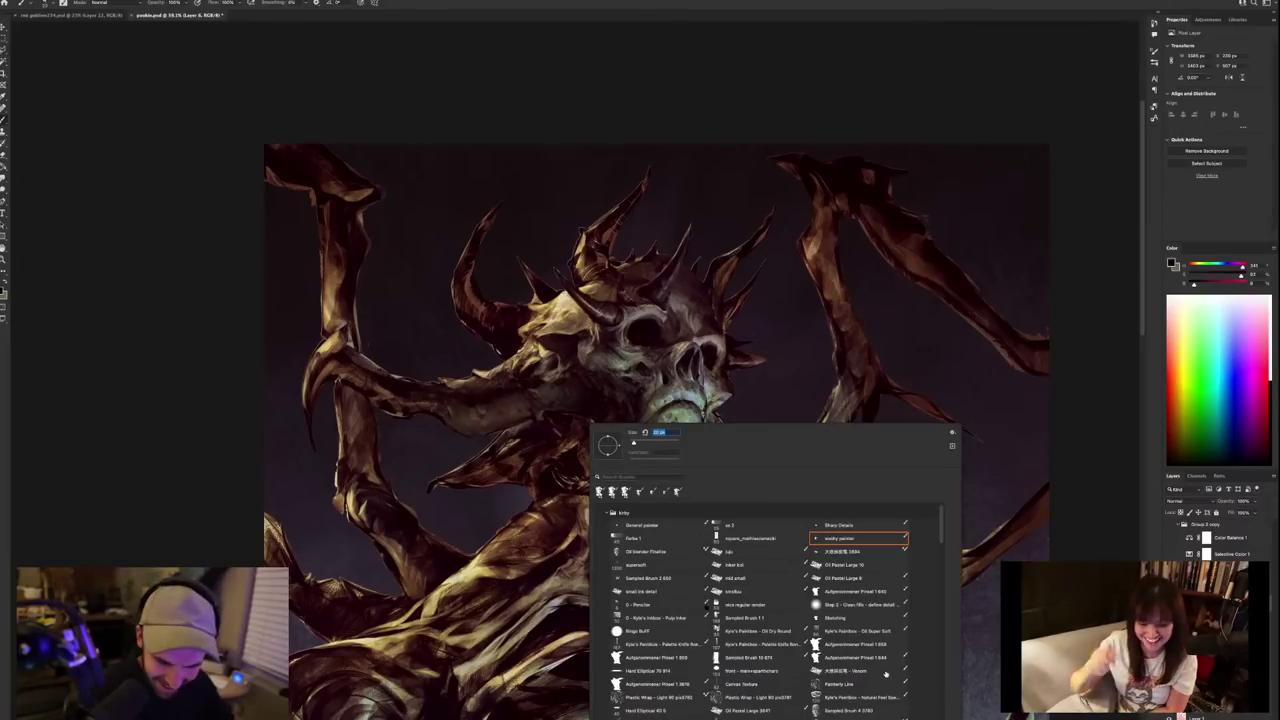
double_click(886, 674)
alt+click(470, 399)
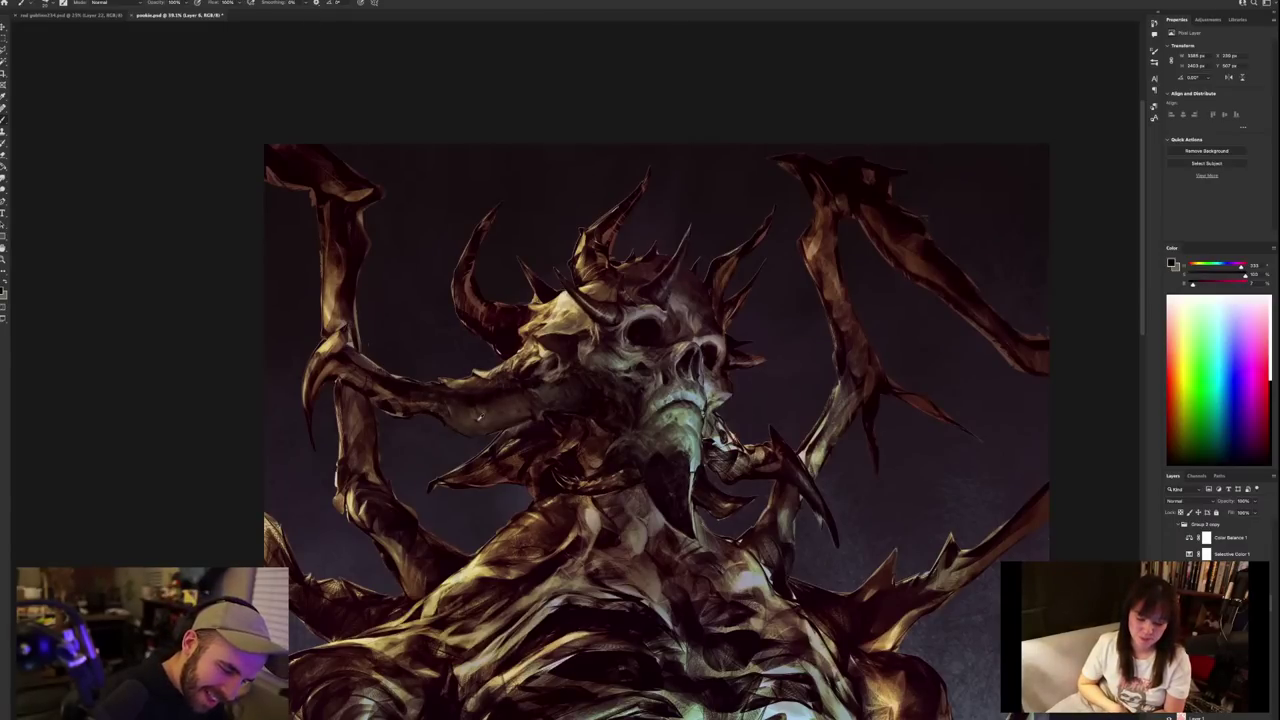
alt+click(477, 420)
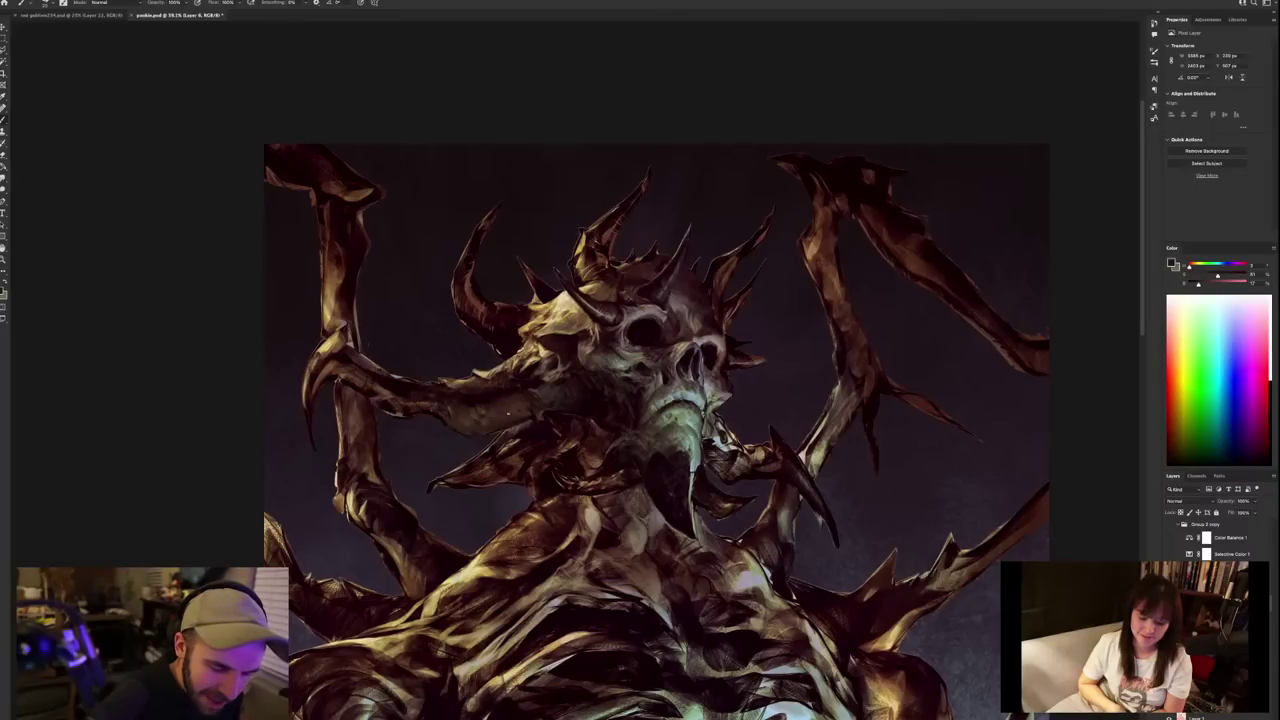
Deepen the shadows where the smoothed limb joins the head with sampled near-black and dark red tones.
alt+click(506, 396)
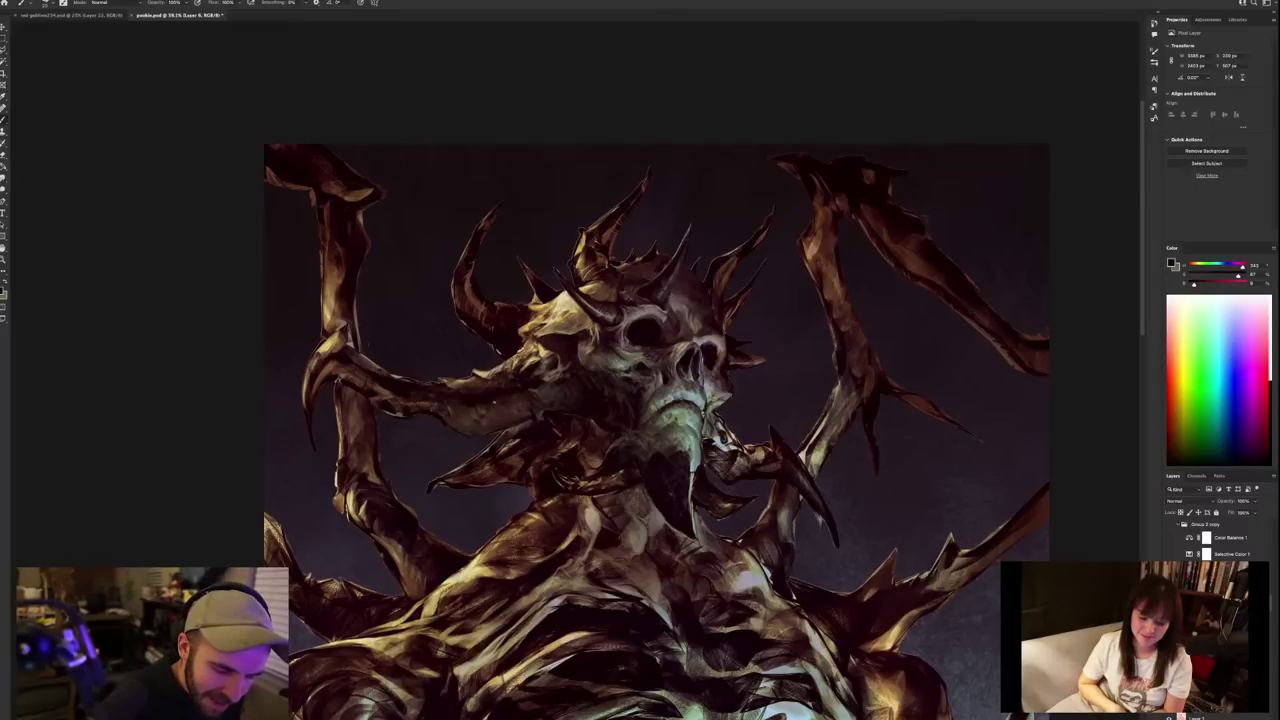
alt+click(498, 399)
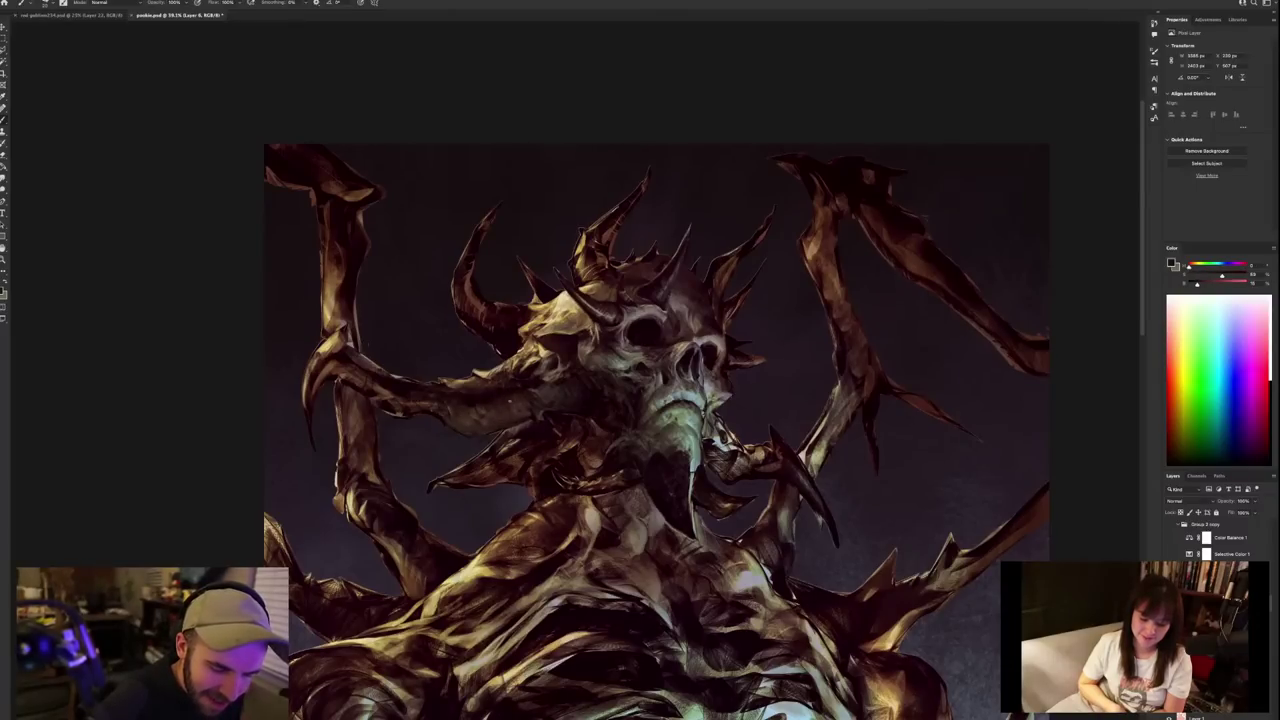
alt+click(519, 389)
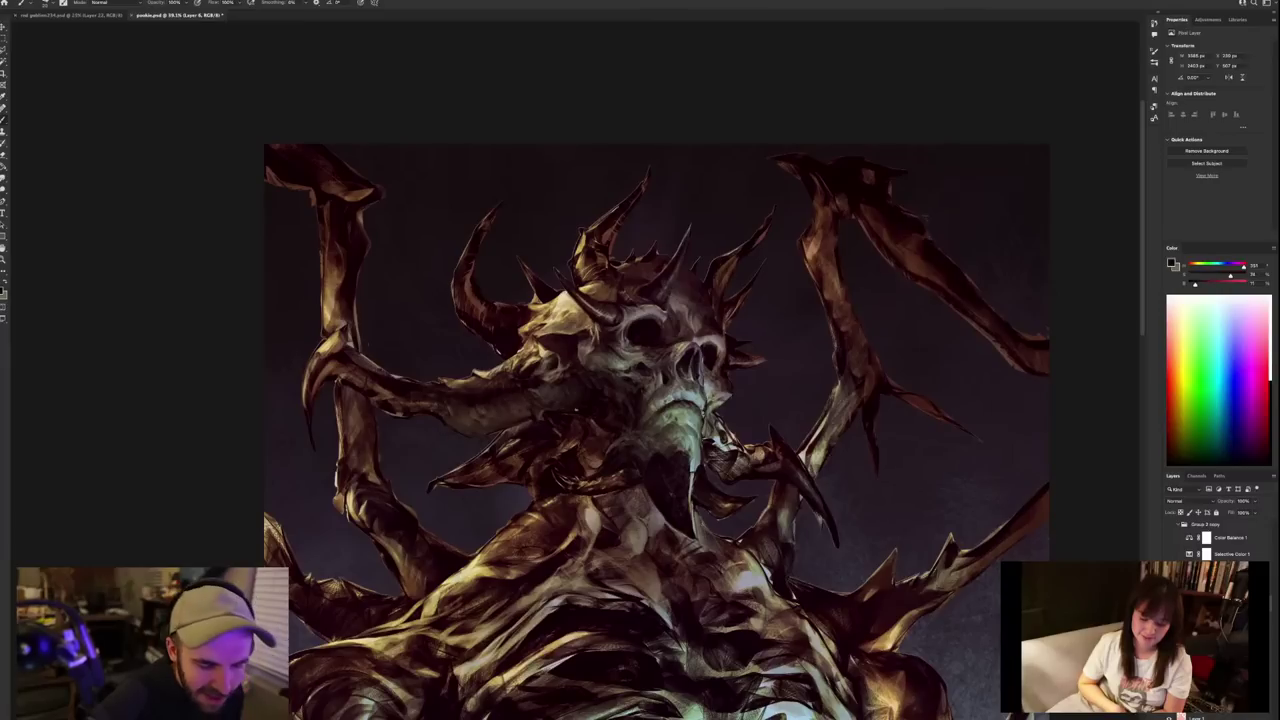
alt+click(534, 412)
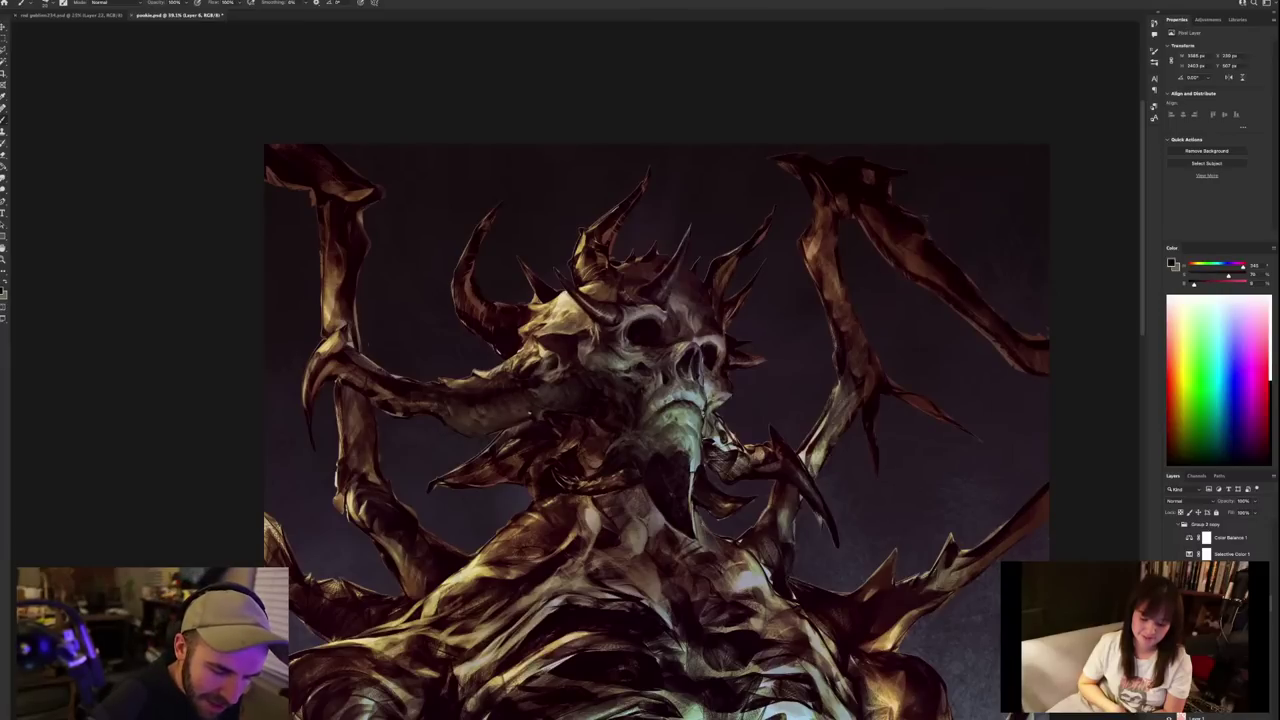
alt+click(531, 409)
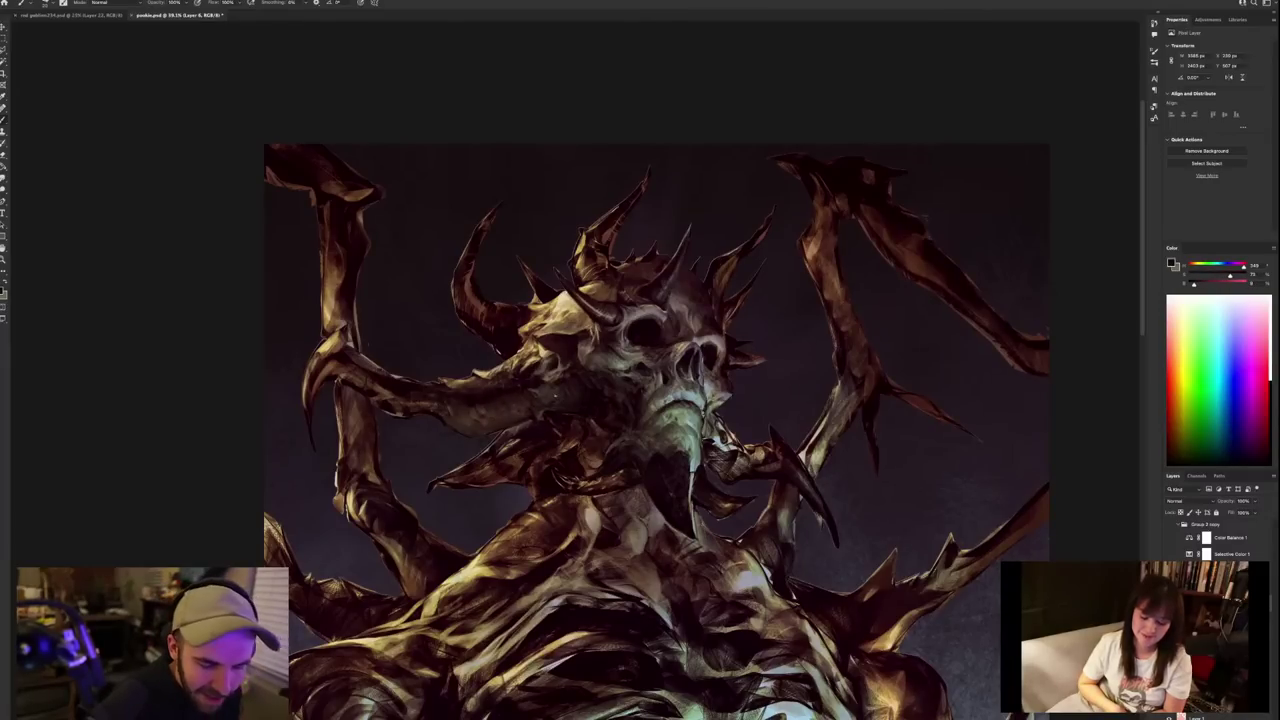
Work sampled near-black and muted reddish tones into the shadowed cheek beside the skull's mouth.
alt+click(508, 420)
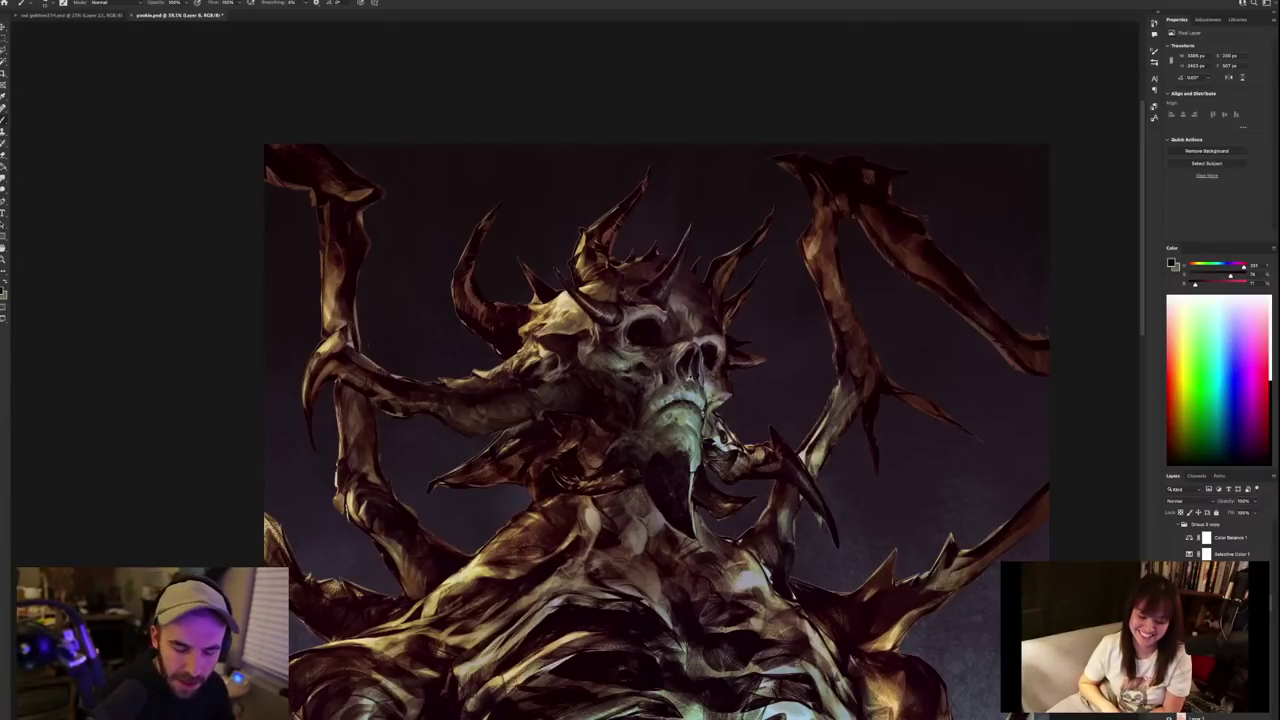
alt+click(690, 385)
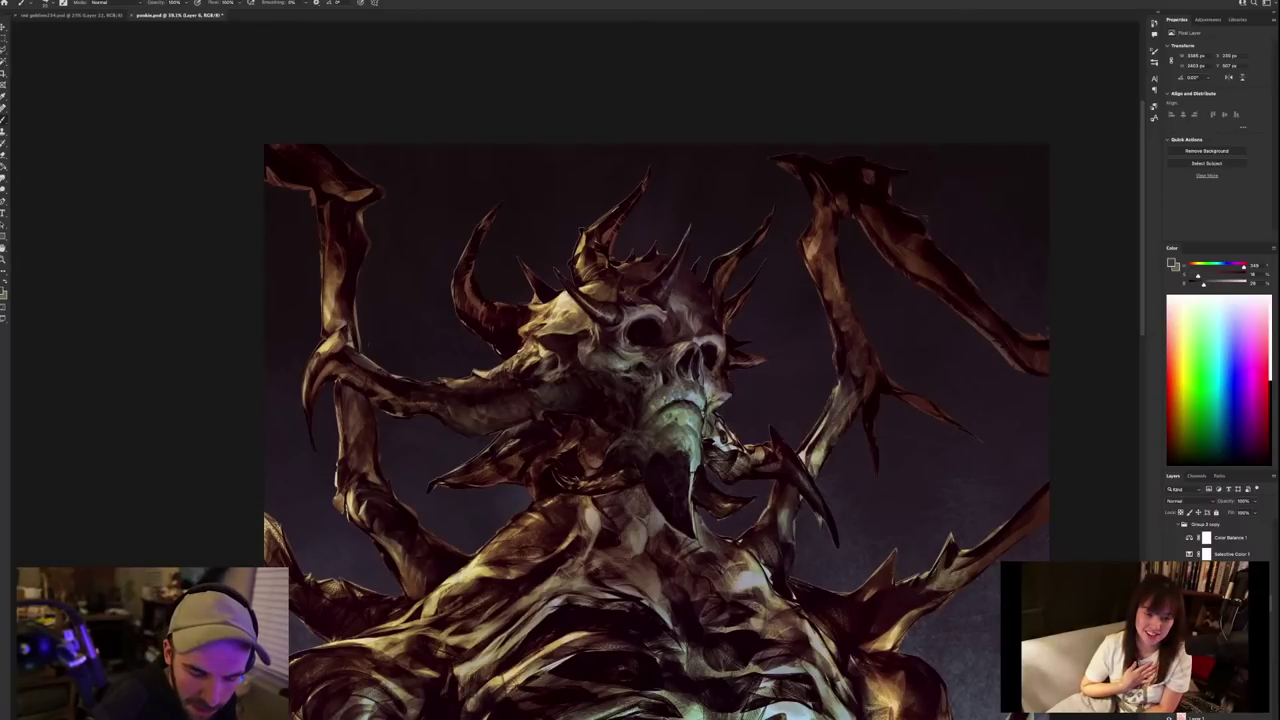
alt+click(651, 397)
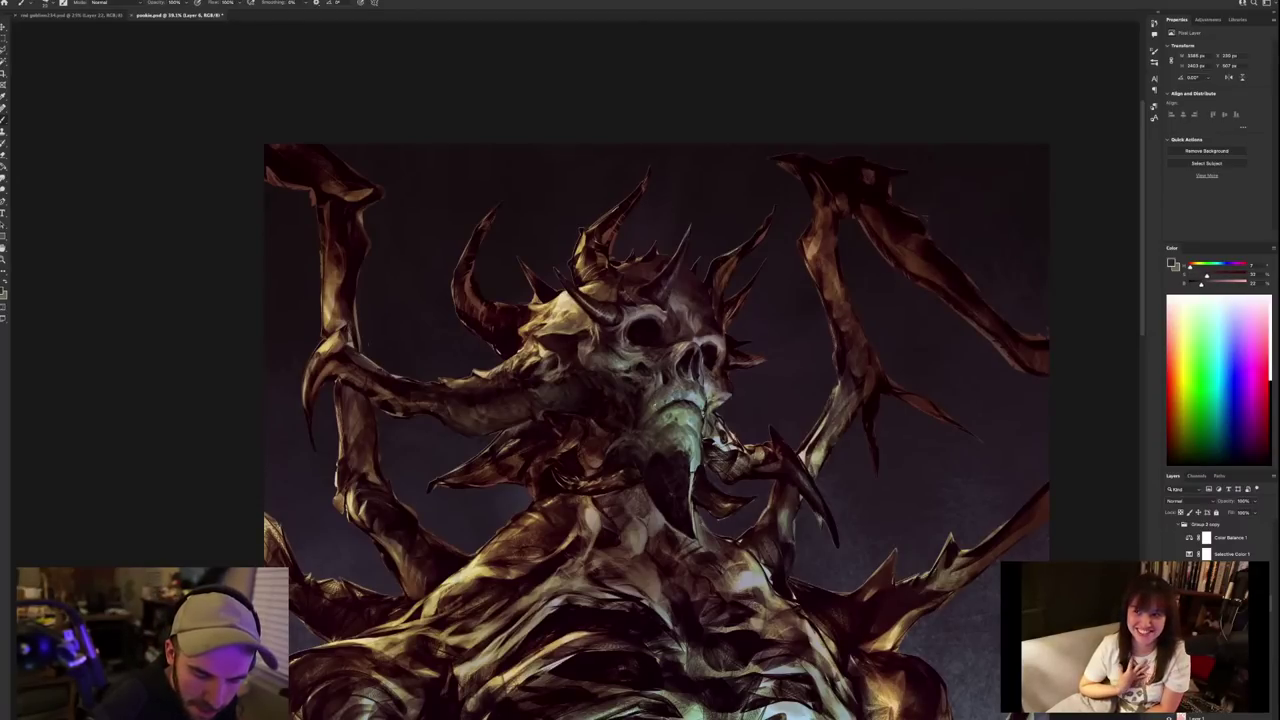
alt+click(650, 399)
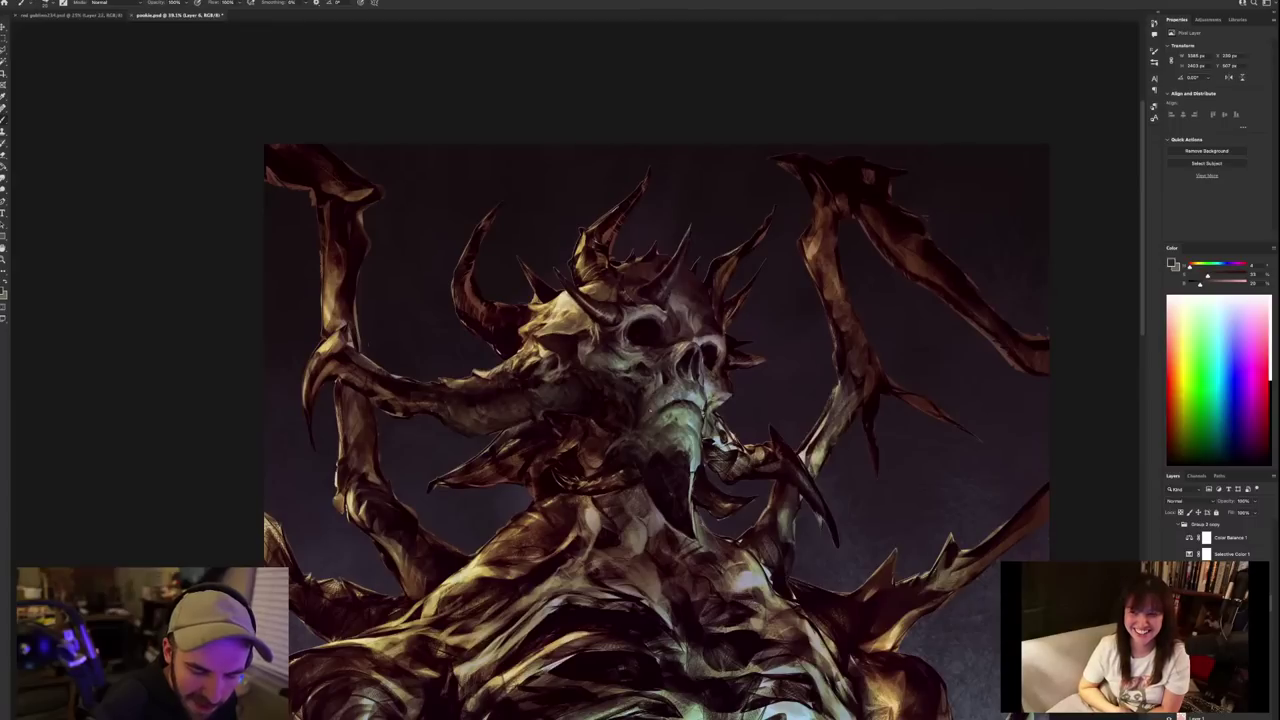
alt+click(651, 398)
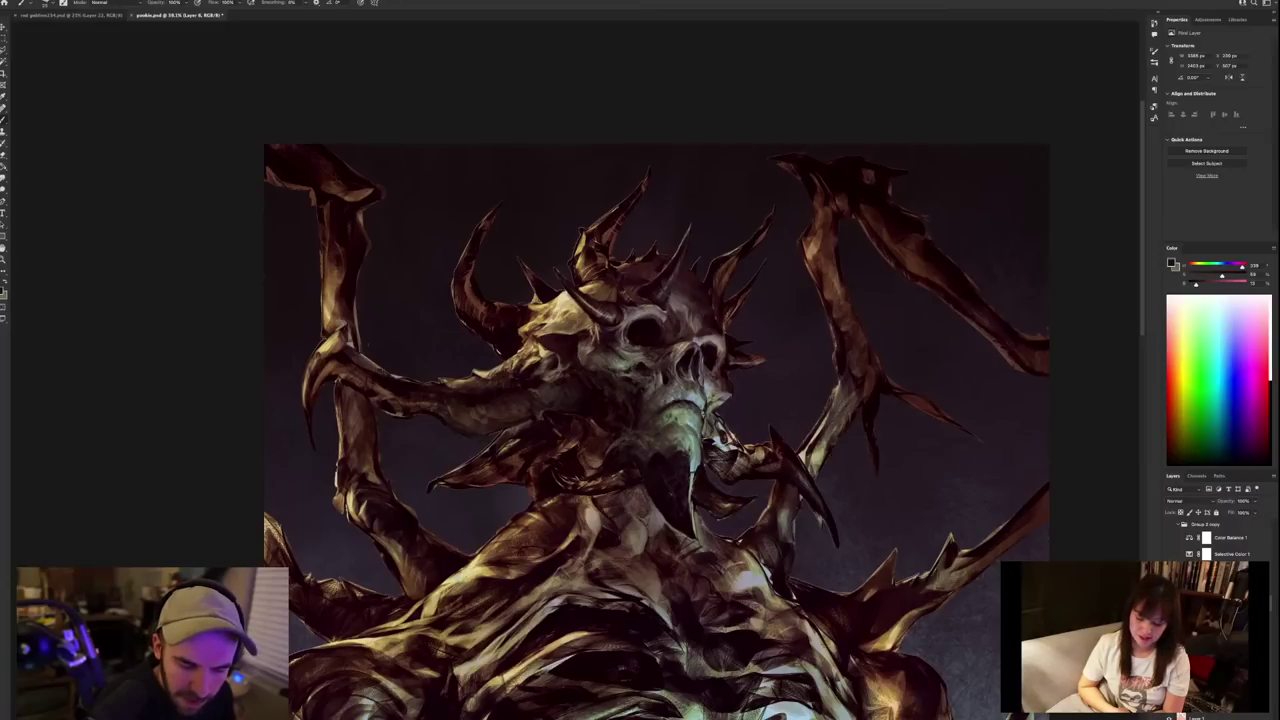
Darken the lower cheekbone beneath the eye socket with sampled deep red, checking it against the whole figure.
scroll(820, 423, down, 5)
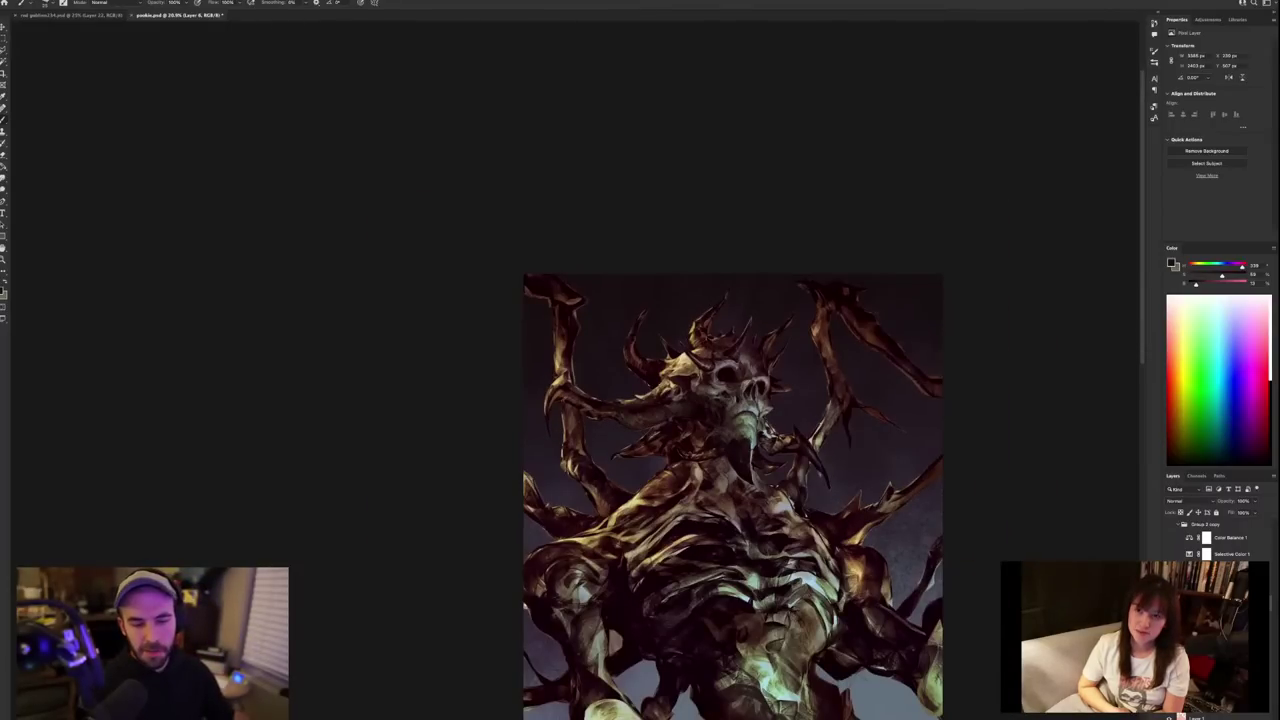
scroll(819, 422, up, 3)
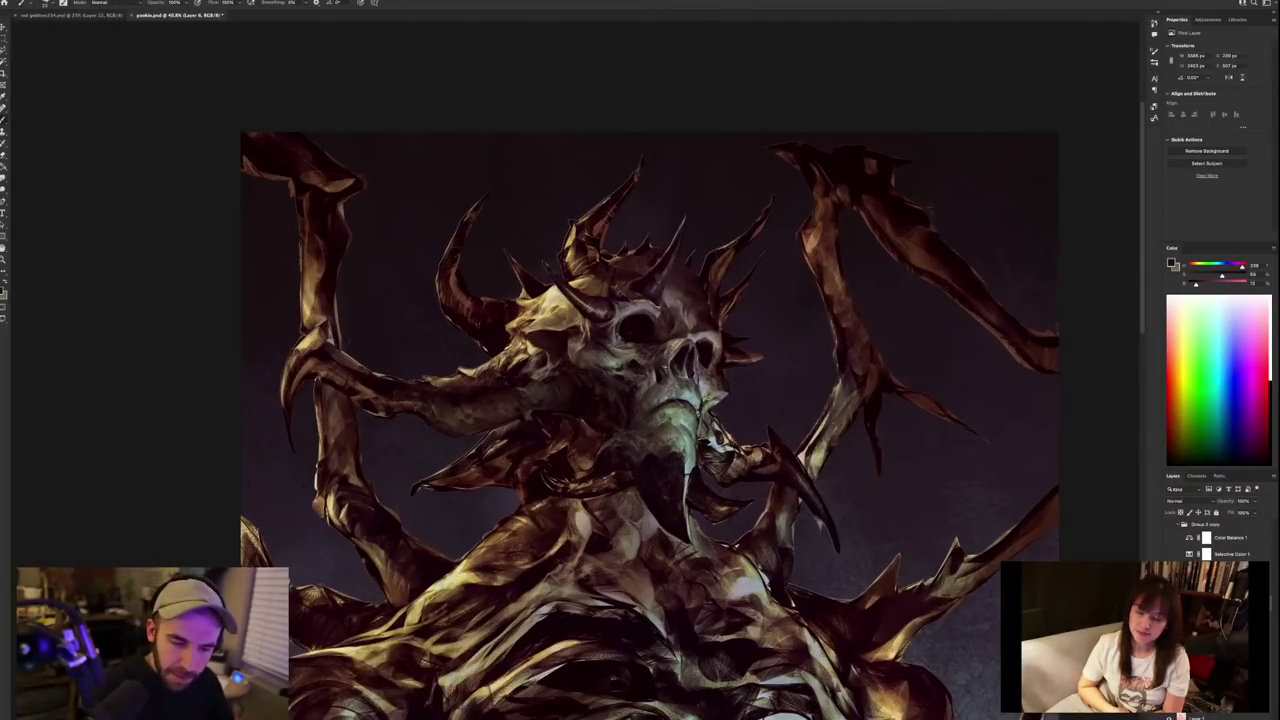
alt+click(657, 365)
alt+click(659, 373)
drag(655, 368, 655, 382)
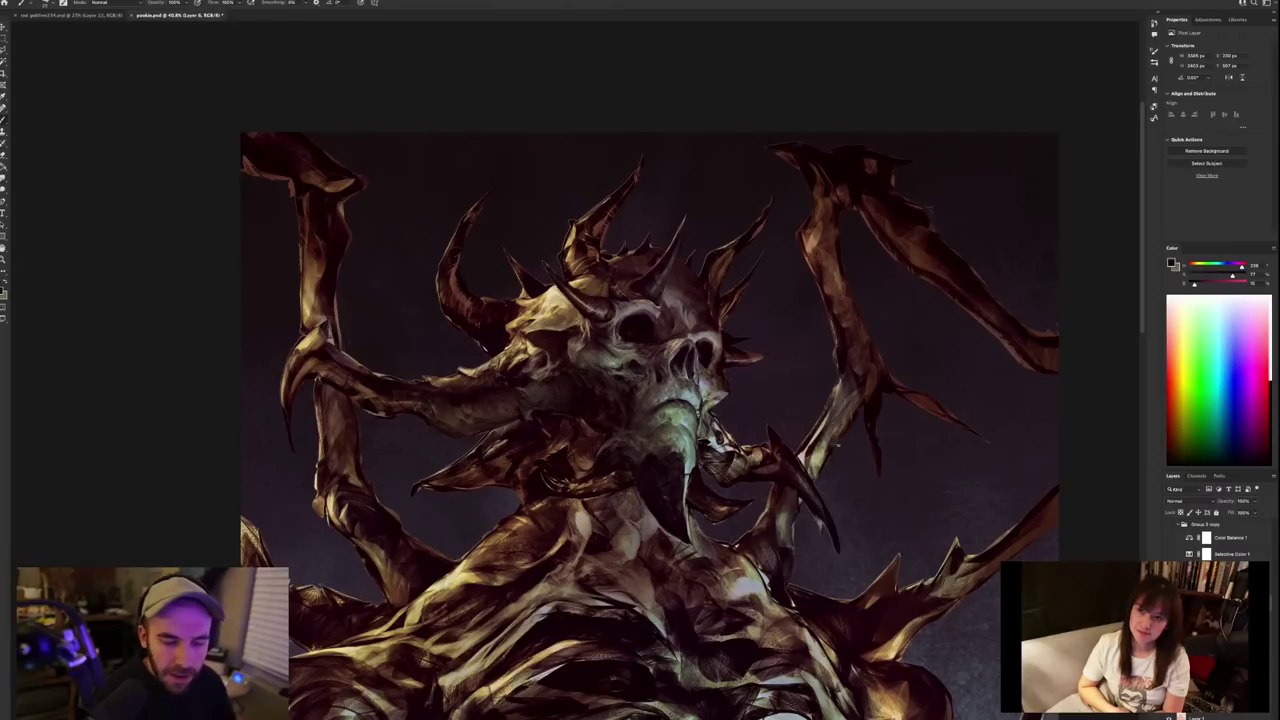
Refine the cheek between the eye socket and upper jaw with sampled near-black and mid-gray tones.
scroll(836, 444, down, 3)
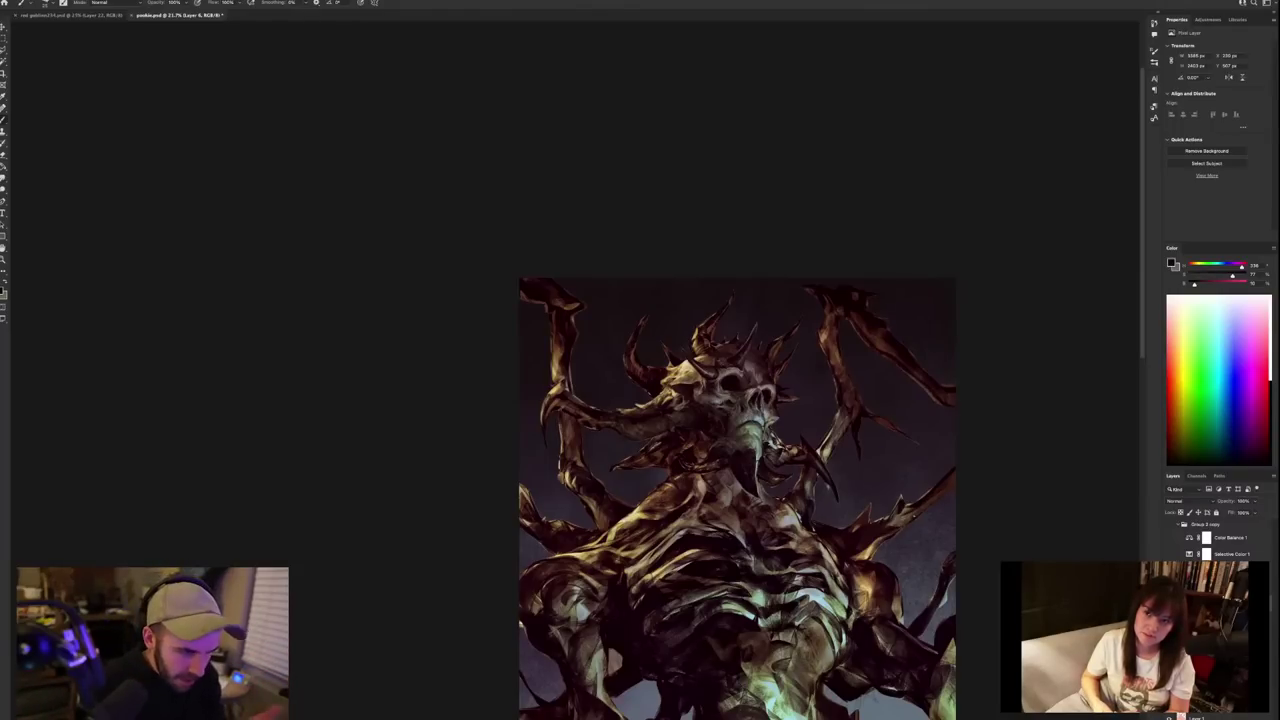
drag(830, 489, 993, 546)
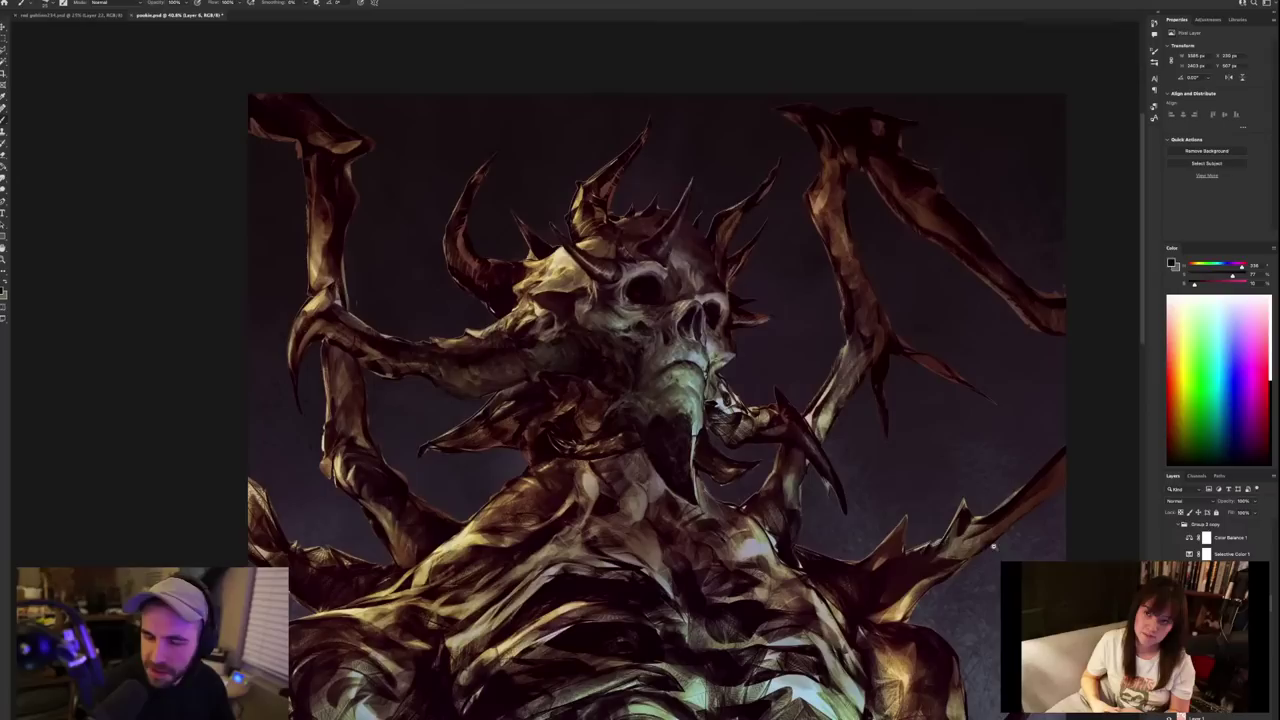
drag(738, 434, 770, 434)
drag(653, 308, 707, 396)
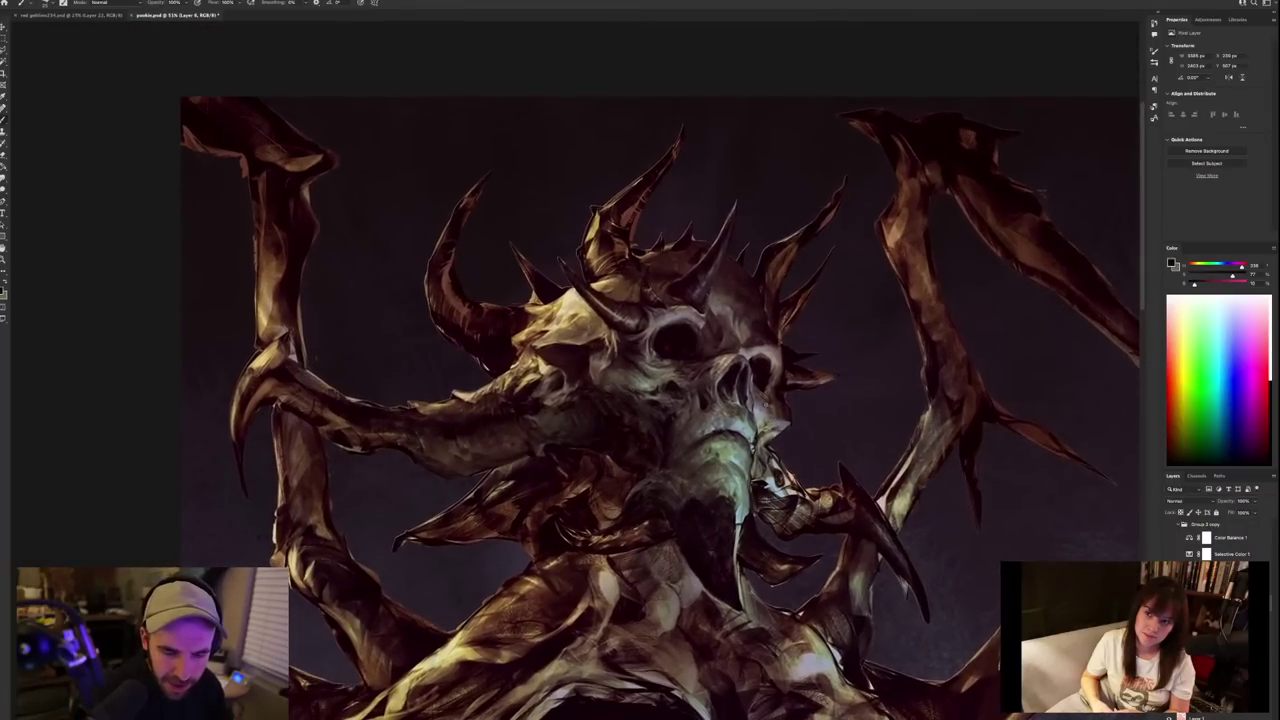
alt+click(703, 405)
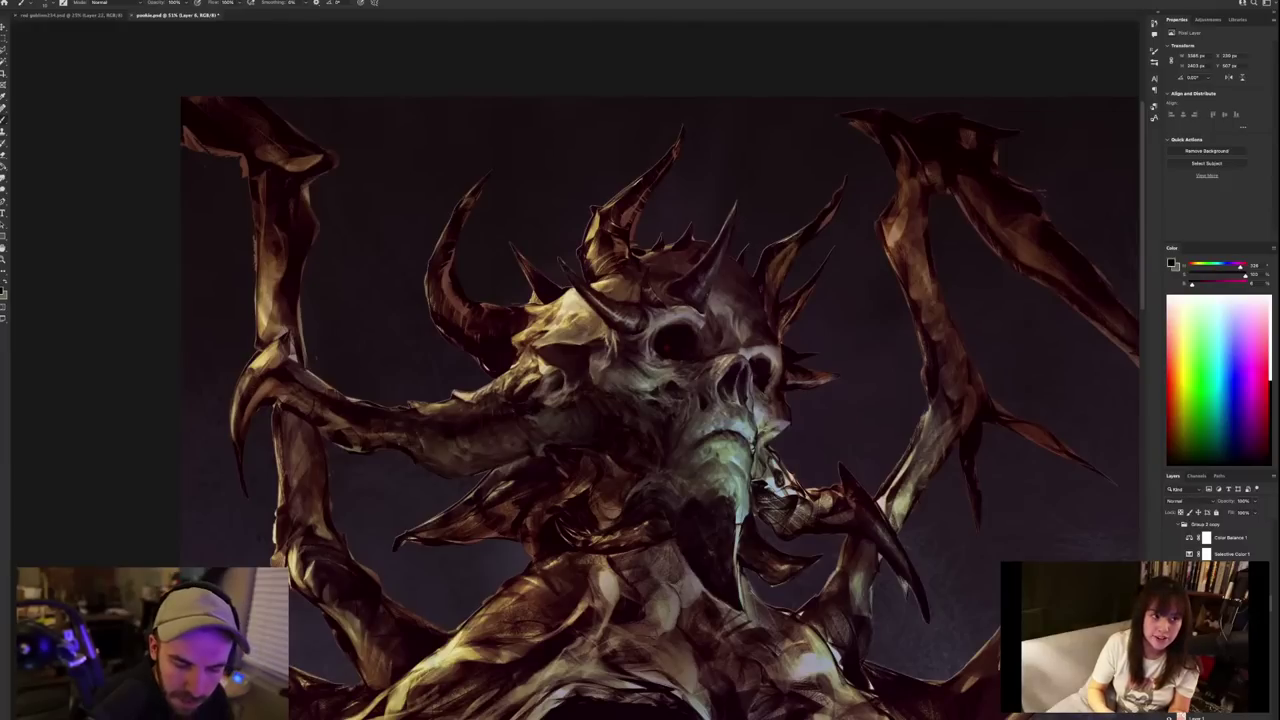
alt+click(649, 389)
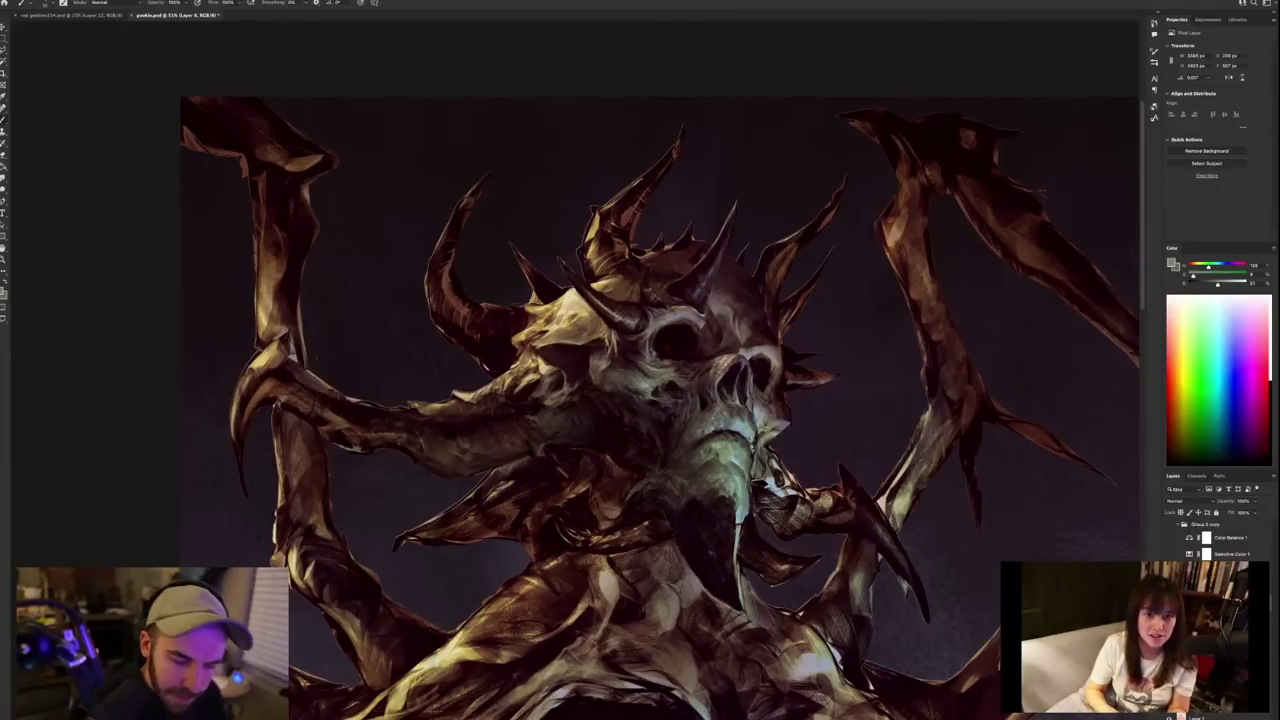
Shade the outer edge of the cheekbone with sampled muted brown and dark reddish tones.
scroll(725, 354, down, 5)
scroll(725, 354, up, 5)
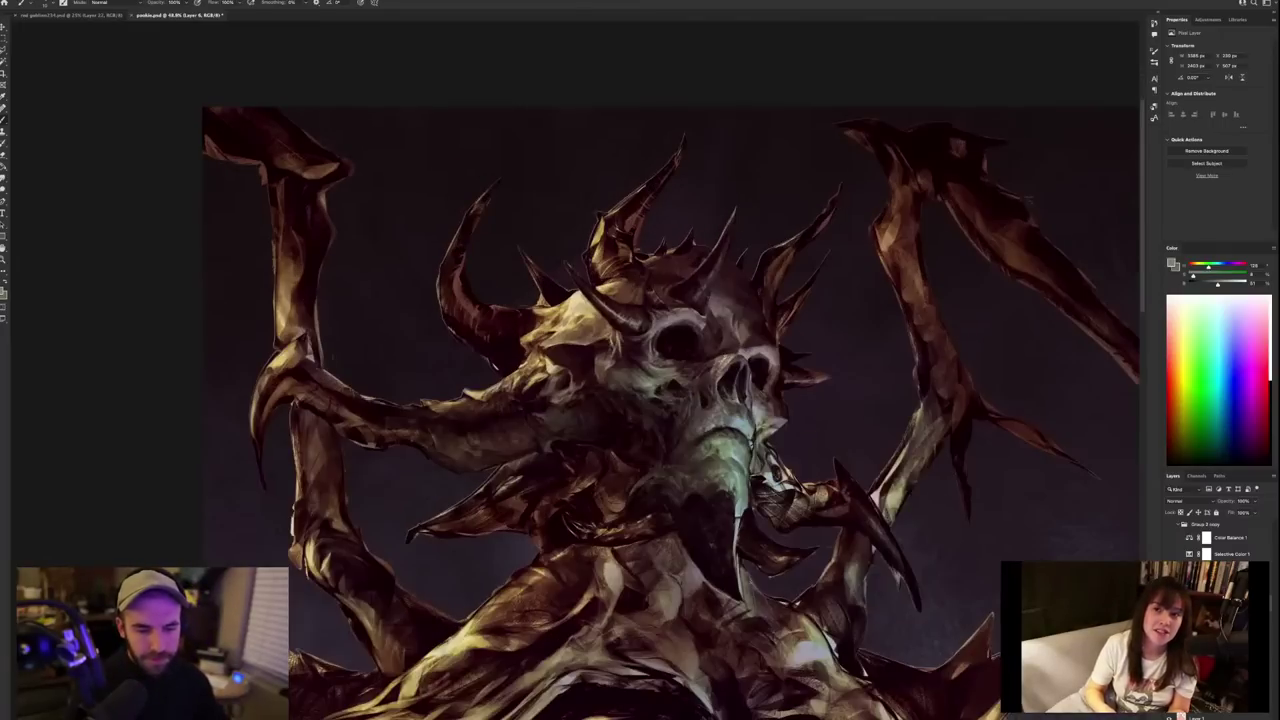
scroll(710, 348, up, 2)
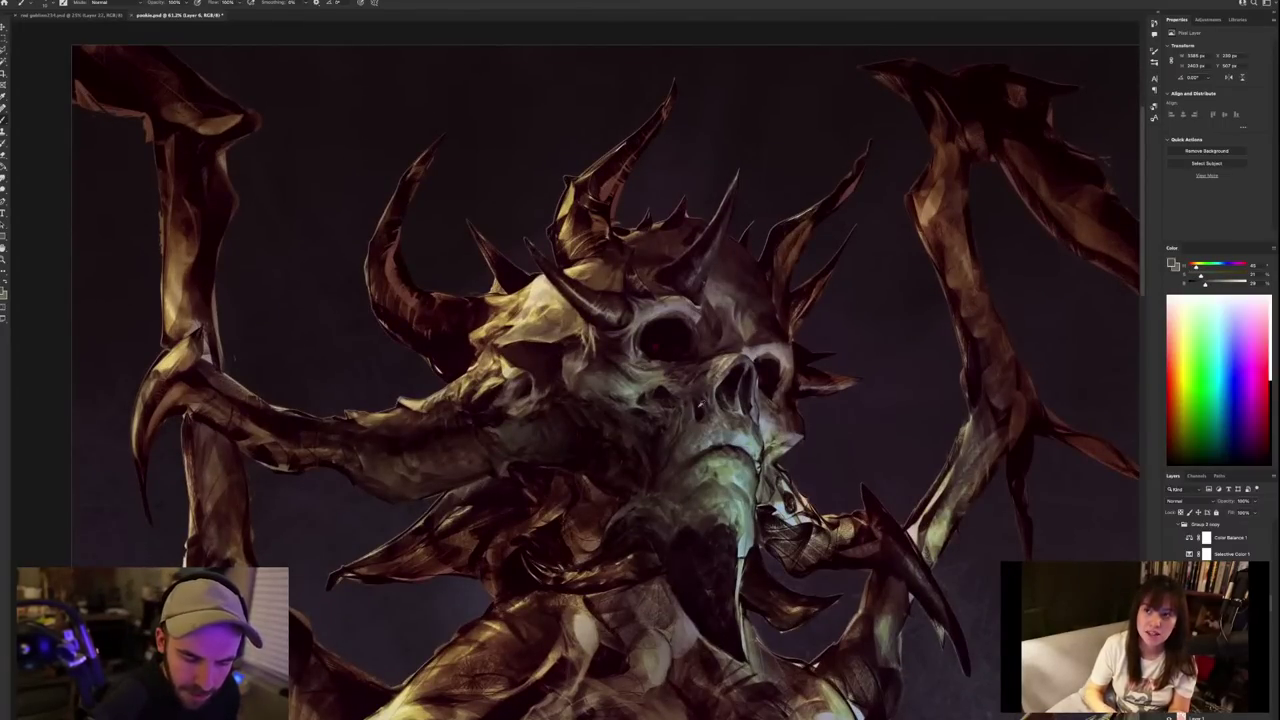
alt+click(615, 399)
alt+click(613, 394)
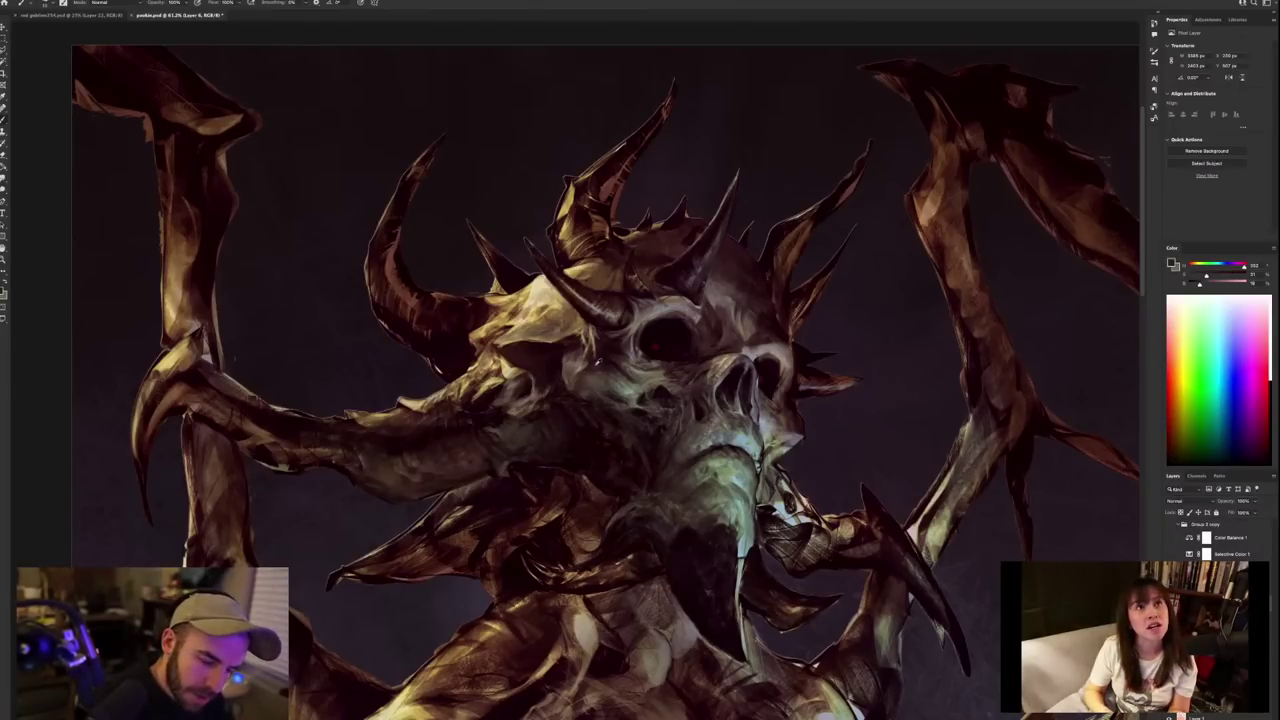
alt+click(590, 366)
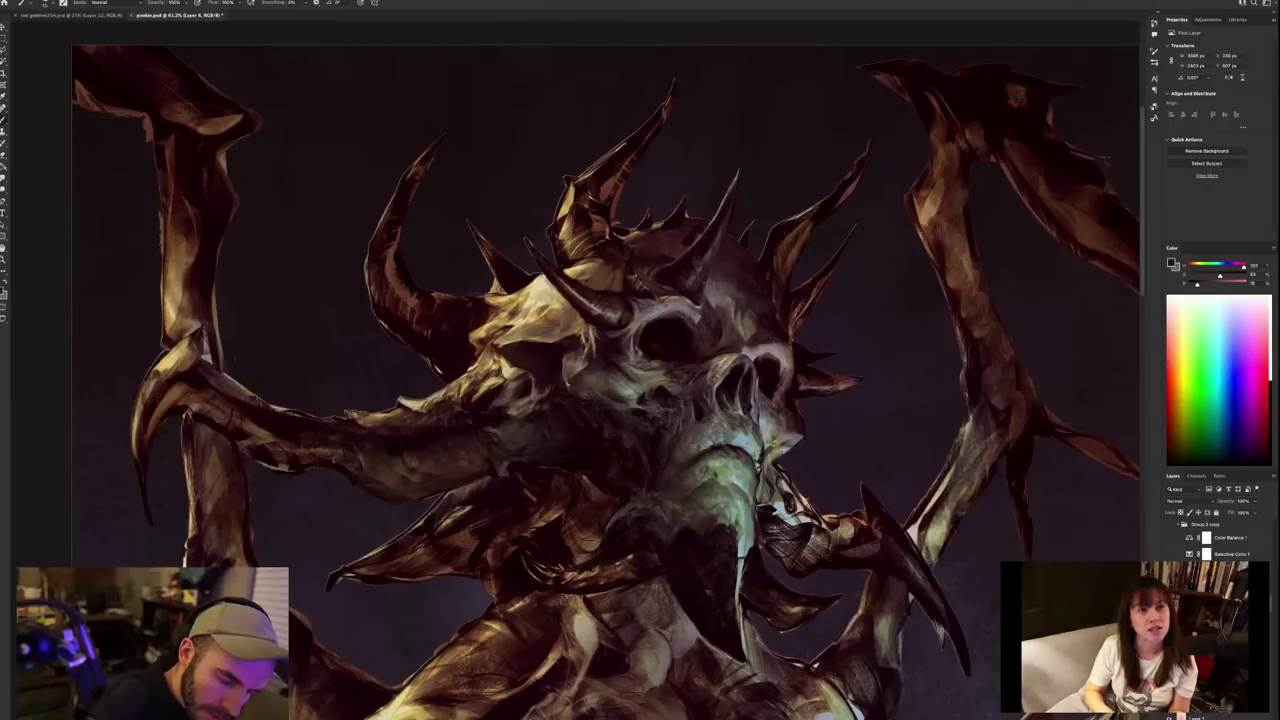
alt+click(594, 363)
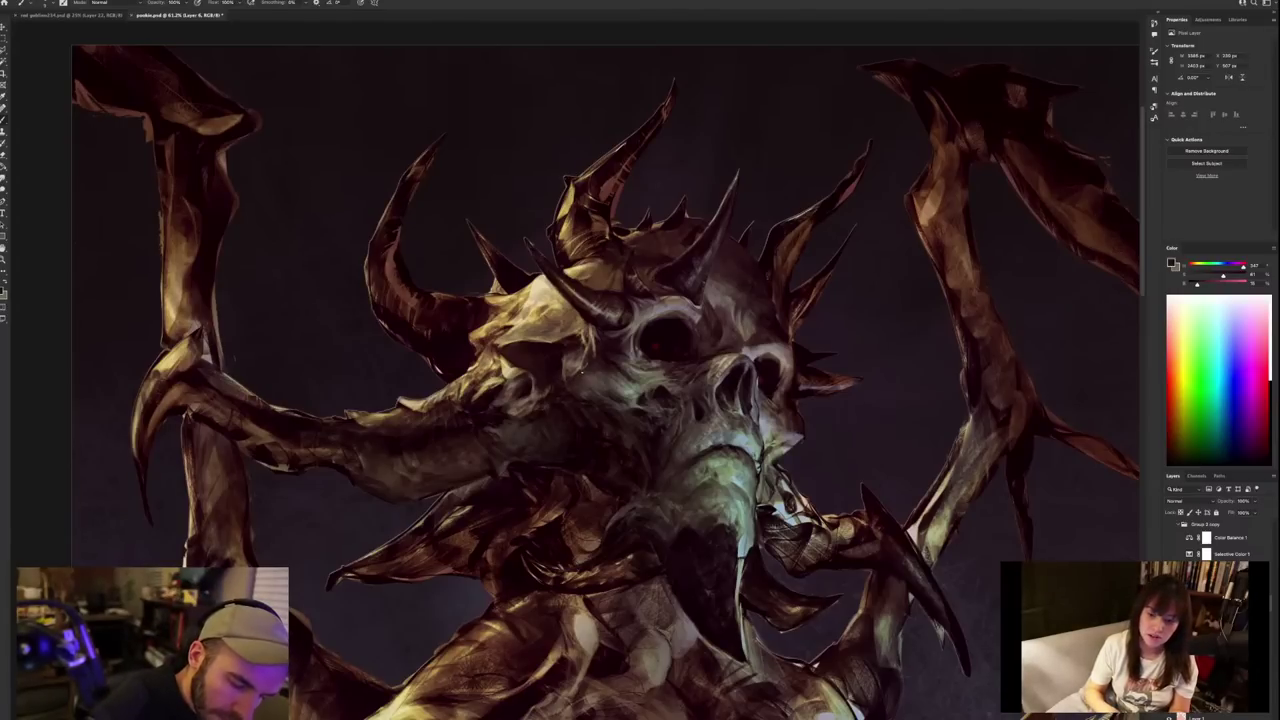
Repaint the bony ridge and hollow behind the eye socket with sampled pale bone, dark red and tan tones.
scroll(640, 400, down, 3)
scroll(640, 400, down, 1)
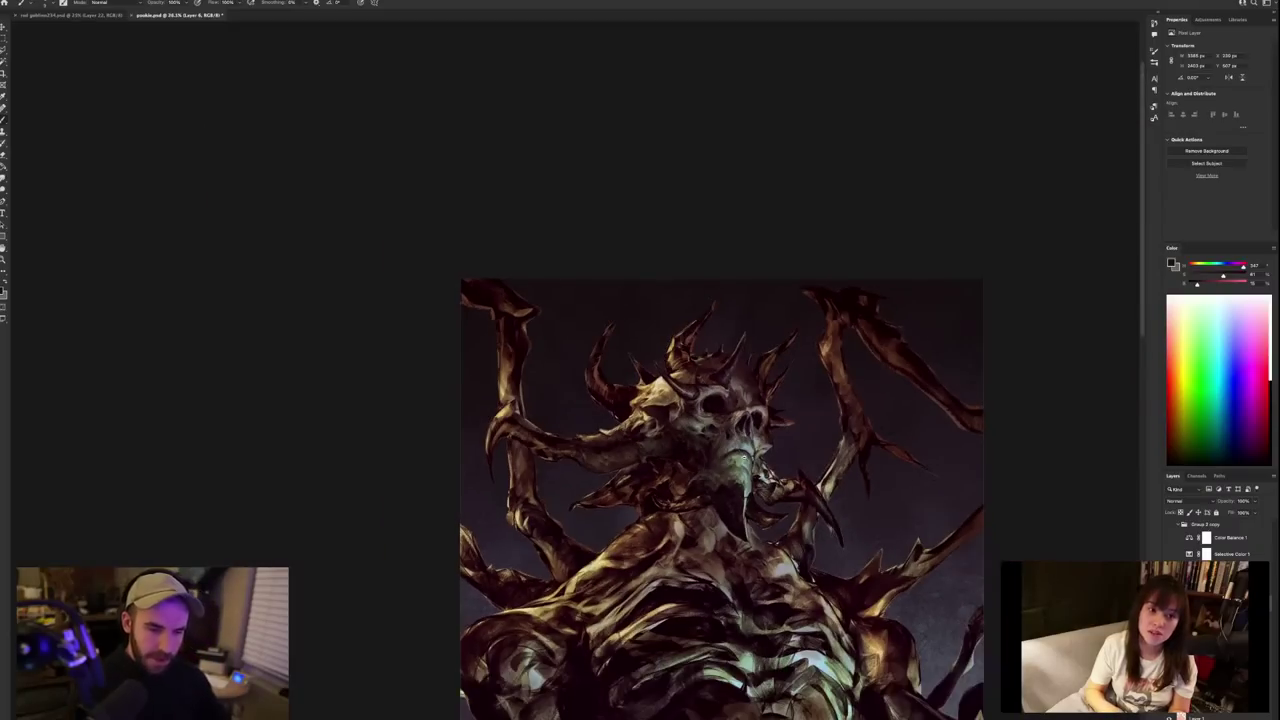
scroll(640, 400, up, 3)
scroll(749, 461, up, 2)
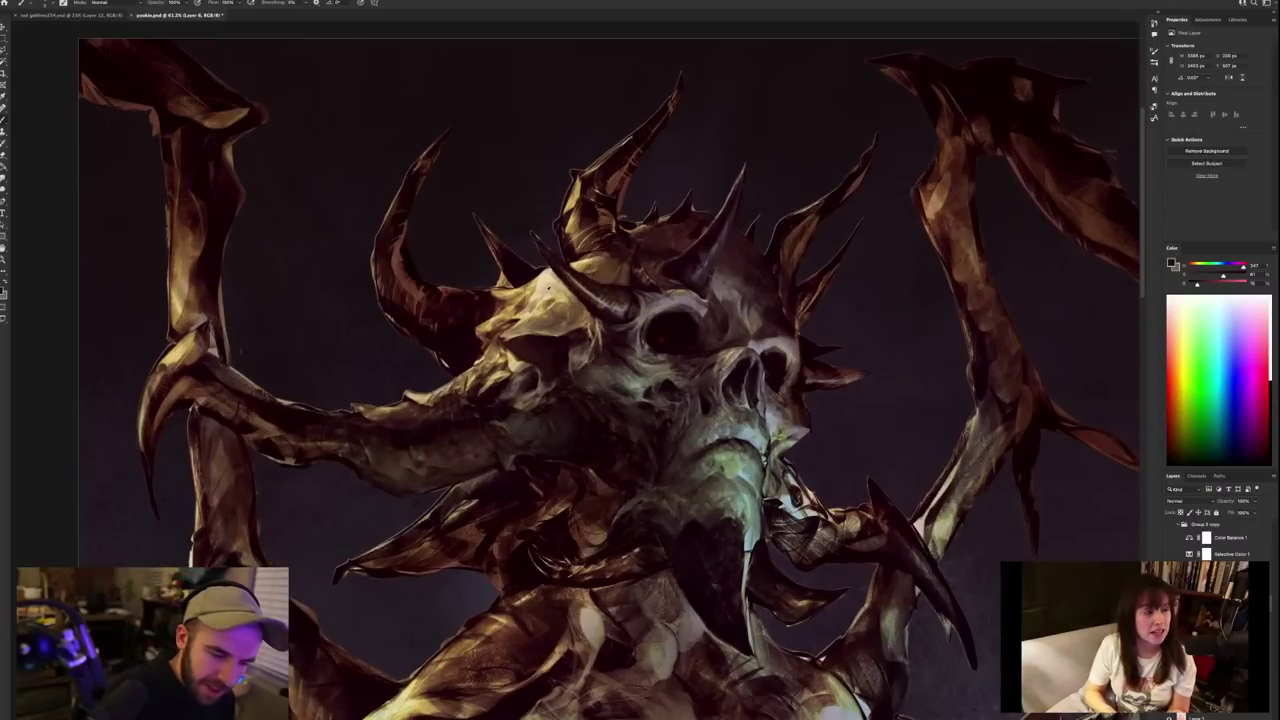
alt+click(541, 289)
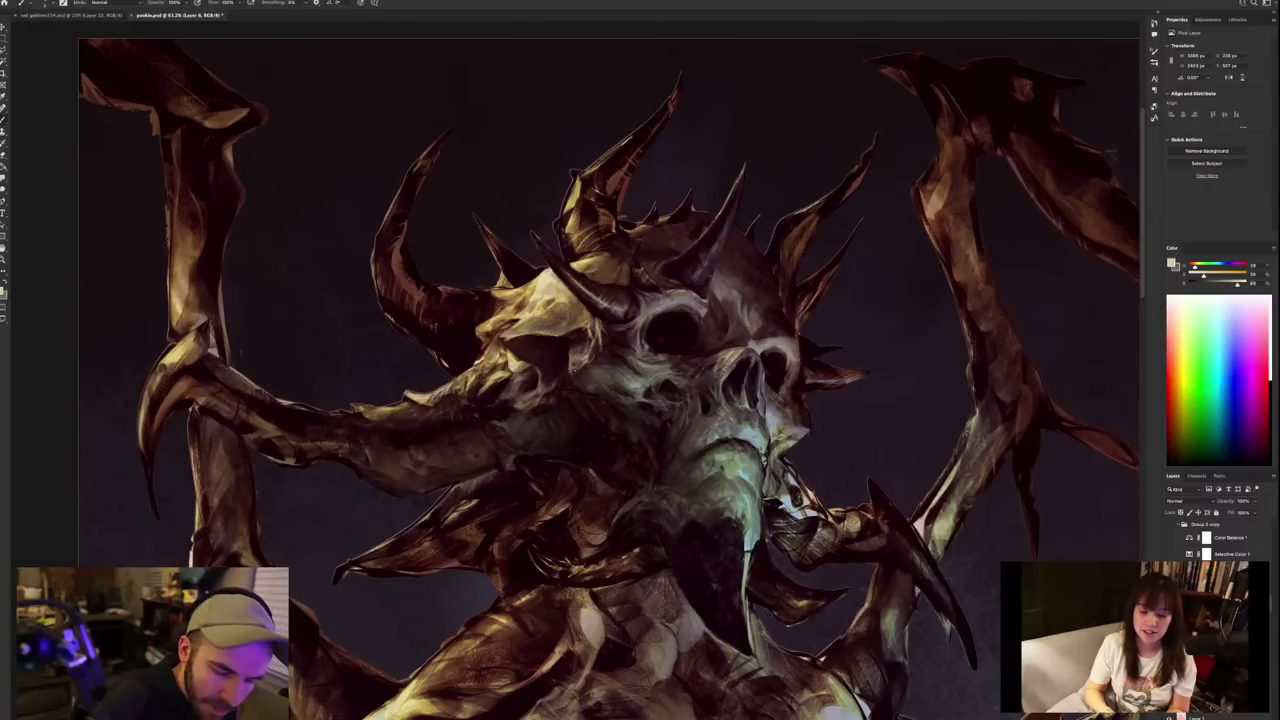
alt+click(576, 342)
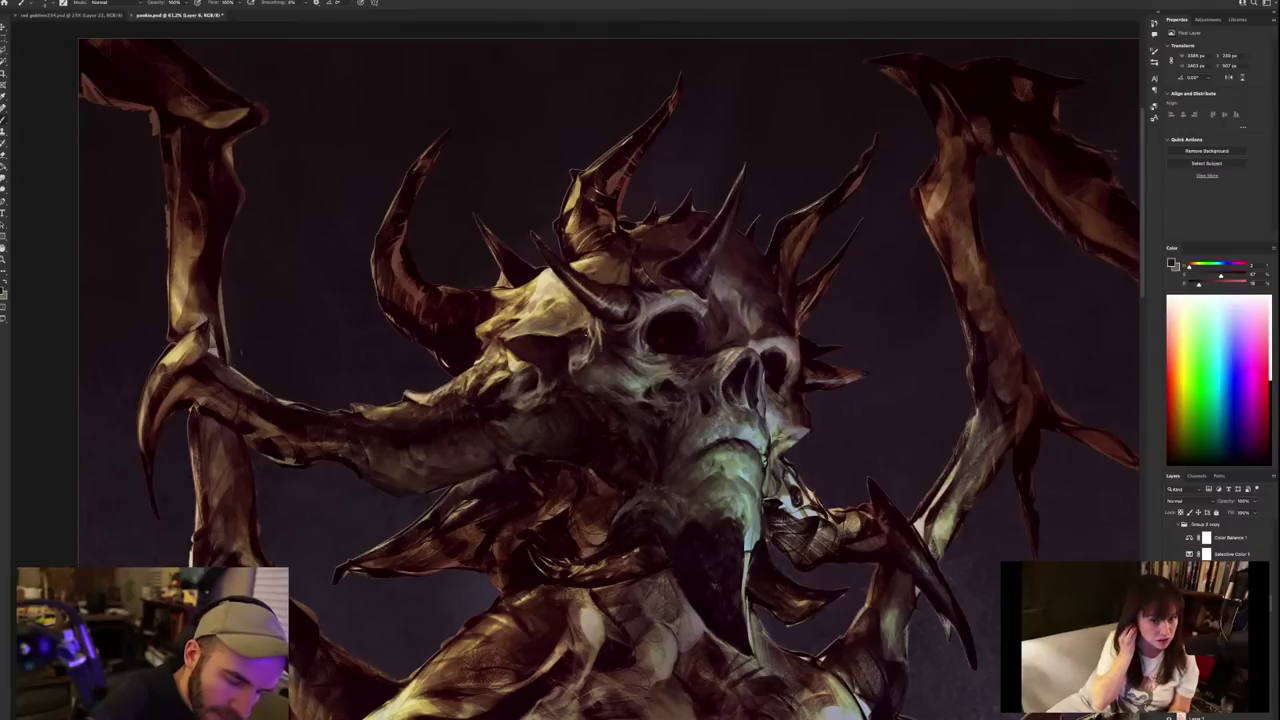
alt+click(574, 332)
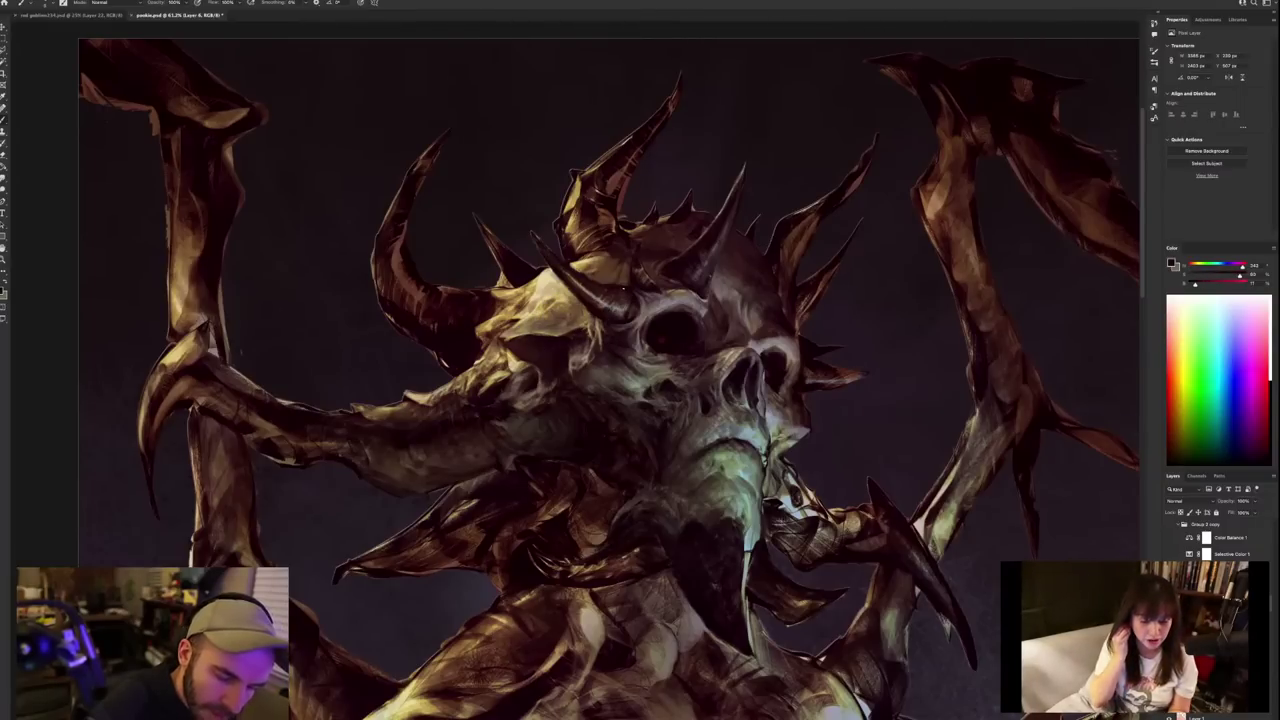
alt+click(592, 335)
alt+click(588, 333)
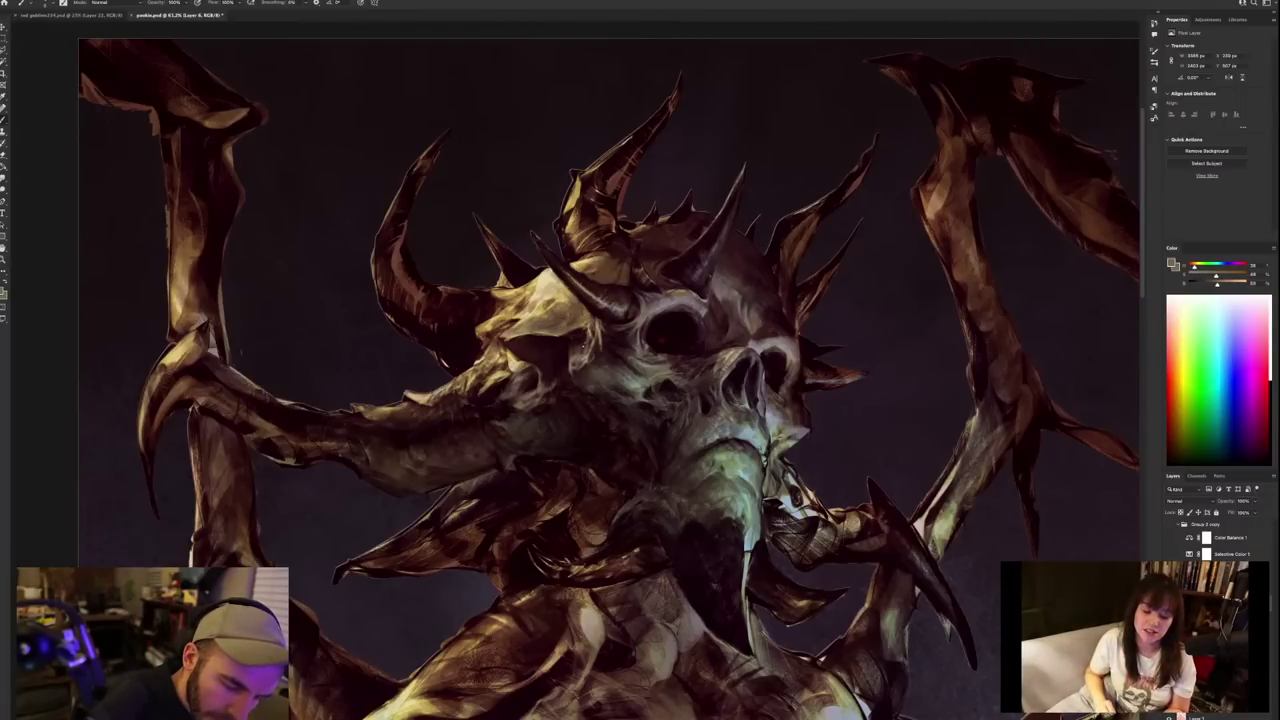
alt+click(590, 336)
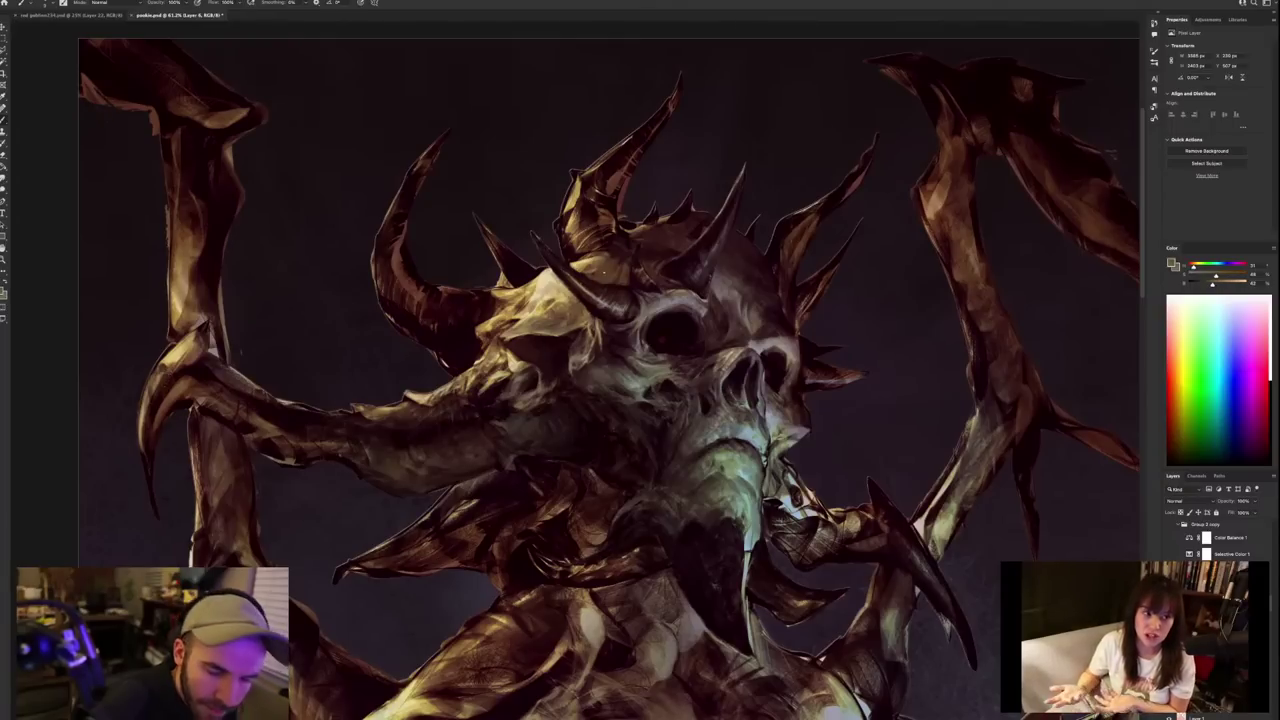
Blend sampled brown and reddish-brown tones into the temple hollow below the forward horn, checking the whole figure.
scroll(603, 270, down, 1)
scroll(603, 270, down, 4)
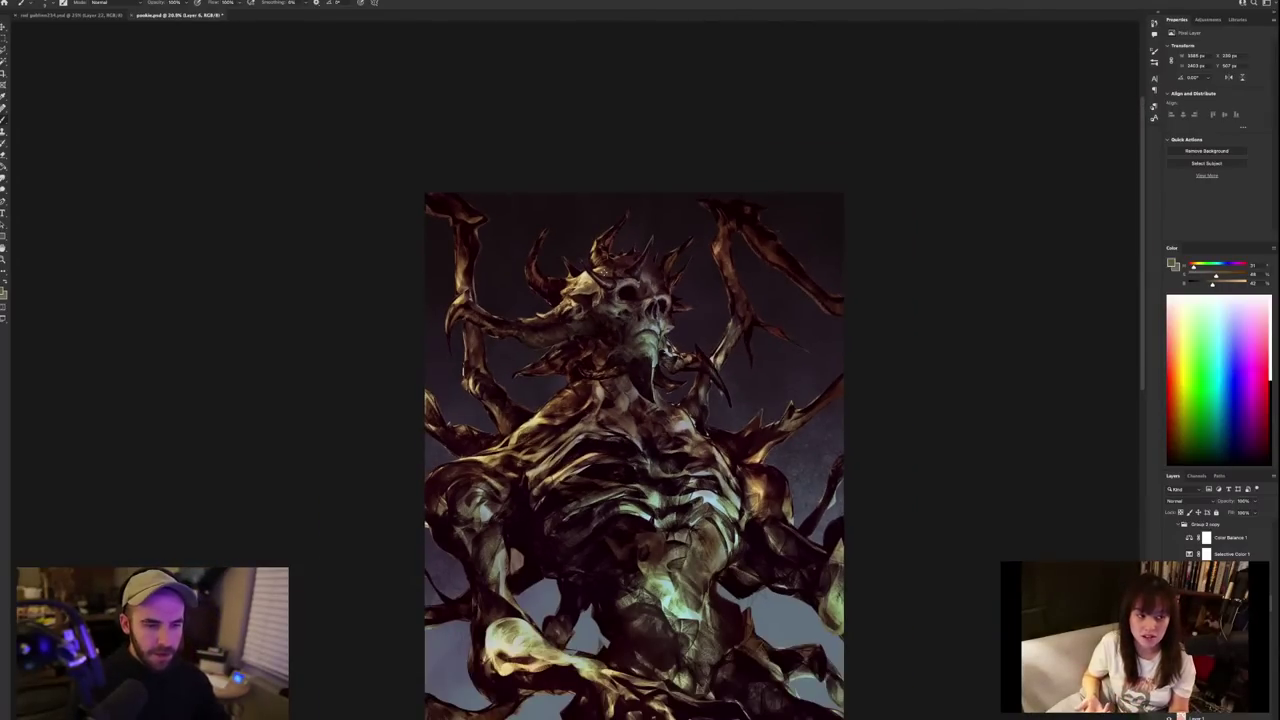
scroll(590, 335, up, 4)
alt+click(581, 333)
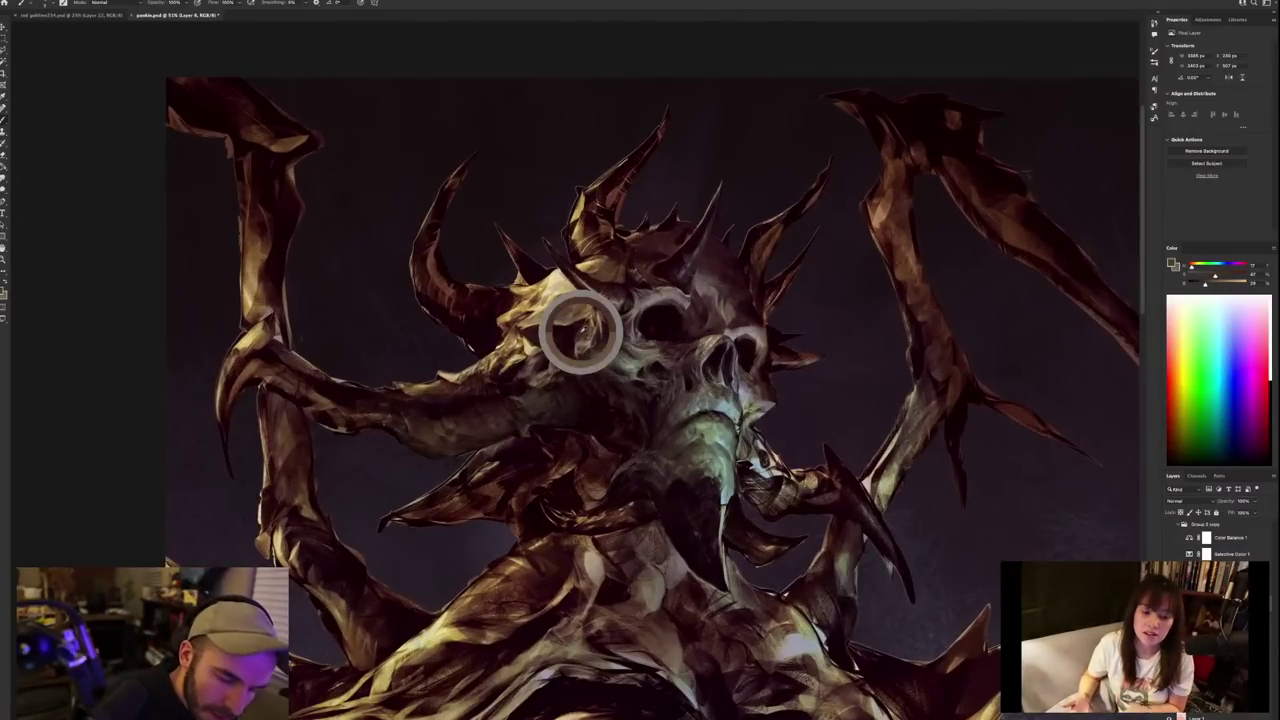
alt+click(575, 325)
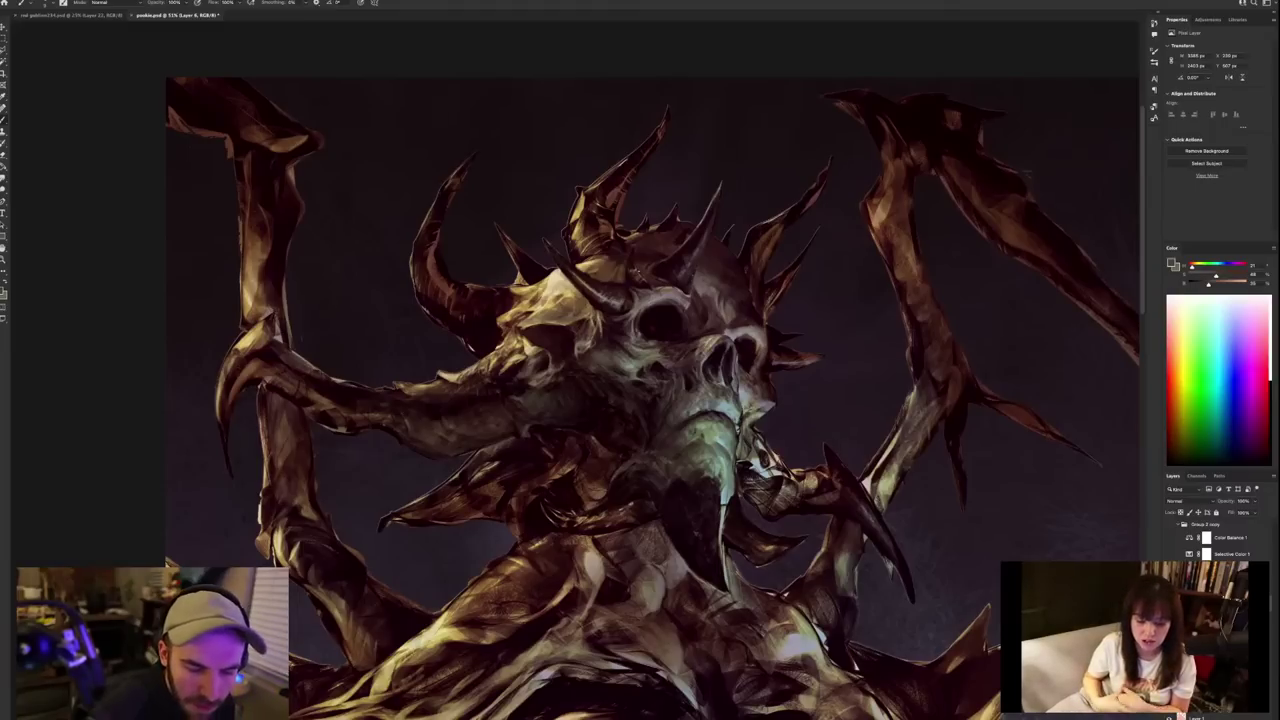
alt+click(586, 321)
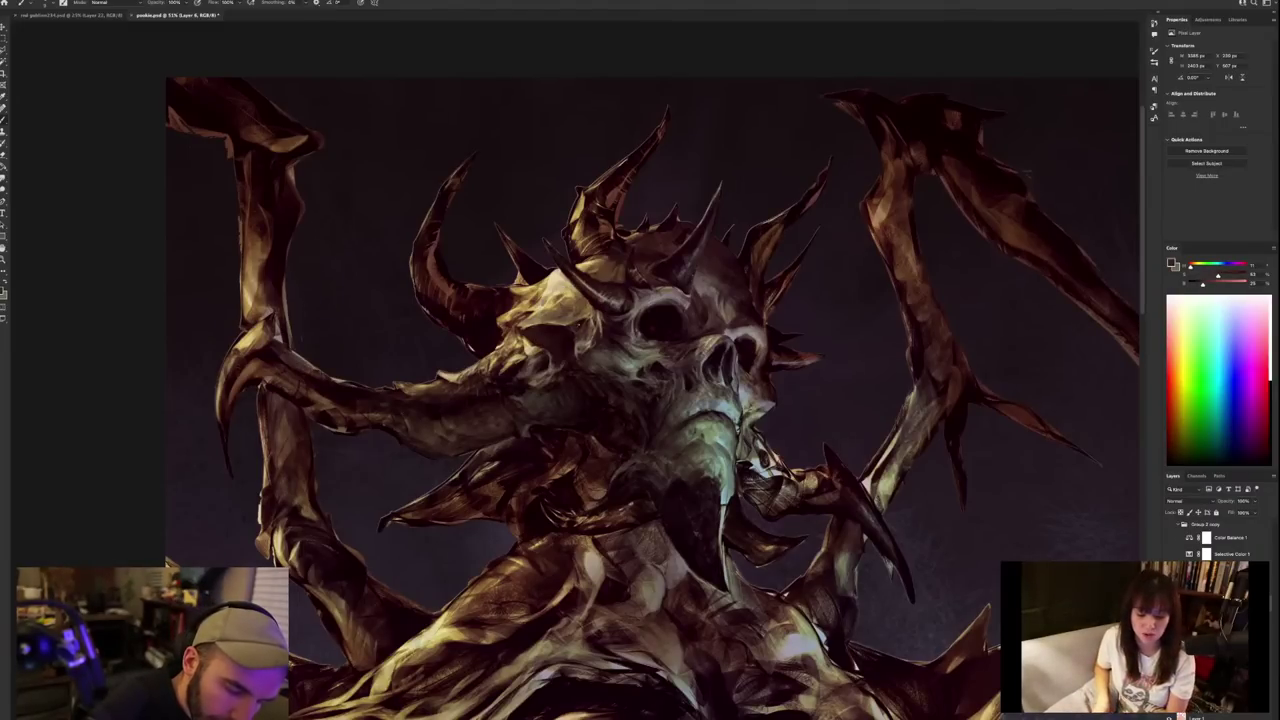
Touch up the temple beneath the base of the forward horn with sampled dark red and warm tan.
scroll(651, 280, down, 3)
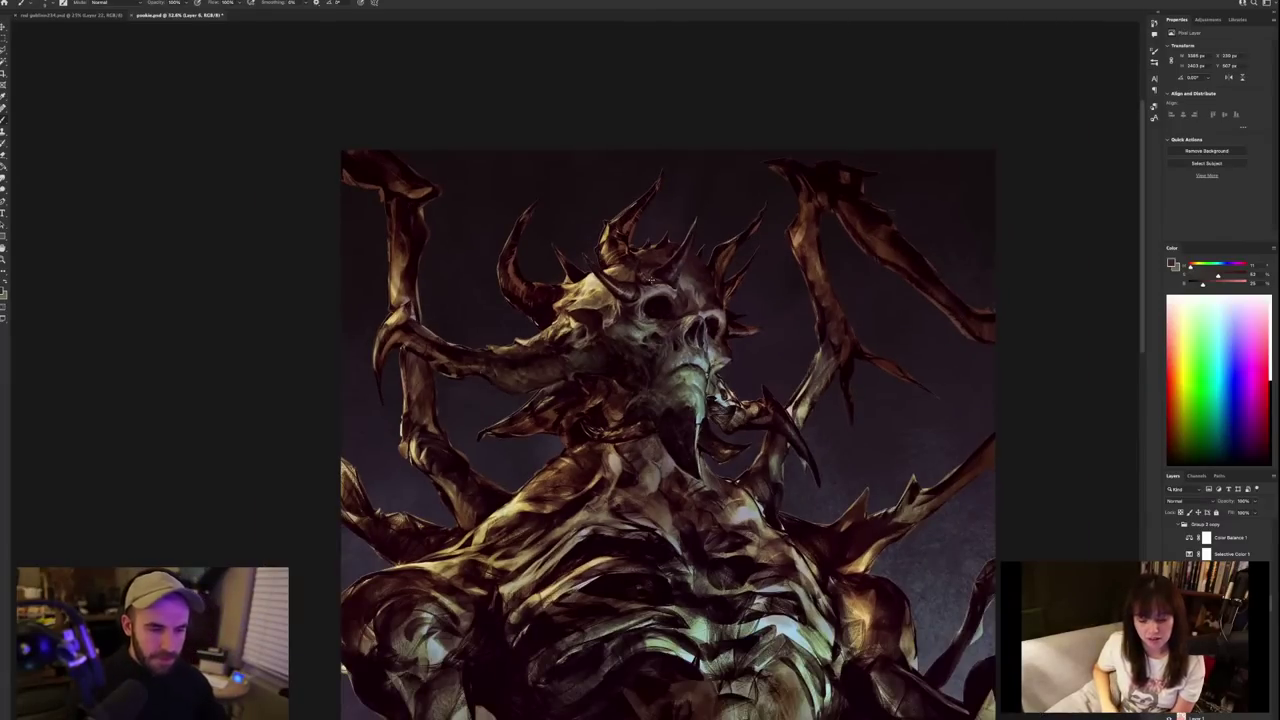
scroll(696, 302, up, 2)
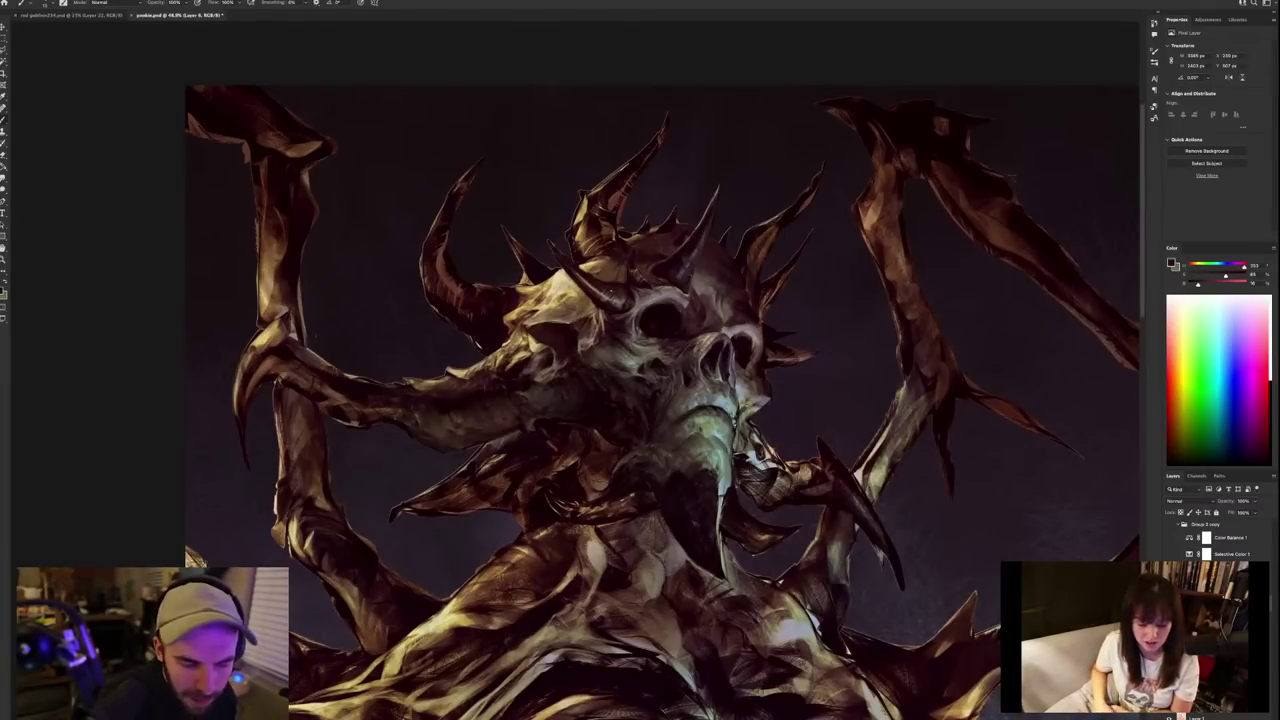
alt+click(593, 316)
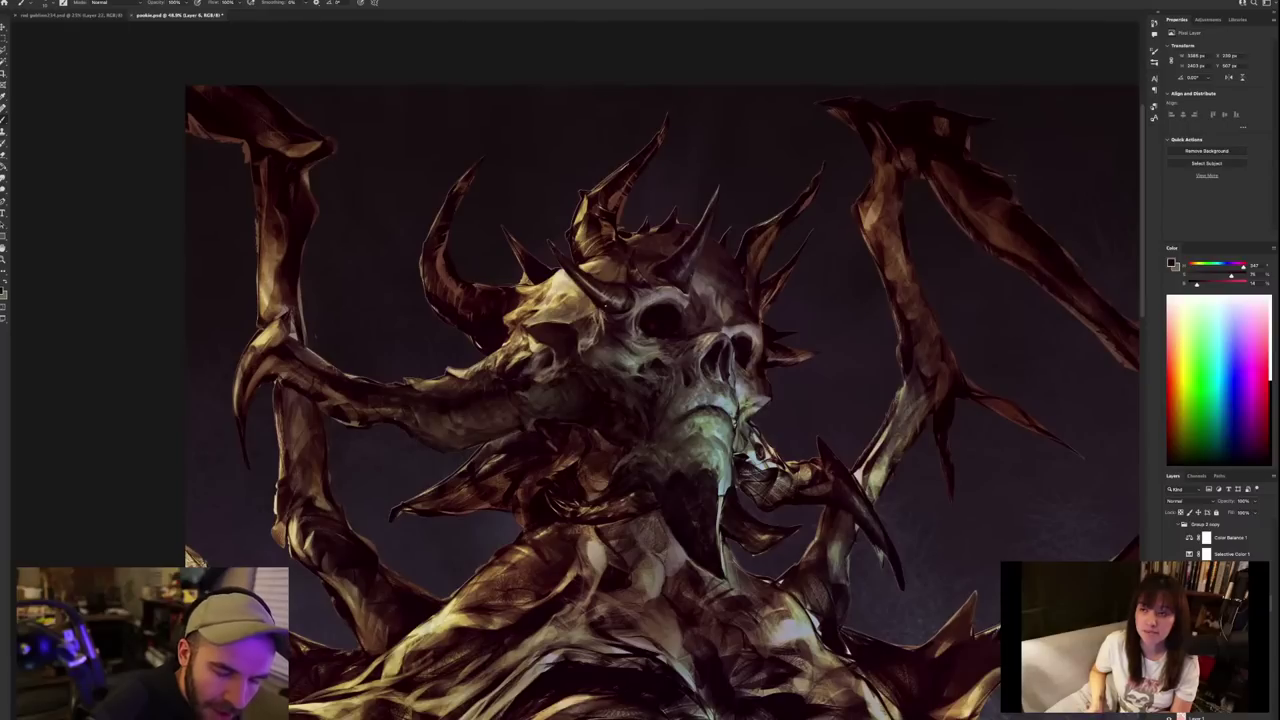
alt+click(601, 313)
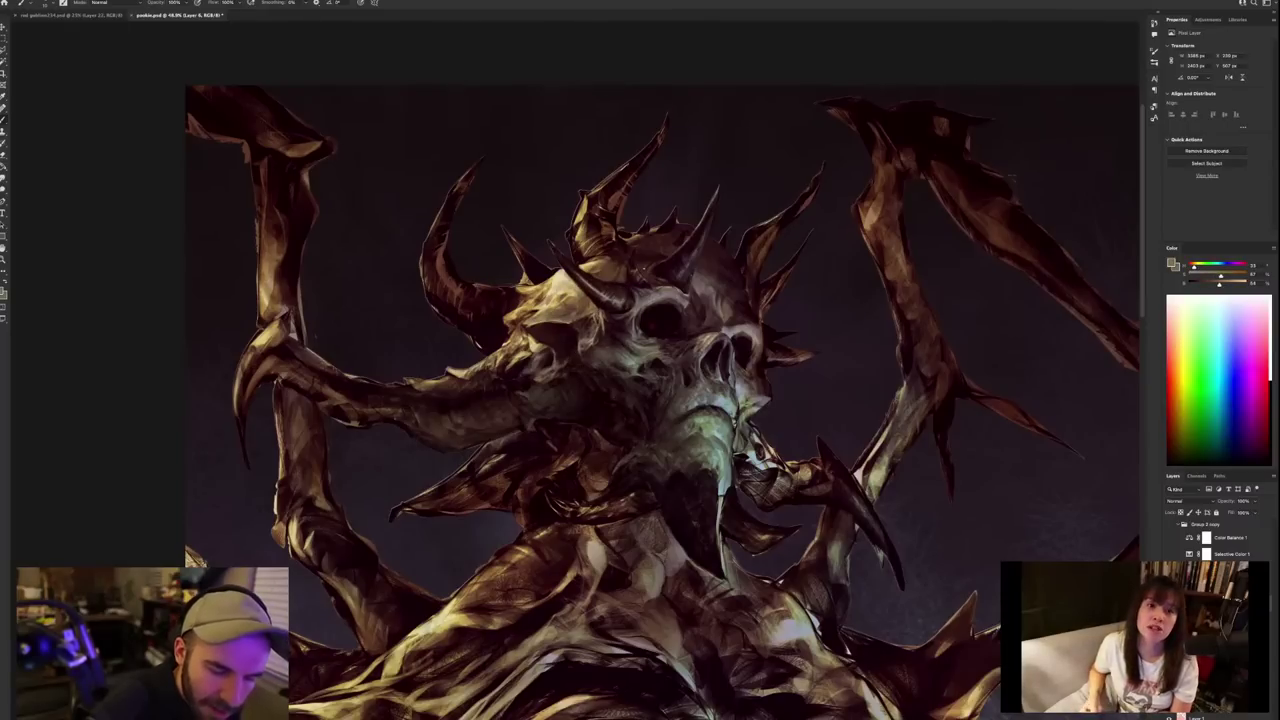
Touch up the temple bone below the forward horn with sampled muted brown tones, checking the whole figure.
scroll(634, 264, down, 1)
scroll(634, 264, down, 1)
scroll(634, 264, up, 3)
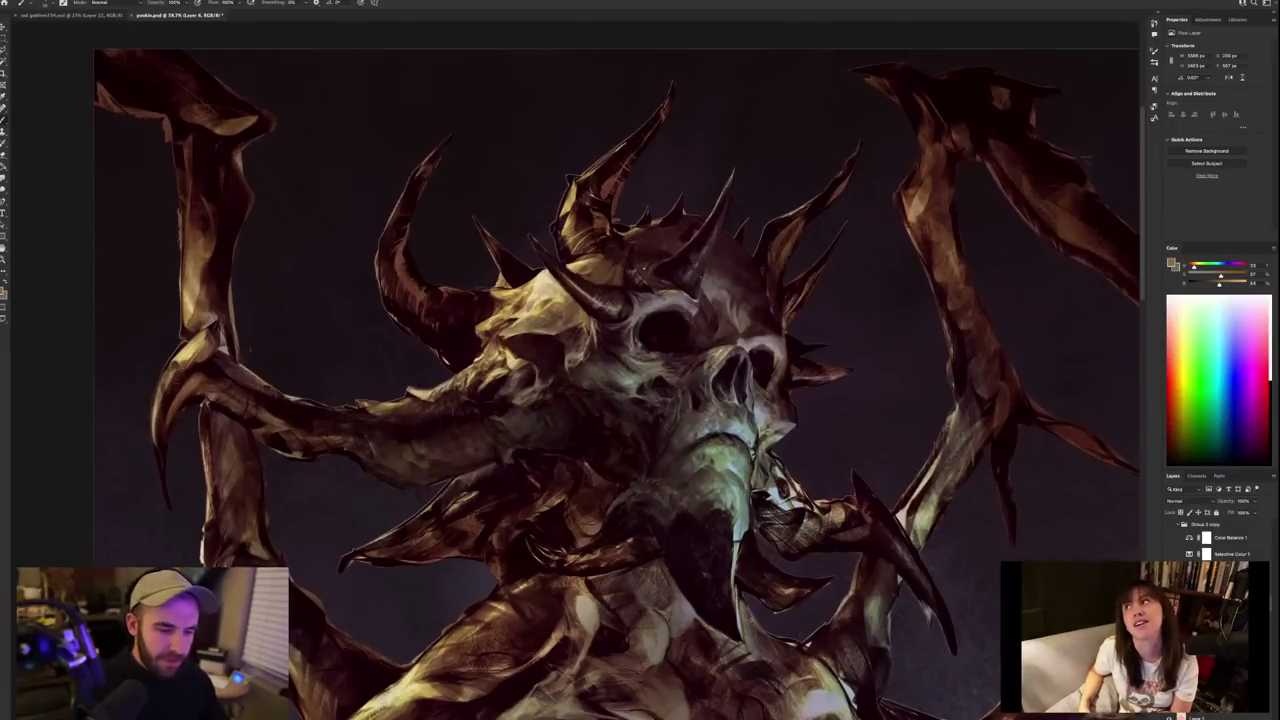
alt+click(574, 313)
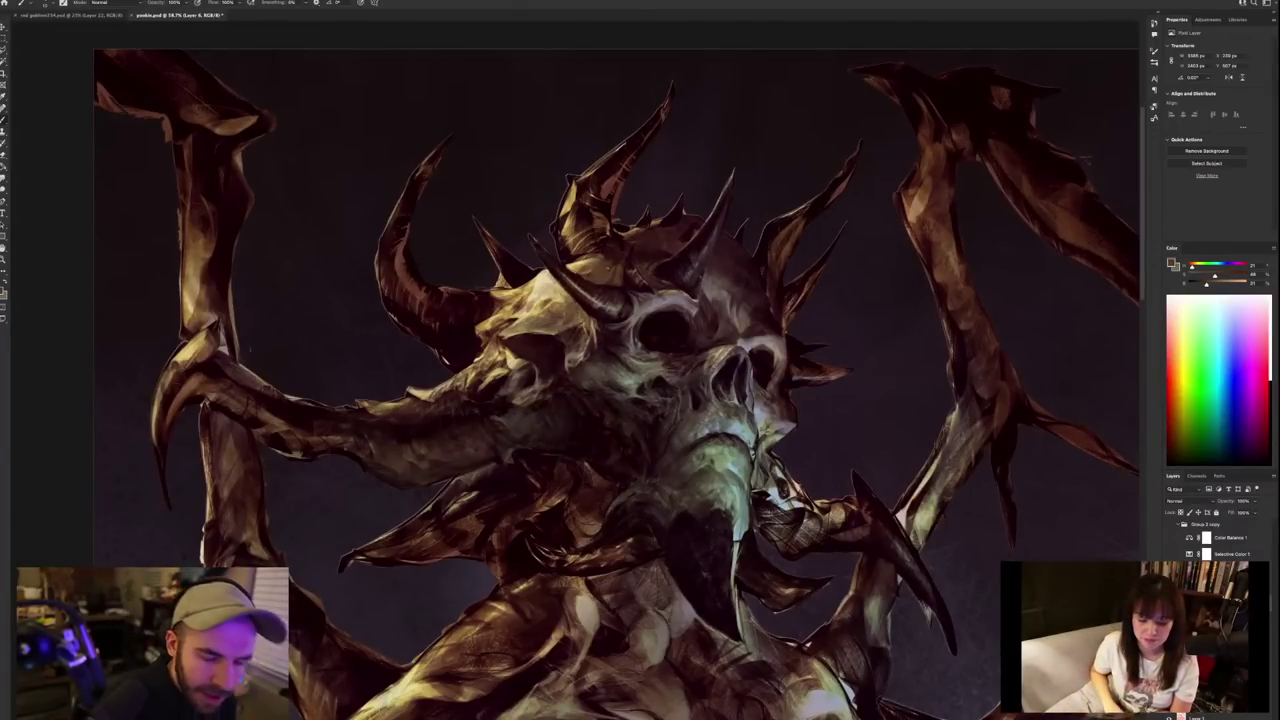
scroll(606, 271, down, 6)
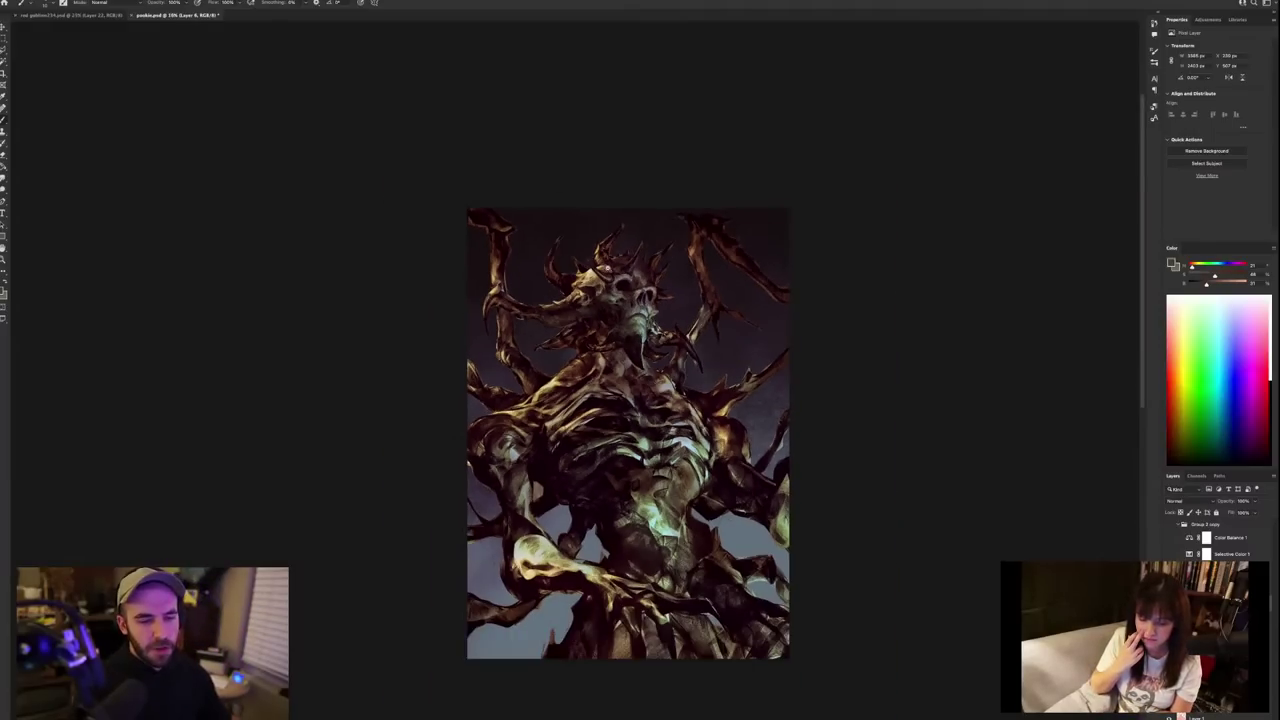
scroll(651, 287, up, 5)
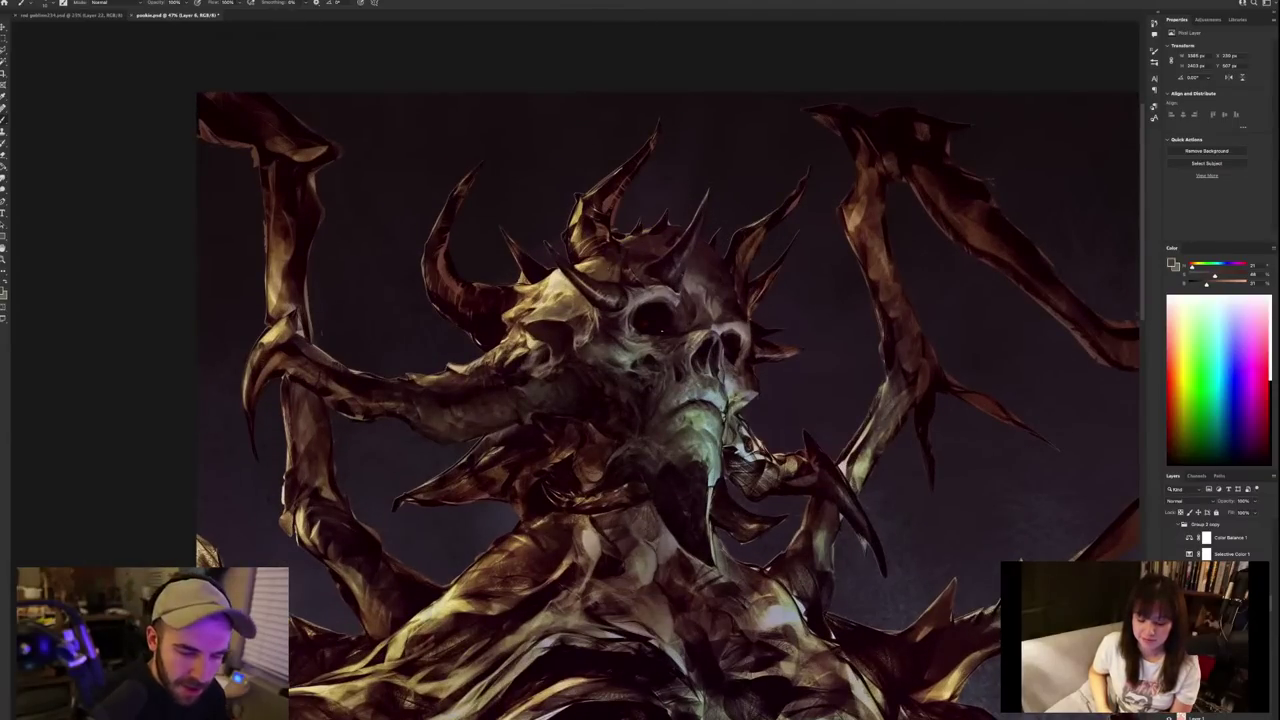
alt+click(560, 306)
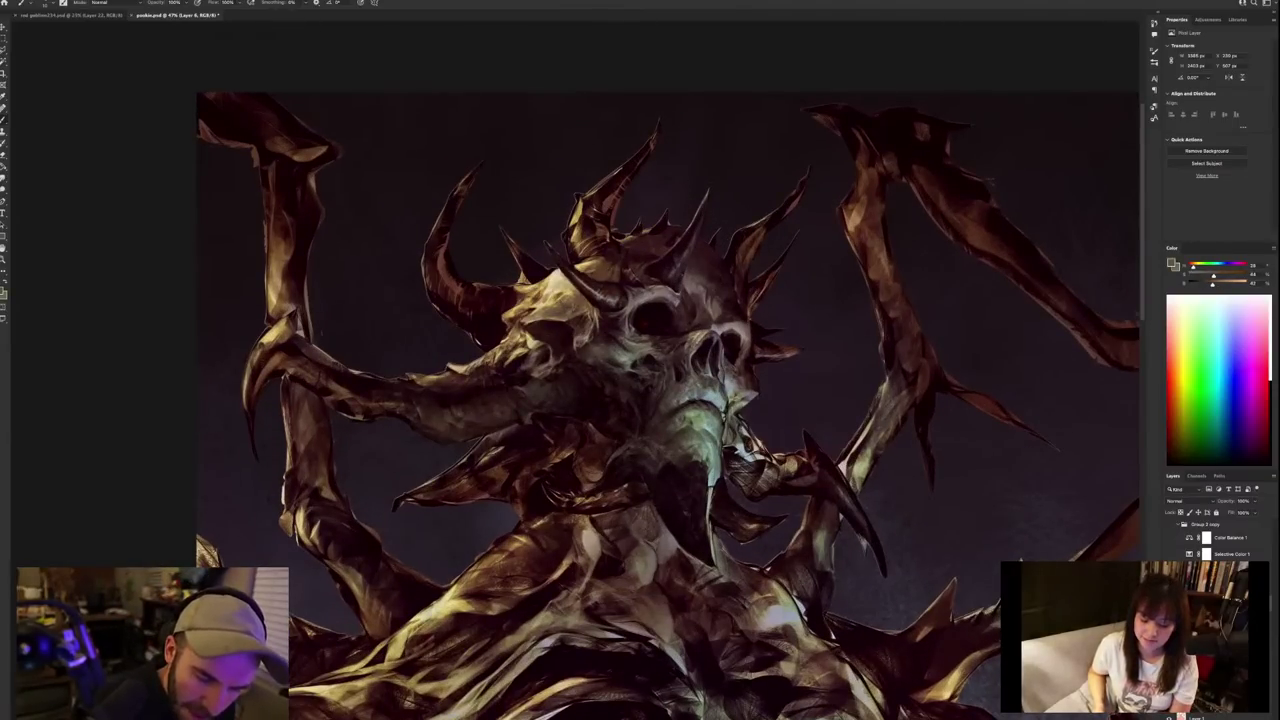
Rework the bright temple ridge beside the forward horn with sampled yellowish bone and warm tan tones.
scroll(755, 325, down, 3)
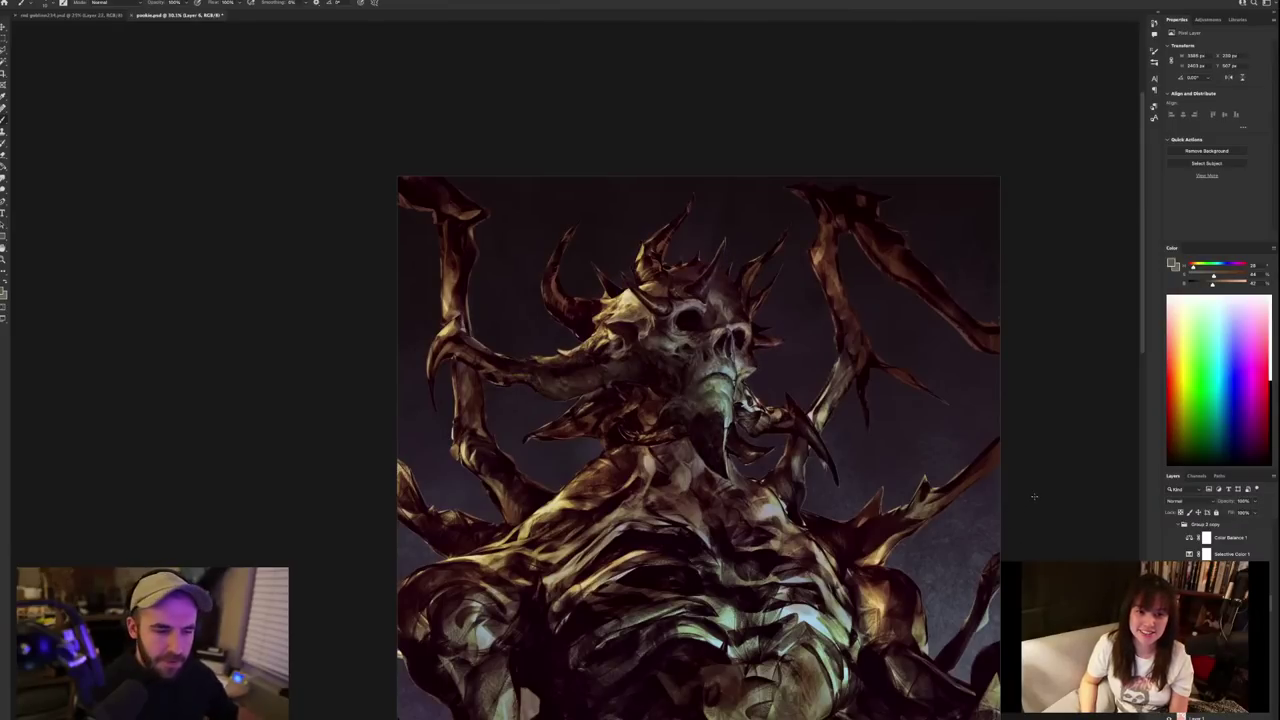
key(super+plus)
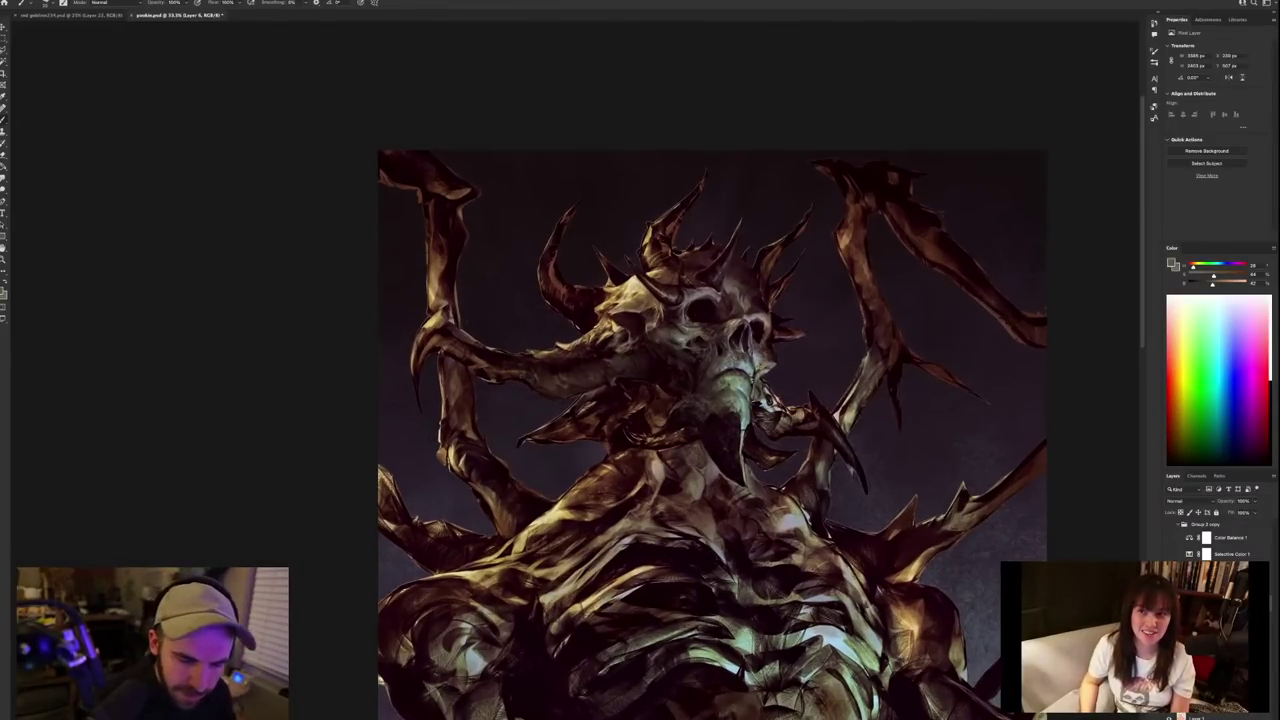
alt+click(628, 287)
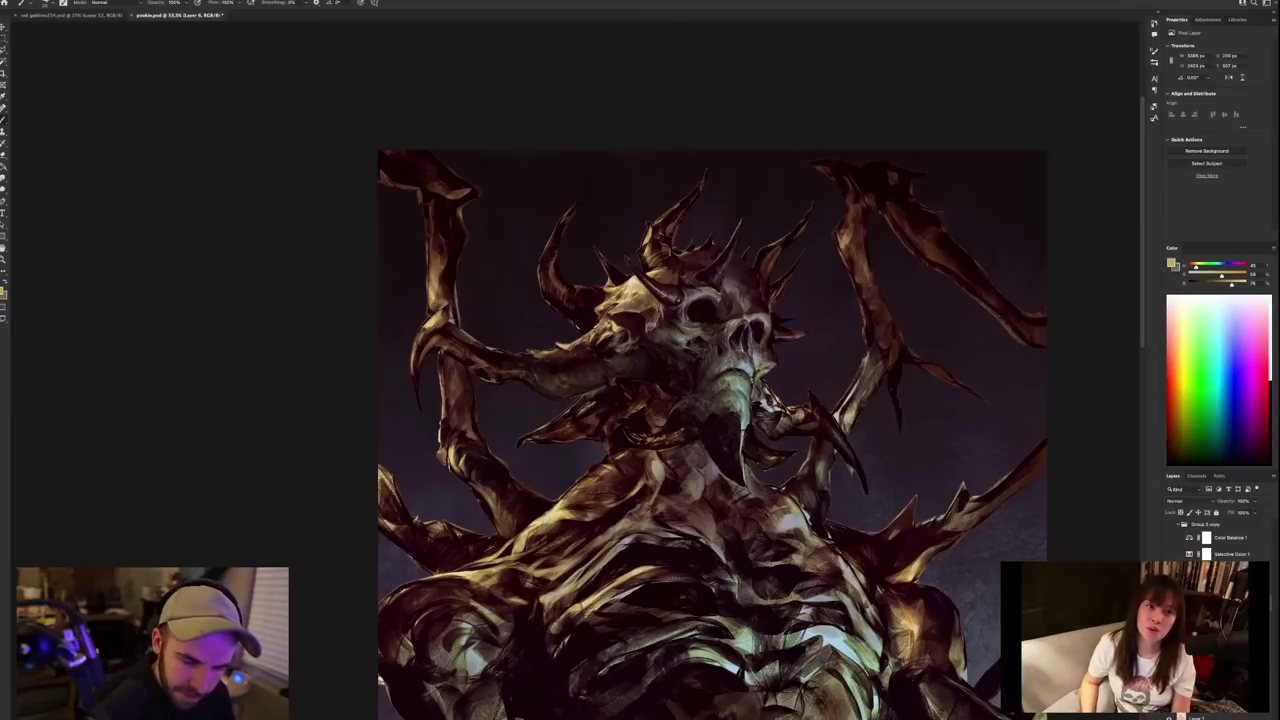
alt+click(645, 293)
alt+click(599, 307)
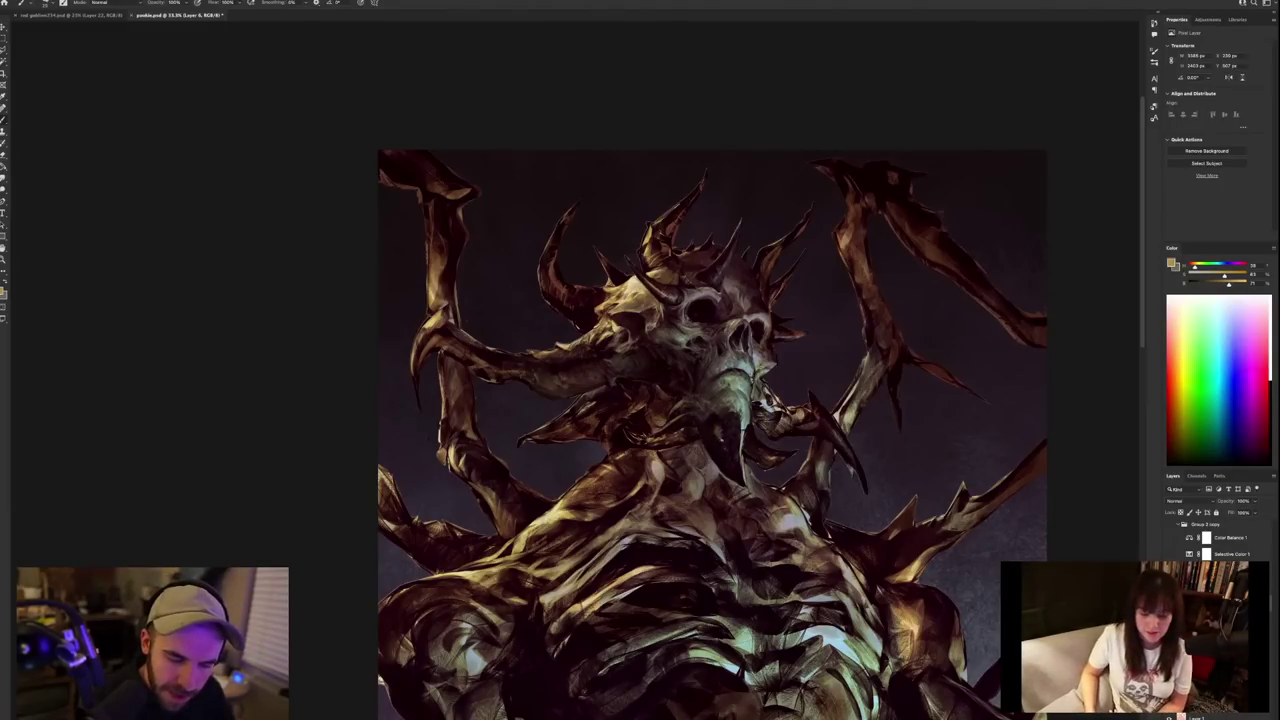
Paint form into the dark chin spike with sampled warm brown and near-black tones.
alt+click(722, 429)
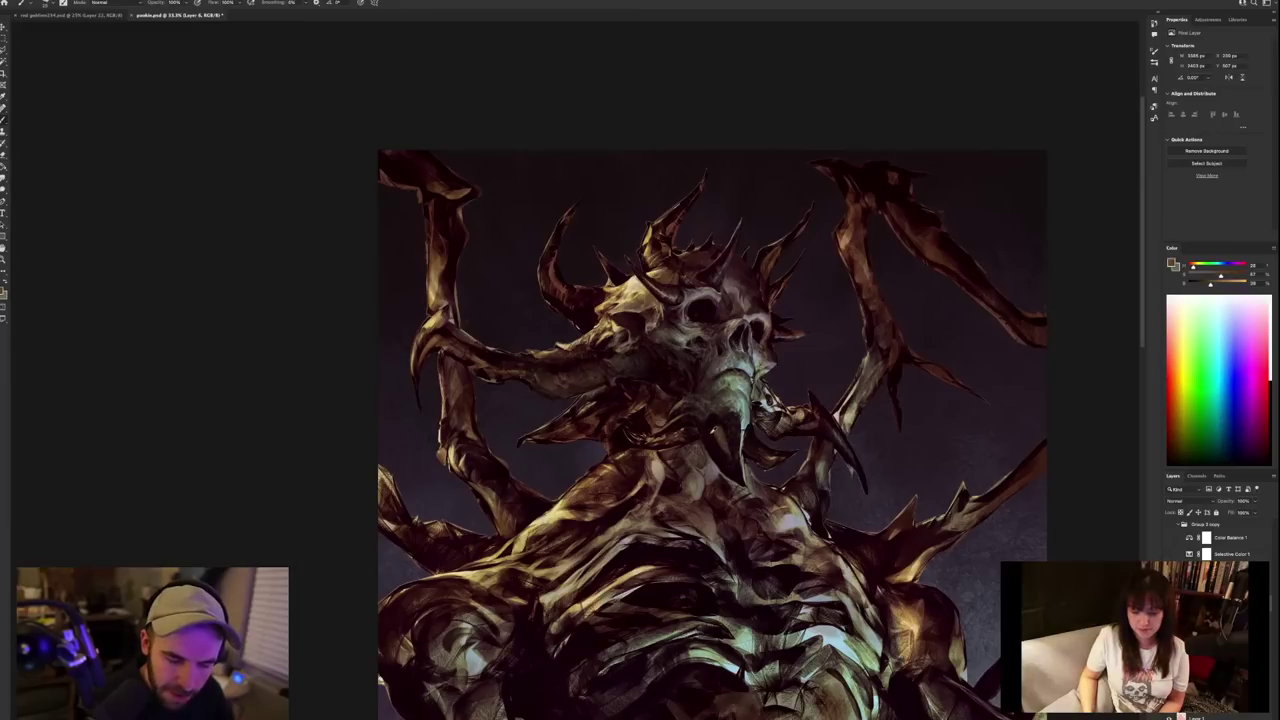
alt+click(714, 430)
alt+click(720, 432)
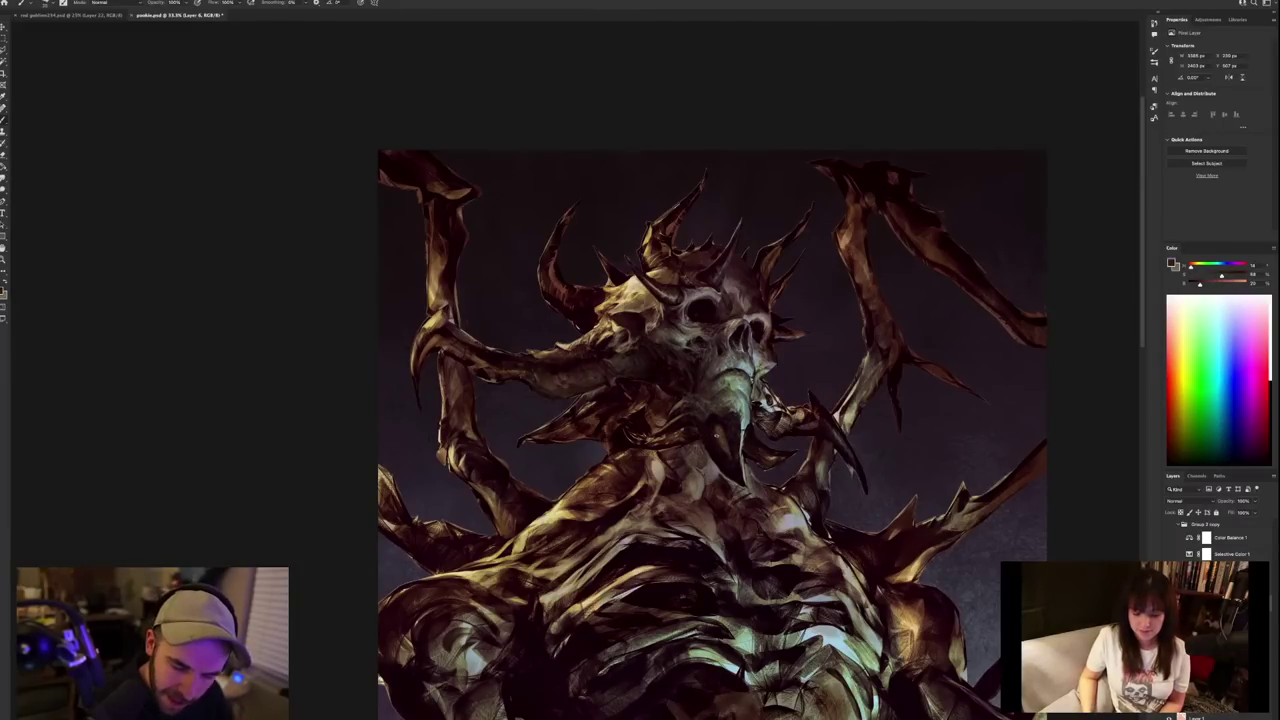
alt+click(720, 448)
alt+click(730, 440)
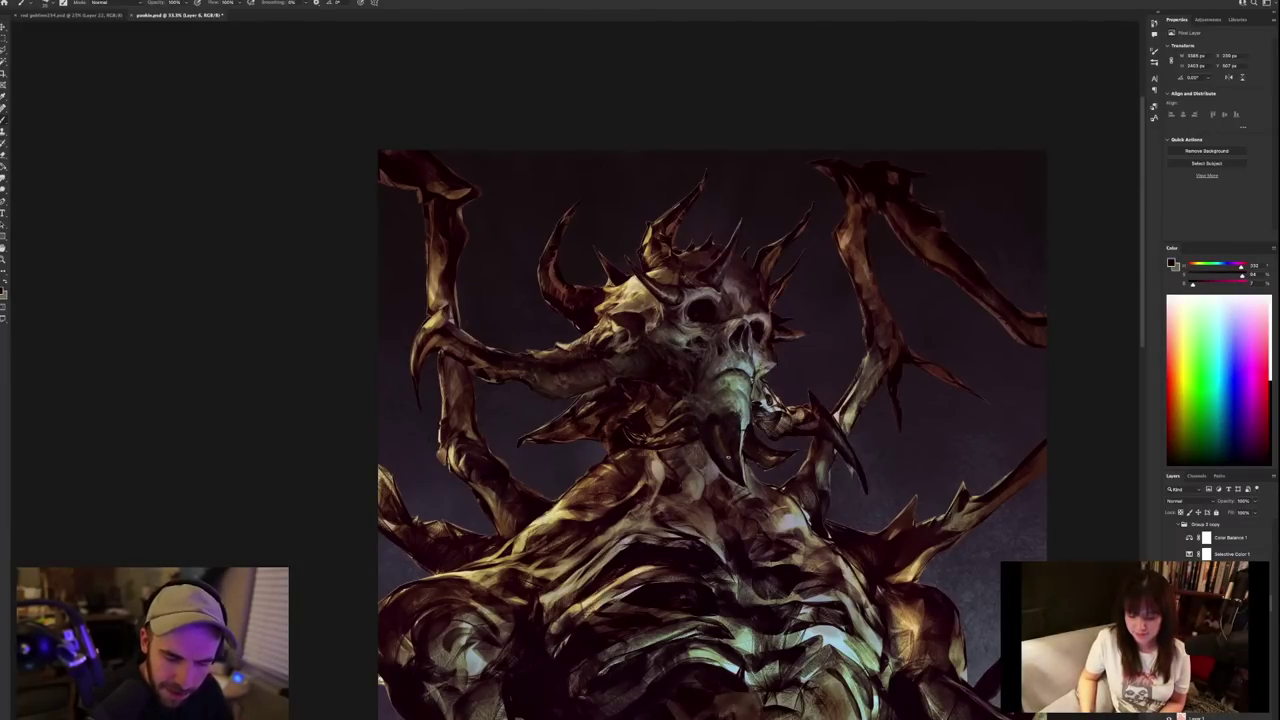
Darken the base and body of the chin spike with sampled dark brown, deep maroon and near-black tones.
alt+click(713, 420)
alt+click(717, 435)
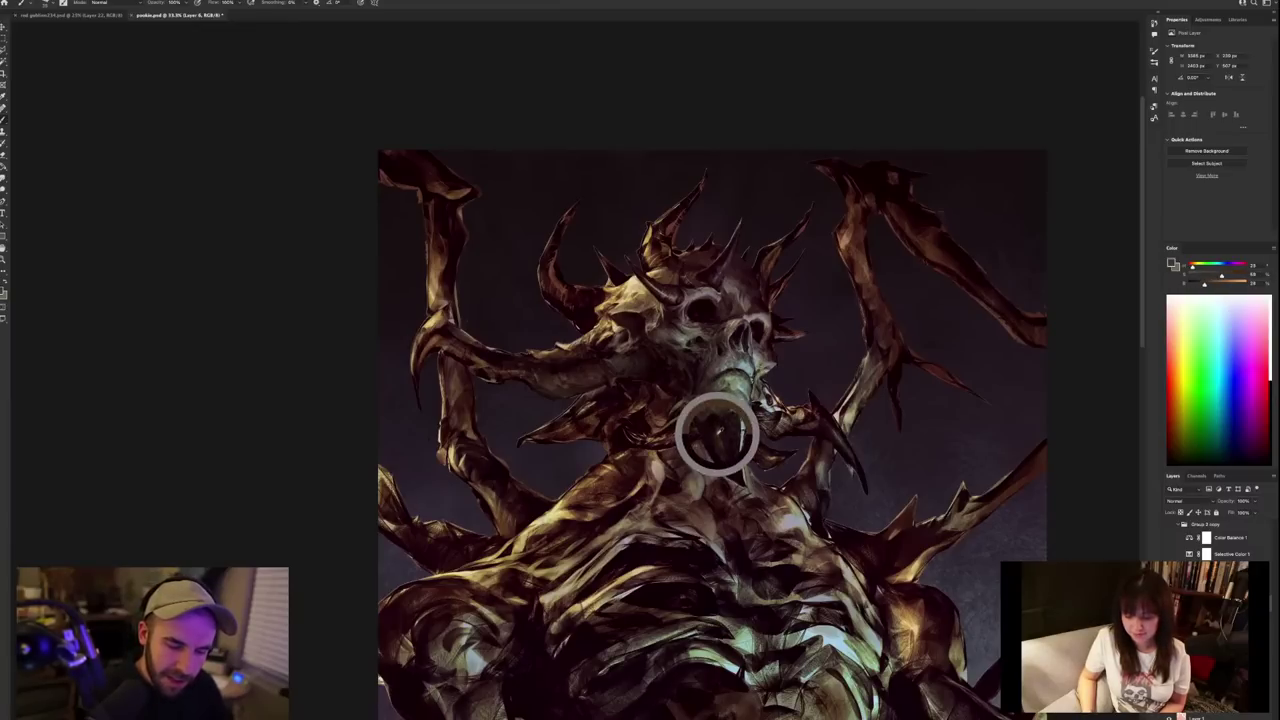
alt+click(719, 440)
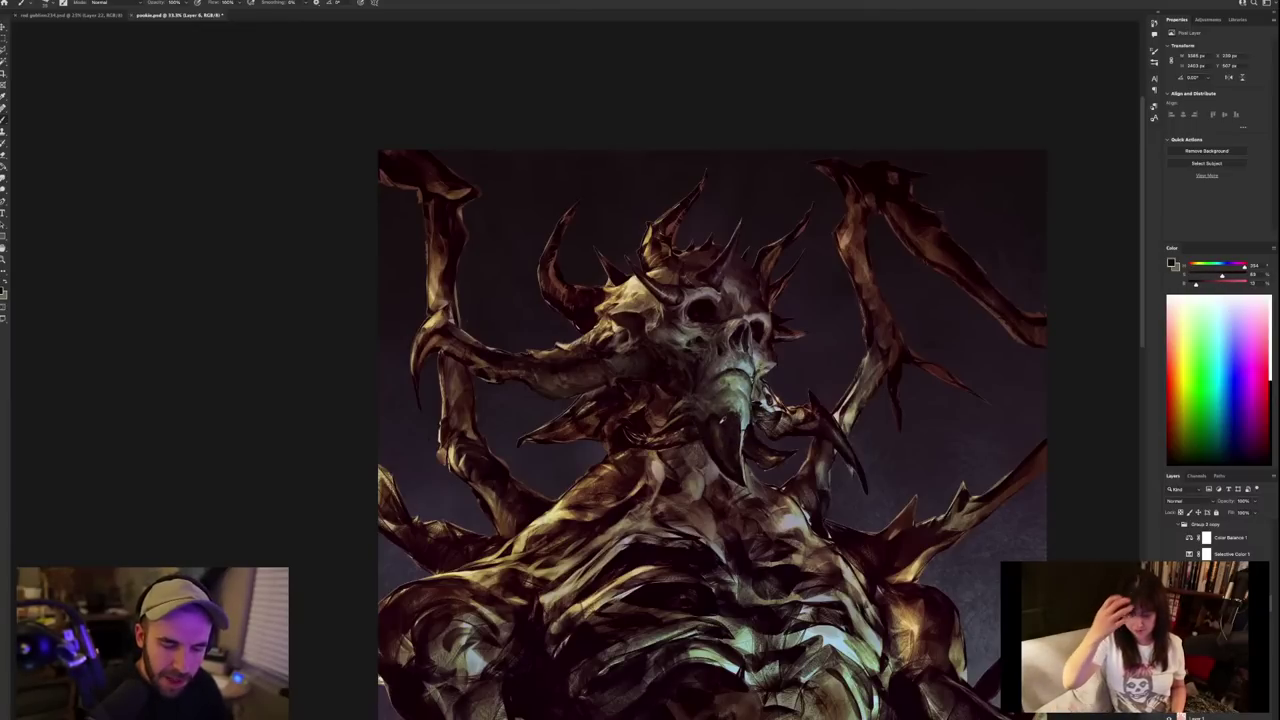
alt+click(712, 424)
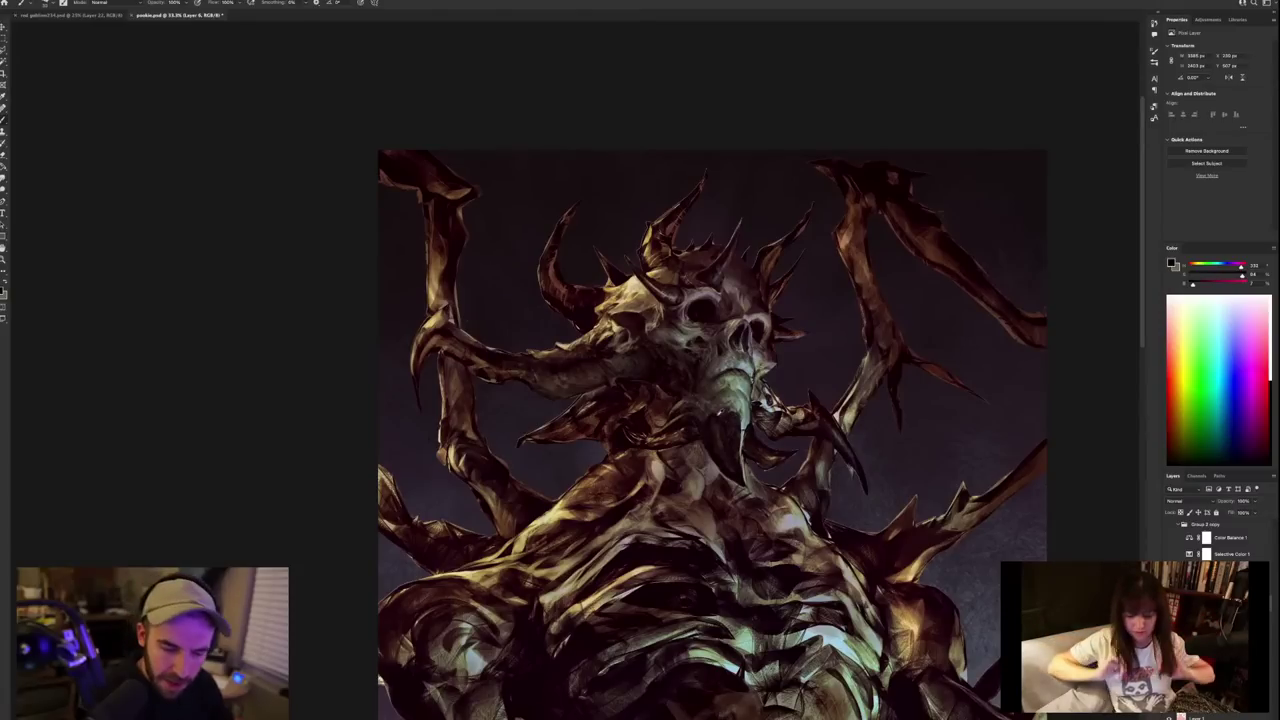
alt+click(718, 420)
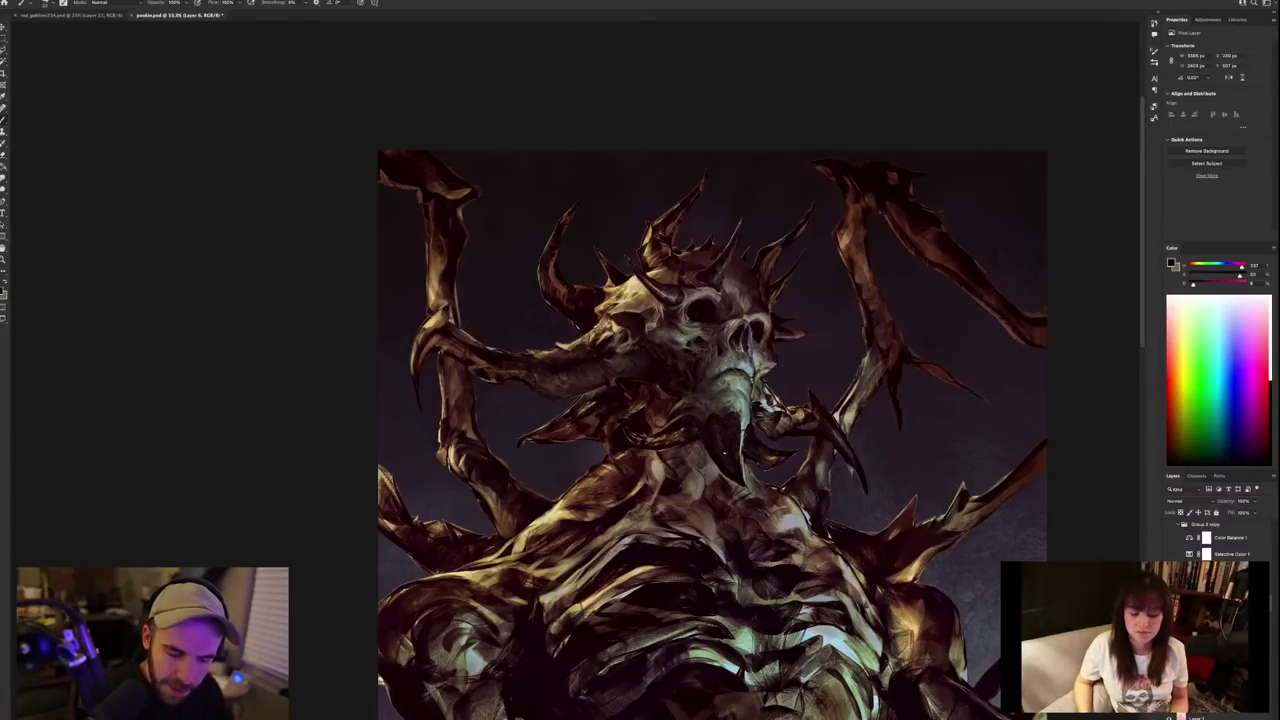
Repaint the curved tusk beneath the jaw, beside the chin spike, with sampled near-black and dark maroon tones.
alt+click(684, 422)
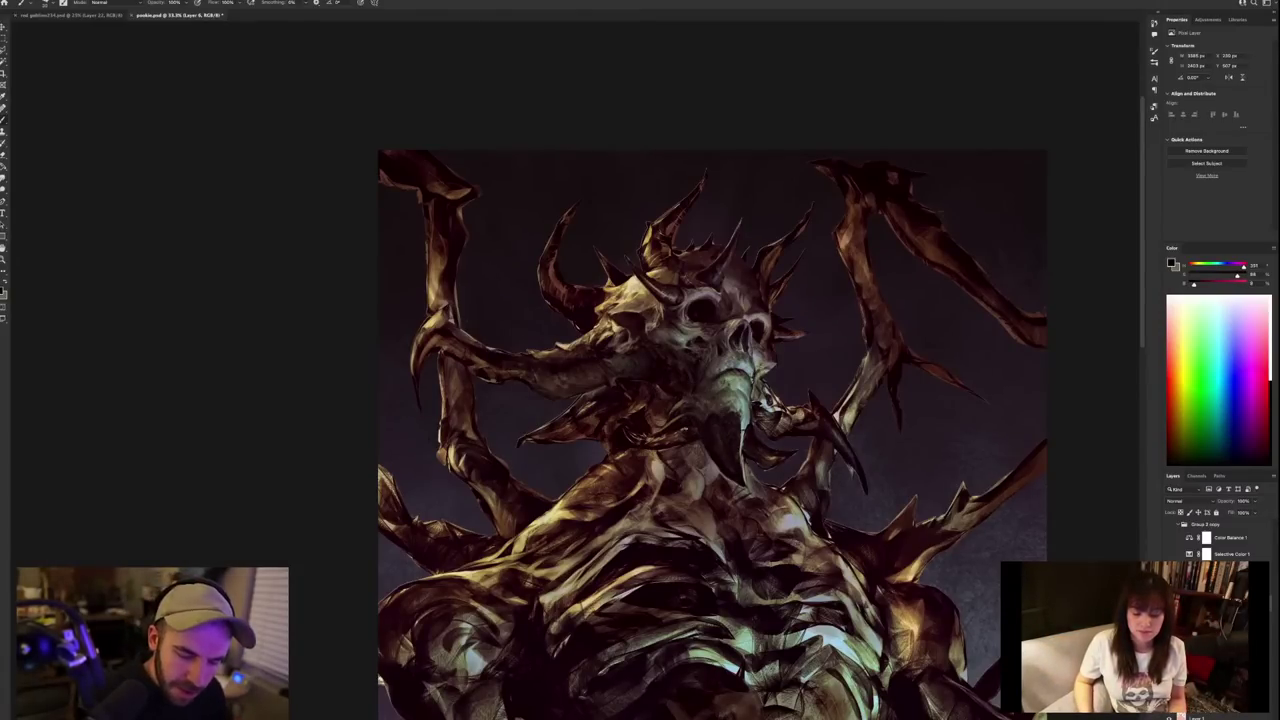
drag(663, 438, 637, 438)
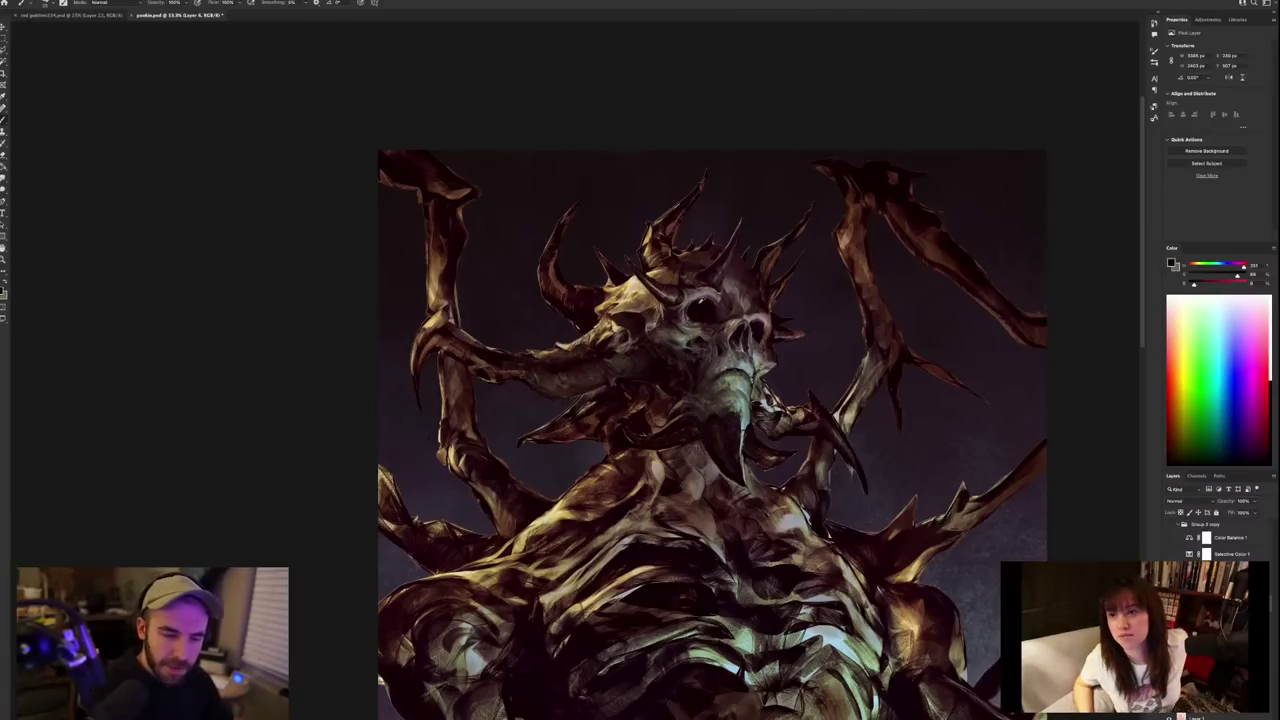
alt+click(700, 303)
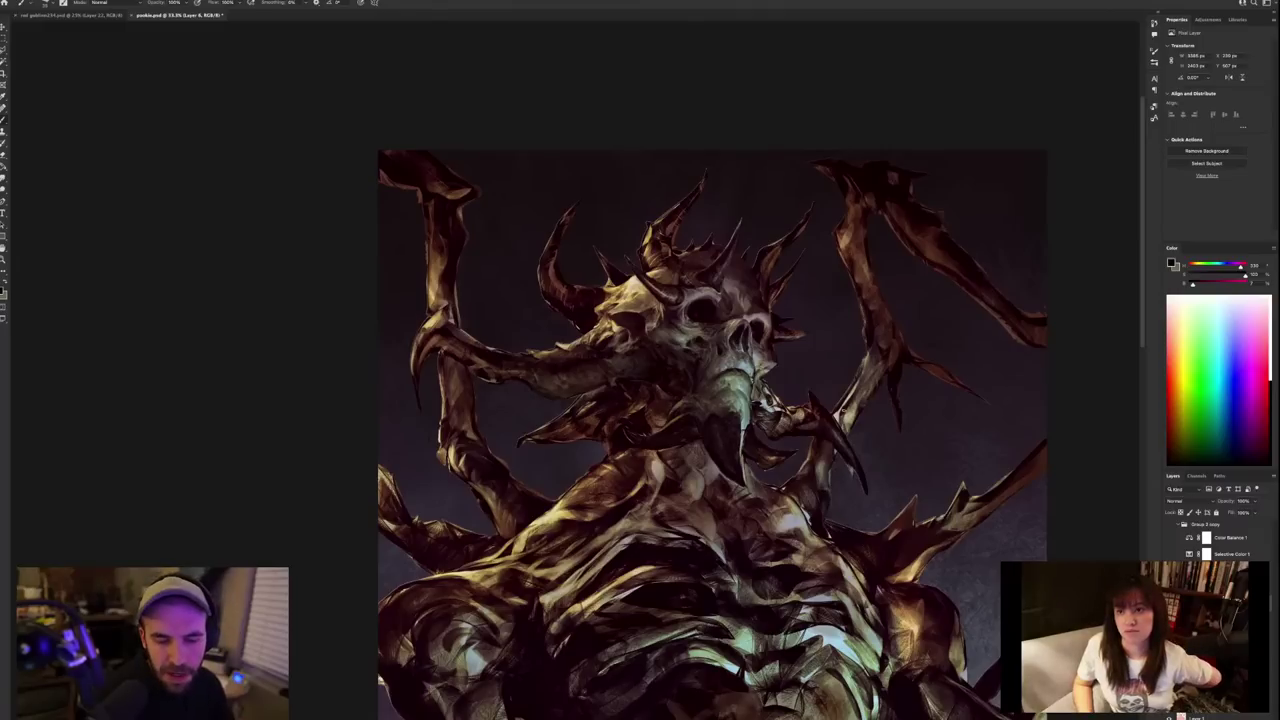
alt+click(683, 419)
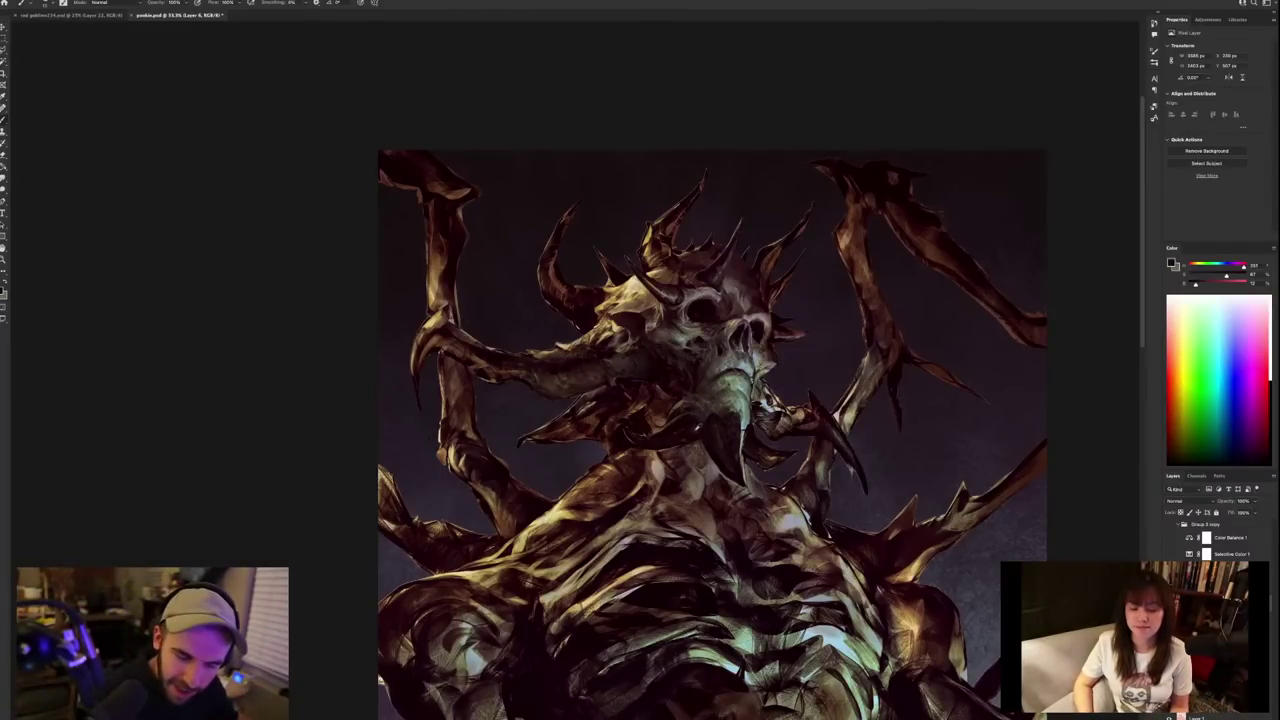
alt+click(693, 439)
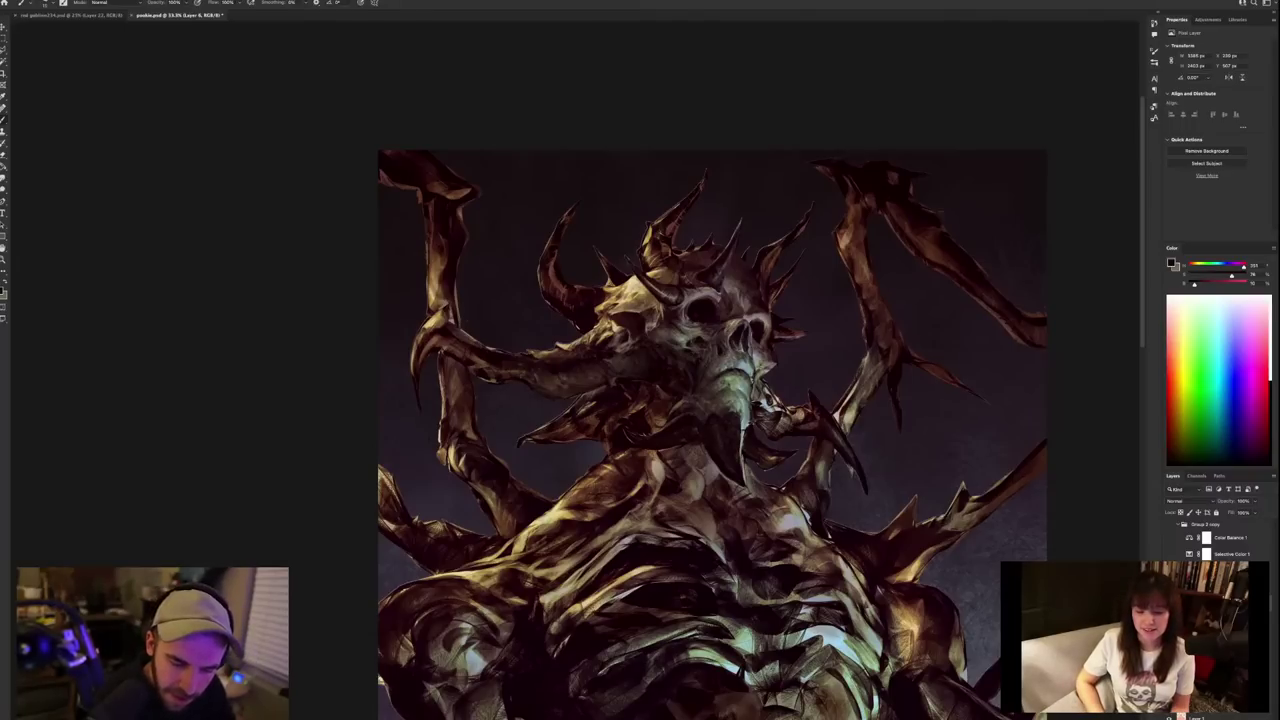
Refine the outer edge of the chin spike with sampled grey-brown and dark maroon tones, checking the whole figure.
alt+click(745, 421)
alt+click(744, 411)
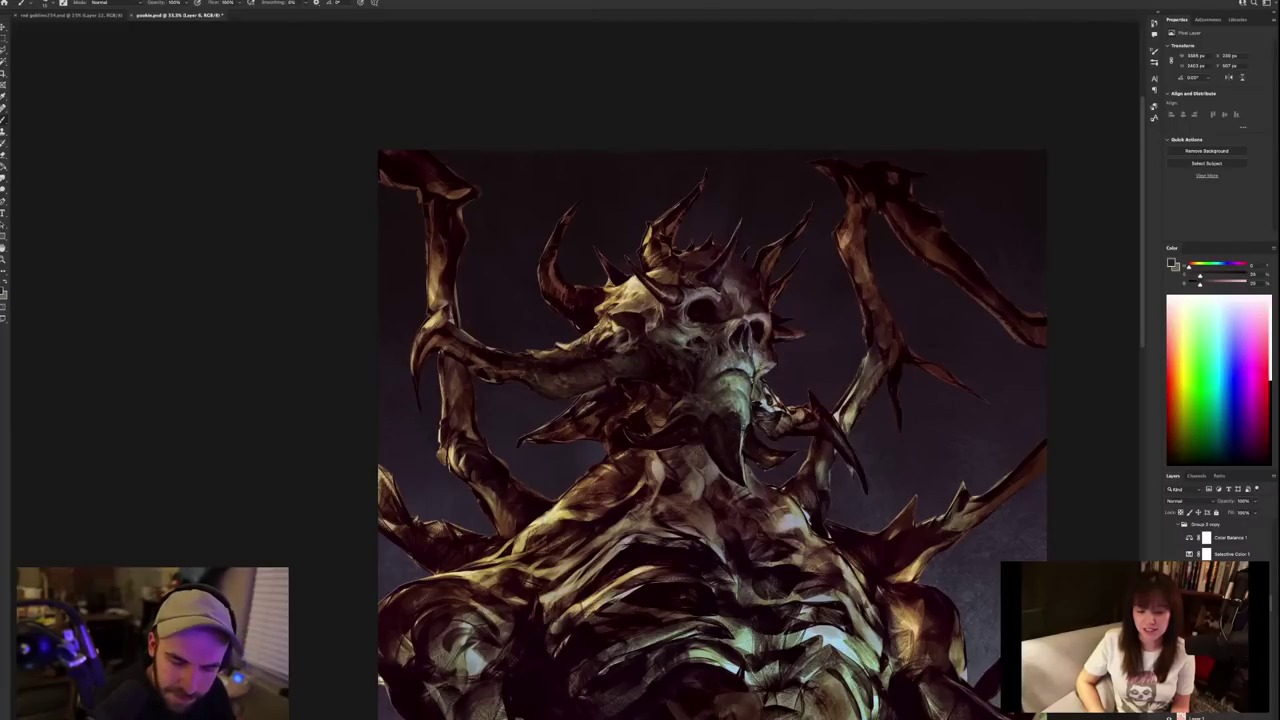
alt+click(749, 434)
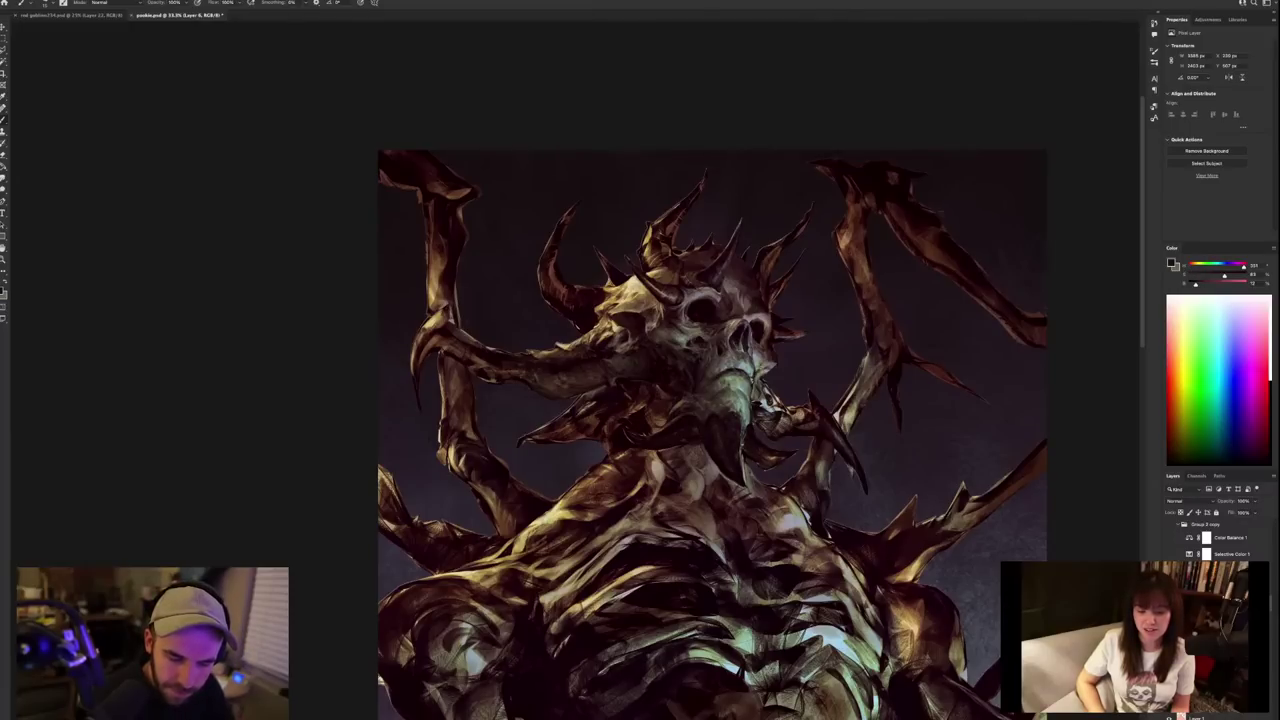
scroll(820, 408, down, 3)
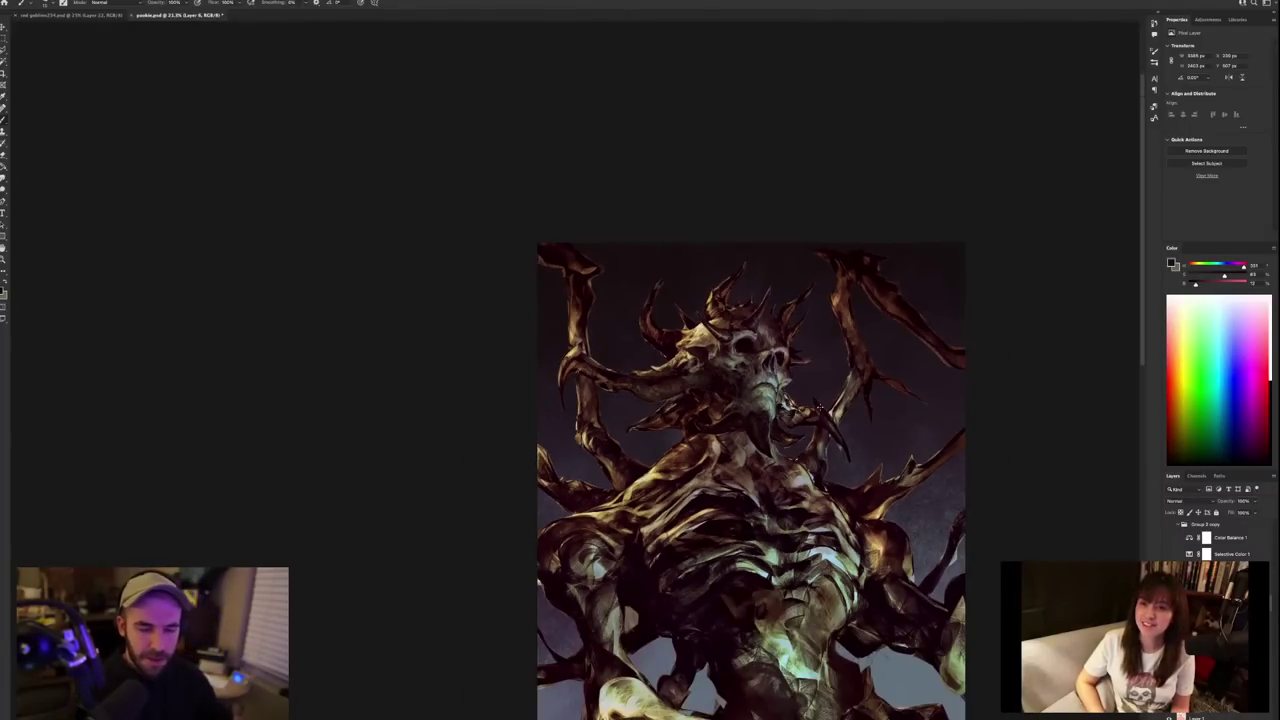
scroll(815, 405, up, 3)
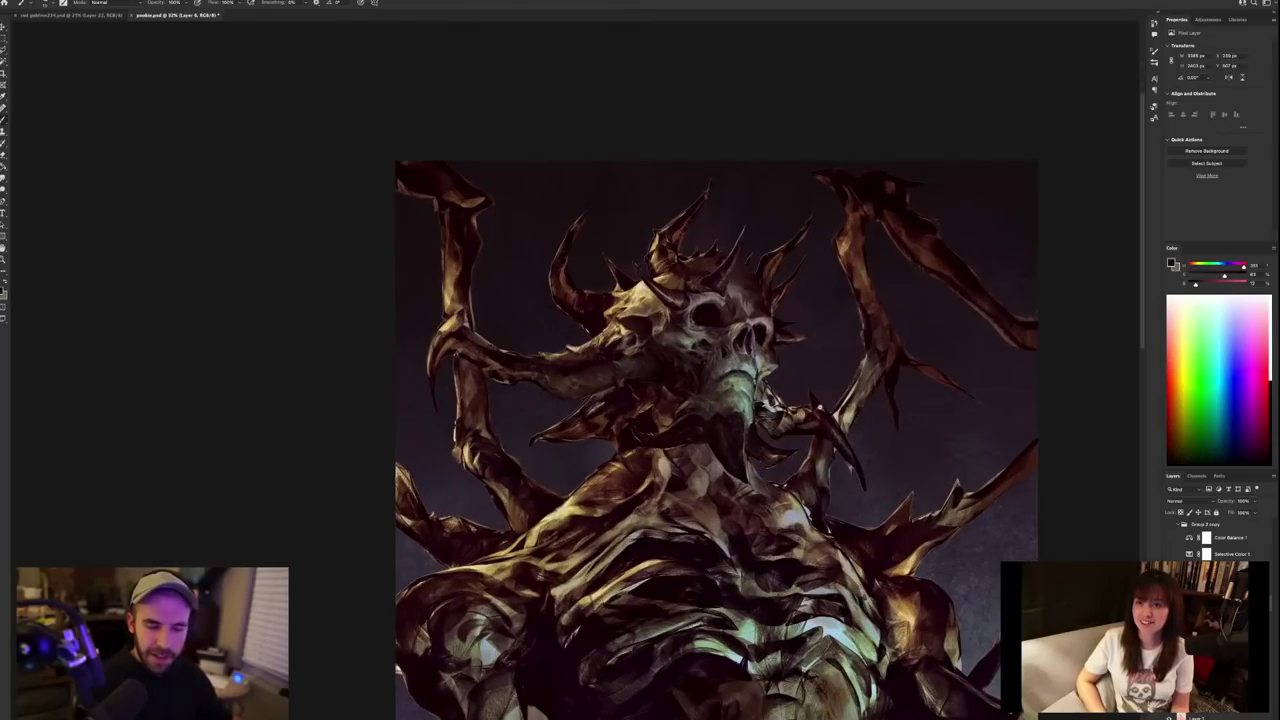
Detail the cheek and adjoining limb with sampled cool grey and dark reddish tones, checking the whole figure.
alt+click(757, 359)
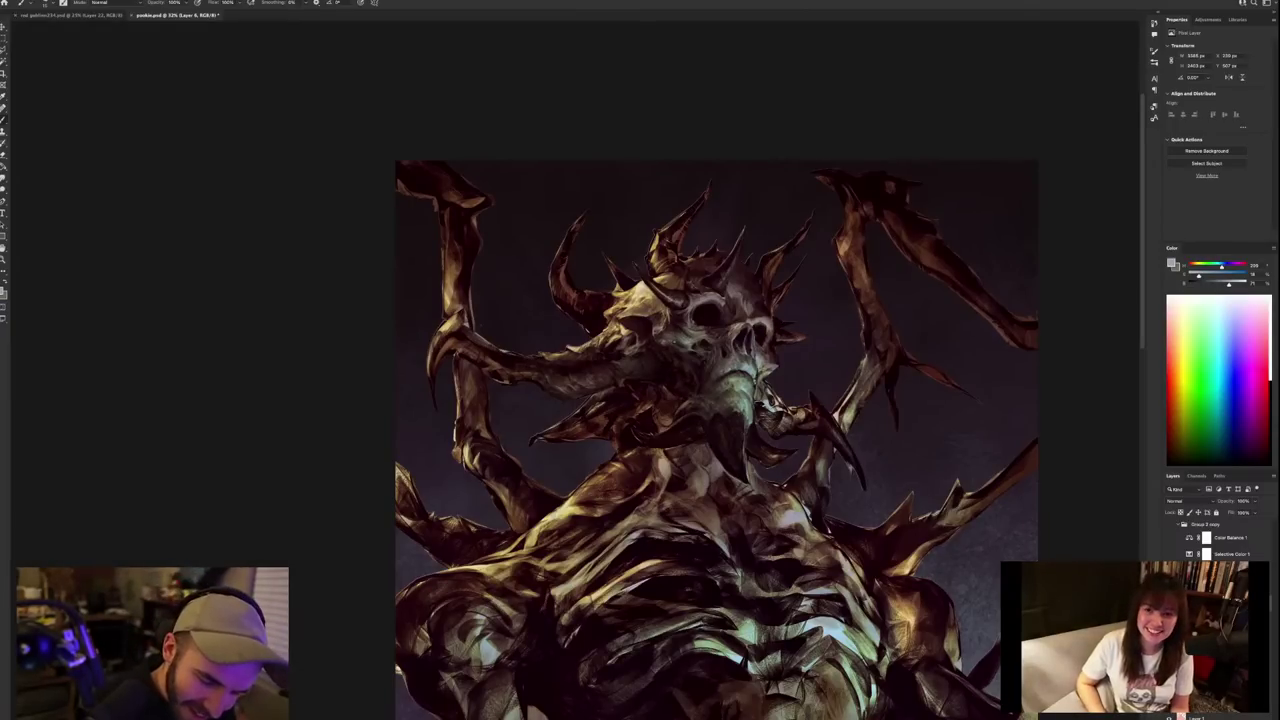
alt+click(670, 340)
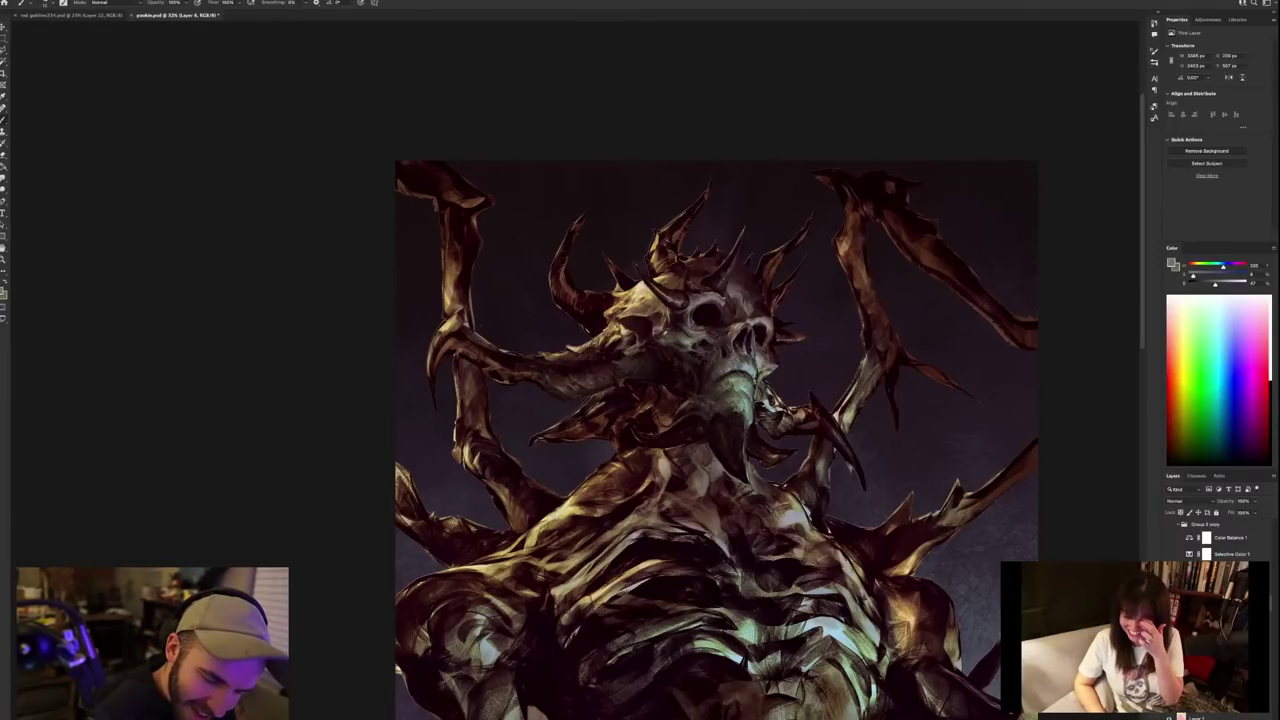
key(x)
scroll(726, 299, down, 5)
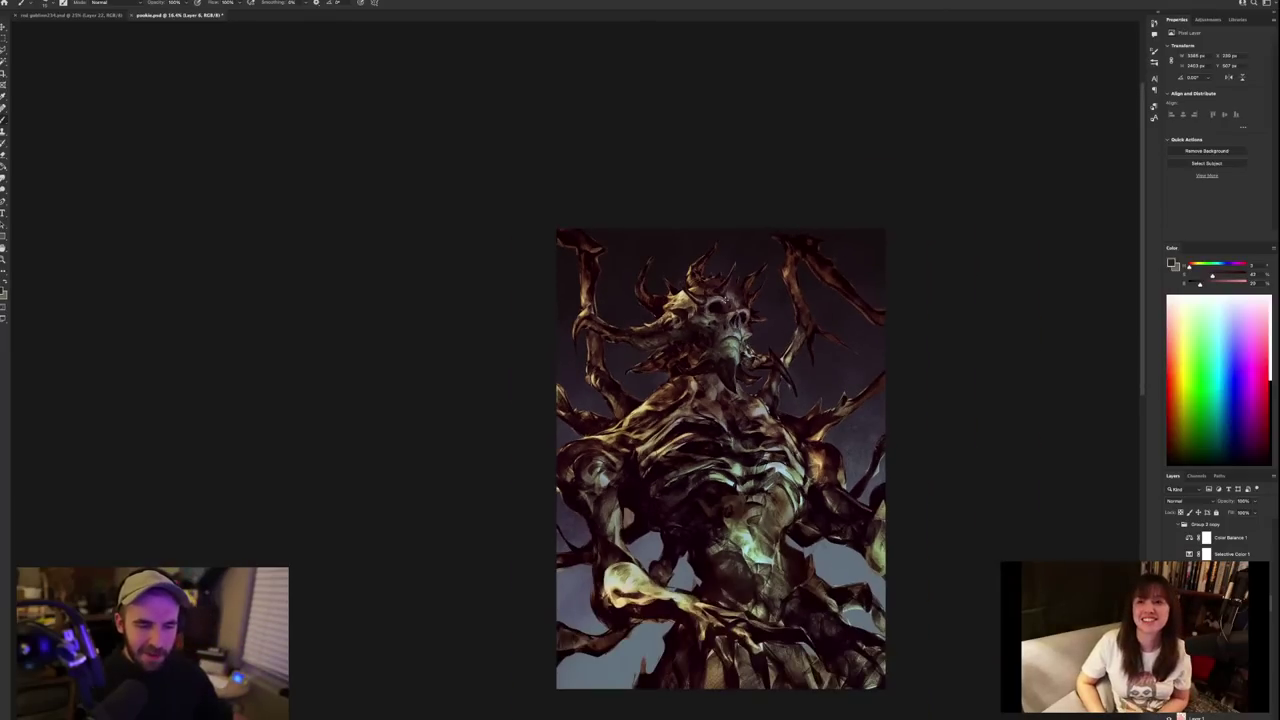
scroll(725, 300, down, 1)
scroll(725, 300, up, 3)
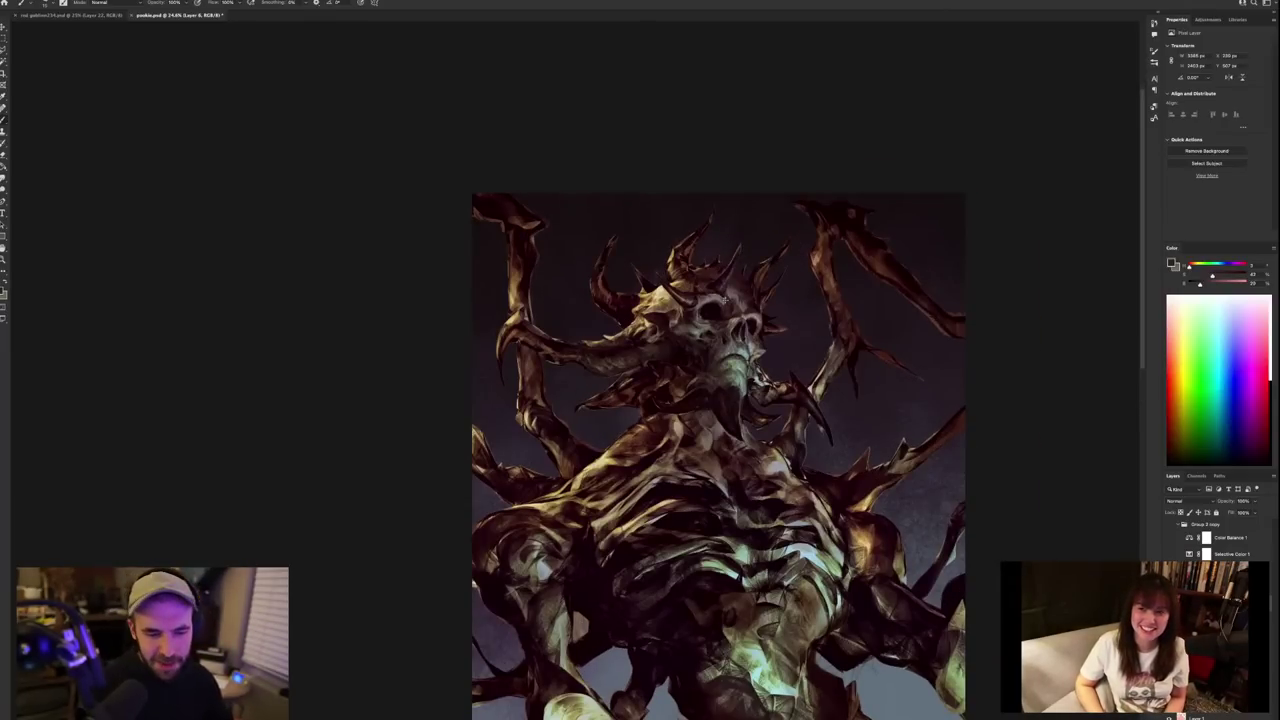
scroll(725, 299, up, 1)
alt+click(598, 377)
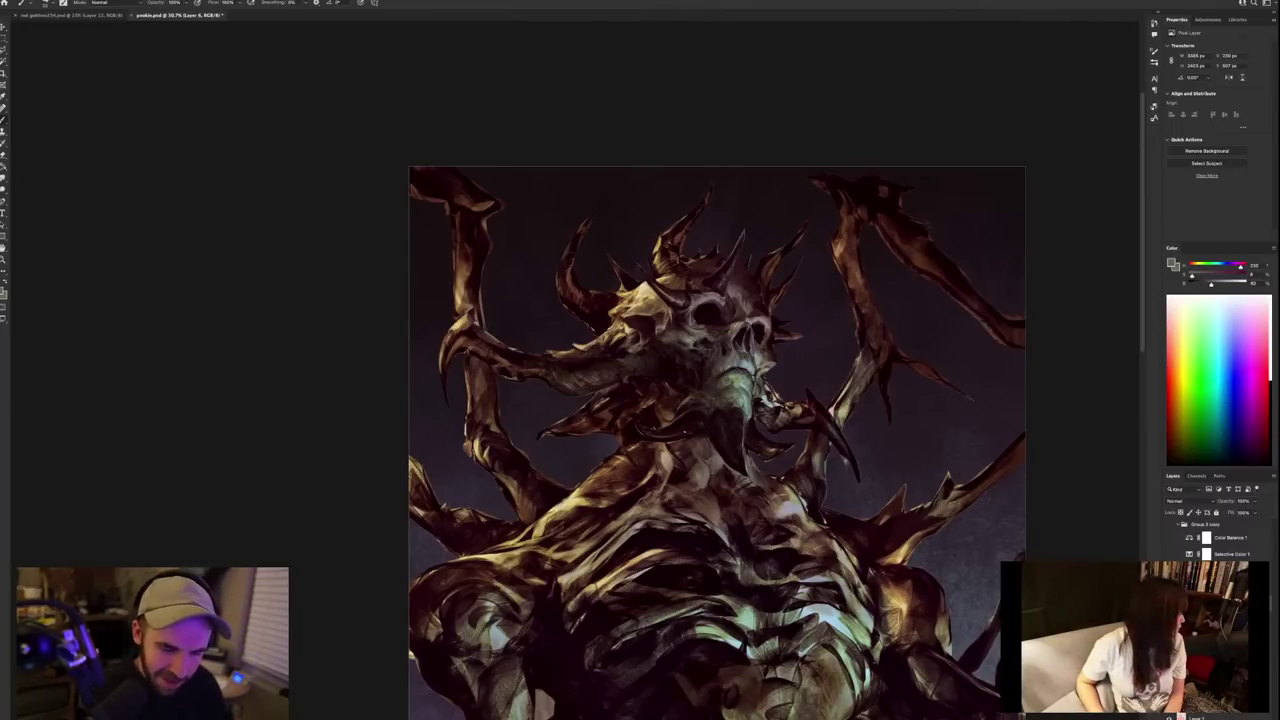
Touch up the curved tusk under the jaw with sampled near-black and pale bone tones, checking the whole figure.
alt+click(698, 428)
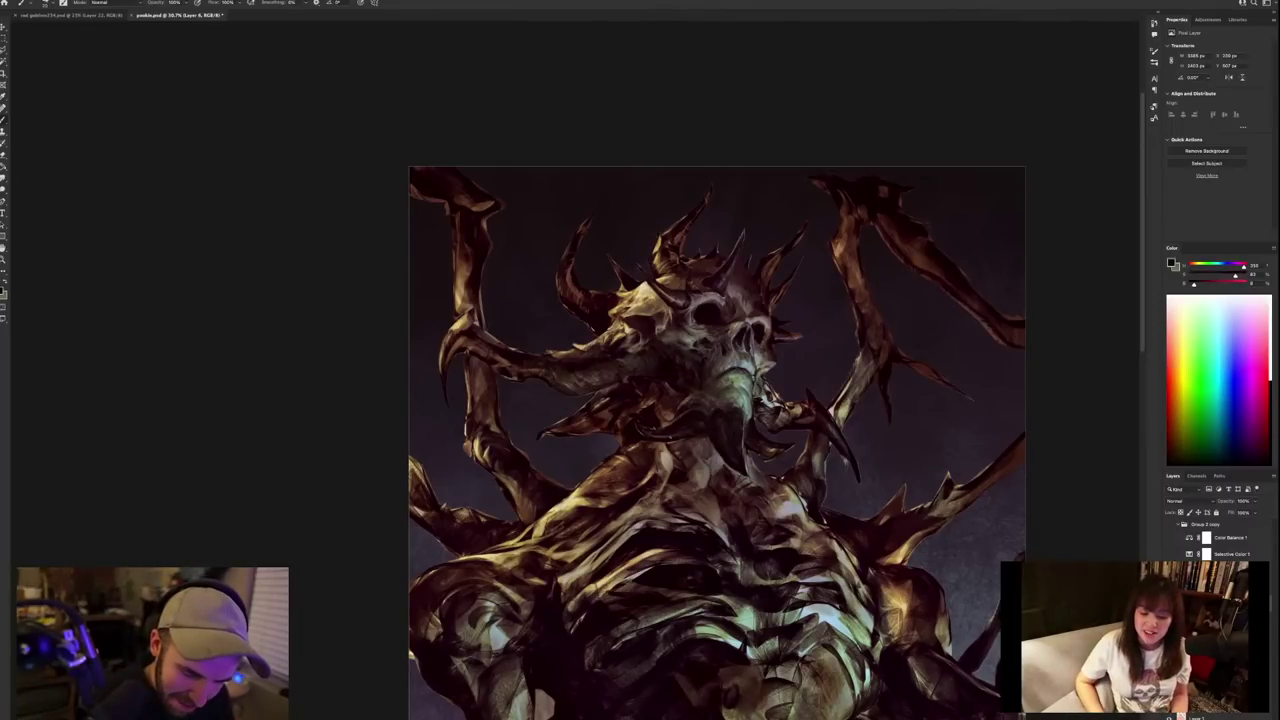
alt+click(644, 427)
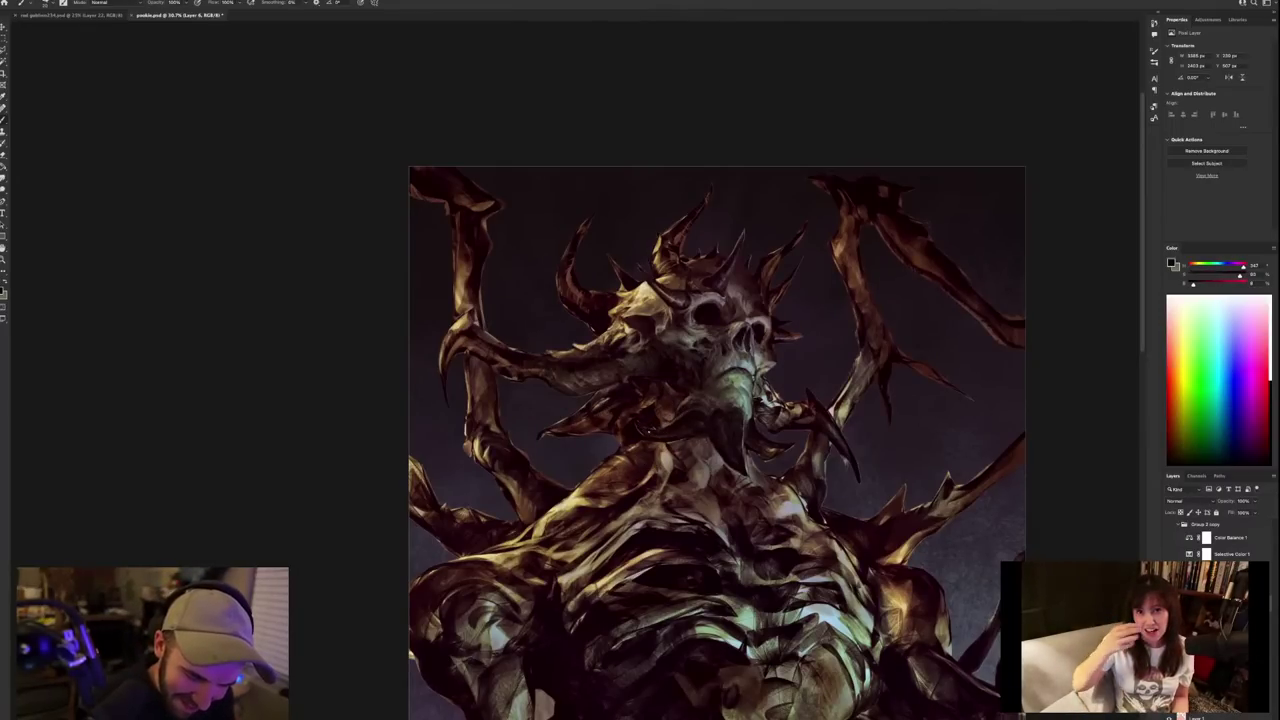
alt+click(650, 285)
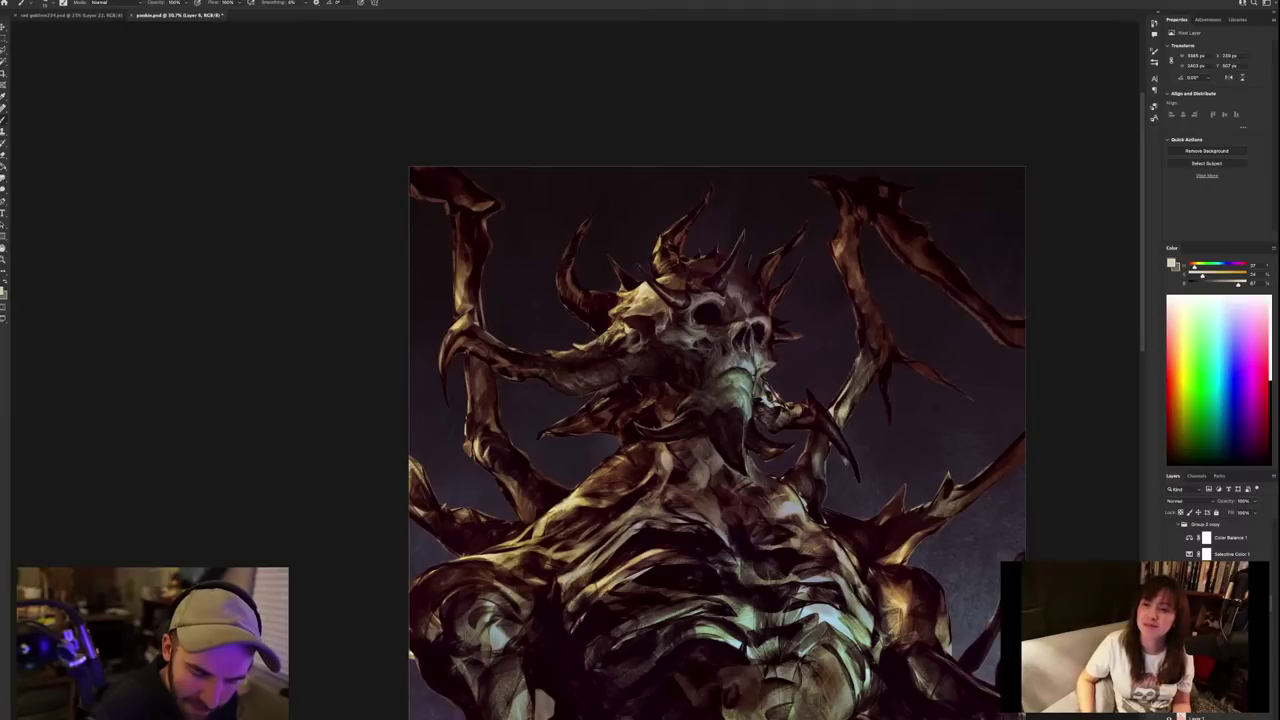
key(x)
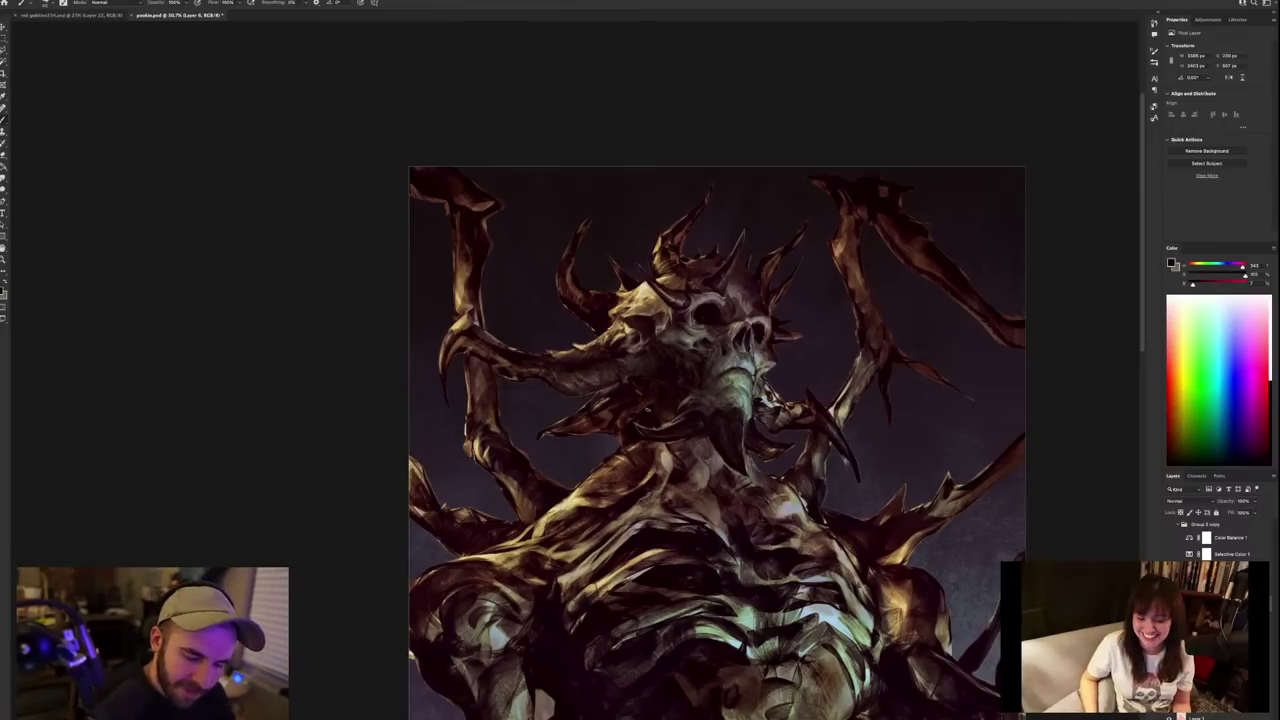
scroll(727, 379, down, 3)
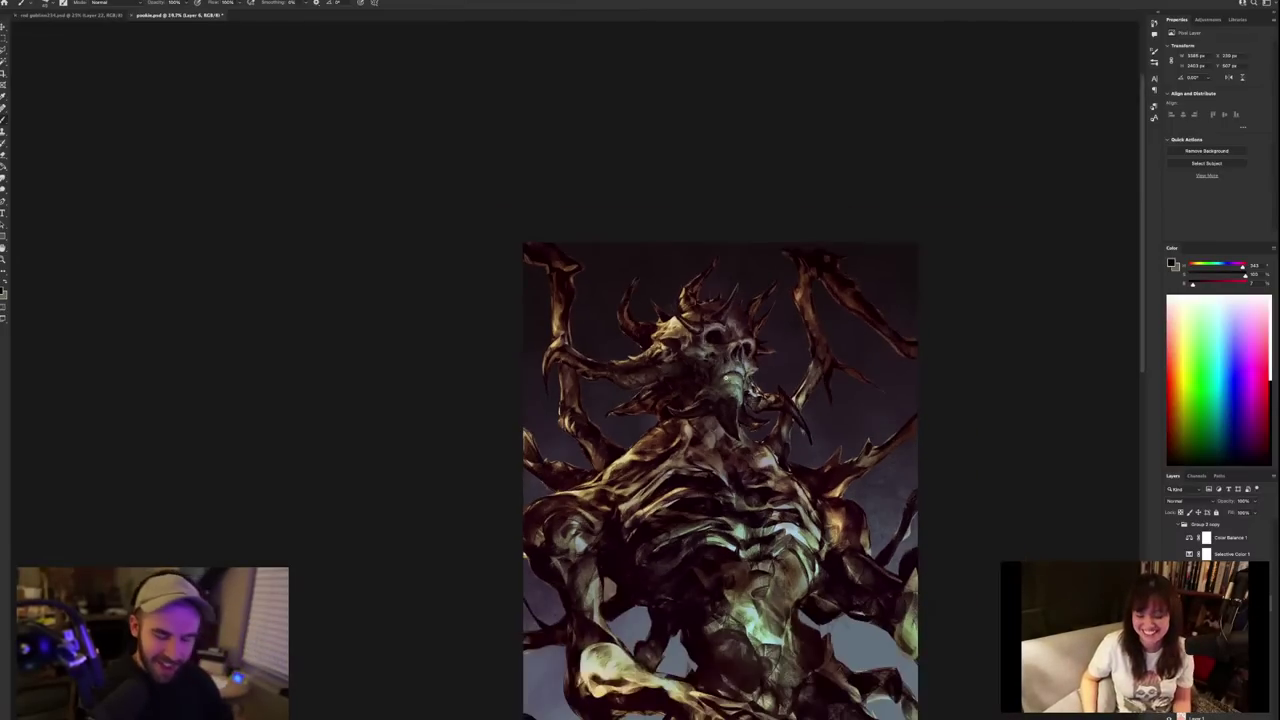
Touch up the neck beneath the jaw, beside the chin spike, with sampled dark reddish-brown and near-black tones, checking the whole figure.
scroll(727, 379, up, 3)
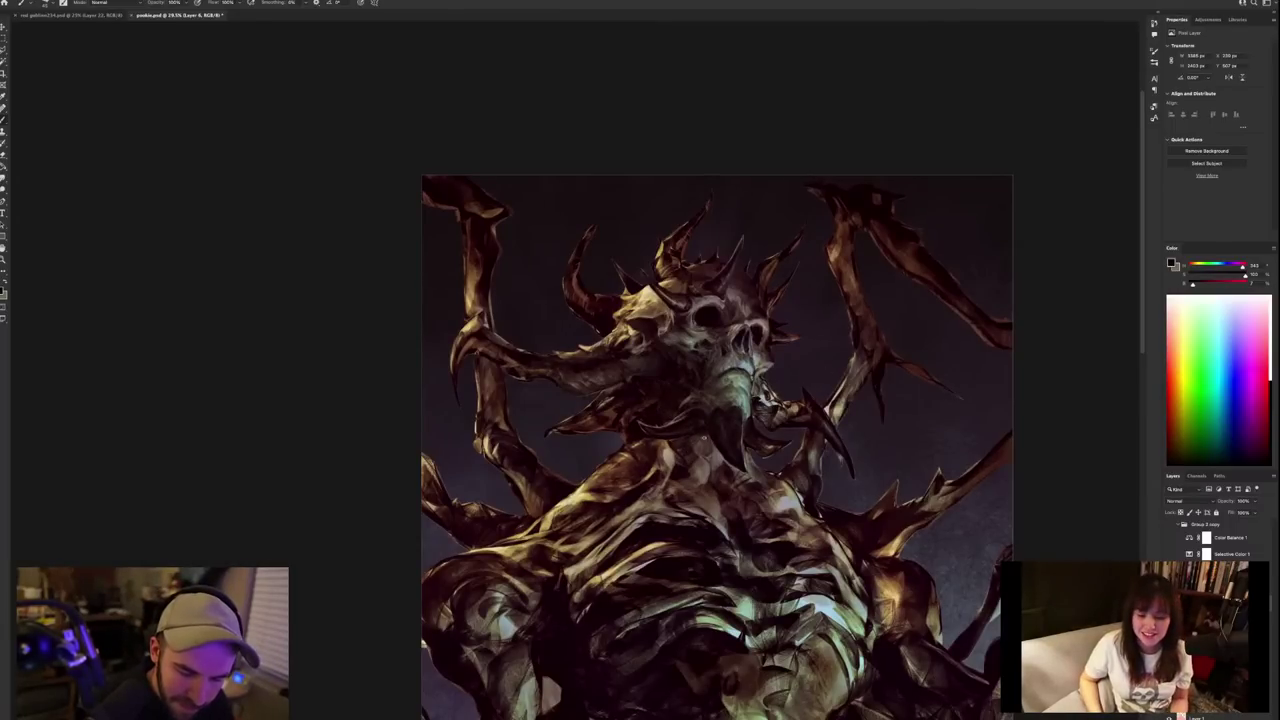
alt+click(698, 444)
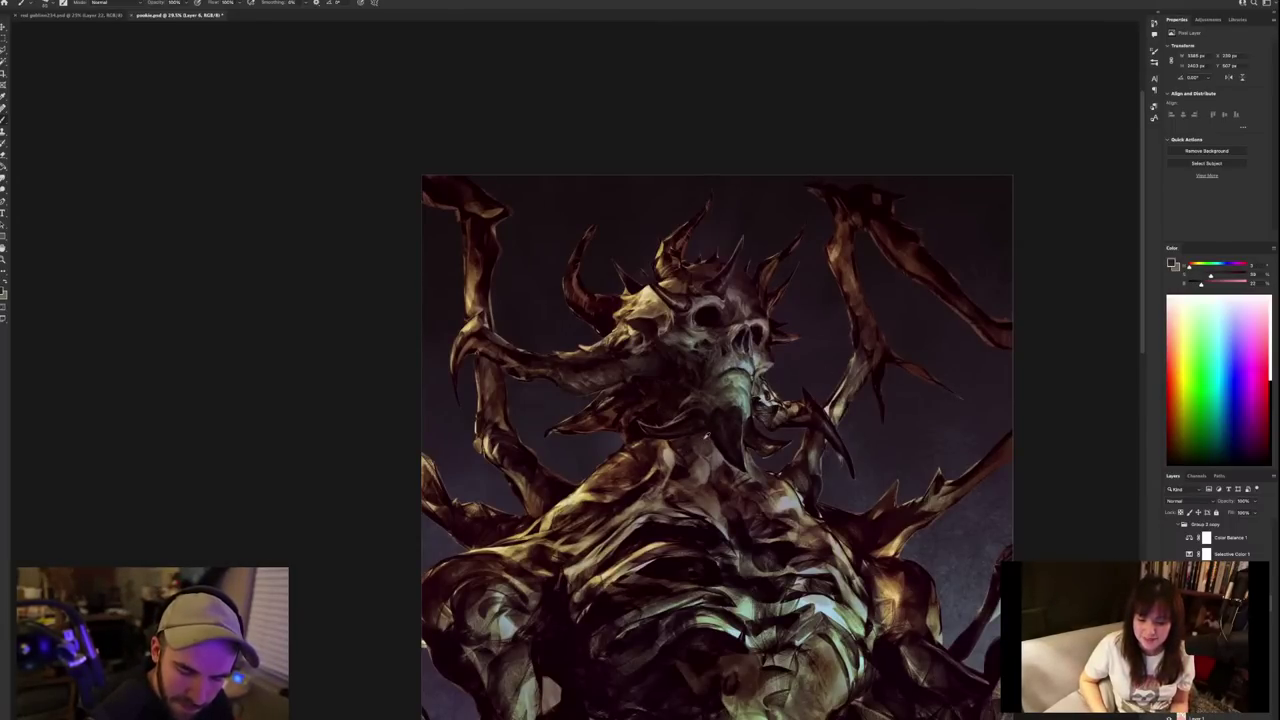
alt+click(706, 432)
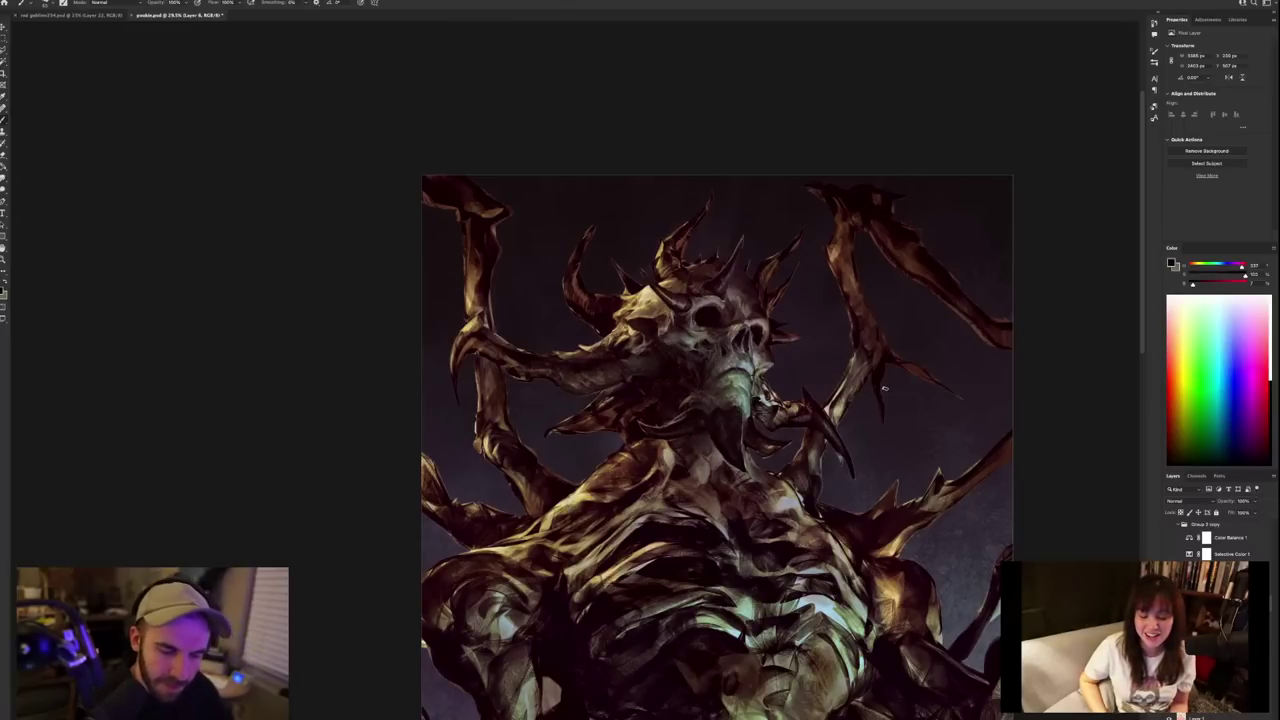
scroll(884, 388, down, 5)
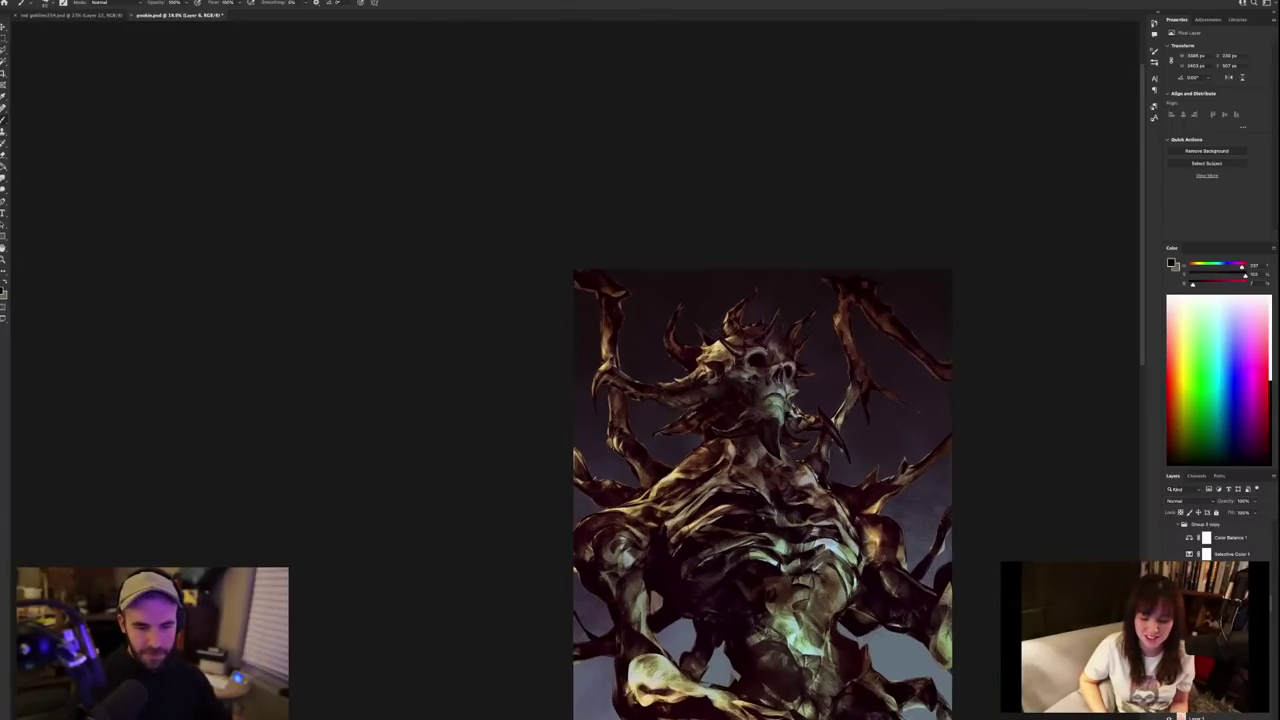
scroll(775, 456, up, 5)
alt+click(706, 436)
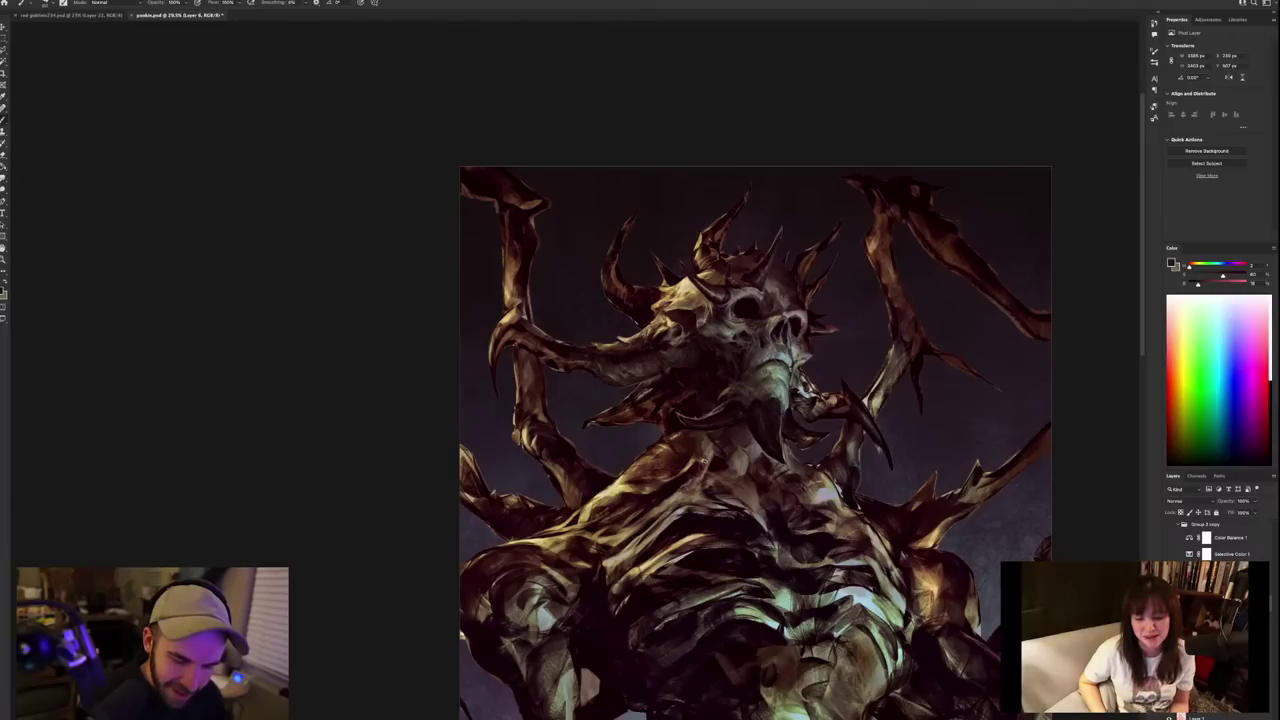
scroll(754, 505, down, 8)
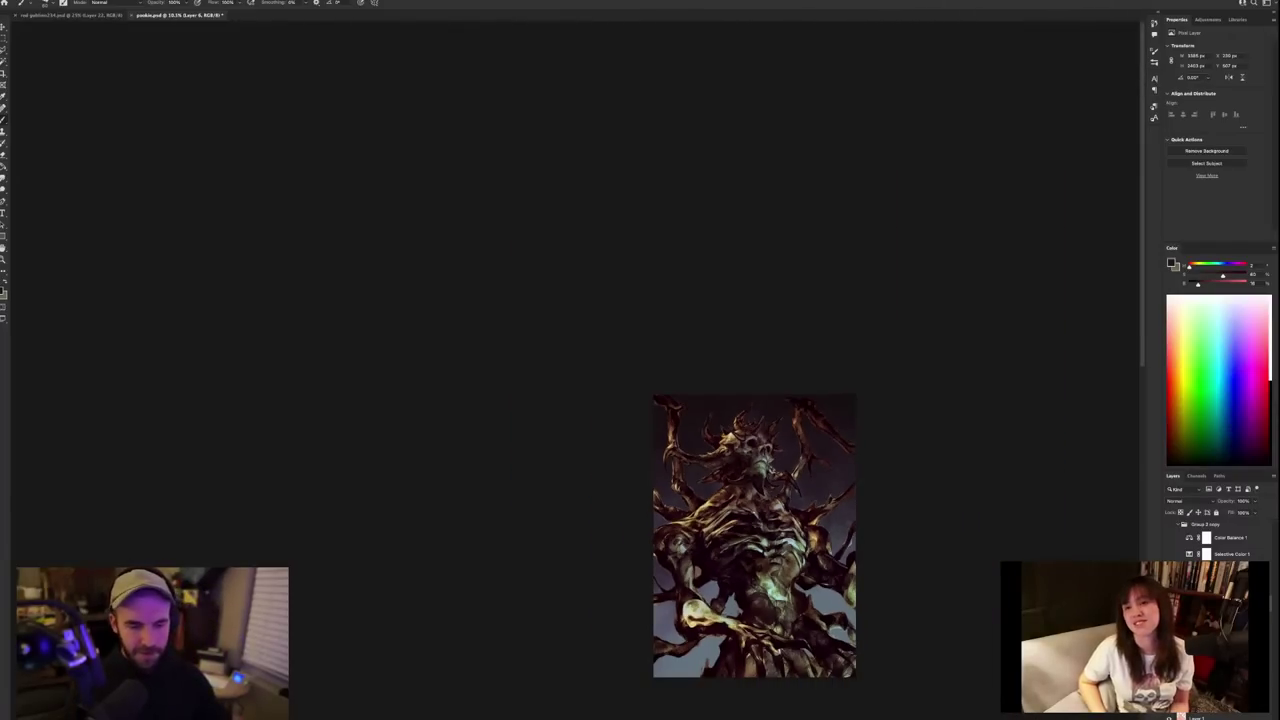
scroll(754, 513, up, 5)
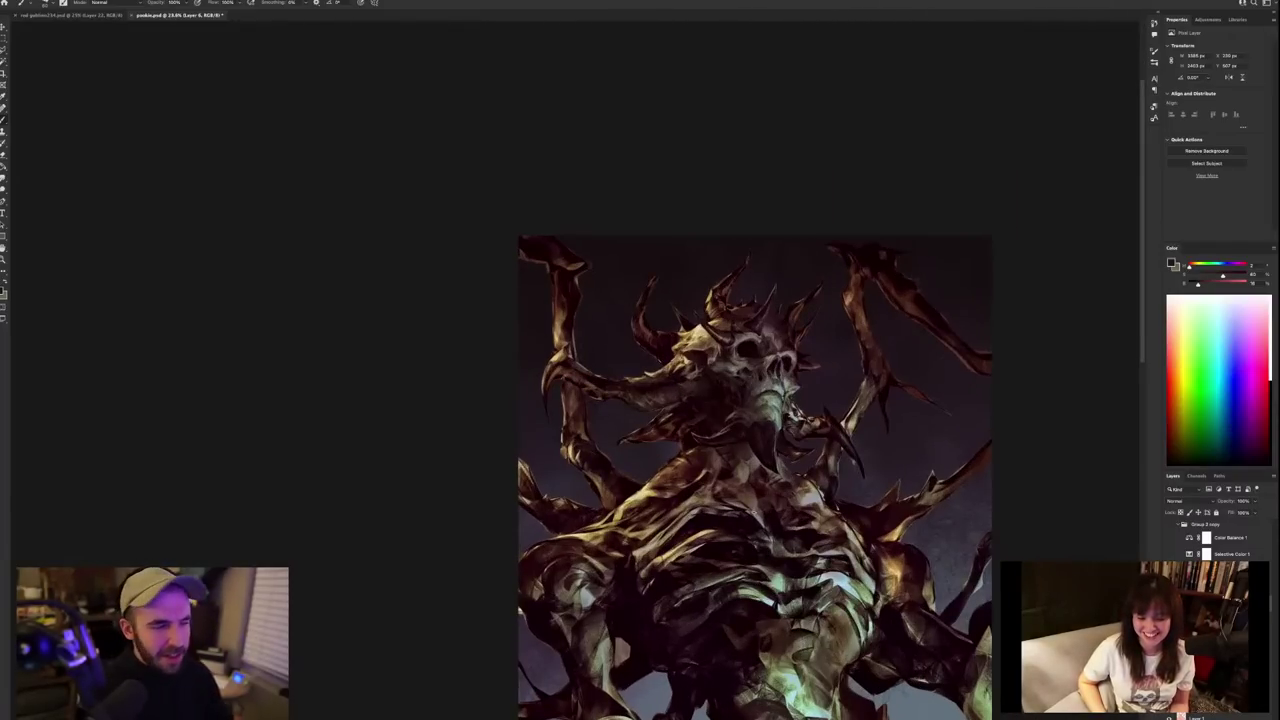
Flip the canvas view horizontally and check the mirrored whole figure.
click(5, 2)
click(30, 104)
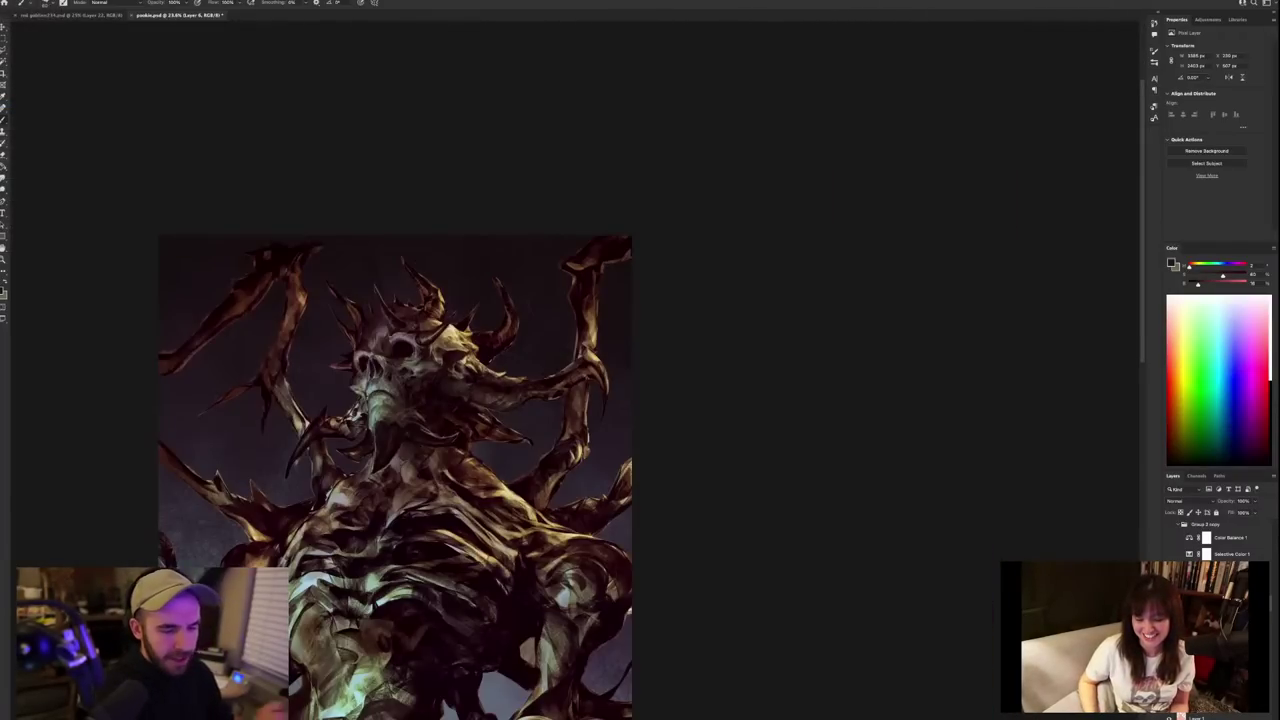
scroll(718, 553, down, 4)
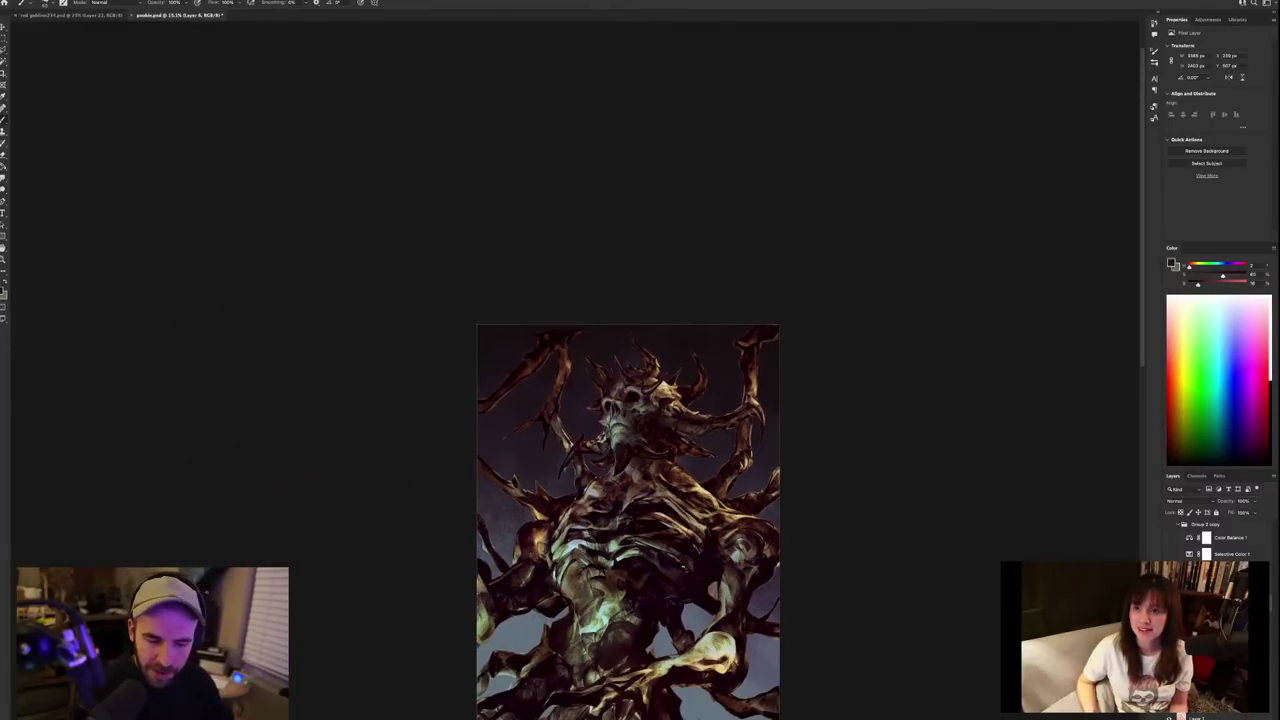
scroll(682, 450, up, 4)
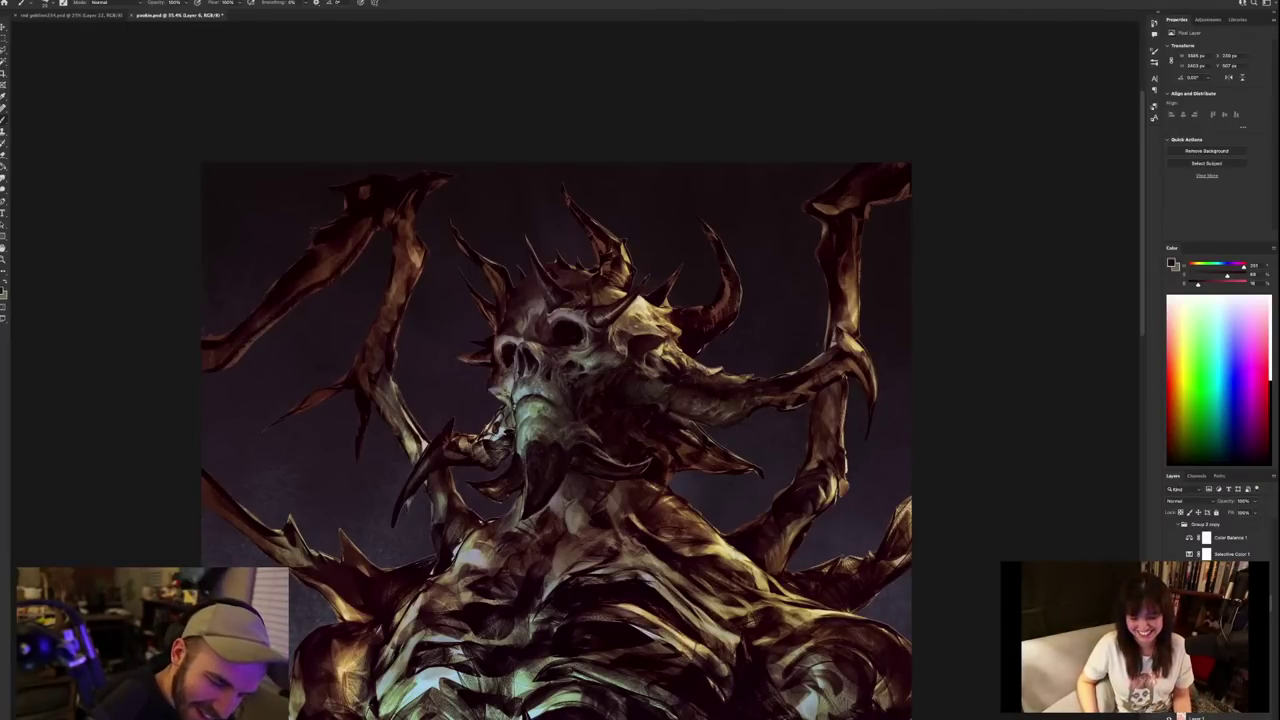
Refine the temple and forehead of the mirrored skull with sampled near-black and grey-brown tones, checking the whole figure.
alt+click(639, 337)
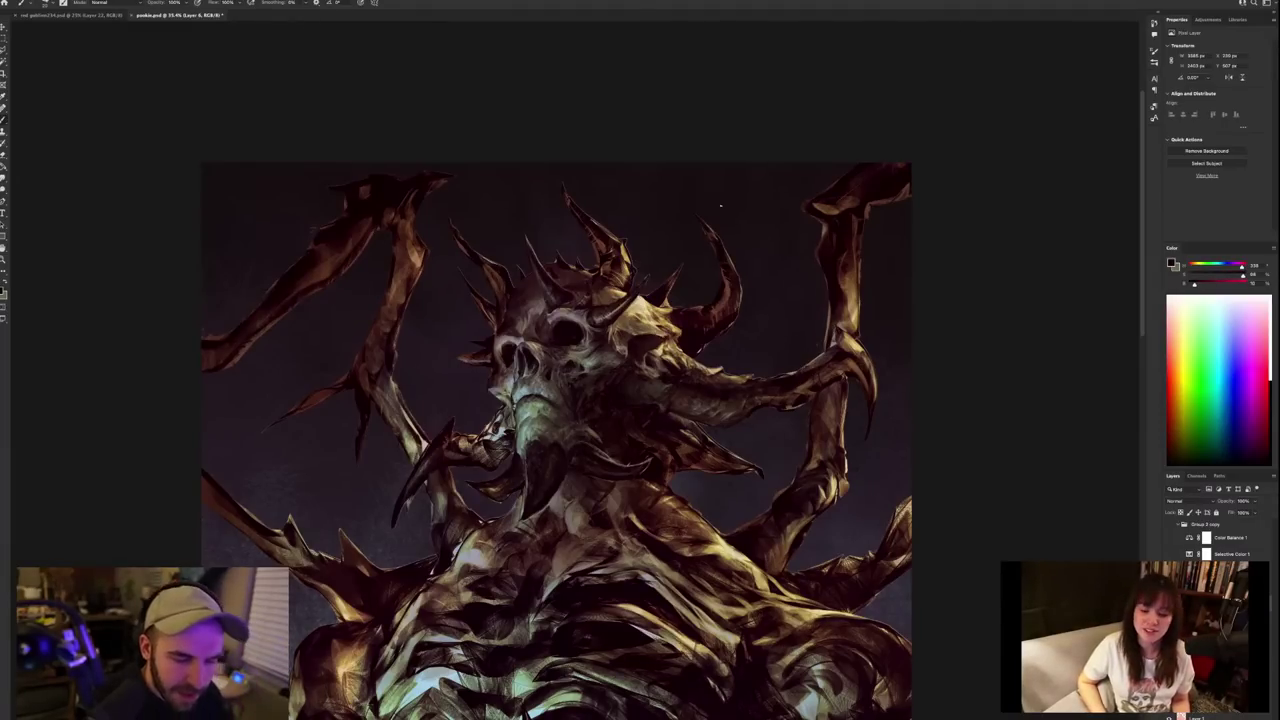
alt+click(539, 292)
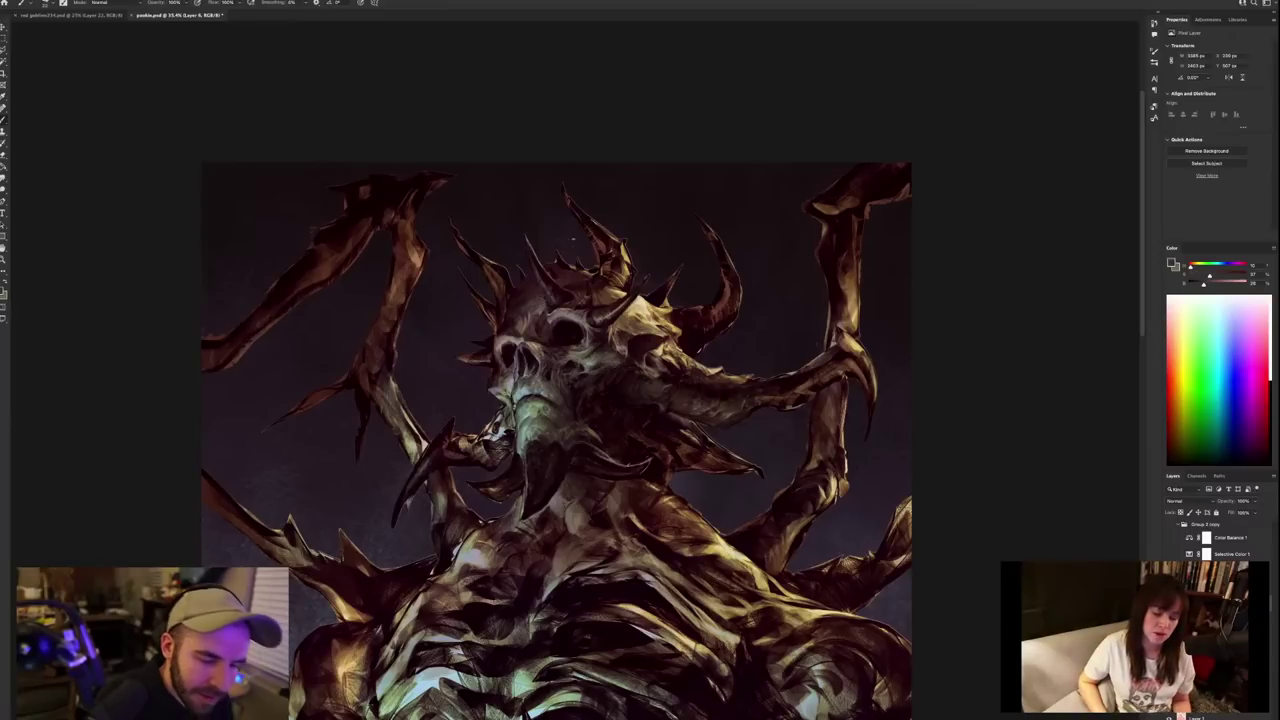
scroll(617, 315, down, 3)
scroll(647, 374, down, 3)
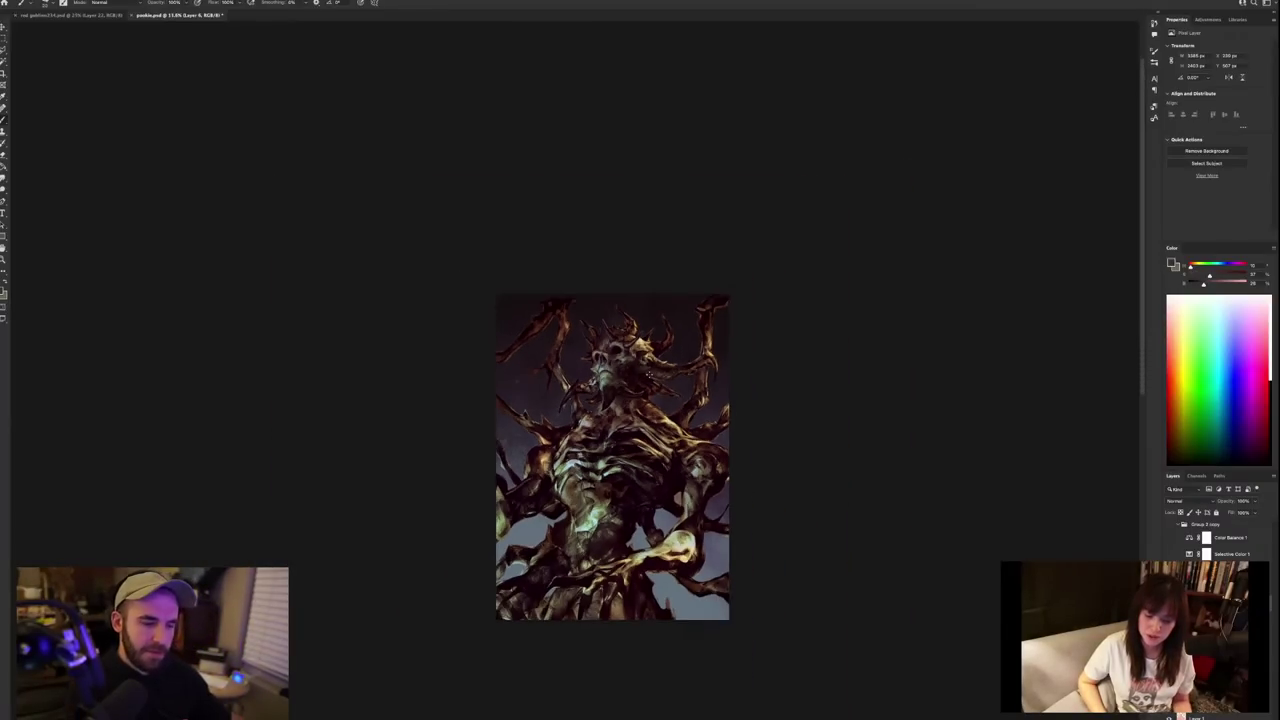
scroll(649, 374, up, 3)
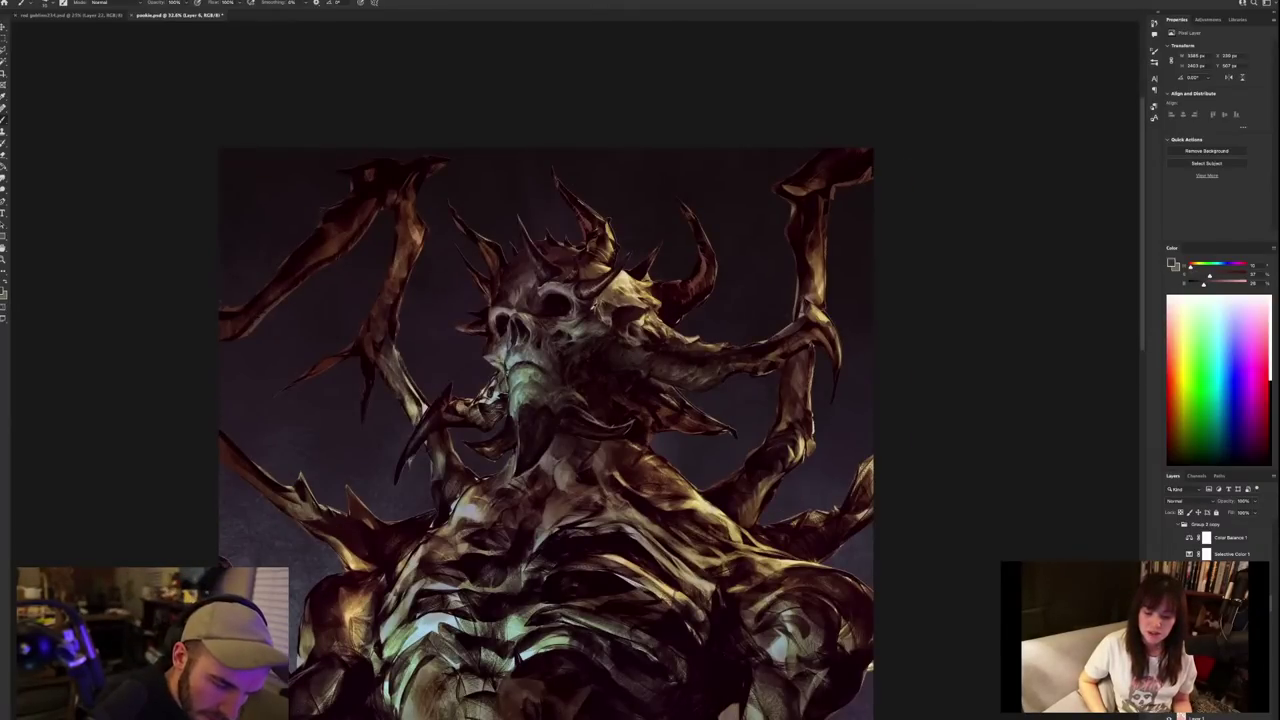
Touch up the brow and lower jaw of the mirrored skull with sampled near-black and ochre-brown tones, checking the upper body.
alt+click(591, 307)
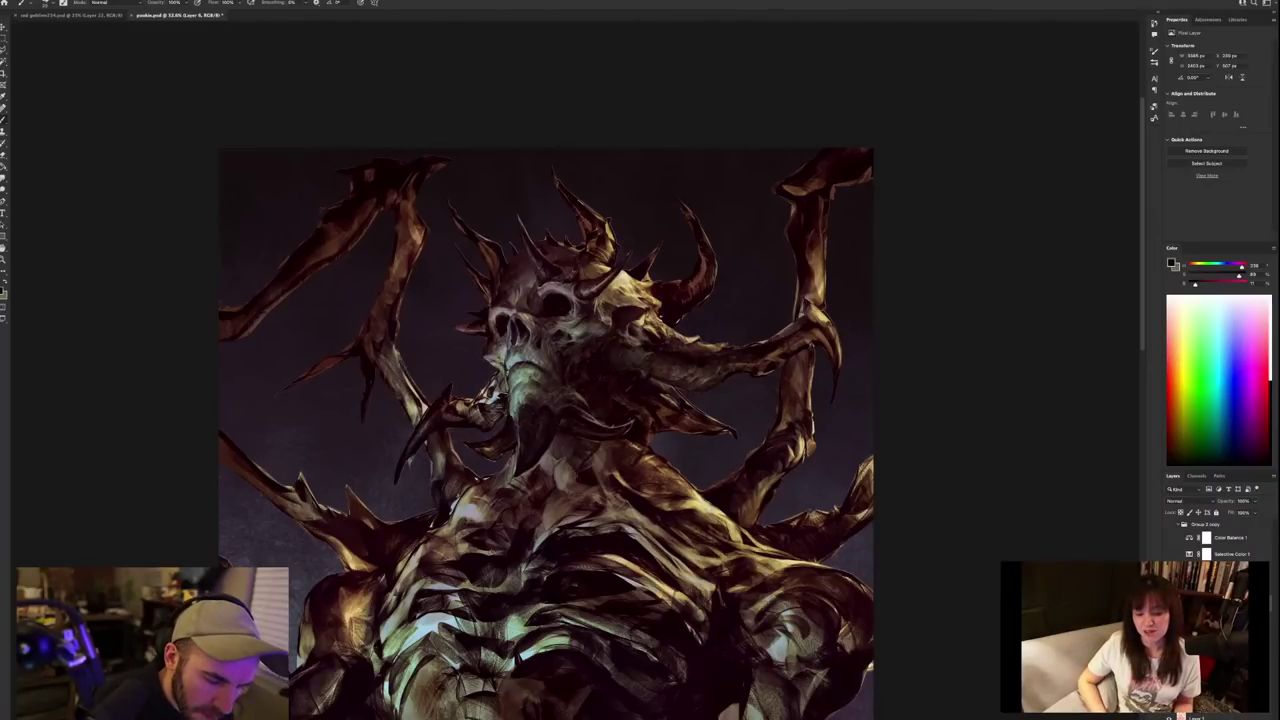
alt+click(579, 395)
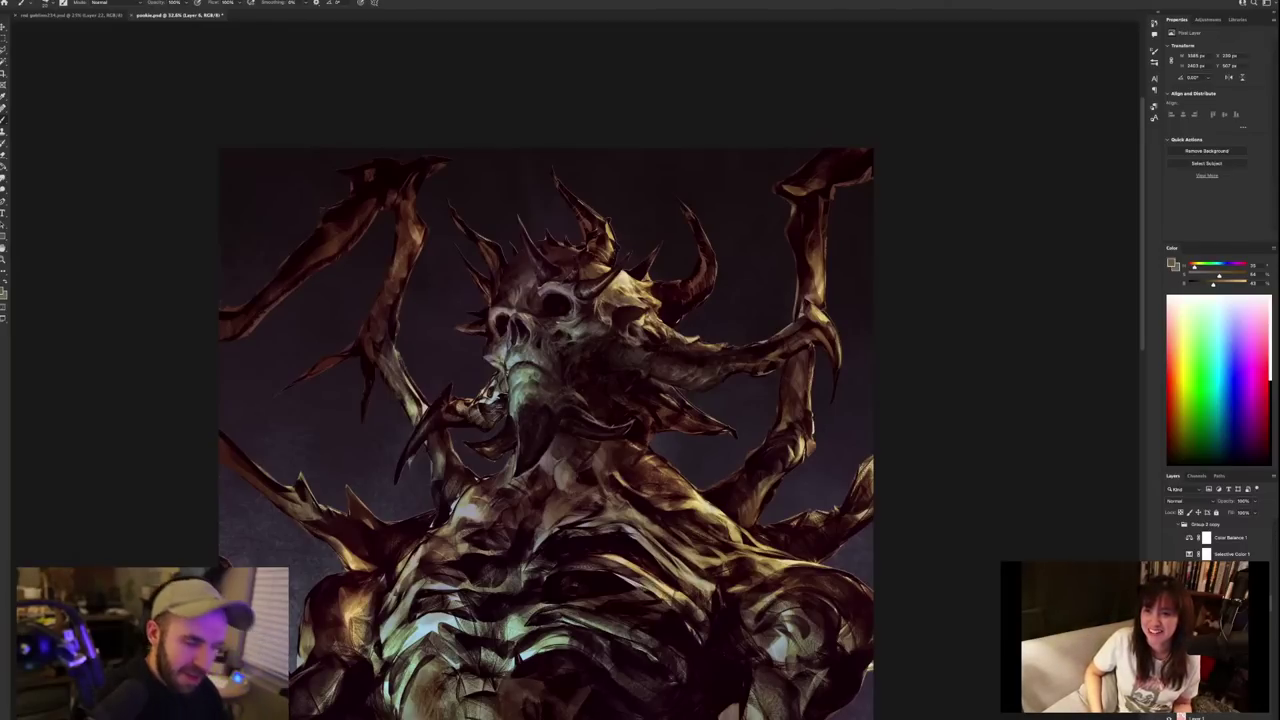
scroll(609, 432, down, 3)
scroll(630, 502, up, 3)
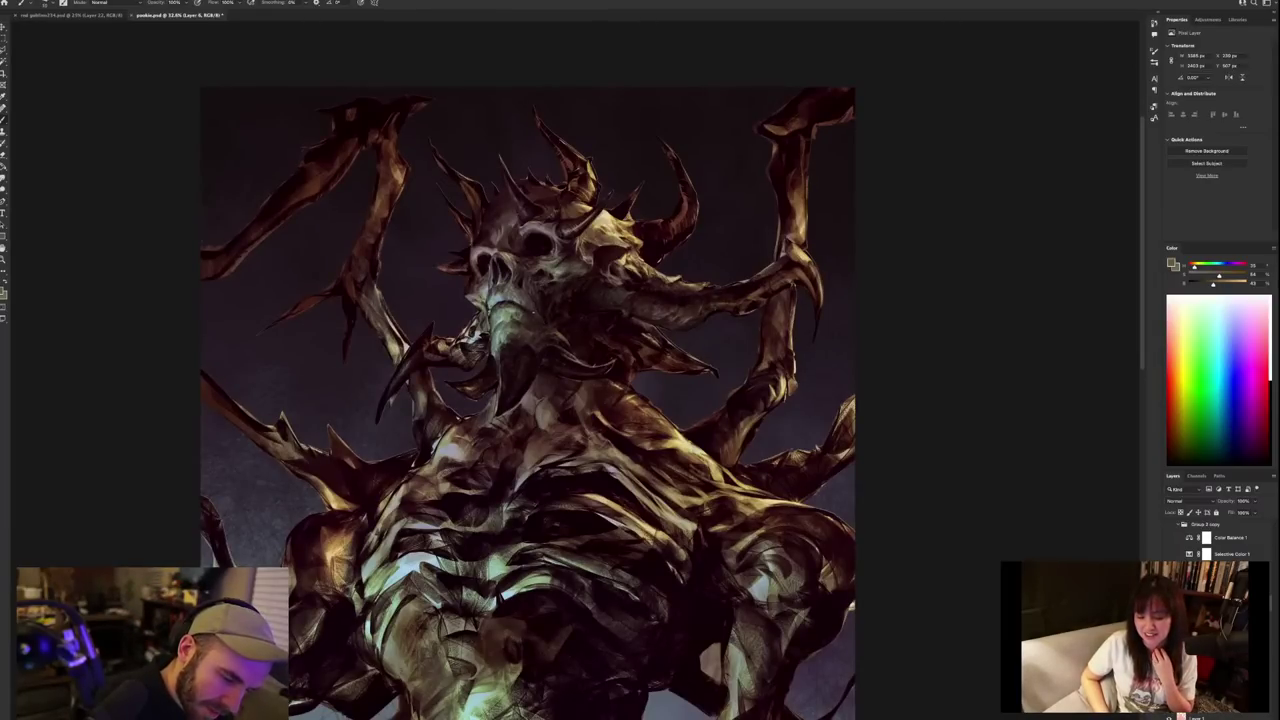
scroll(546, 244, down, 4)
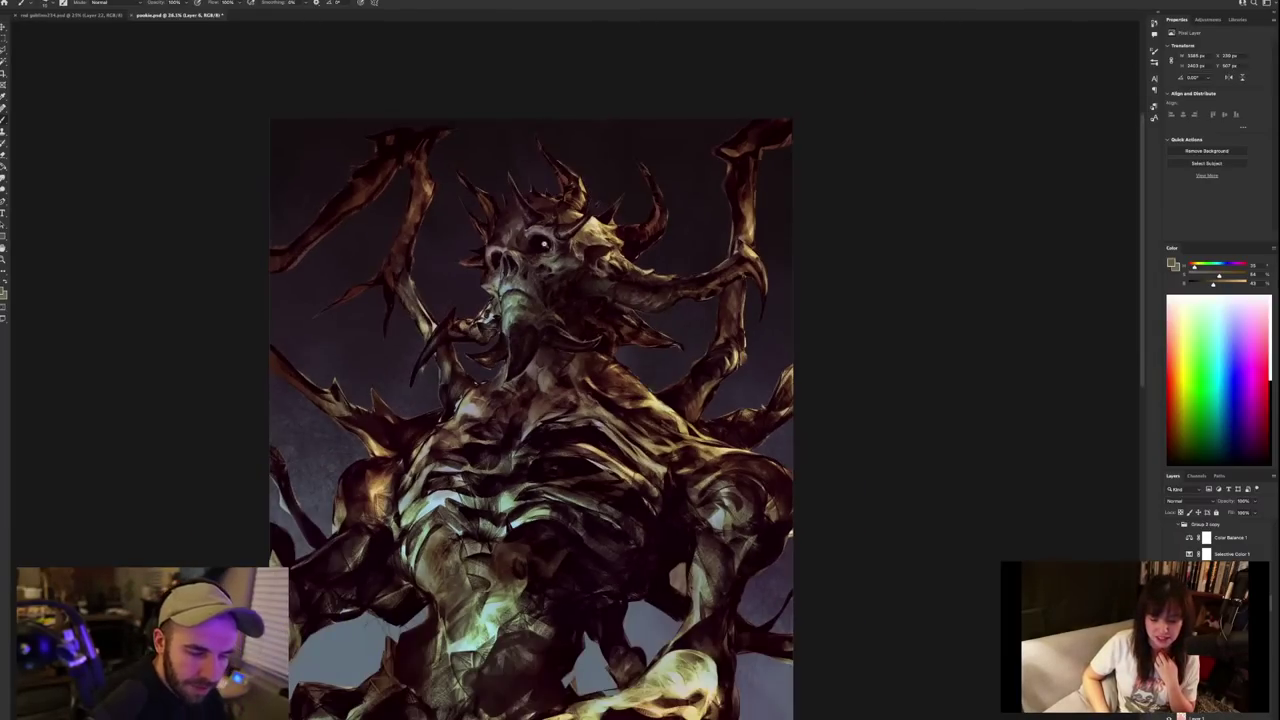
scroll(542, 244, up, 5)
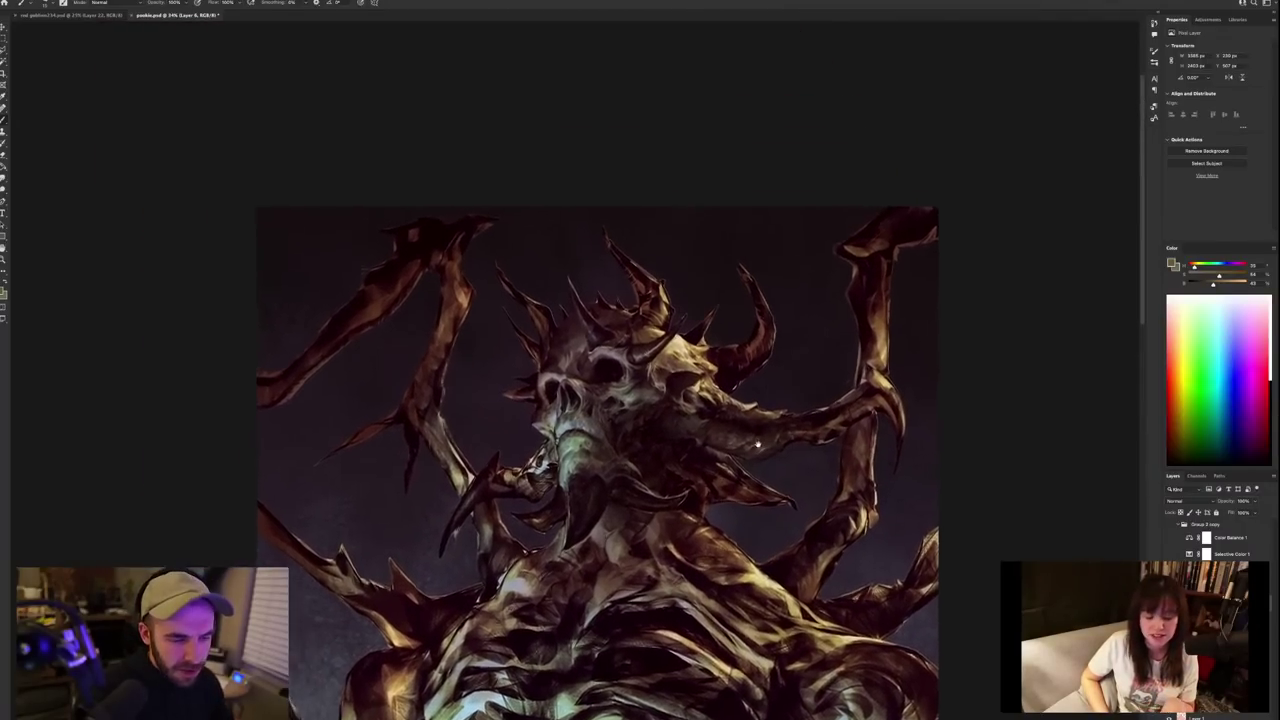
Flip the canvas view horizontally back to its original orientation and center the creature's head.
drag(758, 444, 798, 530)
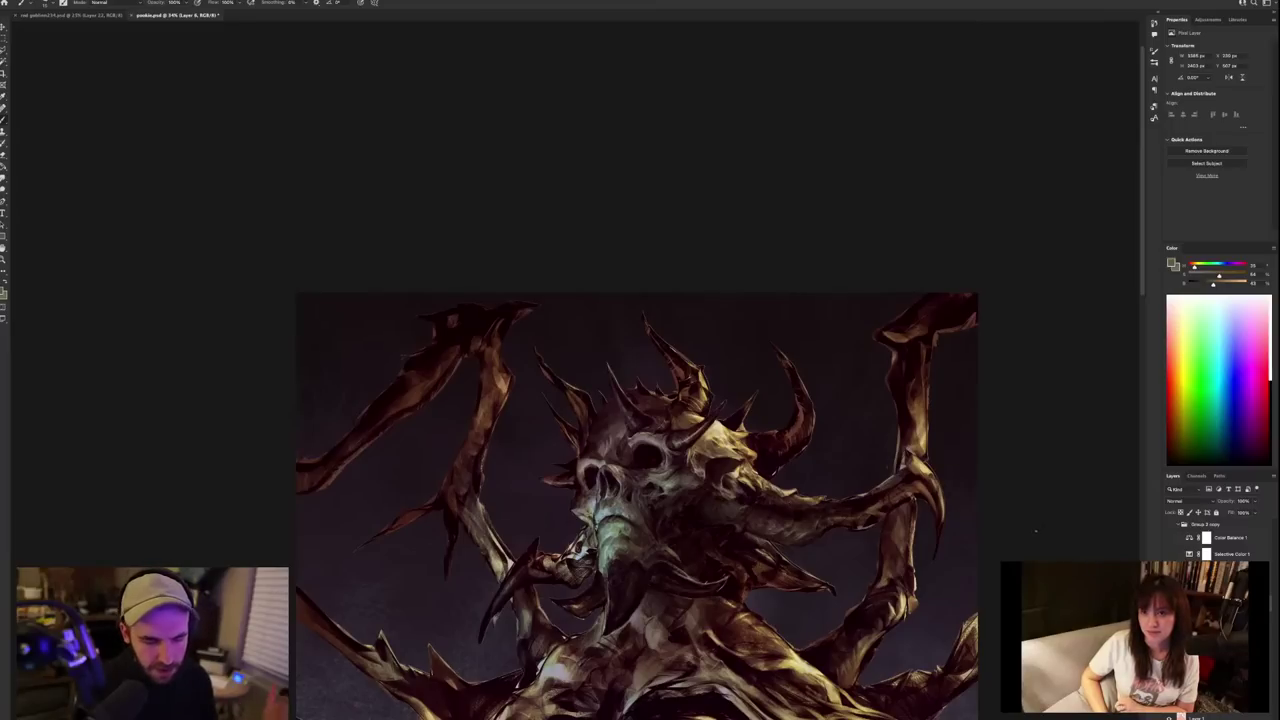
click(30, 4)
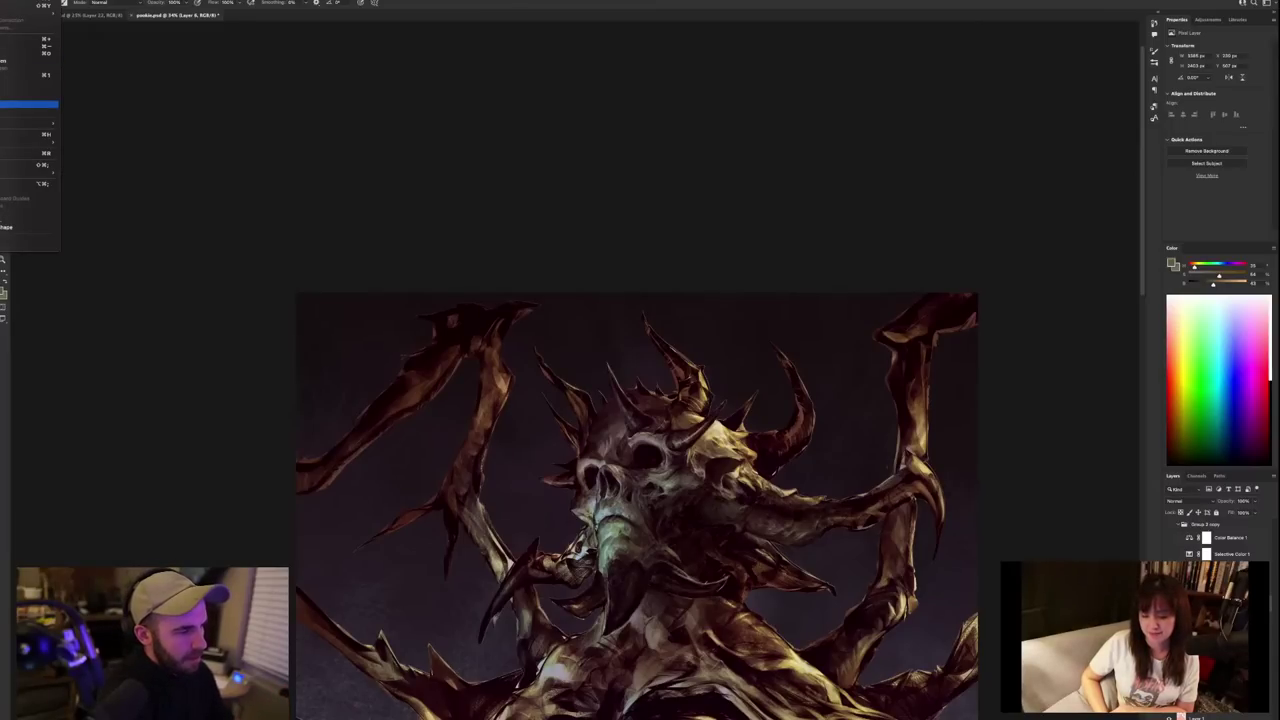
click(30, 104)
drag(683, 645, 826, 512)
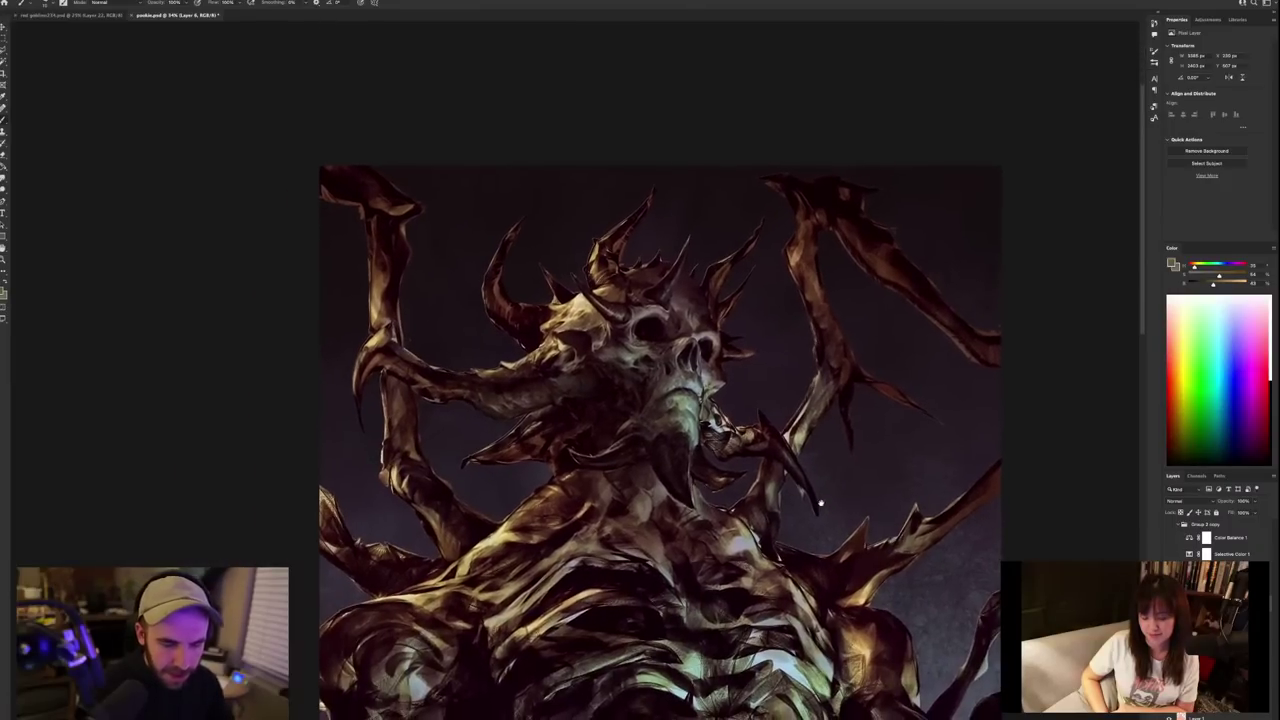
Deepen the shadow on the cheek beside the chin with sampled brown, dark brown and near-black tones.
alt+click(629, 420)
alt+click(630, 416)
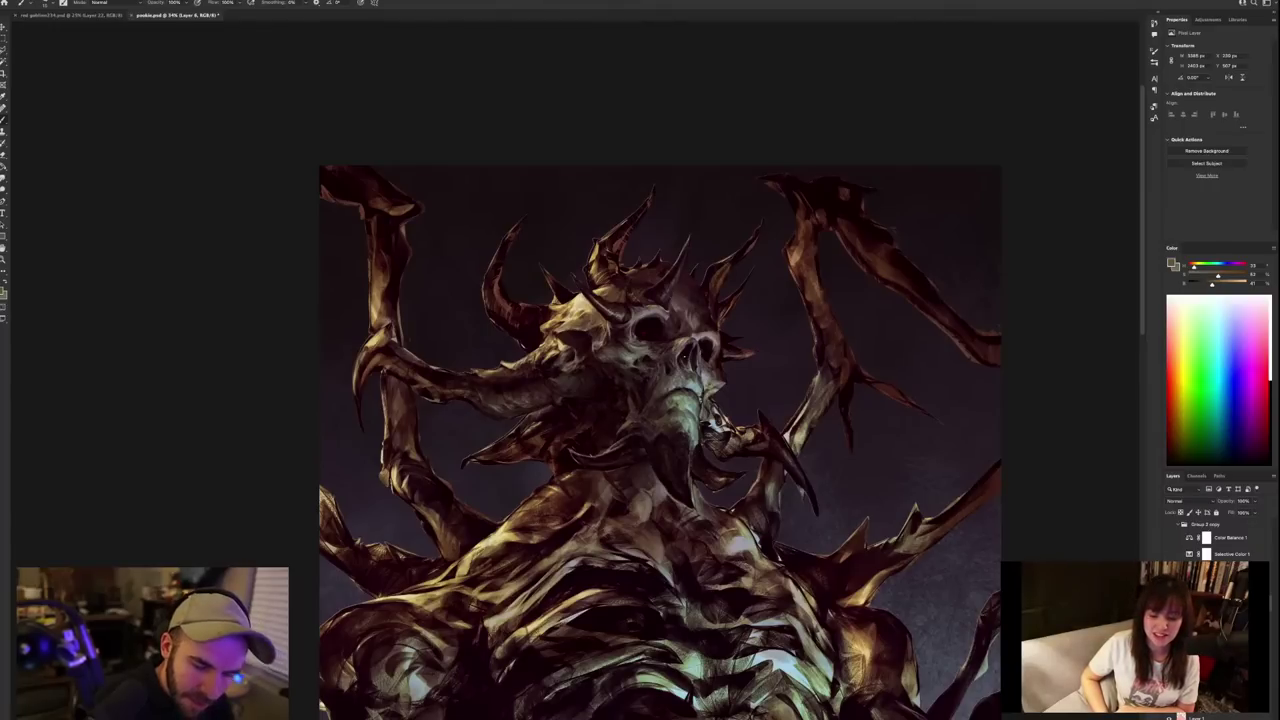
alt+click(634, 395)
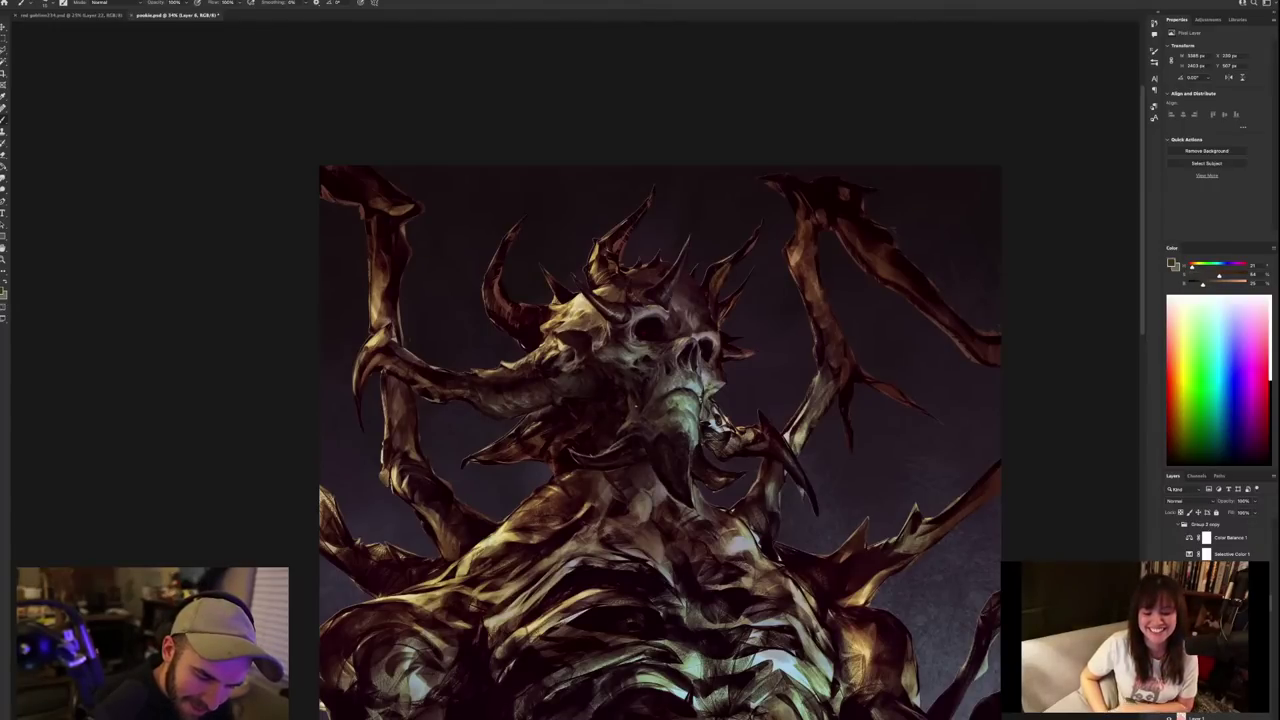
alt+click(633, 394)
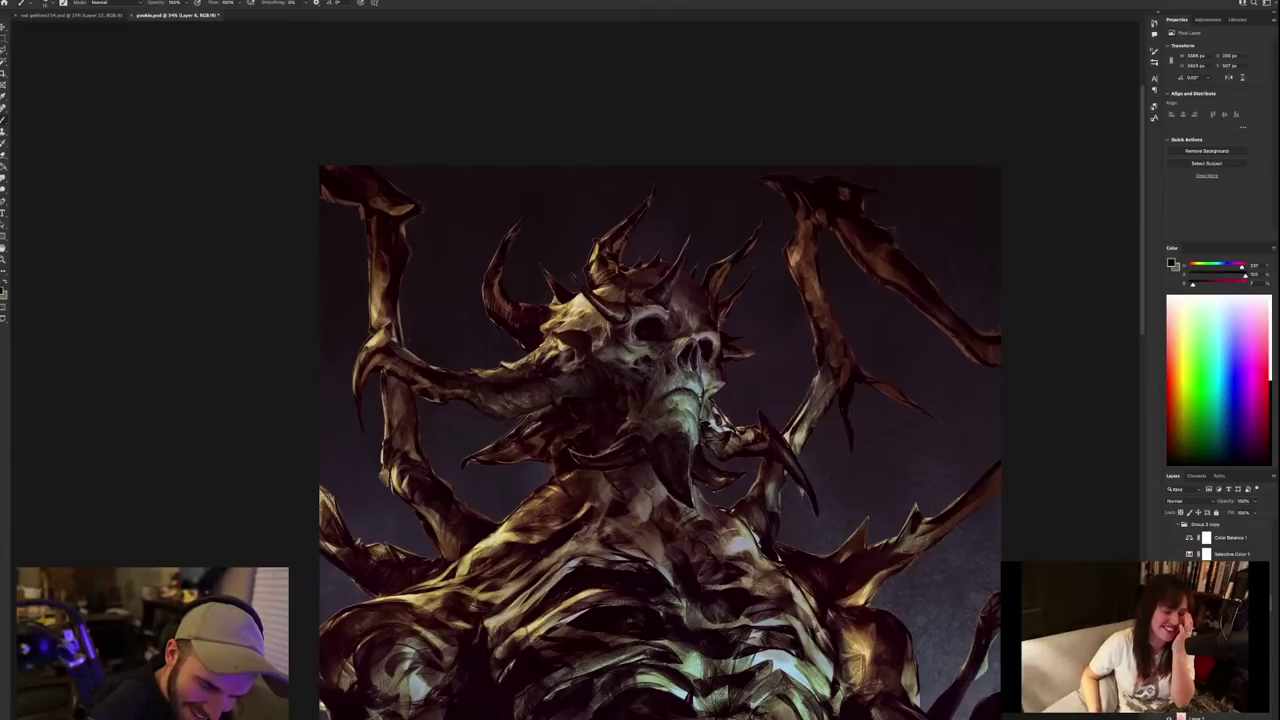
alt+click(640, 396)
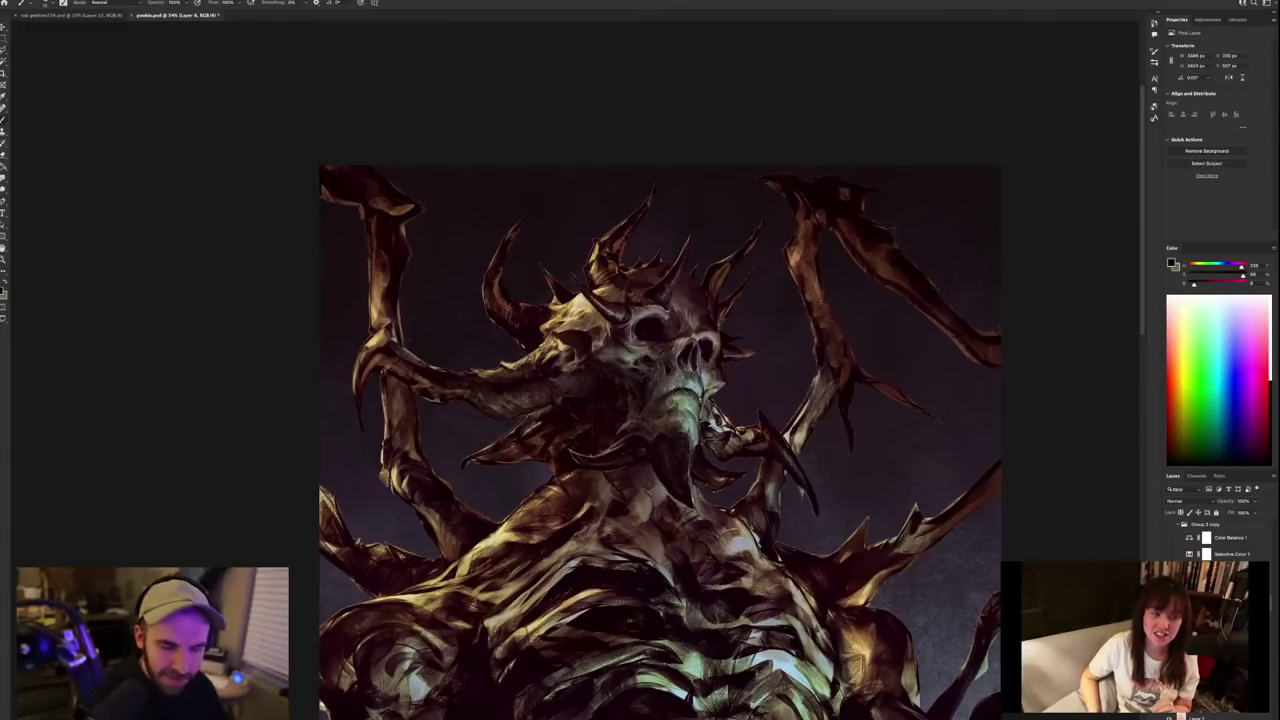
alt+click(636, 394)
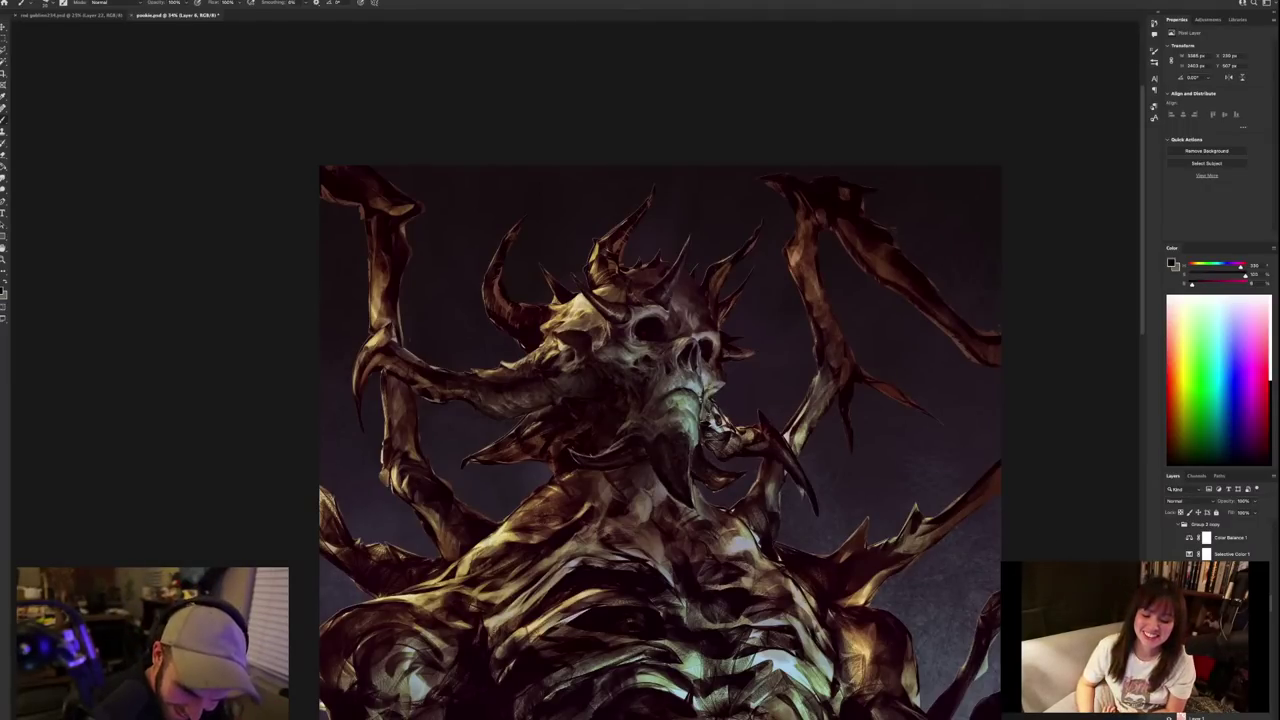
Paint over the bright highlights between the chin and the tusk's base with sampled cool, olive and neutral grey tones.
alt+click(717, 412)
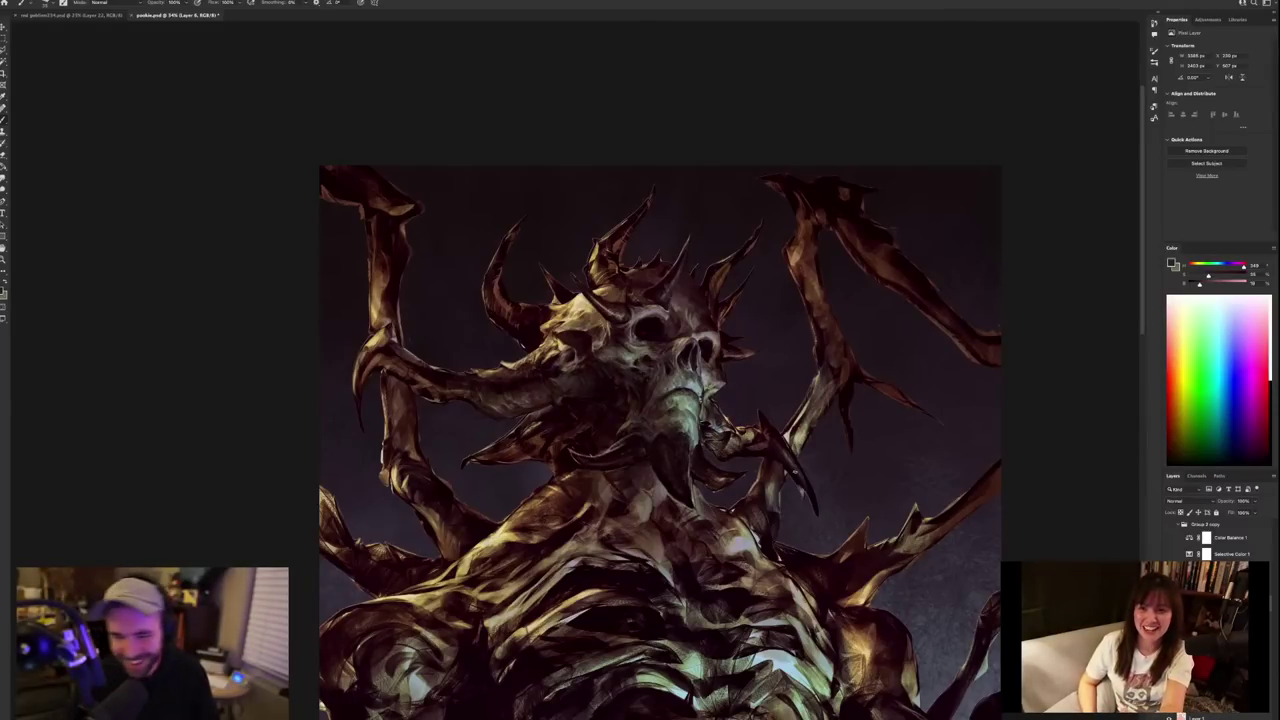
alt+click(710, 422)
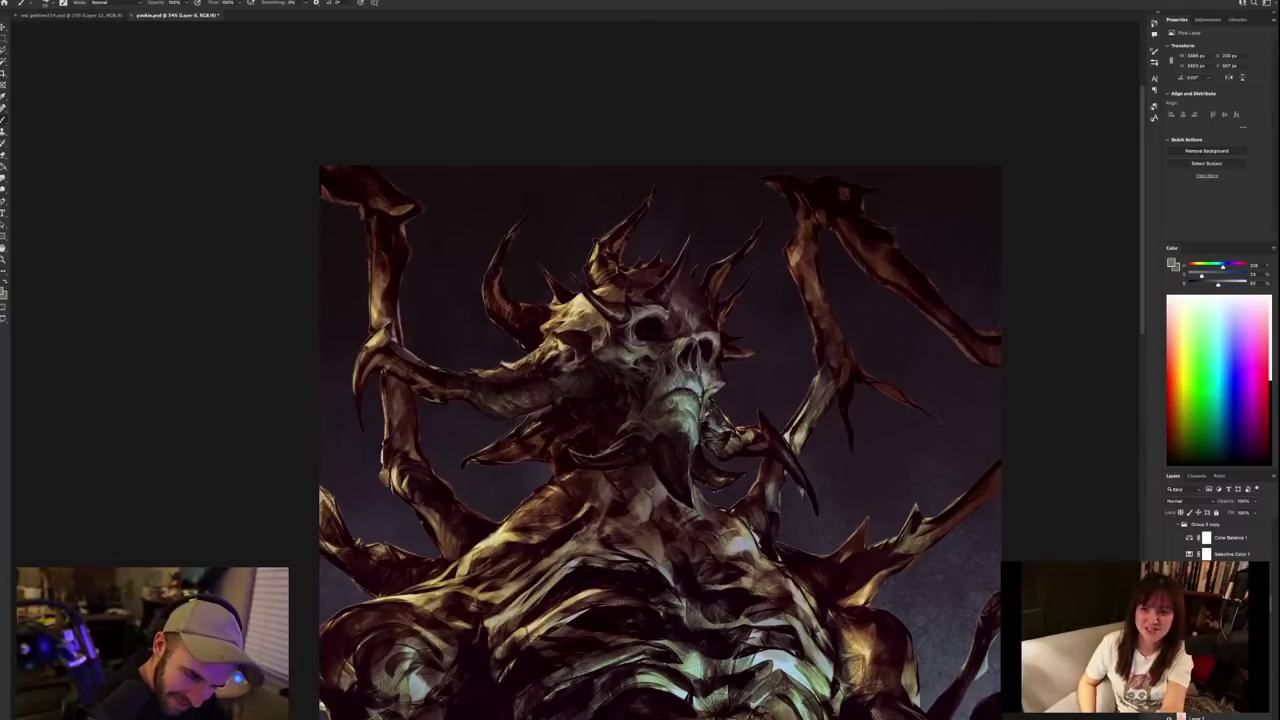
alt+click(710, 420)
alt+click(708, 428)
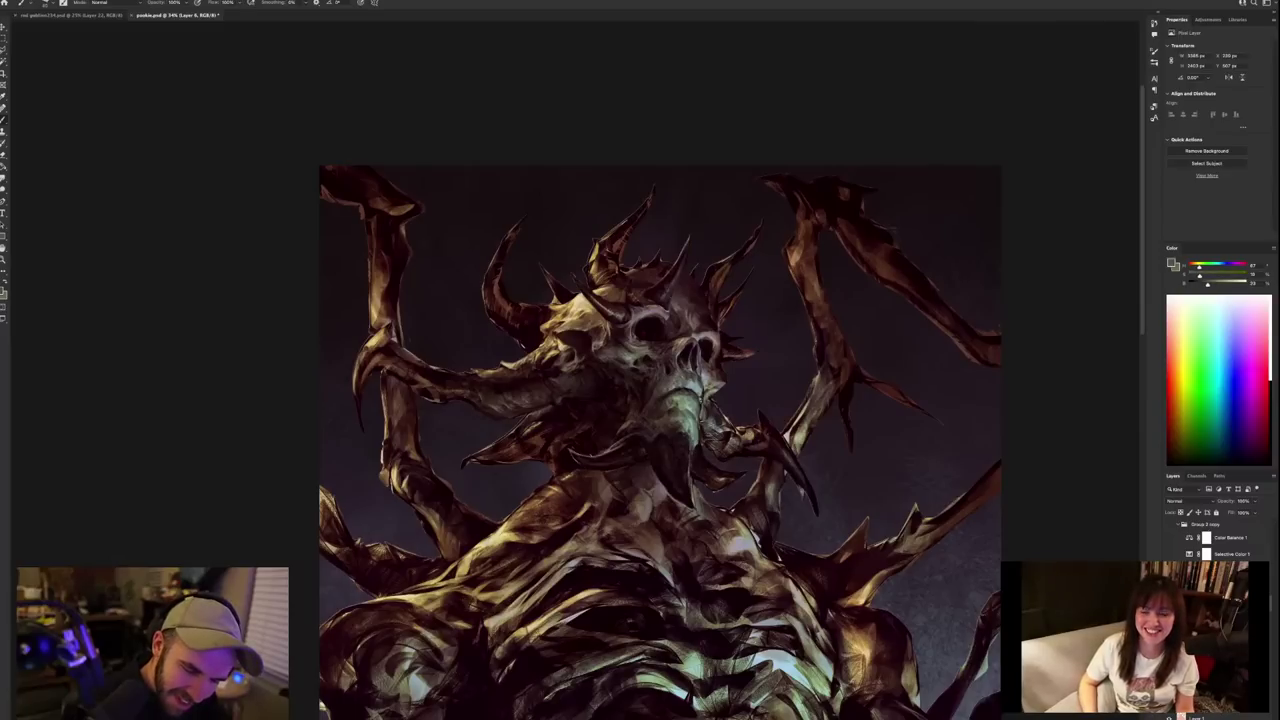
alt+click(716, 418)
alt+click(715, 426)
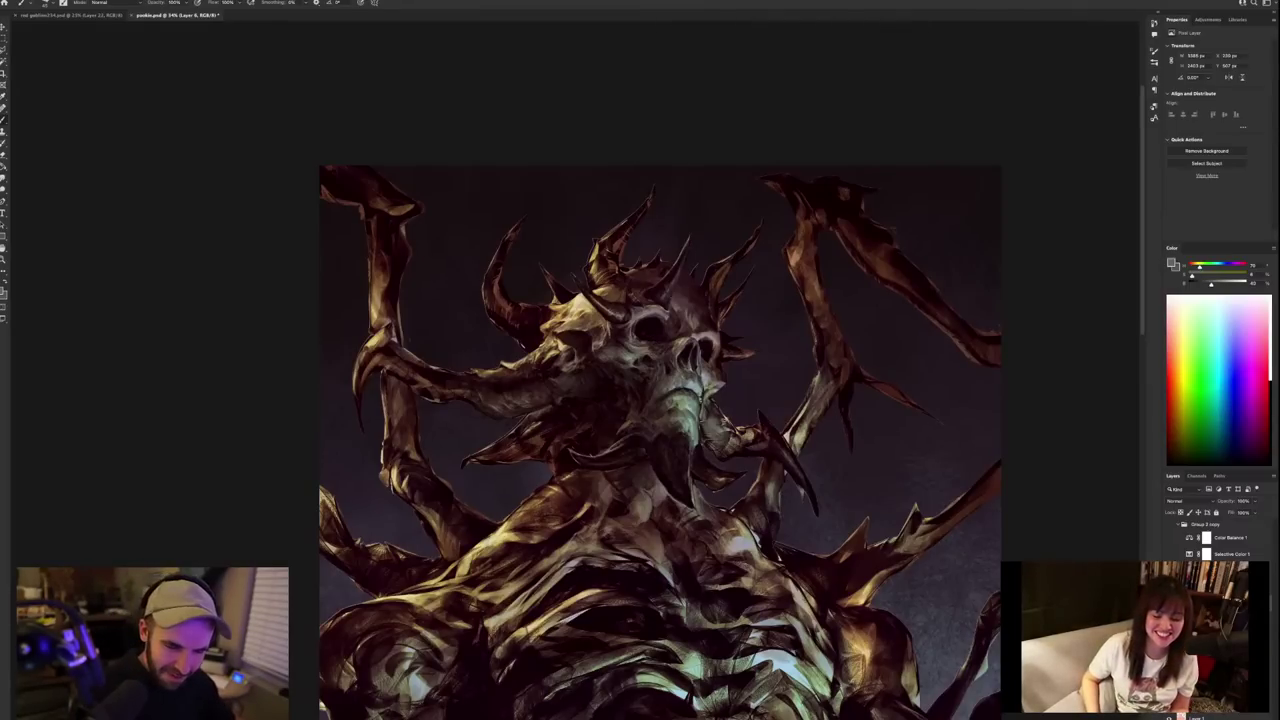
Detail the hollow below the temple, where the side limb begins, with sampled near-black and warm grey tones, checking the upper body.
scroll(641, 345, up, 3)
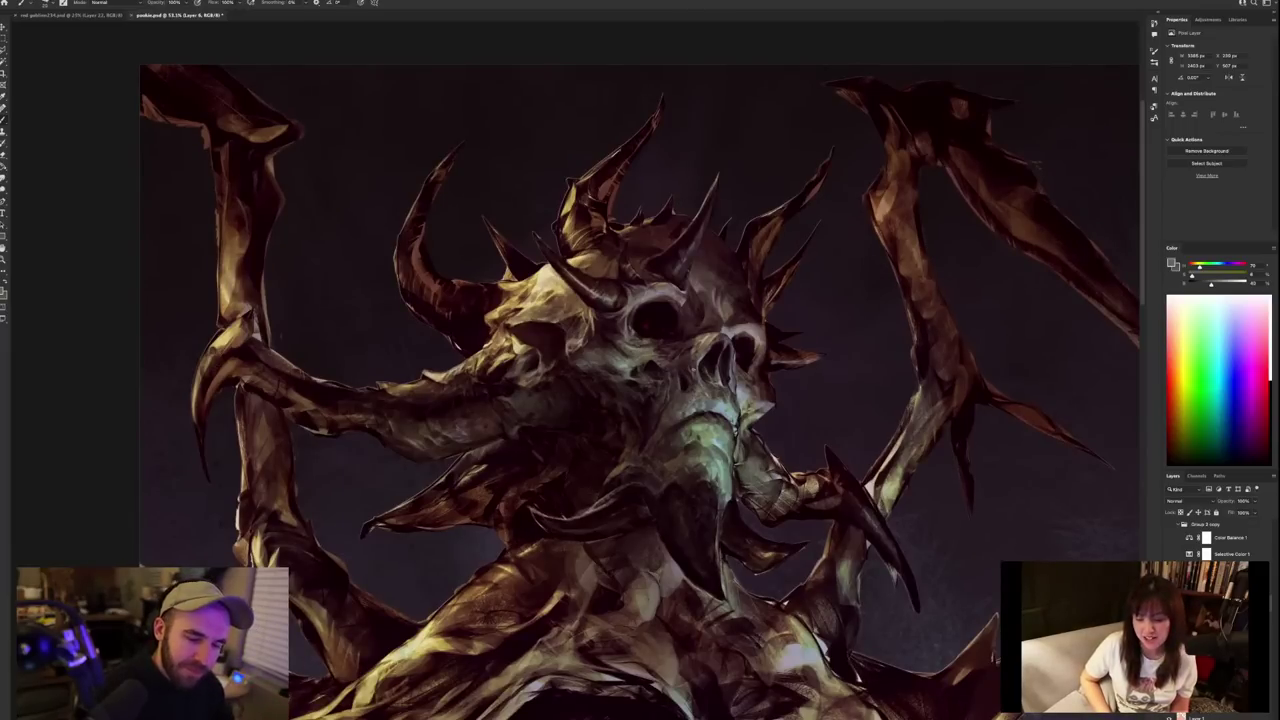
alt+click(535, 364)
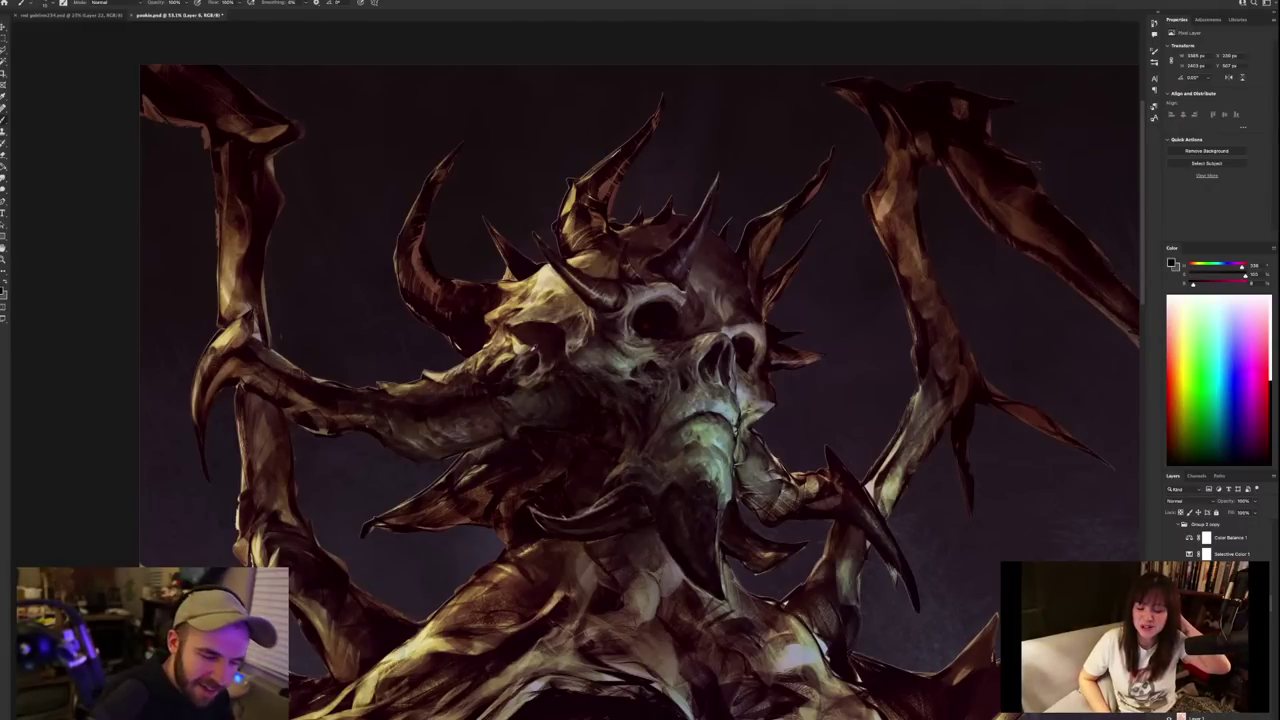
alt+click(530, 352)
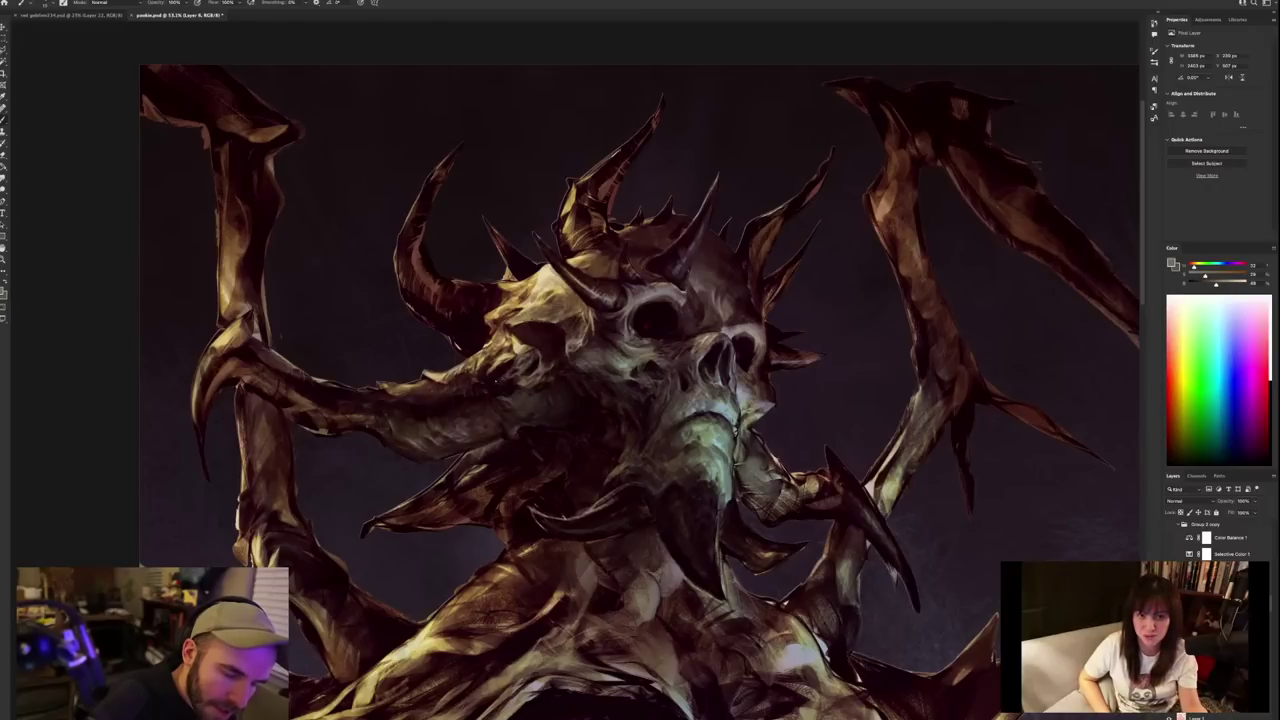
scroll(613, 357, down, 6)
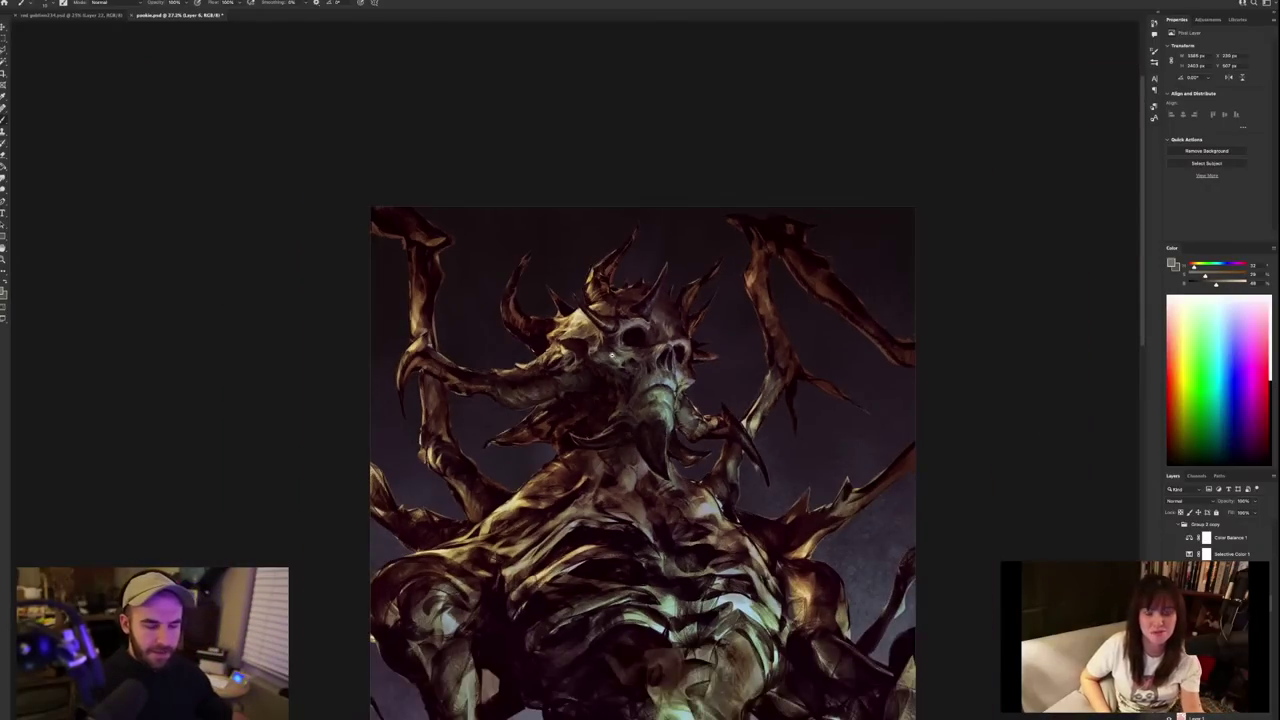
Refine the hollow and upper edge of the creature's temple with sampled near-black and pale yellow tones.
scroll(612, 356, up, 6)
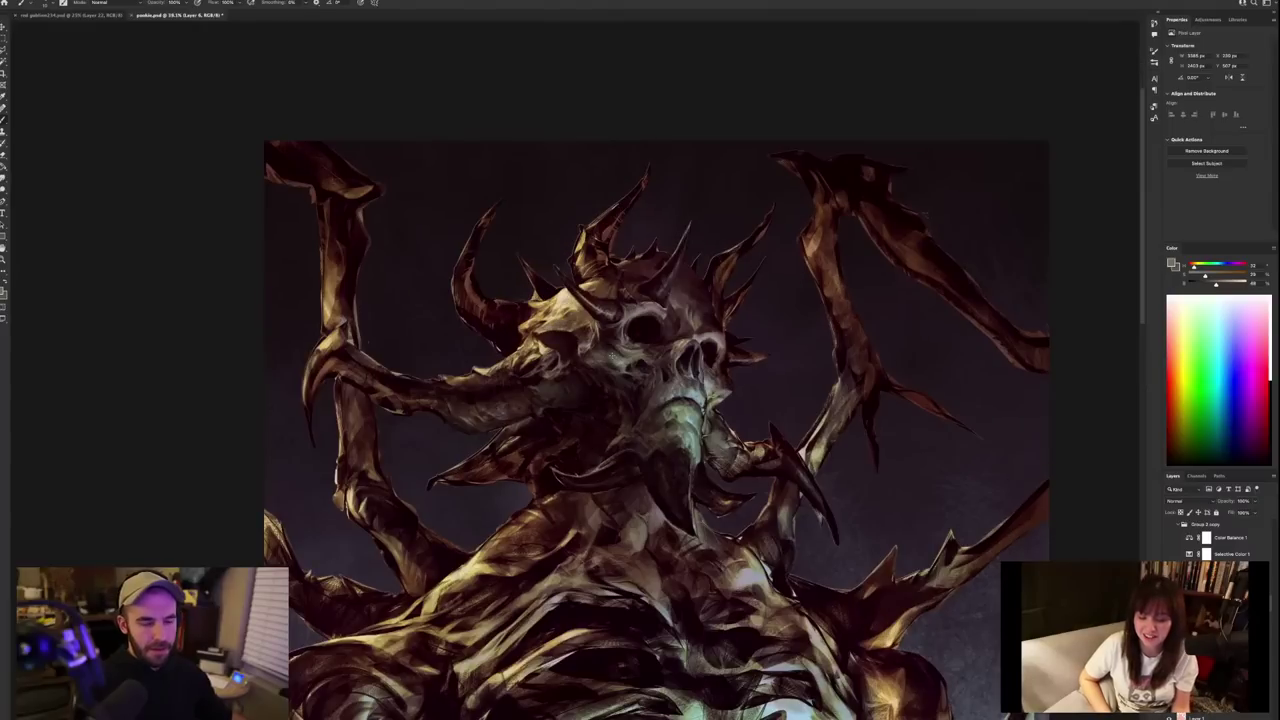
alt+click(582, 318)
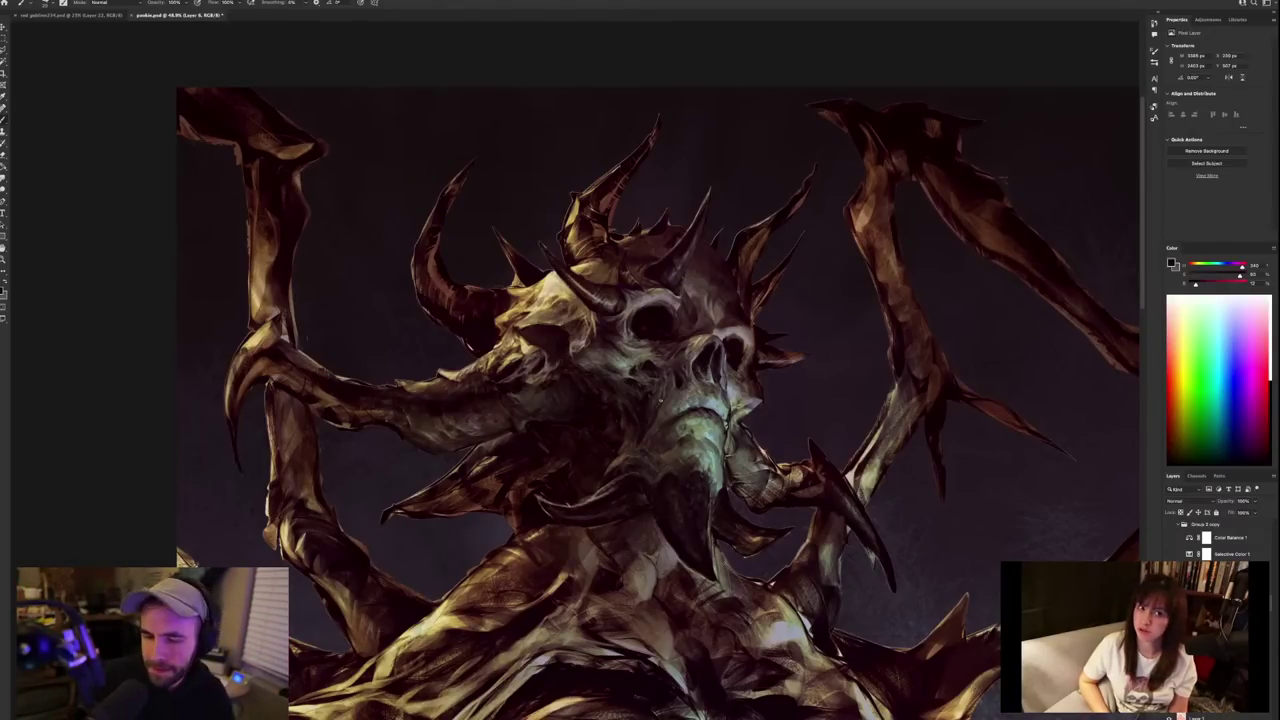
drag(590, 341, 696, 457)
alt+click(683, 437)
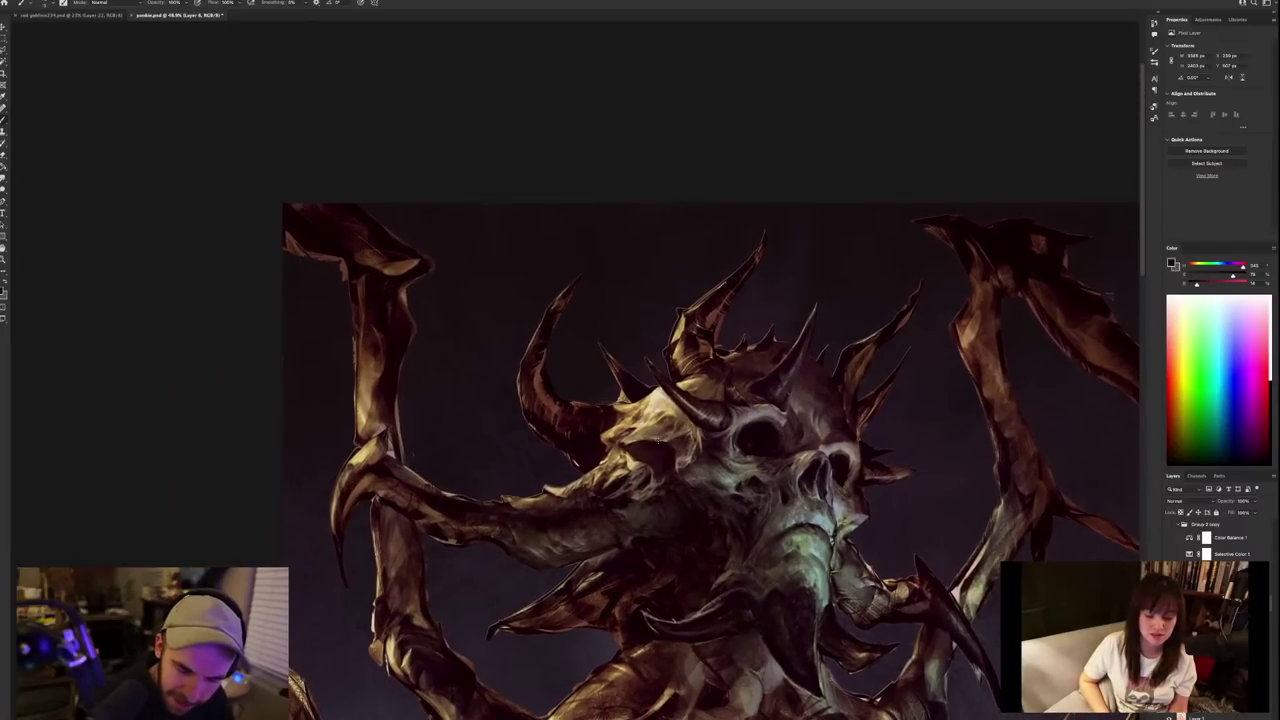
alt+click(655, 440)
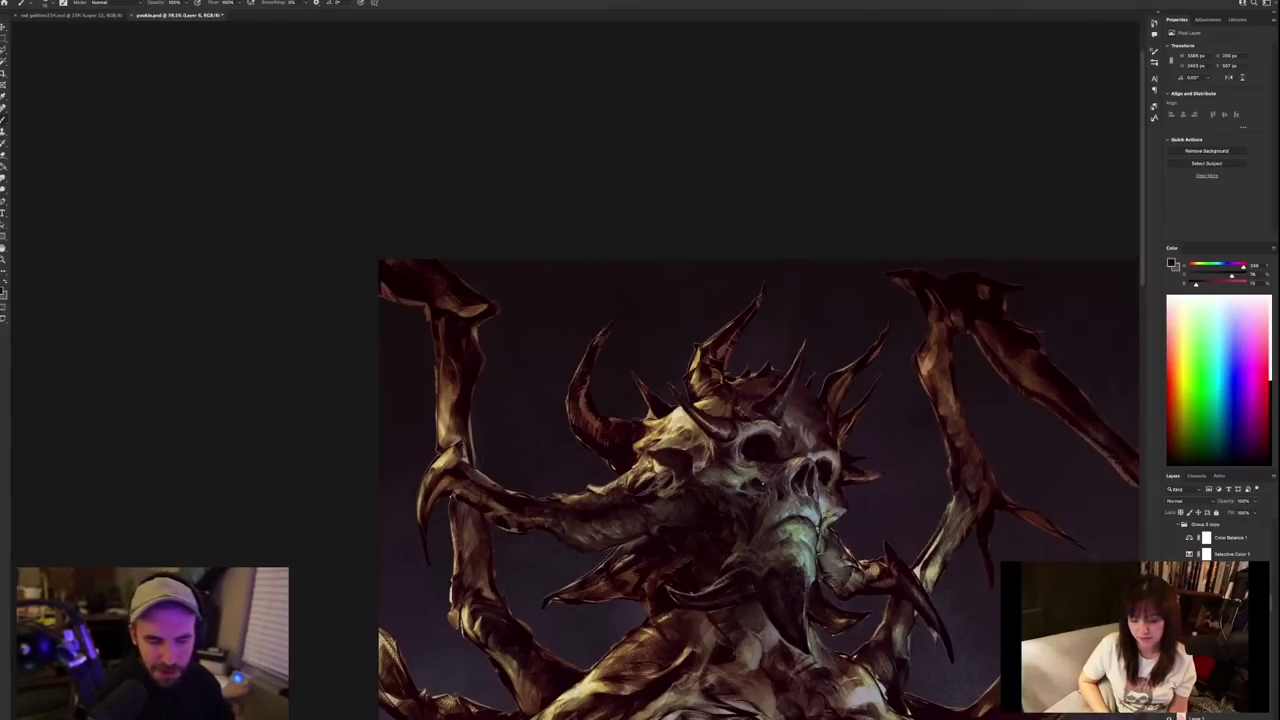
alt+click(655, 400)
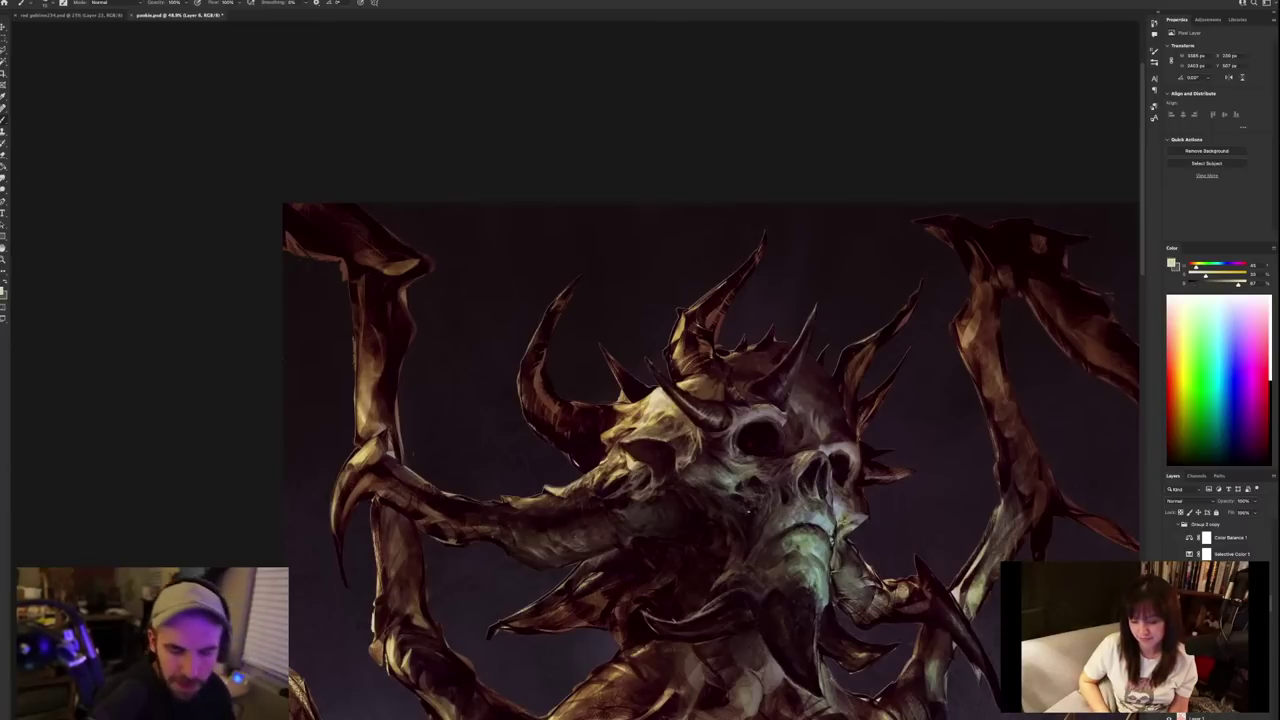
drag(748, 511, 700, 511)
key(ctrl+minus)
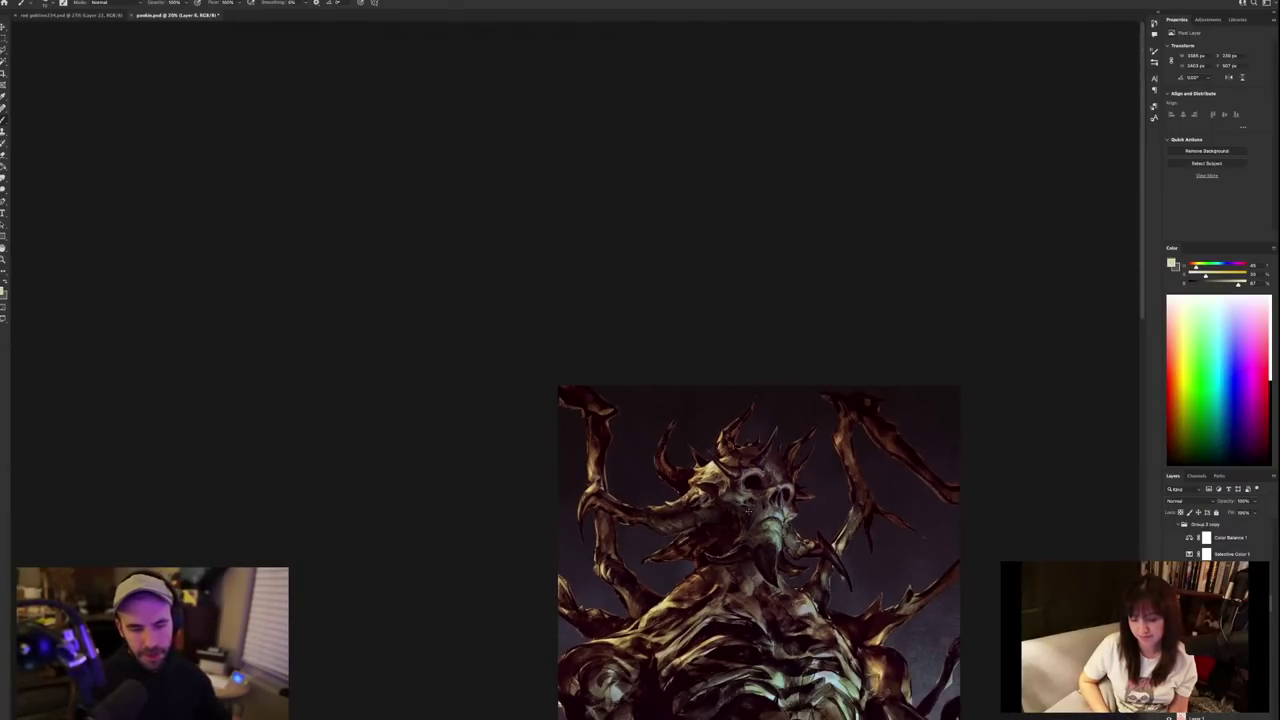
Paint the area just beneath the temple hollow with sampled warm grey and muted brown tones.
scroll(748, 510, up, 3)
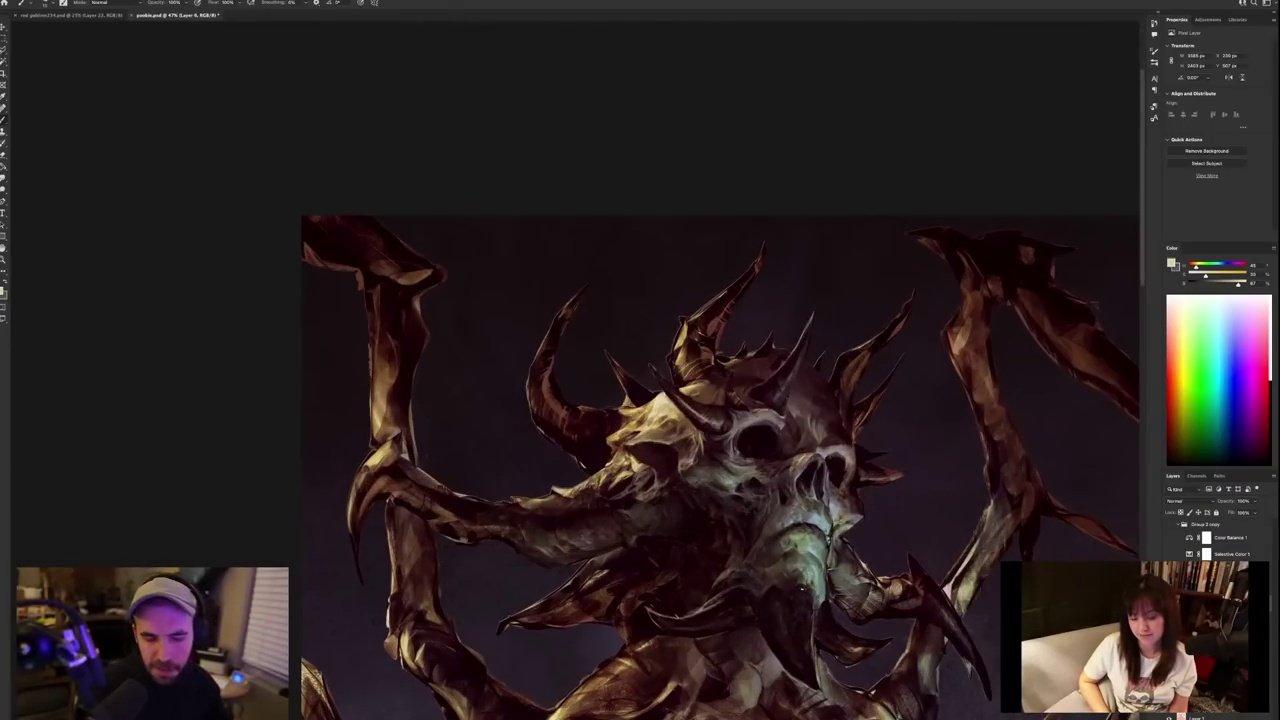
alt+click(660, 480)
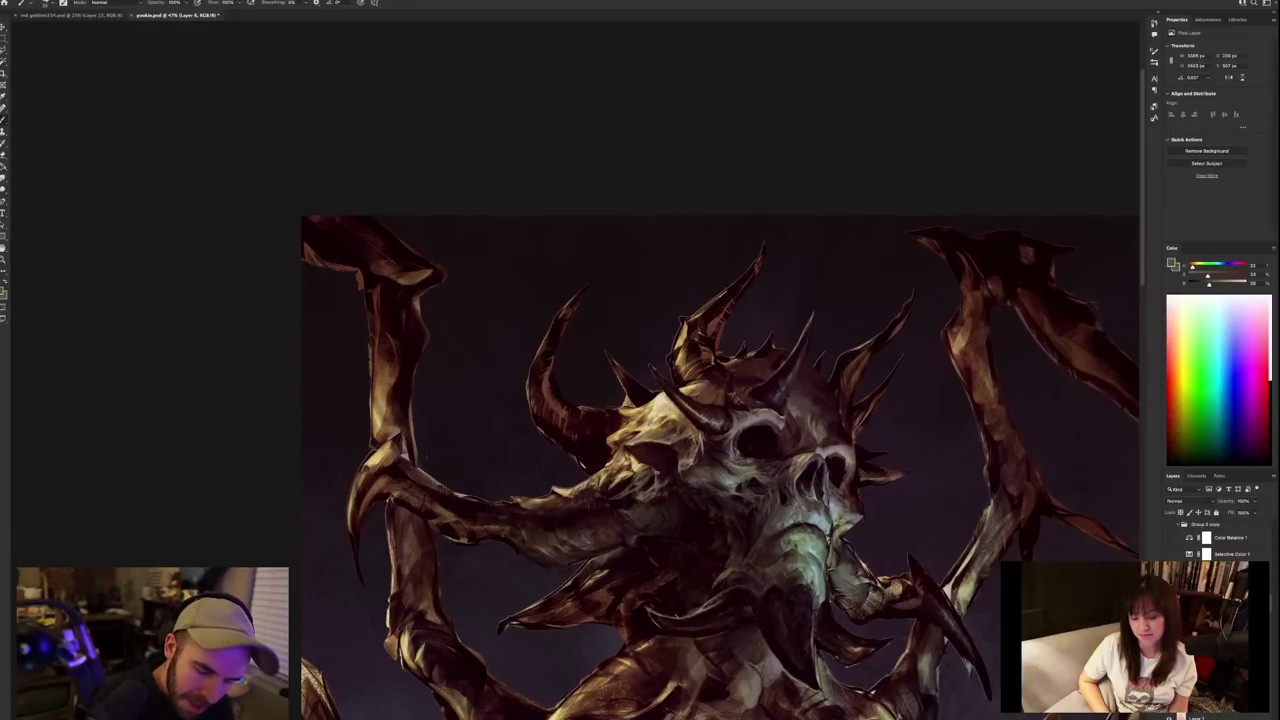
alt+click(658, 471)
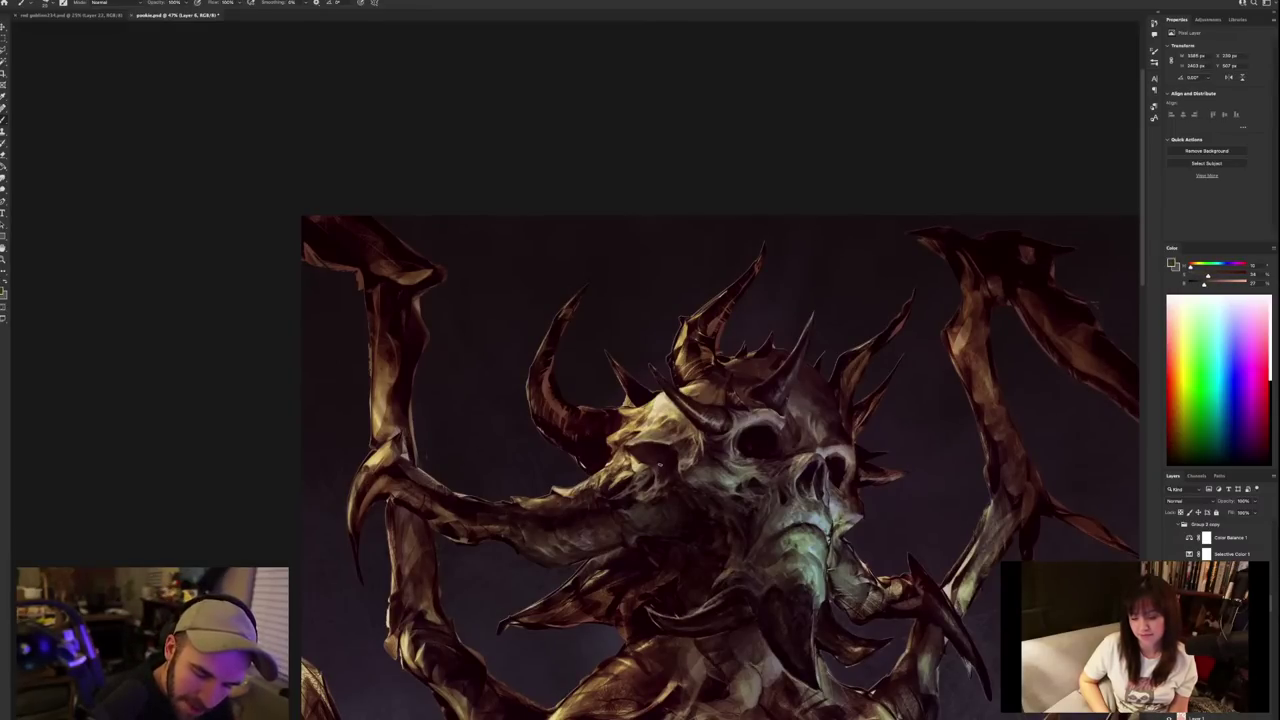
scroll(899, 412, down, 3)
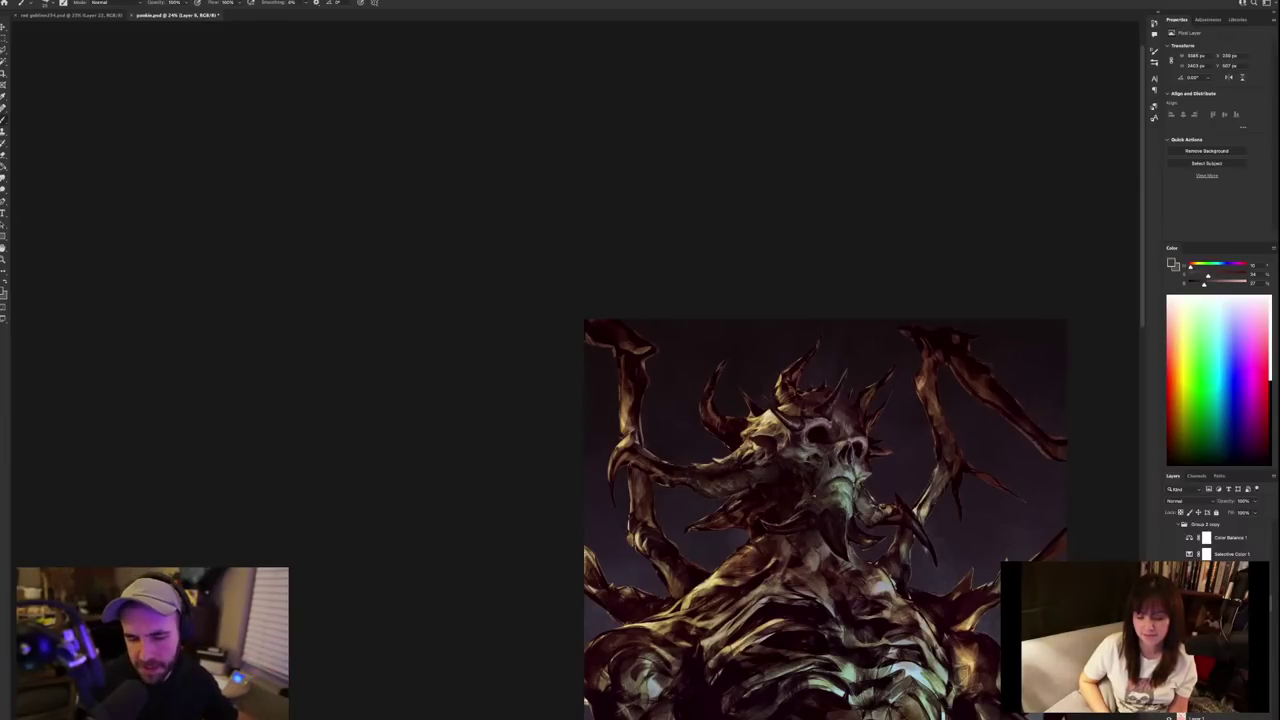
Rework the side limb's base below the temple with sampled reddish brown and near-black tones, checking the whole upper body.
scroll(816, 505, up, 4)
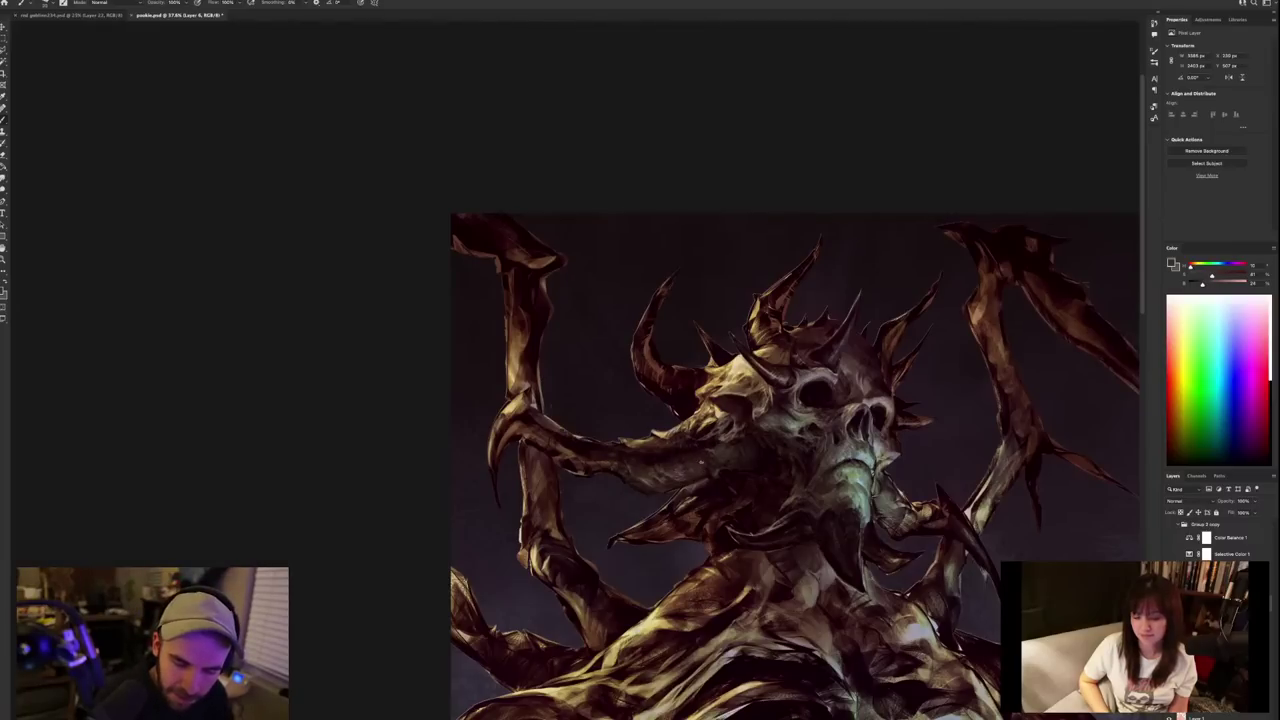
alt+click(682, 470)
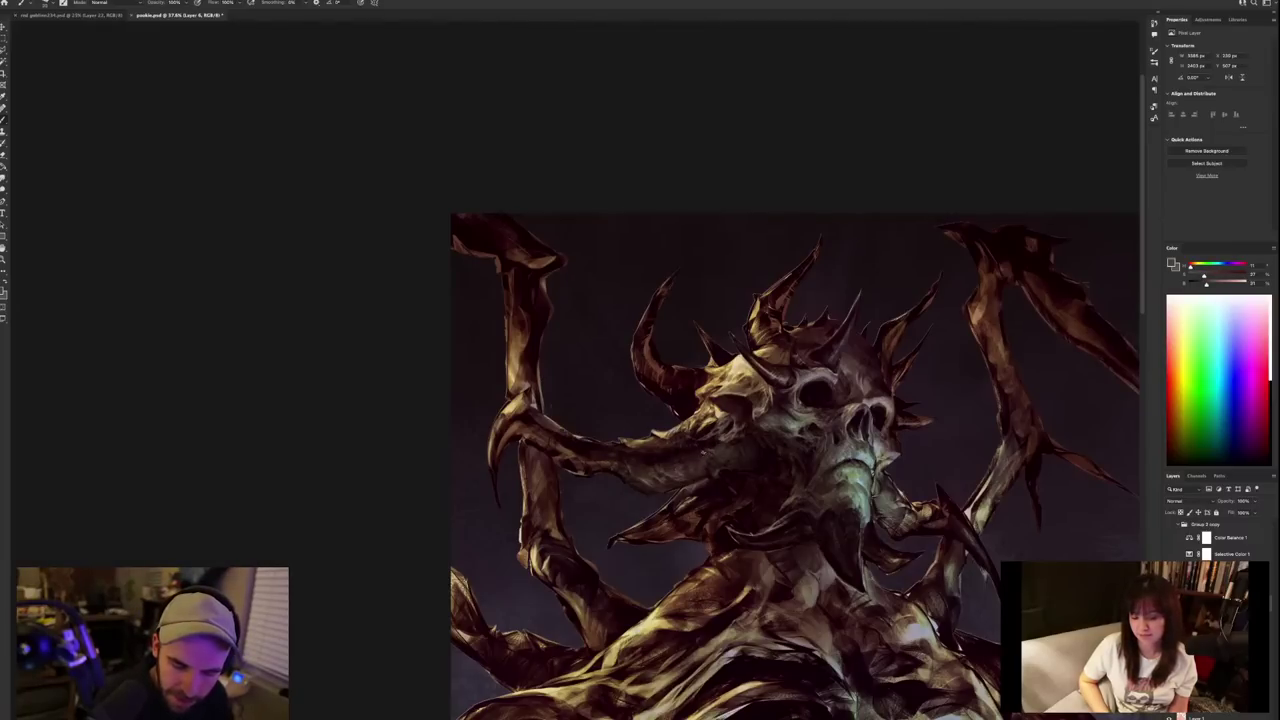
alt+click(707, 456)
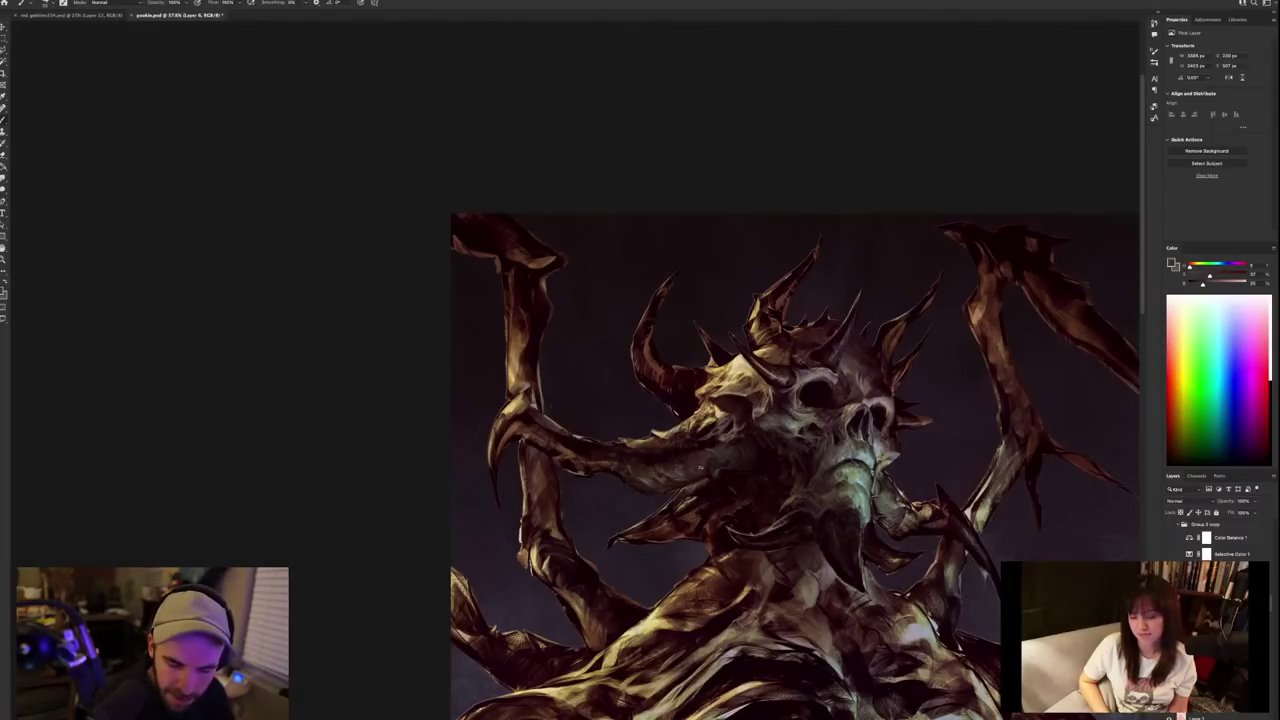
alt+click(695, 449)
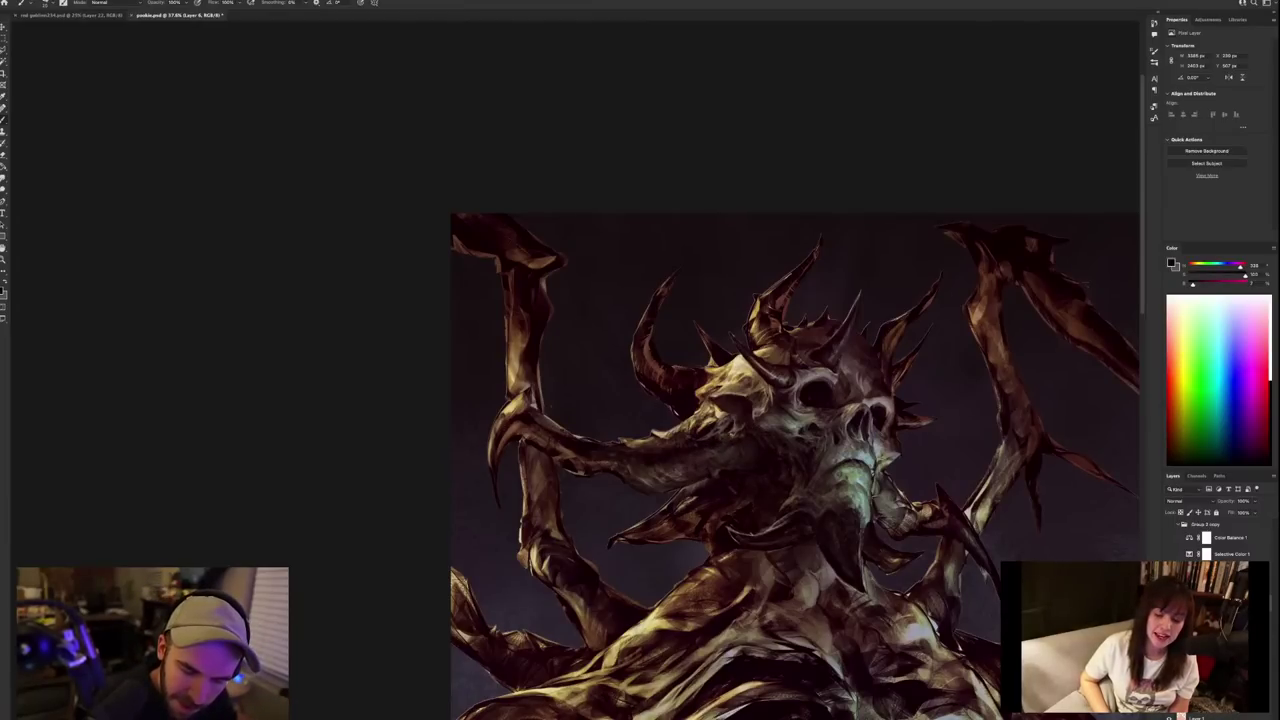
alt+click(720, 430)
alt+click(712, 440)
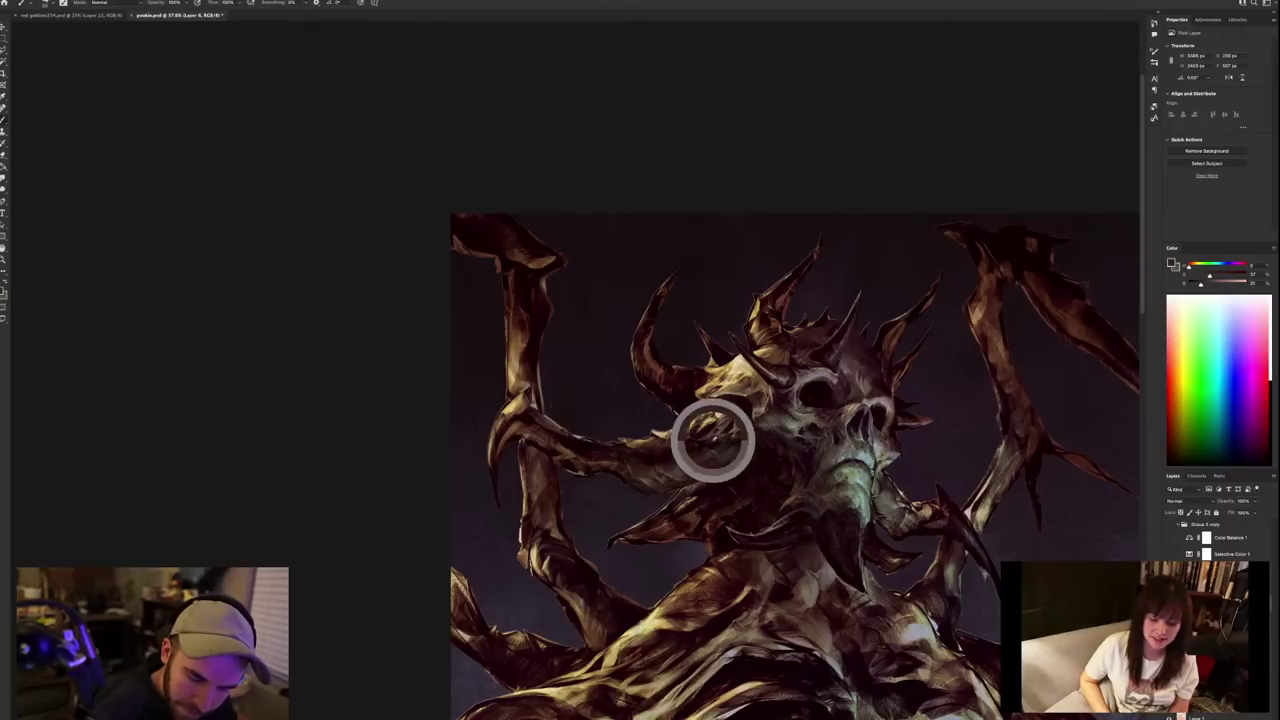
alt+click(719, 444)
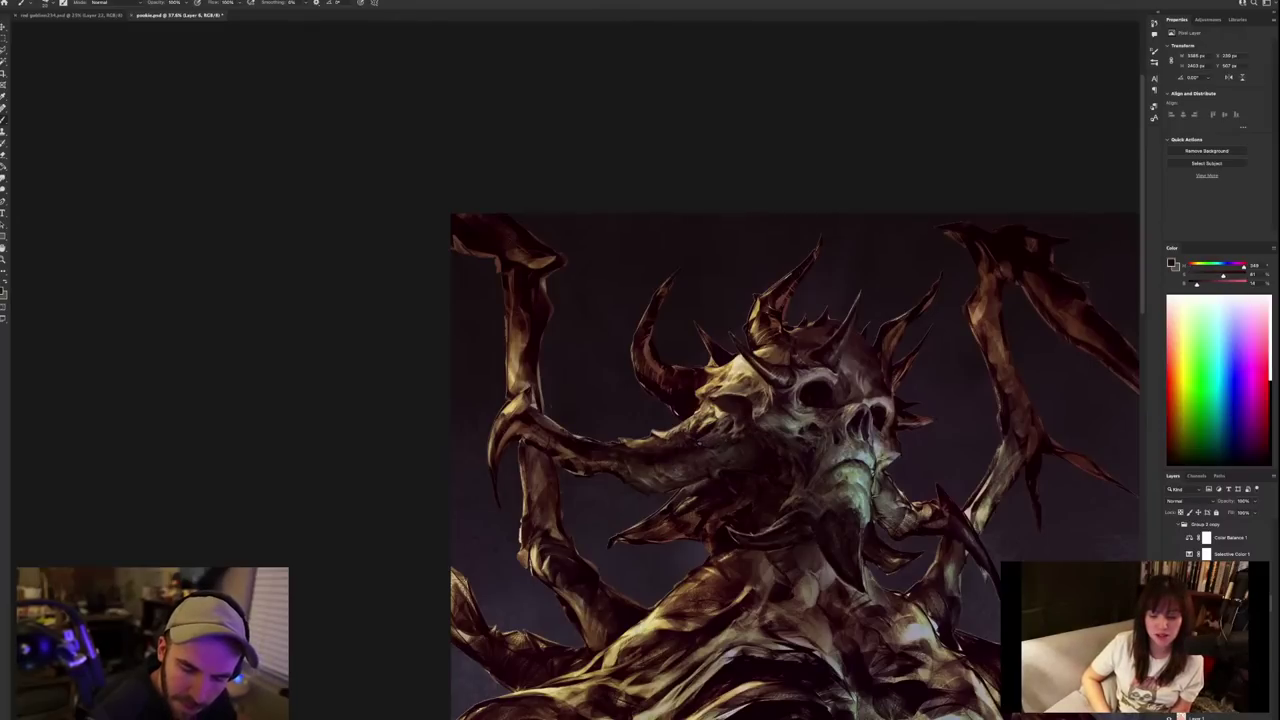
scroll(838, 464, down, 5)
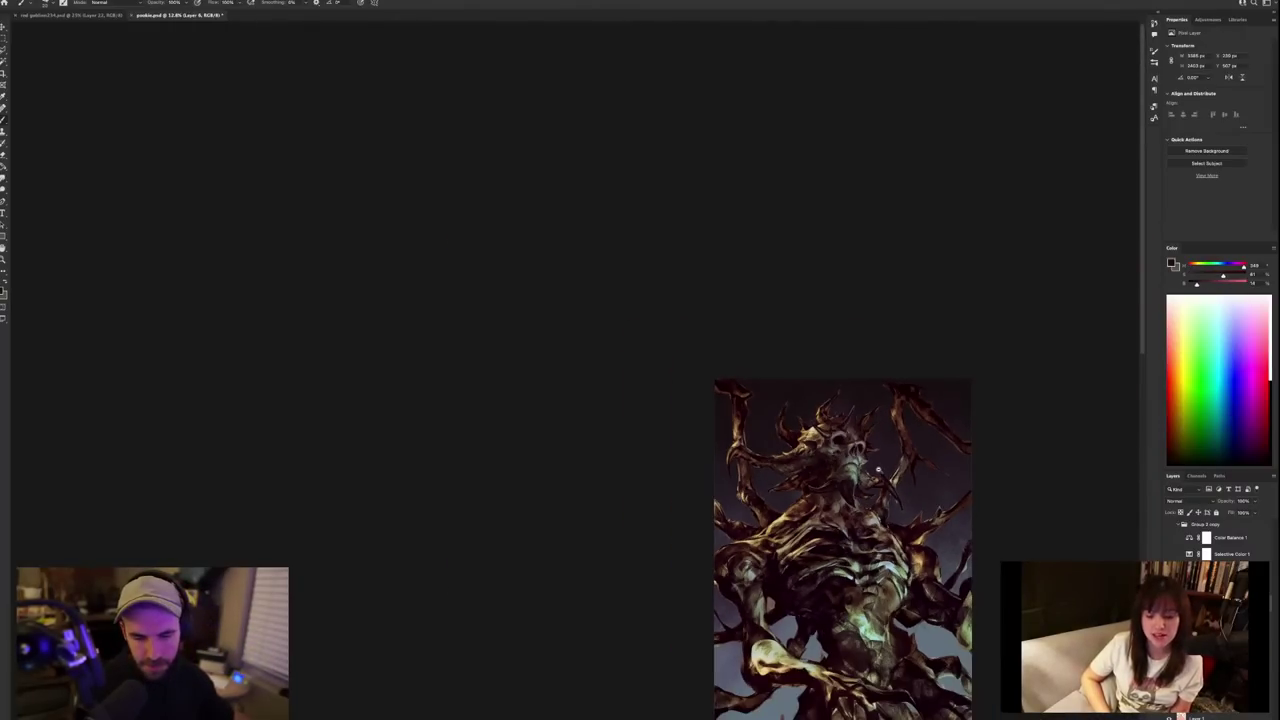
Detail the skull's crown around the base of the tall central horn with sampled golden, reddish brown and near-black tones.
scroll(896, 444, up, 3)
scroll(901, 411, up, 3)
drag(708, 580, 727, 486)
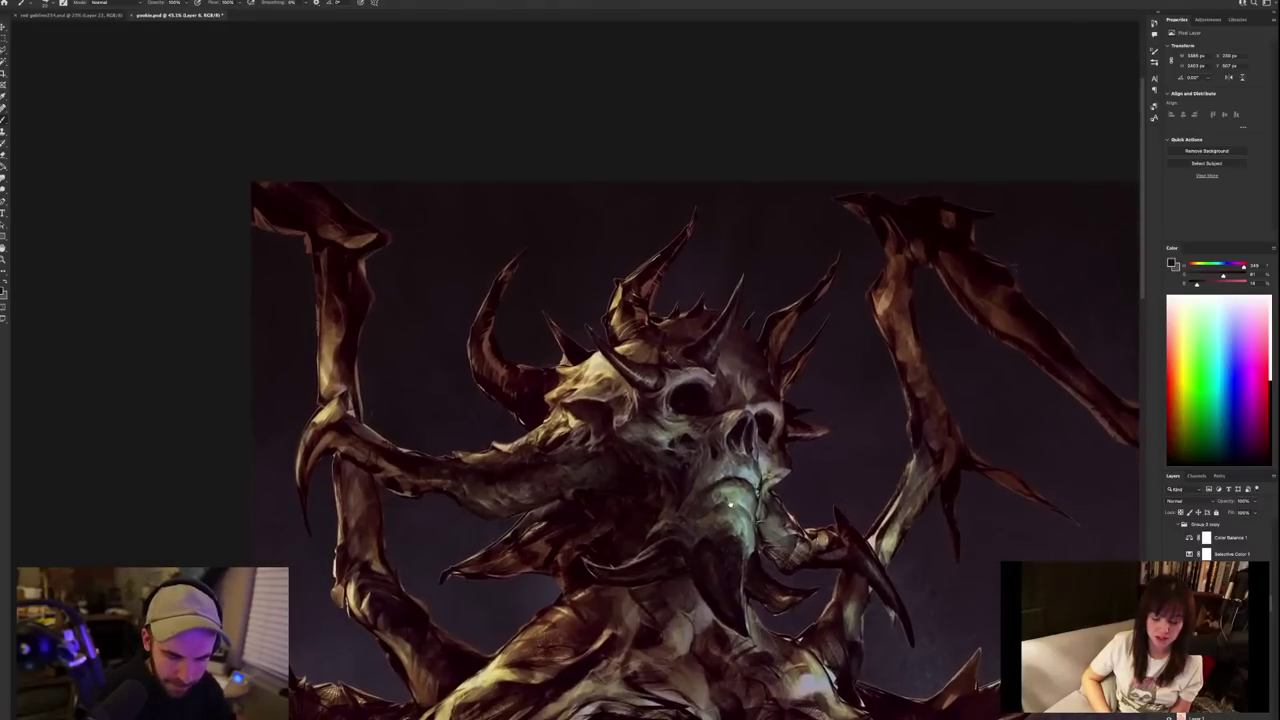
alt+click(623, 348)
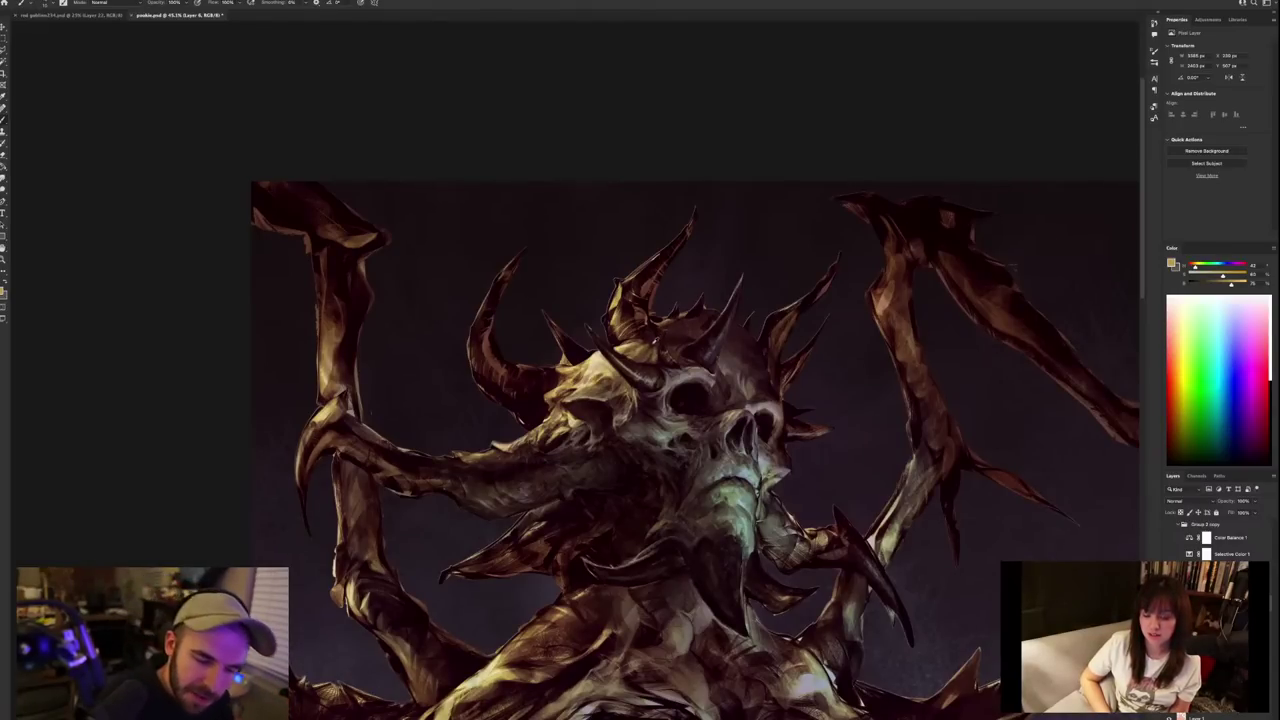
alt+click(660, 336)
alt+click(660, 336)
alt+click(629, 350)
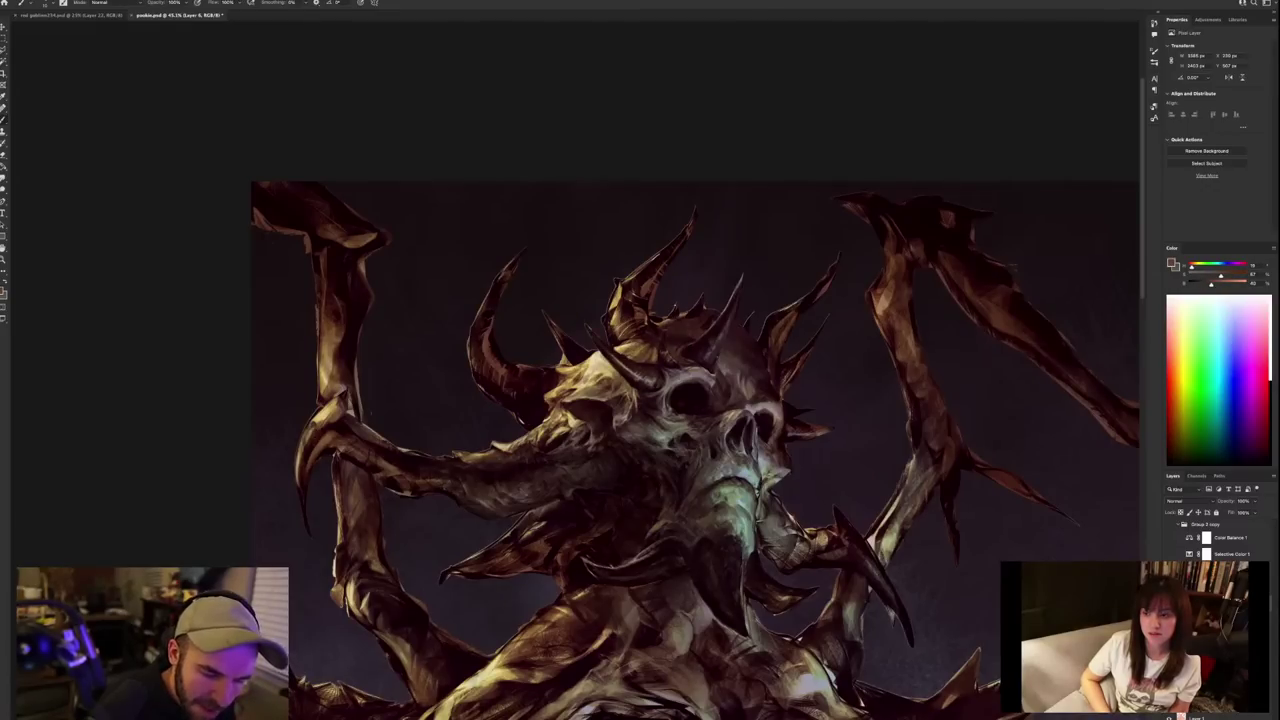
alt+click(654, 342)
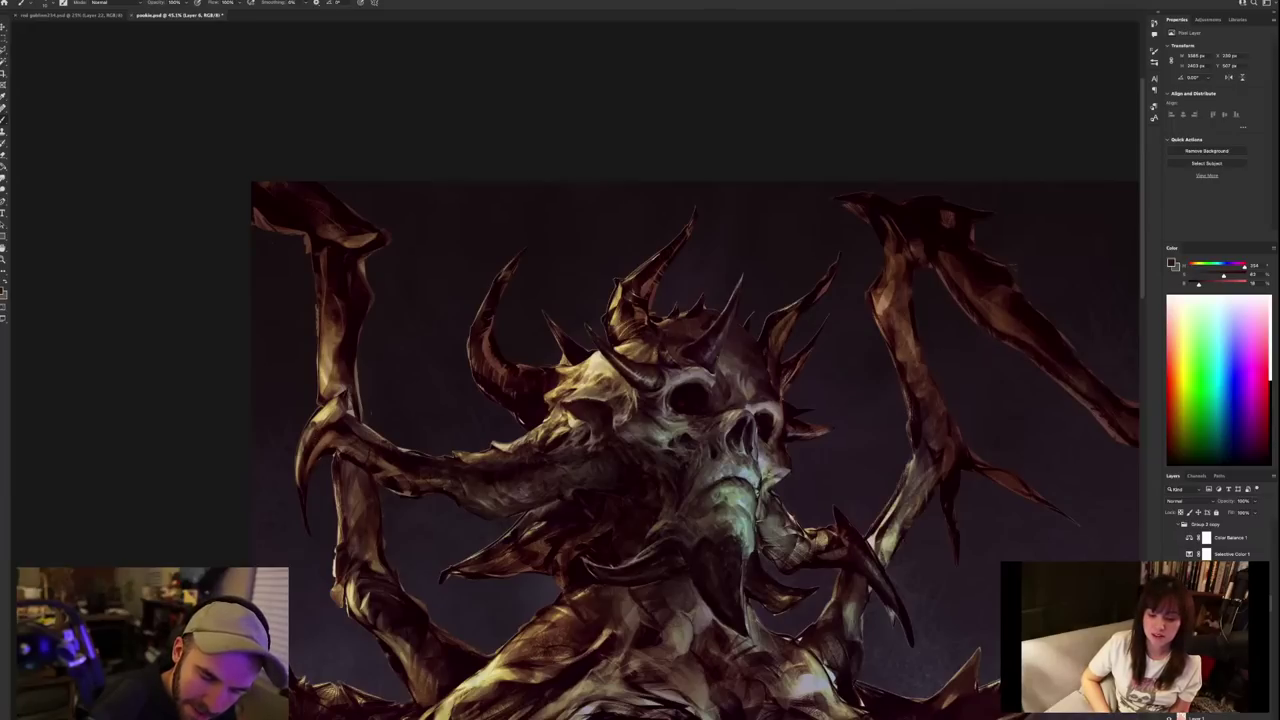
scroll(700, 420, down, 3)
Touch up the lit bone of the temple and brow with sampled pale yellow and golden tones.
scroll(700, 420, up, 1)
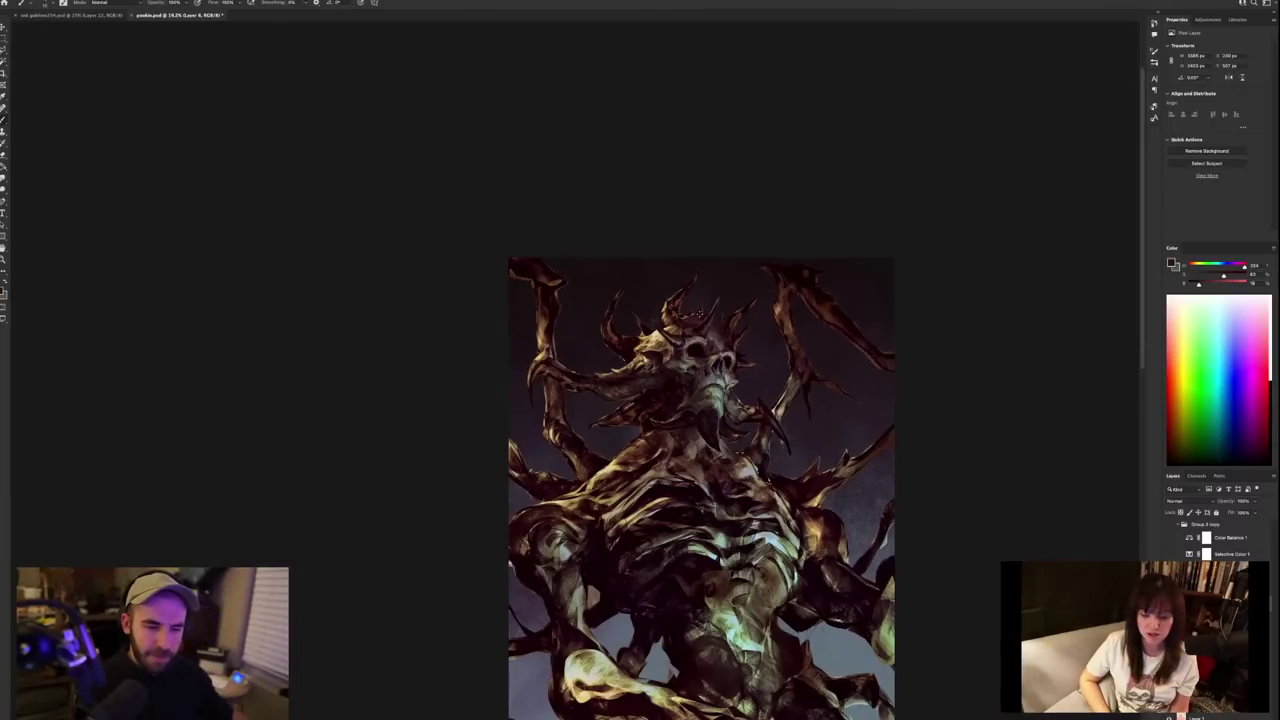
scroll(700, 420, up, 2)
alt+click(628, 344)
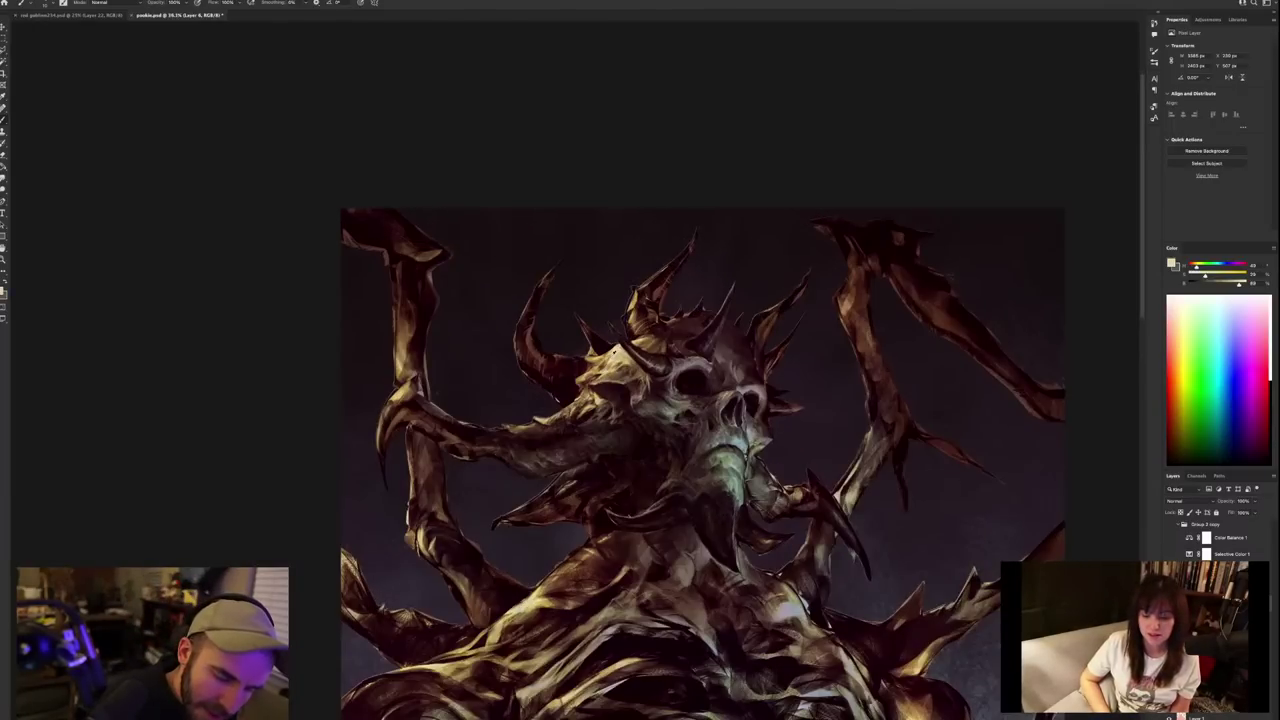
alt+click(609, 354)
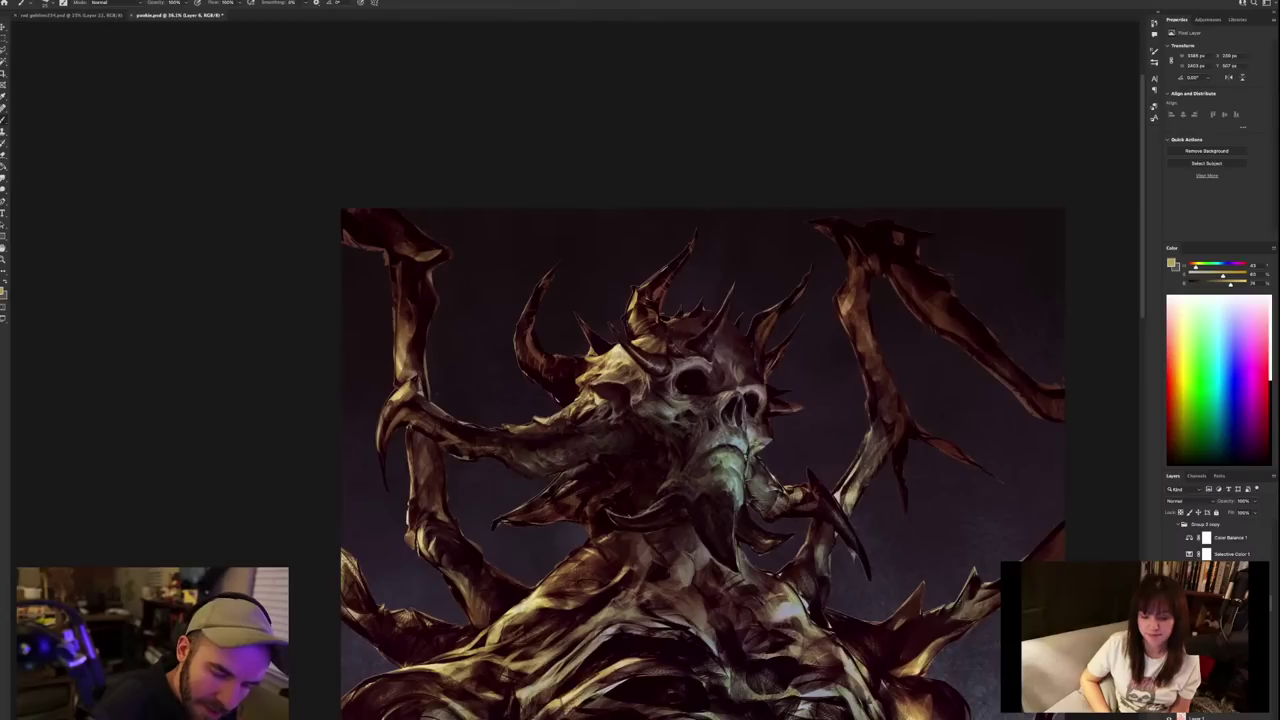
alt+click(622, 356)
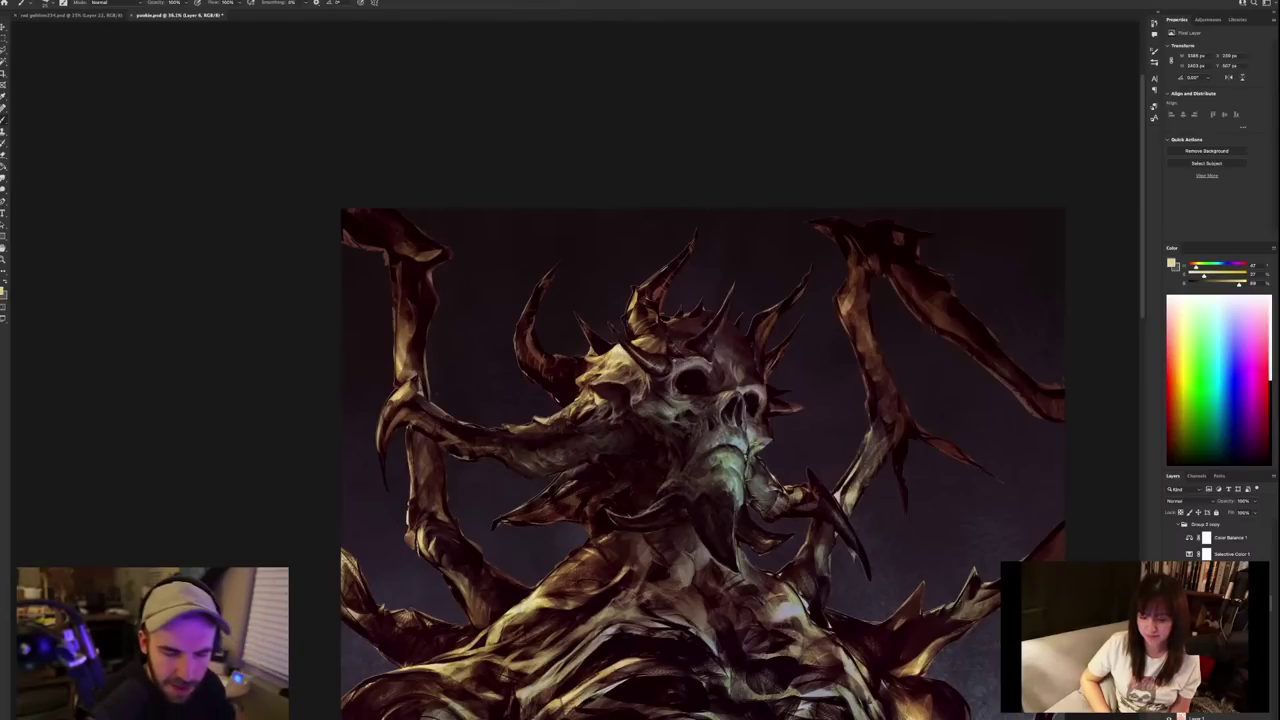
Repaint the tall central horn as a smoother dark curve with sampled near-black tones, checking the whole figure.
alt+click(639, 305)
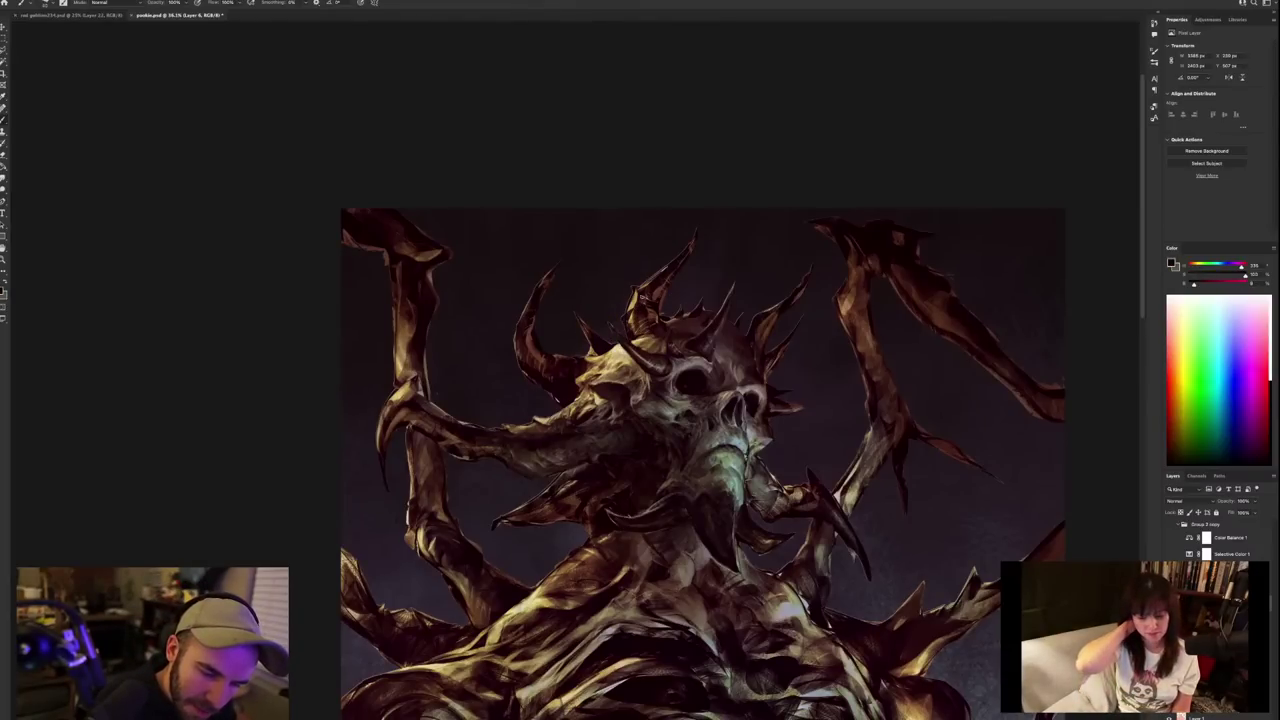
alt+click(643, 287)
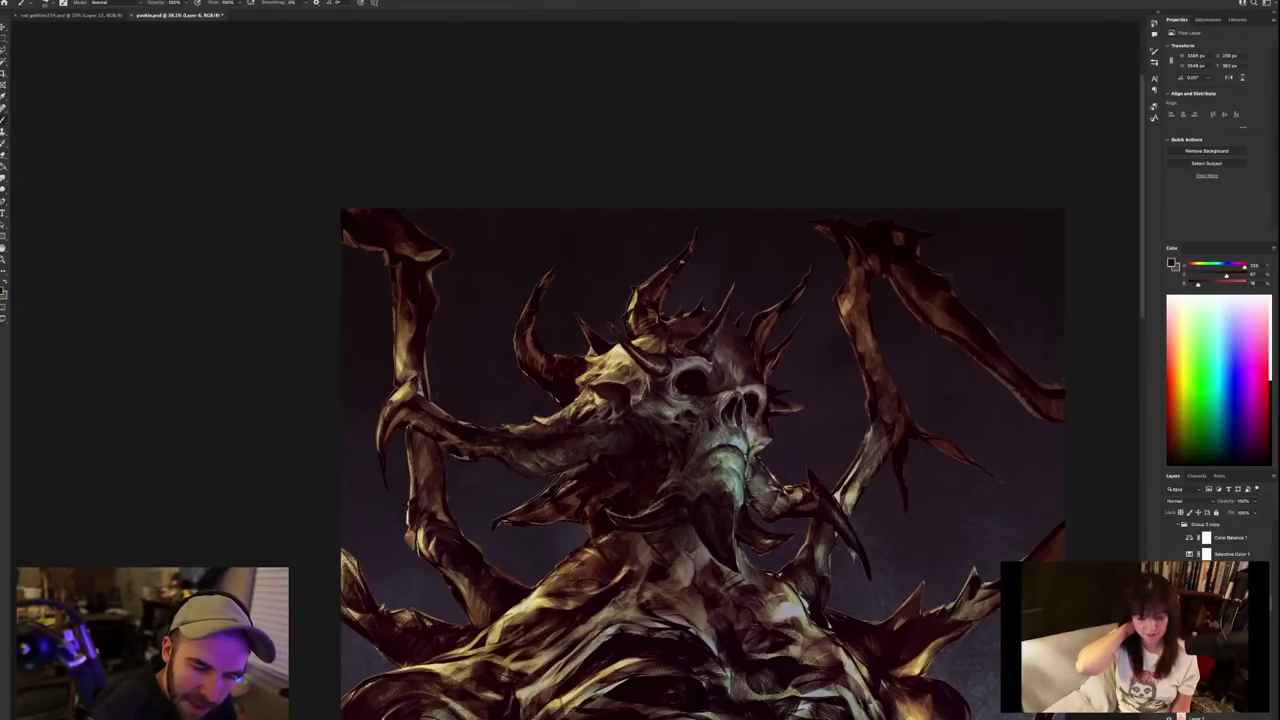
alt+click(684, 262)
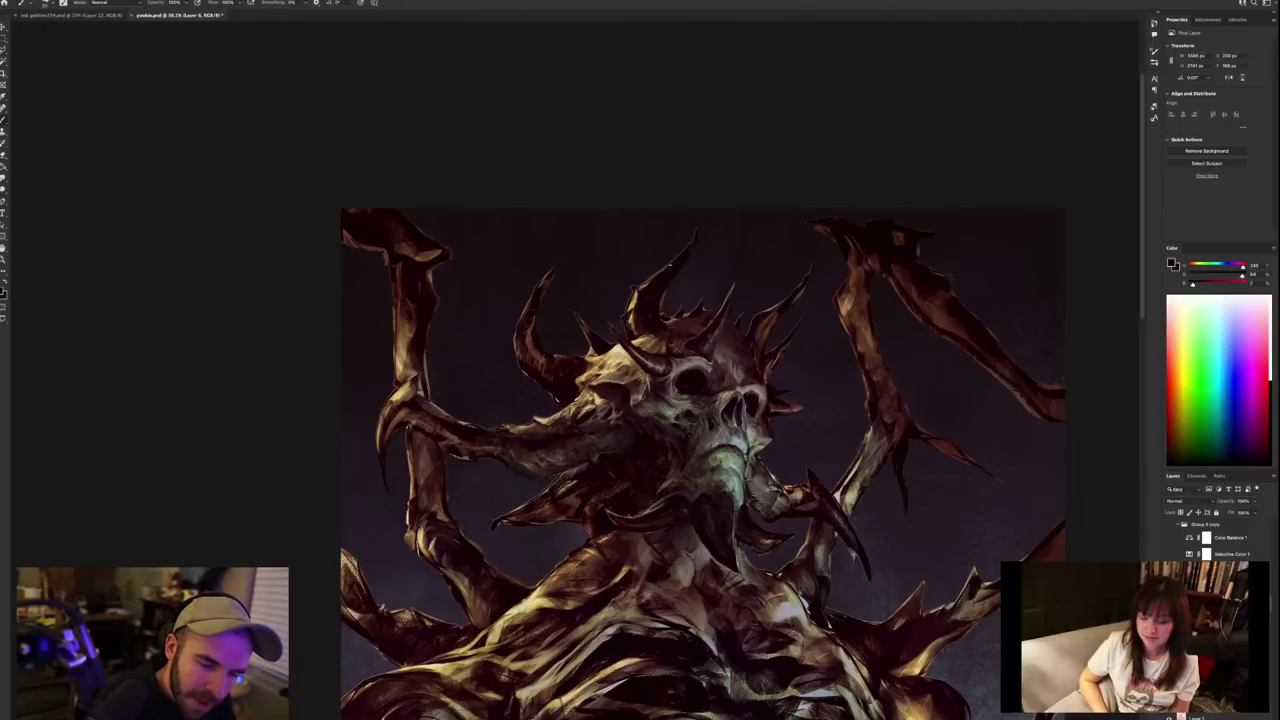
scroll(714, 230, down, 5)
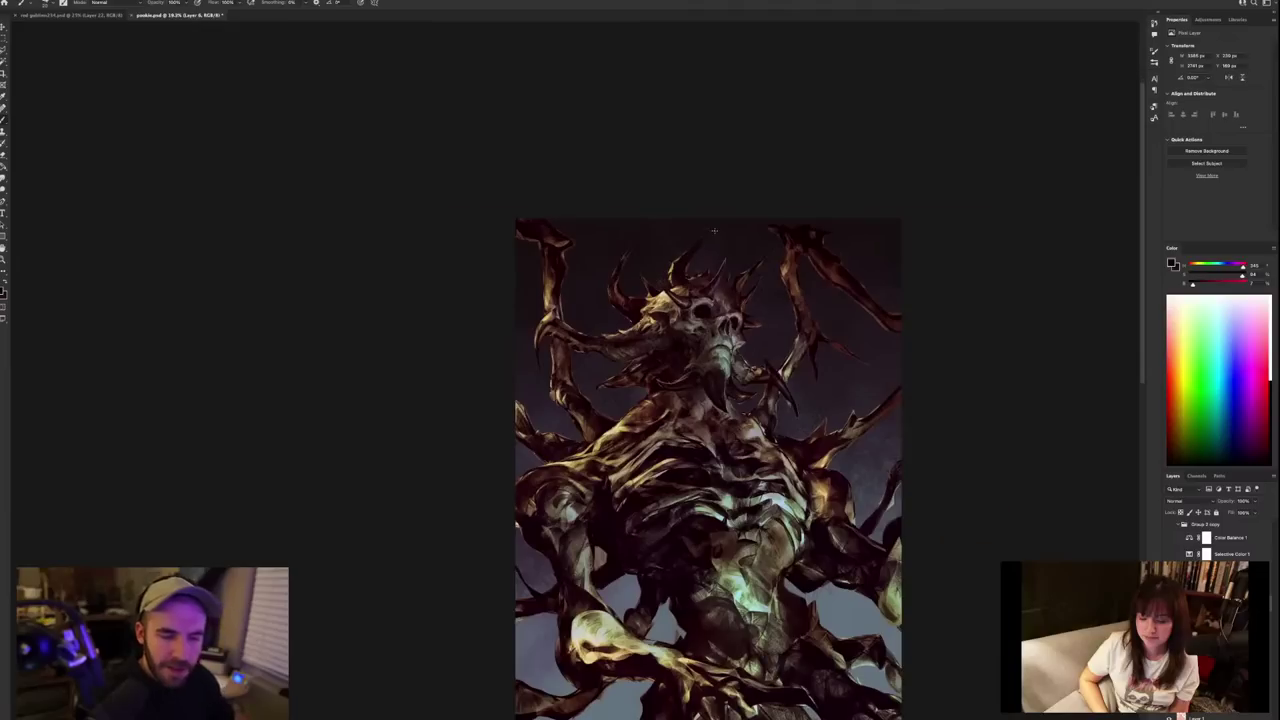
scroll(714, 230, down, 2)
Refine the tall central horn's shaft with sampled muted grey, dark reddish and near-black tones, checking the whole upper body.
scroll(714, 230, up, 5)
alt+scroll(714, 231, up, 2)
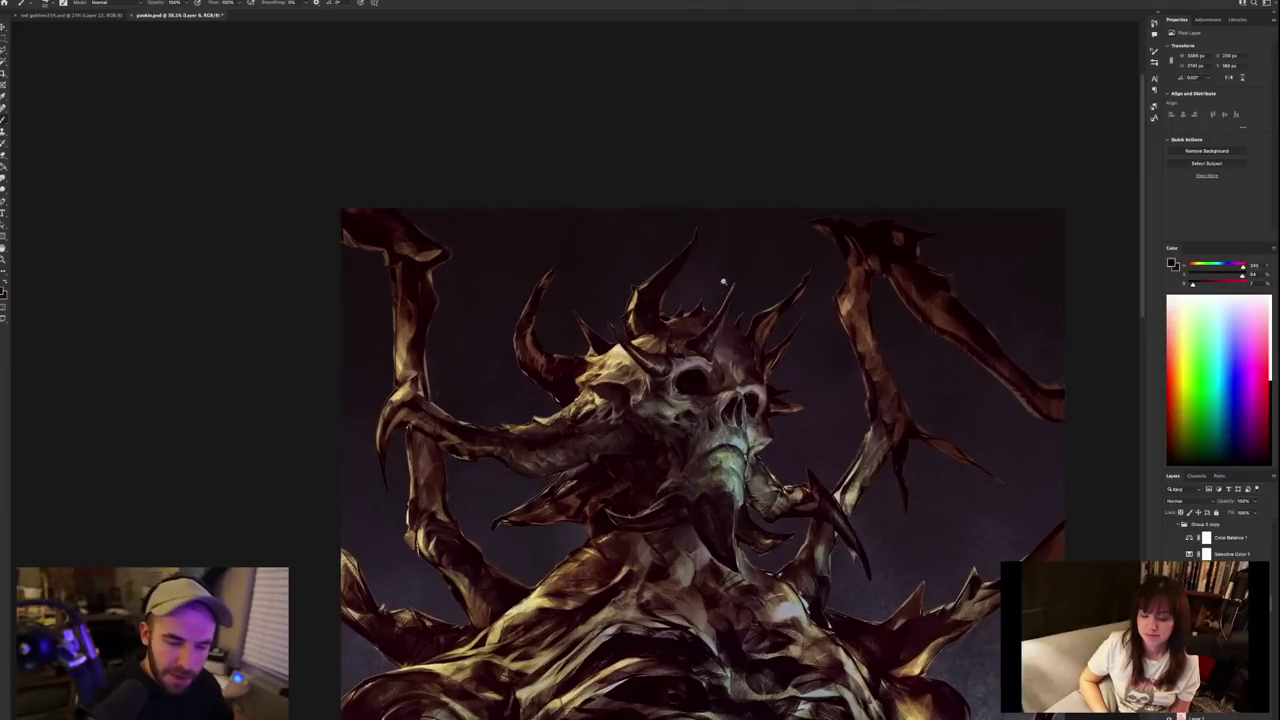
alt+click(722, 324)
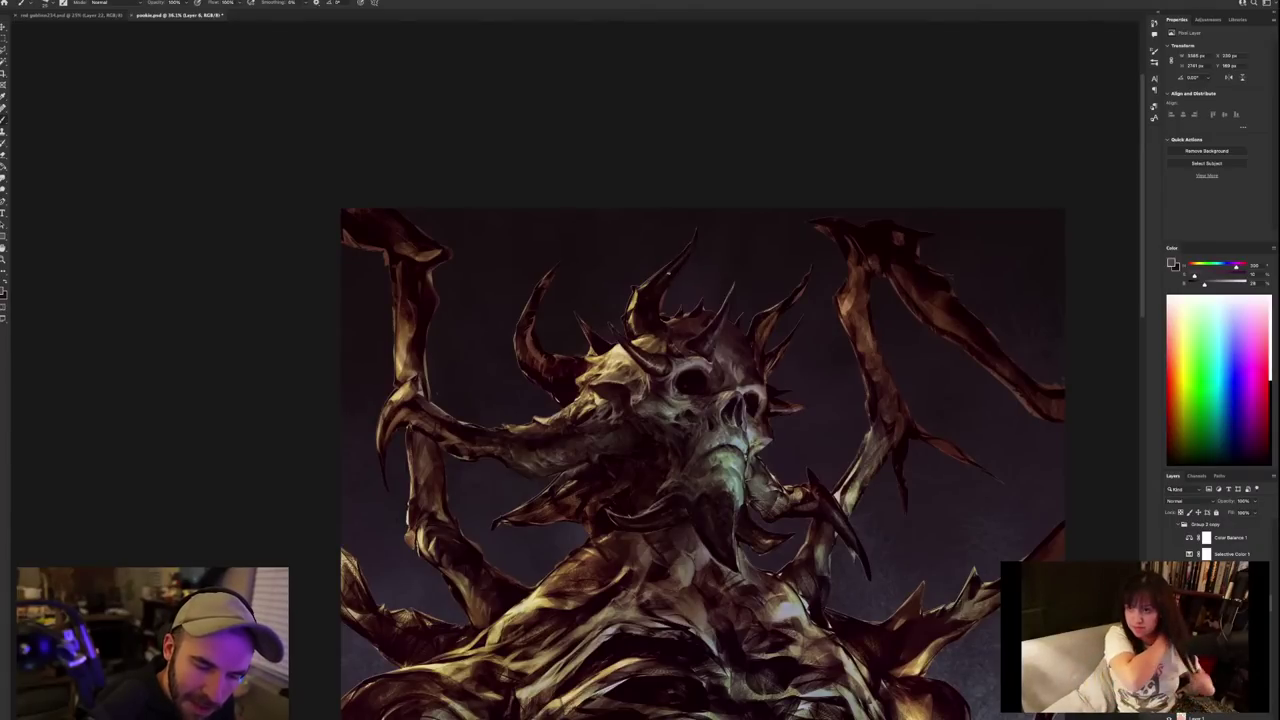
alt+click(663, 277)
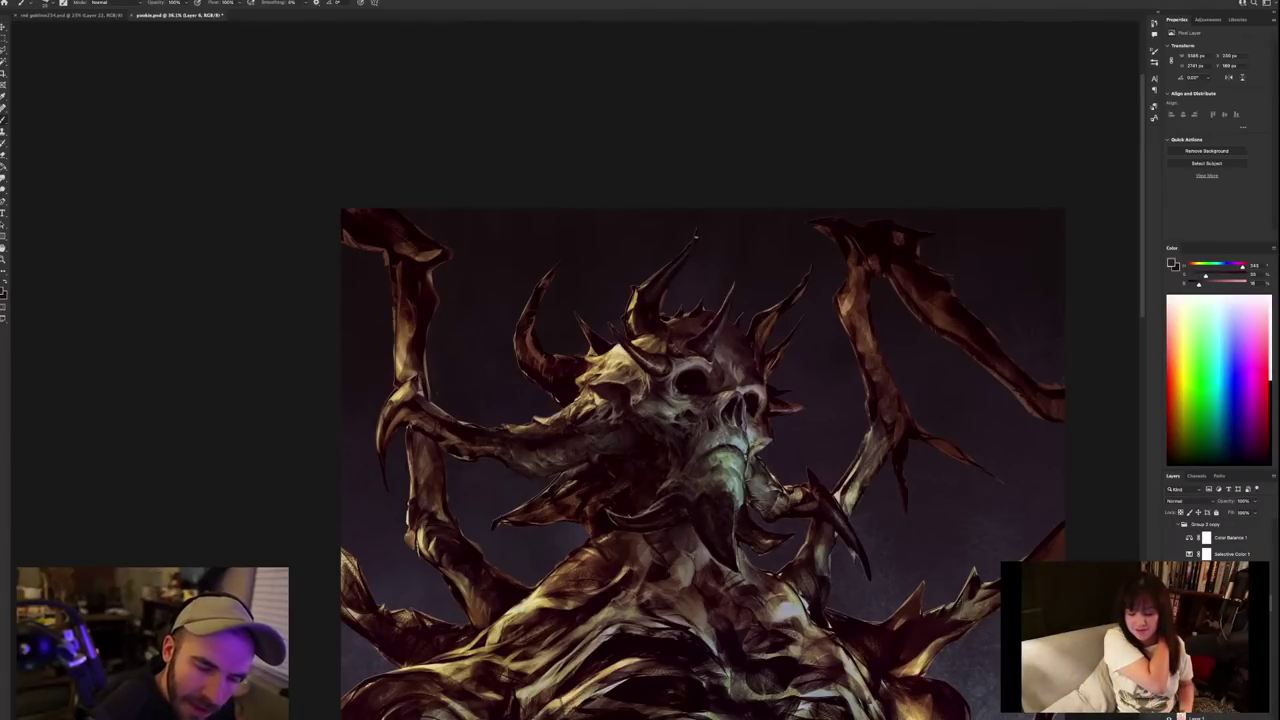
alt+click(672, 264)
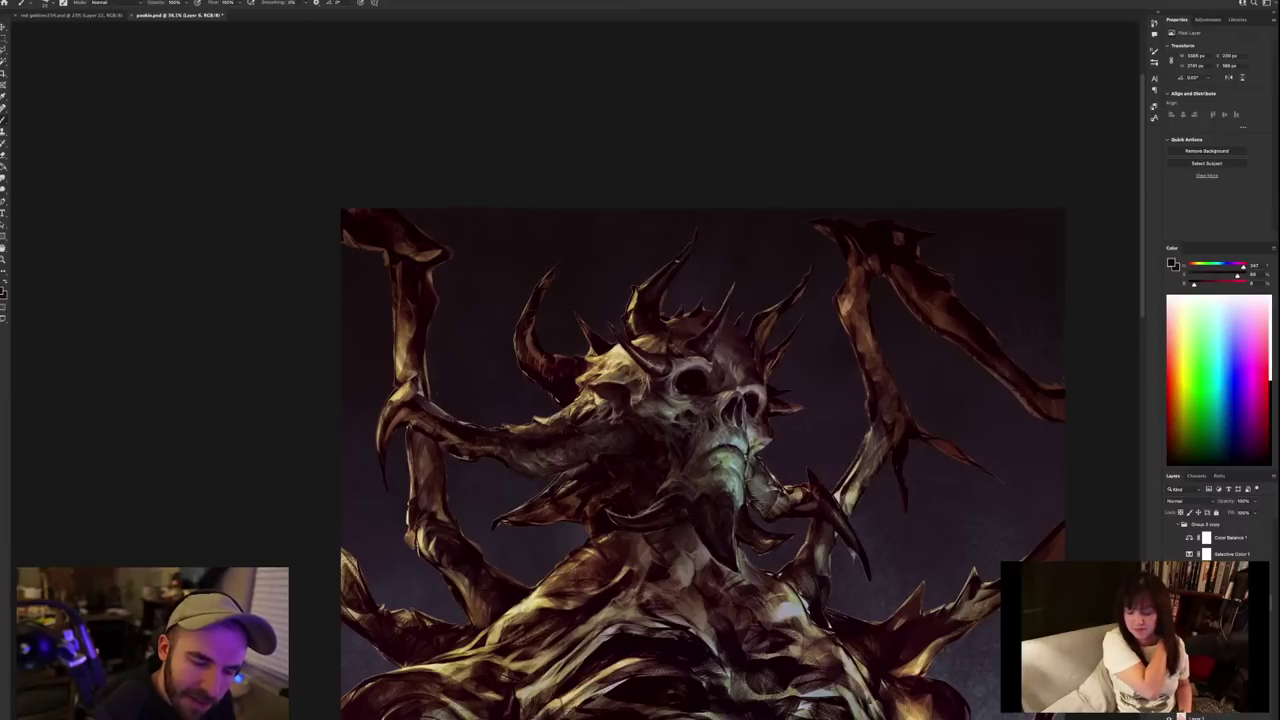
alt+click(649, 304)
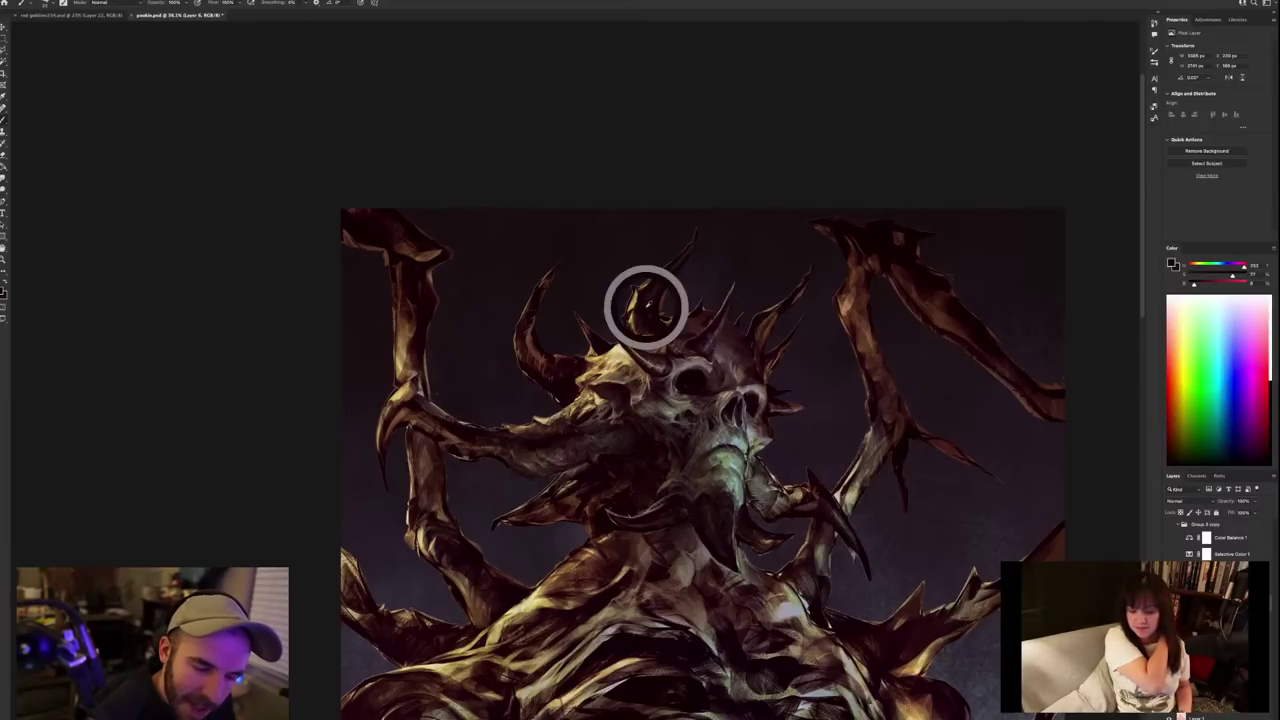
alt+click(656, 287)
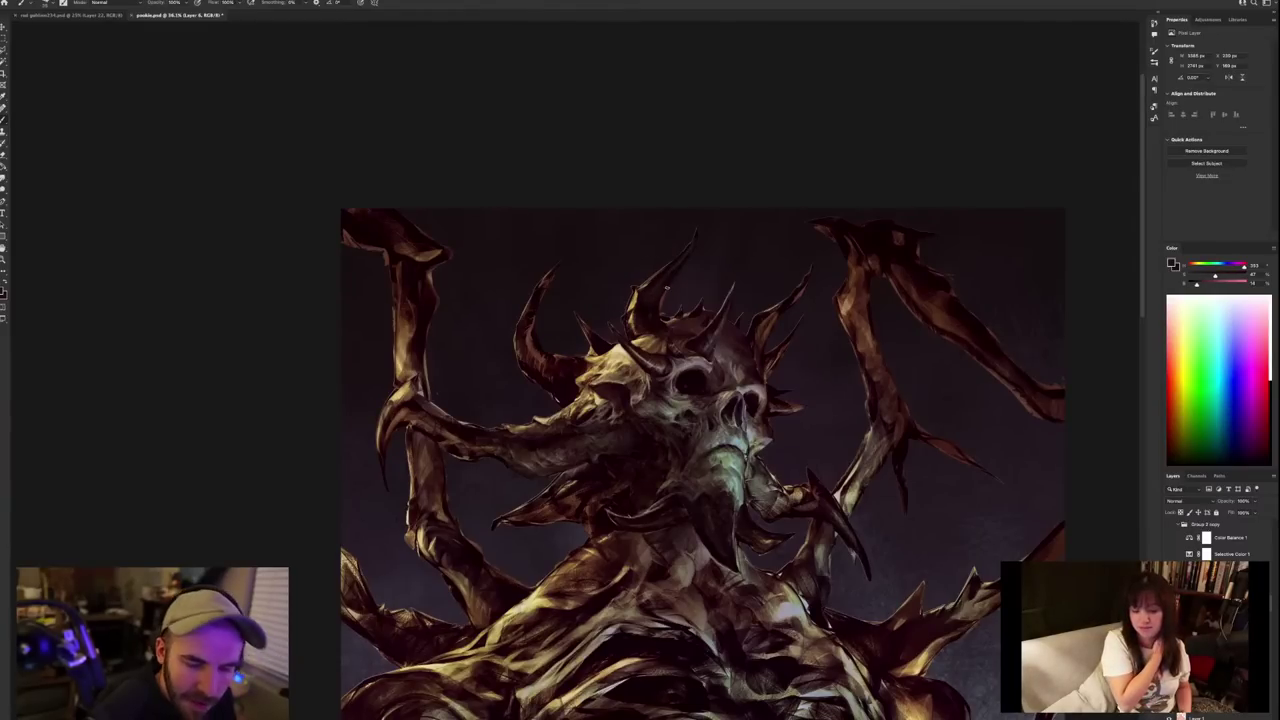
scroll(783, 269, down, 3)
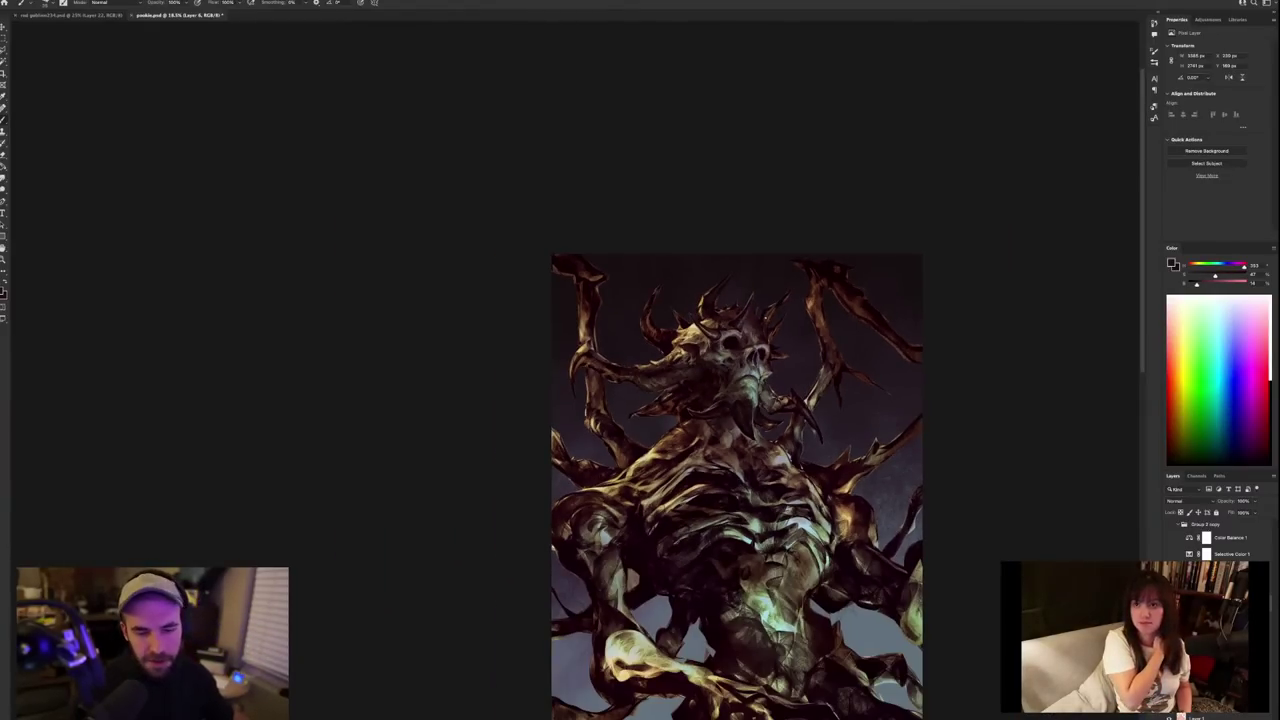
Touch up the central horn's upper curve and tip with sampled grey and near-black tones, checking the whole figure.
scroll(765, 318, up, 3)
alt+click(720, 325)
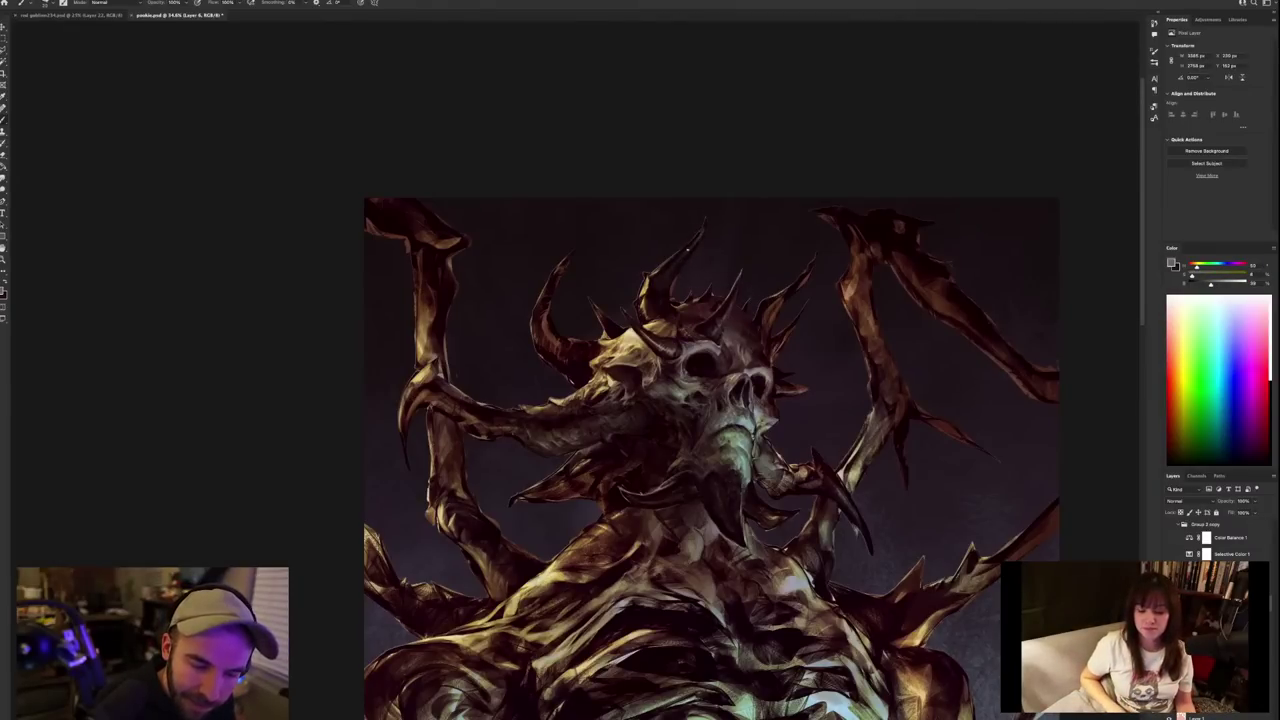
alt+click(673, 258)
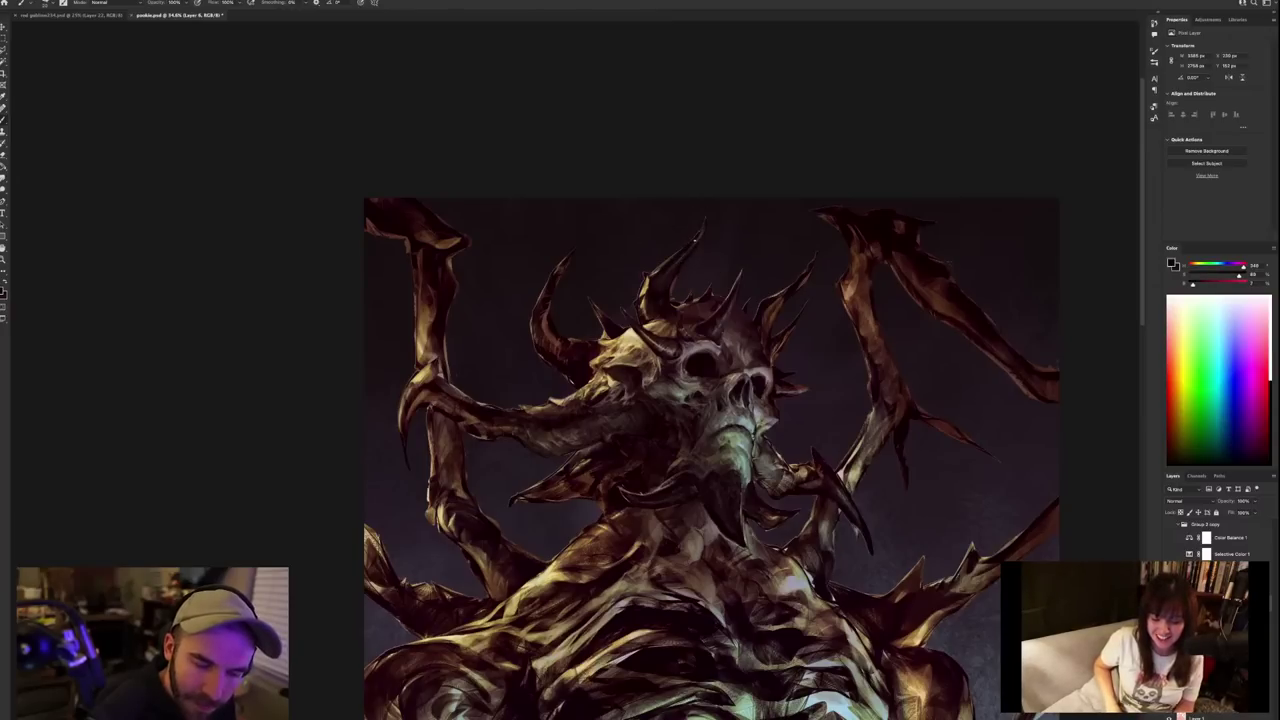
scroll(740, 223, down, 5)
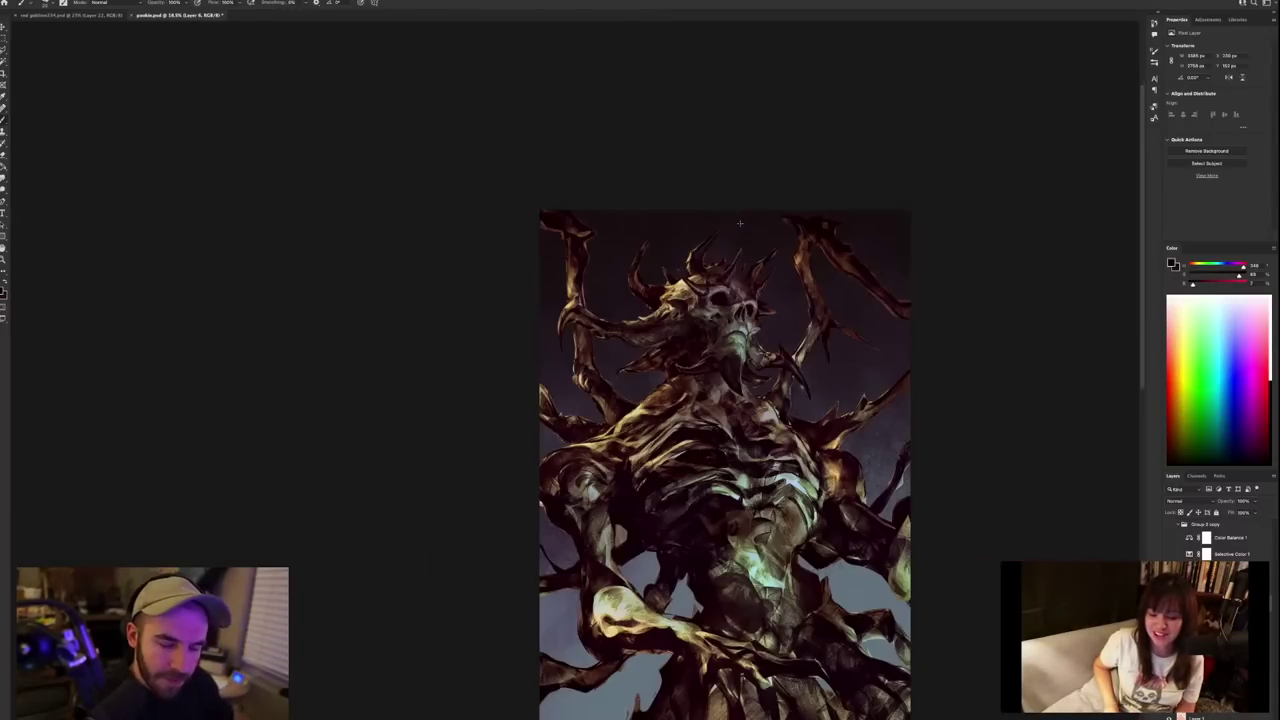
scroll(740, 223, up, 5)
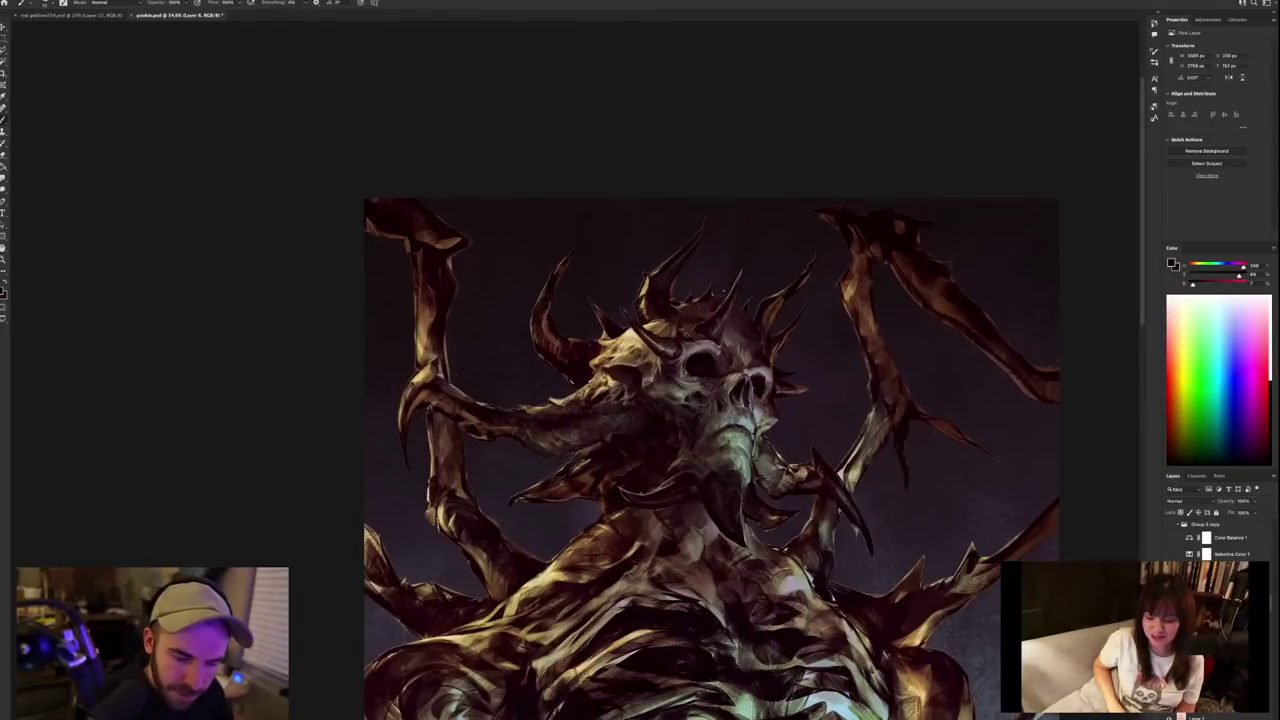
Paint the central horn's lit edge and pointed tip with sampled yellow, brown and near-black tones.
alt+click(652, 285)
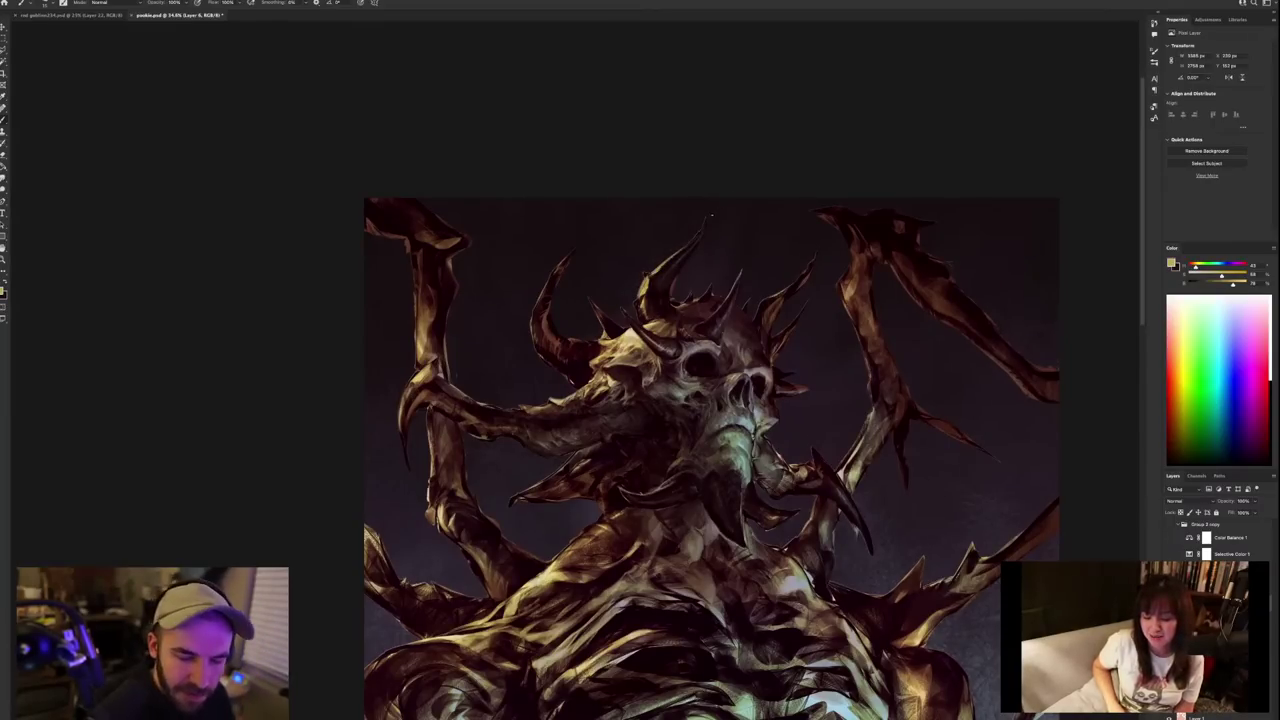
alt+click(706, 226)
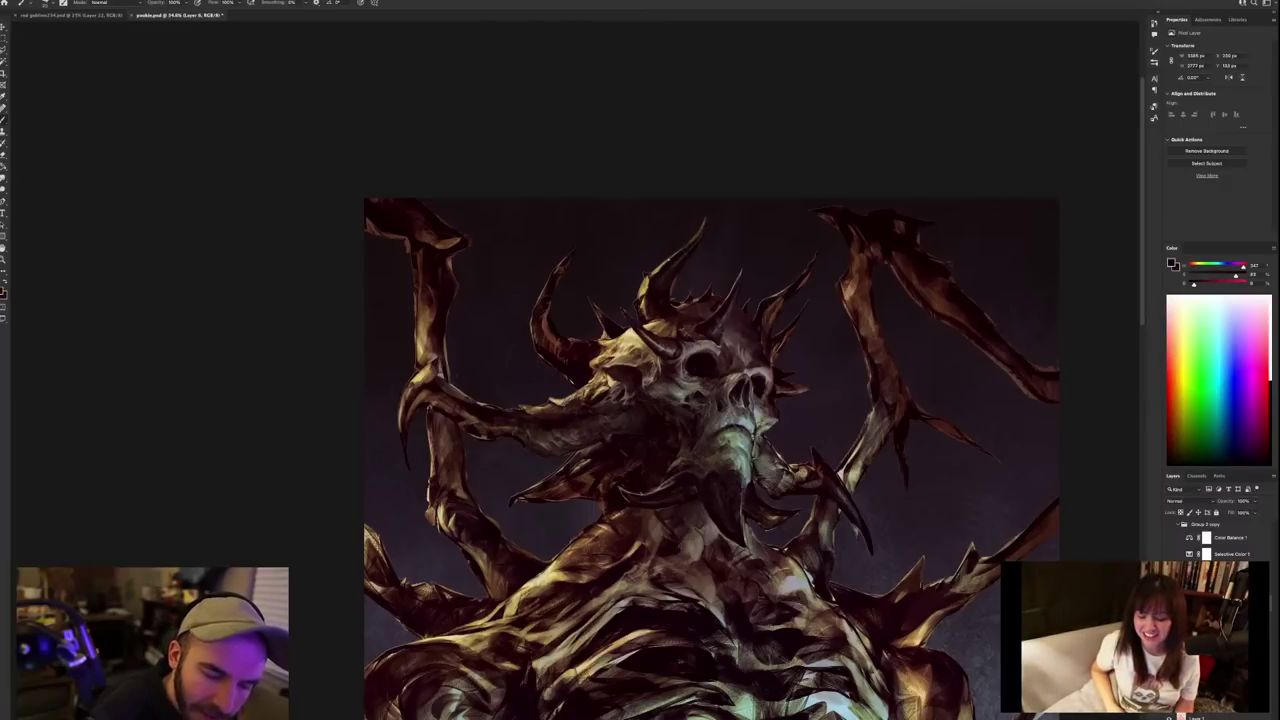
alt+click(662, 268)
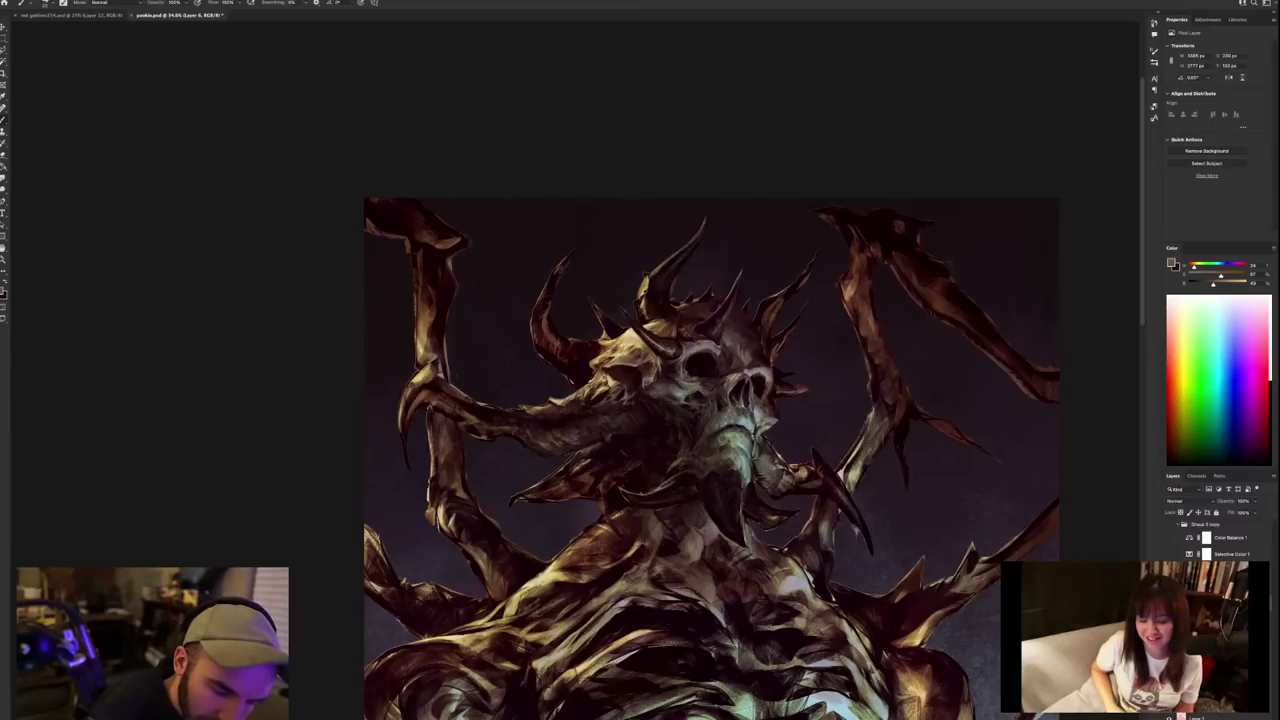
alt+click(648, 274)
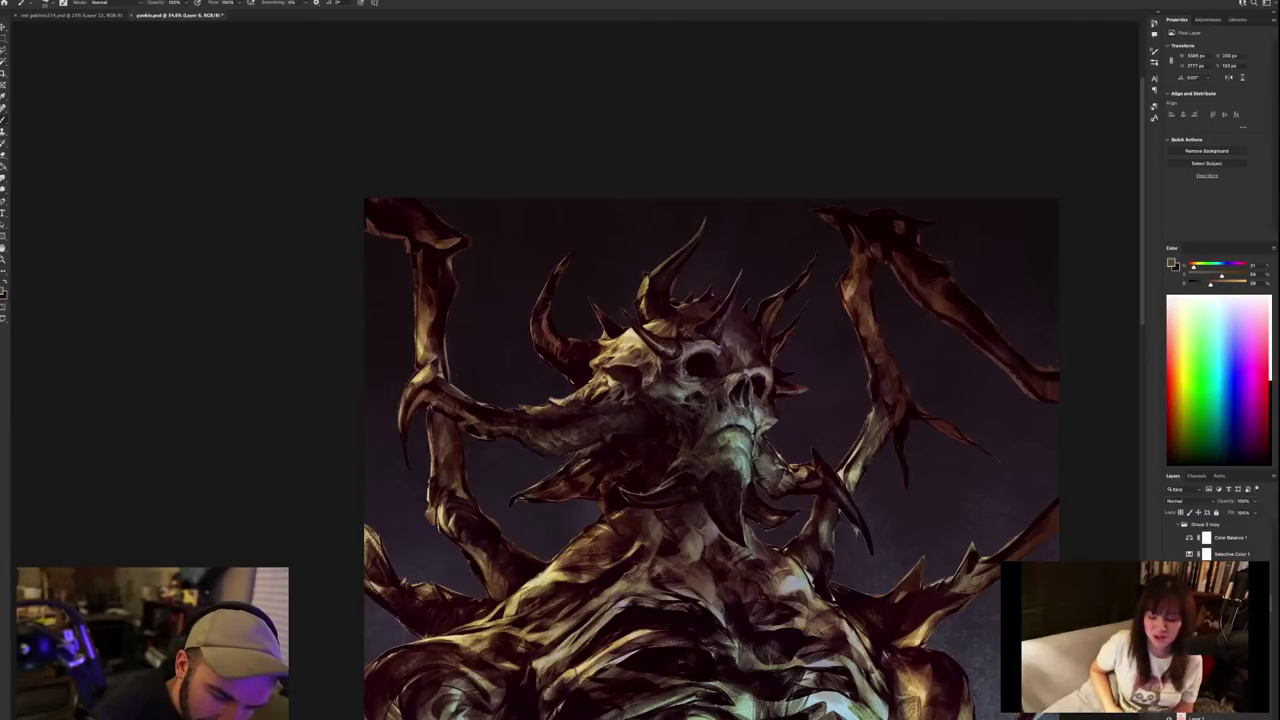
Blend the central horn's base with sampled brown tones and touch up the crown beside the smaller horns with near-black tones.
alt+click(645, 303)
alt+click(643, 300)
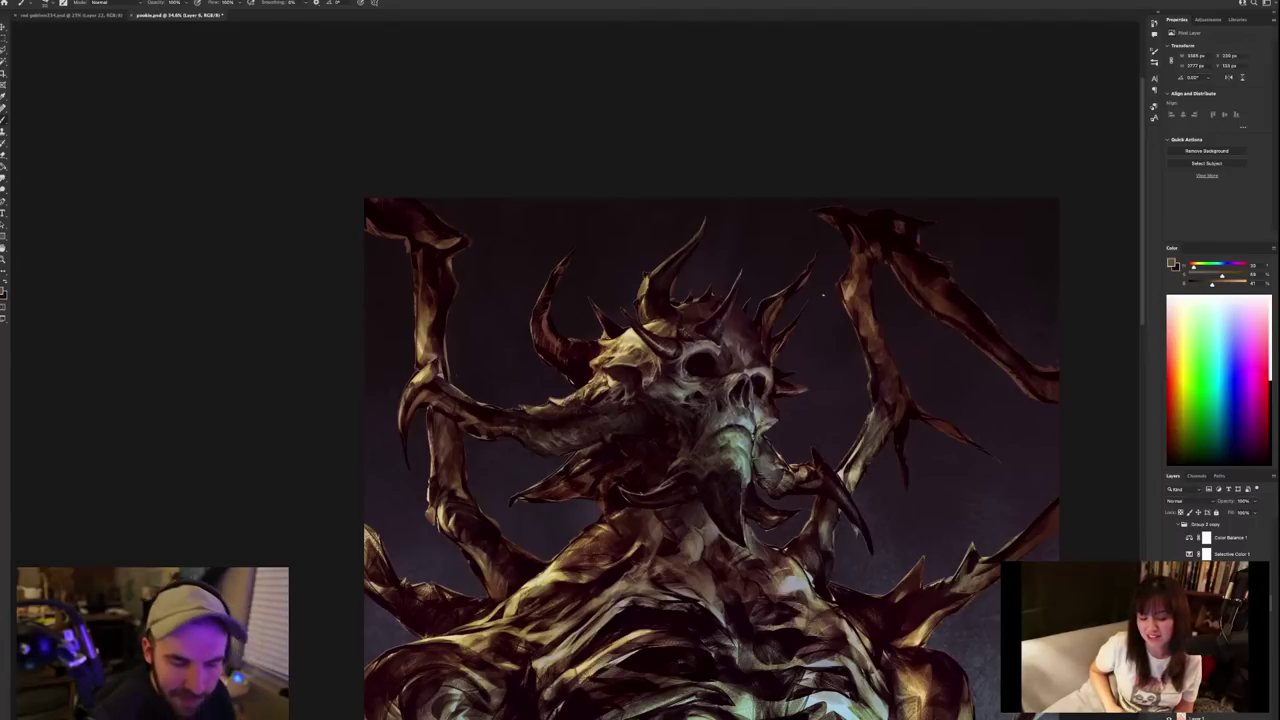
alt+click(644, 315)
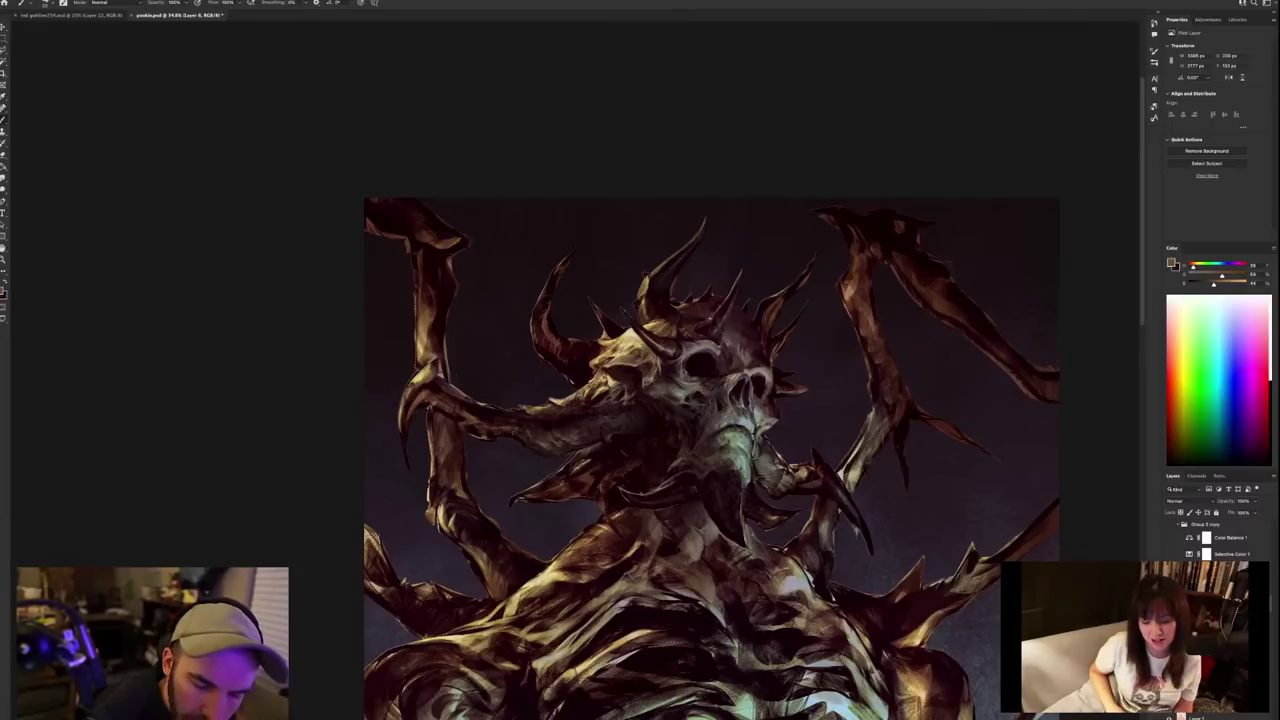
alt+click(725, 309)
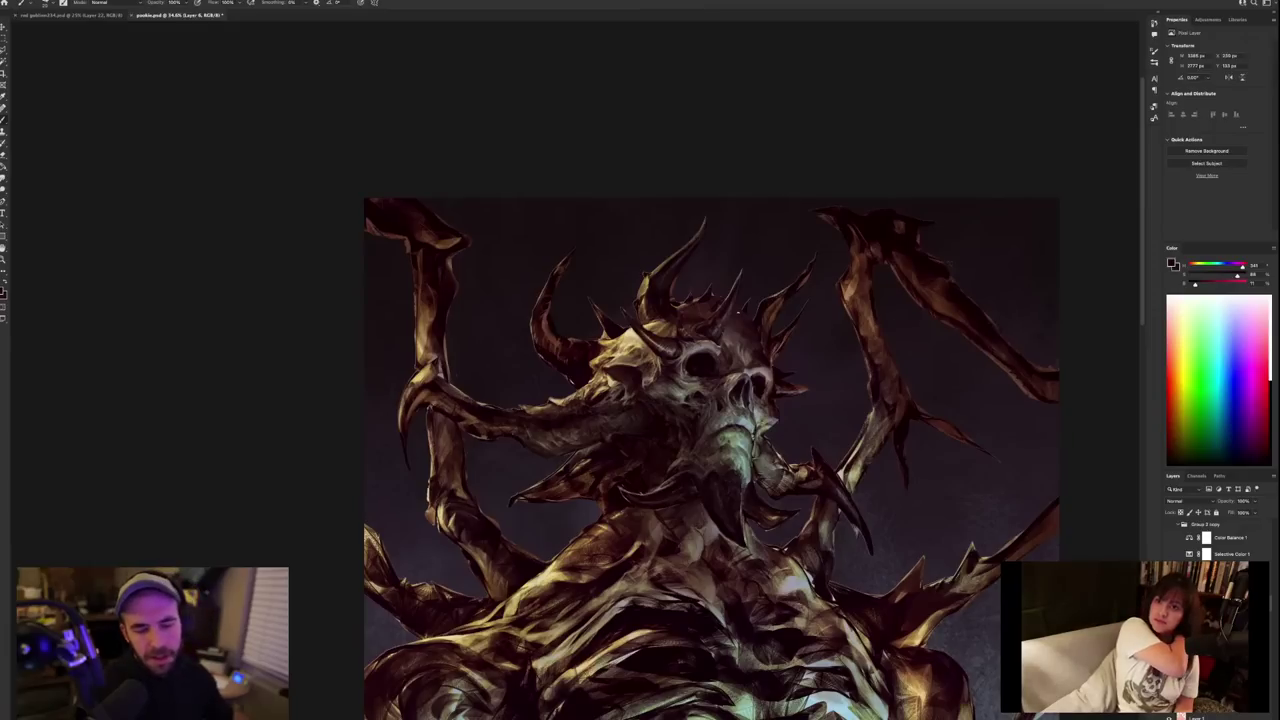
alt+click(765, 304)
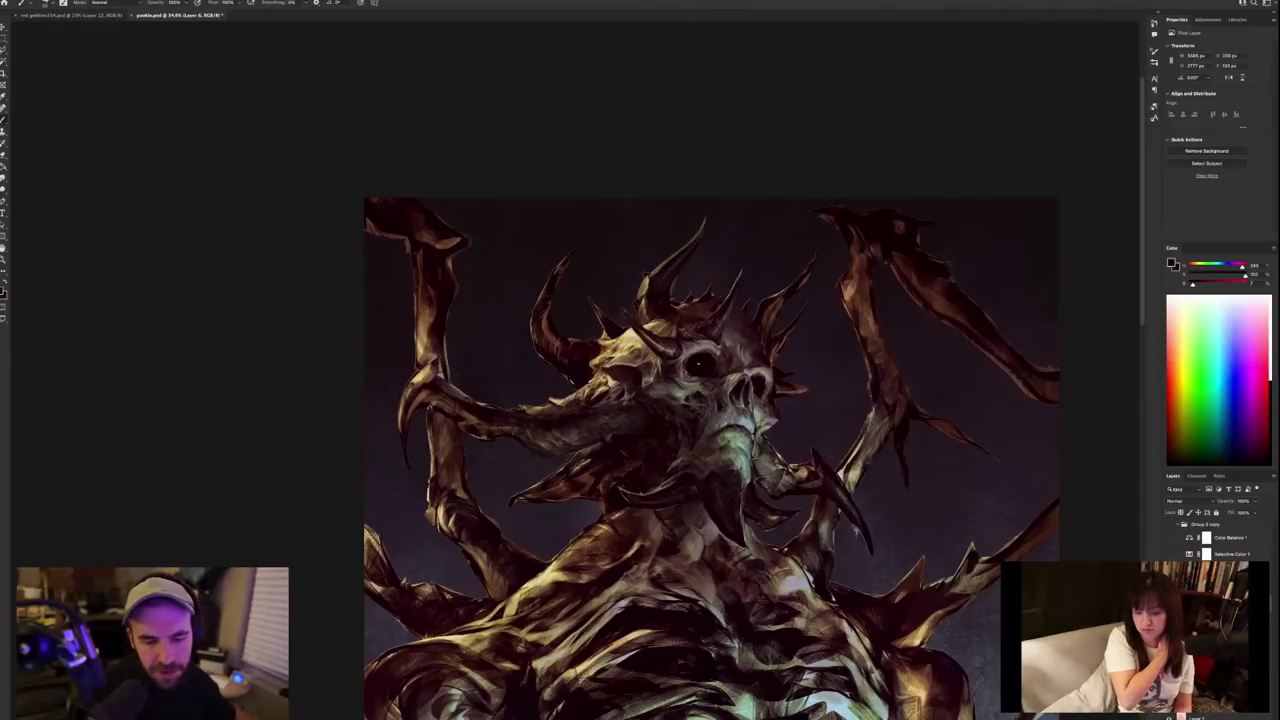
Flip the canvas horizontally to check the creature in mirror image.
click(10, 3)
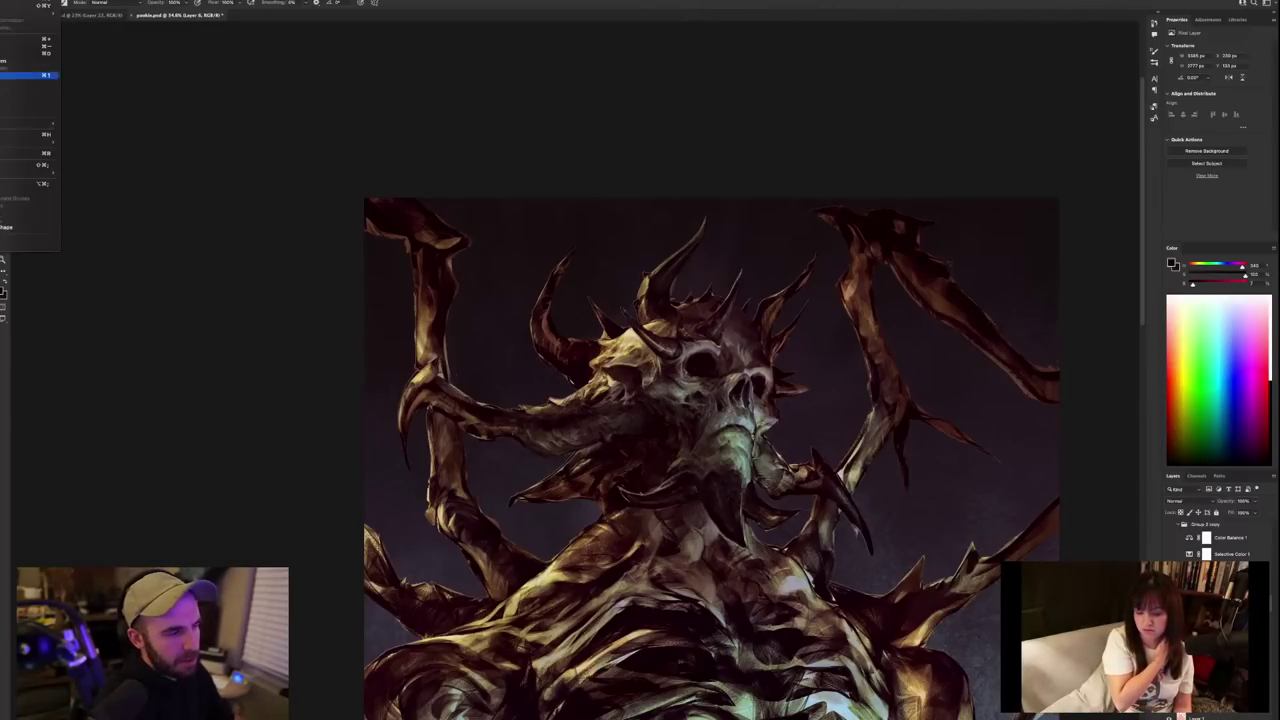
click(30, 104)
drag(650, 508, 795, 440)
Touch up the mirrored skull's dark areas around the eye socket and cheek with sampled near-black tones, checking the whole figure.
alt+click(605, 300)
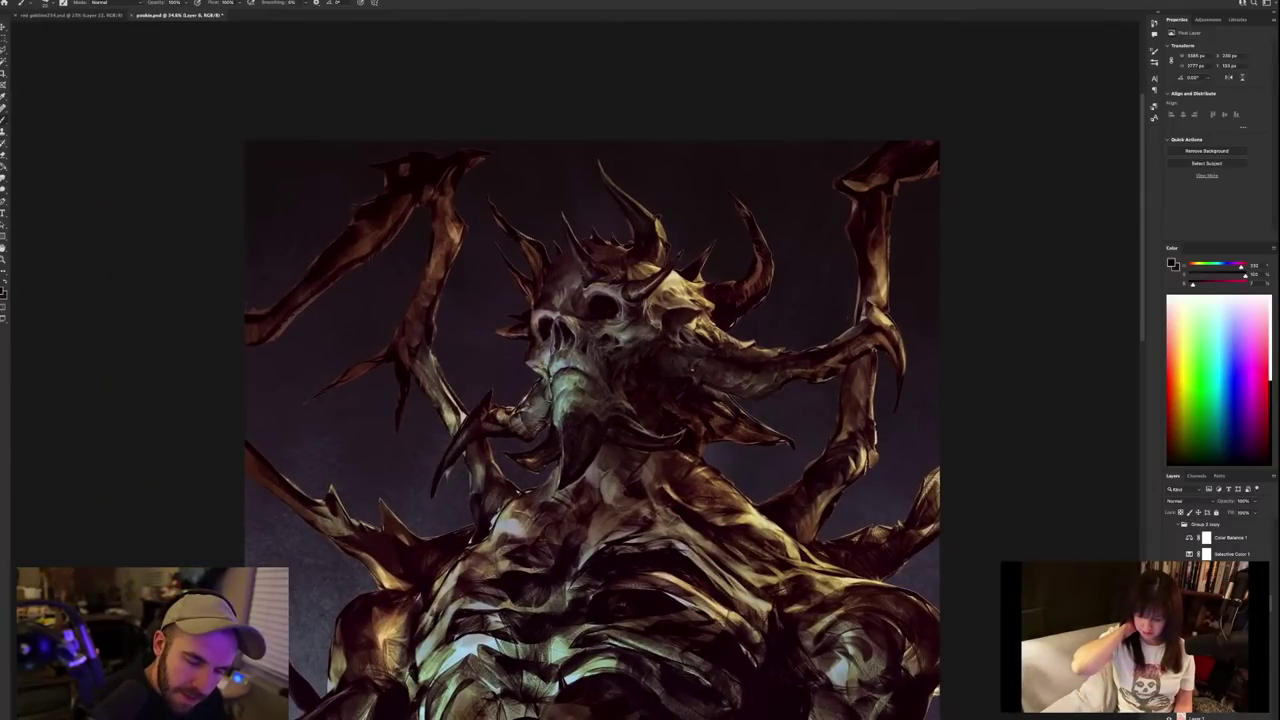
alt+click(693, 360)
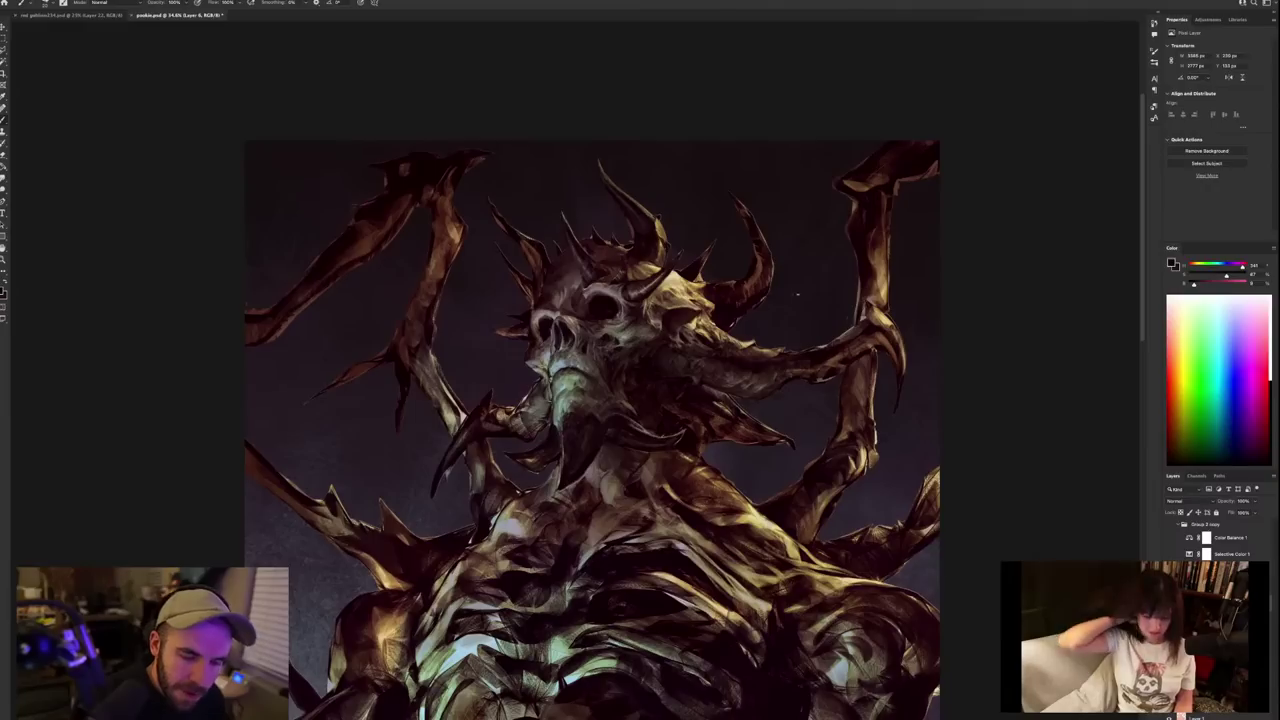
alt+click(612, 290)
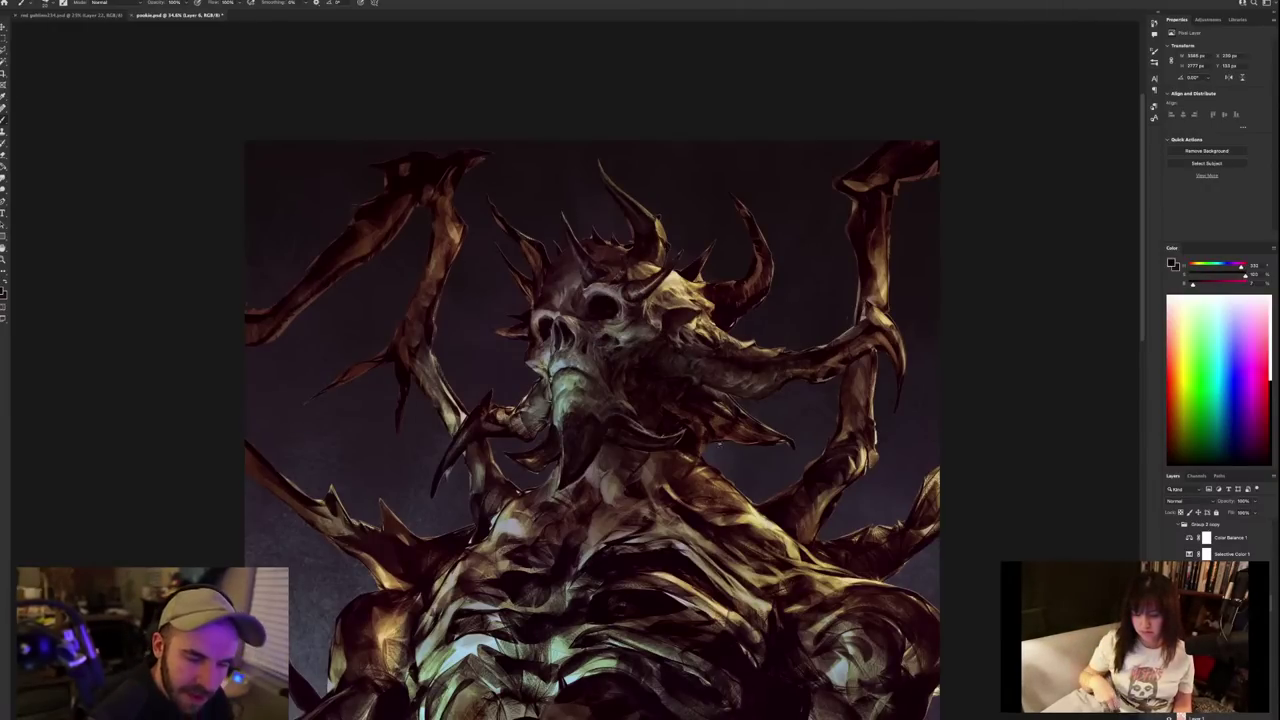
scroll(721, 452, down, 3)
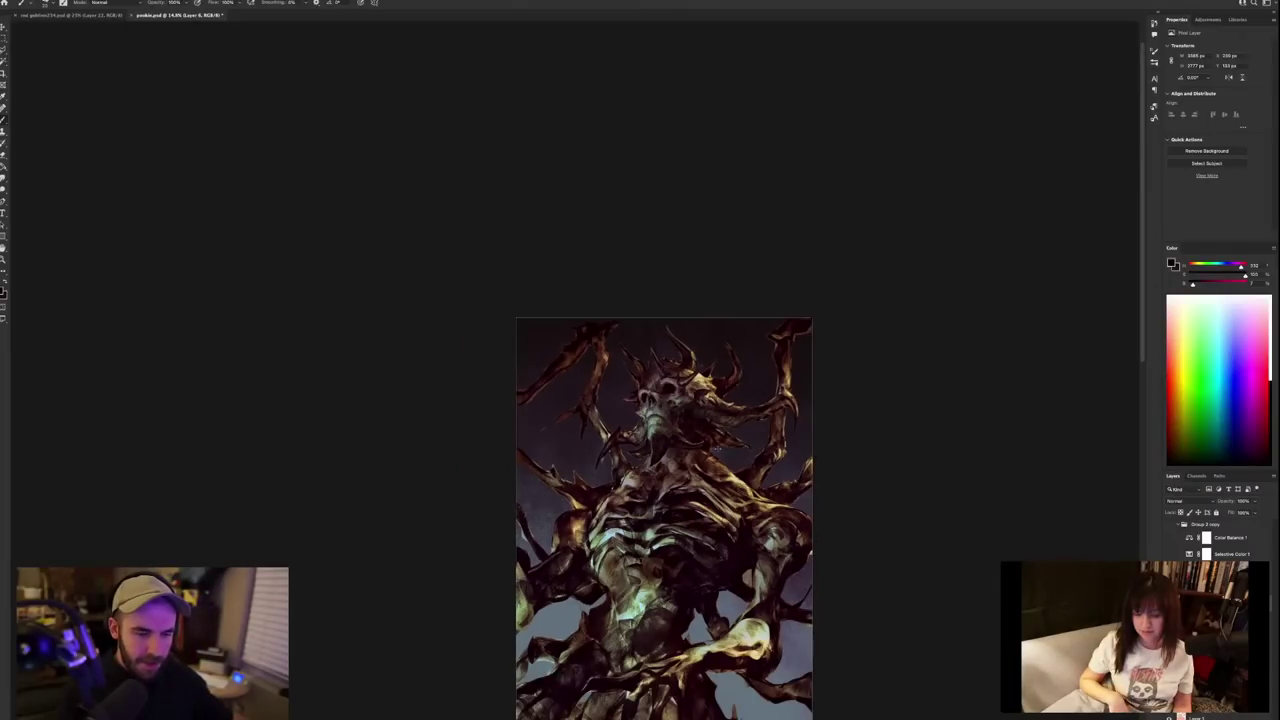
scroll(700, 440, up, 3)
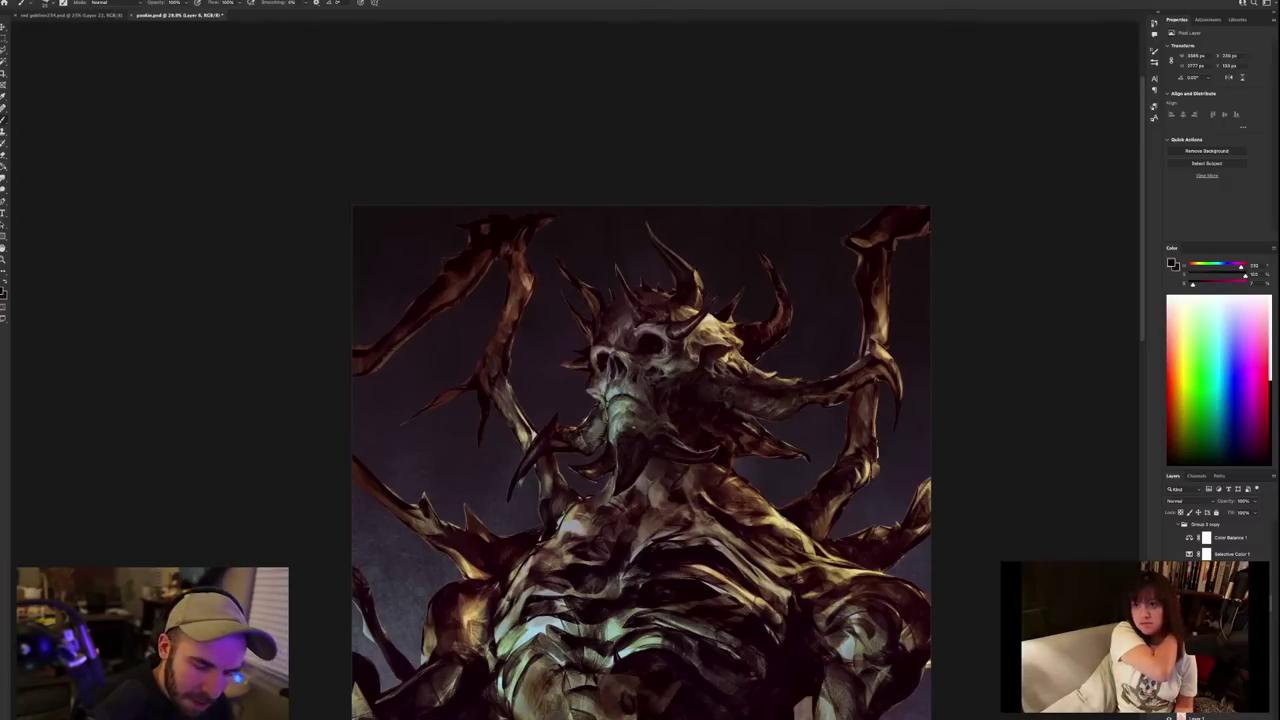
Sample a muted reddish-brown from the skull's crown beside the tallest horn and touch up the crown.
scroll(729, 492, down, 2)
scroll(730, 494, down, 2)
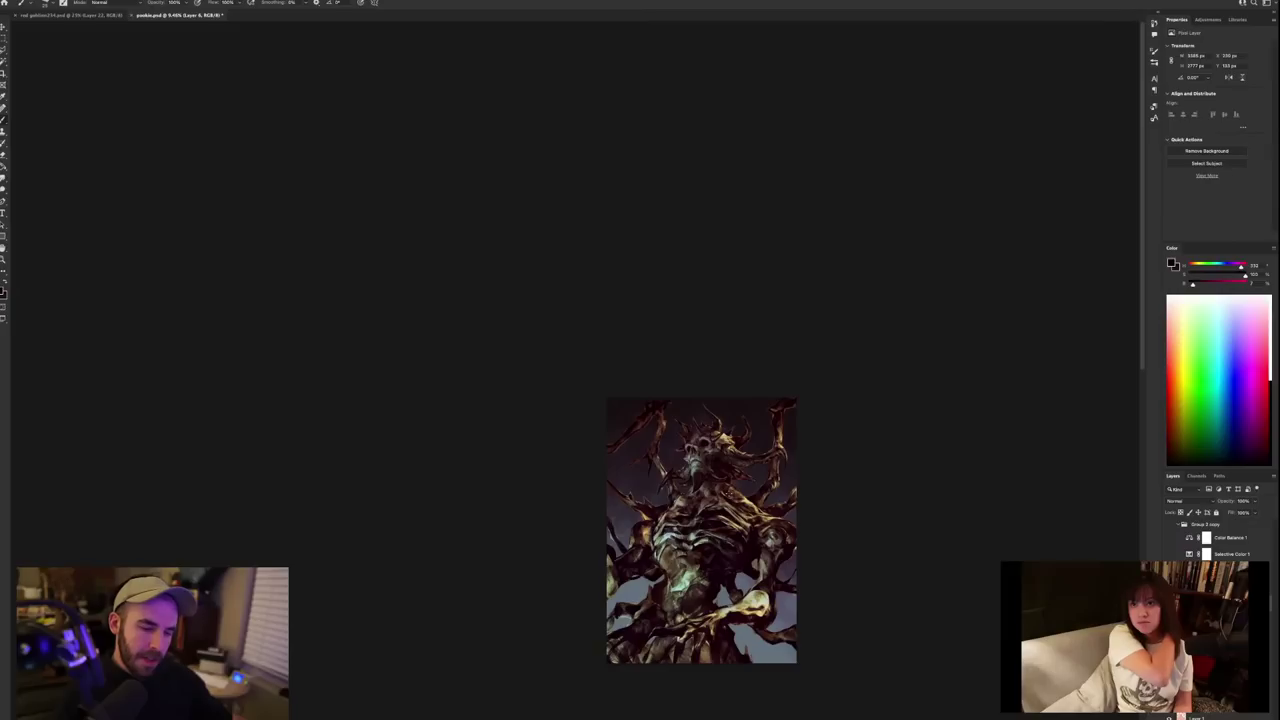
scroll(730, 494, up, 3)
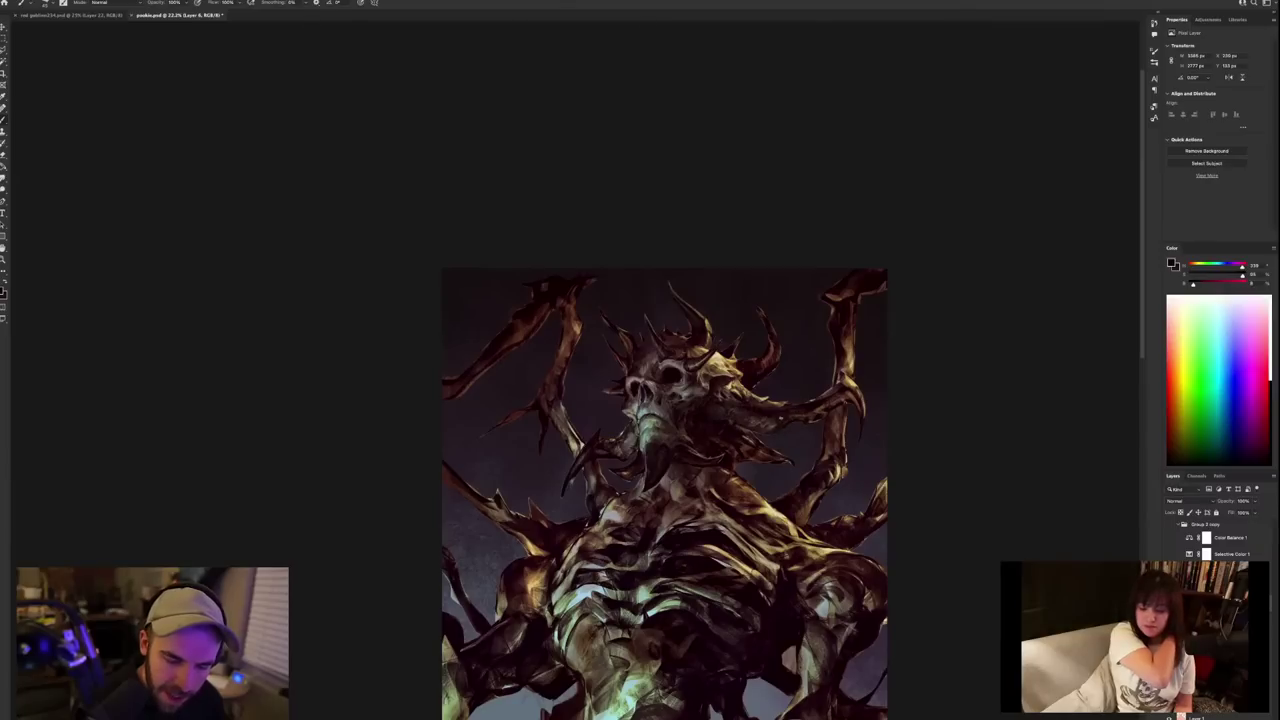
scroll(885, 402, down, 3)
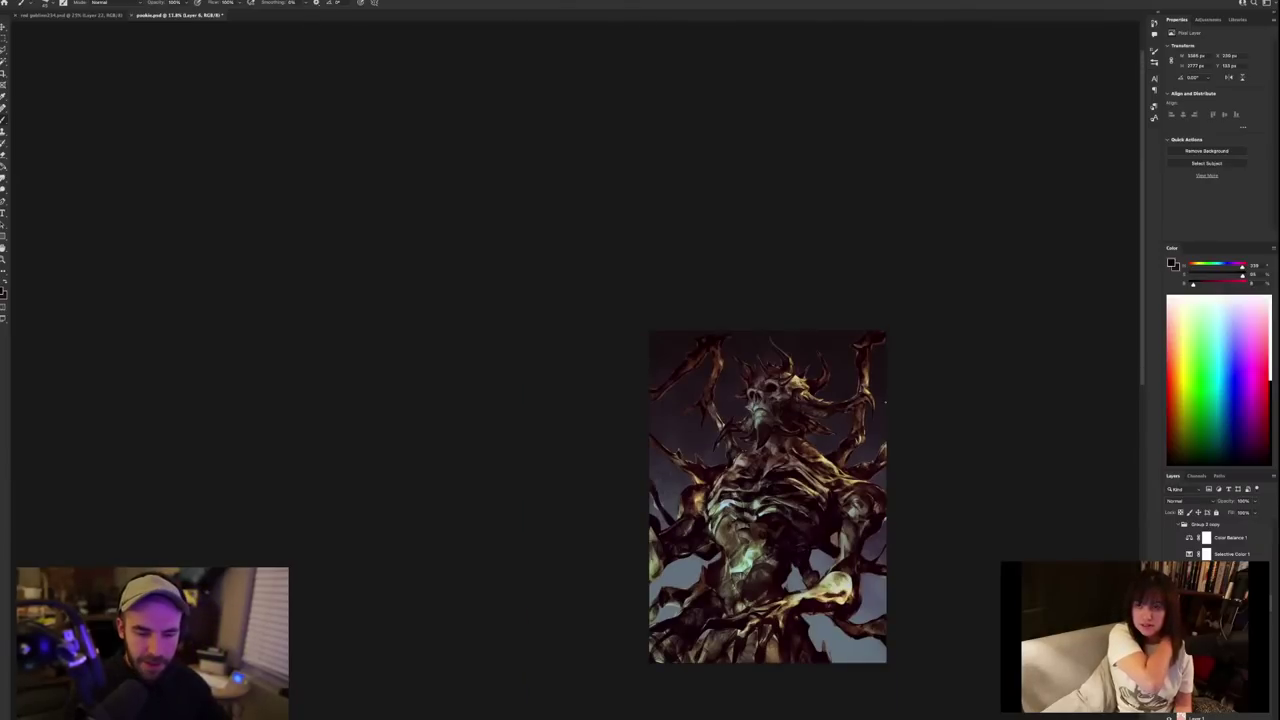
scroll(885, 403, up, 4)
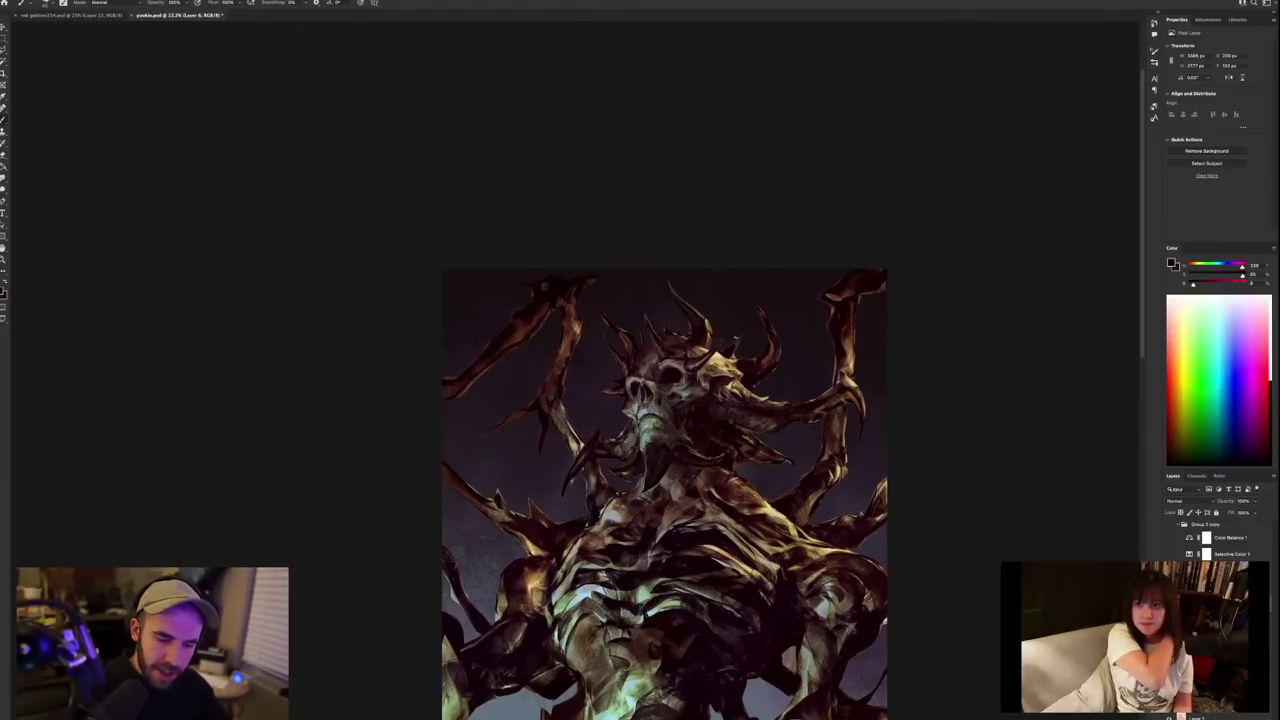
scroll(712, 313, up, 2)
alt+click(714, 371)
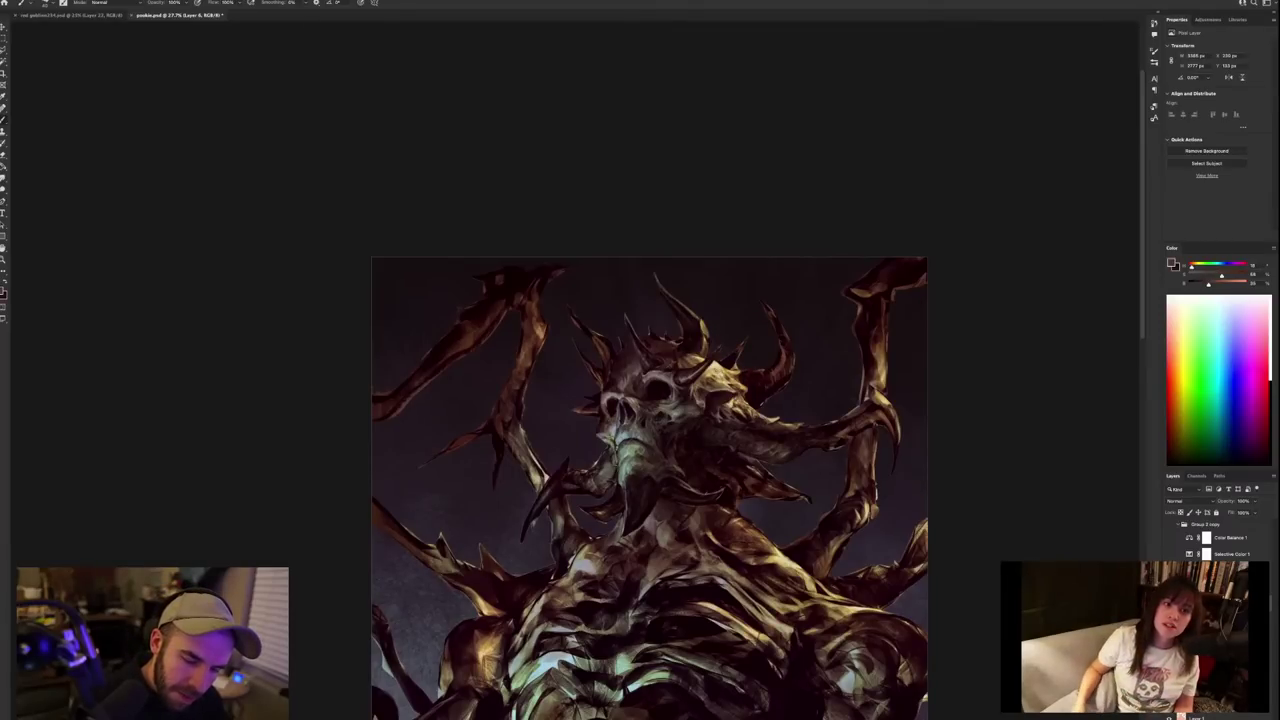
Refine the crown around the base of the tallest horn with brown tones sampled from the surrounding bone.
scroll(798, 498, down, 2)
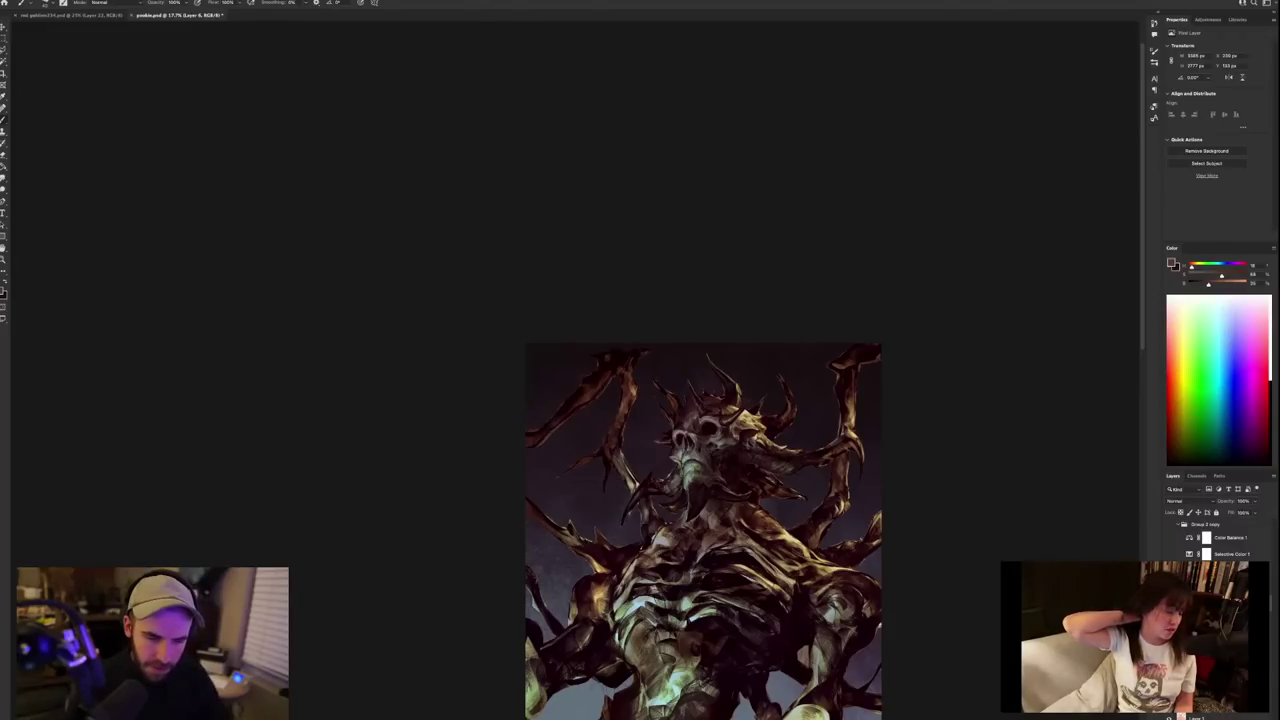
scroll(771, 404, up, 3)
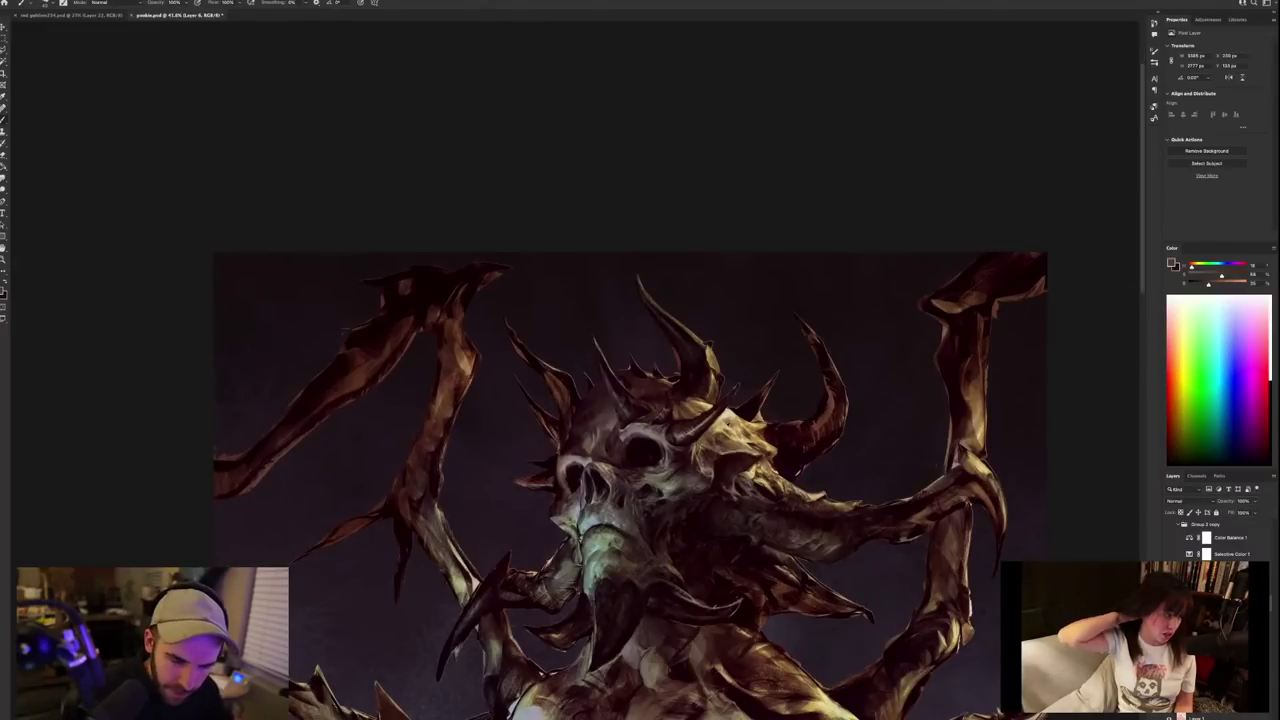
alt+click(707, 436)
alt+click(683, 413)
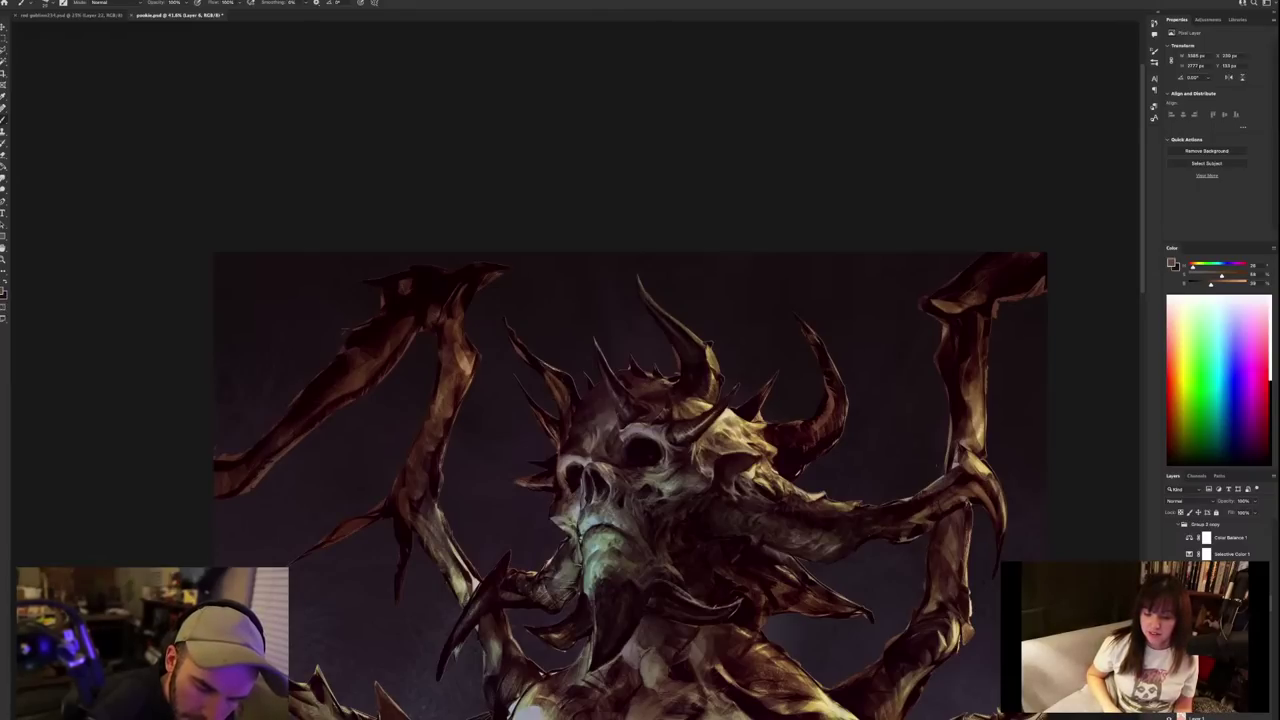
alt+click(665, 381)
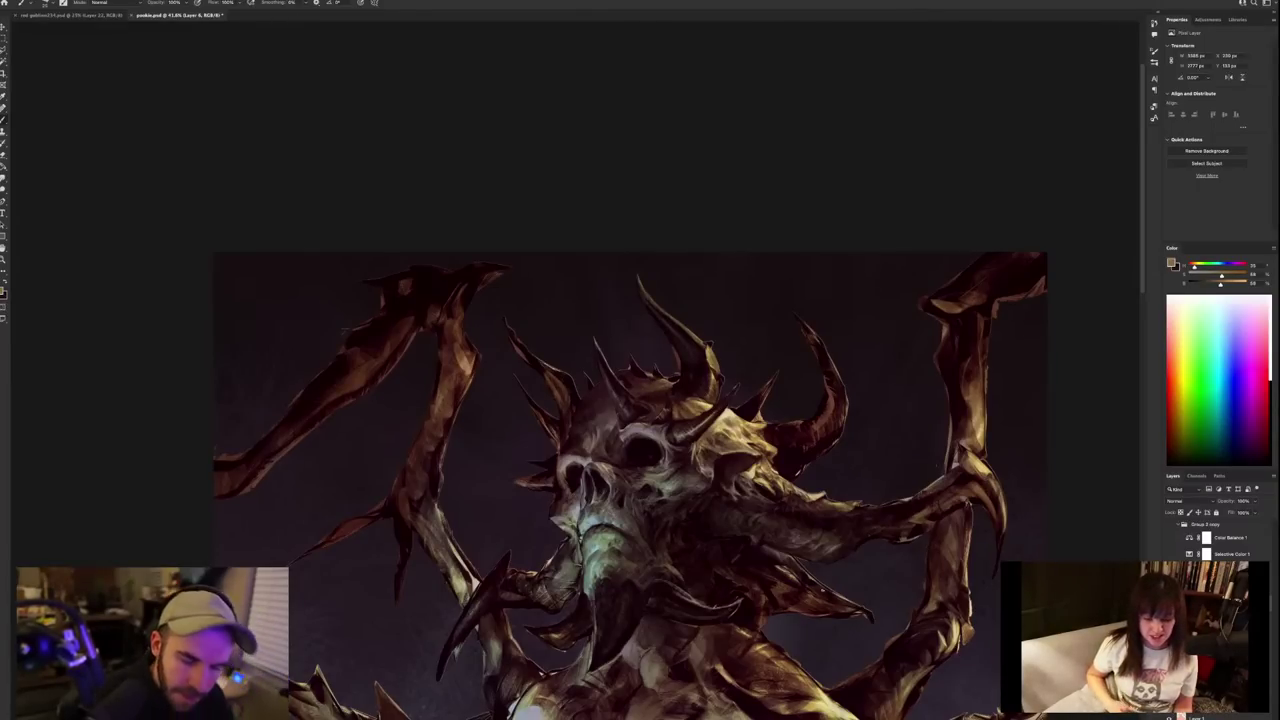
Paint the bony ridge on the lit side of the skull using sampled cream, dark brown and grey-beige tones.
scroll(822, 590, down, 3)
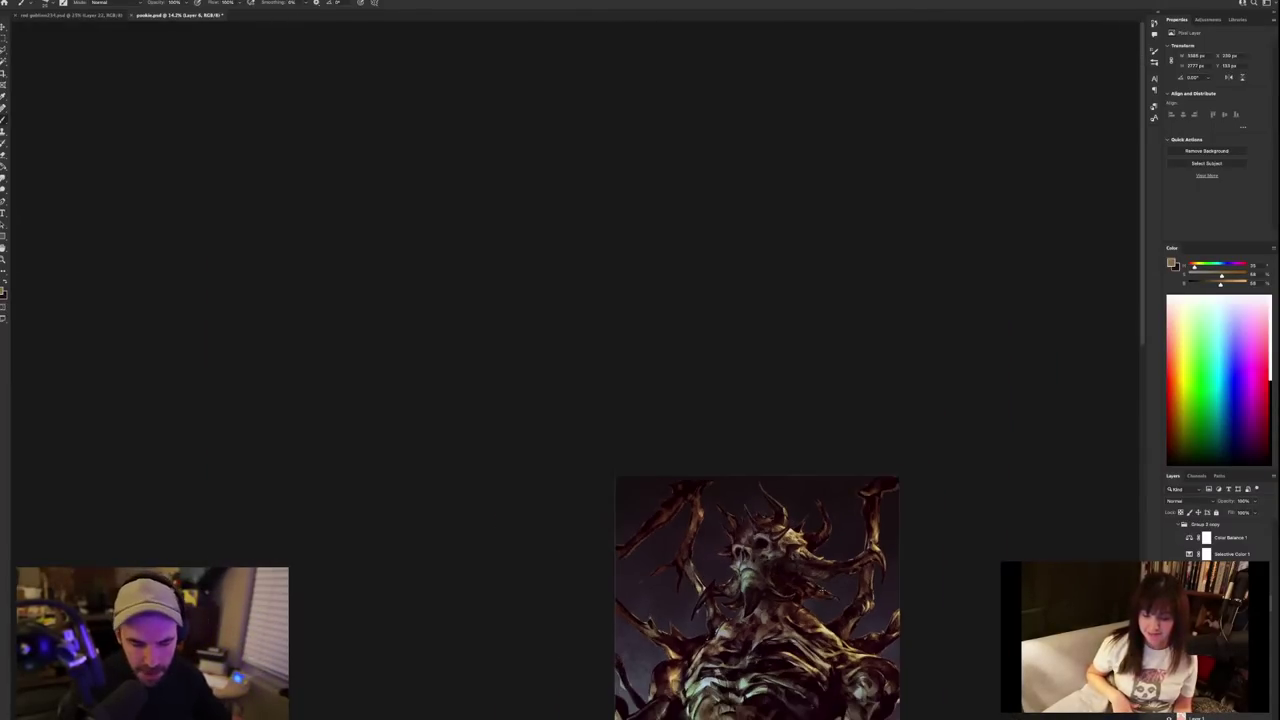
scroll(824, 588, up, 4)
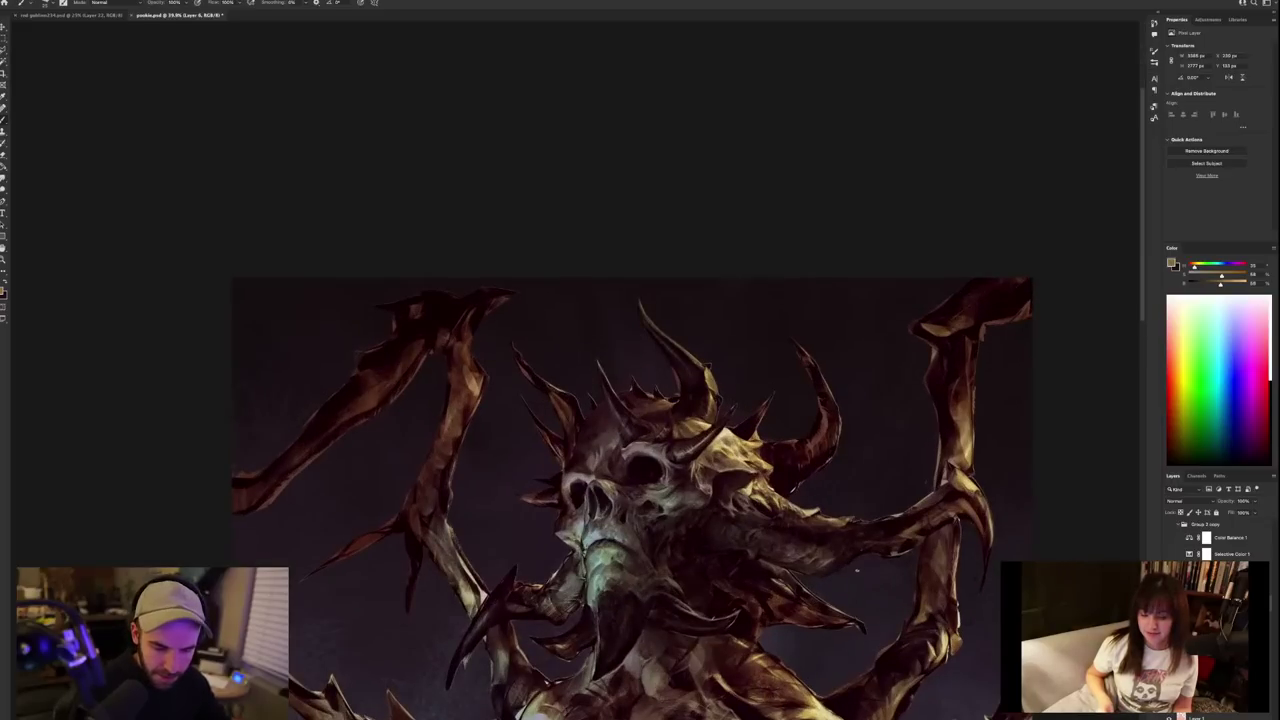
scroll(856, 570, down, 3)
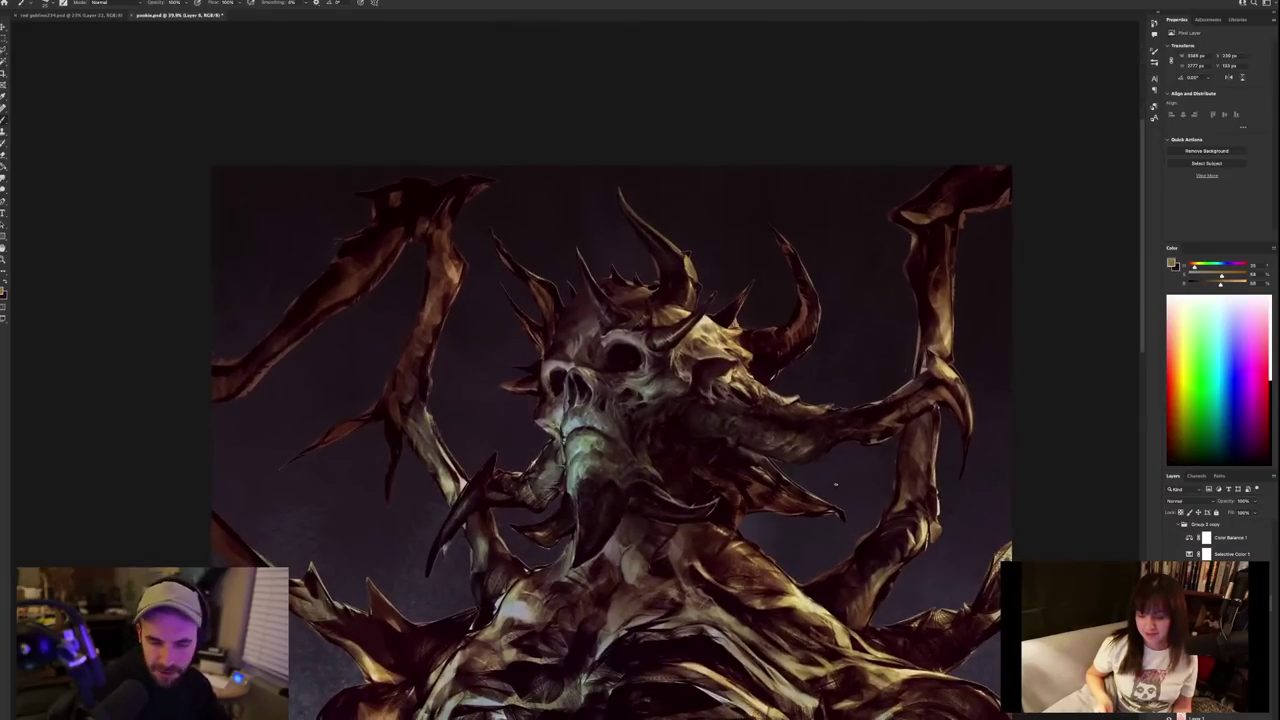
alt+click(734, 370)
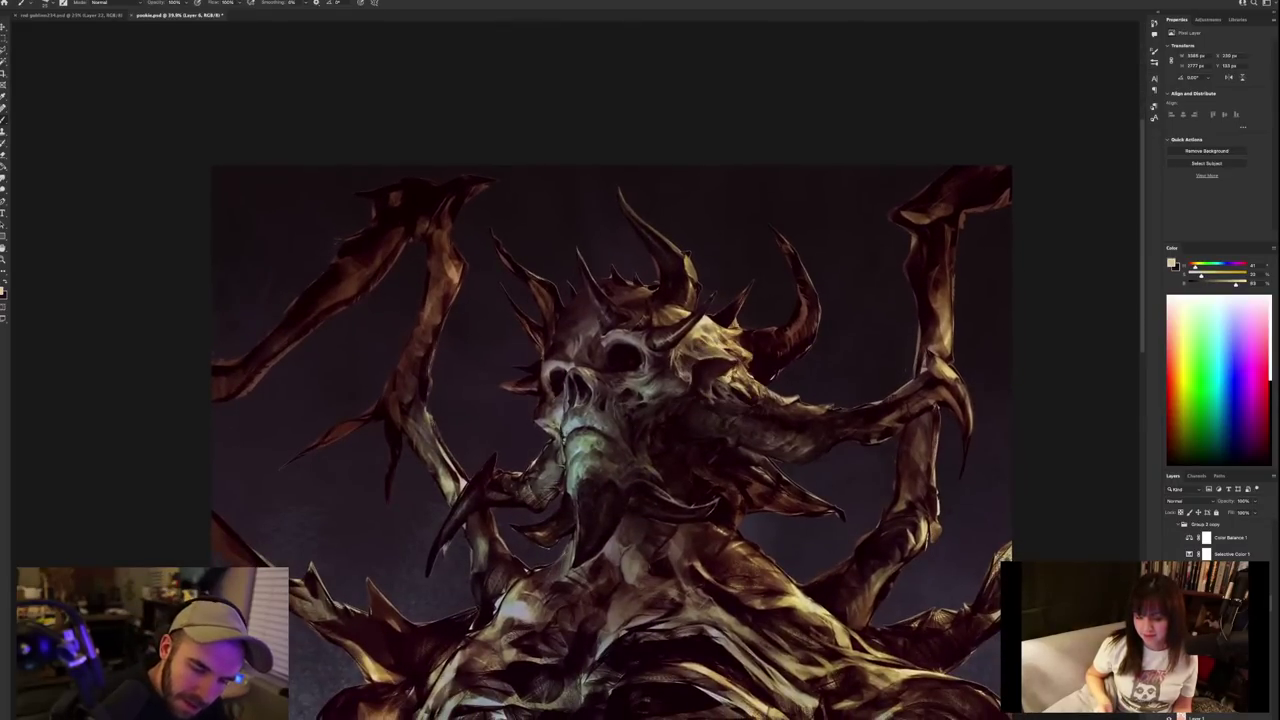
alt+click(730, 379)
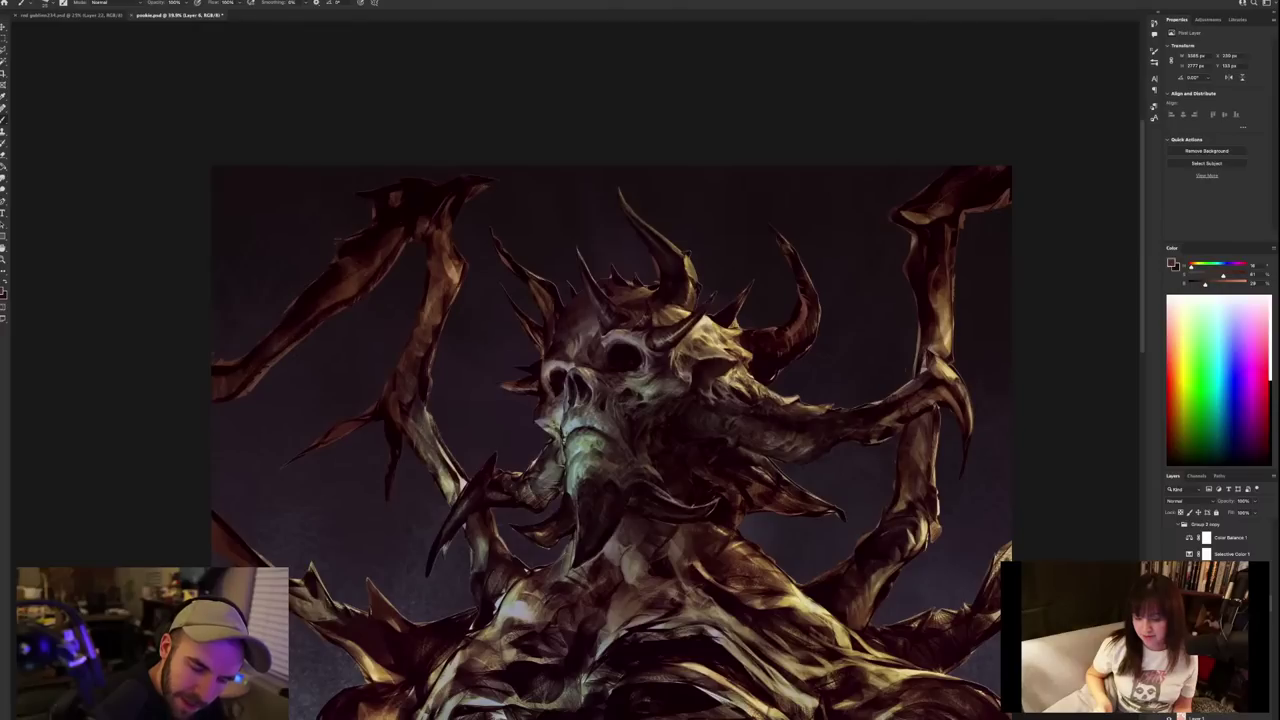
alt+click(730, 372)
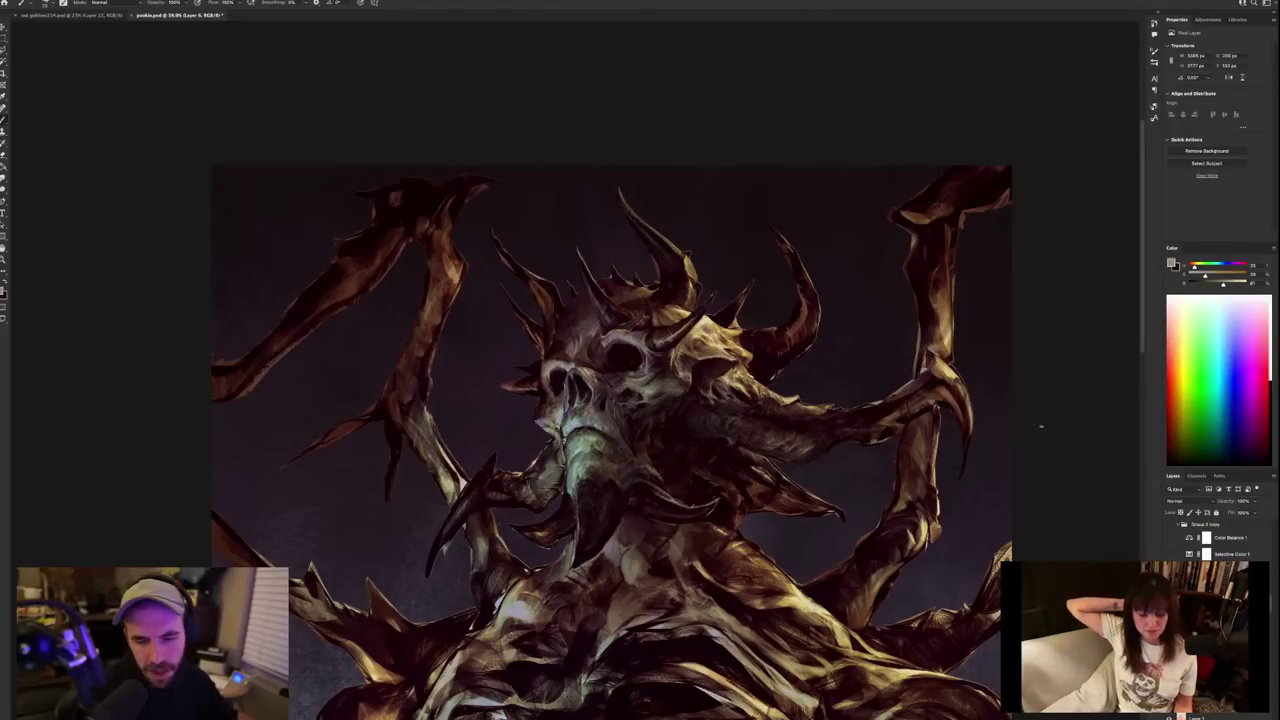
Refine the edges of the skull's lit side with sampled near-black and pale yellow.
alt+click(928, 383)
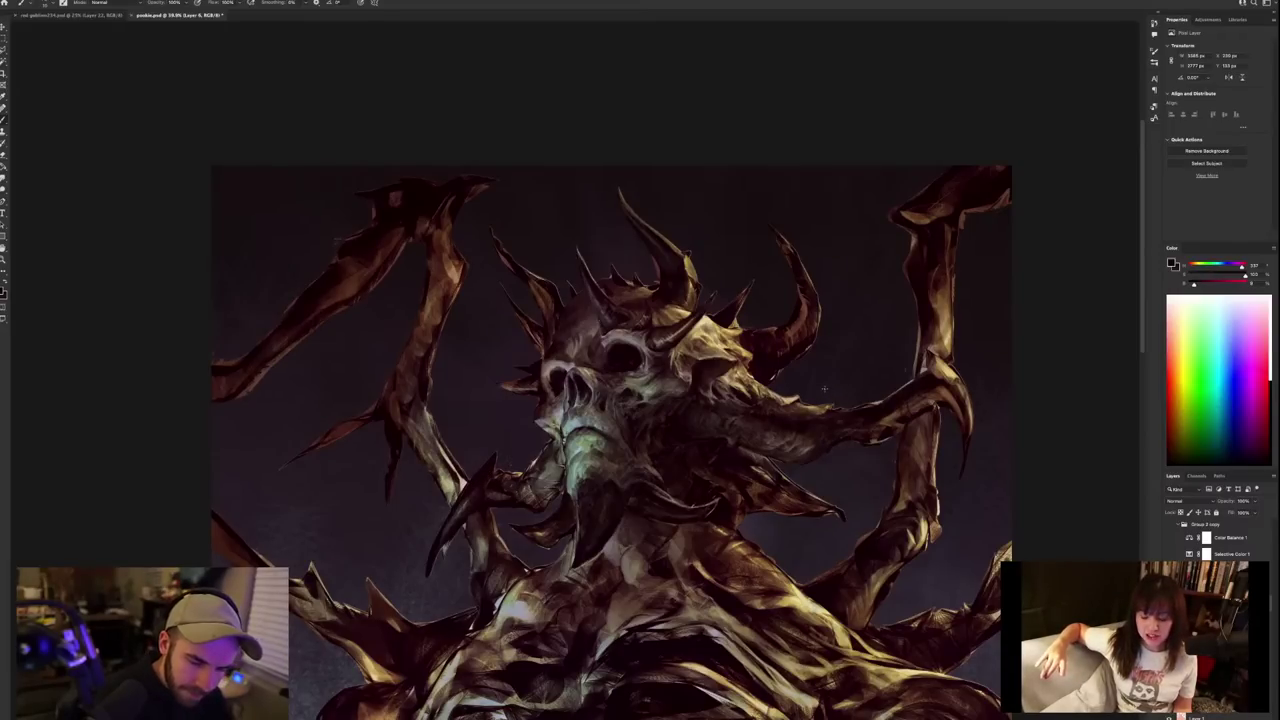
alt+click(730, 345)
drag(672, 514, 716, 445)
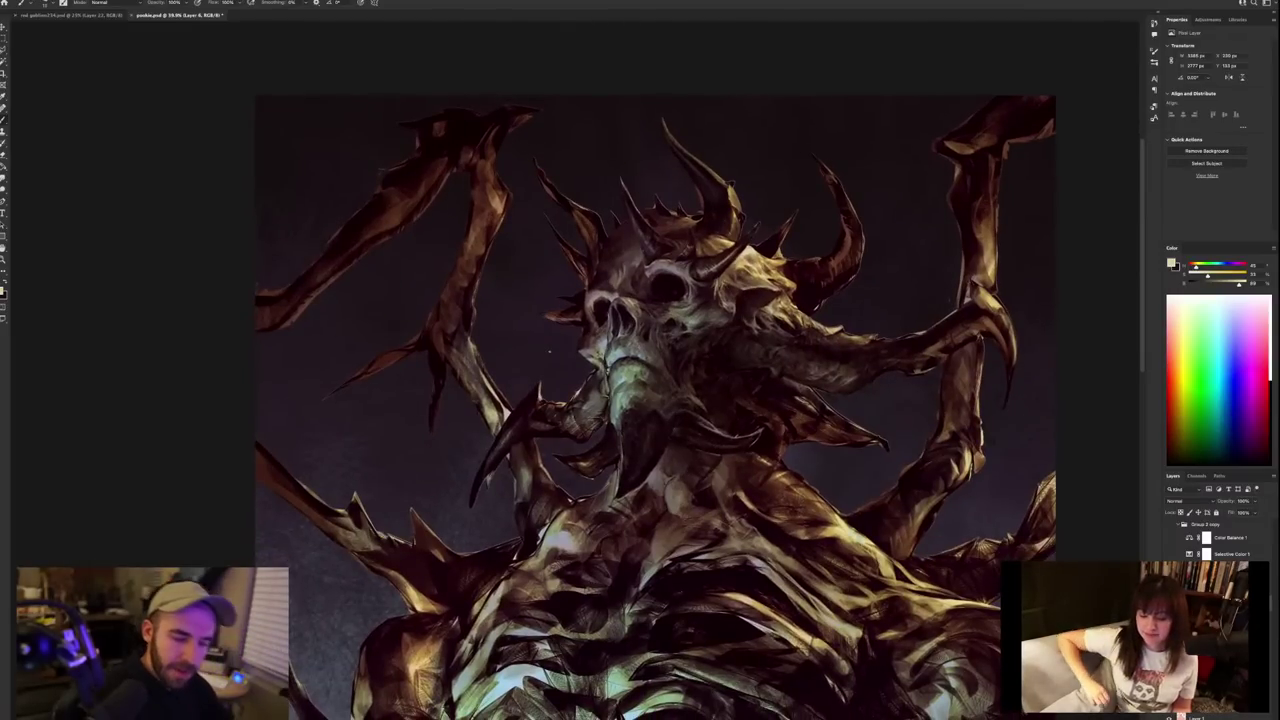
scroll(637, 264, down, 4)
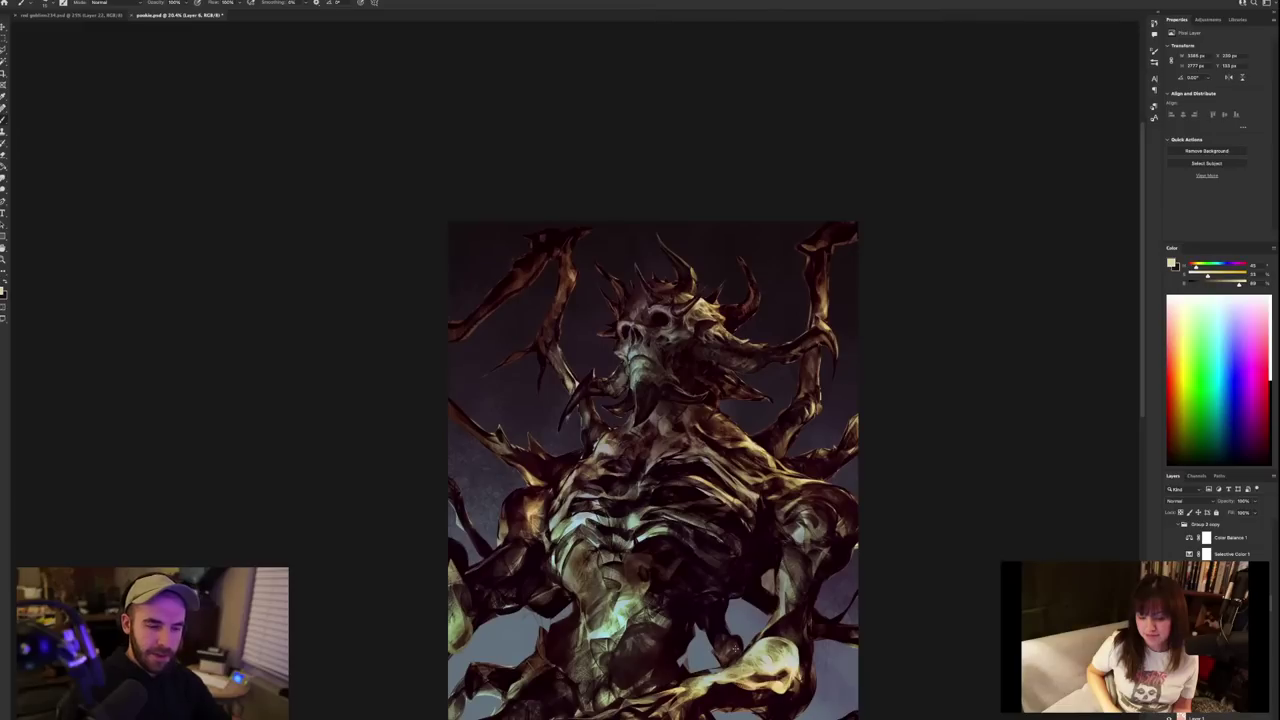
scroll(736, 650, up, 5)
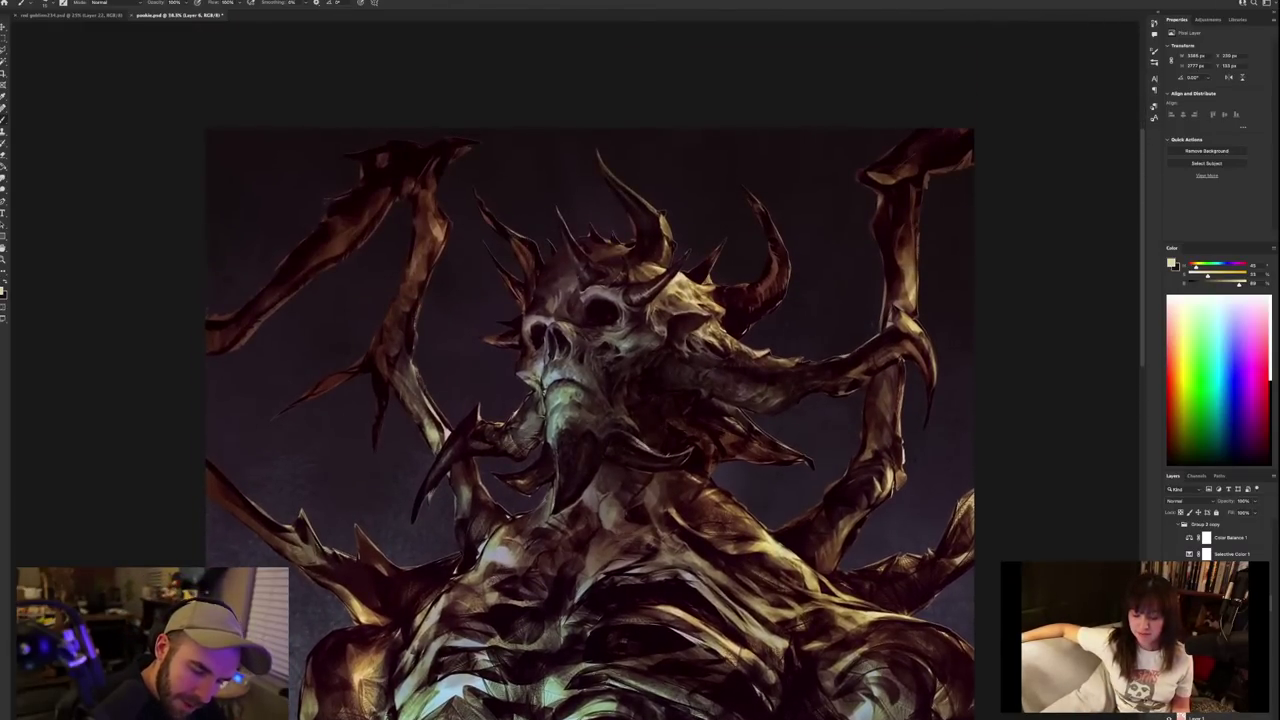
scroll(722, 521, down, 5)
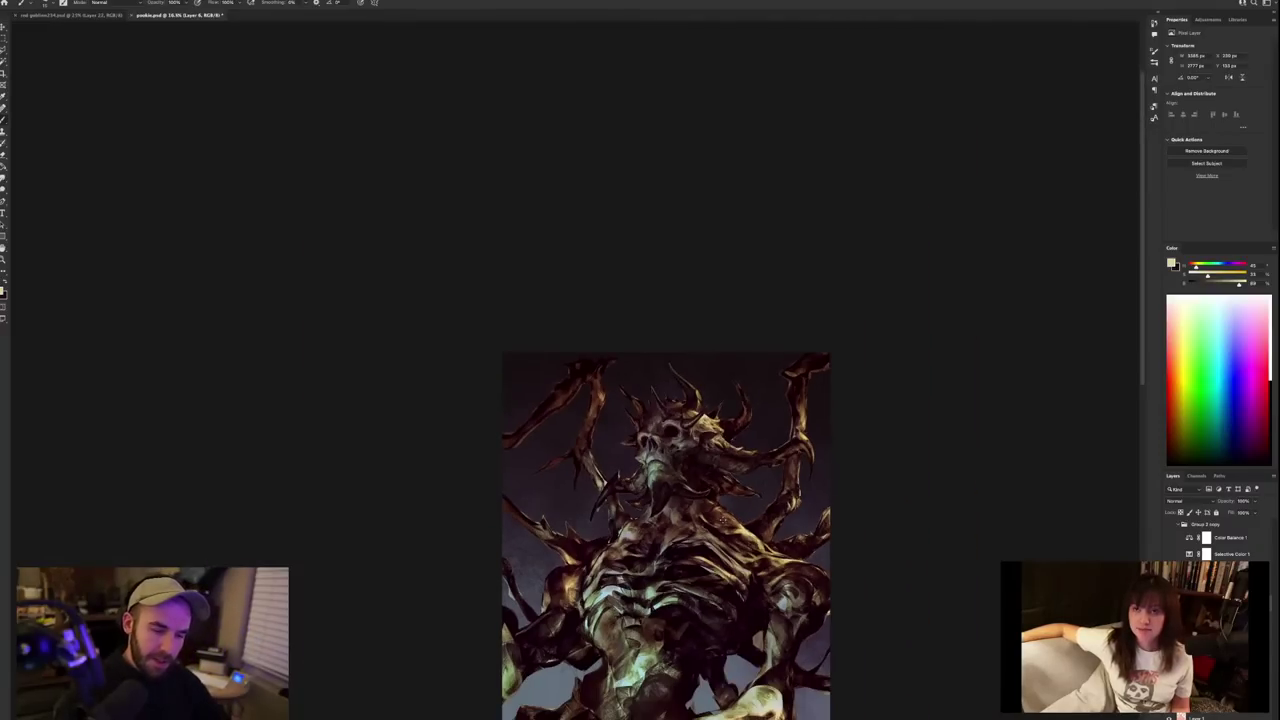
Darken and sharpen the creature's leftmost curved horn and the small spike beside the nose with sampled near-black tones.
scroll(722, 521, up, 5)
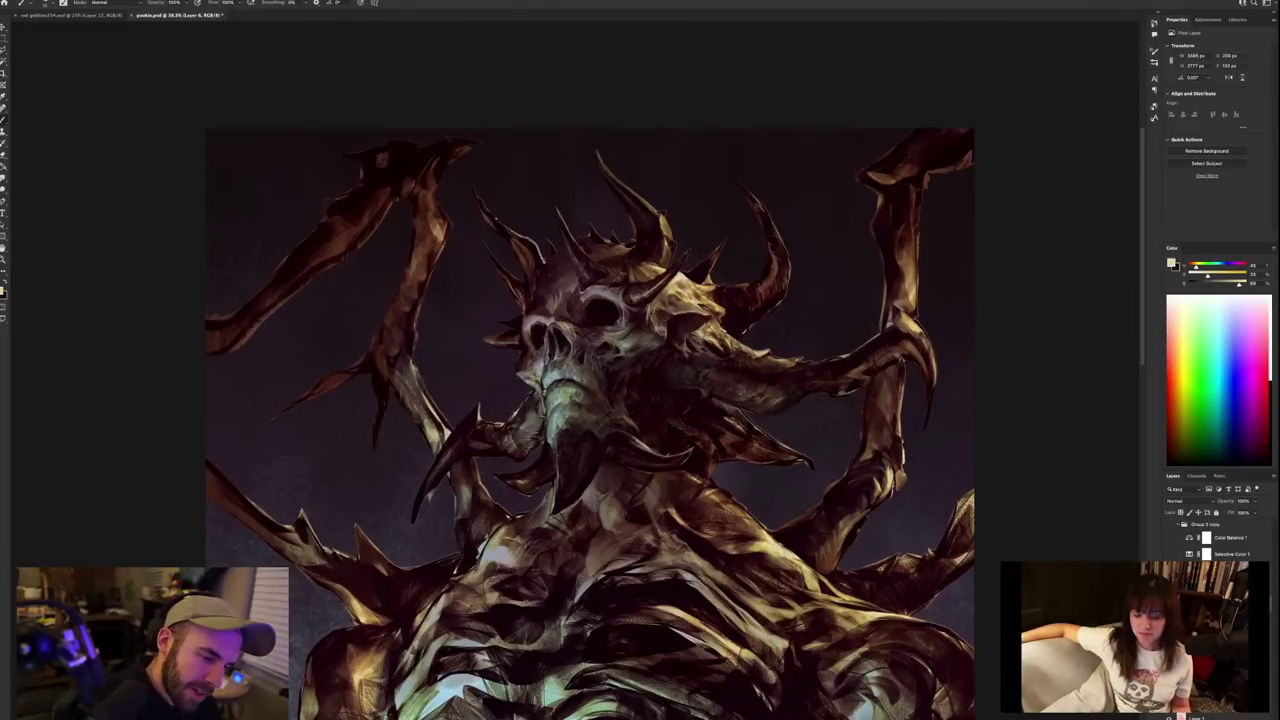
alt+click(493, 213)
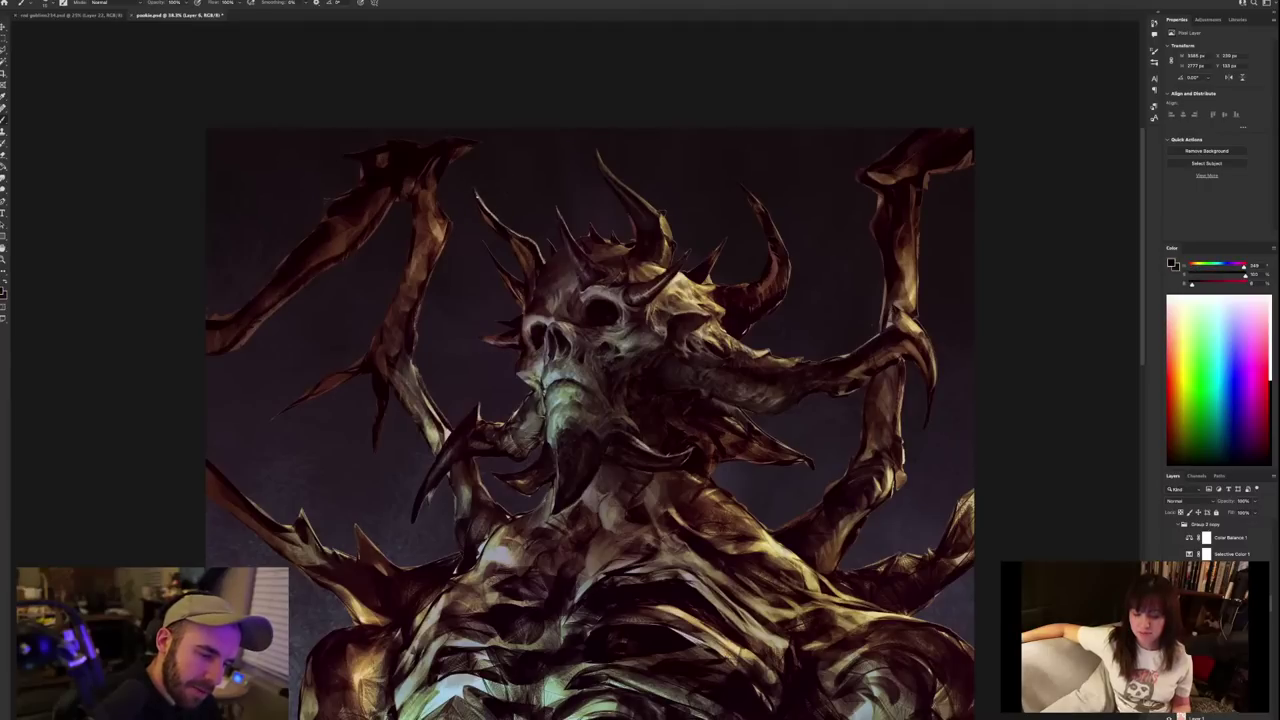
scroll(558, 212, down, 3)
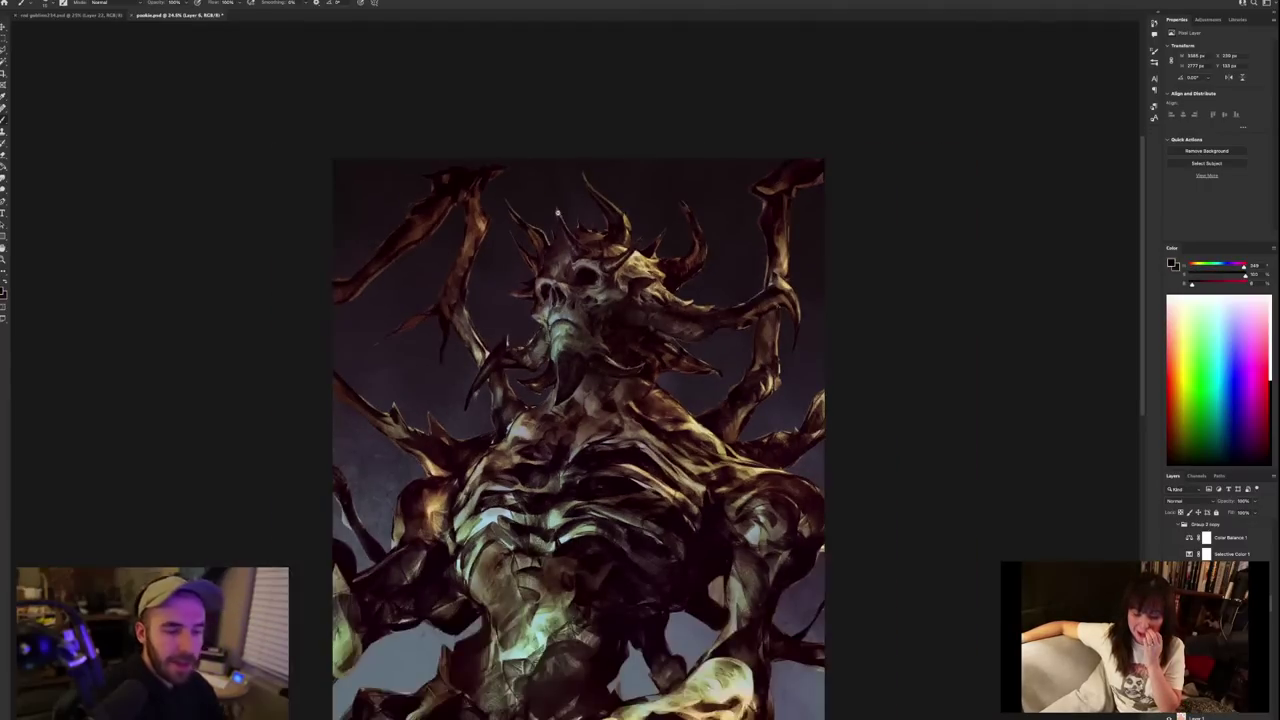
scroll(558, 212, up, 3)
scroll(558, 214, up, 1)
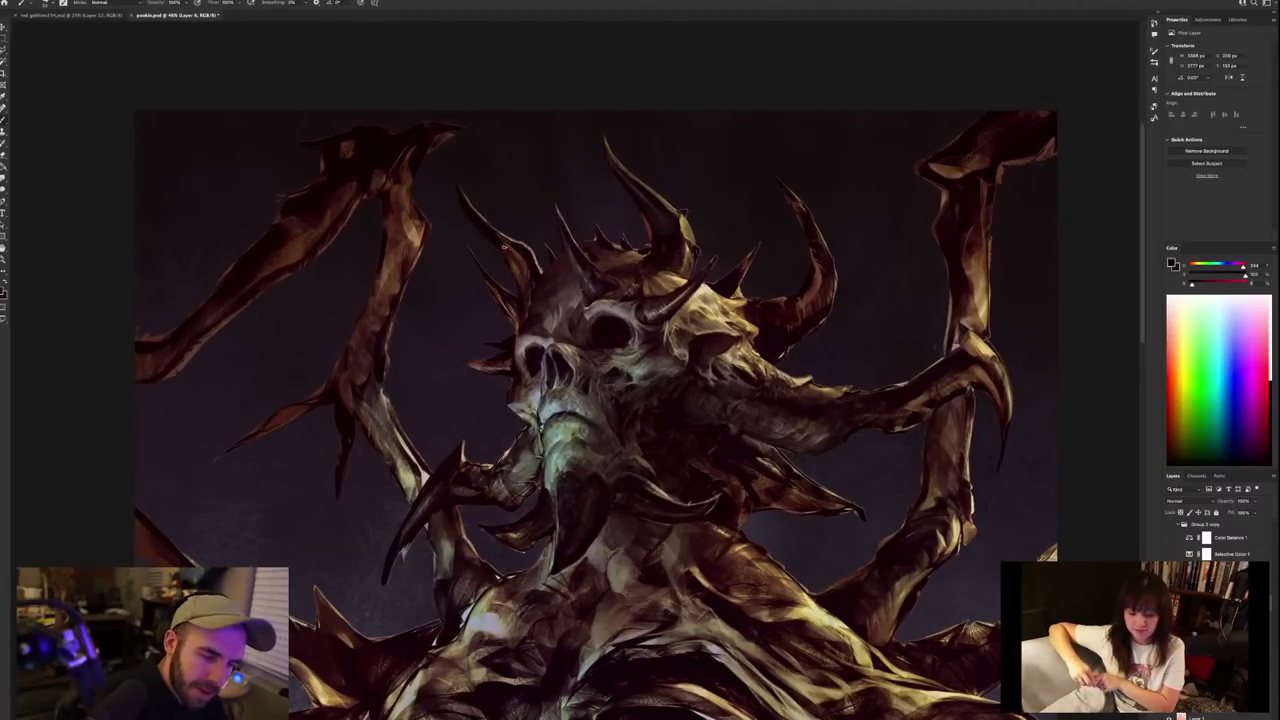
alt+click(519, 250)
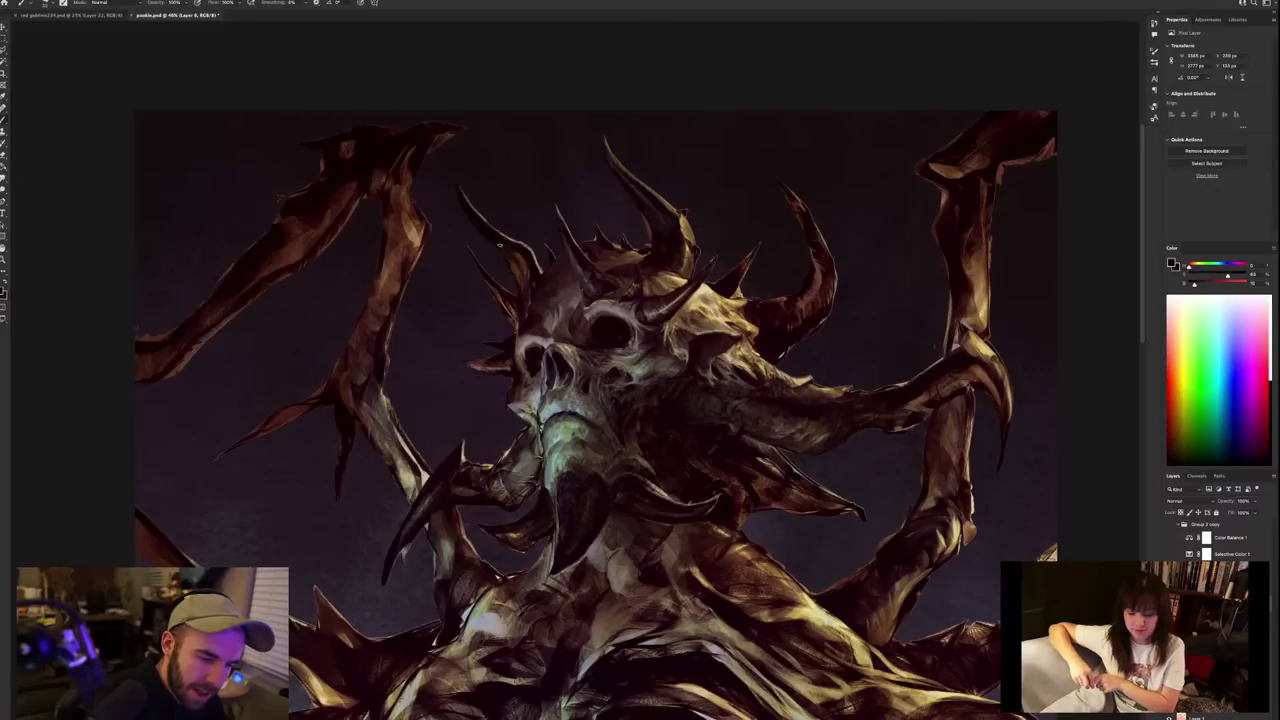
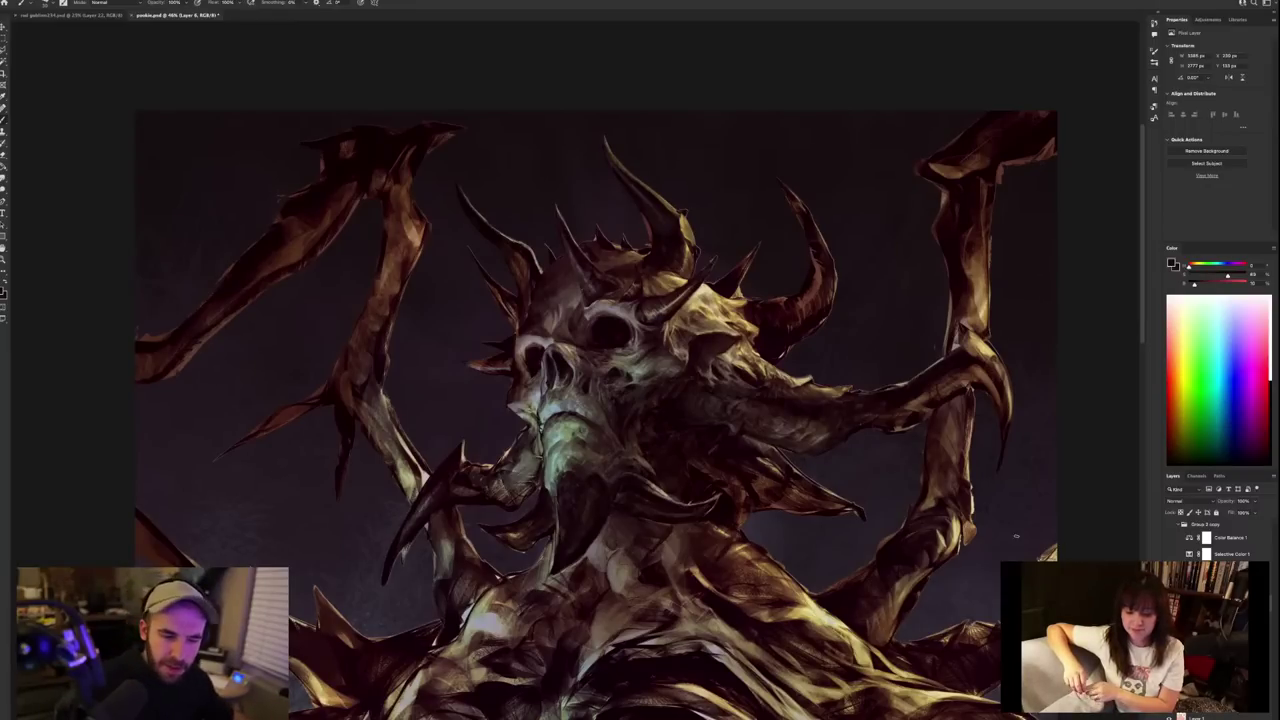
alt+click(506, 354)
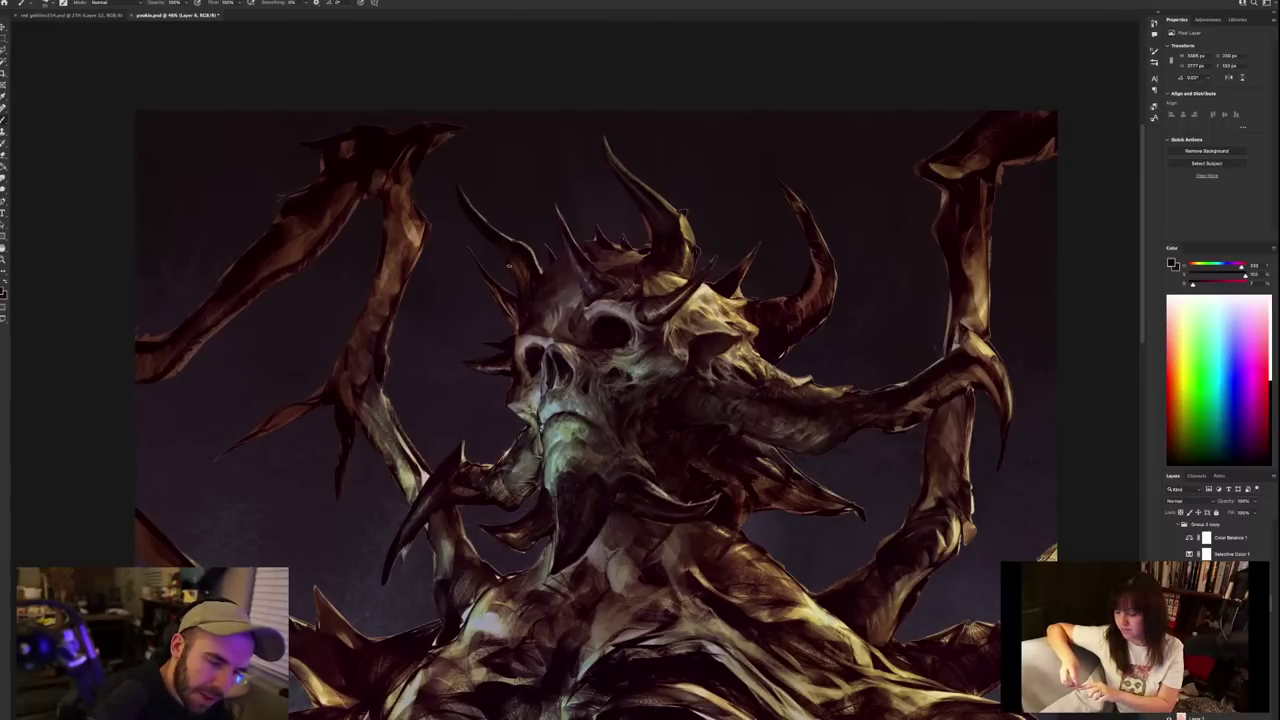
Blend the base of the leftmost horn into the head with dark reddish-browns sampled from the horn itself.
mouse_move(627, 292)
mouse_down()
mouse_move(540, 292)
mouse_move(620, 292)
mouse_up()
alt+click(521, 271)
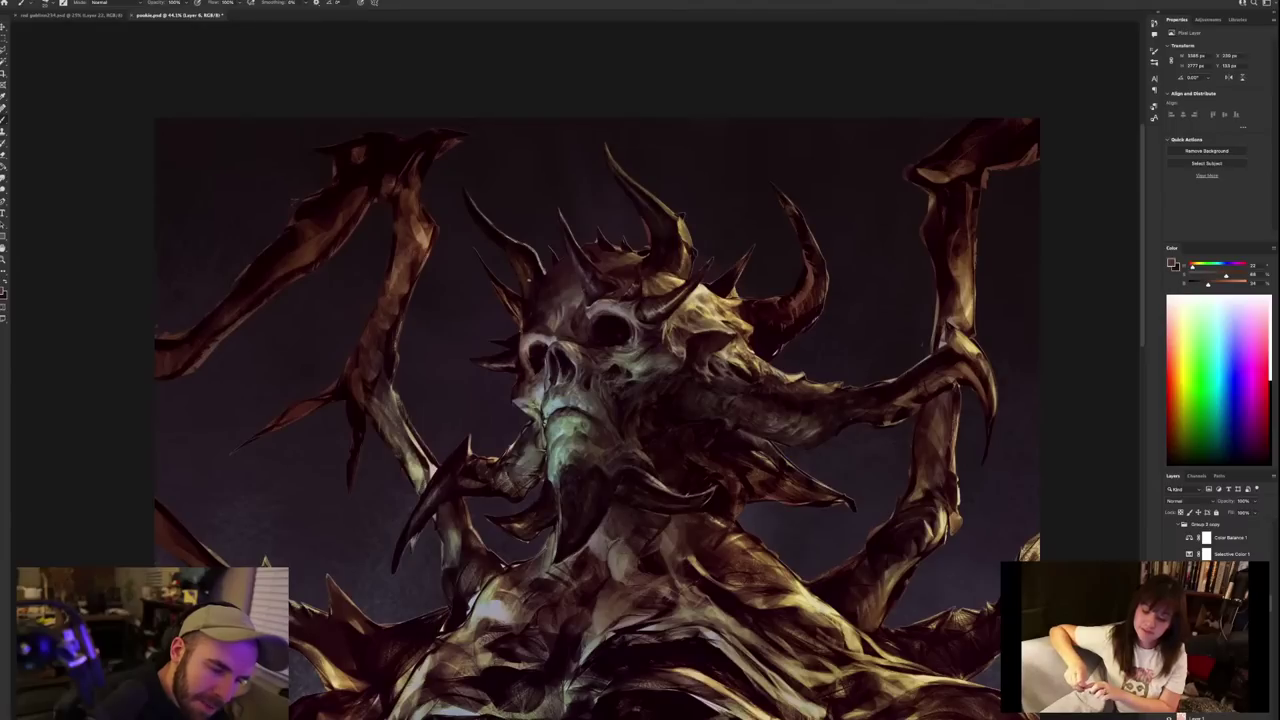
alt+click(528, 288)
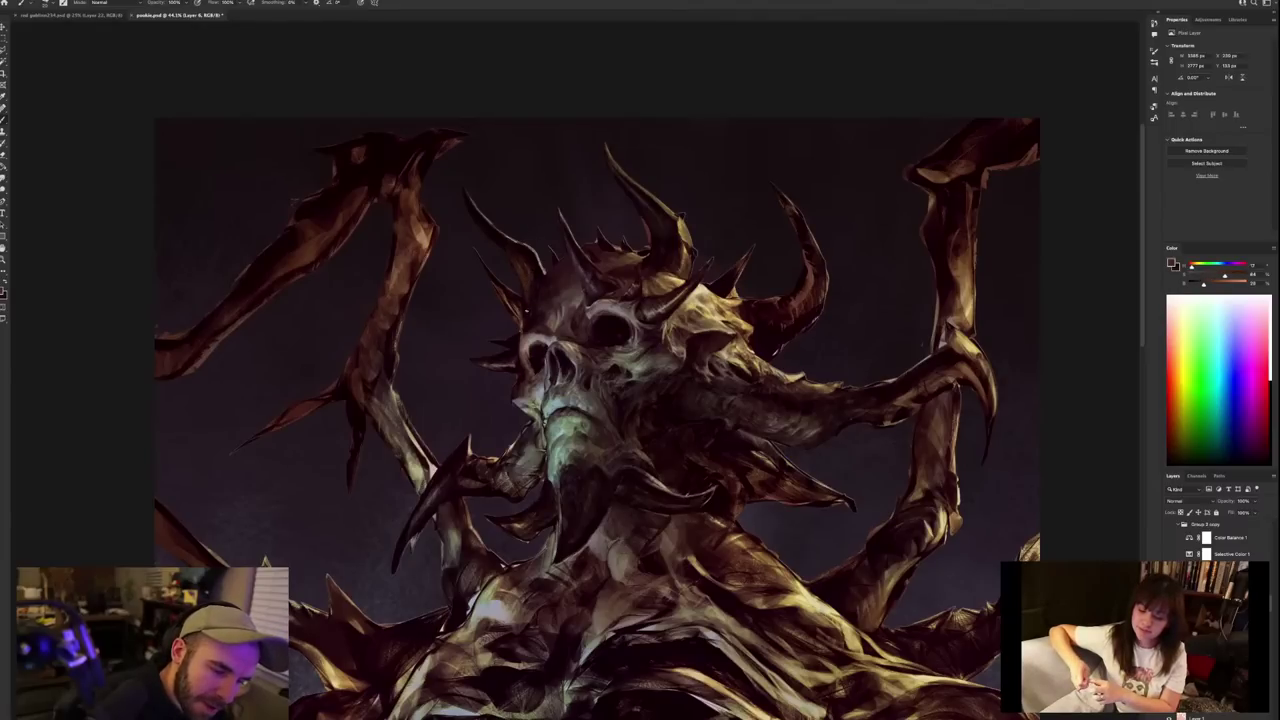
alt+click(517, 266)
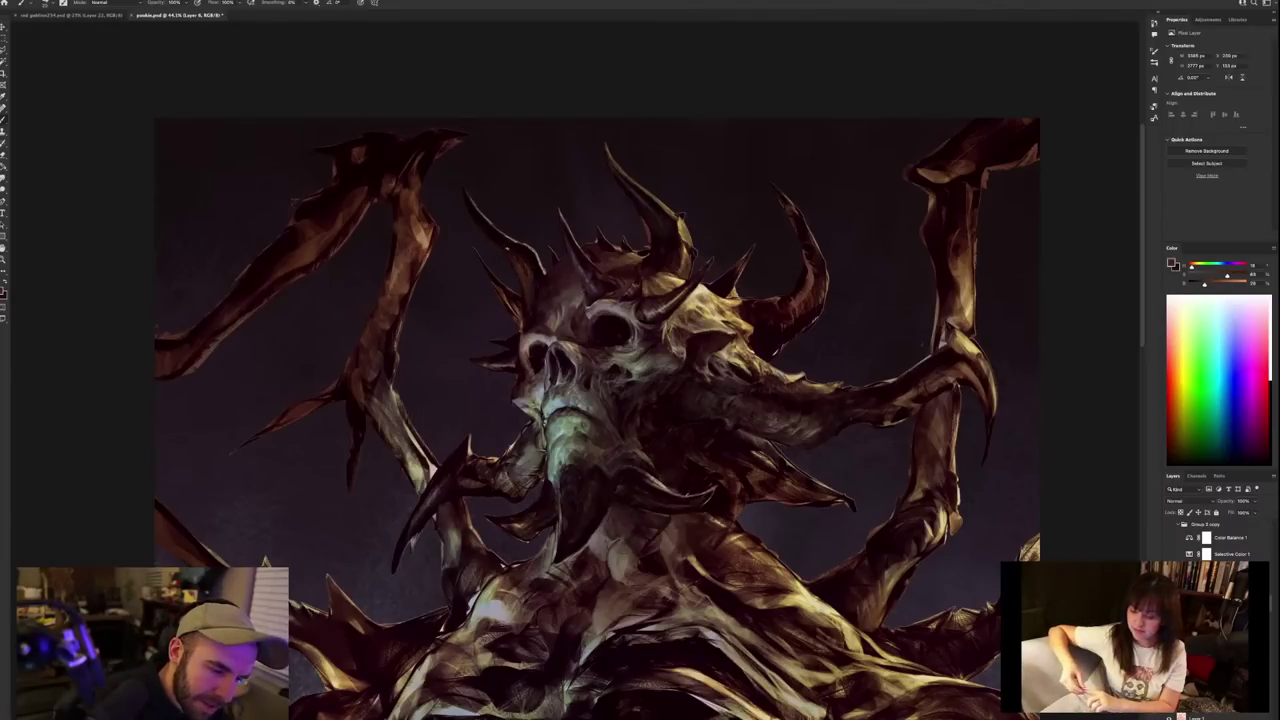
alt+click(523, 271)
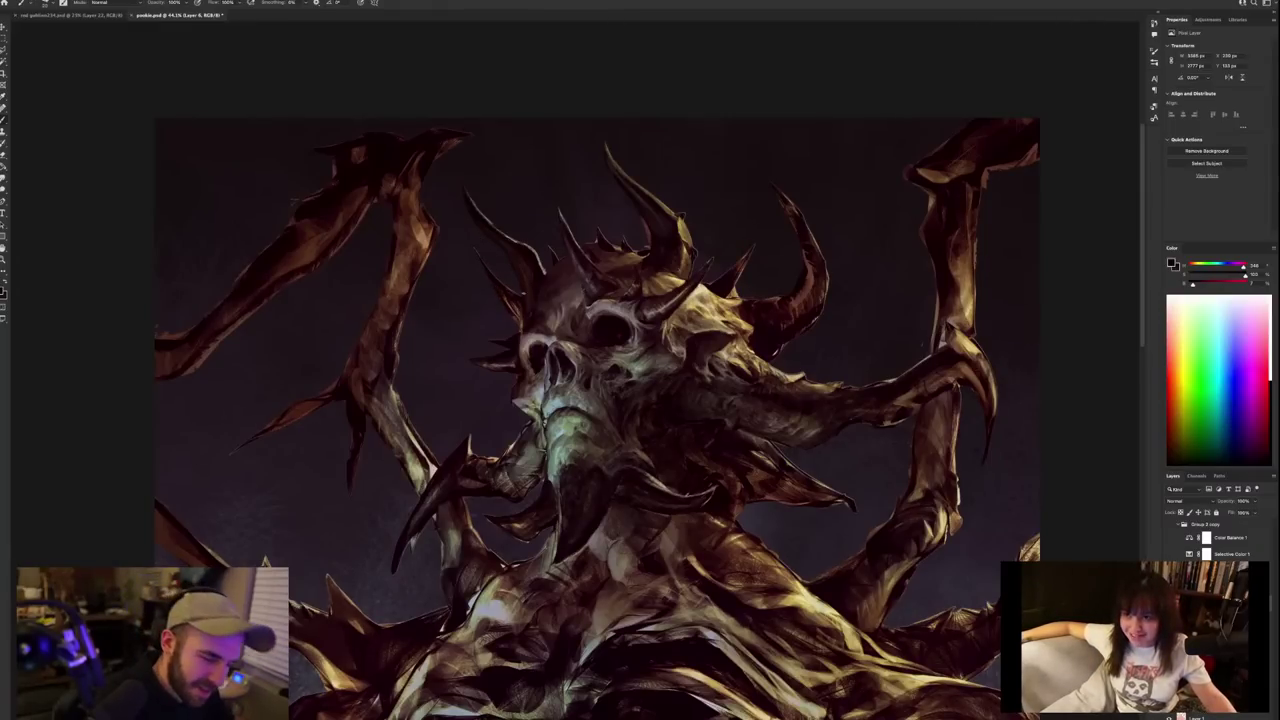
Shade the small spike below the leftmost horn with sampled brown and near-black tones.
alt+click(512, 298)
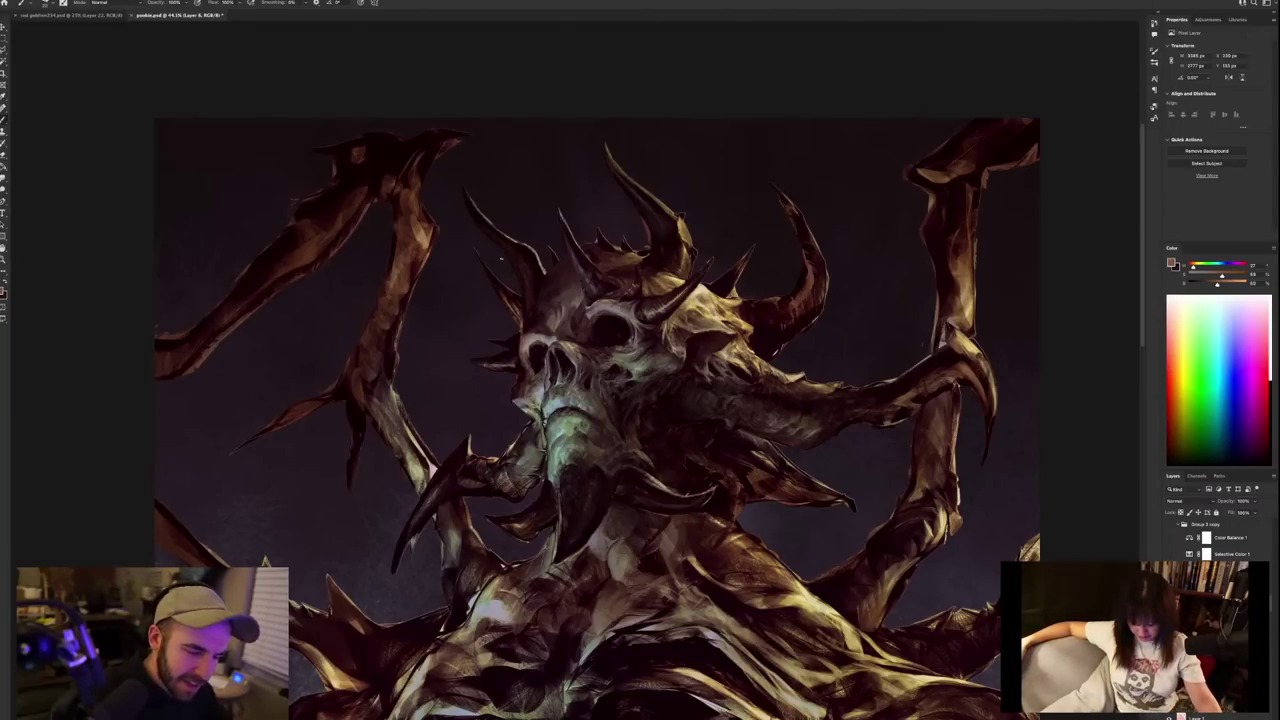
alt+click(512, 289)
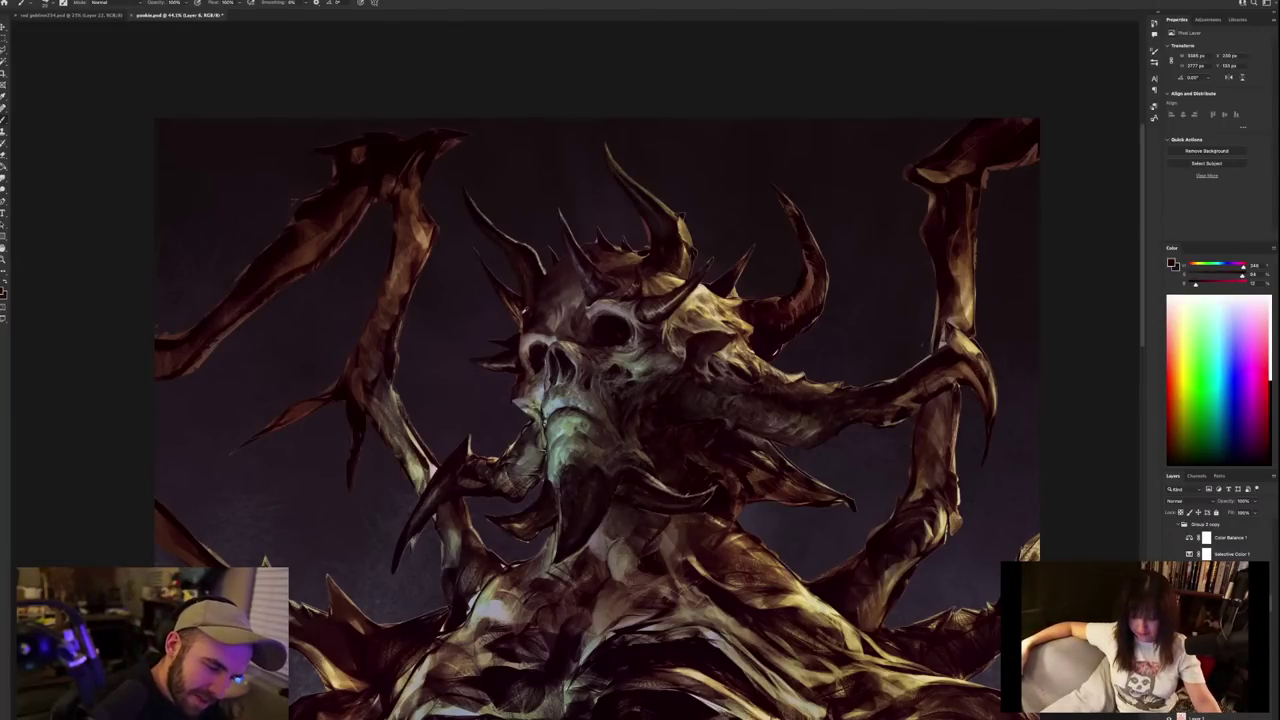
alt+click(520, 316)
alt+click(516, 308)
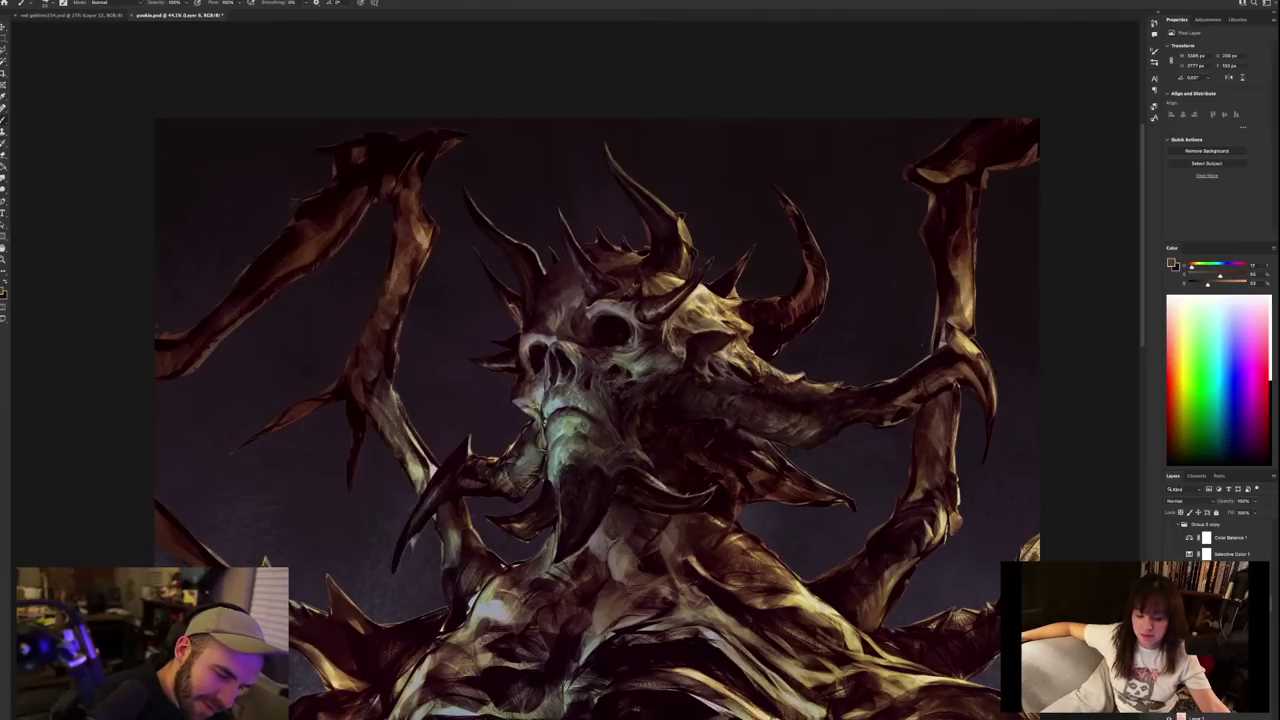
alt+click(517, 312)
alt+click(495, 283)
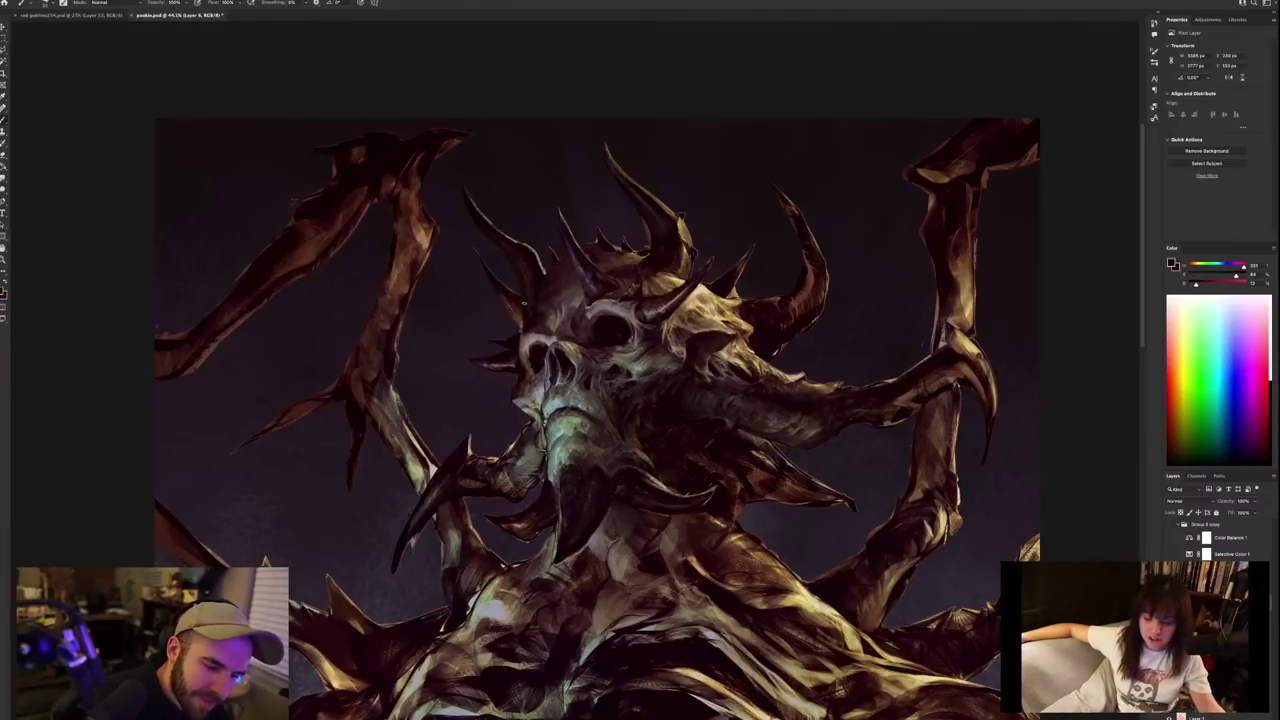
Touch up the skull's edge and the spikes below the leftmost horn with sampled dark brown and near-black tones.
scroll(521, 246, down, 3)
scroll(521, 246, up, 3)
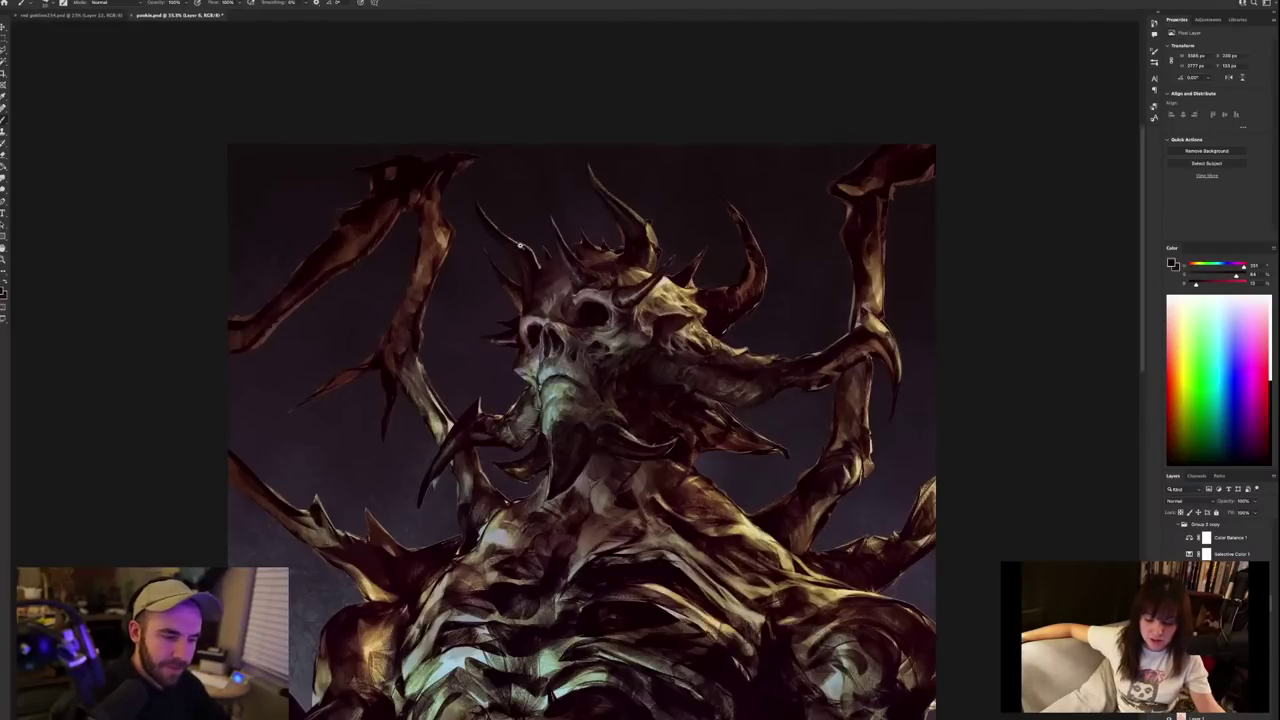
alt+click(519, 307)
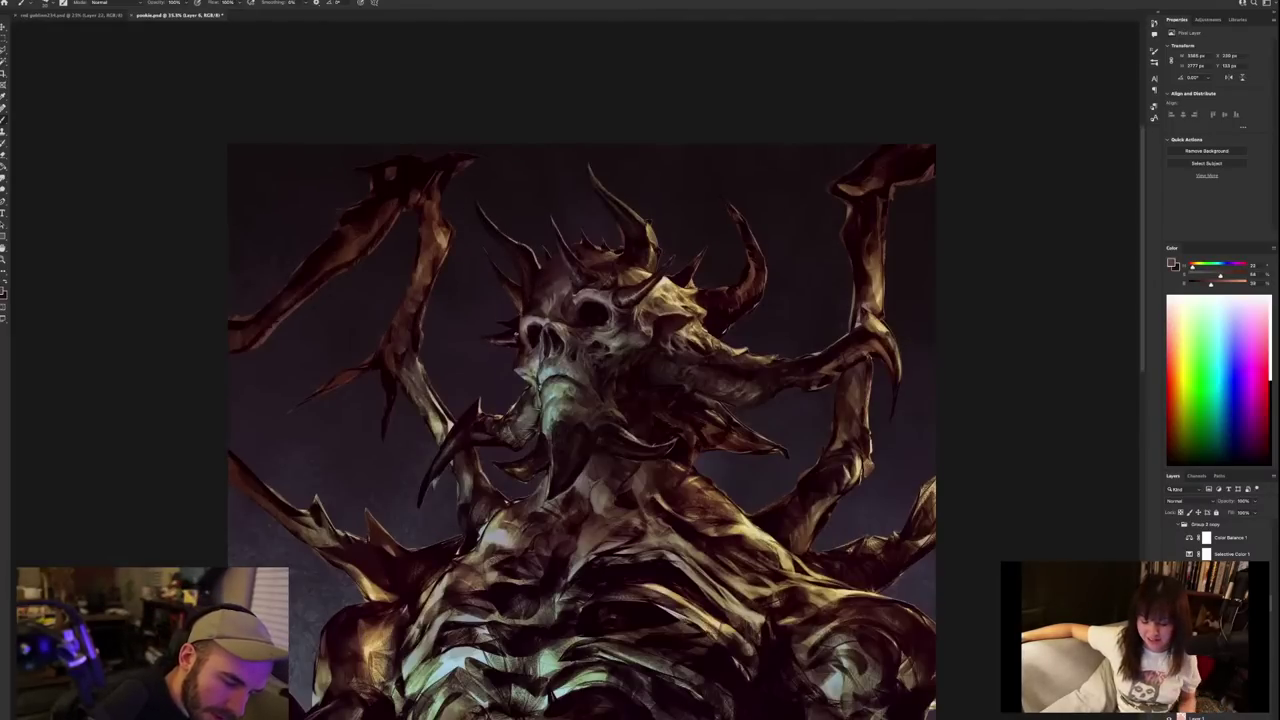
alt+click(517, 340)
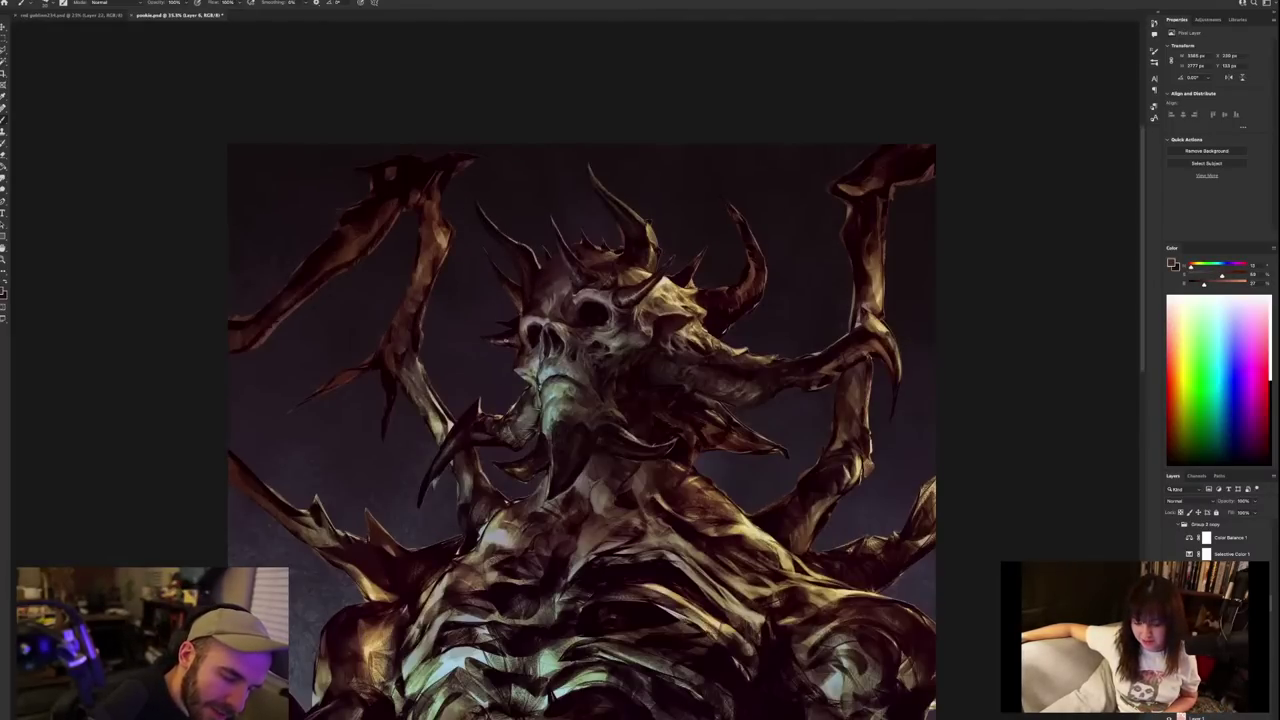
alt+click(517, 335)
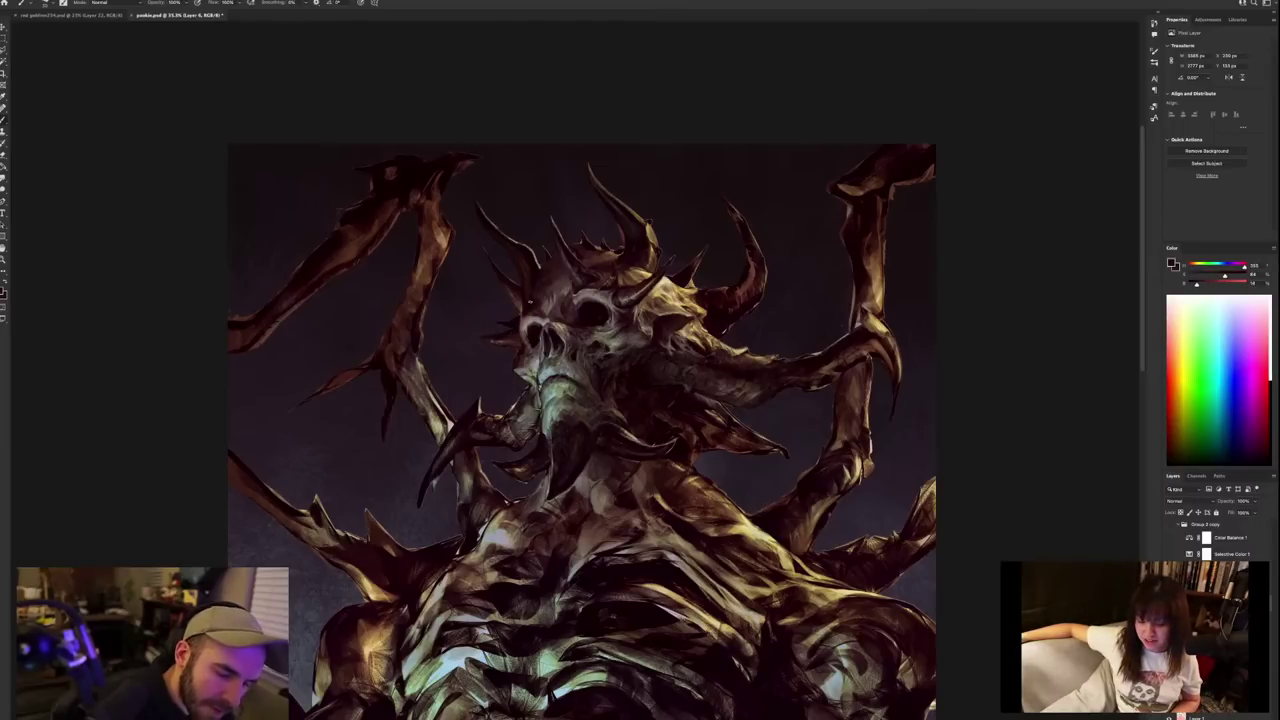
drag(541, 304, 527, 338)
alt+click(518, 338)
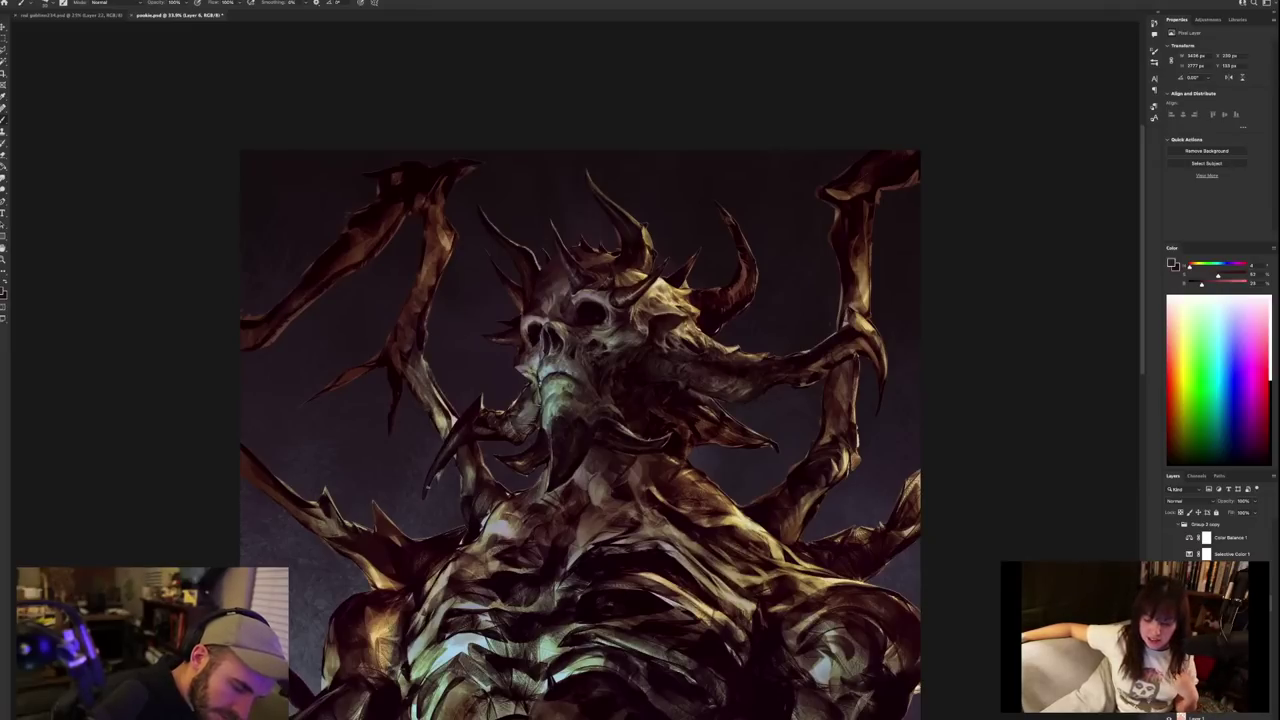
key(x)
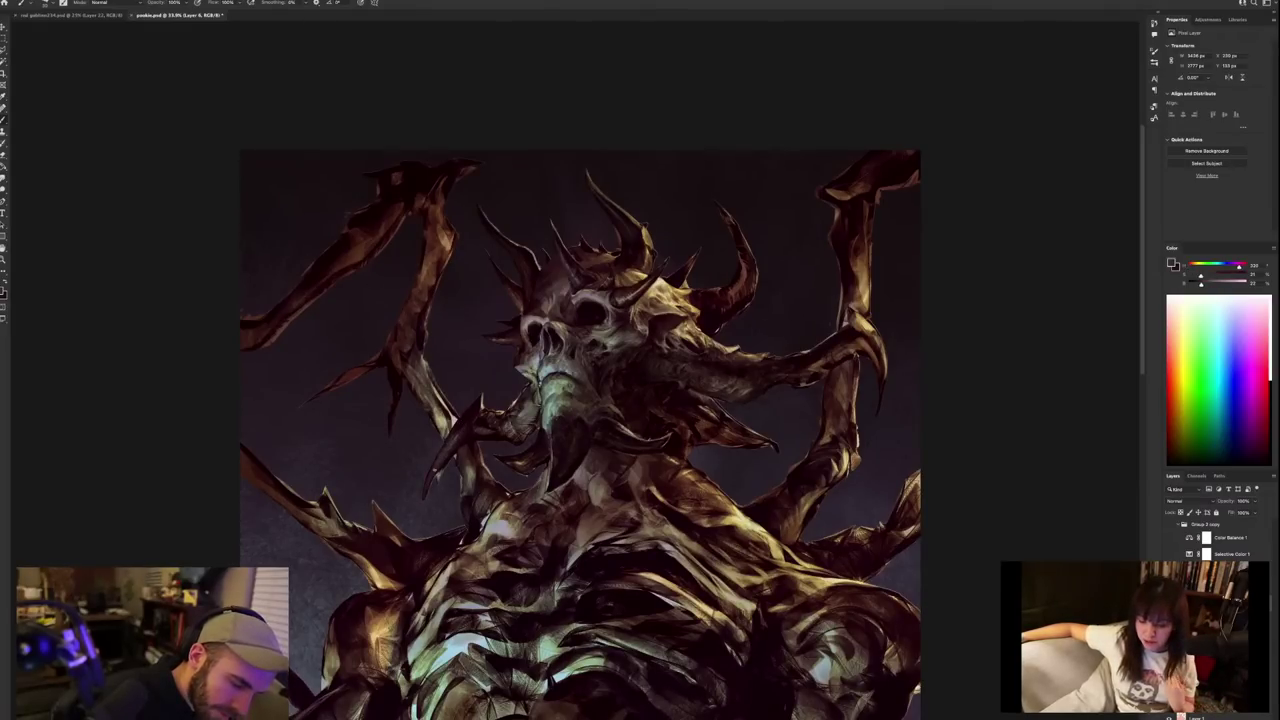
Darken the curved tusk beside the creature's chin with near-black tones sampled from the tusk and its surroundings.
alt+click(460, 418)
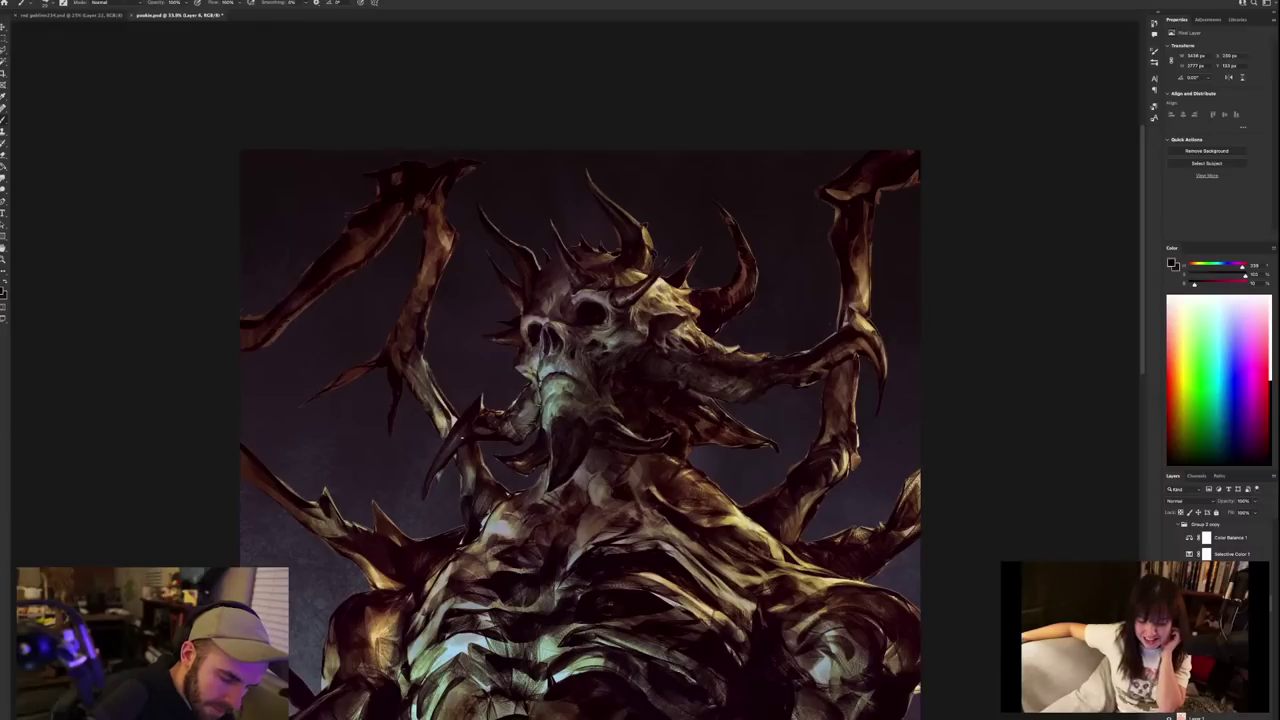
alt+click(459, 444)
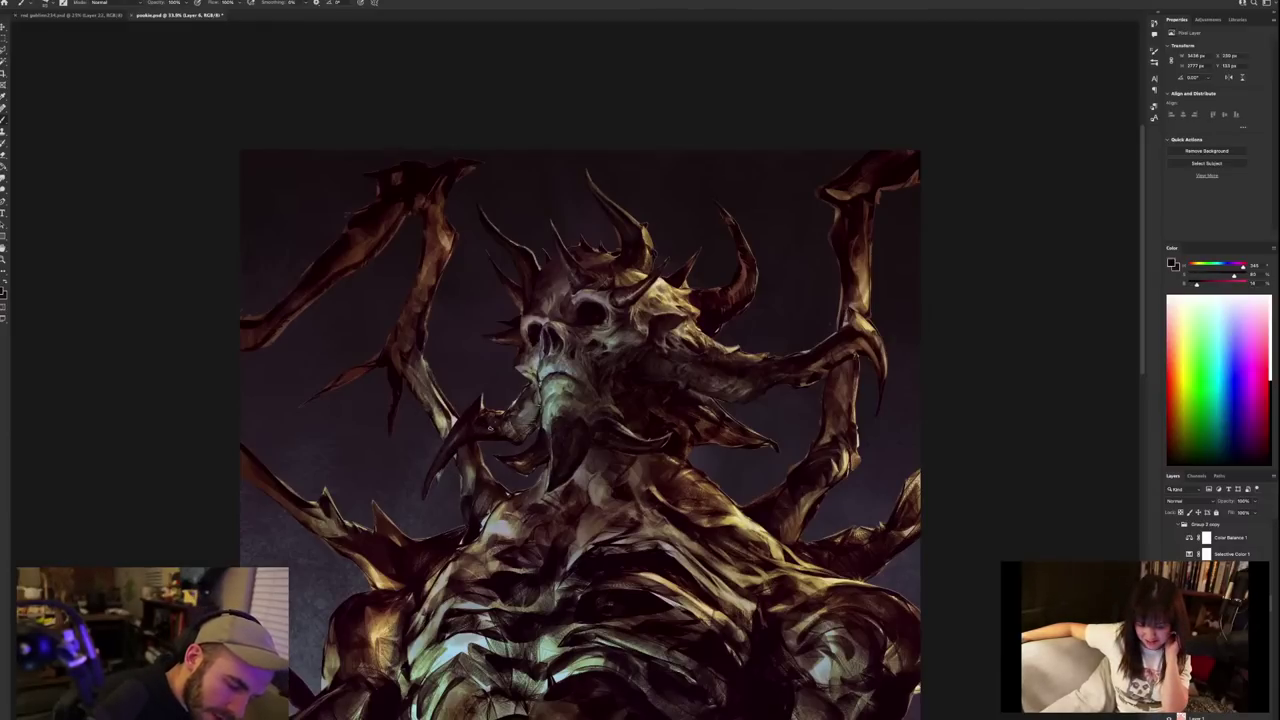
alt+click(496, 432)
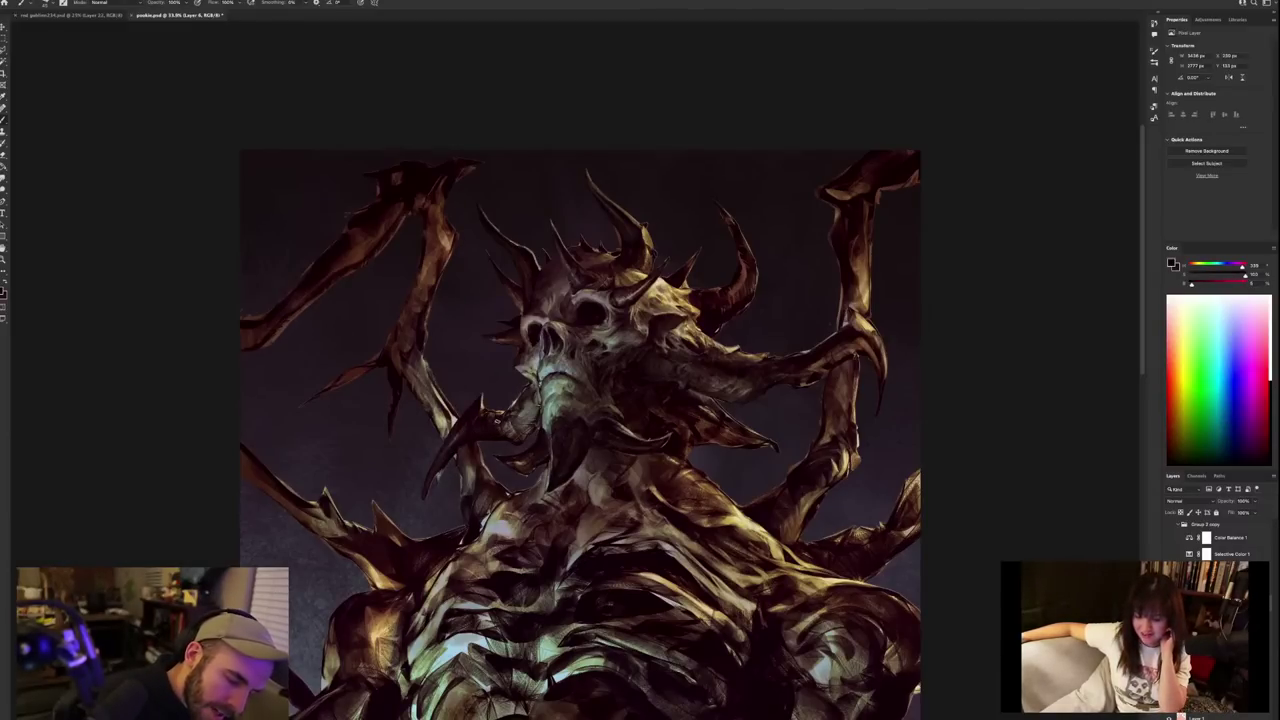
key(super+minus)
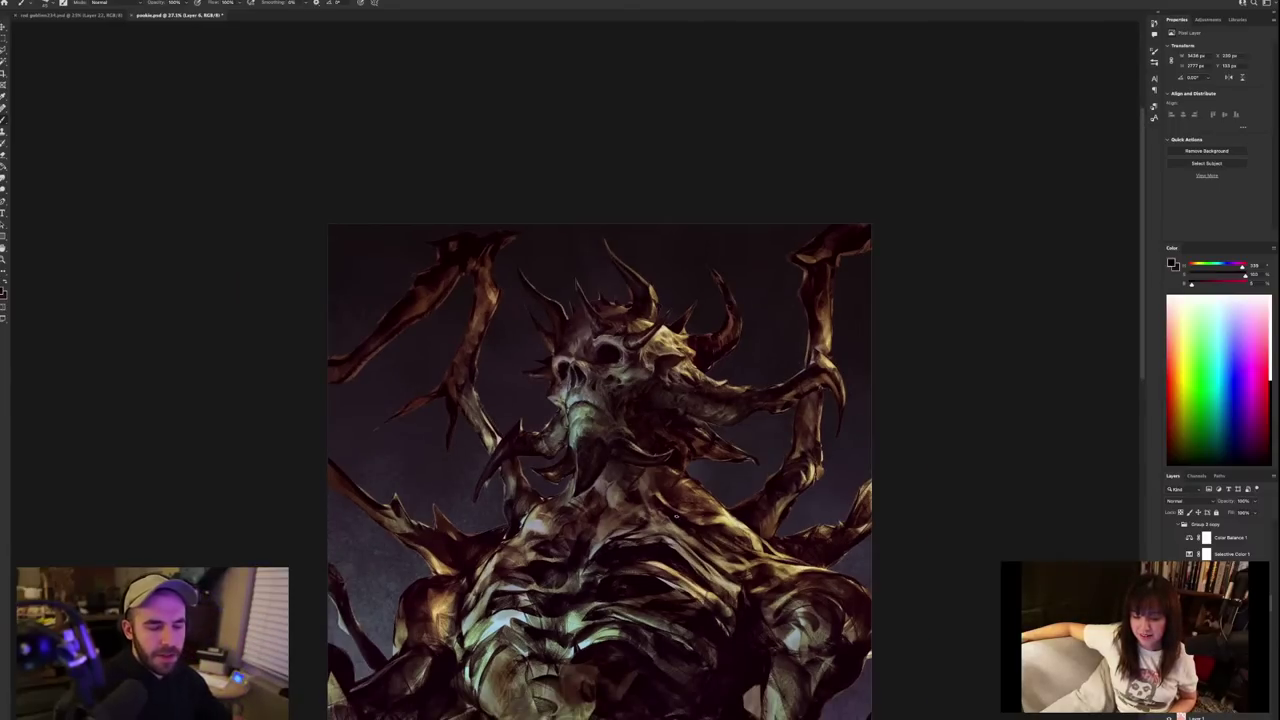
key(super+equal)
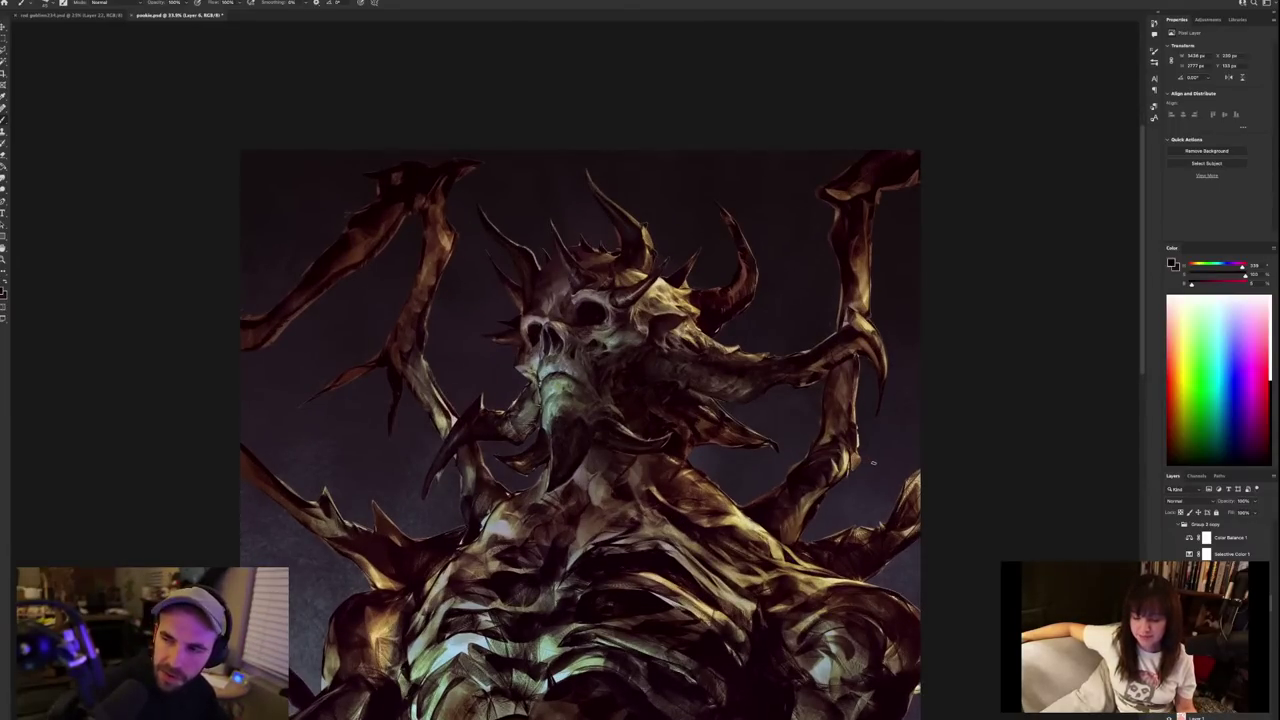
Shade the fleshy base of the tusk beside the chin with near-black and dark grey tones sampled around it.
alt+click(510, 413)
drag(508, 414, 500, 433)
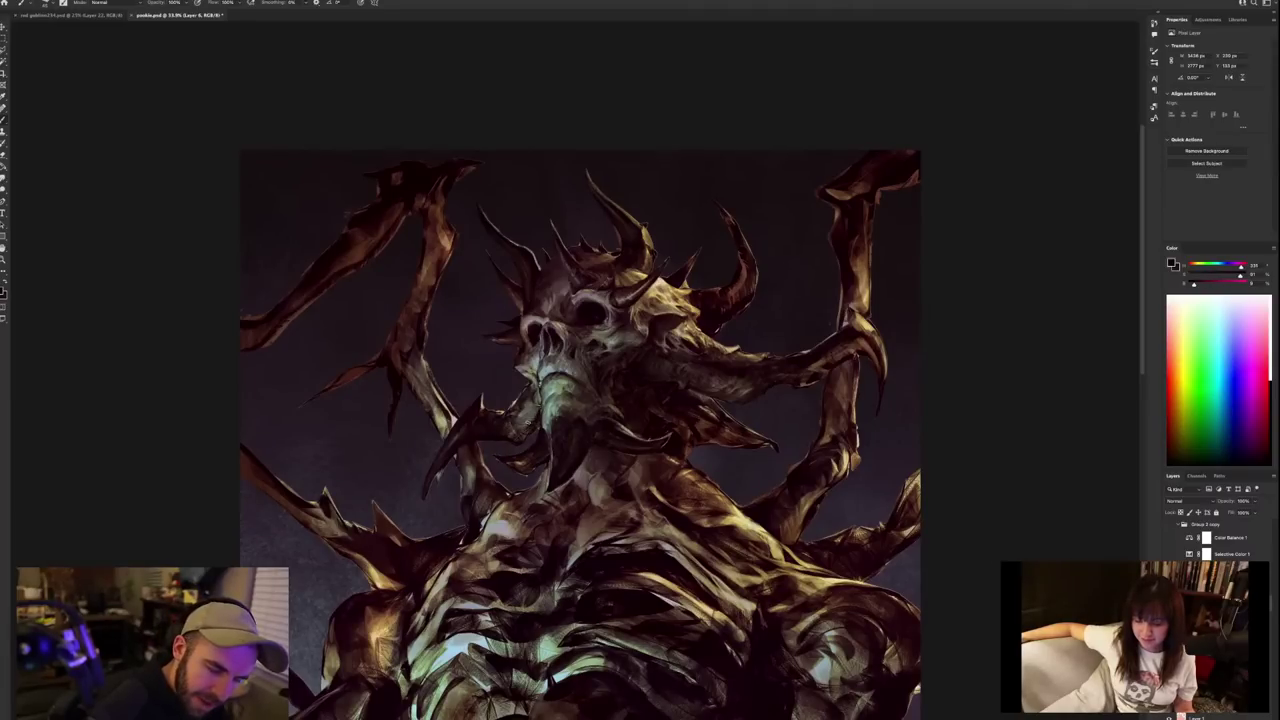
alt+click(523, 428)
alt+click(533, 419)
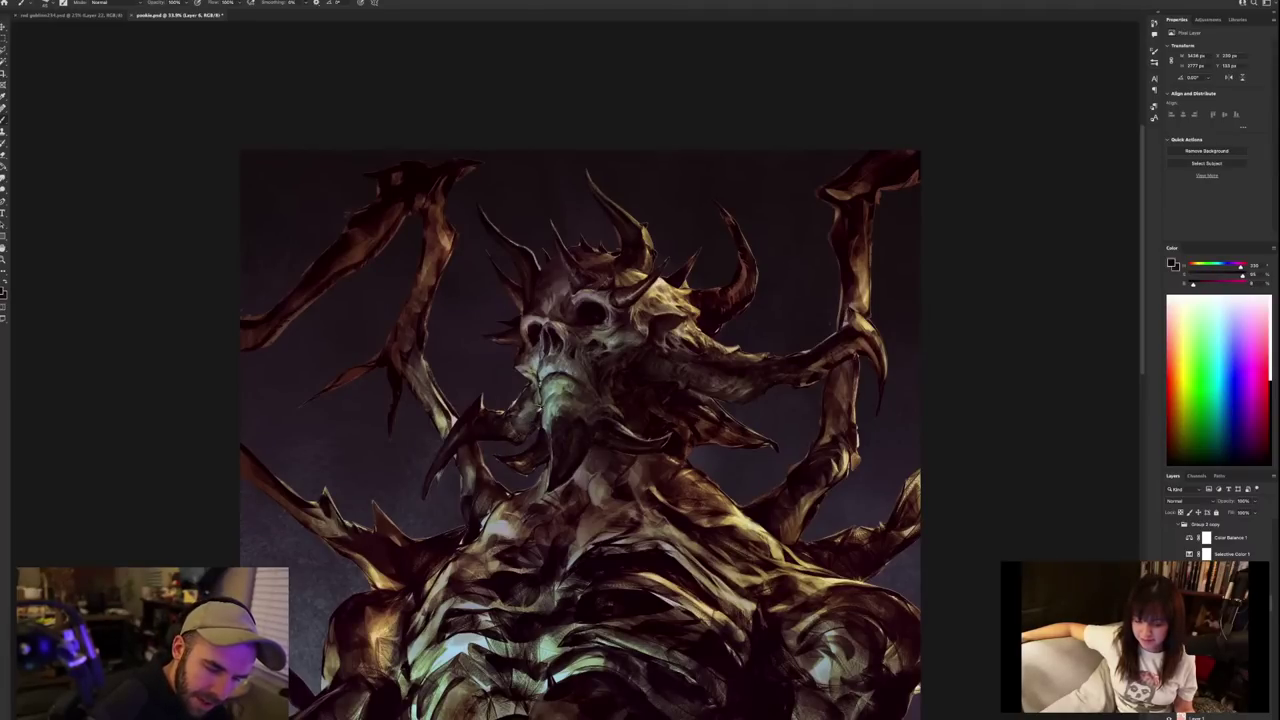
alt+click(527, 413)
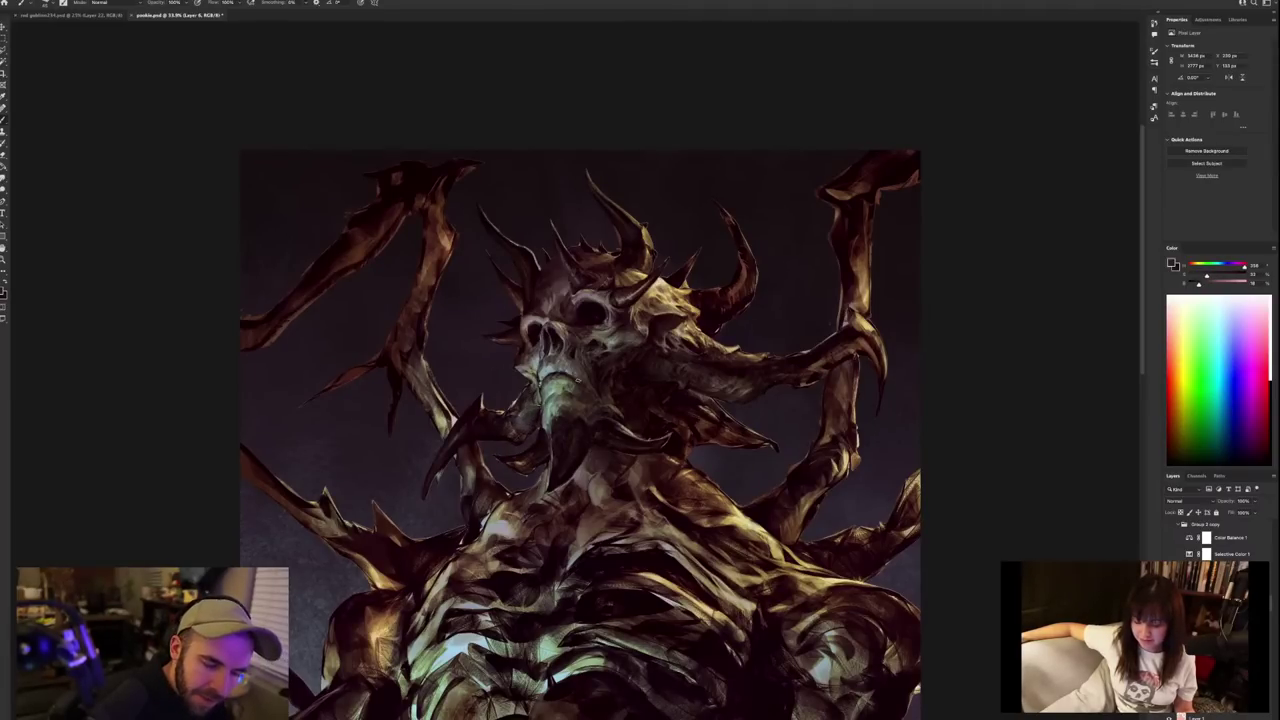
alt+click(511, 425)
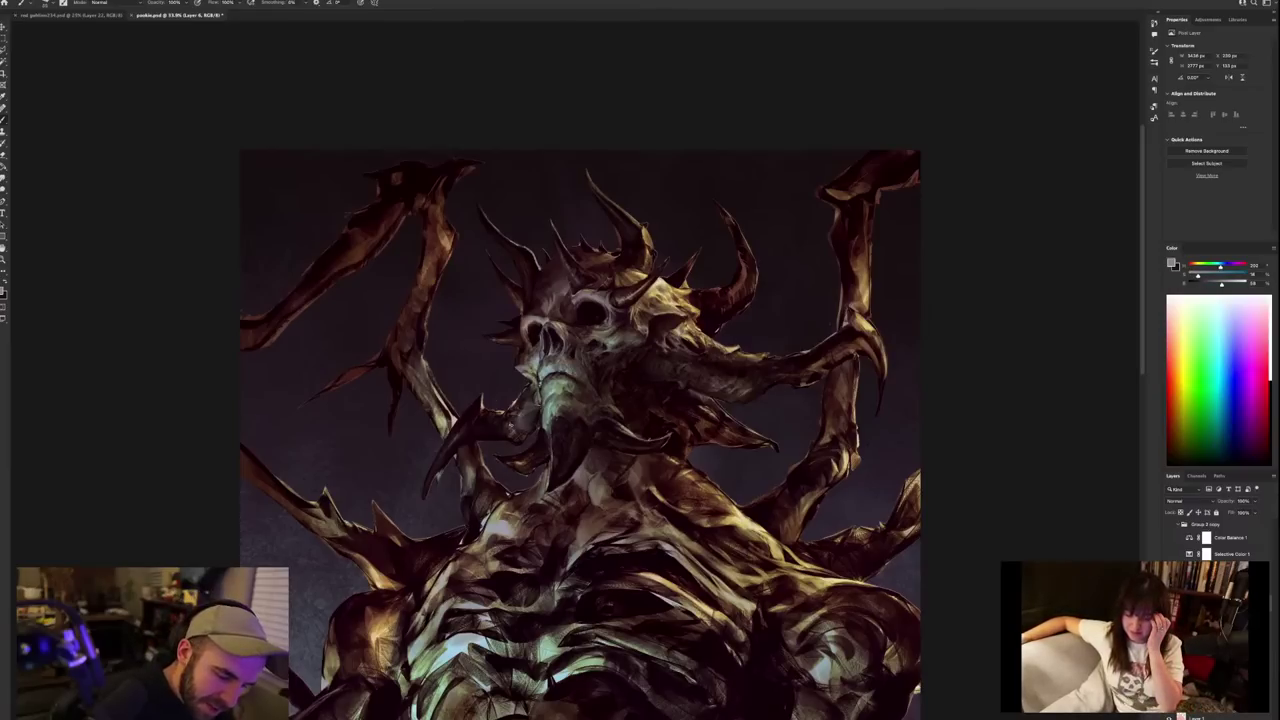
Smooth the transition from the tusk's base to the jaw with sampled dark grey and reddish near-black tones.
alt+click(508, 425)
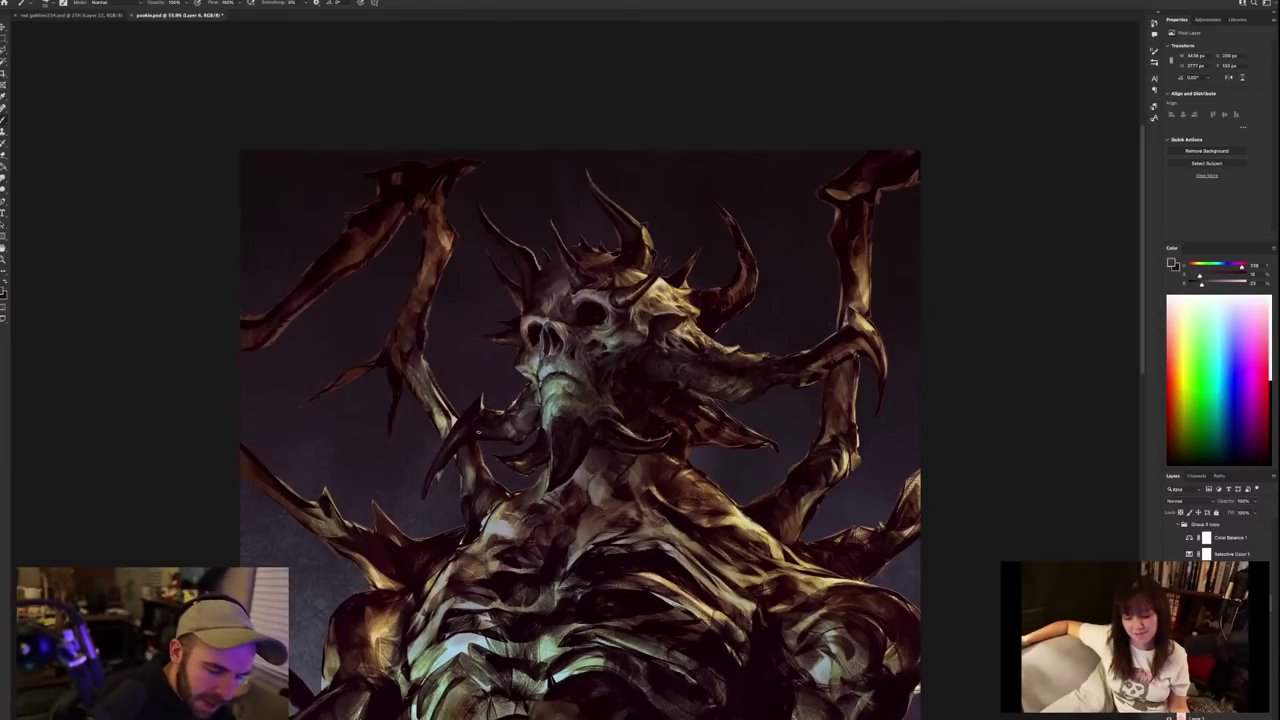
alt+click(486, 426)
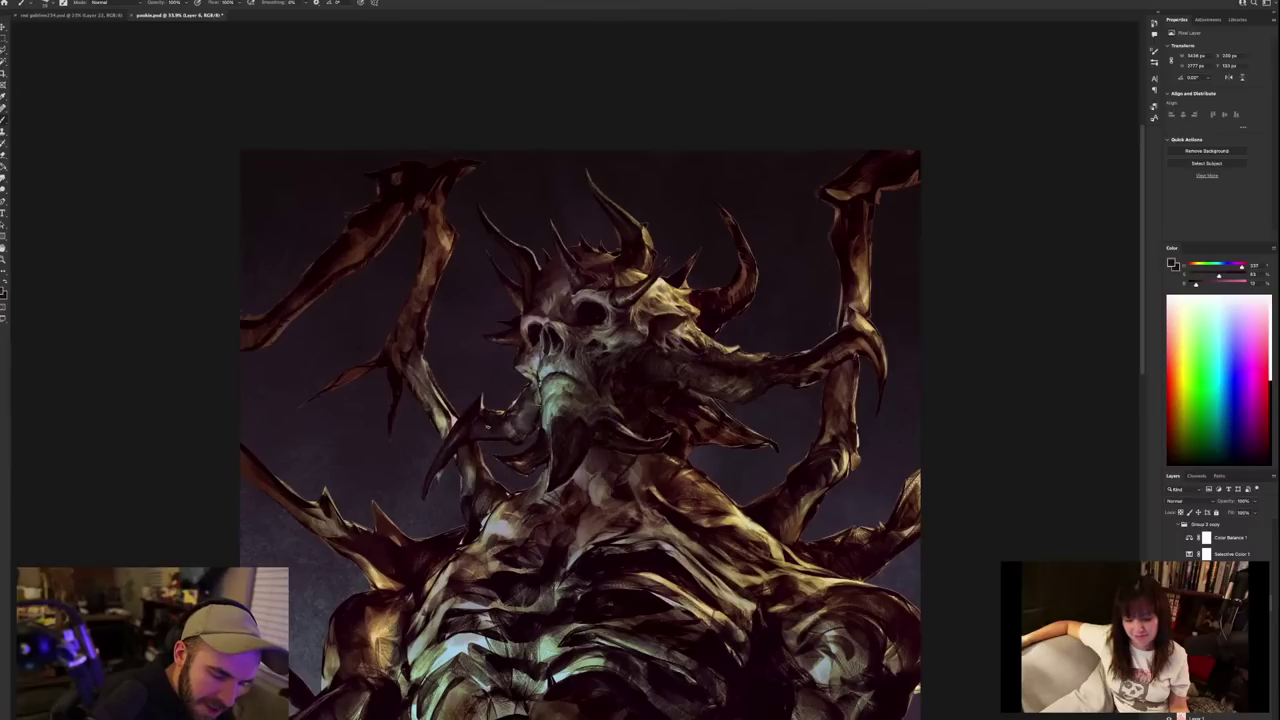
alt+click(487, 424)
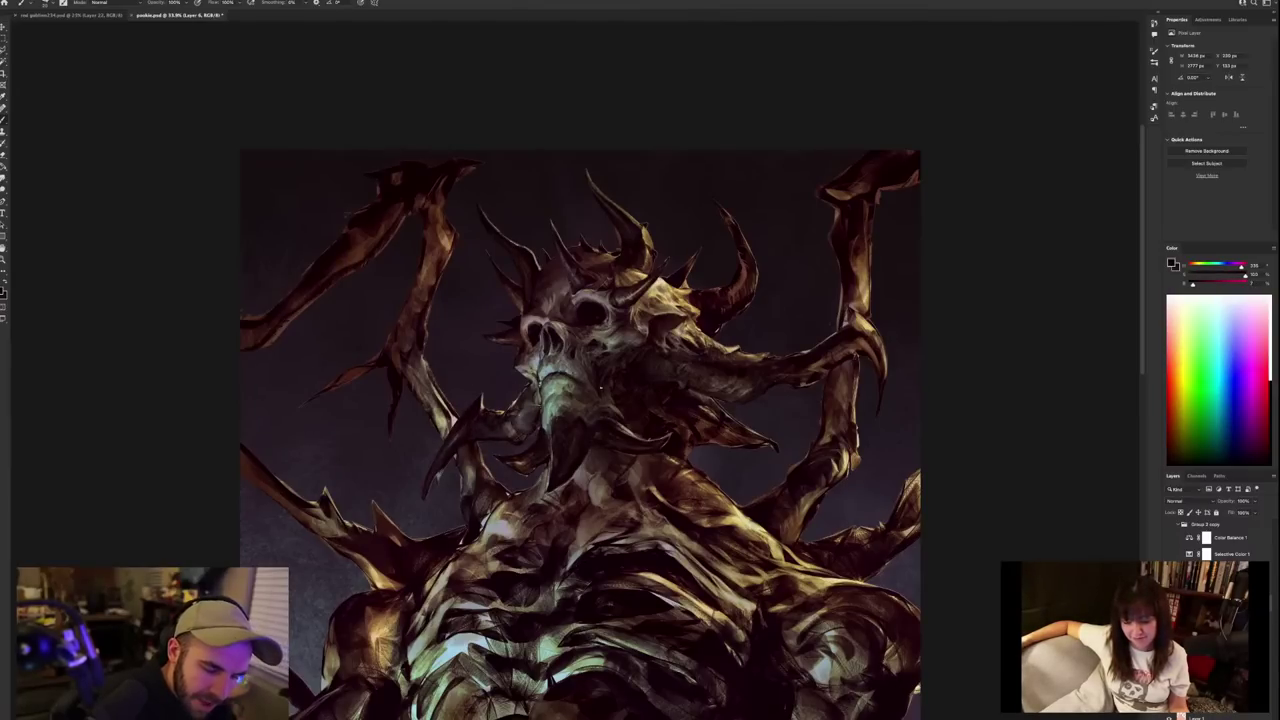
alt+click(513, 433)
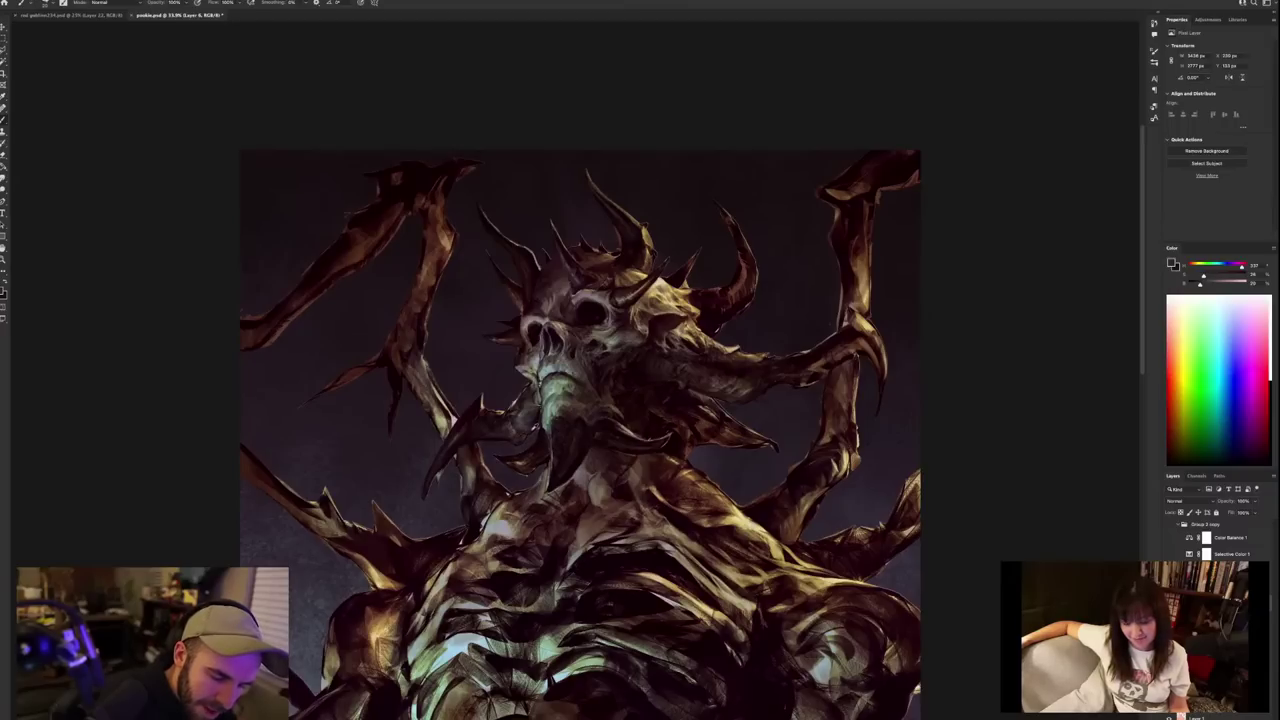
alt+click(537, 424)
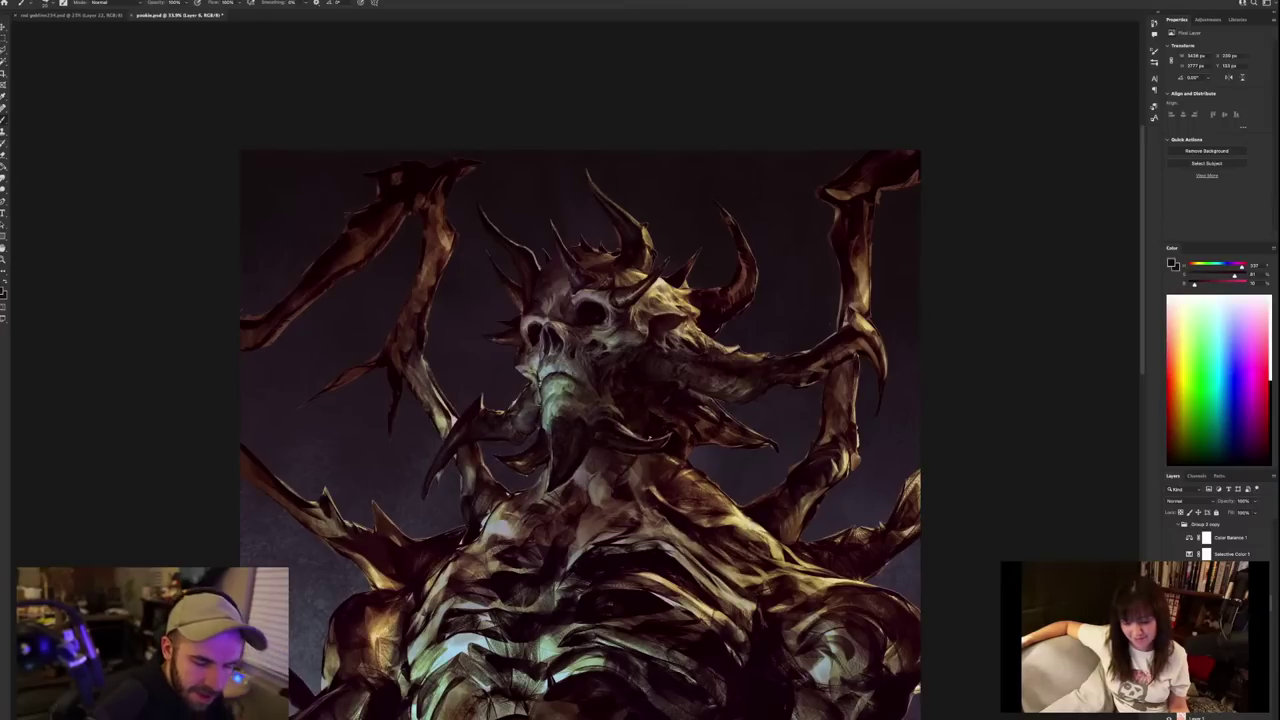
alt+click(537, 421)
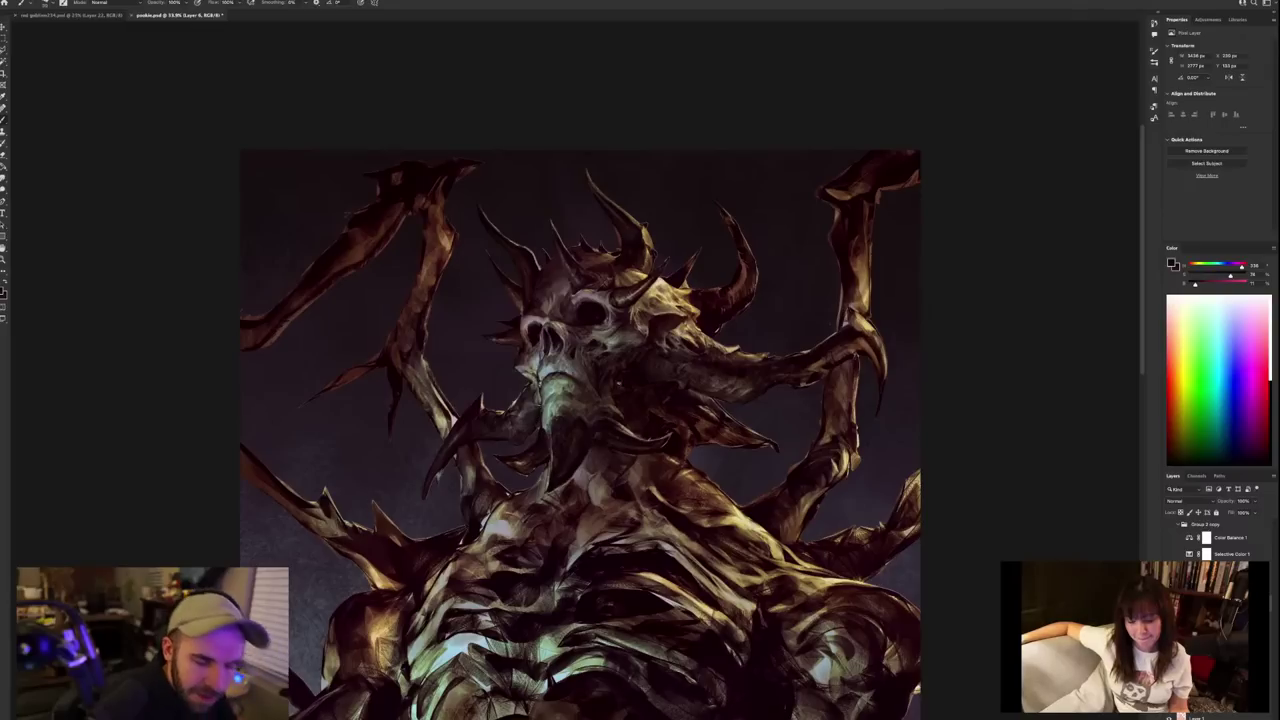
Refine the contour between the jaw and the upper edge of the tusk's base with sampled dark brown and near-black.
scroll(635, 400, down, 1)
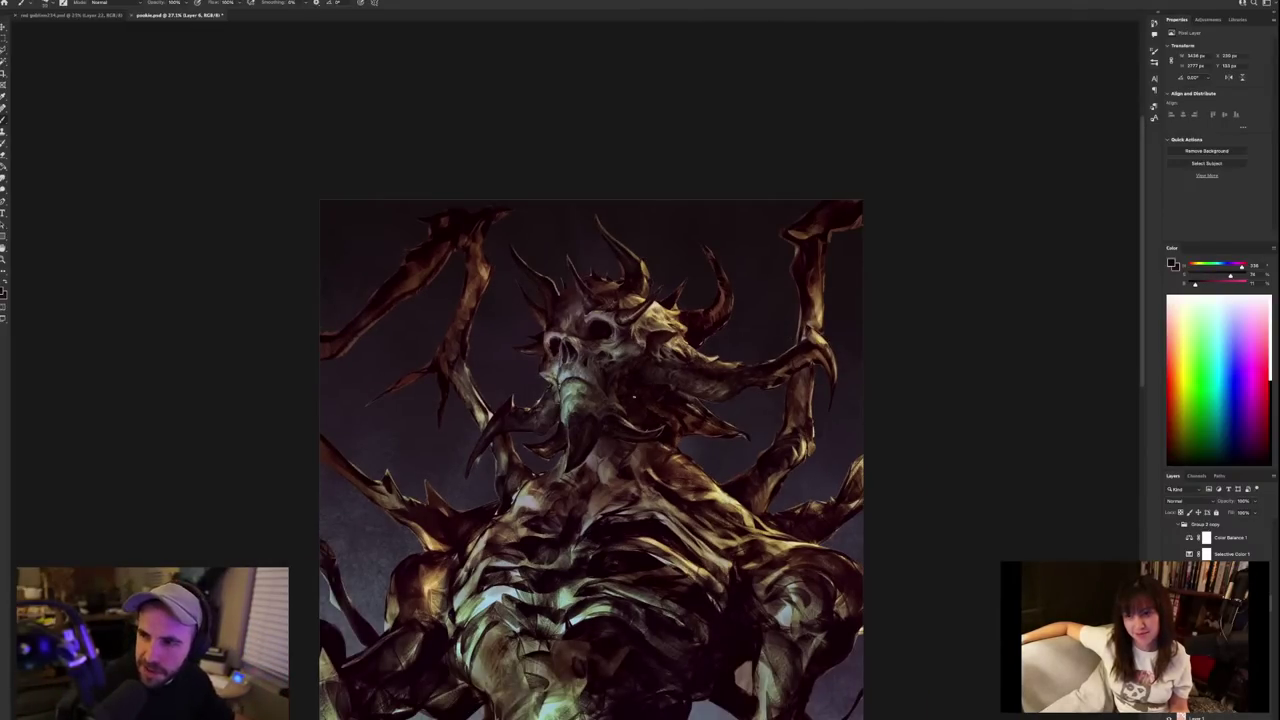
scroll(578, 300, up, 1)
scroll(578, 300, up, 1)
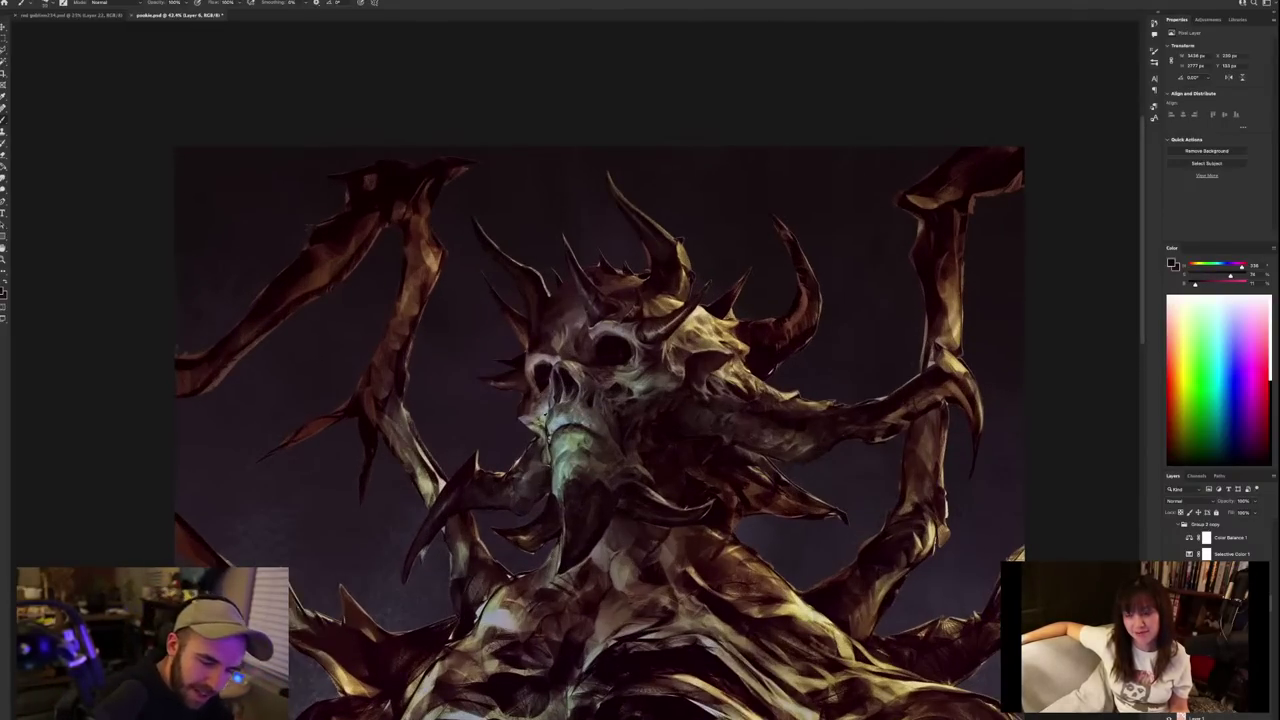
alt+click(545, 414)
drag(542, 426, 531, 430)
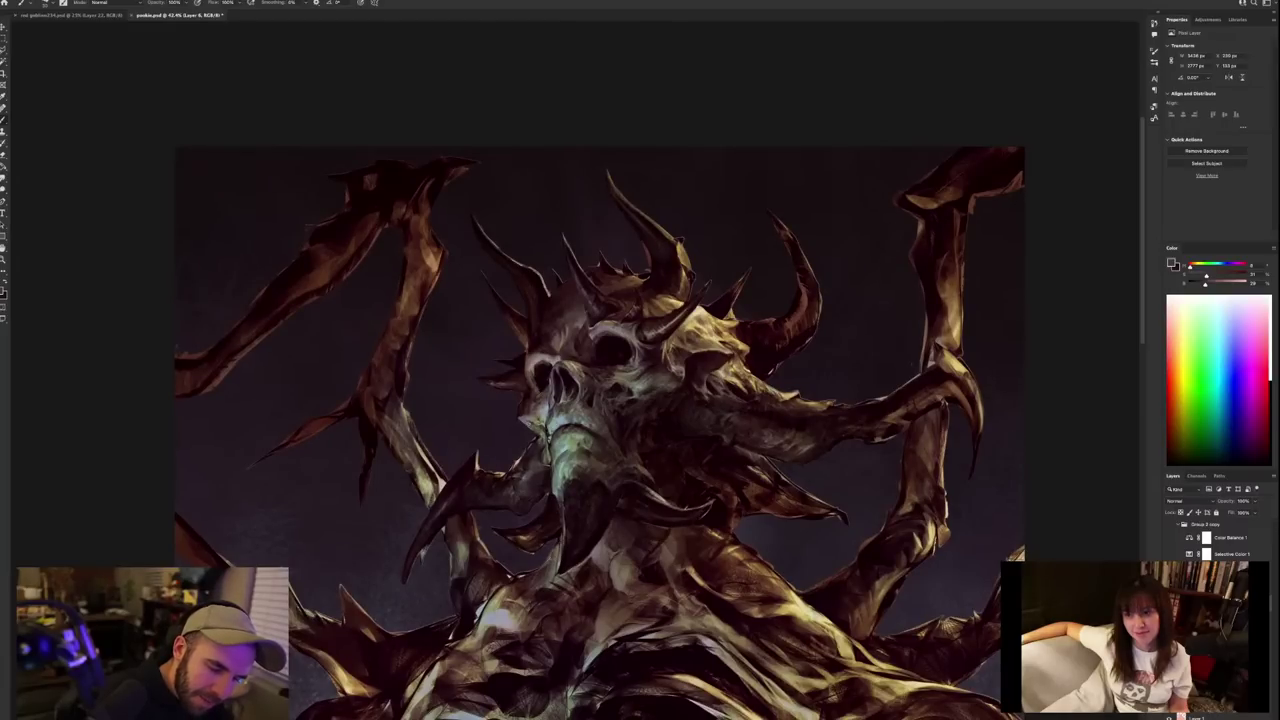
alt+click(539, 439)
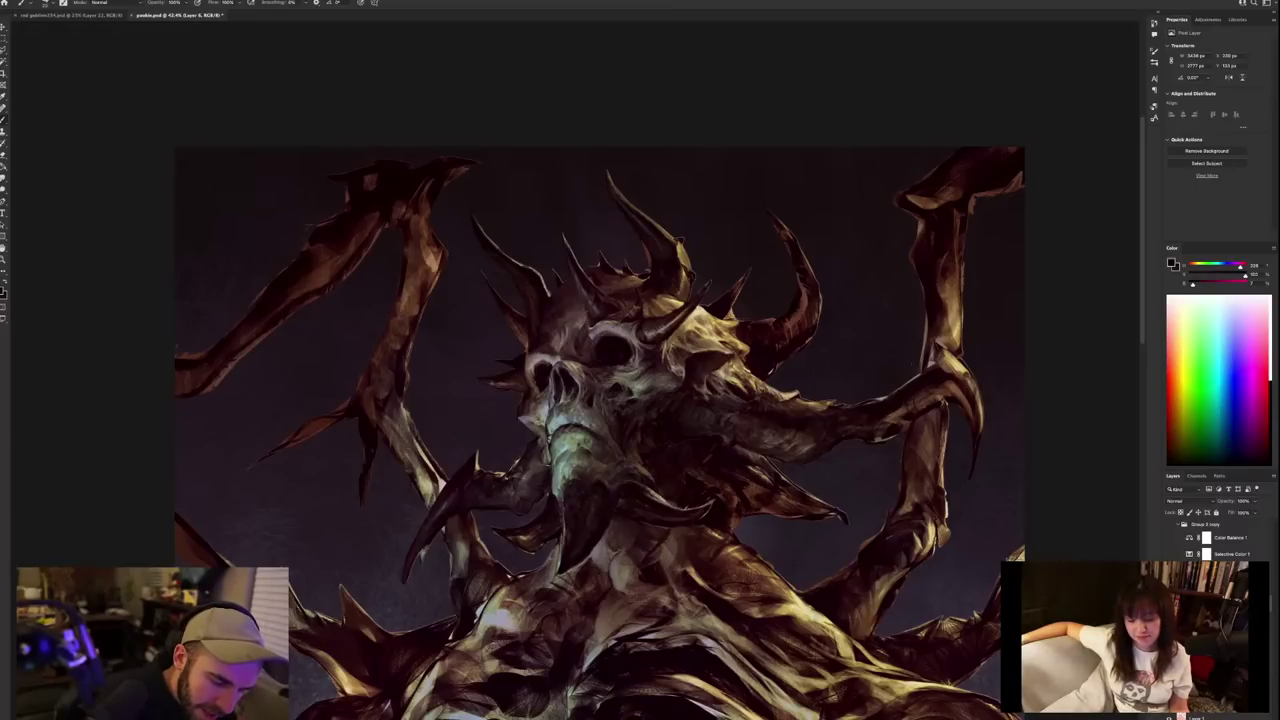
alt+click(512, 471)
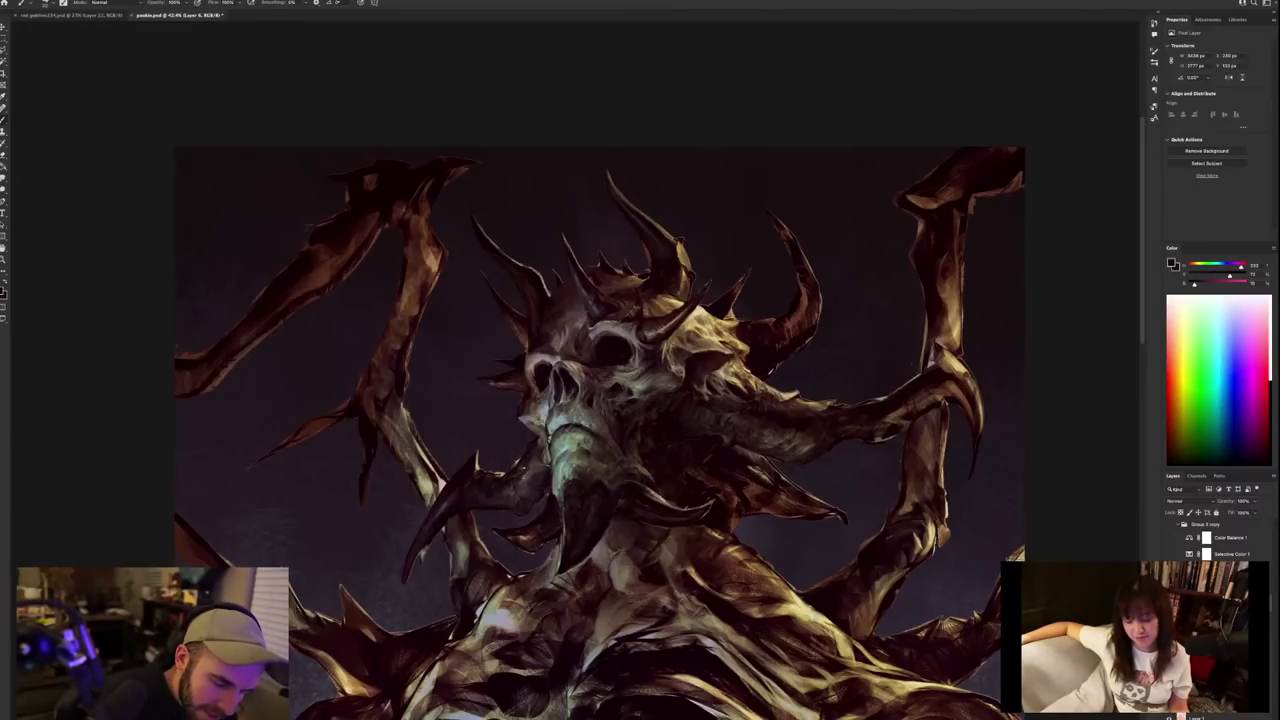
alt+click(520, 478)
alt+click(529, 474)
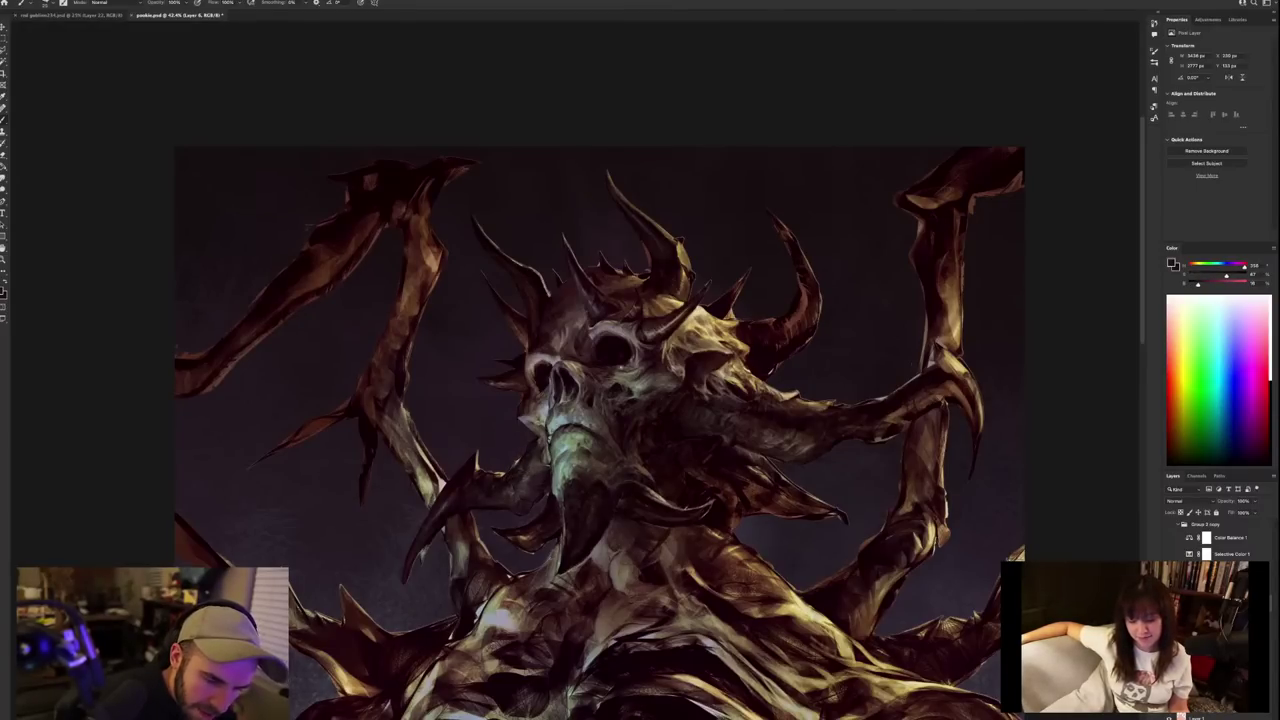
Blend the edge of the creature's mouth into the jaw with sampled blue-grey and dark grey tones.
alt+click(548, 427)
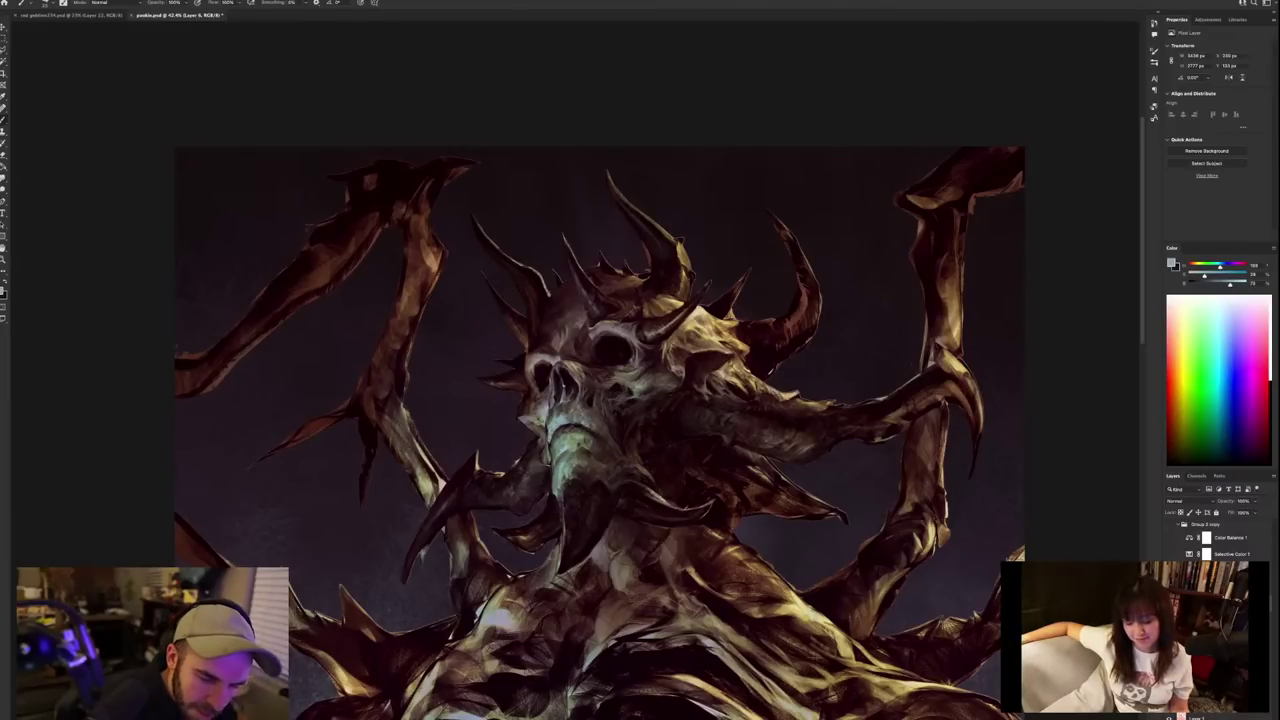
alt+click(561, 429)
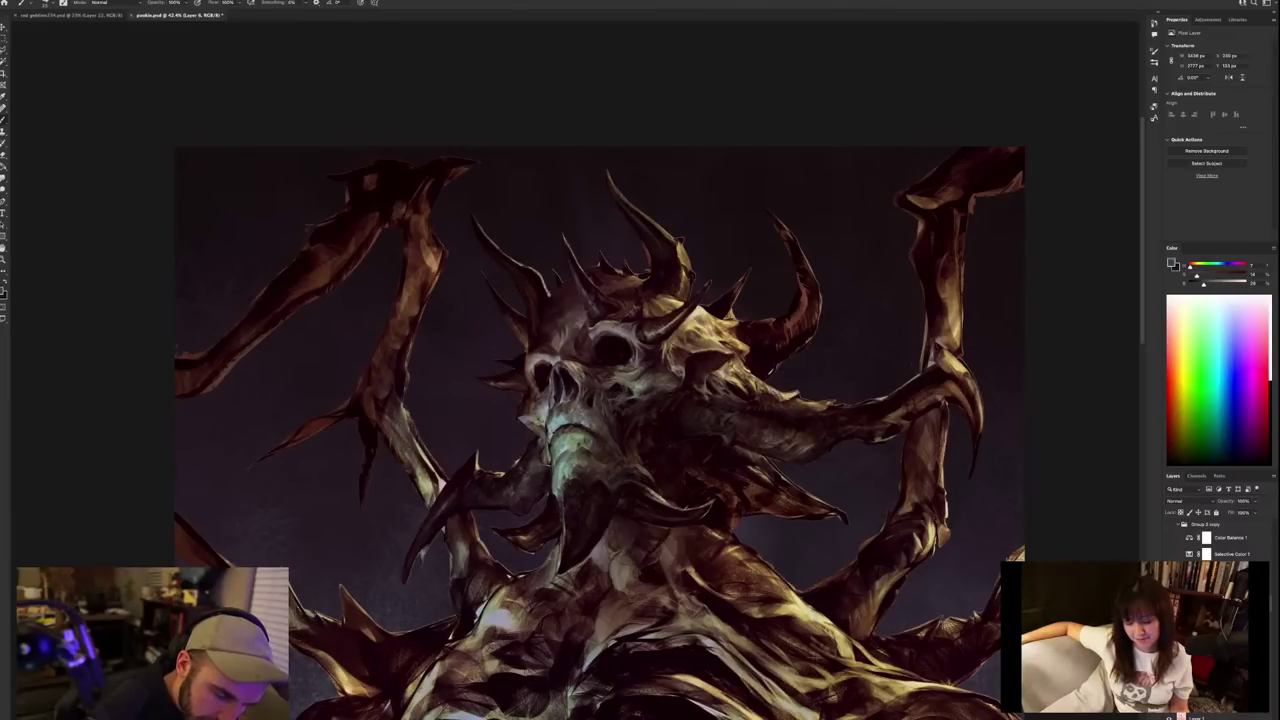
alt+click(549, 439)
alt+click(554, 420)
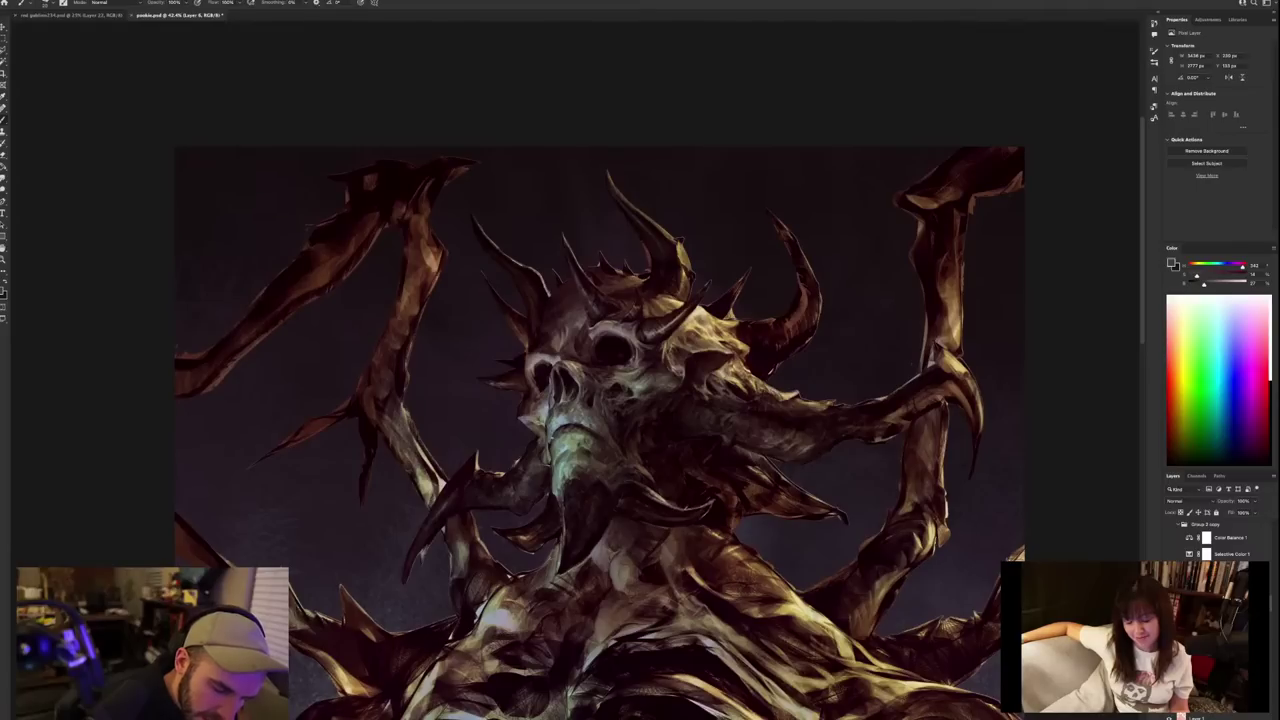
Flip the canvas view horizontally to check the creature's head in mirror image.
scroll(676, 411, down, 5)
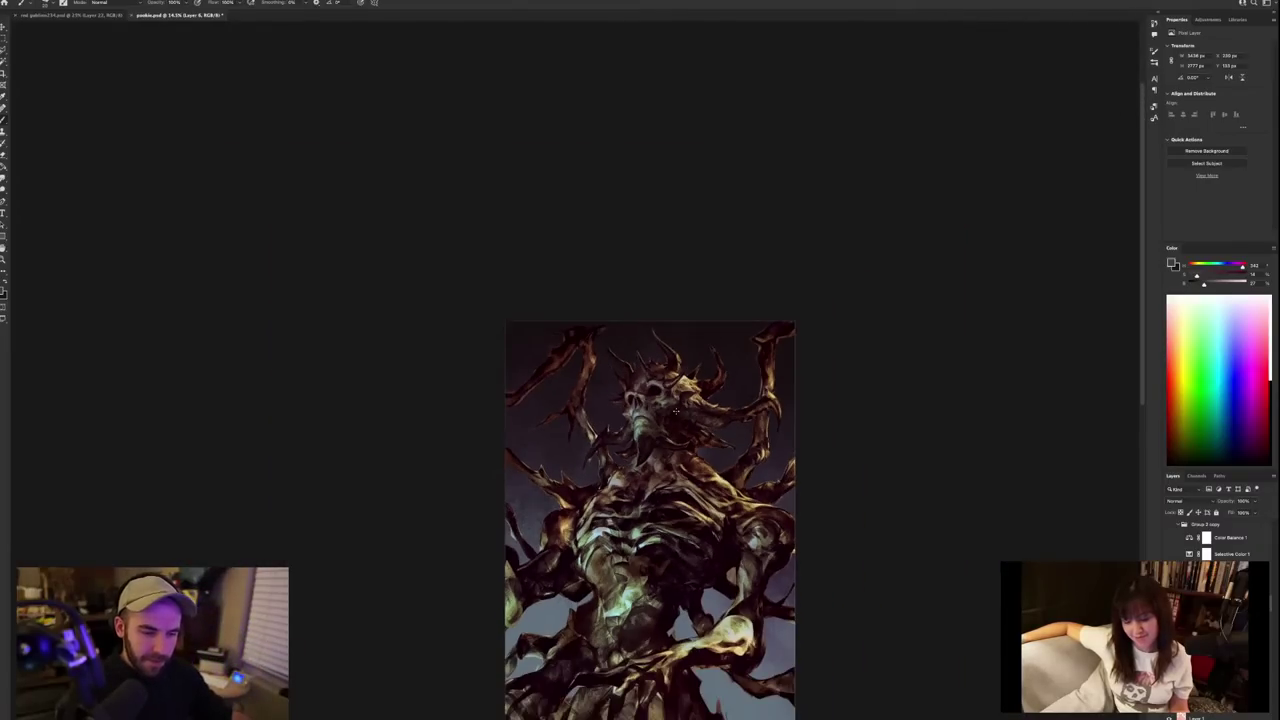
scroll(676, 411, up, 5)
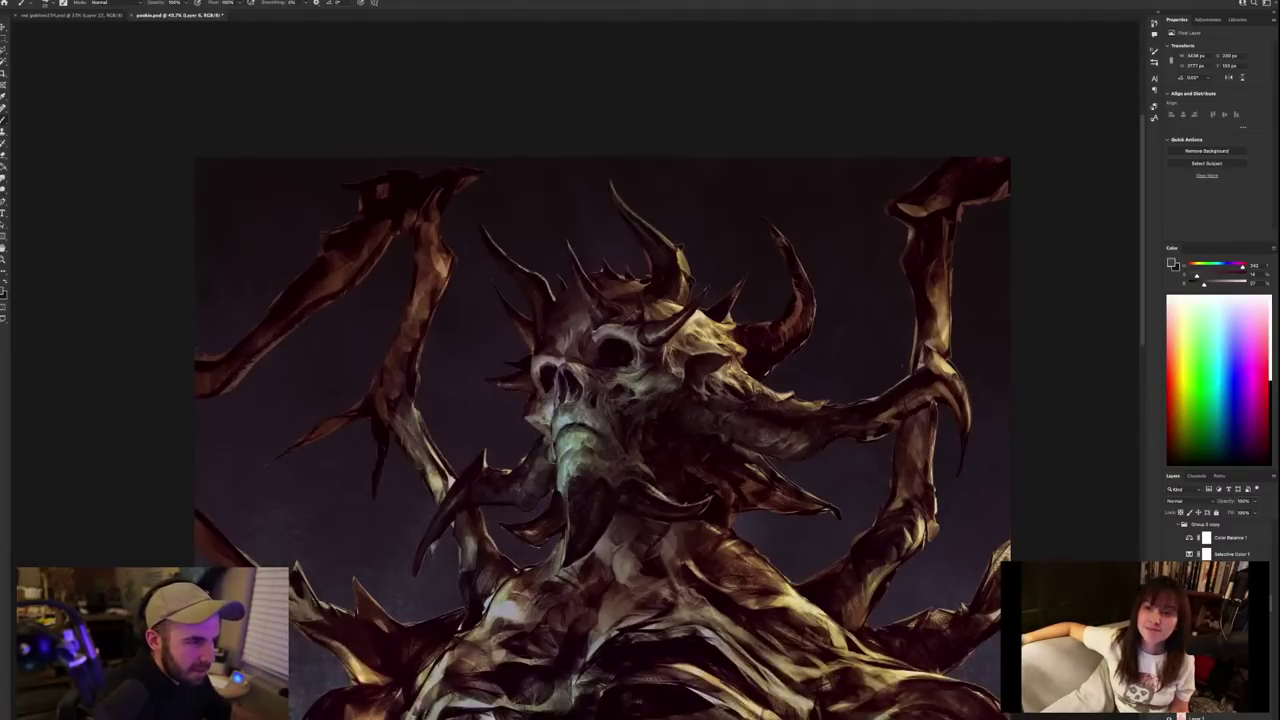
click(5, 3)
click(6, 106)
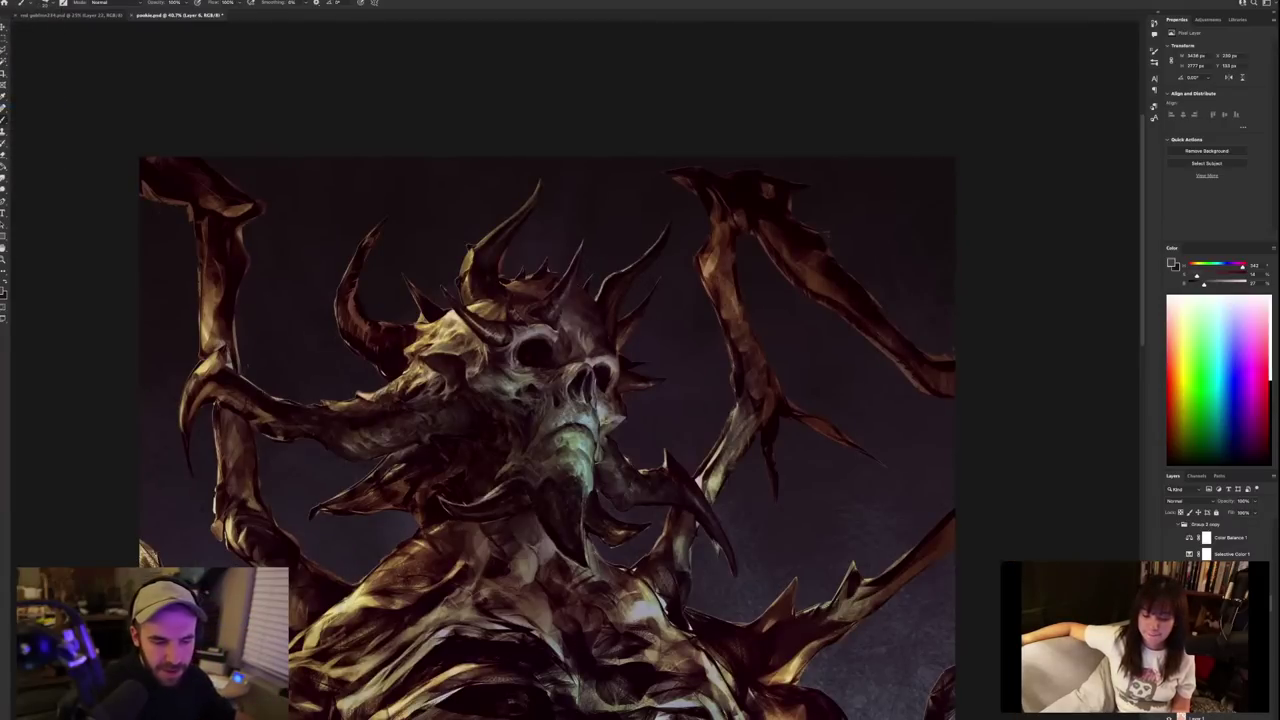
Touch up the lit side of the mirrored skull with a pale yellow sampled from it.
drag(714, 551, 873, 597)
alt+click(613, 377)
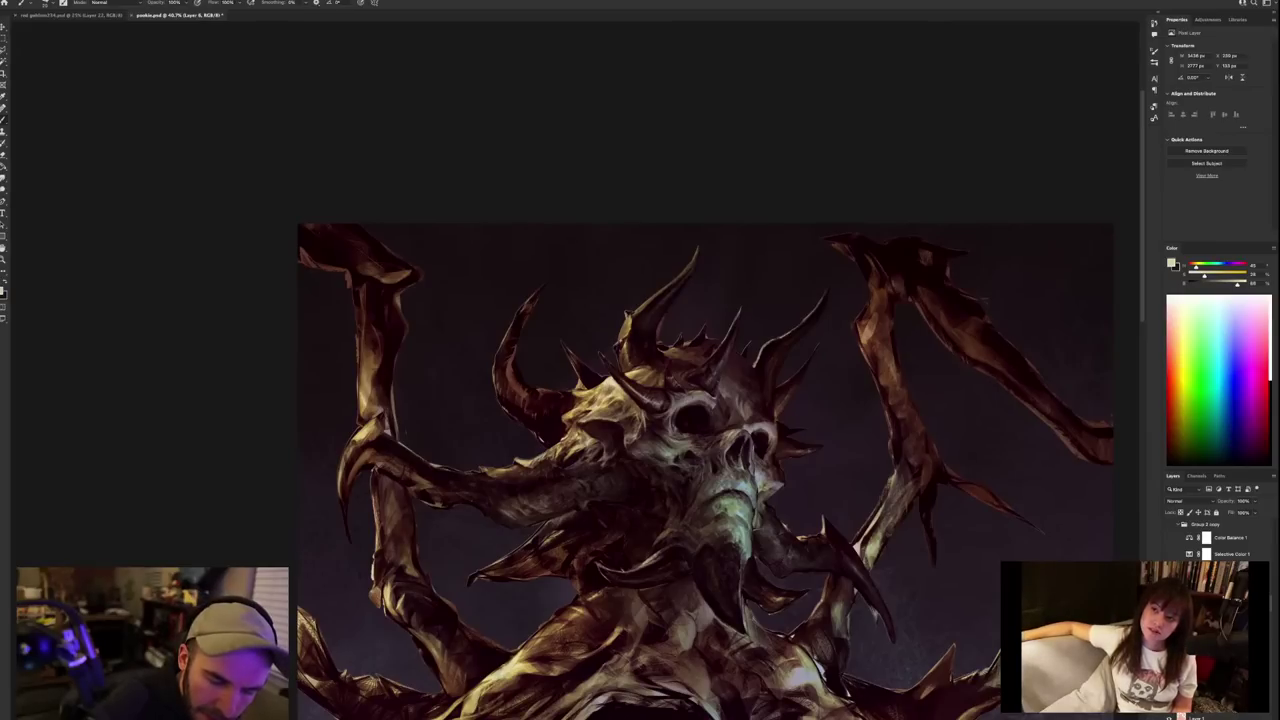
scroll(671, 305, down, 2)
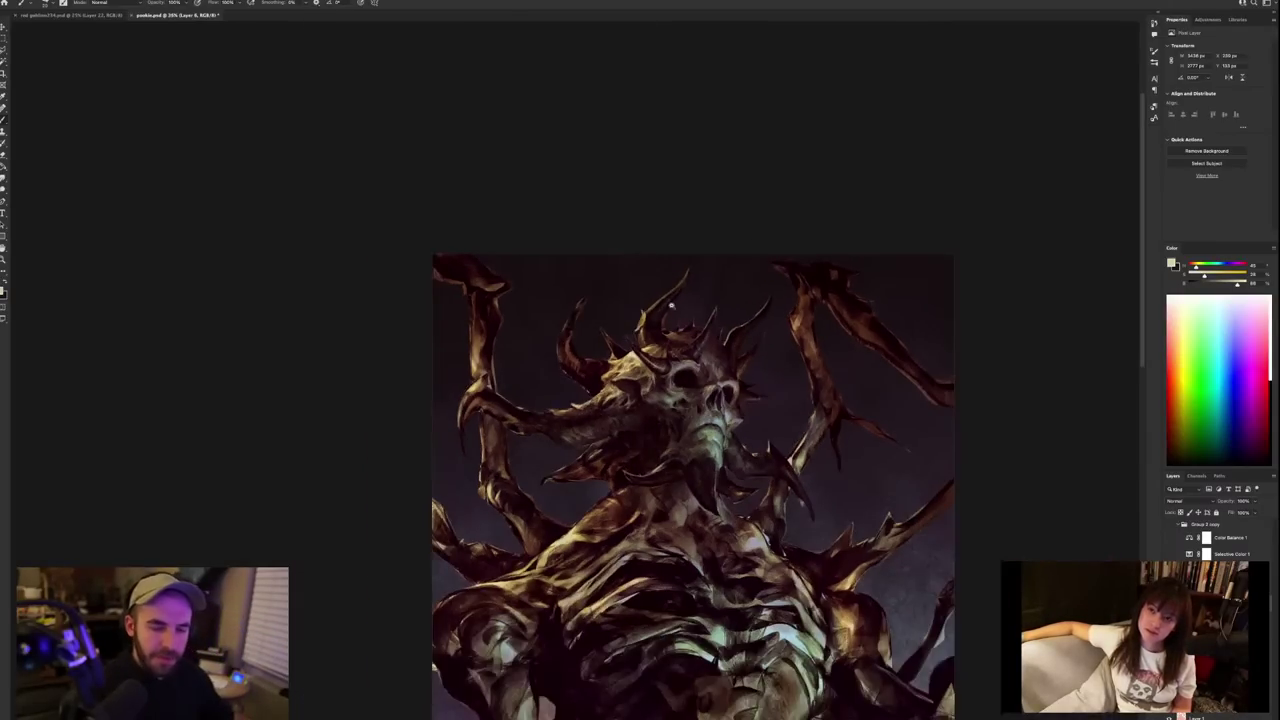
Sample an ochre tone from the base of the tall central horn and switch to a different brush preset.
scroll(671, 305, up, 2)
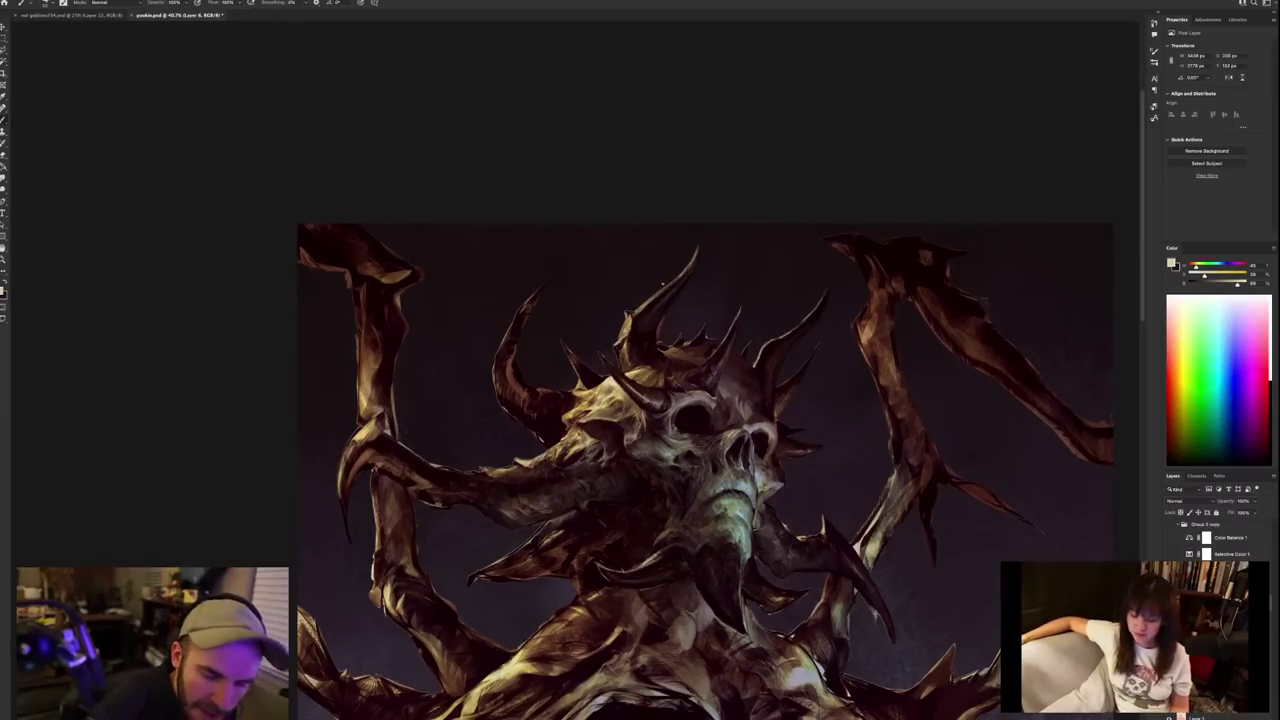
scroll(662, 284, down, 3)
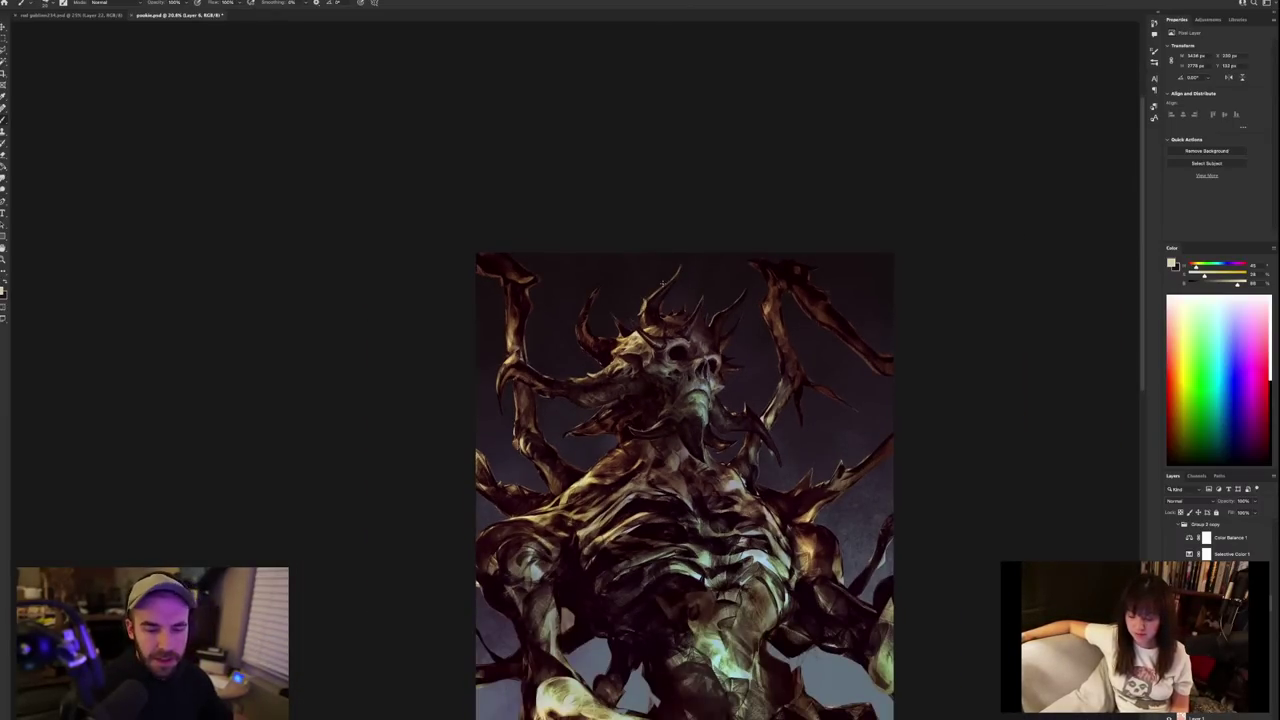
scroll(662, 284, up, 3)
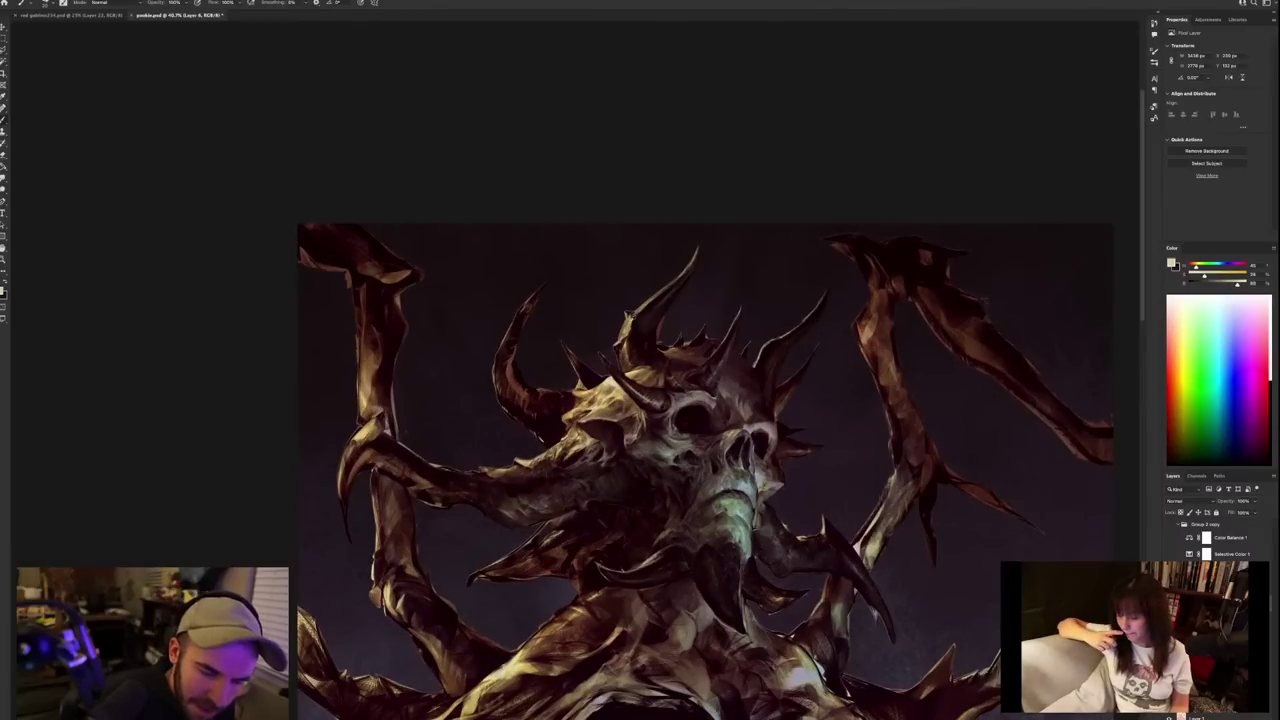
alt+click(630, 316)
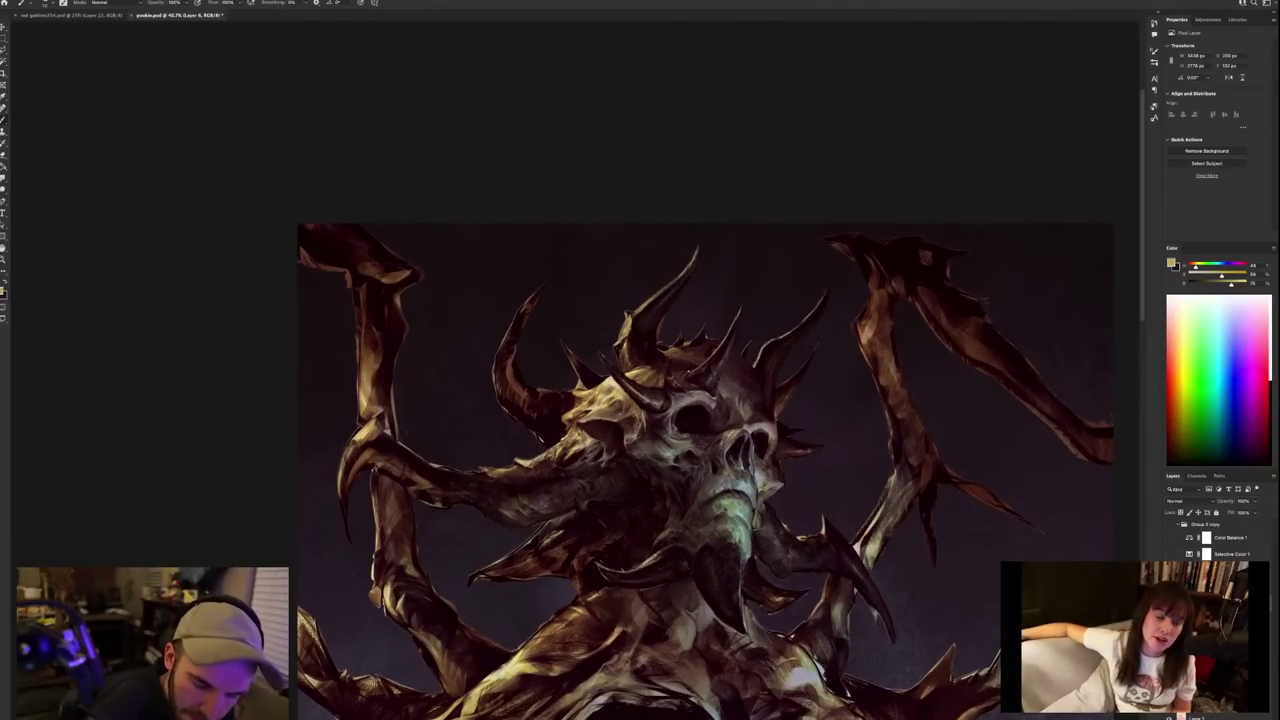
right_click(692, 362)
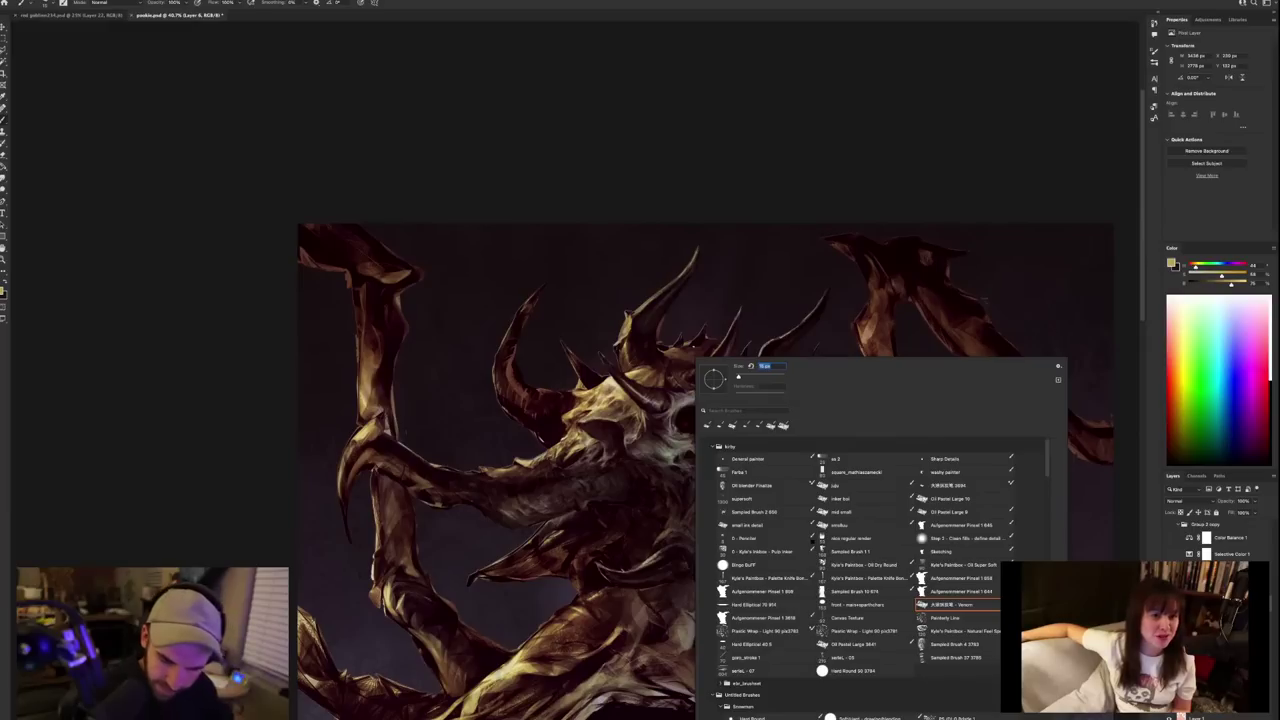
click(955, 476)
click(686, 369)
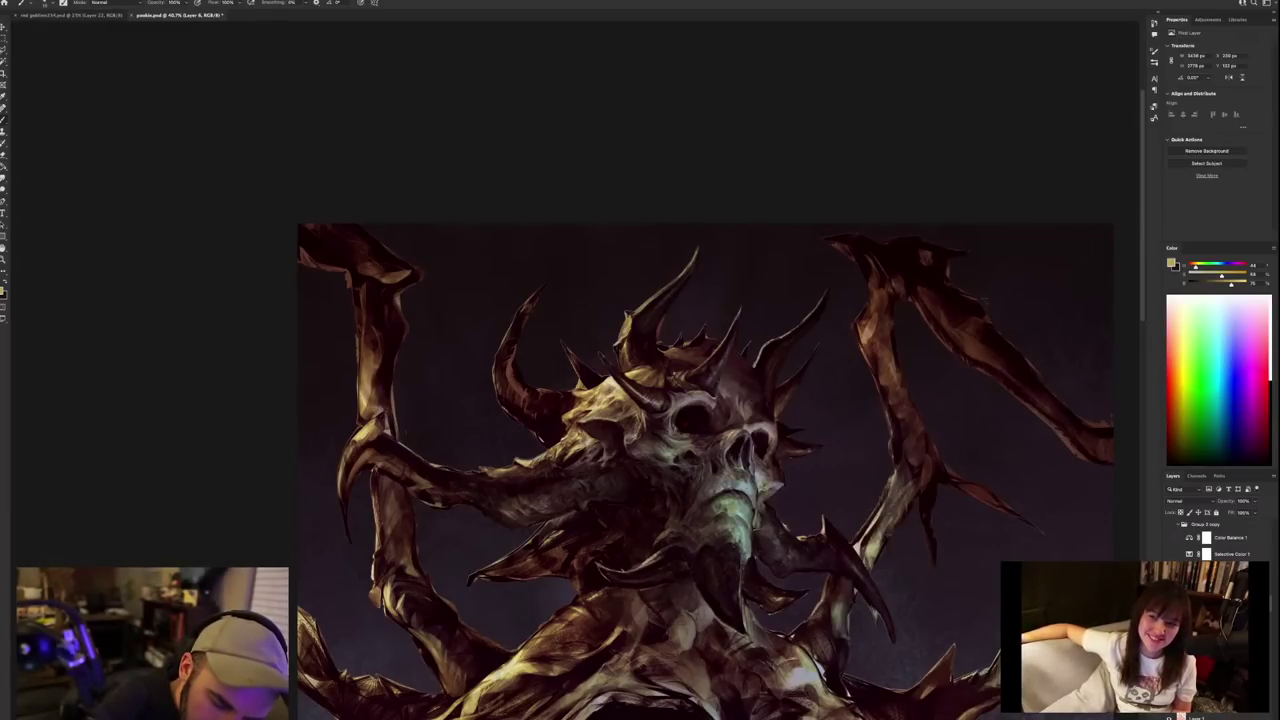
Touch up the crown of the skull behind the brow horns with sampled dark brown and near-black tones.
alt+click(679, 373)
alt+click(683, 378)
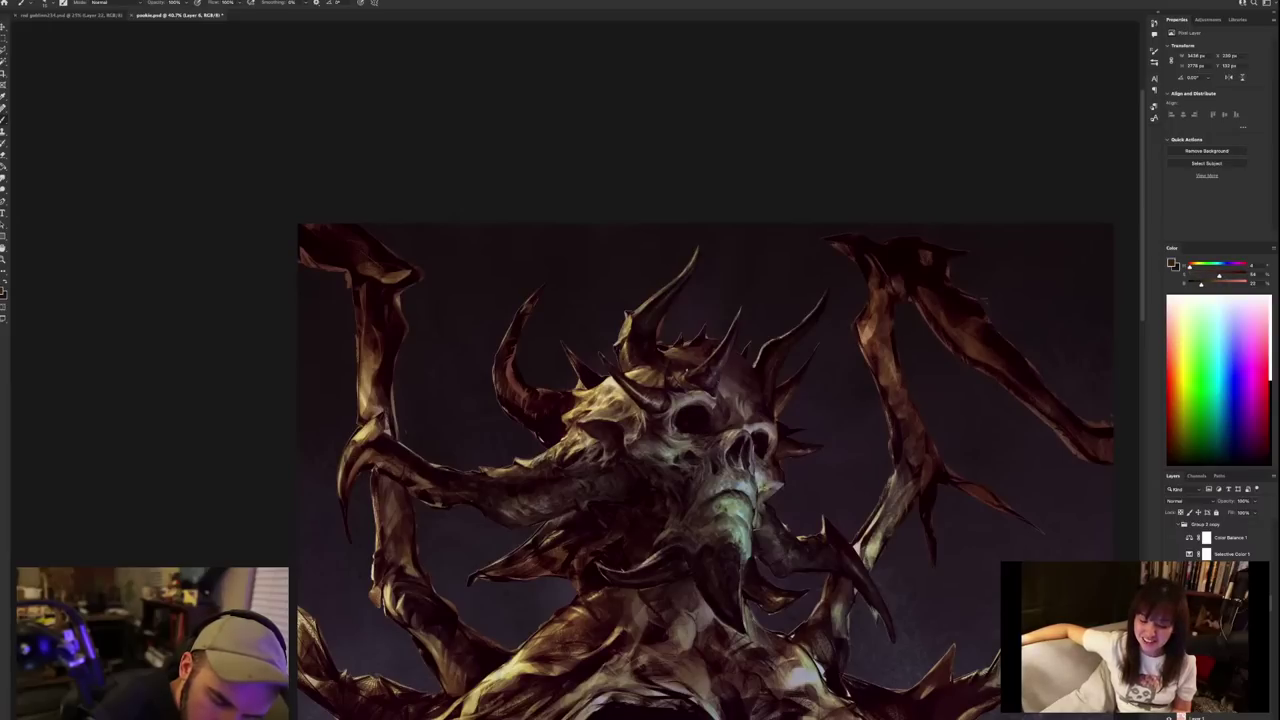
alt+click(677, 372)
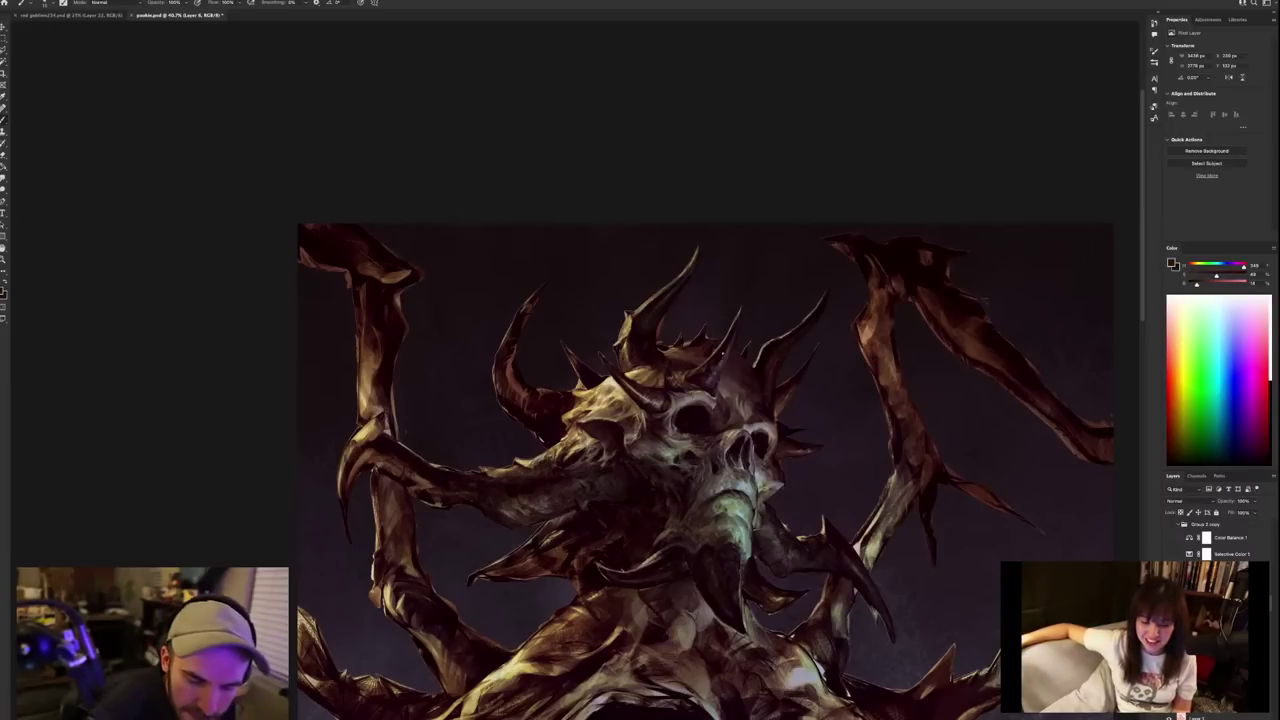
alt+click(682, 368)
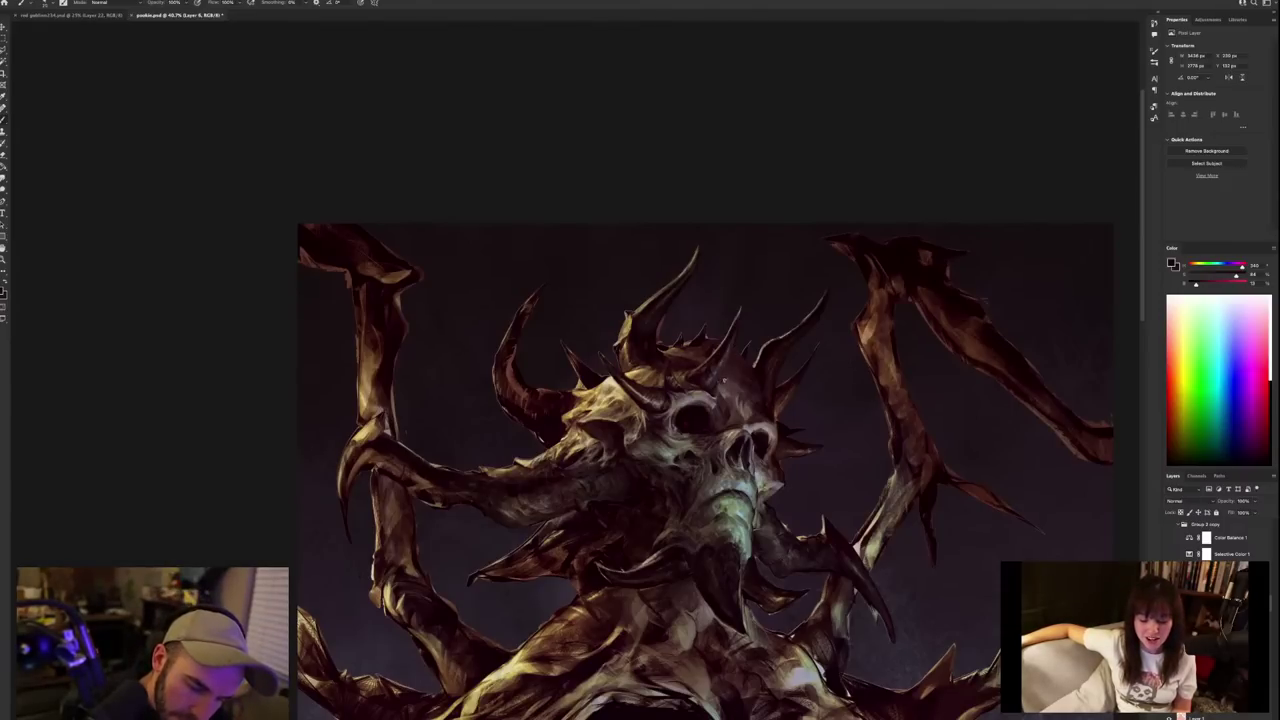
Refine the forehead around the small horn above the eye sockets with sampled muted purple-brown and near-black tones.
alt+click(721, 379)
alt+click(796, 347)
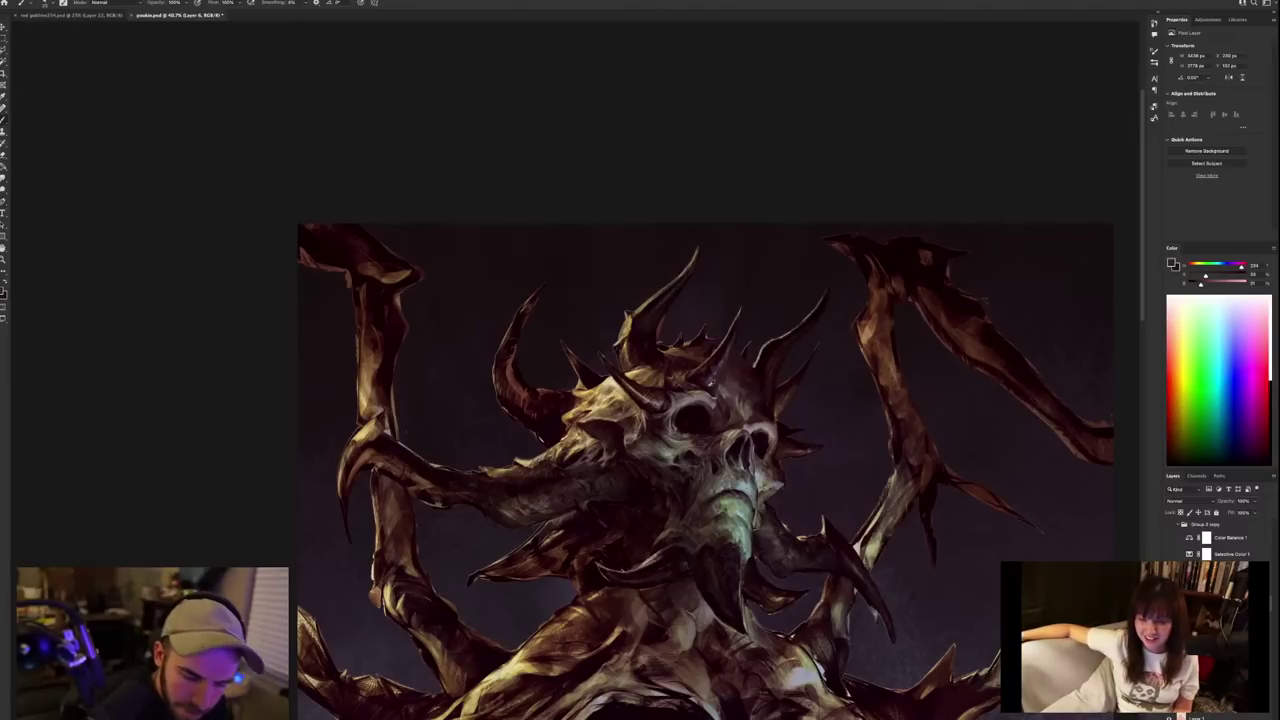
alt+click(712, 384)
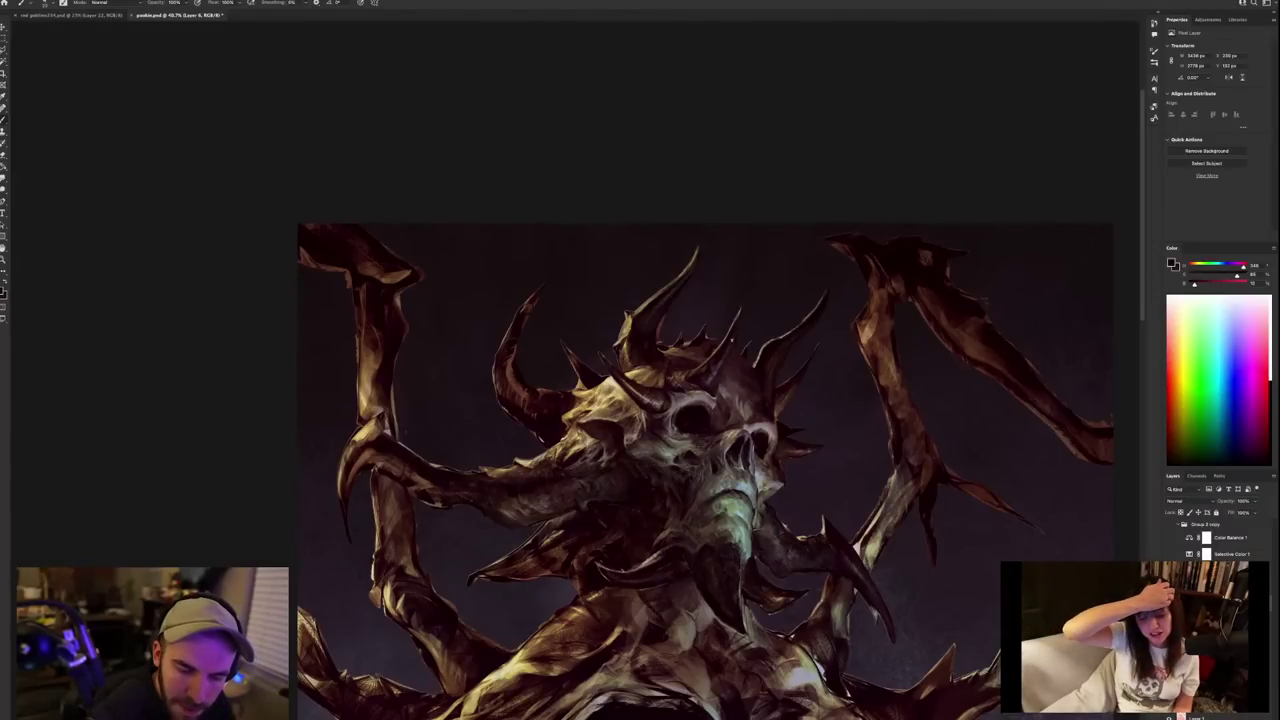
scroll(896, 456, down, 3)
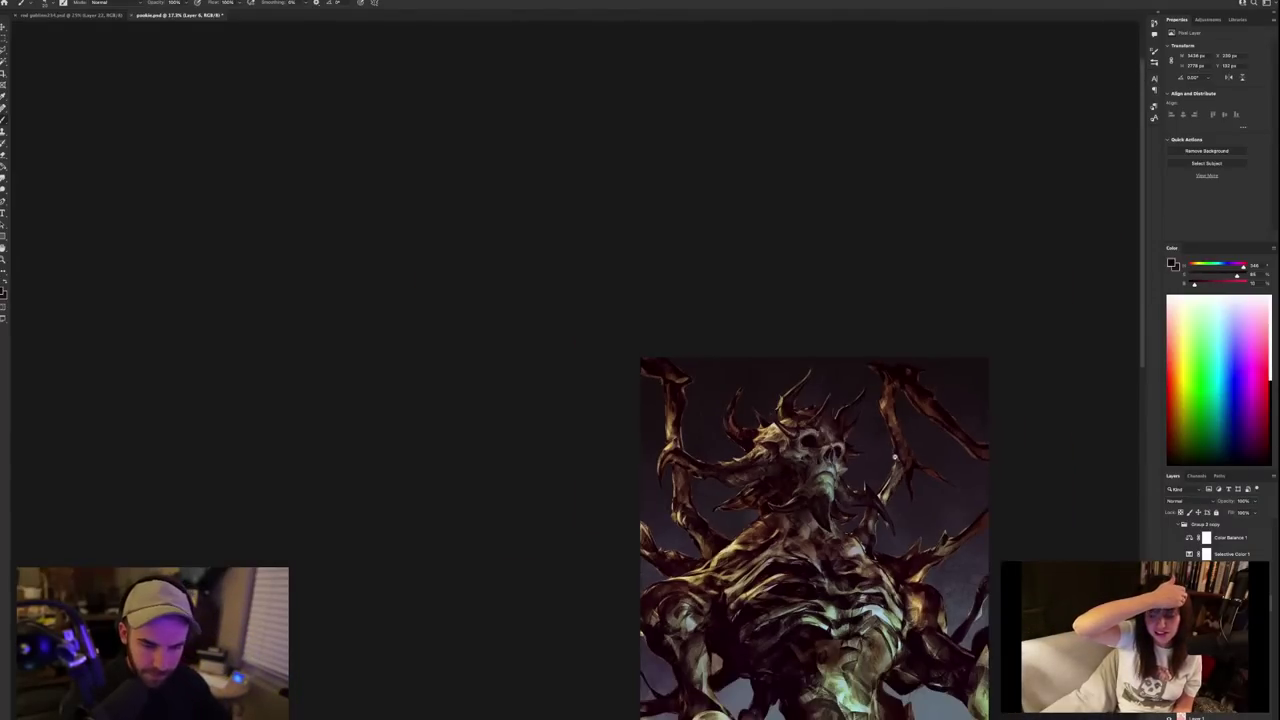
scroll(896, 456, up, 5)
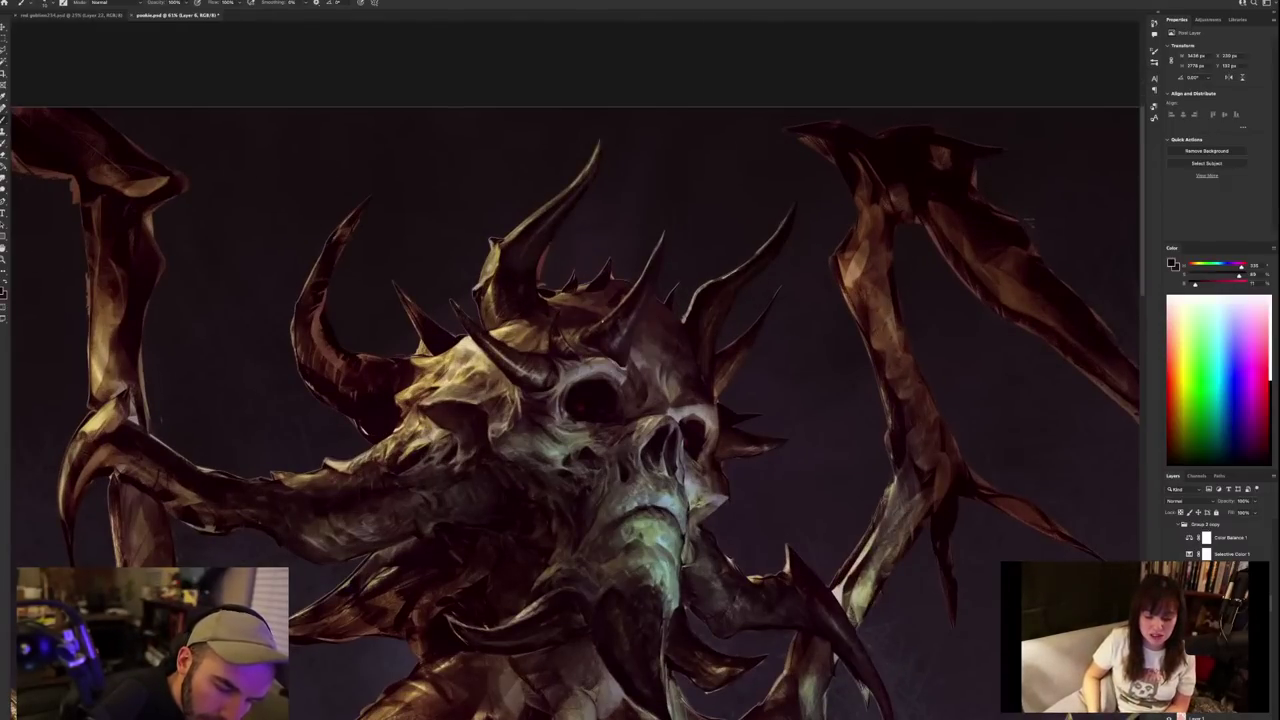
scroll(666, 270, down, 5)
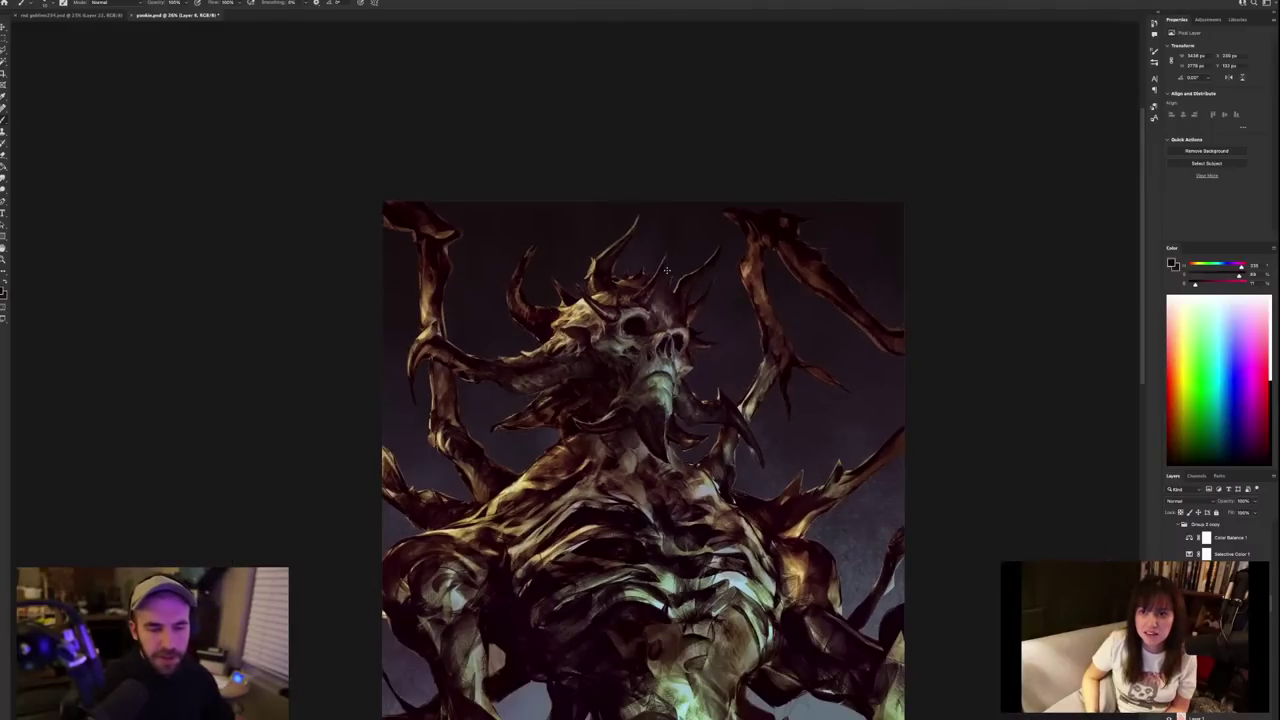
Refine the shading of the tall central horn with dark brown and near-black tones sampled from its base.
scroll(666, 270, up, 5)
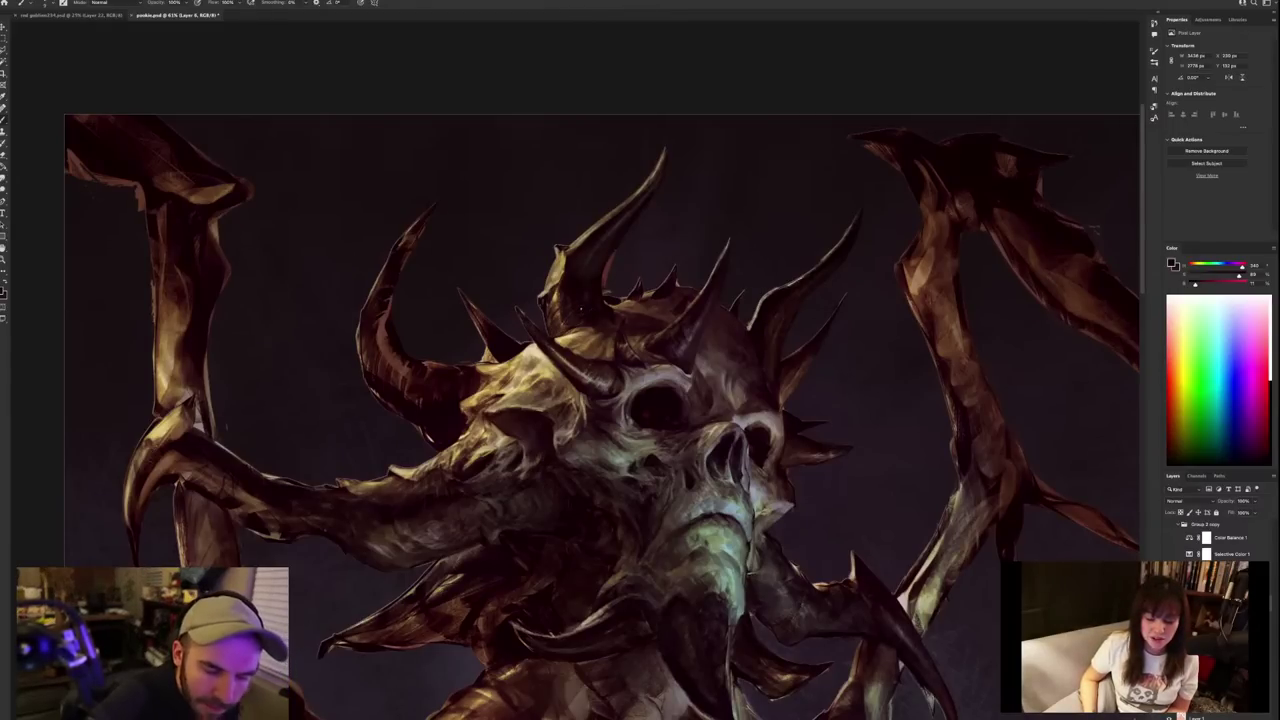
alt+click(564, 282)
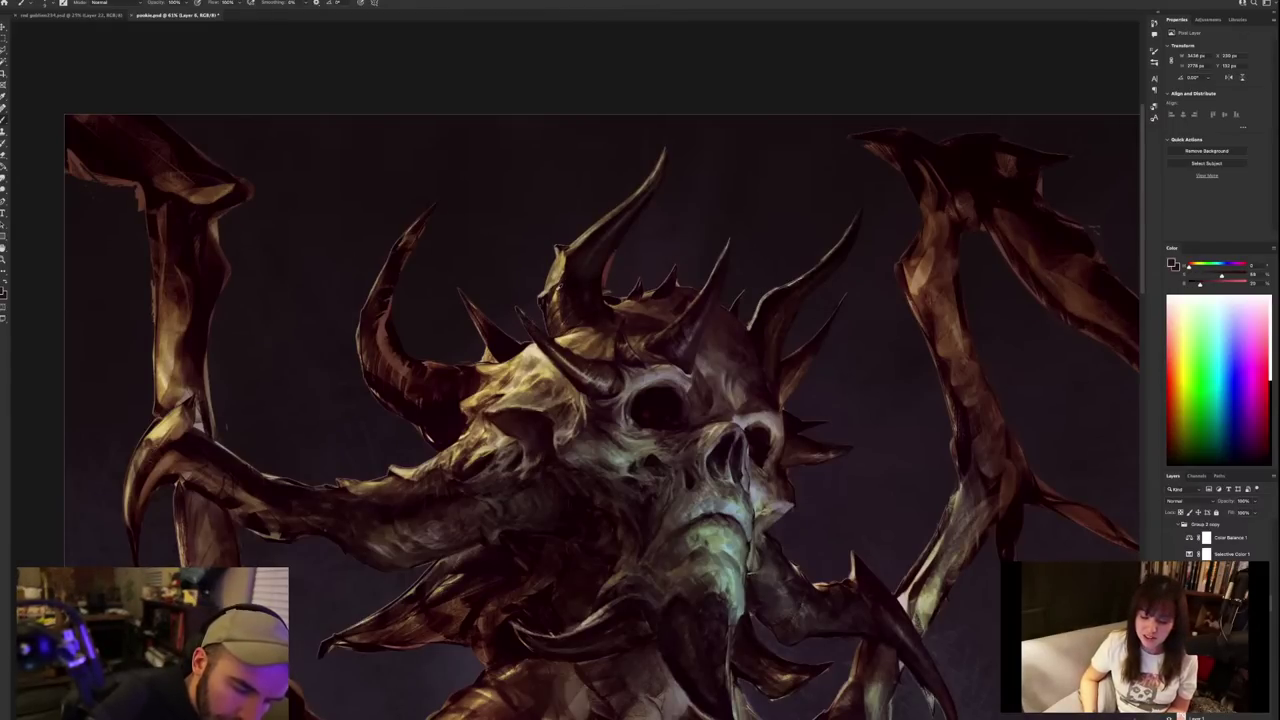
alt+click(559, 287)
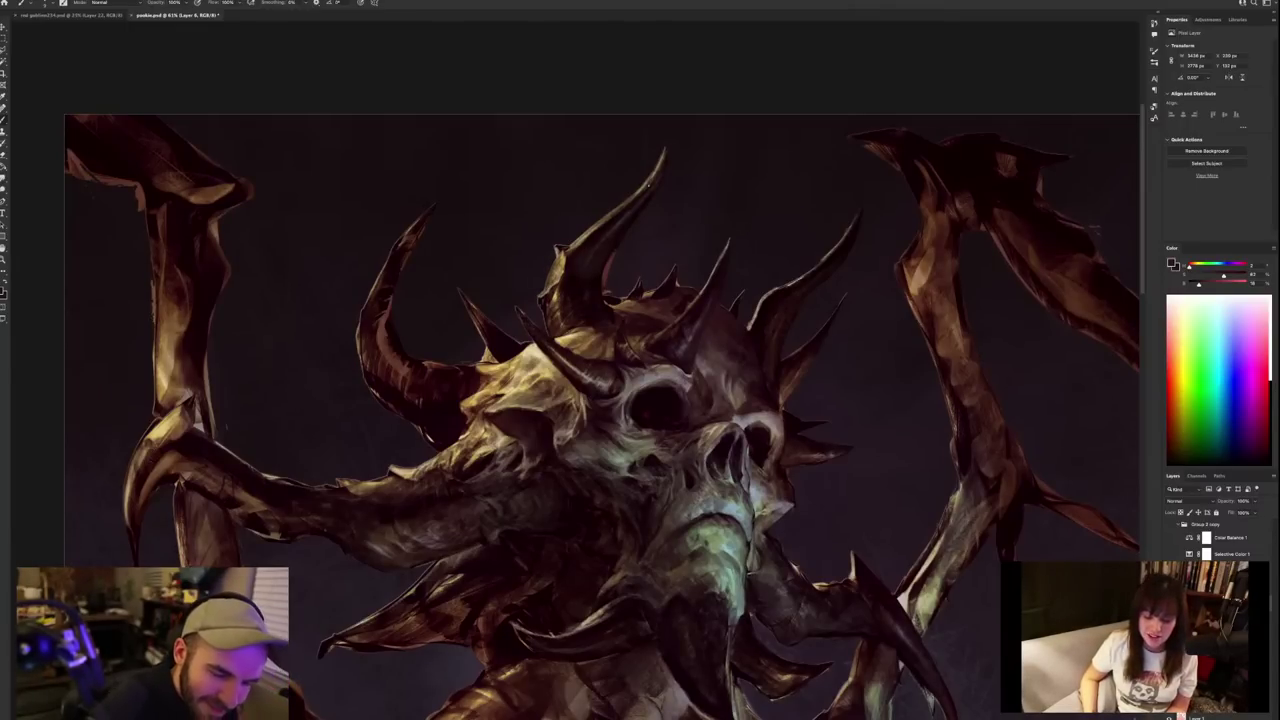
alt+click(573, 256)
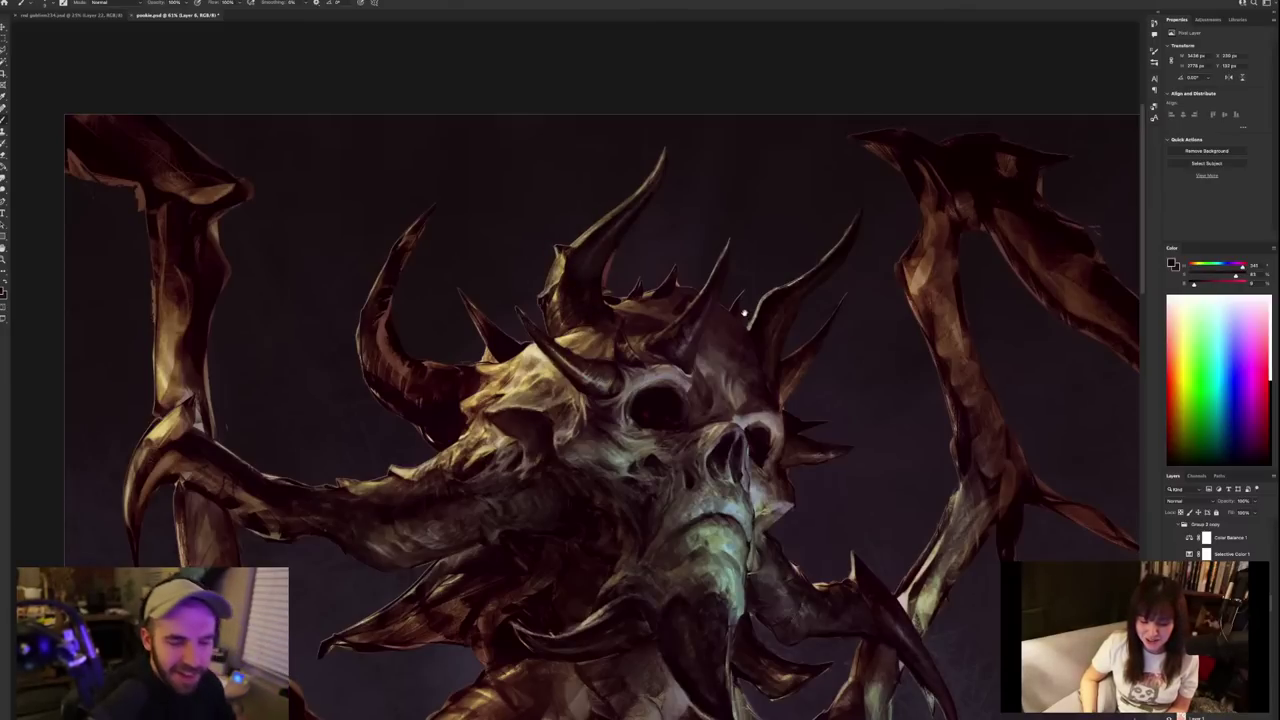
drag(745, 311, 758, 498)
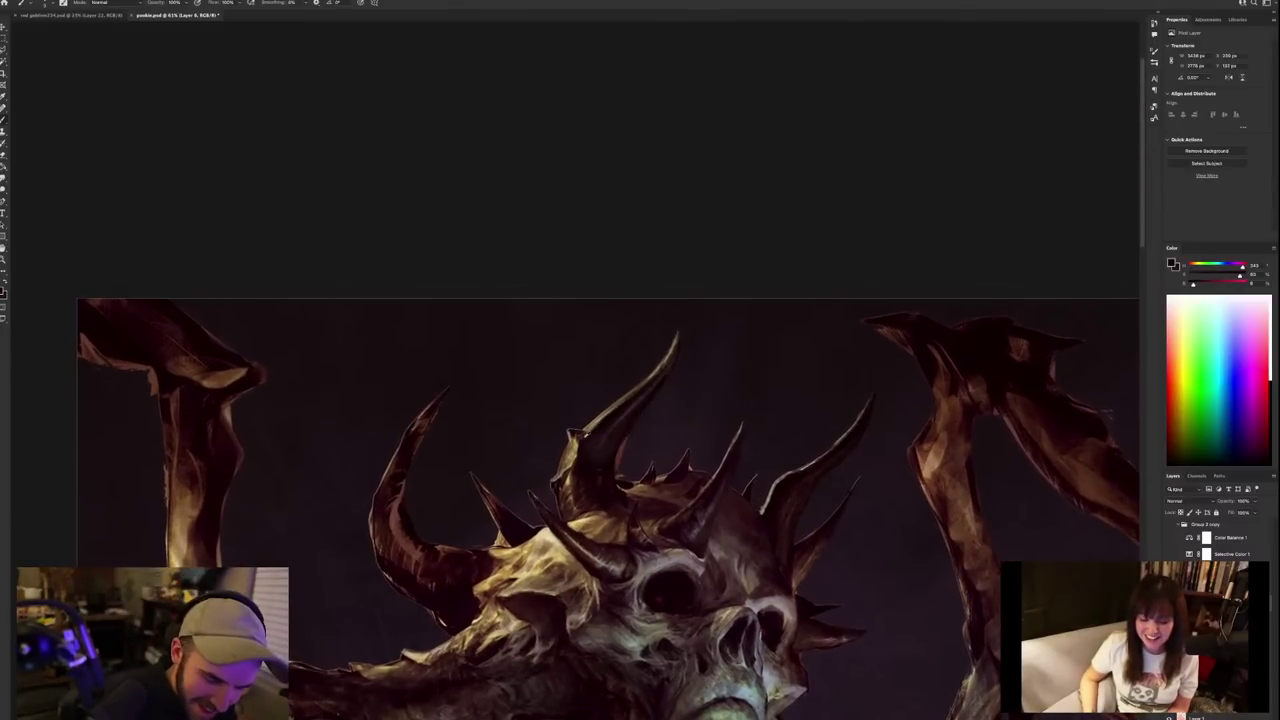
alt+click(588, 431)
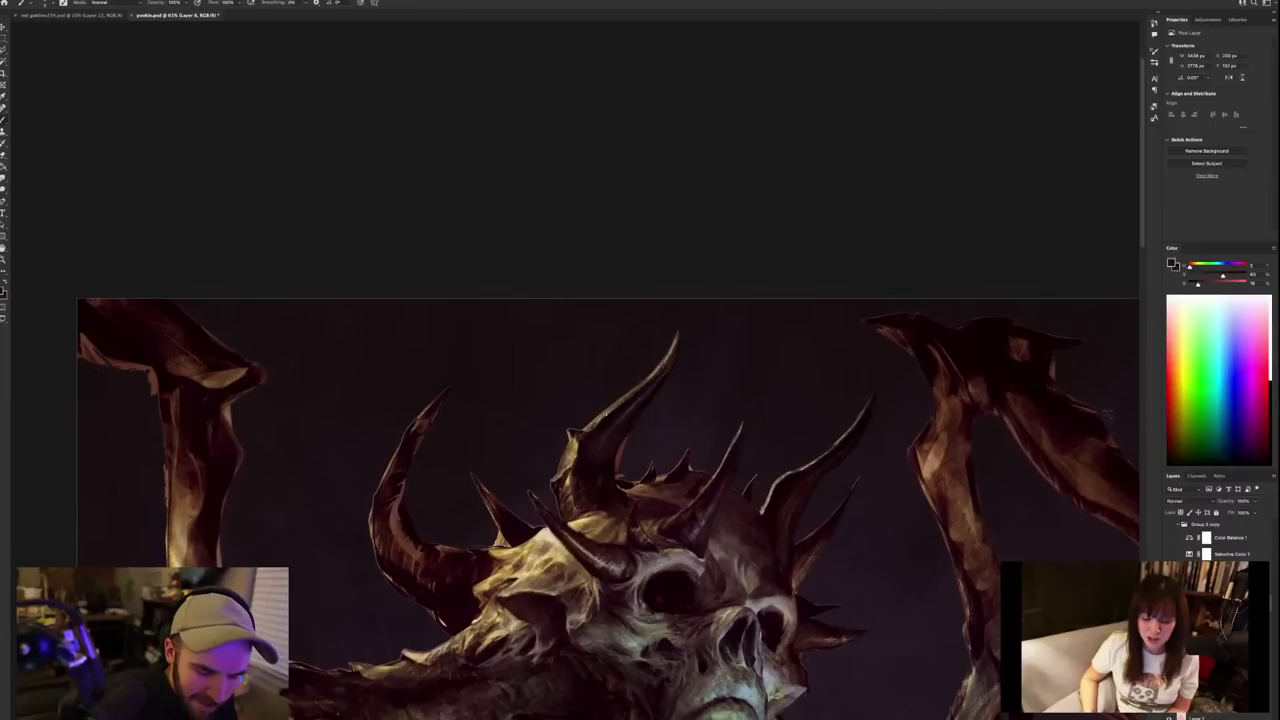
Touch up the notched base of the tall central horn with a sampled mid-dark brown.
scroll(647, 383, down, 2)
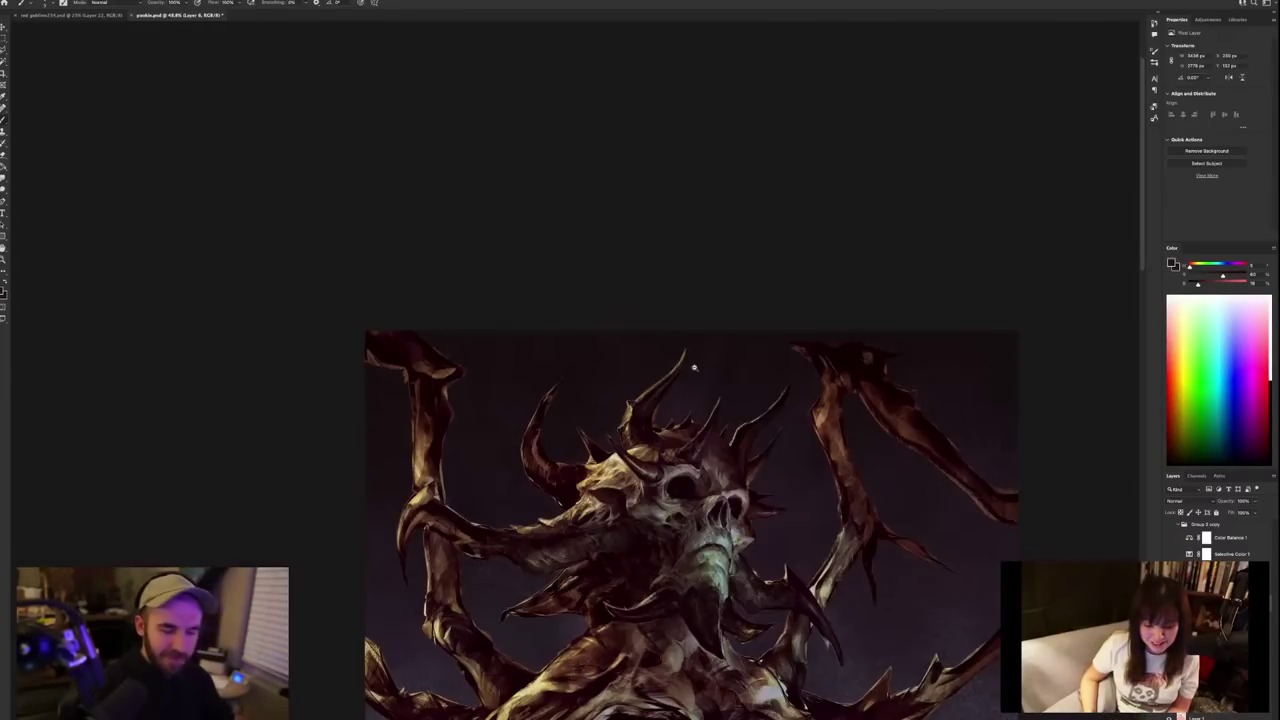
scroll(689, 365, down, 1)
scroll(694, 367, up, 2)
scroll(694, 367, up, 1)
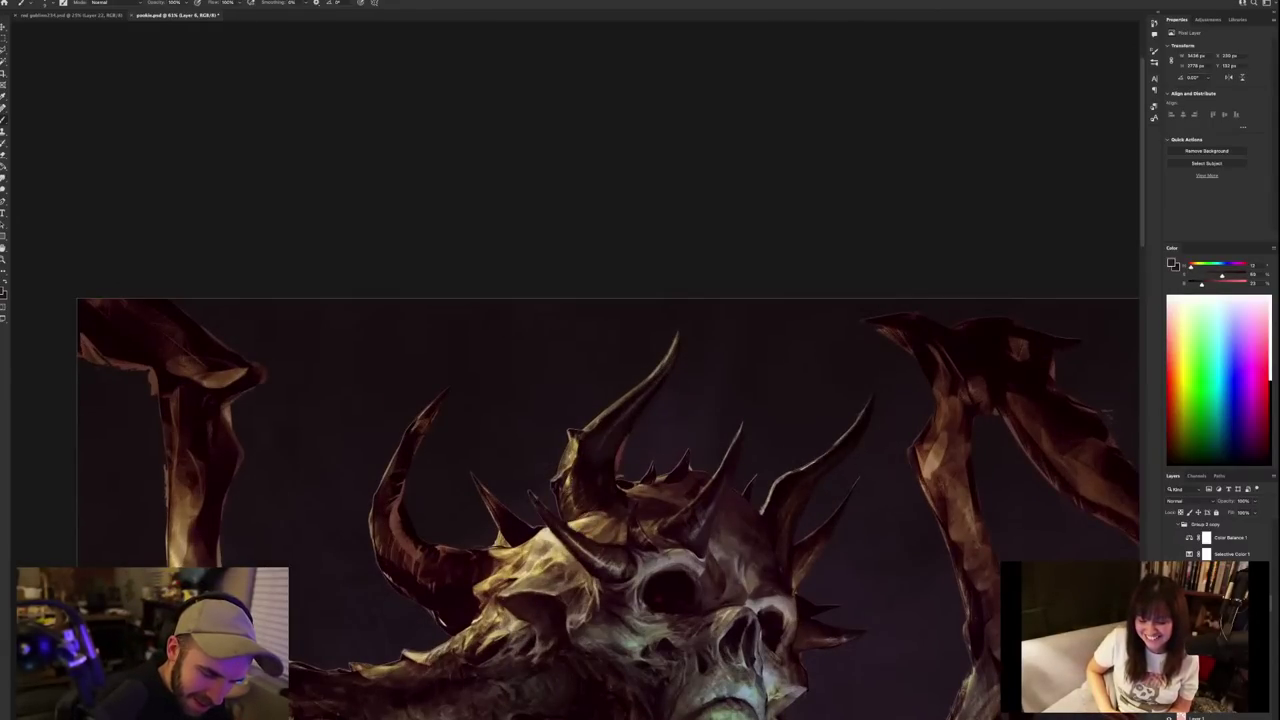
alt+click(570, 459)
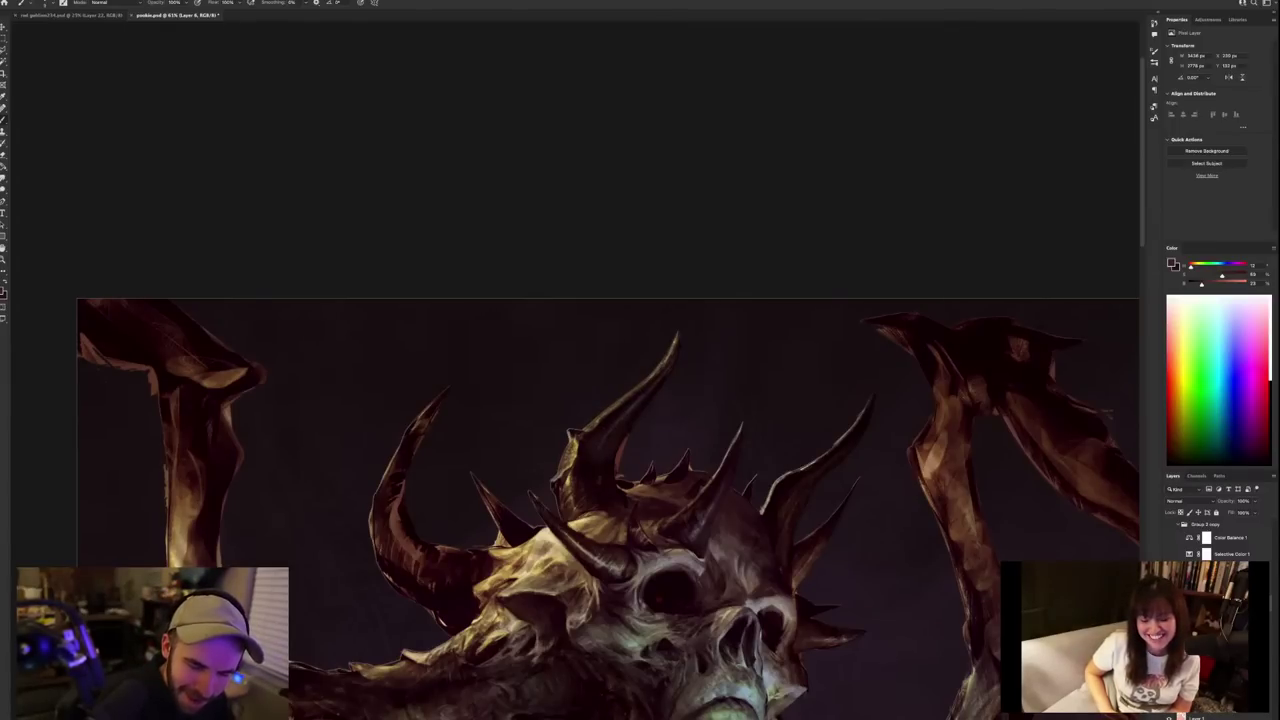
Clean up the shadow side of the tall central horn with a near-black sampled from it.
scroll(686, 329, down, 6)
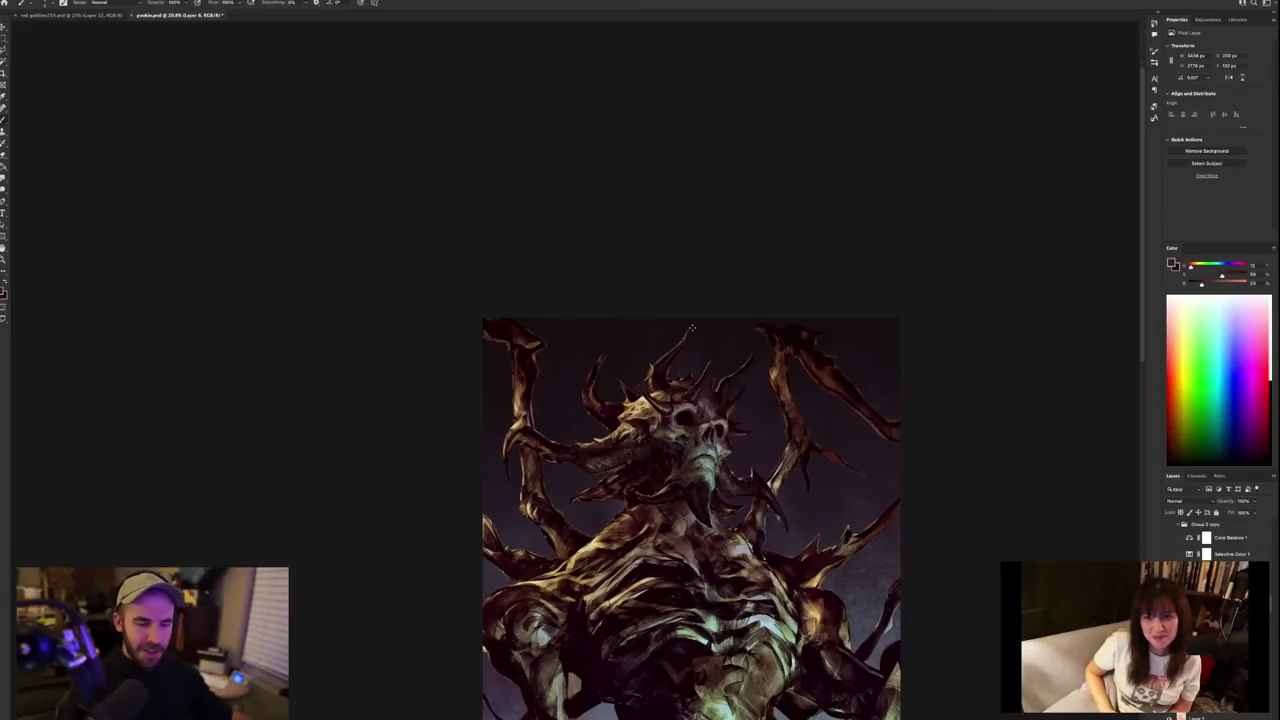
scroll(692, 328, up, 3)
scroll(691, 328, up, 2)
alt+click(634, 395)
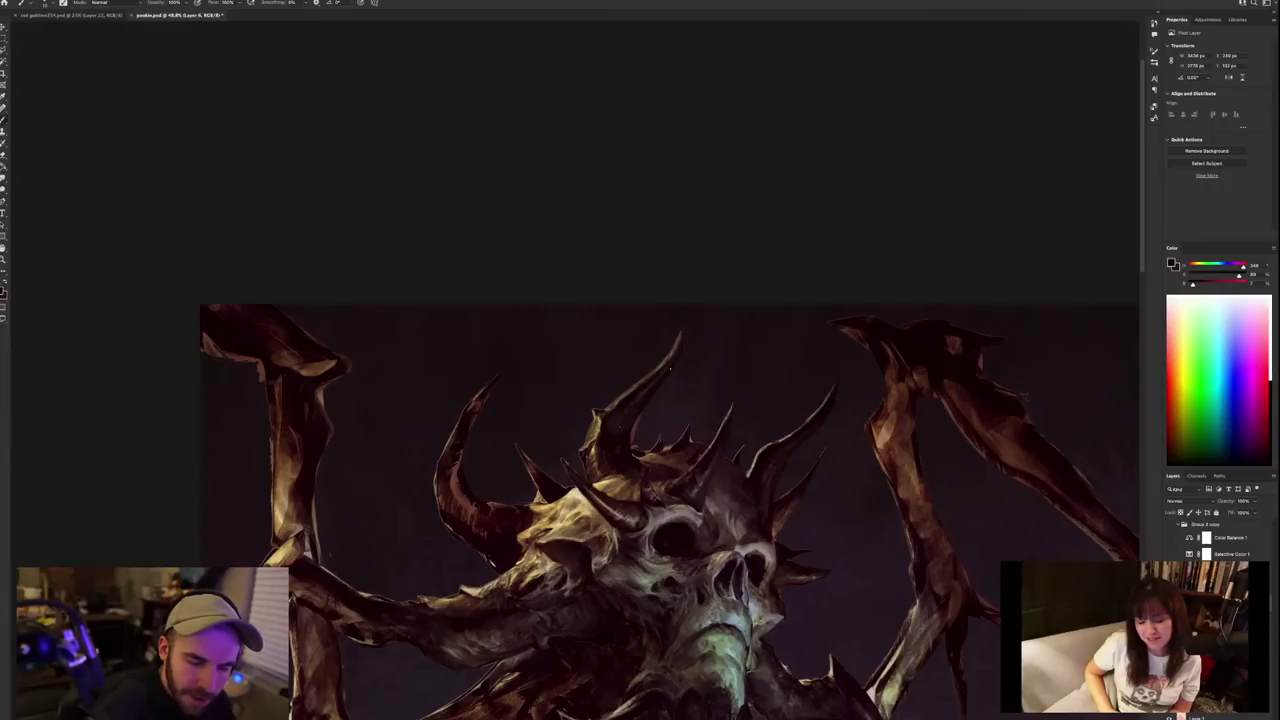
Work a sampled dark reddish brown into the area where the tall central horn meets the skull.
scroll(684, 330, down, 3)
scroll(684, 330, down, 1)
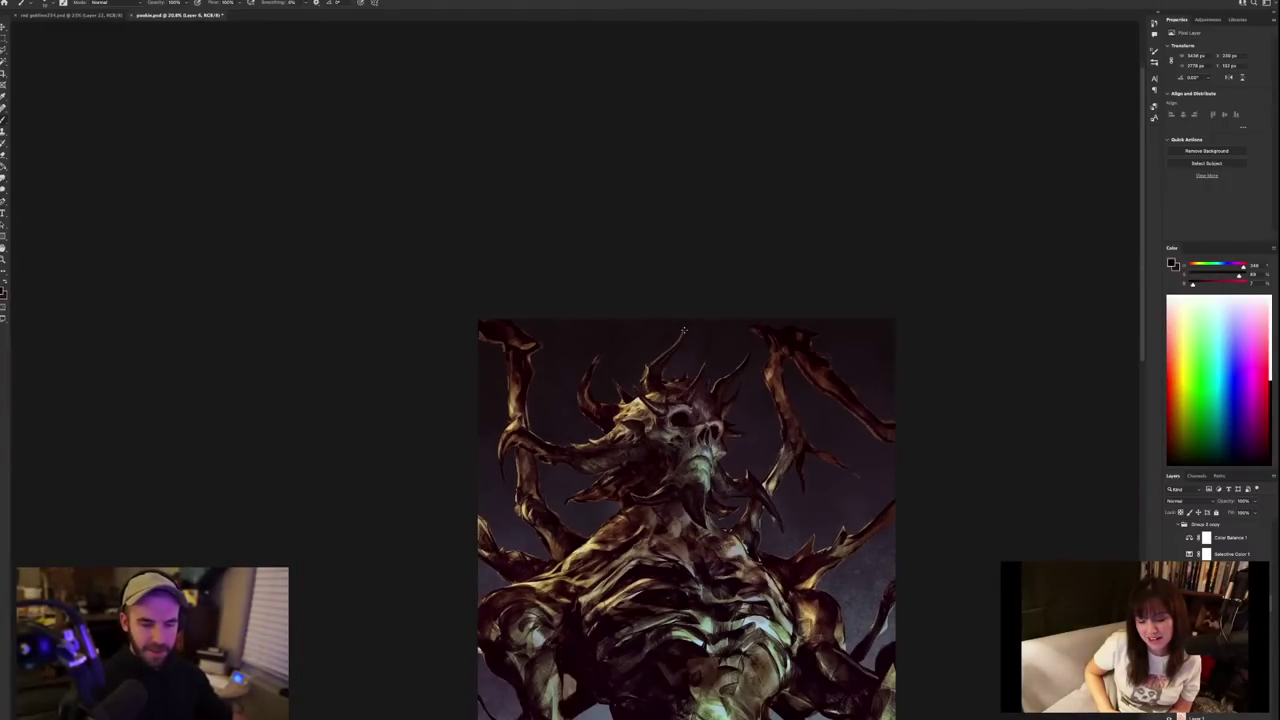
scroll(684, 330, up, 3)
scroll(684, 330, up, 1)
scroll(684, 330, down, 3)
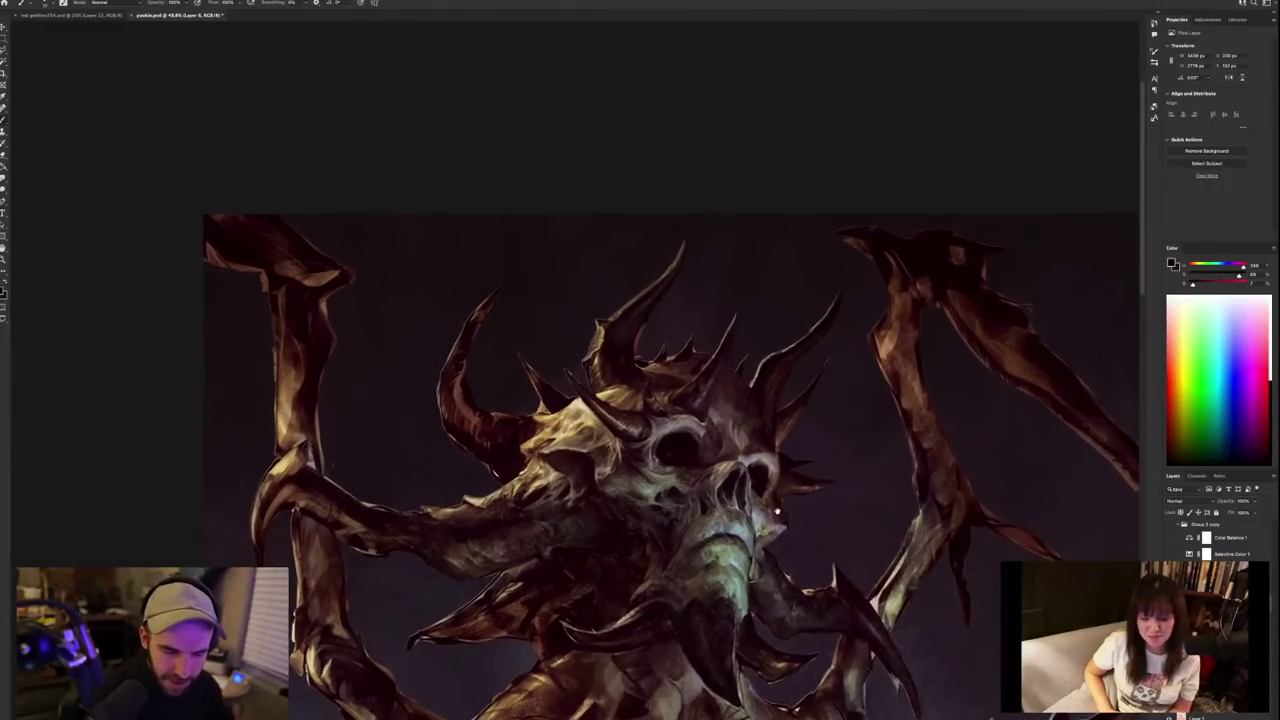
alt+click(627, 372)
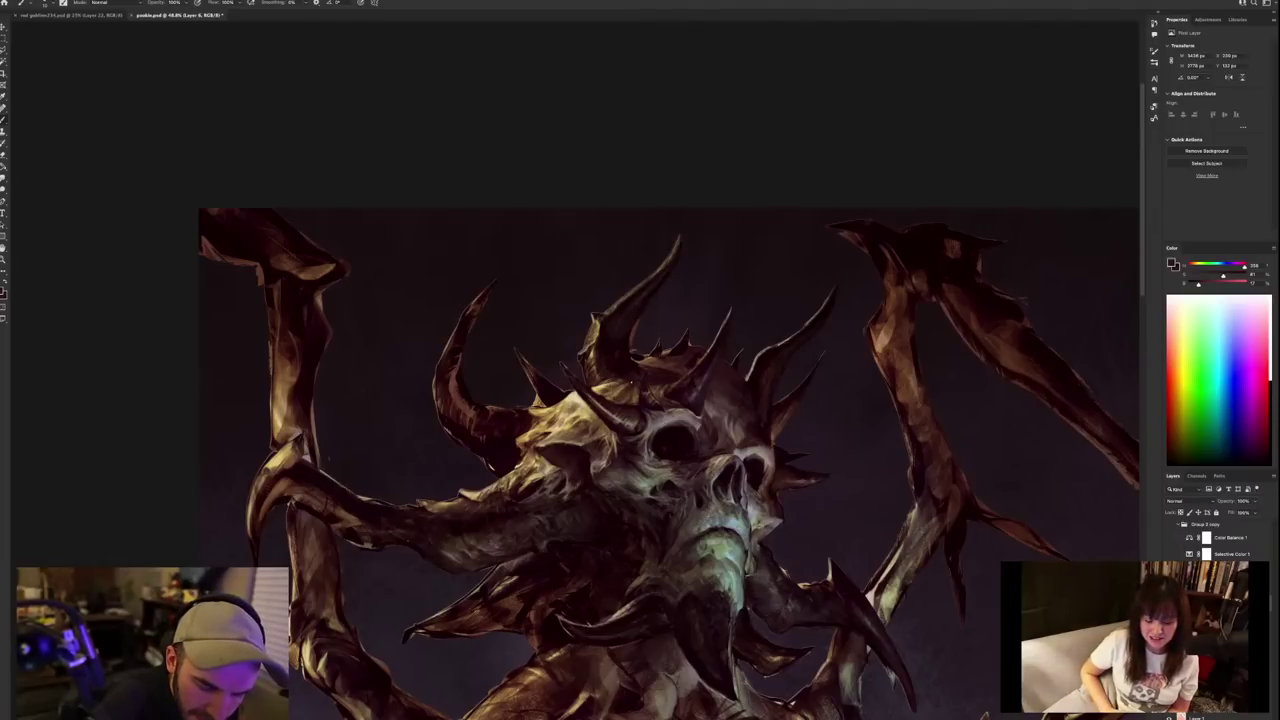
Sample the dark red inside the larger eye socket, brighten it, and paint a small glowing red pupil there.
scroll(673, 355, down, 5)
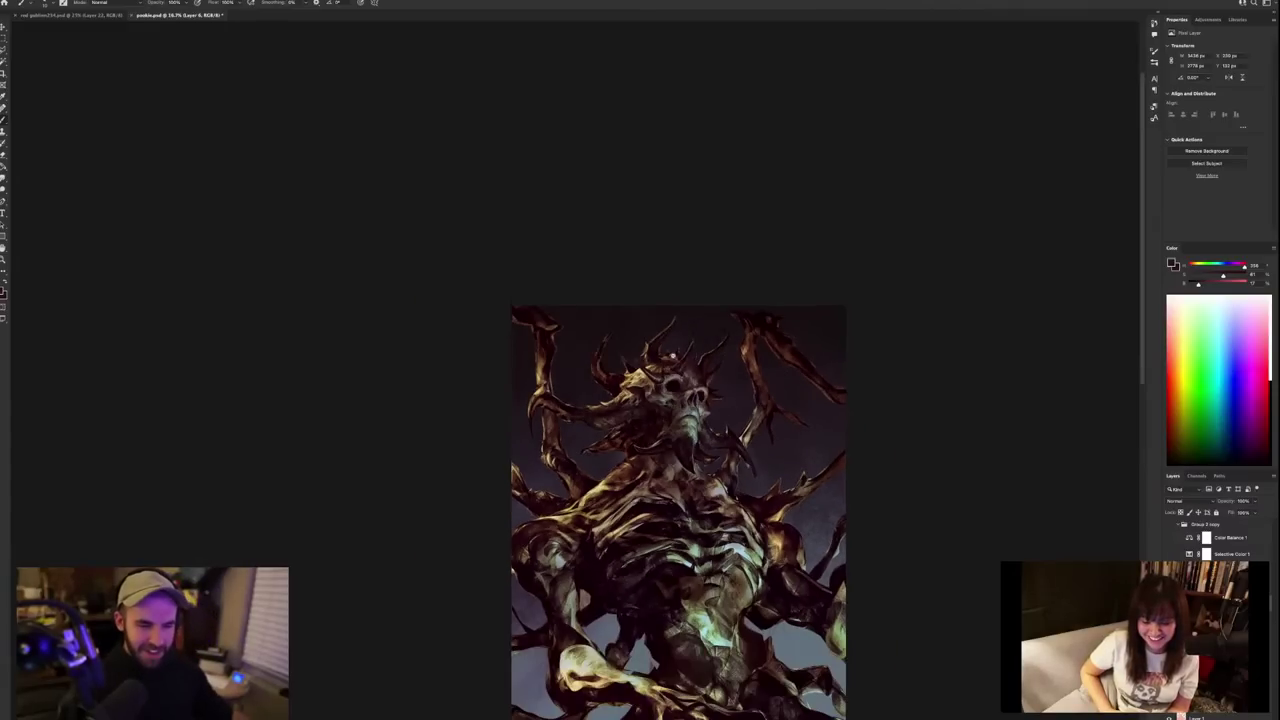
scroll(673, 355, up, 4)
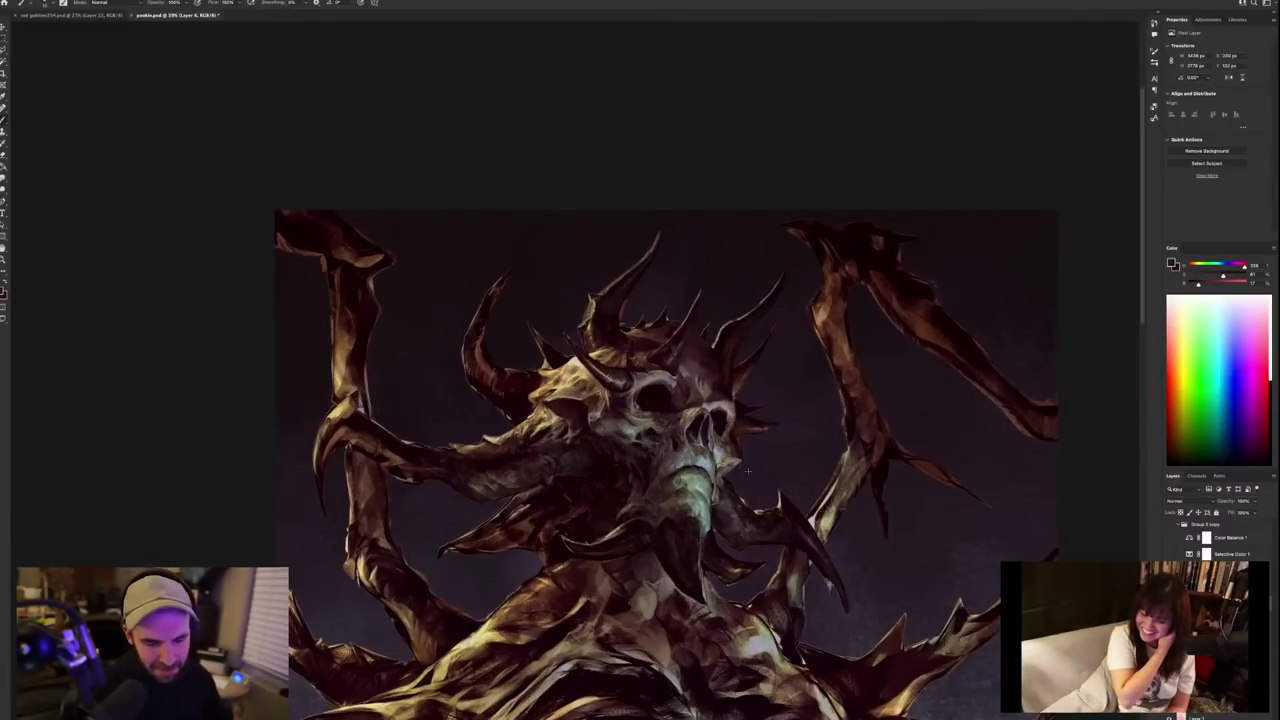
scroll(783, 520, up, 1)
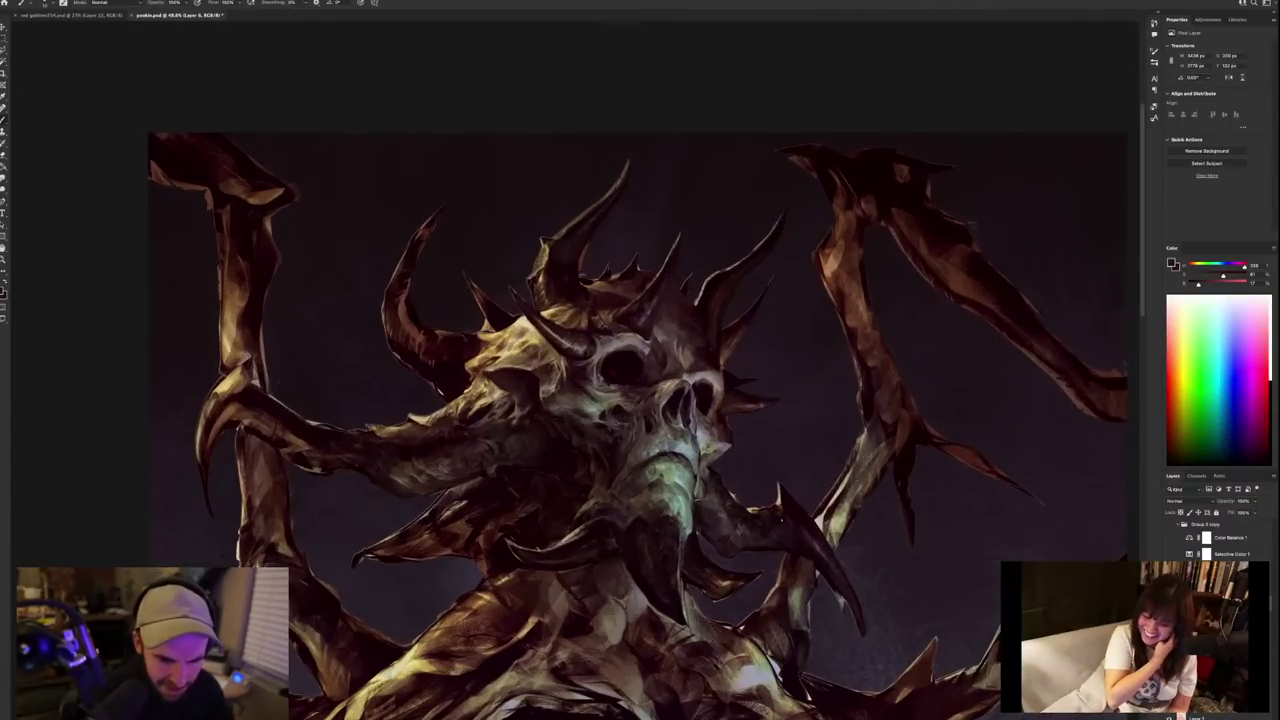
scroll(783, 520, up, 1)
alt+click(577, 332)
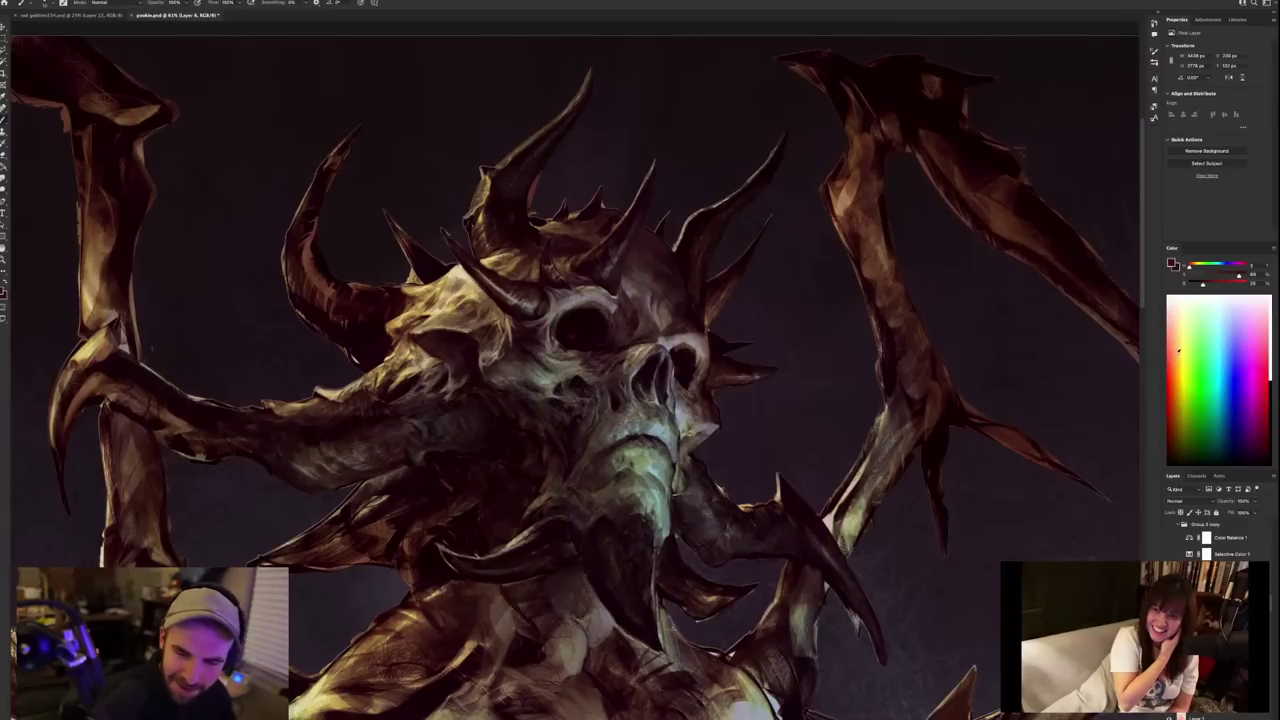
drag(1203, 284, 1229, 285)
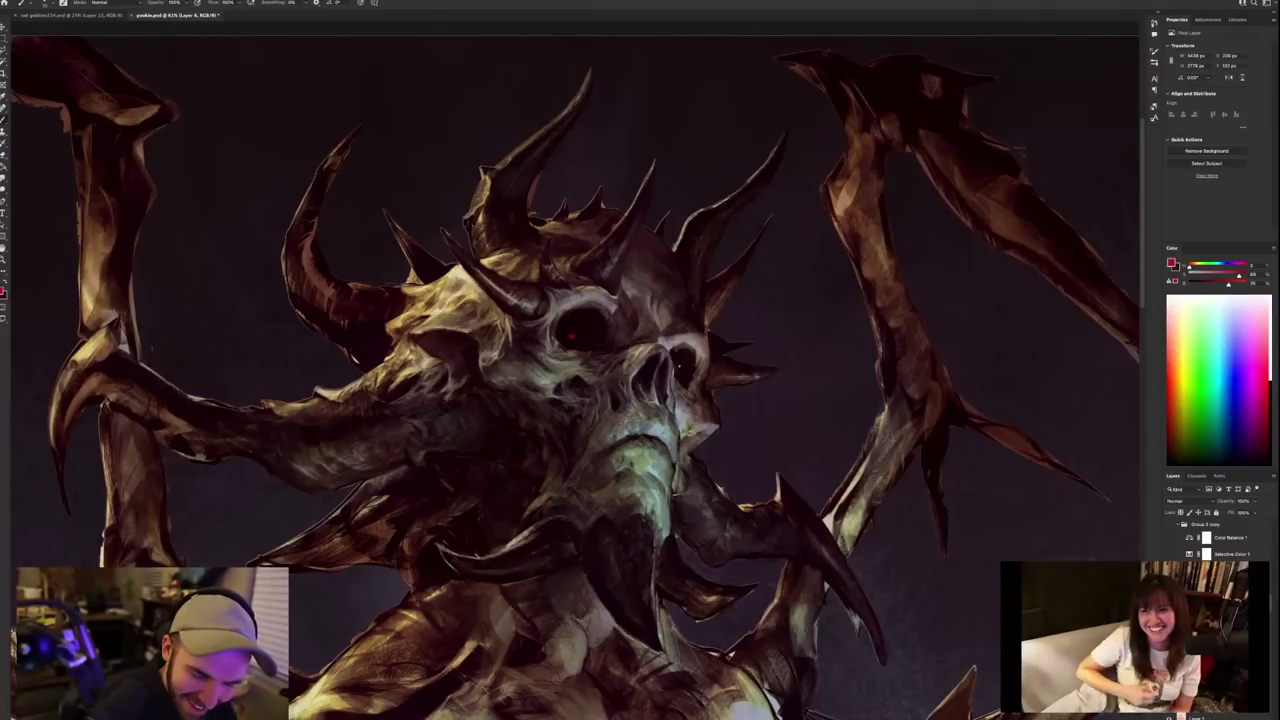
scroll(730, 321, down, 5)
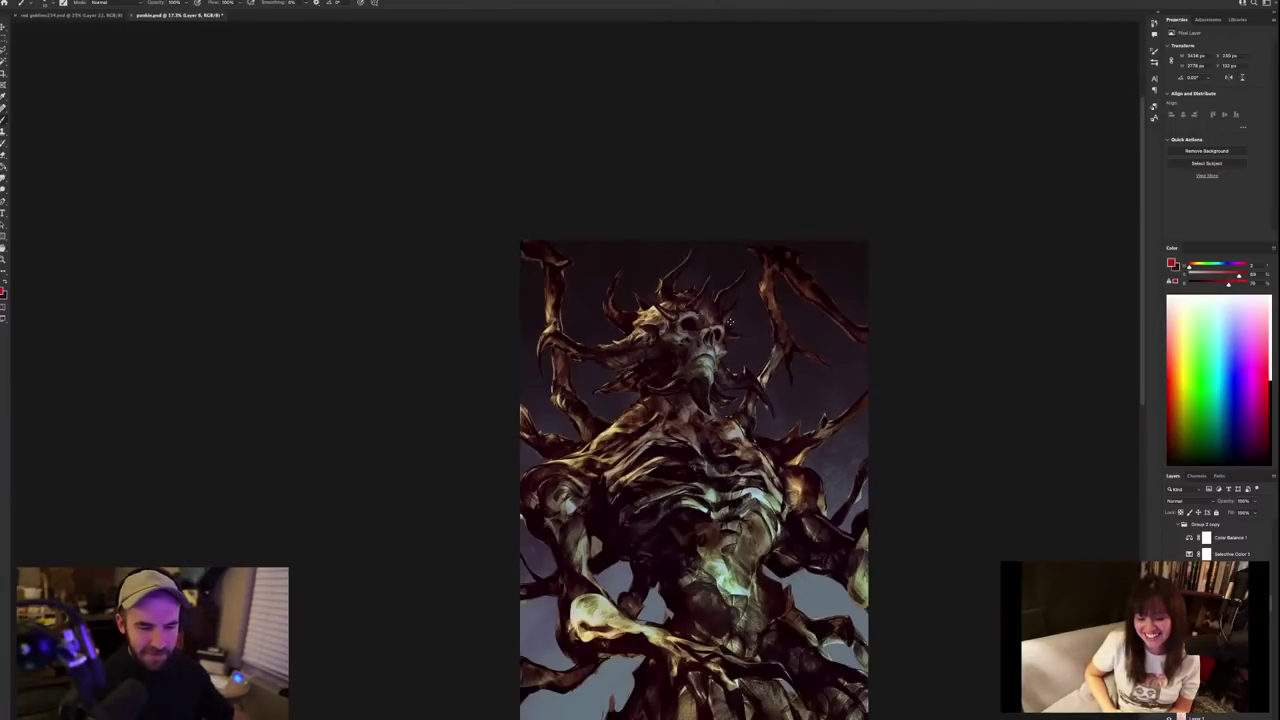
Mirror the view and paint the form behind the jaw, beneath the large side horn, with sampled tan and brown tones.
click(5, 2)
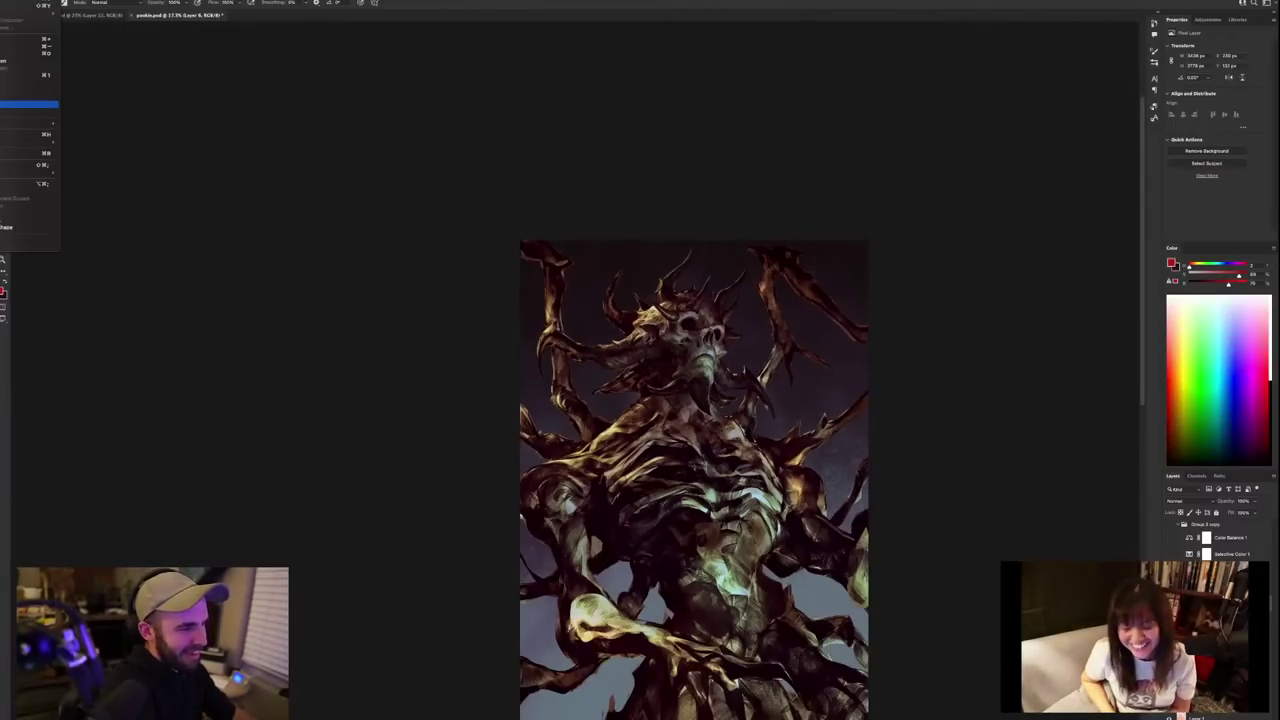
click(25, 104)
drag(502, 313, 625, 498)
drag(625, 498, 629, 403)
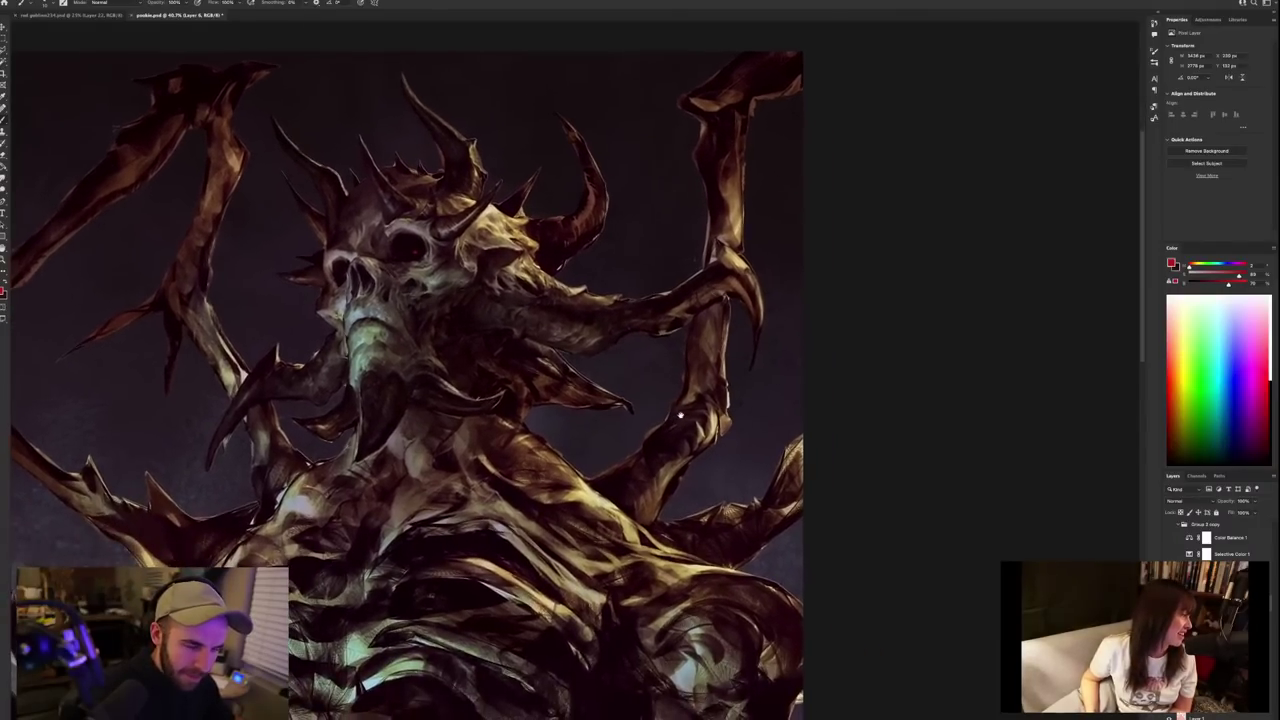
alt+click(527, 258)
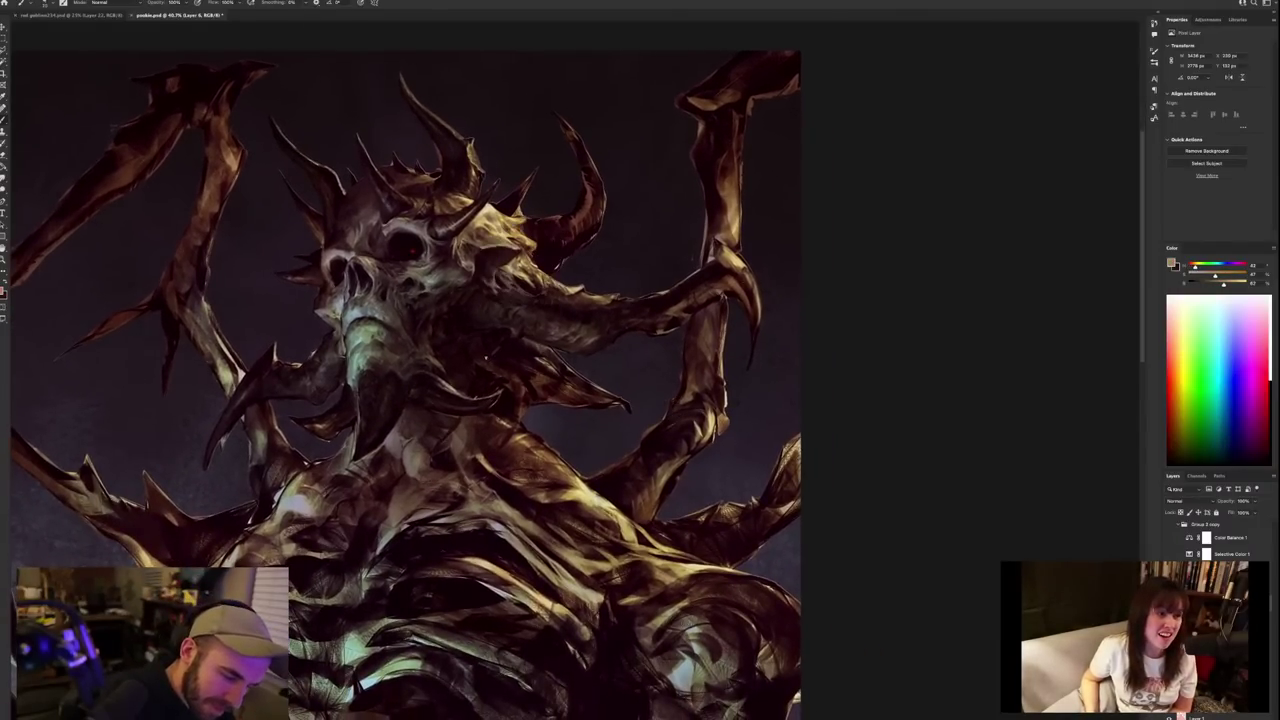
alt+click(488, 362)
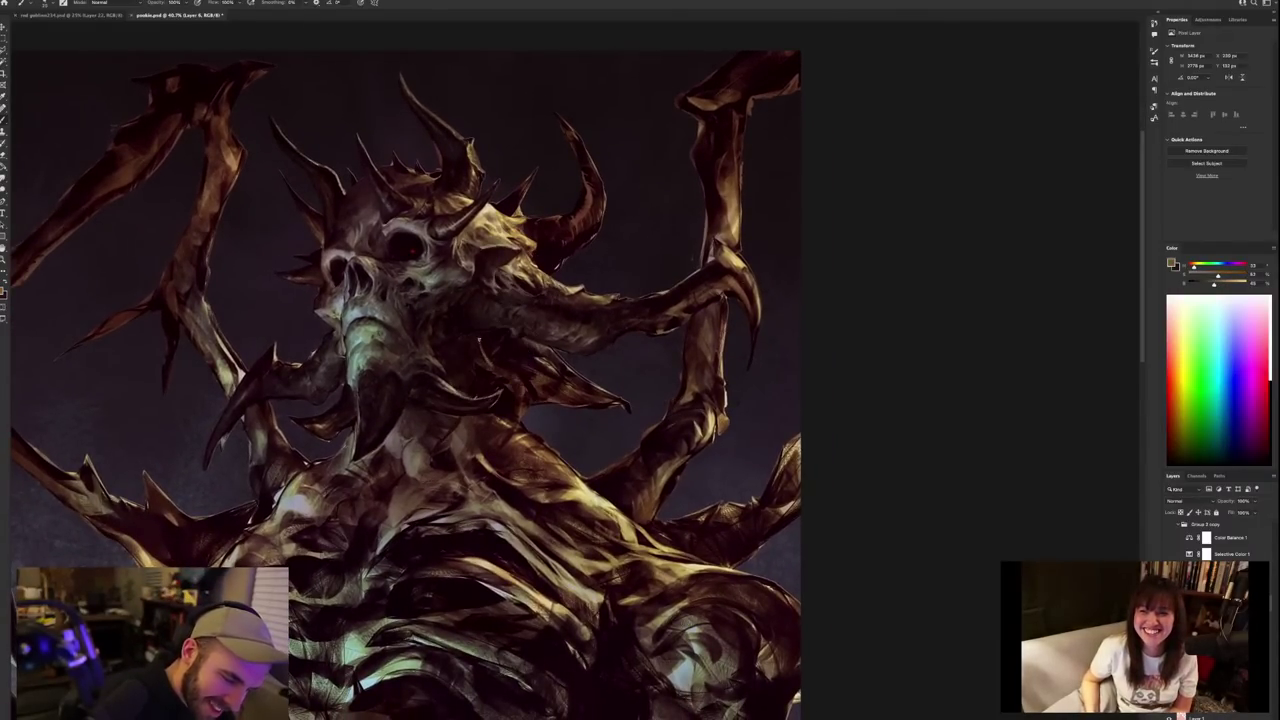
alt+click(484, 347)
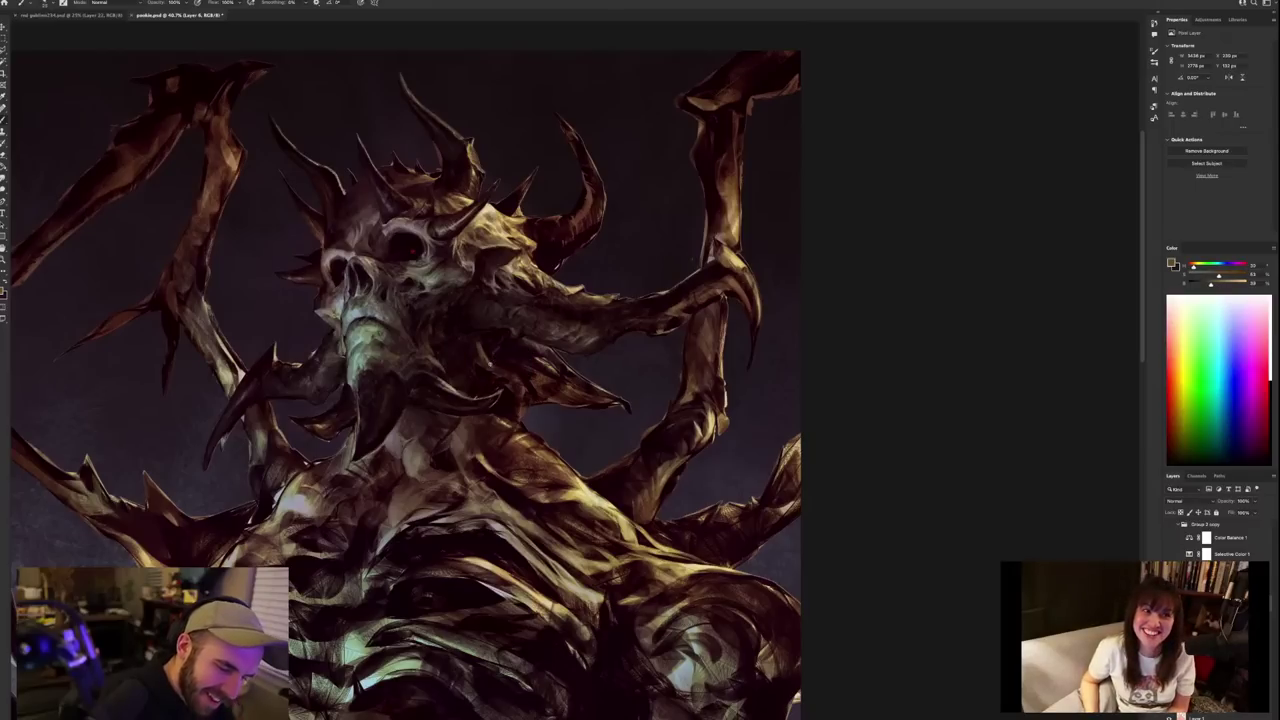
Shape the area between the jaw tusk and the pointed neck flap with a sampled warm brown and near-black.
alt+click(527, 383)
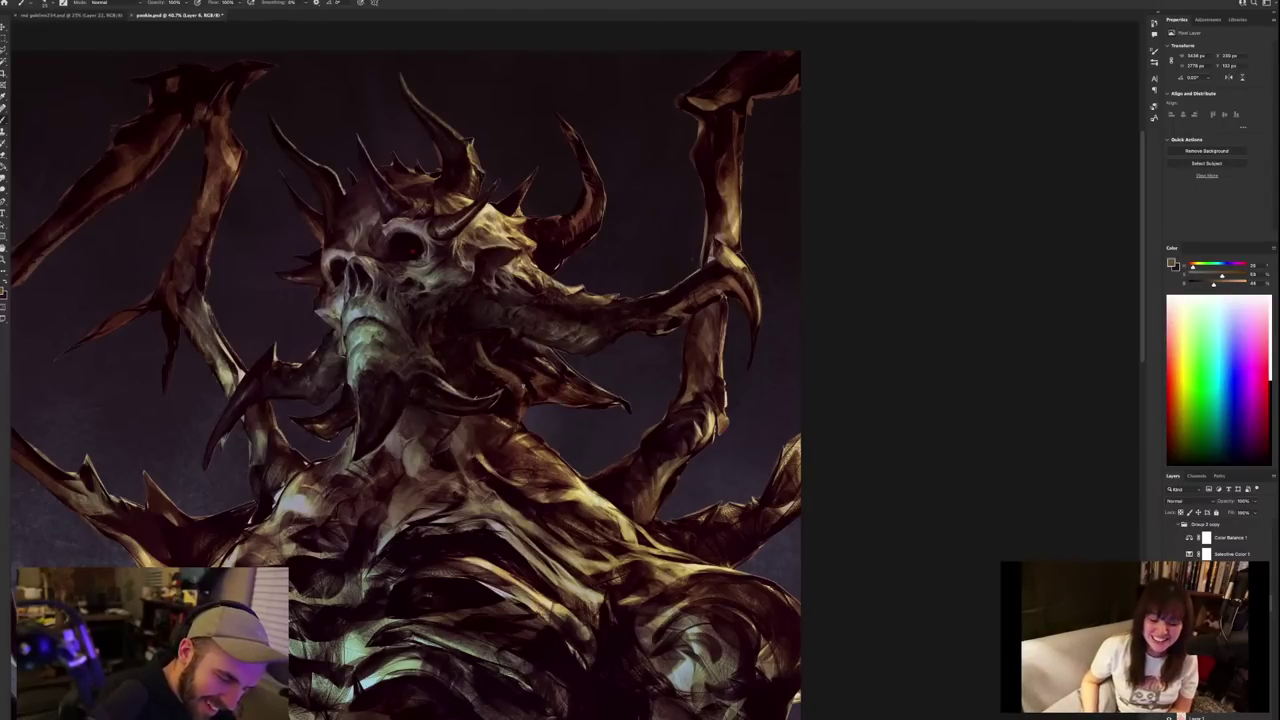
alt+click(523, 388)
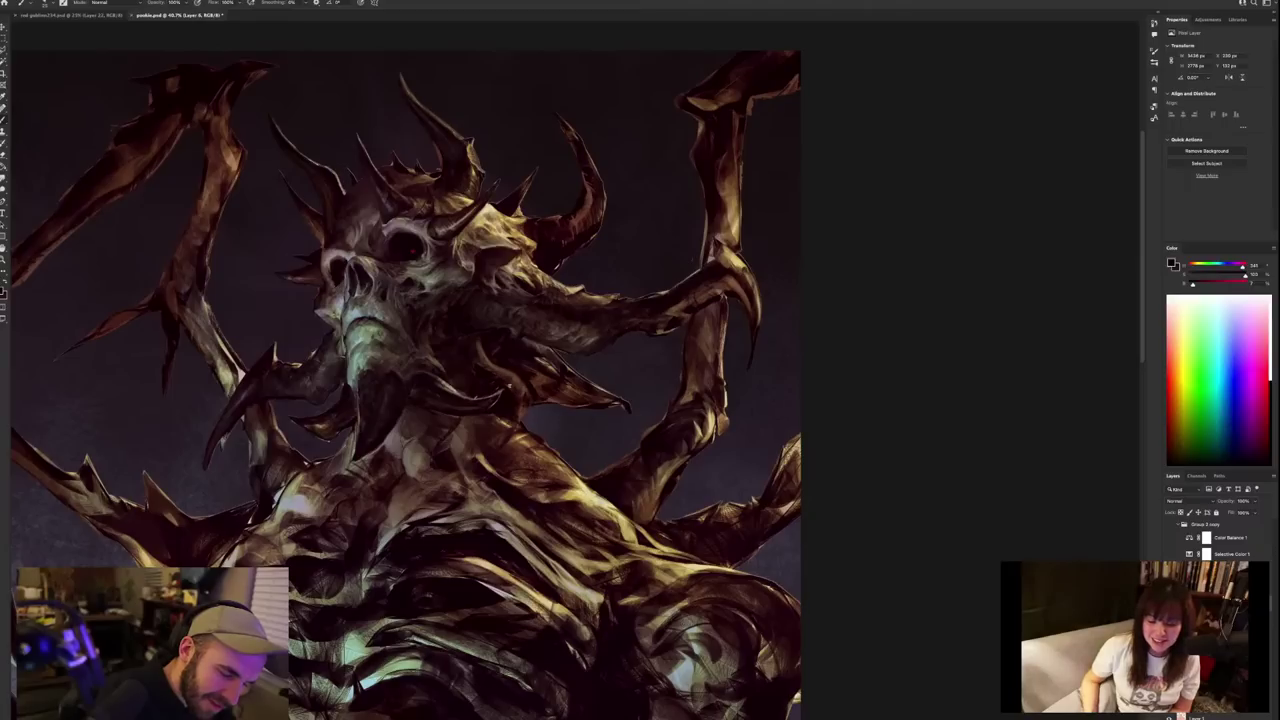
alt+click(507, 391)
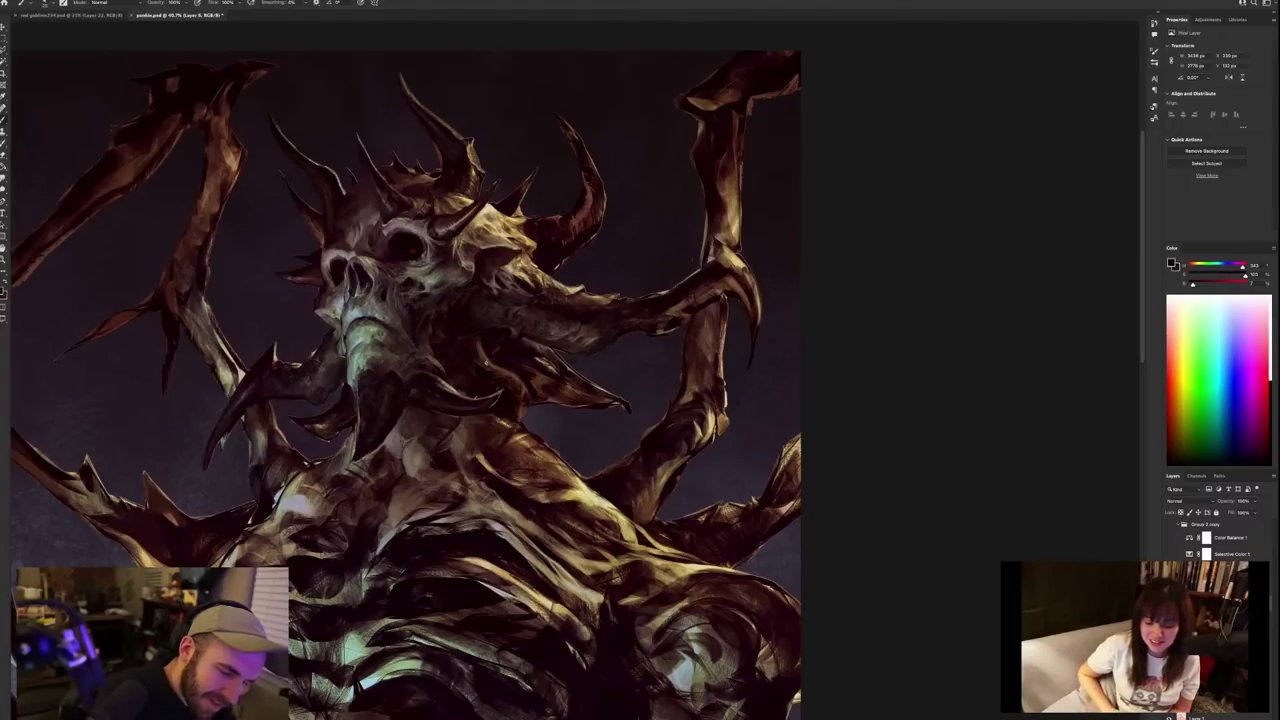
alt+click(474, 345)
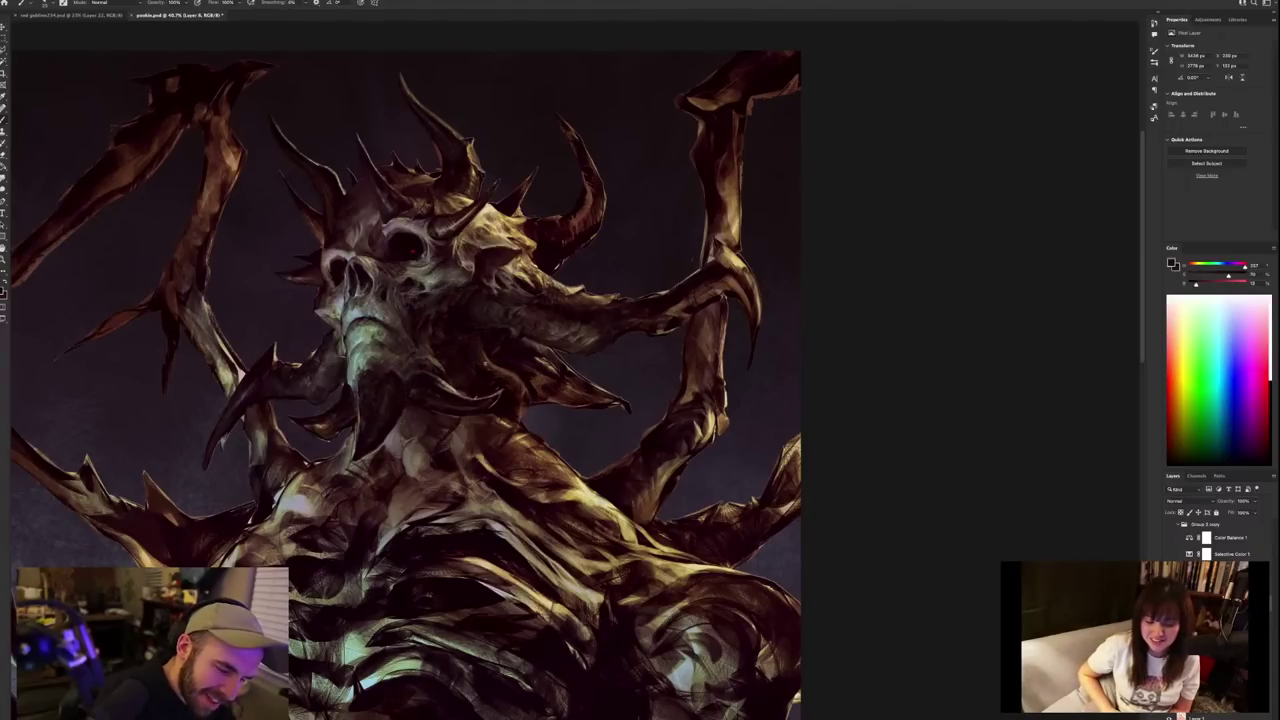
Deepen the shadow beside the jaw tusk's tip with a near-black sampled from that gap.
scroll(566, 365, down, 3)
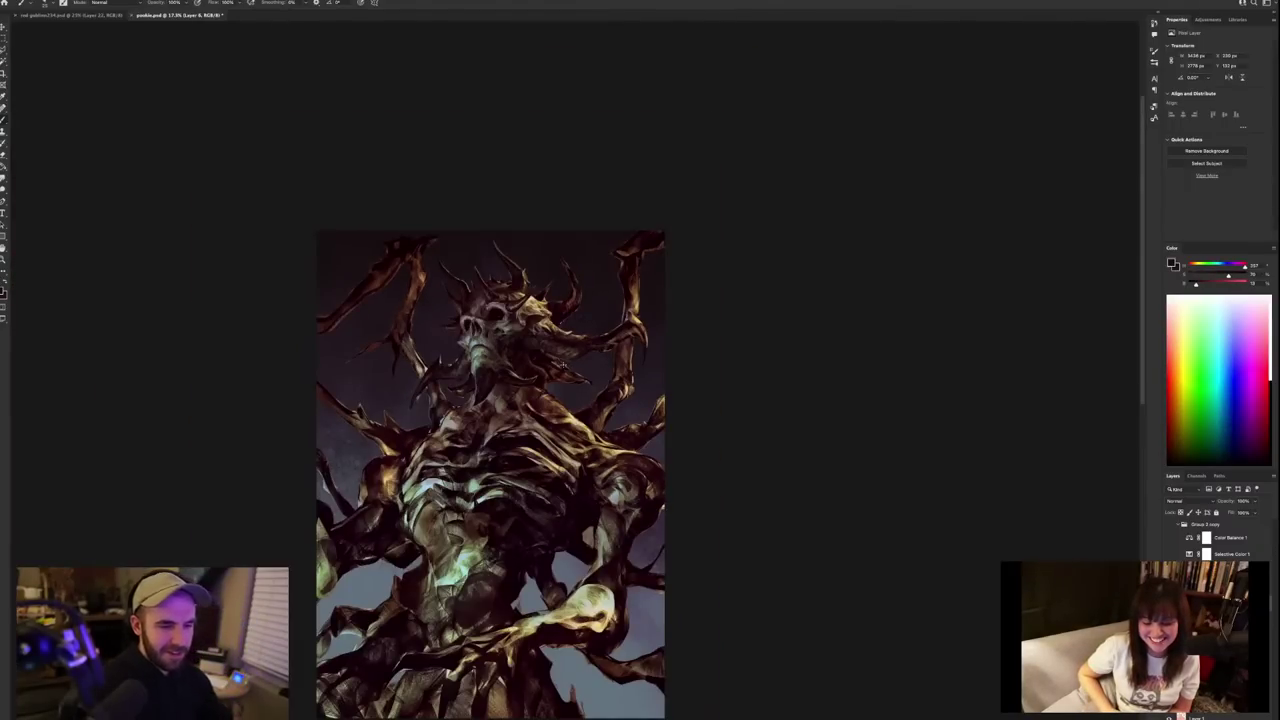
scroll(566, 365, up, 2)
alt+click(523, 395)
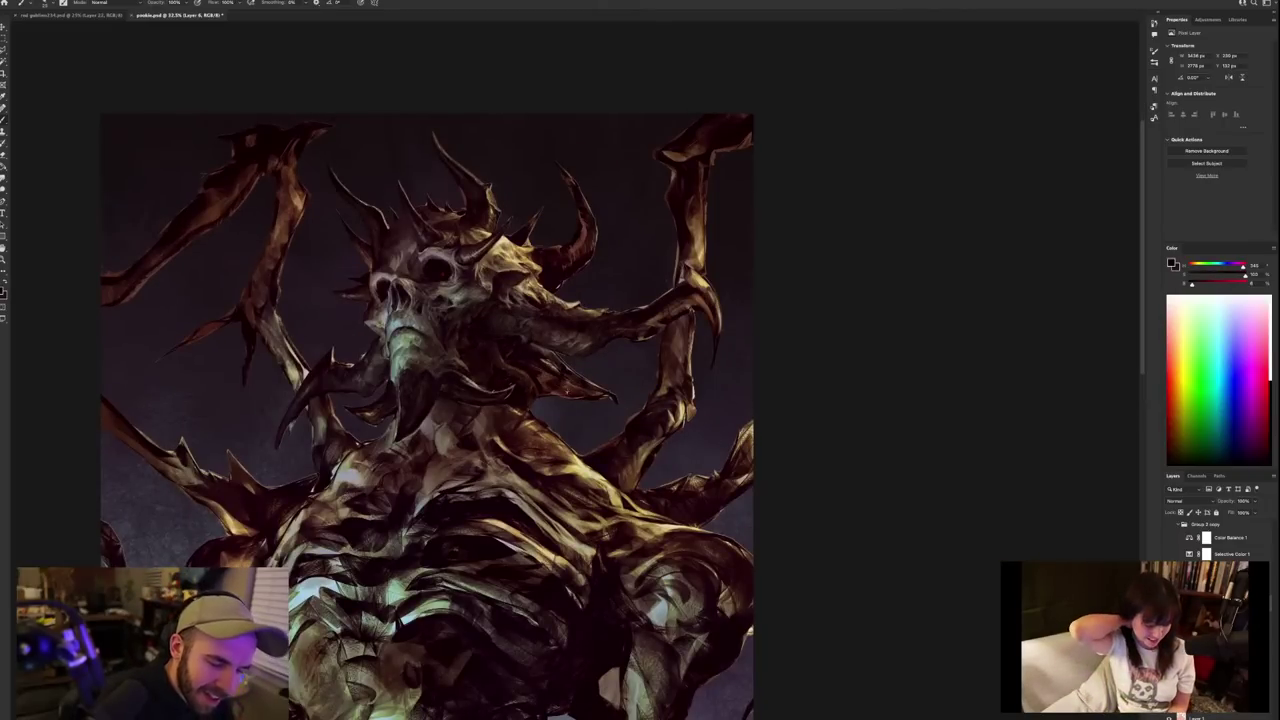
alt+click(521, 389)
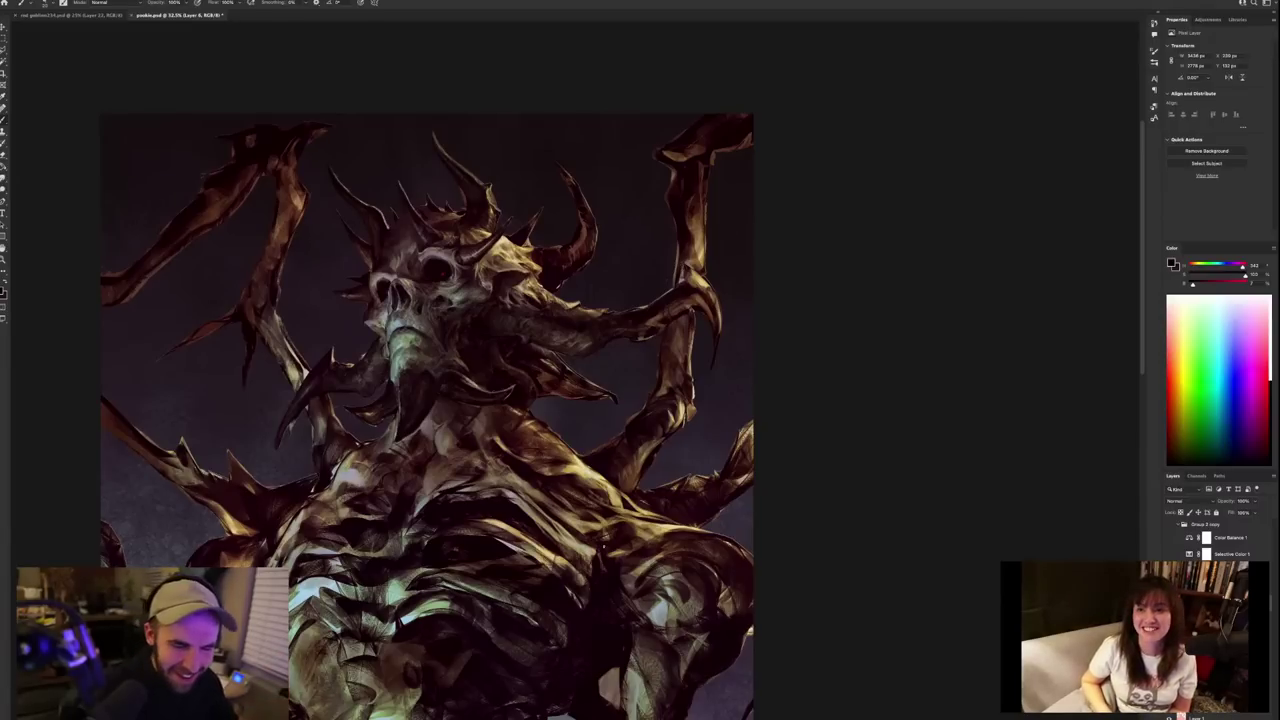
Touch up the side of the jaw with light tan sampled from the side of the skull and dark browns sampled beneath the cheek.
alt+click(536, 276)
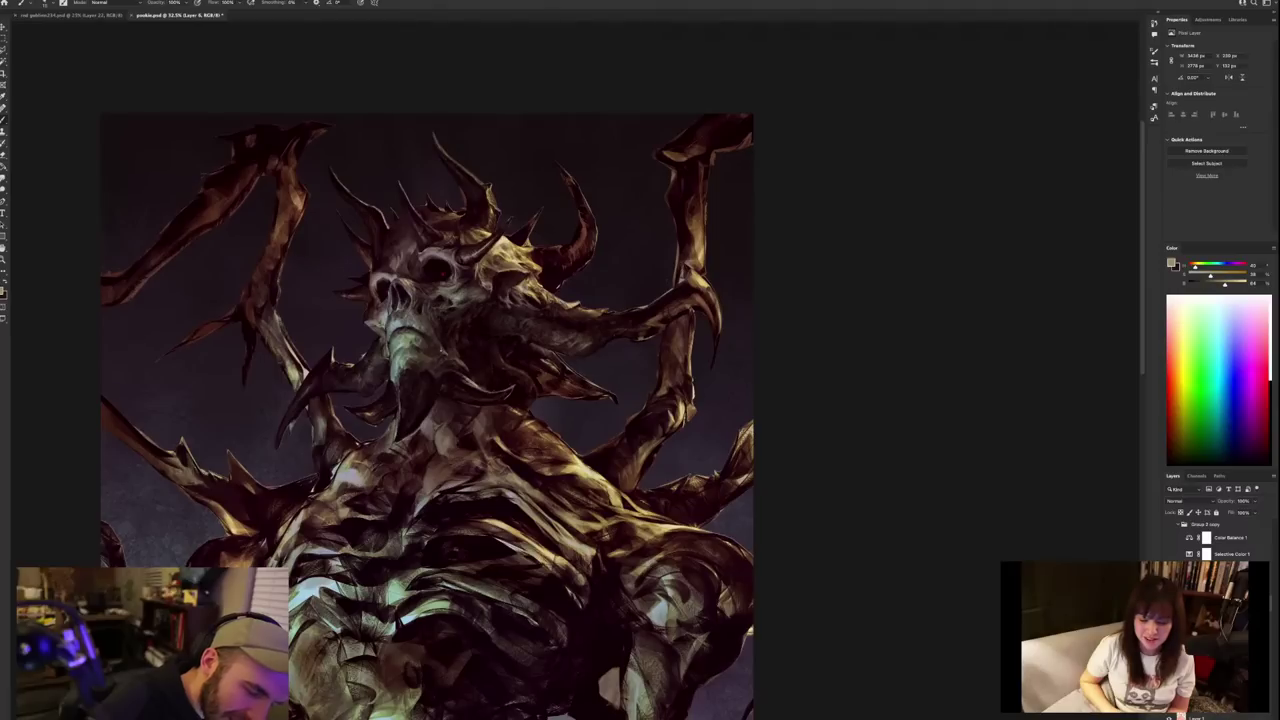
alt+click(445, 352)
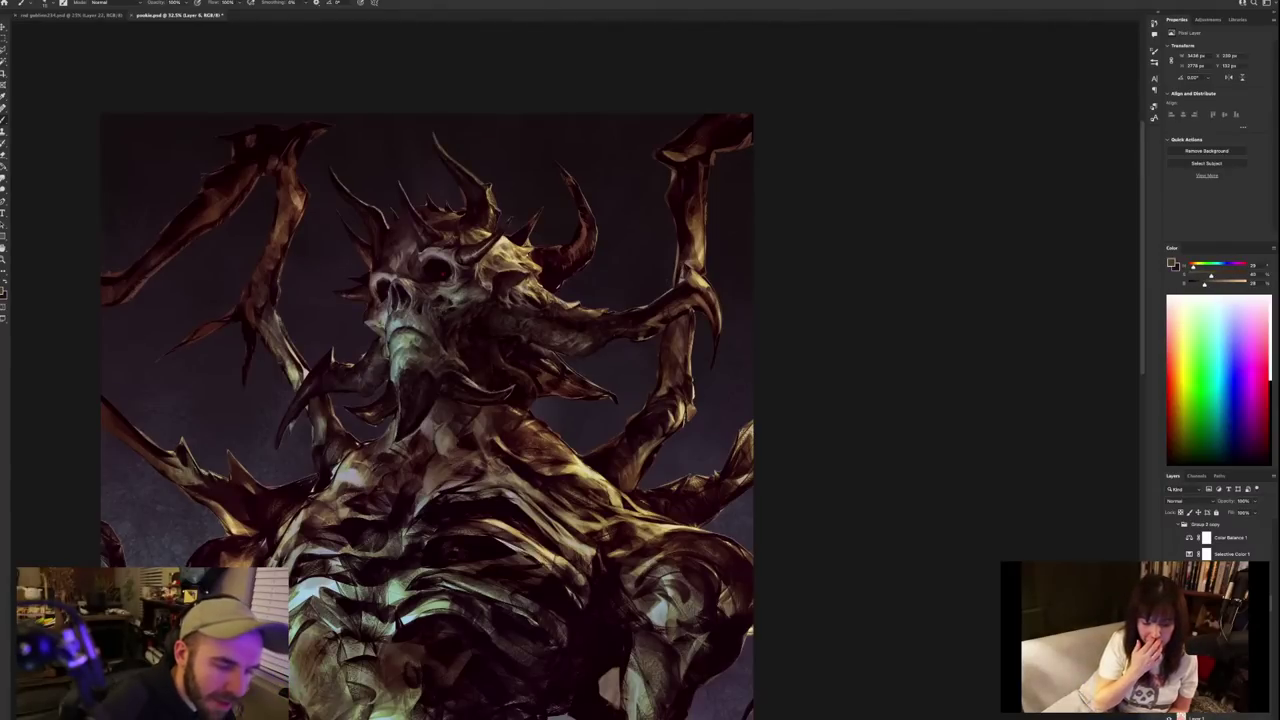
alt+click(538, 278)
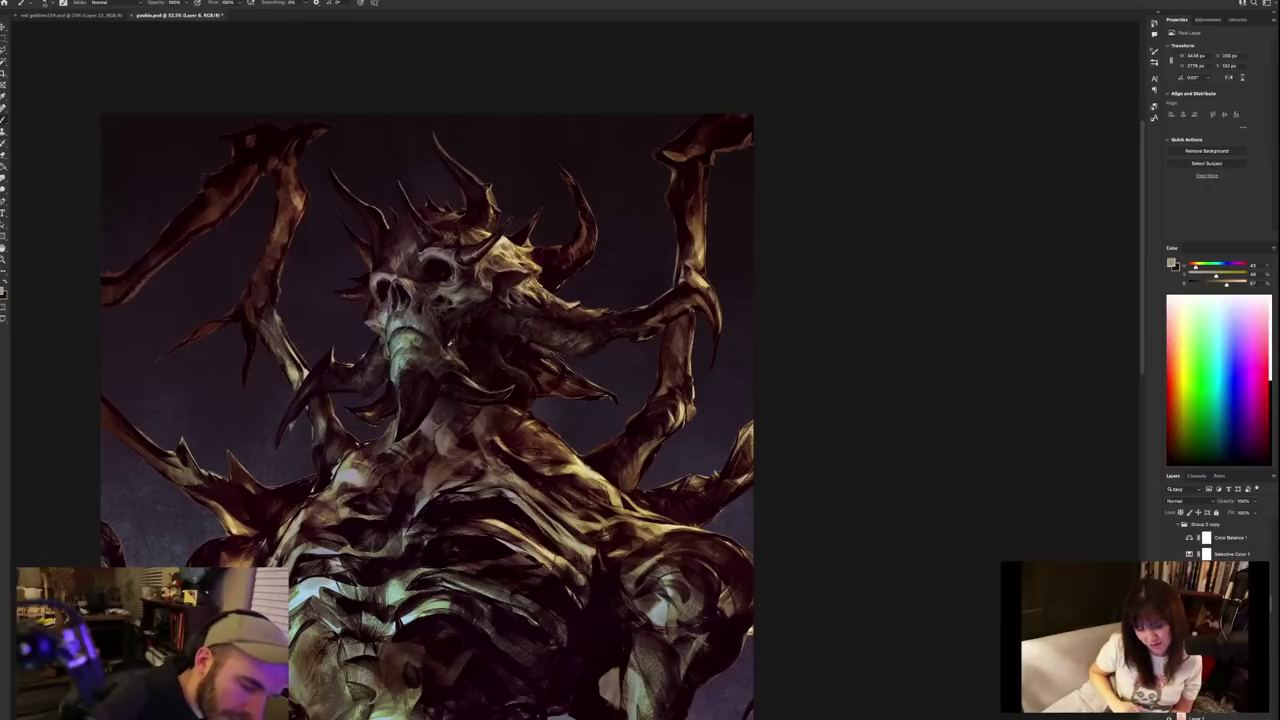
alt+click(451, 343)
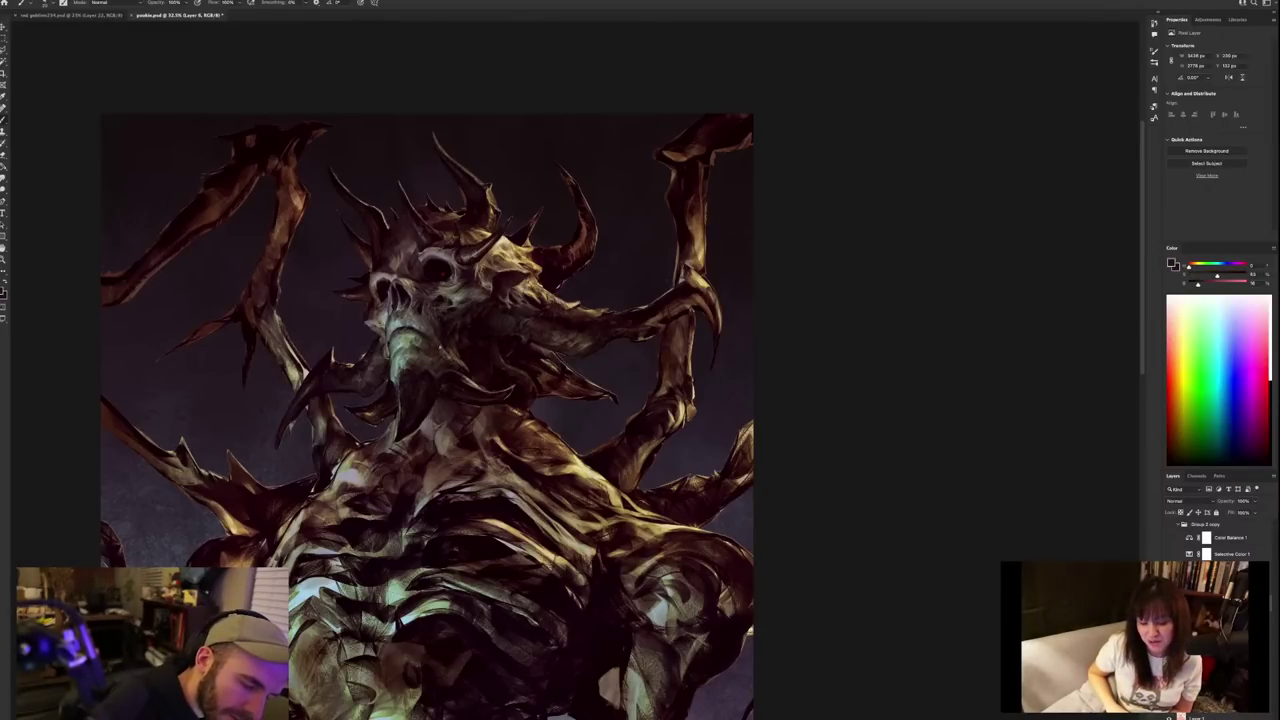
Refine the base of the jaw tusk and the shadow around it with sampled near-black tones.
scroll(654, 371, down, 1)
scroll(654, 371, down, 1)
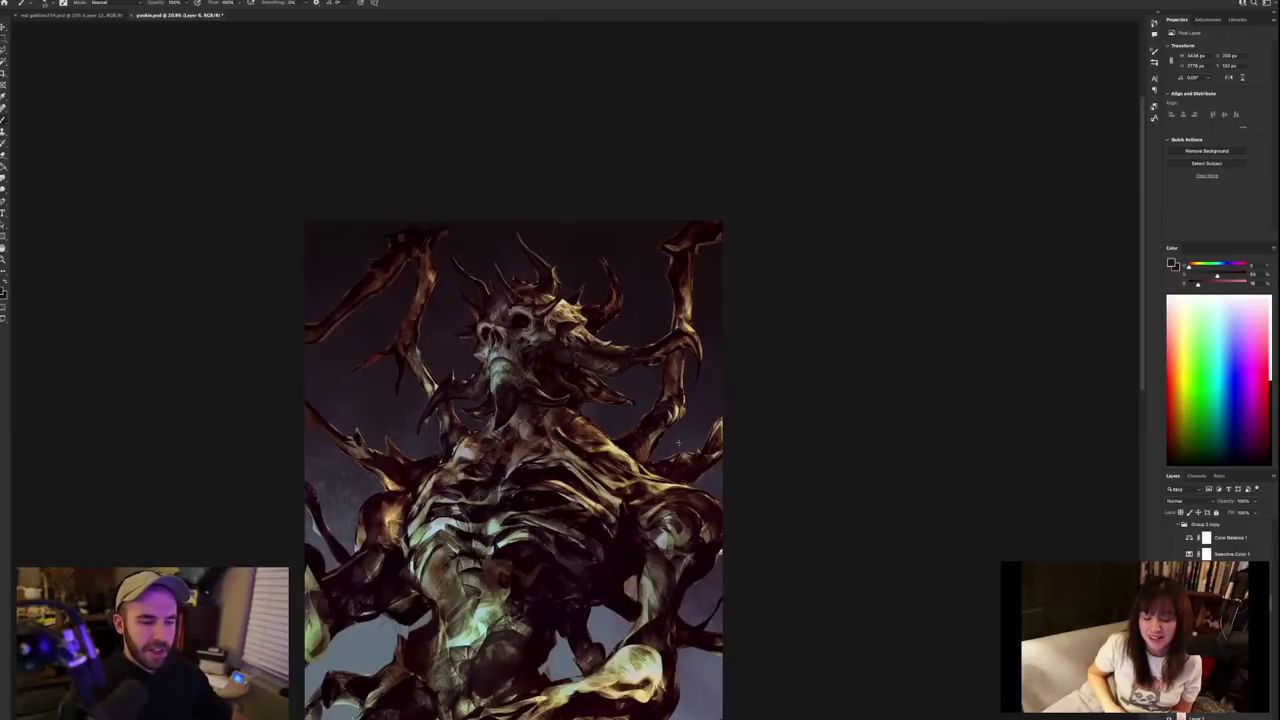
scroll(654, 371, up, 1)
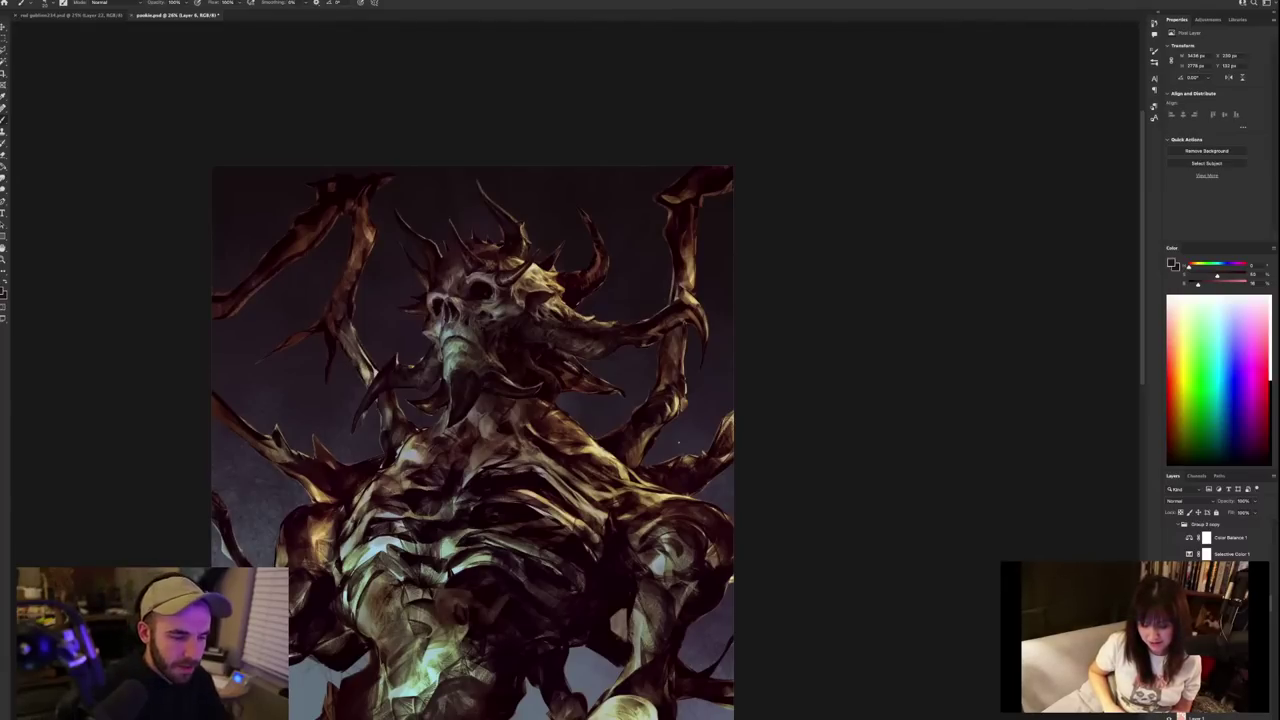
scroll(580, 414, up, 1)
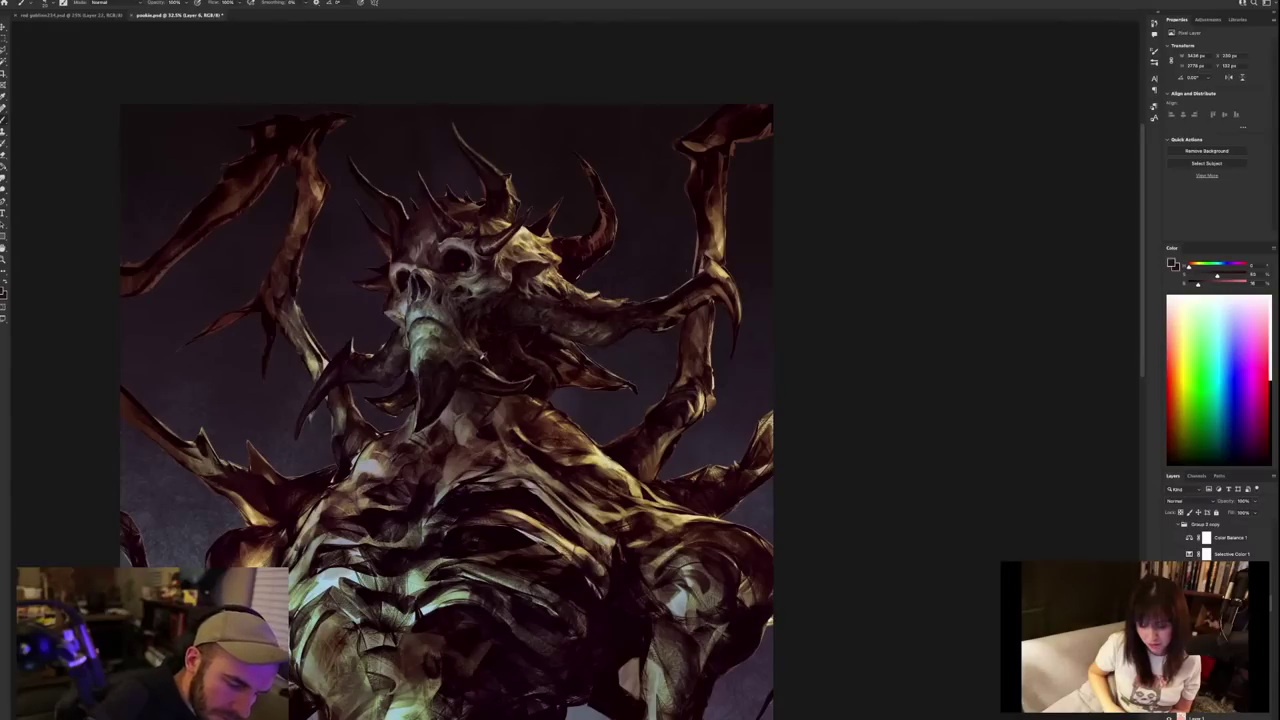
alt+click(478, 363)
alt+click(477, 362)
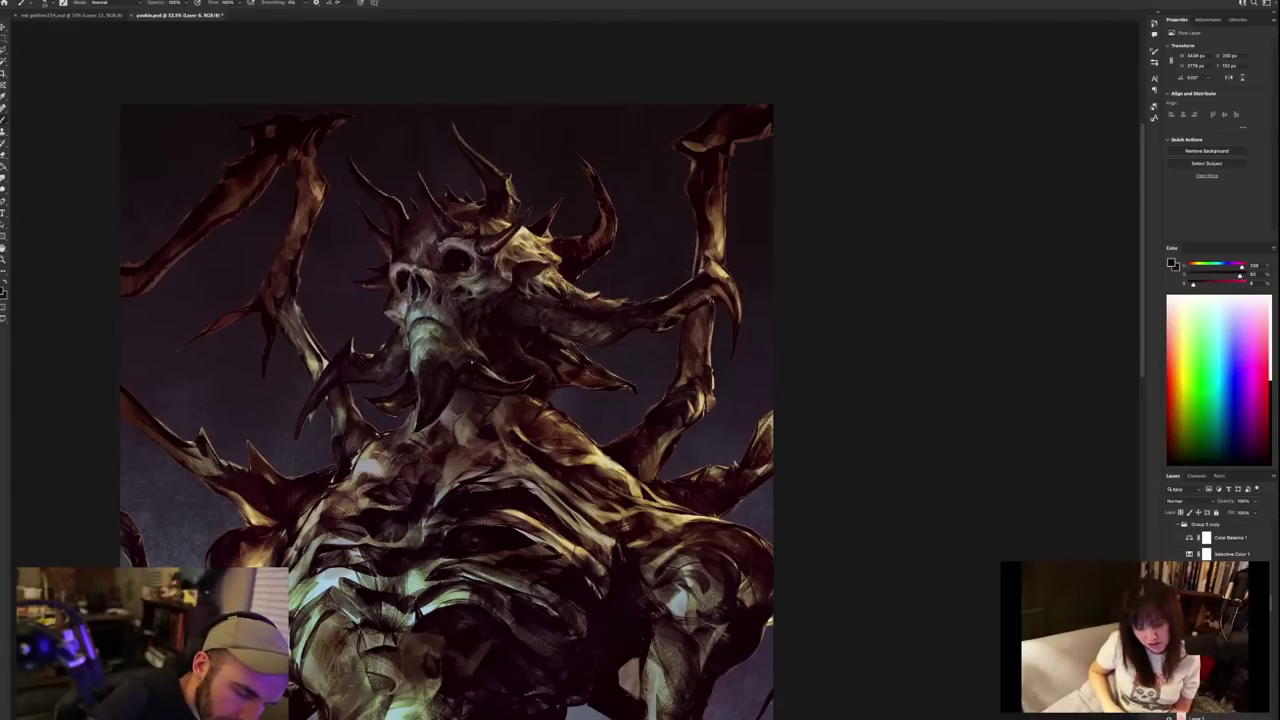
alt+click(463, 358)
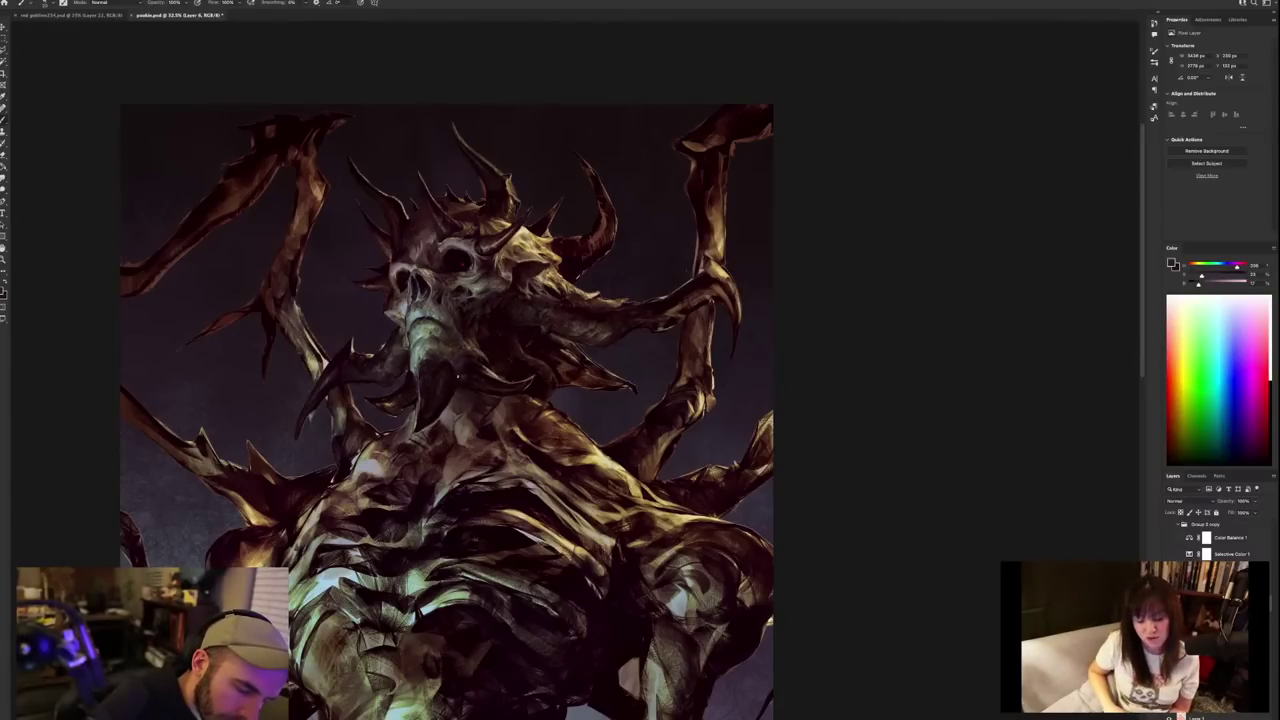
alt+click(469, 366)
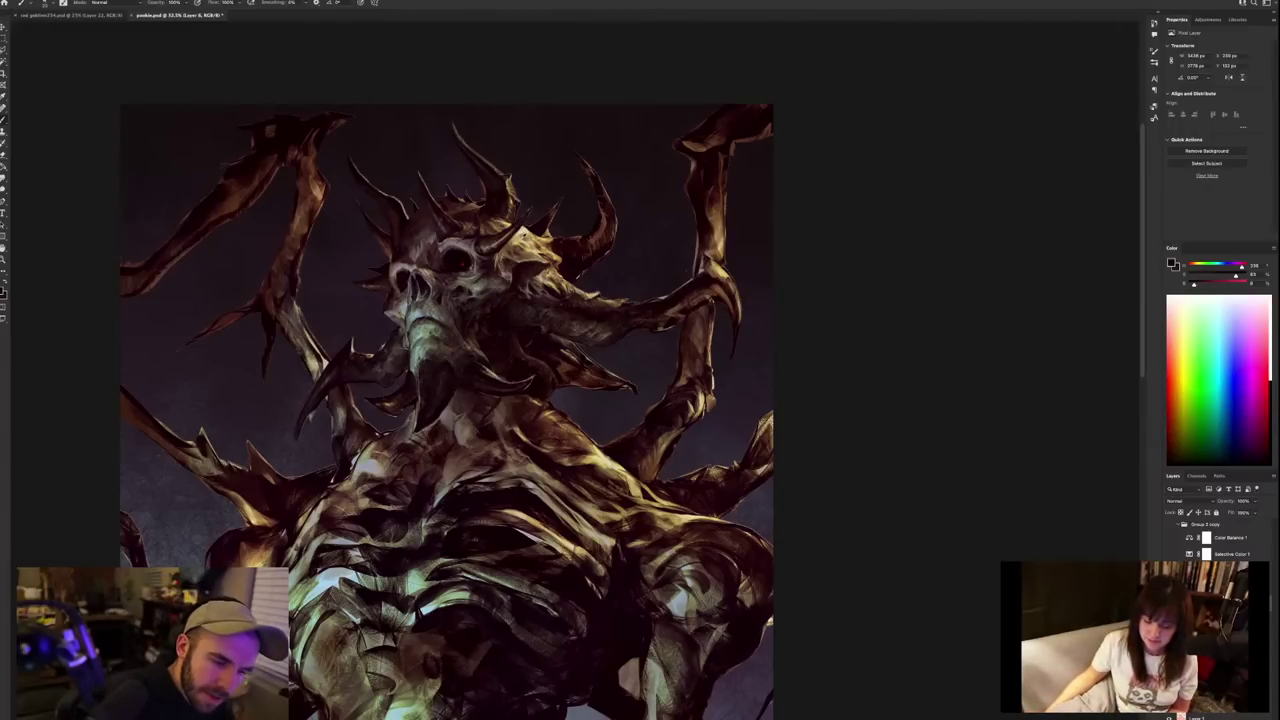
Touch up the chin with a pale yellowish tan sampled from the skull's lit crown and a mid tan sampled from the chin.
alt+click(521, 232)
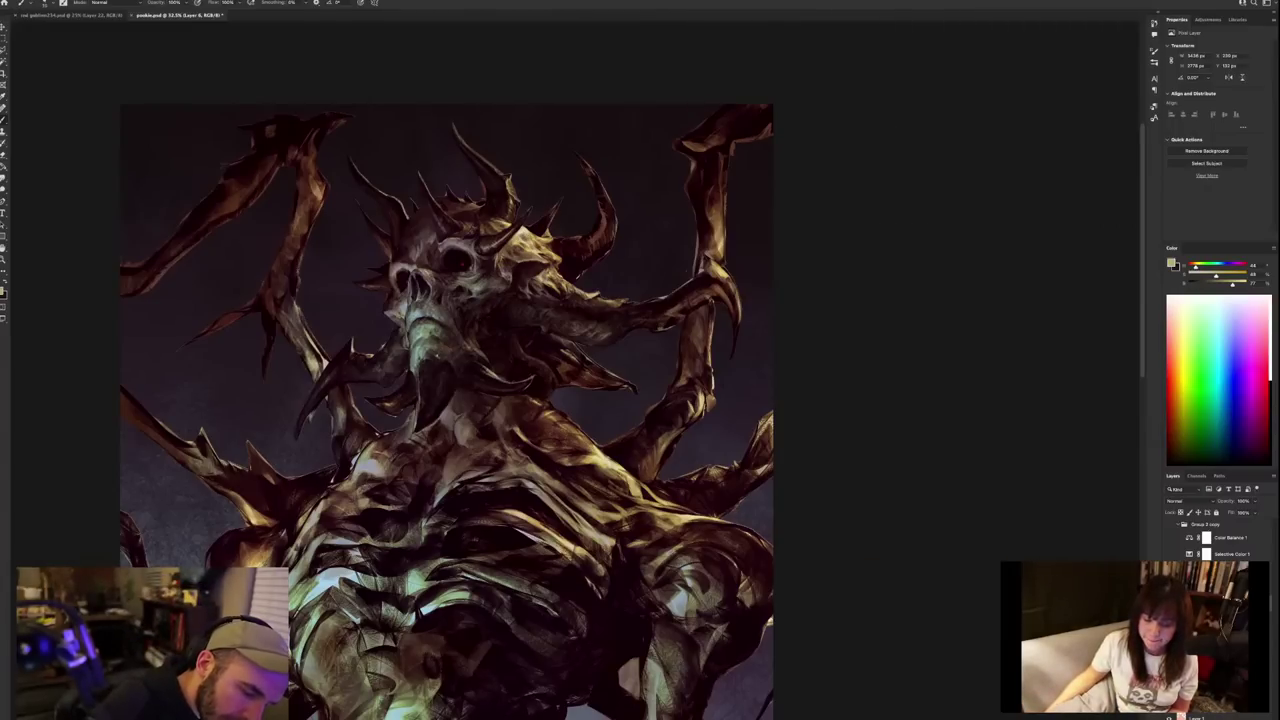
alt+click(434, 354)
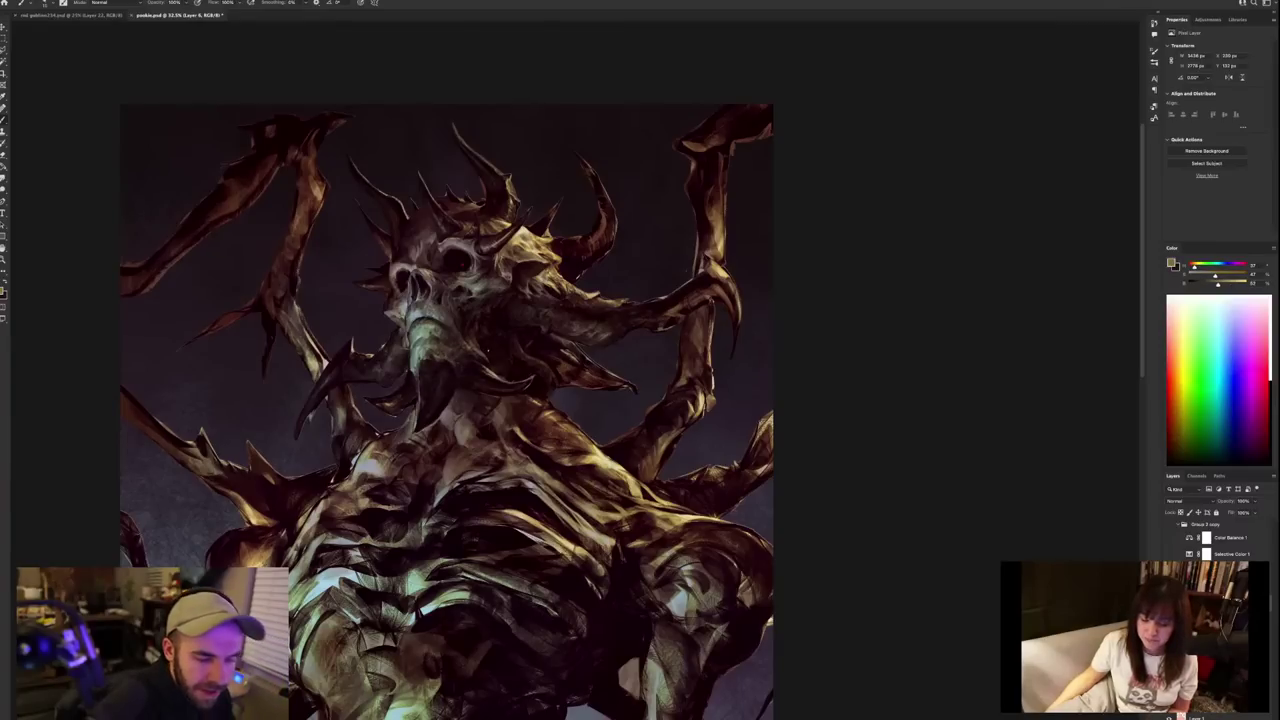
scroll(487, 350, down, 3)
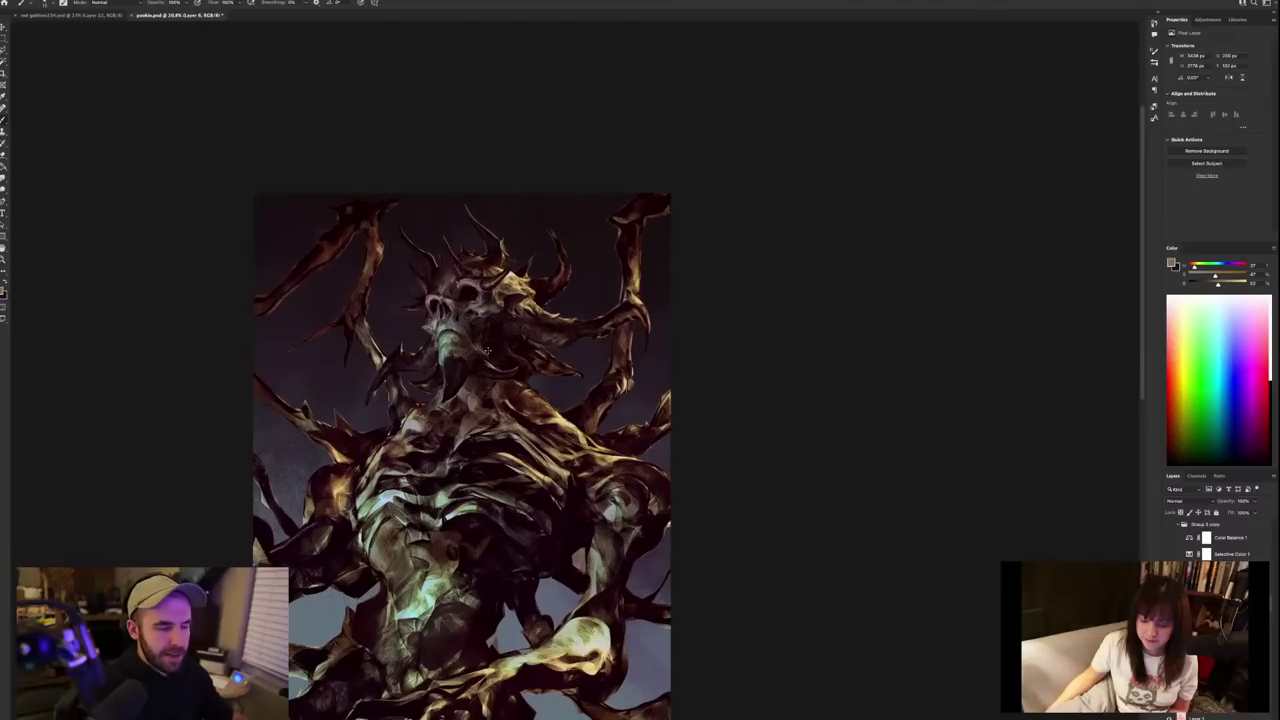
scroll(487, 350, up, 1)
Mirror the view back and work a near-black sampled beneath the jaw into the shadow there.
click(2, 2)
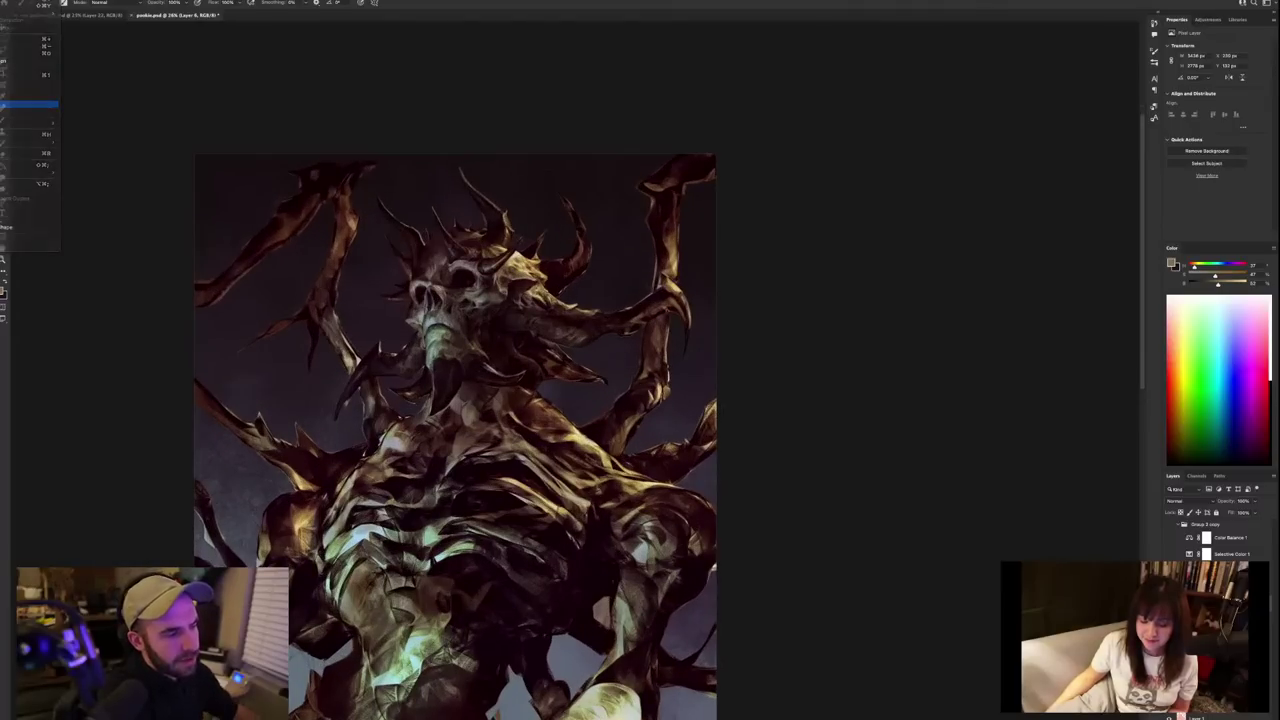
click(30, 104)
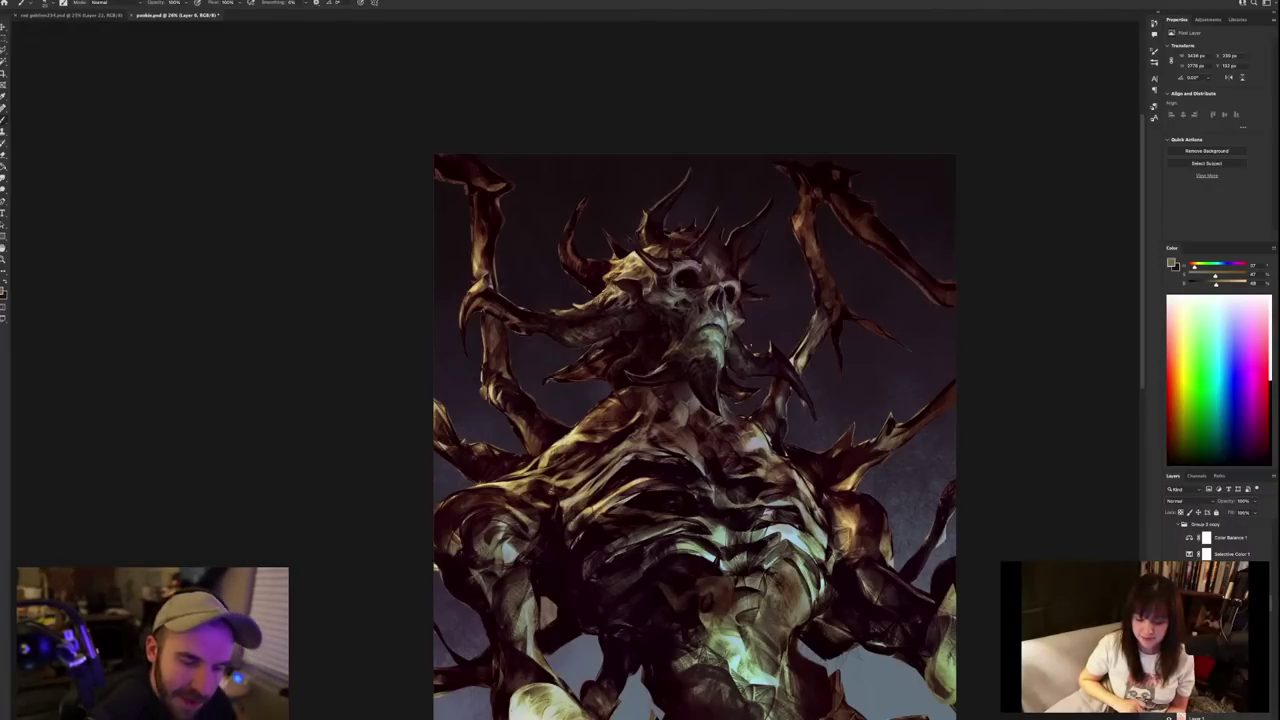
scroll(738, 370, down, 3)
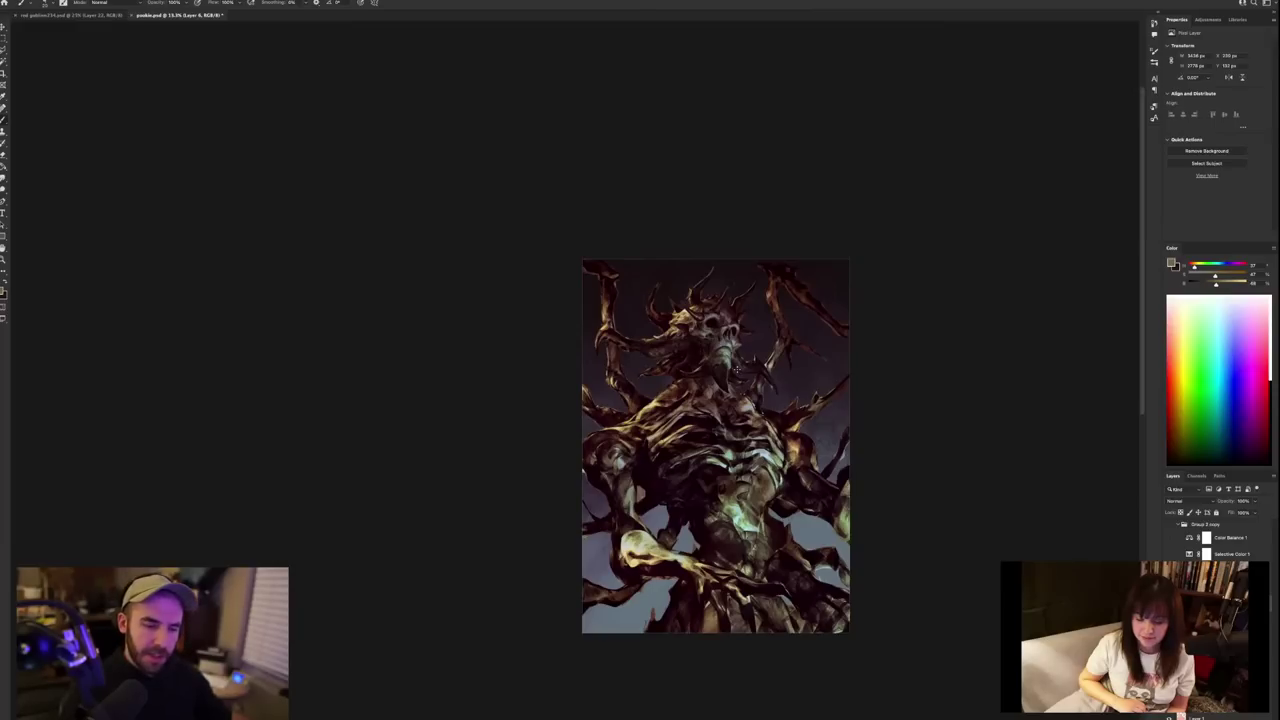
scroll(738, 370, up, 3)
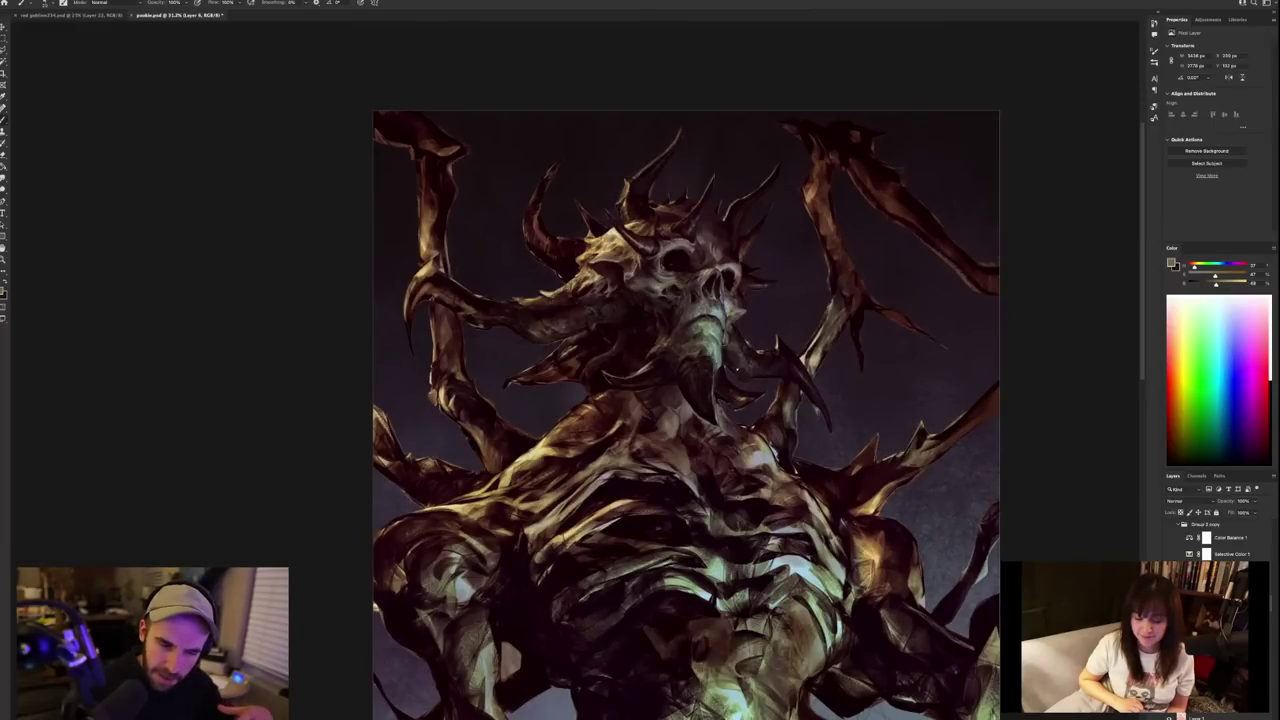
alt+click(651, 366)
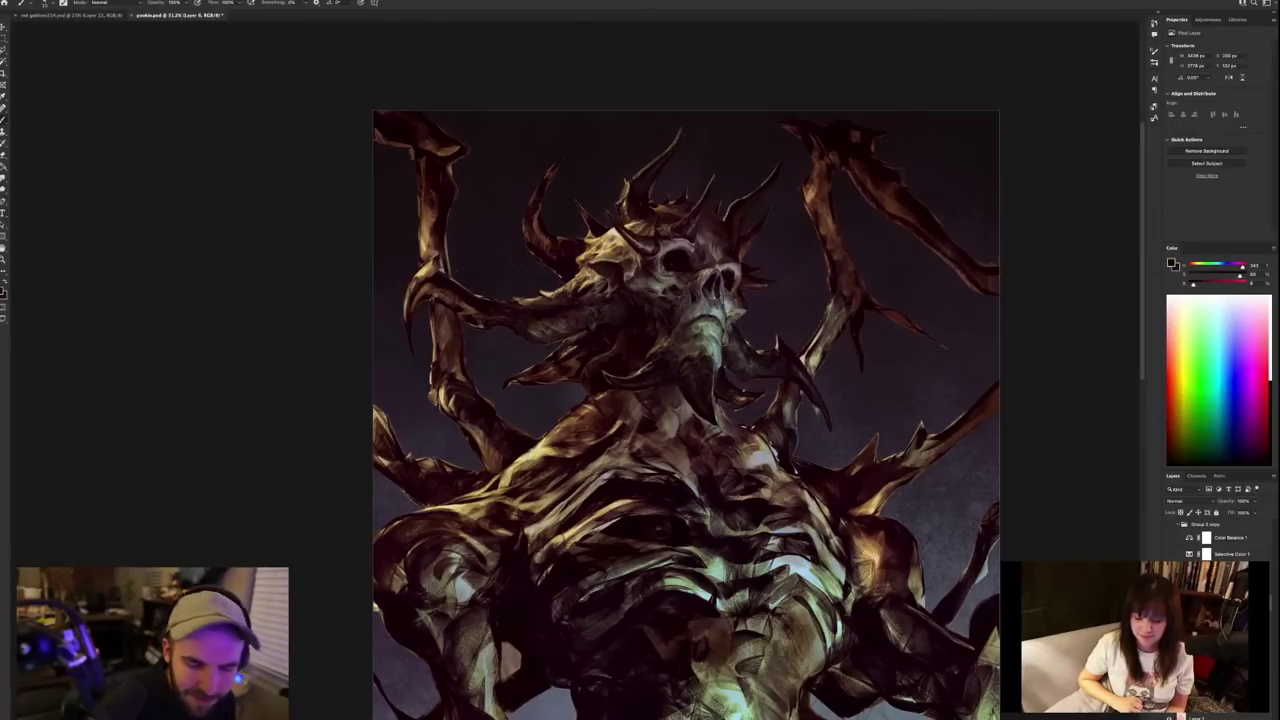
Clean up the dark lower edge of the chin with a near-black sampled from it.
scroll(755, 455, down, 1)
scroll(731, 398, up, 2)
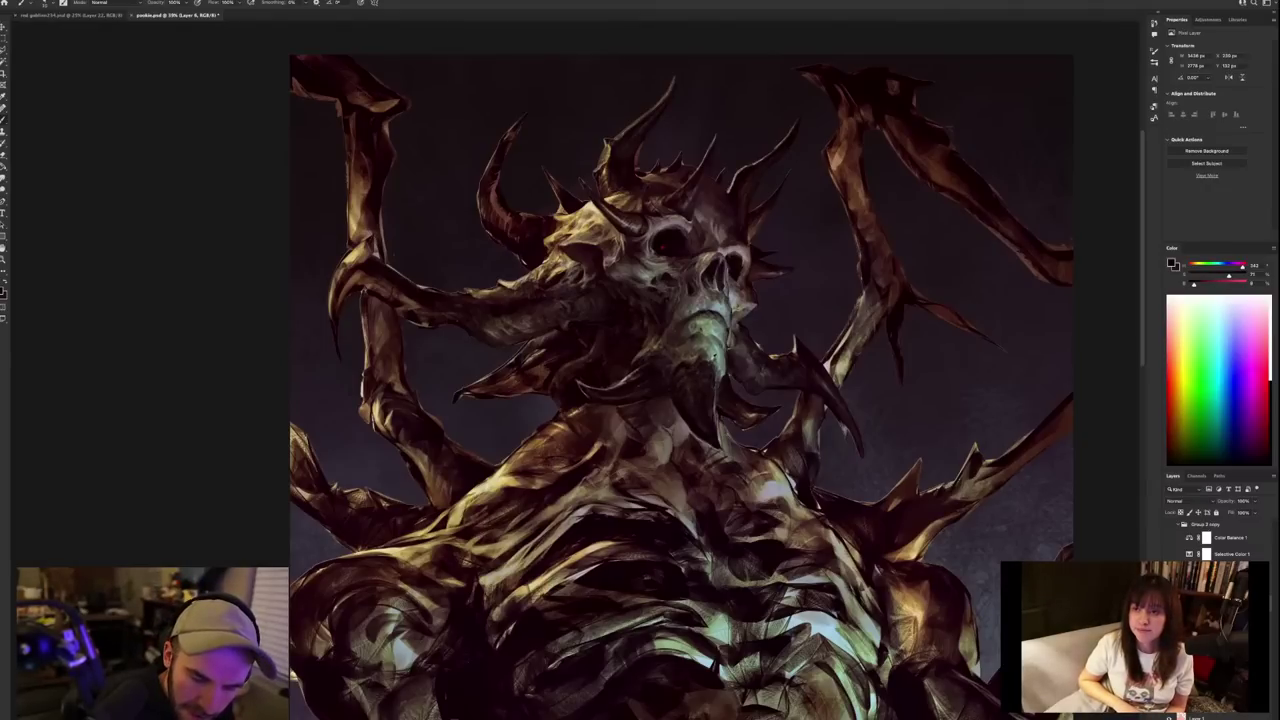
alt+click(705, 363)
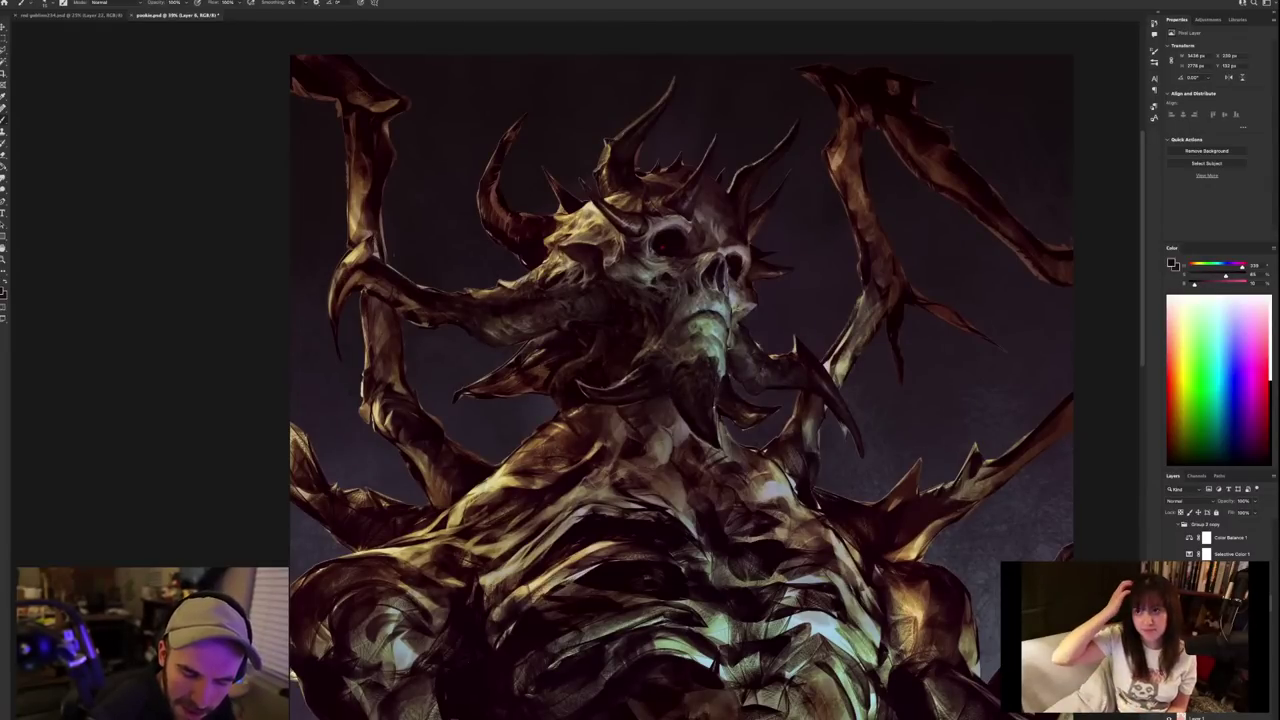
Touch up the base of the jaw tusk beside the chin with a grey-brown and a near-black sampled there.
scroll(730, 398, down, 4)
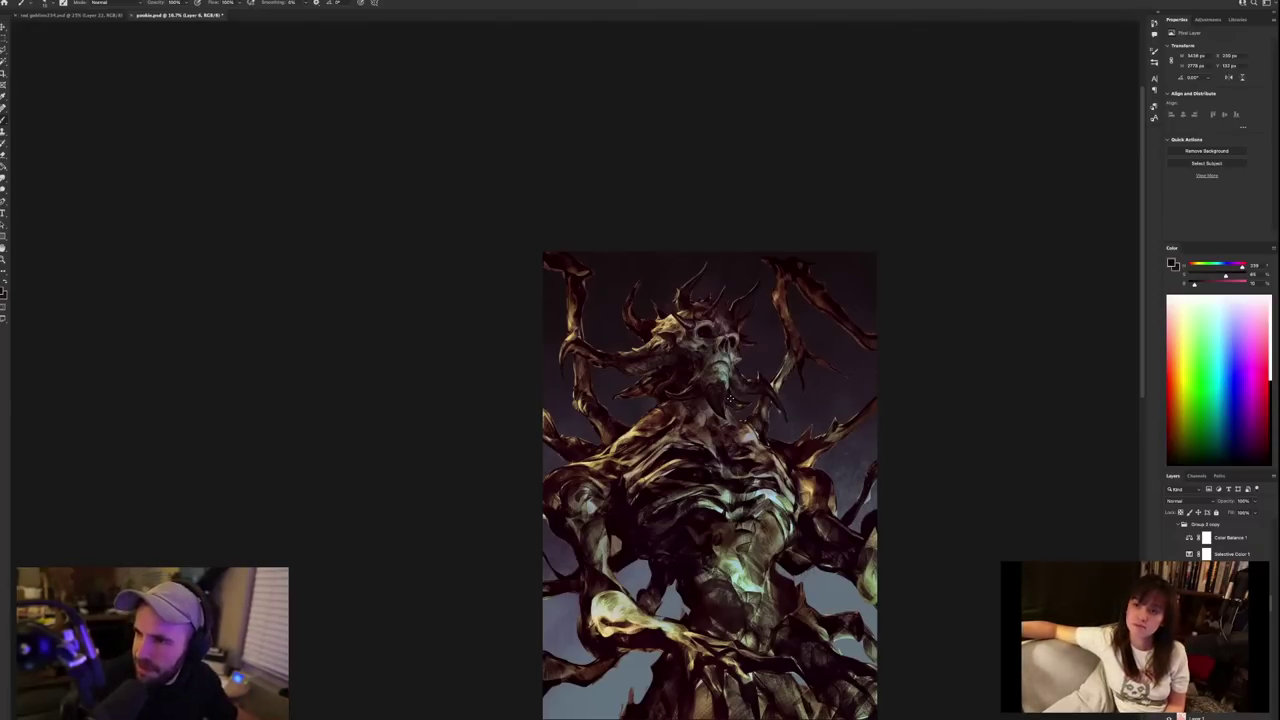
scroll(703, 382, up, 5)
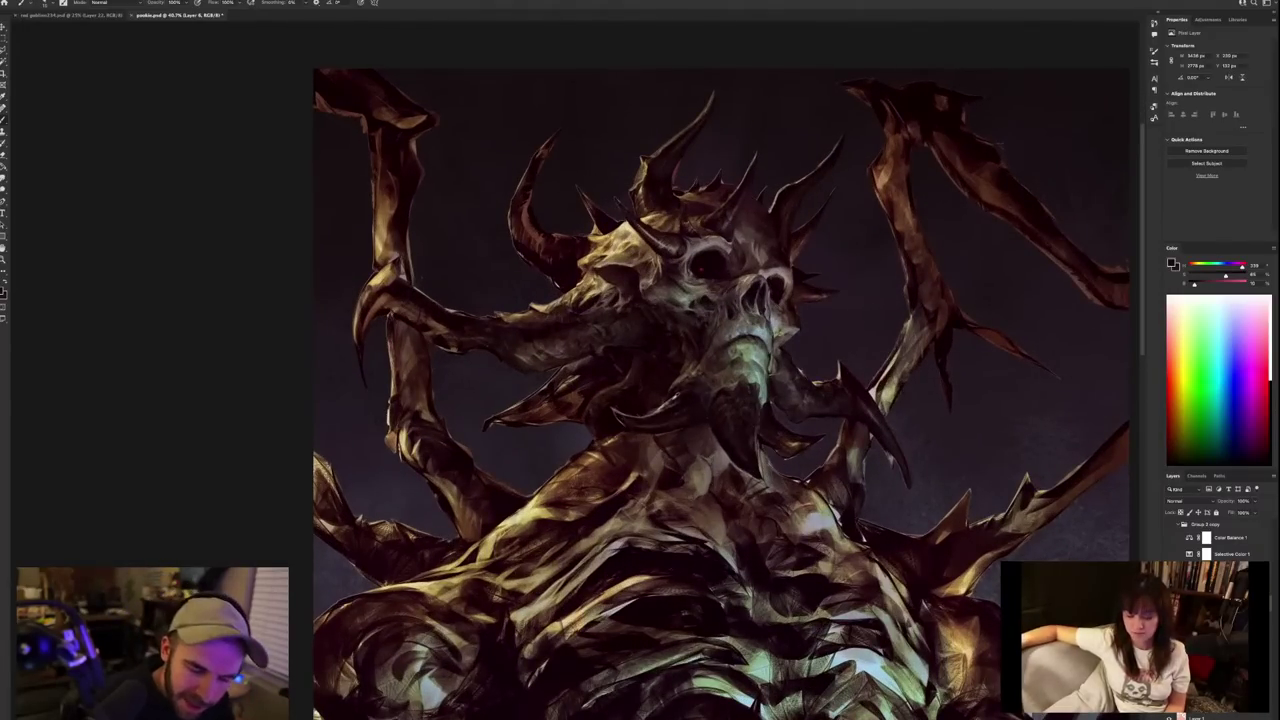
alt+click(667, 401)
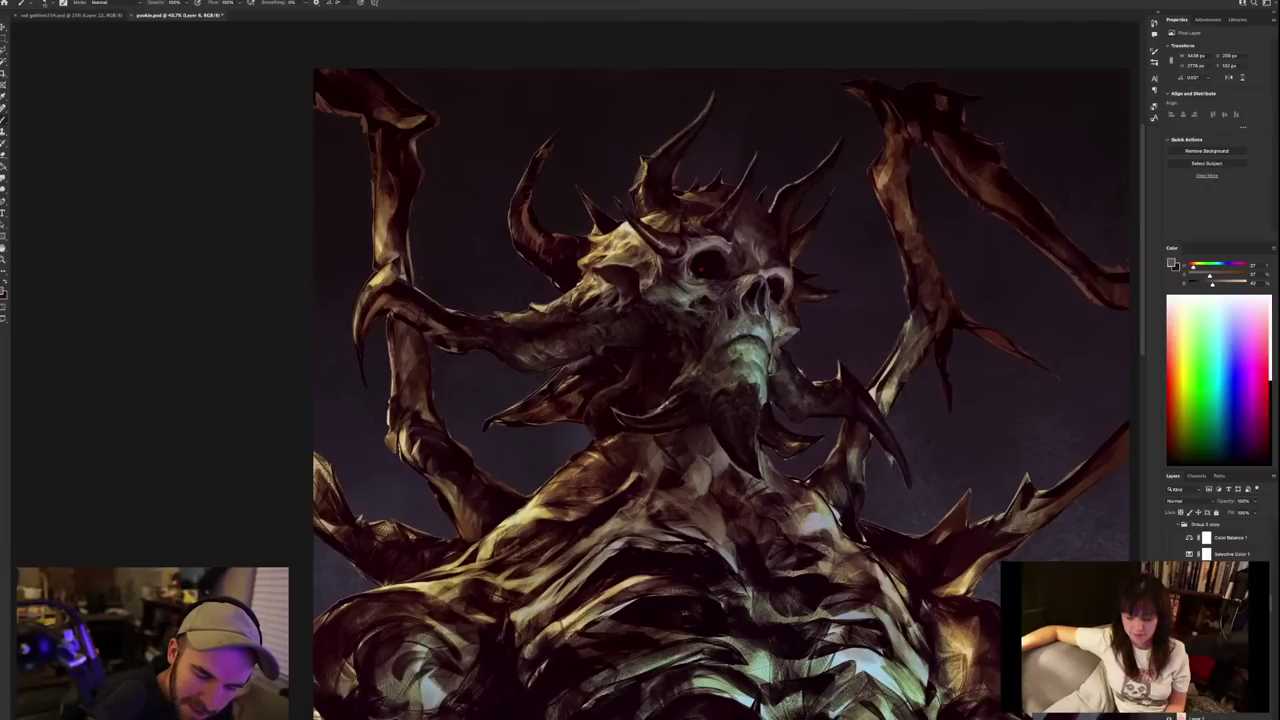
alt+click(696, 389)
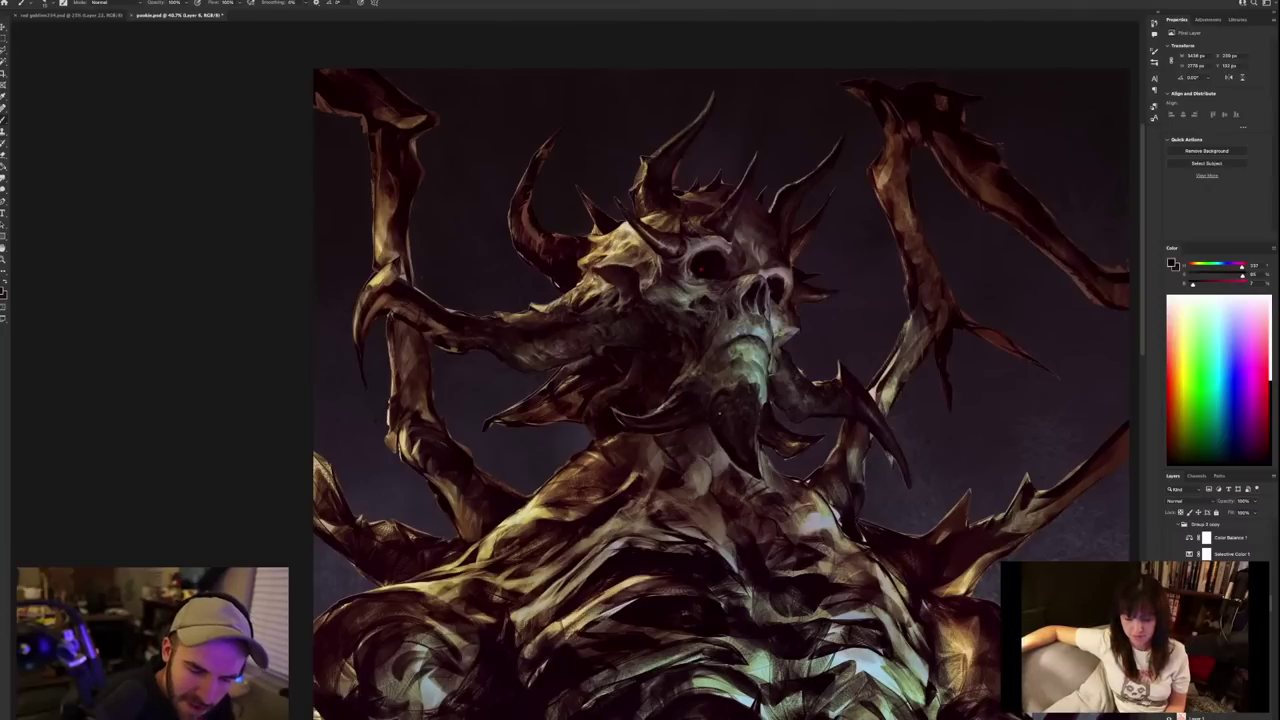
Touch up the area around the brow horn with a pale yellow sampled from the skull's lit crown.
scroll(770, 506, down, 3)
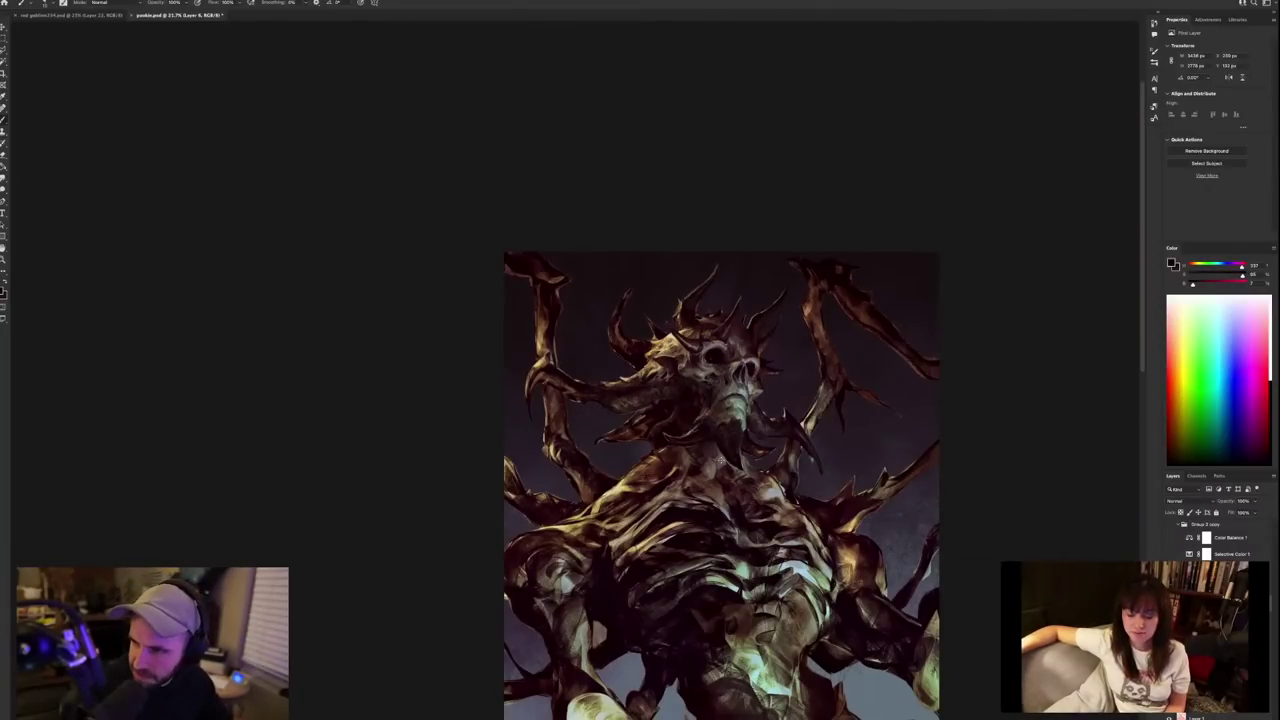
scroll(746, 273, up, 3)
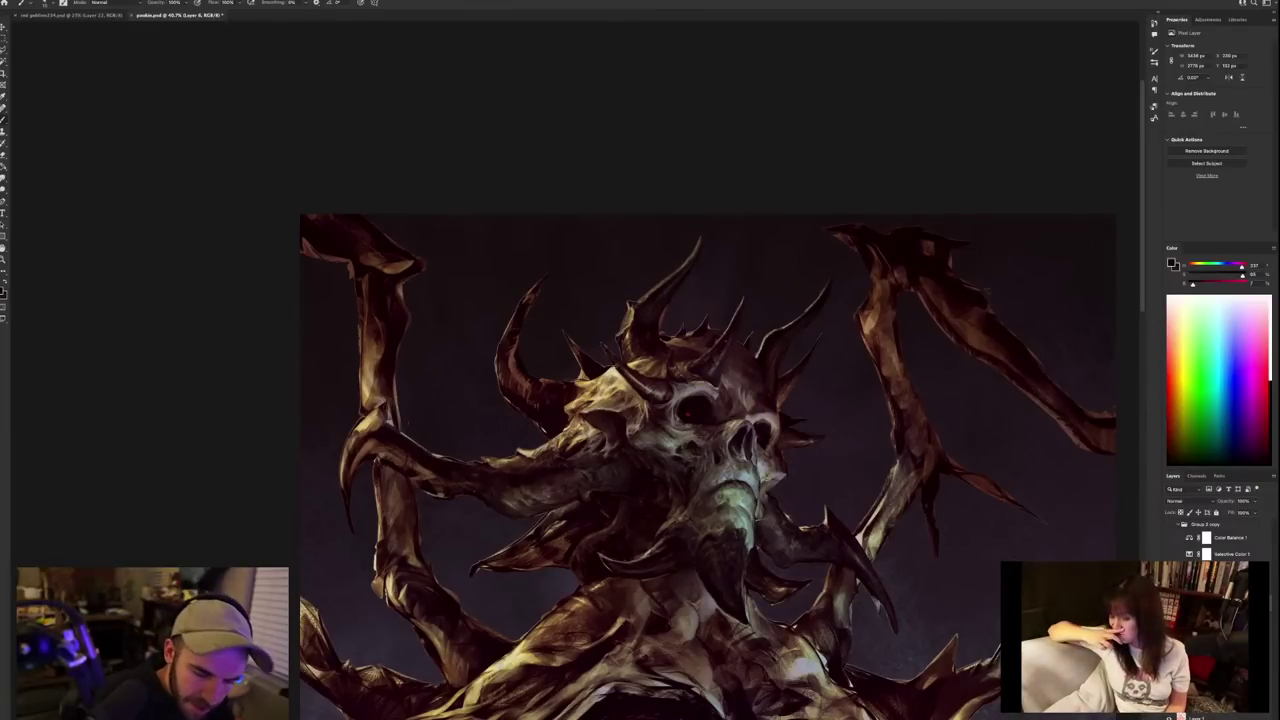
alt+click(619, 367)
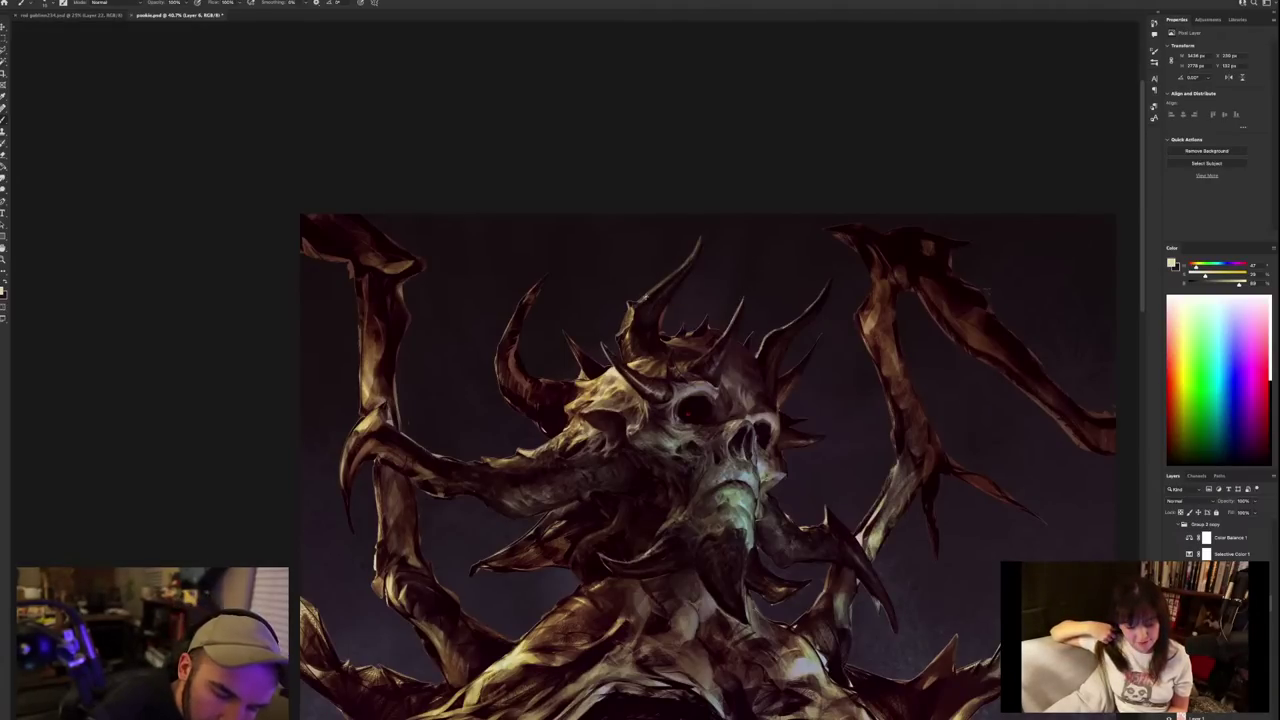
Darken the long curved side horn with a sampled near-black and blend its base with dark reddish browns sampled where it meets the head.
scroll(725, 255, down, 5)
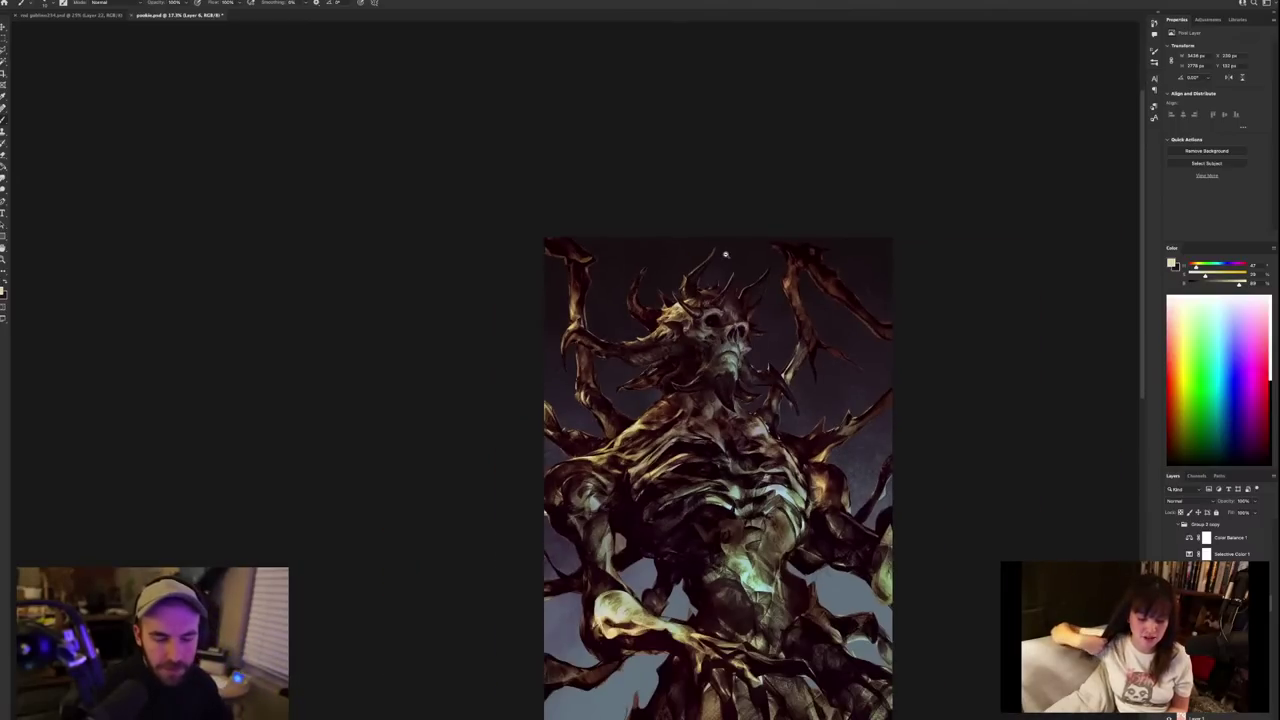
scroll(725, 255, down, 1)
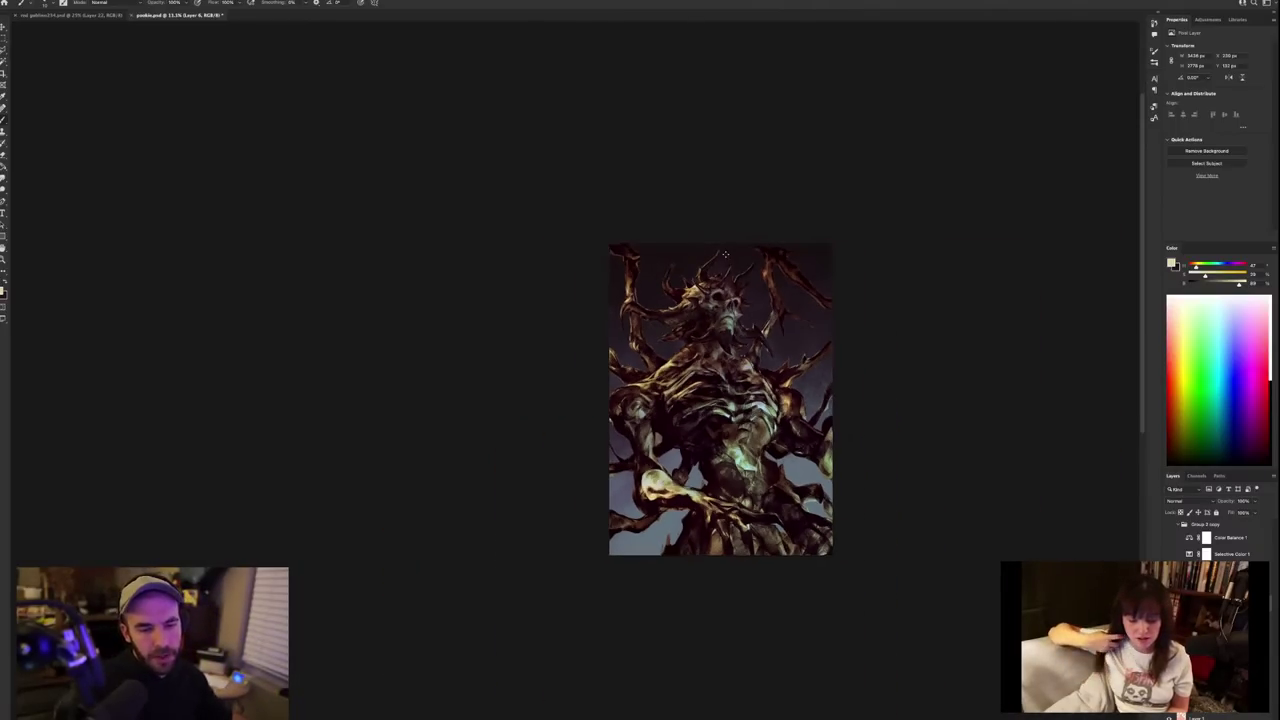
scroll(725, 255, up, 4)
alt+click(569, 334)
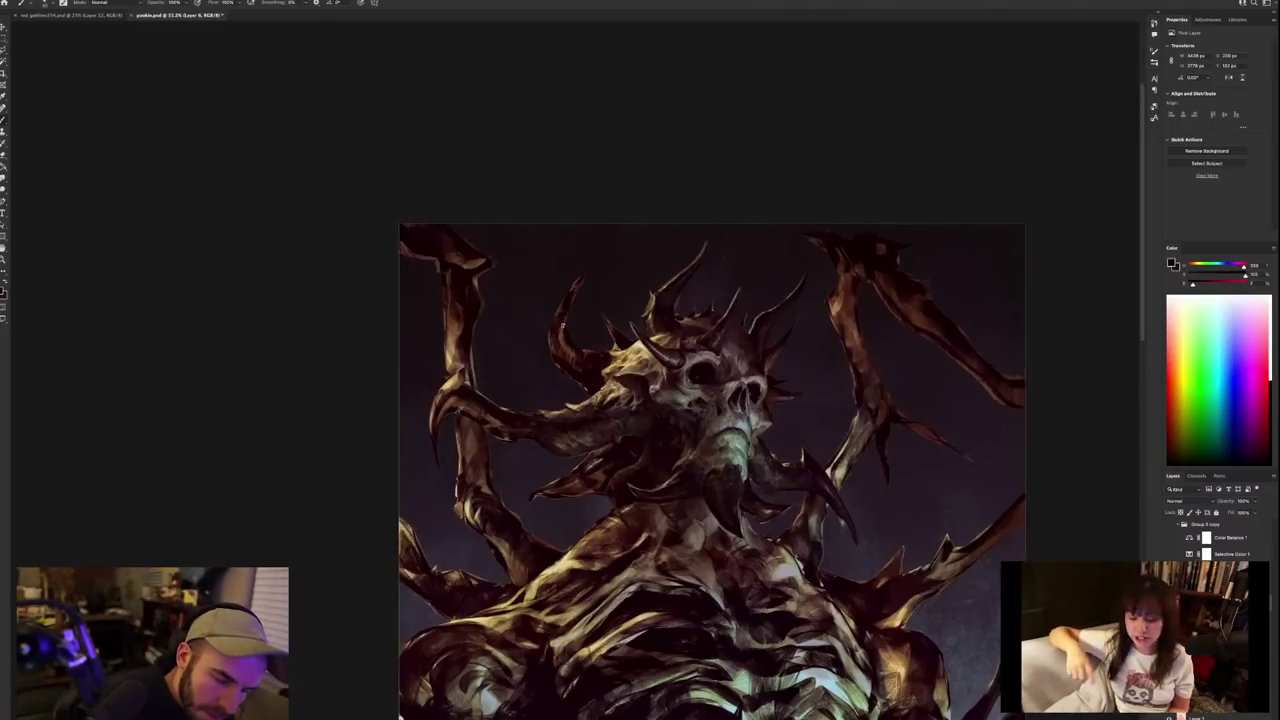
drag(562, 324, 573, 360)
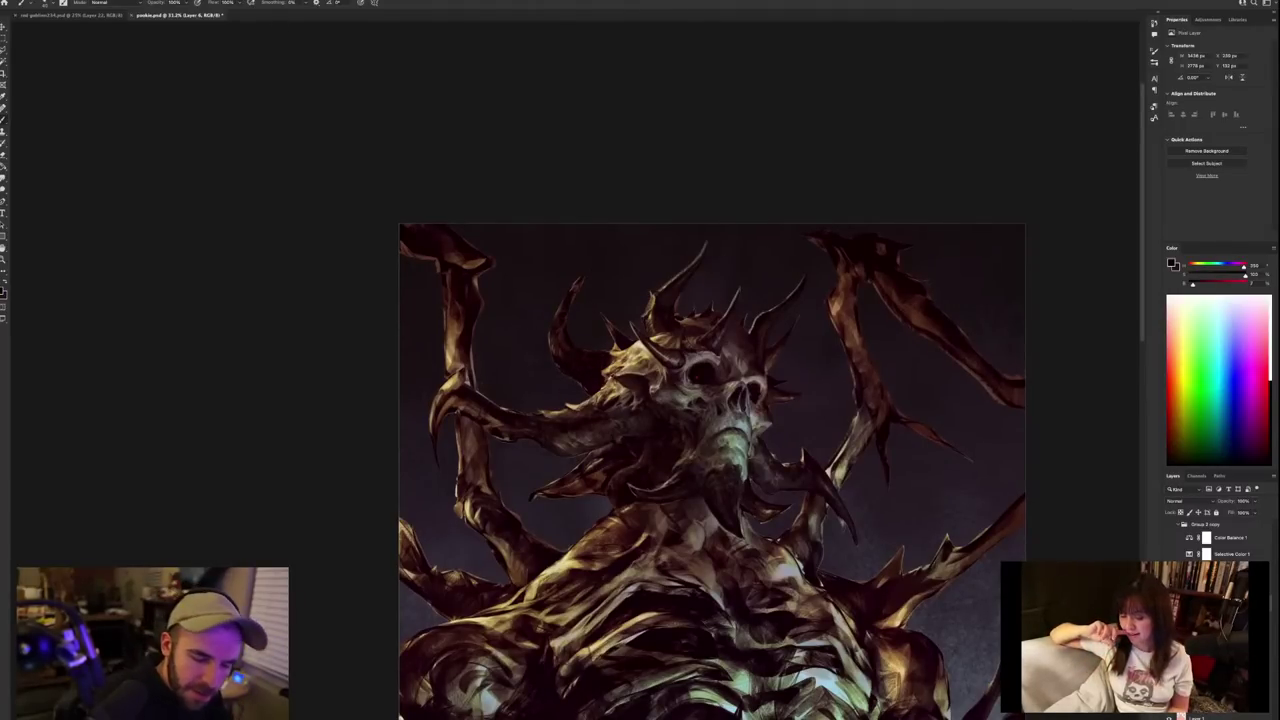
alt+click(602, 380)
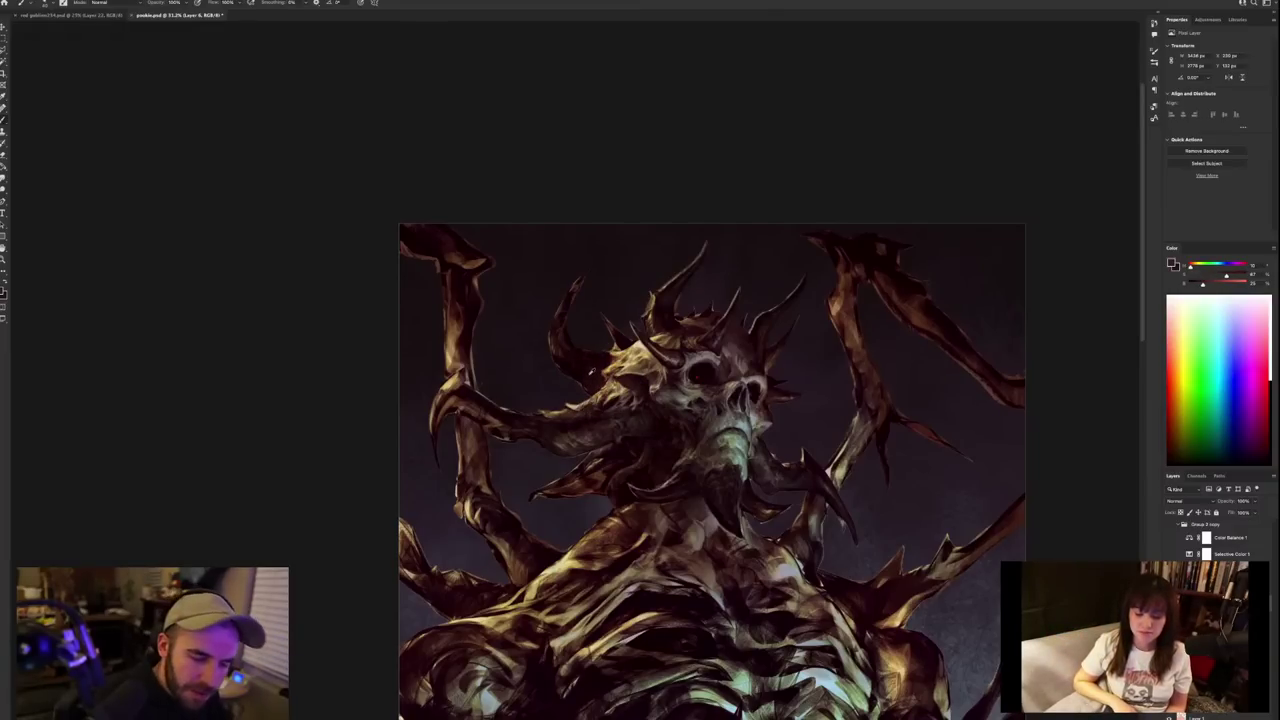
alt+click(590, 372)
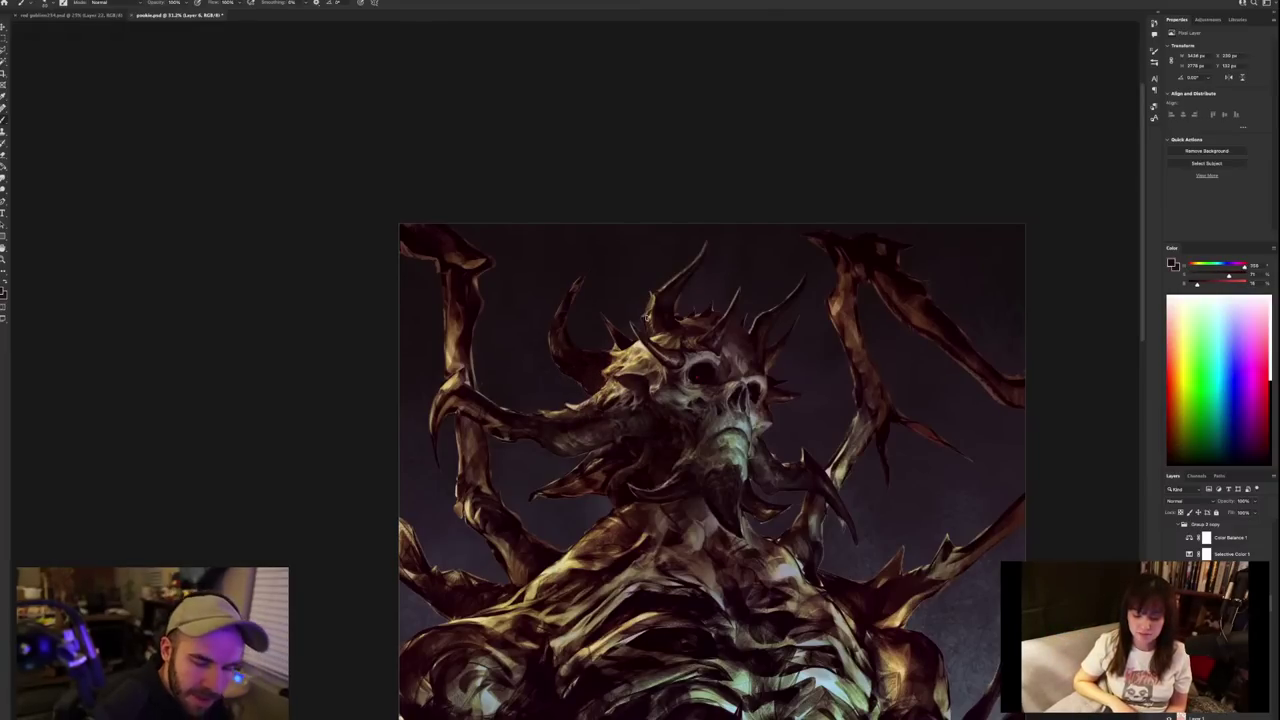
Refine the upper part of the curved side horn with a near-black sampled from its shaft.
scroll(646, 317, down, 3)
scroll(646, 317, down, 1)
scroll(646, 317, up, 1)
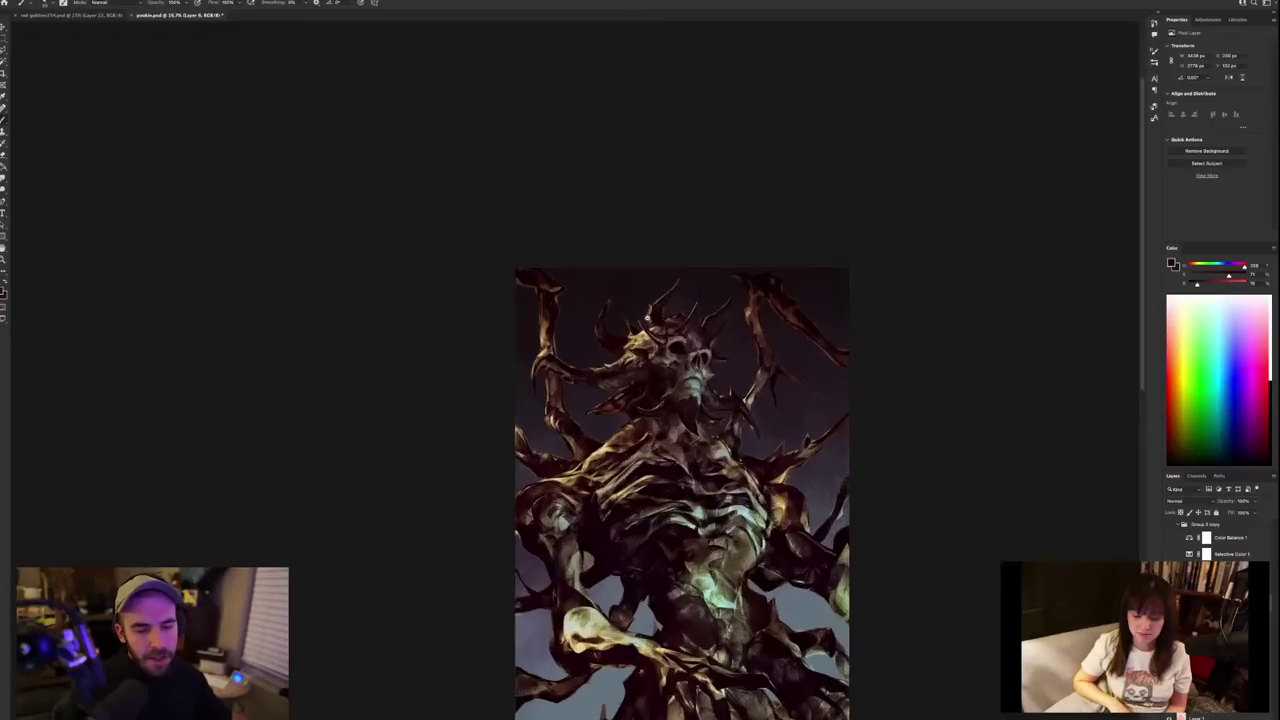
scroll(646, 317, up, 2)
alt+click(564, 322)
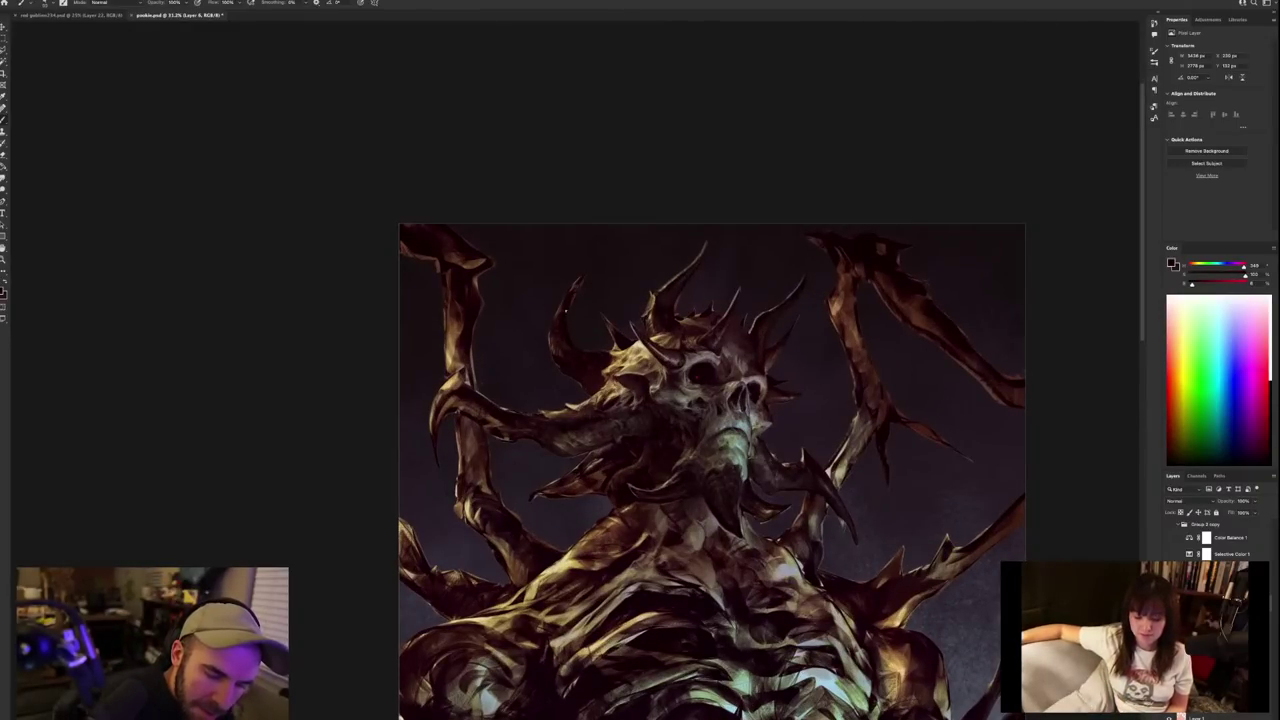
Clean up the junction of the curved side horn and the skull with a warm brown and near-blacks sampled around it.
scroll(562, 330, down, 1)
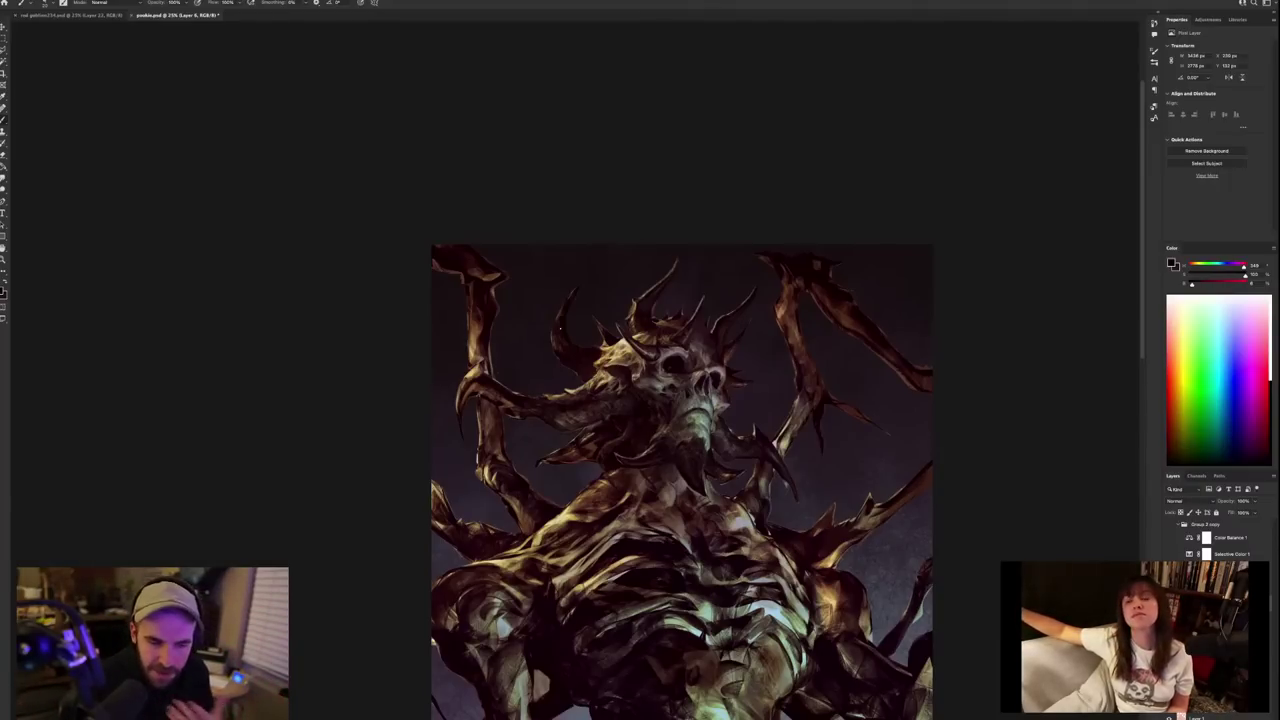
scroll(667, 312, up, 6)
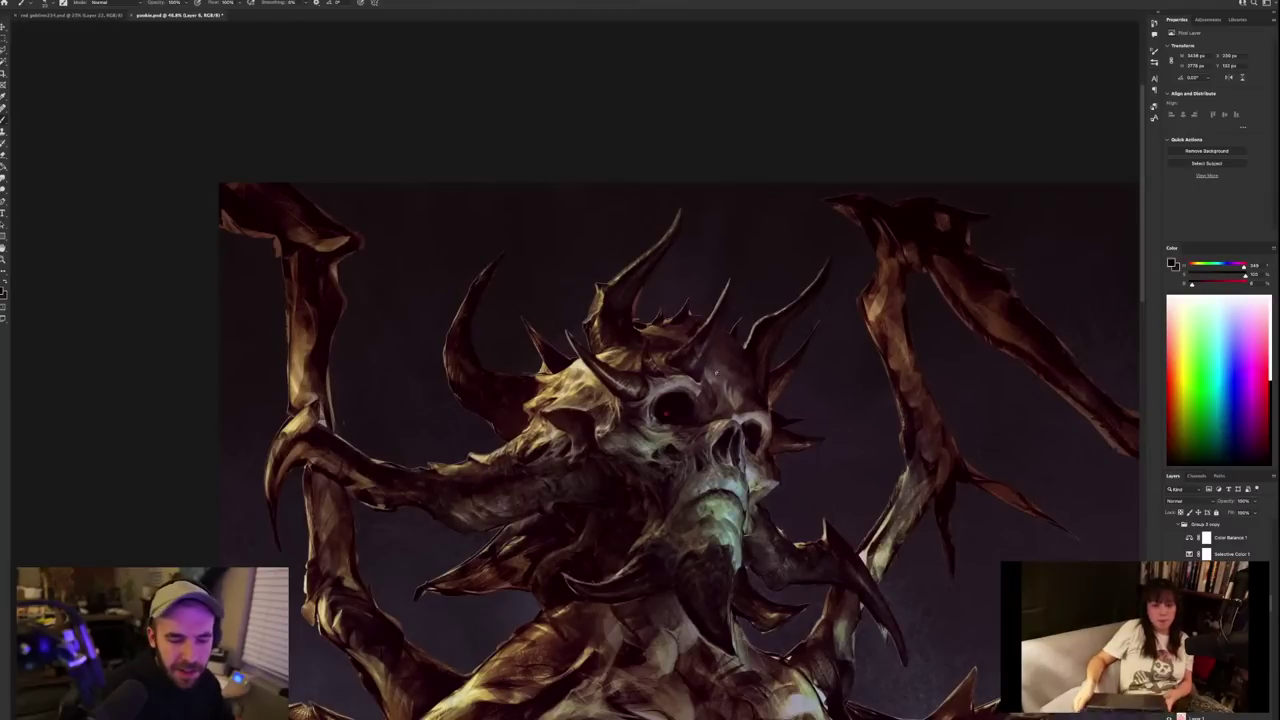
drag(643, 370, 723, 398)
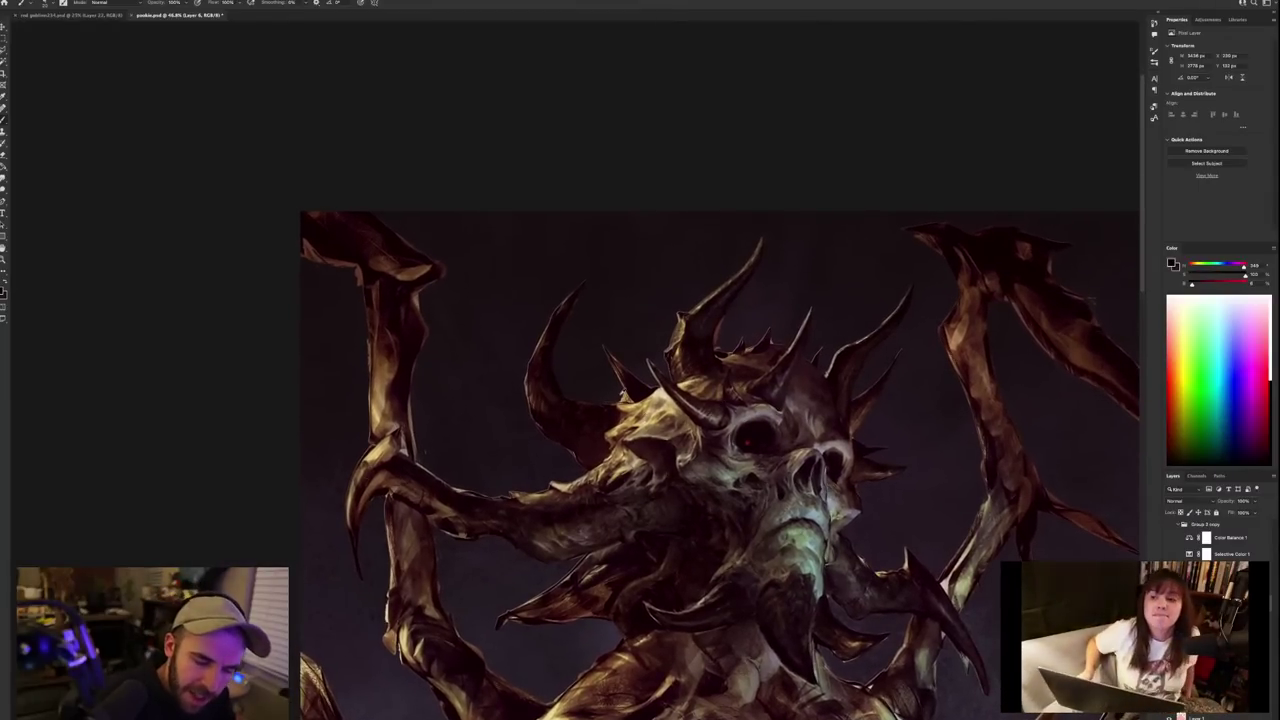
alt+click(622, 407)
alt+click(612, 408)
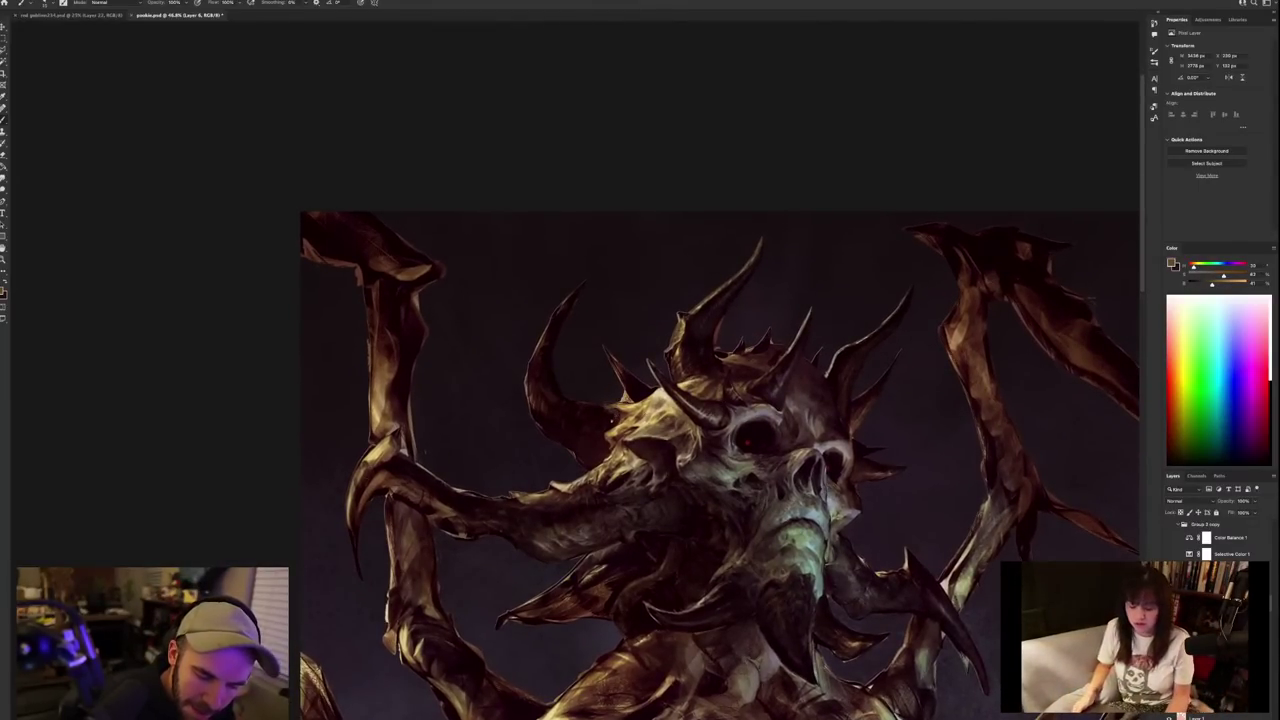
alt+click(610, 414)
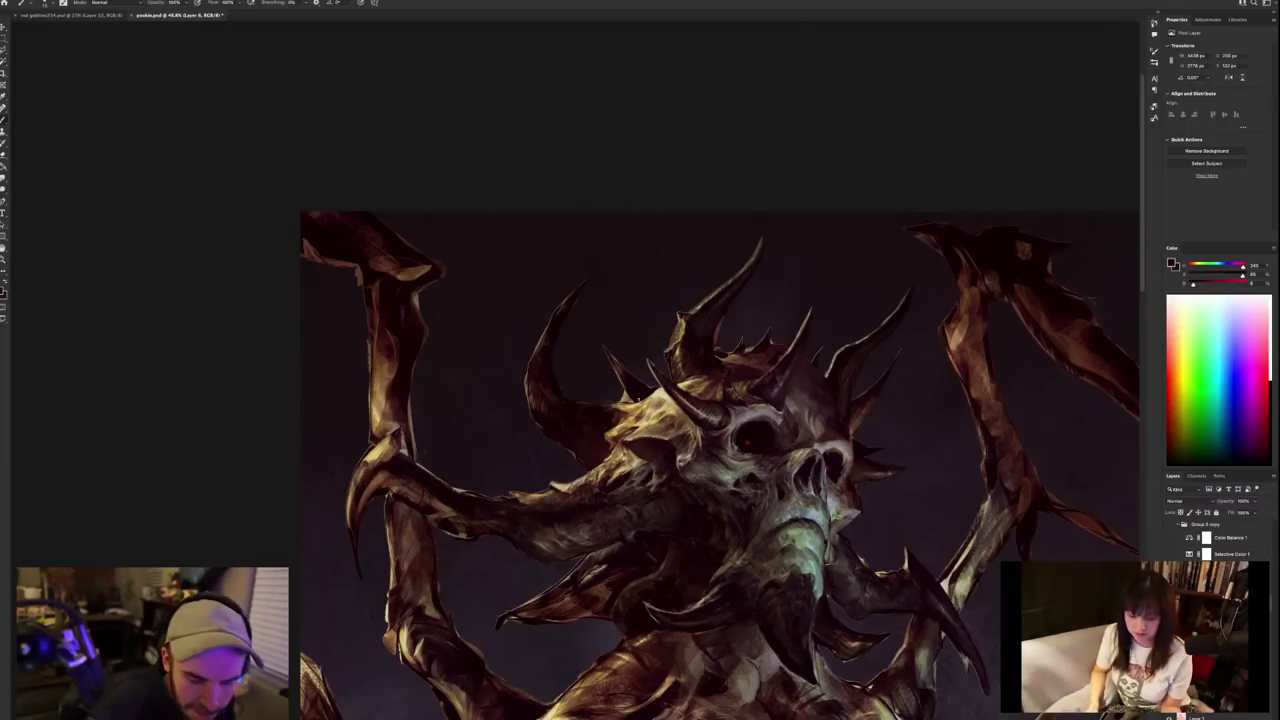
alt+click(564, 399)
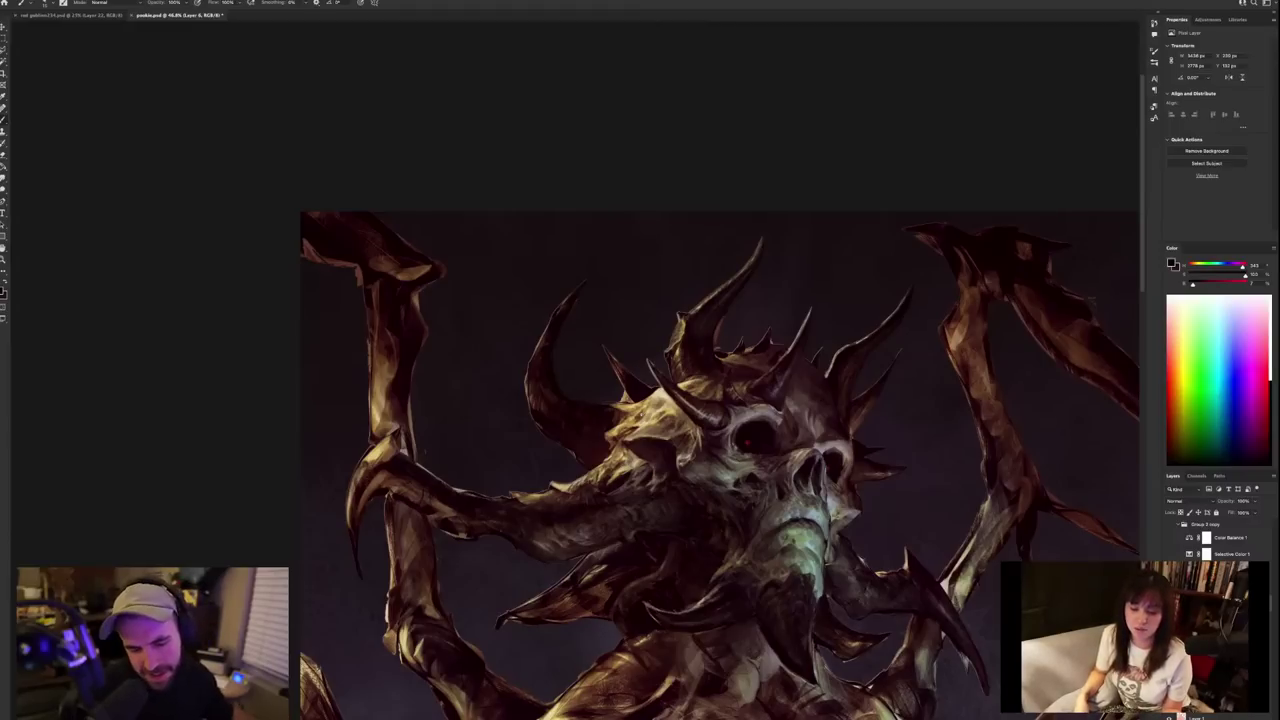
Refine the nasal cavity and the shadow below it with near-blacks sampled from the nose.
drag(806, 470, 632, 358)
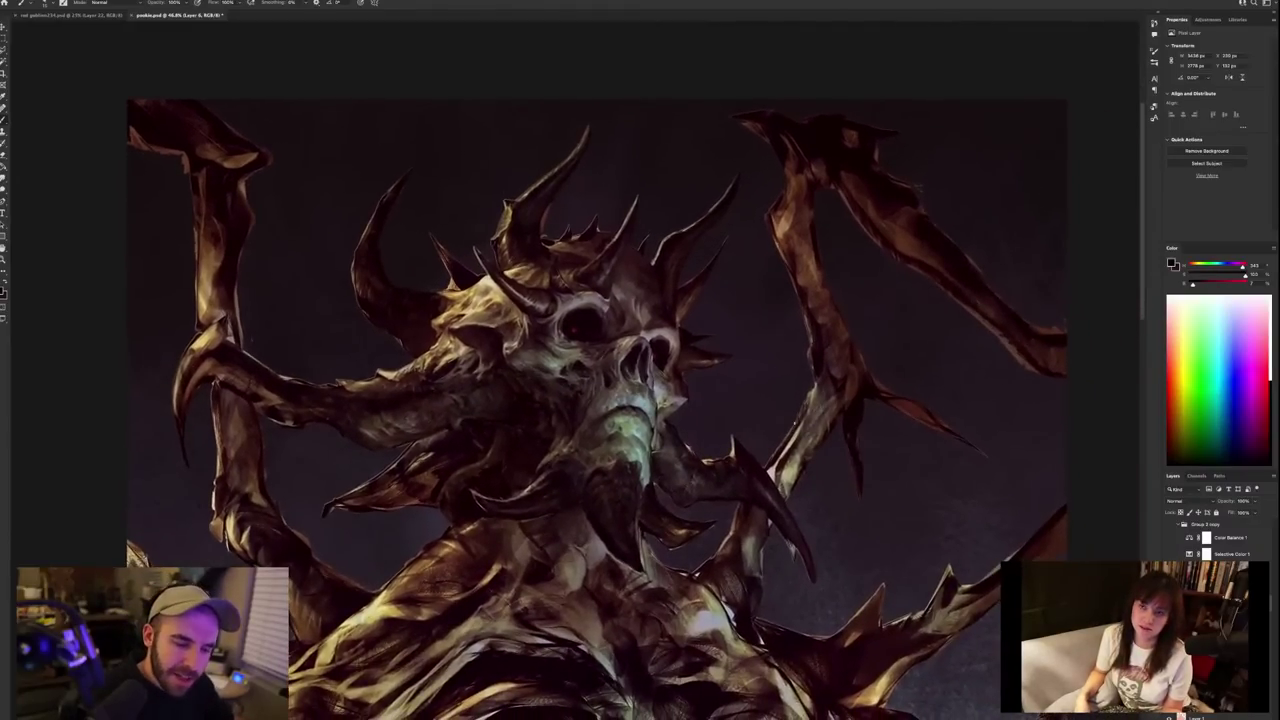
alt+click(632, 356)
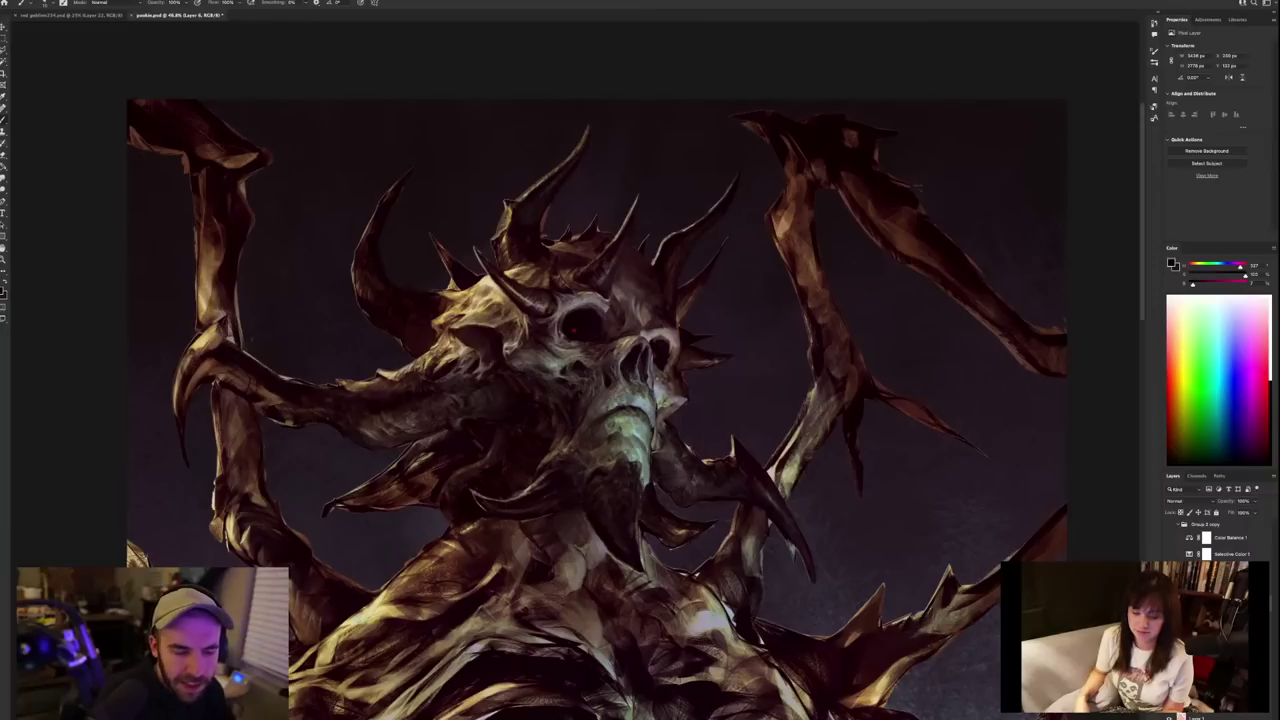
alt+click(645, 376)
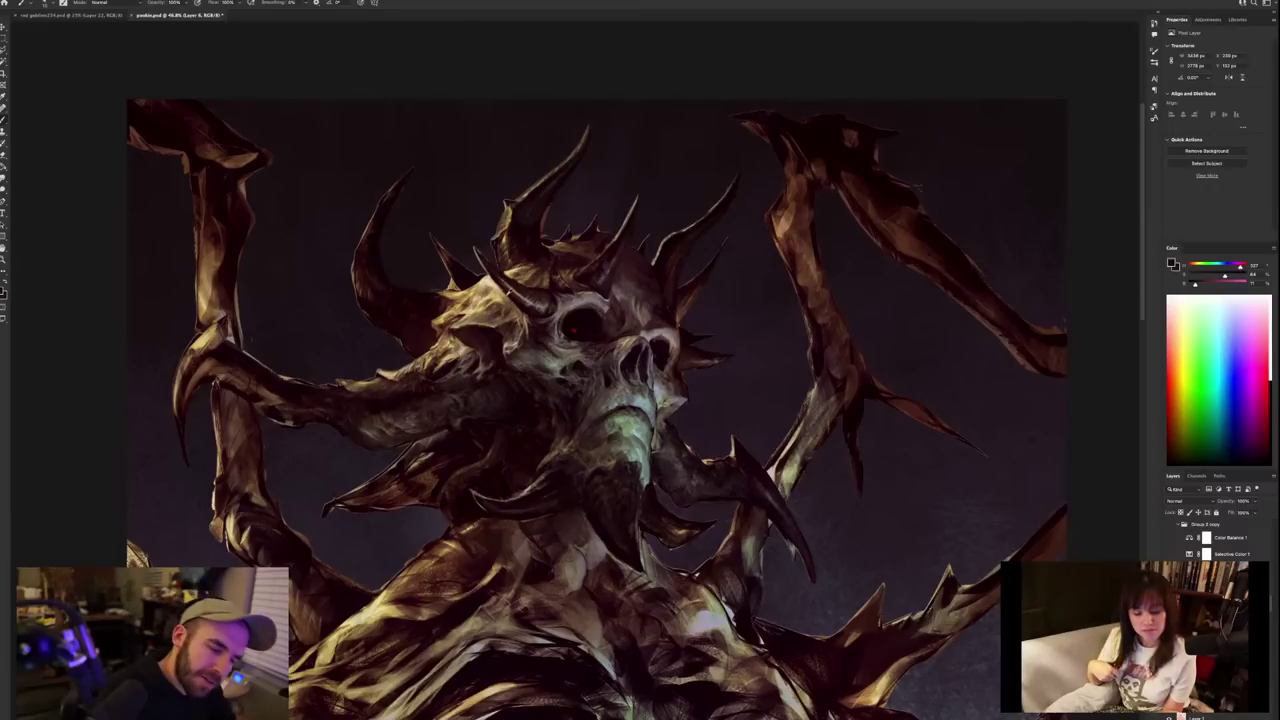
Touch up the bony ridges below the temple with a greyish brown and a near-black sampled there.
alt+click(501, 299)
alt+click(457, 367)
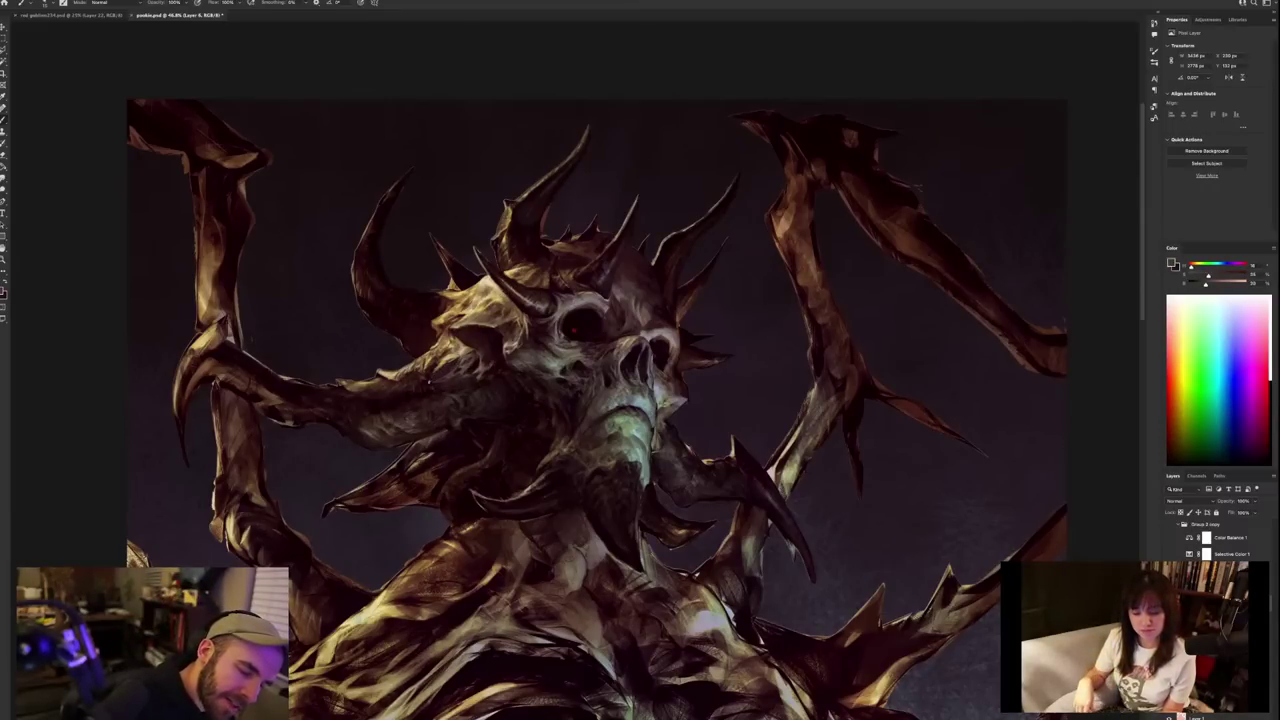
alt+click(478, 361)
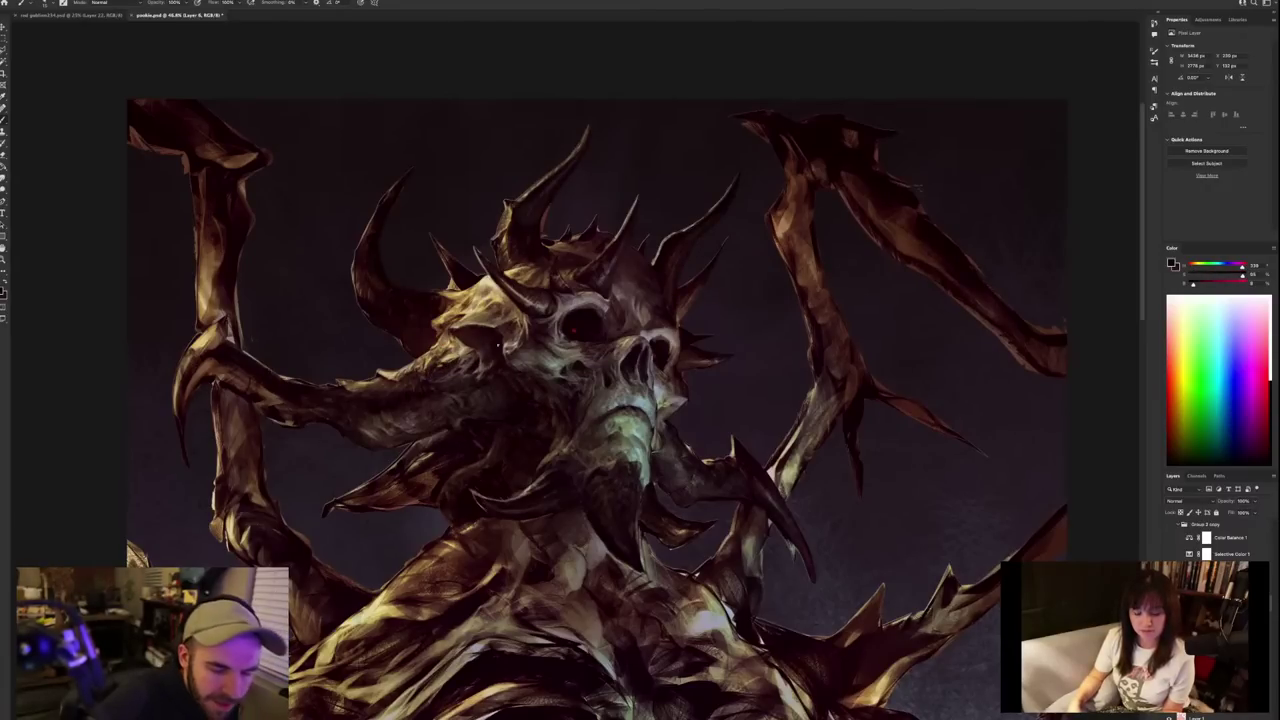
Sample a pale yellow from the lit side of the head and add fine highlights there with a smaller brush.
alt+click(456, 344)
alt+click(451, 347)
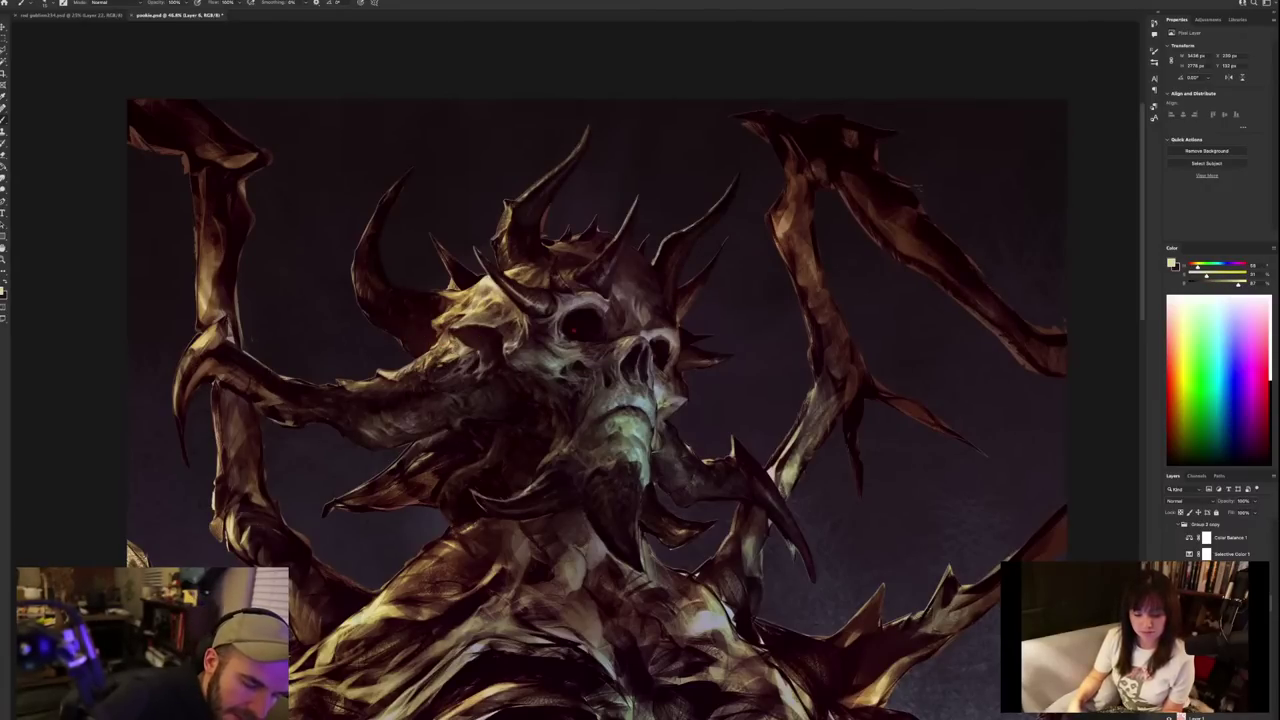
key(bracketleft)
key(bracketleft)
key(bracketleft)
key(bracketleft)
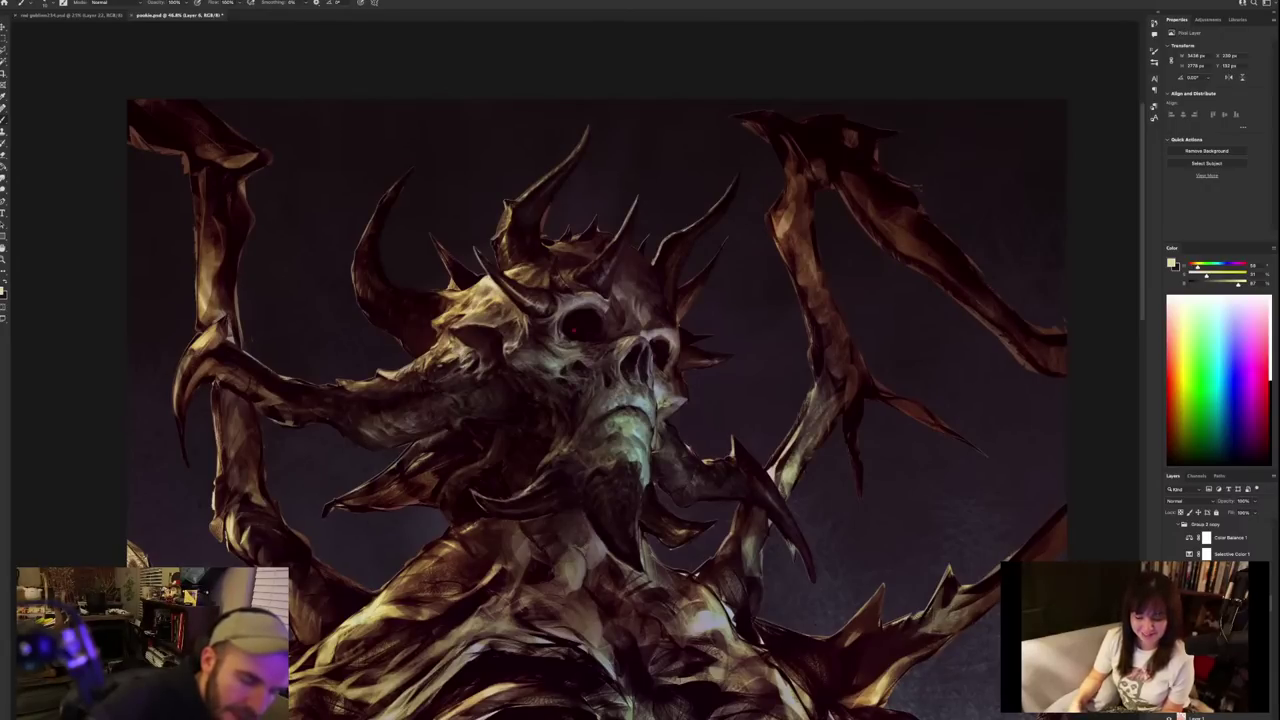
scroll(508, 439, down, 3)
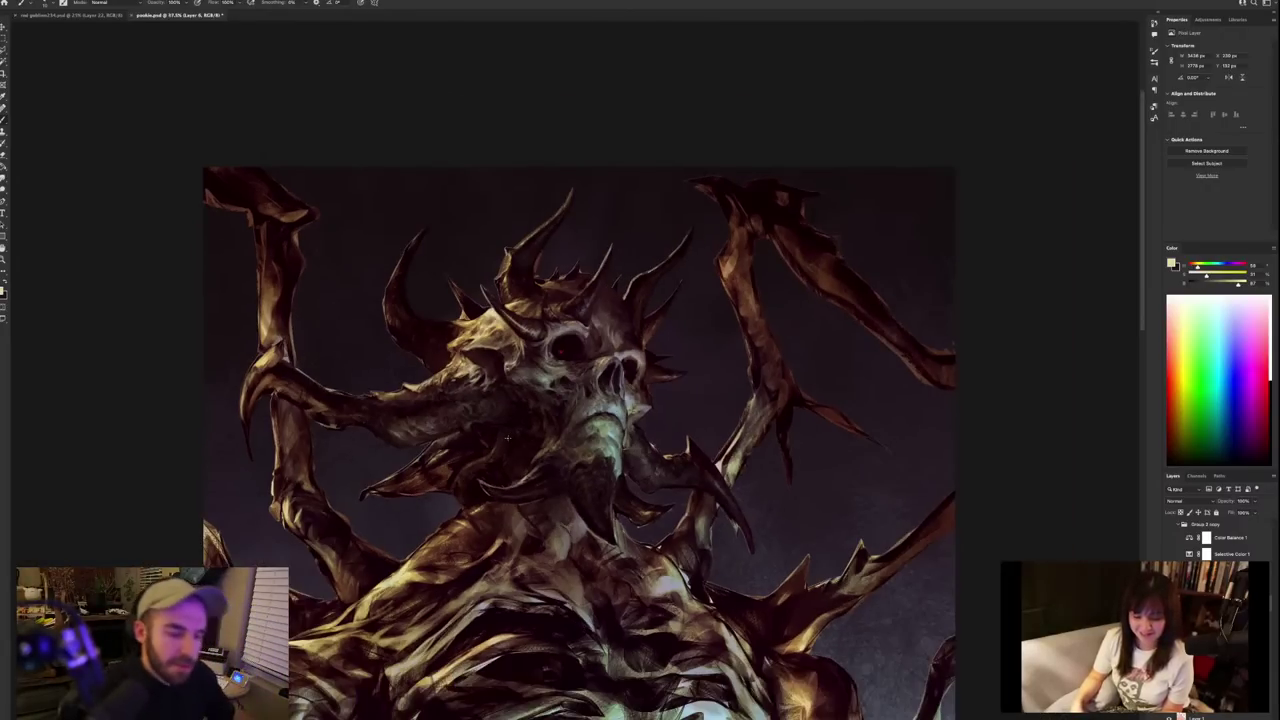
scroll(508, 437, down, 1)
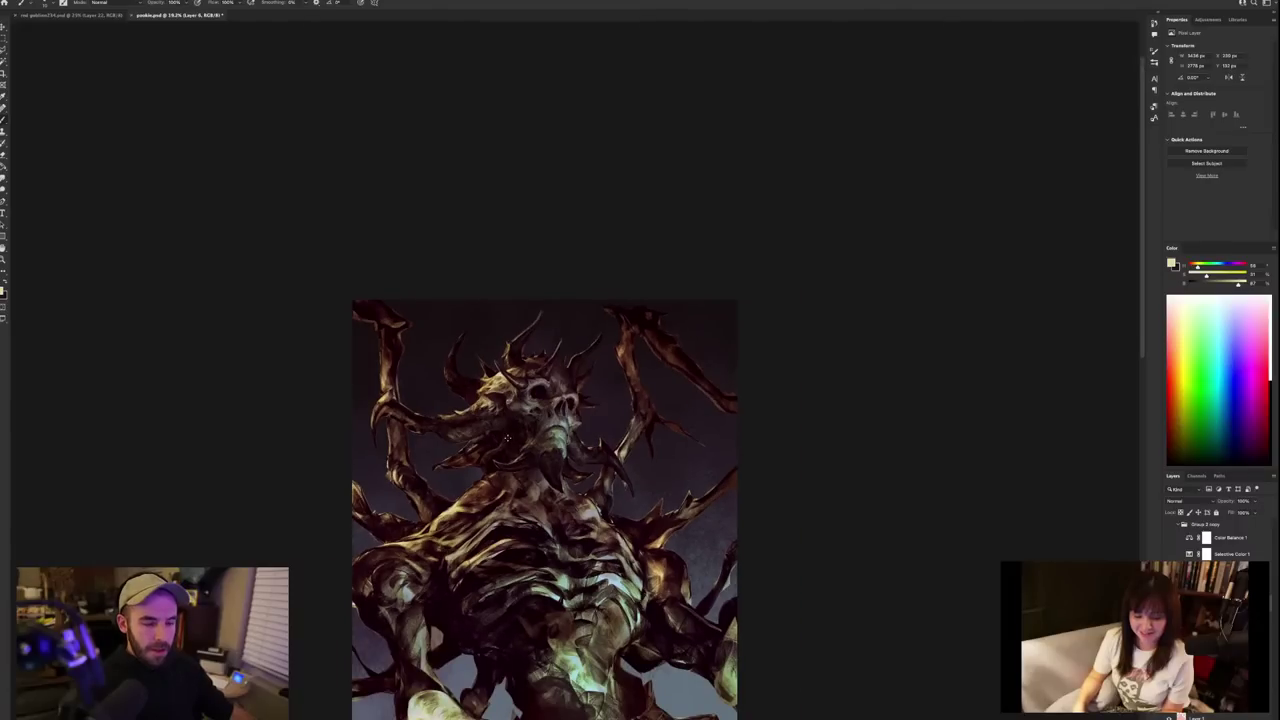
scroll(508, 437, up, 4)
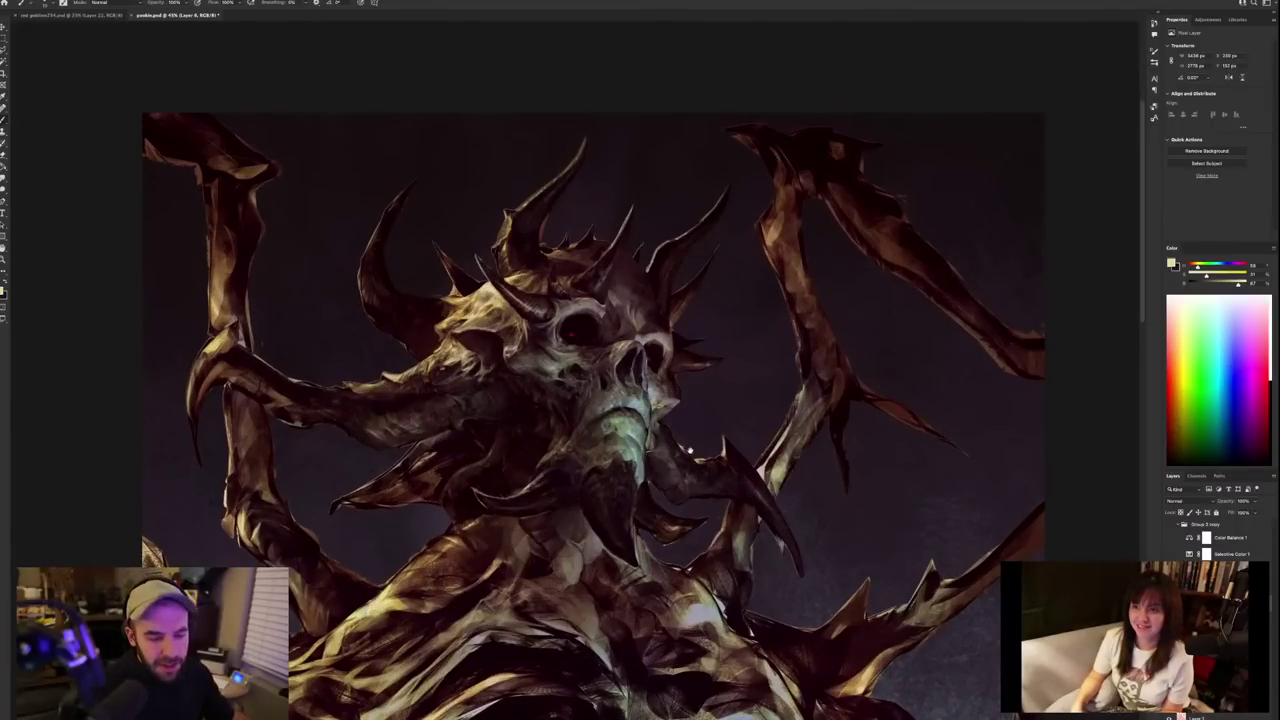
Deepen the shadows on the neck and upper chest with a dark reddish tone and near-blacks sampled below the jaw.
drag(689, 450, 726, 527)
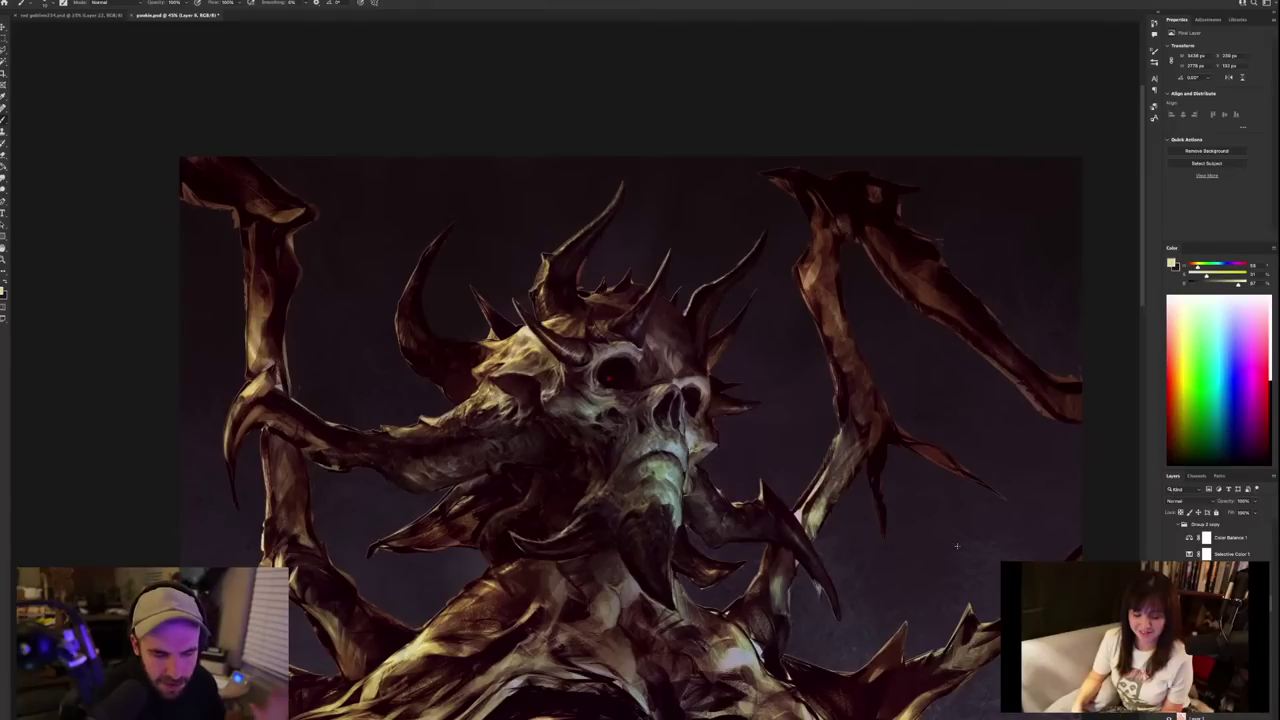
drag(801, 672, 815, 518)
alt+click(587, 461)
drag(578, 468, 585, 474)
alt+click(595, 447)
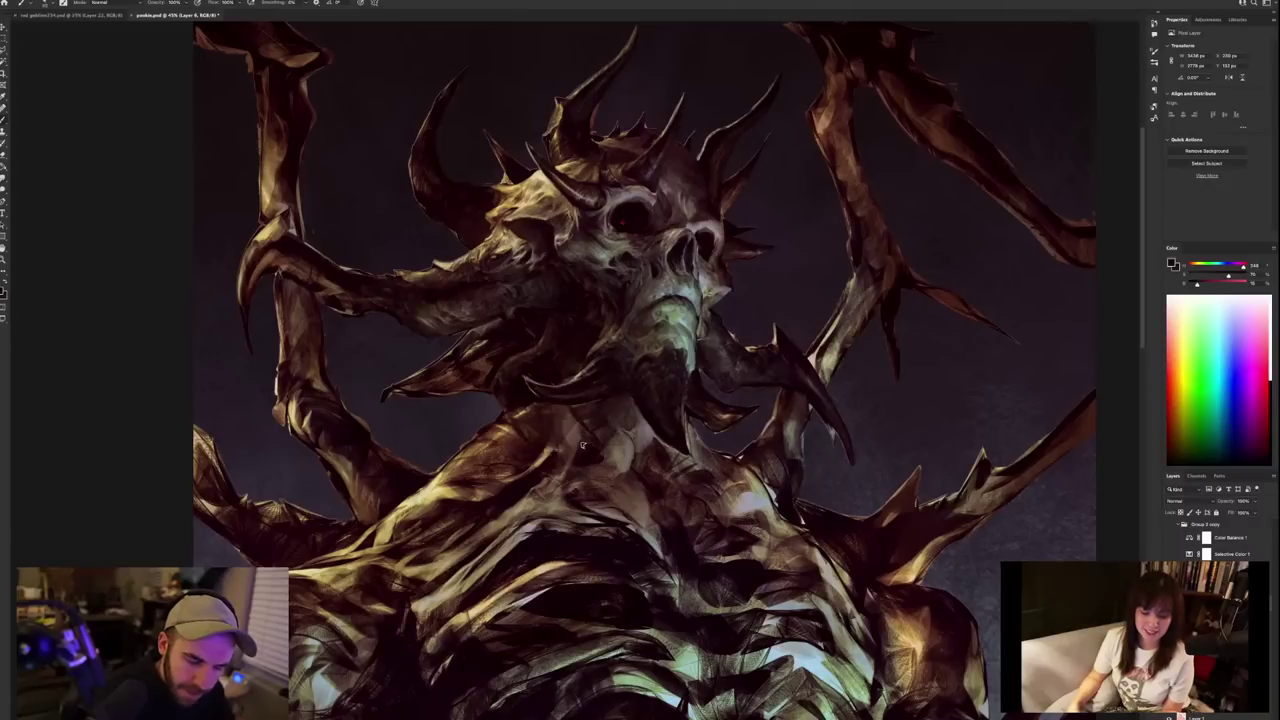
alt+click(578, 400)
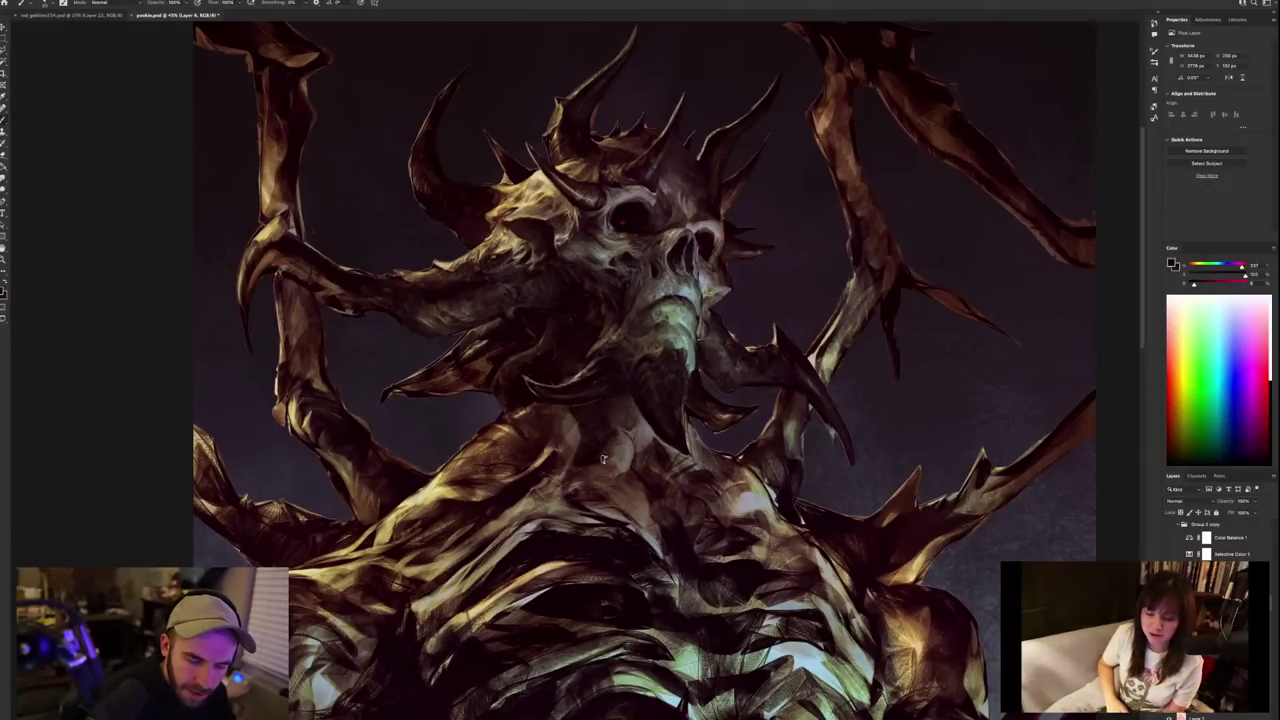
drag(584, 506, 644, 532)
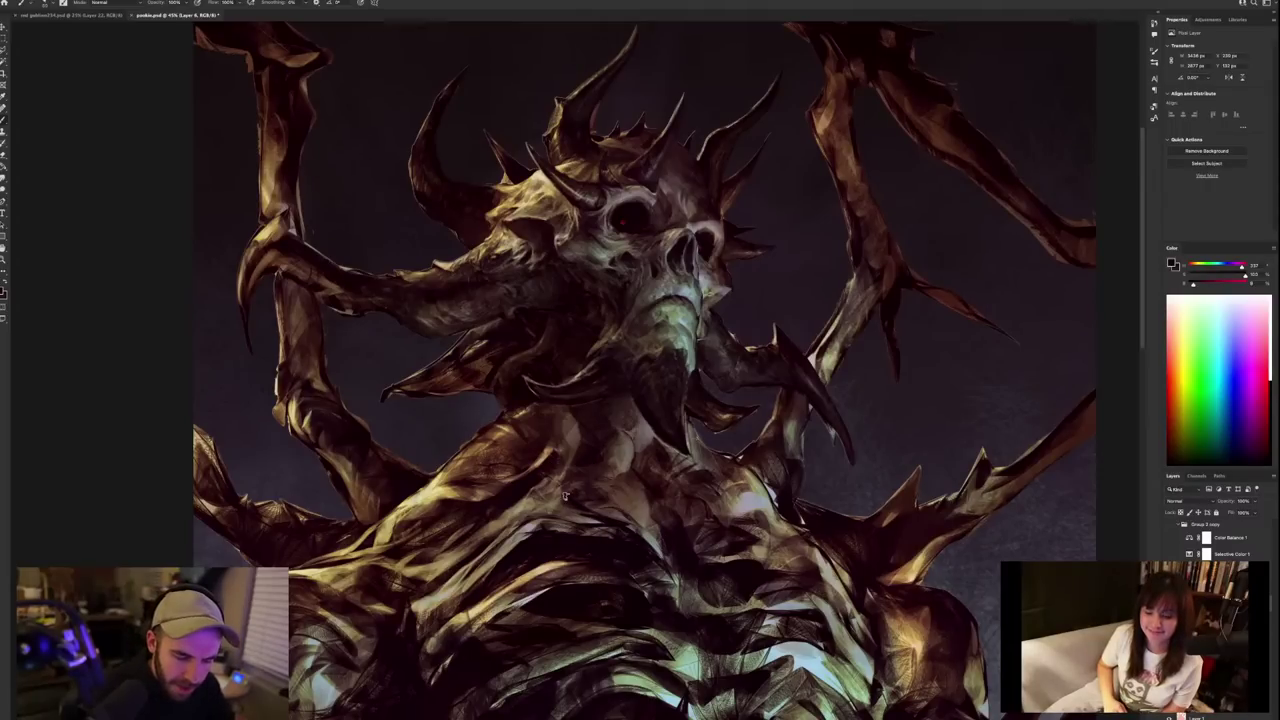
Refine the dark creases of the upper chest and the side of the neck with near-blacks sampled around them.
alt+click(537, 547)
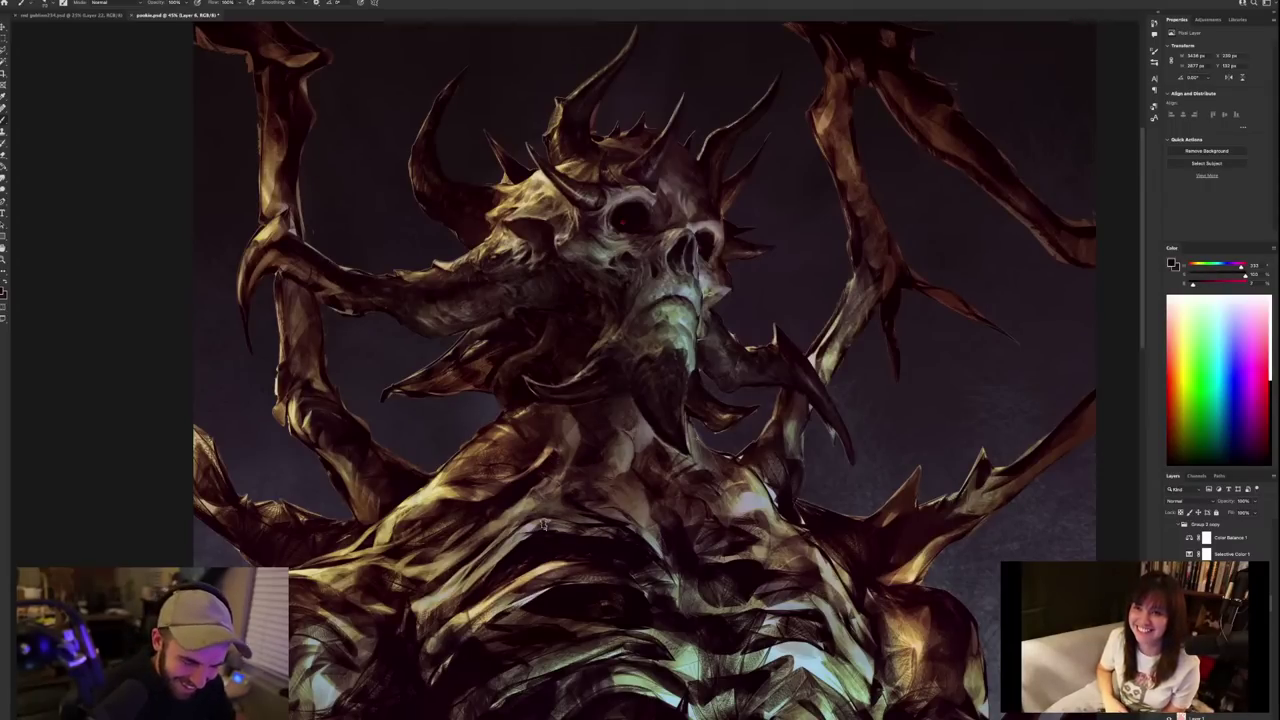
drag(546, 525, 492, 564)
alt+click(534, 516)
alt+click(535, 488)
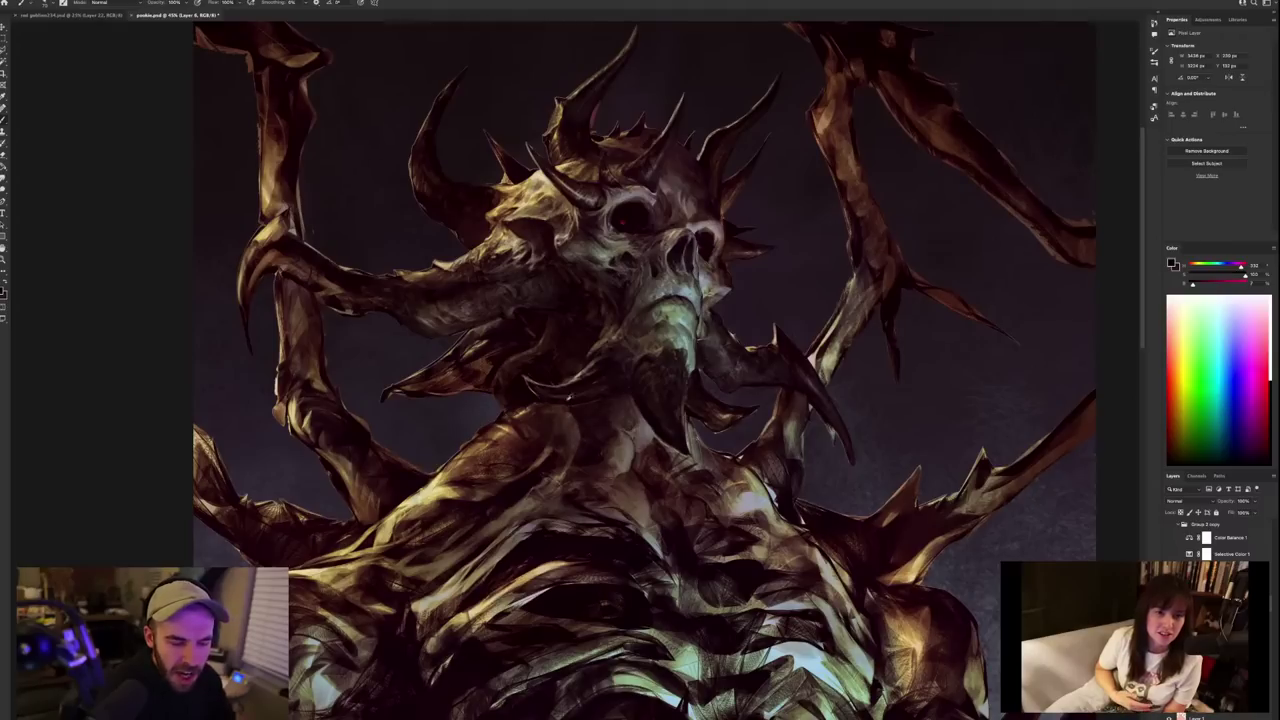
alt+click(529, 402)
alt+click(523, 396)
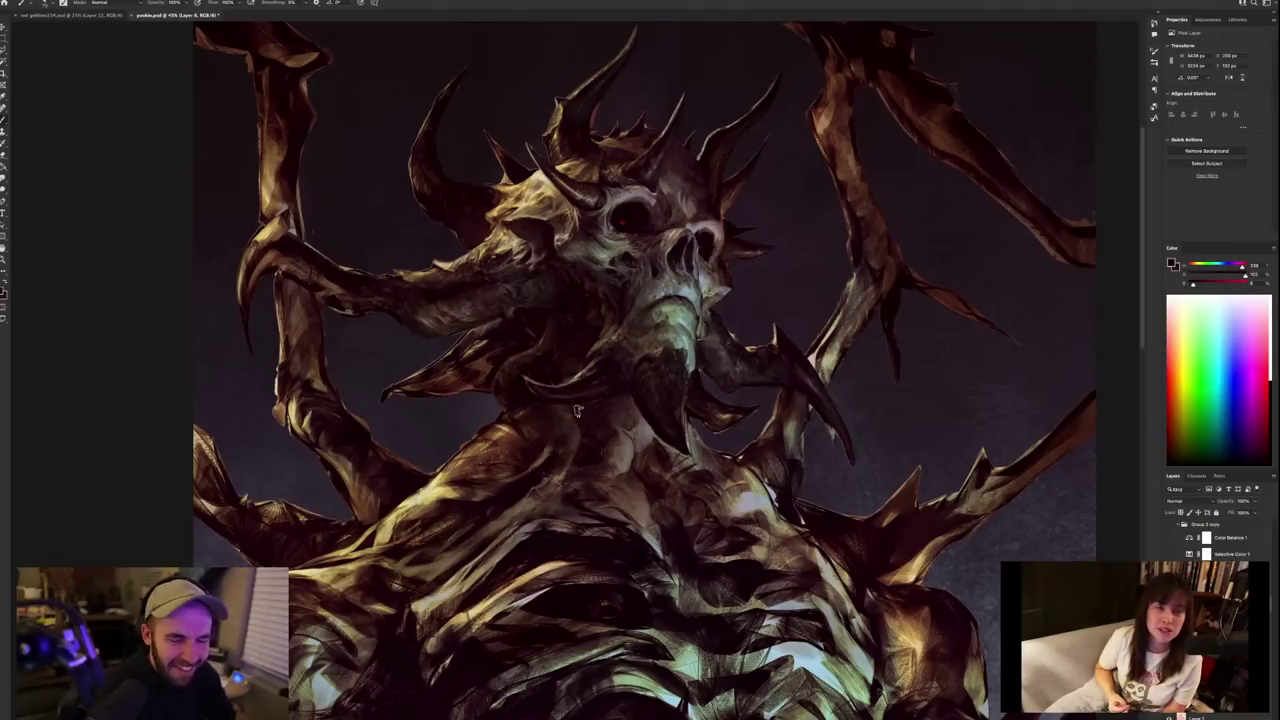
Touch up the muscle ridges between neck and lit shoulder with a pale yellow and a dark reddish brown sampled from the painting.
scroll(688, 441, down, 6)
scroll(696, 452, up, 2)
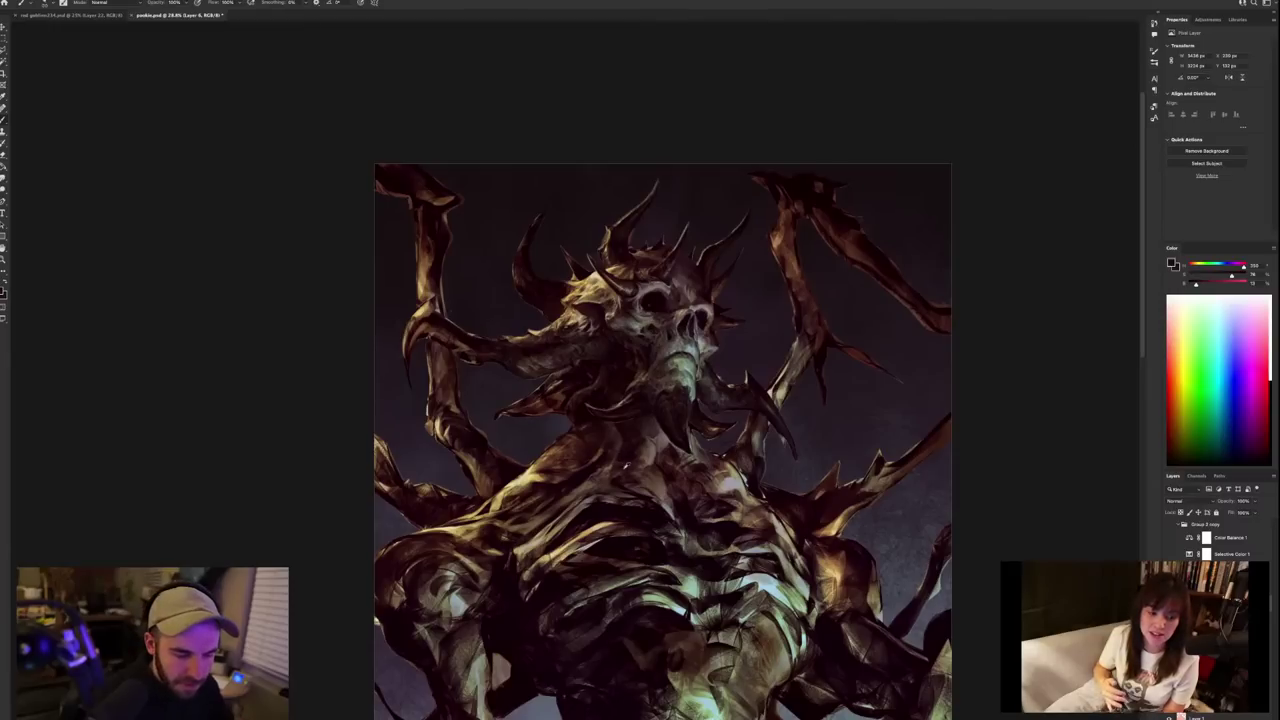
alt+click(543, 485)
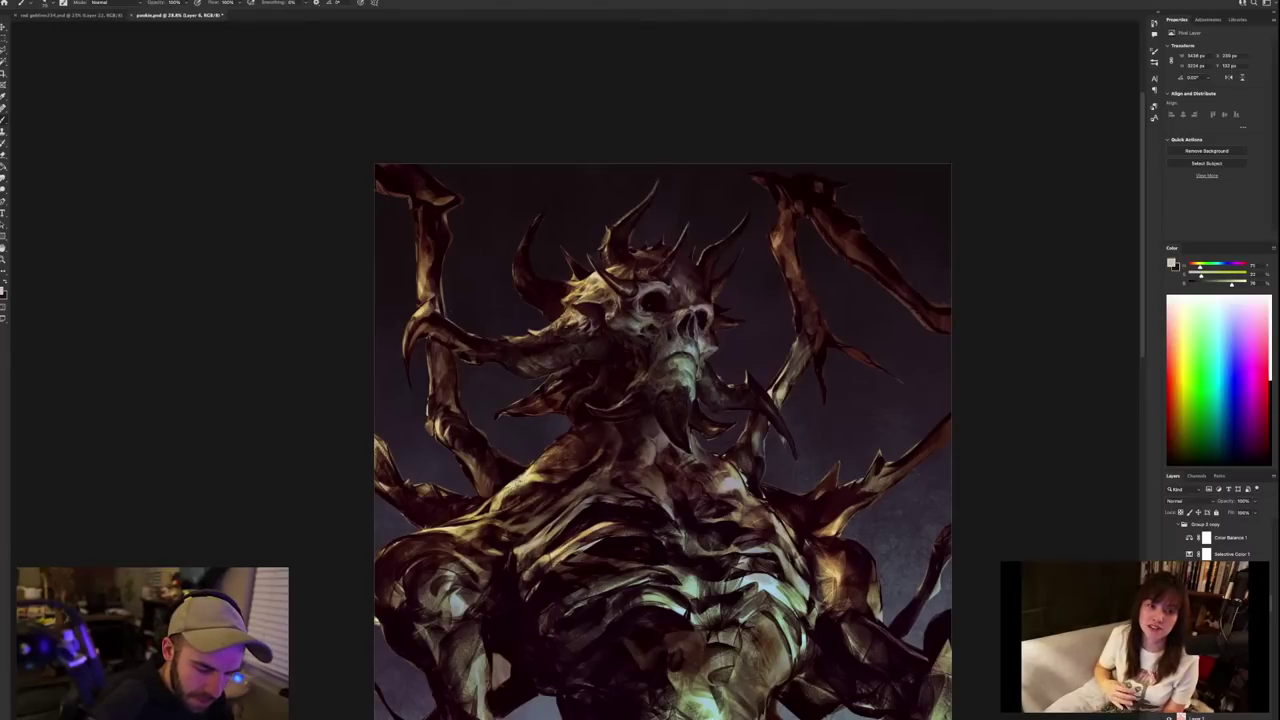
alt+click(541, 465)
alt+click(547, 474)
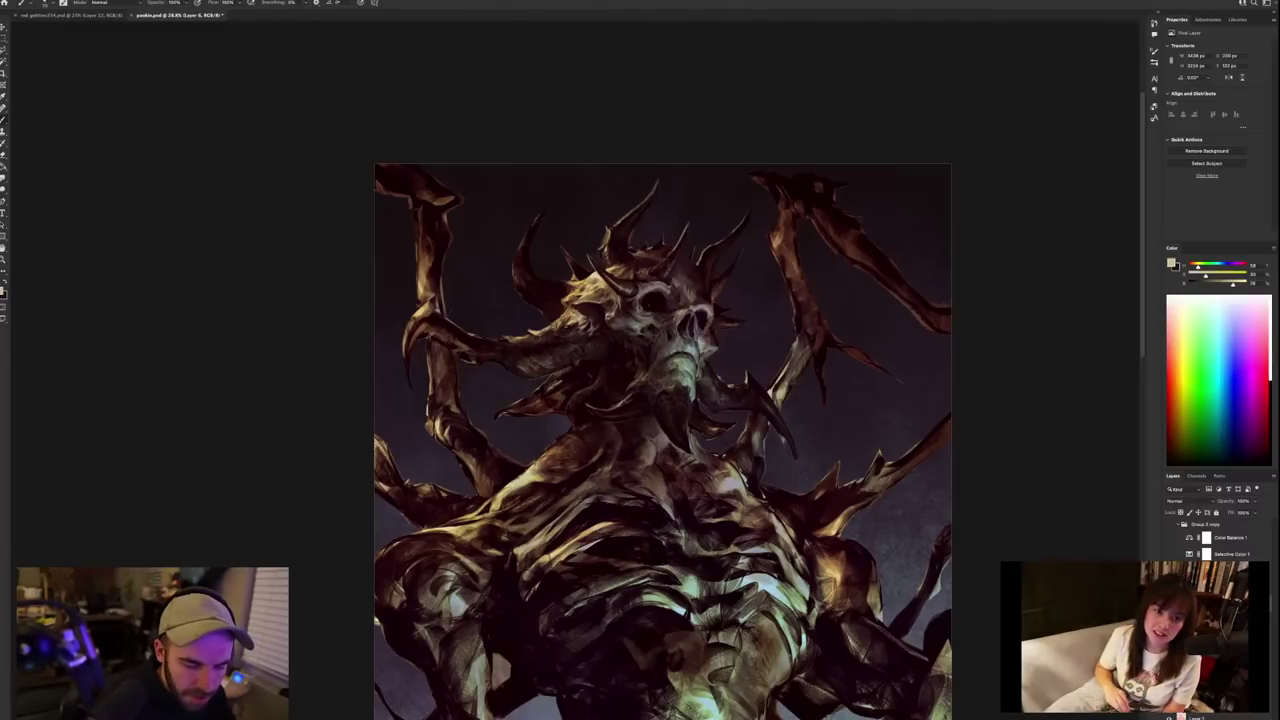
mouse_move(537, 468)
mouse_down()
mouse_move(555, 450)
mouse_move(559, 466)
mouse_up()
alt+click(545, 462)
alt+click(570, 461)
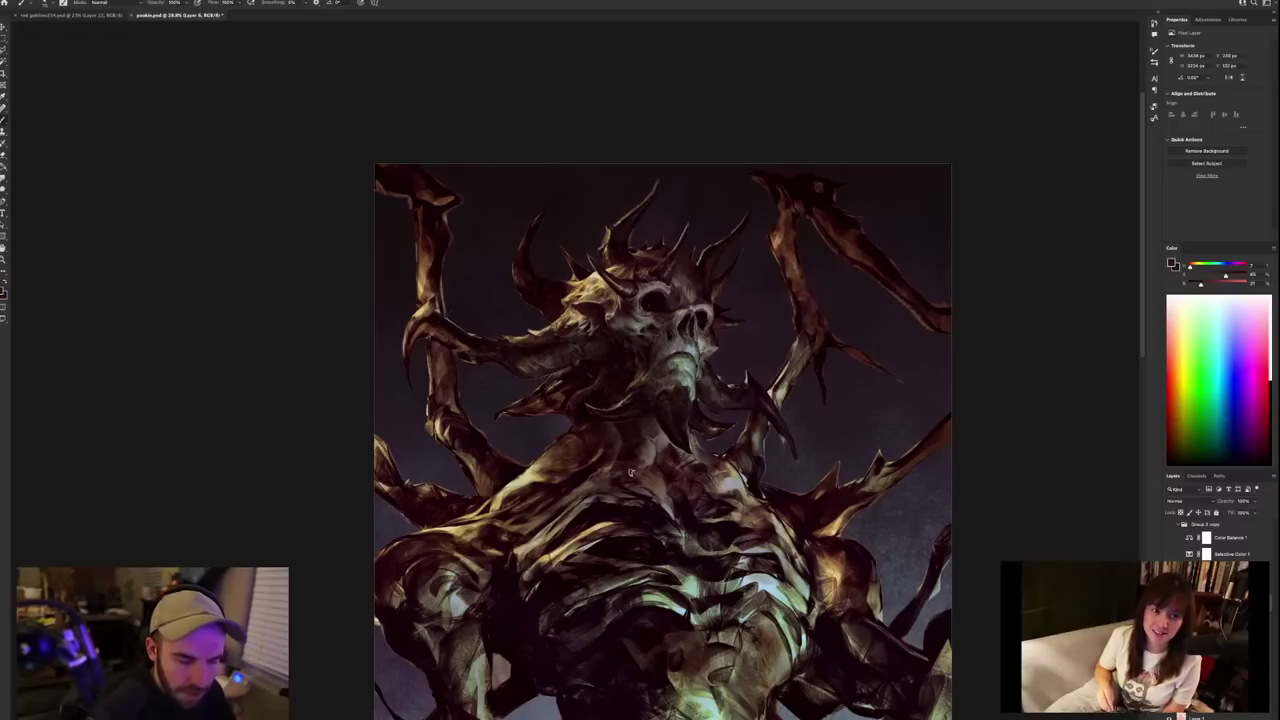
Rework the lit shoulder's muscle folds with a mid brown and a near-black sampled there, checking the whole figure first.
drag(970, 491, 955, 501)
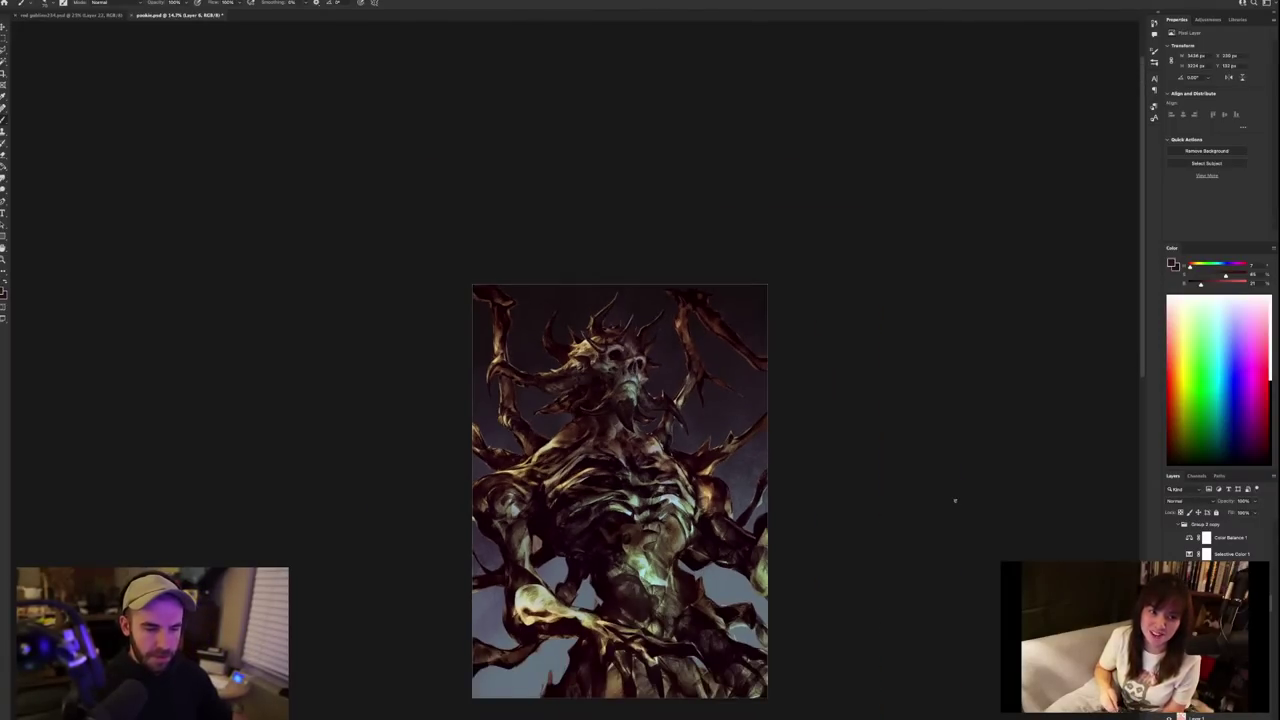
key(super+plus)
alt+click(500, 500)
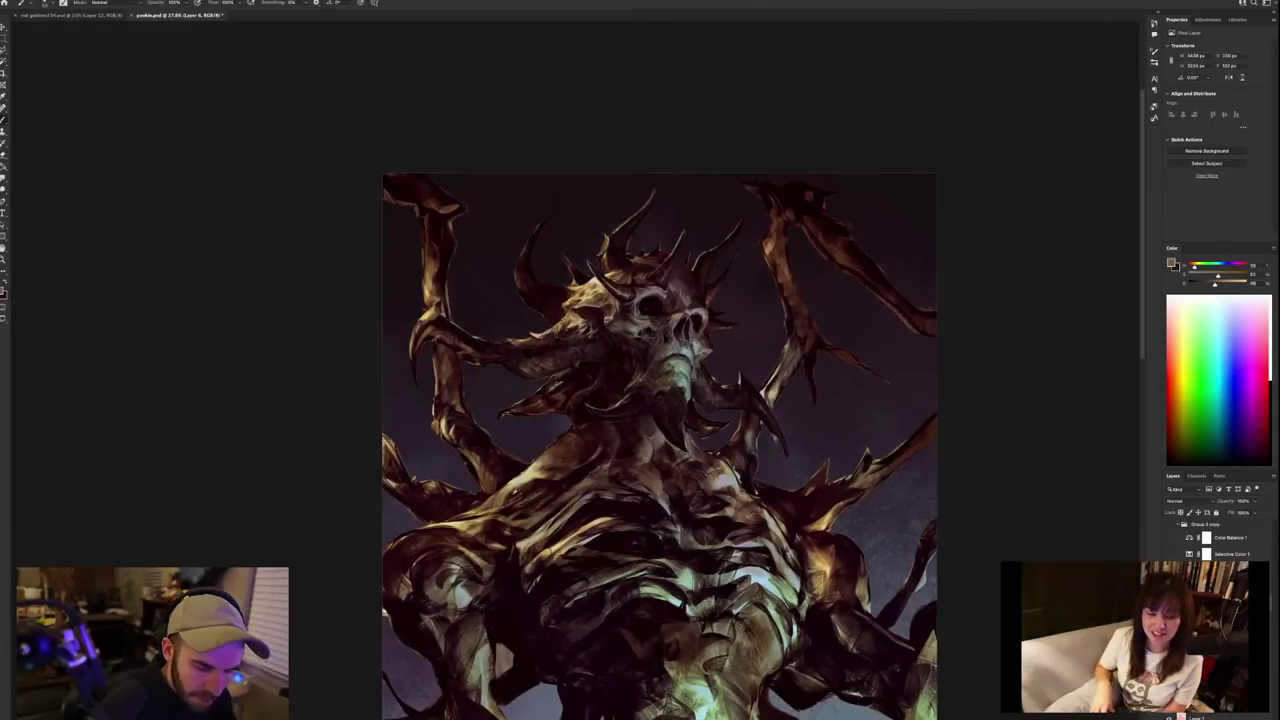
alt+click(497, 506)
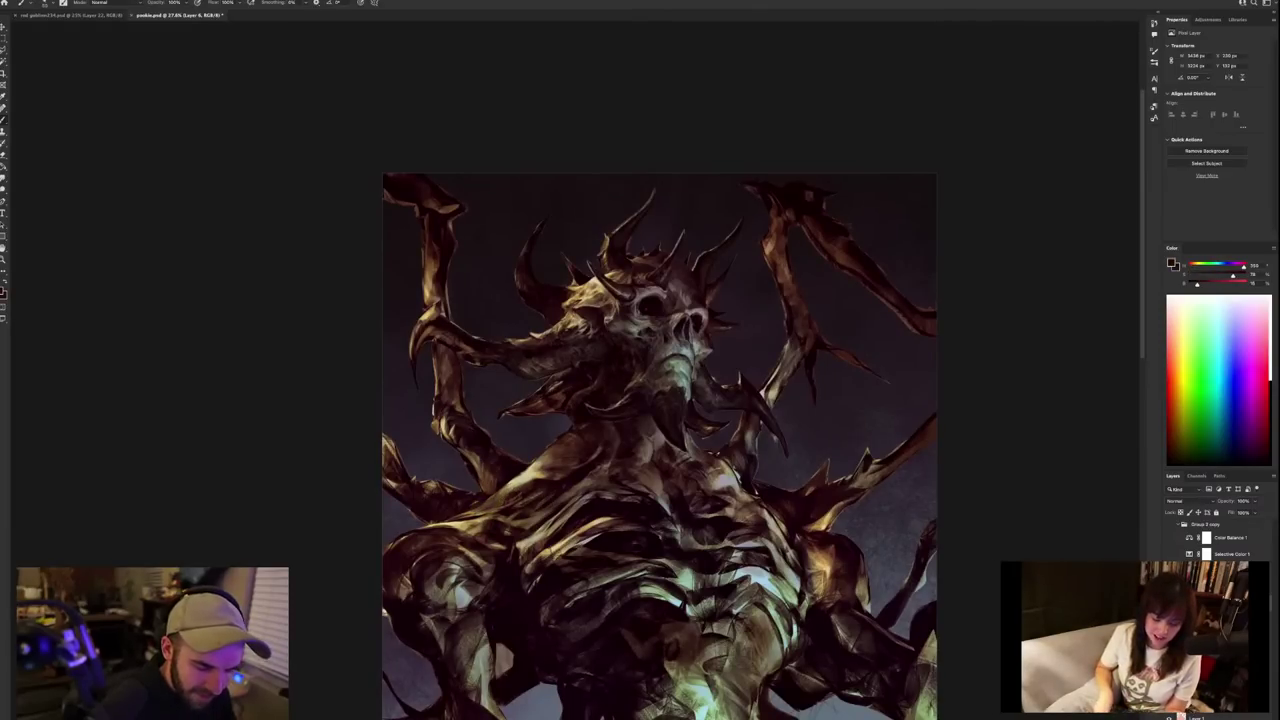
alt+click(505, 487)
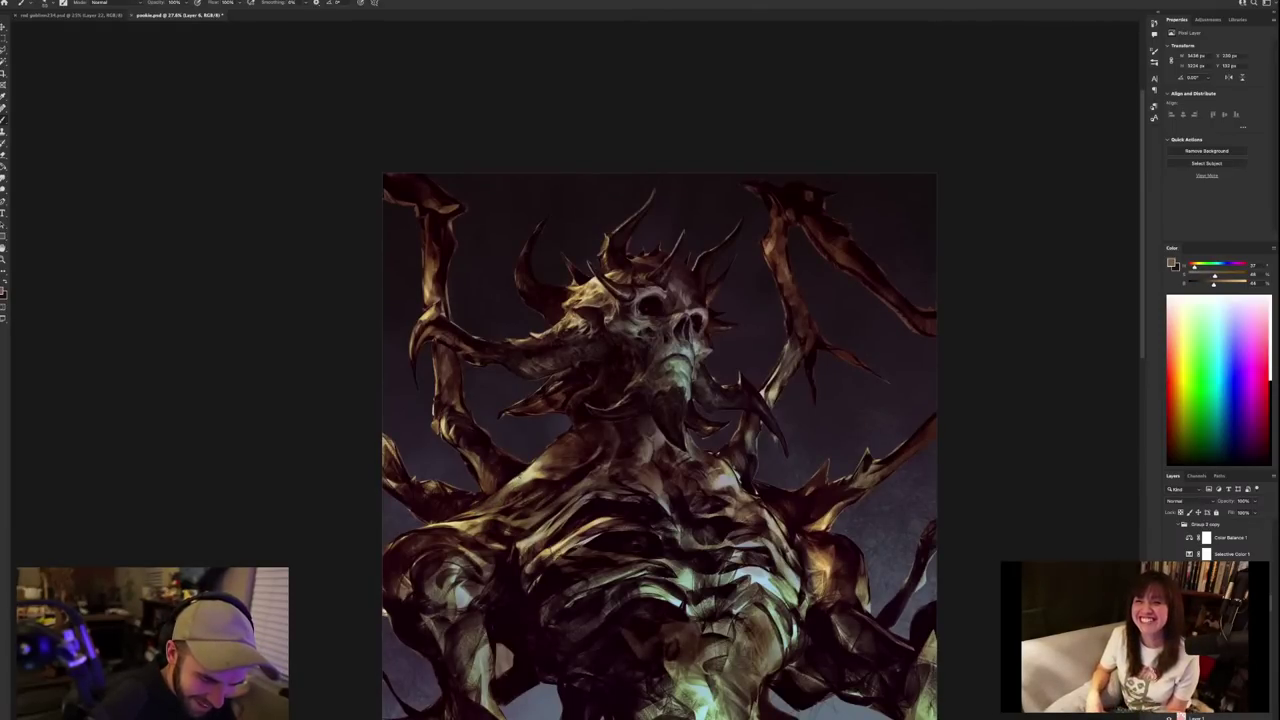
Blend the base of the neck with dark reddish browns and a near-black sampled nearby, comparing against the full figure.
scroll(617, 456, down, 4)
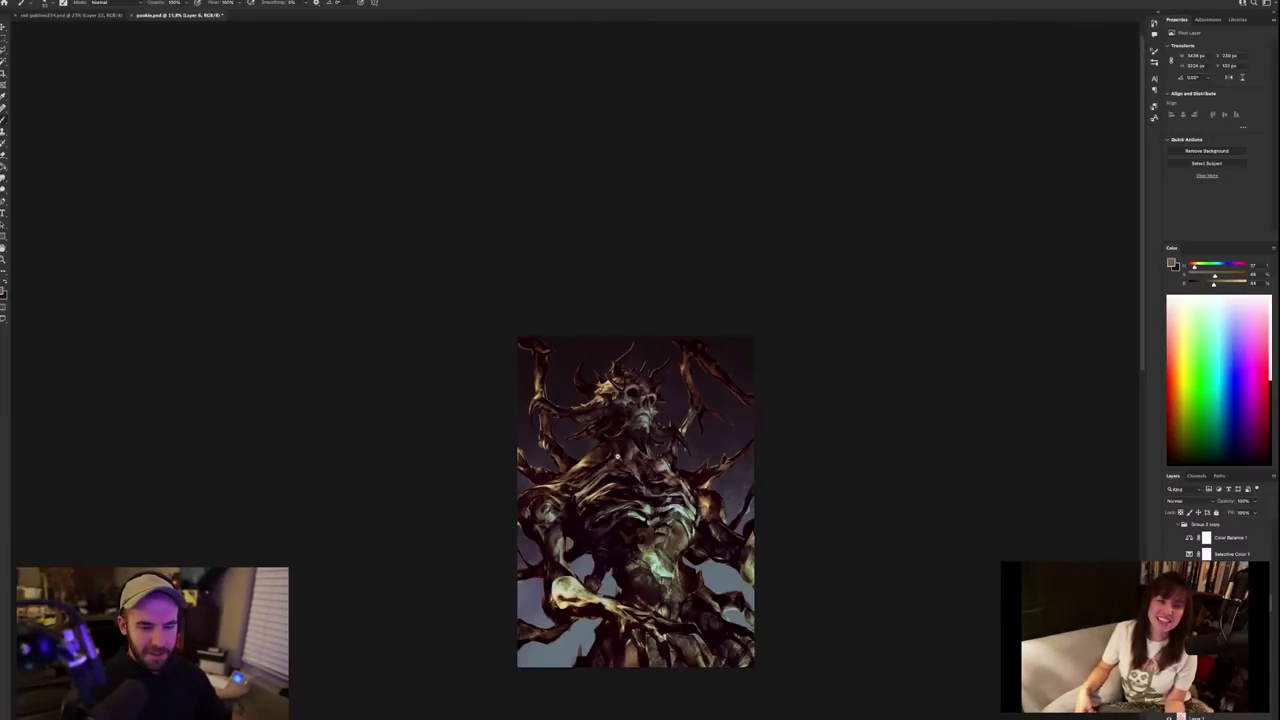
scroll(617, 456, up, 3)
alt+click(579, 467)
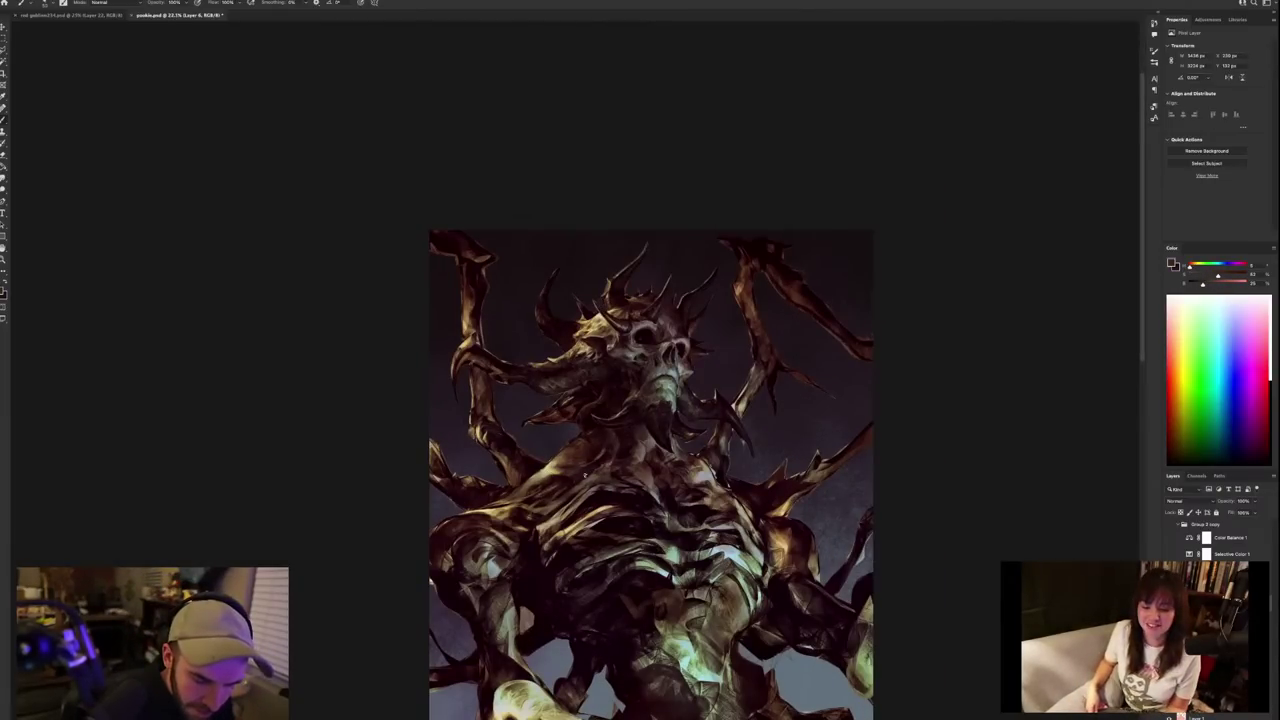
alt+click(618, 436)
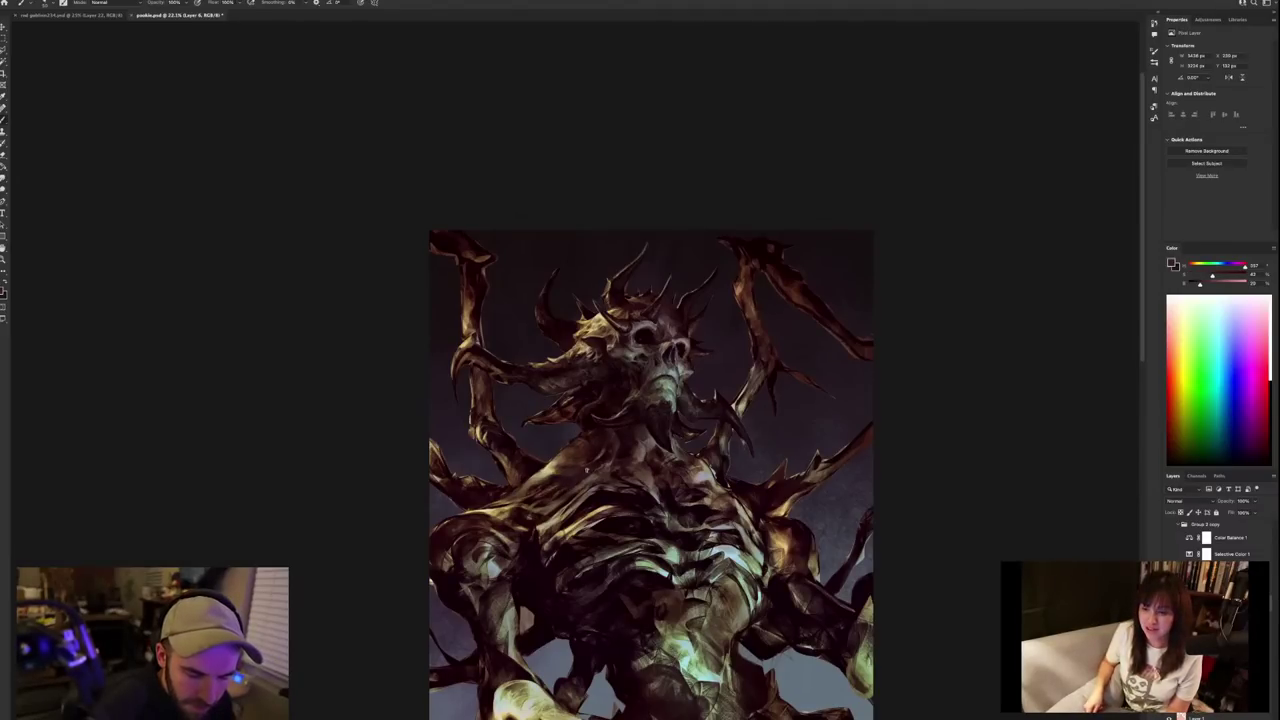
drag(696, 399, 640, 399)
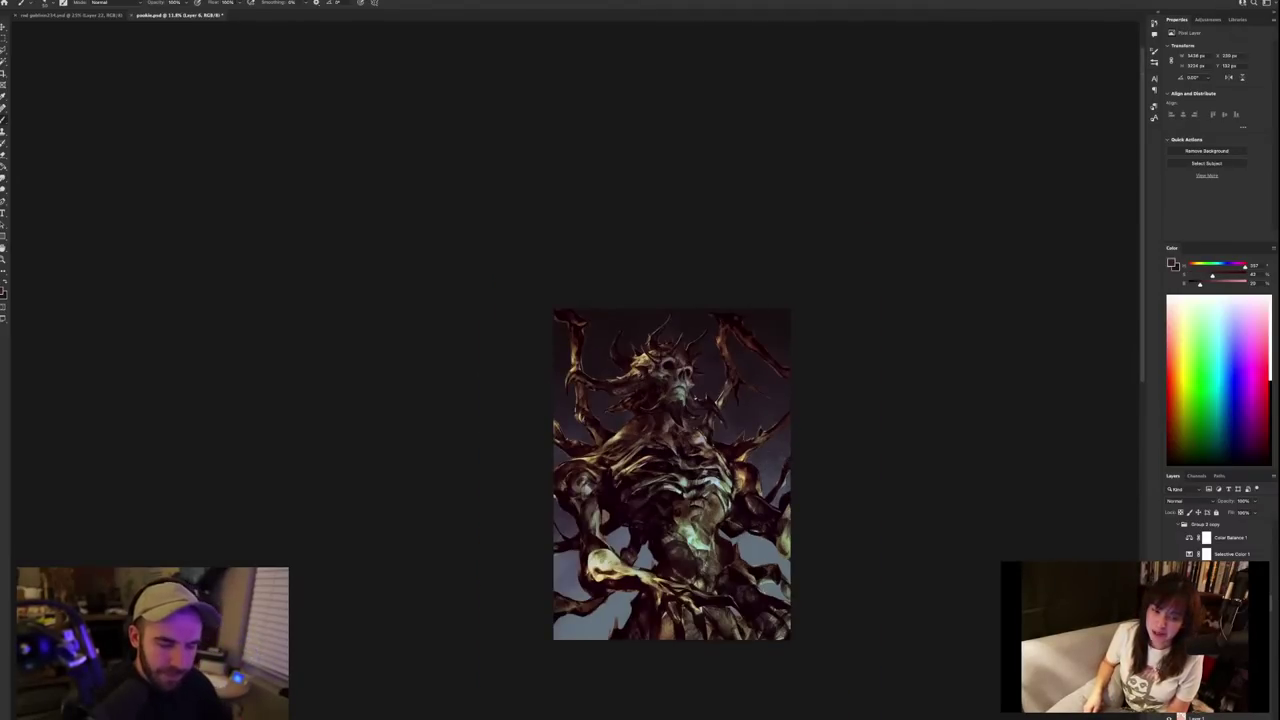
scroll(695, 399, up, 3)
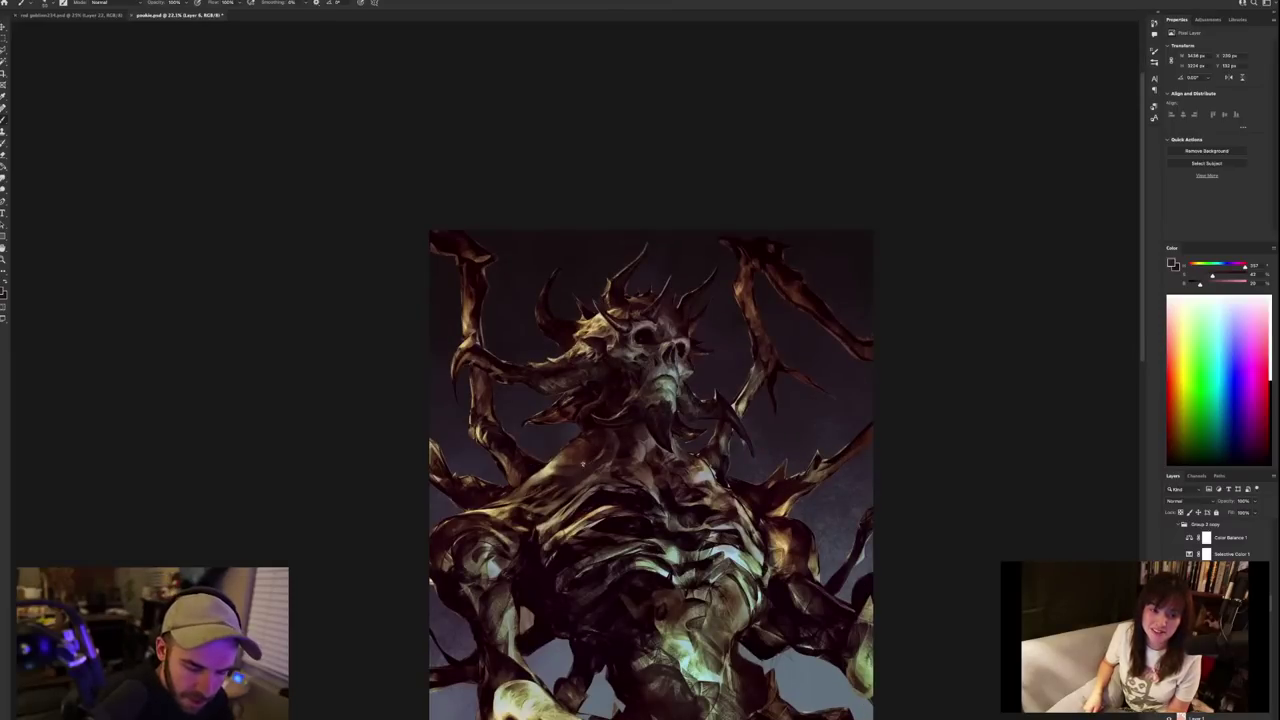
alt+click(600, 447)
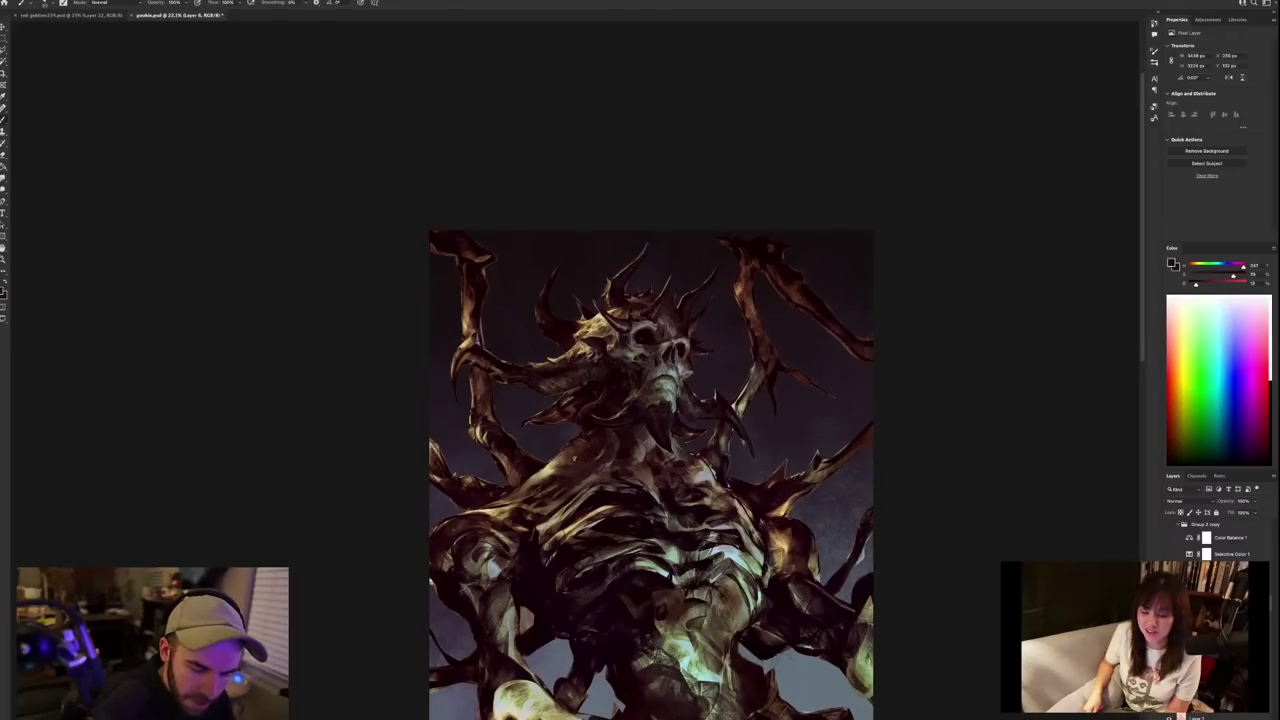
scroll(662, 440, down, 3)
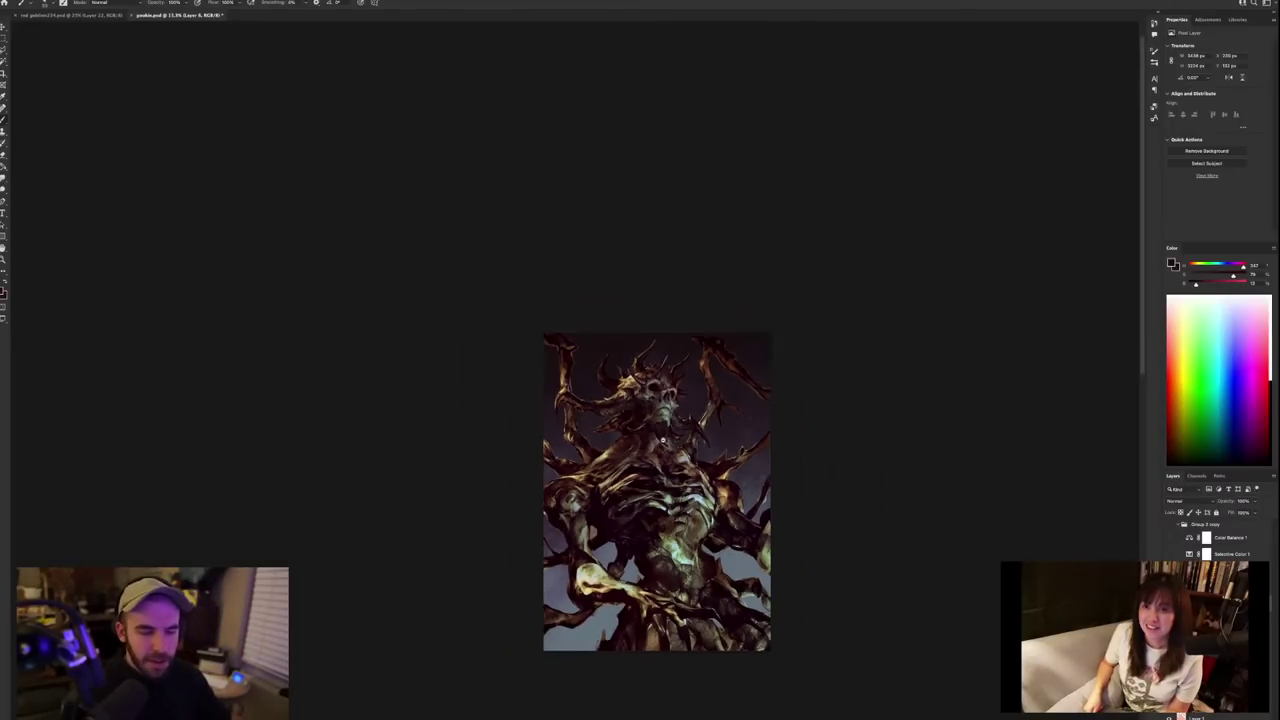
Darken the neck's outer edge below the jaw with near-blacks sampled from the neck shadows.
scroll(662, 441, up, 3)
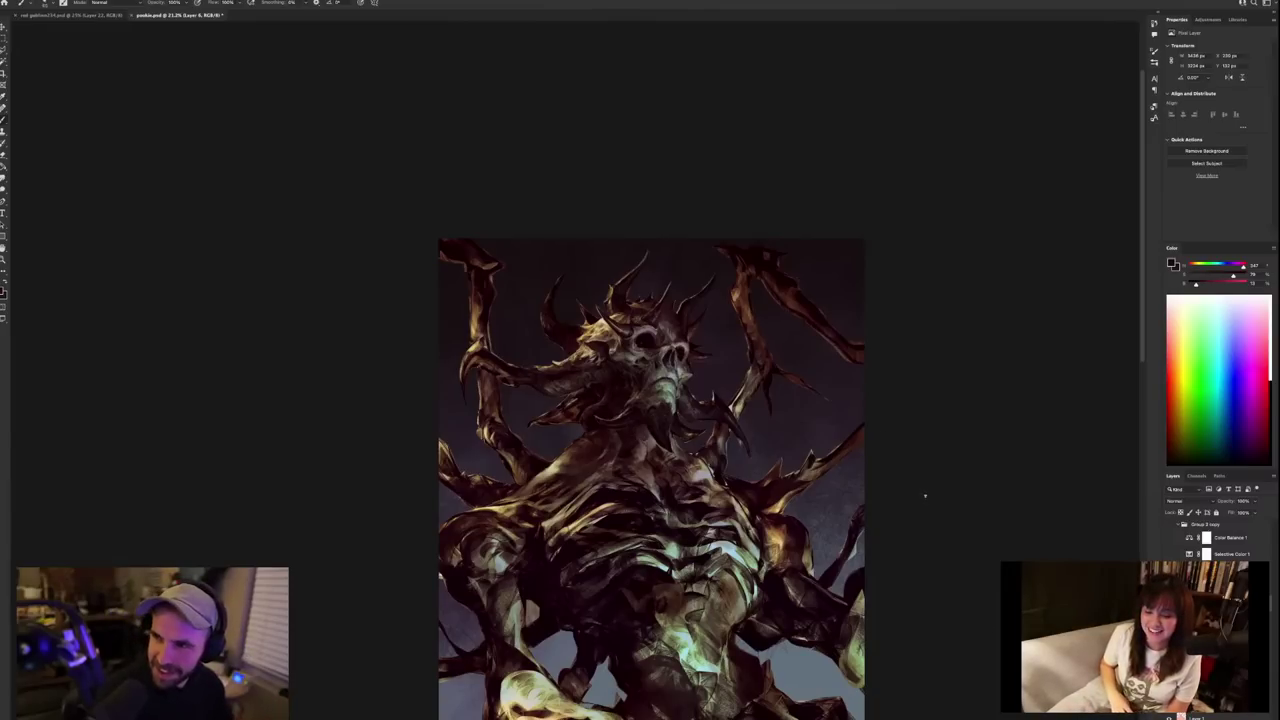
alt+click(588, 434)
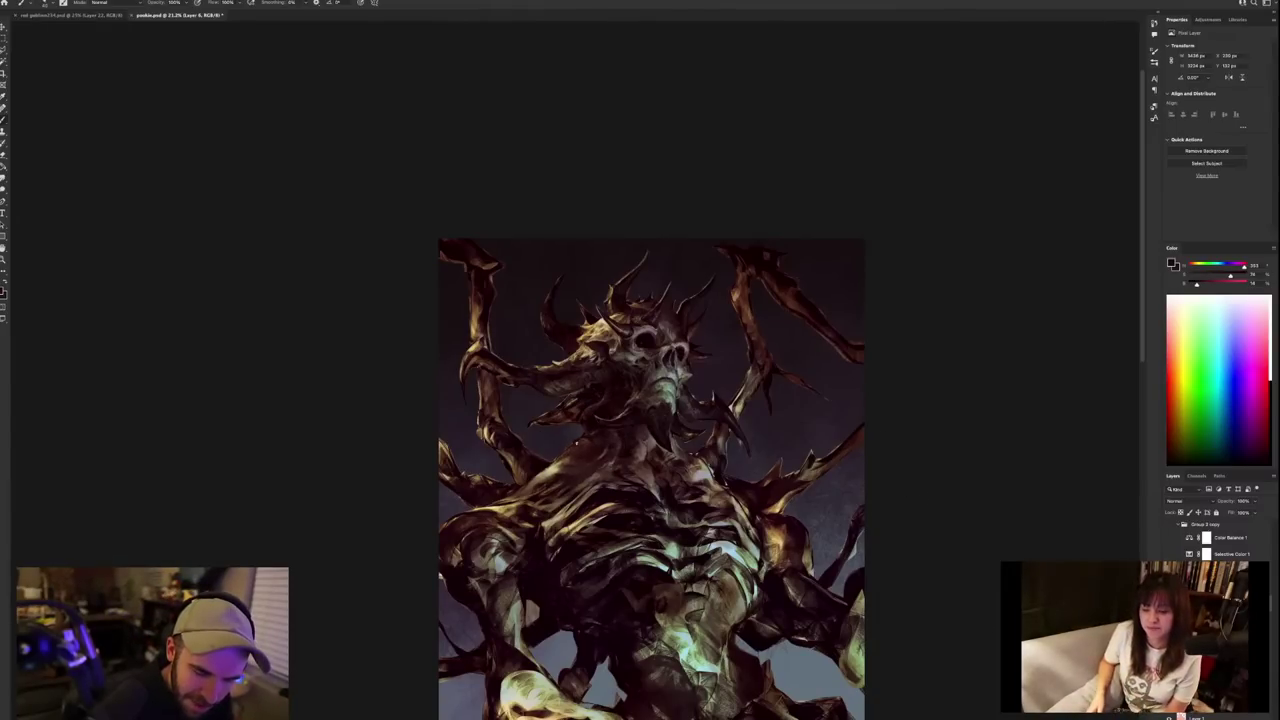
alt+click(577, 441)
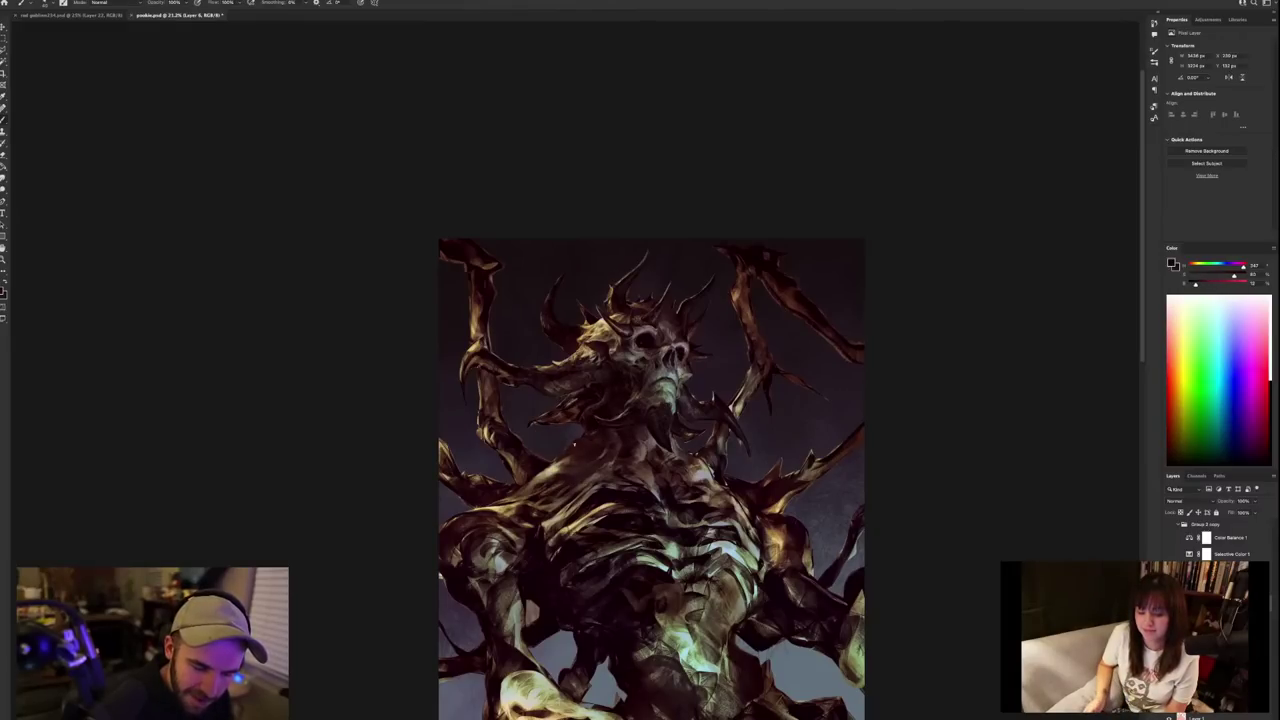
alt+click(598, 425)
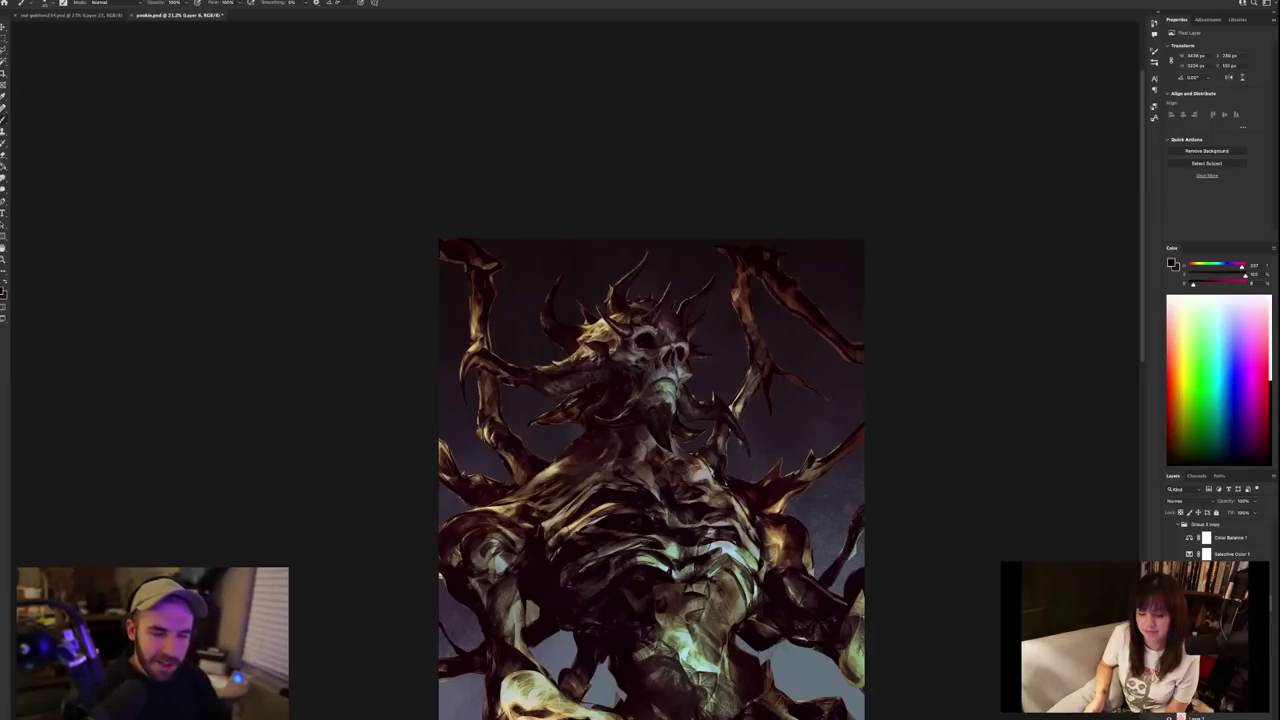
Refine the slope from neck to lit shoulder with a dark red, a tan and a warm brown sampled there.
alt+click(563, 461)
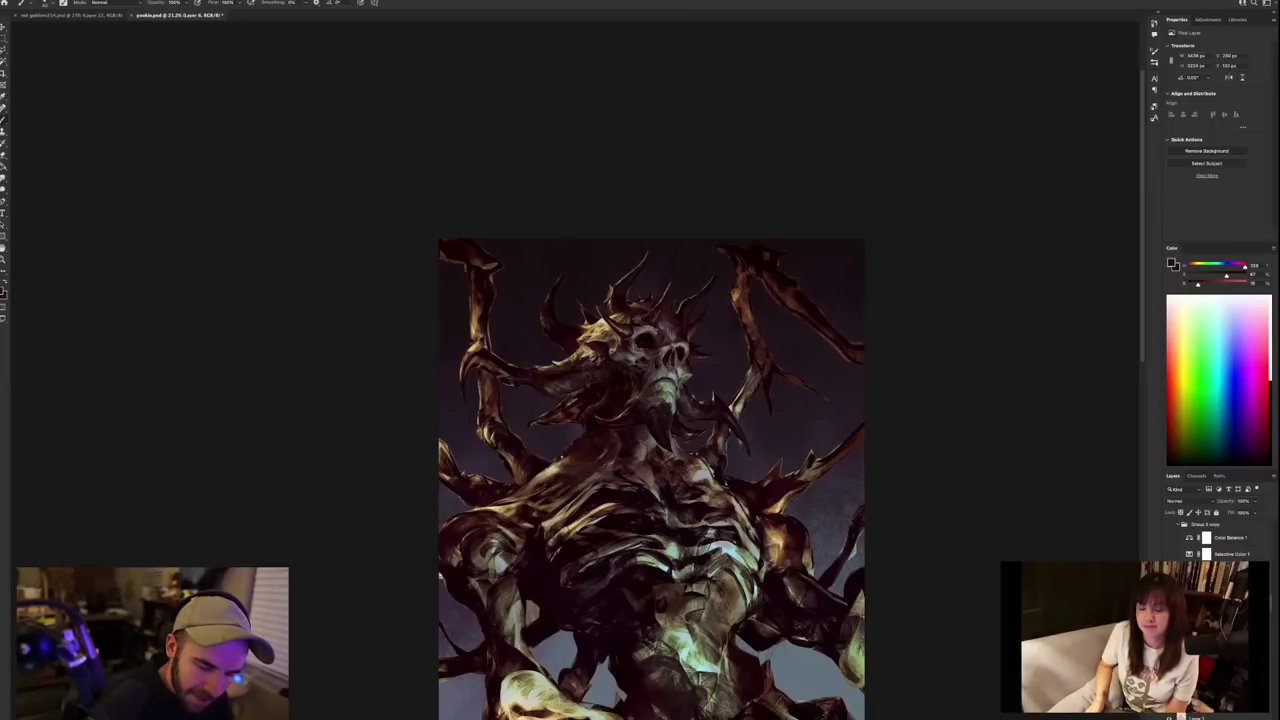
alt+click(569, 455)
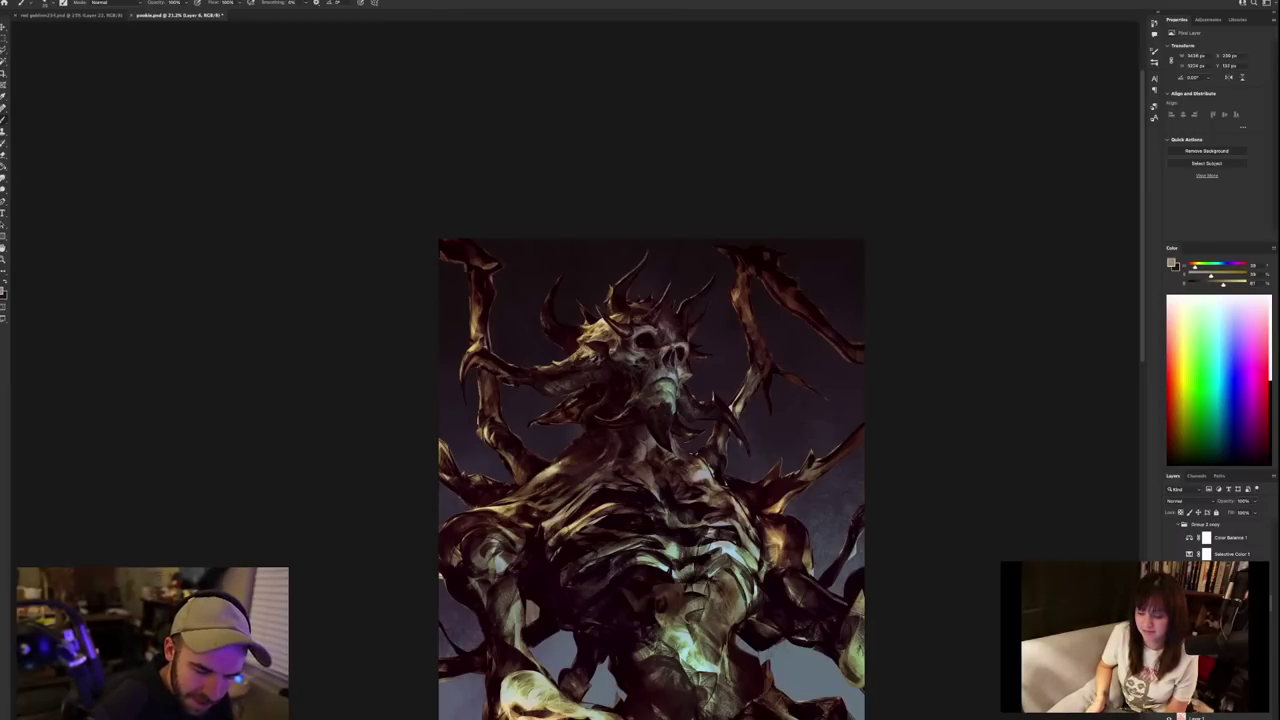
alt+click(576, 456)
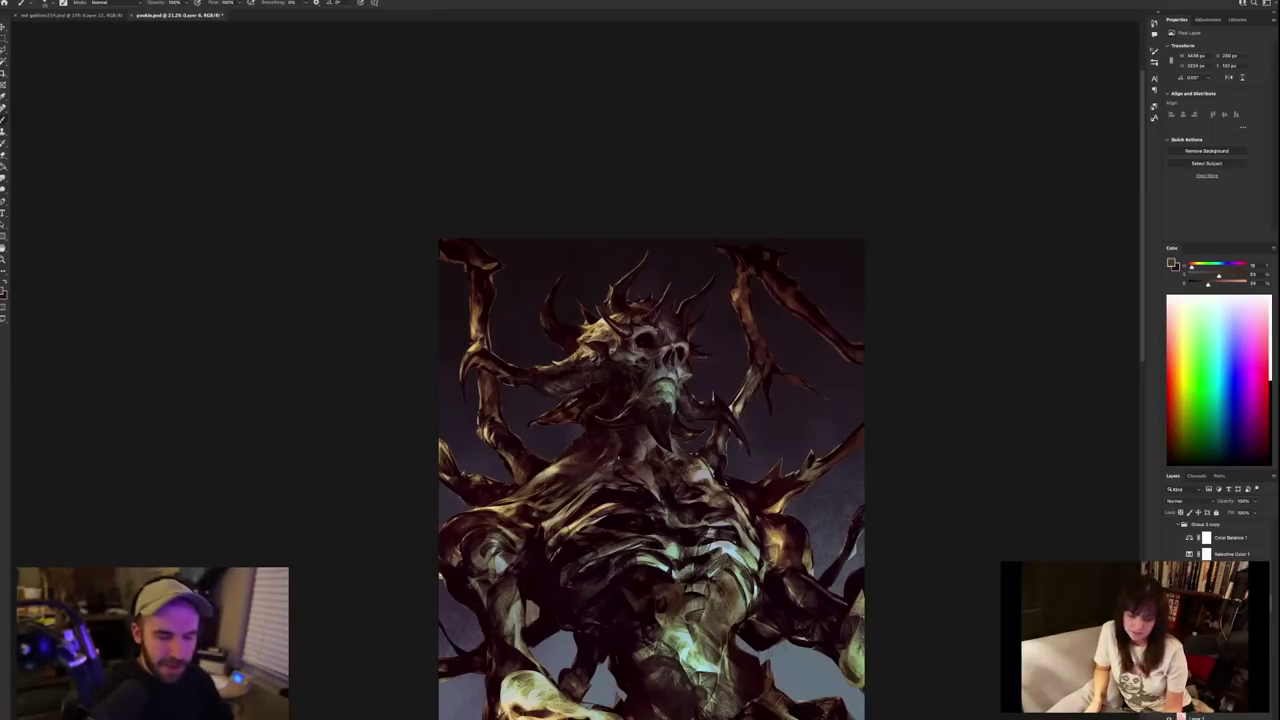
scroll(620, 458, down, 2)
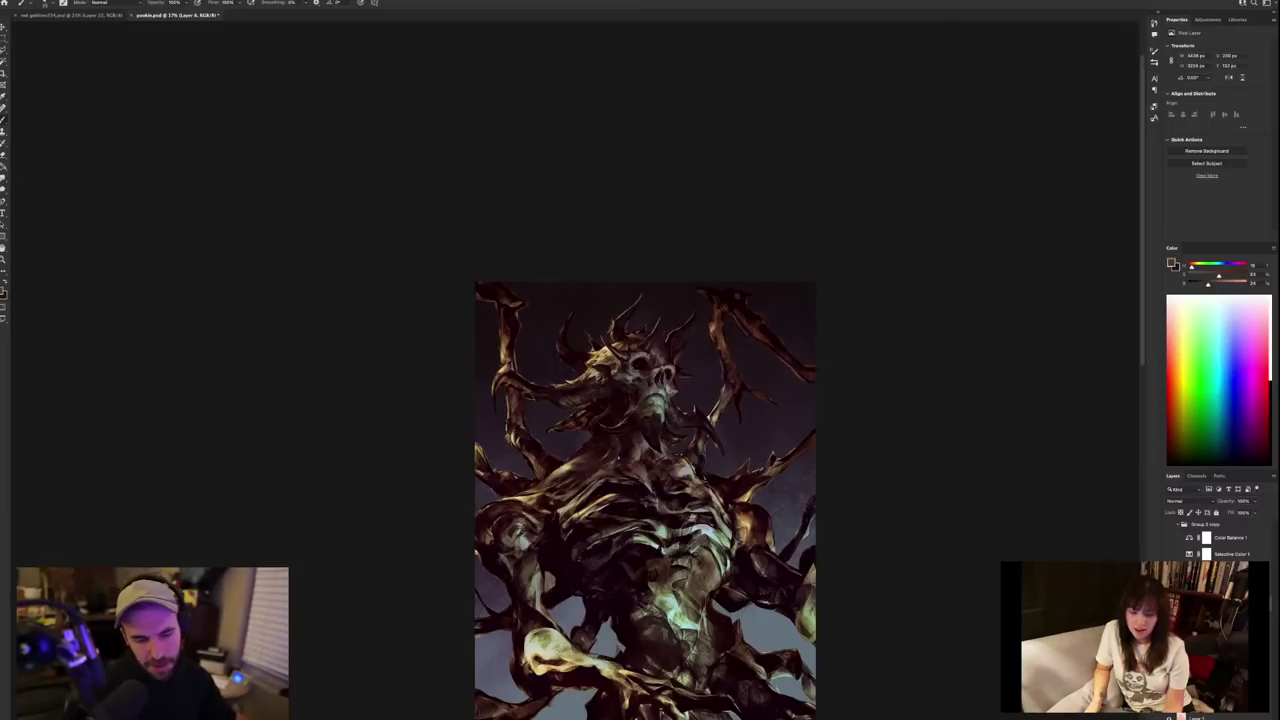
Model the front of the neck with alternating near-blacks, a mid brown and dark reddish tones sampled from it.
alt+scroll(620, 458, up, 2)
alt+click(614, 489)
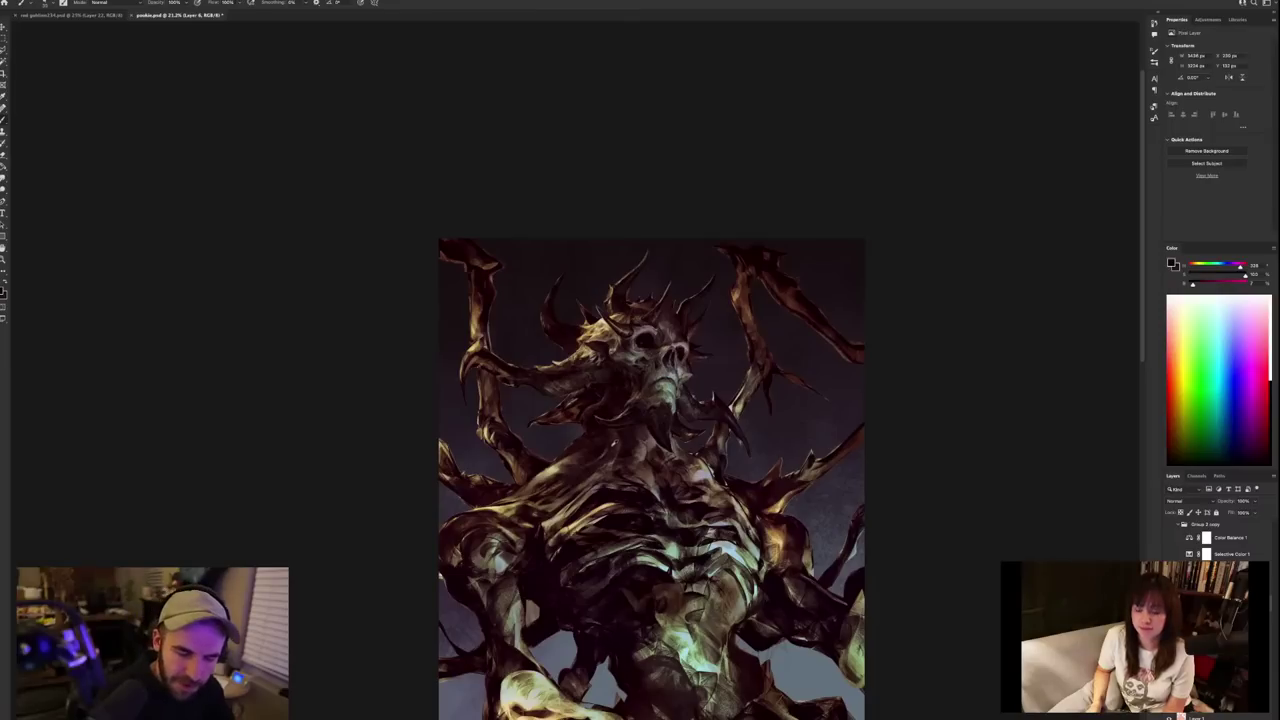
alt+click(604, 452)
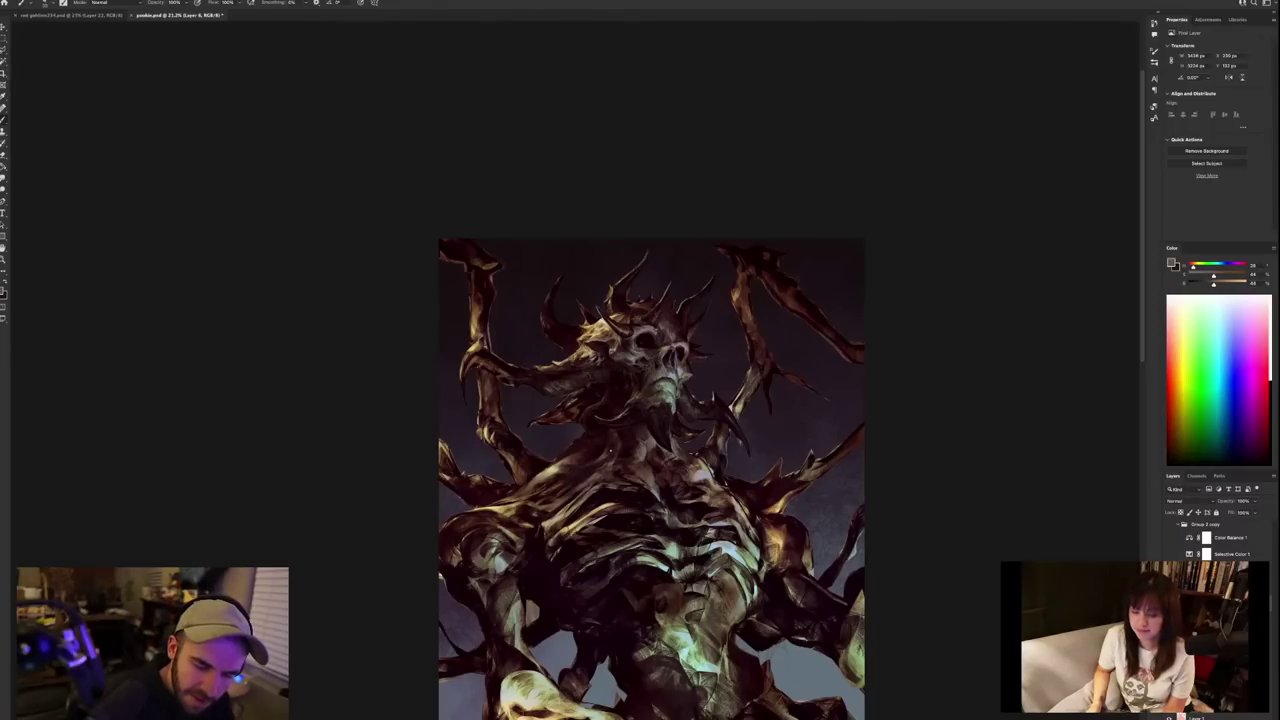
alt+click(618, 436)
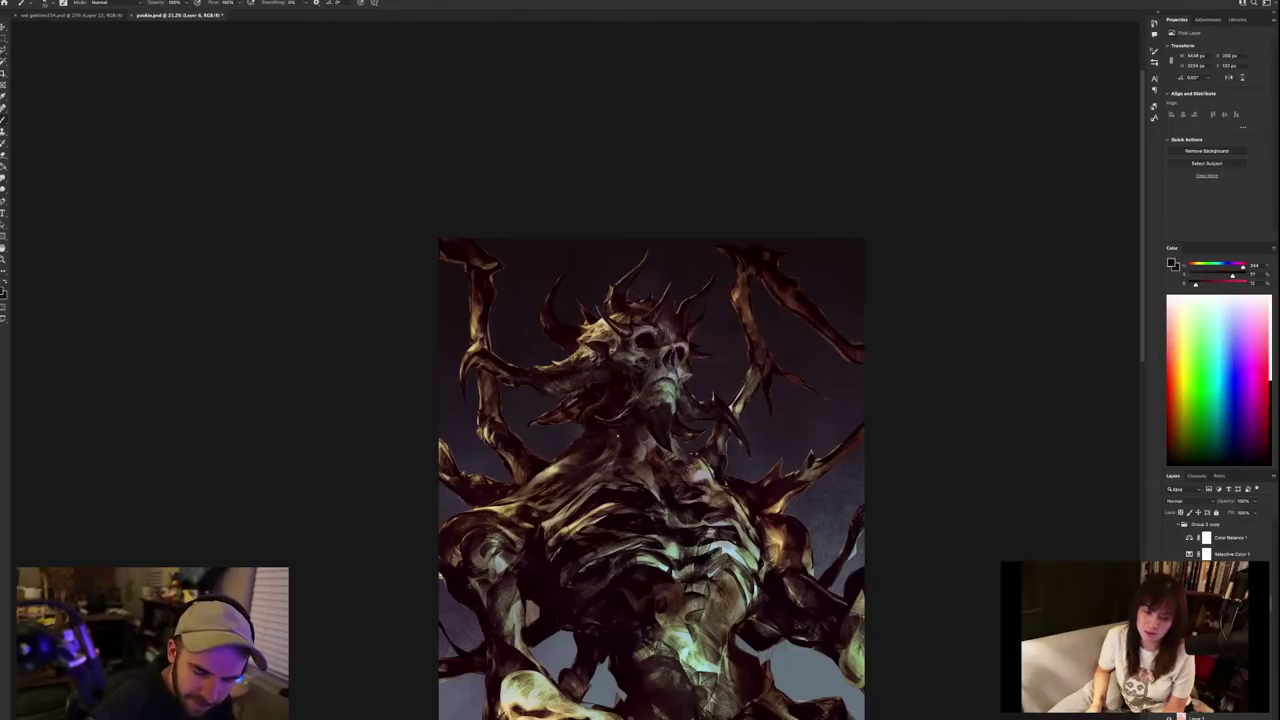
alt+click(620, 446)
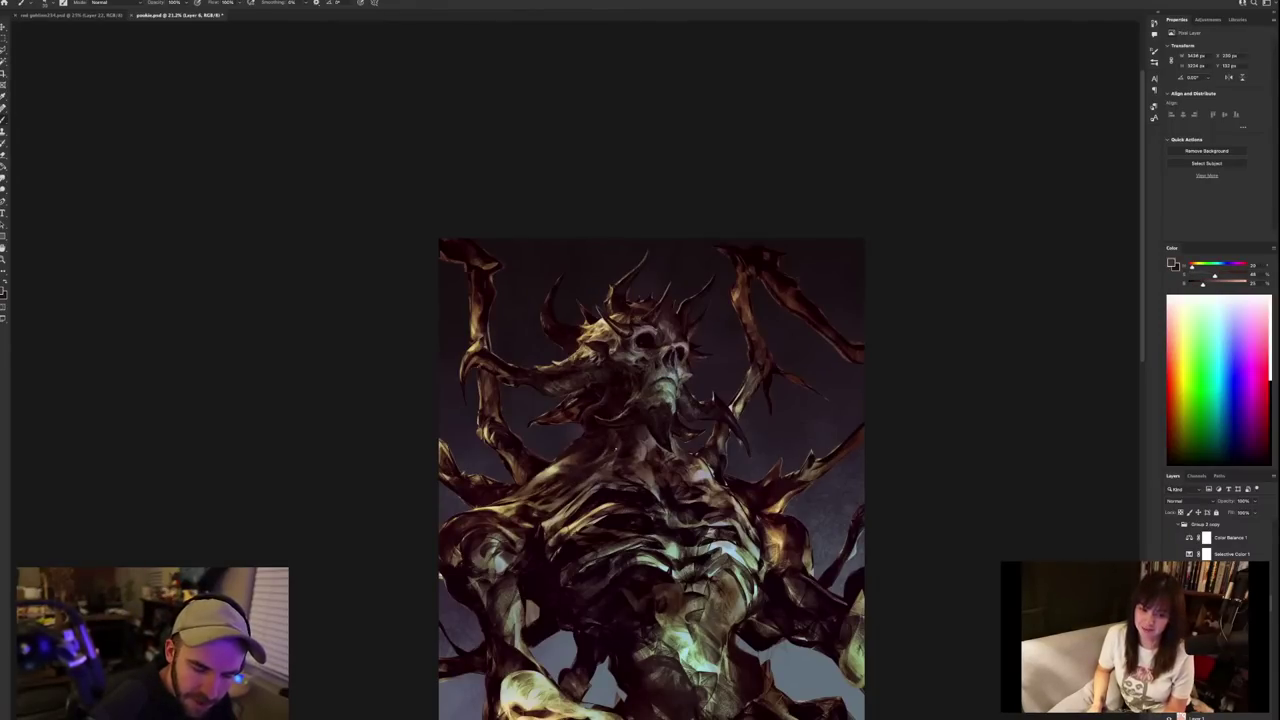
alt+click(626, 437)
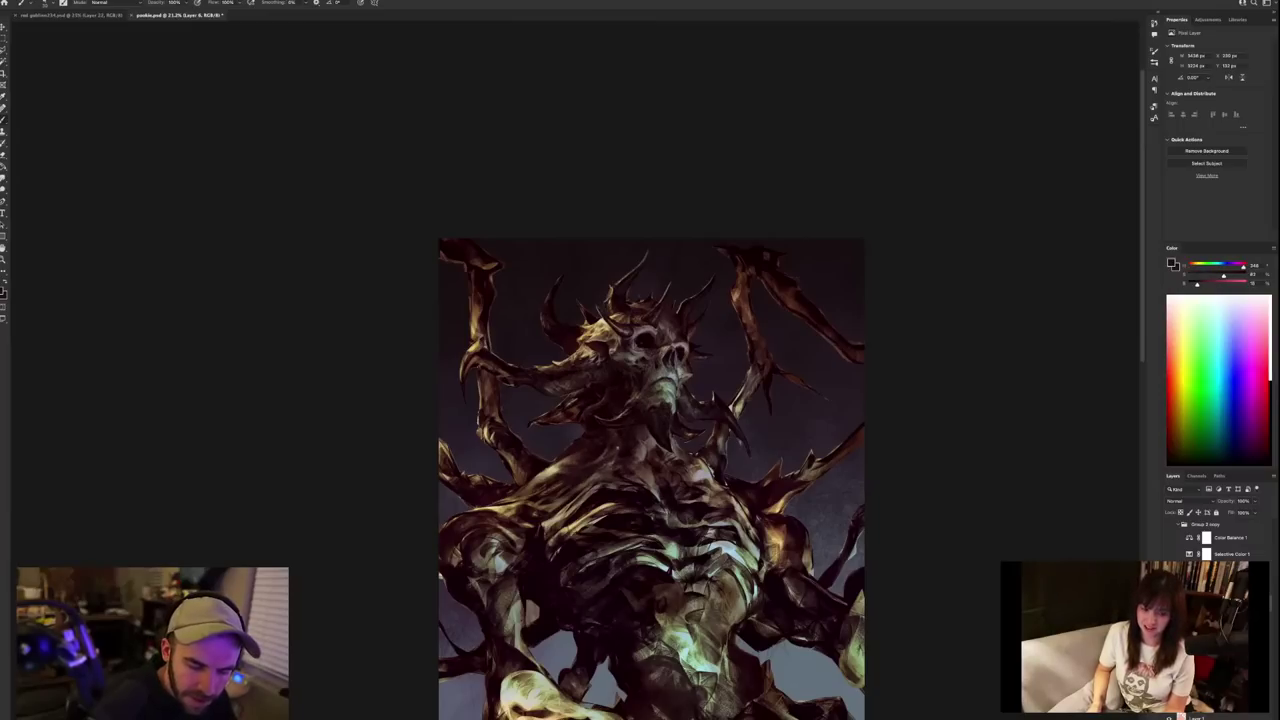
alt+click(643, 429)
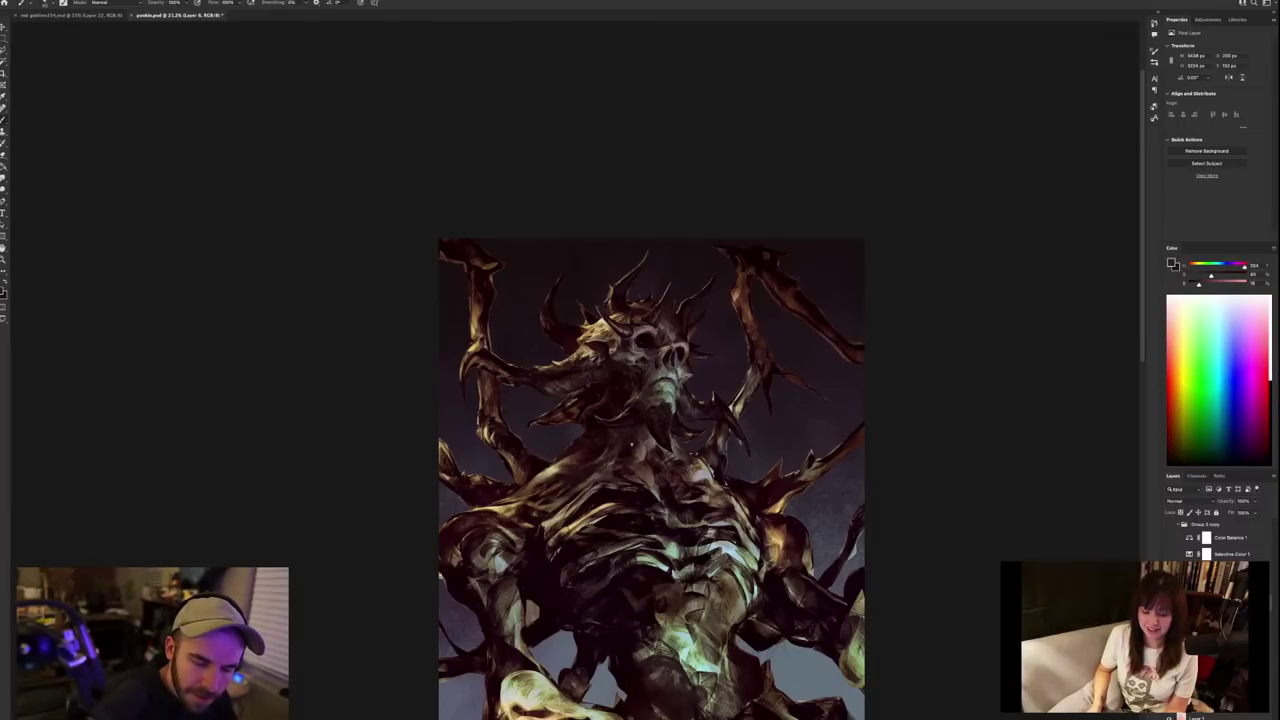
Deepen the shadow under the jaw with a sampled near-black and check the figure at reduced size.
key(ctrl+minus)
key(ctrl+plus)
alt+click(628, 450)
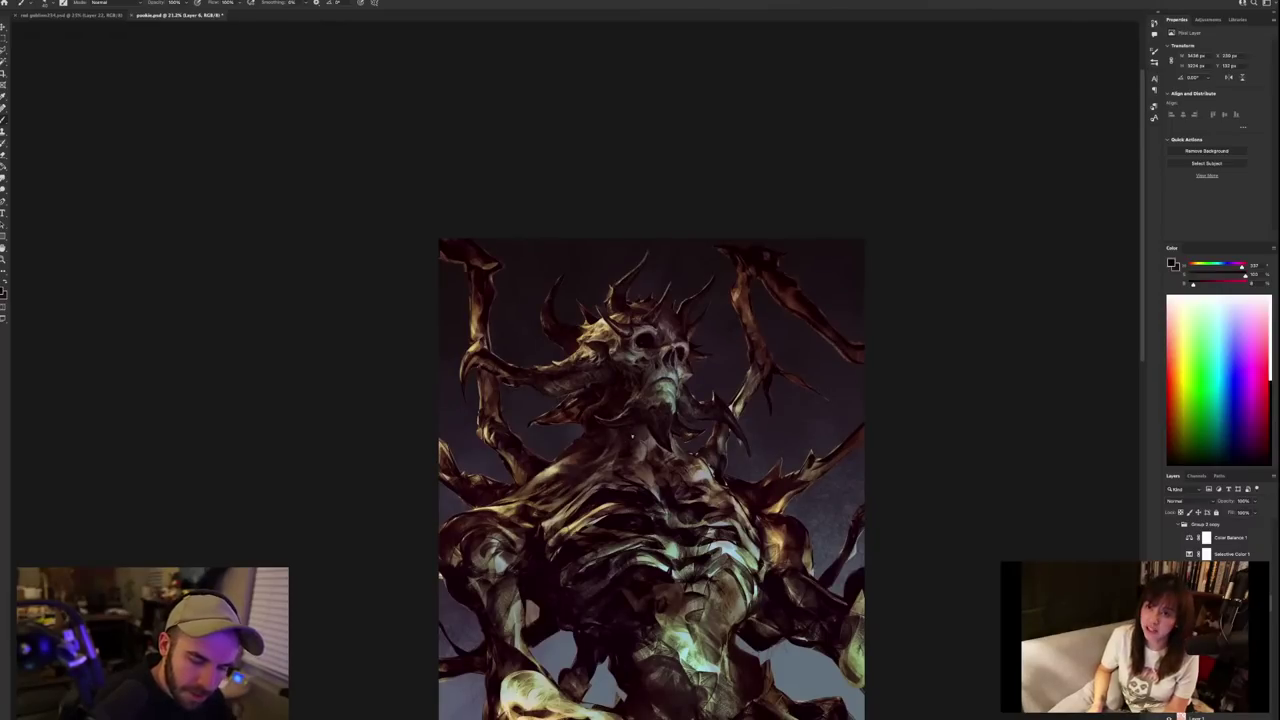
scroll(691, 422, down, 5)
scroll(691, 422, up, 4)
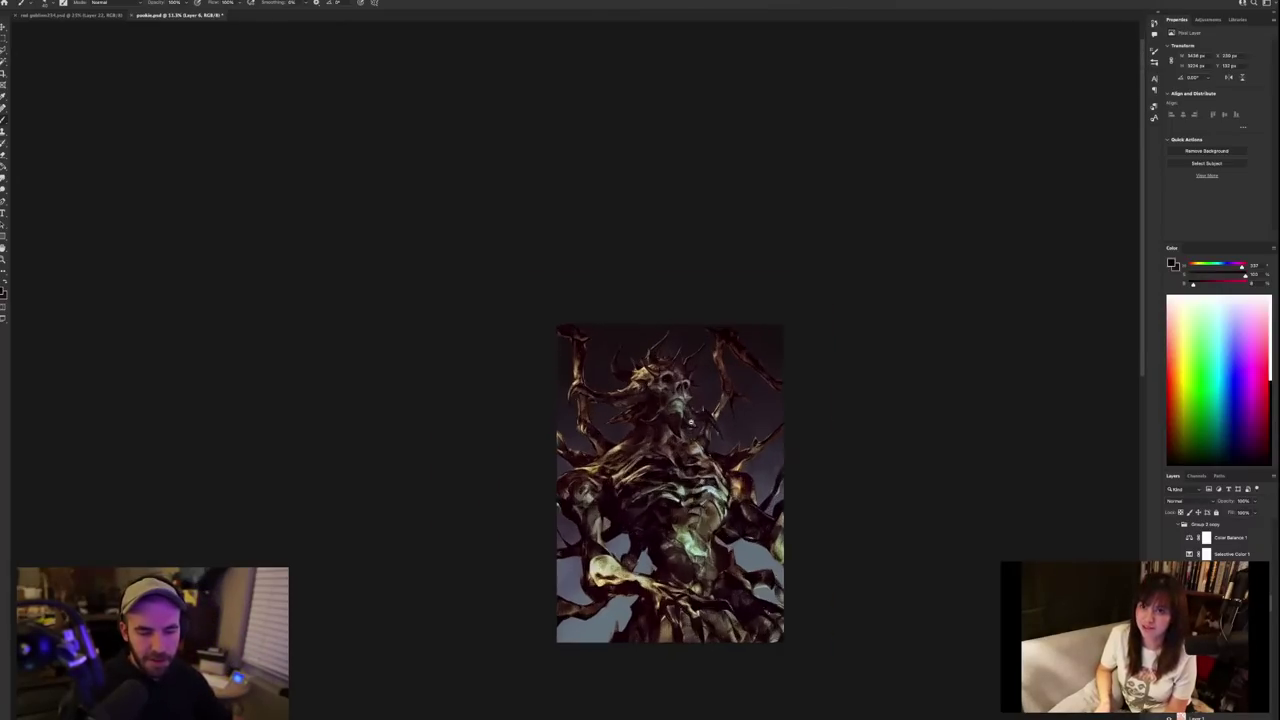
key(ctrl+plus)
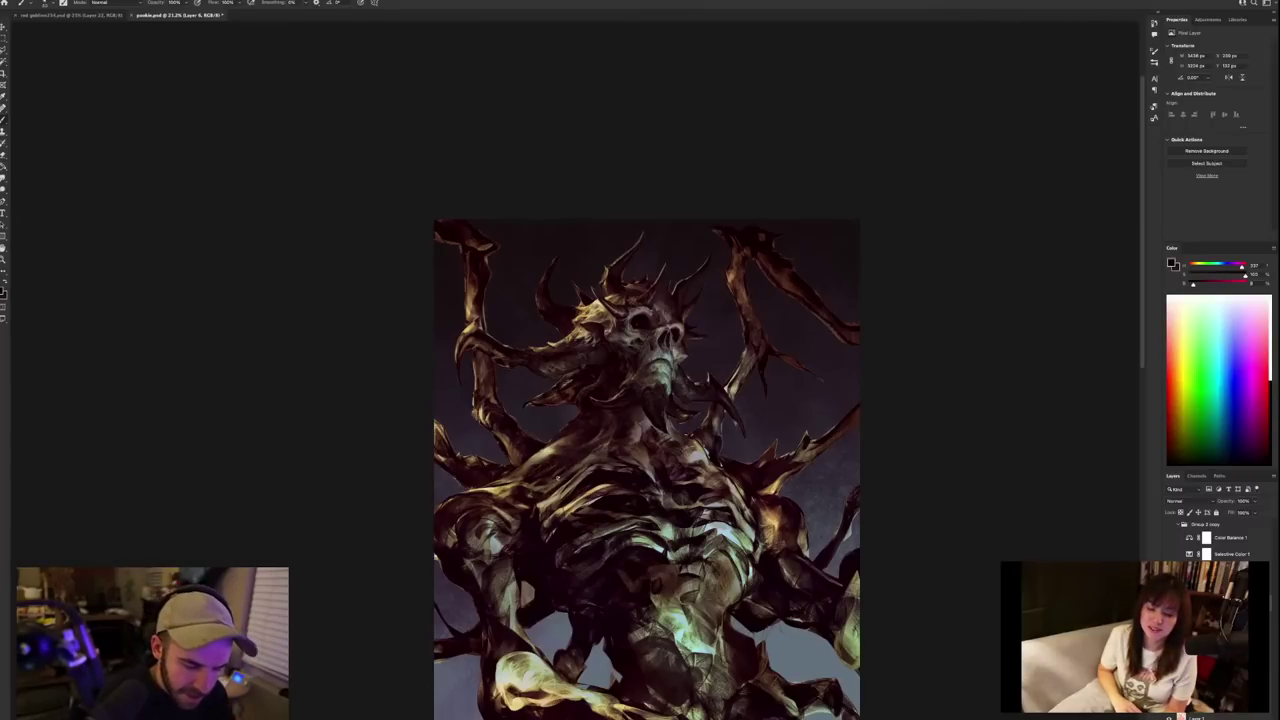
Darken the shoulder and arm at the canvas's outer edge, below the curled spike, with near-blacks sampled from the shoulder.
alt+click(523, 485)
mouse_move(523, 485)
mouse_down()
mouse_move(439, 509)
mouse_move(450, 546)
mouse_up()
alt+click(453, 496)
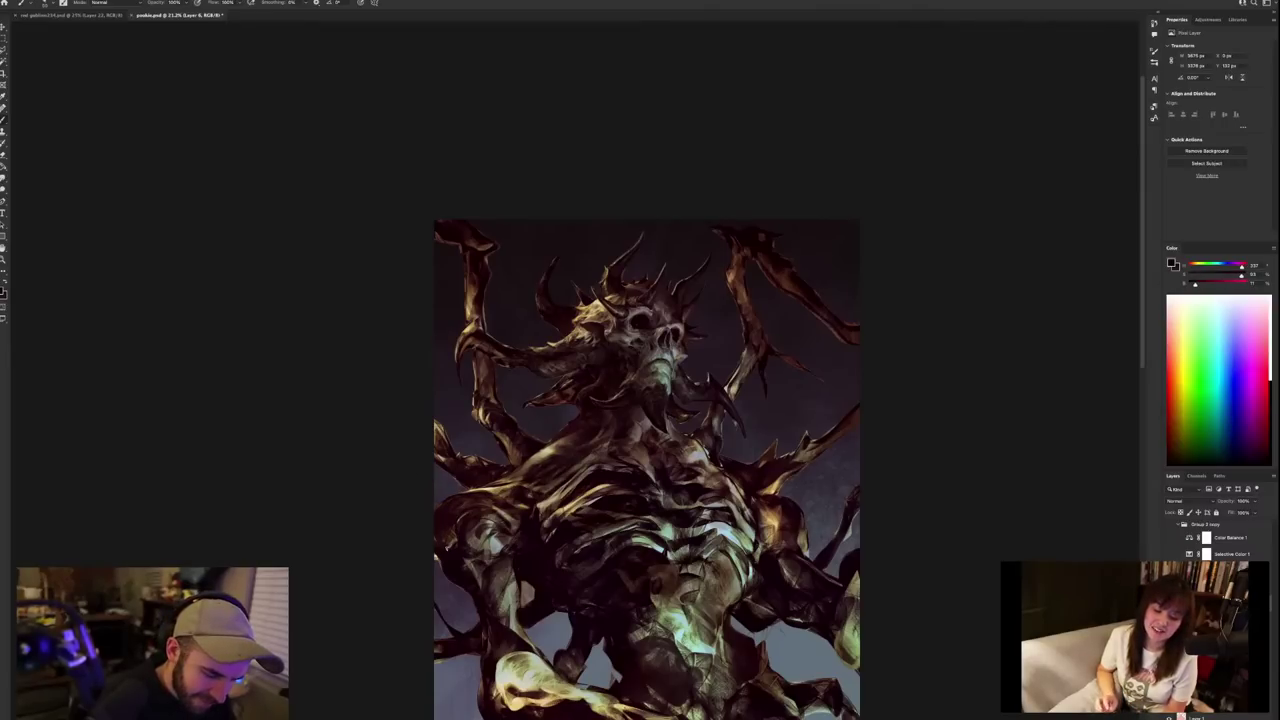
drag(944, 617, 804, 509)
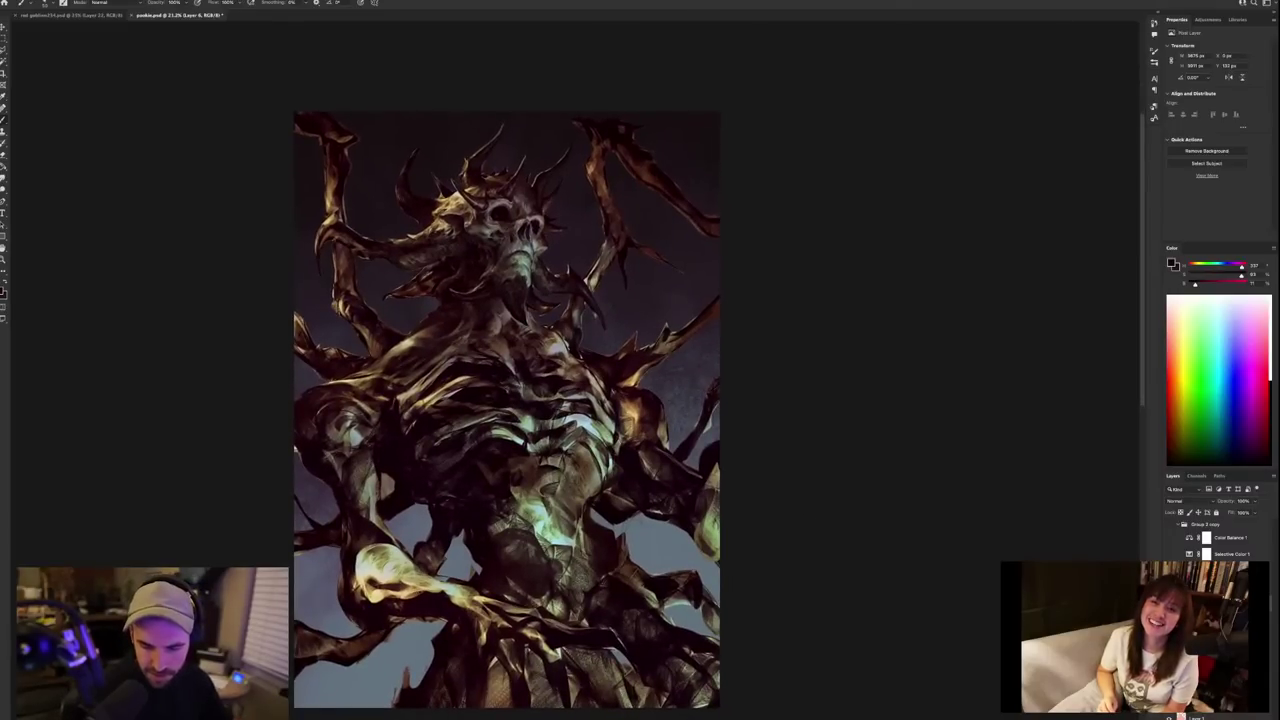
Compare the whole figure with and without the paint-over layer, and examine the head and neck up close.
key(super+comma)
key(super+comma)
key(super+comma)
key(super+comma)
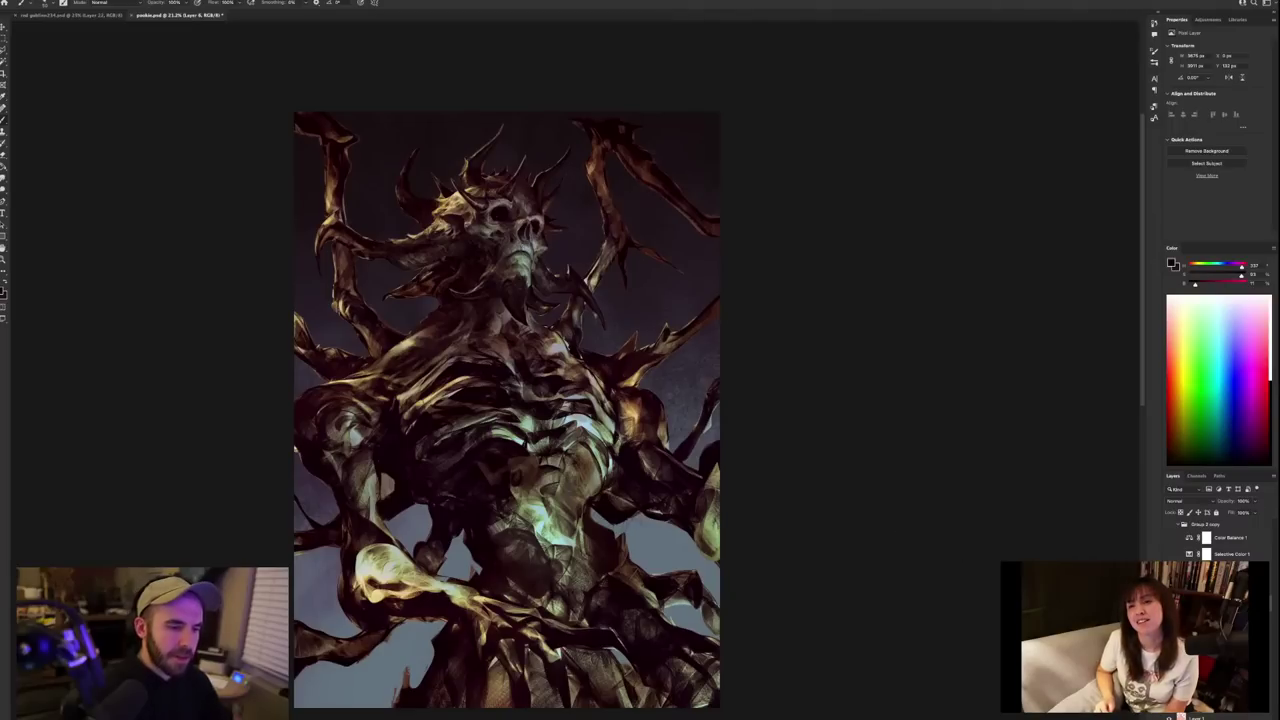
drag(518, 198, 569, 242)
drag(534, 436, 671, 469)
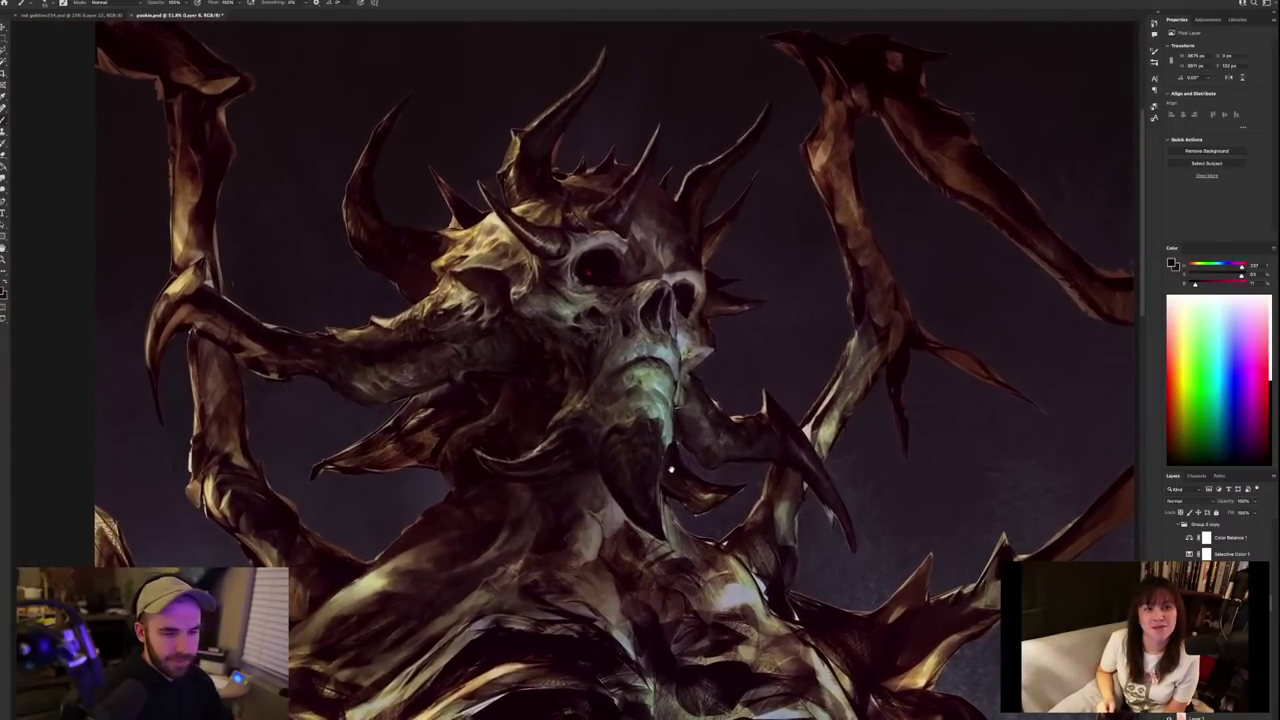
drag(695, 521, 690, 526)
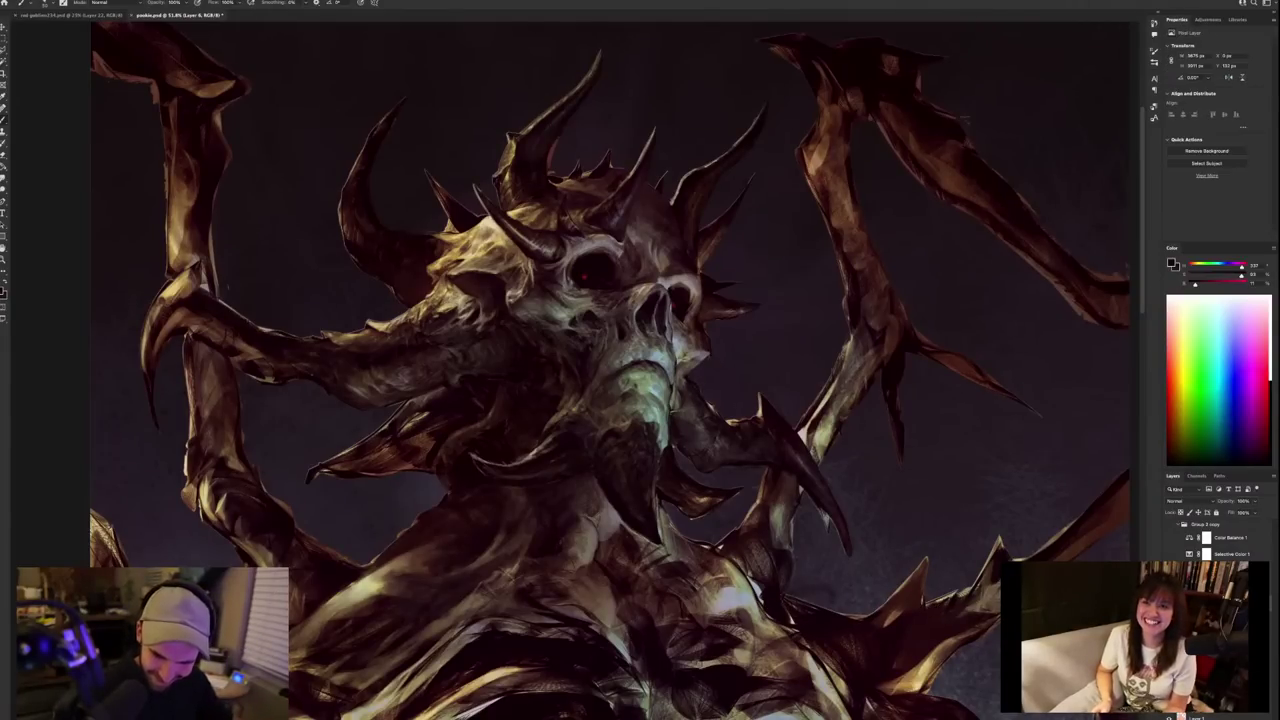
drag(684, 588, 736, 594)
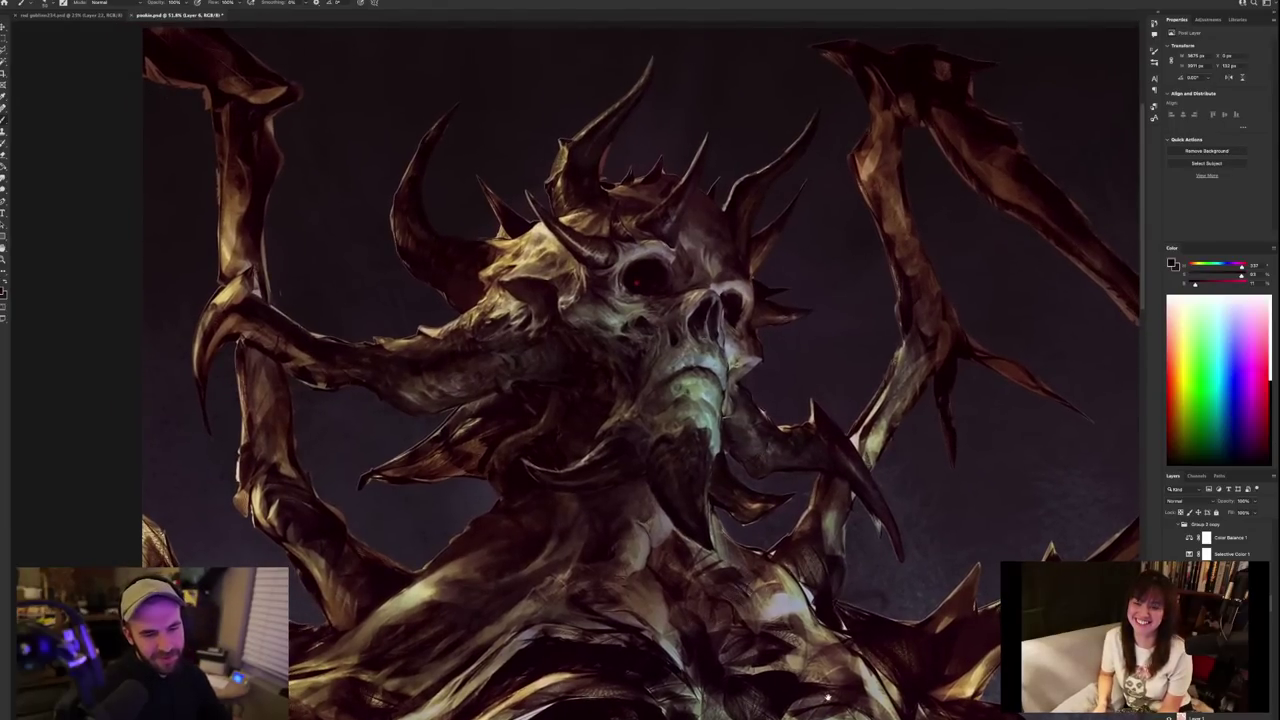
drag(828, 698, 821, 672)
Switch the paint-over off and on repeatedly to compare the head and neck before and after the repaint.
key(super+comma)
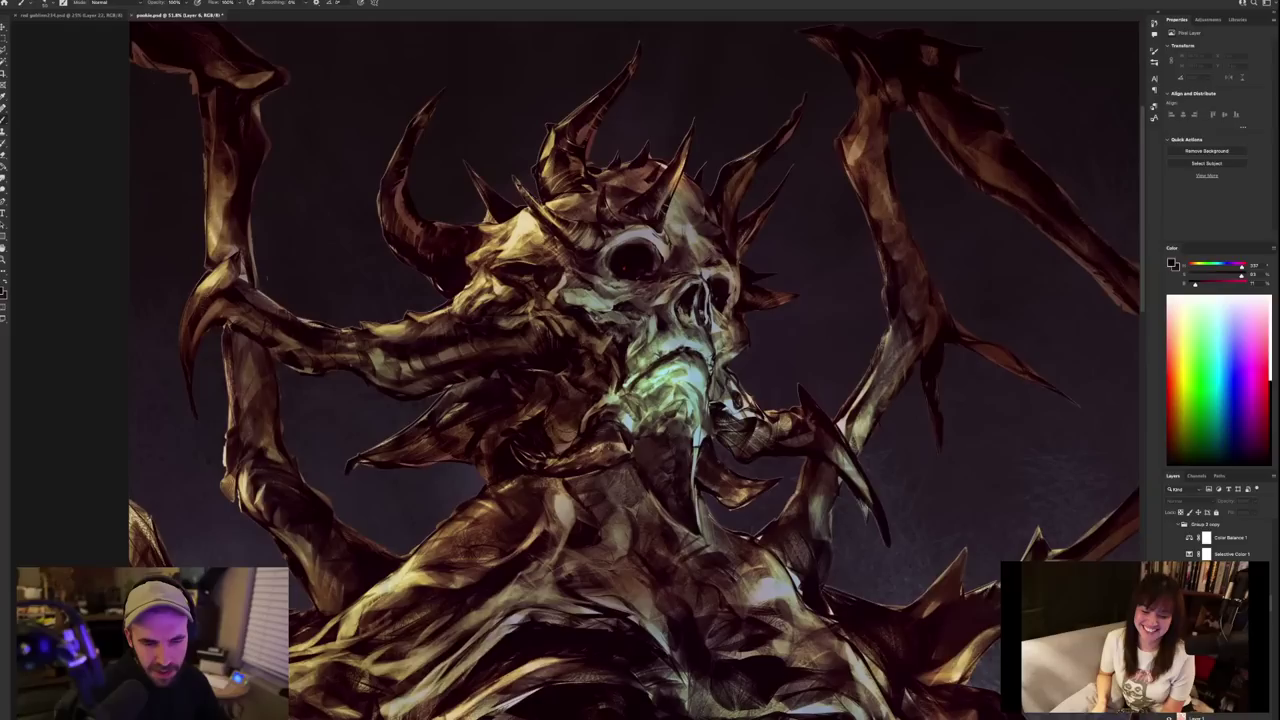
key(ctrl+shift+z)
key(ctrl+z)
key(ctrl+shift+z)
key(ctrl+z)
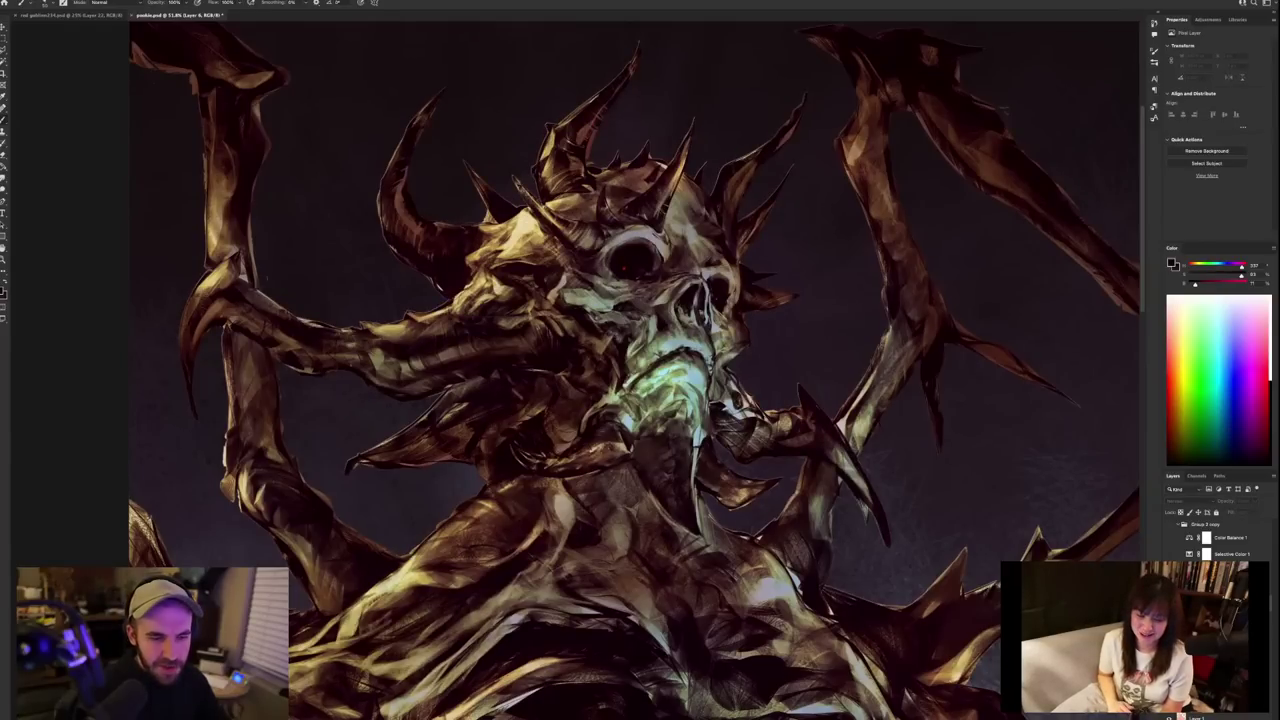
key(ctrl+shift+z)
key(ctrl+z)
key(ctrl+shift+z)
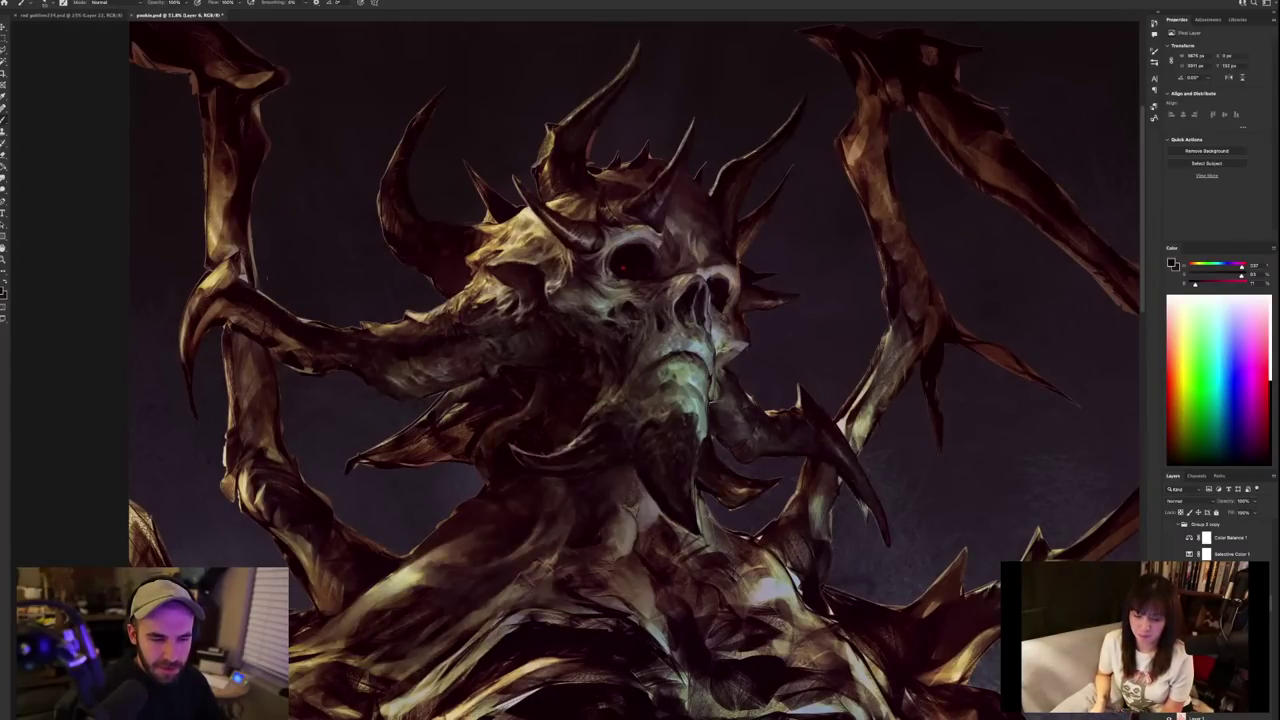
key(ctrl+z)
key(ctrl+shift+z)
key(ctrl+z)
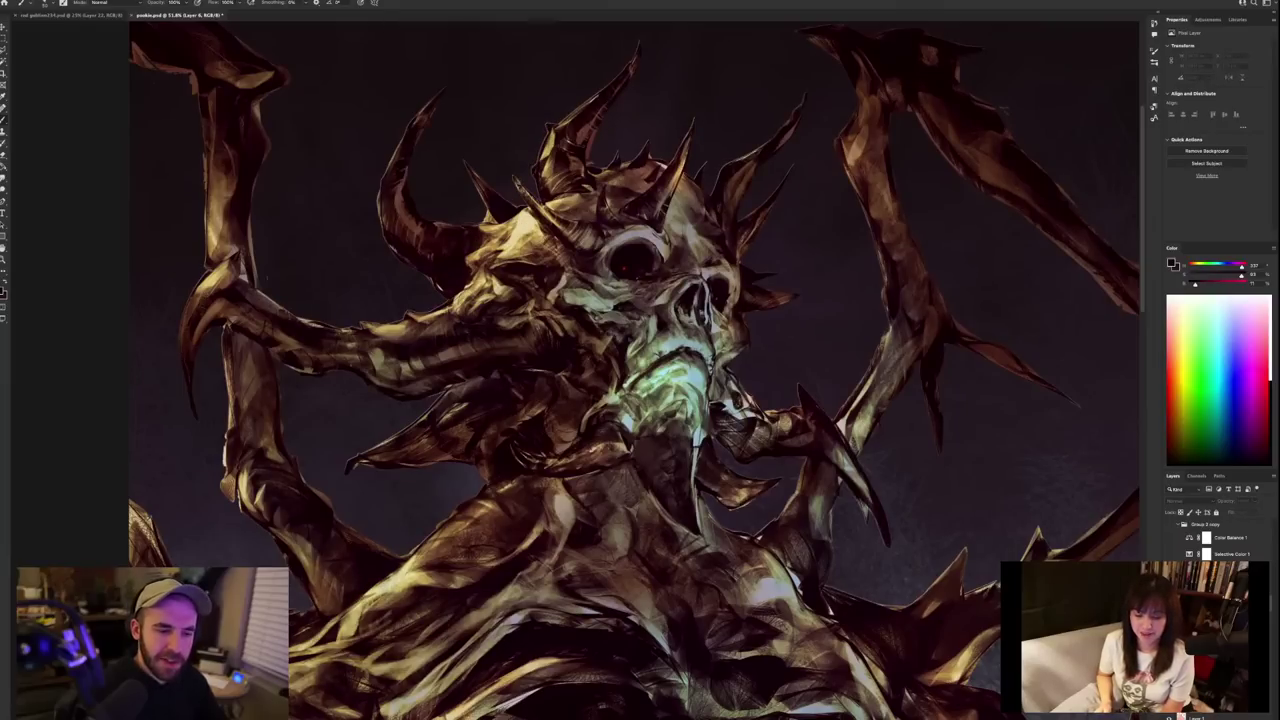
key(ctrl+shift+z)
key(super+comma)
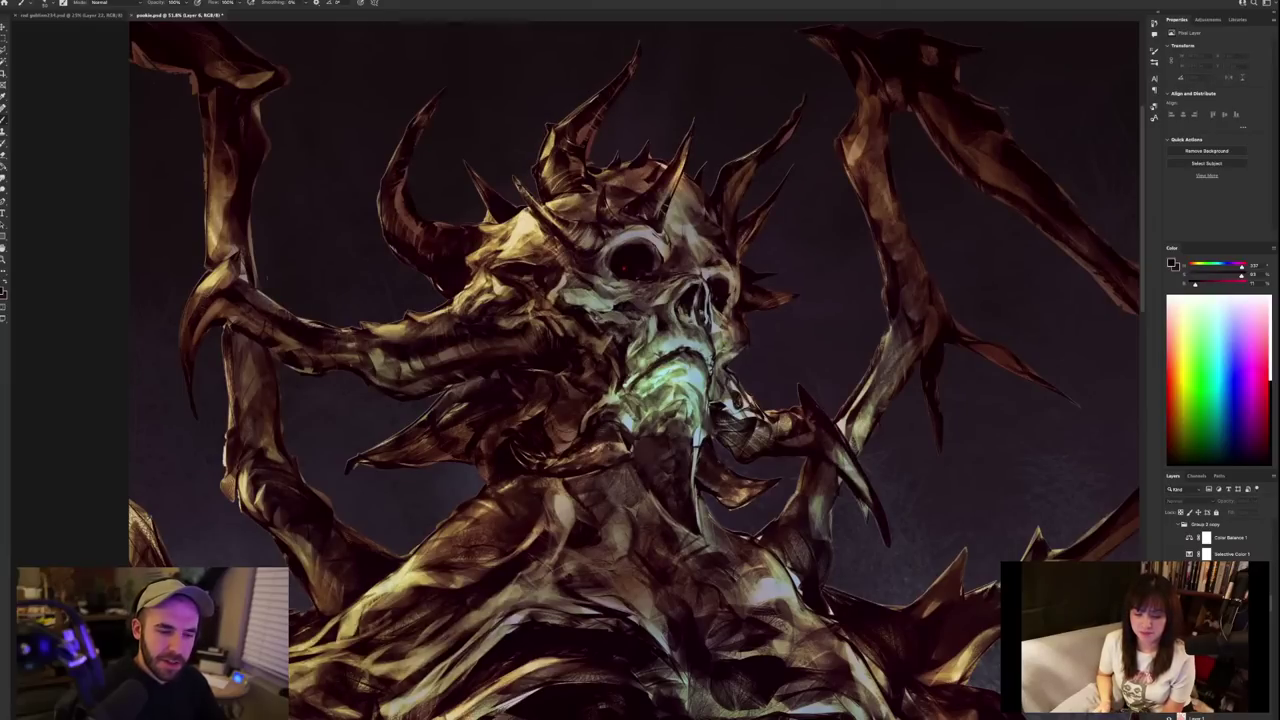
key(super+comma)
key(super+comma)
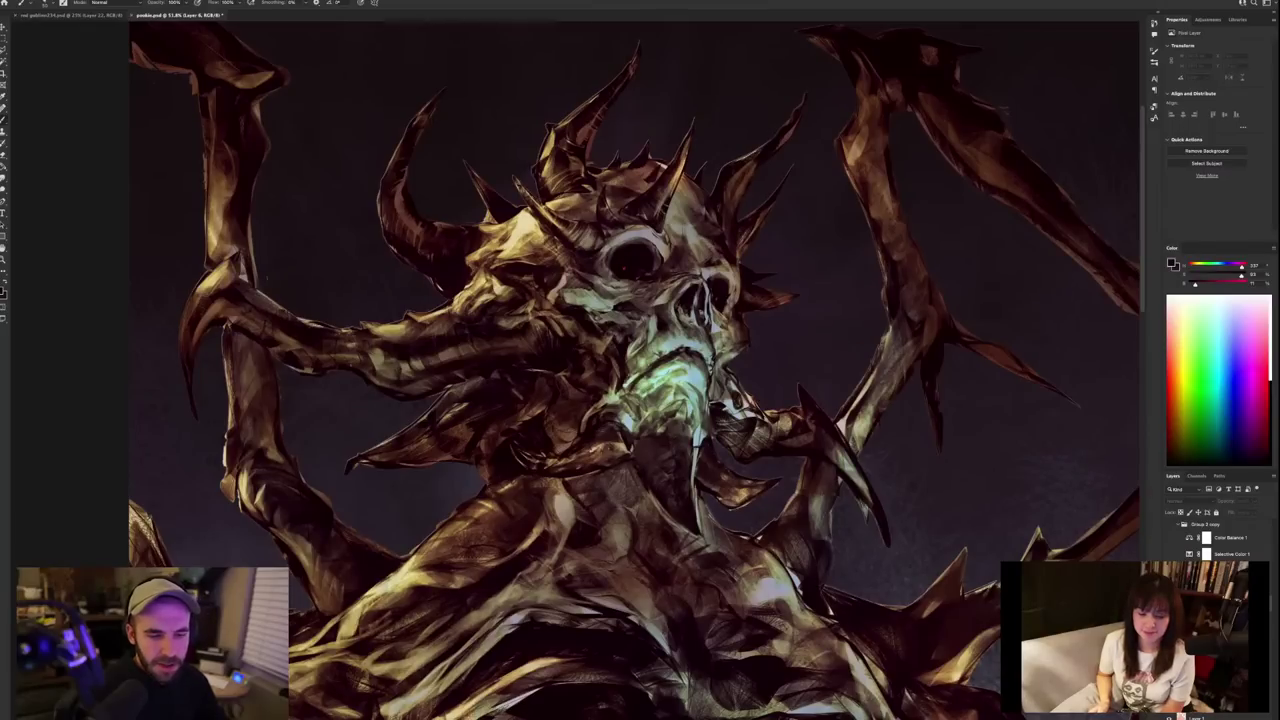
key(ctrl+z)
key(ctrl+shift+z)
key(ctrl+z)
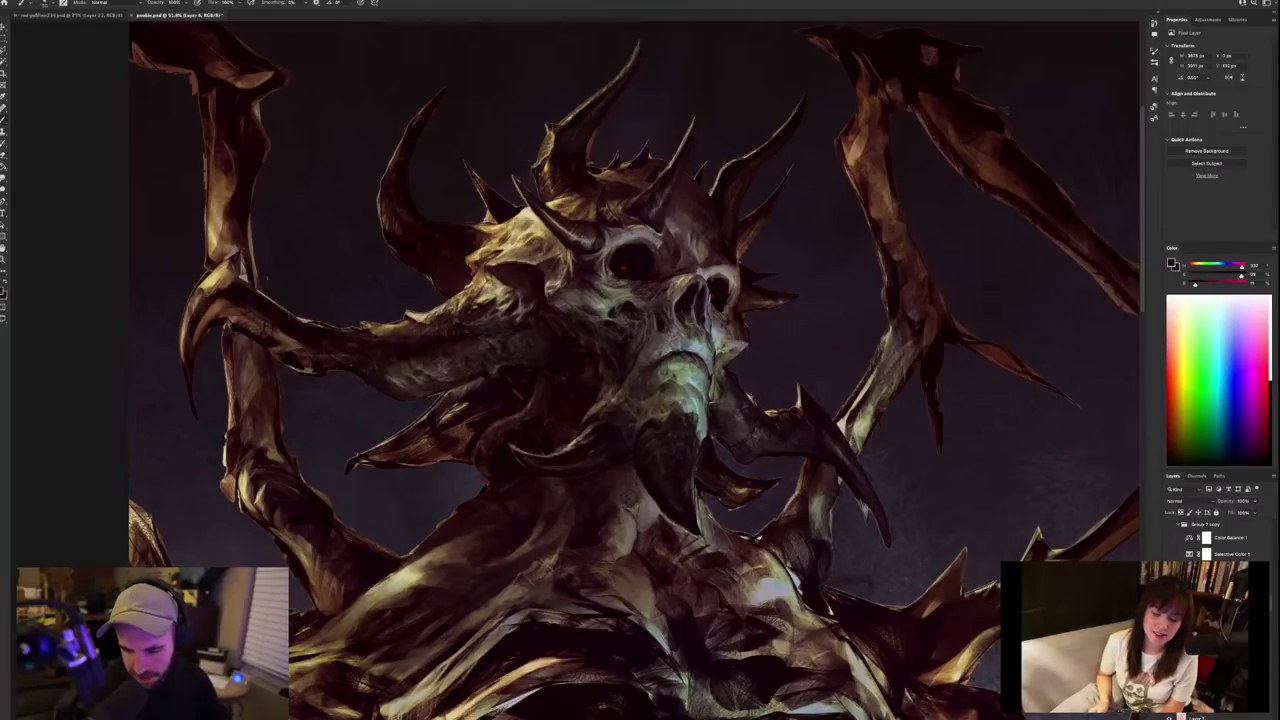
key(ctrl+shift+z)
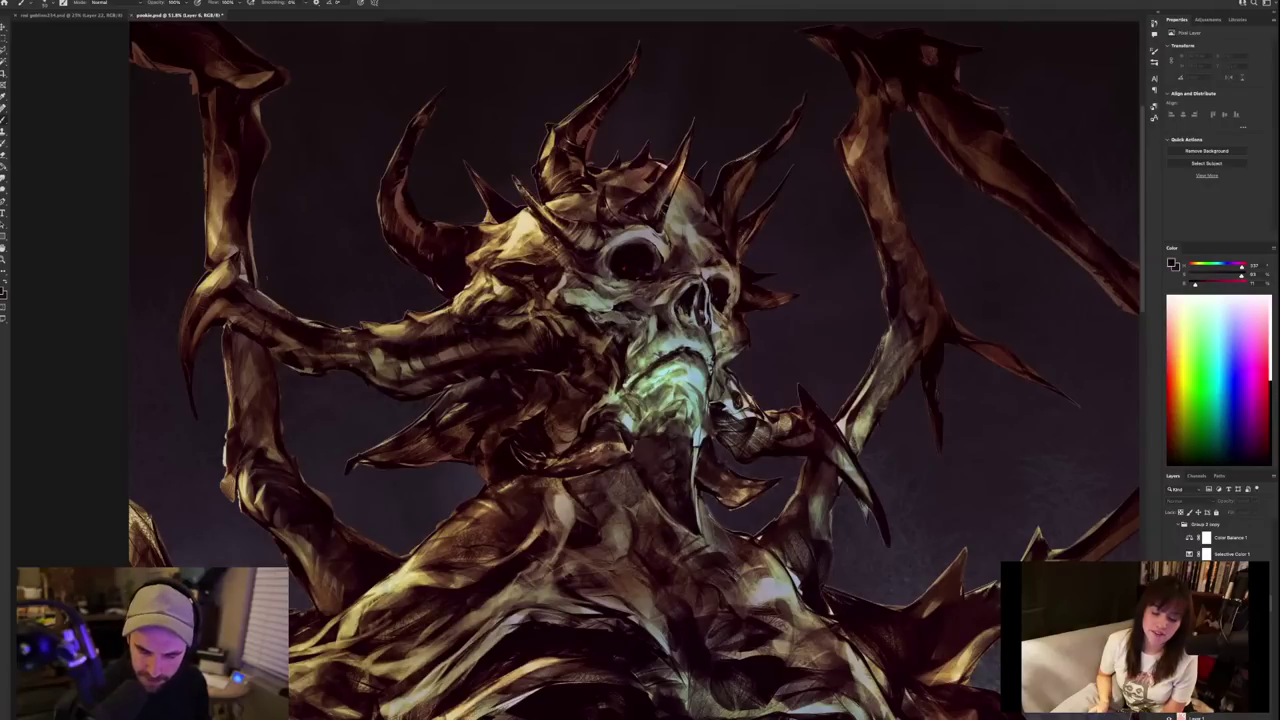
Hide the colour effects and the dark background one after another, and examine the brown base drawing at full and enlarged size.
key(ctrl+z)
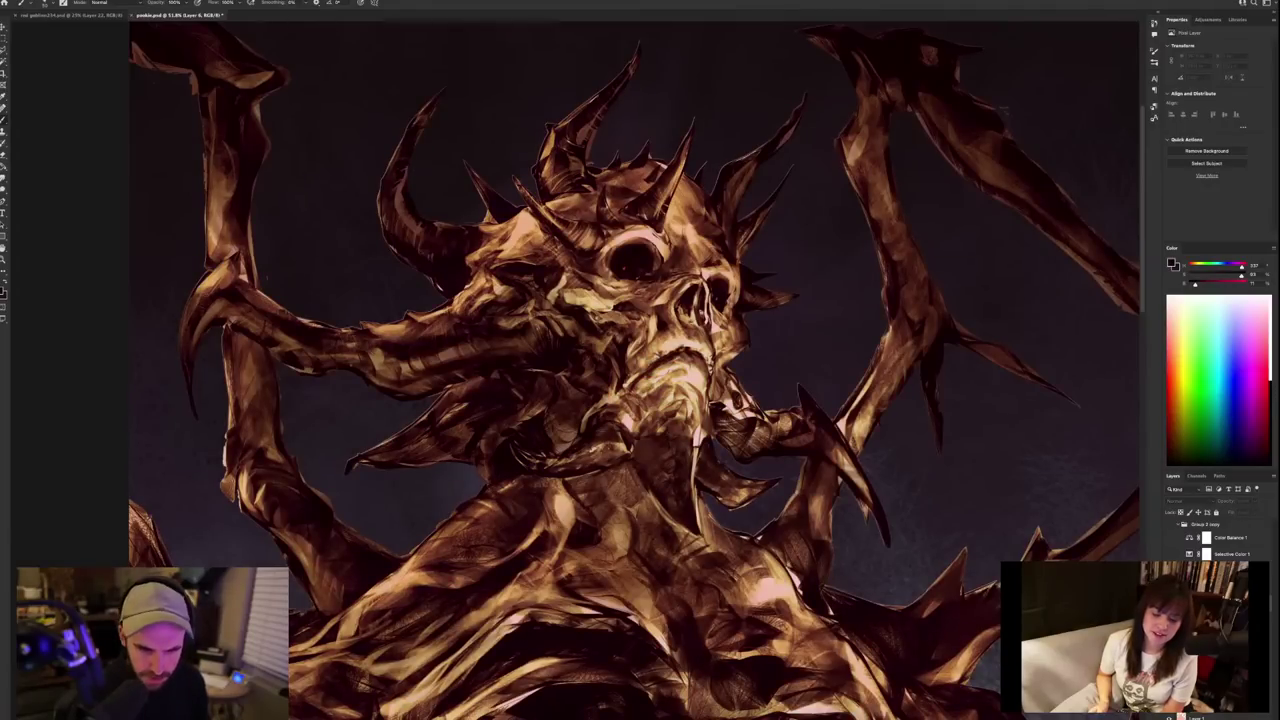
key(ctrl+shift+z)
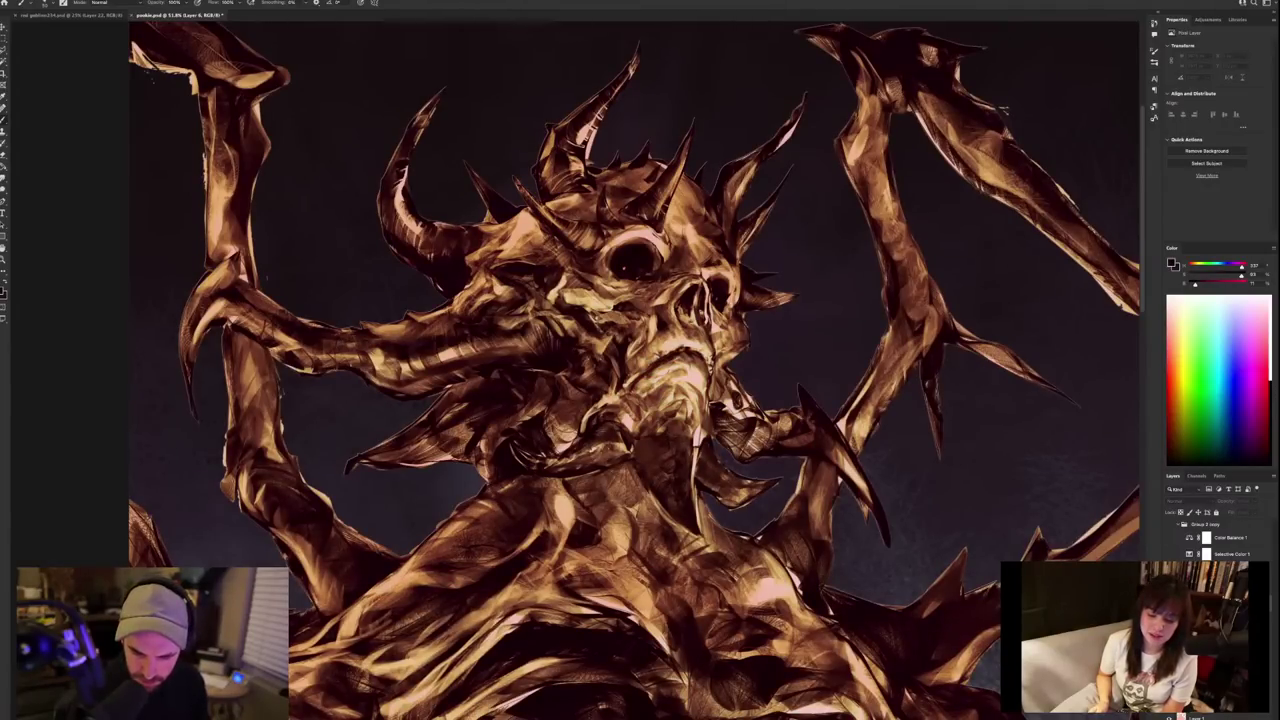
key(ctrl+z)
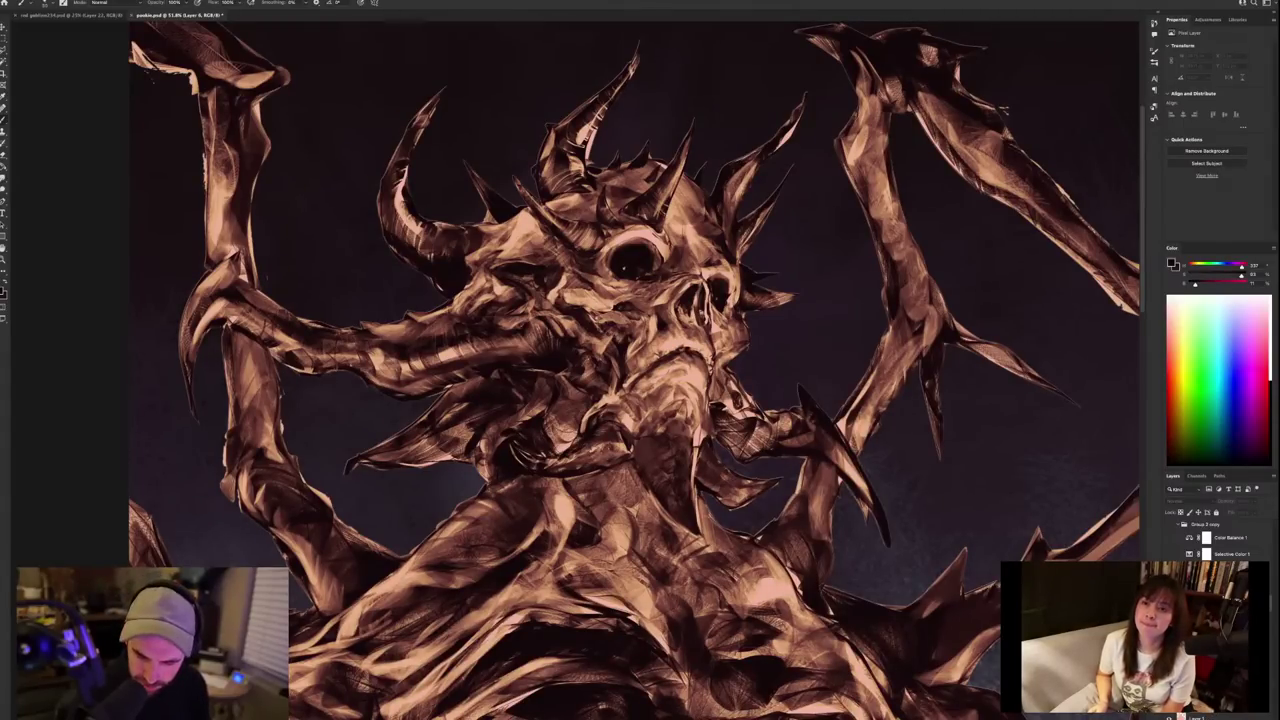
key(ctrl+z)
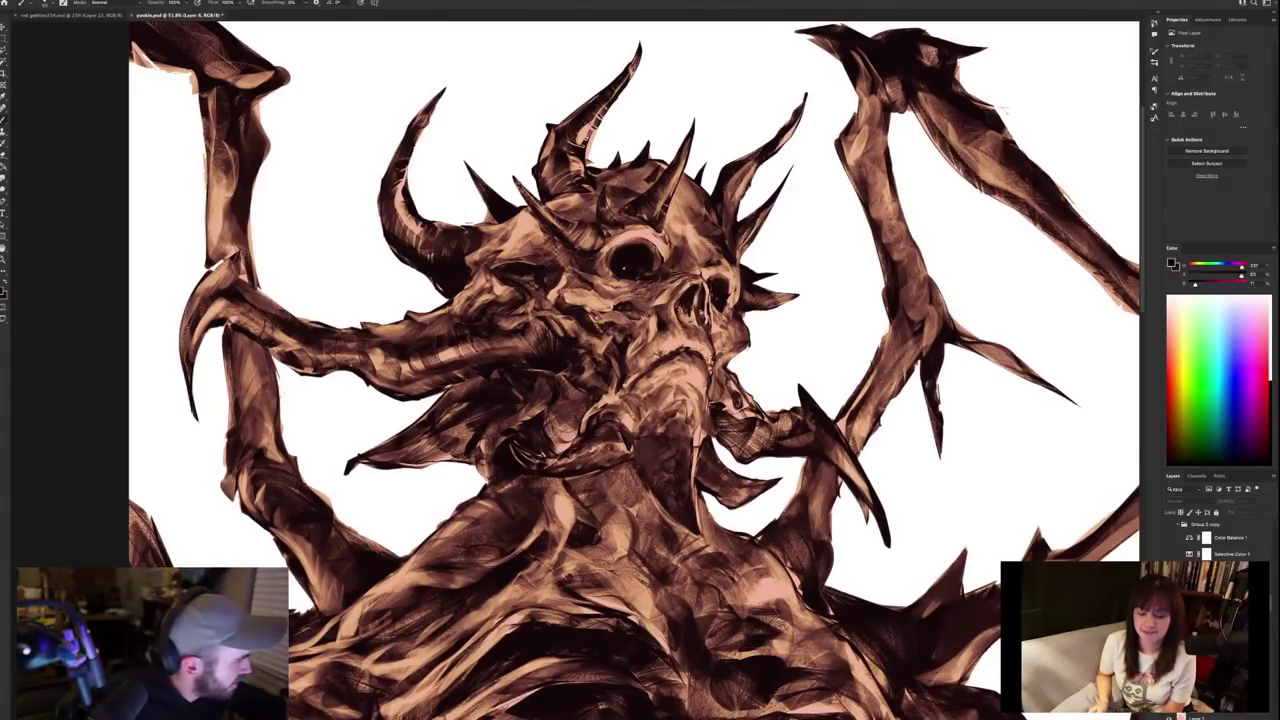
key(ctrl+minus)
key(ctrl+minus)
key(ctrl+minus)
key(ctrl+minus)
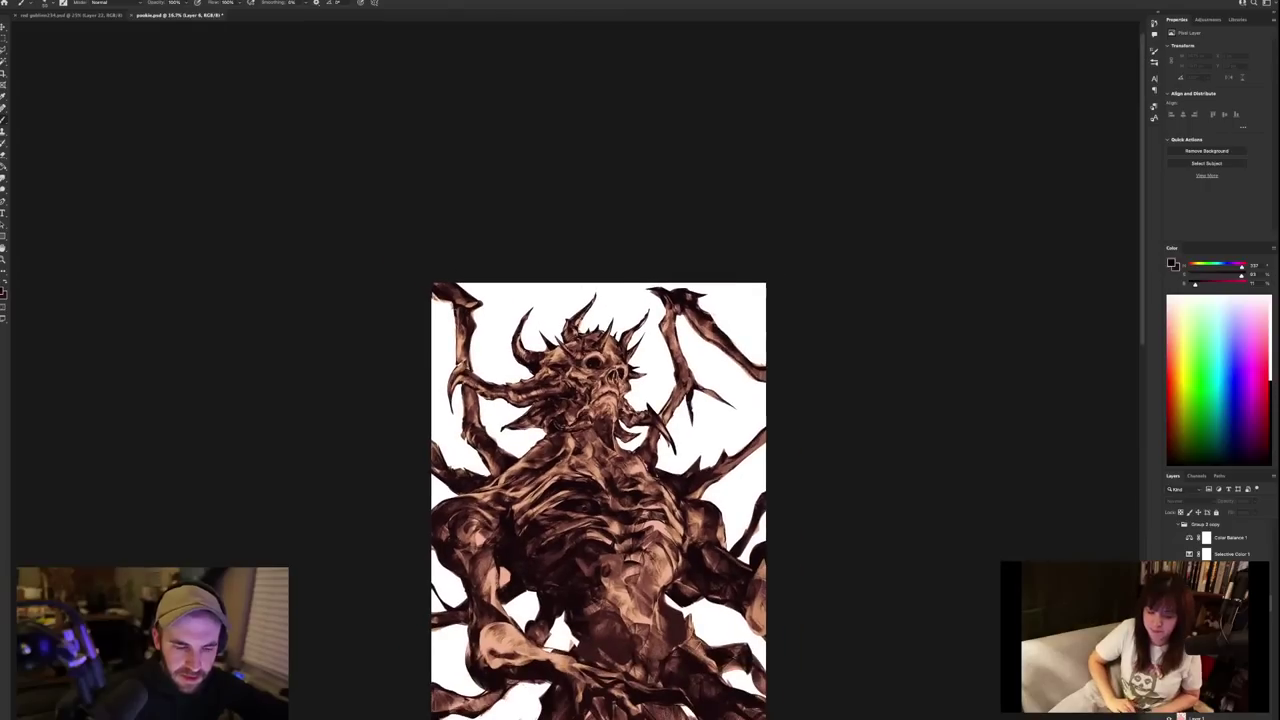
scroll(568, 406, up, 5)
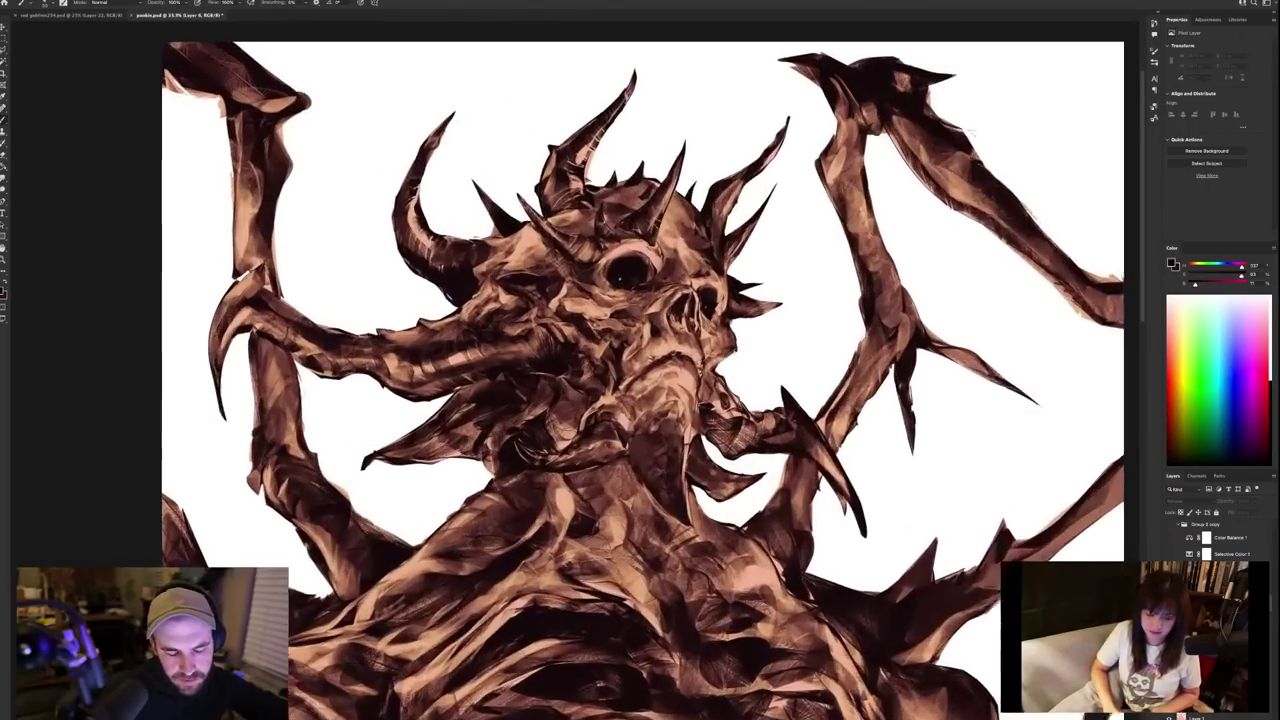
scroll(627, 267, up, 1)
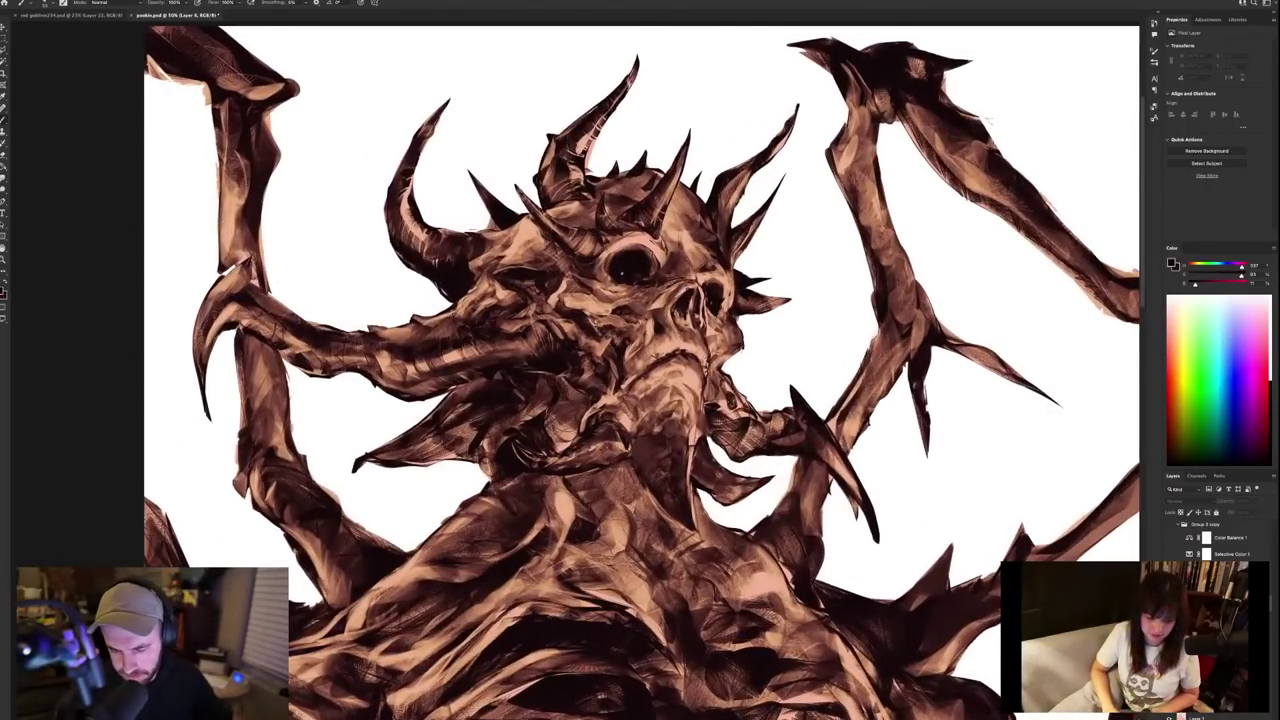
Restore the dark background, colour effects and paint-over, comparing each stage on the head.
key(ctrl+shift+z)
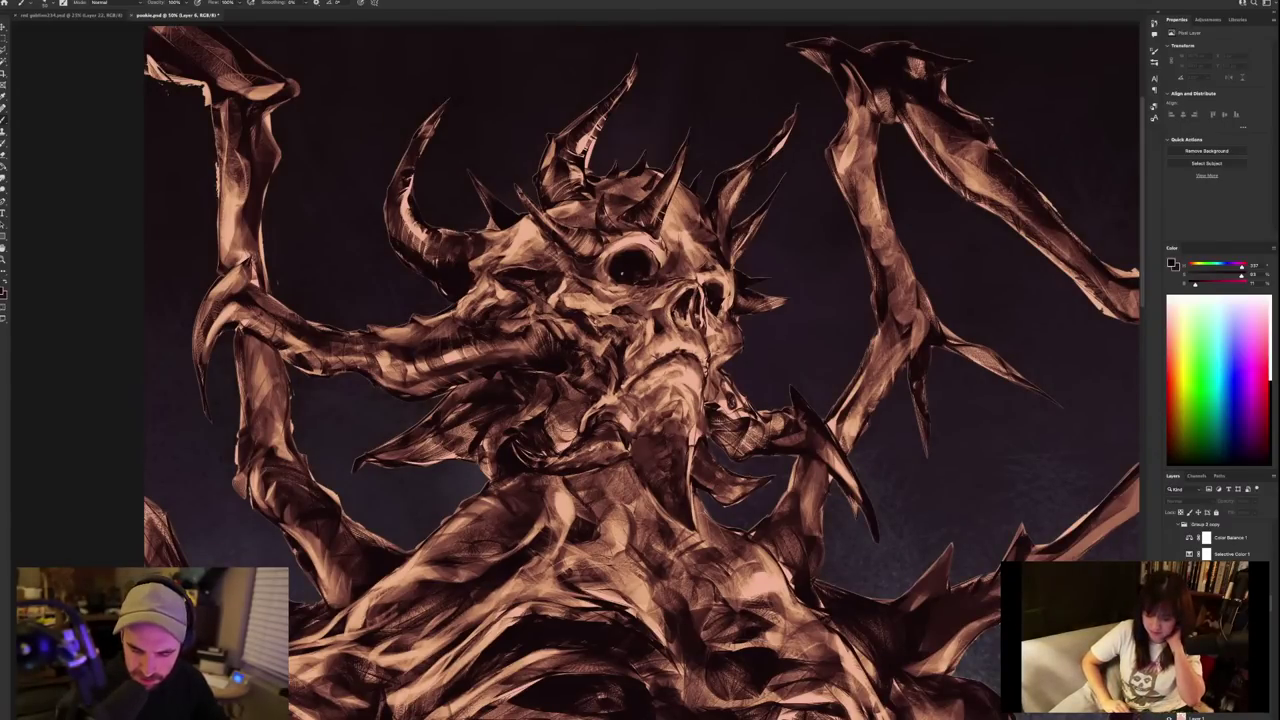
key(ctrl+shift+z)
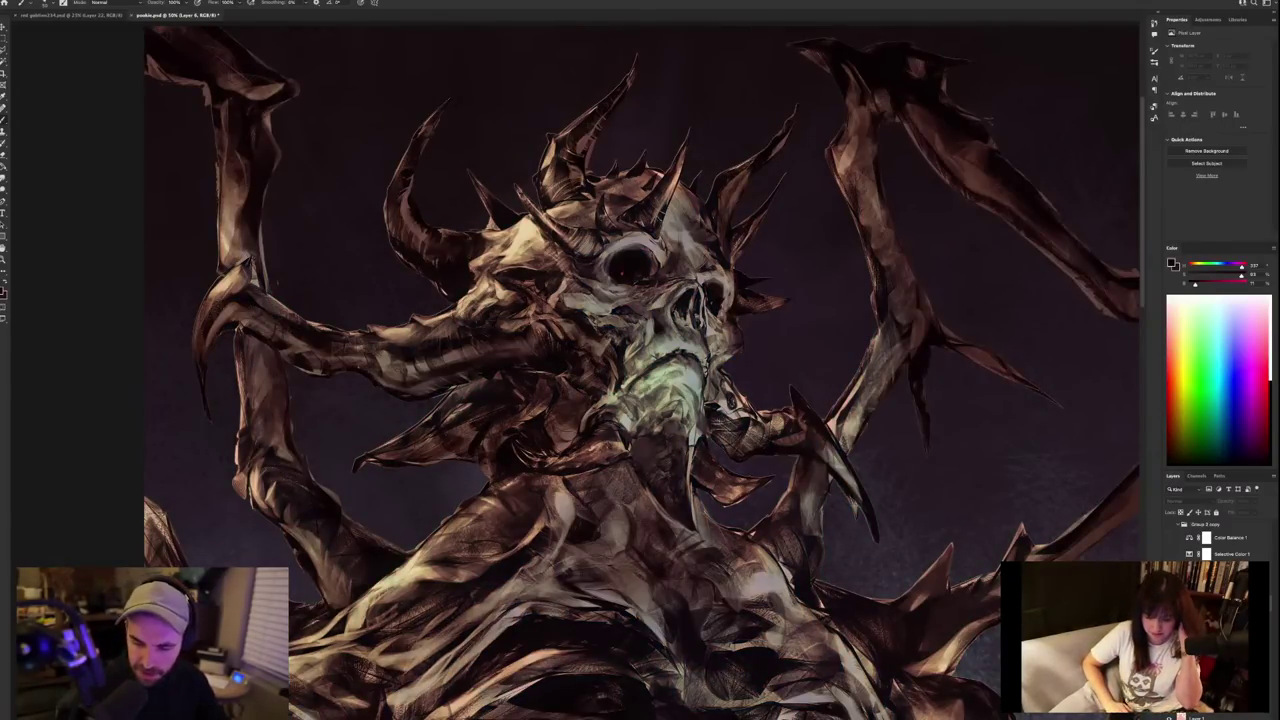
key(ctrl+shift+z)
key(ctrl+shift+z)
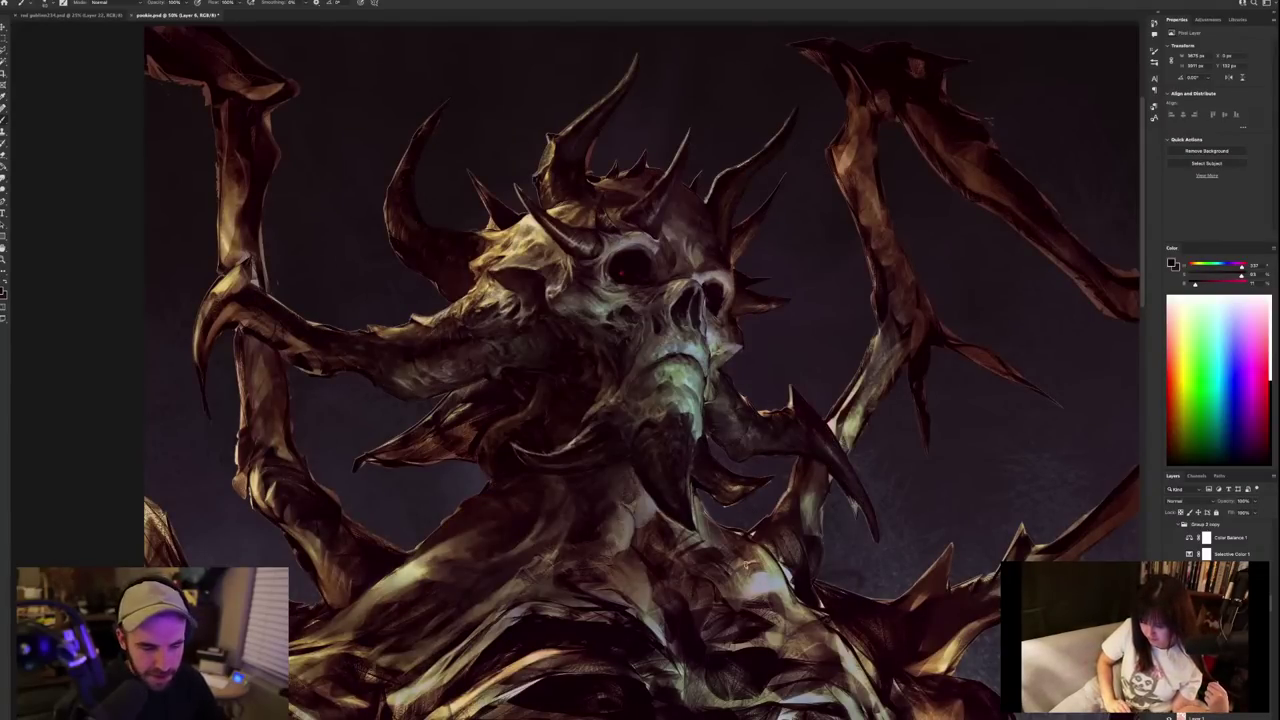
drag(717, 474, 802, 510)
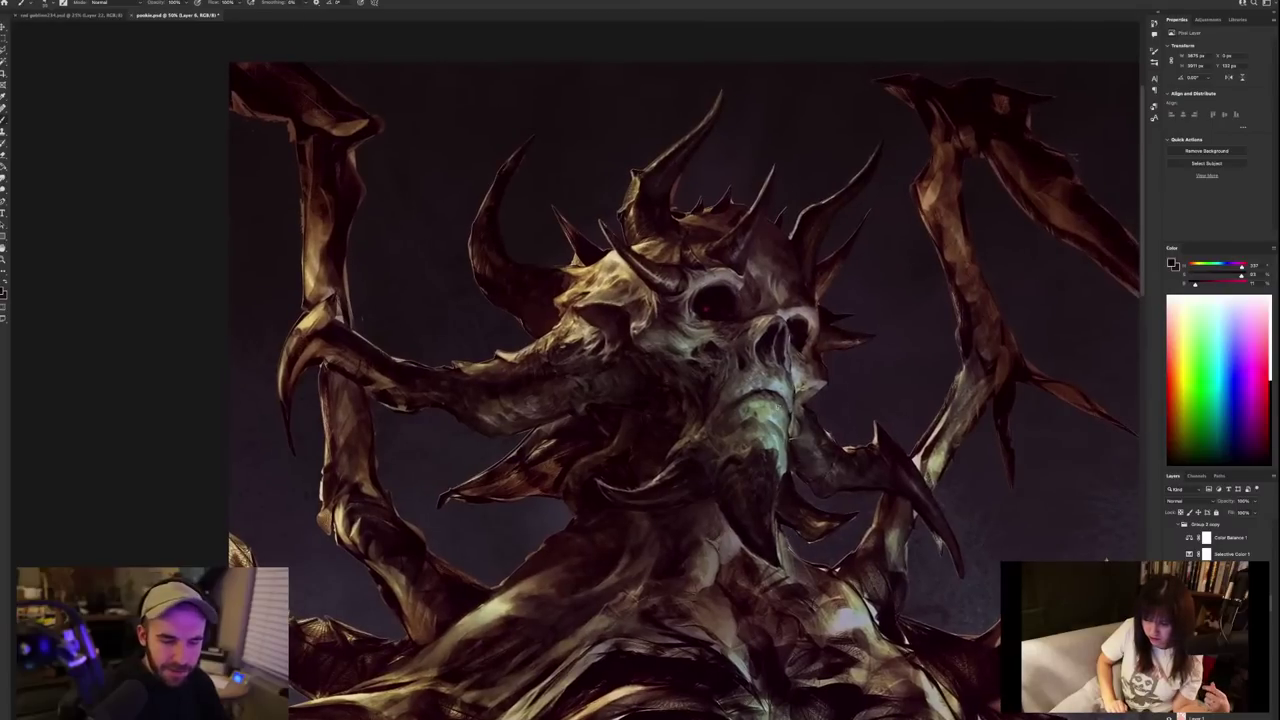
Touch up the folds beside the mouth, above the curved lower tusk, with olive-tan tones sampled there.
key(x)
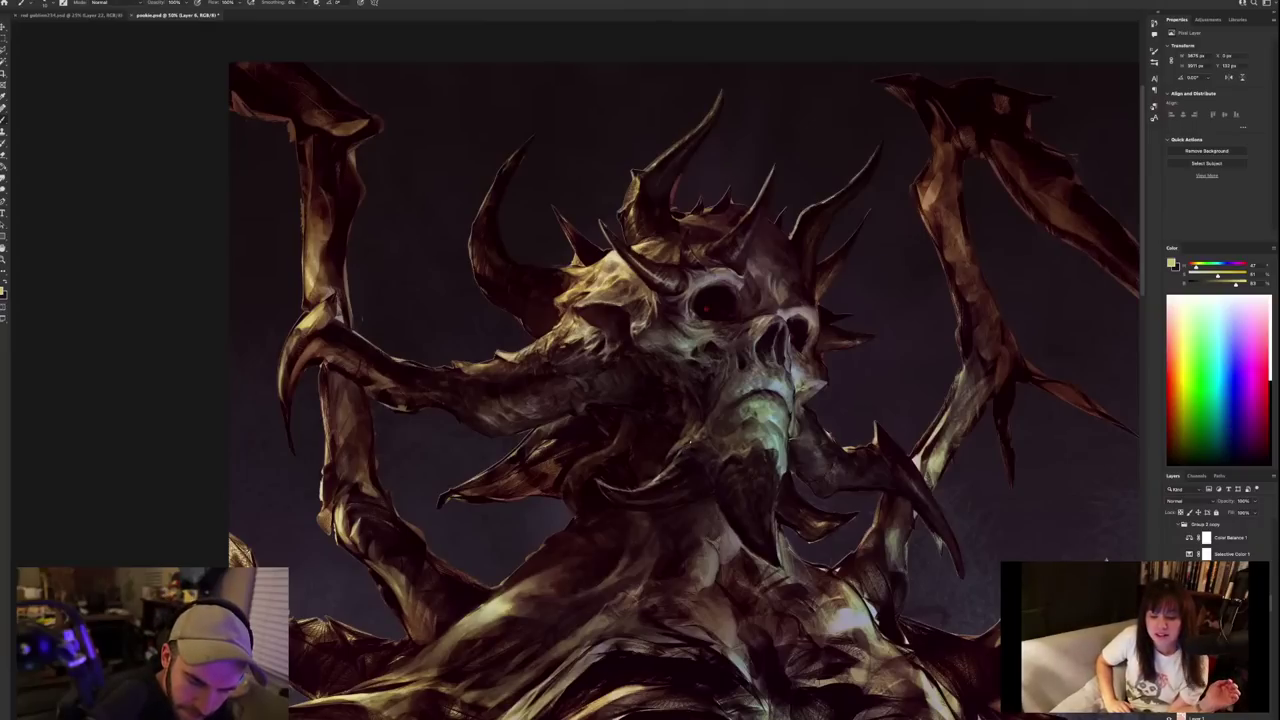
alt+click(677, 449)
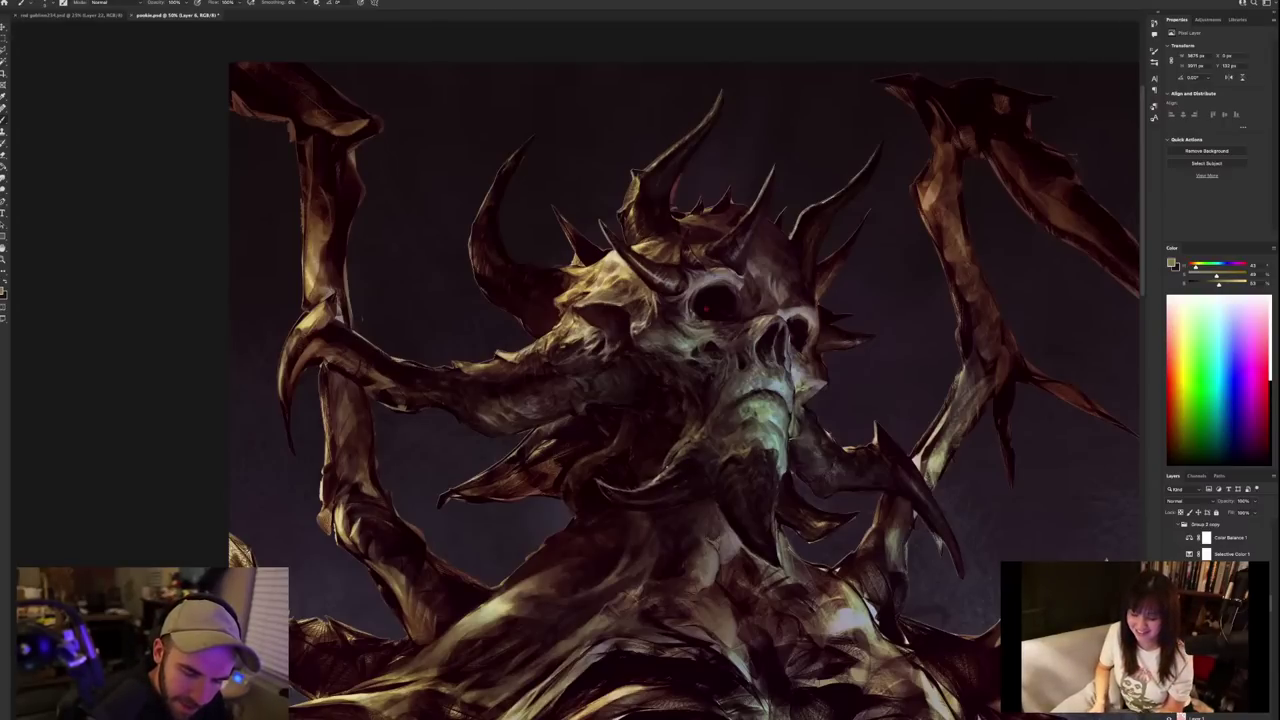
scroll(704, 401, down, 2)
scroll(704, 401, up, 2)
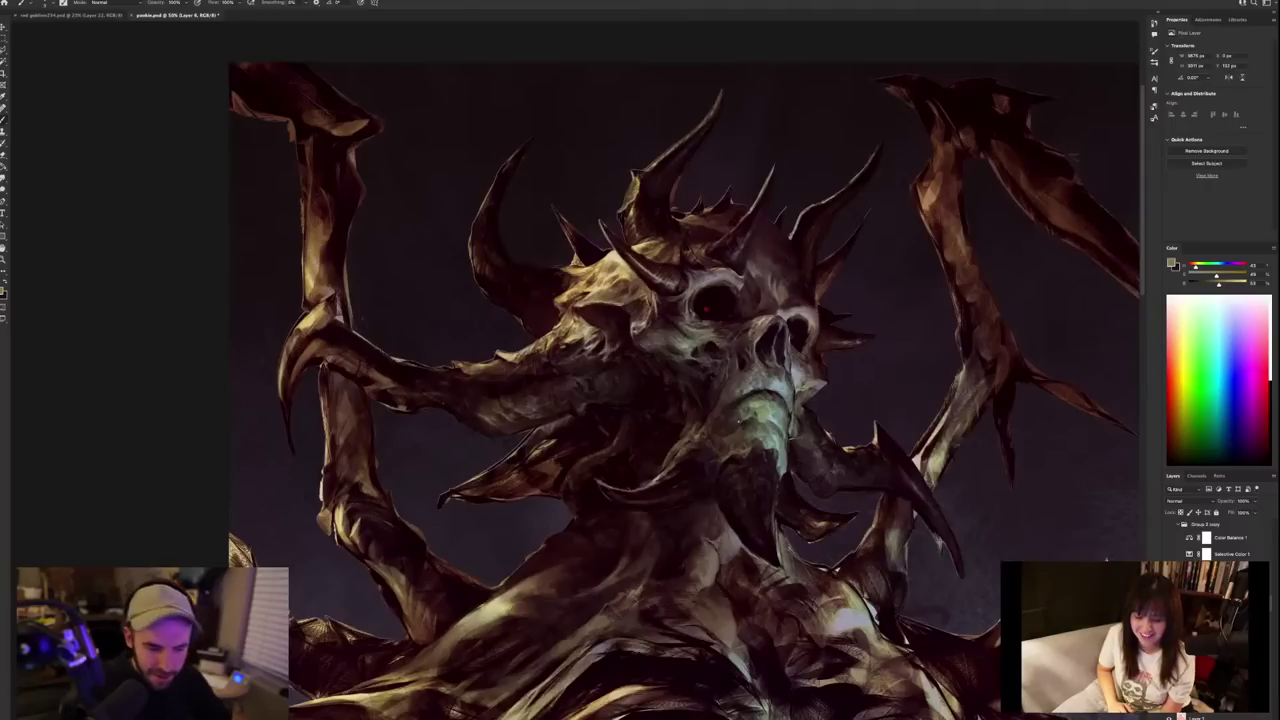
alt+click(679, 452)
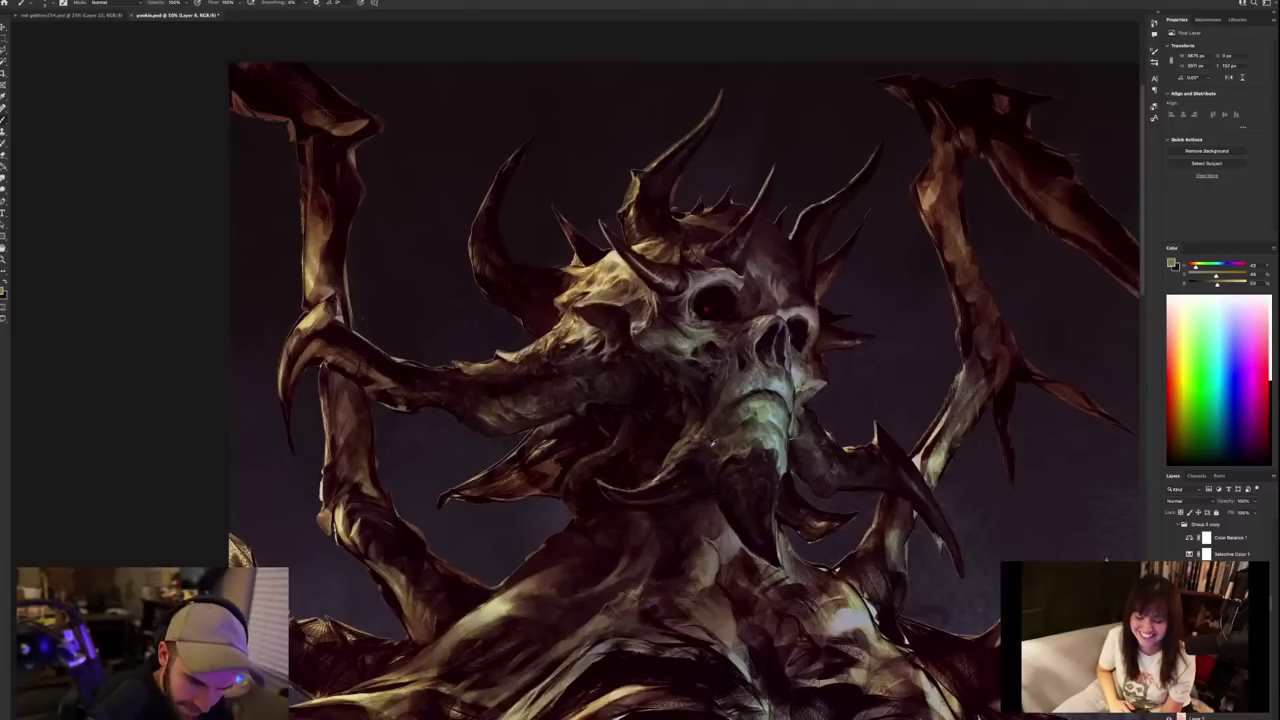
alt+click(693, 453)
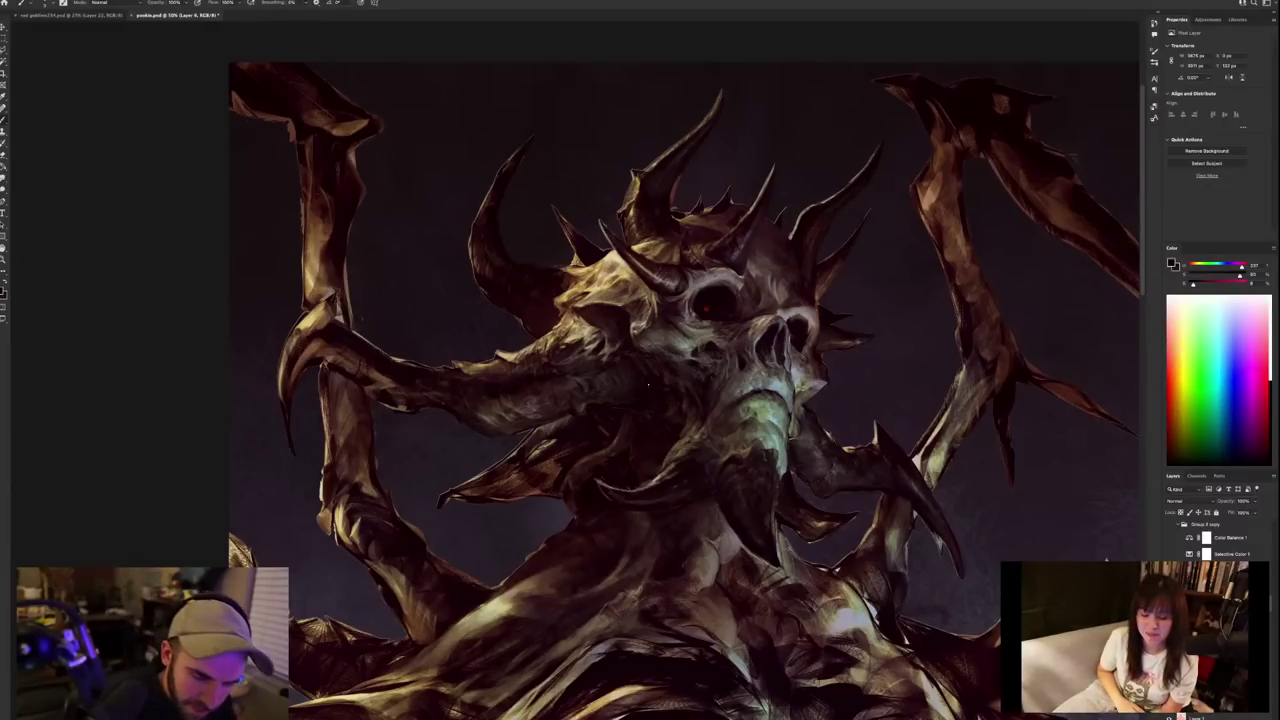
Paint sampled dark and reddish-brown tones into the shadowed hollow behind the jaw, enlarging the brush for the fill.
alt+click(635, 408)
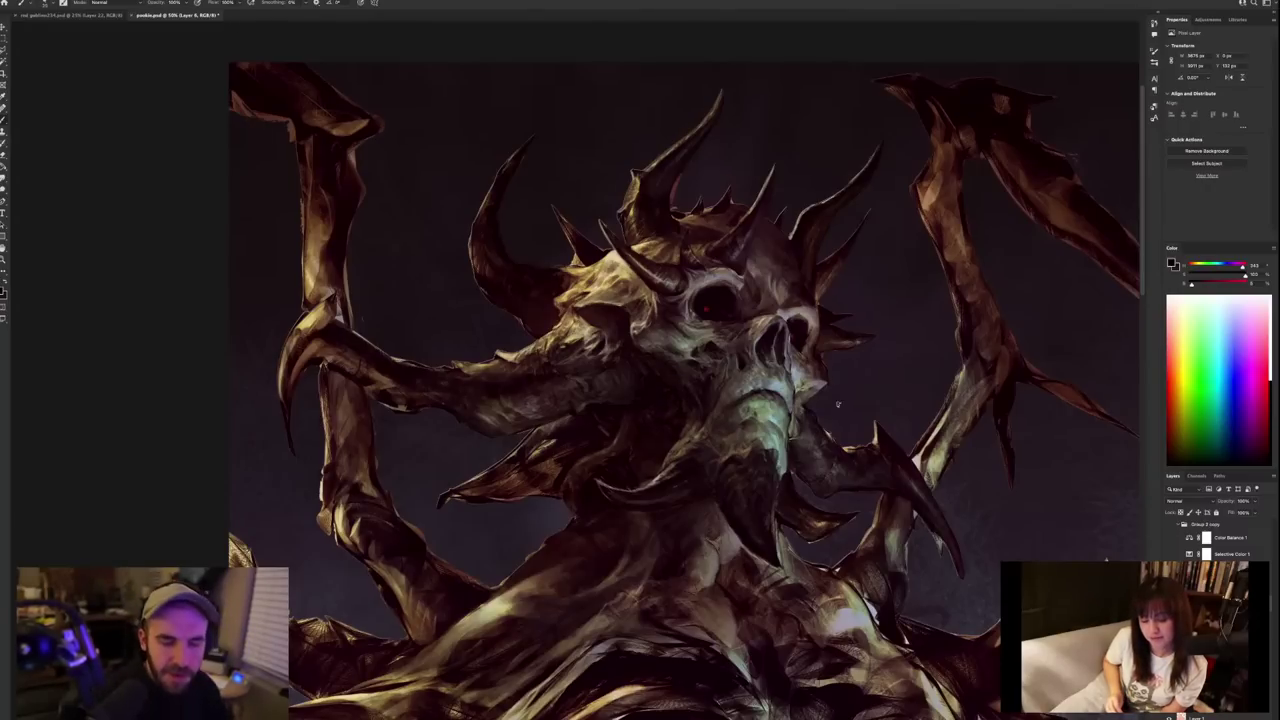
scroll(840, 405, down, 5)
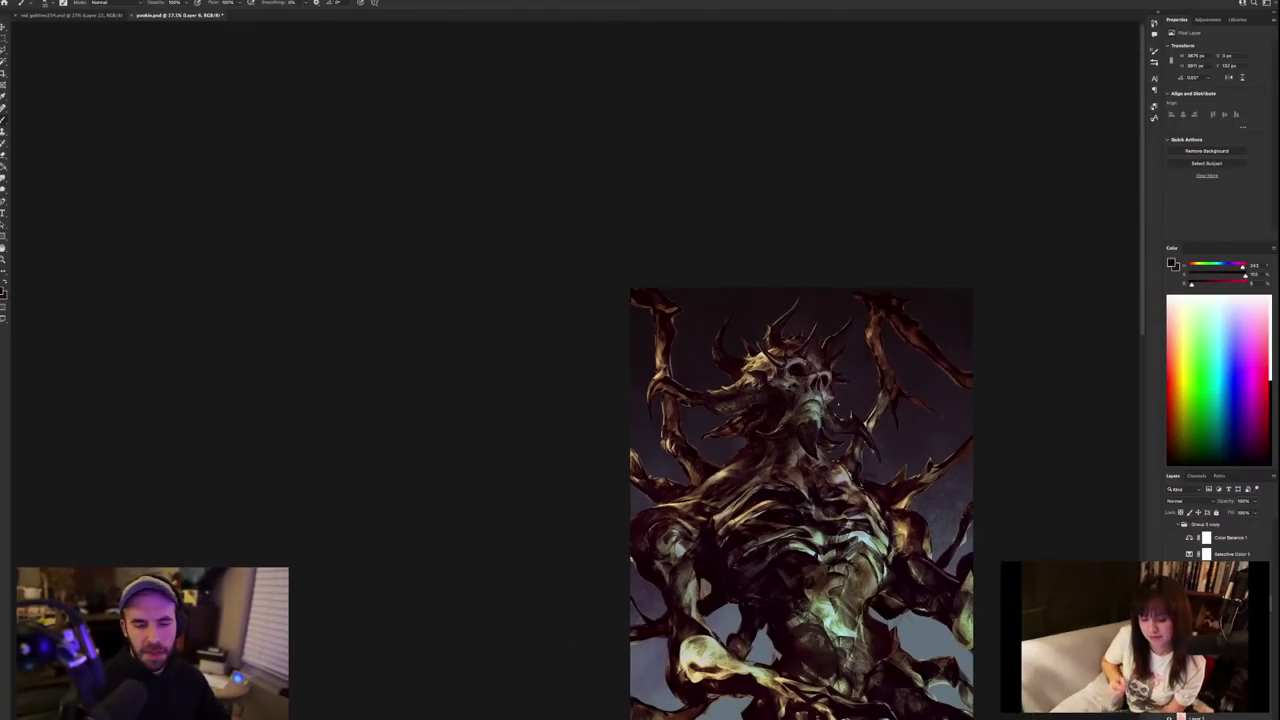
scroll(839, 405, up, 5)
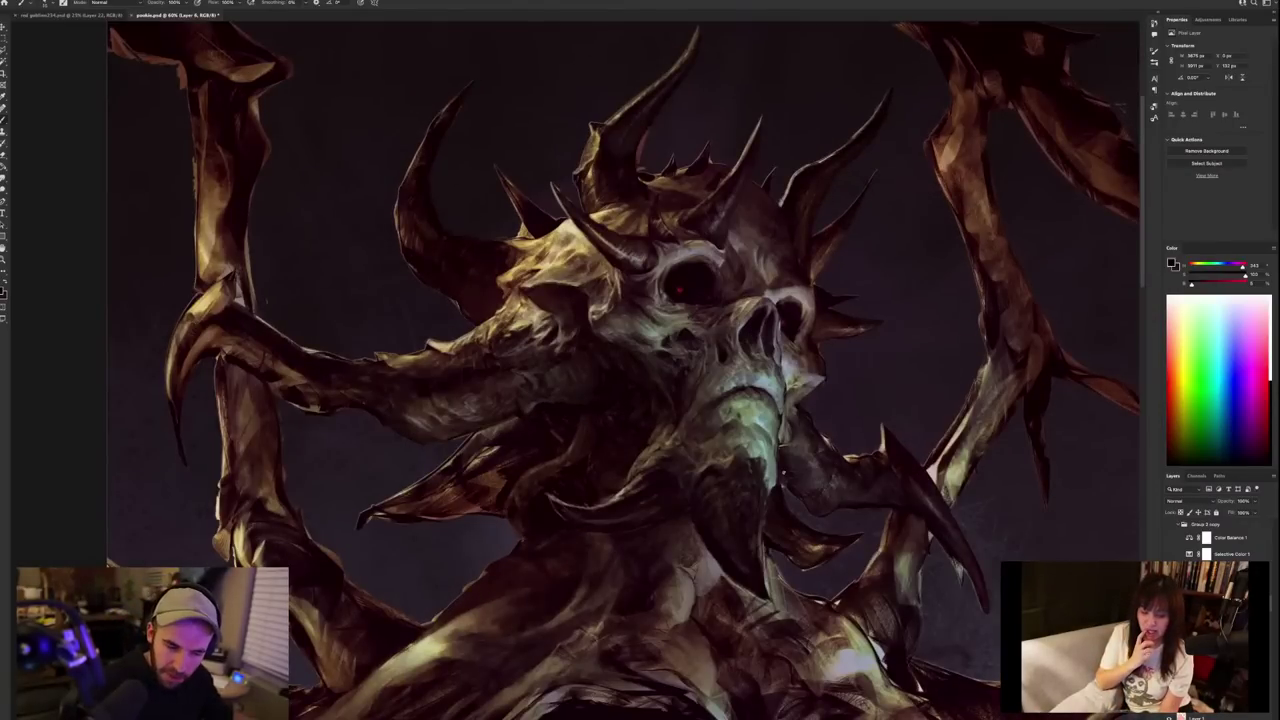
alt+click(660, 405)
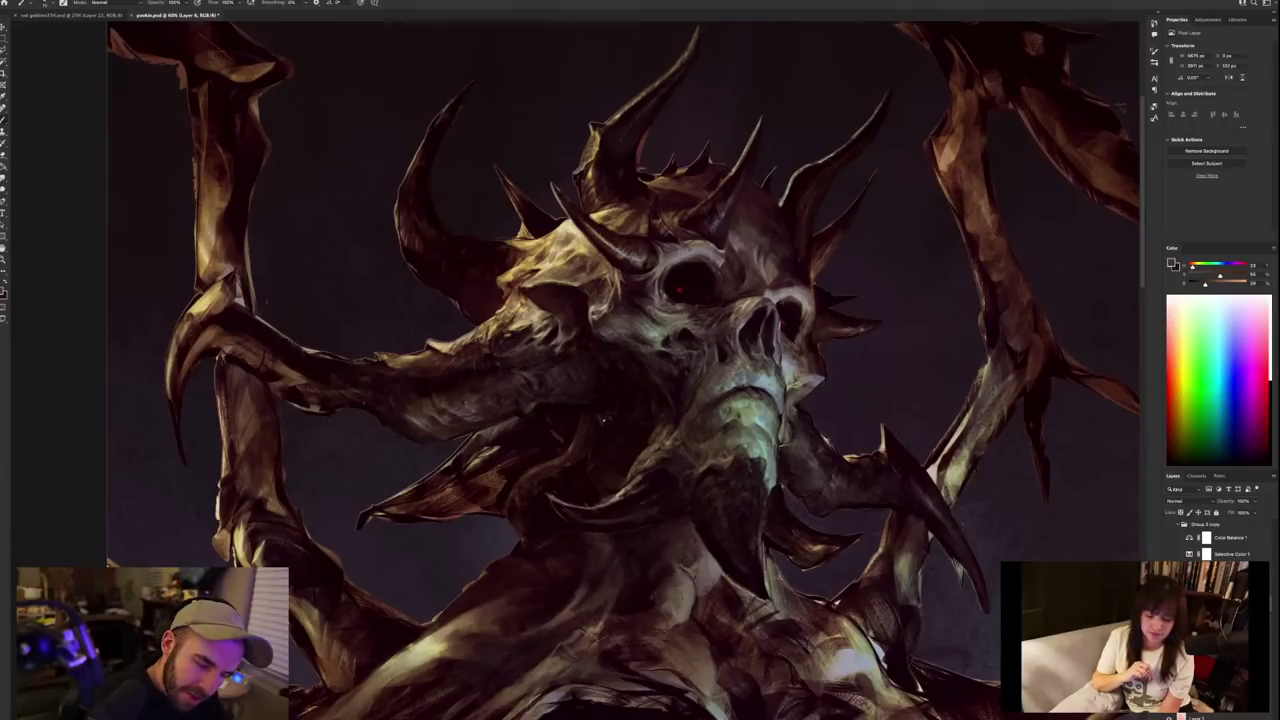
alt+click(604, 410)
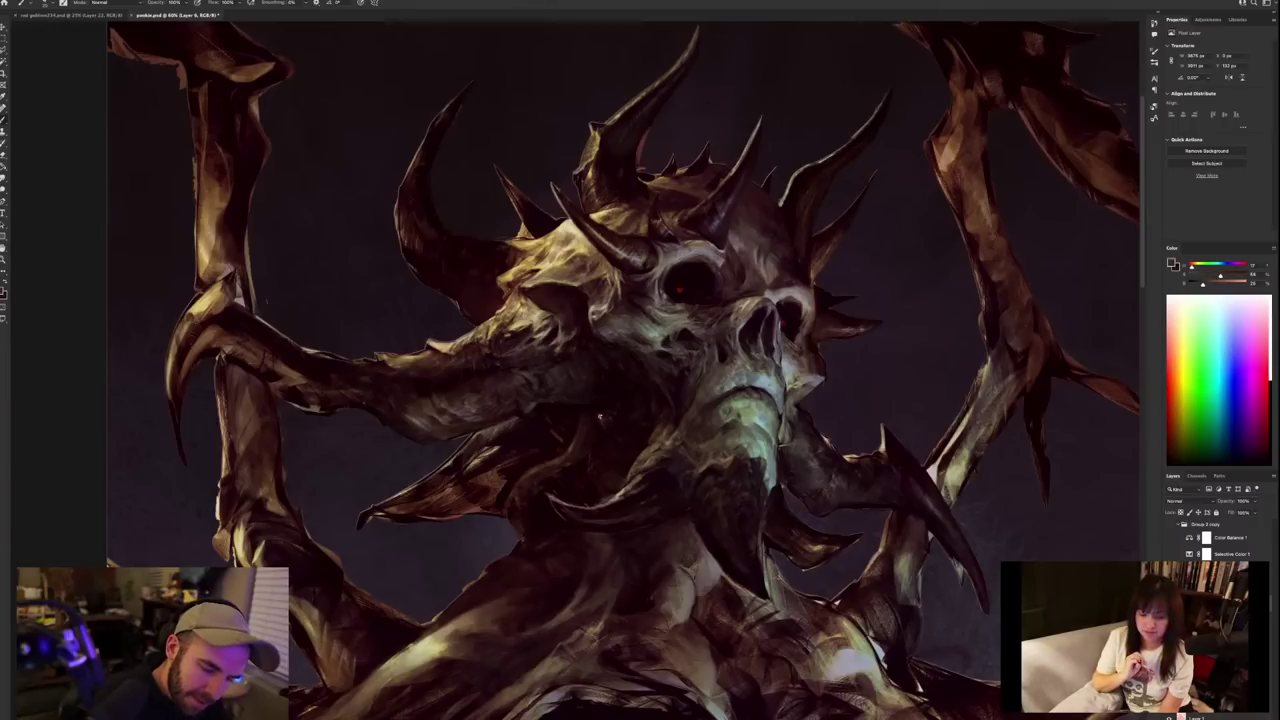
key(])
key(])
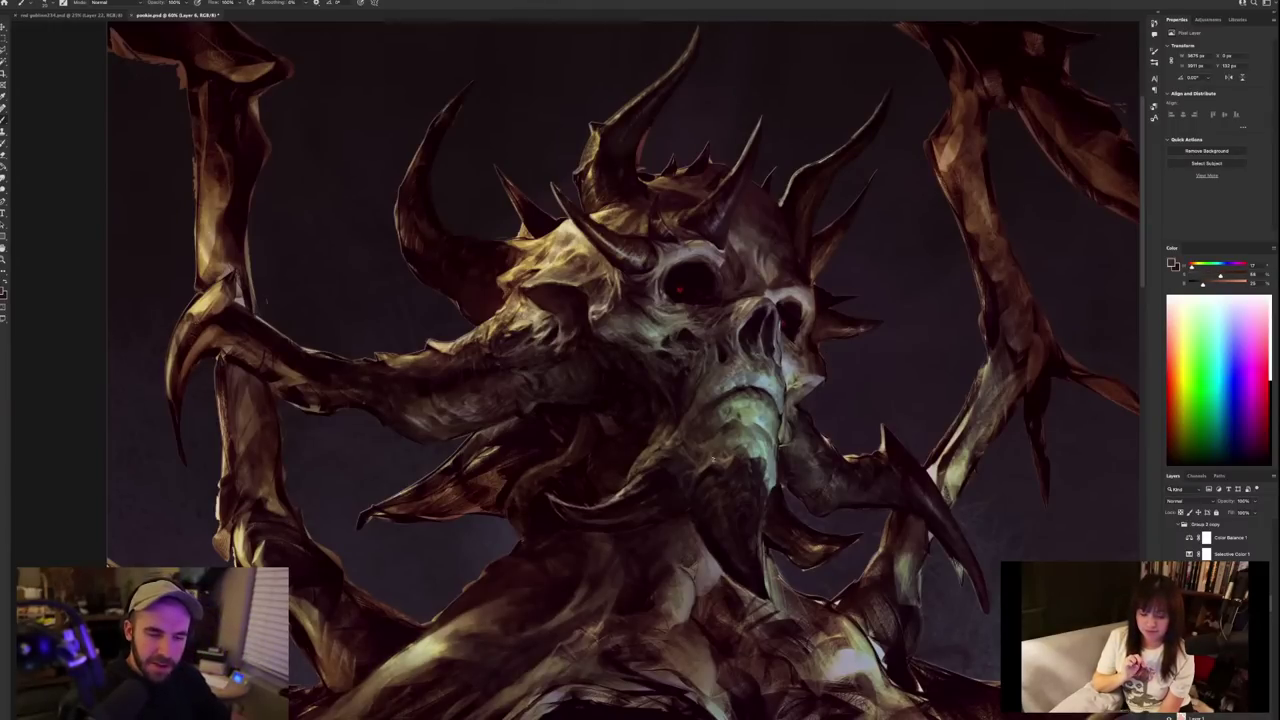
Refine the muscle strand between cheekbone and mouth, alternating near-black and muted brown tones sampled around it.
alt+click(620, 425)
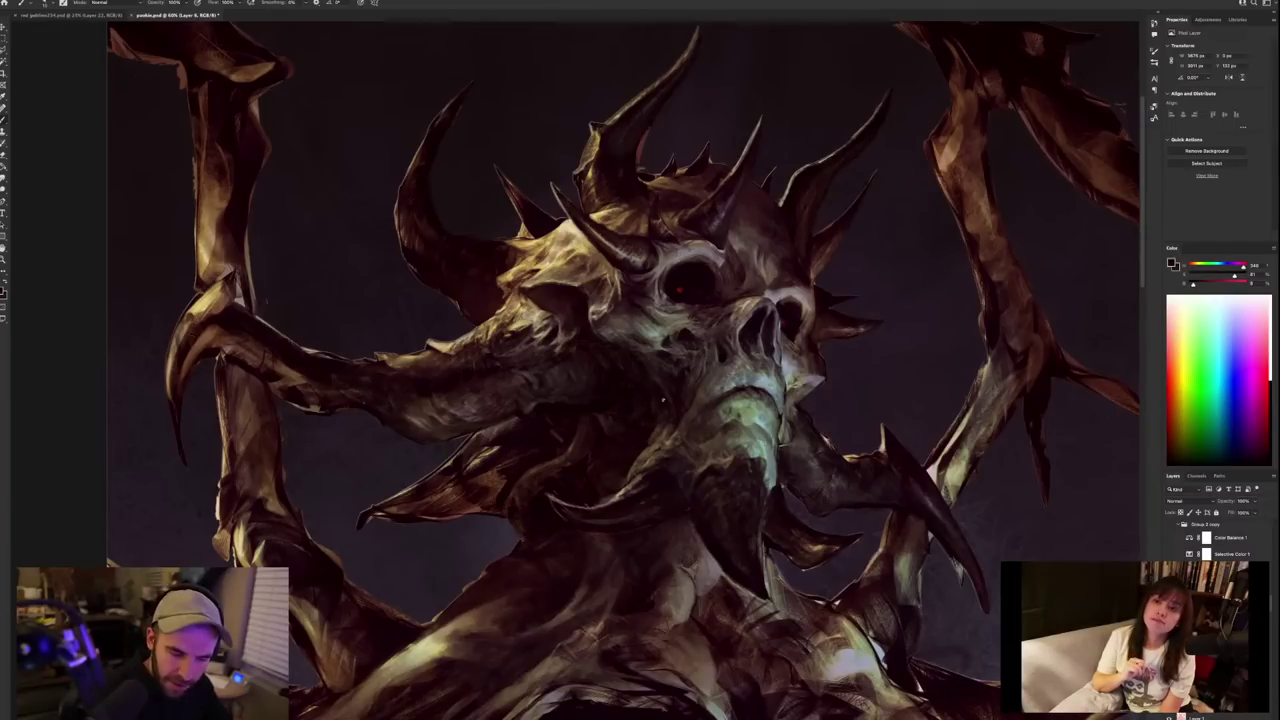
alt+click(652, 398)
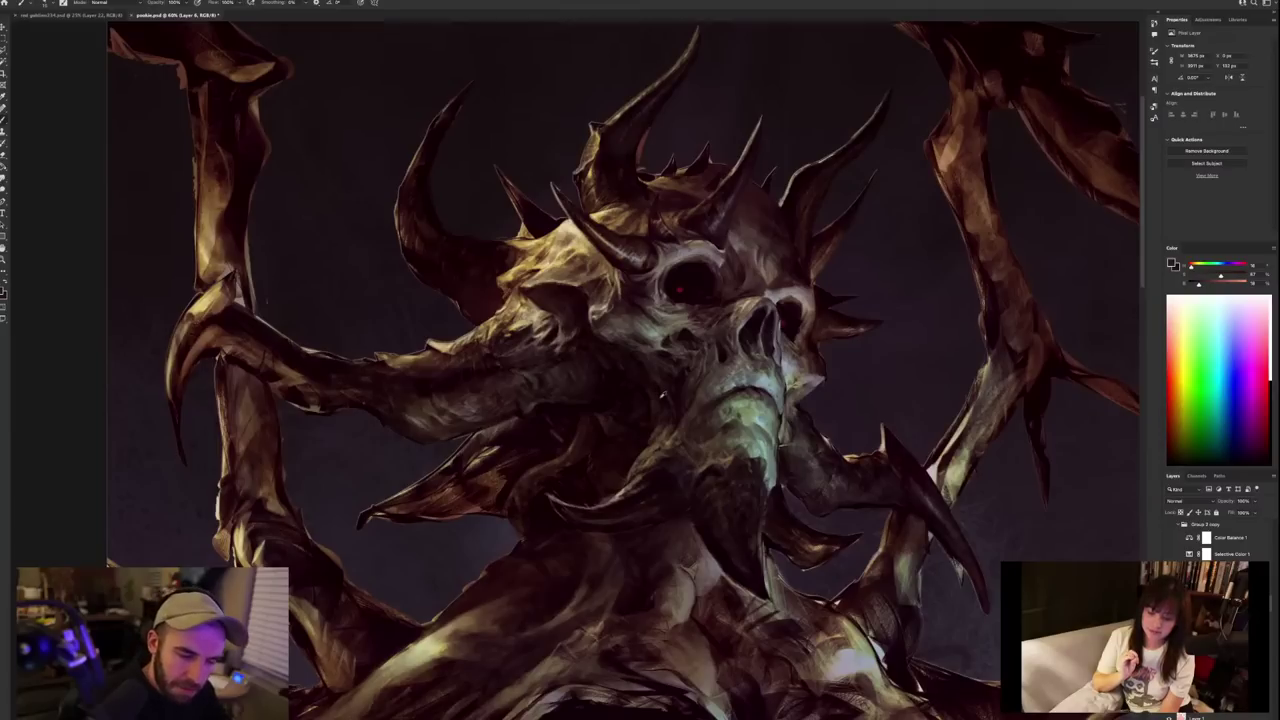
alt+click(660, 400)
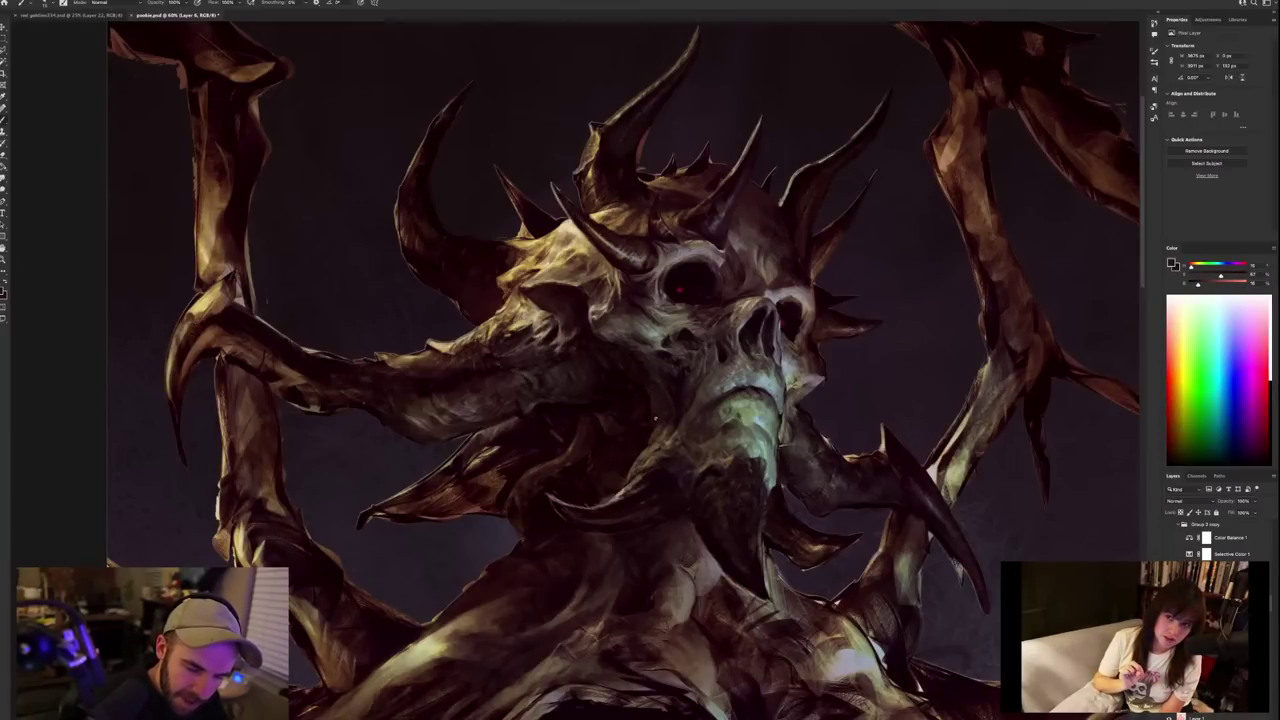
alt+click(680, 379)
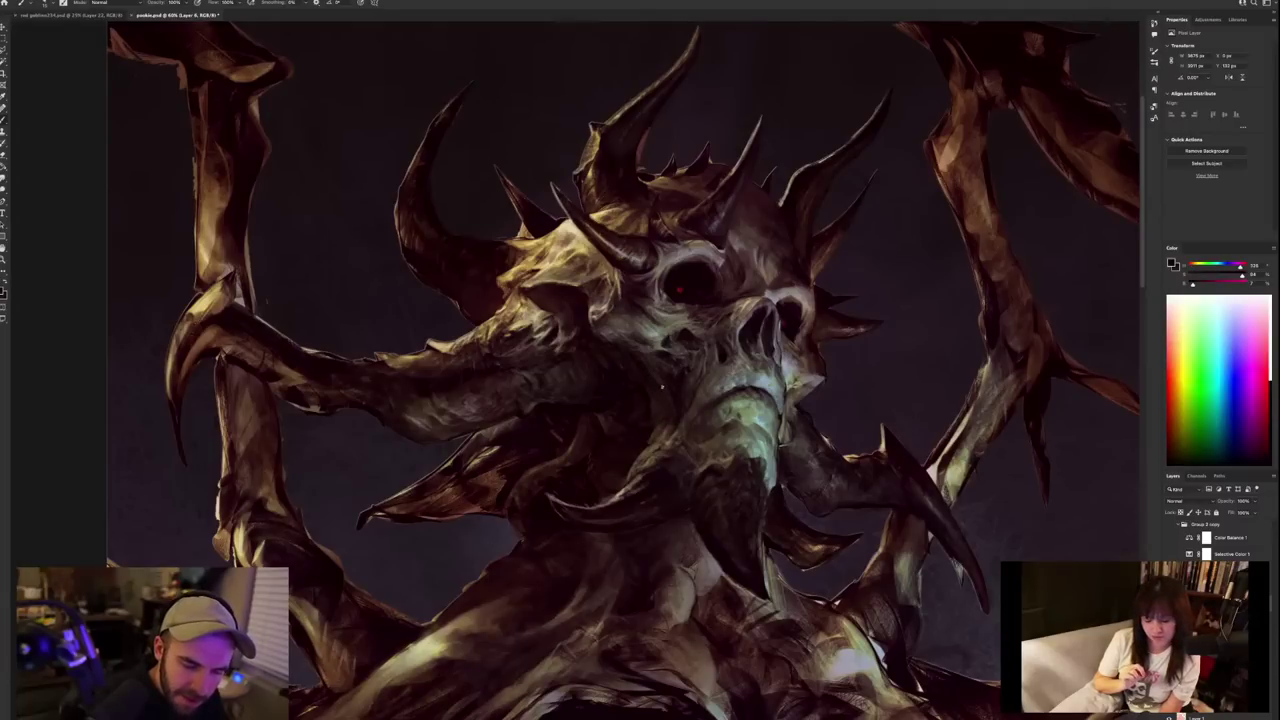
alt+click(665, 369)
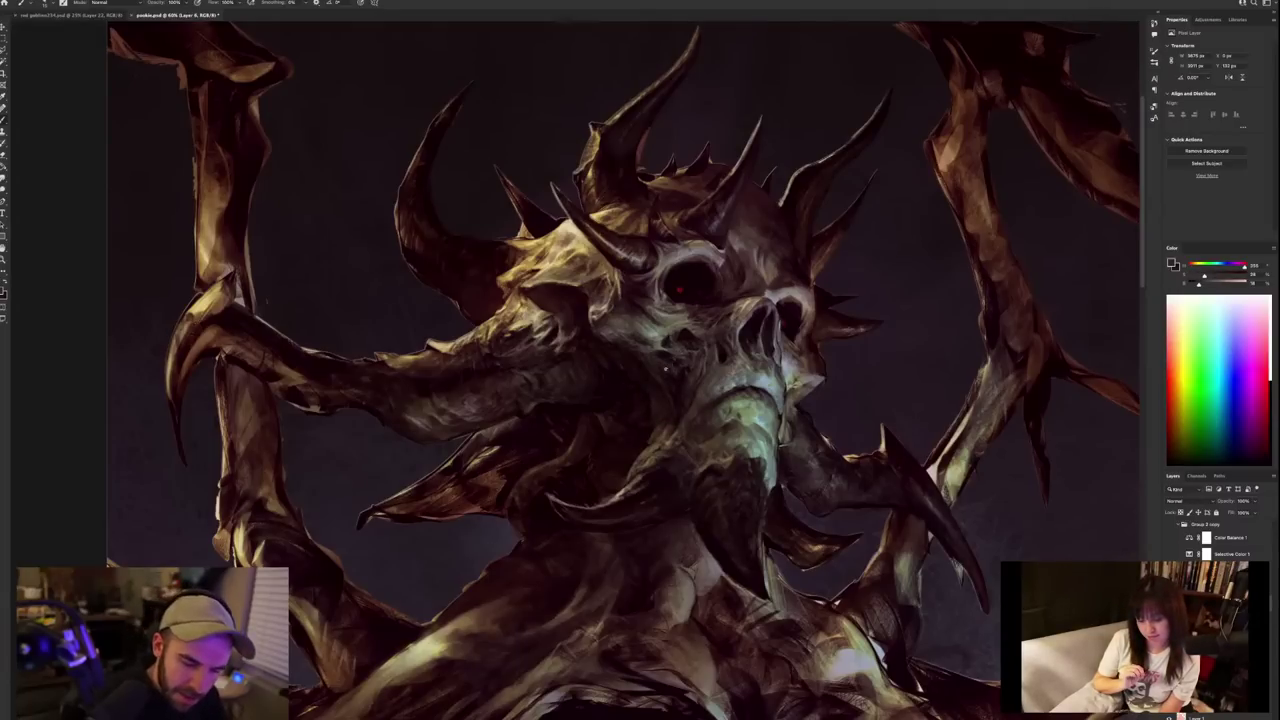
alt+click(681, 379)
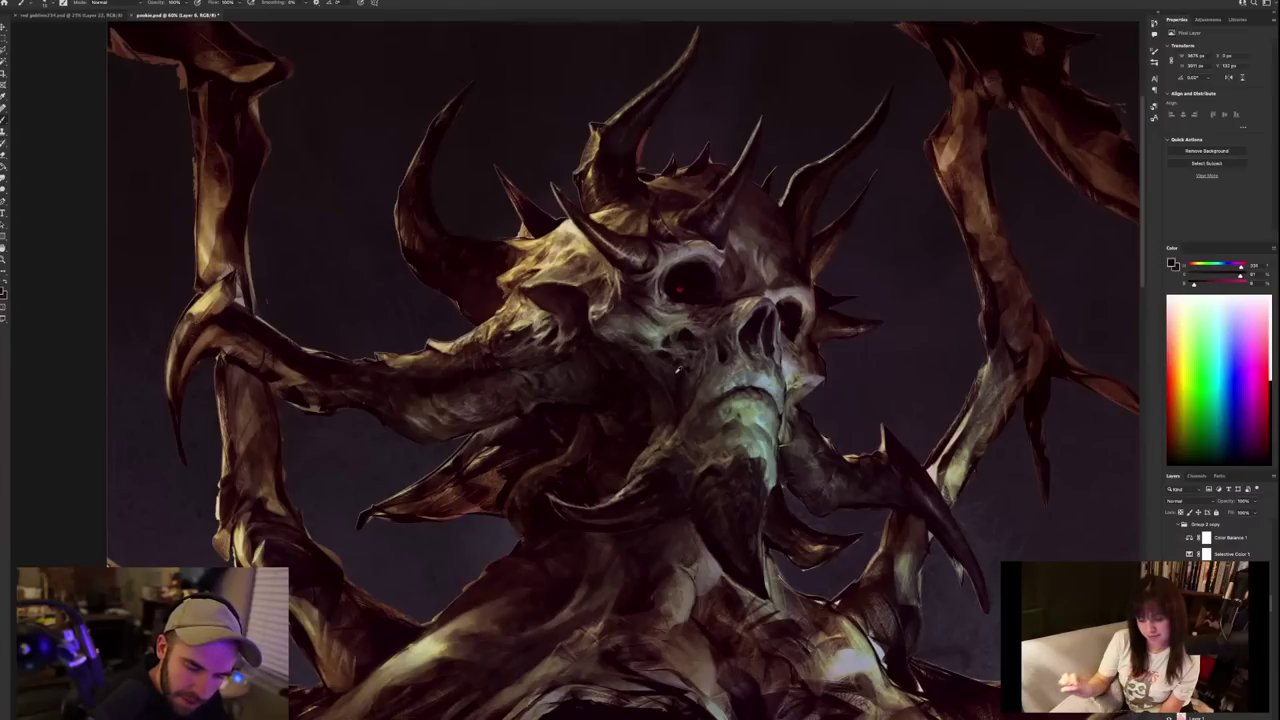
alt+click(671, 371)
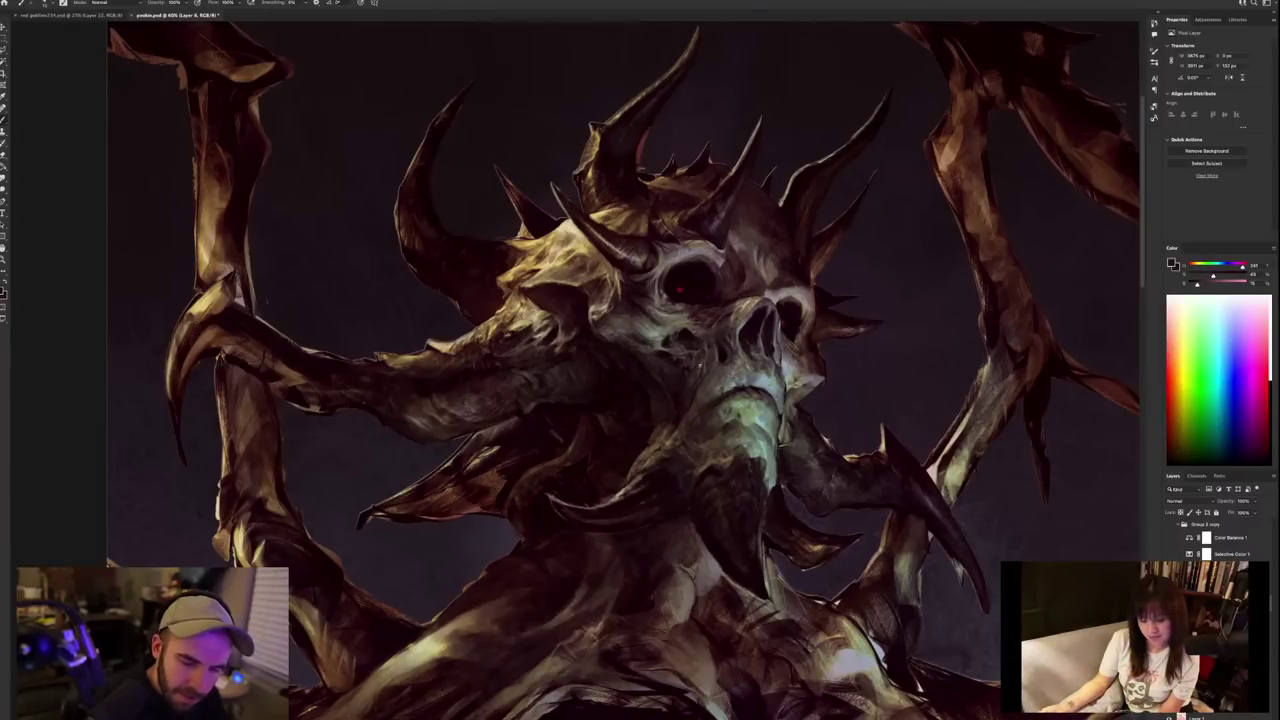
alt+click(687, 369)
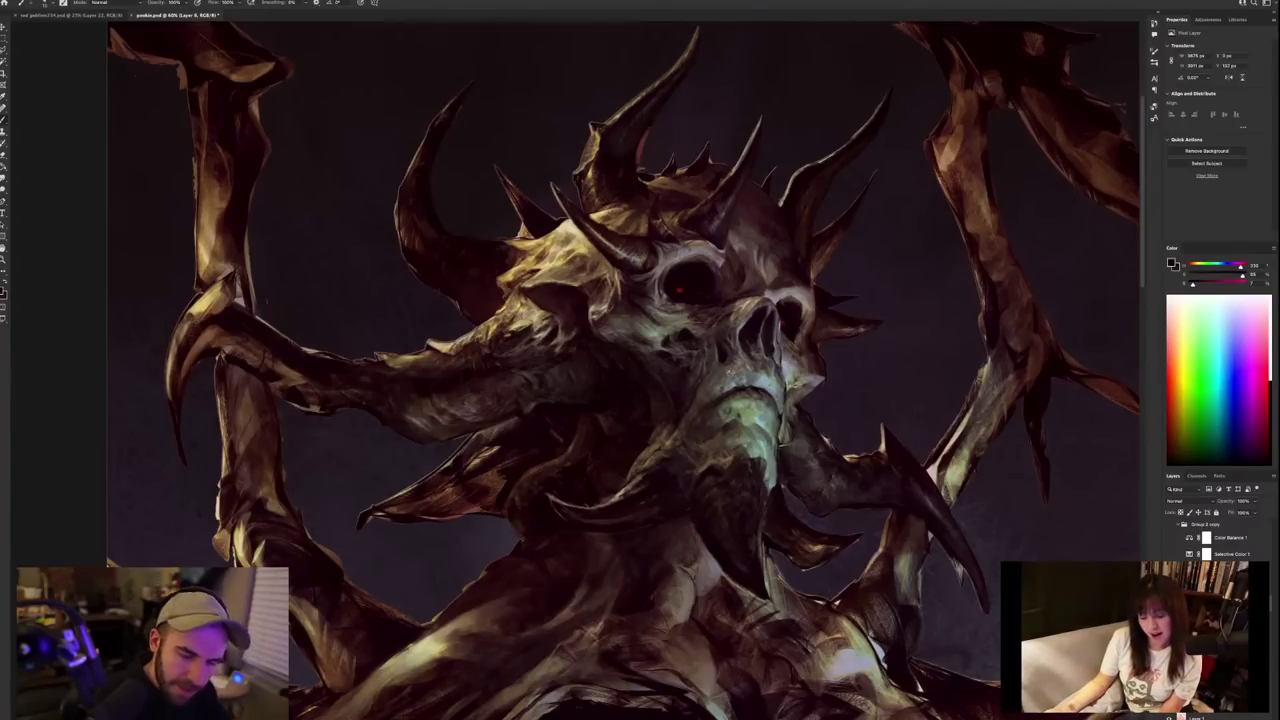
Touch up the cheekbone and the outer rim of the large eye socket with sampled grey-brown and near-black tones.
scroll(729, 372, down, 5)
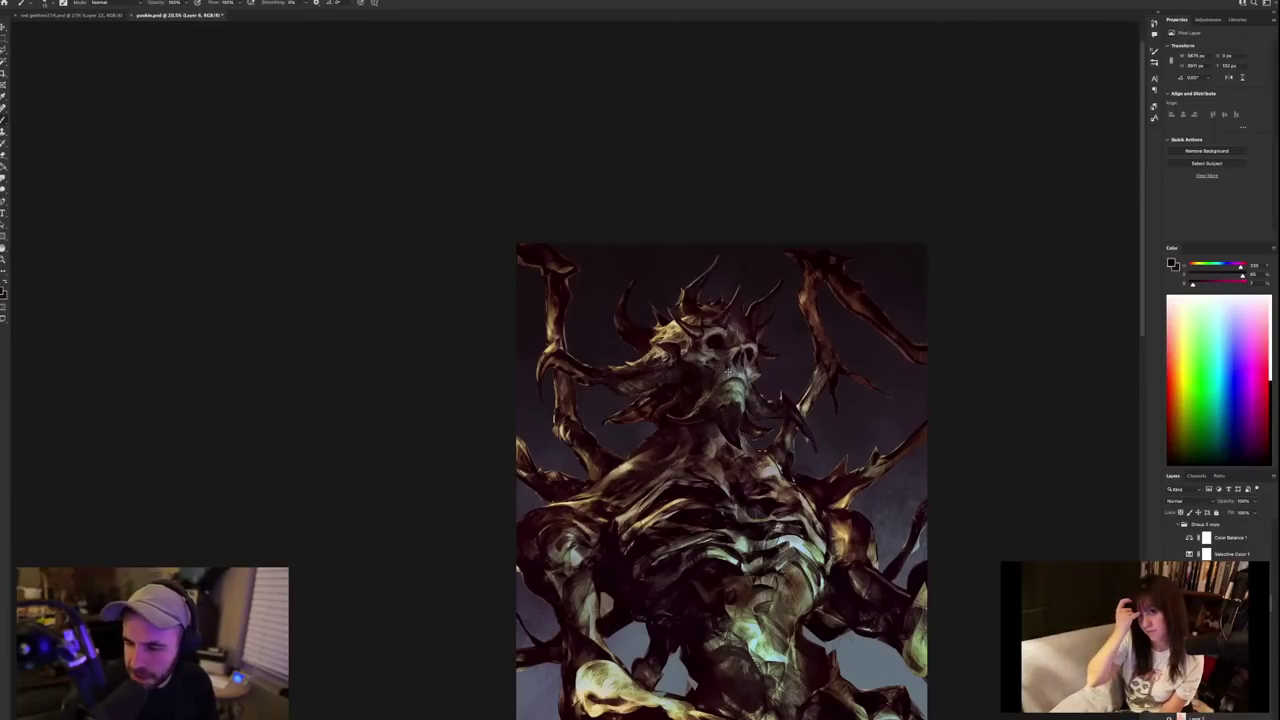
scroll(726, 319, up, 3)
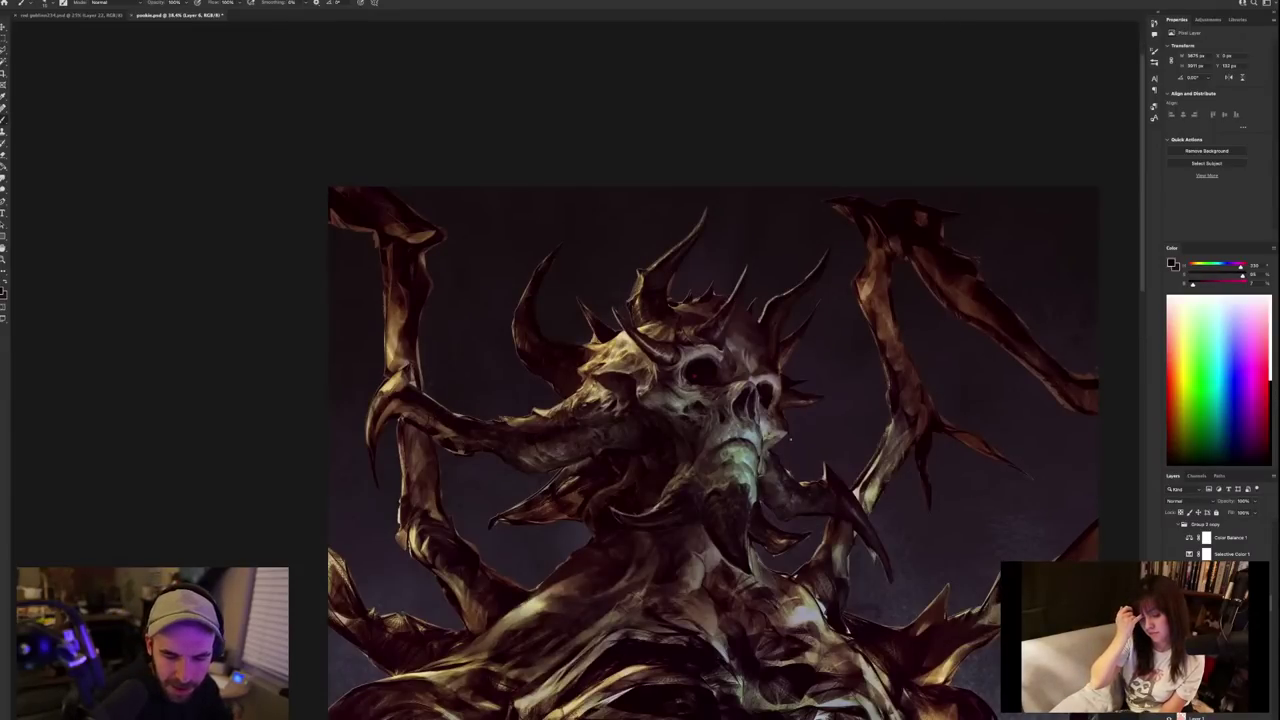
scroll(790, 437, up, 1)
scroll(795, 467, up, 1)
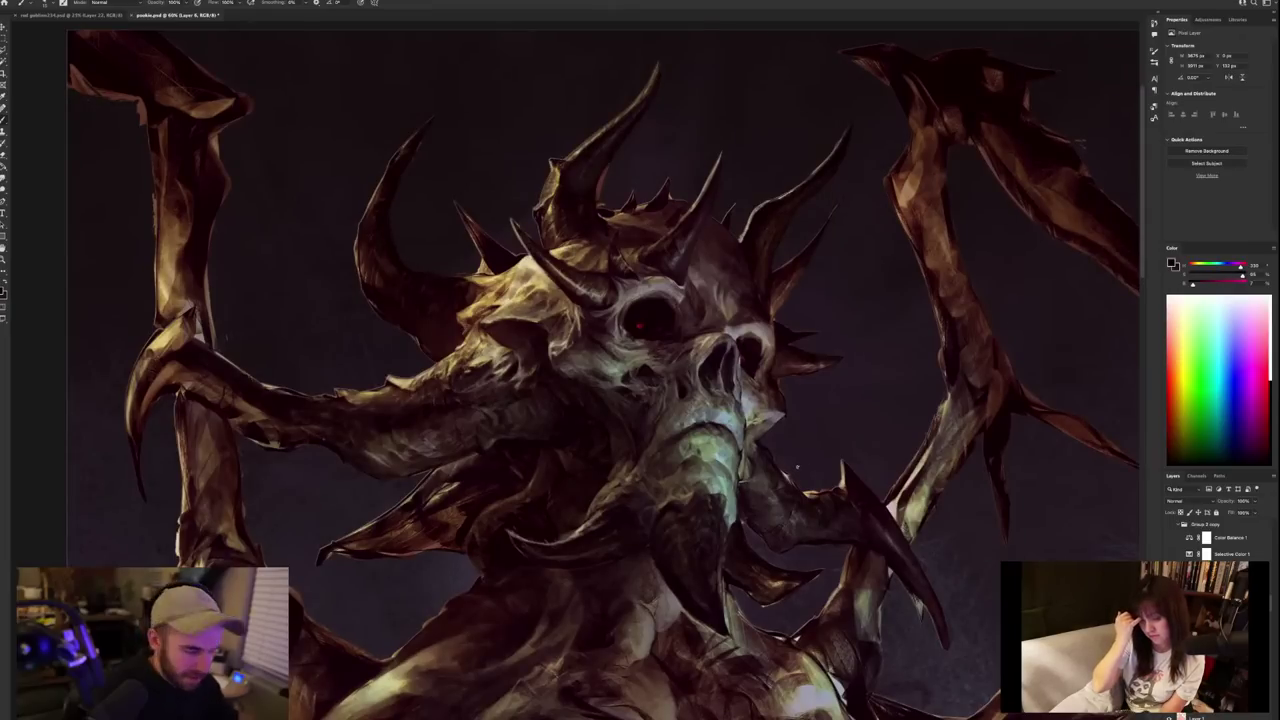
scroll(797, 467, down, 1)
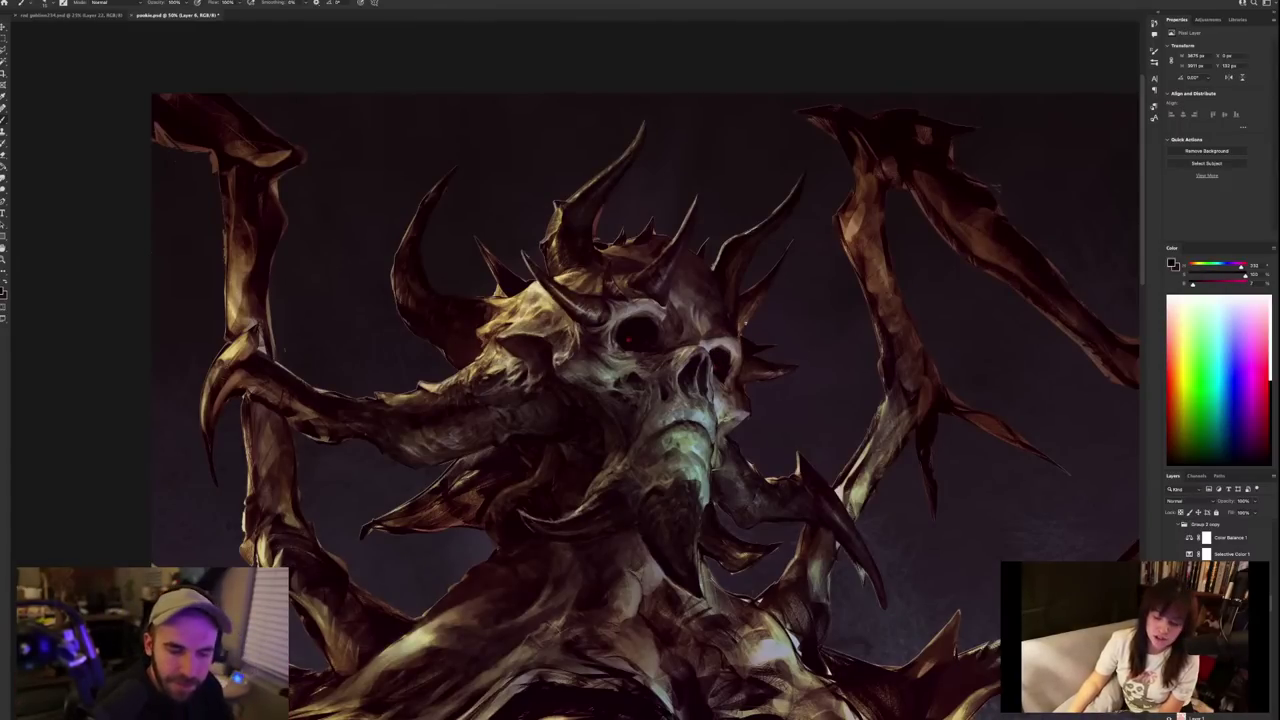
alt+click(577, 366)
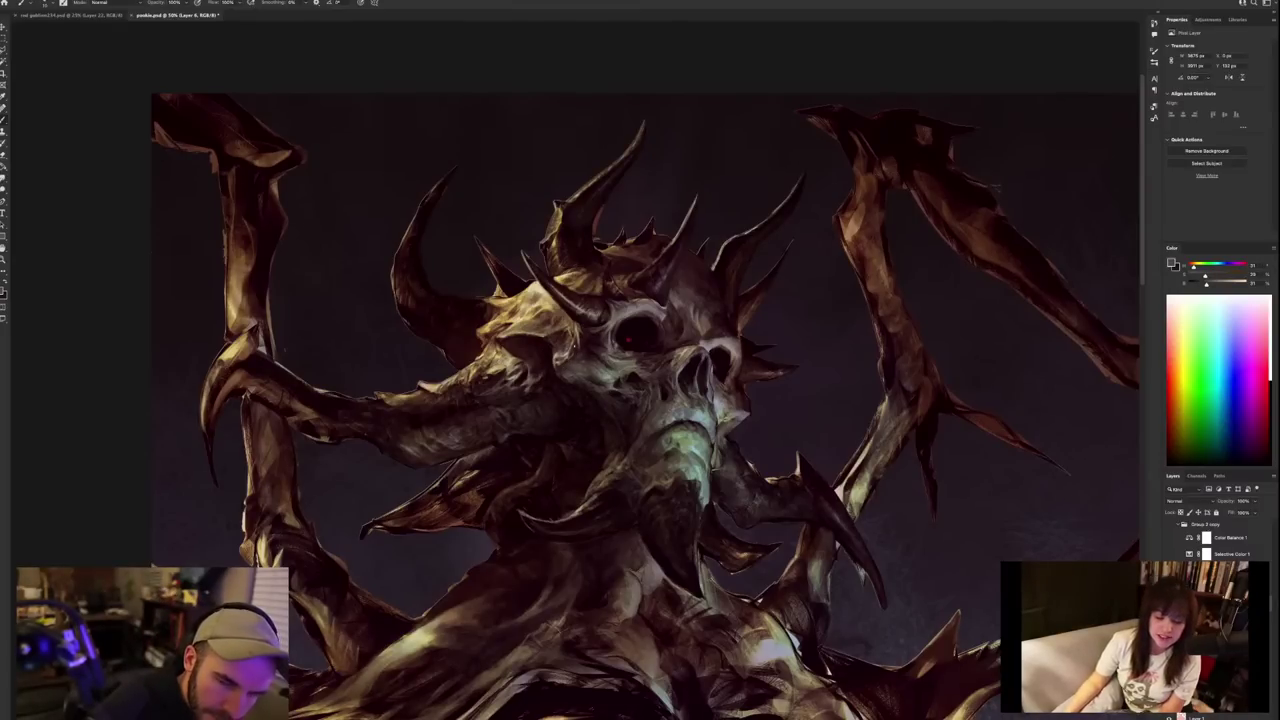
alt+click(590, 341)
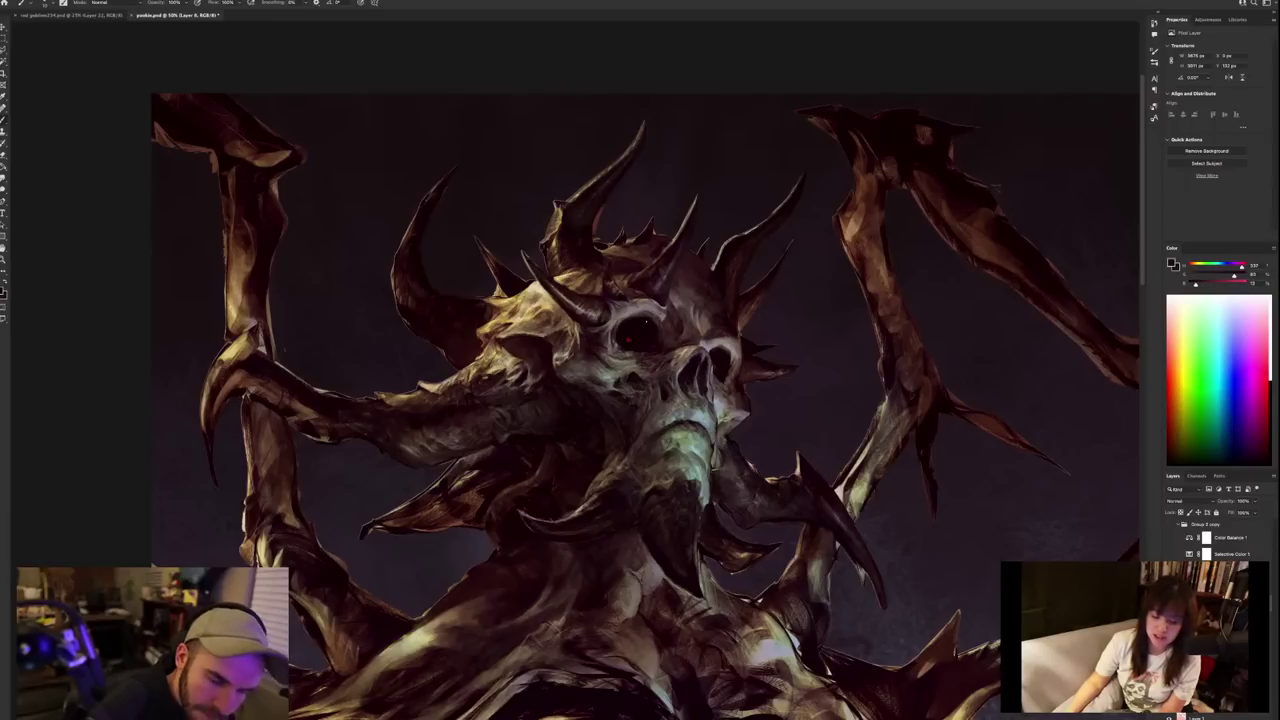
alt+click(604, 323)
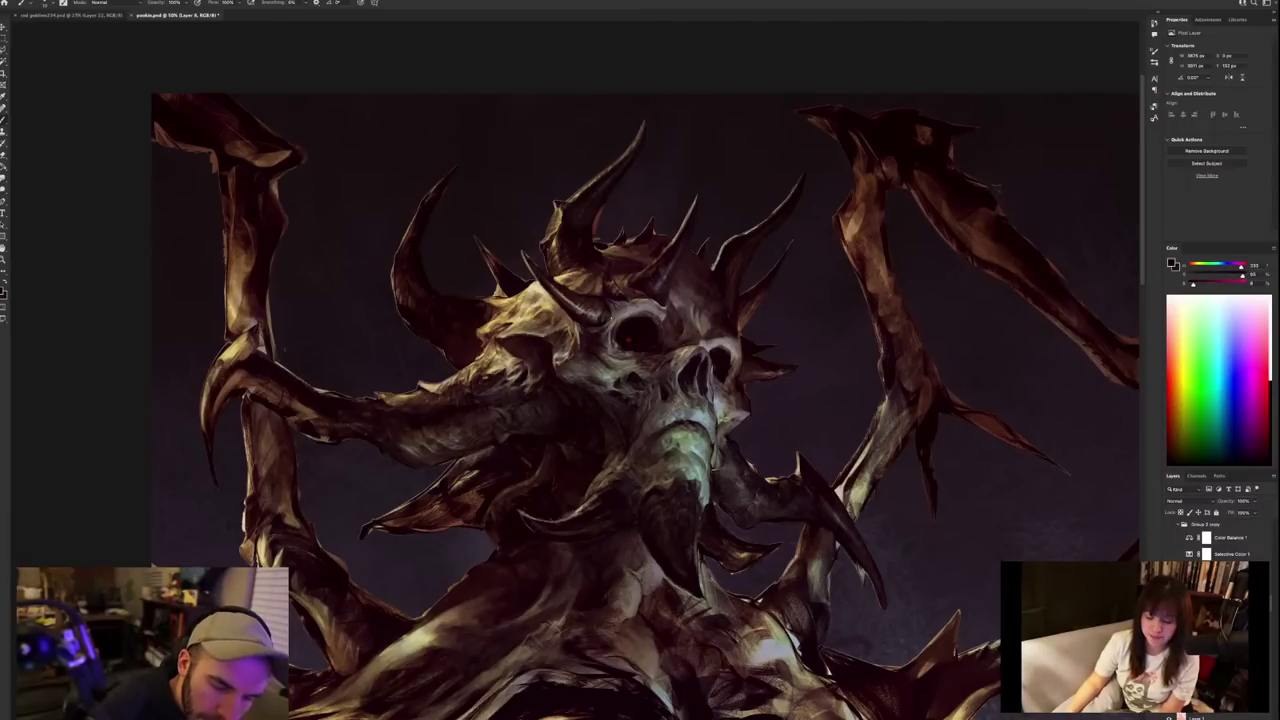
Check the figure at reduced size and flip the canvas view horizontally.
scroll(672, 276, down, 1)
scroll(670, 283, down, 2)
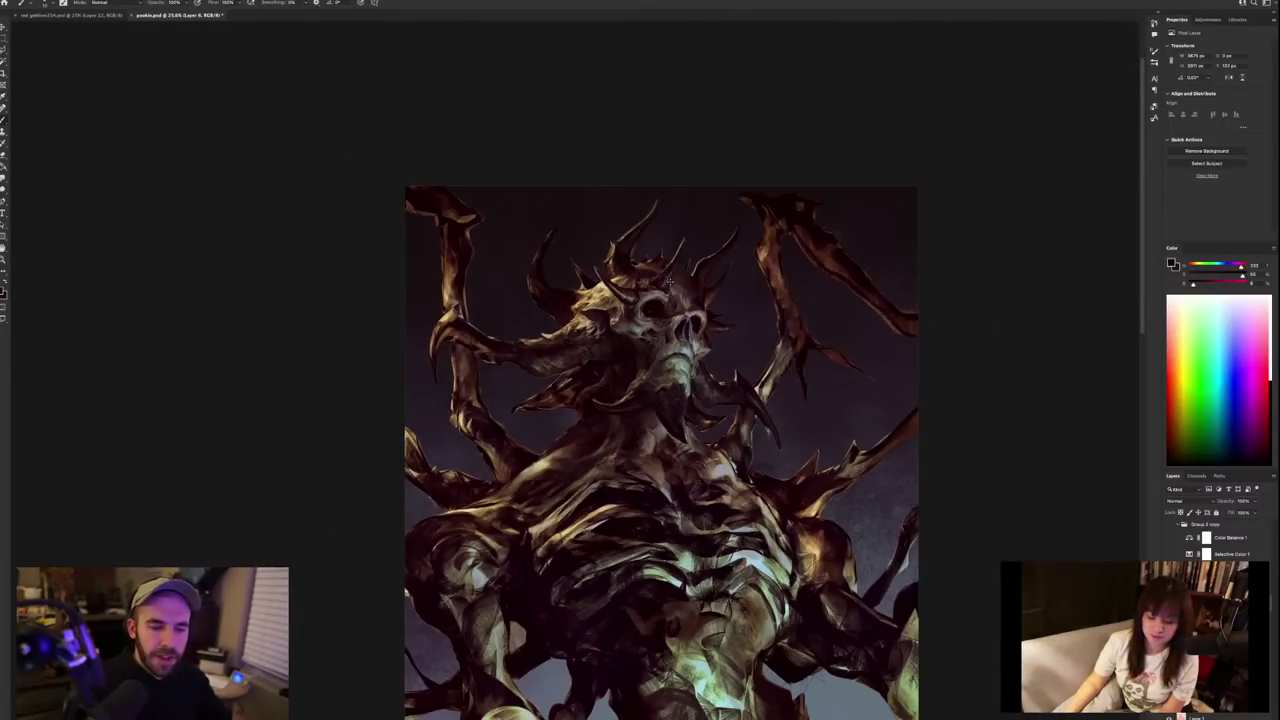
scroll(670, 283, down, 1)
scroll(670, 283, up, 3)
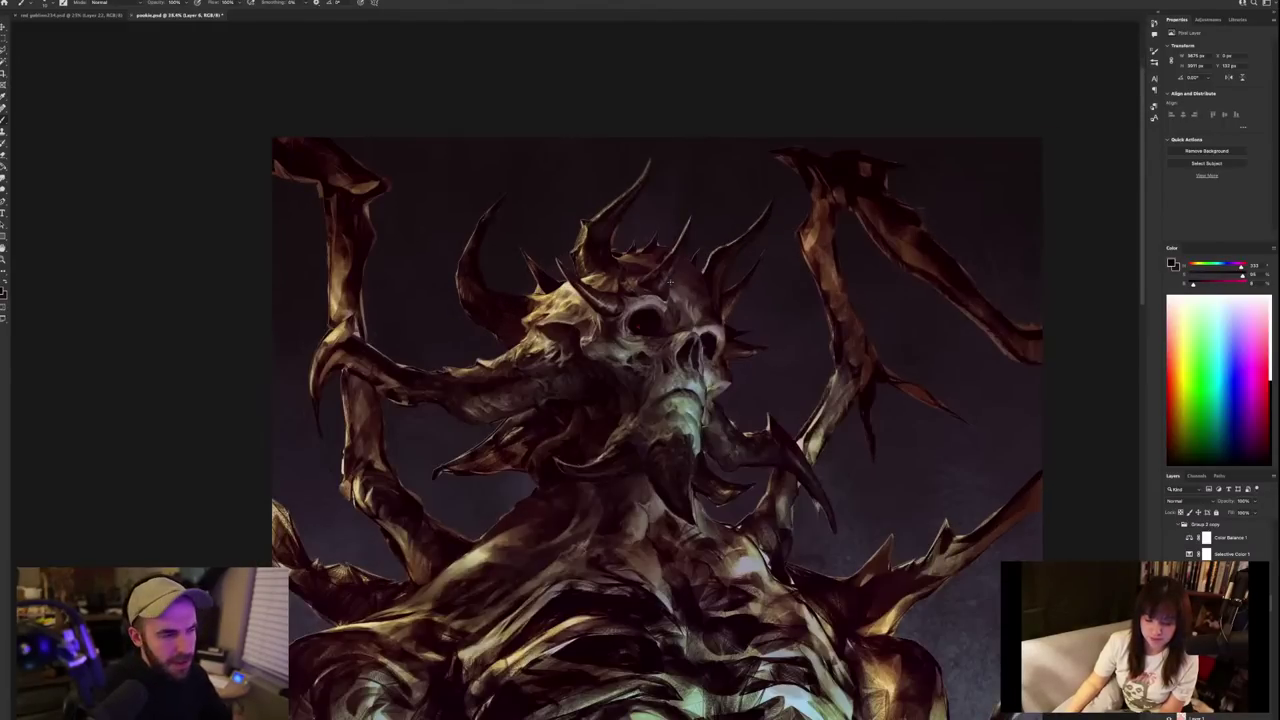
click(20, 3)
click(28, 105)
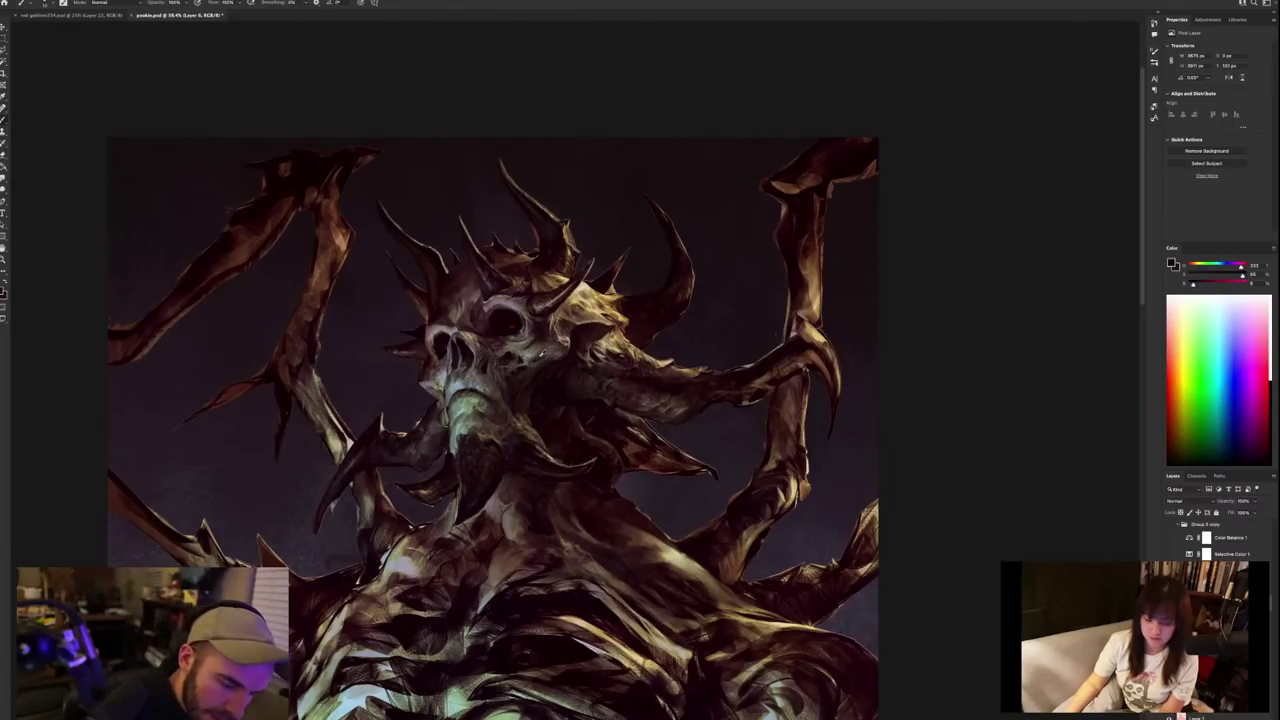
Touch up the cheek below the eye socket and the corner of the mouth with near-black and tan tones sampled there.
alt+click(539, 350)
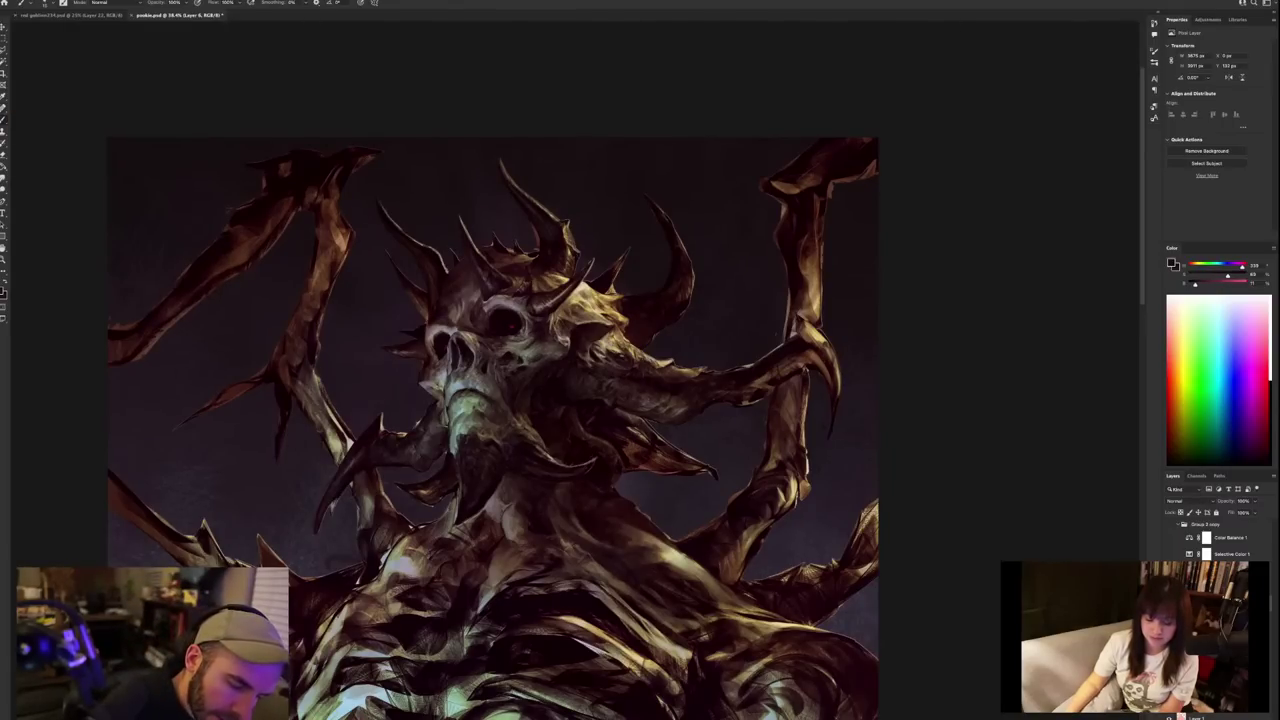
scroll(598, 343, down, 4)
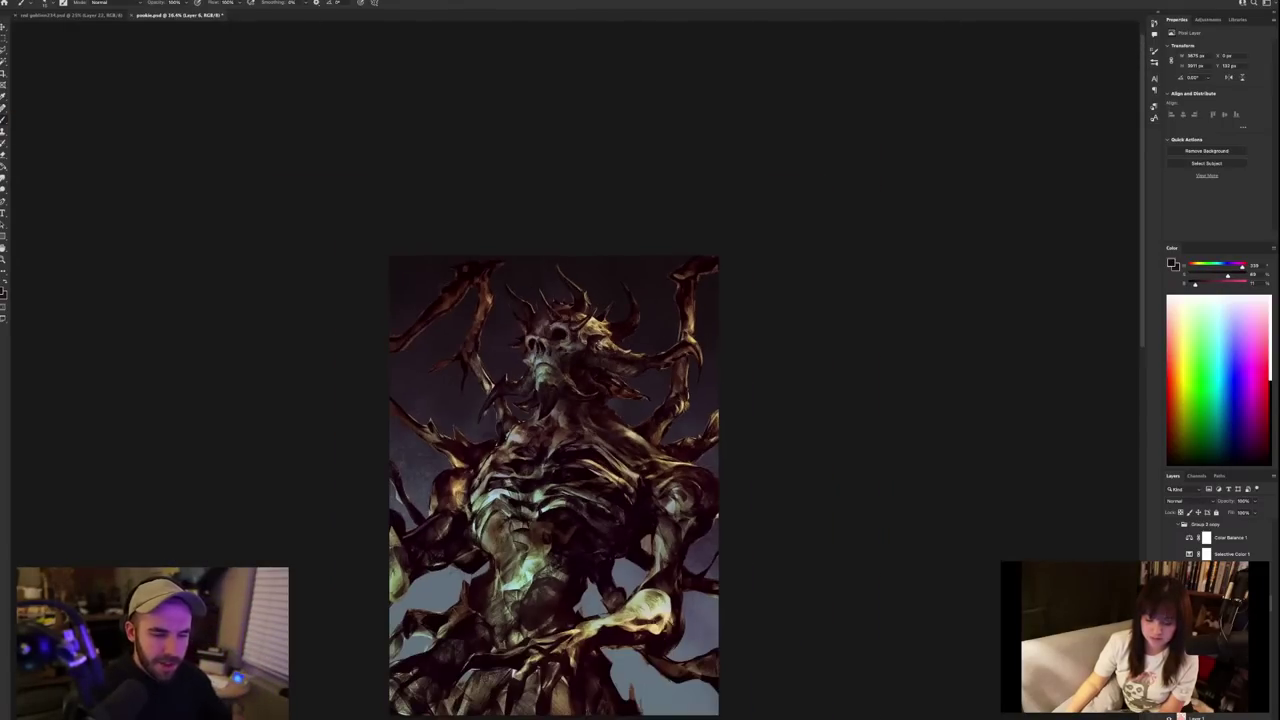
scroll(598, 343, up, 4)
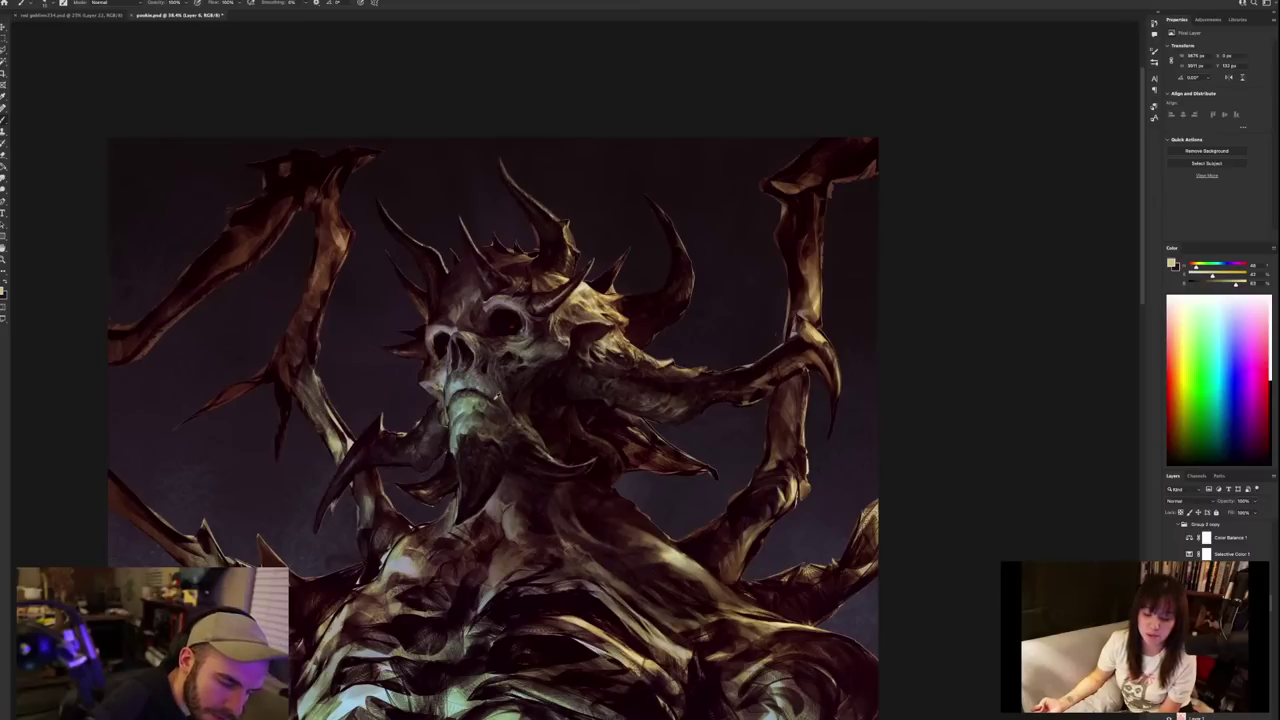
alt+click(487, 401)
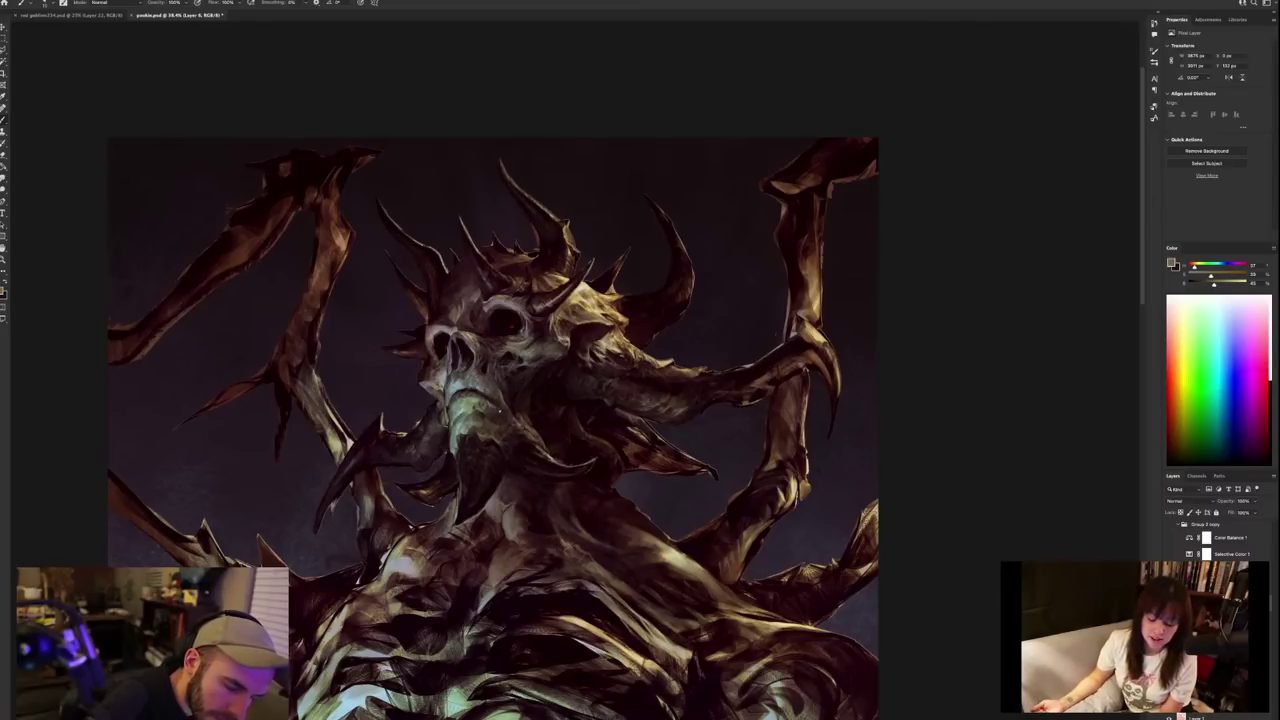
Refine the chin above the dark beard-like tusk with sampled brown and near-black tones, and sample the pale yellow highlight beside the brow horn.
scroll(700, 170, down, 3)
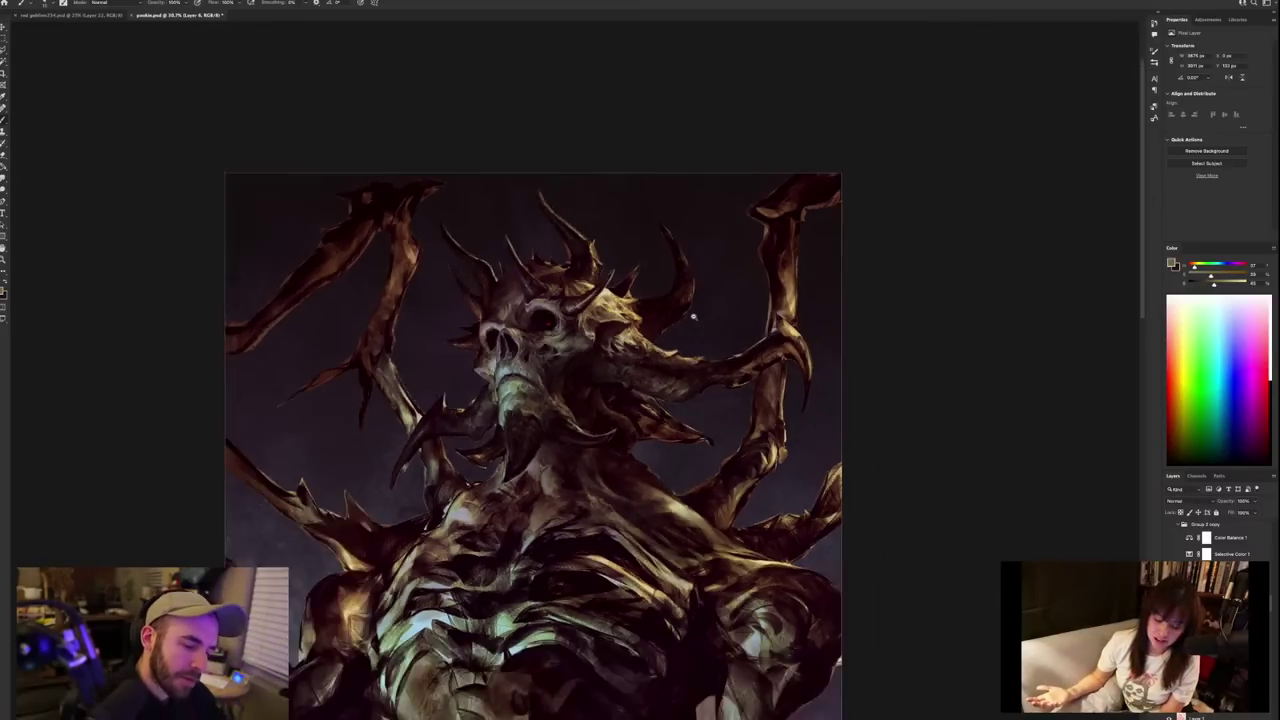
scroll(675, 350, up, 2)
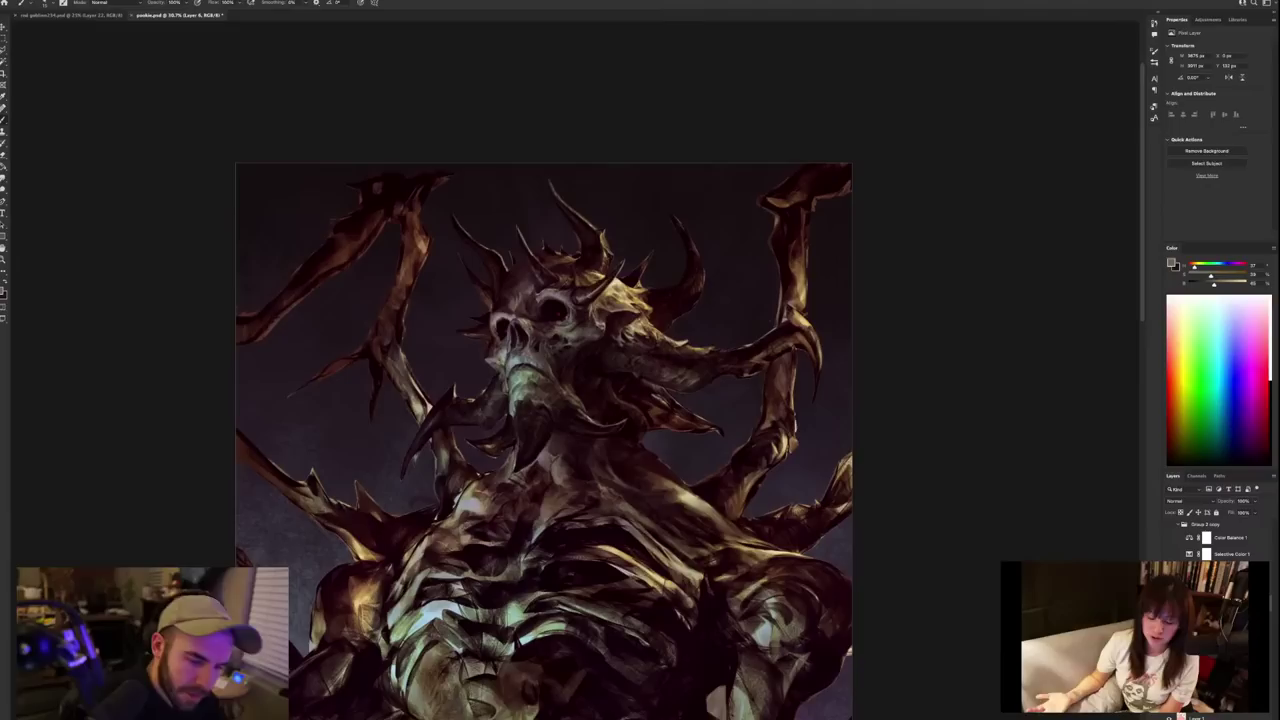
scroll(636, 287, up, 1)
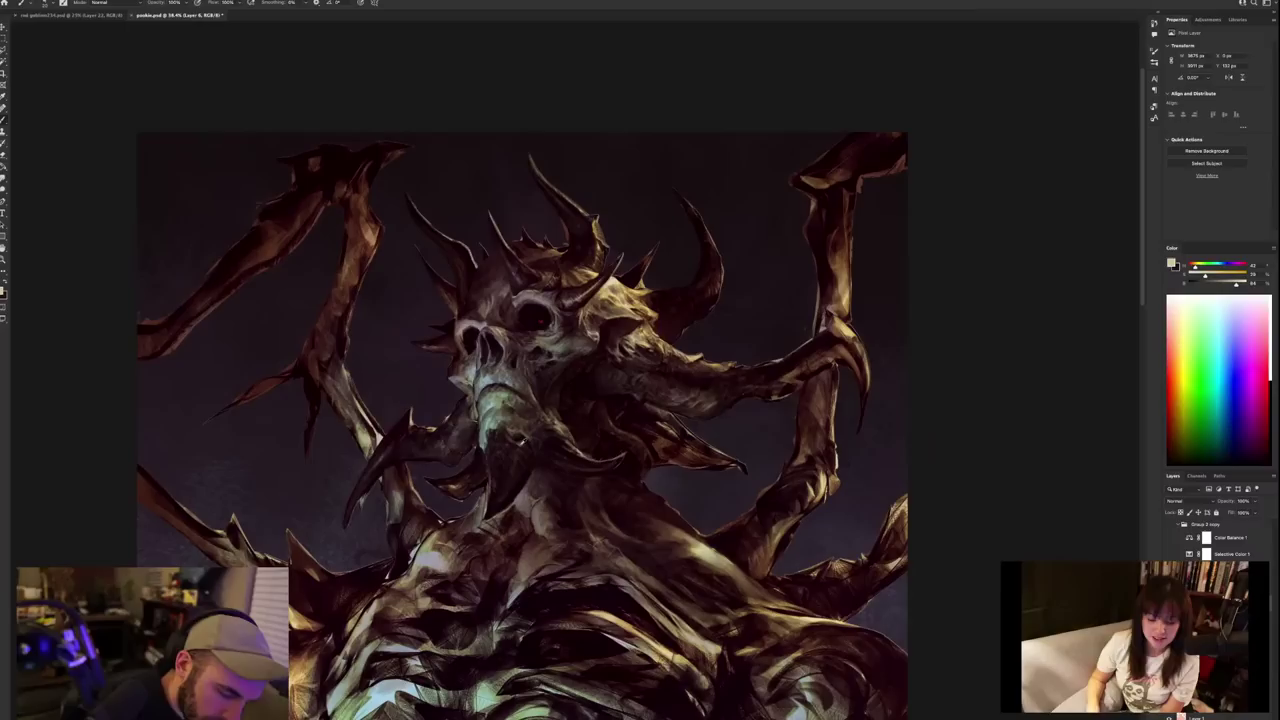
alt+click(522, 441)
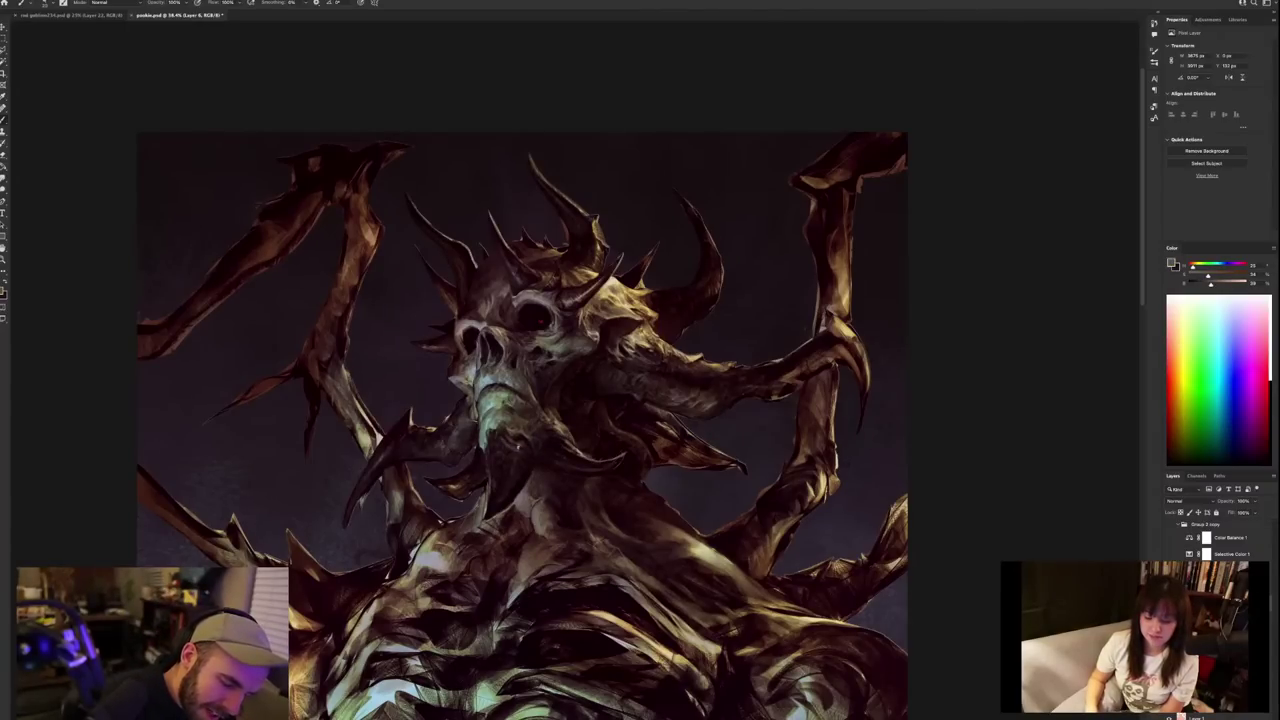
alt+click(504, 436)
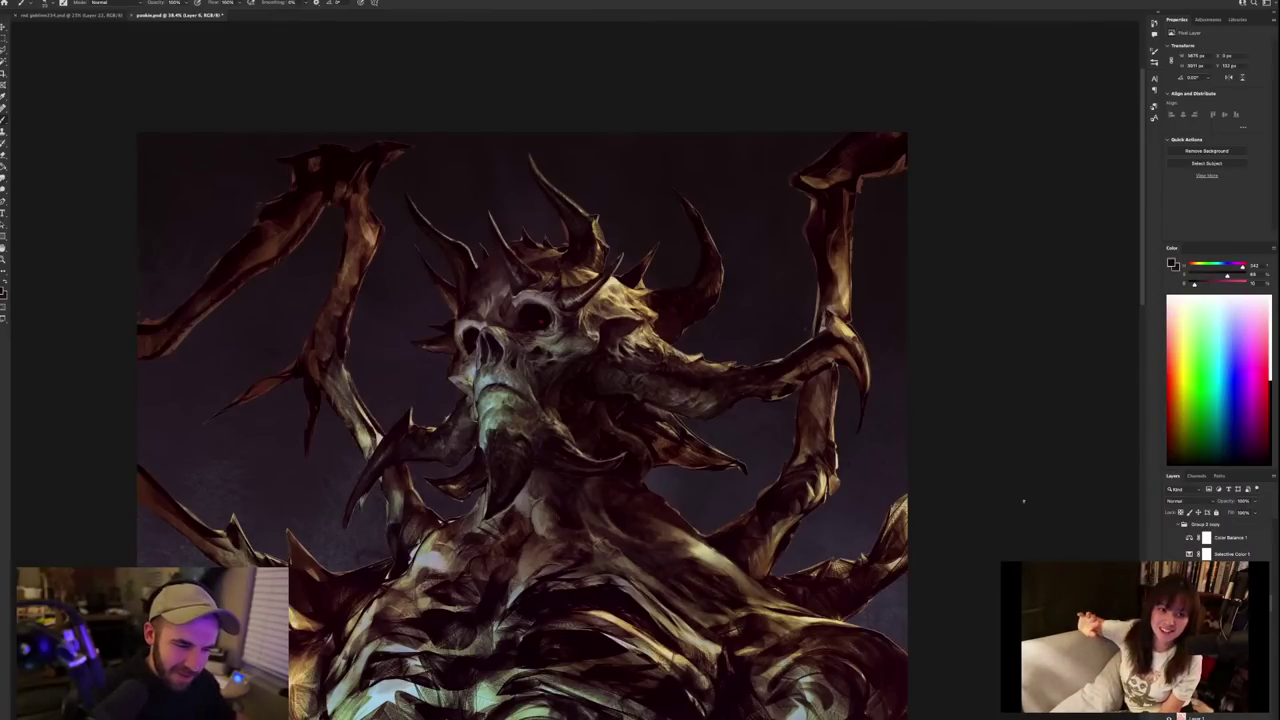
alt+click(611, 281)
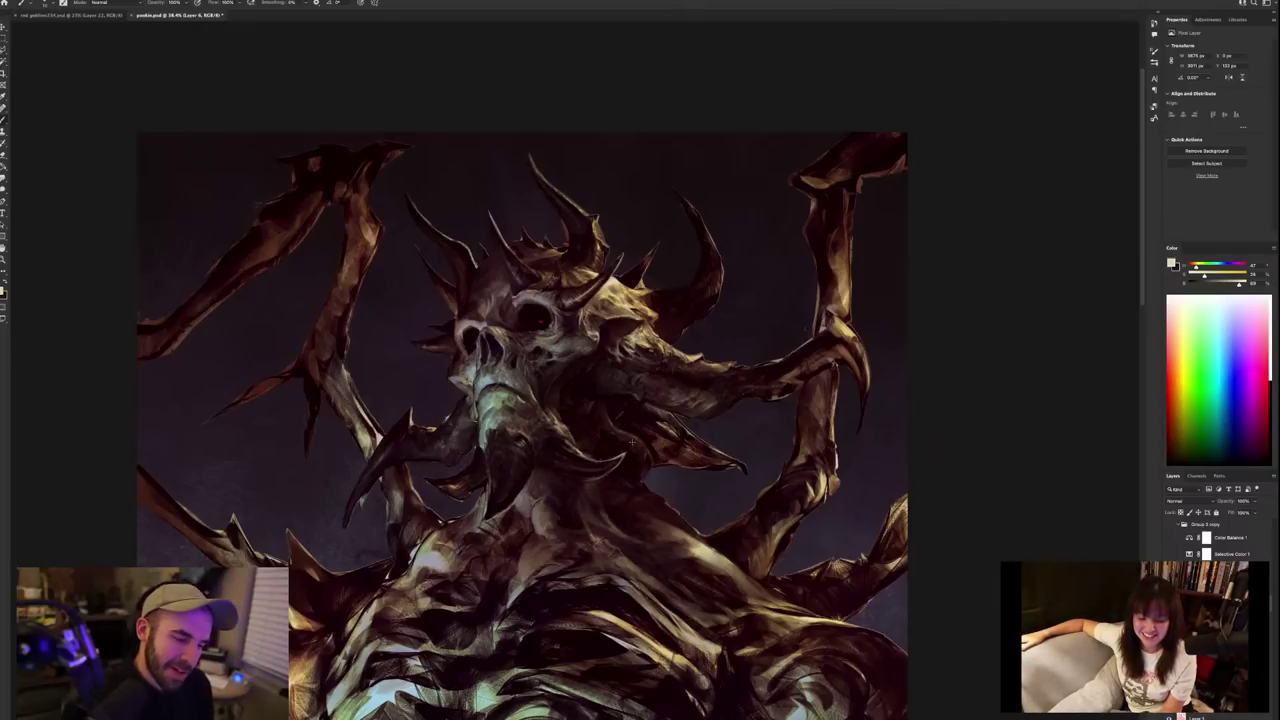
Flip the canvas view horizontally and check the mirrored skull creature at reduced size.
click(20, 2)
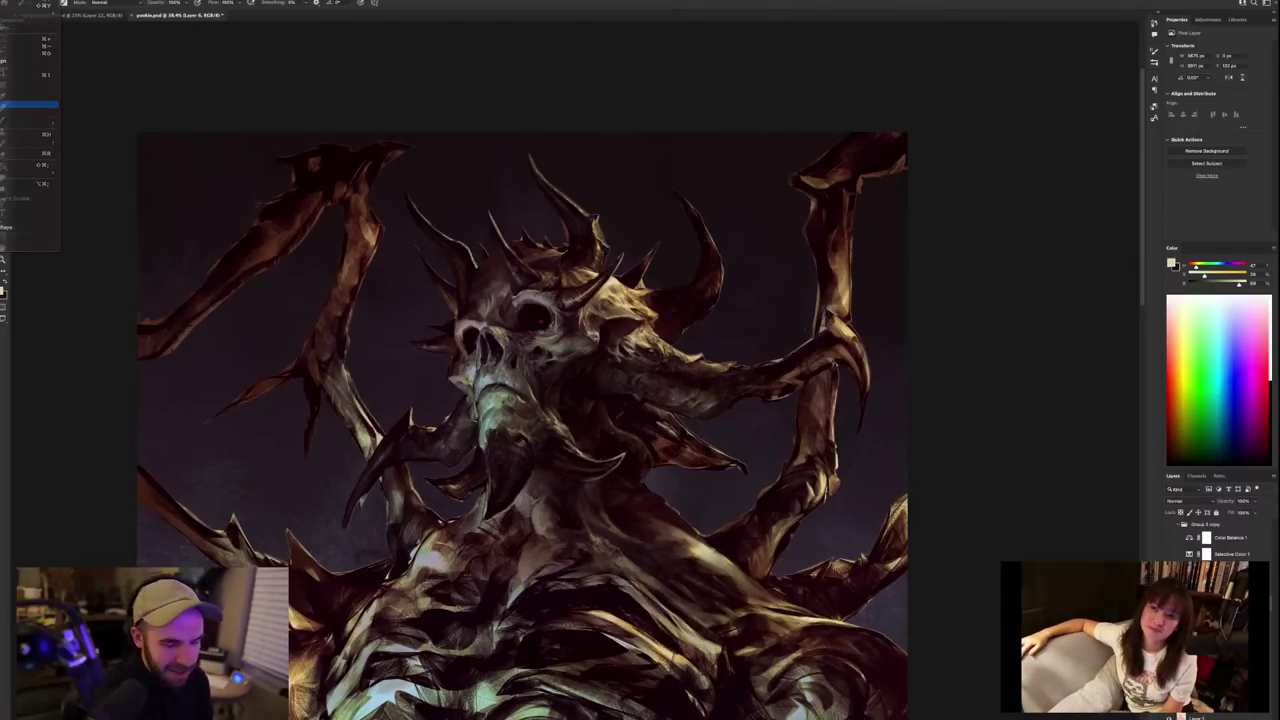
click(20, 104)
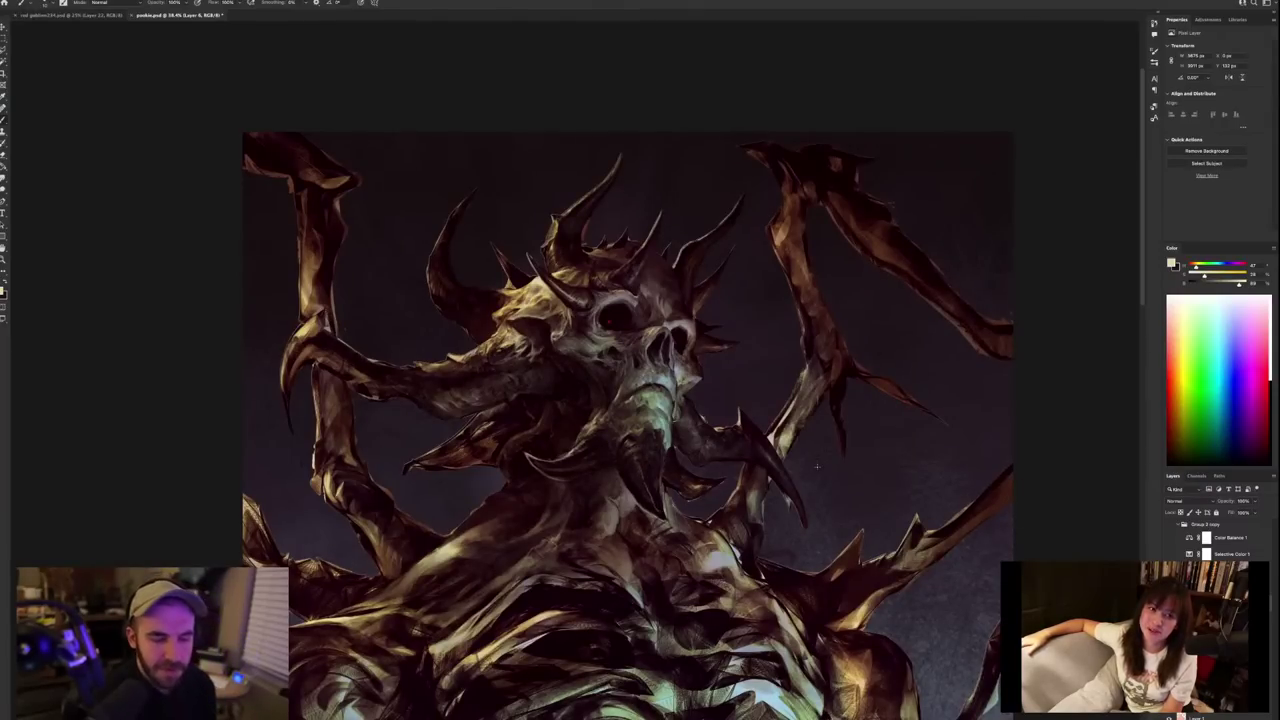
click(607, 318)
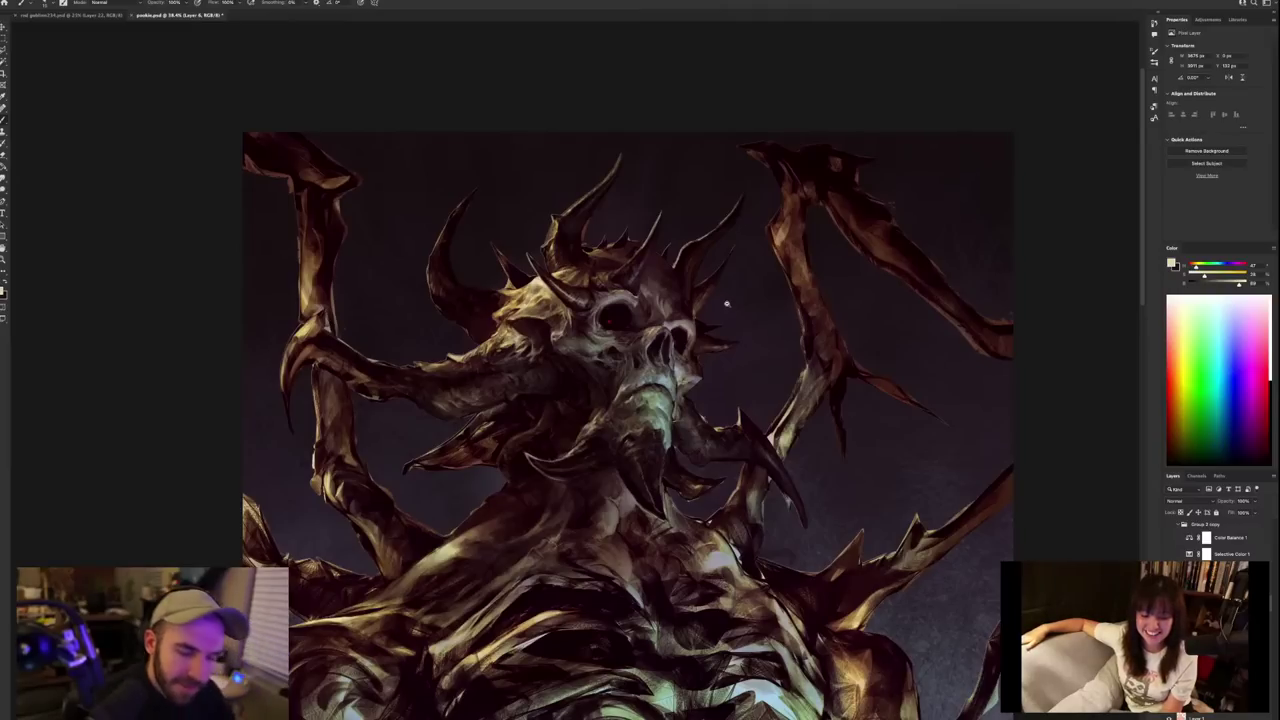
scroll(728, 304, down, 3)
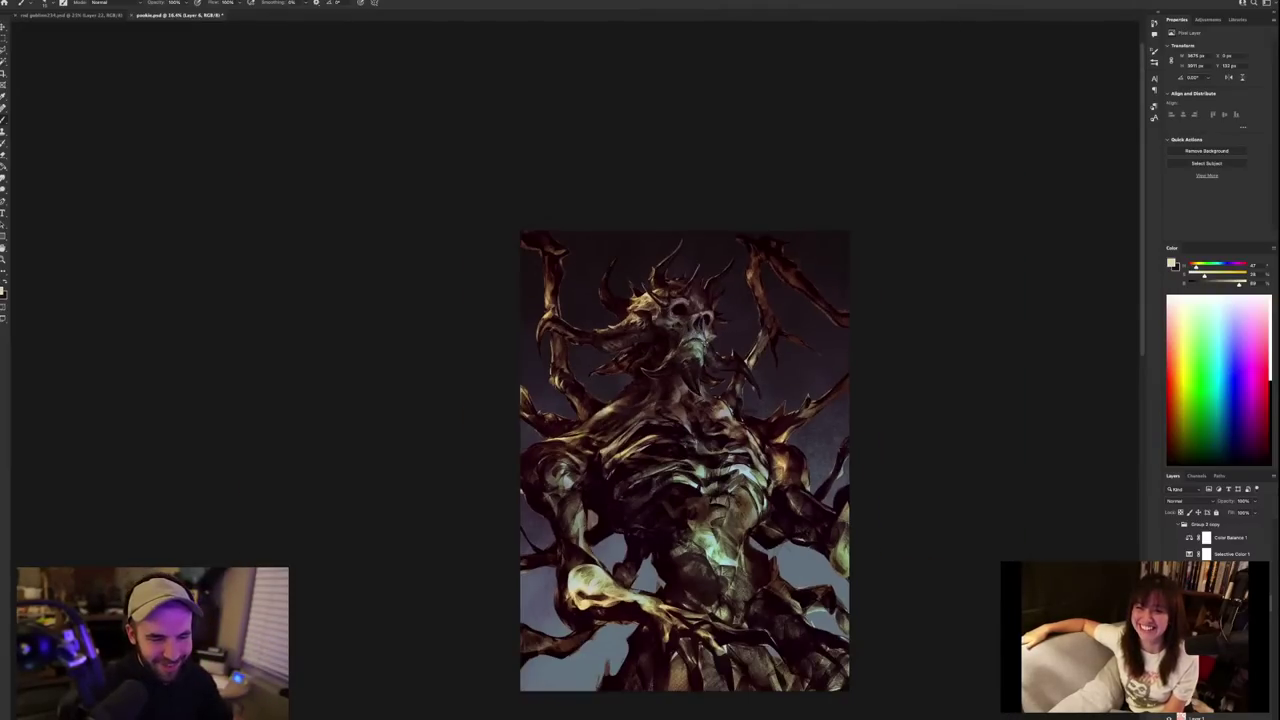
scroll(727, 302, up, 3)
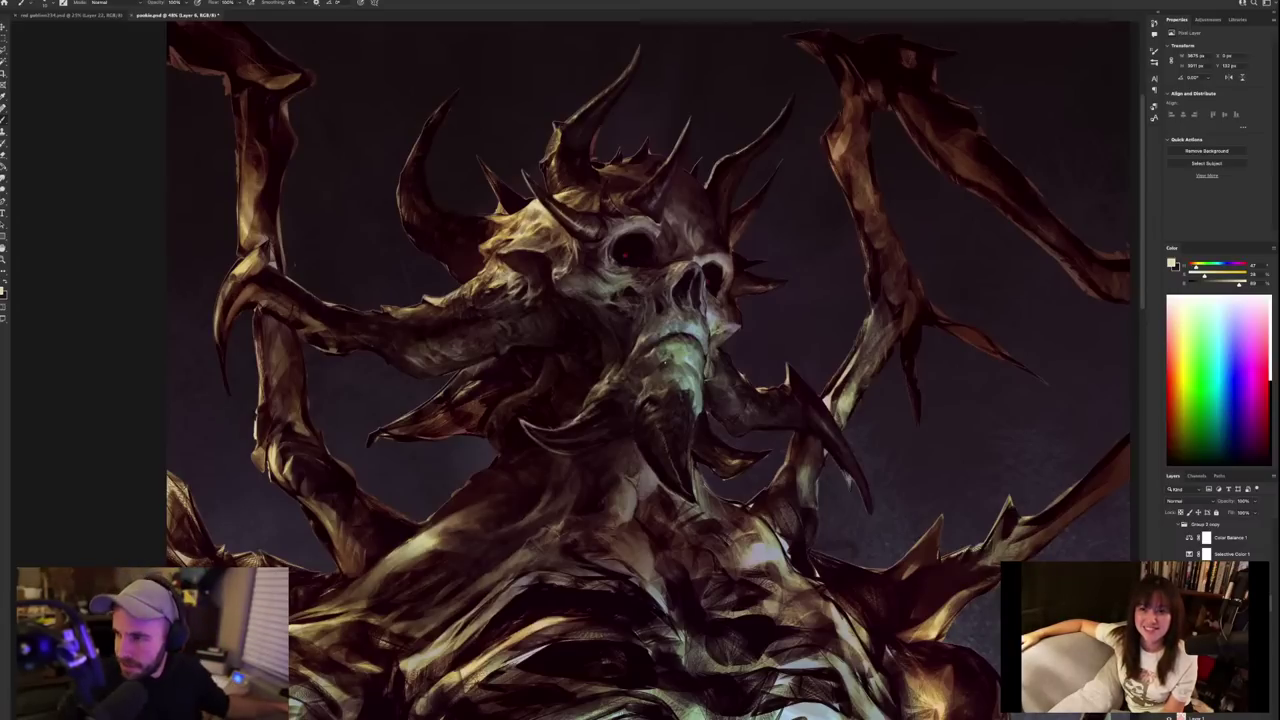
Refine the chin and the base of the beard-like tusk with sampled grey-brown tones, checking the figure at reduced size.
alt+click(636, 400)
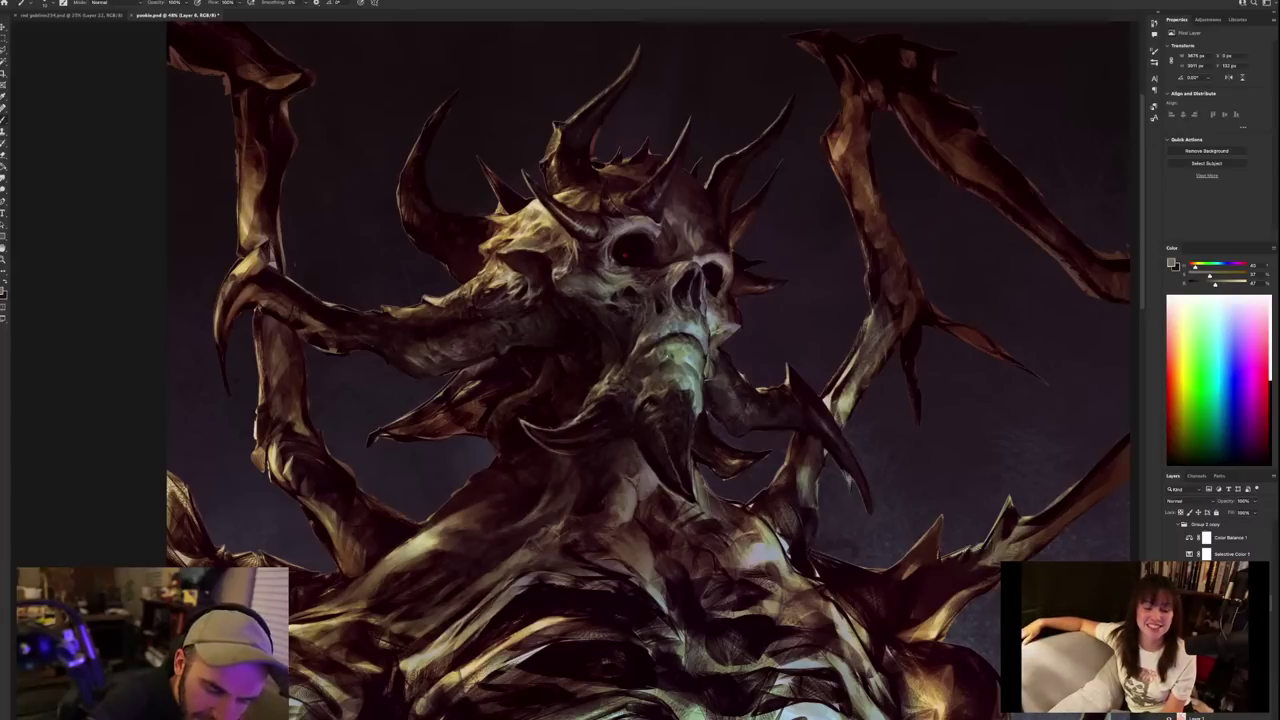
scroll(684, 408, down, 6)
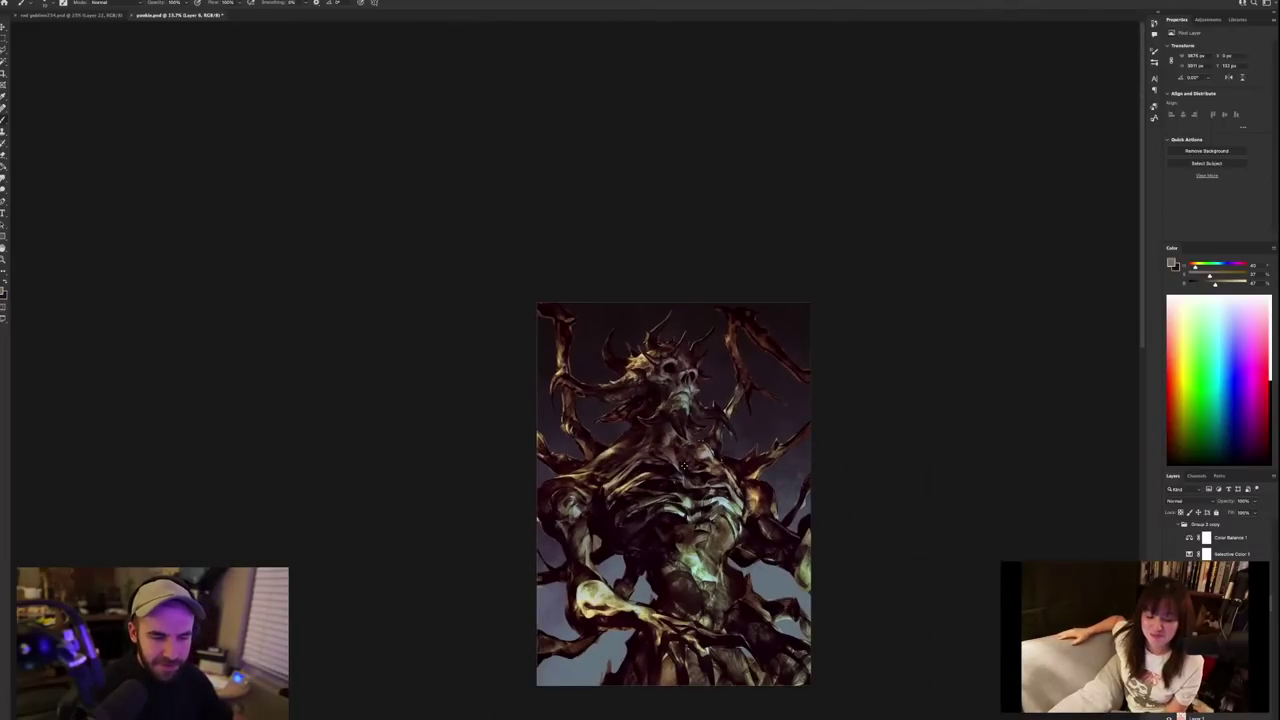
scroll(685, 467, up, 4)
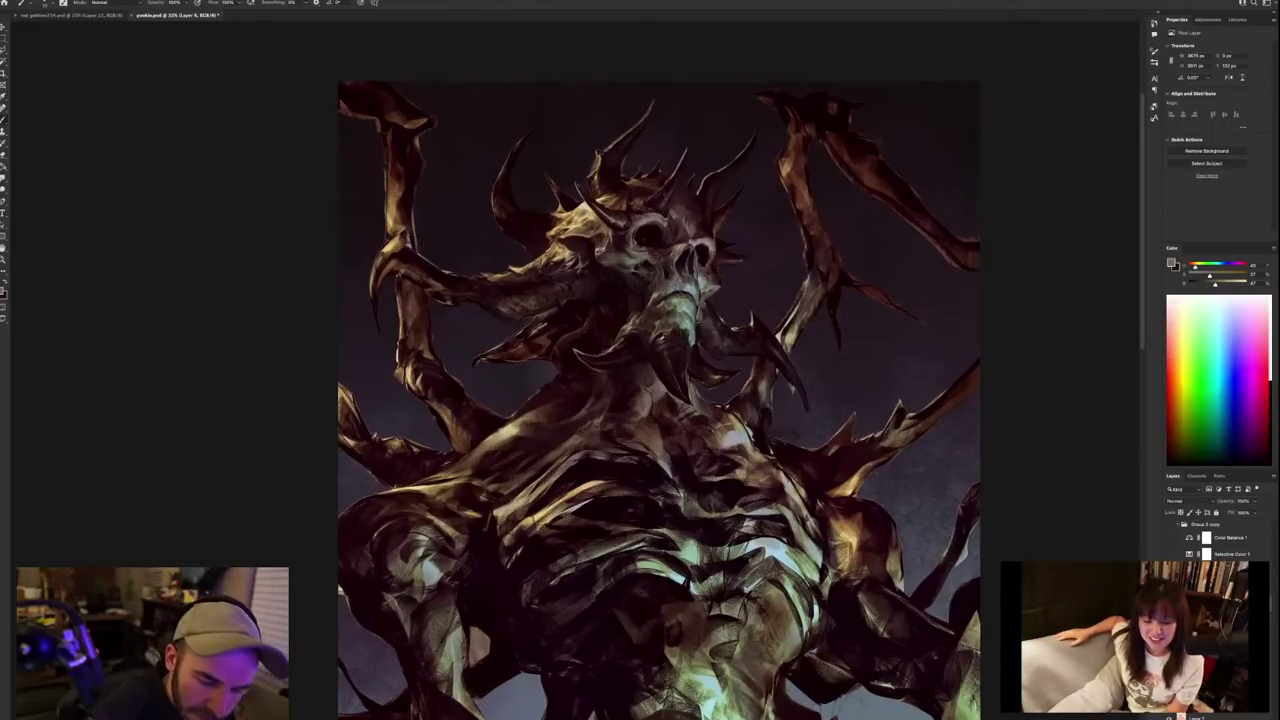
alt+click(665, 332)
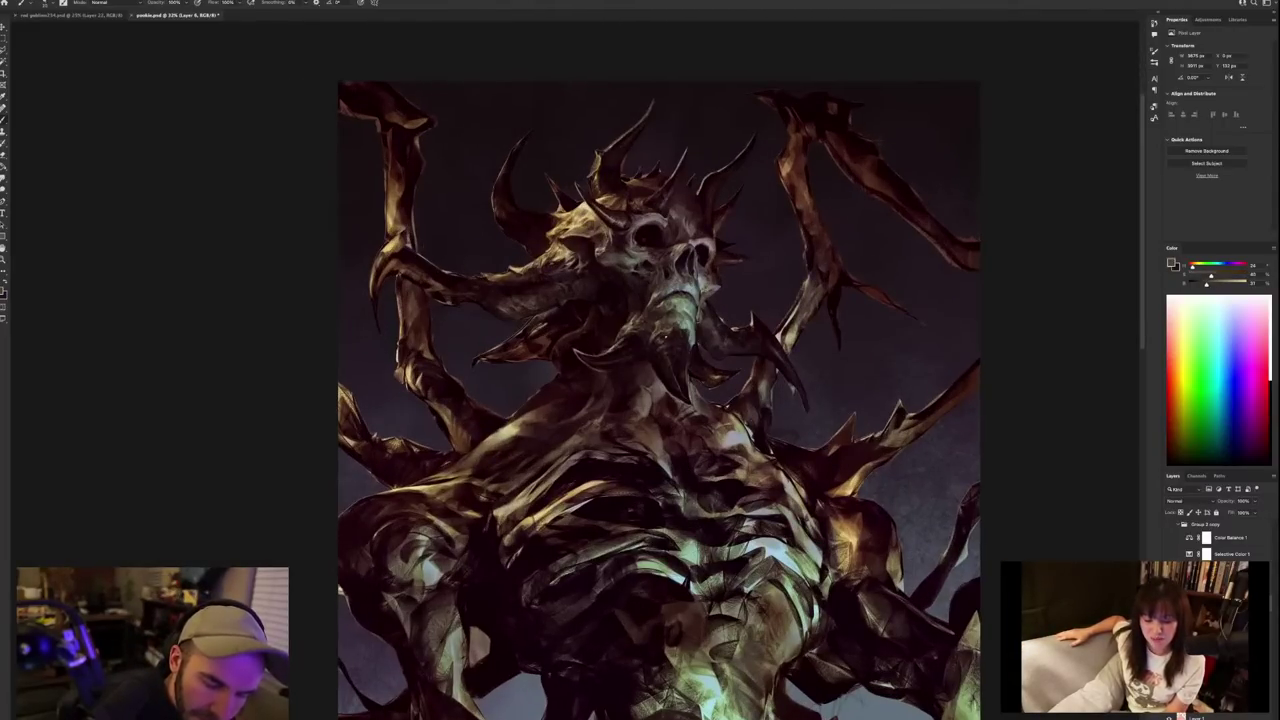
scroll(645, 385, down, 4)
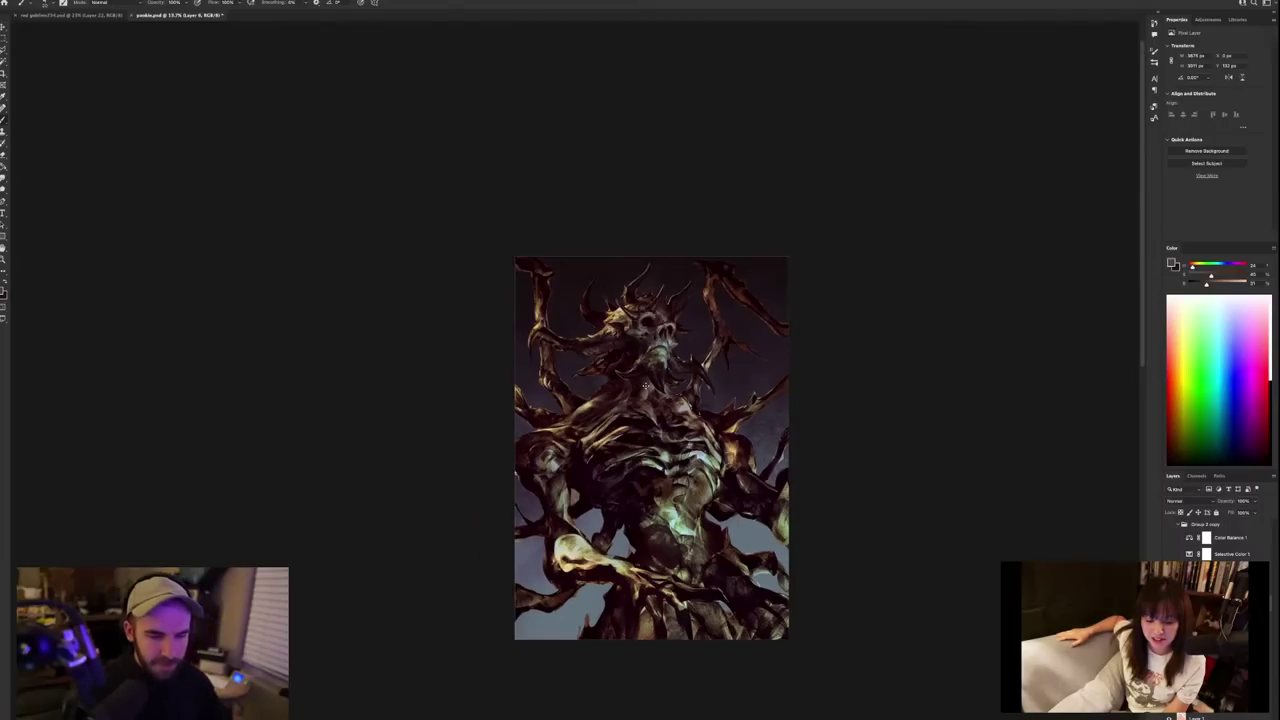
scroll(646, 386, up, 5)
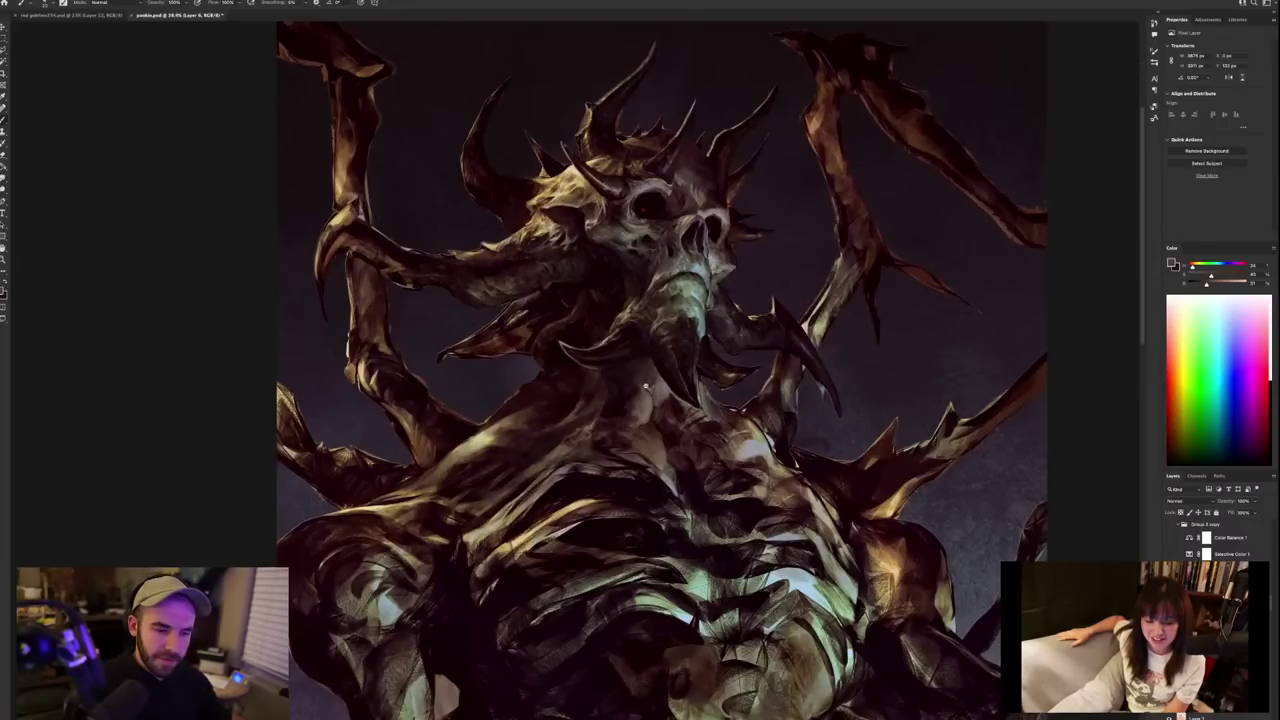
Sample the pale grey-blue tone between the nose and mouth for touching up the upper lip.
drag(757, 180, 798, 347)
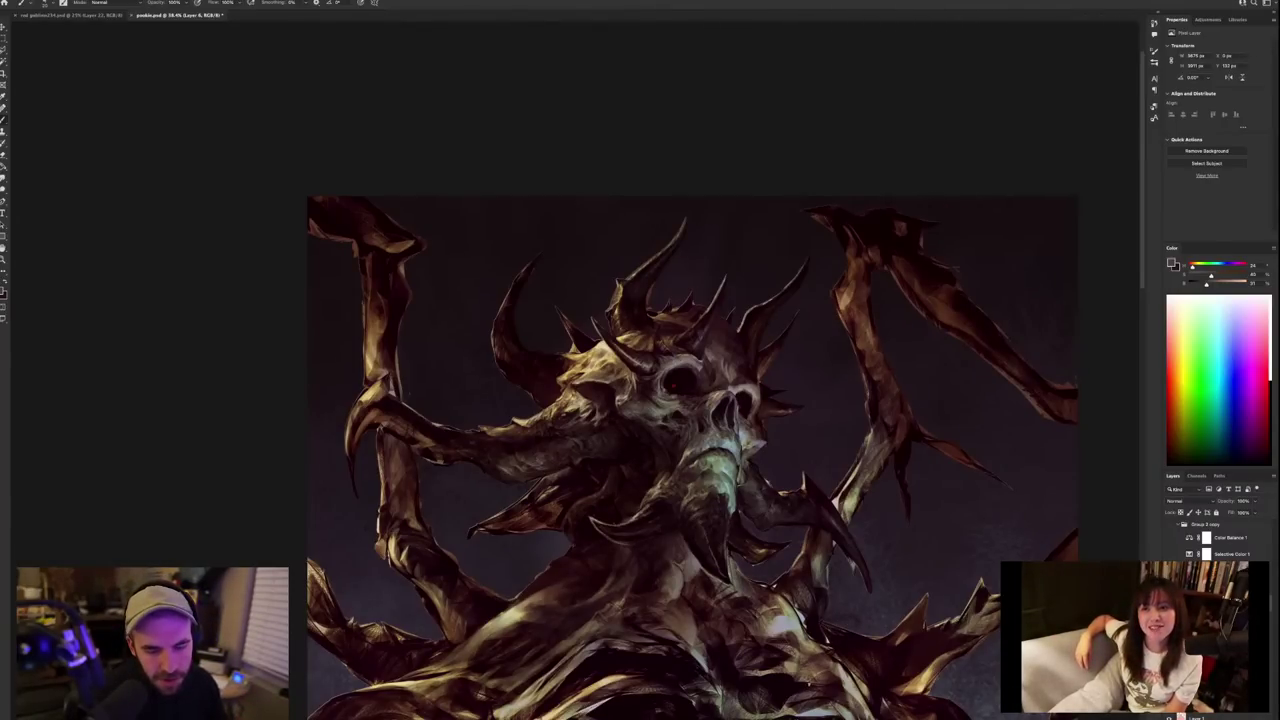
drag(809, 683, 732, 637)
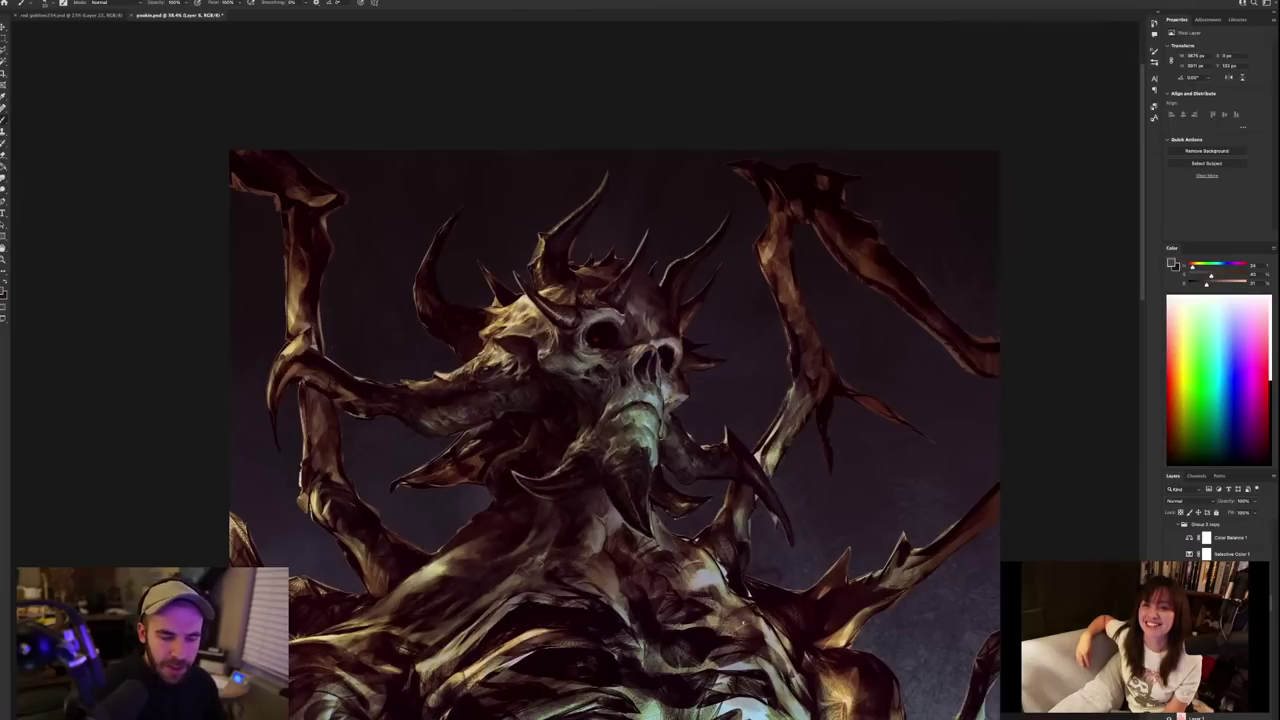
alt+click(652, 398)
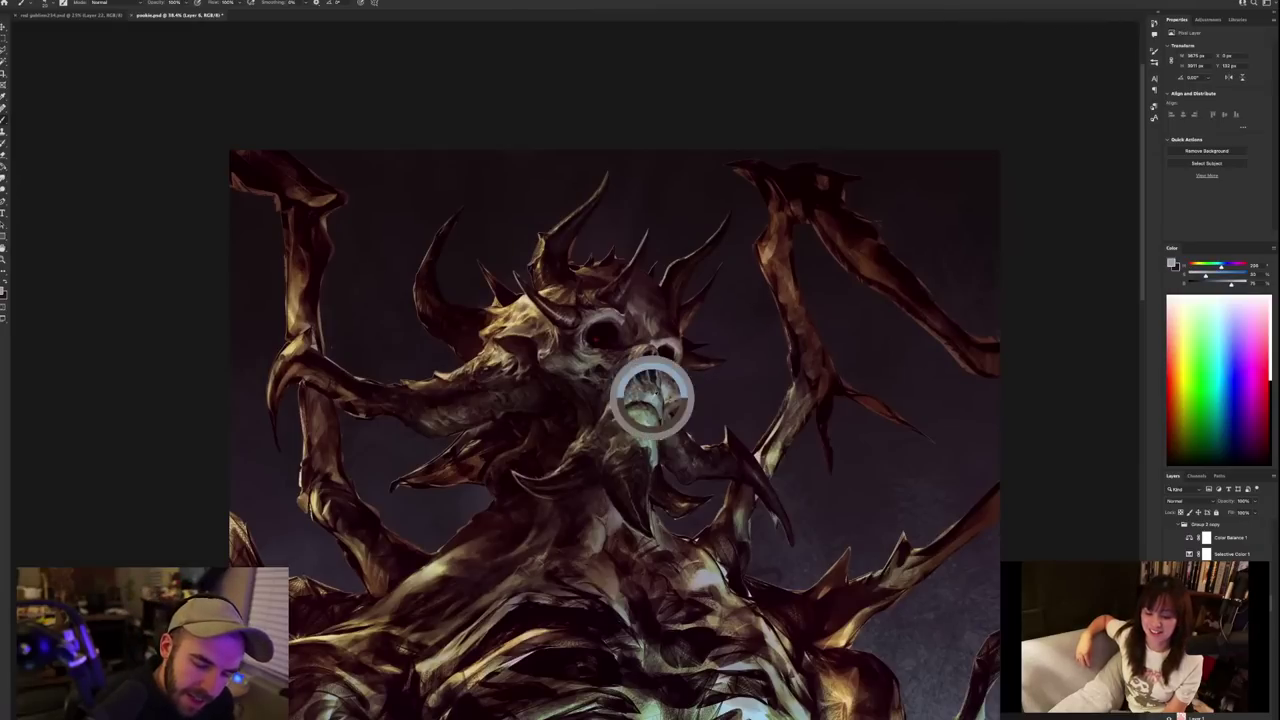
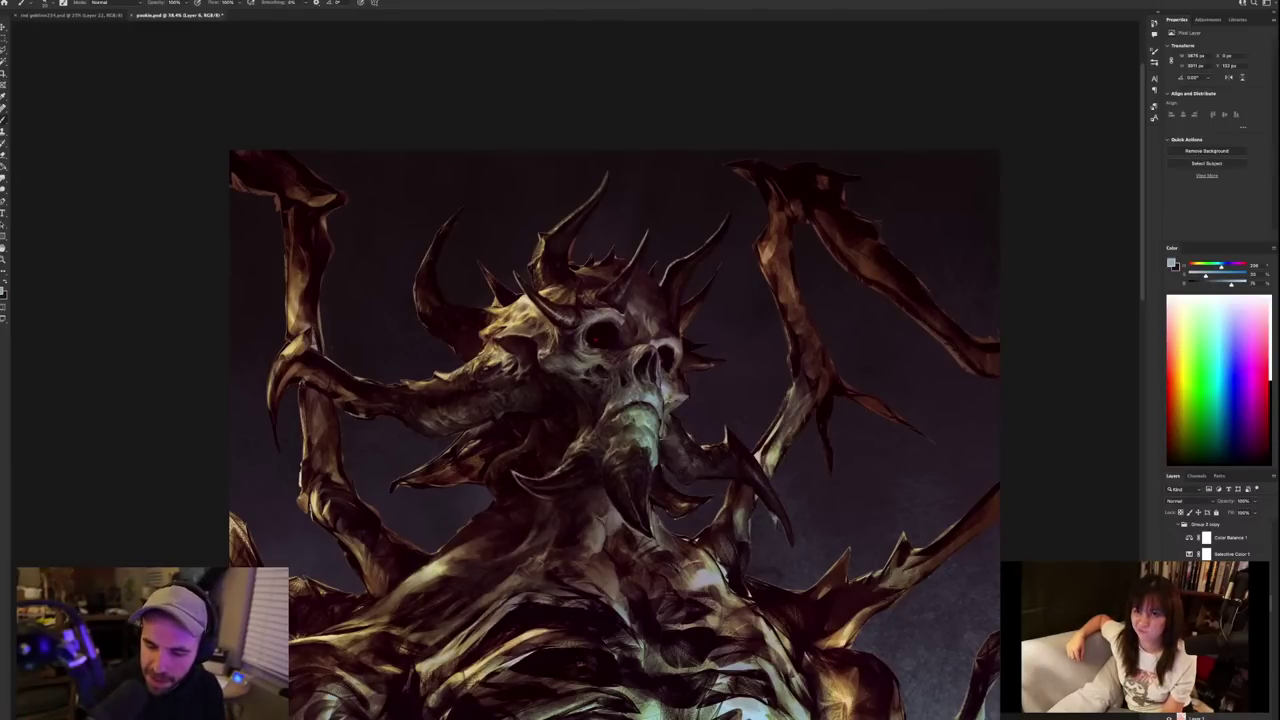
Undo the last two strokes and toggle the current layer's visibility to compare the touch-ups.
key(super+z)
key(super+z)
key(super+comma)
key(super+comma)
key(super+comma)
key(super+comma)
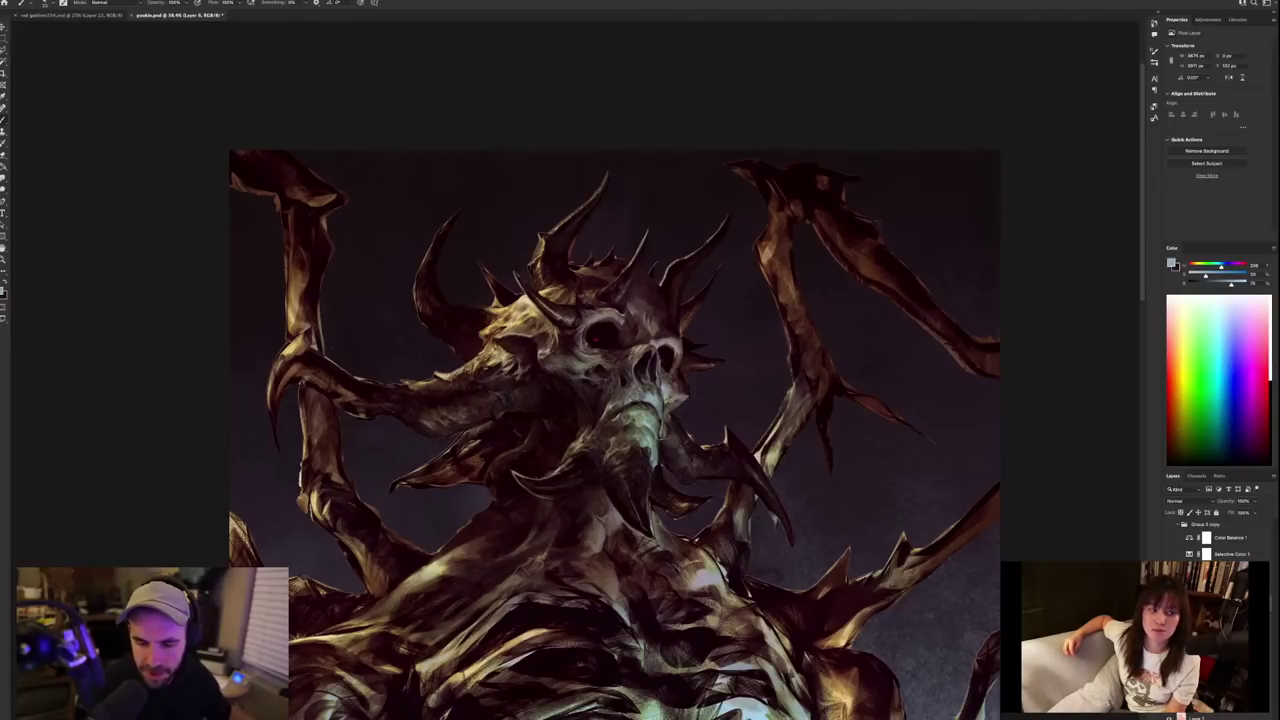
key(super+z)
key(super+shift+z)
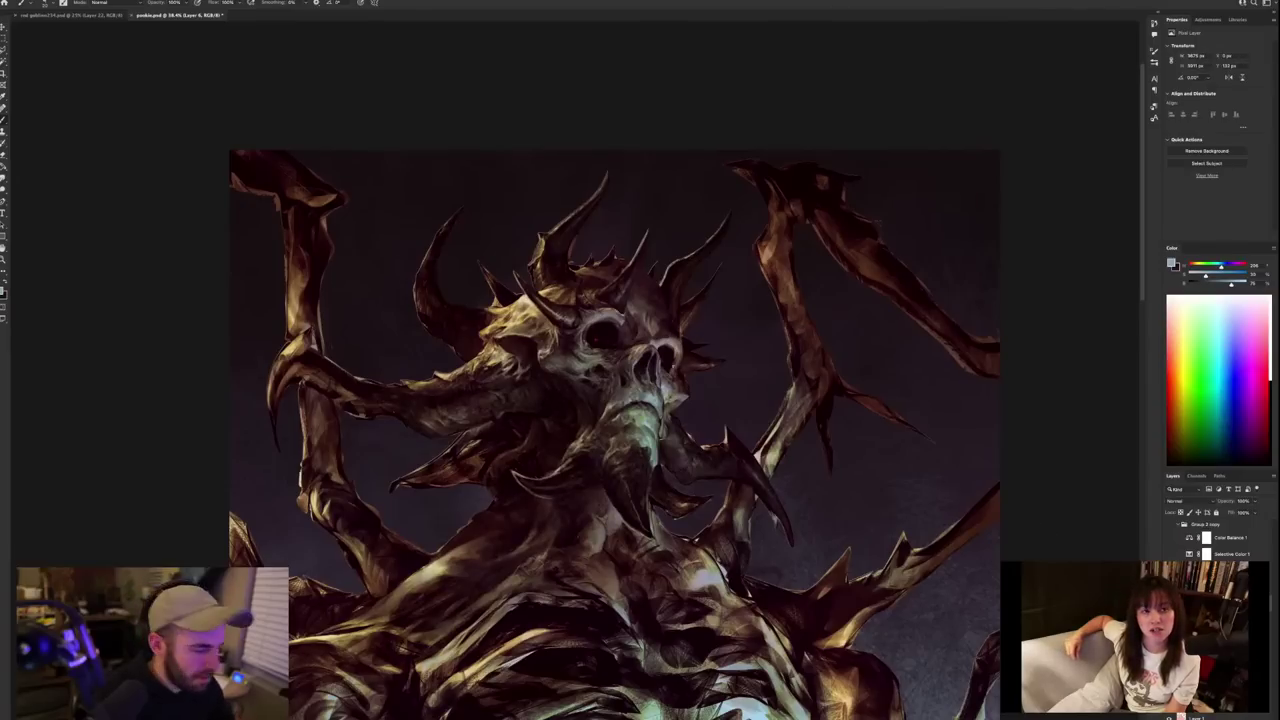
Switch to another brush preset and touch up the nose cavity with a pale blue highlight sampled from the ribs.
drag(653, 455, 645, 391)
right_click(645, 391)
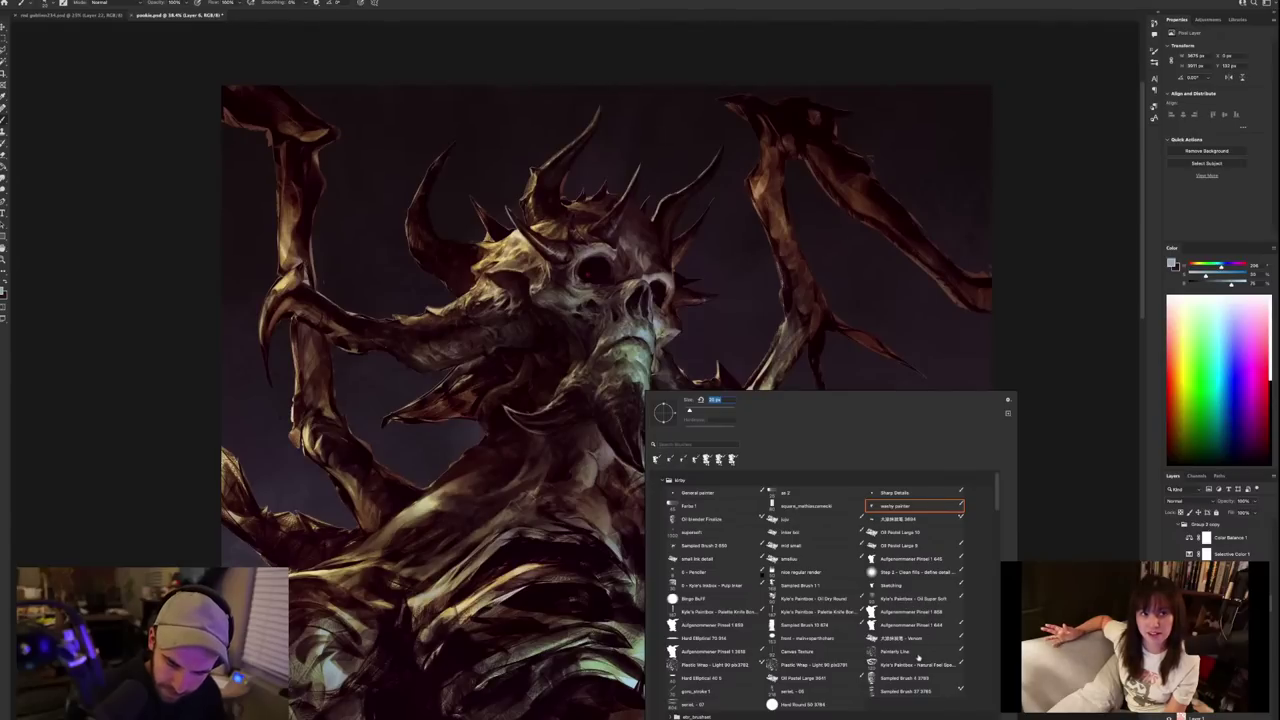
click(912, 641)
key(Return)
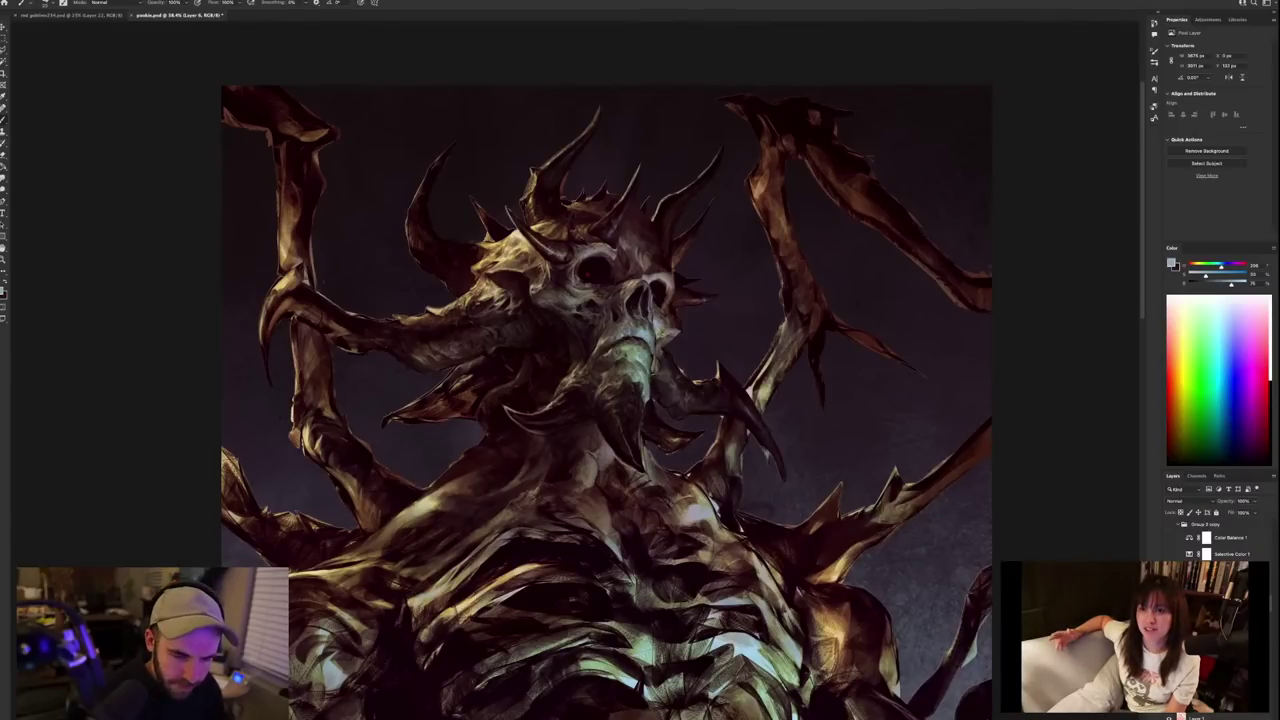
alt+click(754, 649)
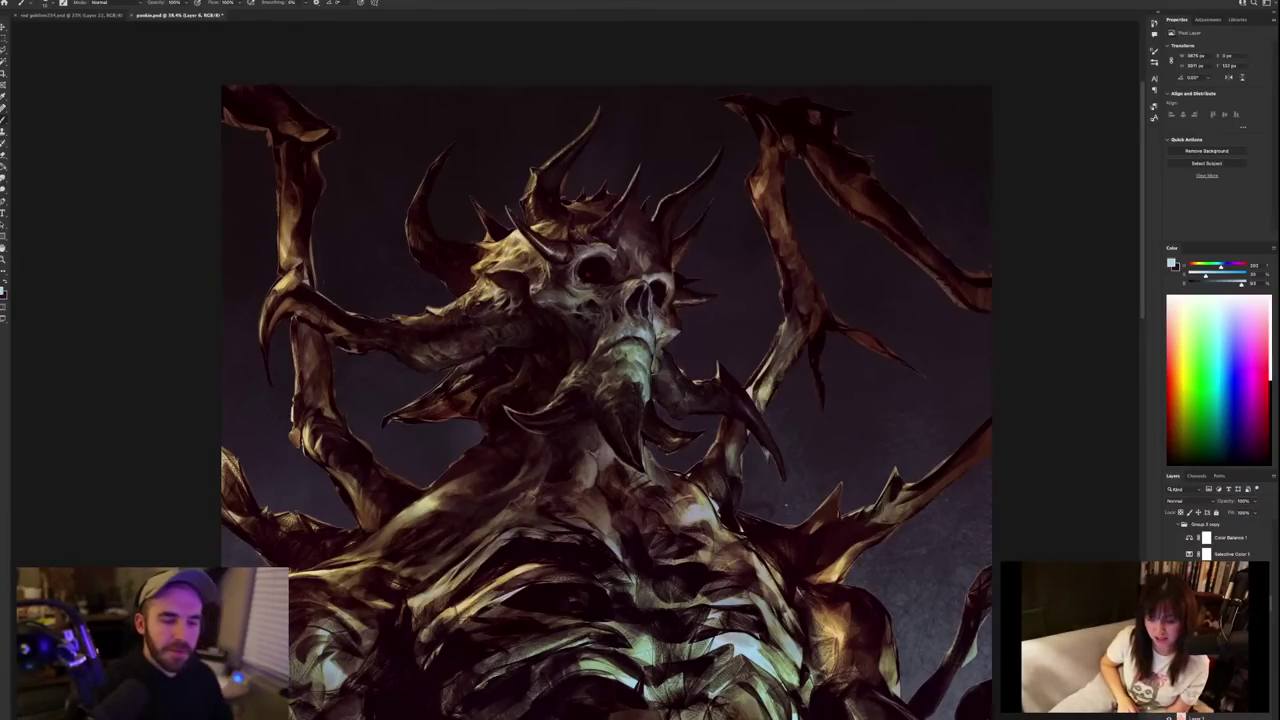
scroll(778, 513, down, 3)
scroll(786, 495, up, 3)
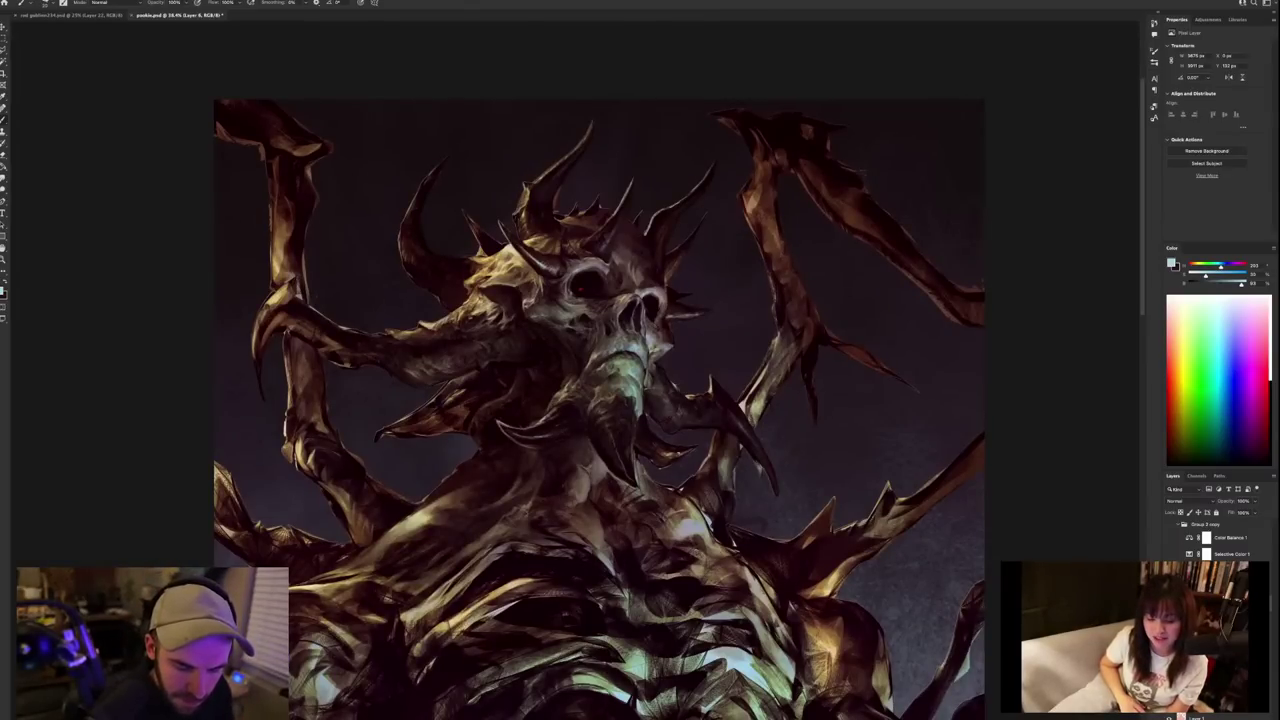
Refine the small spike beside the dark beard-like tusk with sampled near-black and dark brown tones, checking at reduced size.
alt+click(664, 445)
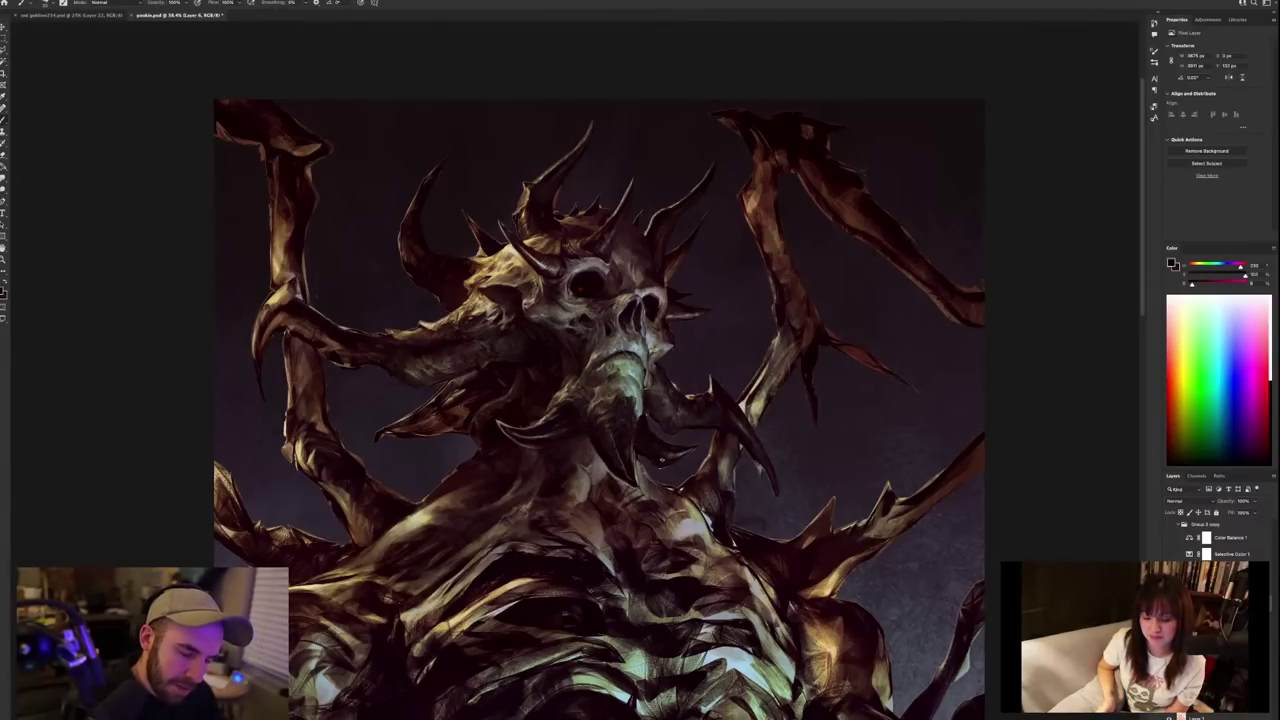
scroll(715, 456, down, 6)
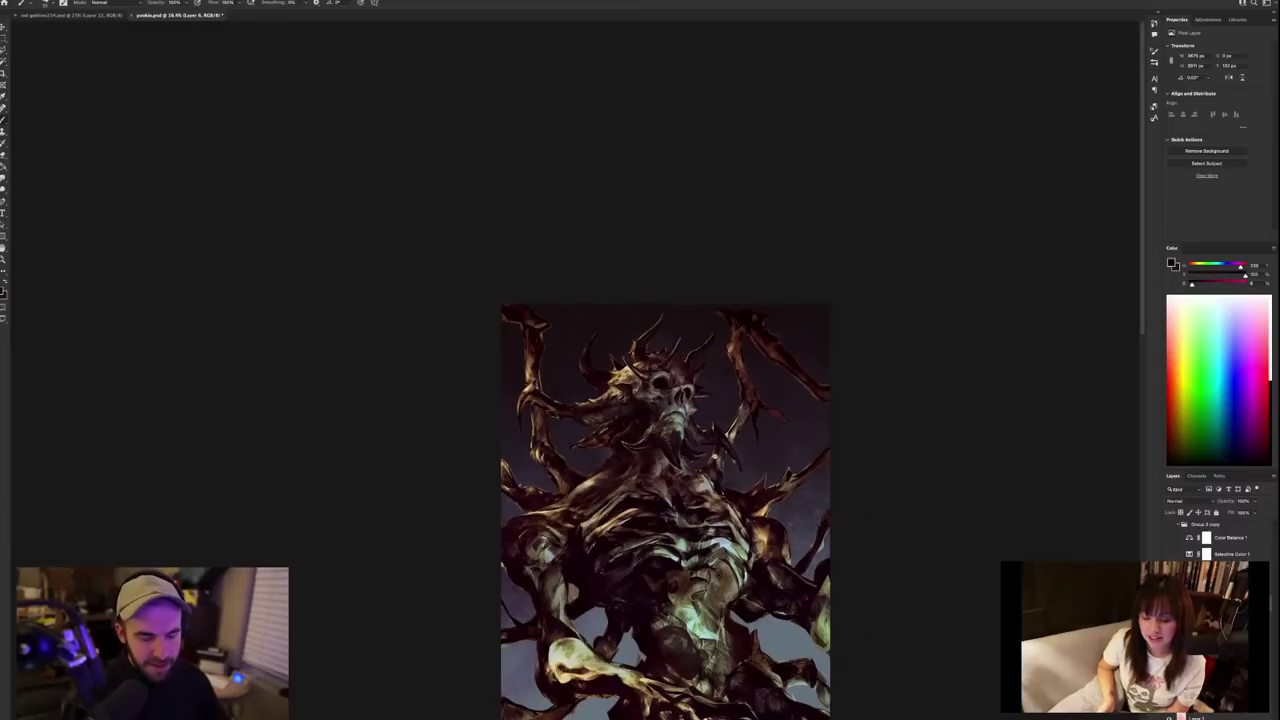
scroll(714, 458, up, 3)
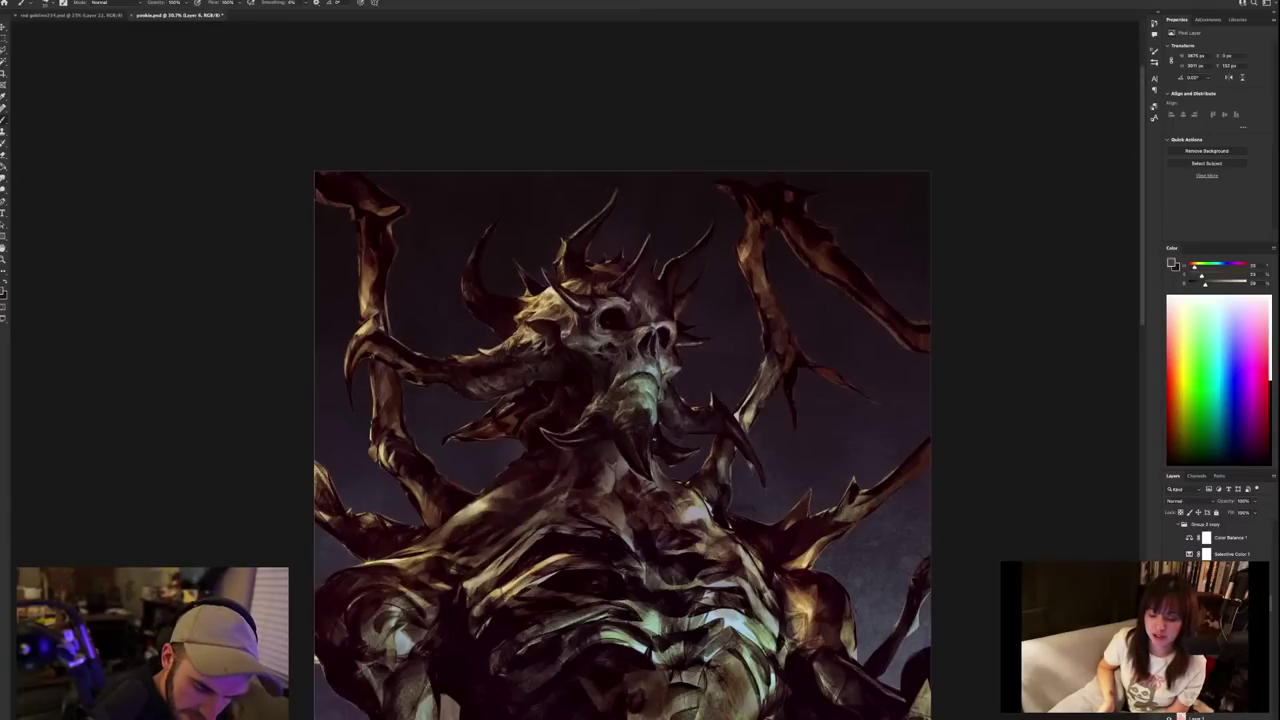
alt+click(653, 447)
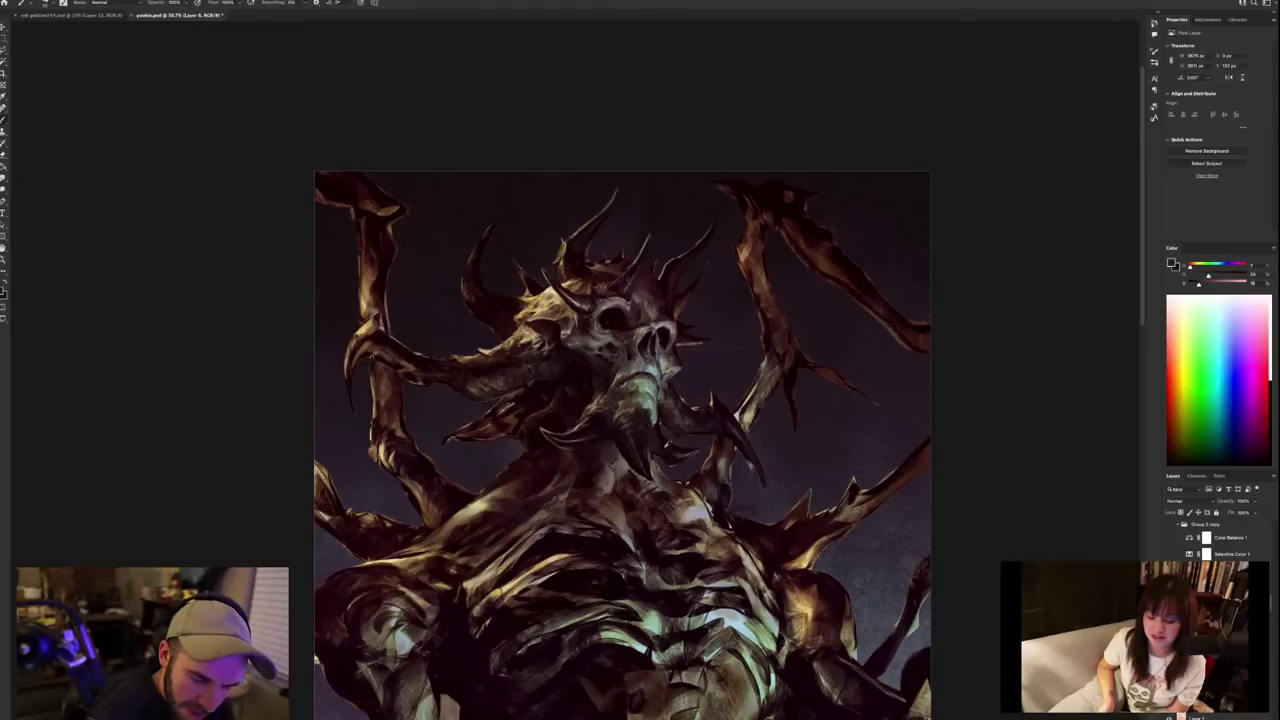
alt+click(661, 425)
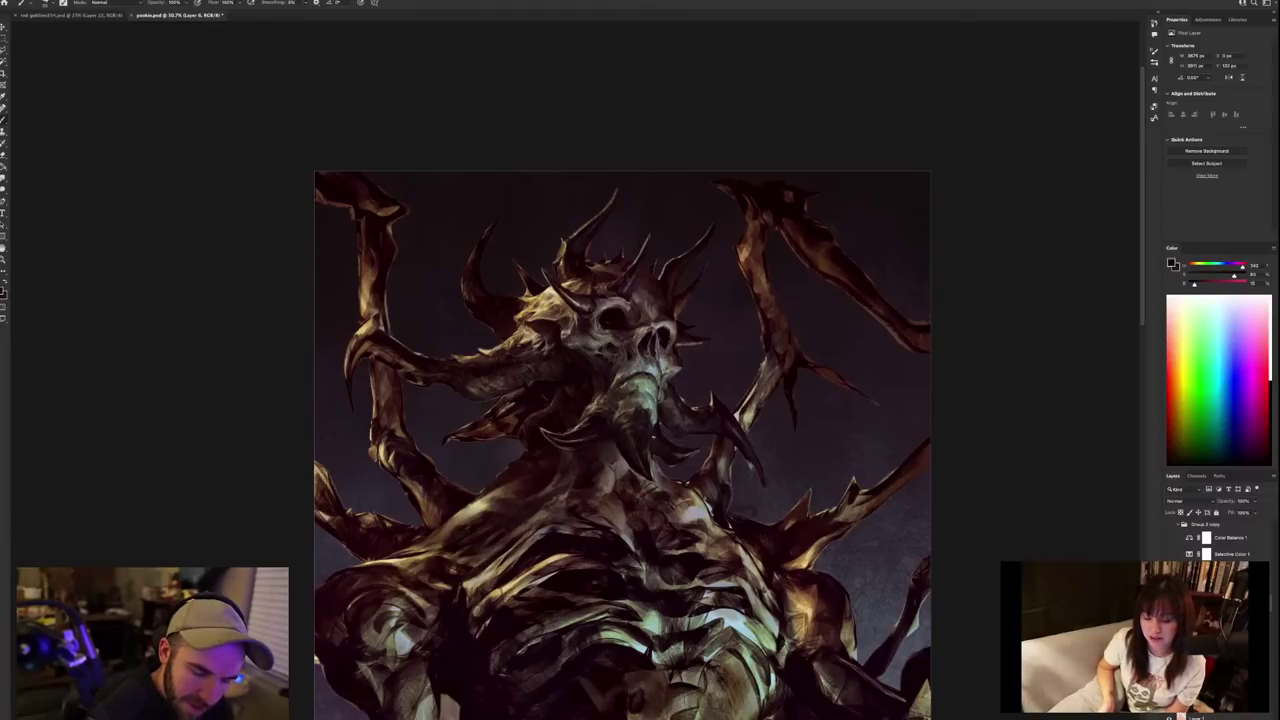
scroll(746, 561, down, 2)
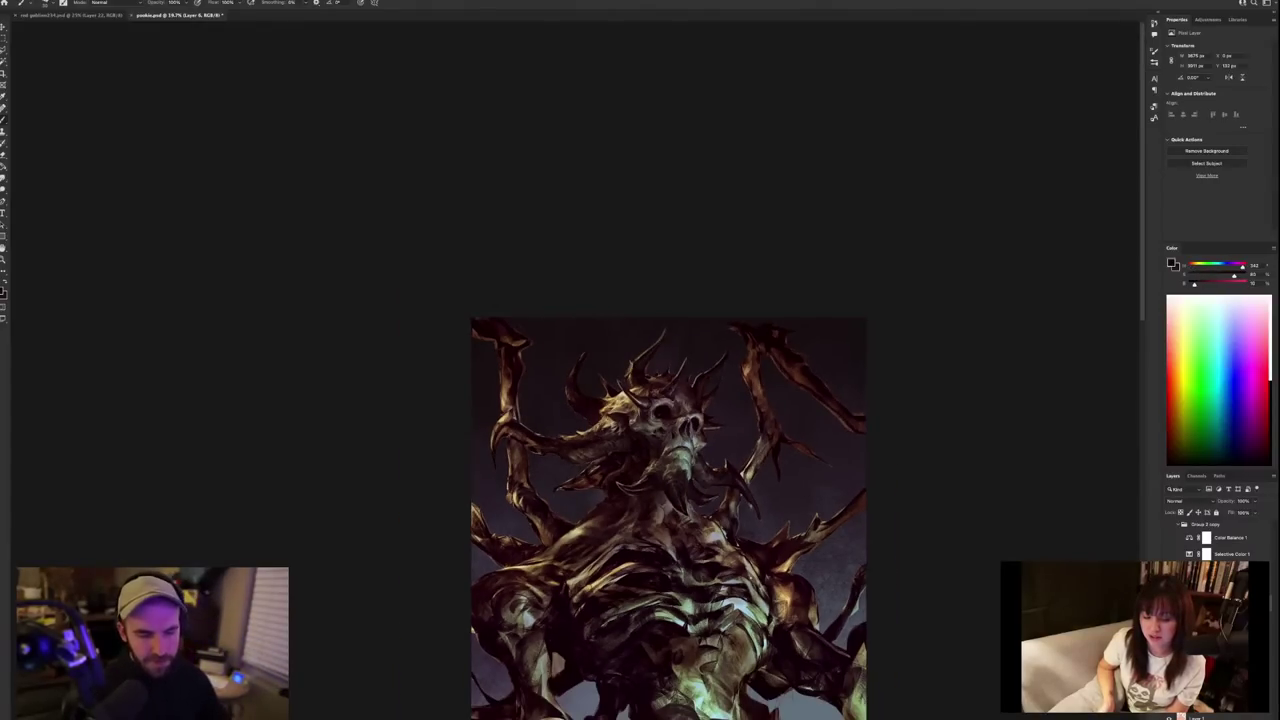
scroll(746, 561, up, 3)
Touch up the curved side tusk below the jaw with near-black tones sampled along it.
alt+click(551, 405)
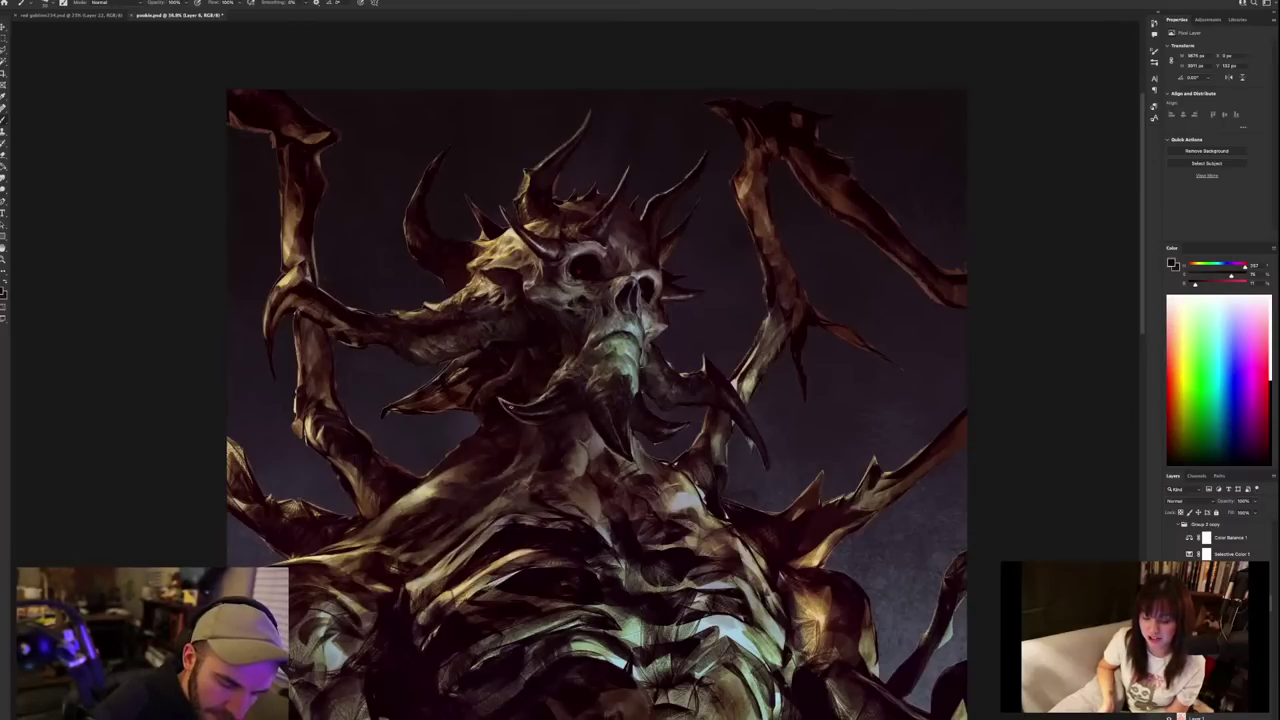
alt+click(561, 402)
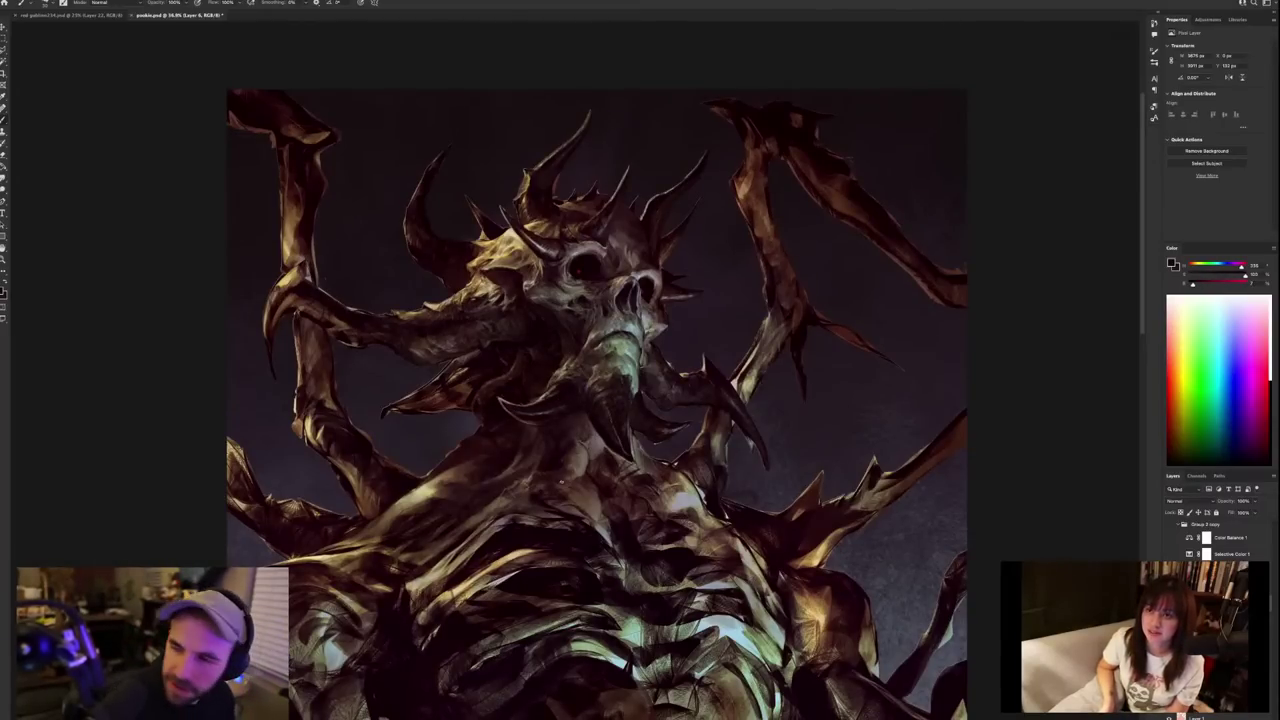
alt+click(579, 386)
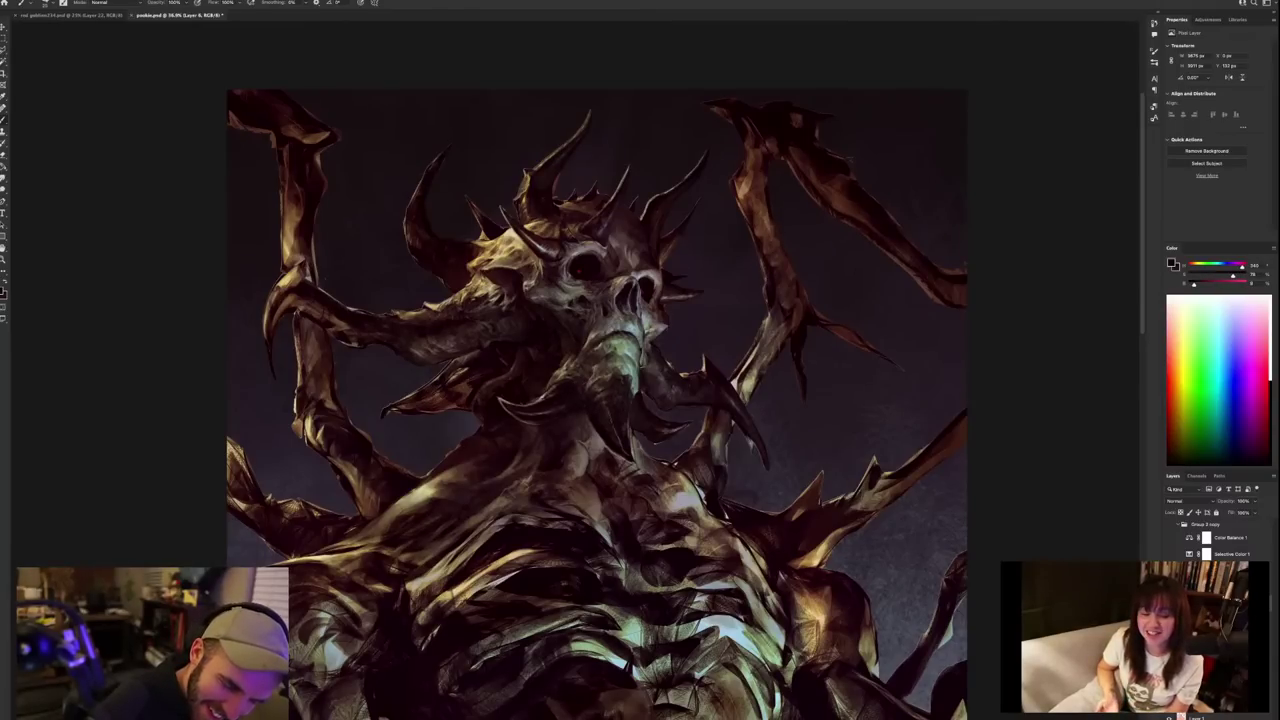
alt+click(508, 394)
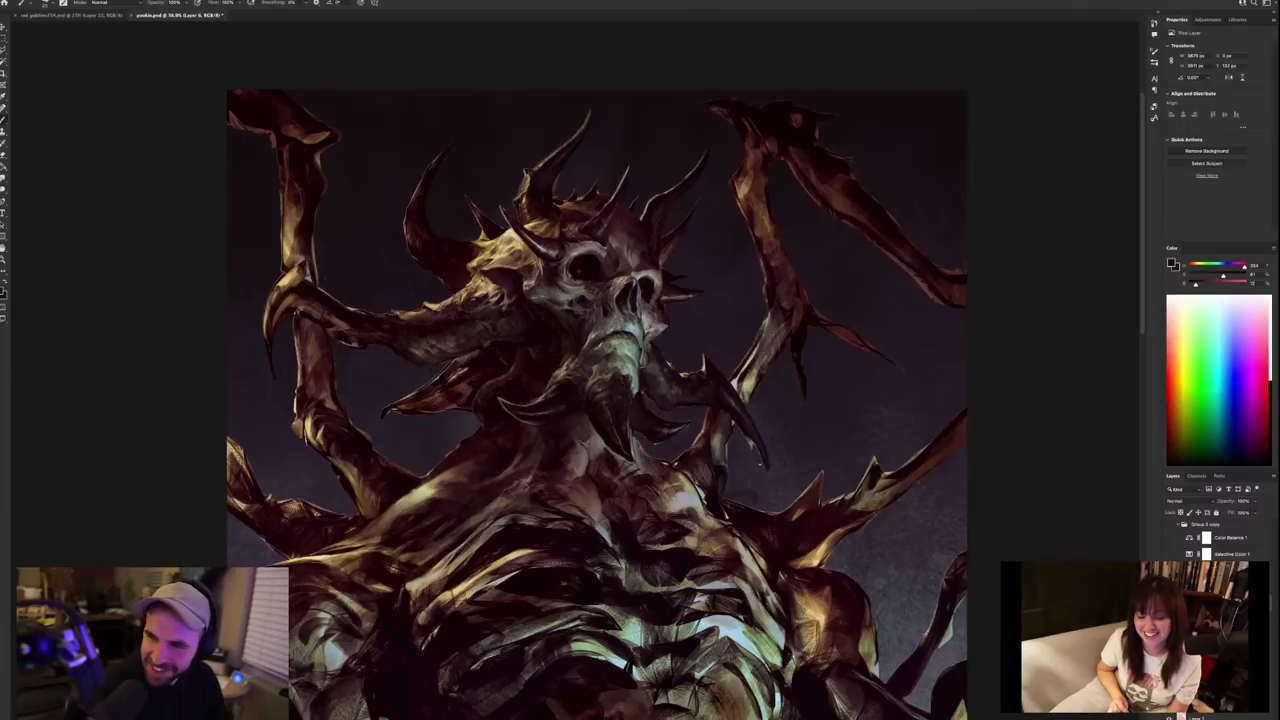
Refine the dark beard-like tusk with sampled near-black and grey tones, and check the whole figure at reduced size.
alt+click(621, 451)
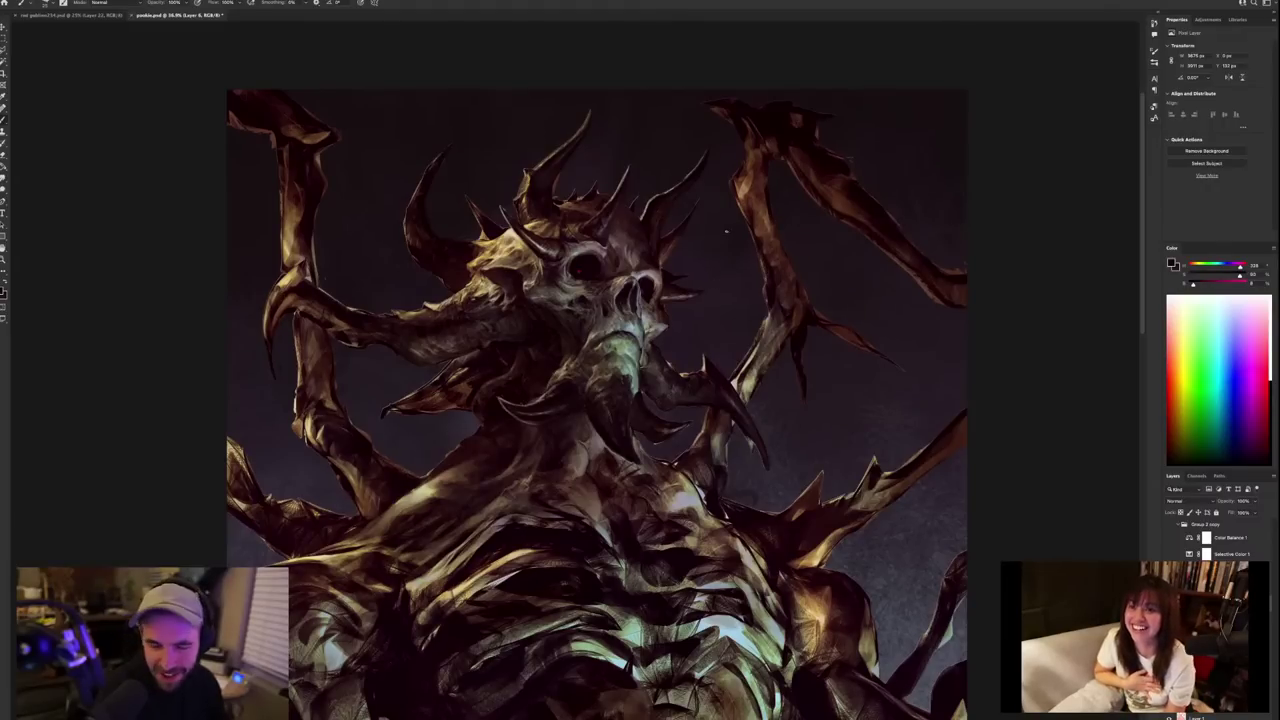
alt+click(635, 386)
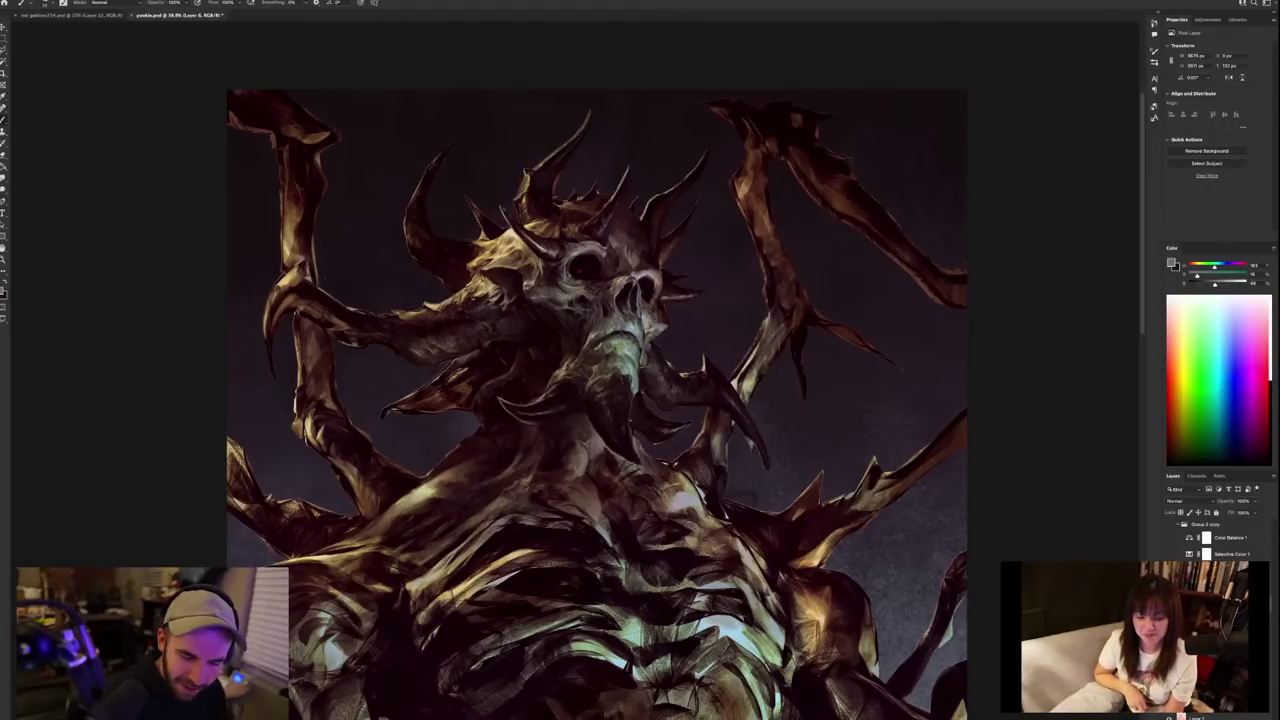
alt+click(628, 435)
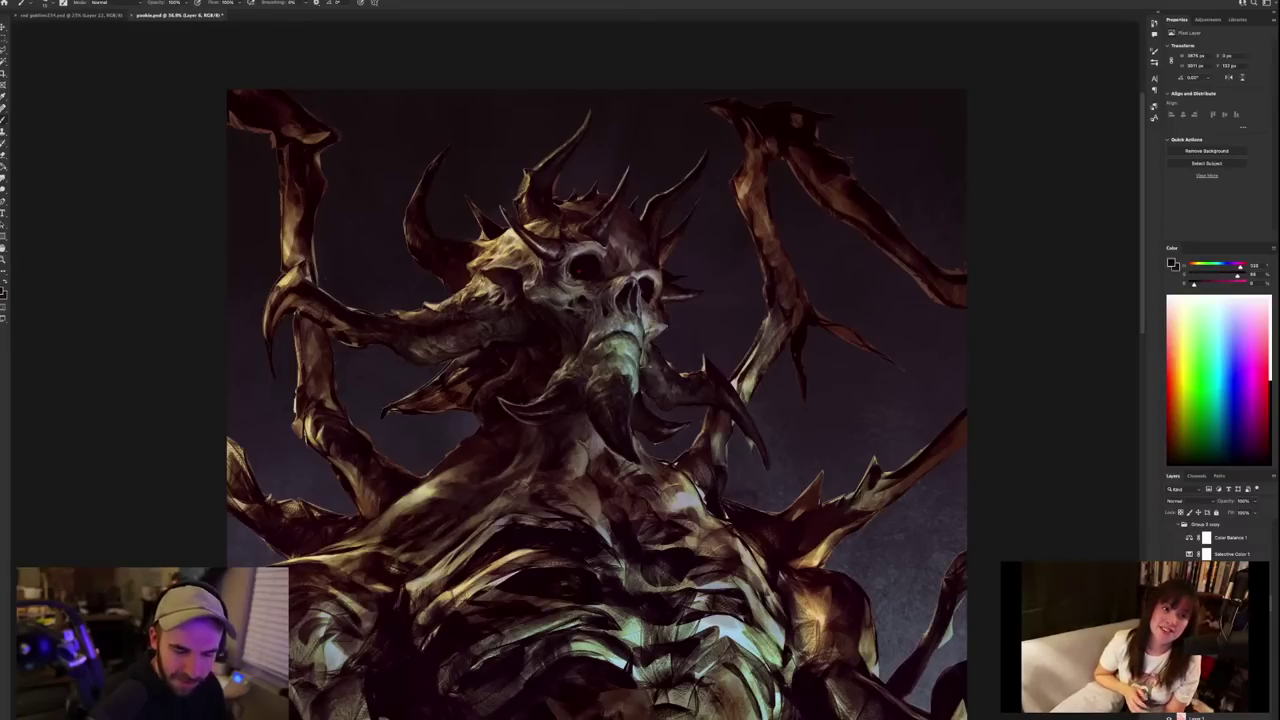
scroll(676, 347, down, 5)
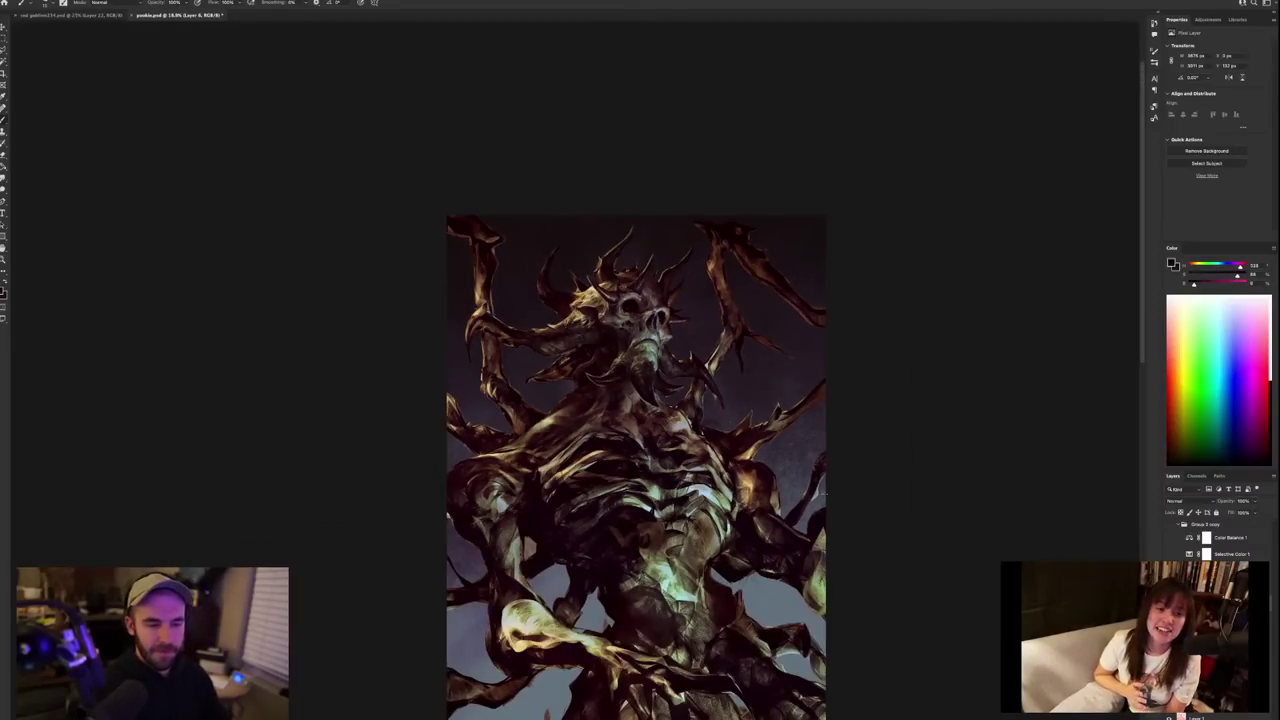
Touch up the eye socket and its rim with near-black and dark tones sampled around it, checking the whole figure at reduced size.
scroll(823, 494, up, 5)
drag(622, 178, 799, 441)
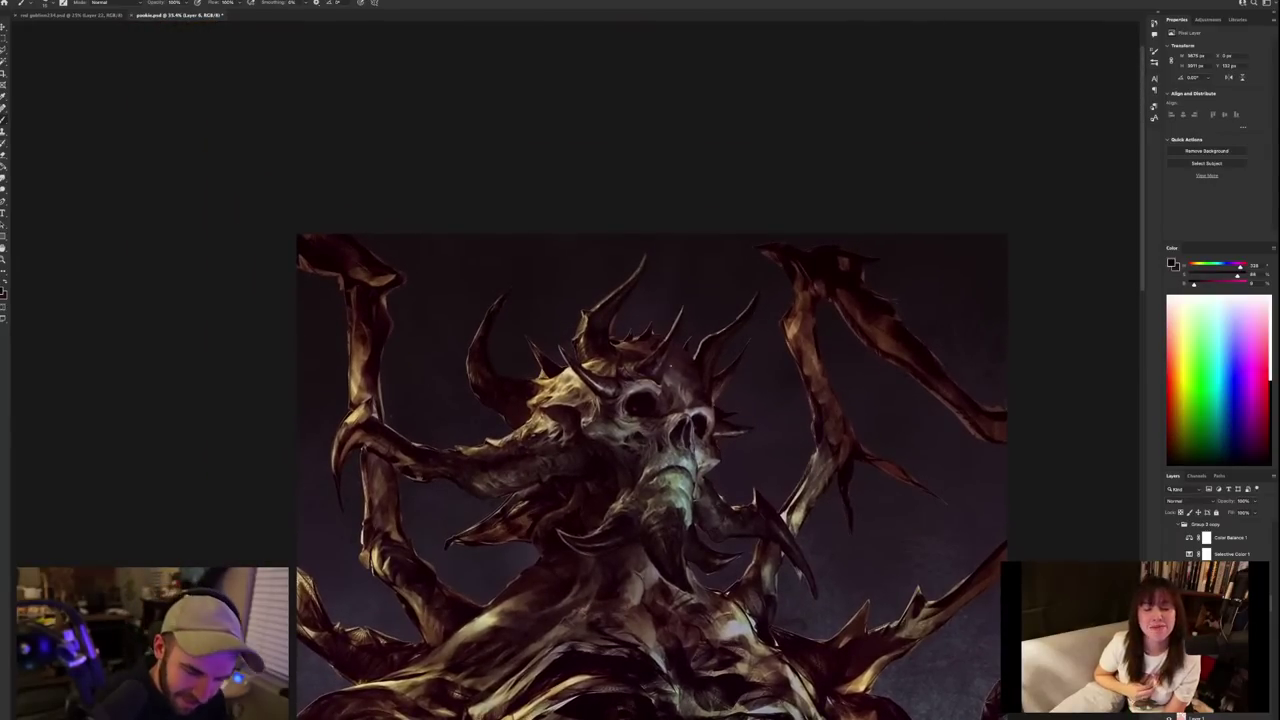
alt+click(657, 388)
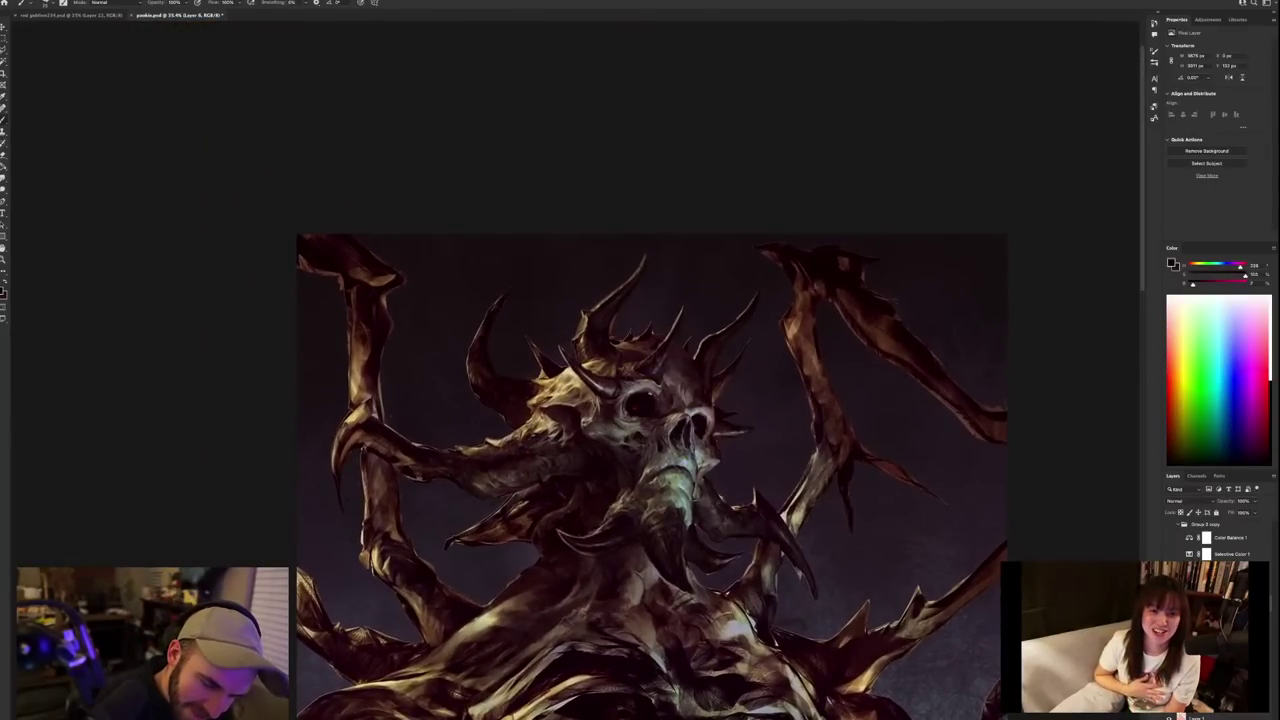
scroll(760, 347, down, 3)
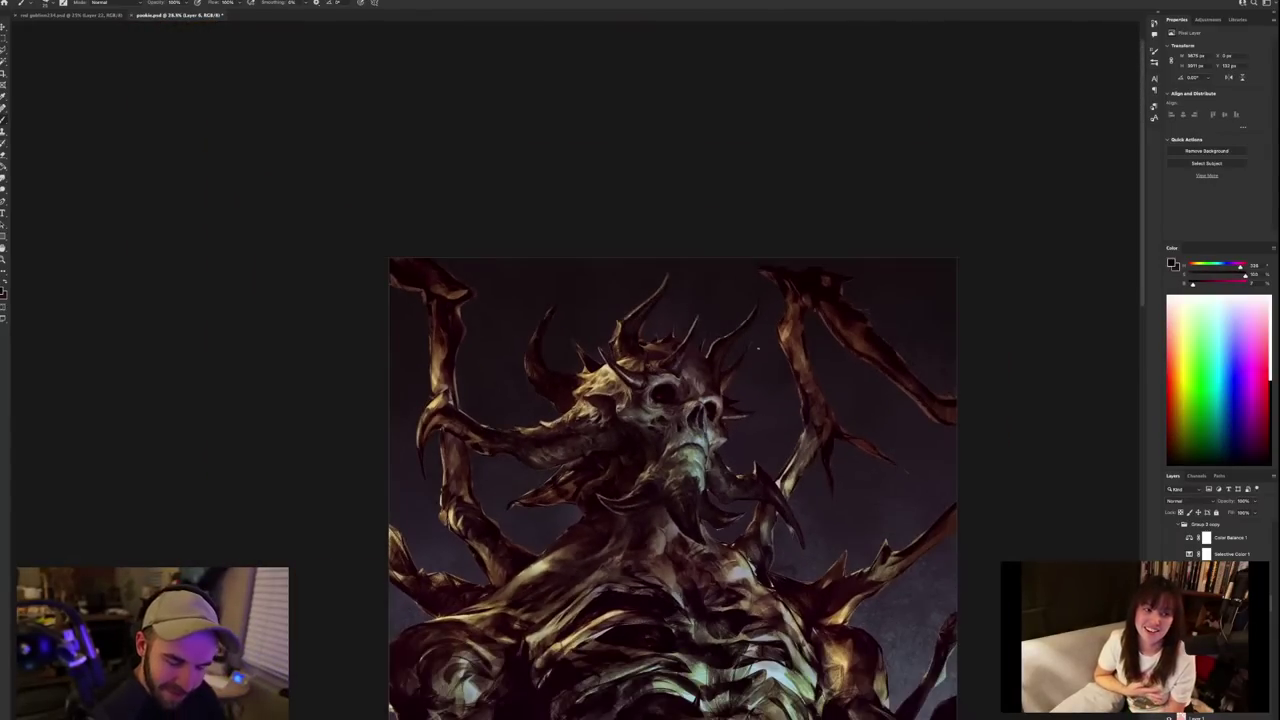
scroll(761, 347, up, 4)
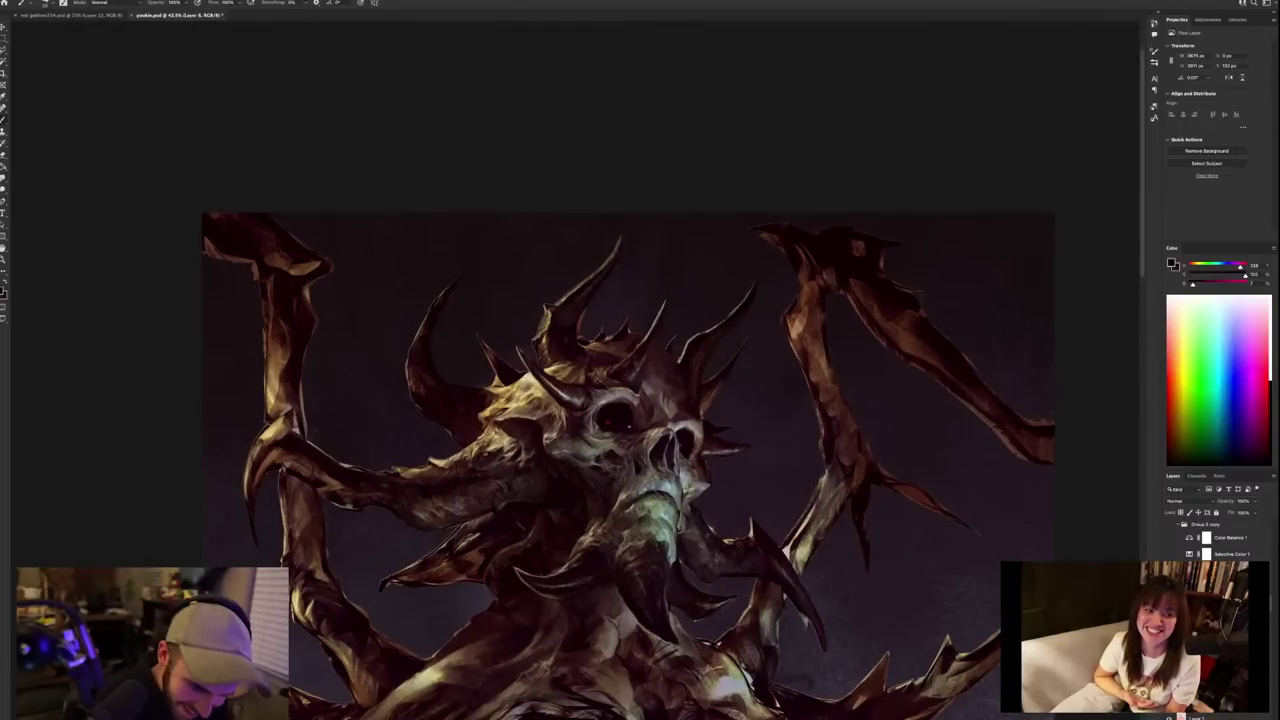
alt+click(624, 446)
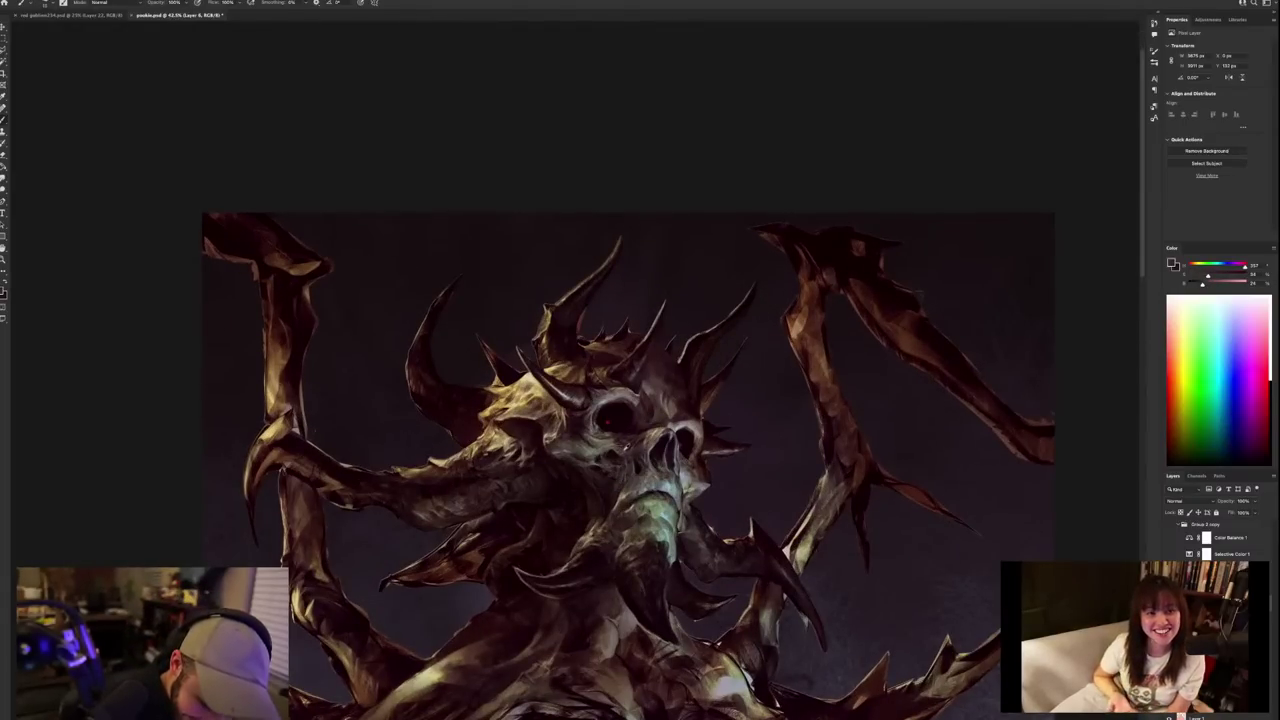
alt+click(618, 426)
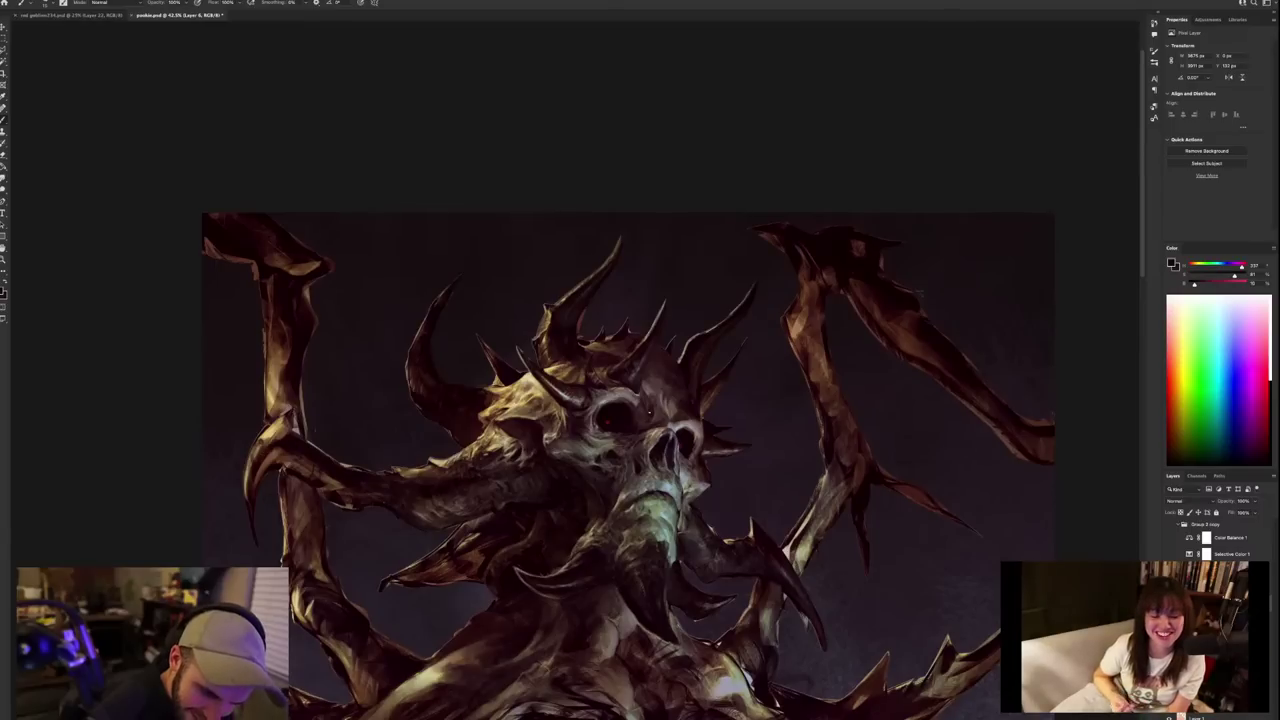
scroll(778, 436, down, 4)
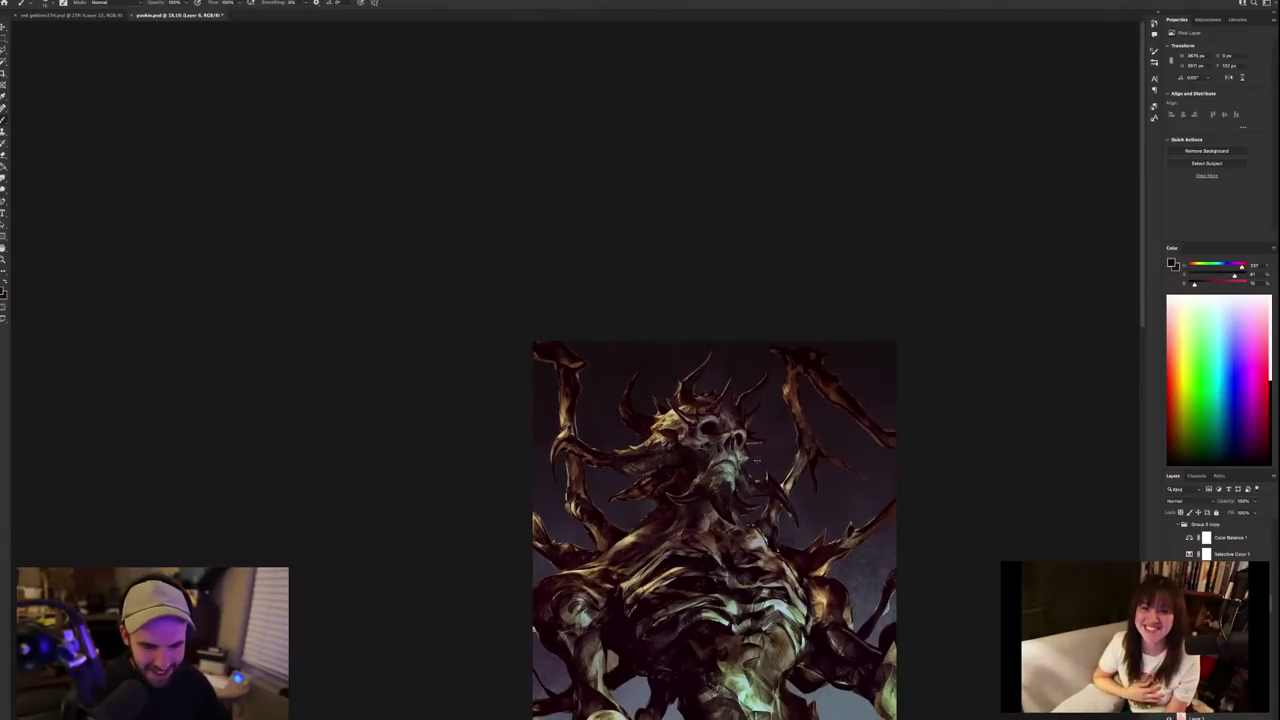
Touch up the cheekbone below the eye socket with mid-grey tones sampled from the side of the skull.
scroll(702, 417, up, 4)
alt+click(656, 478)
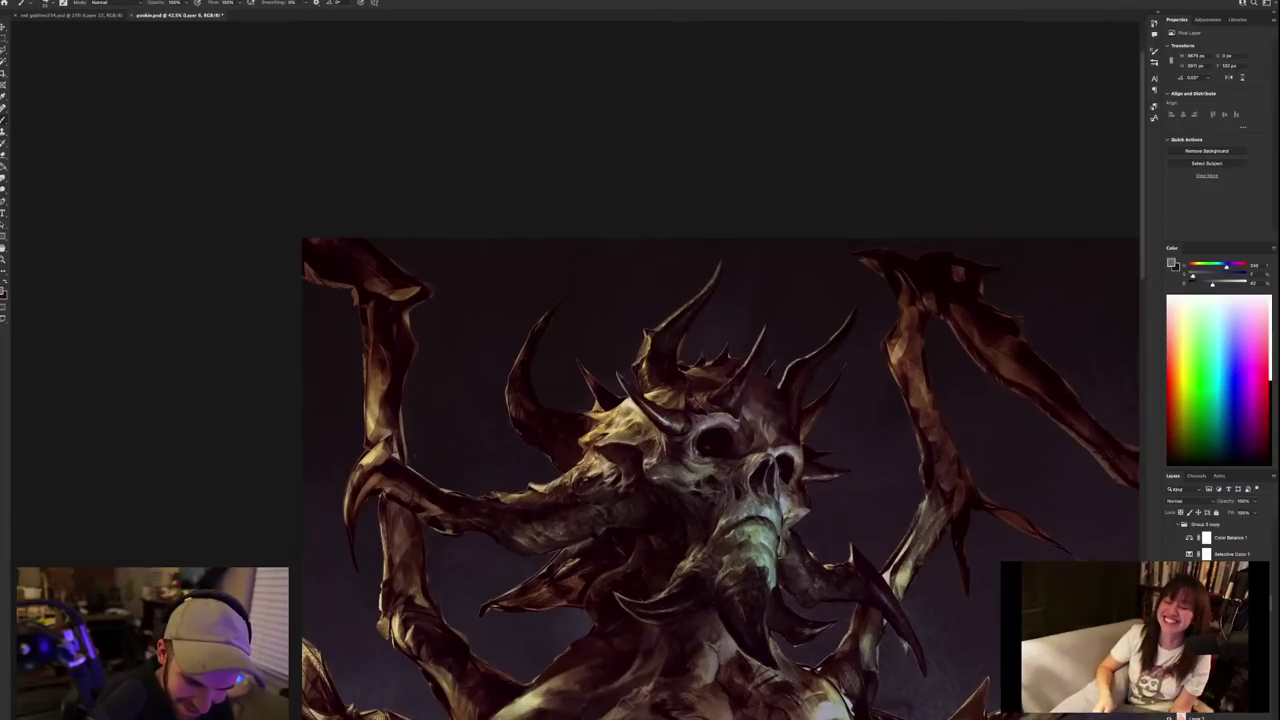
alt+click(665, 477)
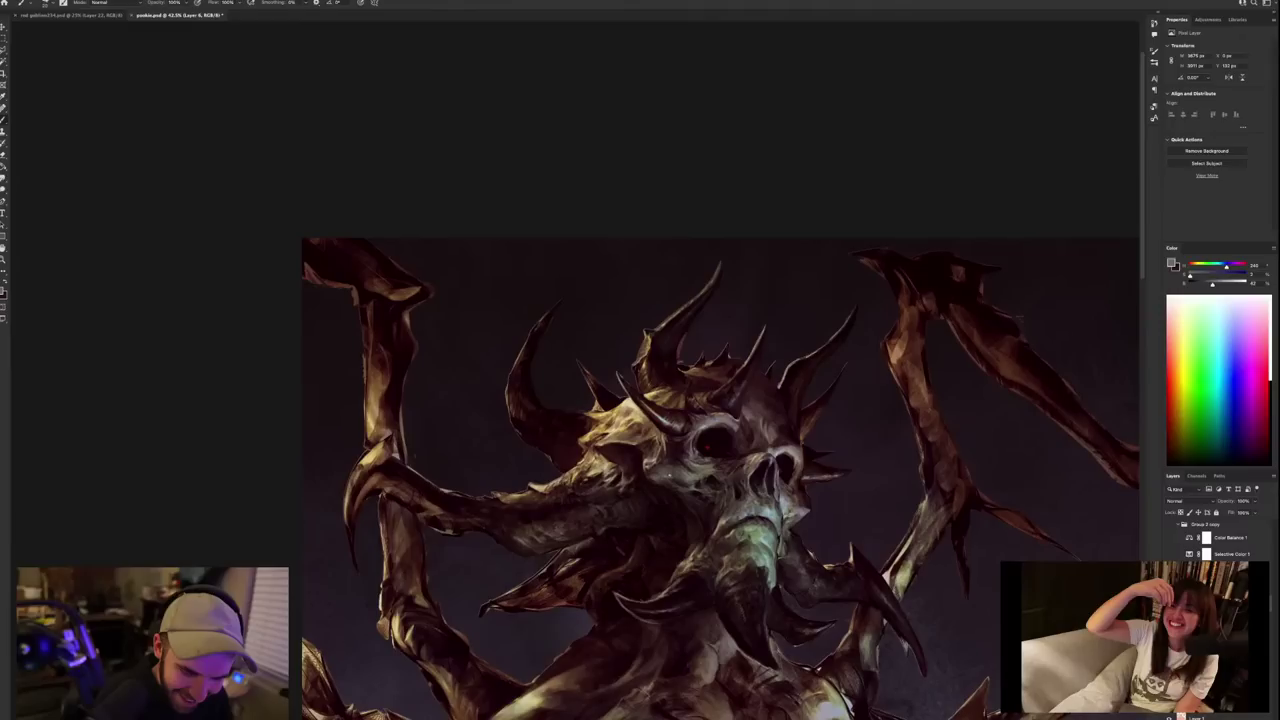
Darken the small spike behind the brow with sampled near-black tones, and check the figure at reduced size.
scroll(772, 473, up, 1)
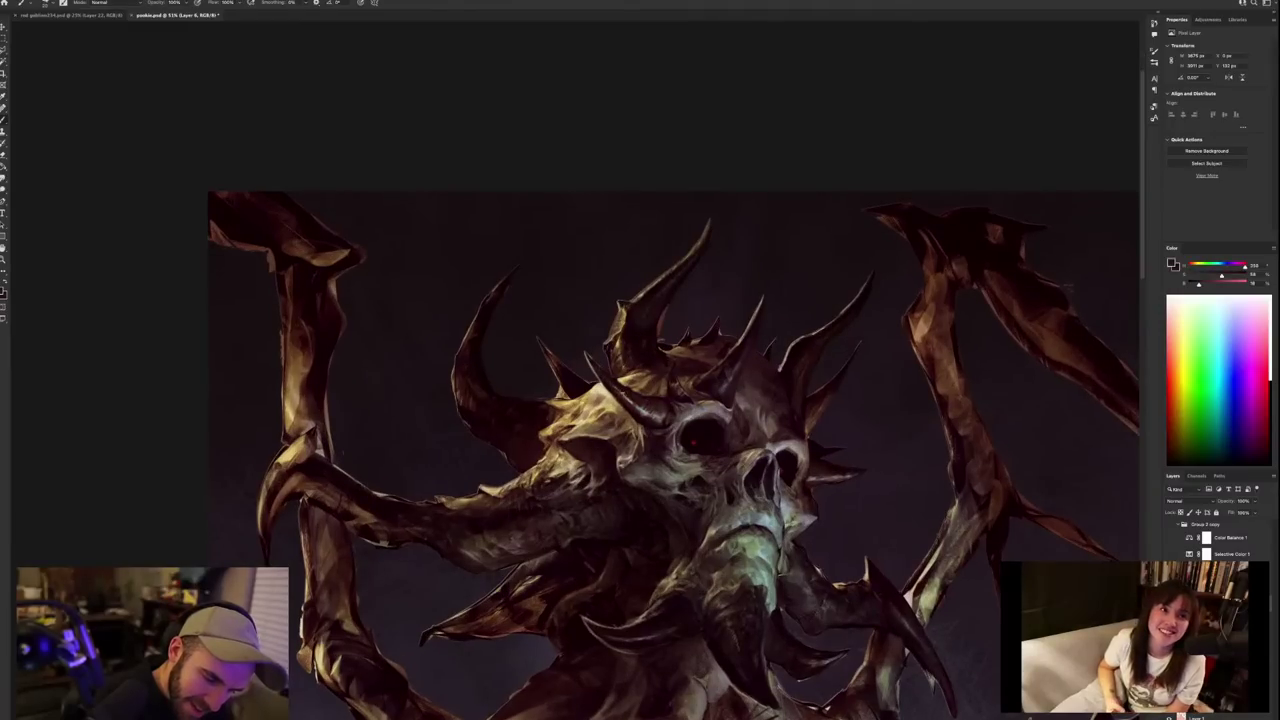
alt+click(610, 388)
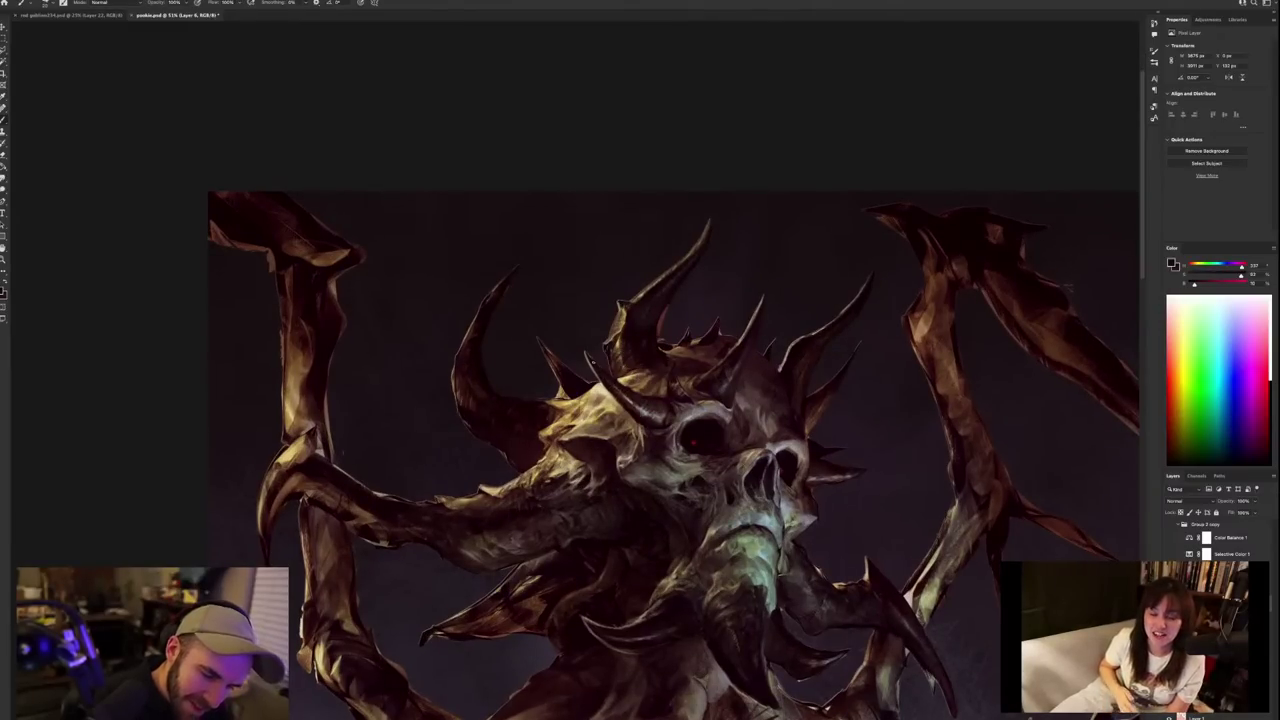
alt+click(532, 447)
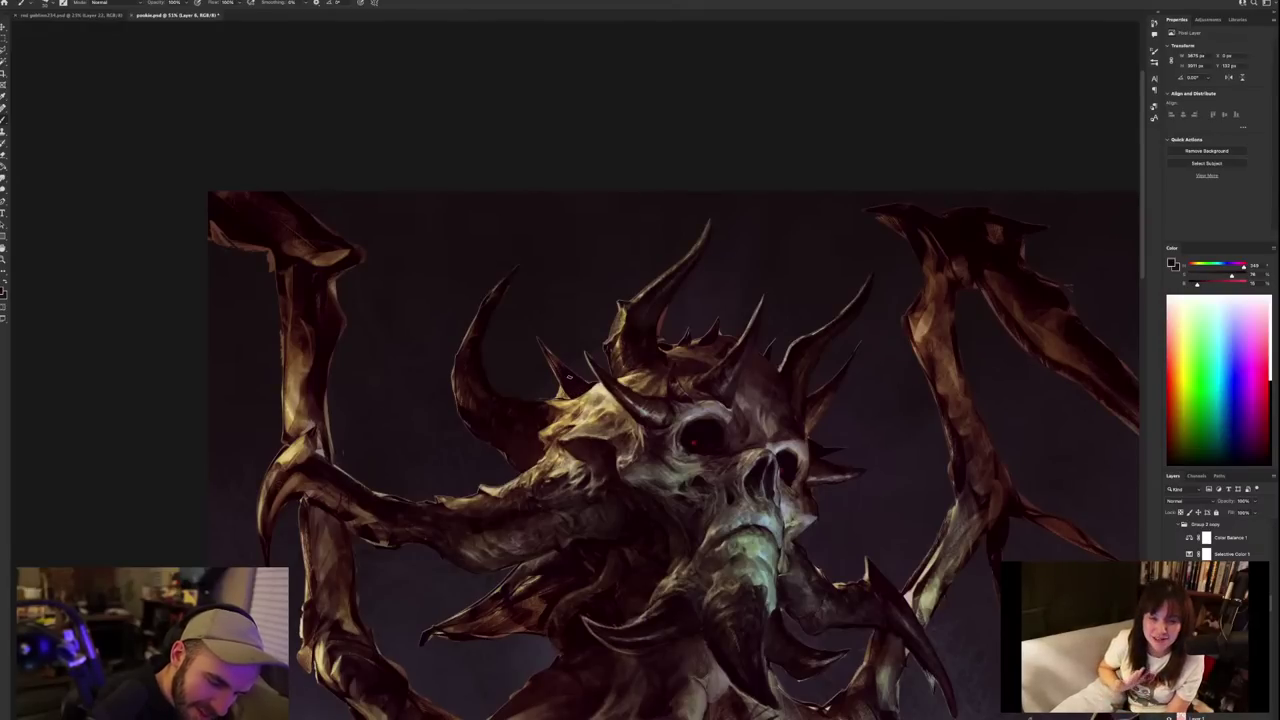
scroll(612, 368, down, 6)
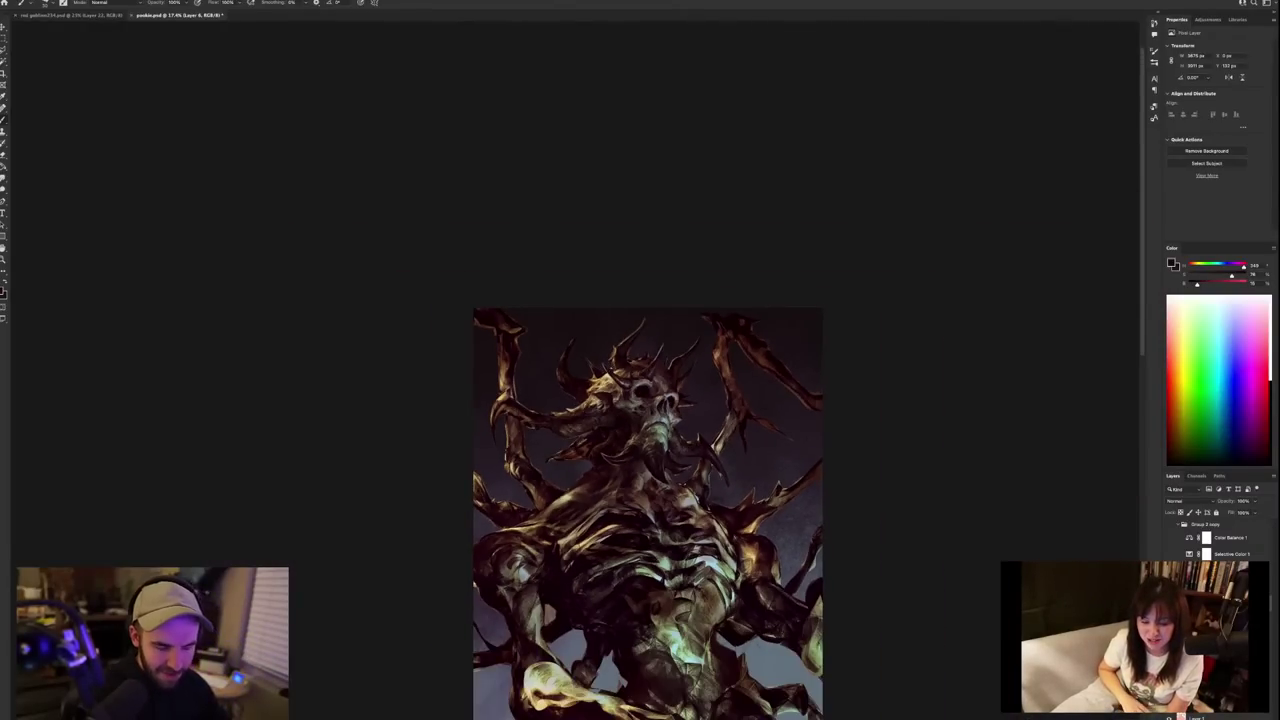
Darken the pointed reddish frill below the jaw with a near-black tone sampled beside it, checking at reduced size.
scroll(612, 369, up, 4)
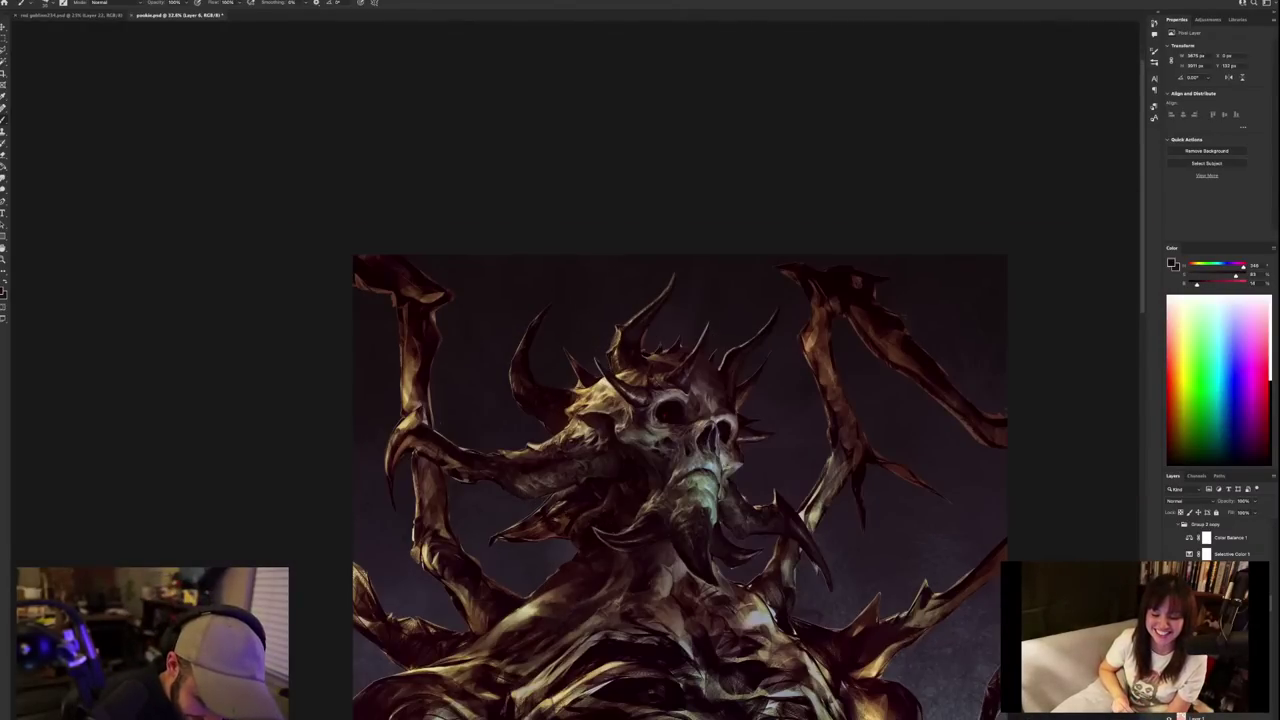
alt+click(570, 522)
drag(556, 530, 502, 536)
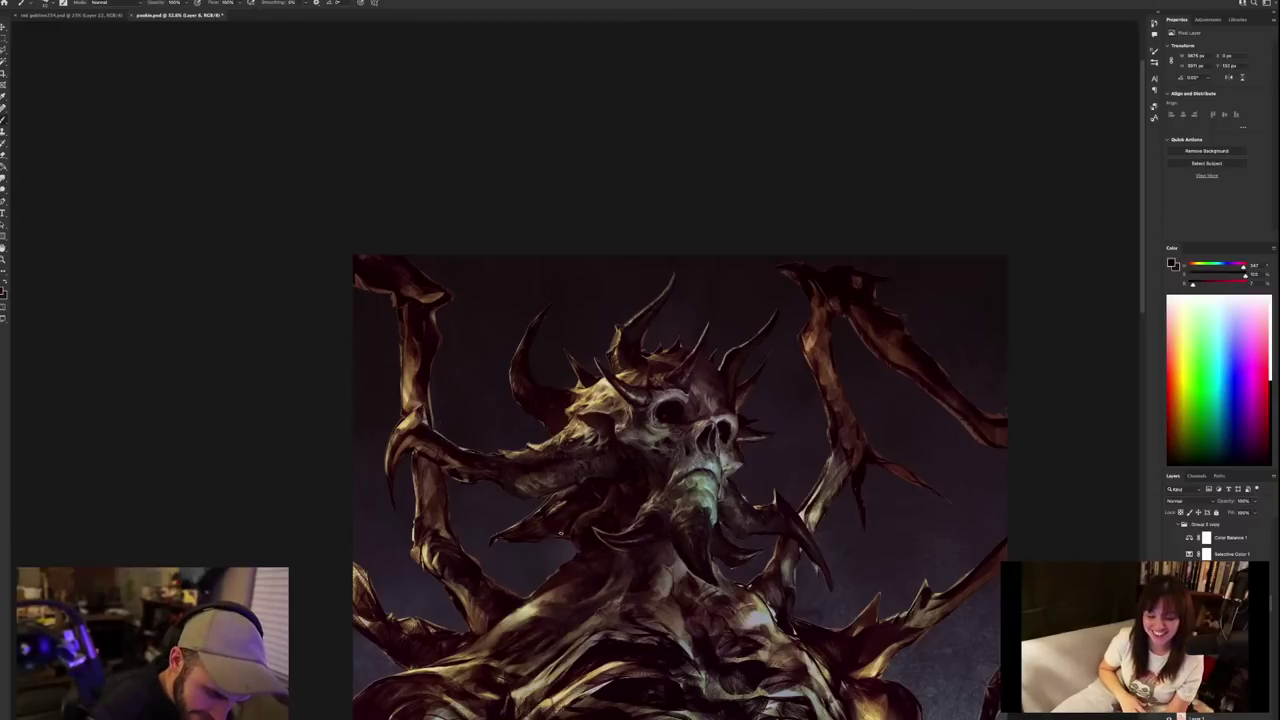
scroll(728, 455, down, 3)
scroll(728, 455, up, 2)
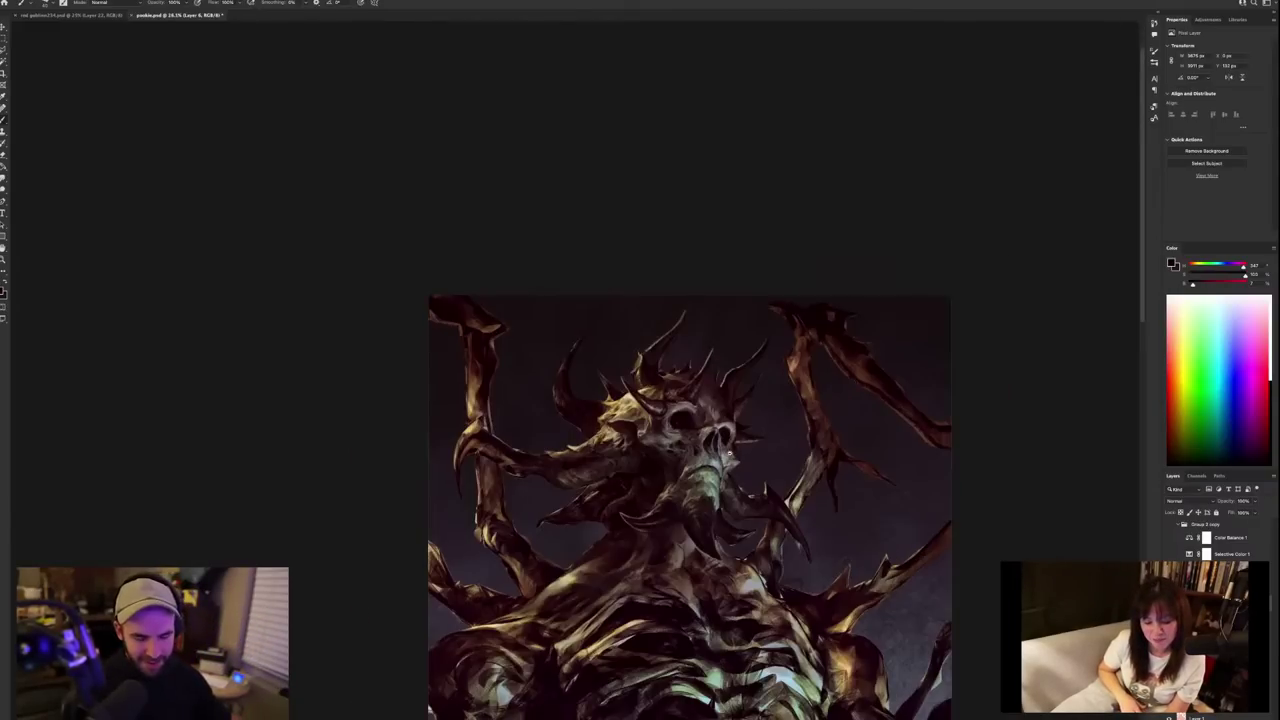
Touch up the face with a sampled pale grey and the neck with sampled grey and dark brown, comparing the last stroke by undoing and redoing it.
drag(861, 550, 785, 452)
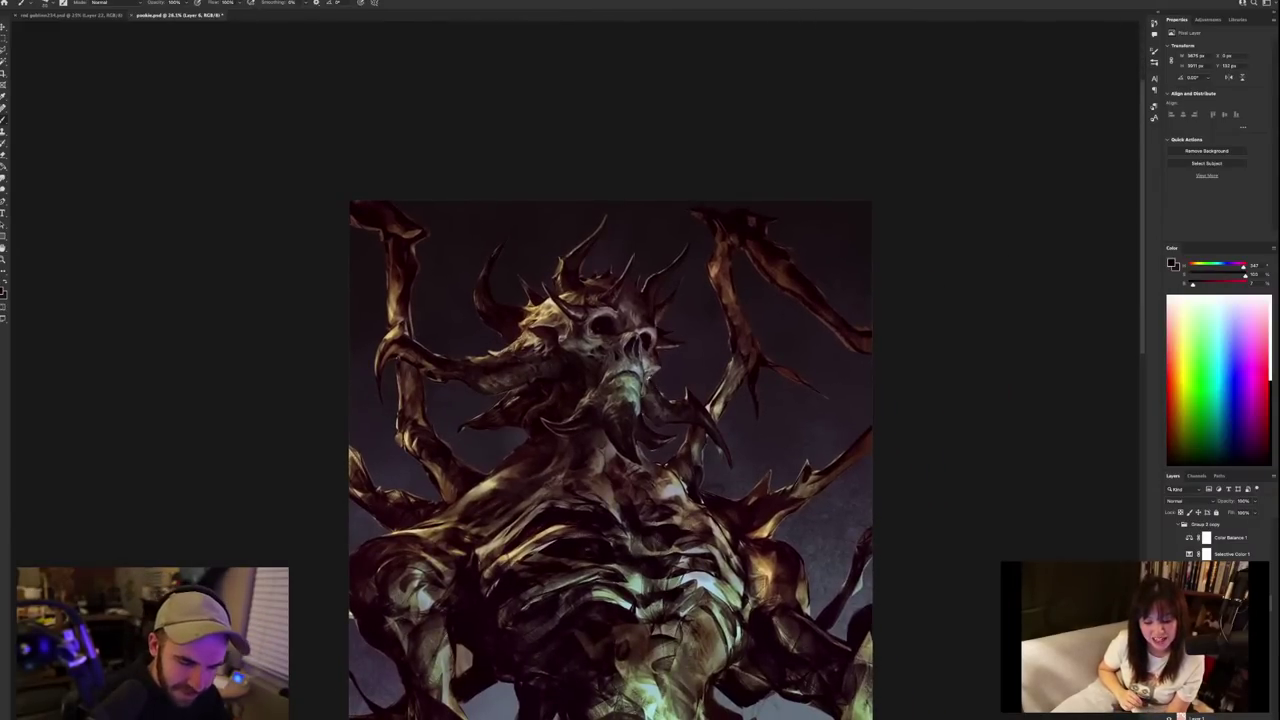
alt+click(650, 355)
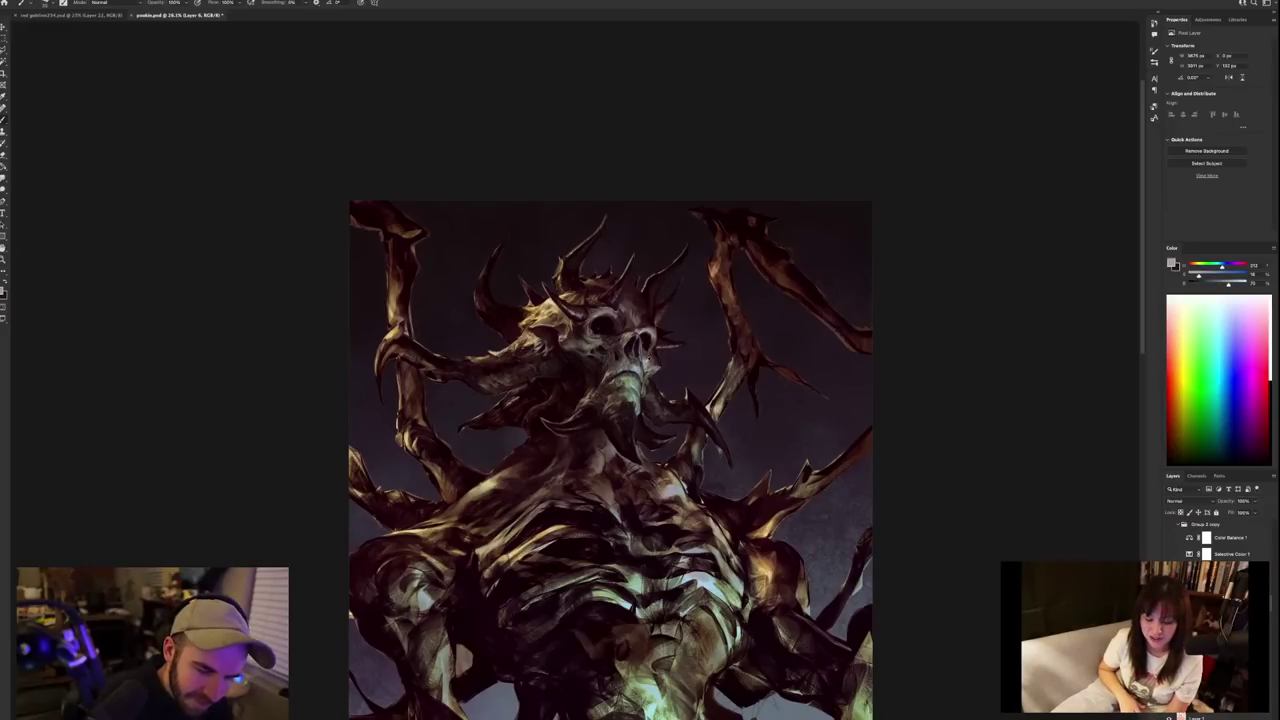
alt+click(601, 439)
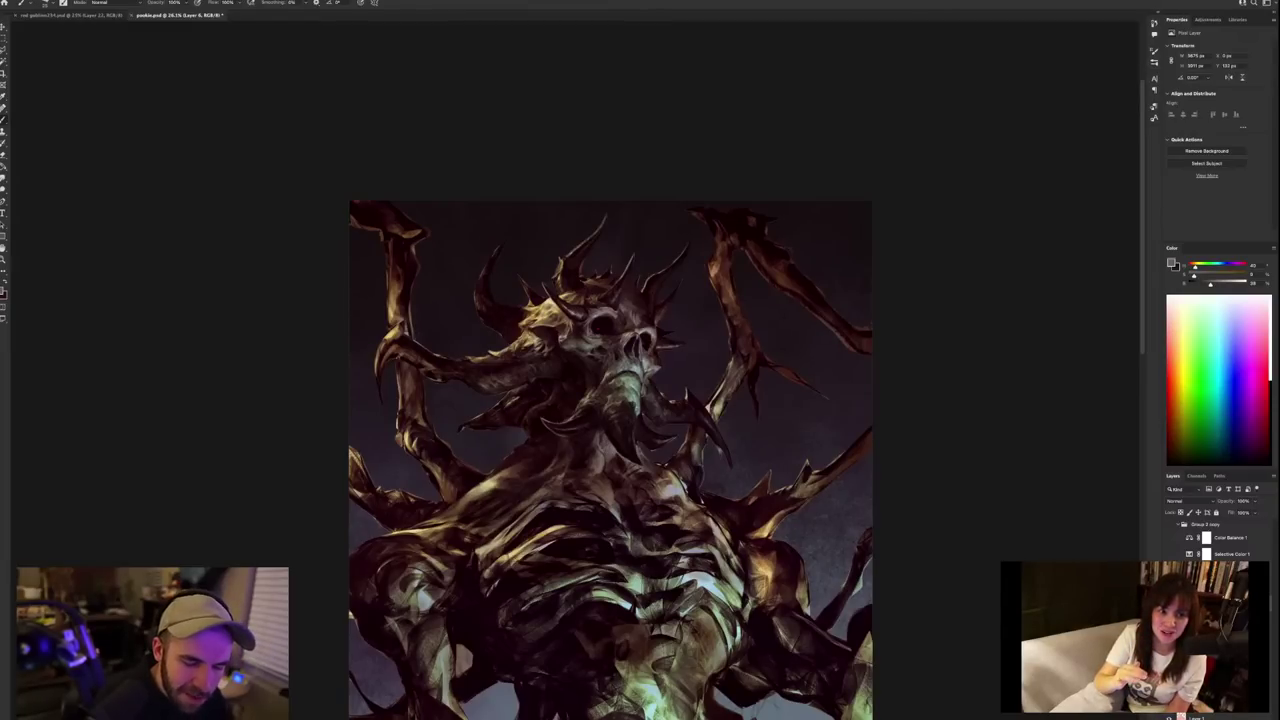
alt+click(605, 436)
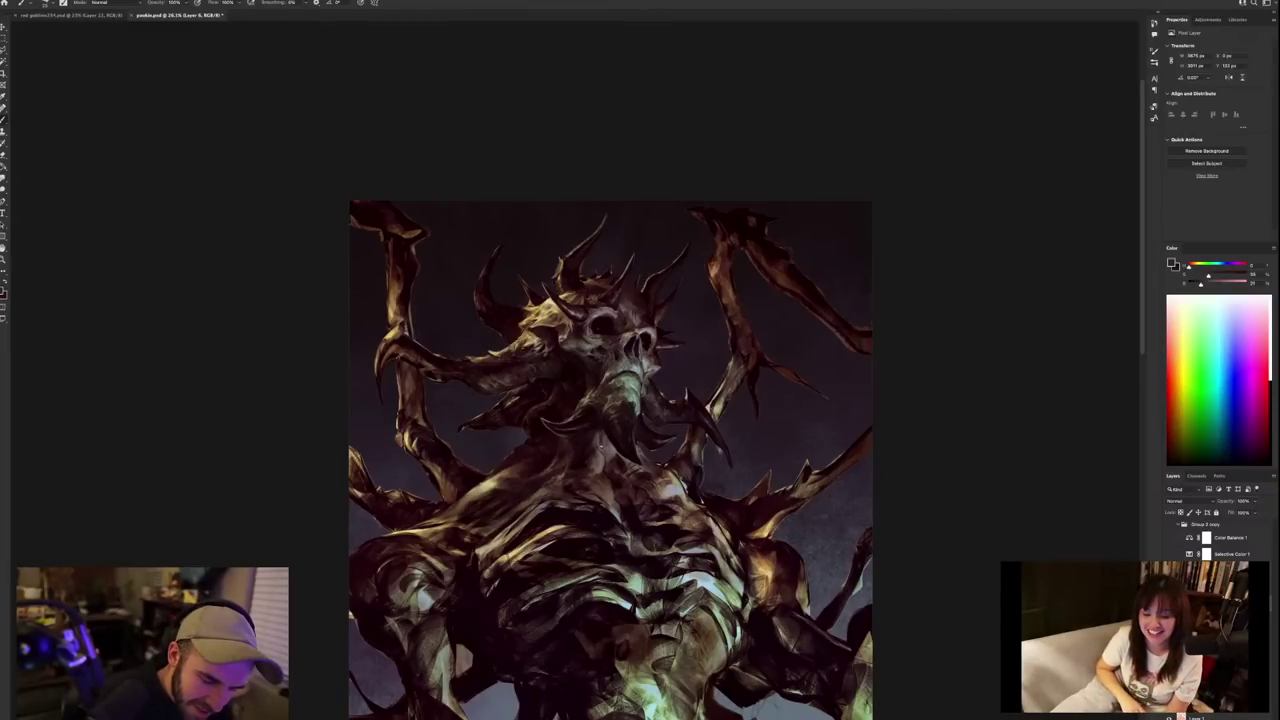
scroll(637, 411, down, 2)
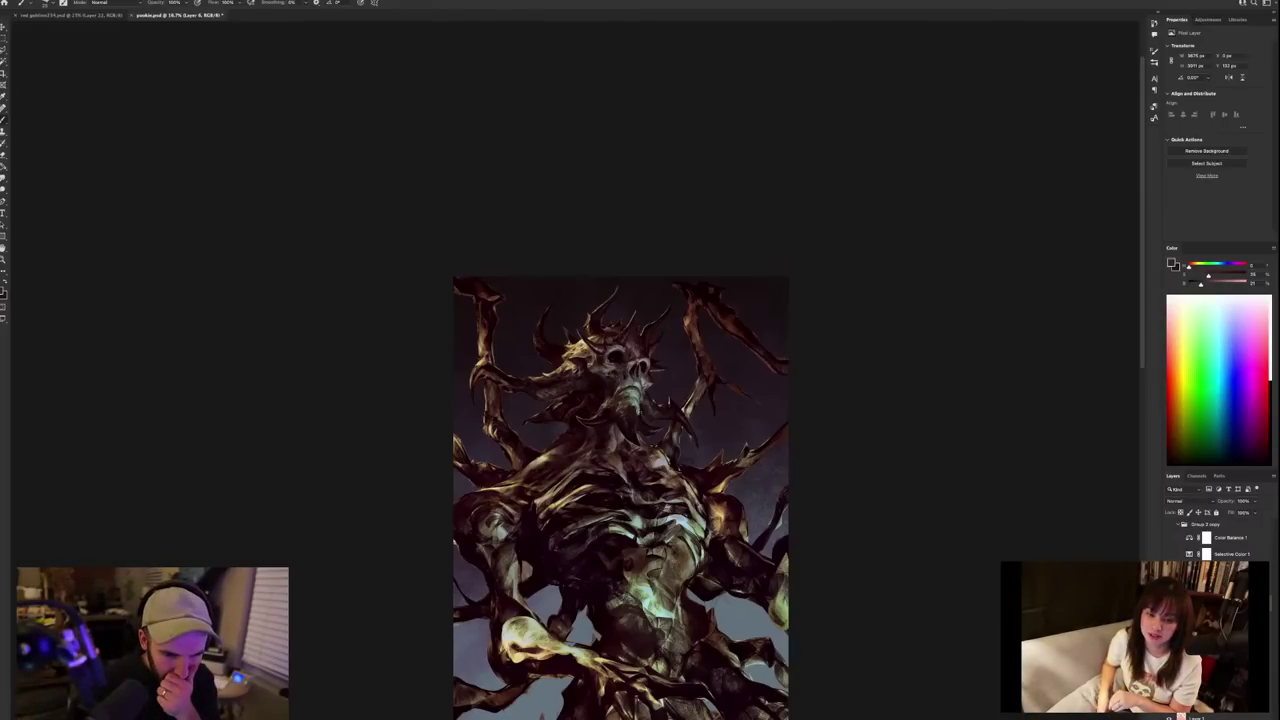
key(super+z)
key(ctrl+shift+z)
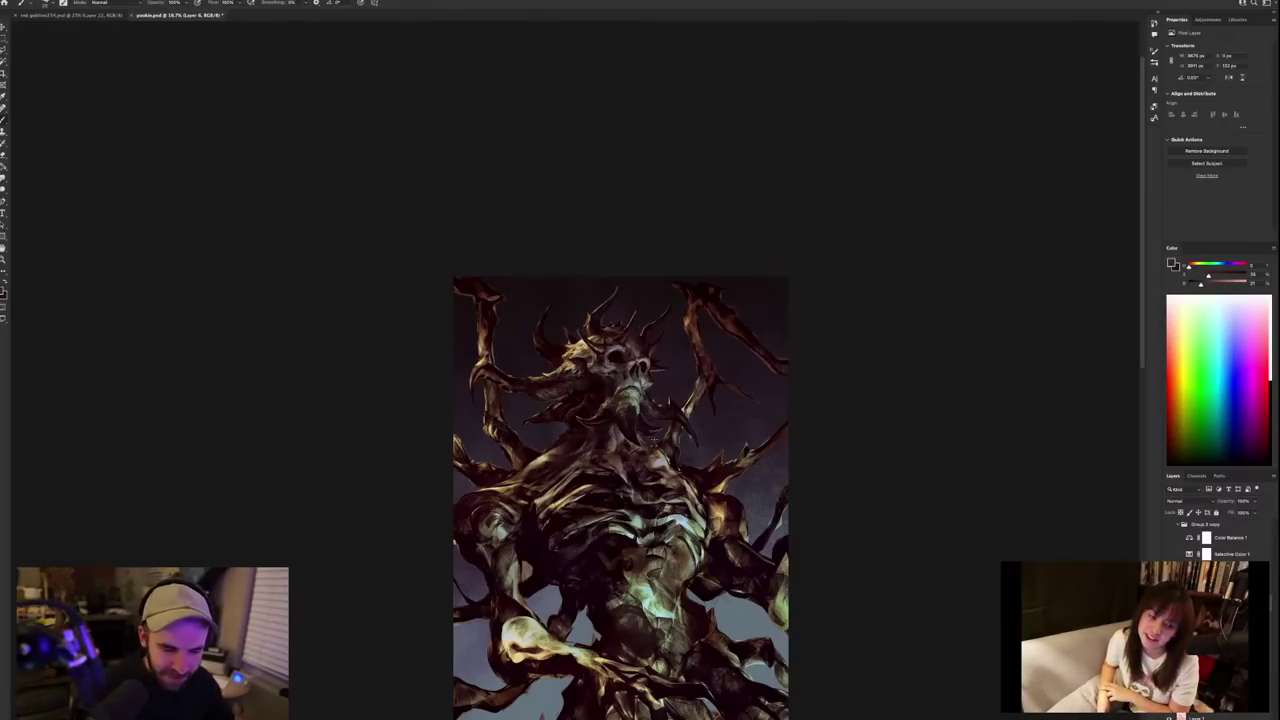
Refine the muscle folds on the upper chest beside the neck with sampled grey, brown and near-black tones.
alt+click(578, 472)
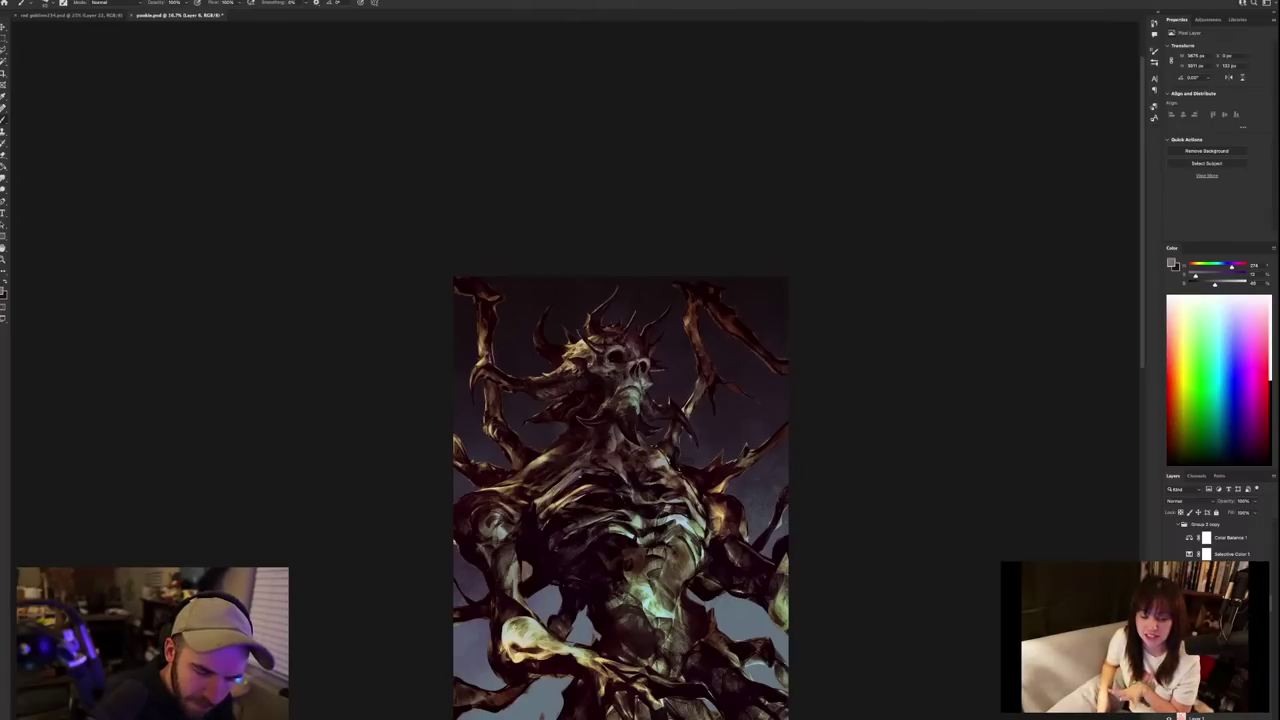
alt+click(589, 362)
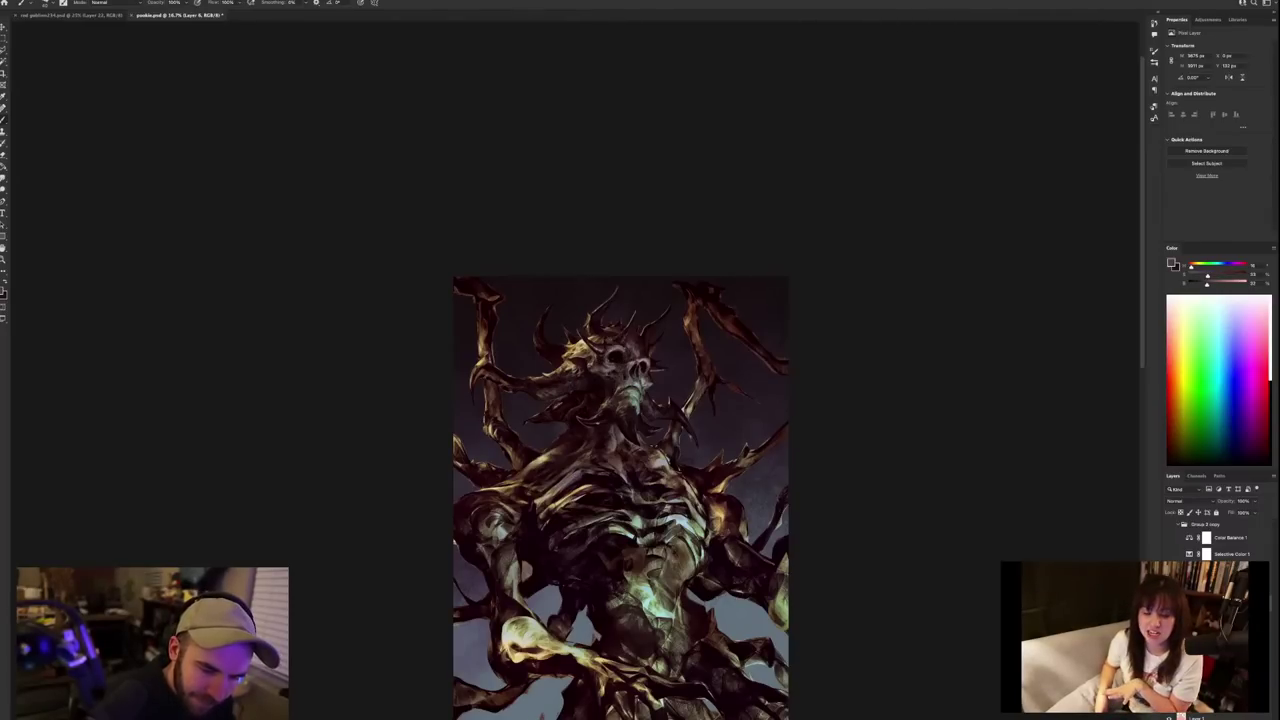
alt+click(584, 472)
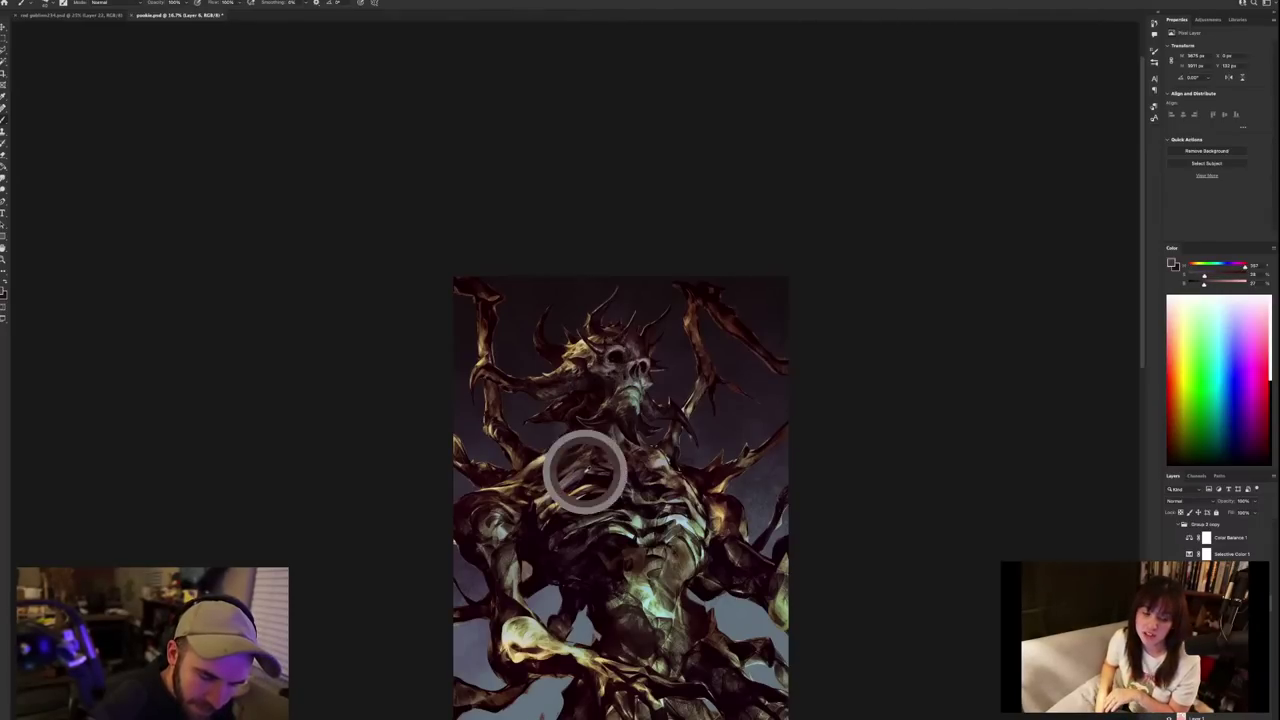
alt+click(568, 487)
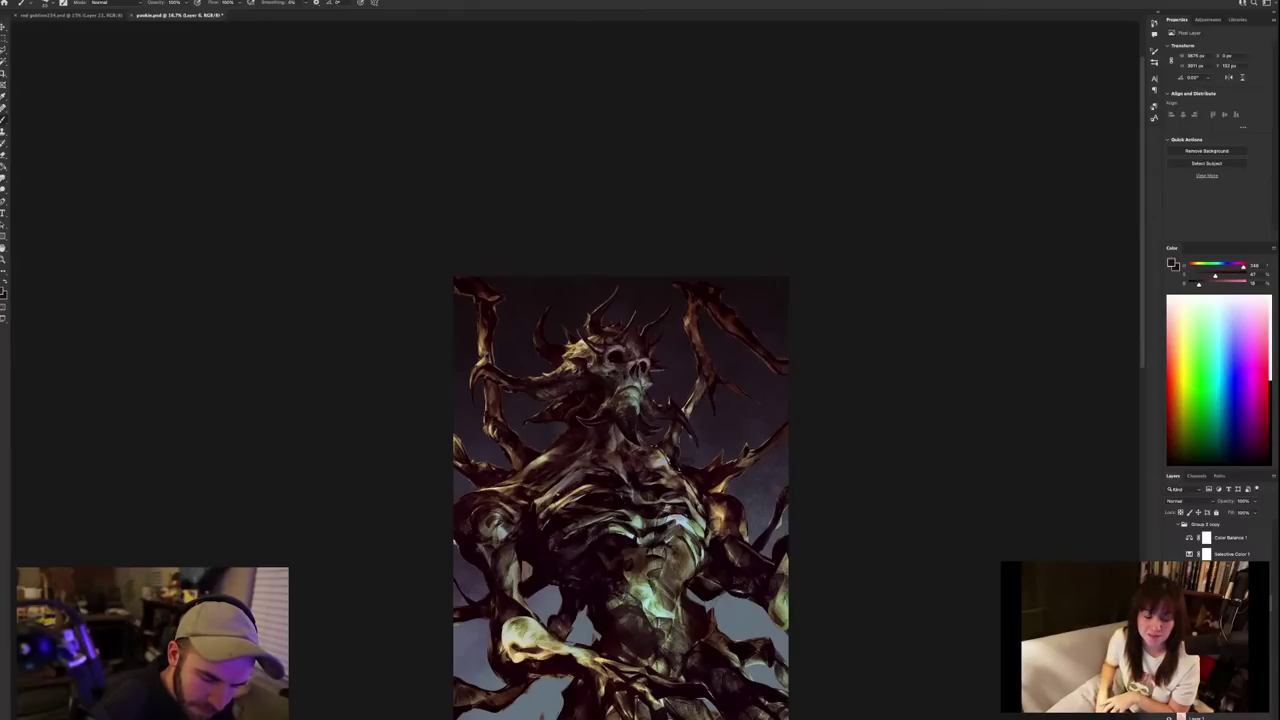
alt+click(549, 501)
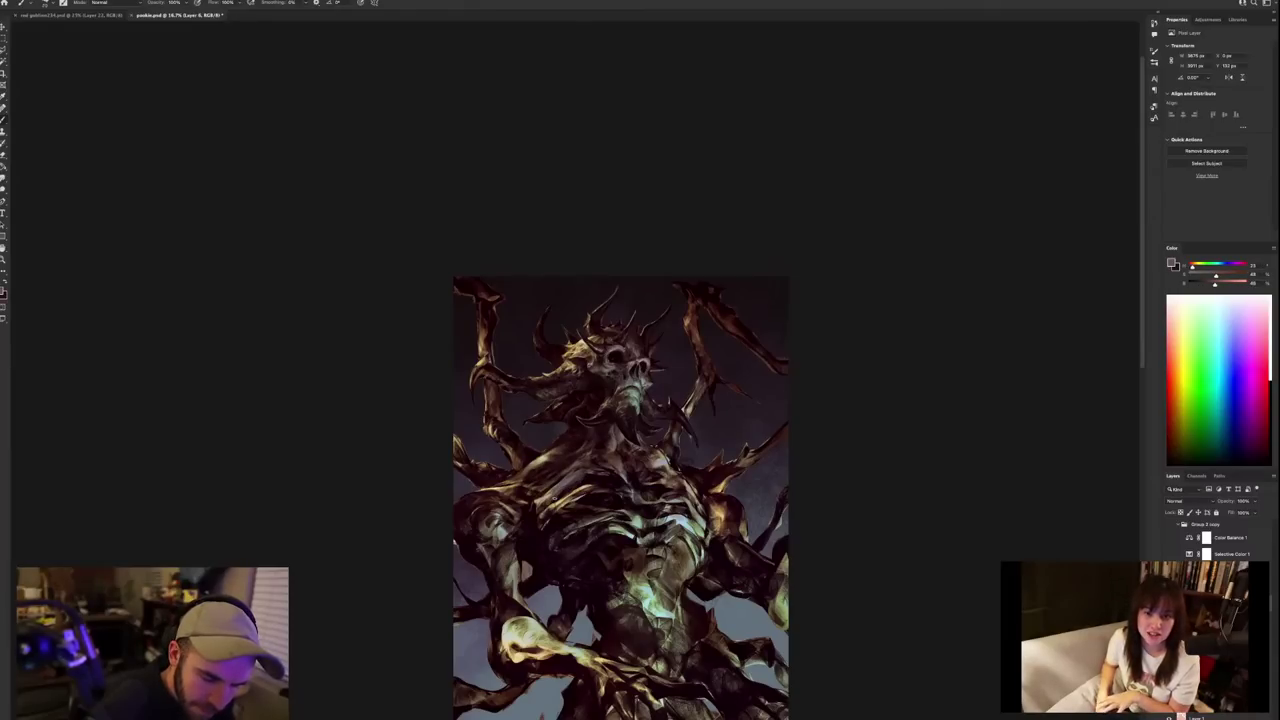
alt+click(591, 474)
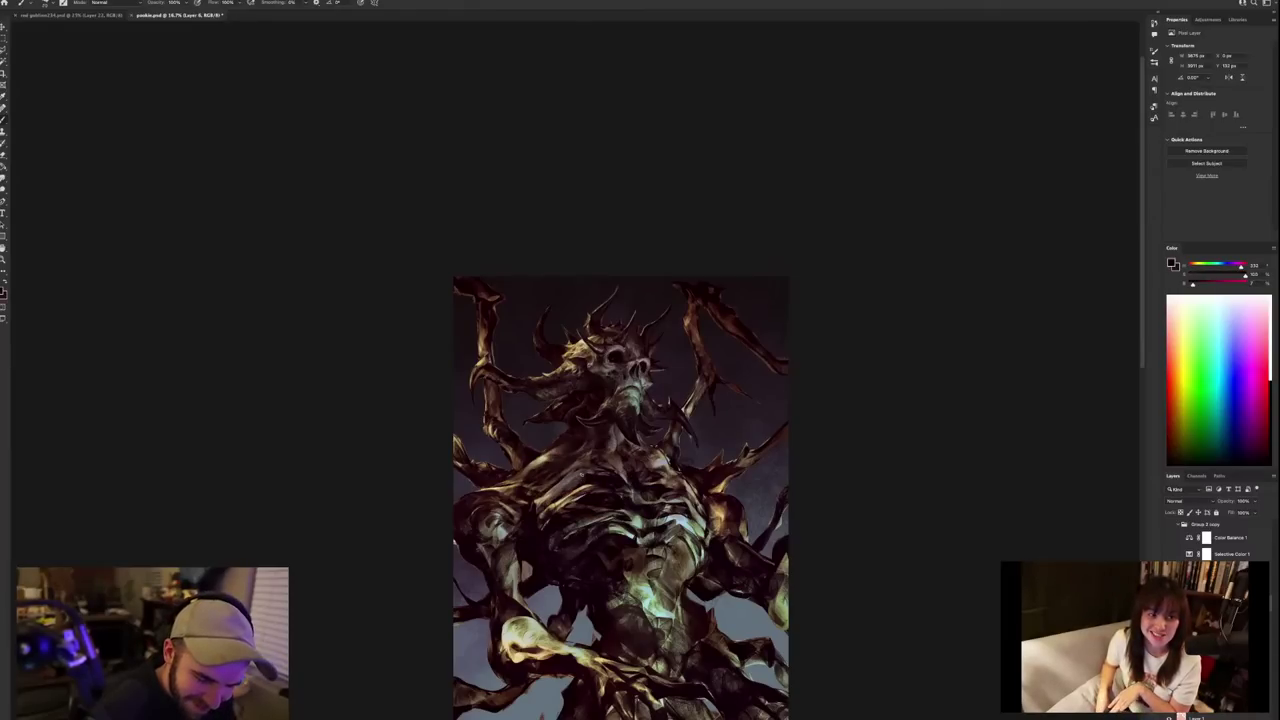
Refine the folds at the base of the neck and centre of the upper chest with sampled dark reddish-grey and near-black tones.
alt+click(590, 466)
alt+click(604, 473)
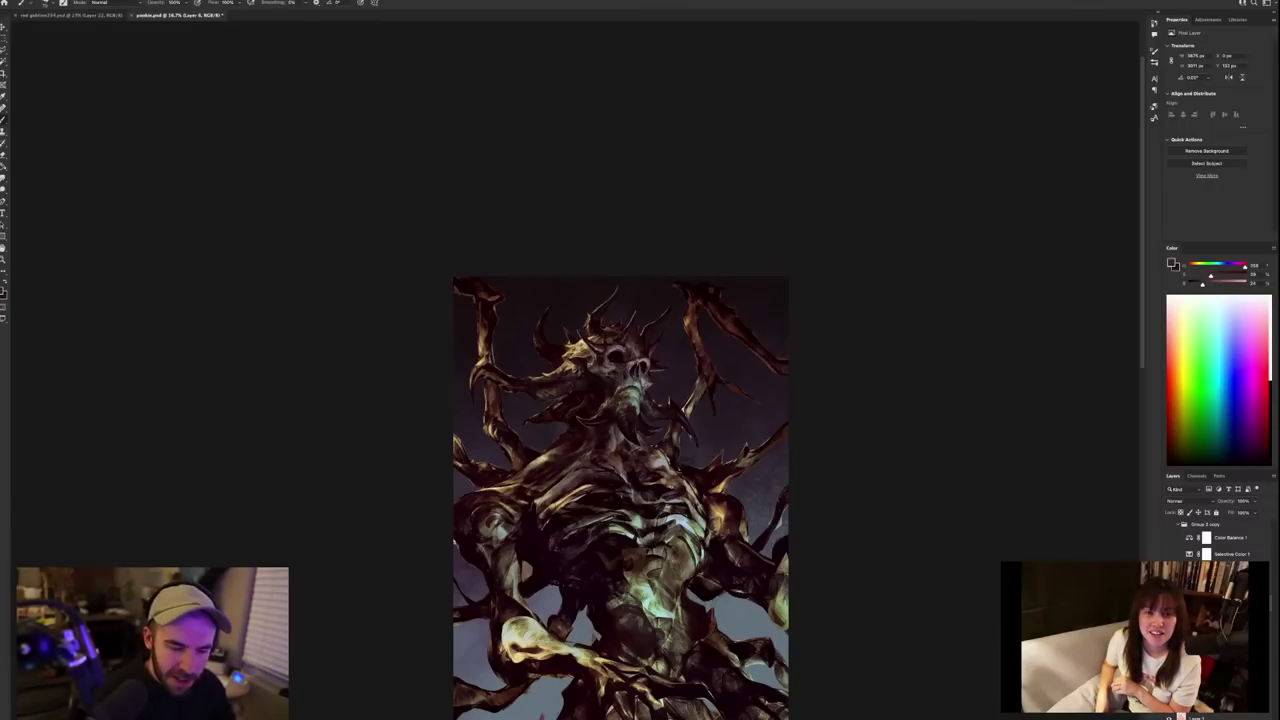
alt+click(620, 478)
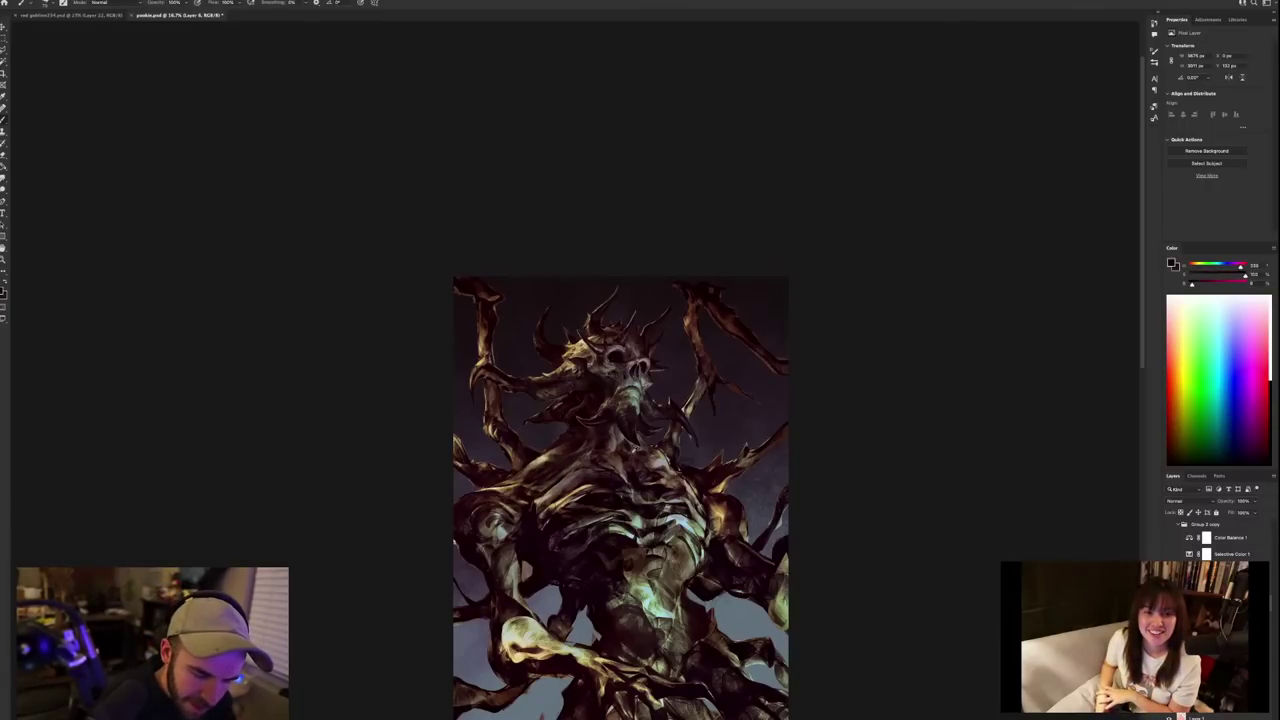
alt+click(600, 463)
alt+click(600, 465)
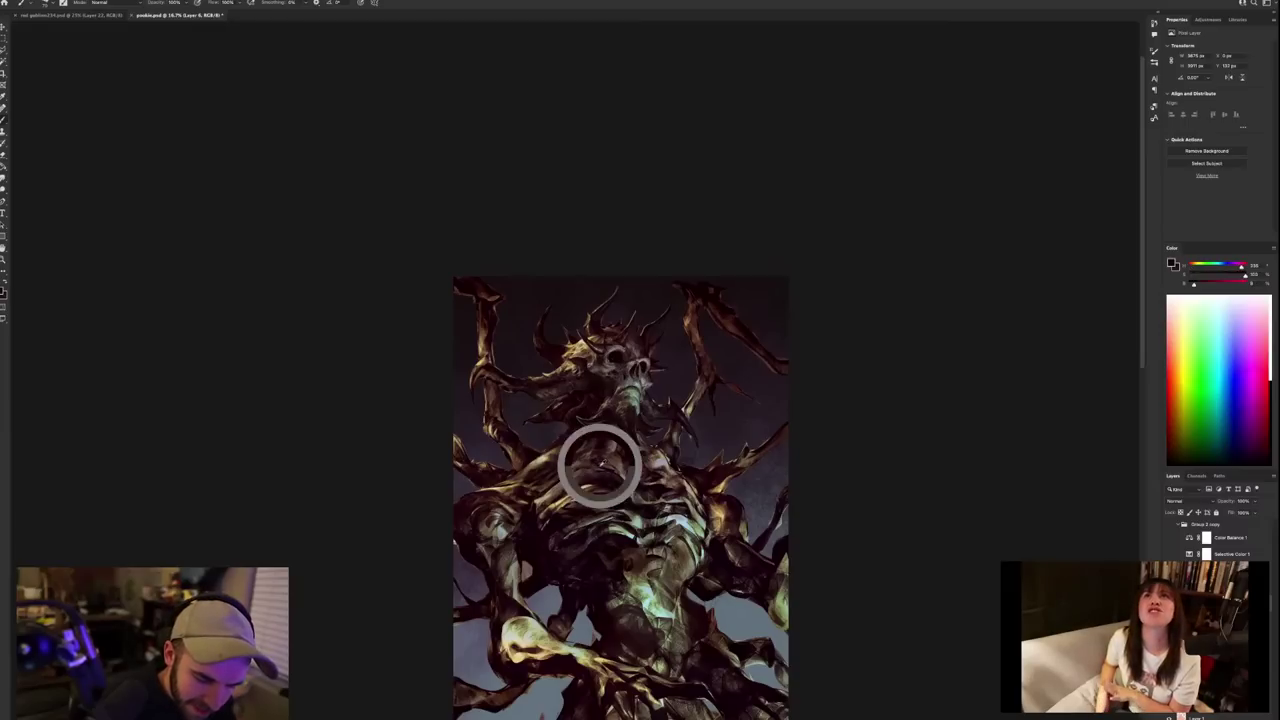
alt+click(600, 470)
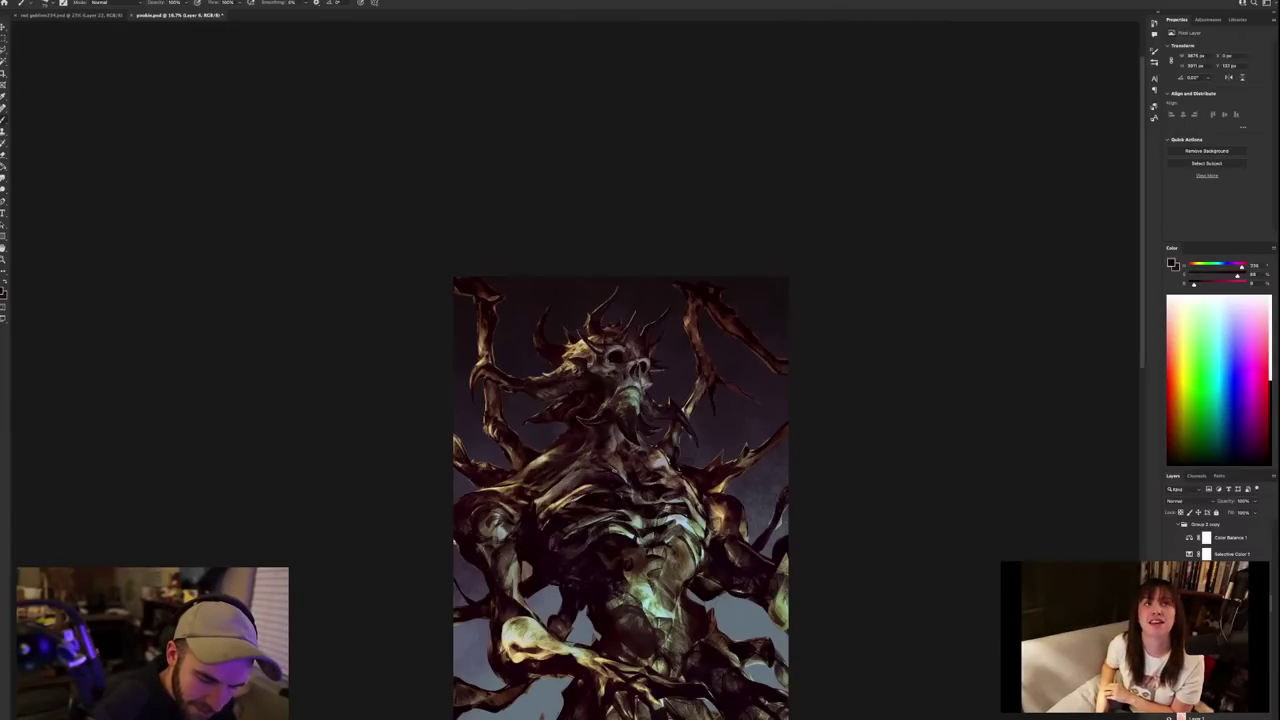
alt+click(603, 458)
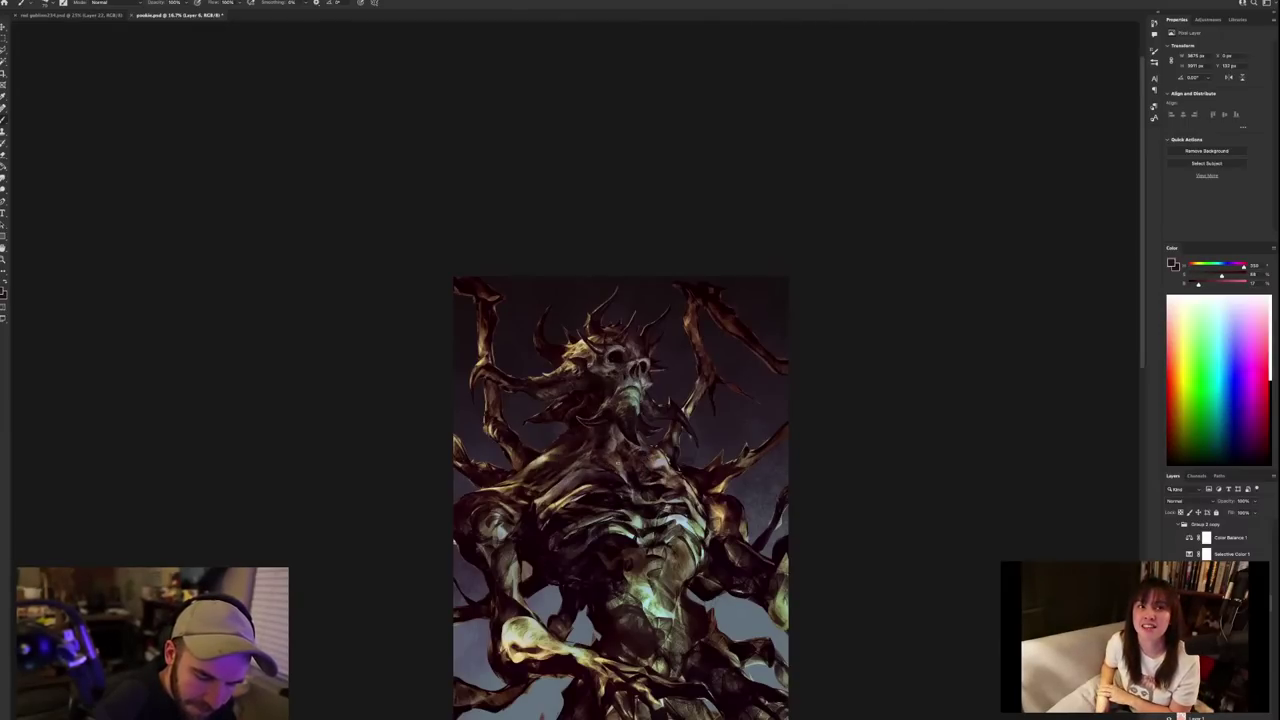
Rework the muscle strands running from the neck to the shoulder with sampled brown, dark brown and near-black tones.
alt+click(668, 458)
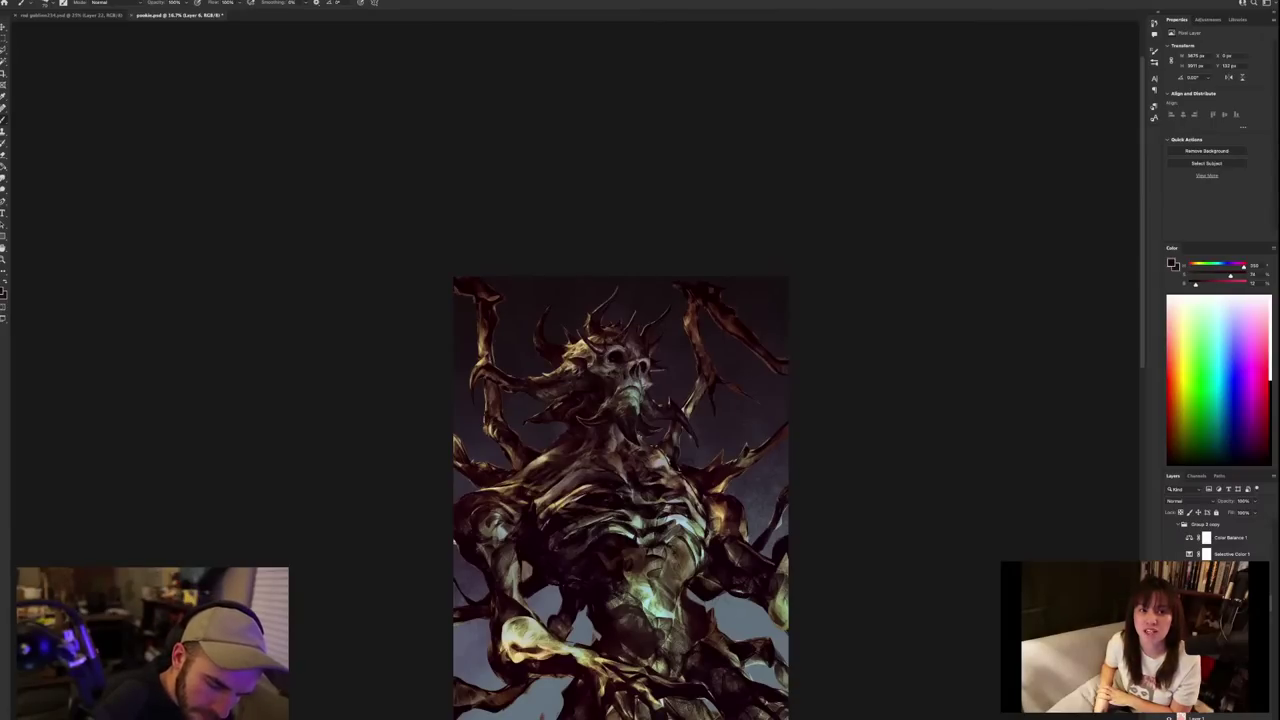
alt+click(564, 478)
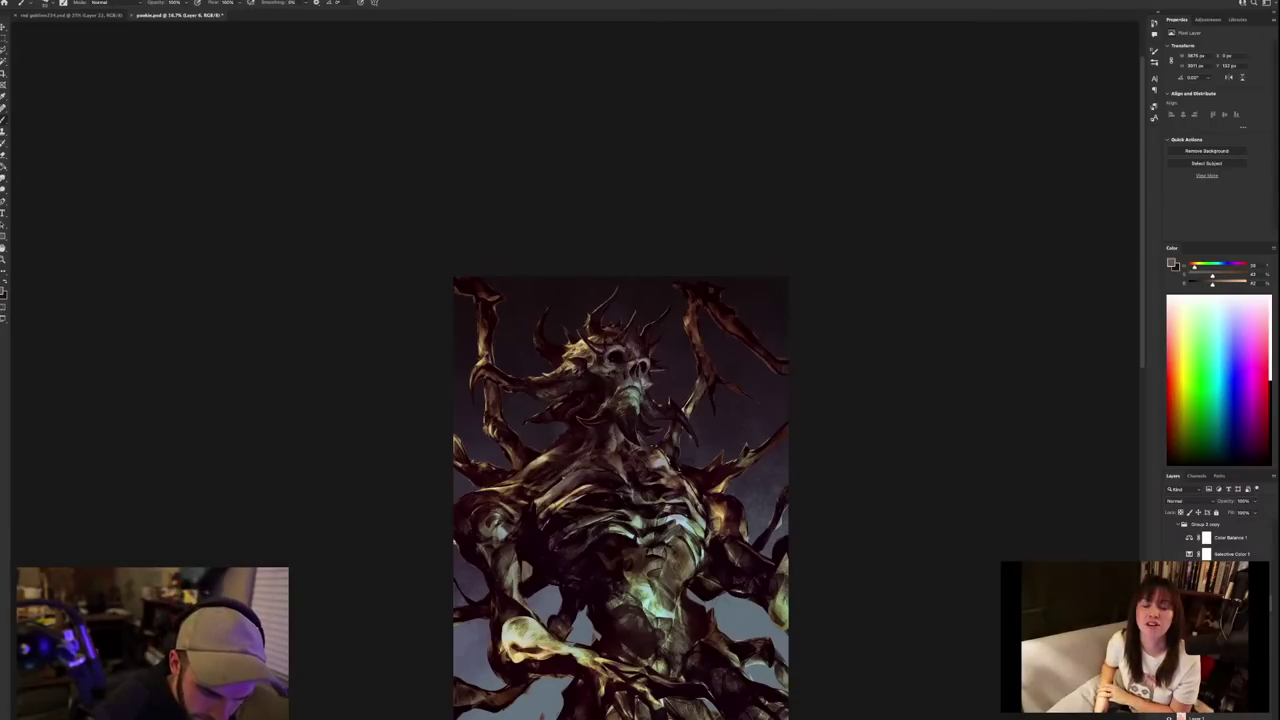
alt+click(572, 452)
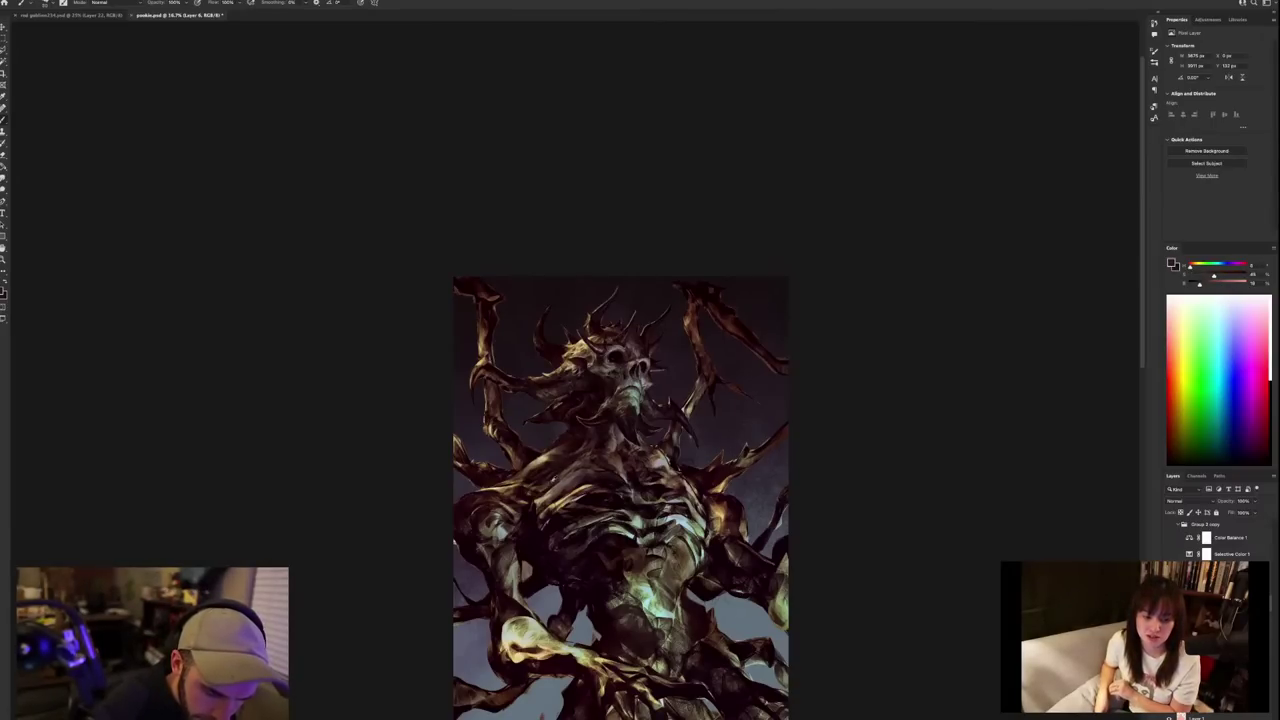
alt+click(545, 481)
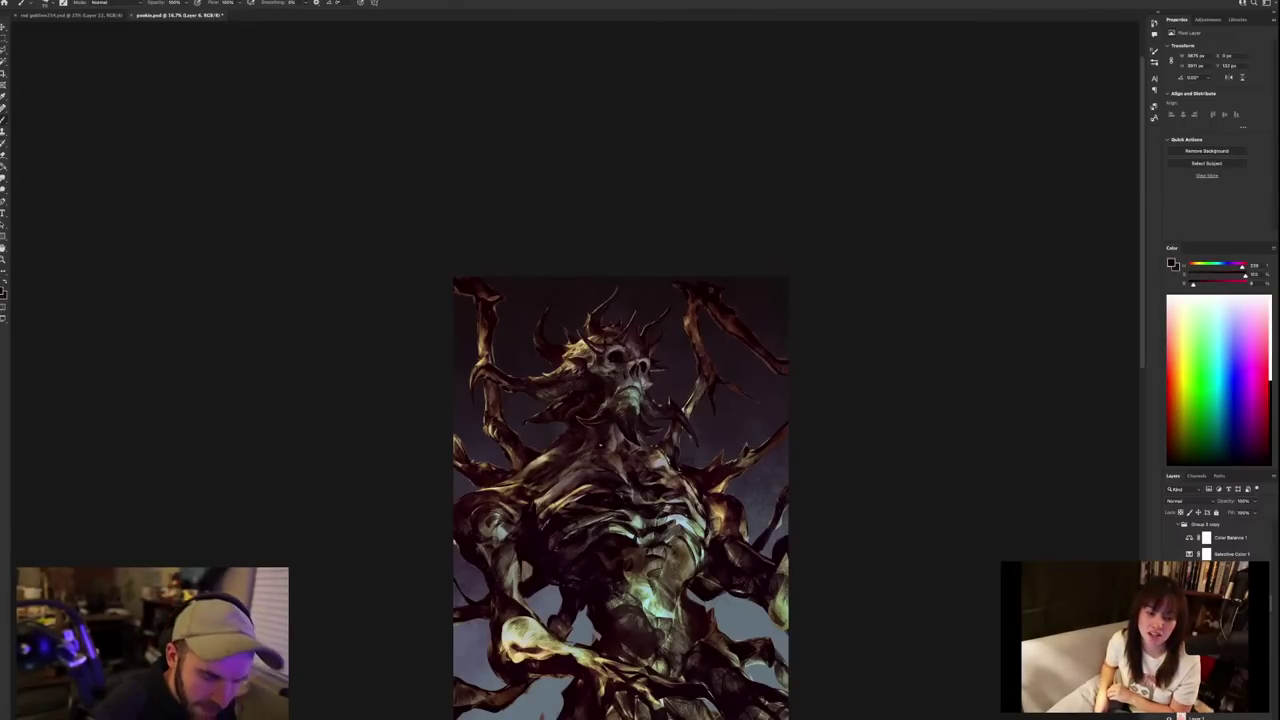
scroll(601, 446, down, 2)
scroll(601, 445, up, 1)
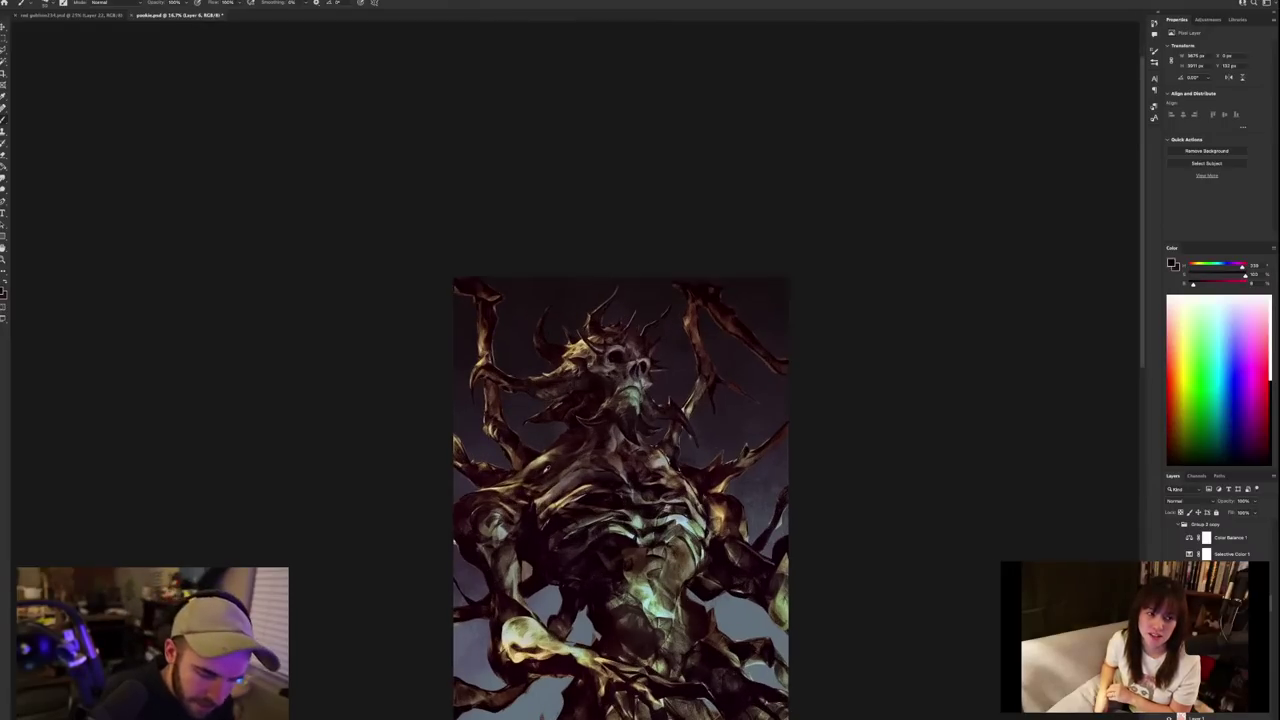
Darken the upper edge of the sloping shoulder muscle with sampled near-black tones, checking the whole figure at reduced size.
alt+click(550, 468)
alt+click(545, 467)
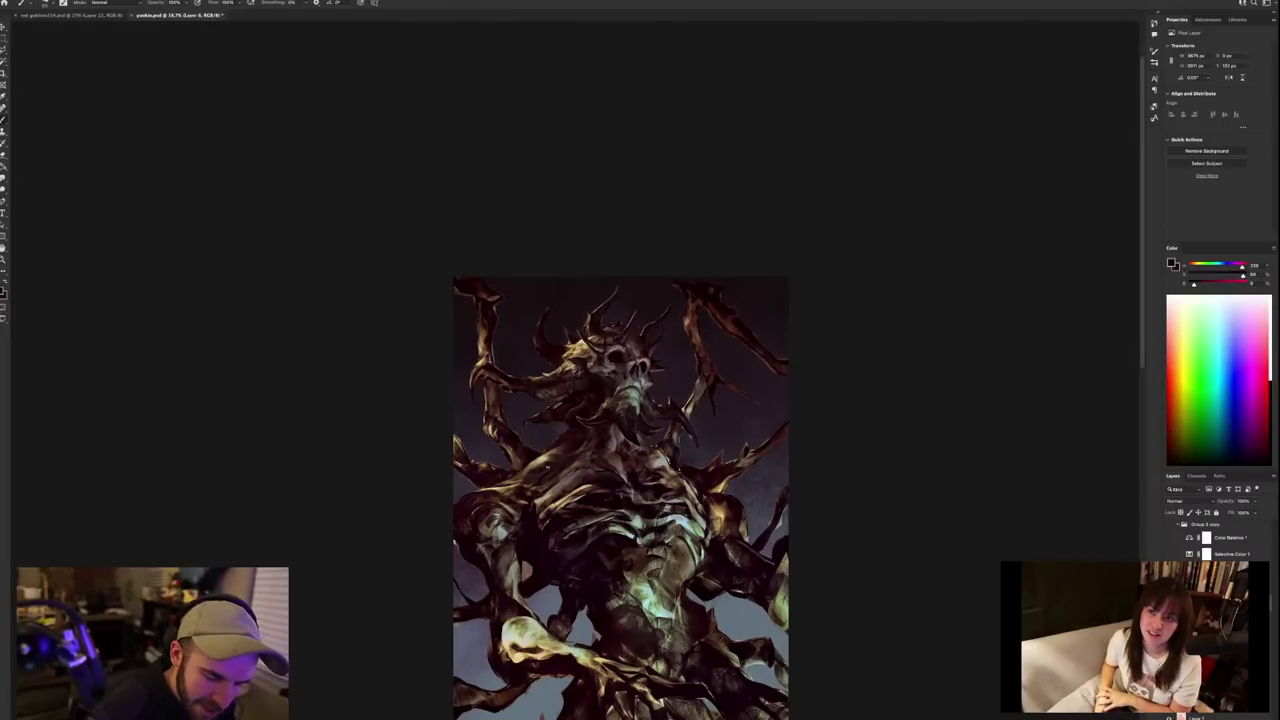
alt+click(537, 467)
alt+click(538, 469)
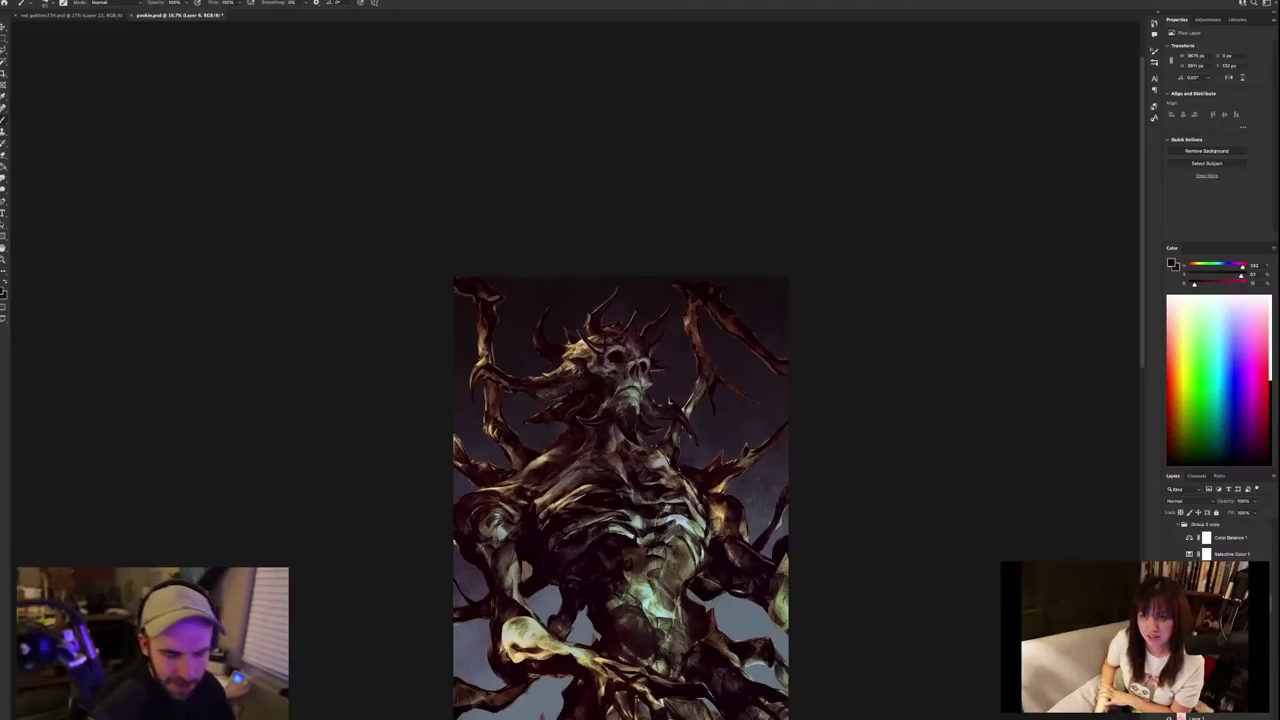
scroll(665, 461, down, 2)
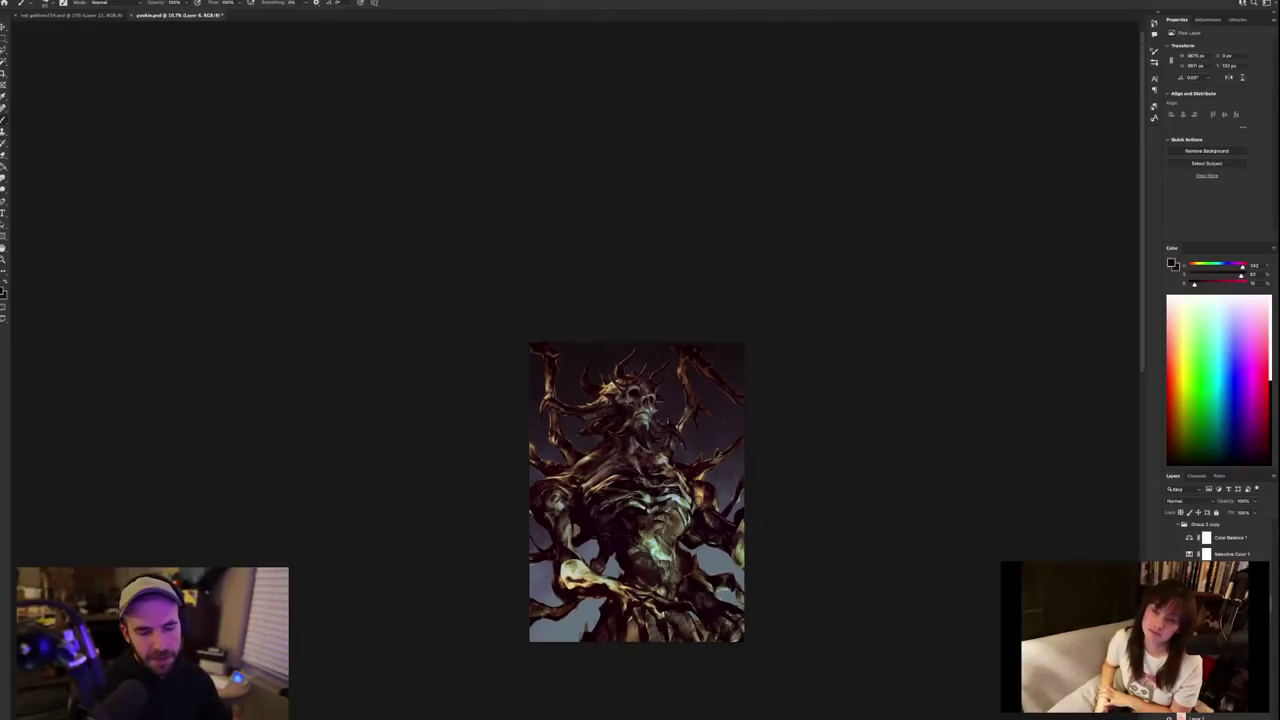
scroll(664, 459, up, 2)
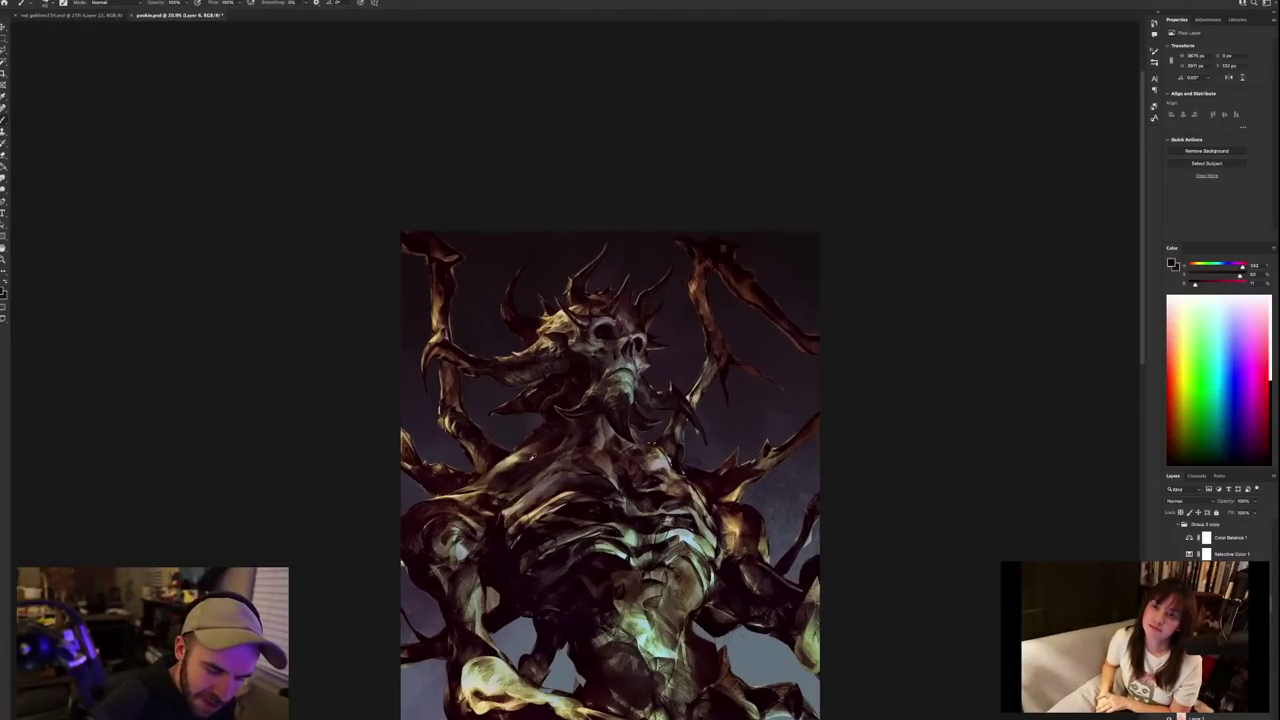
Touch up the lit ridge on the sloping shoulder muscle with sampled mid-brown, dark brown and near-black tones.
alt+click(533, 459)
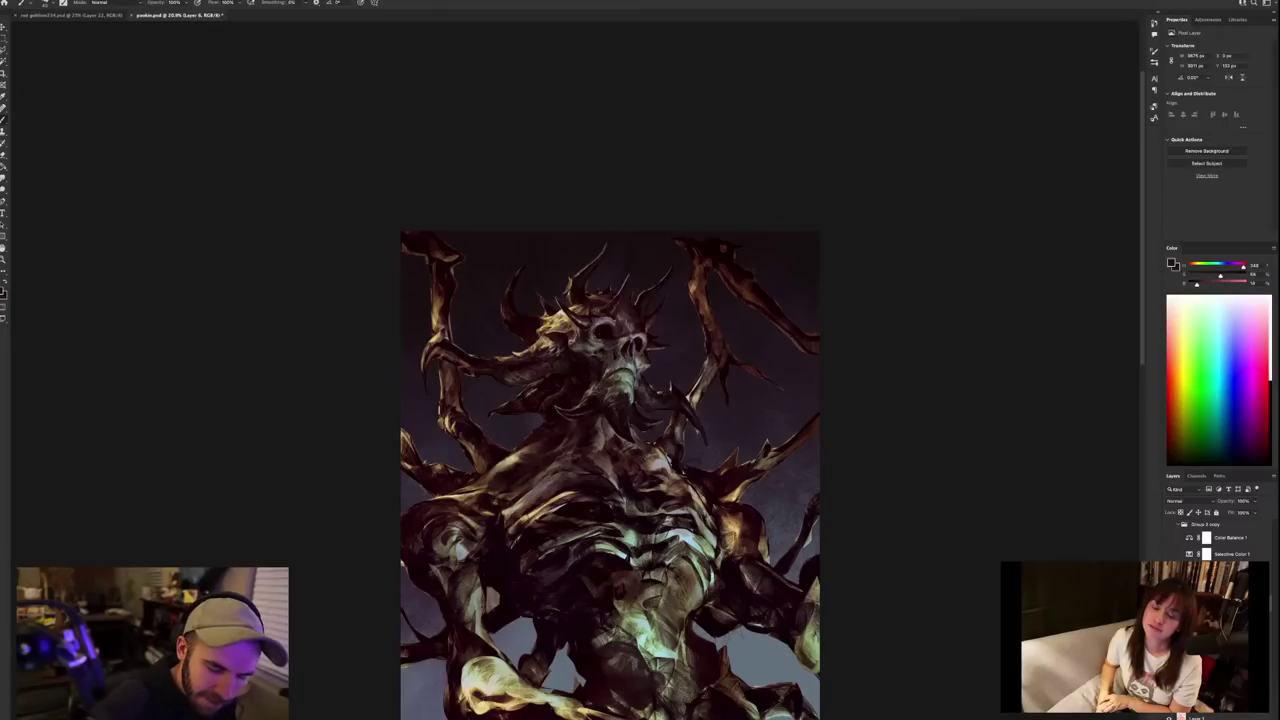
alt+click(528, 464)
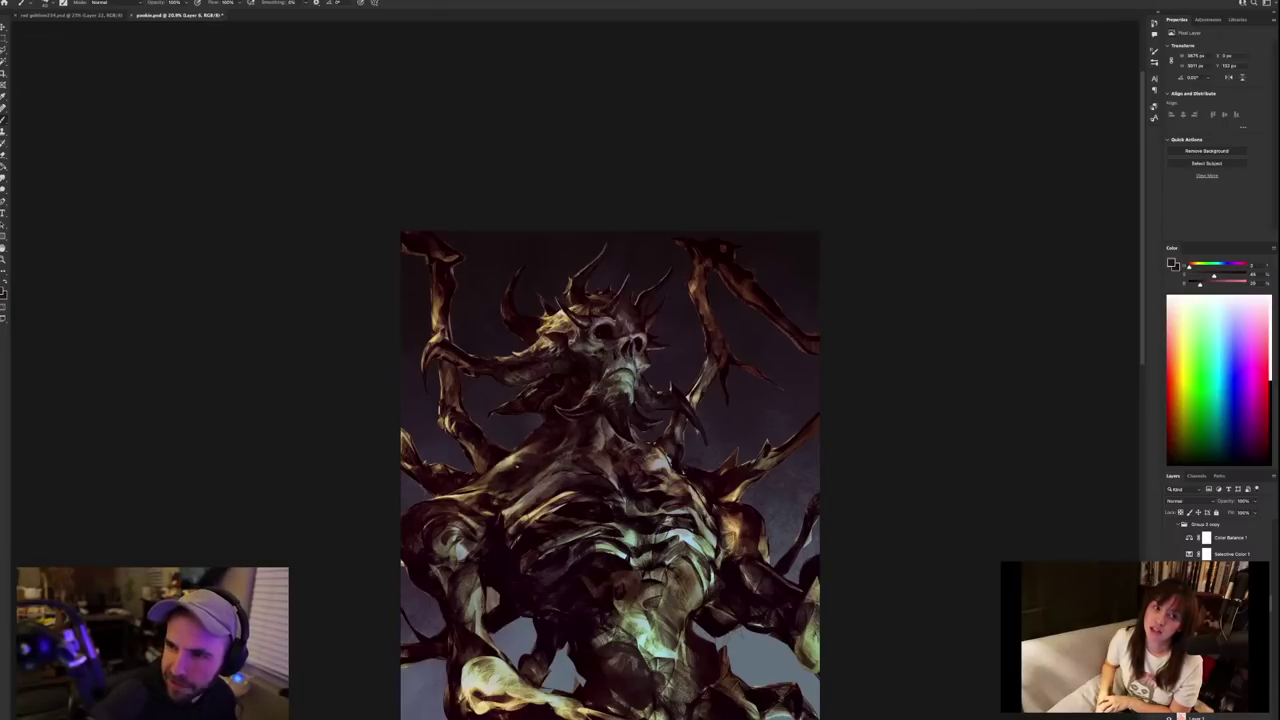
alt+click(528, 464)
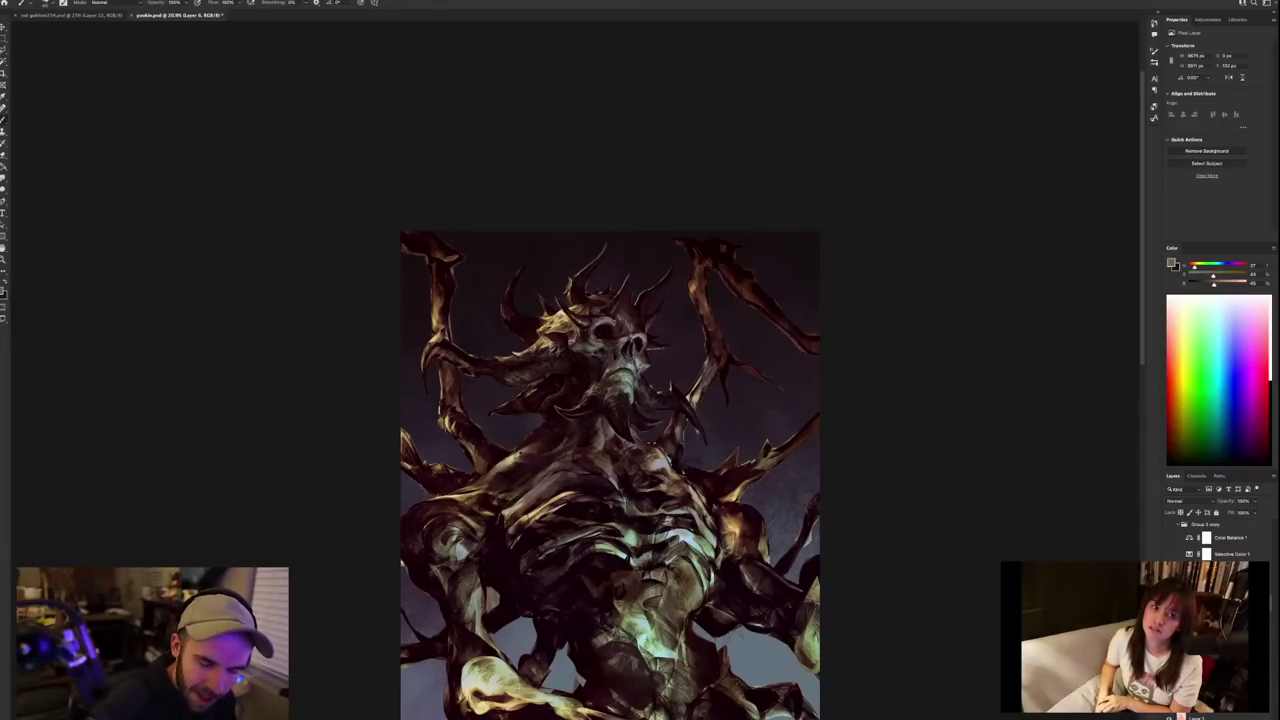
alt+click(518, 456)
alt+click(521, 456)
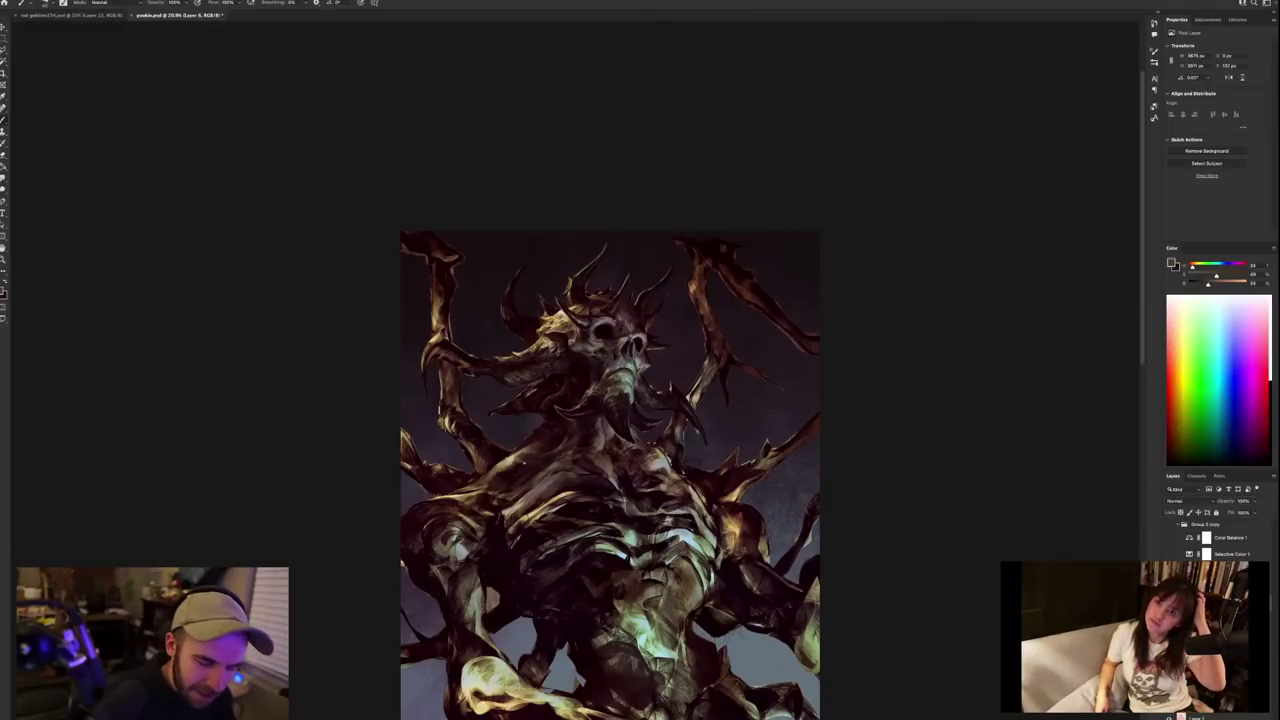
alt+click(517, 457)
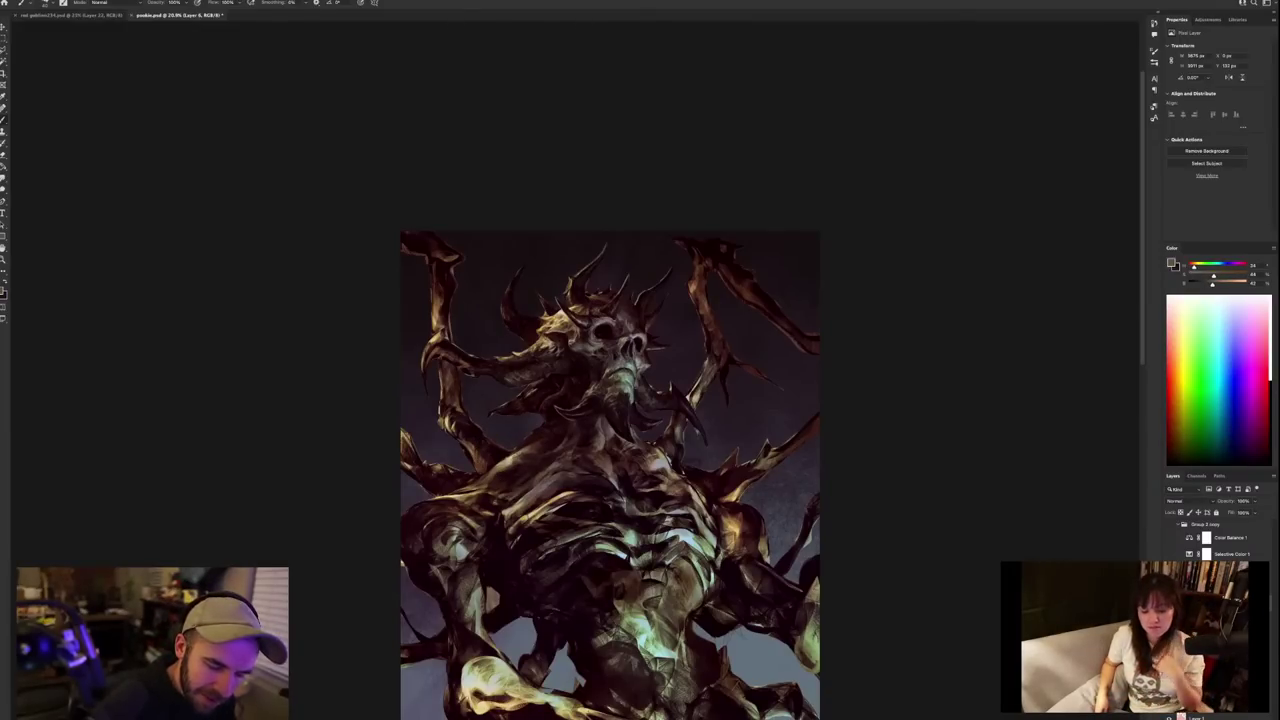
alt+click(505, 468)
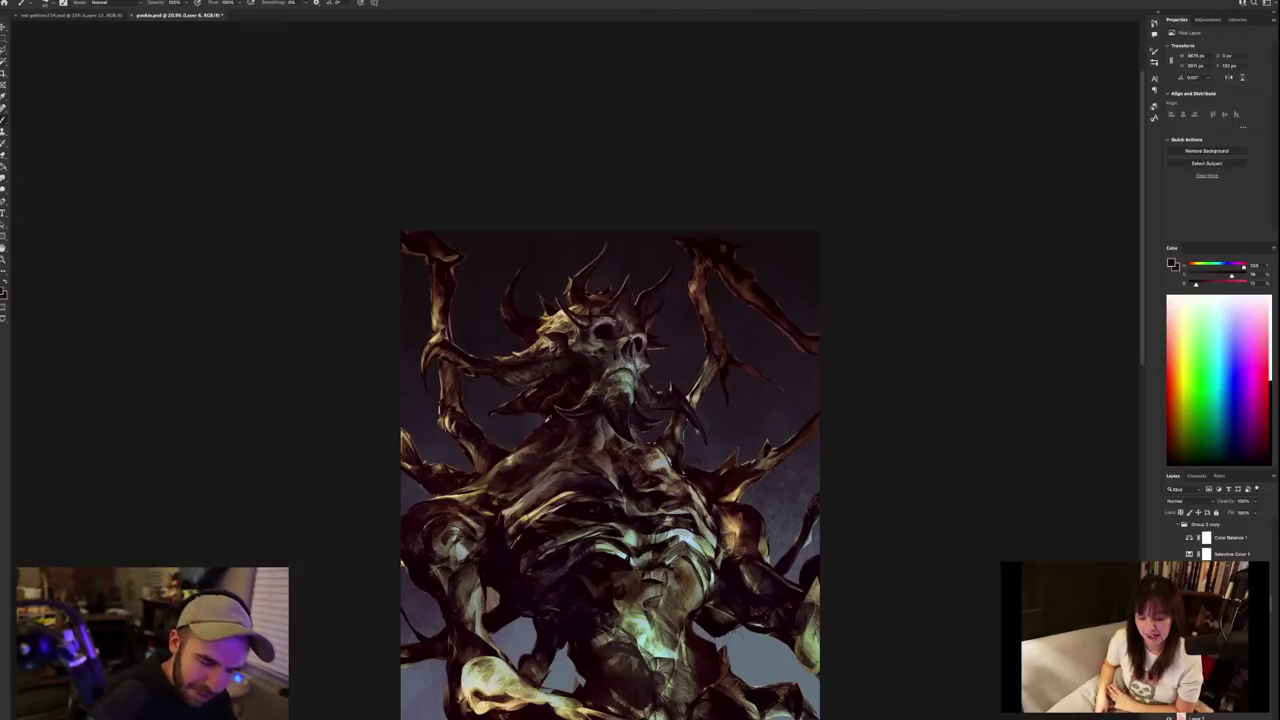
Refine the side of the neck under the jaw frill with sampled near-black and brown tones, checking the figure at reduced size.
alt+click(547, 420)
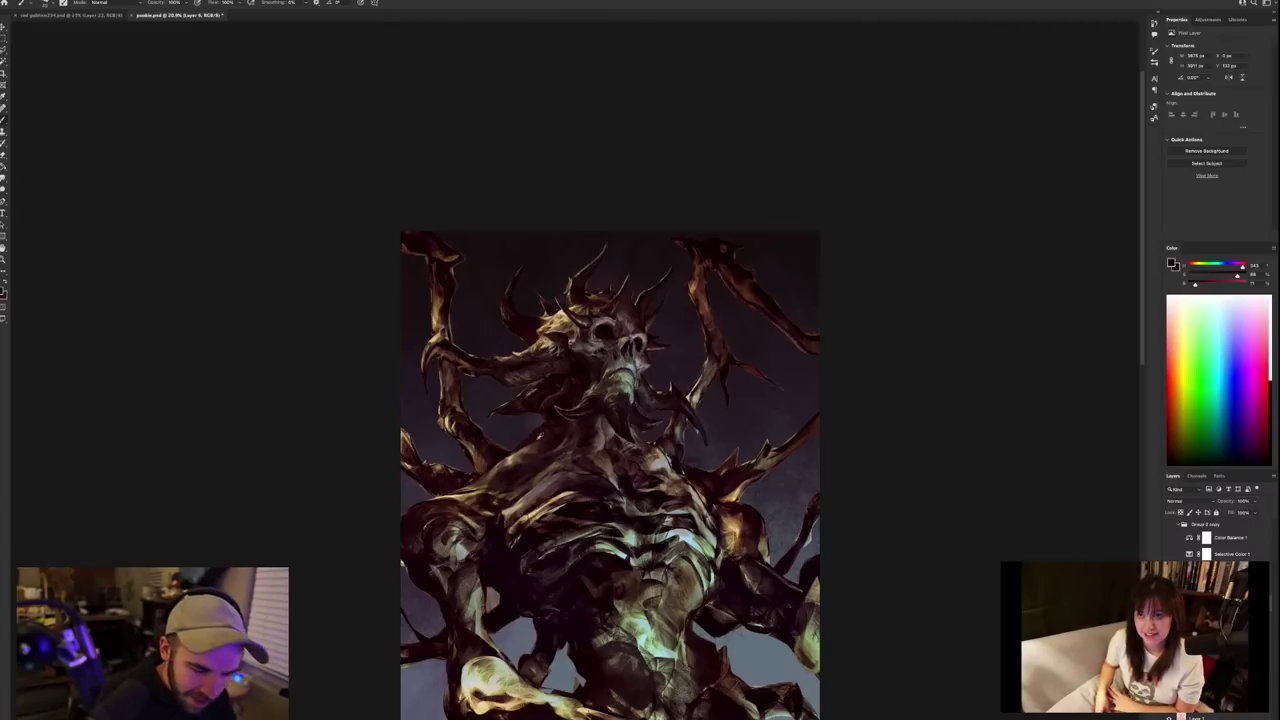
alt+click(545, 425)
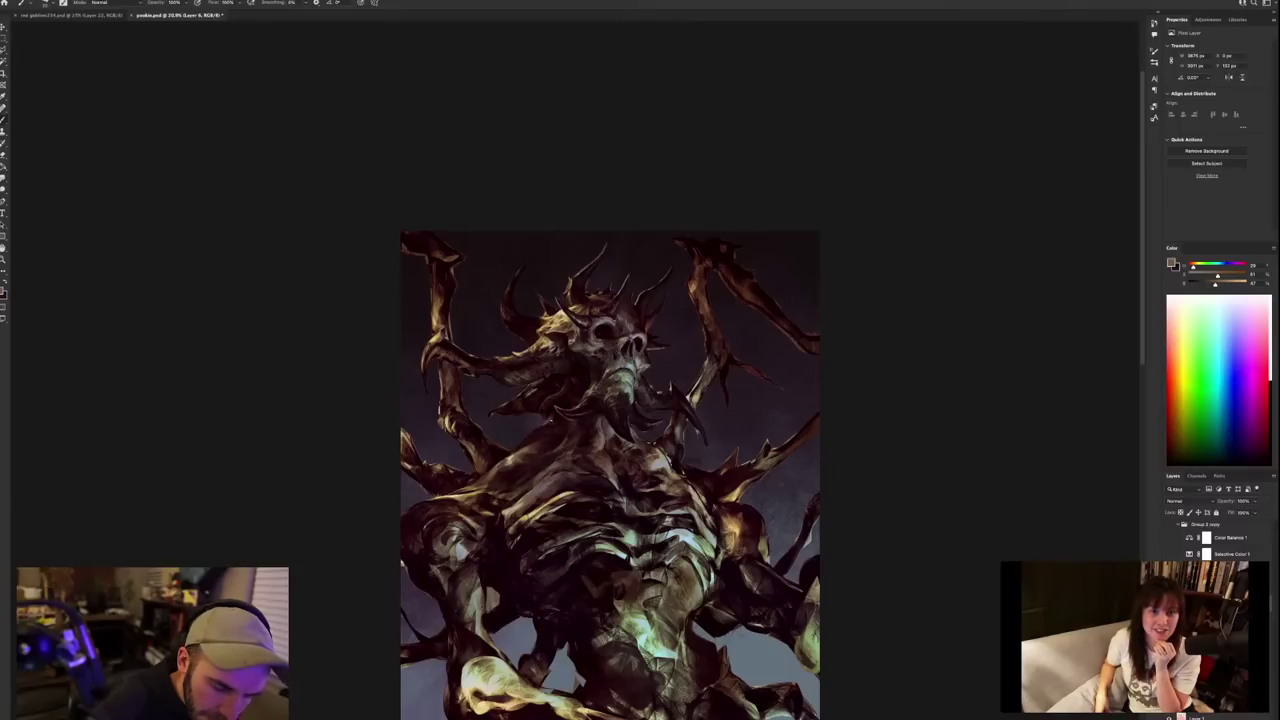
alt+click(549, 416)
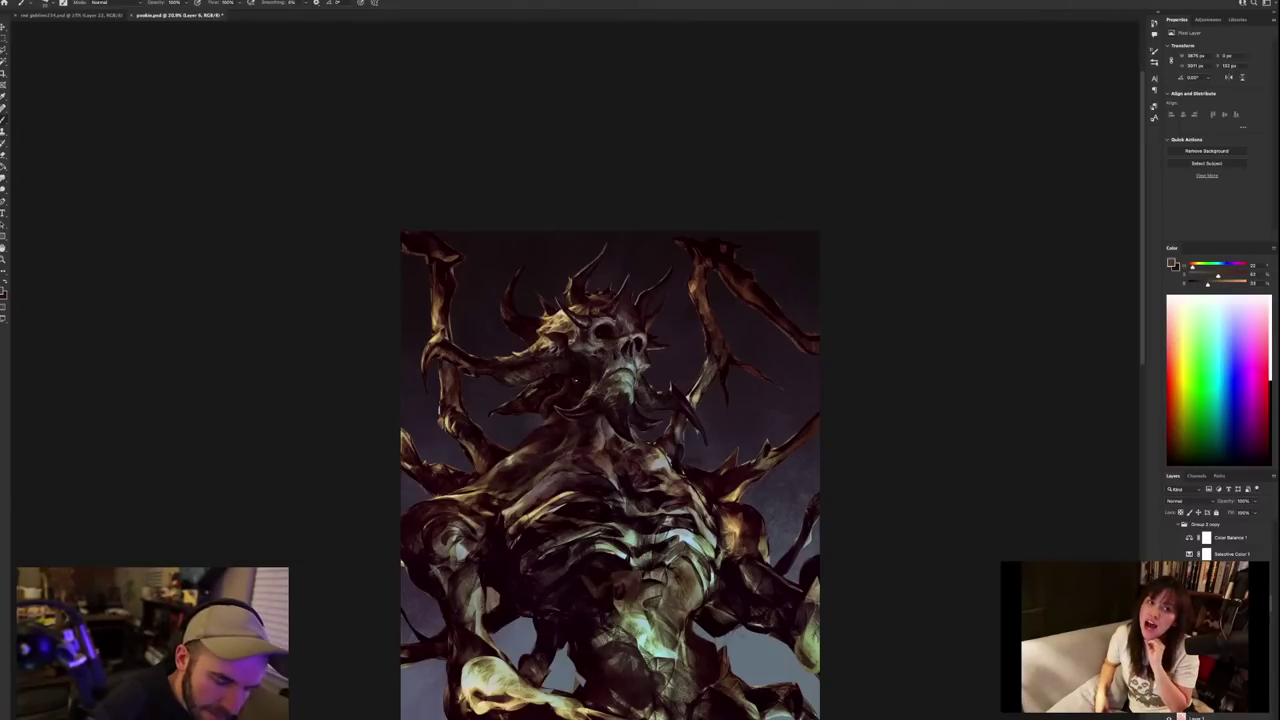
key(ctrl+minus)
key(ctrl+plus)
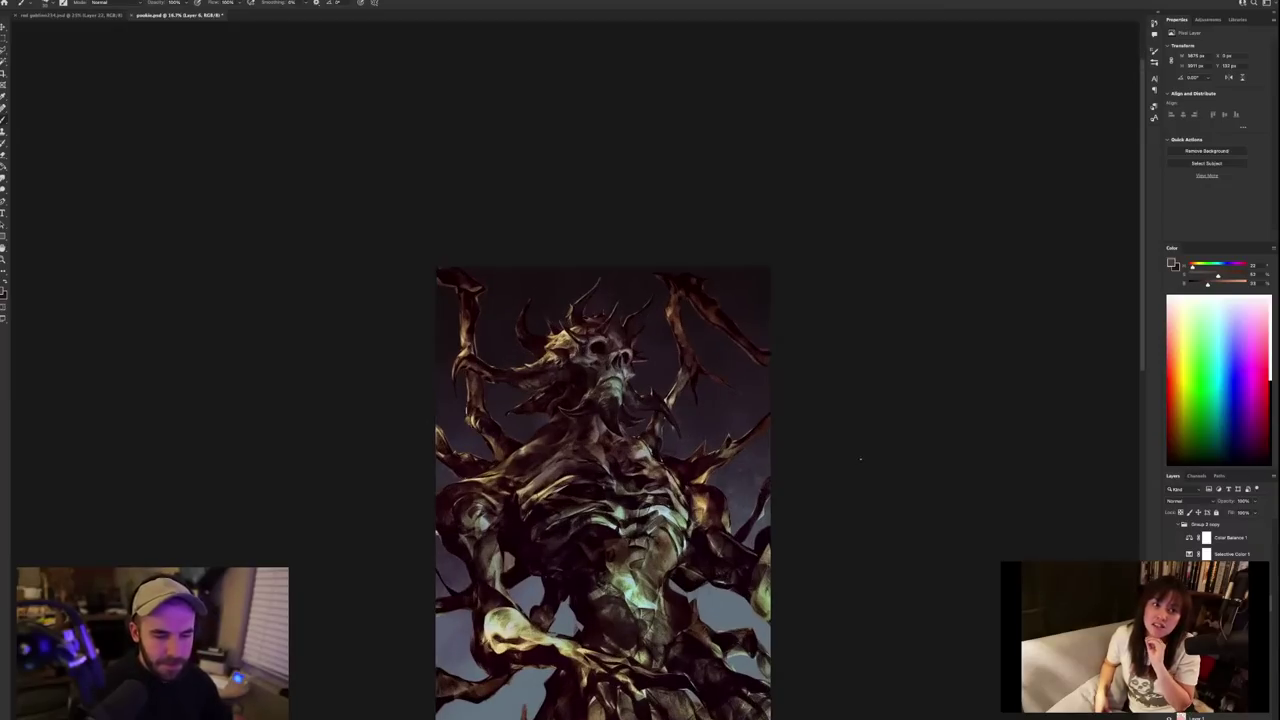
alt+click(557, 418)
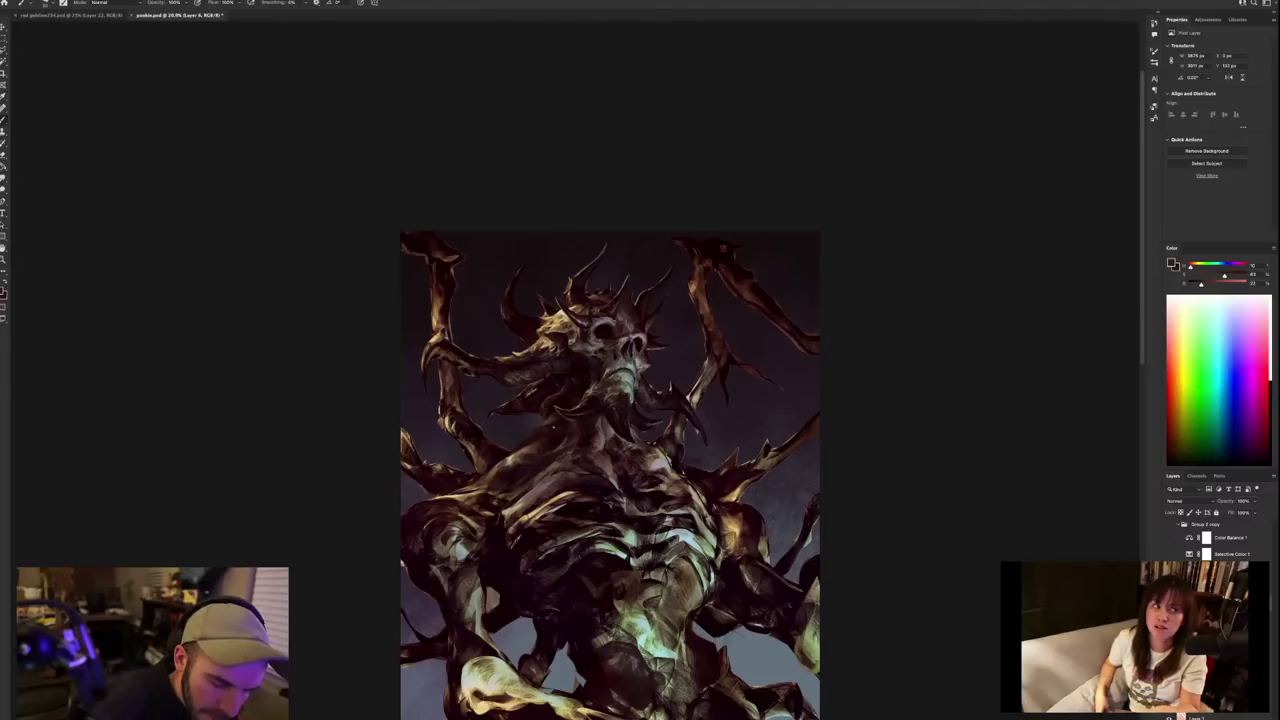
Sample dark reddish and near-black tones at the base of the creature's neck and brush in the shading beneath the beard.
alt+click(557, 418)
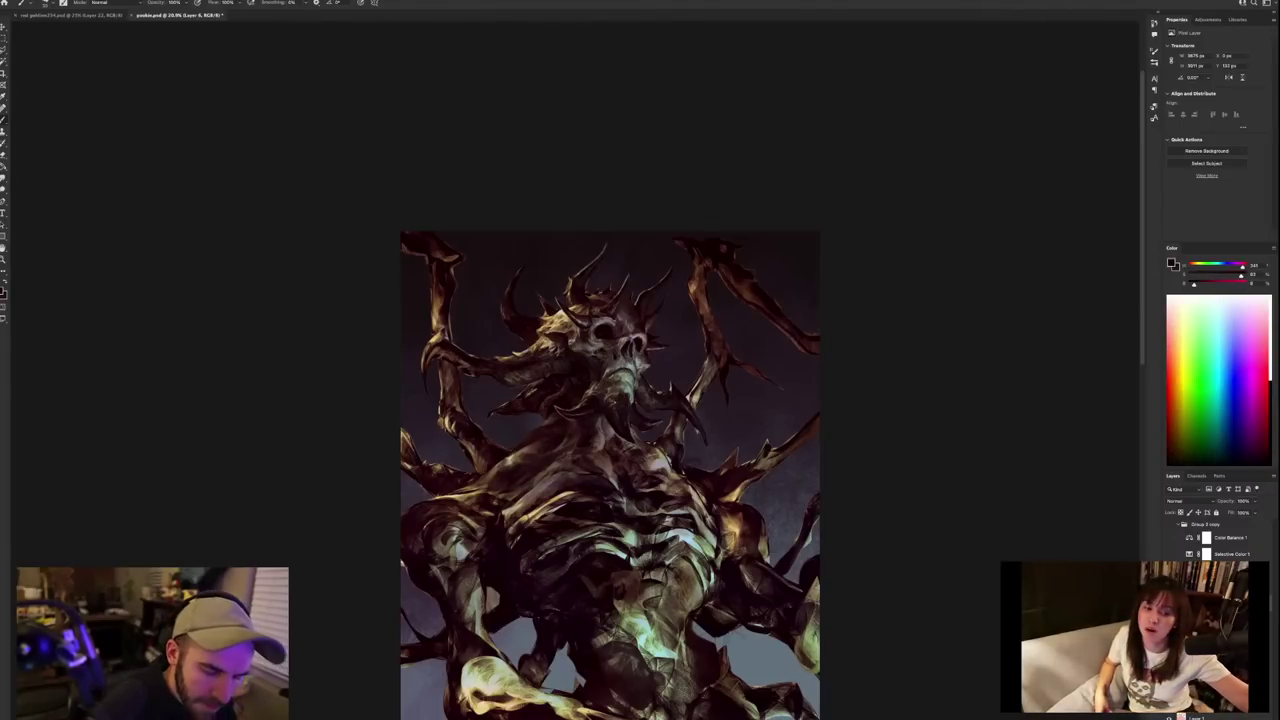
alt+click(548, 437)
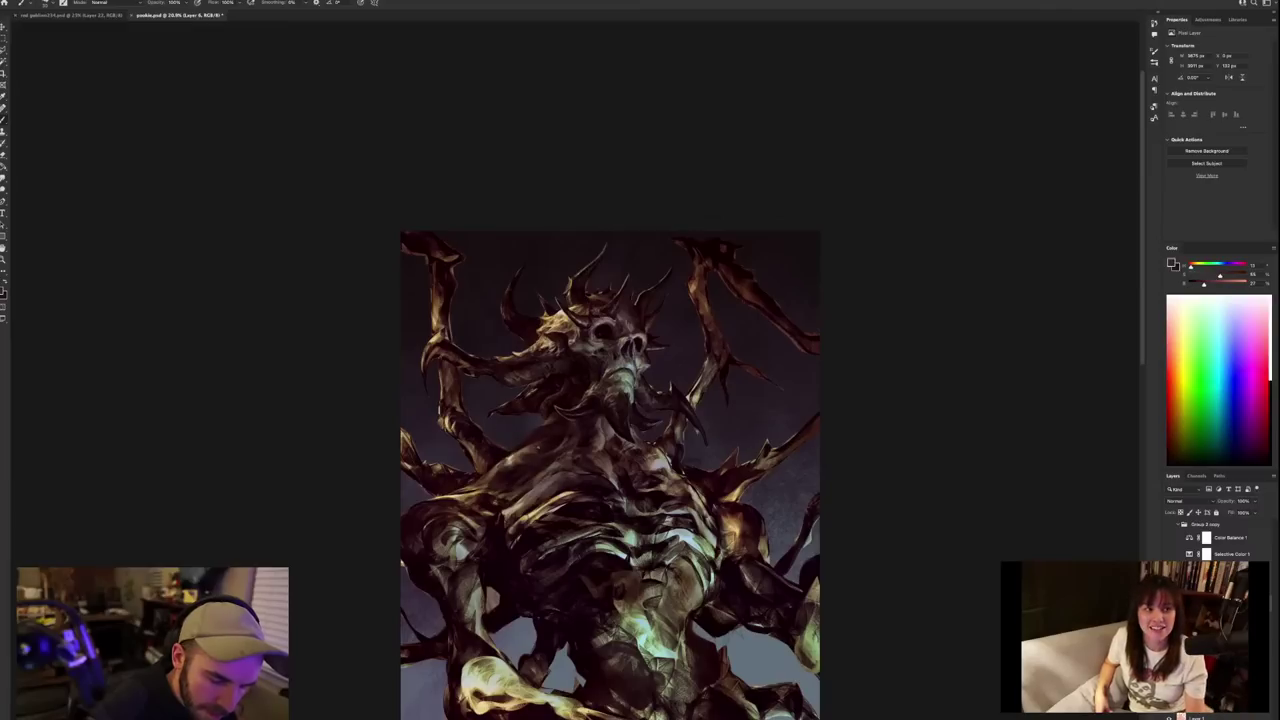
alt+click(558, 437)
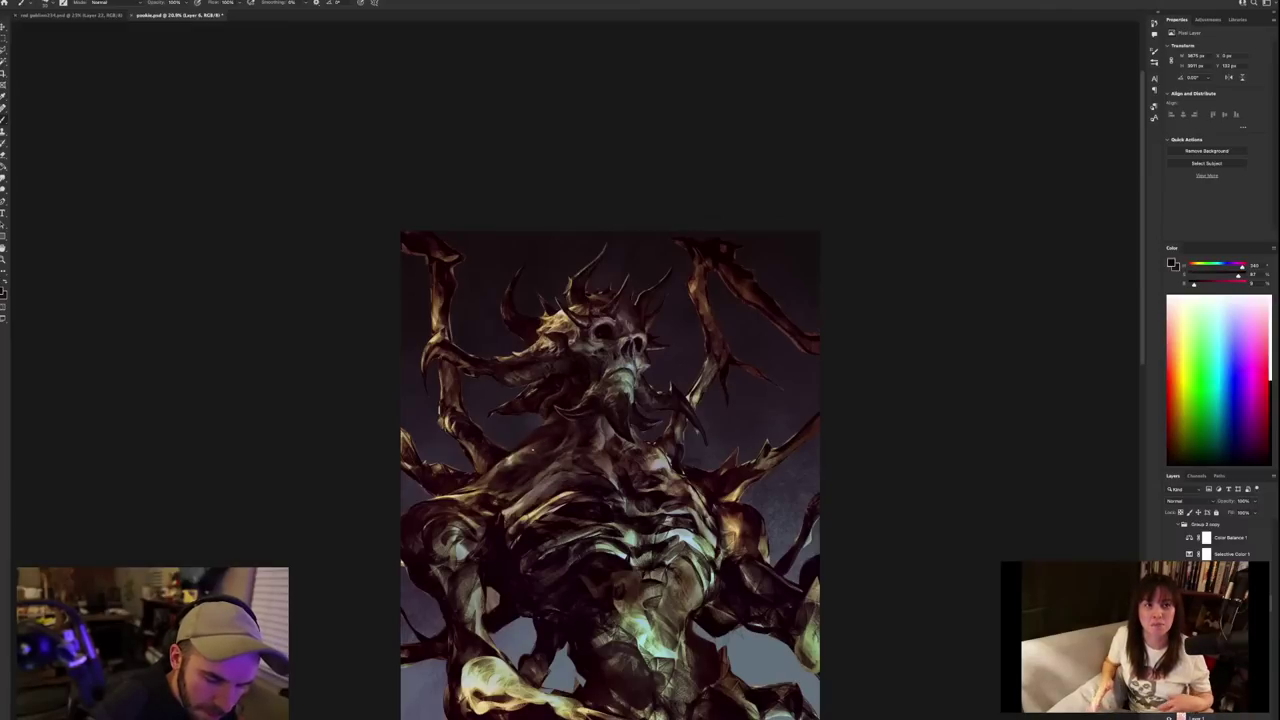
scroll(582, 430, down, 5)
scroll(582, 430, up, 5)
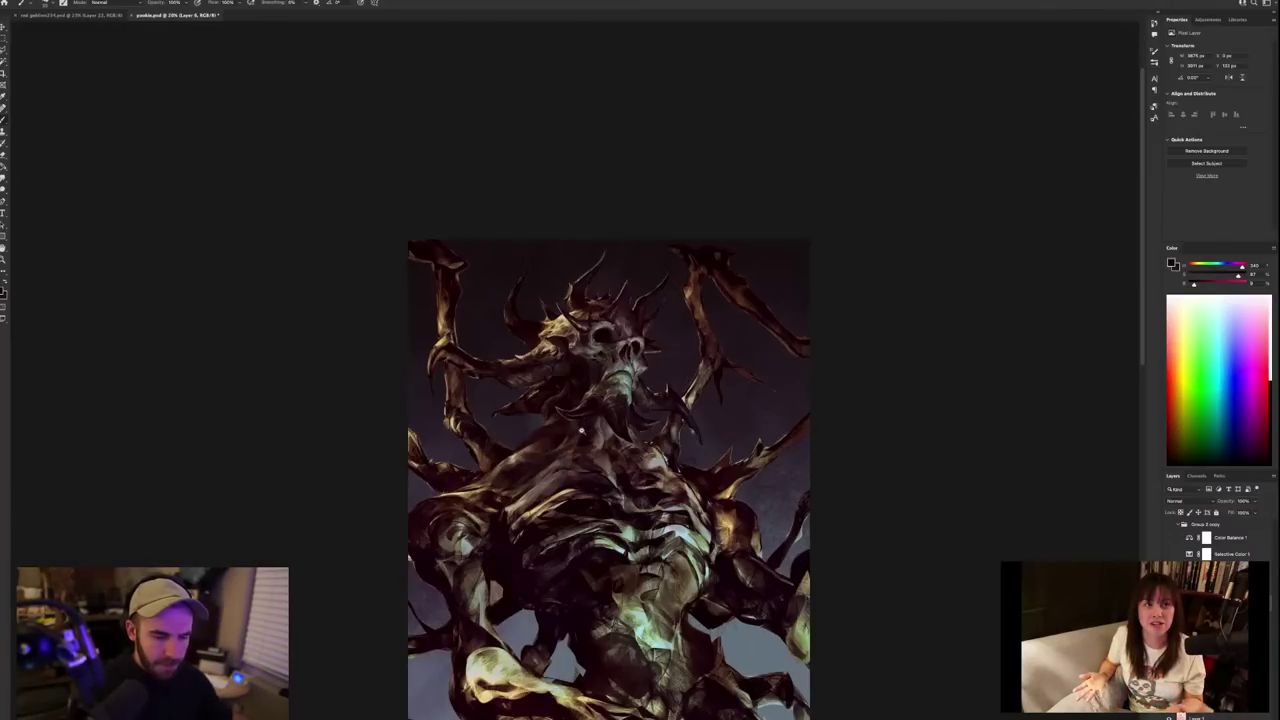
Sample brown and dark tones along the slope from neck to shoulder and paint the transition between light and shadow.
alt+click(547, 433)
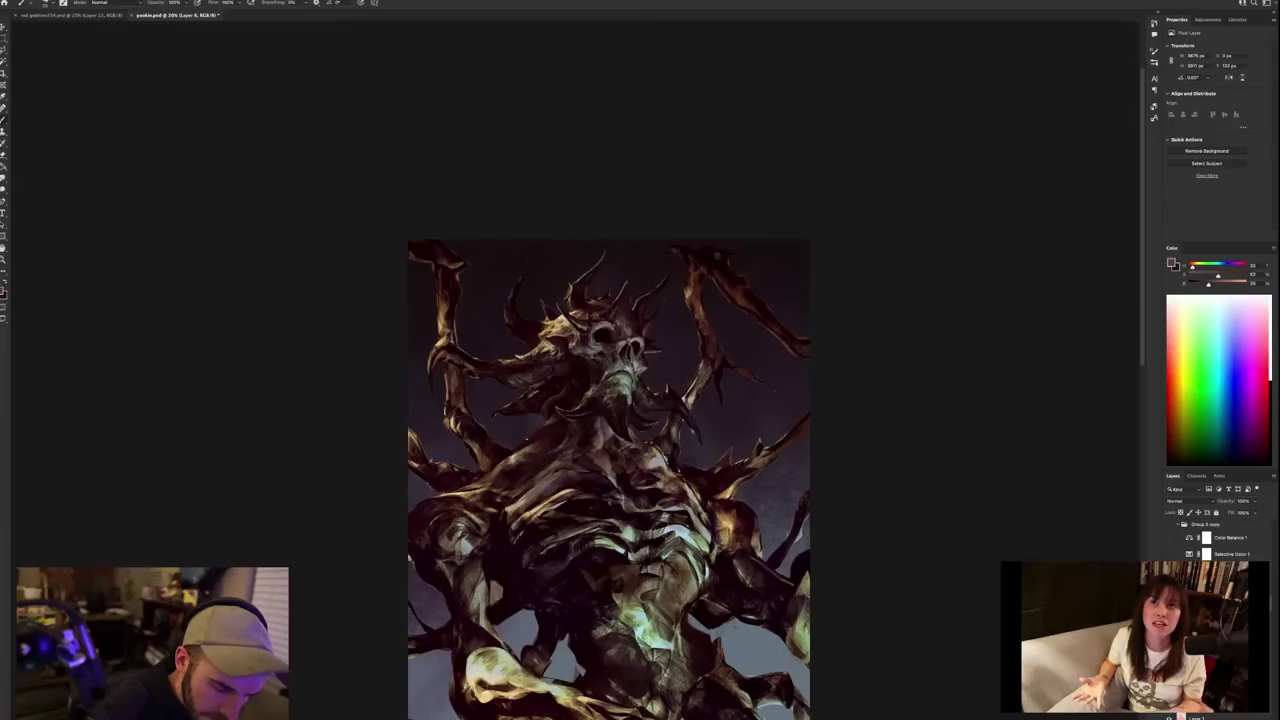
alt+click(522, 444)
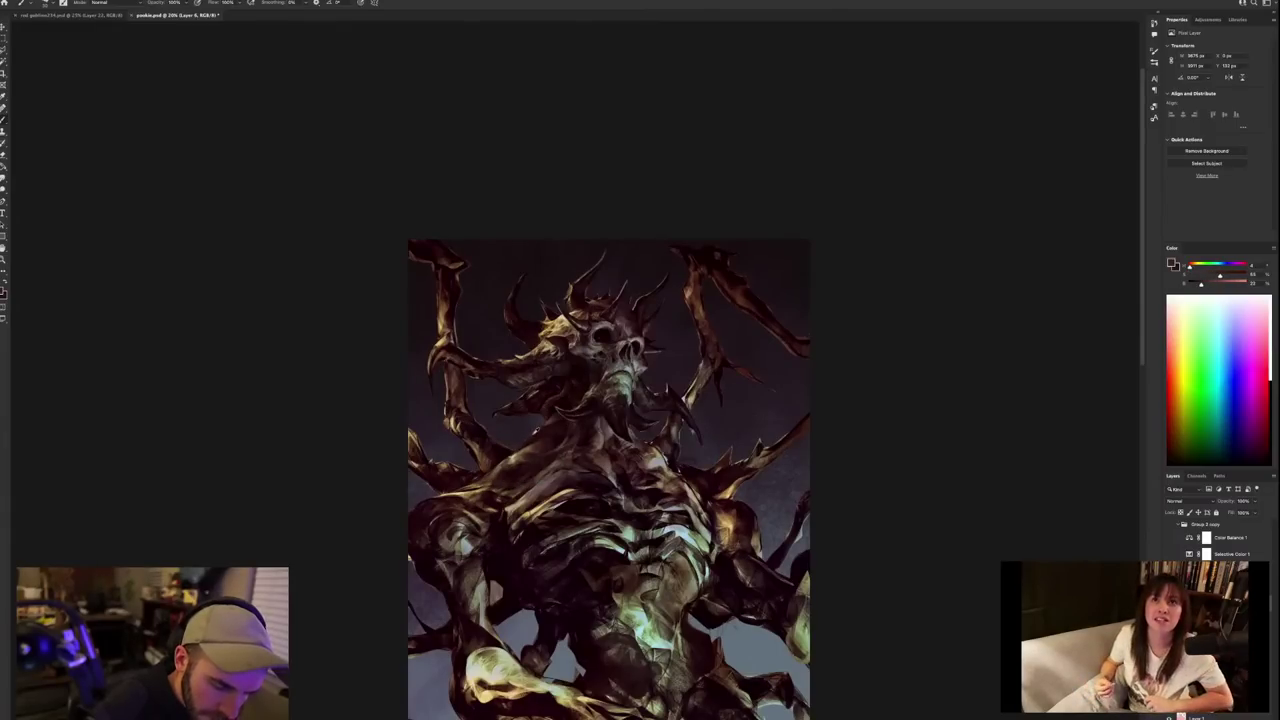
alt+click(557, 420)
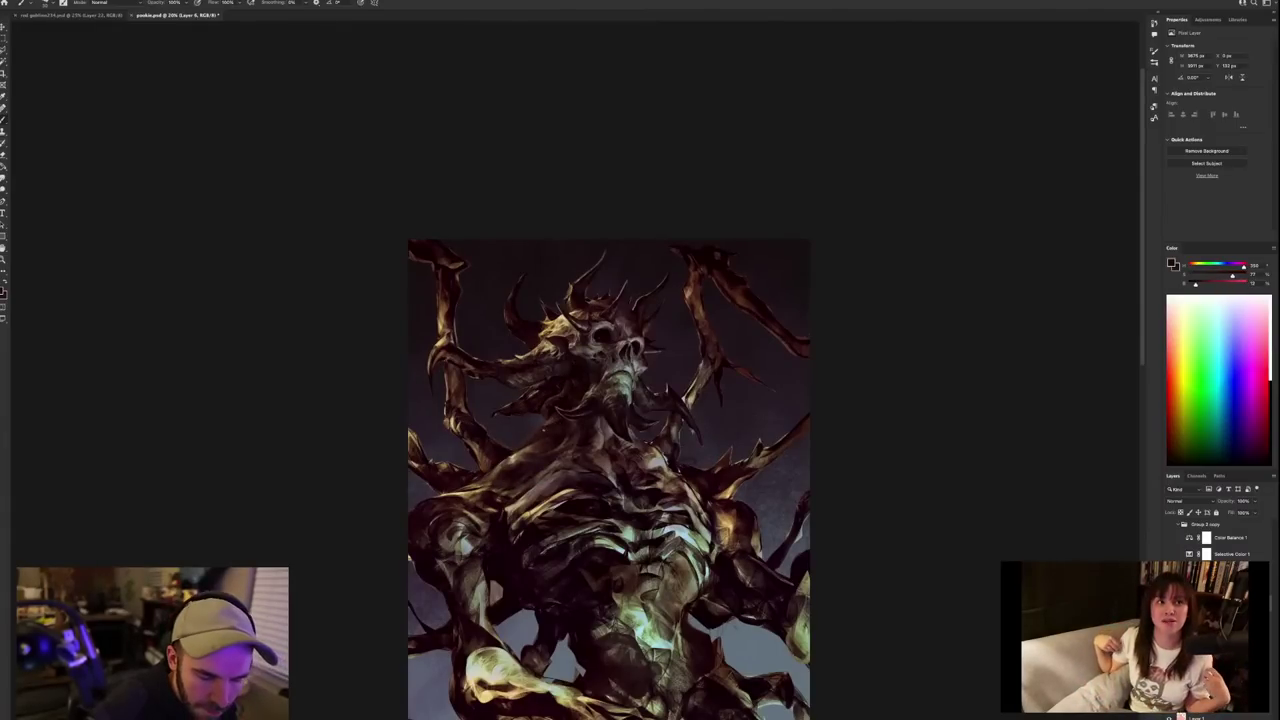
scroll(634, 384, down, 5)
scroll(634, 384, up, 4)
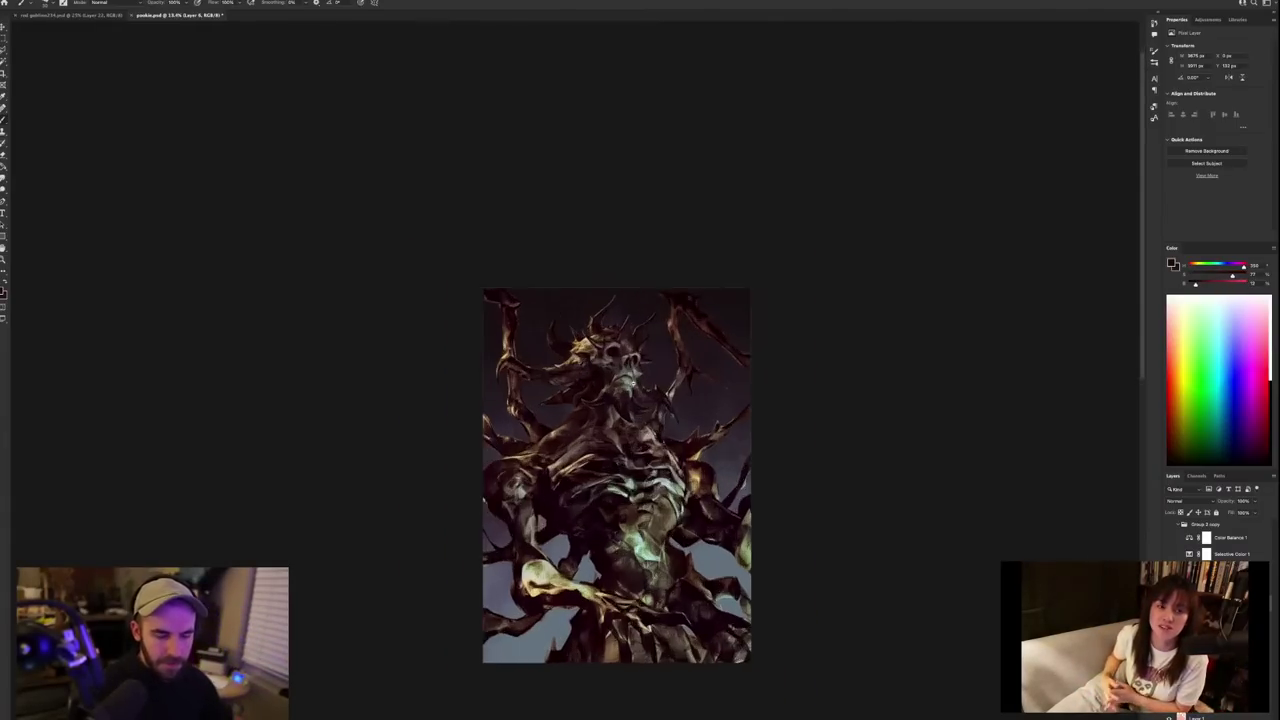
Sample a pale highlight from the shoulder and a dark shadow tone, and touch up the contrast around the neck and shoulder.
alt+click(512, 457)
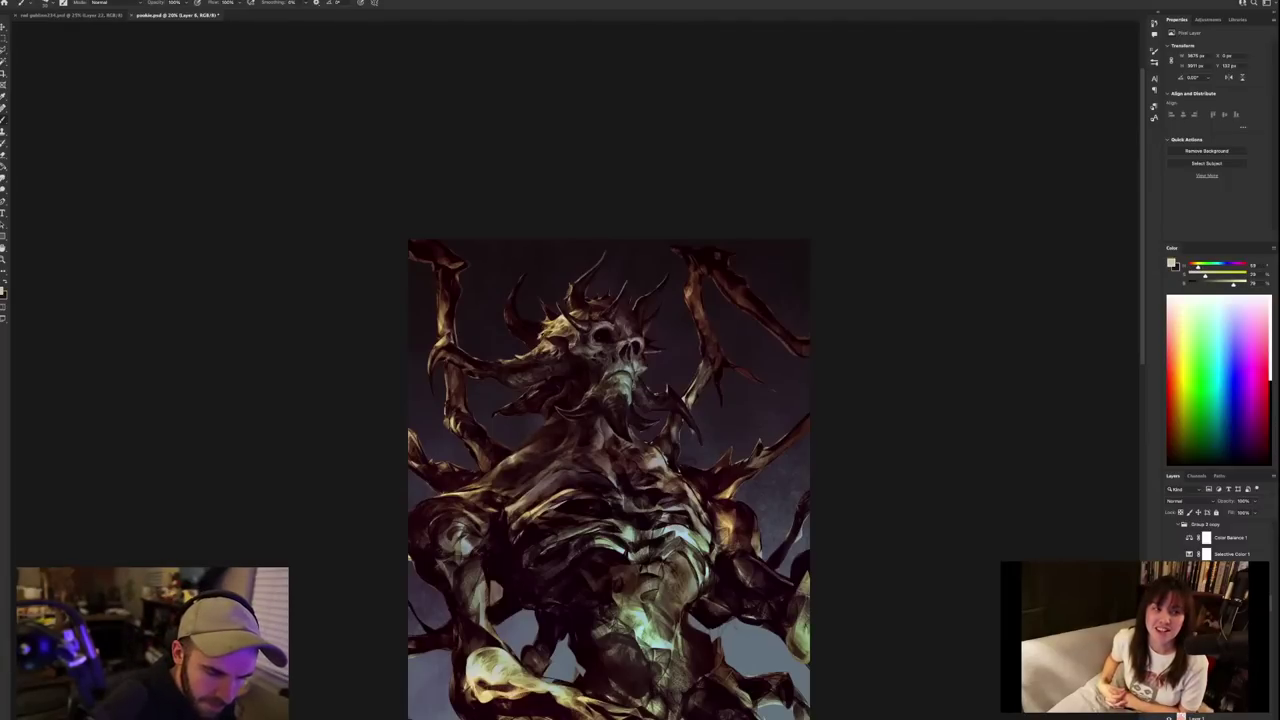
alt+click(533, 341)
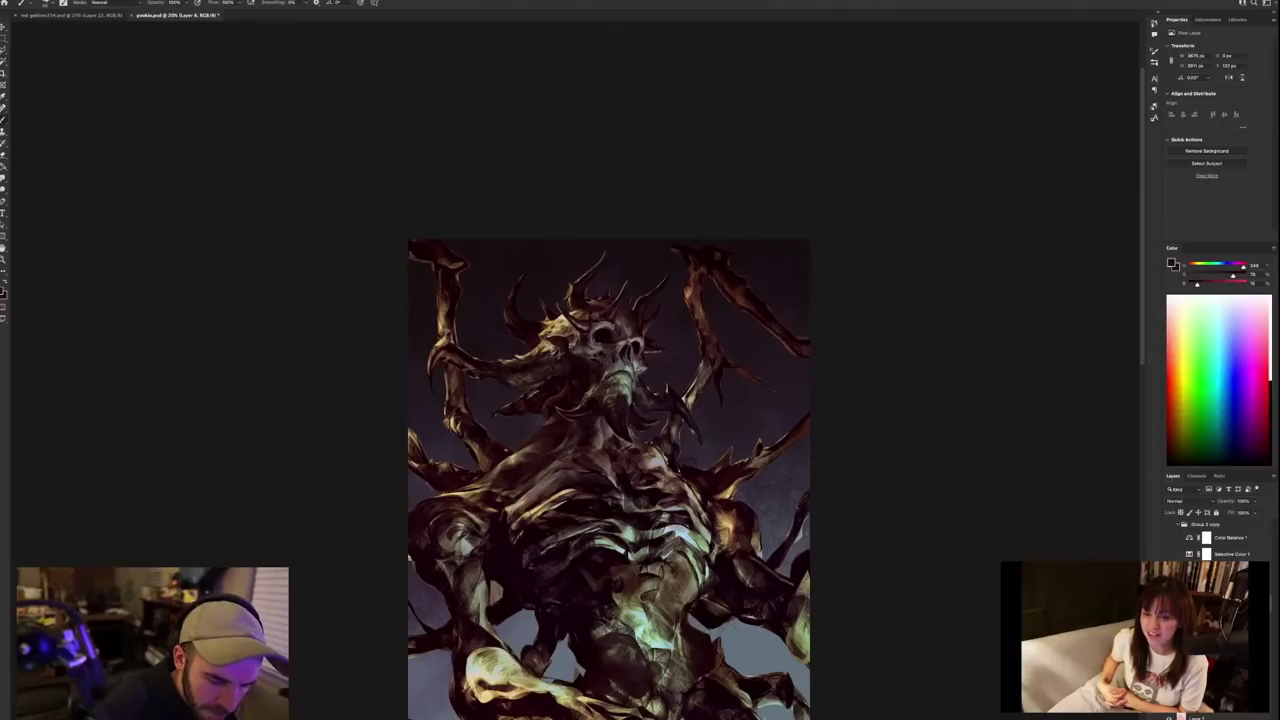
scroll(858, 470, down, 3)
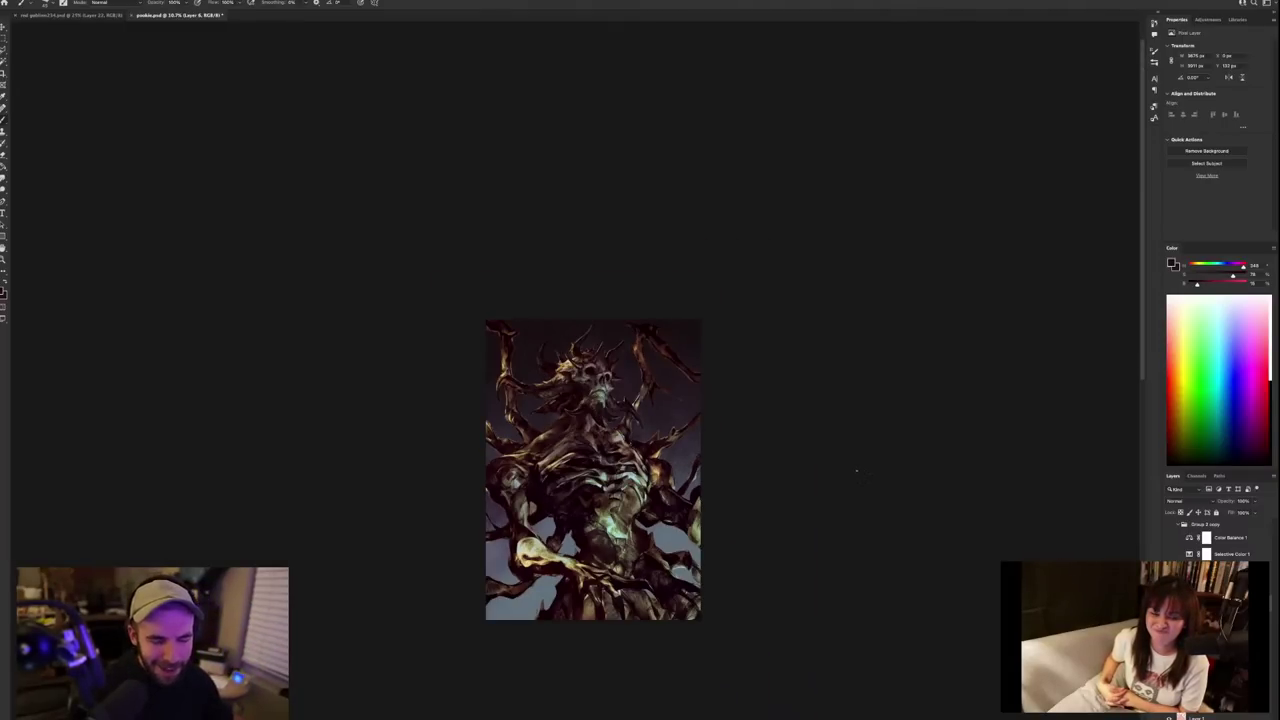
key(super+equal)
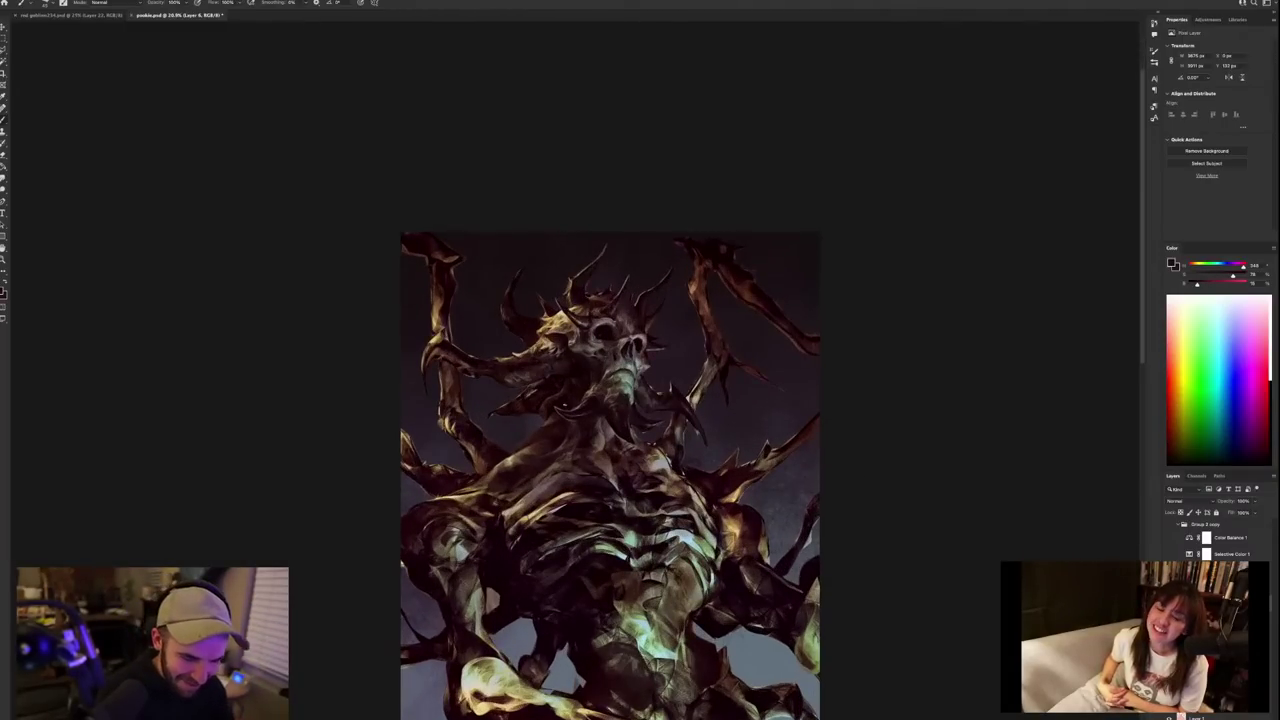
scroll(564, 405, up, 2)
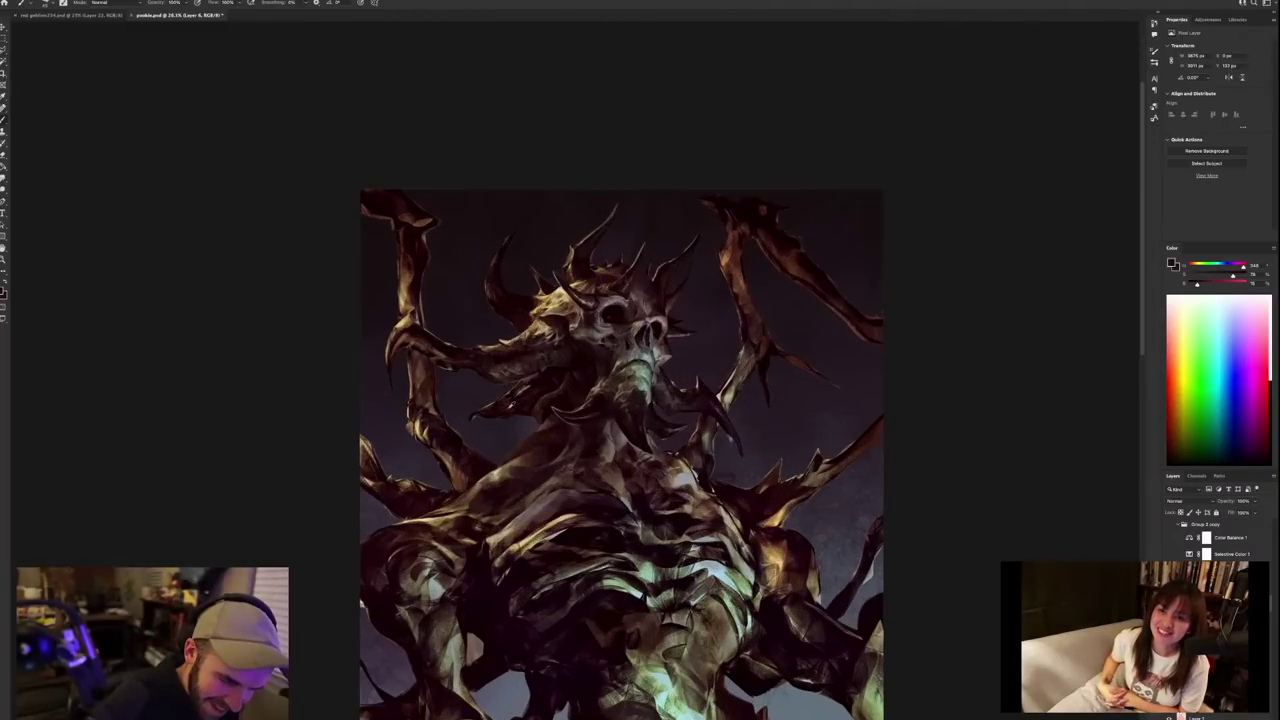
Sample a dark warm brown near the shoulder crest and paint it into the muscle between neck and shoulder.
alt+click(511, 405)
alt+click(489, 467)
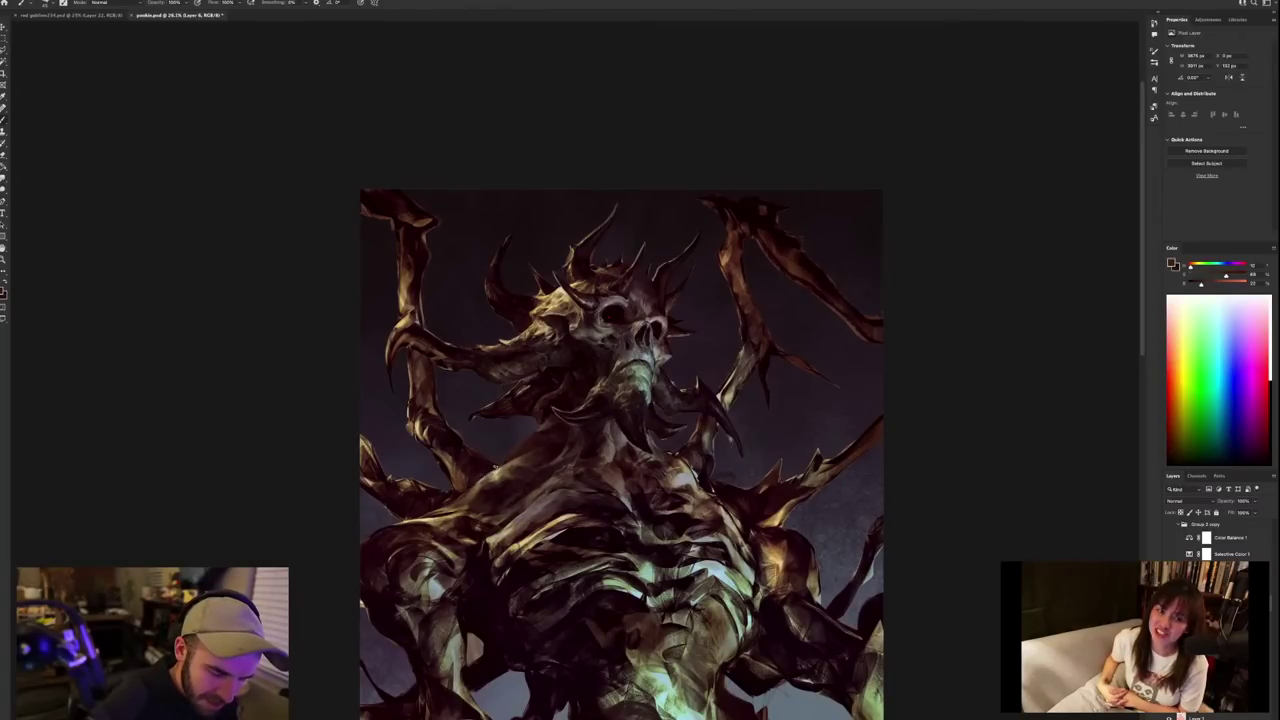
scroll(645, 397, down, 4)
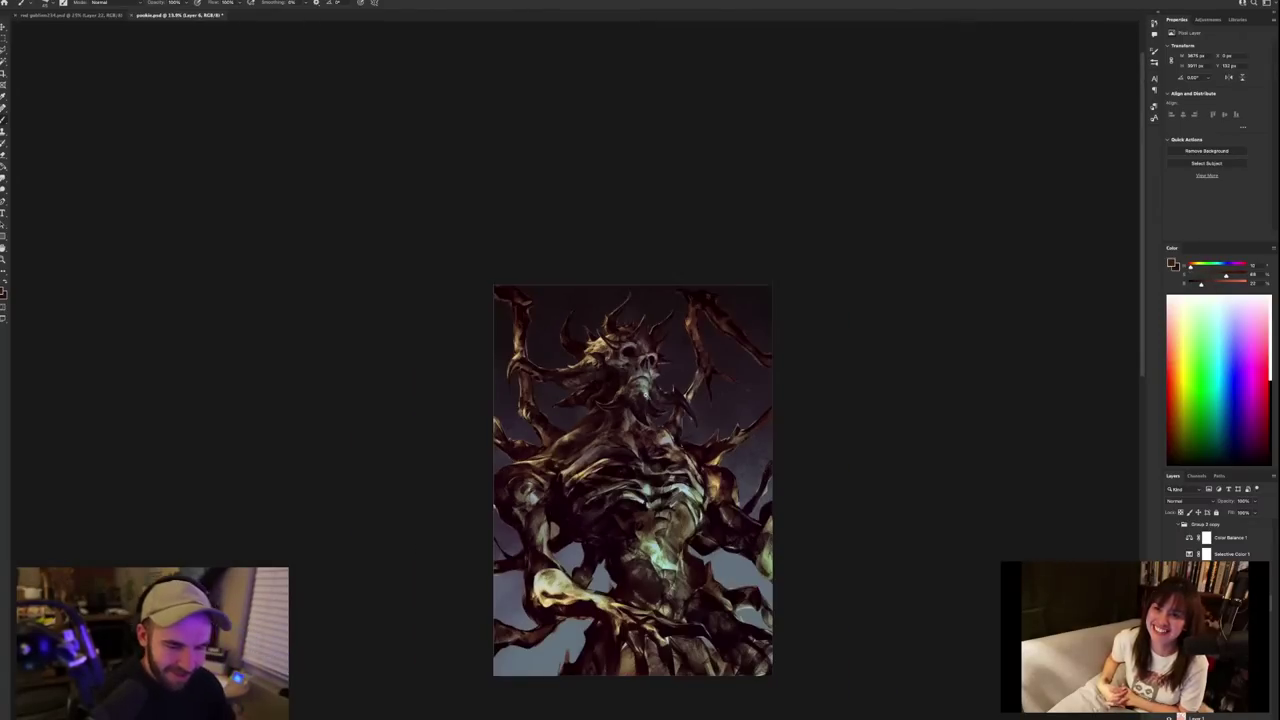
scroll(648, 398, up, 3)
scroll(572, 406, up, 1)
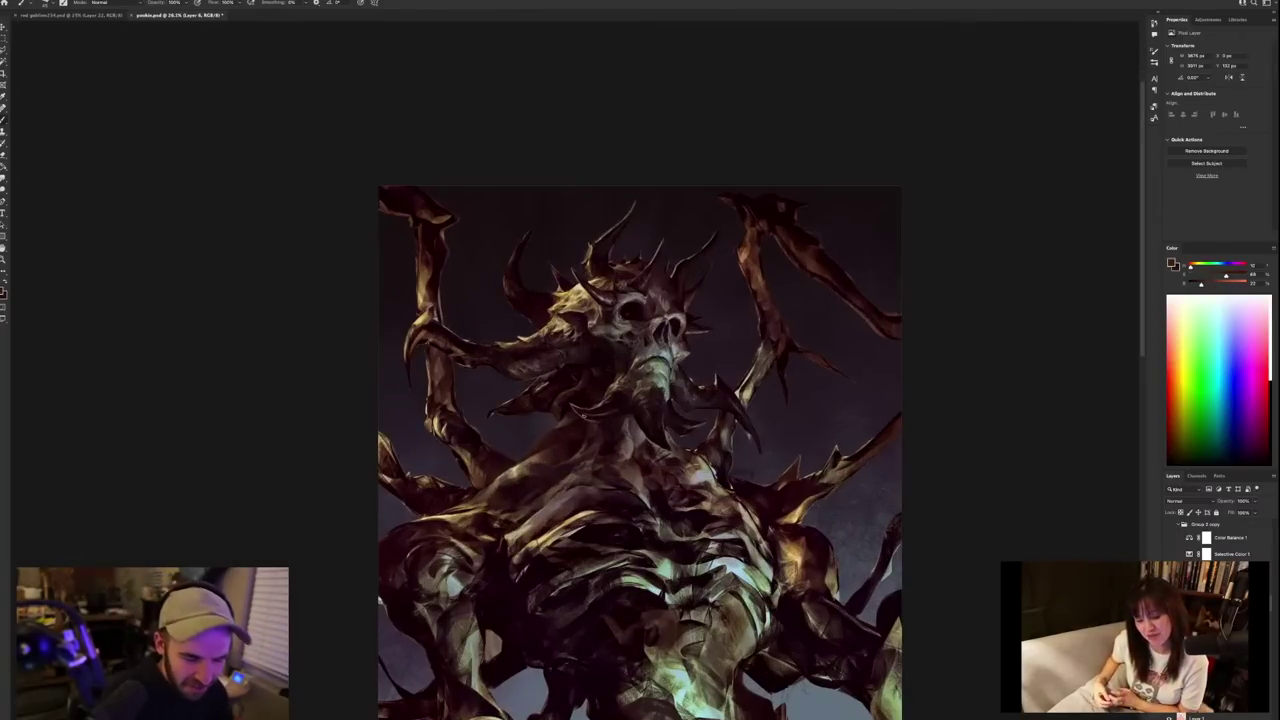
Sample a neck midtone, a pale highlight and a muted brown, and refine the light strands on the shoulder muscle.
alt+click(559, 425)
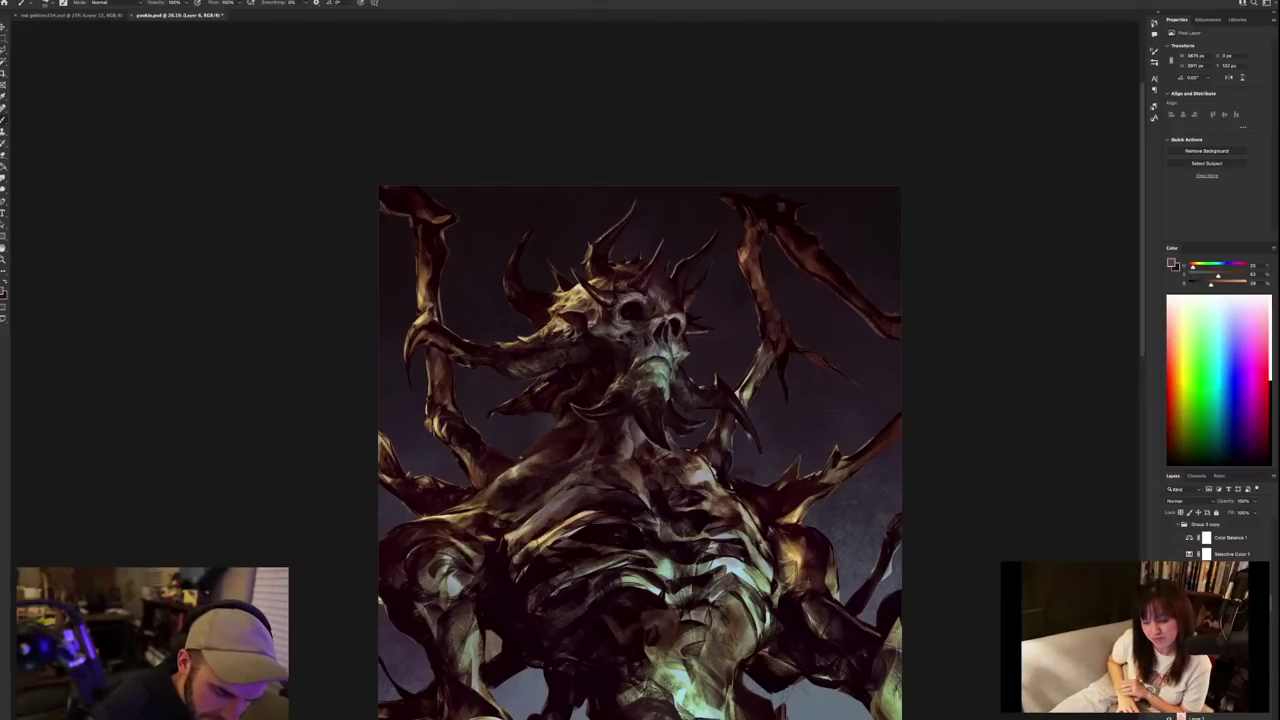
alt+click(519, 467)
alt+click(521, 457)
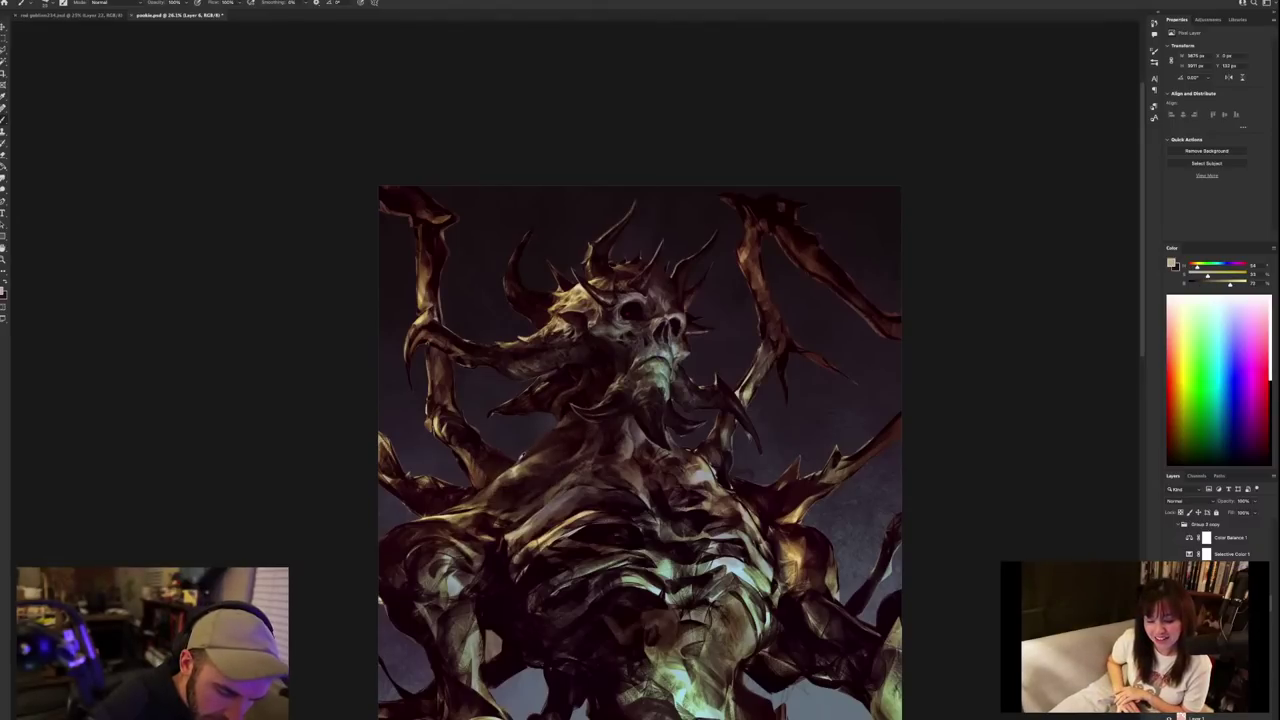
alt+click(524, 459)
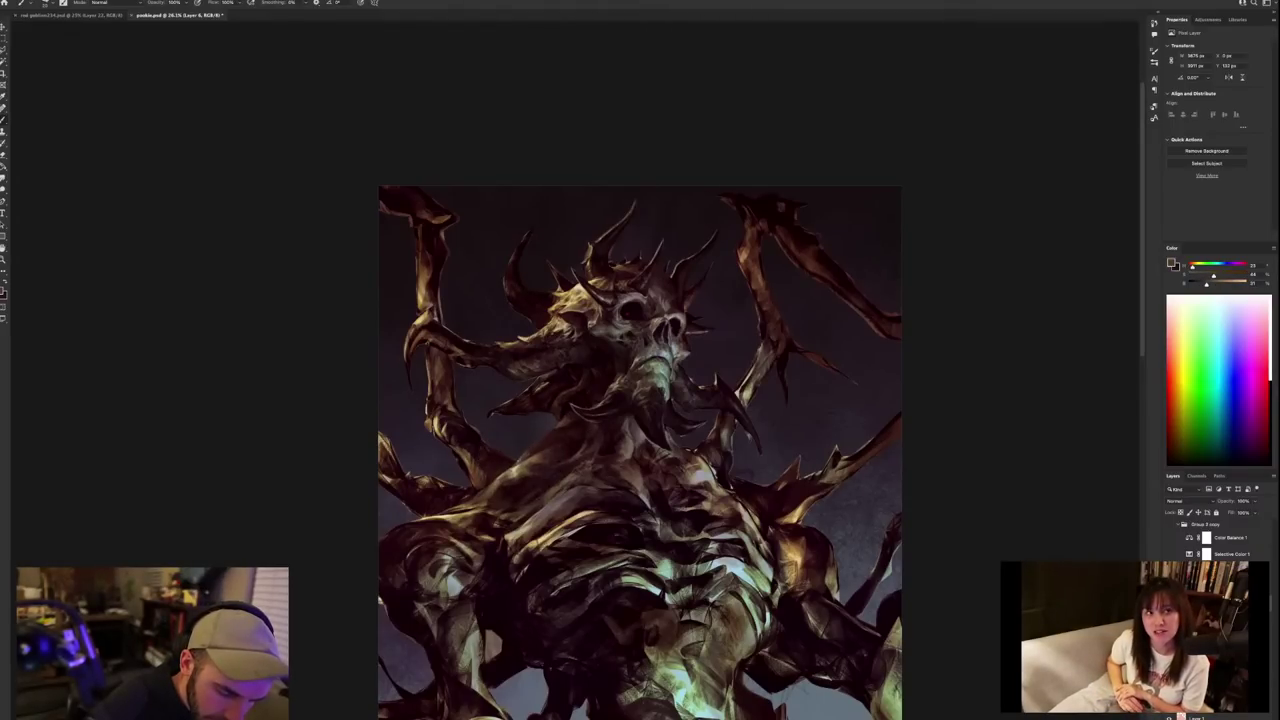
scroll(585, 421, down, 3)
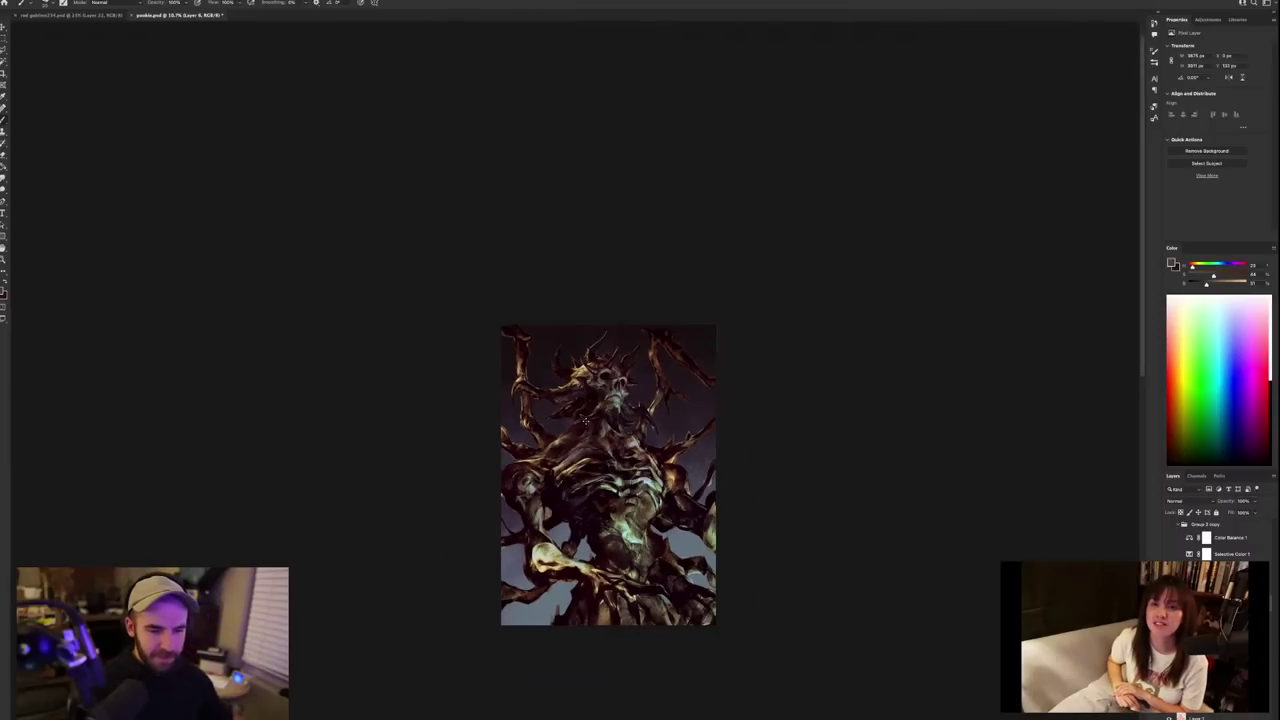
scroll(585, 421, up, 1)
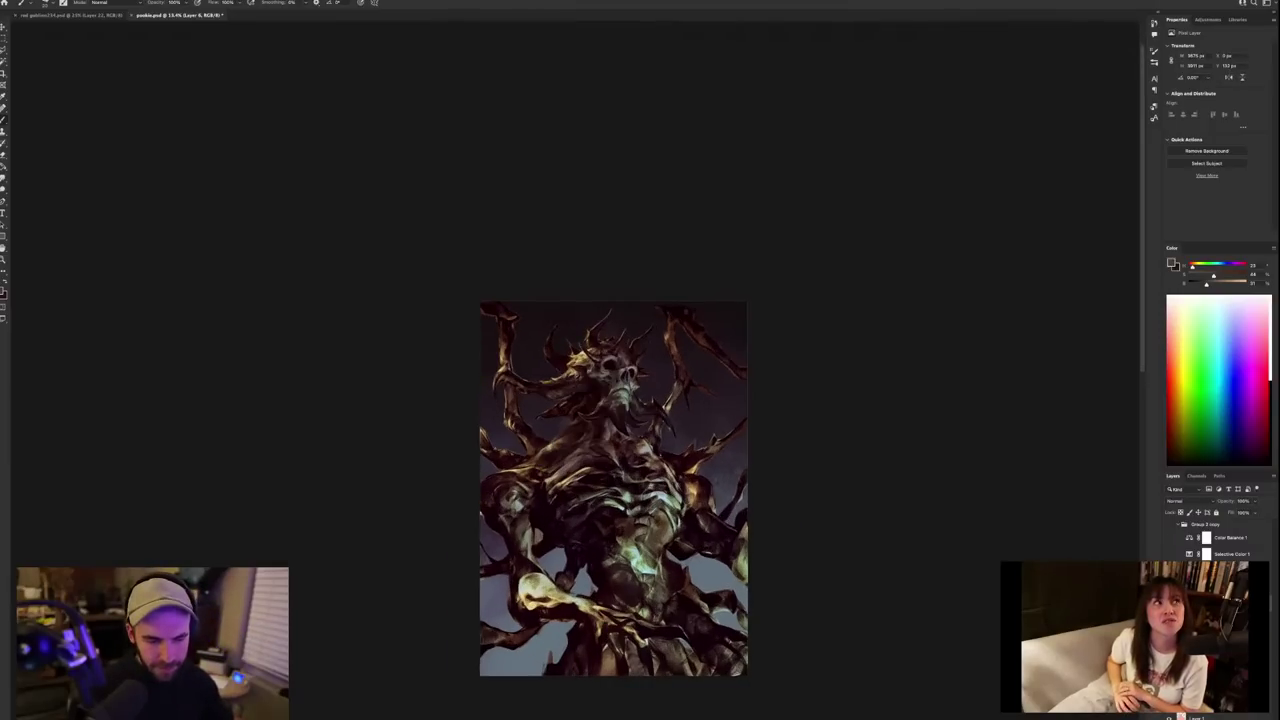
scroll(661, 460, up, 3)
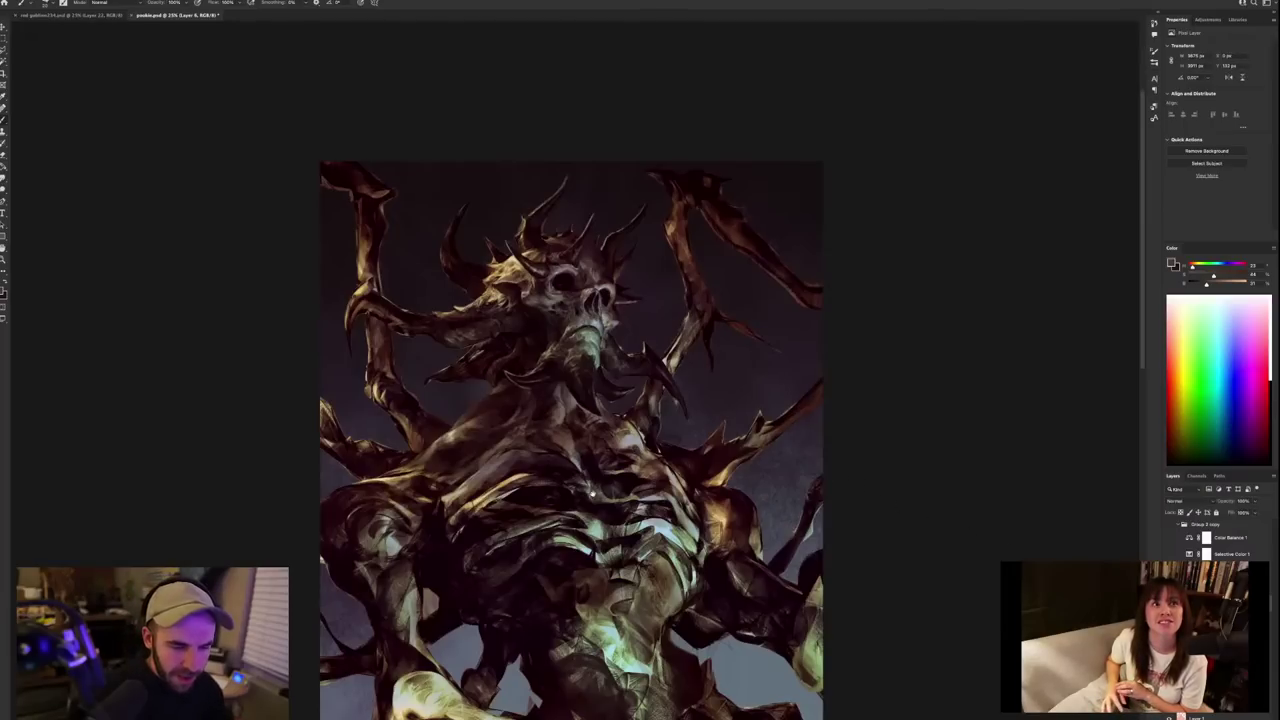
Sample near-black, grey and pale yellow tones on the upper chest and detail the muscle strands above the ribs.
drag(592, 494, 742, 522)
alt+click(655, 503)
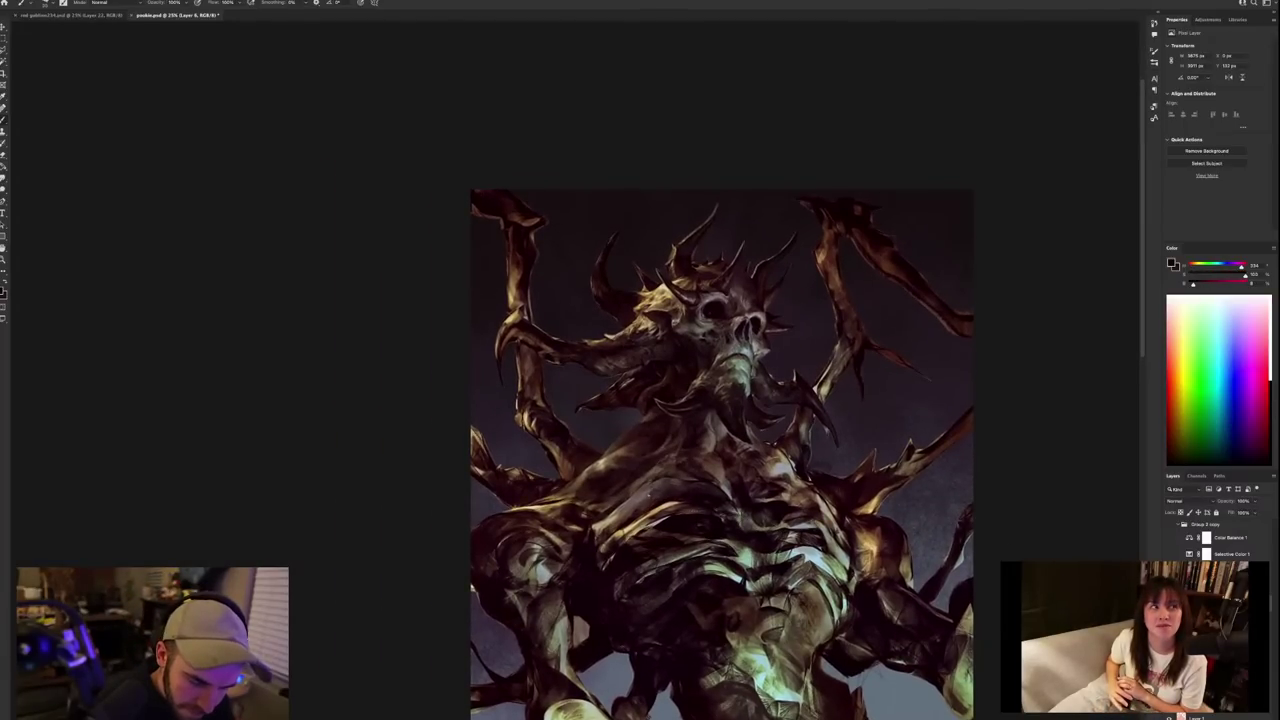
alt+click(640, 503)
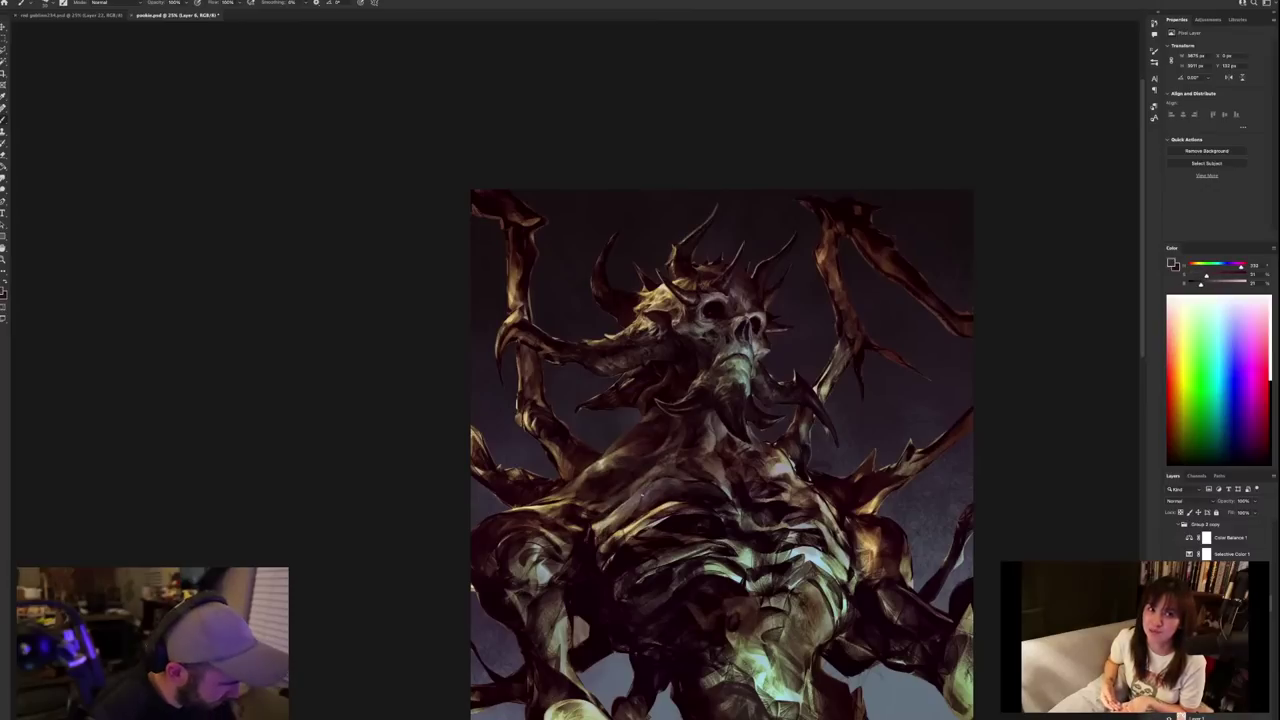
alt+click(678, 507)
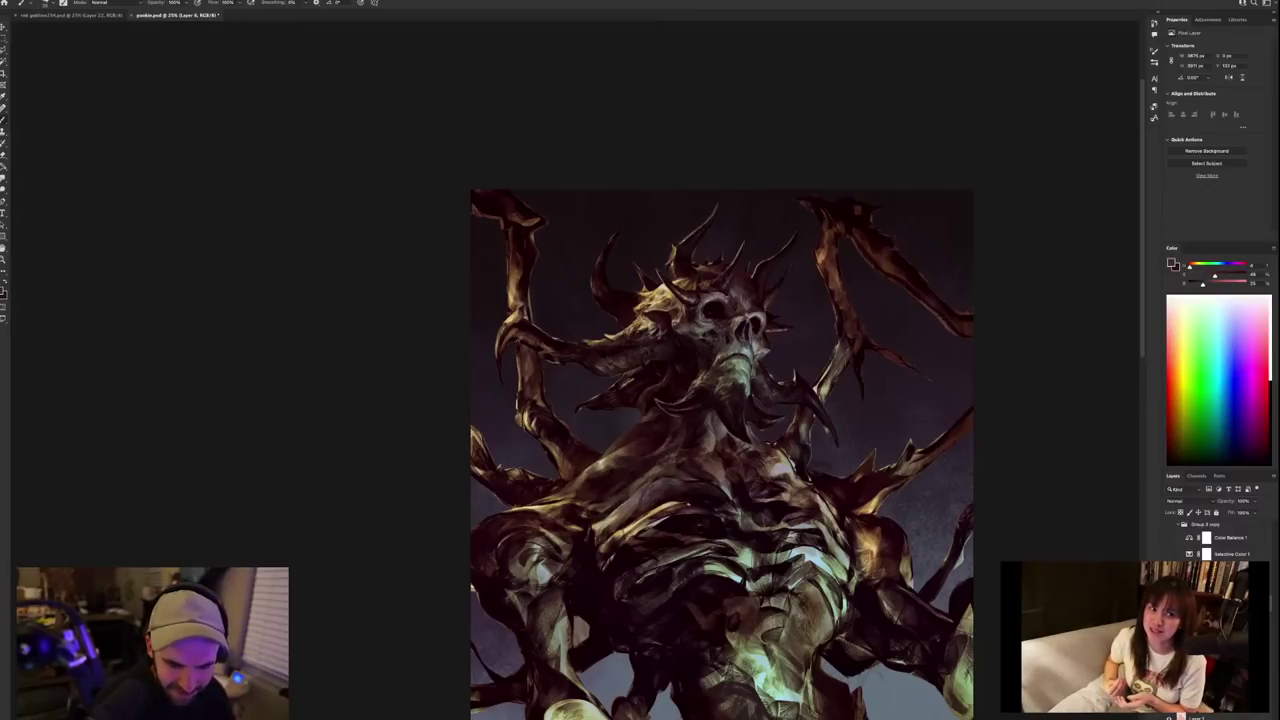
alt+click(678, 507)
alt+click(658, 508)
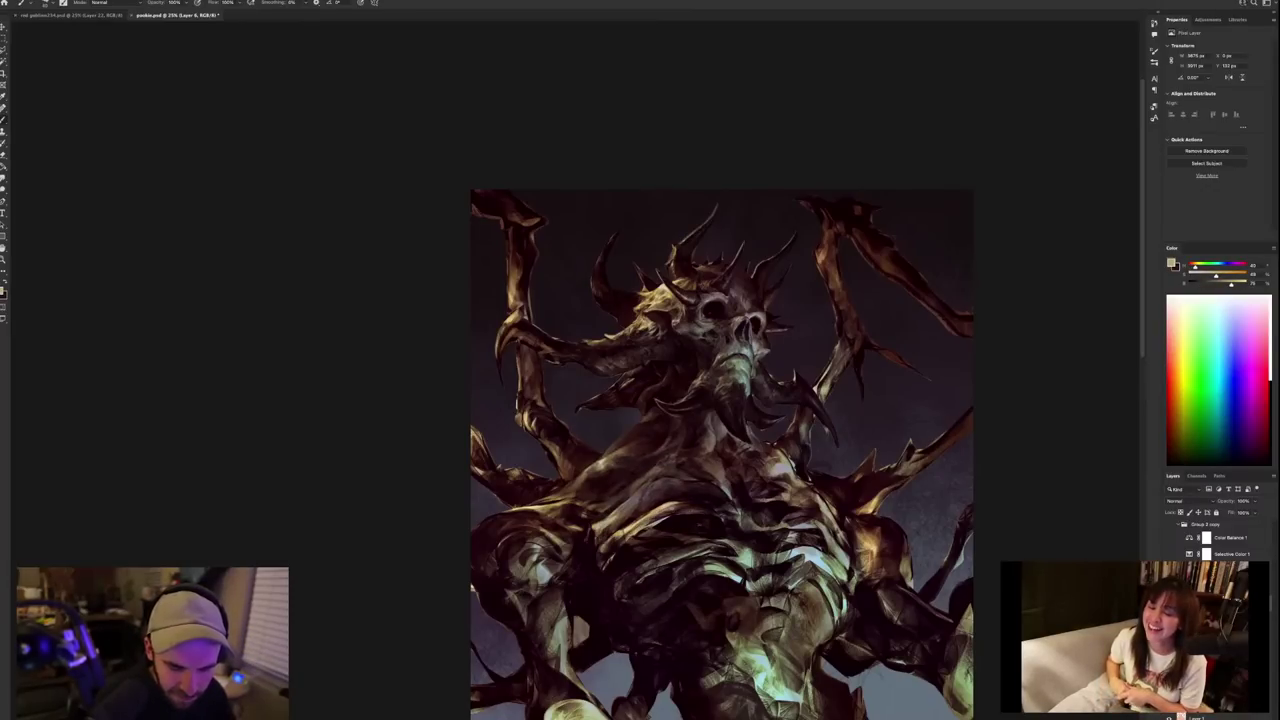
alt+click(657, 484)
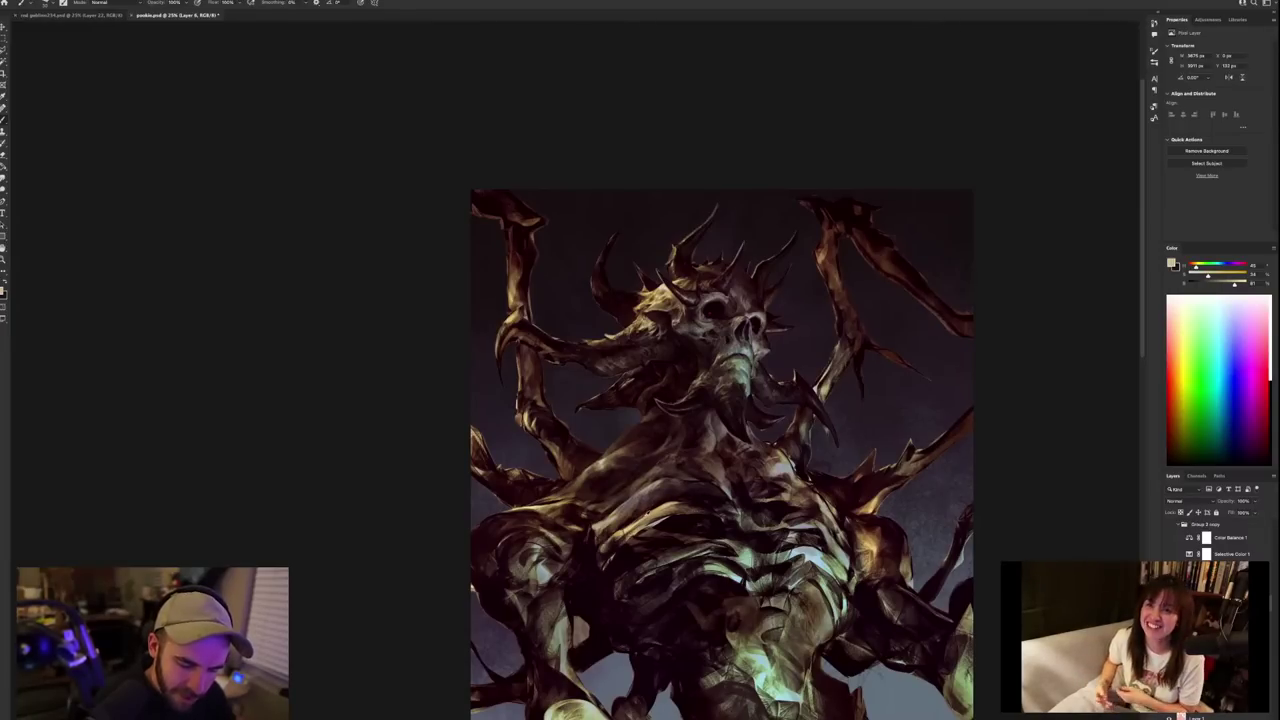
alt+click(652, 505)
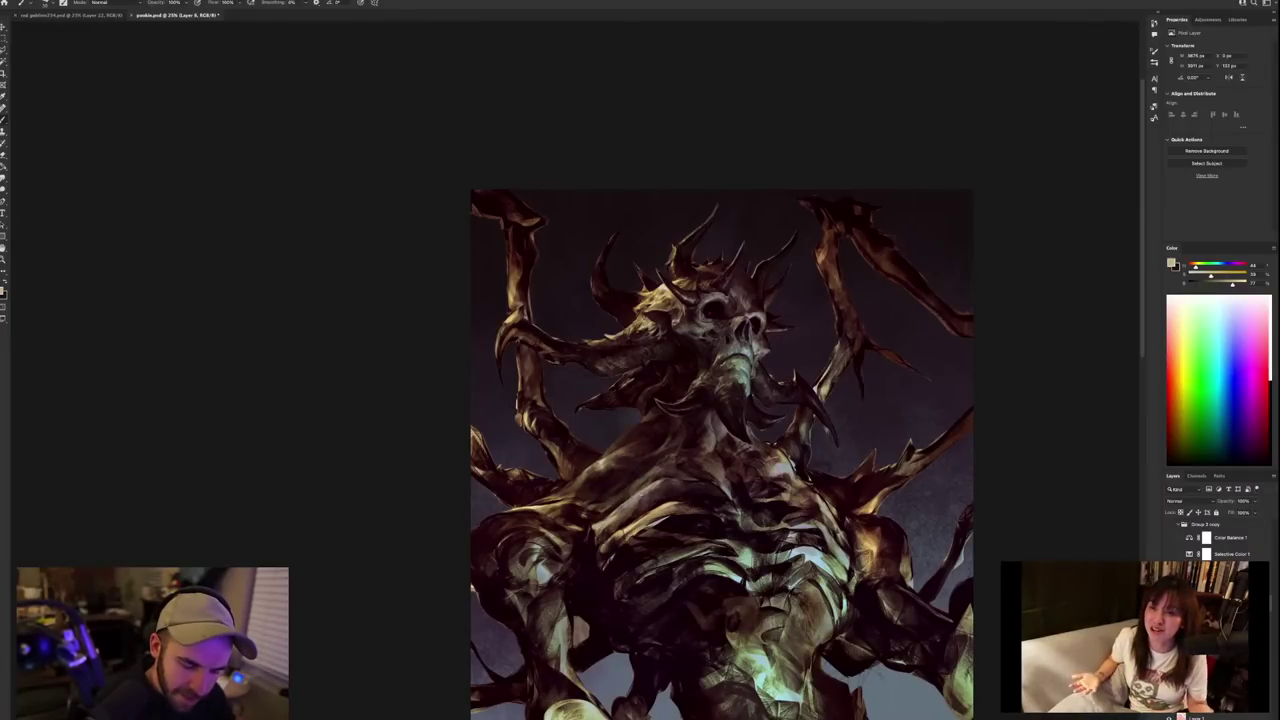
key(ctrl+minus)
key(ctrl+minus)
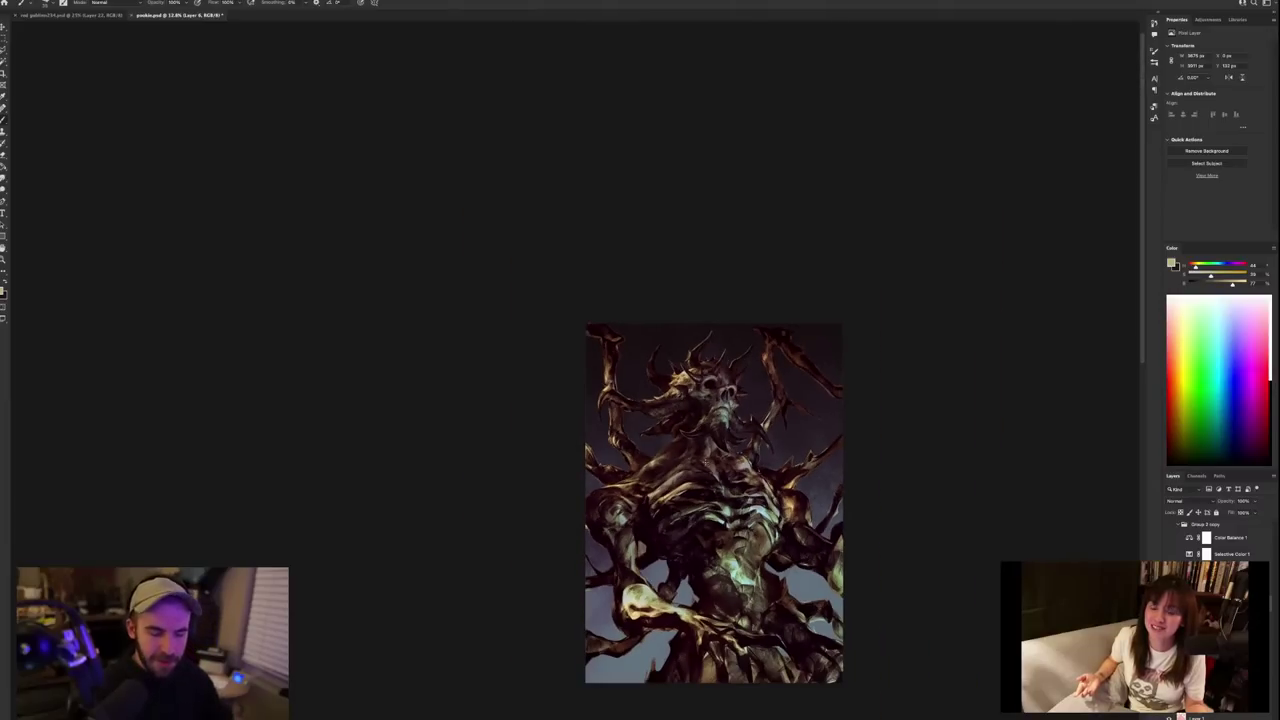
Sample brown and dark tones where the neck meets the upper chest and refine the shadows between the muscle strands.
key(ctrl+plus)
key(ctrl+plus)
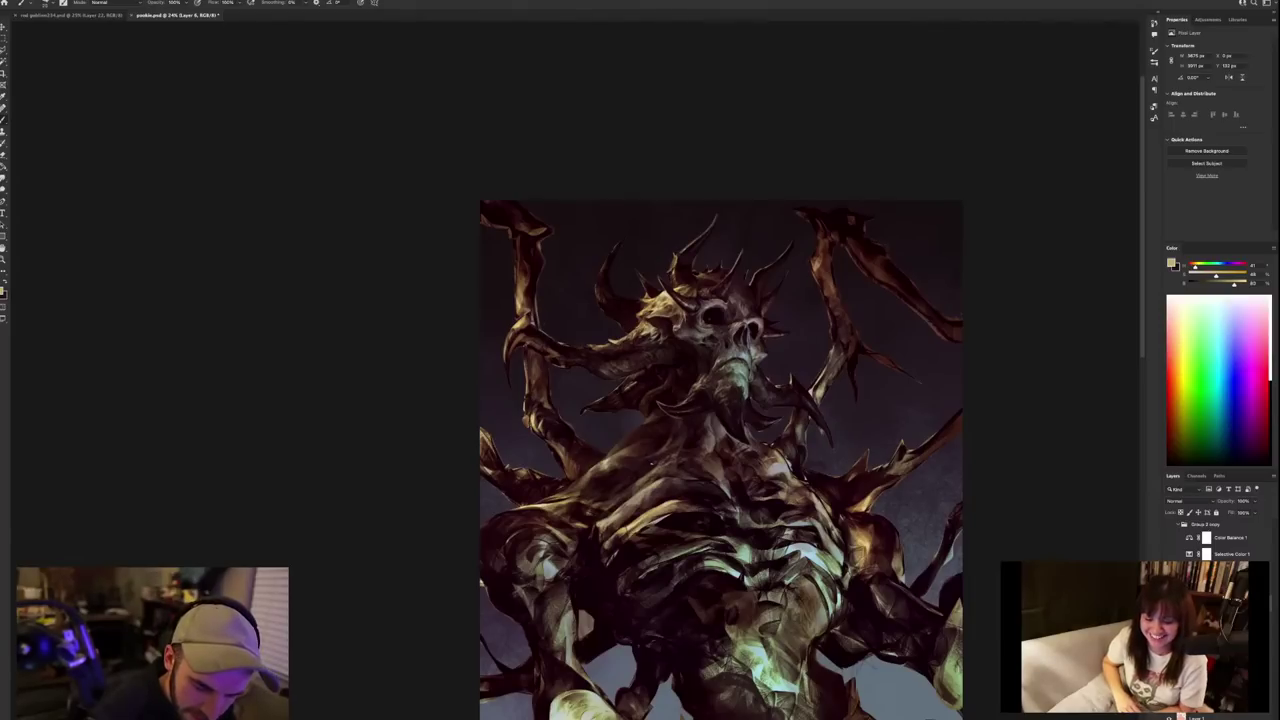
alt+click(638, 465)
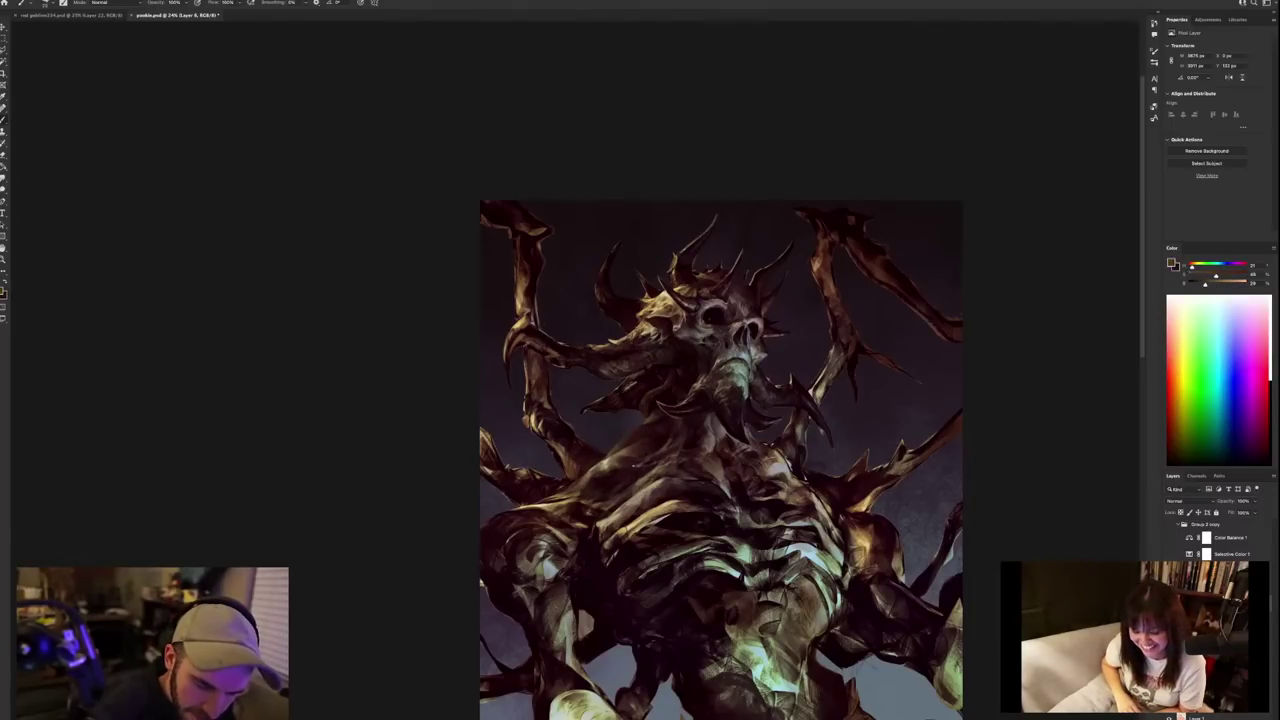
scroll(734, 418, down, 5)
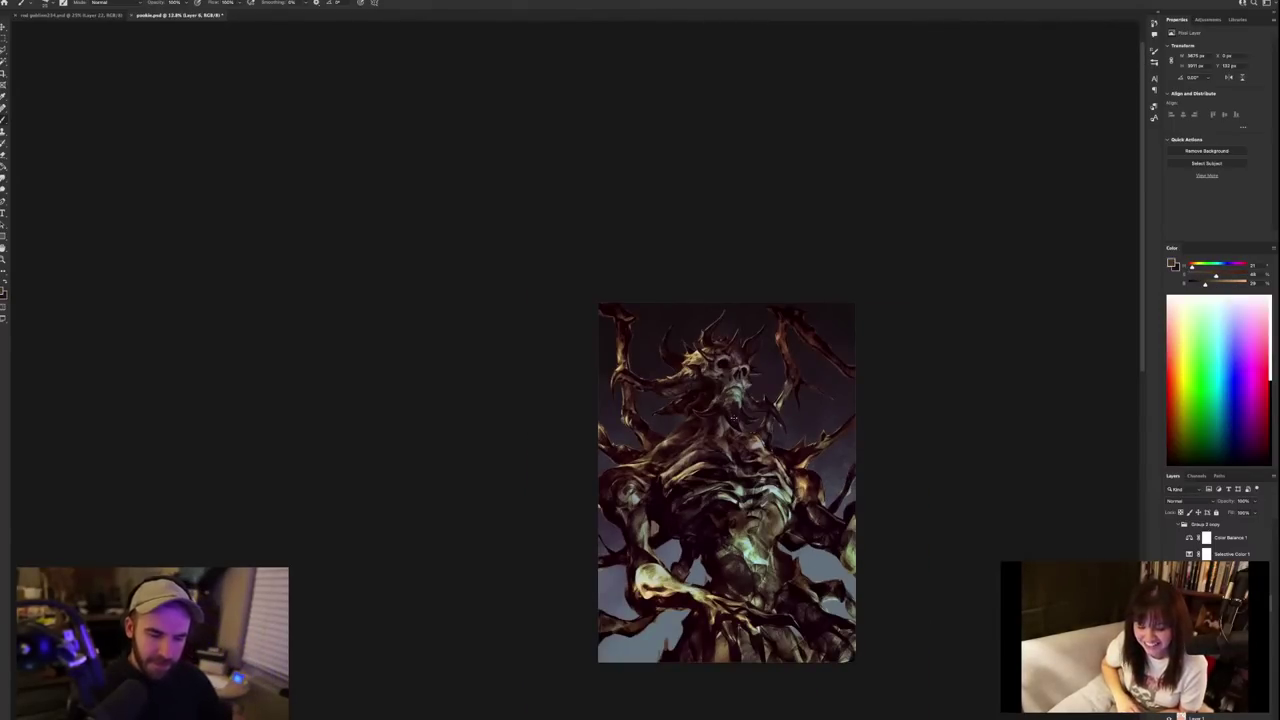
scroll(734, 418, up, 5)
alt+click(643, 462)
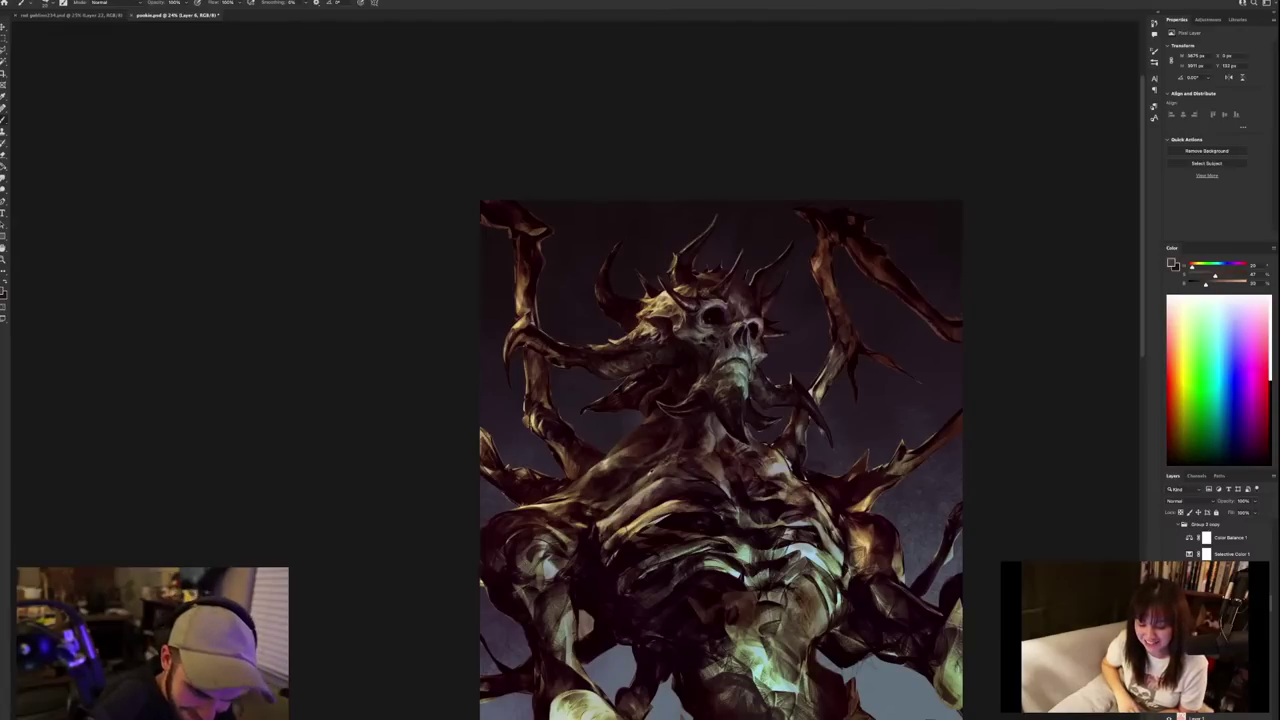
alt+click(645, 466)
alt+click(650, 463)
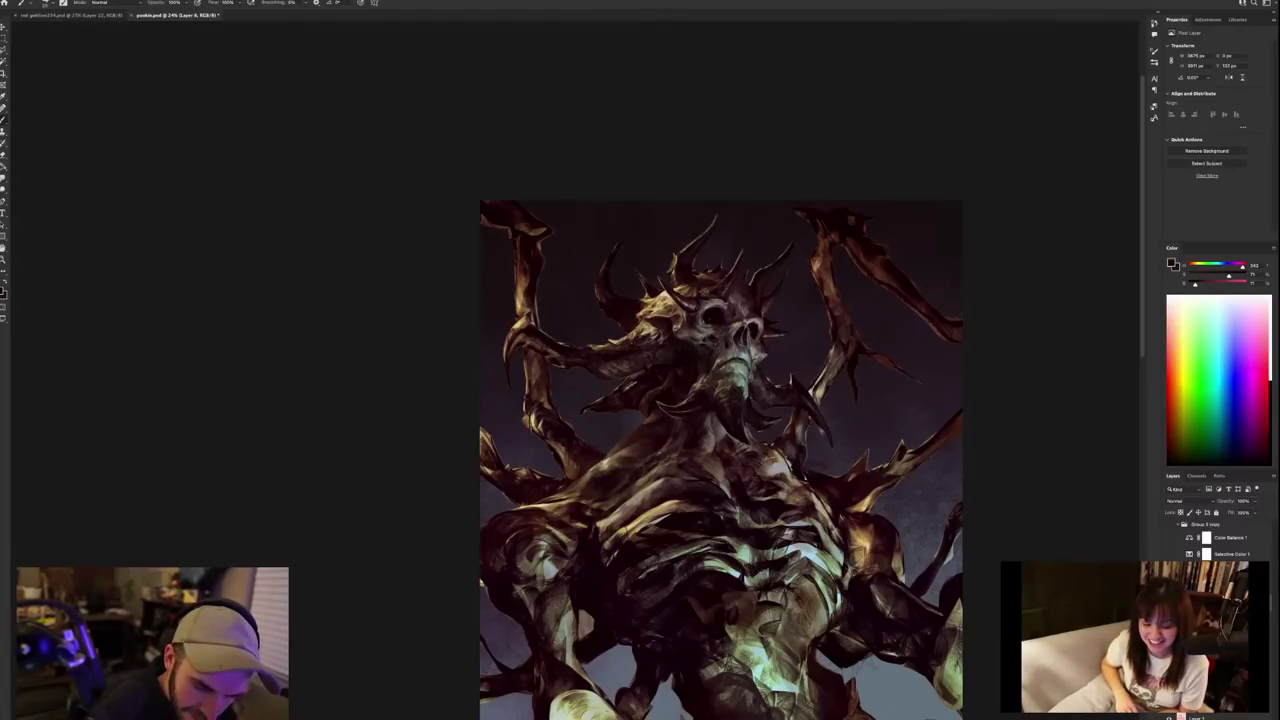
scroll(725, 418, down, 3)
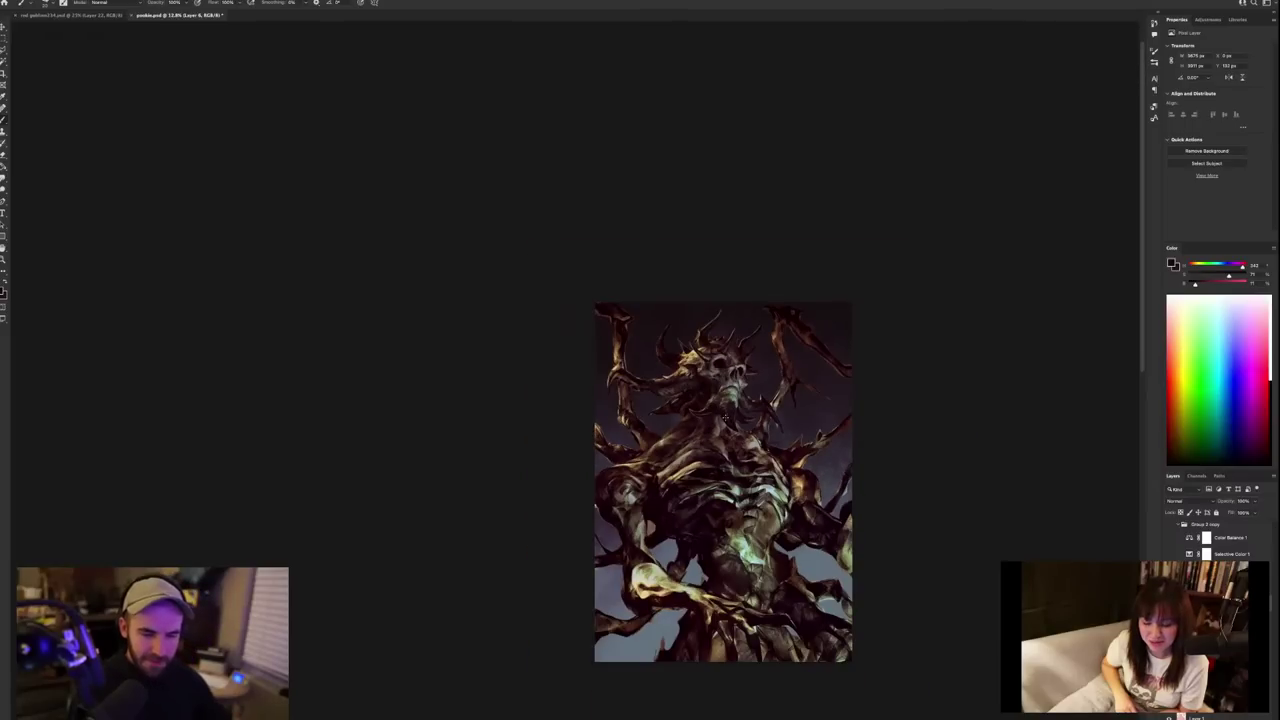
Sample a muted olive-tan, a near-black and a golden brown around the shoulder crest and refine the shoulder muscle's lights and shadows.
scroll(726, 418, down, 1)
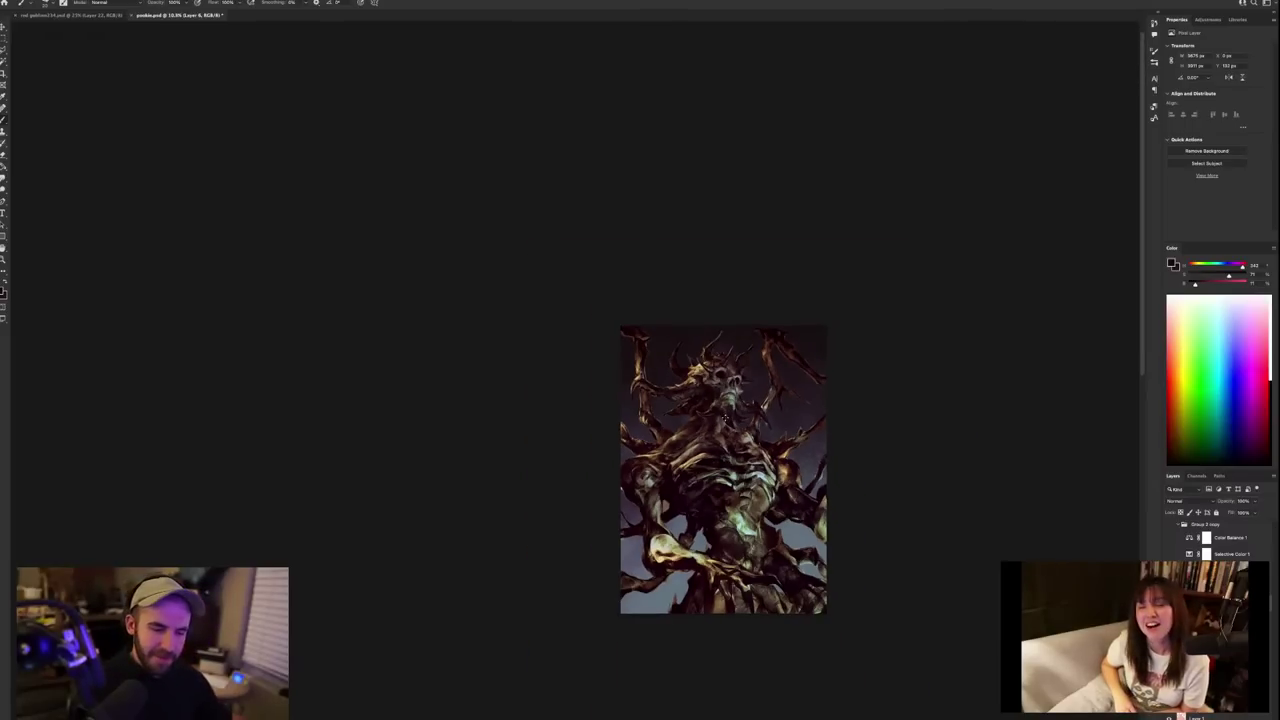
scroll(726, 418, up, 2)
scroll(720, 422, up, 1)
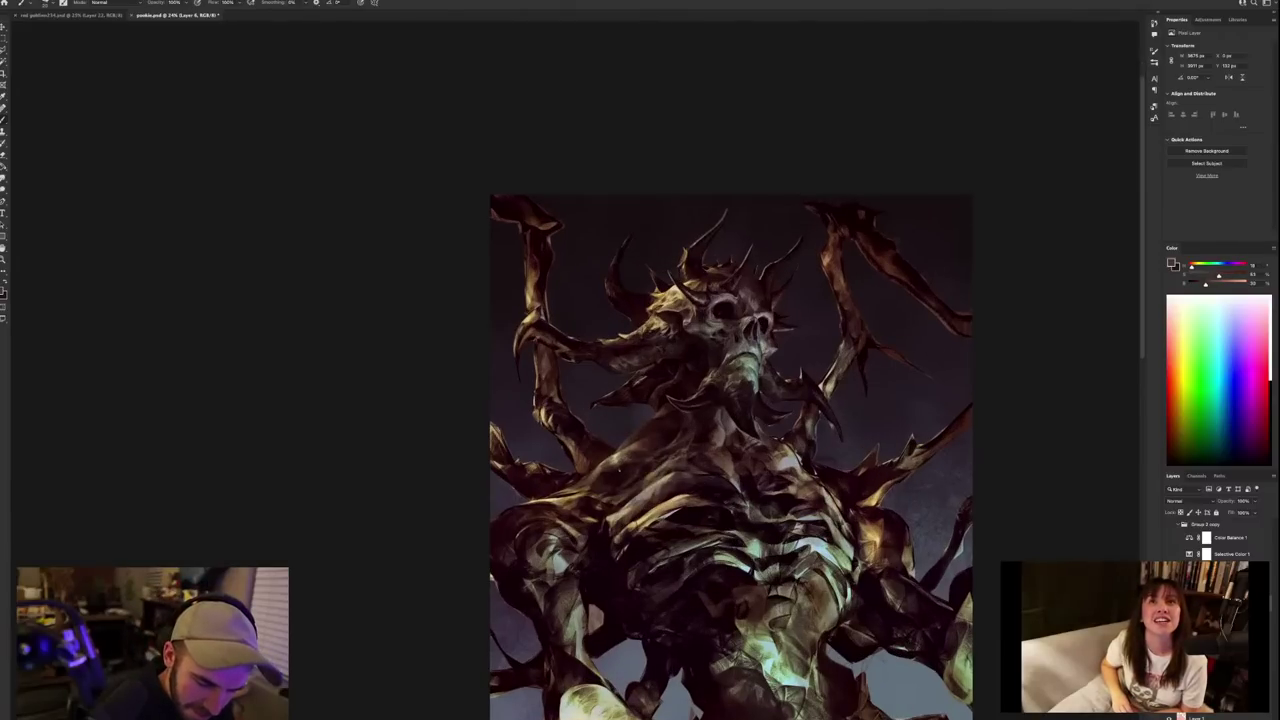
alt+click(614, 457)
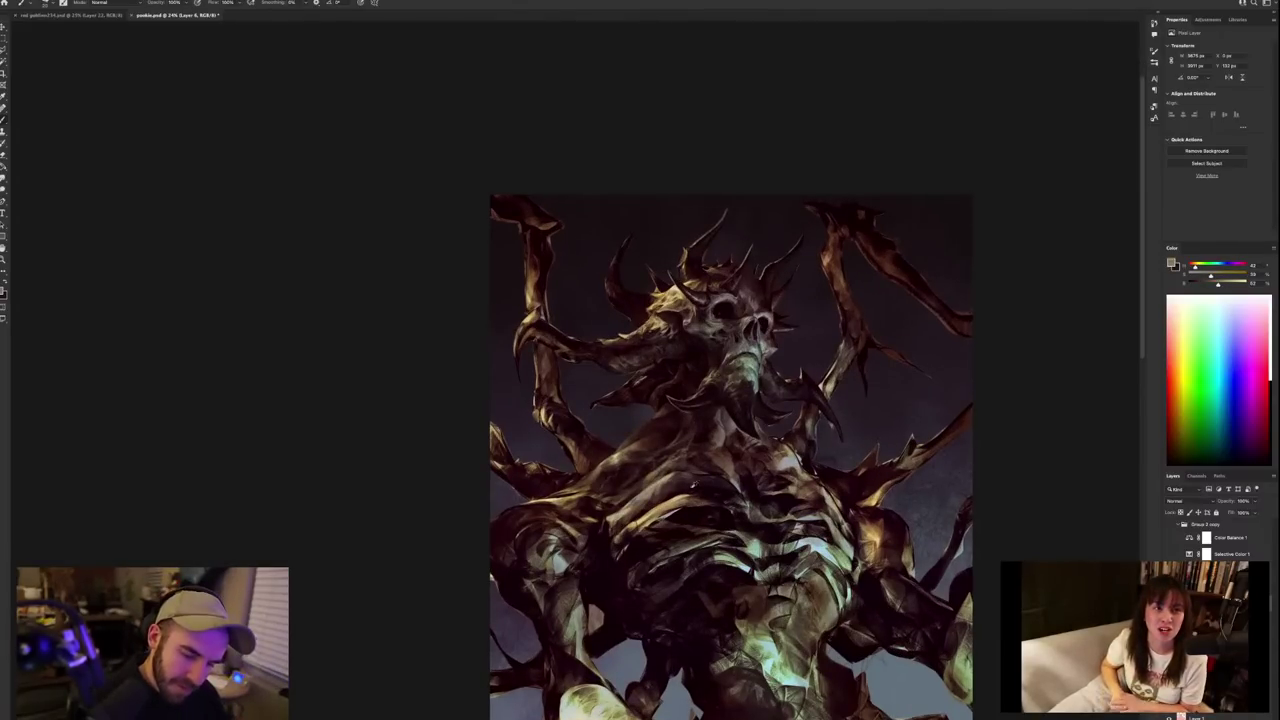
alt+click(615, 480)
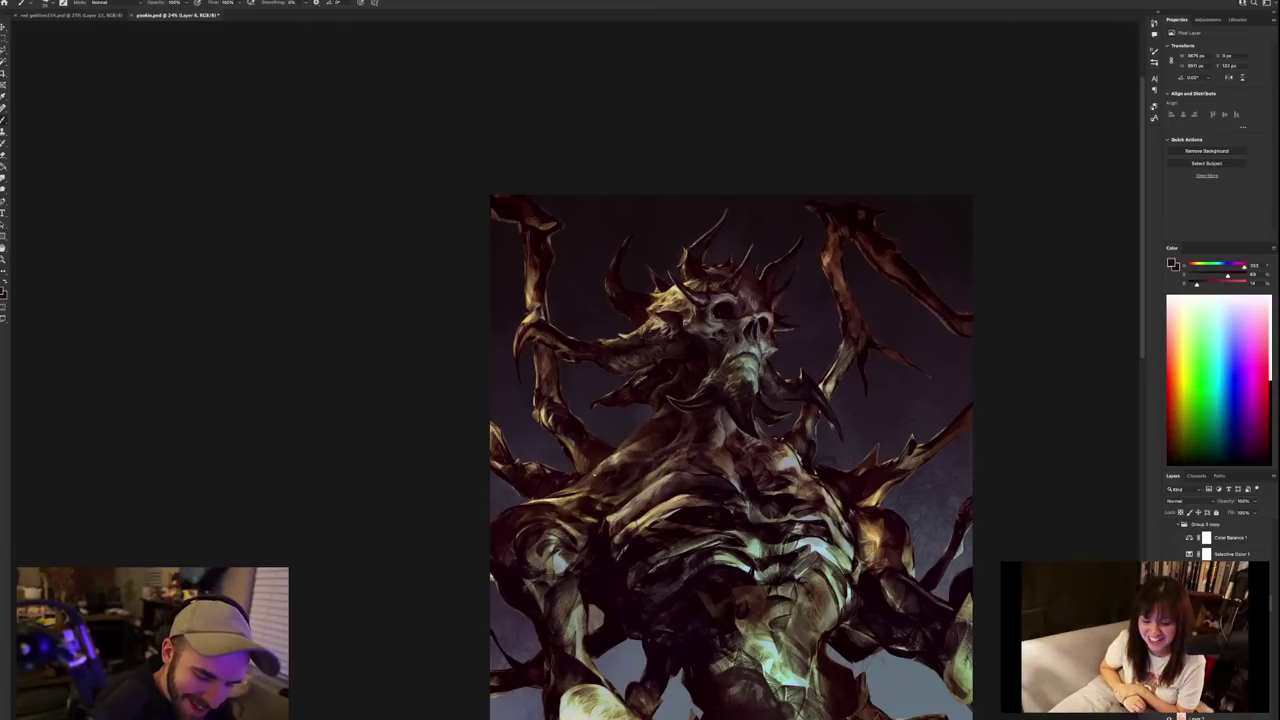
scroll(665, 456, down, 2)
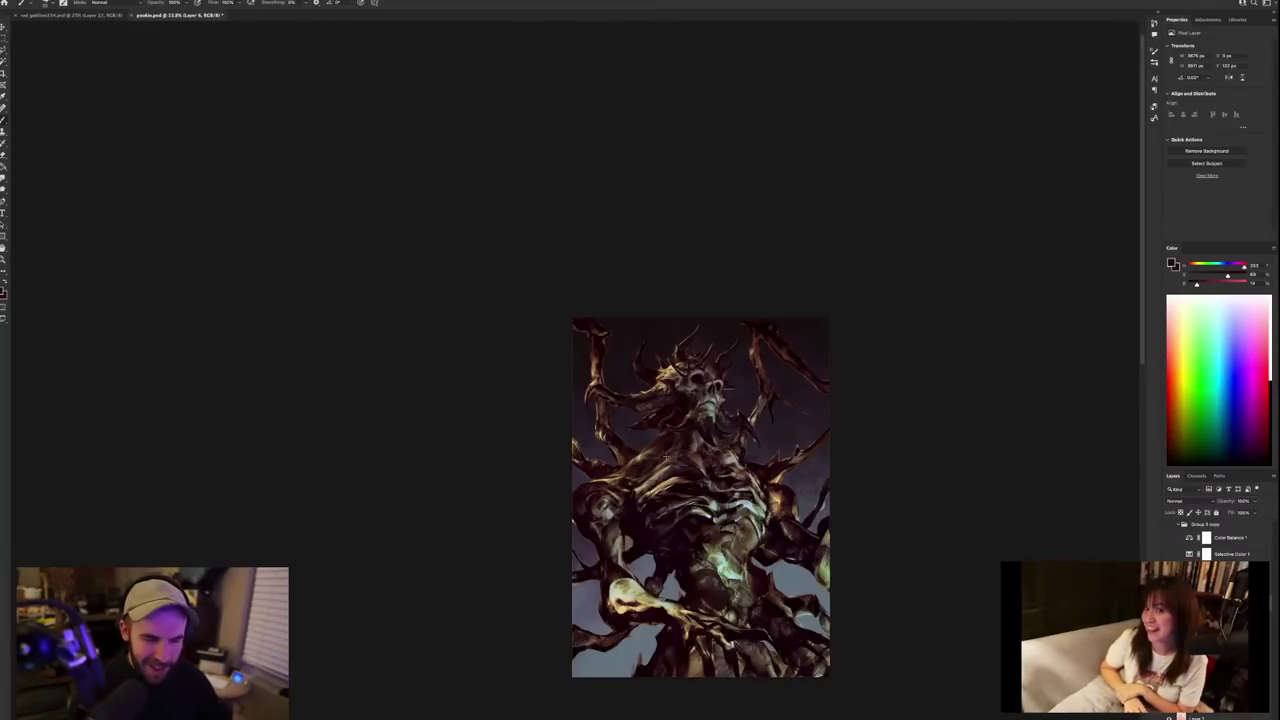
scroll(665, 457, up, 2)
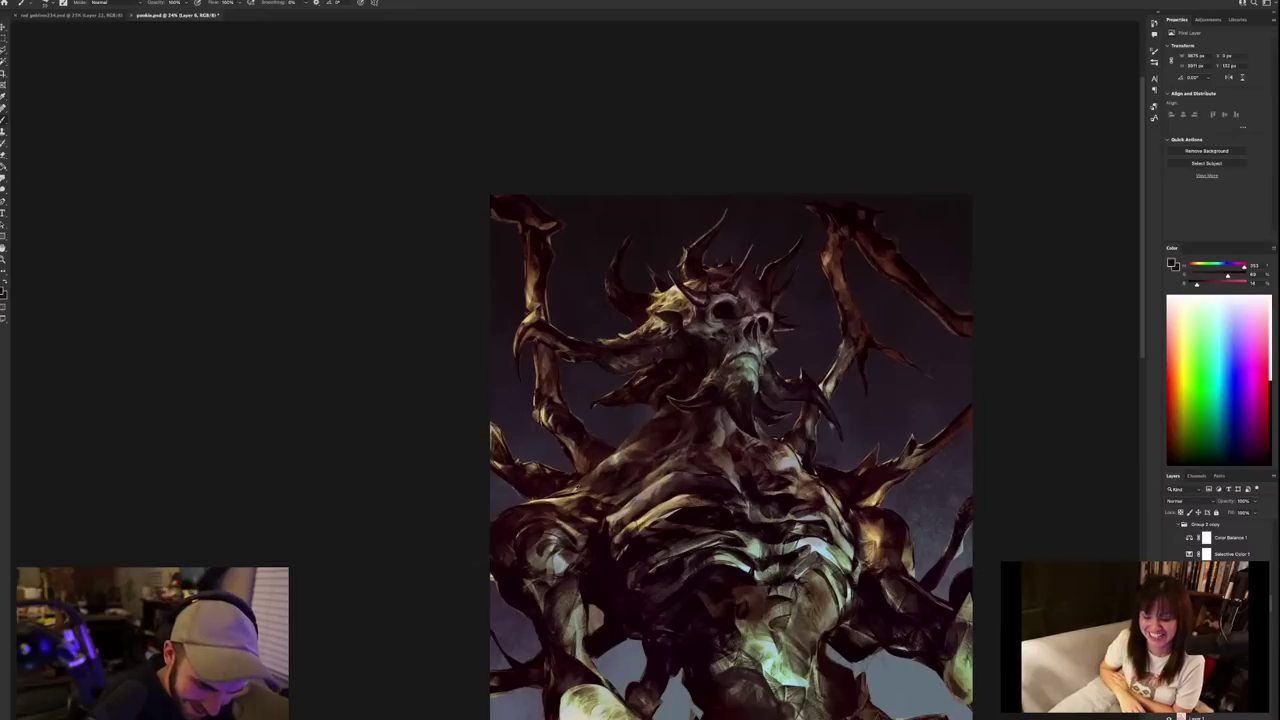
alt+click(579, 488)
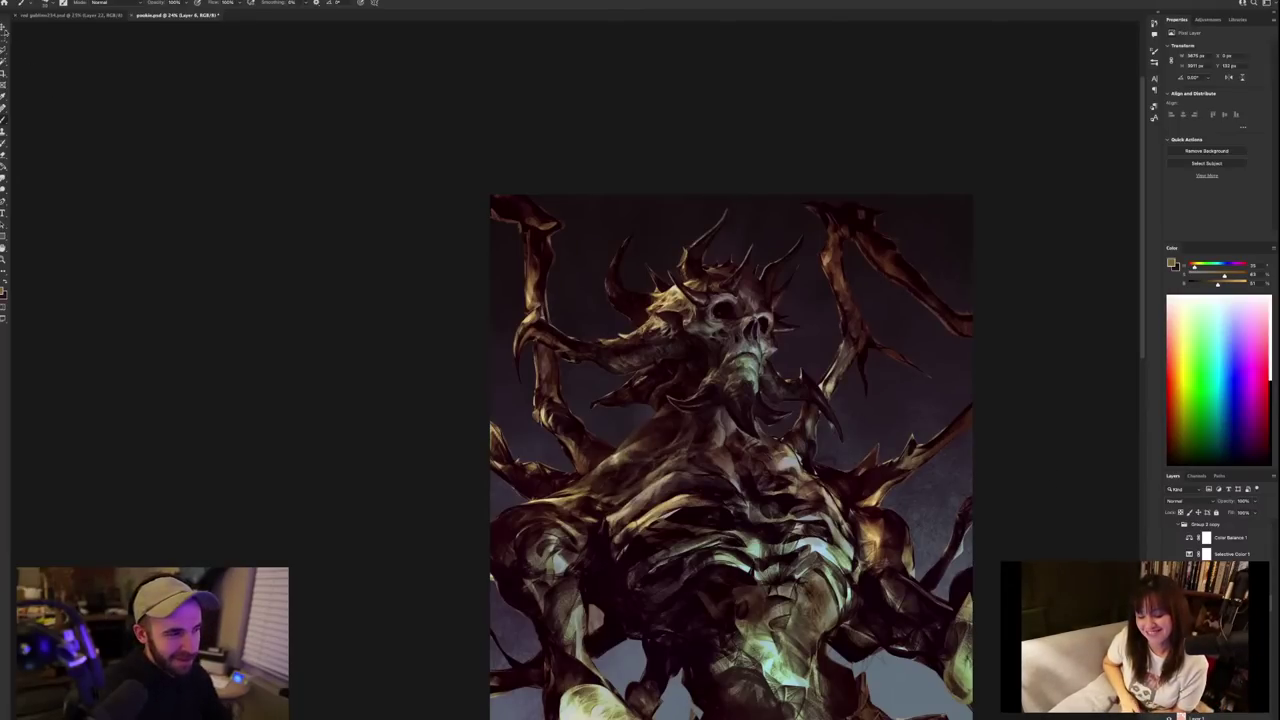
Flip the canvas view horizontally.
click(10, 2)
click(25, 105)
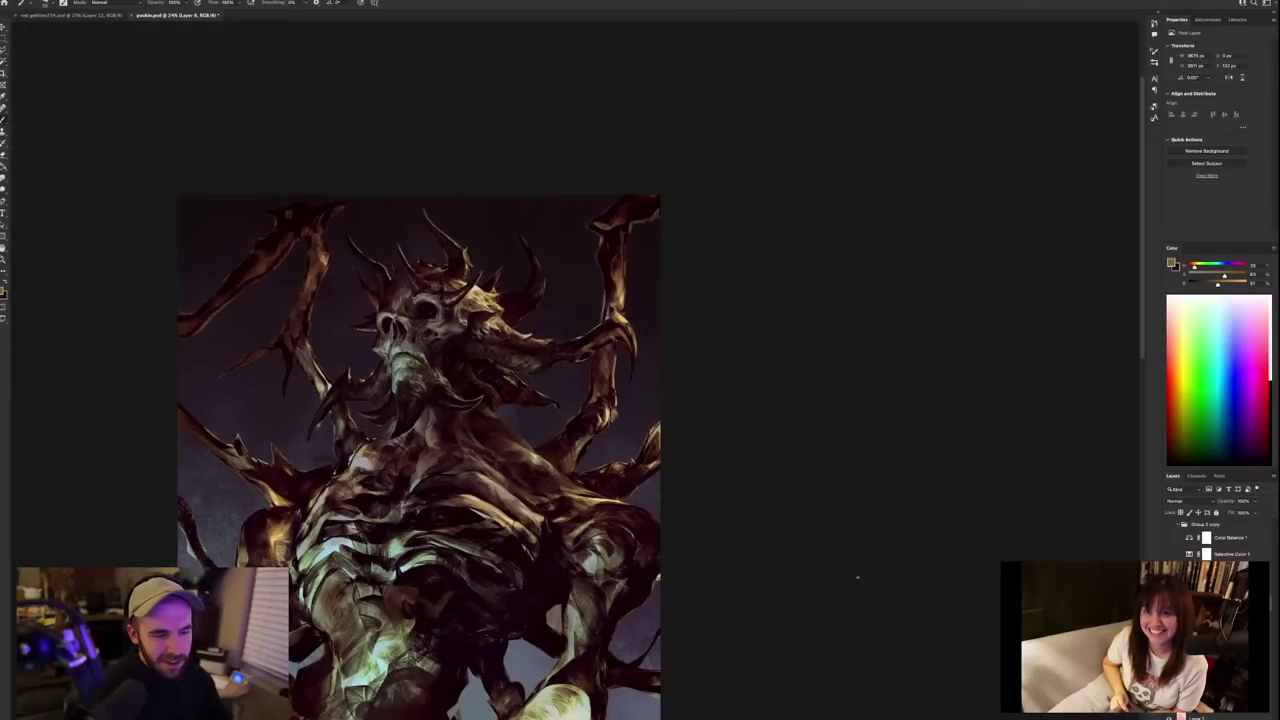
drag(858, 577, 753, 605)
Sample dark red-brown, near-black and brown tones from the large curved horn behind the head and refine its shading.
scroll(753, 605, up, 3)
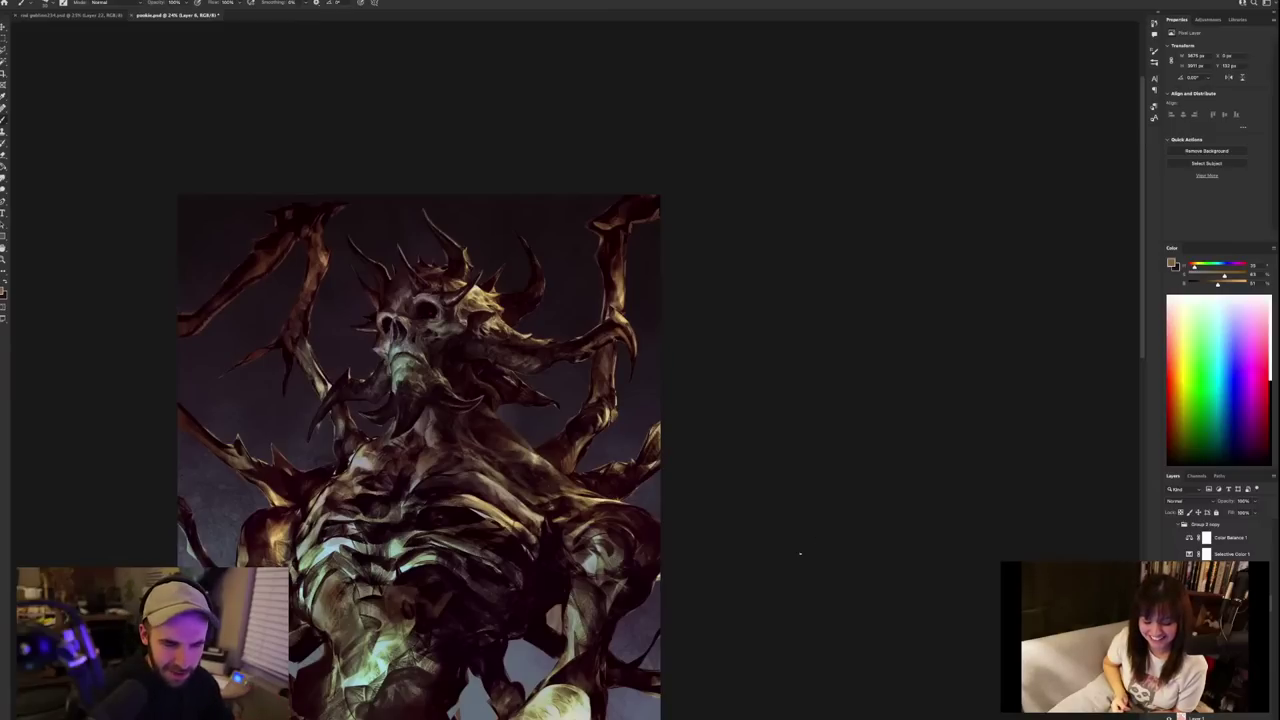
scroll(829, 553, up, 4)
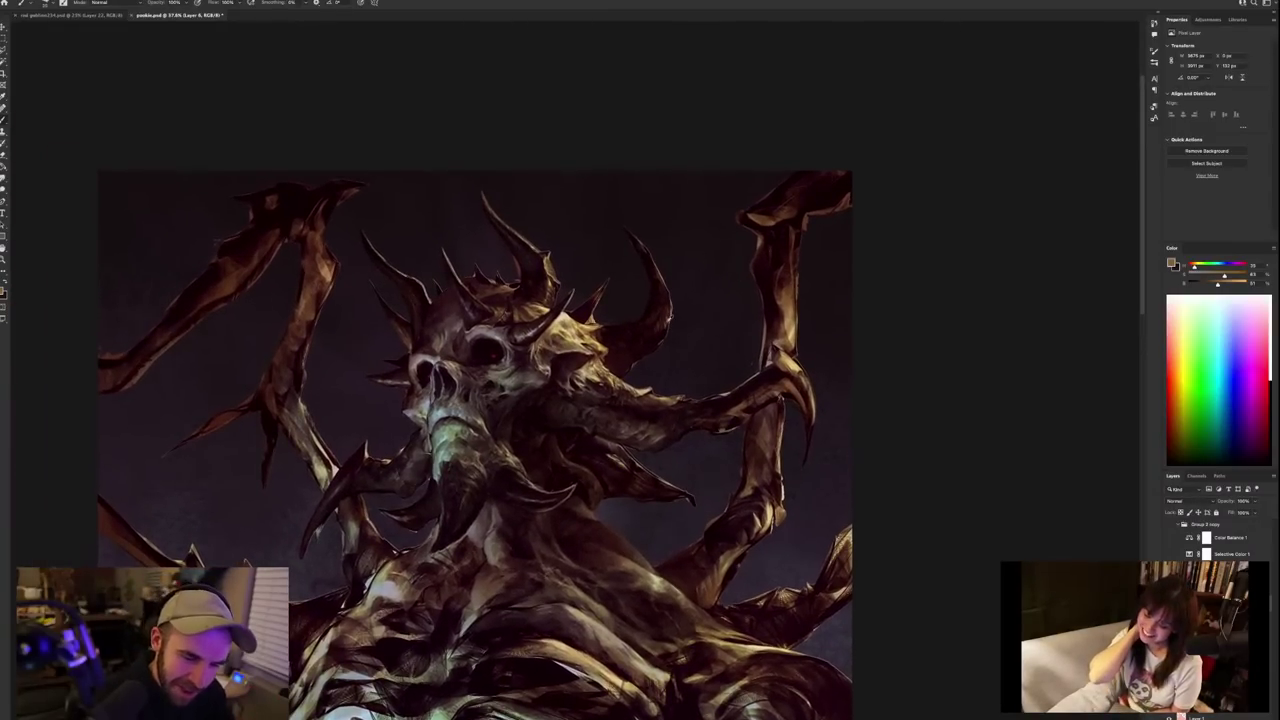
alt+click(668, 321)
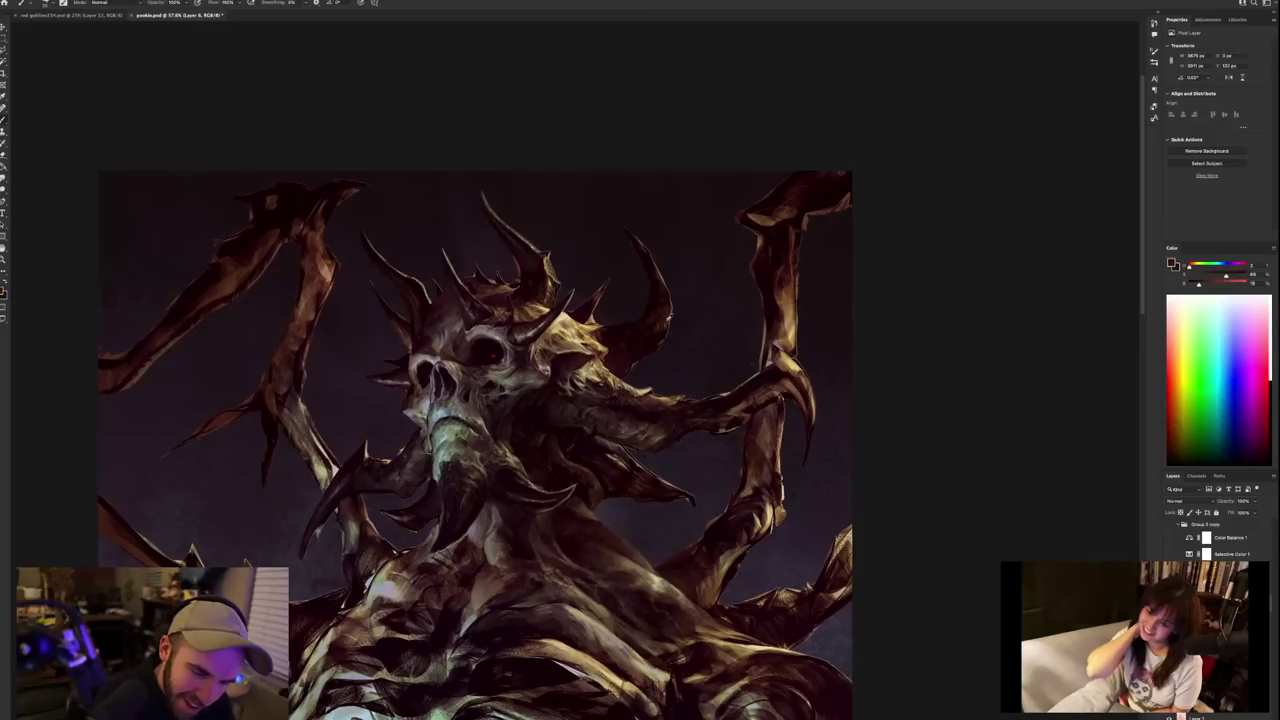
key(x)
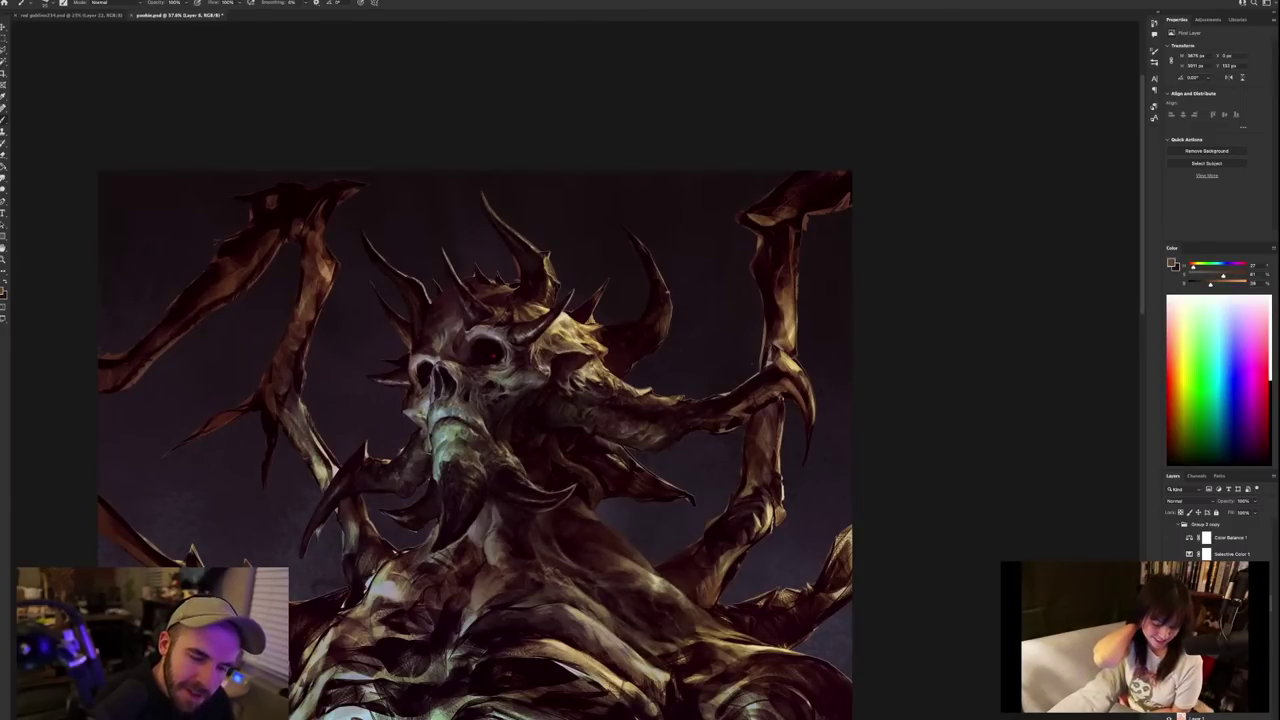
alt+click(657, 316)
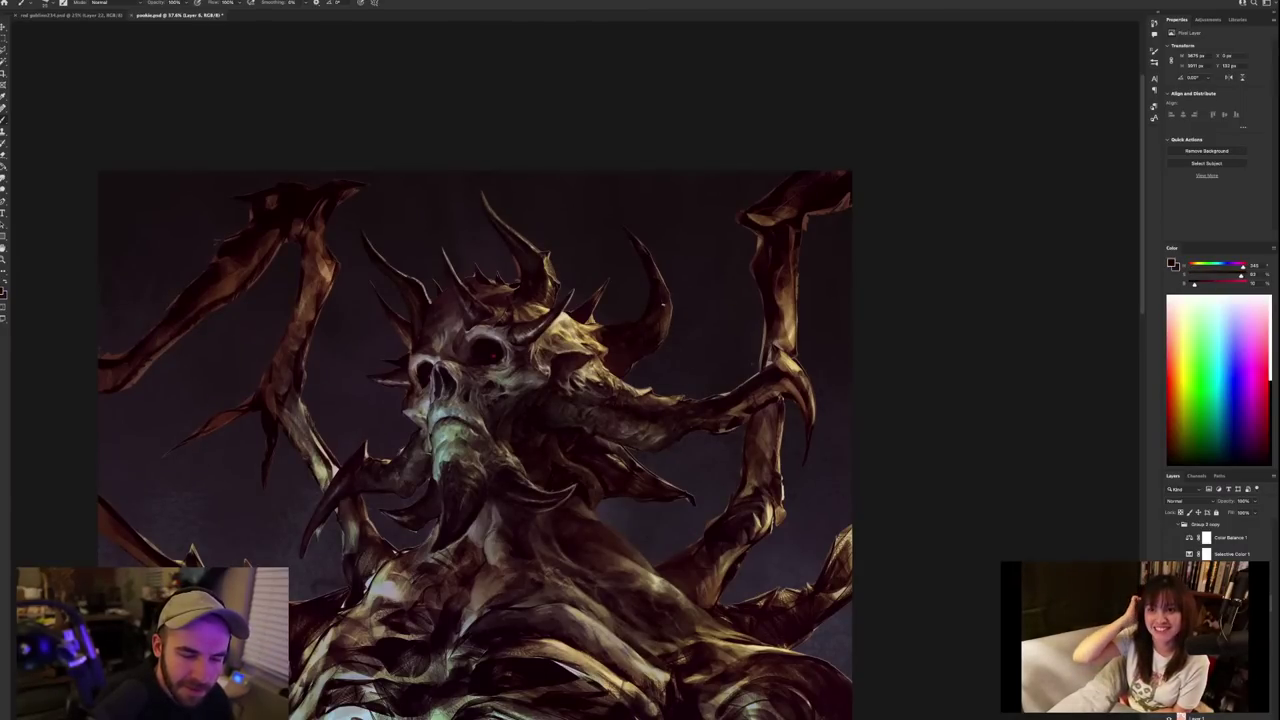
alt+click(653, 316)
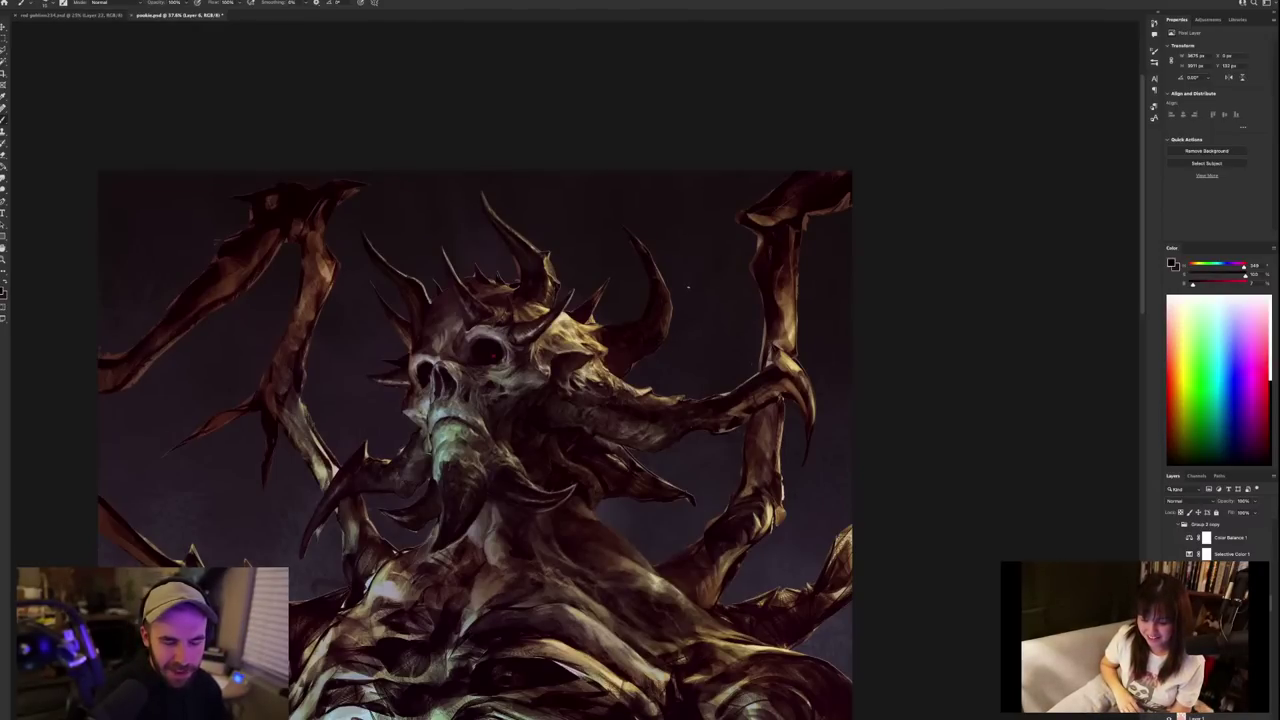
alt+click(668, 317)
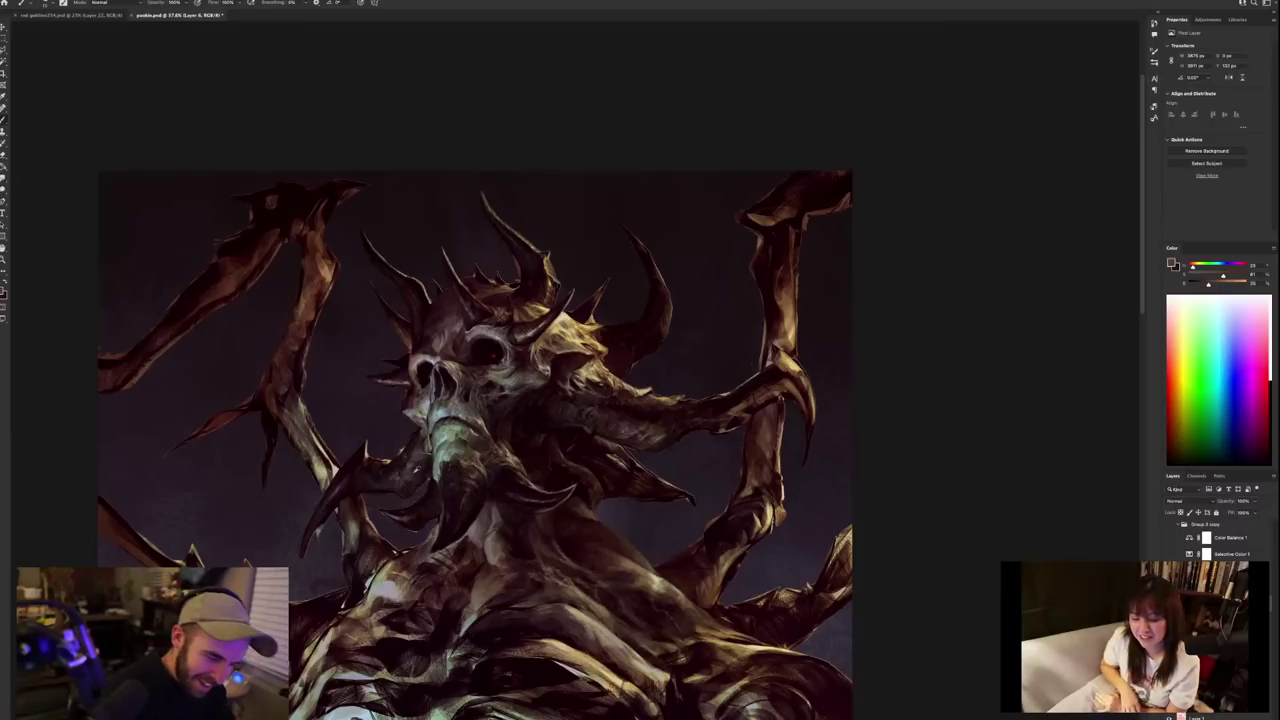
Sample a dark grey and two near-black tones beside the jaw and refine the shading at the base of the curved tusk.
alt+click(410, 474)
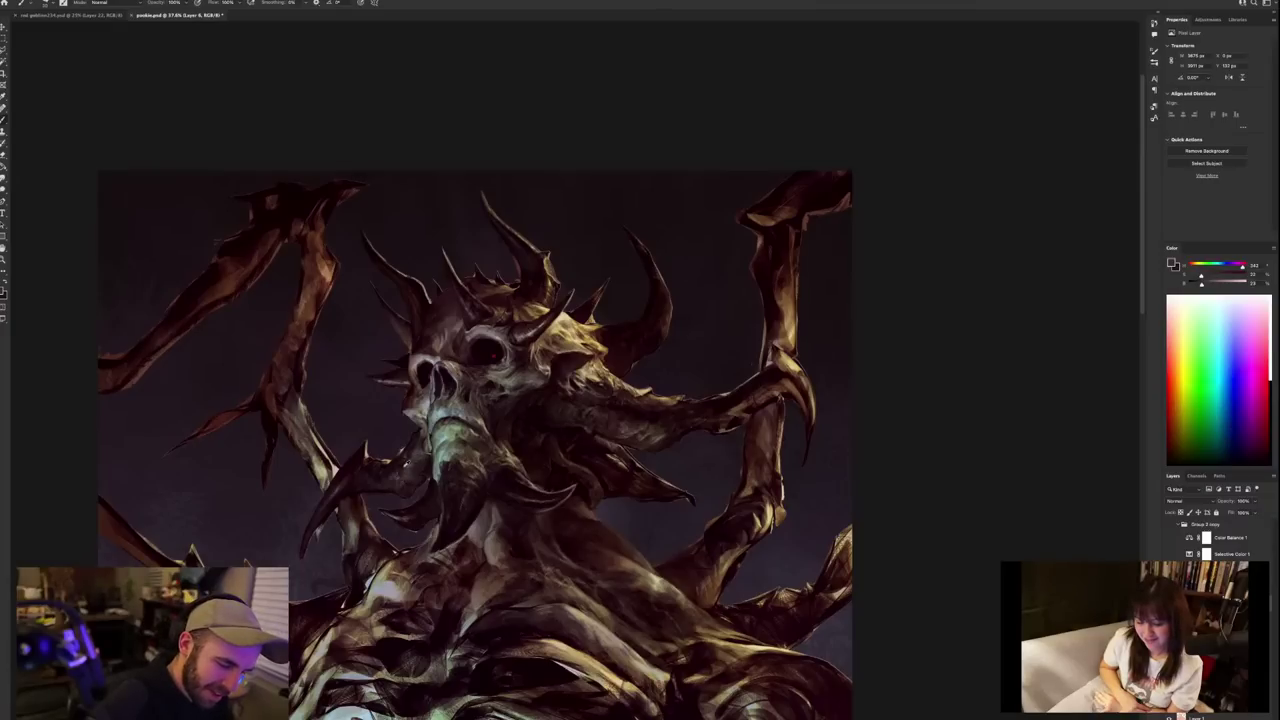
alt+click(408, 450)
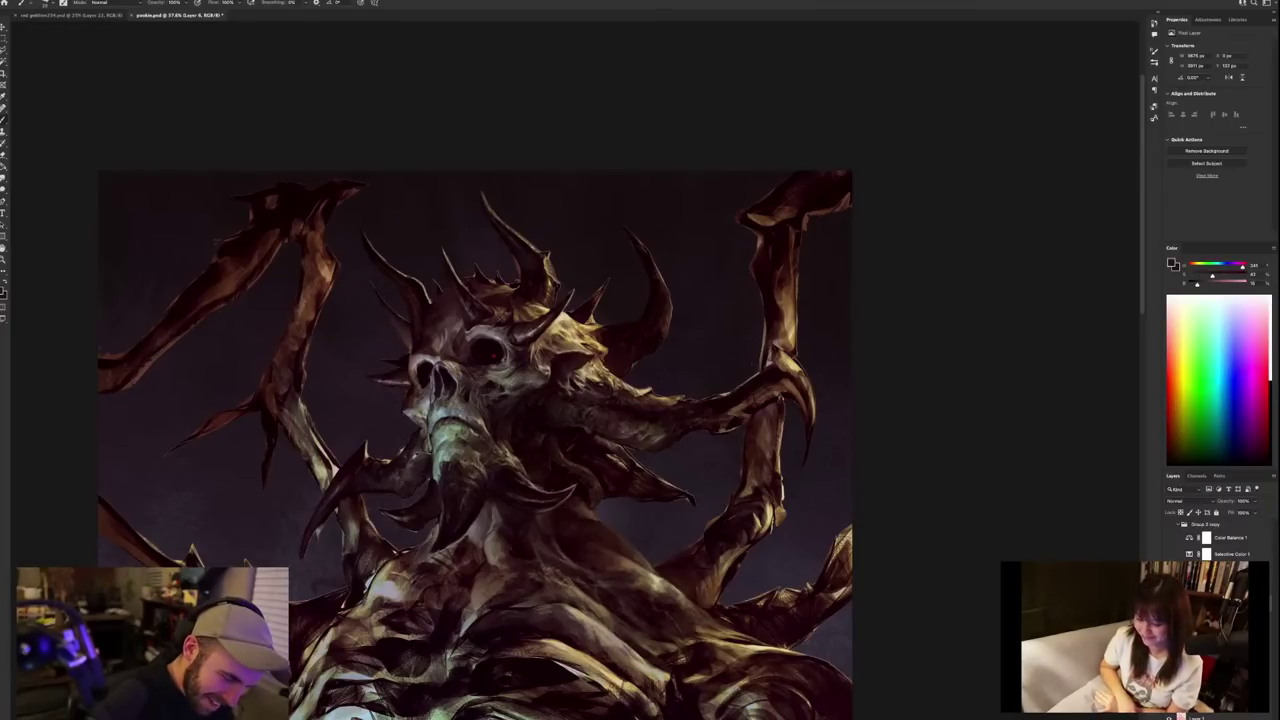
alt+click(408, 461)
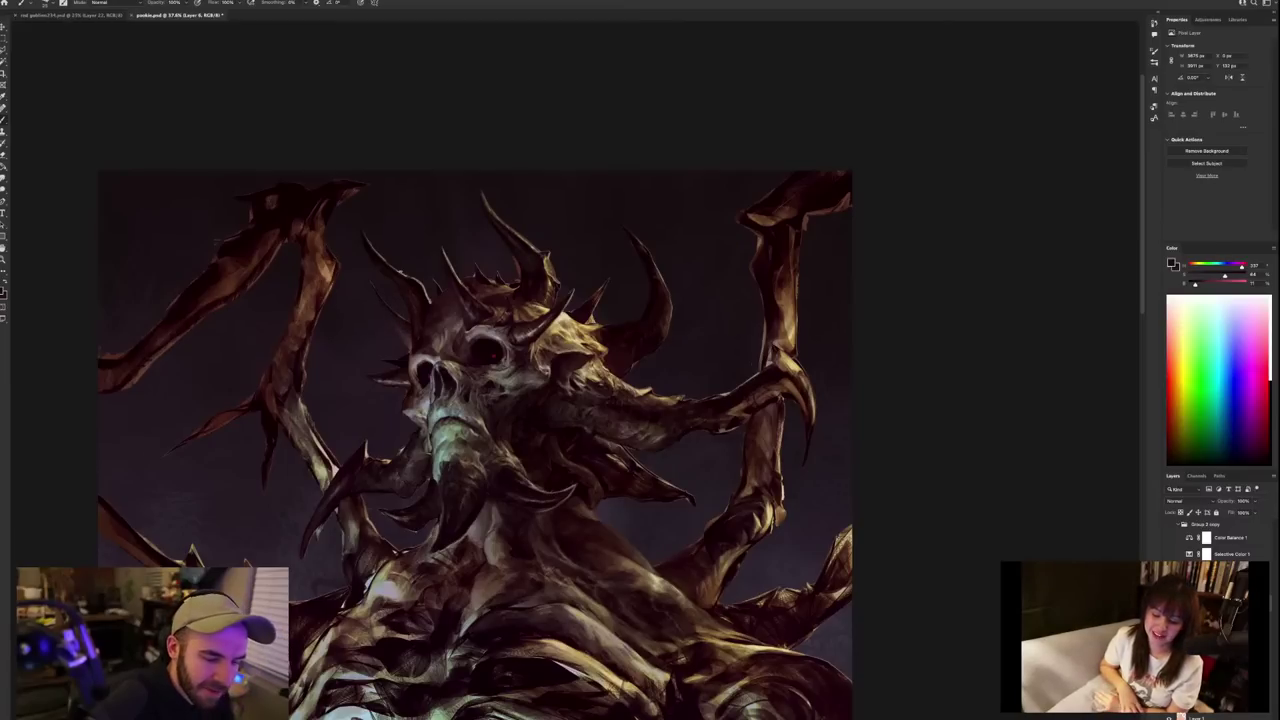
Sample near-black, tan horn highlights and dark brown, and paint shading and light edges on the long thin horn above the face.
alt+click(420, 283)
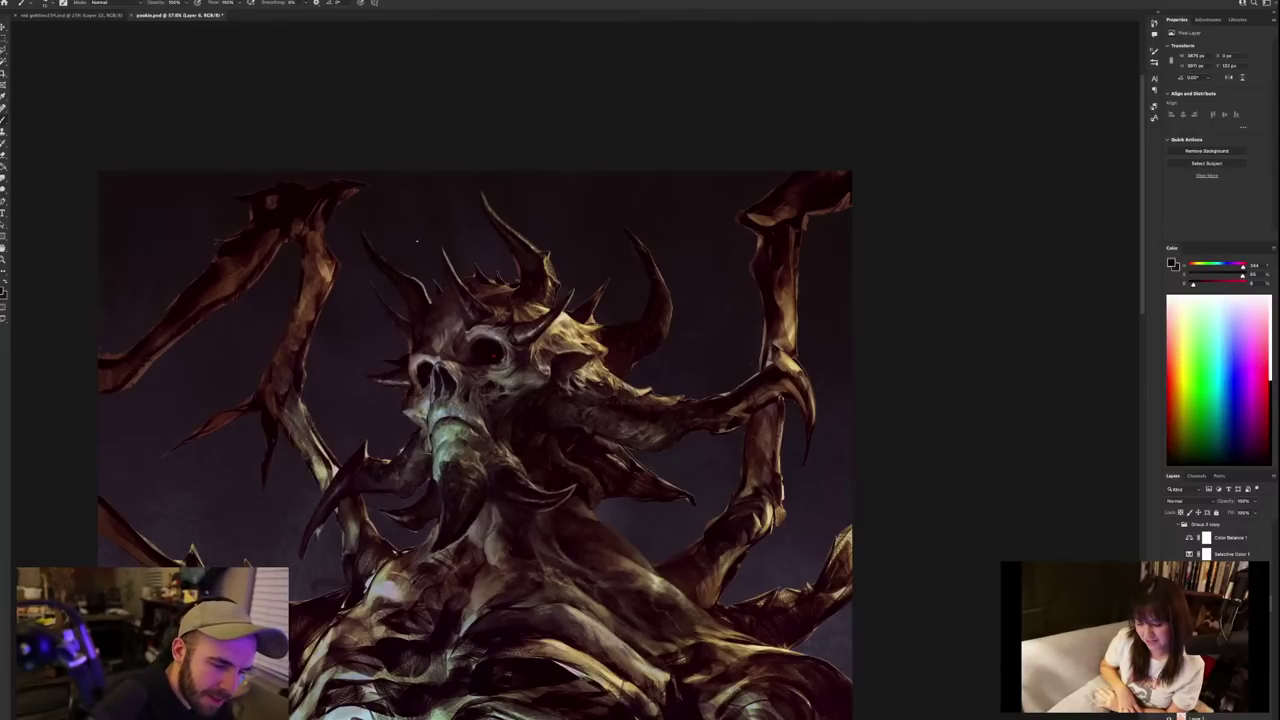
alt+click(553, 261)
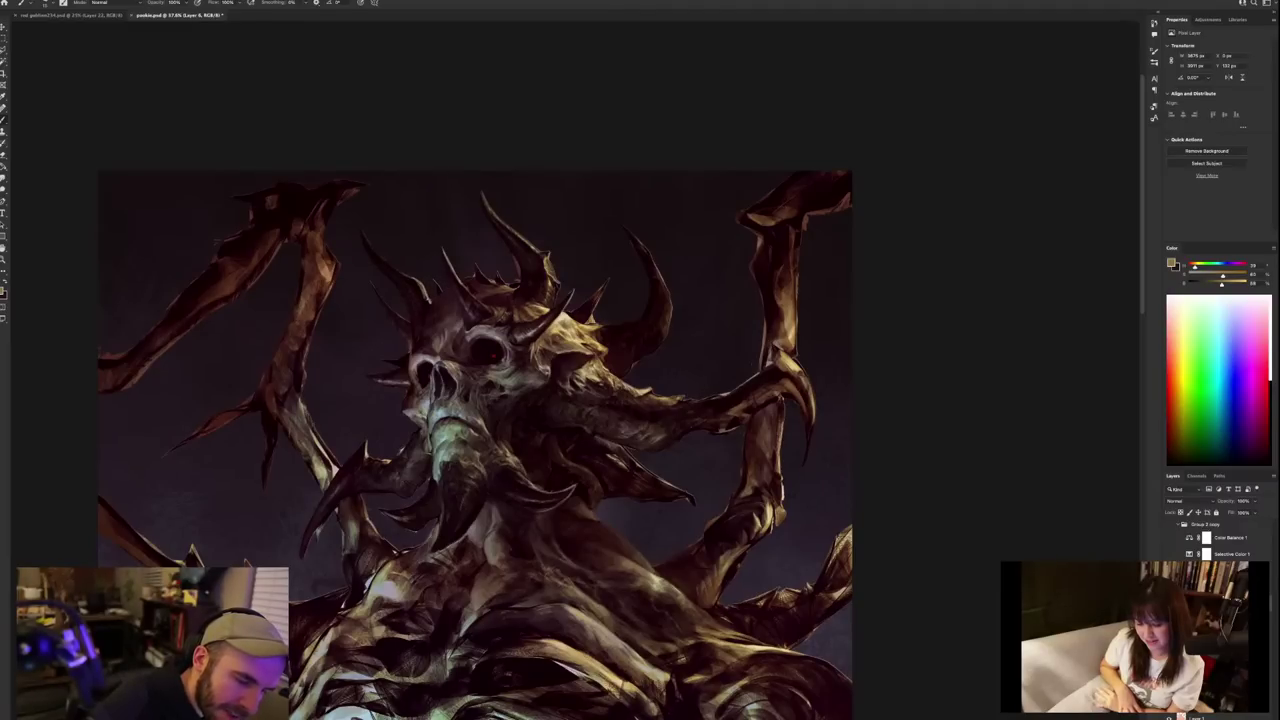
alt+click(417, 288)
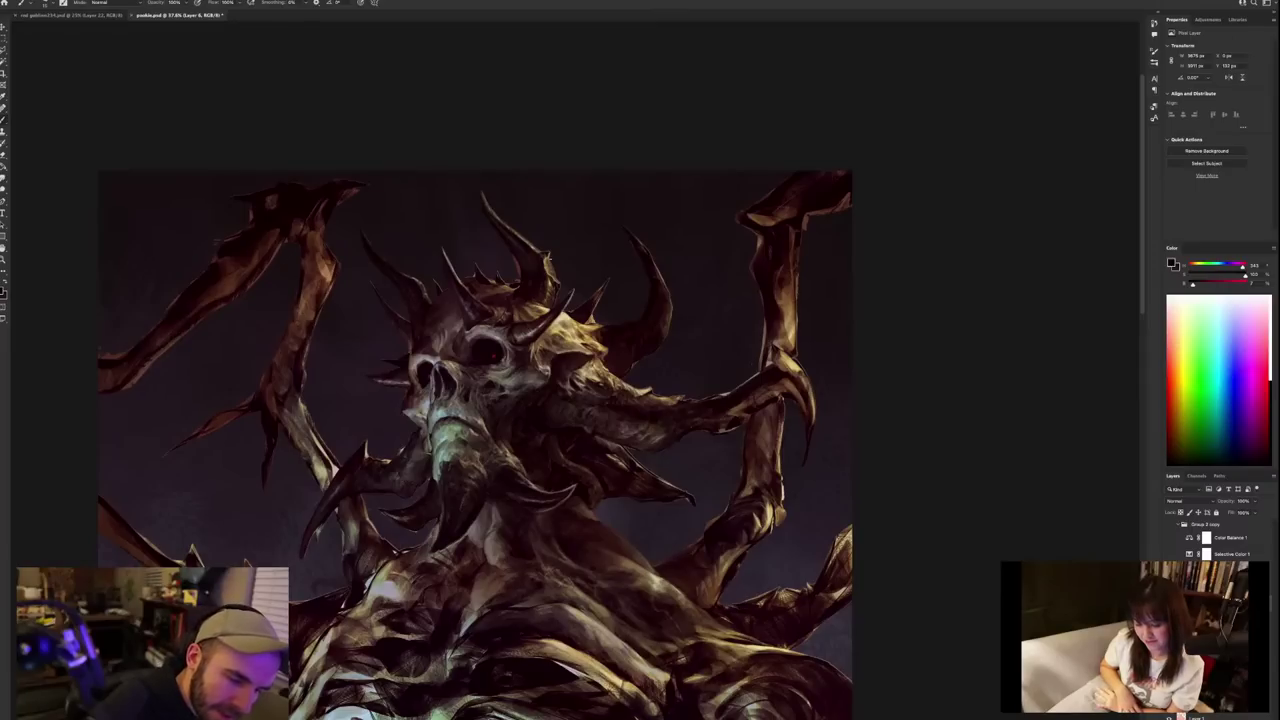
alt+click(548, 266)
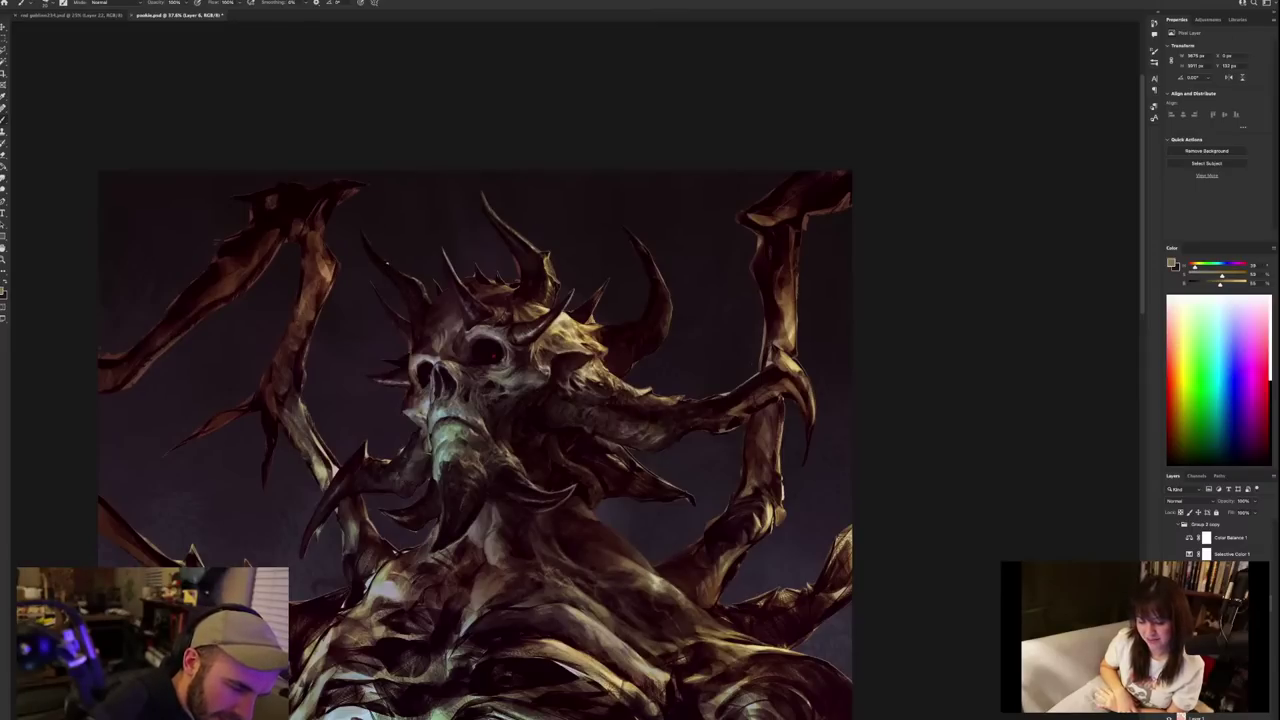
key(d)
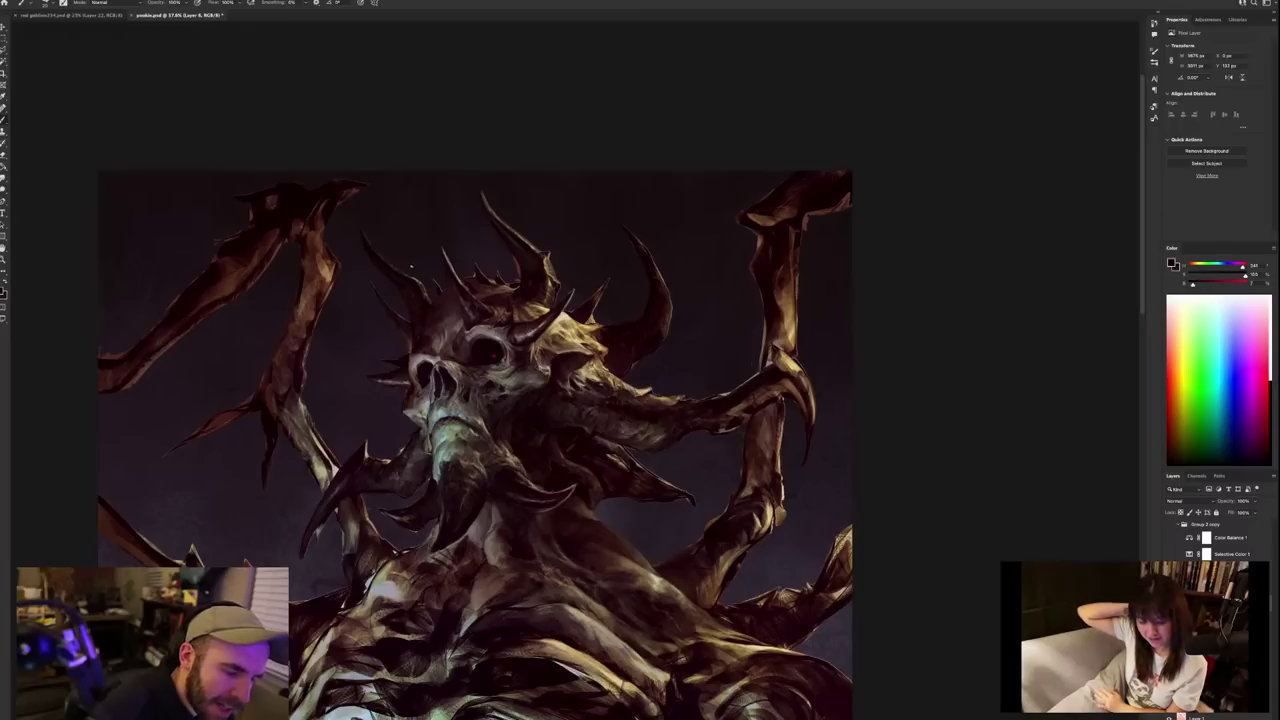
key(x)
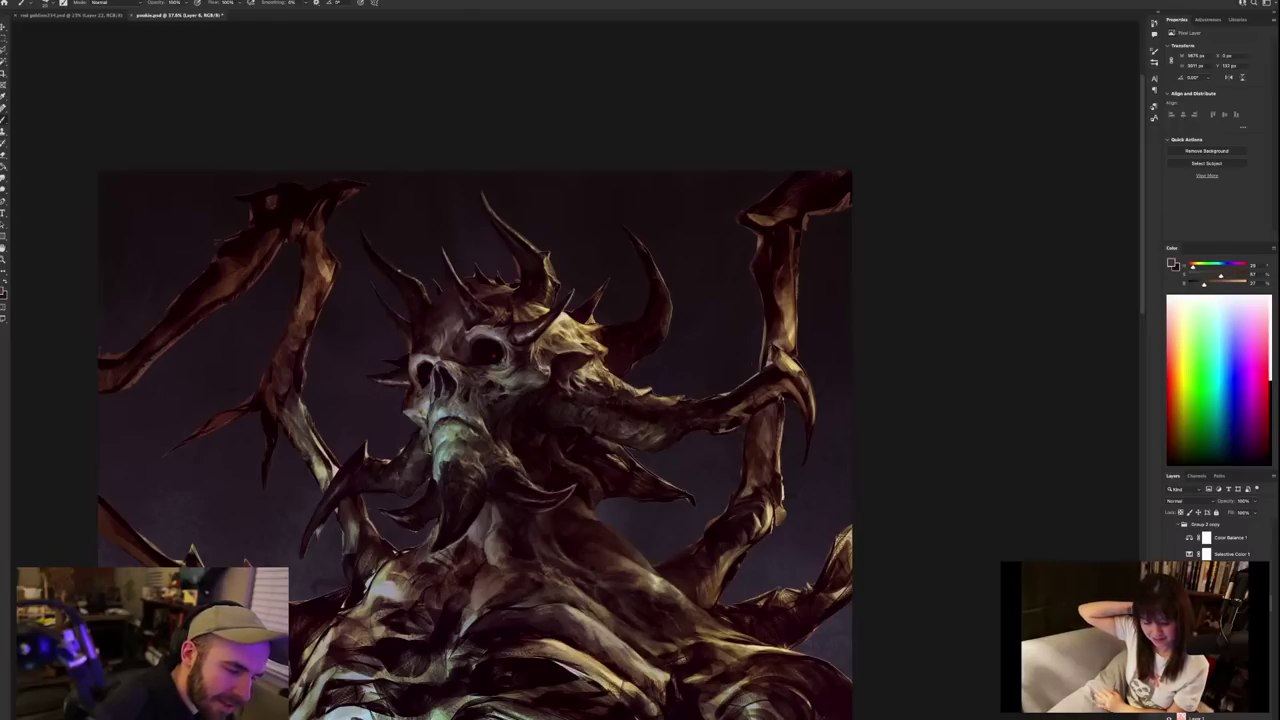
Sample near-black tones at the side of the skull above the nose and deepen the shadows around the thin horn's base.
scroll(414, 255, down, 3)
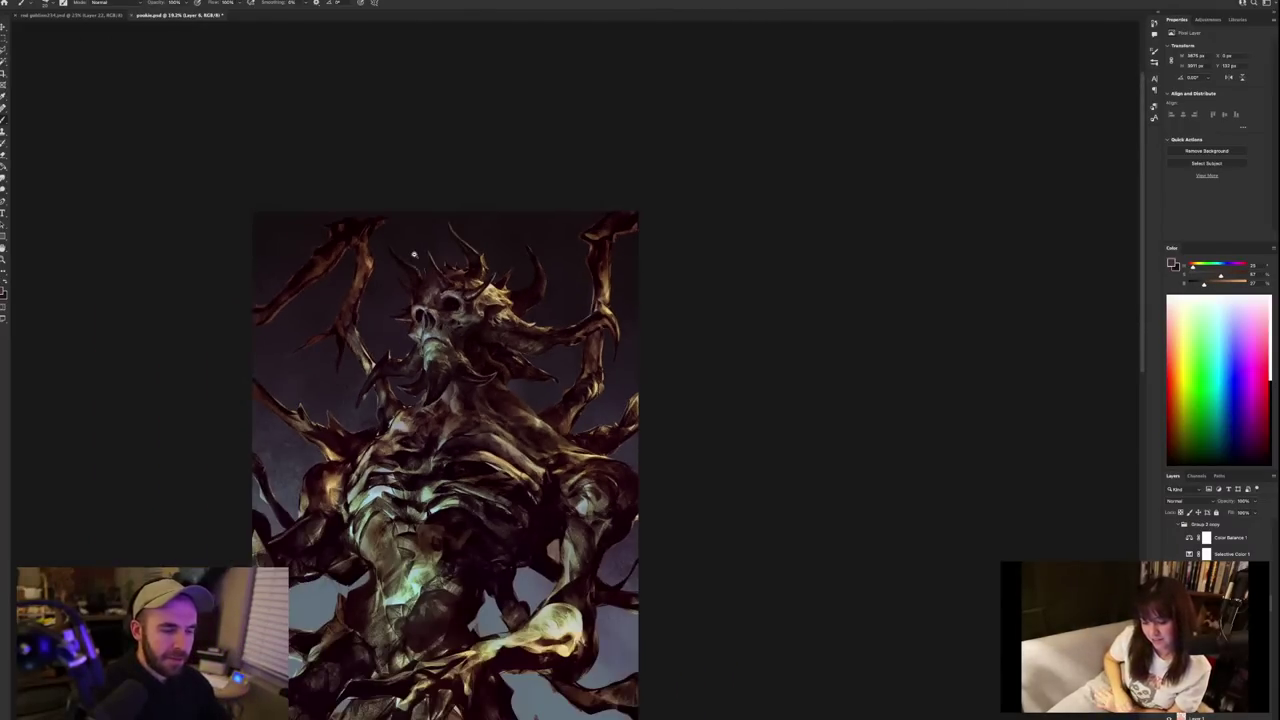
scroll(414, 254, down, 1)
scroll(414, 254, up, 4)
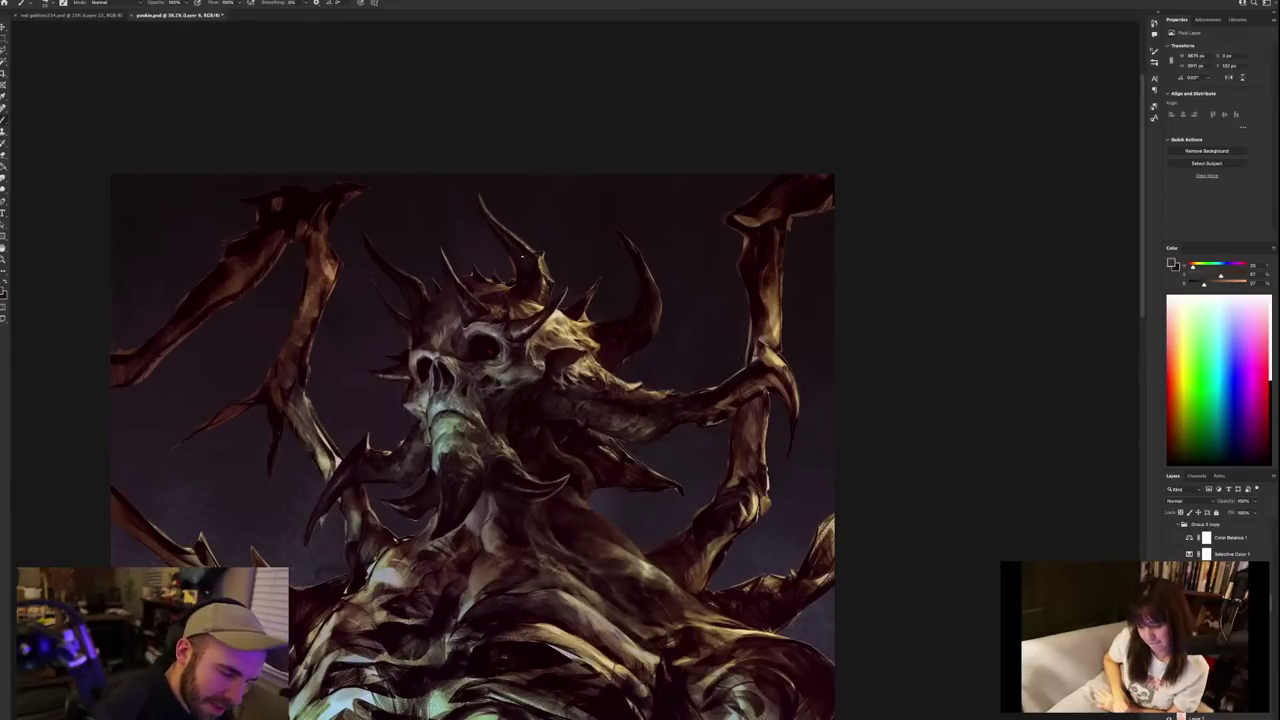
alt+click(416, 320)
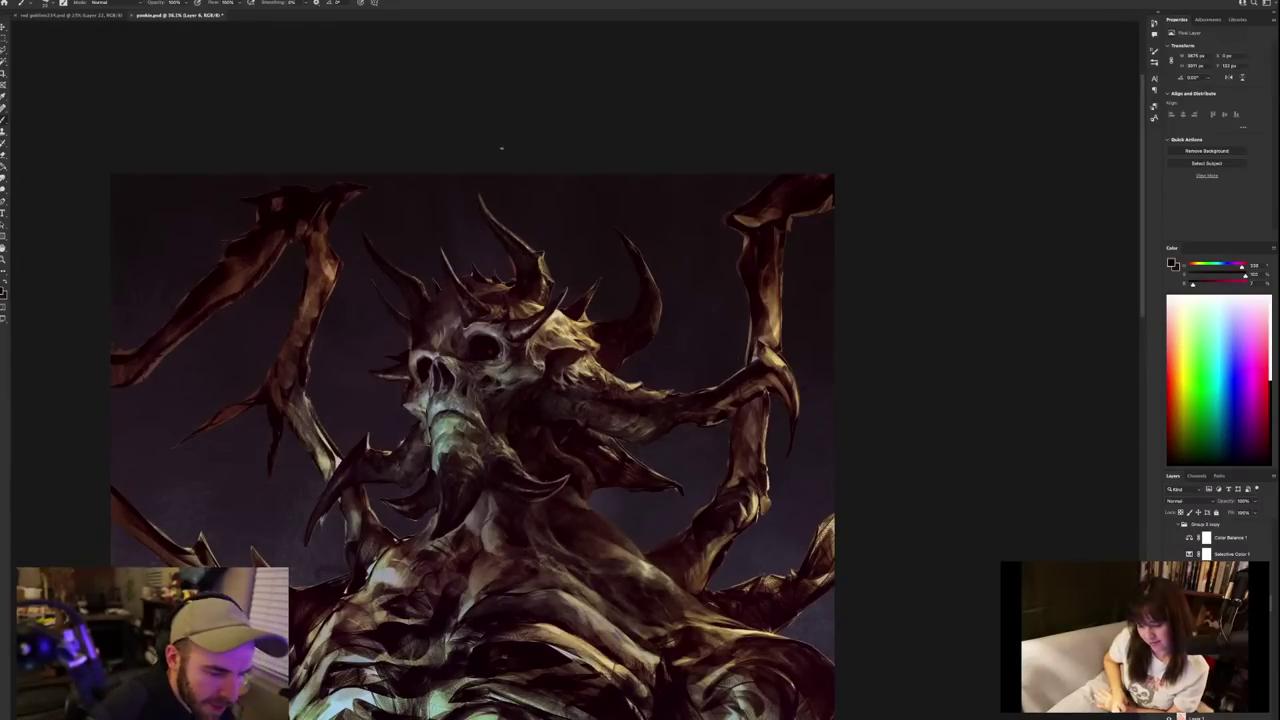
alt+click(417, 328)
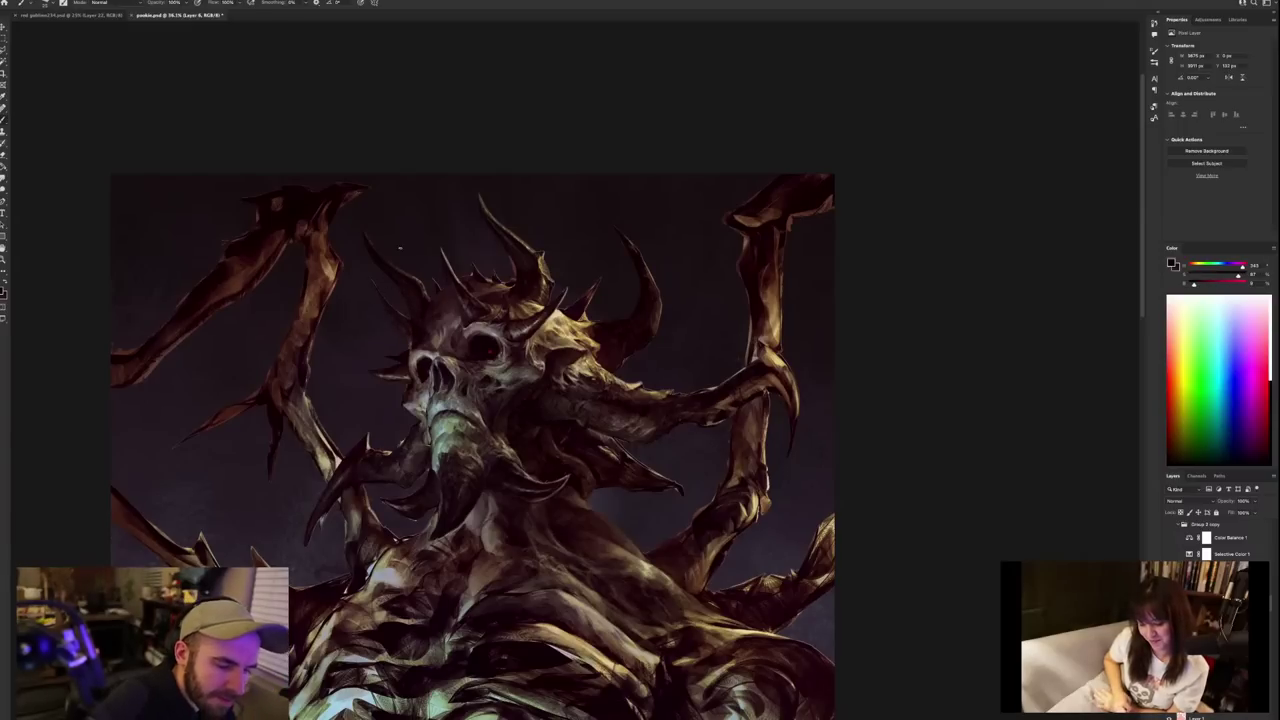
scroll(400, 248, down, 5)
scroll(400, 248, up, 5)
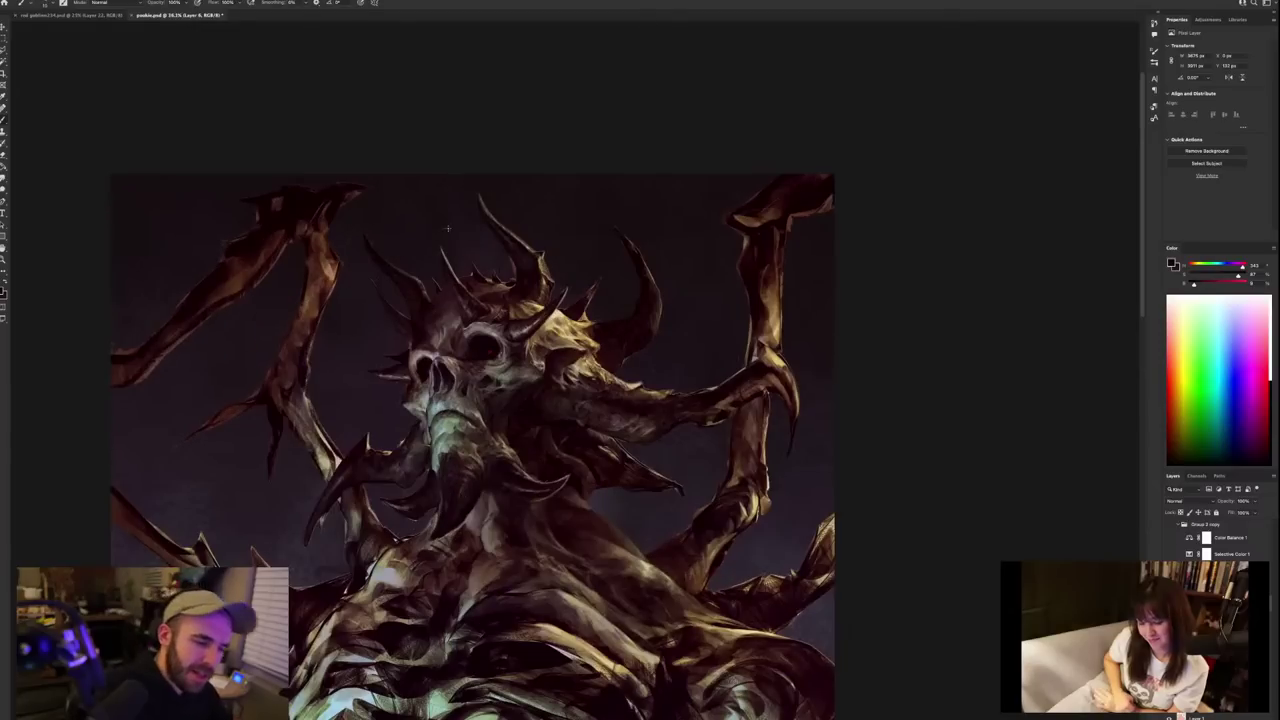
Sample a grey-brown from the central horn's tip plus near-black and dark red-brown tones, and refine the horns on the far side of the head.
alt+click(448, 254)
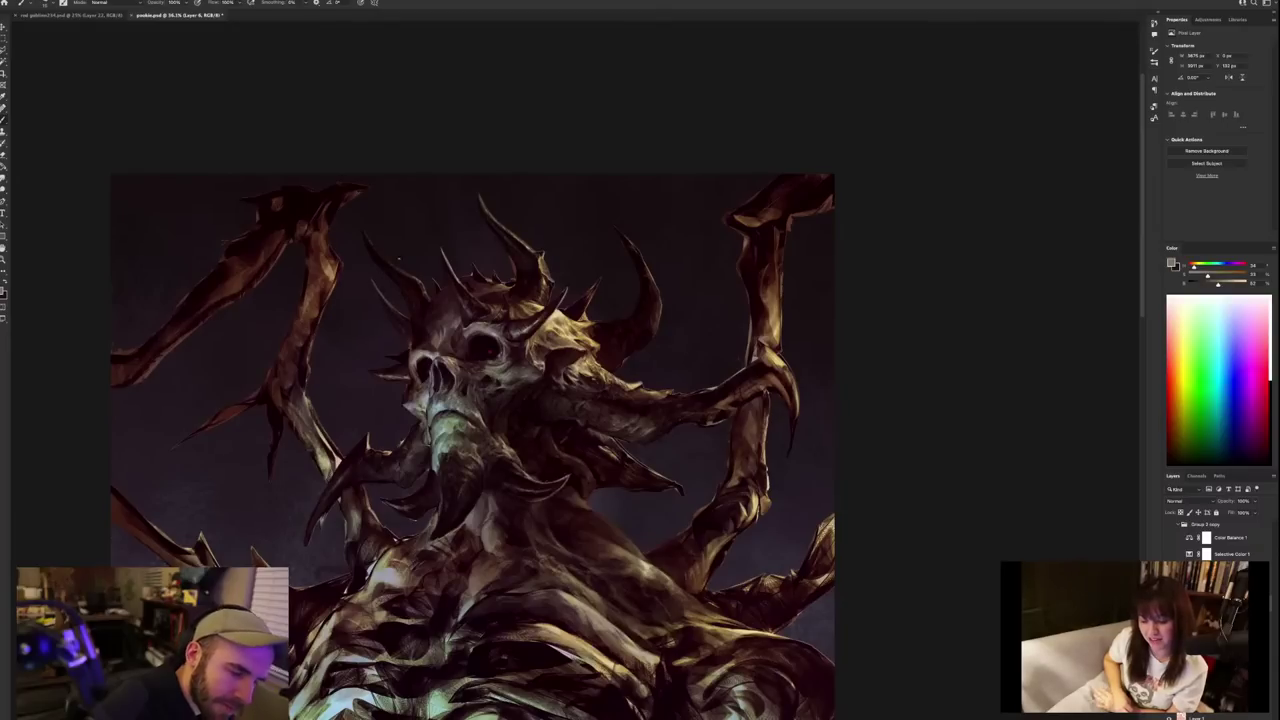
scroll(401, 233, down, 3)
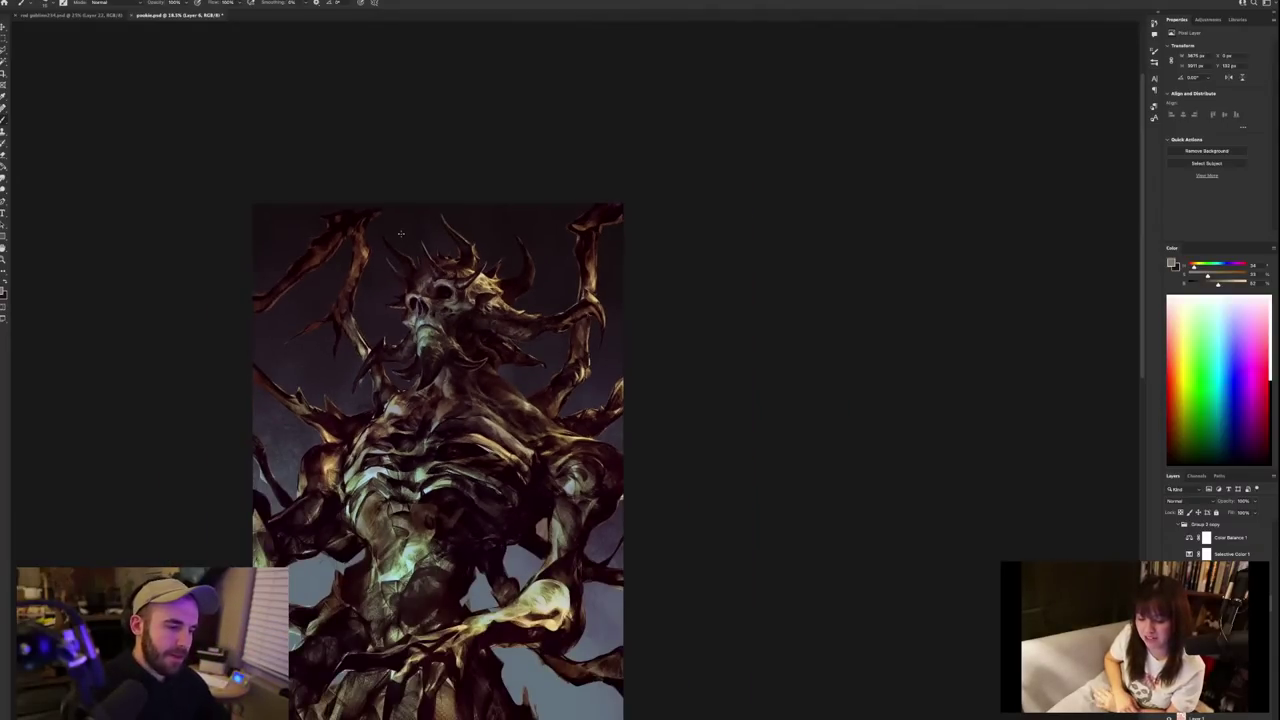
scroll(401, 233, up, 3)
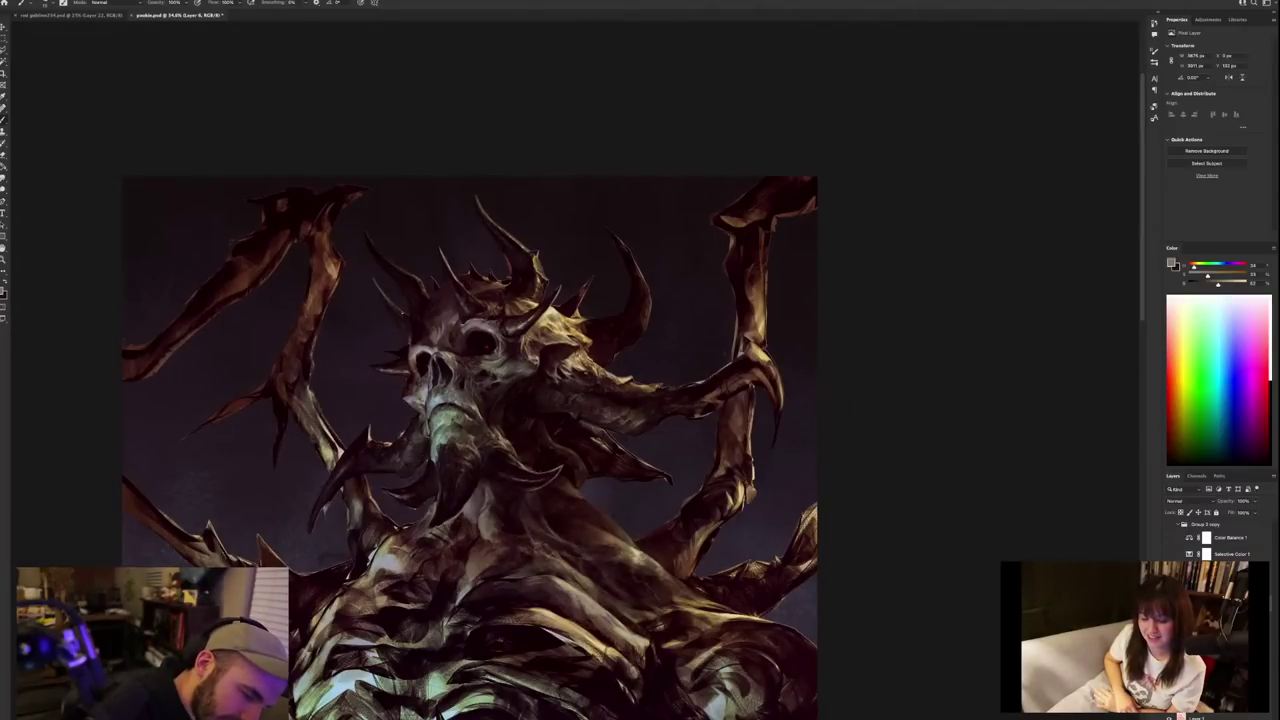
alt+click(409, 312)
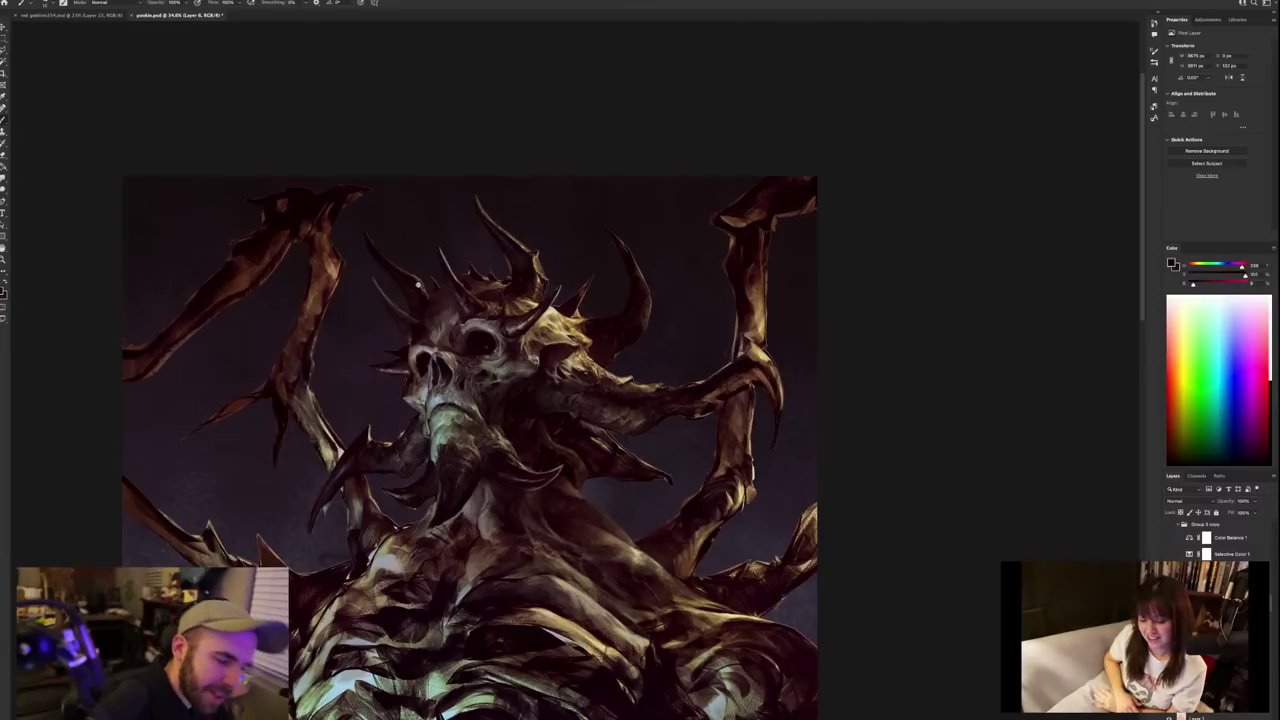
scroll(418, 285, down, 3)
scroll(418, 285, up, 3)
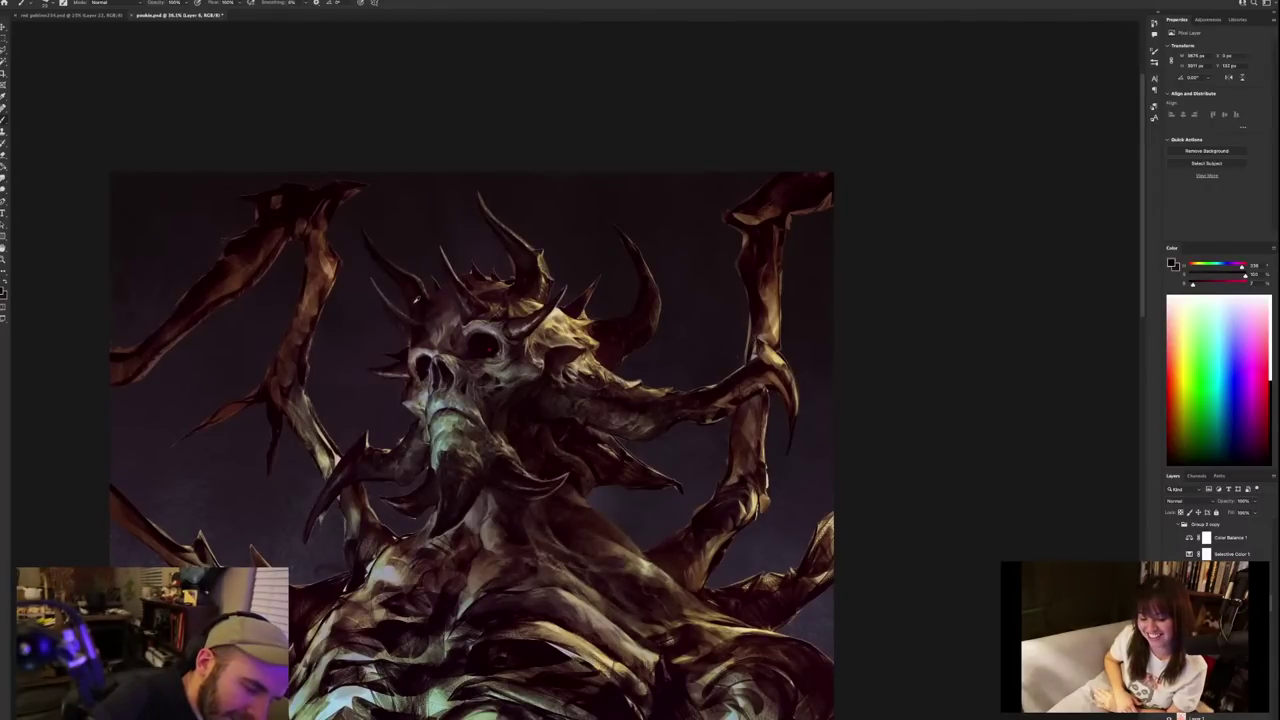
alt+click(417, 300)
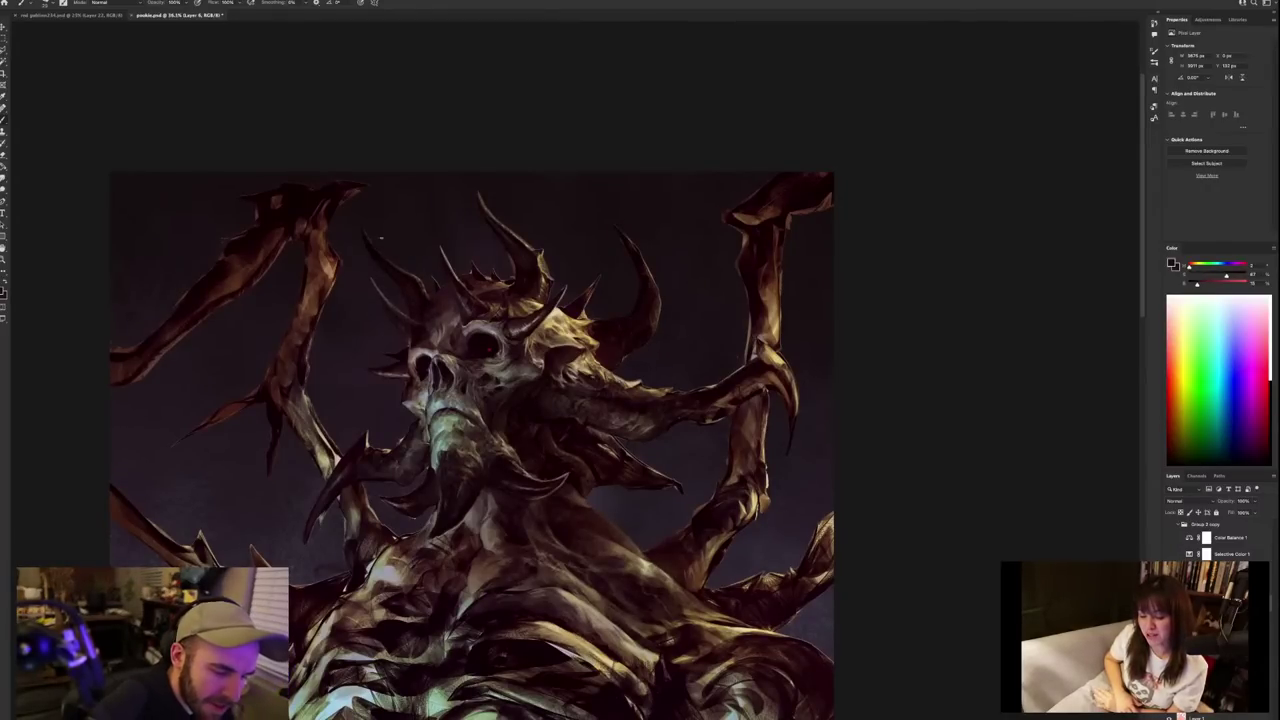
Sample a muted grey from the skull and near-black from the far horn, and refine that horn's dark shading.
alt+click(470, 305)
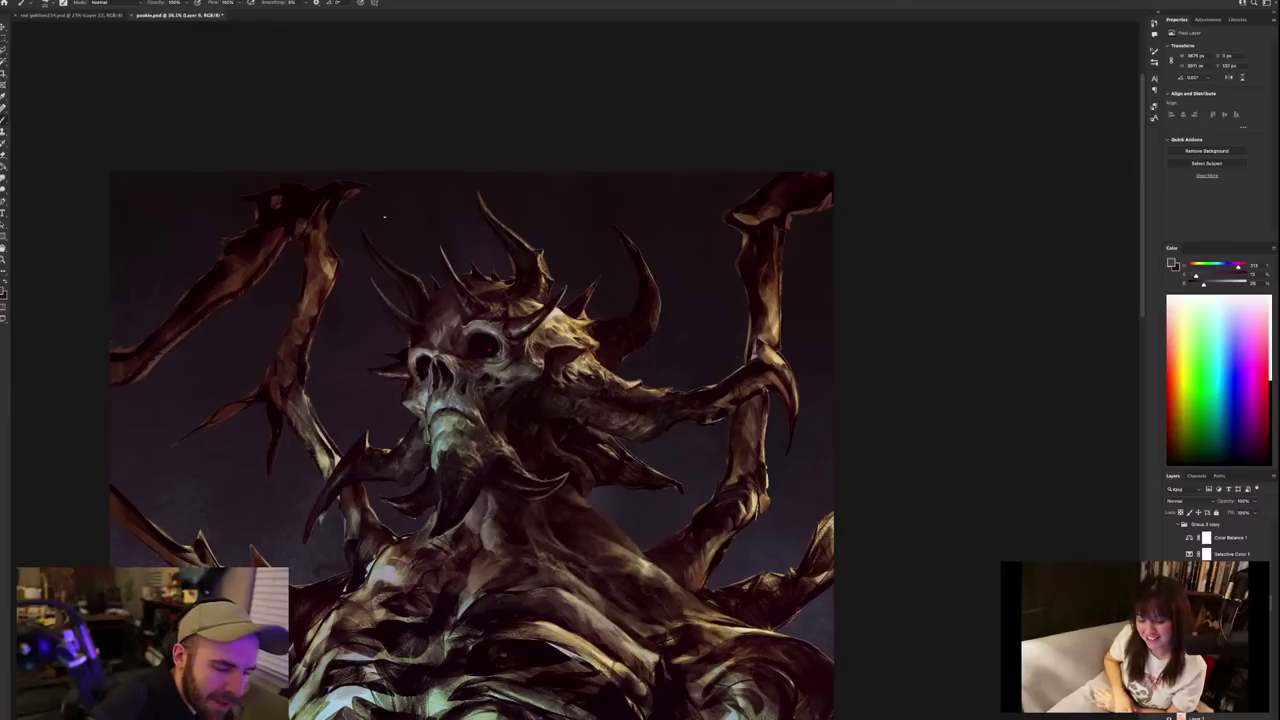
alt+click(396, 262)
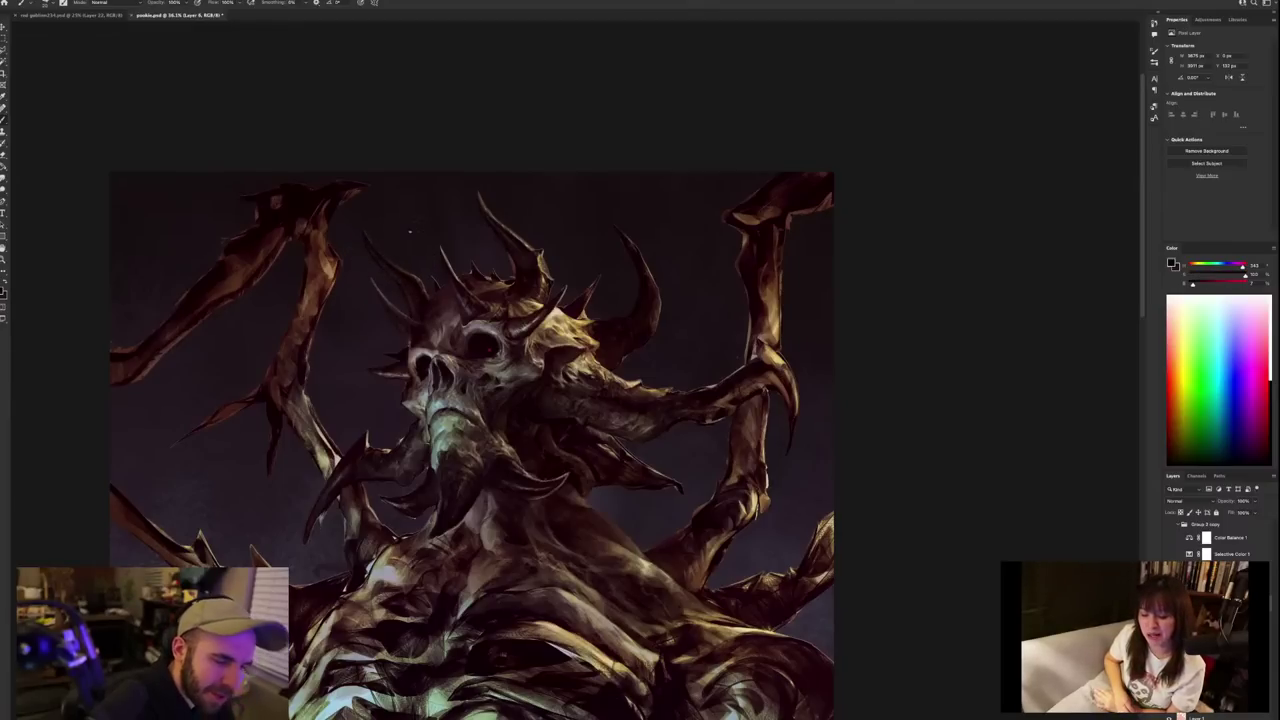
scroll(409, 232, down, 4)
scroll(409, 232, down, 1)
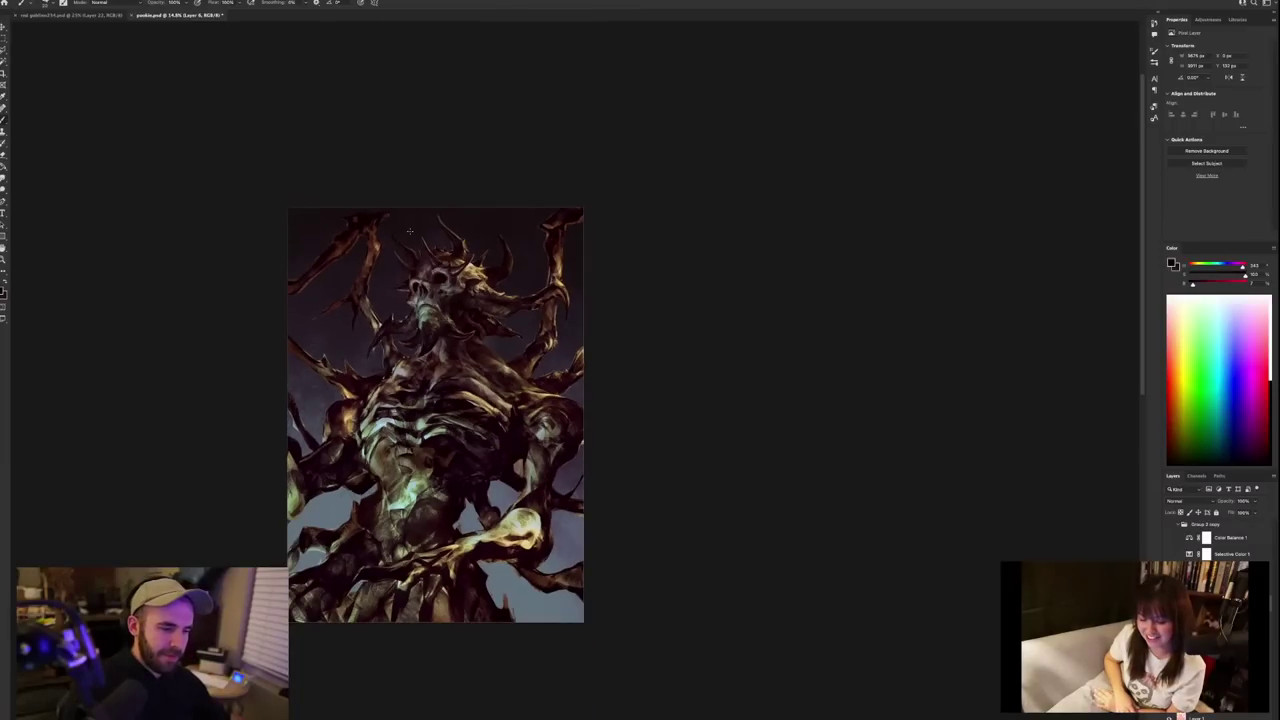
Sample dark red-brown and near-black tones beneath the jaw and deepen the shadow where the neck meets the curved tusk.
scroll(409, 232, up, 3)
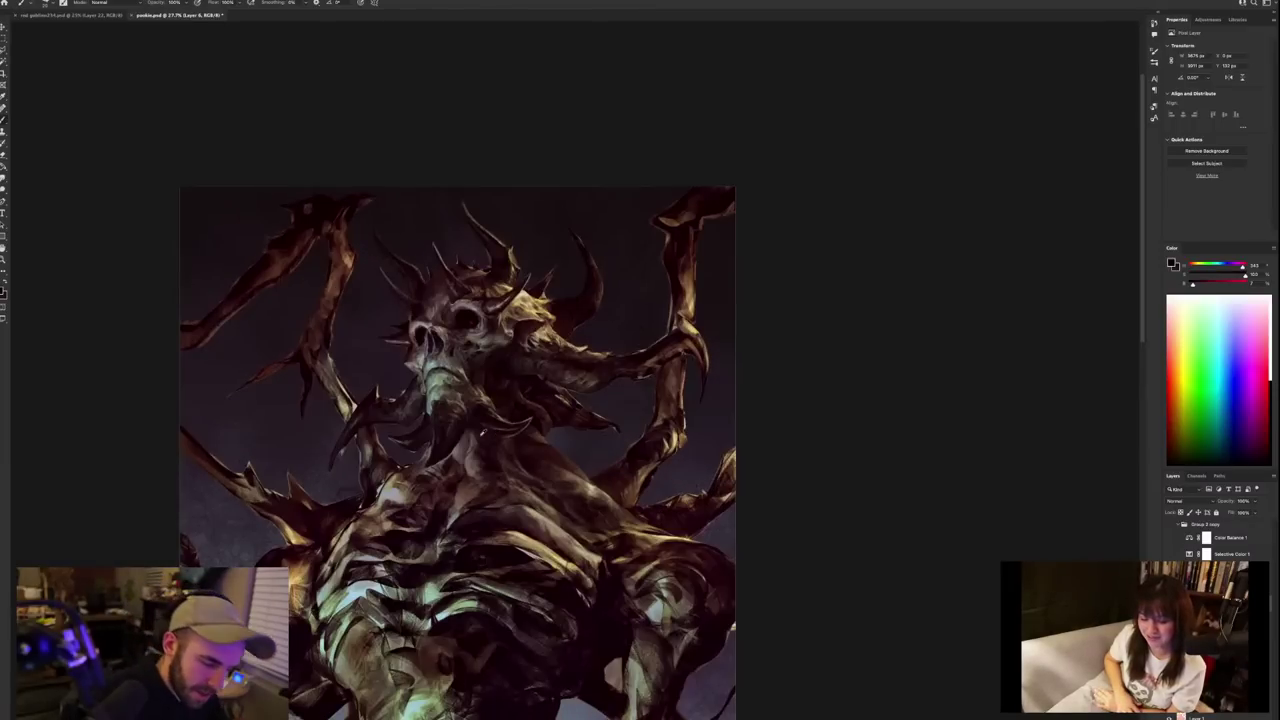
alt+click(480, 434)
alt+click(481, 446)
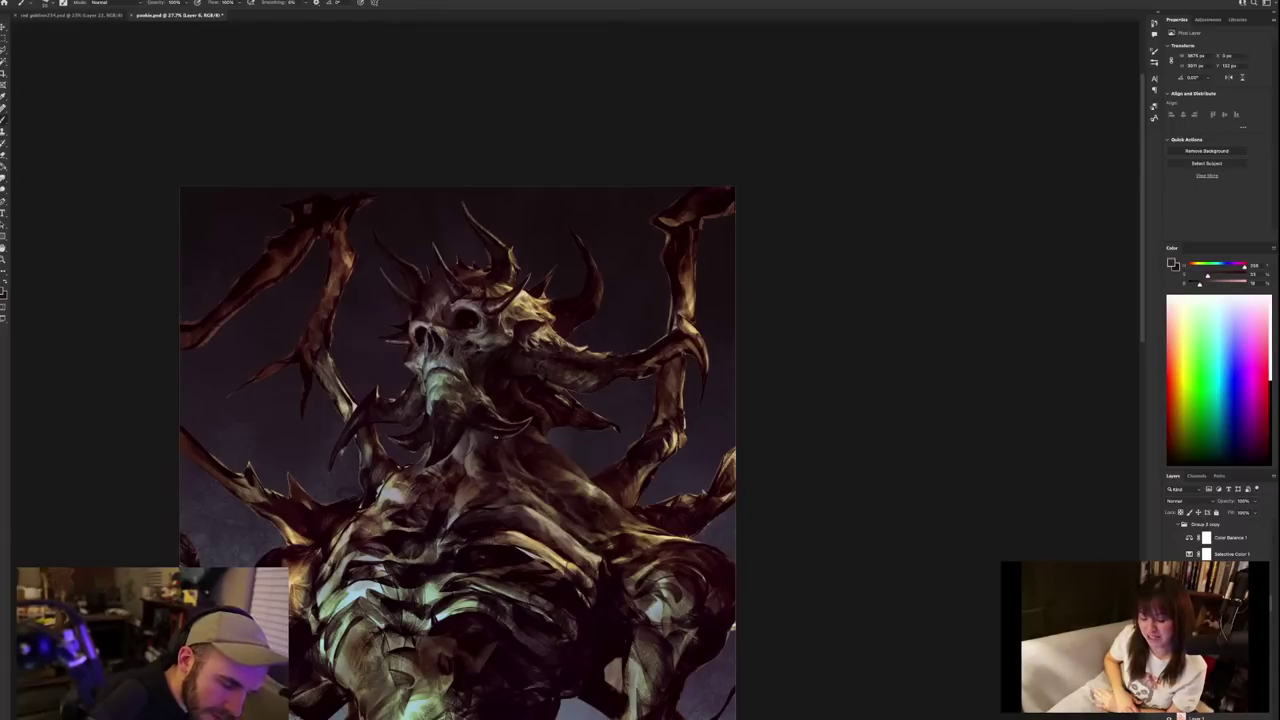
alt+click(490, 440)
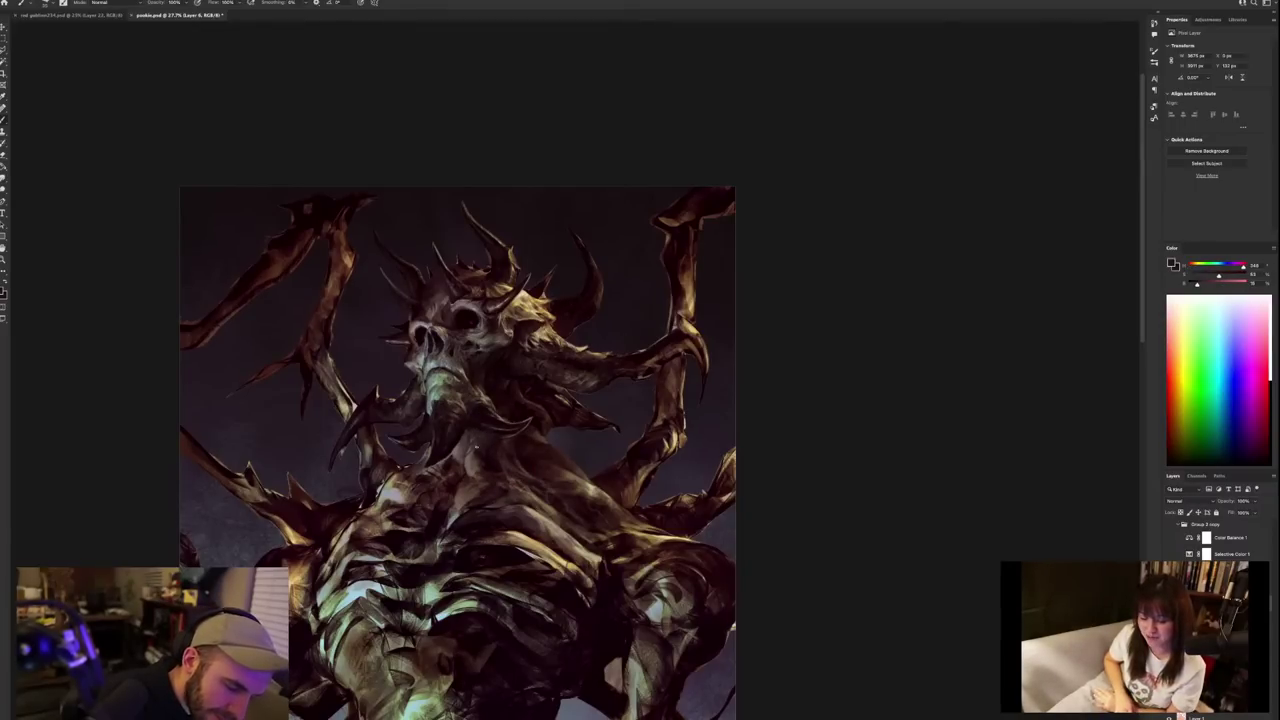
alt+click(491, 442)
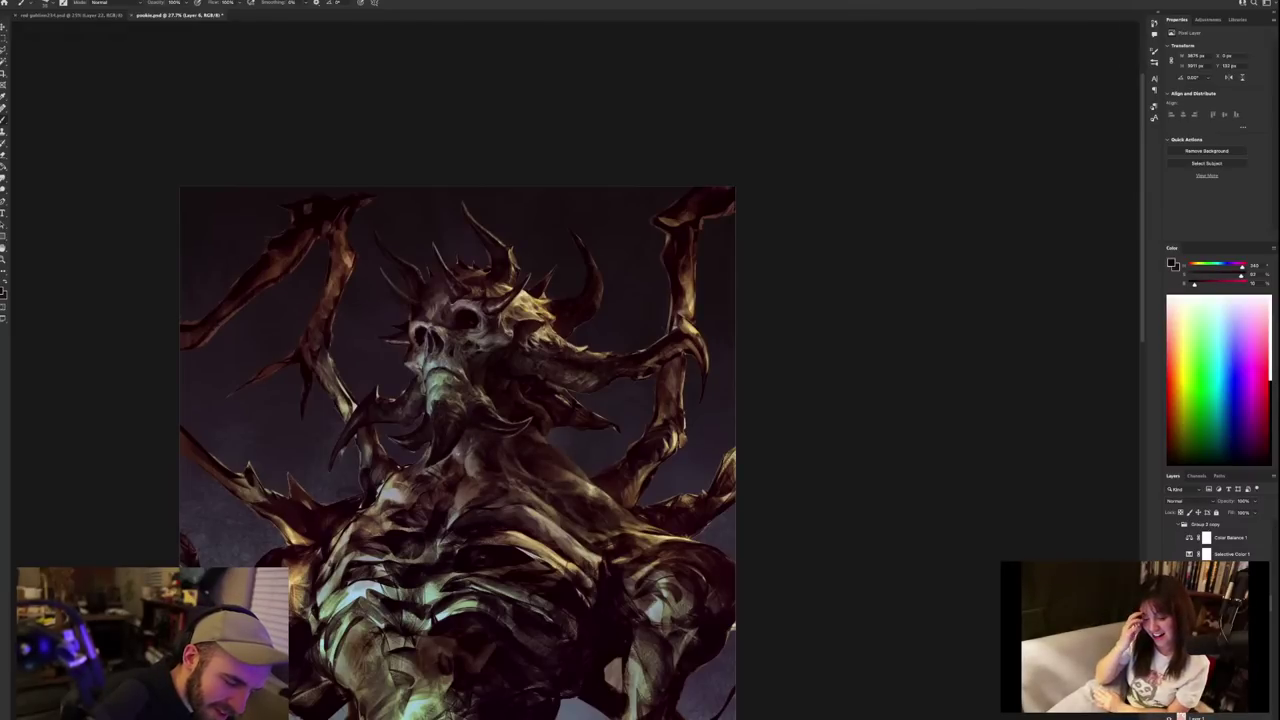
scroll(511, 448, down, 3)
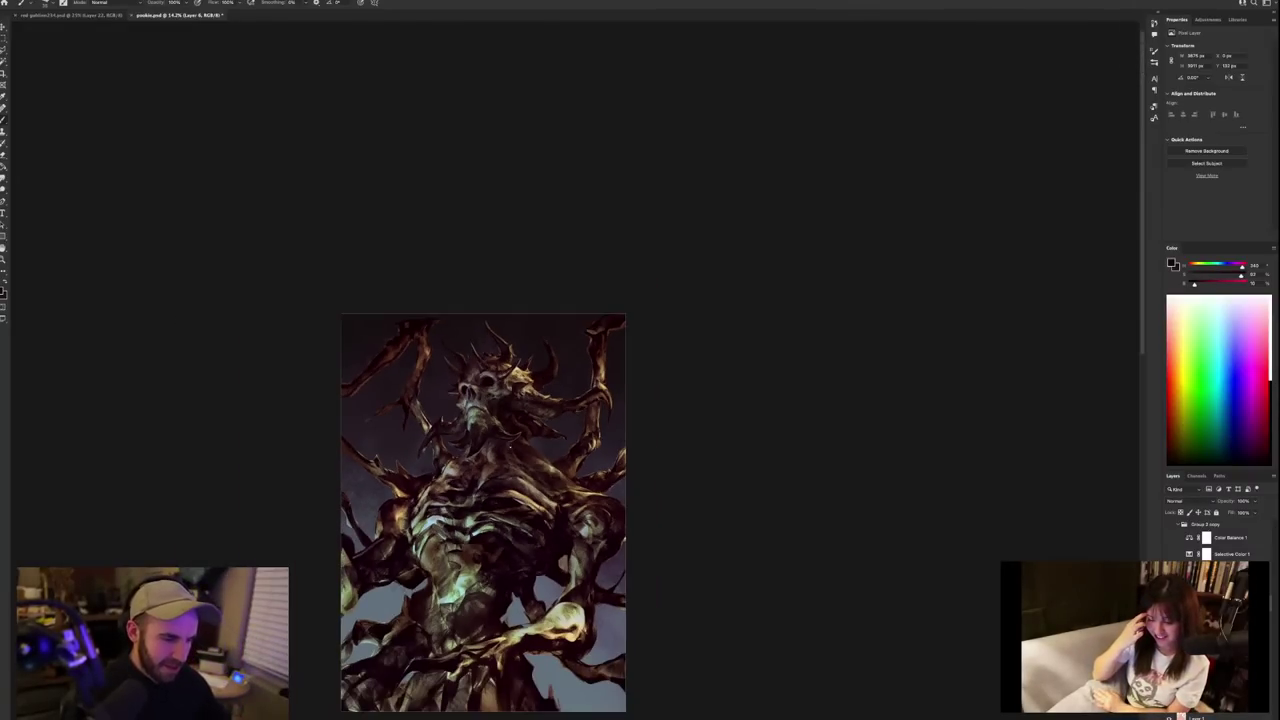
Sample grey-brown, warm brown and dark red-brown tones on the neck and repaint its lit folds and shadows below the chin.
scroll(511, 448, up, 1)
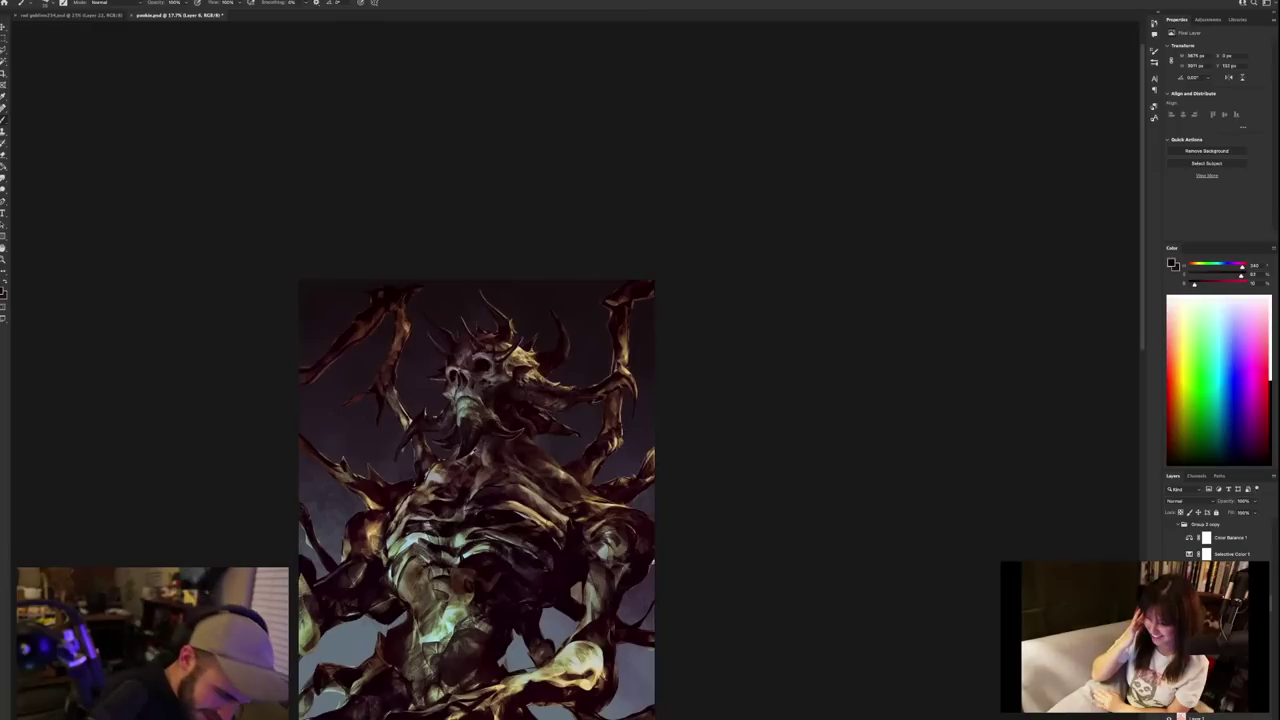
alt+click(472, 454)
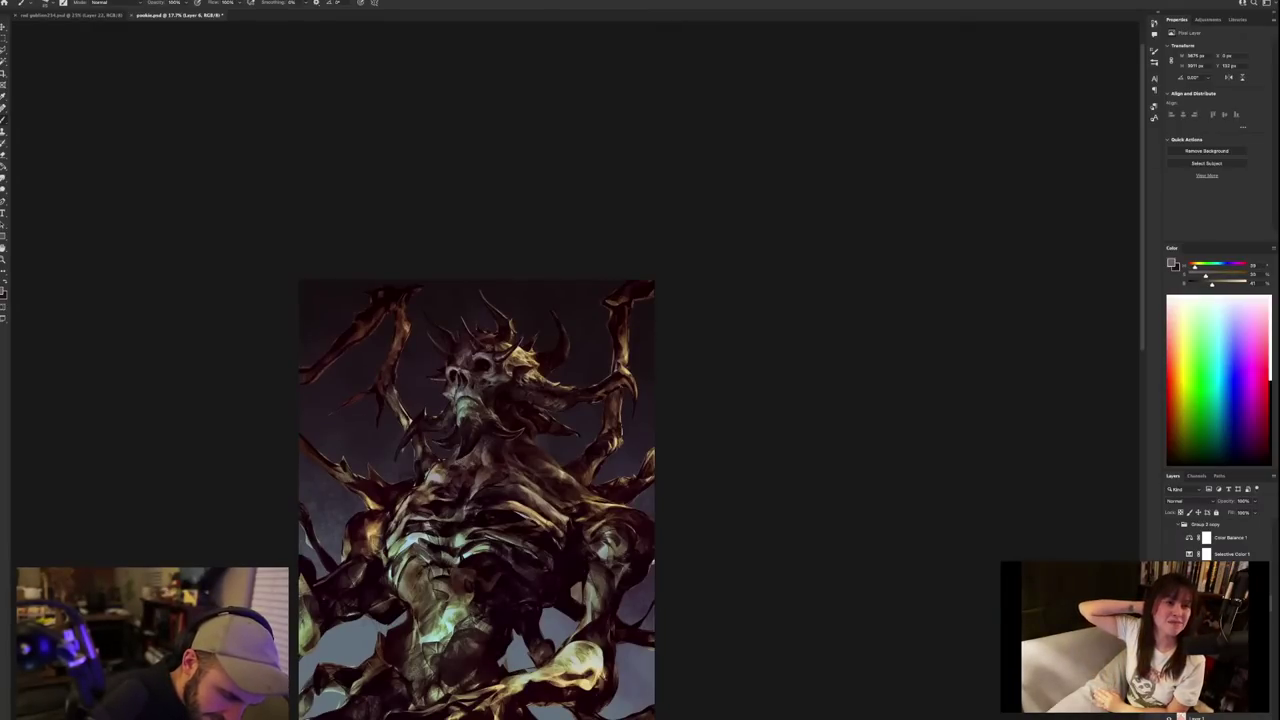
alt+click(479, 458)
alt+click(452, 468)
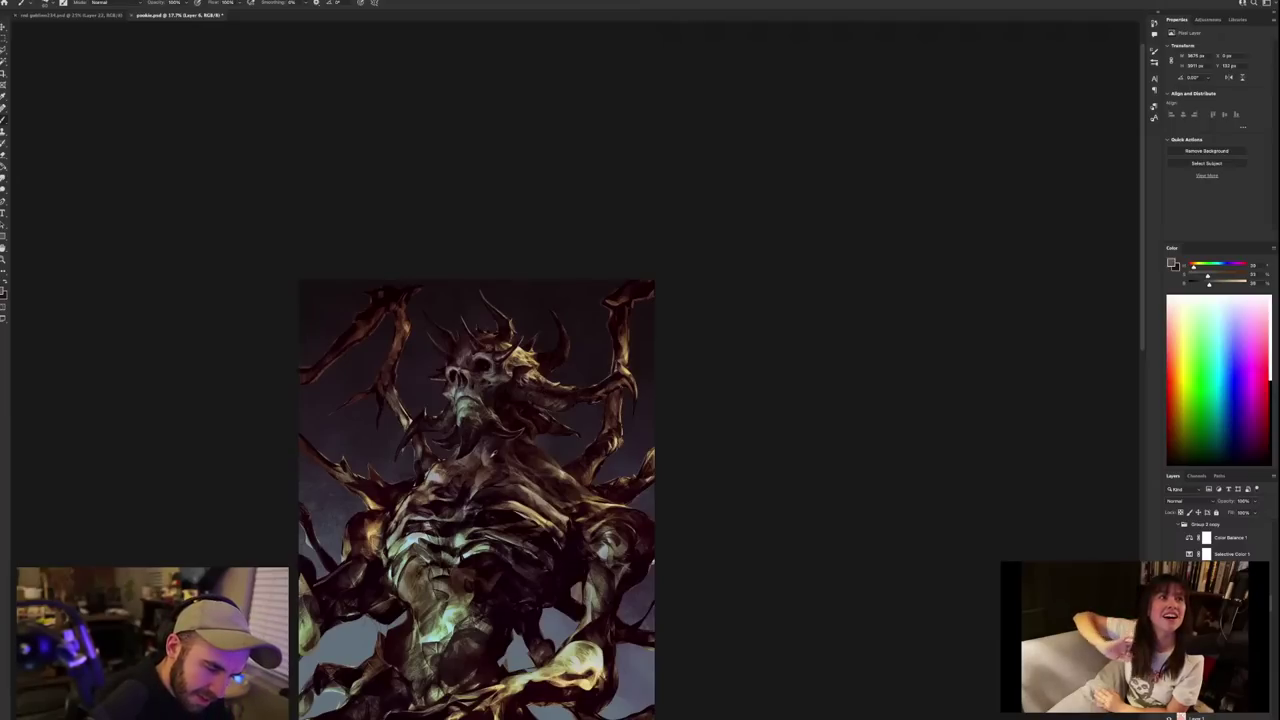
alt+click(484, 459)
alt+click(493, 456)
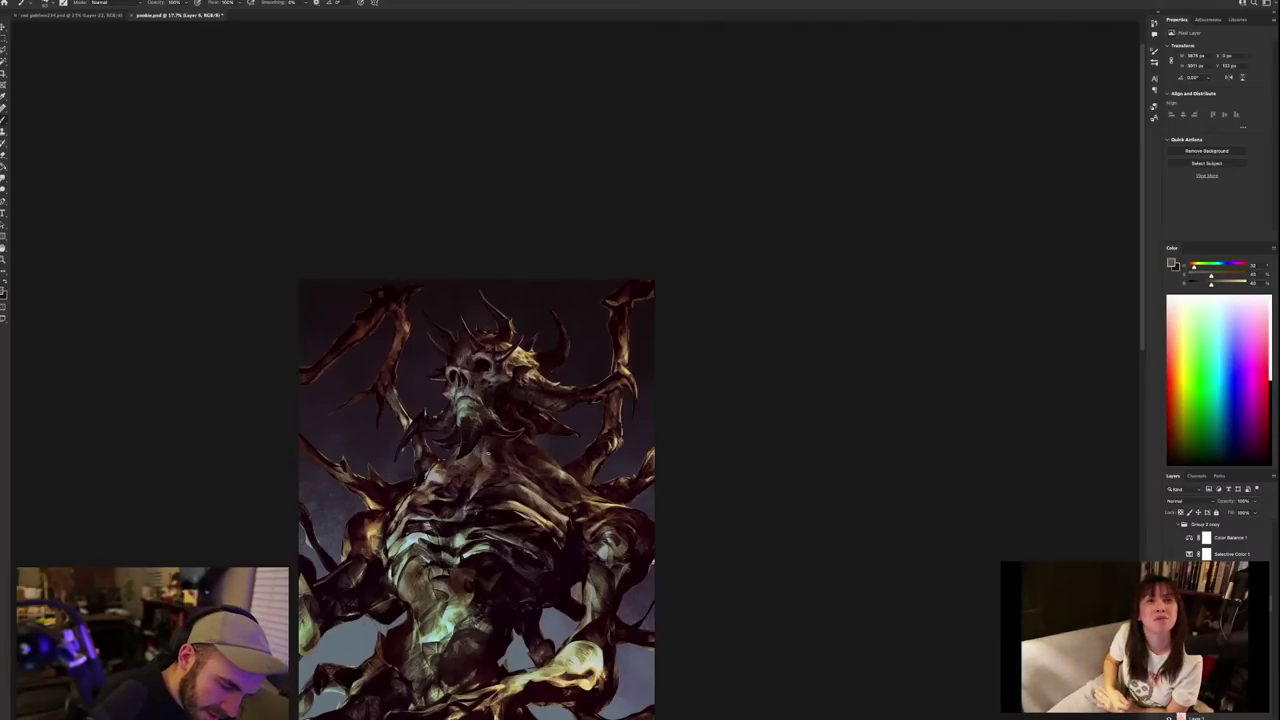
alt+click(496, 449)
alt+click(493, 457)
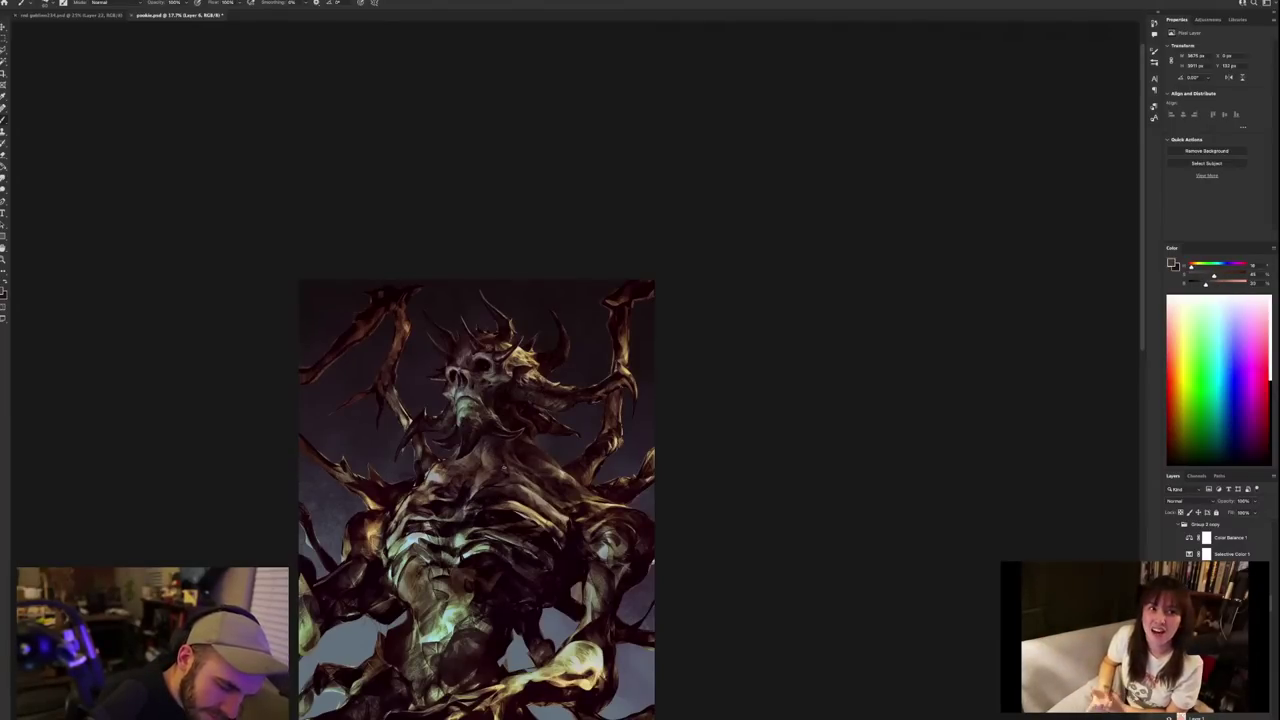
alt+click(494, 441)
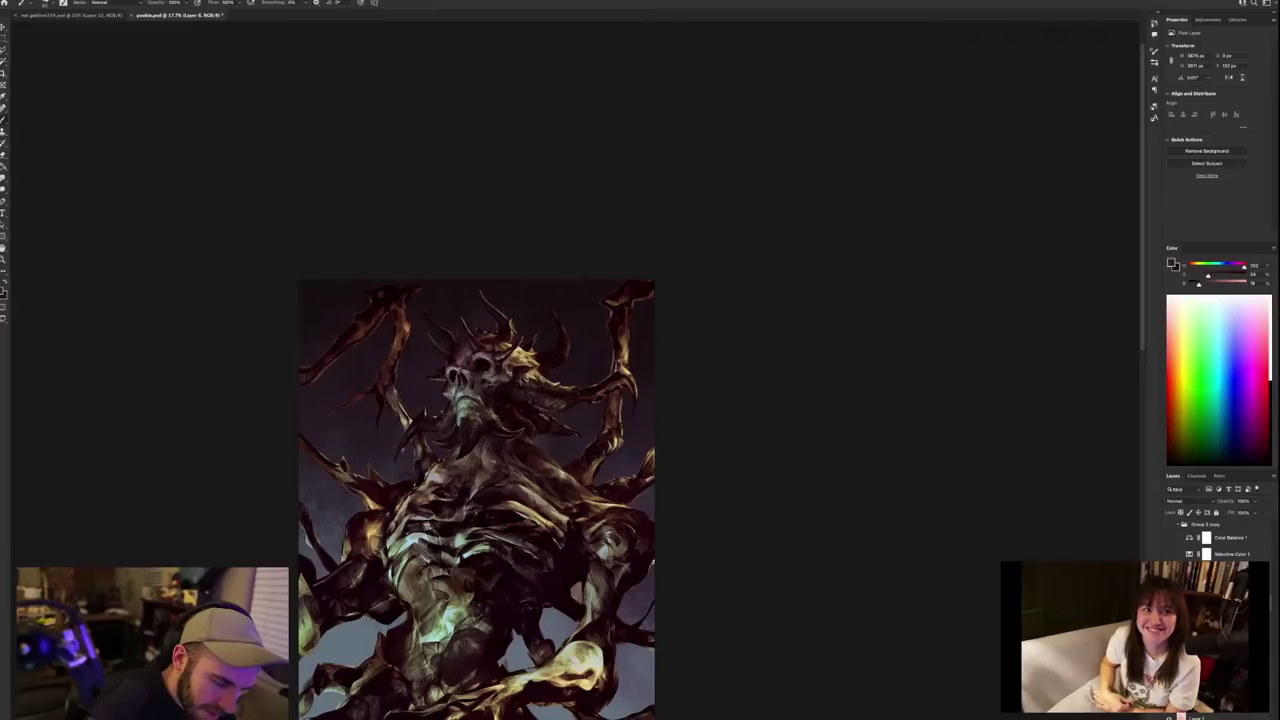
Check the whole figure and flip the canvas view horizontally.
scroll(552, 453, down, 2)
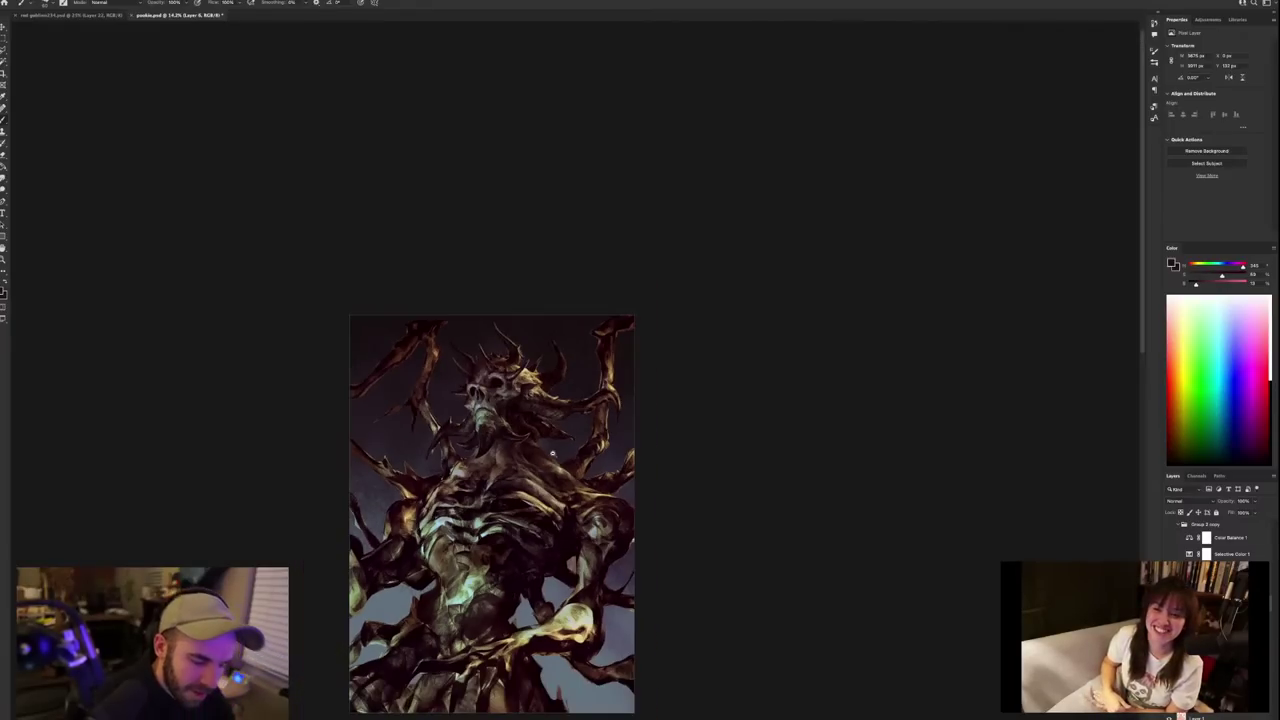
scroll(552, 453, up, 2)
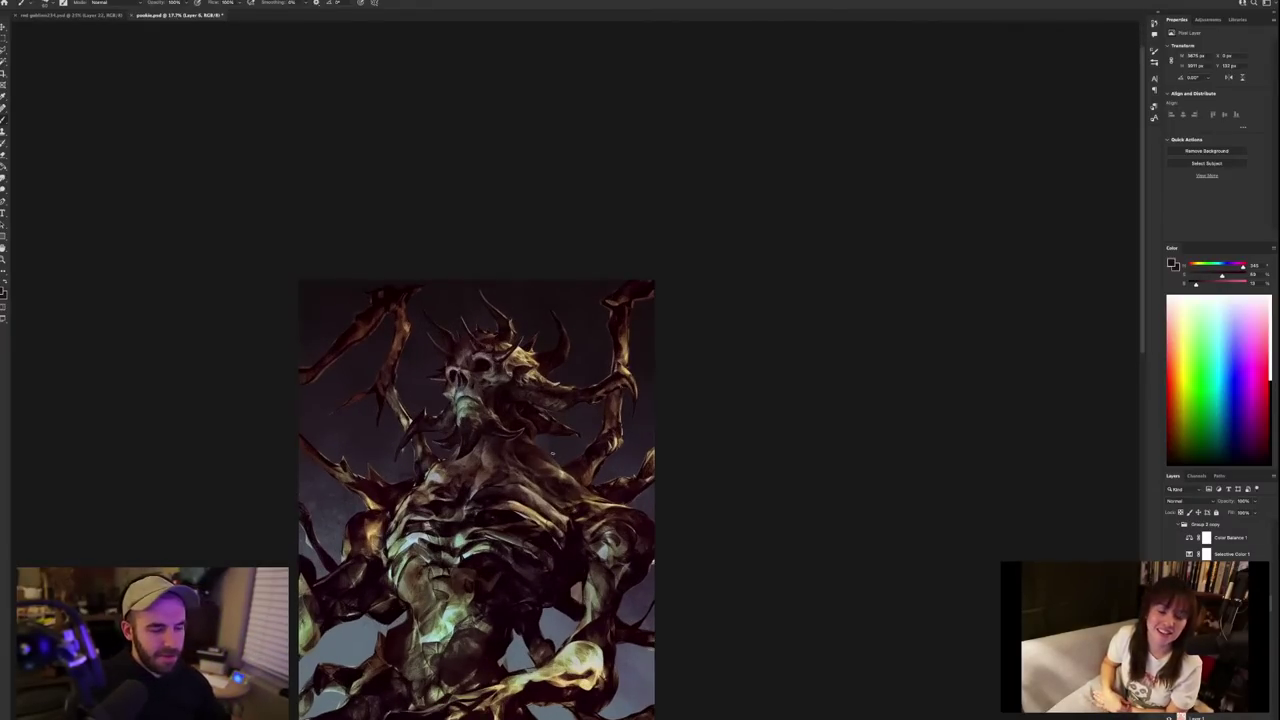
click(20, 2)
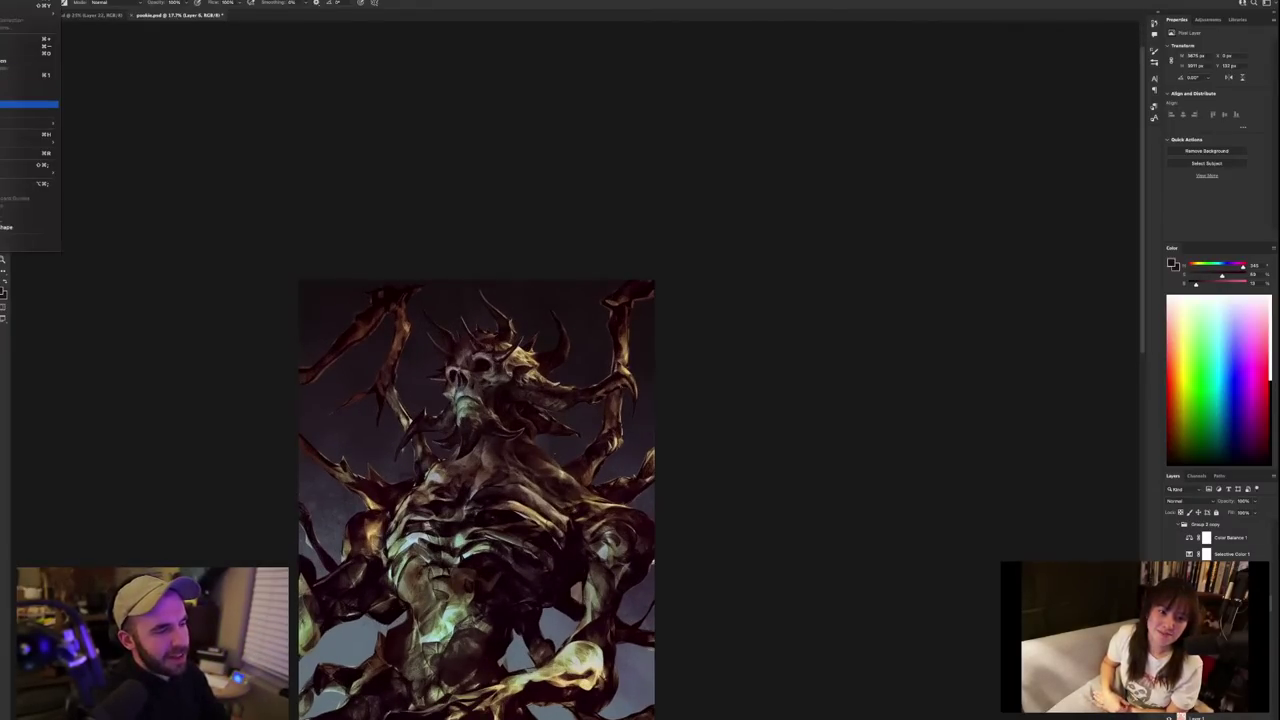
click(20, 104)
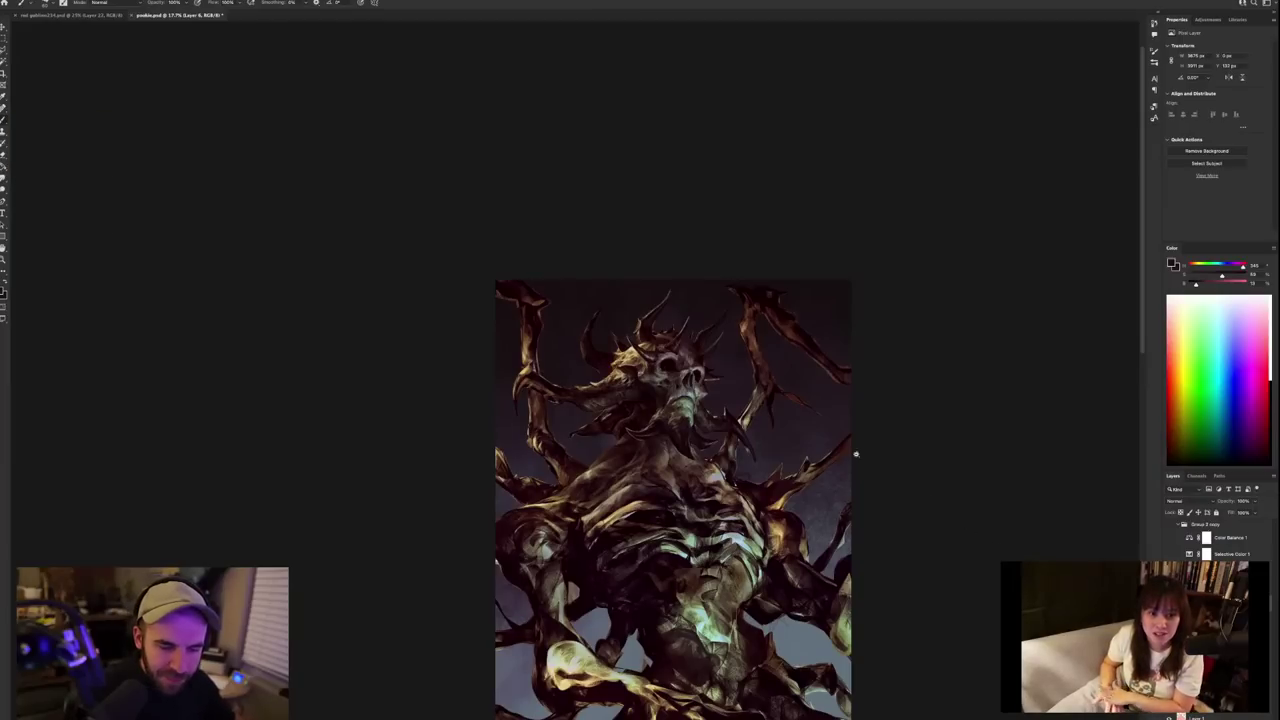
Sample muted grey-brown and dark grey tones around the mouth and refine the shading of the upper lip.
mouse_move(632, 383)
mouse_down()
mouse_move(772, 404)
mouse_move(826, 443)
mouse_up()
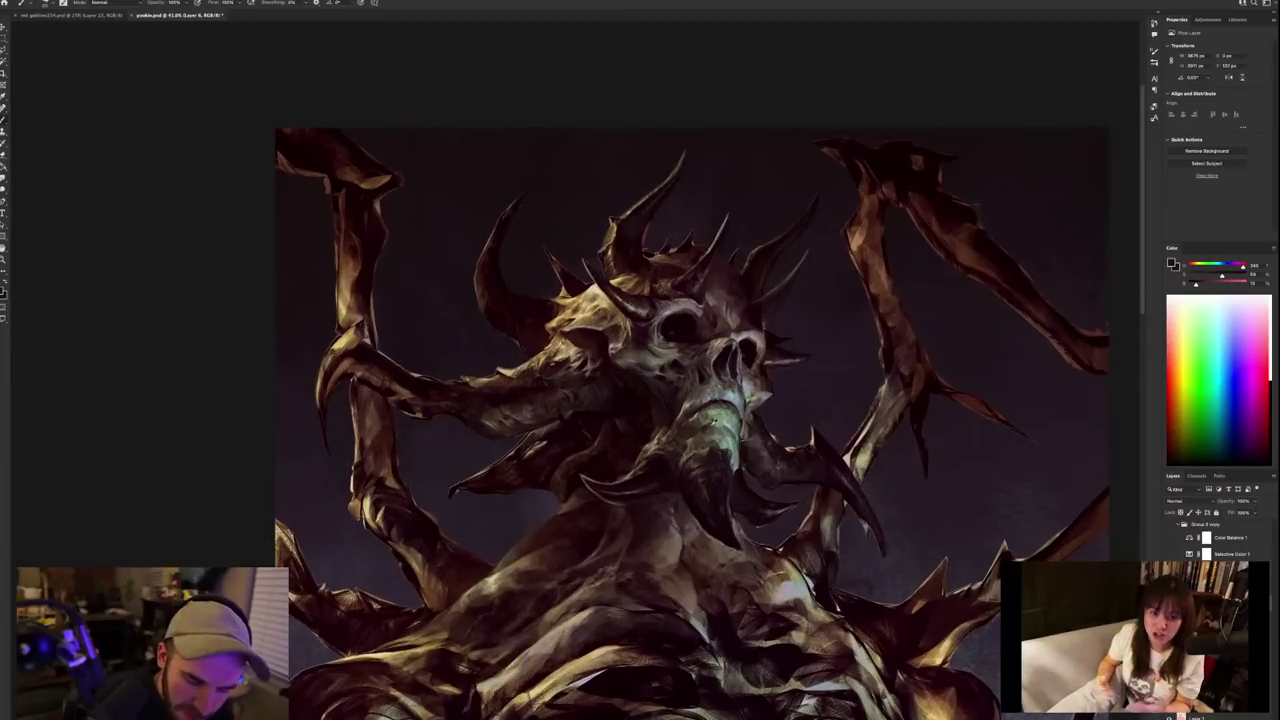
alt+click(716, 424)
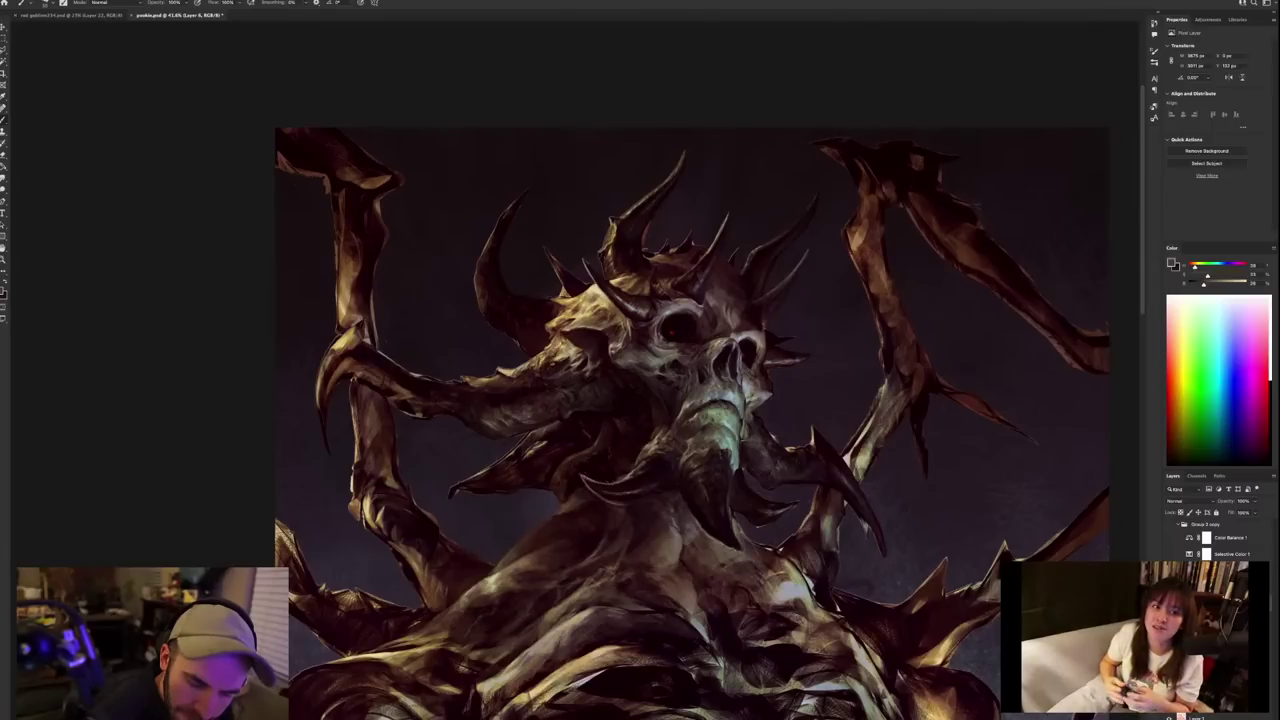
alt+click(720, 392)
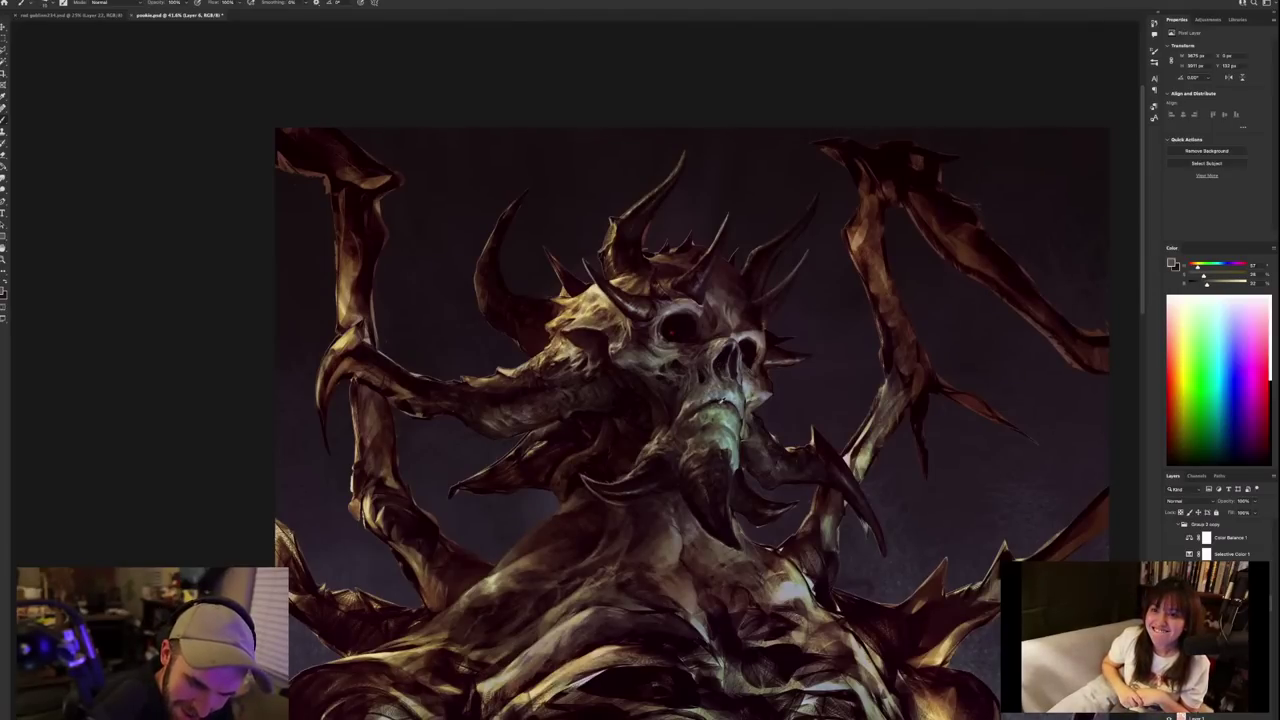
alt+click(724, 401)
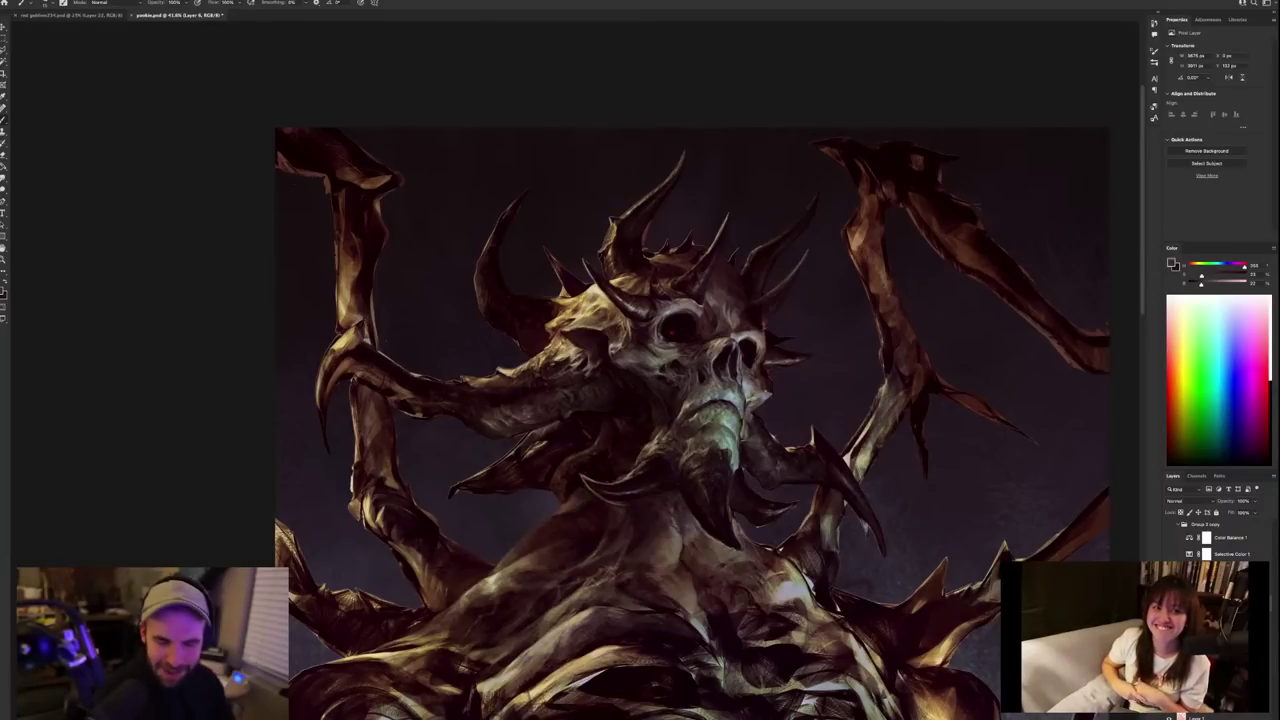
Sample near-black from the mouth line and neutral grey above it, and sharpen the edge between nose and lip.
scroll(764, 393, down, 5)
scroll(764, 393, up, 8)
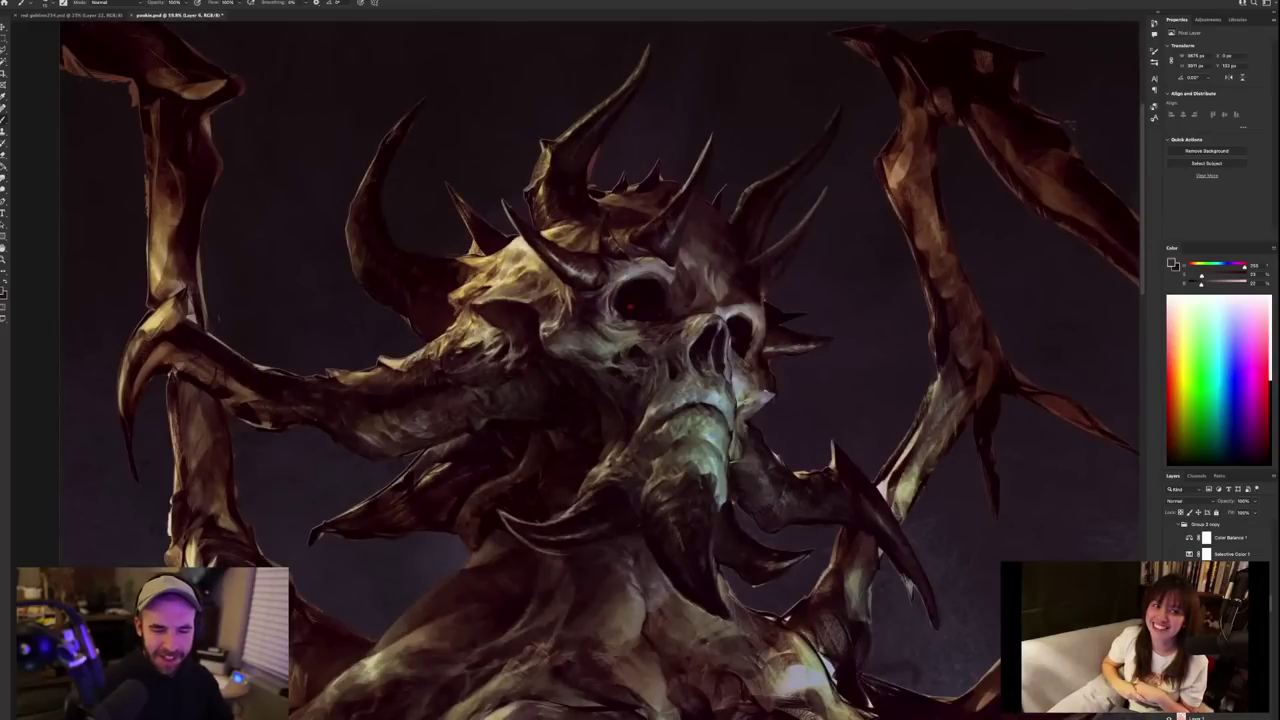
alt+click(689, 405)
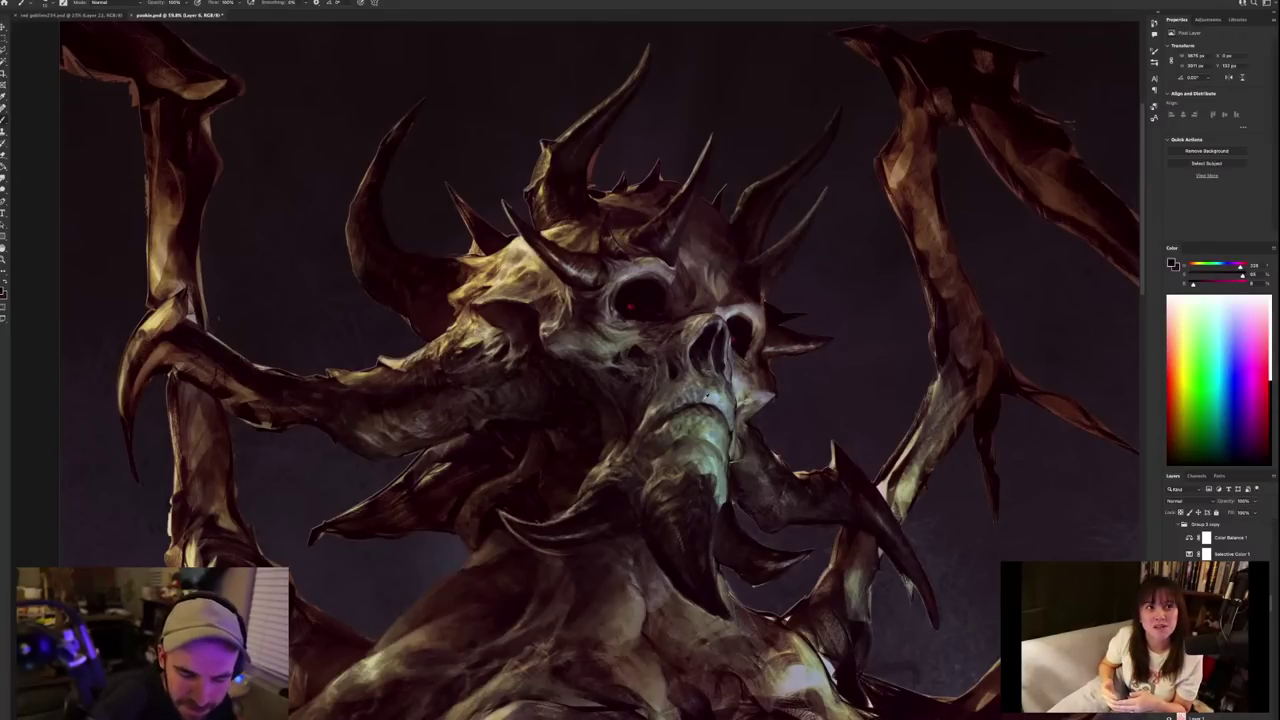
alt+click(707, 396)
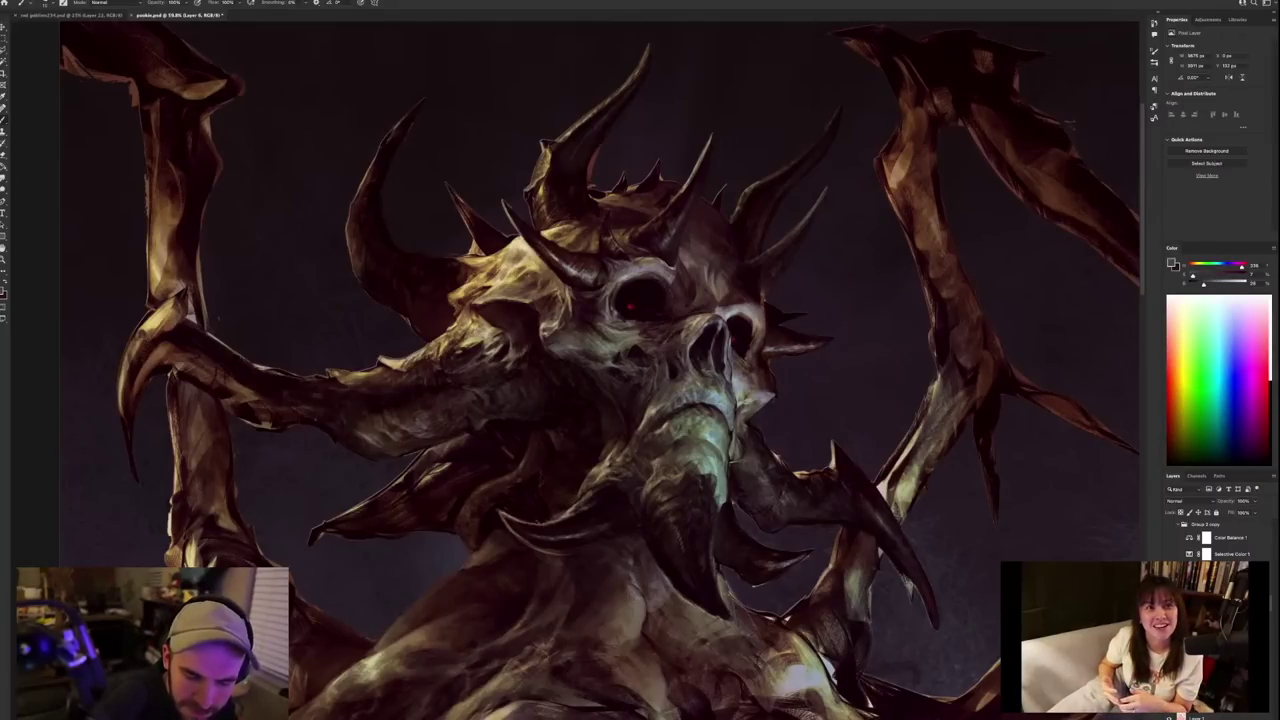
scroll(760, 407, down, 5)
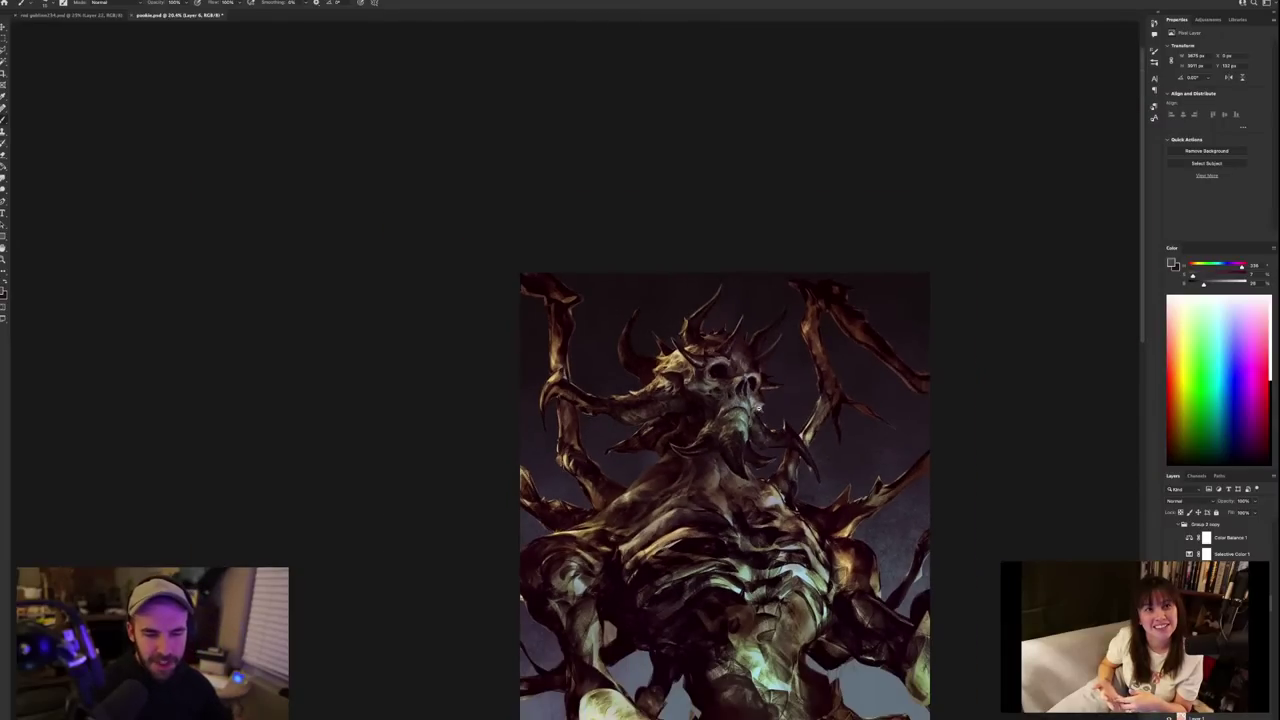
scroll(760, 407, up, 5)
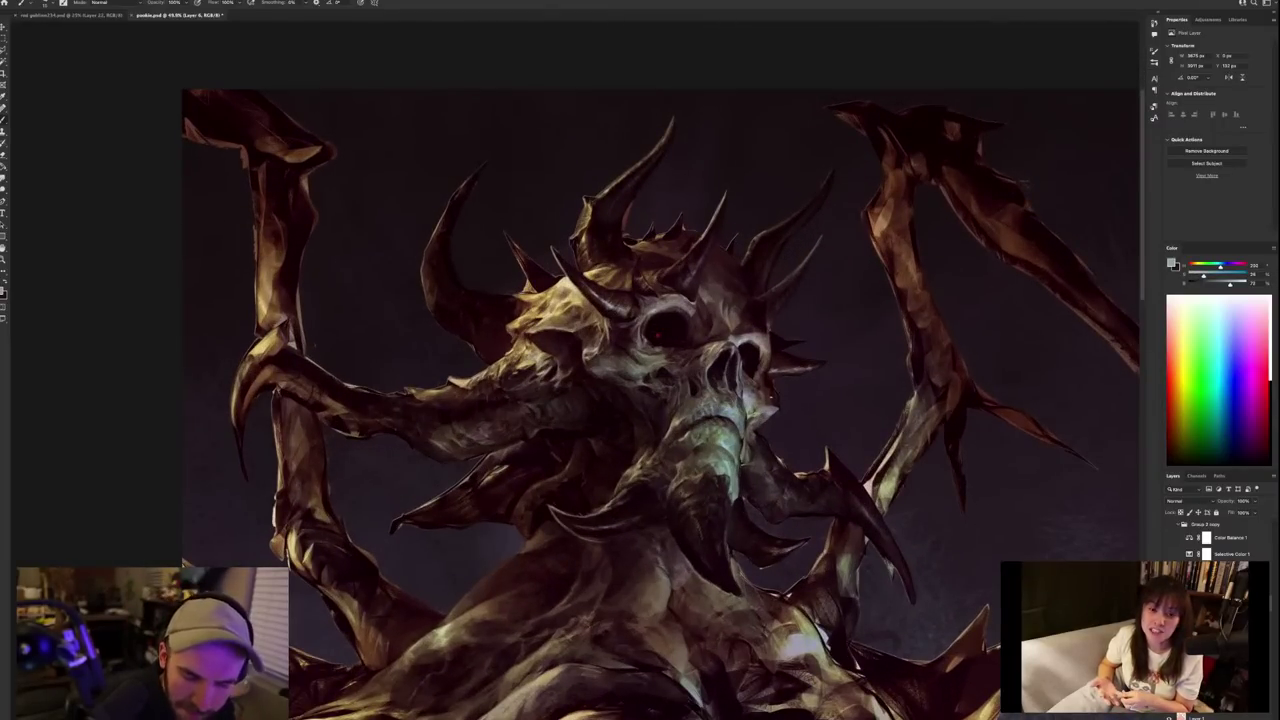
Sample dark red-brown and near-black tones along the mouth line and darken the crease at the mouth's corner.
scroll(772, 398, down, 5)
scroll(772, 398, up, 5)
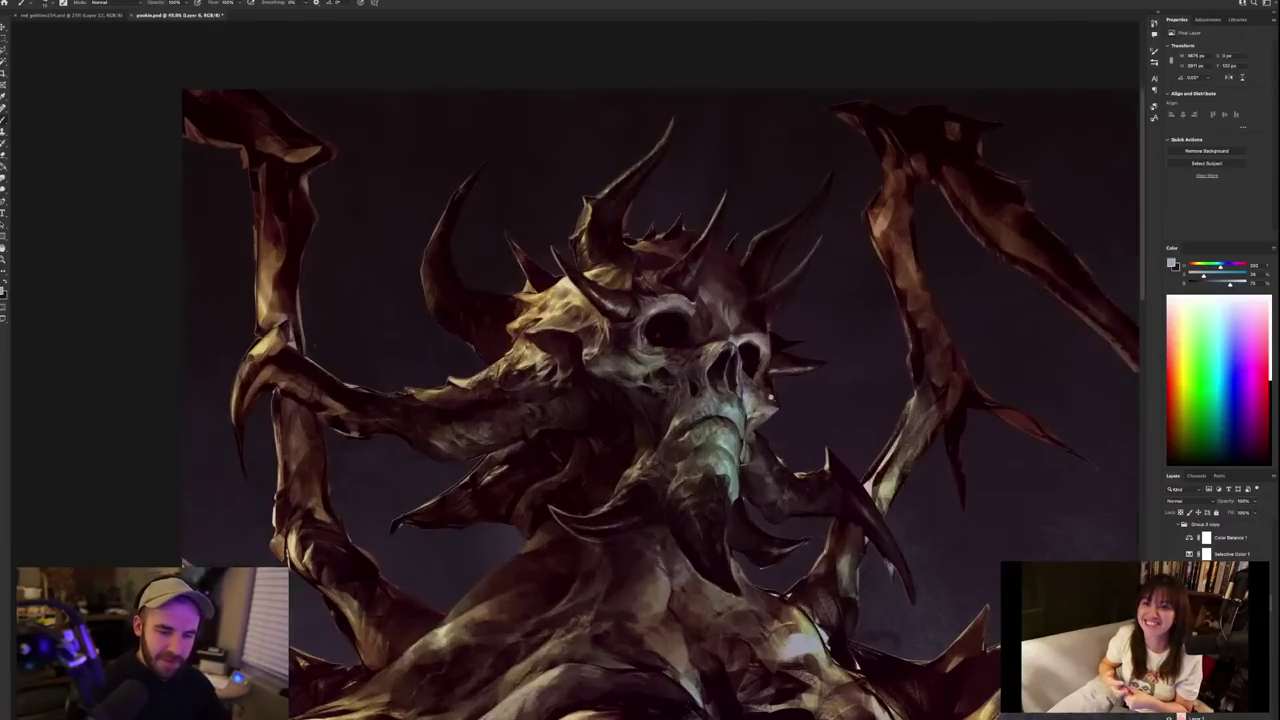
alt+click(701, 423)
alt+click(698, 423)
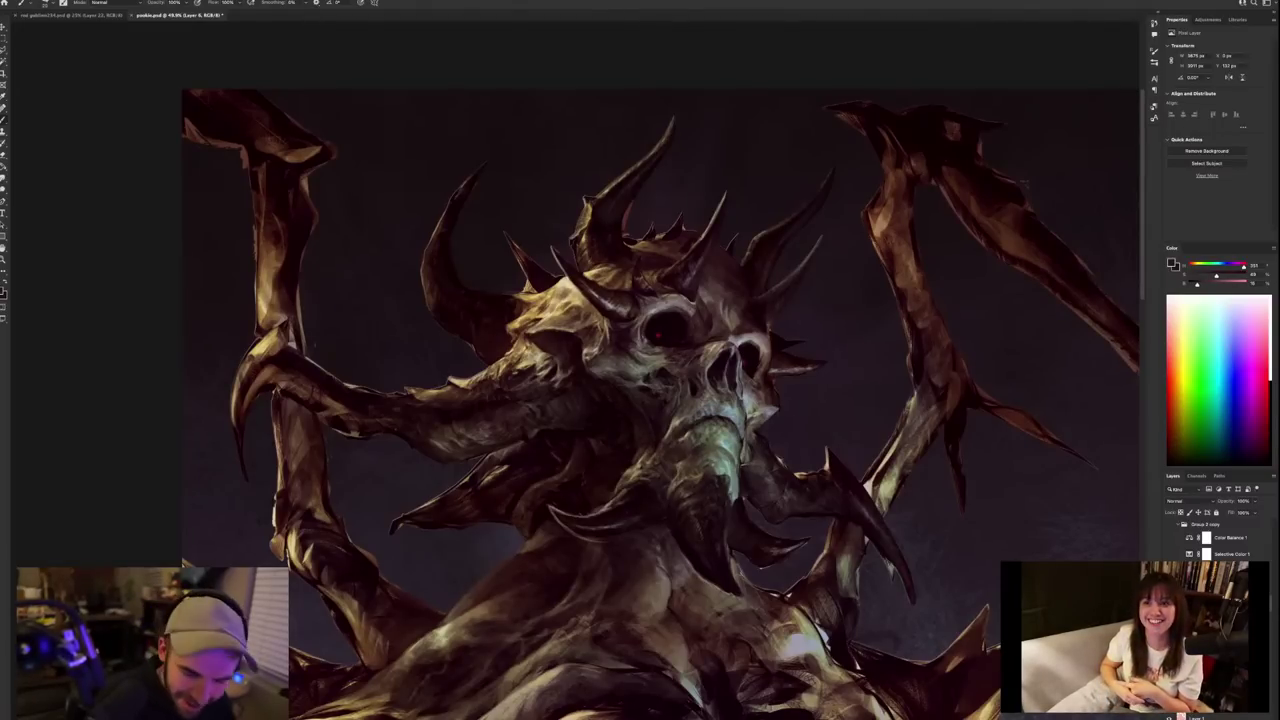
alt+click(713, 413)
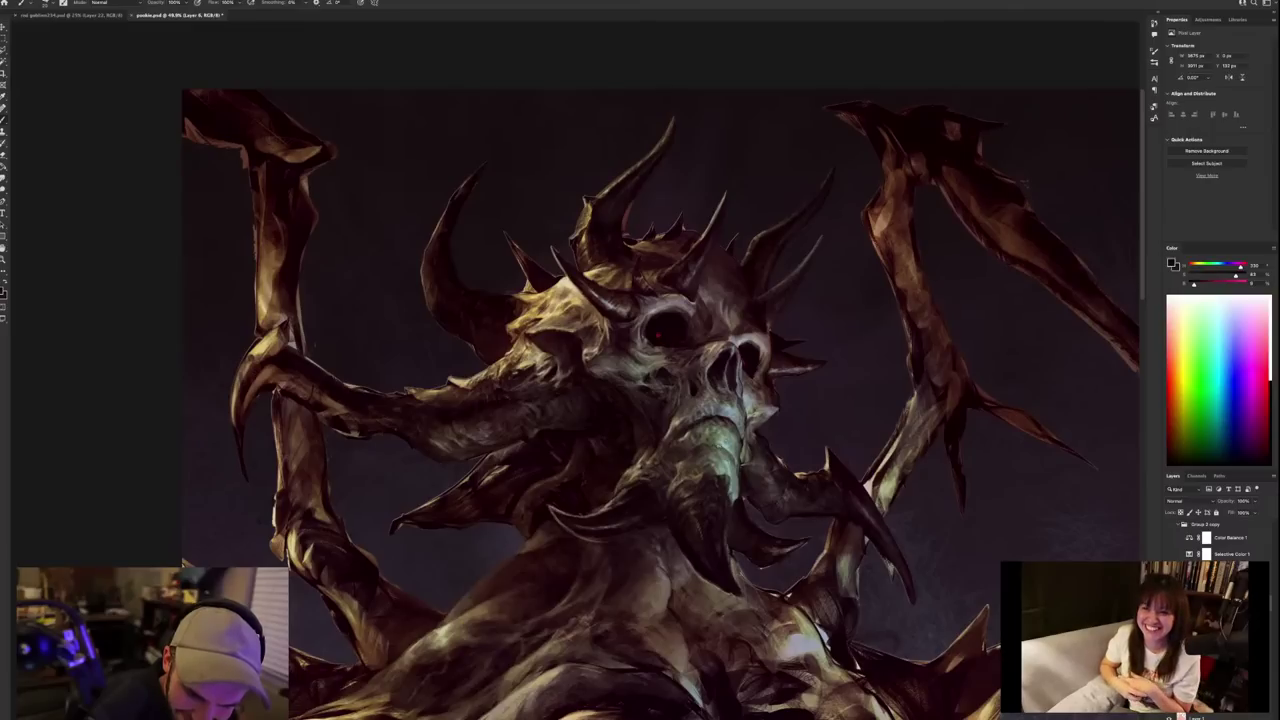
Sample dark grey, brown-grey and near-black tones on the chin and refine the shading below the lip.
alt+click(722, 447)
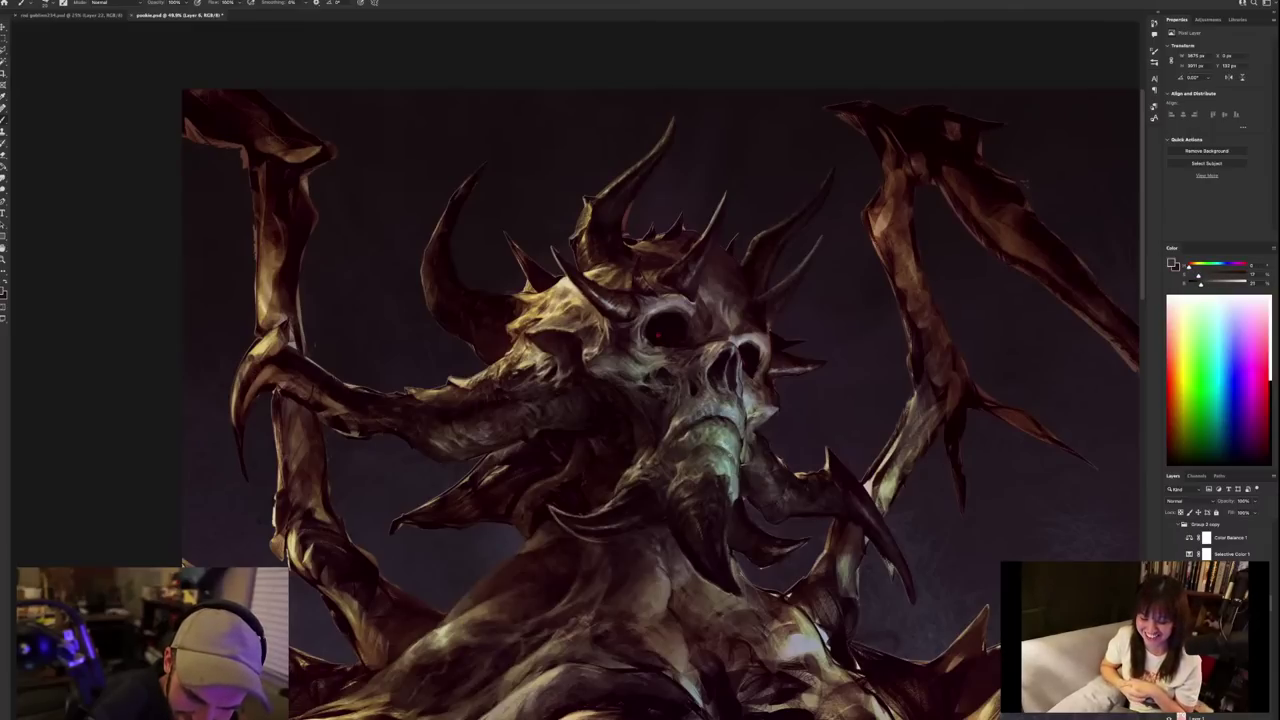
alt+click(730, 450)
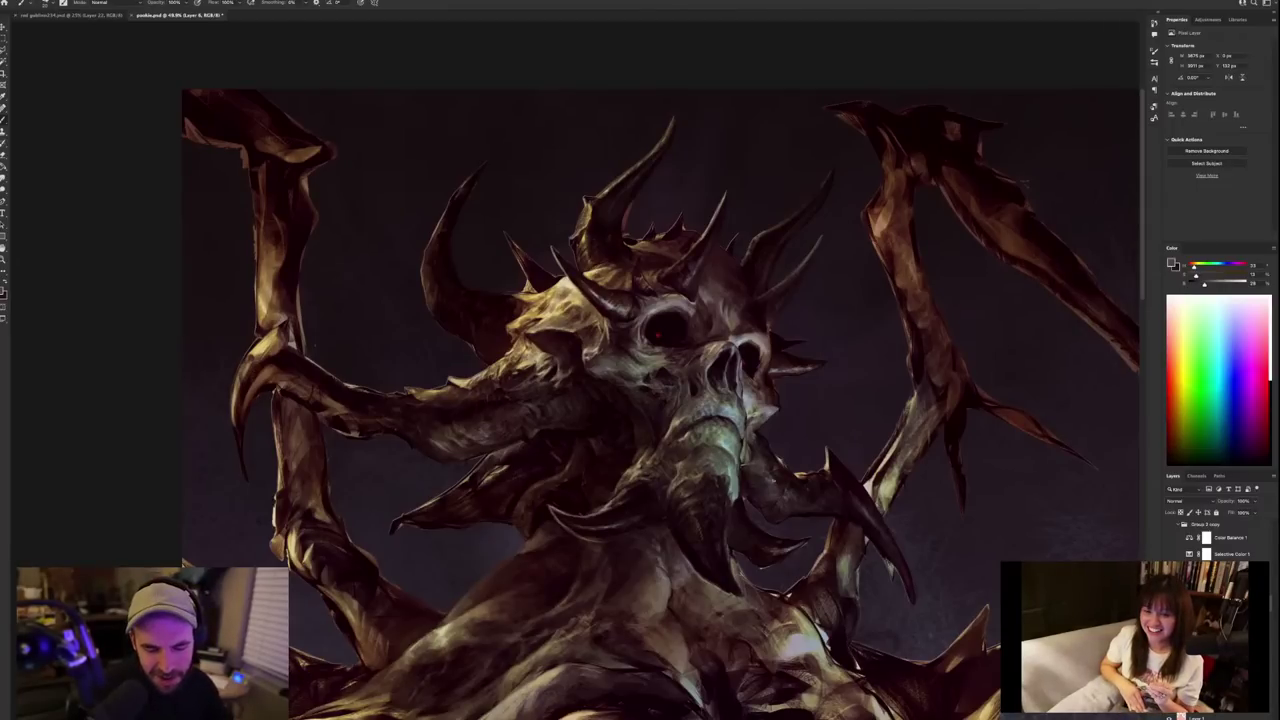
alt+click(722, 474)
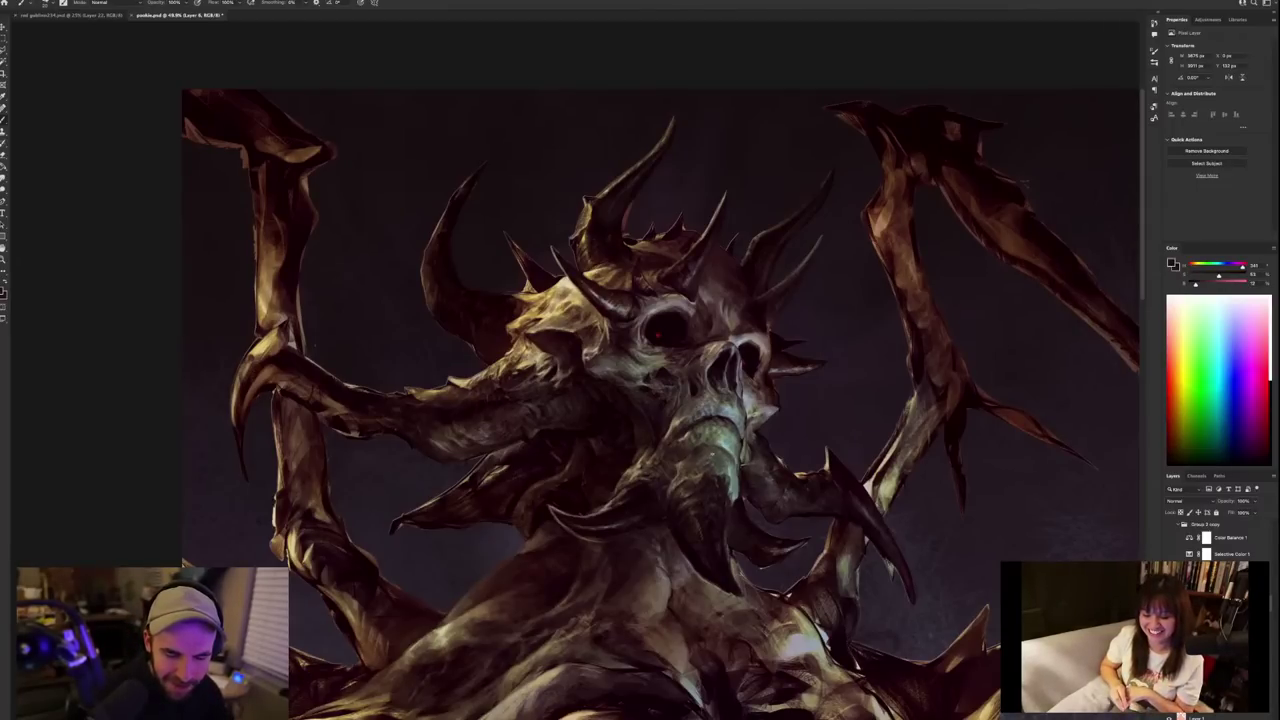
Toggle the active paint layer's visibility several times to compare the creature before and after the repaint.
scroll(775, 450, down, 5)
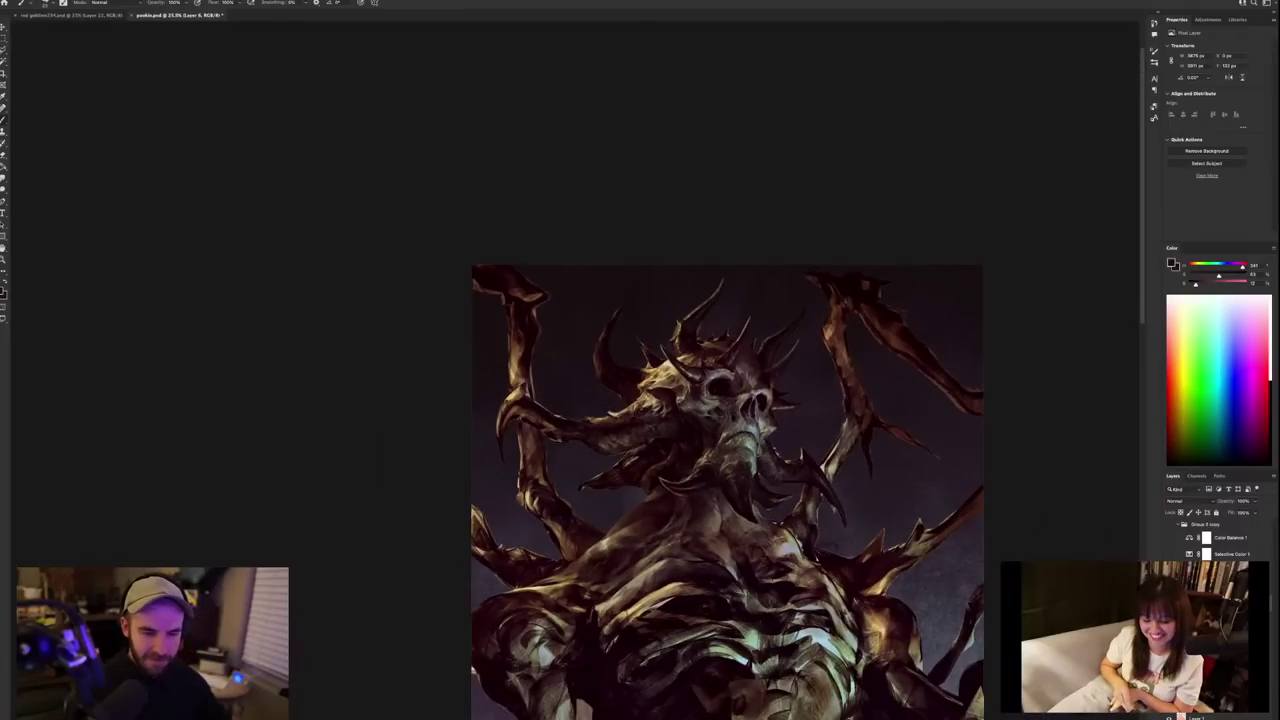
key(super+comma)
key(super+comma)
key(super+comma)
key(super+comma)
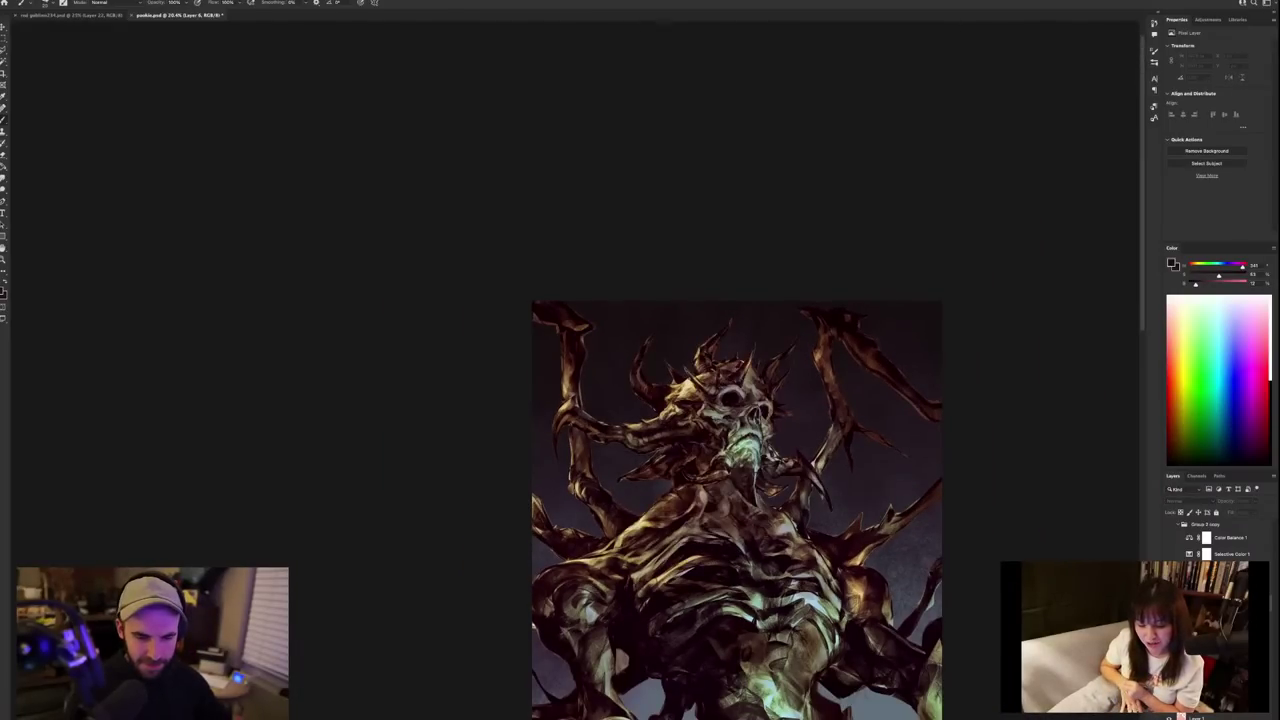
Sample near-black and dark red tones around the neck and the long curved limb beside the head, and refine the limb's dark shading.
drag(626, 550, 590, 550)
drag(775, 488, 880, 488)
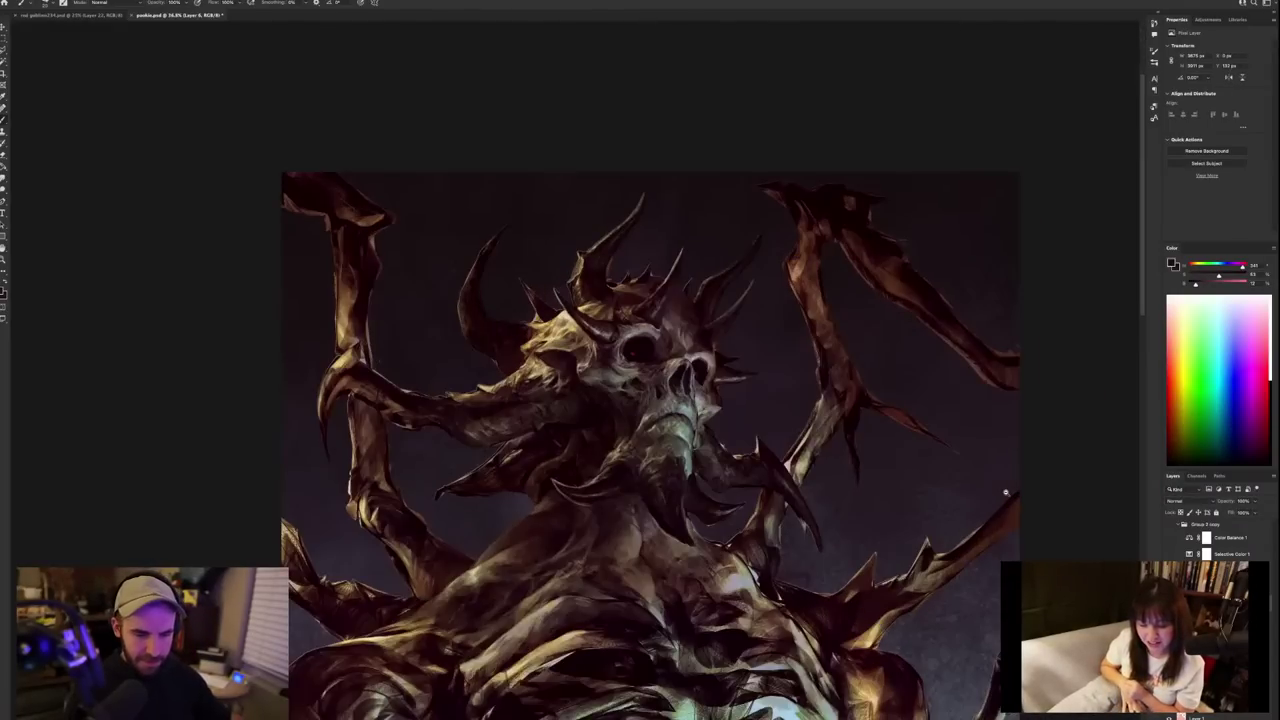
drag(601, 504, 795, 598)
alt+click(744, 597)
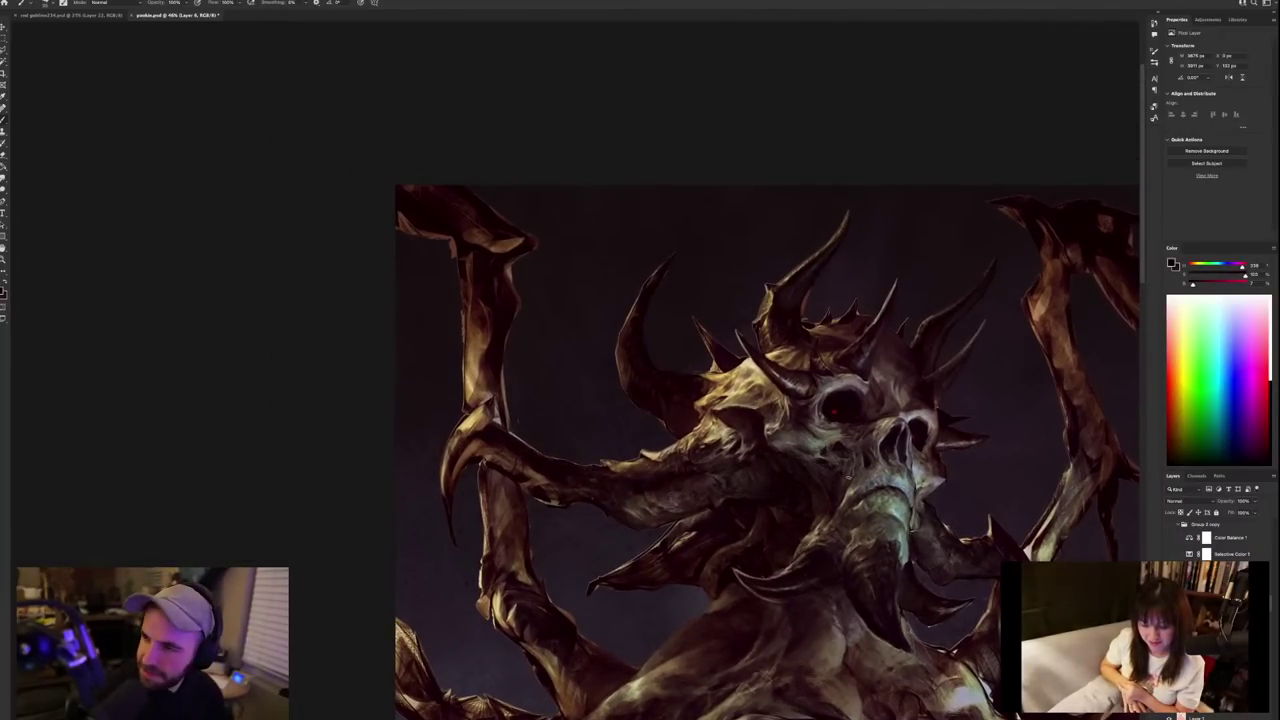
alt+click(610, 473)
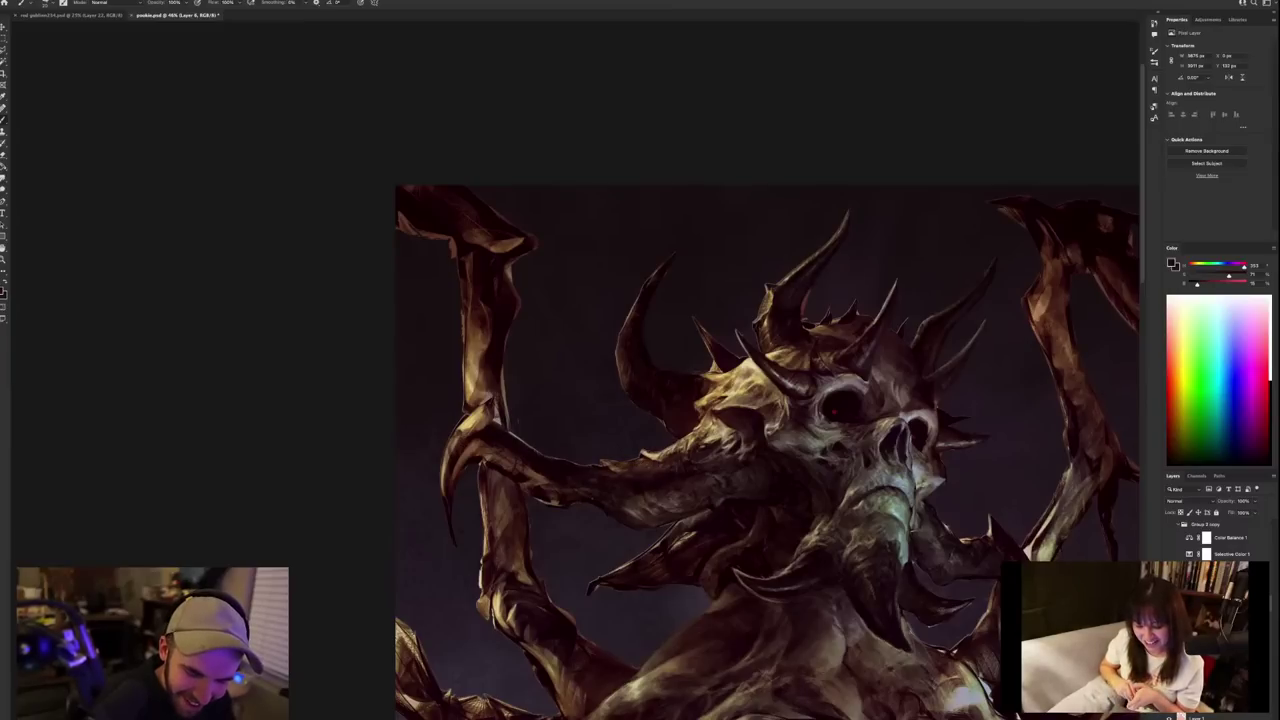
drag(729, 426, 811, 463)
alt+click(798, 526)
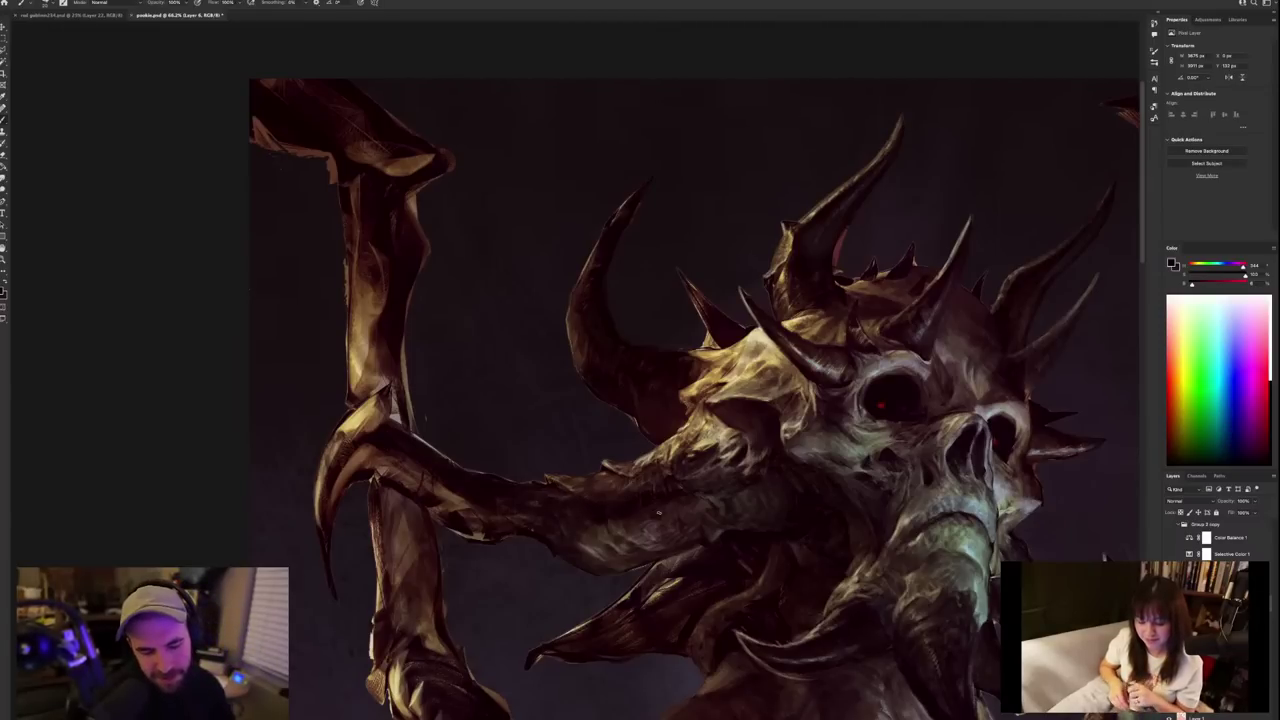
scroll(636, 483, down, 3)
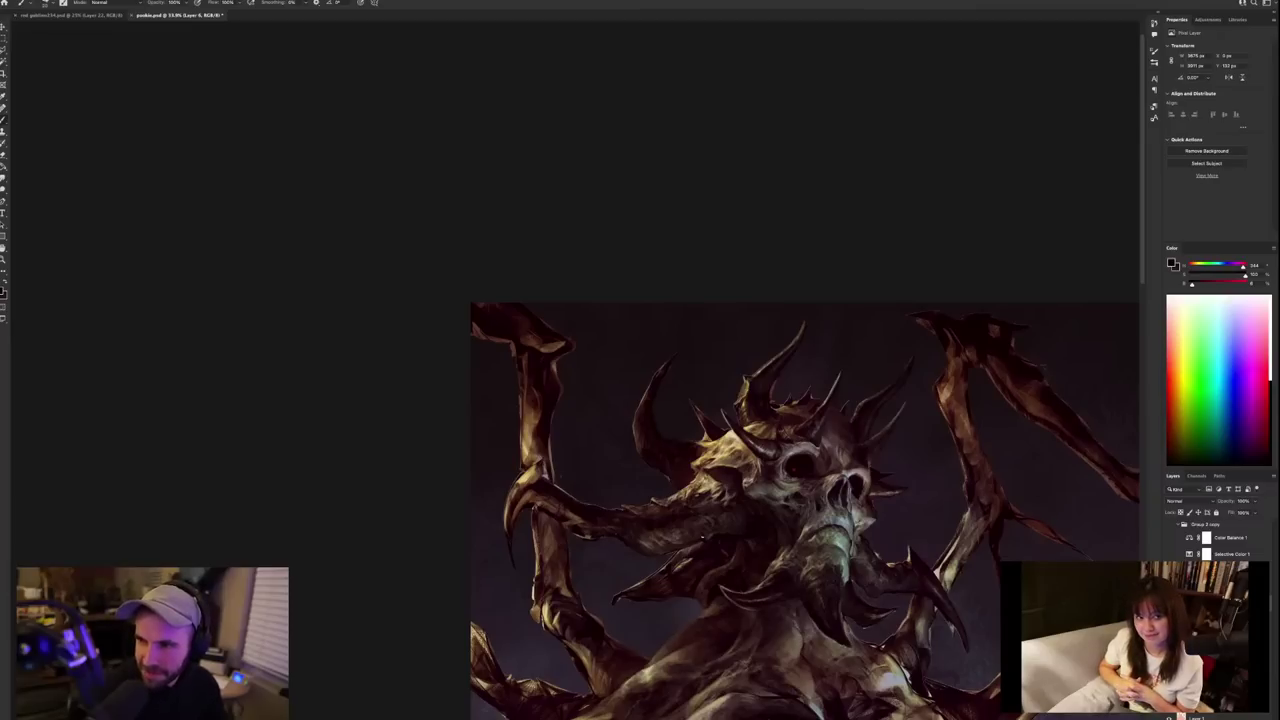
scroll(930, 602, up, 4)
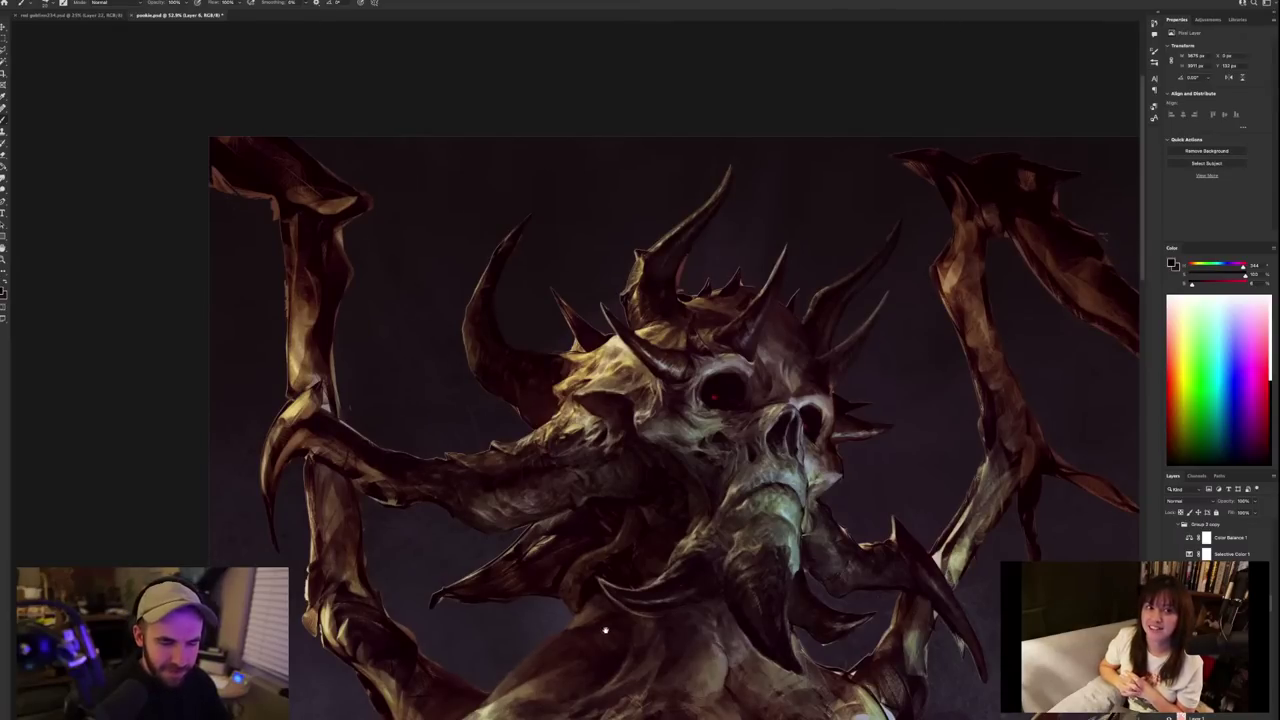
Sample olive-grey and brown tones on the lower edge of the limb beside the head and repaint its lit patch near the claw.
scroll(605, 630, up, 2)
scroll(924, 606, up, 2)
drag(859, 536, 856, 533)
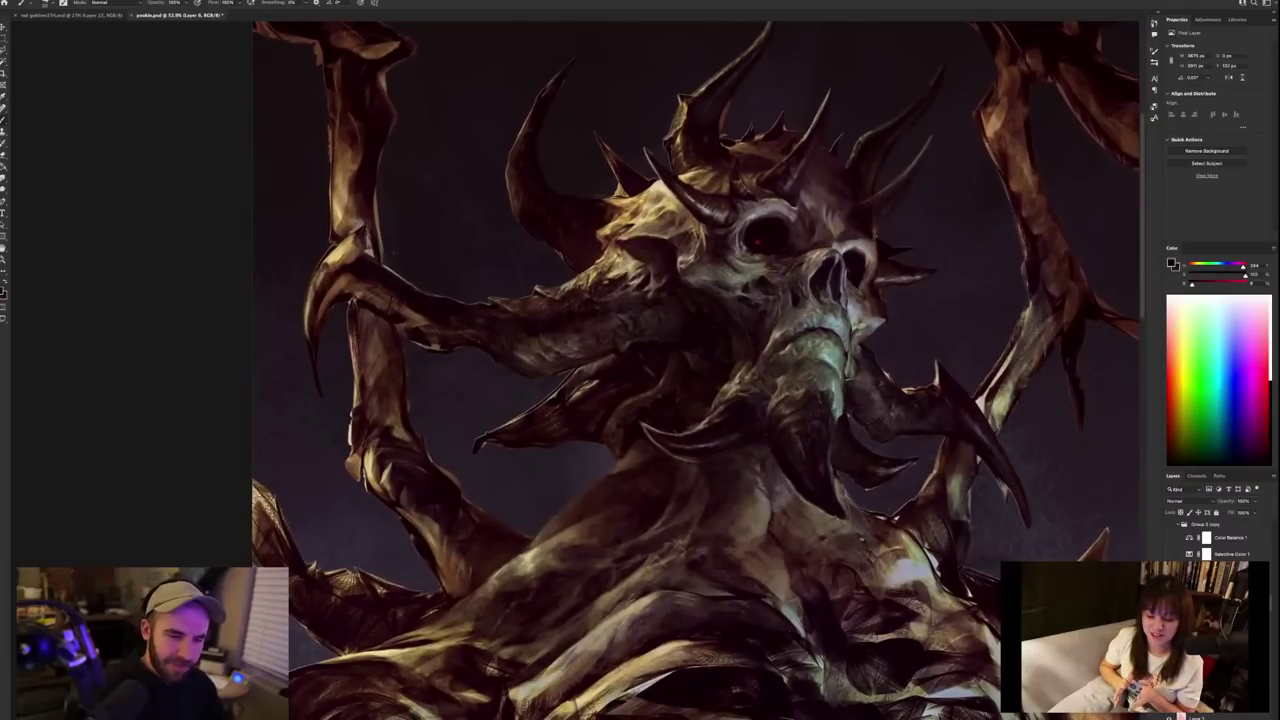
alt+click(454, 340)
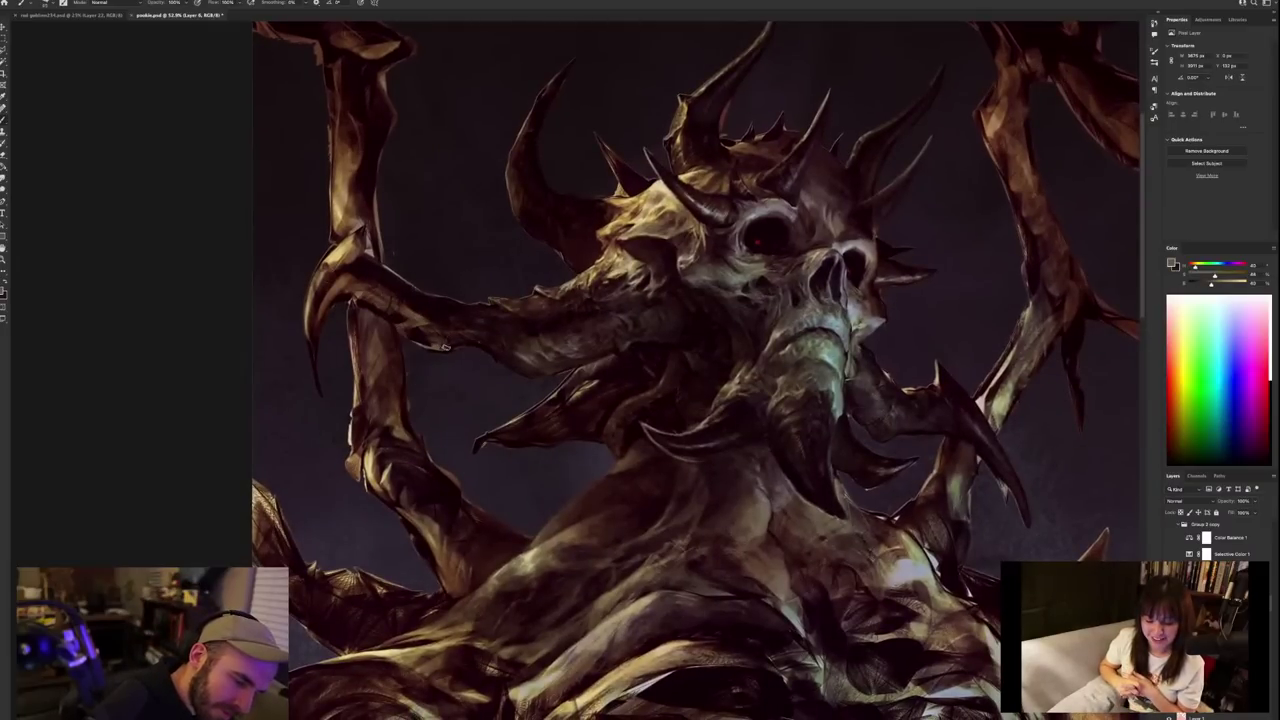
alt+click(460, 334)
alt+click(445, 341)
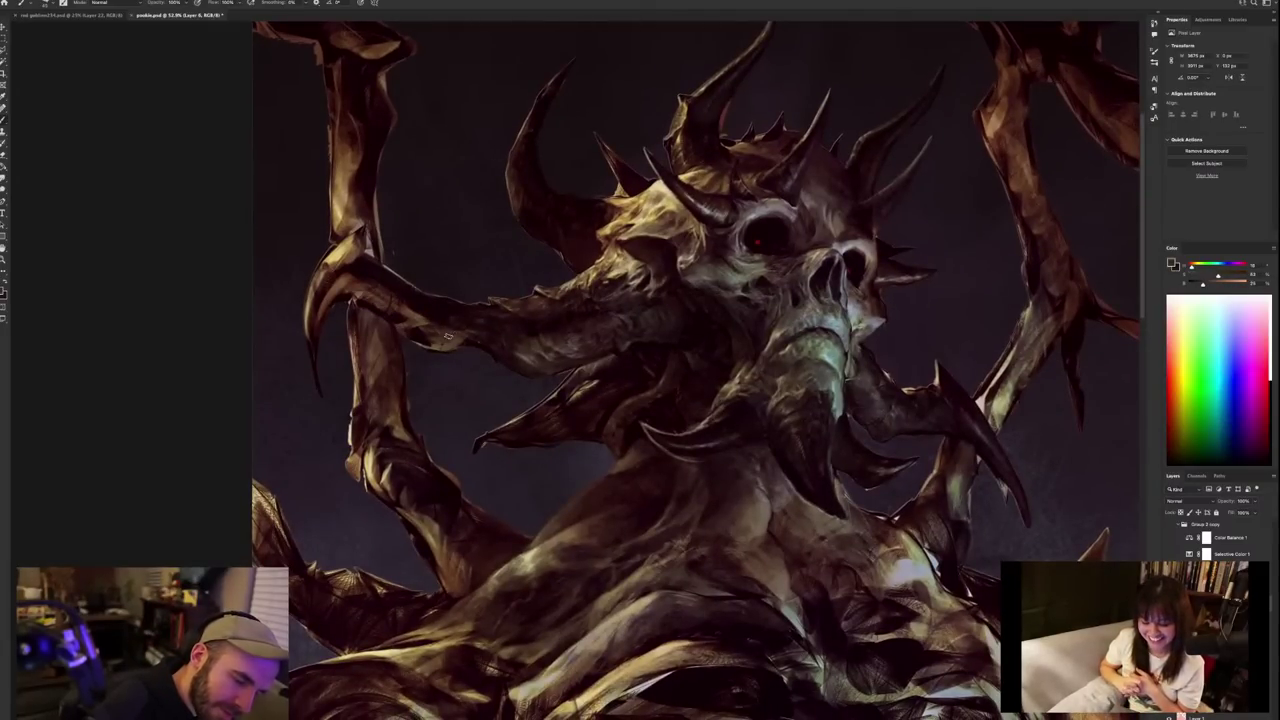
alt+click(455, 340)
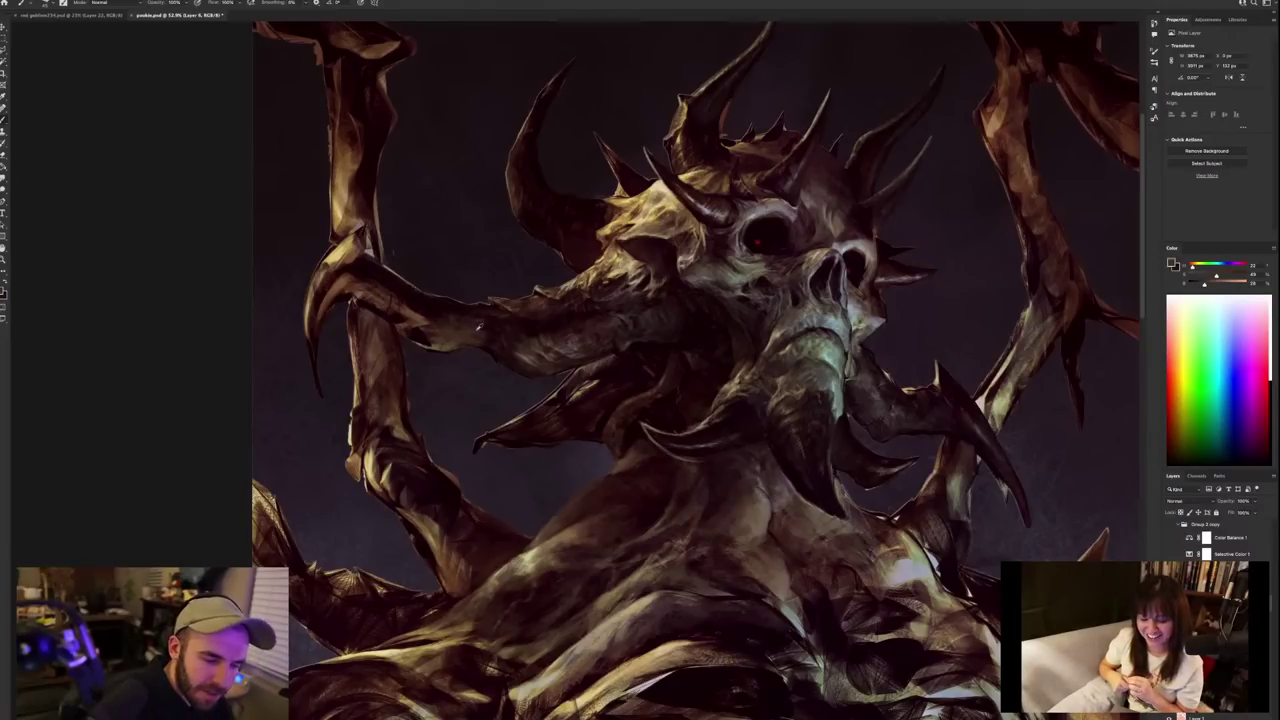
Sample dark brown and near-black tones, blend the lit patch into the limb and darken the limb's upper side near the claw.
alt+click(480, 326)
alt+click(515, 350)
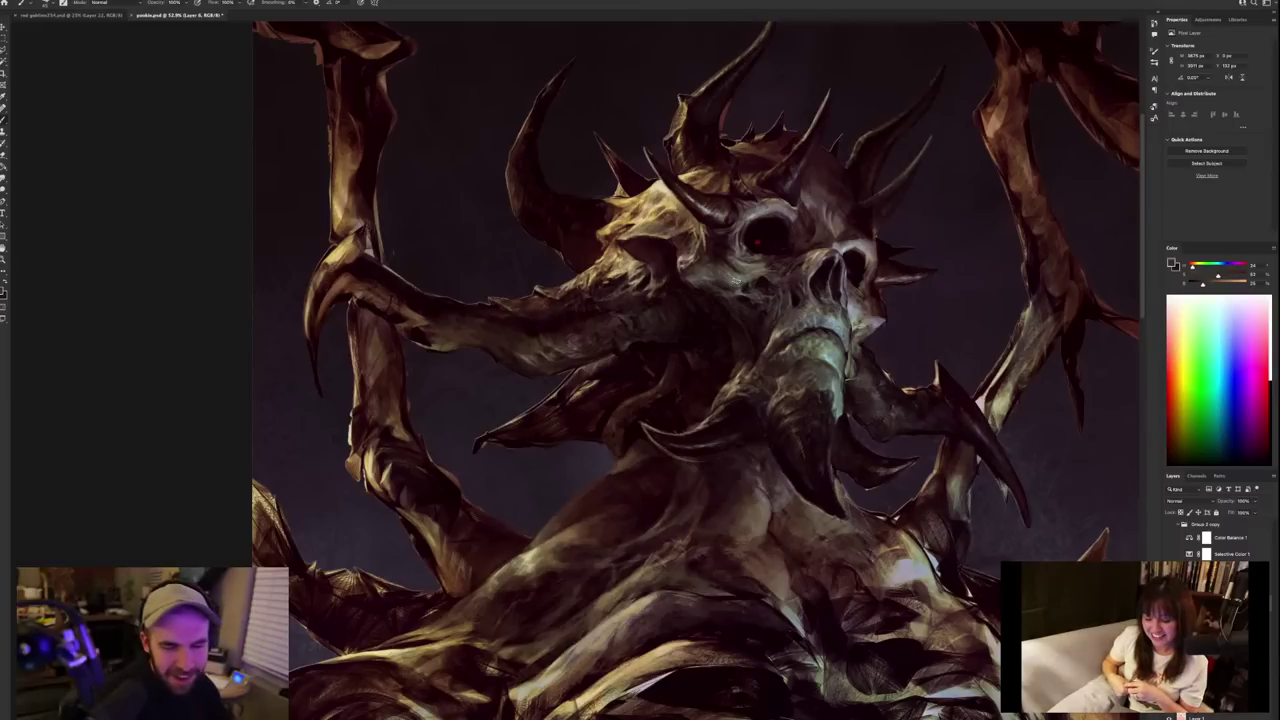
alt+click(734, 410)
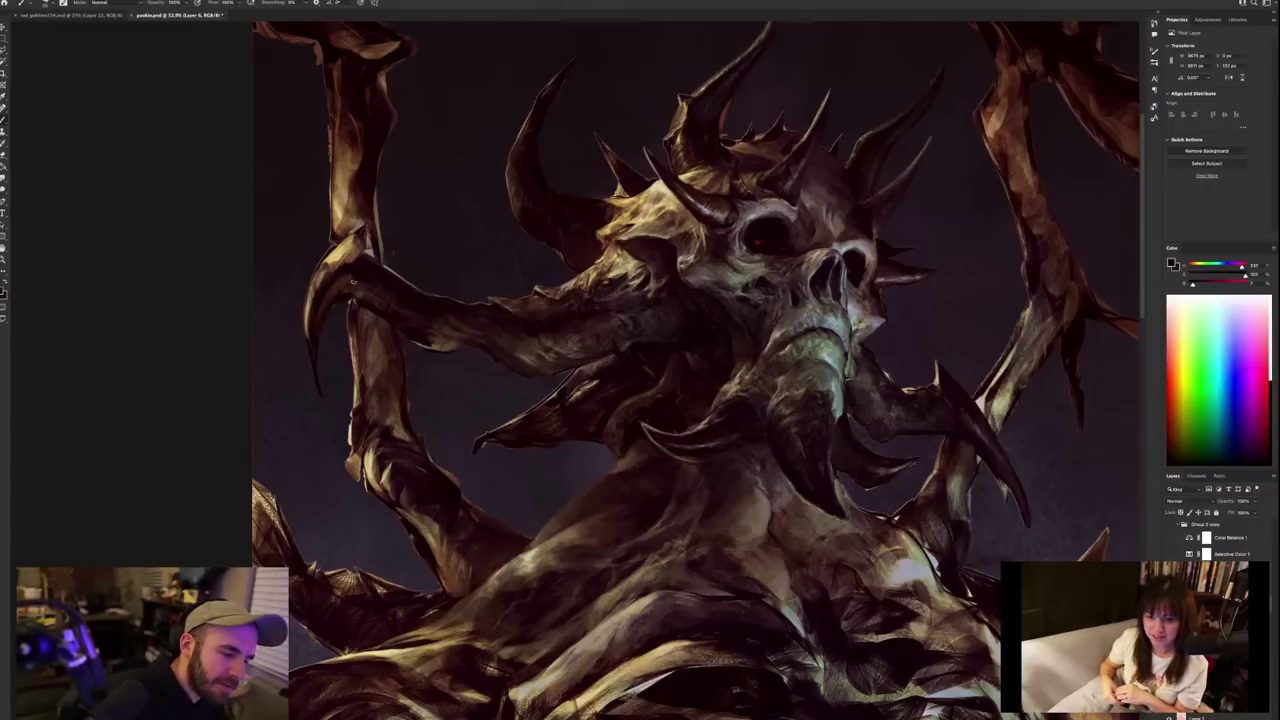
Sample dark grey and near-black tones around the chin and touch up the shading beneath the mouth.
scroll(430, 226, down, 6)
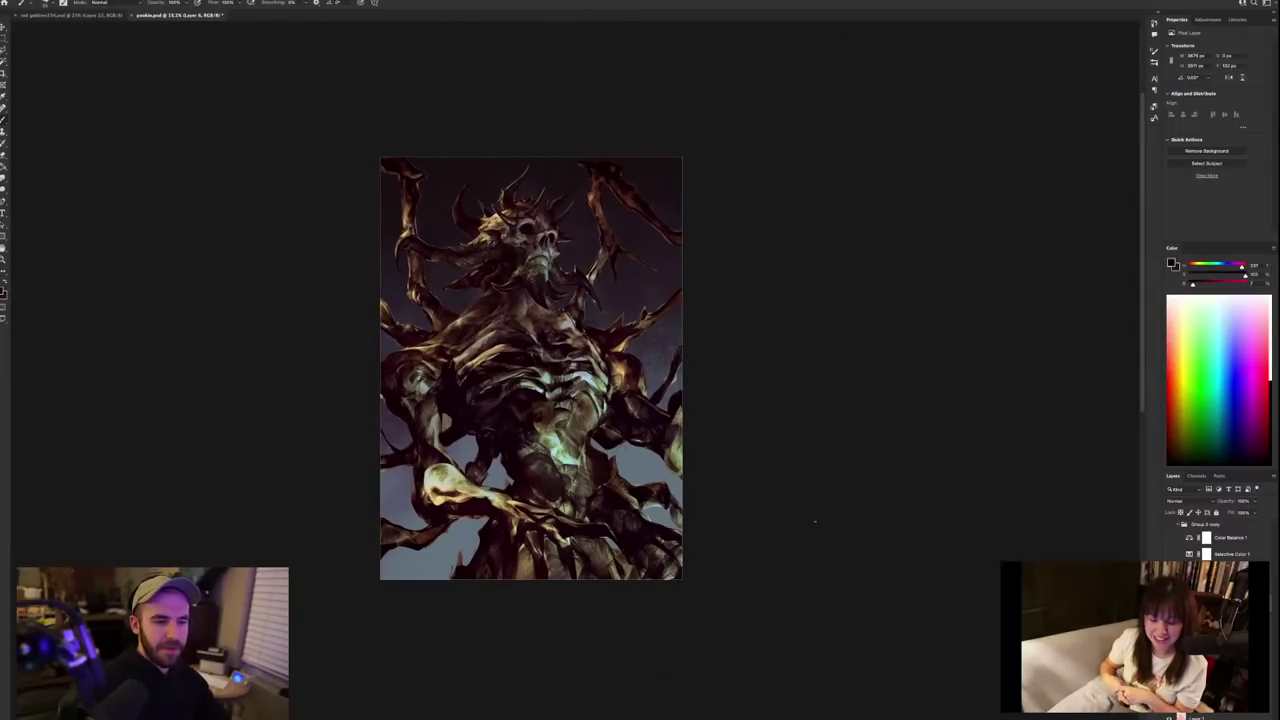
scroll(815, 521, up, 4)
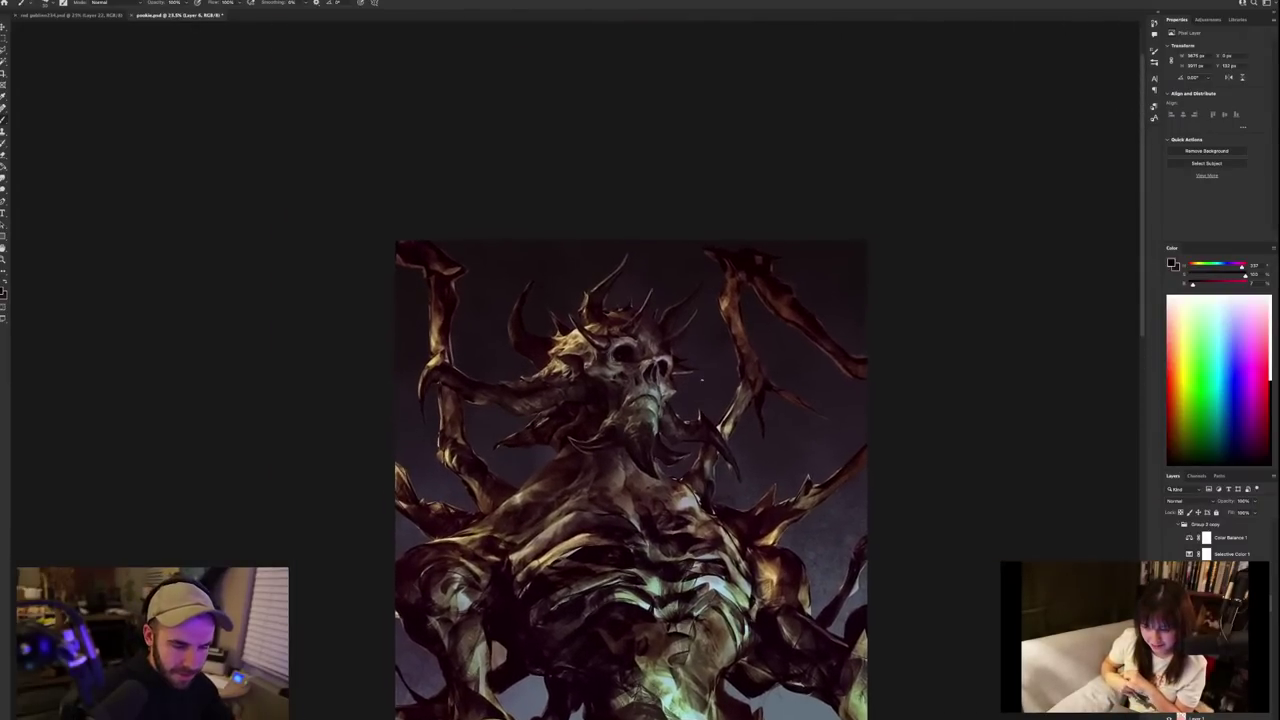
alt+click(660, 400)
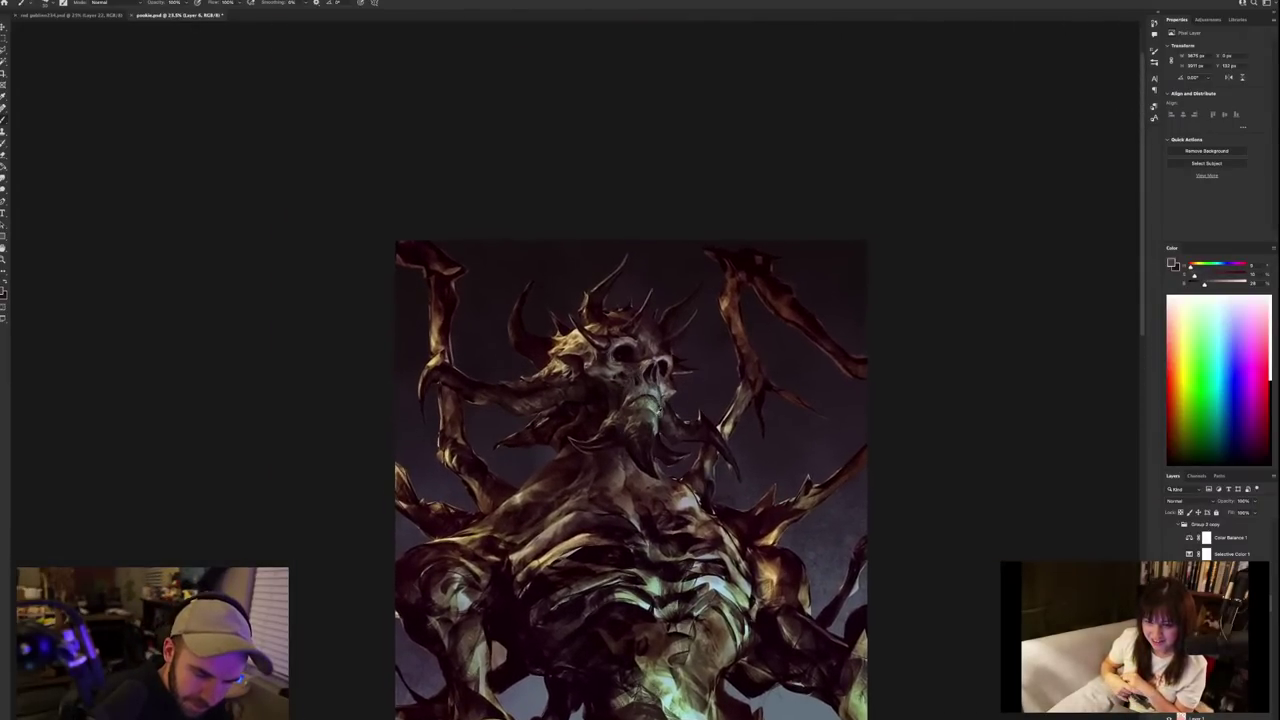
alt+click(655, 430)
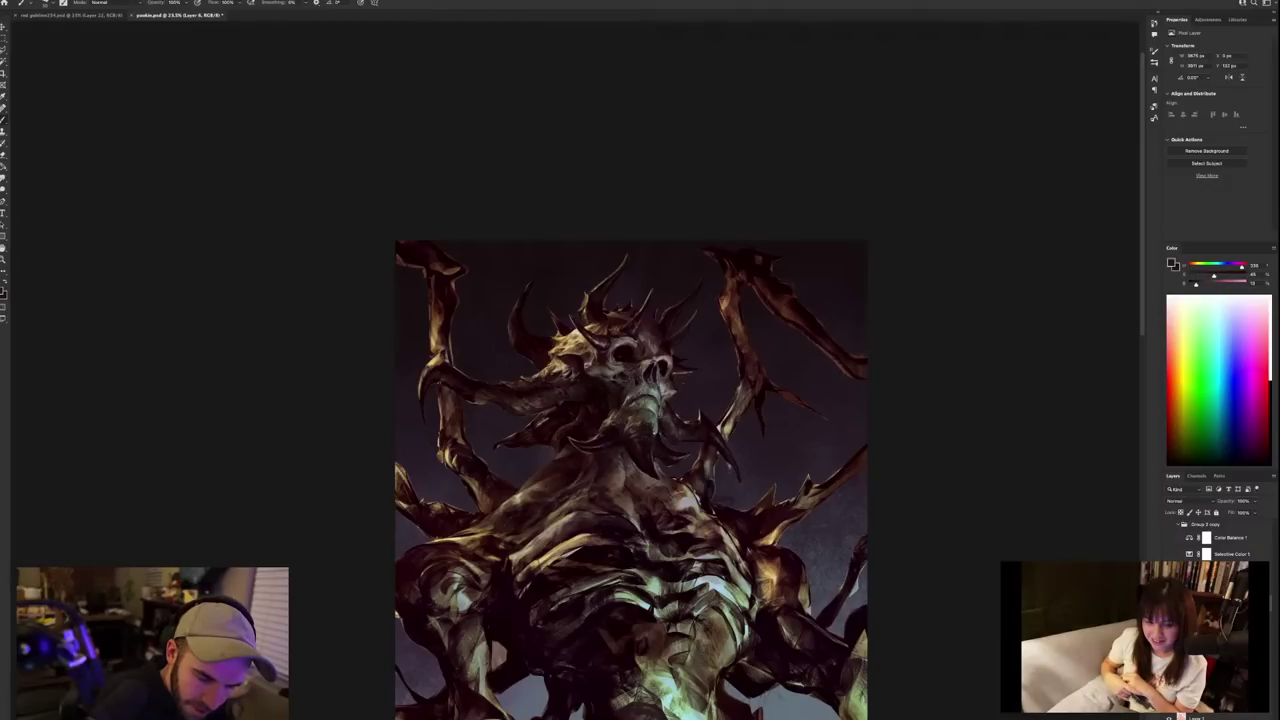
Flip the canvas view horizontally and check the whole creature in the mirrored view.
scroll(736, 348, down, 1)
scroll(736, 348, down, 2)
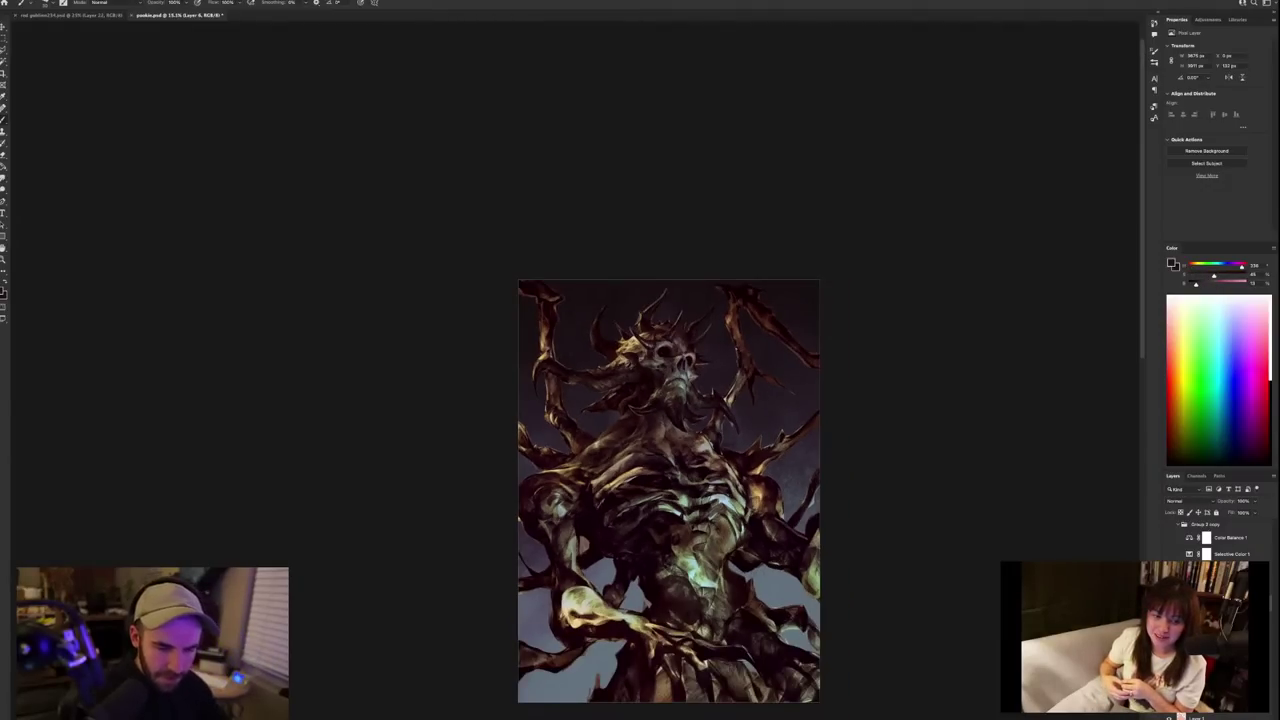
scroll(866, 484, up, 3)
click(10, 6)
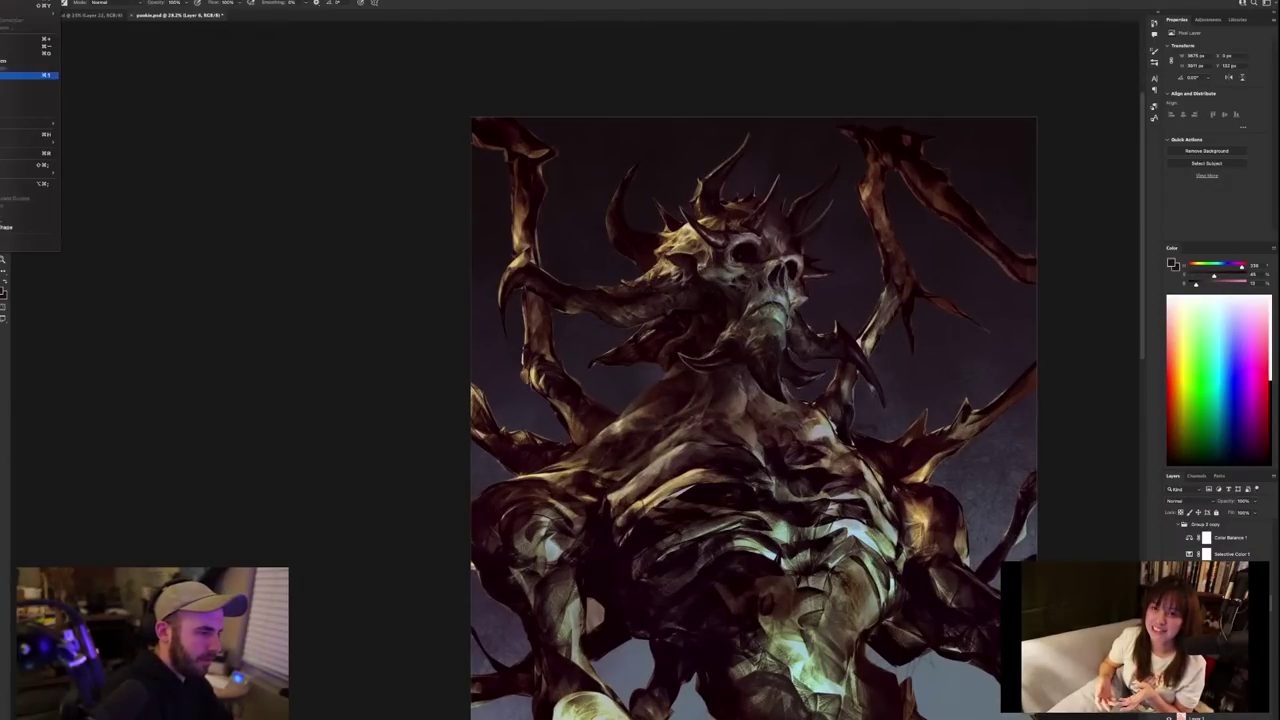
click(29, 104)
scroll(850, 504, down, 4)
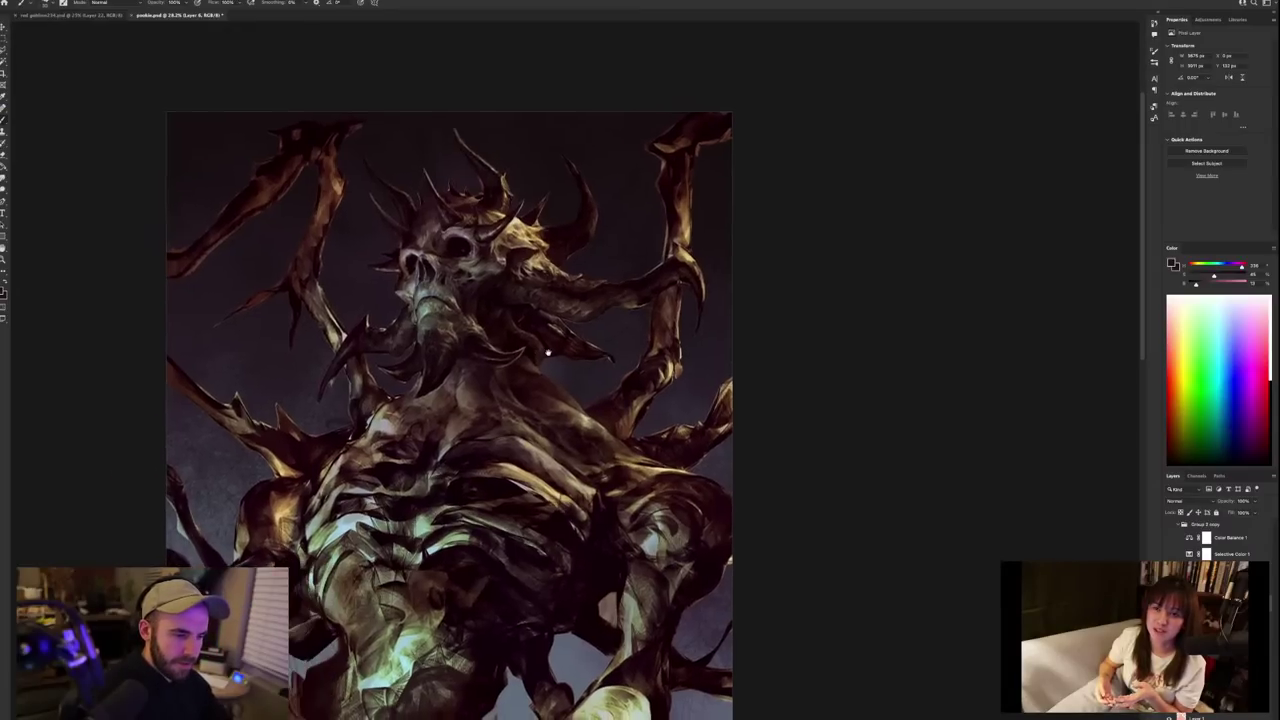
scroll(814, 537, down, 1)
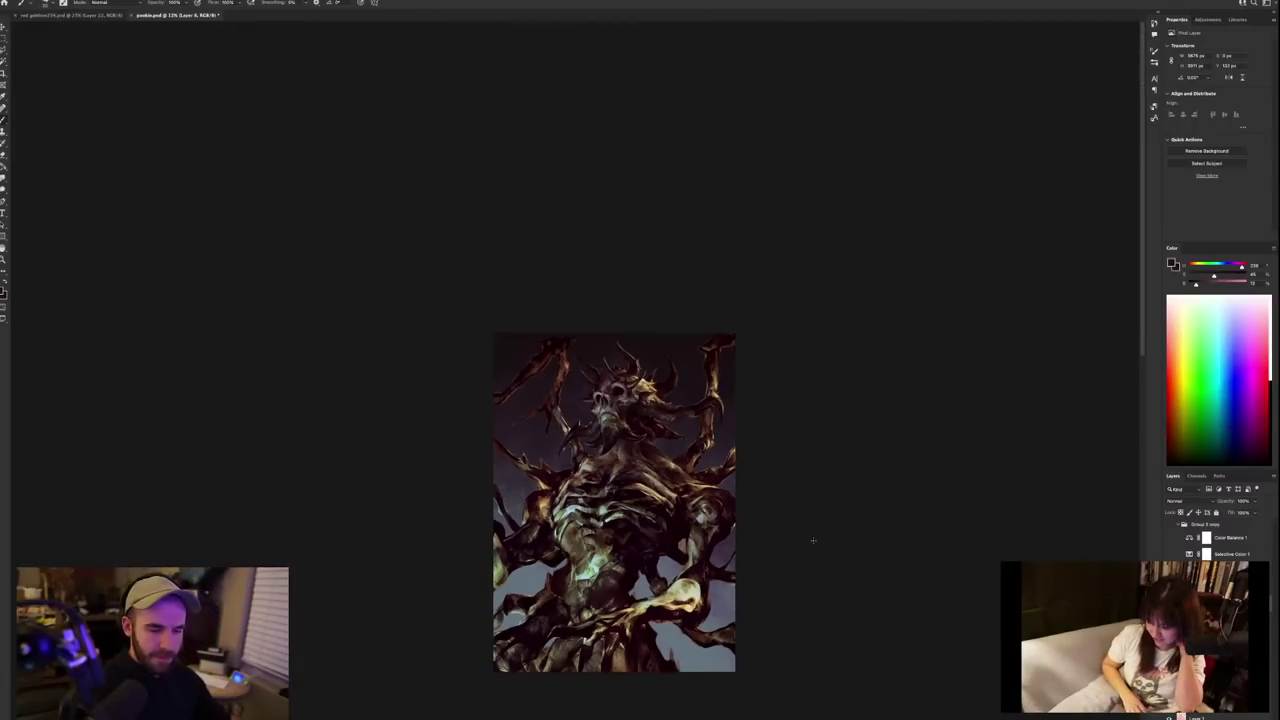
scroll(740, 398, up, 4)
drag(740, 398, 744, 381)
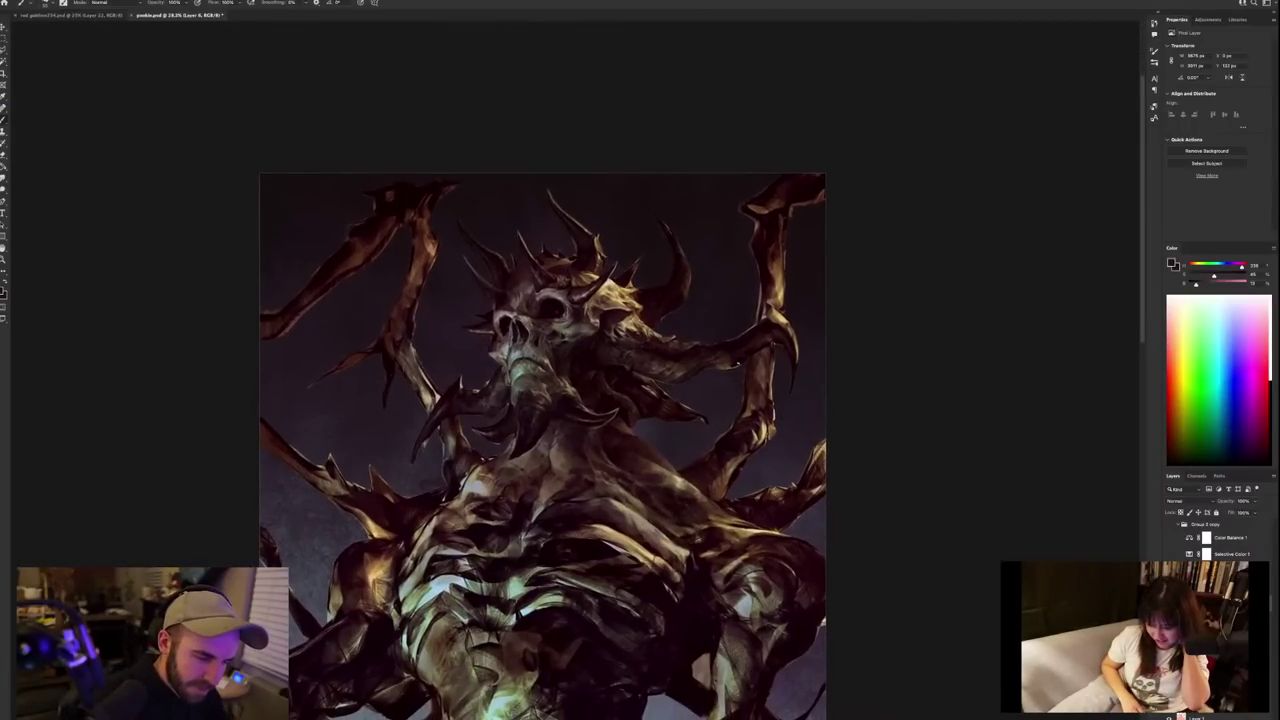
Sample dark red-brown, light tan and near-black tones and repaint the thin limb in front of the face below its clawed joint.
alt+click(423, 389)
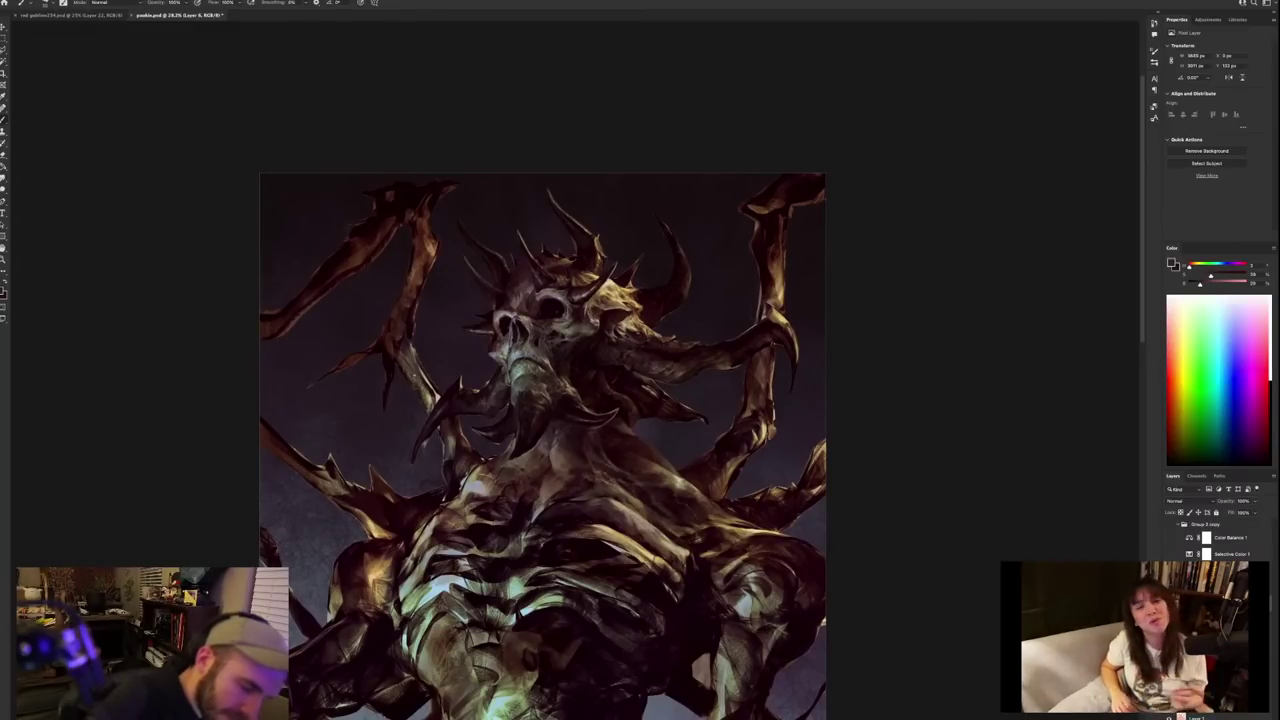
alt+click(428, 392)
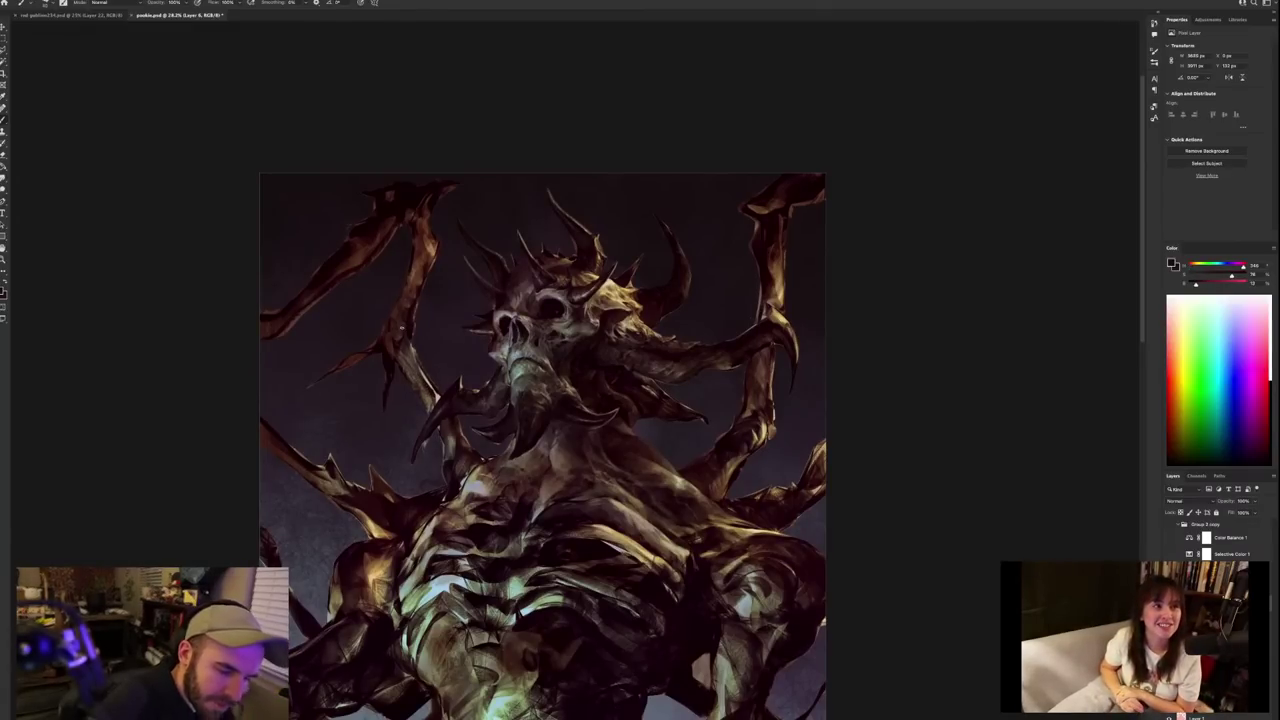
alt+click(619, 284)
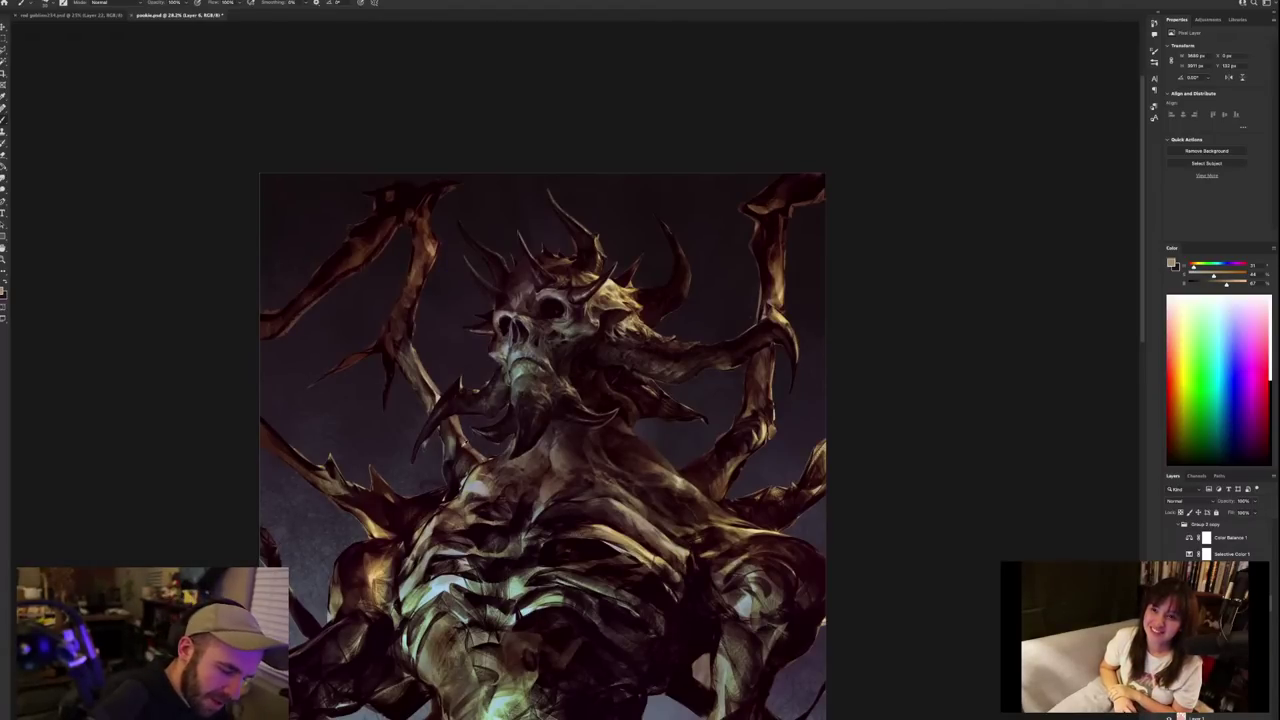
alt+click(464, 444)
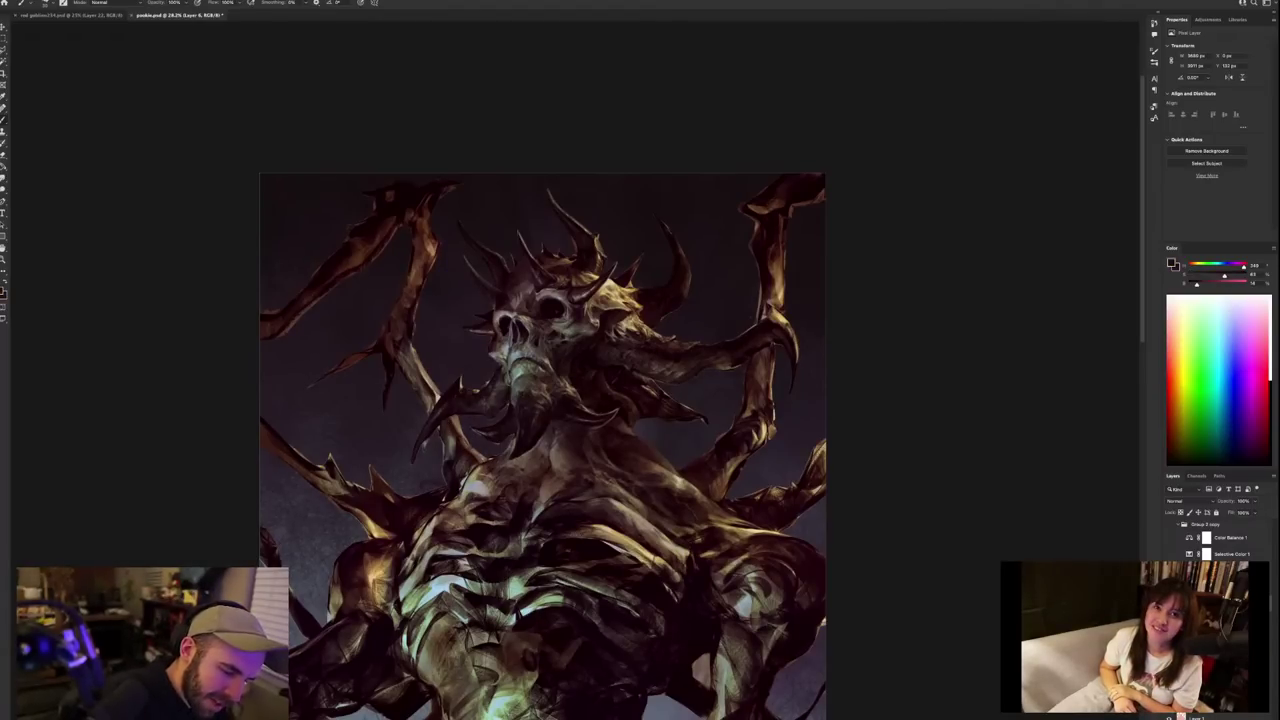
alt+click(426, 382)
drag(425, 381, 405, 339)
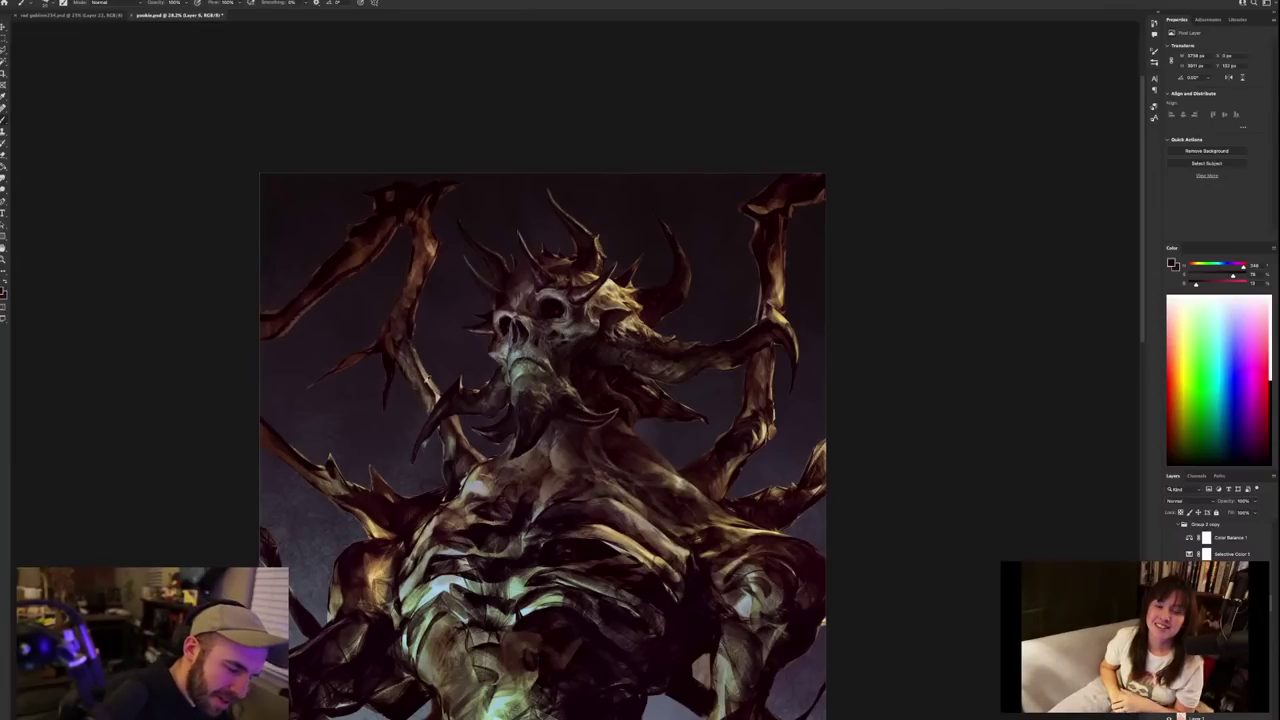
mouse_move(425, 377)
mouse_down()
mouse_move(416, 360)
mouse_move(434, 389)
mouse_up()
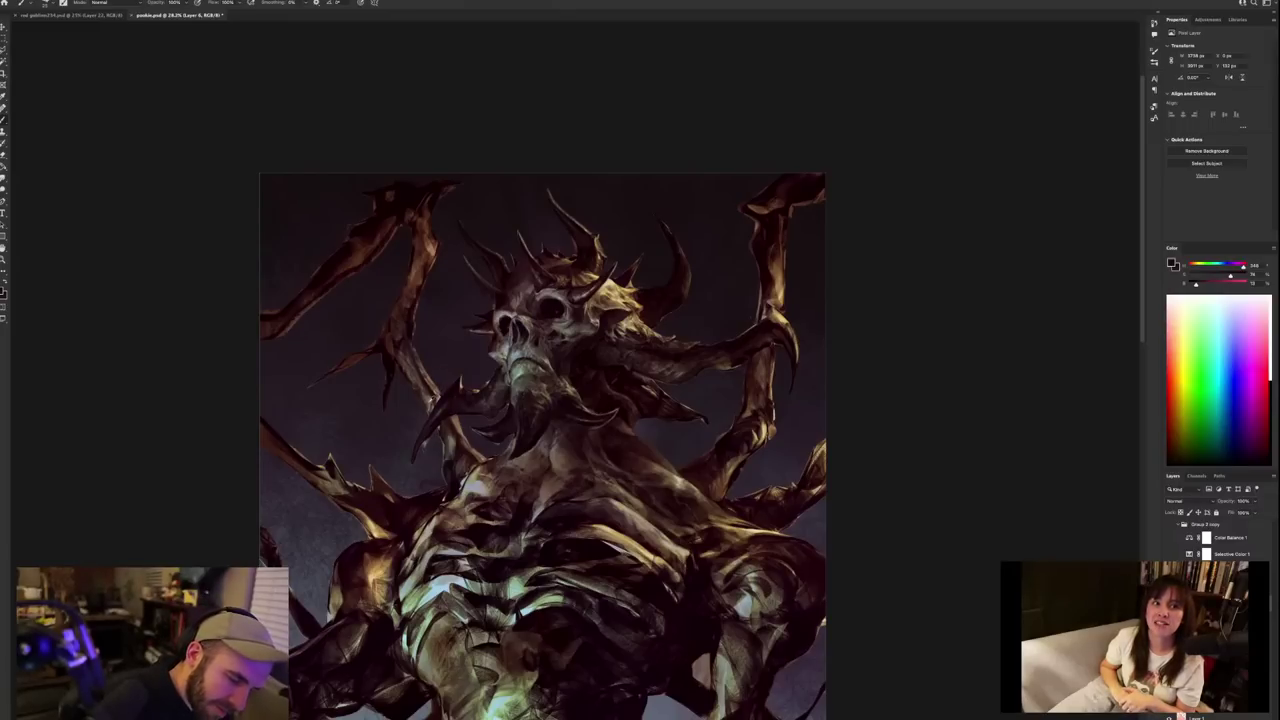
Sample olive-grey and near-black tones and repaint the thin limb's lower section down to the shoulder.
alt+click(432, 400)
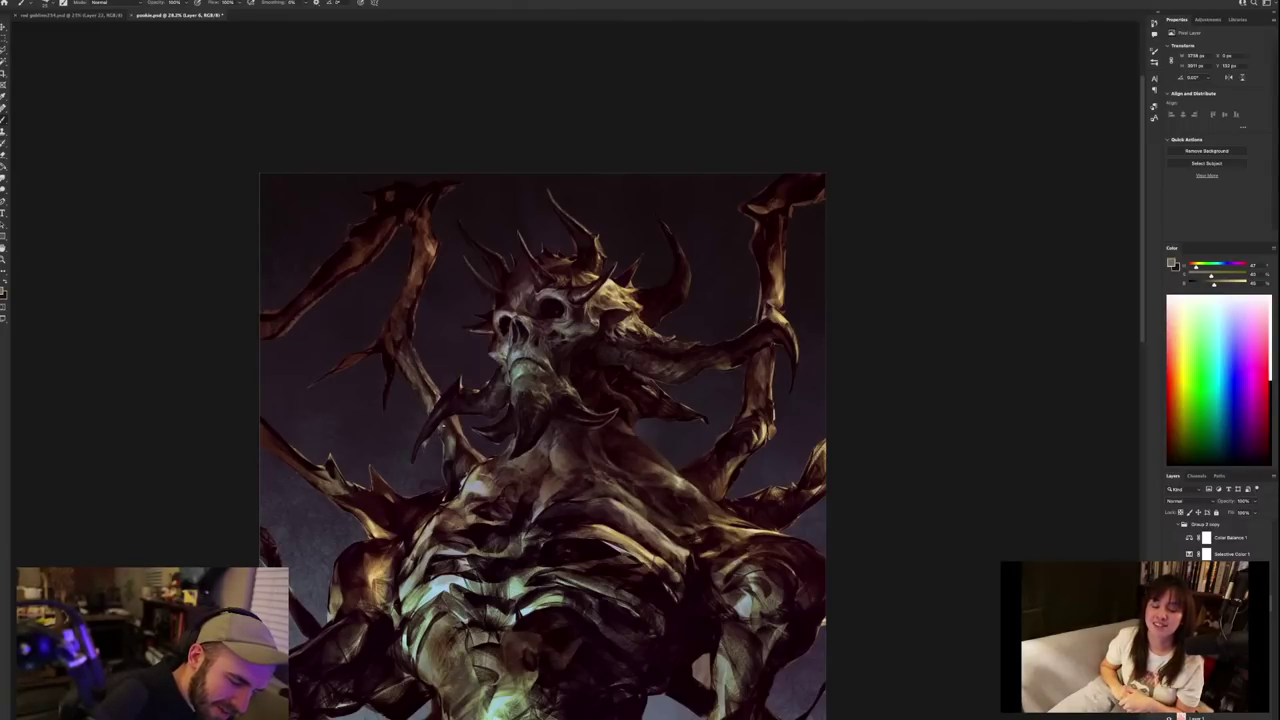
drag(441, 425, 452, 442)
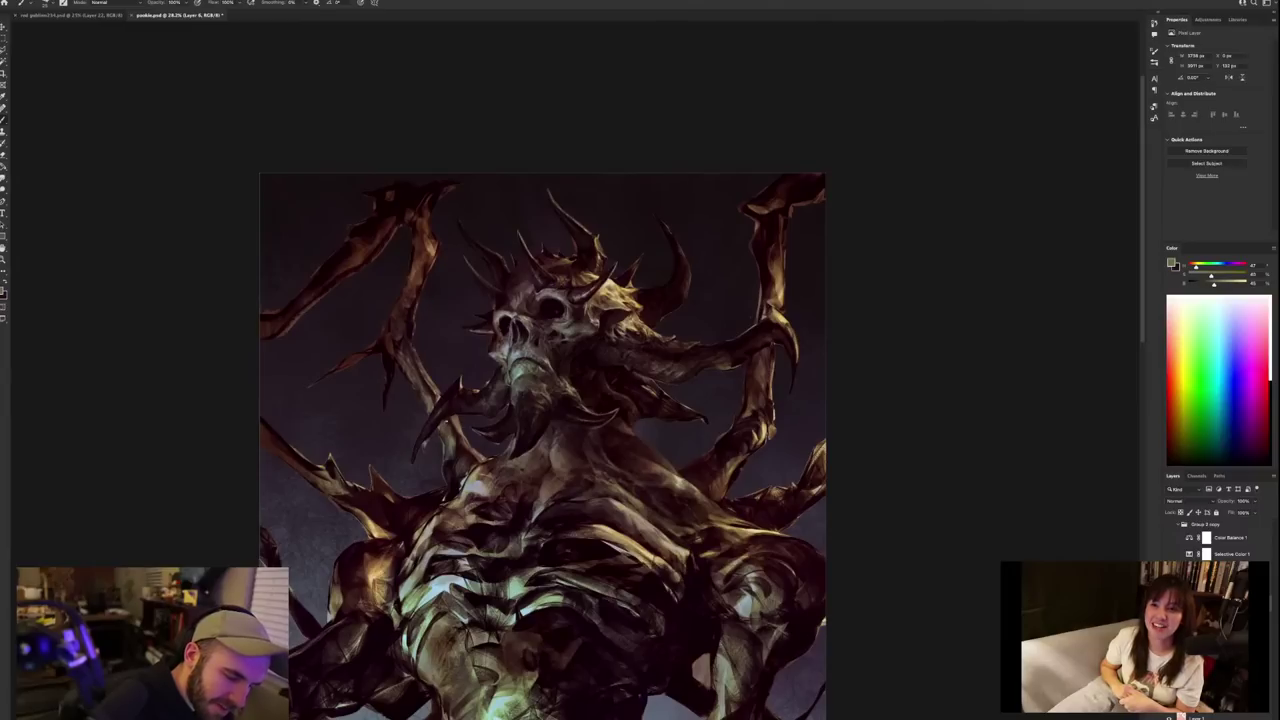
alt+click(459, 448)
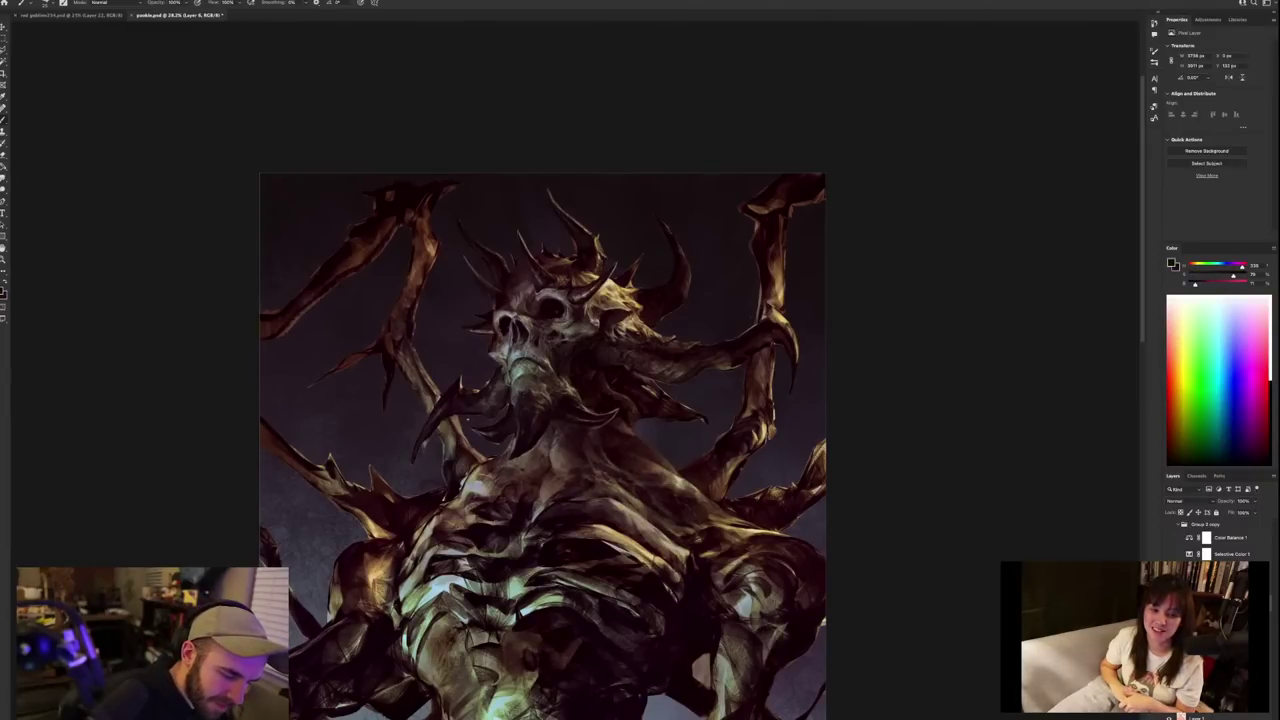
drag(456, 458, 466, 480)
alt+click(462, 451)
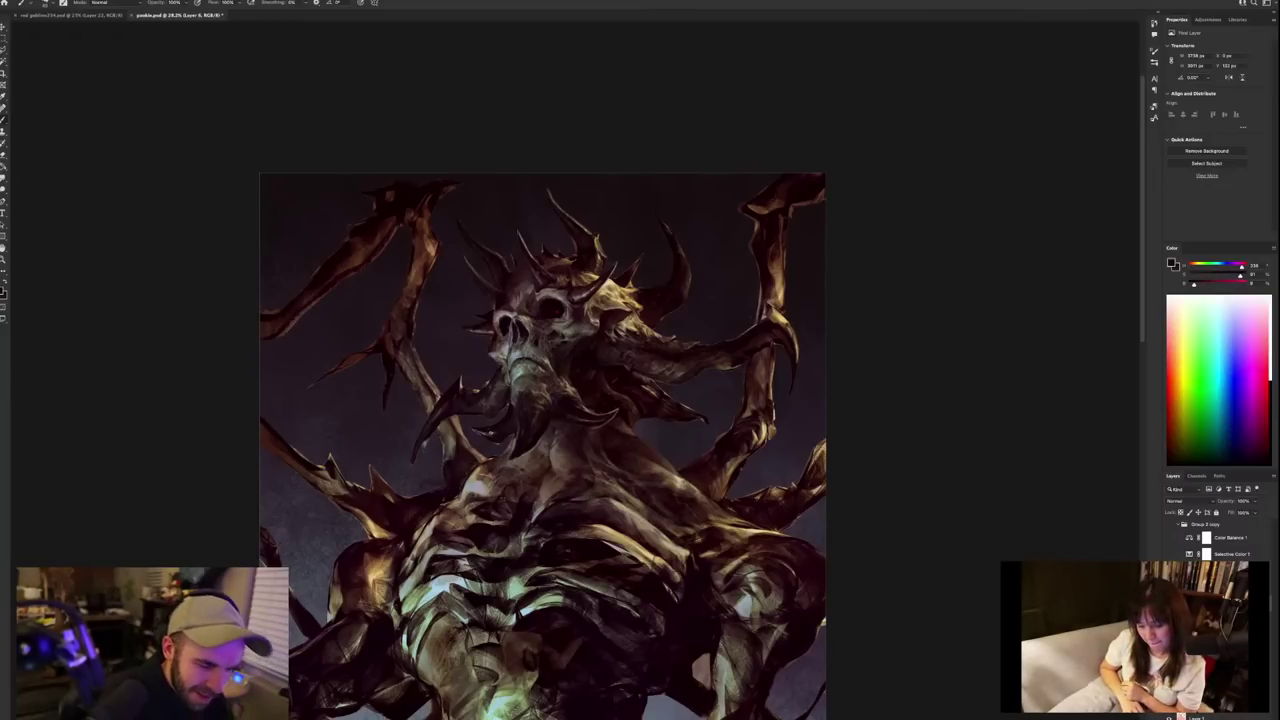
Sample near-black and dark grey-brown tones and refine the thin limb's joint where the small claws branch off.
scroll(491, 434, down, 4)
scroll(491, 432, up, 3)
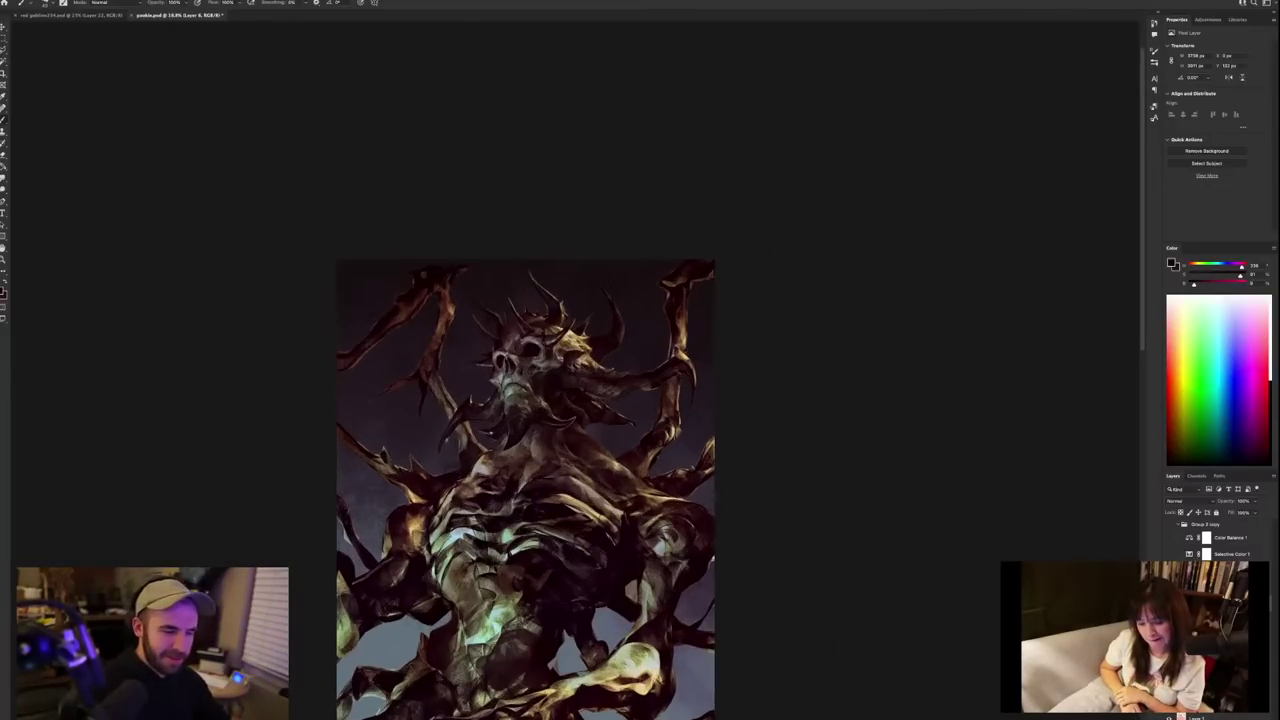
alt+click(407, 365)
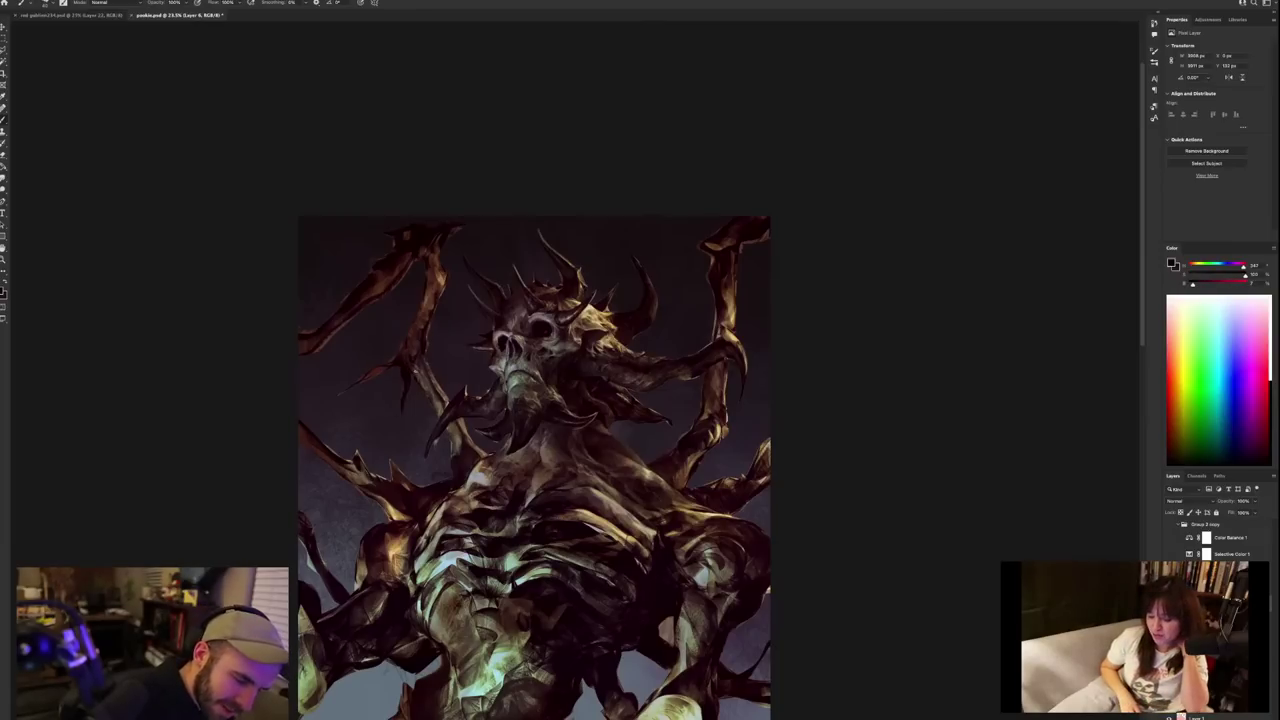
alt+click(427, 377)
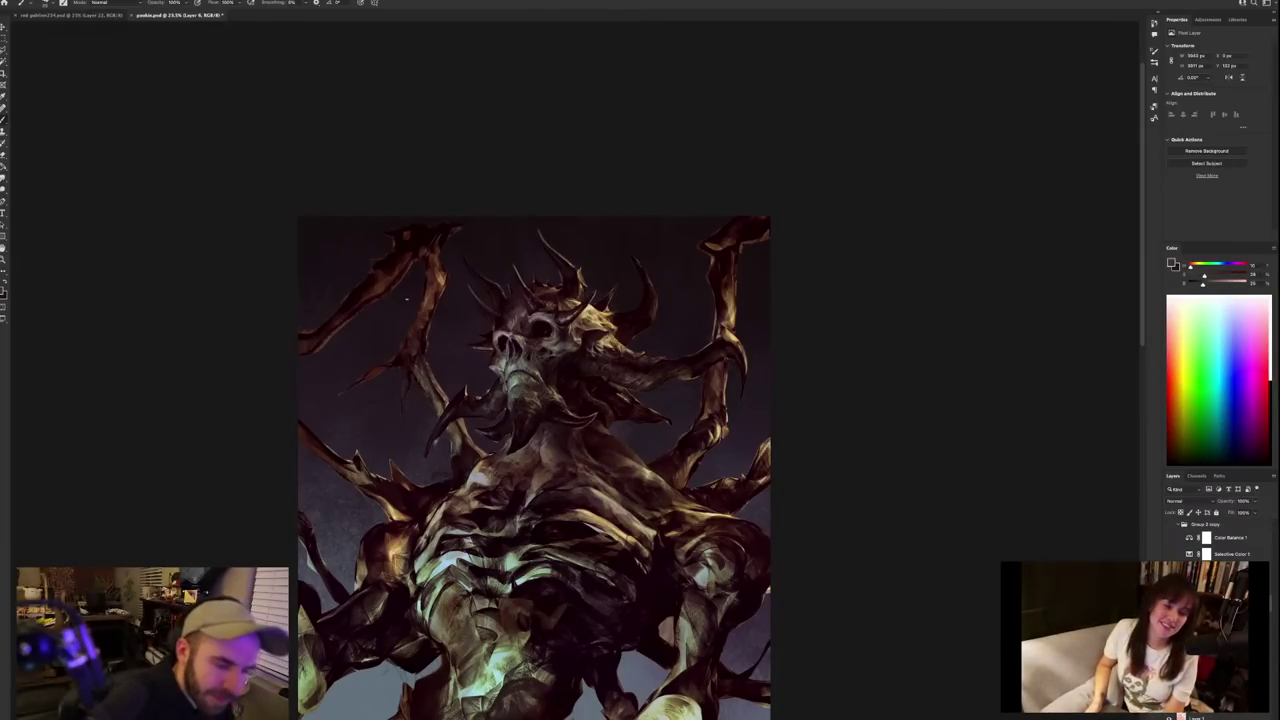
alt+click(410, 375)
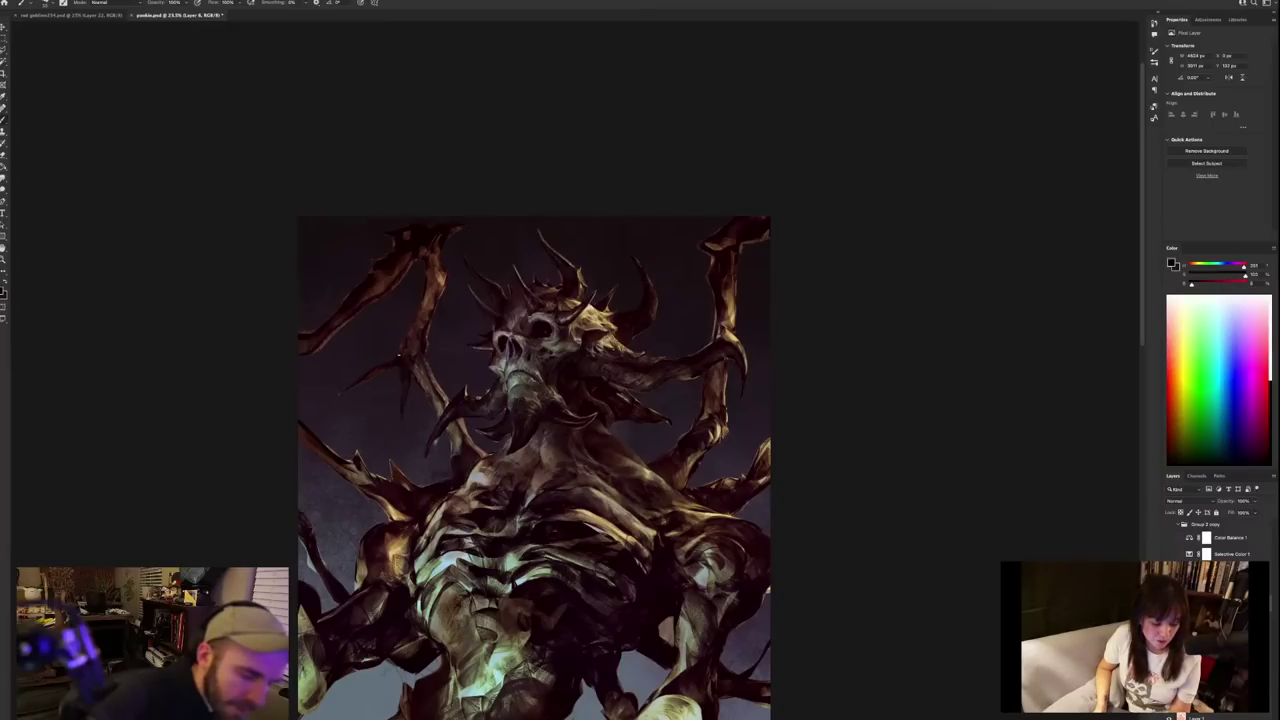
Sample near-black tones and refine the edges of the thin limb's upper section above its clawed joint.
alt+click(430, 273)
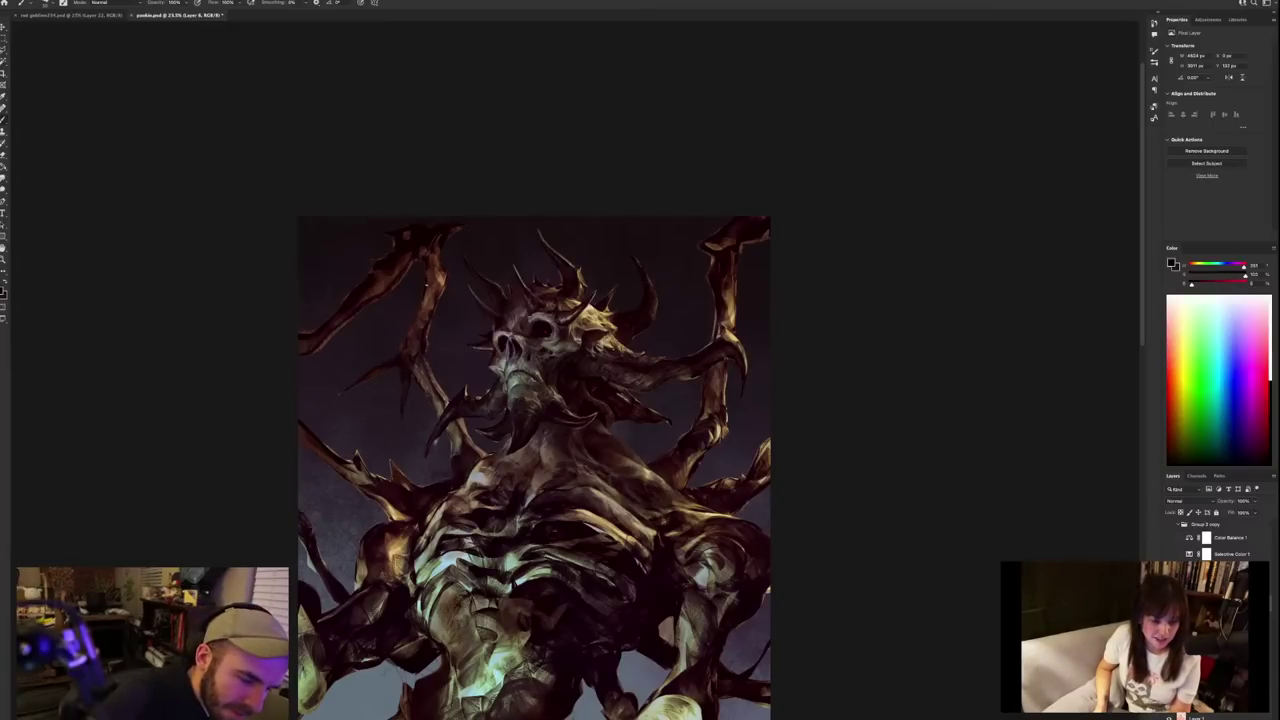
drag(428, 285, 425, 277)
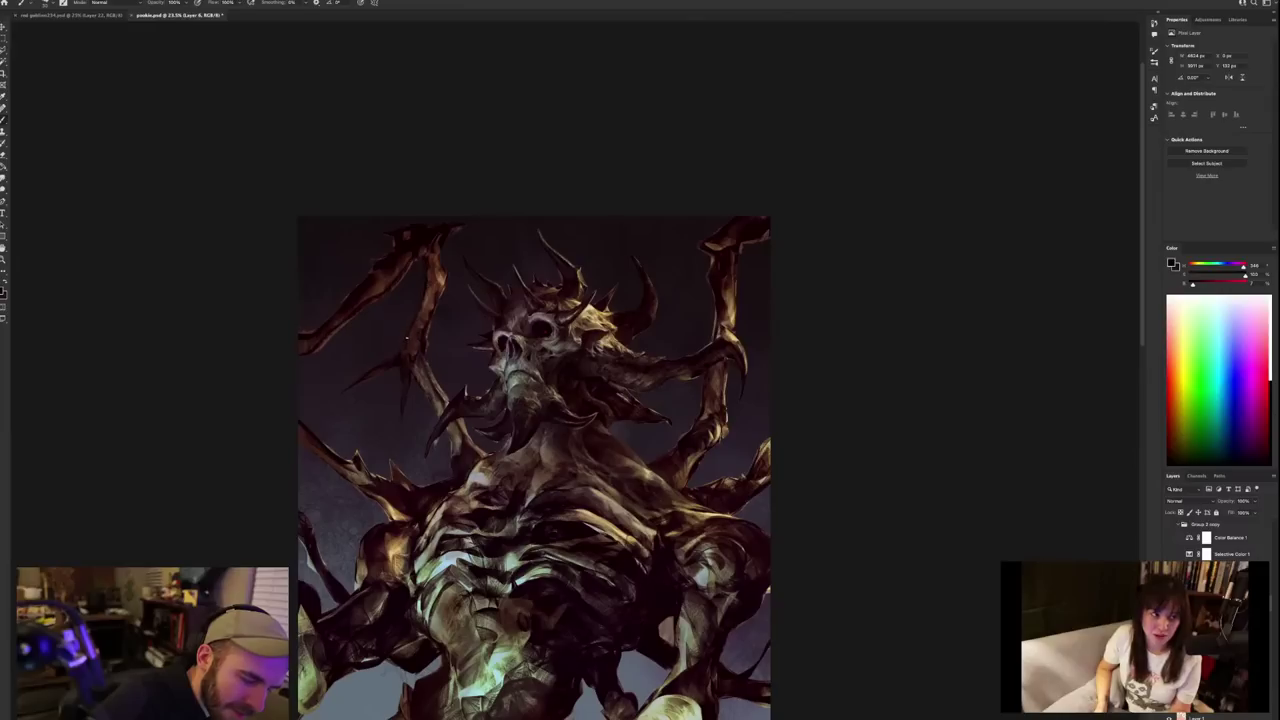
alt+click(410, 340)
alt+click(423, 337)
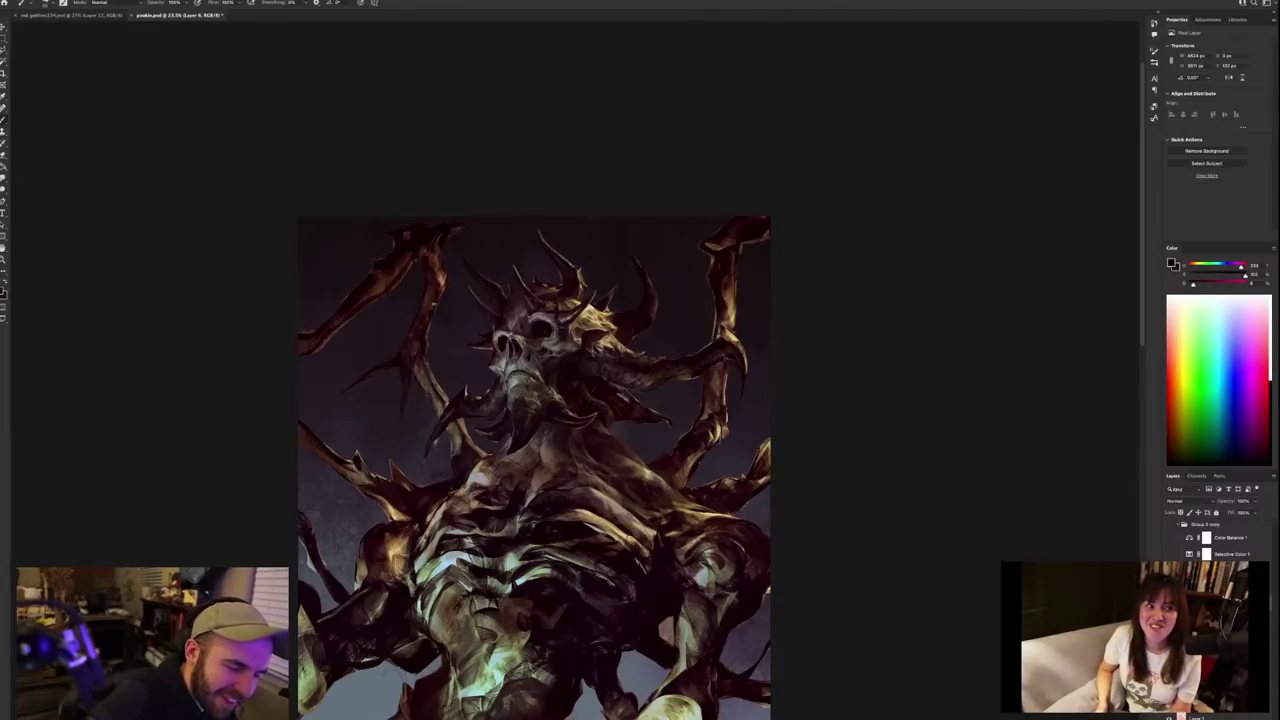
click(429, 290)
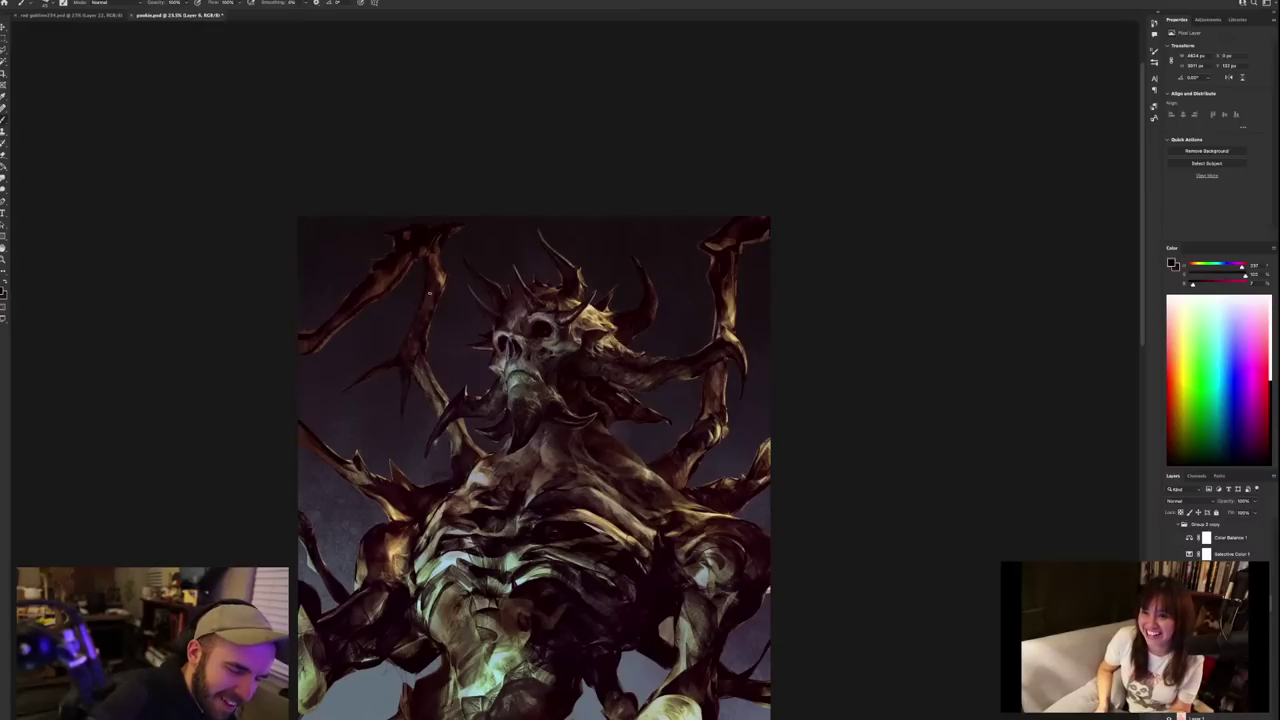
Sample dark red-brown and muted grey-purple tones and repaint the thin limb's base where it meets the shoulder.
scroll(440, 229, down, 3)
scroll(440, 229, up, 2)
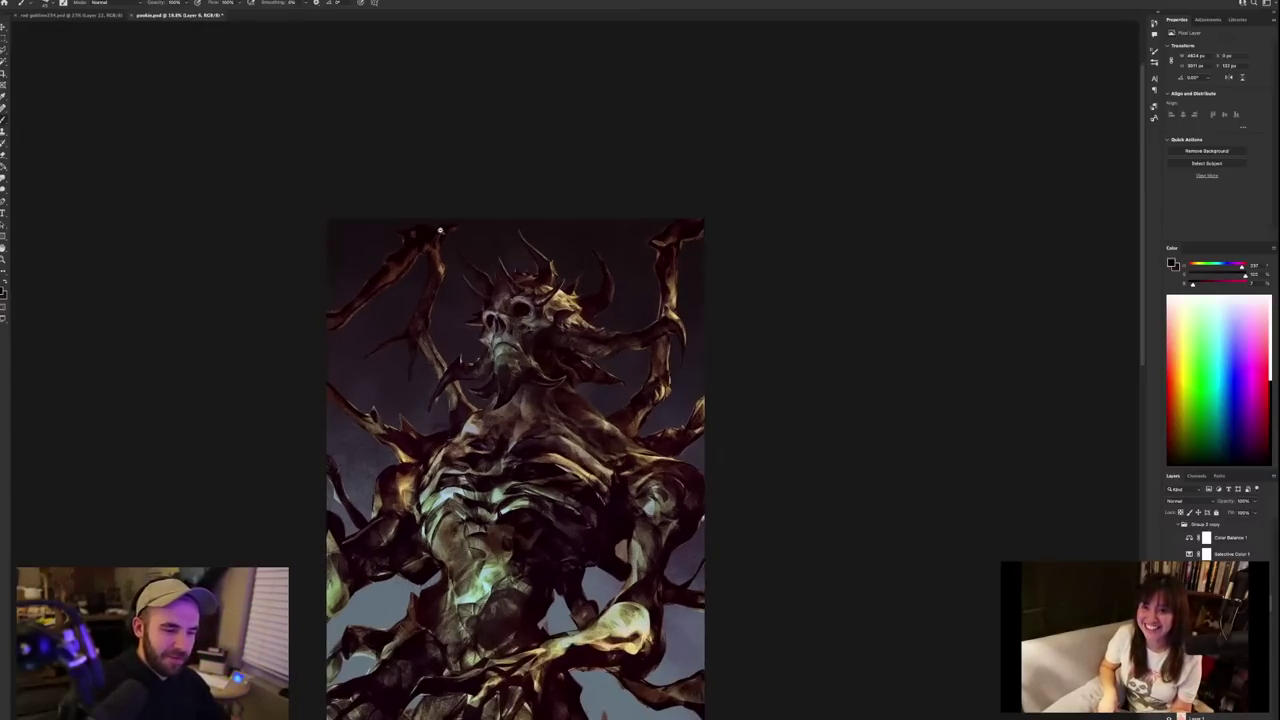
click(462, 398)
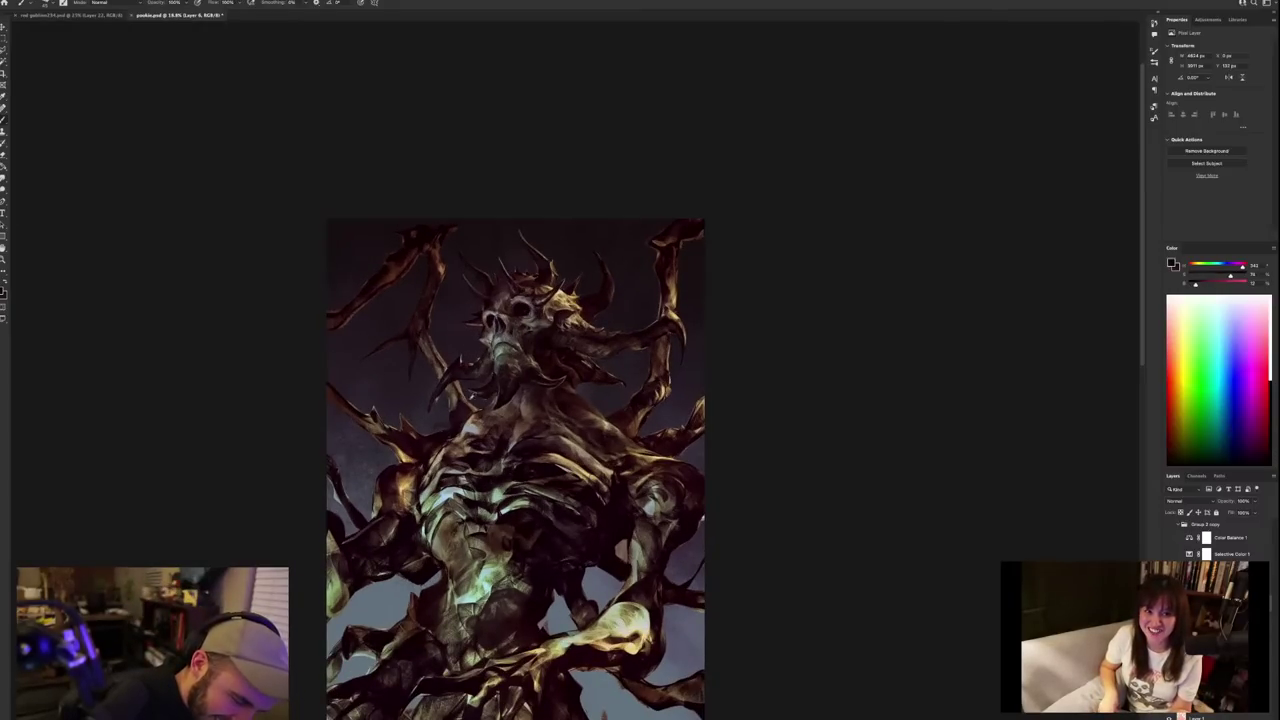
click(464, 424)
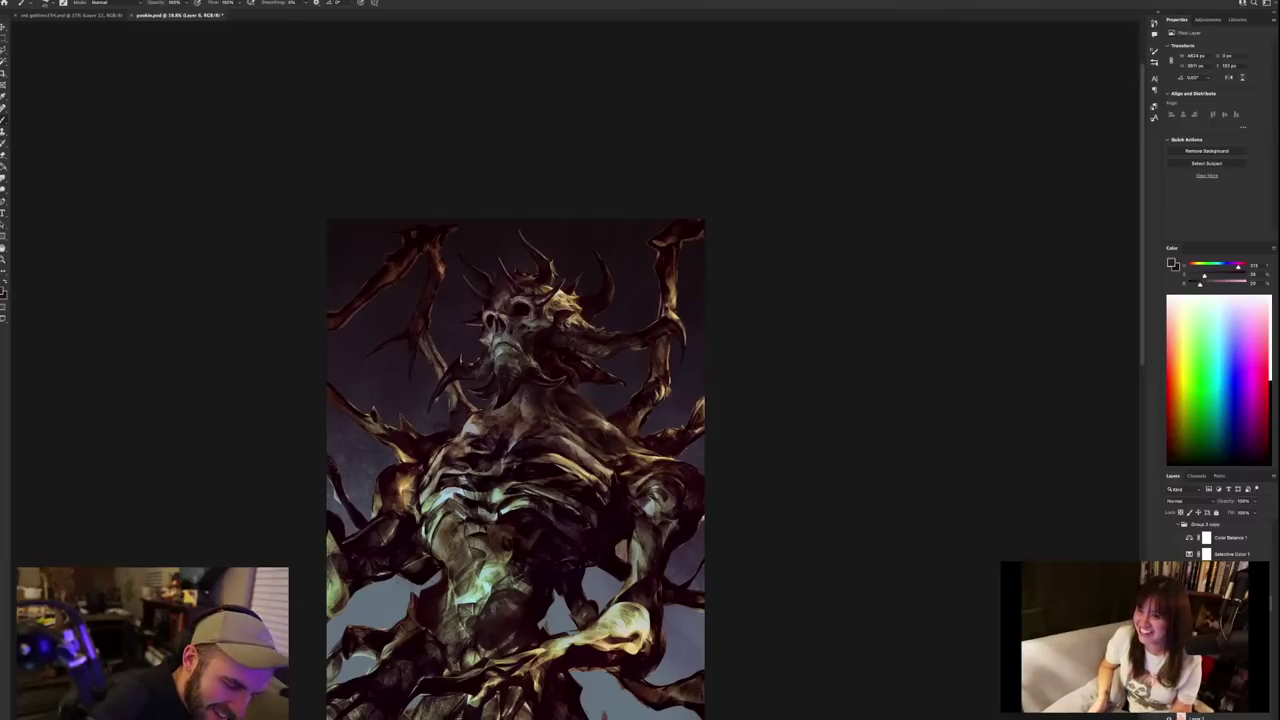
click(458, 410)
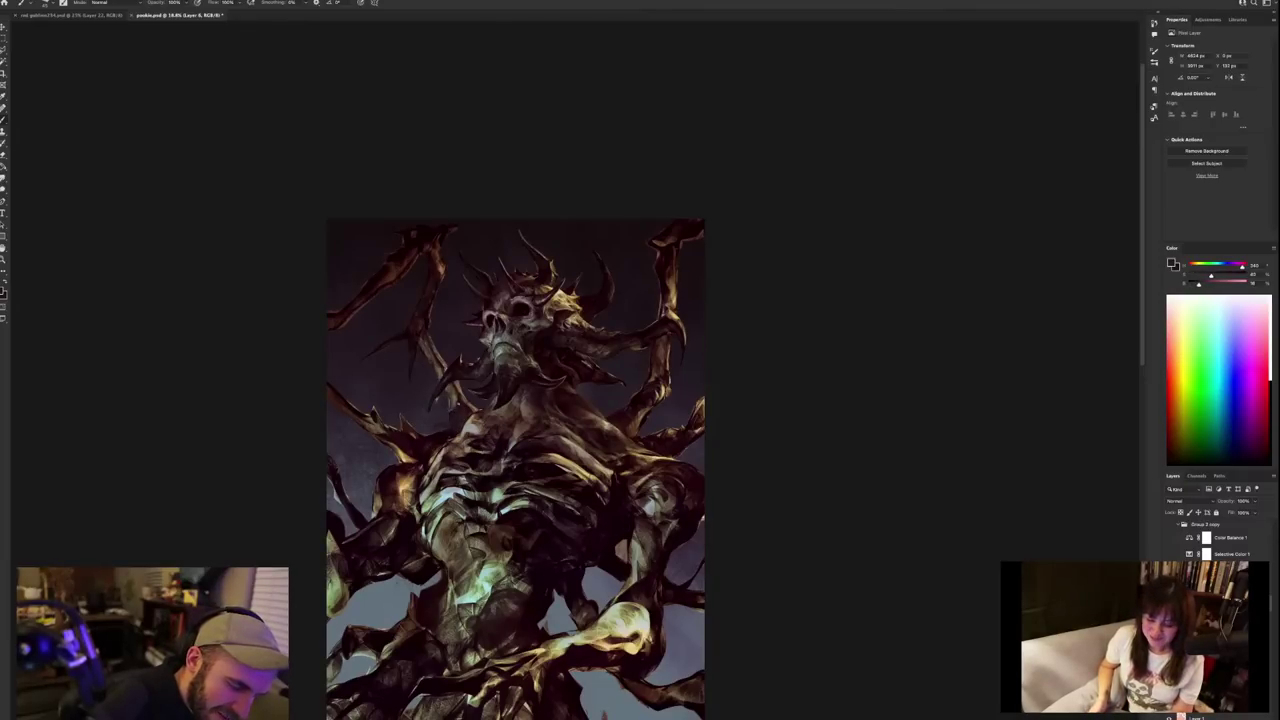
Sample near-black and dark red tones and deepen the shadows around the thin limb's base behind the shoulder.
scroll(532, 315, down, 3)
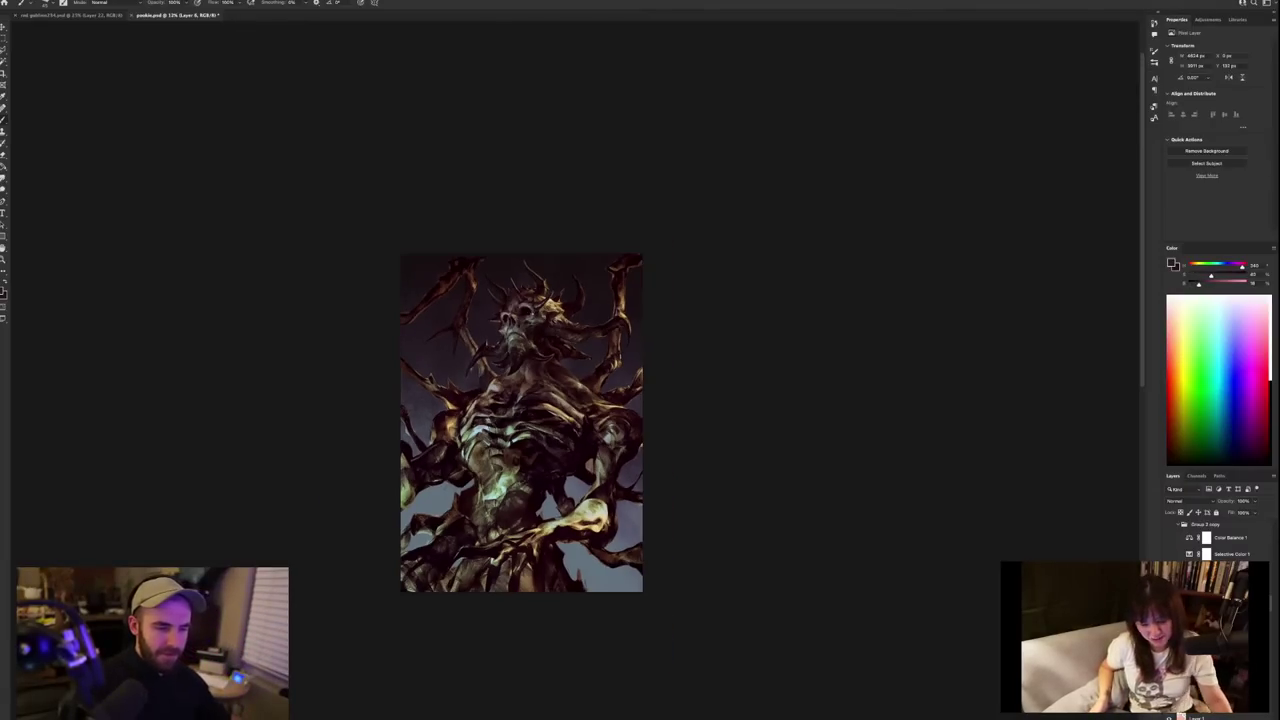
scroll(533, 316, up, 3)
click(544, 343)
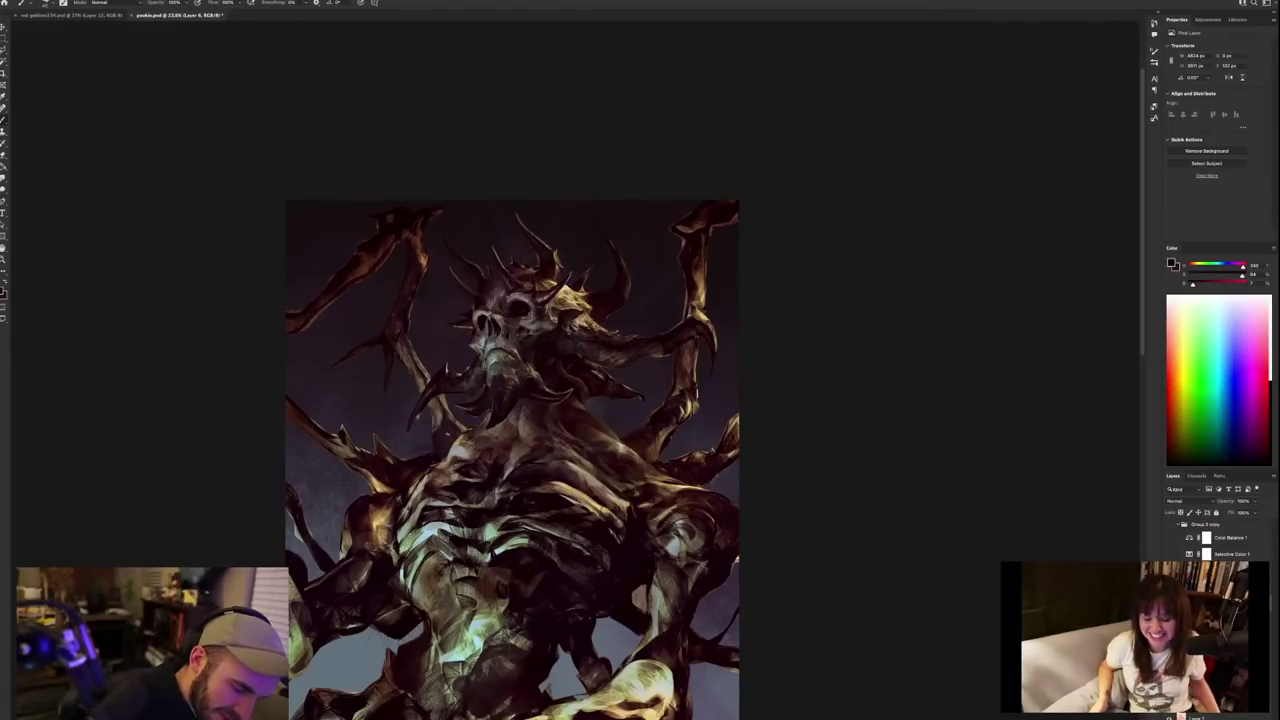
scroll(517, 388, down, 3)
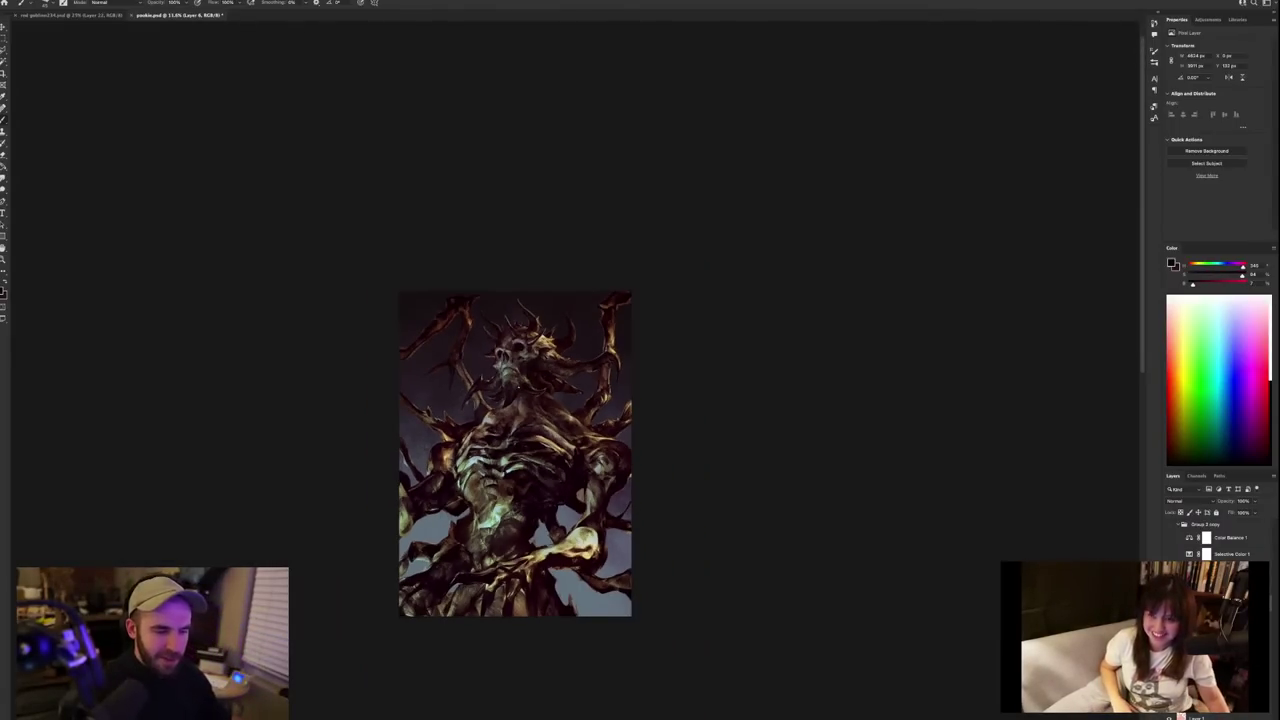
scroll(518, 388, down, 1)
scroll(518, 388, up, 3)
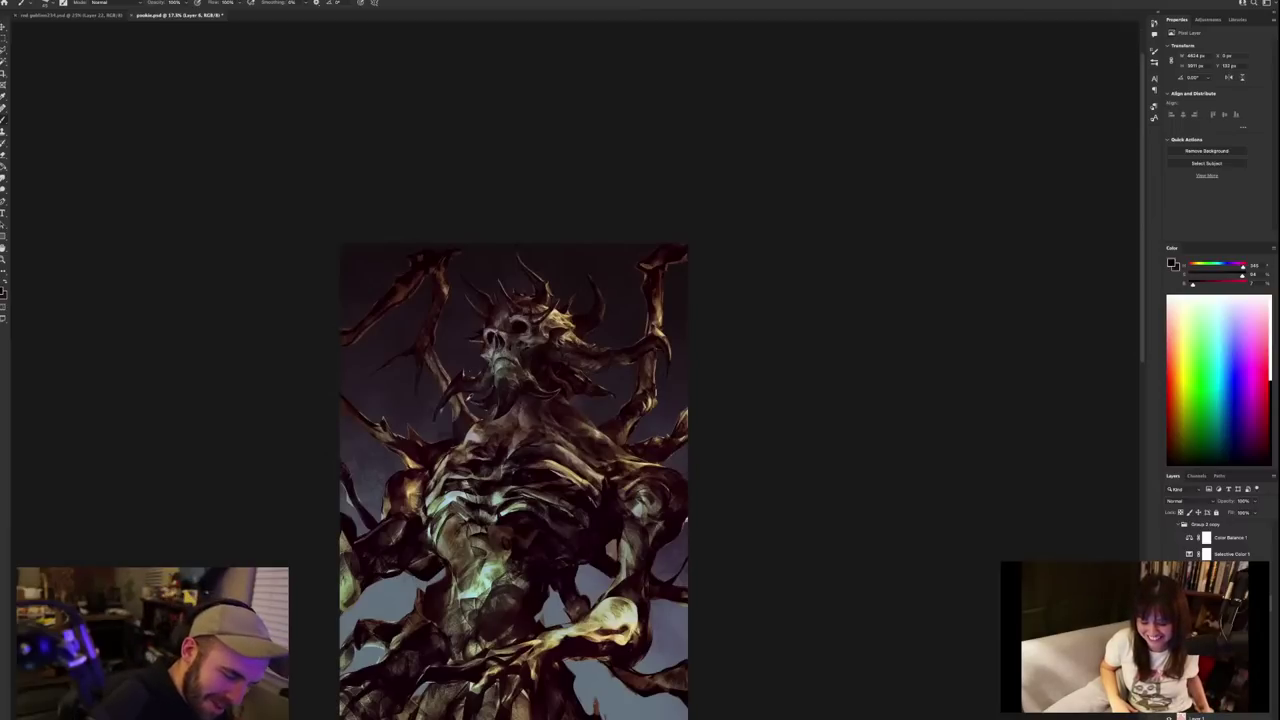
alt+click(466, 402)
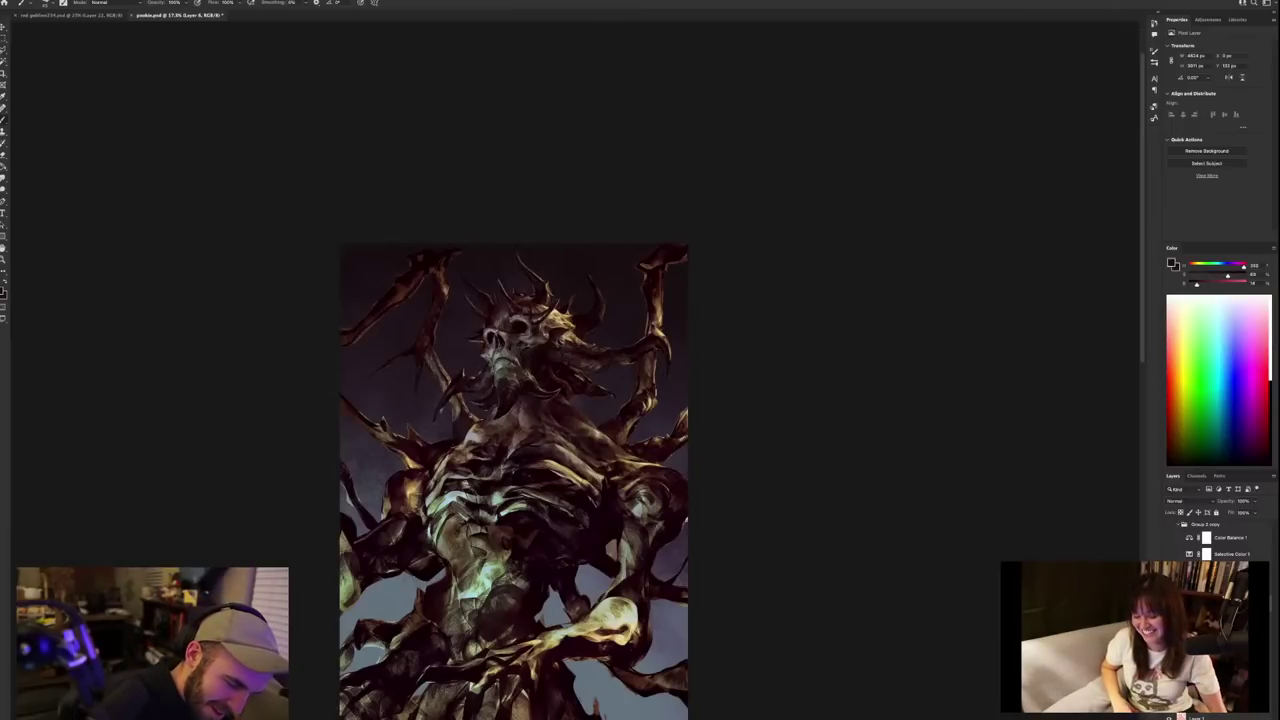
Flip the canvas view horizontally again and check the whole creature in that orientation.
scroll(496, 389, down, 2)
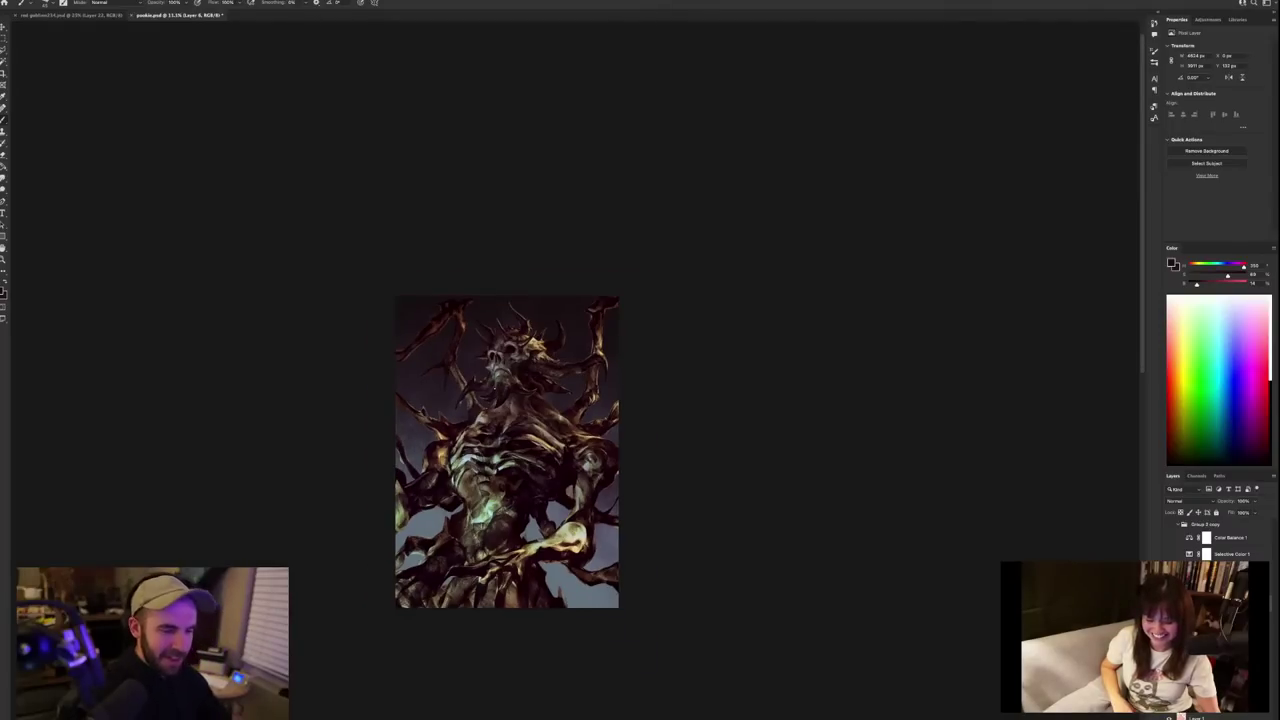
scroll(496, 389, up, 1)
click(30, 104)
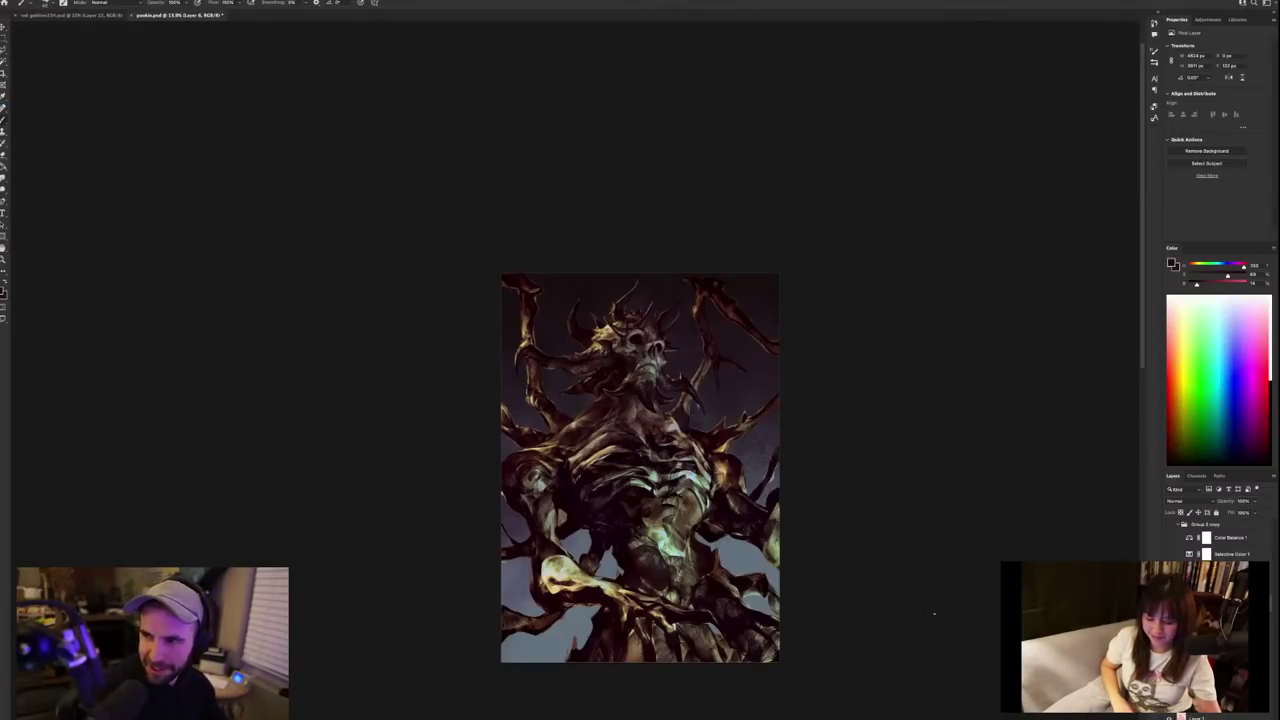
drag(575, 413, 853, 412)
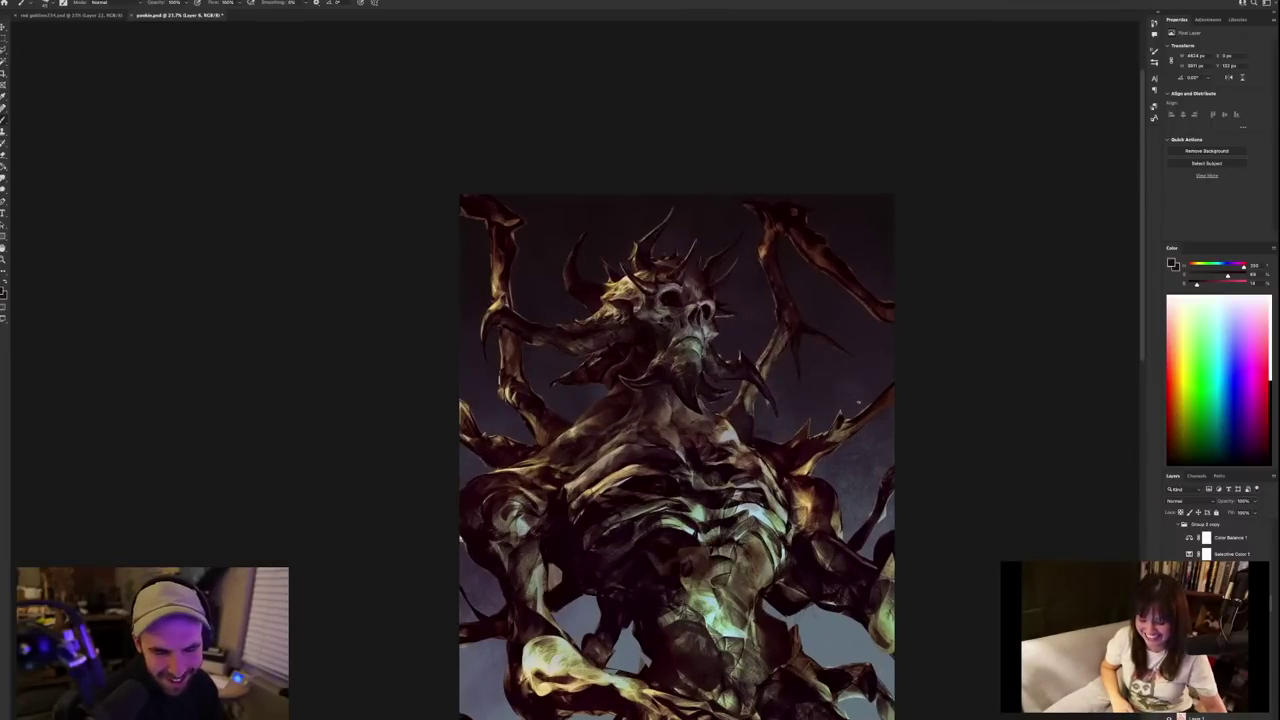
Sample light brown and near-black tones and touch up the thin limb's base and the shadowed tendrils behind the jaw.
alt+click(764, 356)
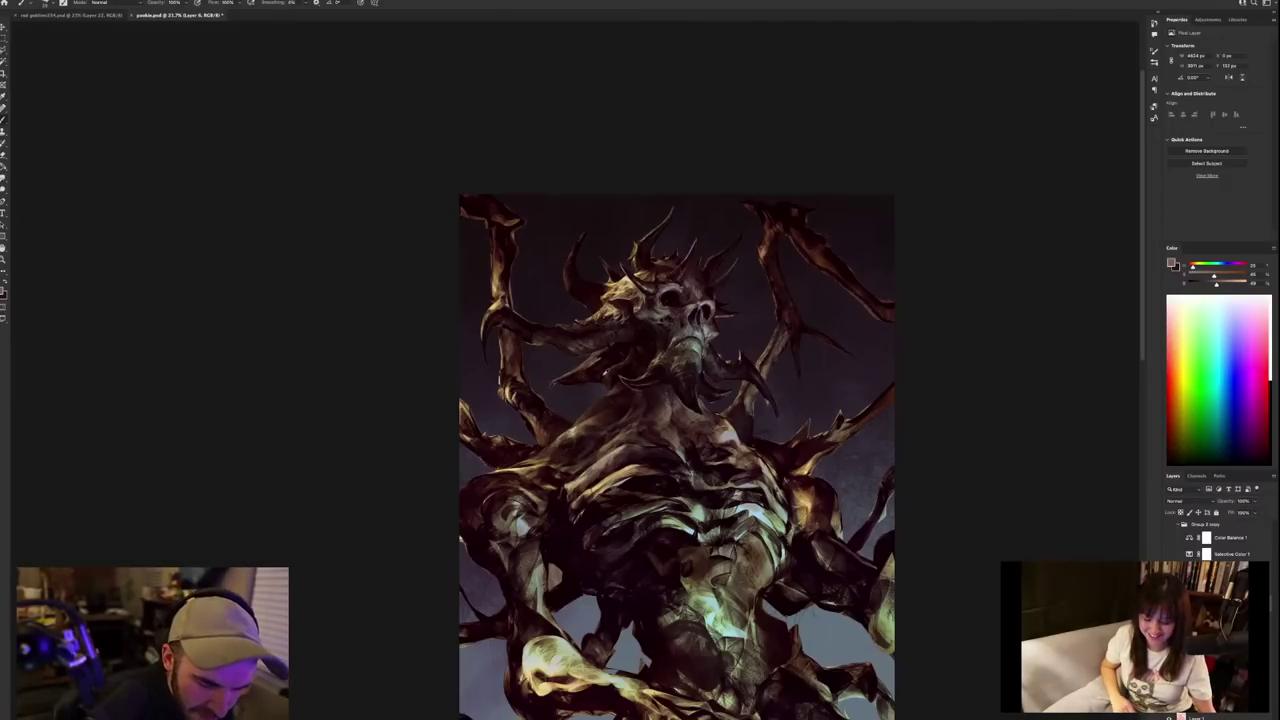
alt+click(608, 371)
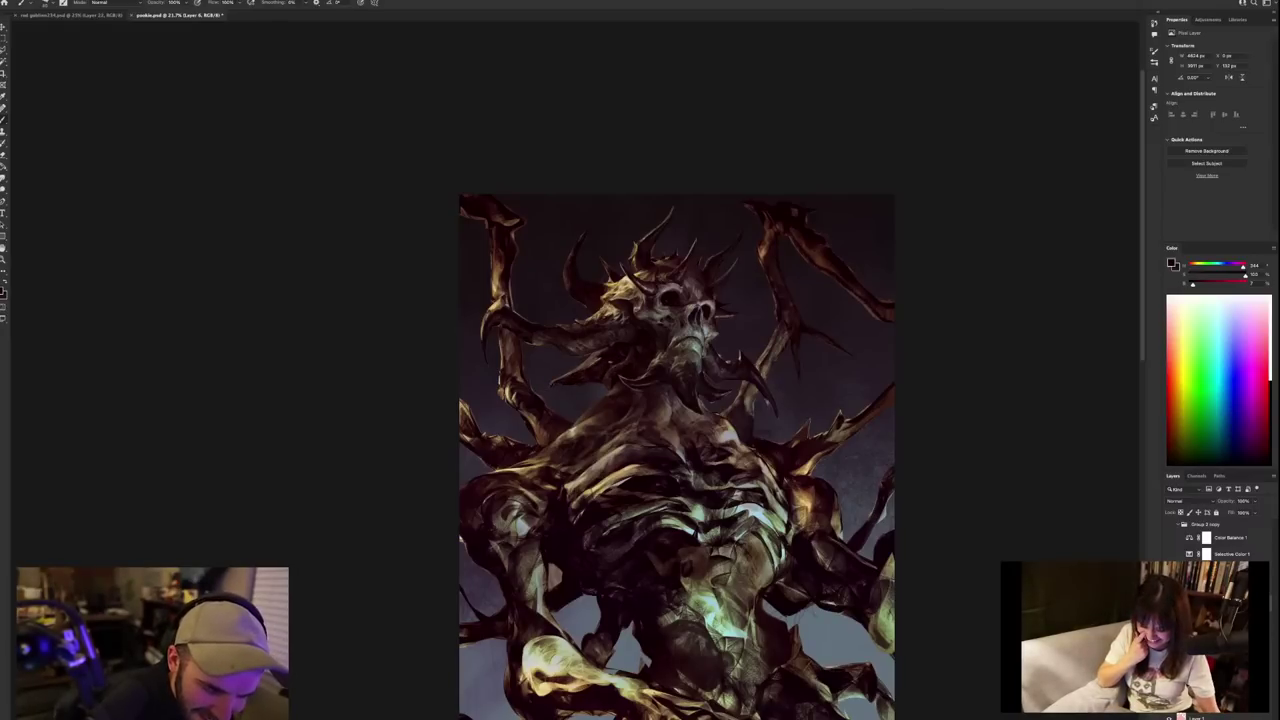
alt+click(608, 368)
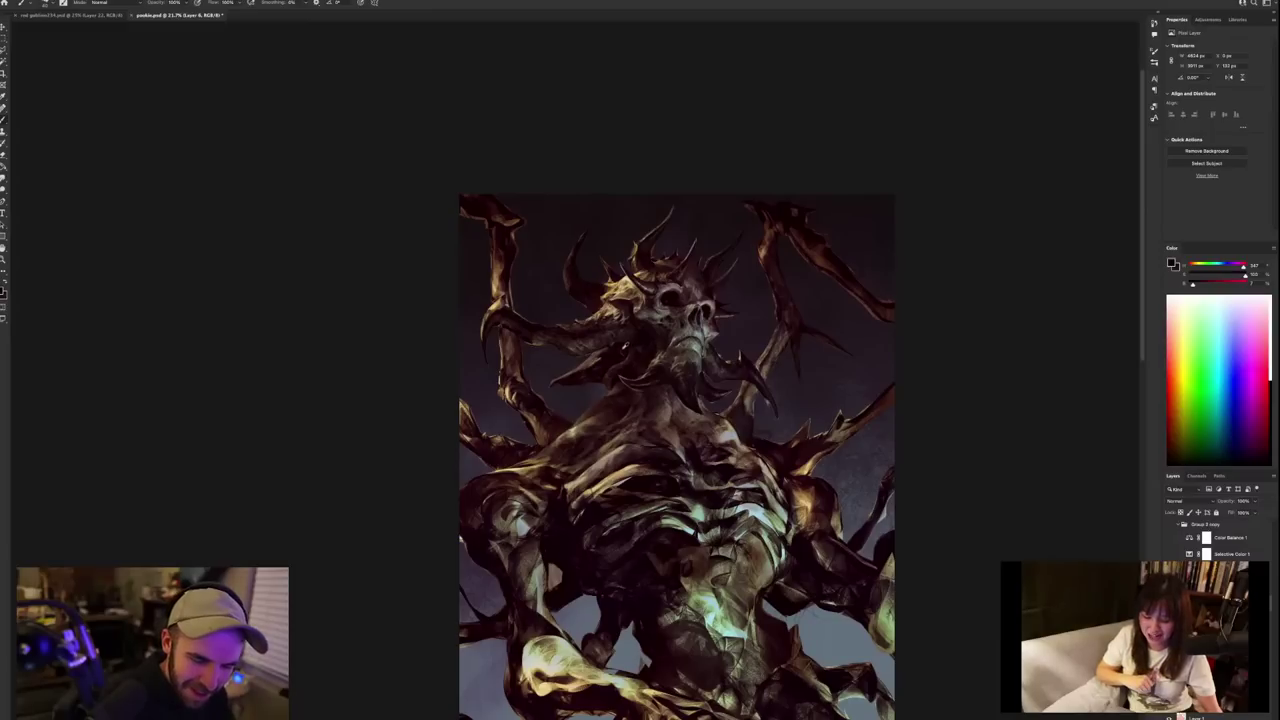
alt+click(624, 346)
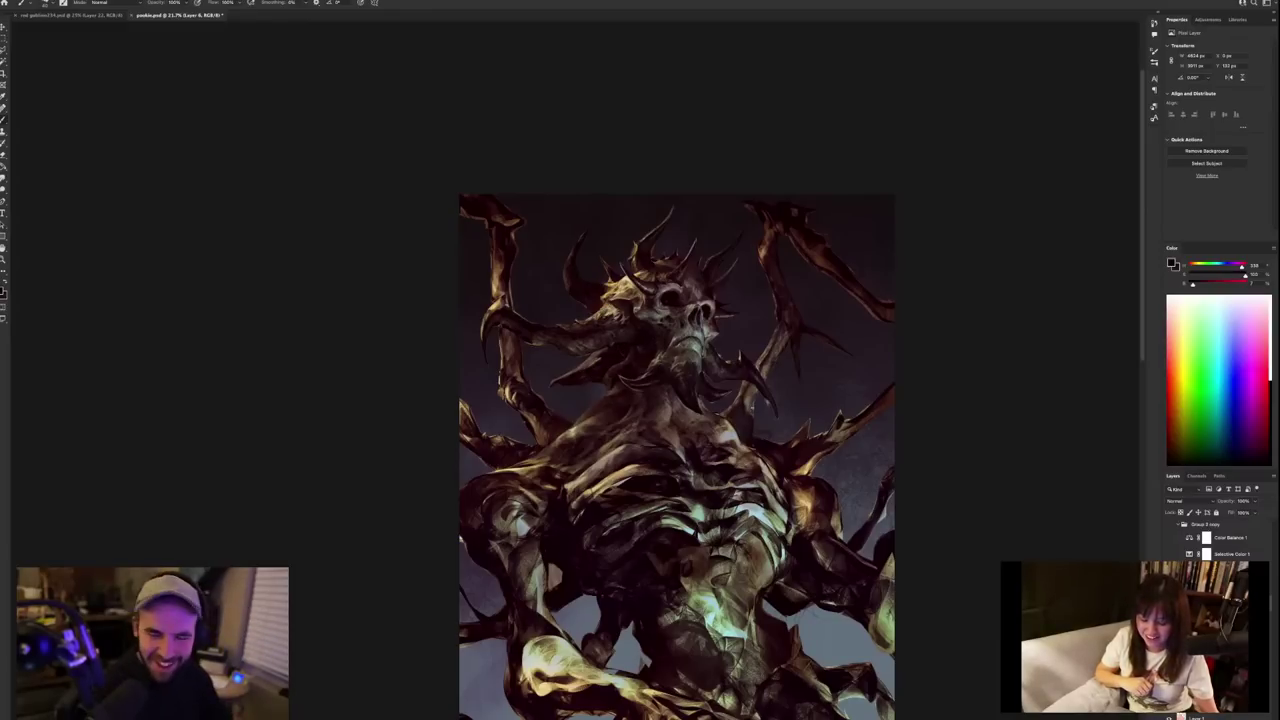
scroll(756, 430, down, 3)
scroll(756, 430, up, 4)
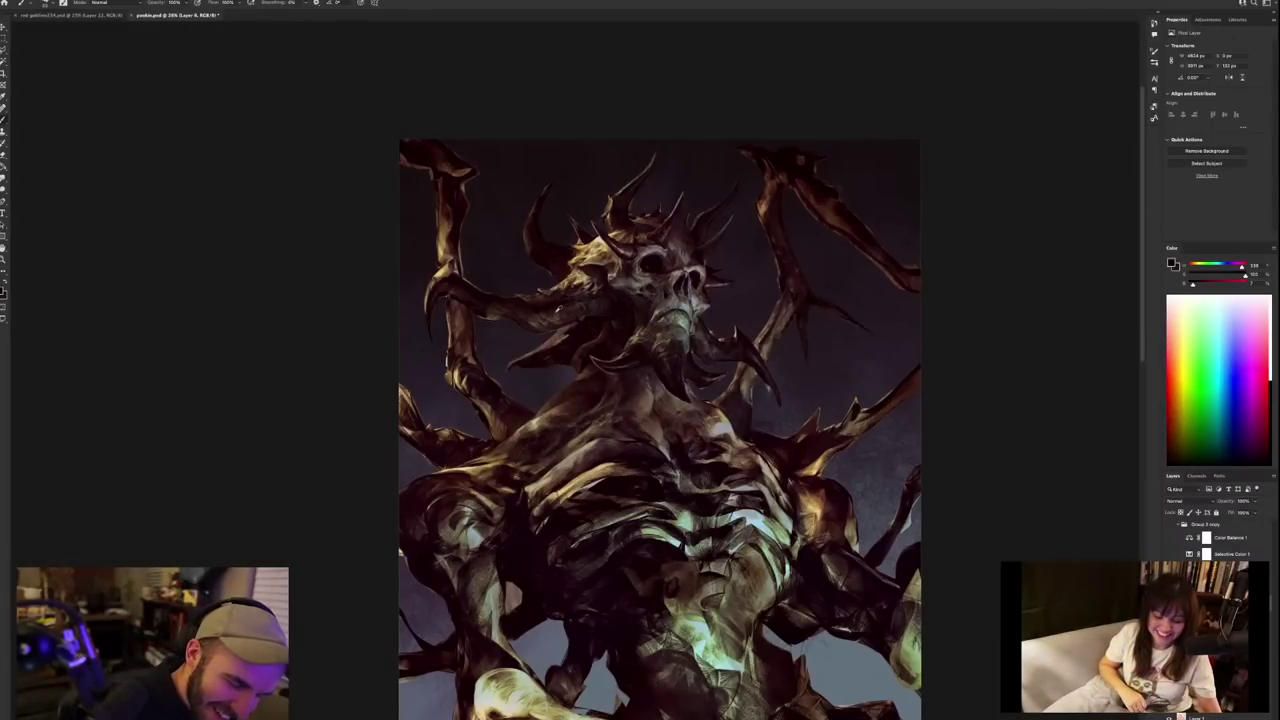
Sample dark reddish-brown tones and refine the thick tendril extending back from the head and the shadow beneath it.
alt+click(559, 309)
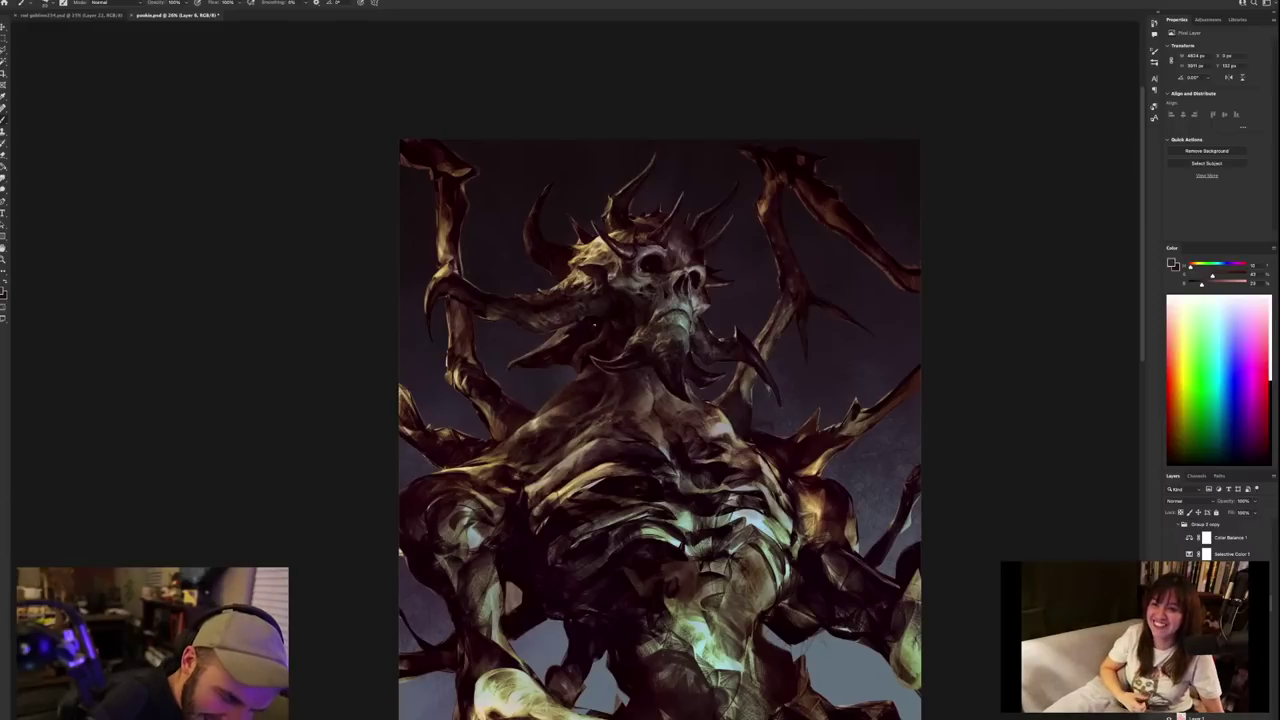
alt+click(600, 325)
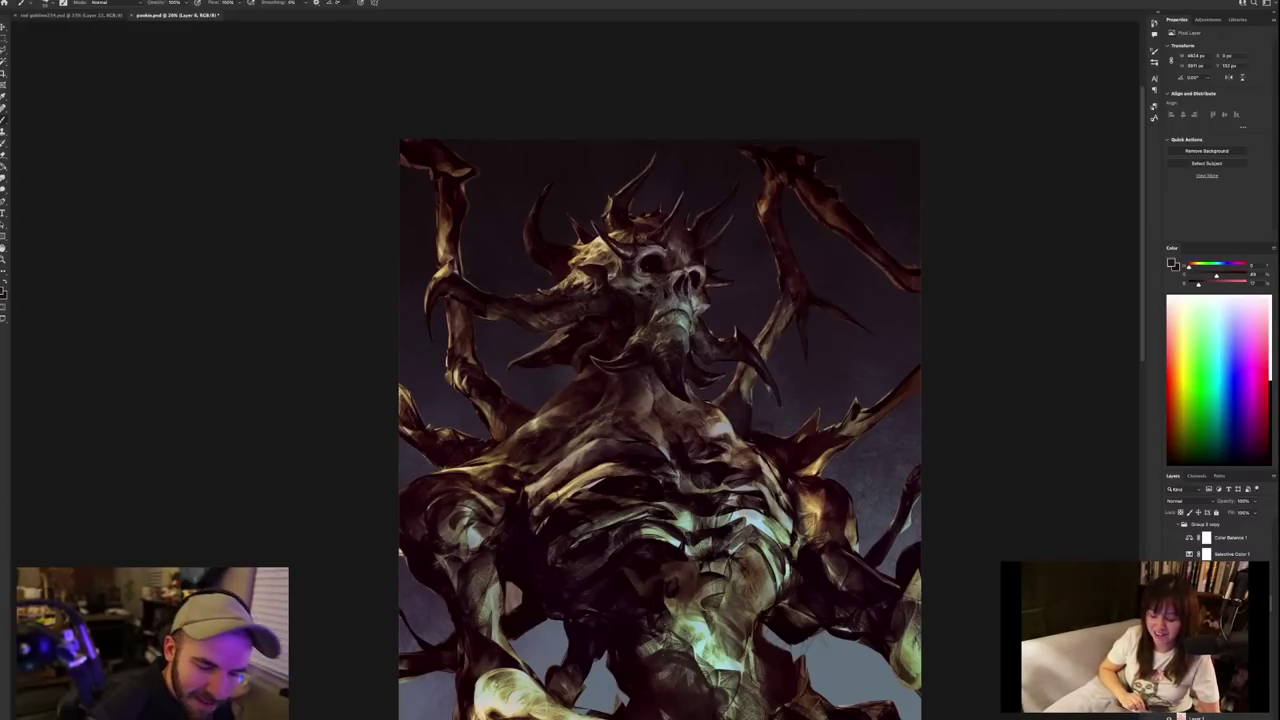
scroll(698, 218, down, 2)
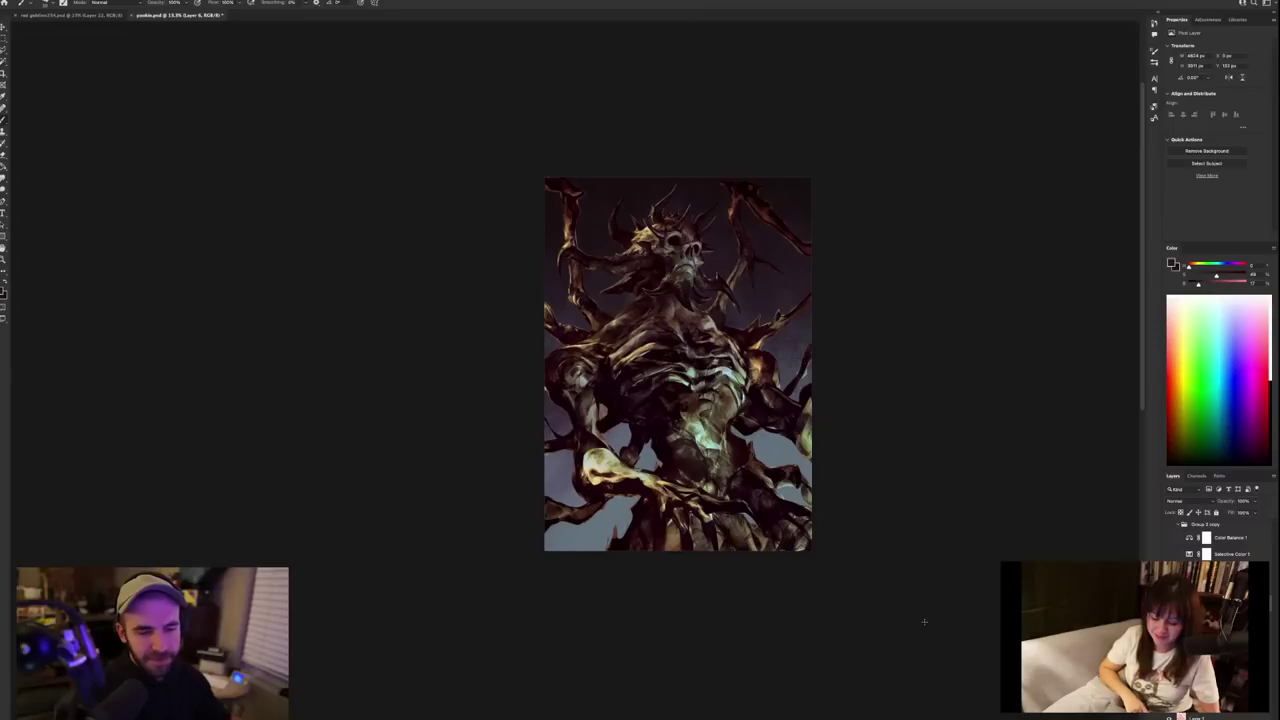
scroll(924, 622, down, 2)
scroll(925, 621, up, 4)
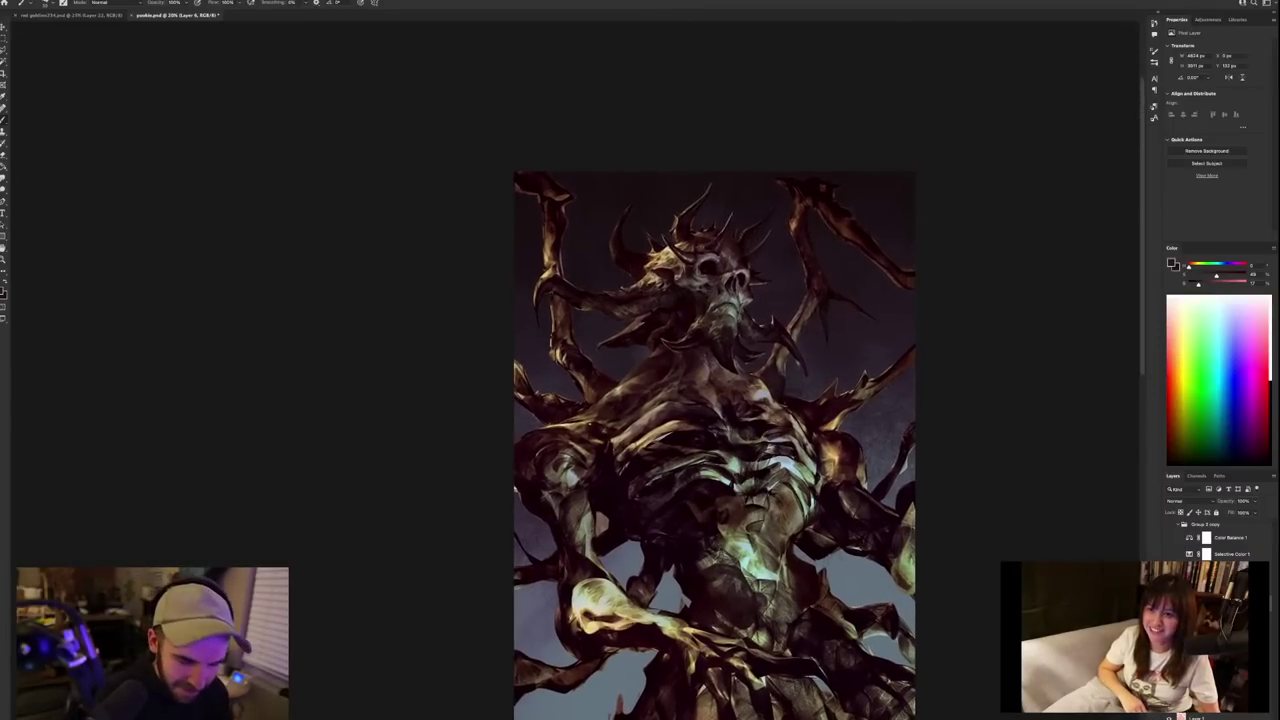
Sample a golden tan and touch up the highlights on the ridge between the neck and the rounded shoulder.
alt+click(579, 416)
alt+click(576, 416)
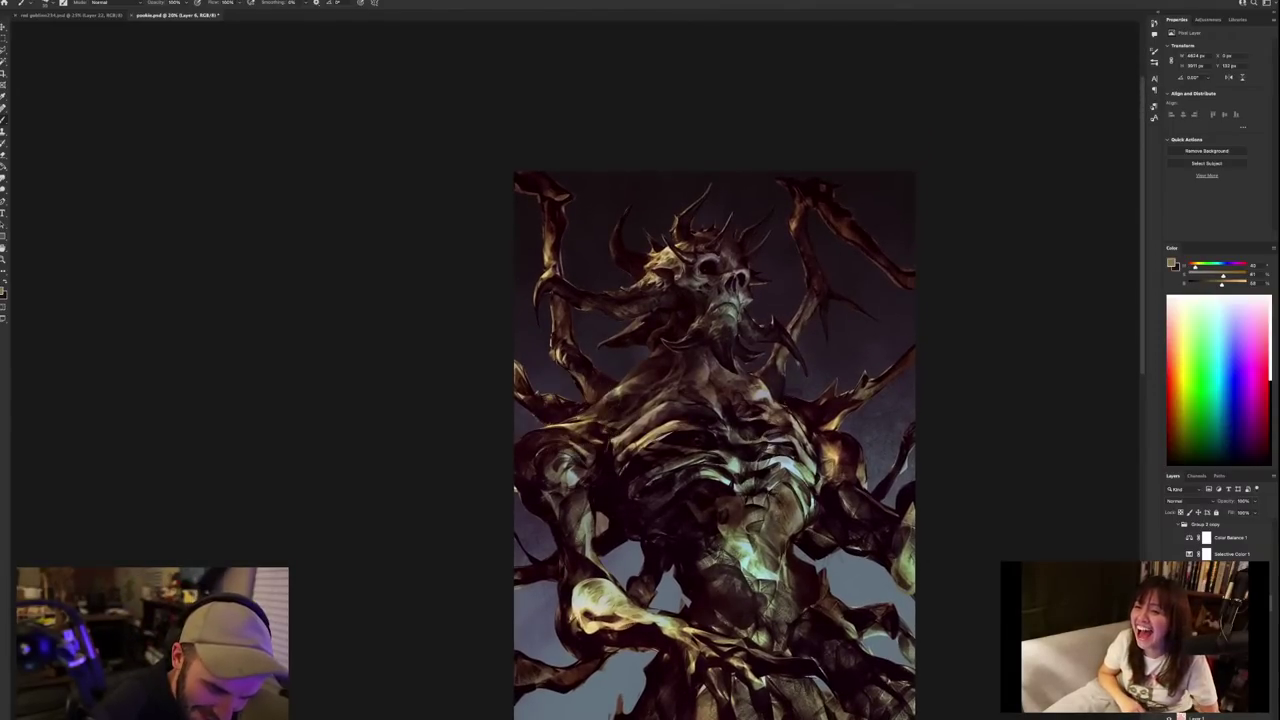
scroll(675, 416, down, 1)
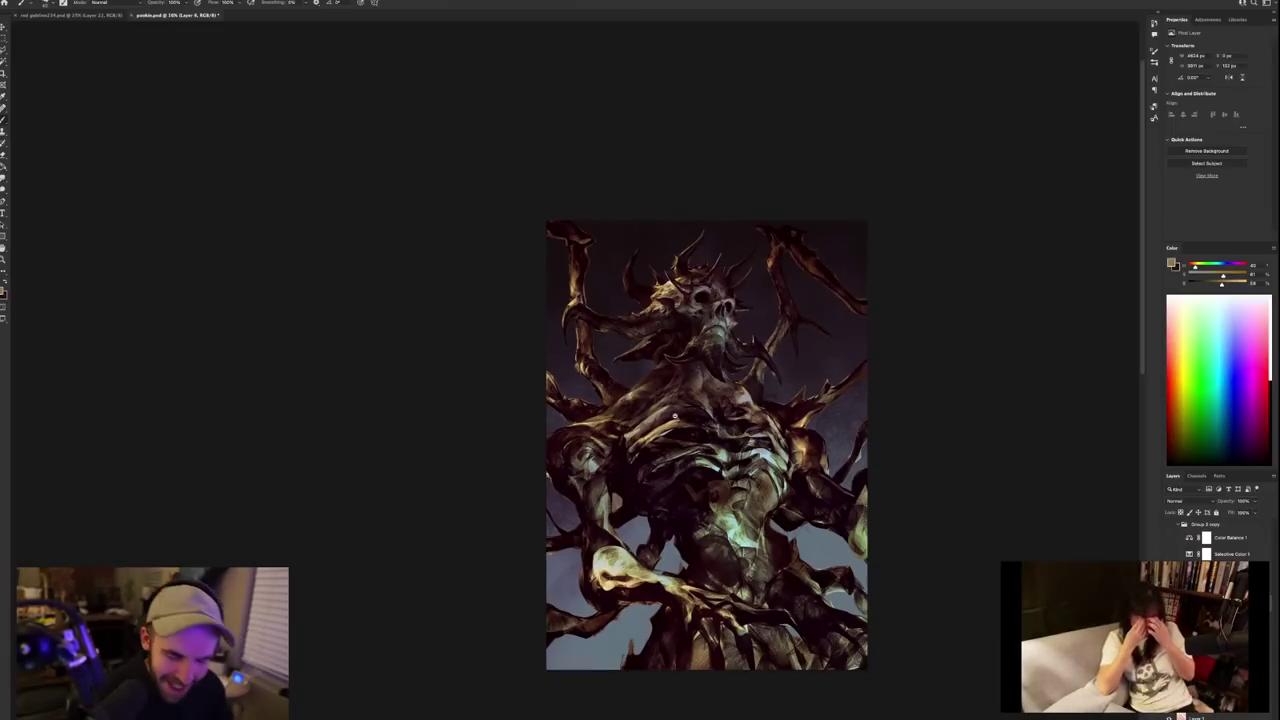
scroll(676, 417, up, 1)
Sample dark brown, warm brown and near-black tones and darken the outer contour and bulge of the rounded shoulder.
alt+click(668, 409)
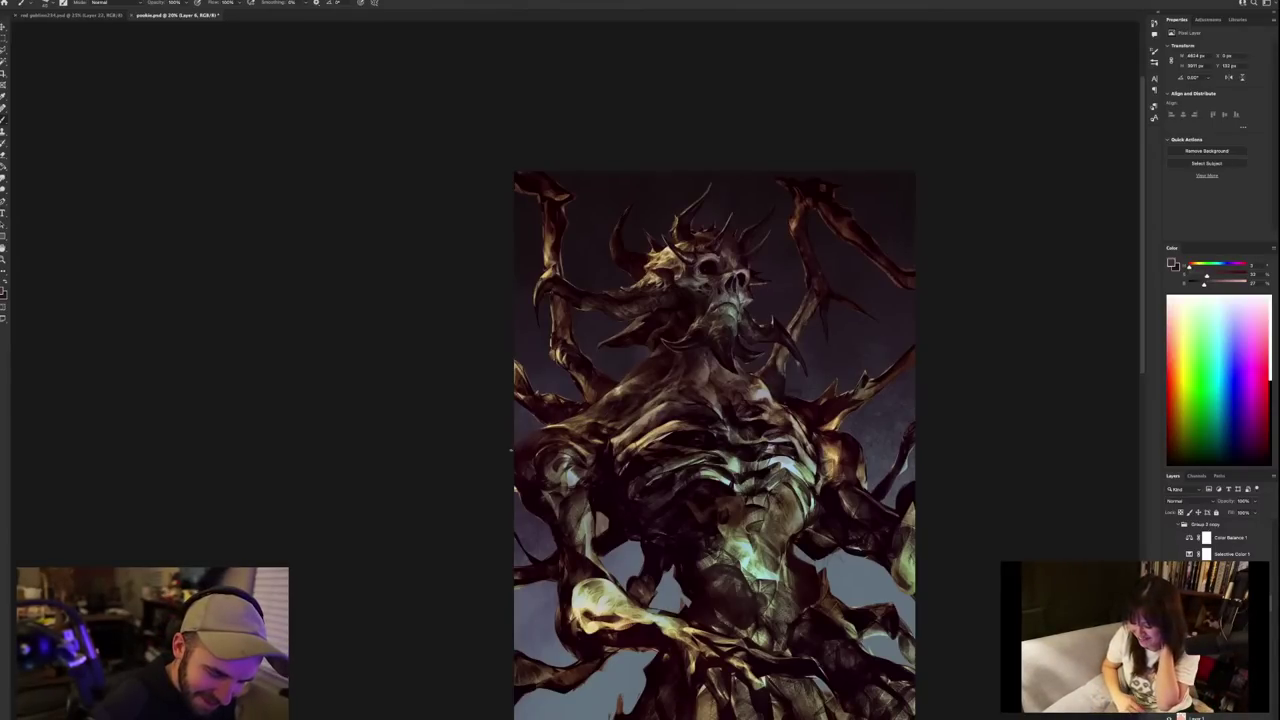
alt+click(530, 450)
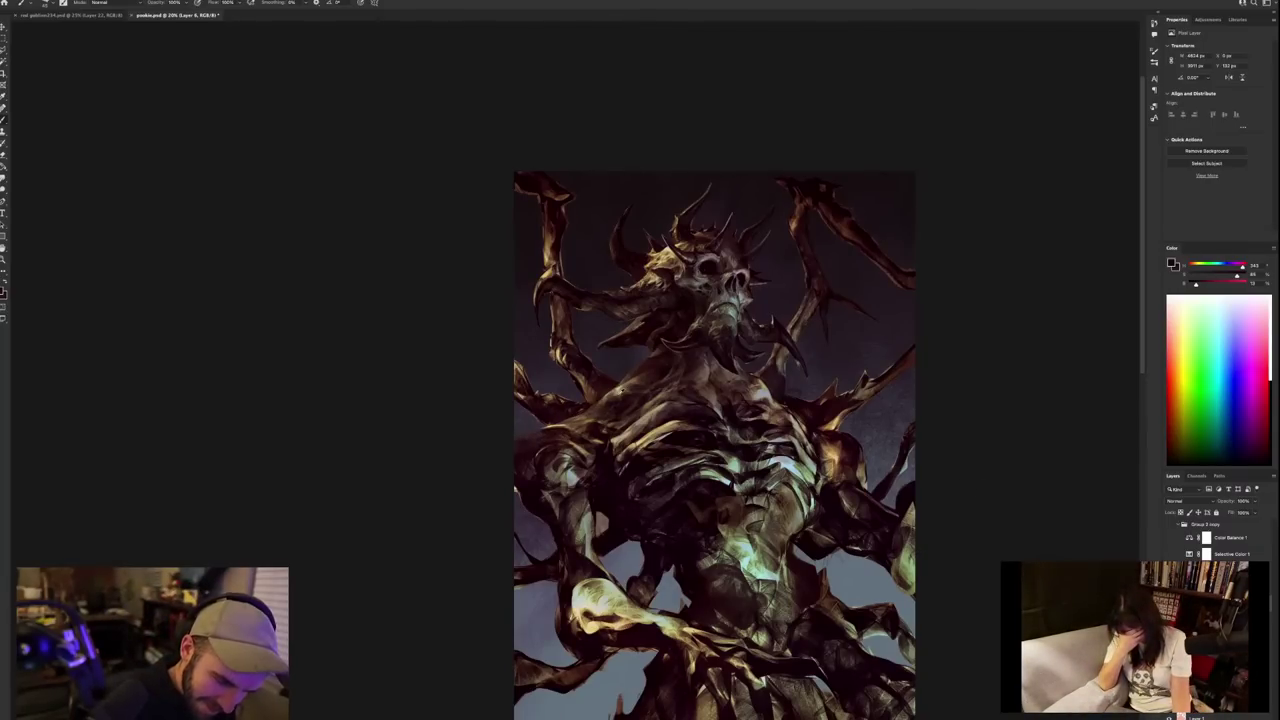
alt+click(590, 412)
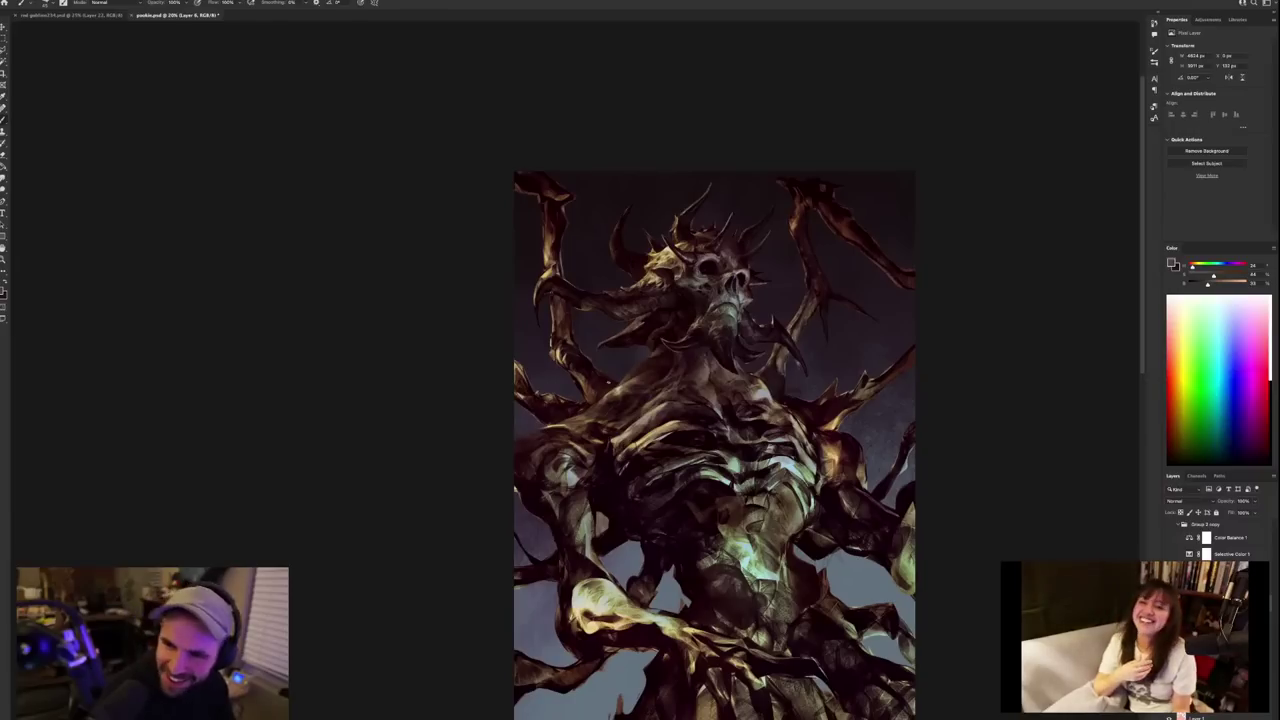
alt+click(546, 467)
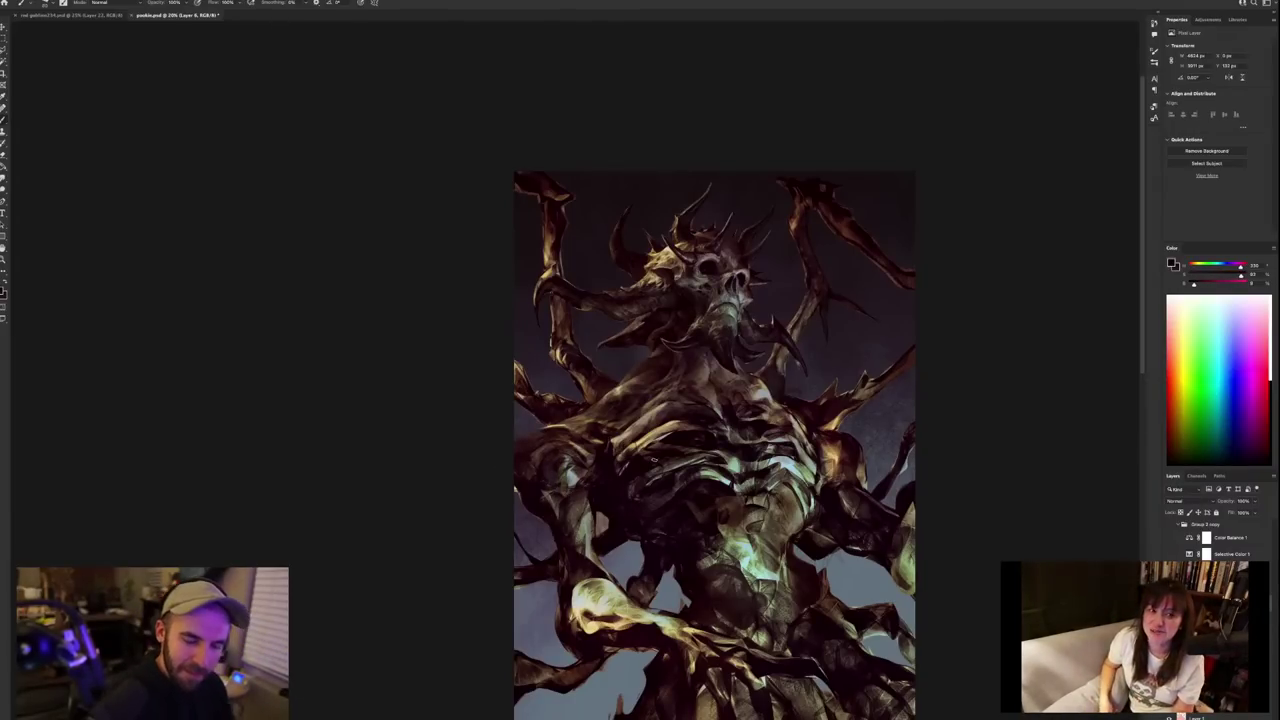
Sample near-black and dark reddish-brown tones and rework the shading beneath the rounded shoulder and along the upper arm.
alt+click(538, 486)
mouse_move(551, 486)
mouse_down()
mouse_move(574, 522)
mouse_move(586, 500)
mouse_up()
alt+click(618, 505)
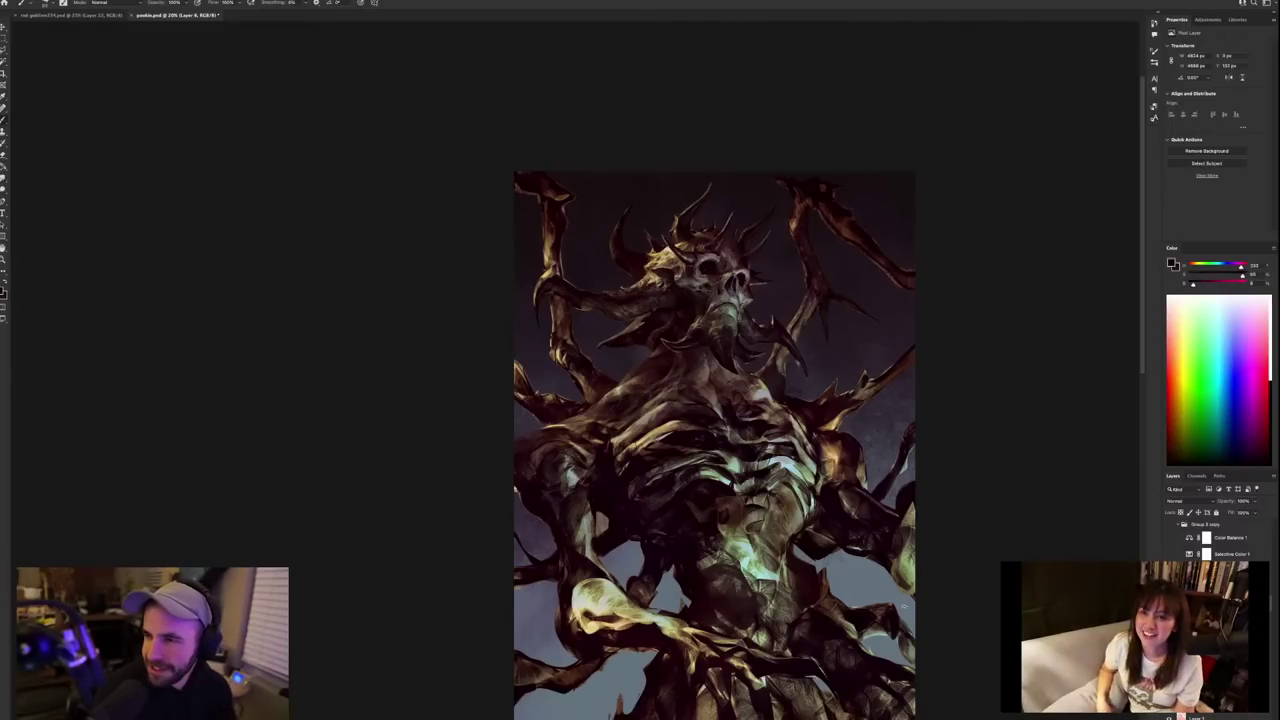
alt+click(606, 512)
alt+click(576, 535)
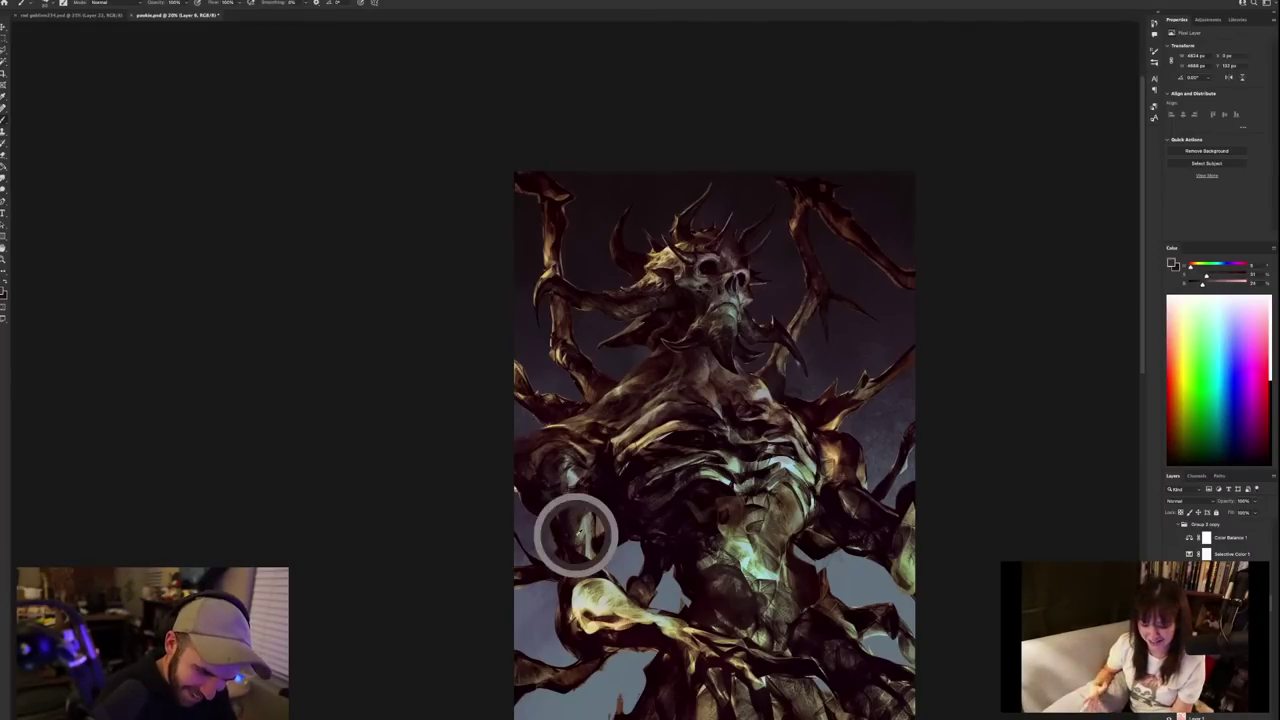
drag(576, 542, 585, 522)
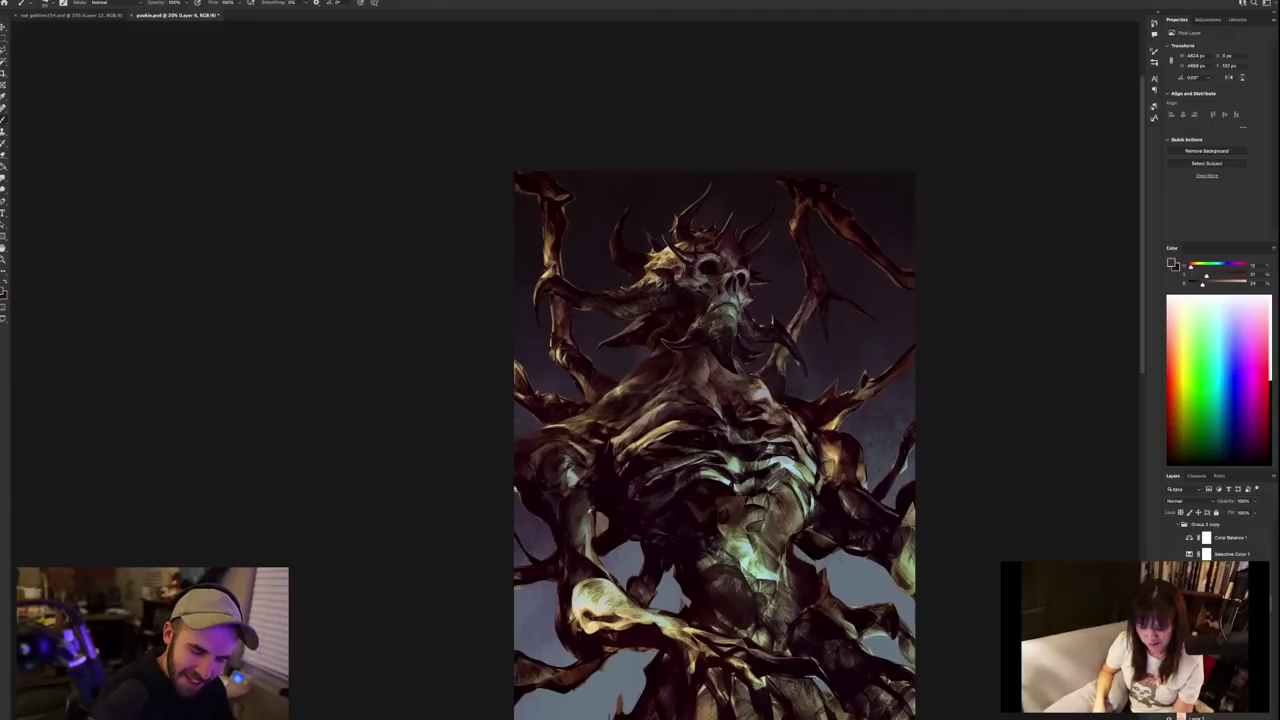
Sample muted brown, olive-grey and near-black tones and smooth the upper arm's surface down toward the elbow.
alt+click(584, 516)
alt+click(586, 513)
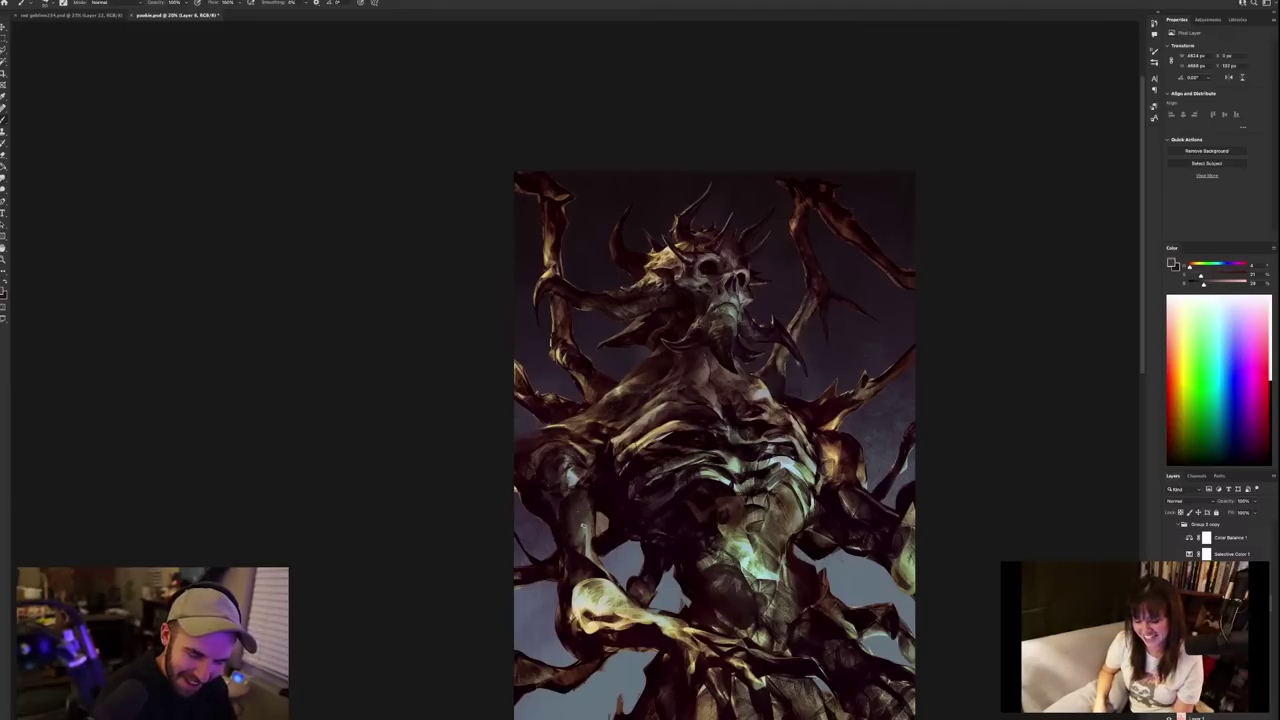
alt+click(587, 521)
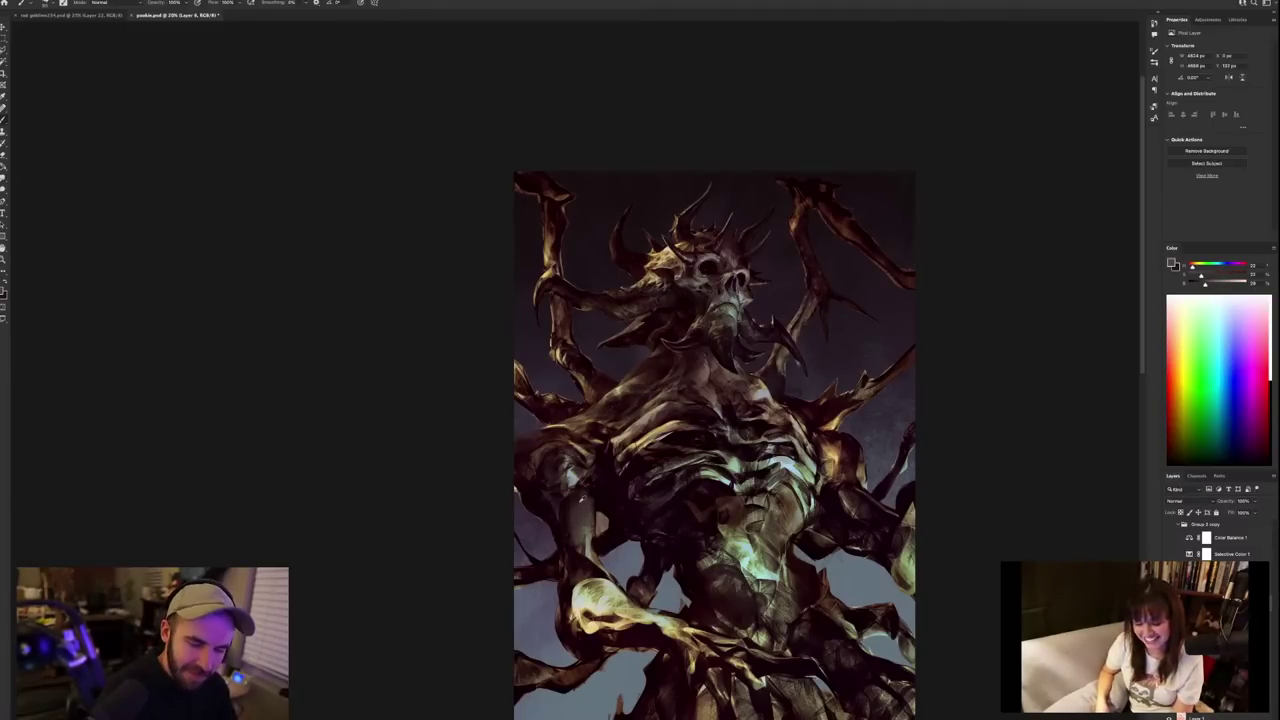
alt+click(567, 524)
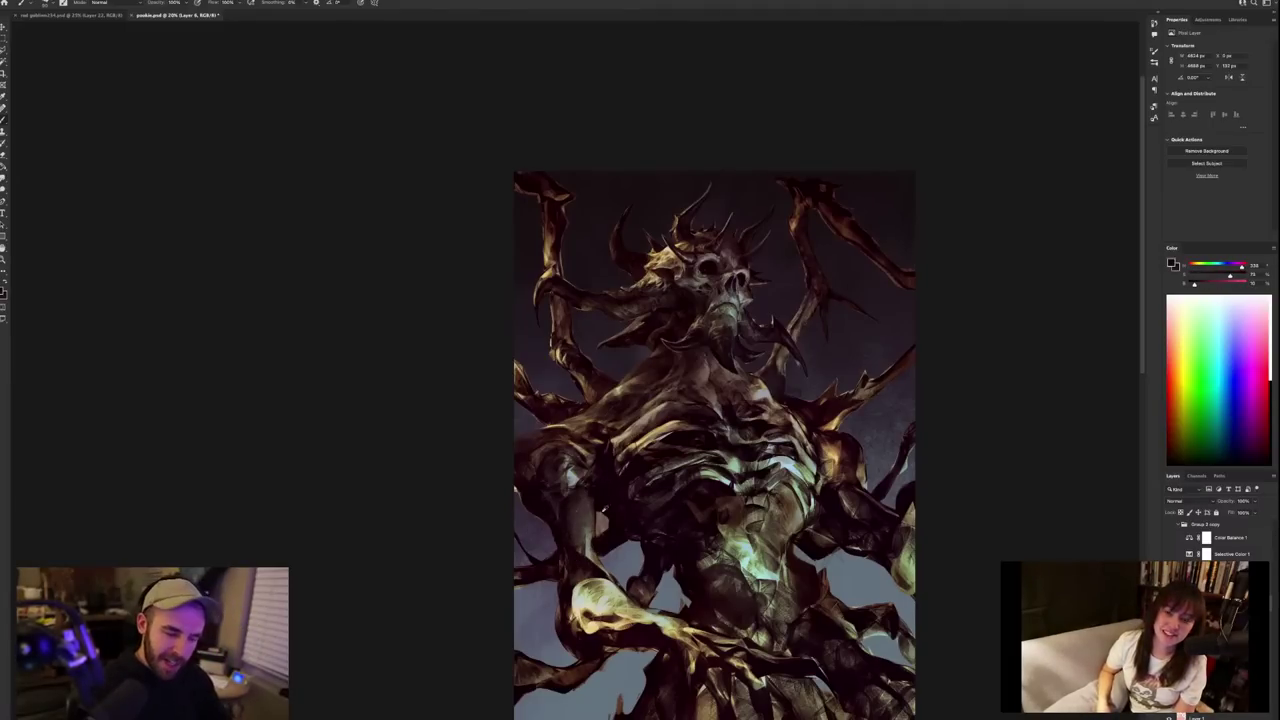
alt+click(586, 524)
drag(586, 534, 586, 526)
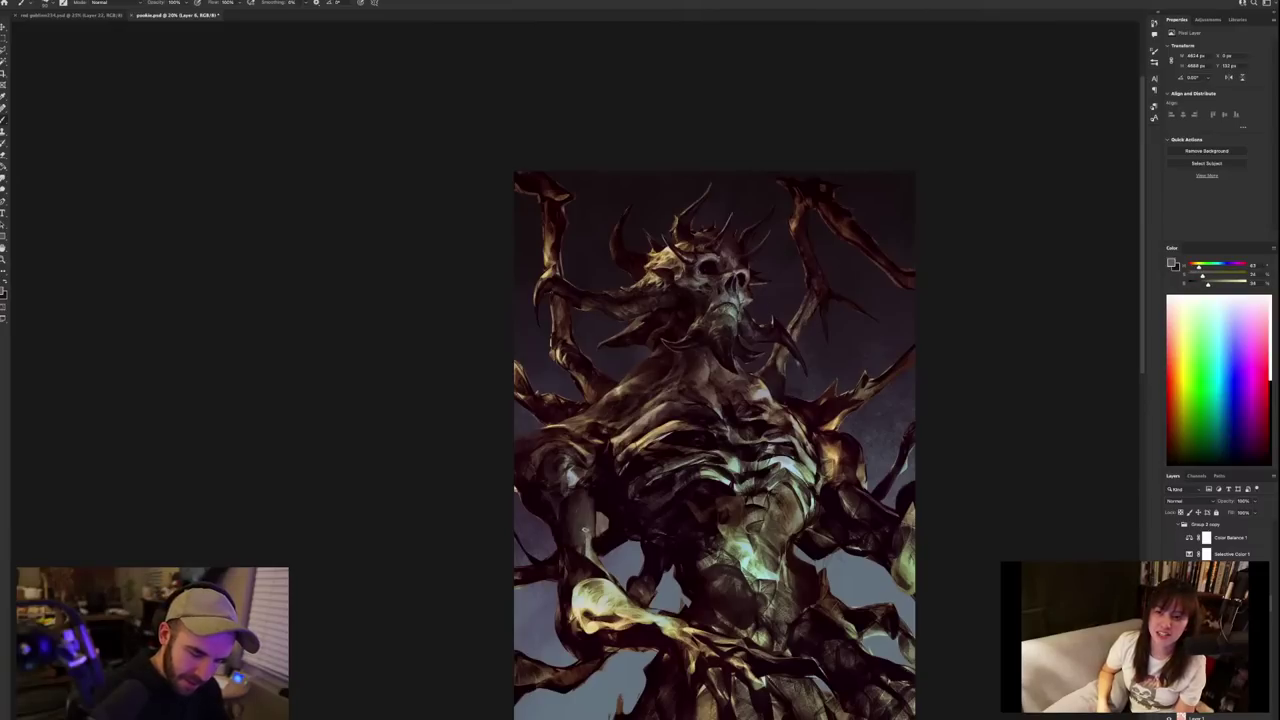
alt+click(586, 548)
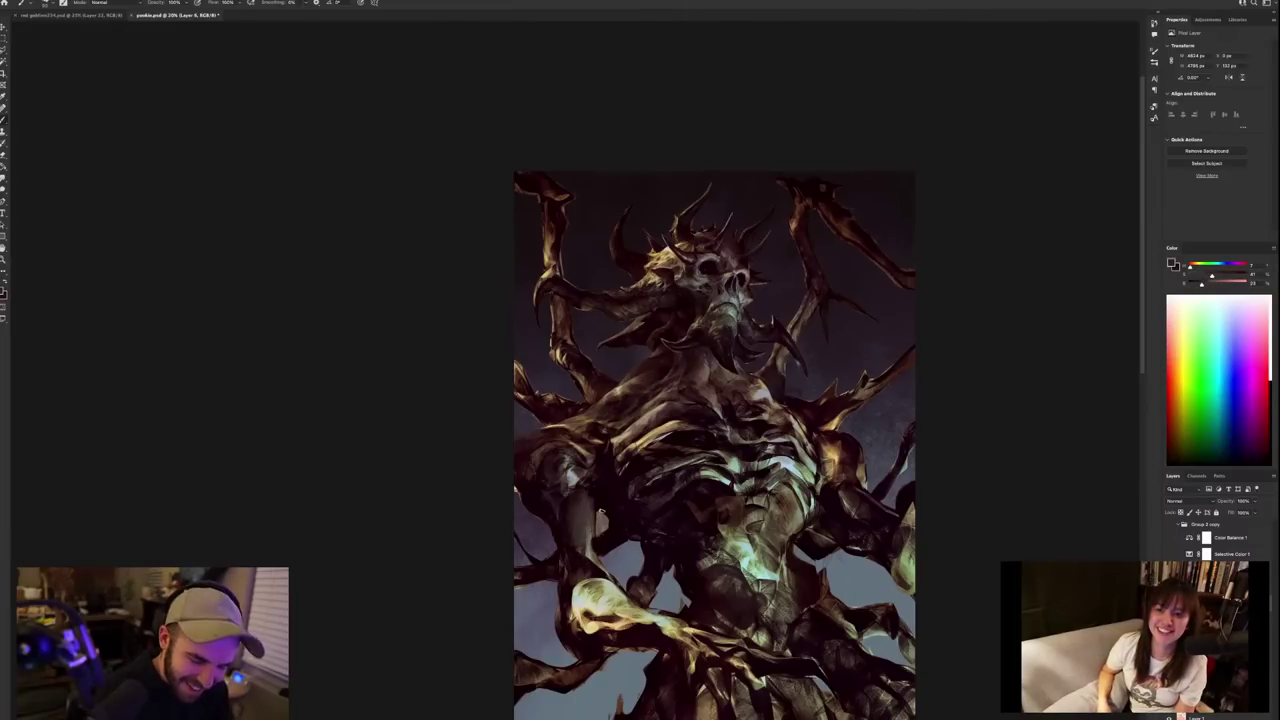
alt+click(587, 543)
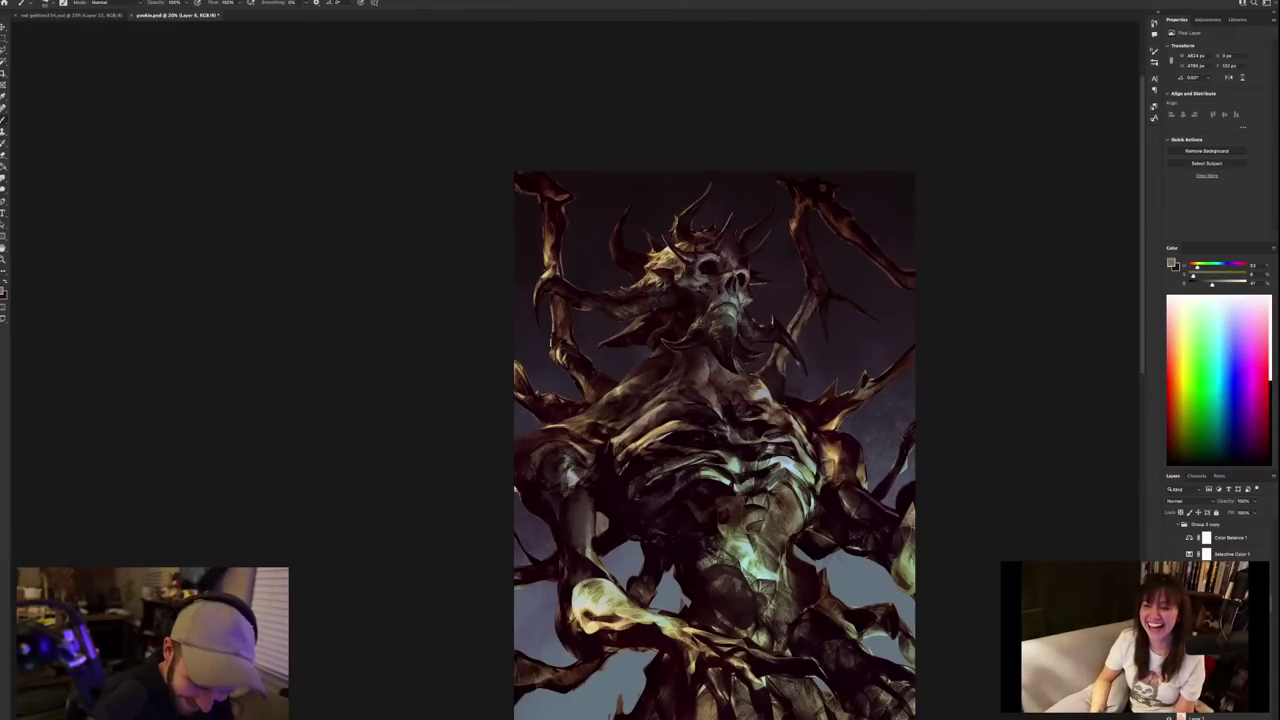
Sample dark brown, olive-grey and near-black tones and blend the shading where the rounded shoulder meets the upper arm.
alt+click(590, 498)
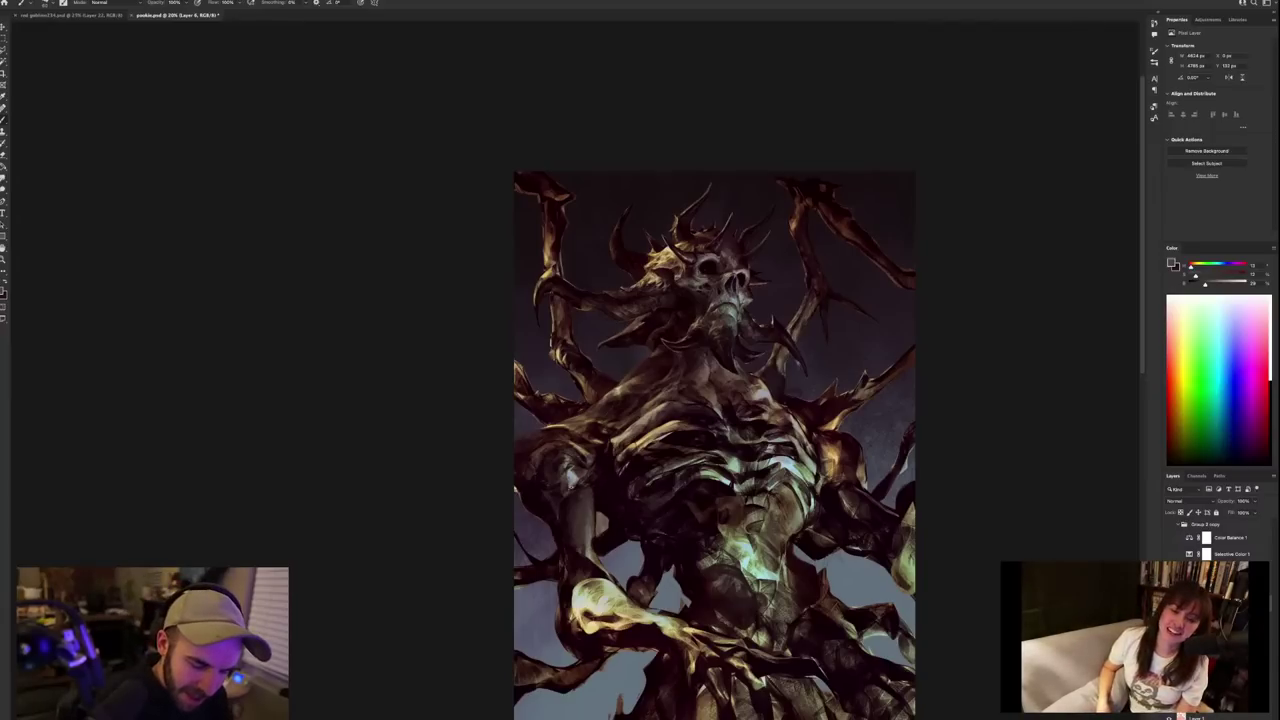
alt+click(565, 475)
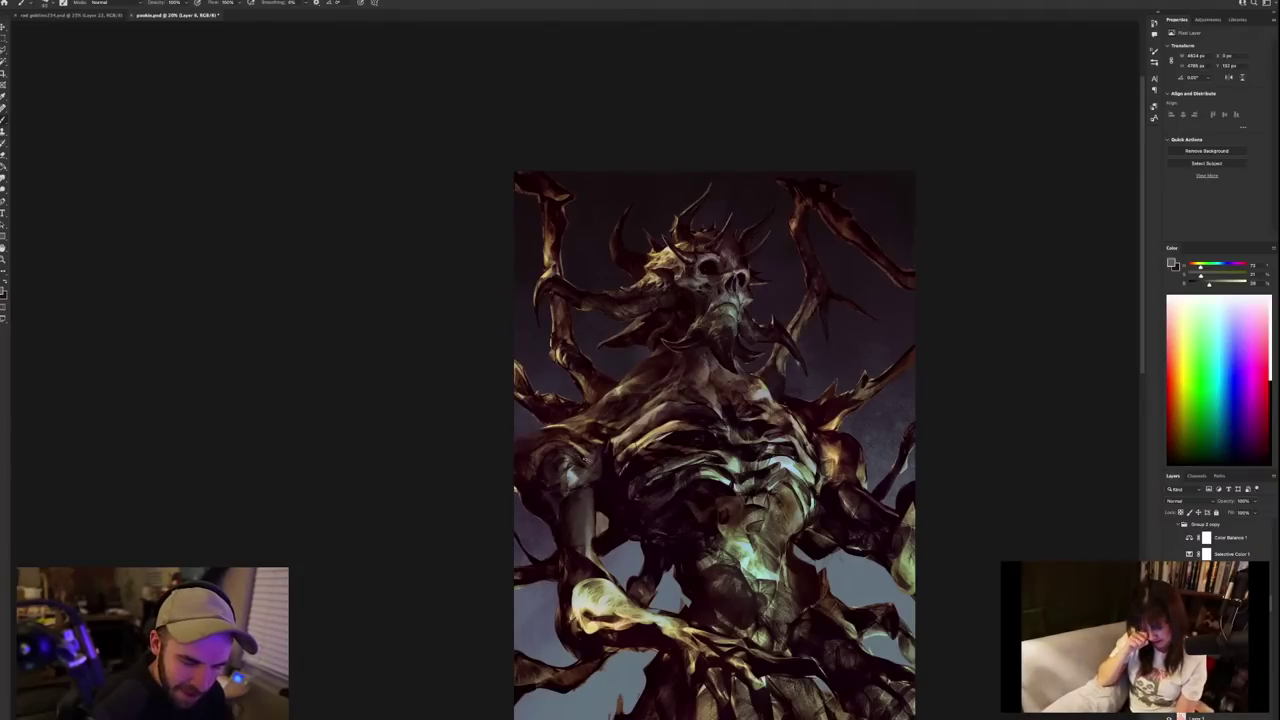
alt+click(600, 448)
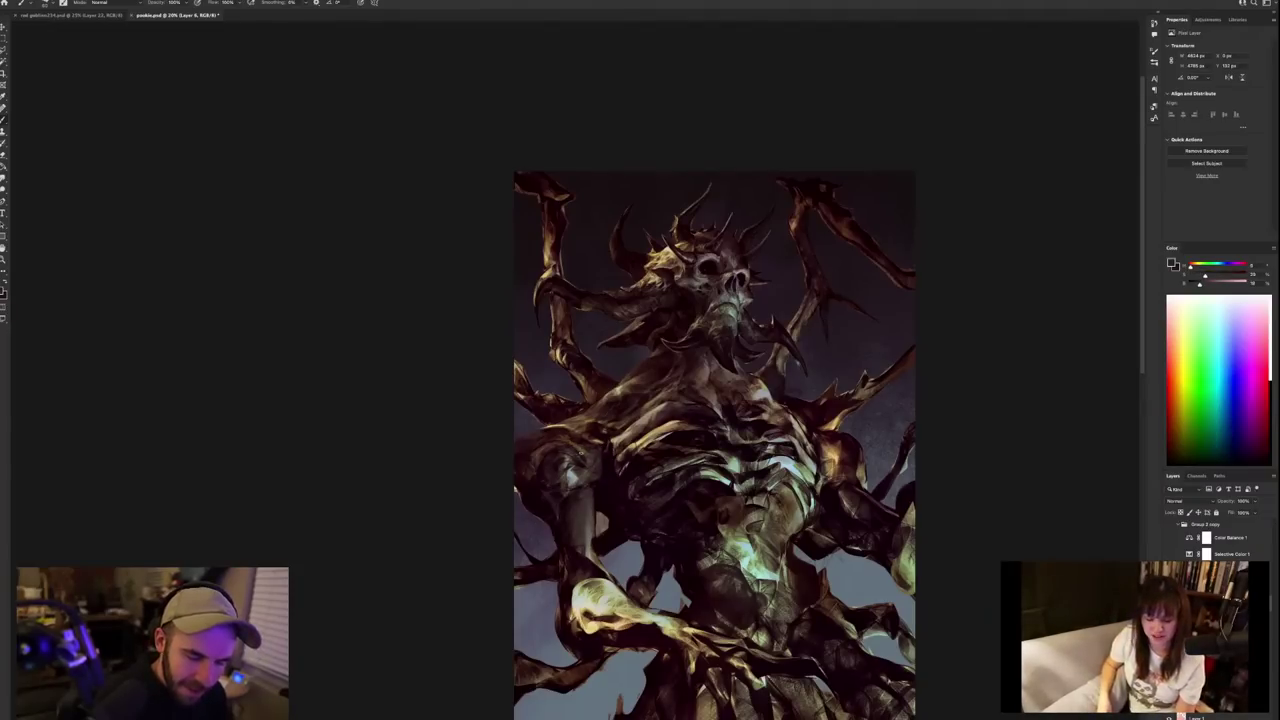
mouse_move(657, 491)
mouse_down()
mouse_move(620, 491)
mouse_move(657, 491)
mouse_up()
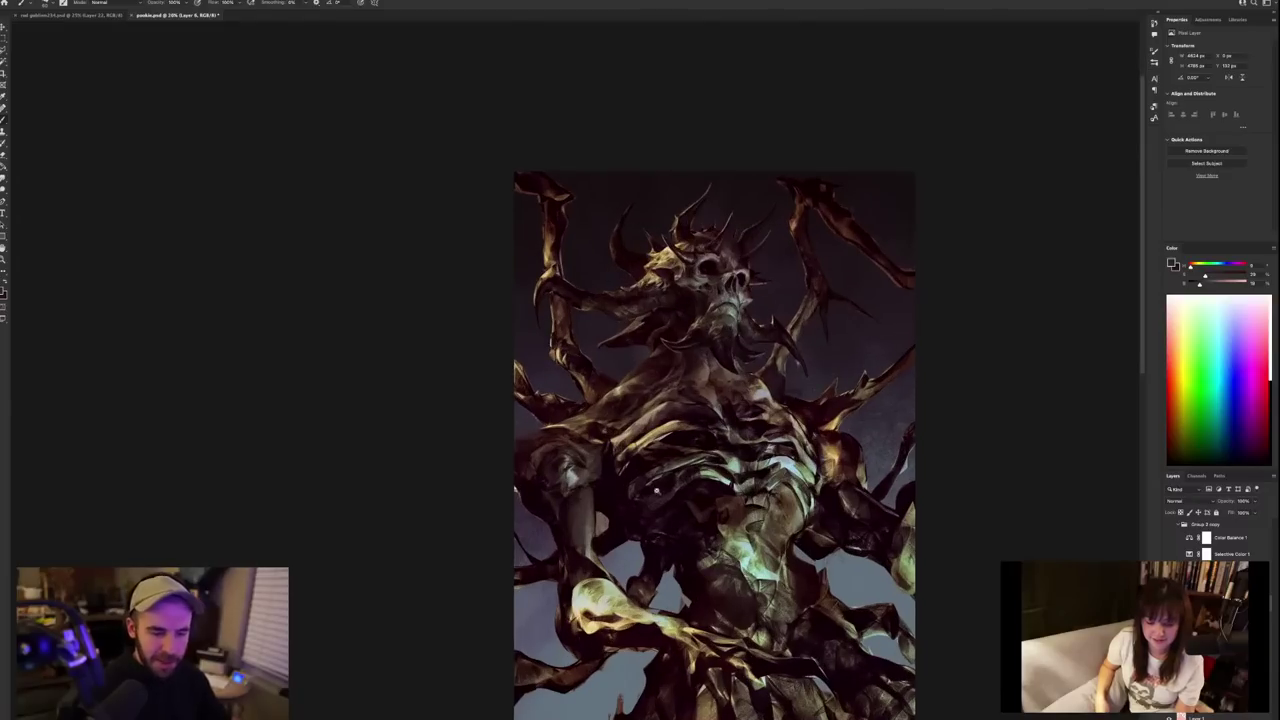
alt+click(582, 480)
alt+click(574, 479)
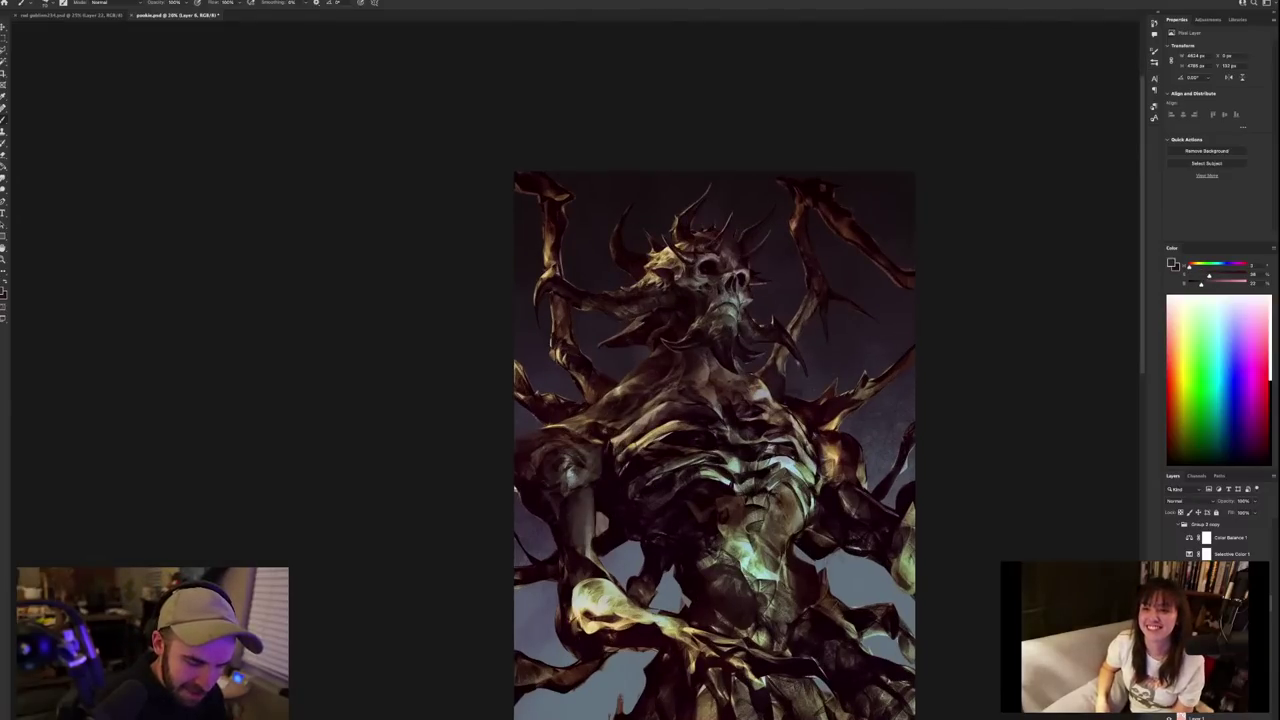
alt+click(559, 479)
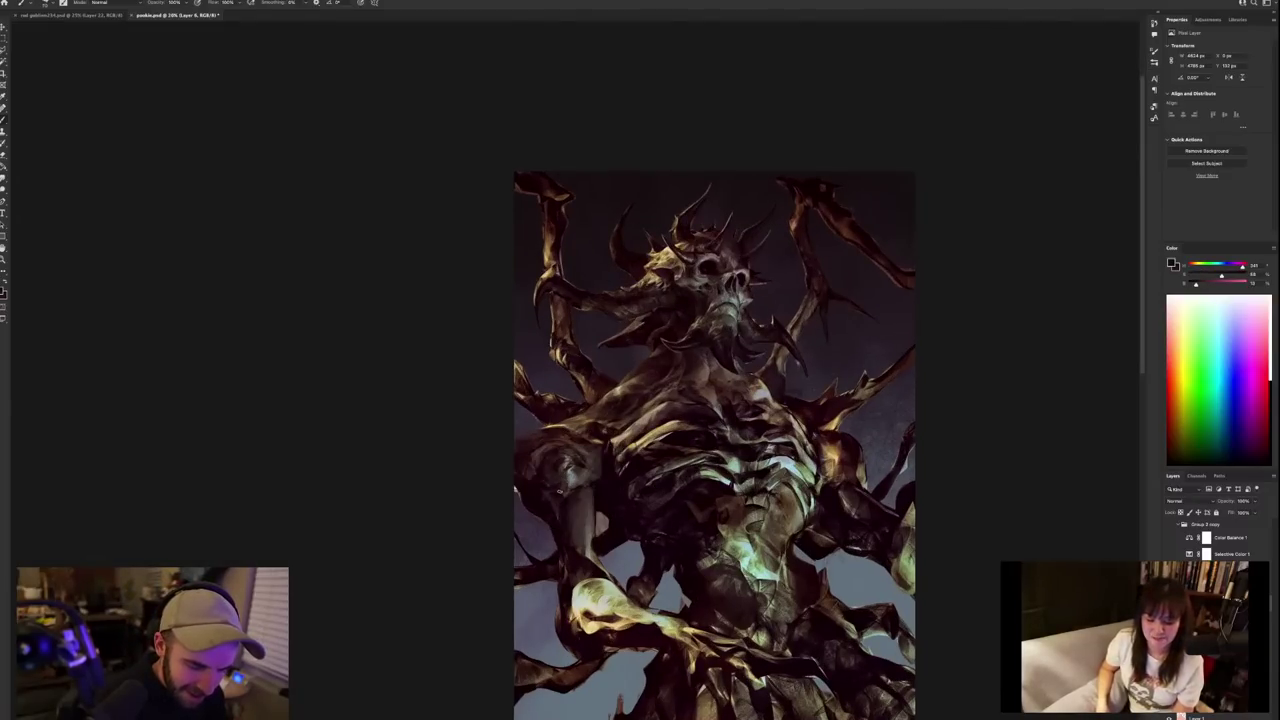
Sample olive-grey, brown and near-black tones and refine the upper arm's lit plane and its shadowed outer side.
scroll(647, 476, down, 3)
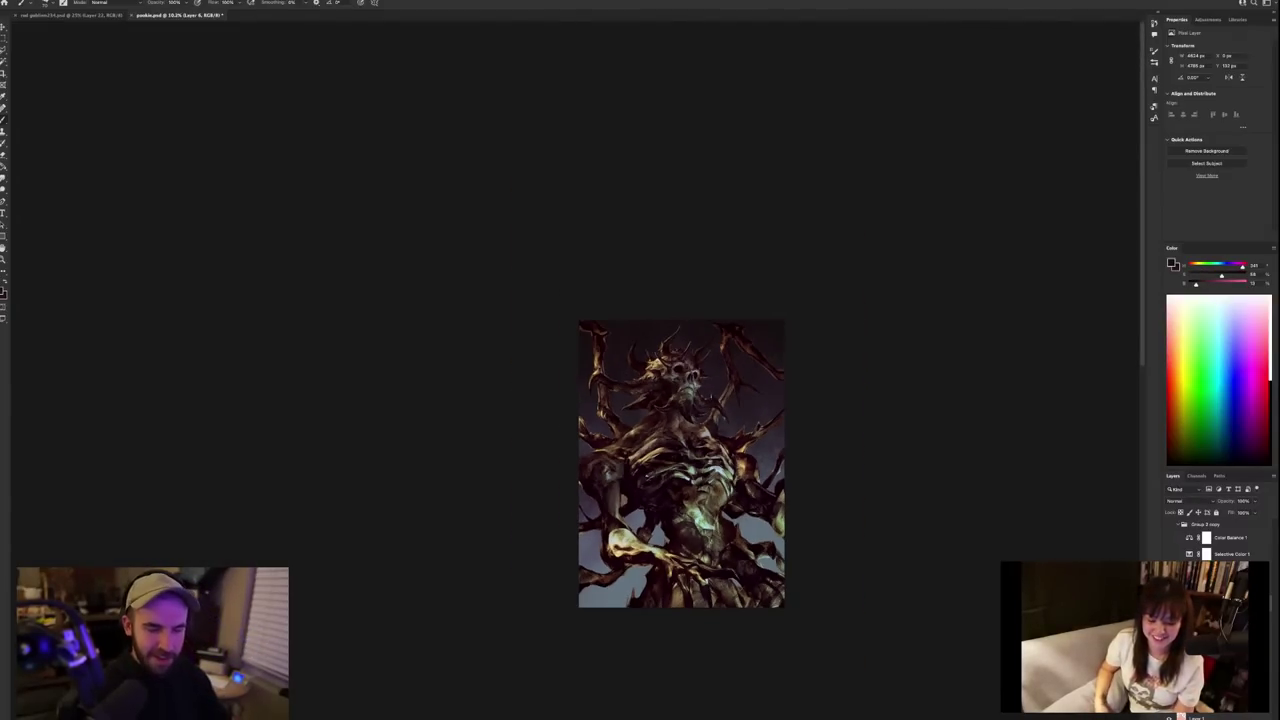
scroll(646, 476, up, 5)
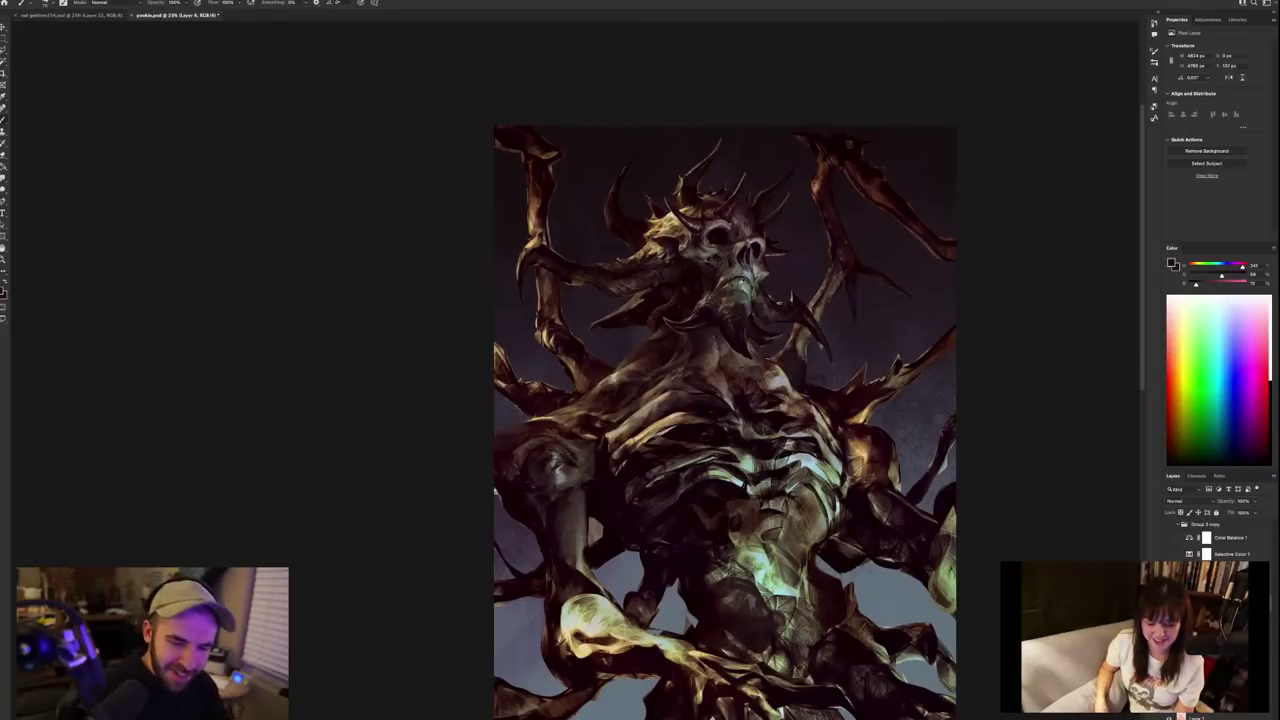
alt+click(735, 288)
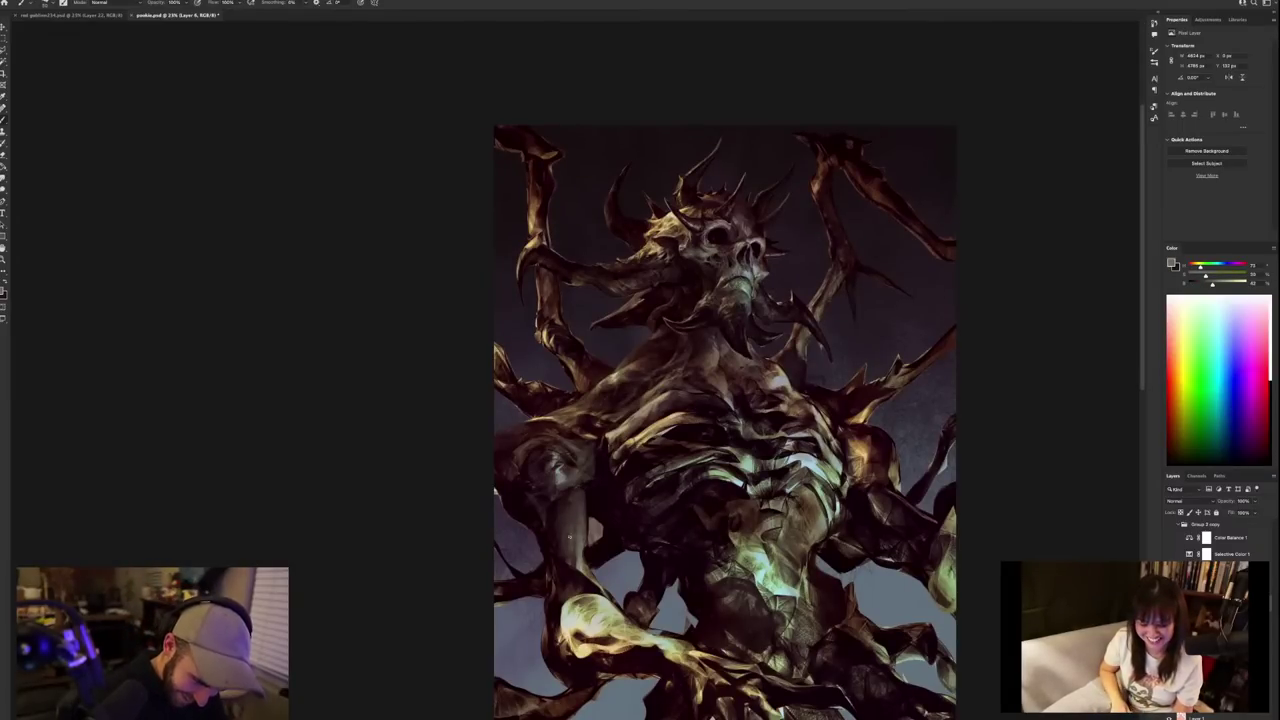
alt+click(574, 530)
alt+click(568, 560)
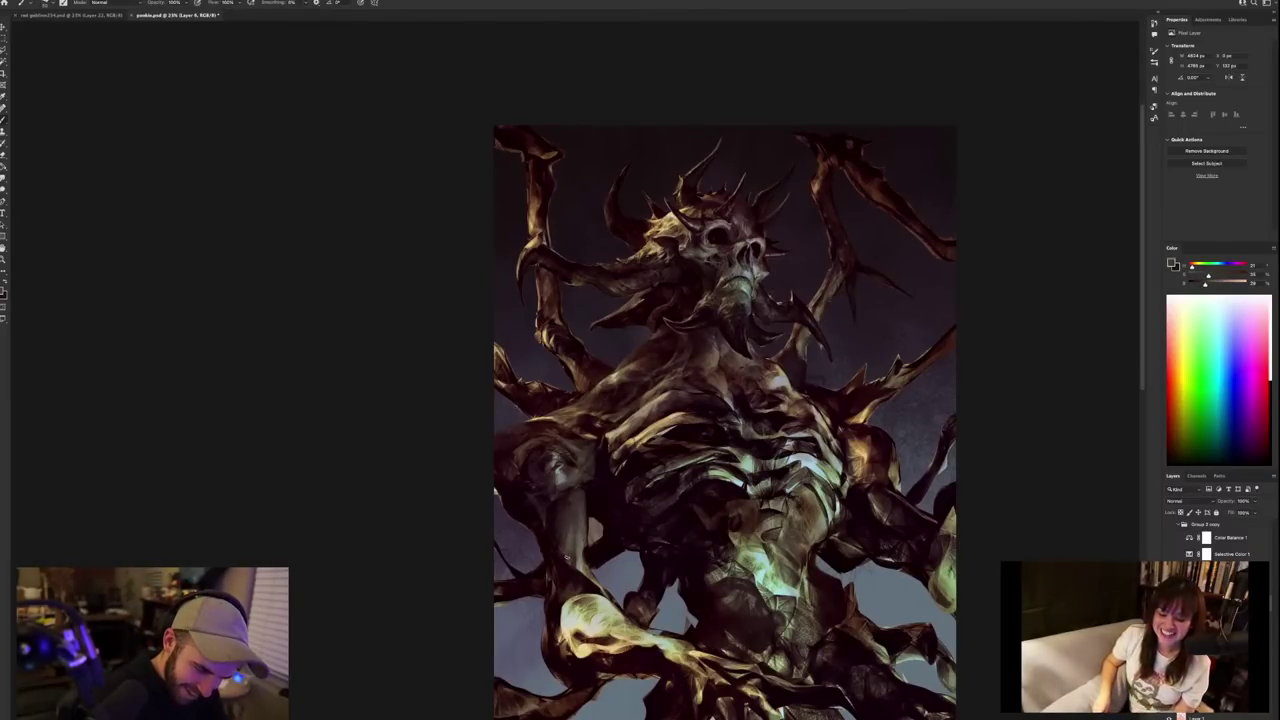
alt+click(561, 526)
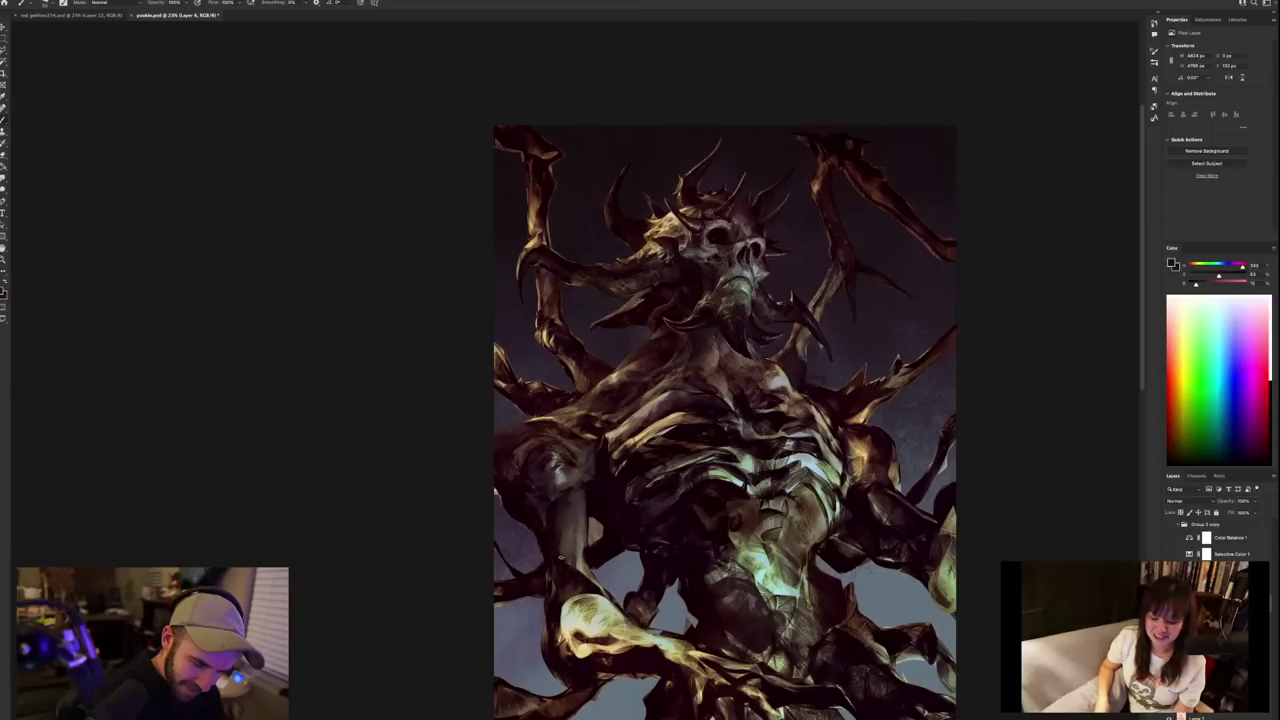
drag(563, 556, 566, 530)
Sample dark brown, olive and near-black tones and refine the bulge of the rounded shoulder and its shadowed outer side.
scroll(649, 485, down, 8)
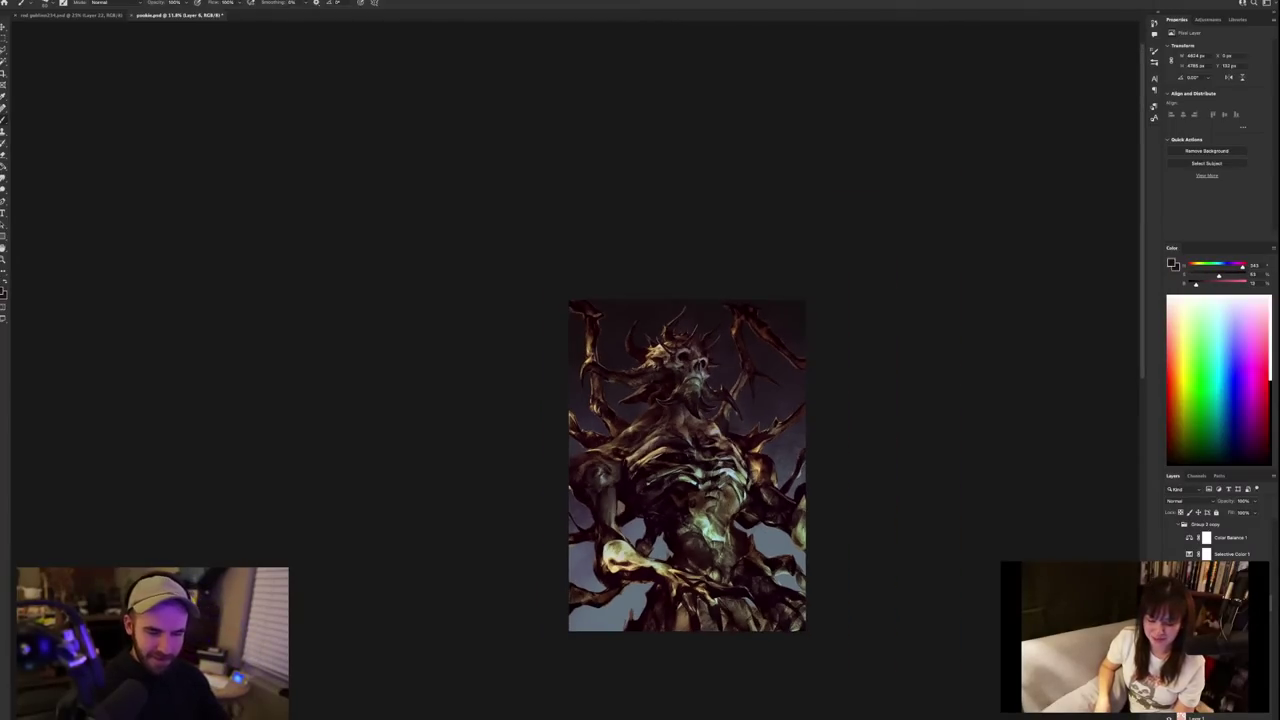
scroll(649, 485, up, 9)
alt+click(573, 492)
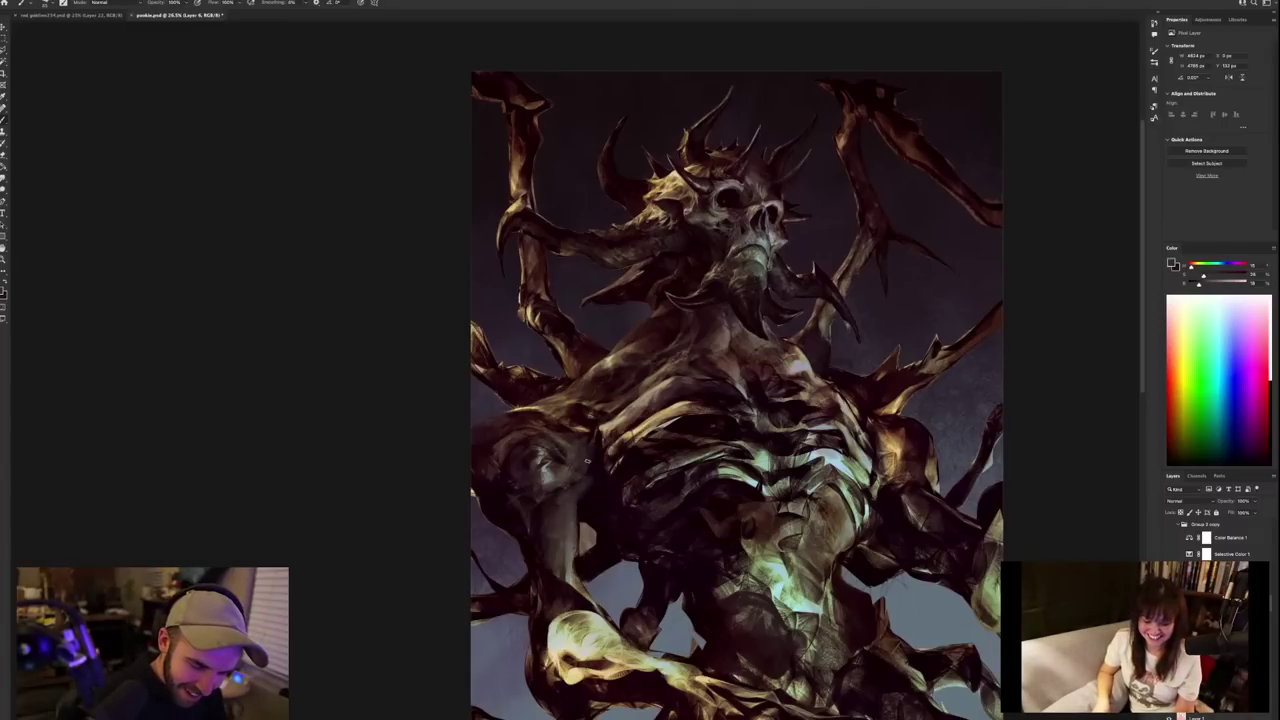
alt+click(602, 450)
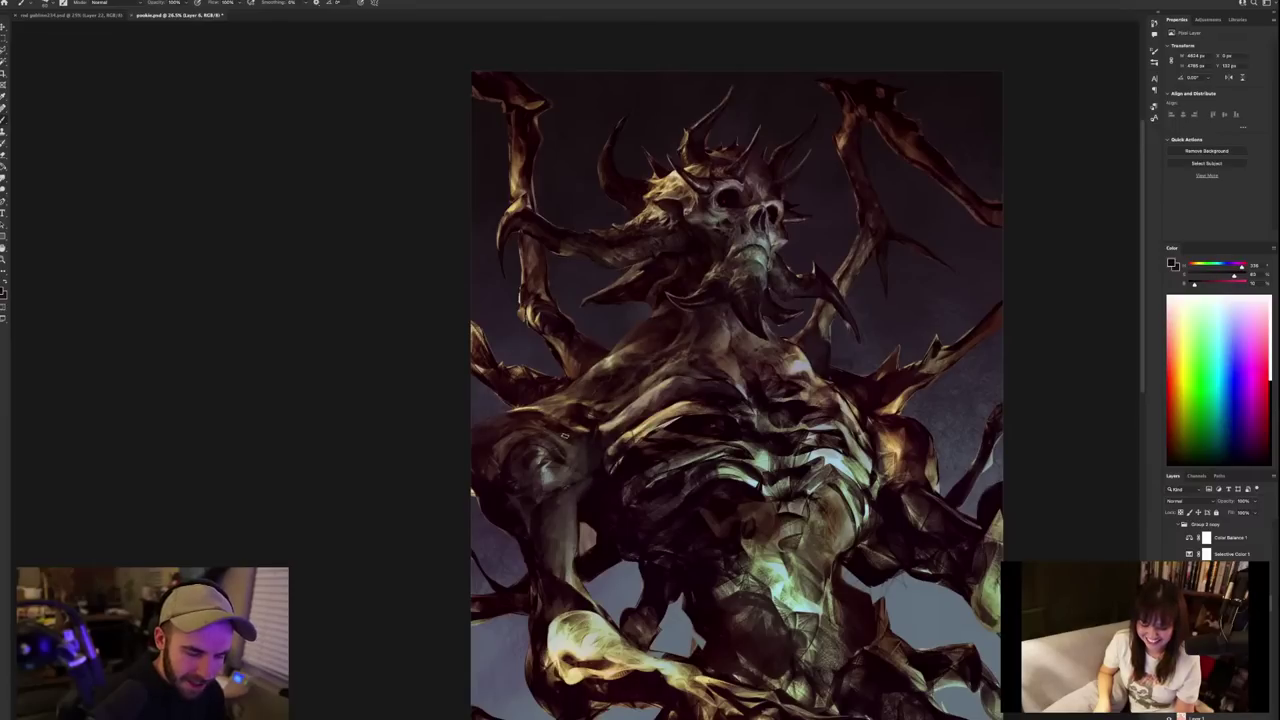
alt+click(560, 457)
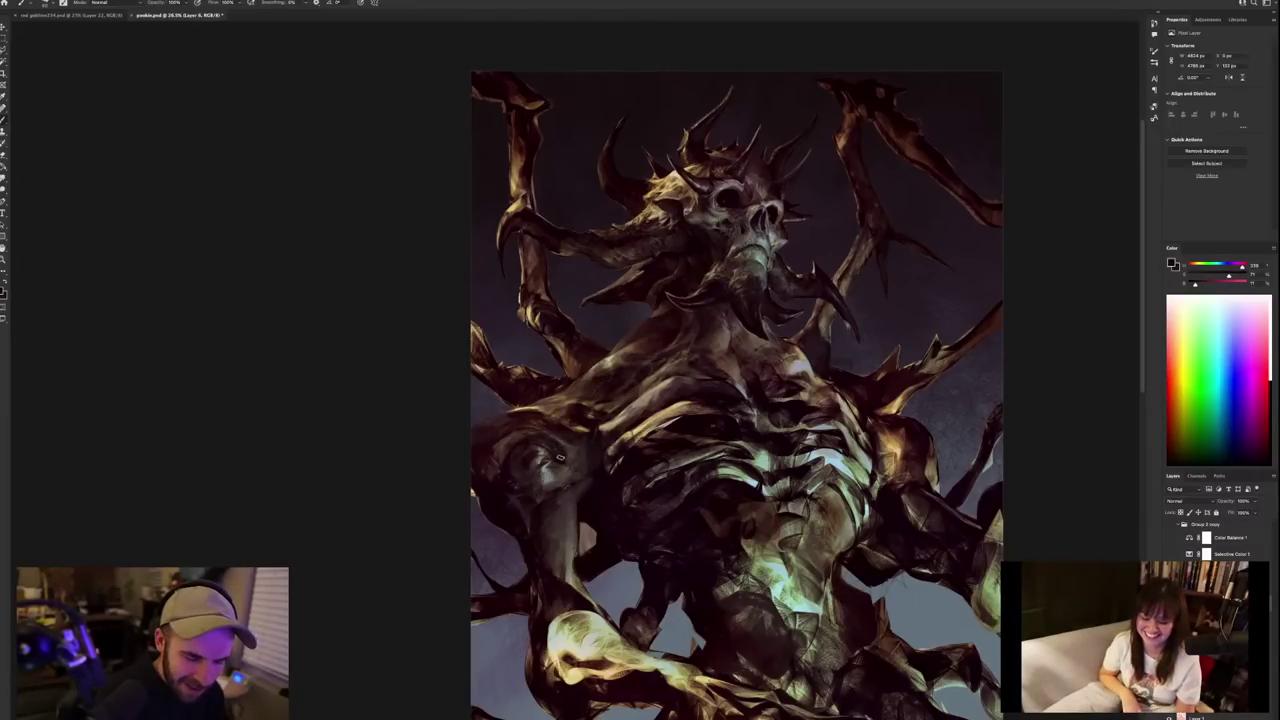
alt+click(541, 453)
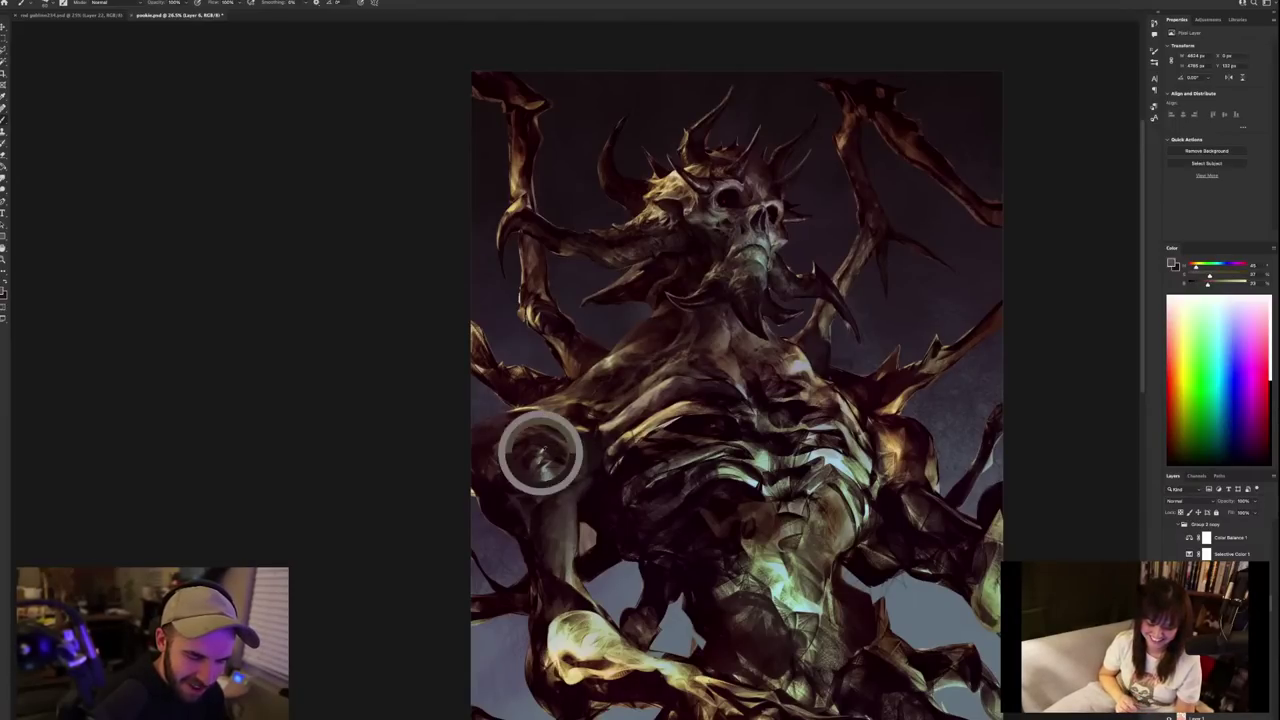
alt+click(541, 451)
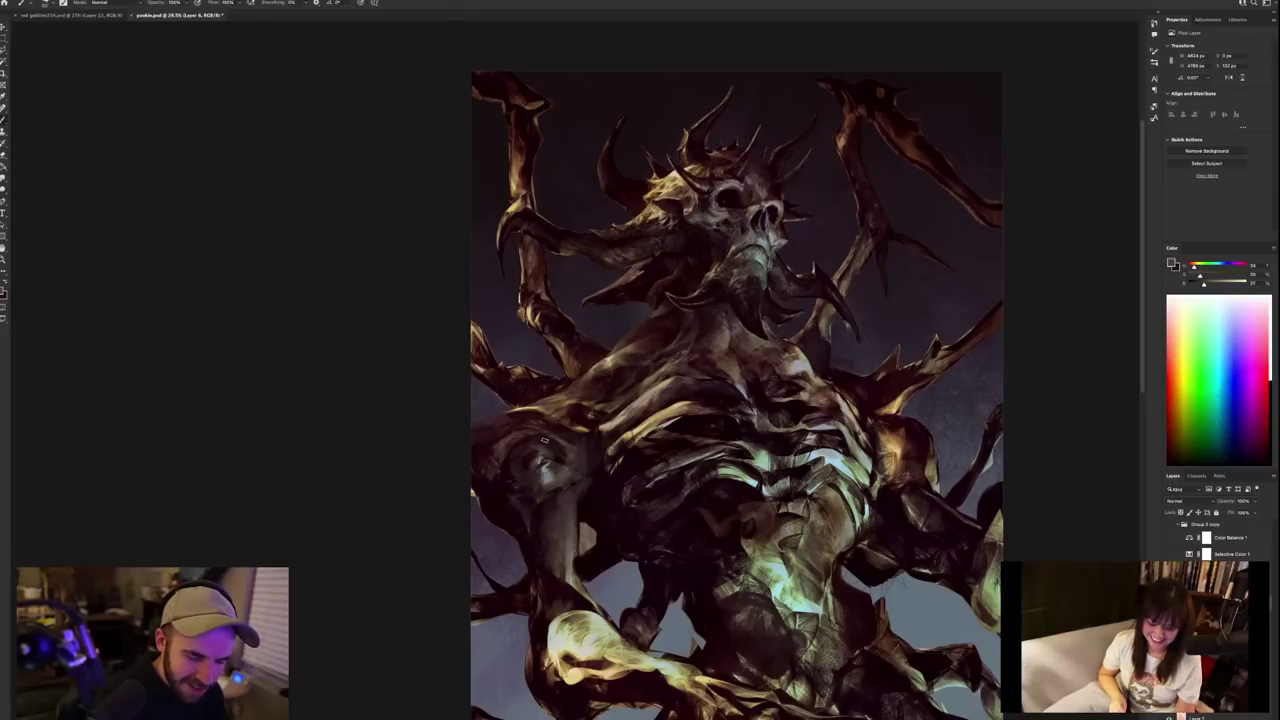
key(x)
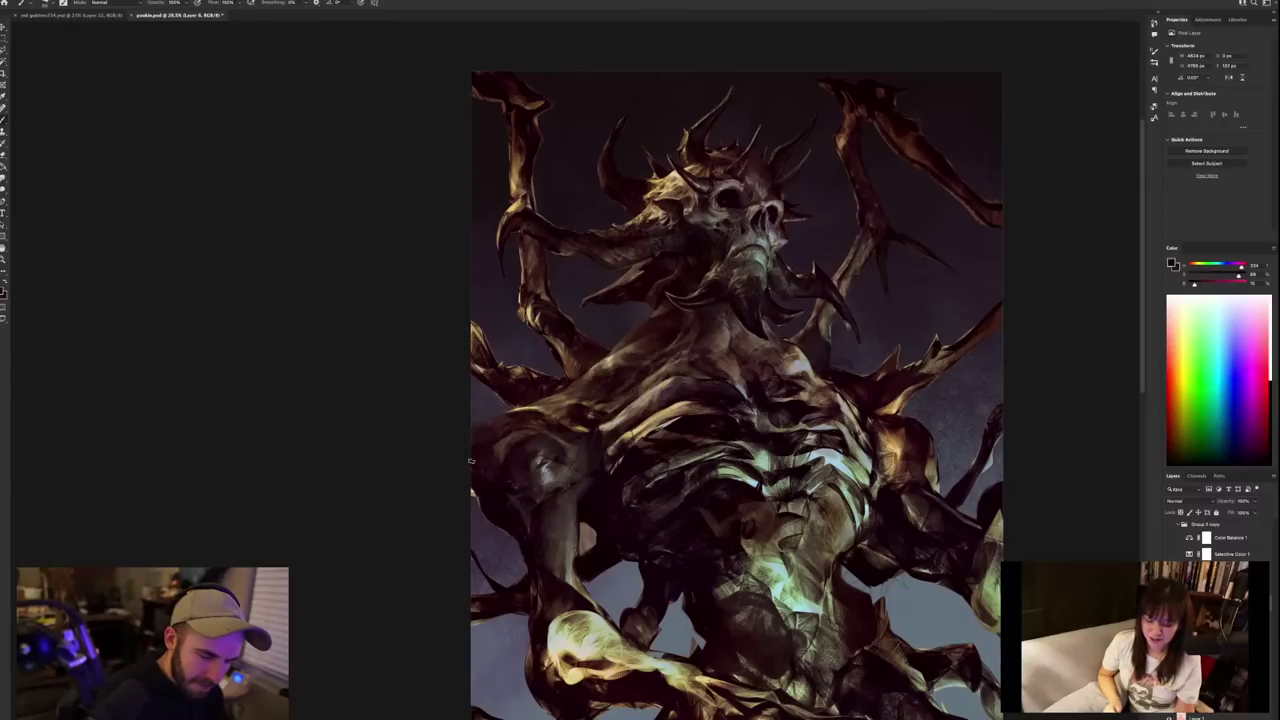
scroll(752, 453, down, 5)
scroll(752, 453, up, 4)
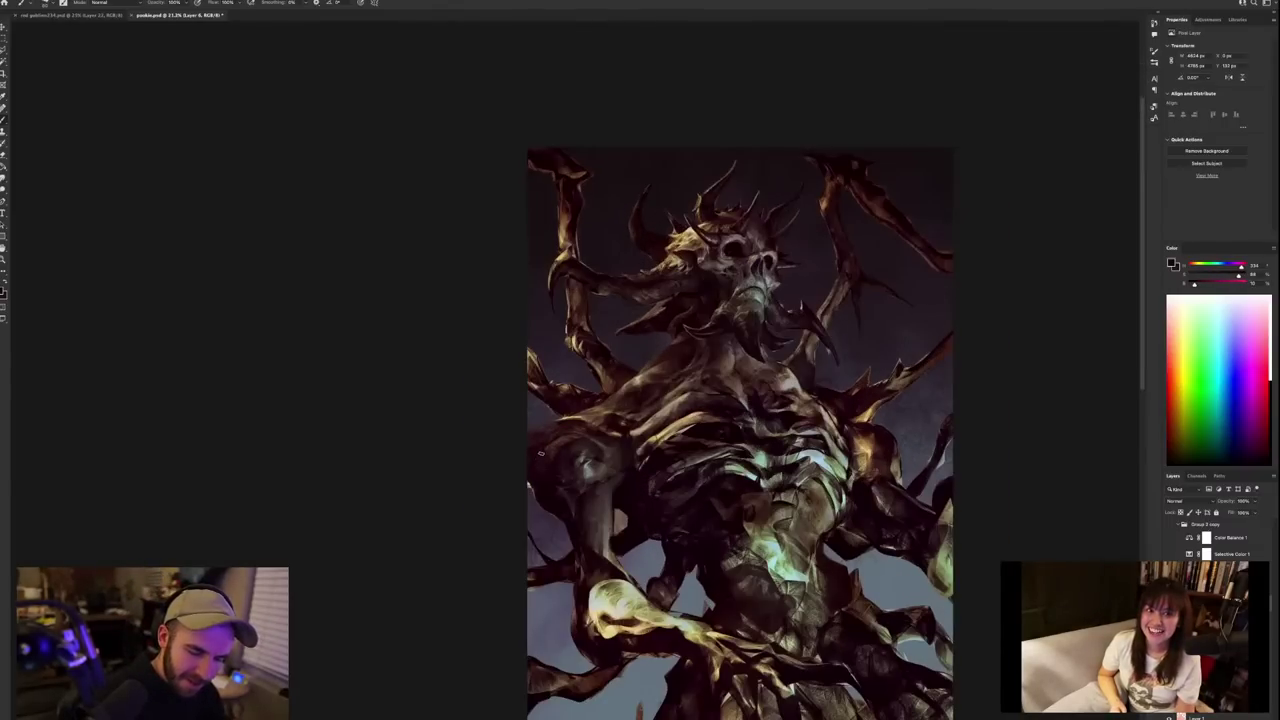
Sample olive-brown, dark reddish-brown and near-black tones and refine the lower stretch of the thin limb above the rounded shoulder.
scroll(707, 381, down, 3)
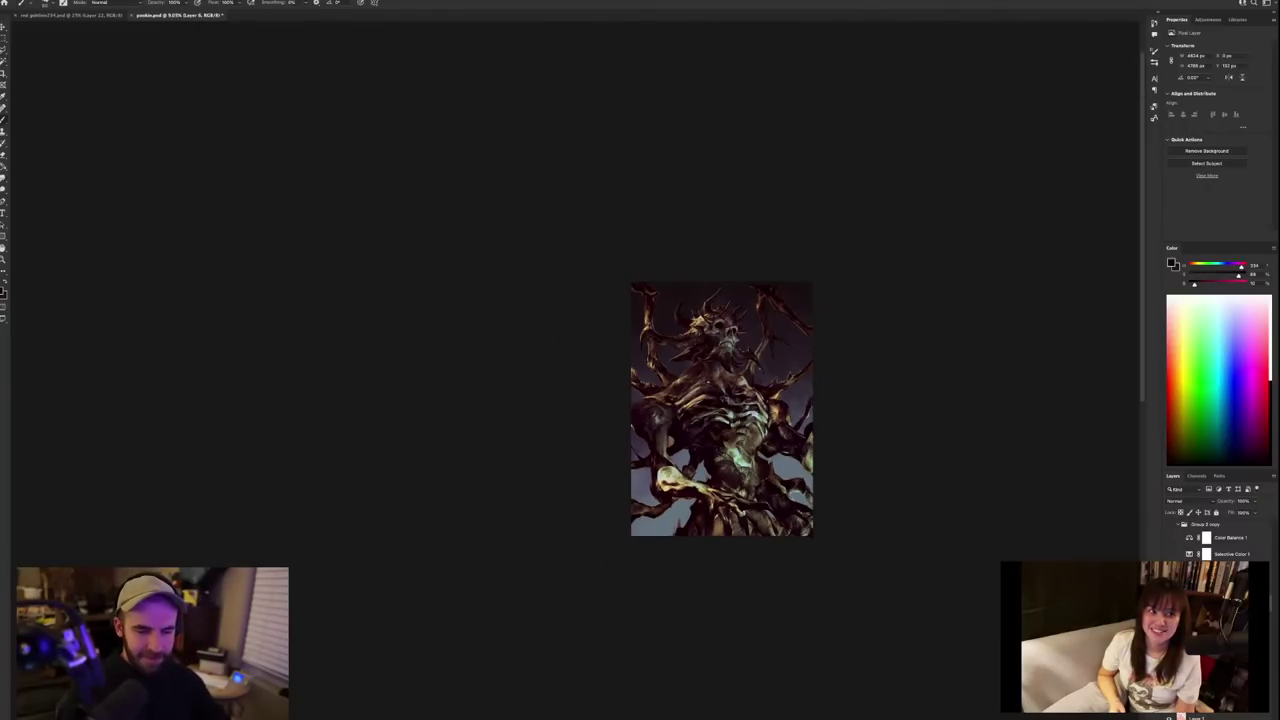
scroll(708, 382, down, 1)
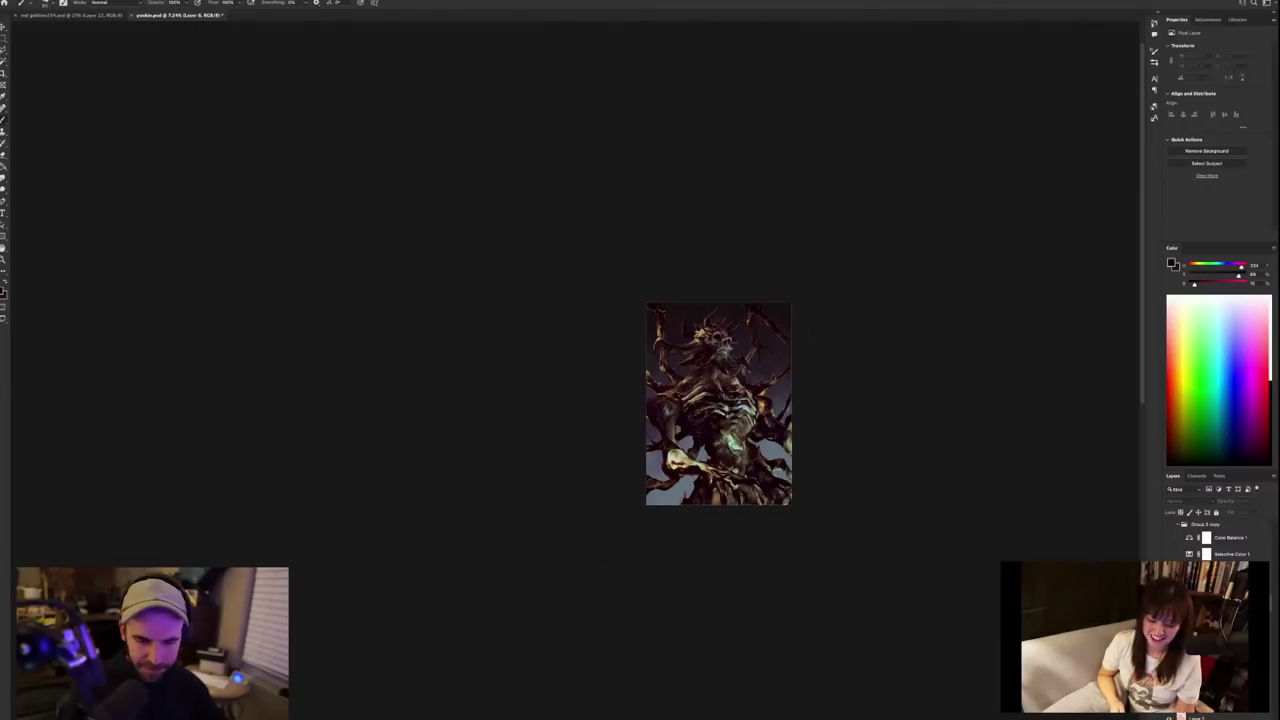
scroll(720, 418, up, 3)
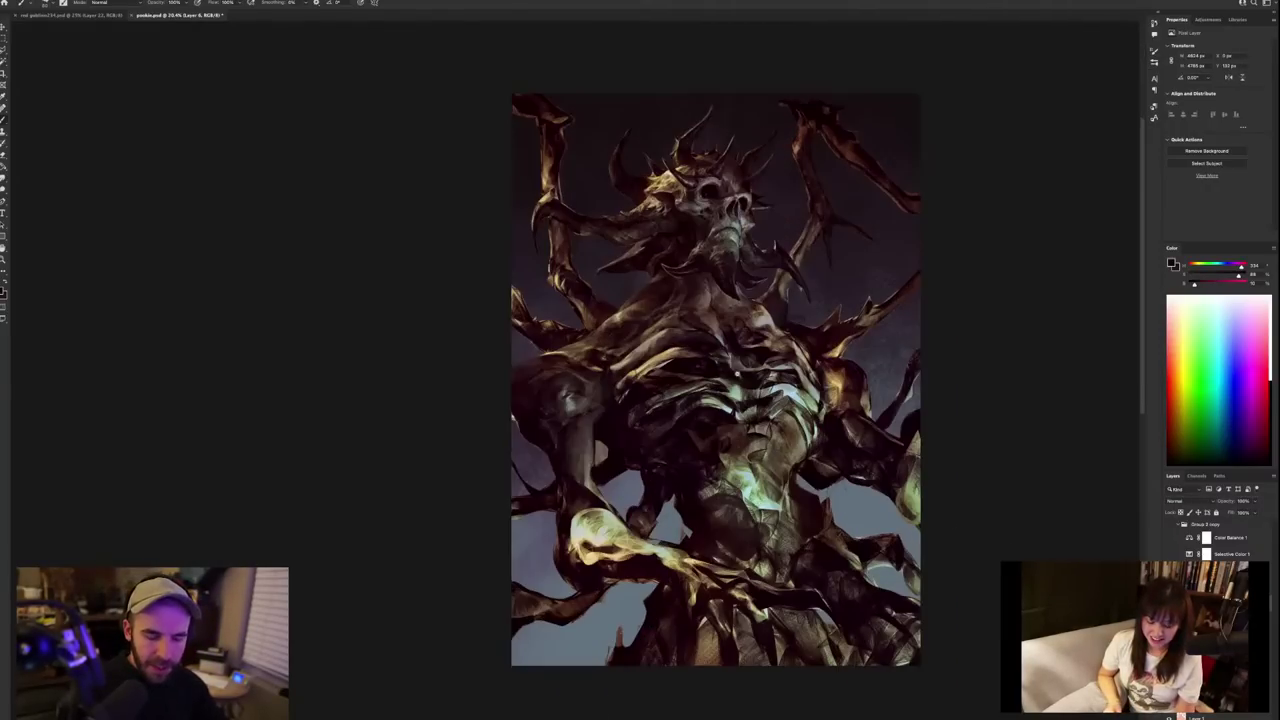
drag(738, 376, 684, 486)
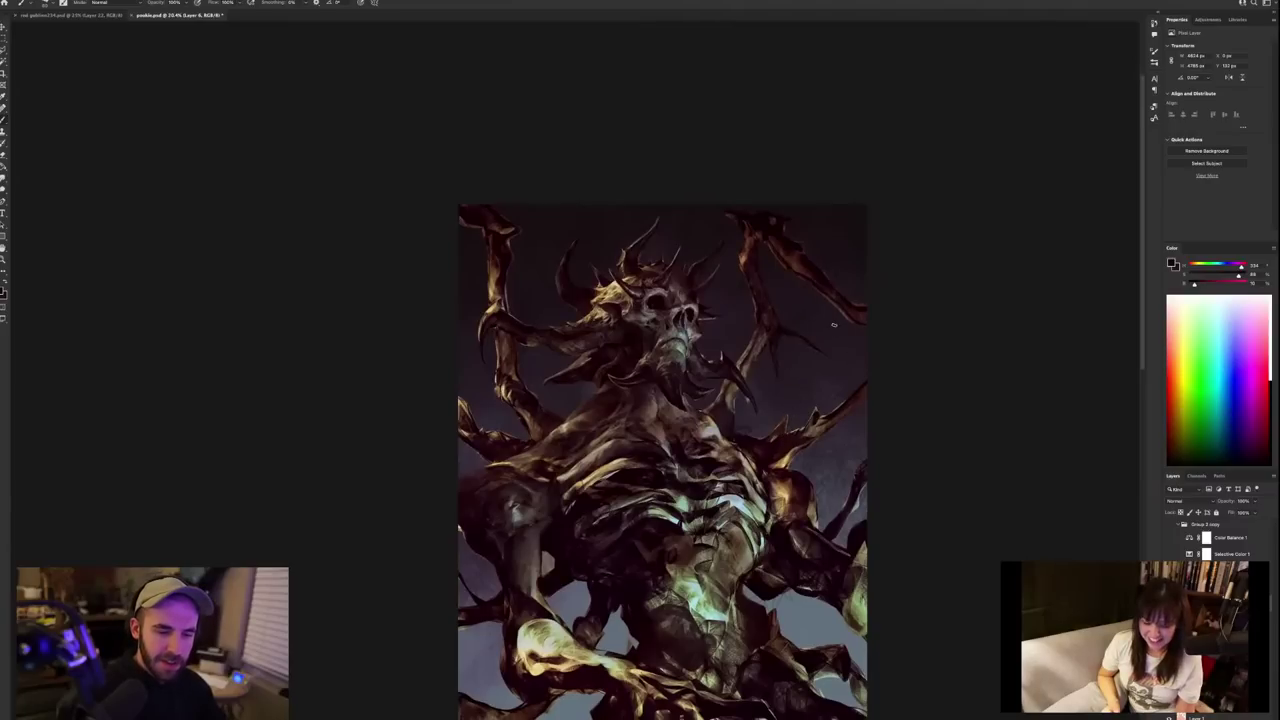
alt+click(530, 385)
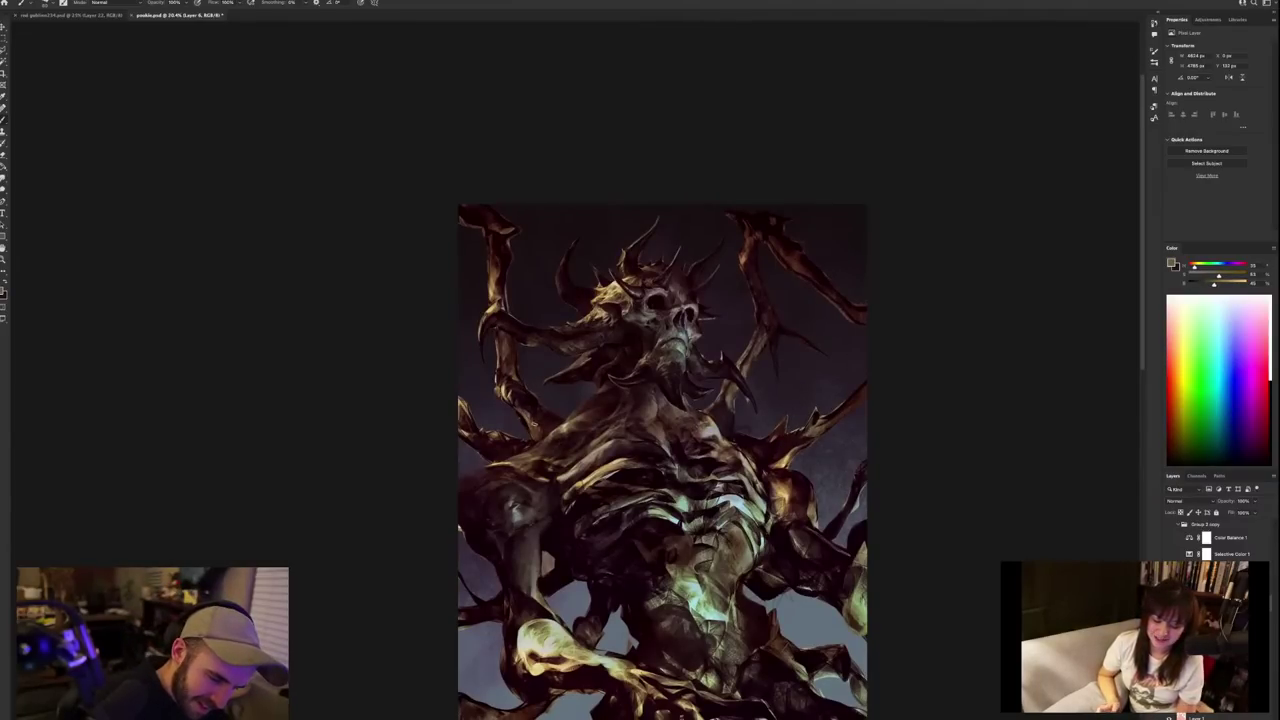
alt+click(543, 423)
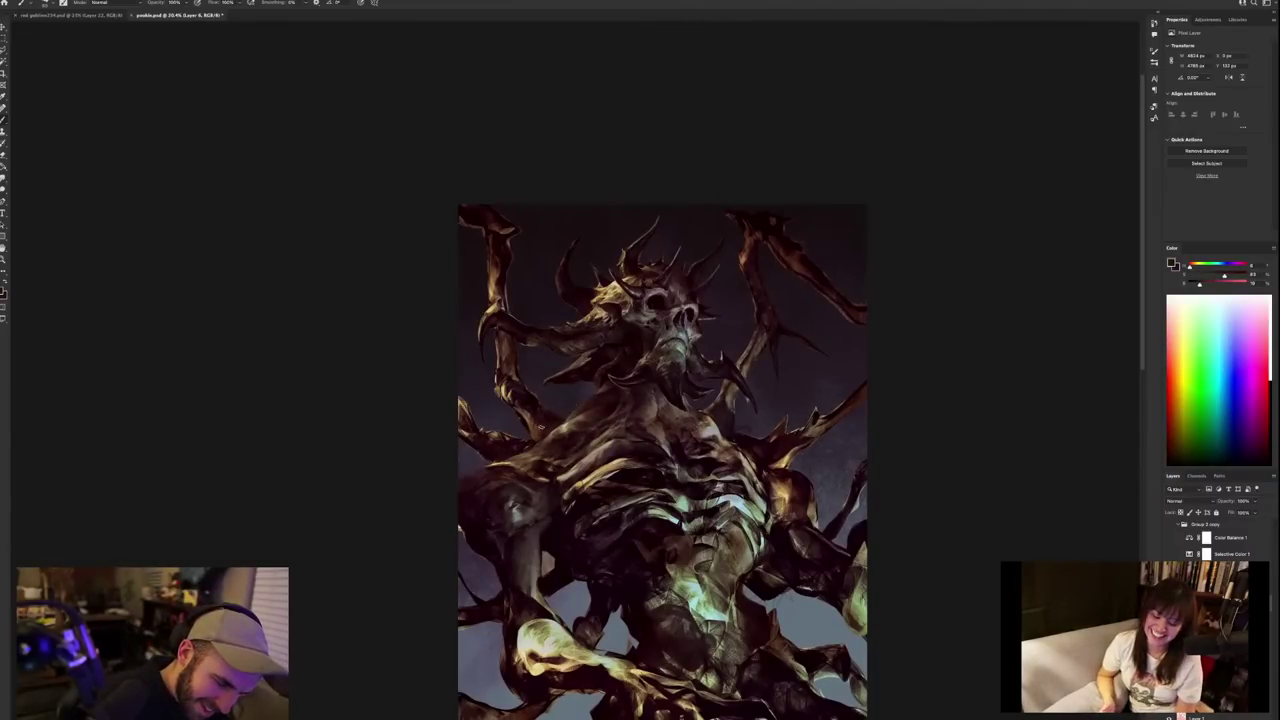
alt+click(532, 414)
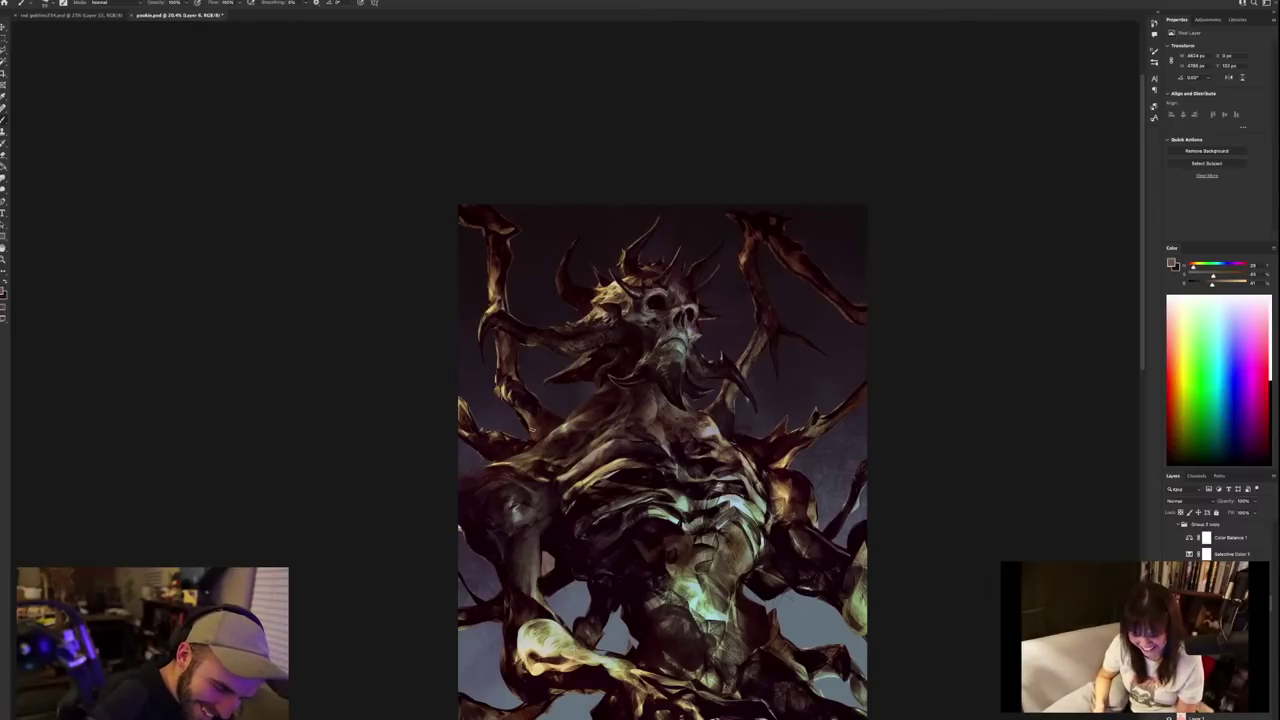
alt+click(537, 416)
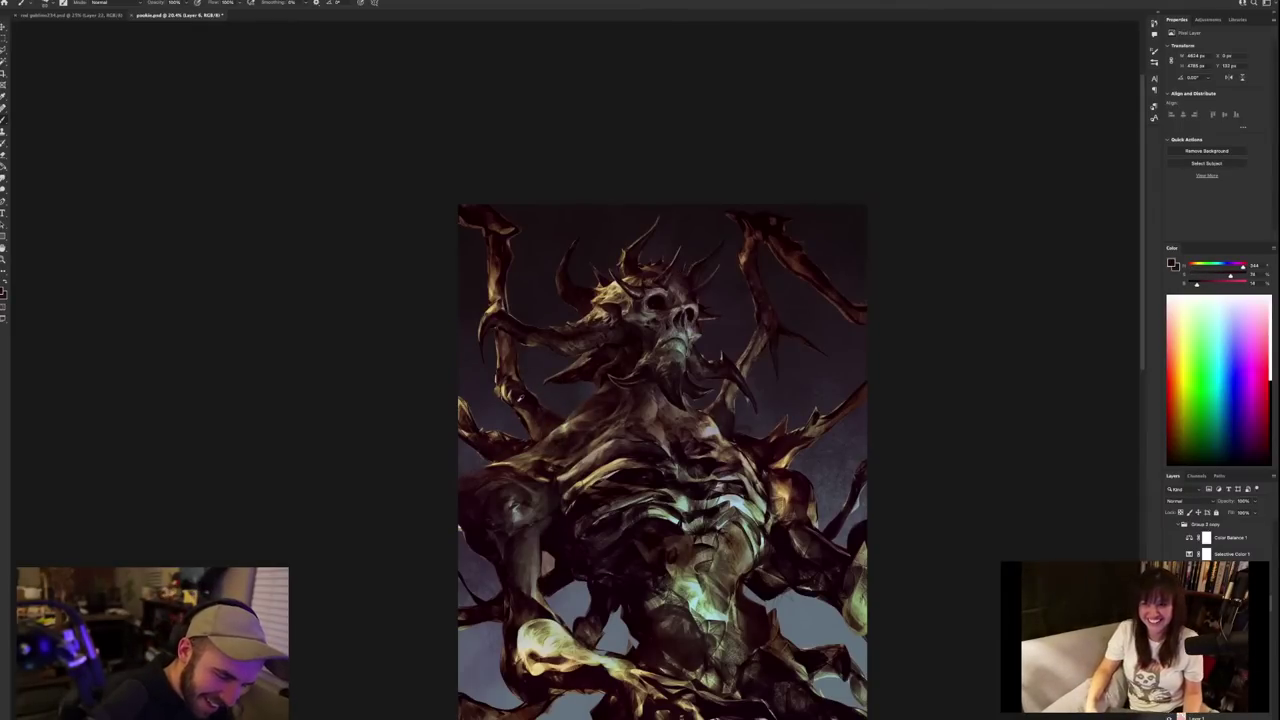
alt+click(514, 394)
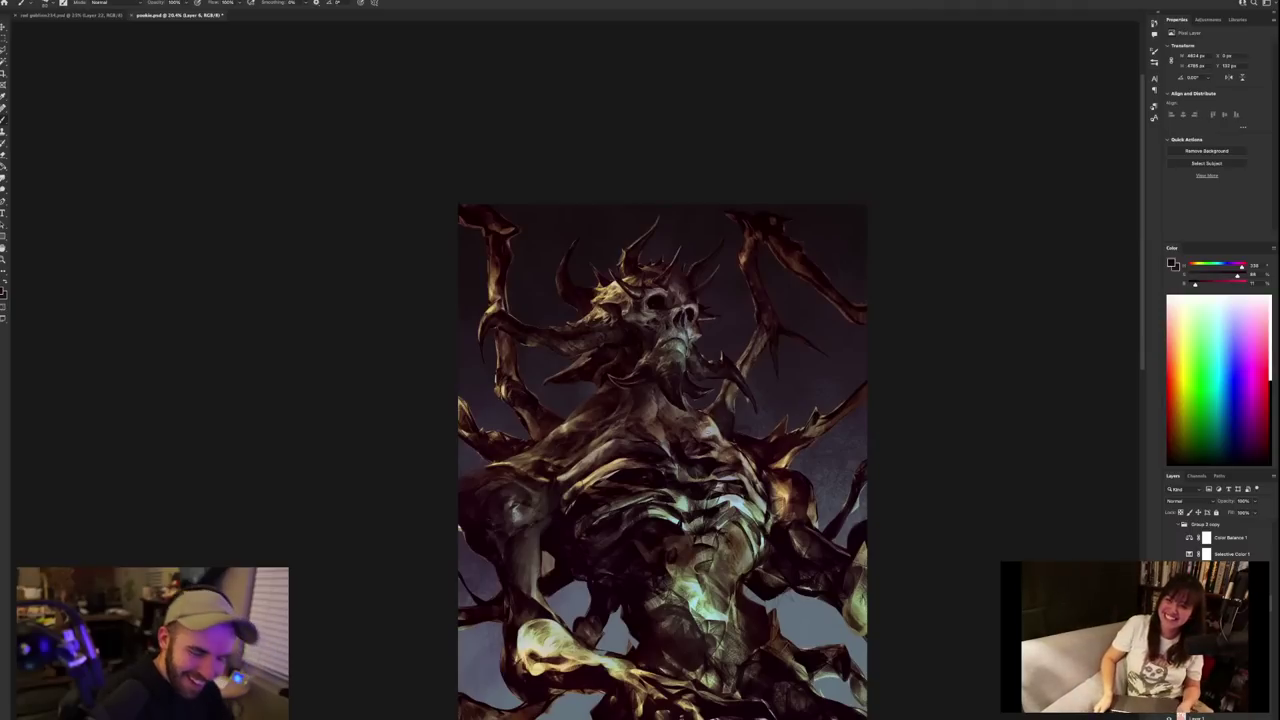
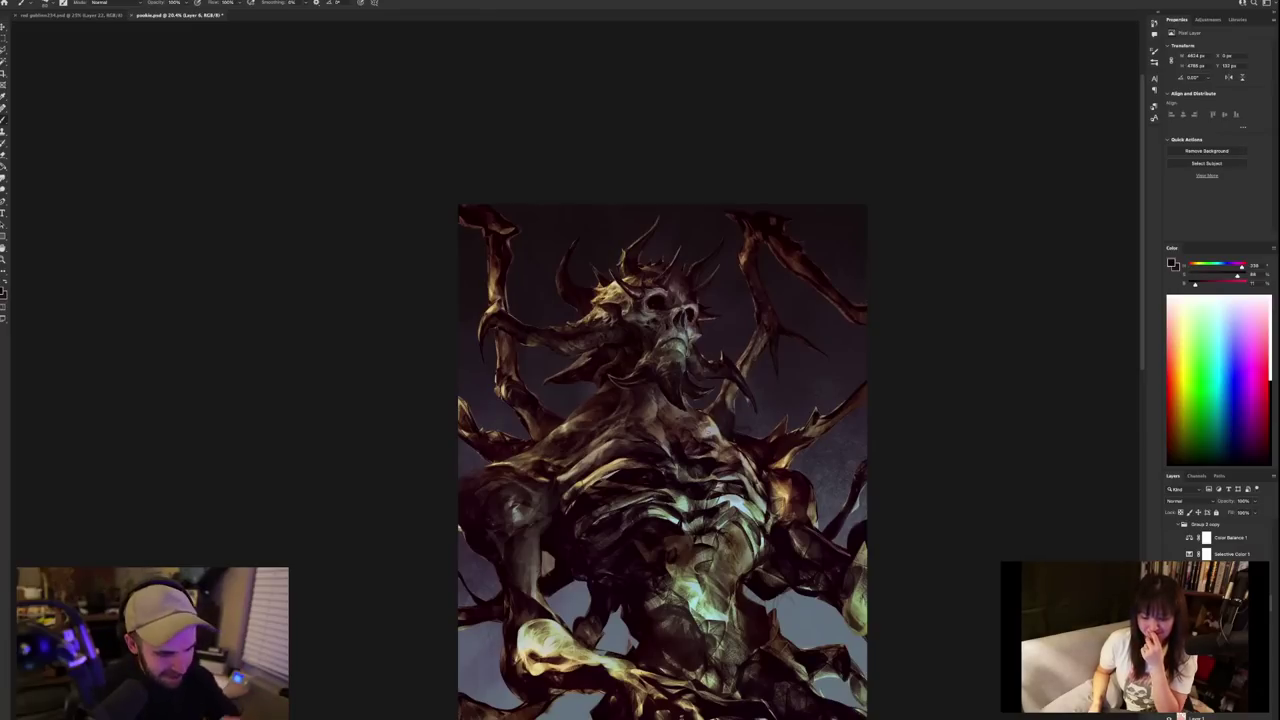
key(super+z)
key(super+shift+z)
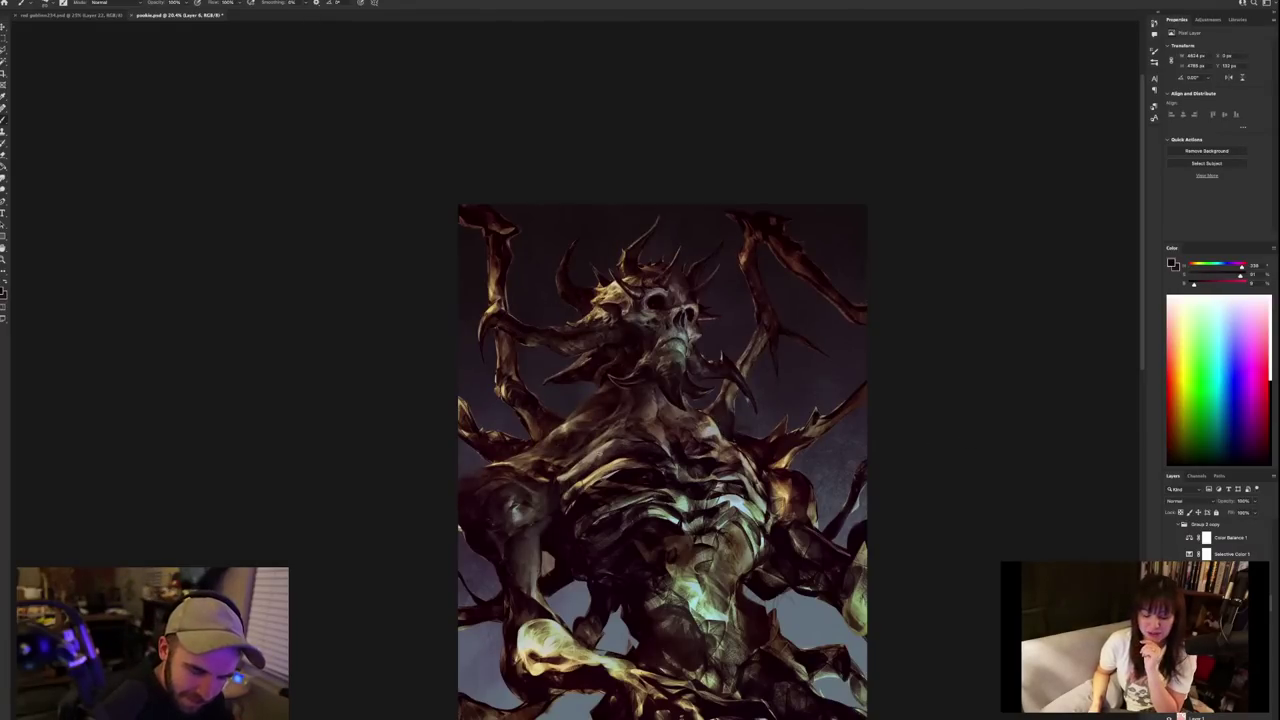
Sample grey-beige, dark brown and near-black tones and refine the muscle folds running from the upper chest toward the rounded shoulder.
alt+click(584, 465)
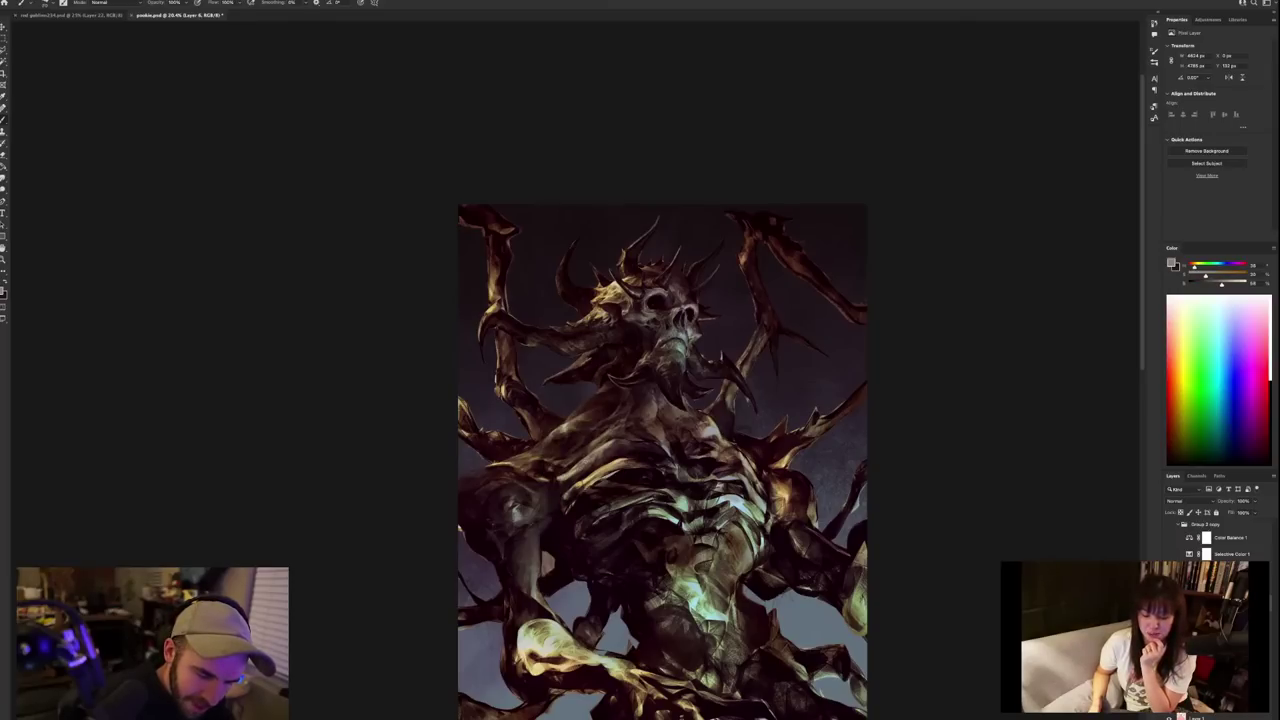
alt+click(589, 467)
alt+click(585, 471)
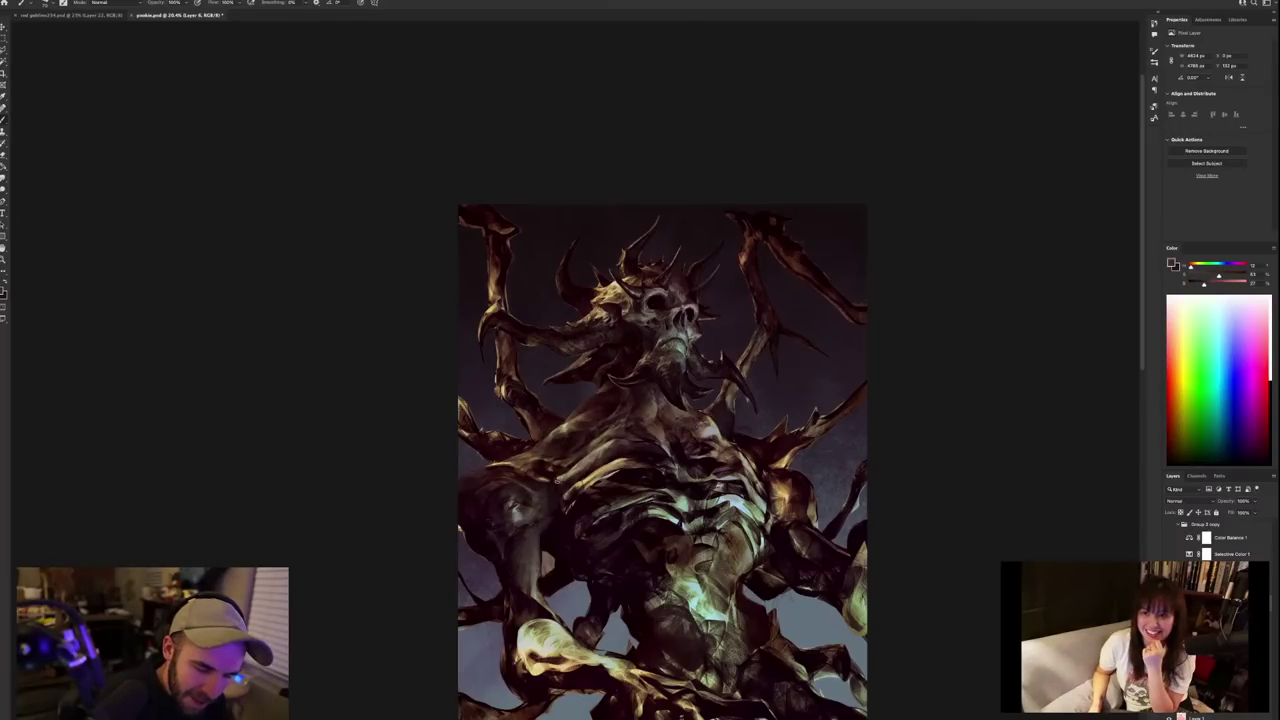
alt+click(566, 472)
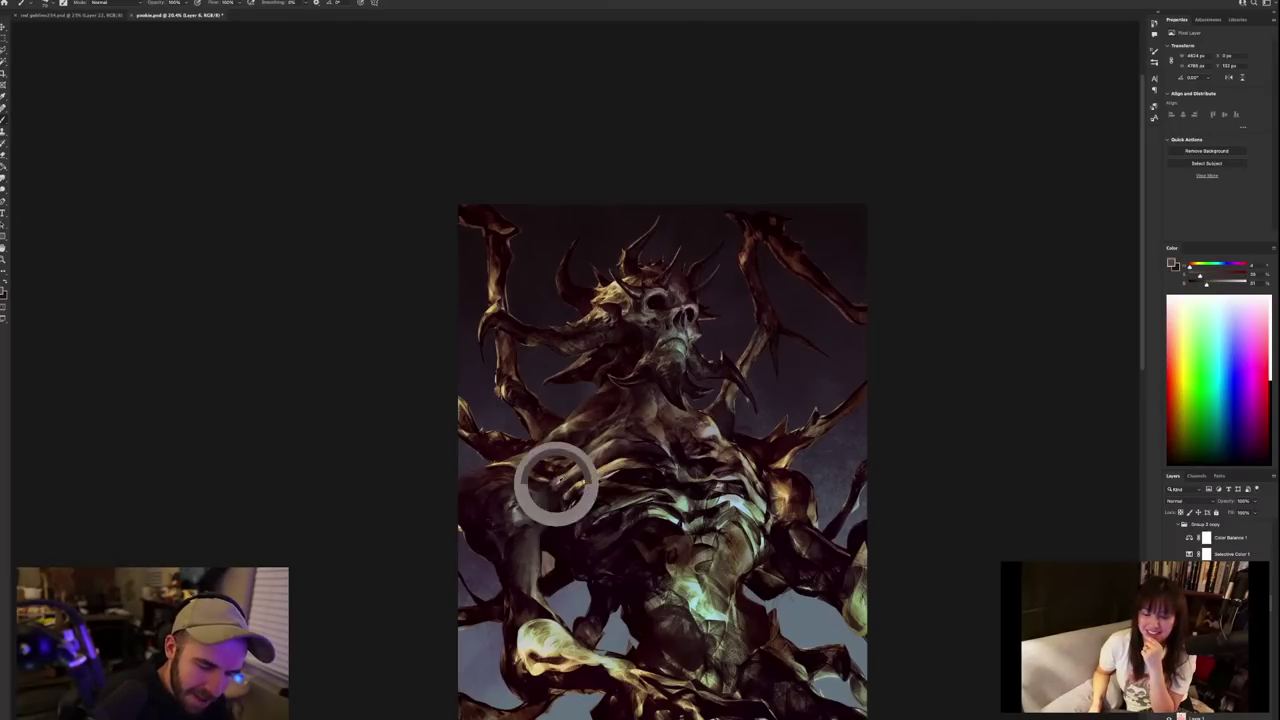
alt+click(557, 484)
alt+click(559, 488)
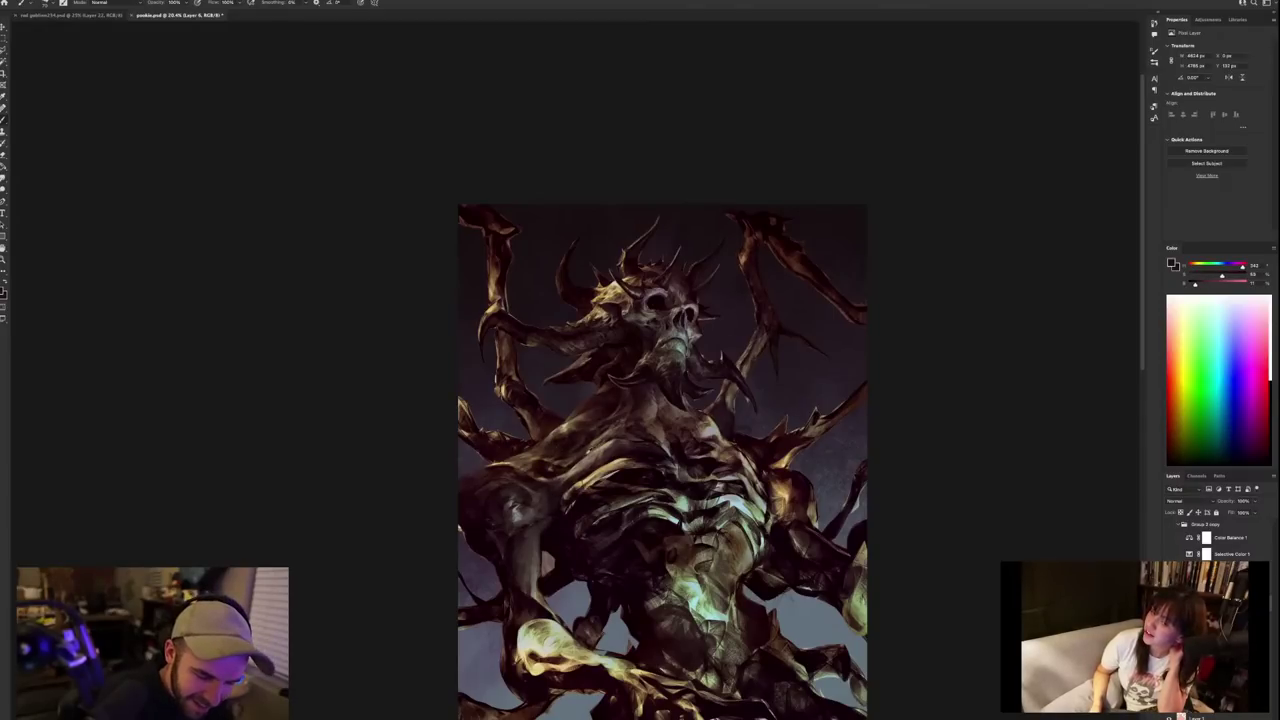
Sample near-black and olive-brown tones and sharpen the dark creases where the chest folds meet the rounded shoulder.
alt+click(565, 475)
alt+click(549, 475)
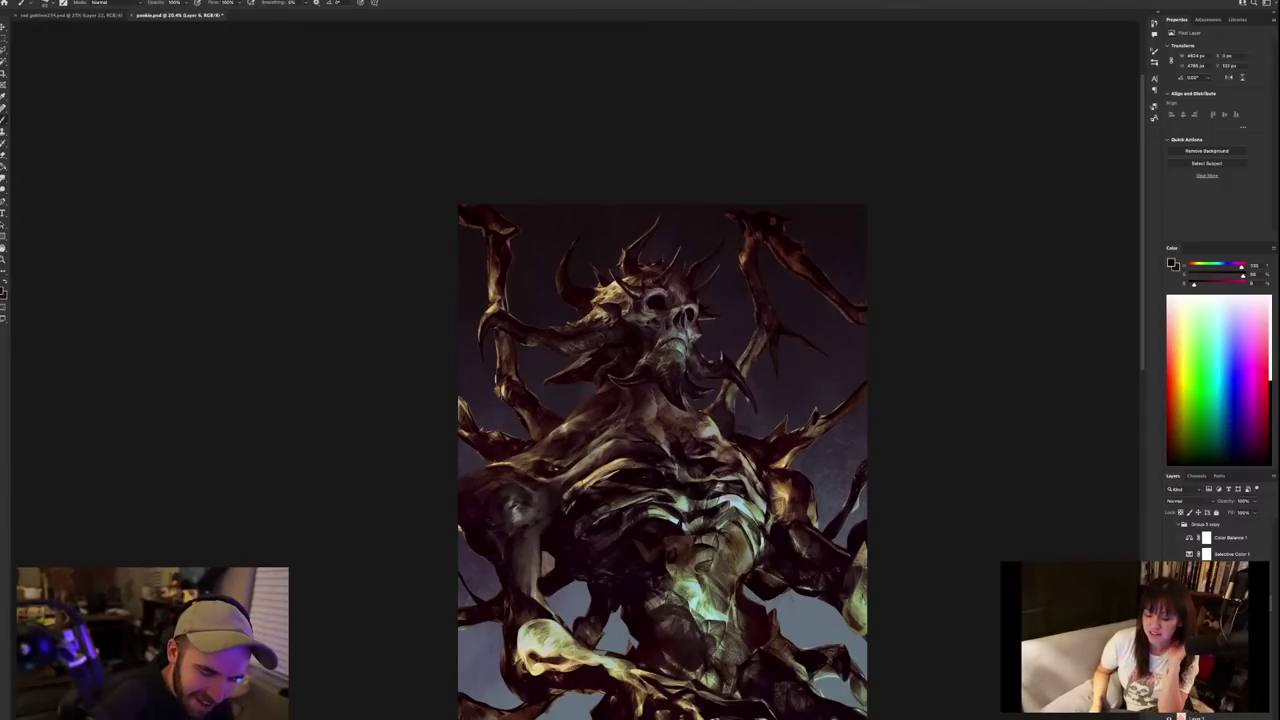
alt+click(560, 464)
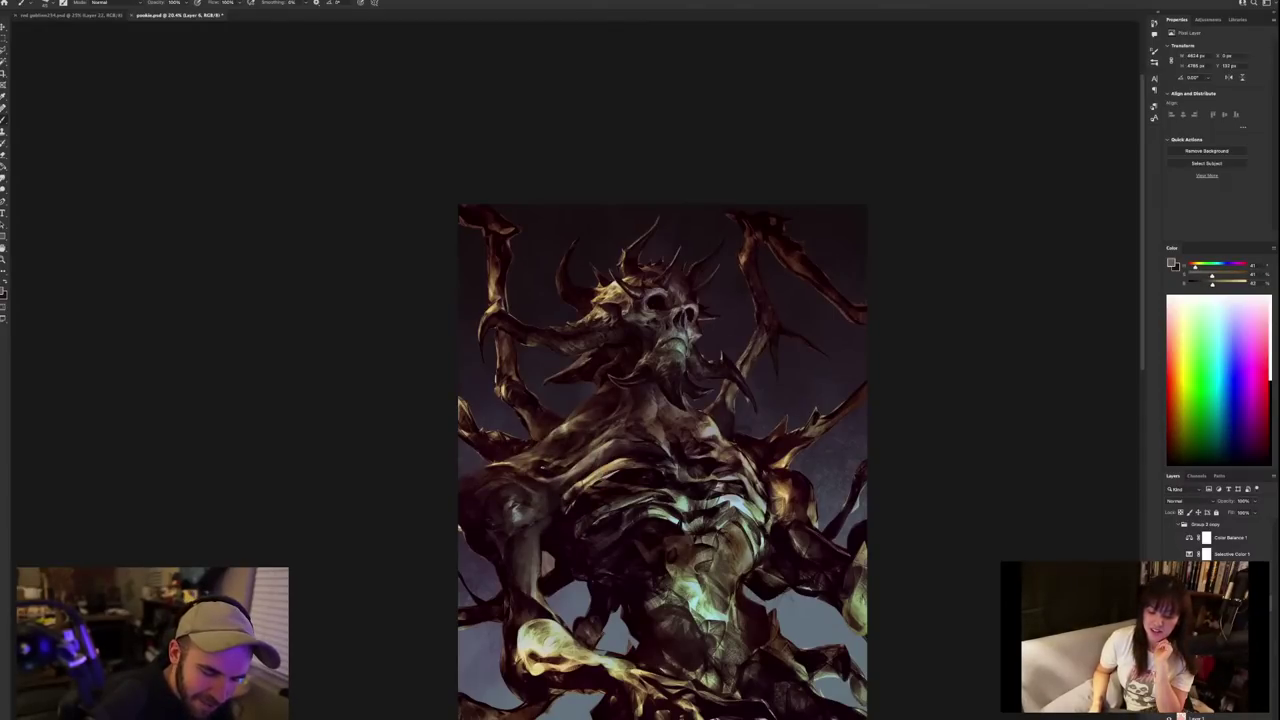
alt+click(552, 474)
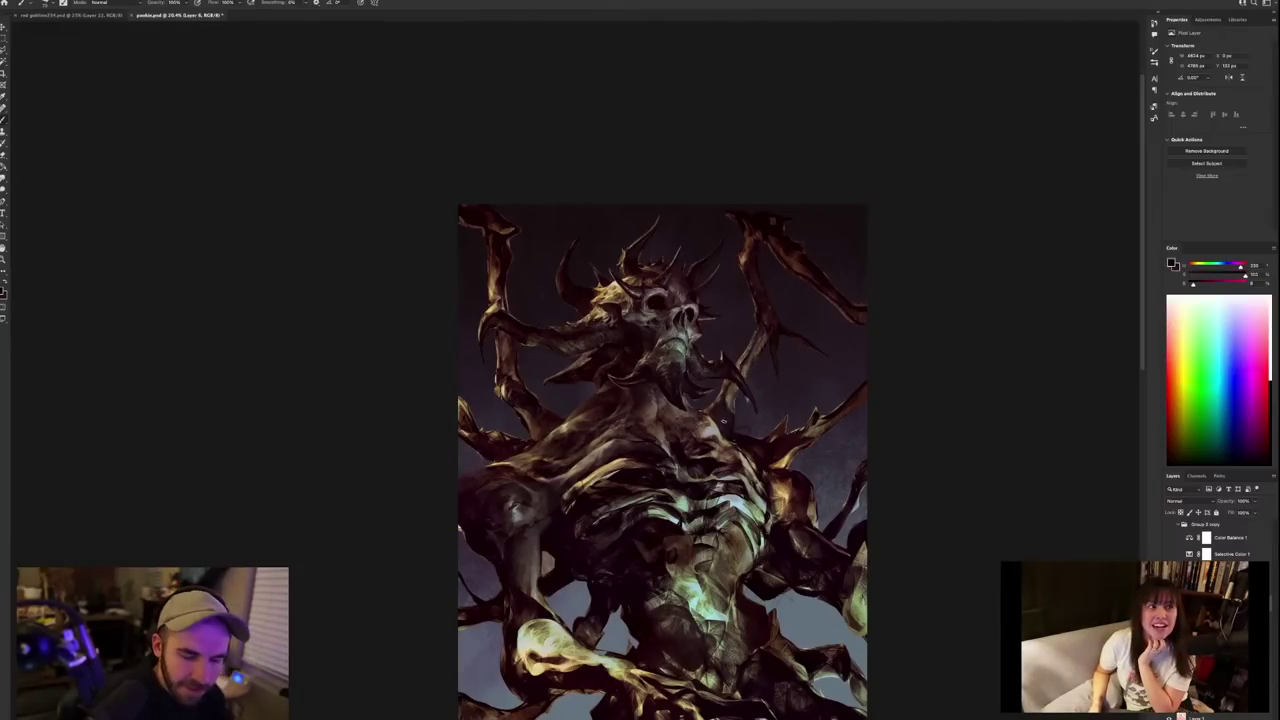
Sample brown, dark reddish-brown and near-black tones and blend the base of the thin limb into the top of the shoulder.
alt+click(545, 450)
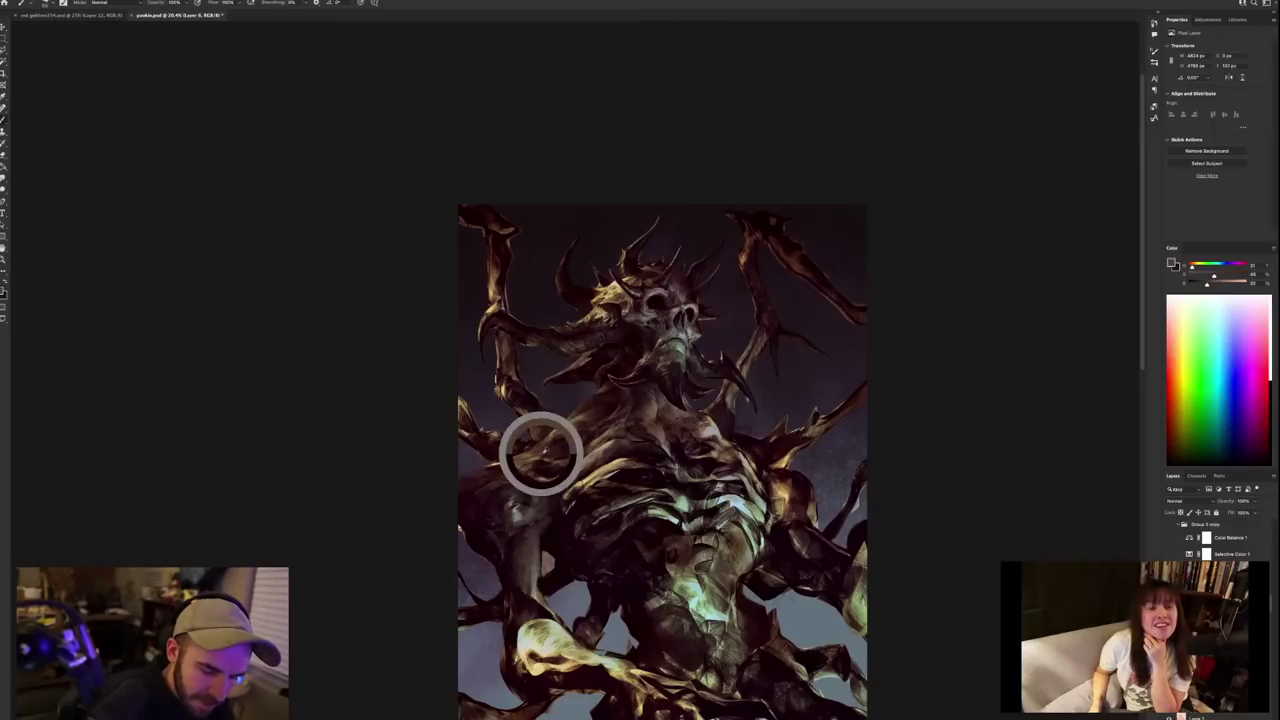
alt+click(563, 448)
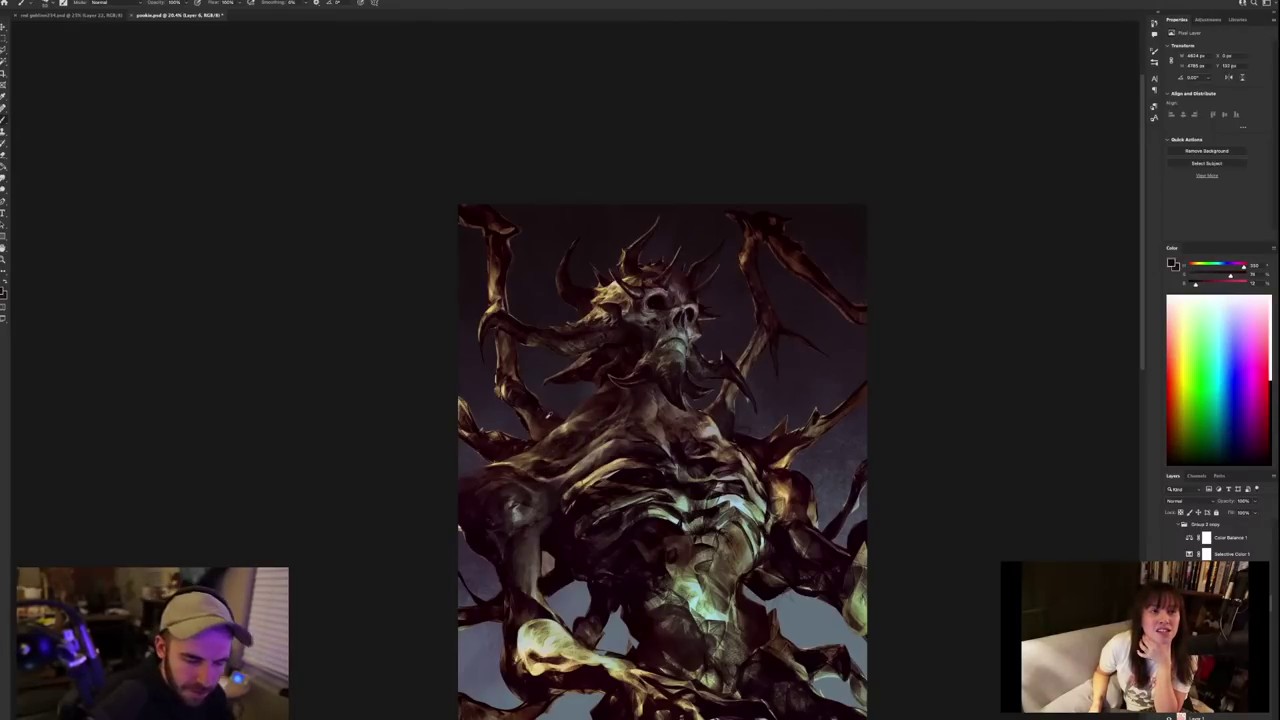
alt+click(549, 430)
alt+click(541, 427)
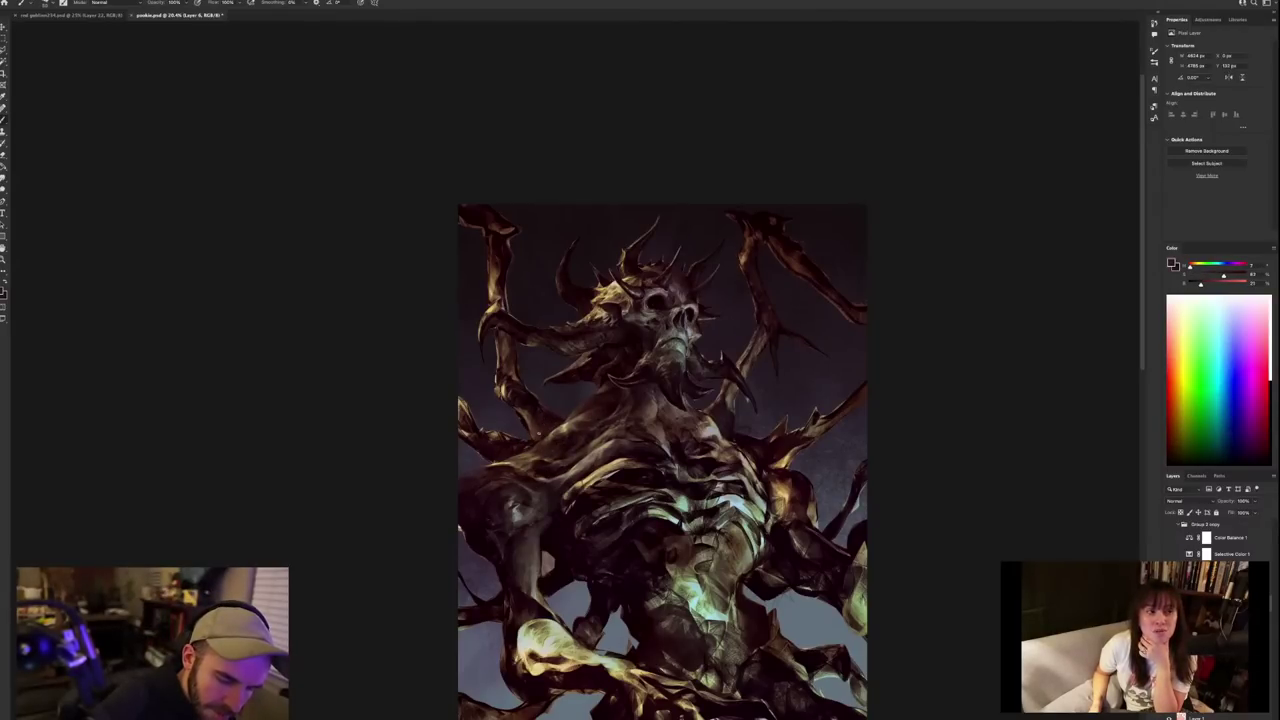
alt+click(531, 410)
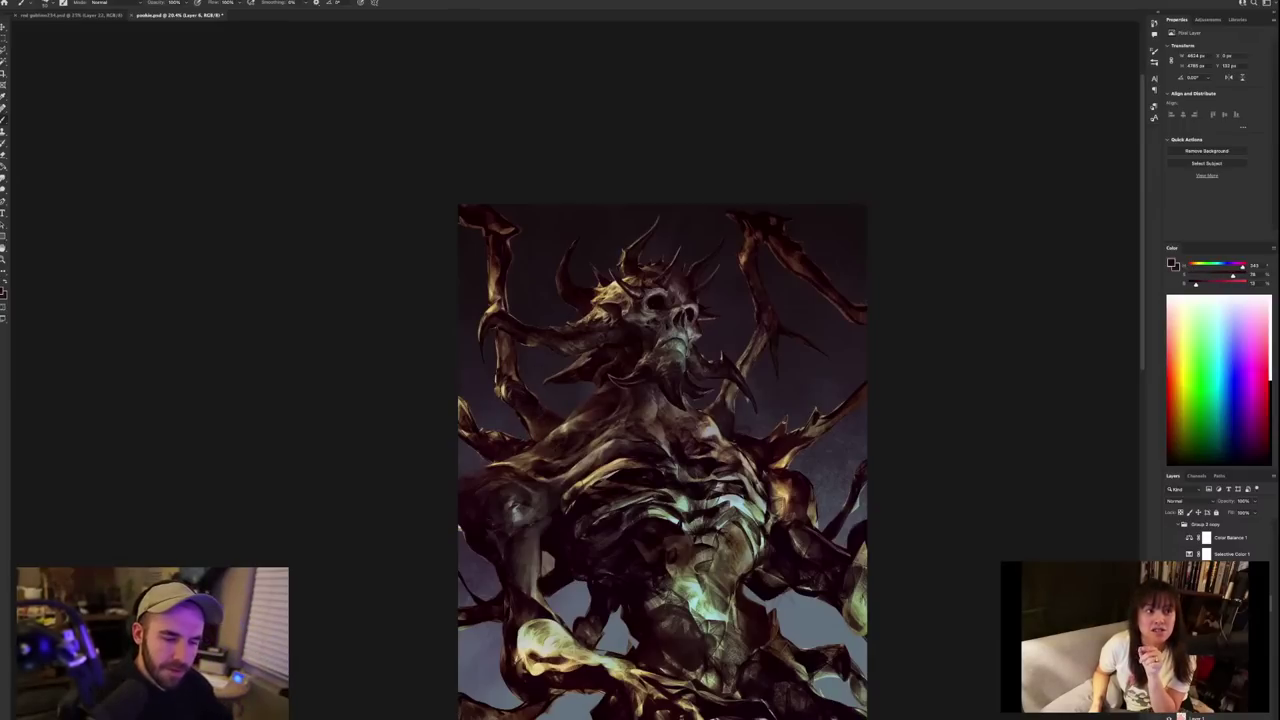
alt+click(543, 421)
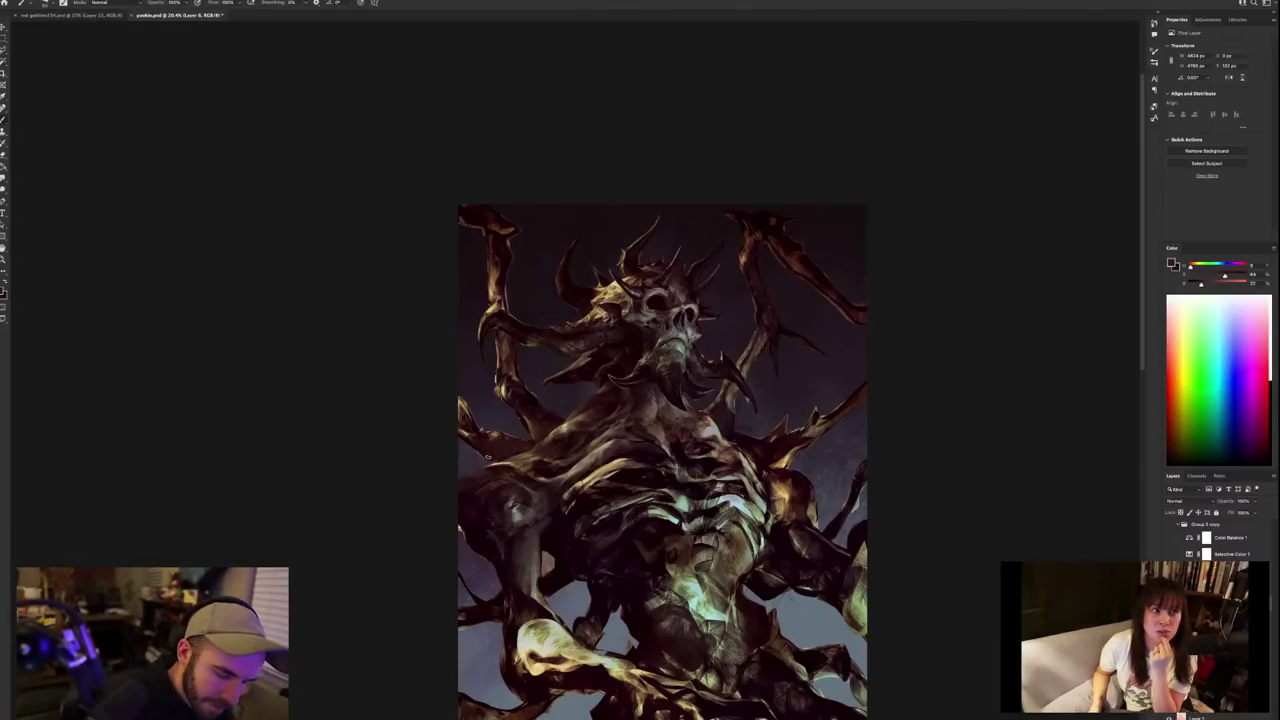
Sample near-black and warm brown tones and clean up the spiky limb at the canvas edge and the thin limb above it.
scroll(592, 388, down, 4)
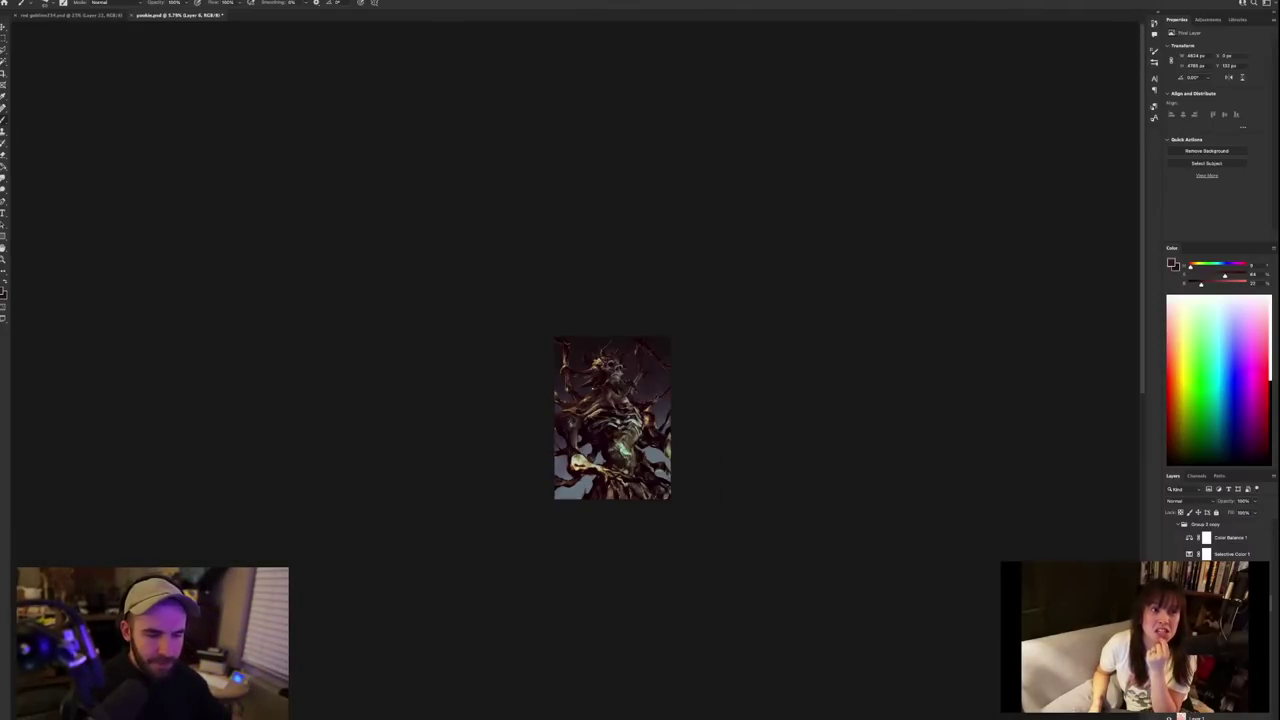
scroll(592, 388, up, 4)
alt+click(468, 440)
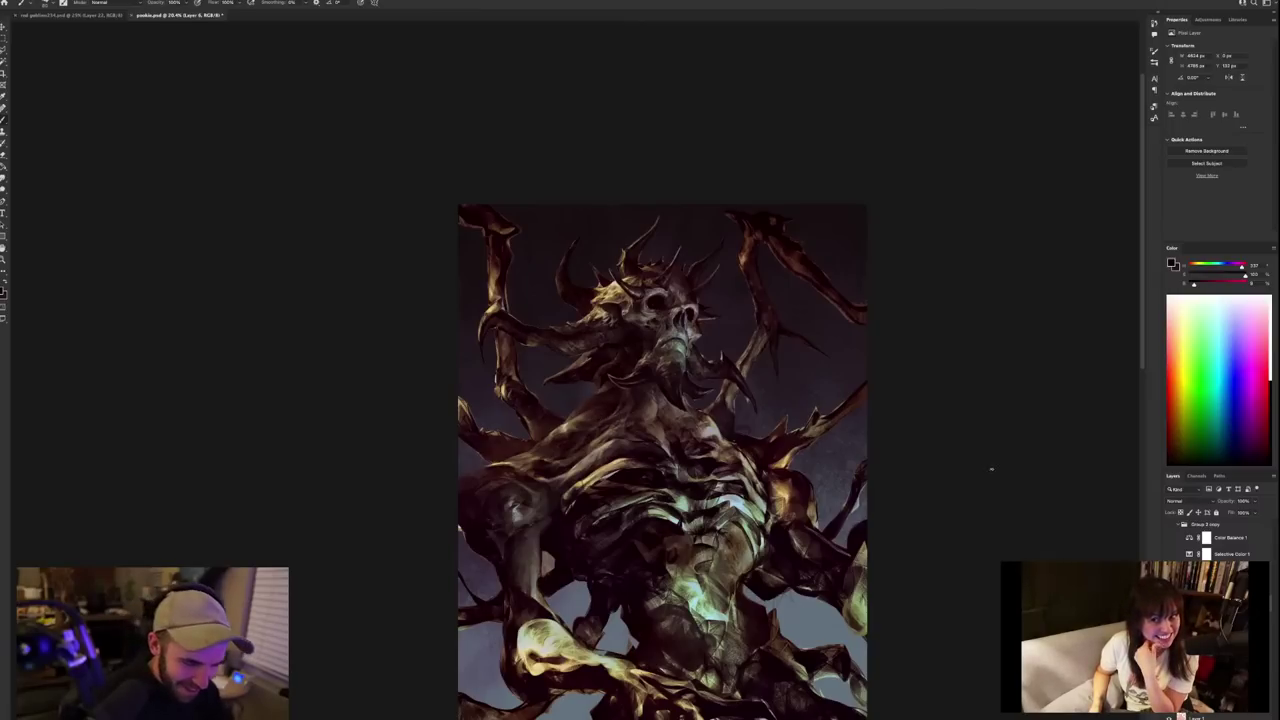
alt+click(510, 338)
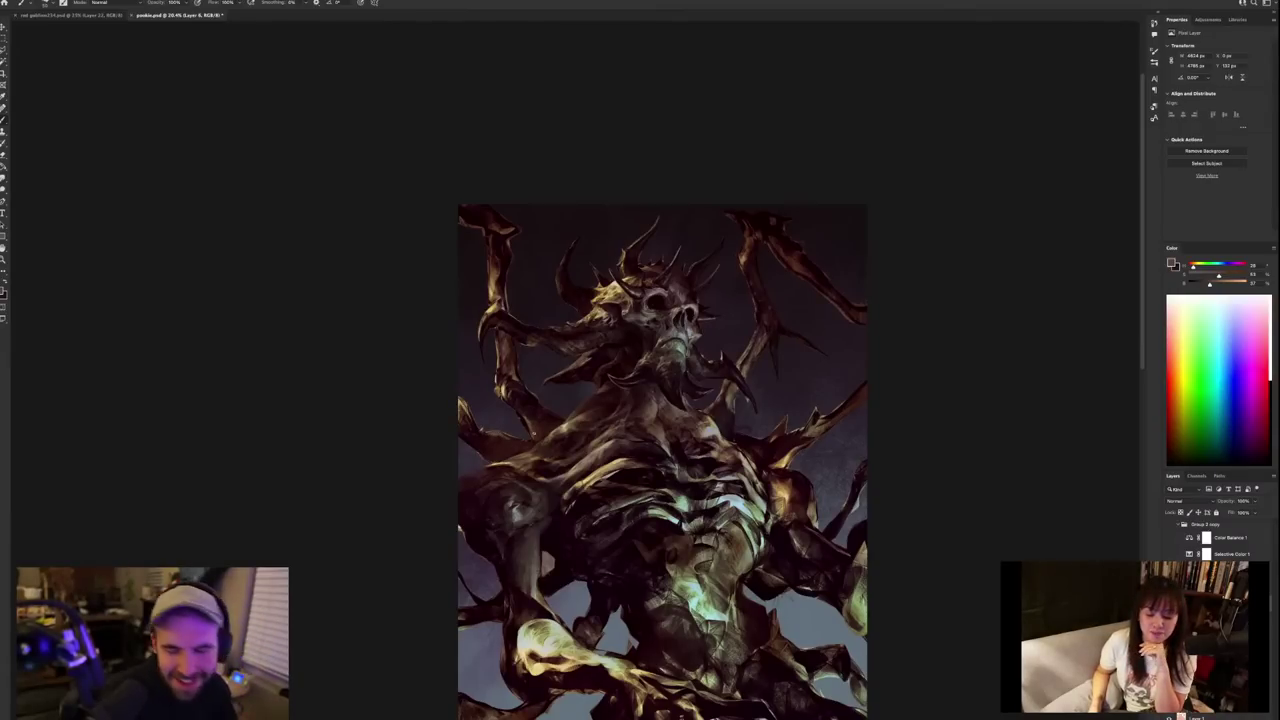
alt+click(537, 393)
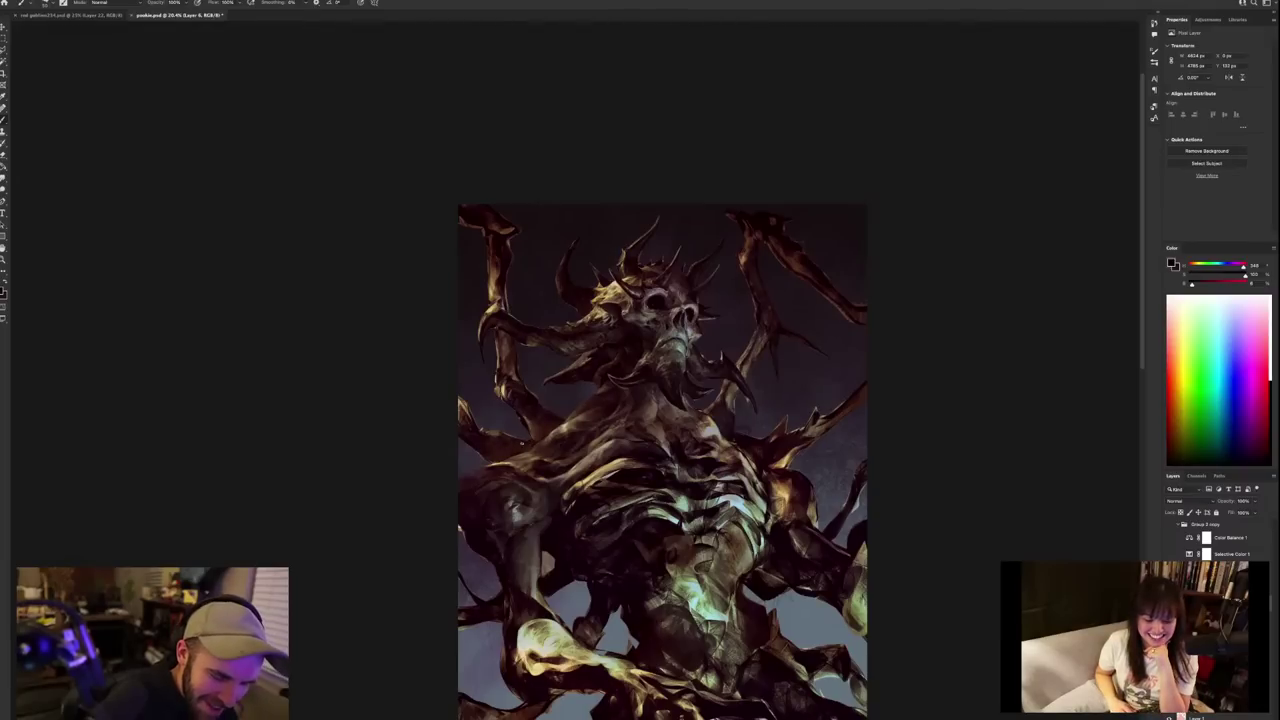
Sample olive-grey, dark brown and near-black tones and refine the shading on the thin limb's middle segment below its hooked joint.
scroll(867, 445, down, 5)
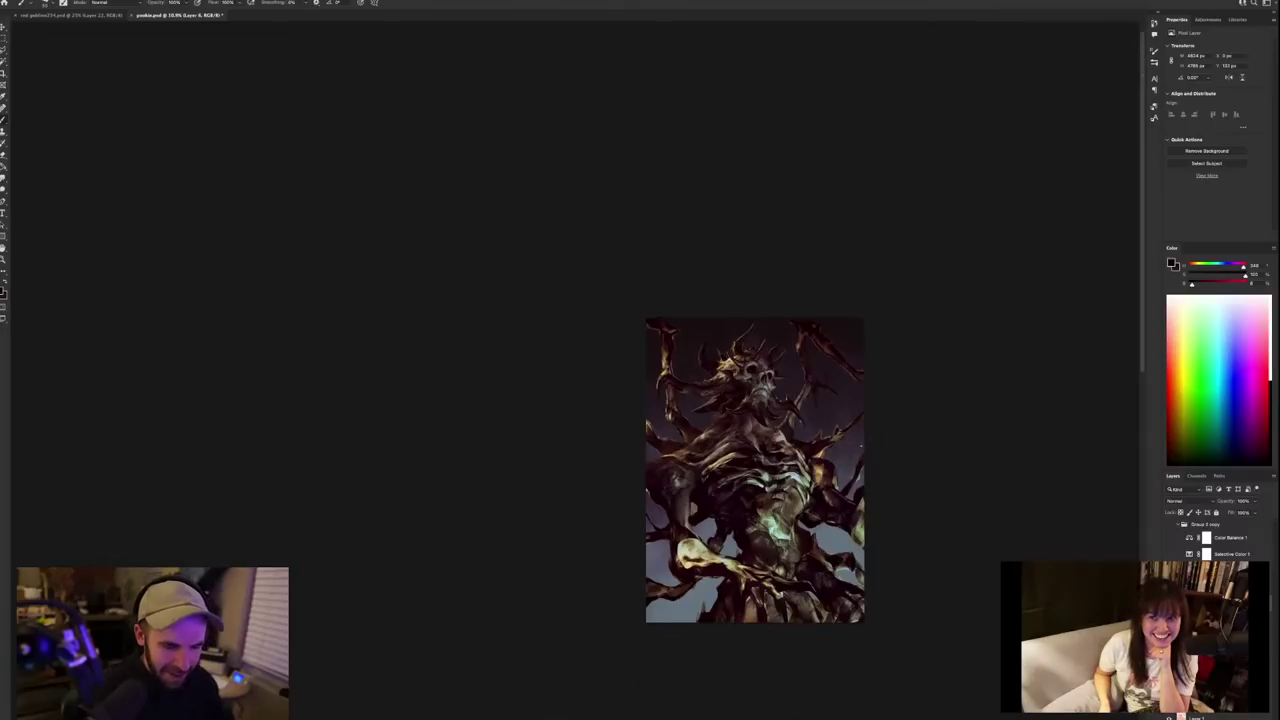
scroll(863, 445, up, 4)
scroll(861, 446, up, 3)
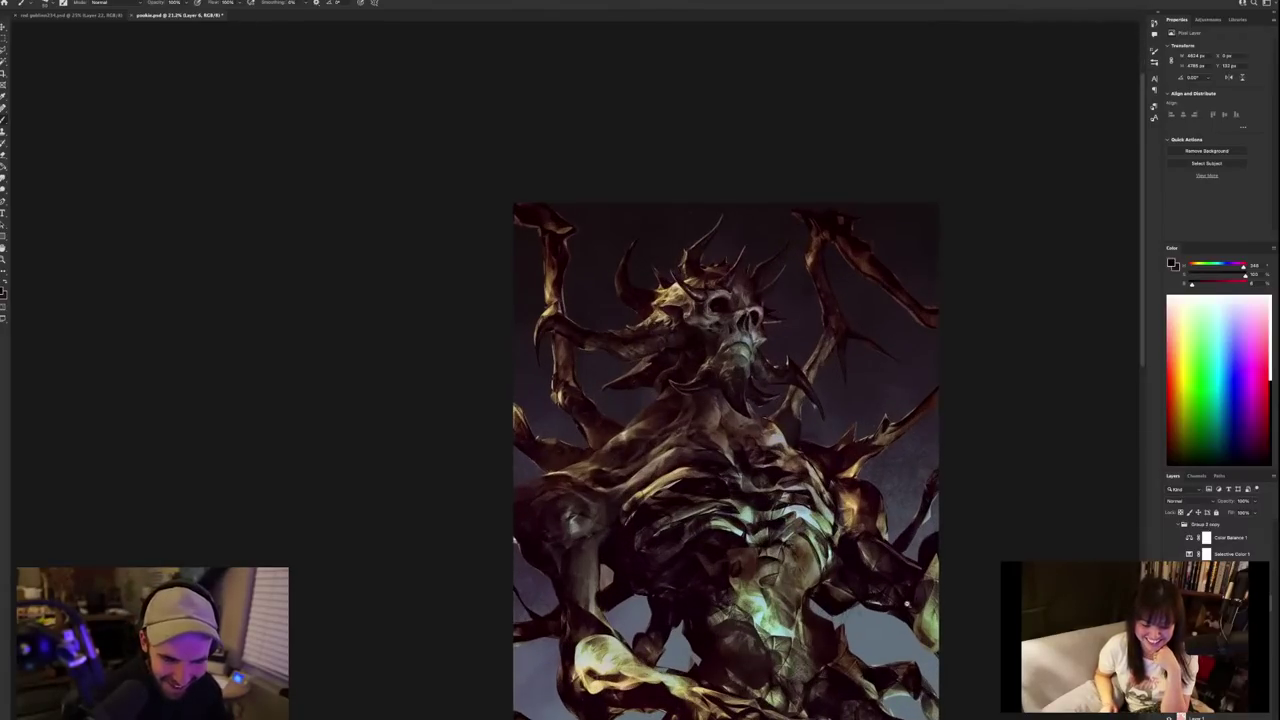
drag(955, 427, 863, 417)
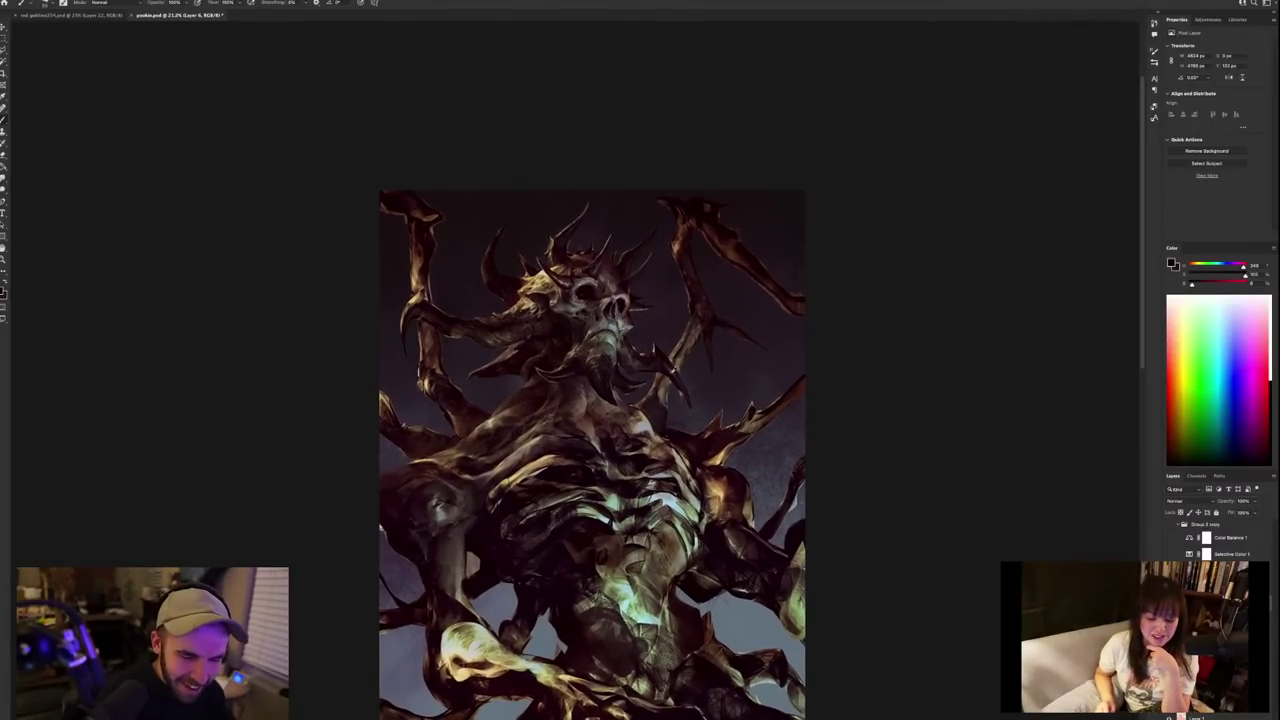
alt+click(601, 339)
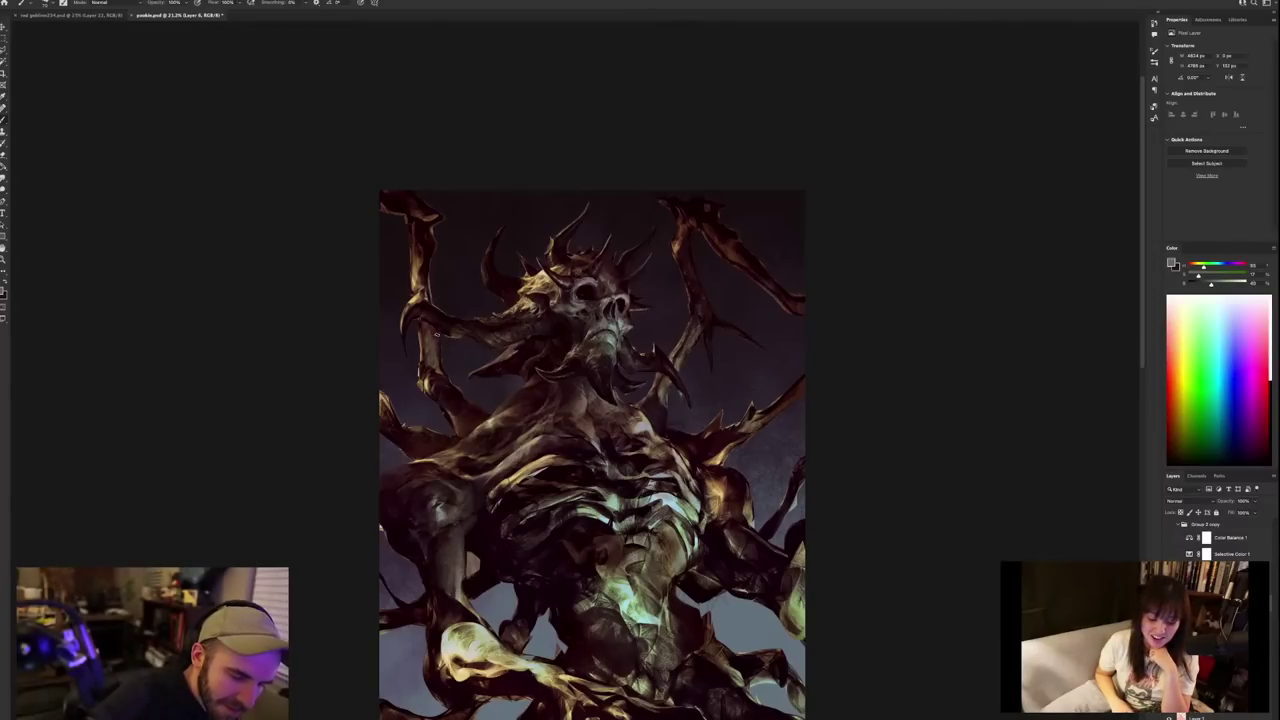
alt+click(424, 350)
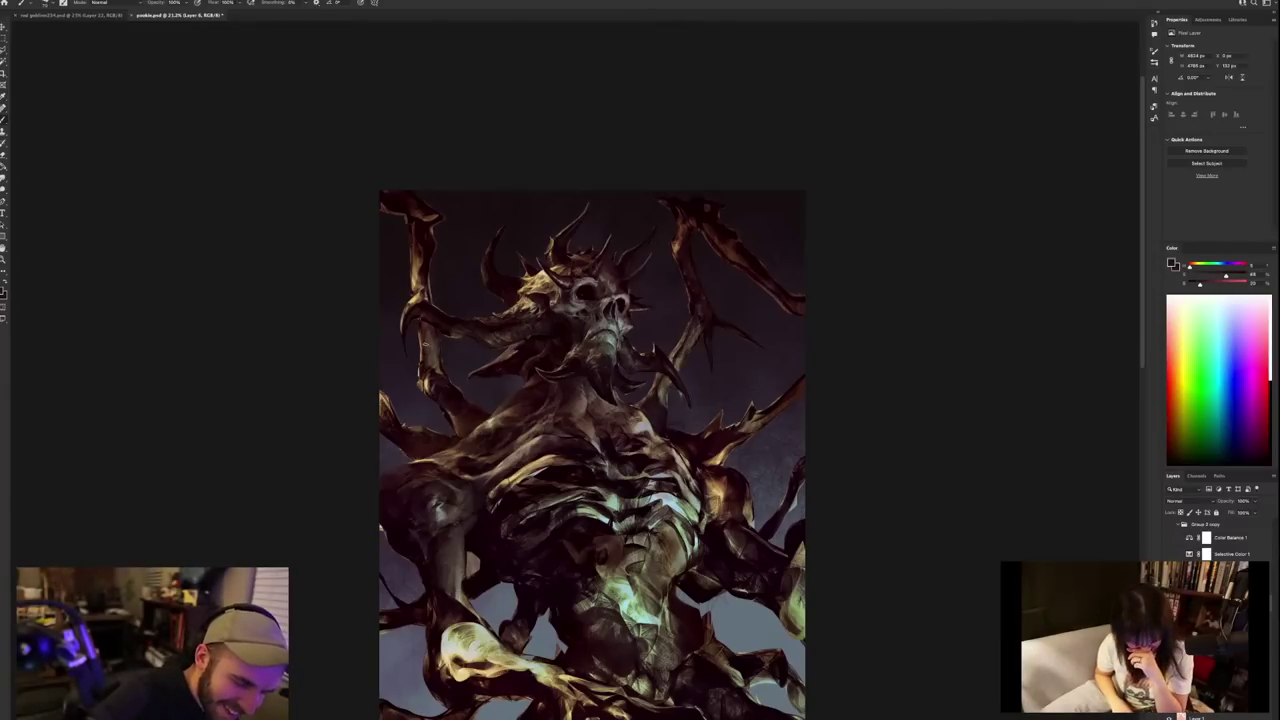
alt+click(426, 352)
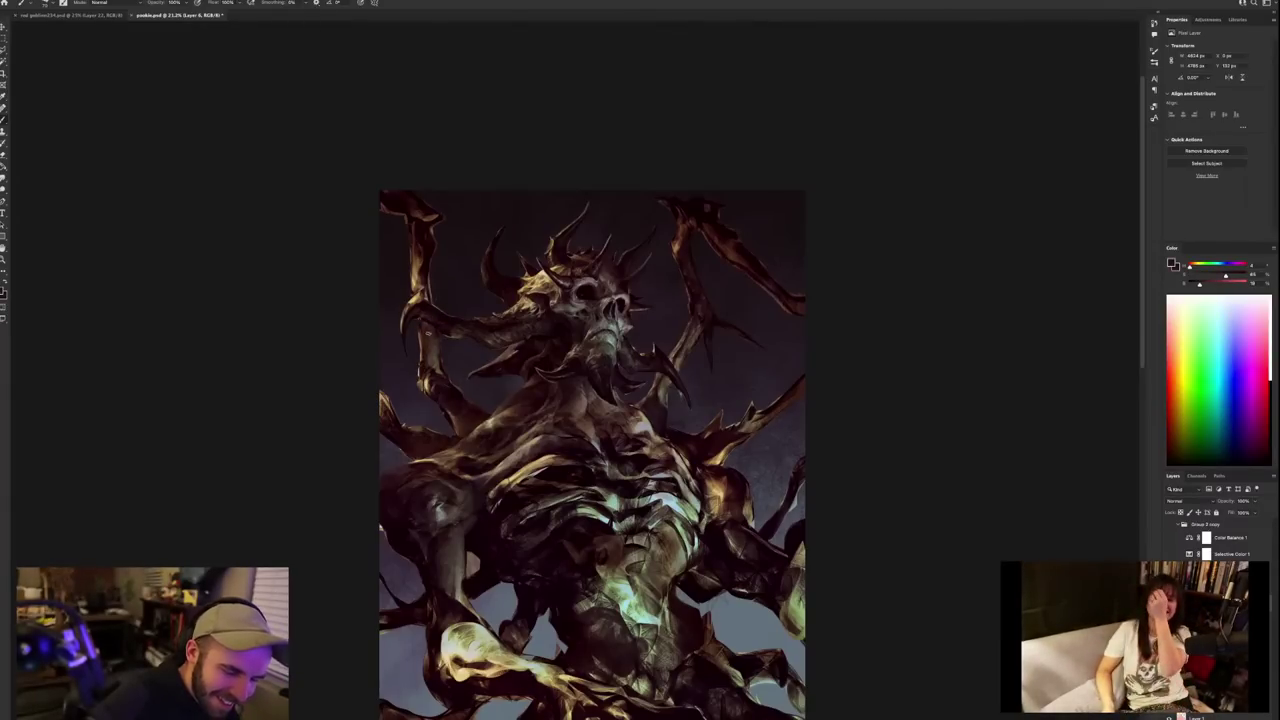
alt+click(430, 328)
alt+click(419, 325)
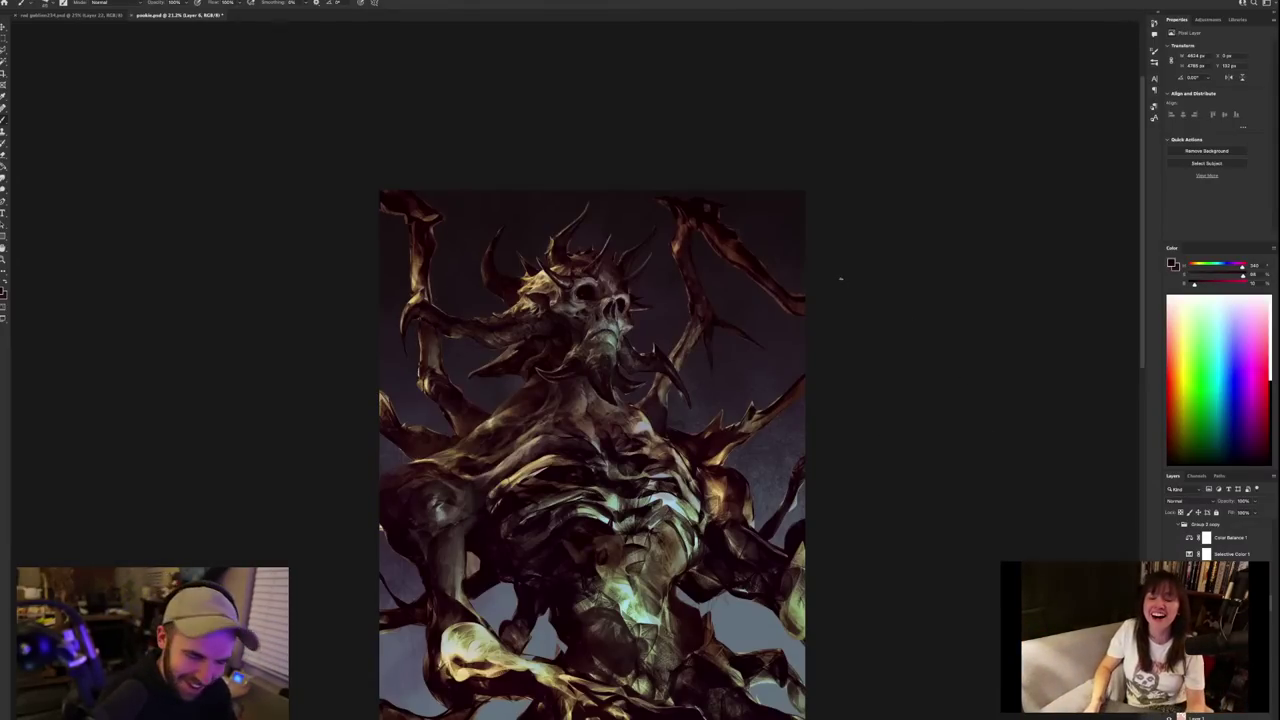
alt+click(434, 353)
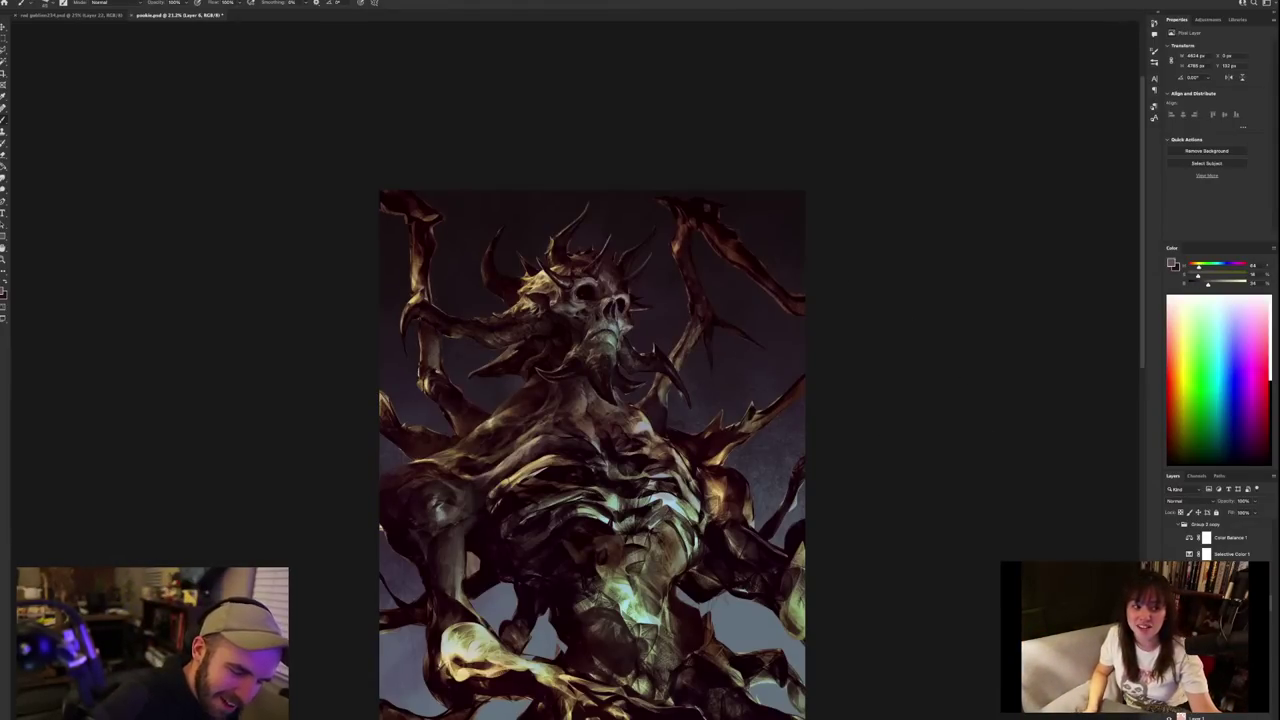
Sample dark purple, near-black and reddish-brown tones and refine the top of the thin limb's middle segment where it meets the hooked joint.
alt+click(443, 362)
alt+click(437, 350)
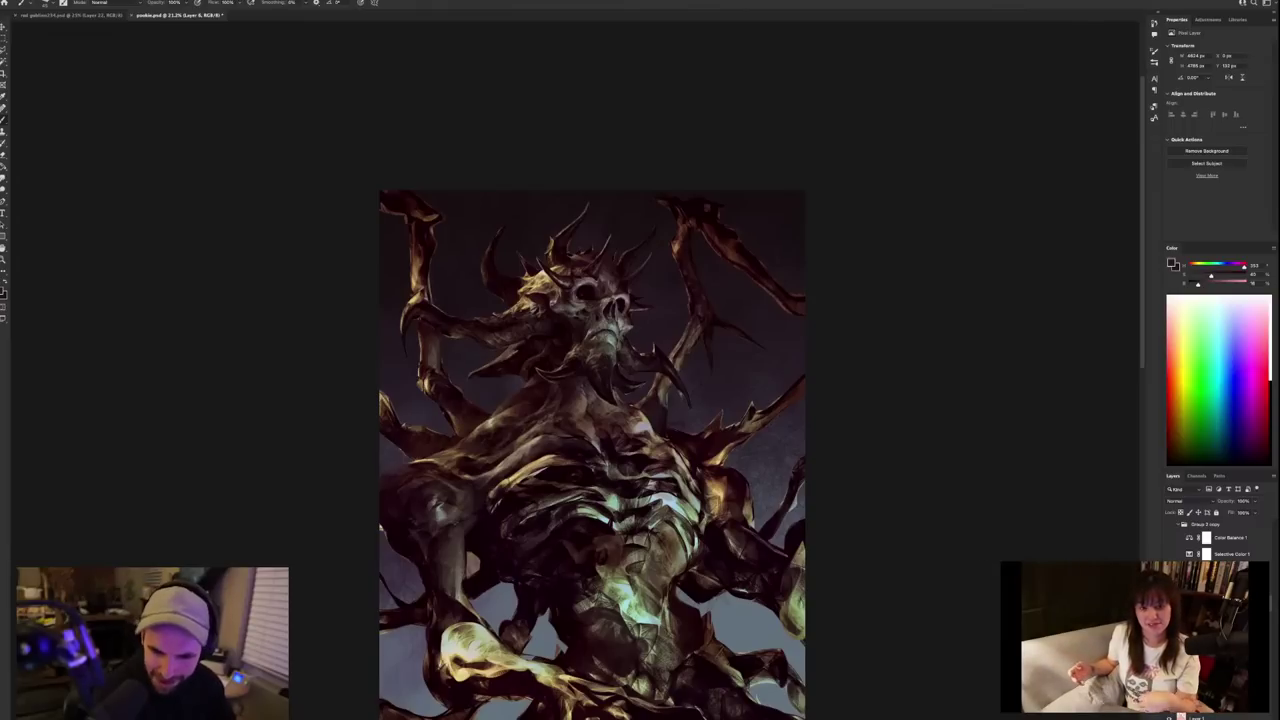
alt+click(439, 331)
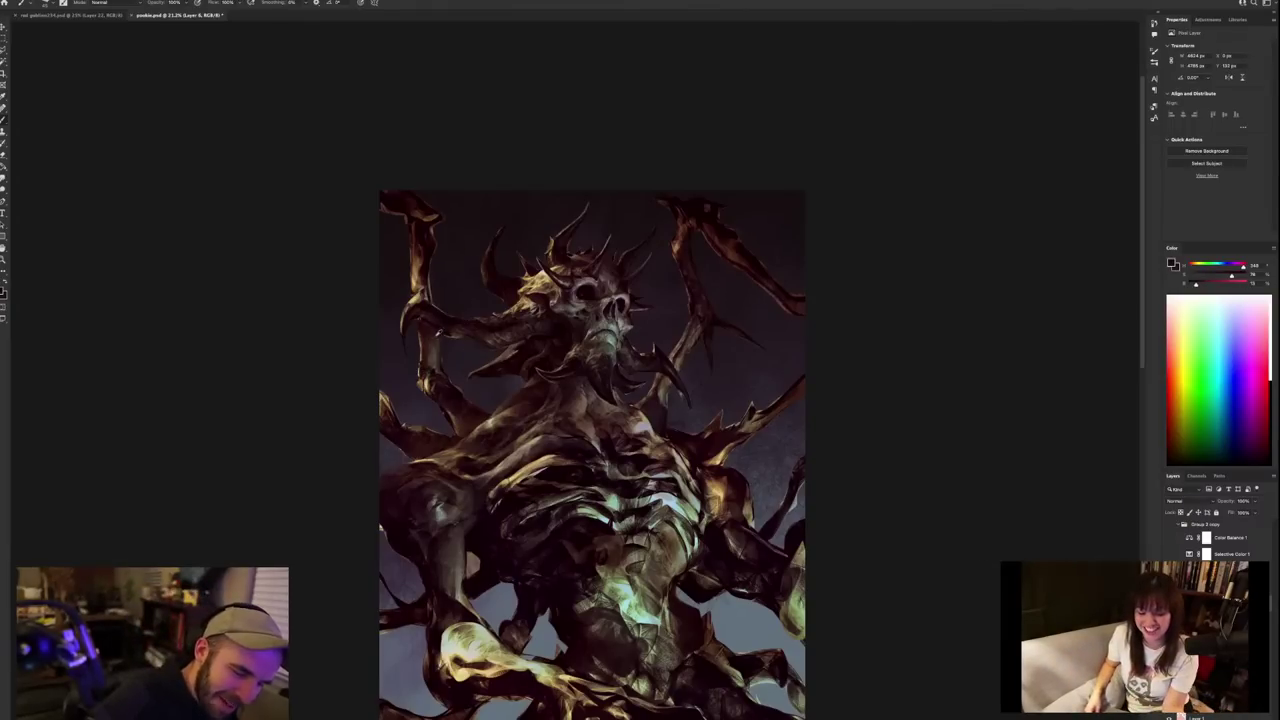
alt+click(433, 331)
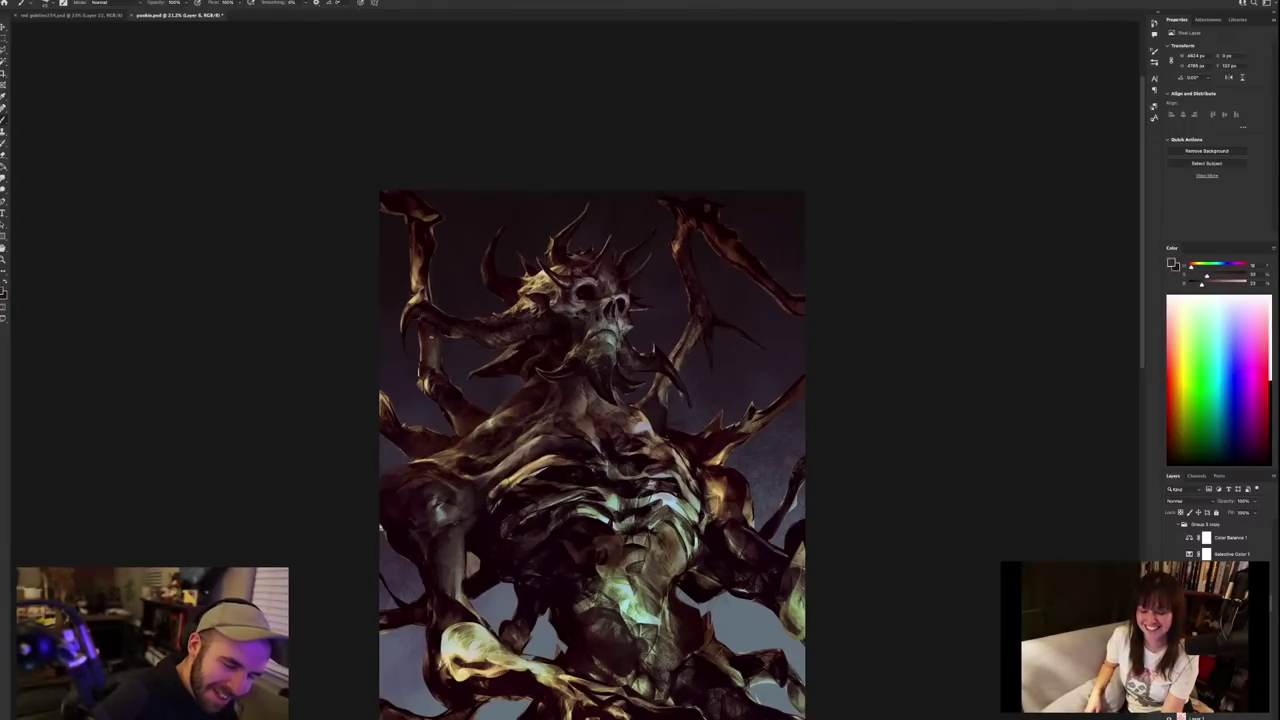
alt+click(431, 325)
alt+click(430, 331)
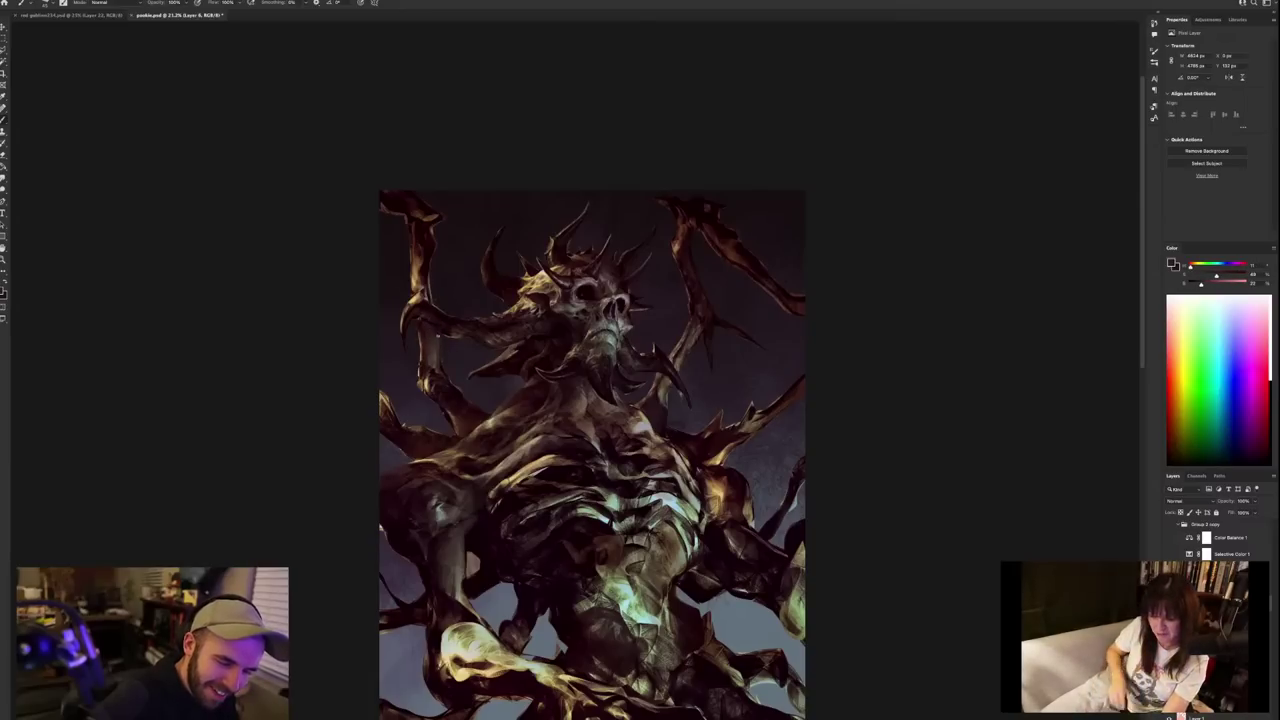
Sample olive-grey, dark purple and near-black tones and clean up the silhouette around the thin limb's lower knobby joint.
alt+click(447, 368)
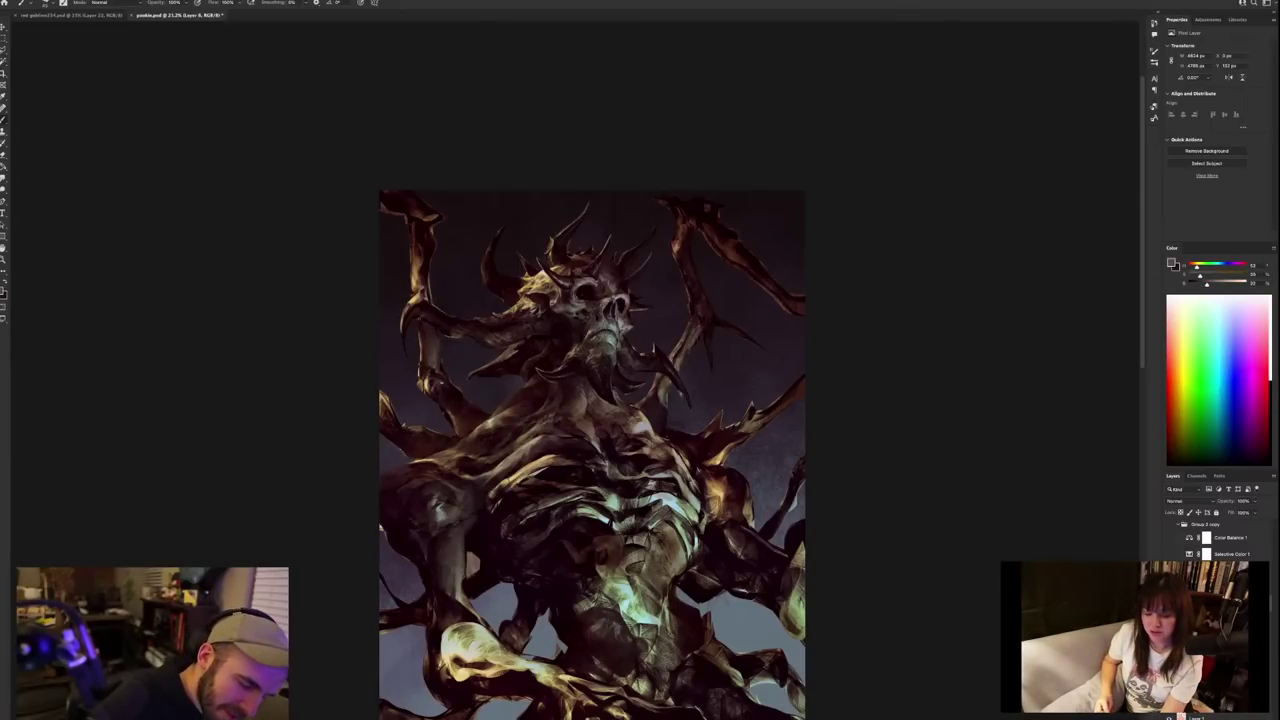
alt+click(444, 388)
alt+click(450, 389)
alt+click(450, 389)
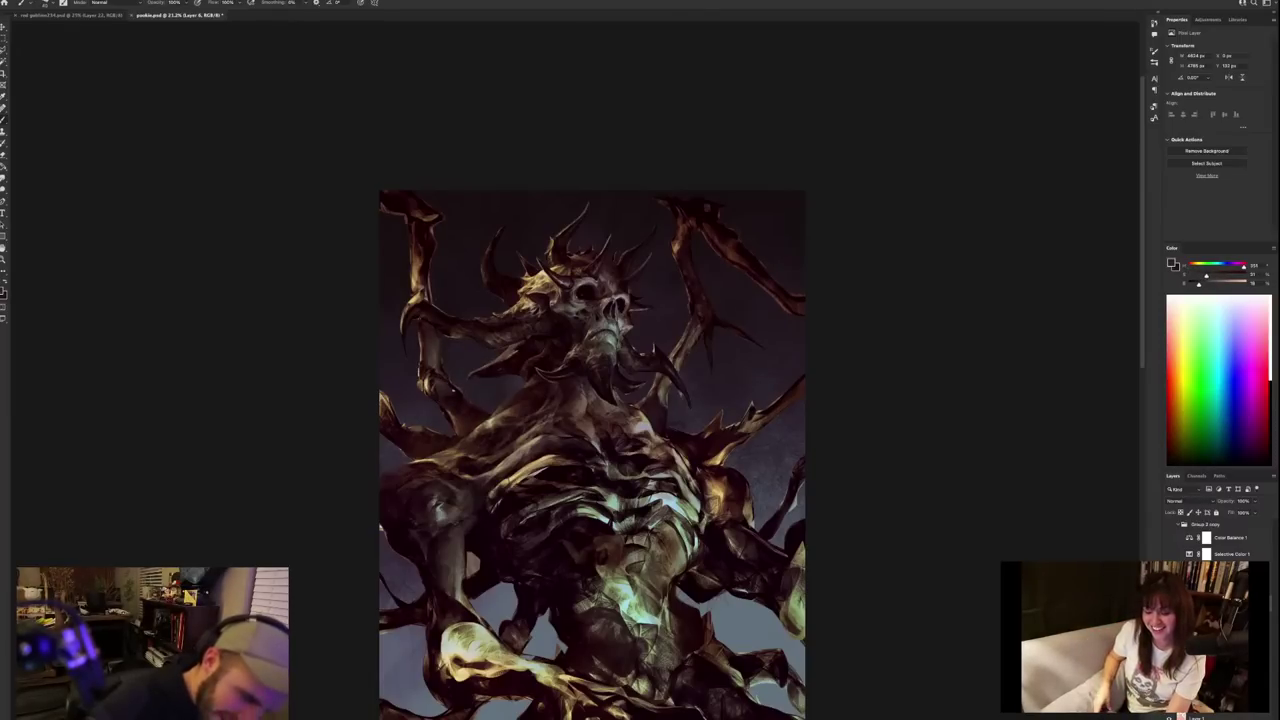
alt+click(433, 390)
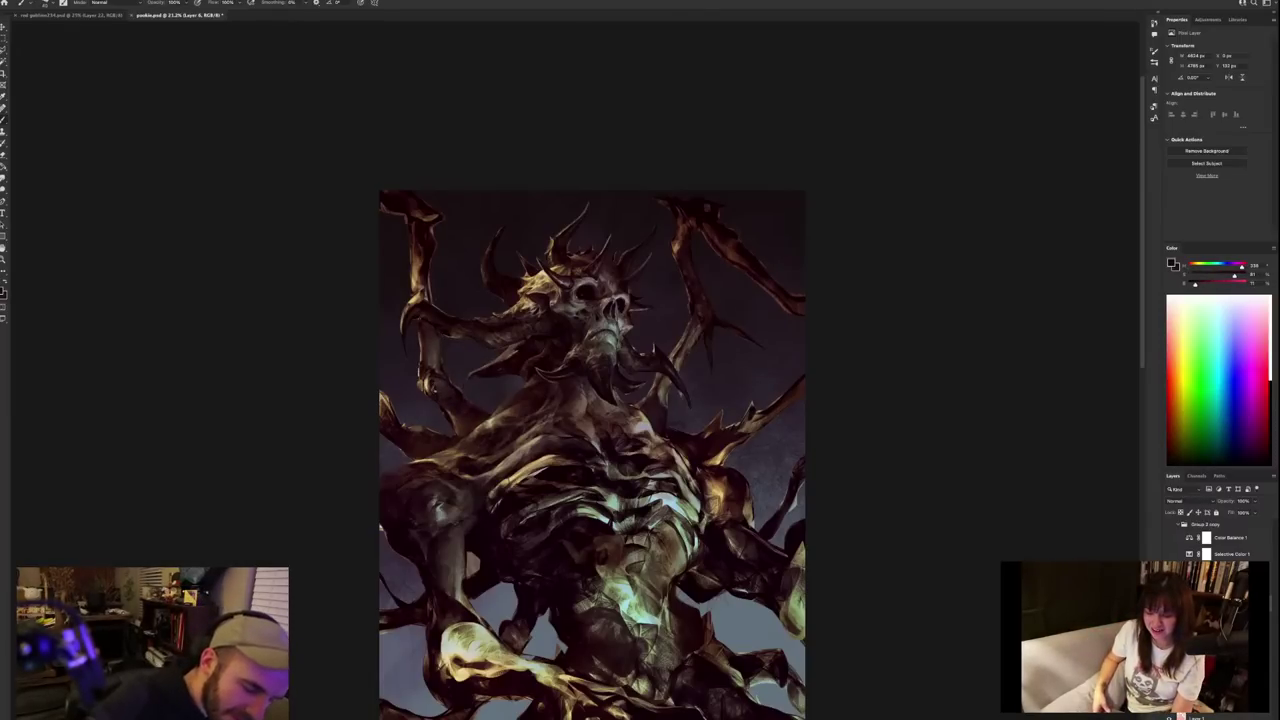
Sample mid-brown and near-black tones and repaint the highlights and dark accents on the thin limb's lower knobby joint.
alt+click(437, 369)
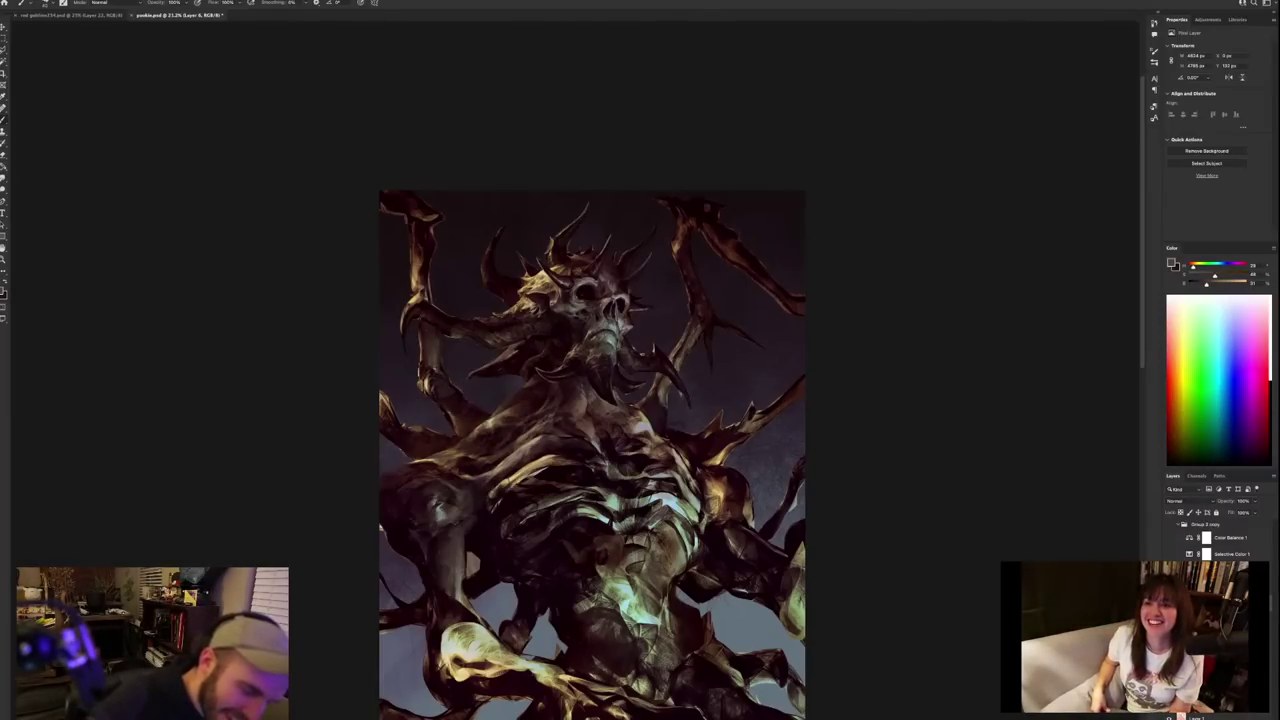
alt+click(433, 378)
alt+click(432, 368)
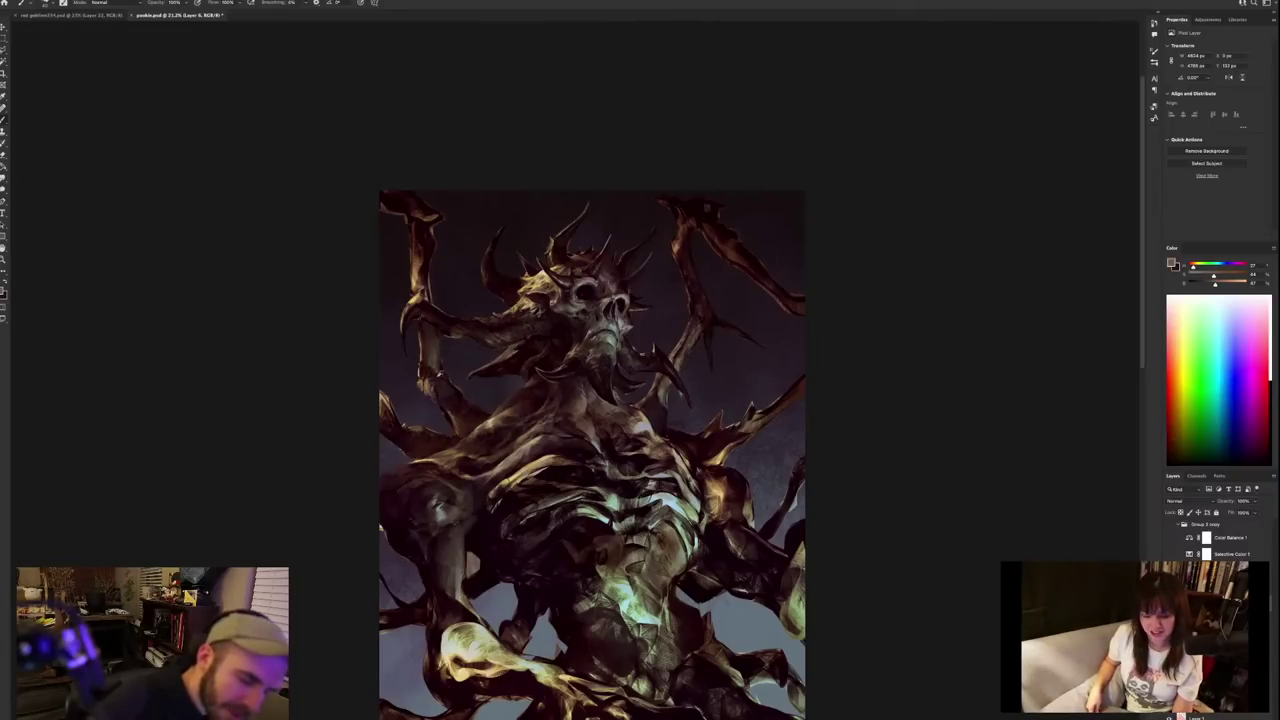
alt+click(440, 393)
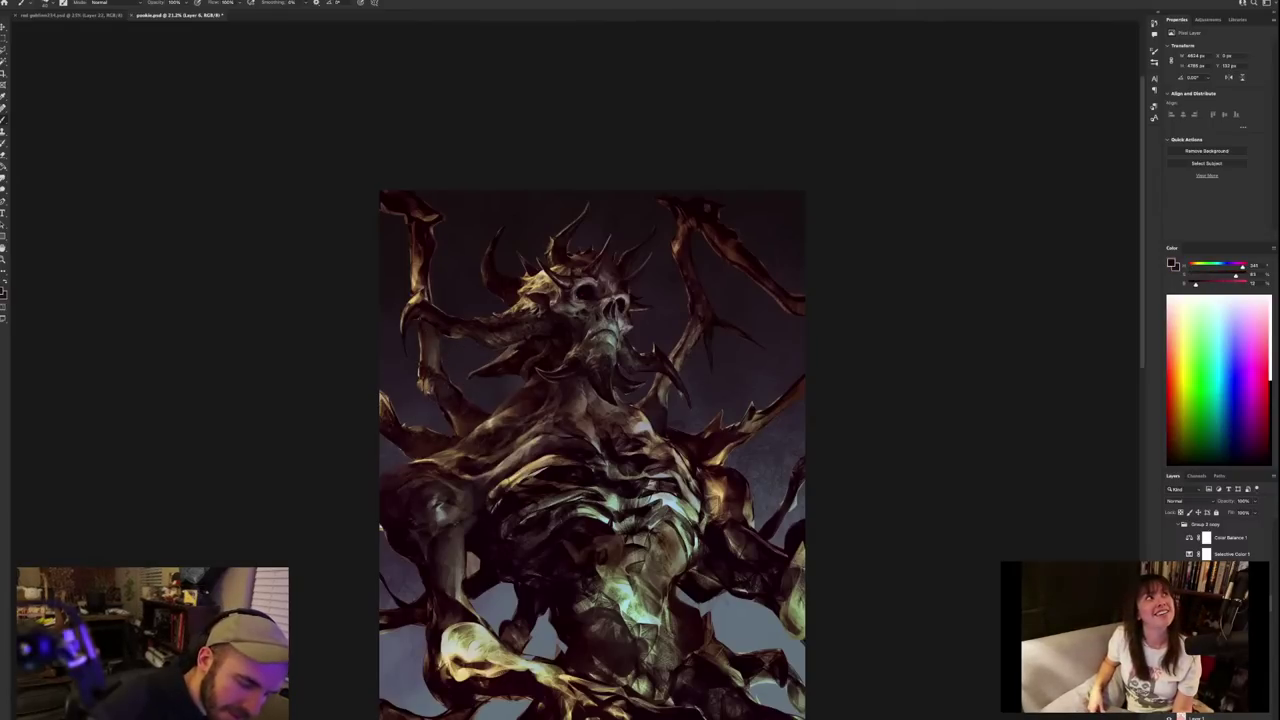
alt+click(424, 384)
alt+click(426, 381)
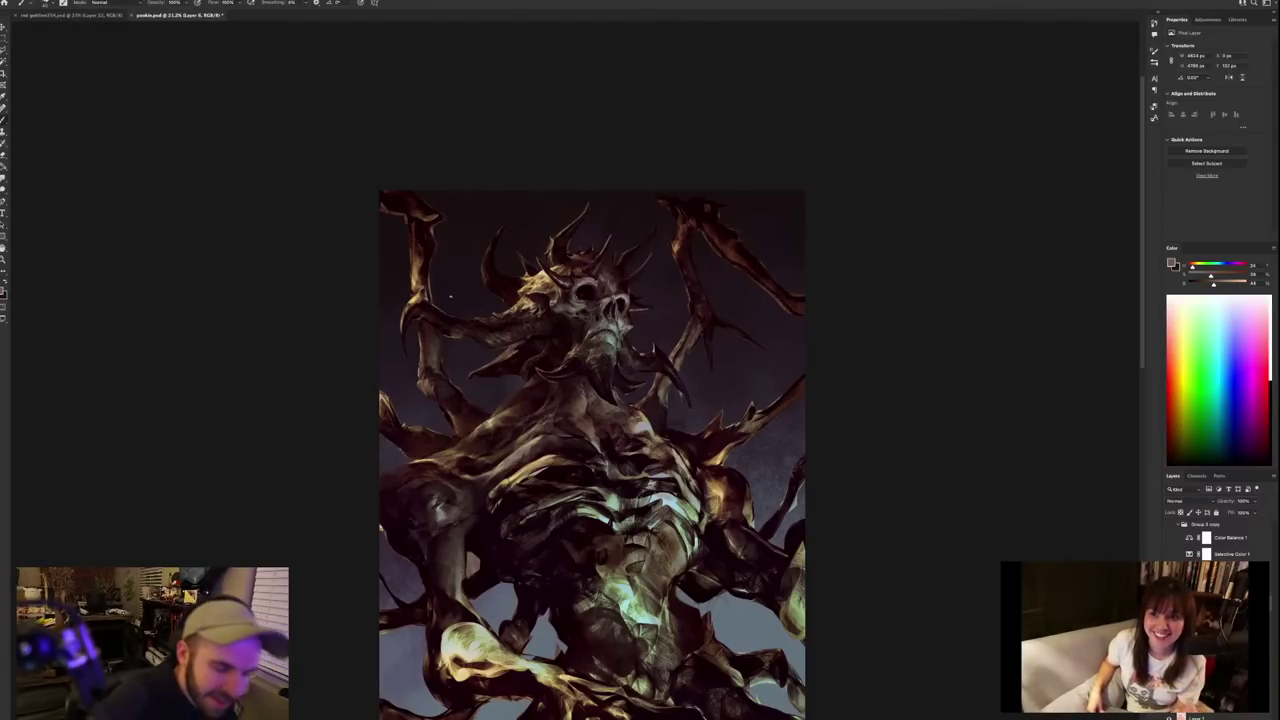
alt+click(438, 385)
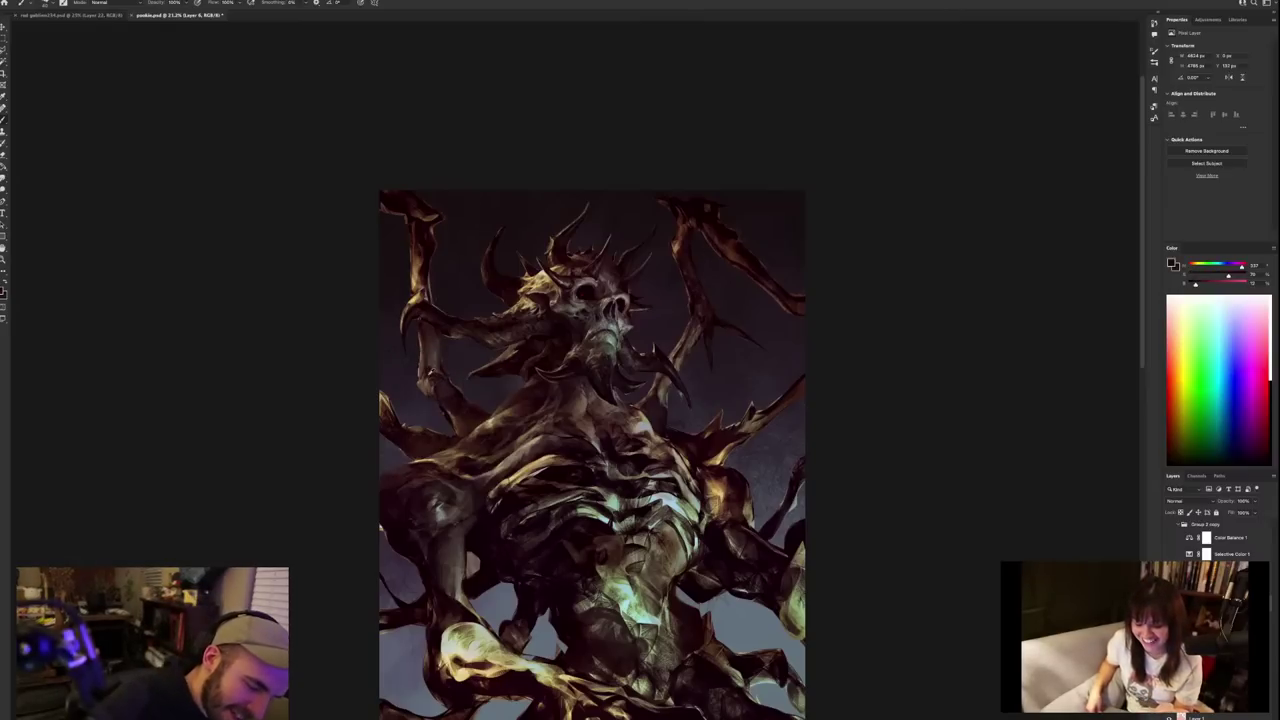
alt+click(433, 372)
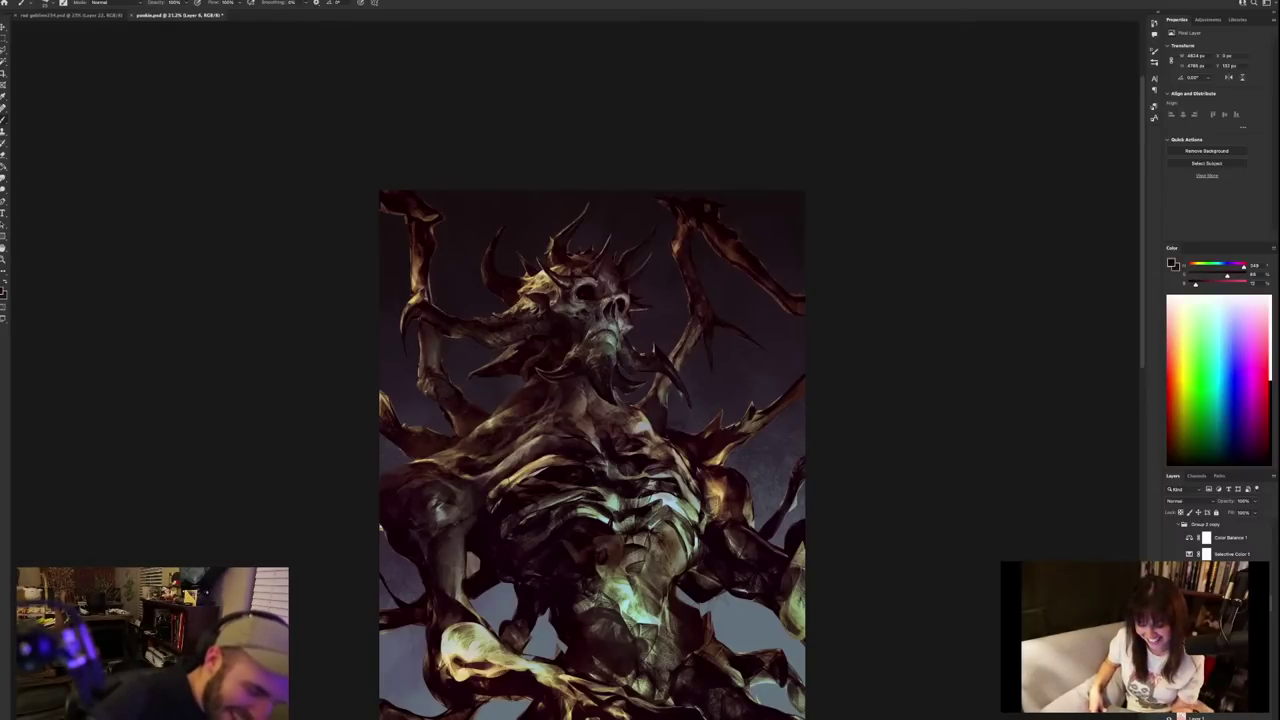
Sample brown, near-black and dark reddish-brown tones and refine the thin limb's lowest segment between the knobby joint and the shoulder.
scroll(438, 372, down, 1)
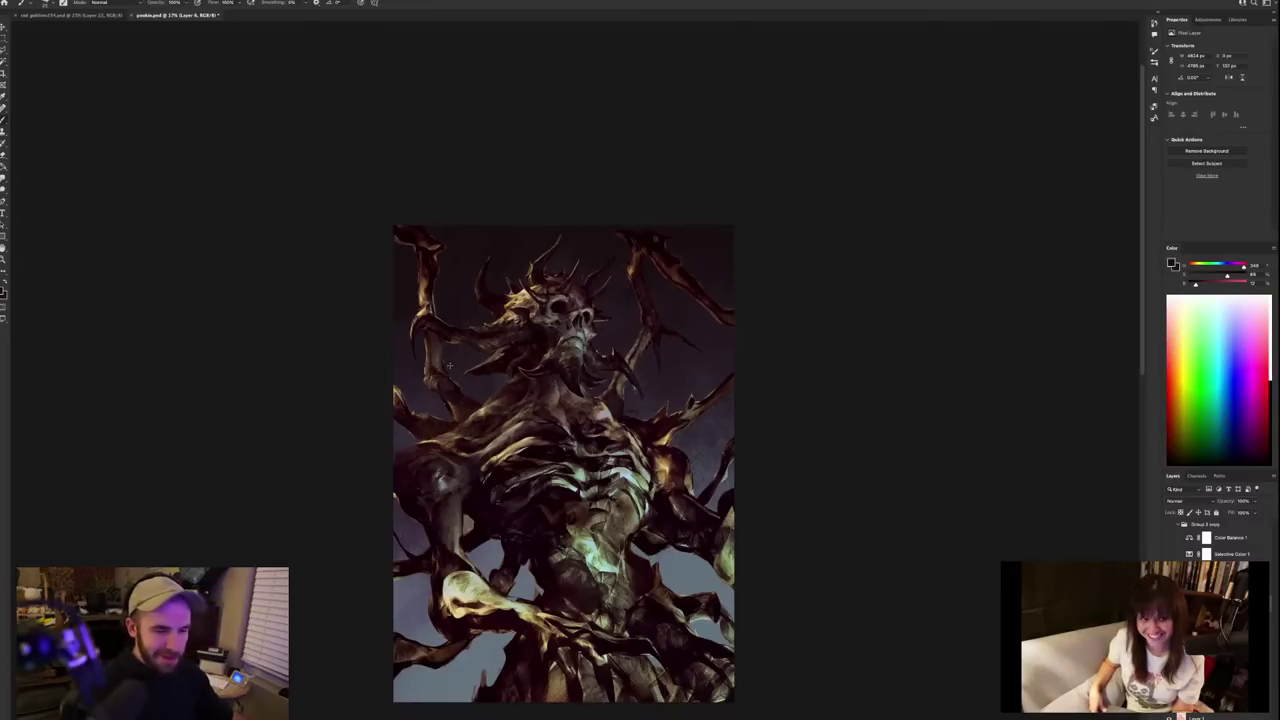
scroll(438, 372, up, 1)
alt+click(451, 415)
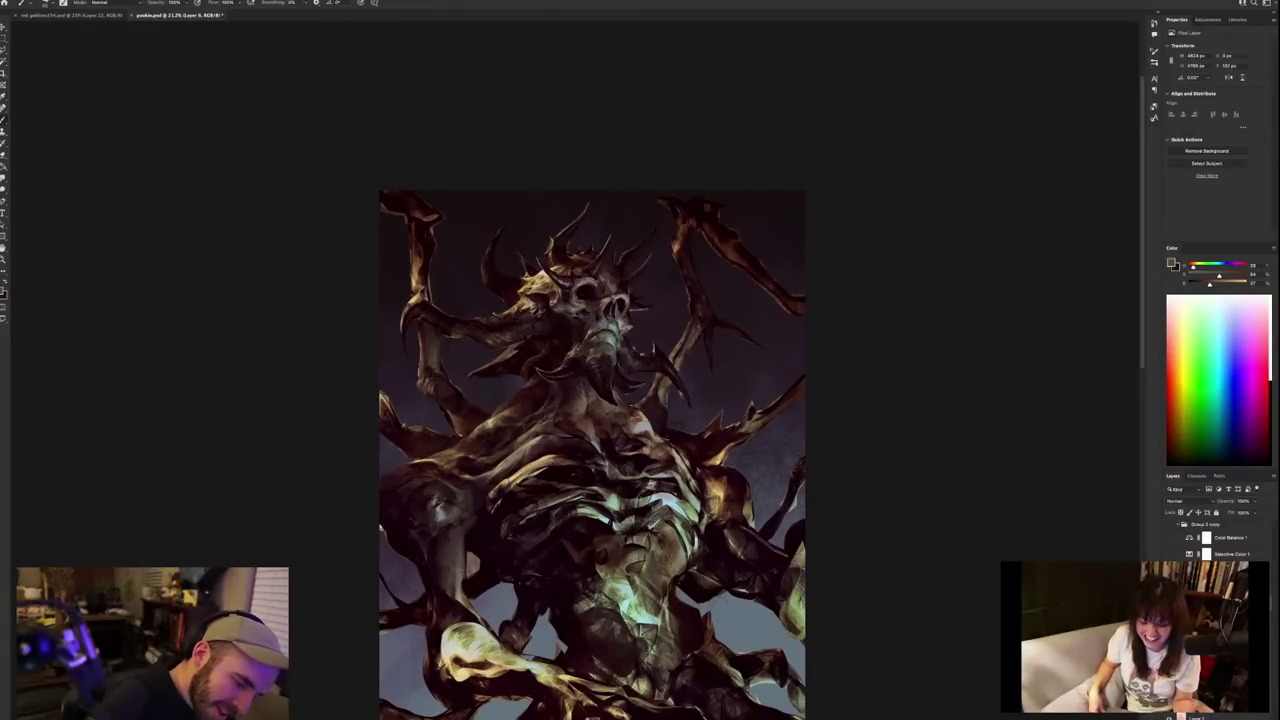
key(ctrl+Tab)
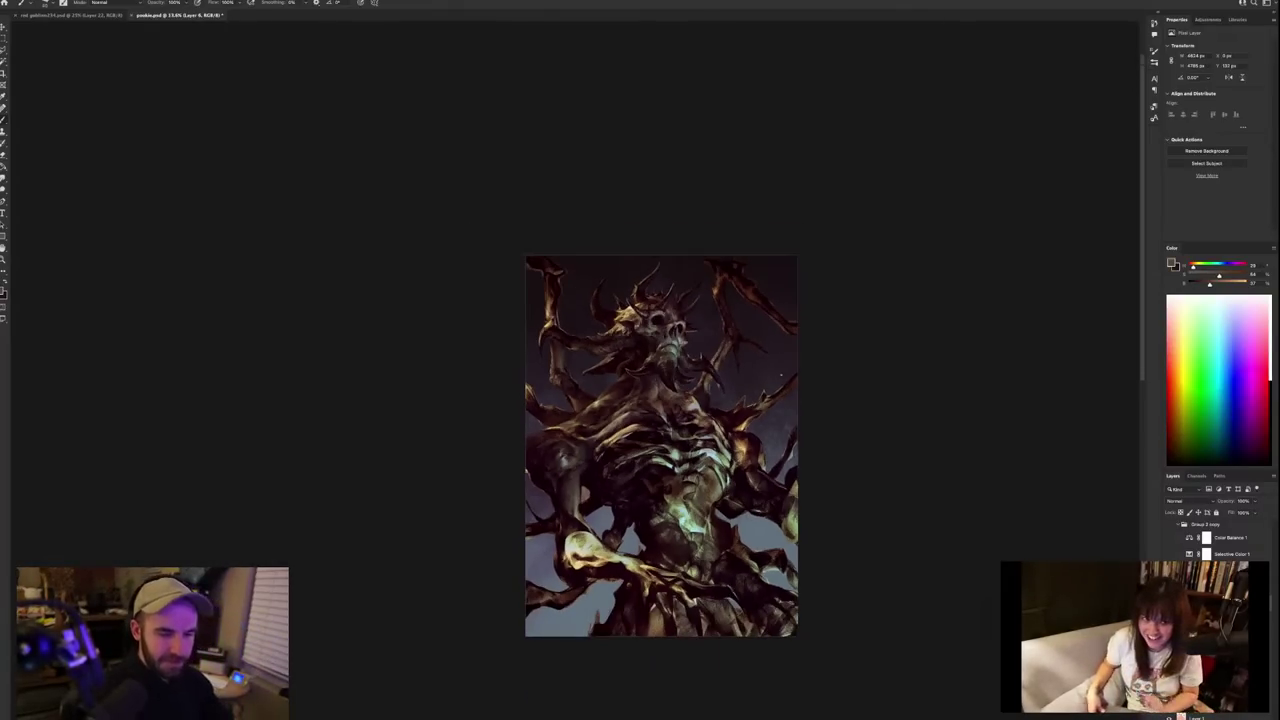
key(ctrl+Tab)
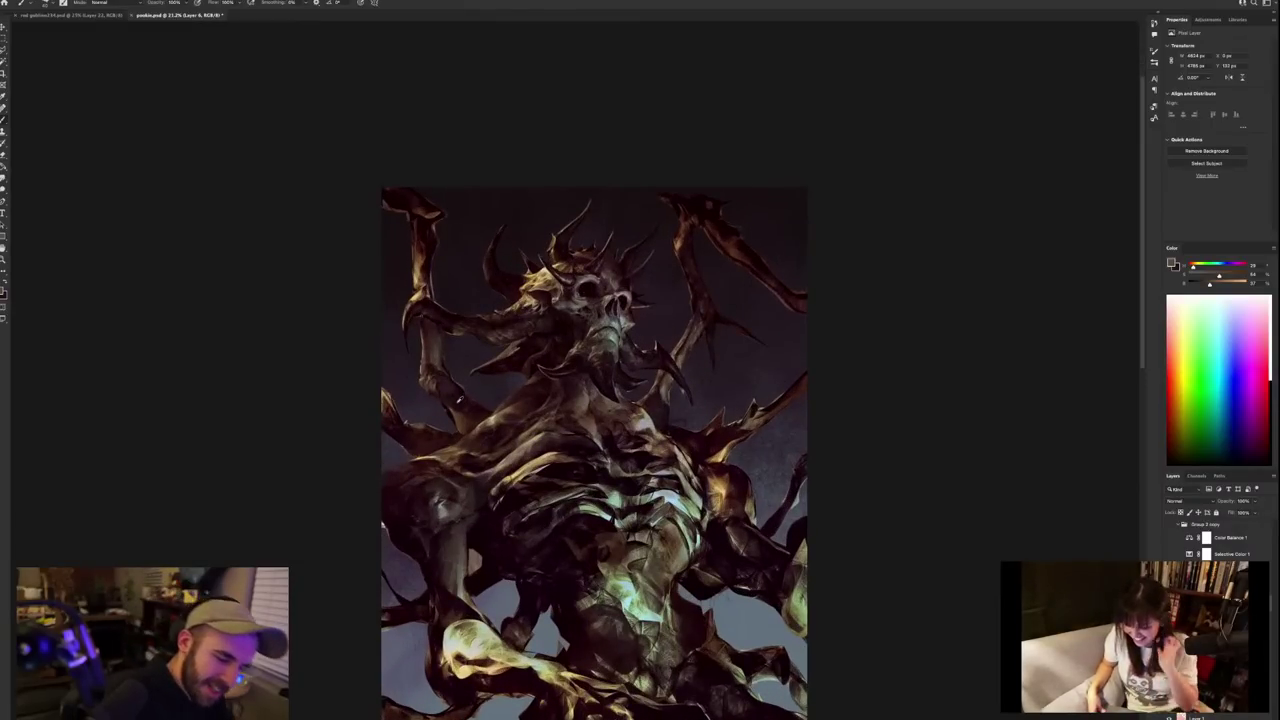
alt+click(459, 399)
alt+click(461, 390)
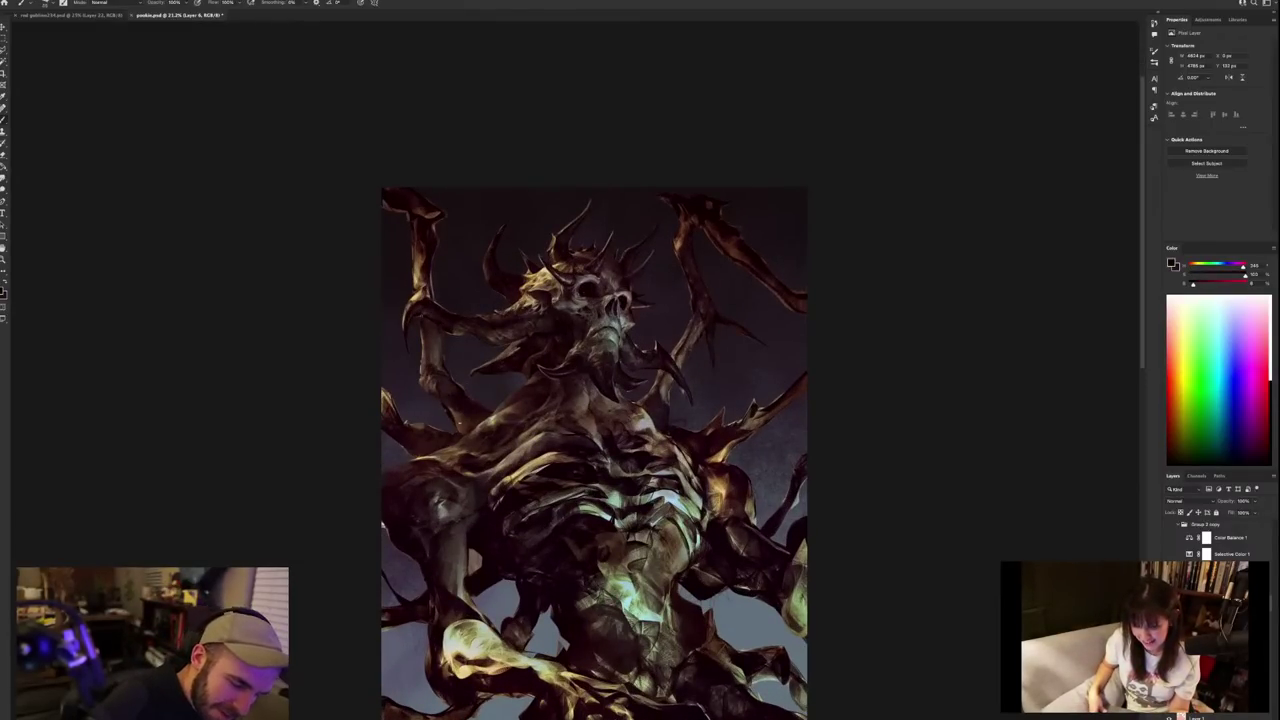
alt+click(468, 422)
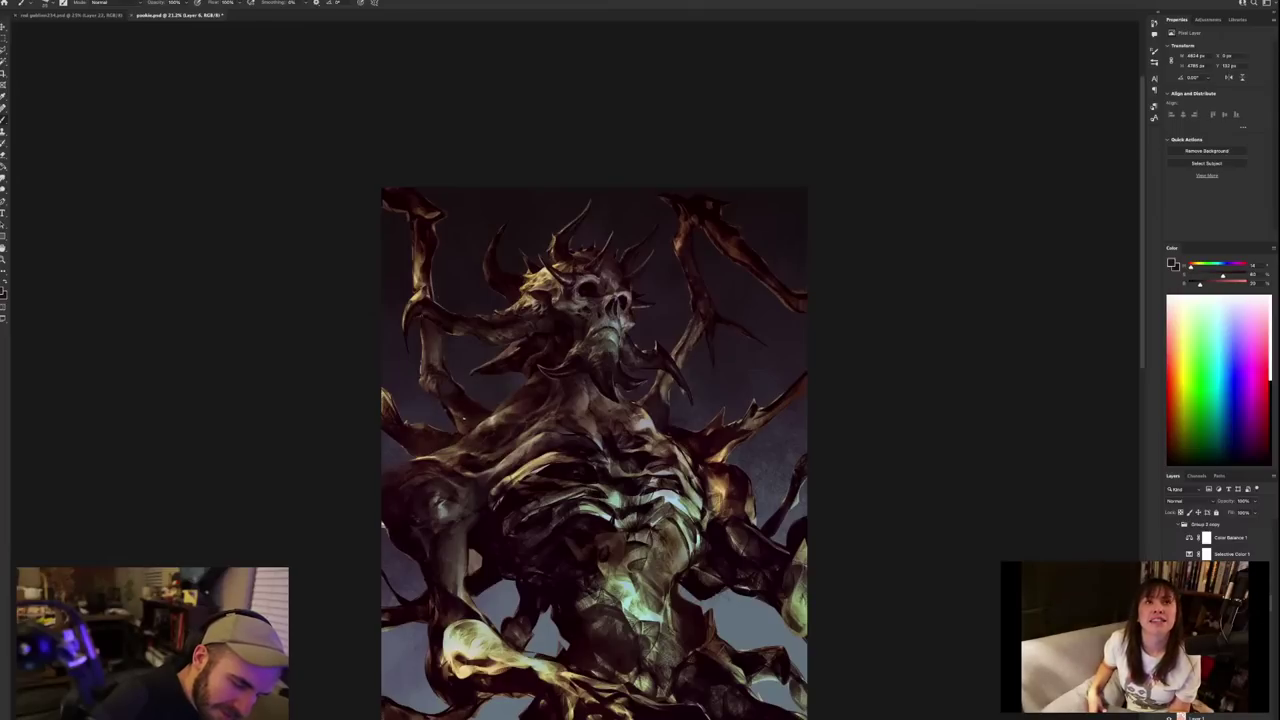
Sample near-black and dark reddish-brown tones and tone down the highlights just beneath the thin limb's hooked joint.
scroll(480, 378, down, 2)
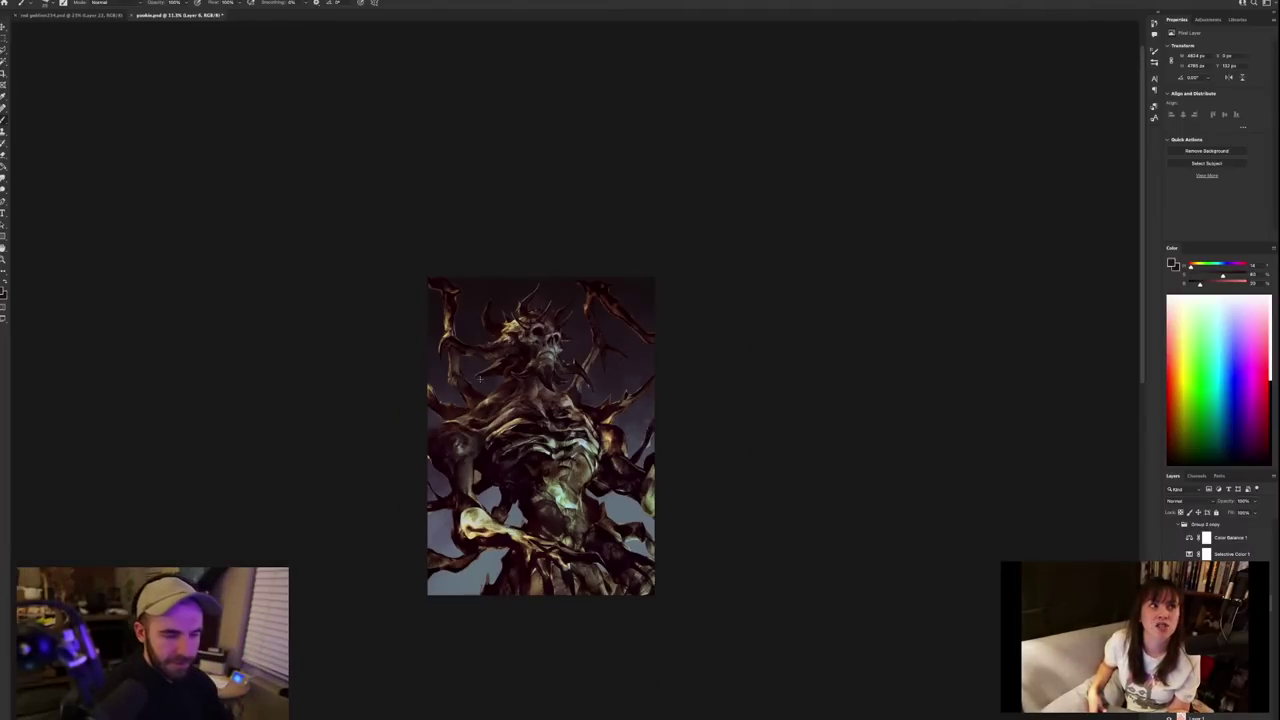
scroll(480, 378, up, 2)
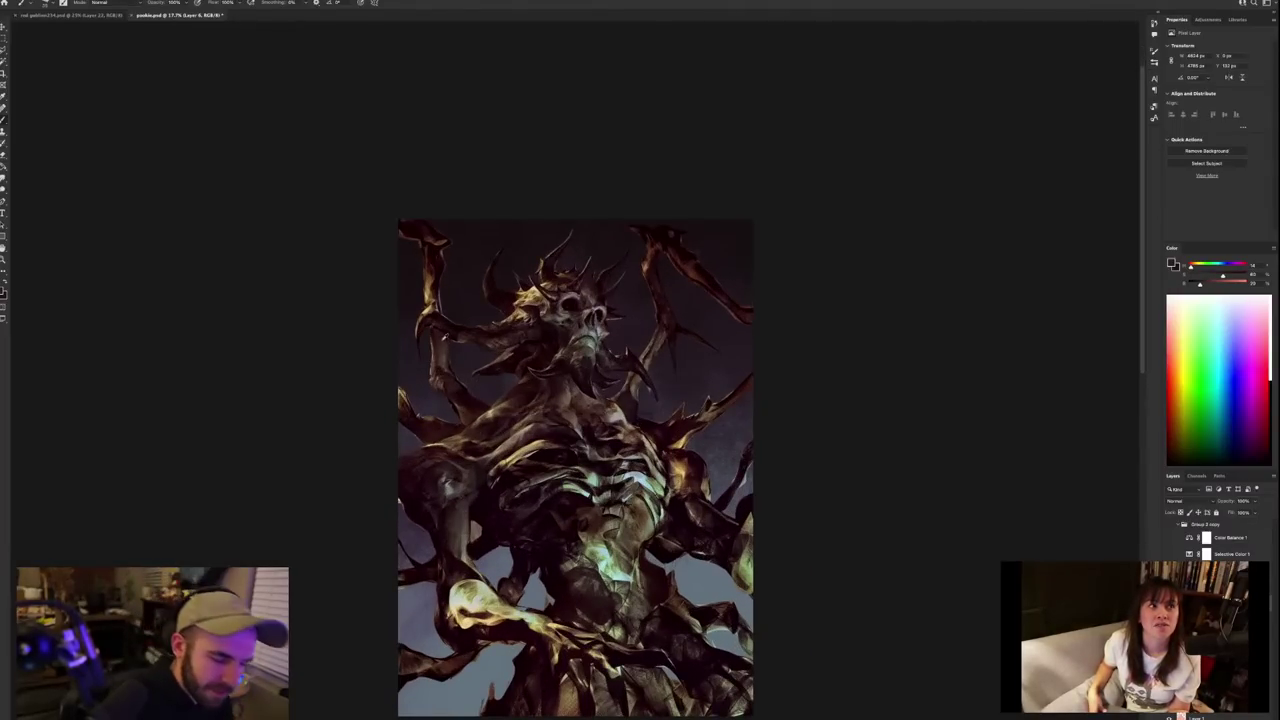
alt+click(436, 330)
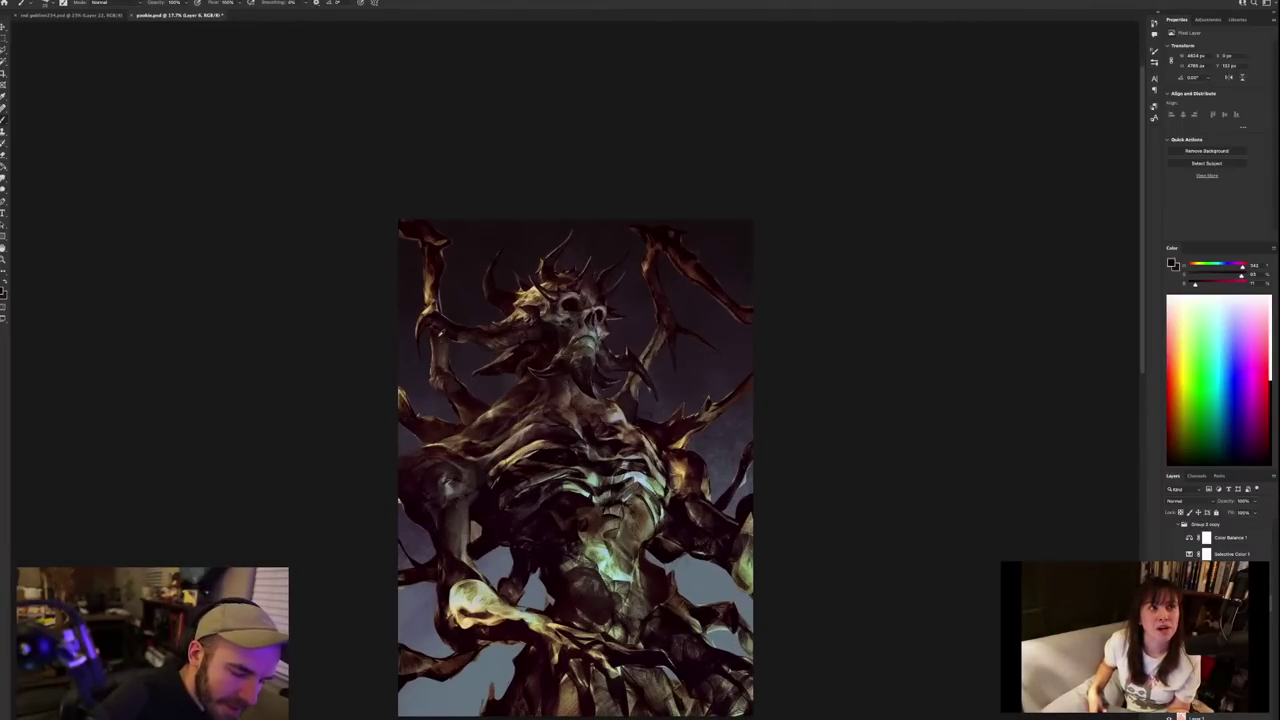
alt+click(440, 334)
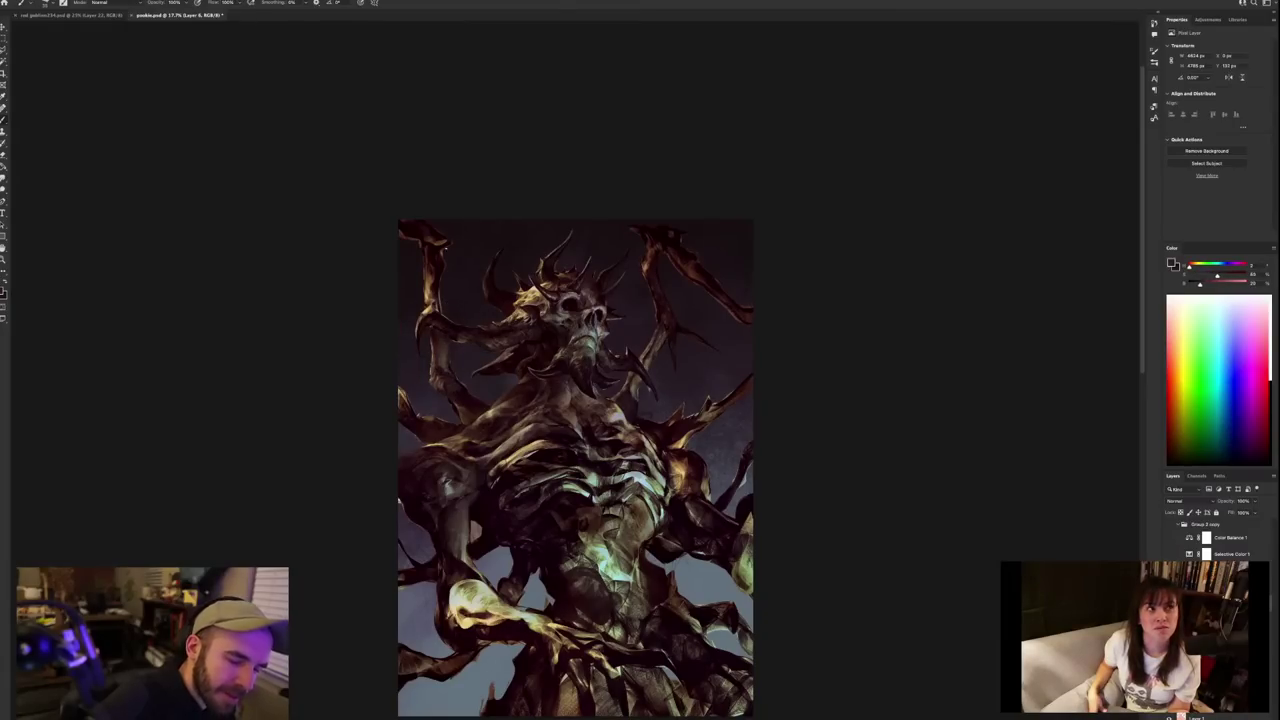
alt+click(441, 346)
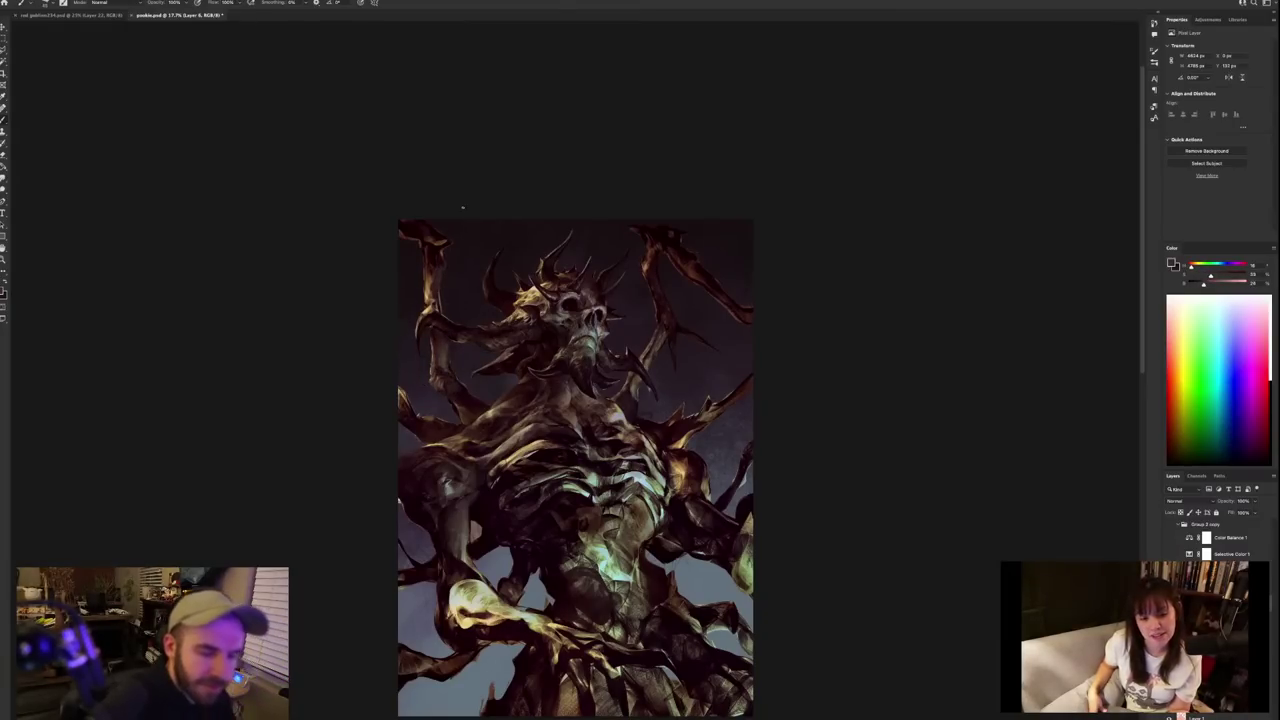
Flip the canvas view horizontally to work on the painting mirrored.
scroll(462, 207, down, 4)
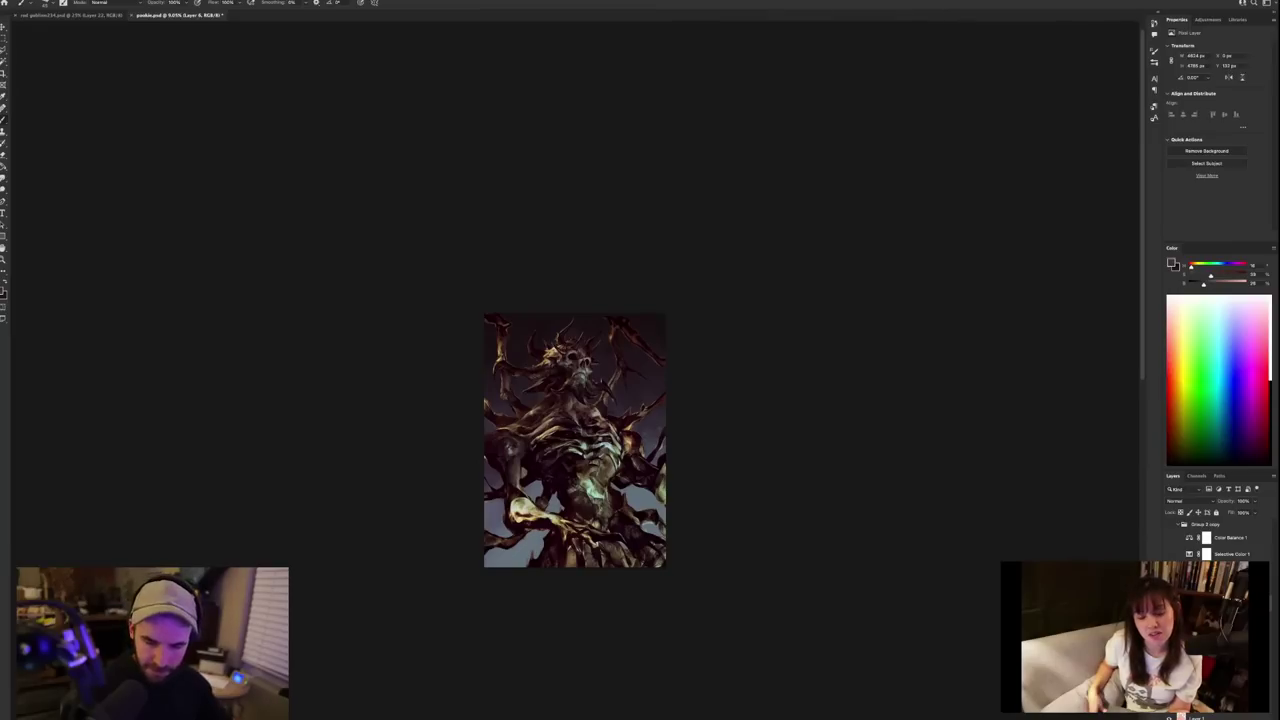
scroll(633, 376, up, 4)
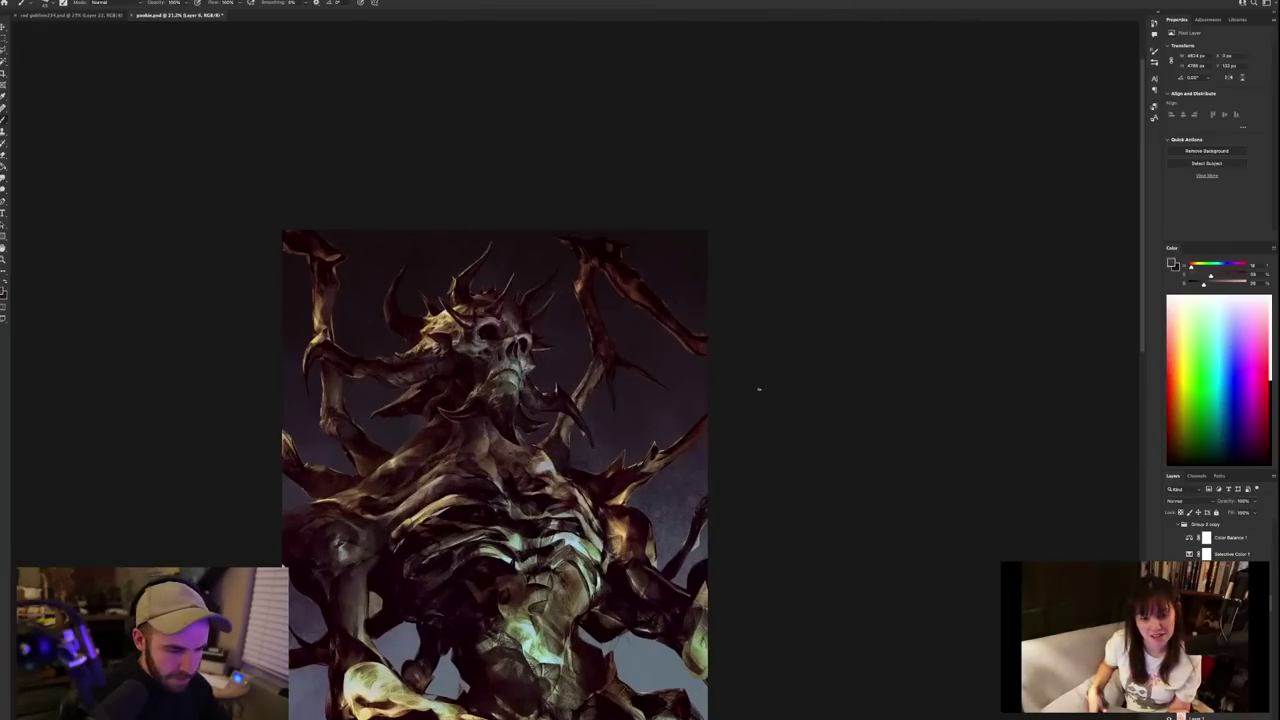
drag(758, 389, 795, 305)
click(10, 2)
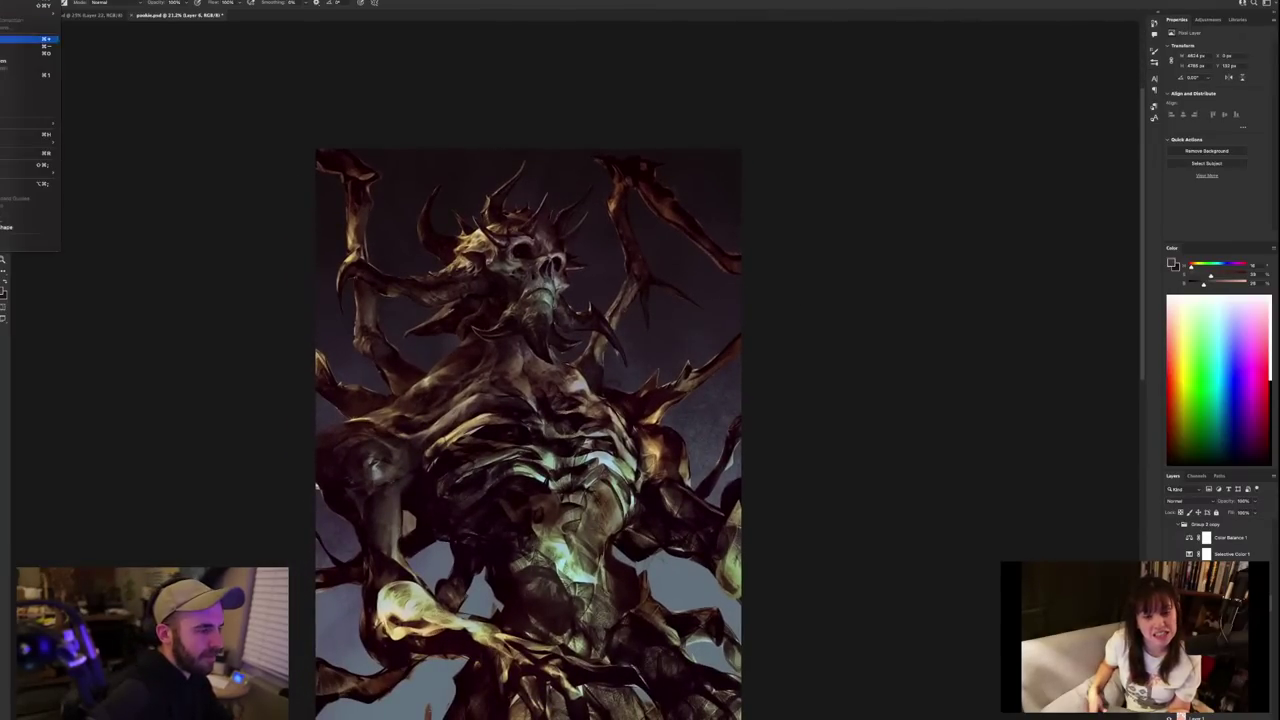
click(30, 104)
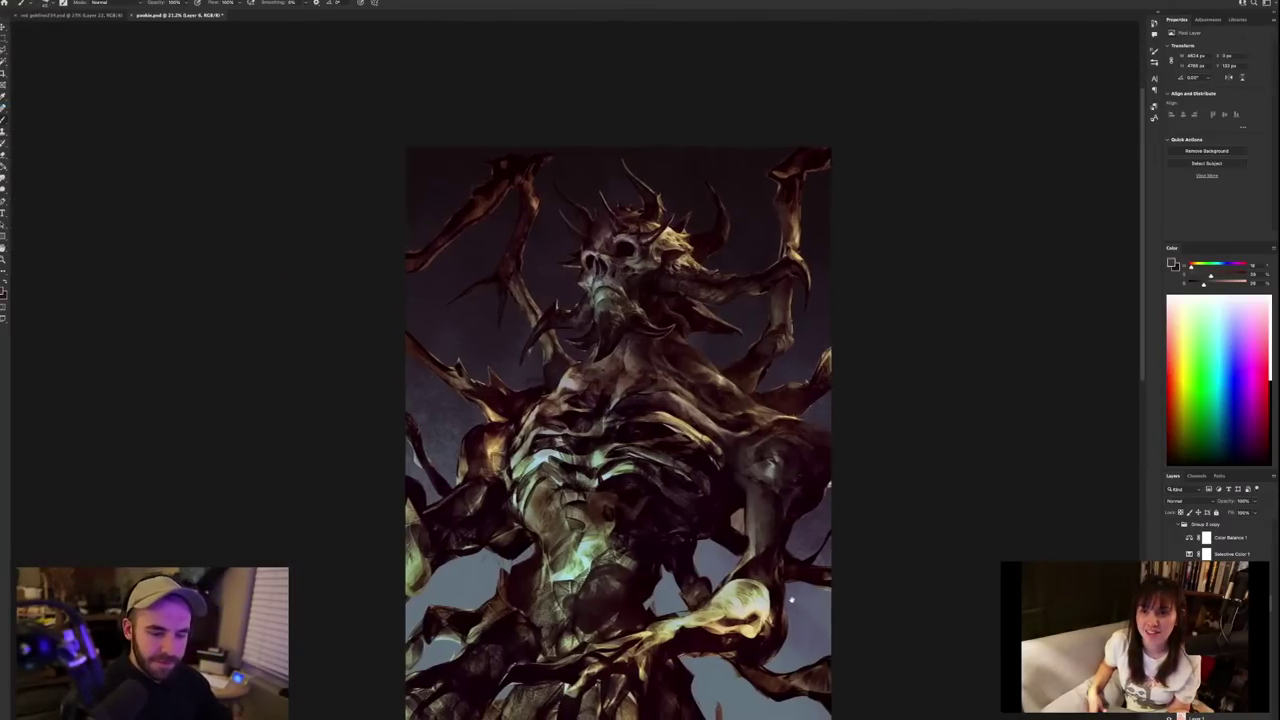
Sample near-black, greyish-brown and dark purple tones and refine the inner edge of the upper arm below the rounded shoulder.
drag(783, 502, 668, 467)
alt+click(668, 467)
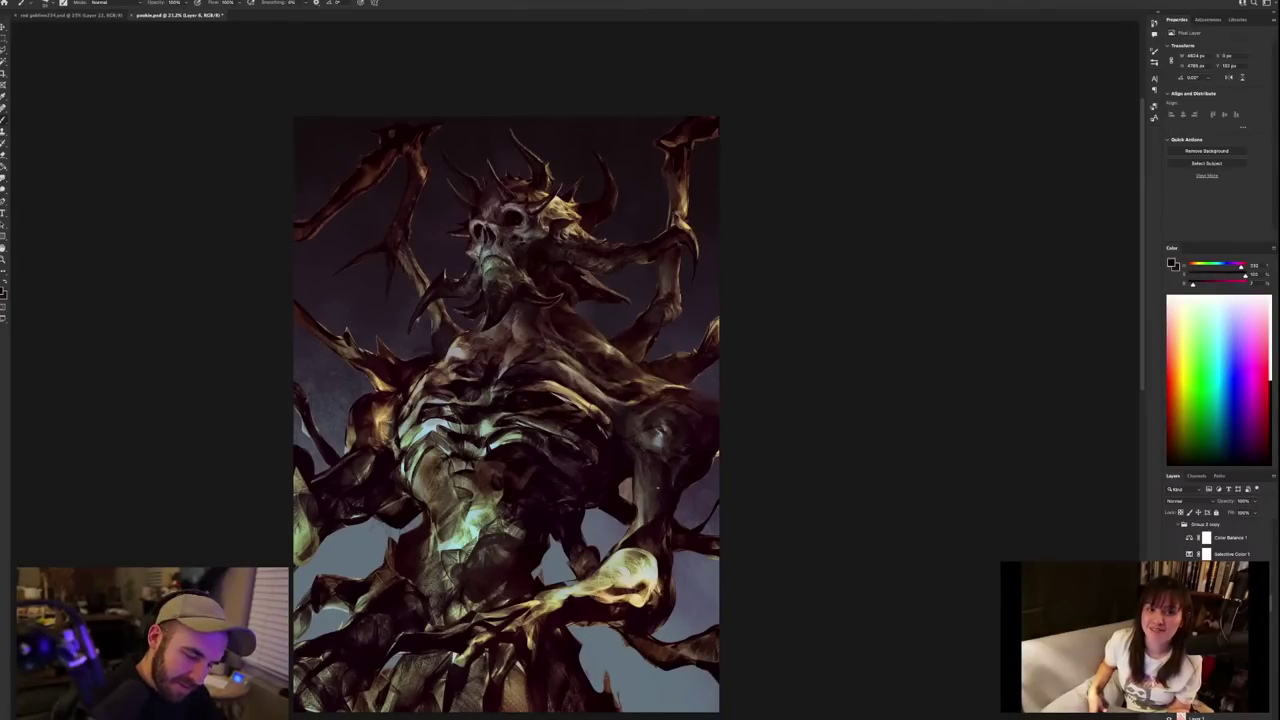
scroll(826, 352, down, 3)
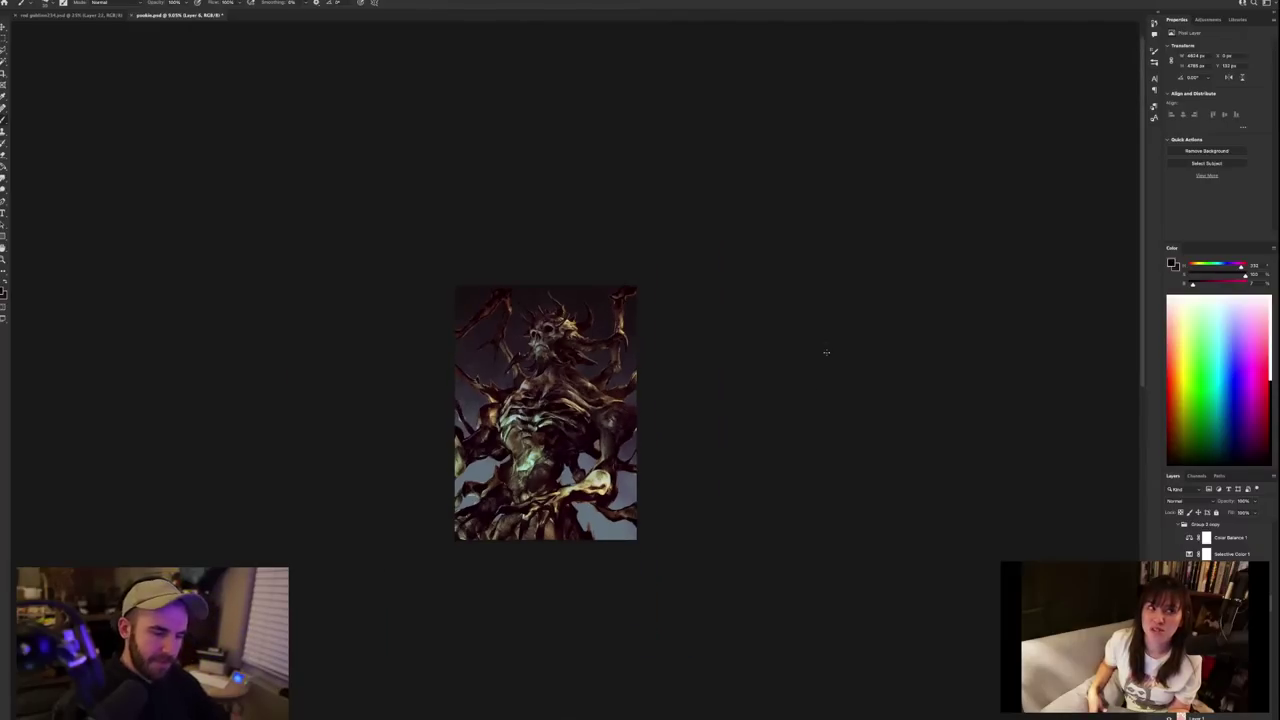
scroll(826, 352, up, 3)
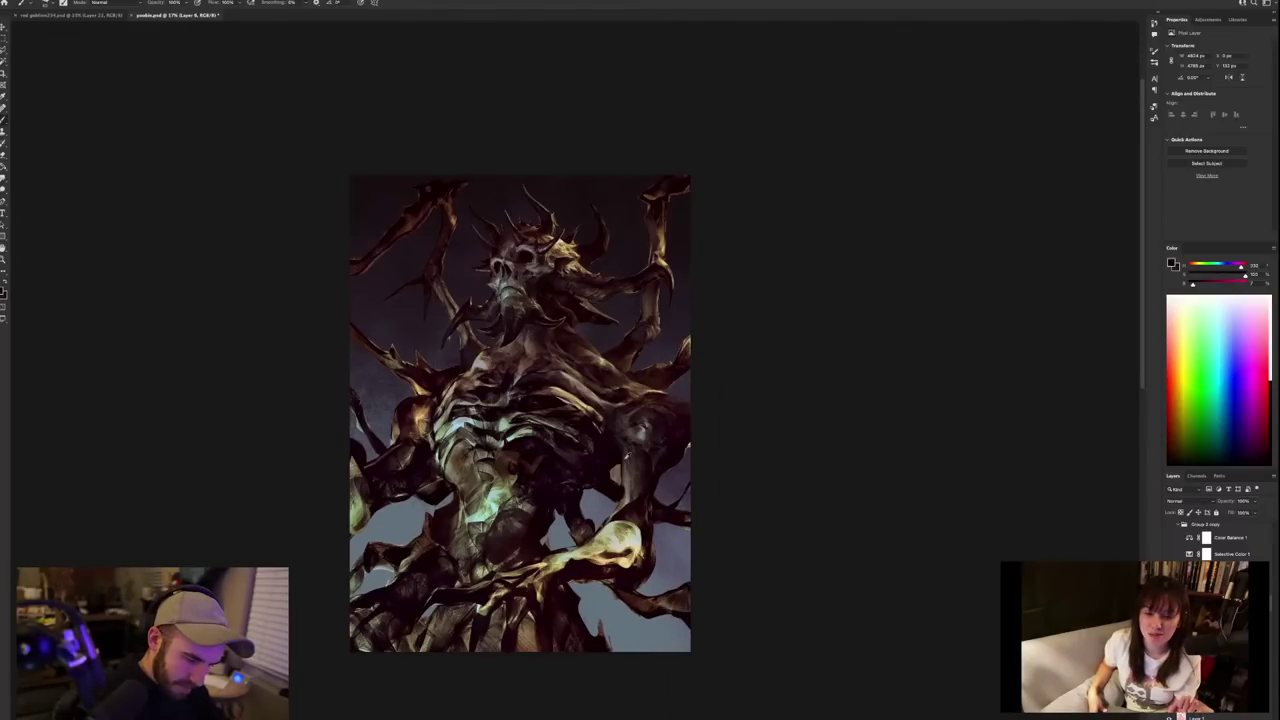
alt+click(624, 464)
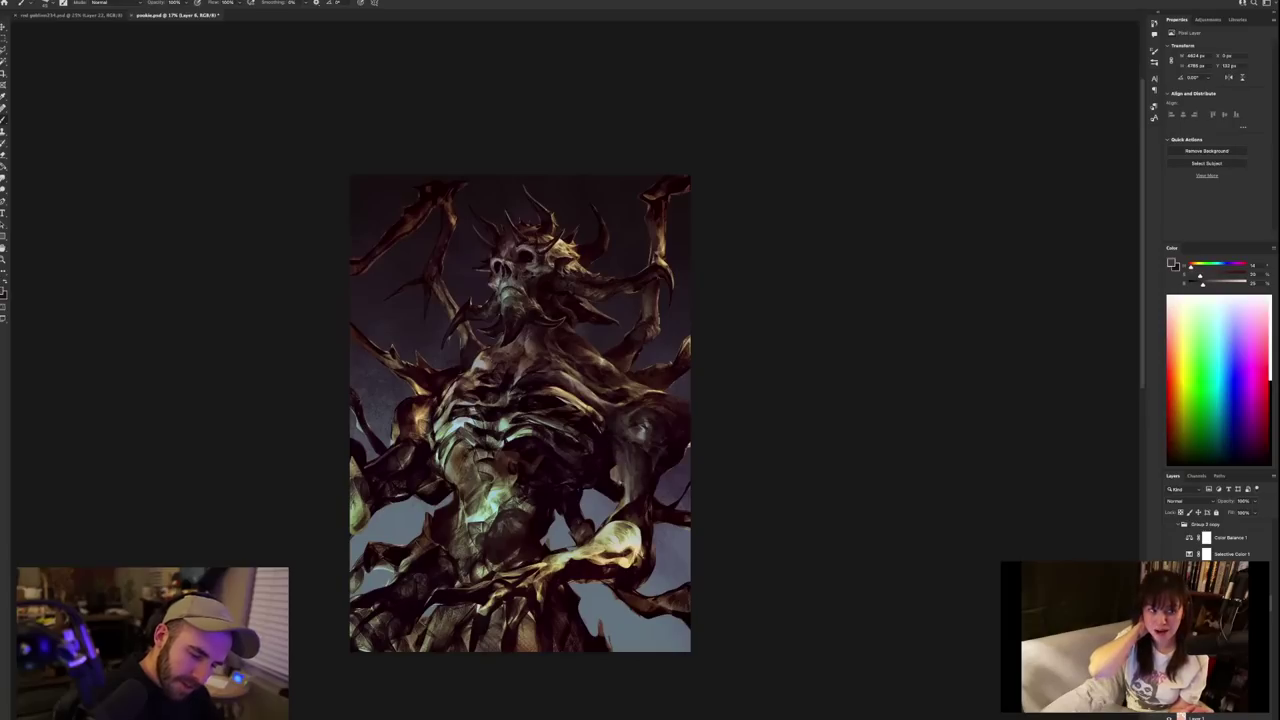
alt+click(616, 444)
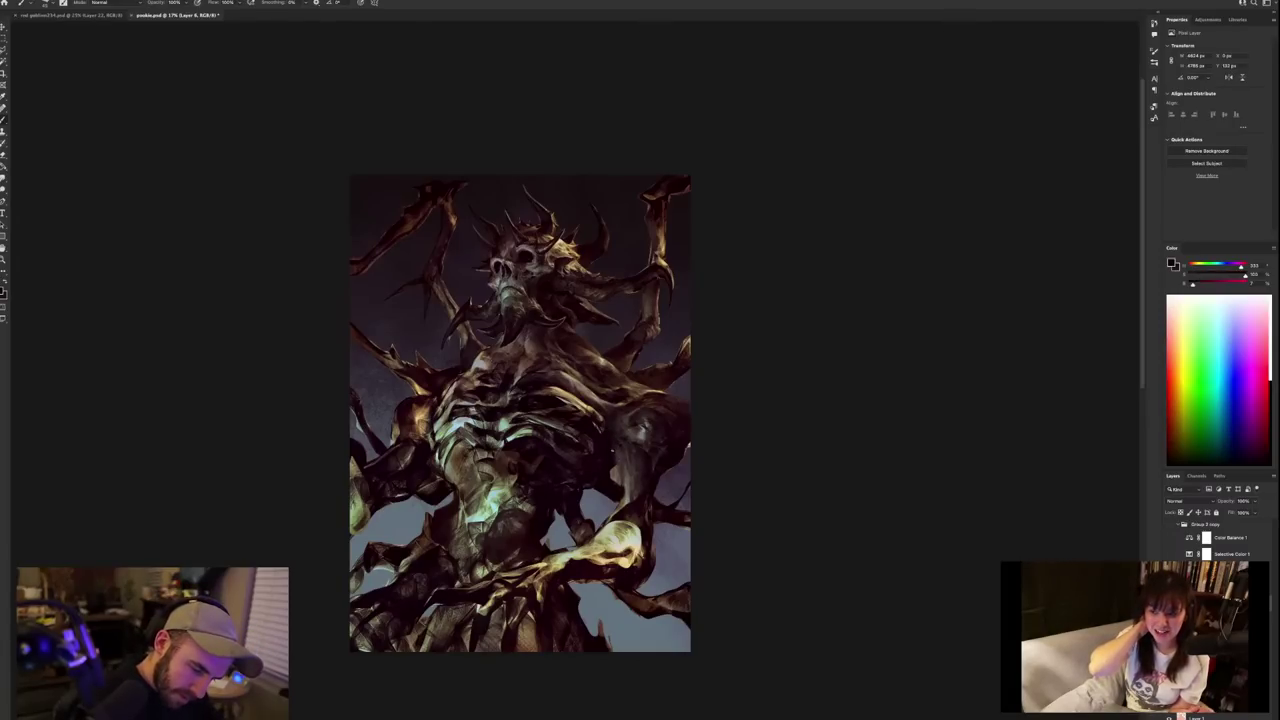
alt+click(617, 457)
alt+click(619, 440)
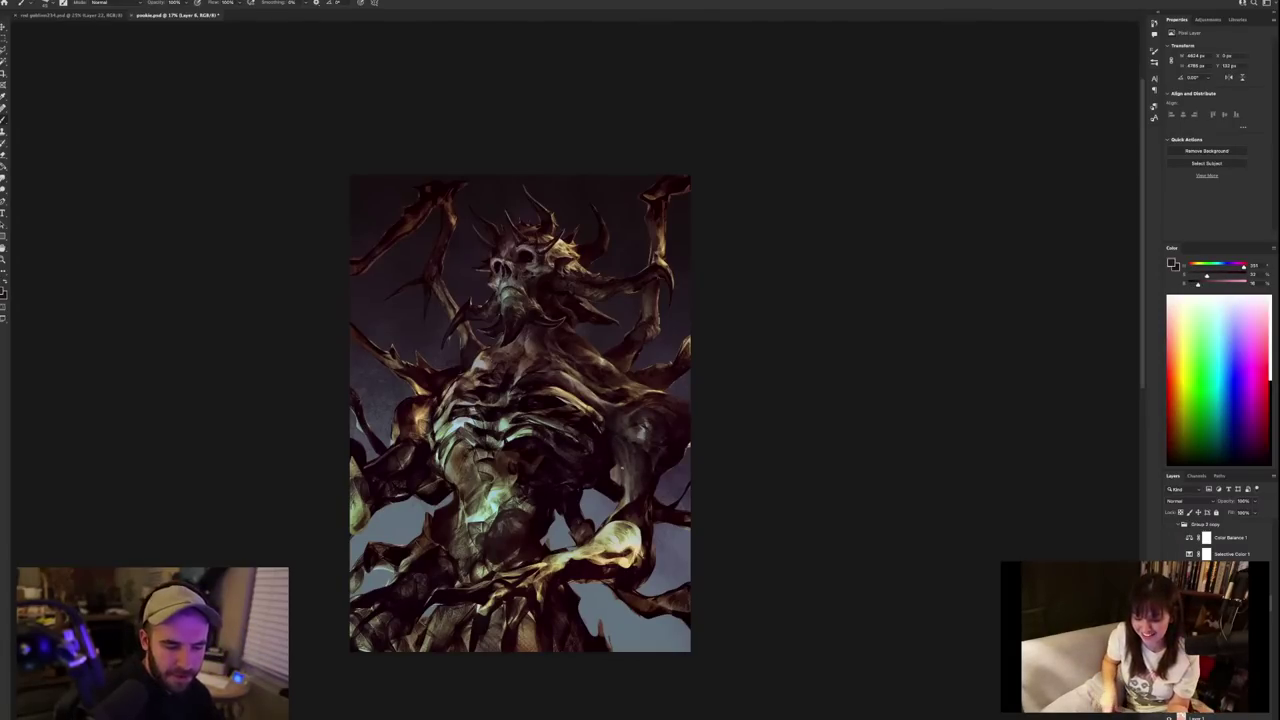
scroll(684, 446, down, 2)
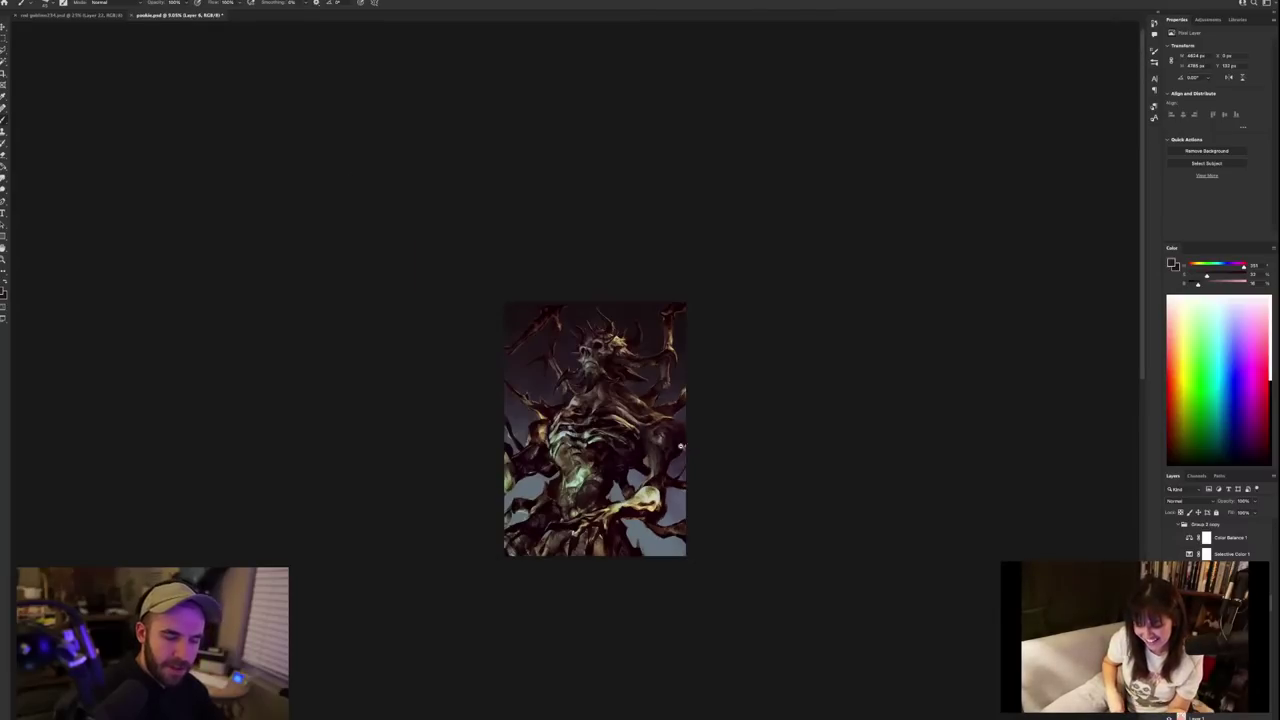
Sample near-black and dark reddish-brown tones and refine the dark area between the upper arm and the side of the chest.
scroll(684, 446, up, 2)
alt+click(658, 470)
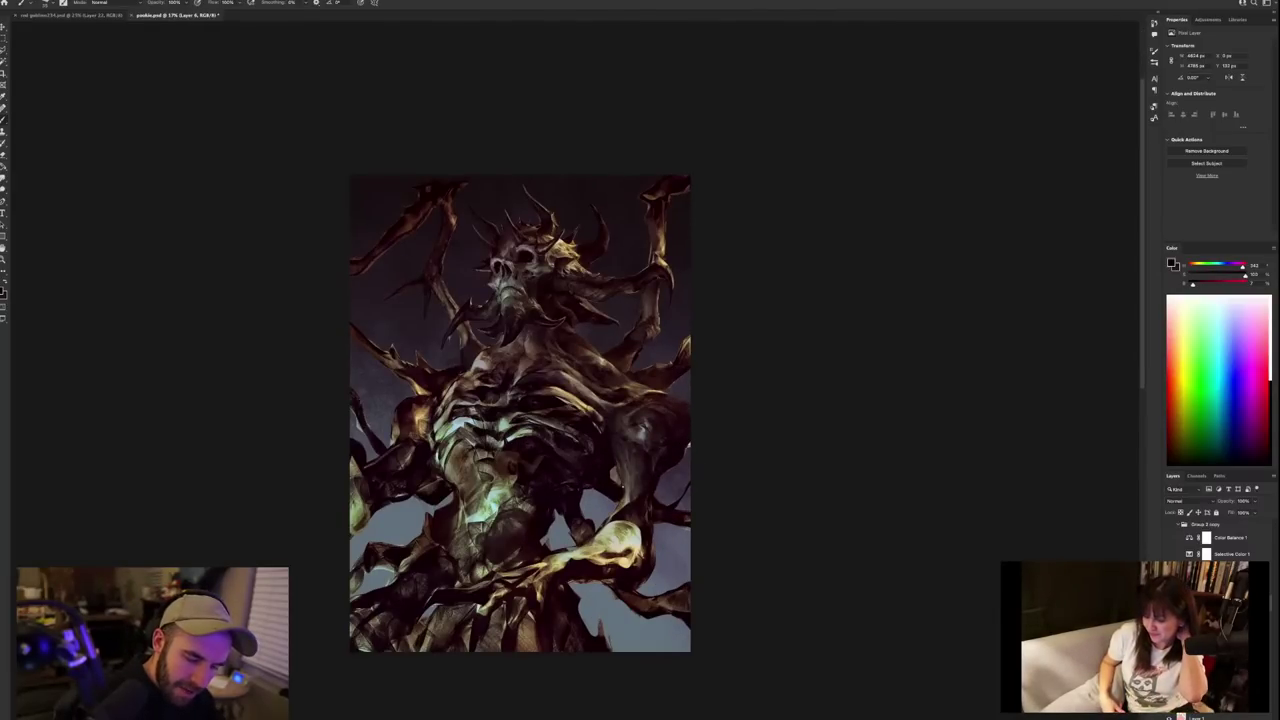
alt+click(621, 472)
scroll(676, 405, down, 3)
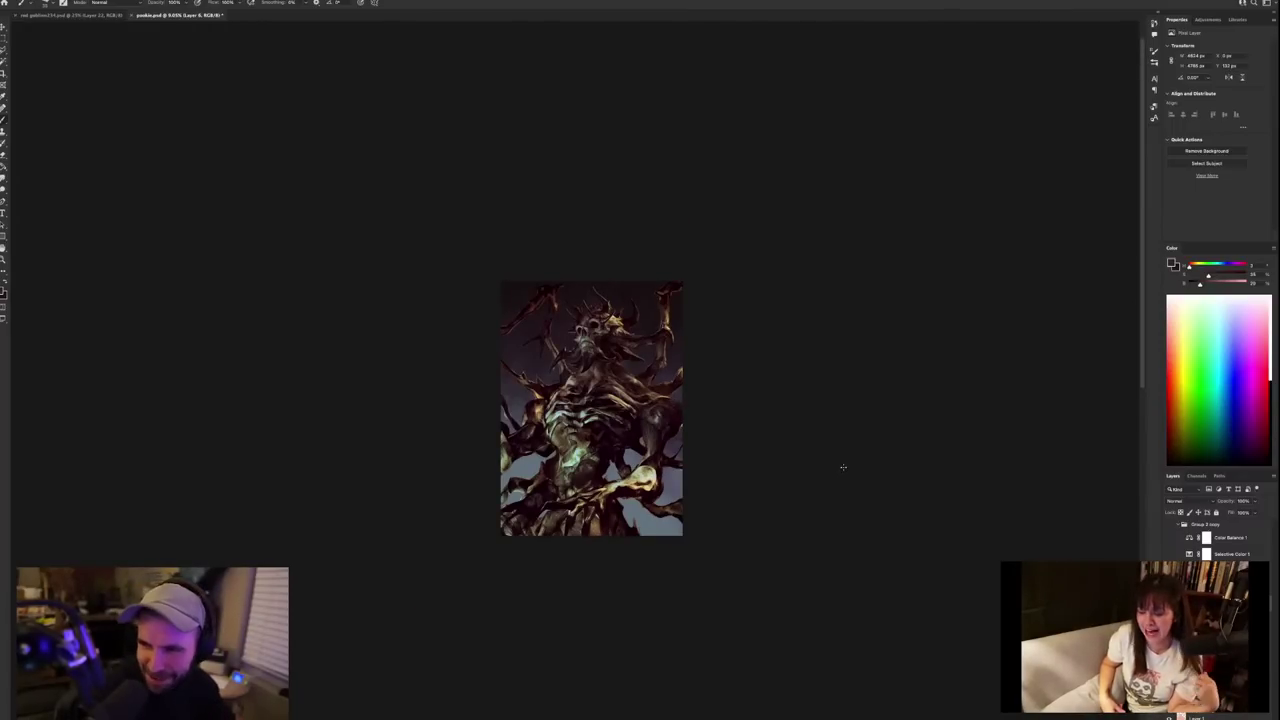
Sample light bluish-grey, dark reddish-brown and mid-grey tones and refine the highlight on the rounded shoulder.
scroll(623, 380, up, 3)
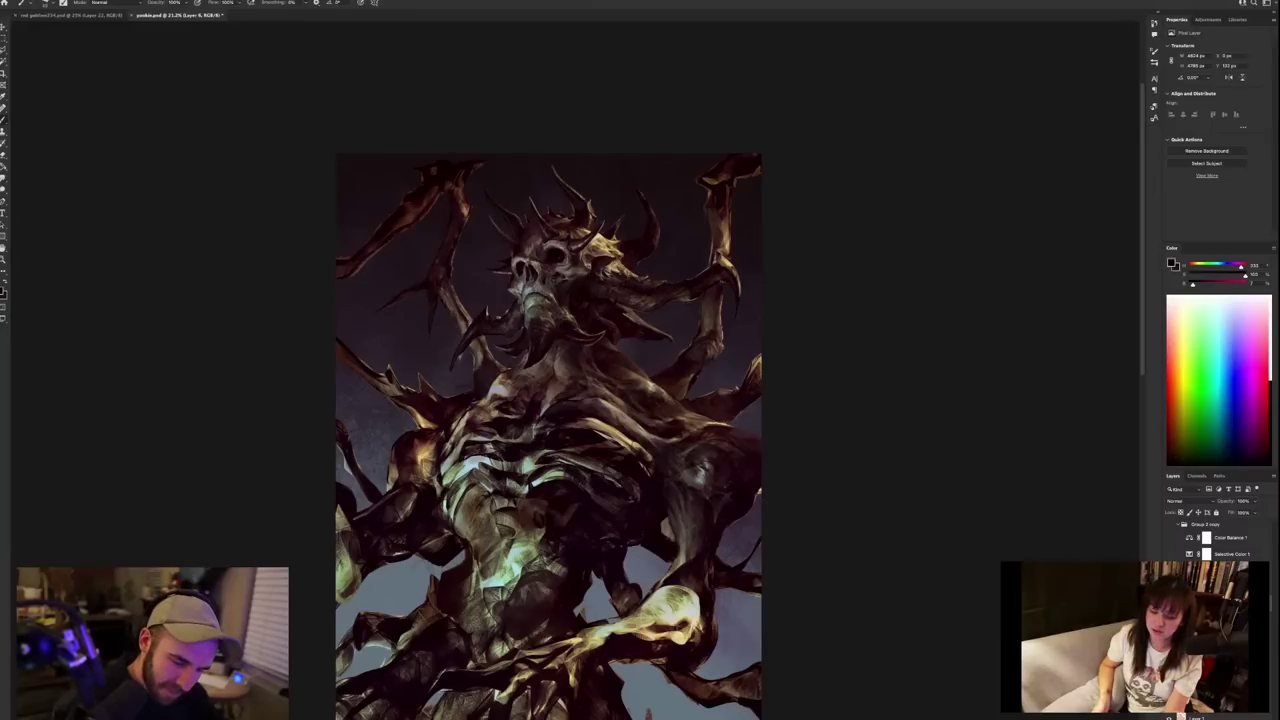
alt+click(699, 480)
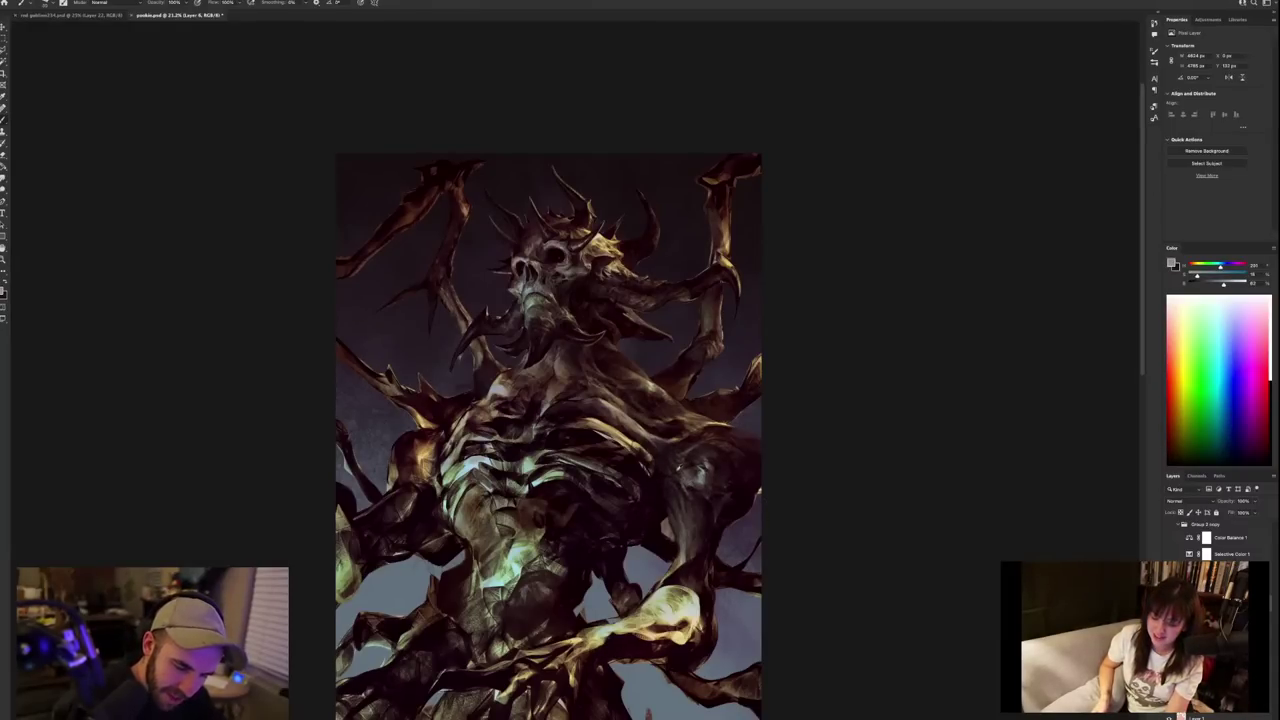
alt+click(679, 472)
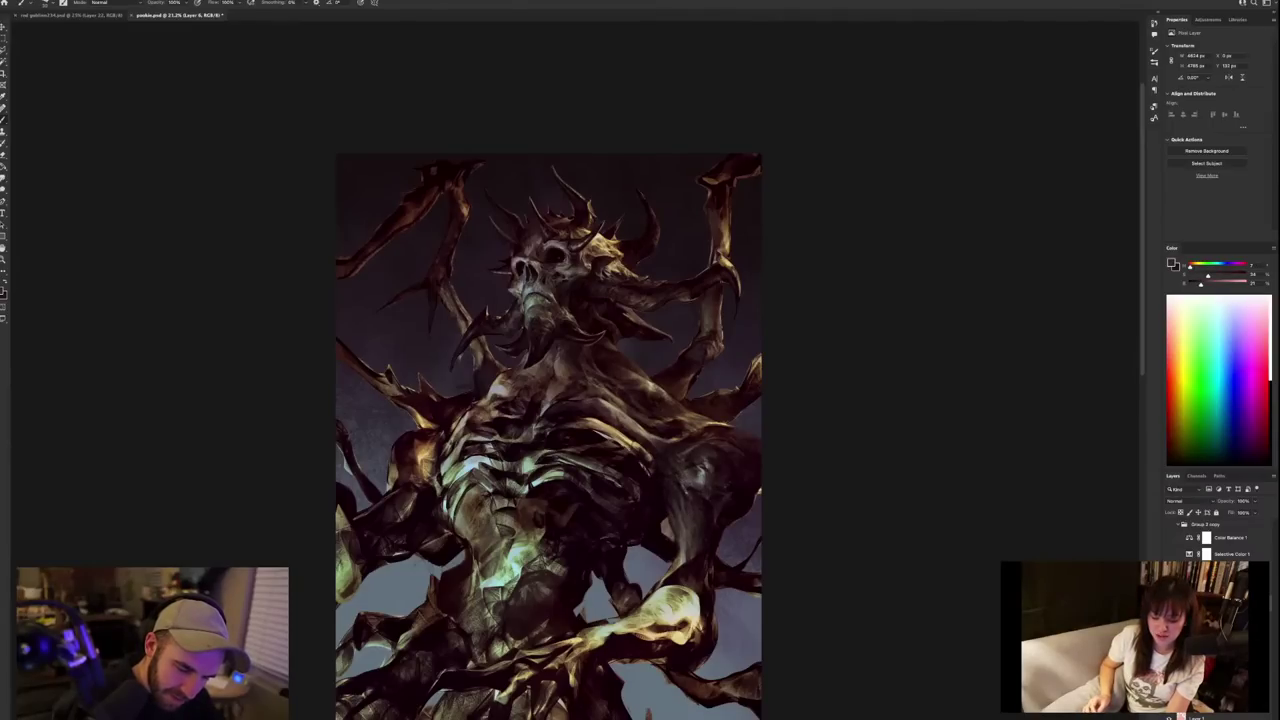
alt+click(701, 476)
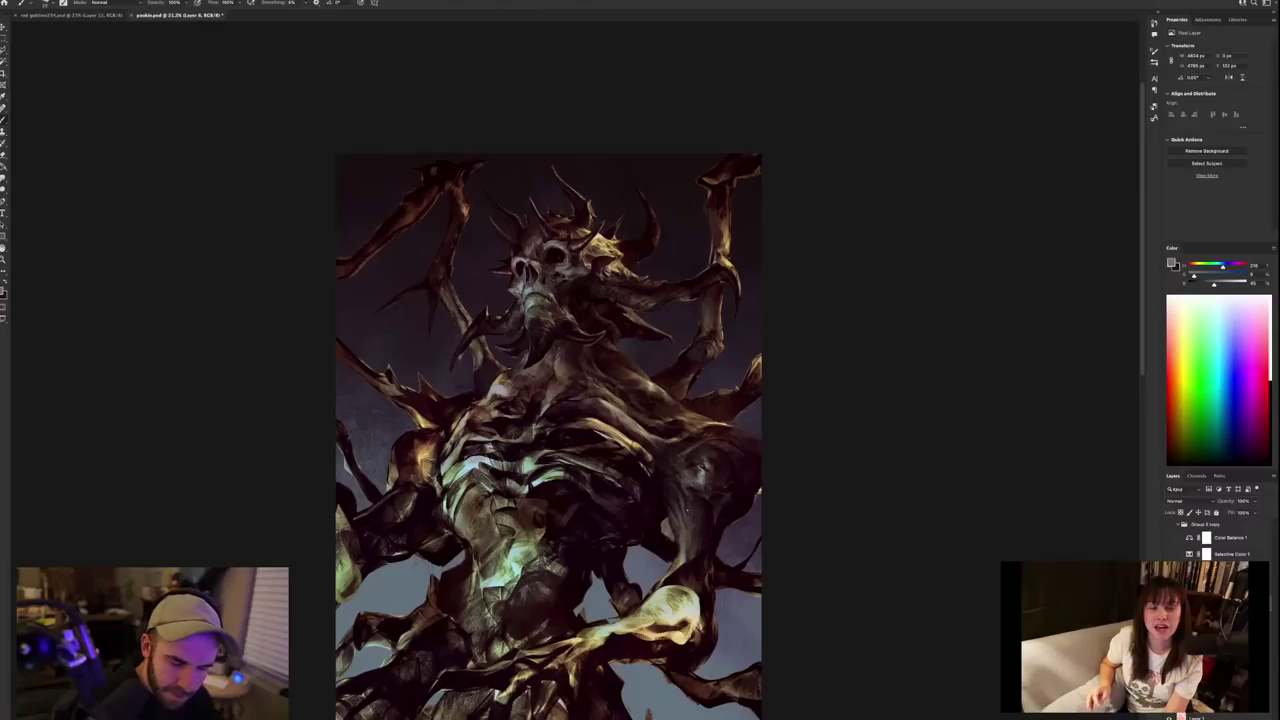
Flip the canvas horizontally to check the painting in the opposite orientation.
scroll(734, 386, down, 2)
scroll(734, 386, up, 1)
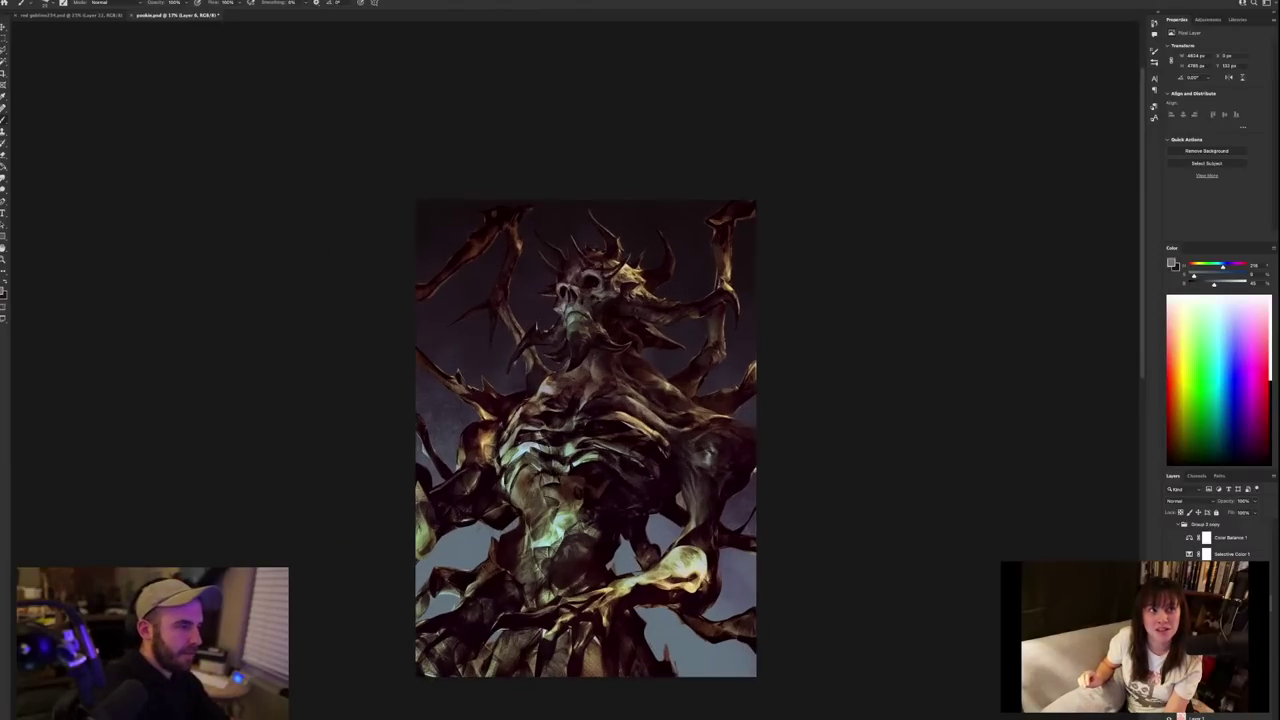
key(ctrl+shift+h)
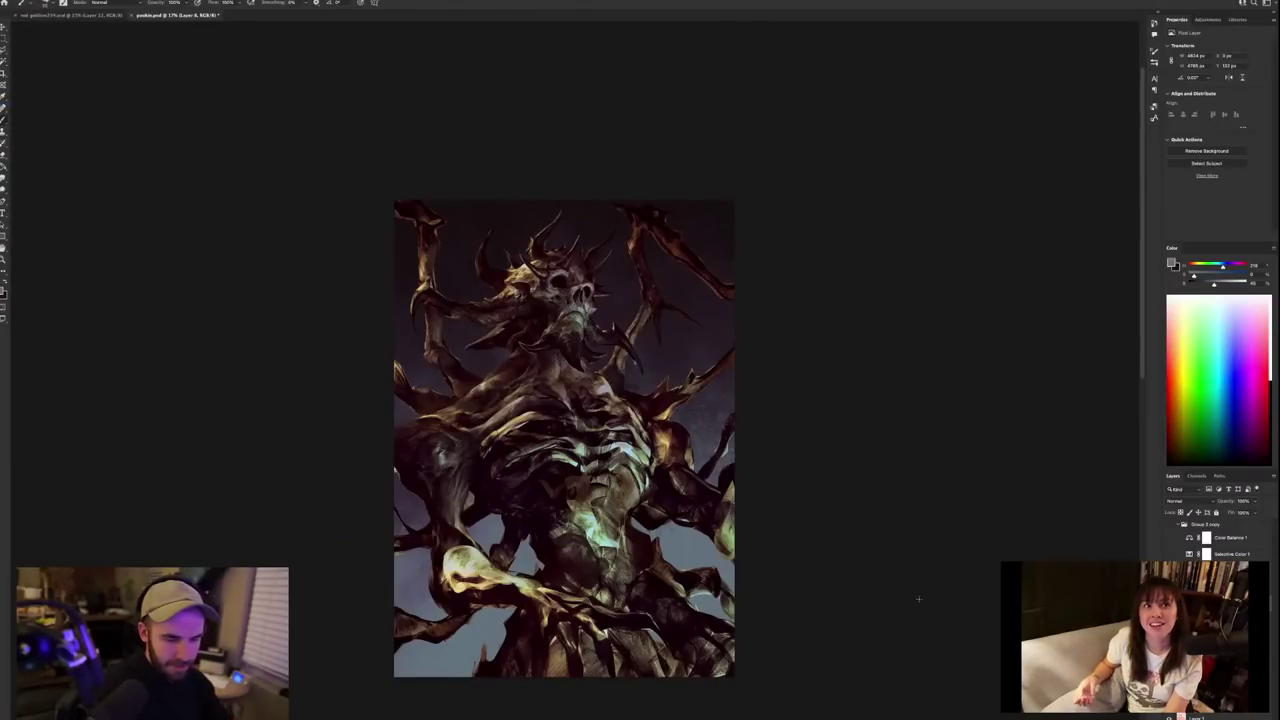
Sample dark purplish-red and near-black tones and refine the upper arm's outer edge and the shadow beside the armpit.
alt+click(436, 489)
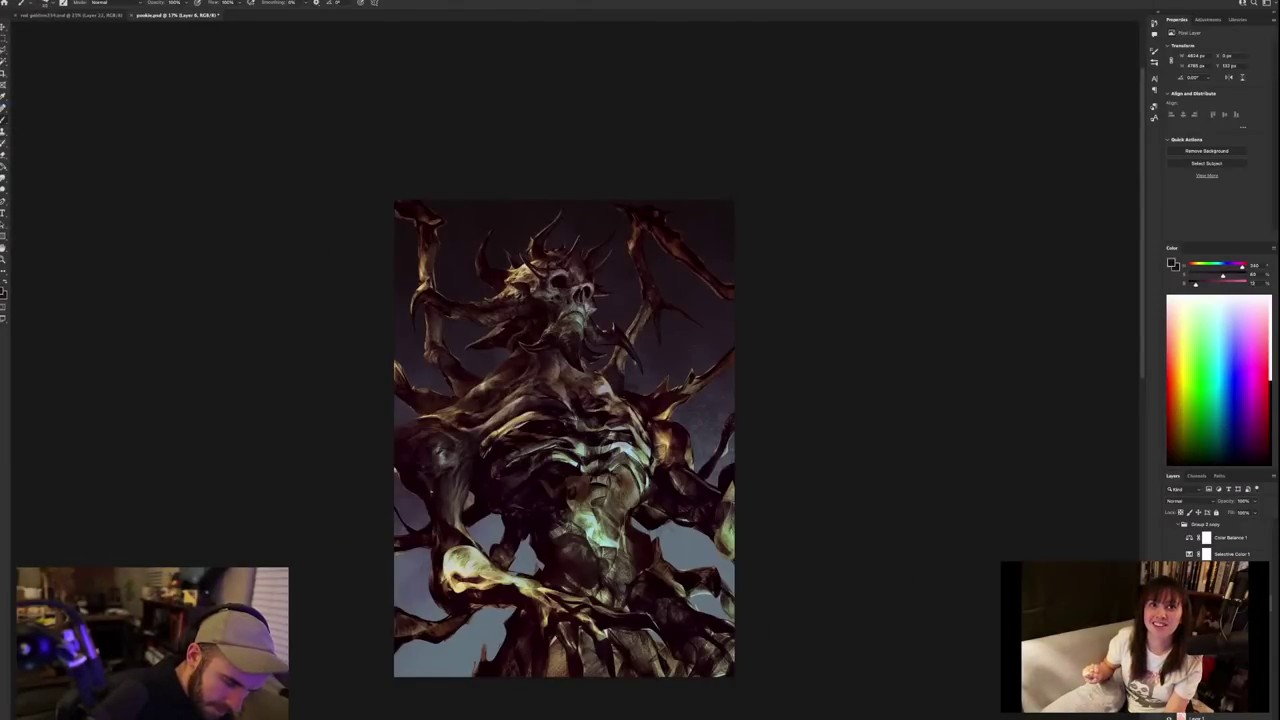
alt+click(427, 500)
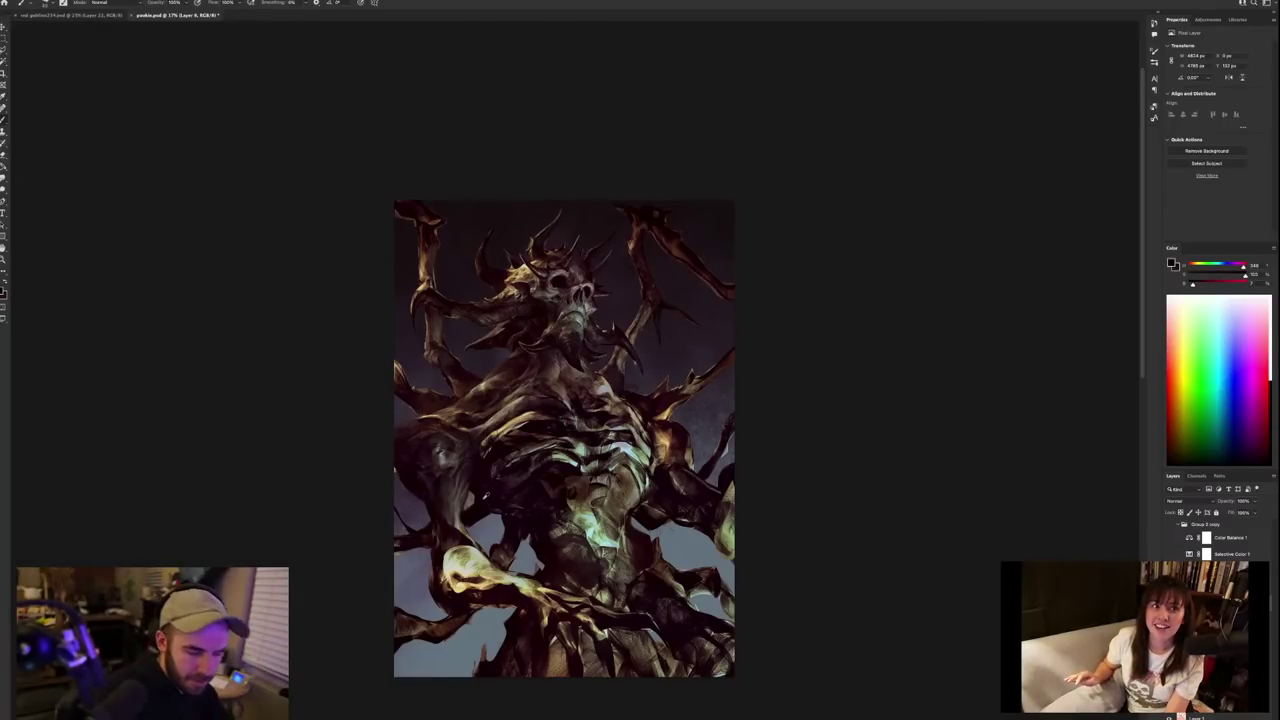
alt+click(480, 500)
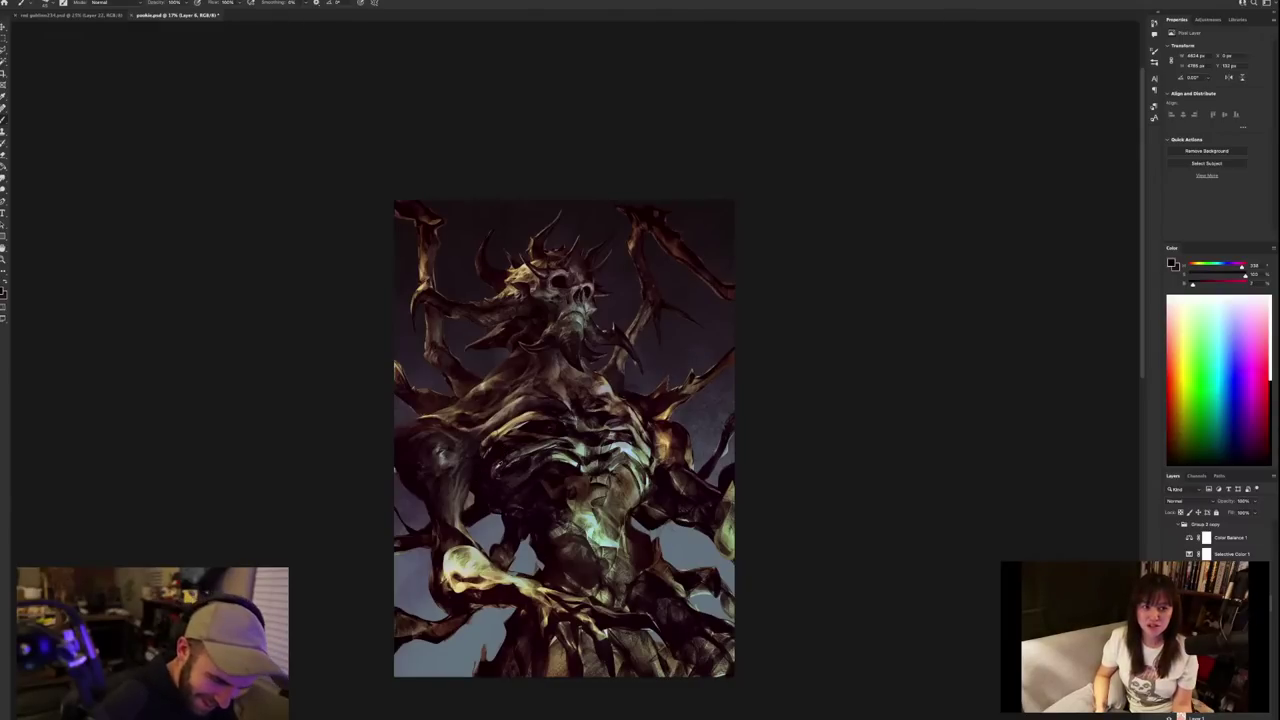
Sample brown, near-black and dark reddish tones and rework the shadowed side of the chest next to the rounded shoulder.
alt+click(495, 468)
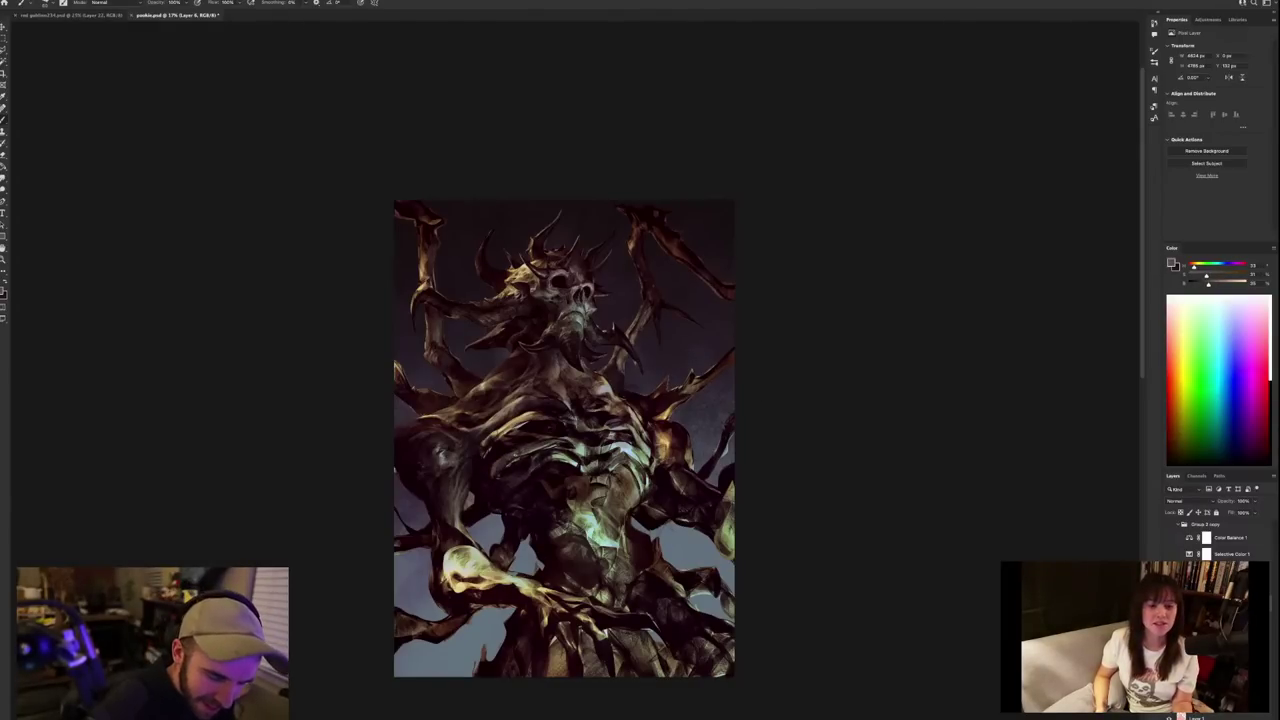
alt+click(531, 422)
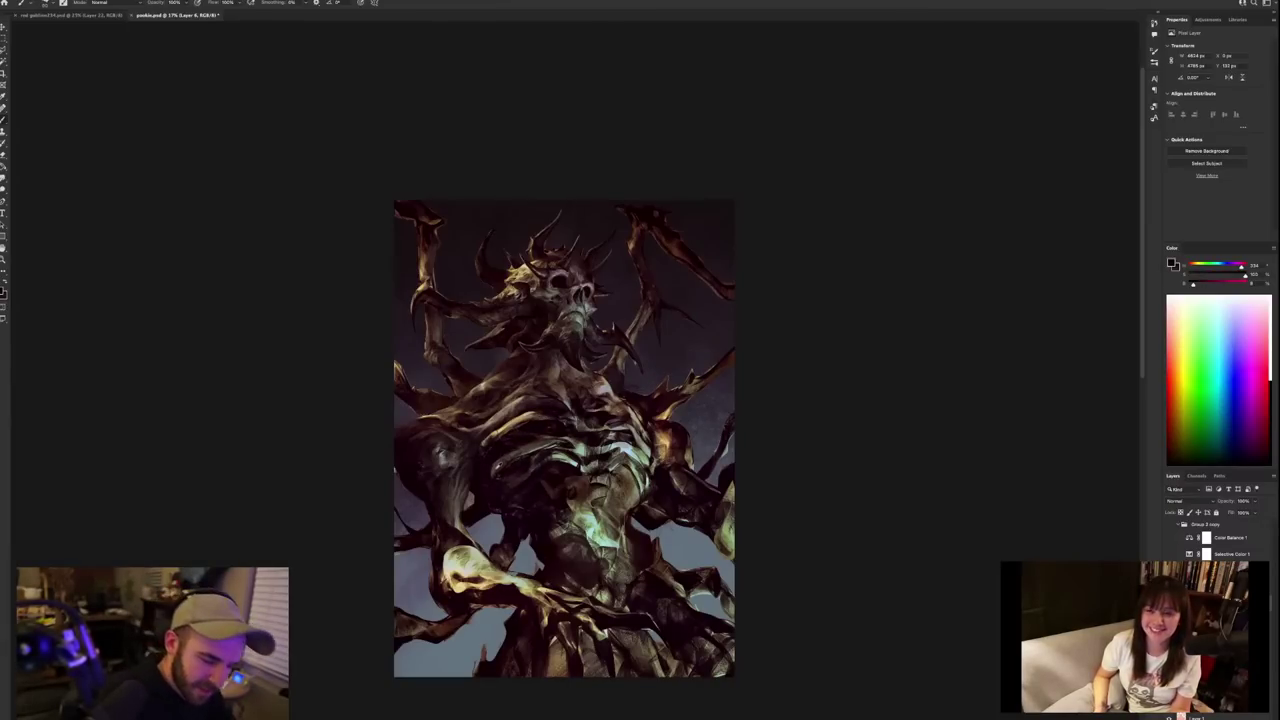
alt+click(496, 467)
alt+click(483, 441)
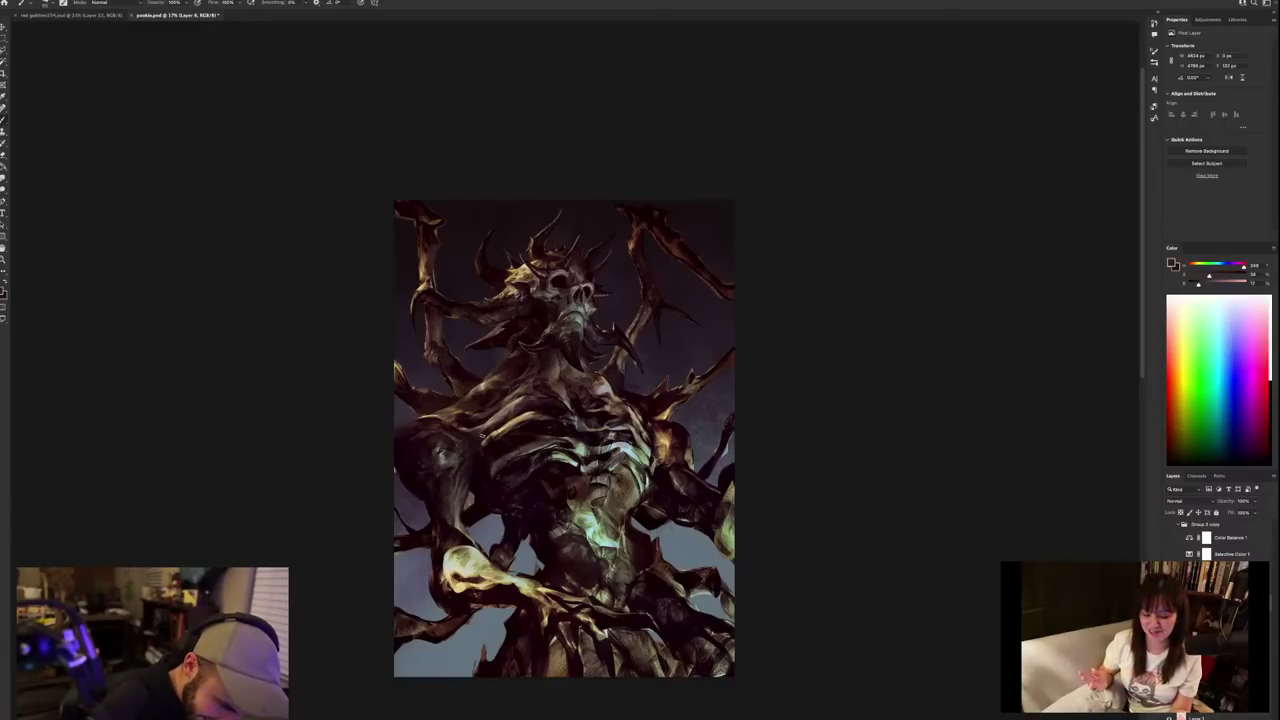
Sample dark reddish-brown, tan, brown and near-black tones and shape the end of the bright chest fold beside the shoulder.
alt+click(485, 436)
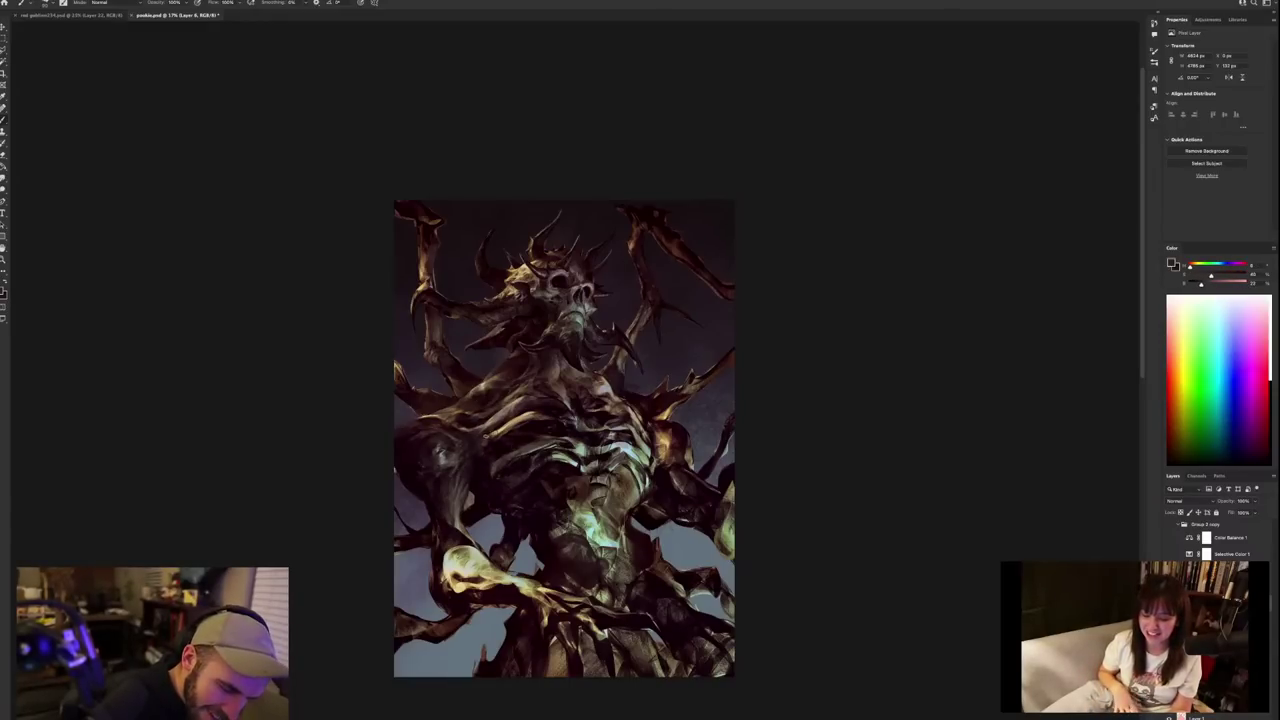
alt+click(498, 426)
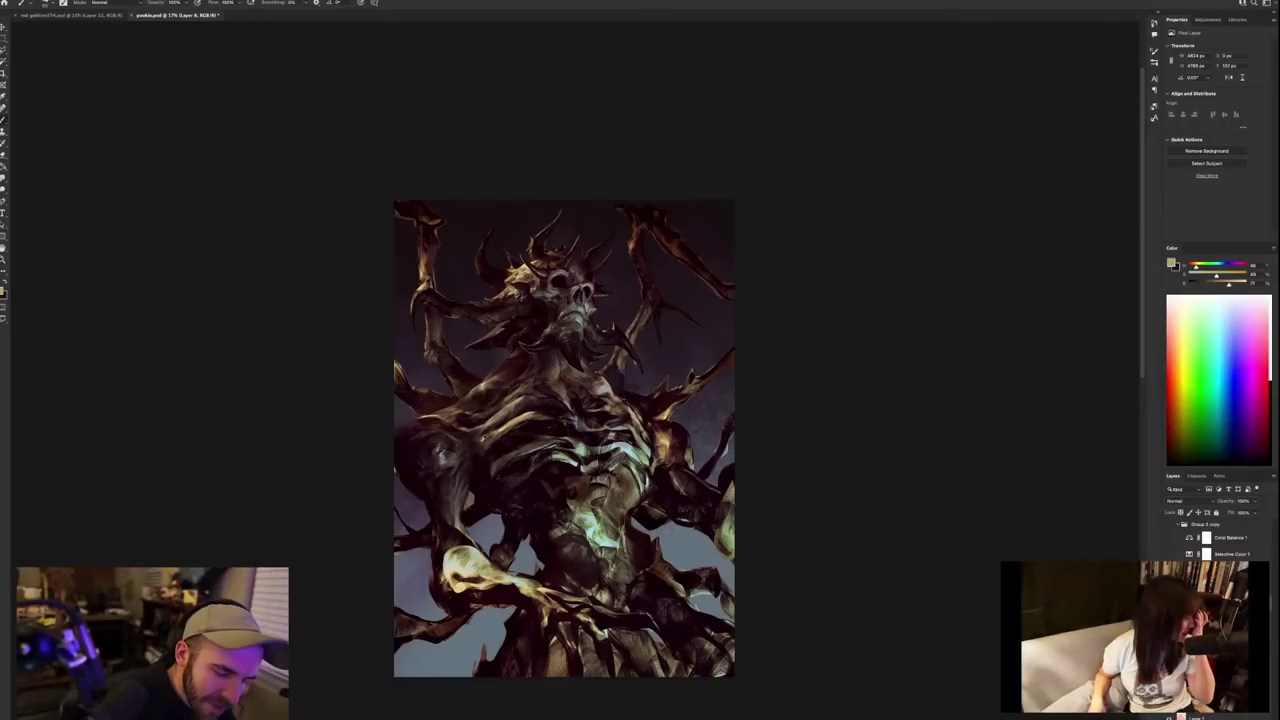
alt+click(480, 446)
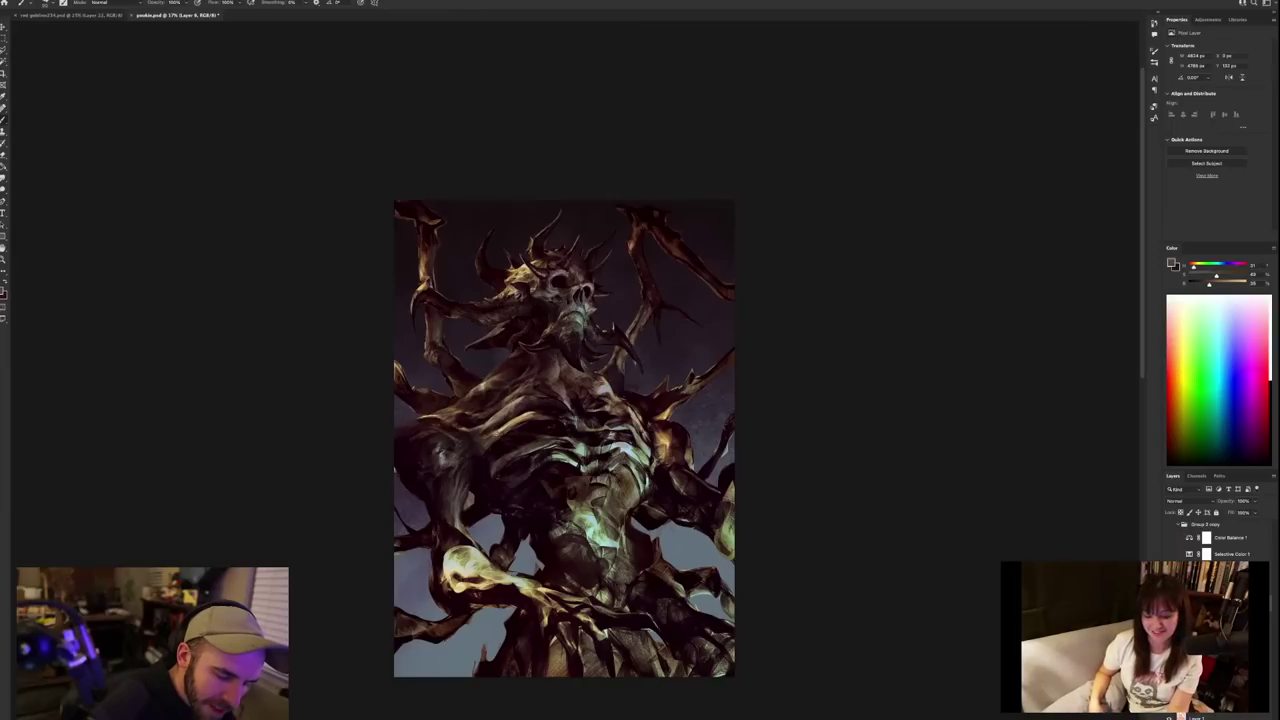
alt+click(477, 457)
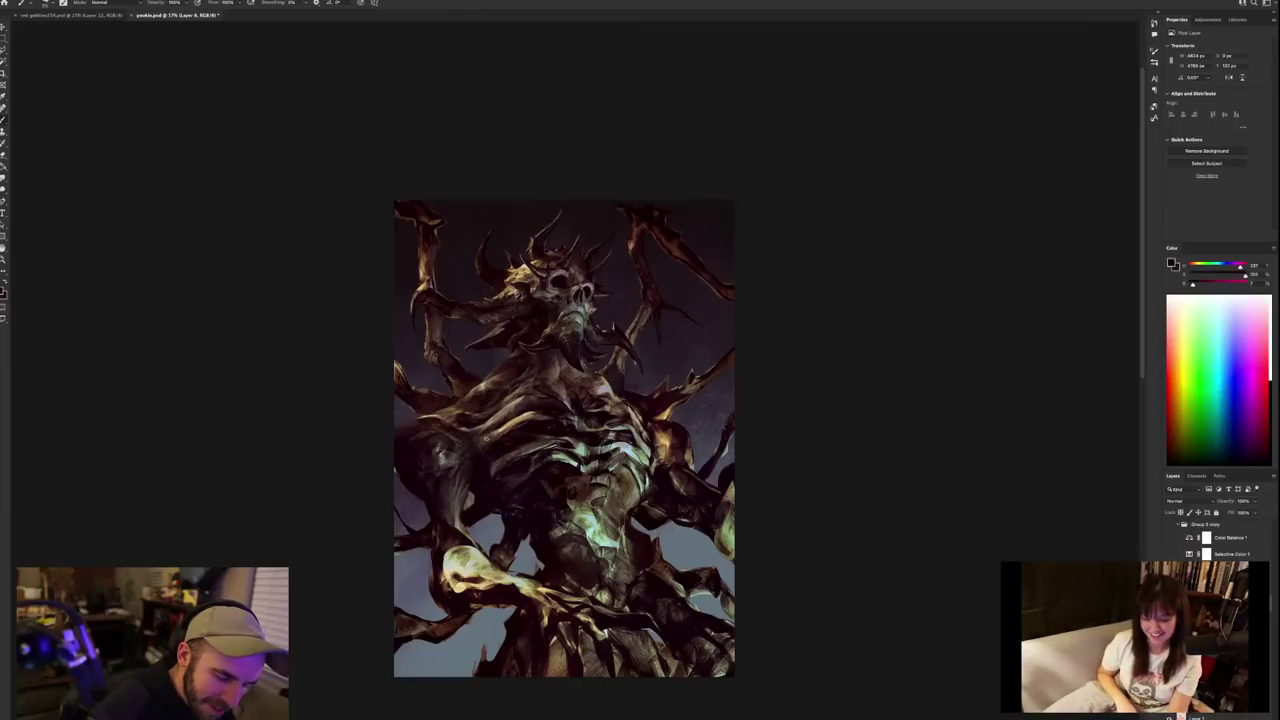
Sample brown, near-black and dark reddish-brown tones and refine the recess beneath the bright chest fold.
alt+click(523, 423)
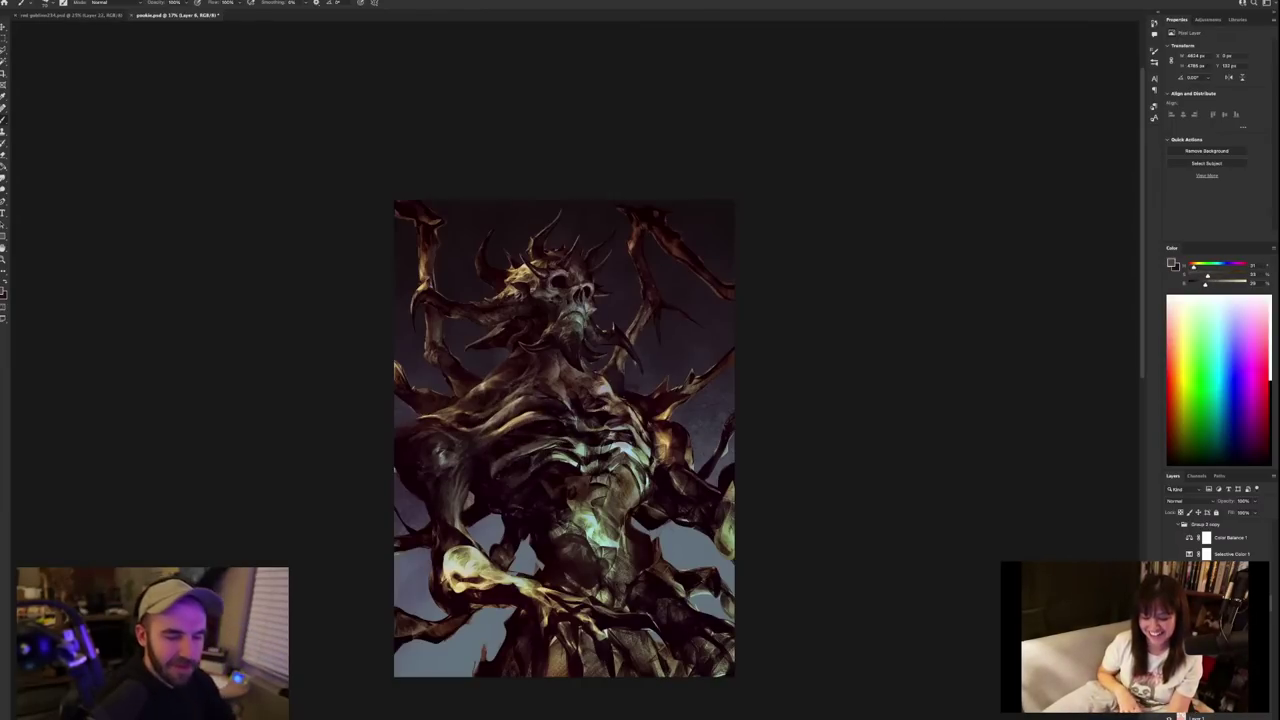
alt+click(503, 441)
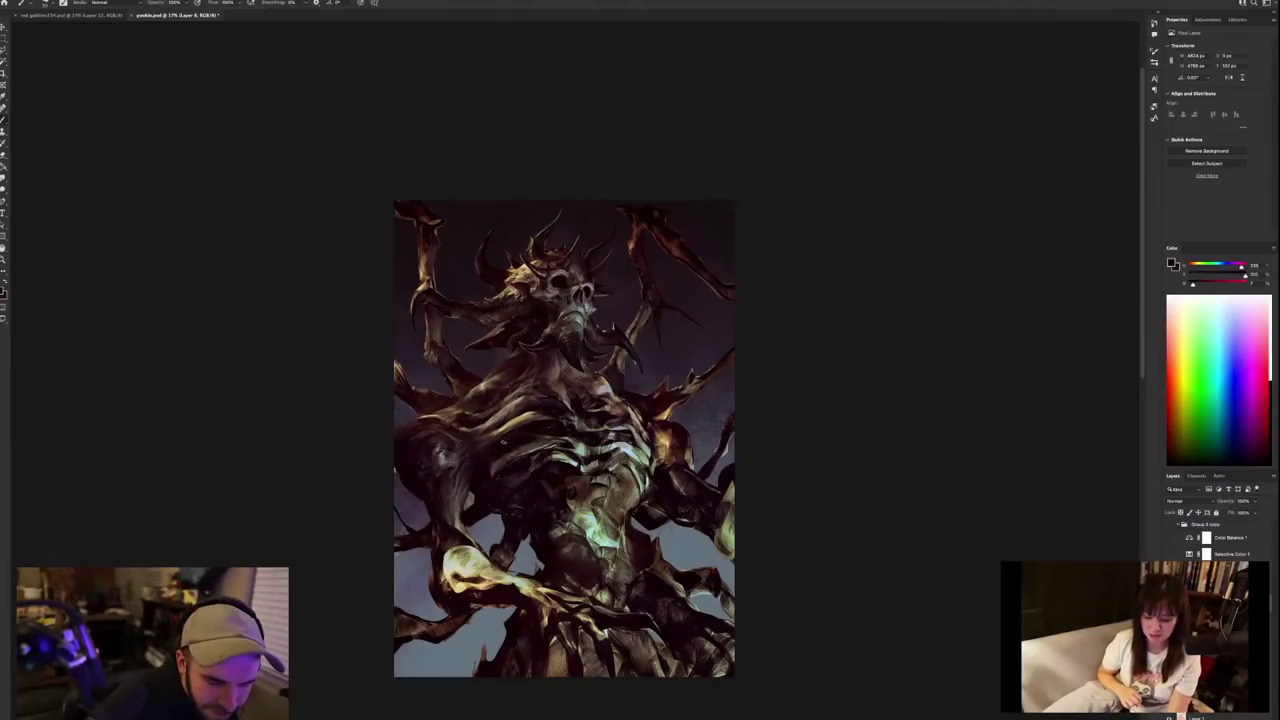
alt+click(495, 453)
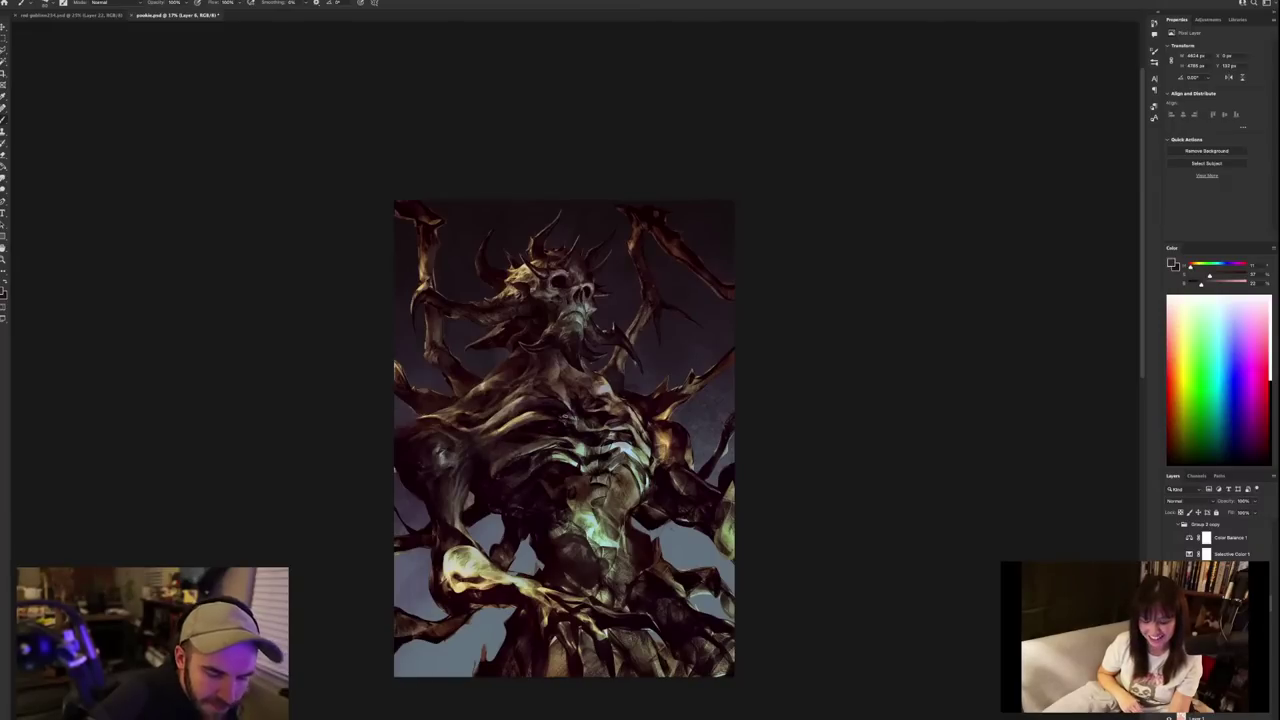
scroll(565, 417, down, 3)
scroll(565, 417, up, 3)
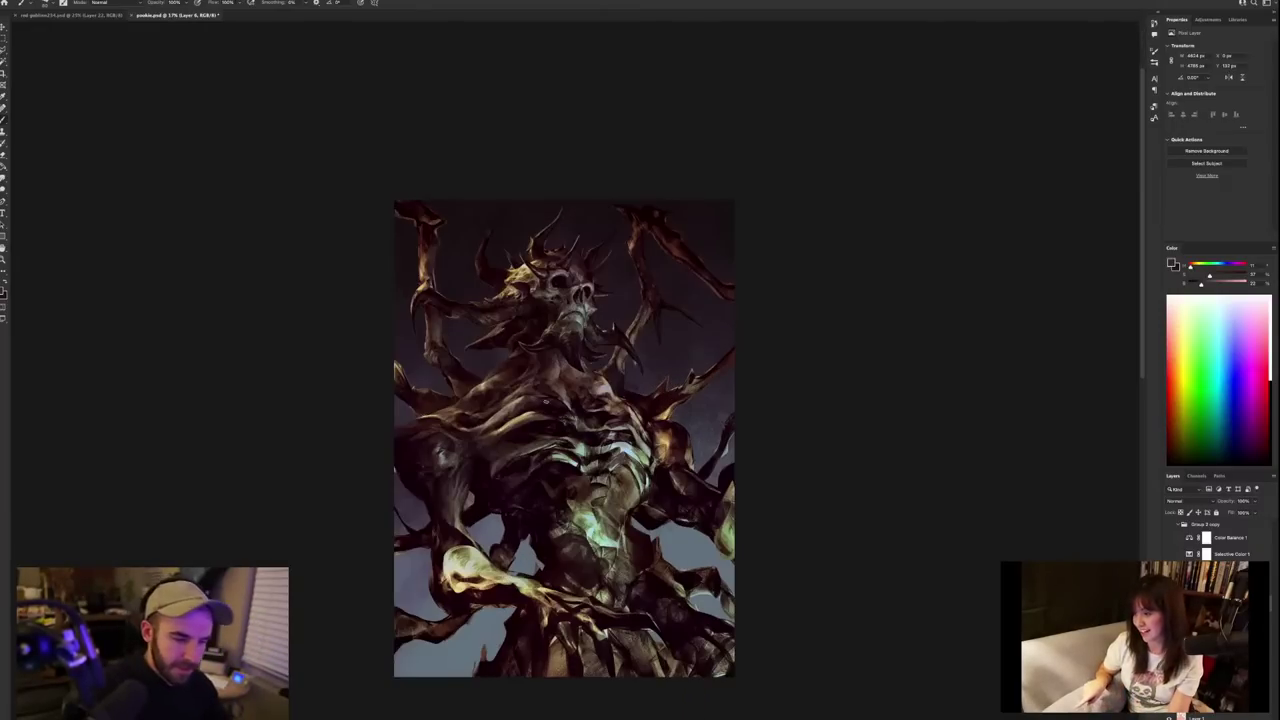
Sample brown, dark purplish-red and near-black tones and soften the rib details on the shadowed side of the chest.
alt+click(499, 463)
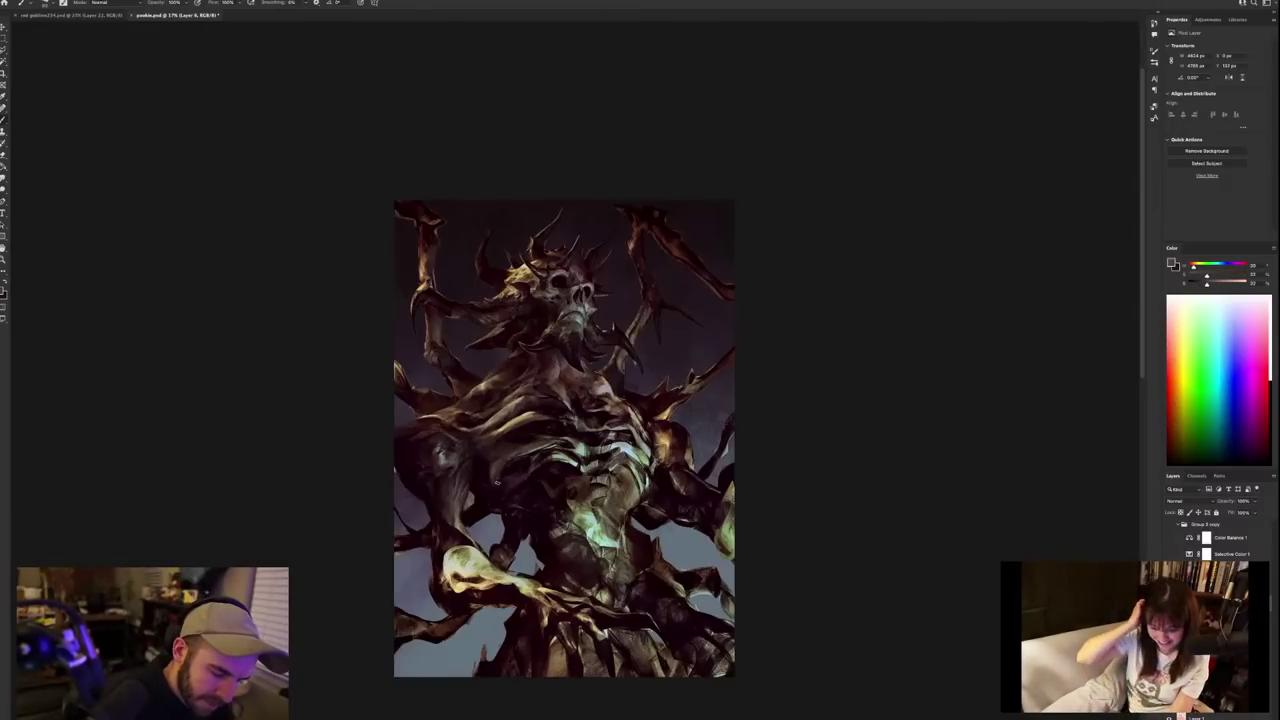
alt+click(498, 479)
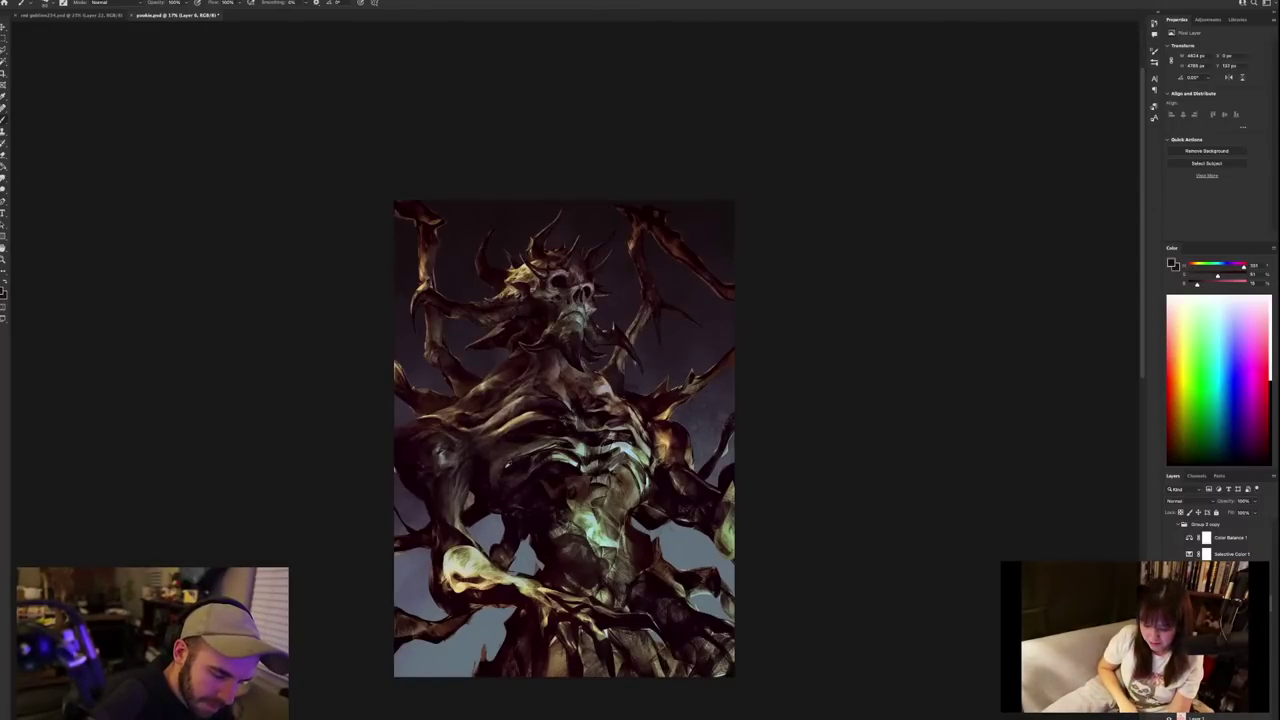
alt+click(496, 480)
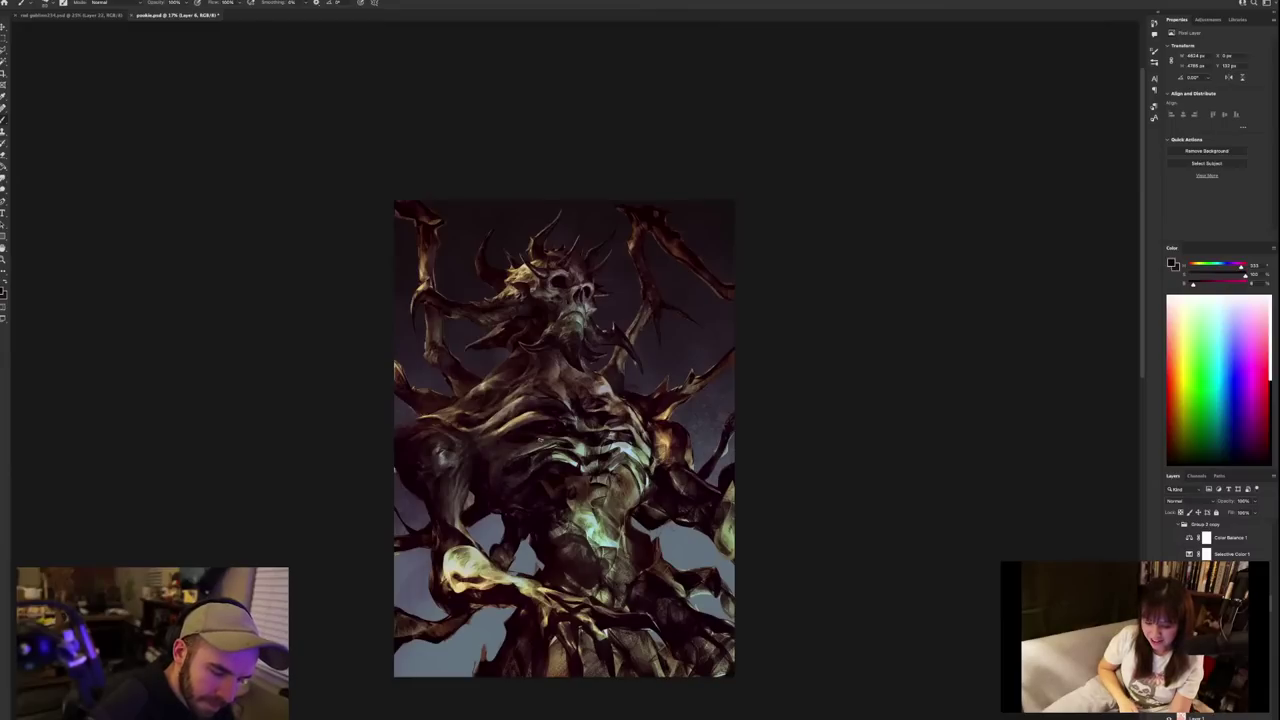
alt+click(518, 437)
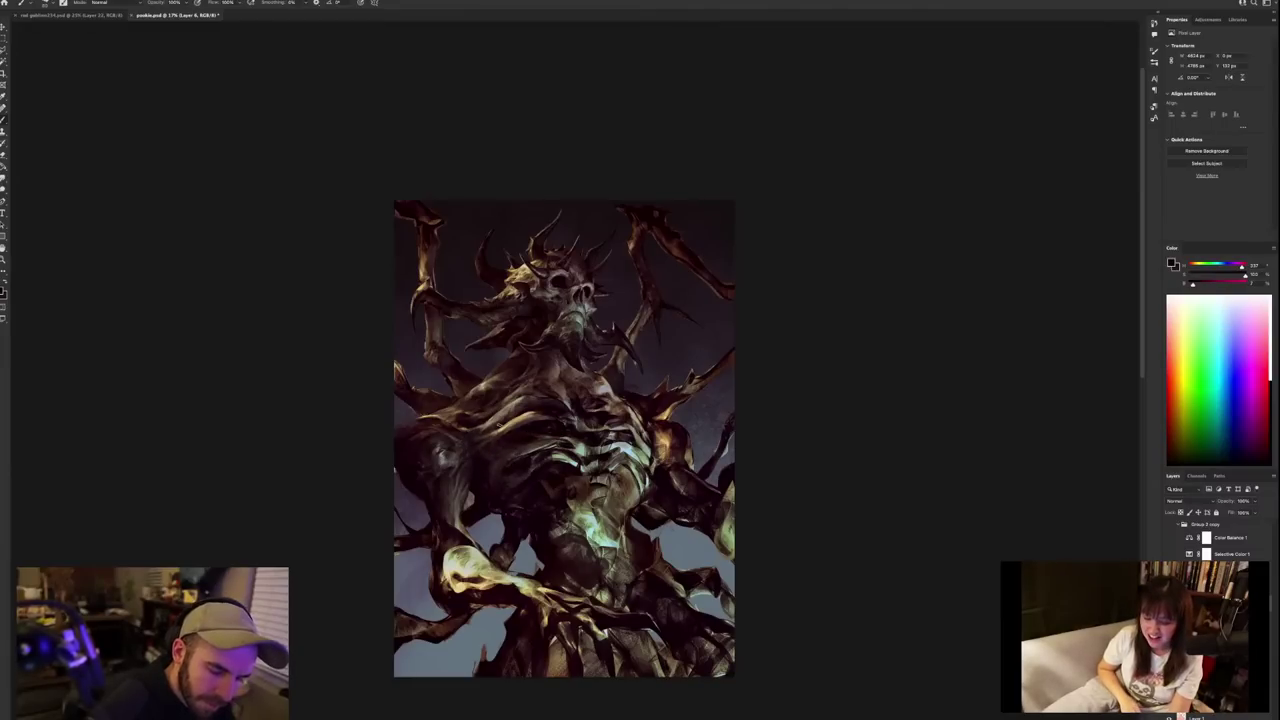
Sample dark brown, dark reddish-brown and near-black tones and refine the upper chest folds below the neck.
scroll(634, 418, down, 3)
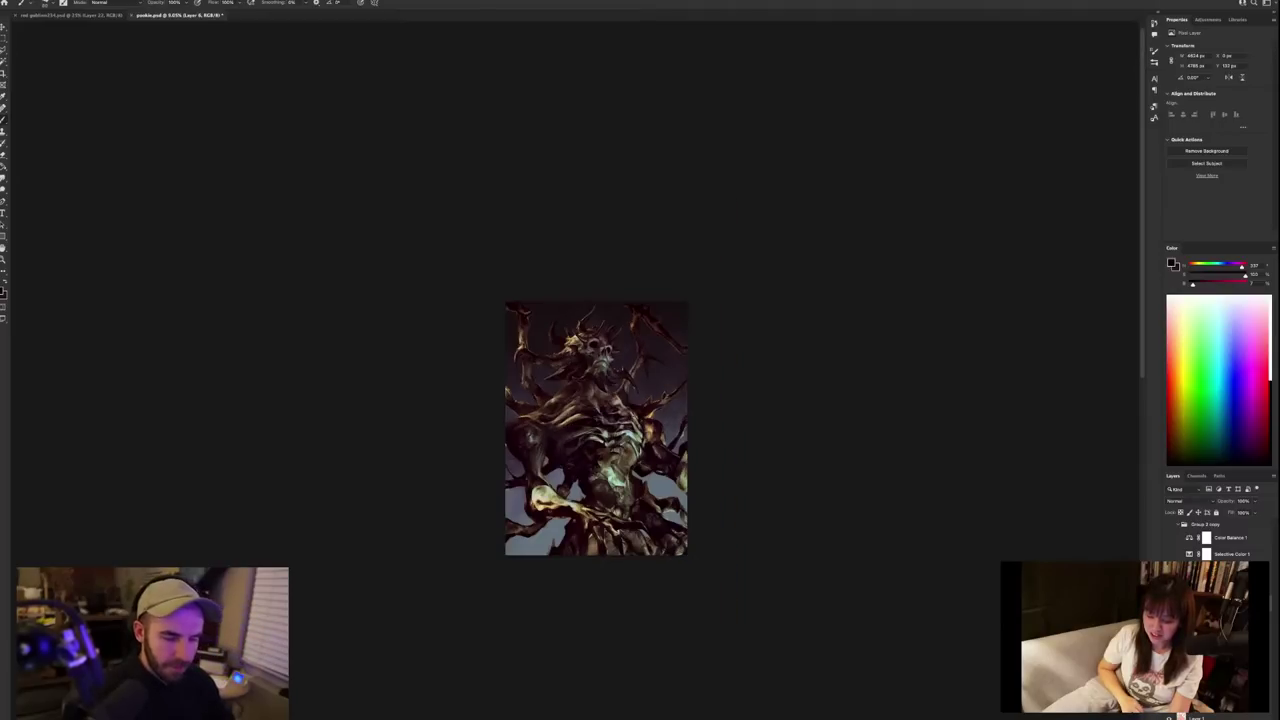
scroll(634, 418, up, 3)
alt+click(530, 418)
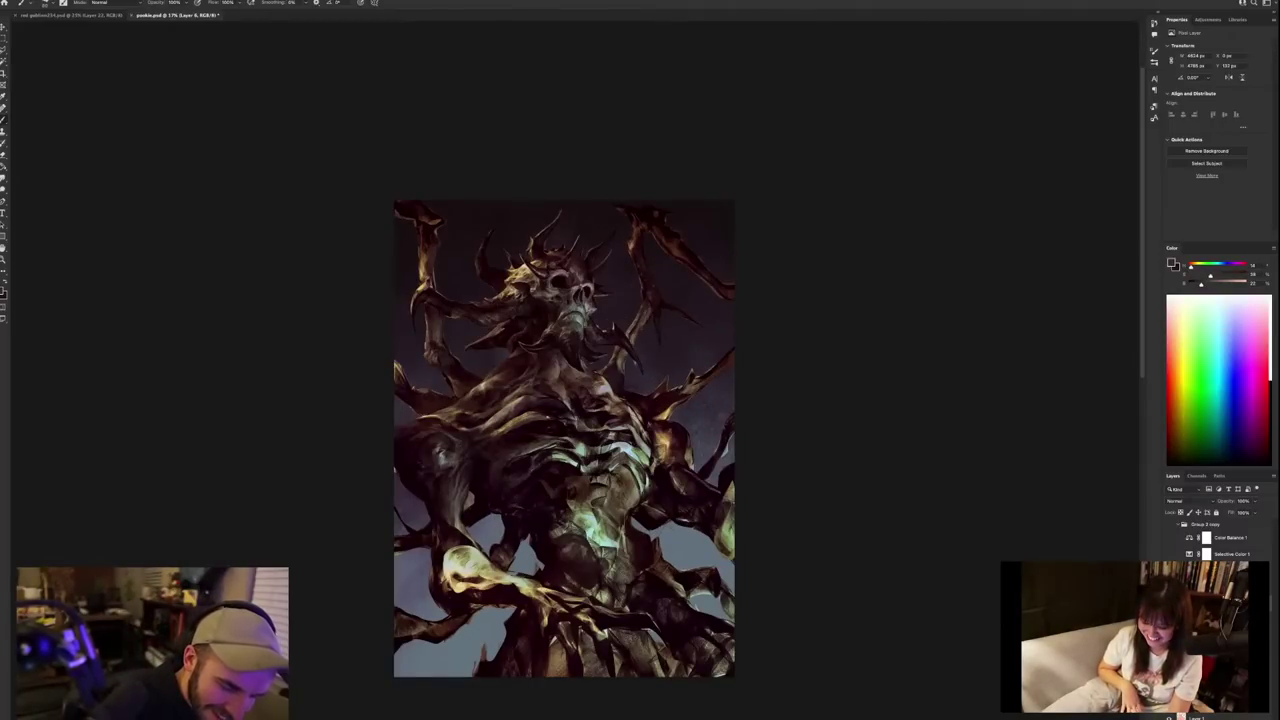
alt+click(535, 400)
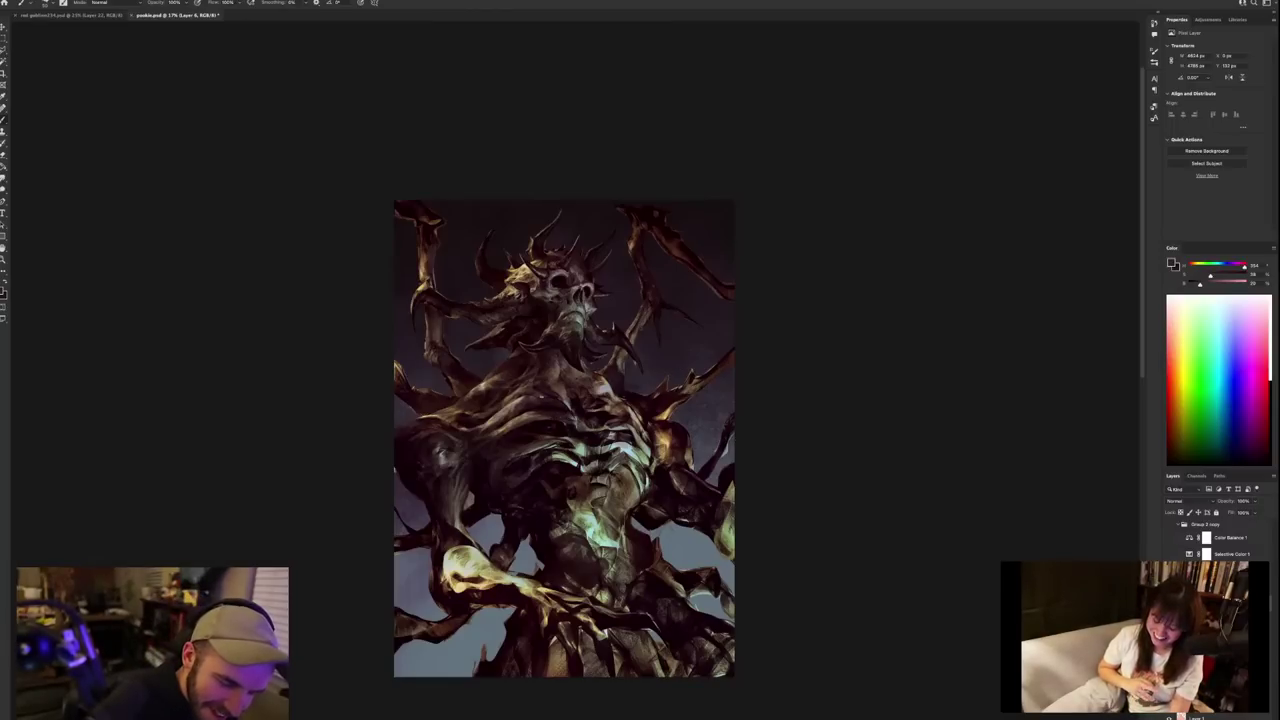
alt+click(553, 395)
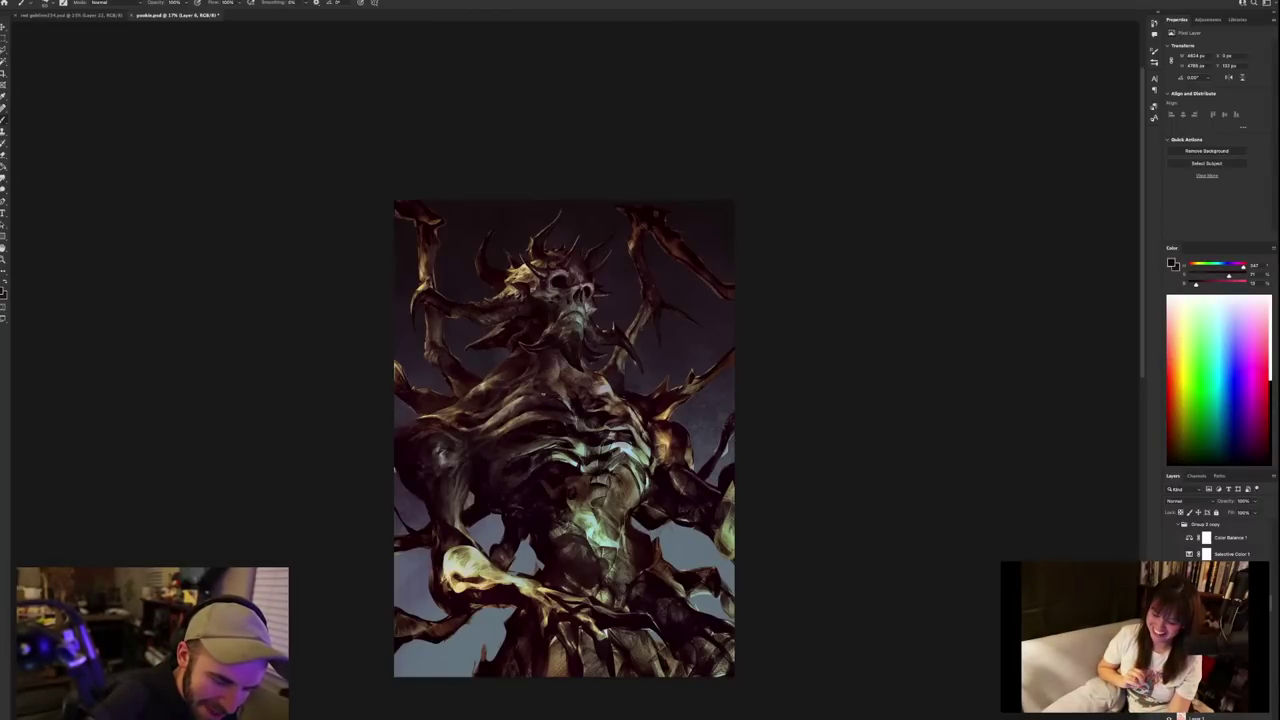
scroll(597, 353, down, 3)
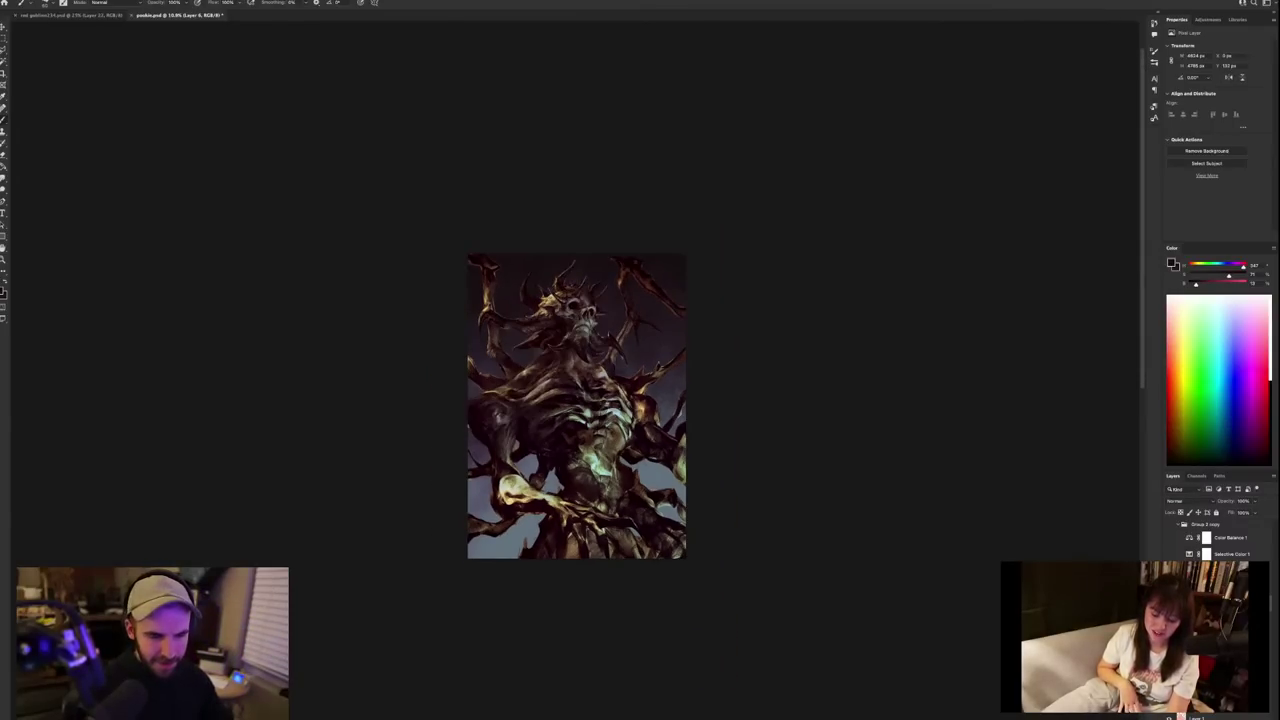
Mirror the painting horizontally again to compare its composition.
scroll(617, 225, up, 3)
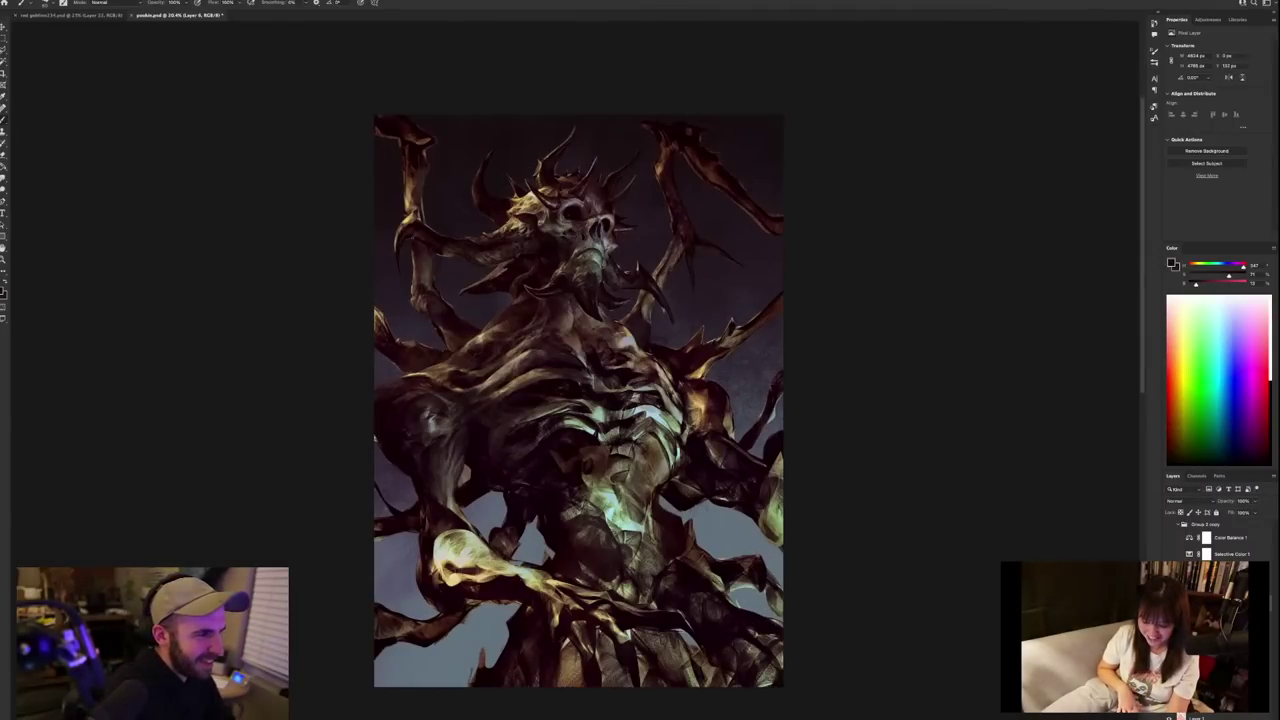
click(30, 2)
click(30, 104)
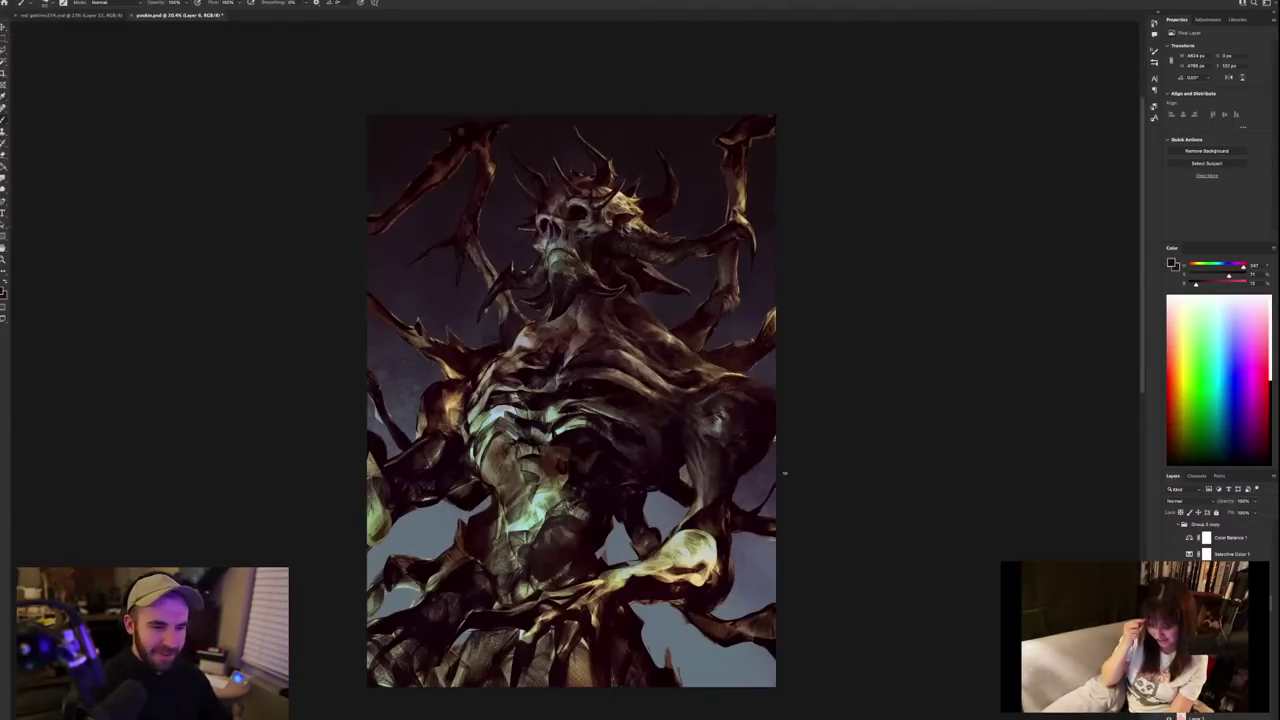
Sample near-black and dark reddish-brown tones and refine the rounded shoulder form beside the base of the neck.
scroll(652, 180, up, 3)
drag(662, 468, 692, 506)
alt+click(597, 344)
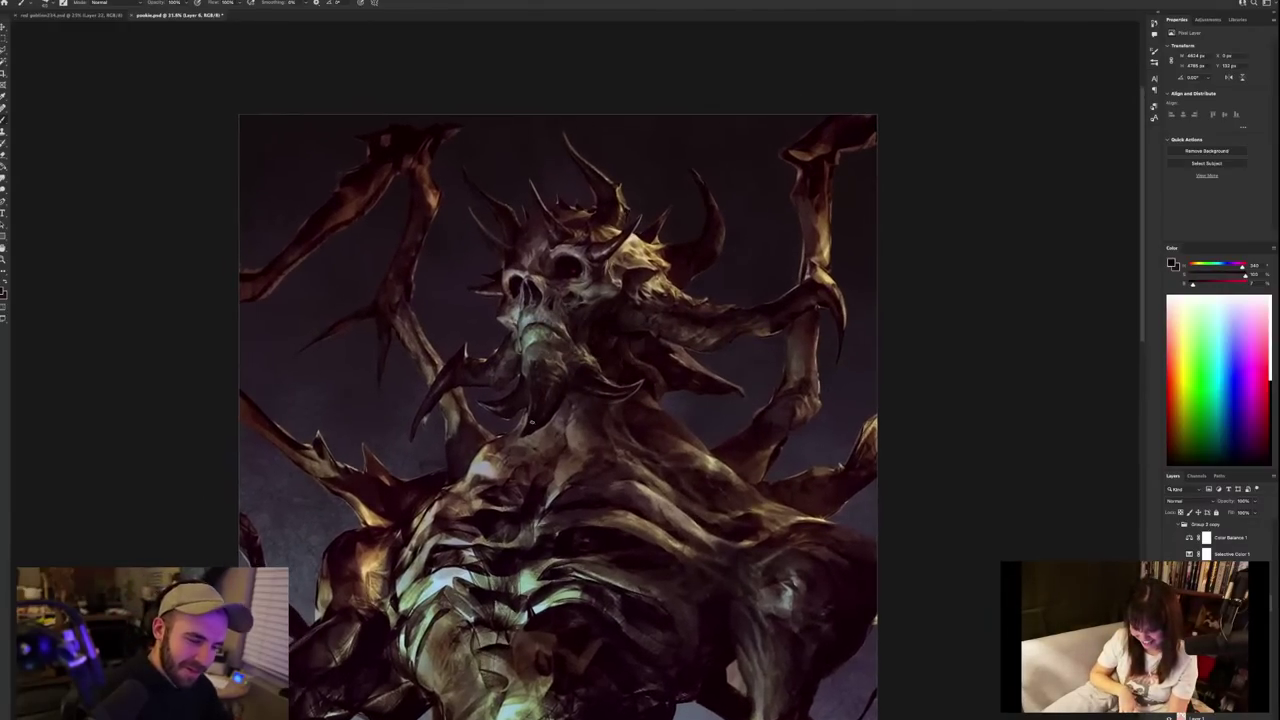
alt+click(528, 450)
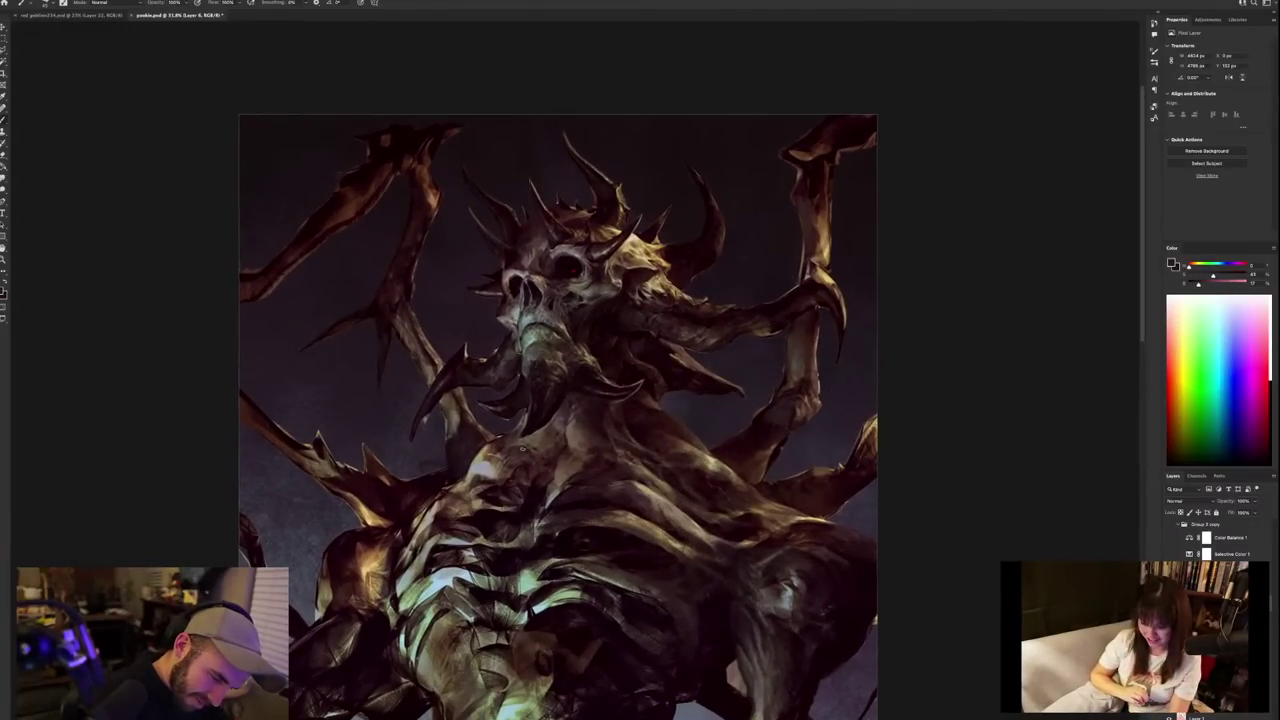
alt+click(507, 455)
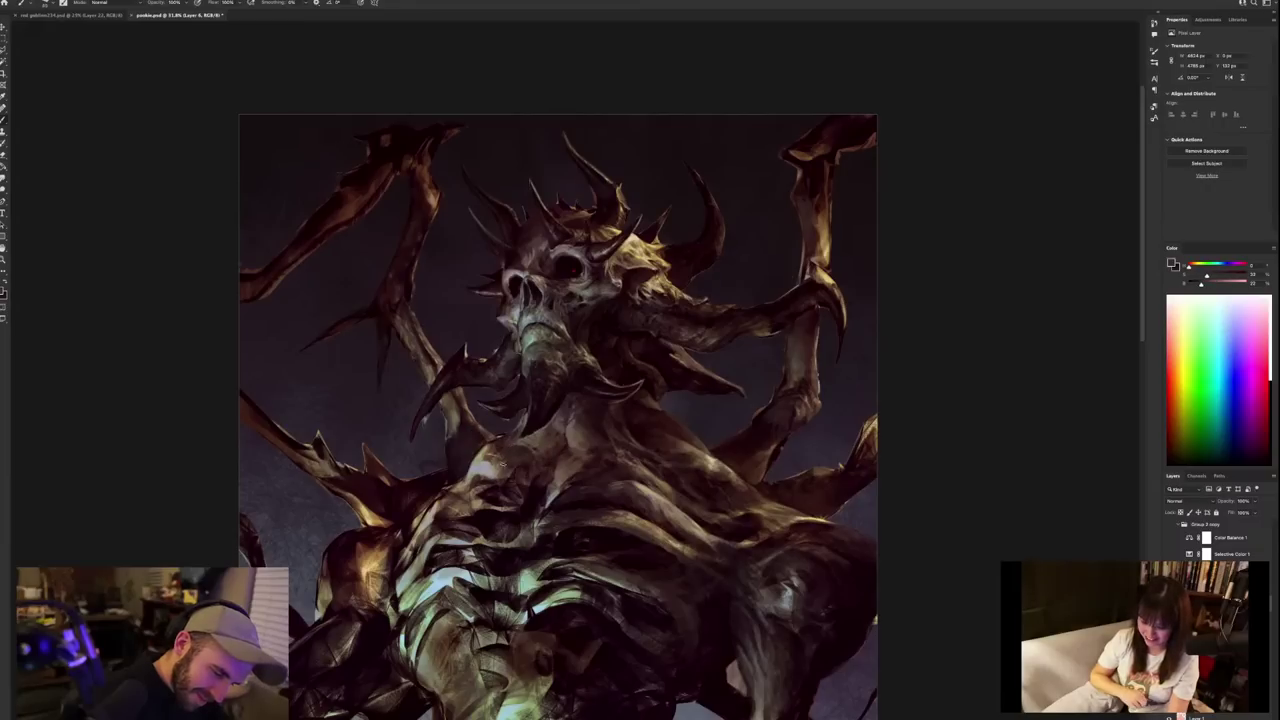
alt+click(501, 460)
Sample brown, muted purplish-brown and lighter greyish-brown tones and soften the upper edge and highlight of the rounded shoulder form.
alt+click(493, 443)
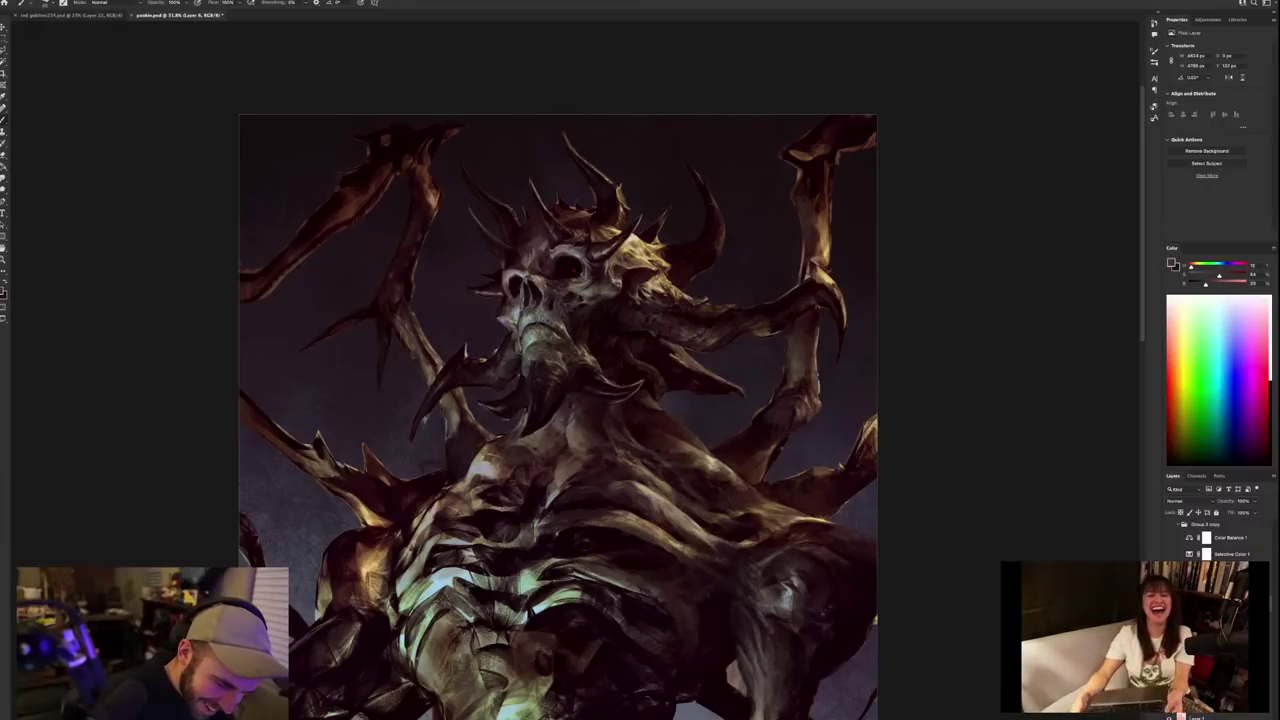
alt+click(512, 441)
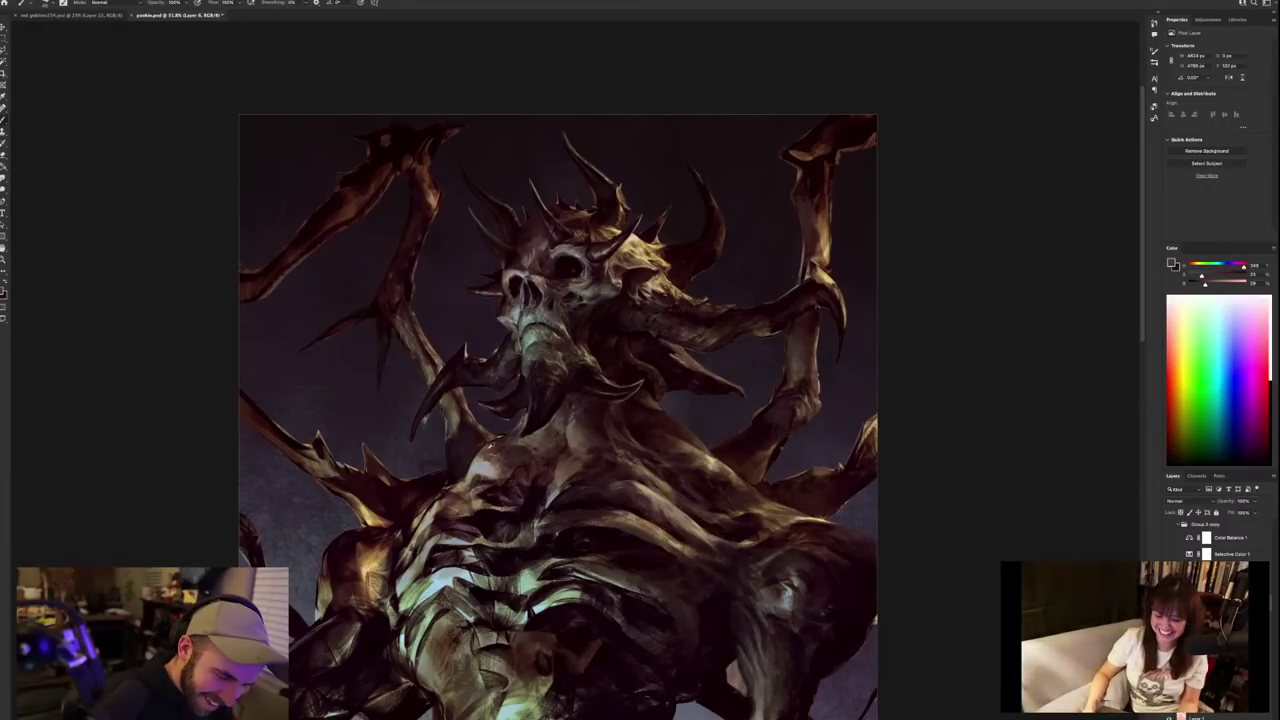
alt+click(480, 456)
alt+click(490, 459)
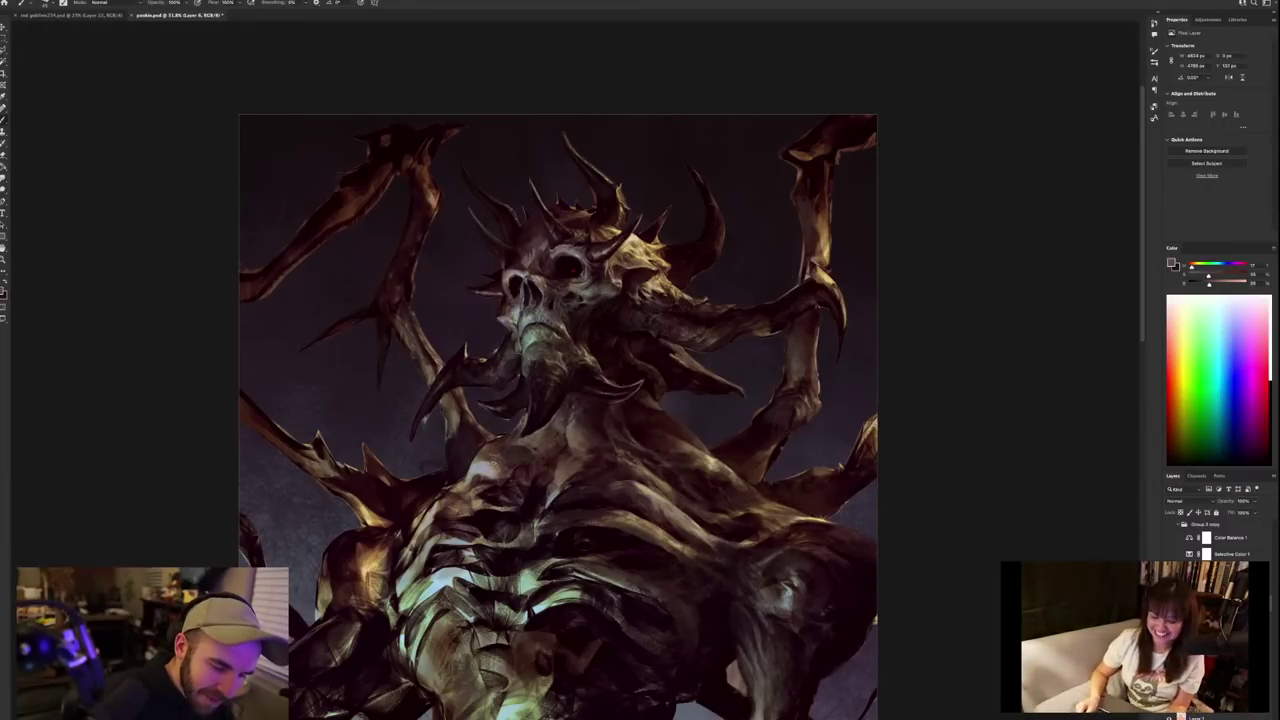
alt+click(483, 460)
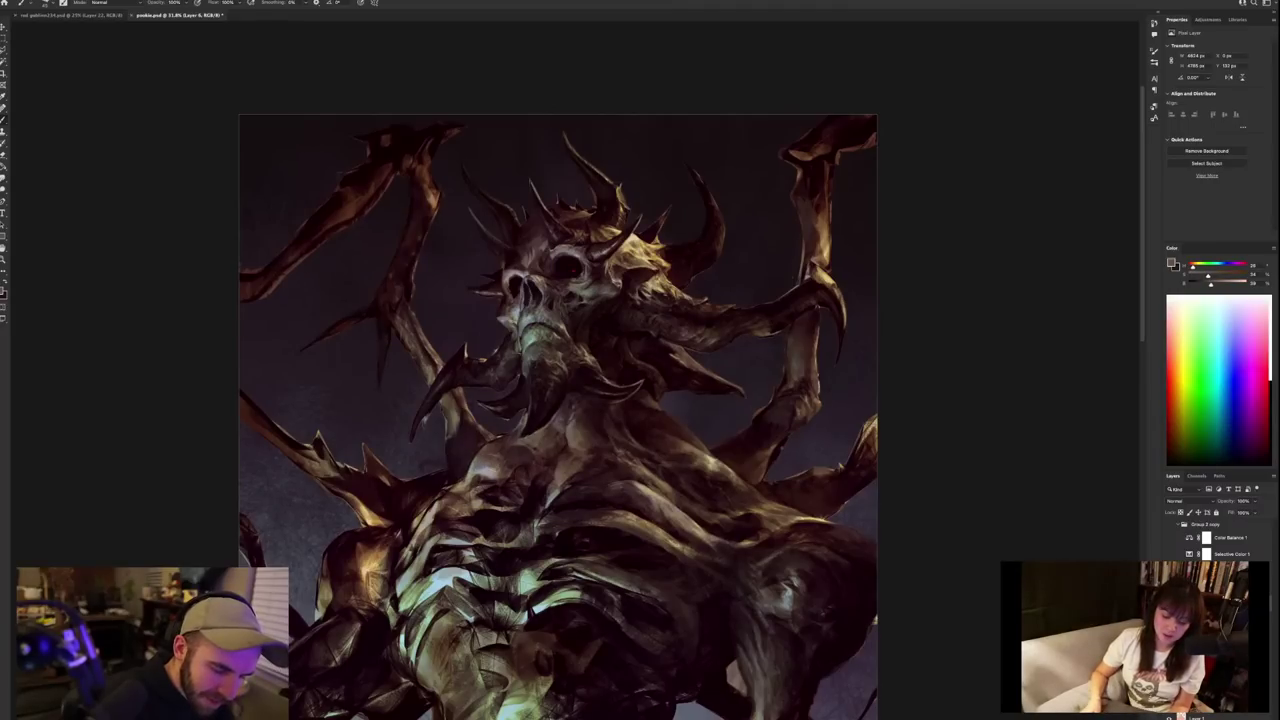
Sample near-black purplish tones from the neck and deepen the crease between the neck and the rounded shoulder form.
alt+click(594, 410)
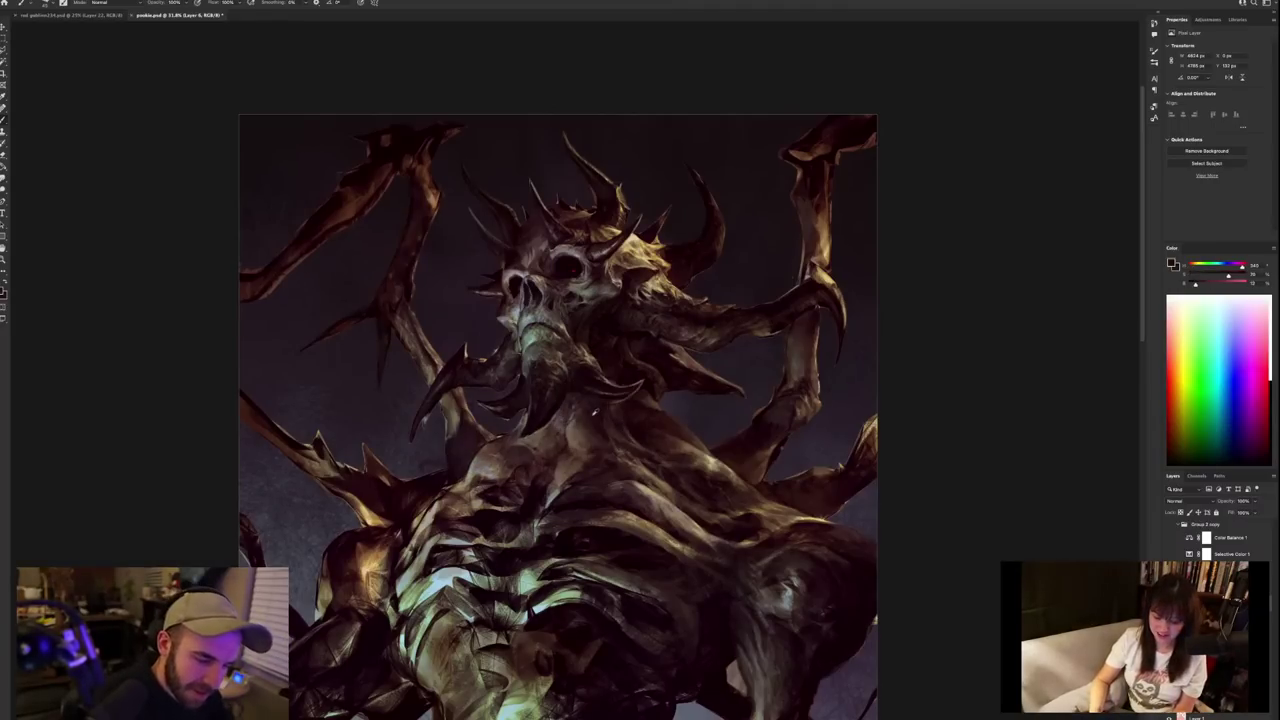
alt+click(535, 449)
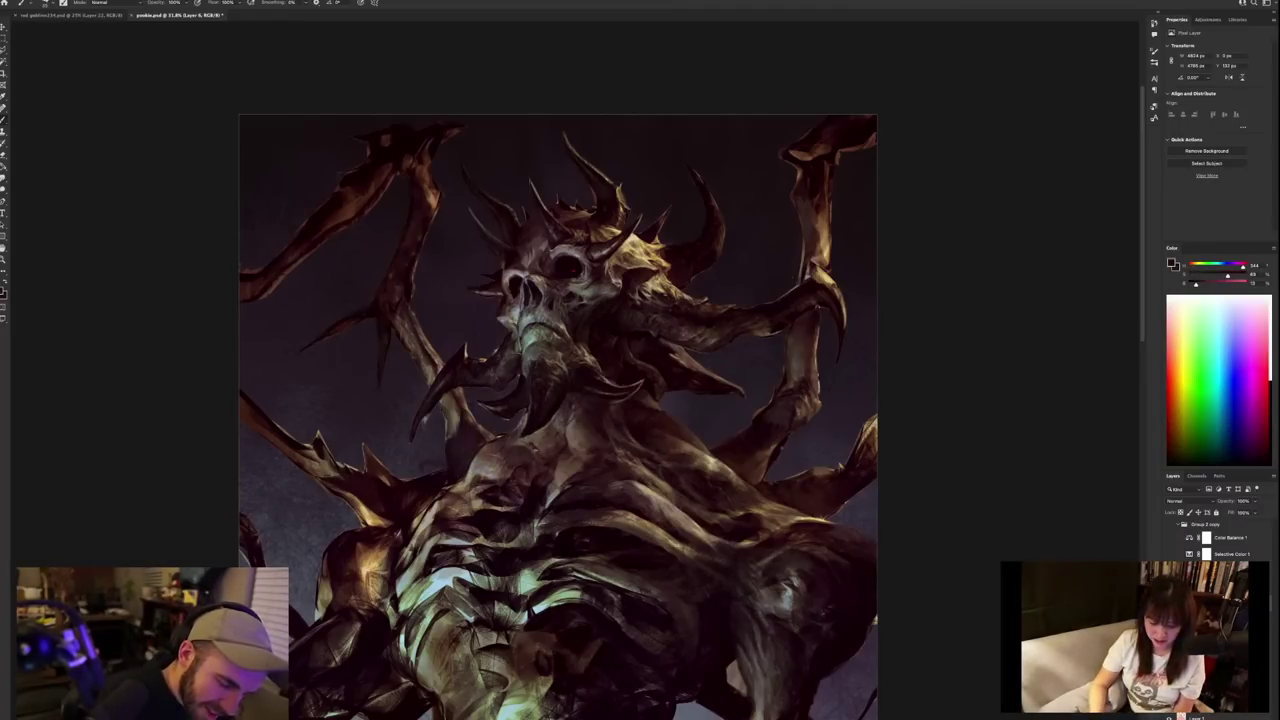
drag(541, 439, 547, 444)
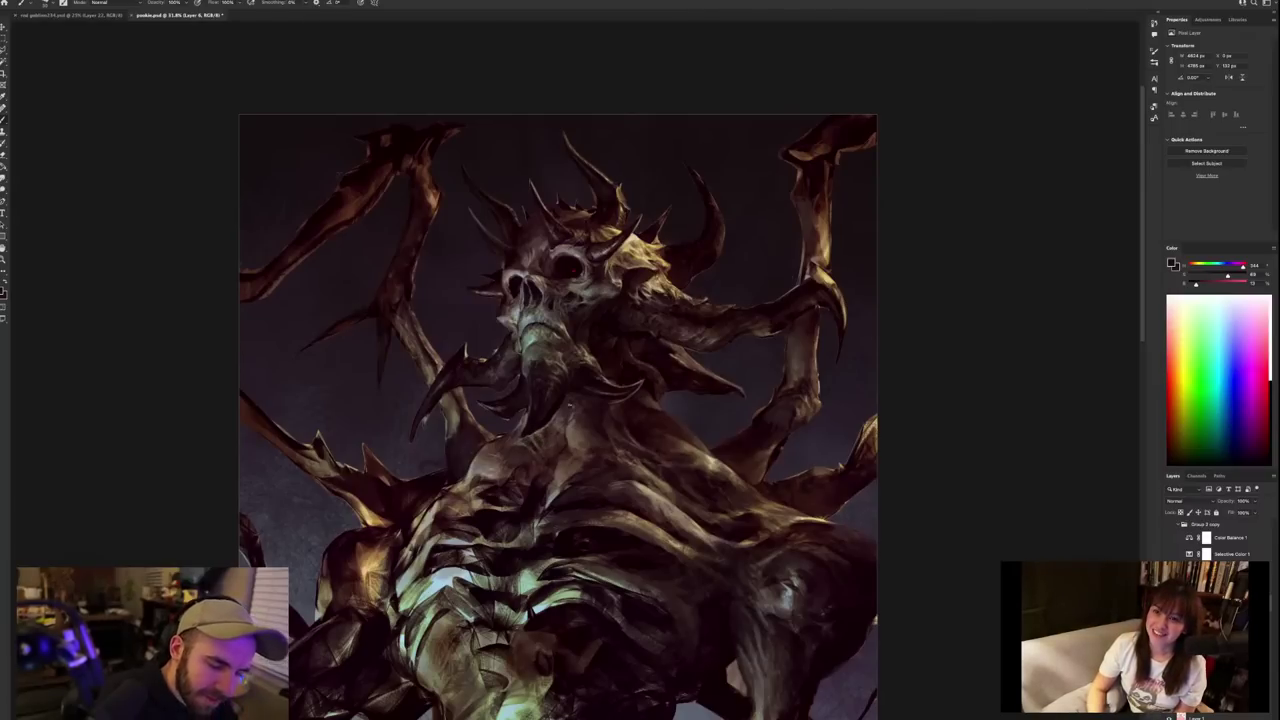
Toggle the current layer's visibility off and on to compare the painting with and without the latest brushwork.
drag(606, 367, 530, 367)
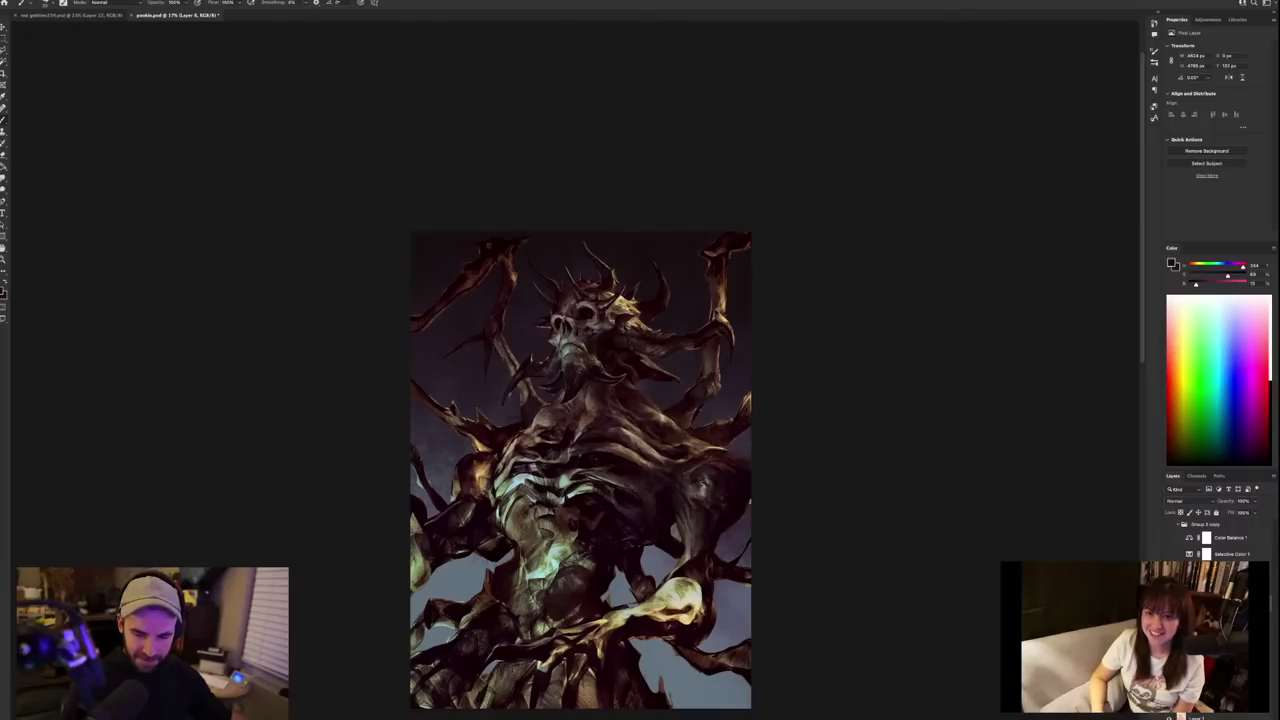
key(super+comma)
key(super+comma)
key(super+comma)
key(super+comma)
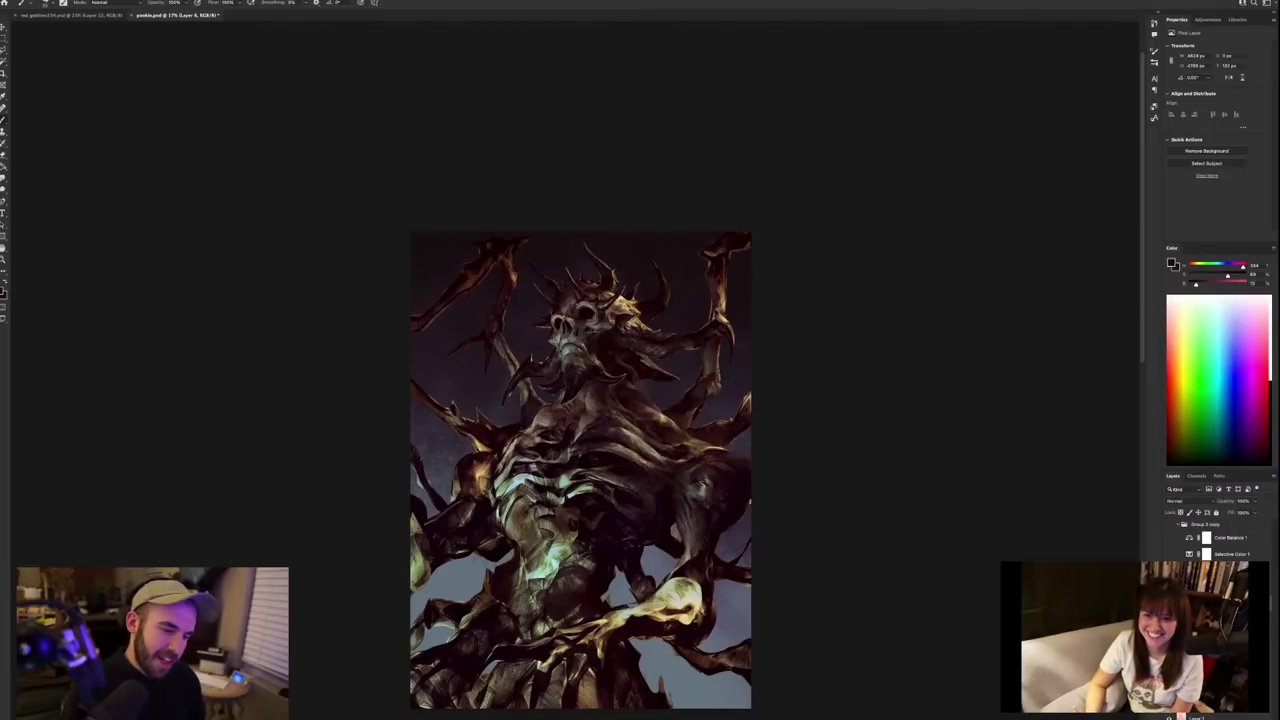
Sample dark reddish-brown and near-black purplish tones and refine the folds where the neck meets the upper chest.
scroll(750, 449, up, 1)
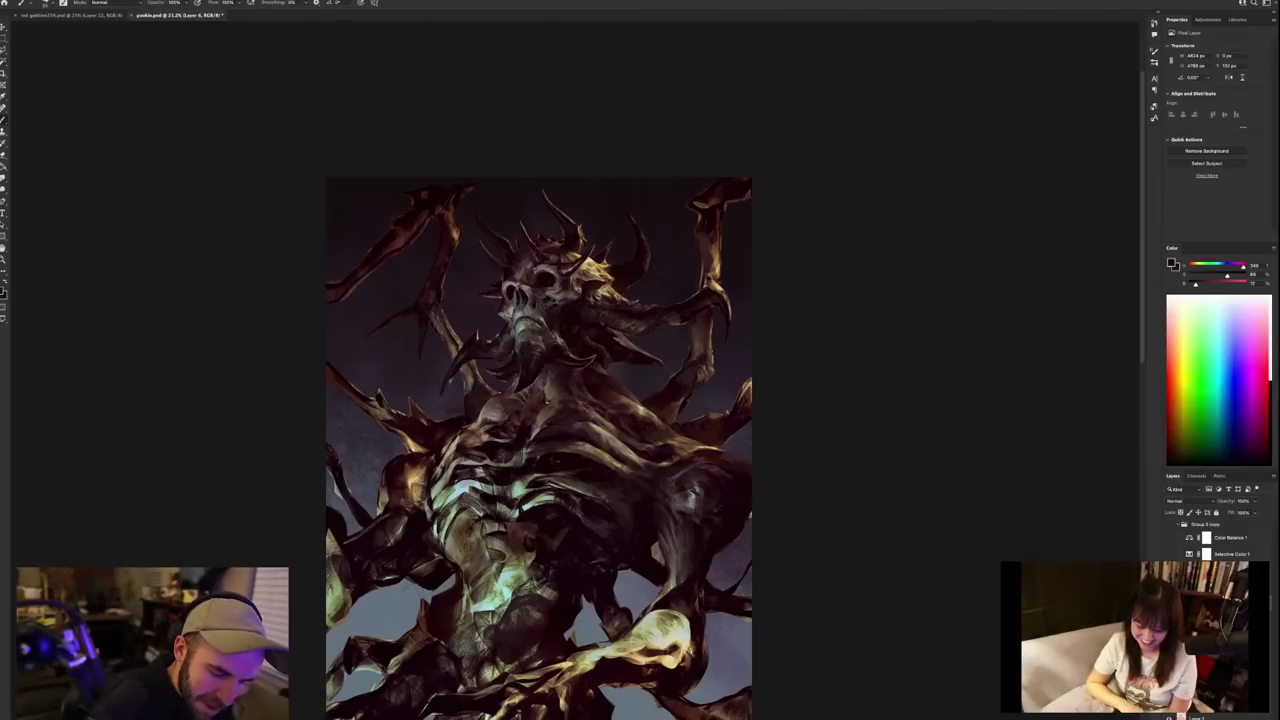
alt+click(558, 391)
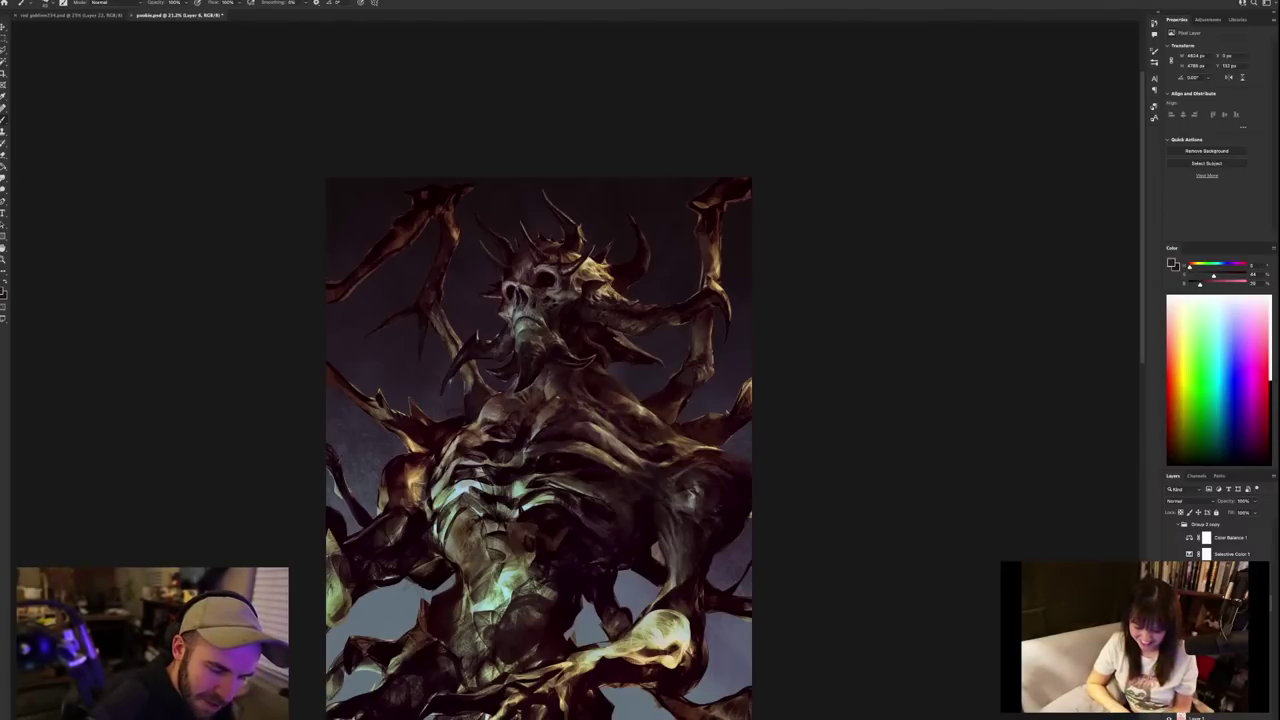
alt+click(560, 415)
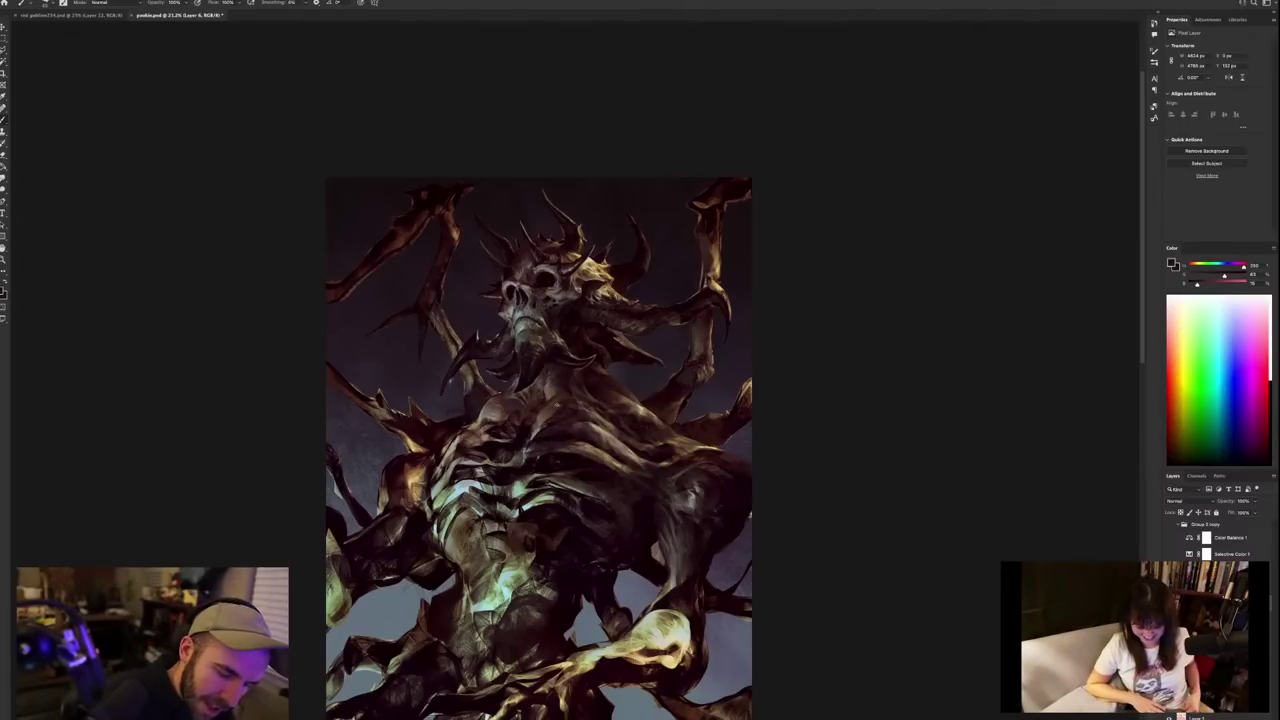
alt+click(551, 436)
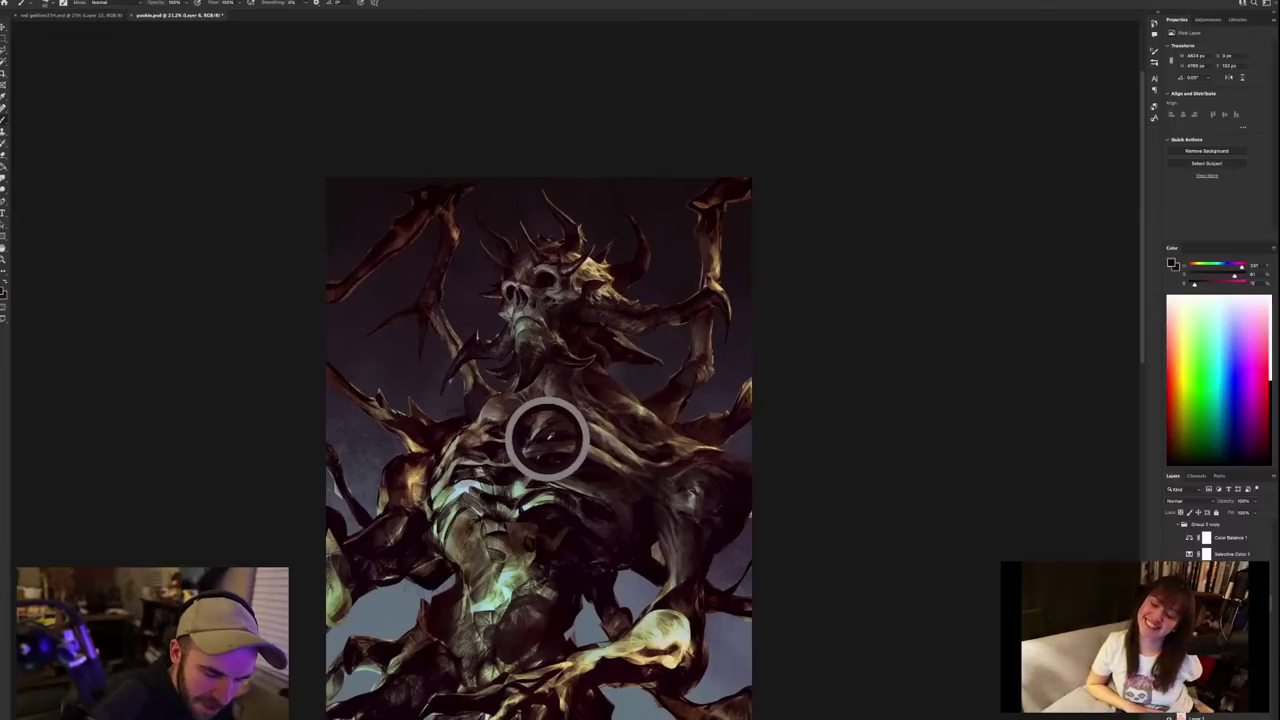
alt+click(524, 423)
alt+click(515, 416)
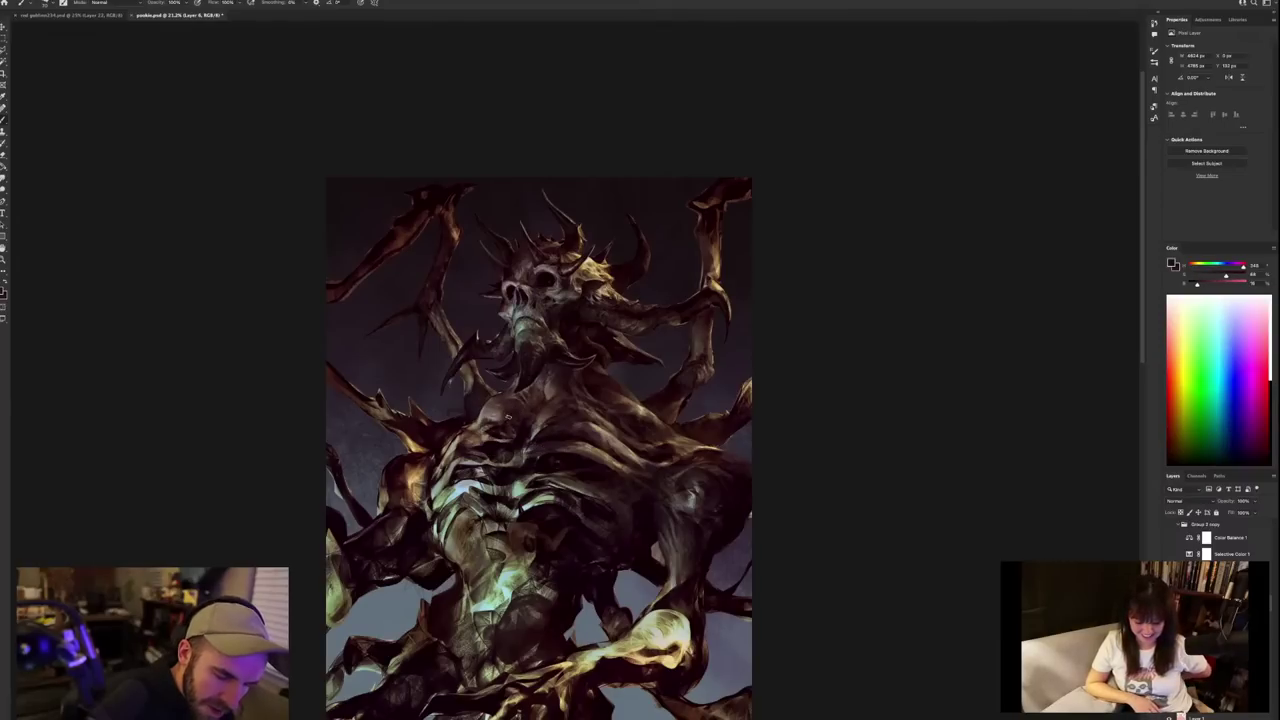
Sample near-black, pale teal and muted grey-teal tones and refine the shading around the skull's mouth and upper lip.
scroll(650, 345, down, 3)
scroll(650, 345, down, 2)
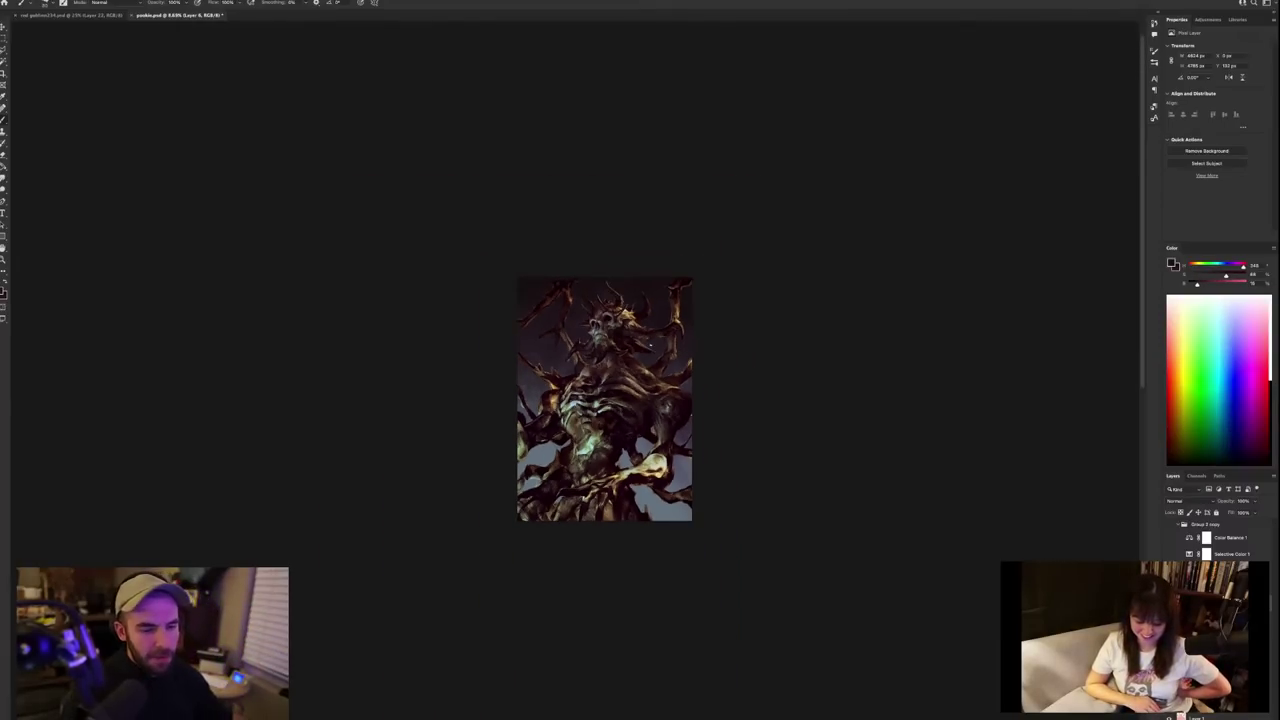
scroll(650, 345, up, 4)
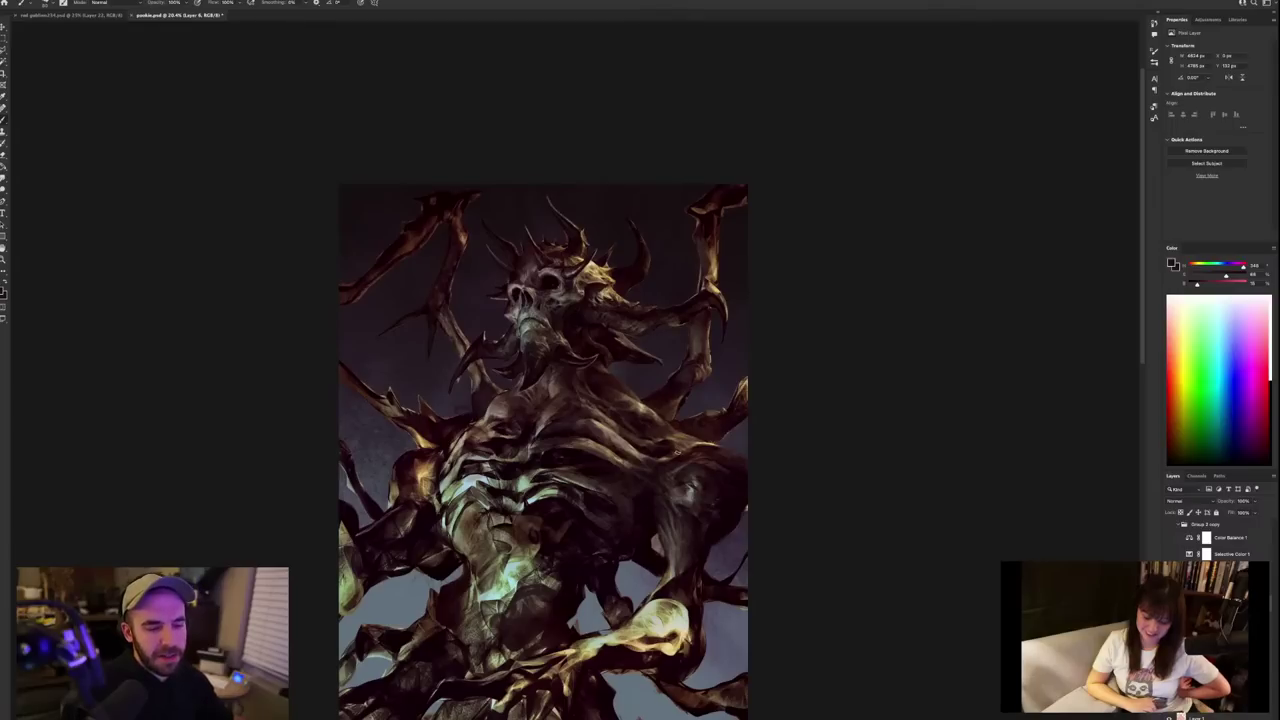
scroll(588, 540, up, 3)
scroll(610, 400, up, 2)
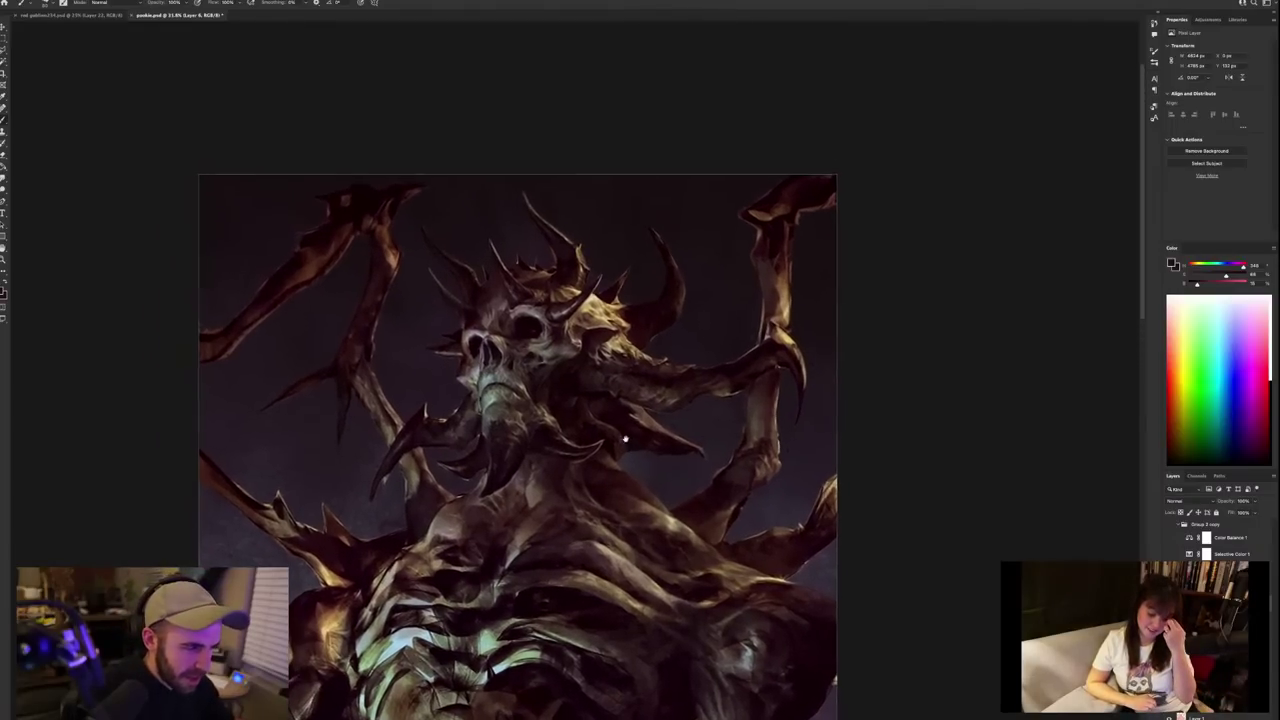
scroll(624, 438, up, 2)
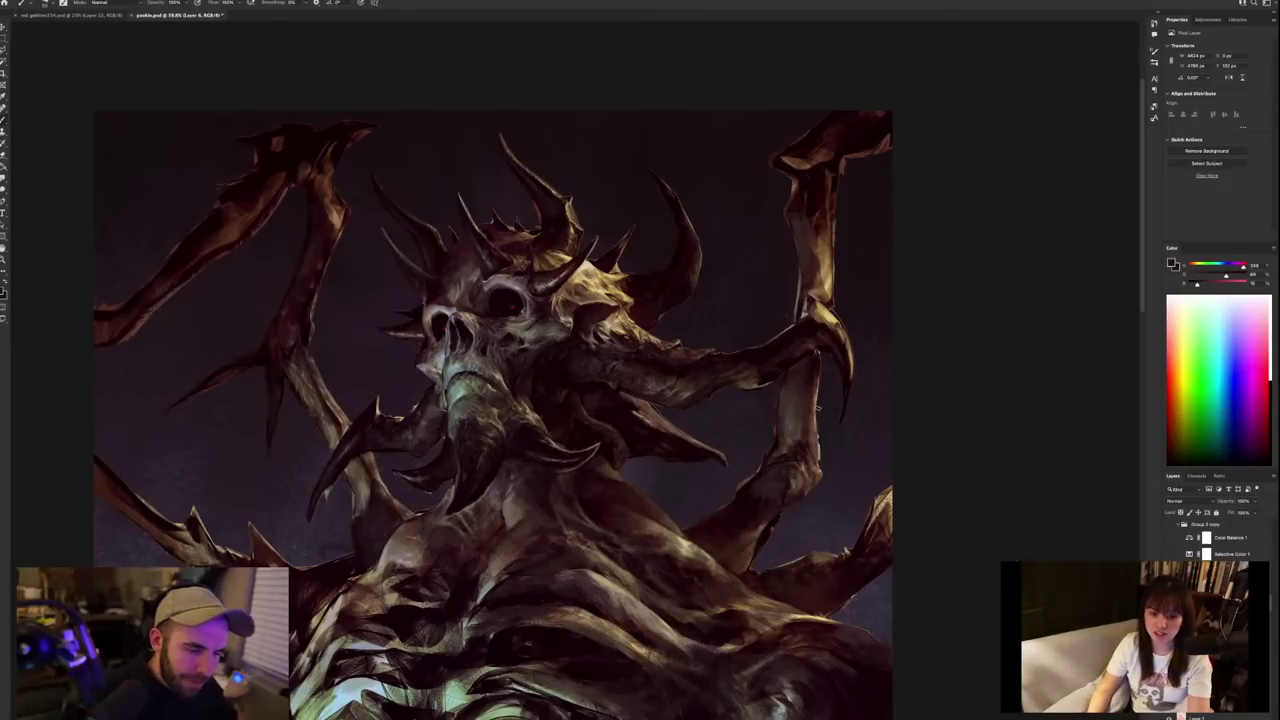
alt+click(536, 368)
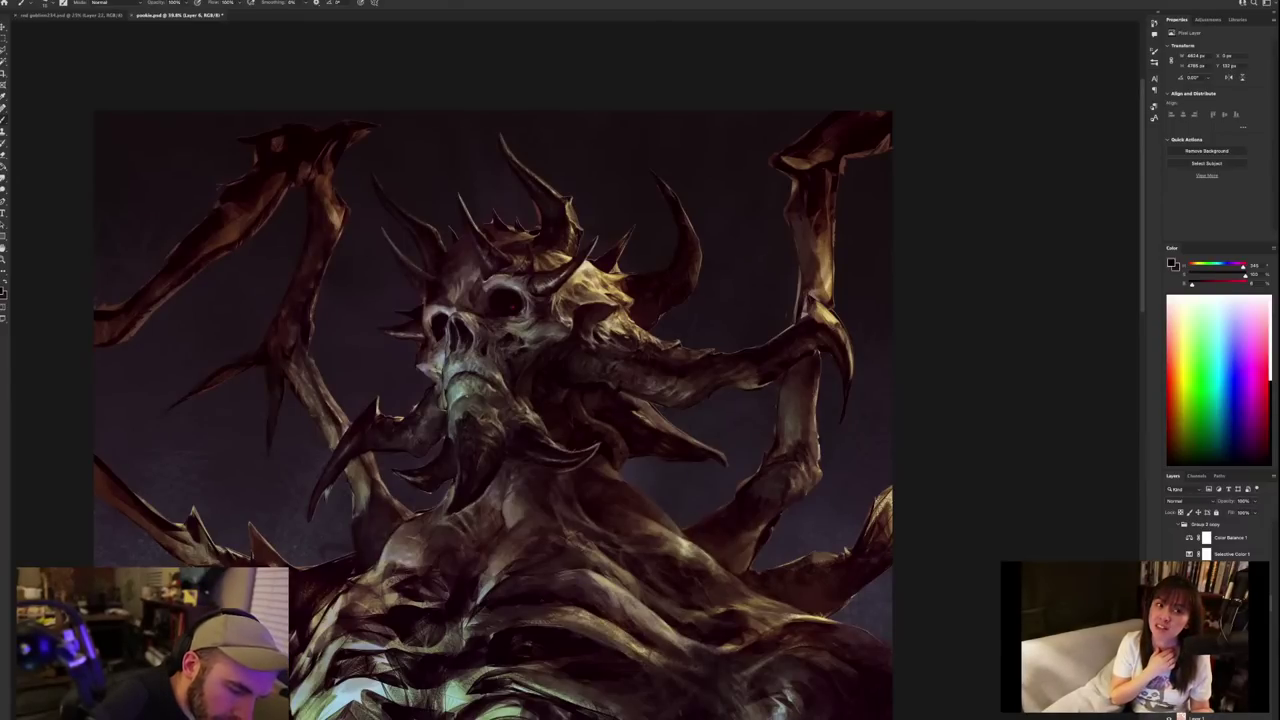
alt+click(458, 388)
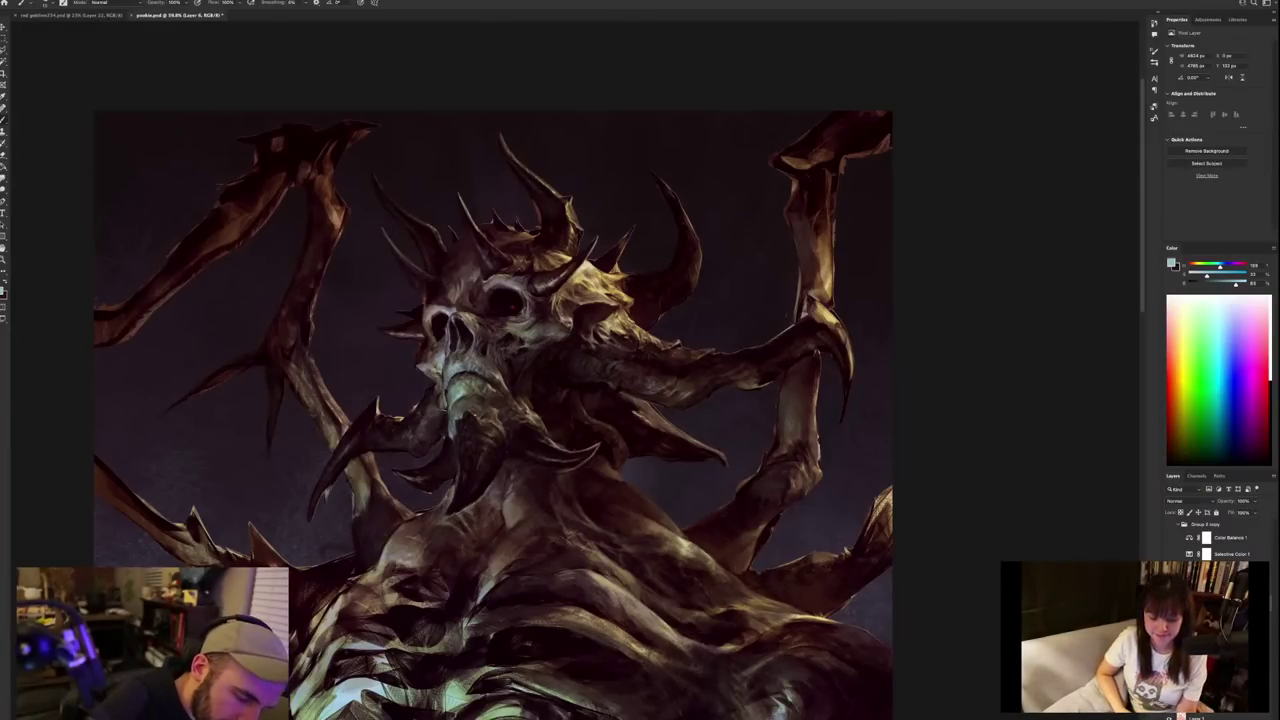
alt+click(462, 398)
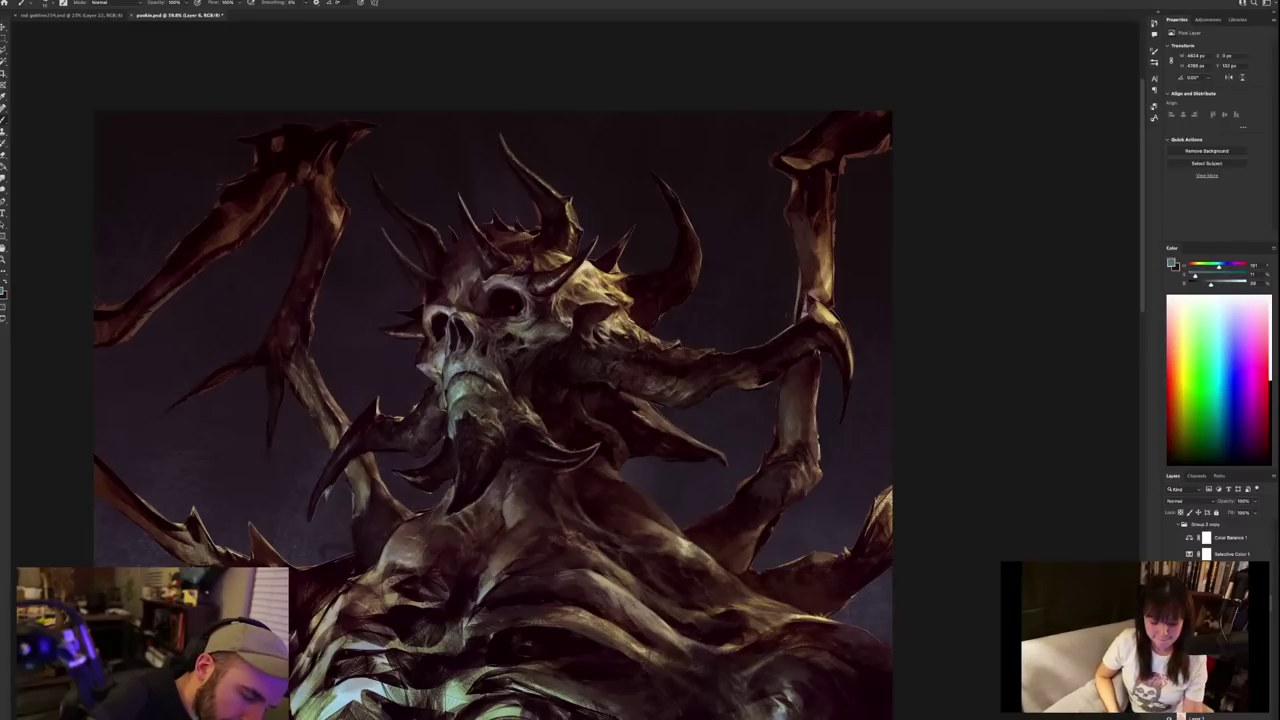
Sample grey-green, near-black and dark grey tones and refine the chin and the curved tusk beneath the jaw.
scroll(510, 391, down, 5)
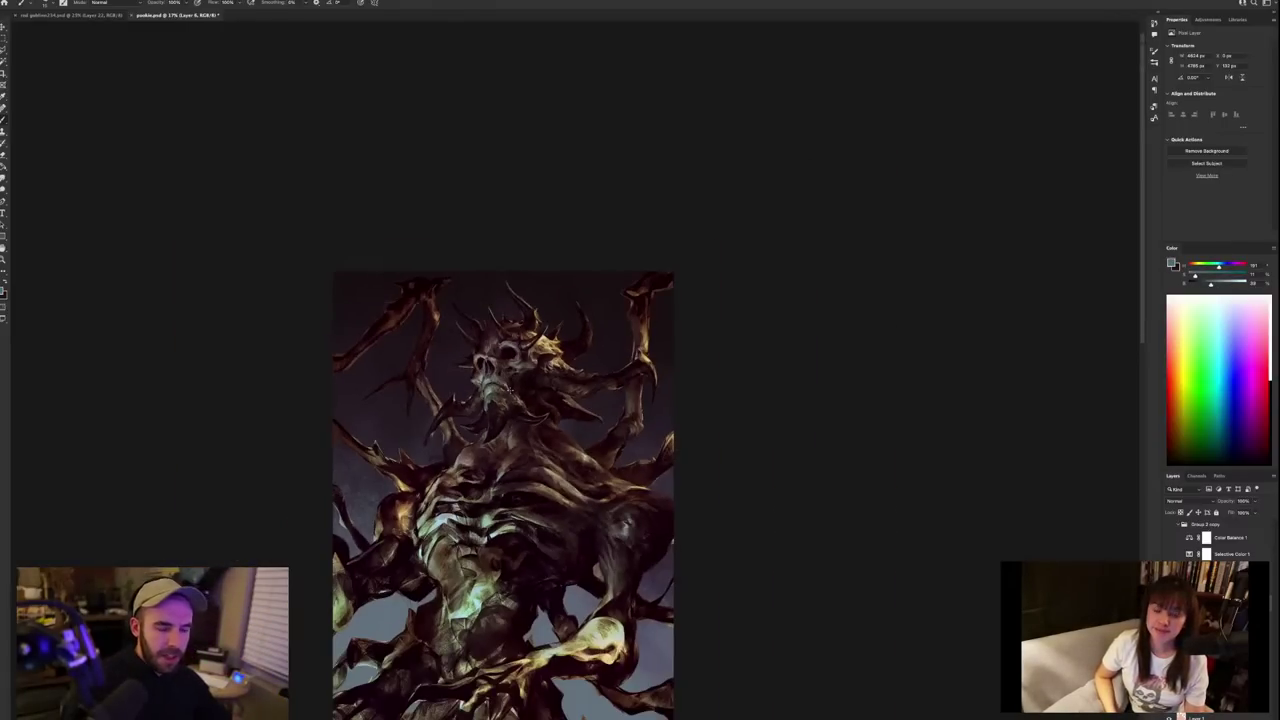
scroll(510, 390, down, 2)
scroll(510, 390, up, 7)
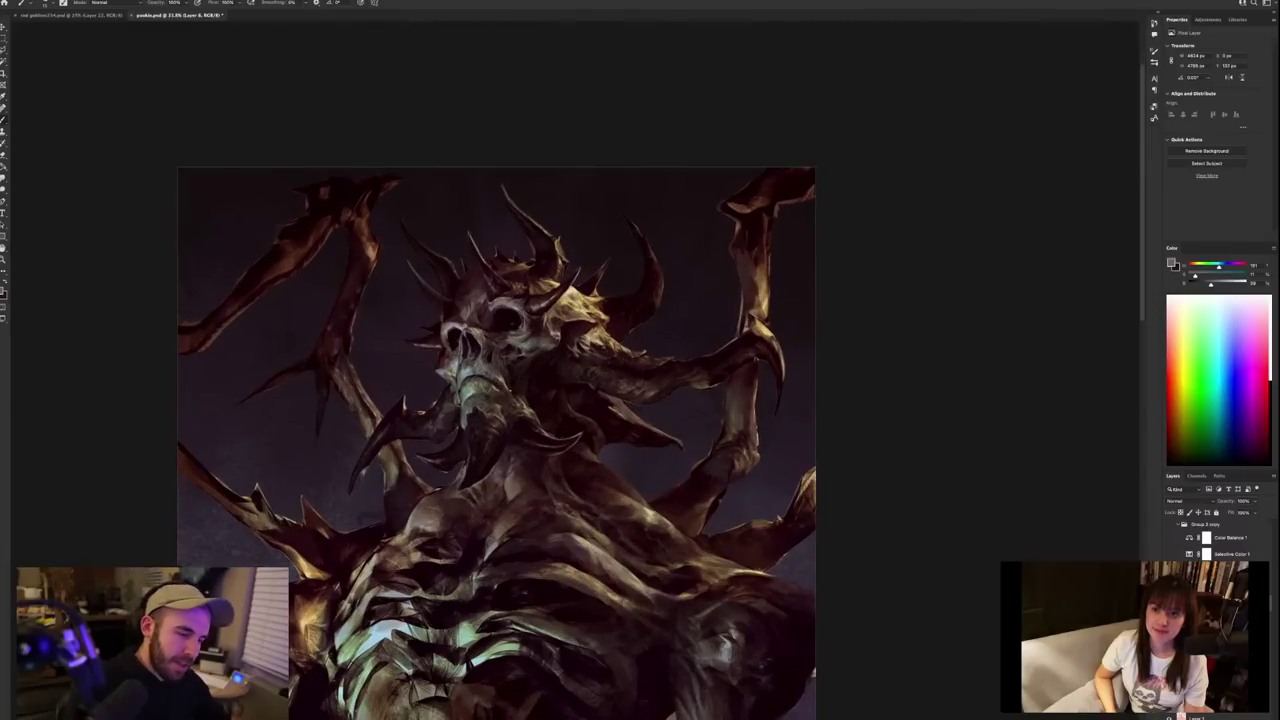
alt+click(467, 410)
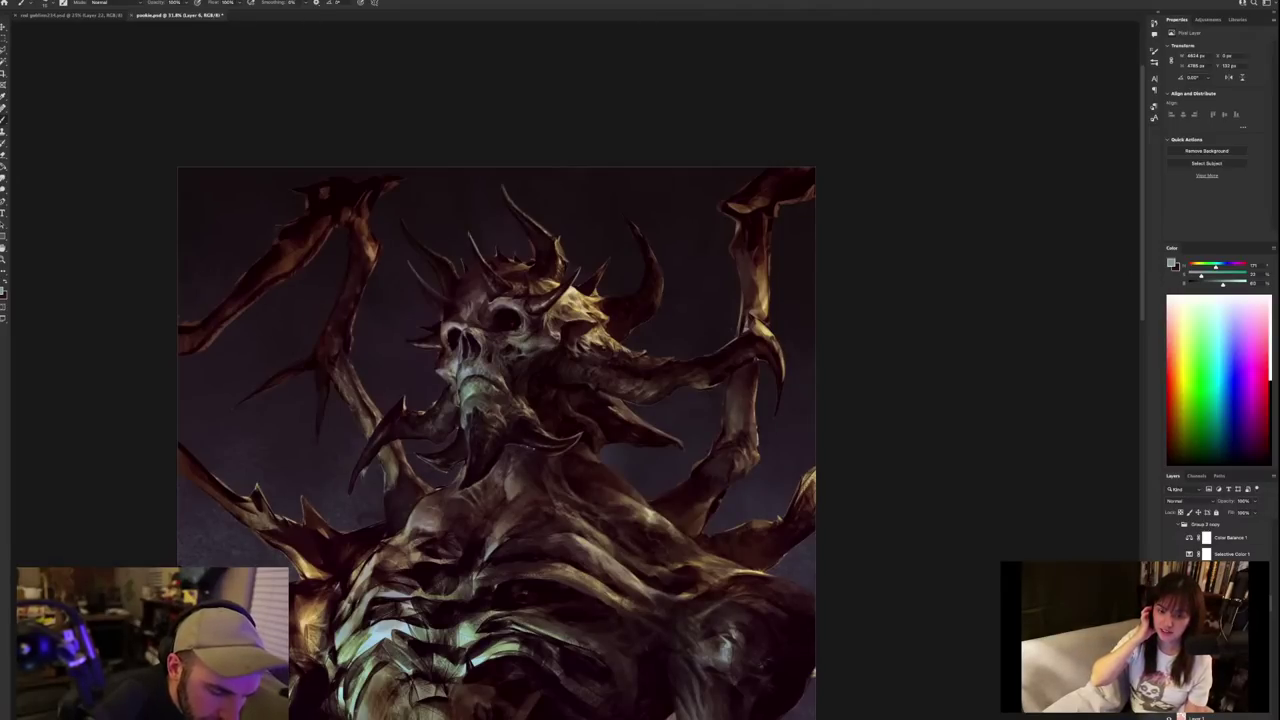
alt+click(500, 437)
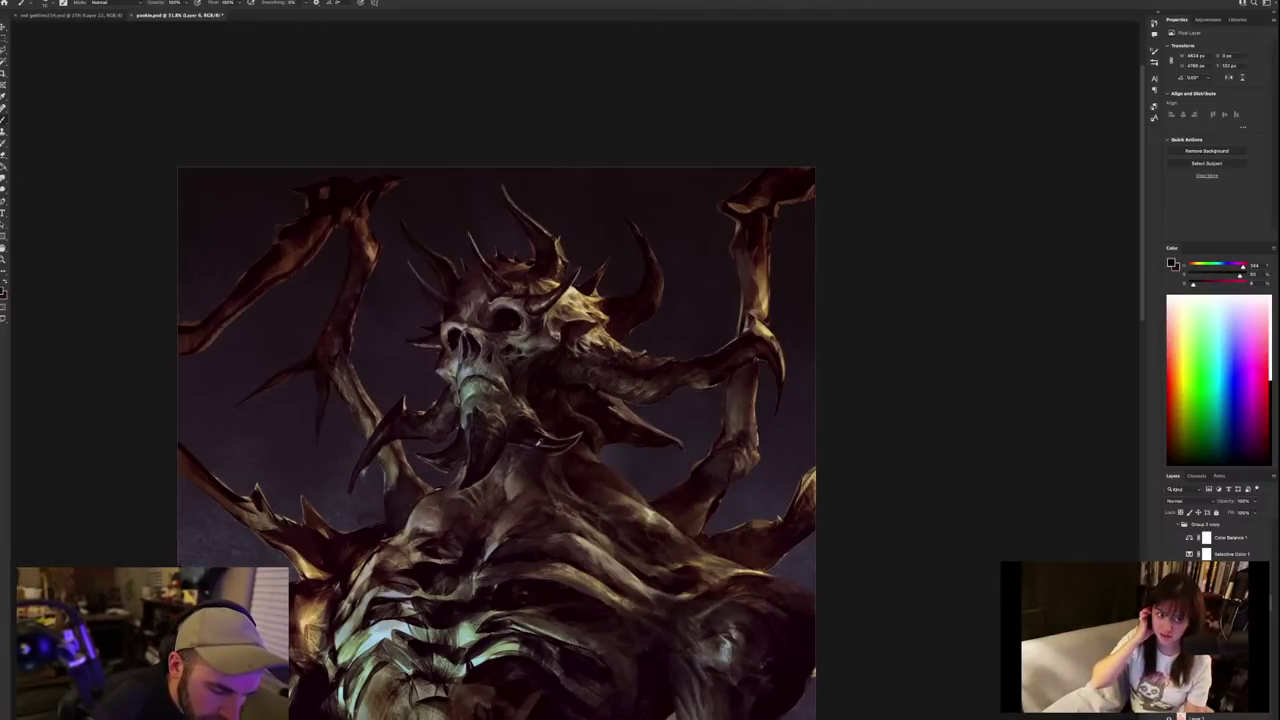
alt+click(538, 443)
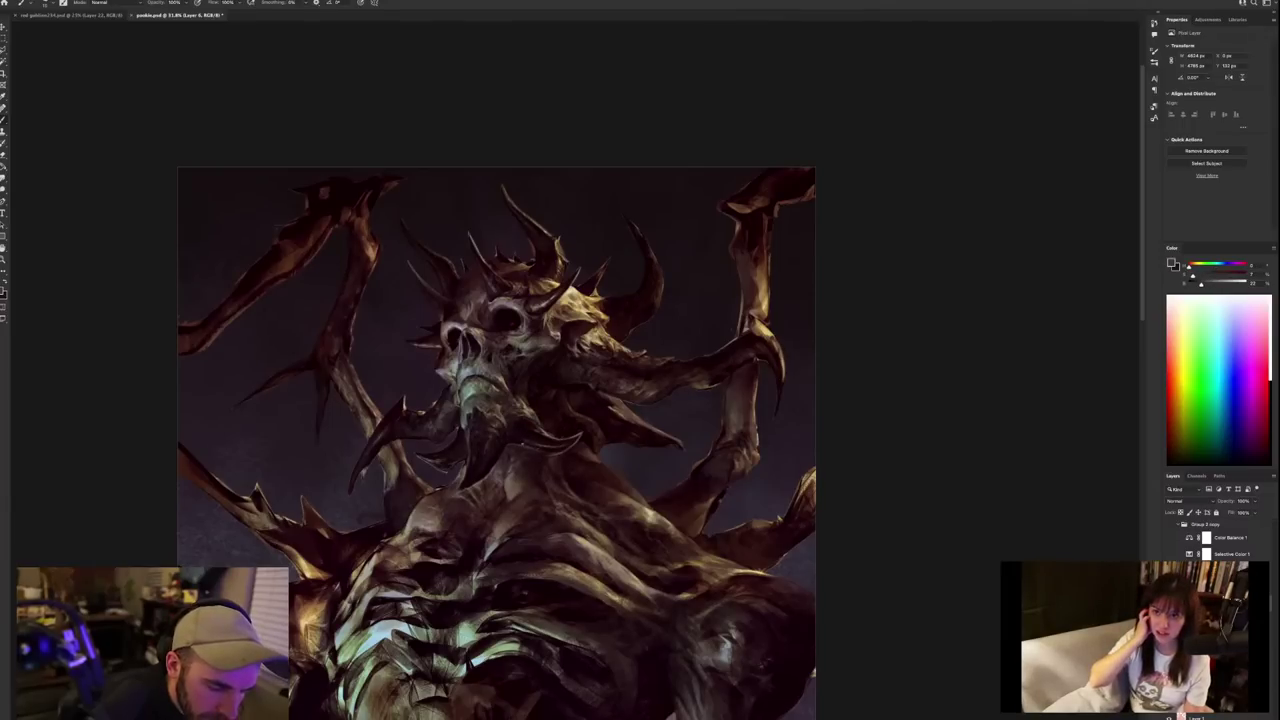
Sample near-black from the skull's large eye socket and refine the socket's dark interior.
scroll(586, 440, down, 3)
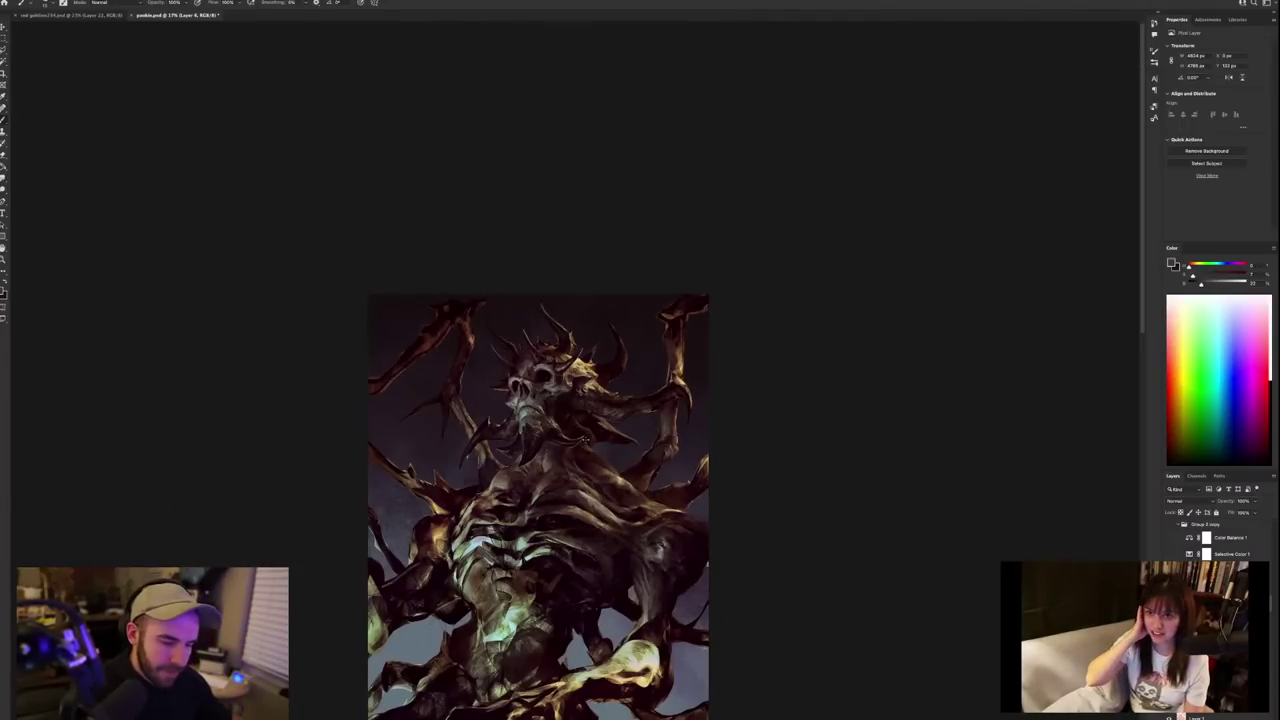
scroll(586, 440, down, 1)
scroll(586, 440, up, 3)
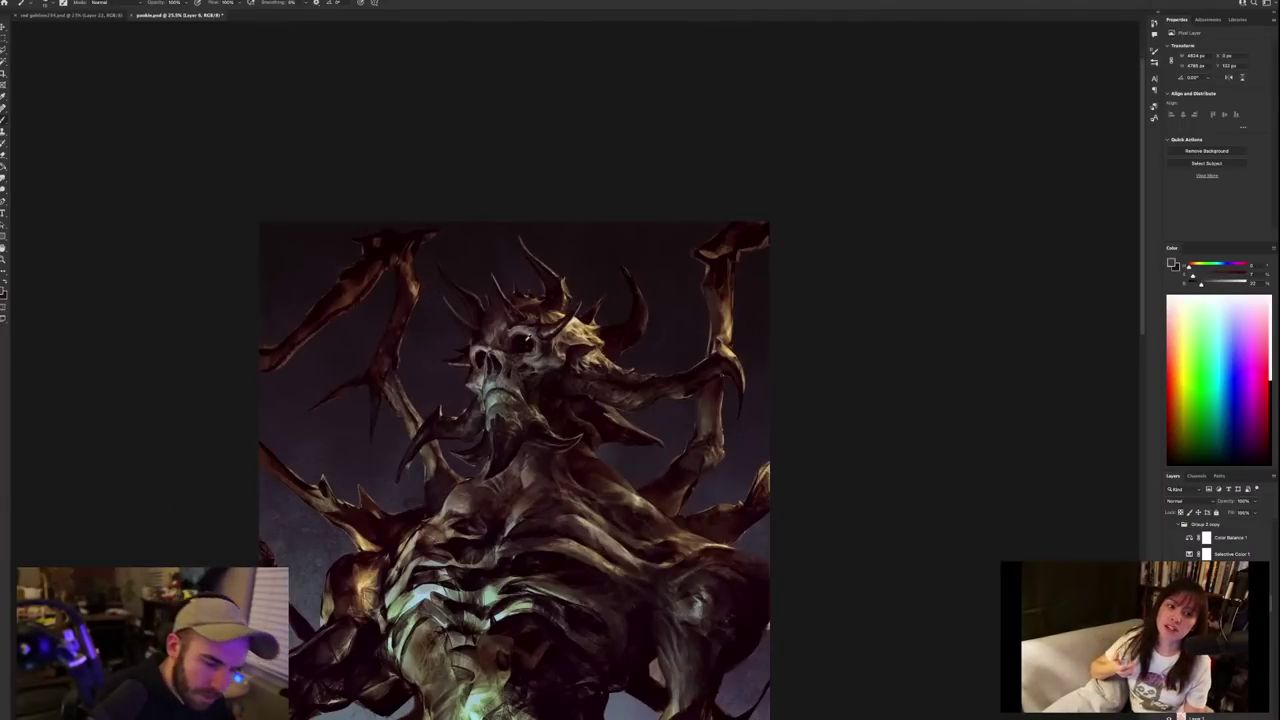
alt+click(525, 336)
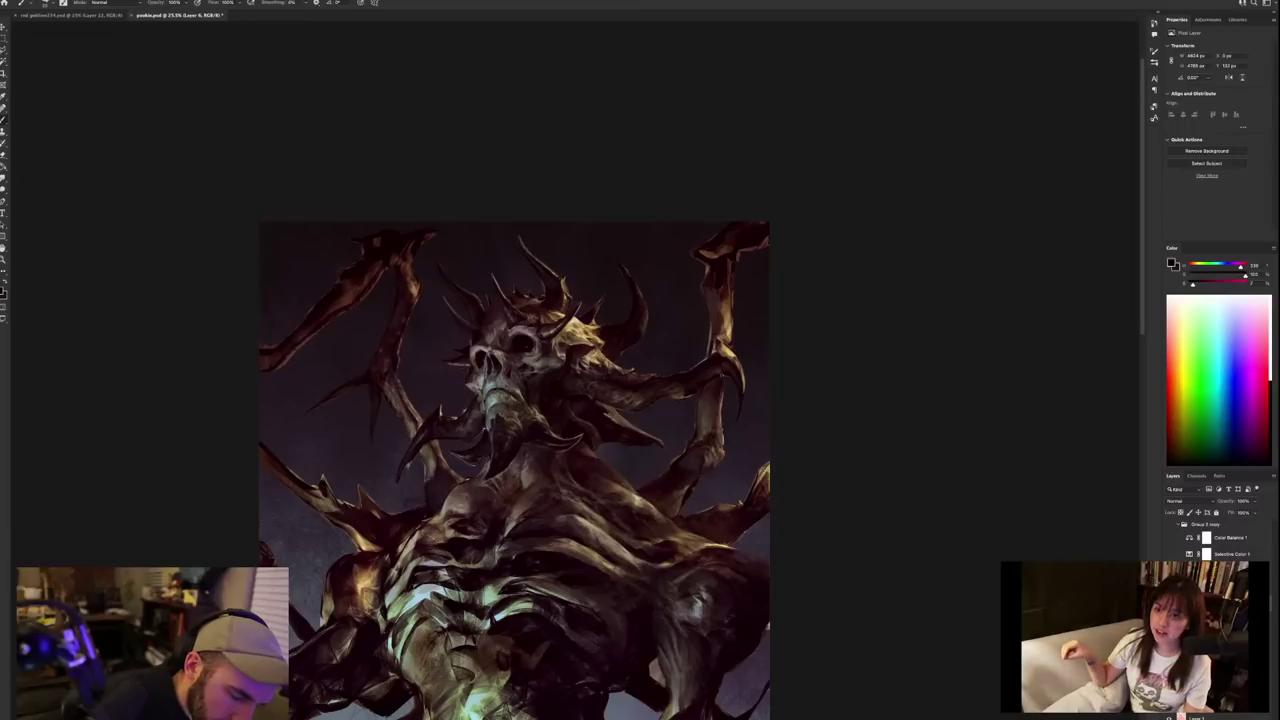
scroll(620, 341, down, 3)
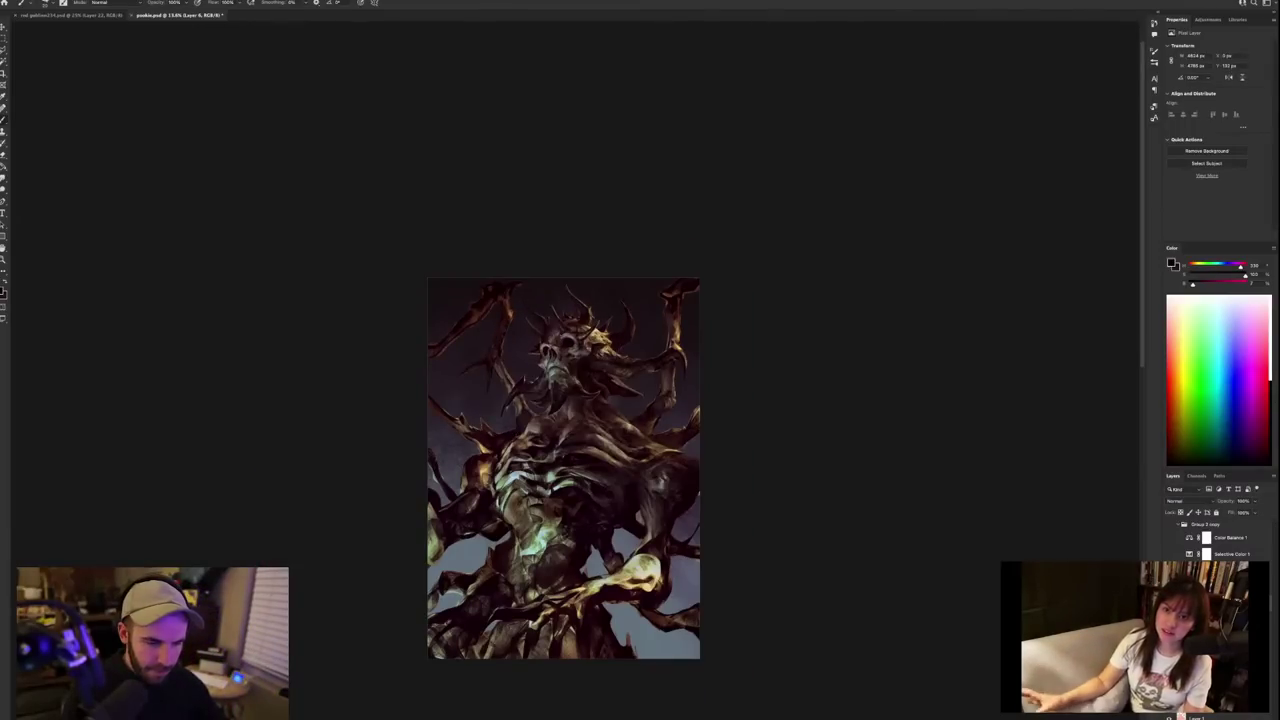
Flip the canvas view horizontally to check the creature's head and upper body in reverse.
click(1, 1)
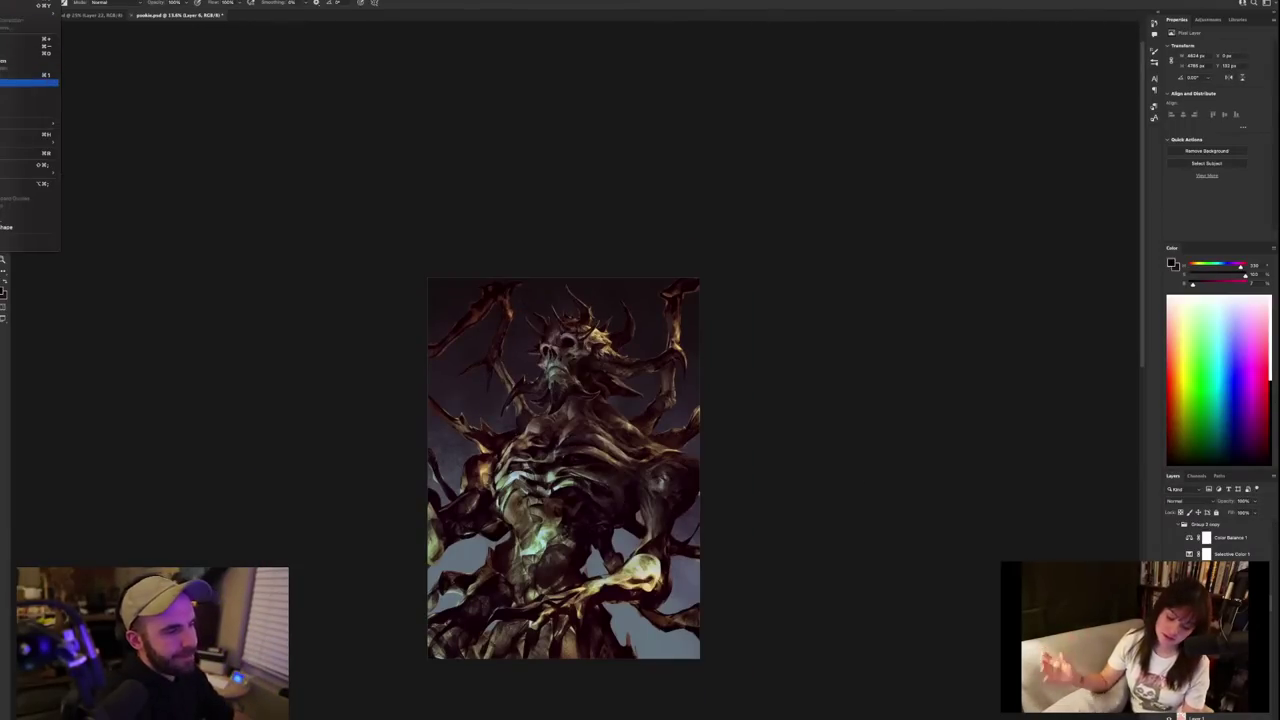
click(20, 104)
scroll(614, 349, up, 4)
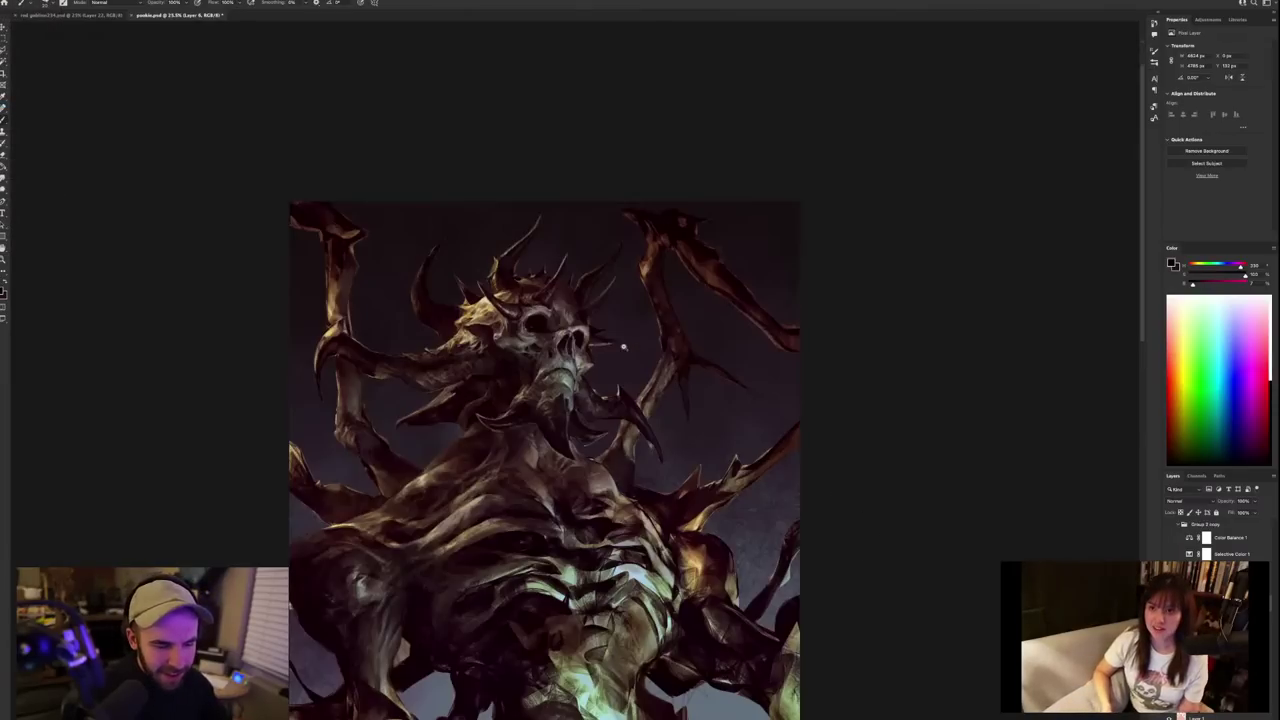
Sample near-black from the skull's large eye socket and paint a small red glint inside it, trimming the glow with near-black.
scroll(632, 354, up, 1)
drag(623, 366, 786, 477)
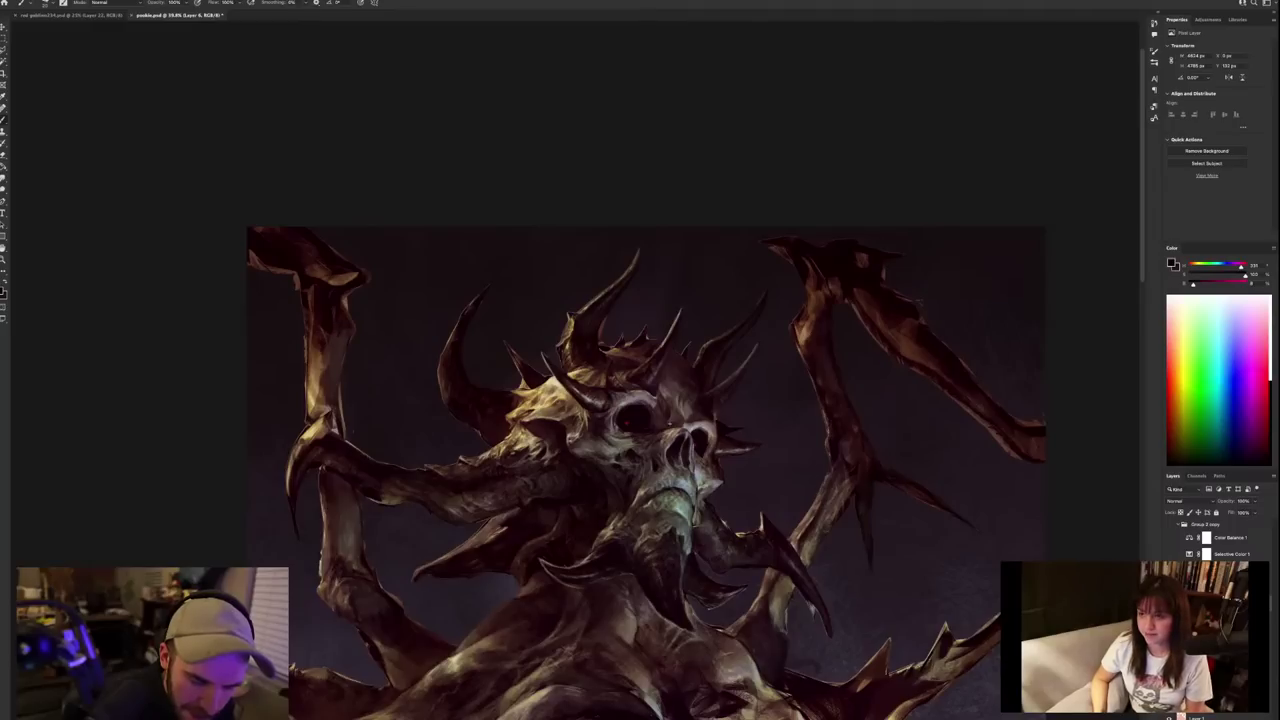
alt+click(635, 435)
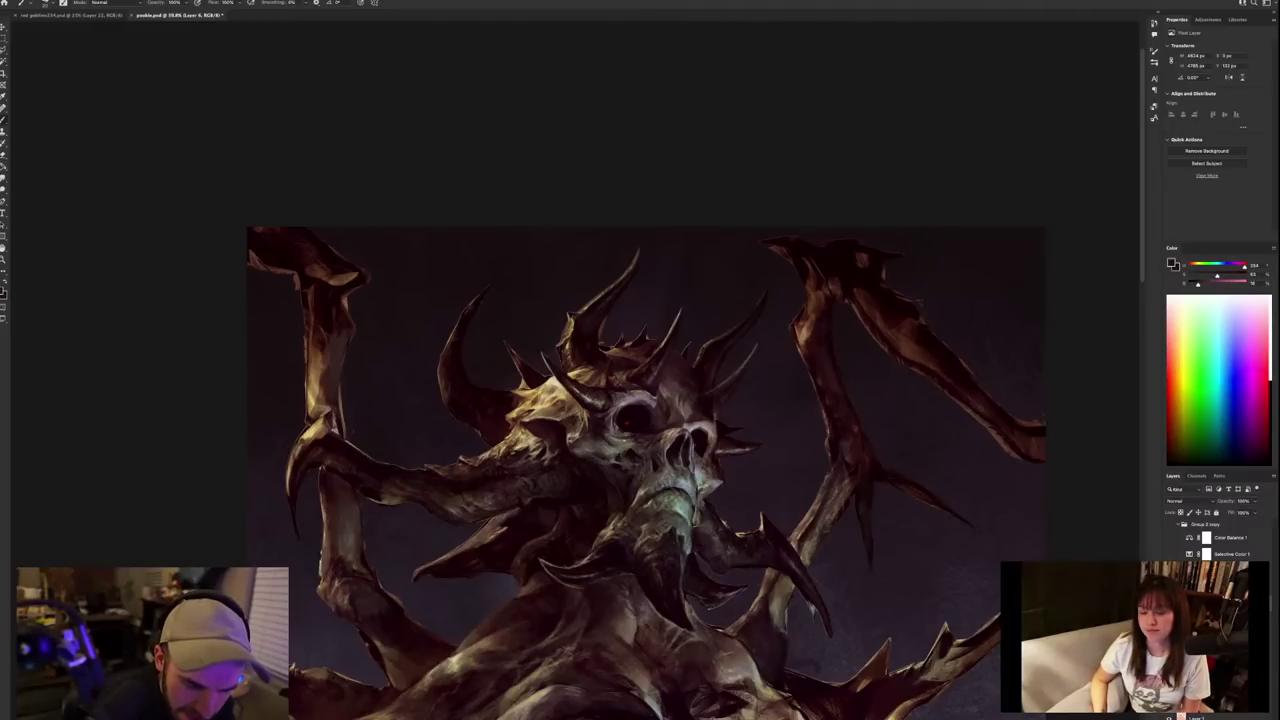
scroll(731, 410, down, 2)
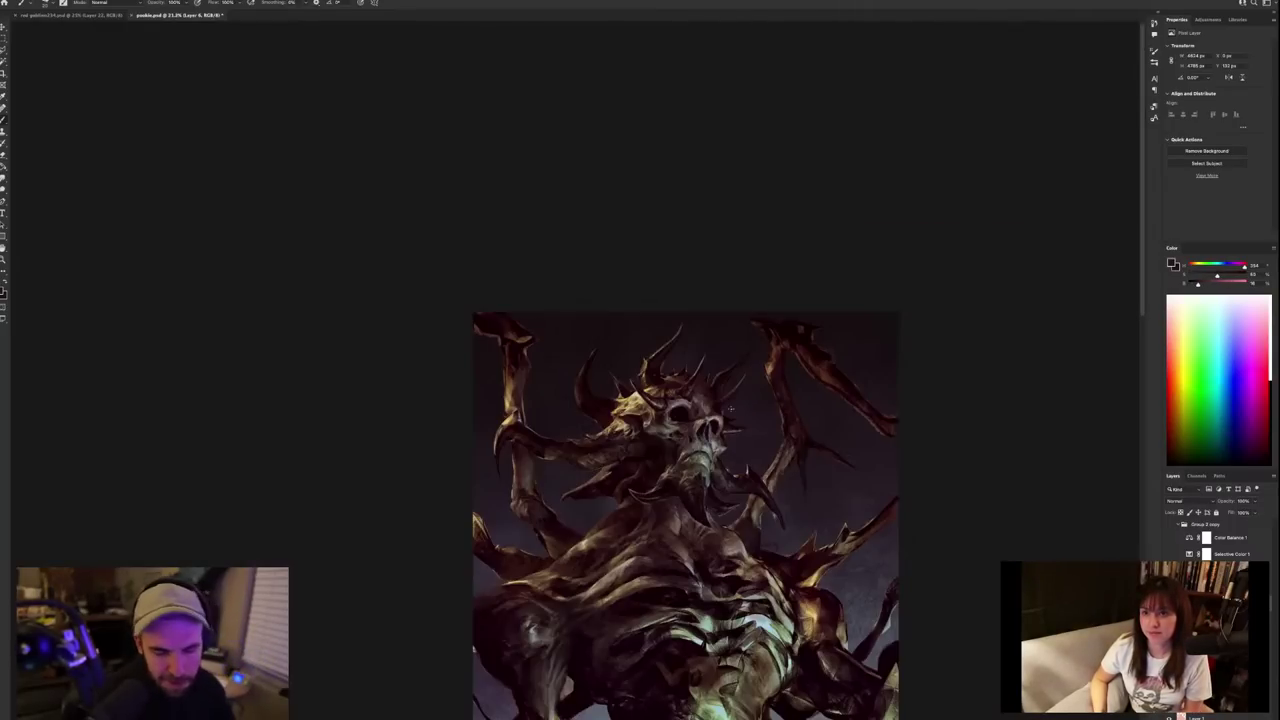
scroll(731, 409, down, 1)
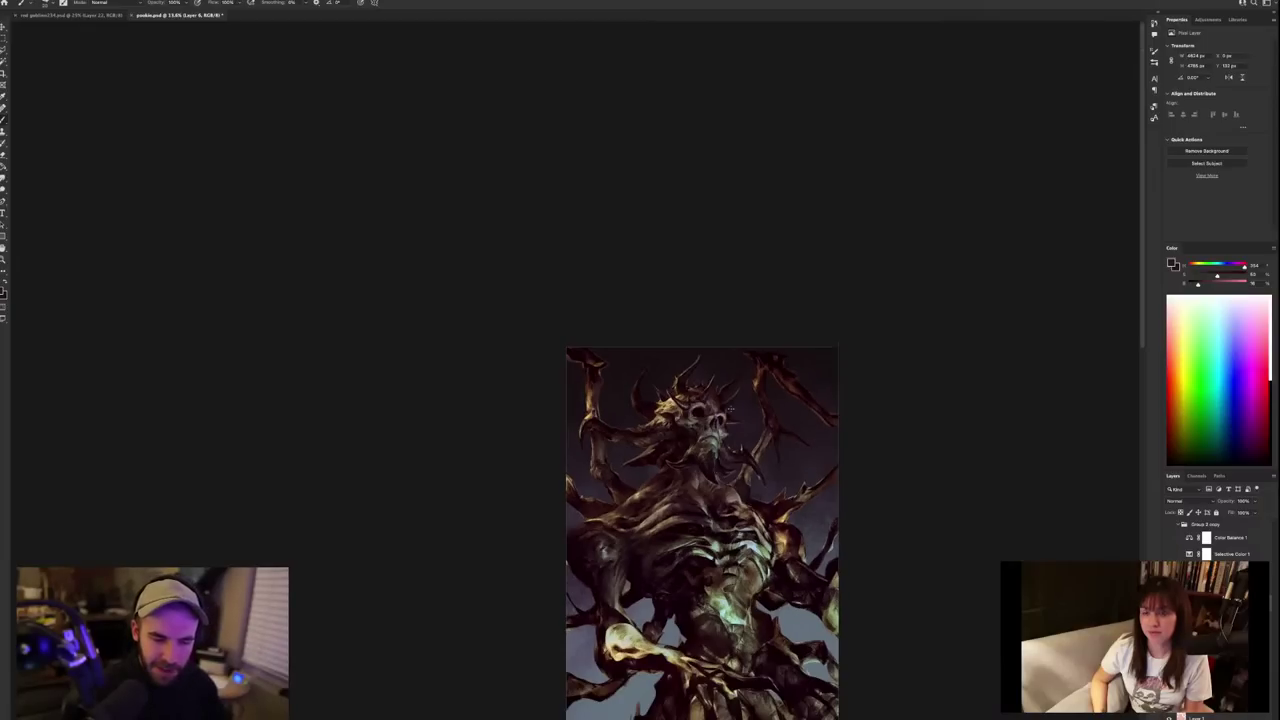
scroll(731, 409, up, 4)
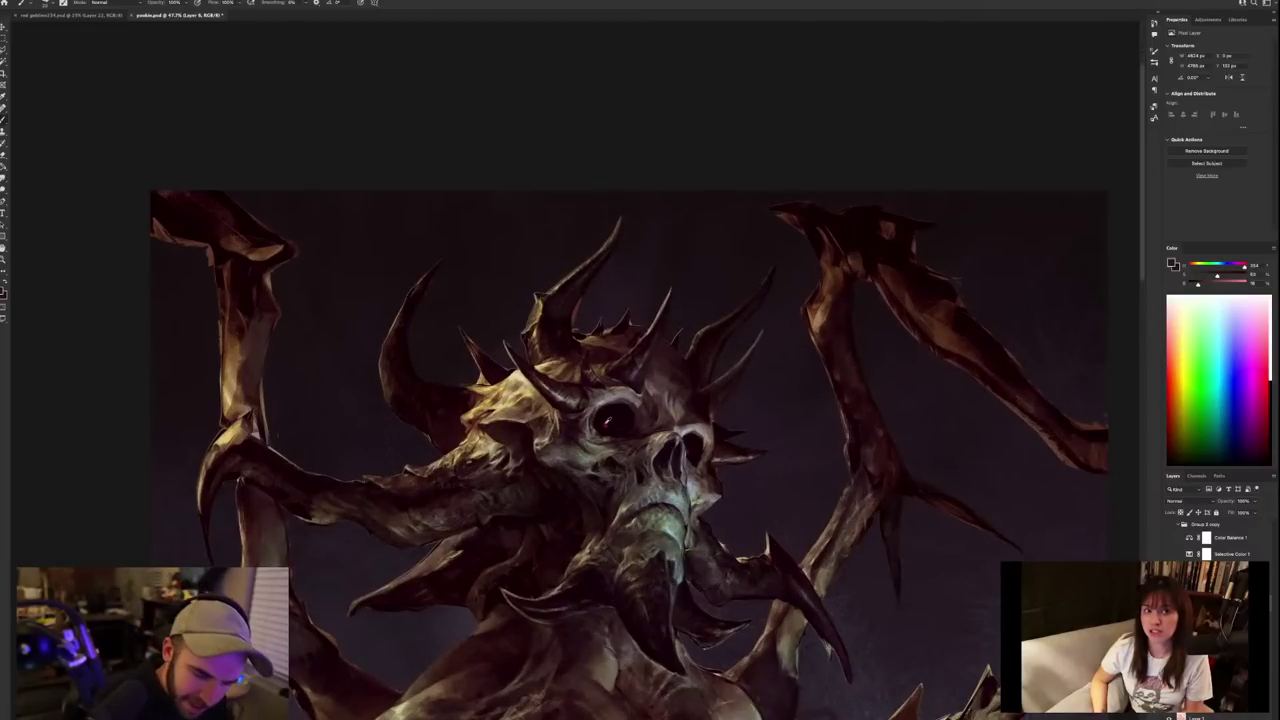
alt+click(605, 424)
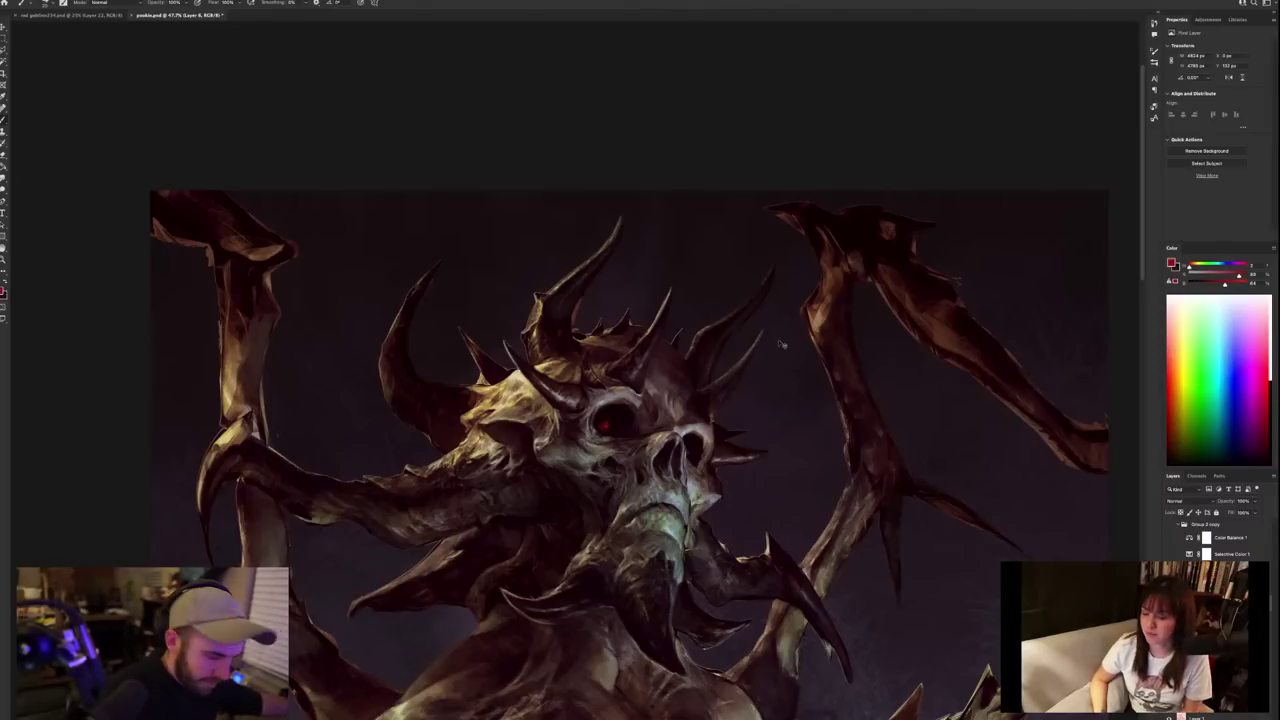
alt+click(608, 423)
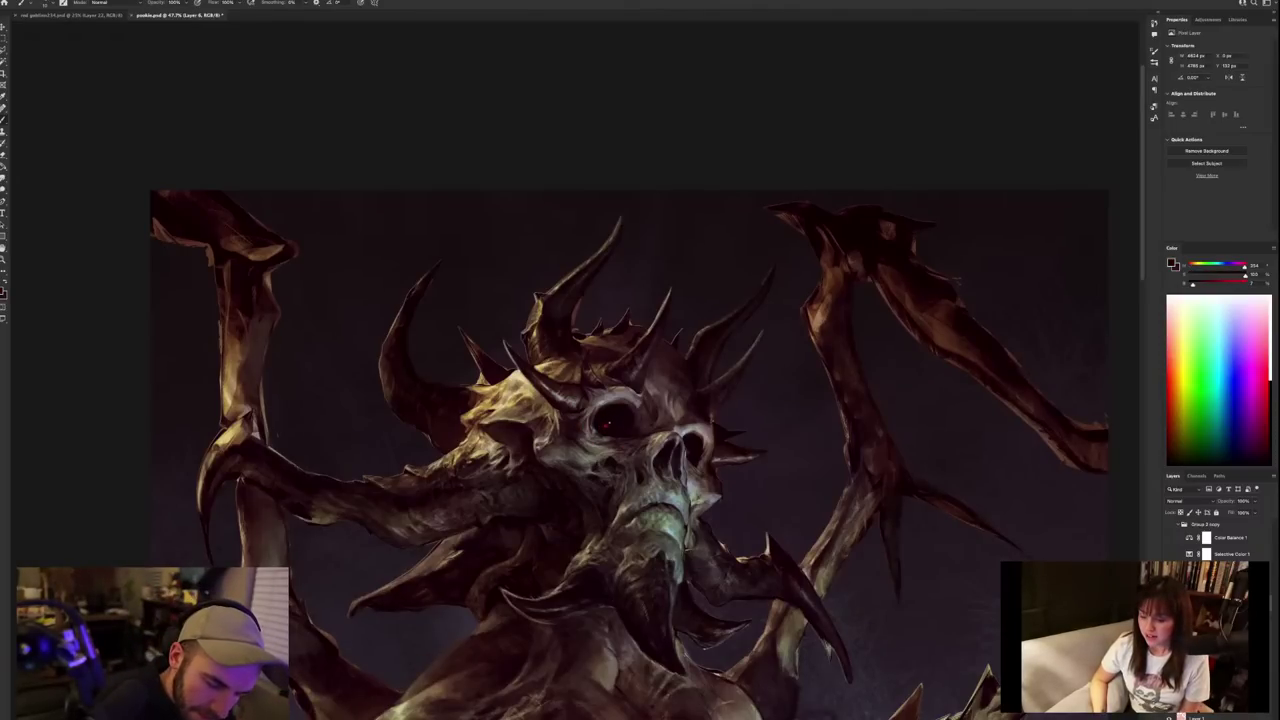
Examine the creature's upper body as a whole and compare it with the active paint layer hidden and shown.
scroll(628, 413, down, 8)
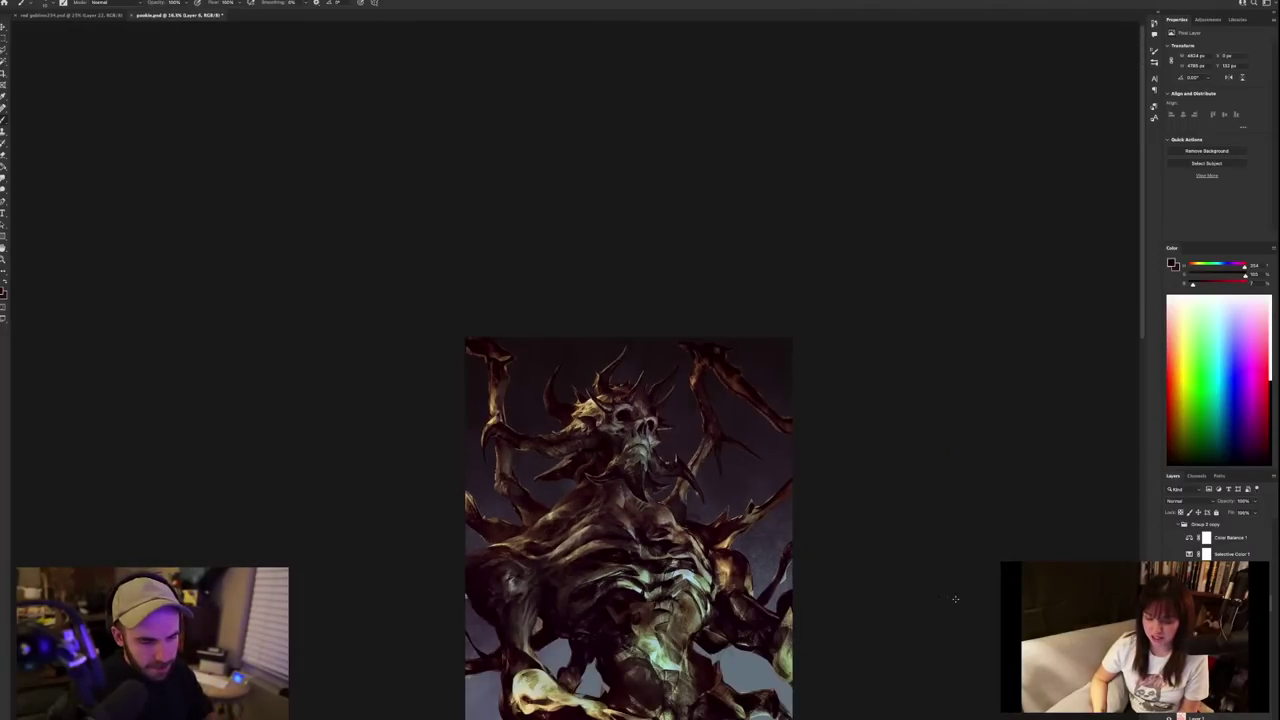
scroll(678, 381, up, 5)
scroll(718, 405, down, 4)
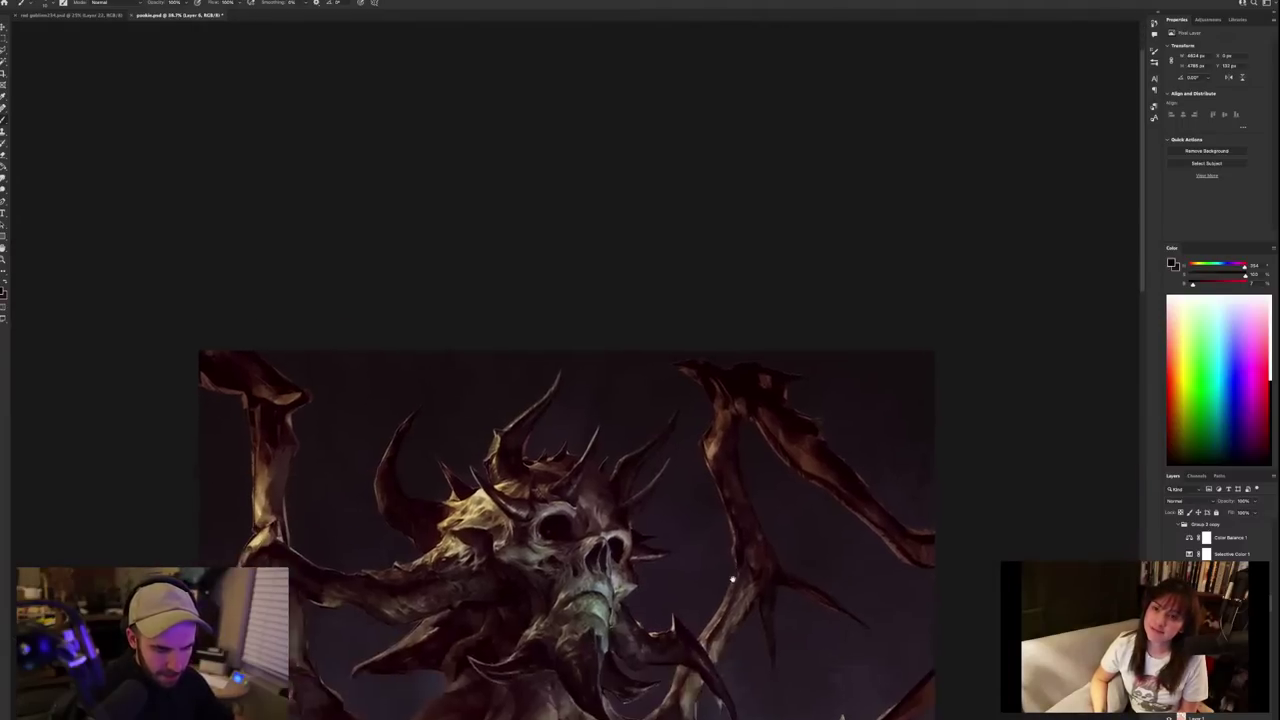
scroll(854, 628, left, 3)
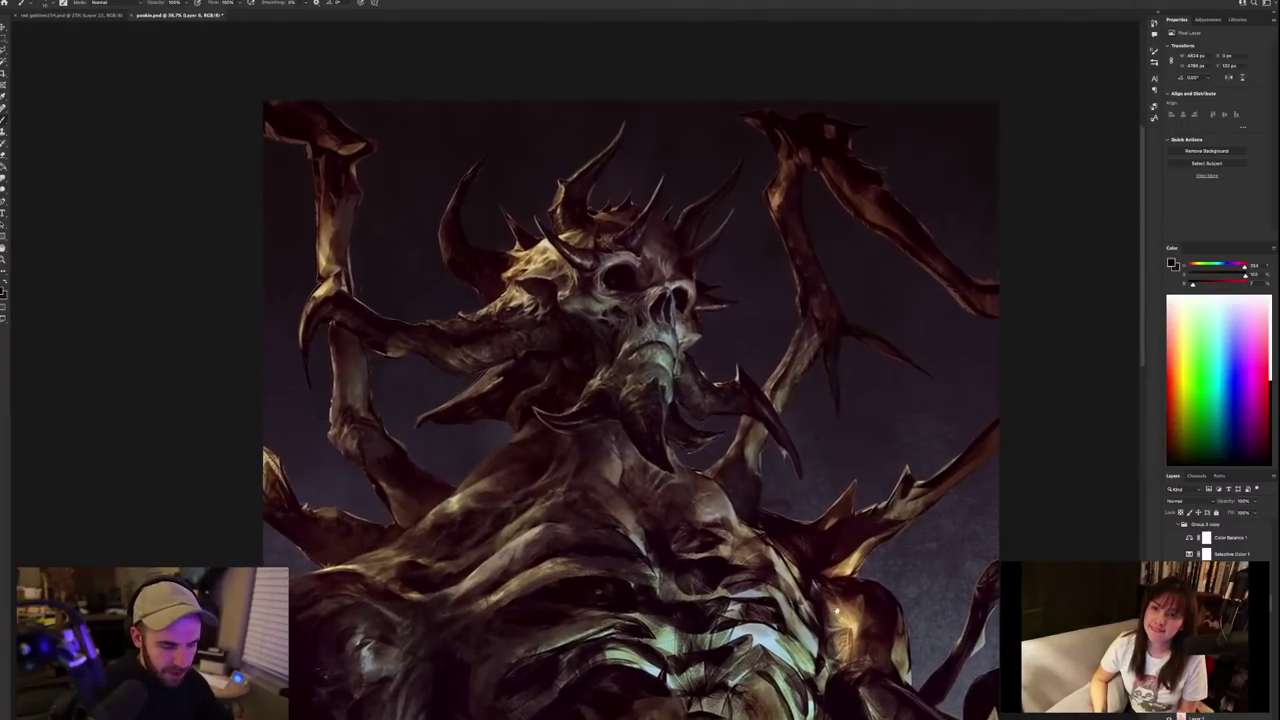
scroll(853, 618, down, 3)
drag(853, 617, 851, 619)
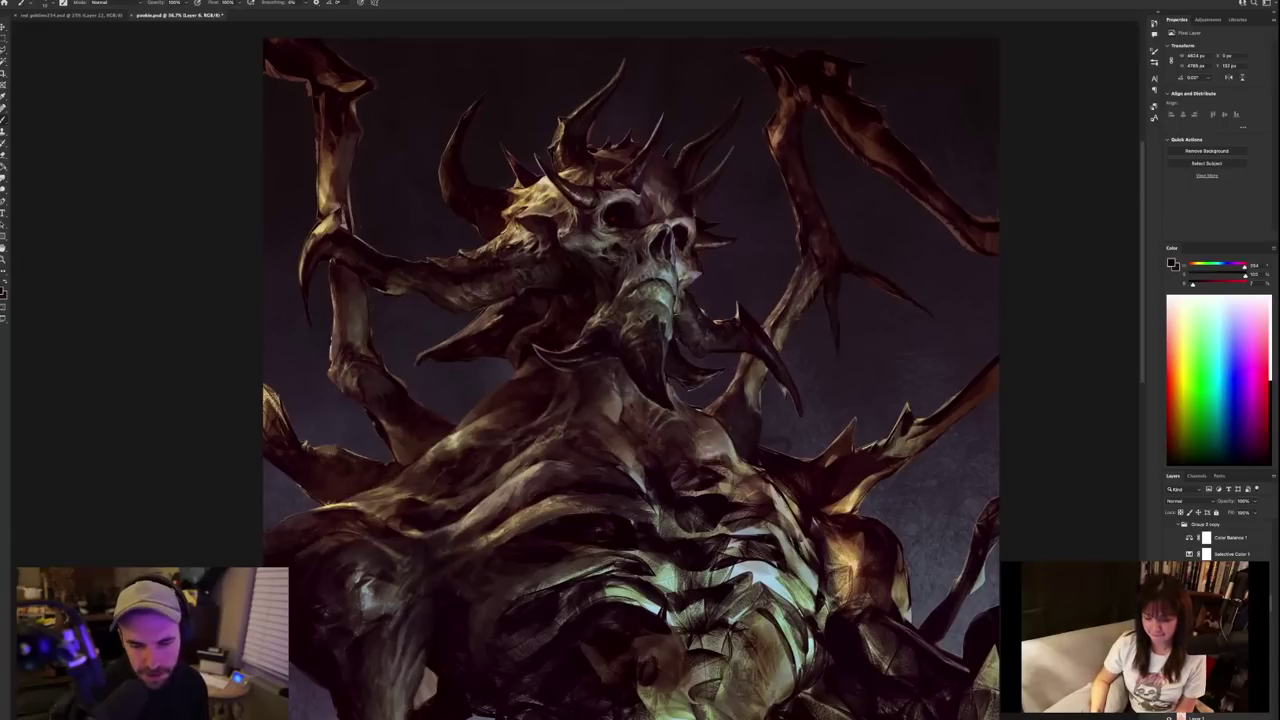
key(super+comma)
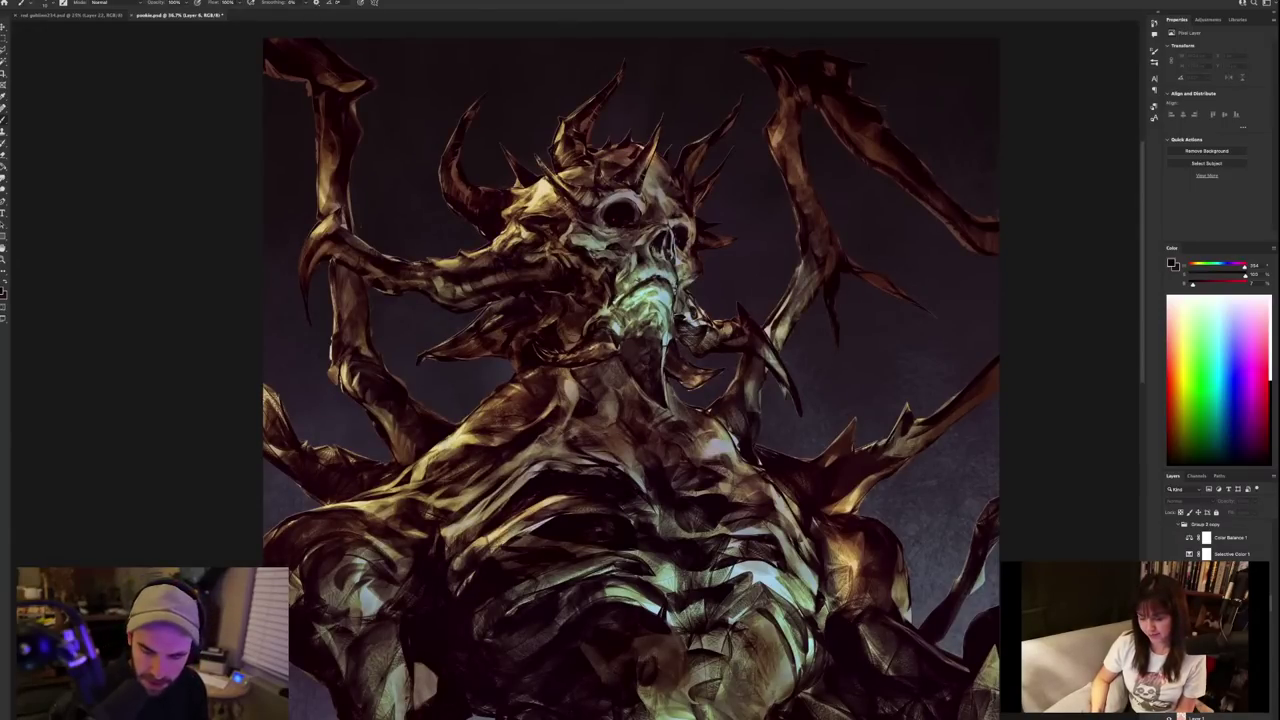
key(ctrl+comma)
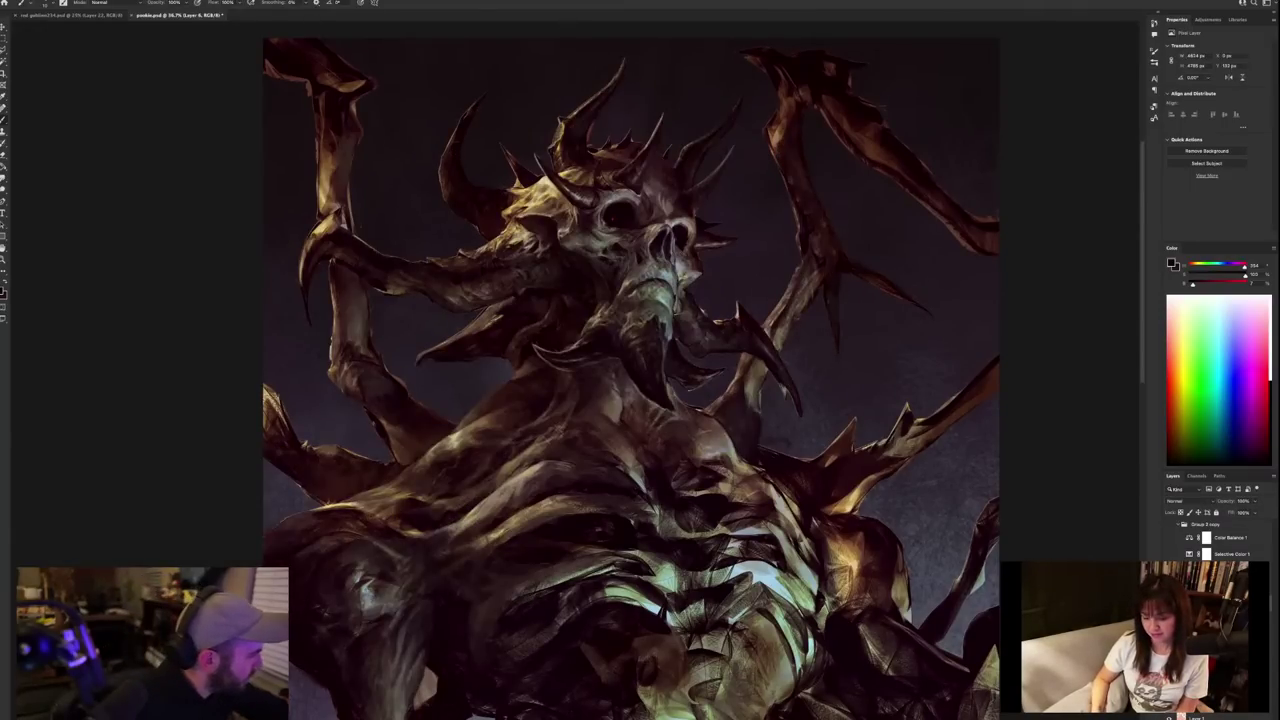
Compare the skull, horns and jaw up close by repeatedly hiding and showing the active paint layer.
key(super+plus)
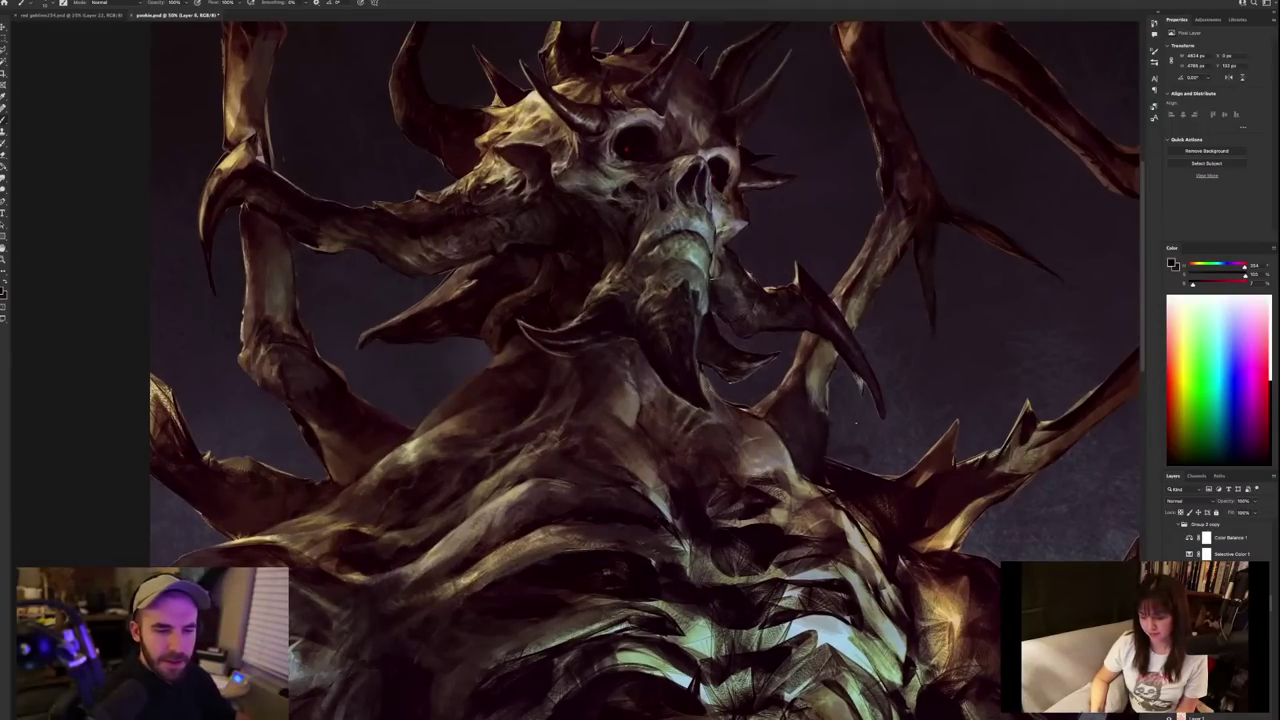
drag(872, 404, 892, 486)
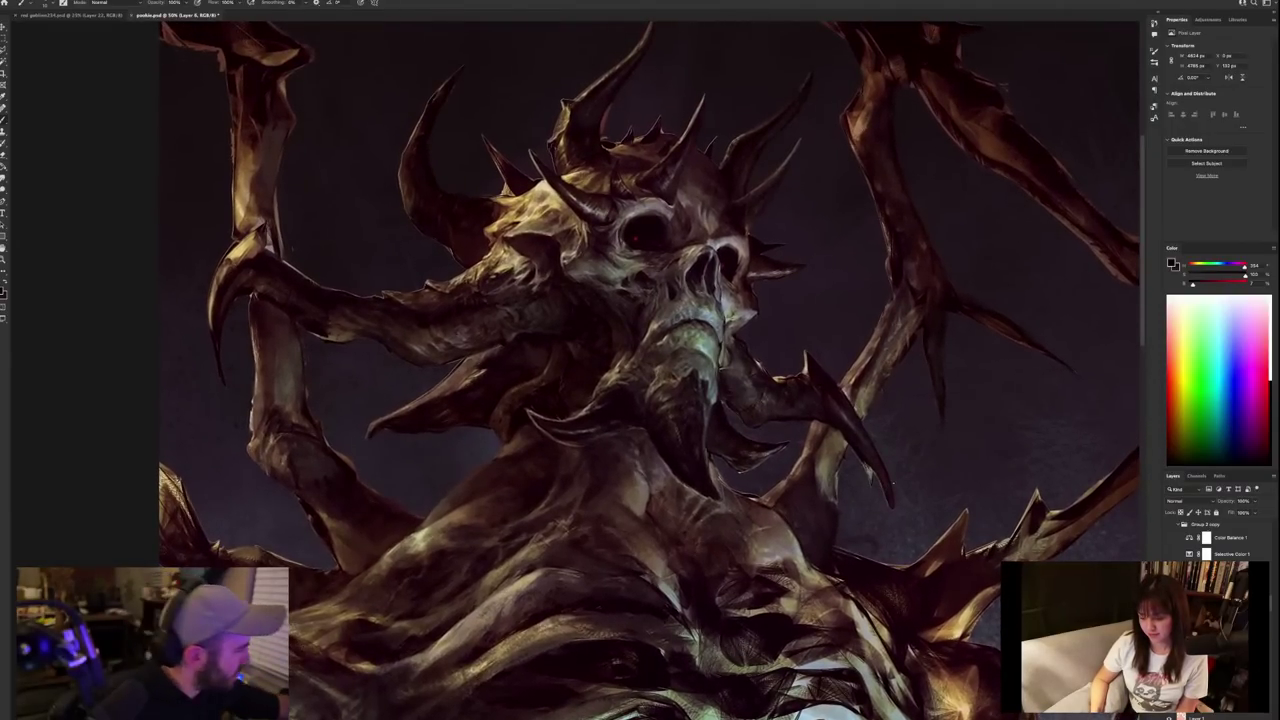
key(super+plus)
drag(974, 372, 972, 514)
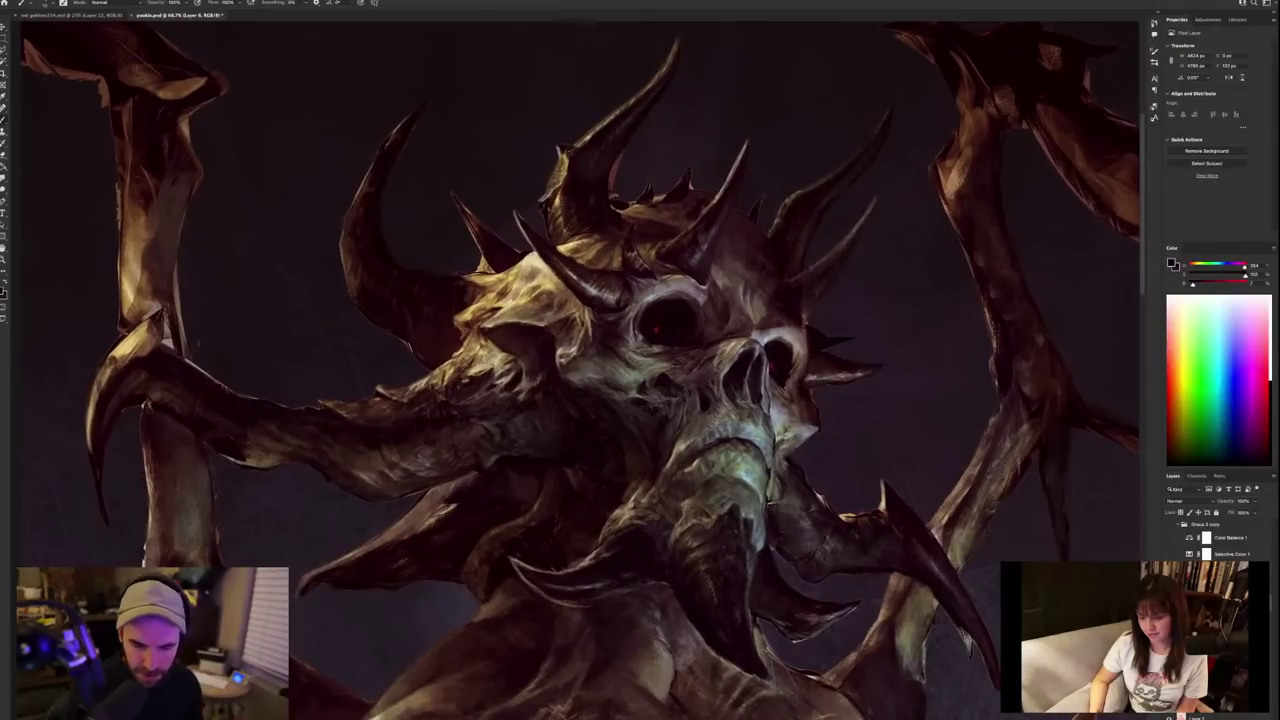
key(super+comma)
key(ctrl+comma)
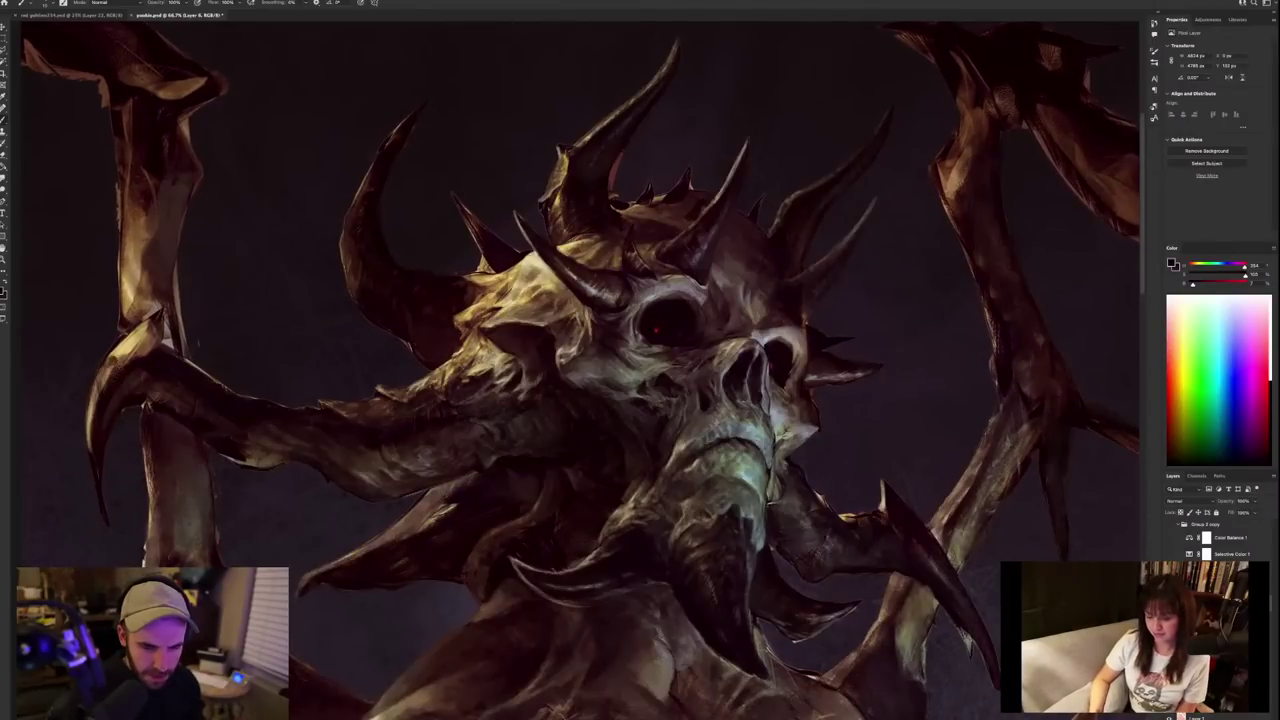
key(ctrl+comma)
key(ctrl+comma)
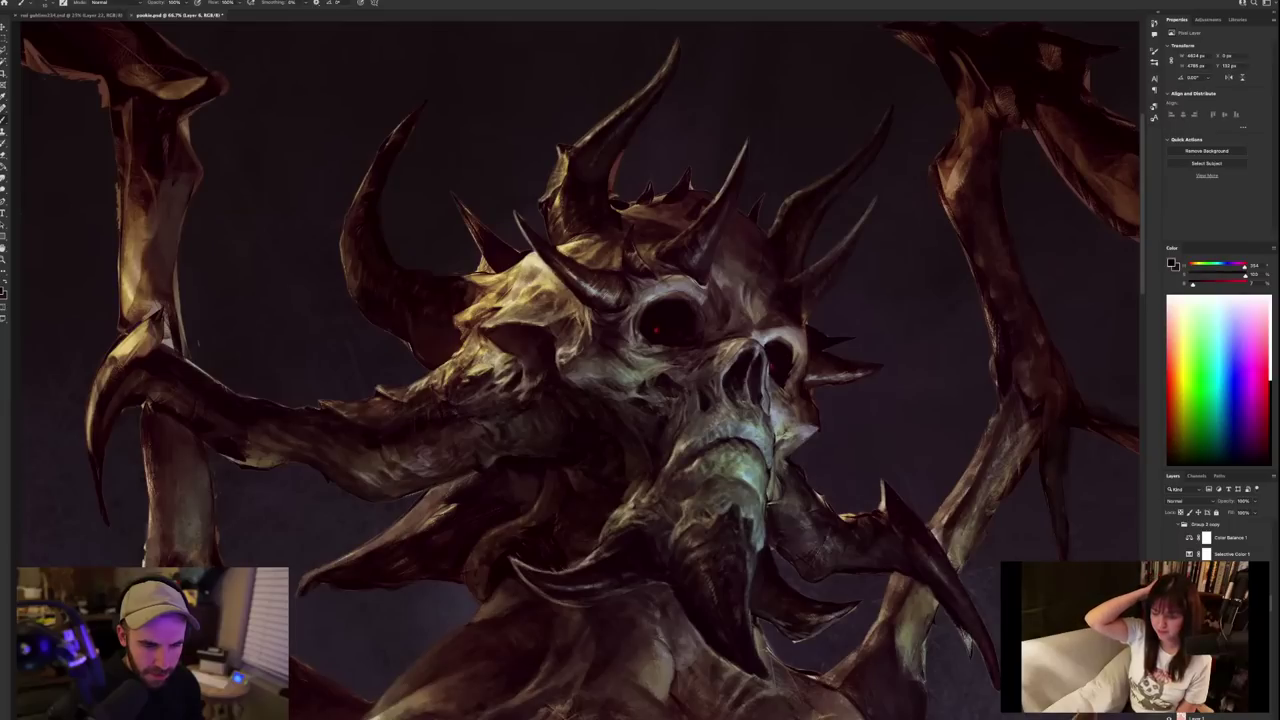
key(ctrl+comma)
key(ctrl+comma)
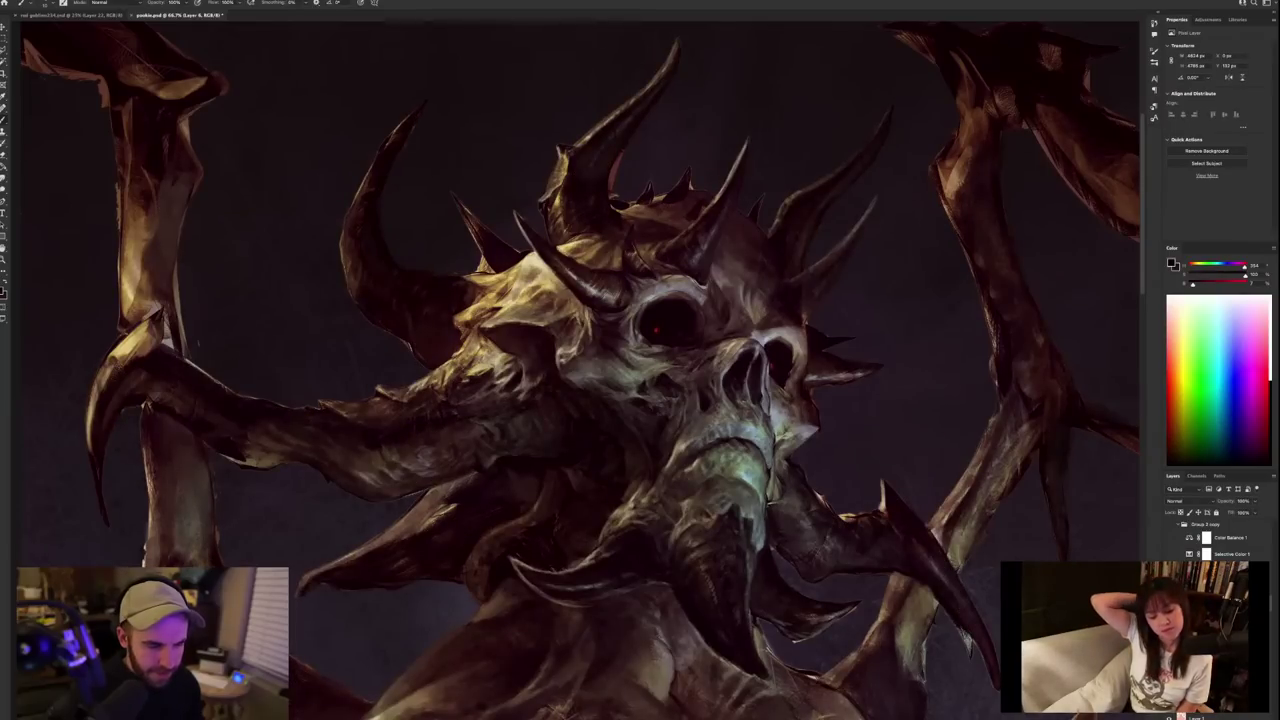
key(ctrl+comma)
key(ctrl+comma)
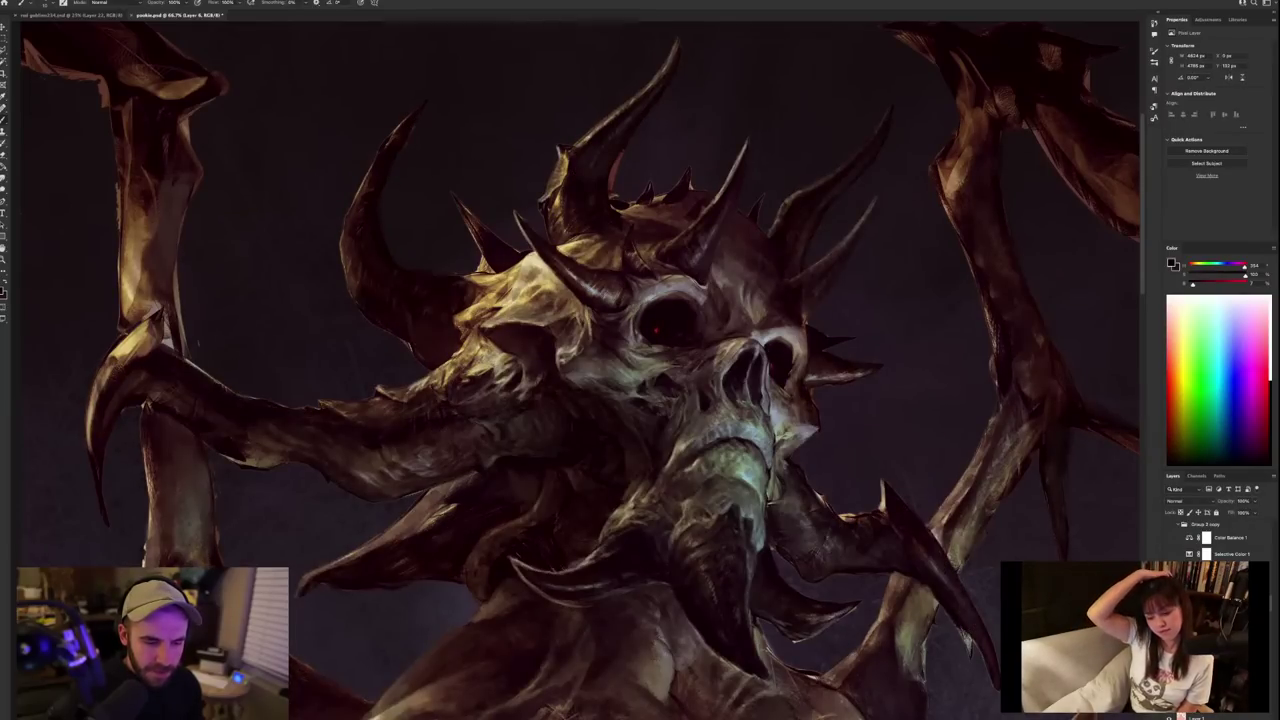
key(ctrl+comma)
key(ctrl+comma)
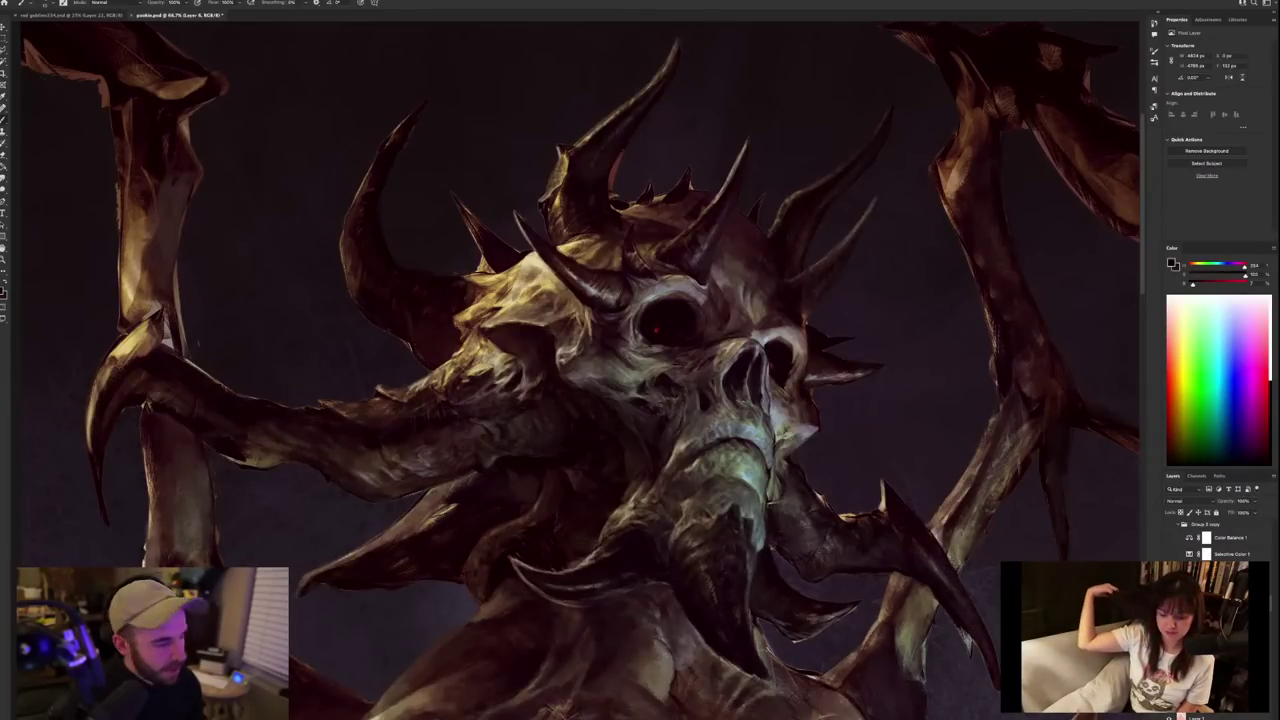